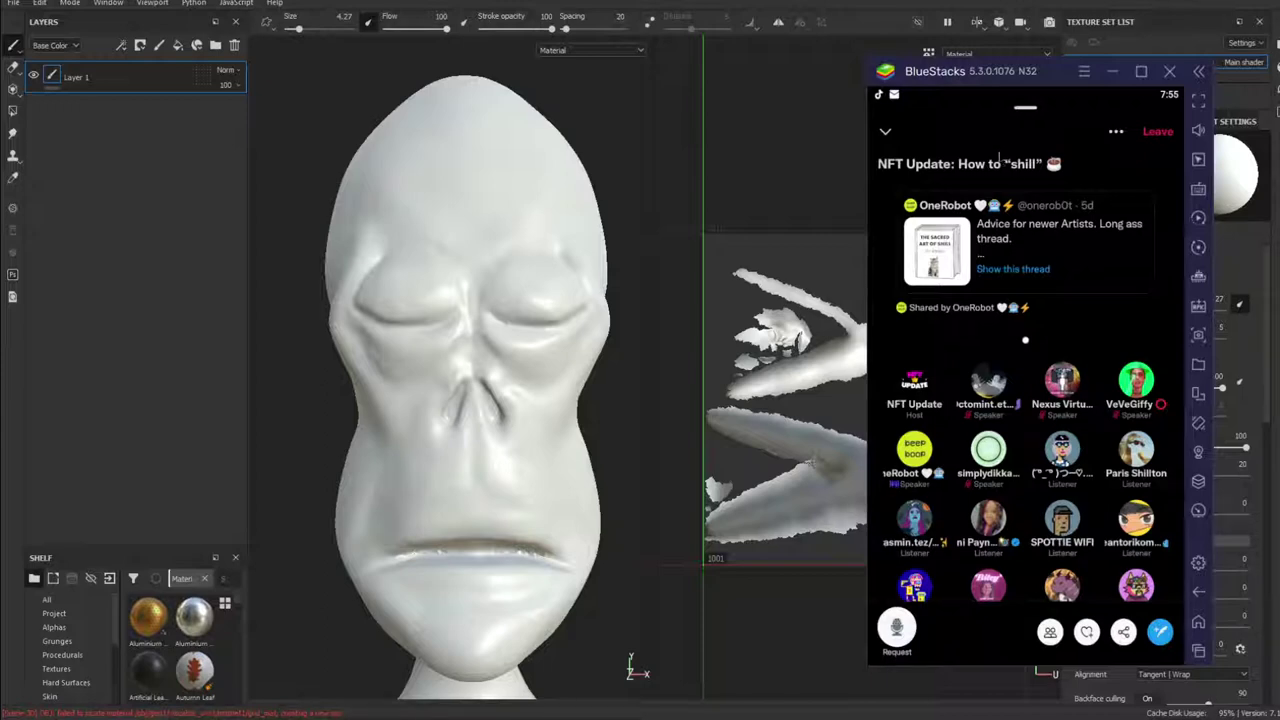
Bring the head model's texturing window to the front and resize it so the cartoon reference image beside it is visible.
click(563, 308)
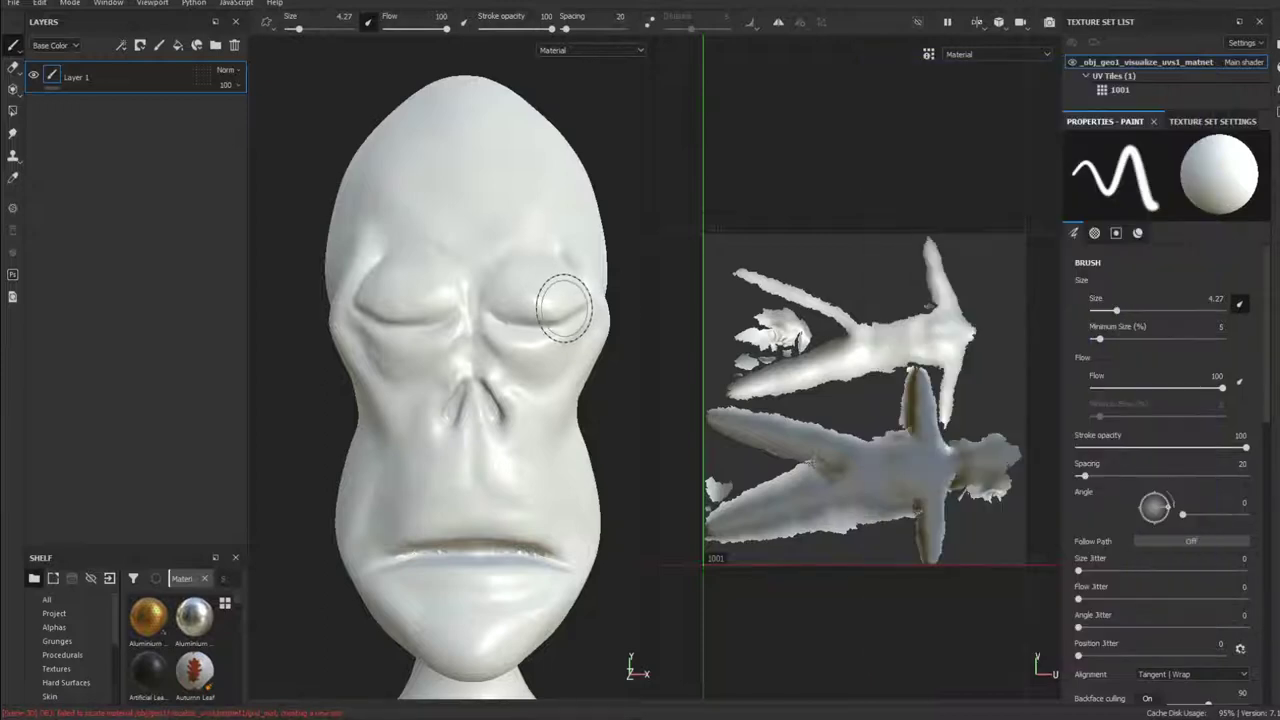
right_click(563, 308)
click(462, 315)
mouse_move(543, 348)
alt+mouse_down()
mouse_move(434, 409)
mouse_move(423, 394)
mouse_move(486, 405)
alt+mouse_up()
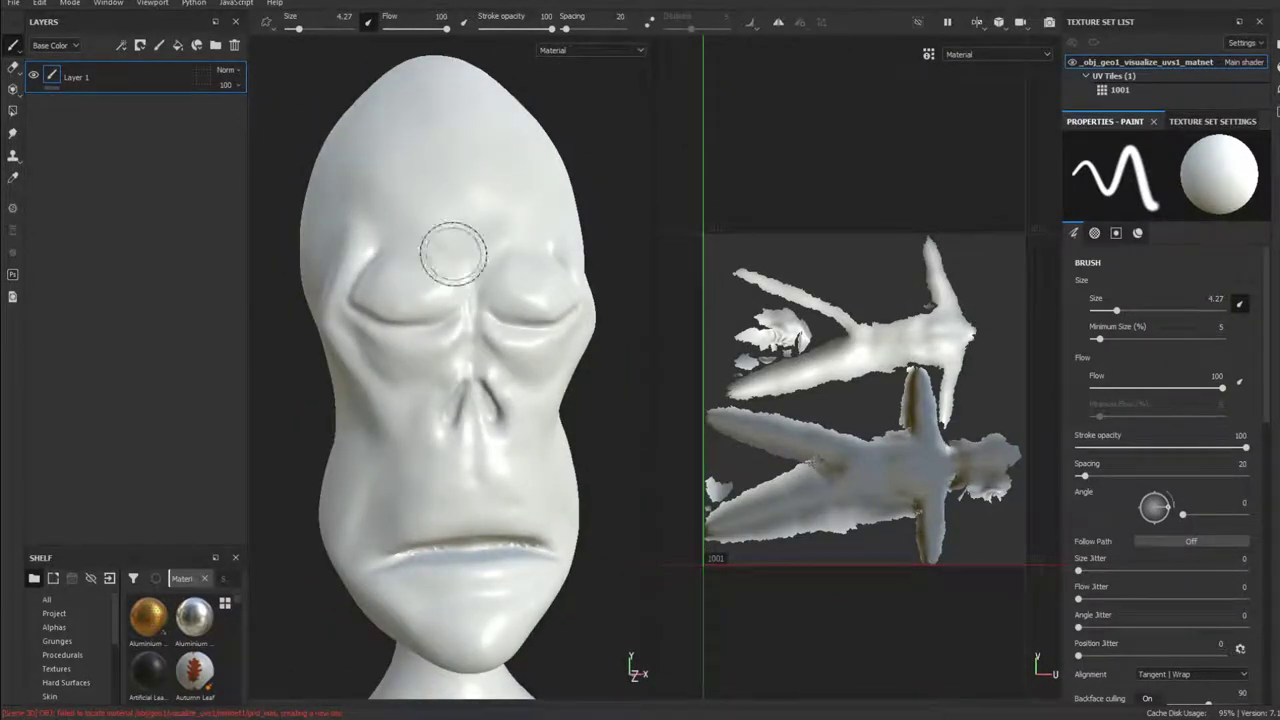
mouse_move(451, 246)
alt+mouse_down()
mouse_move(466, 297)
mouse_move(449, 320)
mouse_move(449, 284)
mouse_move(468, 332)
alt+mouse_up()
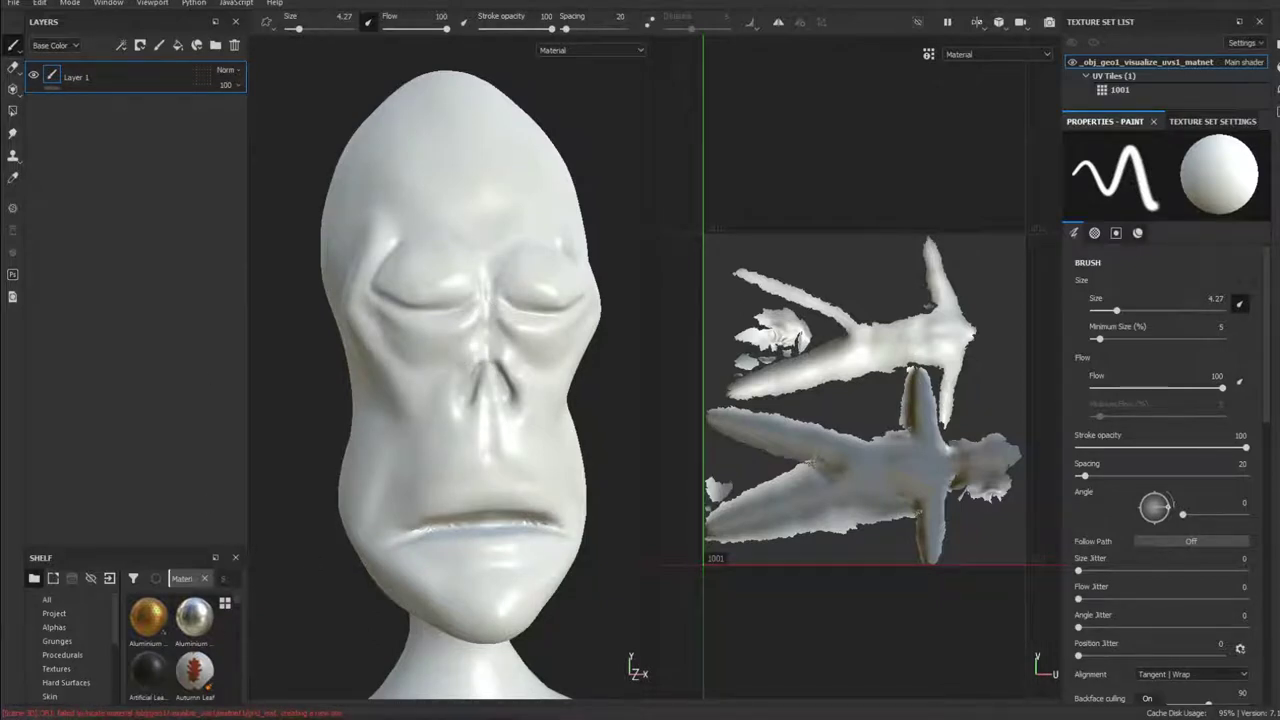
mouse_move(0, 80)
mouse_down()
mouse_move(204, 81)
mouse_move(205, 102)
mouse_move(148, 112)
mouse_move(159, 127)
mouse_up()
click(240, 0)
mouse_move(622, 0)
mouse_down()
mouse_move(626, 16)
mouse_move(800, 0)
mouse_move(739, 5)
mouse_up()
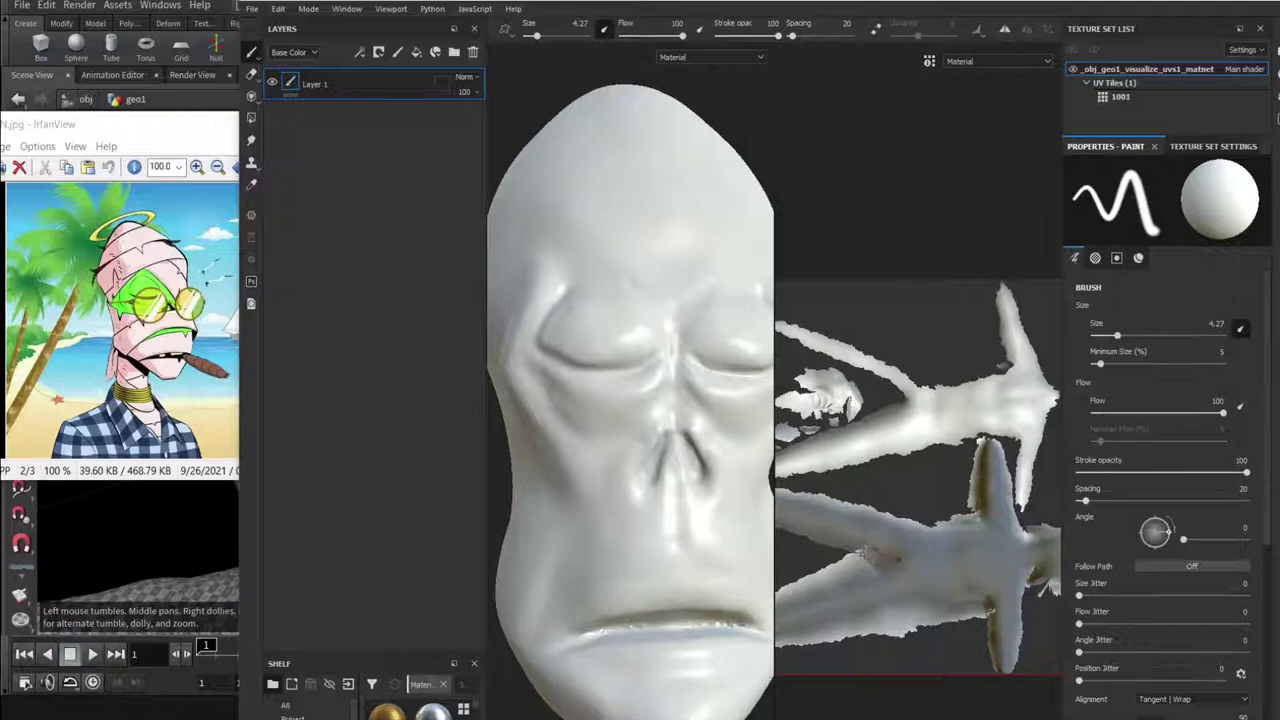
Widen the 3D viewport against the UV view and frame the whole head and neck.
scroll(674, 343, down, 5)
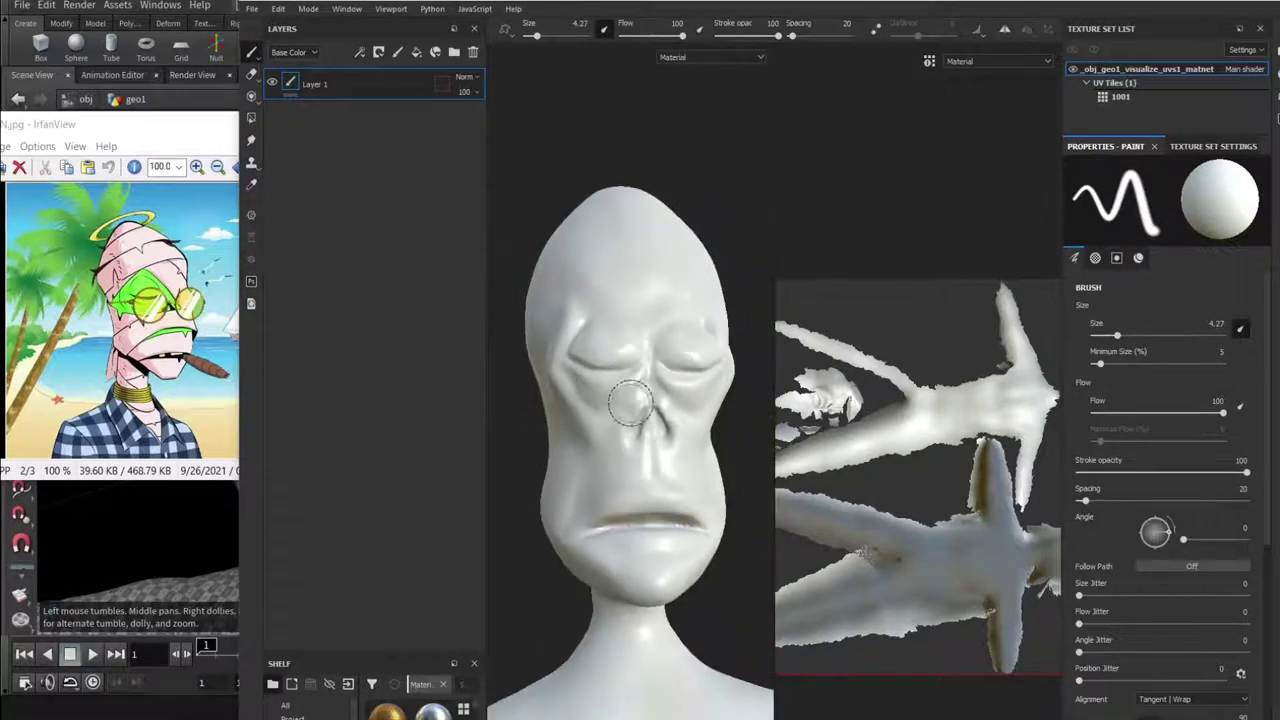
drag(772, 195, 916, 205)
mouse_move(805, 382)
alt+mouse_down()
mouse_move(800, 349)
mouse_move(791, 369)
alt+mouse_up()
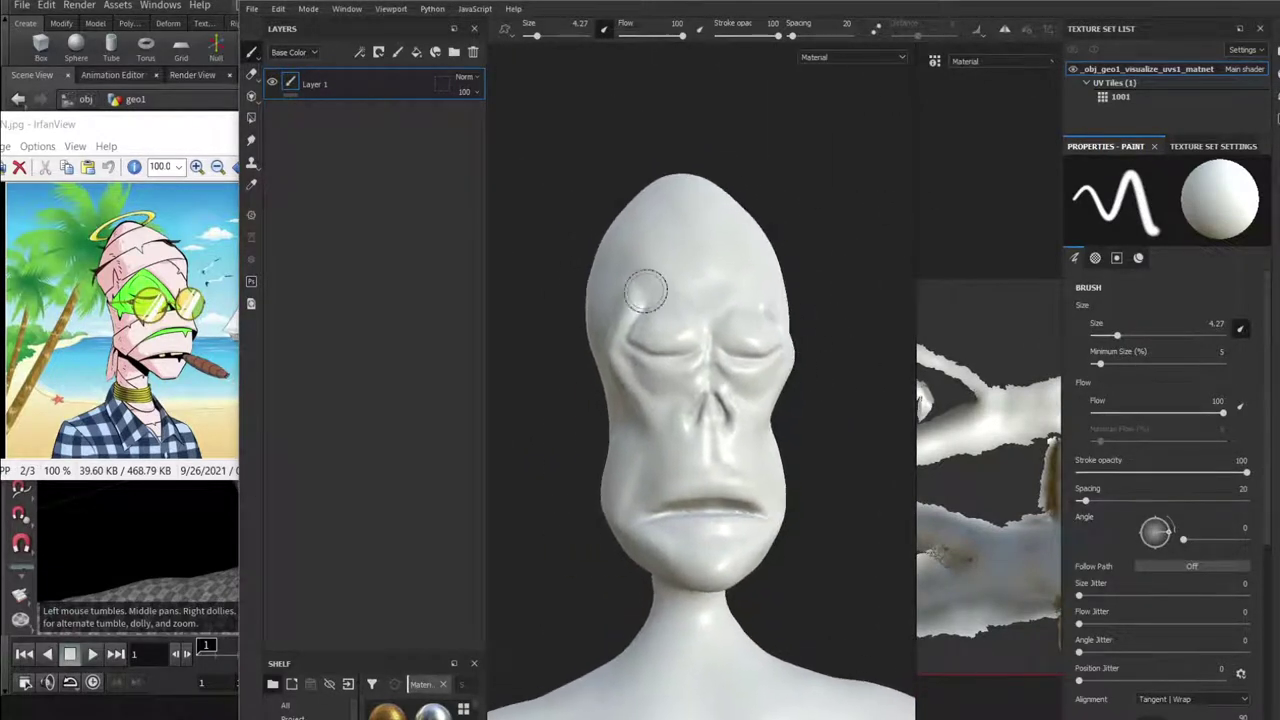
scroll(675, 327, down, 2)
scroll(672, 325, up, 2)
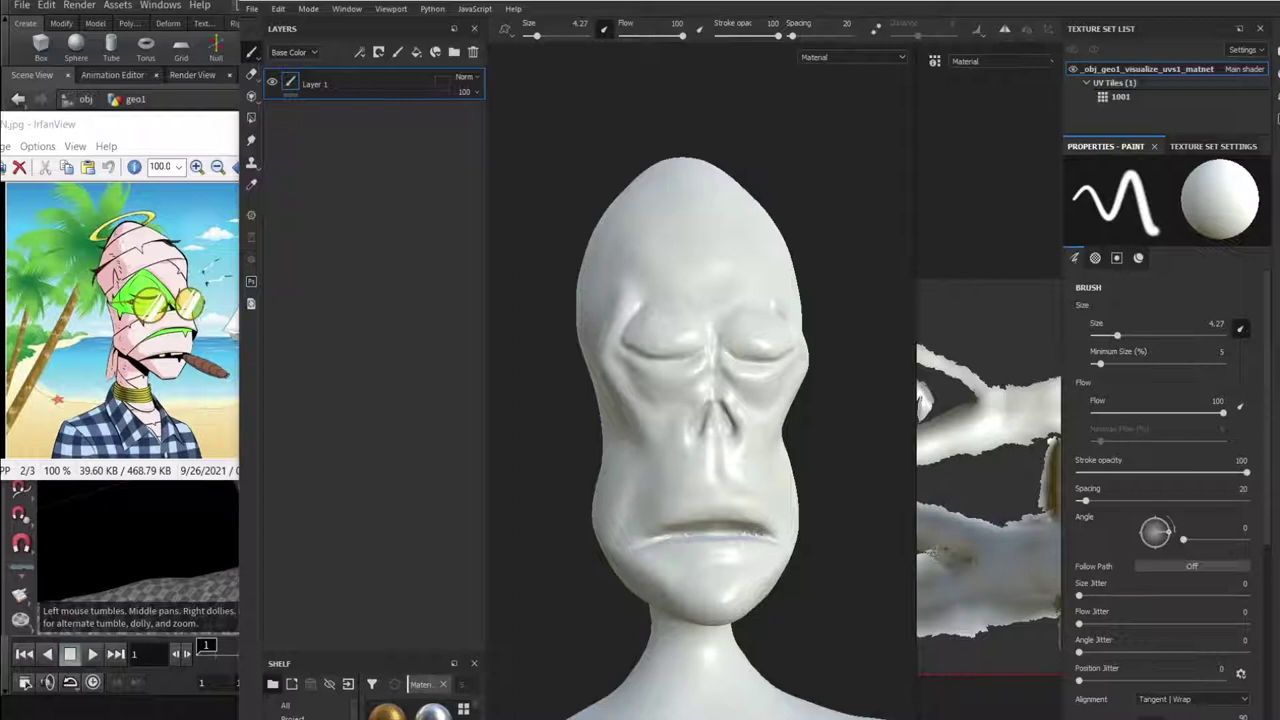
scroll(758, 318, up, 1)
scroll(744, 300, down, 1)
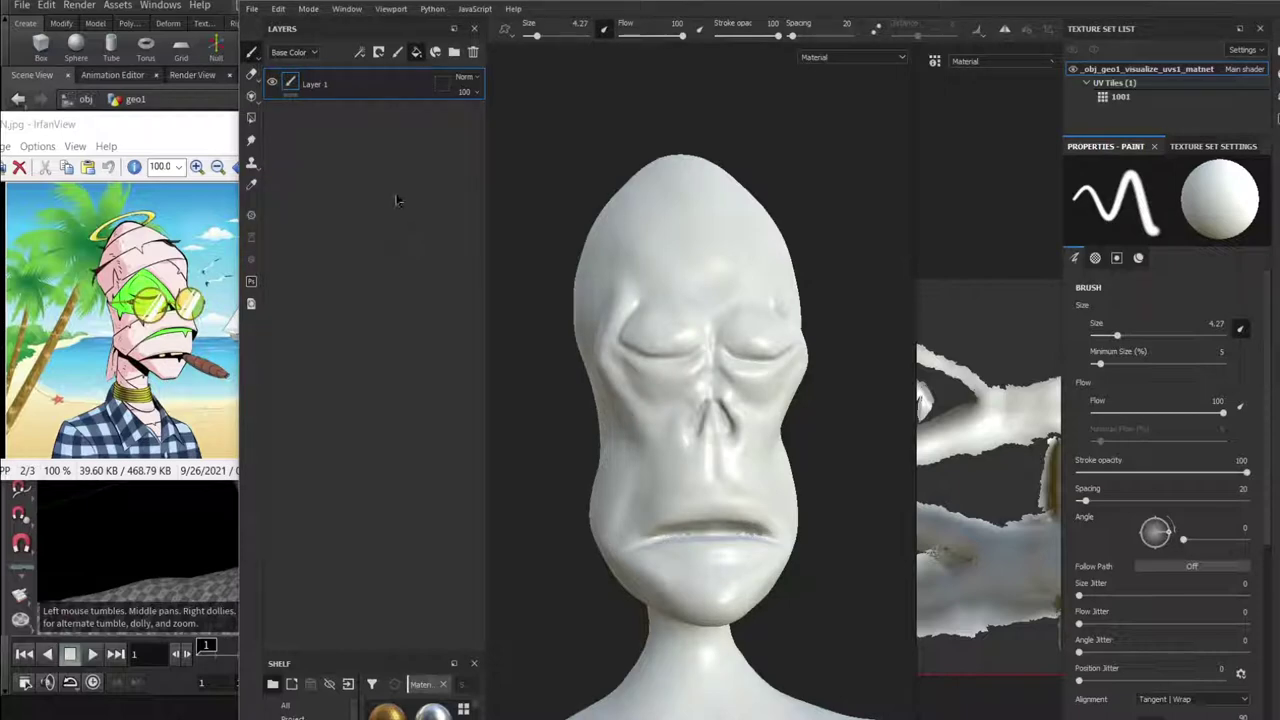
Add a fill layer above Layer 1 and enlarge the shelf to show more materials.
click(416, 52)
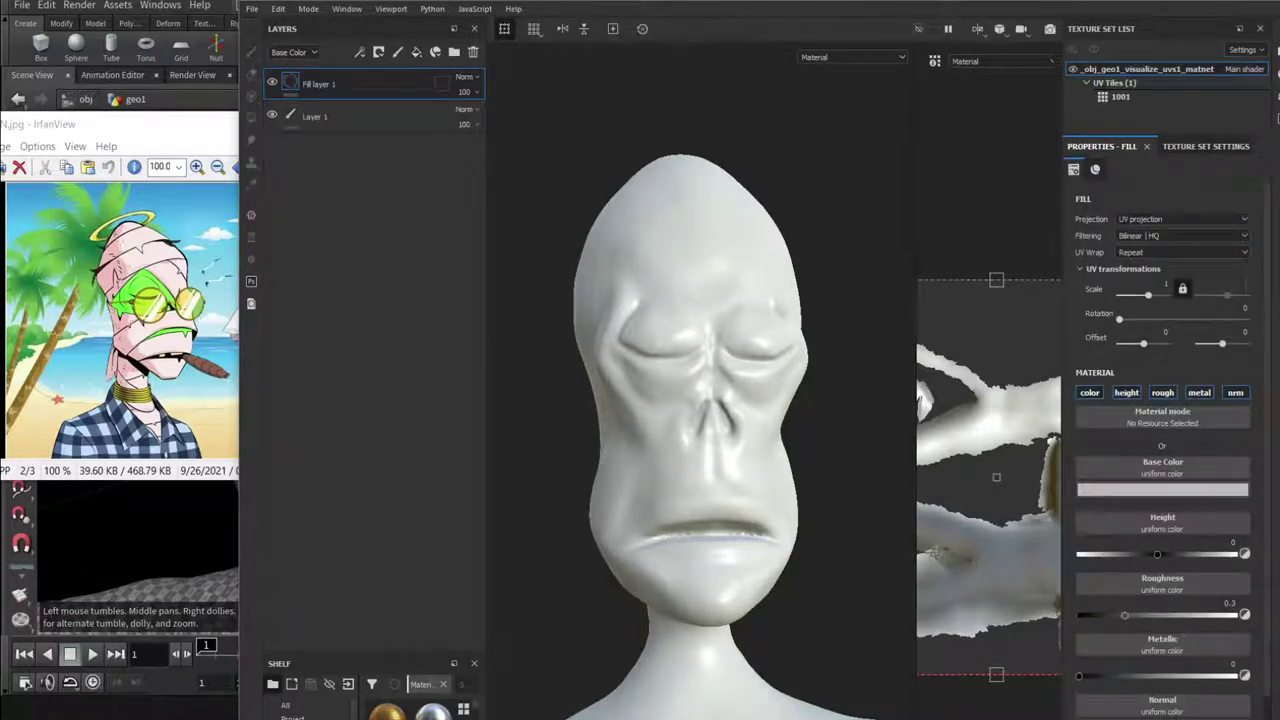
mouse_move(678, 719)
mouse_down()
mouse_move(680, 650)
mouse_move(700, 711)
mouse_up()
drag(700, 709, 702, 714)
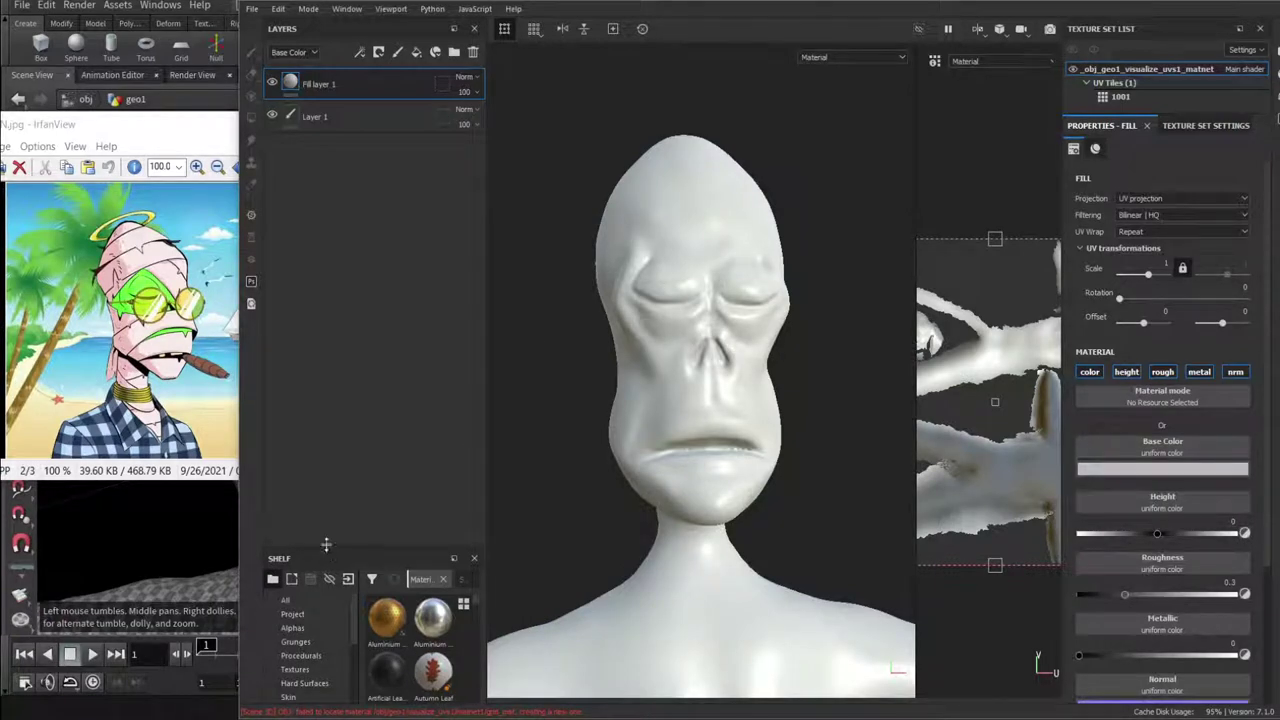
drag(326, 544, 322, 424)
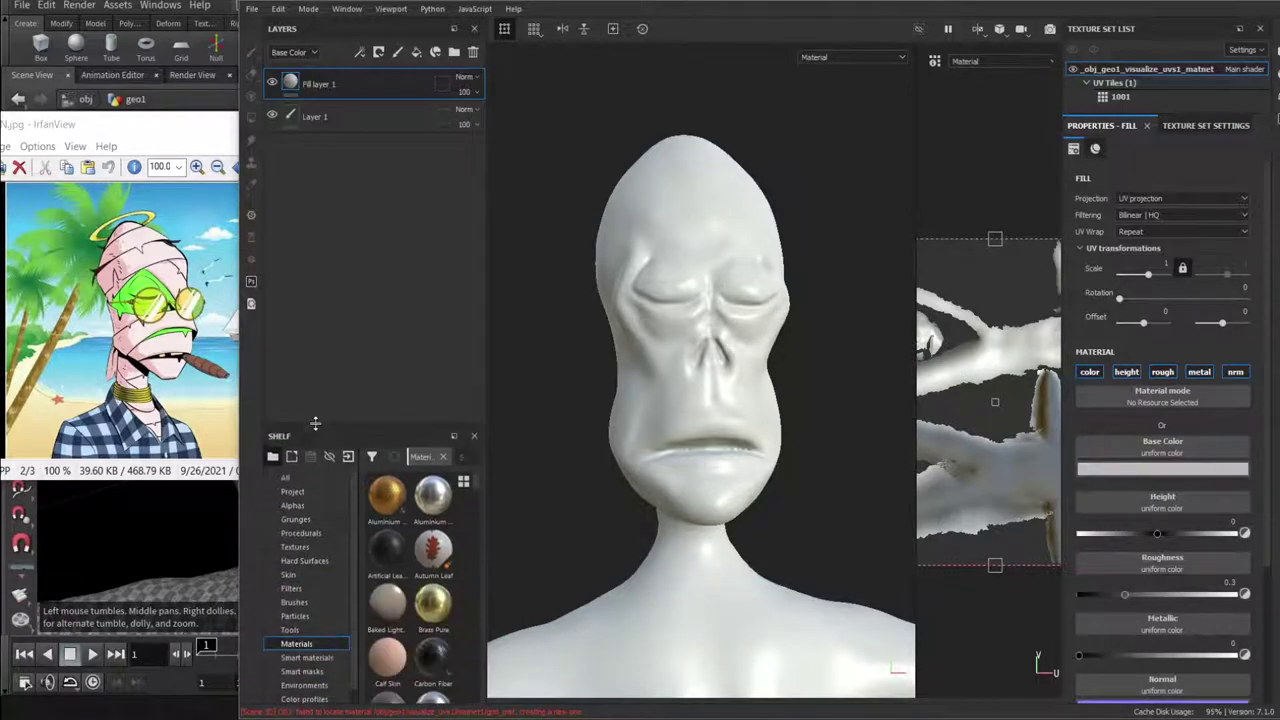
Set the fill layer's base color to the green sampled from the reference character's face, darkened to a green value of 0.457.
click(1146, 469)
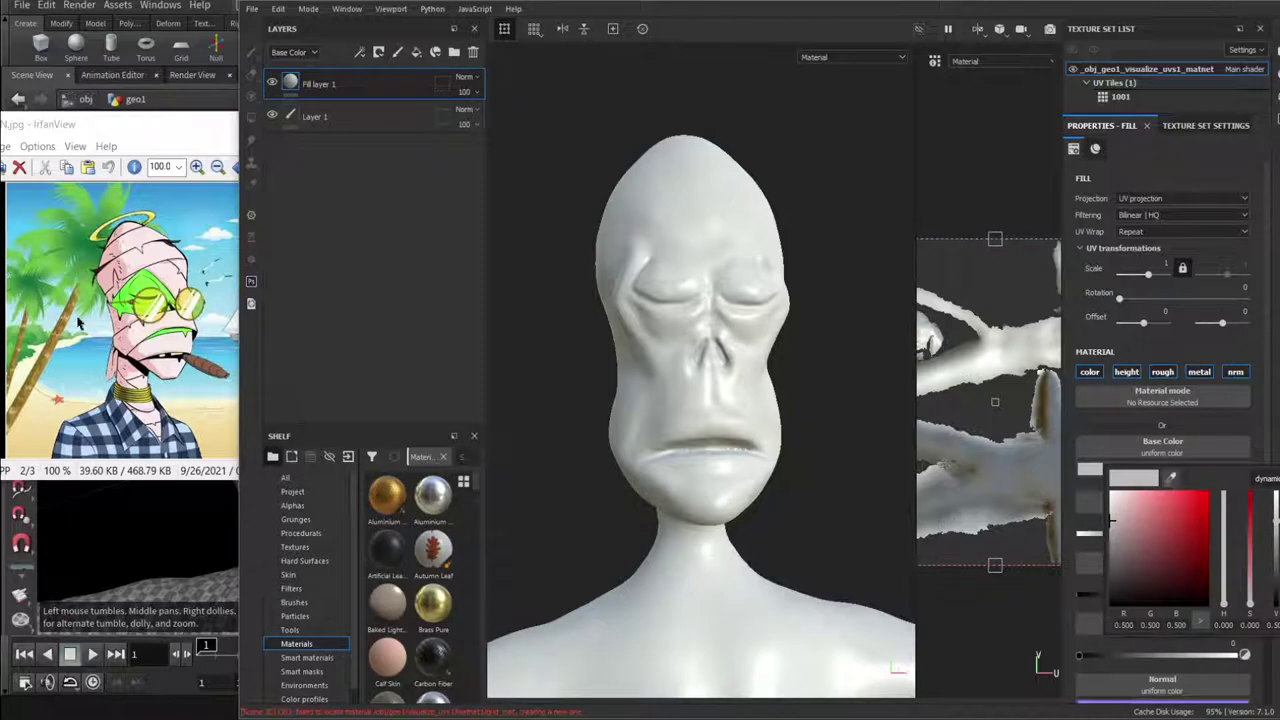
click(1171, 478)
click(140, 312)
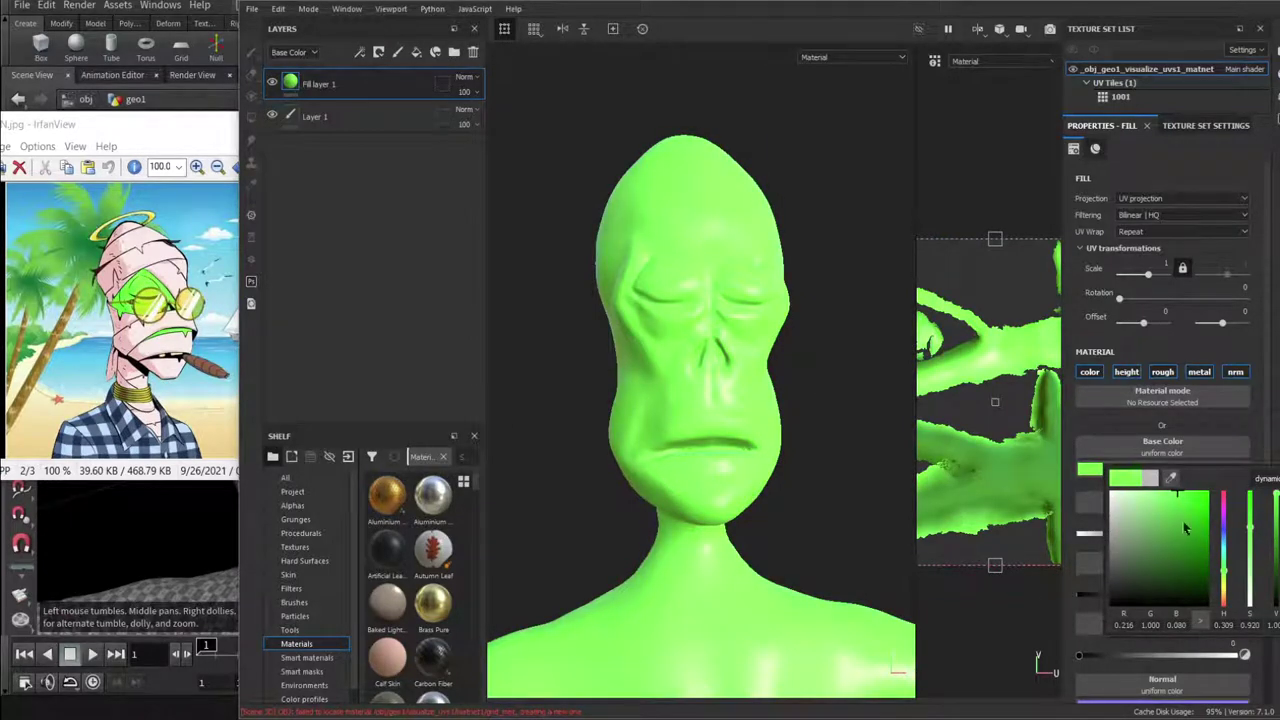
click(1183, 518)
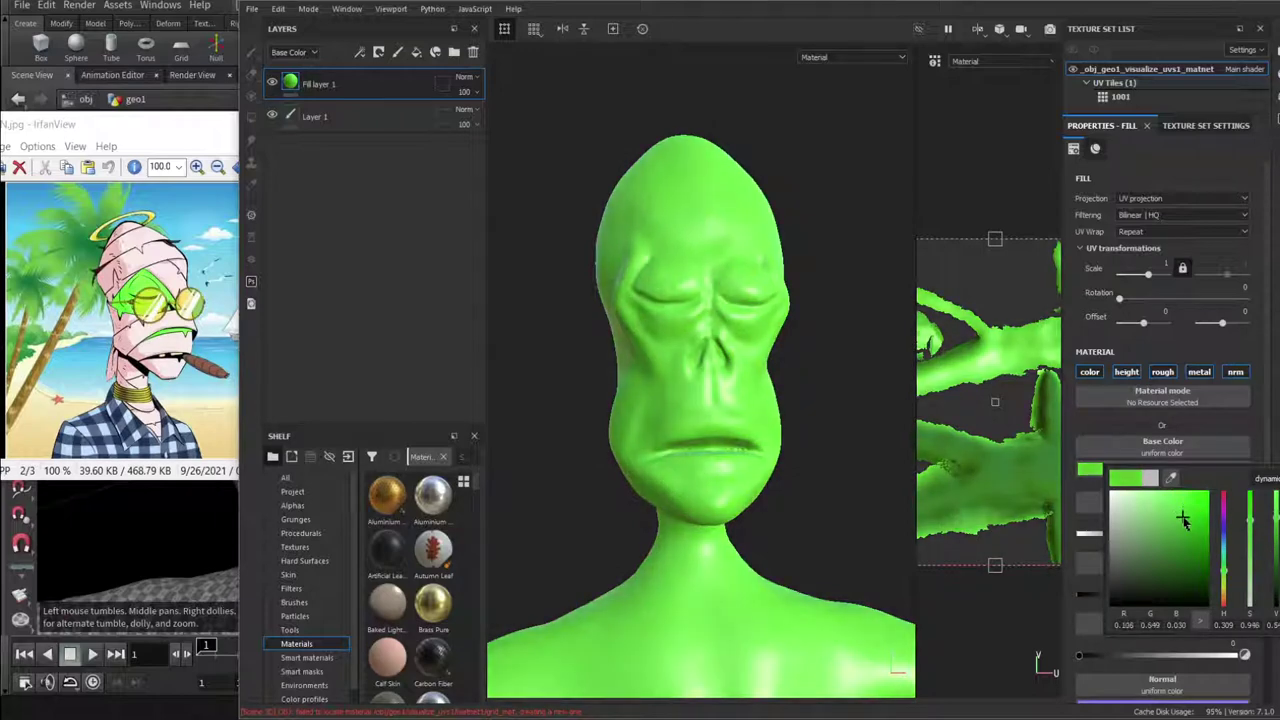
drag(1183, 518, 1186, 527)
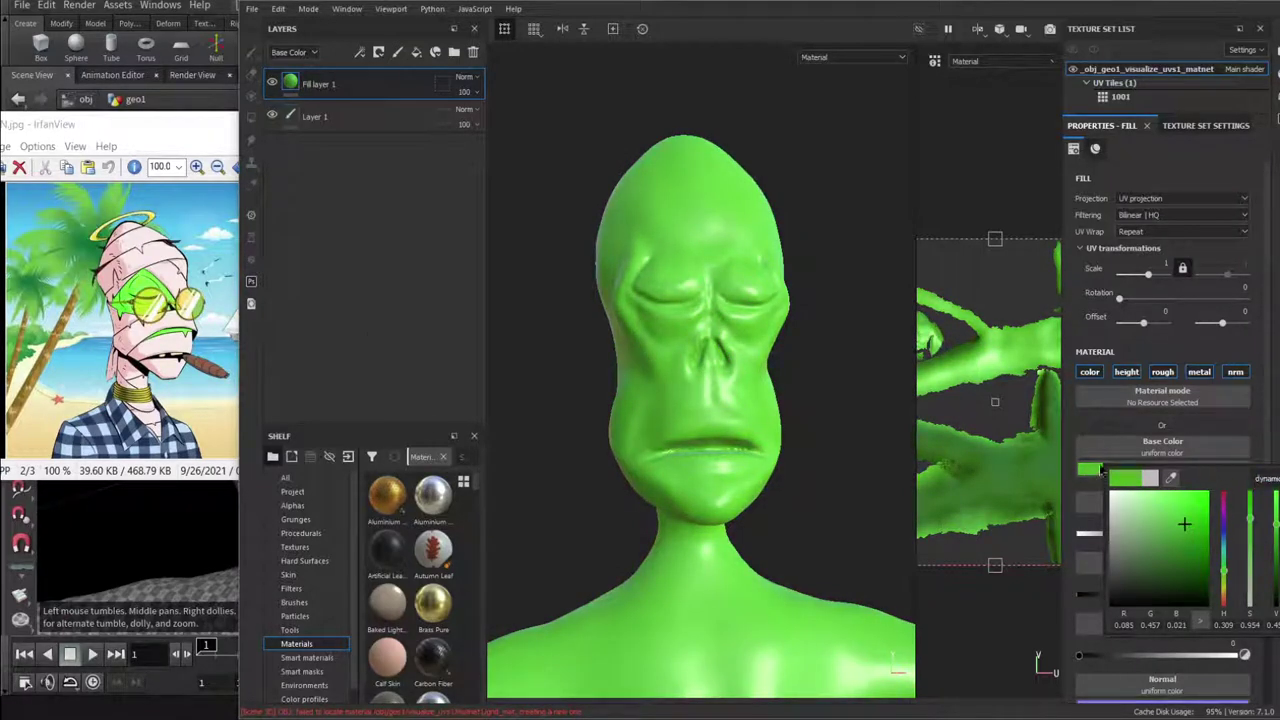
click(1093, 427)
Move the green fill layer below Layer 1 and make Layer 1 the active paint layer.
alt+drag(716, 364, 706, 342)
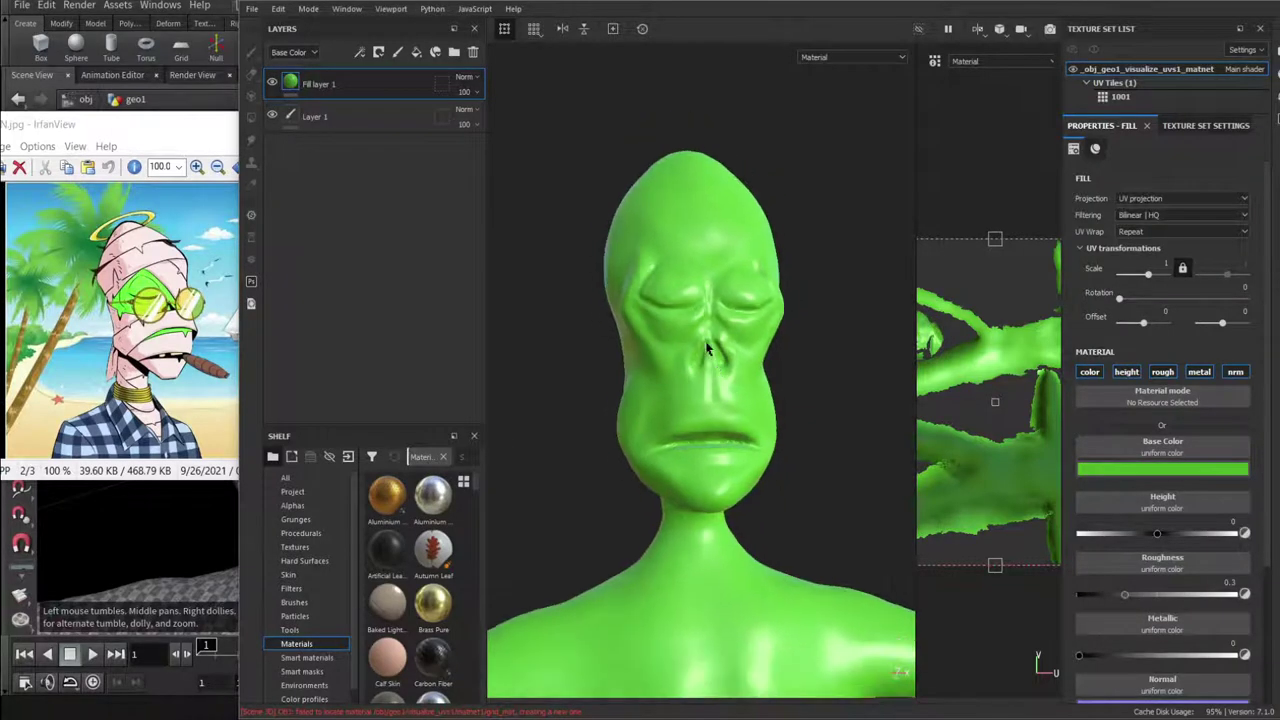
alt+right_drag(650, 150, 680, 344)
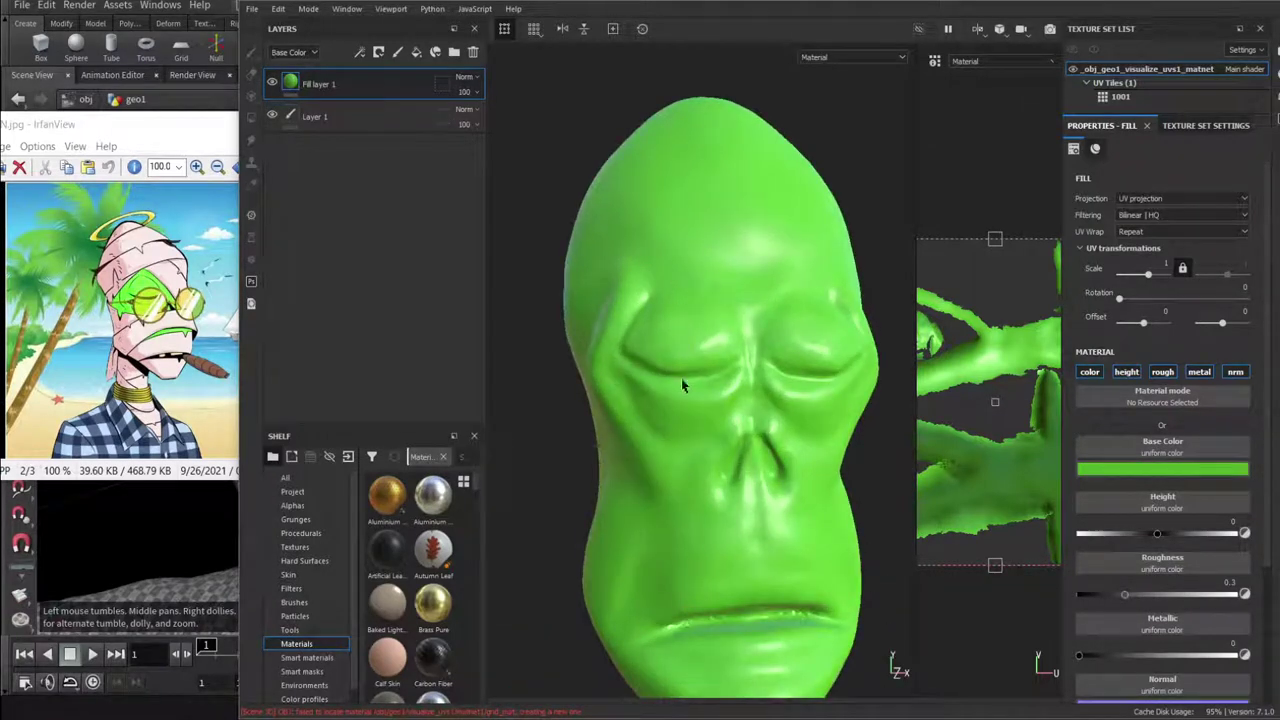
drag(363, 84, 363, 149)
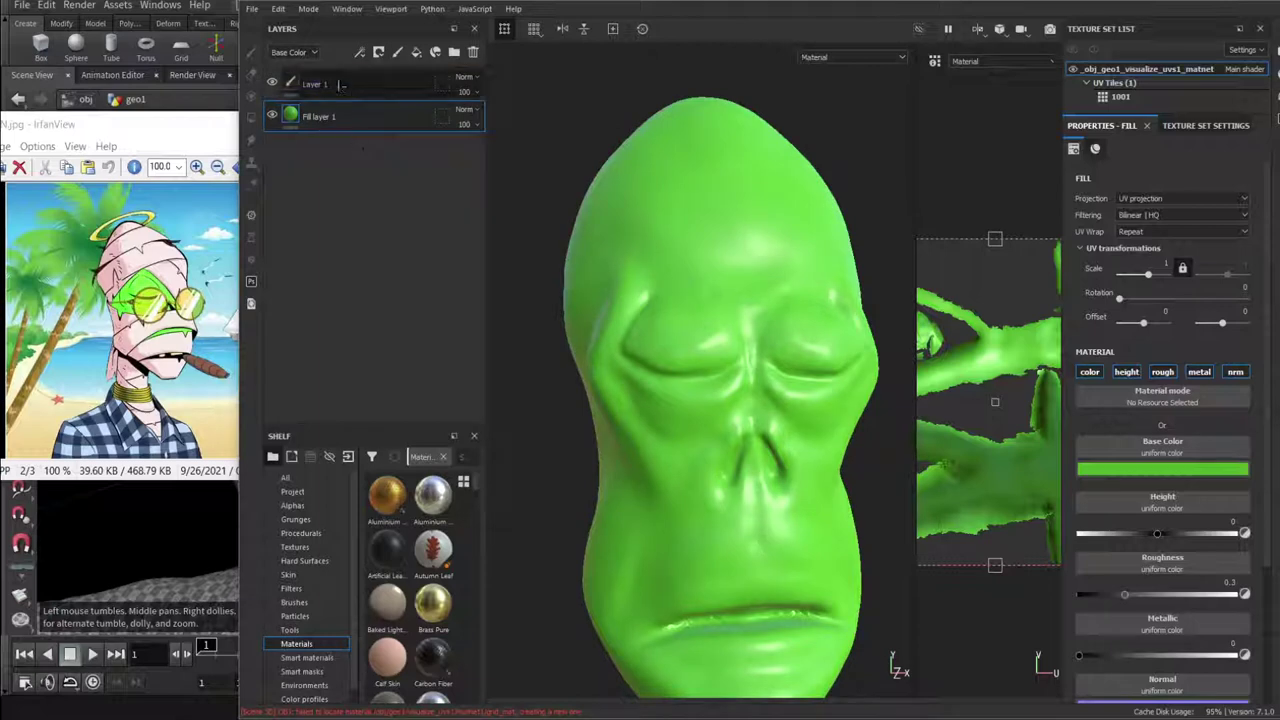
click(340, 86)
Set the paint brush size to 0.83 for fine lines around the eyes.
scroll(686, 377, up, 4)
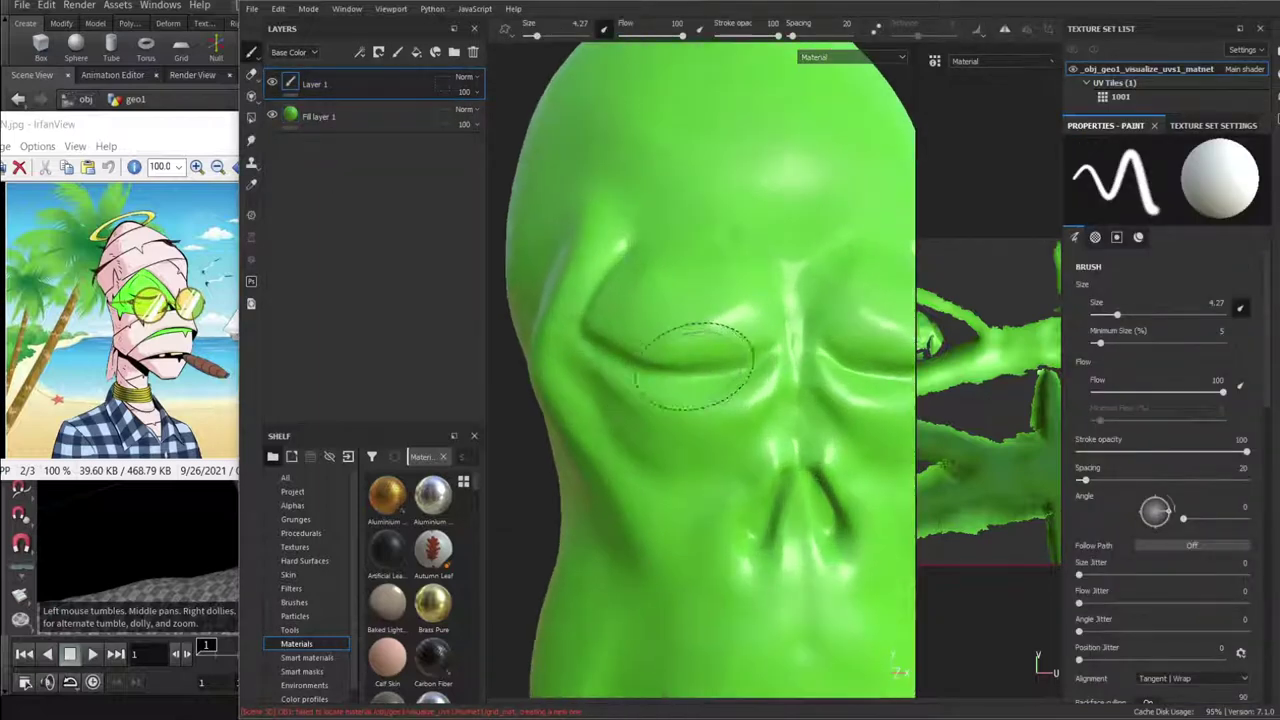
right_click(755, 428)
drag(747, 455, 729, 455)
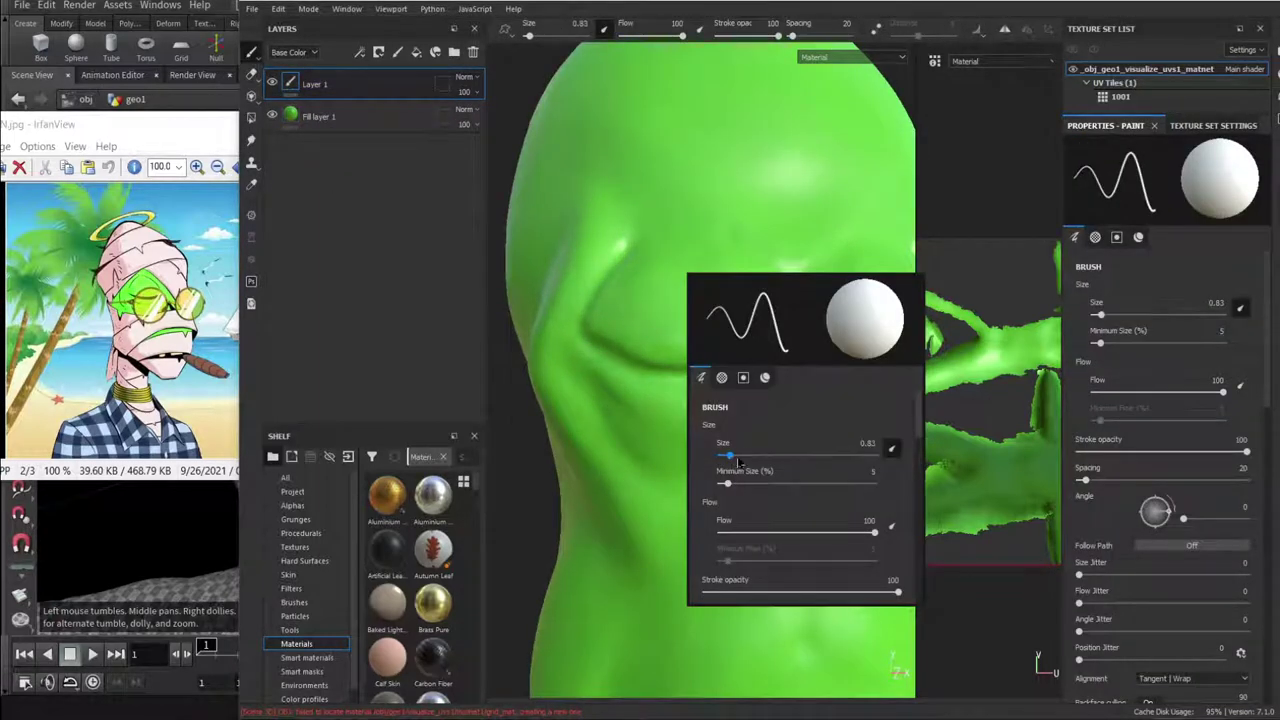
drag(1271, 400, 1275, 592)
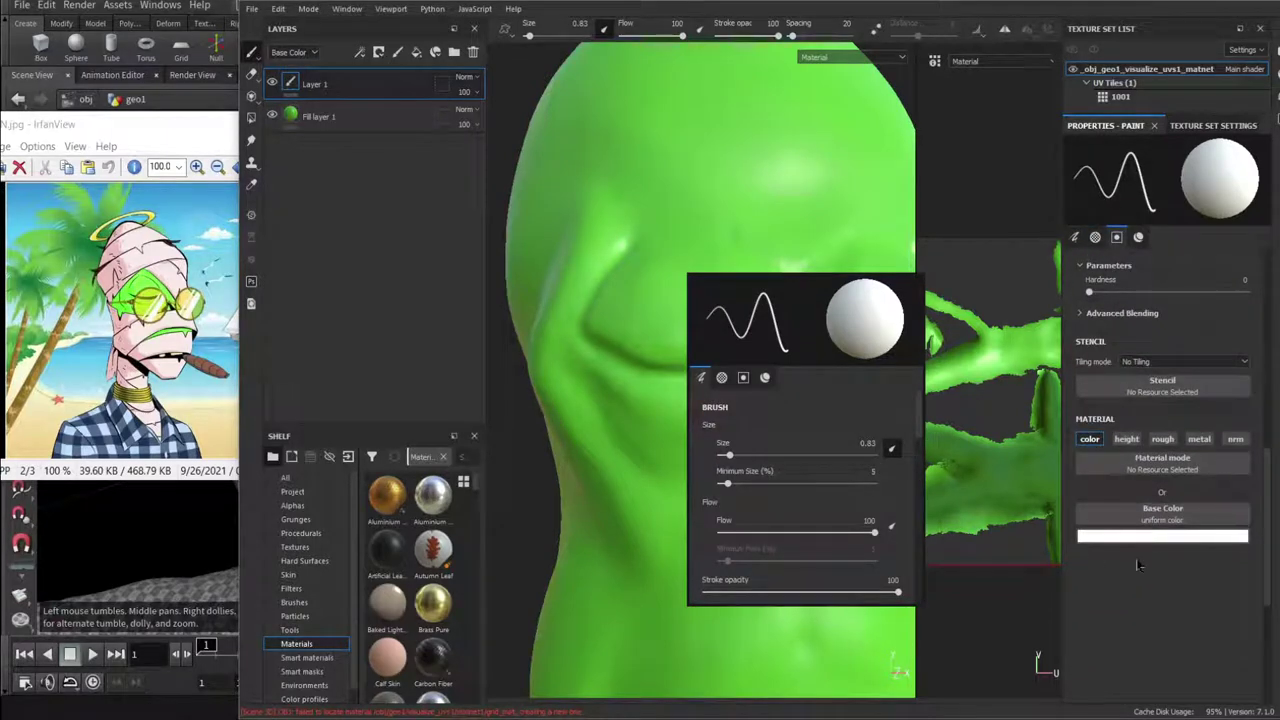
click(519, 454)
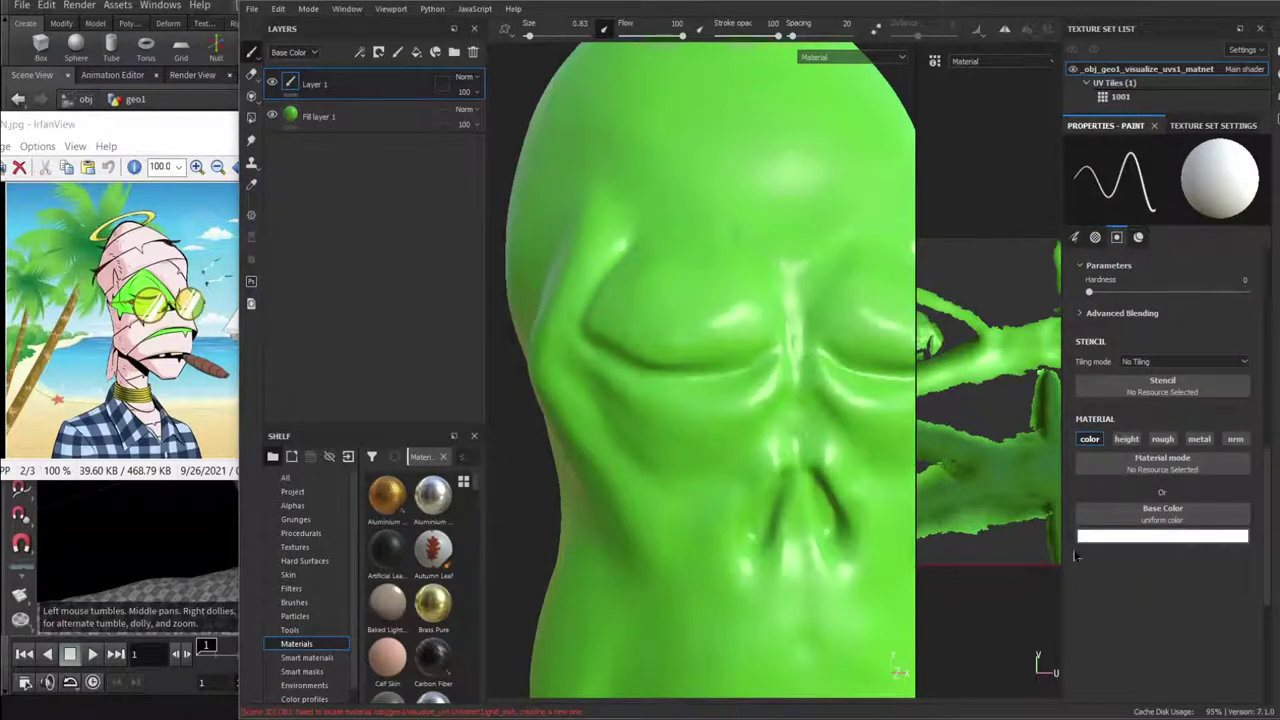
Set the brush's base color to near-black, sampling the reference character's glasses area and adjusting the shade.
click(1106, 537)
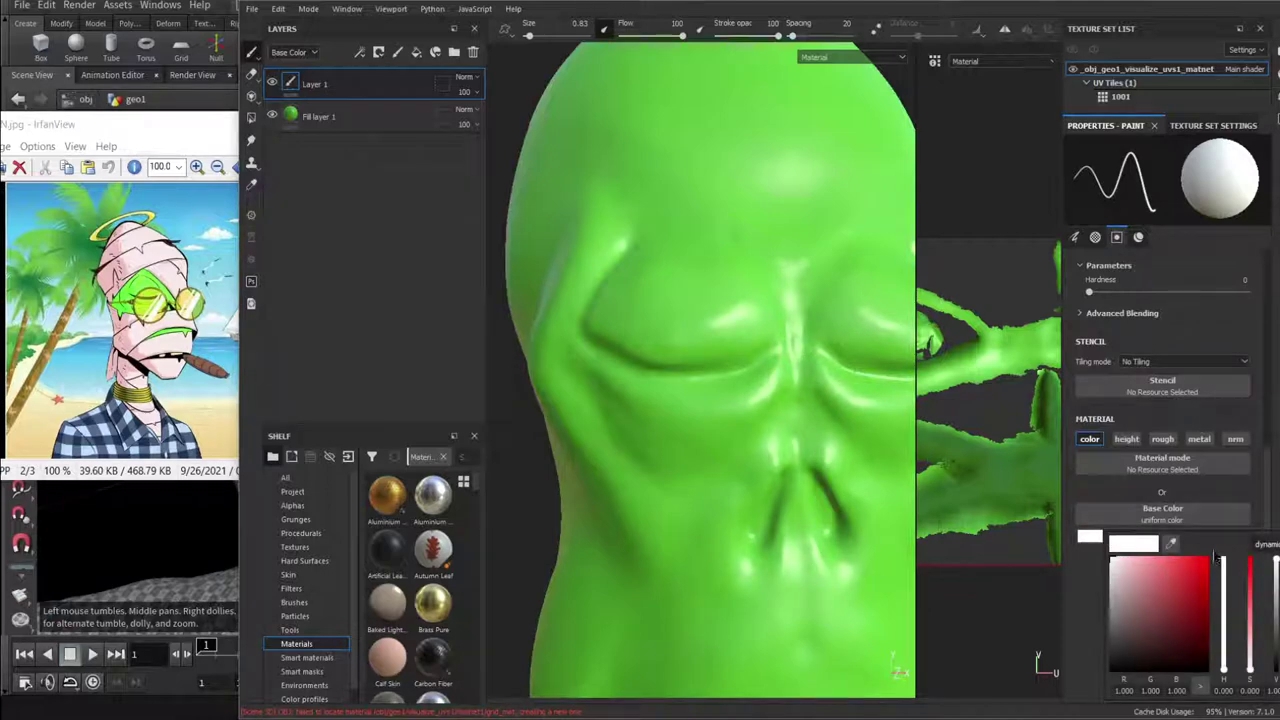
drag(1172, 545, 154, 293)
drag(1180, 572, 1200, 615)
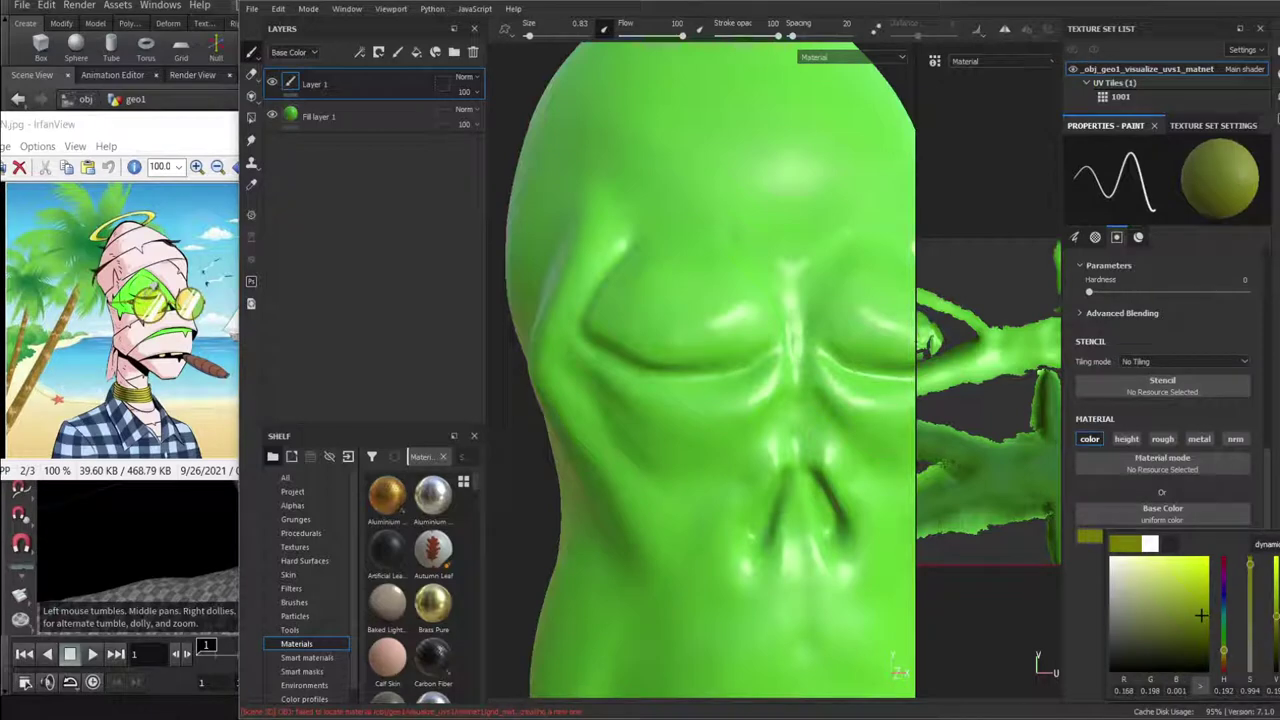
drag(152, 291, 148, 294)
mouse_move(1180, 591)
mouse_down()
mouse_move(1197, 618)
mouse_move(1091, 630)
mouse_move(1104, 660)
mouse_up()
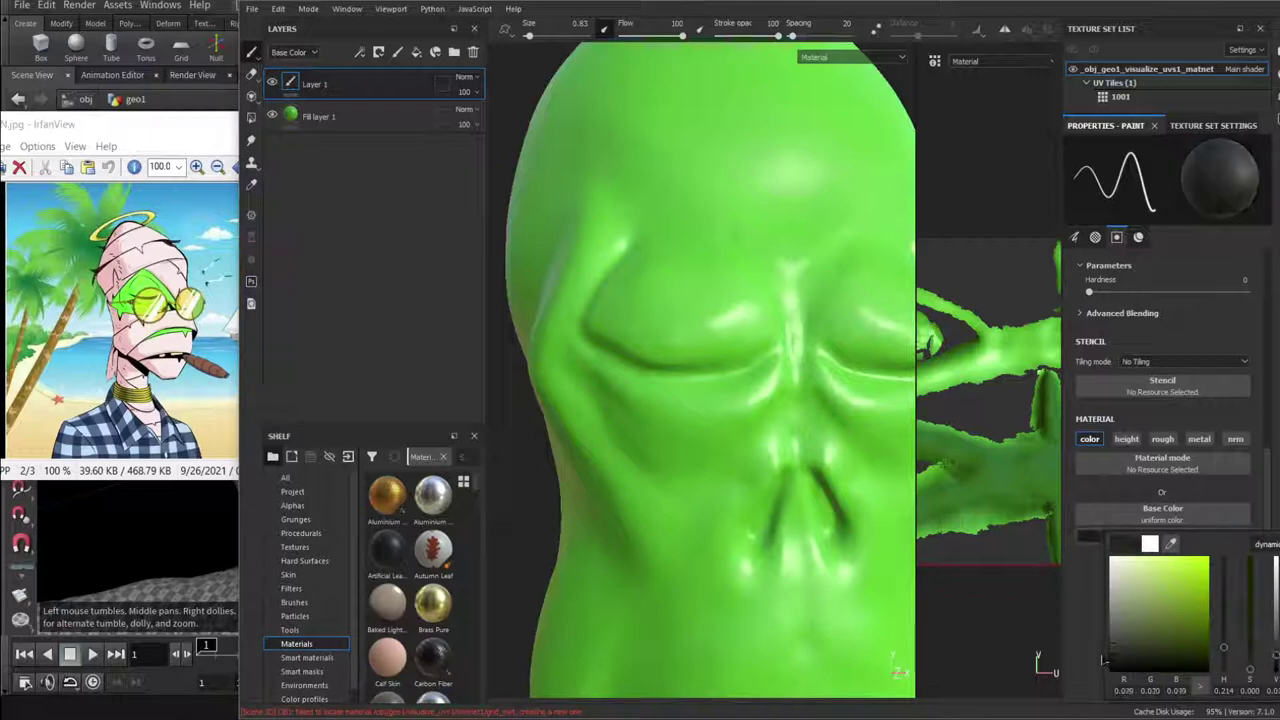
click(1063, 624)
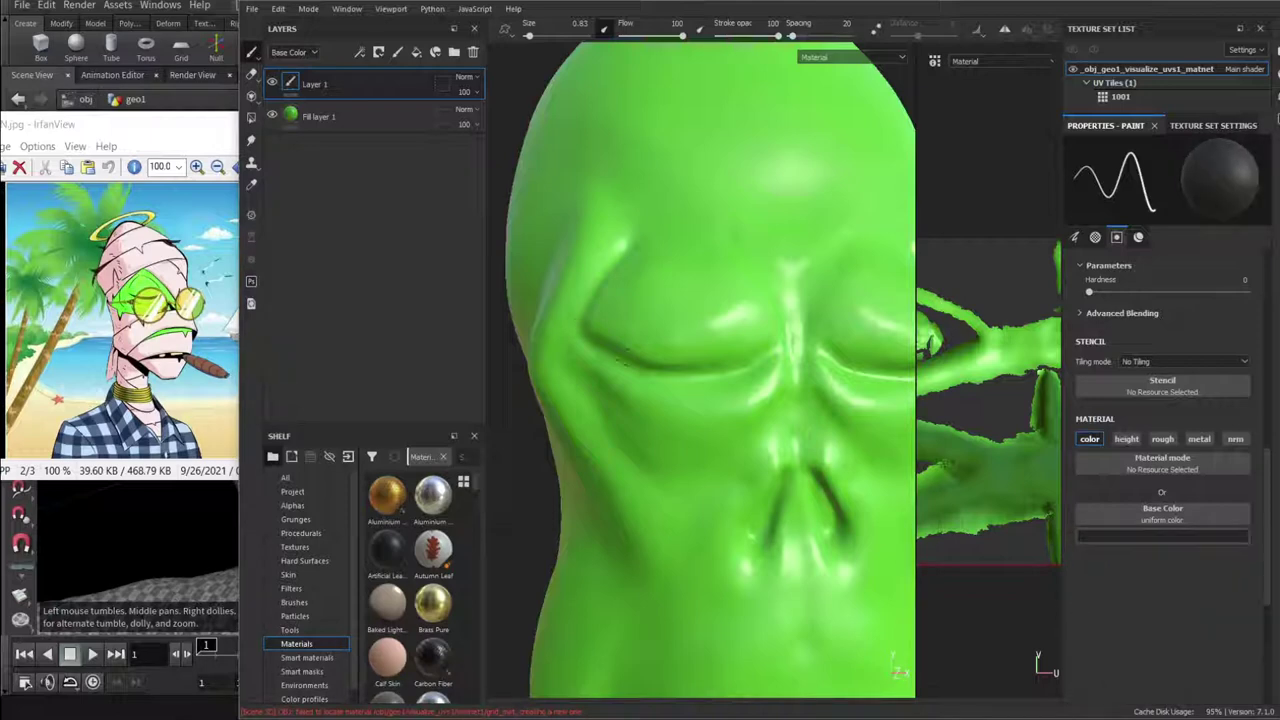
Paint a dark line along the crease of the closed eyelid on the viewer's left, undoing a stray stroke.
mouse_move(597, 348)
mouse_down()
mouse_move(726, 384)
mouse_move(782, 314)
mouse_move(771, 349)
mouse_move(690, 375)
mouse_move(579, 325)
mouse_move(669, 371)
mouse_move(671, 411)
mouse_up()
key(ctrl+z)
mouse_move(734, 353)
alt+mouse_down()
mouse_move(686, 331)
mouse_move(669, 337)
mouse_move(680, 371)
mouse_move(606, 375)
mouse_move(760, 385)
mouse_move(812, 362)
mouse_move(737, 434)
mouse_move(690, 330)
mouse_move(656, 355)
mouse_move(697, 369)
mouse_move(820, 343)
alt+mouse_up()
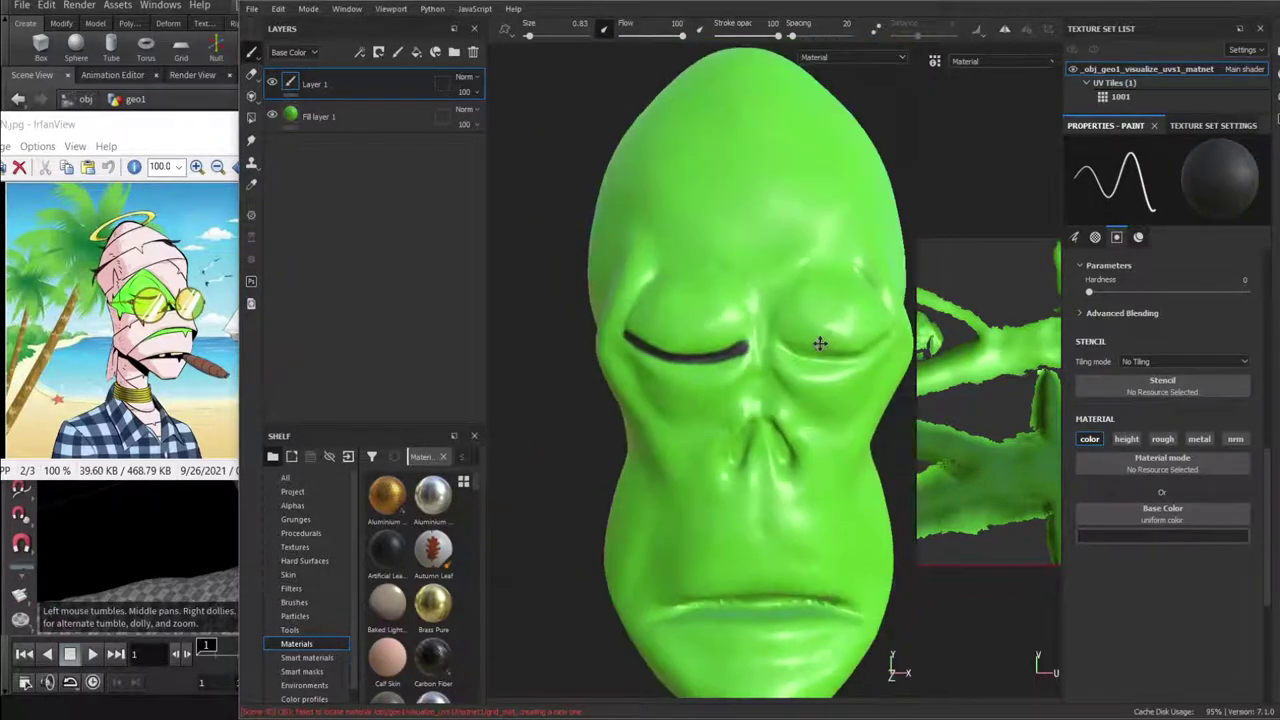
Paint a matching dark line along the closed eyelid on the viewer's right, undoing the short first stroke.
alt+middle_drag(820, 343, 723, 383)
scroll(720, 386, up, 3)
mouse_move(651, 388)
mouse_down()
mouse_move(685, 404)
mouse_move(655, 374)
mouse_up()
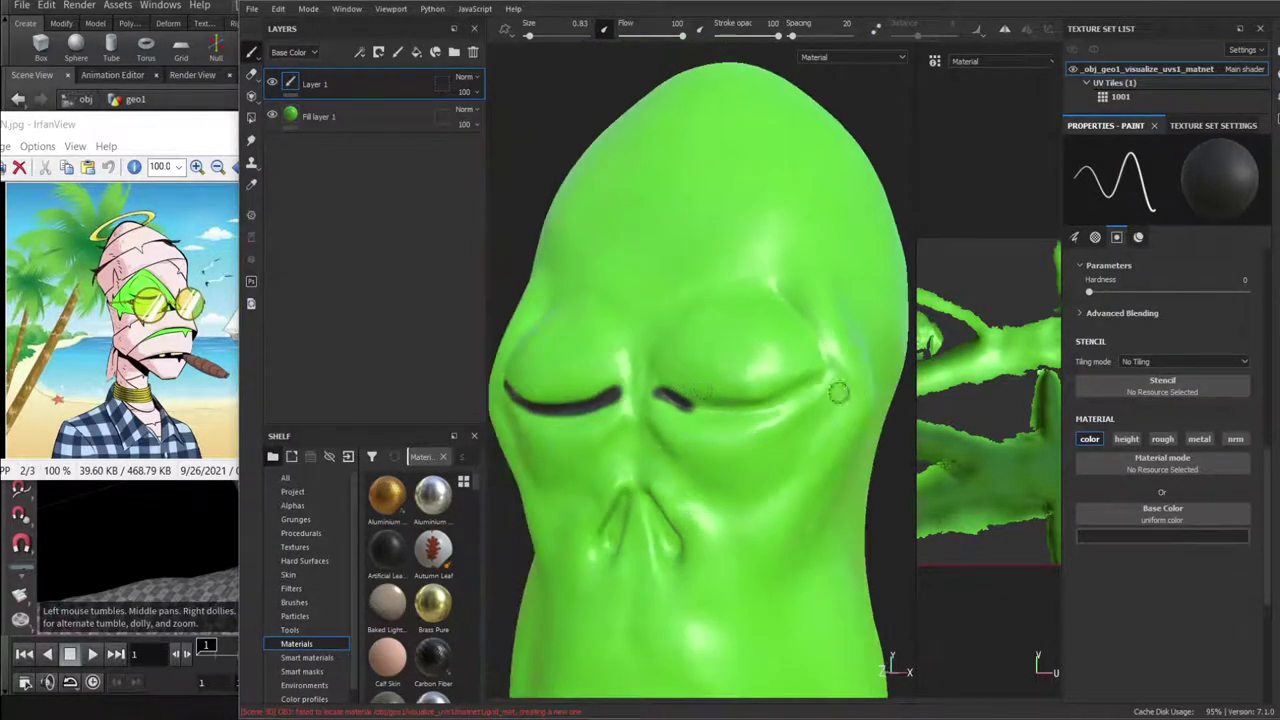
key(ctrl+z)
mouse_move(818, 380)
mouse_down()
mouse_move(706, 408)
mouse_move(646, 390)
mouse_up()
mouse_move(646, 390)
alt+mouse_down()
mouse_move(737, 429)
mouse_move(686, 414)
mouse_move(760, 420)
mouse_move(798, 404)
alt+mouse_up()
Undo the excess strokes on the right-hand eyelid line and touch up its lower edge and inner corner.
key(ctrl+z)
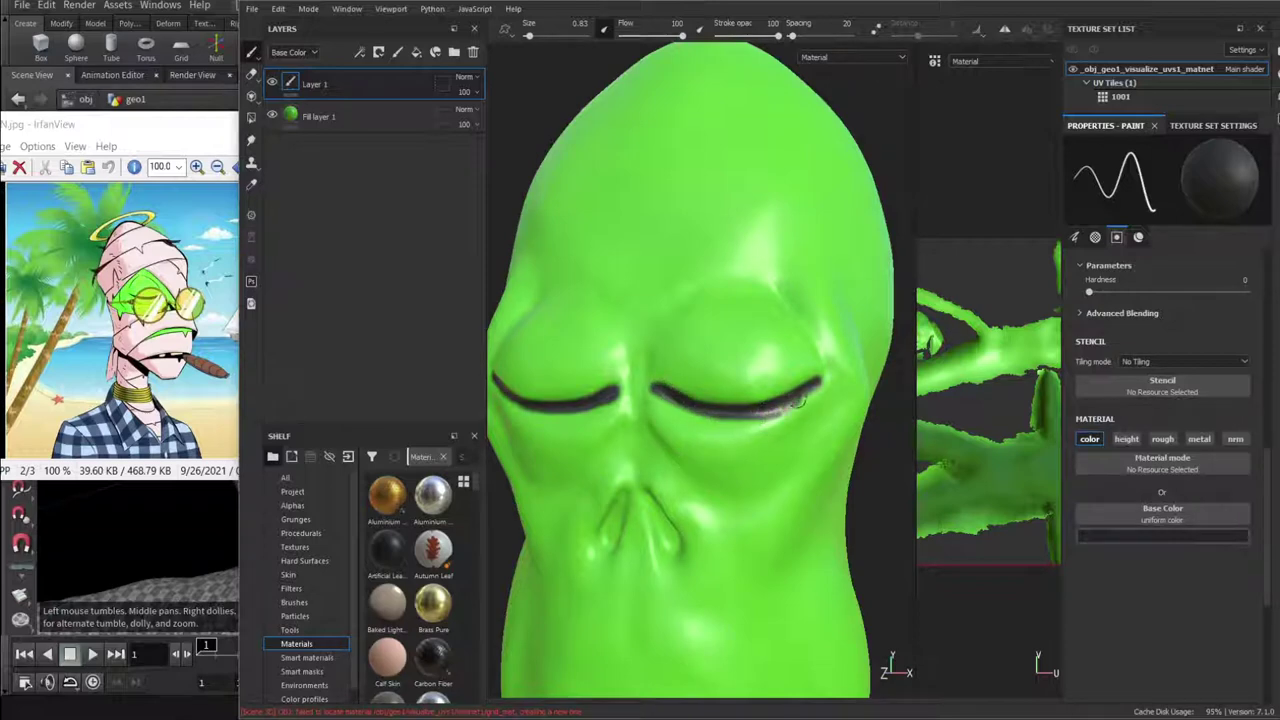
key(ctrl+z)
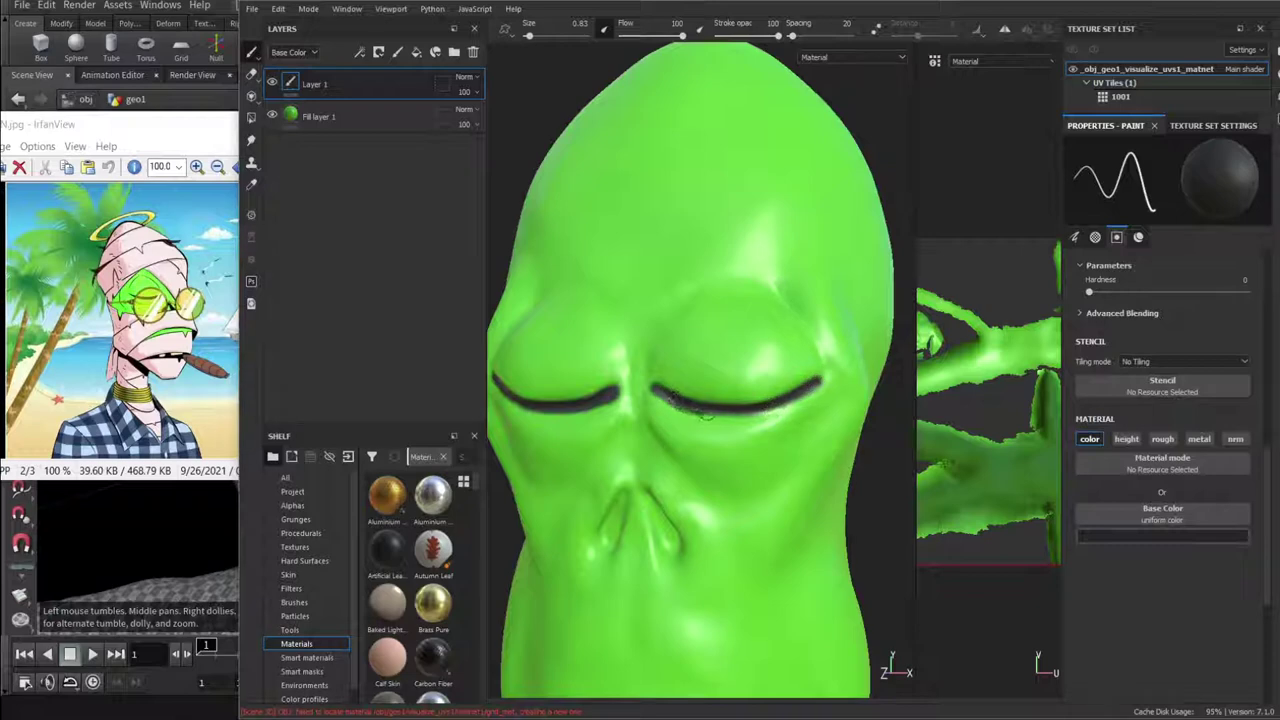
mouse_move(705, 415)
mouse_down()
mouse_move(765, 413)
mouse_move(746, 398)
mouse_move(812, 399)
mouse_up()
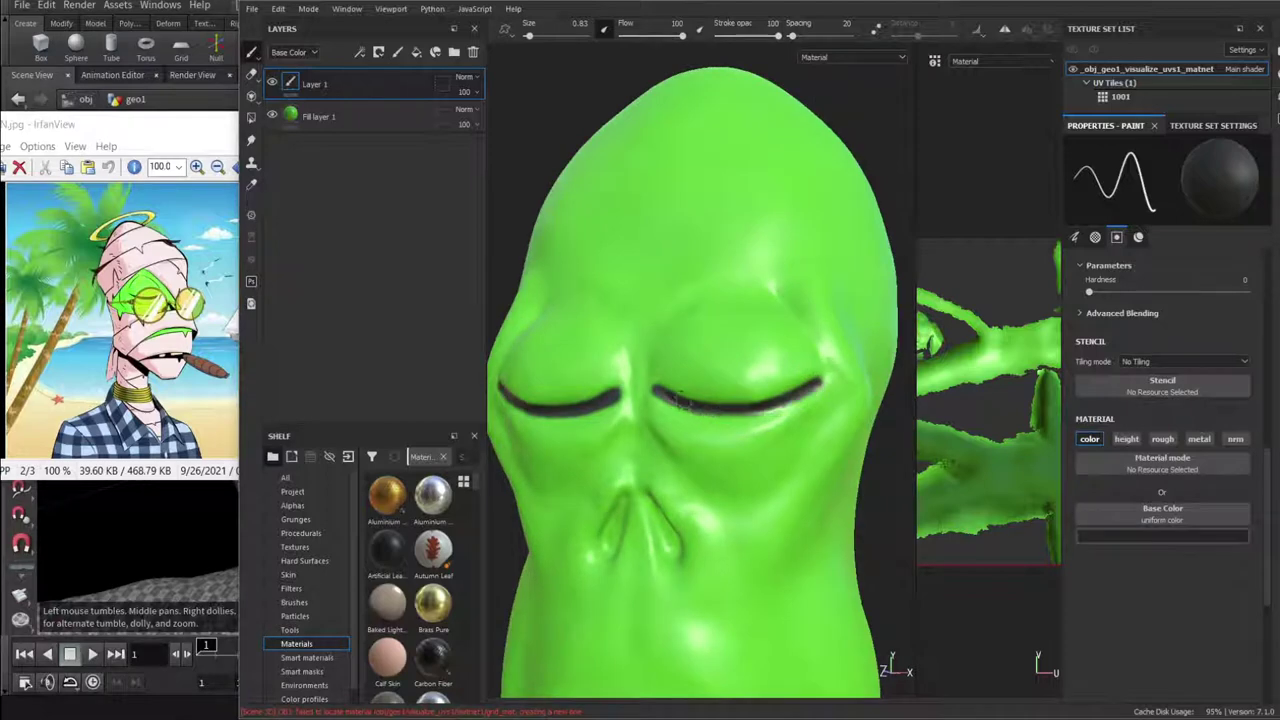
mouse_move(658, 396)
mouse_down()
mouse_move(735, 416)
mouse_move(843, 409)
mouse_move(651, 423)
mouse_move(630, 395)
mouse_move(658, 380)
mouse_move(690, 388)
mouse_up()
Examine the dark lines on both eyelids from several angles and distances.
alt+right_drag(778, 380, 822, 385)
mouse_move(822, 385)
alt+mouse_down()
mouse_move(762, 380)
mouse_move(677, 491)
mouse_move(692, 467)
mouse_move(749, 455)
mouse_move(590, 464)
mouse_move(590, 450)
mouse_move(768, 413)
mouse_move(785, 436)
mouse_move(778, 455)
alt+mouse_up()
scroll(771, 414, up, 3)
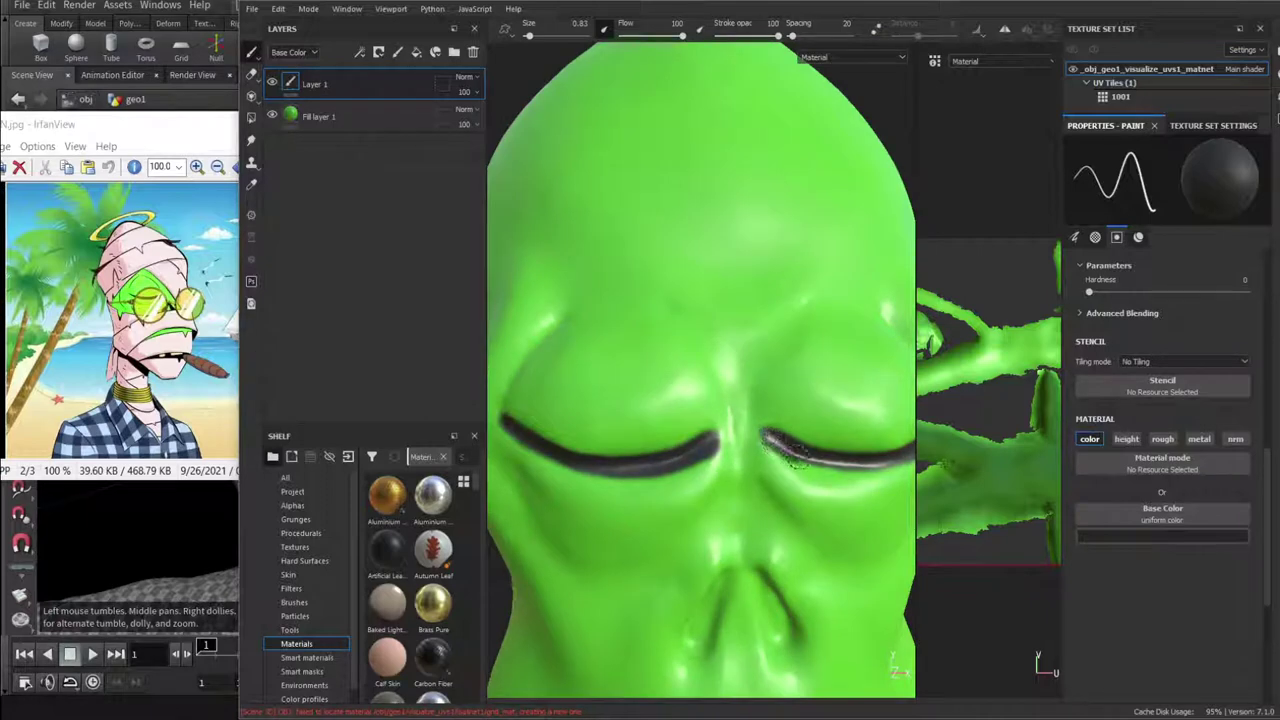
mouse_move(870, 467)
alt+mouse_down()
mouse_move(803, 494)
mouse_move(768, 491)
mouse_move(786, 526)
mouse_move(766, 403)
mouse_move(745, 379)
mouse_move(788, 462)
mouse_move(755, 465)
alt+mouse_up()
scroll(738, 462, down, 2)
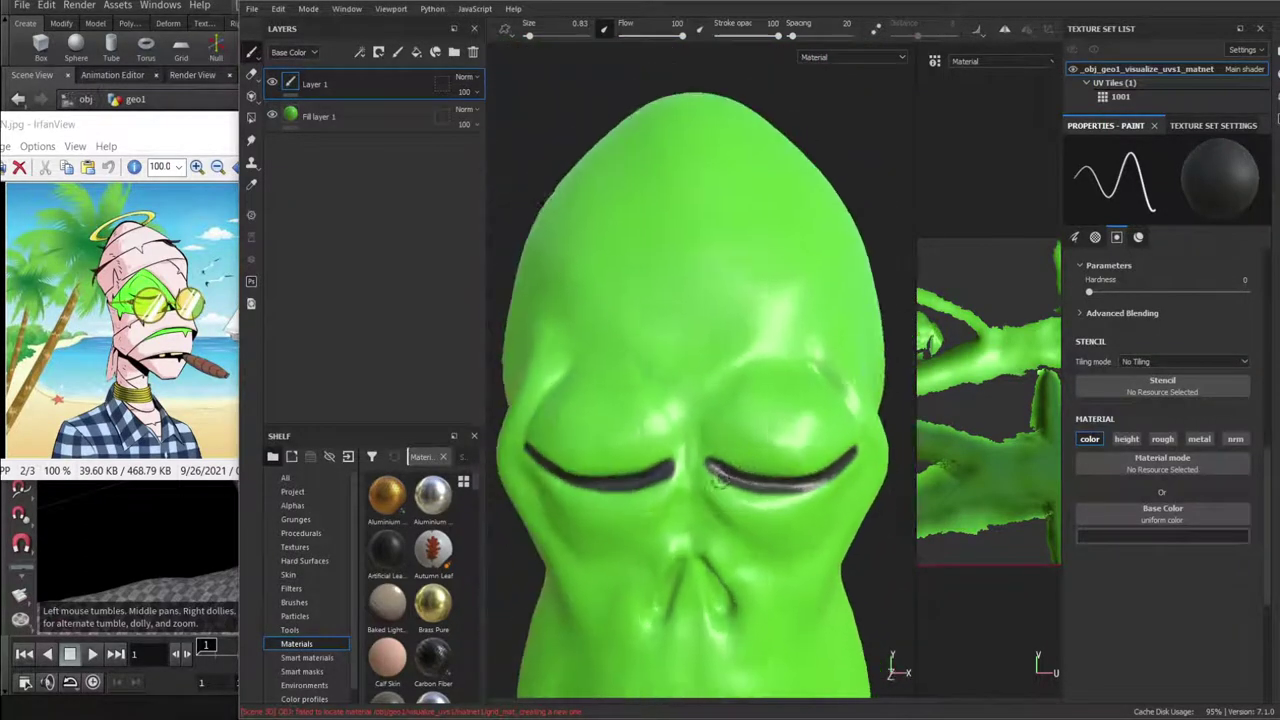
scroll(722, 466, up, 3)
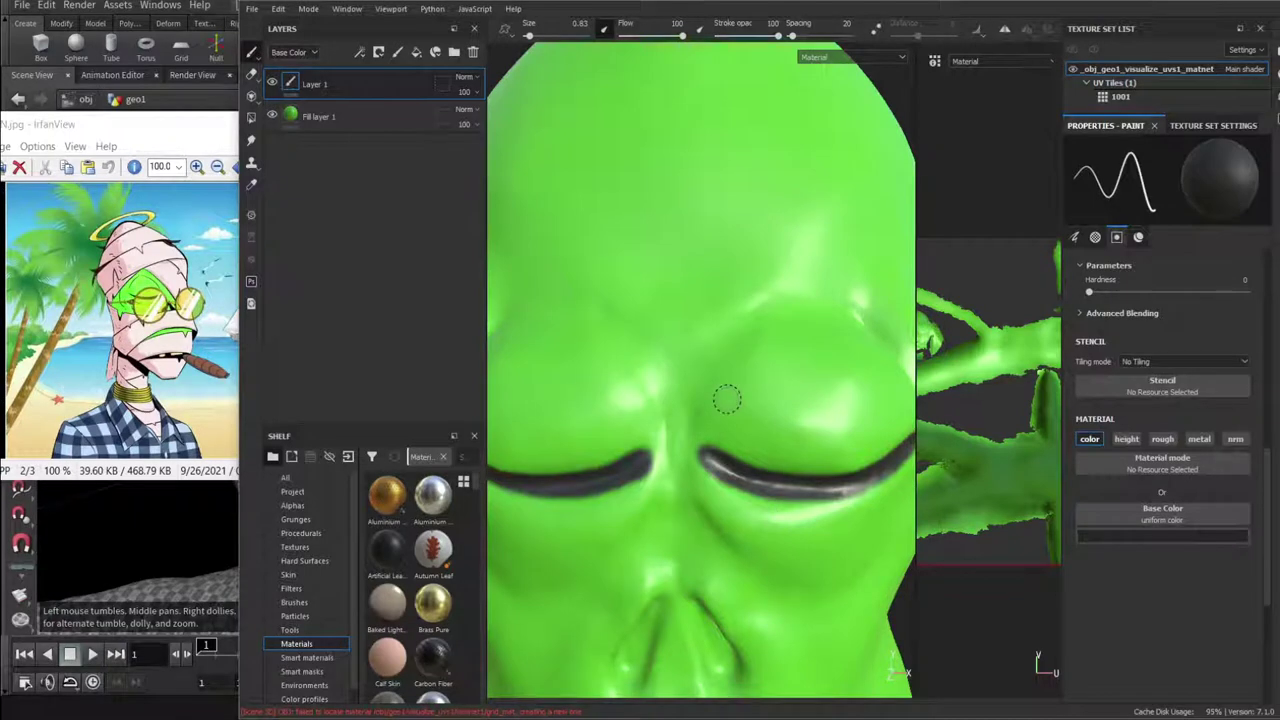
scroll(724, 385, down, 3)
scroll(724, 380, up, 3)
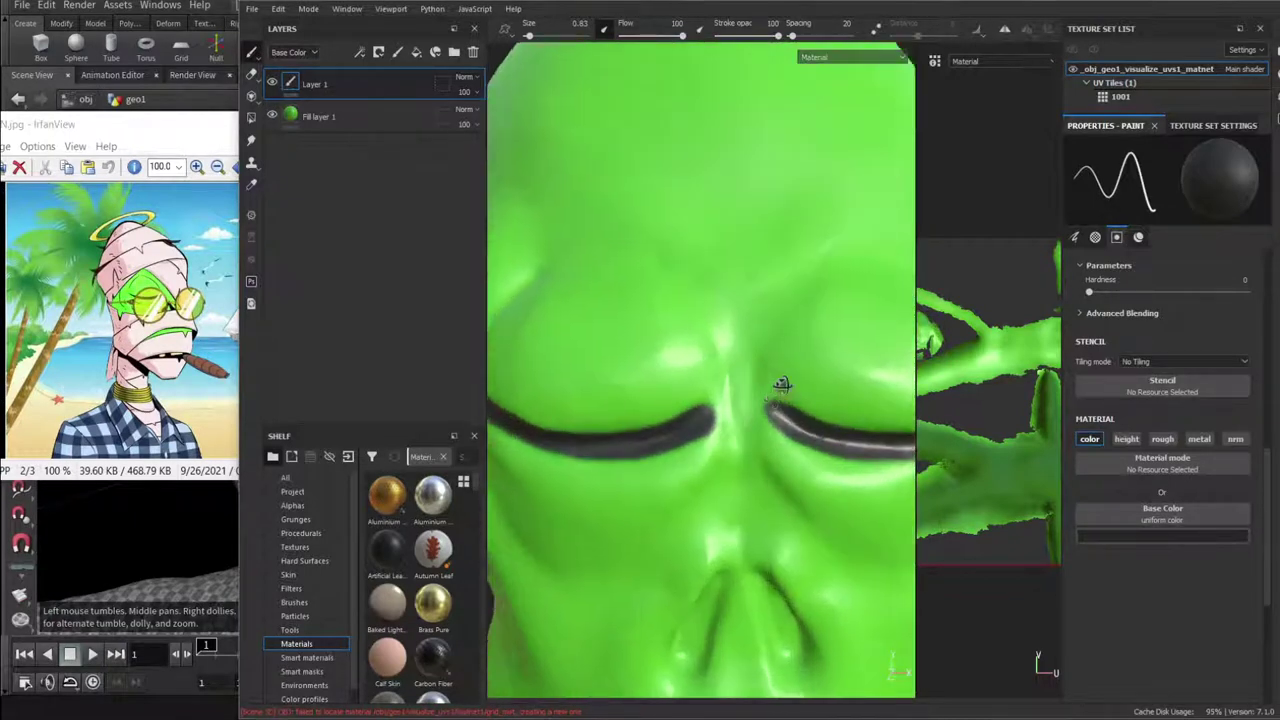
Inspect the inner corners of both dark eyelid lines up close and from farther back.
scroll(770, 410, up, 3)
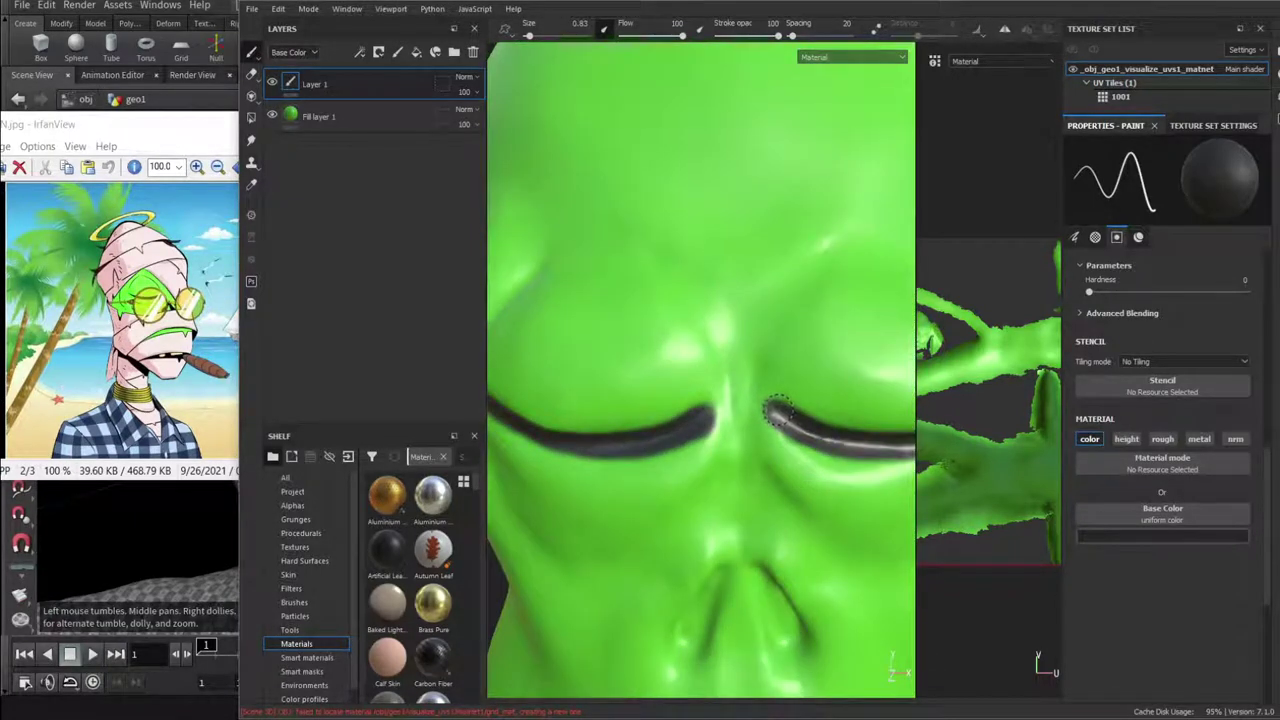
mouse_move(775, 414)
alt+mouse_down()
mouse_move(663, 423)
mouse_move(770, 421)
alt+mouse_up()
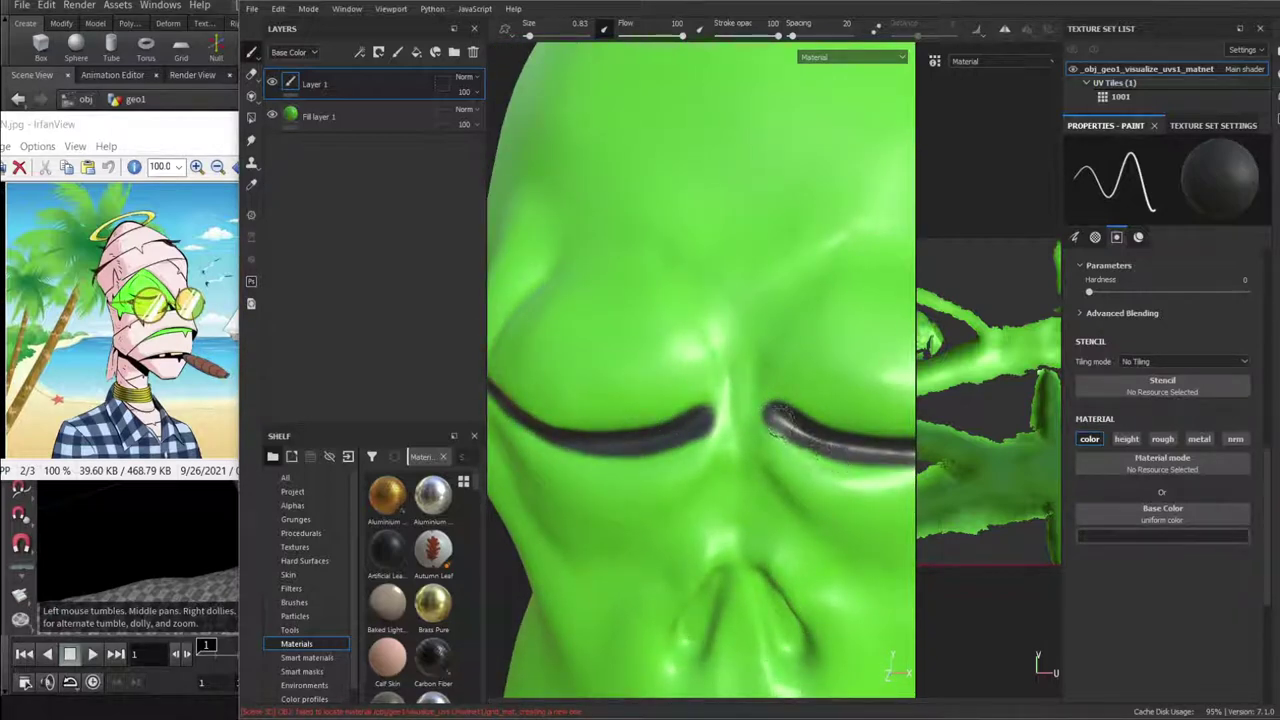
mouse_move(883, 480)
alt+mouse_down()
mouse_move(763, 477)
mouse_move(826, 423)
alt+mouse_up()
scroll(764, 345, down, 3)
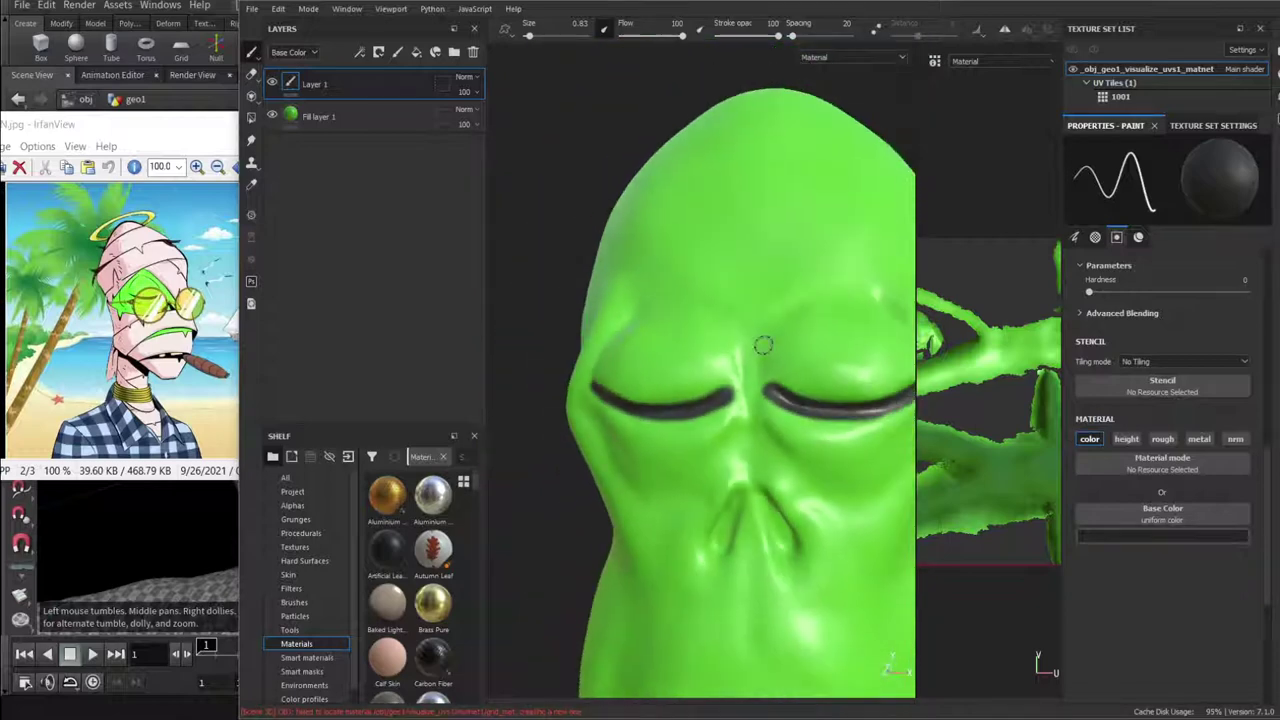
scroll(743, 357, up, 3)
mouse_move(737, 371)
alt+mouse_down()
mouse_move(700, 407)
mouse_move(732, 405)
mouse_move(712, 410)
mouse_move(709, 371)
mouse_move(808, 446)
mouse_move(765, 418)
alt+mouse_up()
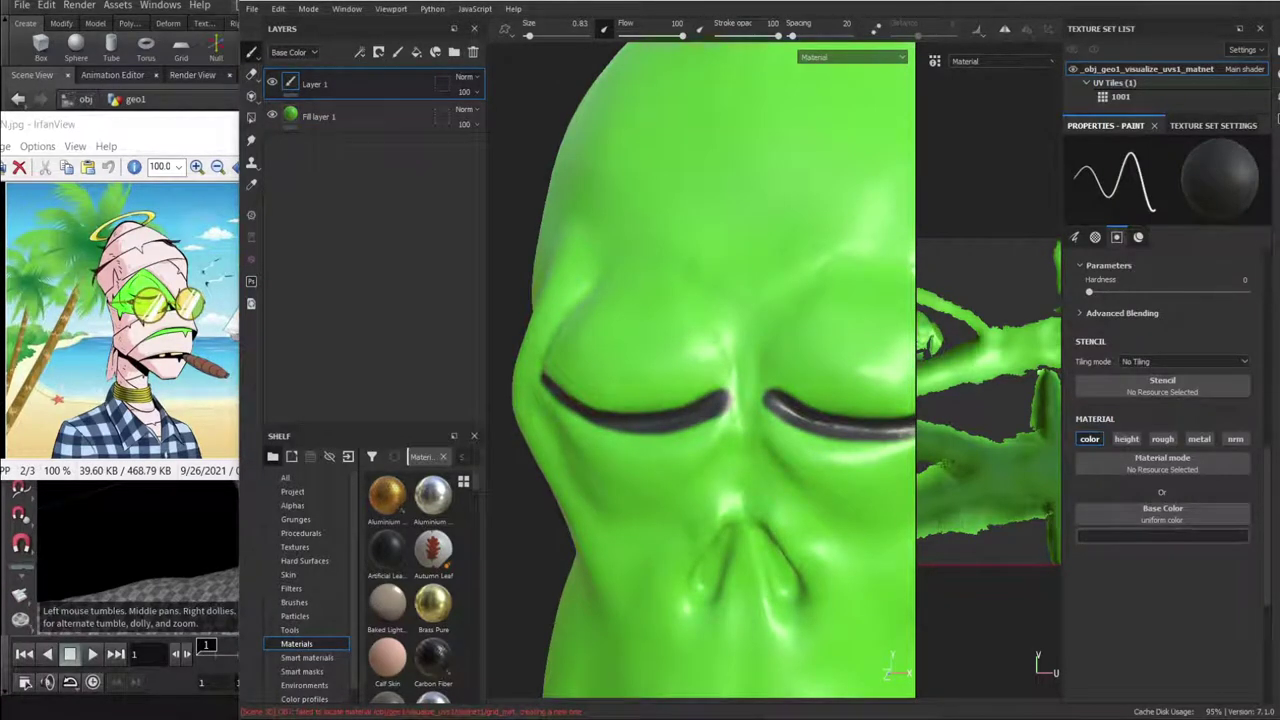
Switch to BlueStacks and send the host NFT Update a 100 emoji from its profile card in the Twitter Space.
click(746, 718)
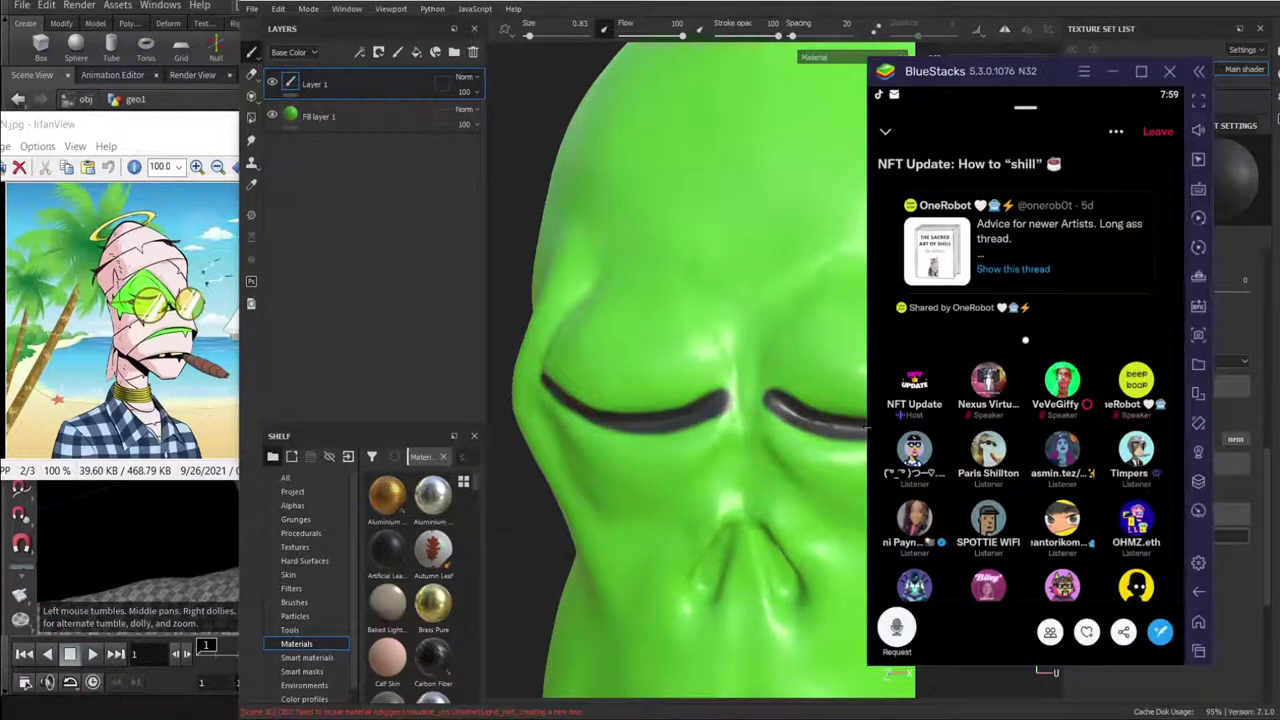
click(906, 428)
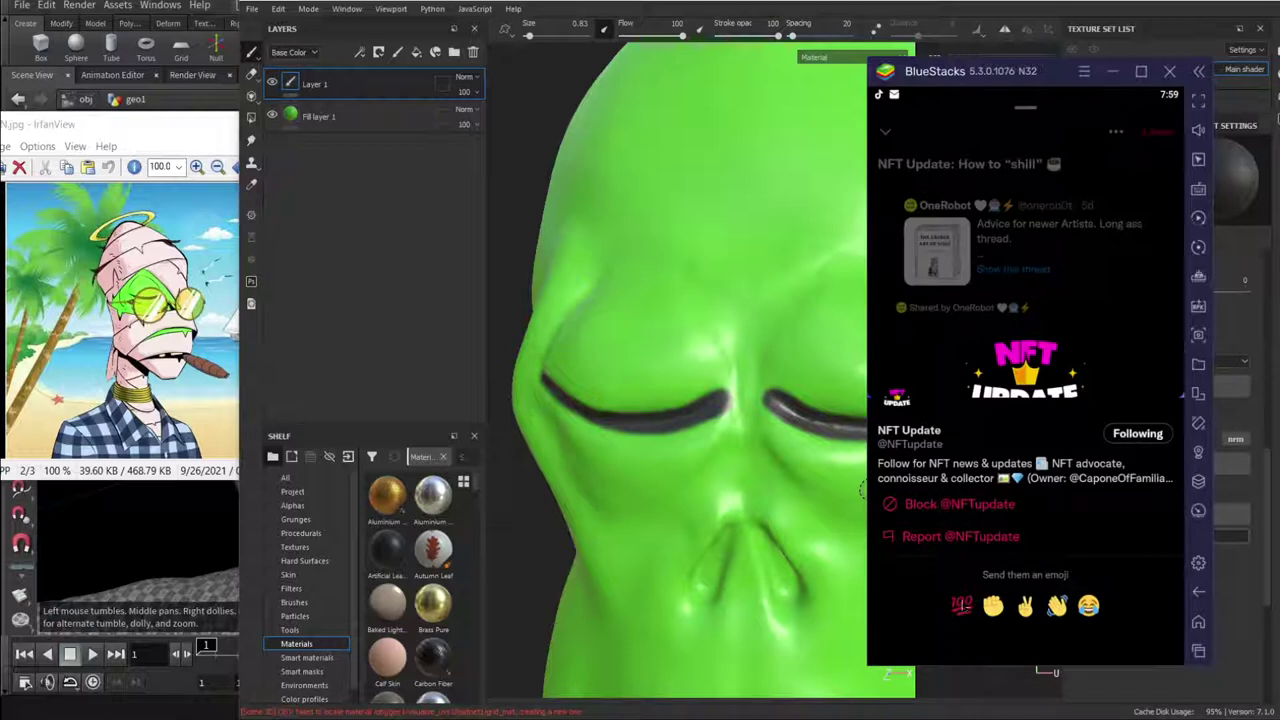
click(963, 606)
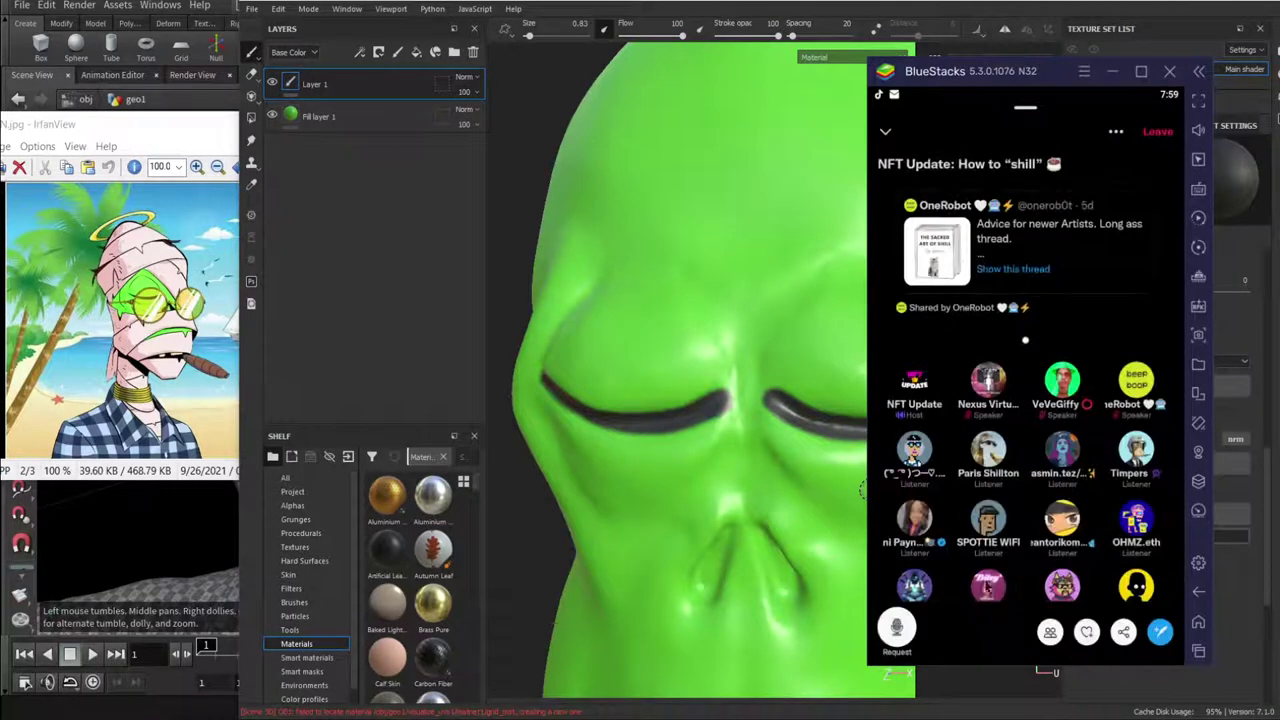
Send the 100 emoji reaction to the Twitter Space three times.
click(1086, 632)
click(1087, 633)
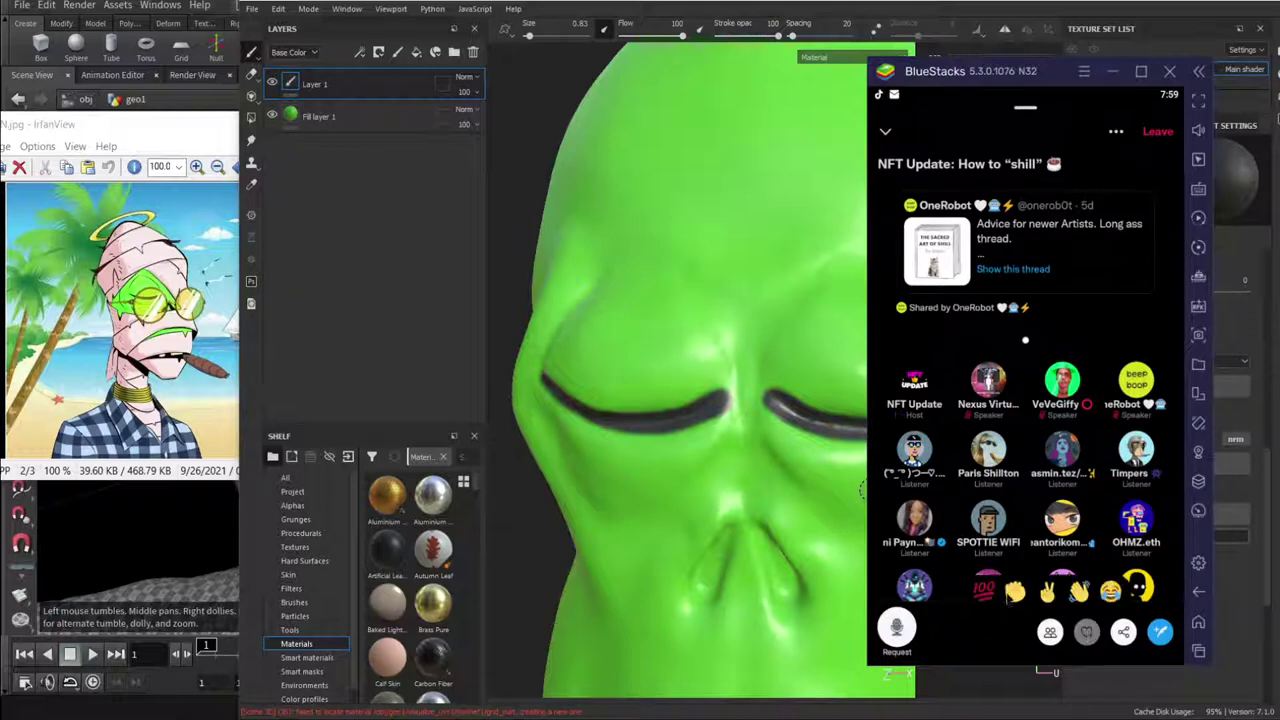
click(987, 590)
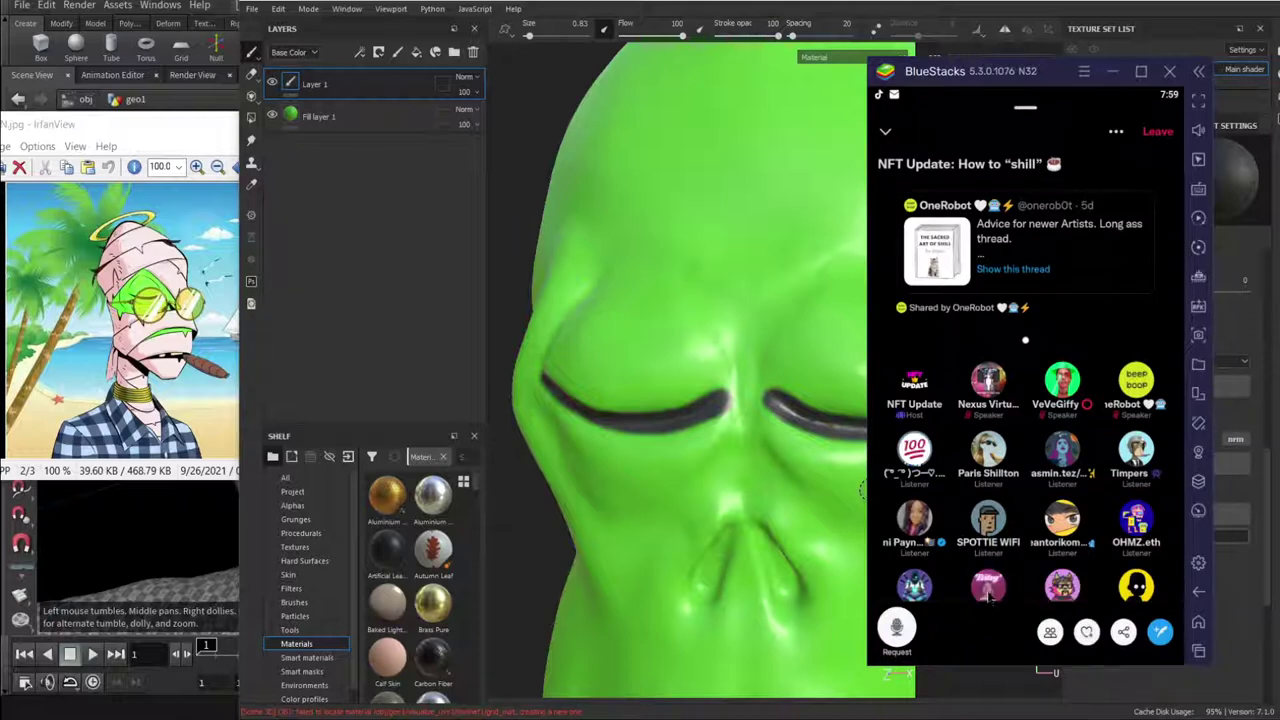
click(1086, 636)
click(985, 592)
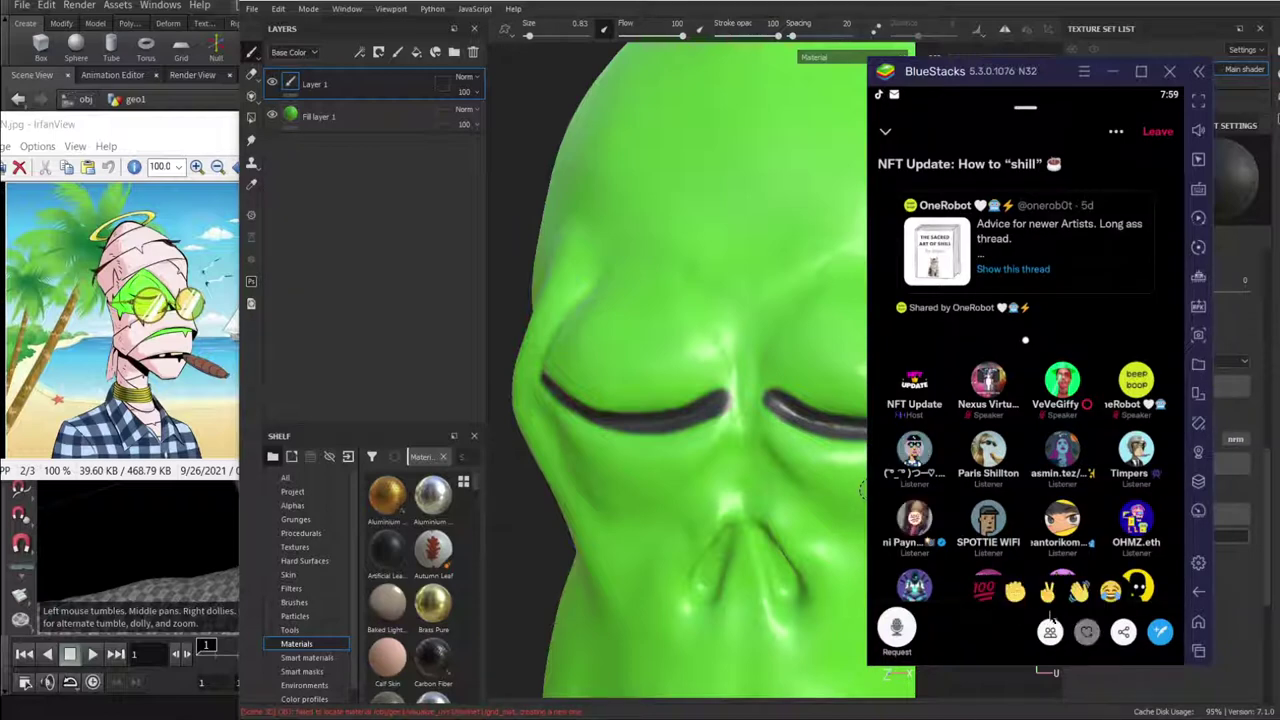
click(1085, 633)
click(987, 589)
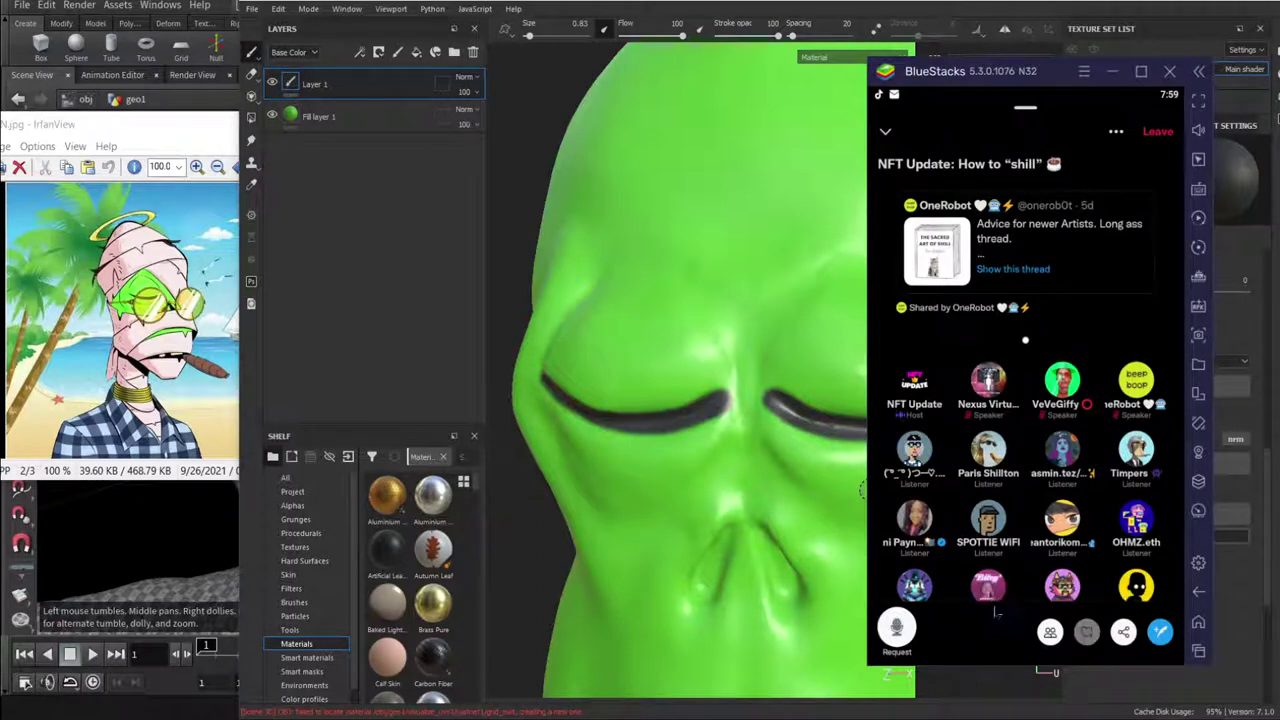
View the profile card of the verified listener and follow the speaker with the "beep boop" avatar.
click(914, 520)
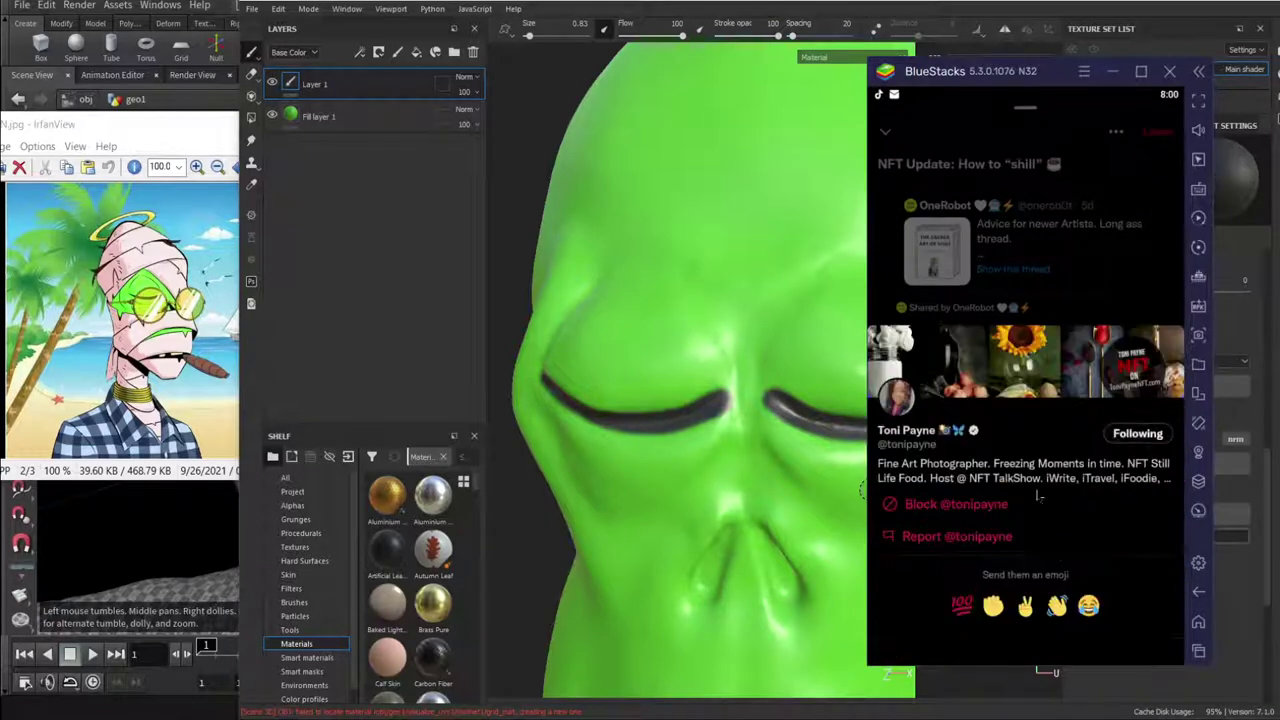
click(1049, 316)
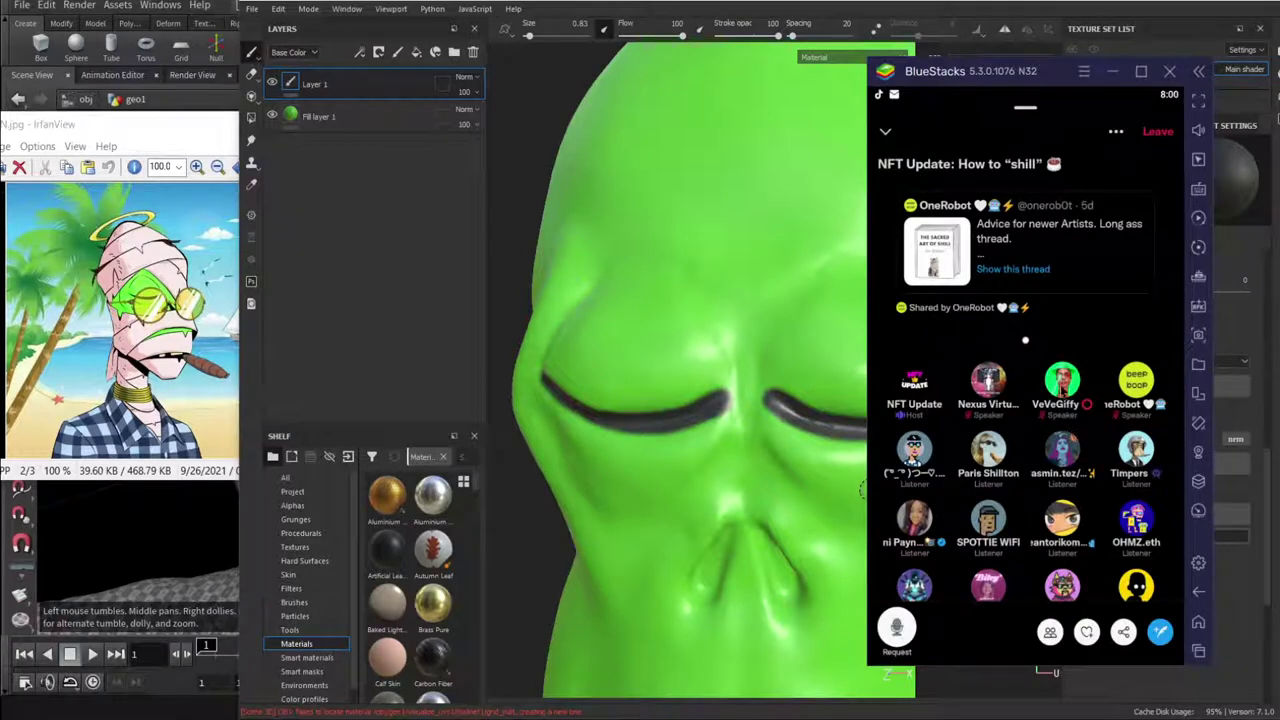
click(1134, 386)
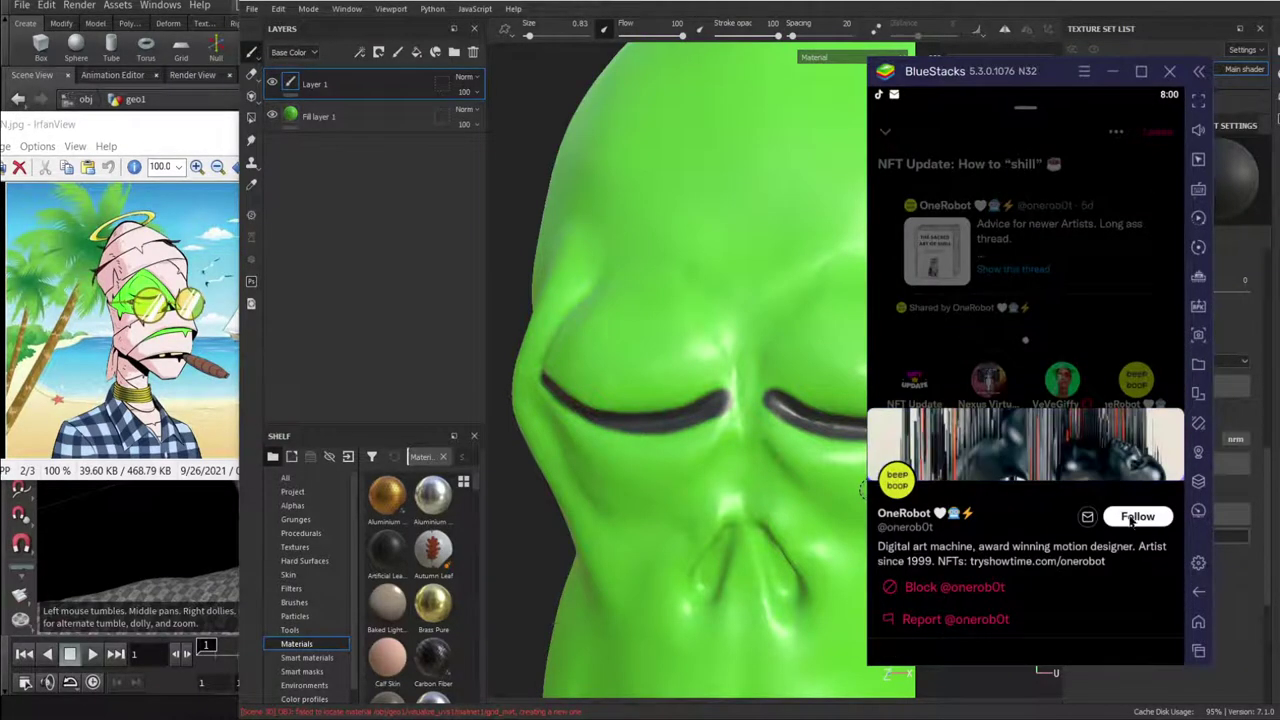
click(1133, 517)
click(1030, 312)
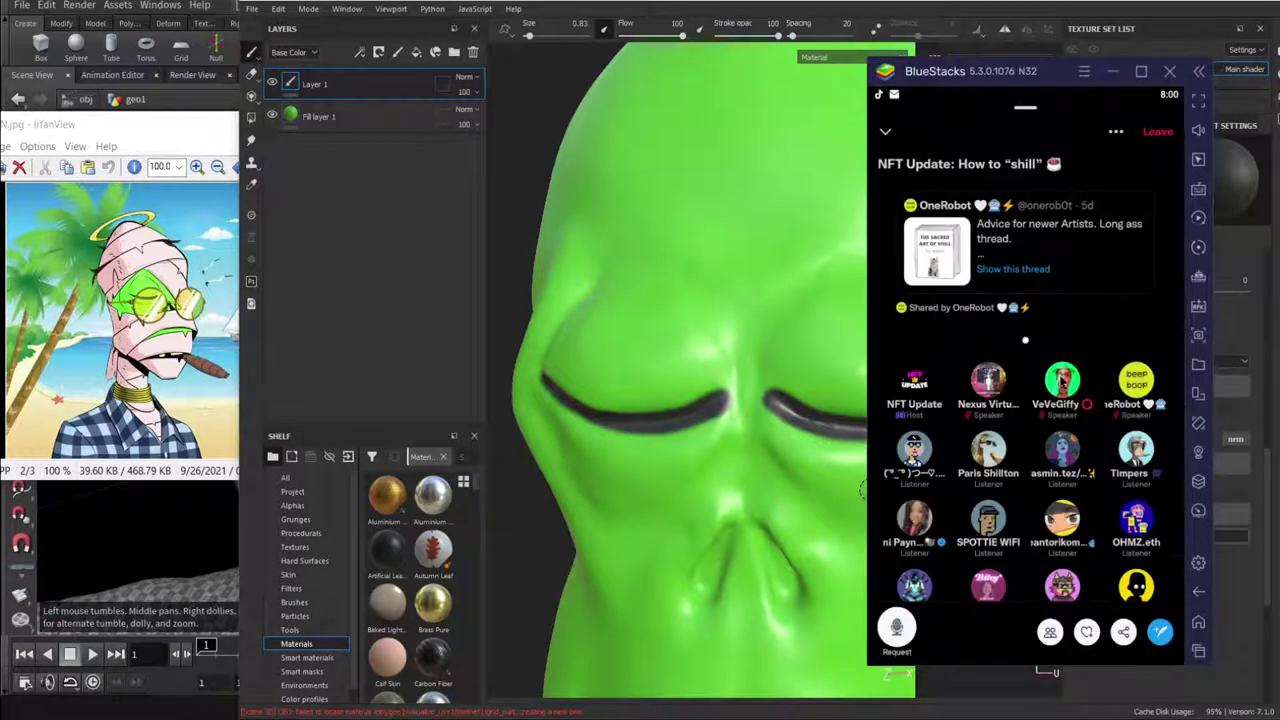
View the profile cards of the speaker with the green avatar and one listener, and return to Substance Painter.
click(1061, 382)
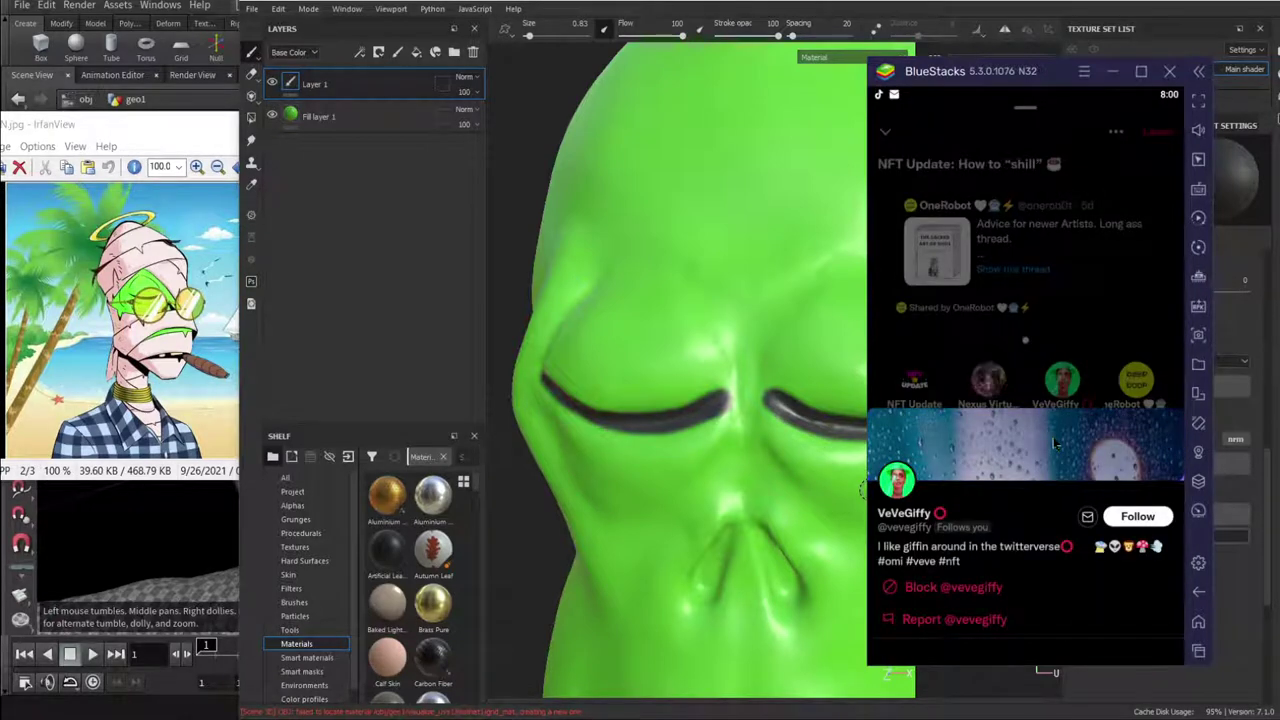
click(1056, 386)
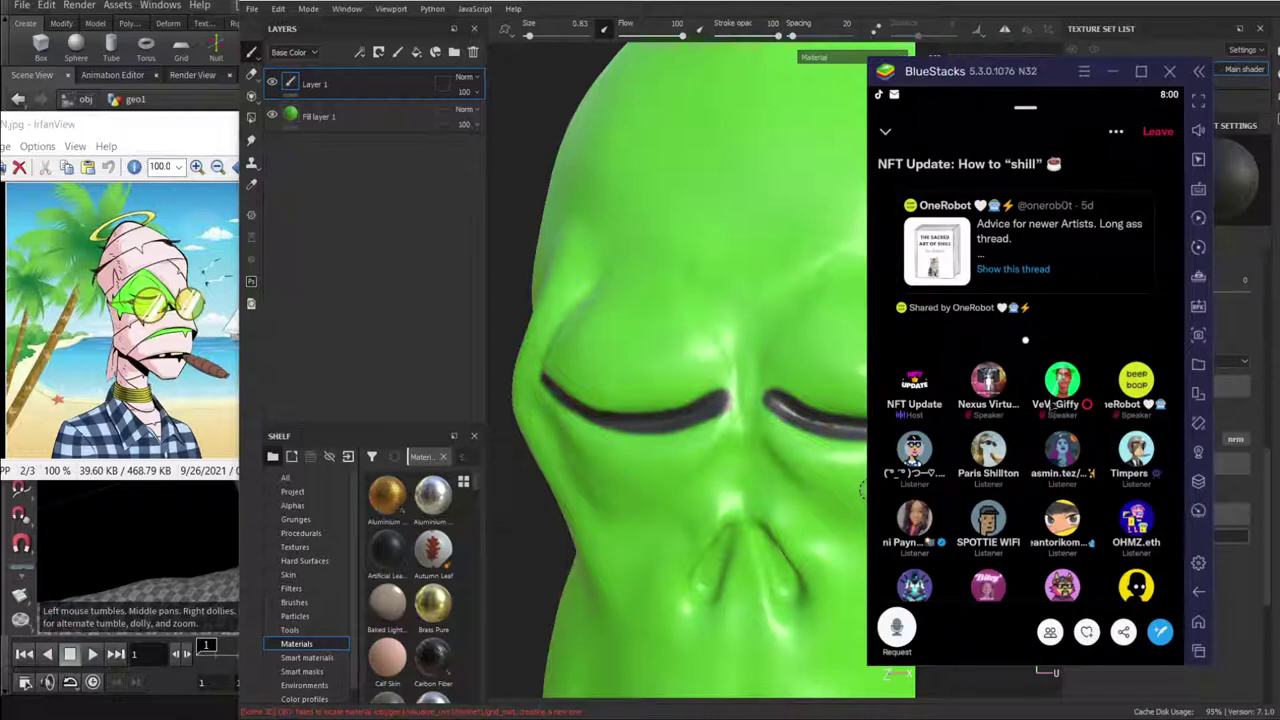
click(988, 452)
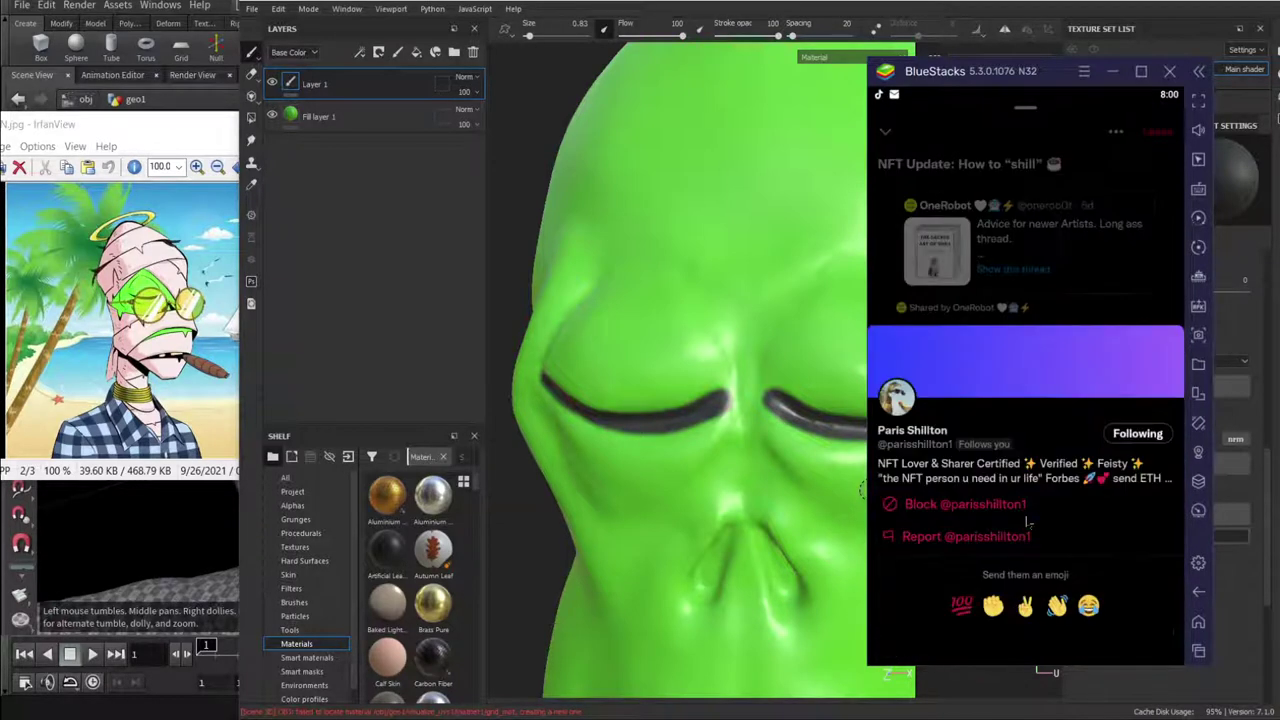
click(1036, 307)
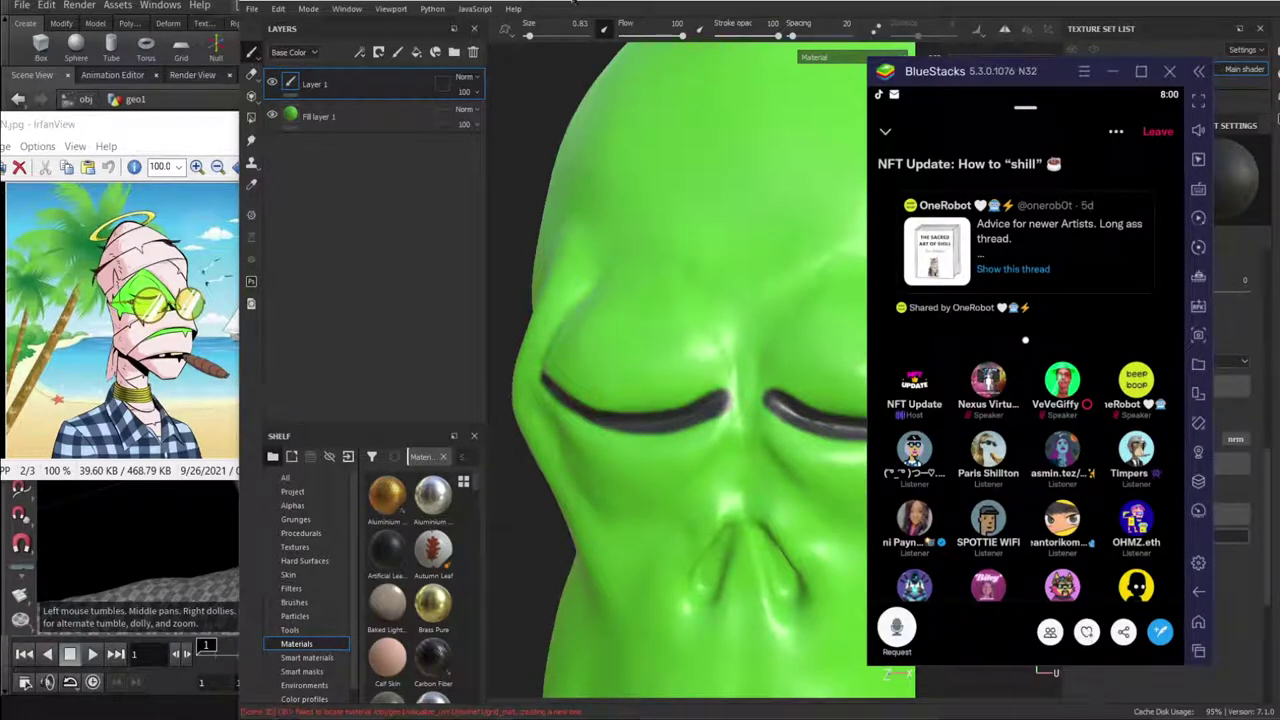
click(642, 9)
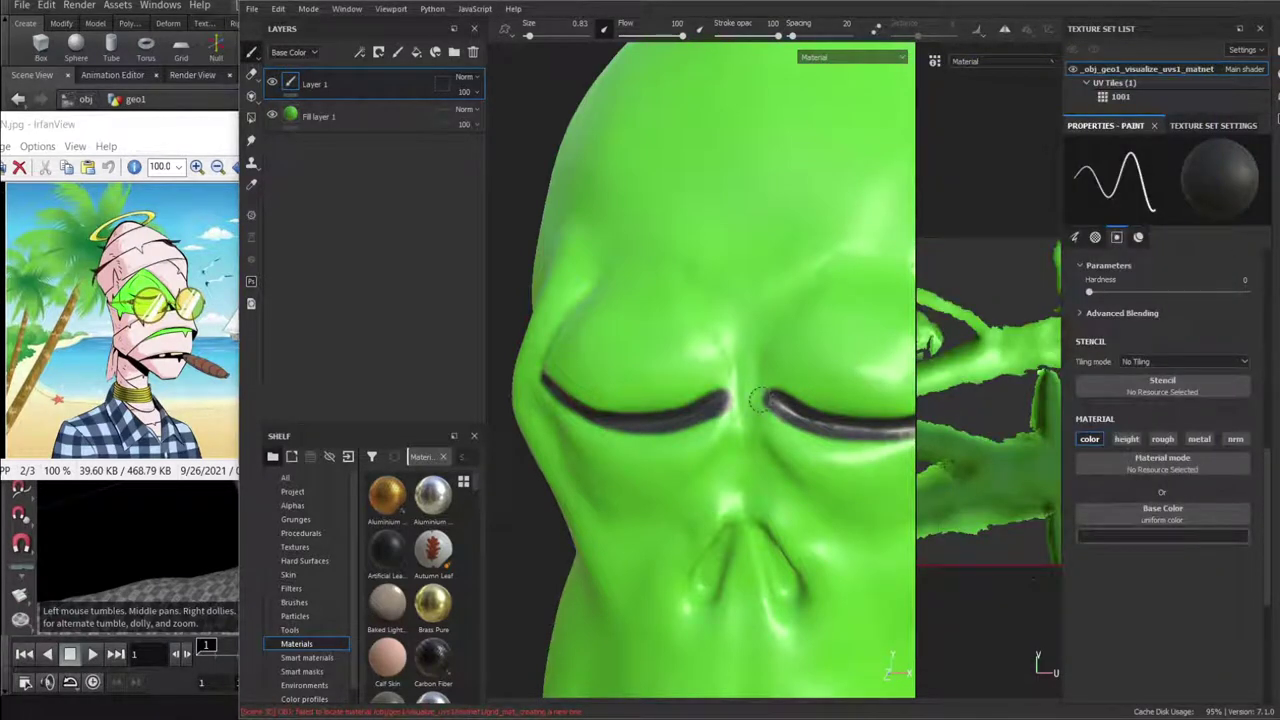
Add a white mask to Layer 1 and reduce the mask brush size to 0.43.
click(379, 52)
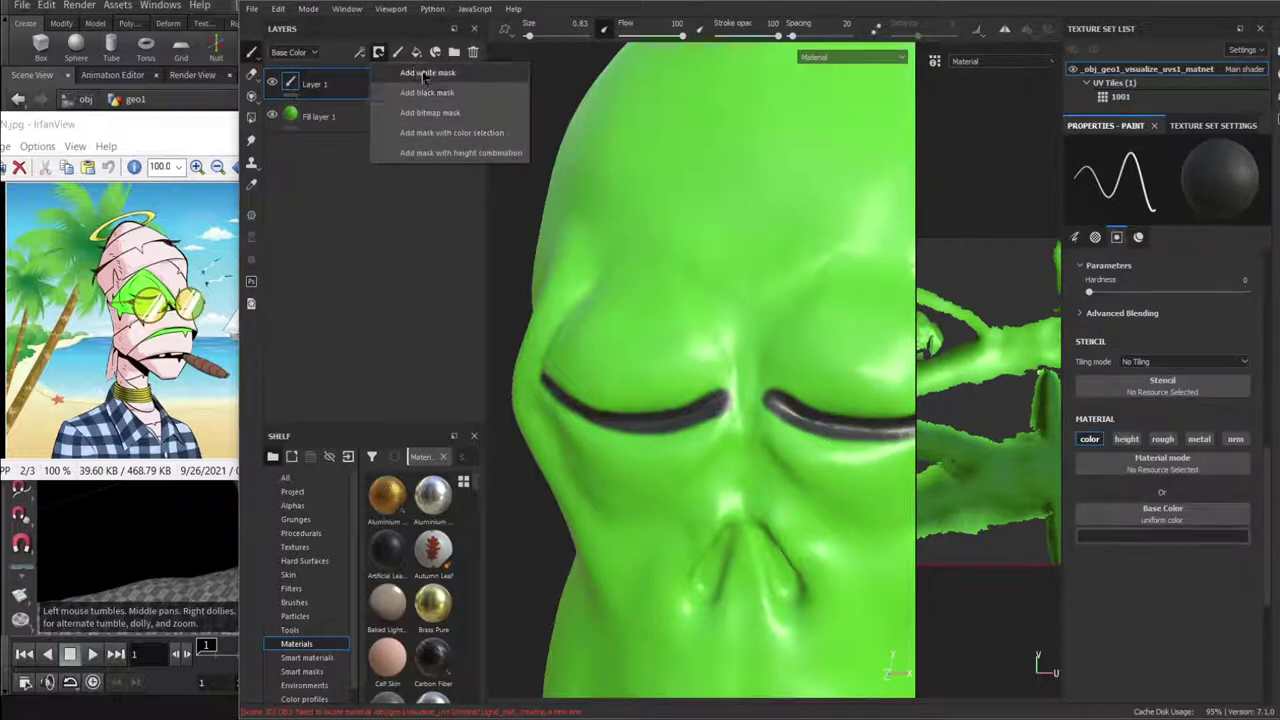
click(427, 73)
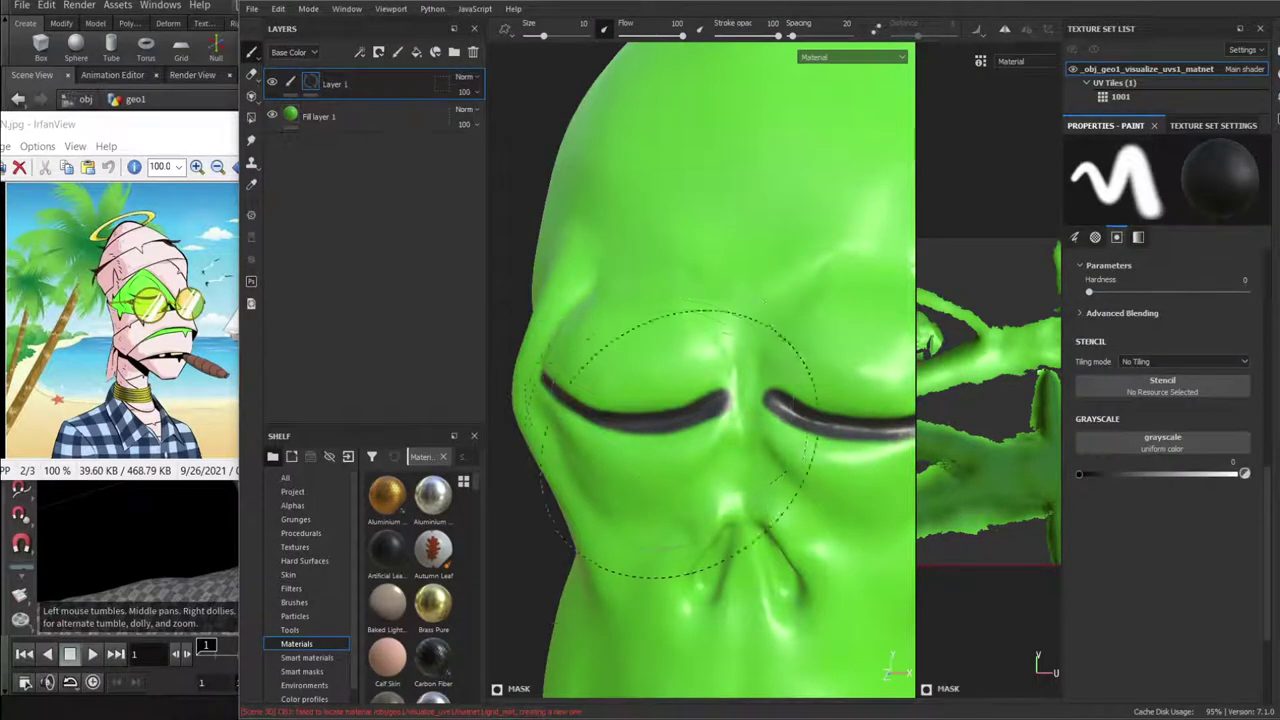
right_click(681, 395)
drag(747, 473, 708, 474)
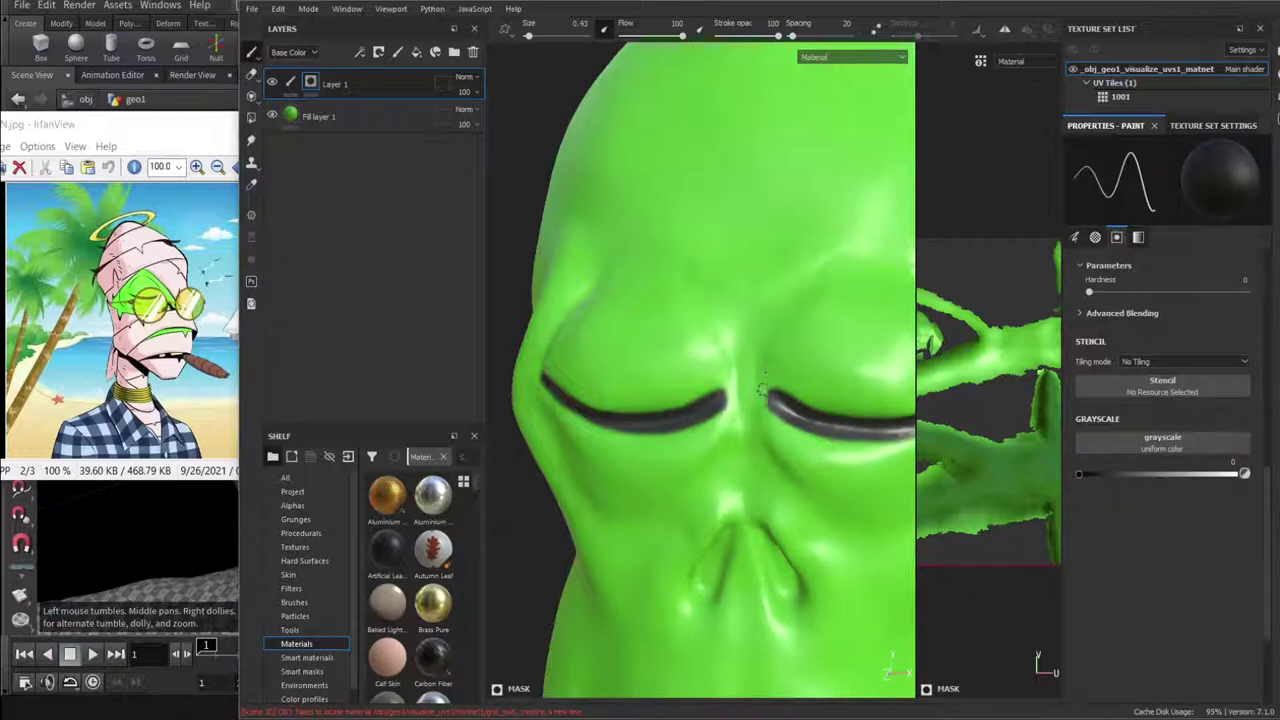
Set the mask brush size to 0.76 for refining the edges of the dark eyelid lines.
mouse_move(648, 456)
alt+mouse_down()
mouse_move(676, 448)
mouse_move(680, 405)
mouse_move(643, 405)
mouse_move(811, 386)
mouse_move(695, 412)
mouse_move(674, 491)
mouse_move(700, 403)
mouse_move(577, 437)
mouse_move(574, 486)
mouse_move(780, 435)
mouse_move(646, 428)
mouse_move(680, 440)
alt+mouse_up()
scroll(752, 401, up, 4)
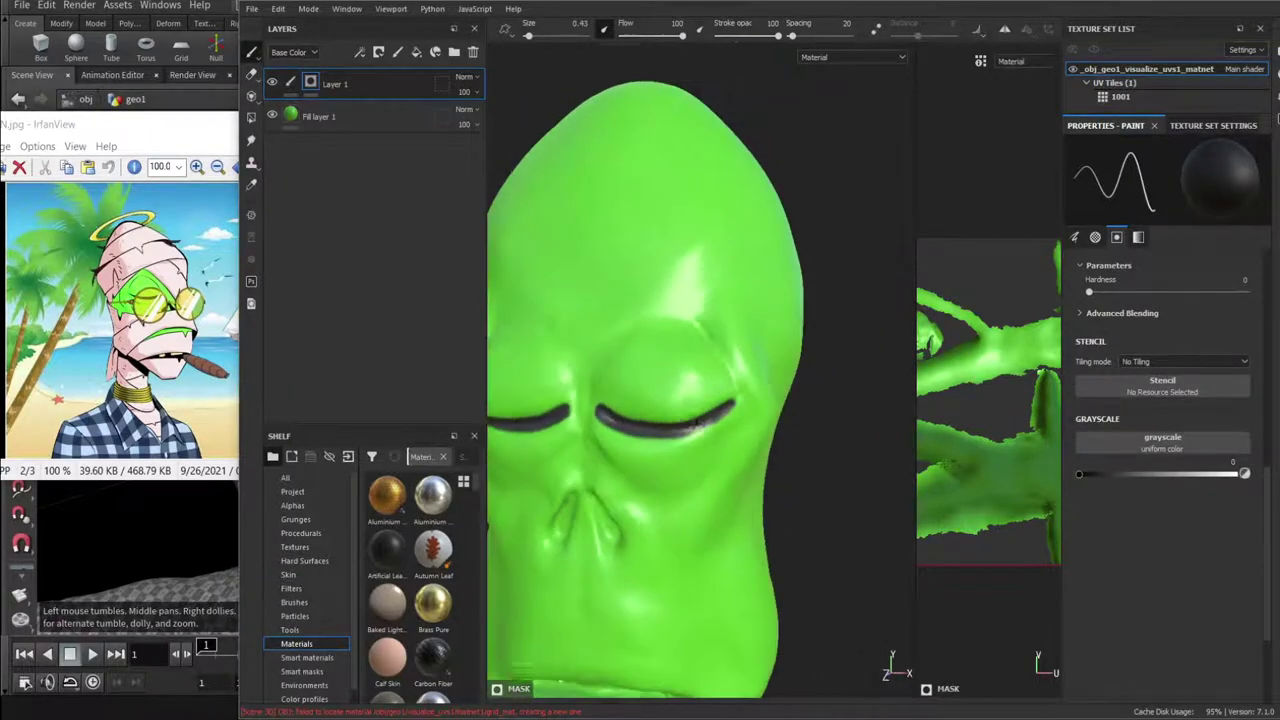
scroll(680, 442, down, 3)
scroll(678, 446, up, 4)
right_click(674, 448)
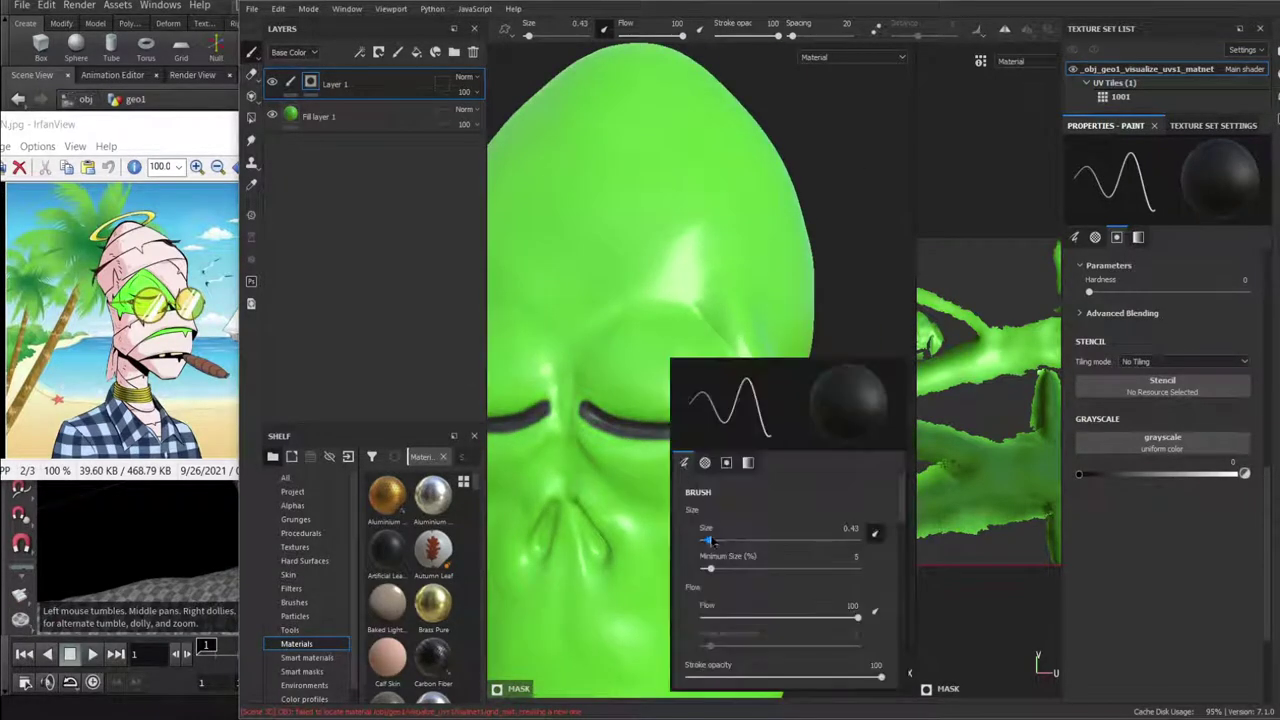
drag(707, 540, 713, 540)
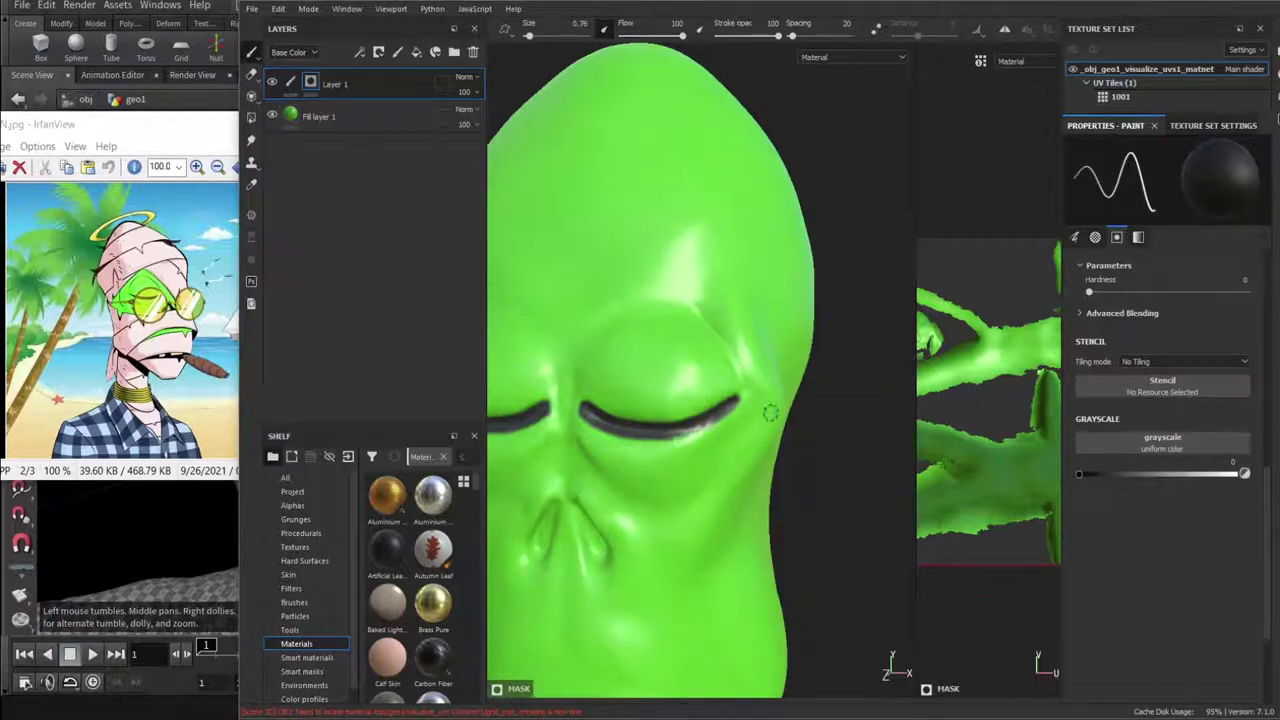
alt+drag(785, 345, 708, 405)
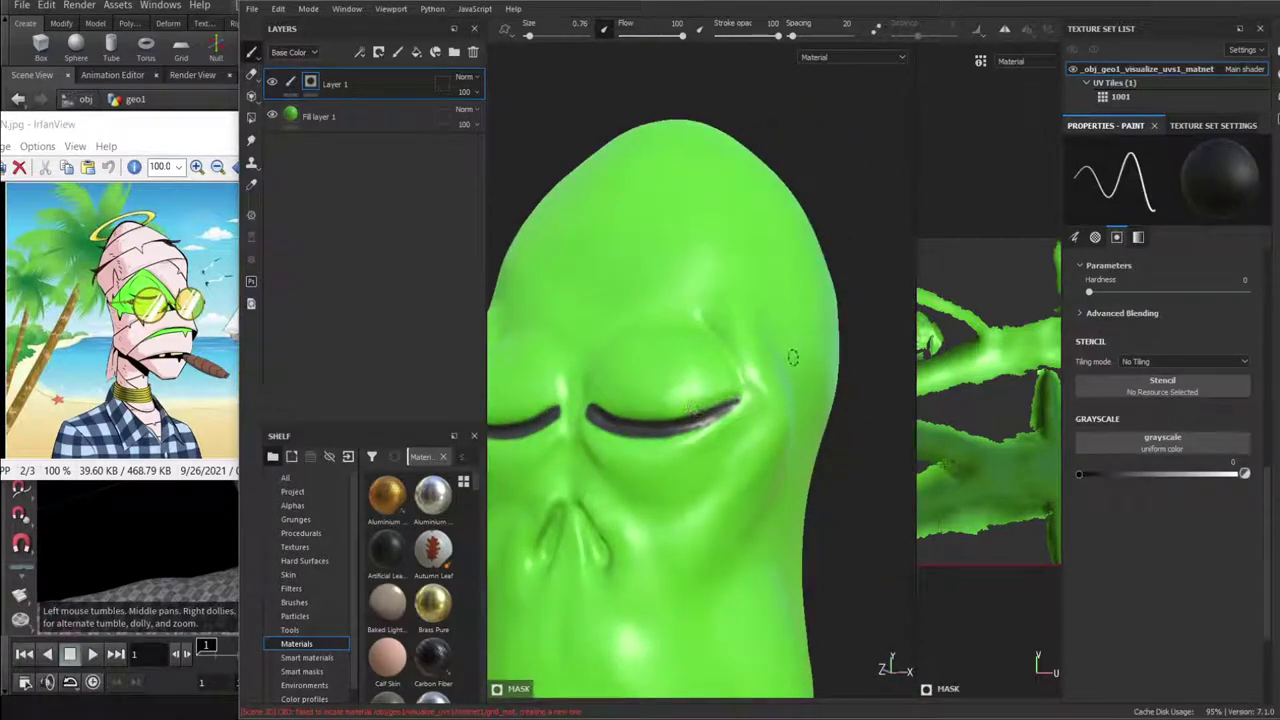
alt+drag(755, 401, 729, 480)
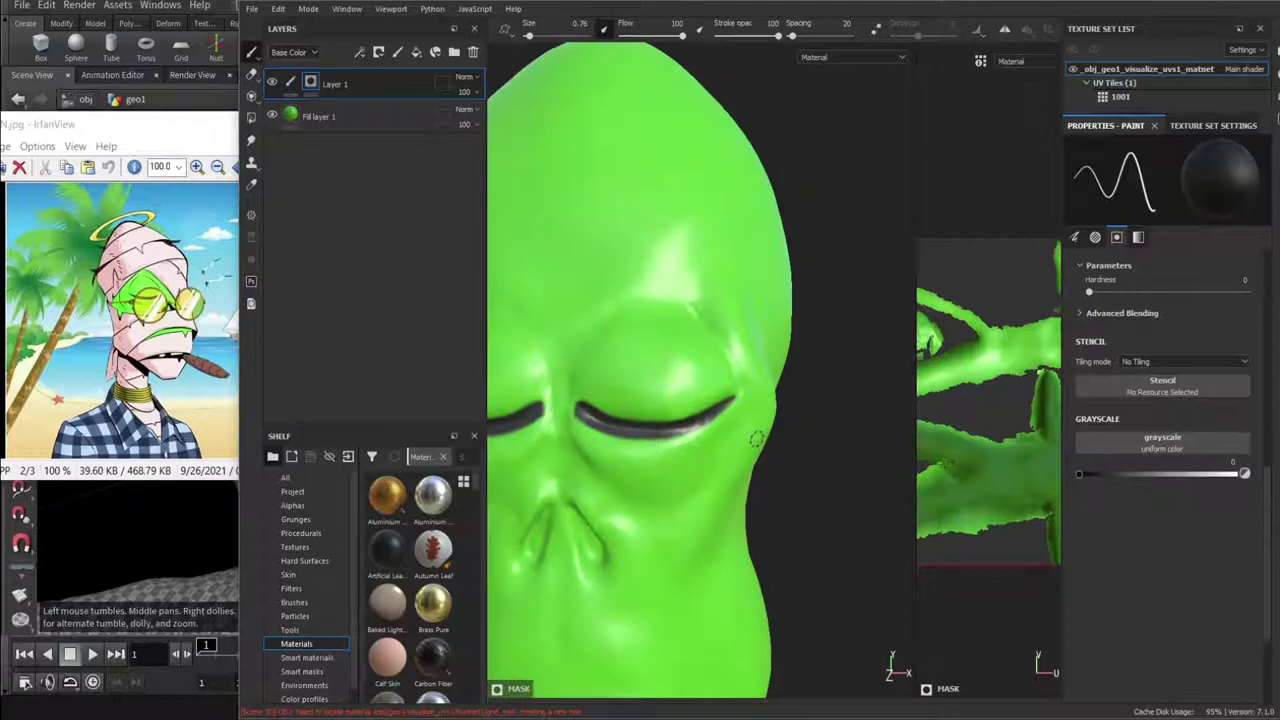
alt+drag(652, 450, 780, 440)
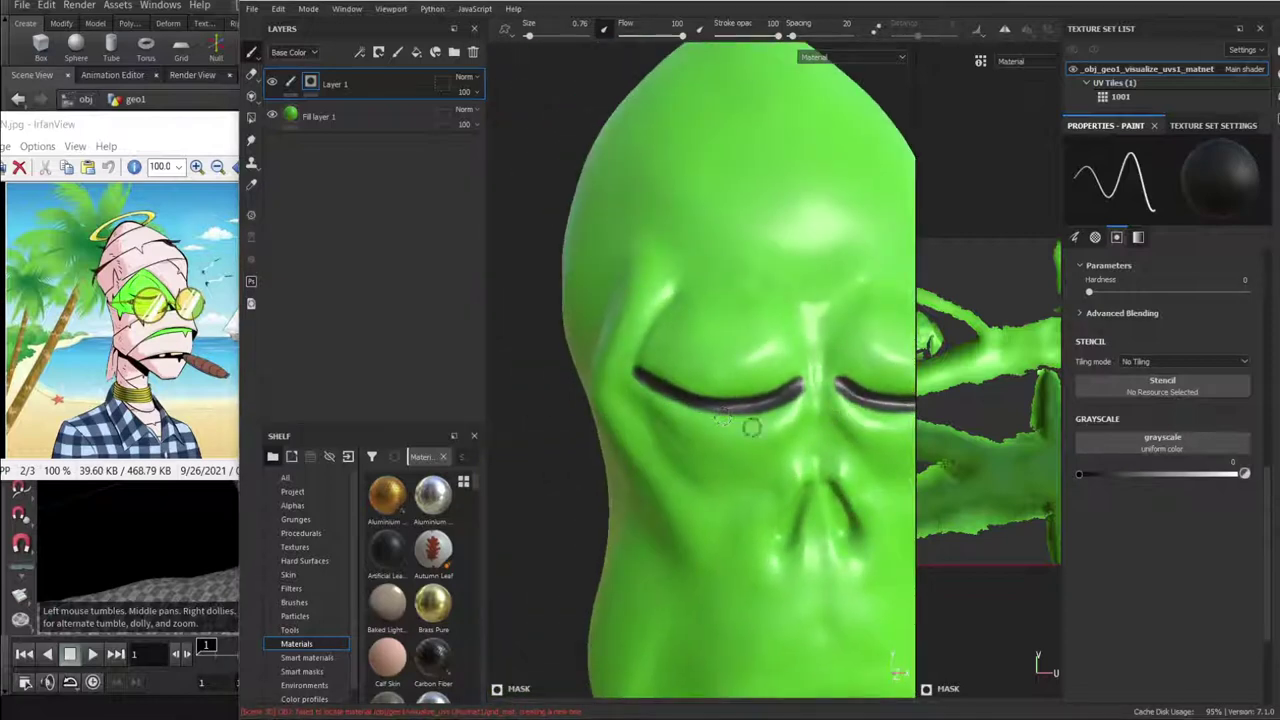
Switch to BlueStacks, send another 100 emoji reaction to the Twitter Space, and return to Substance Painter.
key(alt+Tab)
click(1086, 632)
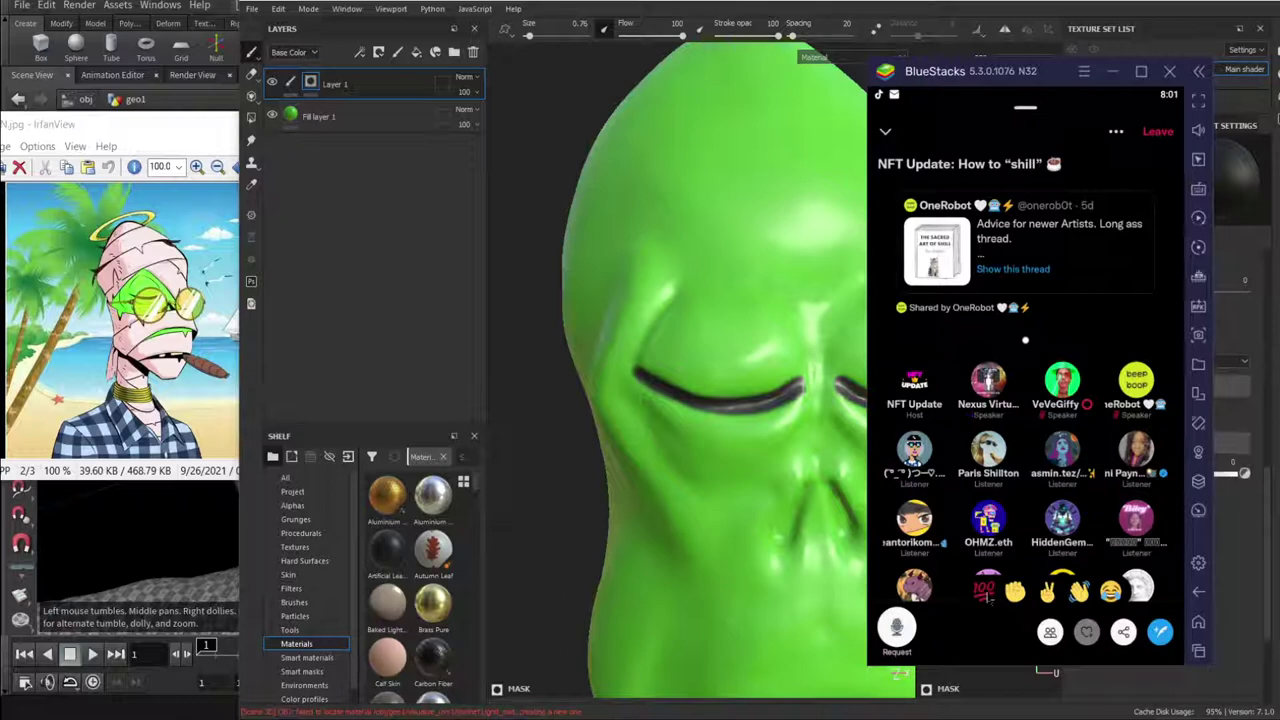
click(987, 595)
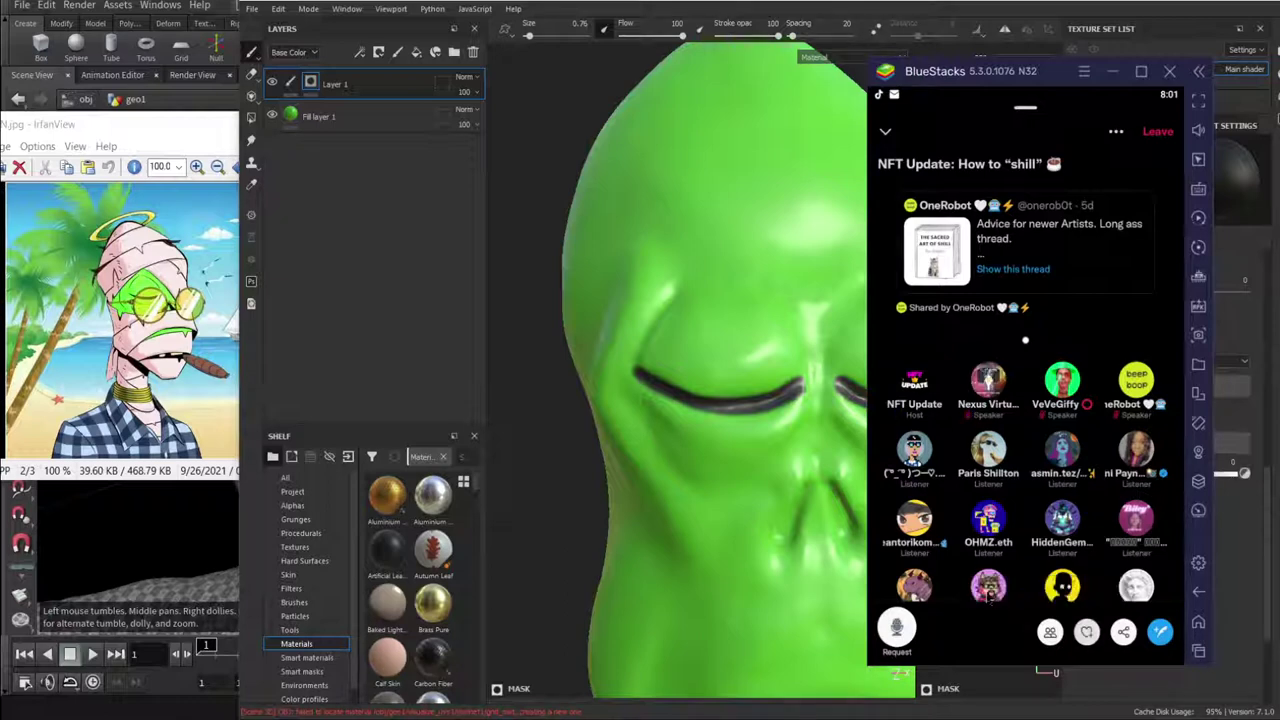
click(670, 378)
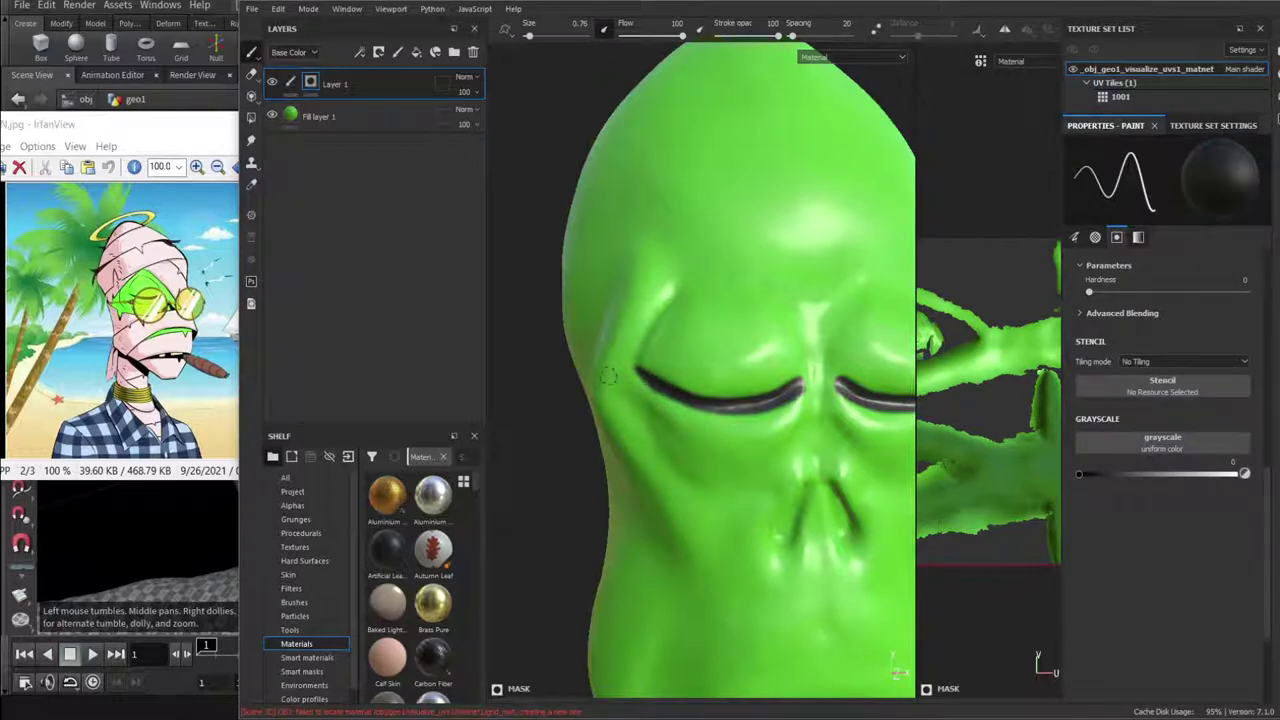
Switch to BlueStacks, move its window up to the screen's upper edge and open the Twitter home feed.
key(alt+Tab)
click(1094, 635)
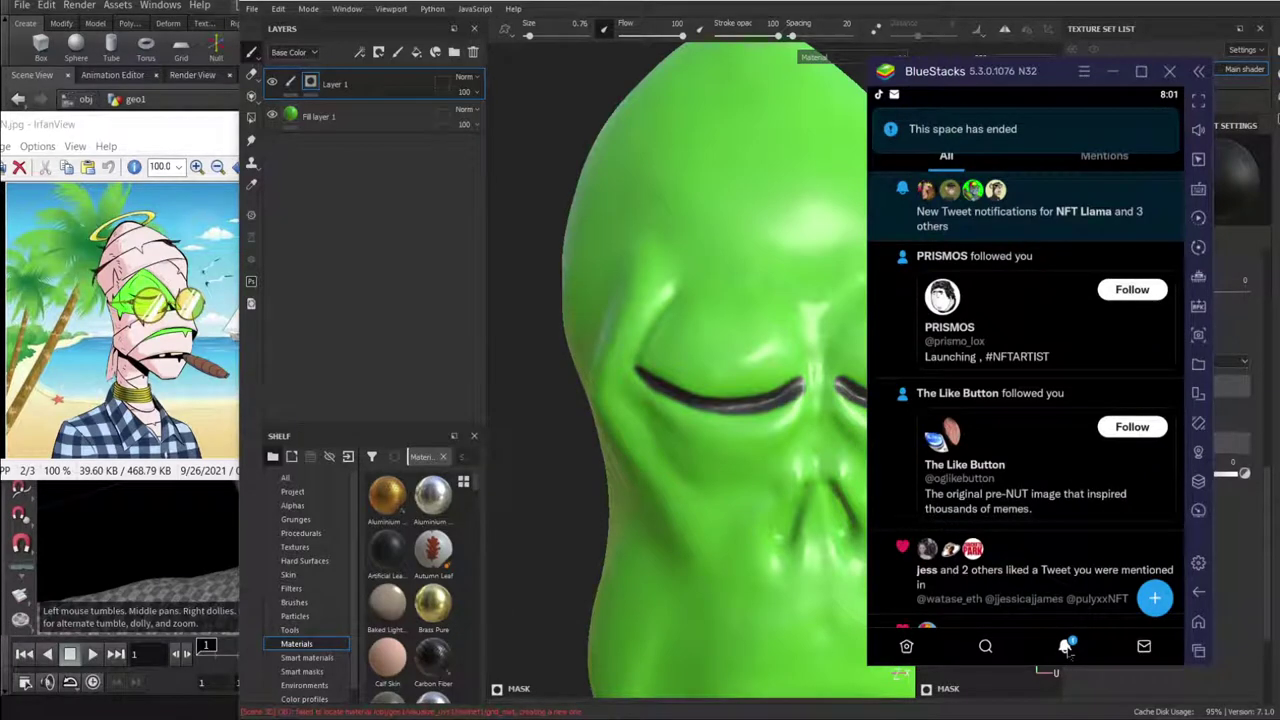
drag(1053, 76, 1070, 3)
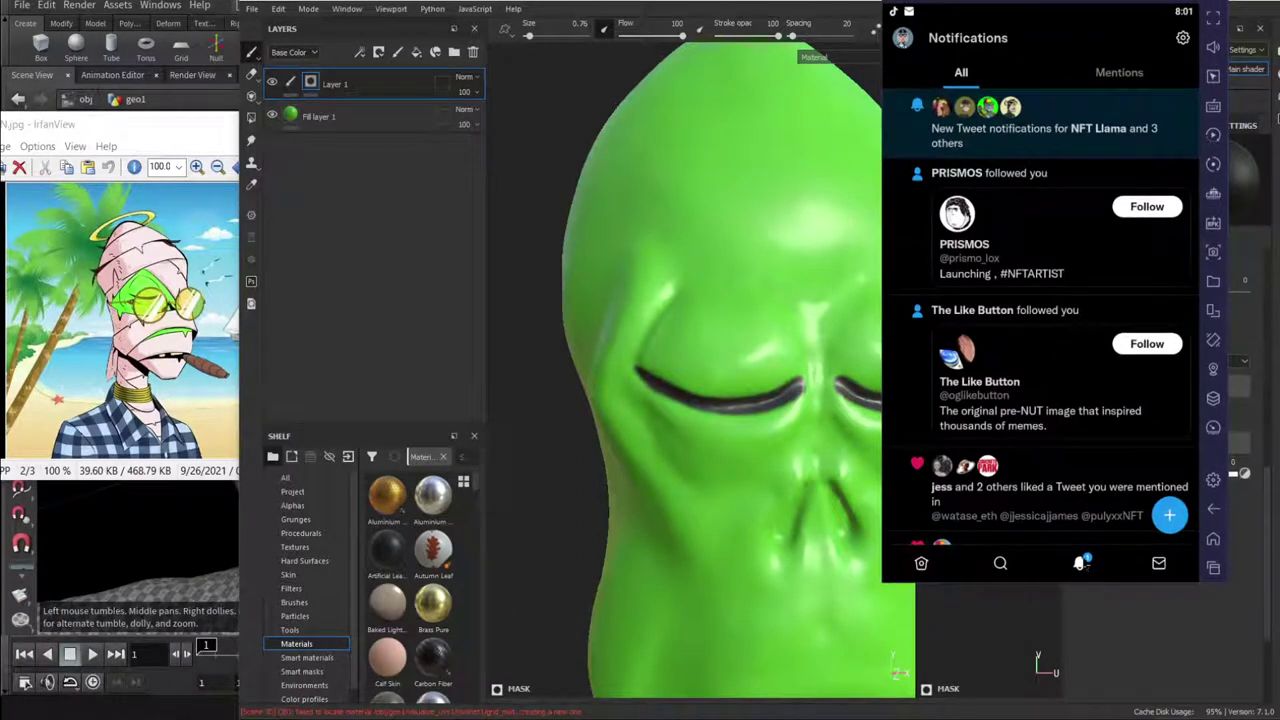
click(938, 576)
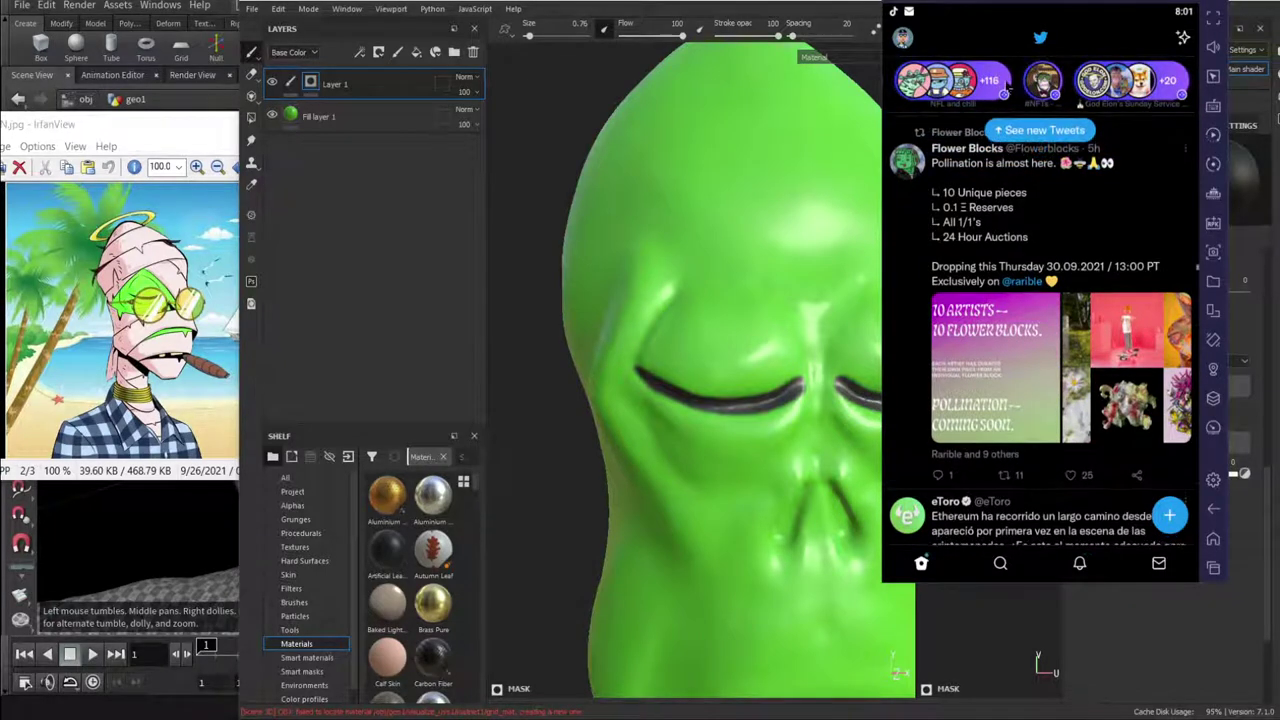
Join the "NFL and chill" Twitter Space and shift the BlueStacks window slightly sideways off the model.
scroll(998, 200, down, 2)
scroll(998, 200, up, 3)
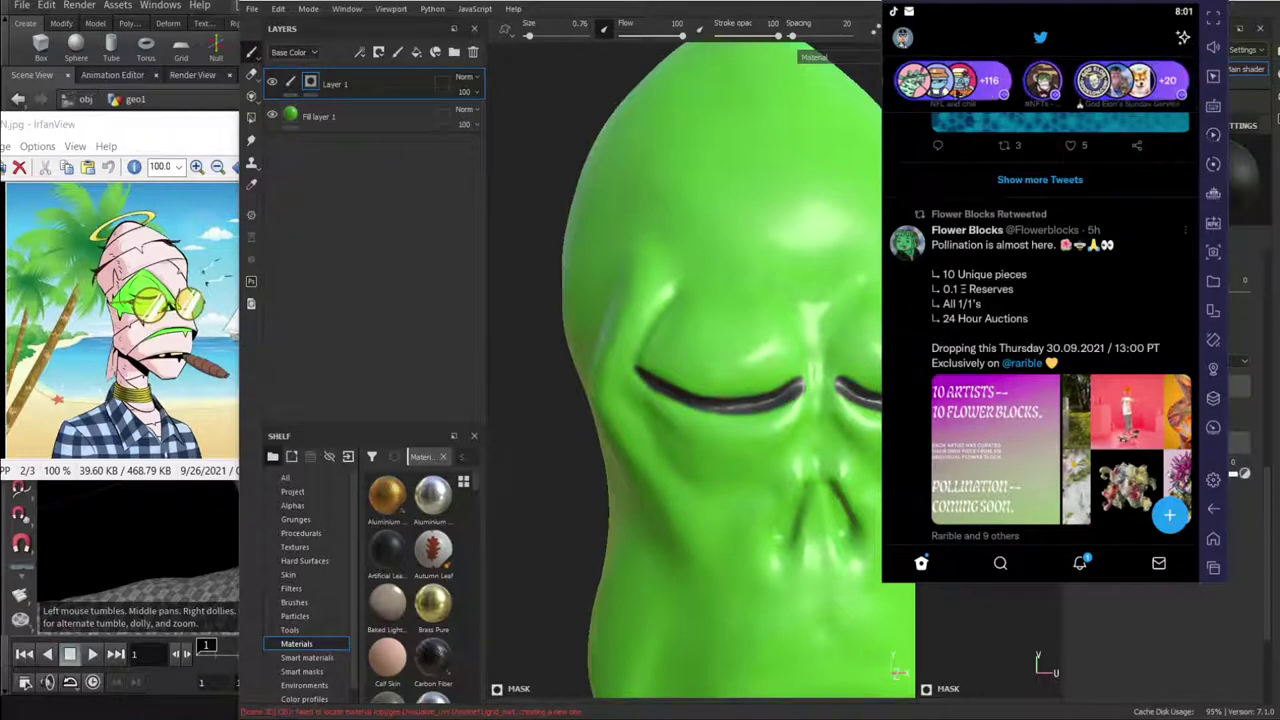
click(995, 88)
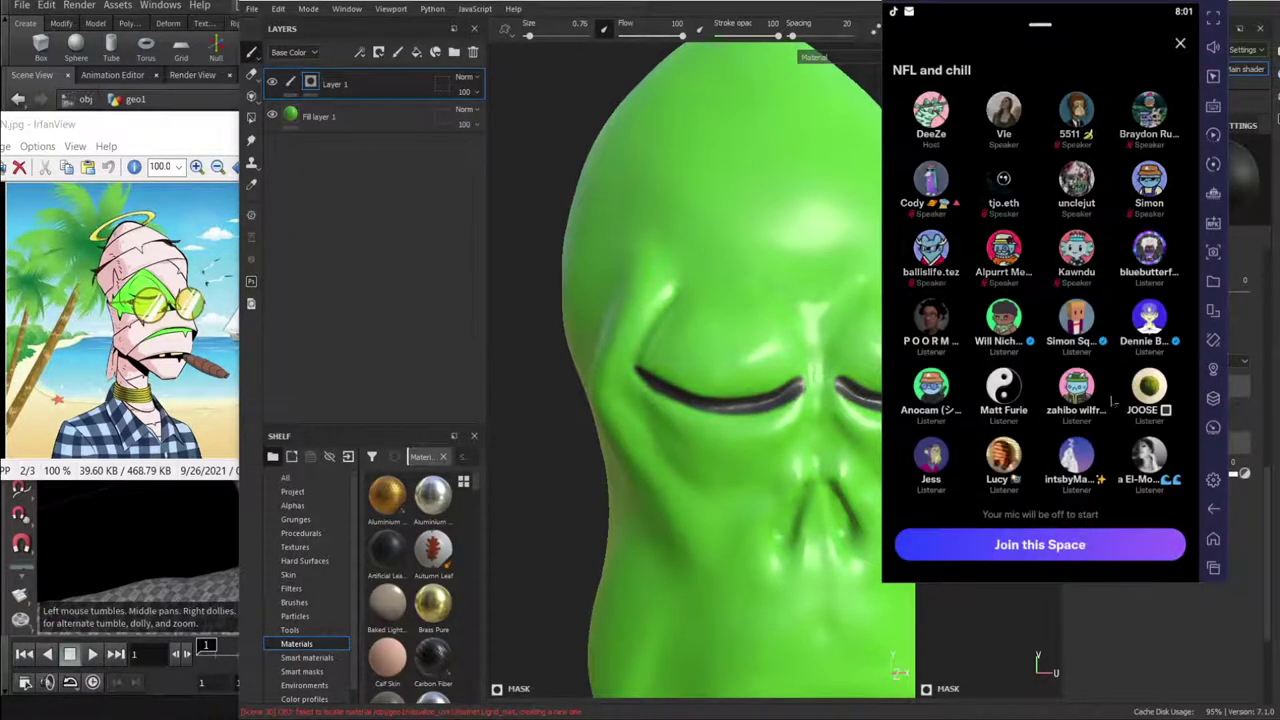
click(1048, 549)
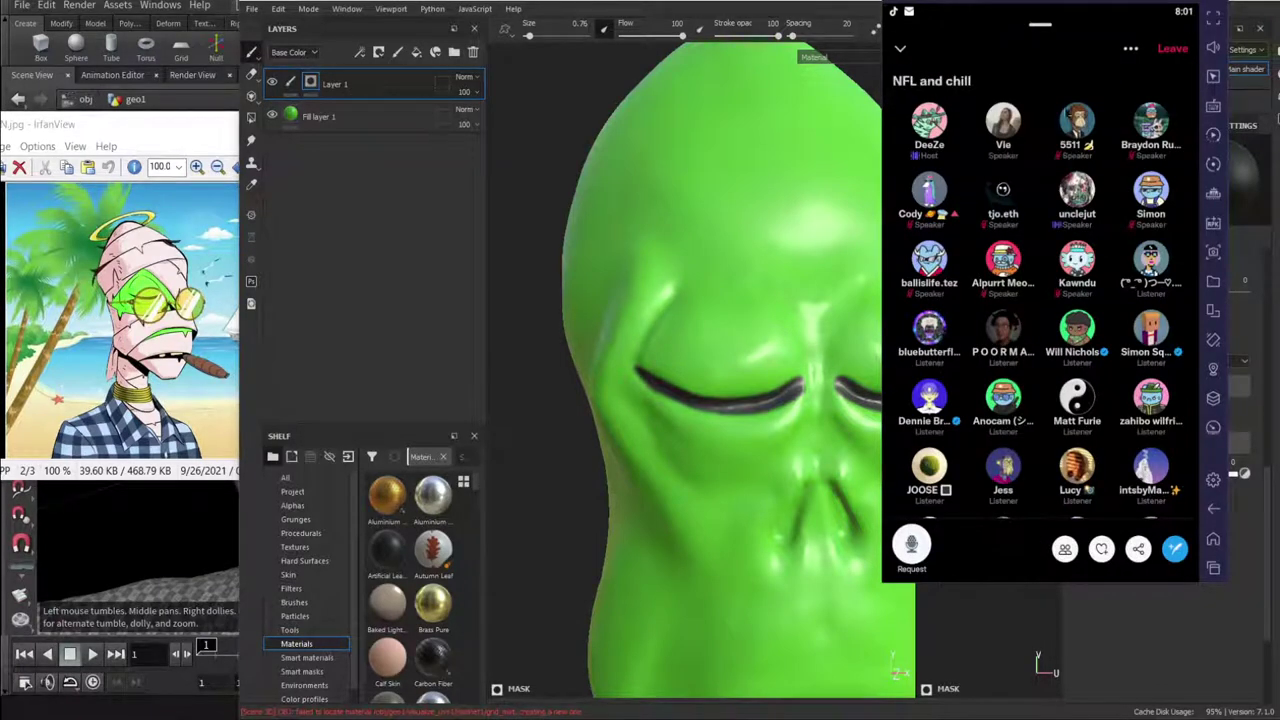
drag(1050, 10, 1093, 3)
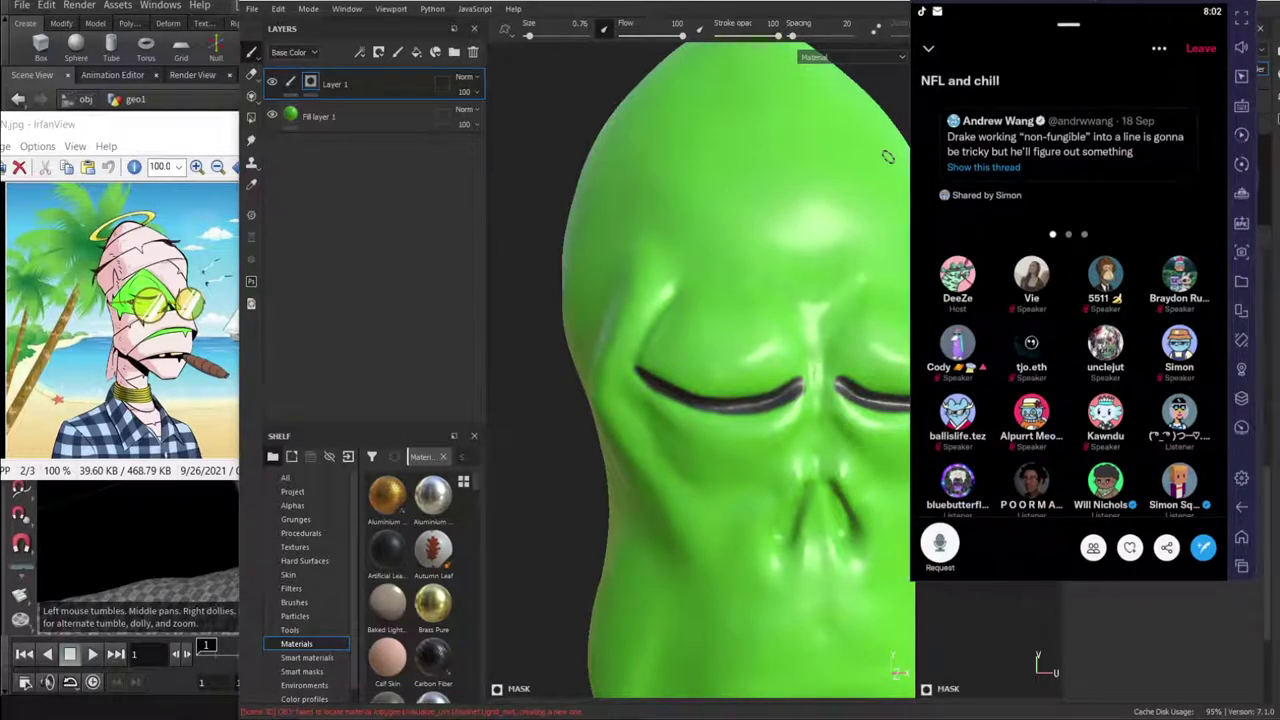
Return to Substance Painter and trim the lower outer edge of the dark eyelid line with the mask brush.
click(888, 157)
drag(634, 380, 724, 413)
key(ctrl+z)
drag(630, 380, 718, 421)
key(ctrl+z)
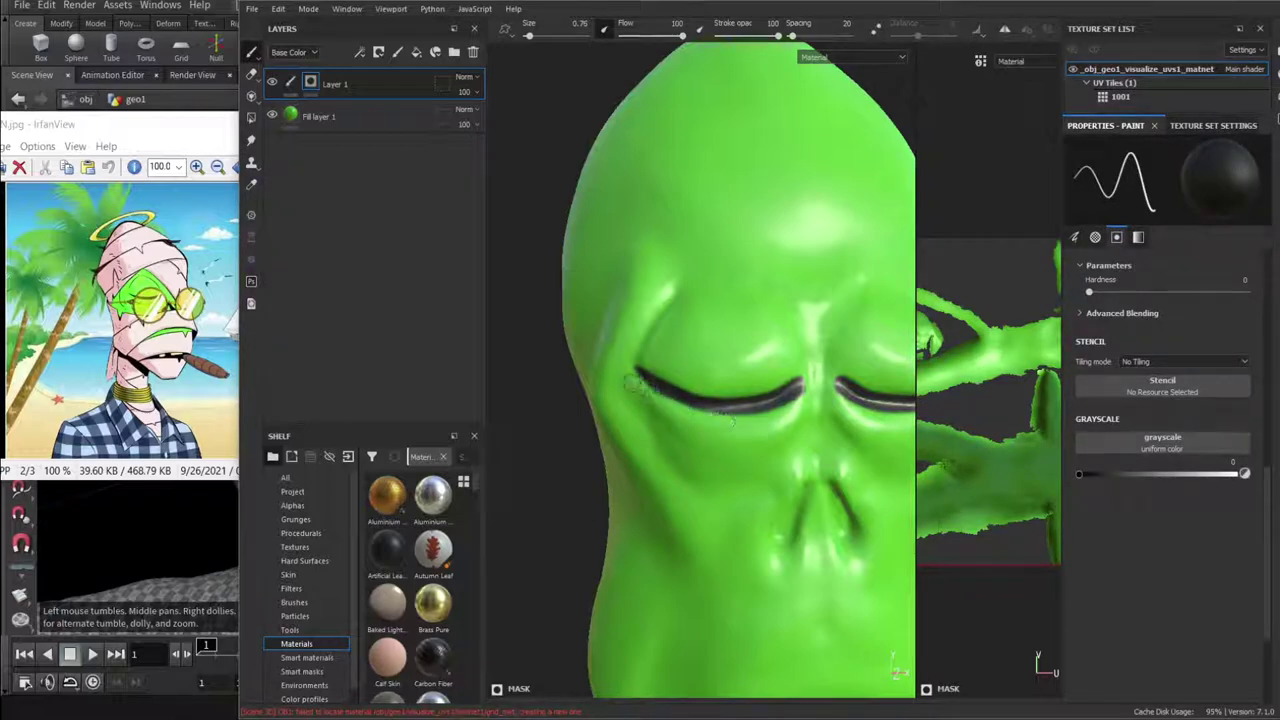
drag(624, 374, 730, 428)
Examine both dark eyelid lines, the nostrils and the mouth from several angles and distances.
mouse_move(818, 392)
alt+mouse_down()
mouse_move(793, 397)
mouse_move(765, 447)
mouse_move(671, 466)
mouse_move(720, 480)
mouse_move(719, 458)
alt+mouse_up()
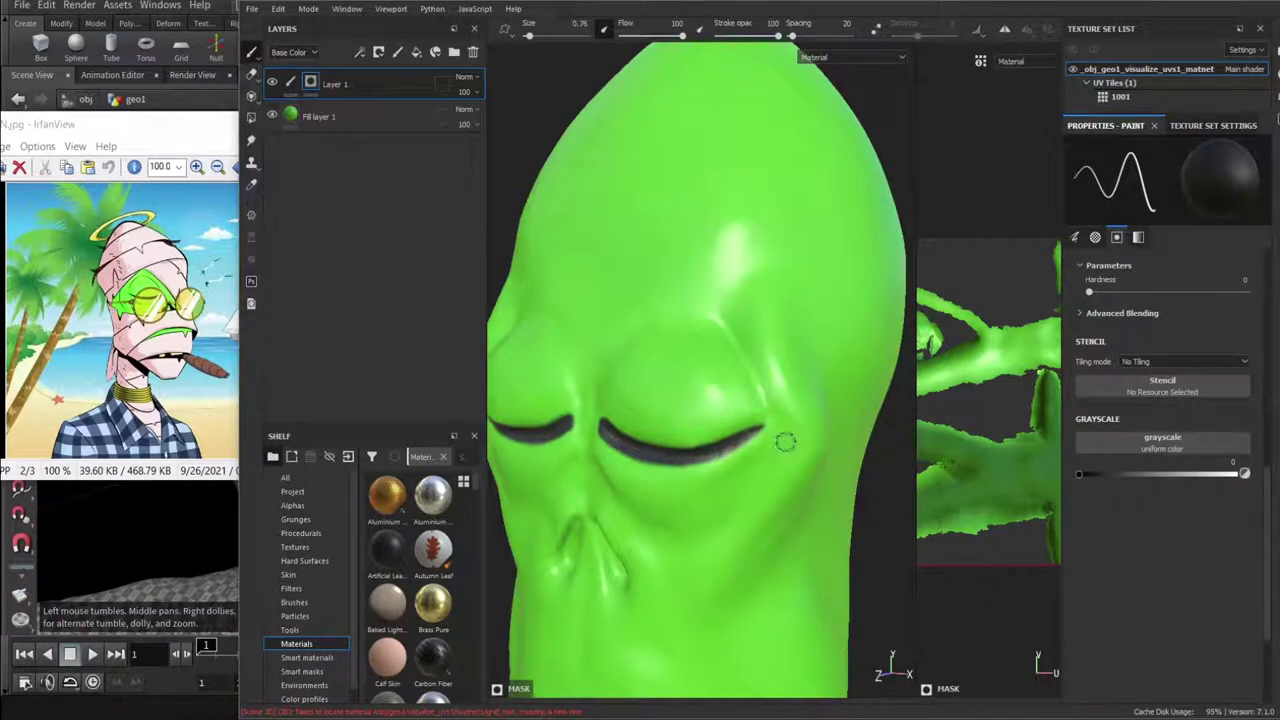
scroll(636, 317, up, 2)
scroll(568, 397, down, 3)
alt+drag(568, 397, 631, 420)
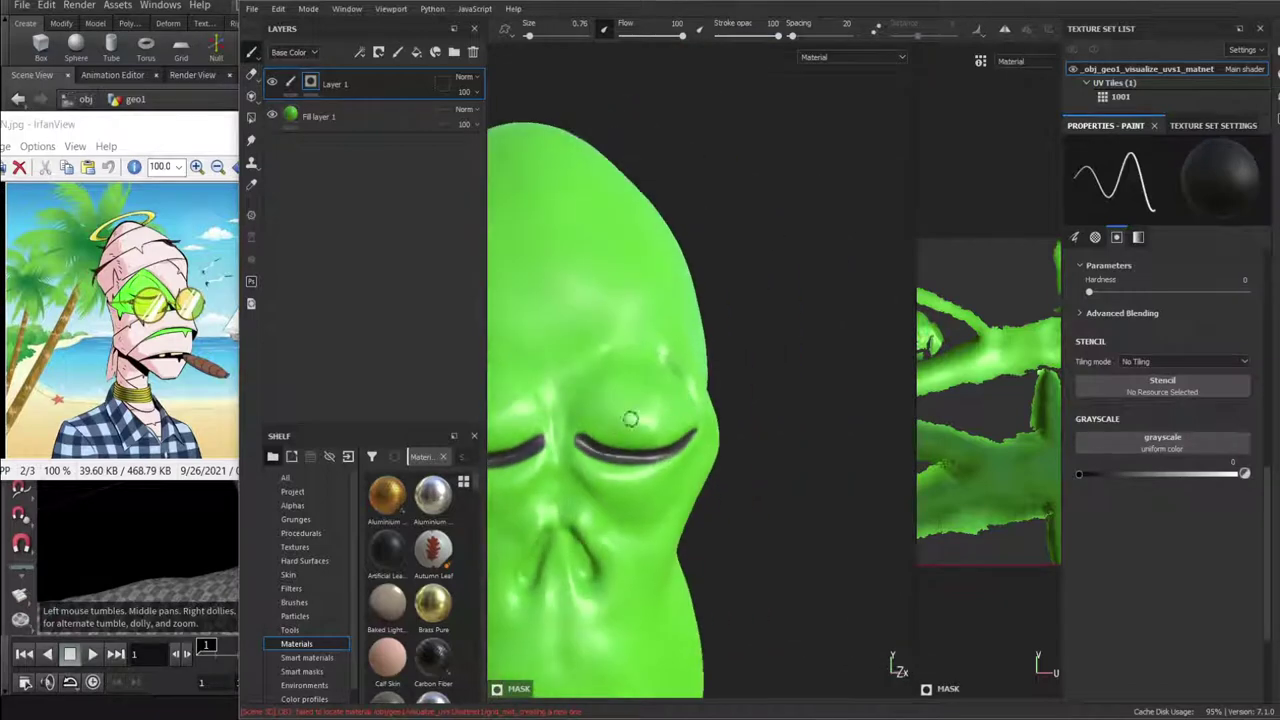
scroll(562, 419, up, 2)
scroll(557, 423, down, 1)
scroll(560, 426, up, 4)
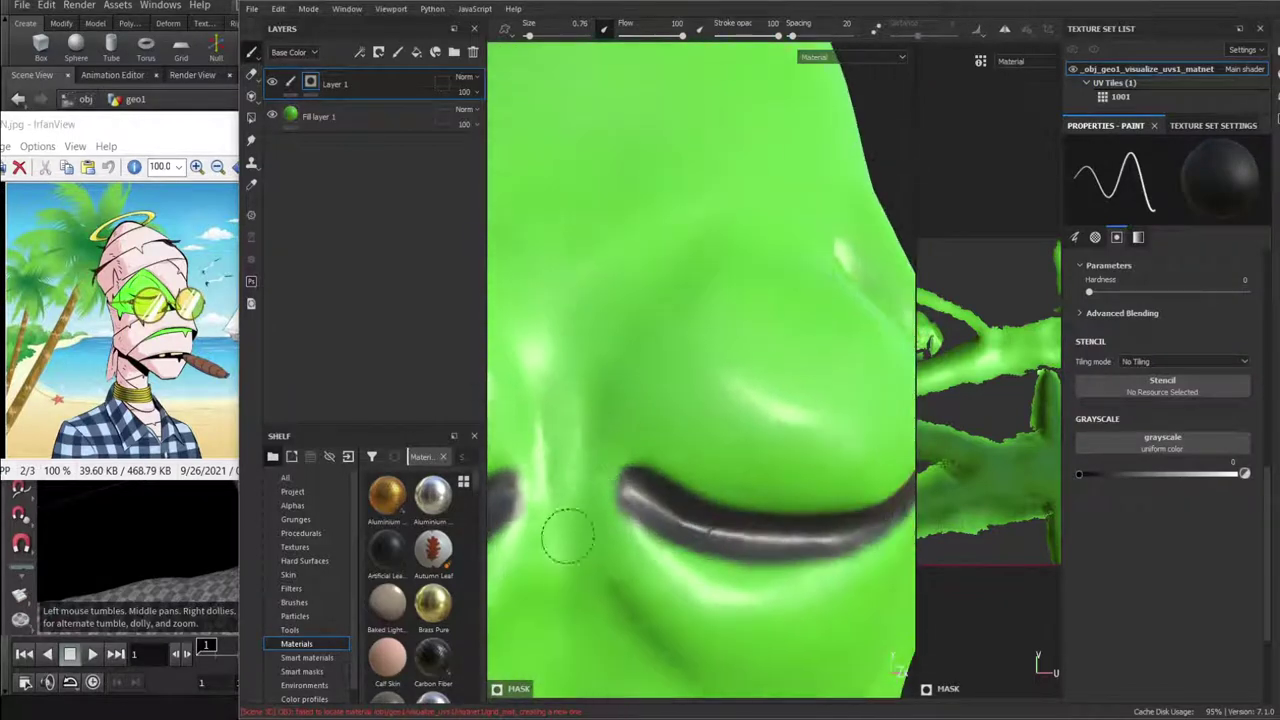
alt+middle_drag(572, 459, 724, 279)
scroll(706, 300, down, 5)
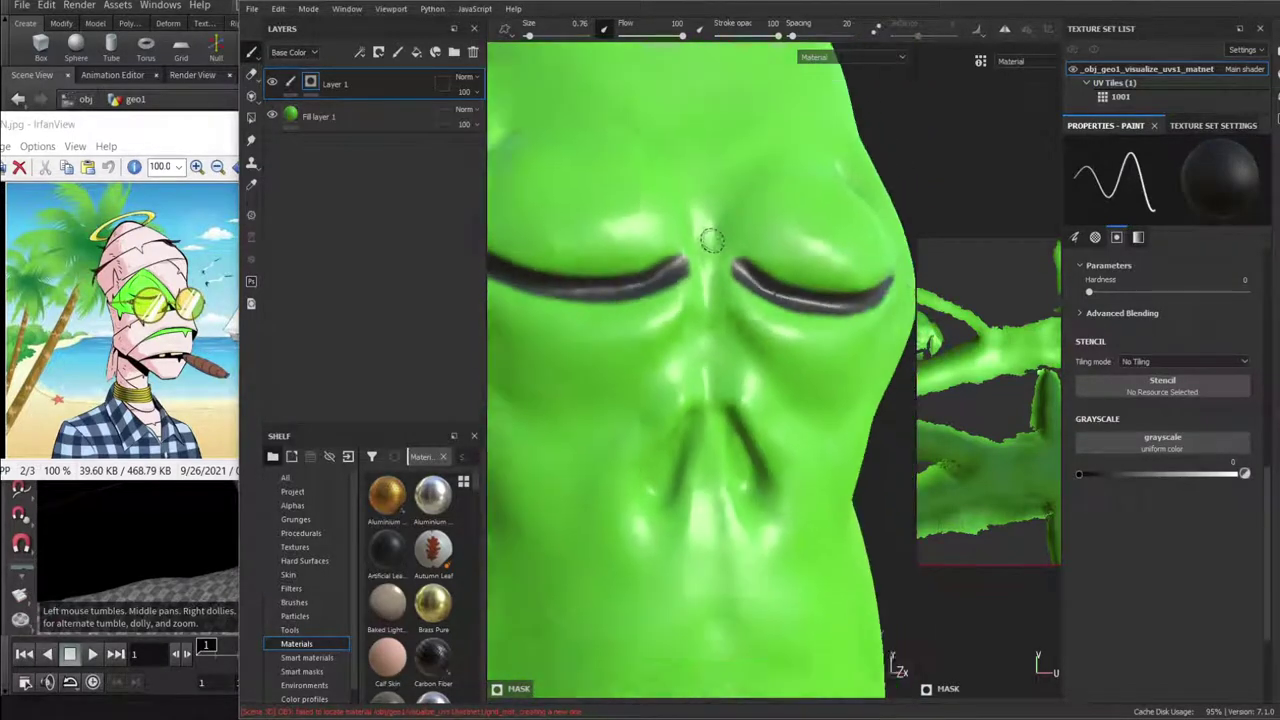
alt+middle_drag(711, 376, 710, 330)
mouse_move(708, 337)
alt+mouse_down()
mouse_move(649, 406)
mouse_move(687, 330)
alt+mouse_up()
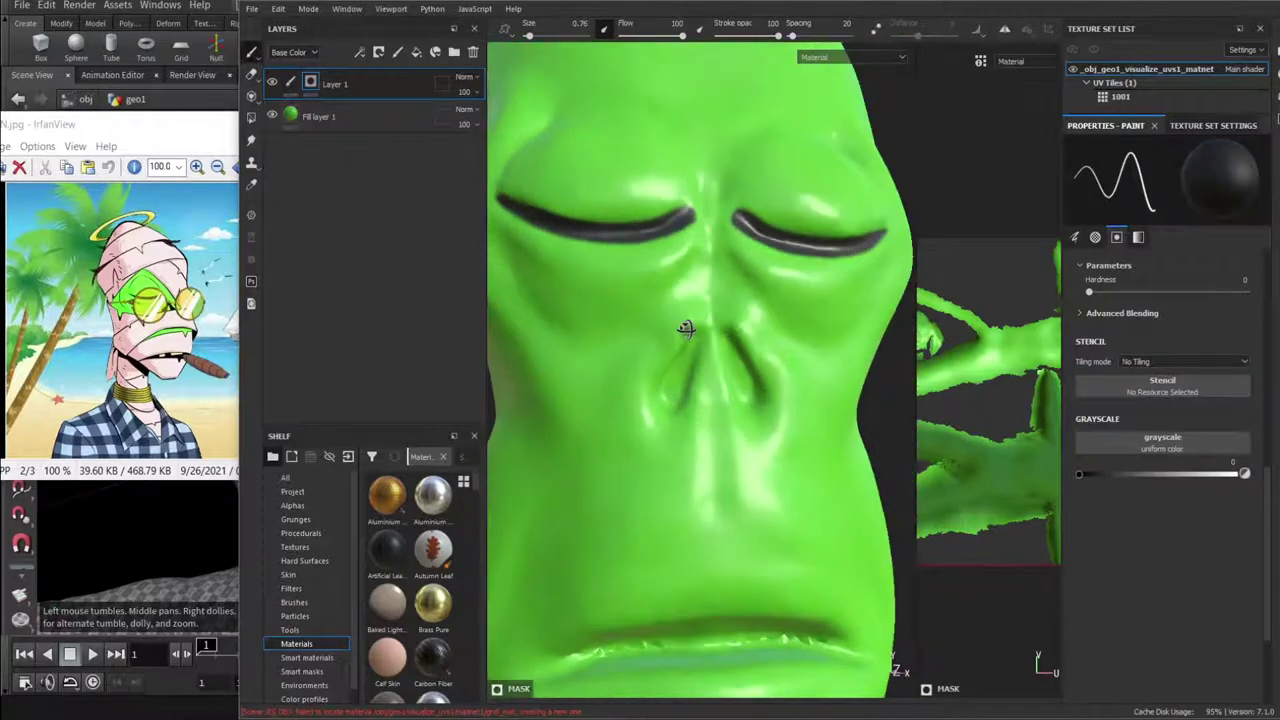
scroll(682, 332, up, 2)
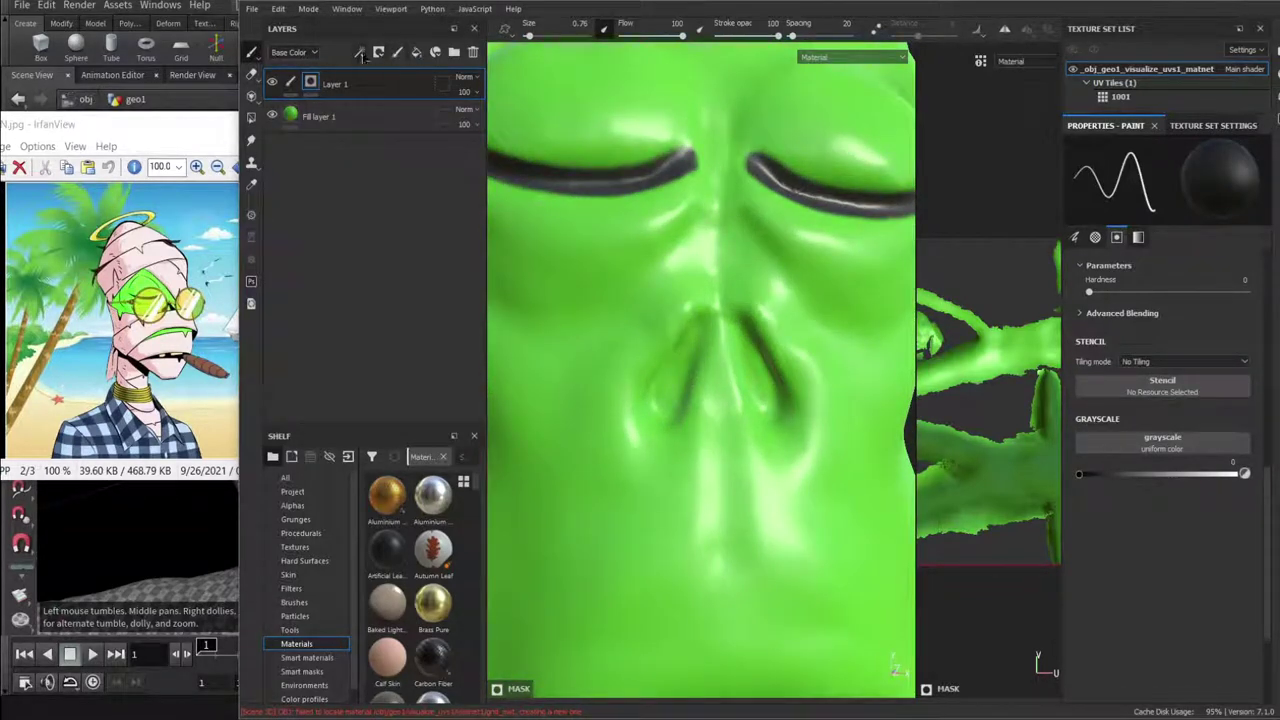
Add a new paint layer above Layer 1 and paint the first nostril with the dark base color.
click(292, 83)
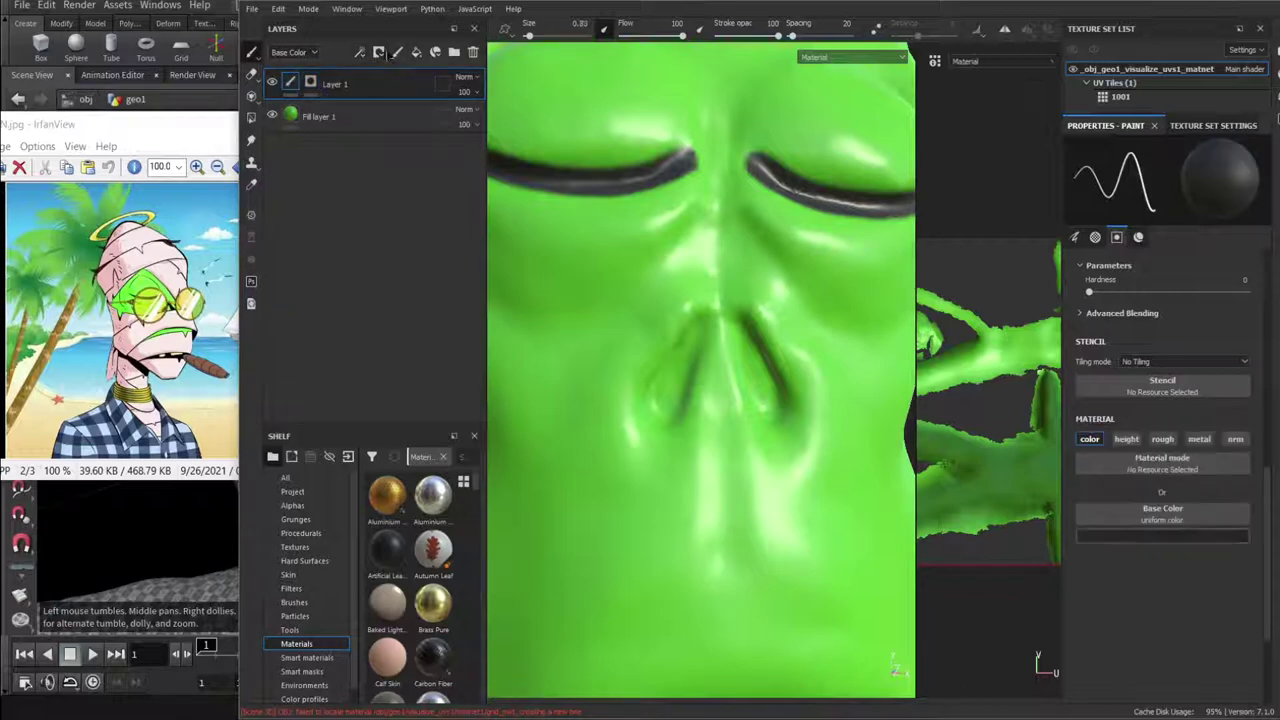
click(397, 53)
mouse_move(672, 368)
mouse_down()
mouse_move(662, 410)
mouse_move(680, 350)
mouse_up()
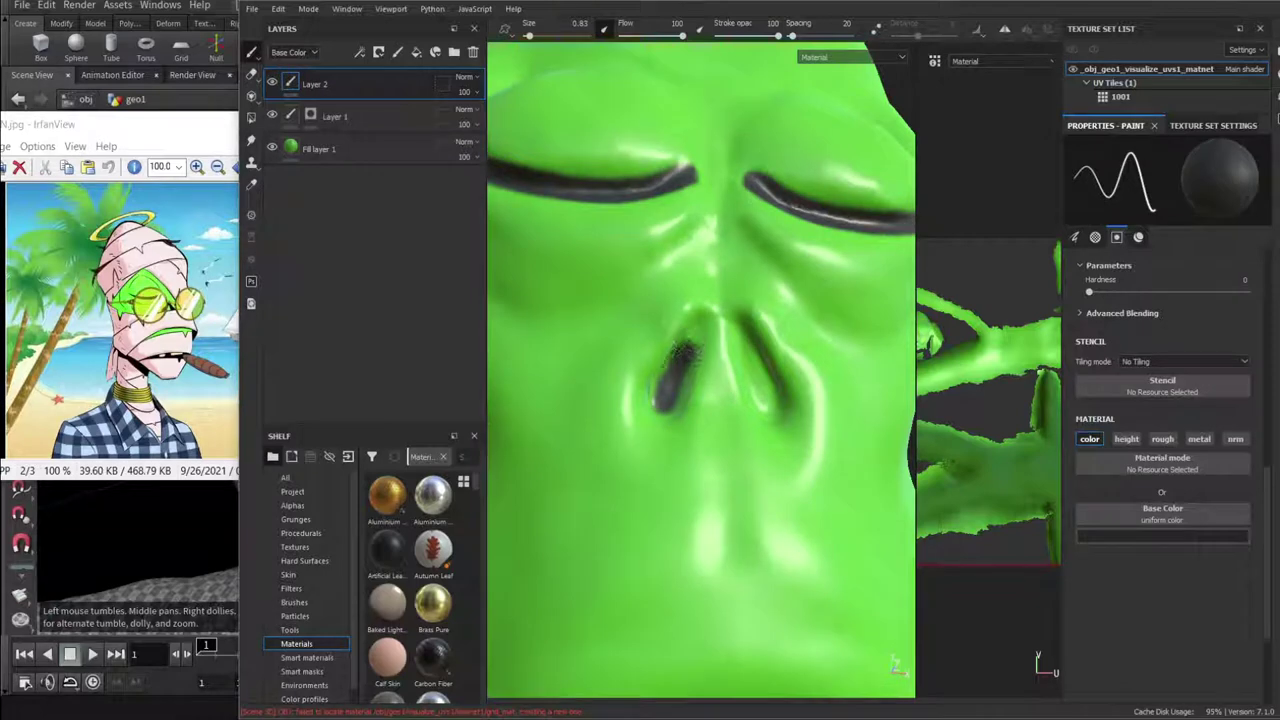
Set the brush size to 0.43 and extend the dark paint to the first nostril's edges, undoing the stray last stroke.
right_click(682, 398)
drag(712, 477, 705, 477)
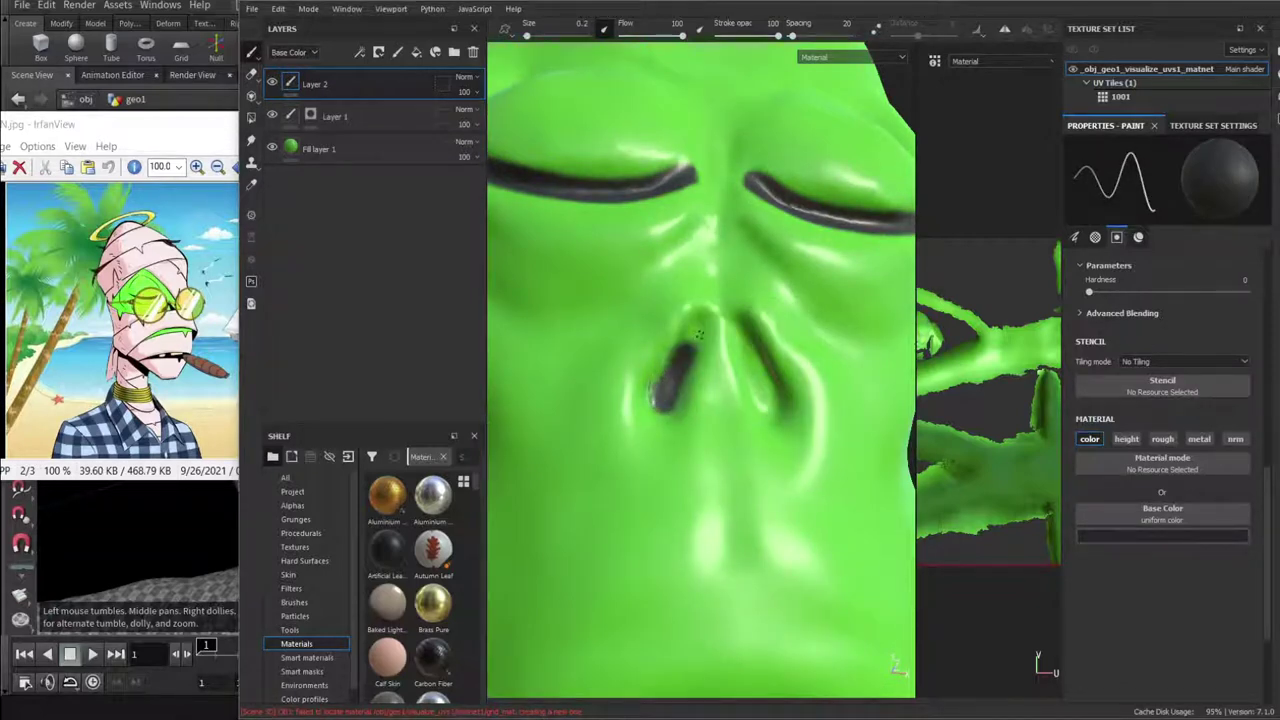
right_click(699, 383)
drag(722, 425, 730, 425)
mouse_move(658, 396)
mouse_down()
mouse_move(664, 358)
mouse_move(690, 328)
mouse_up()
mouse_move(663, 410)
mouse_down()
mouse_move(654, 390)
mouse_move(682, 348)
mouse_move(658, 392)
mouse_up()
key(ctrl+z)
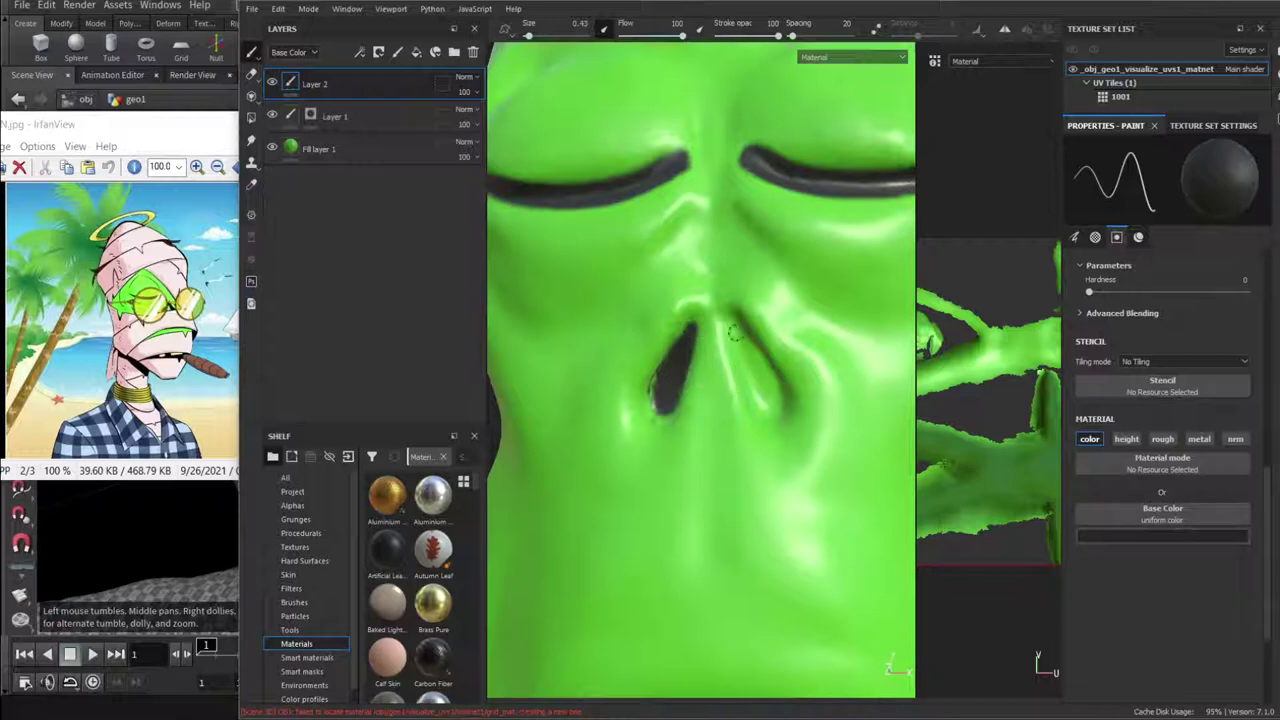
Paint the second nostril dark, following its inner and outer edges.
mouse_move(734, 326)
mouse_down()
mouse_move(775, 405)
mouse_move(741, 332)
mouse_up()
mouse_move(766, 401)
alt+mouse_down()
mouse_move(789, 384)
mouse_move(747, 339)
alt+mouse_up()
alt+drag(767, 404, 741, 417)
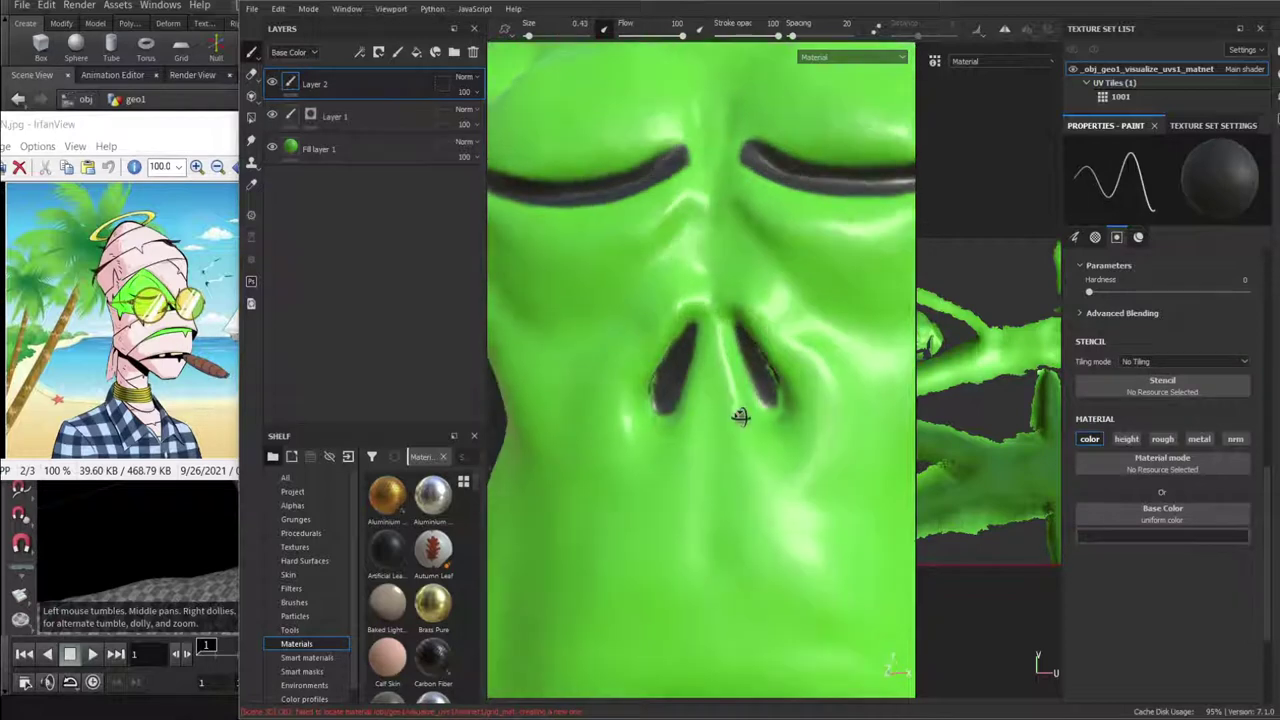
mouse_move(748, 347)
mouse_down()
mouse_move(780, 408)
mouse_move(790, 396)
mouse_move(764, 352)
mouse_up()
mouse_move(774, 406)
mouse_down()
mouse_move(760, 397)
mouse_move(762, 408)
mouse_move(770, 384)
mouse_move(745, 352)
mouse_move(717, 411)
mouse_move(810, 407)
mouse_up()
Touch up the upper tips and edges of both dark nostrils, covering the gaps seen from different angles.
mouse_move(696, 364)
mouse_down()
mouse_move(661, 411)
mouse_move(668, 420)
mouse_move(665, 369)
mouse_up()
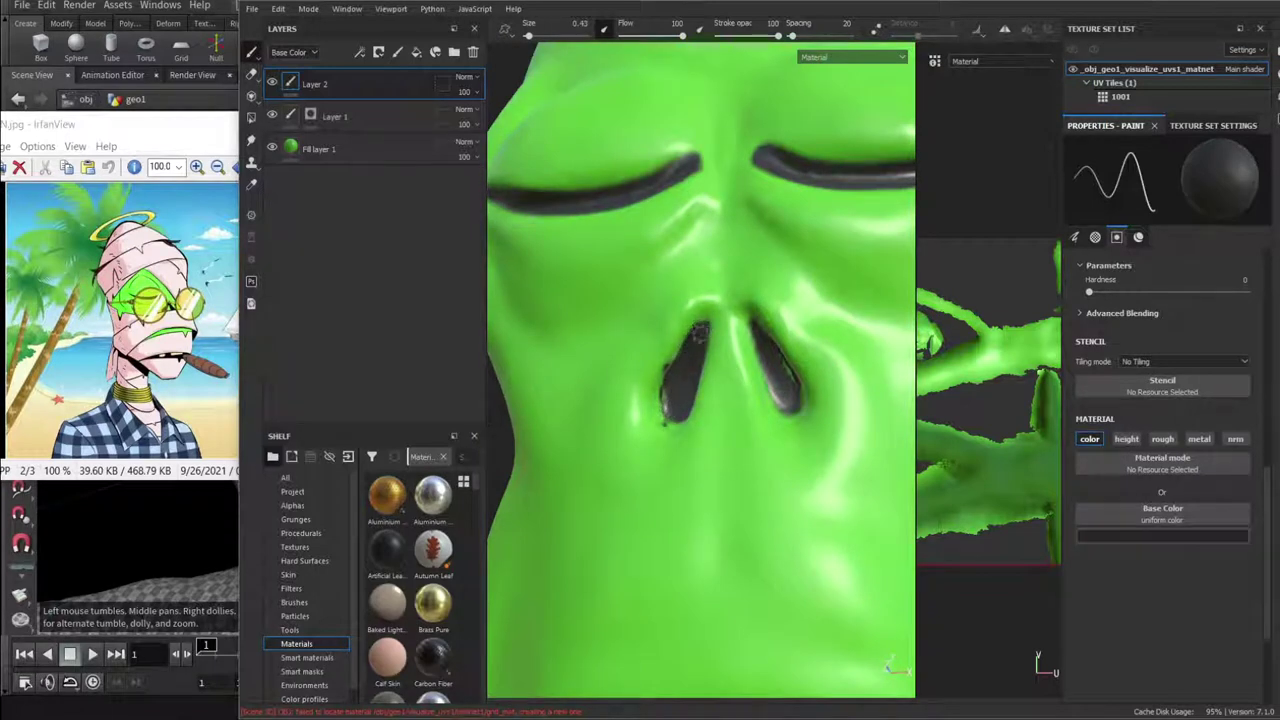
drag(699, 333, 703, 325)
mouse_move(766, 356)
alt+mouse_down()
mouse_move(786, 377)
mouse_move(750, 440)
alt+mouse_up()
alt+drag(751, 358, 778, 343)
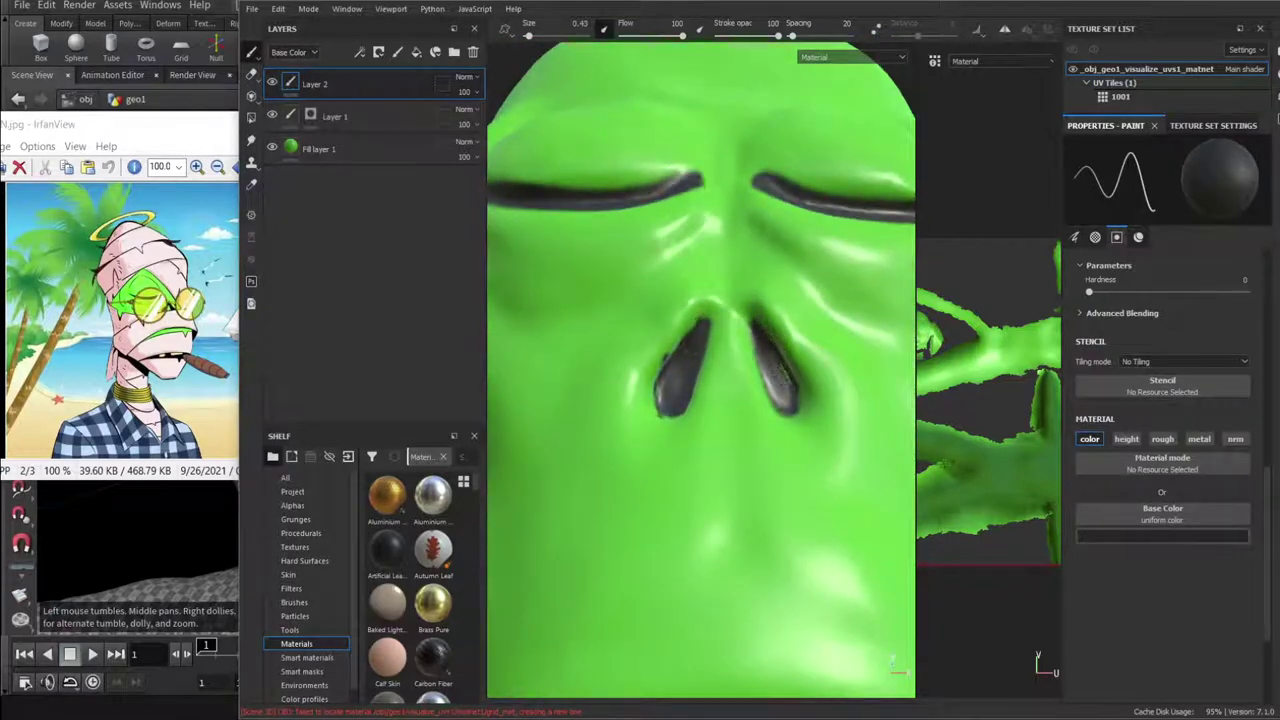
mouse_move(684, 363)
alt+mouse_down()
mouse_move(706, 362)
mouse_move(710, 340)
mouse_move(649, 400)
alt+mouse_up()
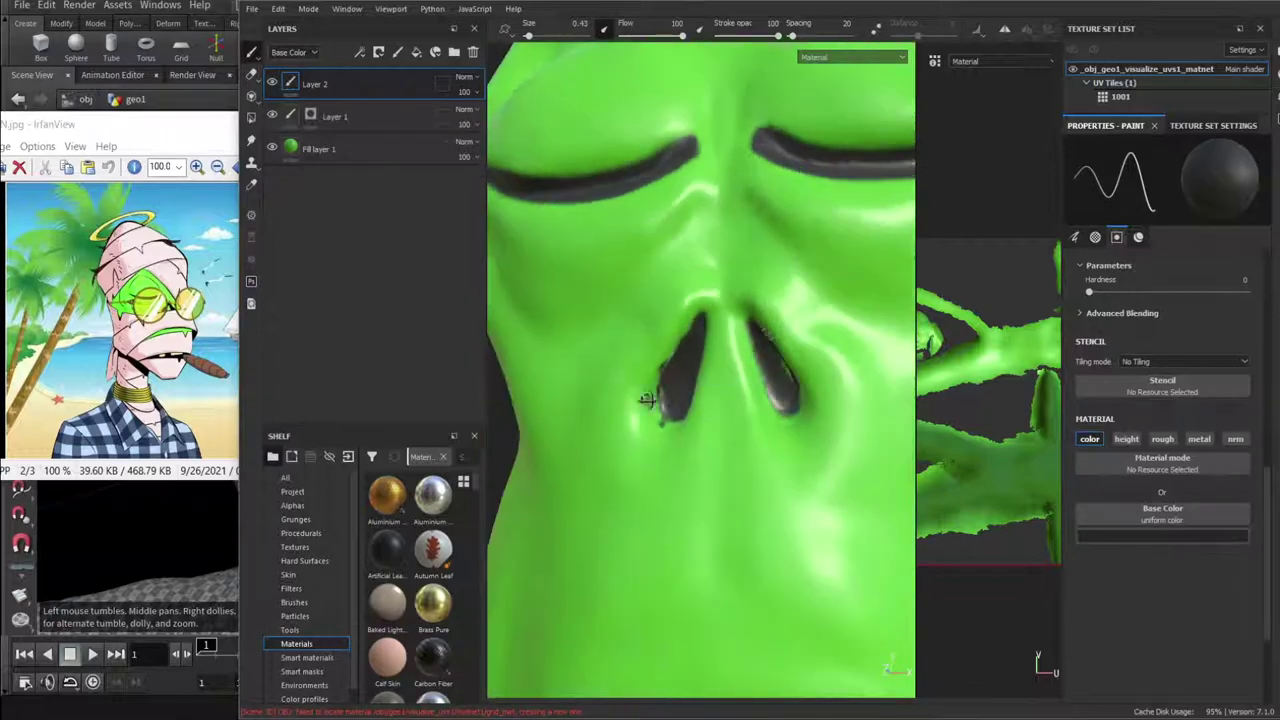
mouse_move(770, 352)
alt+mouse_down()
mouse_move(760, 320)
mouse_move(764, 380)
mouse_move(731, 398)
mouse_move(800, 384)
mouse_move(772, 372)
alt+mouse_up()
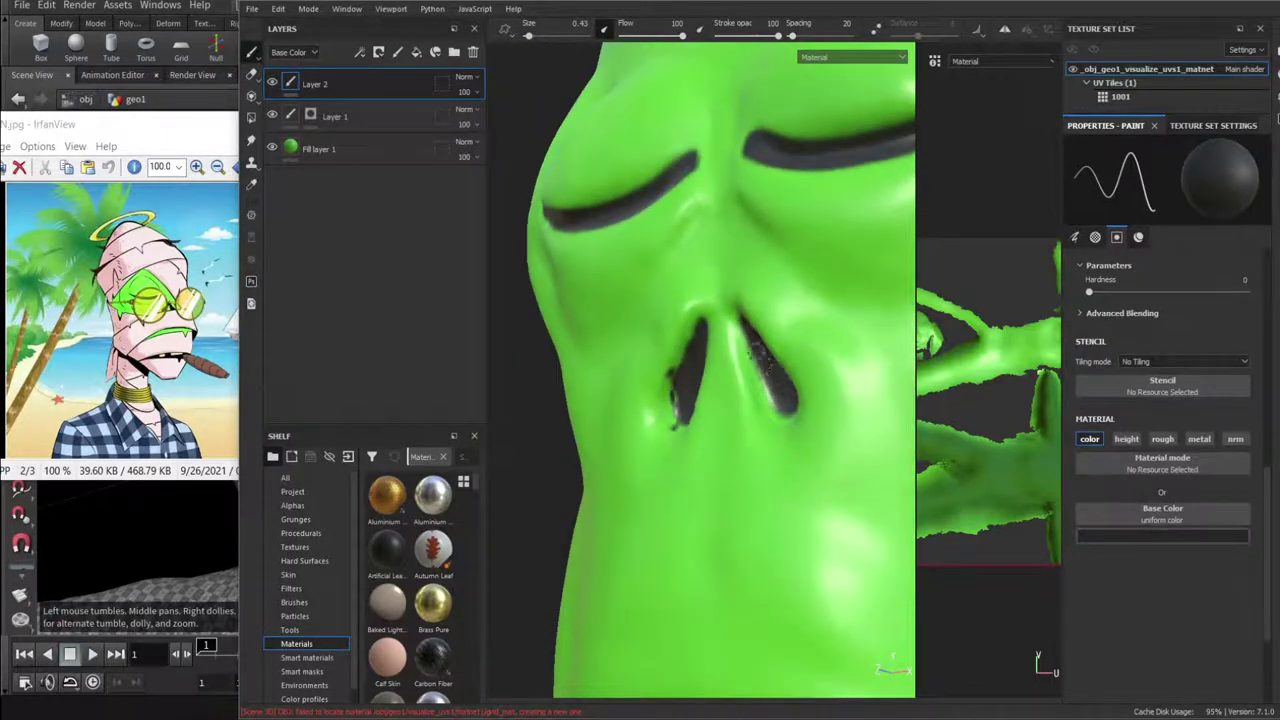
drag(740, 320, 766, 393)
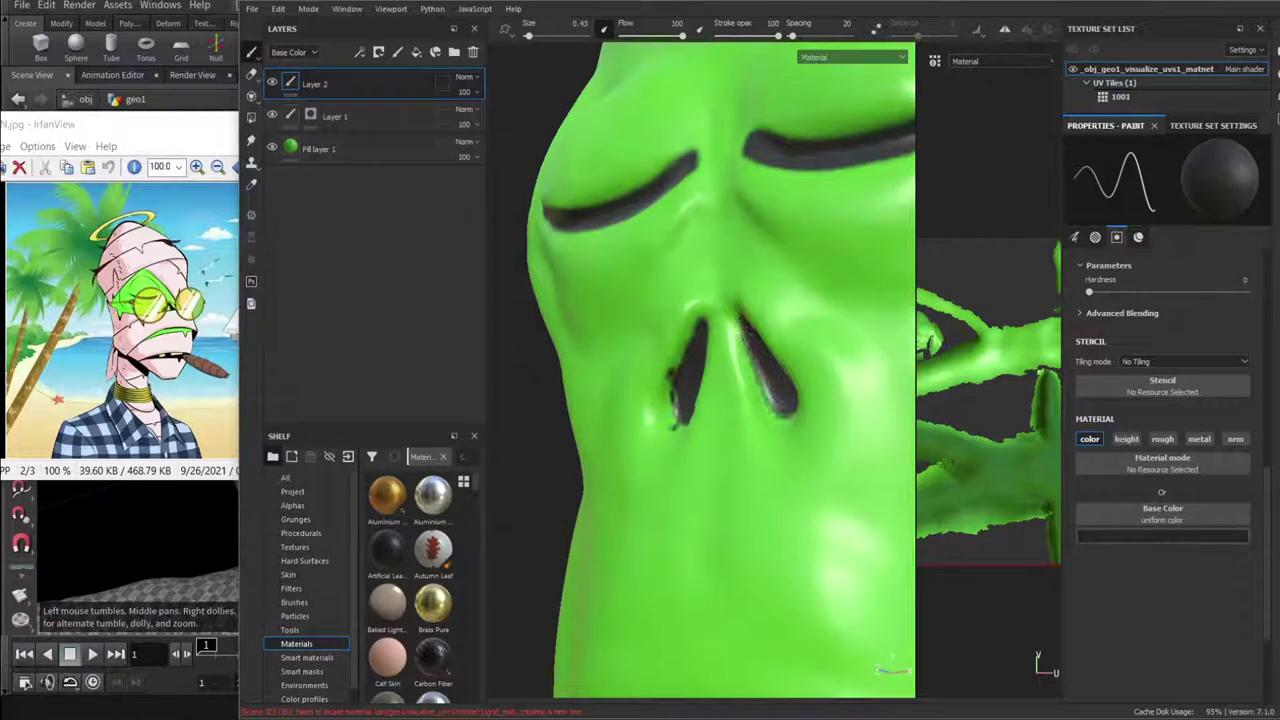
mouse_move(648, 371)
alt+mouse_down()
mouse_move(688, 378)
mouse_move(672, 408)
mouse_move(674, 394)
mouse_move(718, 389)
mouse_move(657, 423)
alt+mouse_up()
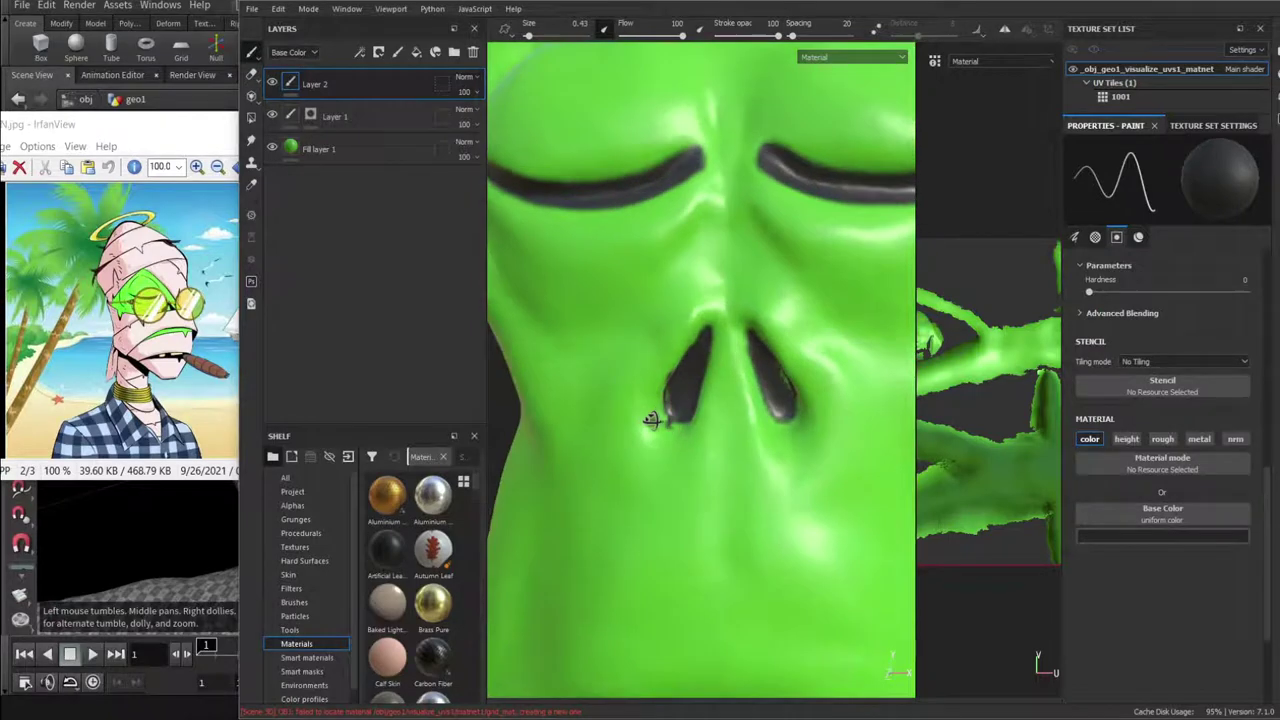
Add a white mask to Layer 2 and check the painted nostril edges from several angles.
click(378, 52)
click(410, 92)
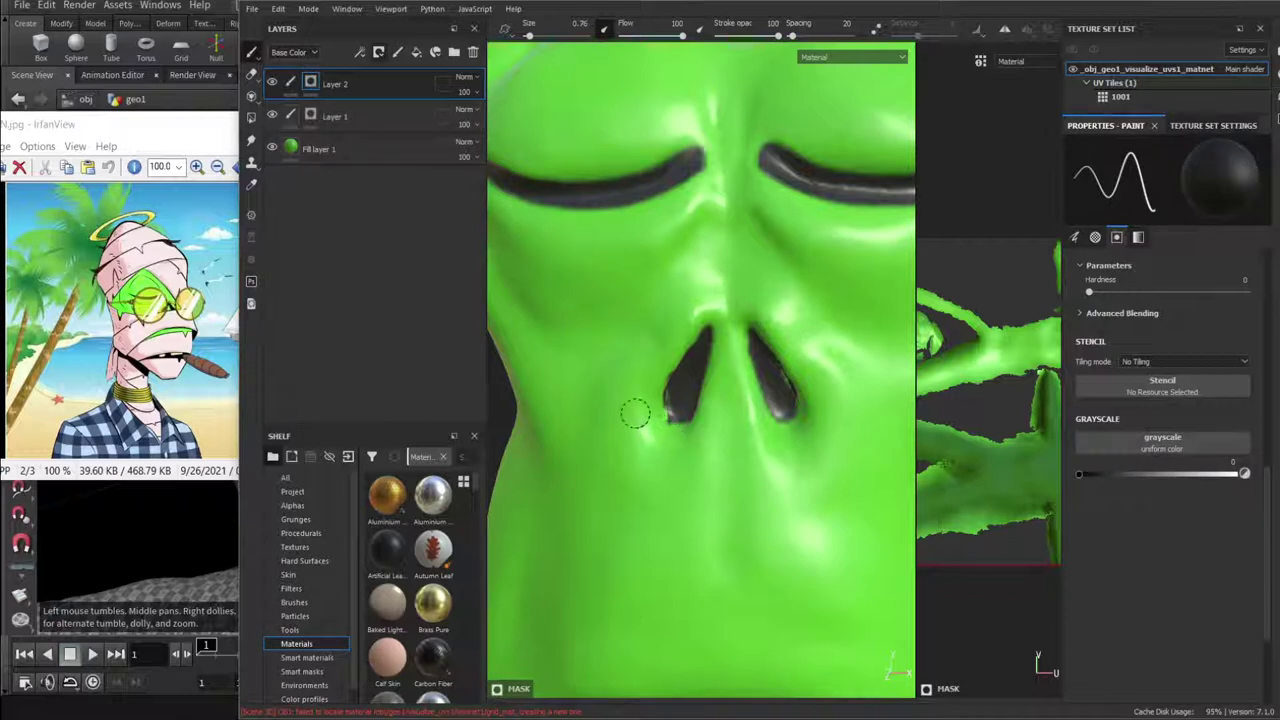
mouse_move(634, 414)
alt+mouse_down()
mouse_move(610, 397)
mouse_move(717, 431)
mouse_move(734, 456)
mouse_move(784, 408)
alt+mouse_up()
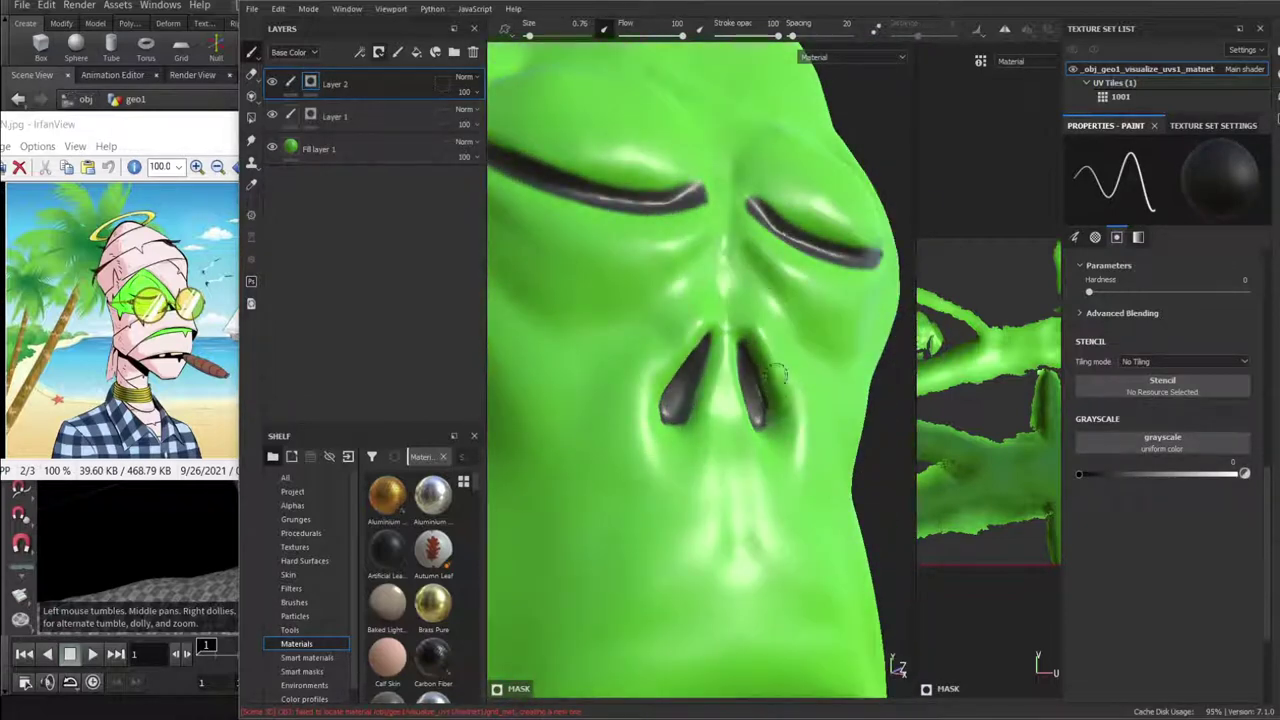
scroll(760, 316, down, 10)
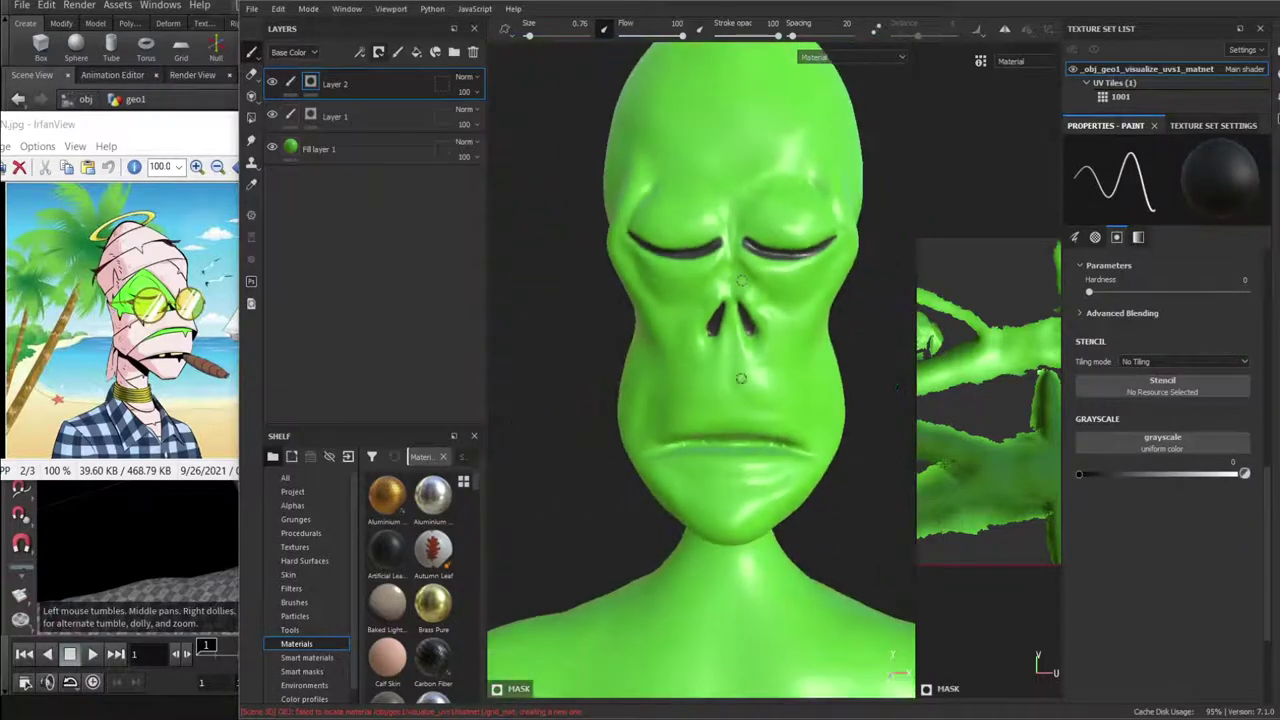
scroll(720, 455, up, 5)
scroll(695, 157, up, 3)
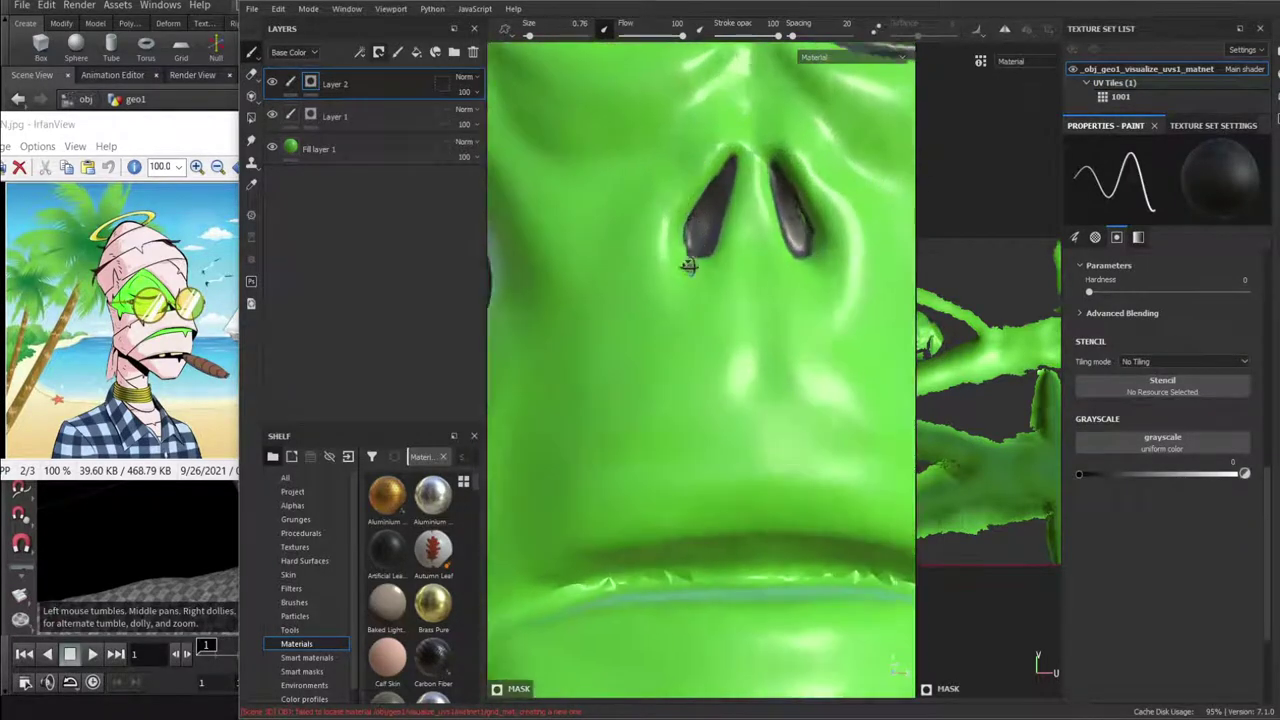
alt+drag(689, 260, 658, 327)
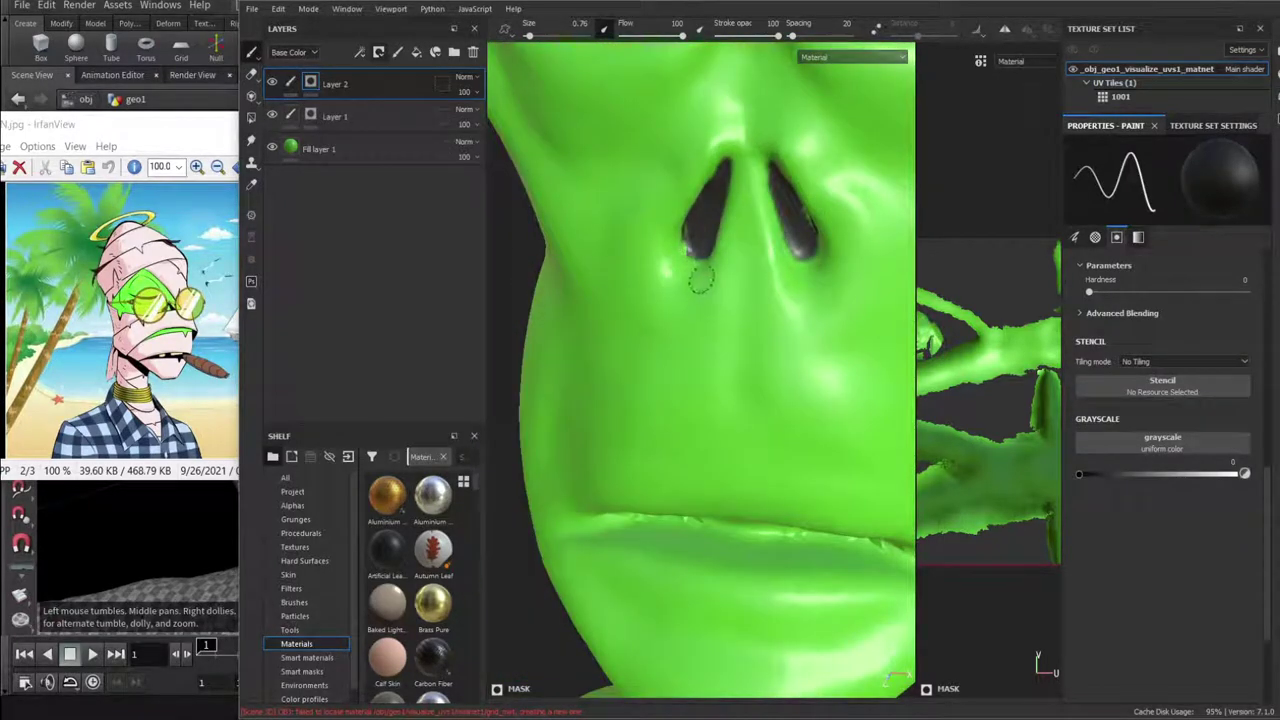
alt+drag(700, 281, 623, 149)
Add a new paint layer and paint a dark line along part of the mouth with brush size 0.69.
scroll(636, 135, down, 3)
middle_drag(648, 122, 666, 263)
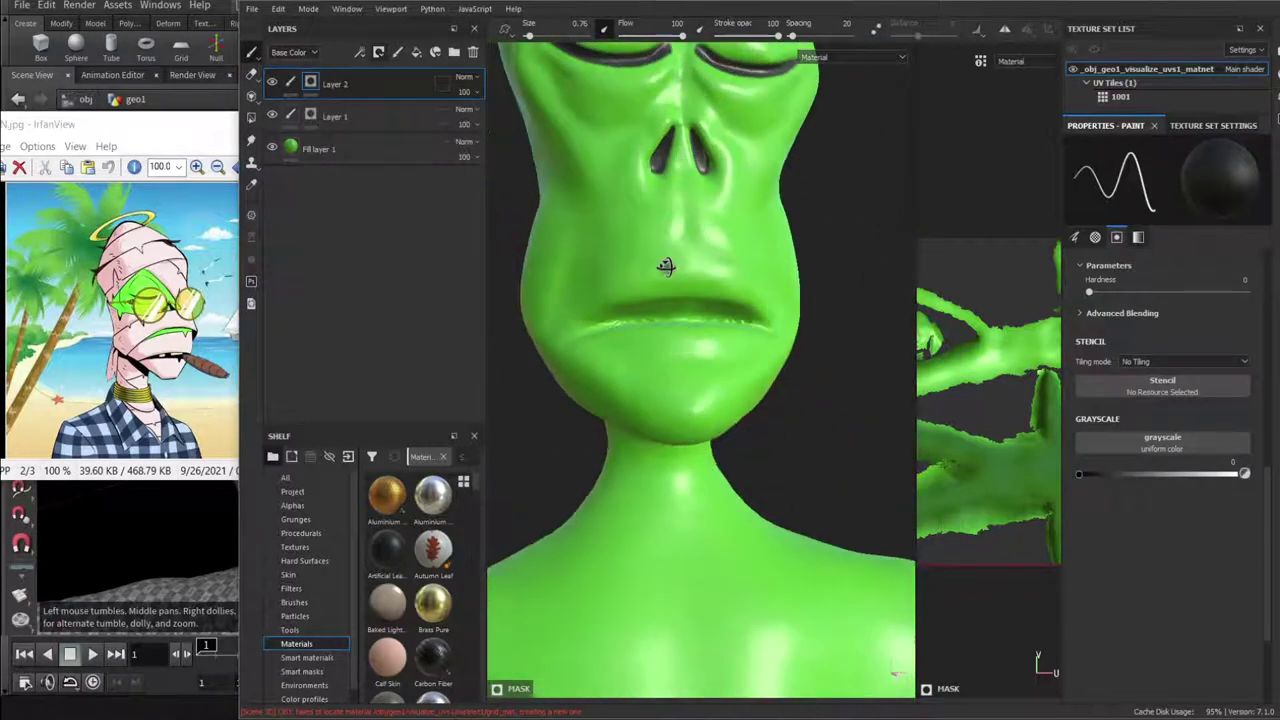
scroll(654, 331, up, 3)
click(345, 86)
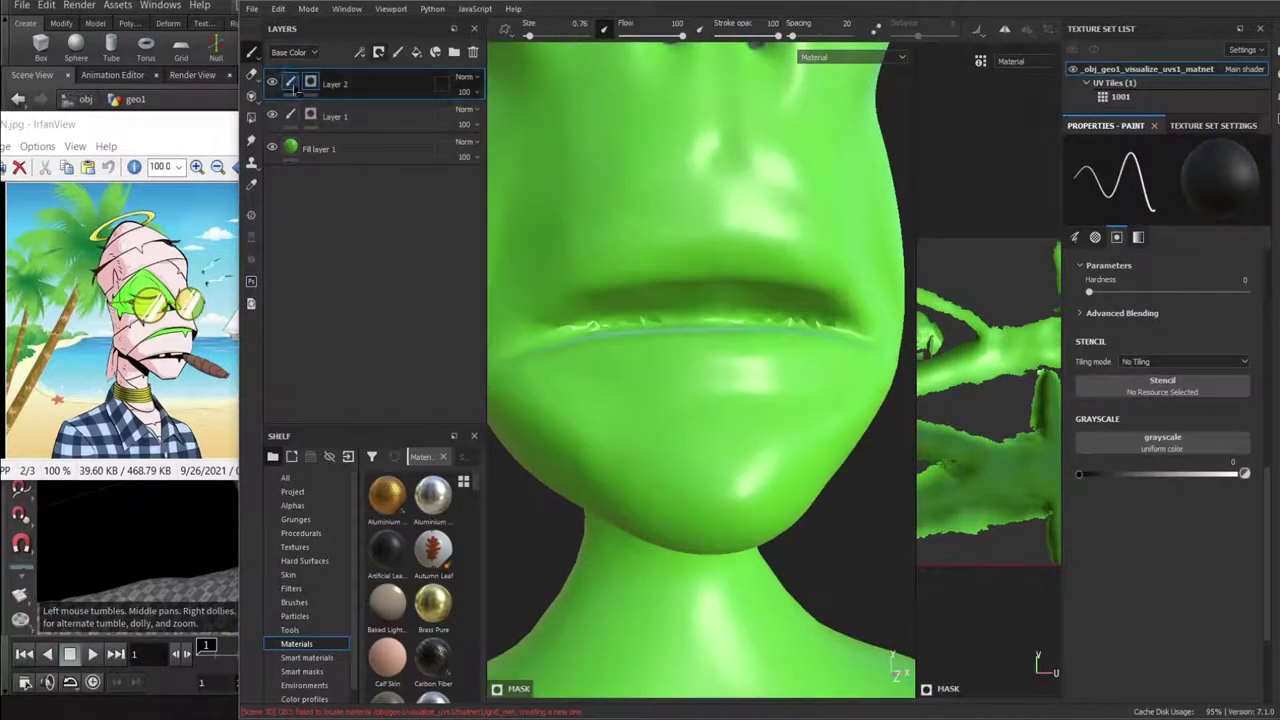
click(397, 54)
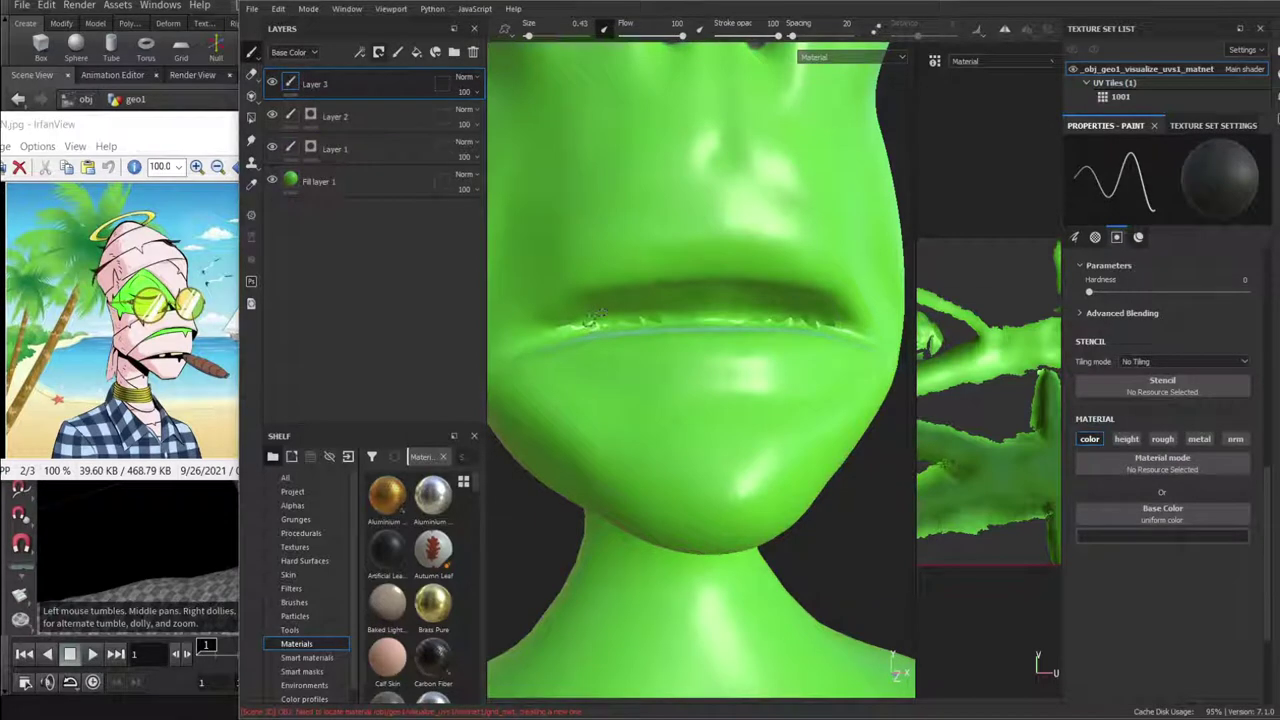
right_click(595, 330)
mouse_move(620, 408)
mouse_down()
mouse_move(637, 408)
mouse_move(621, 411)
mouse_up()
right_click(588, 331)
drag(546, 332, 762, 318)
Set the brush size to 1.08 and carry the dark line between the lips to the opposite mouth corner.
right_click(587, 364)
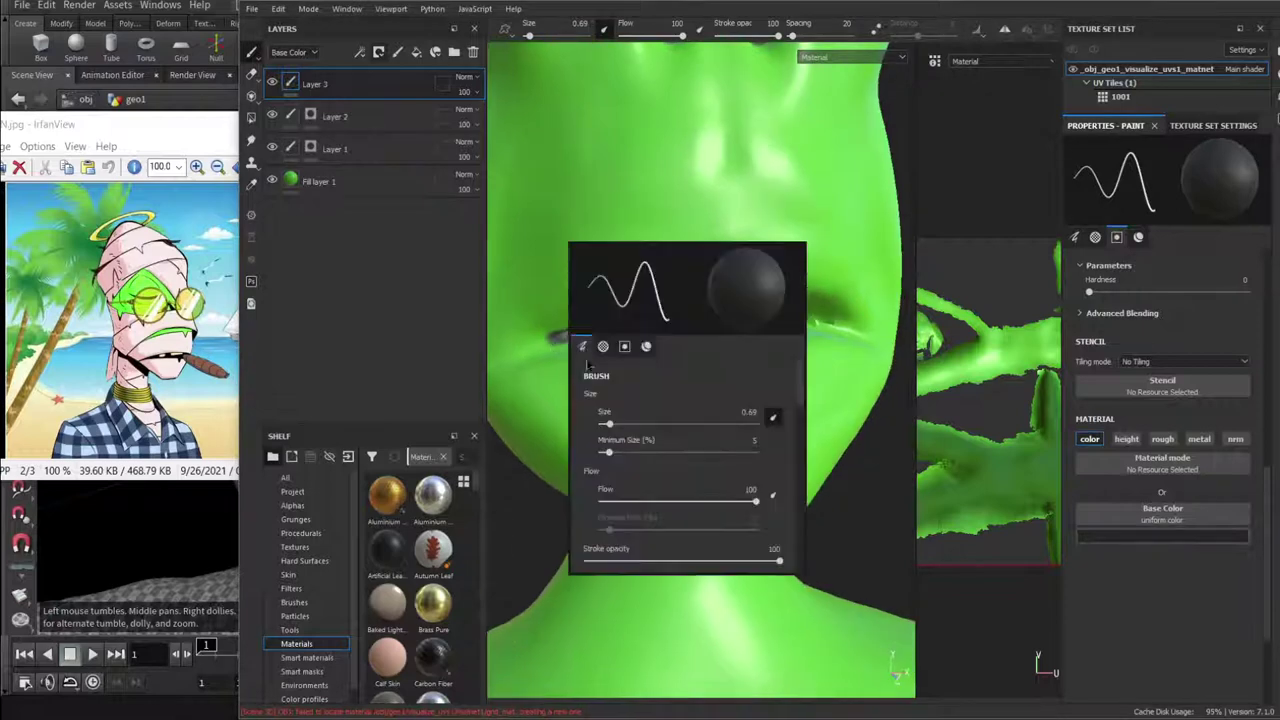
click(617, 425)
drag(615, 427, 613, 429)
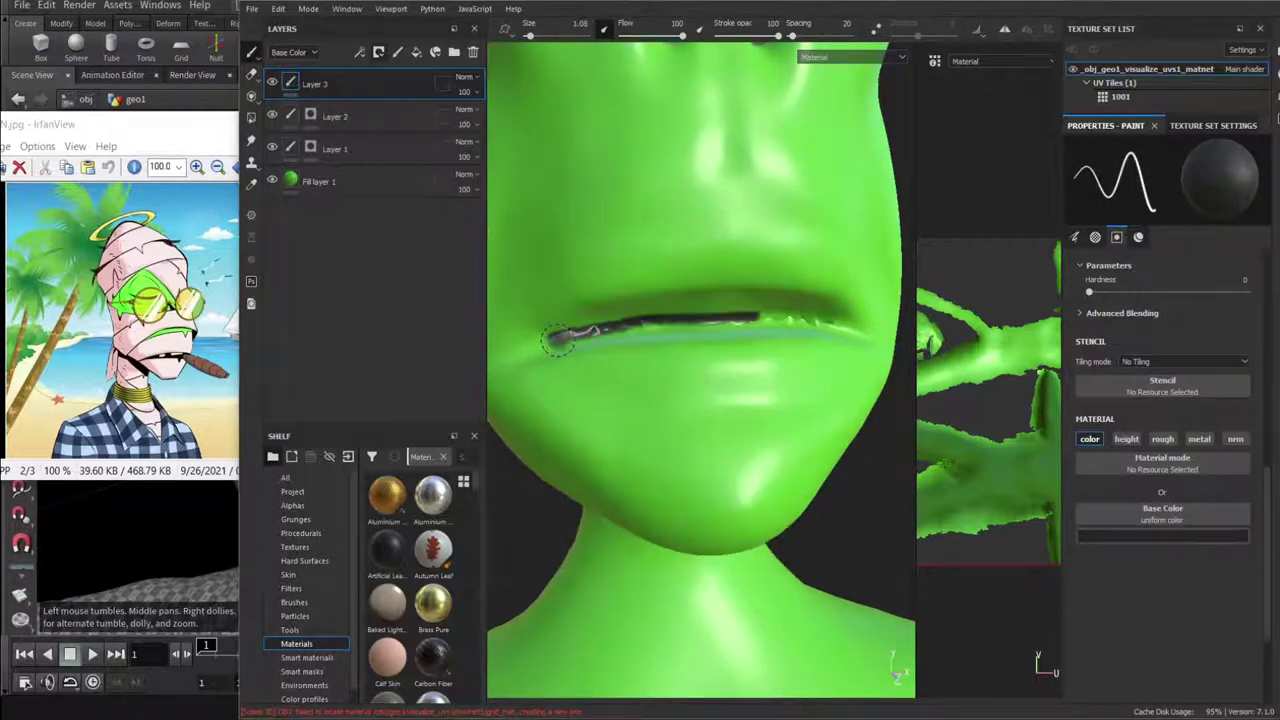
mouse_move(557, 338)
mouse_down()
mouse_move(650, 322)
mouse_move(848, 325)
mouse_up()
mouse_move(848, 325)
alt+mouse_down()
mouse_move(790, 354)
mouse_move(808, 363)
mouse_move(855, 331)
mouse_move(735, 323)
alt+mouse_up()
mouse_move(735, 323)
alt+mouse_down()
mouse_move(721, 316)
mouse_move(790, 337)
mouse_move(599, 330)
mouse_move(760, 307)
alt+mouse_up()
alt+drag(752, 305, 680, 290)
Fill the mouth opening with dark paint and extend it up to the underside of the upper lip.
drag(640, 318, 548, 325)
mouse_move(548, 325)
mouse_down()
mouse_move(625, 314)
mouse_move(545, 345)
mouse_move(595, 300)
mouse_move(690, 292)
mouse_move(795, 305)
mouse_move(835, 335)
mouse_move(805, 300)
mouse_up()
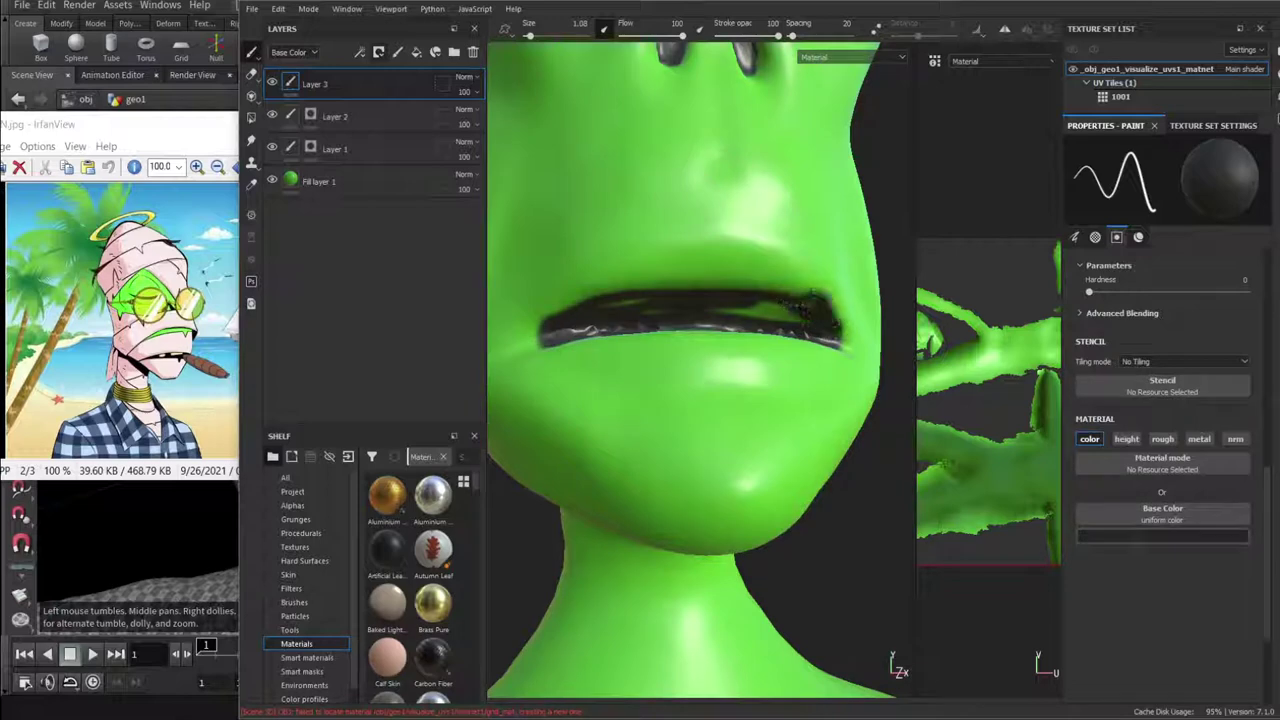
drag(678, 303, 765, 318)
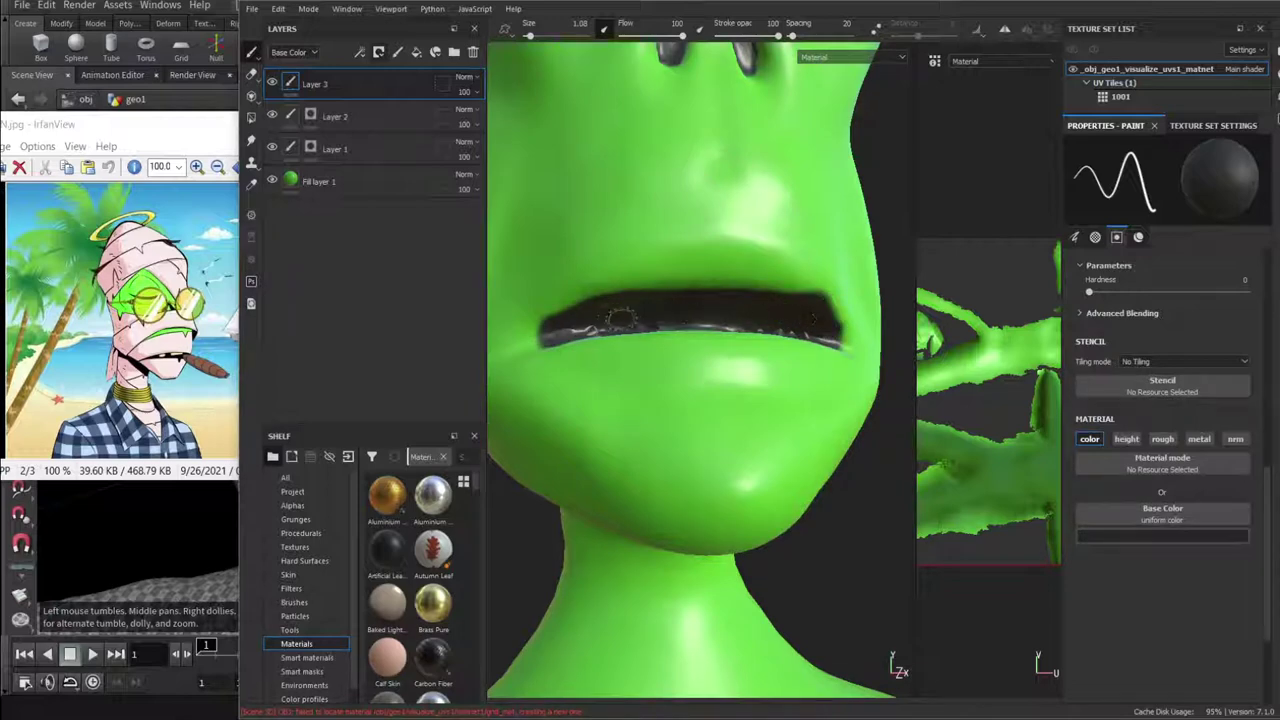
mouse_move(590, 286)
mouse_down()
mouse_move(718, 280)
mouse_move(838, 300)
mouse_move(755, 288)
mouse_up()
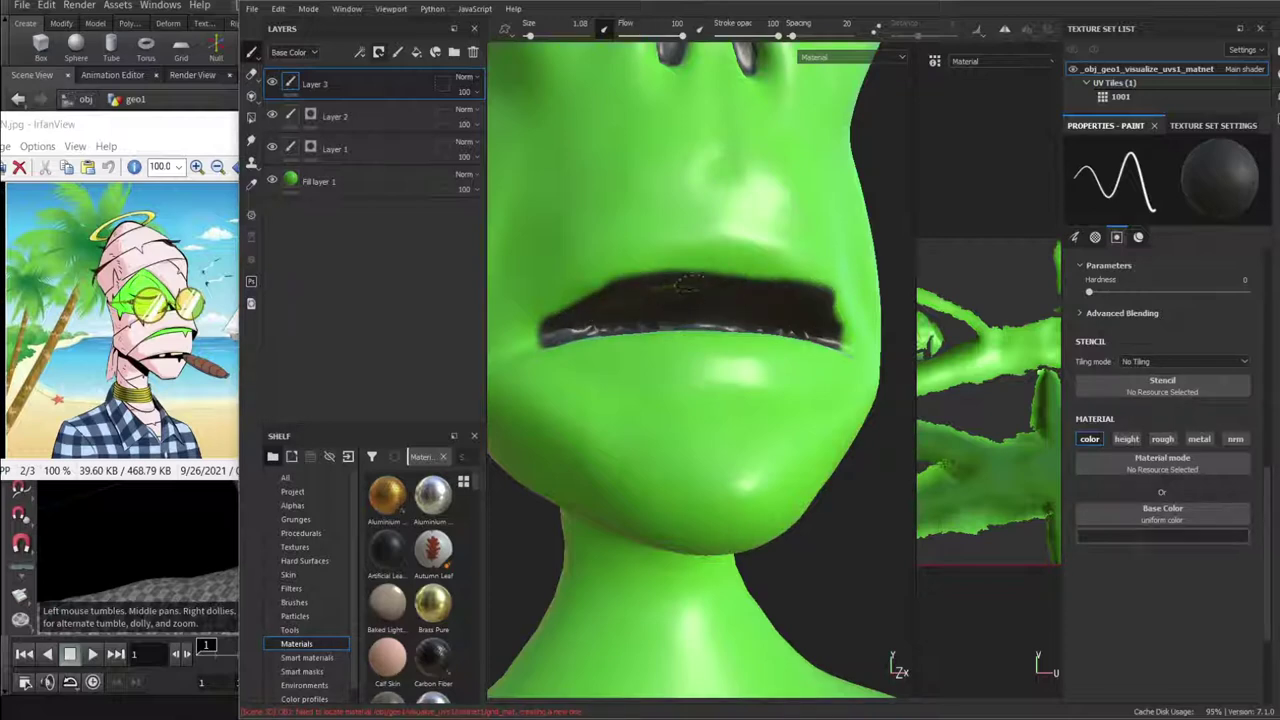
Extend the dark mouth paint up to the upper lip's edge from one corner toward the middle, undoing the stray strokes near the opposite corner.
alt+drag(590, 300, 580, 263)
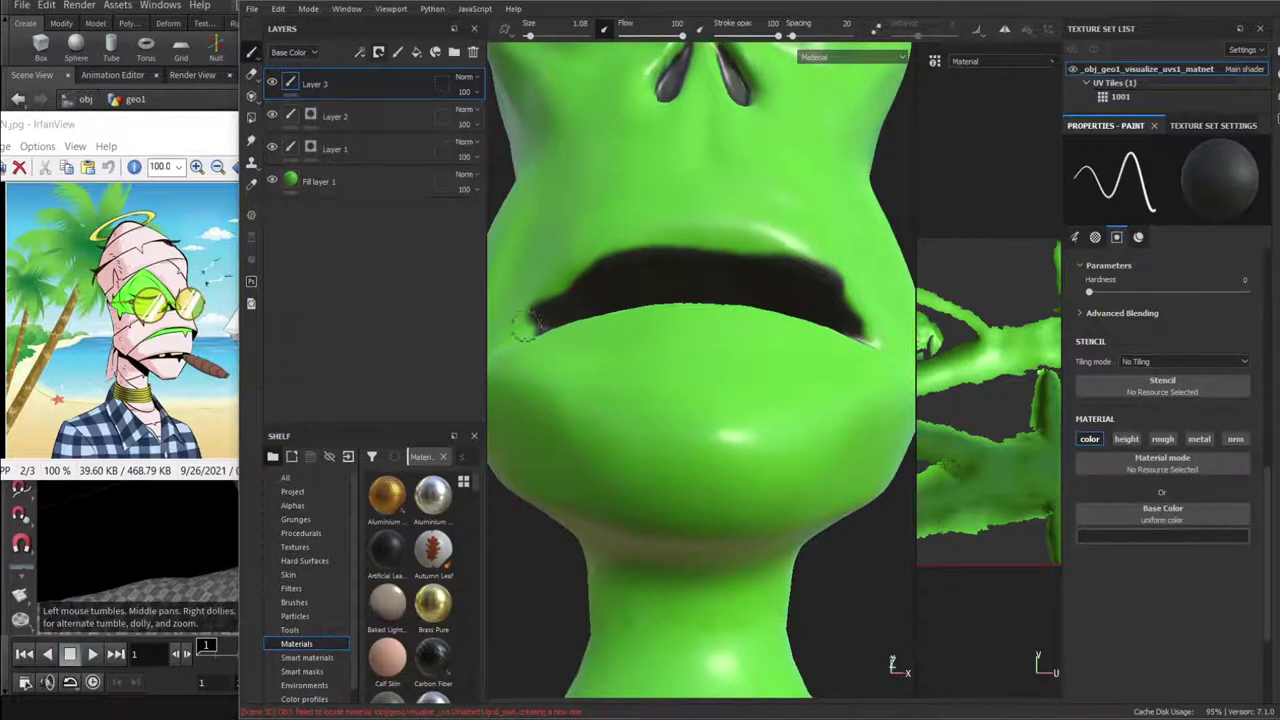
mouse_move(536, 303)
mouse_down()
mouse_move(585, 262)
mouse_move(672, 240)
mouse_move(768, 262)
mouse_move(738, 250)
mouse_move(662, 262)
mouse_up()
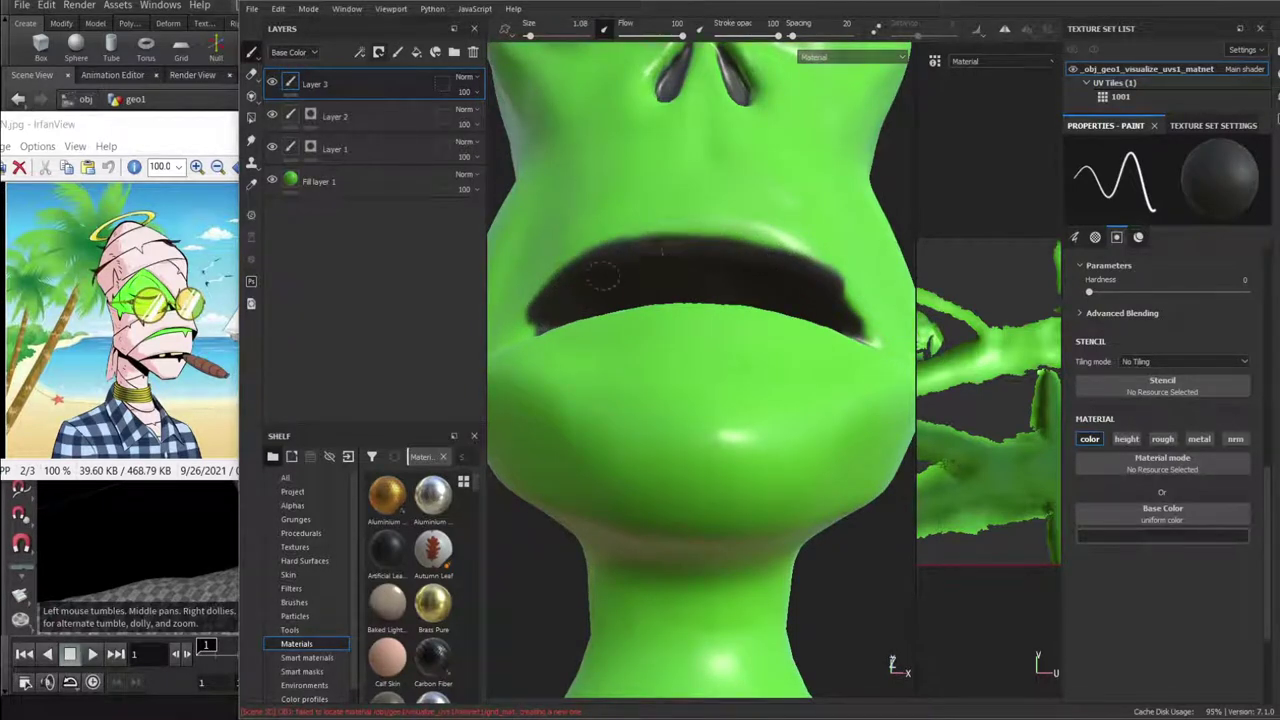
drag(820, 287, 861, 331)
mouse_move(770, 264)
mouse_down()
mouse_move(671, 249)
mouse_move(736, 246)
mouse_move(792, 268)
mouse_up()
key(ctrl+z)
key(ctrl+z)
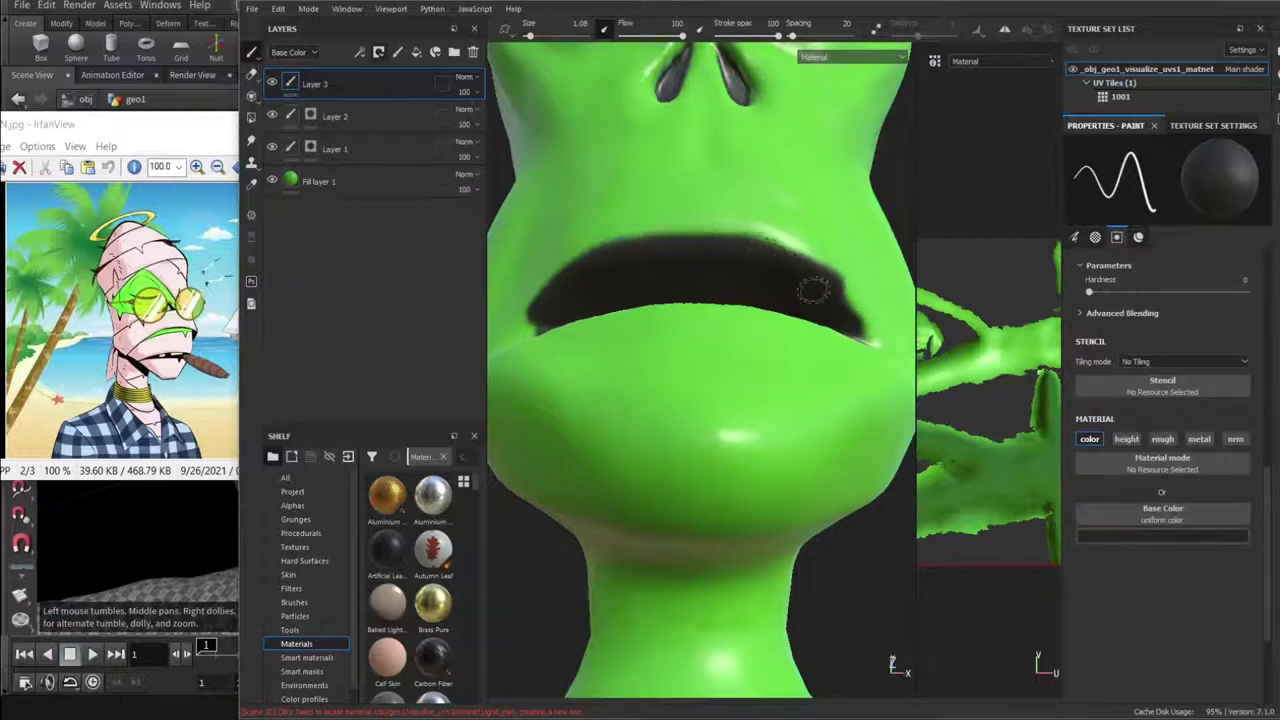
Paint the inner lower lip dark across its full width and out to both mouth corners on Layer 3.
mouse_move(712, 300)
alt+mouse_down()
mouse_move(754, 363)
mouse_move(822, 394)
alt+mouse_up()
mouse_move(541, 335)
mouse_down()
mouse_move(519, 361)
mouse_move(542, 346)
mouse_move(568, 363)
mouse_move(525, 348)
mouse_move(675, 345)
mouse_move(836, 308)
mouse_move(700, 324)
mouse_move(734, 329)
mouse_move(736, 306)
mouse_move(572, 358)
mouse_move(730, 354)
mouse_move(840, 318)
mouse_move(720, 345)
mouse_move(580, 318)
mouse_move(815, 295)
mouse_move(760, 206)
mouse_up()
key(ctrl+z)
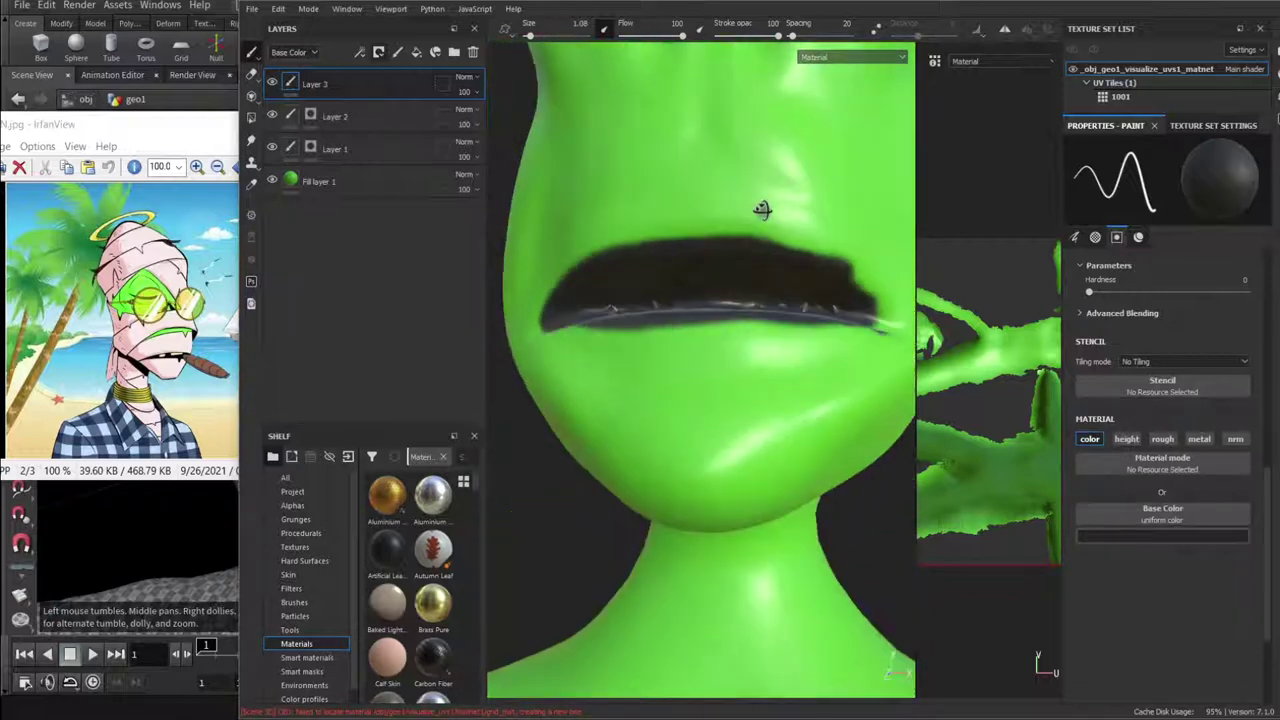
mouse_move(753, 250)
mouse_down()
mouse_move(840, 252)
mouse_move(885, 295)
mouse_move(895, 332)
mouse_move(850, 320)
mouse_move(870, 322)
mouse_up()
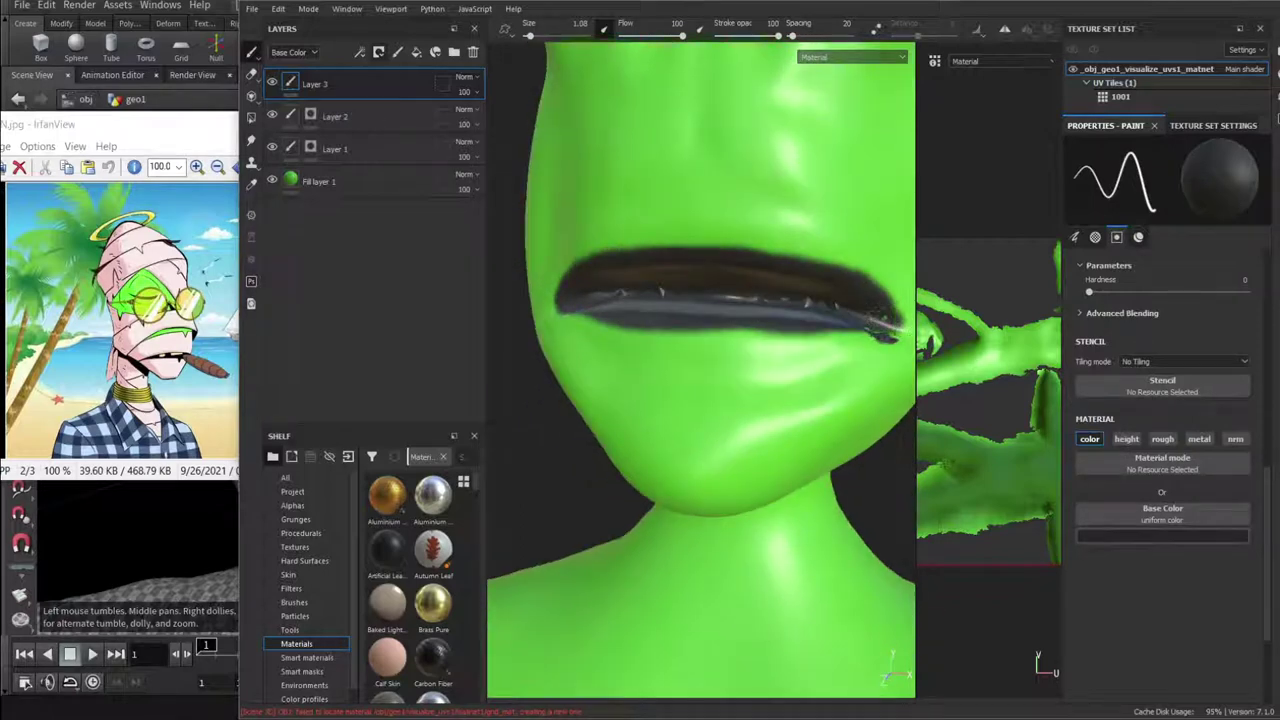
mouse_move(830, 345)
alt+mouse_down()
mouse_move(663, 406)
mouse_move(826, 352)
mouse_move(837, 286)
mouse_move(786, 251)
mouse_move(700, 290)
mouse_move(731, 332)
alt+mouse_up()
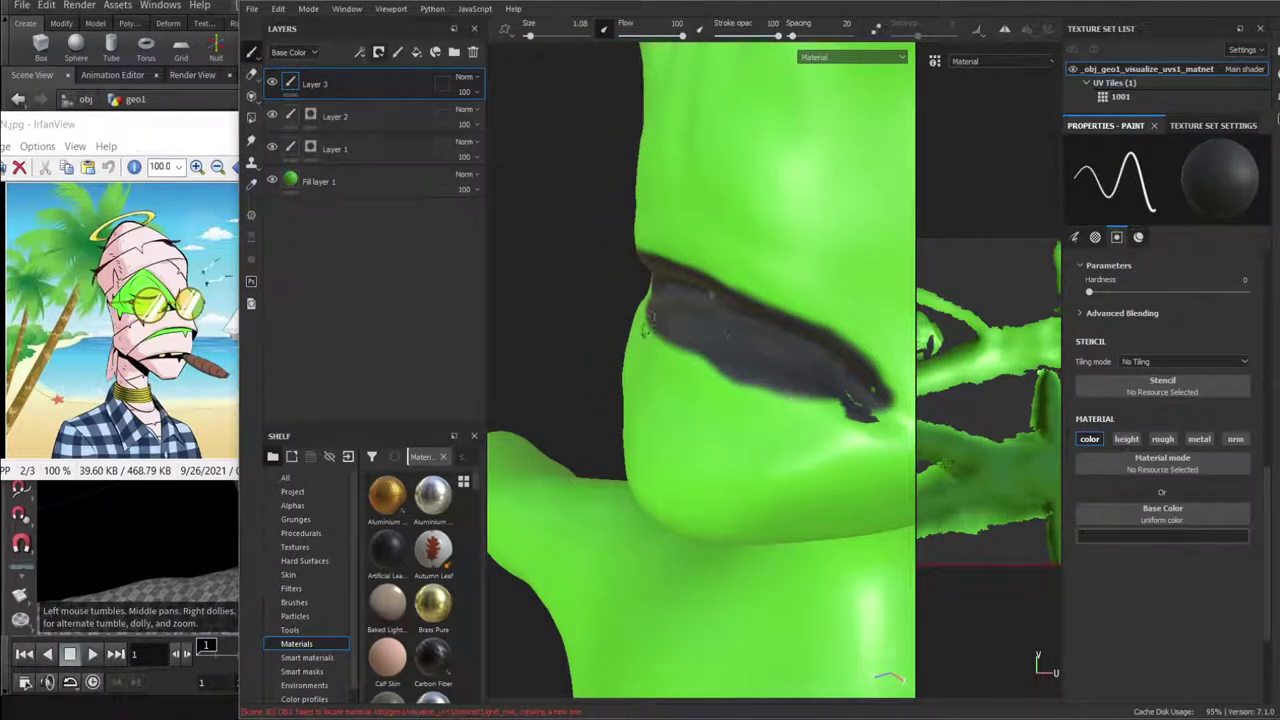
mouse_move(800, 378)
alt+mouse_down()
mouse_move(788, 338)
mouse_move(760, 342)
mouse_move(812, 350)
alt+mouse_up()
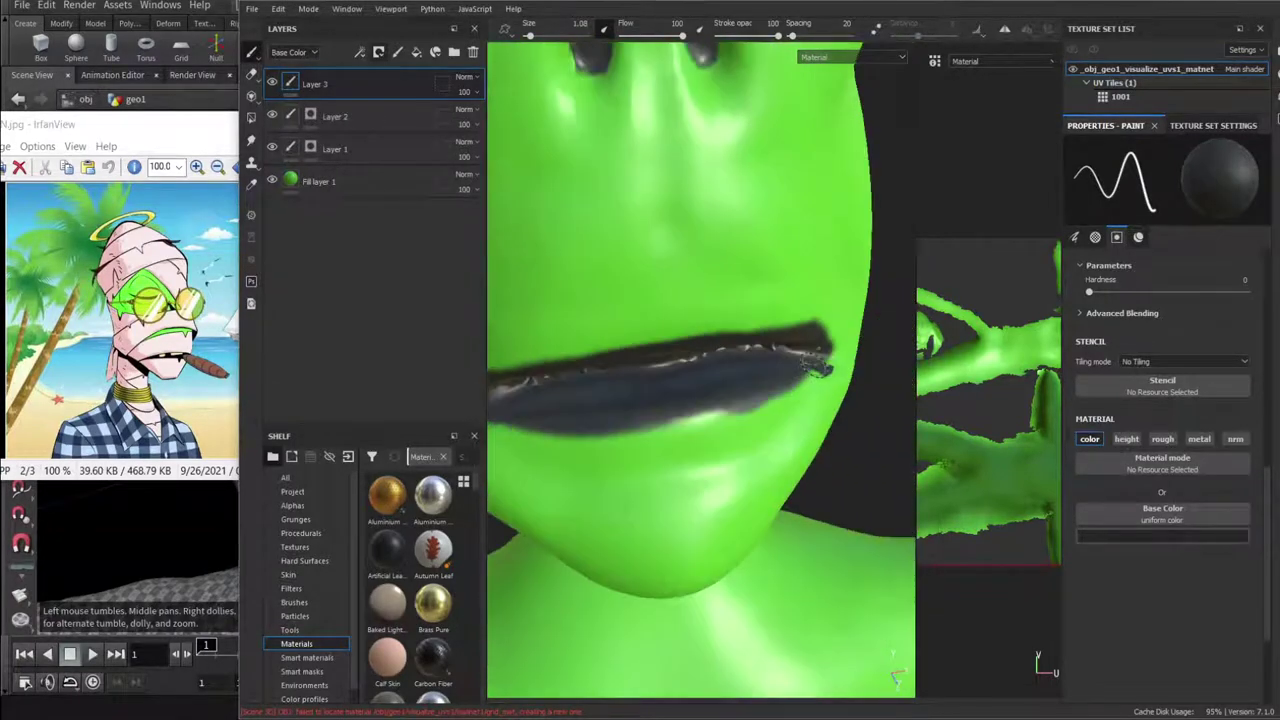
alt+drag(720, 375, 746, 379)
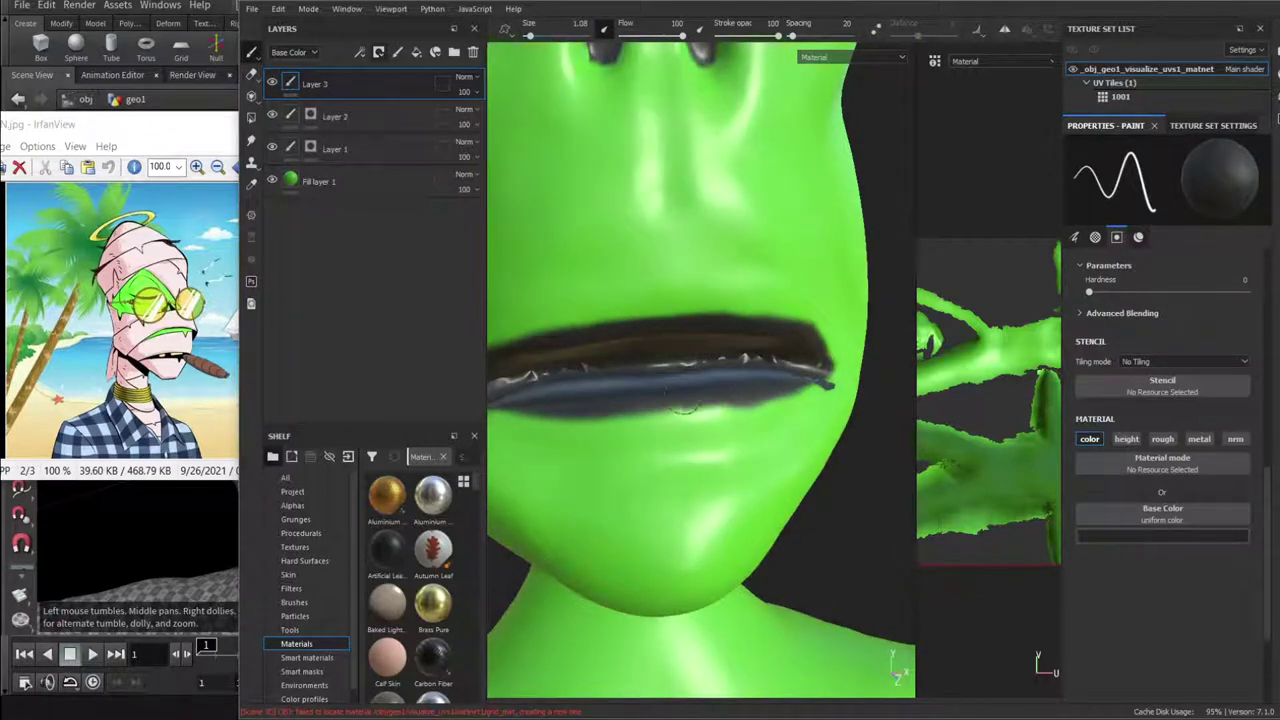
mouse_move(592, 399)
alt+mouse_down()
mouse_move(660, 409)
mouse_move(630, 407)
alt+mouse_up()
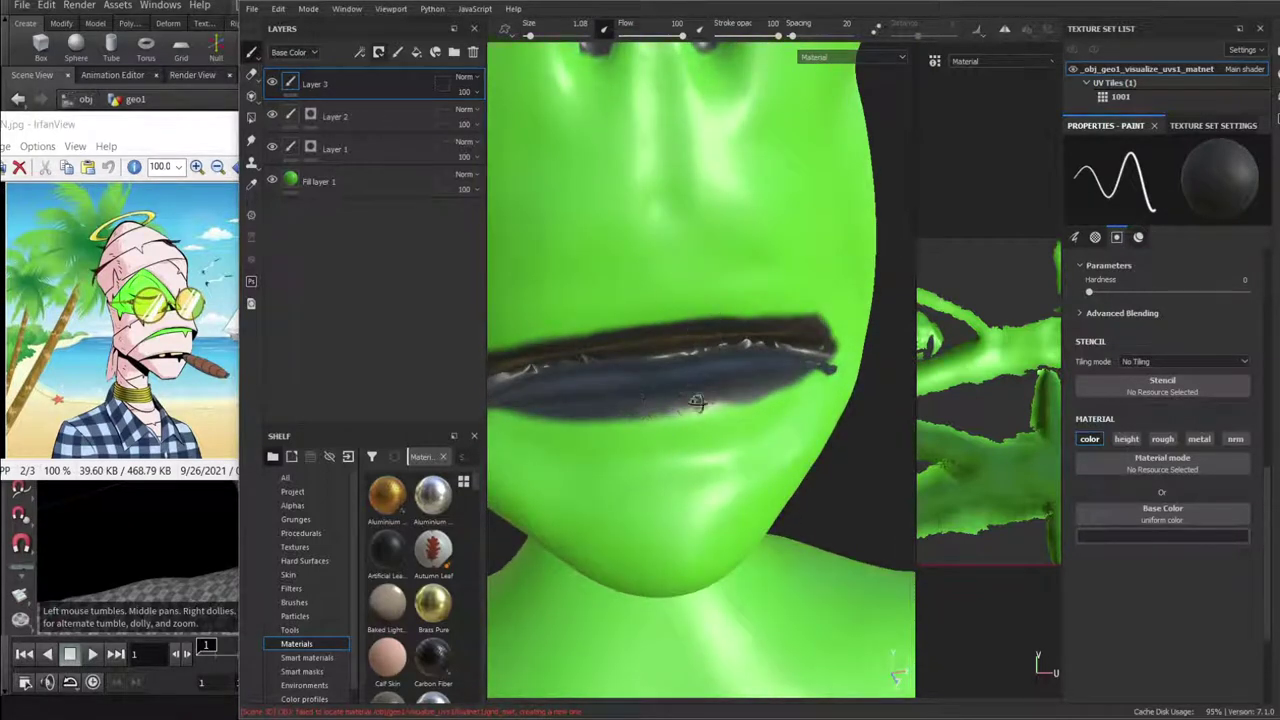
Add a white mask to Layer 3 with the whole mouth in view.
scroll(694, 400, down, 6)
scroll(702, 338, up, 4)
mouse_move(802, 353)
alt+mouse_down()
mouse_move(780, 394)
mouse_move(800, 423)
mouse_move(818, 373)
mouse_move(800, 365)
alt+mouse_up()
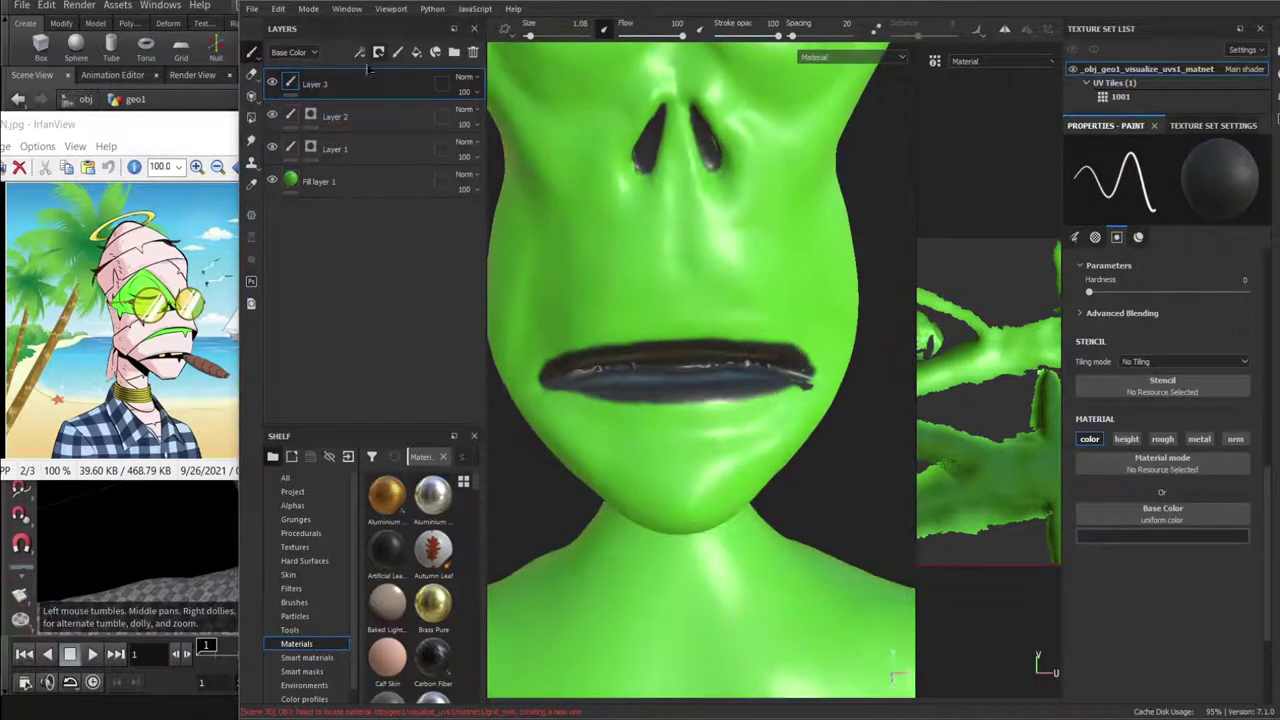
click(379, 52)
click(420, 73)
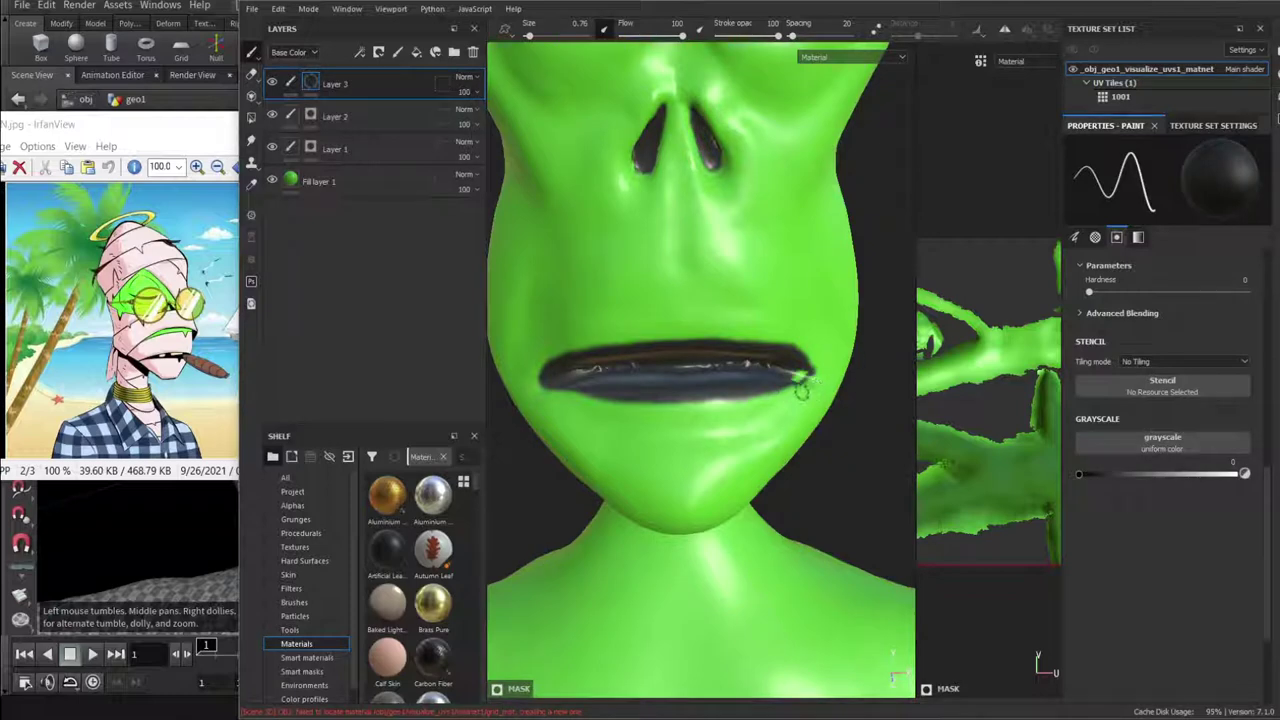
Set the brush size to 1.18 and trim the outer edges of the dark mouth paint with black on Layer 3's mask.
alt+drag(661, 340, 645, 338)
right_click(661, 338)
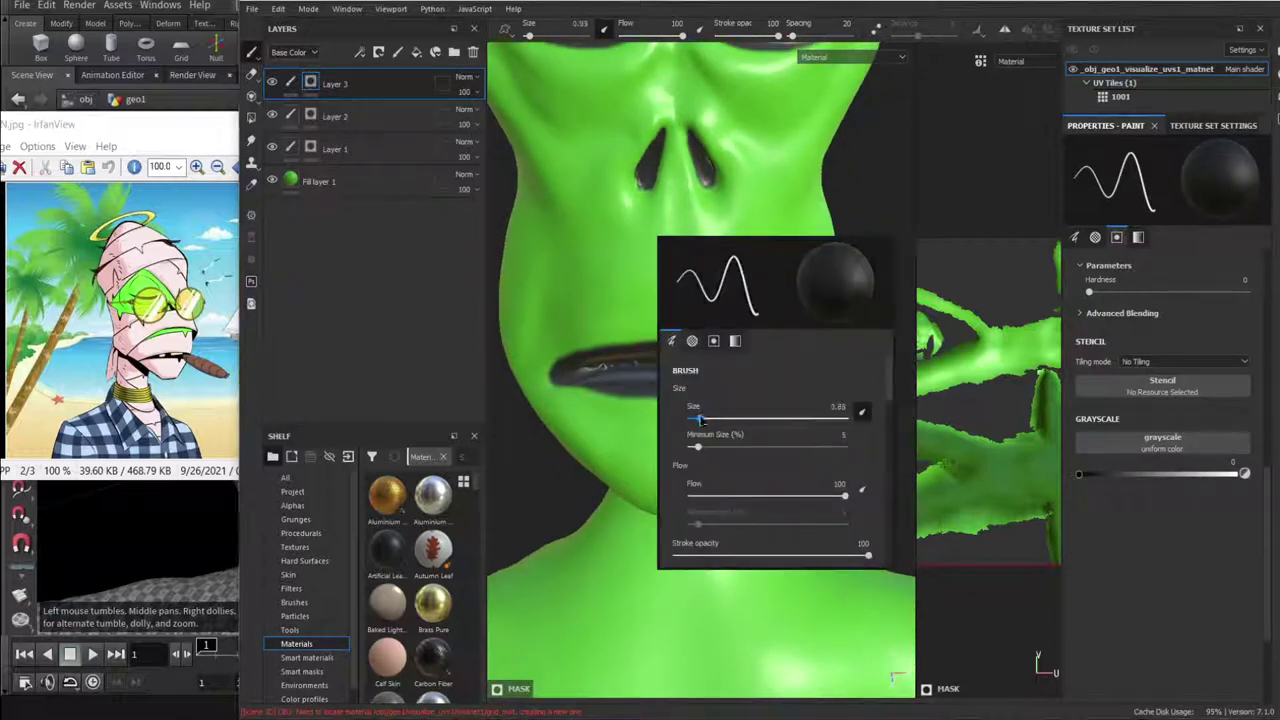
drag(700, 420, 704, 420)
click(644, 319)
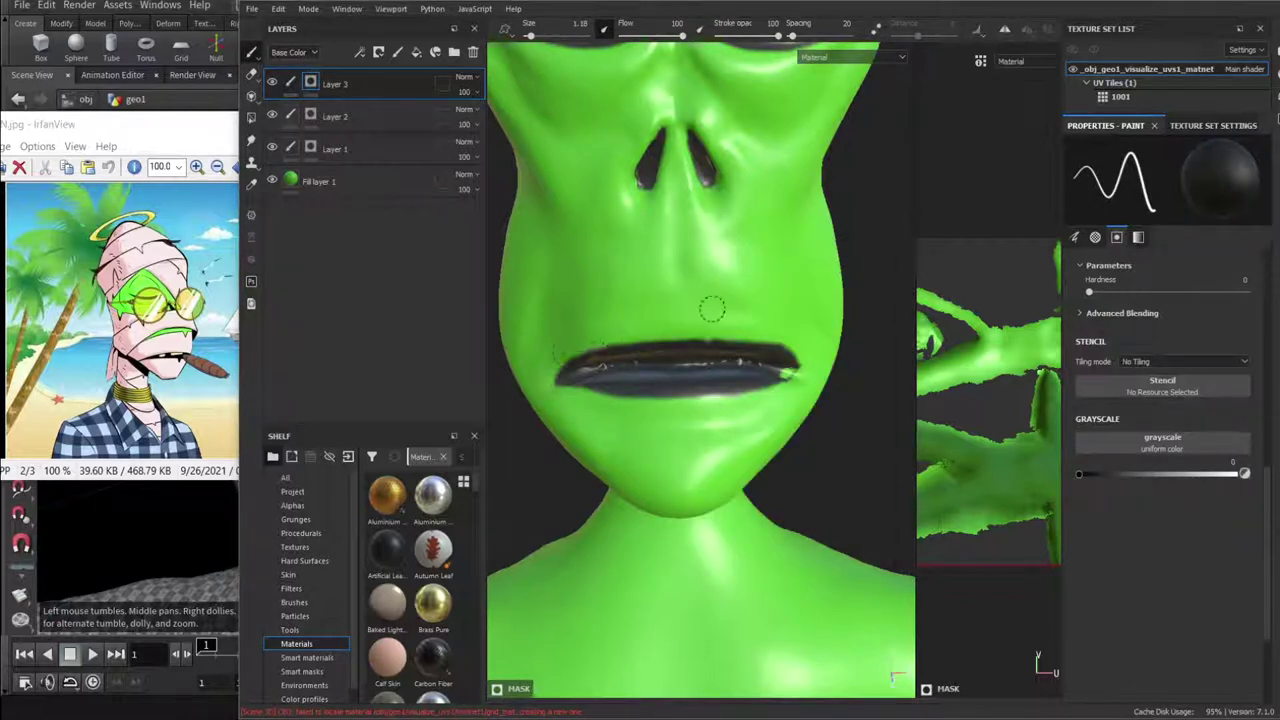
mouse_move(553, 384)
mouse_down()
mouse_move(577, 360)
mouse_move(656, 338)
mouse_move(789, 350)
mouse_move(745, 265)
mouse_up()
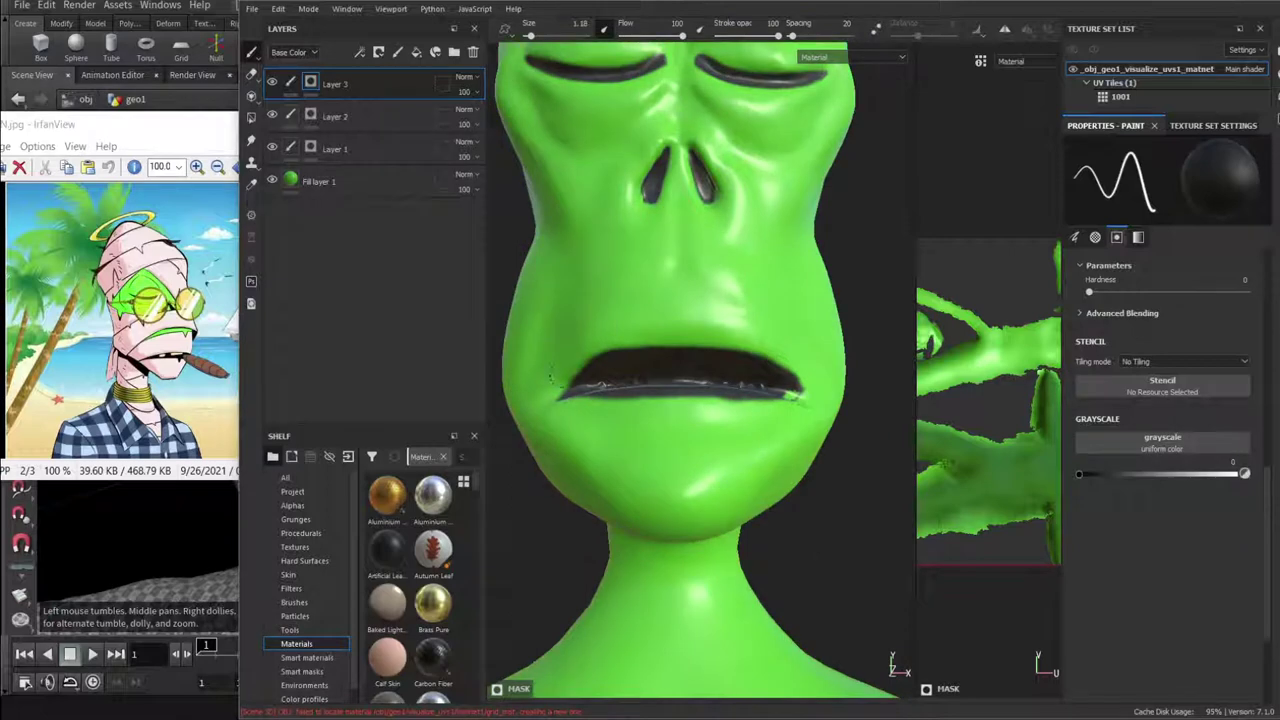
Return to Layer 3's paint content and extend the dark colour along the upper lip edge, seen from below.
mouse_move(553, 405)
alt+mouse_down()
mouse_move(726, 271)
mouse_move(607, 360)
mouse_move(664, 330)
alt+mouse_up()
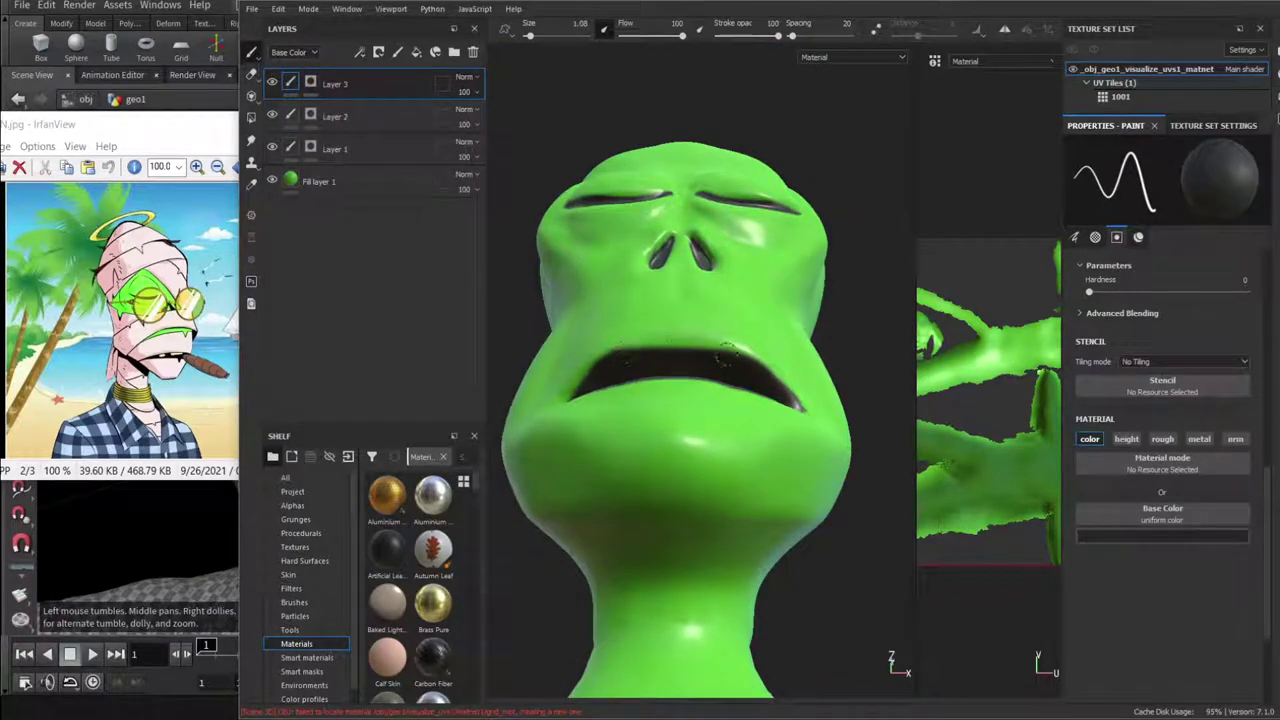
click(295, 86)
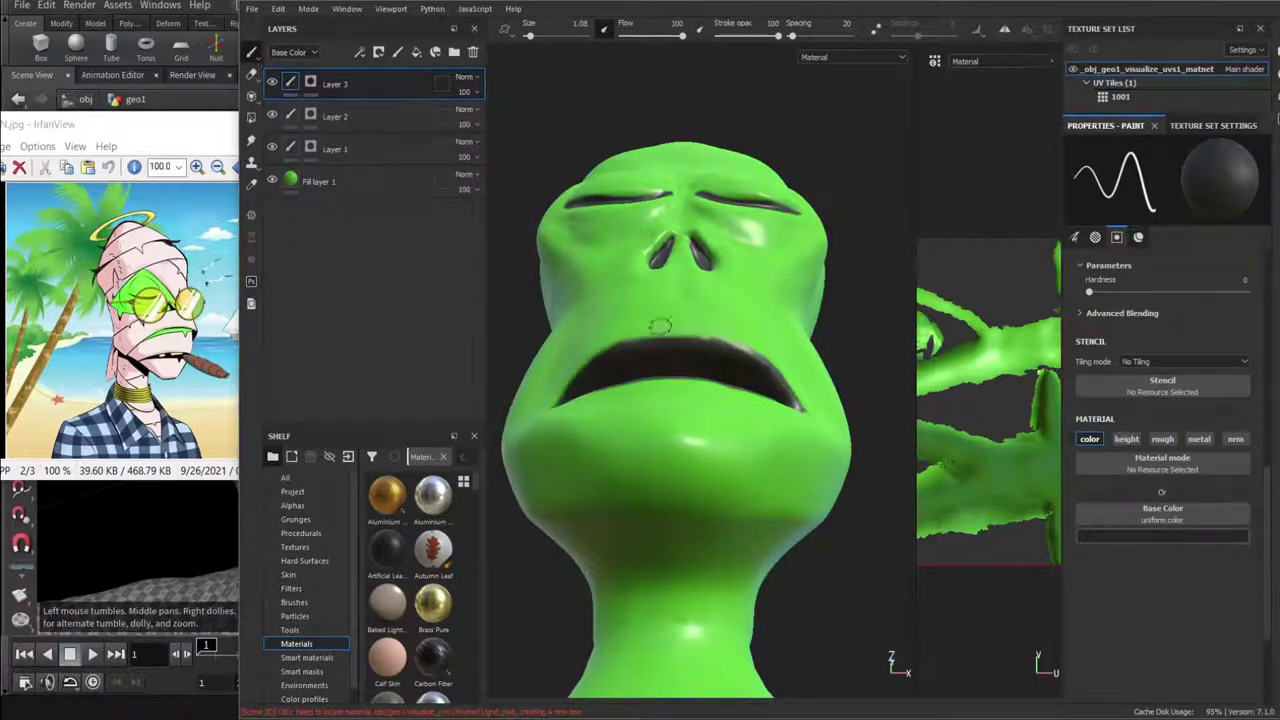
alt+drag(660, 326, 702, 376)
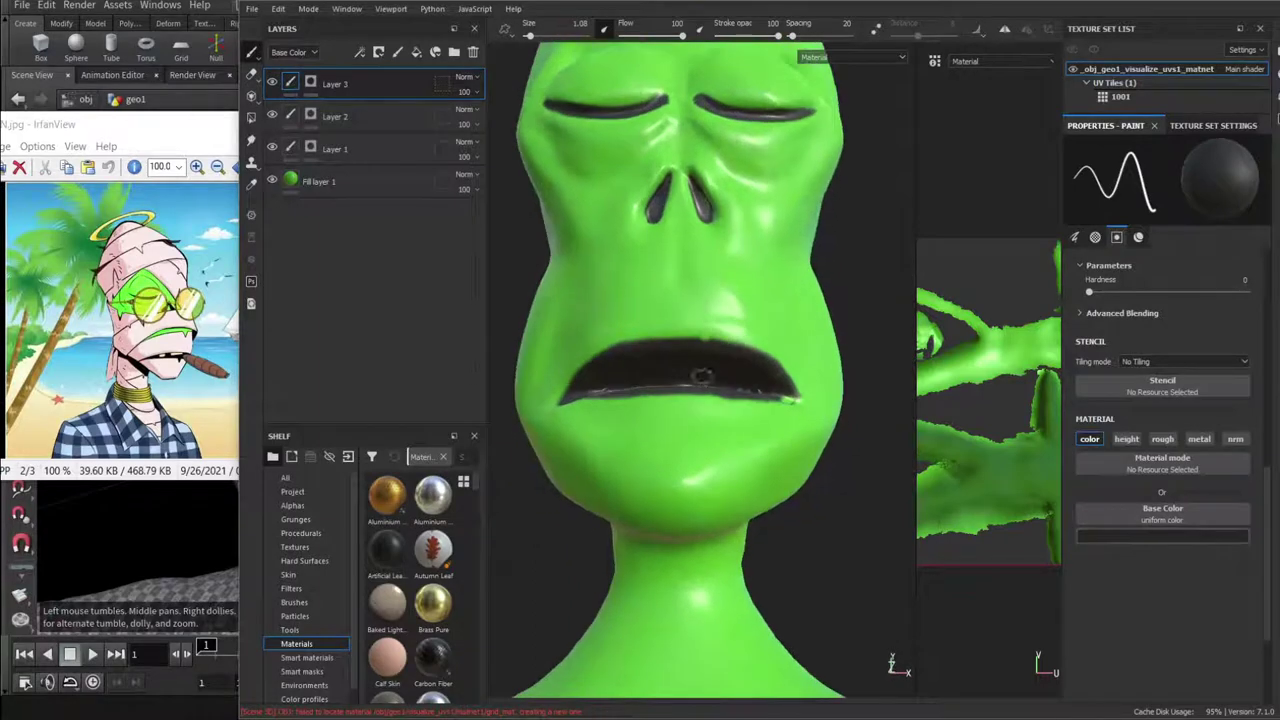
Refine the mouth corner and lower lip edge on Layer 3's mask, erasing with black and restoring with white.
click(311, 83)
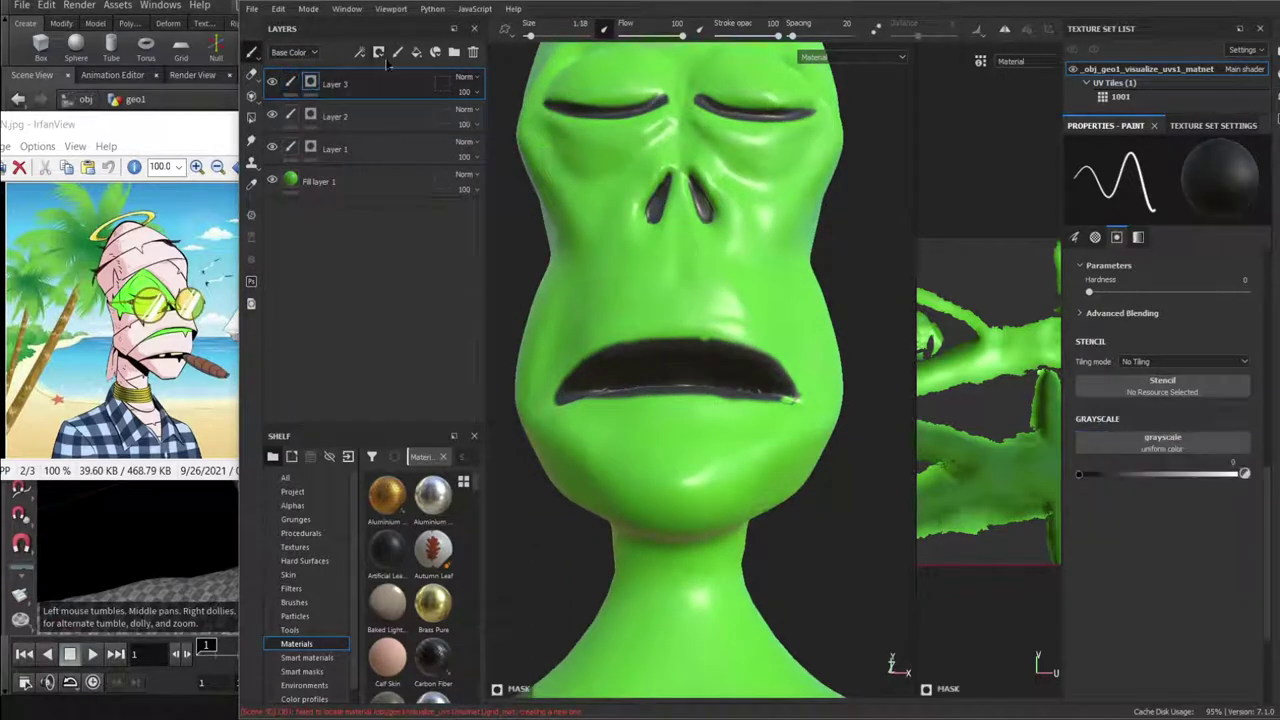
mouse_move(1081, 478)
mouse_down()
mouse_move(1244, 474)
mouse_move(1074, 476)
mouse_up()
alt+drag(743, 376, 686, 440)
alt+drag(762, 402, 743, 418)
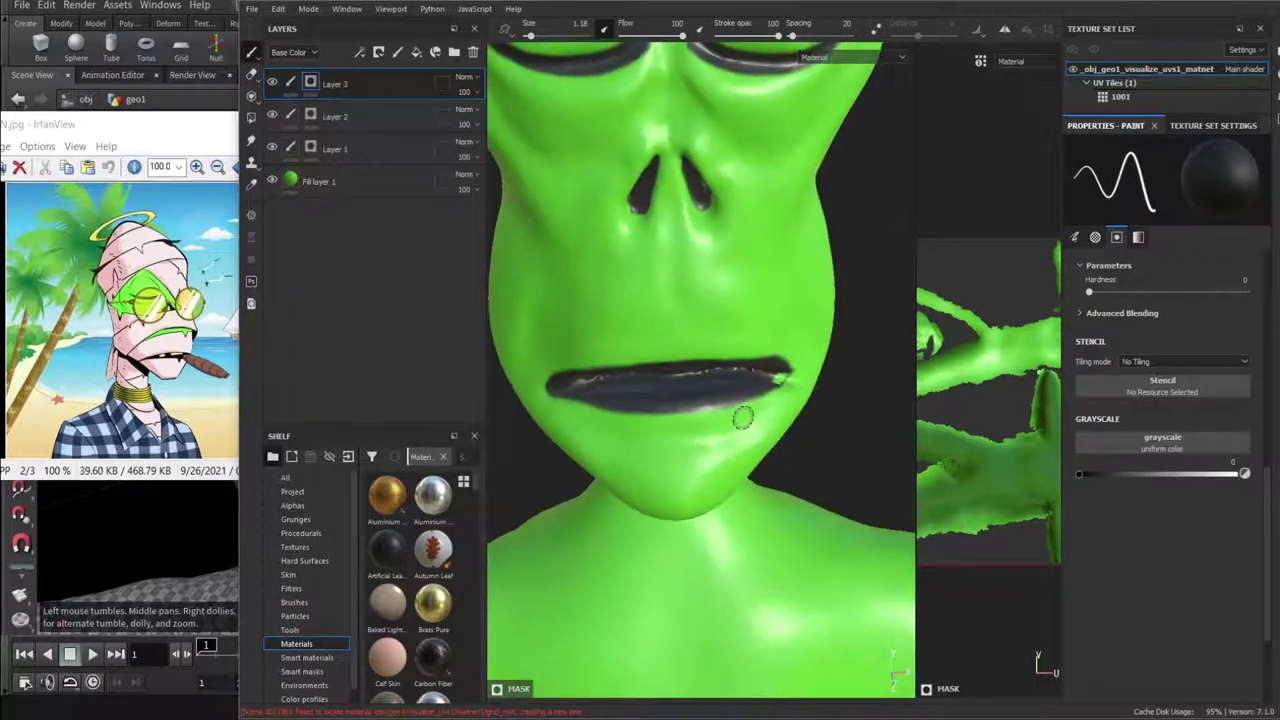
key(x)
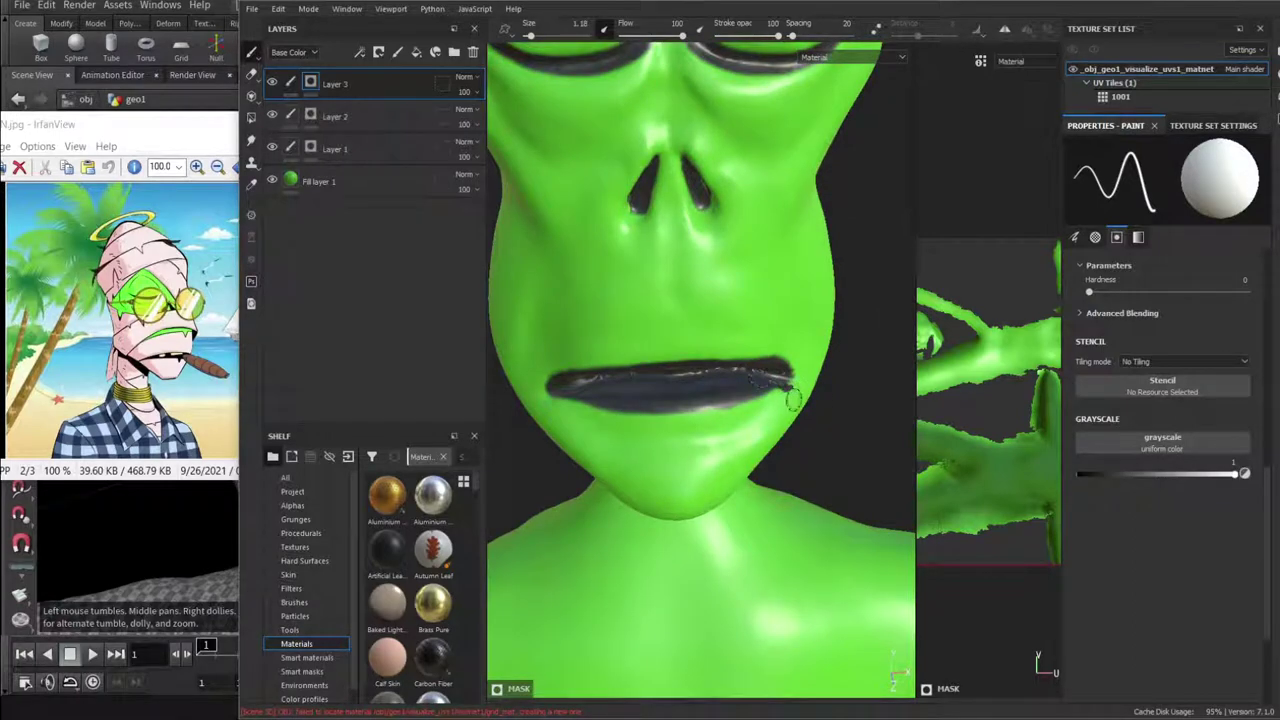
key(x)
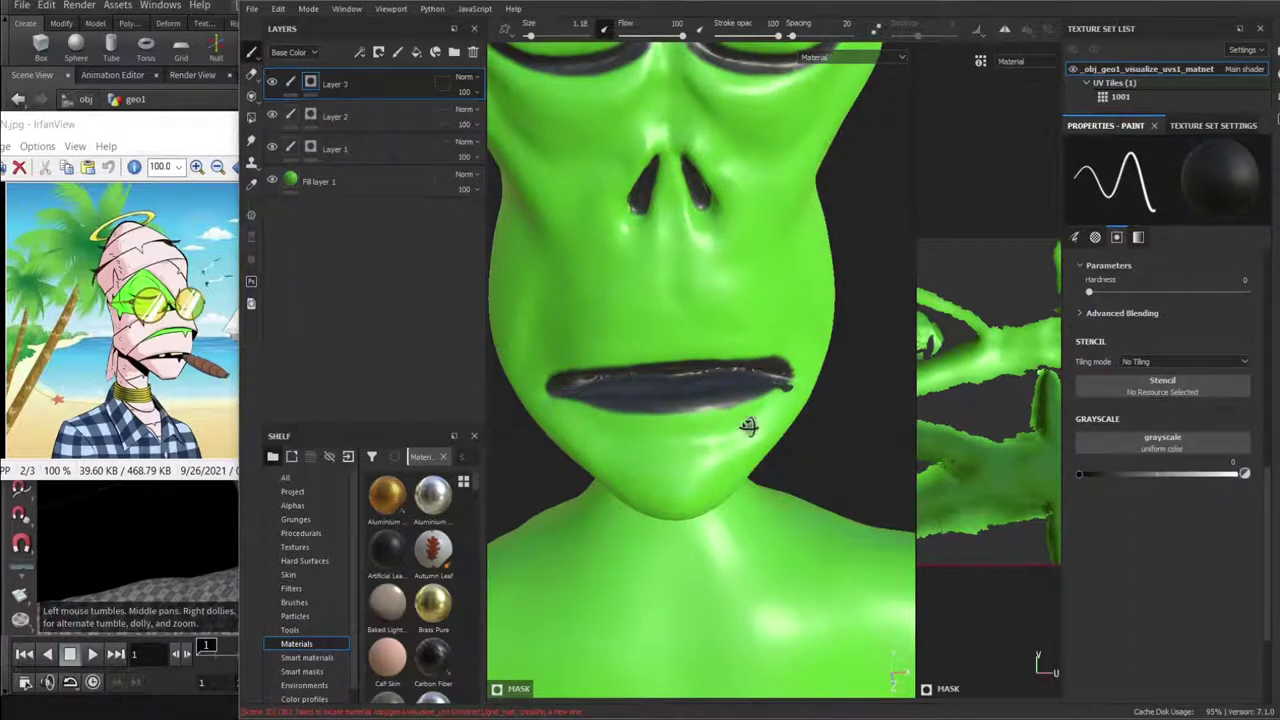
alt+drag(748, 425, 771, 396)
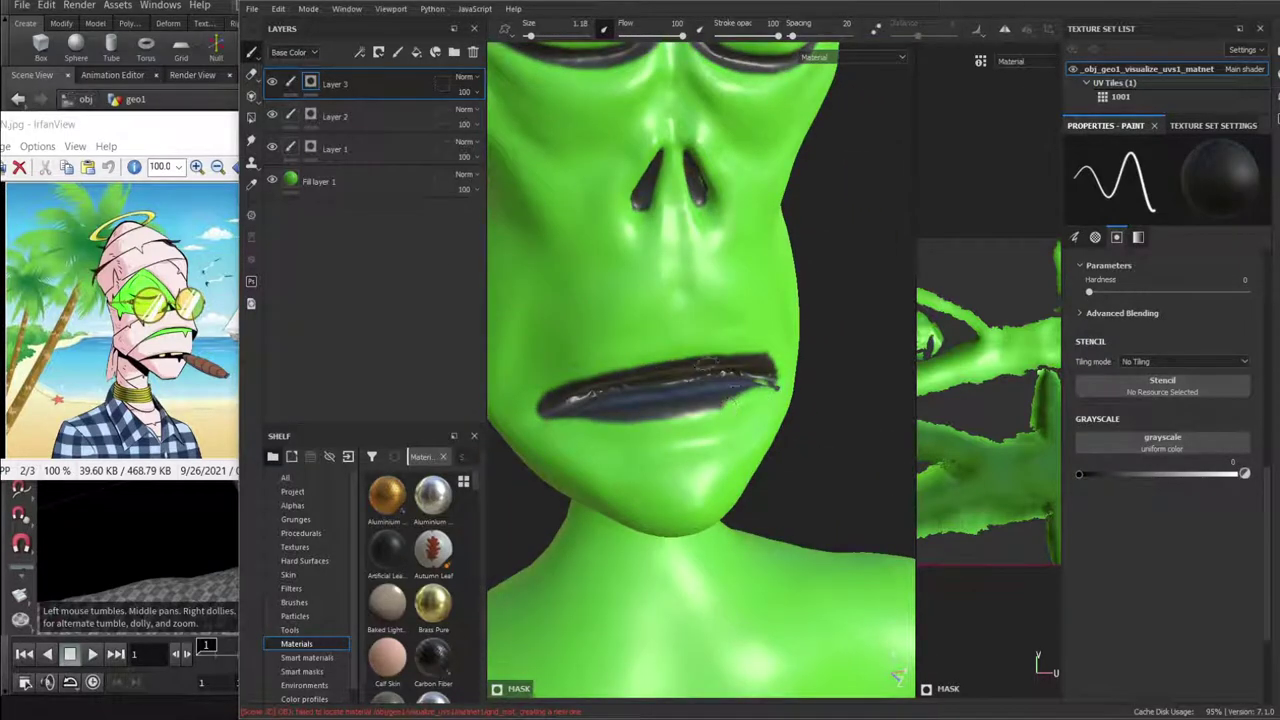
Touch up the mouth corner with dark colour in Layer 3's paint content and check the whole face.
click(289, 85)
alt+drag(866, 418, 779, 388)
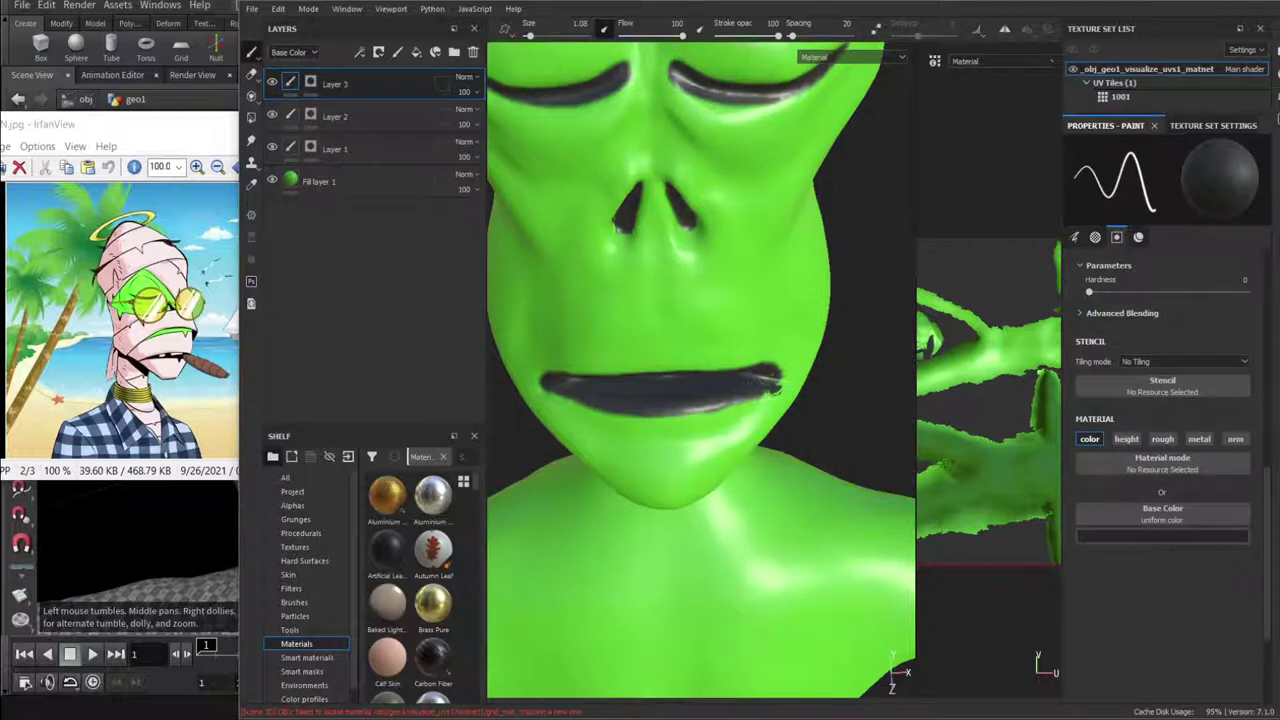
alt+drag(771, 394, 640, 440)
alt+right_drag(623, 89, 622, 111)
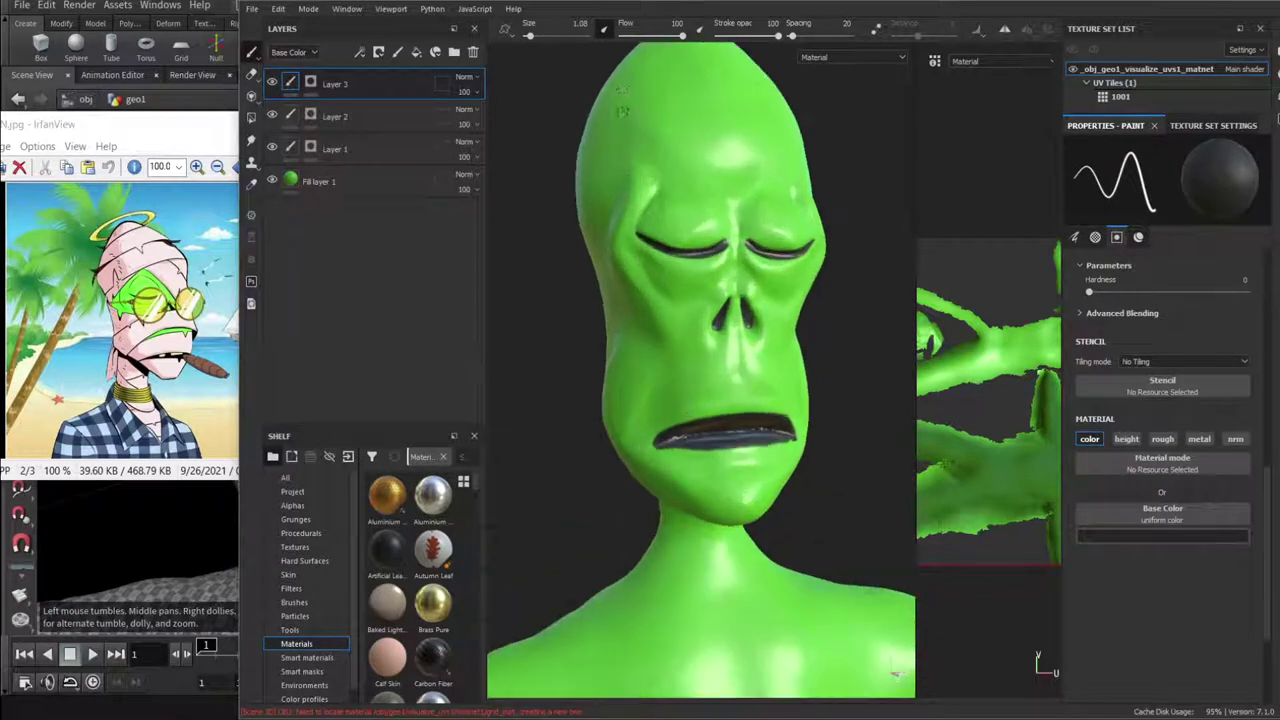
alt+right_drag(636, 165, 634, 160)
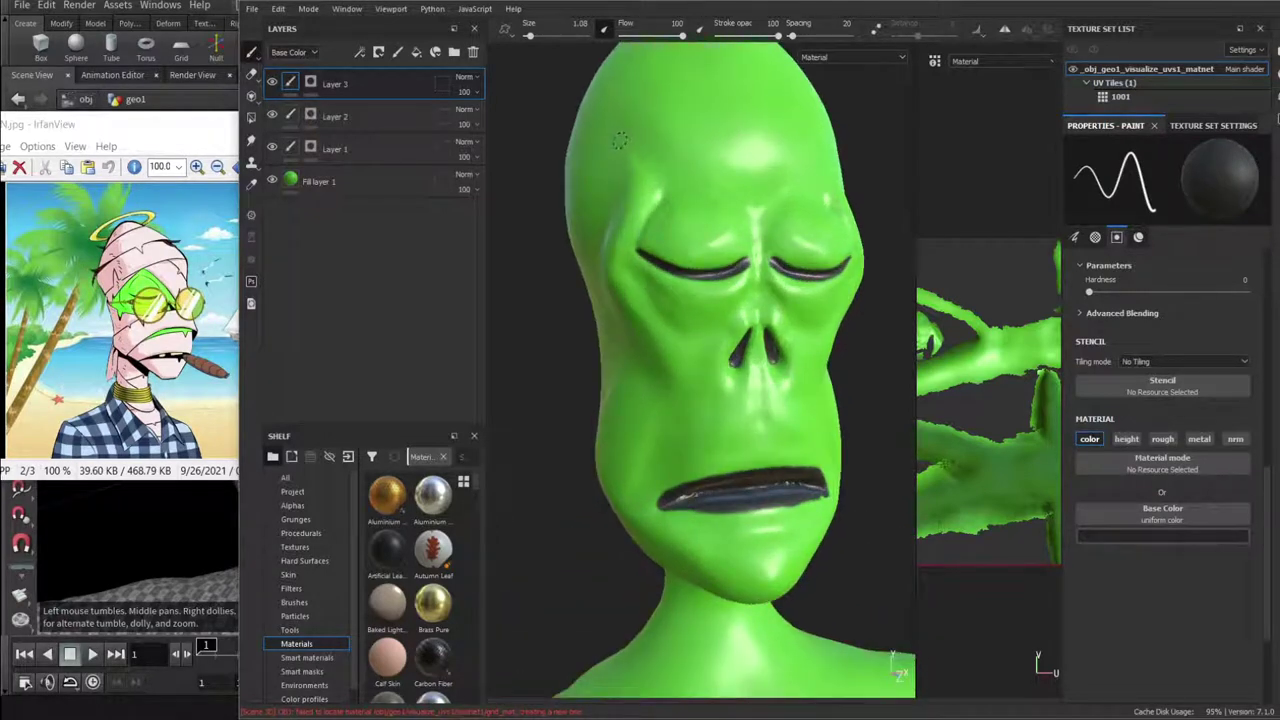
Add a paint layer directly above Fill layer 1 and load the glossy plastic material into the brush.
click(314, 181)
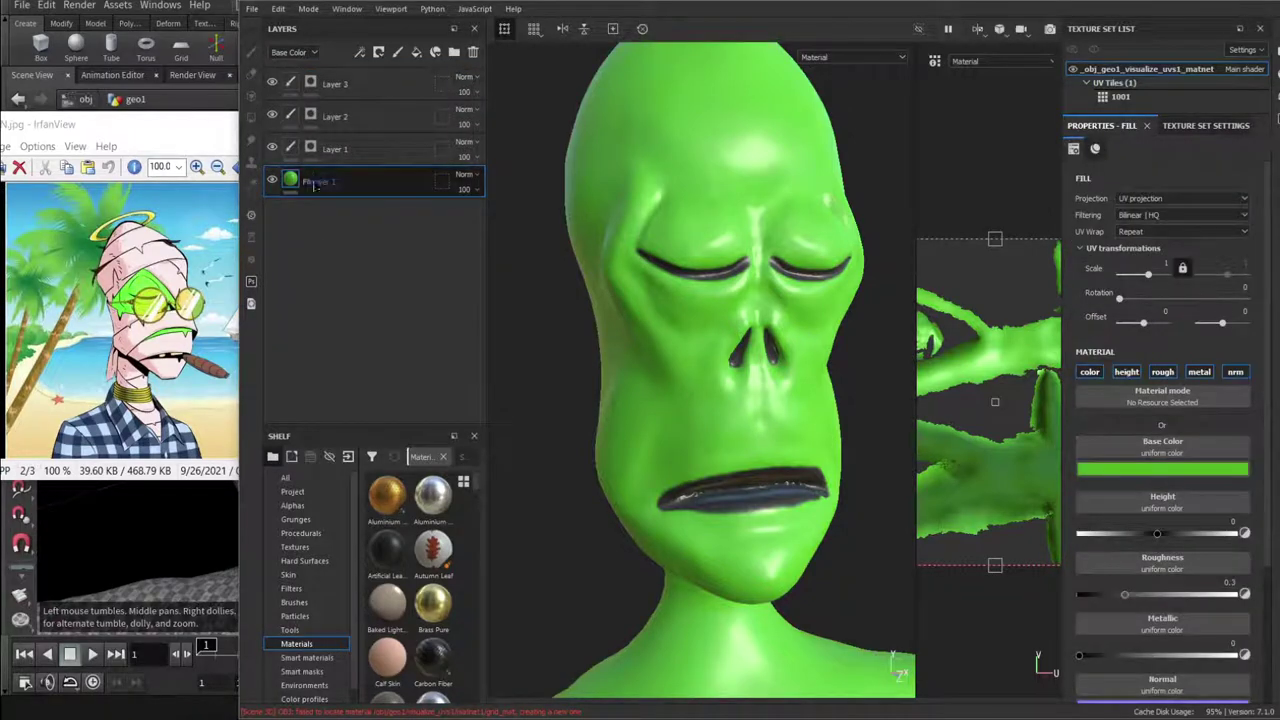
click(397, 52)
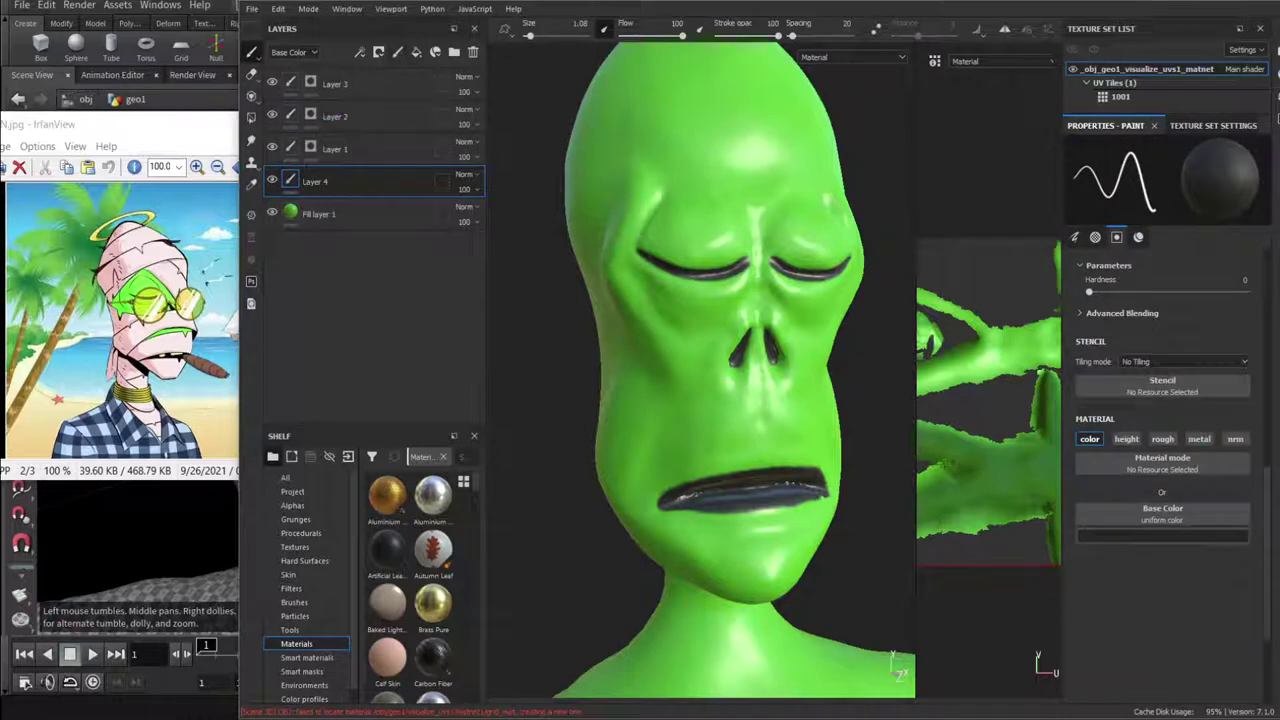
scroll(440, 576, down, 10)
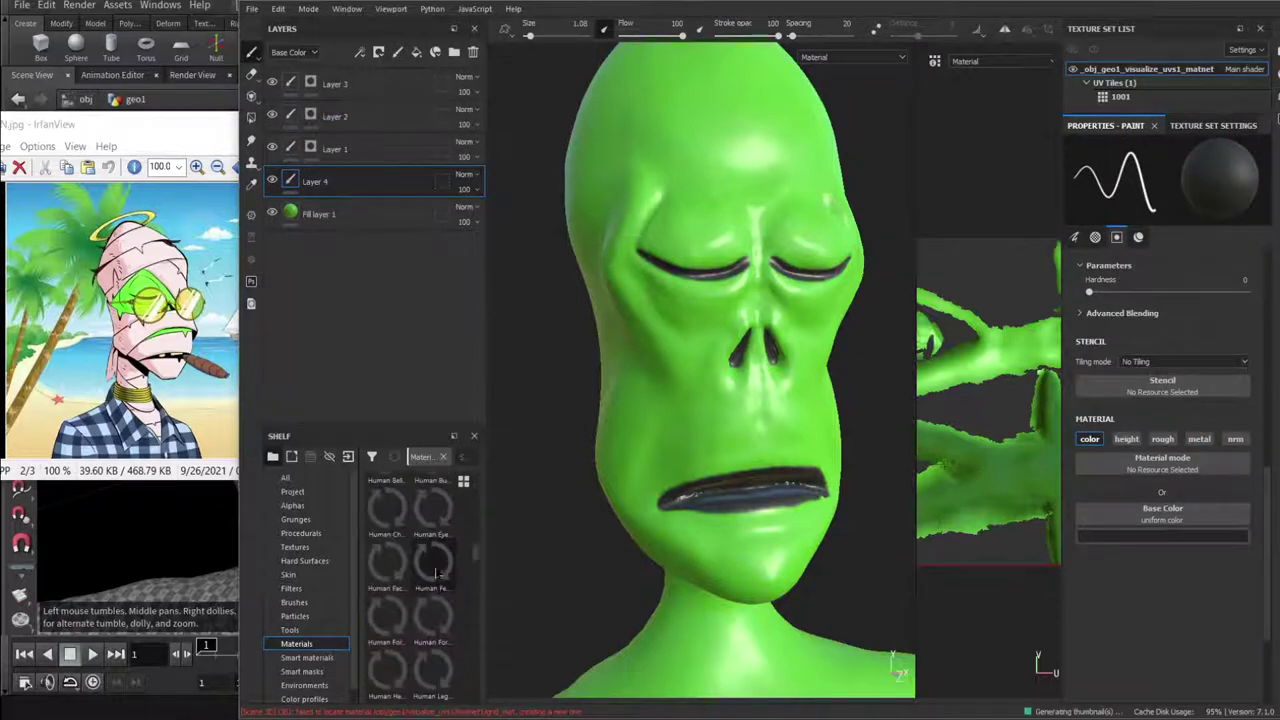
scroll(434, 619, down, 10)
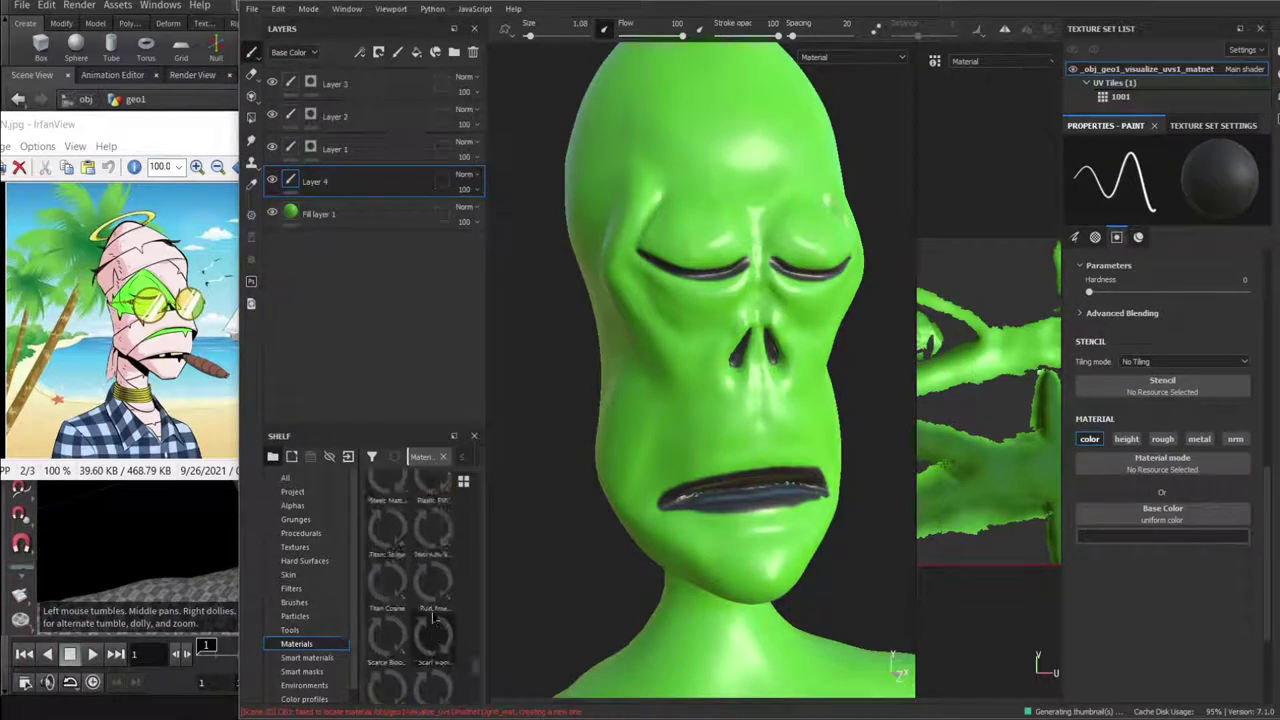
right_click(373, 213)
key(Escape)
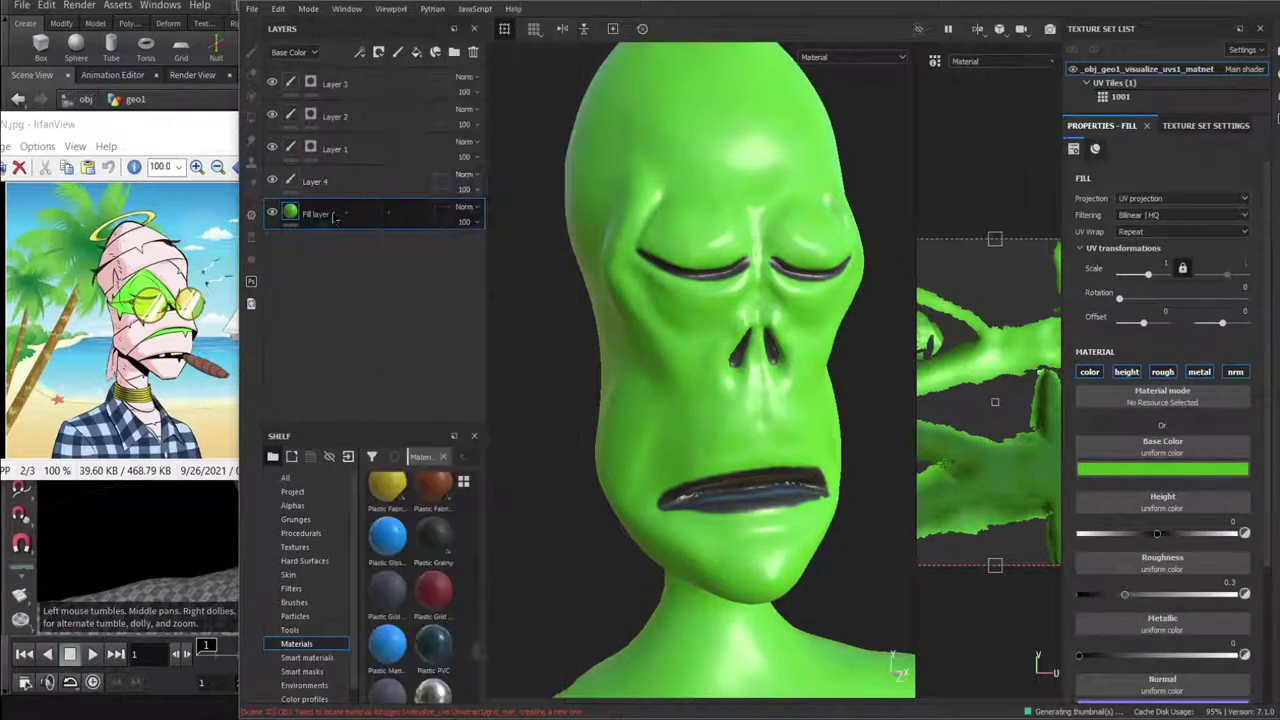
click(334, 183)
click(388, 537)
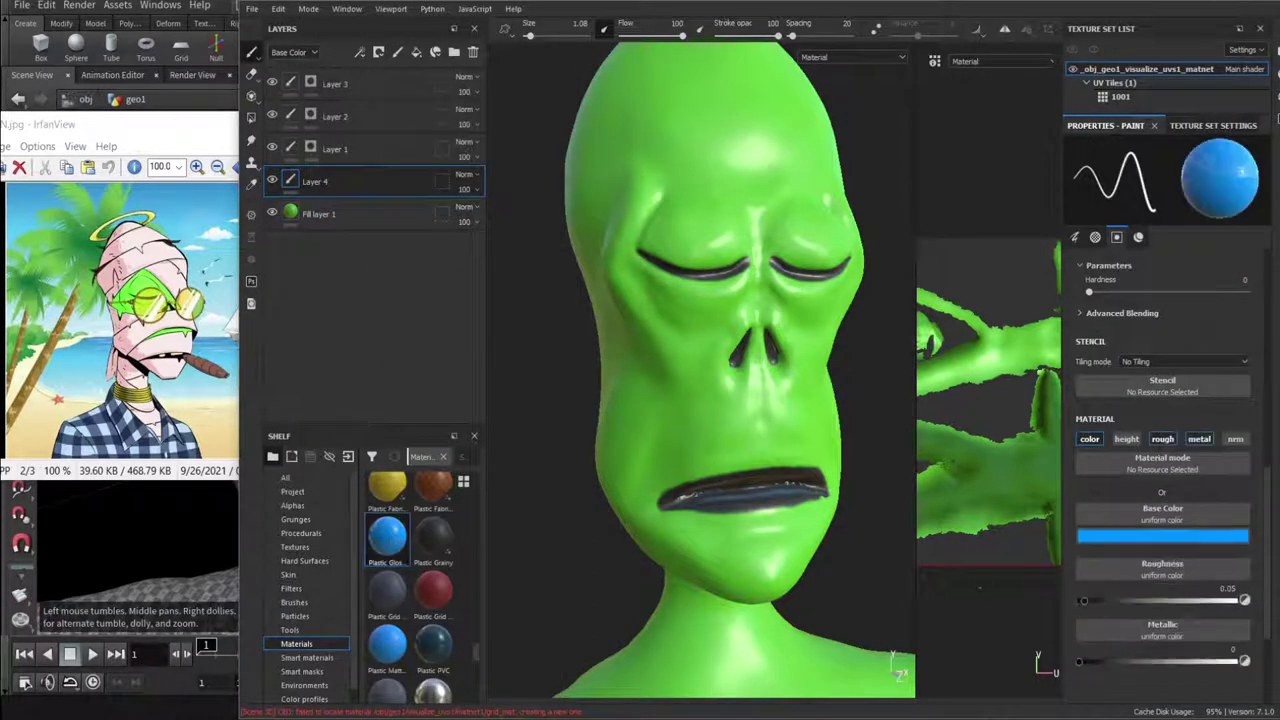
Set the brush's base colour to a green sampled from the character's face and its roughness to 0.1134.
click(1136, 540)
click(1171, 553)
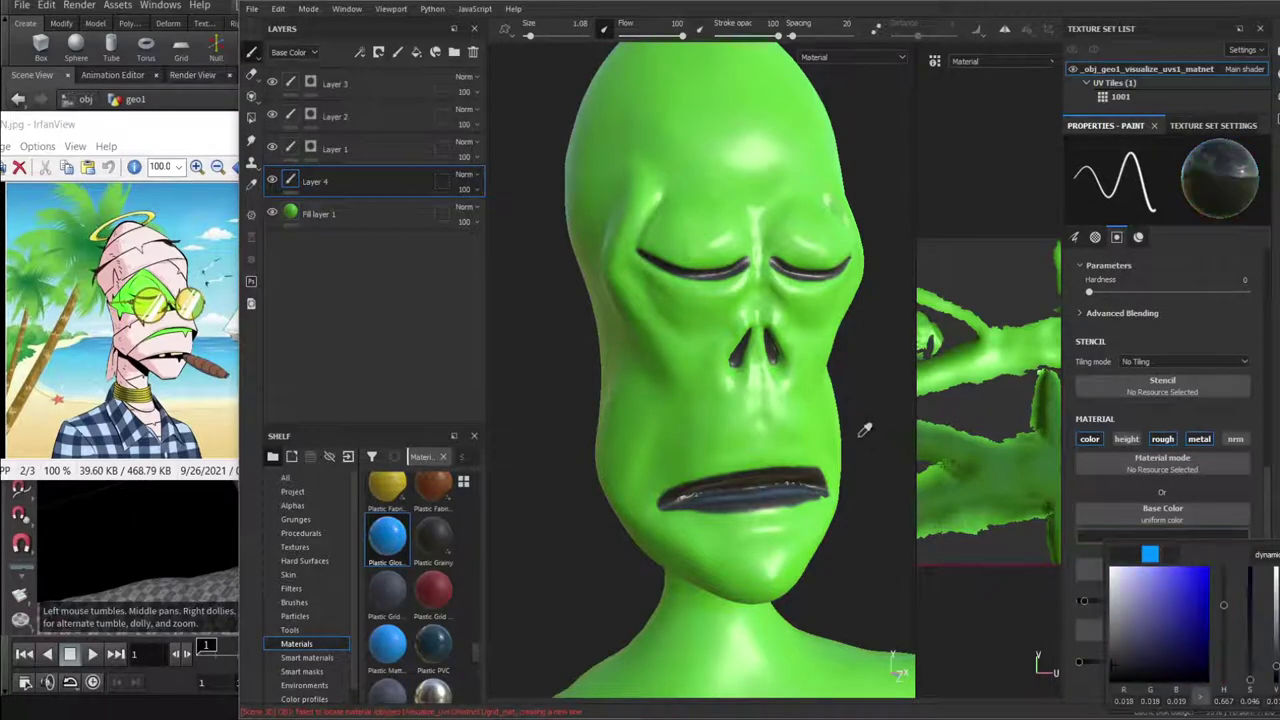
click(826, 458)
click(1093, 560)
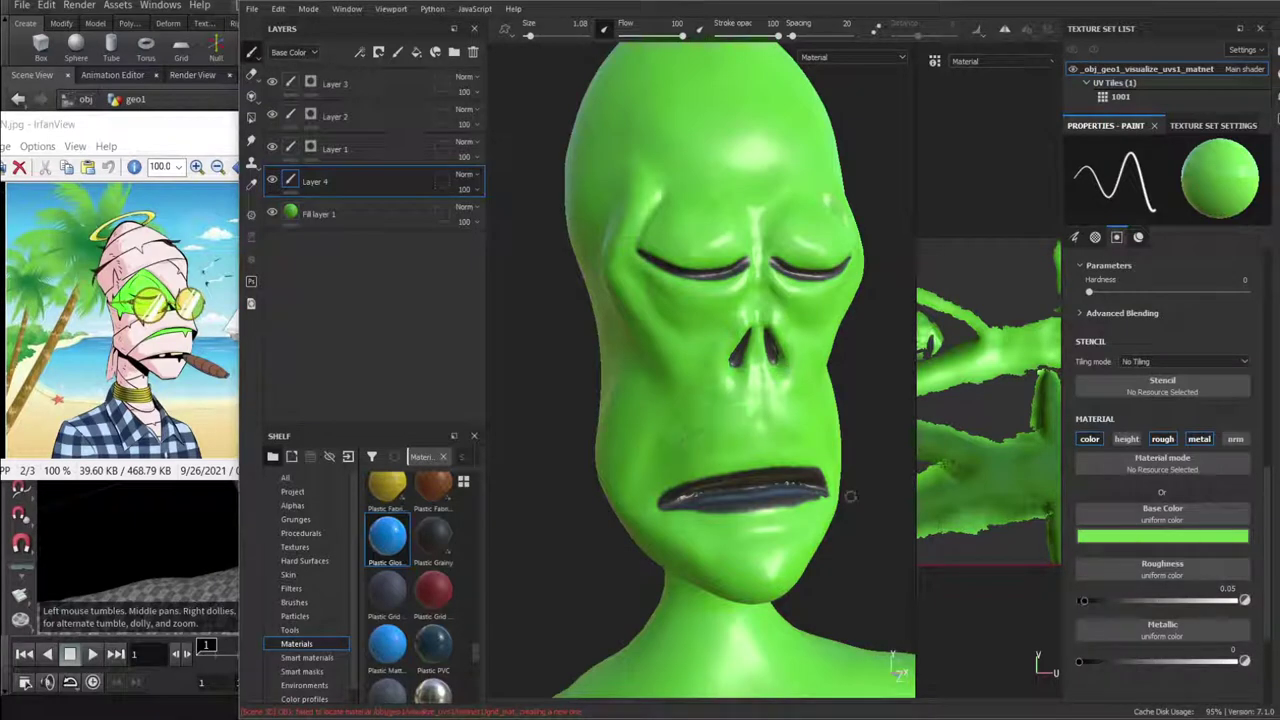
click(1094, 603)
Set the paint brush's size to 3.59 and its stroke opacity to 29.
right_click(733, 391)
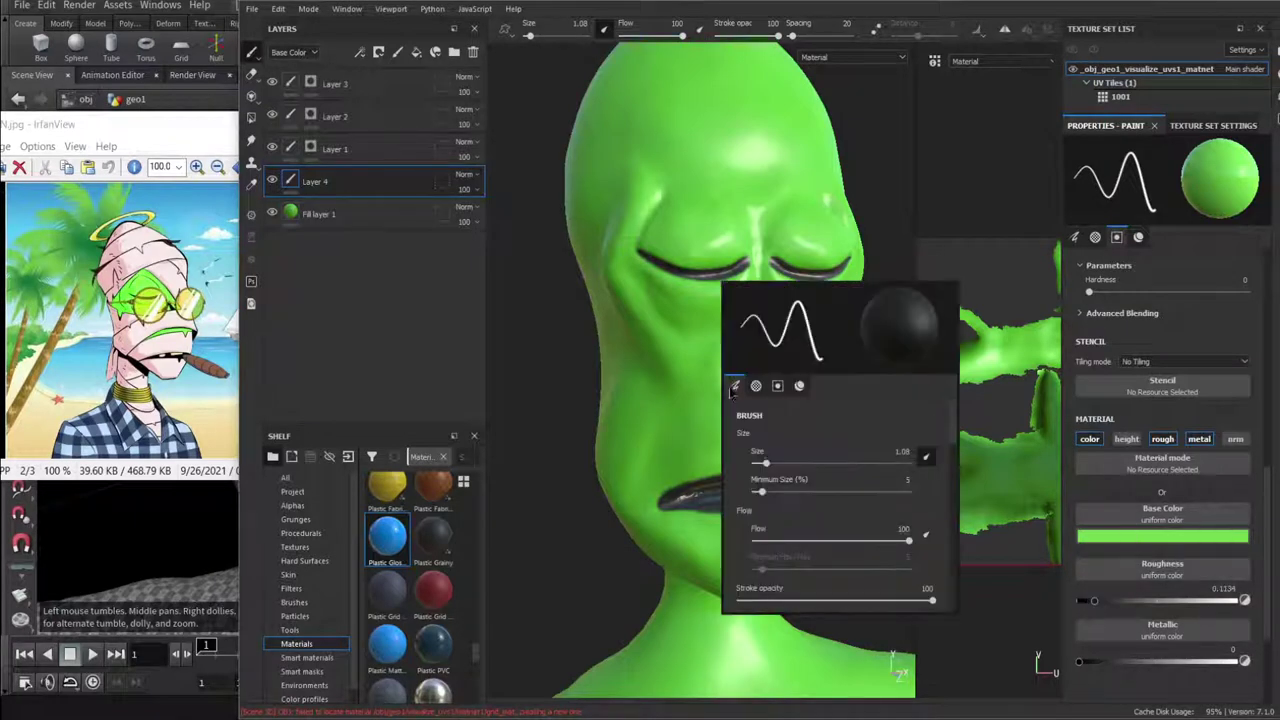
drag(766, 464, 762, 464)
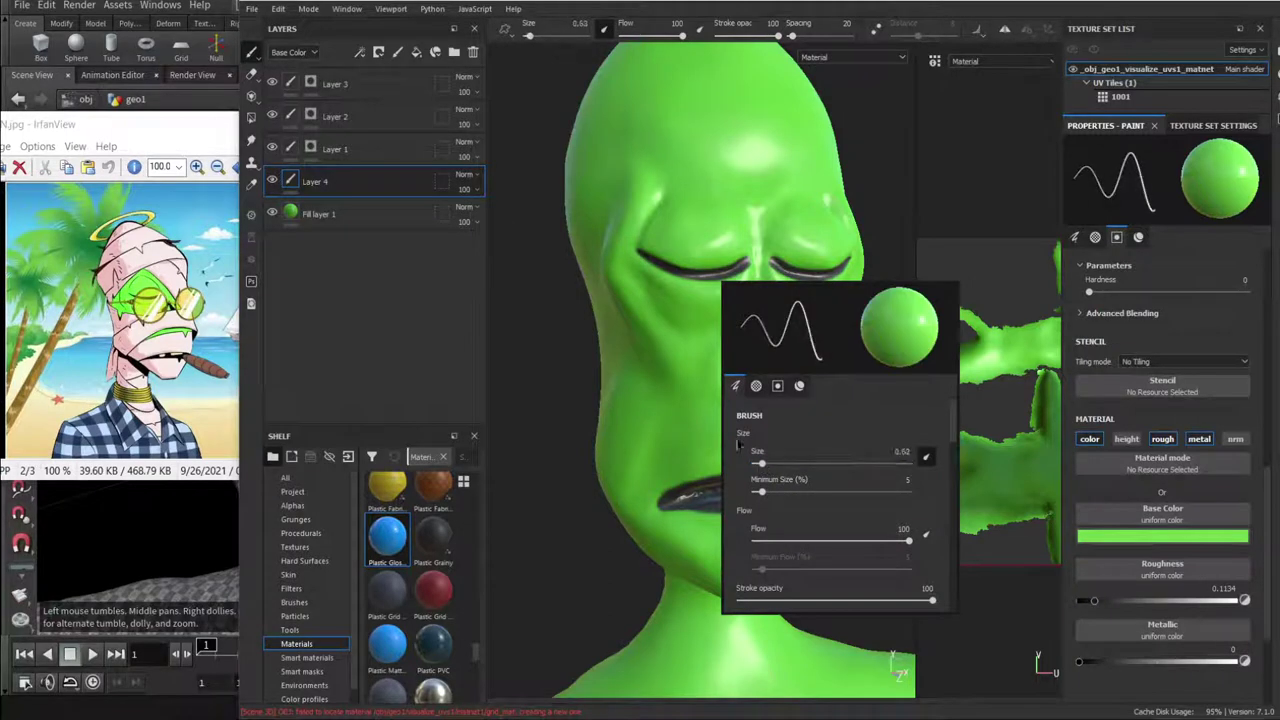
scroll(740, 537, down, 2)
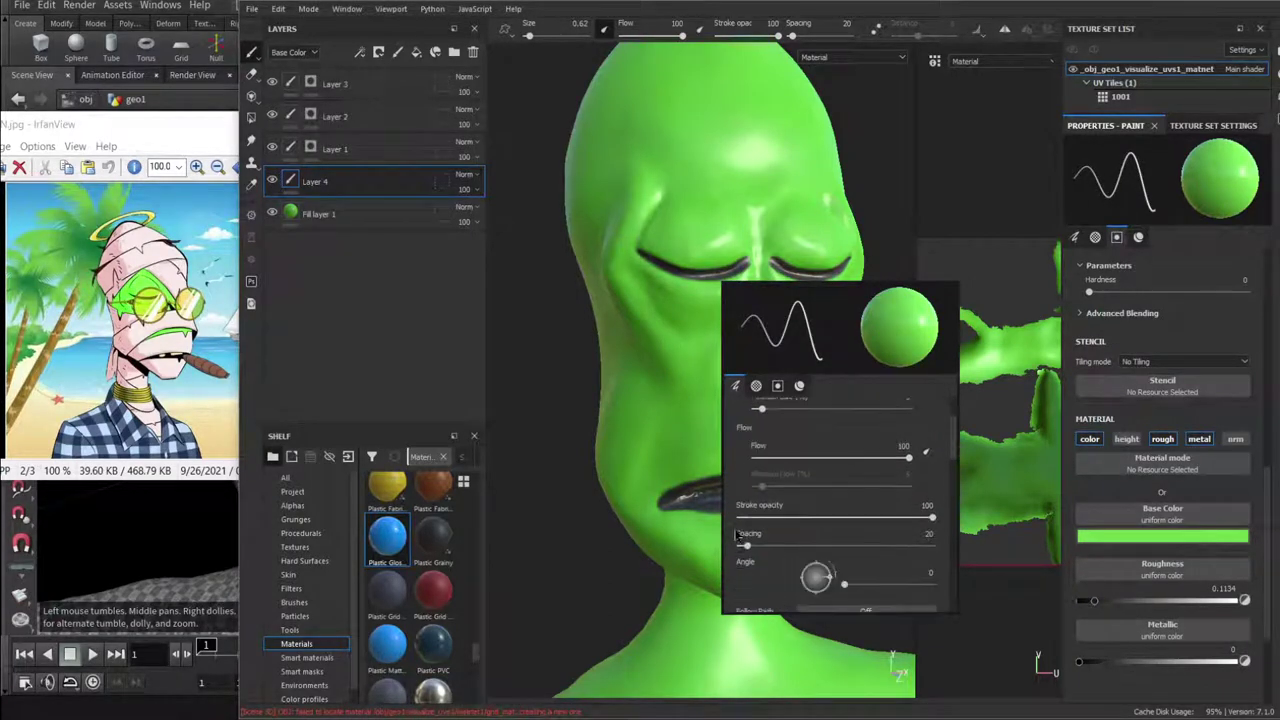
scroll(735, 465, down, 3)
scroll(740, 460, up, 3)
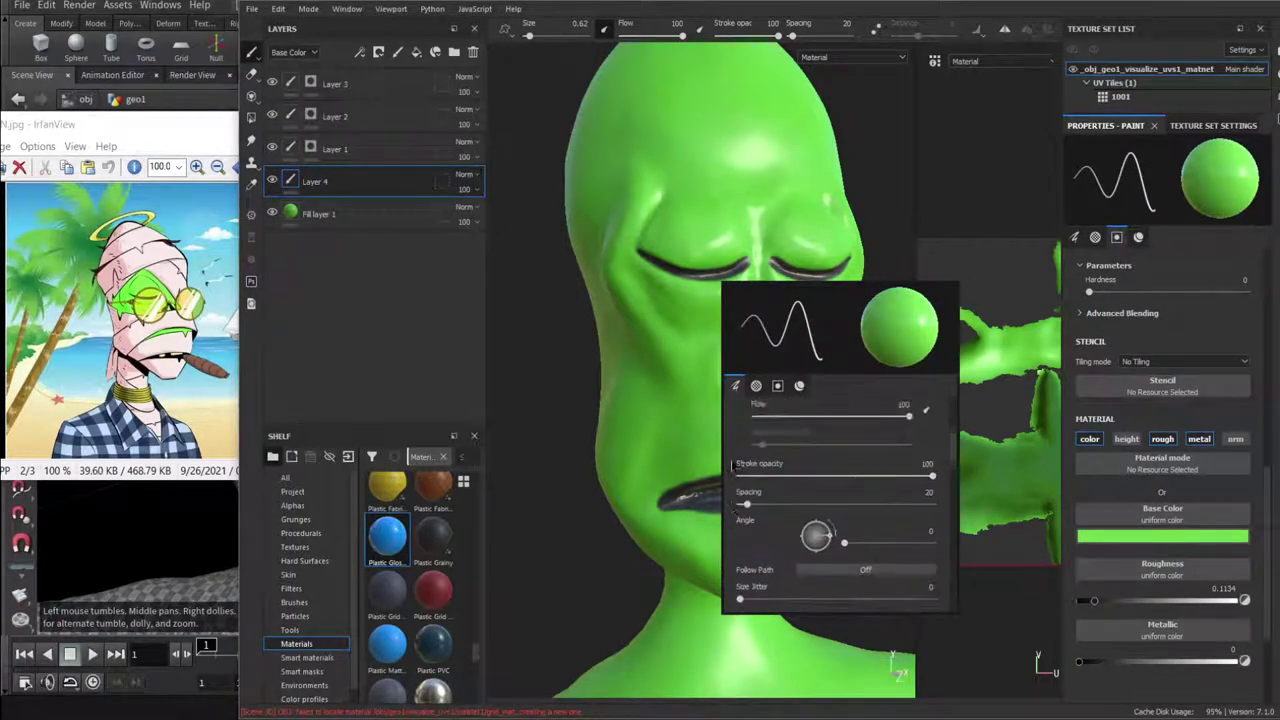
scroll(757, 446, up, 2)
drag(761, 464, 779, 465)
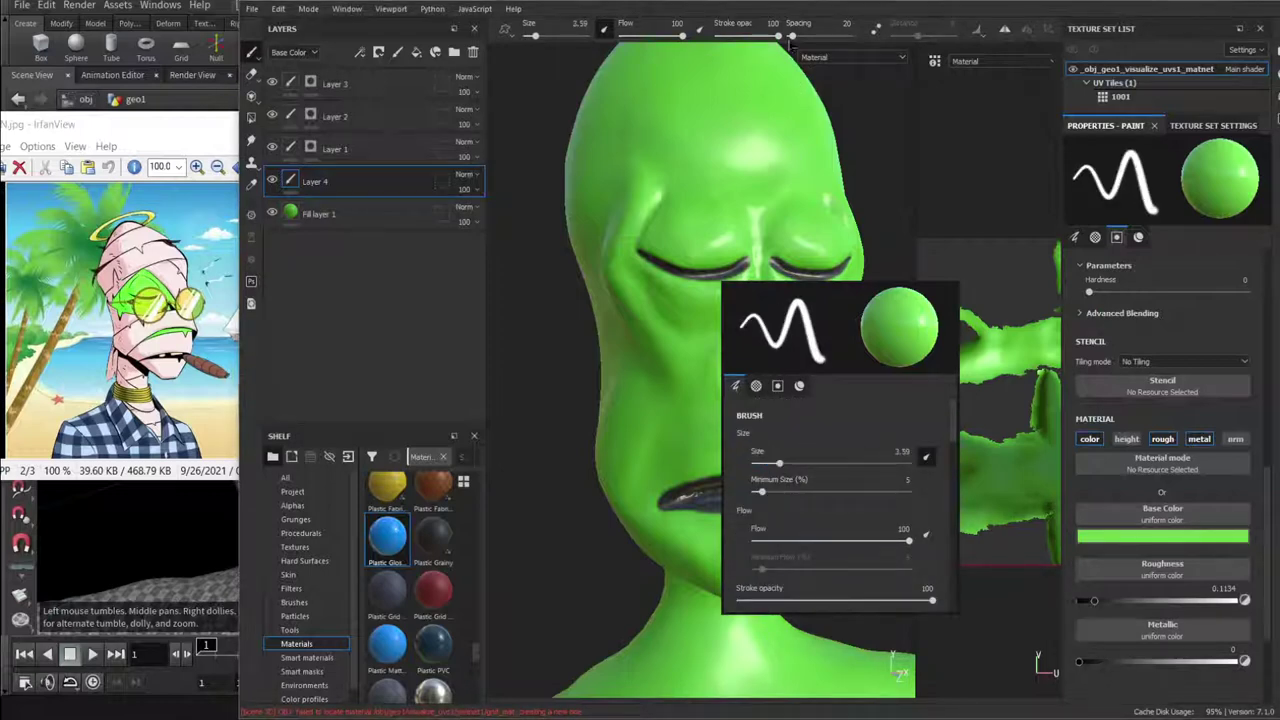
drag(778, 37, 733, 37)
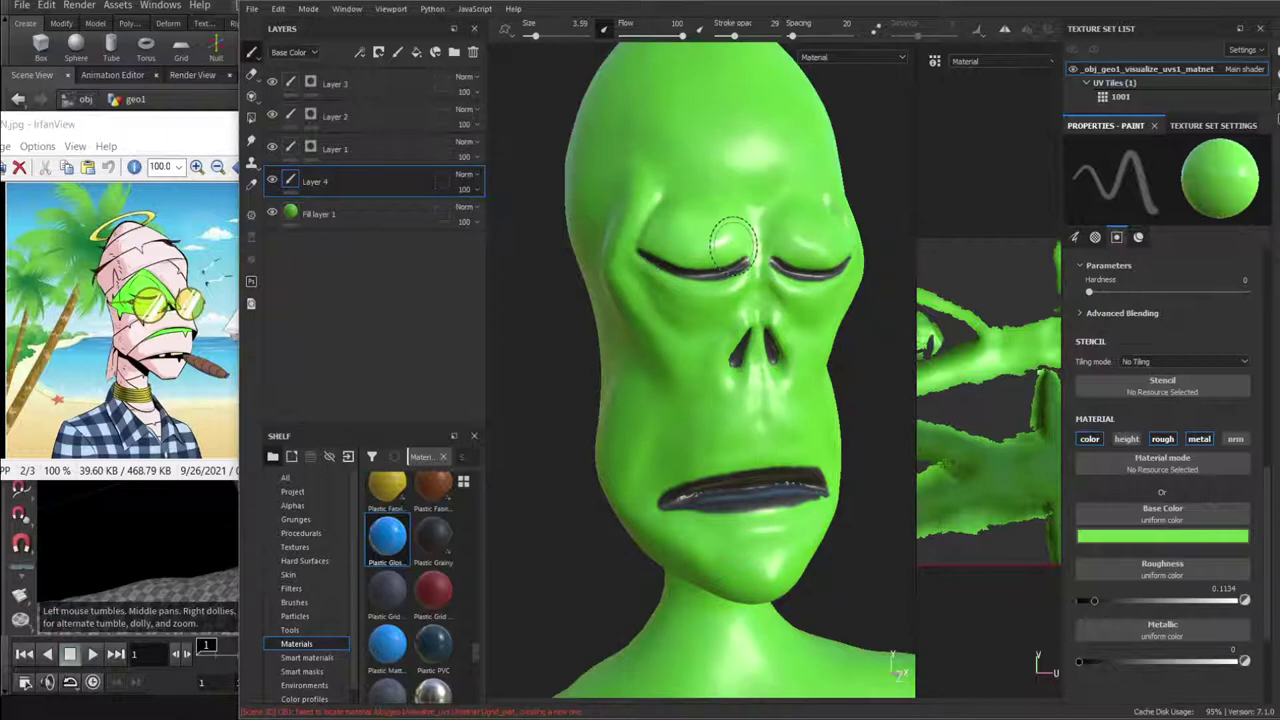
Refine the brush for the eyelid area with size 2.55 and stroke opacity 38.
right_click(739, 275)
drag(802, 336, 796, 332)
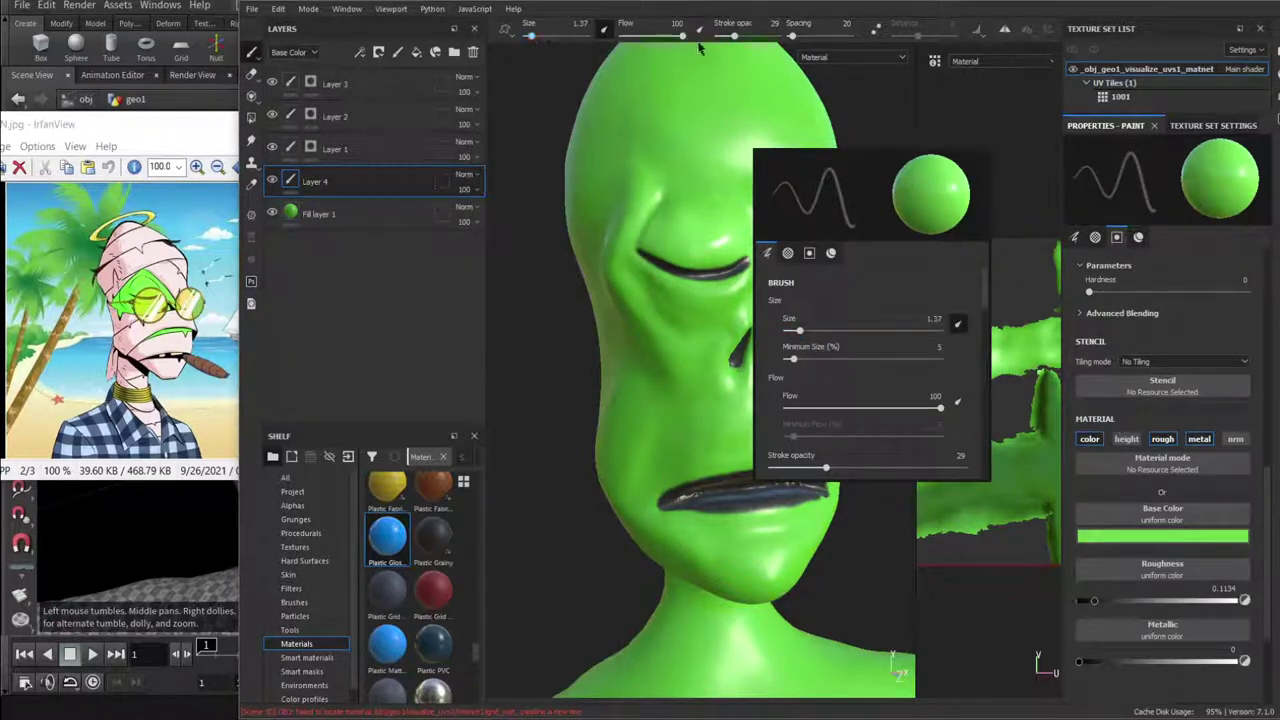
click(740, 40)
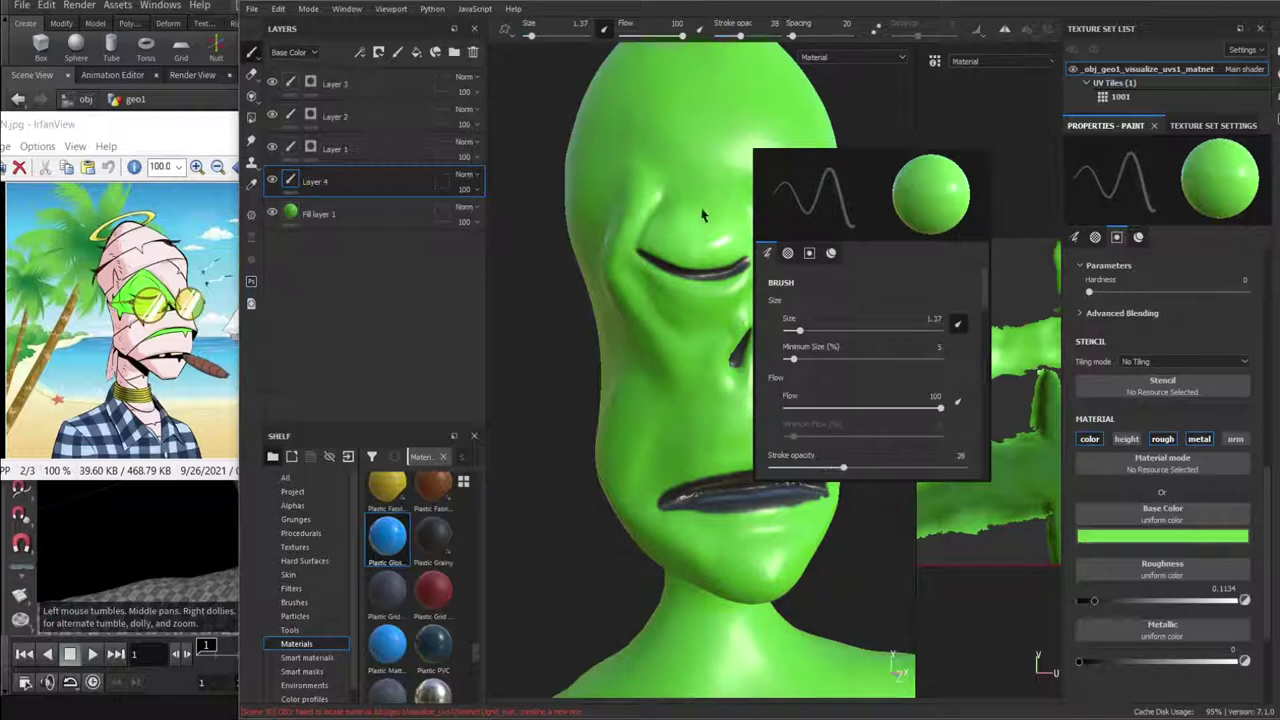
right_click(660, 240)
drag(706, 328, 711, 328)
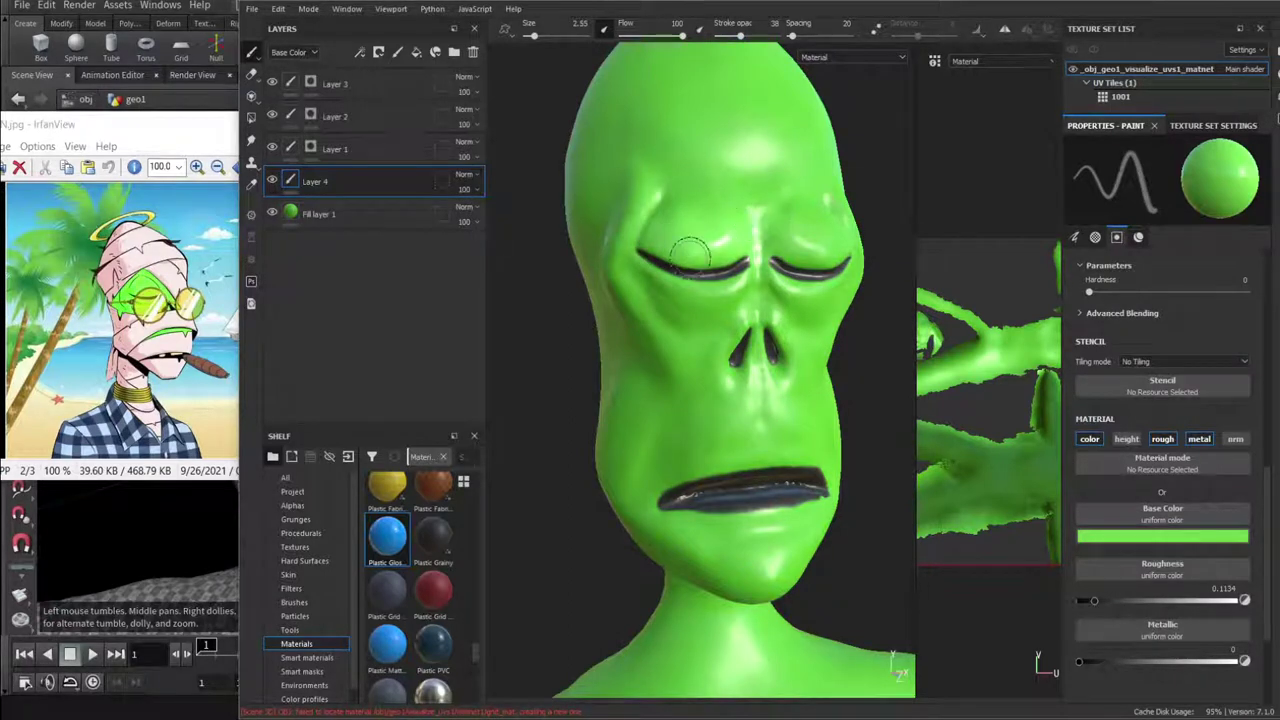
Paint soft green over the eyelid area on Layer 4 and check the face from both sides.
alt+drag(686, 257, 777, 223)
mouse_move(854, 238)
mouse_down()
mouse_move(783, 236)
mouse_move(864, 242)
mouse_move(785, 243)
mouse_up()
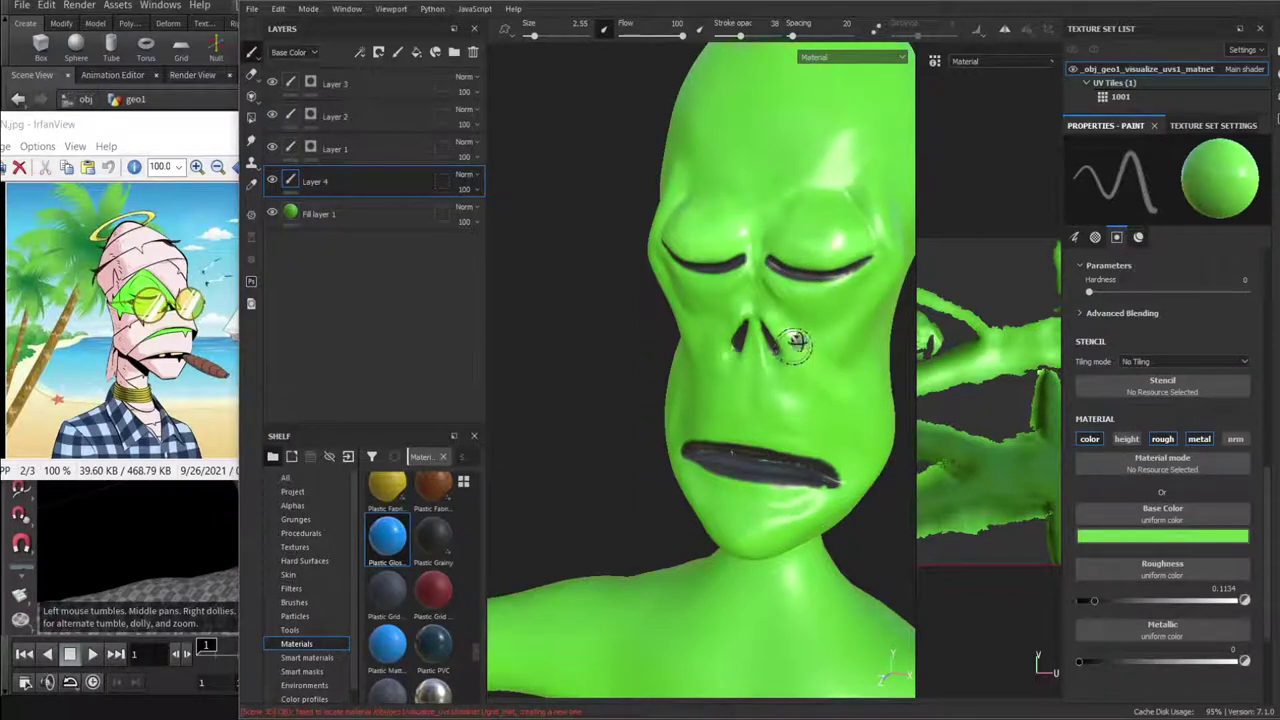
alt+drag(792, 334, 817, 355)
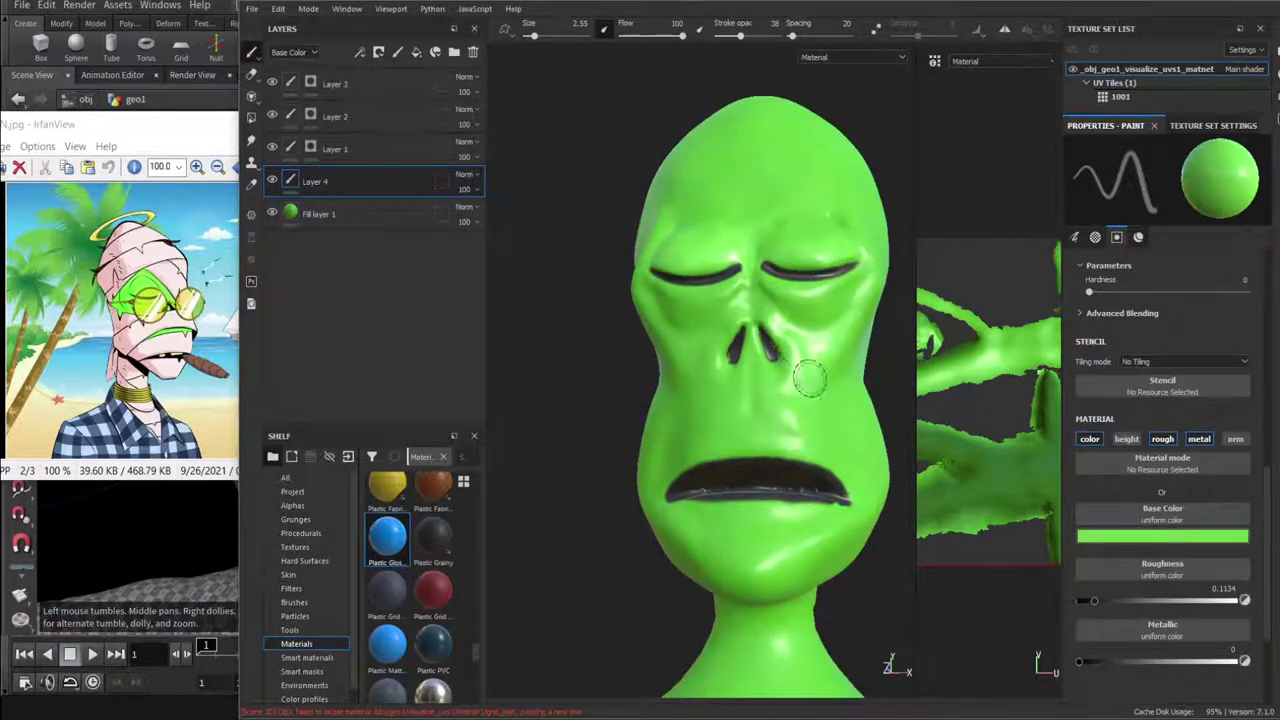
alt+drag(722, 328, 687, 400)
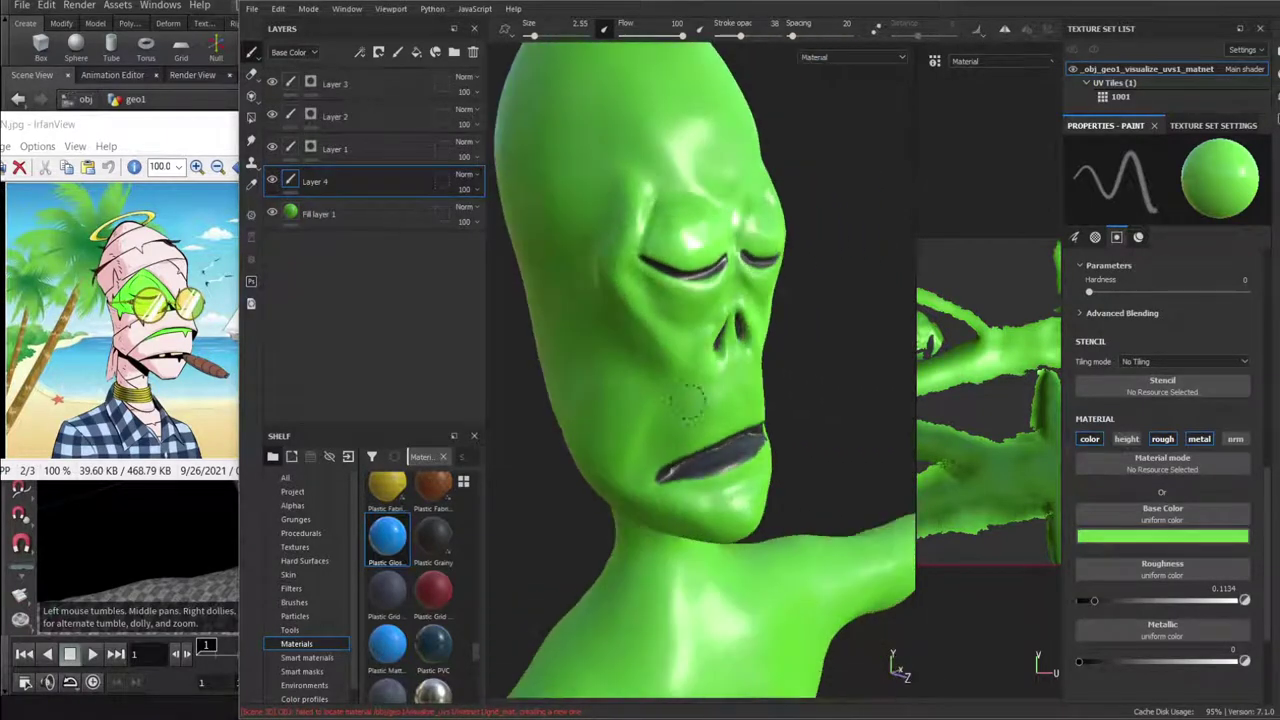
alt+drag(626, 459, 735, 384)
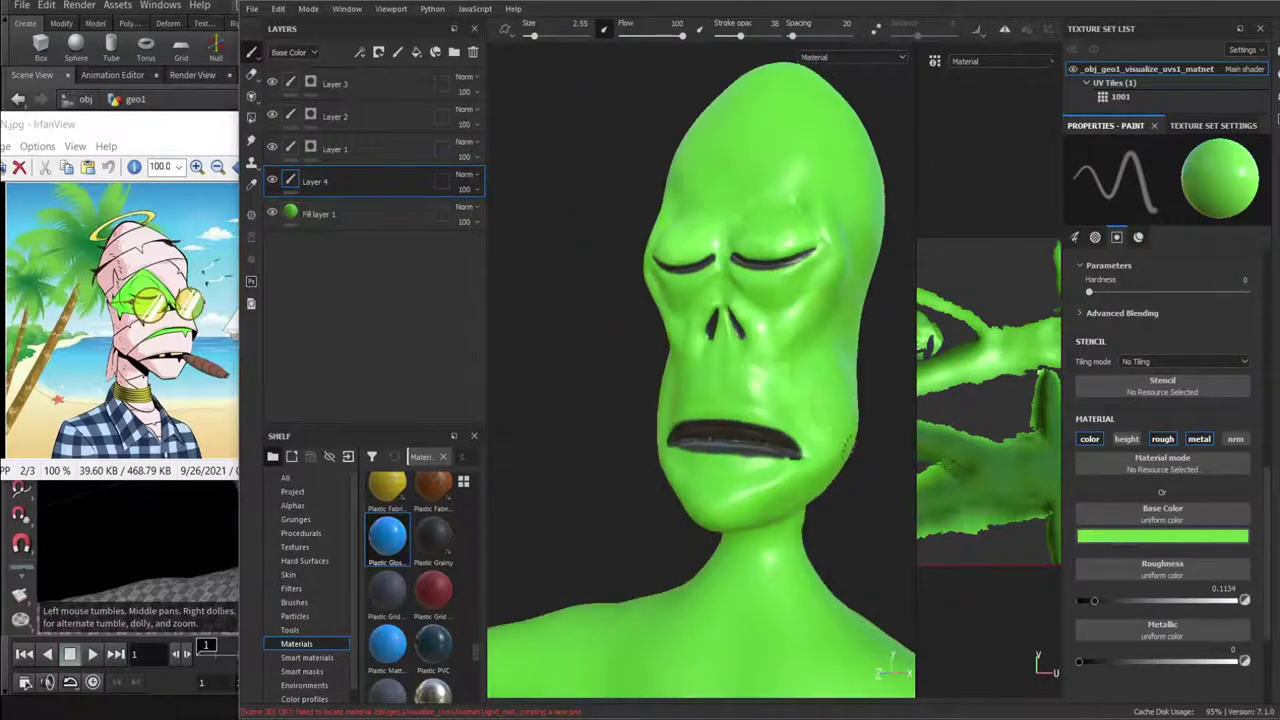
alt+drag(759, 342, 711, 173)
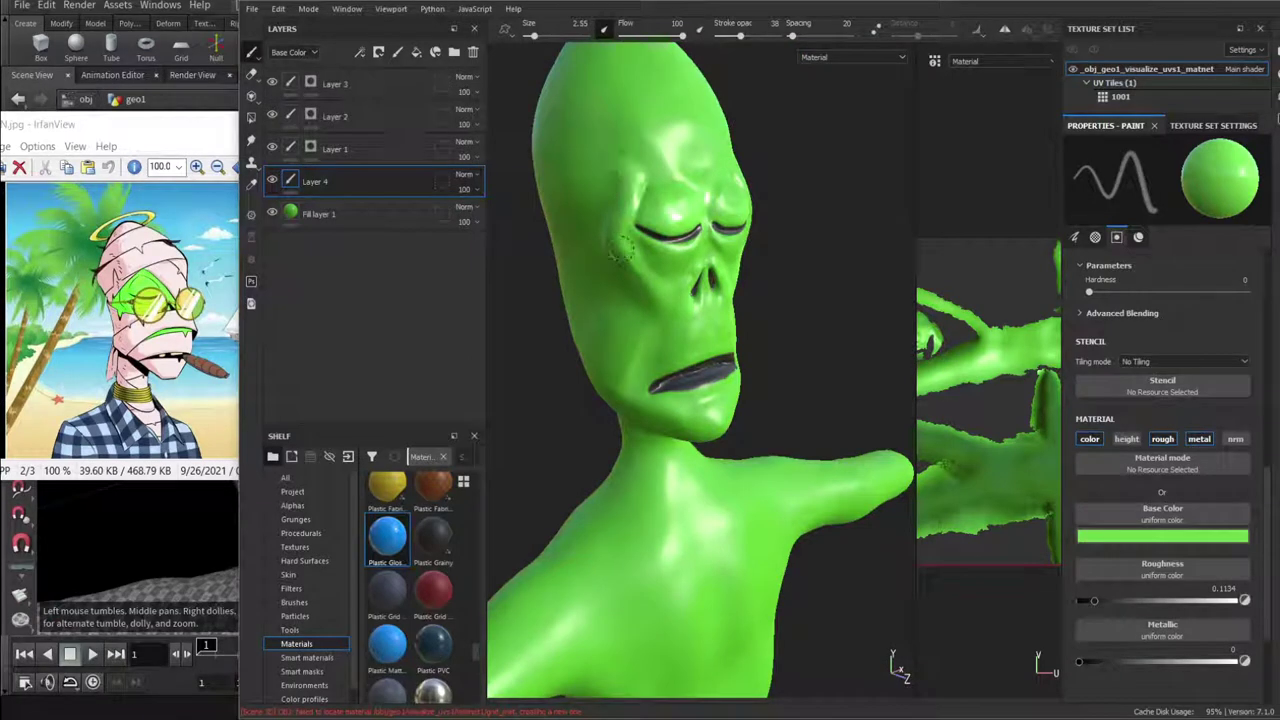
alt+drag(768, 194, 749, 186)
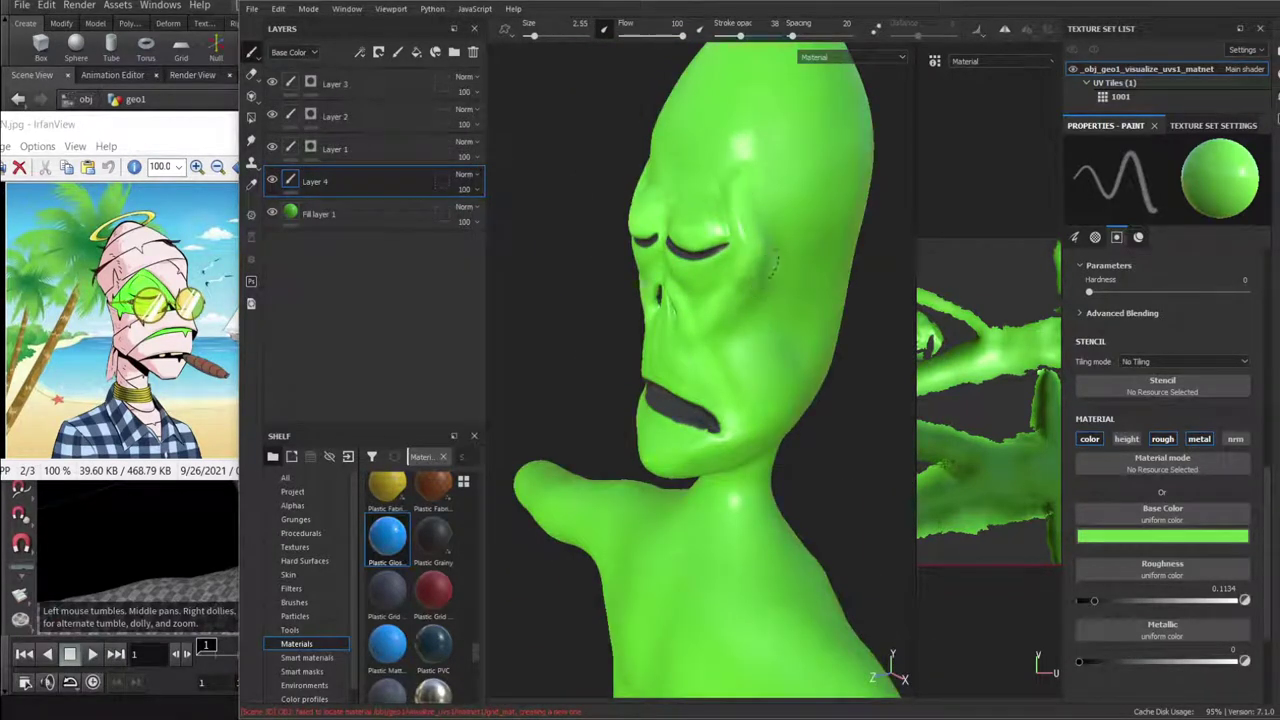
mouse_move(771, 253)
alt+mouse_down()
mouse_move(820, 255)
mouse_move(771, 262)
mouse_move(780, 283)
mouse_move(745, 345)
alt+mouse_up()
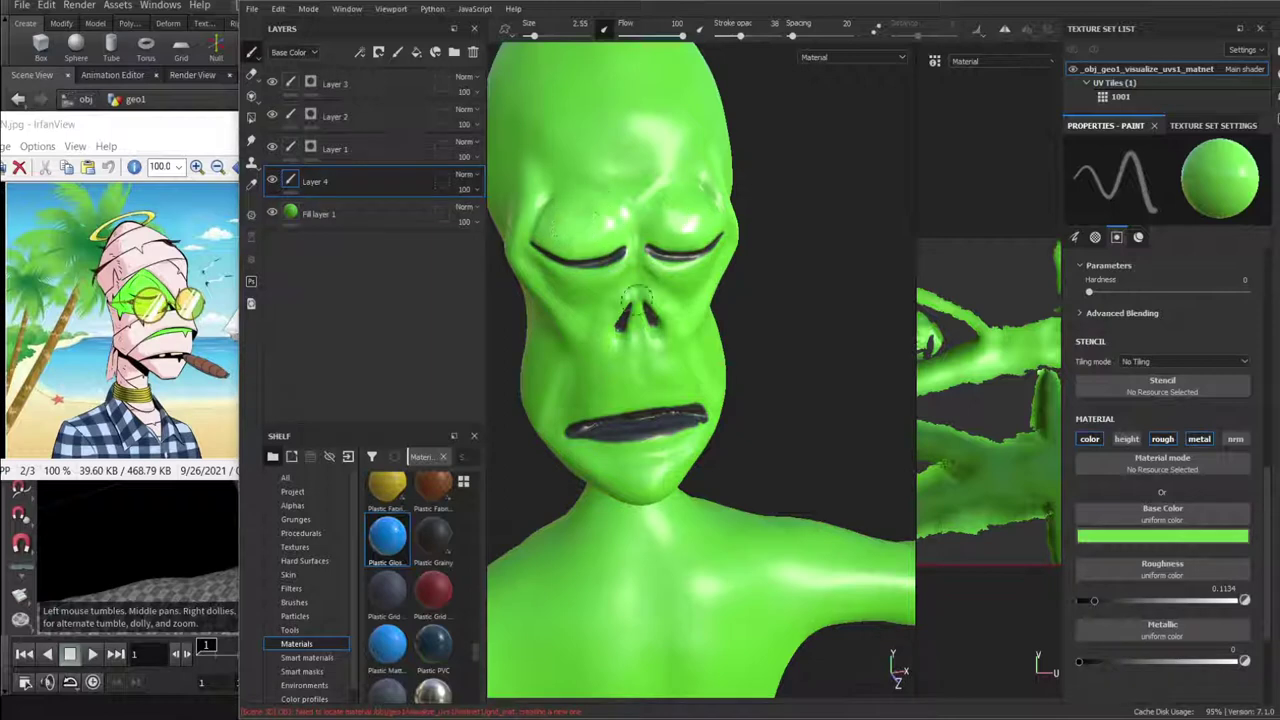
mouse_move(635, 296)
alt+mouse_down()
mouse_move(666, 265)
mouse_move(563, 354)
mouse_move(585, 375)
mouse_move(670, 400)
mouse_move(733, 453)
mouse_move(789, 523)
mouse_move(803, 594)
mouse_move(680, 600)
mouse_move(586, 553)
mouse_move(729, 572)
alt+mouse_up()
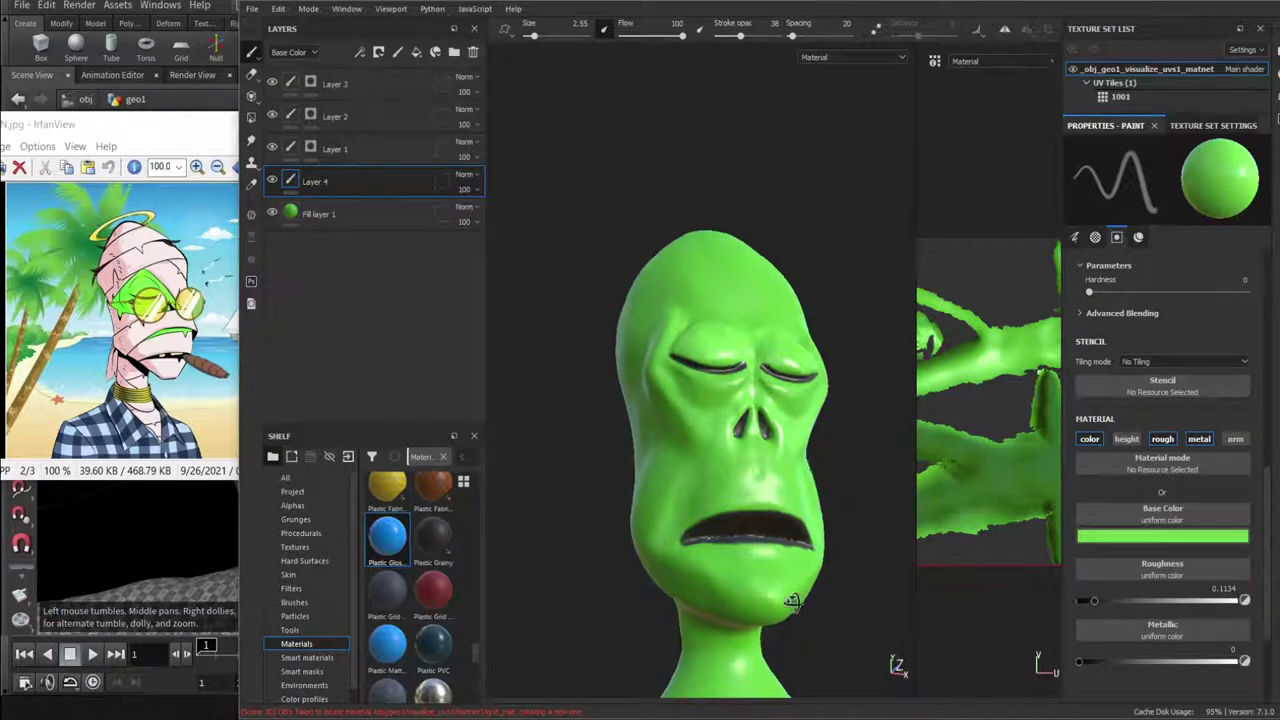
mouse_move(791, 600)
alt+mouse_down()
mouse_move(691, 617)
mouse_move(637, 571)
mouse_move(645, 536)
alt+mouse_up()
mouse_move(825, 587)
alt+mouse_down()
mouse_move(737, 577)
mouse_move(715, 520)
mouse_move(698, 365)
mouse_move(829, 429)
mouse_move(749, 408)
alt+mouse_up()
scroll(753, 298, up, 3)
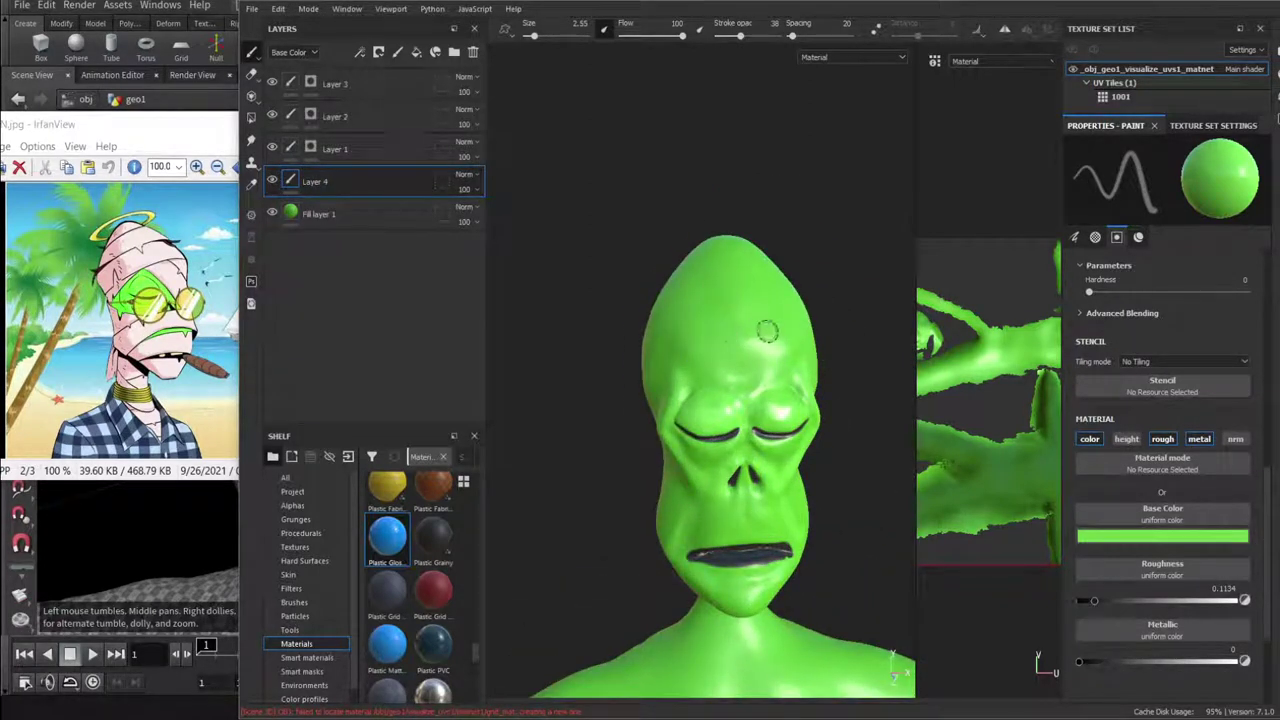
Enlarge the brush to size 14.55 at the forehead and review the head and upper body.
right_click(767, 331)
drag(812, 419, 848, 419)
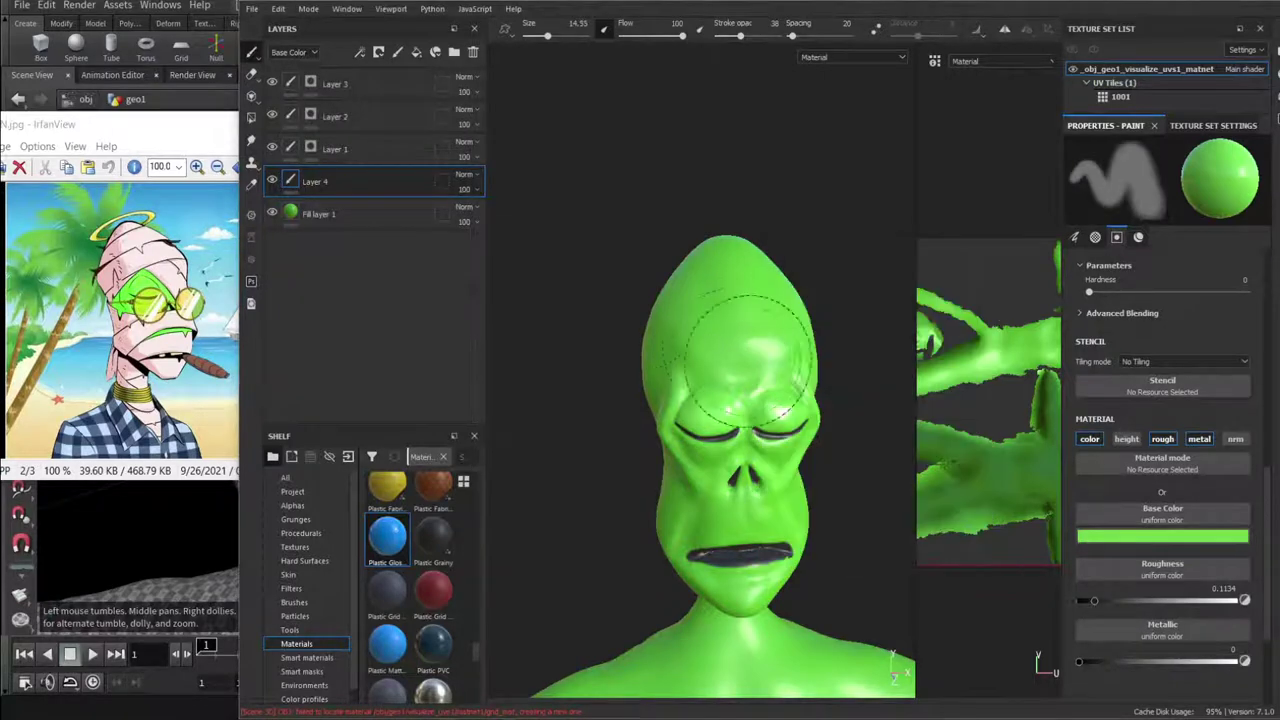
alt+drag(814, 290, 610, 528)
alt+drag(716, 540, 775, 465)
scroll(712, 415, down, 5)
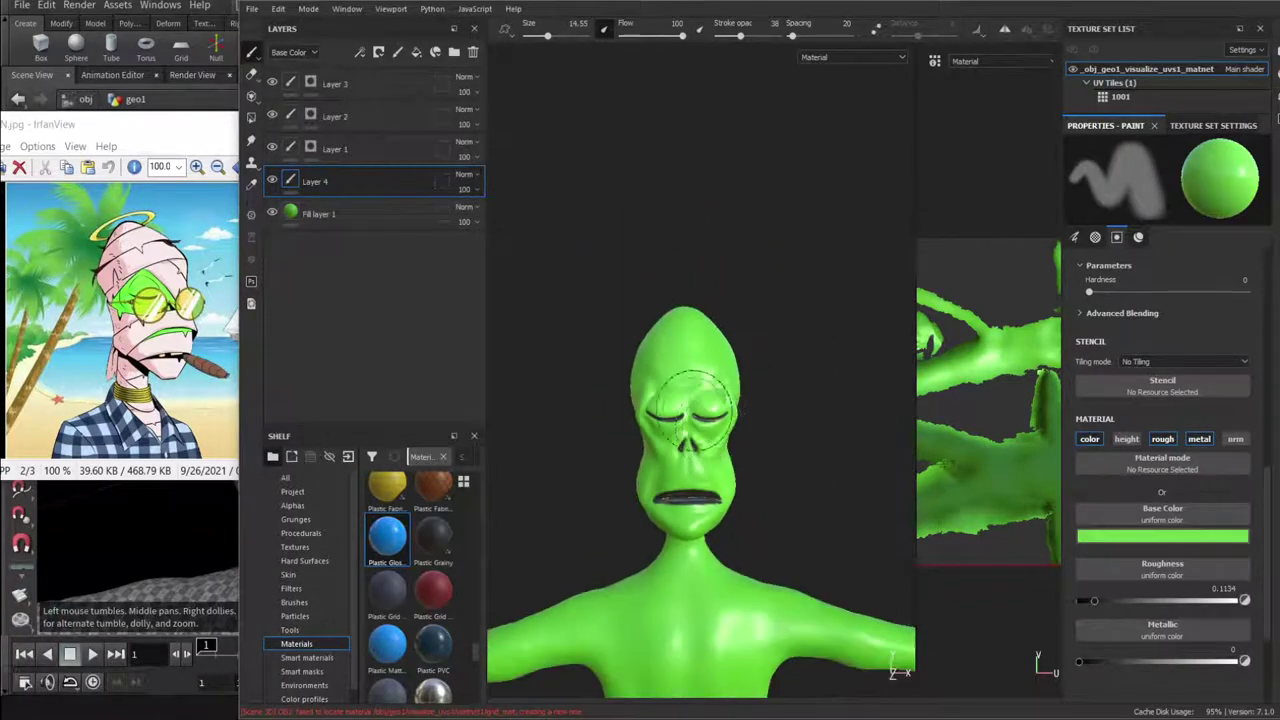
alt+drag(690, 410, 690, 610)
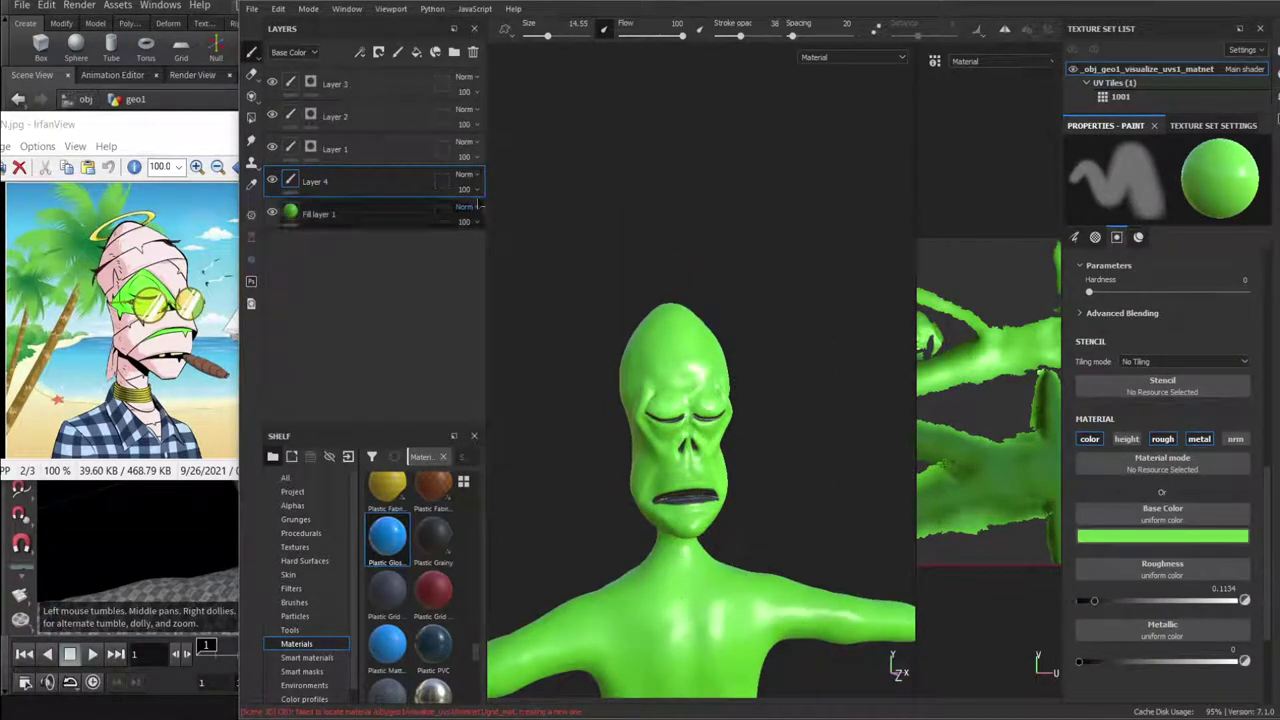
alt+middle_drag(684, 366, 718, 341)
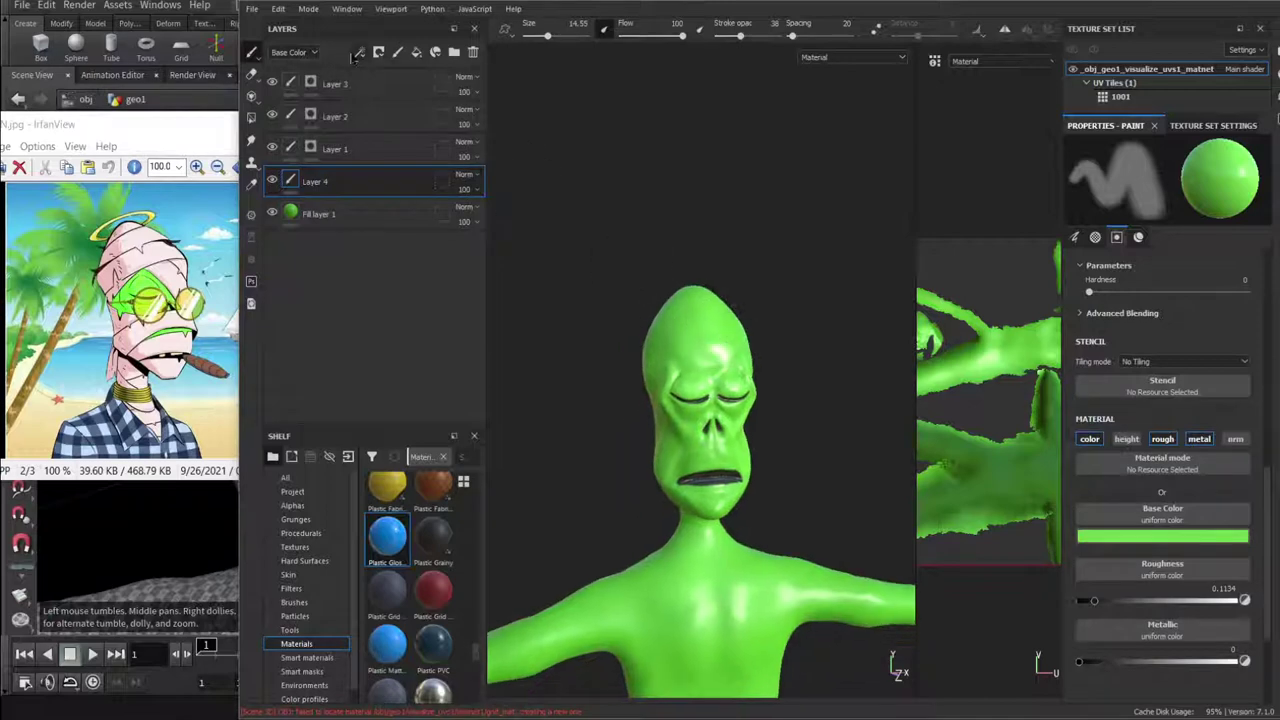
Start the texture export and browse to the 007_3D_MUMMY\02_ASSETS folder for the output directory.
click(254, 9)
key(Escape)
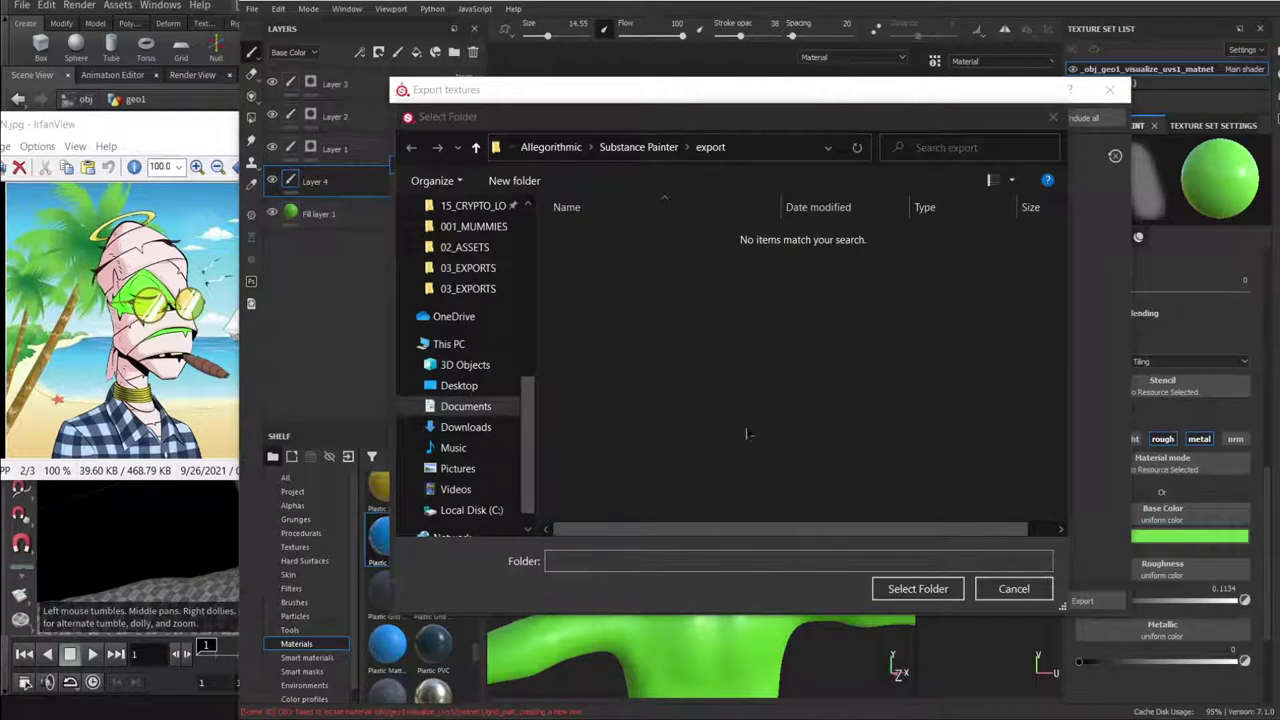
click(746, 146)
text(C:\000_PULYXX\00_EXPERIMENTS\007_3D_MUMMY\02_ASSETS)
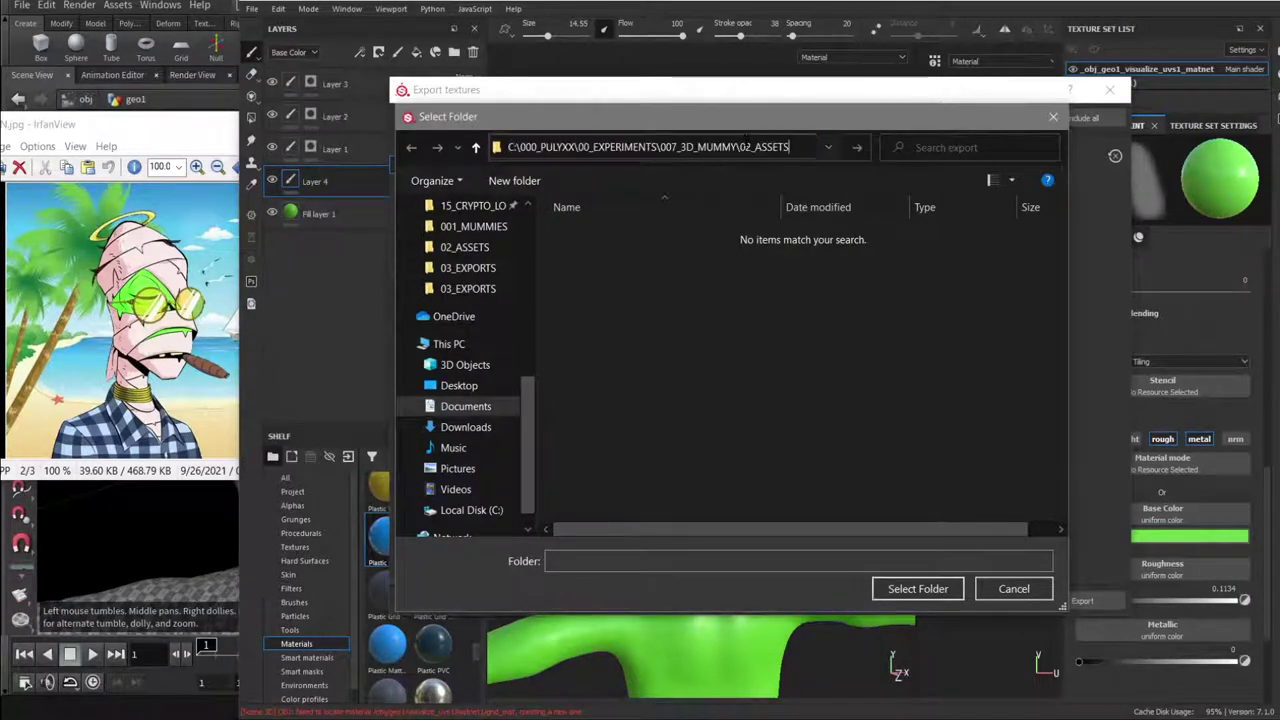
key(Return)
Create a new folder named tex_REKTFUL inside 02_ASSETS.
right_click(664, 346)
click(770, 316)
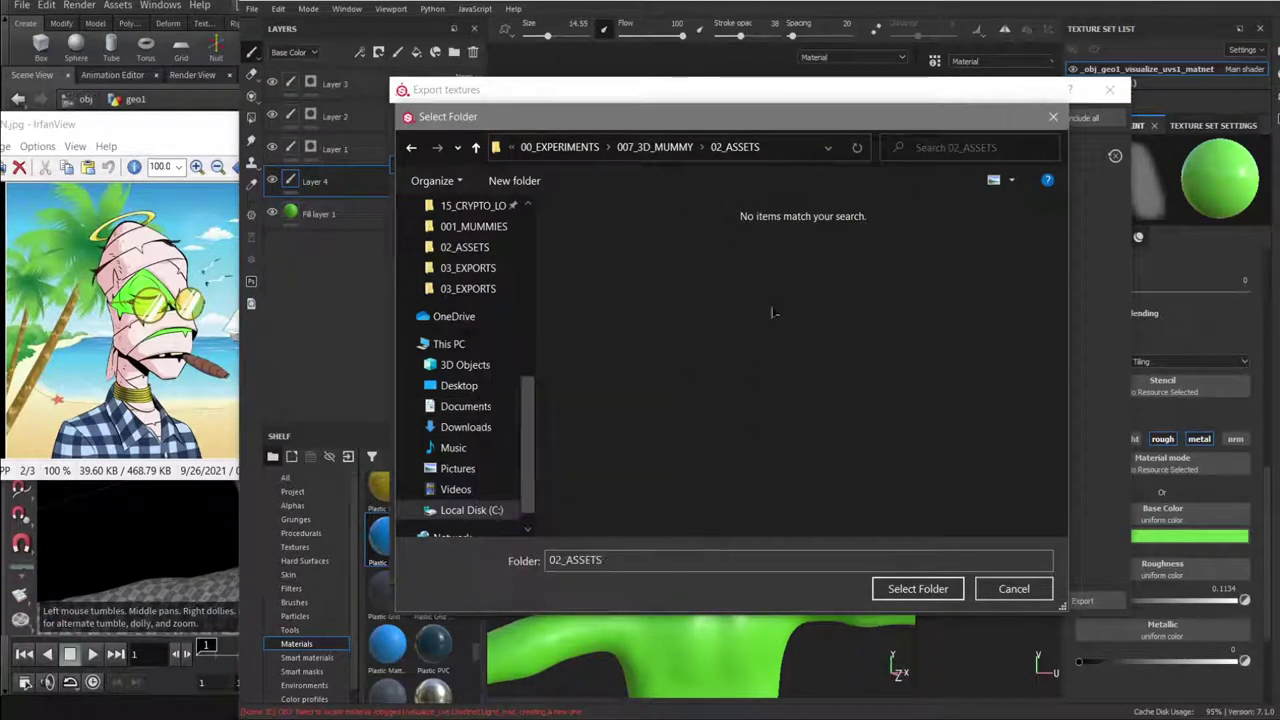
text(tex_REK)
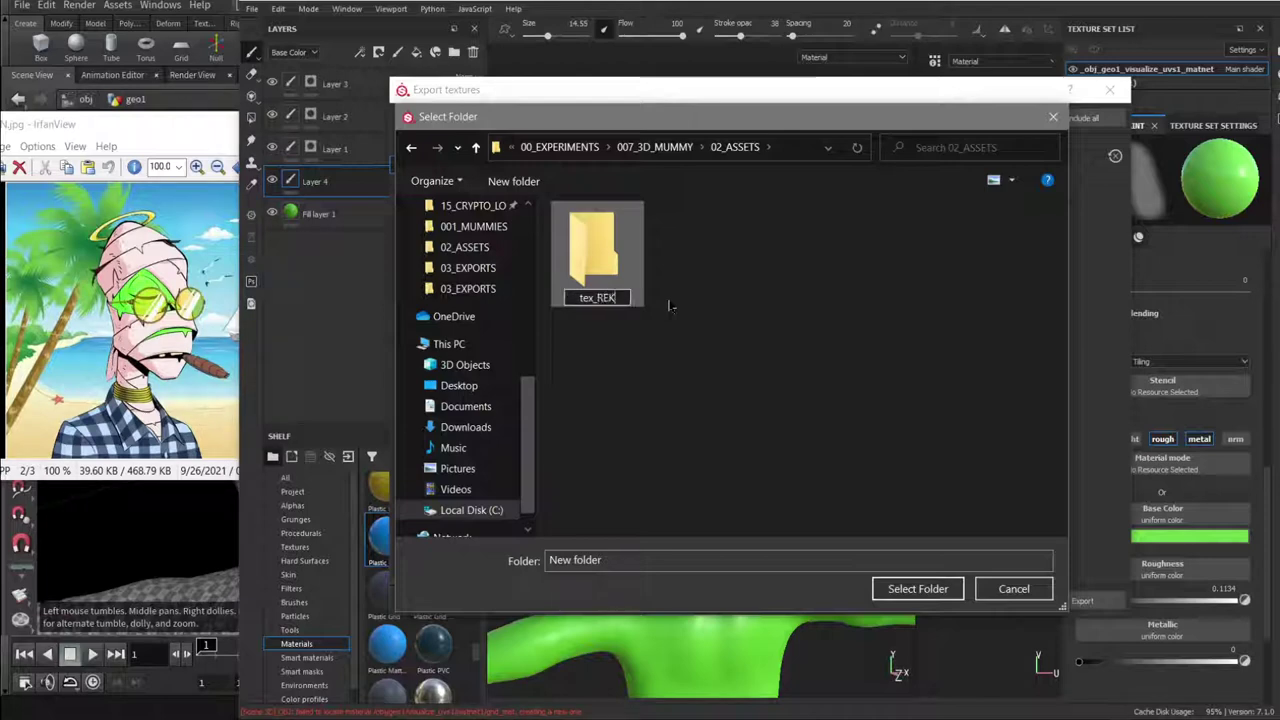
text(TFUL)
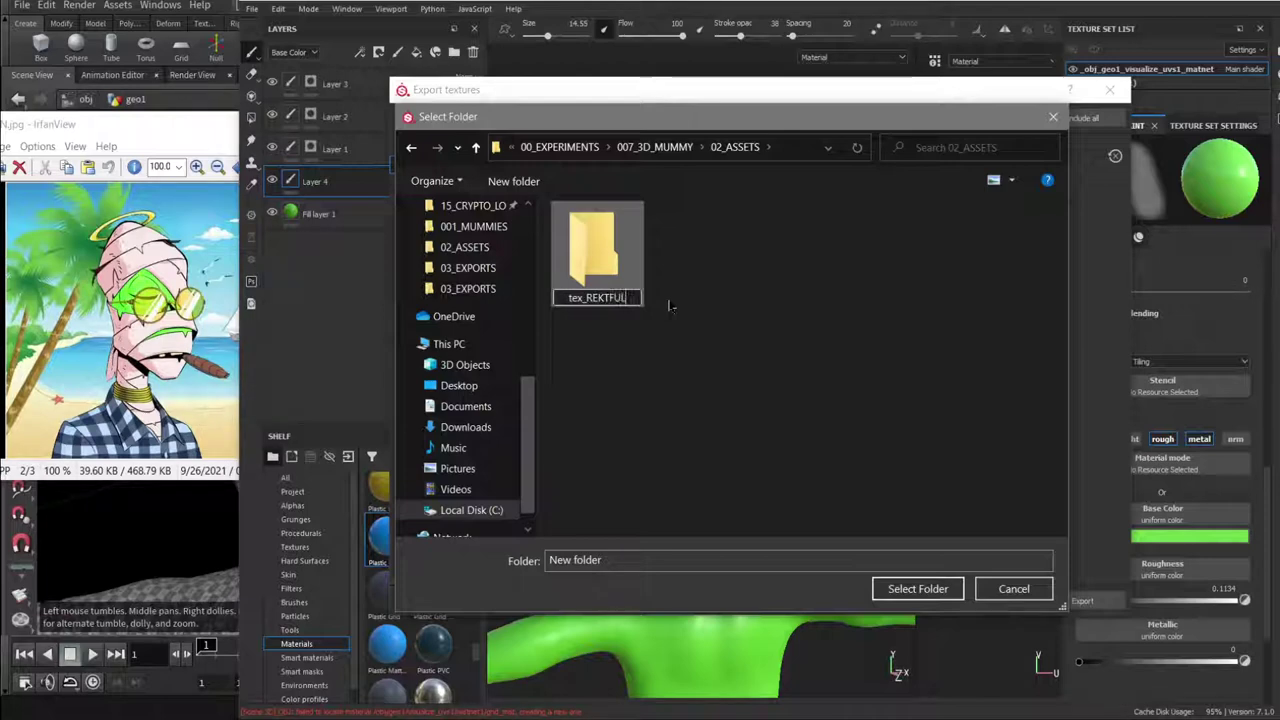
key(Return)
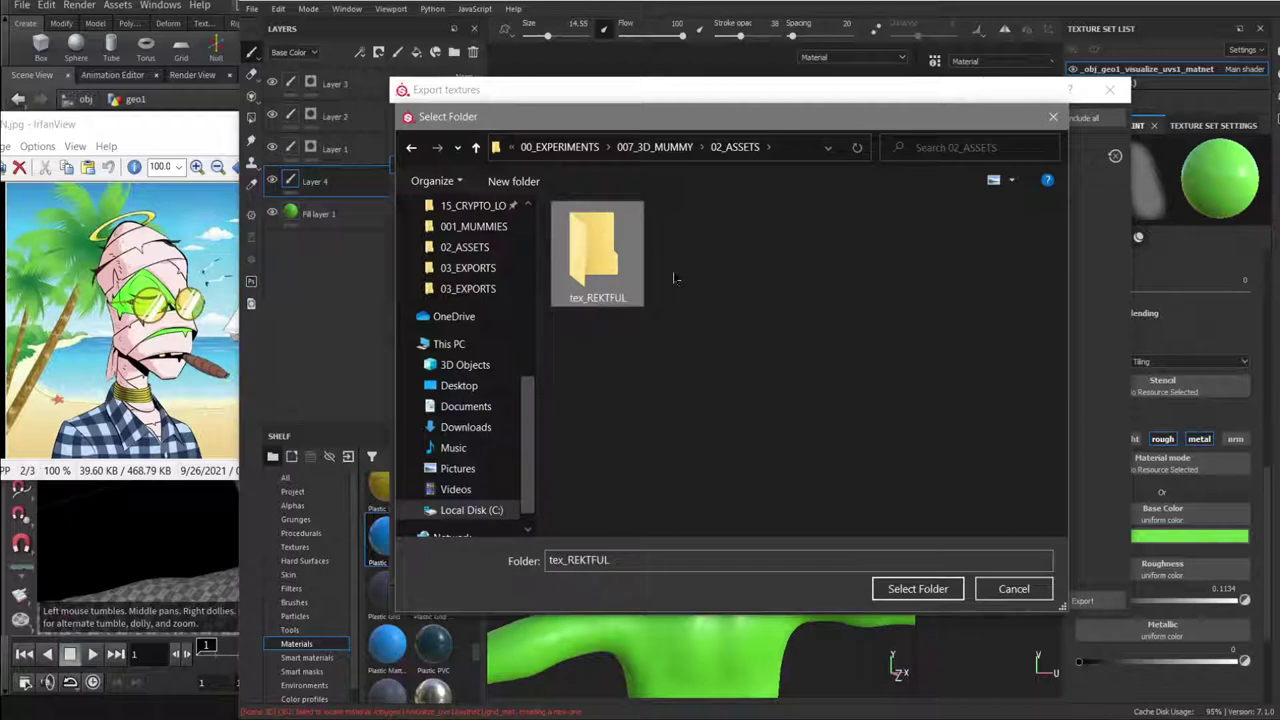
Choose tex_REKTFUL as the output directory and export the textures as 8-bit PNG with the PBR Metallic Roughness template.
double_click(590, 245)
click(916, 588)
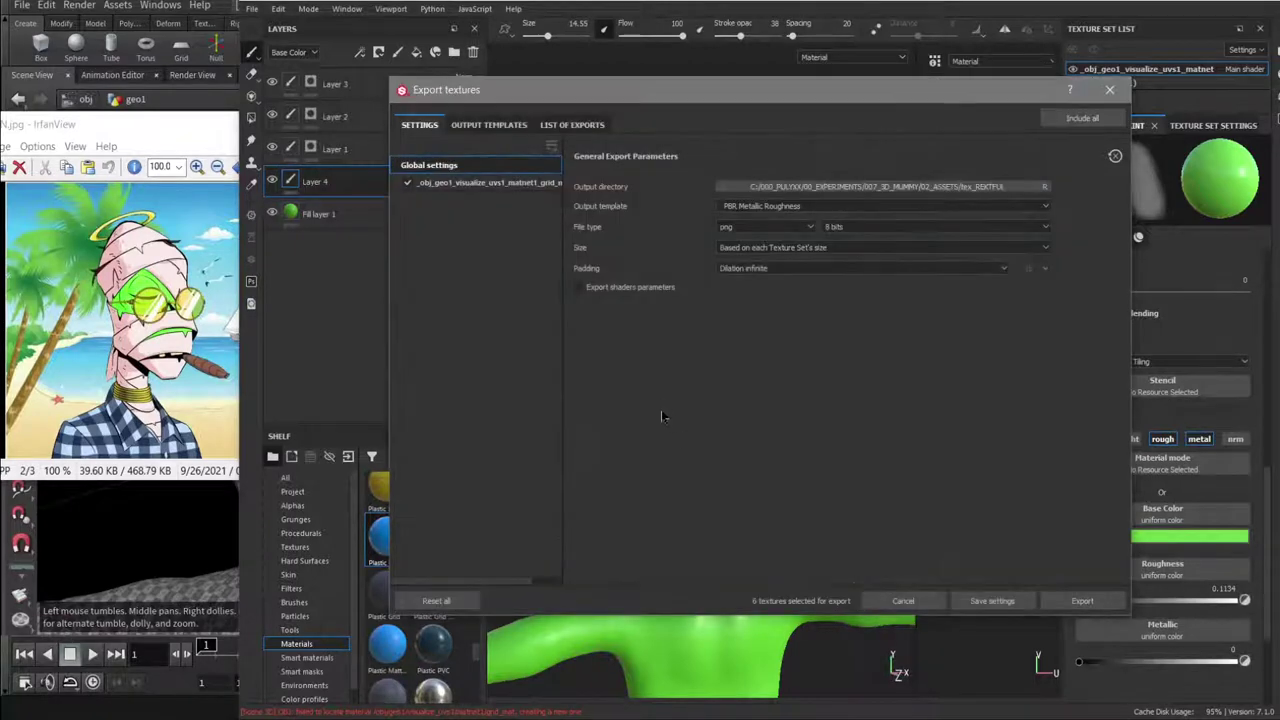
click(1082, 600)
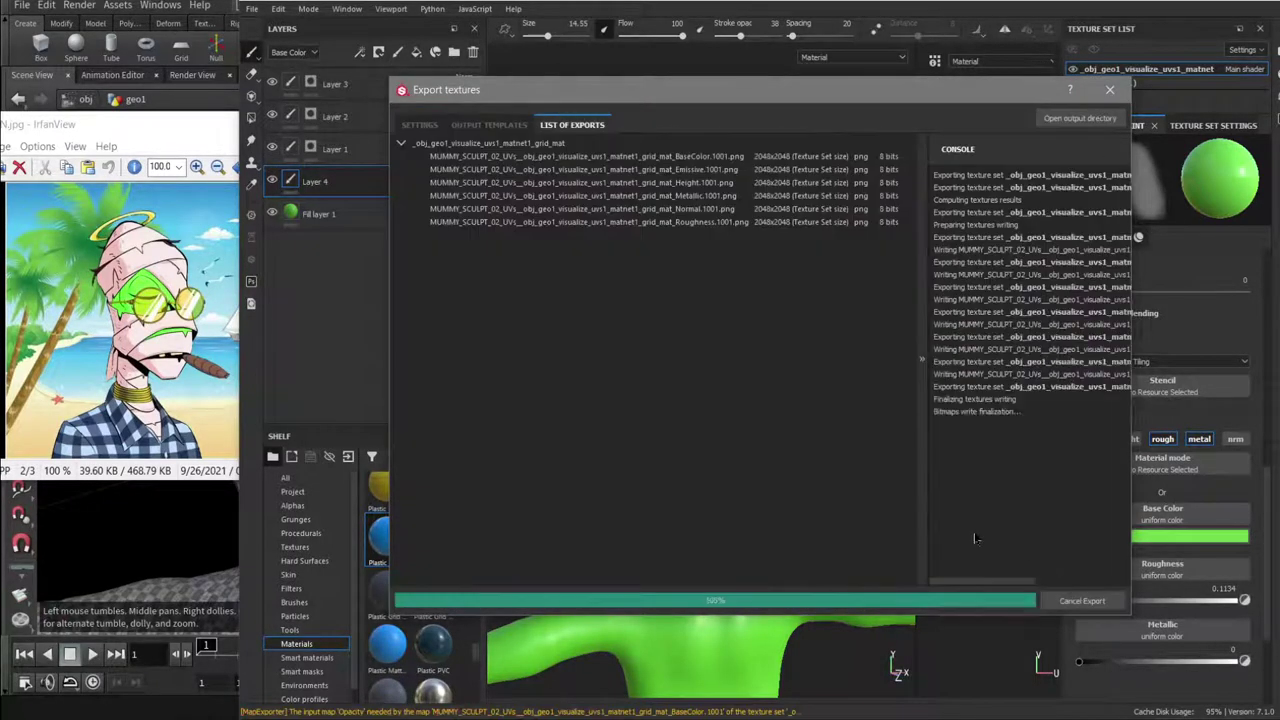
Switch to Twitter in the phone emulator, leave the audio Space, look at the notifications and return to the texture export.
key(alt+Tab)
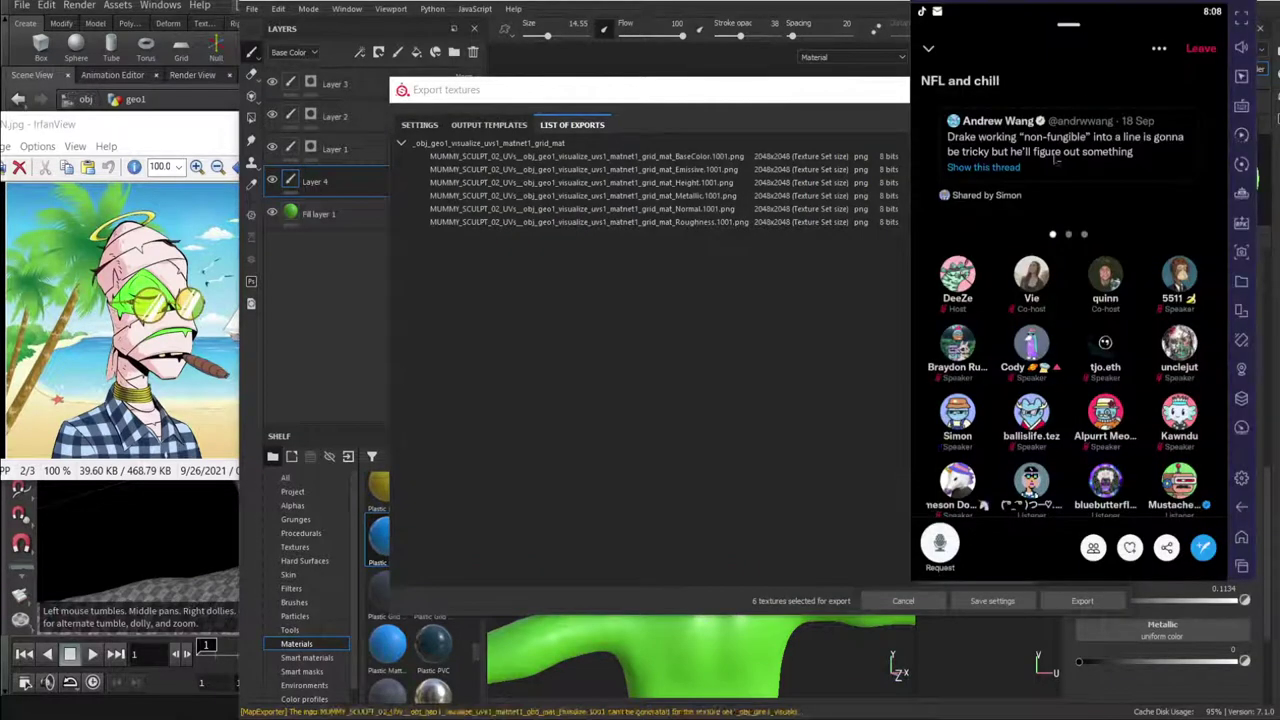
click(1199, 48)
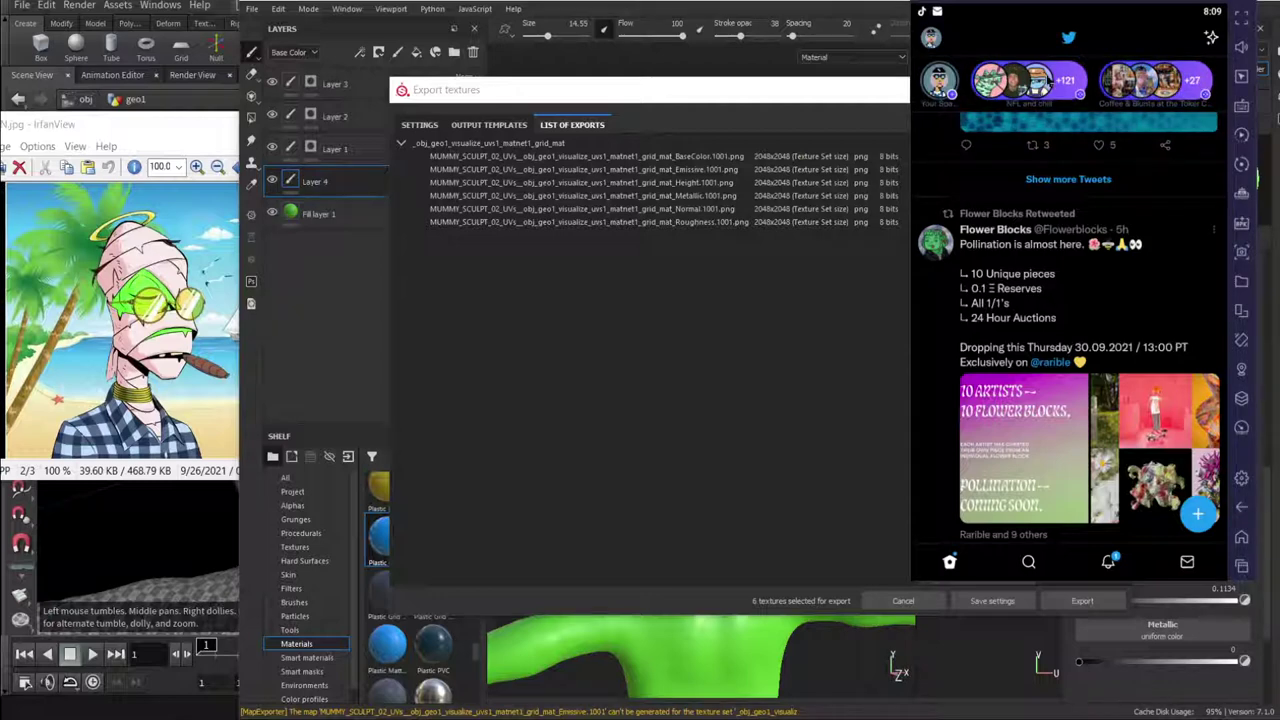
click(1107, 566)
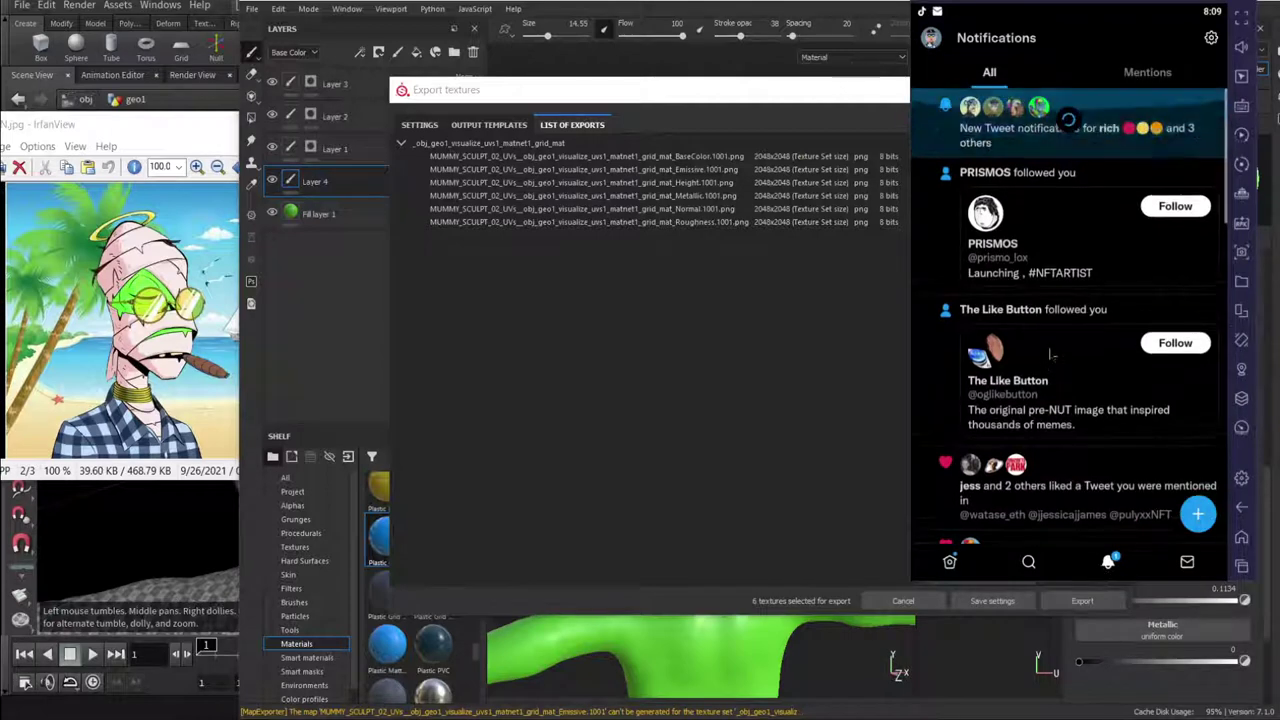
click(950, 562)
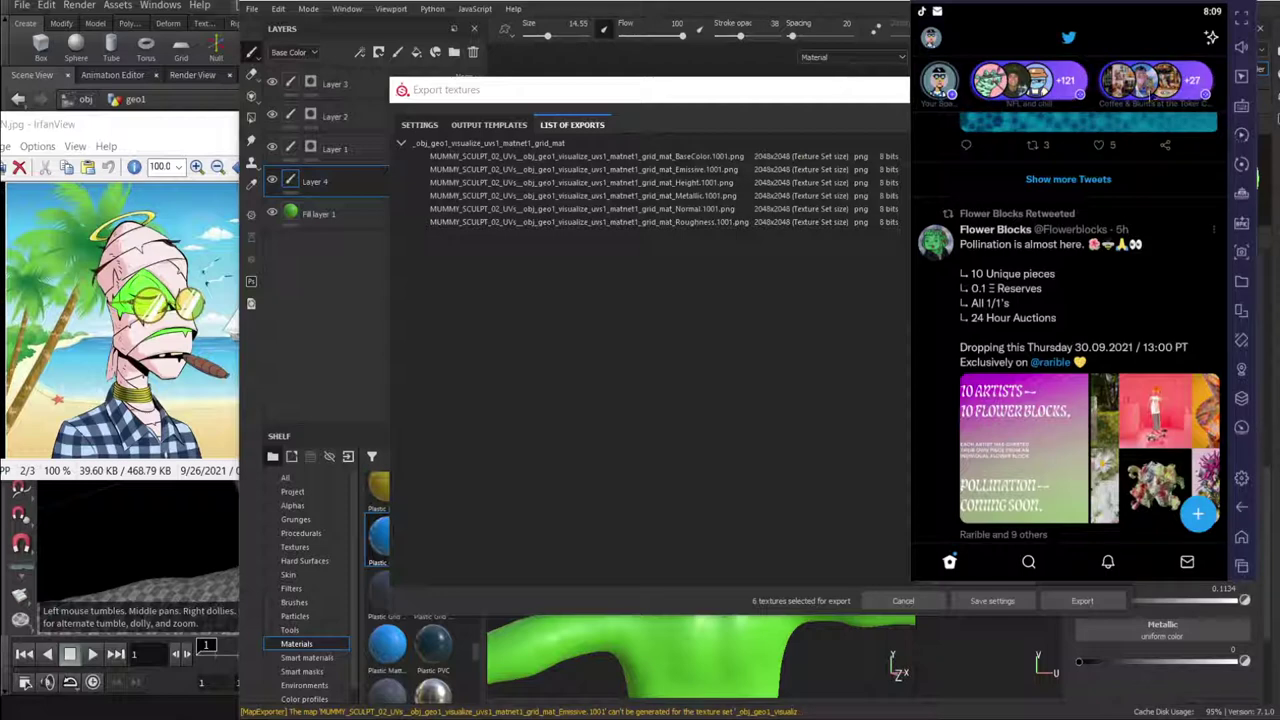
click(1157, 1)
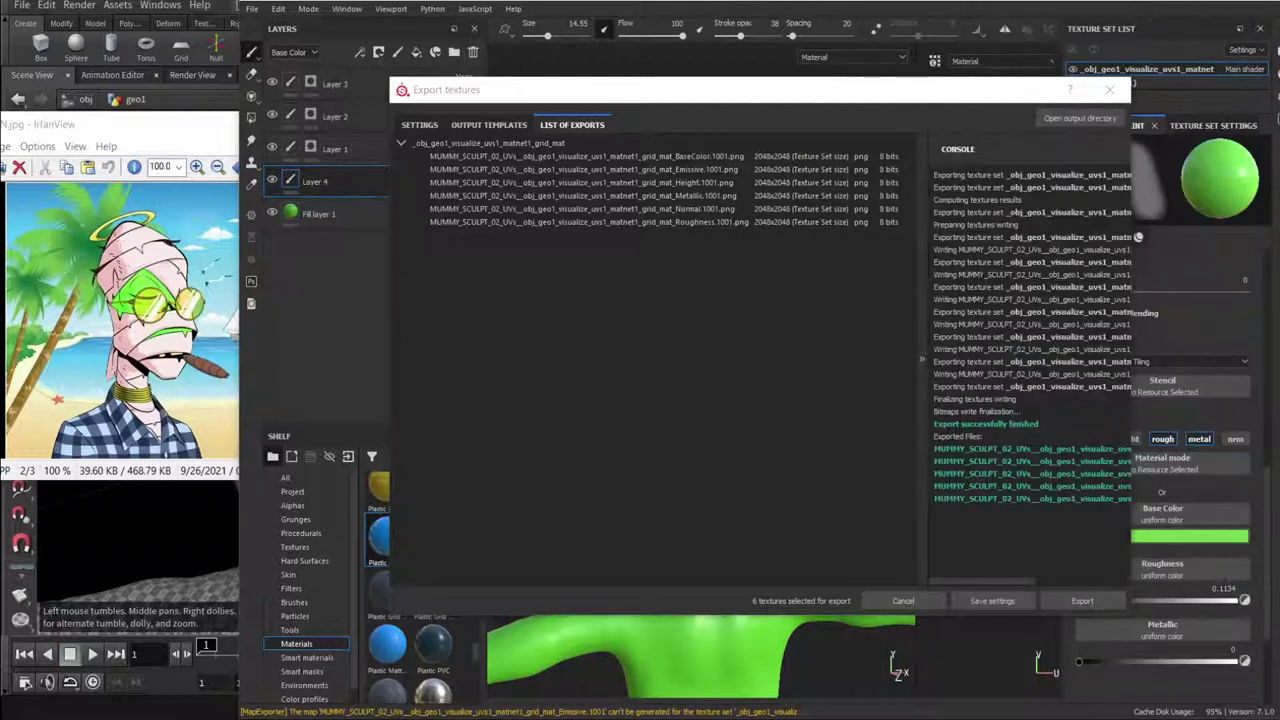
Leave the finished texture export and switch to Cinema 4D.
click(697, 93)
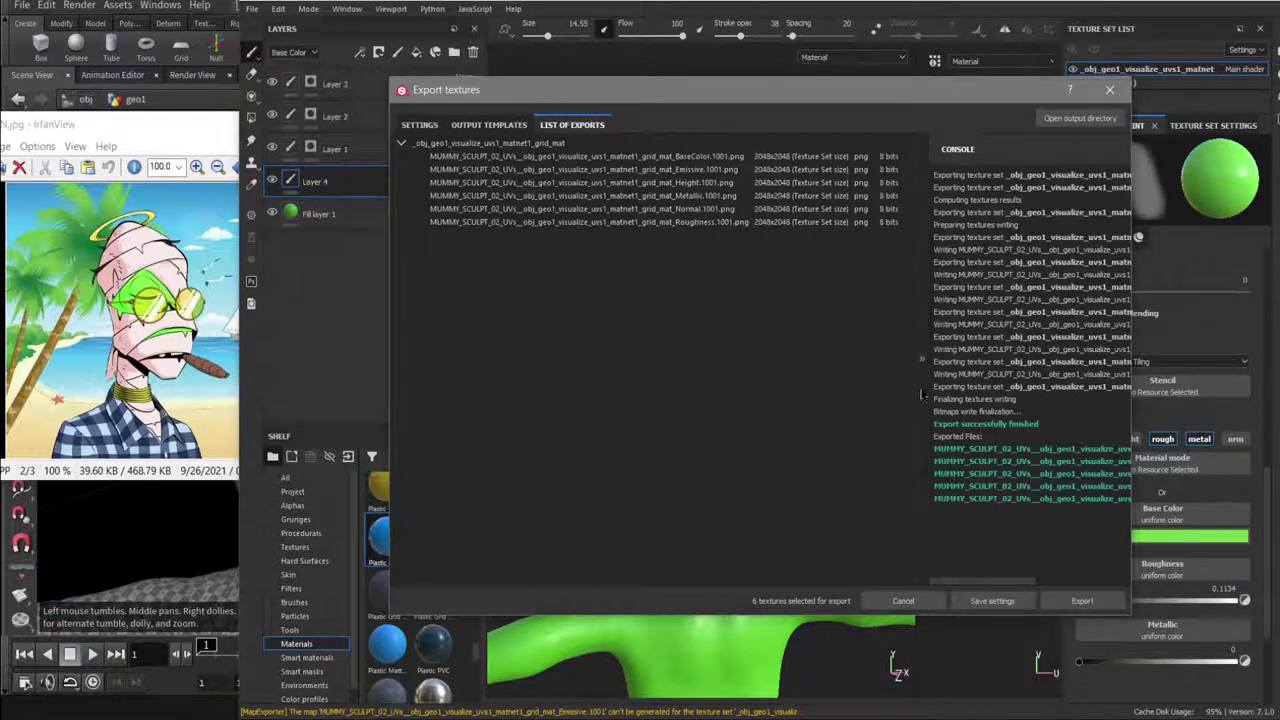
key(alt+Tab)
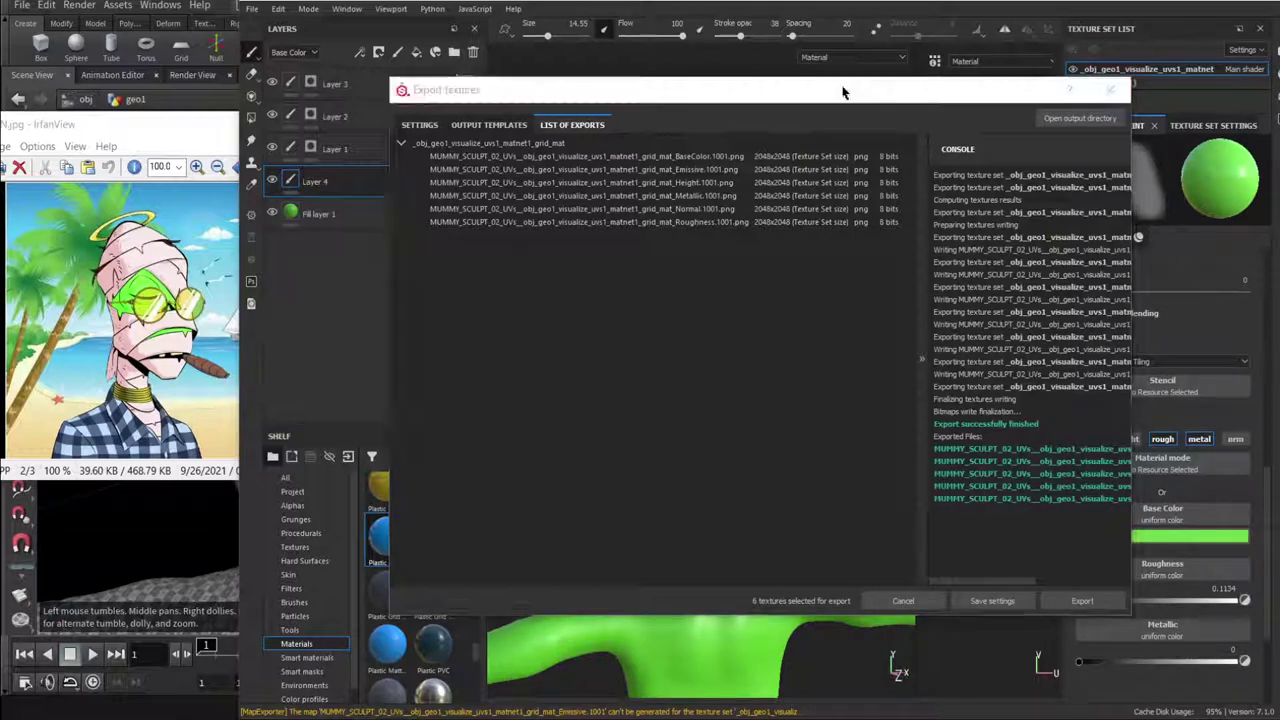
click(843, 92)
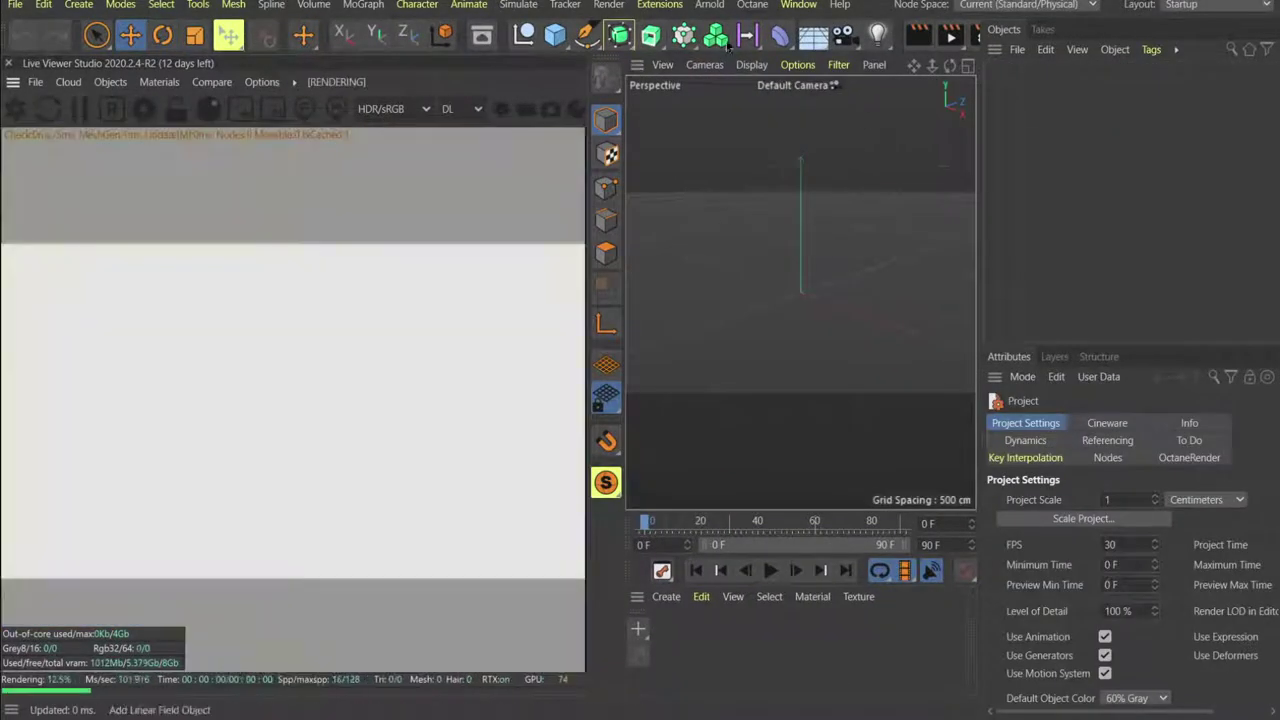
Open the recent mummy scene with the beach backdrop and start its Octane Live Viewer render.
click(15, 4)
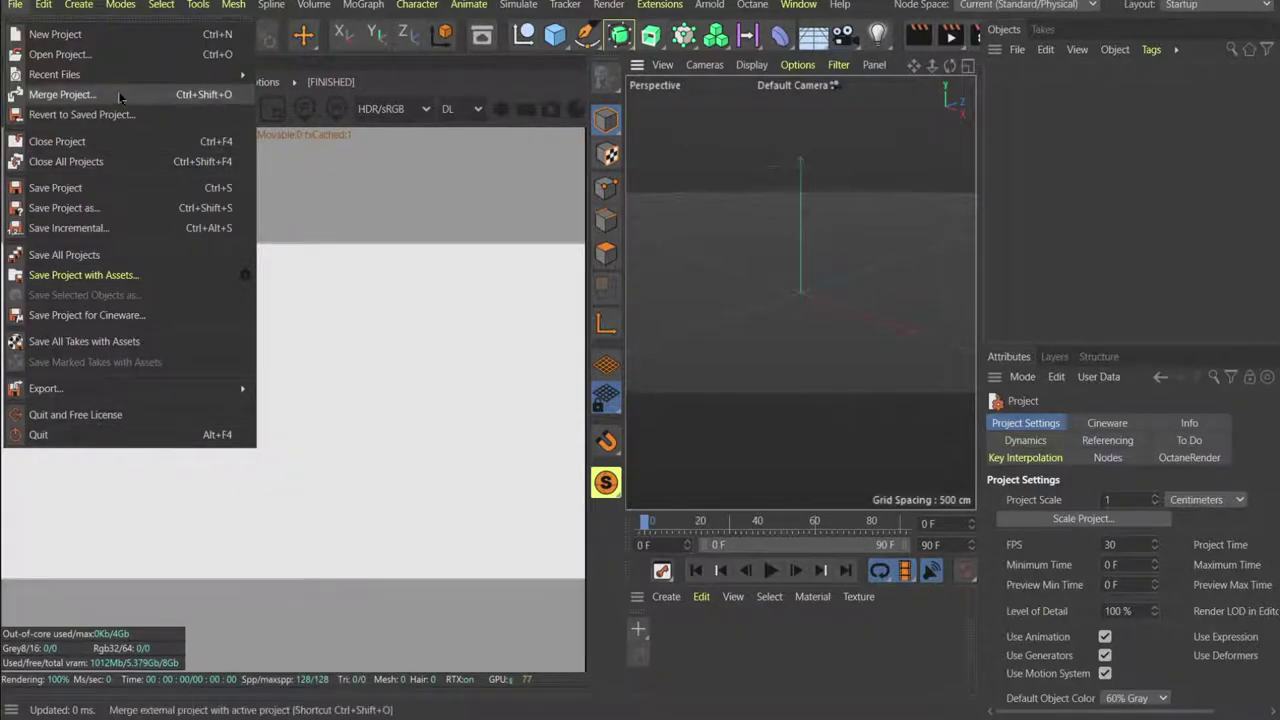
mouse_move(122, 76)
click(565, 76)
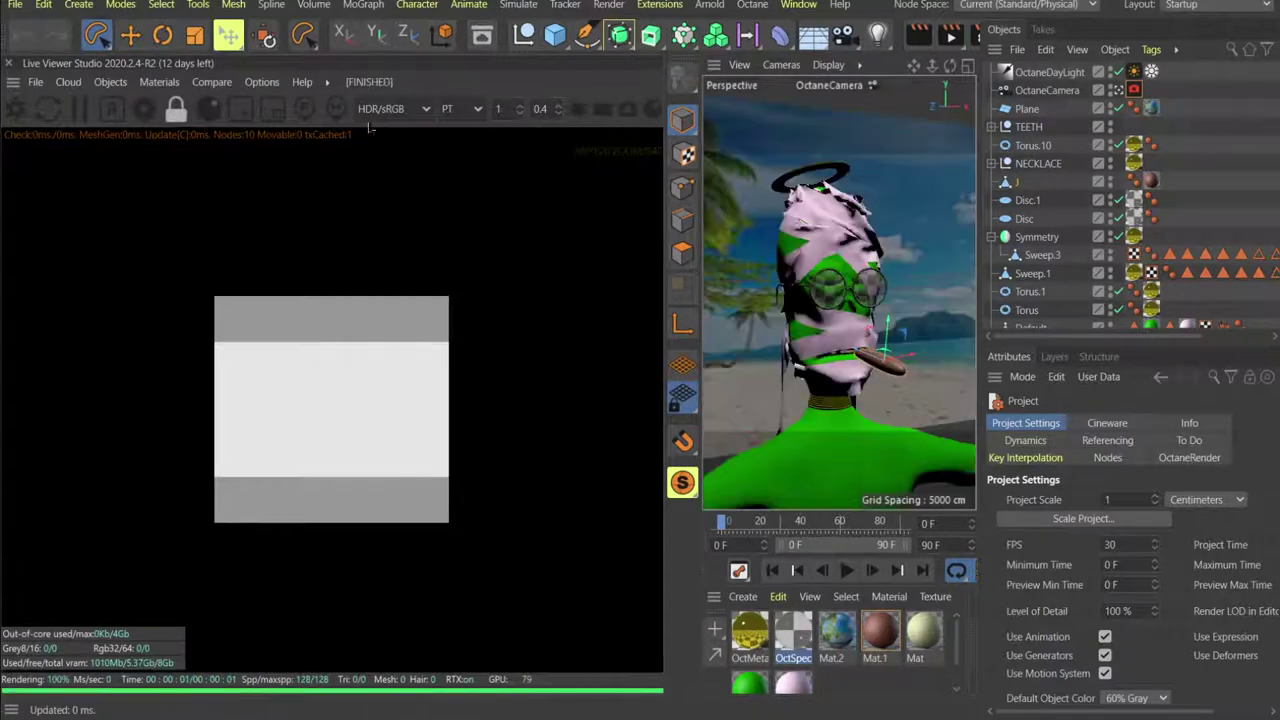
click(46, 108)
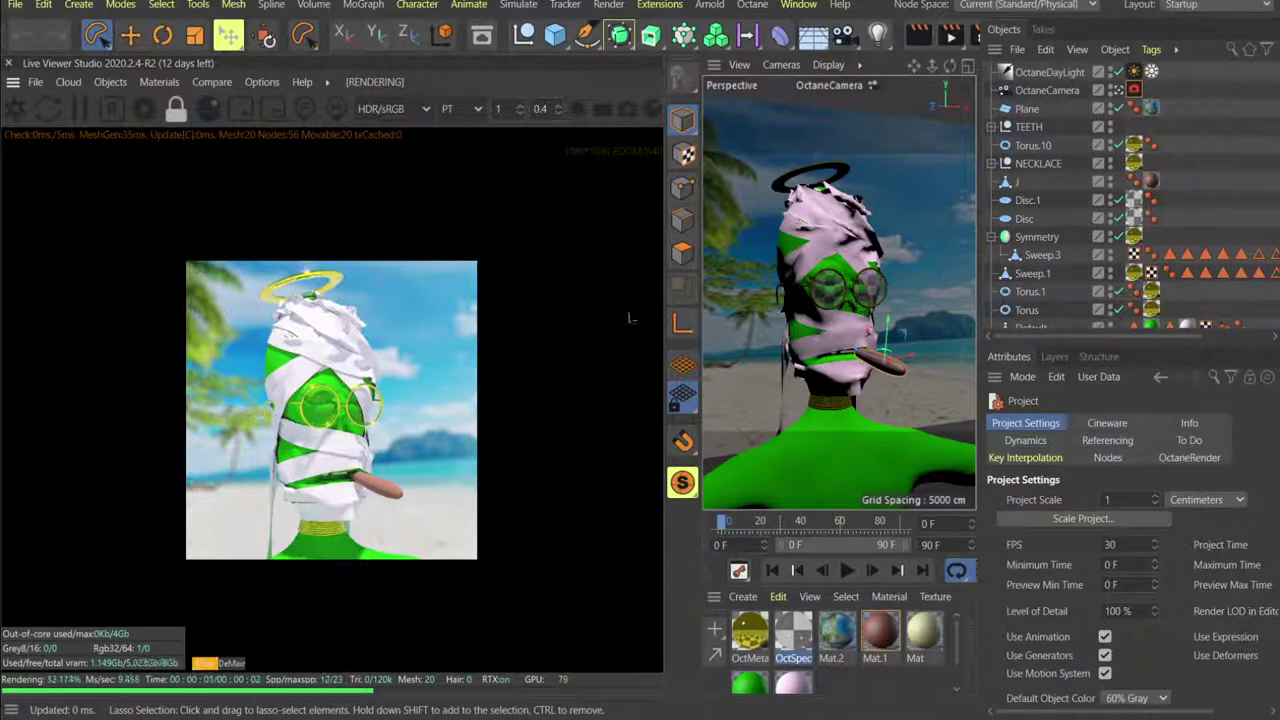
scroll(360, 385, up, 1)
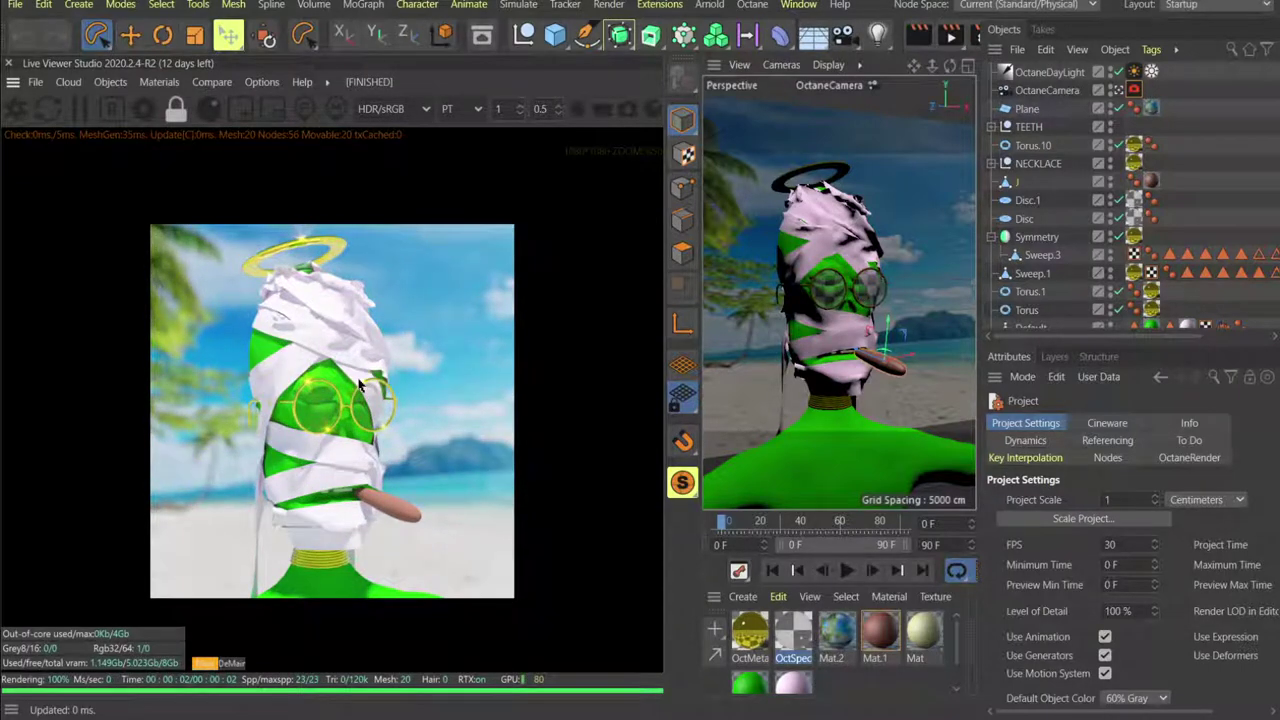
Import MUMMY_SCULPT_02_UVs.obj from 007_3D_MUMMY\02_ASSETS into the scene with the Default OBJ preset.
key(ctrl+o)
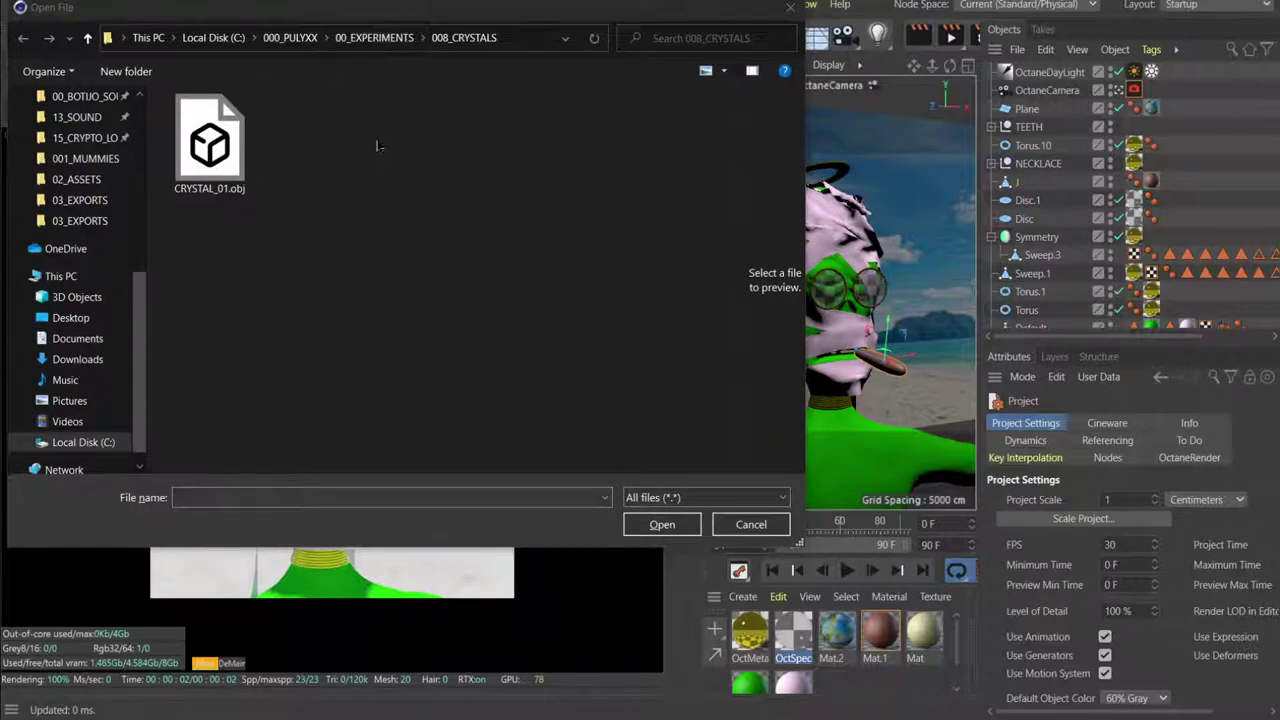
click(516, 40)
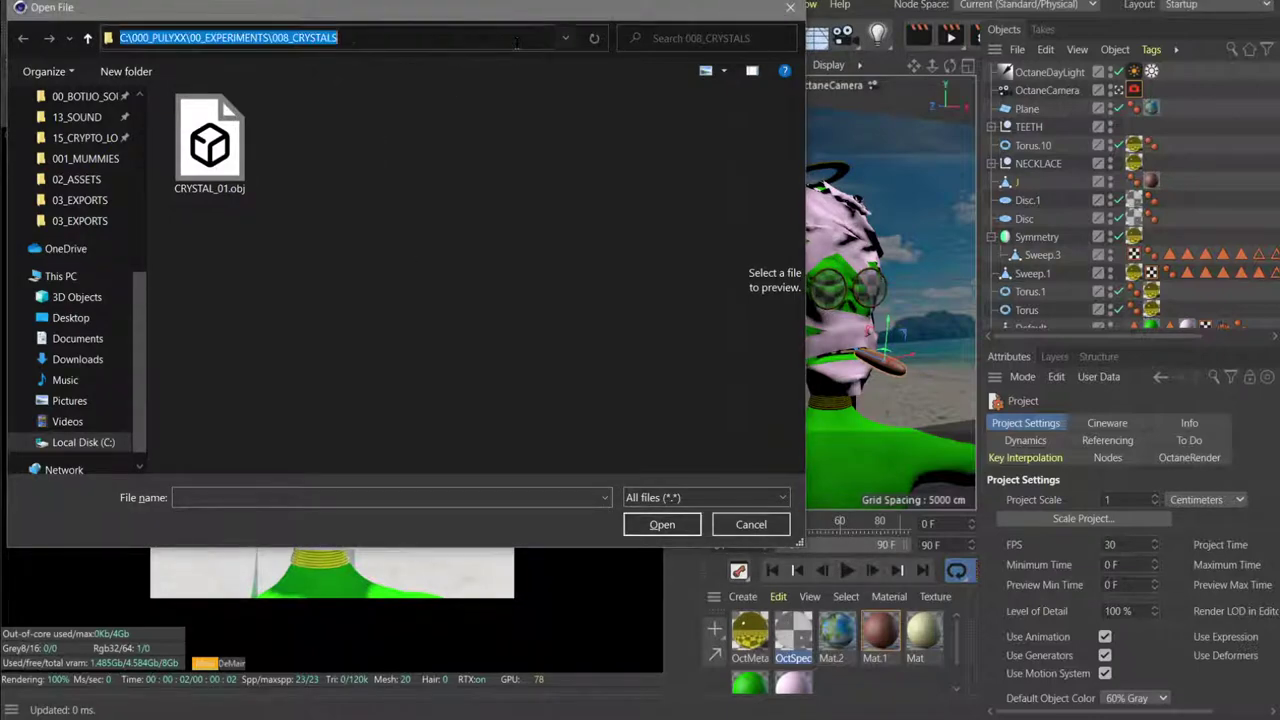
text(C:\000_PULYXX\00_EXPERIMENTS\007_3D_MUMMY\02_ASSETS)
key(Return)
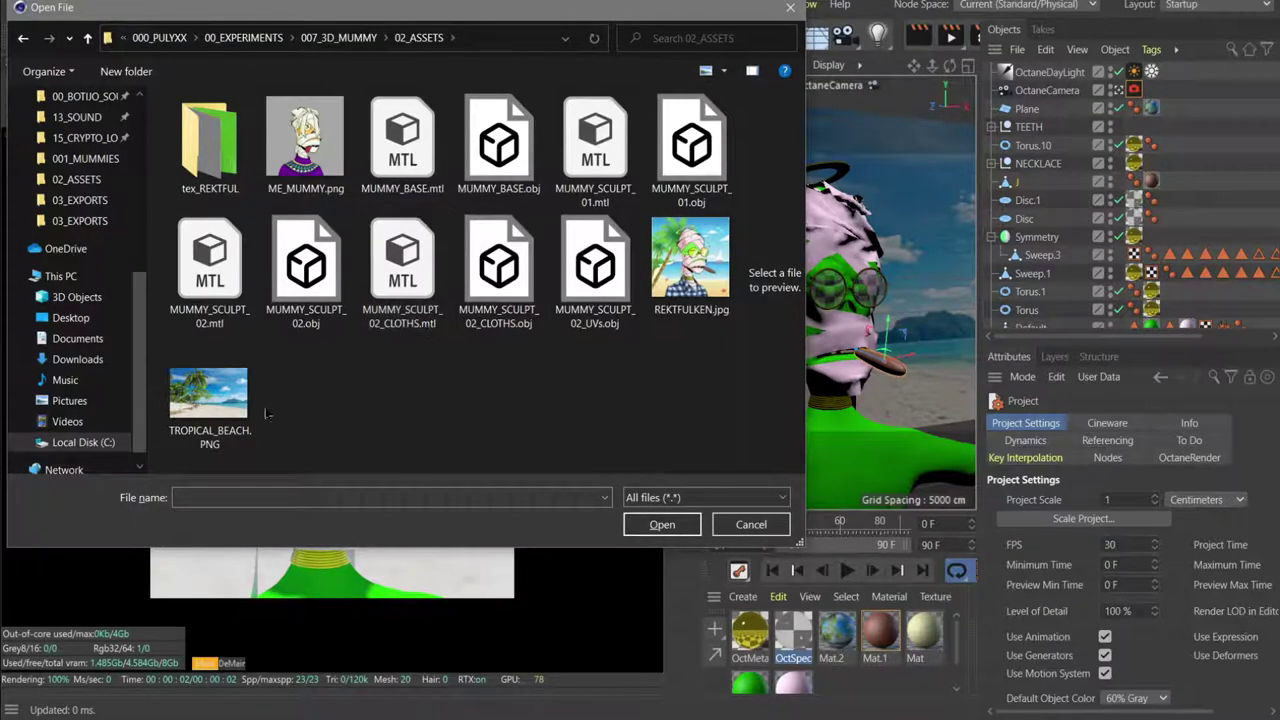
double_click(210, 140)
key(alt+Left)
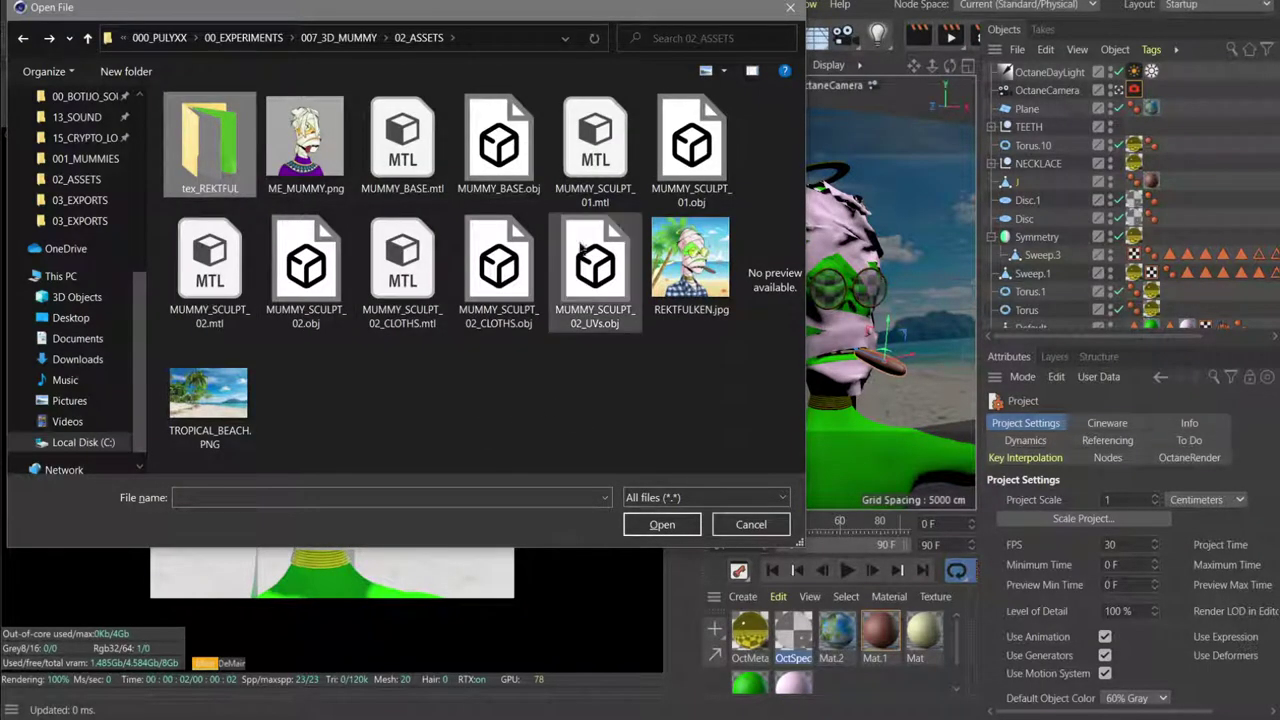
double_click(580, 290)
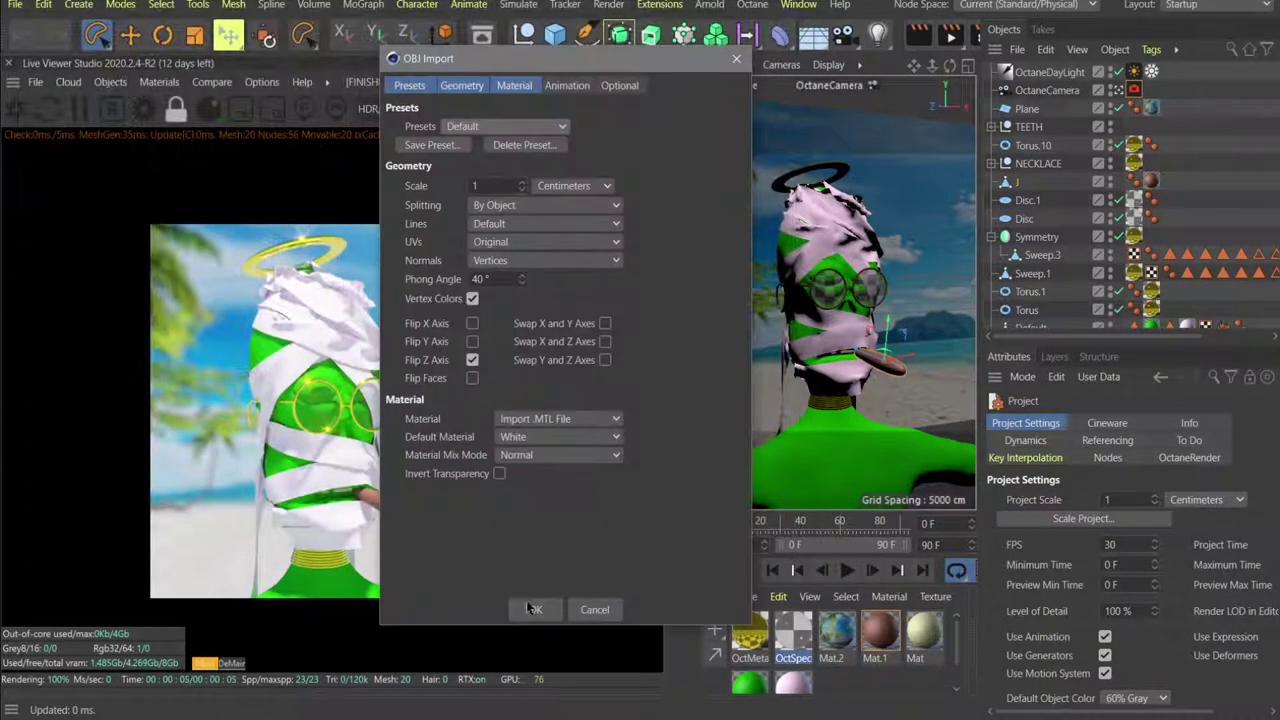
click(534, 609)
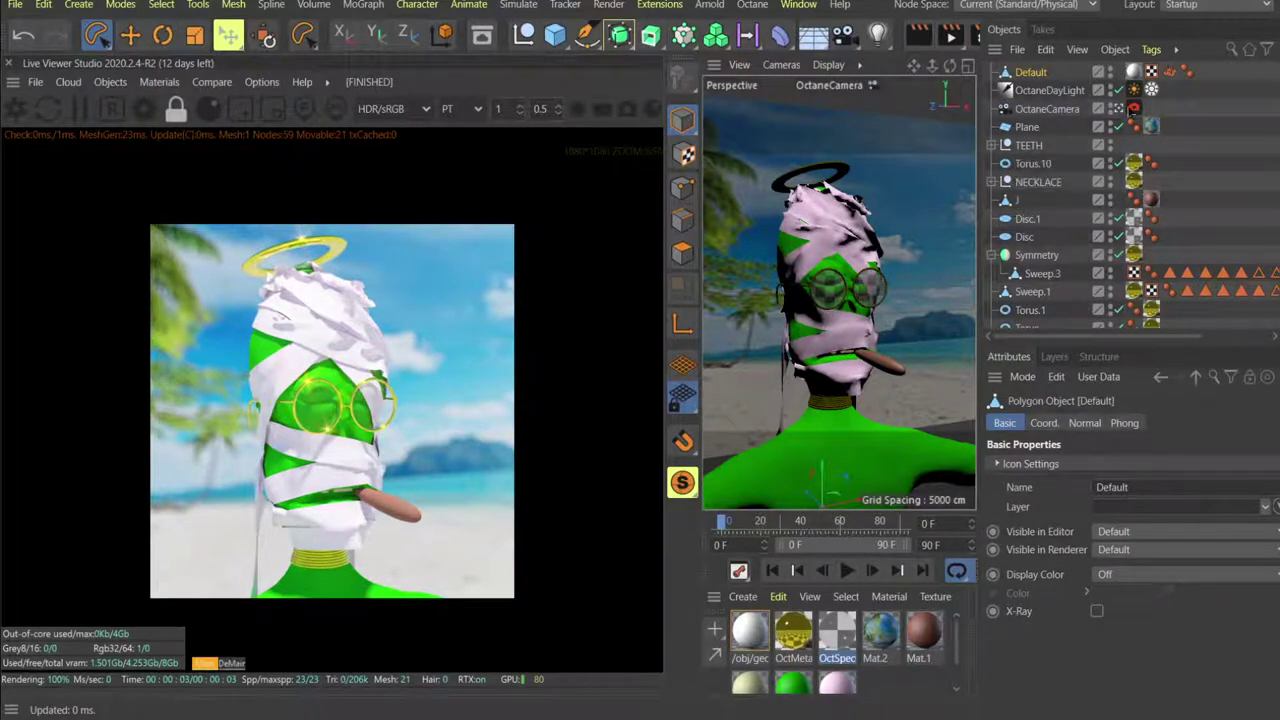
Leave the OctaneCamera view and frame the green body together with the small imported mesh.
click(1118, 109)
click(1118, 109)
drag(858, 298, 855, 328)
scroll(857, 330, up, 5)
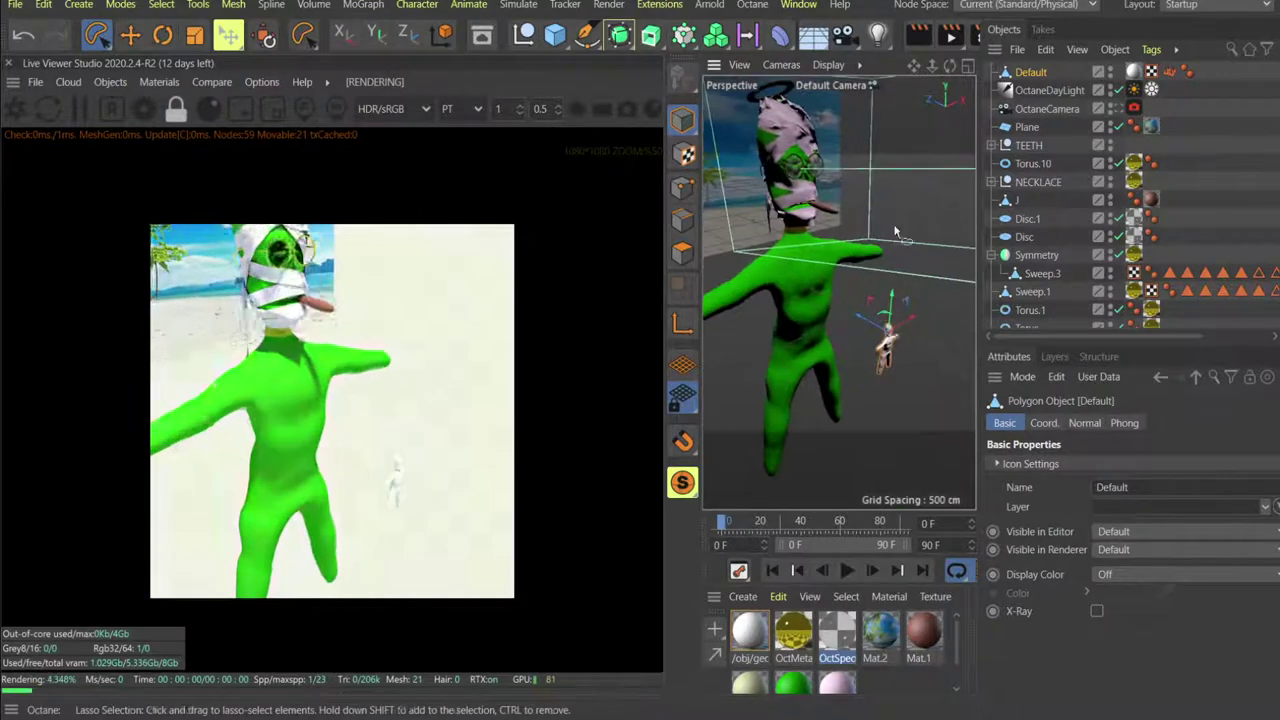
Set the imported mesh's scale to 10 on X, Y and Z.
click(1044, 423)
click(1085, 423)
click(1004, 423)
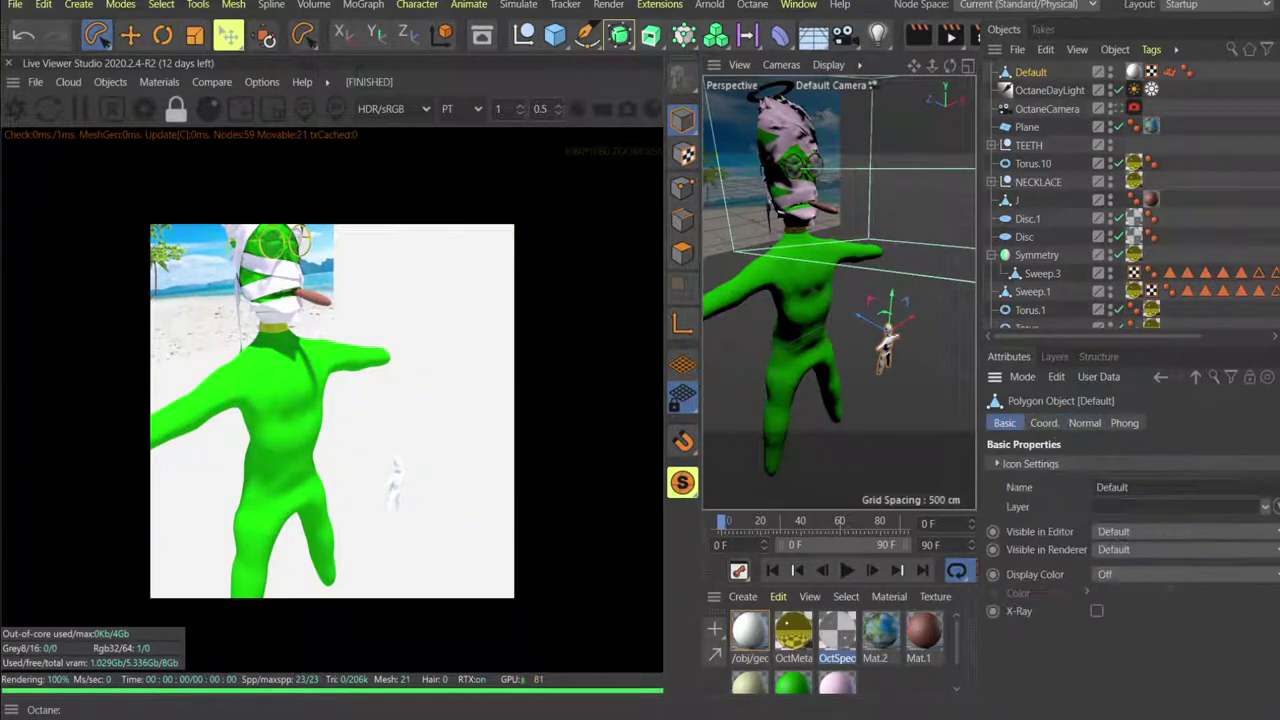
click(1060, 424)
text(10)
key(Tab)
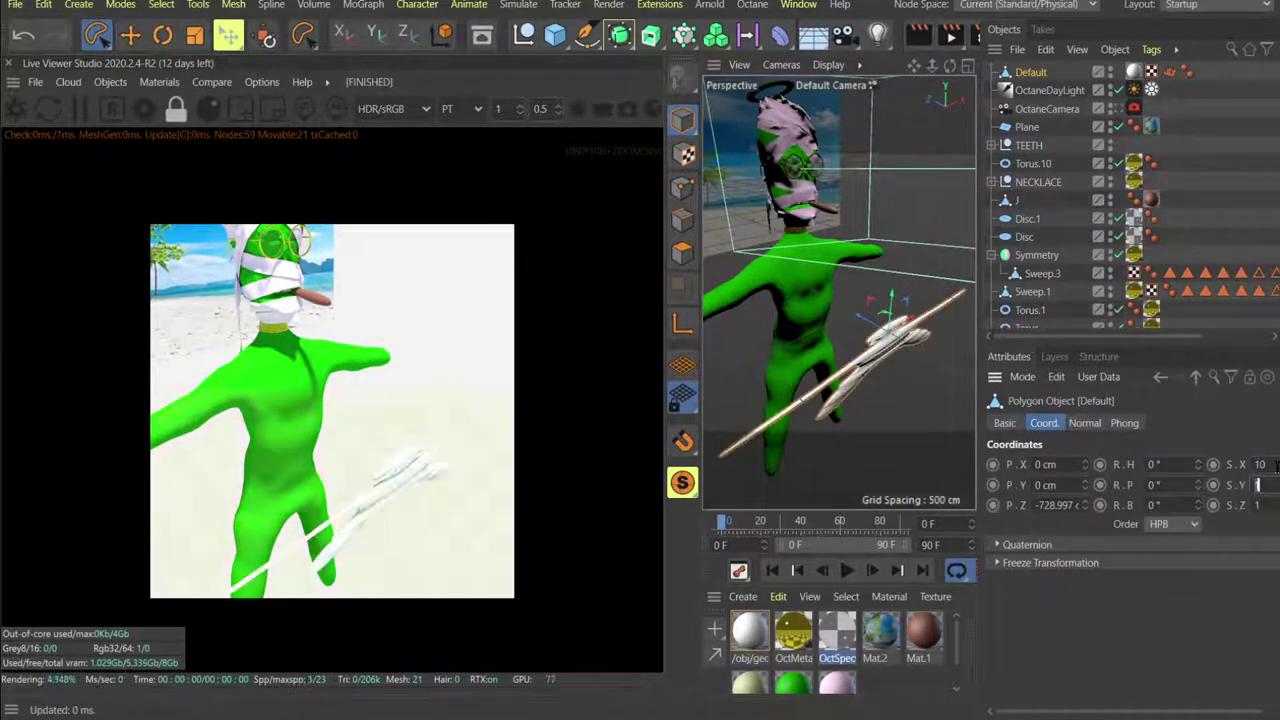
text(10)
key(Tab)
text(10)
key(Return)
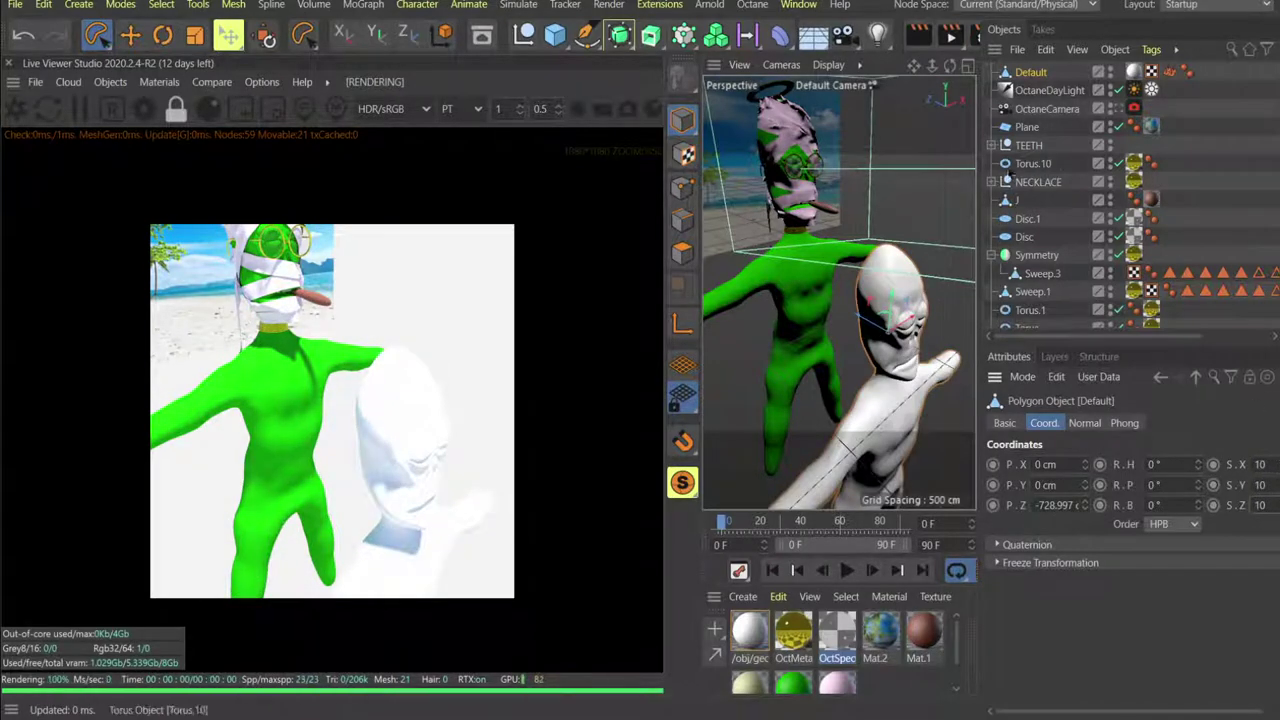
Move the imported mesh onto the green body at about 521 cm in Y and set its Z position to 0 cm.
drag(874, 326, 797, 157)
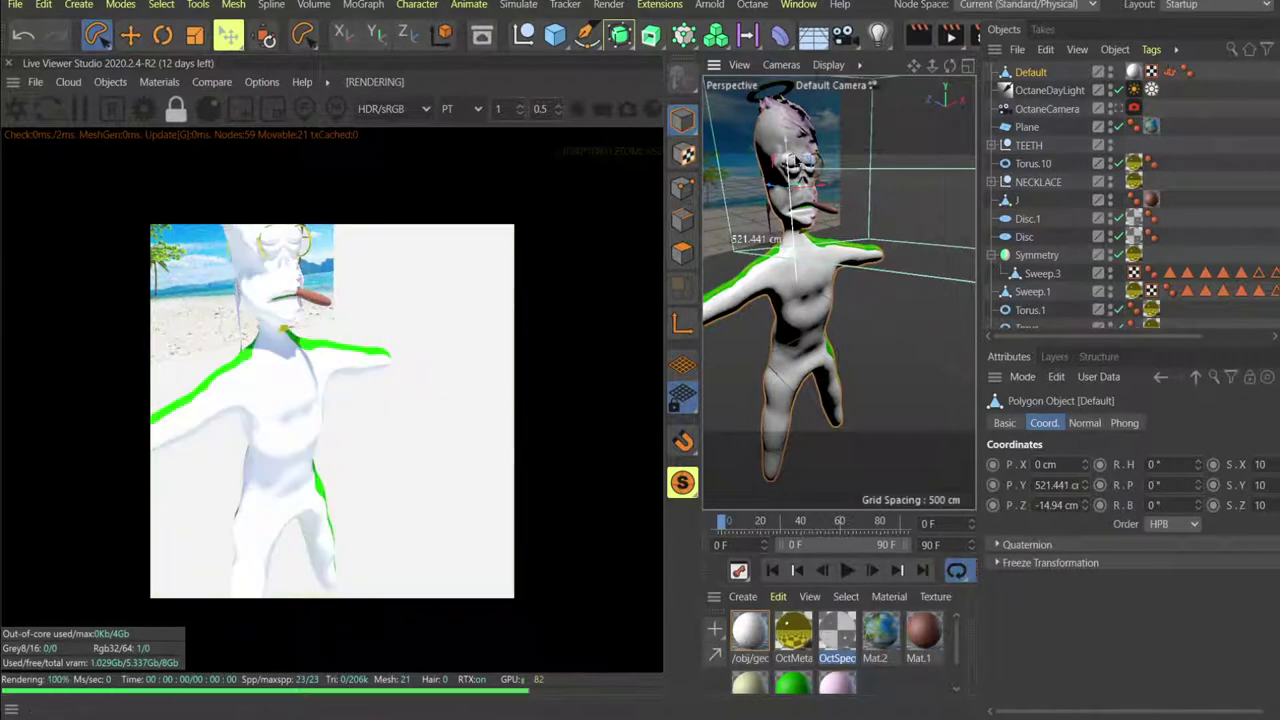
scroll(797, 157, up, 5)
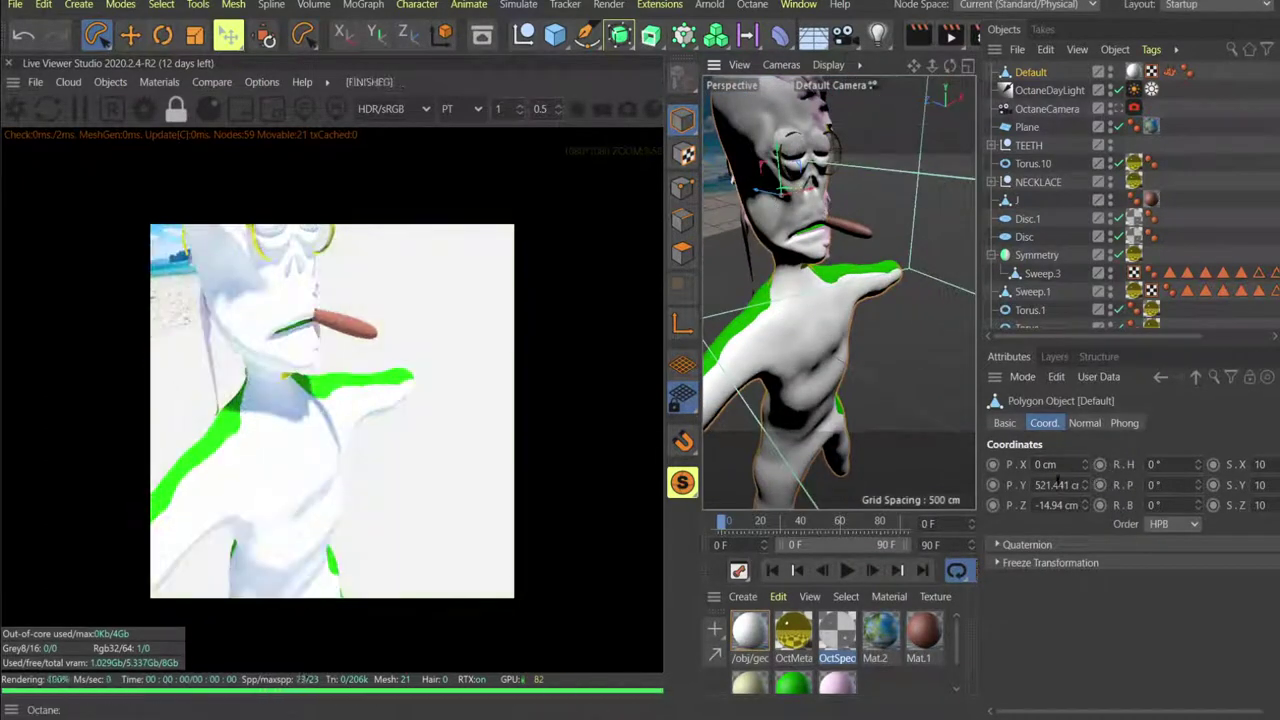
click(1057, 505)
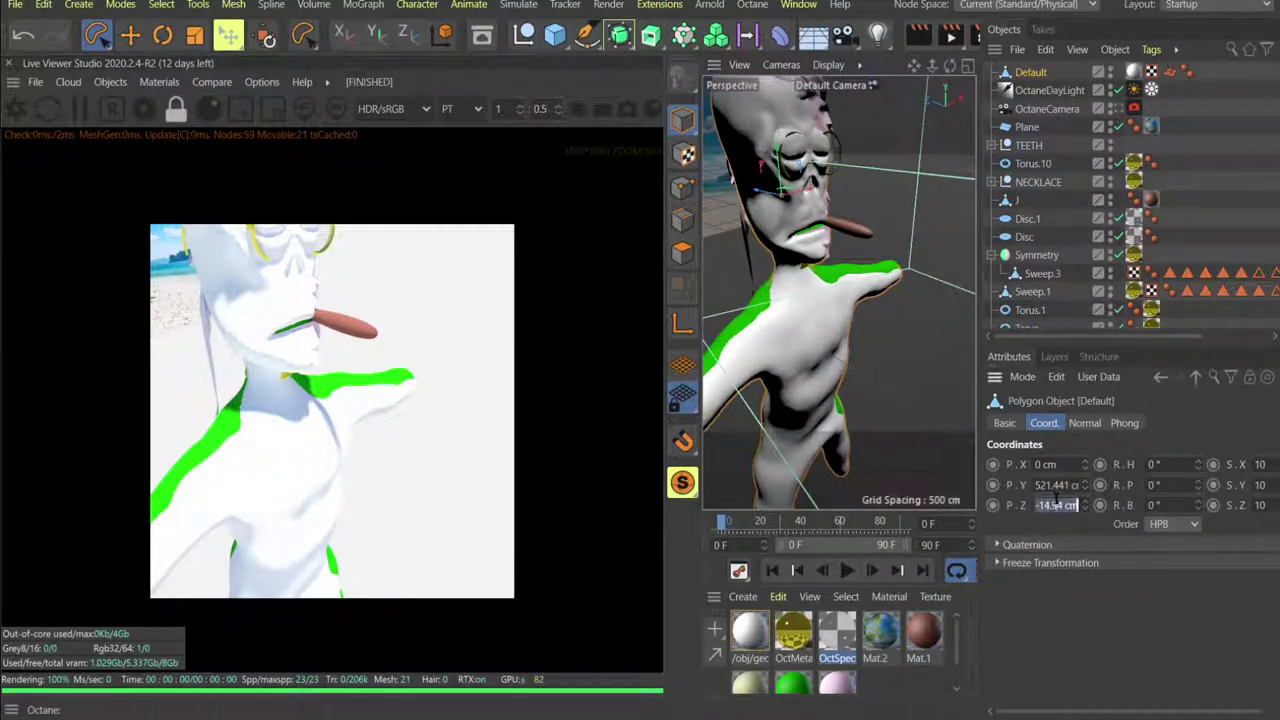
text(0)
key(Return)
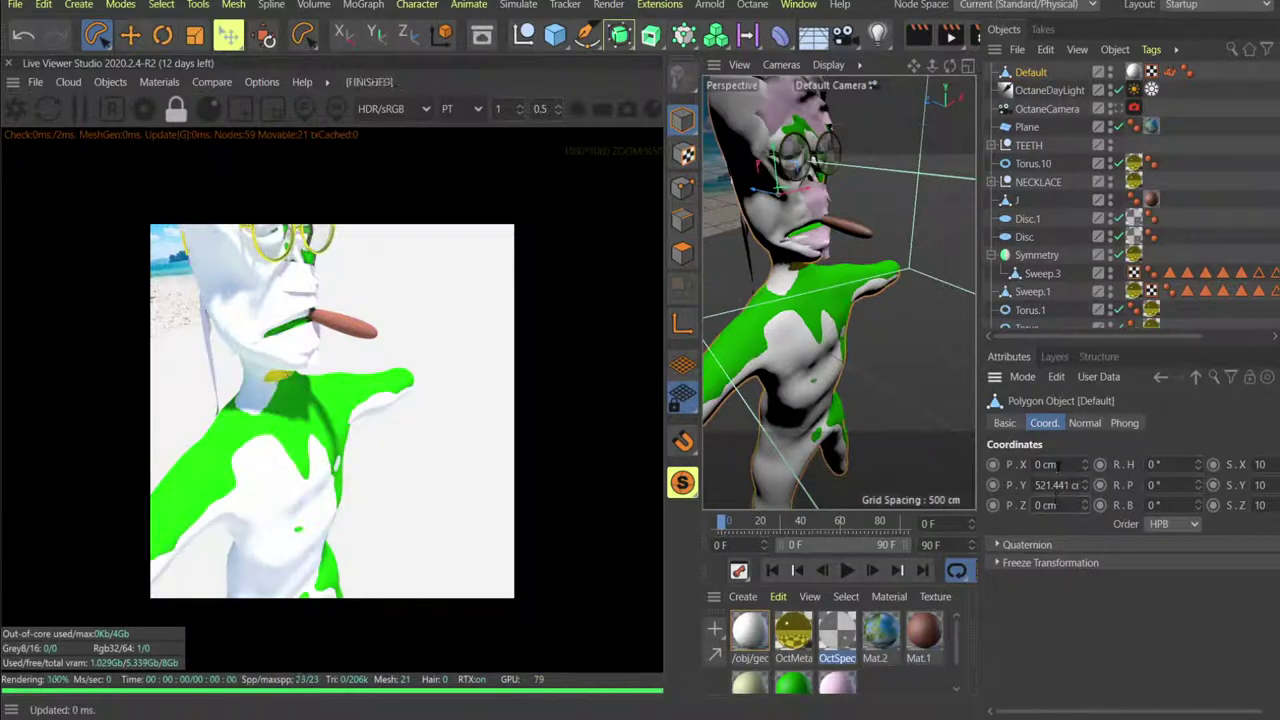
Hide the imported mesh in both the editor and the render to expose the original green head.
alt+drag(822, 380, 737, 329)
scroll(790, 320, down, 3)
scroll(790, 320, up, 10)
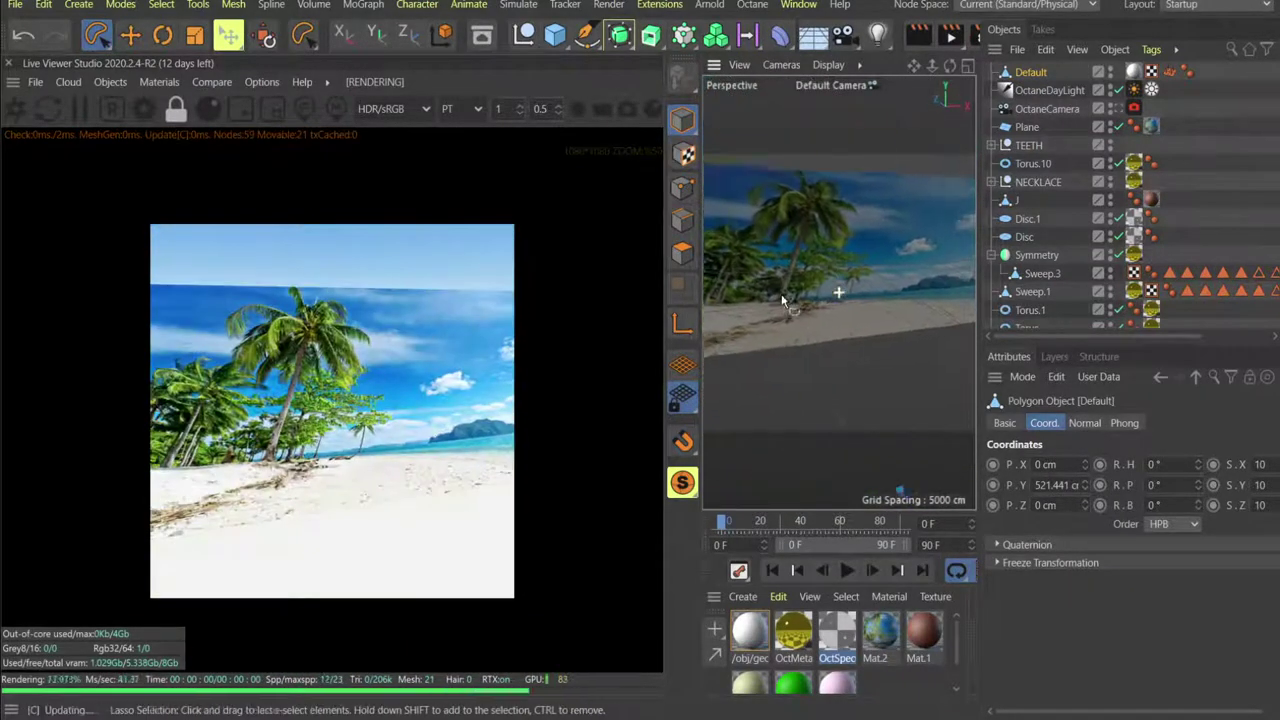
scroll(868, 222, up, 5)
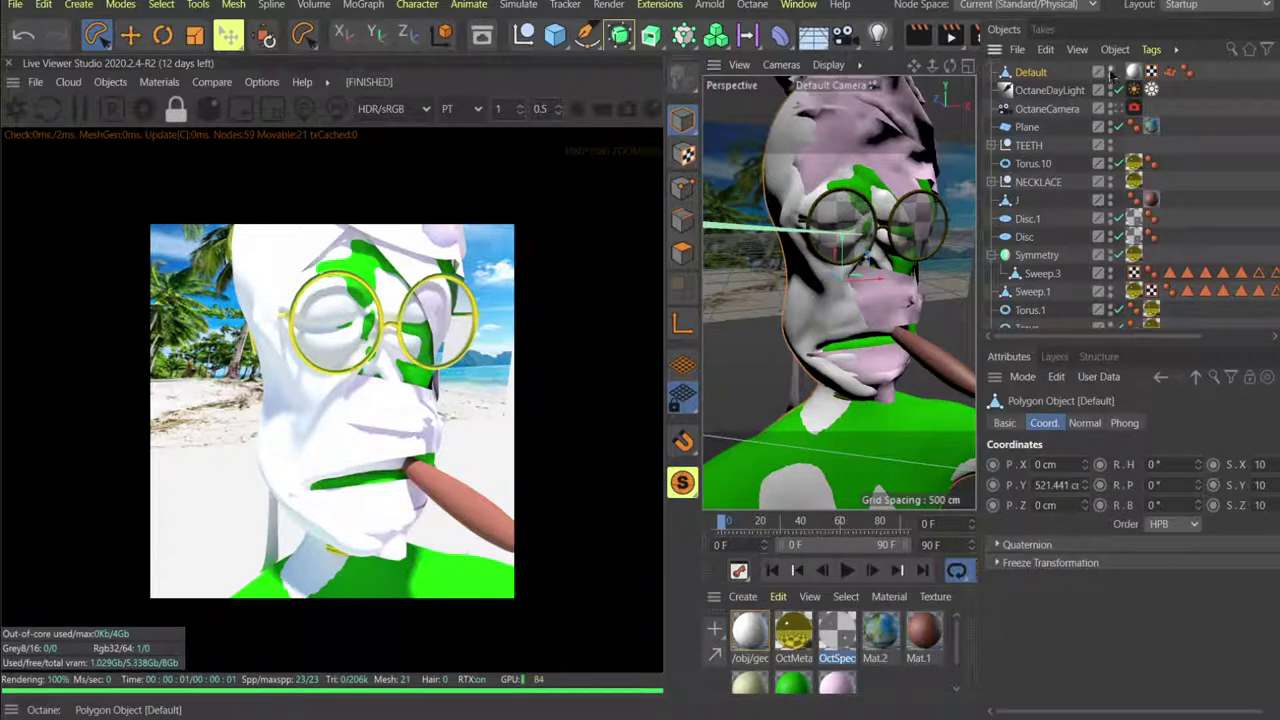
double_click(1110, 70)
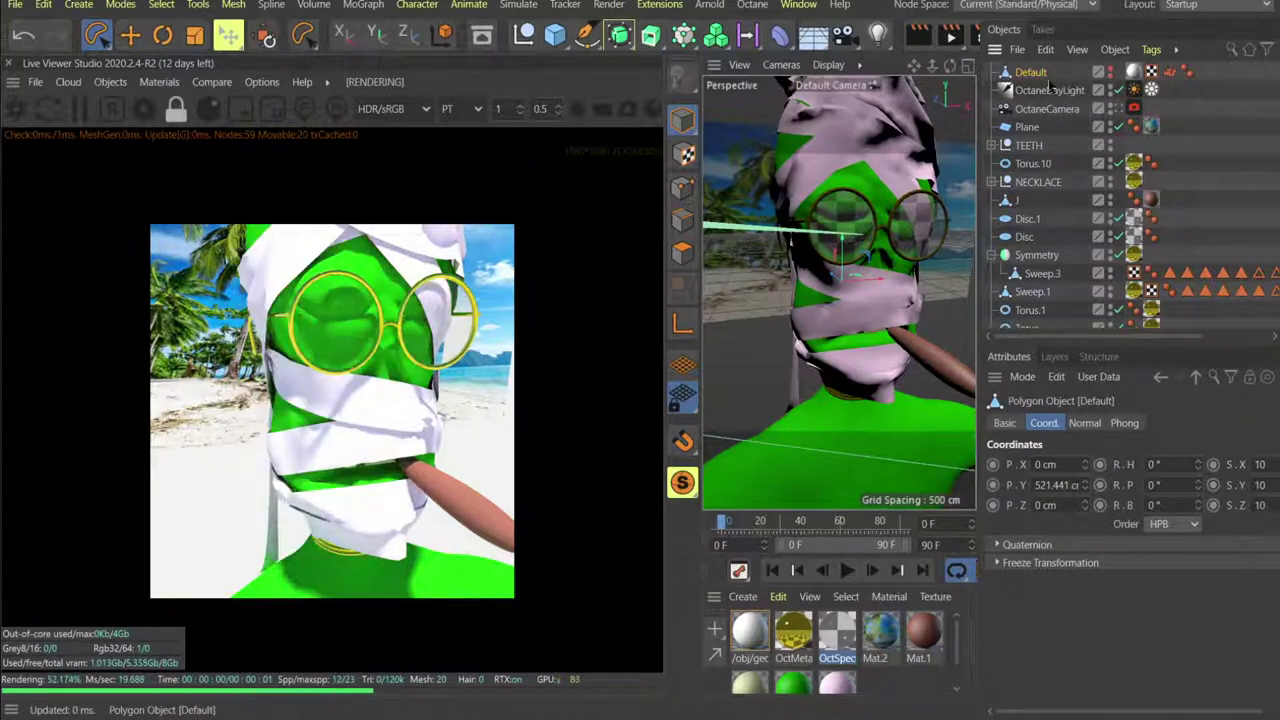
Delete the original mesh's green body polygons using its Material46475 polygon selection, keeping the bandages, and return to model mode.
scroll(1038, 195, down, 3)
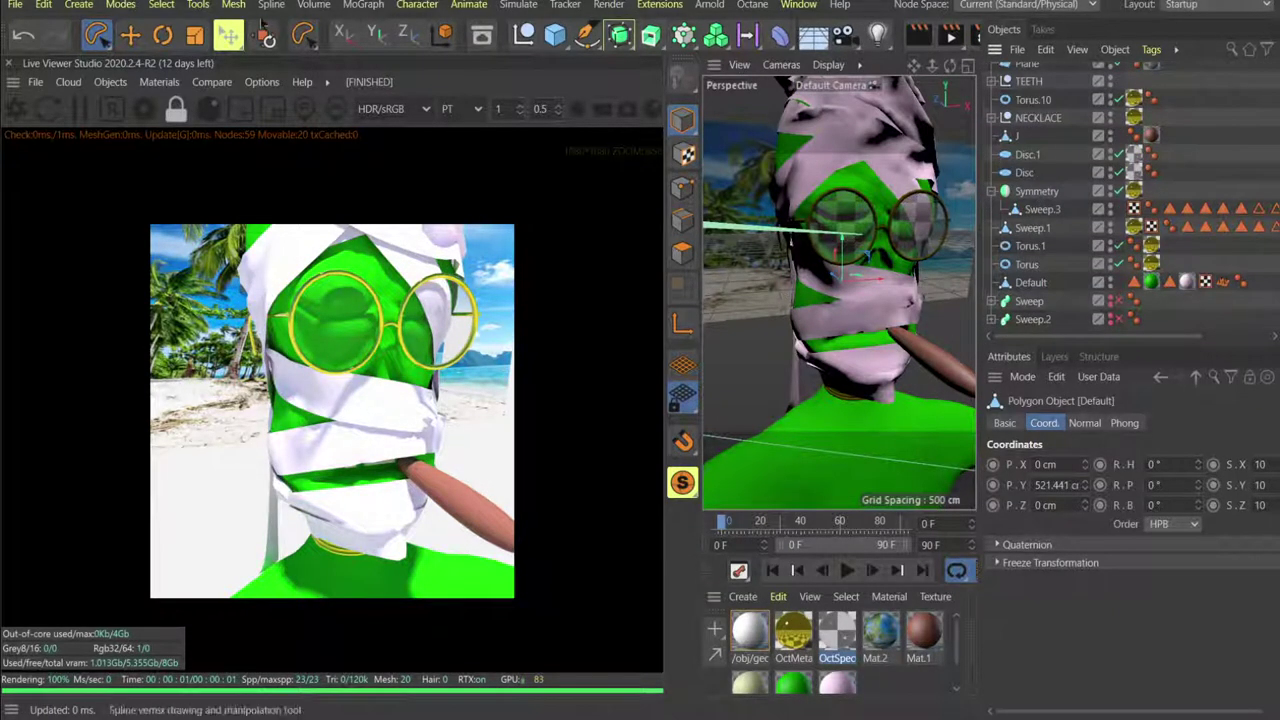
key(8)
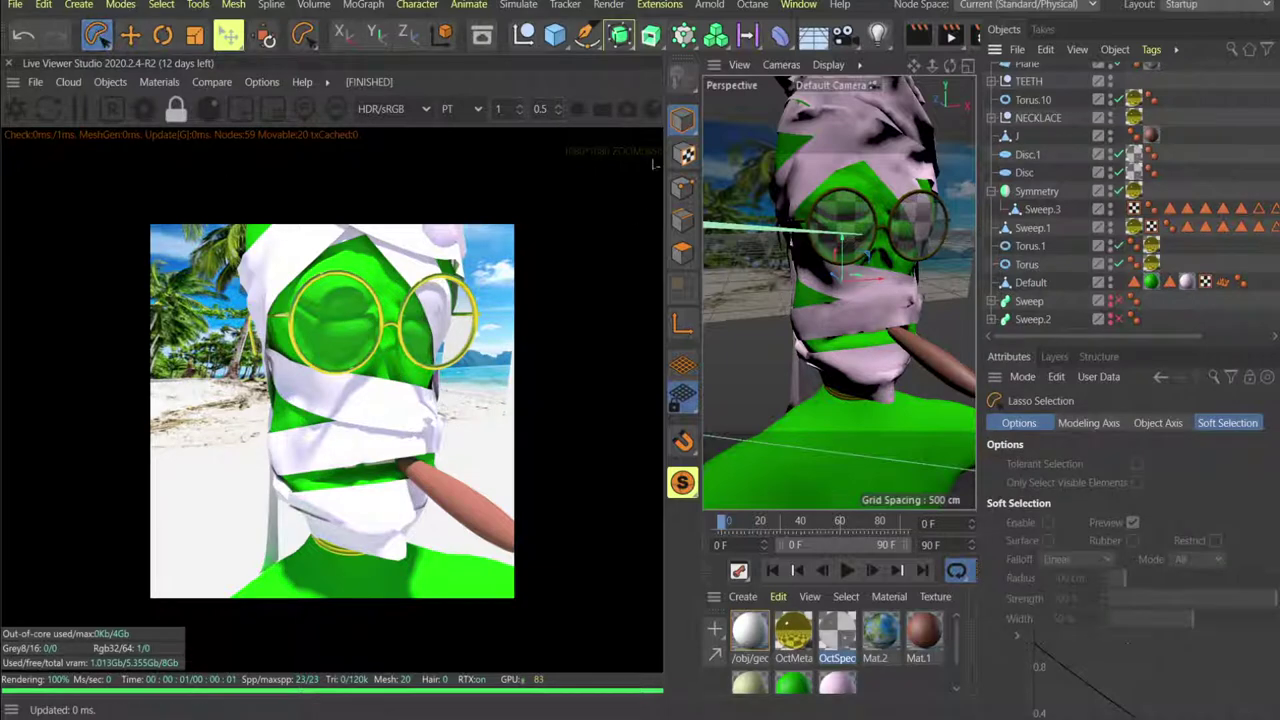
click(822, 442)
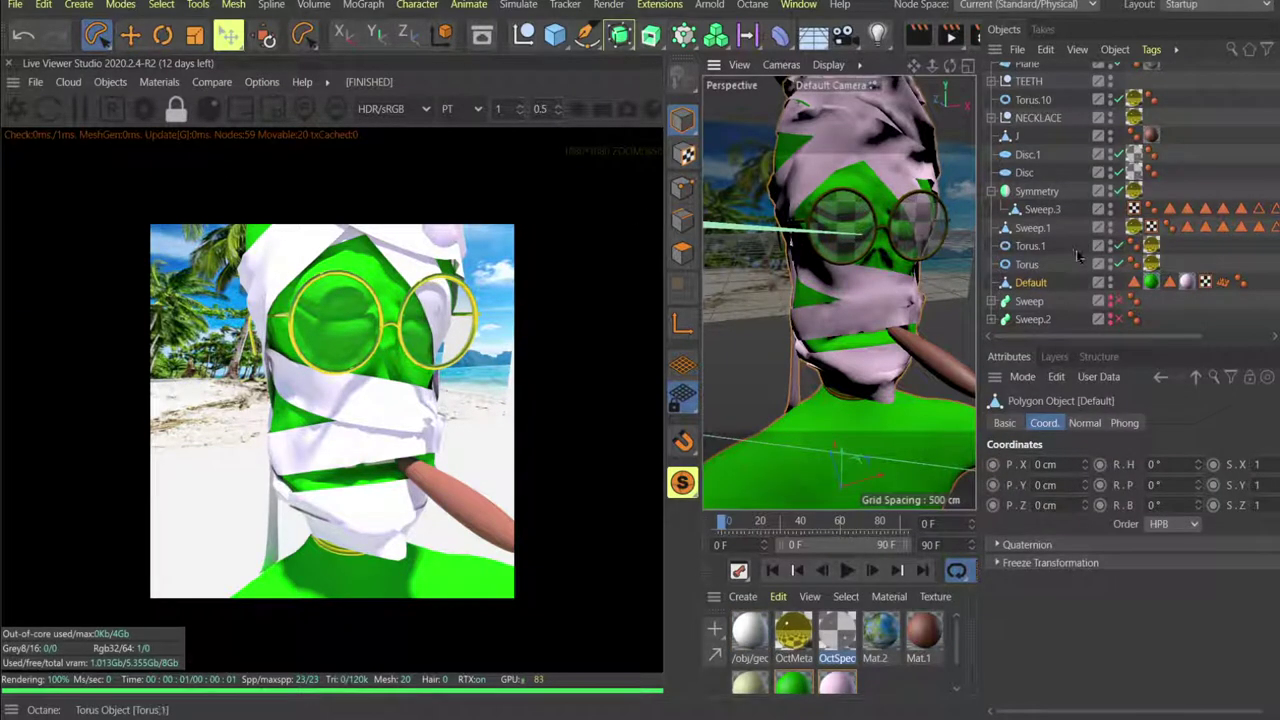
click(1151, 283)
click(1134, 283)
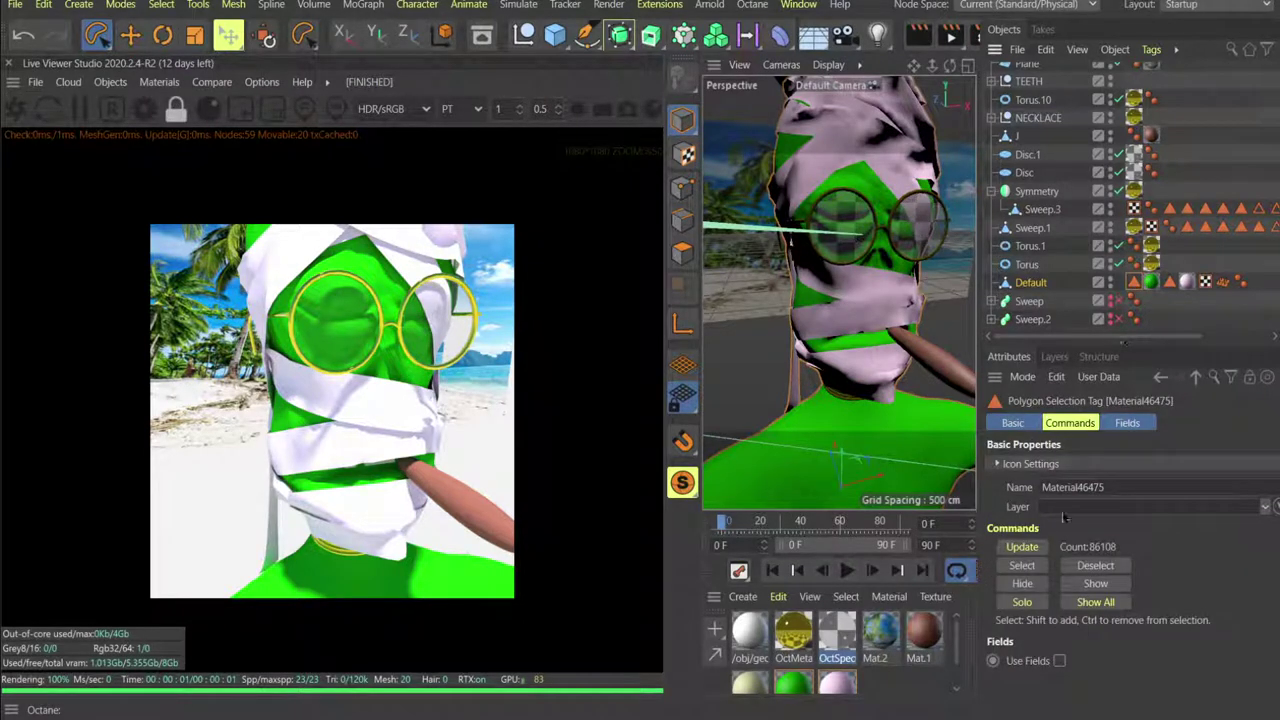
click(1024, 583)
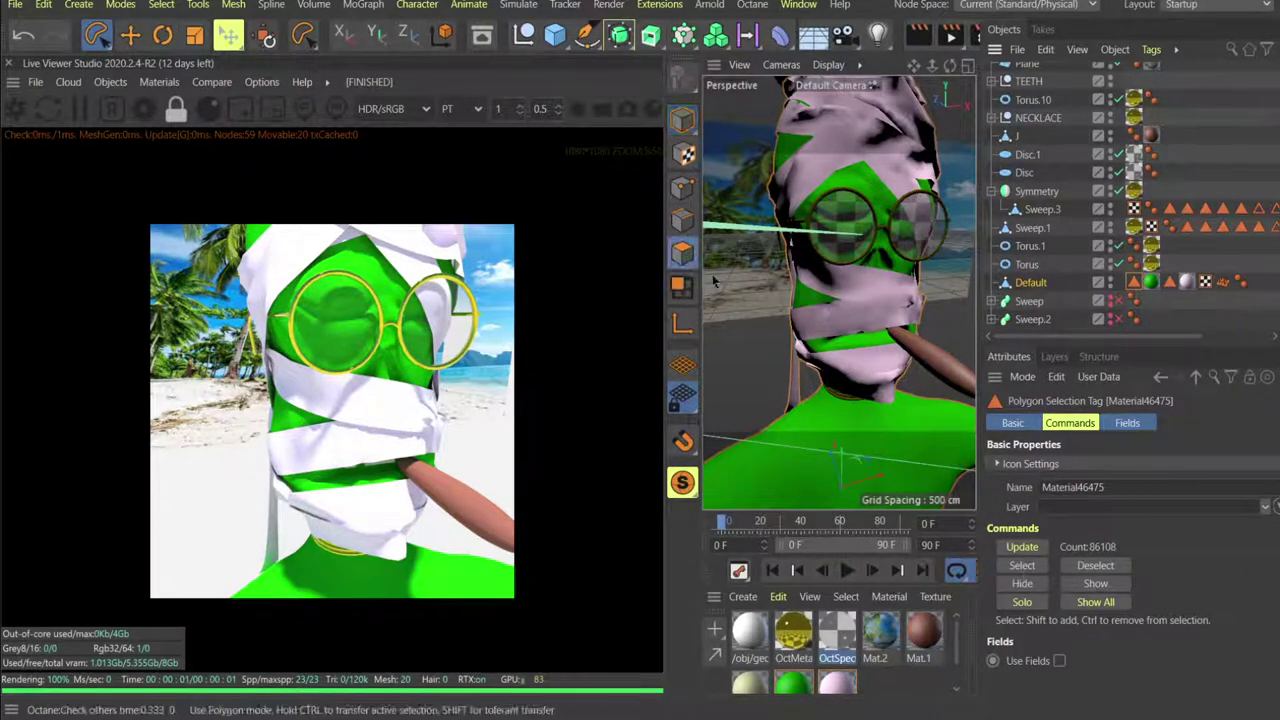
click(1022, 565)
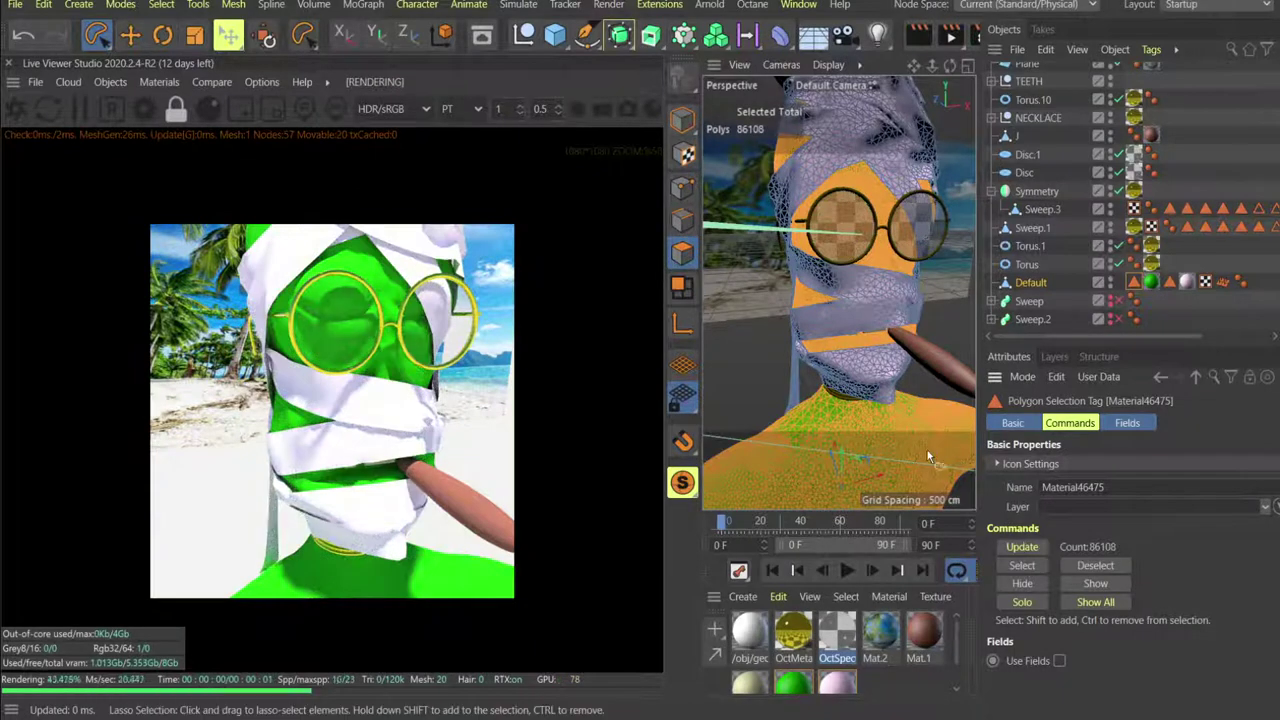
key(Delete)
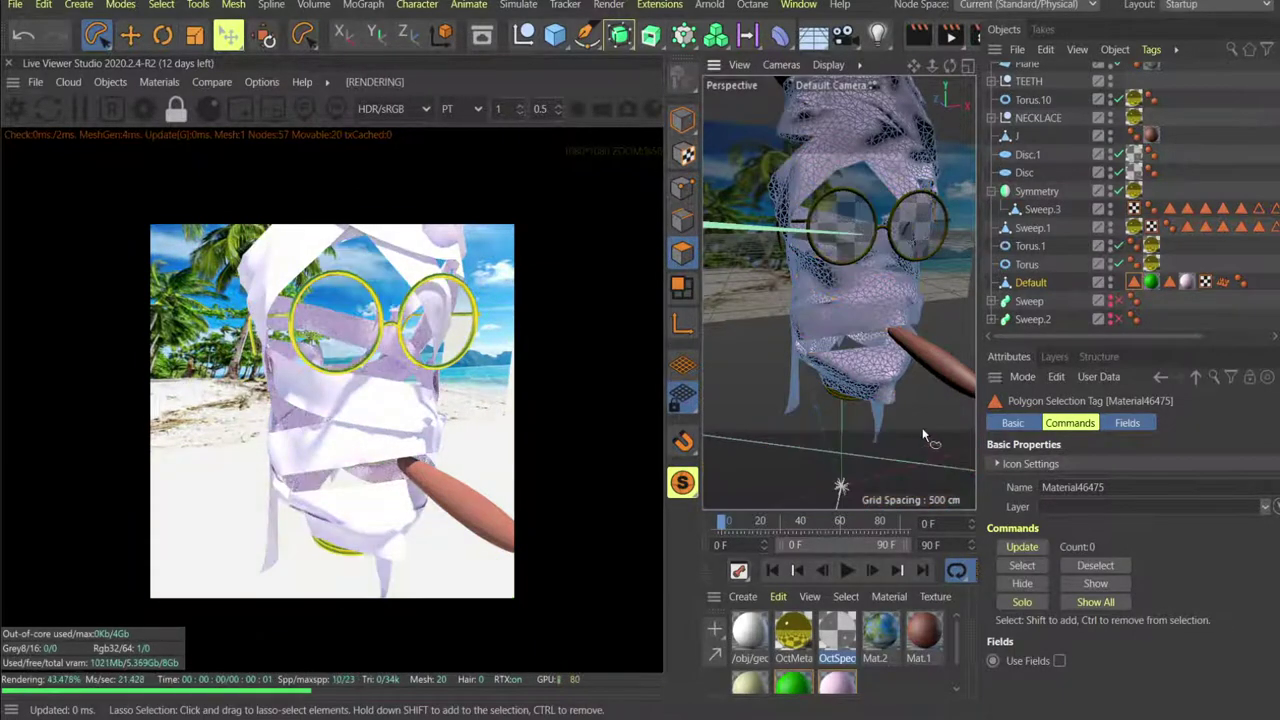
click(682, 120)
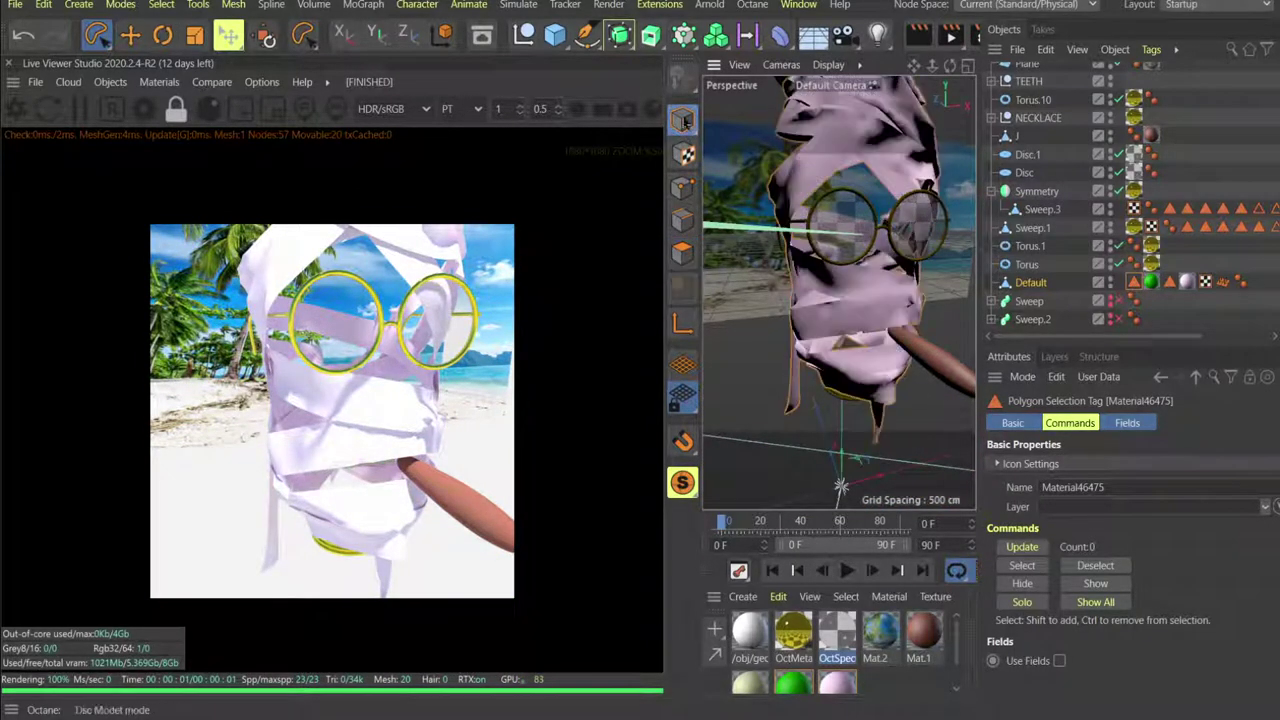
Show the imported mesh again and shift it to about 15.7 cm in X under the bandages.
scroll(1027, 178, up, 3)
click(1111, 74)
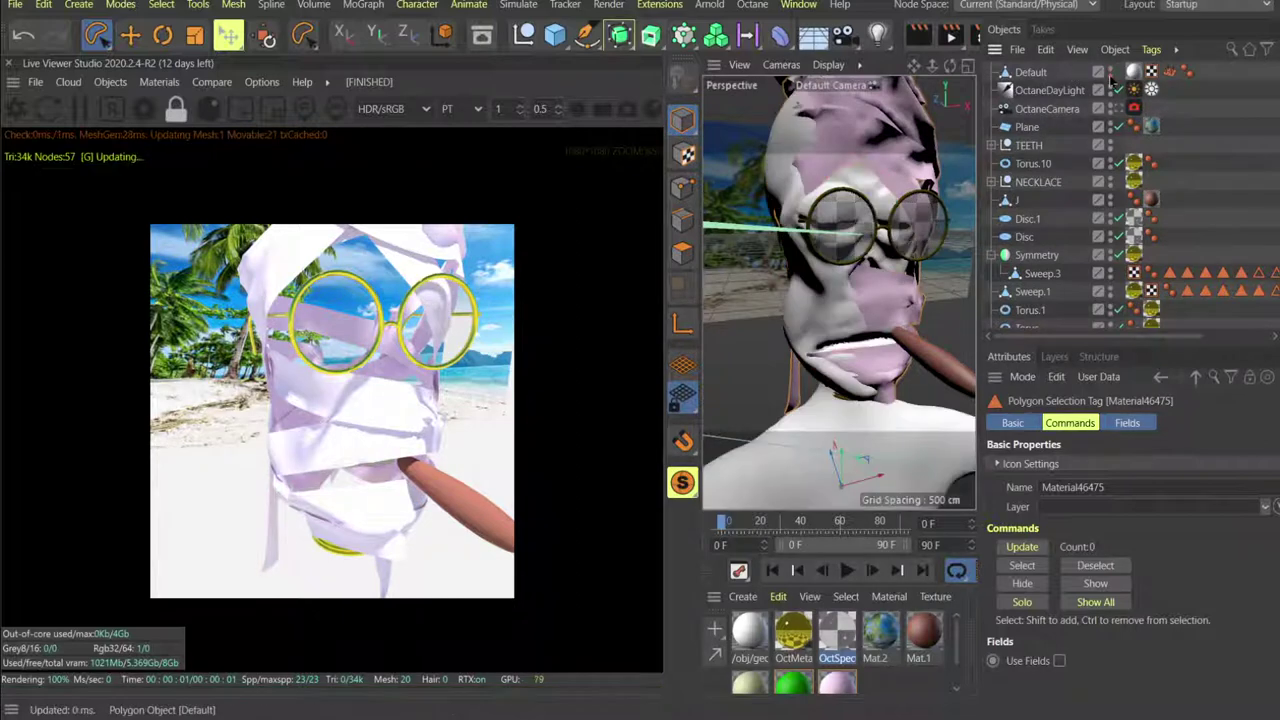
drag(871, 472, 870, 471)
click(902, 443)
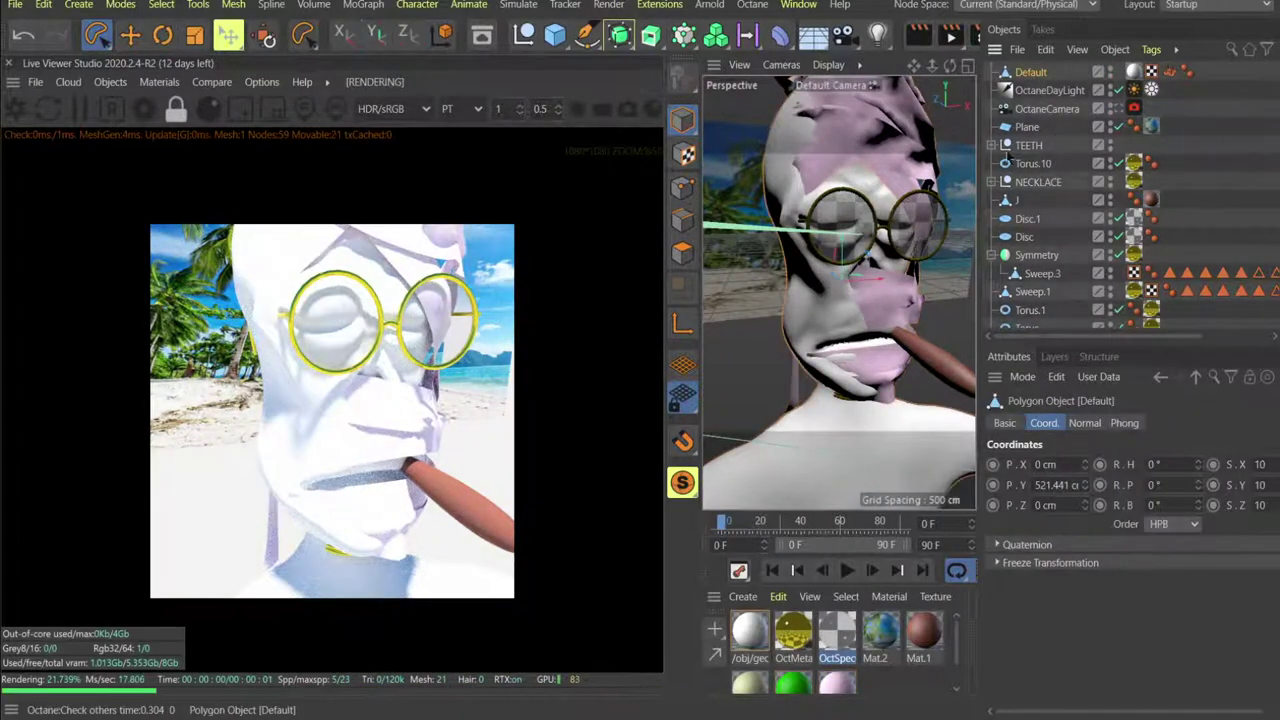
drag(864, 281, 826, 258)
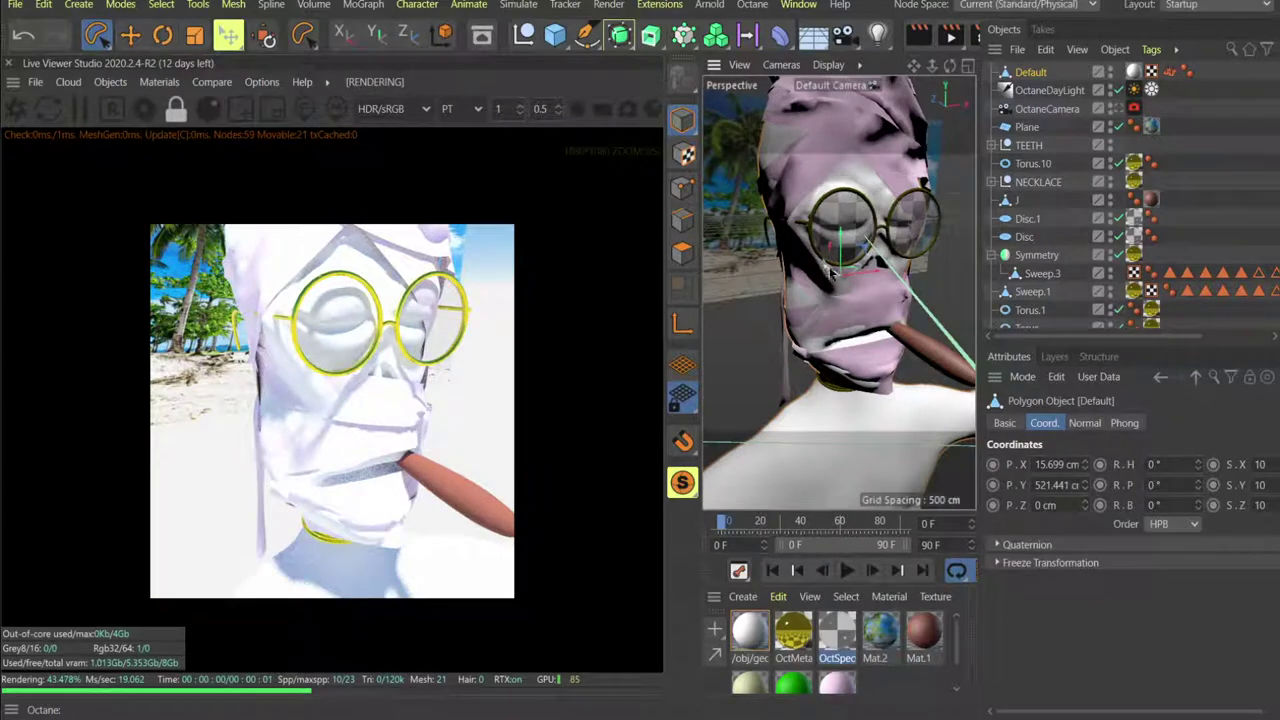
Shift the imported mesh to about 21.2 cm in X and 10.9 cm in Z so it fits under the bandages.
drag(829, 288, 848, 325)
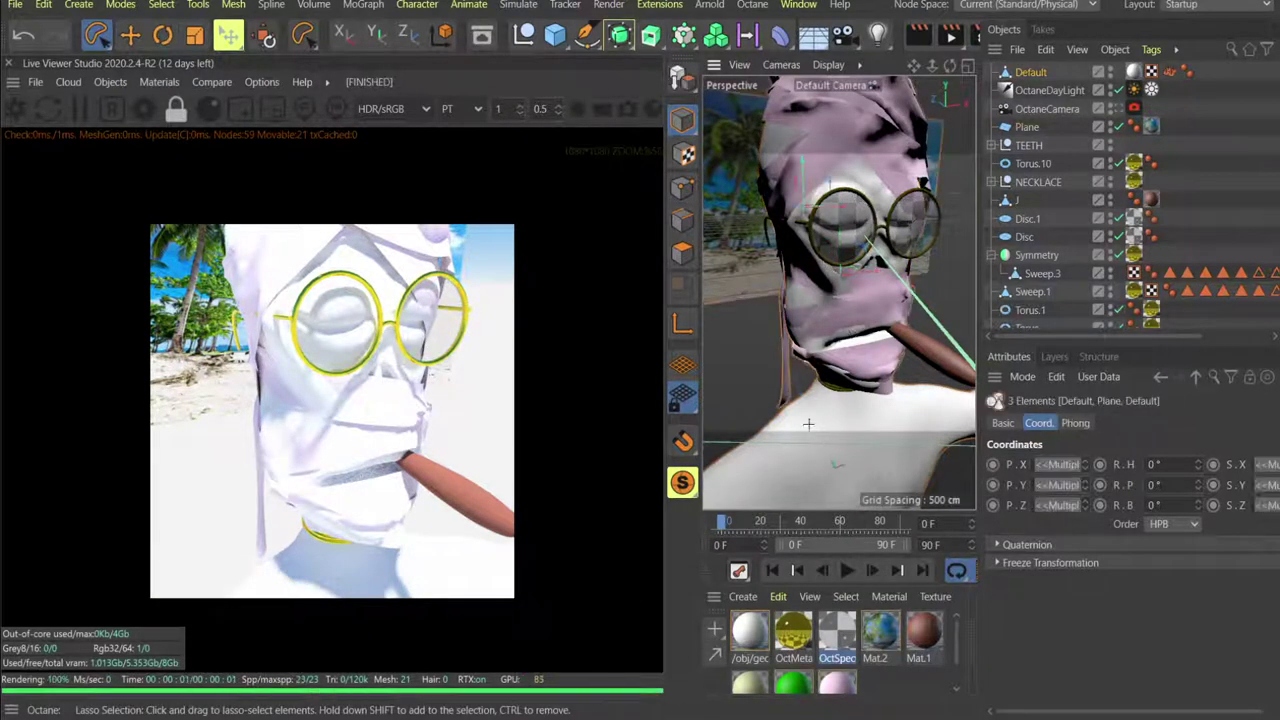
key(ctrl+z)
alt+drag(808, 424, 850, 420)
drag(795, 274, 785, 270)
alt+drag(852, 310, 870, 283)
alt+drag(864, 231, 836, 231)
drag(884, 281, 889, 281)
alt+drag(857, 222, 832, 232)
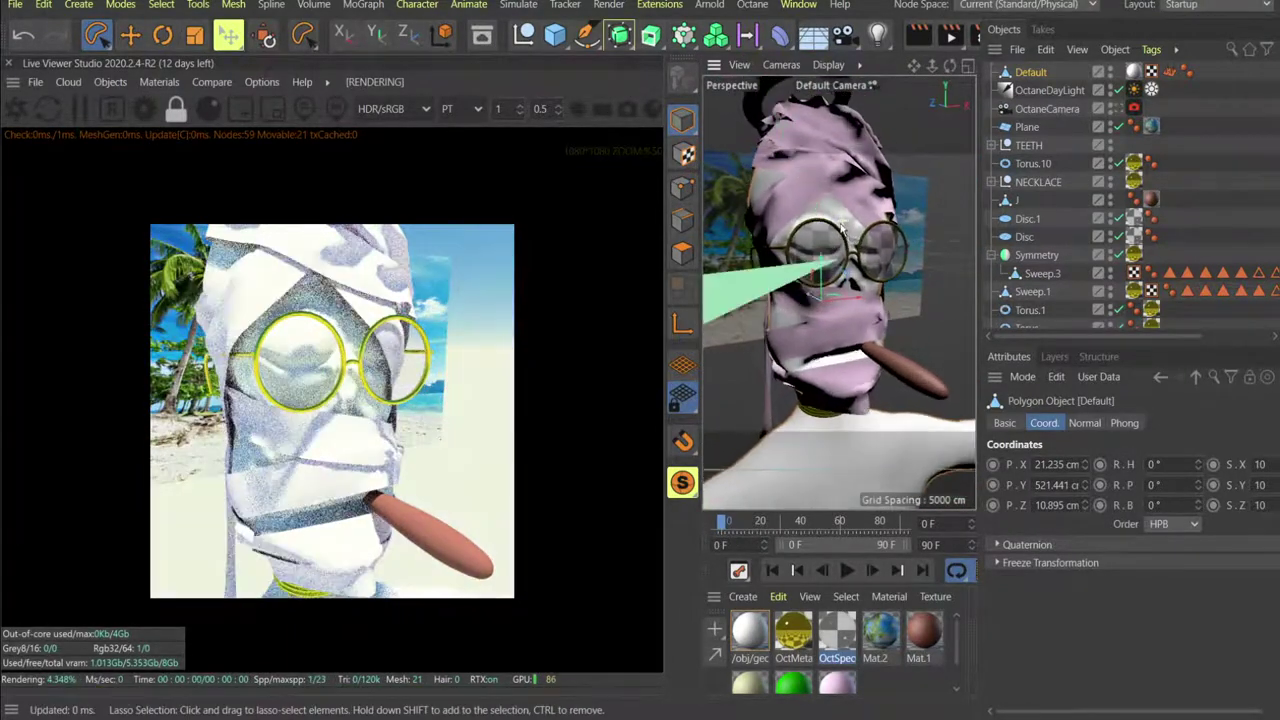
Create an Octane Glossy material and assign it to the imported body mesh.
click(159, 82)
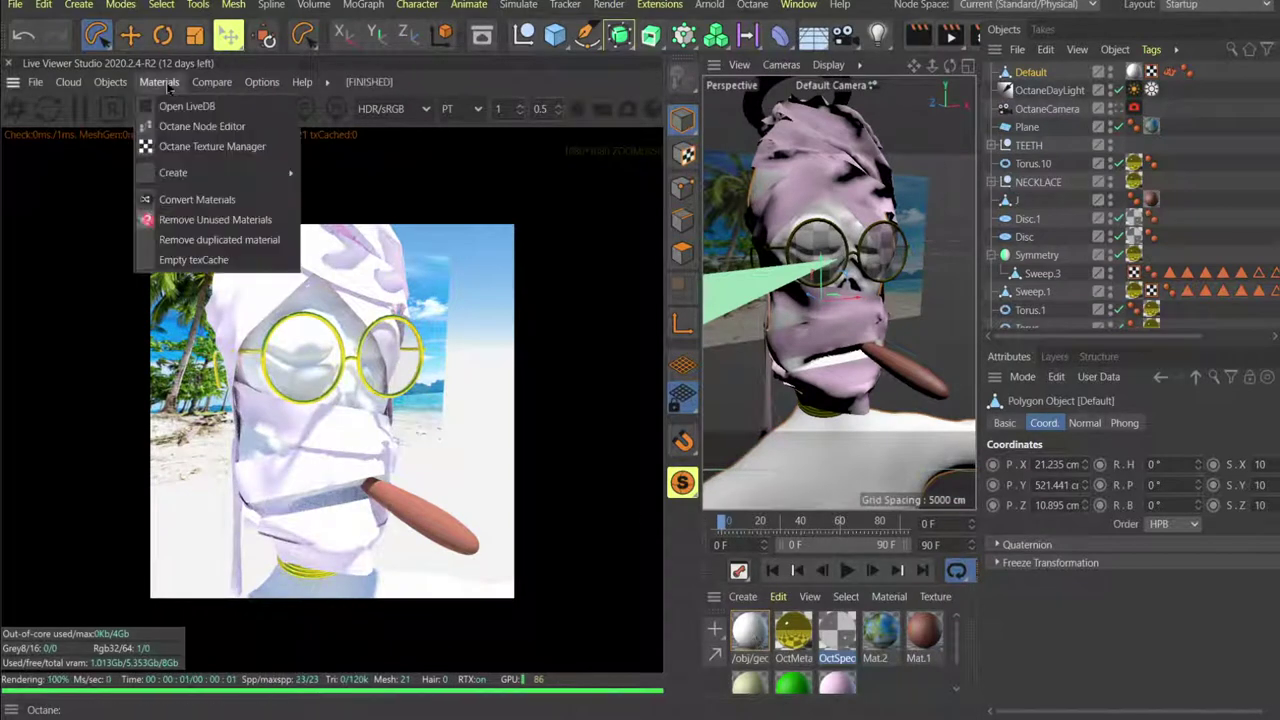
mouse_move(240, 173)
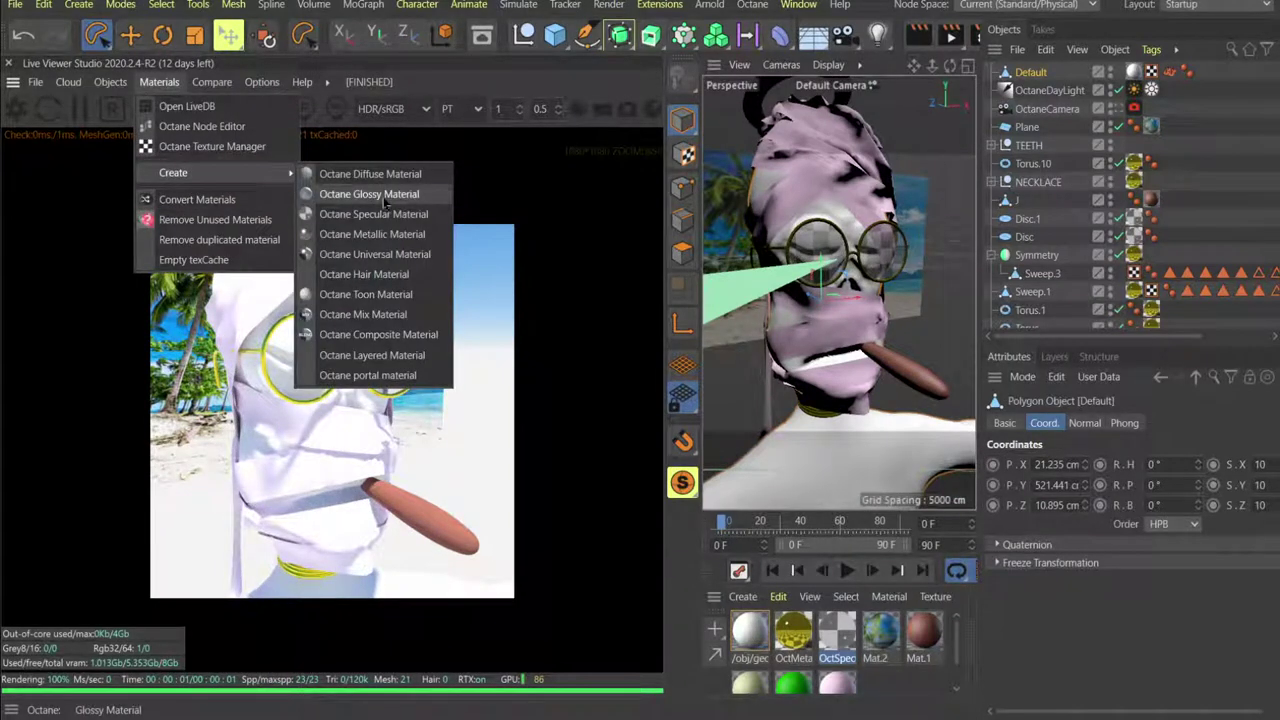
click(385, 203)
drag(754, 638, 1028, 74)
Bring the exported green base color texture into the glossy material's node graph and connect it to Diffuse.
double_click(750, 633)
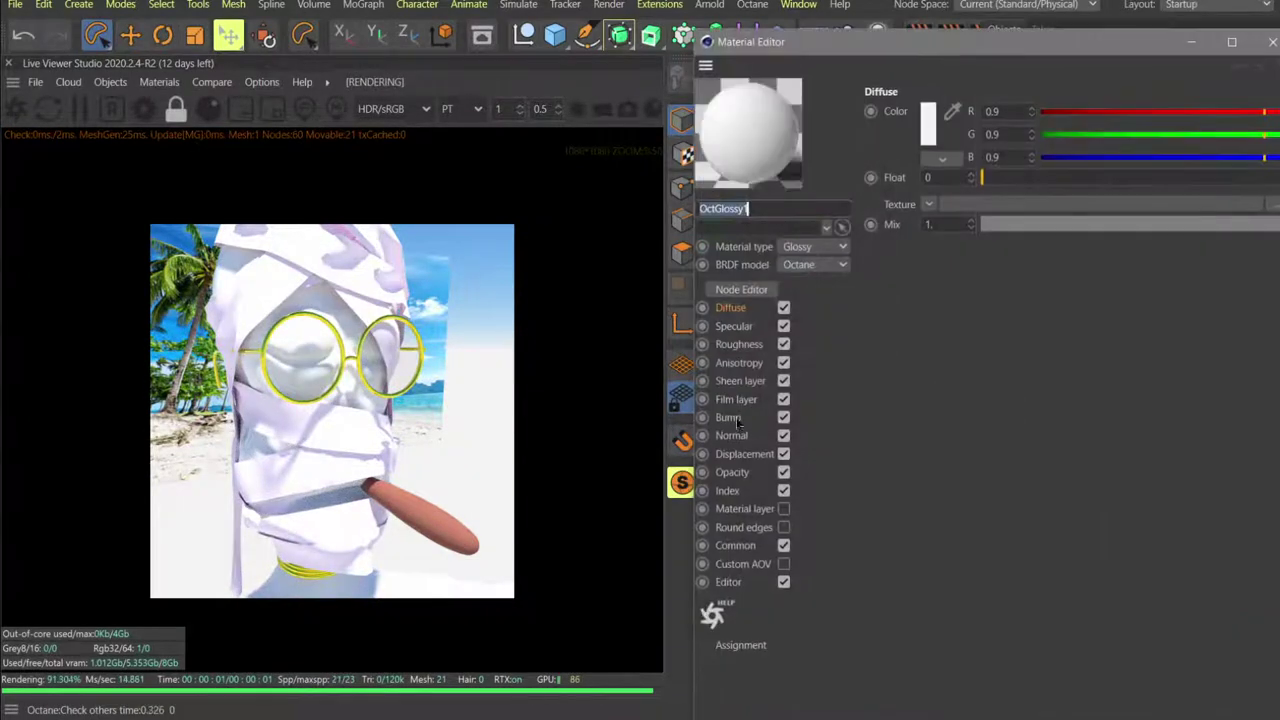
click(760, 287)
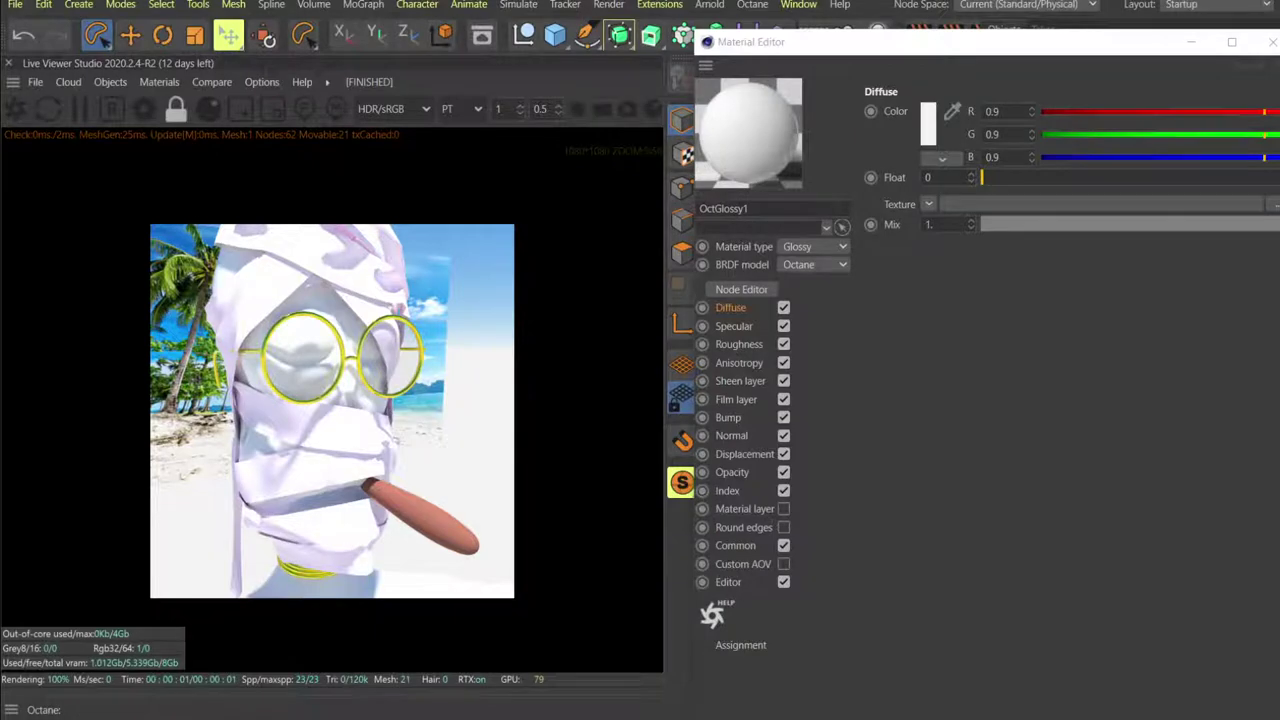
click(741, 289)
drag(801, 564, 865, 138)
click(1272, 42)
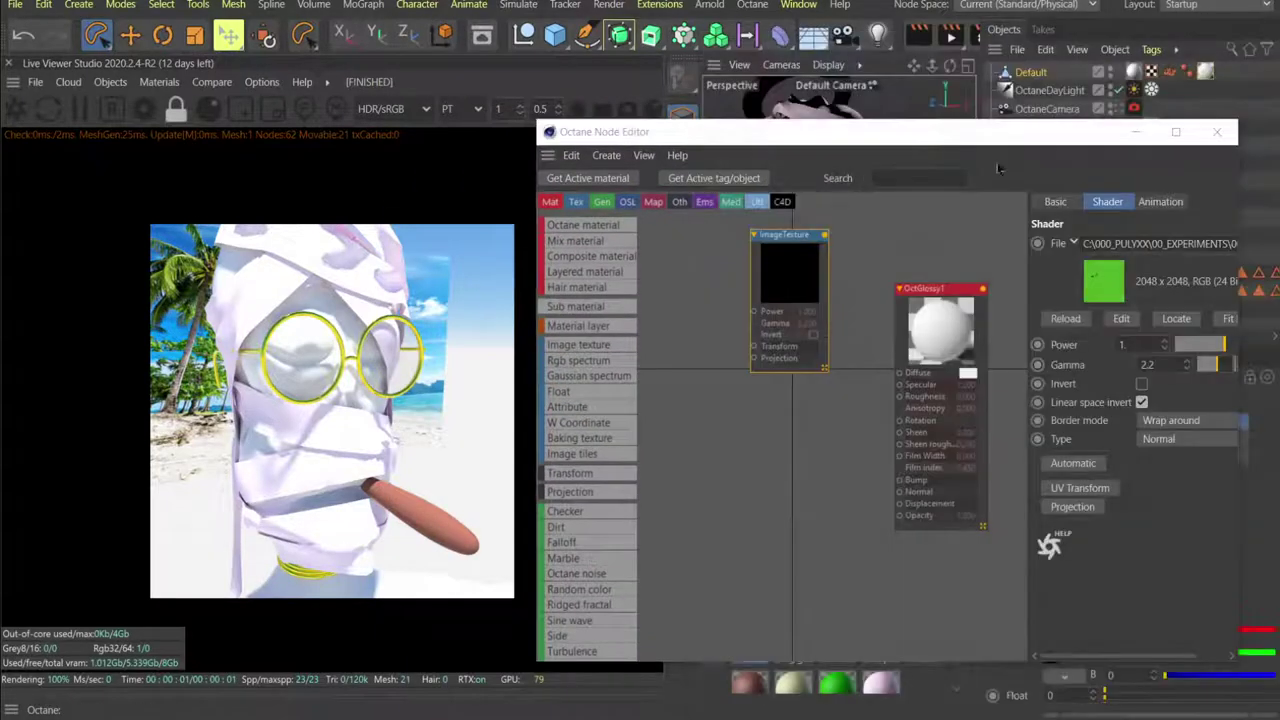
drag(826, 235, 899, 372)
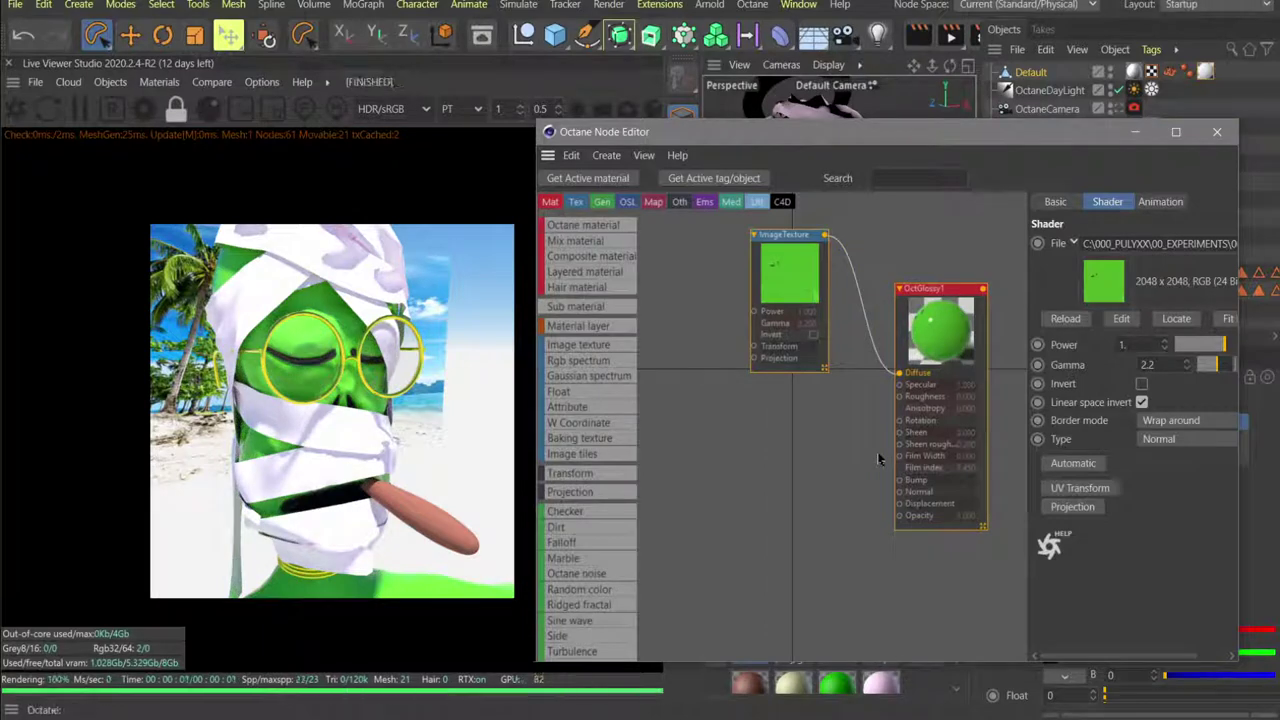
Switch to Substance Painter beside the cartoon reference, dismiss the texture export dialog, and select Layer 1's mask for editing.
key(alt+Tab)
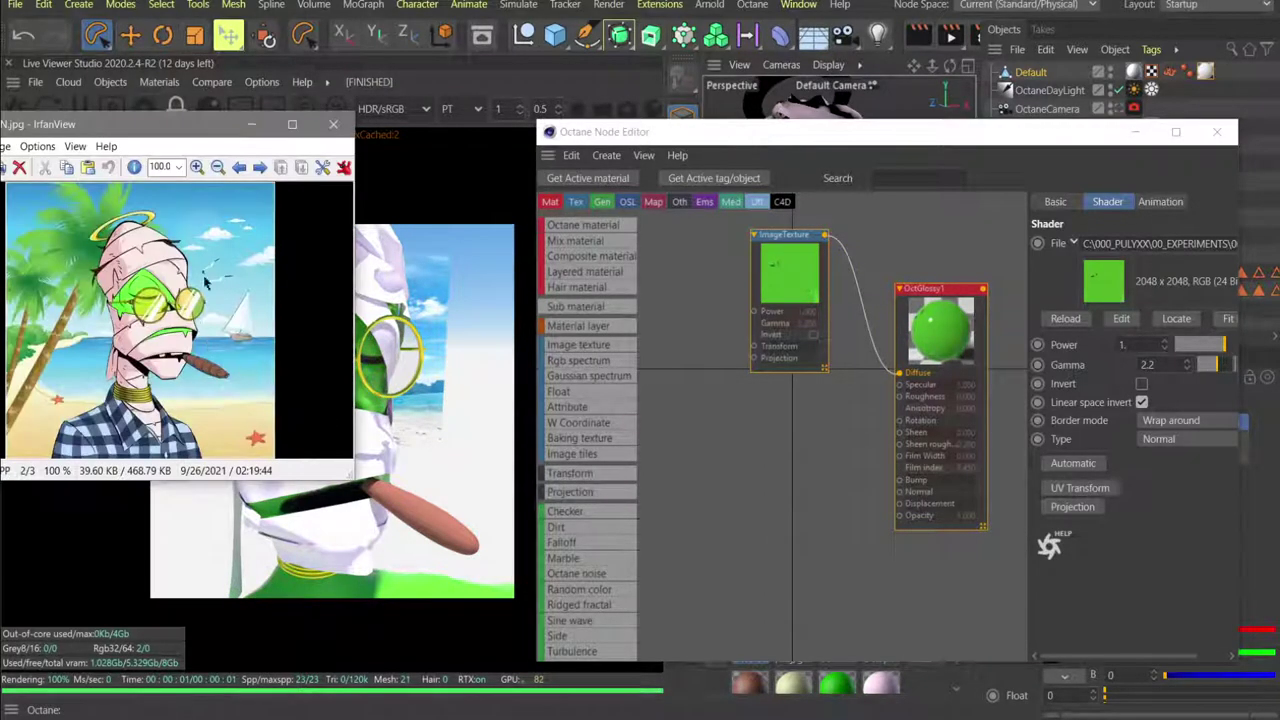
key(alt+Tab)
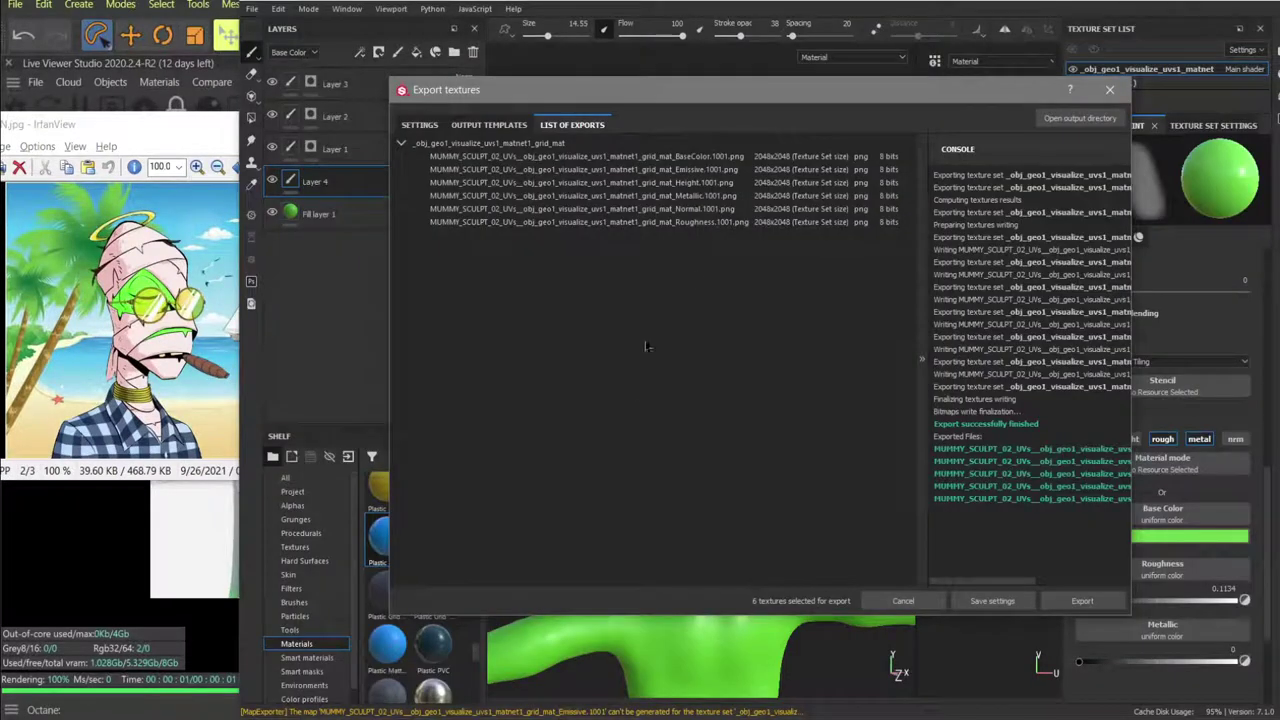
click(1109, 89)
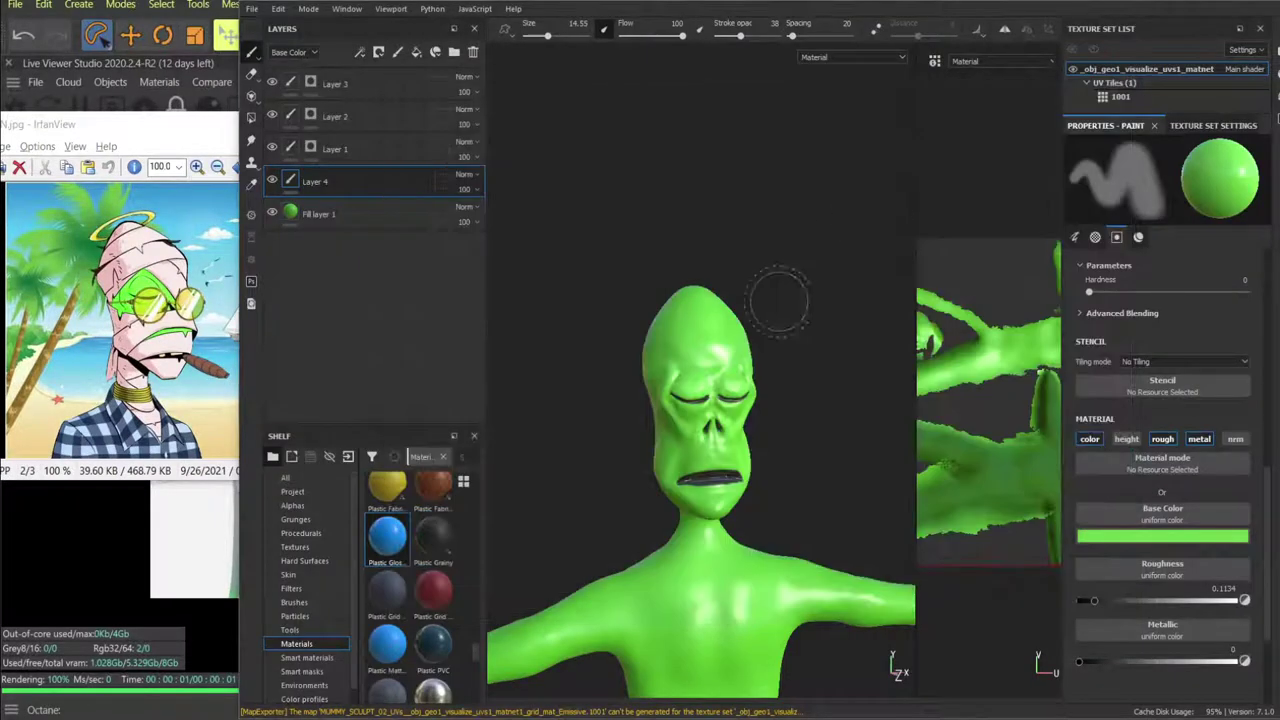
scroll(745, 380, up, 5)
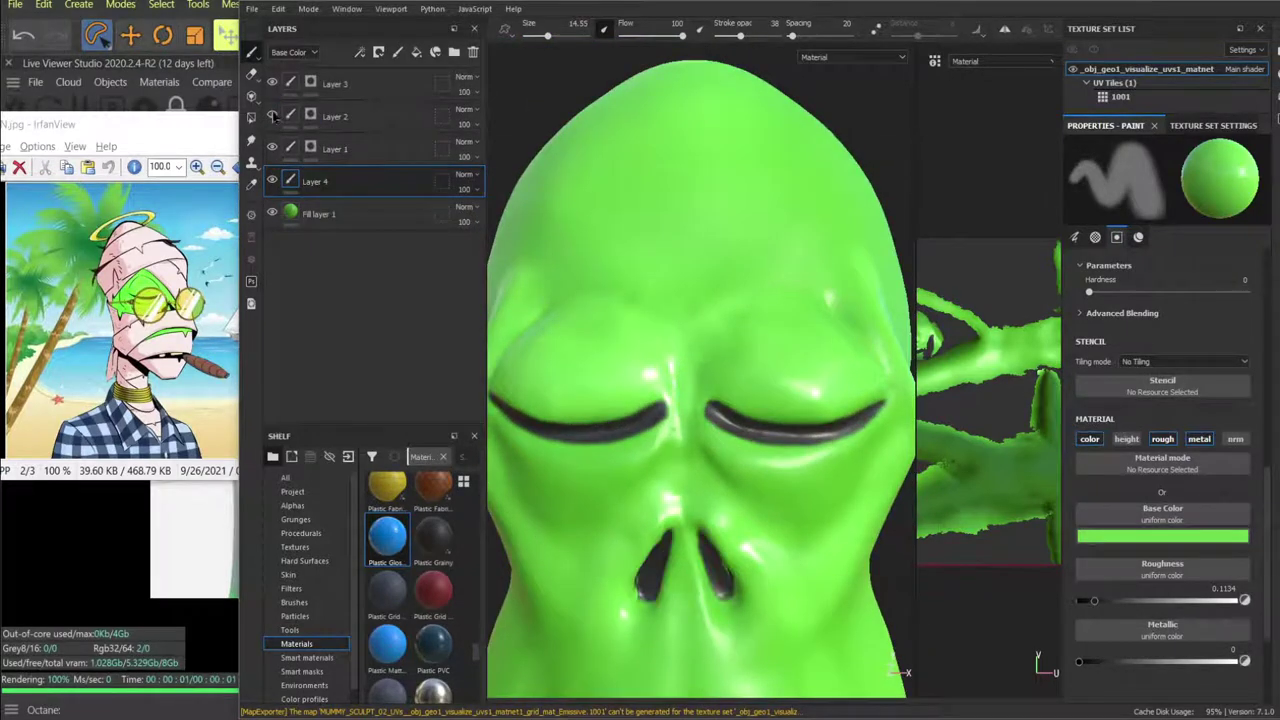
click(272, 148)
click(272, 148)
double_click(340, 149)
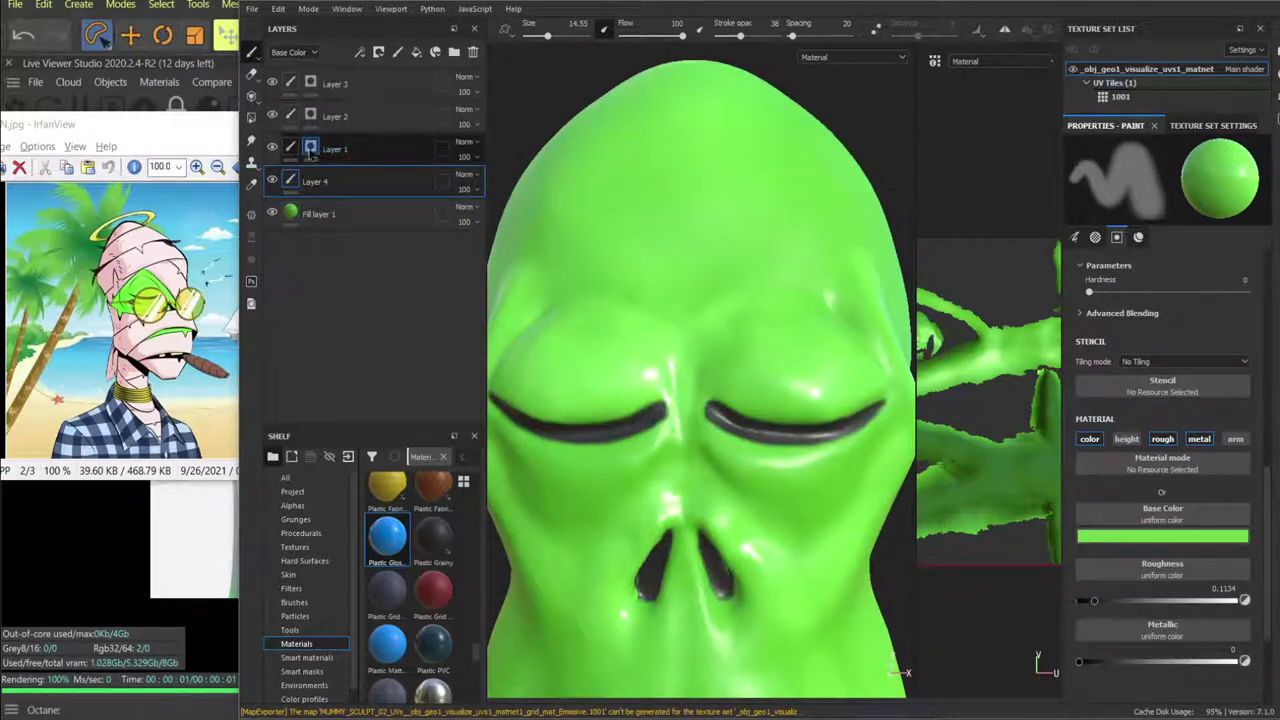
click(310, 149)
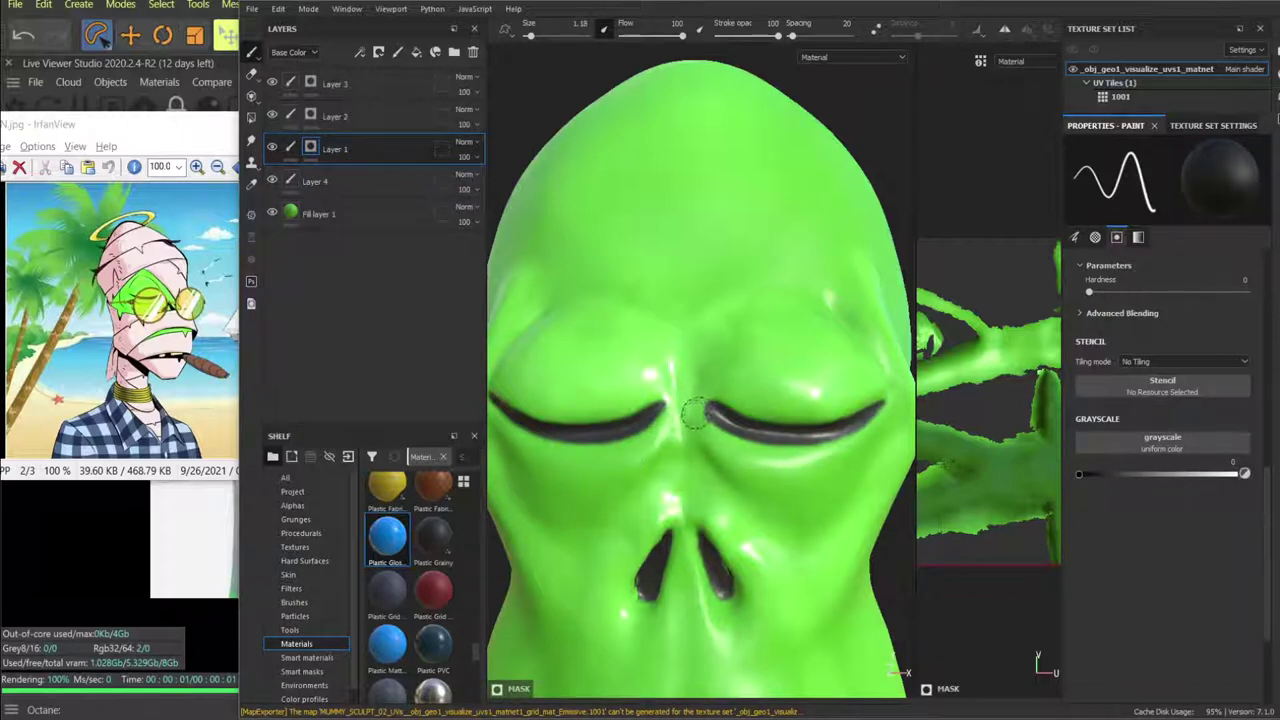
Touch up the dark eyelid lines around both closed eyes on Layer 1's mask with black at brush size 1.18.
scroll(693, 413, up, 4)
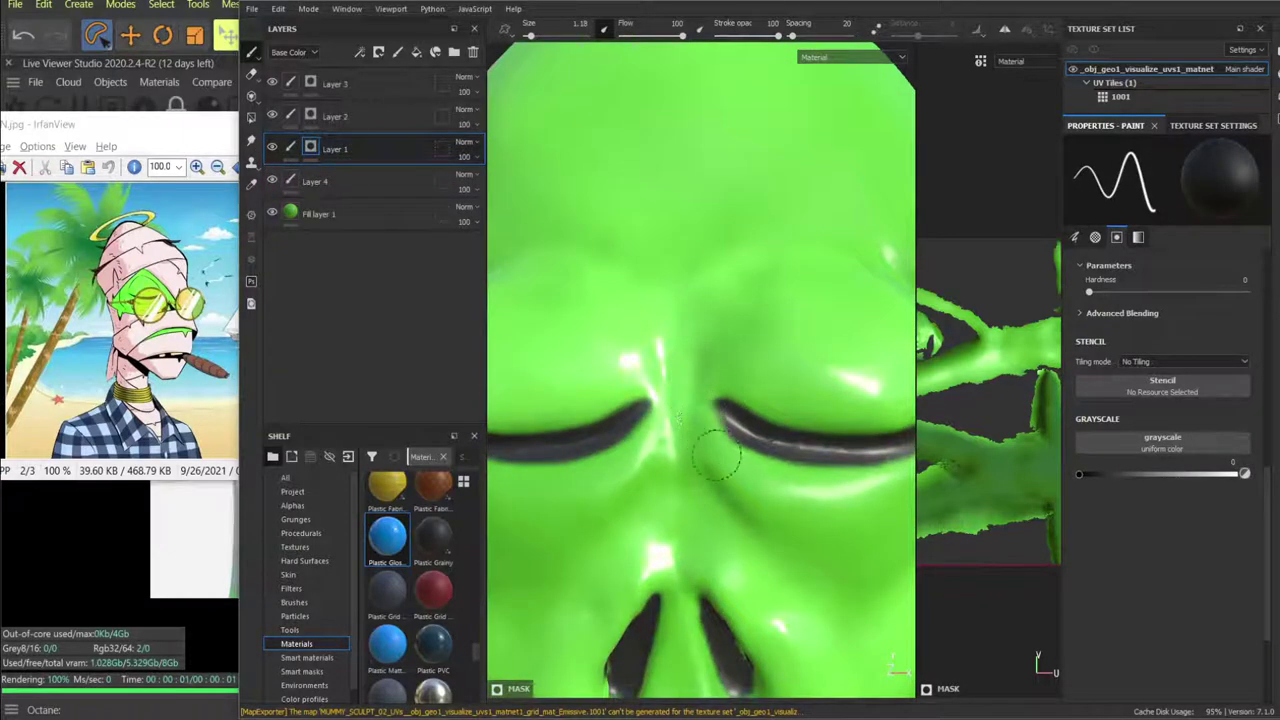
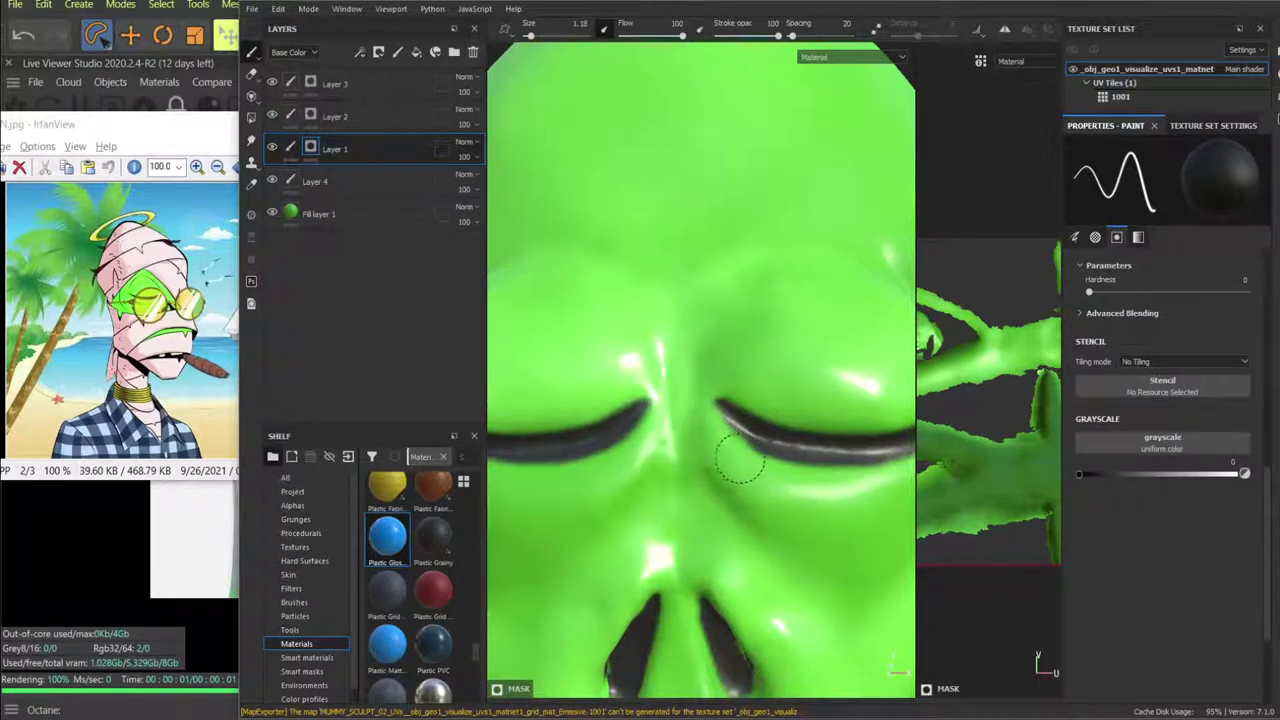
scroll(780, 452, down, 5)
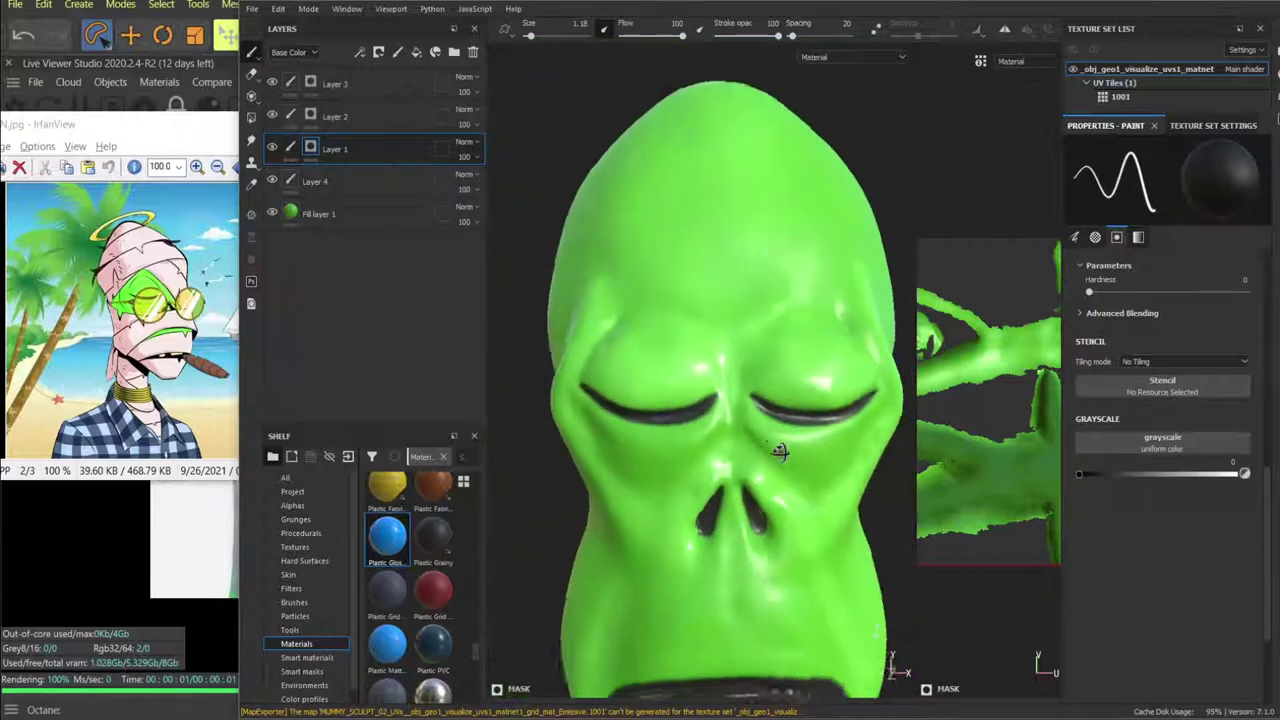
mouse_move(780, 452)
alt+mouse_down()
mouse_move(834, 449)
mouse_move(863, 424)
mouse_move(771, 440)
alt+mouse_up()
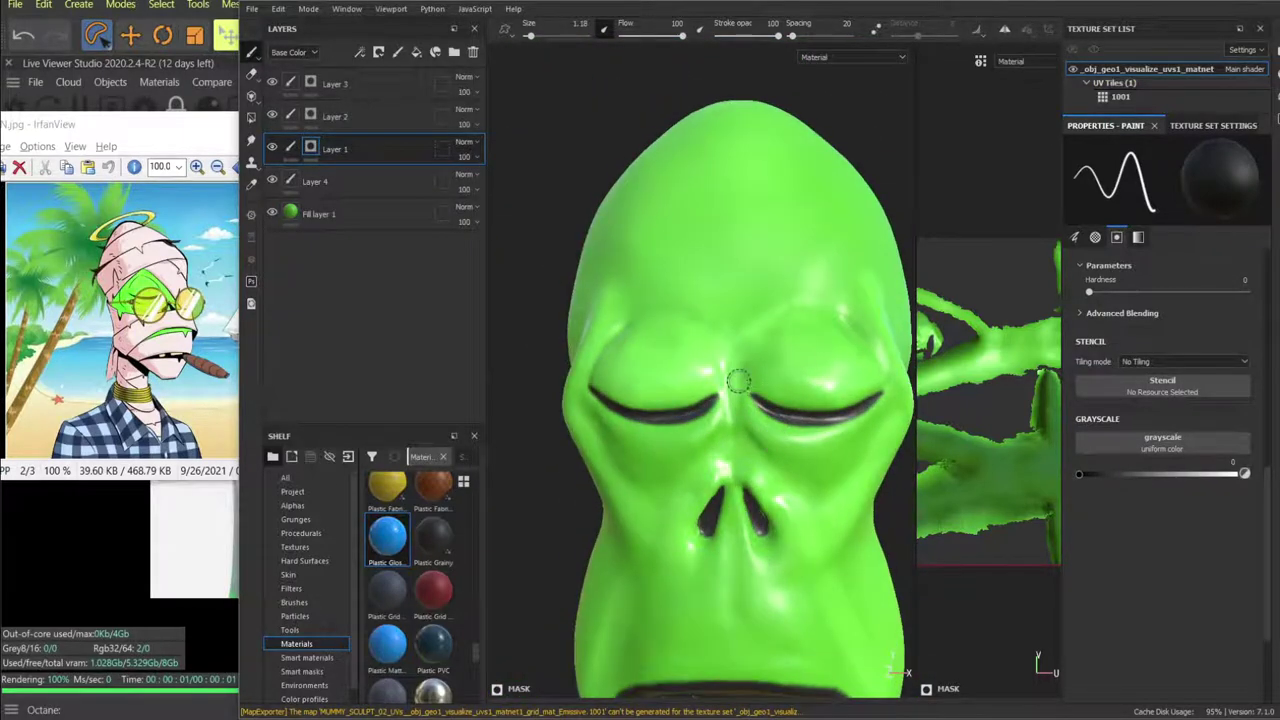
scroll(737, 380, up, 2)
scroll(760, 413, up, 2)
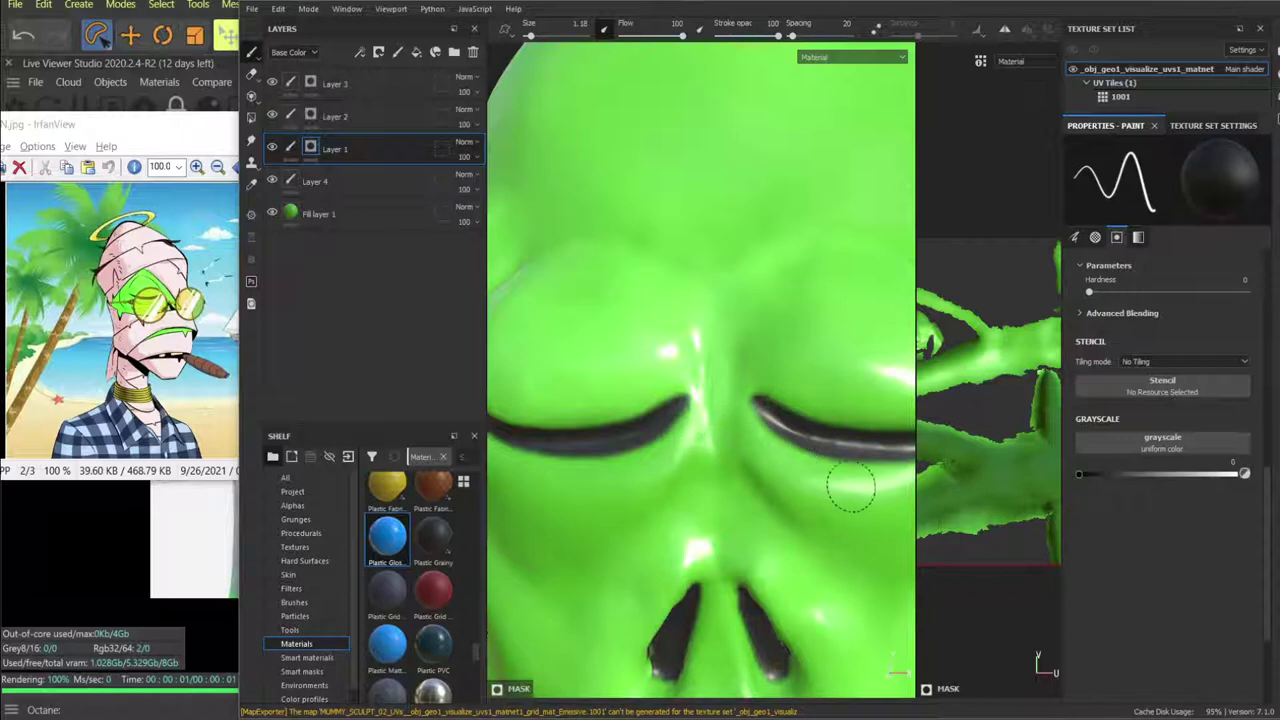
scroll(750, 358, down, 4)
scroll(745, 362, up, 3)
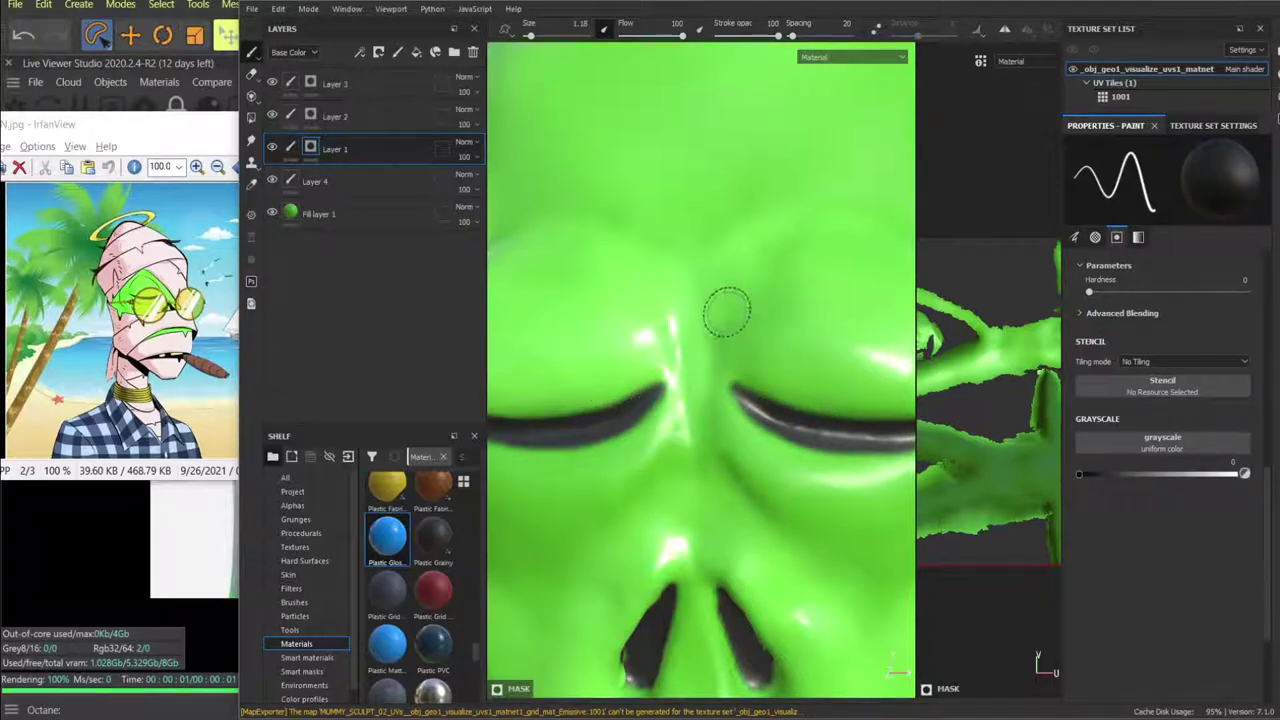
scroll(734, 280, down, 5)
mouse_move(709, 292)
alt+mouse_down()
mouse_move(735, 293)
mouse_move(677, 294)
mouse_move(747, 298)
mouse_move(654, 294)
mouse_move(749, 306)
mouse_move(760, 366)
mouse_move(706, 363)
mouse_move(709, 443)
mouse_move(703, 177)
mouse_move(711, 302)
alt+mouse_up()
Export the updated texture maps again, using the tex_REKTFUL folder inside 02_ASSETS as the output directory.
click(252, 9)
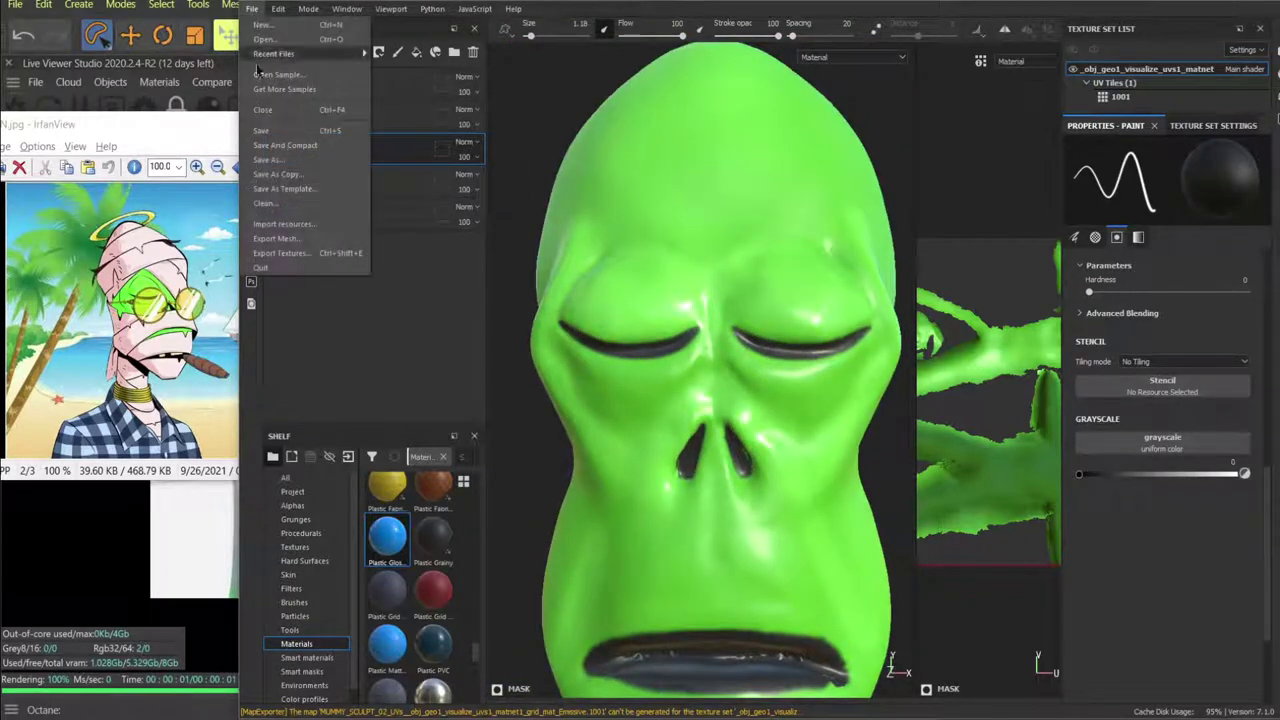
key(Escape)
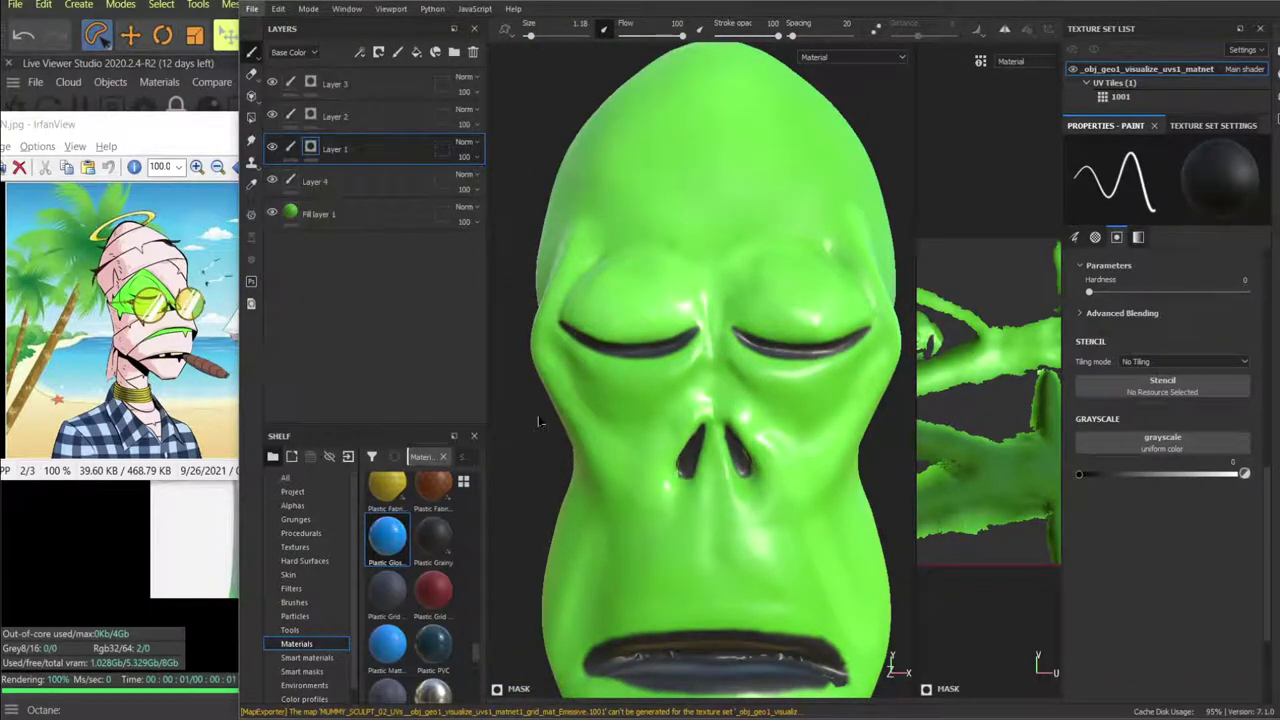
key(ctrl+shift+e)
click(943, 188)
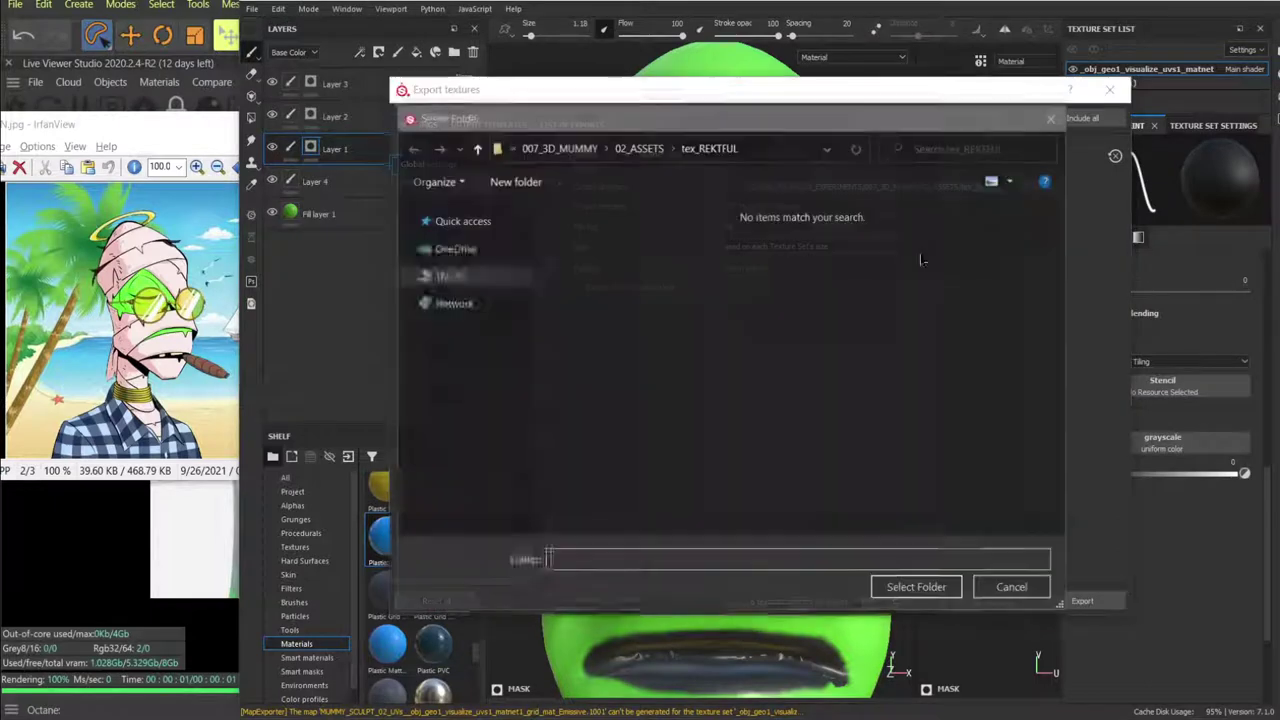
click(940, 578)
click(1082, 601)
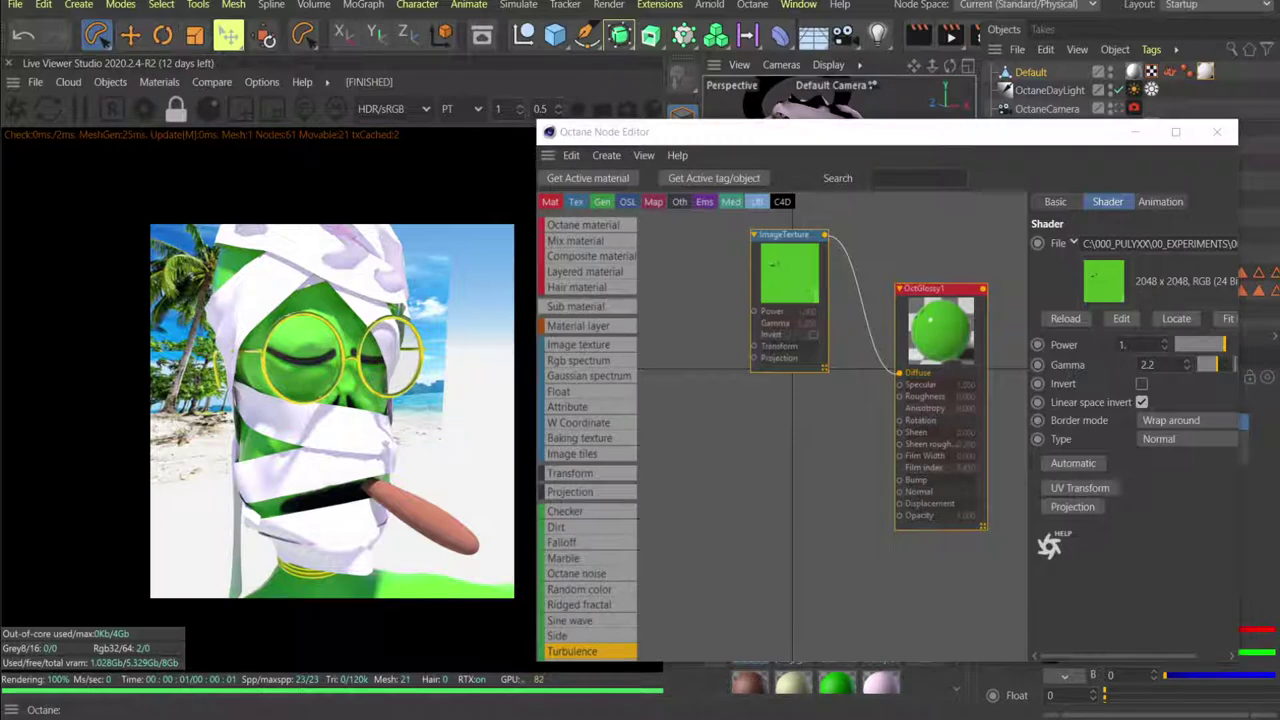
Back in Cinema 4D, connect the re-exported base color texture to the glossy material's Diffuse and delete the old image texture node.
drag(698, 514, 723, 441)
drag(790, 414, 899, 373)
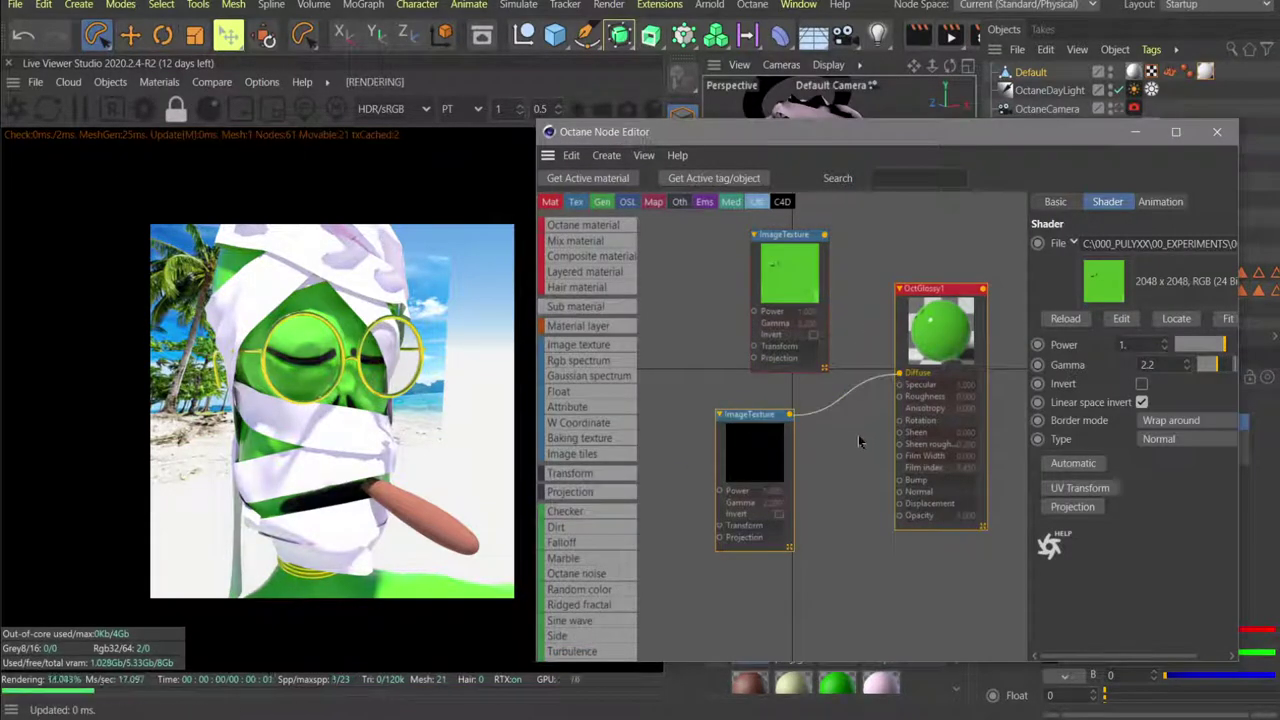
click(800, 271)
key(Delete)
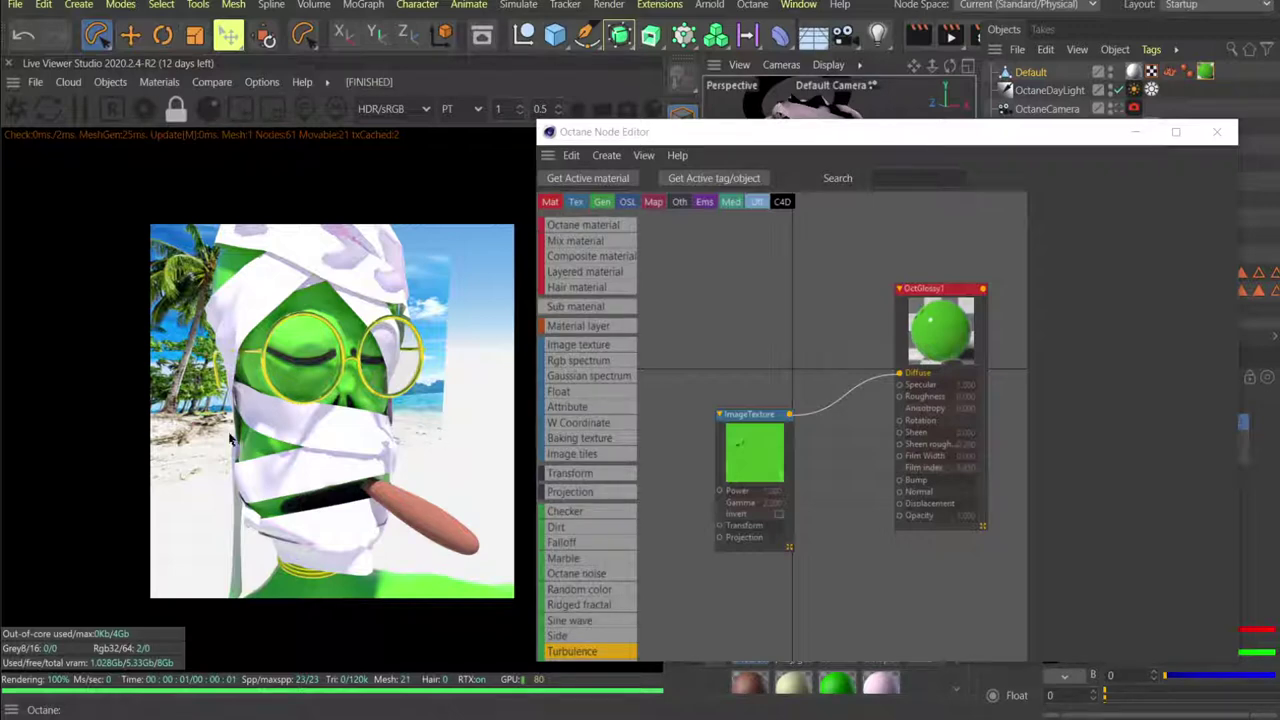
Refresh the Octane Live Viewer render and examine the texture on the mummy's face.
click(16, 105)
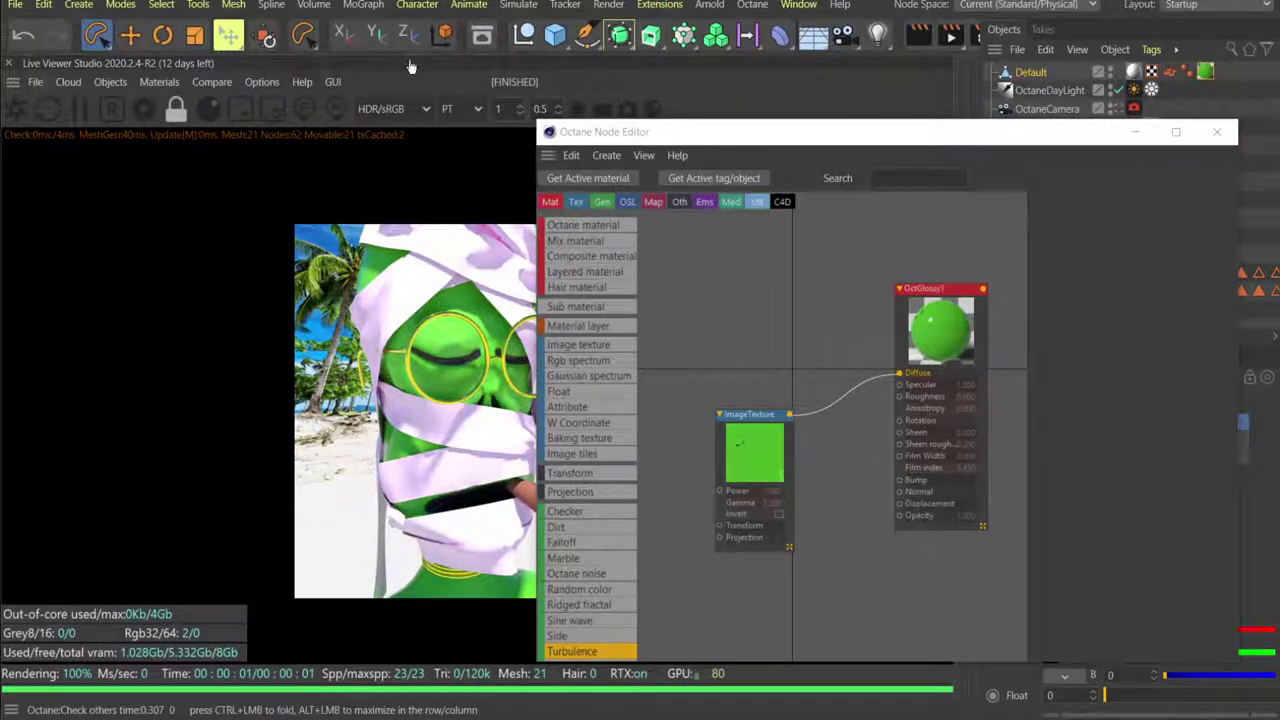
click(963, 70)
click(972, 73)
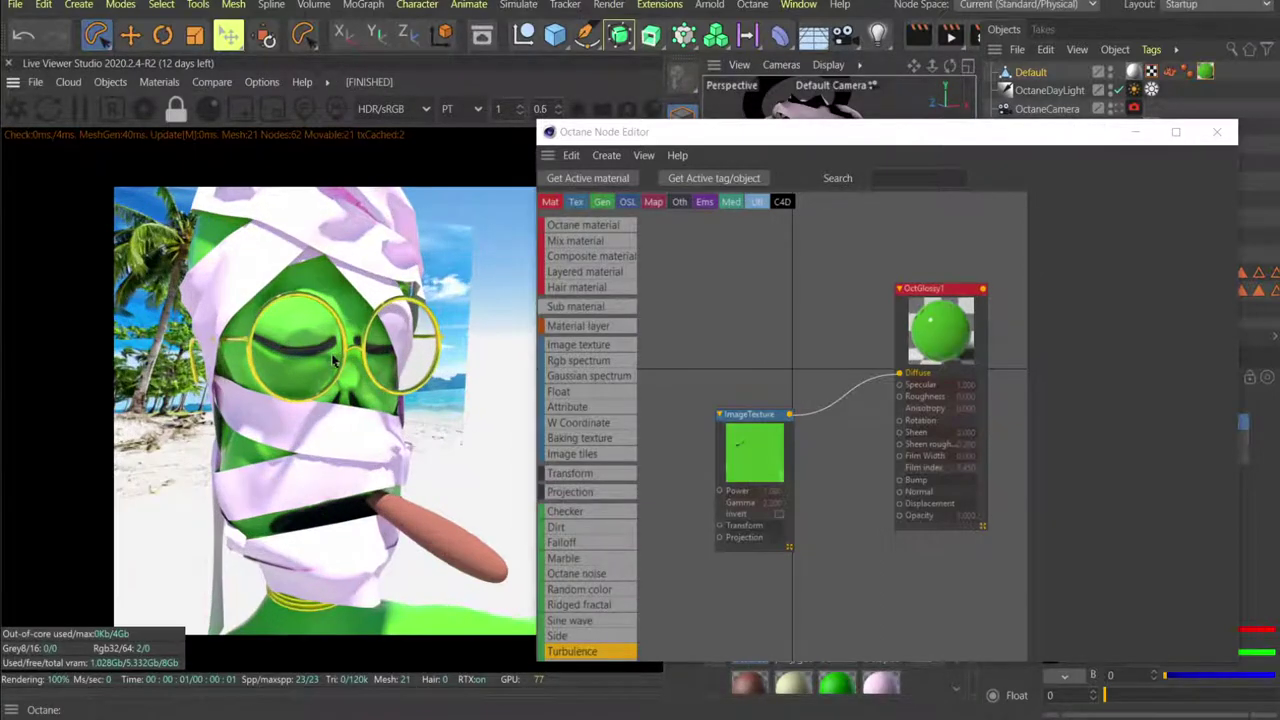
drag(835, 147, 850, 197)
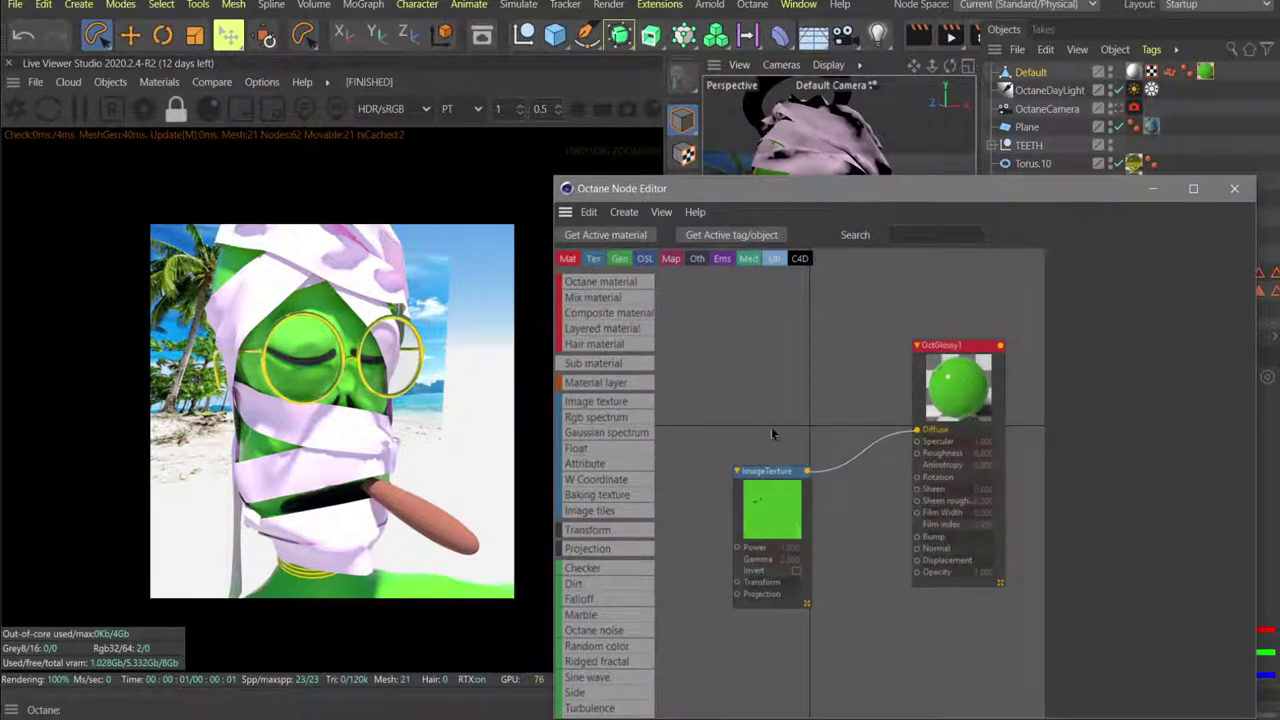
Delete the image texture node from the glossy material, then export the six texture maps from Substance Painter again.
click(781, 524)
key(alt+Tab)
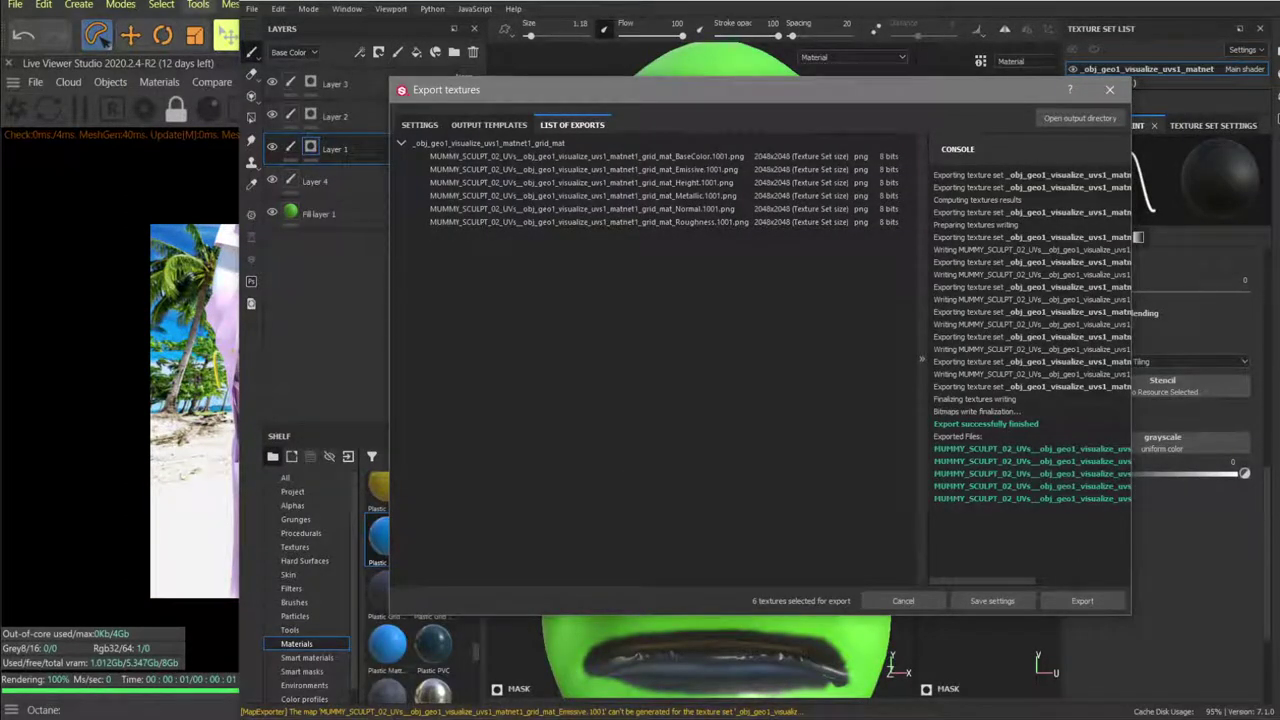
key(alt+Tab)
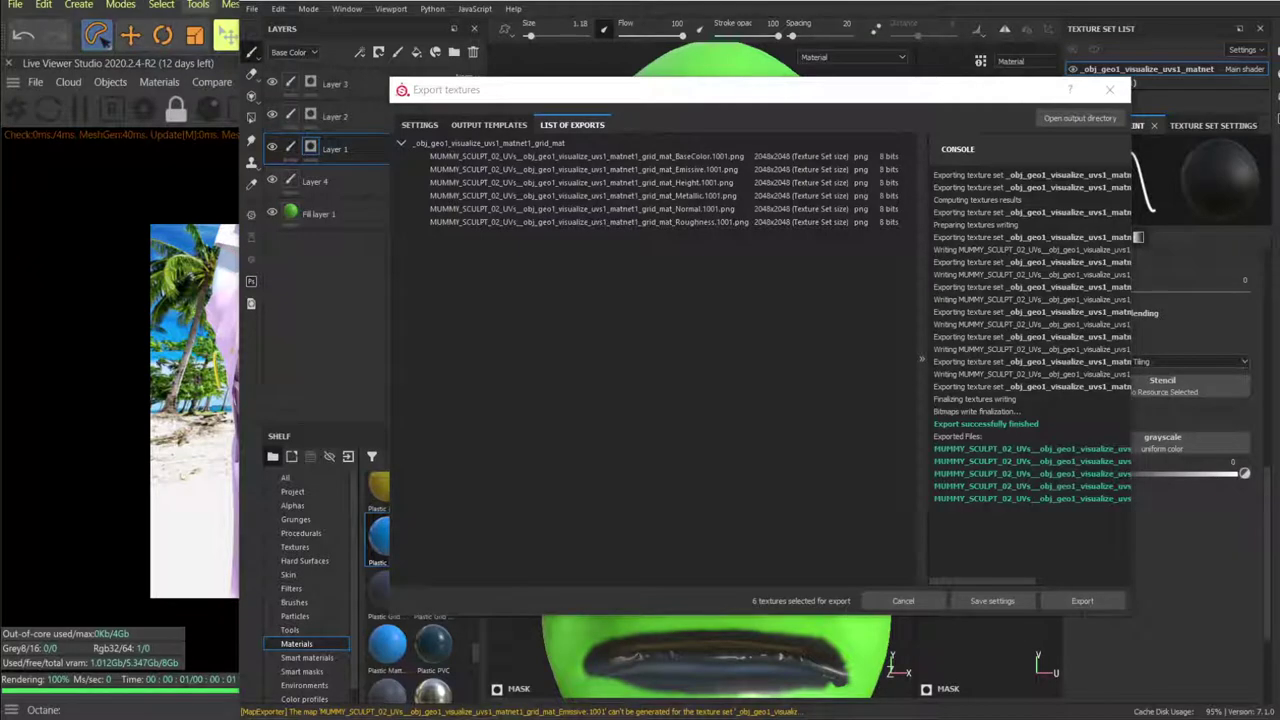
click(1068, 599)
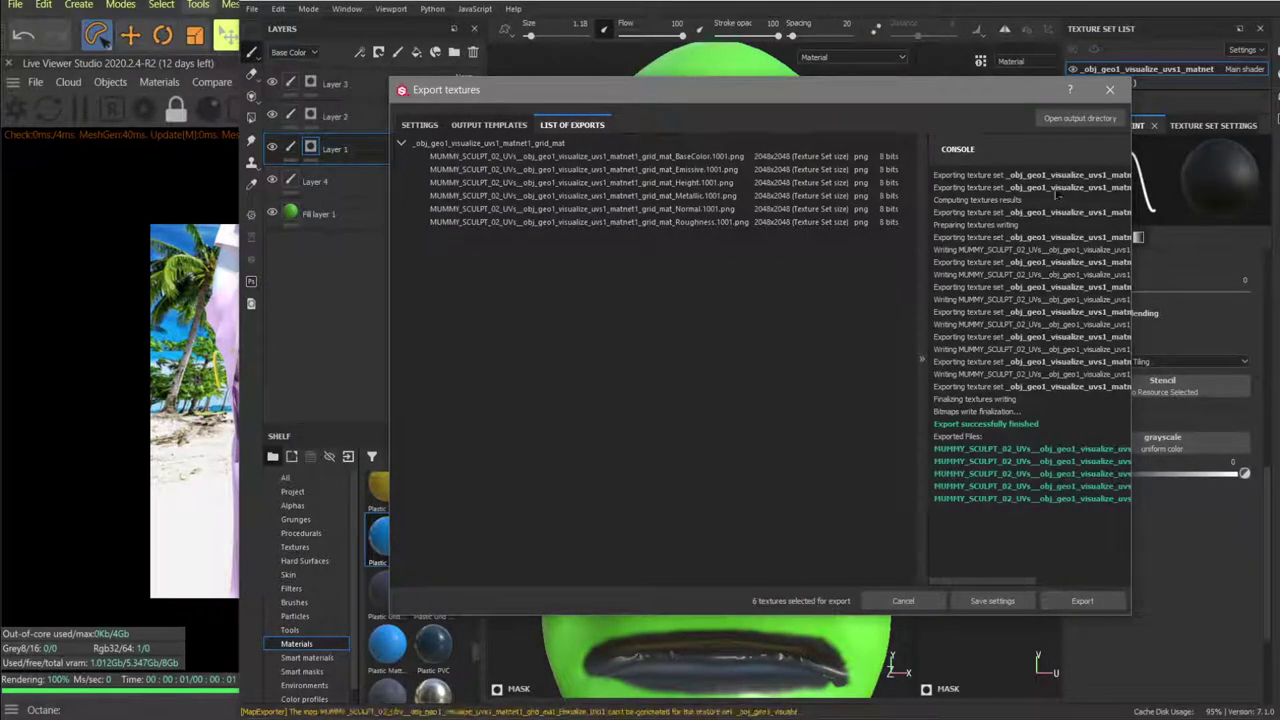
Return to Cinema 4D, load the freshly exported base color map into the node graph, and connect it to the glossy material's Diffuse.
key(alt+Tab)
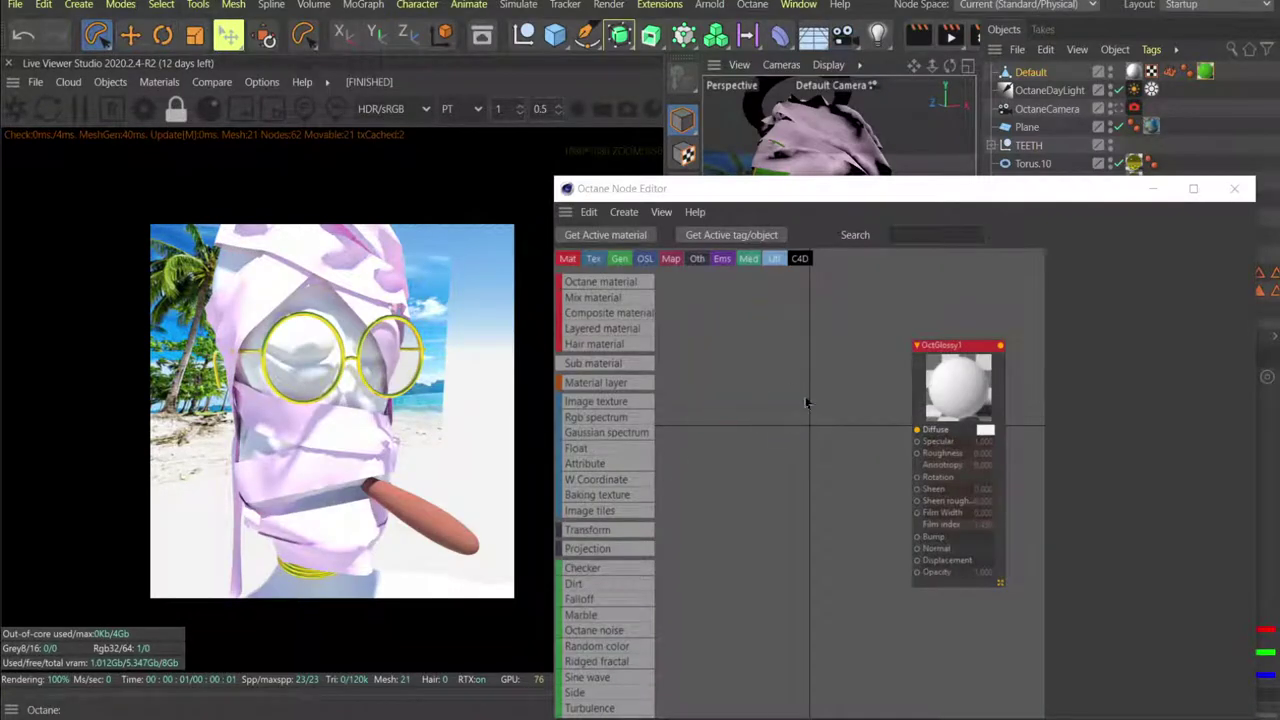
drag(807, 403, 917, 434)
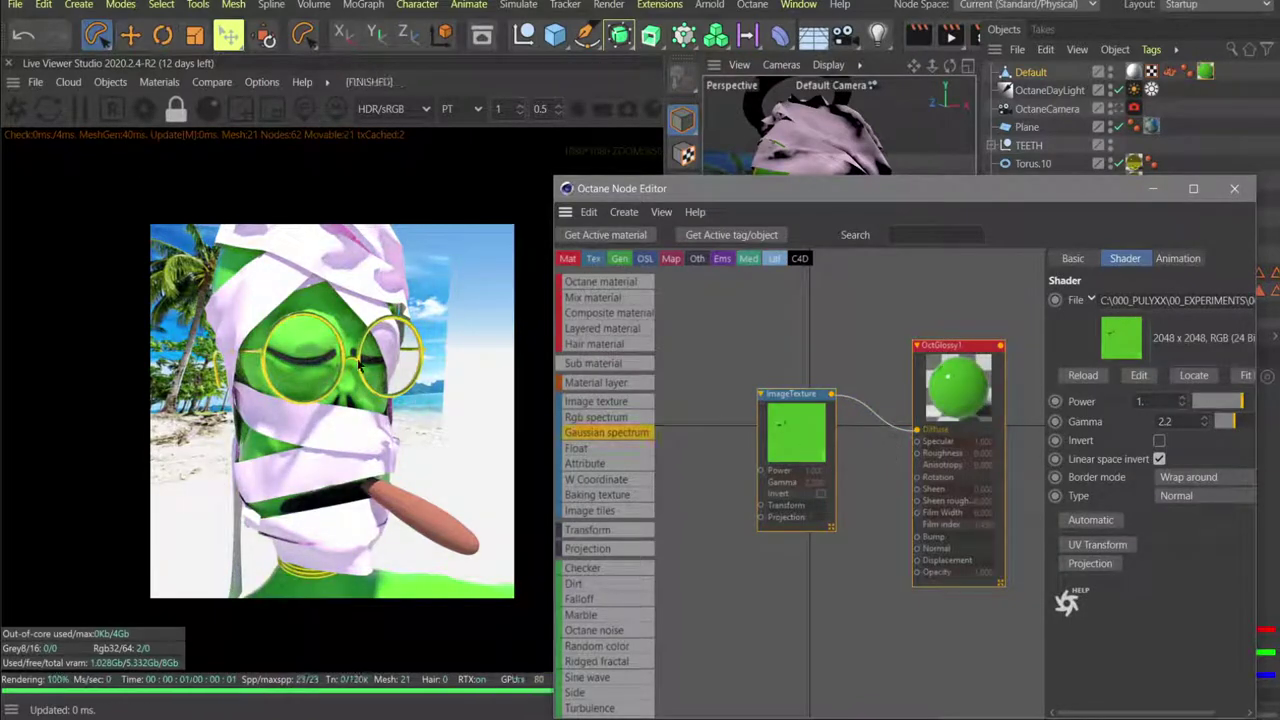
click(315, 476)
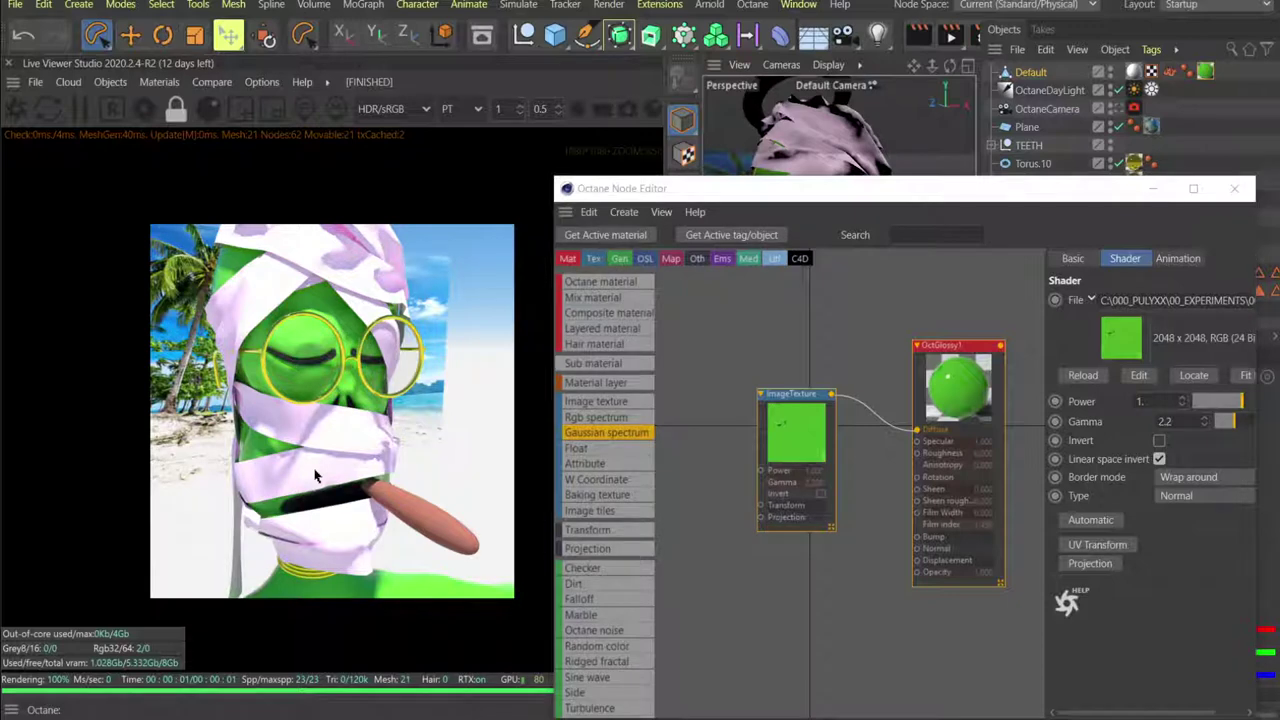
Switch to Substance Painter, leave the finished export, and reopen the texture export settings to choose another output directory.
key(alt+Tab)
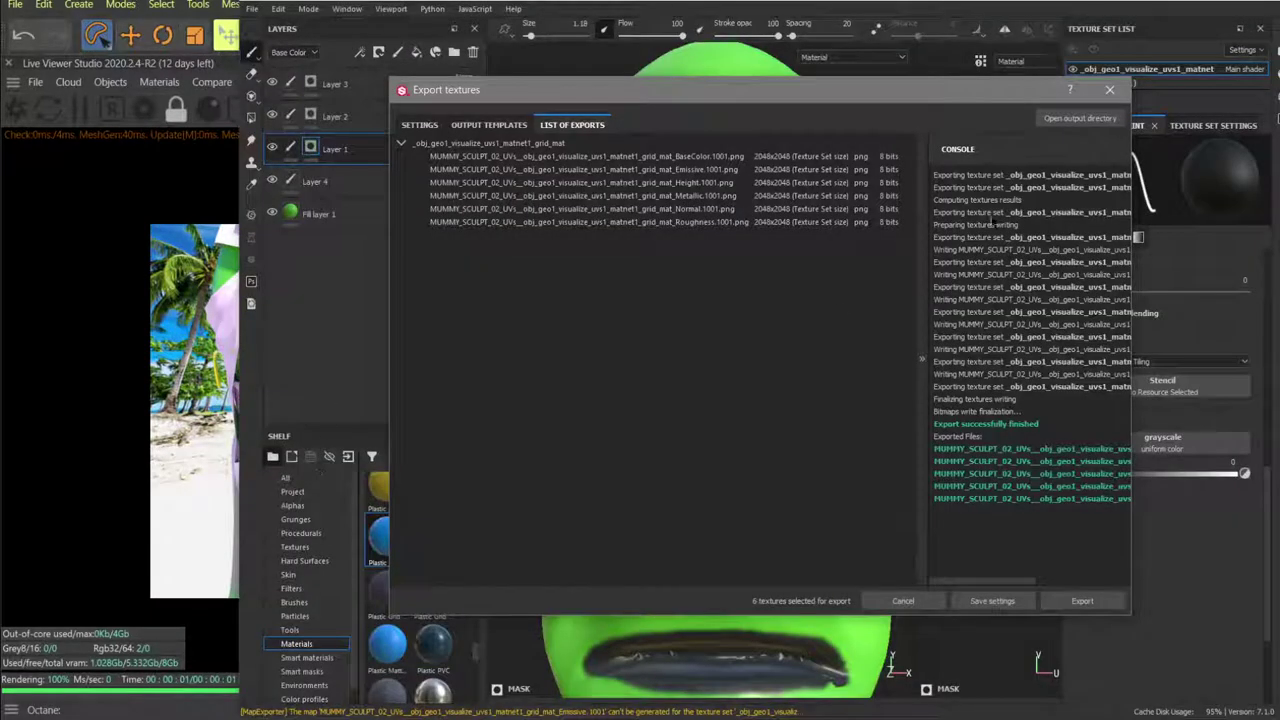
click(1109, 89)
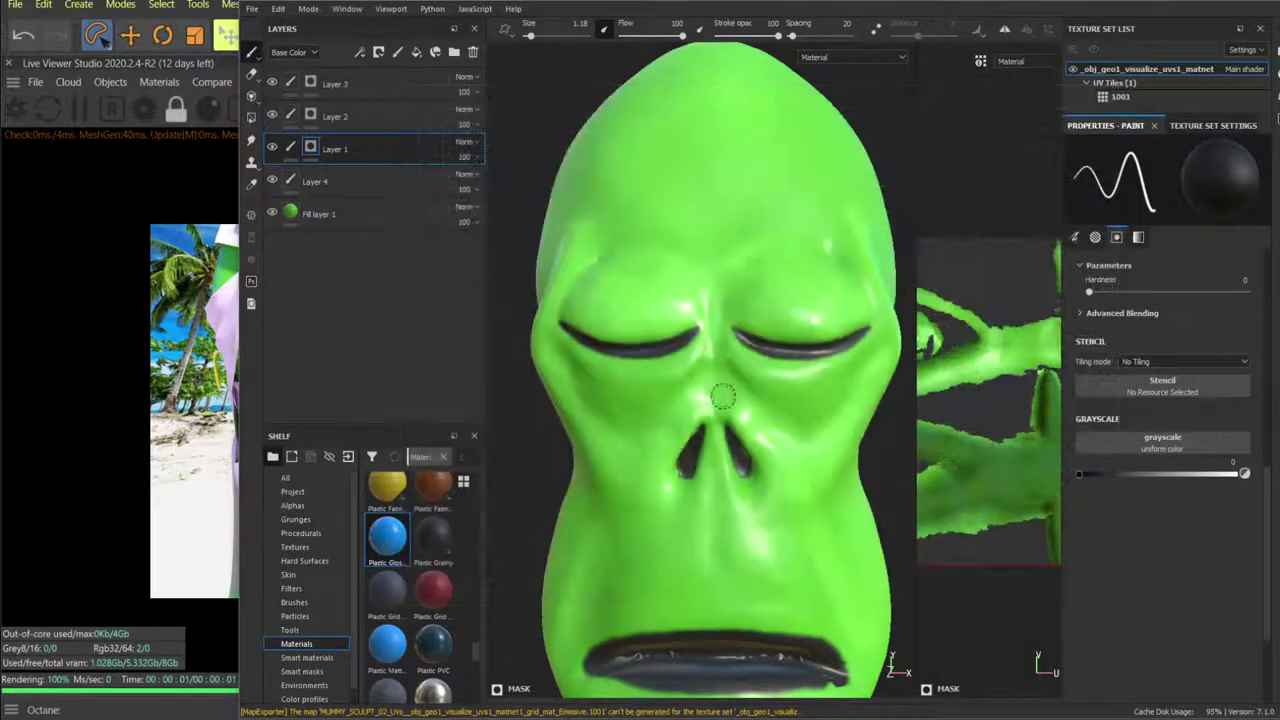
alt+drag(722, 397, 663, 394)
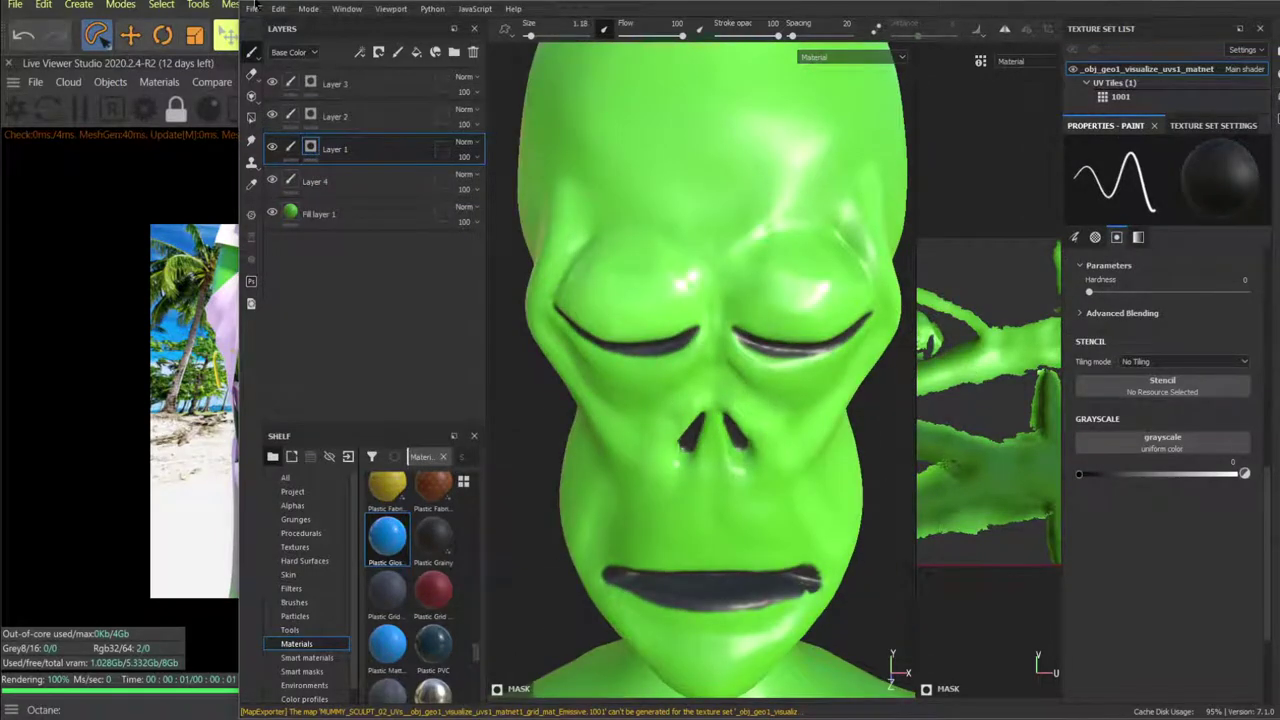
click(253, 9)
click(279, 254)
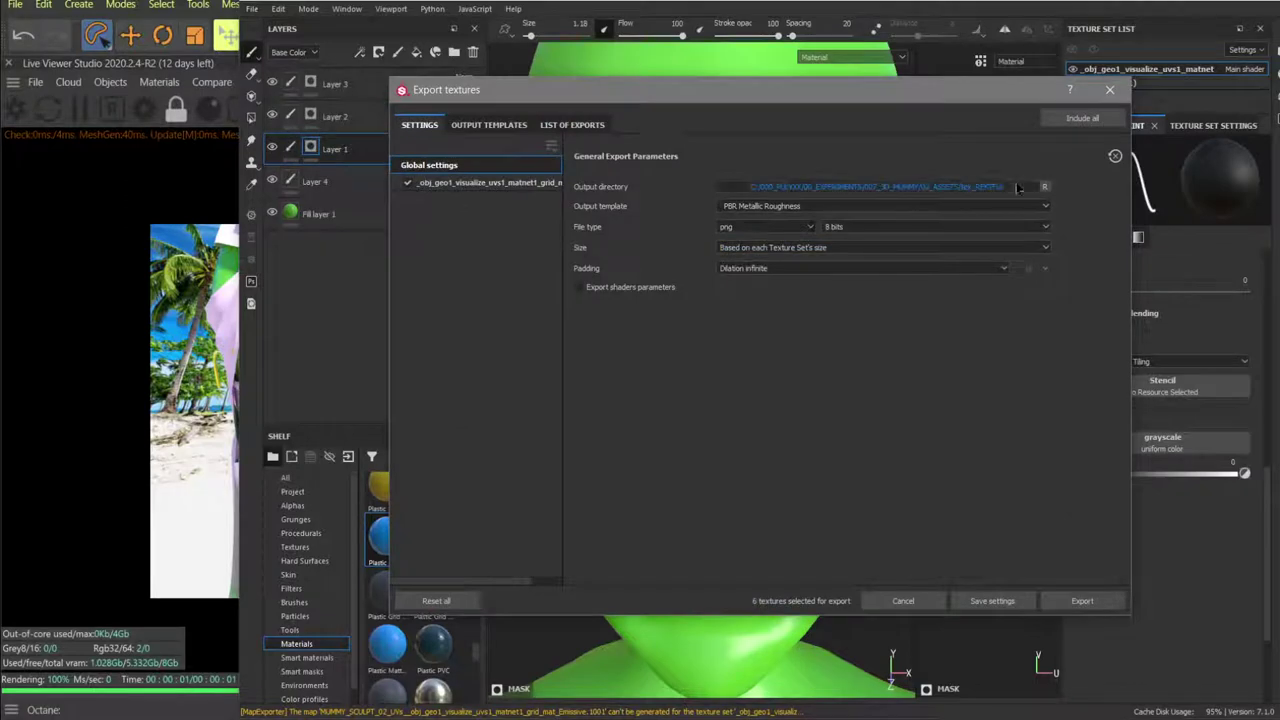
click(1018, 187)
click(645, 150)
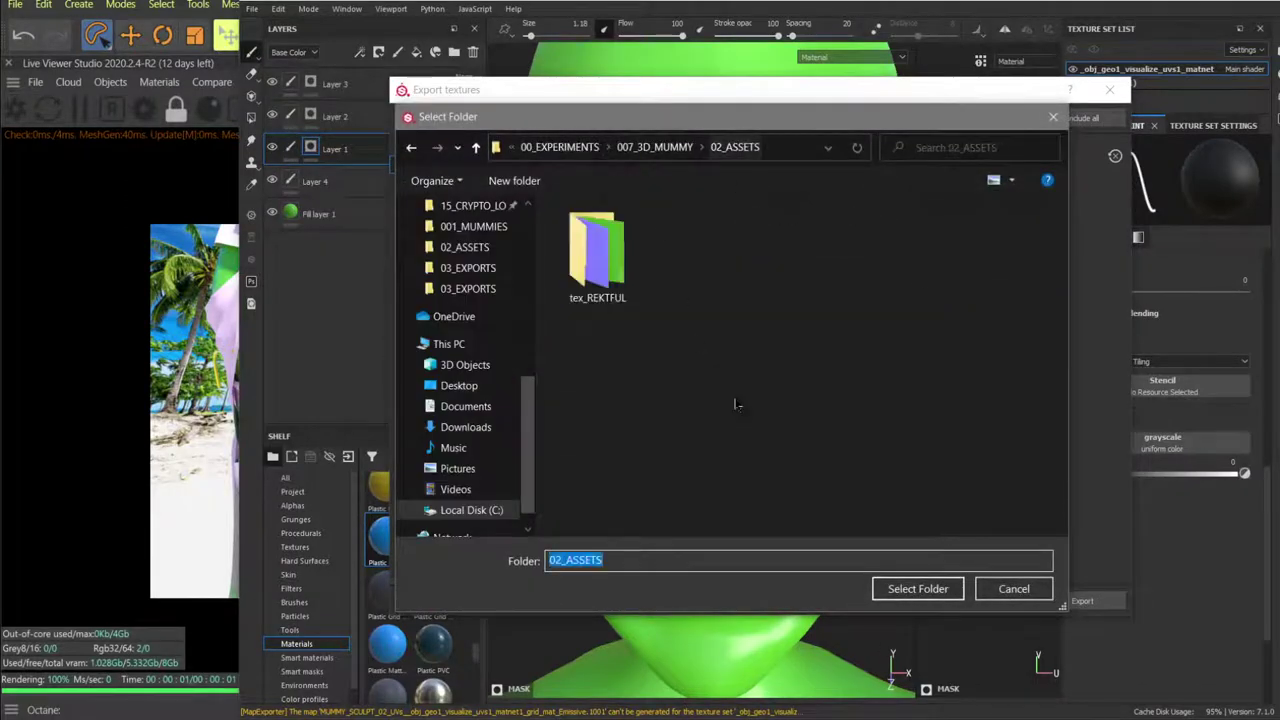
Create a folder named tex_REKTFUL_rekt inside 02_ASSETS, choose it as the output directory, and export the six textures.
click(736, 404)
key(ctrl+shift+n)
text(tex)
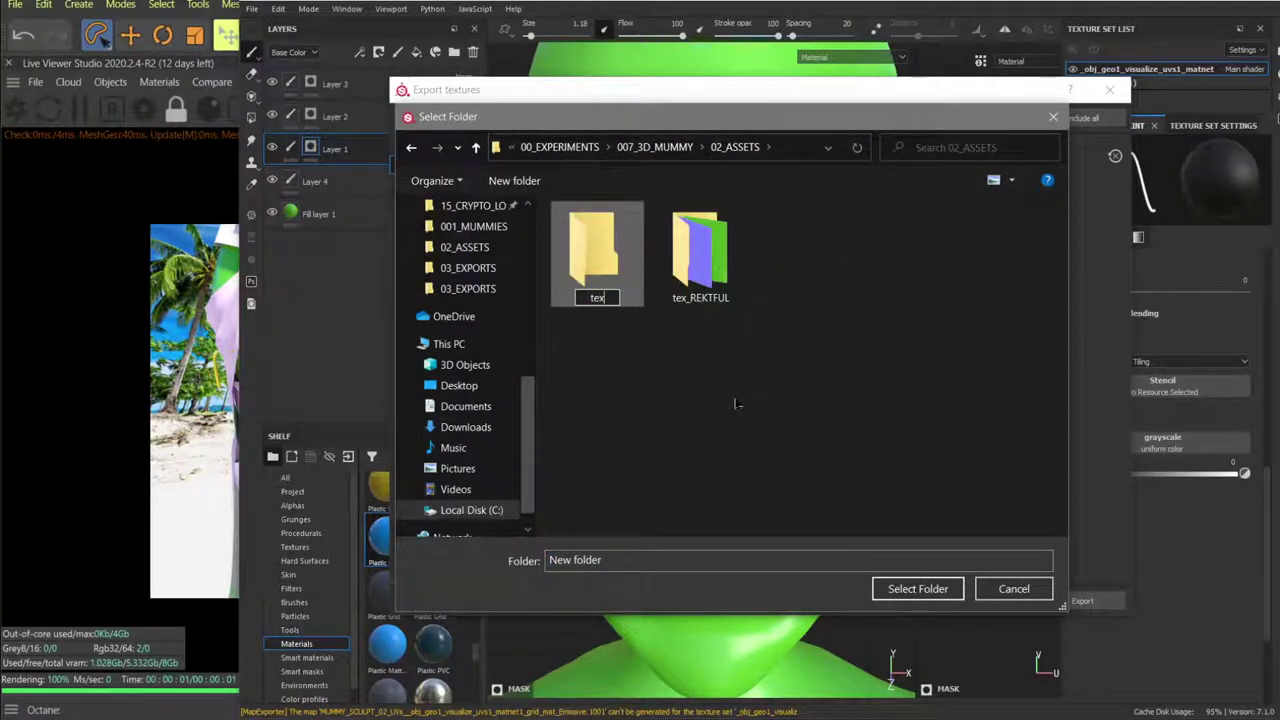
text(_REKTFUL_re)
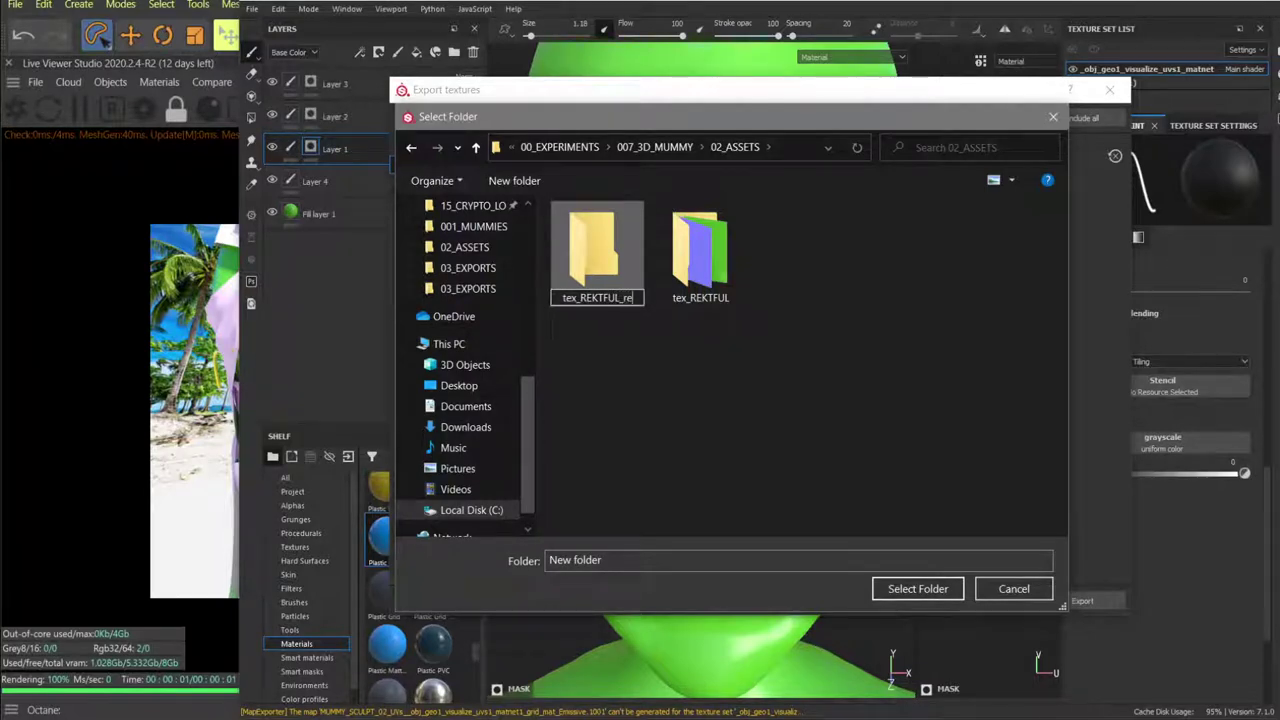
text(k)
key(Return)
key(Return)
click(917, 588)
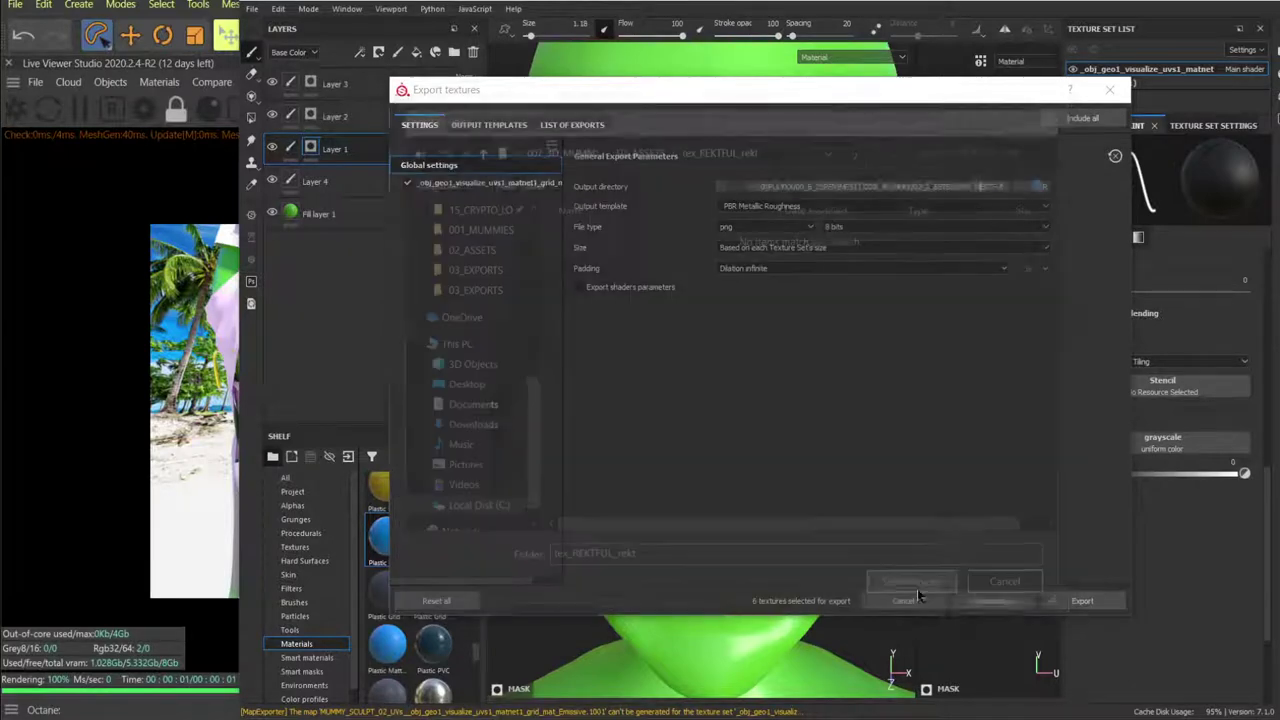
click(1082, 600)
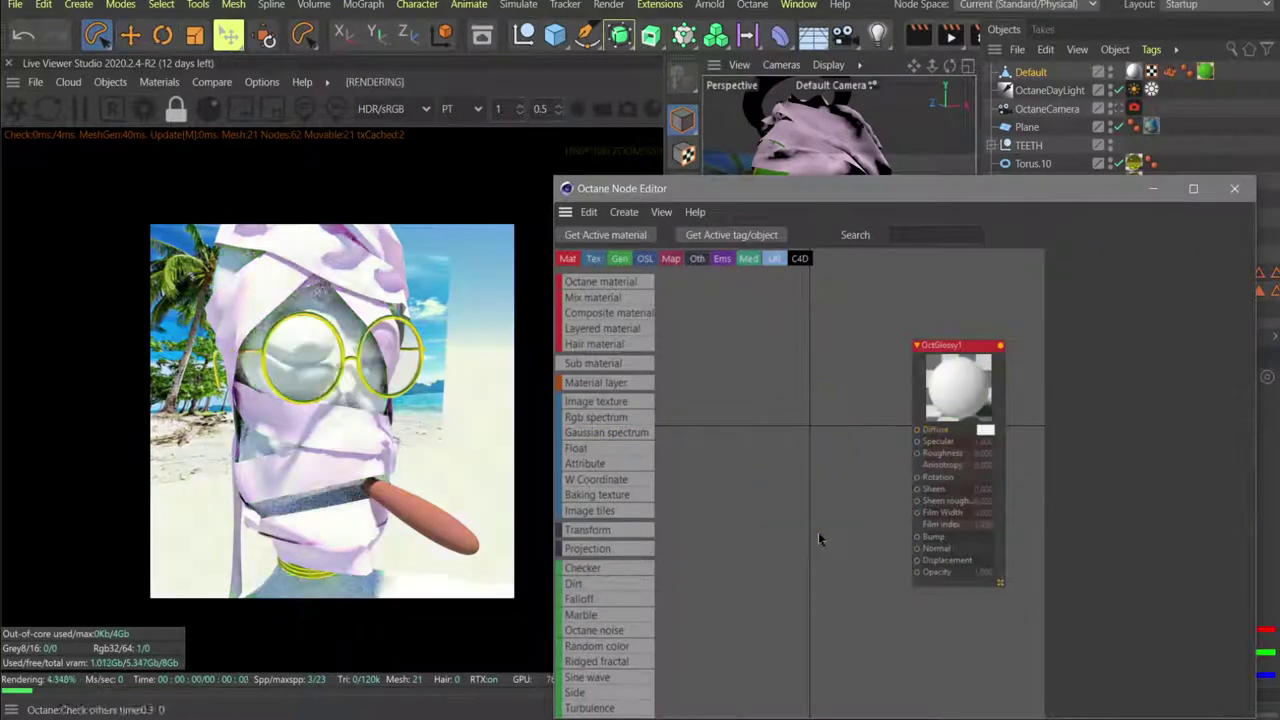
Back in Cinema 4D, connect the newly exported base color map to the glossy material's Diffuse, check the render, and close the node editor.
drag(600, 716, 916, 430)
drag(810, 487, 737, 437)
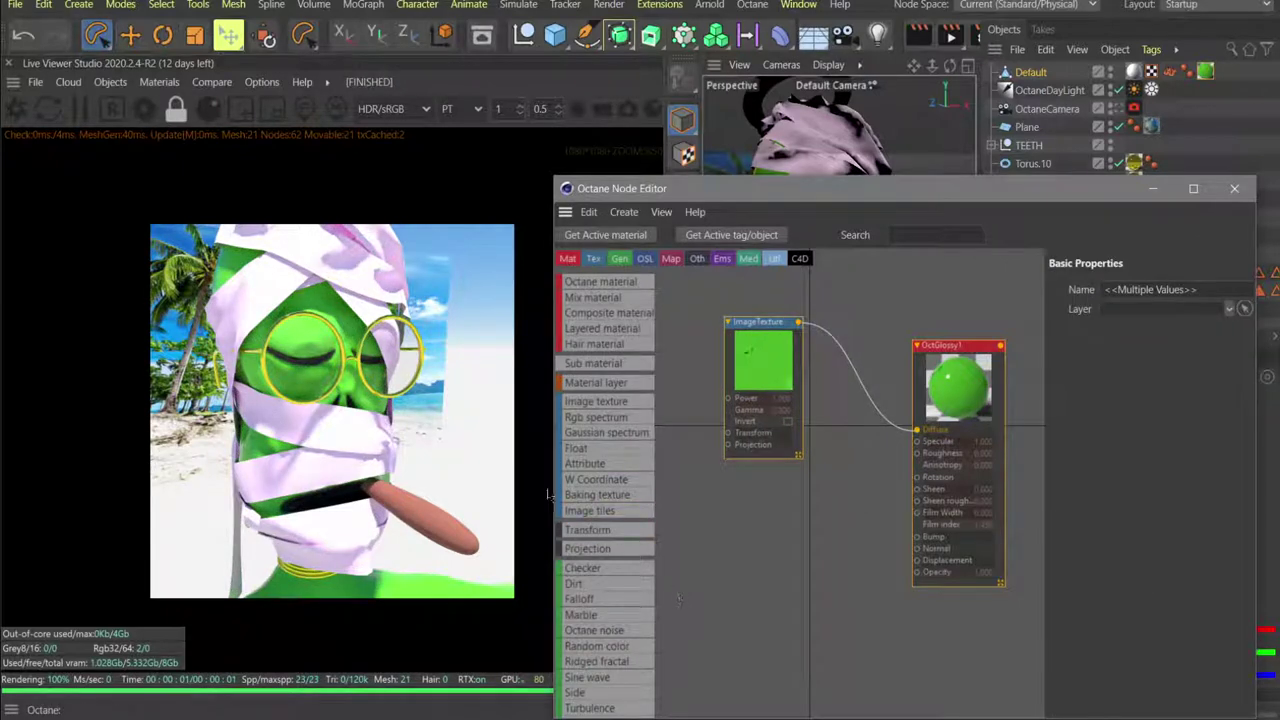
drag(402, 475, 311, 449)
scroll(371, 422, down, 2)
scroll(370, 421, up, 3)
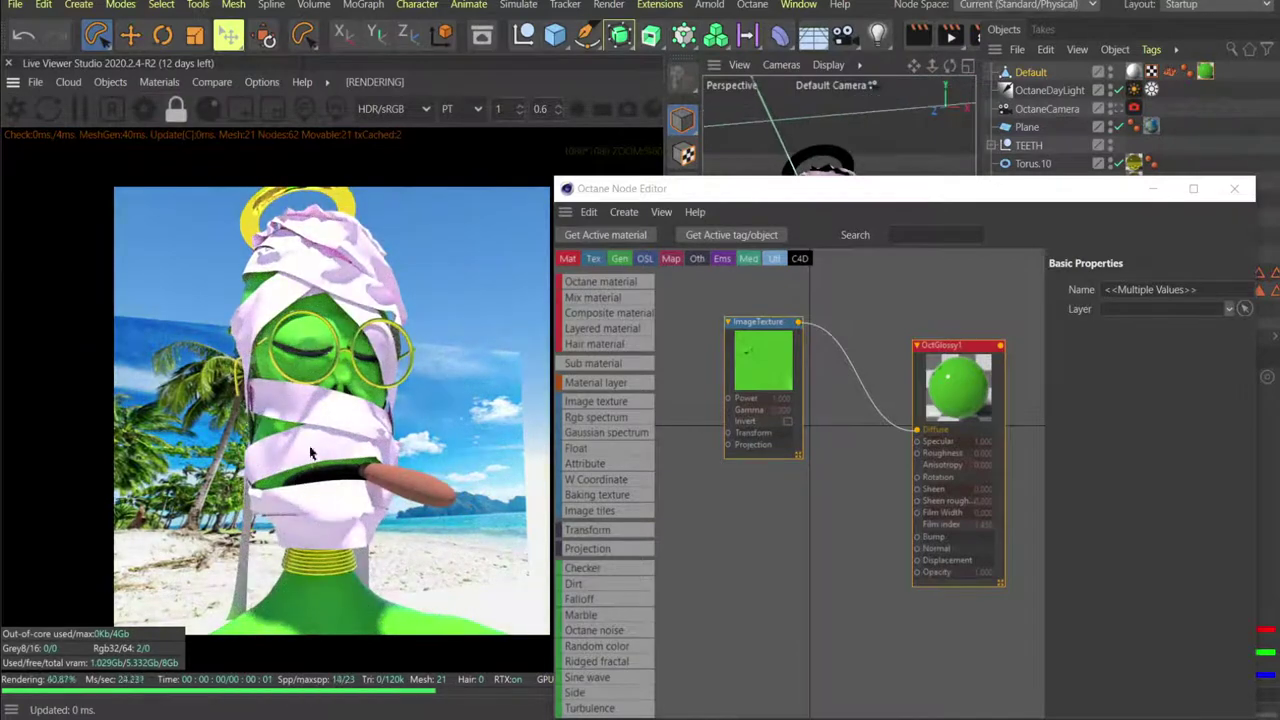
click(1234, 188)
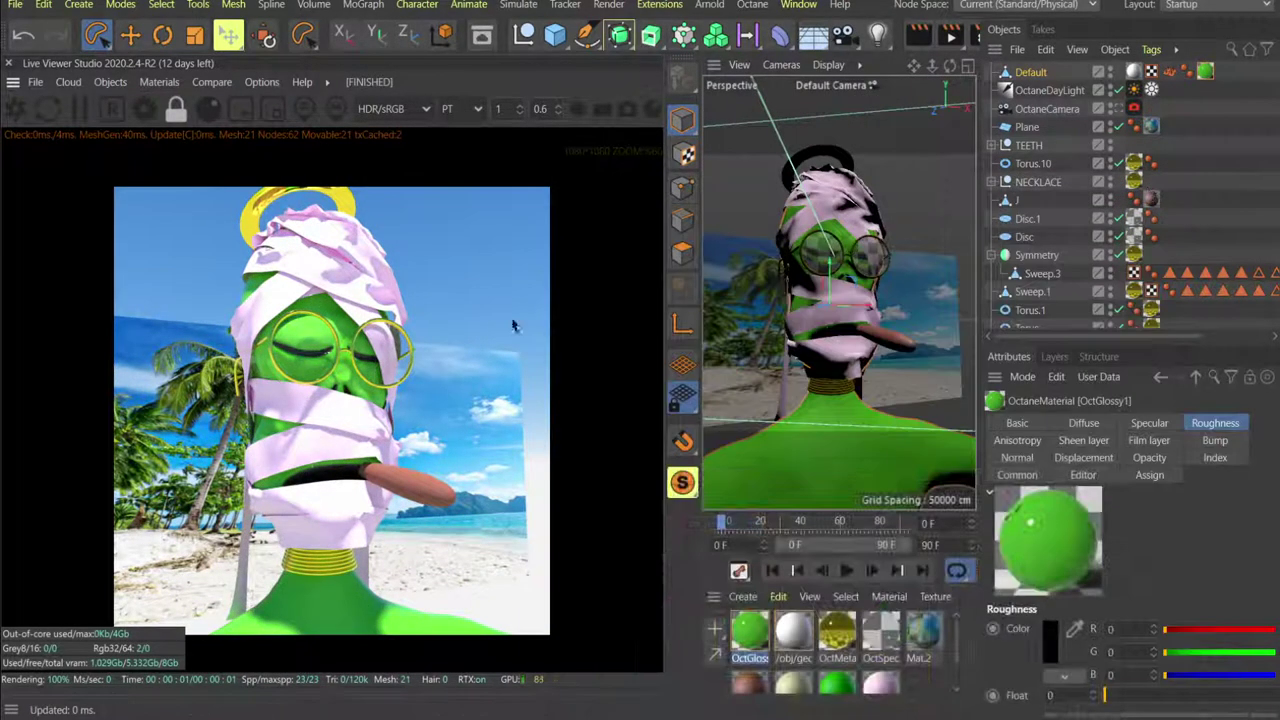
Look through the OctaneCamera and adjust its thin-lens depth-of-field aperture, trying 3 cm and settling on 5 cm.
drag(347, 326, 352, 396)
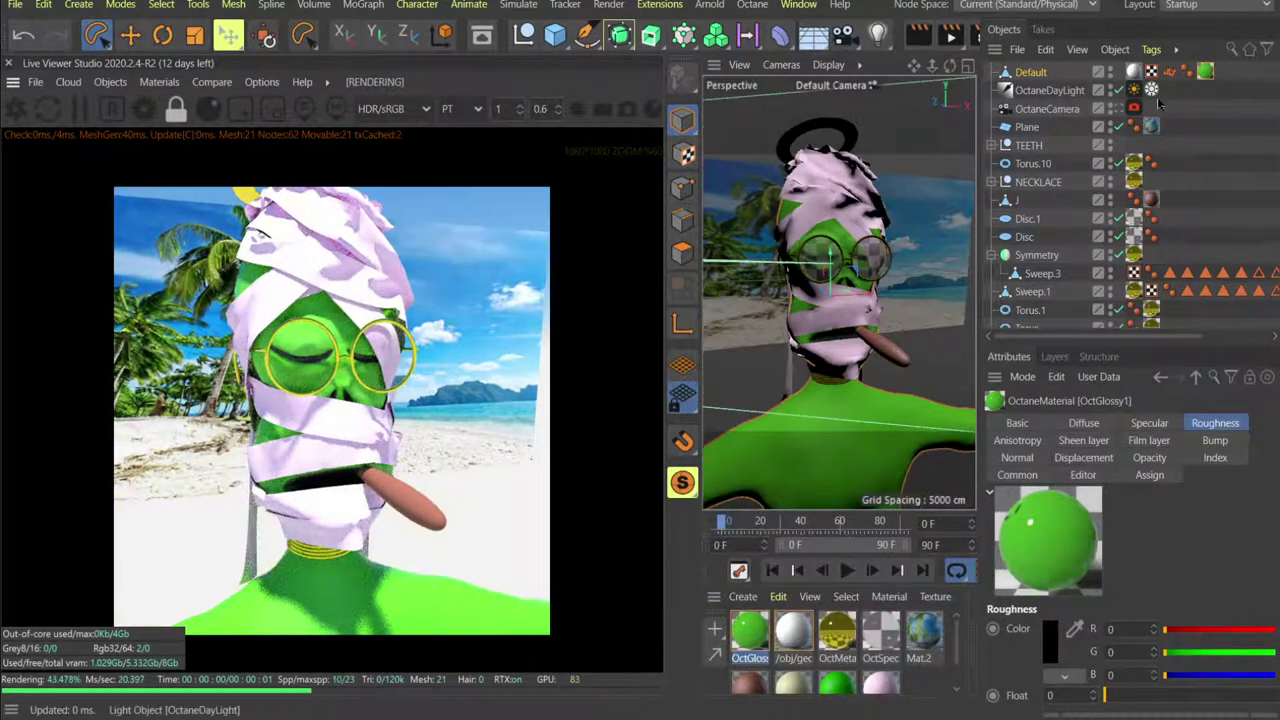
click(1118, 109)
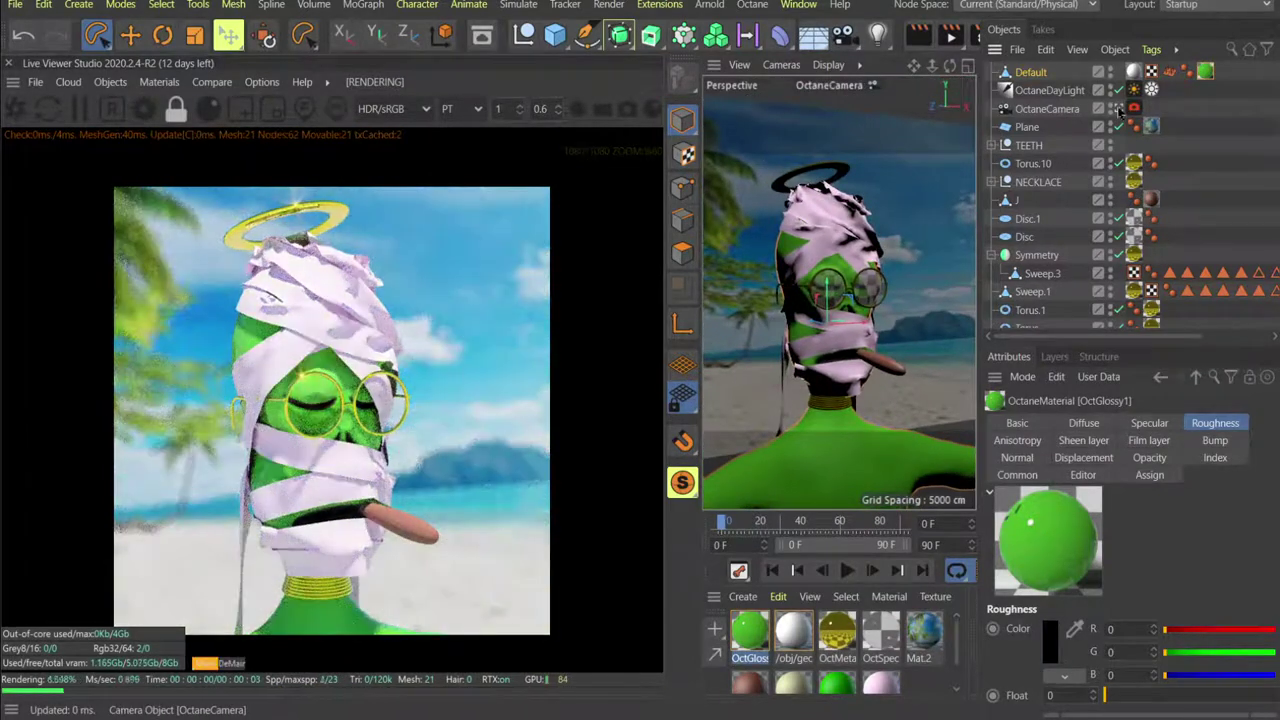
click(1133, 108)
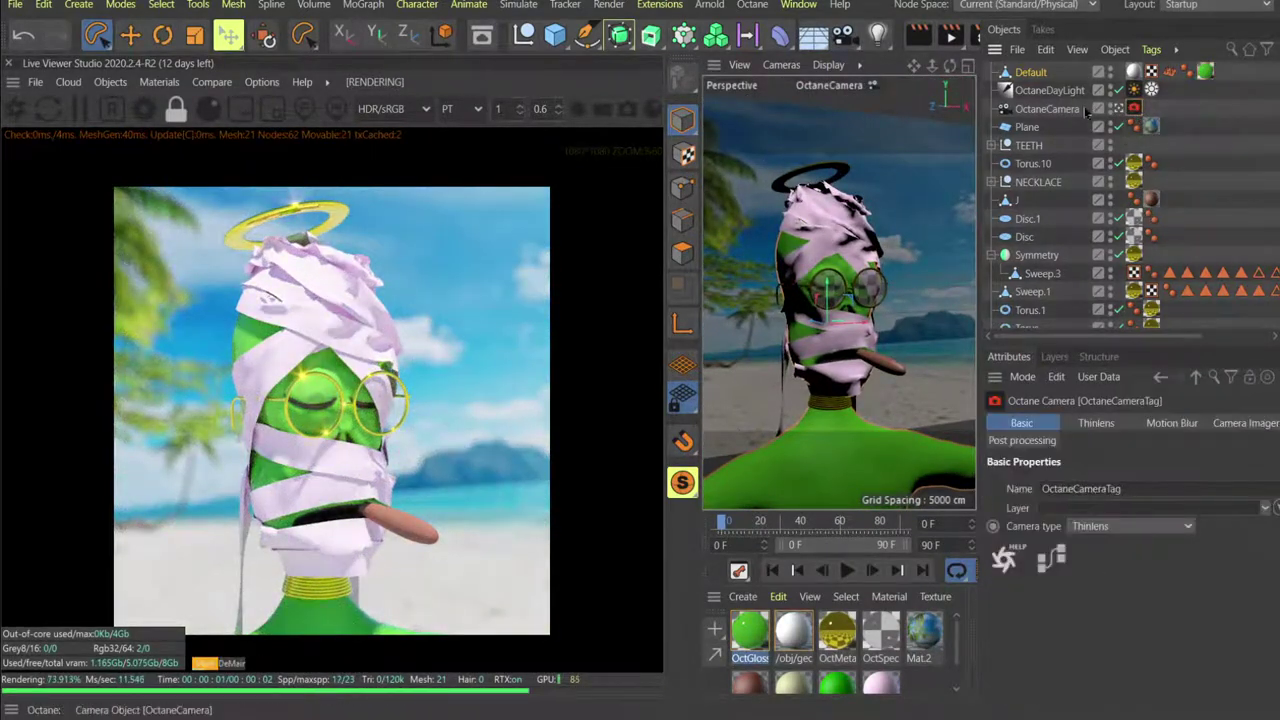
click(1096, 423)
click(1073, 578)
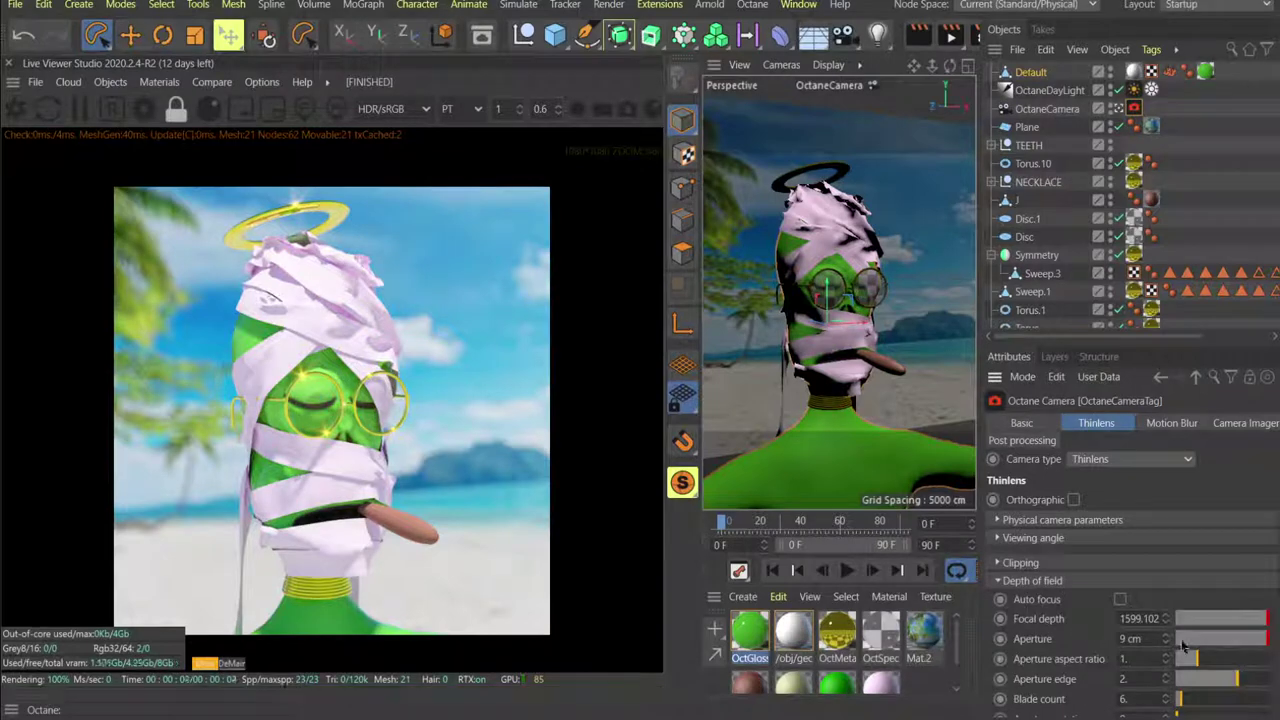
double_click(1138, 639)
text(3)
key(Return)
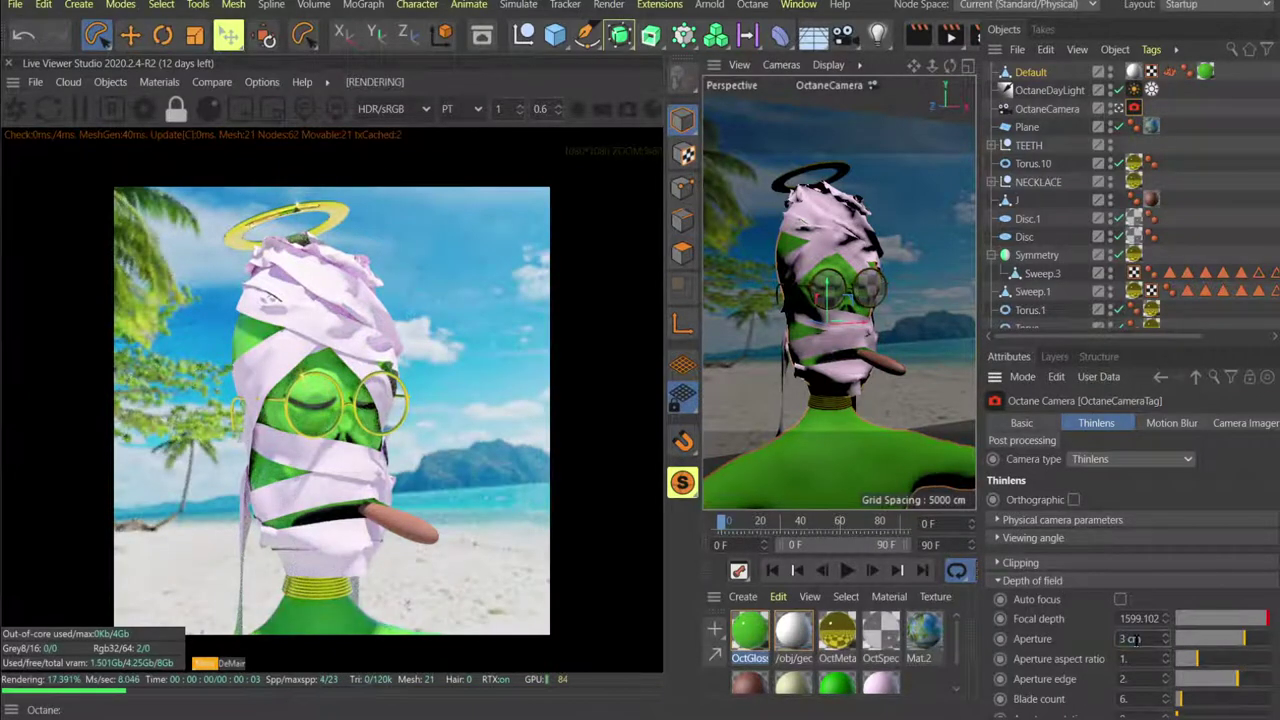
double_click(1136, 638)
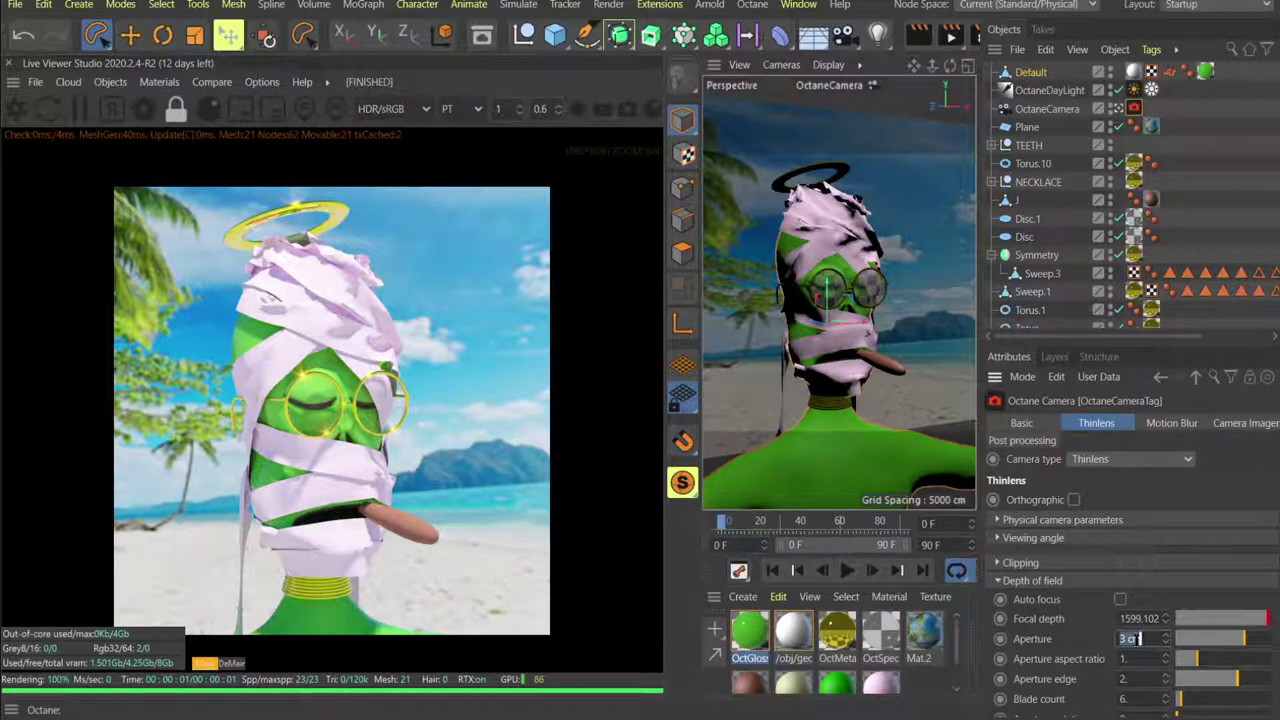
text(15)
key(Return)
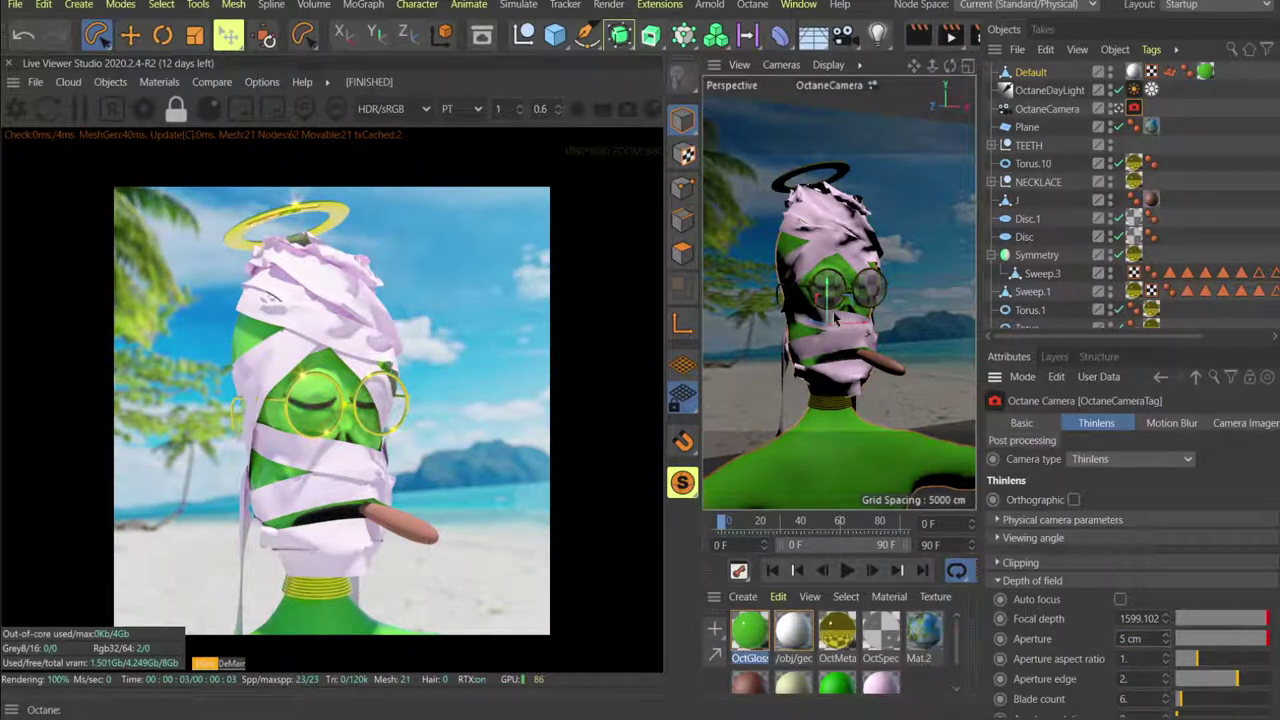
Select the brown object J in the mummy's mouth and copy it alone into a new scene.
click(877, 366)
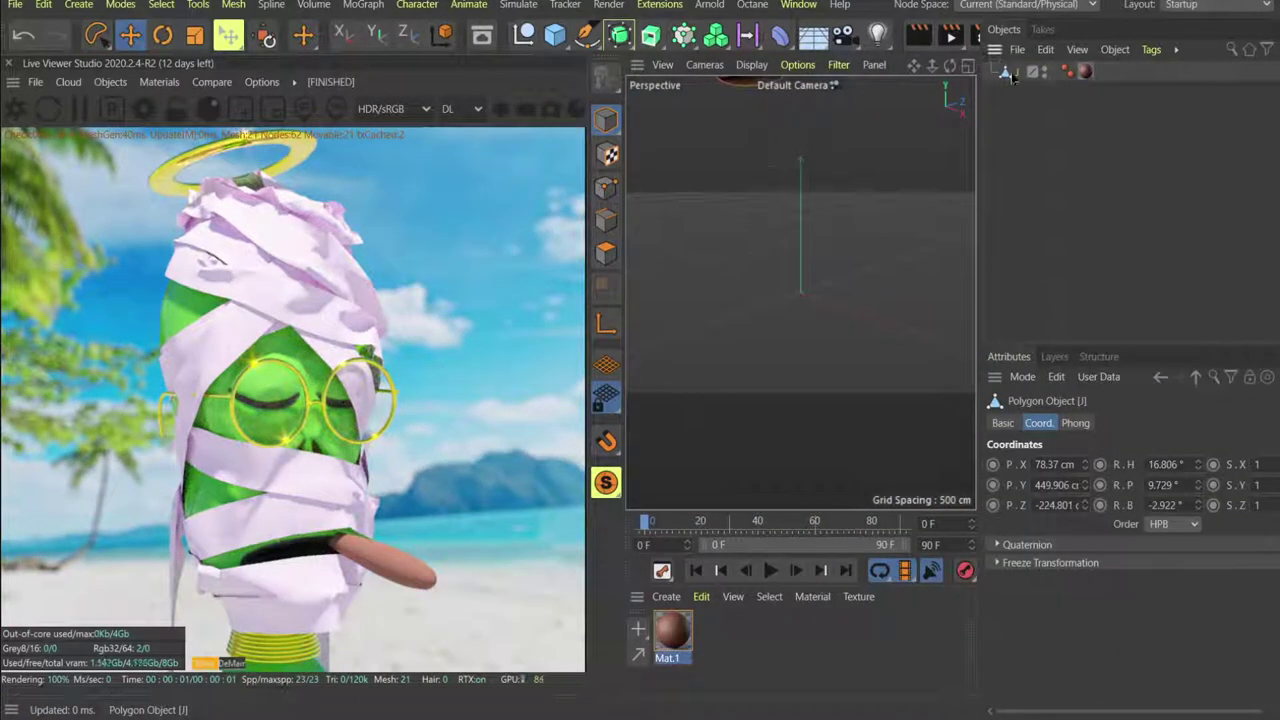
scroll(813, 290, down, 10)
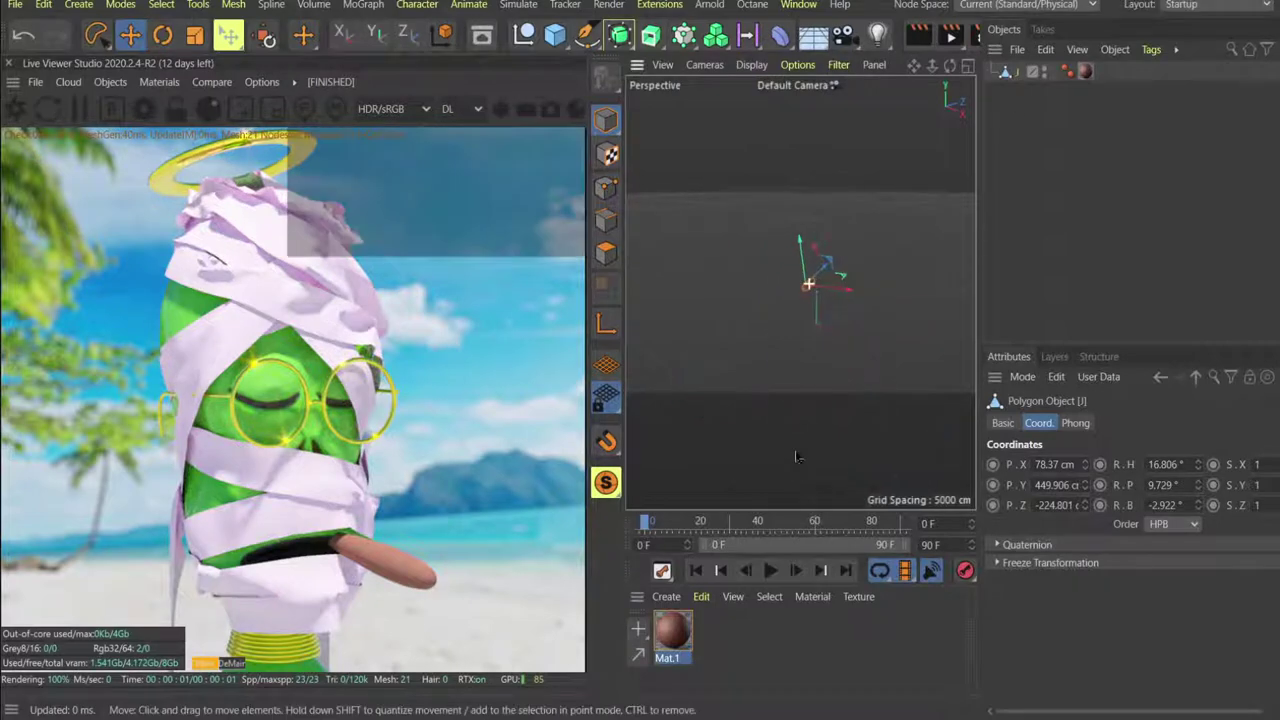
scroll(813, 288, up, 4)
Reset the isolated J object to the origin by setting its X, Y and Z positions and its rotations to 0.
double_click(1053, 467)
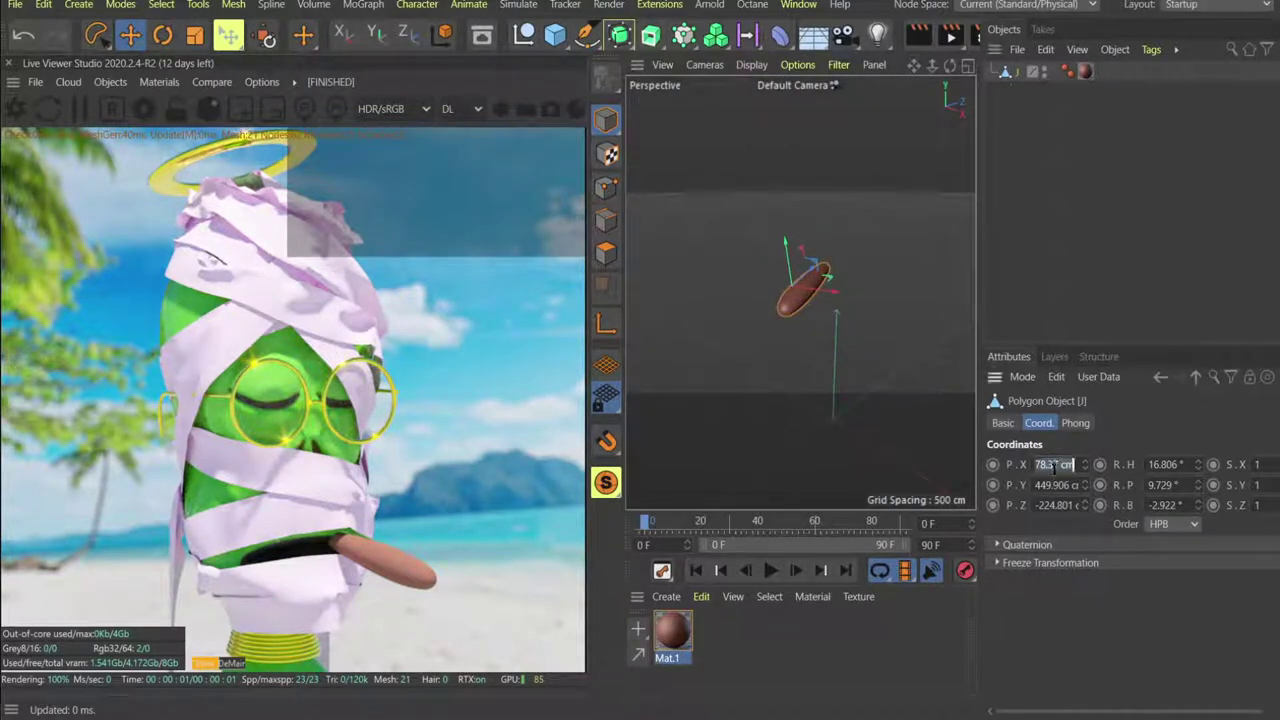
text(0)
key(Tab)
text(0)
key(Tab)
text(0)
key(Tab)
text(0)
key(Tab)
text(0)
key(Tab)
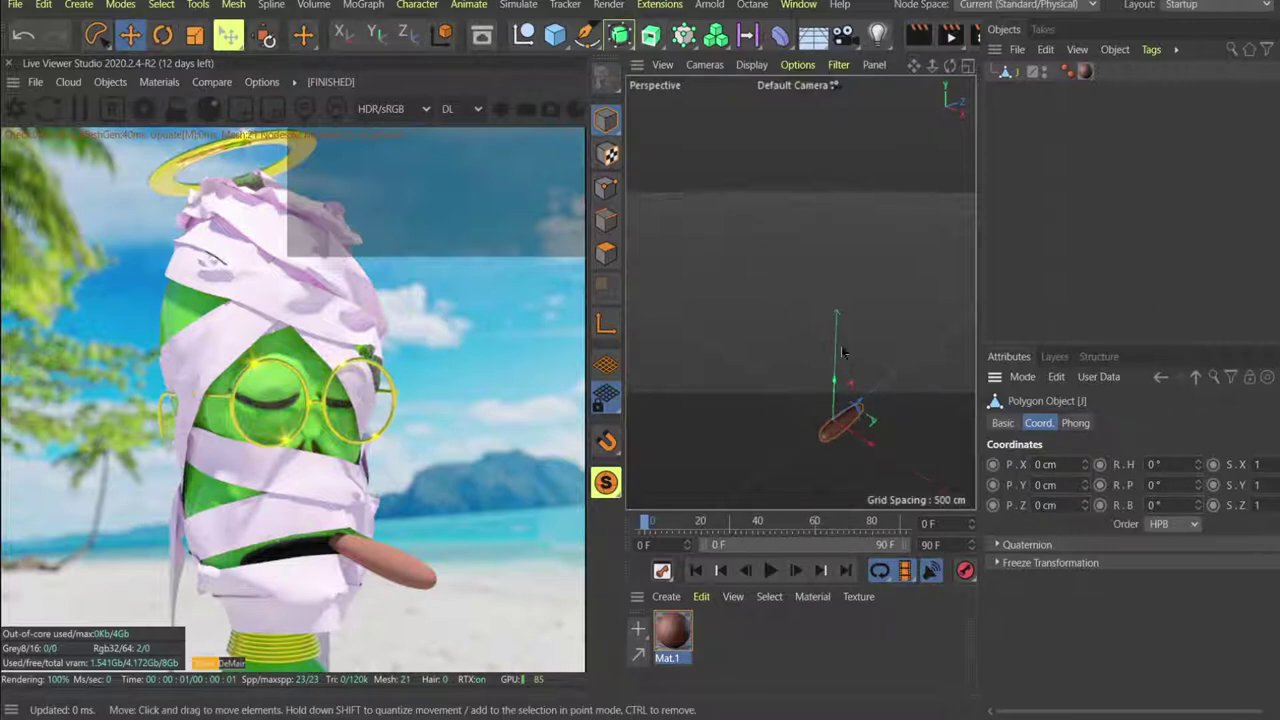
In the BP - UV Edit layout, generate J's UVs with the Automatic Packed UVs projection and apply Automatic UV.
alt+middle_drag(838, 382, 803, 291)
scroll(835, 313, up, 4)
click(1200, 6)
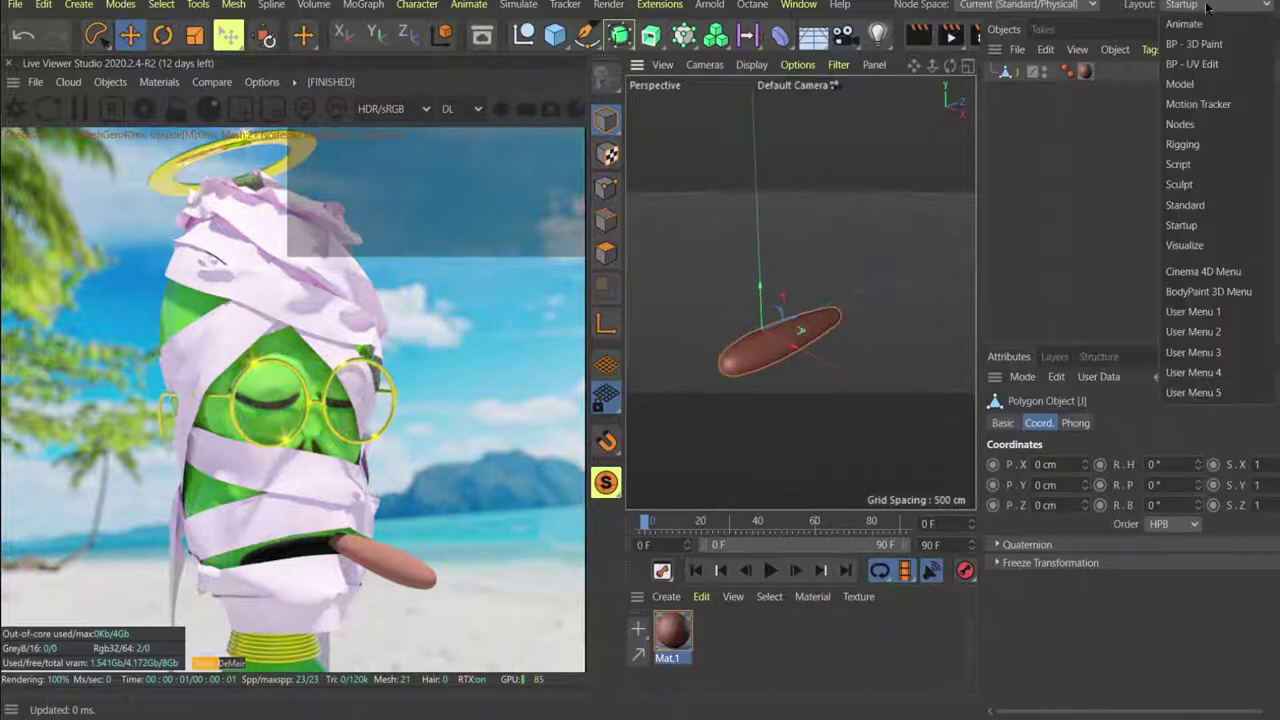
click(1196, 64)
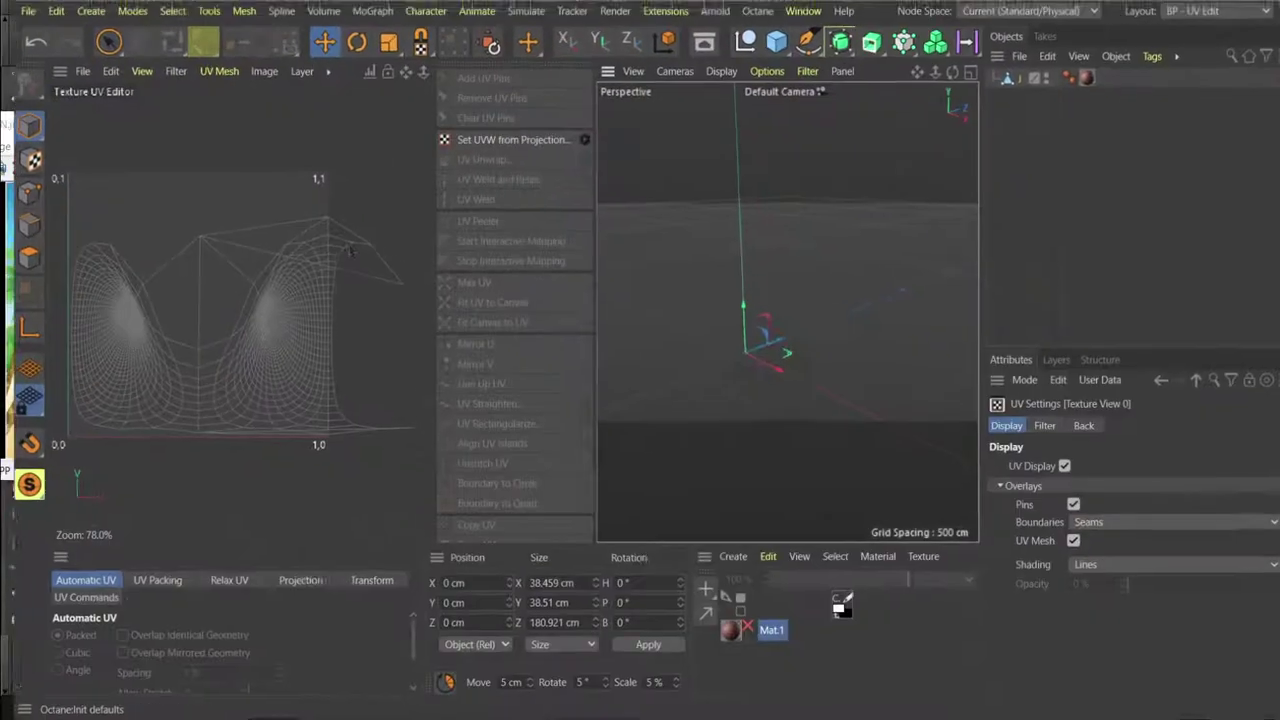
click(578, 134)
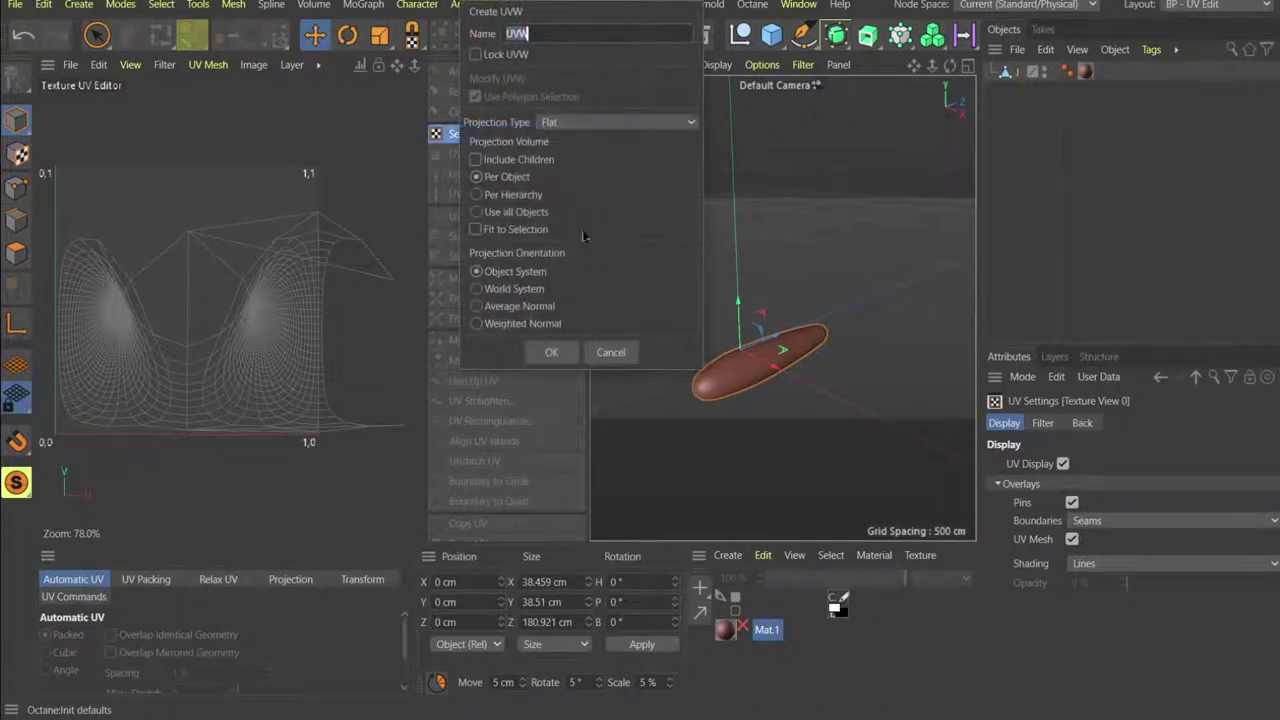
click(560, 122)
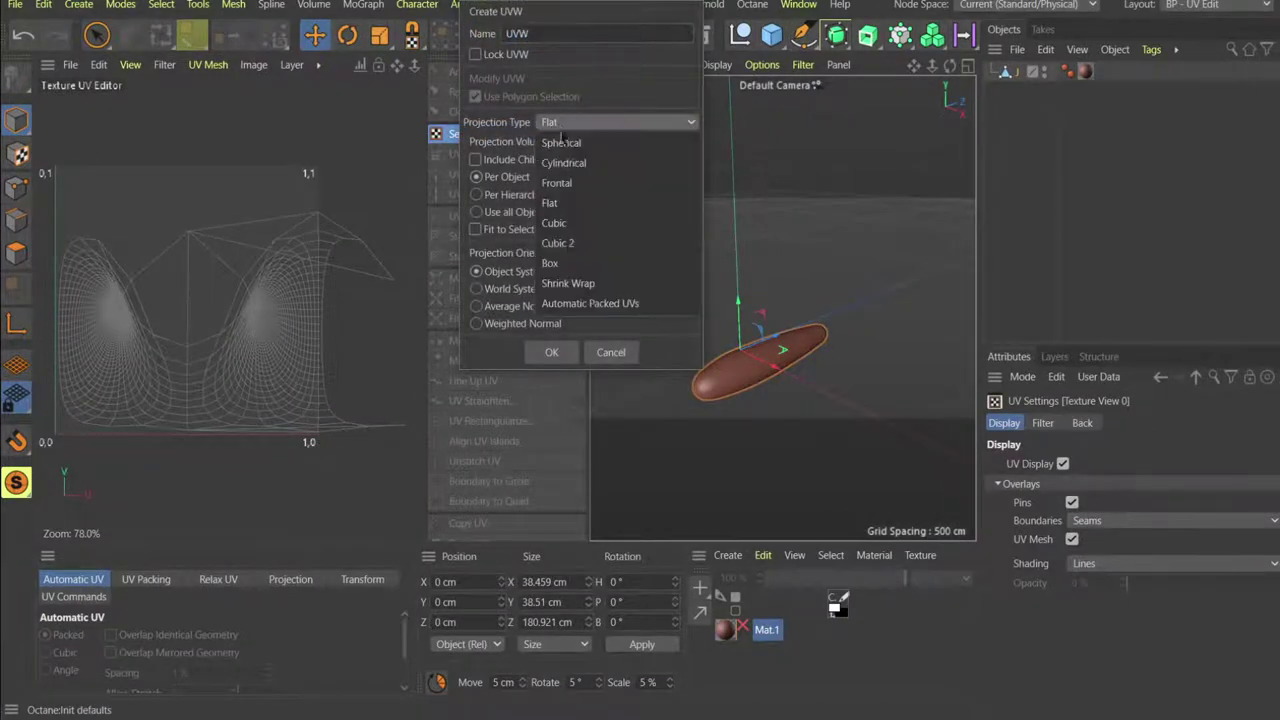
click(585, 308)
click(560, 356)
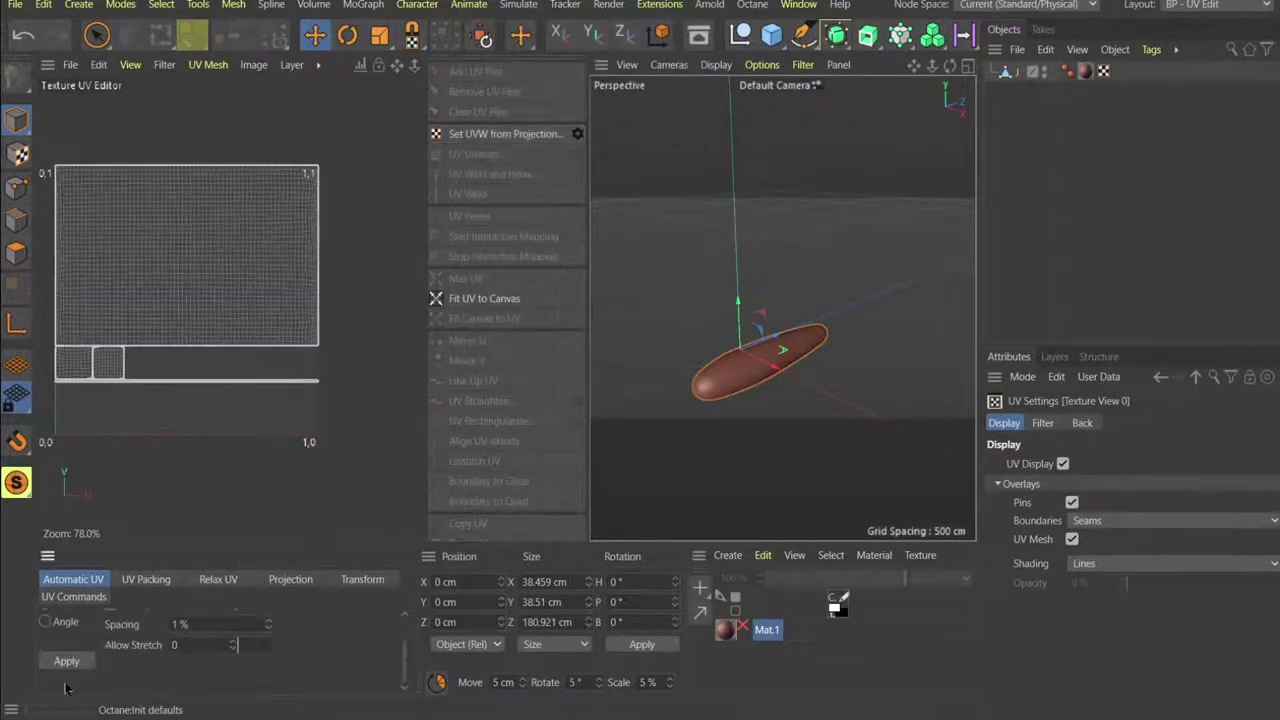
click(66, 662)
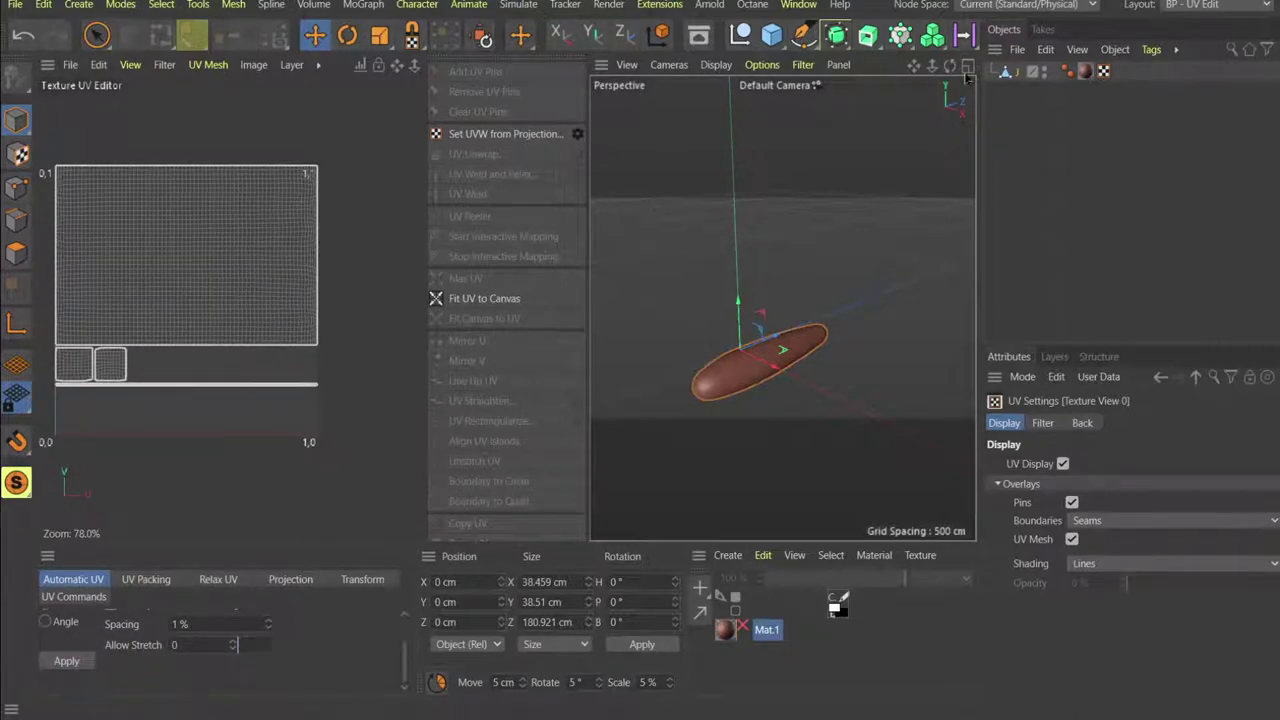
Create a material with a Checkerboard color texture, assign it to J, and inspect the UV mapping on its surface.
double_click(751, 656)
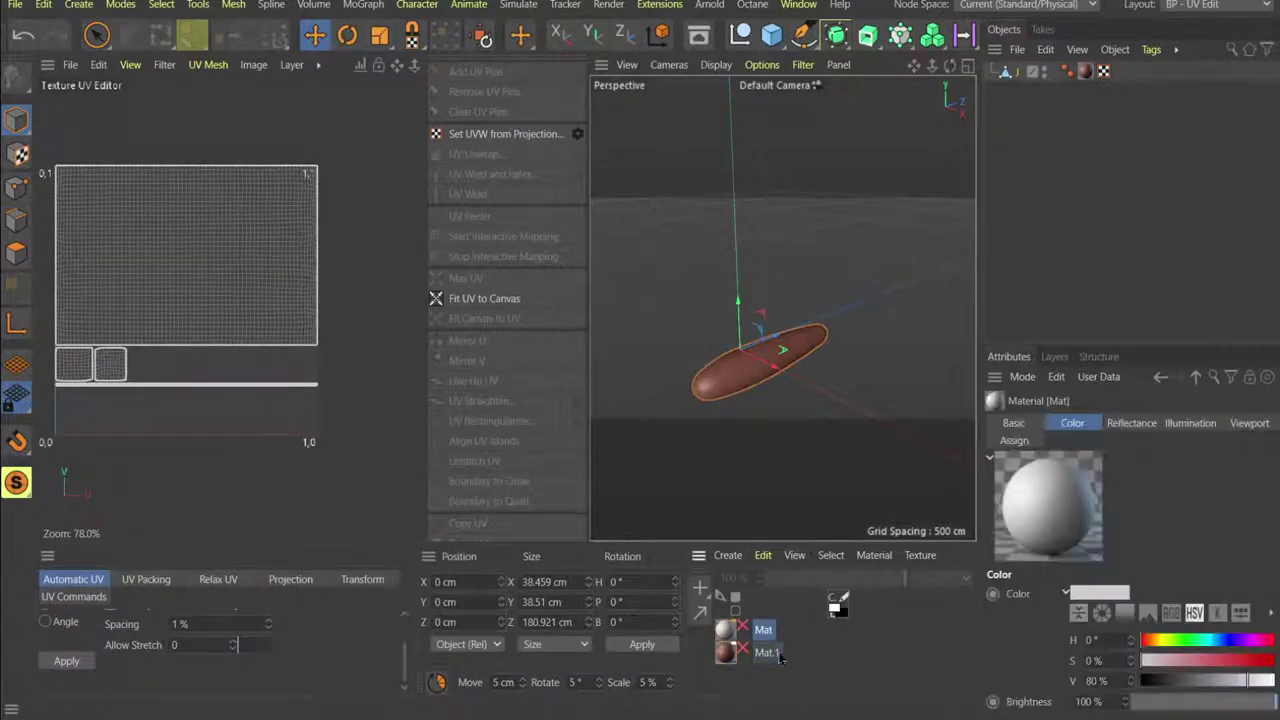
scroll(1028, 666, down, 3)
click(1079, 619)
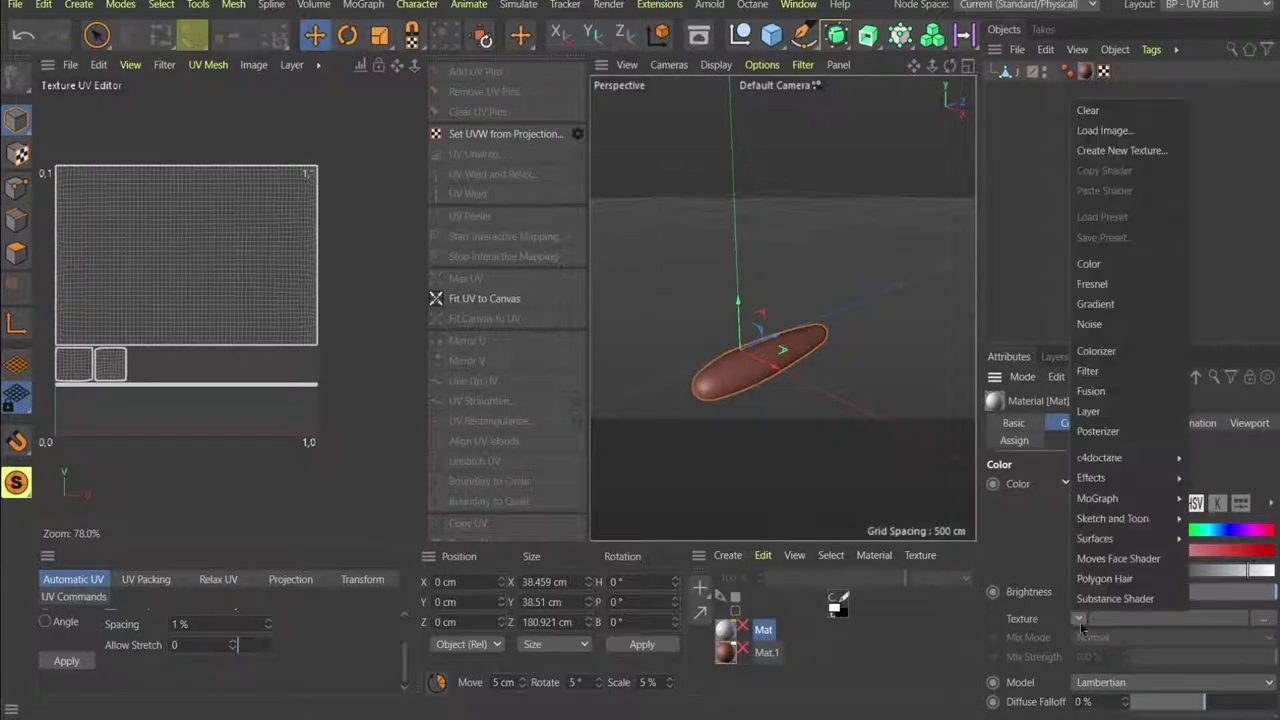
mouse_move(1110, 538)
click(1220, 263)
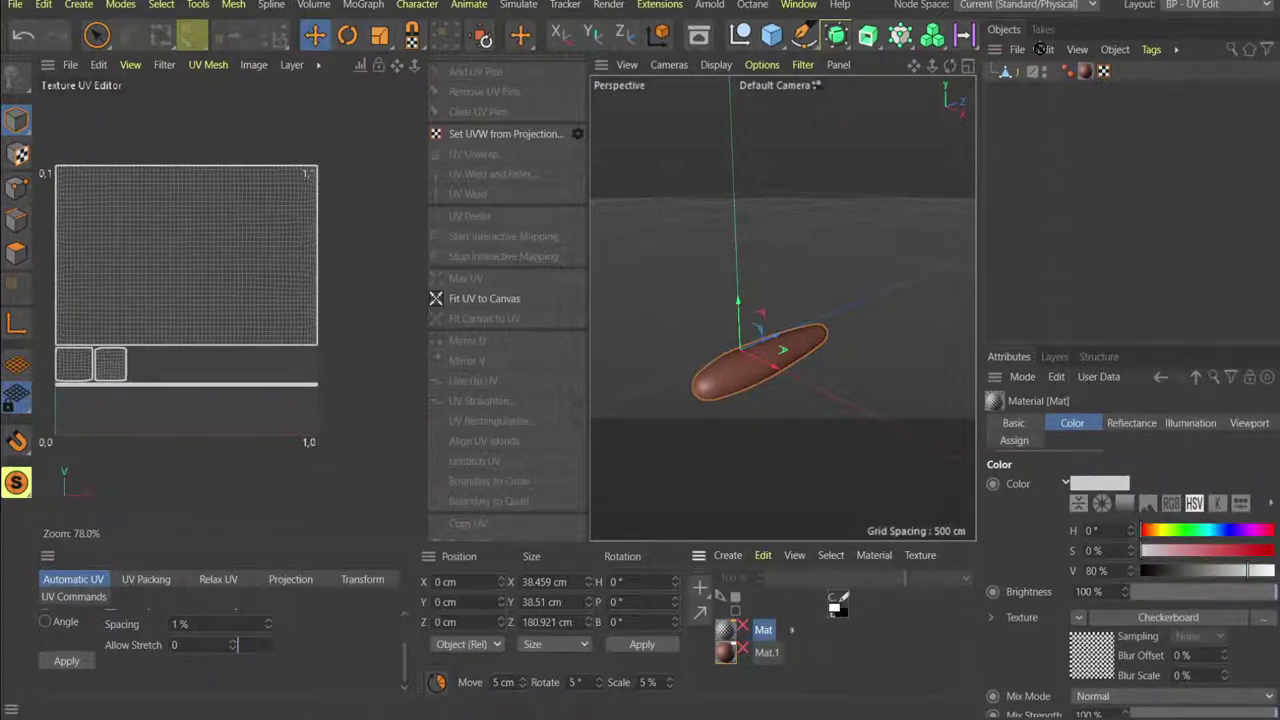
drag(1022, 80, 1020, 76)
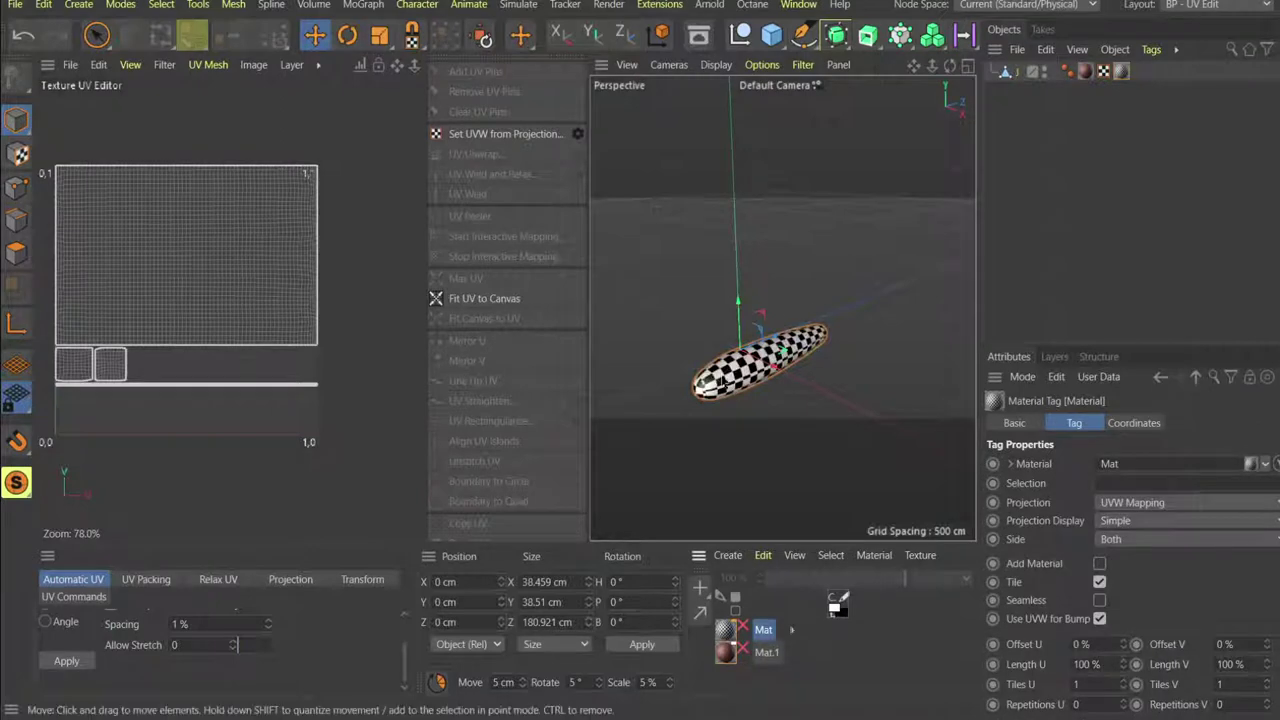
scroll(721, 380, up, 10)
scroll(721, 379, down, 7)
alt+drag(741, 353, 808, 318)
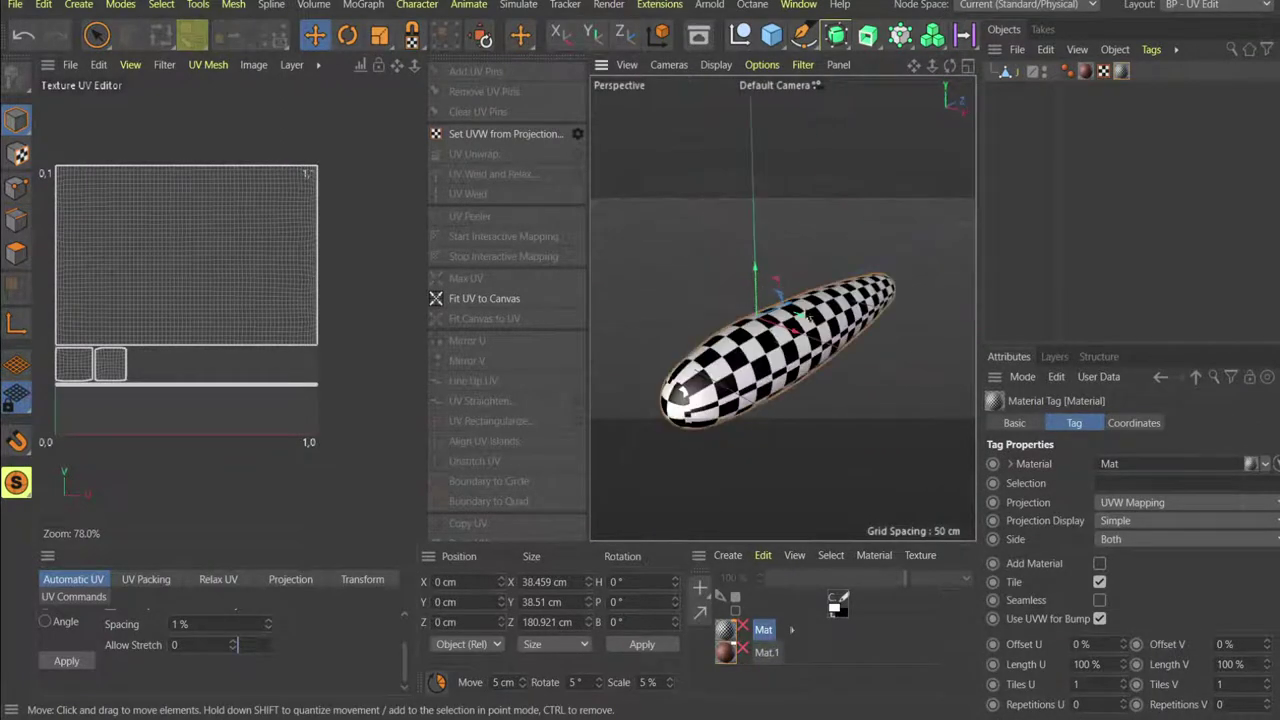
scroll(806, 332, down, 2)
Delete the brown Mat.1 material tag from J so only the checkerboard Mat remains assigned.
click(1222, 6)
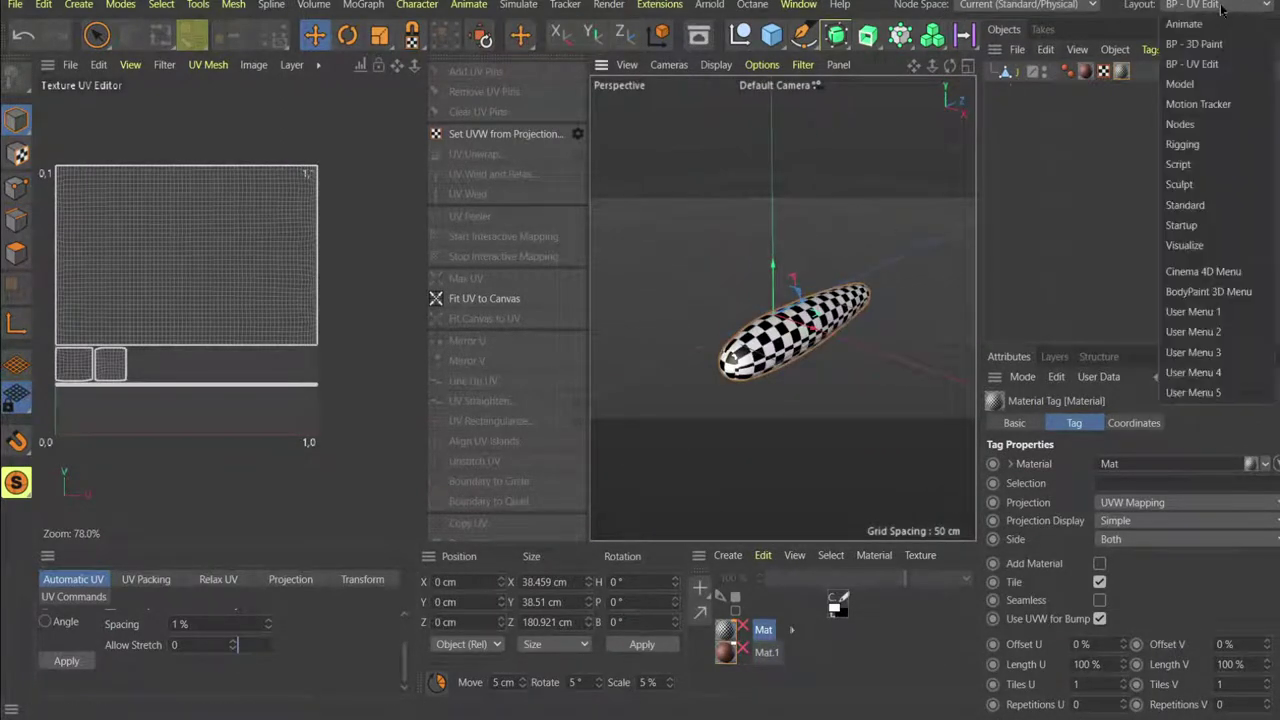
click(1222, 6)
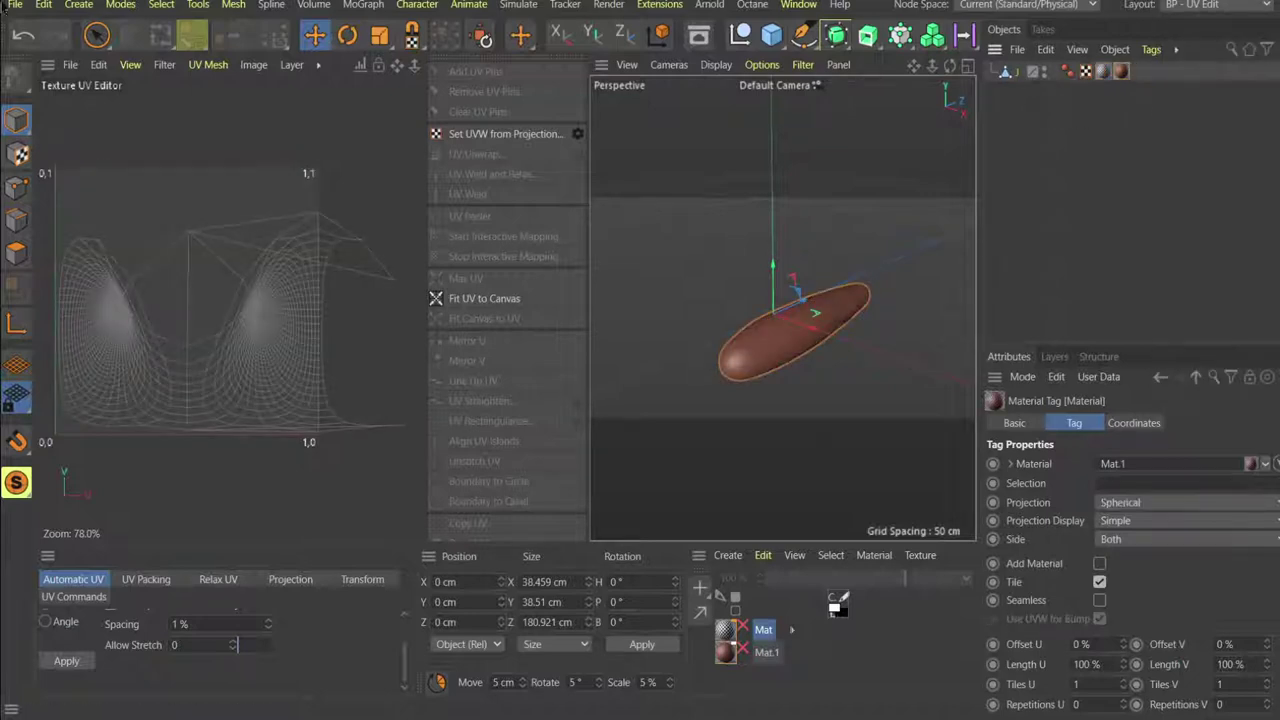
click(12, 7)
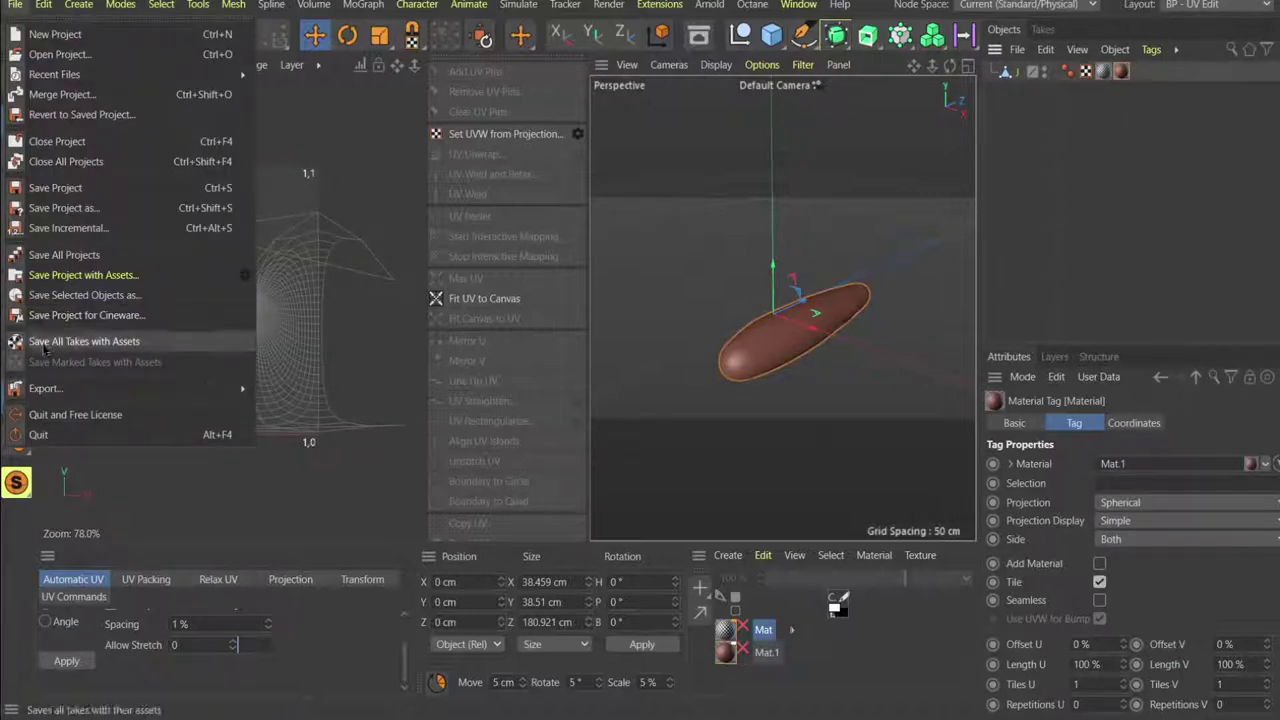
click(1119, 105)
drag(1105, 73, 1145, 76)
click(1107, 73)
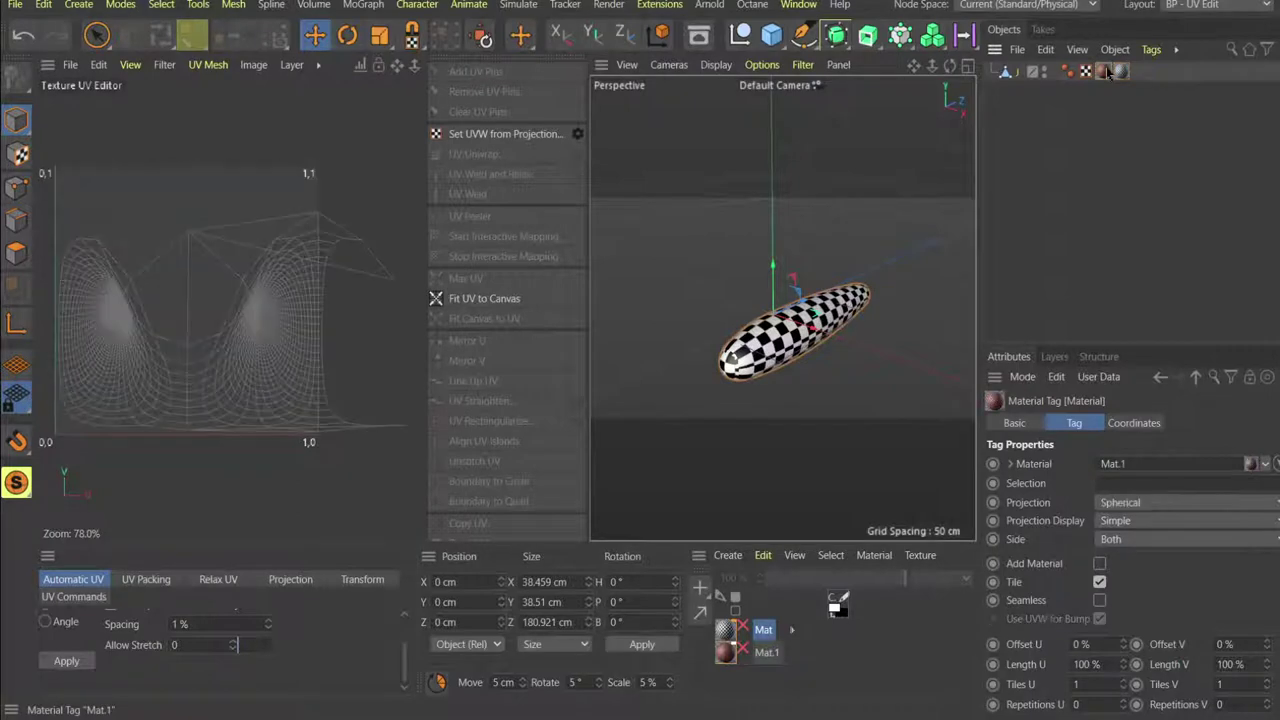
key(Delete)
click(1094, 108)
click(1104, 71)
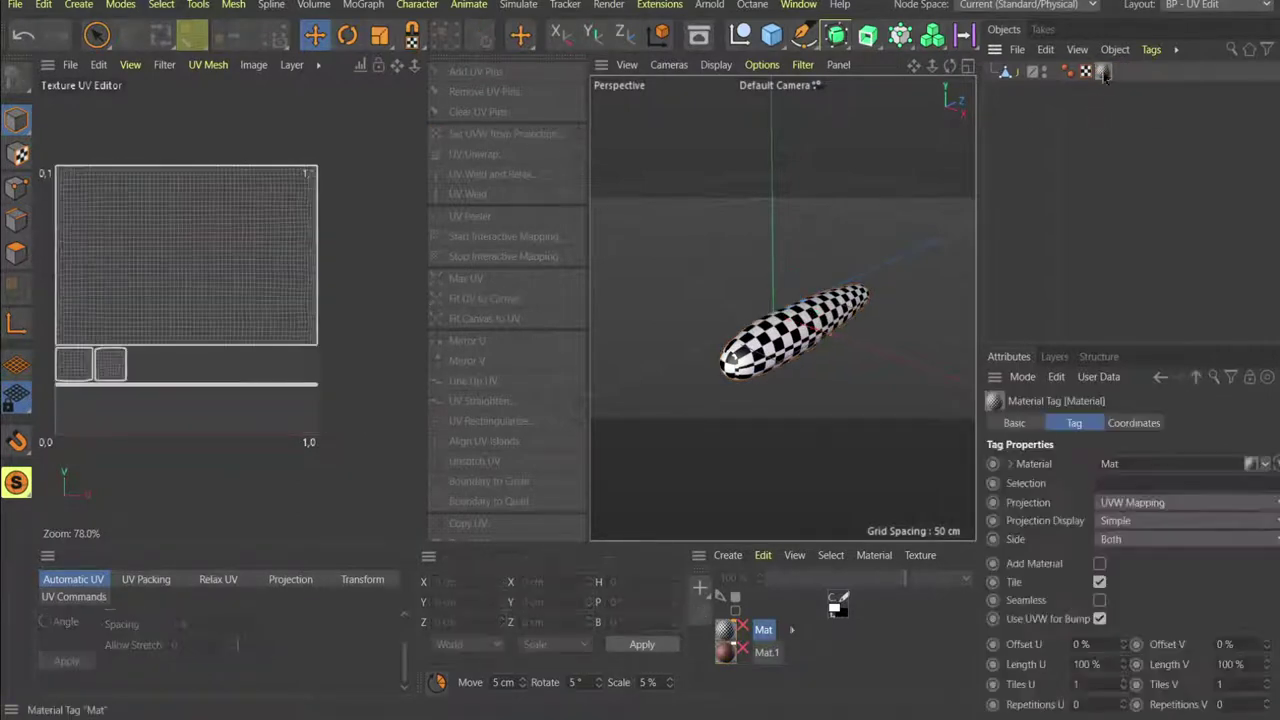
Export the scene in Wavefront OBJ format with the default settings, saving it as J.obj in the 02_ASSETS folder.
click(15, 4)
mouse_move(97, 399)
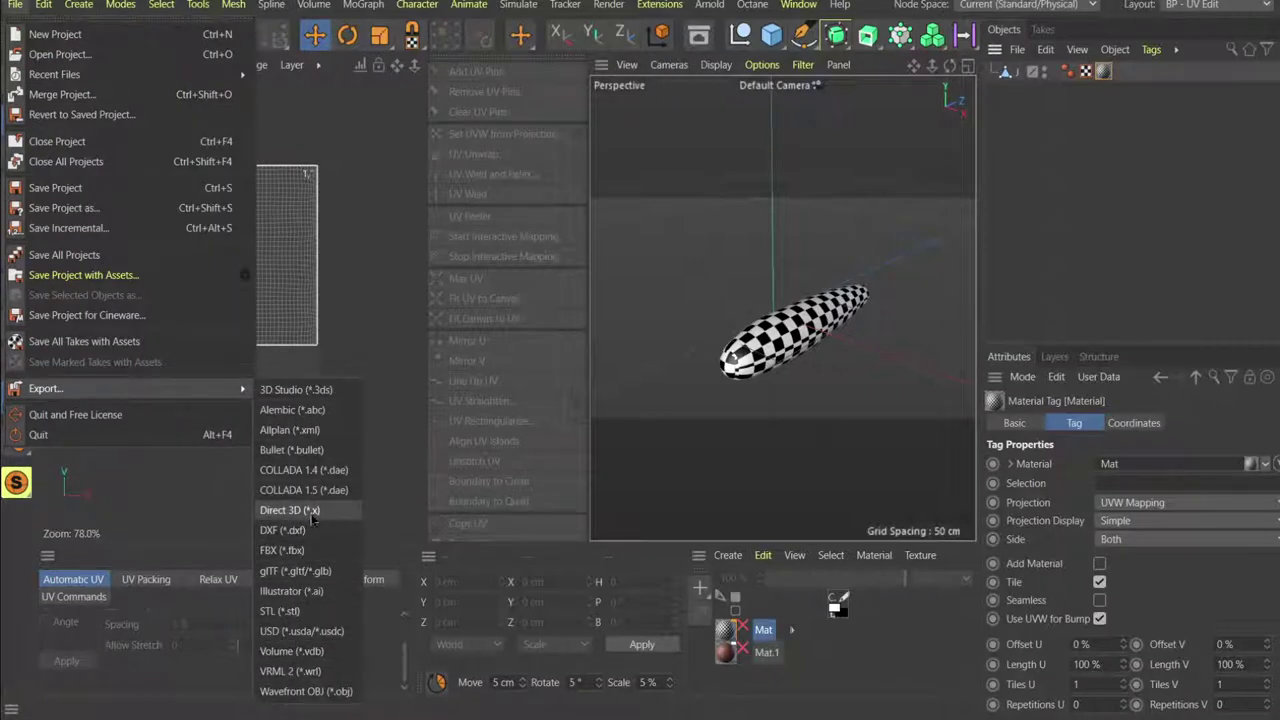
click(305, 691)
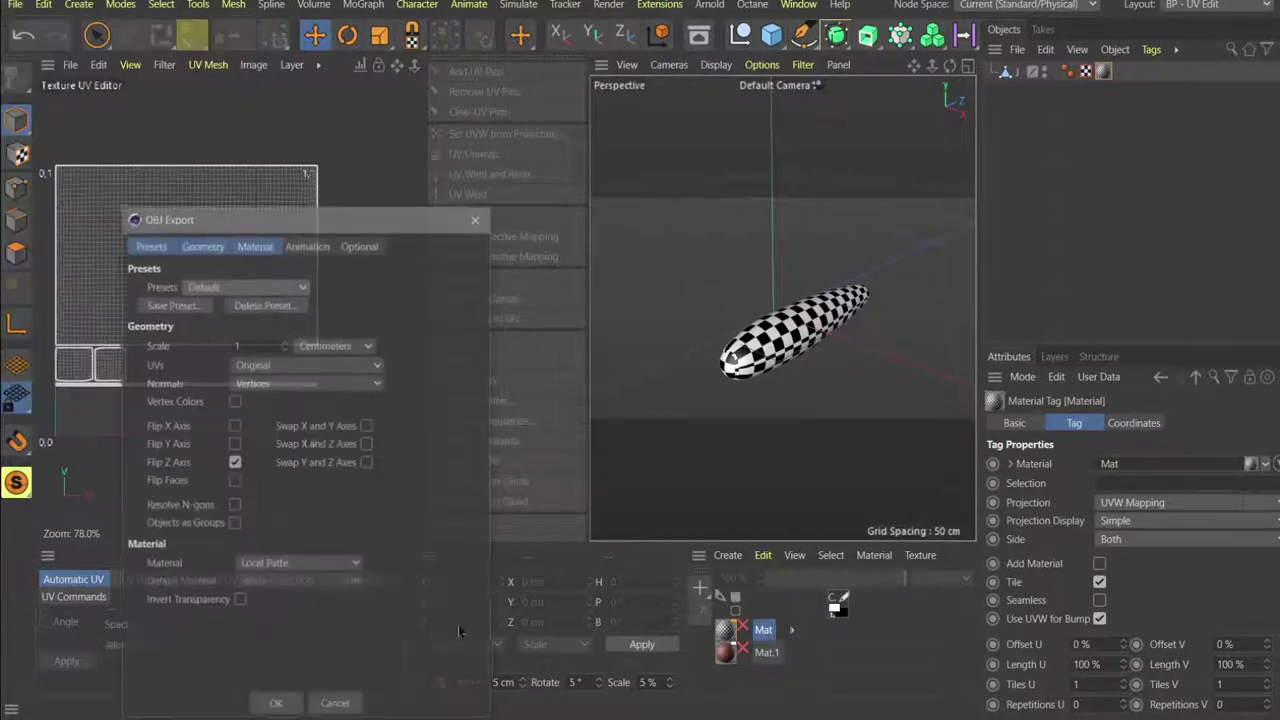
click(645, 323)
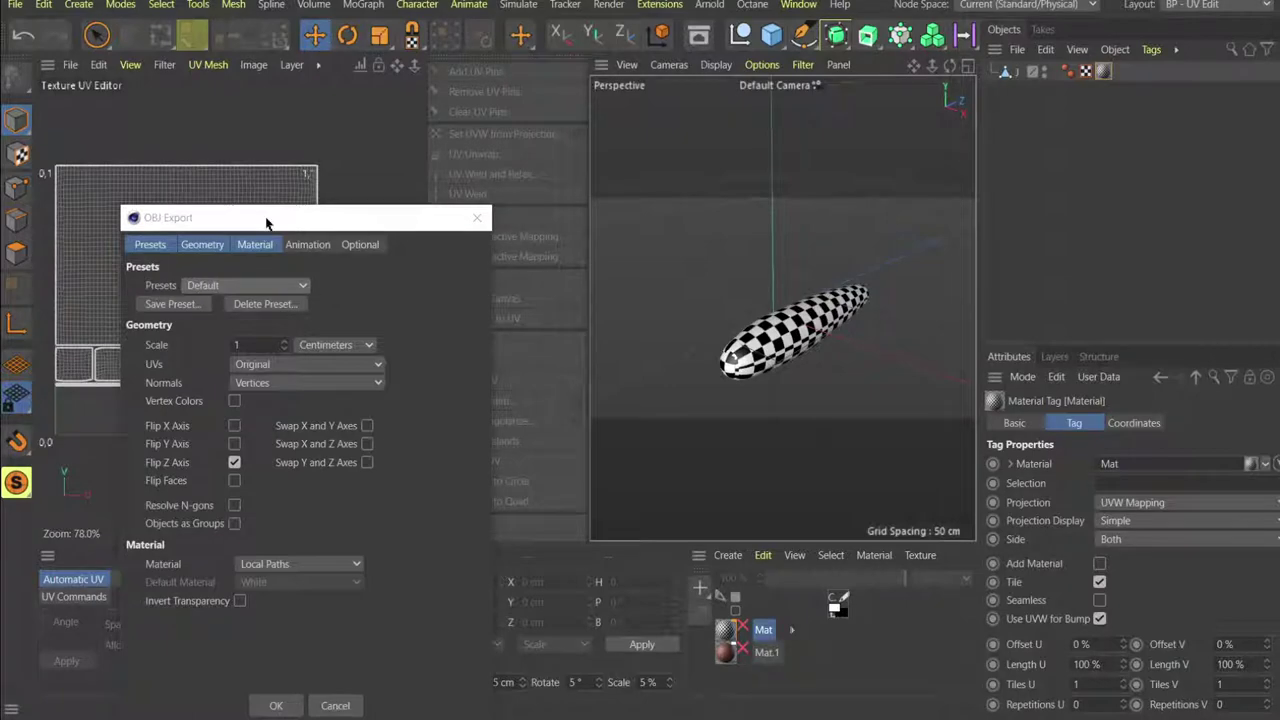
drag(266, 222, 308, 124)
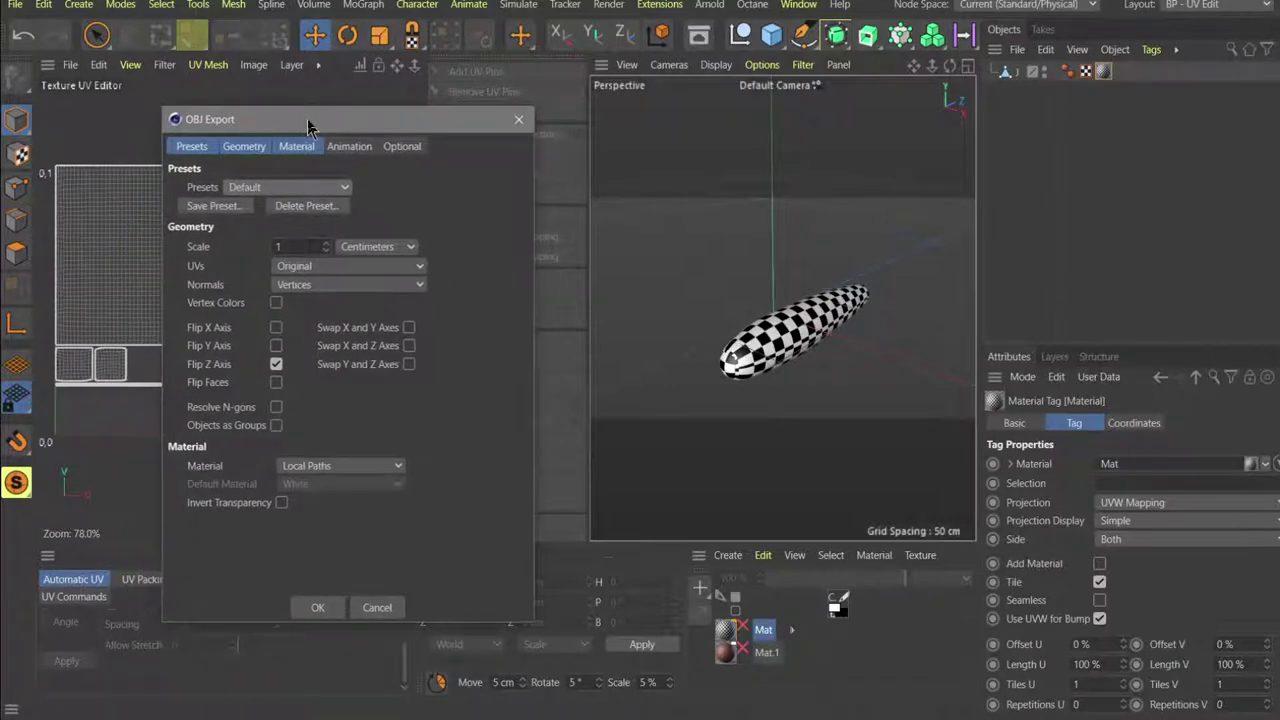
click(320, 607)
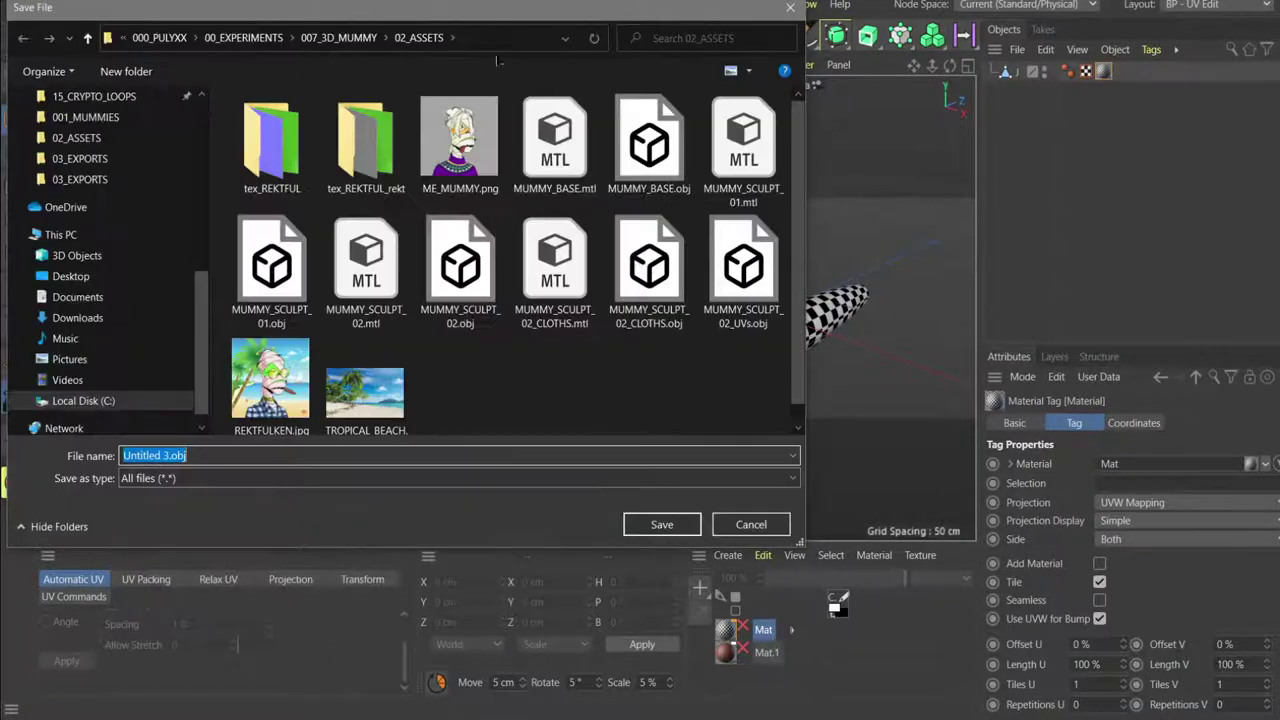
click(494, 38)
text(C:\000_PULYXX\00_EXPERIMENTS\007_3D_MUMMY\02_ASSETS)
key(Return)
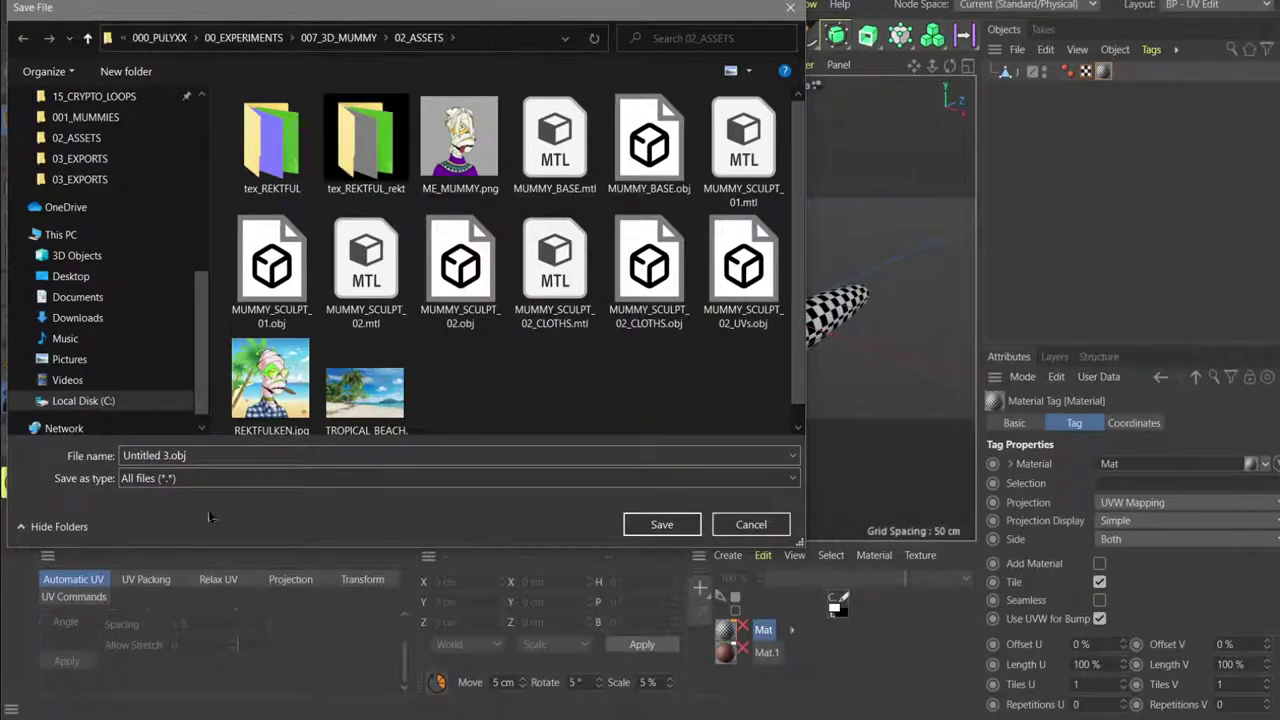
double_click(203, 456)
text(1)
key(Return)
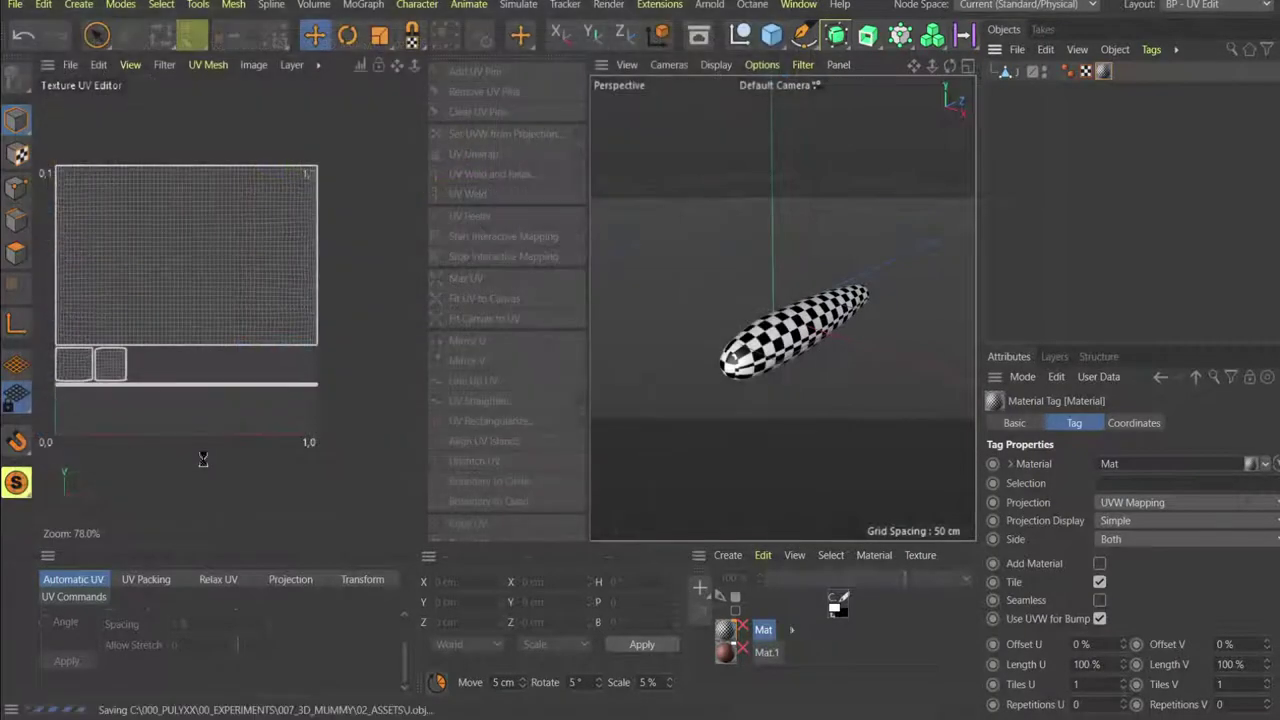
Switch to Substance Painter, close the texture export window, and create a new project with the exported J mesh.
key(alt+Tab)
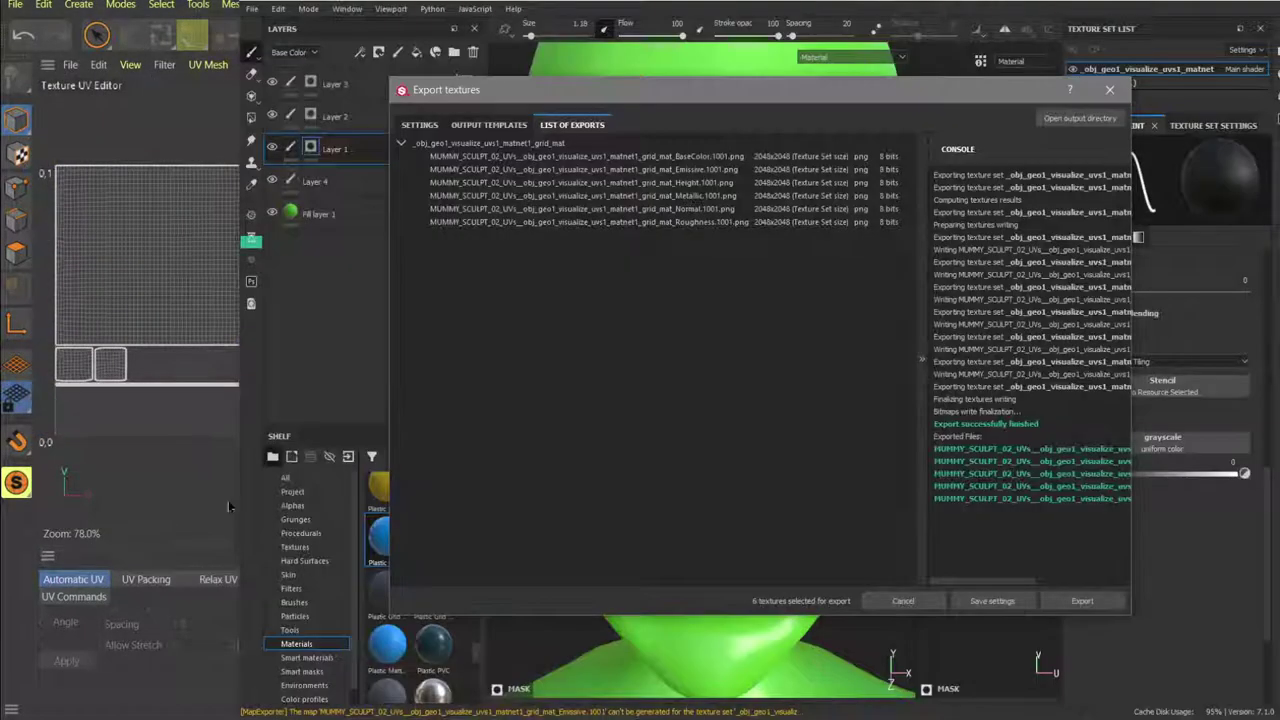
click(1110, 88)
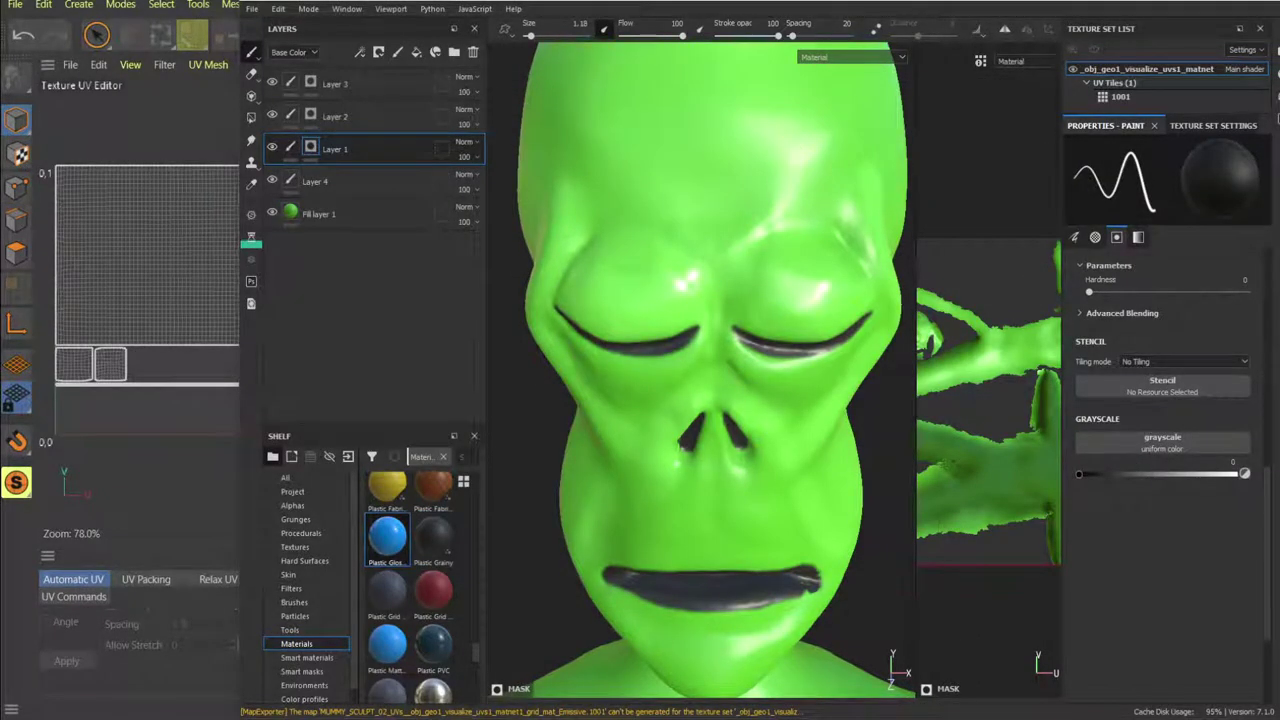
drag(708, 360, 735, 384)
click(772, 478)
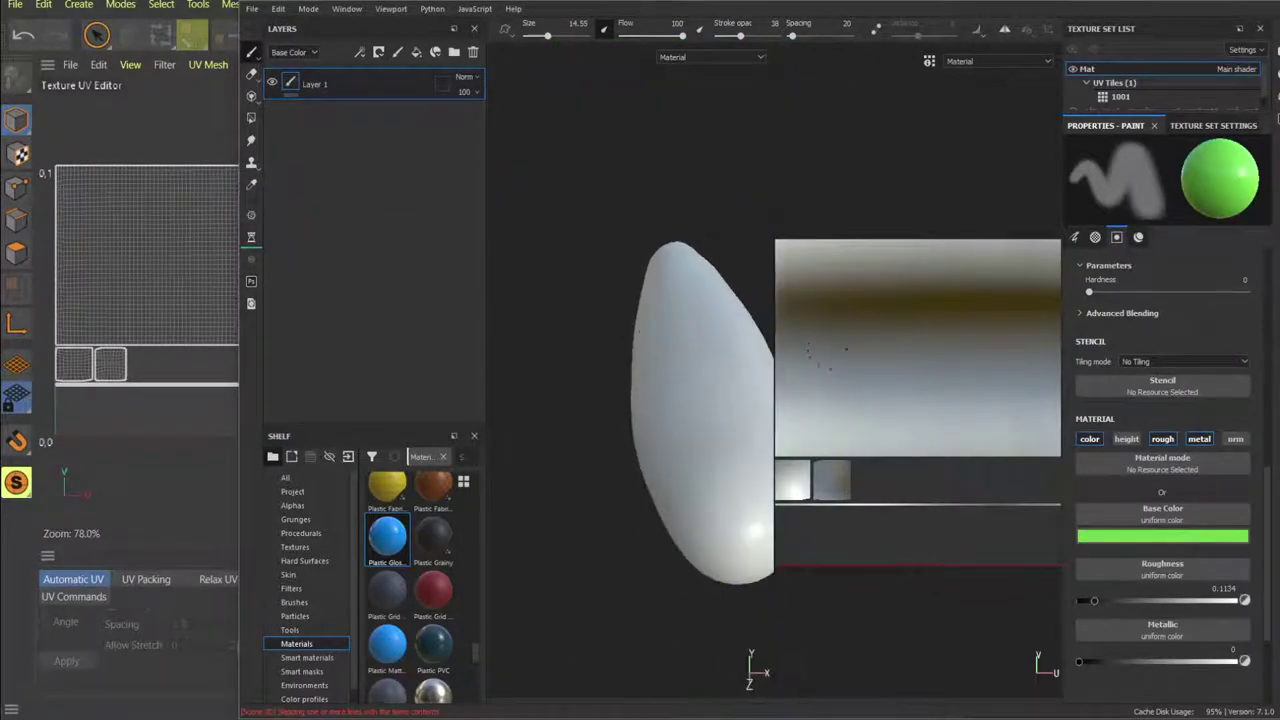
alt+drag(635, 430, 729, 408)
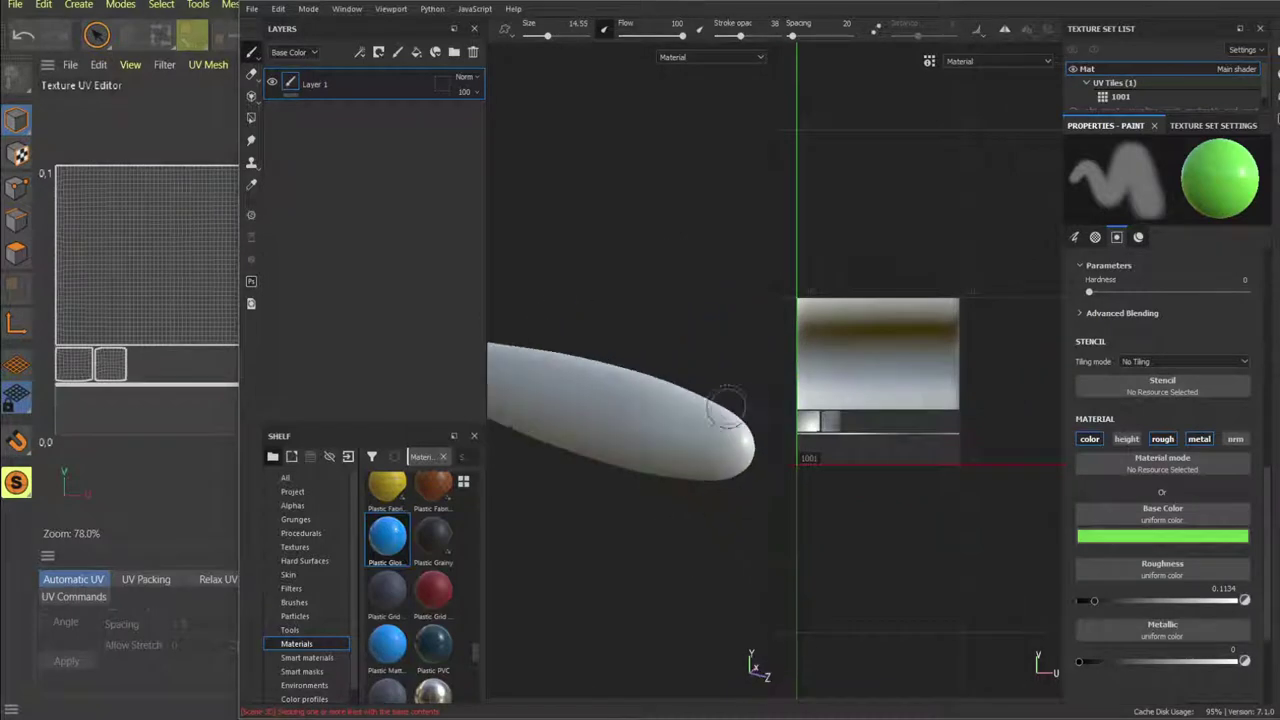
Bring up the cartoon reference image beside the 3D view and set the brush's stroke opacity to 100.
click(556, 719)
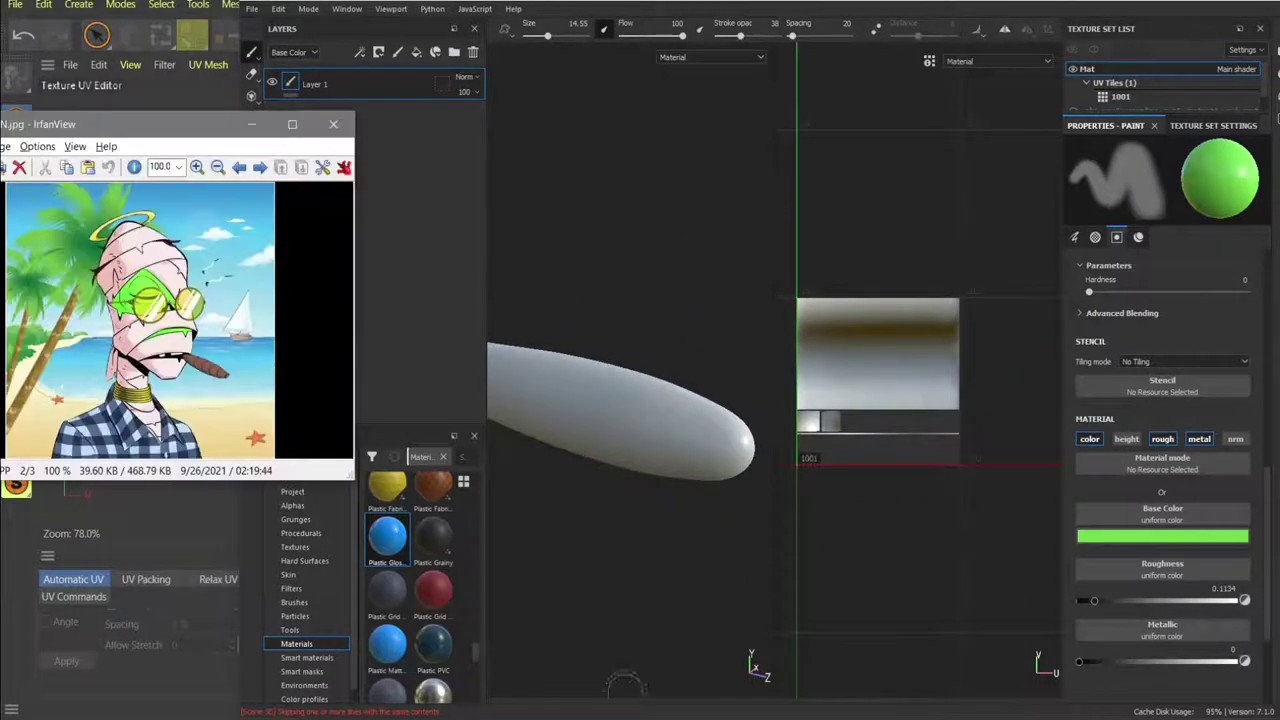
click(630, 402)
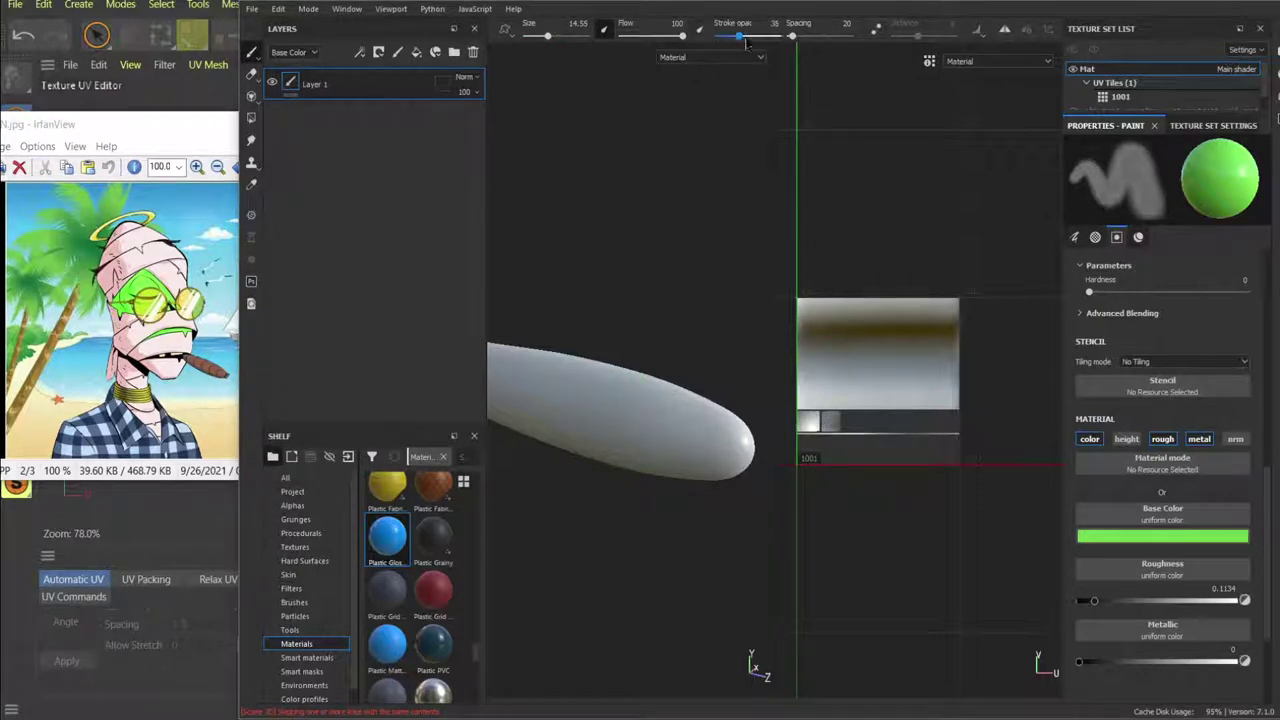
drag(745, 42, 782, 38)
Add a fill layer with a brown base color sampled from the reference's cigar and place it below Layer 1.
click(416, 52)
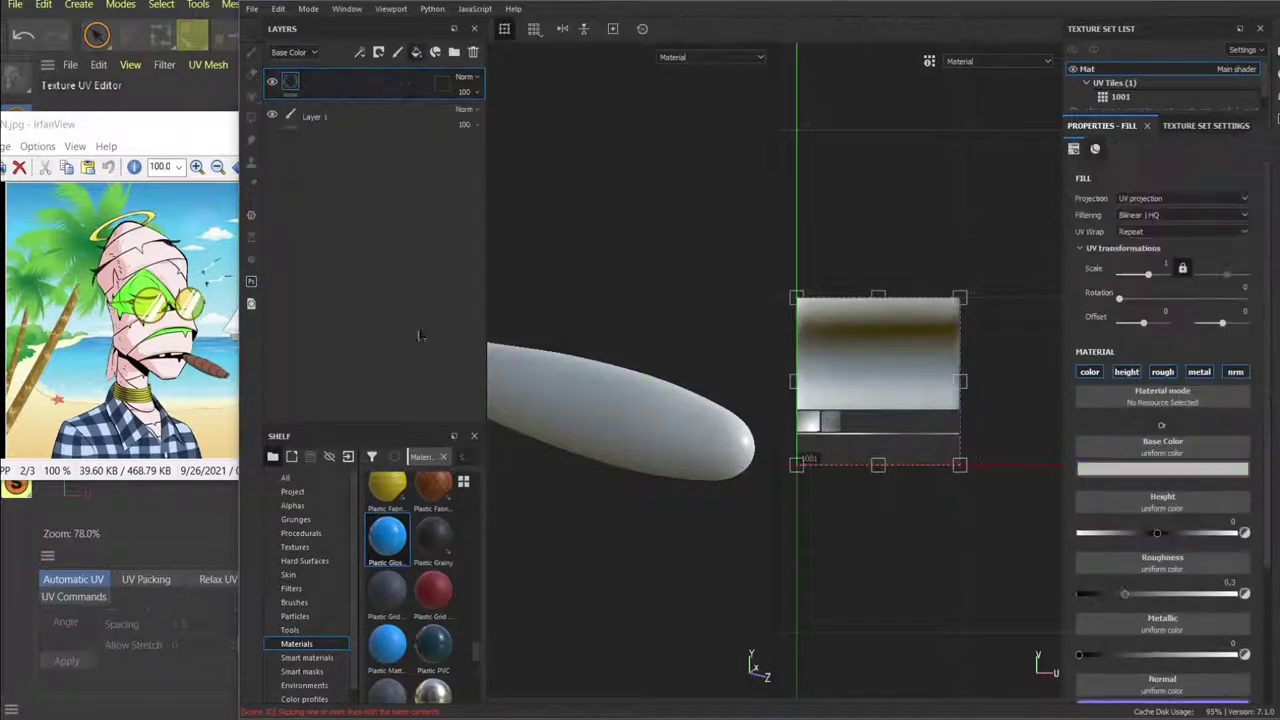
click(1162, 468)
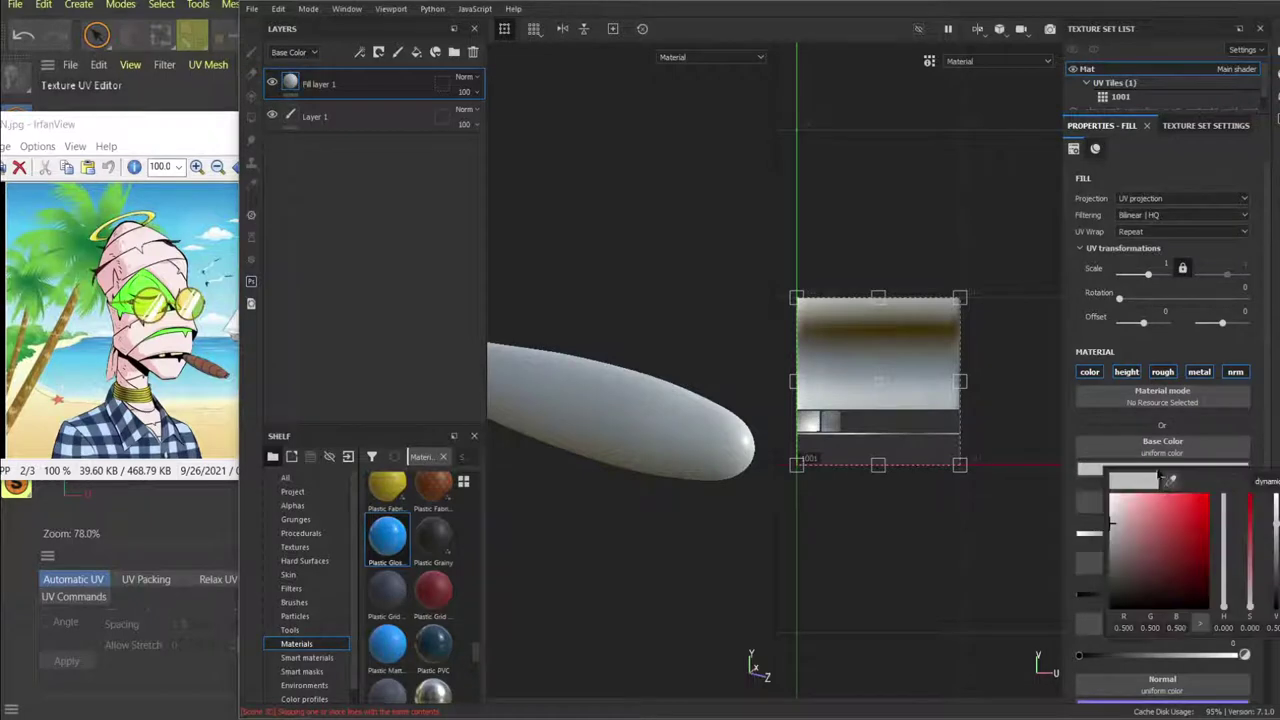
click(1153, 546)
drag(207, 364, 203, 363)
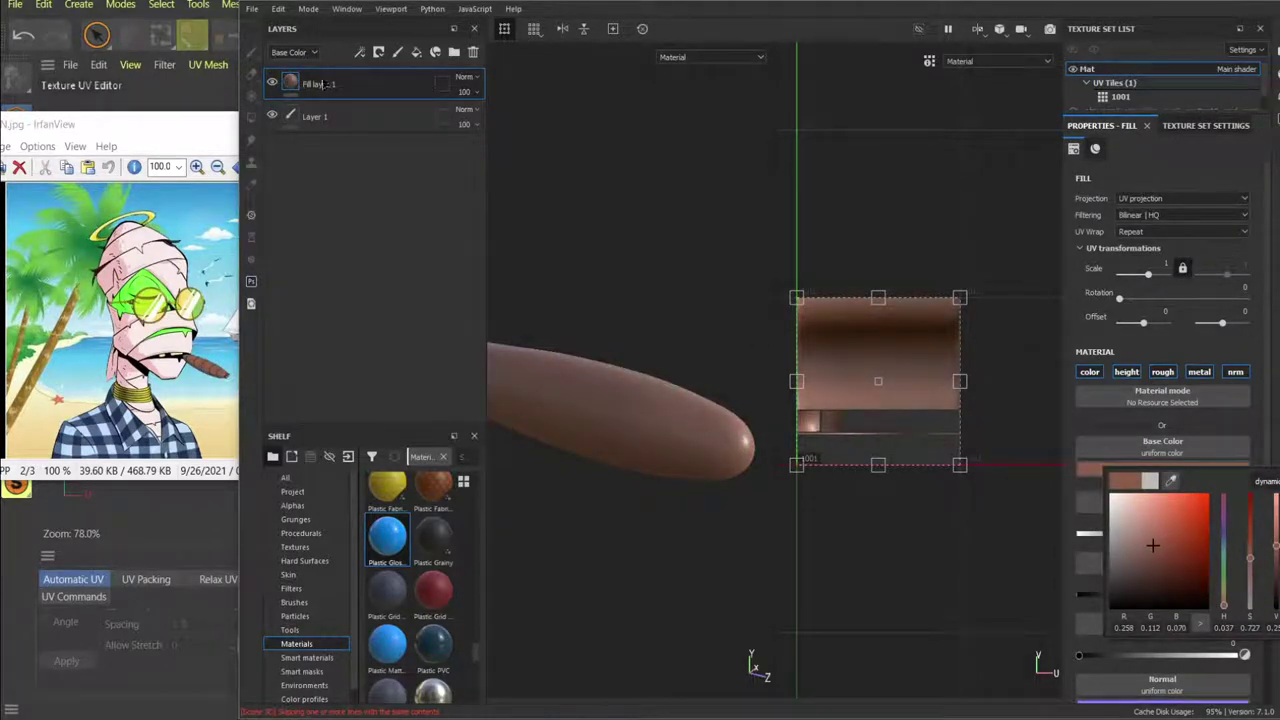
drag(327, 95, 326, 200)
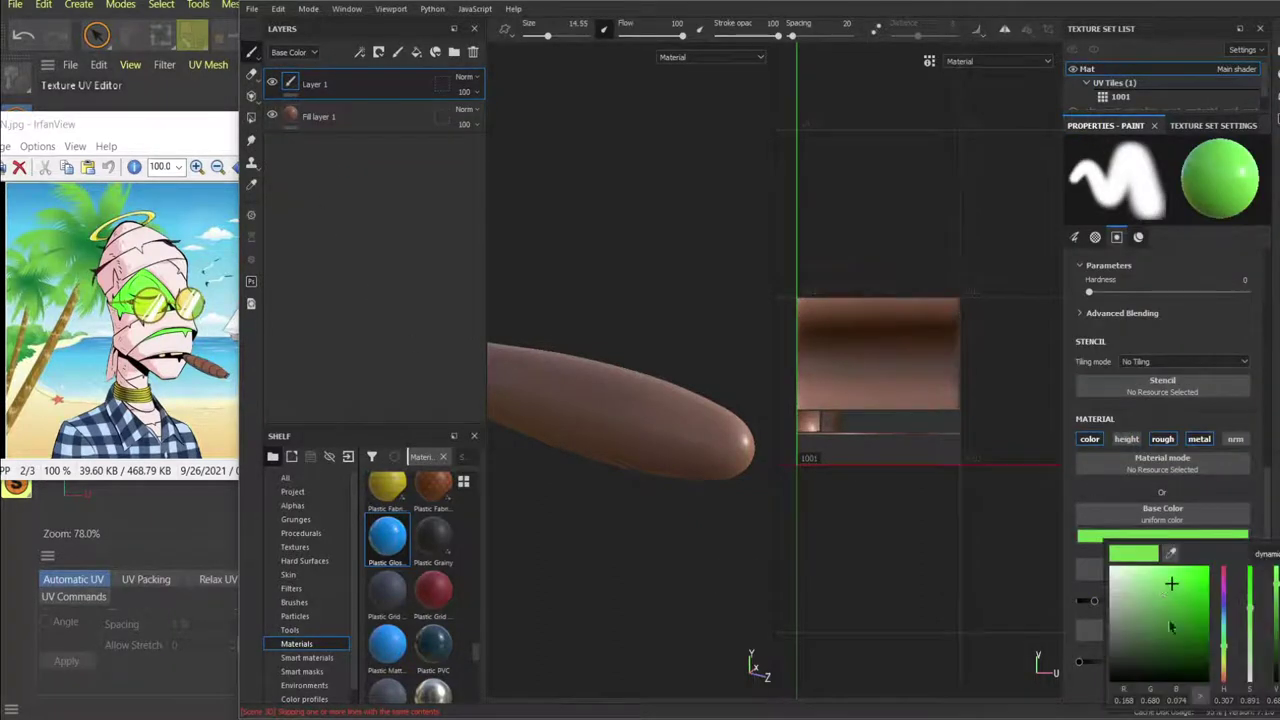
Set Layer 1's paint base color to near-black and the brush size to 2.03.
drag(1170, 625, 1220, 687)
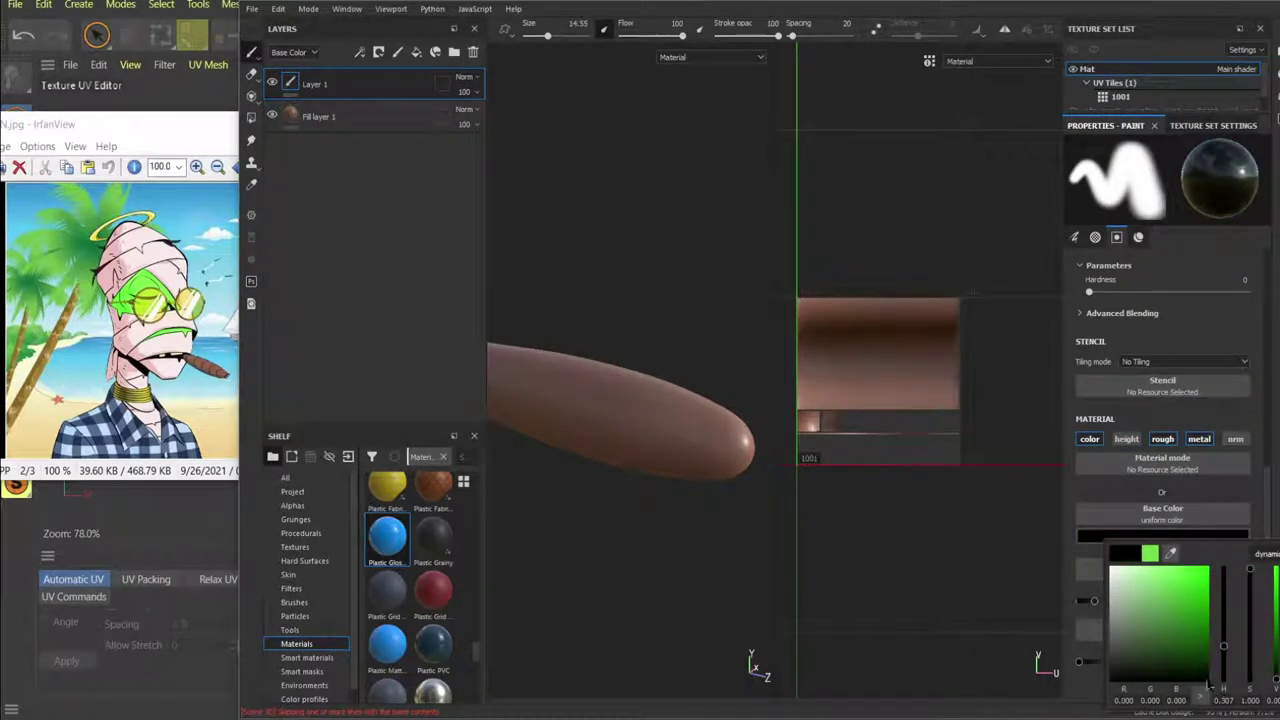
drag(1114, 655, 1099, 682)
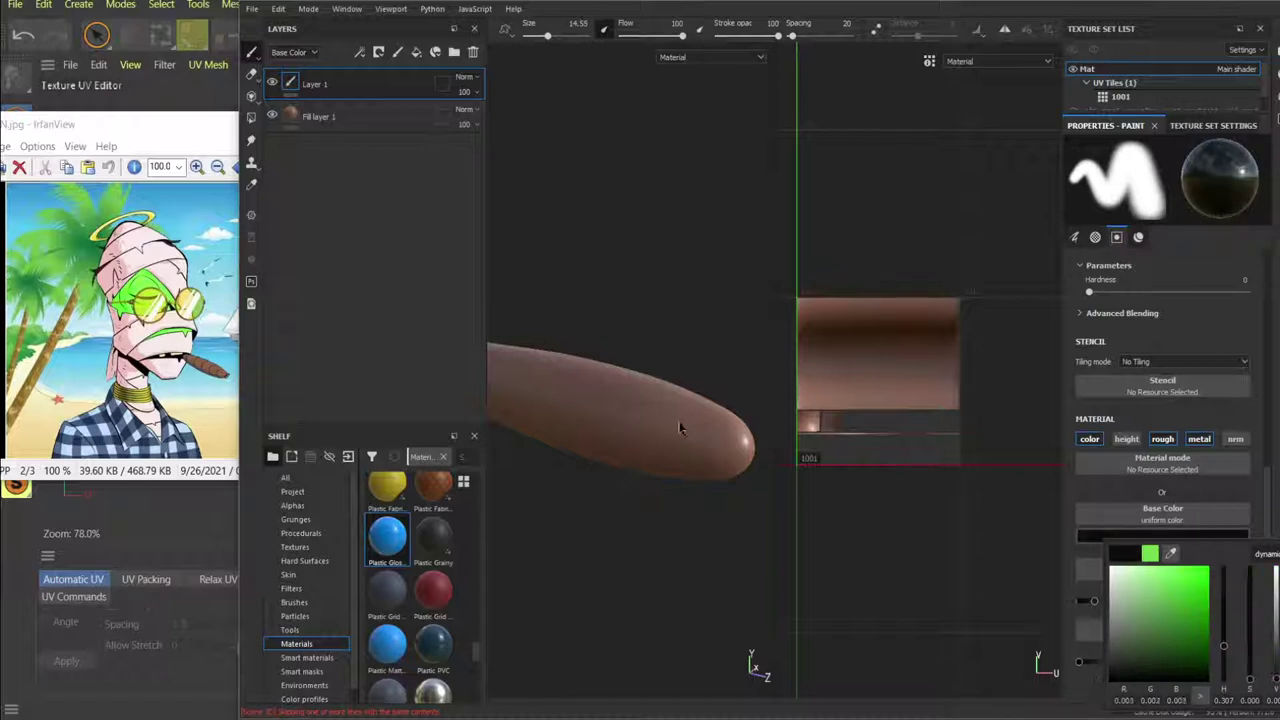
right_click(655, 316)
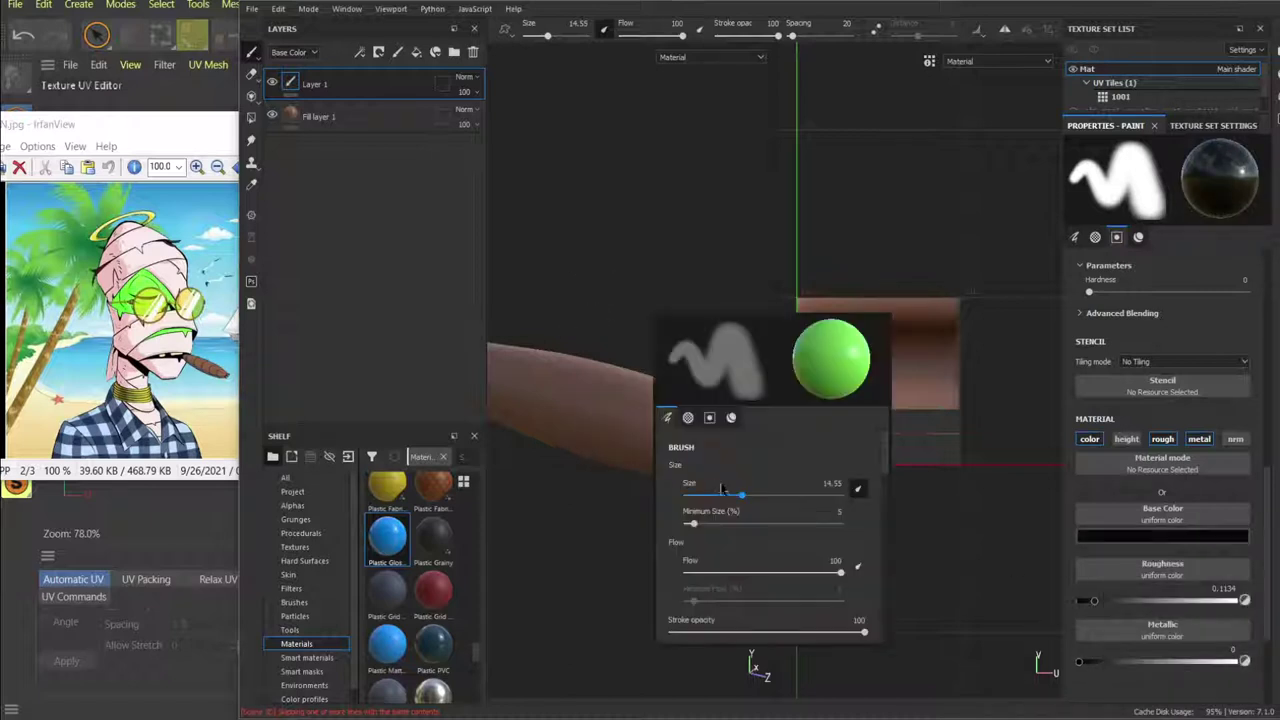
drag(738, 494, 688, 494)
mouse_move(665, 386)
mouse_down()
mouse_move(672, 446)
mouse_move(701, 486)
mouse_up()
right_click(669, 398)
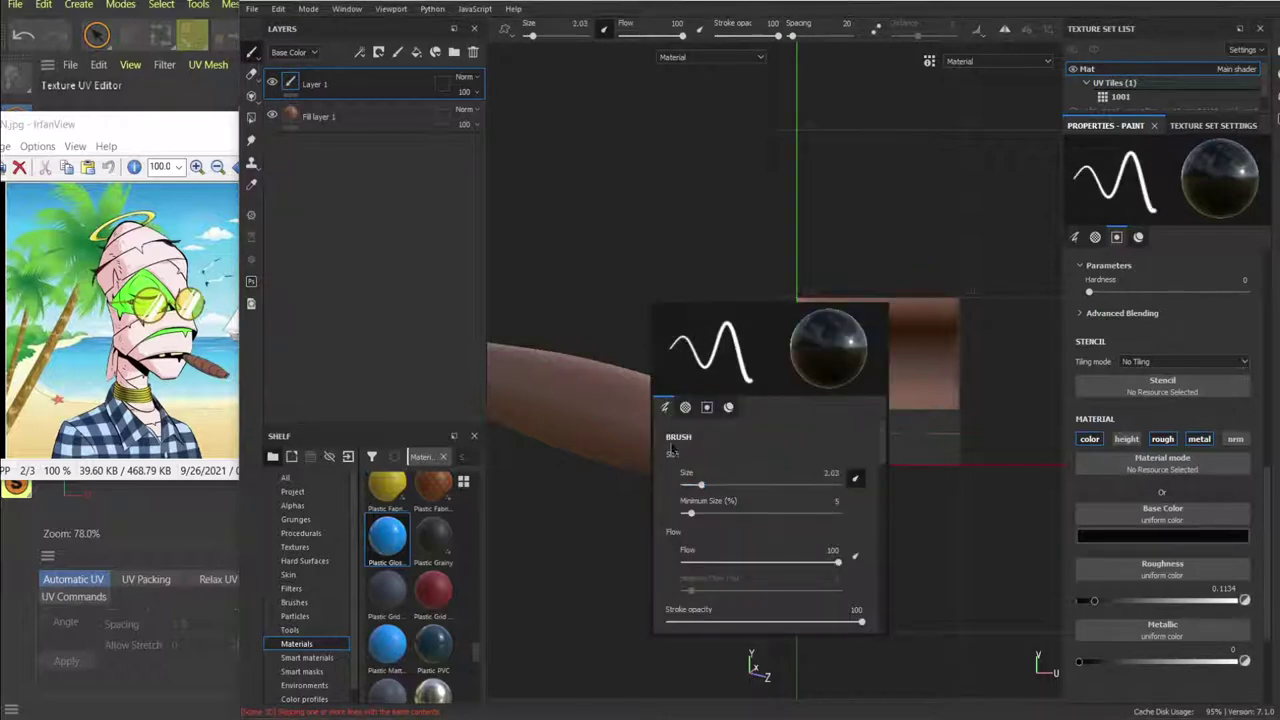
scroll(674, 453, down, 4)
scroll(674, 450, up, 1)
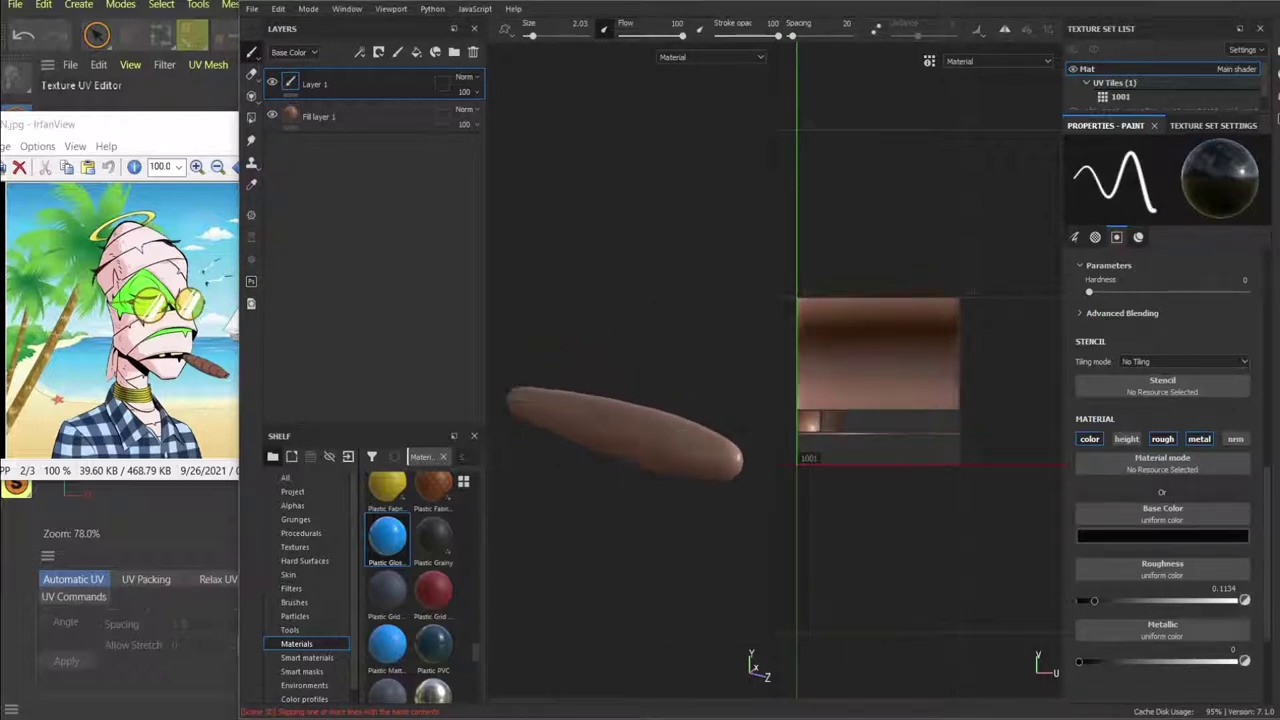
Try painting a dark freehand ring around J's outer end directly on the 3D model.
drag(673, 436, 681, 492)
key(ctrl+z)
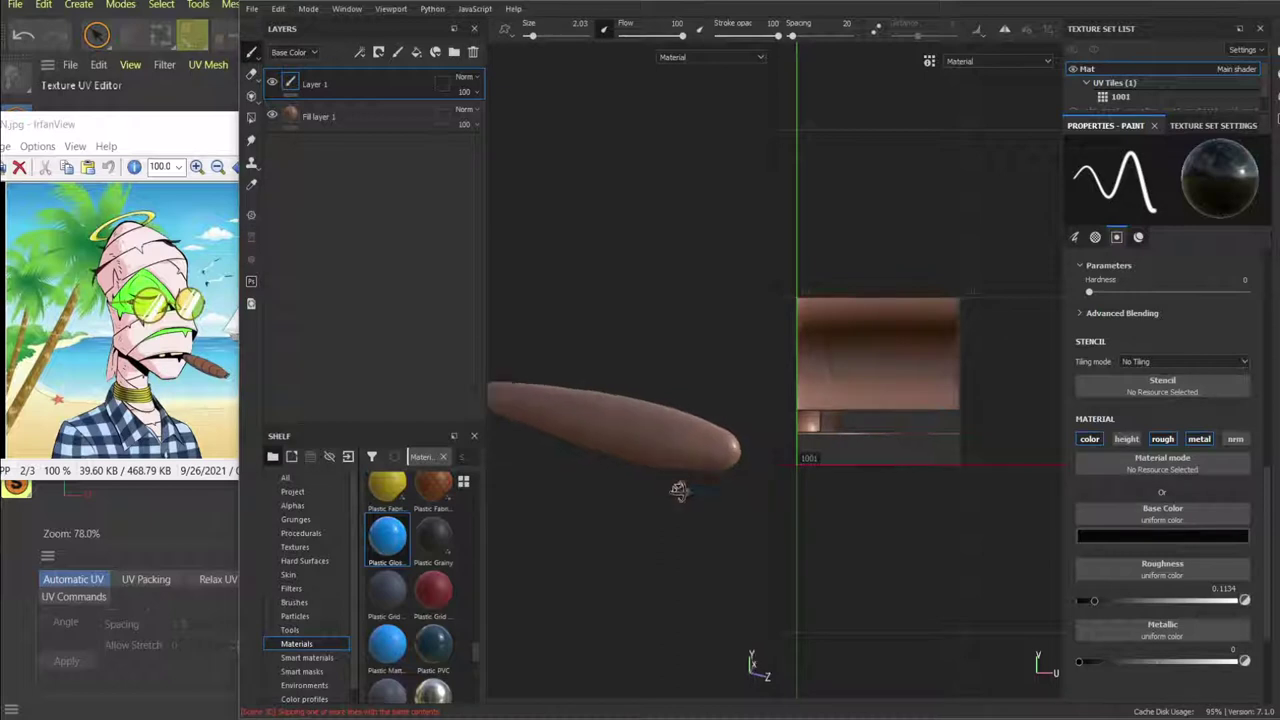
scroll(835, 352, down, 2)
drag(673, 412, 660, 464)
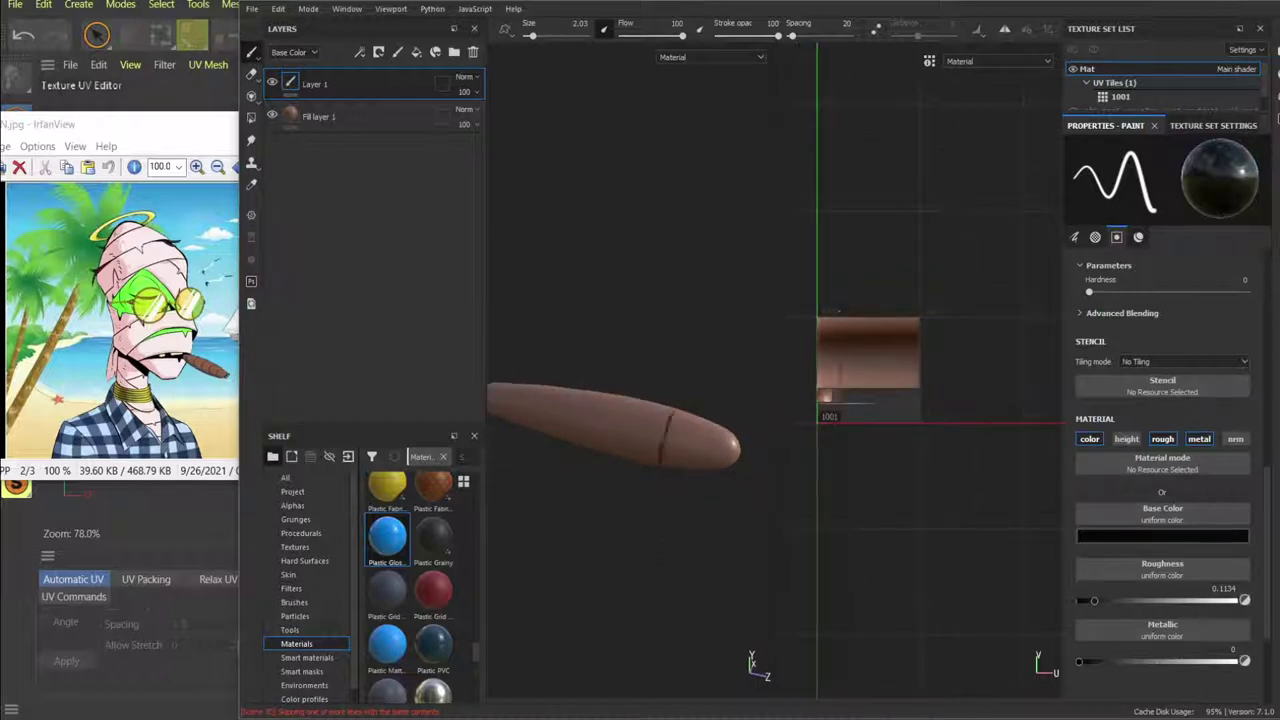
key(ctrl+z)
key(ctrl+z)
Try painting two slanted straight dark lines across J's main island in the UV view.
drag(915, 386, 883, 306)
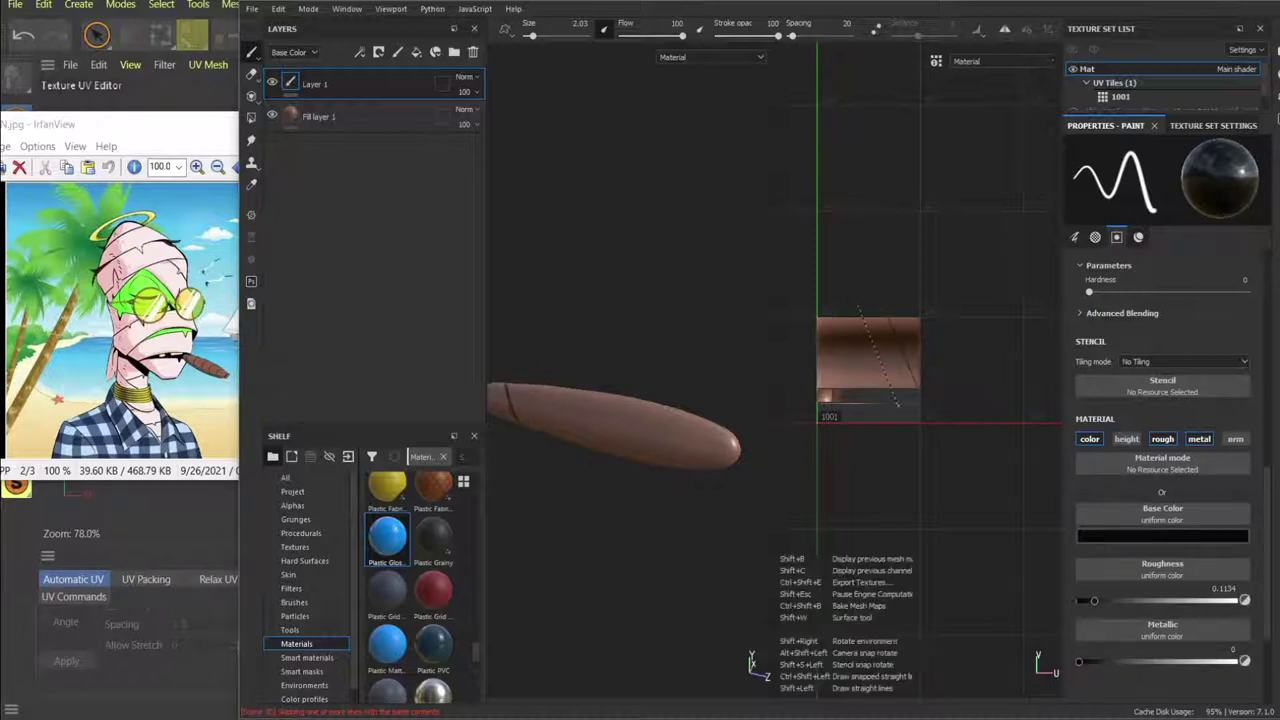
shift+click(895, 401)
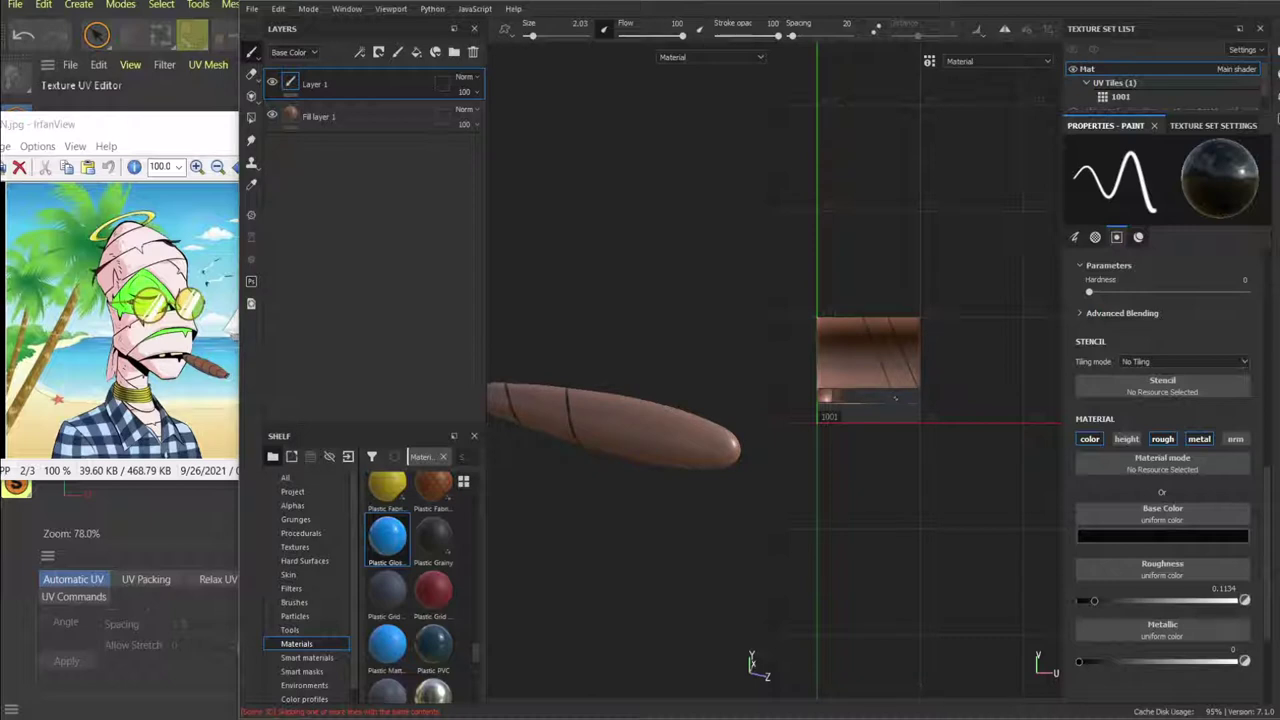
key(ctrl+z)
scroll(650, 430, down, 1)
scroll(650, 430, up, 1)
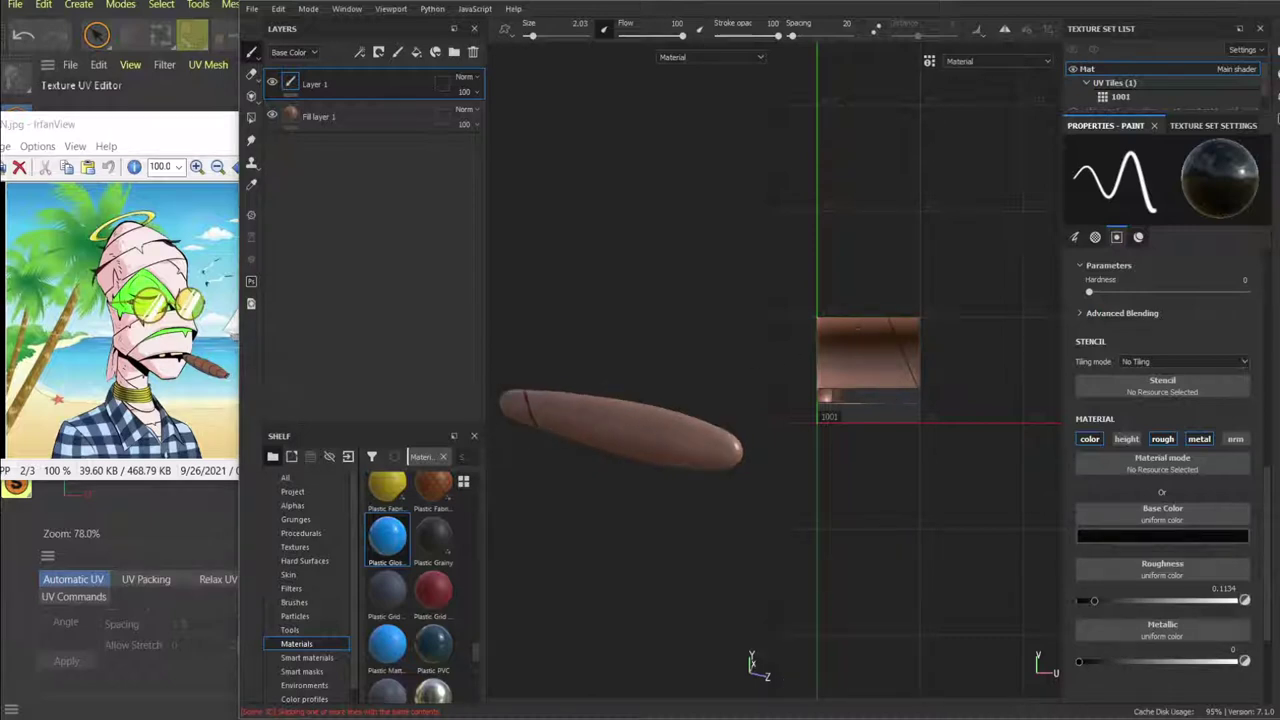
Redraw the slanted straight dark line close to the edge of J's main UV island that maps to its narrow end.
key(ctrl+z)
key(ctrl+y)
shift+click(929, 423)
shift+click(907, 424)
key(ctrl+z)
shift+click(912, 418)
key(ctrl+z)
key(ctrl+z)
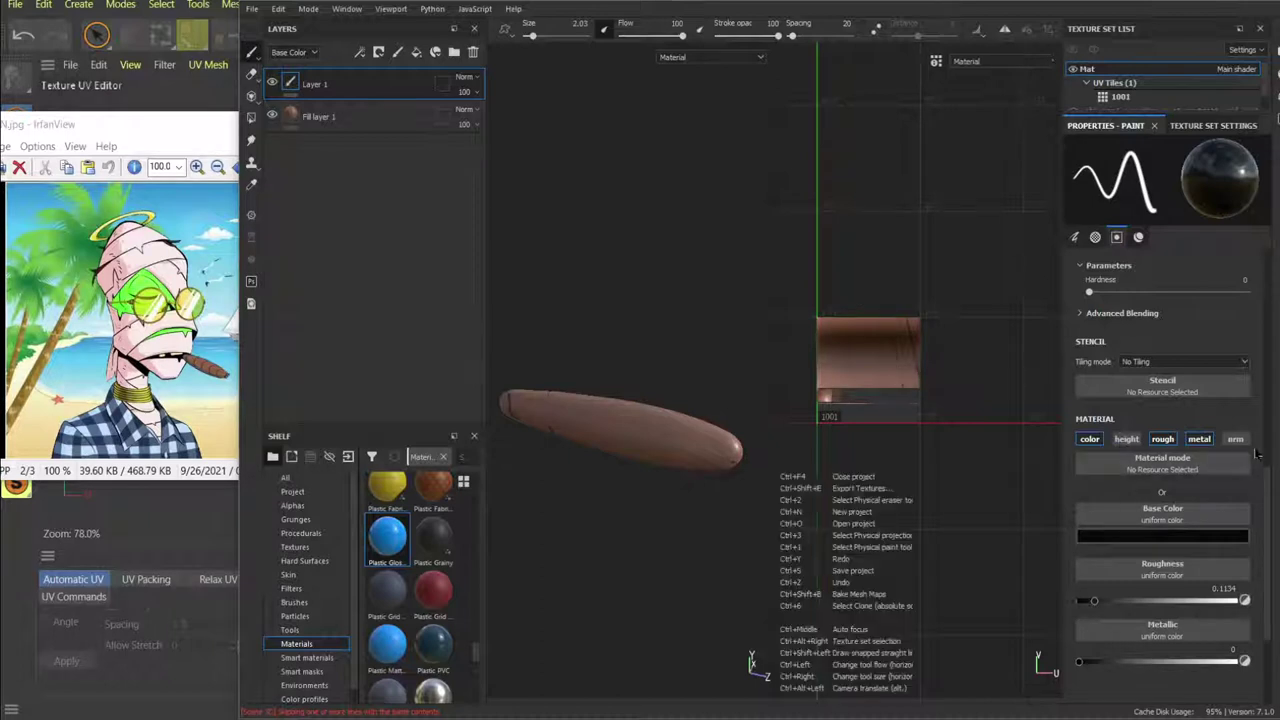
Enable the brush's normal channel and paint evenly spaced slanted straight dark lines across the full length of J's main UV island.
click(1235, 439)
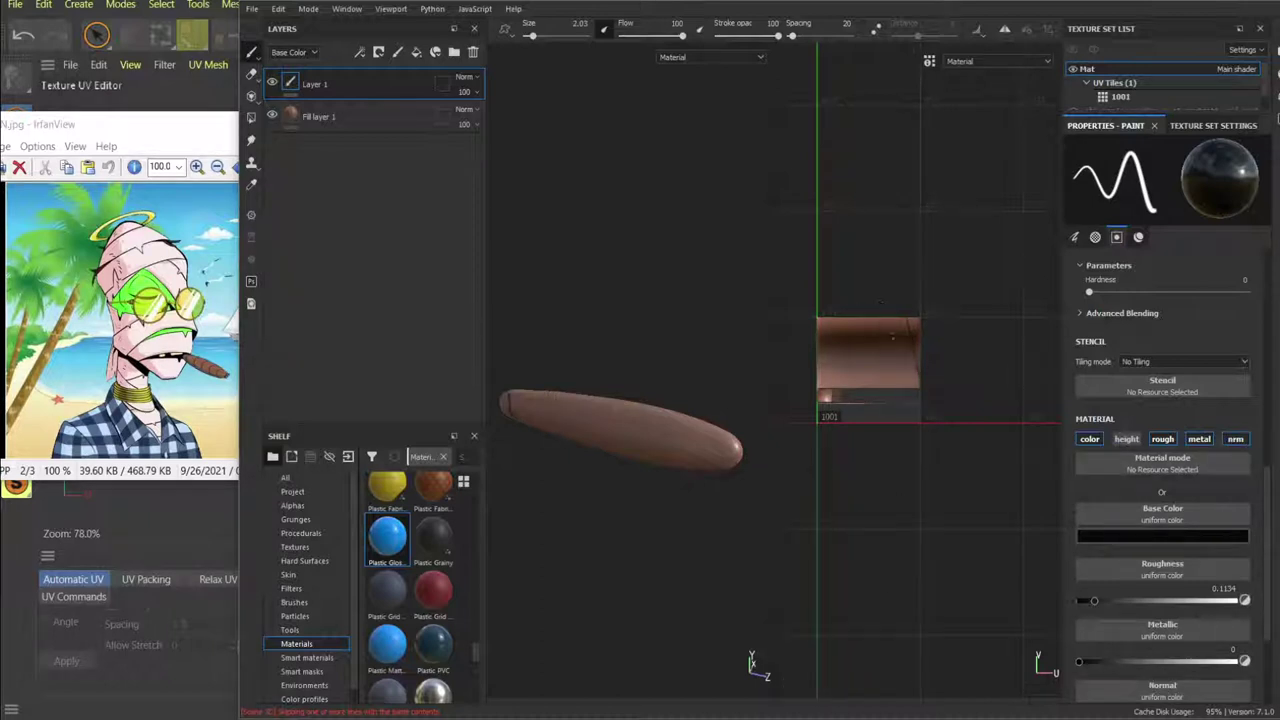
key(ctrl+z)
drag(888, 308, 909, 418)
key(ctrl+y)
key(ctrl+y)
key(shift)
key(ctrl+y)
shift+click(697, 469)
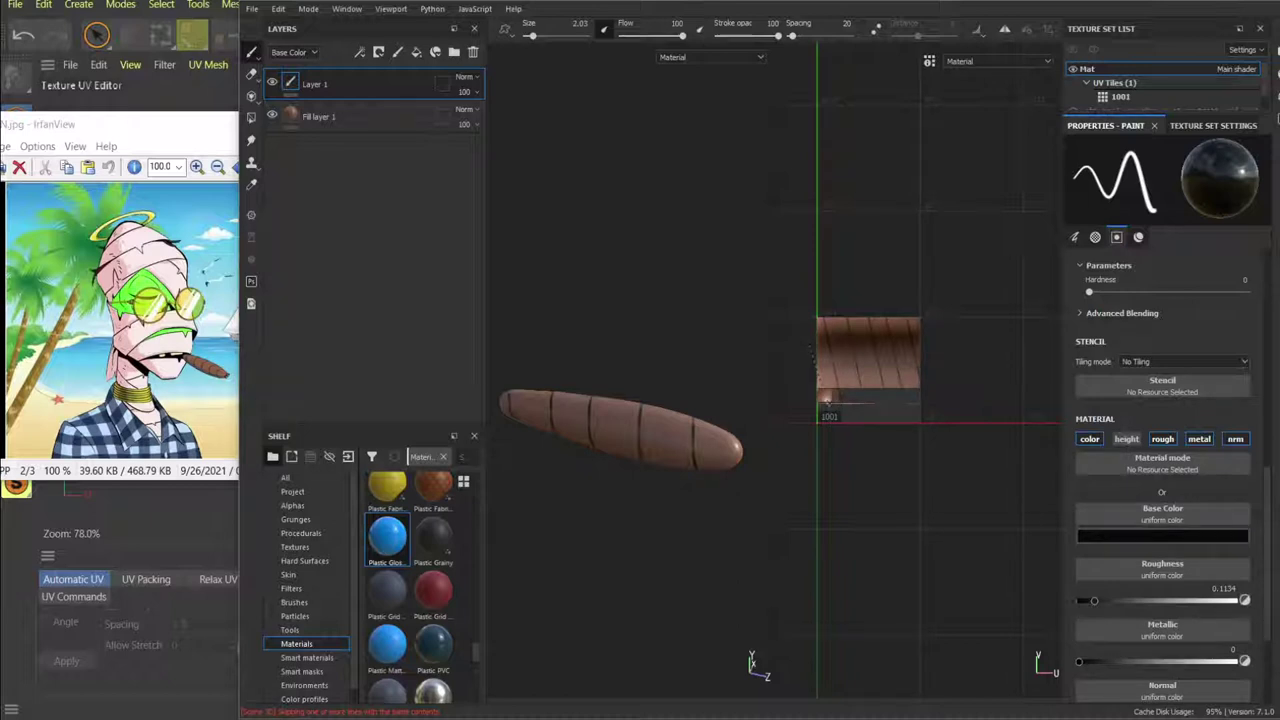
Add a white mask to Layer 1 and paint out the dark lines on J's small end-cap UV island with a black size 6 brush.
key(shift)
scroll(822, 418, up, 3)
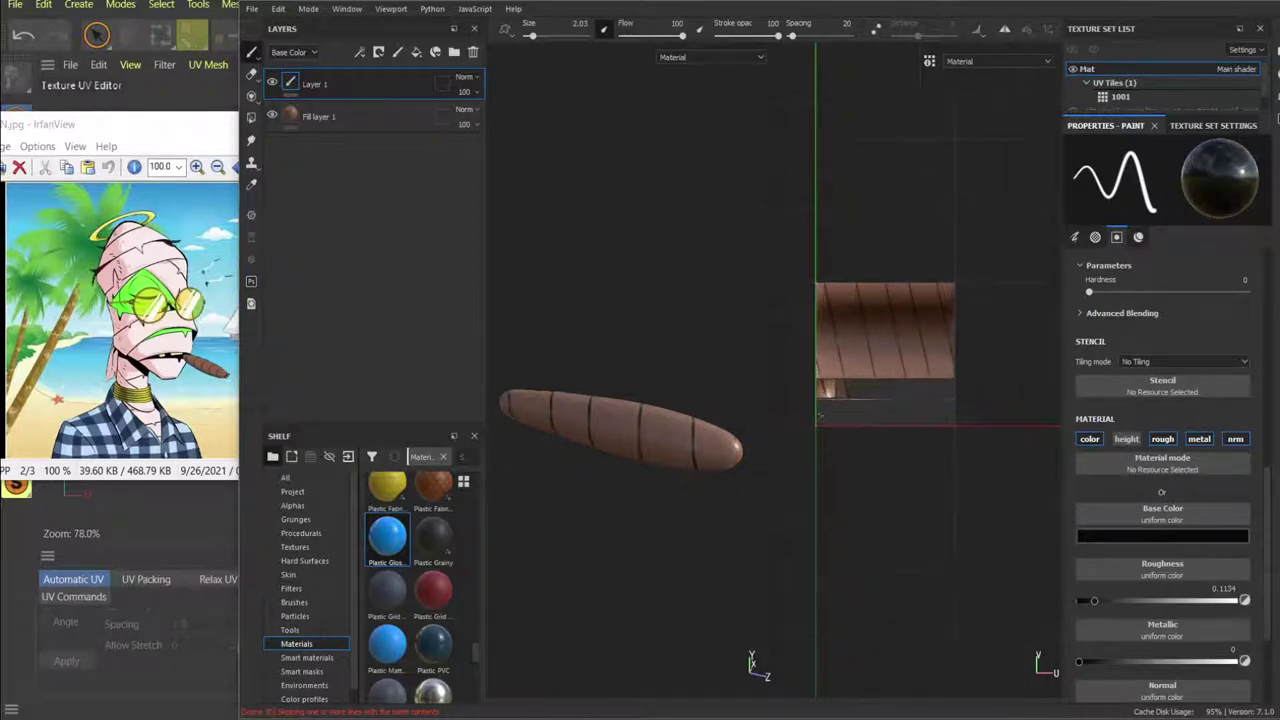
click(378, 52)
click(405, 70)
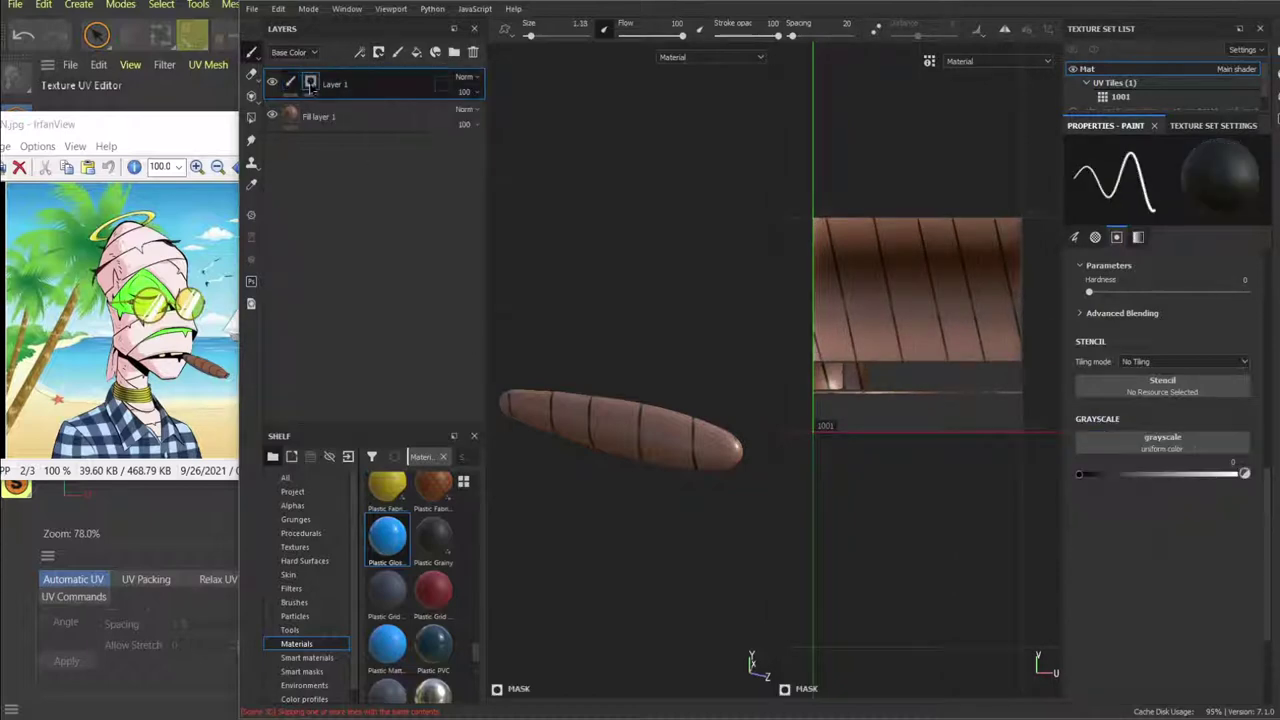
right_click(868, 403)
drag(889, 468, 911, 468)
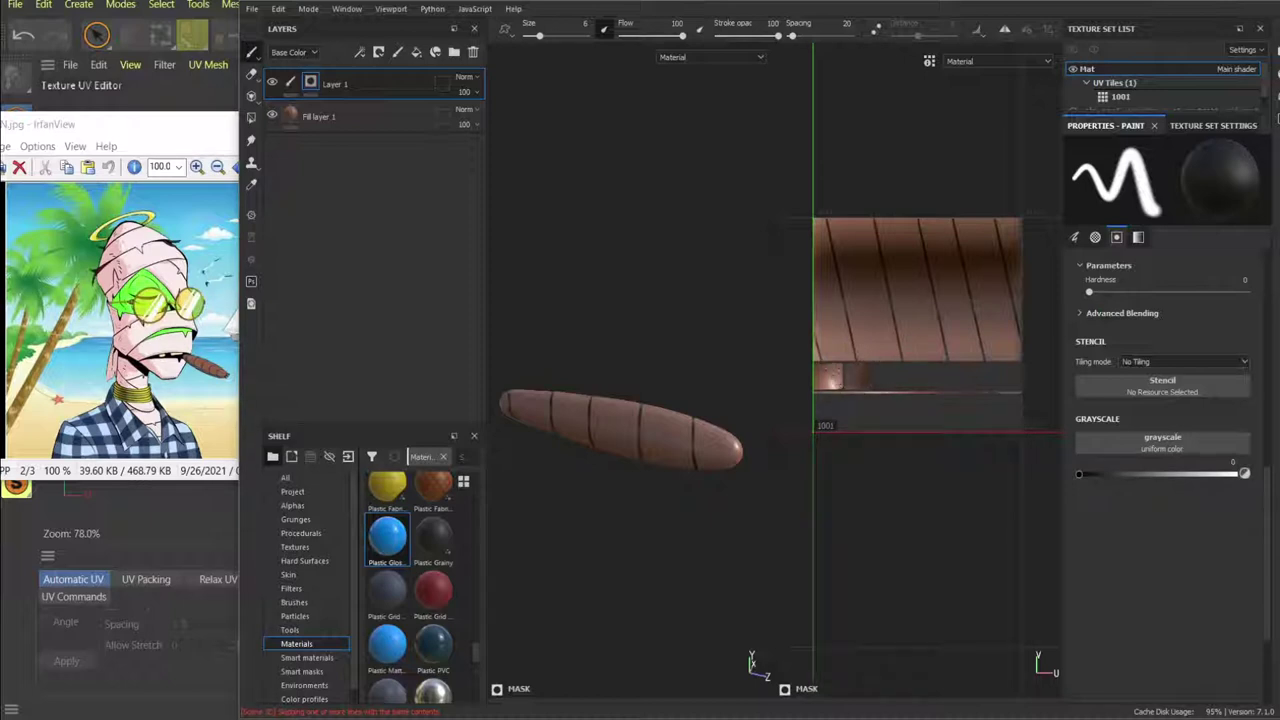
Switch from Layer 1's mask back to its paint content and add a new paint layer above it.
scroll(828, 405, down, 2)
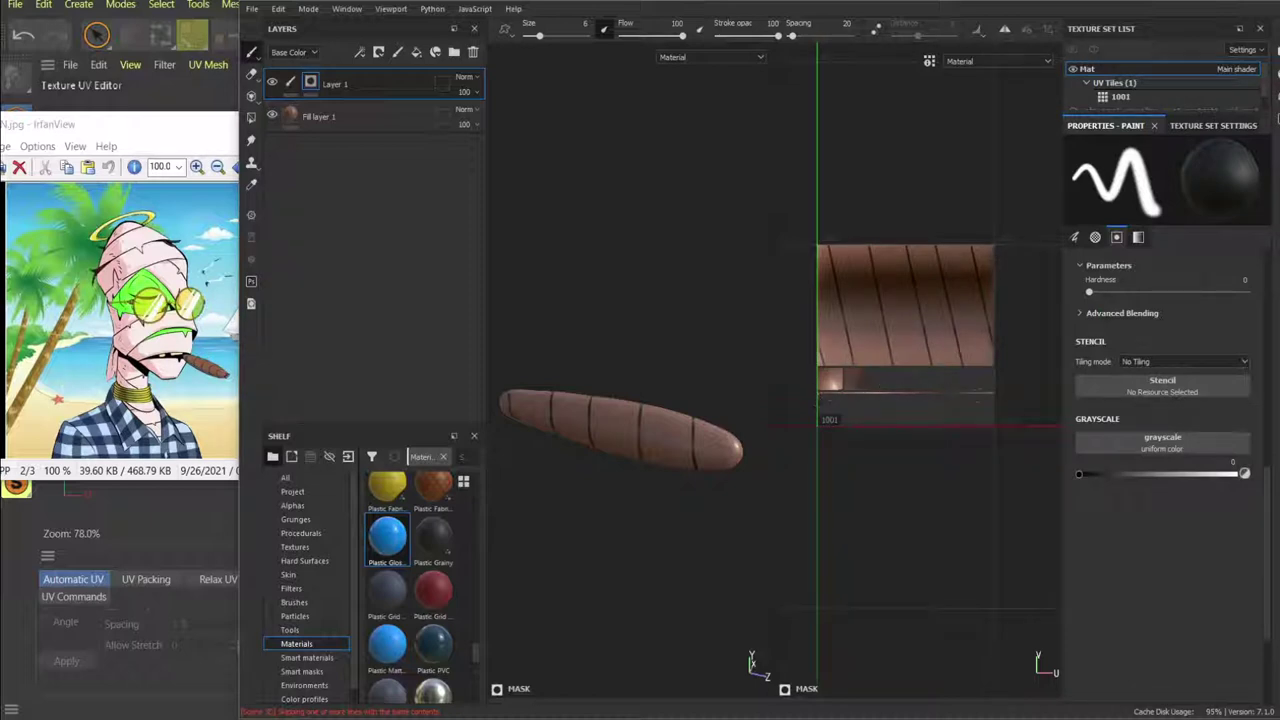
scroll(650, 455, down, 2)
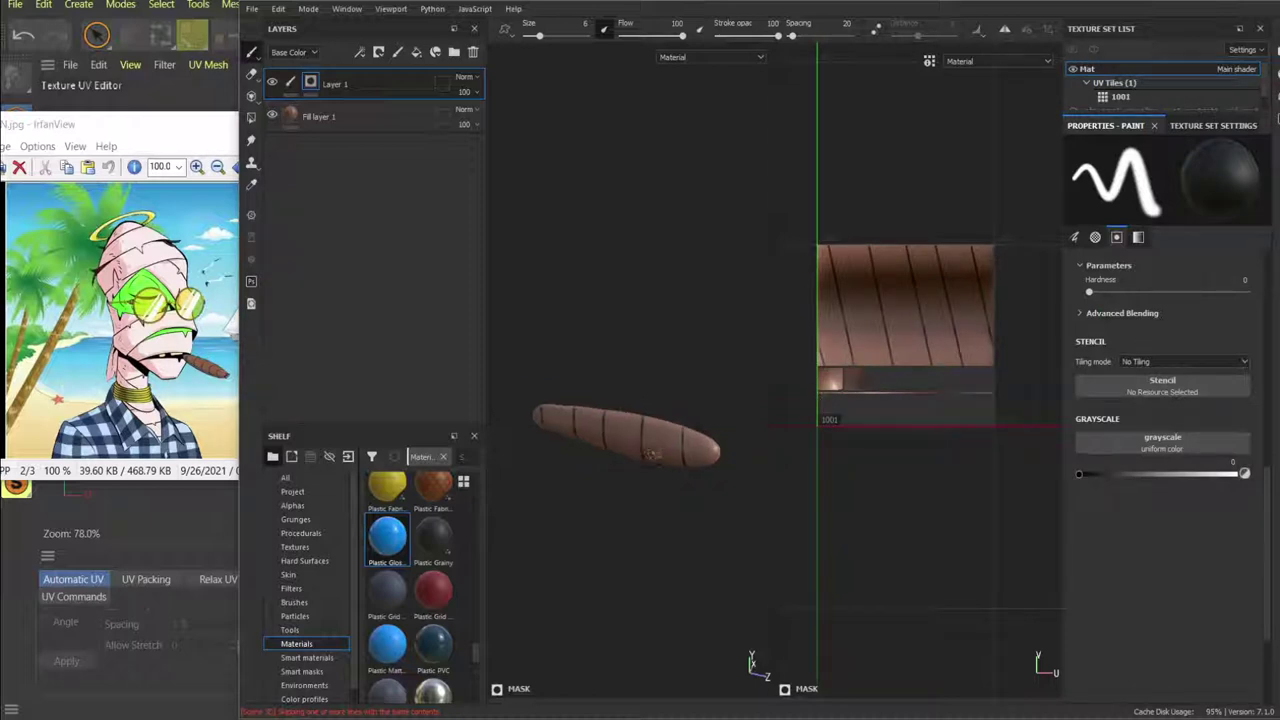
mouse_move(651, 455)
alt+mouse_down()
mouse_move(503, 440)
mouse_move(480, 343)
mouse_move(663, 354)
mouse_move(583, 371)
mouse_move(605, 367)
mouse_move(643, 278)
mouse_move(511, 337)
mouse_move(551, 431)
mouse_move(683, 509)
mouse_move(682, 450)
mouse_move(631, 471)
mouse_move(664, 441)
alt+mouse_up()
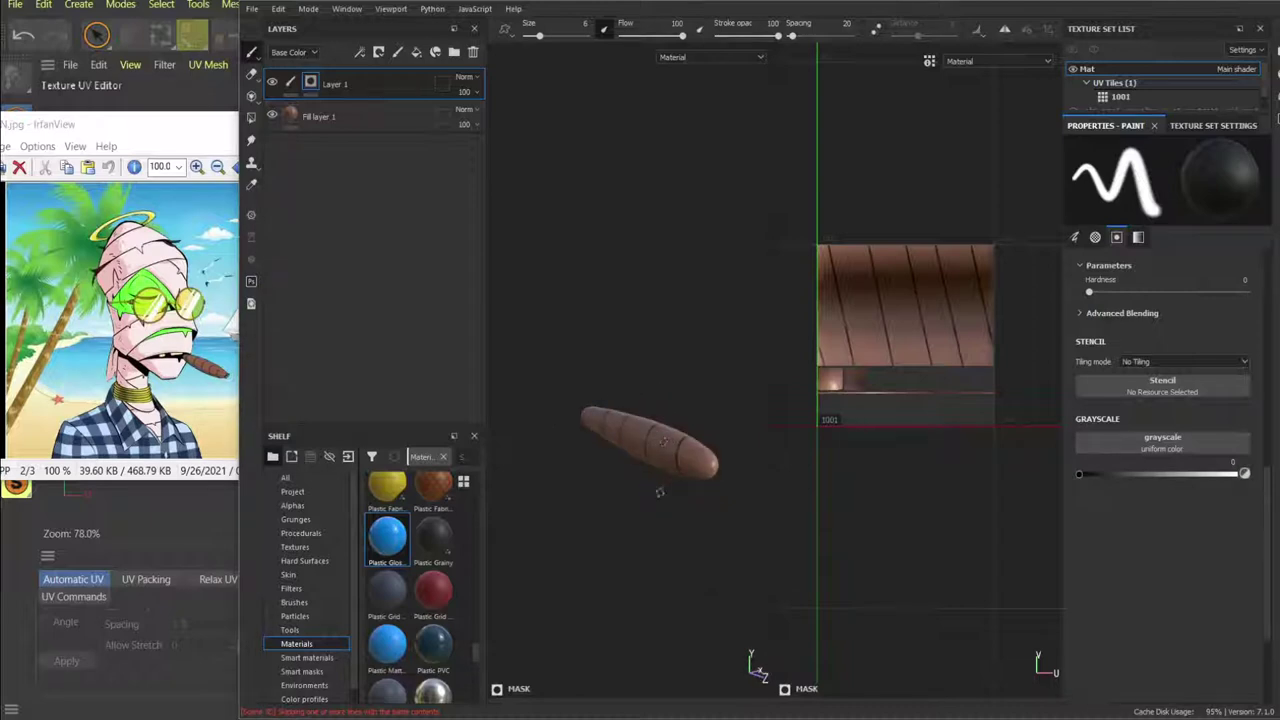
alt+drag(659, 491, 664, 470)
click(291, 84)
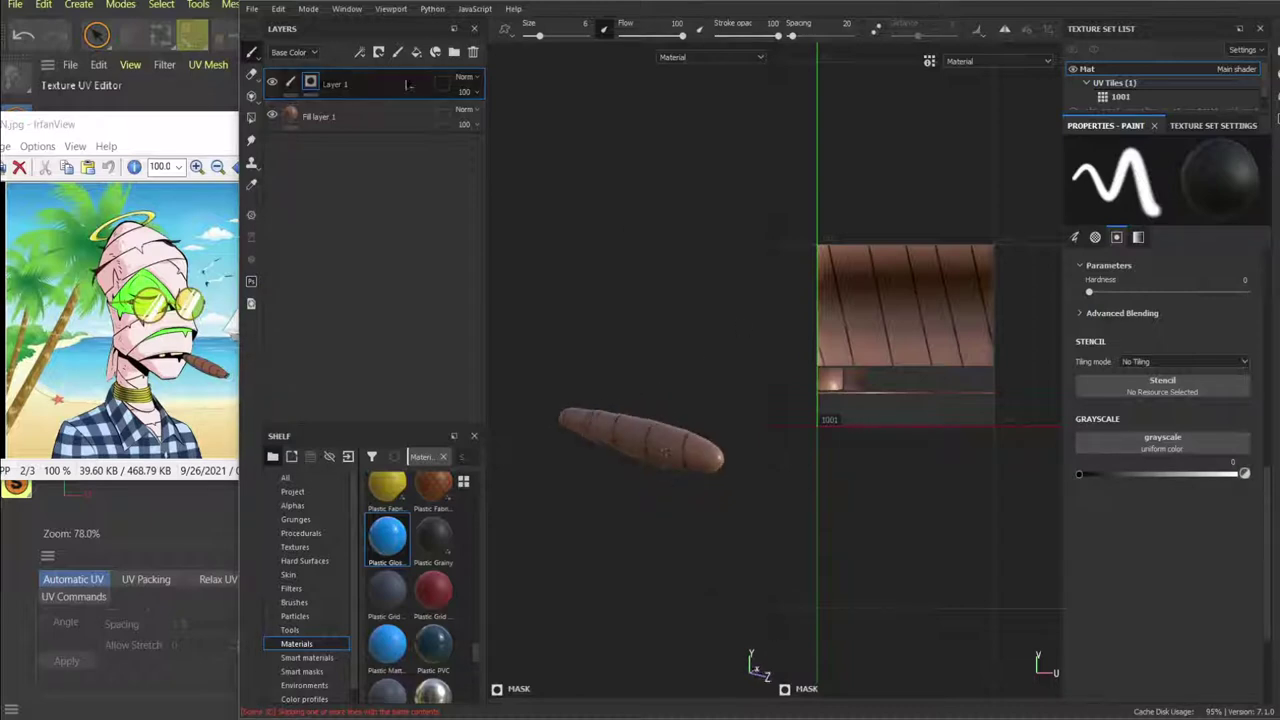
click(390, 76)
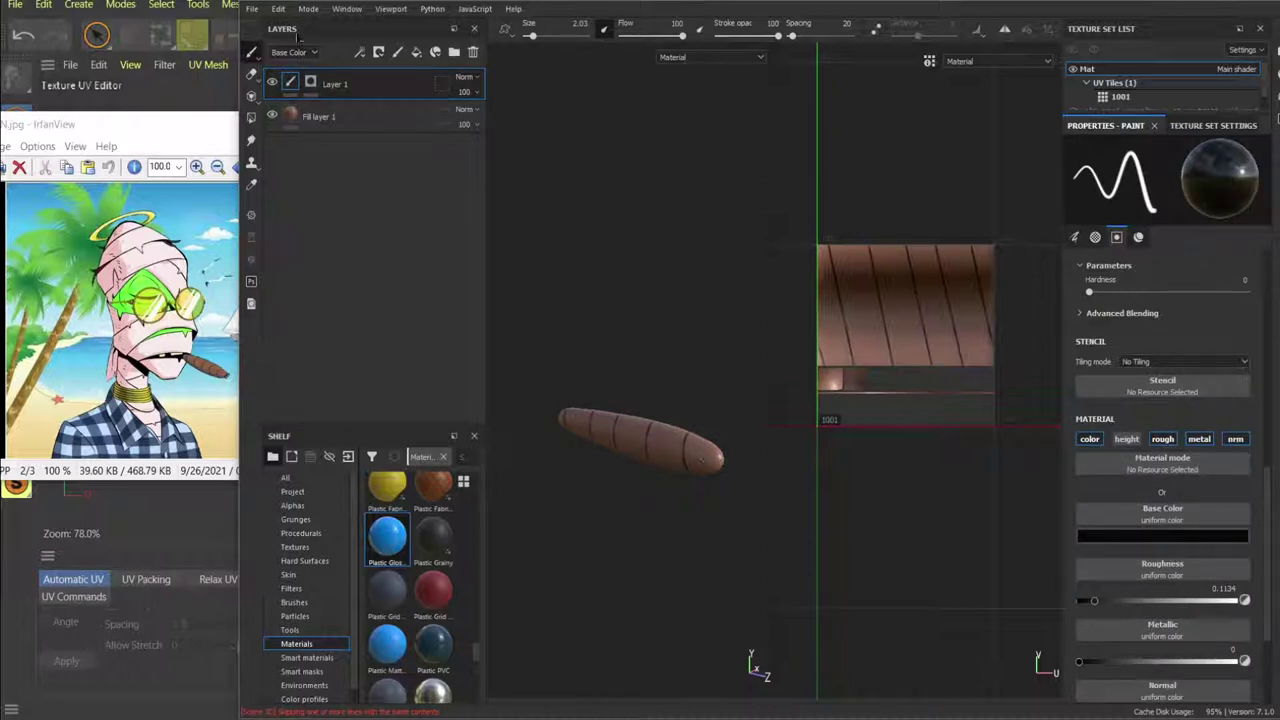
click(398, 52)
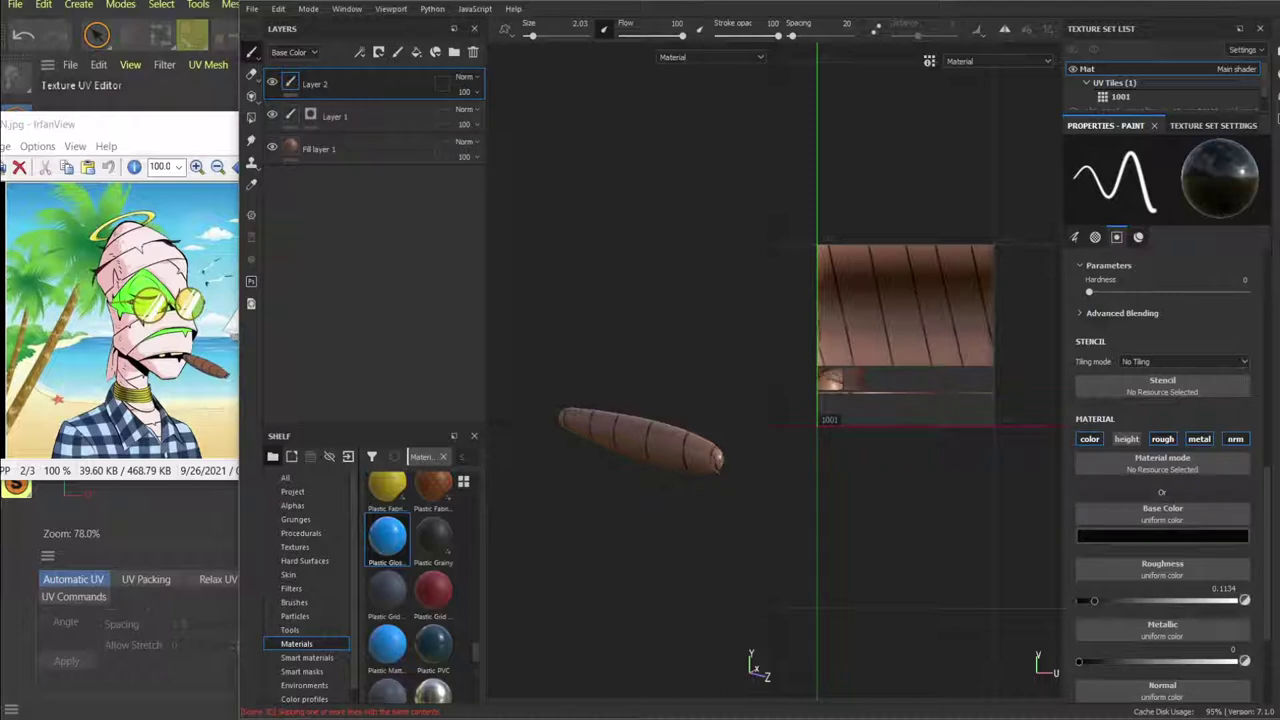
Try painting dark freehand strokes on J's rounded outer tip in the new layer, and undo them.
key(ctrl+z)
scroll(720, 460, up, 4)
mouse_move(728, 462)
alt+mouse_down()
mouse_move(680, 454)
mouse_move(731, 478)
alt+mouse_up()
key(ctrl+z)
drag(736, 464, 740, 470)
key(ctrl+z)
key(ctrl+z)
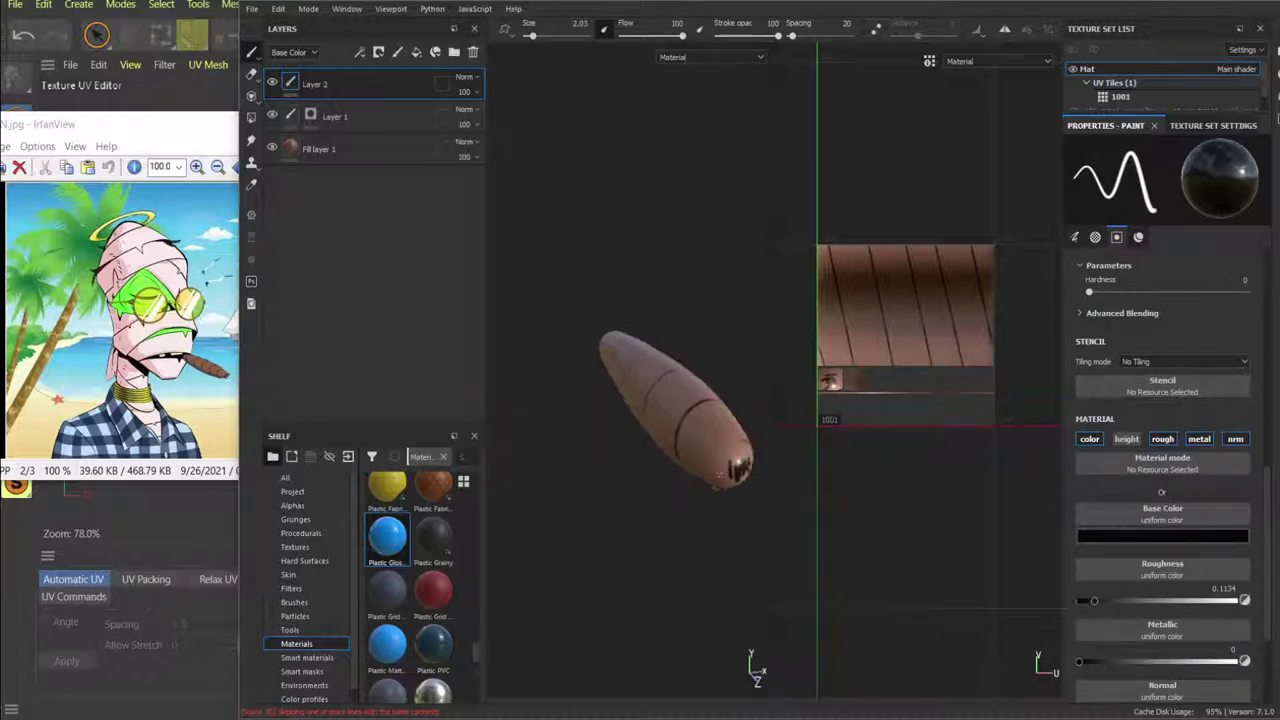
key(ctrl+z)
key(ctrl+z)
key(ctrl+z)
key(ctrl+z)
key(ctrl+z)
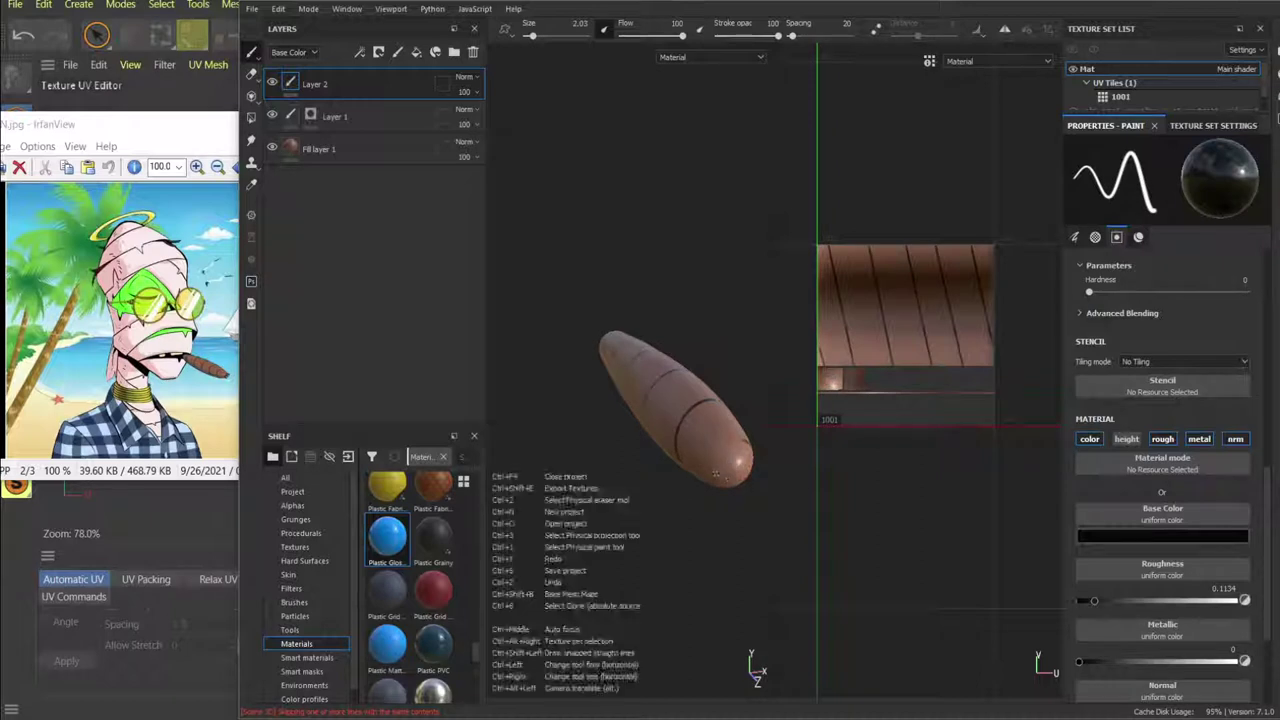
alt+drag(730, 470, 764, 468)
scroll(680, 430, down, 4)
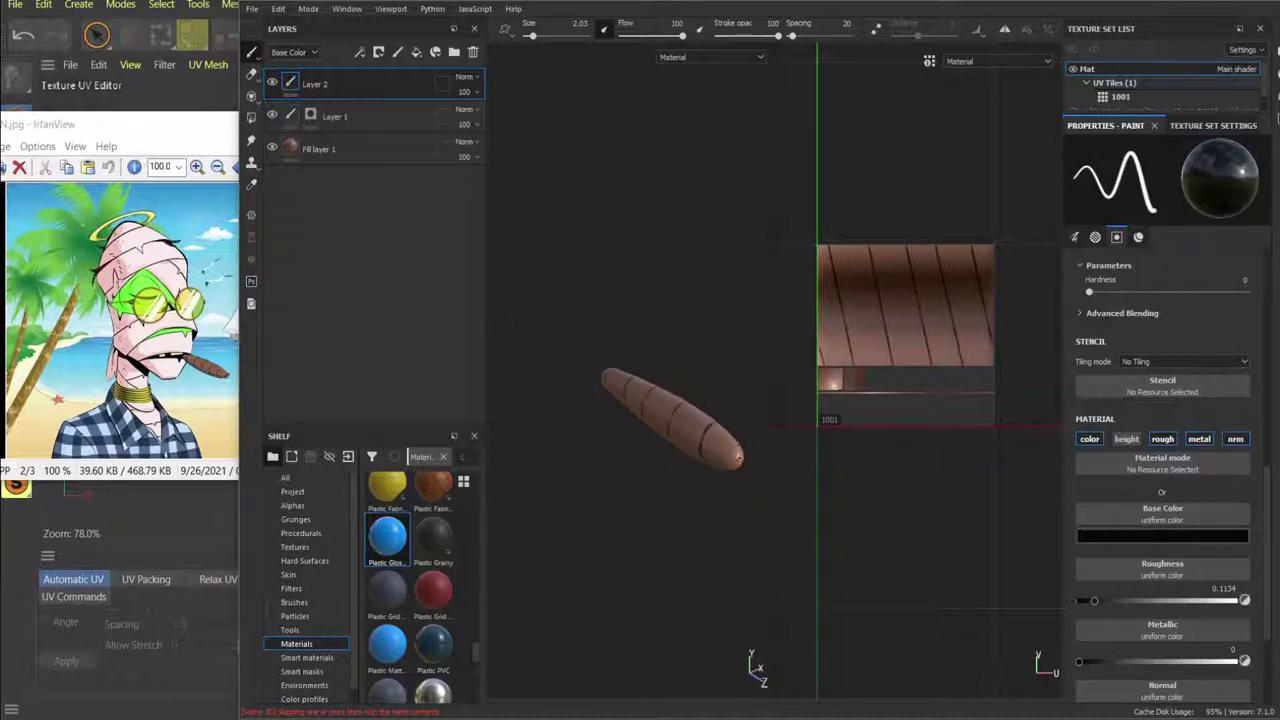
scroll(640, 410, up, 3)
alt+drag(566, 388, 618, 397)
scroll(618, 397, down, 3)
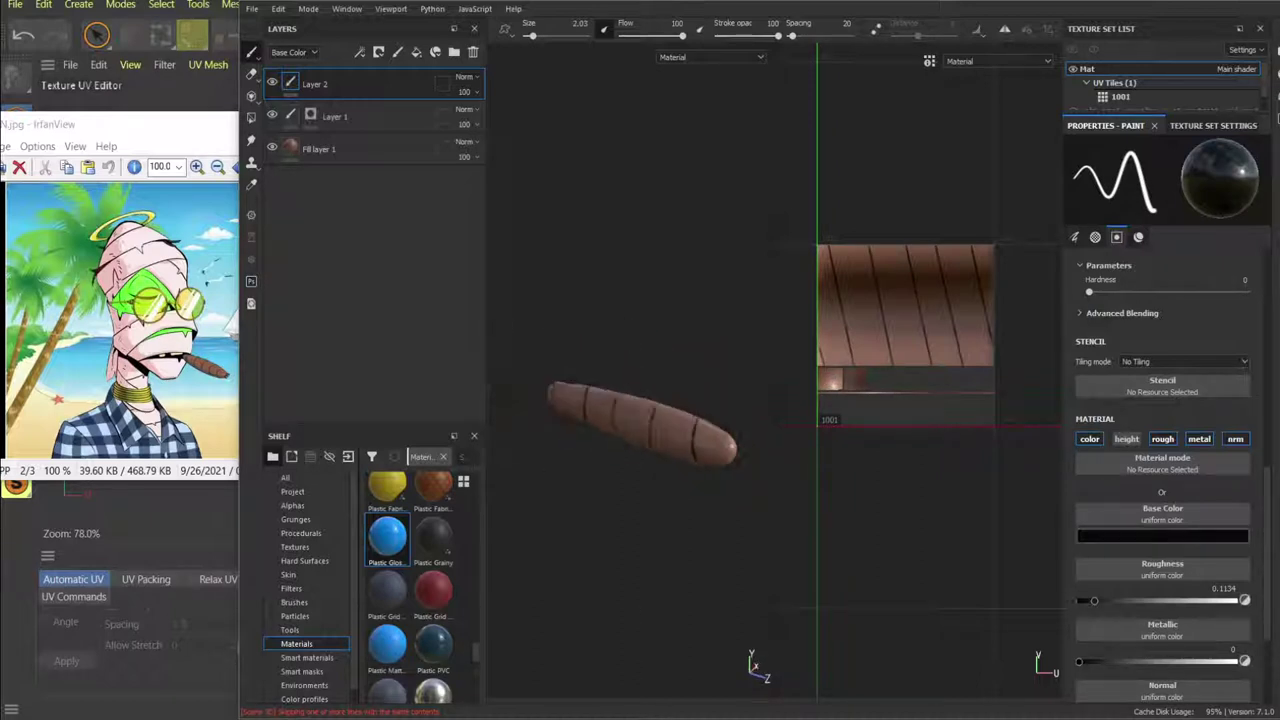
Open the texture export settings and create a new output folder inside 02_ASSETS with a name starting with "te".
click(252, 10)
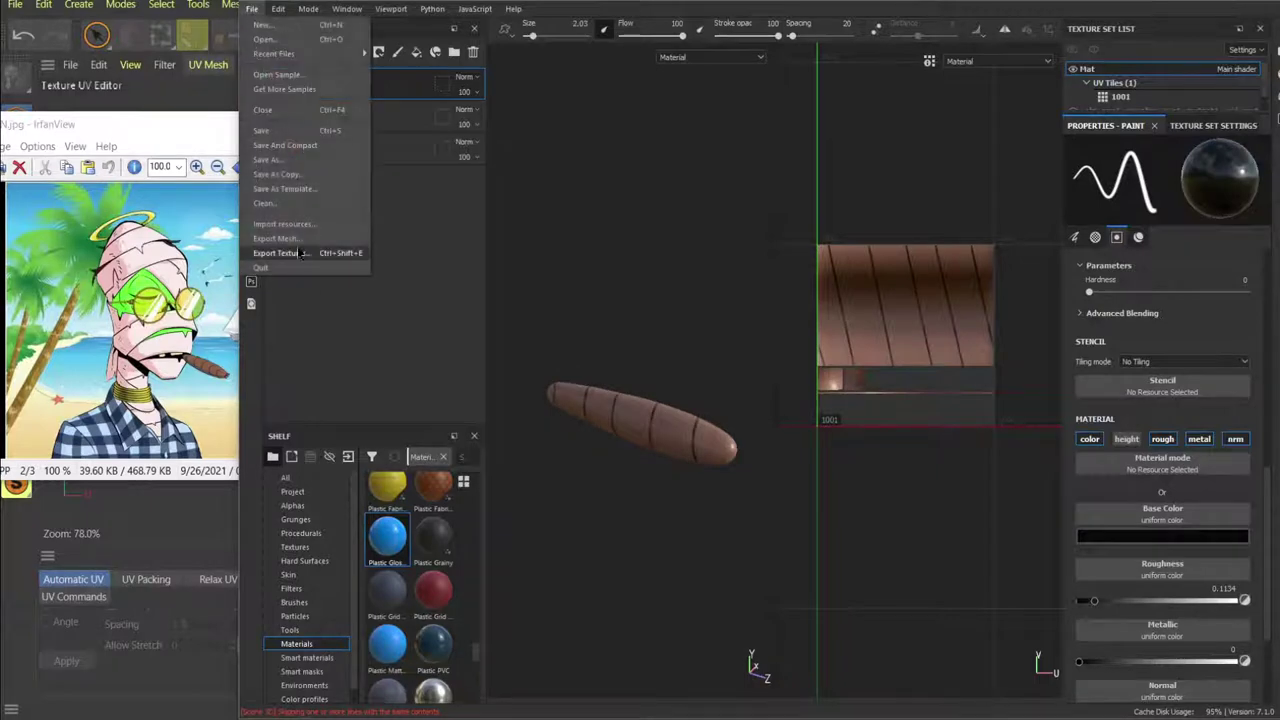
click(313, 180)
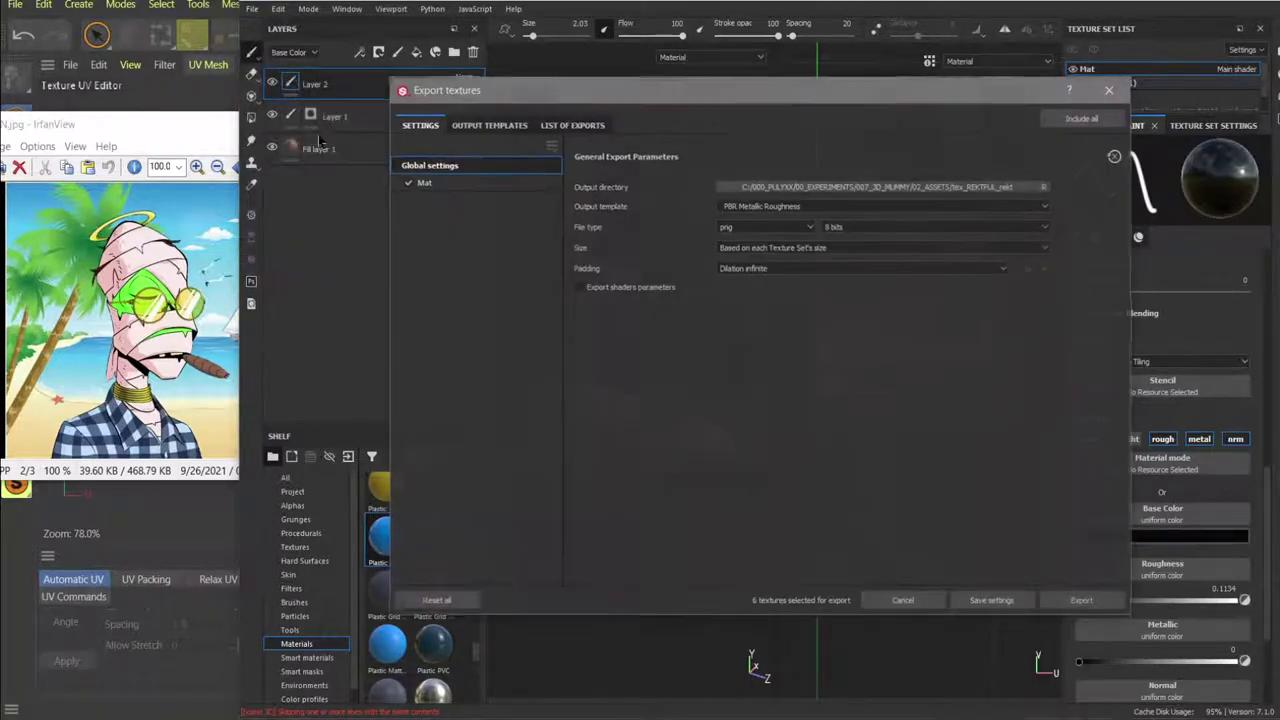
click(942, 187)
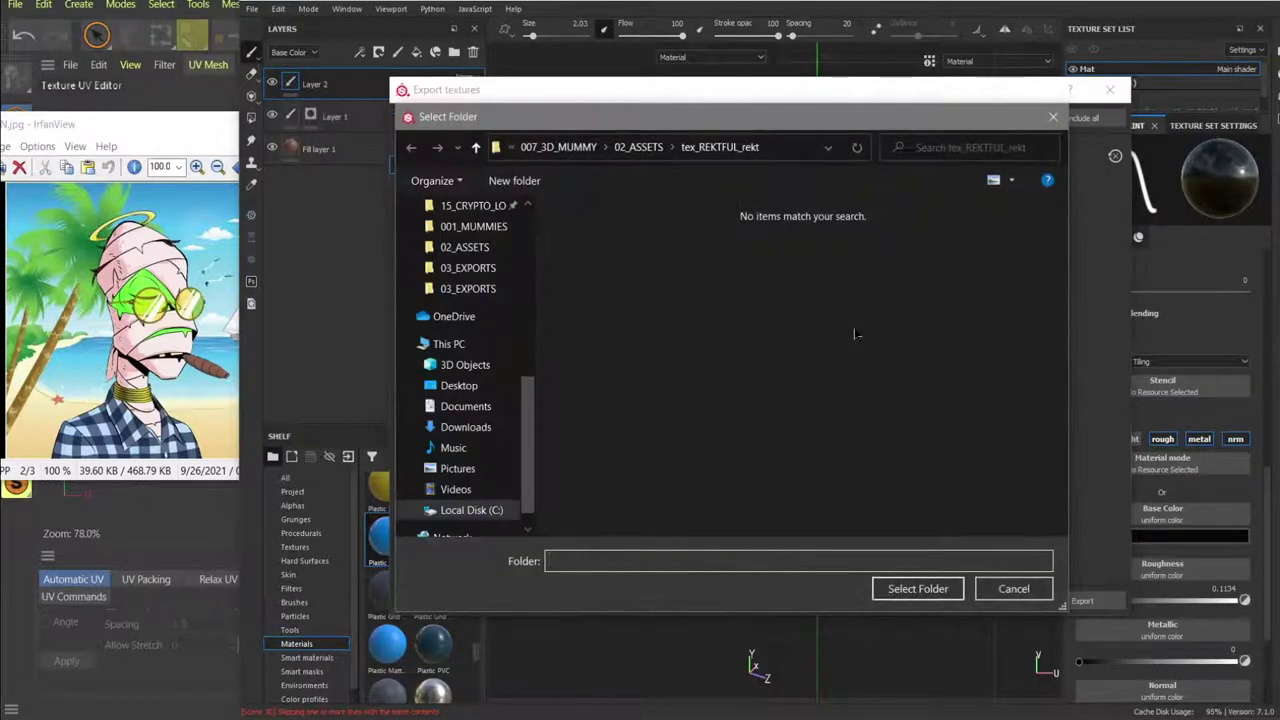
click(638, 147)
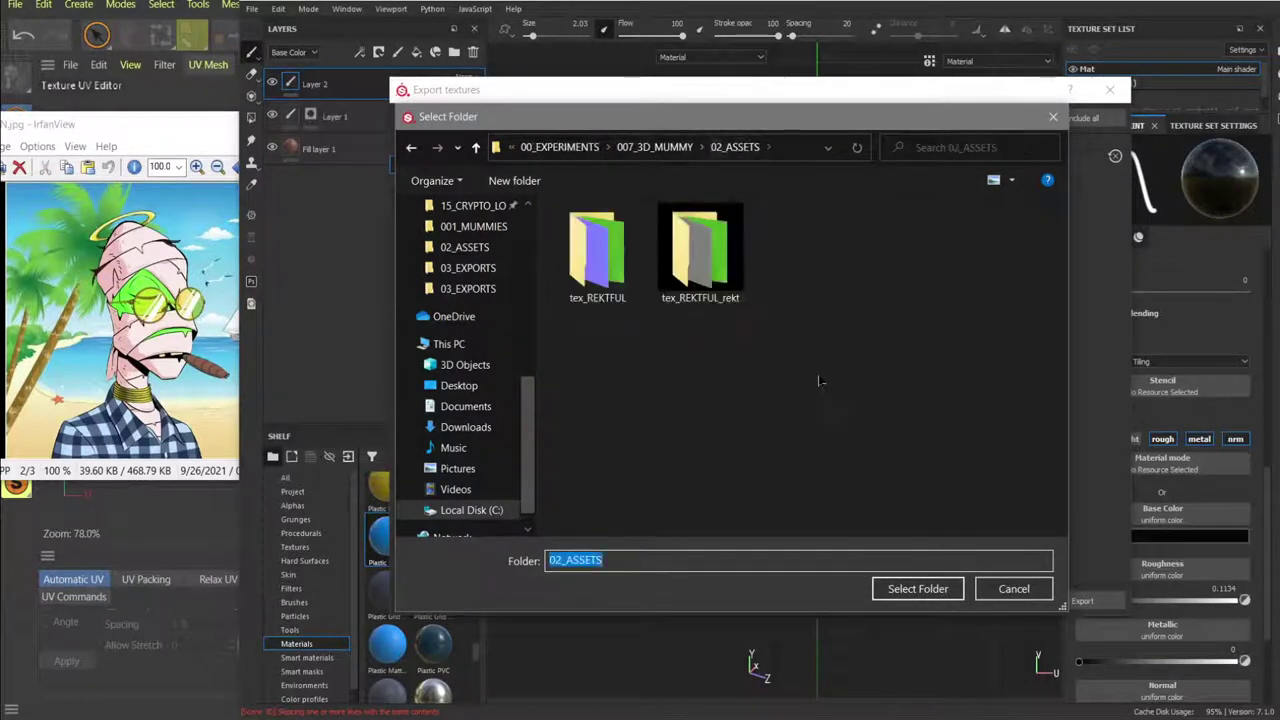
right_click(814, 400)
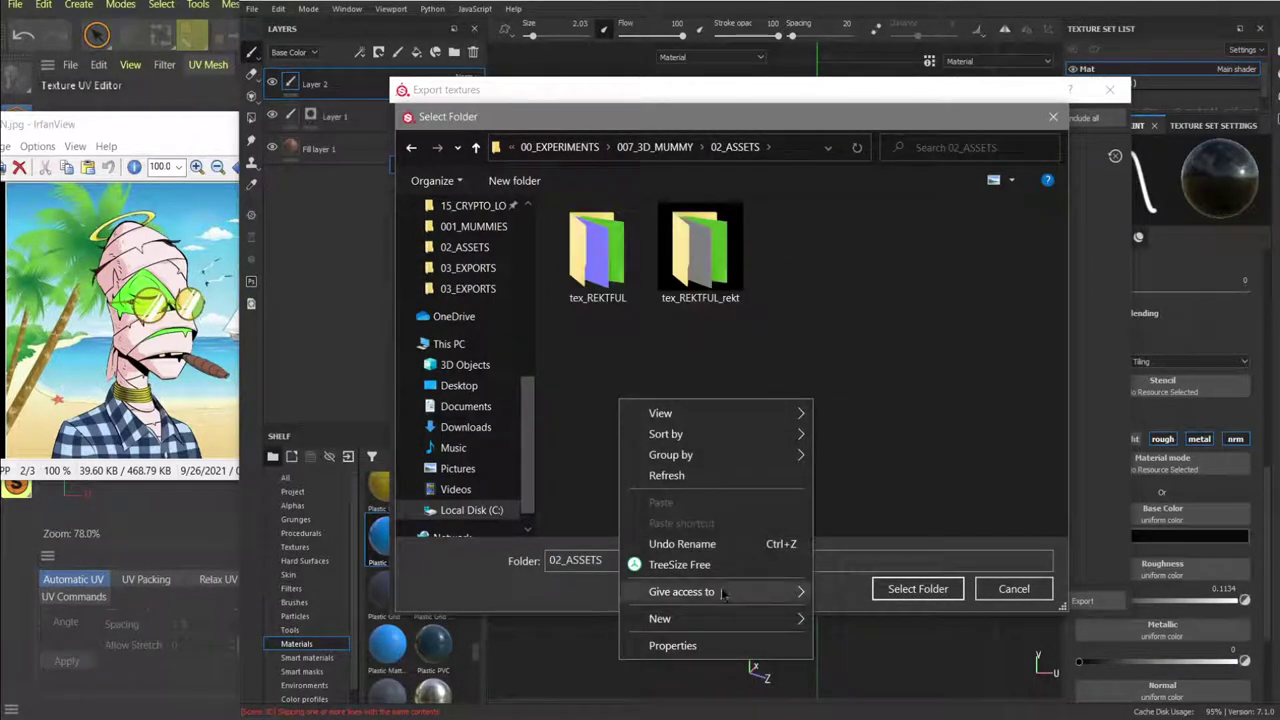
click(513, 181)
text(te)
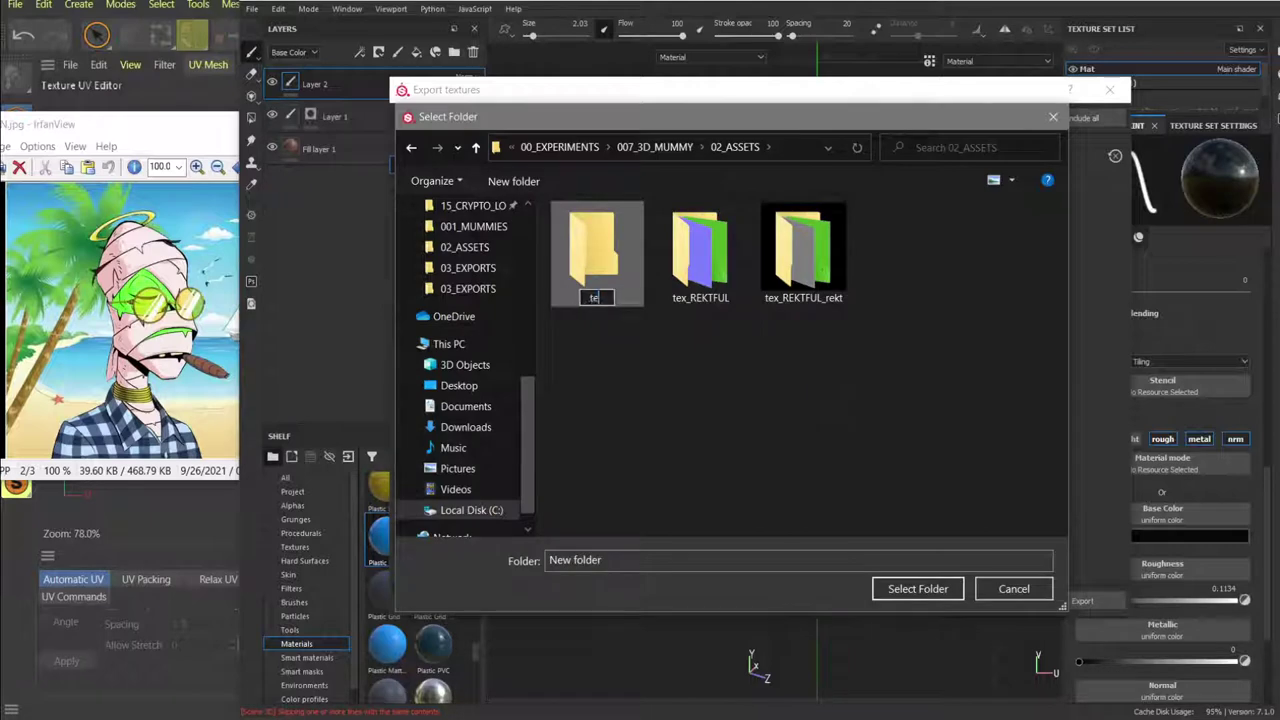
Name the new folder in 02_ASSETS tex_J, use it as the output directory and export the textures.
text(x_)
click(898, 596)
click(898, 596)
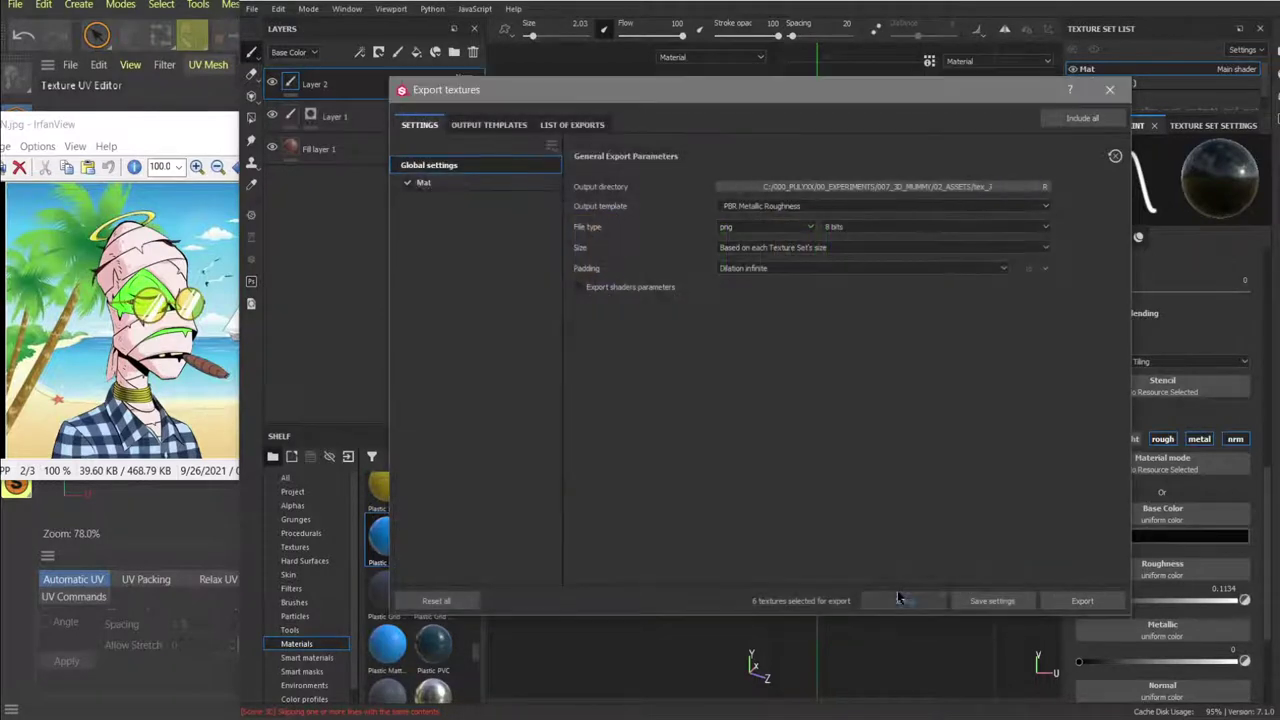
click(1082, 600)
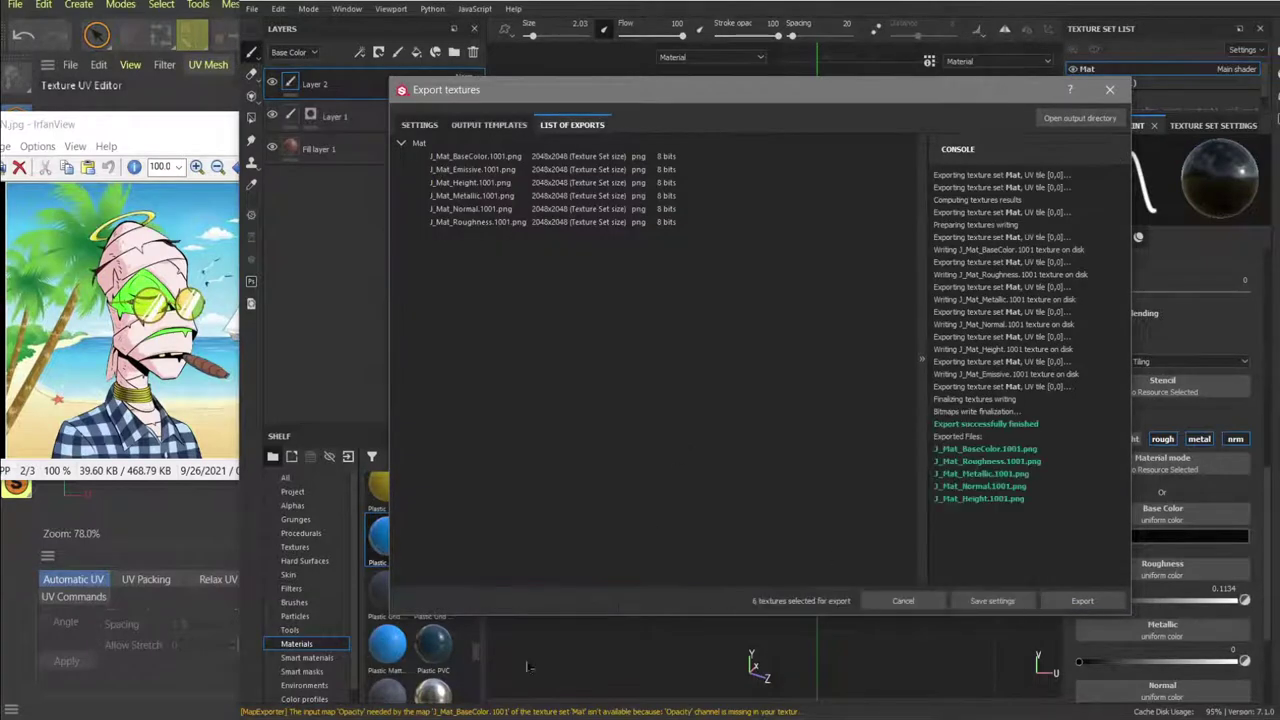
Switch to Cinema 4D and copy the unwrapped J object into the MUMMY_REKTFUL.c4d project.
key(alt+Tab)
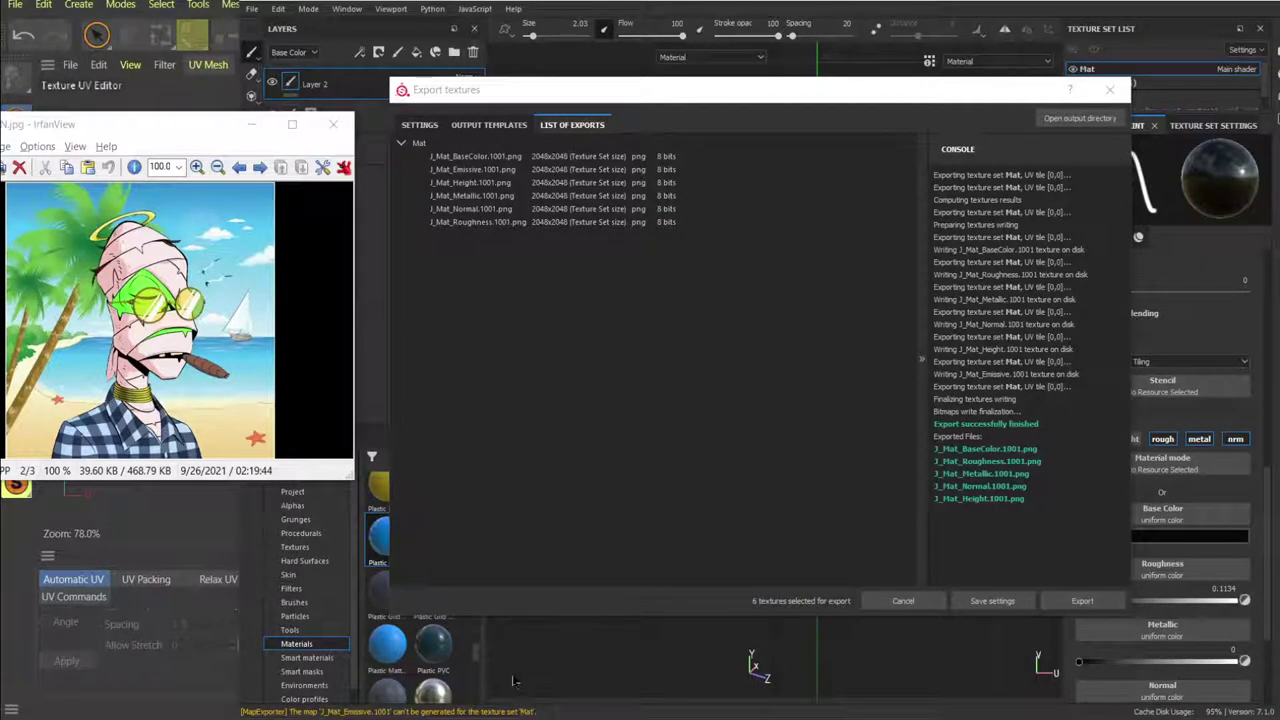
key(alt+Tab)
click(1007, 77)
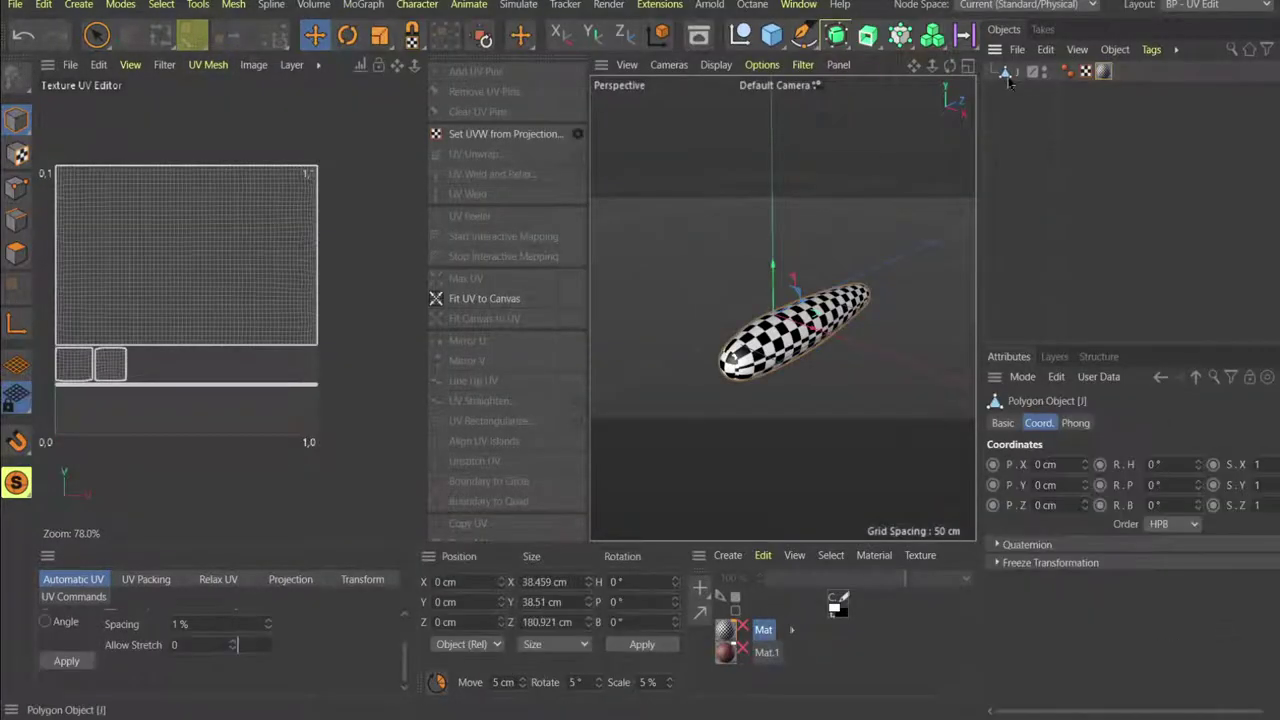
click(798, 4)
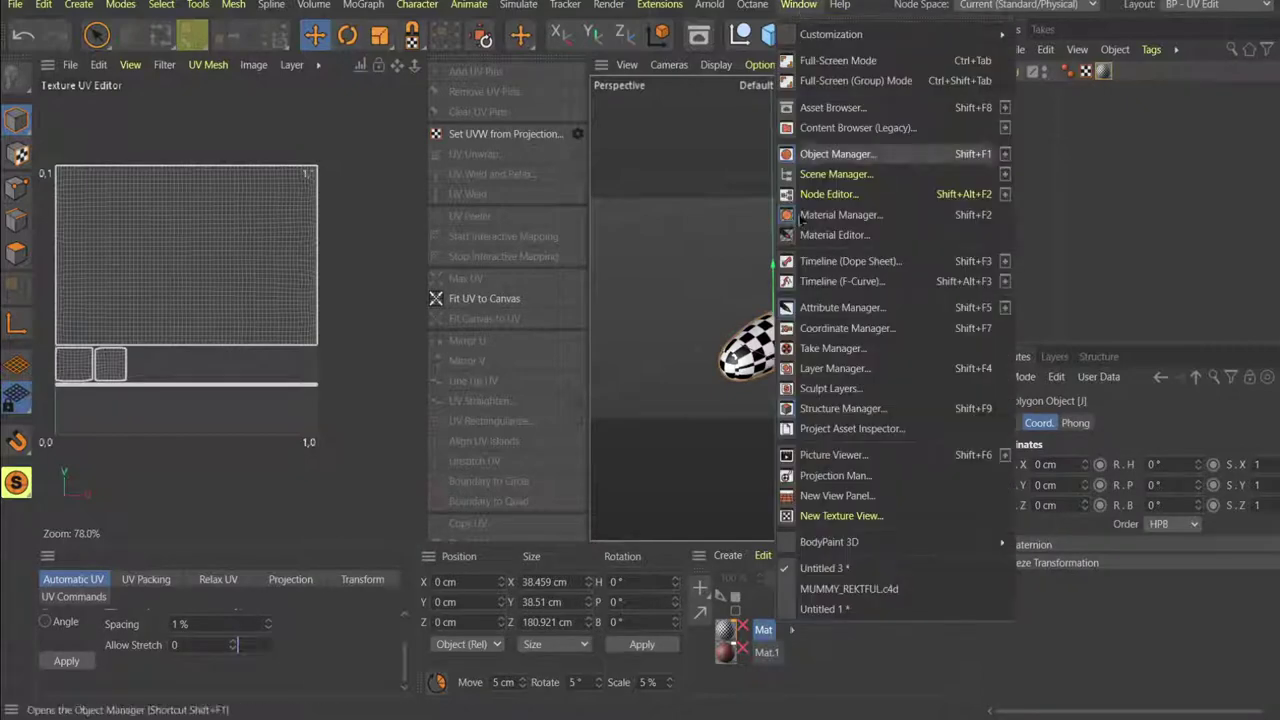
click(838, 589)
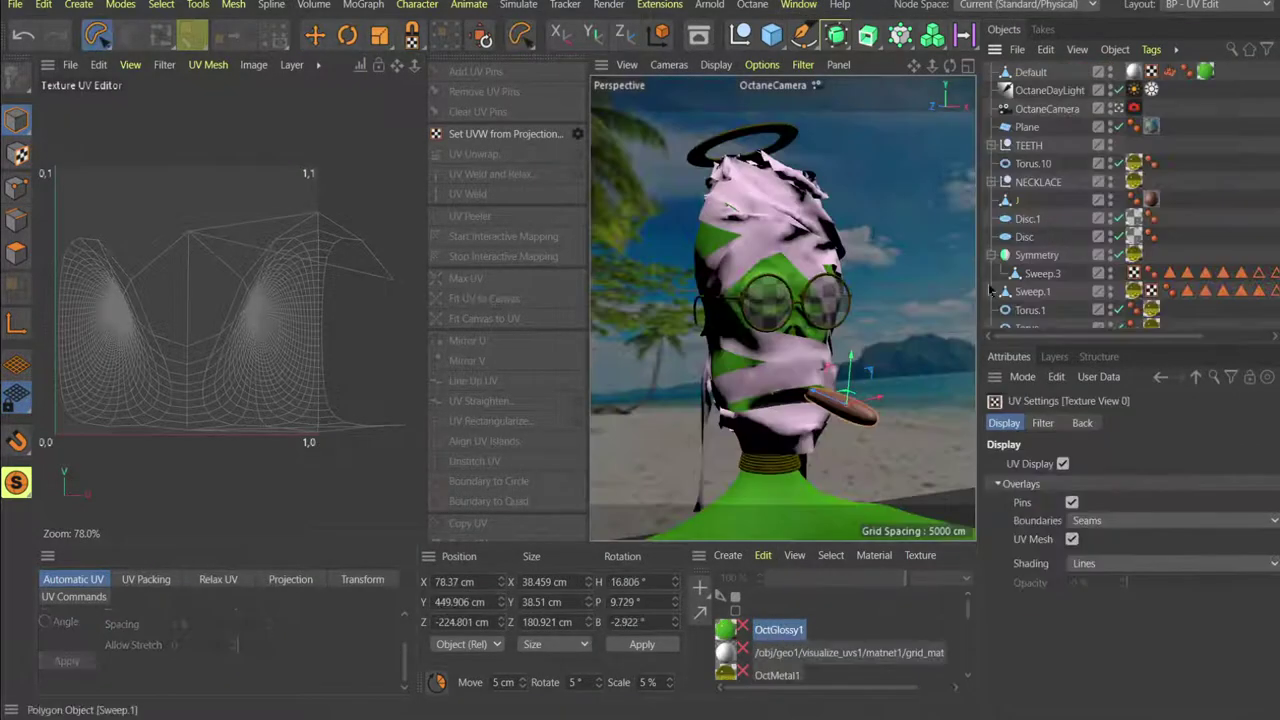
key(ctrl+v)
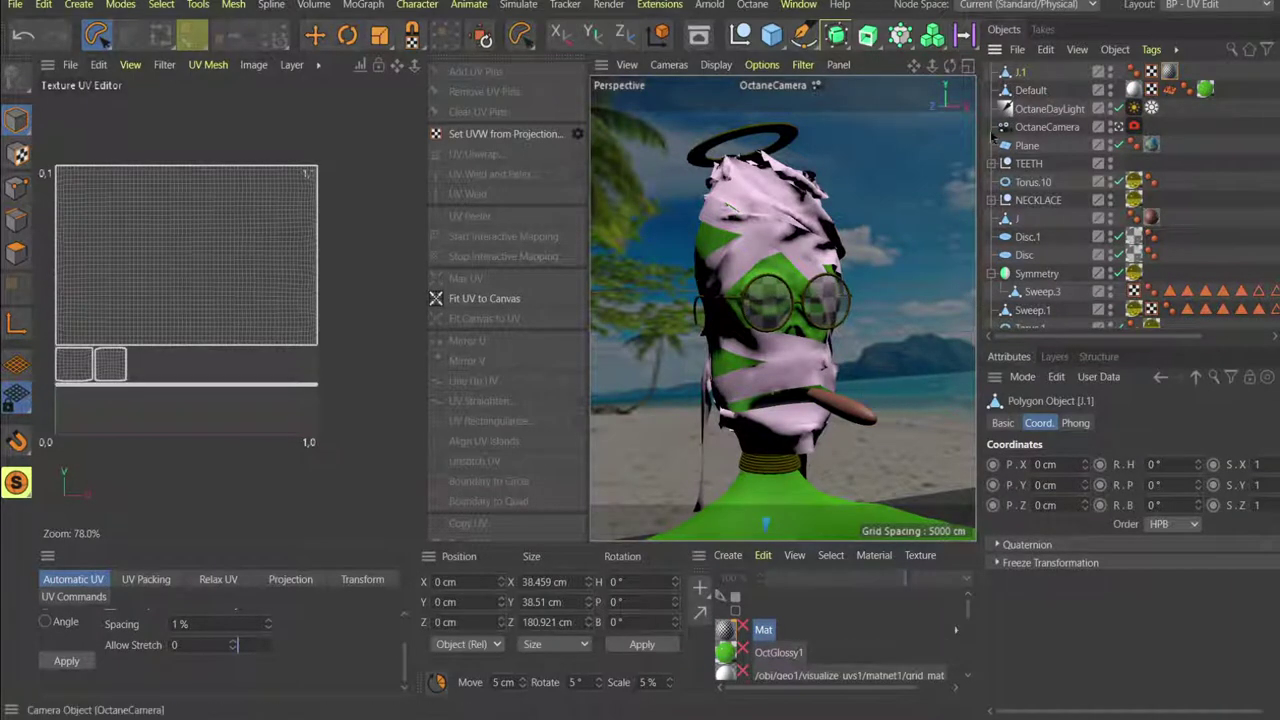
Nest J.1 under the original J object and set its X, Y, Z position and its heading and pitch to 0.
drag(1020, 72, 1024, 218)
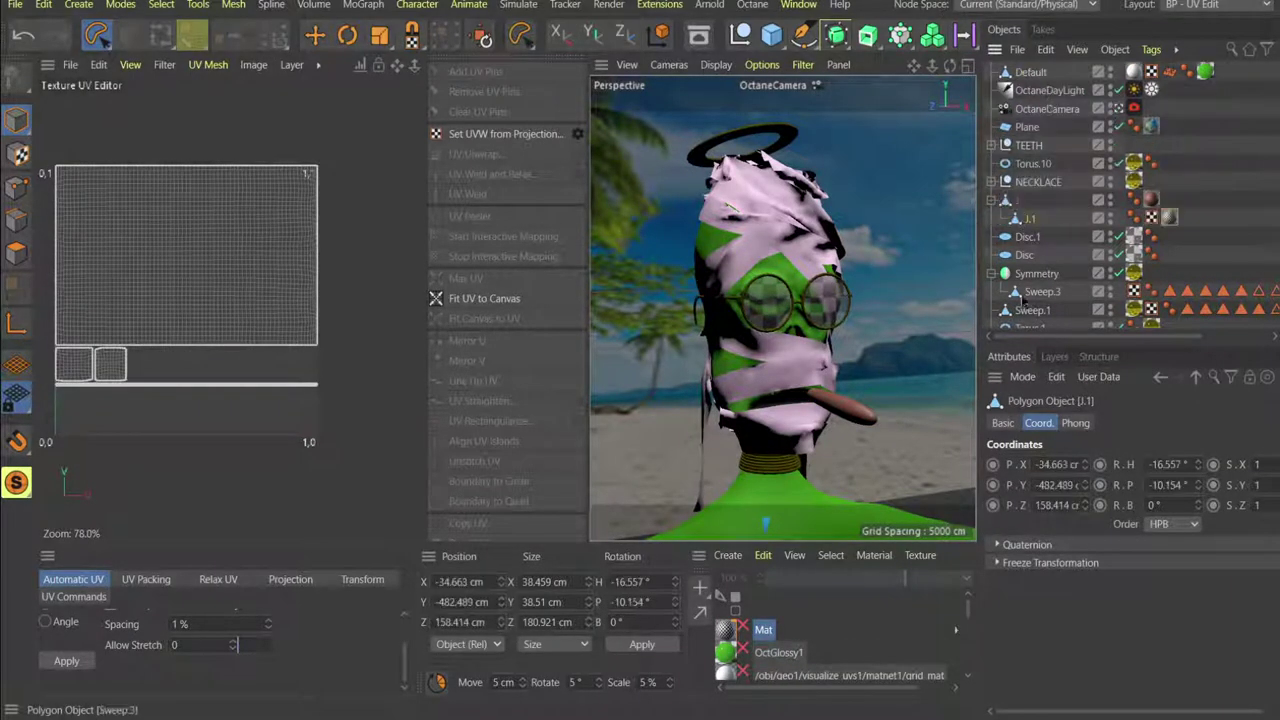
double_click(1058, 464)
text(0)
key(Tab)
text(0)
key(Tab)
text(0)
key(Tab)
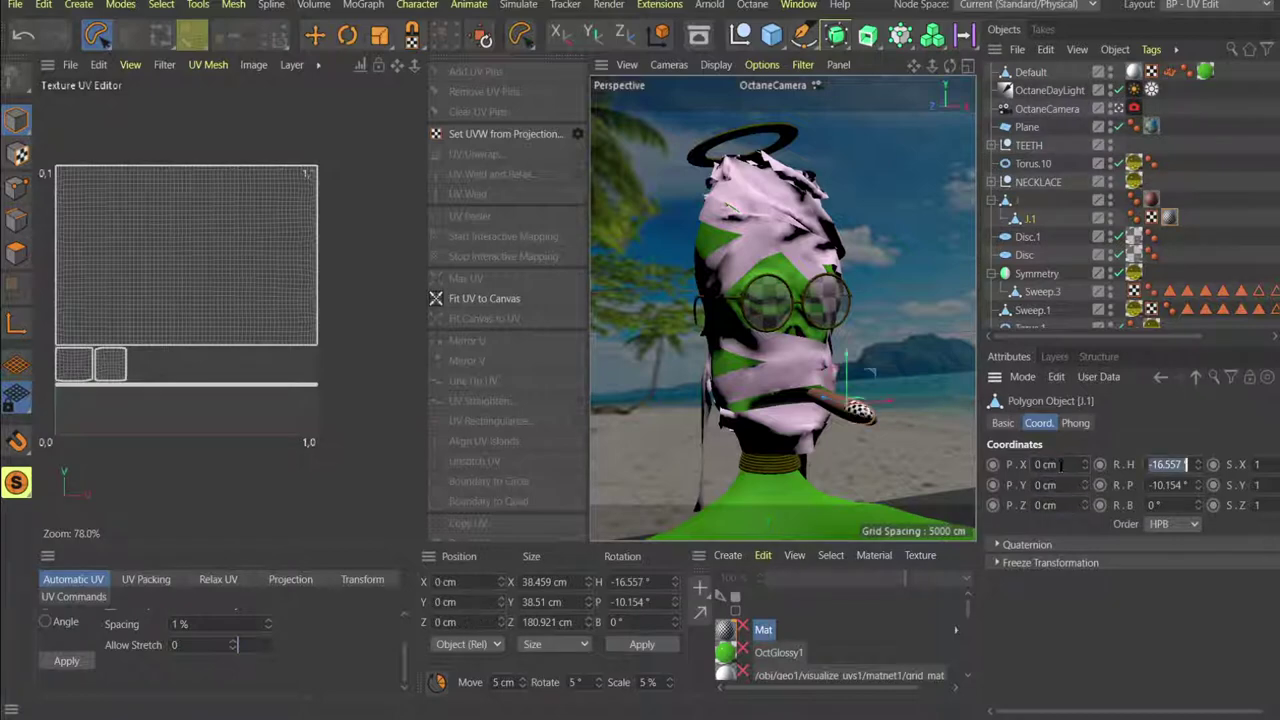
text(0	0)
key(Return)
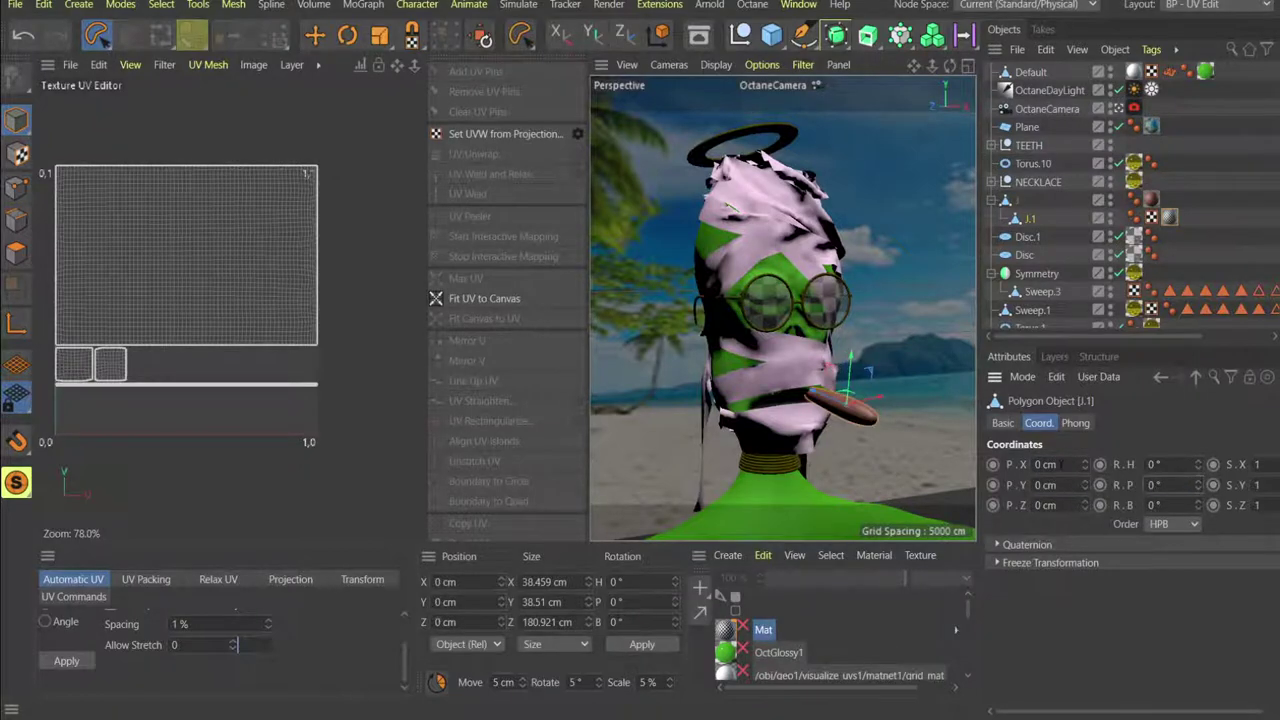
Take J.1 out of the original J object, delete that original and select J.1.
drag(1032, 219, 1026, 203)
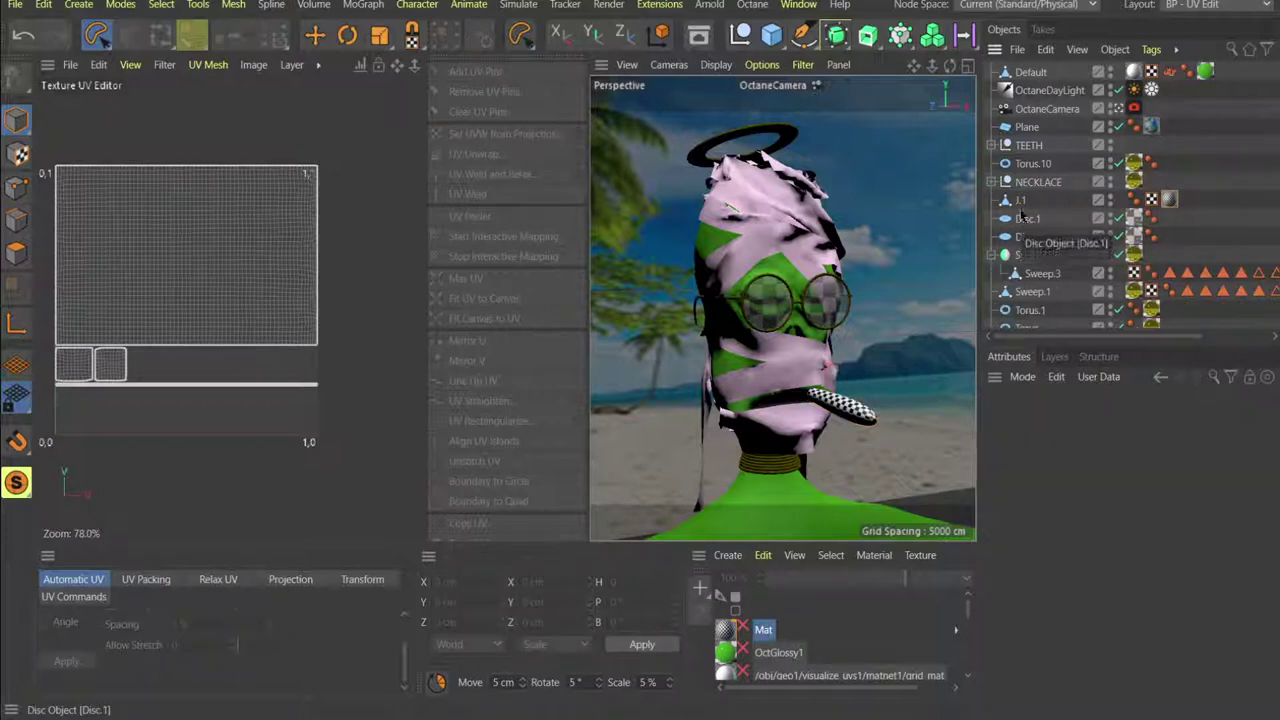
click(1021, 200)
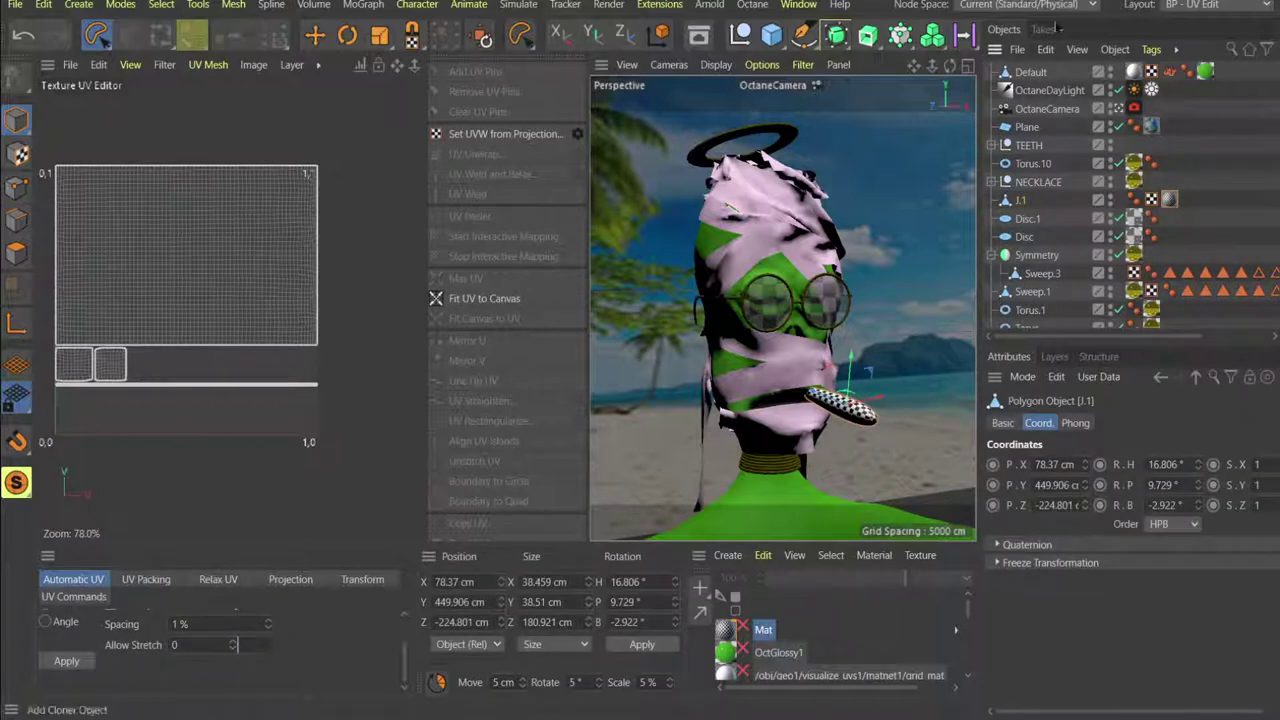
Switch to the Standard layout and start an Octane Live Viewer render docked beside the viewport.
click(1172, 6)
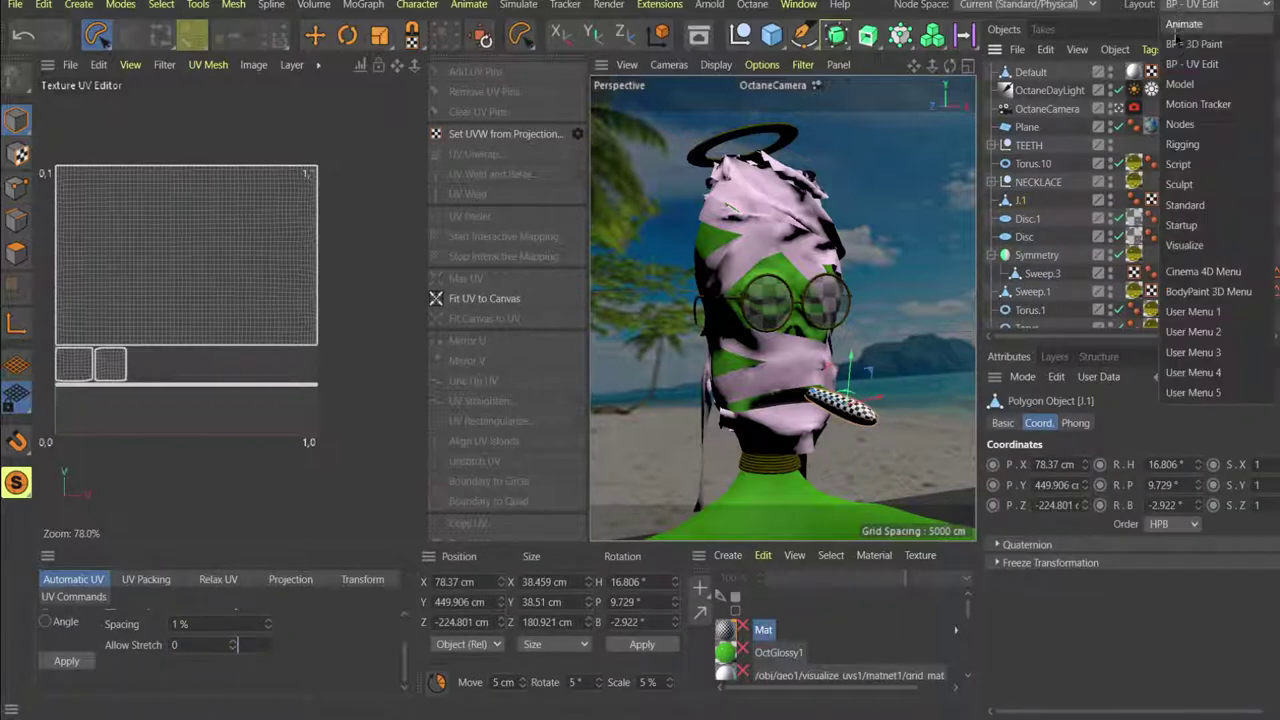
click(1190, 202)
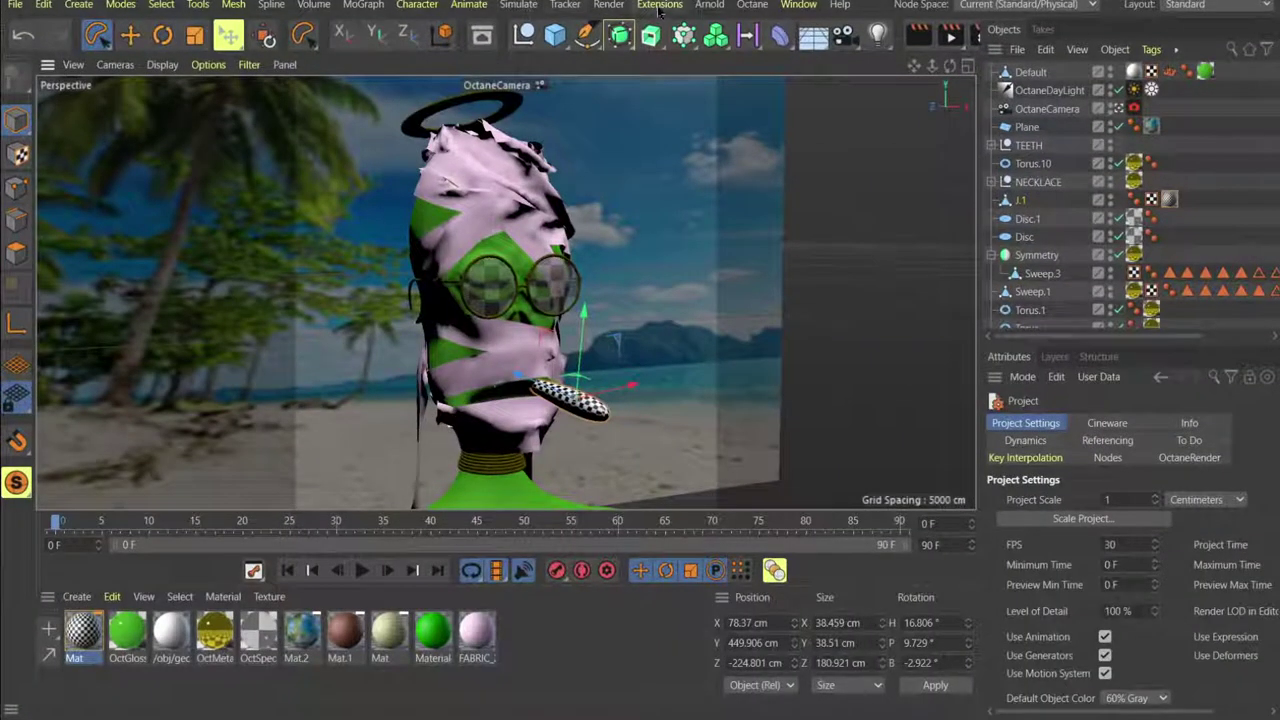
click(765, 4)
click(776, 54)
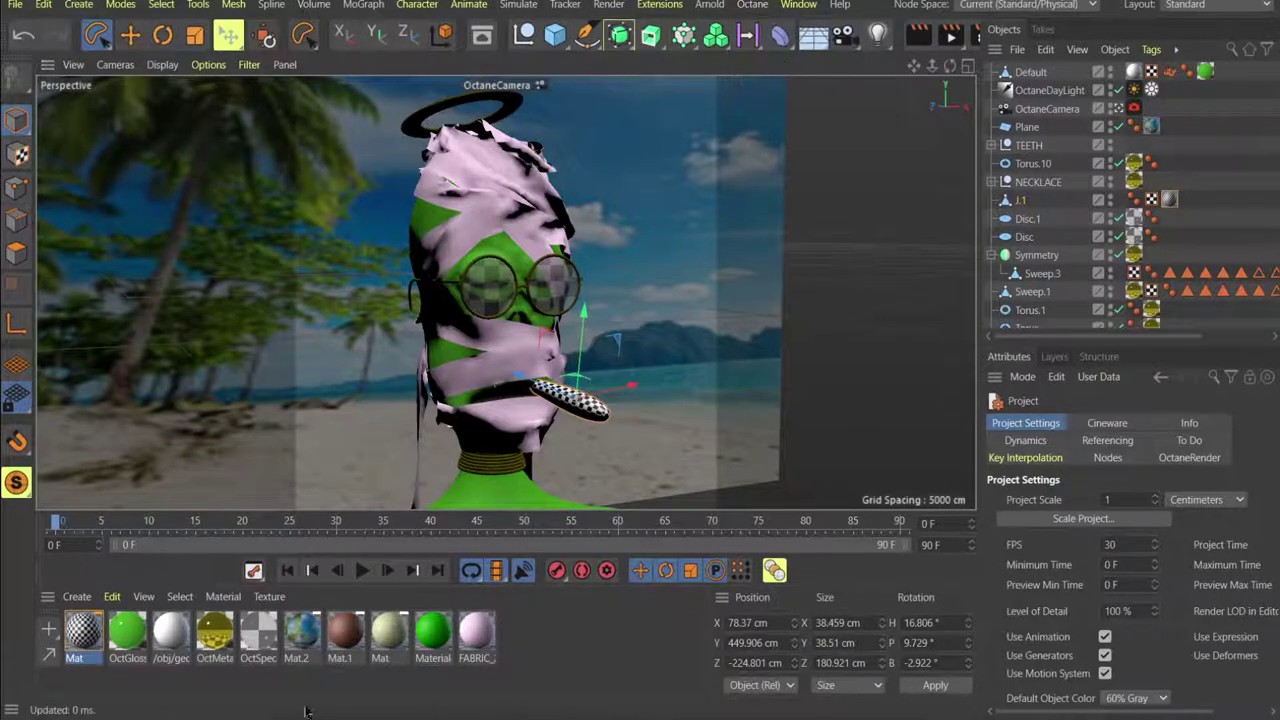
drag(110, 530, 18, 369)
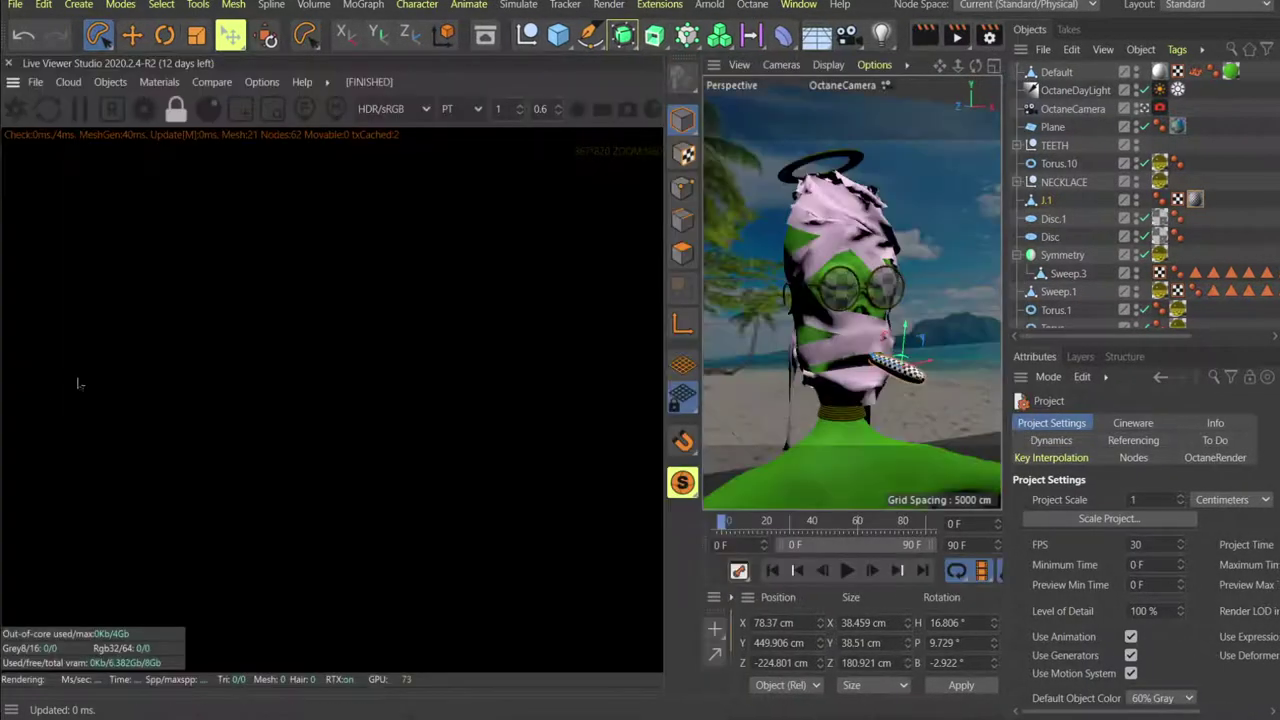
click(16, 109)
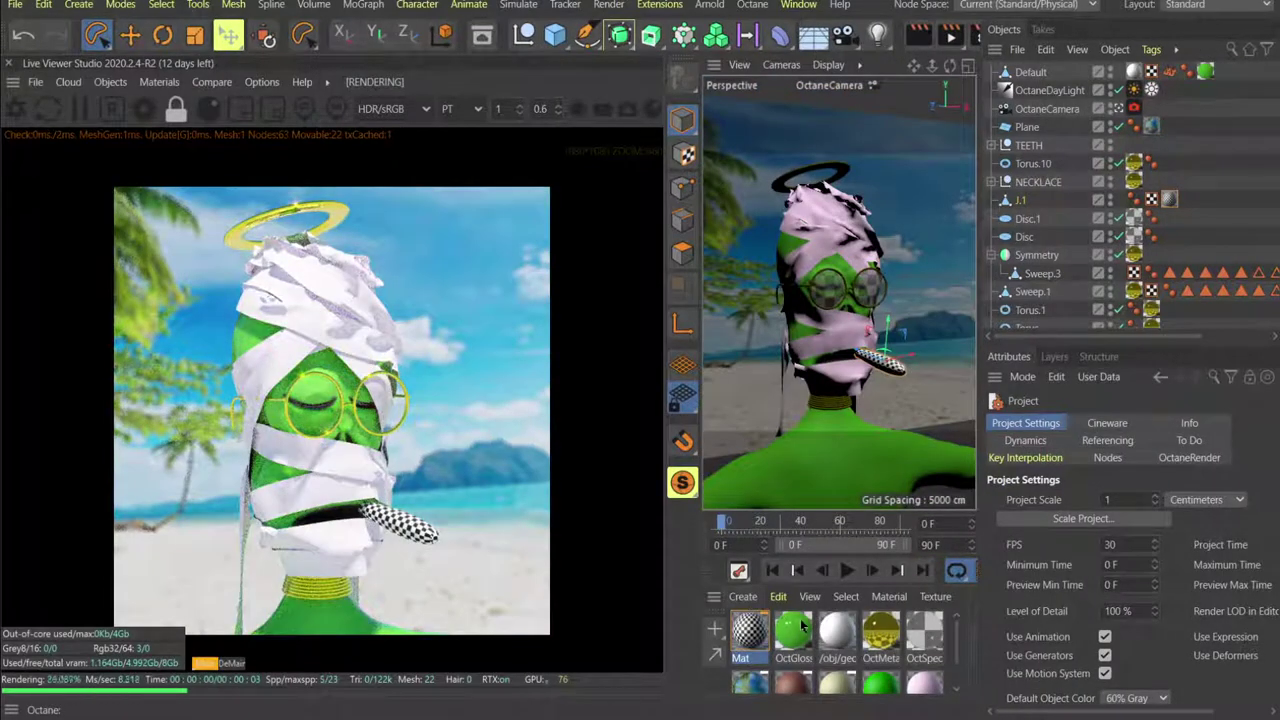
Create an Octane Diffuse material and apply it to the J.1 cigar.
click(159, 82)
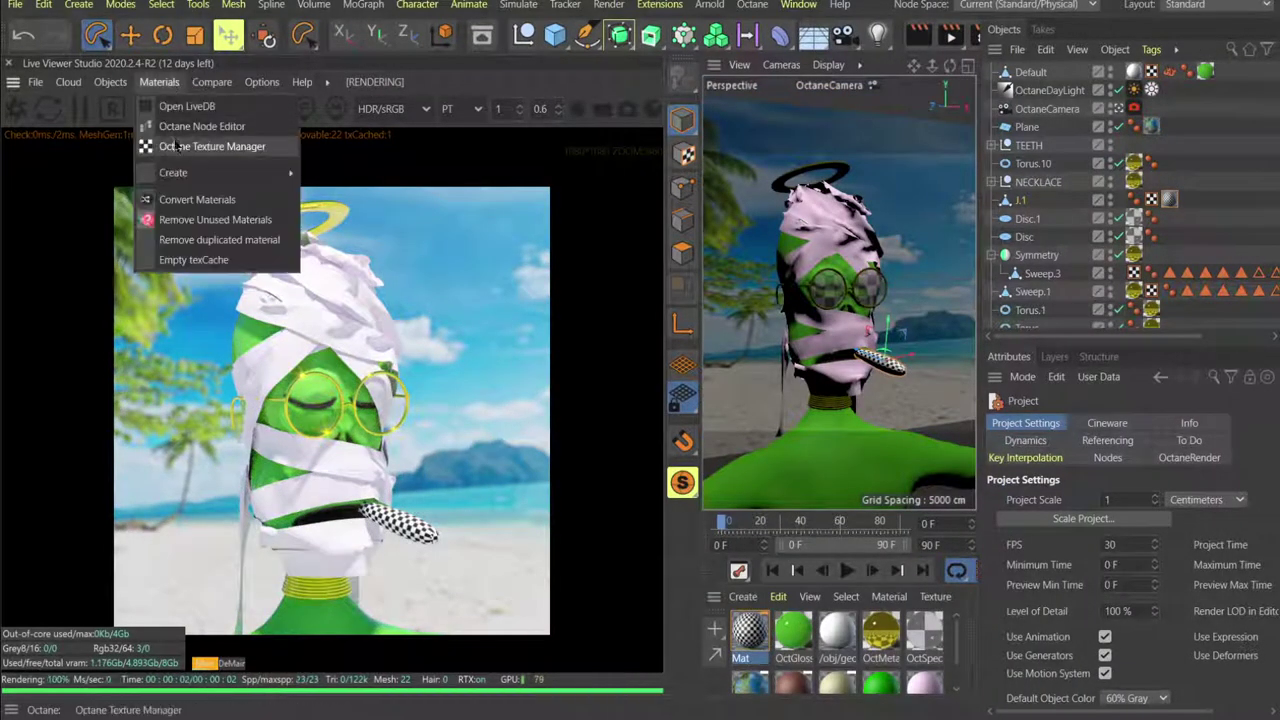
mouse_move(178, 173)
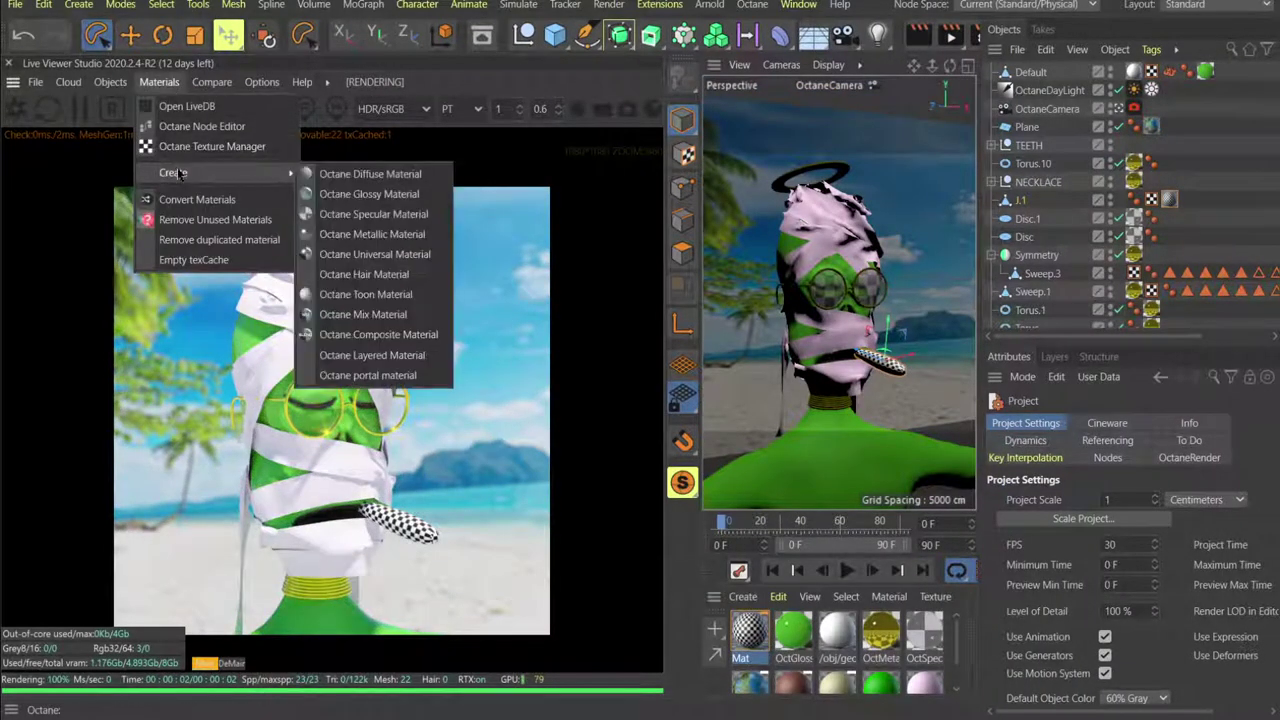
click(350, 175)
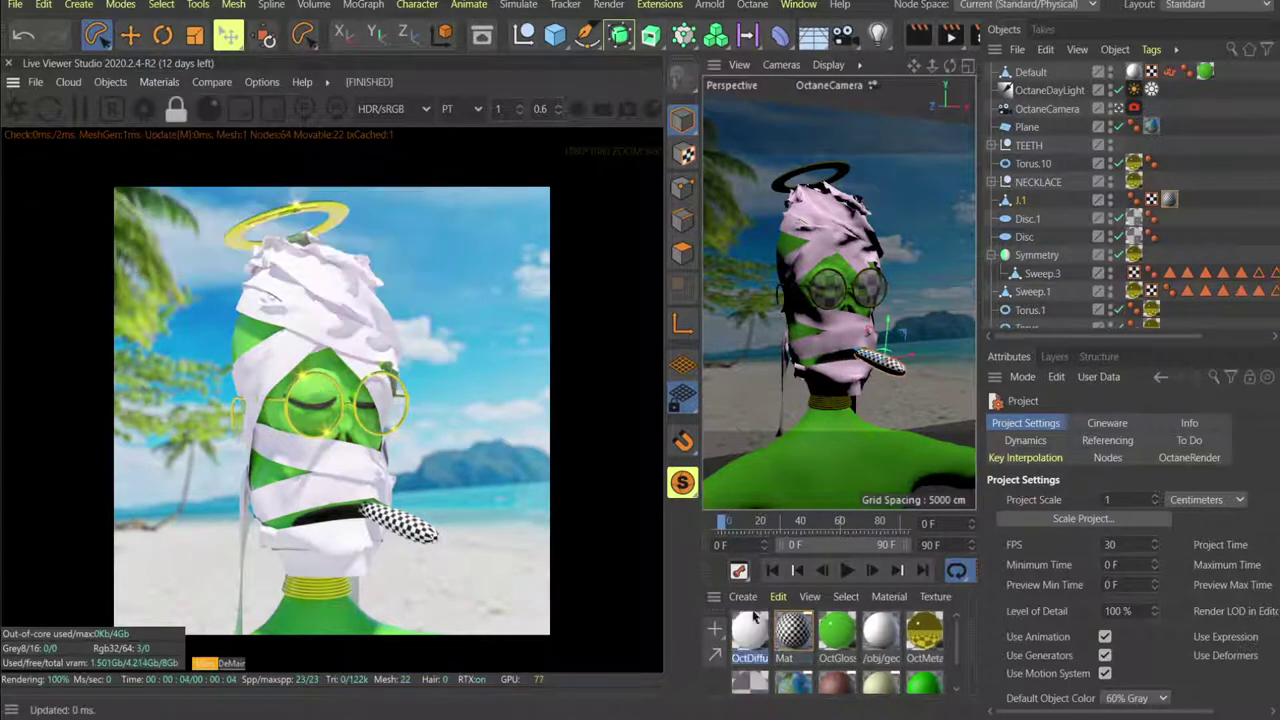
drag(755, 618, 405, 525)
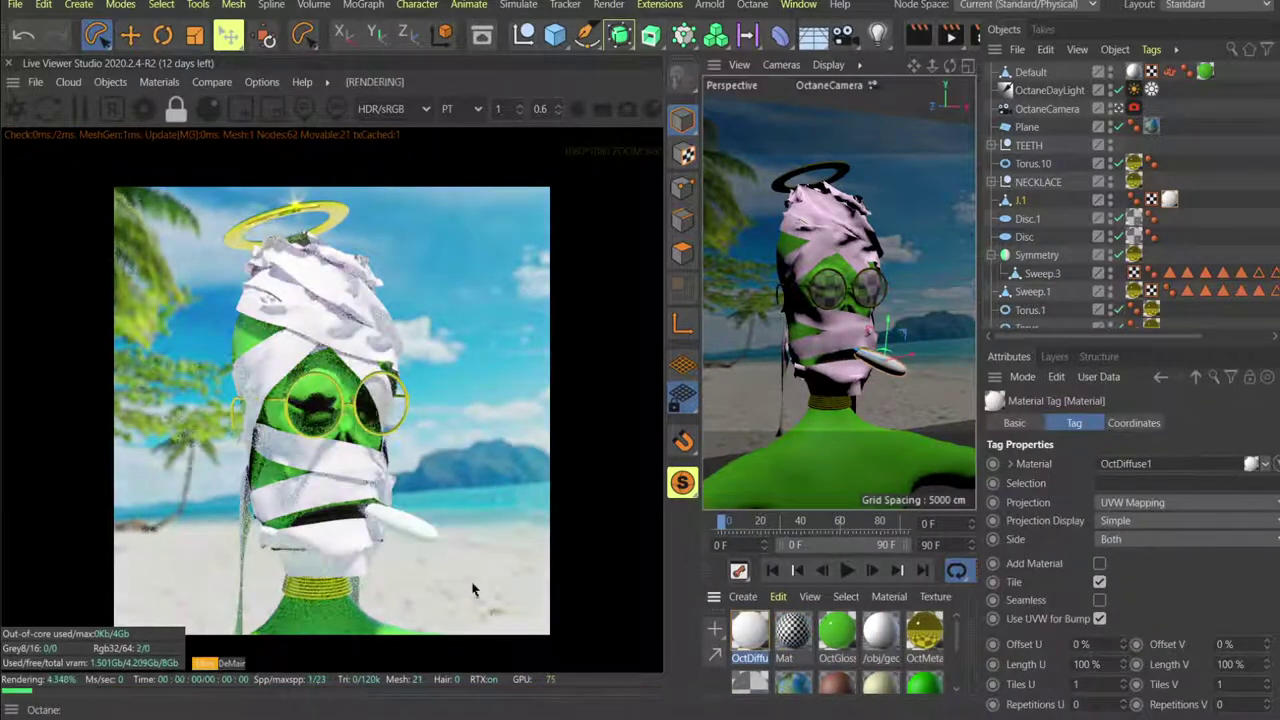
In the Octane Node Editor, load the cigar's brown image texture and connect it to the Diffuse channel of OctDiffuse1.
double_click(750, 630)
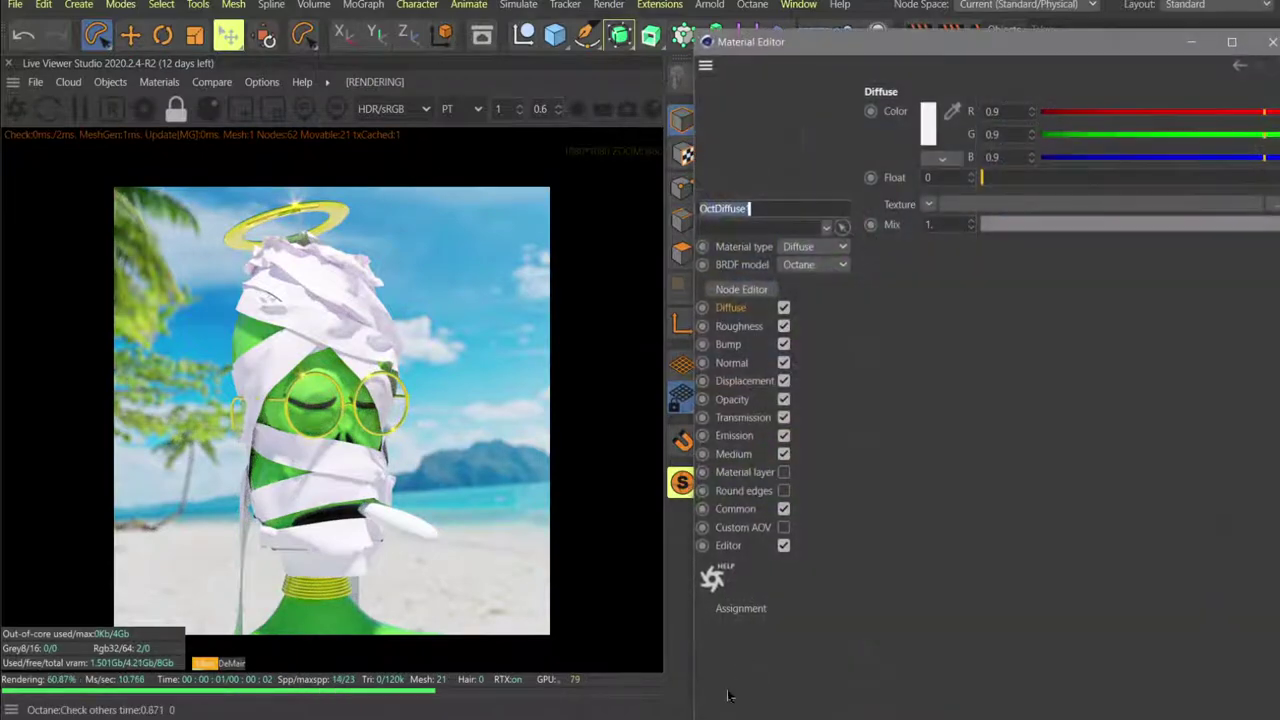
click(740, 290)
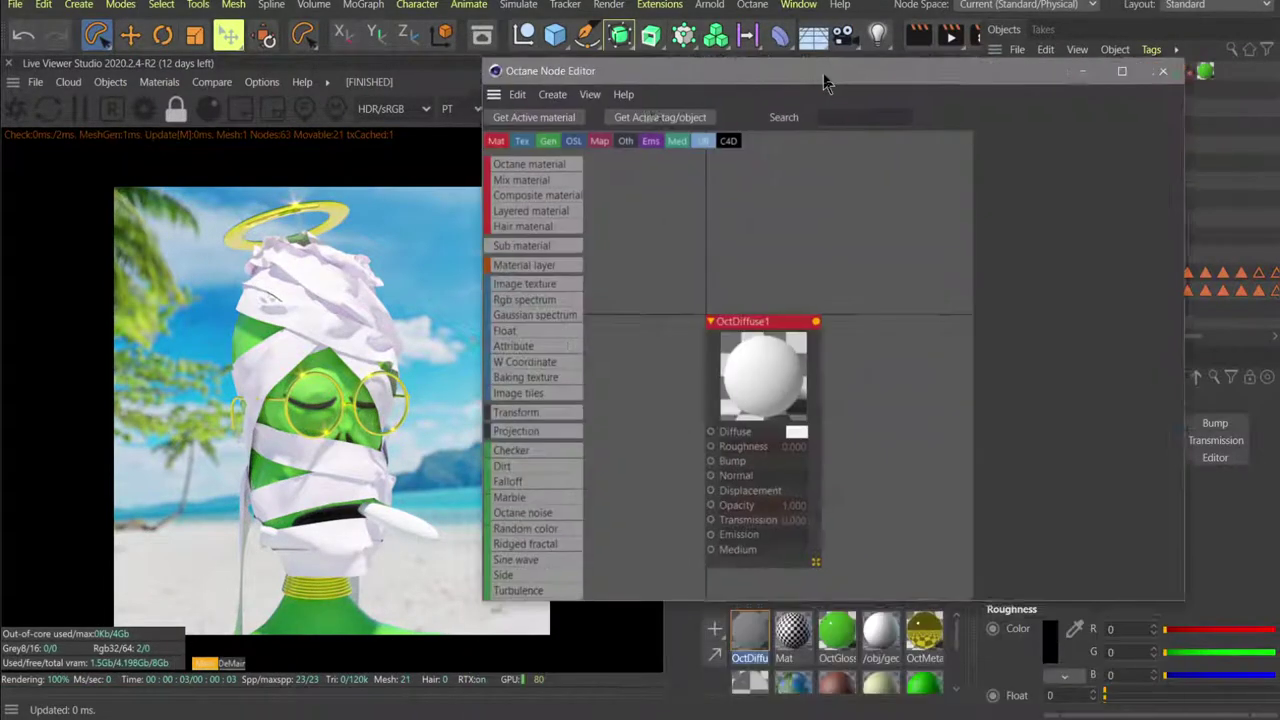
drag(824, 75, 812, 81)
drag(741, 396, 843, 346)
scroll(845, 385, down, 5)
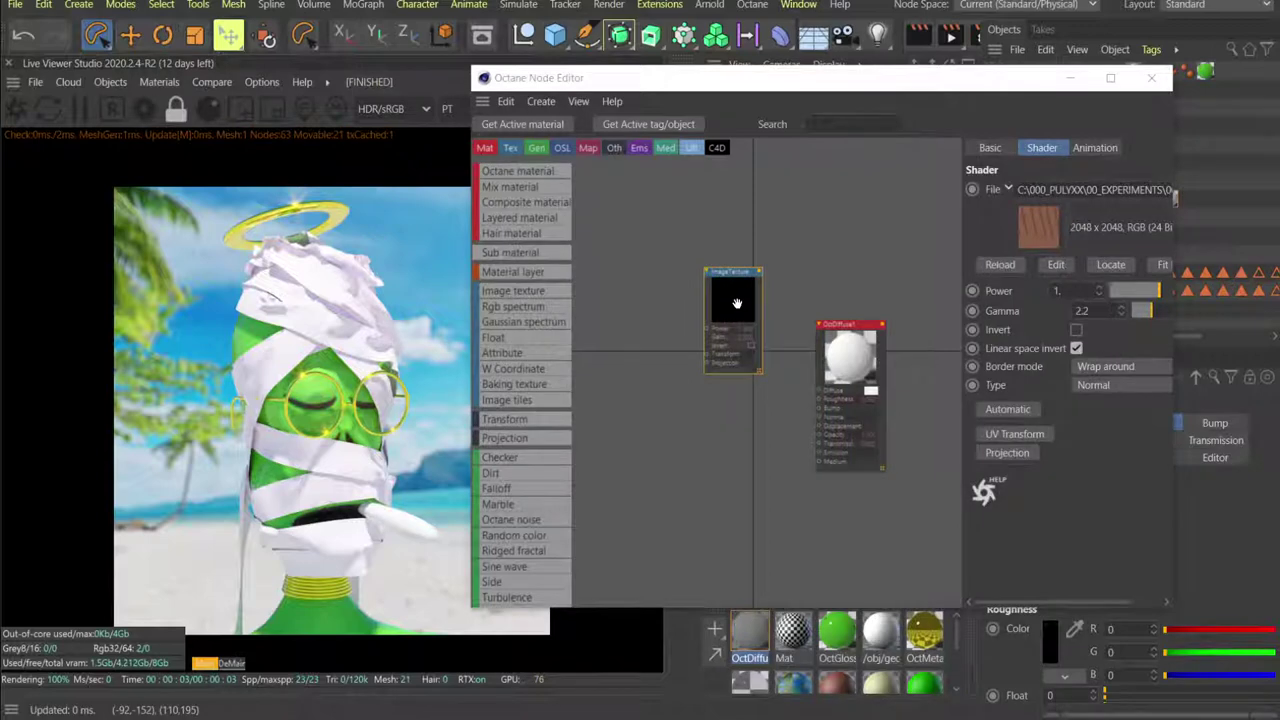
drag(758, 273, 770, 301)
drag(825, 399, 819, 392)
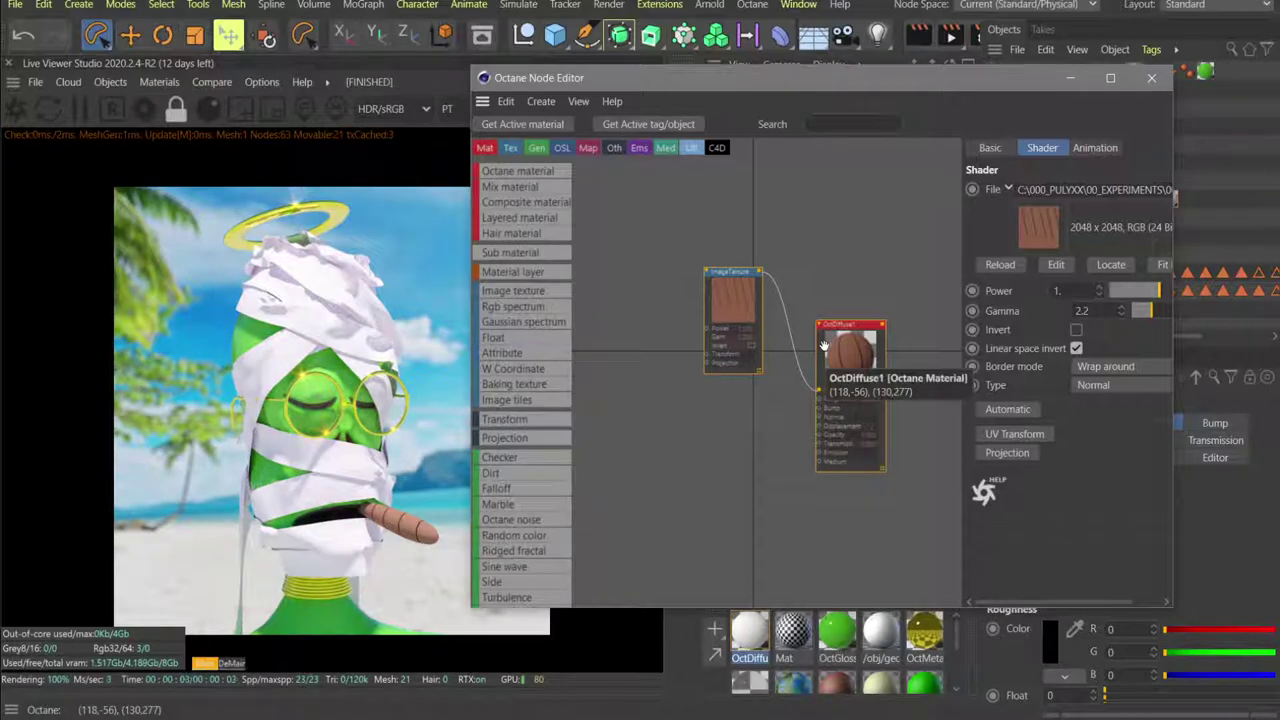
Close the Octane Node Editor and arrange the windows so the IrfanView reference image is visible beside the Live Viewer.
key(alt+Tab)
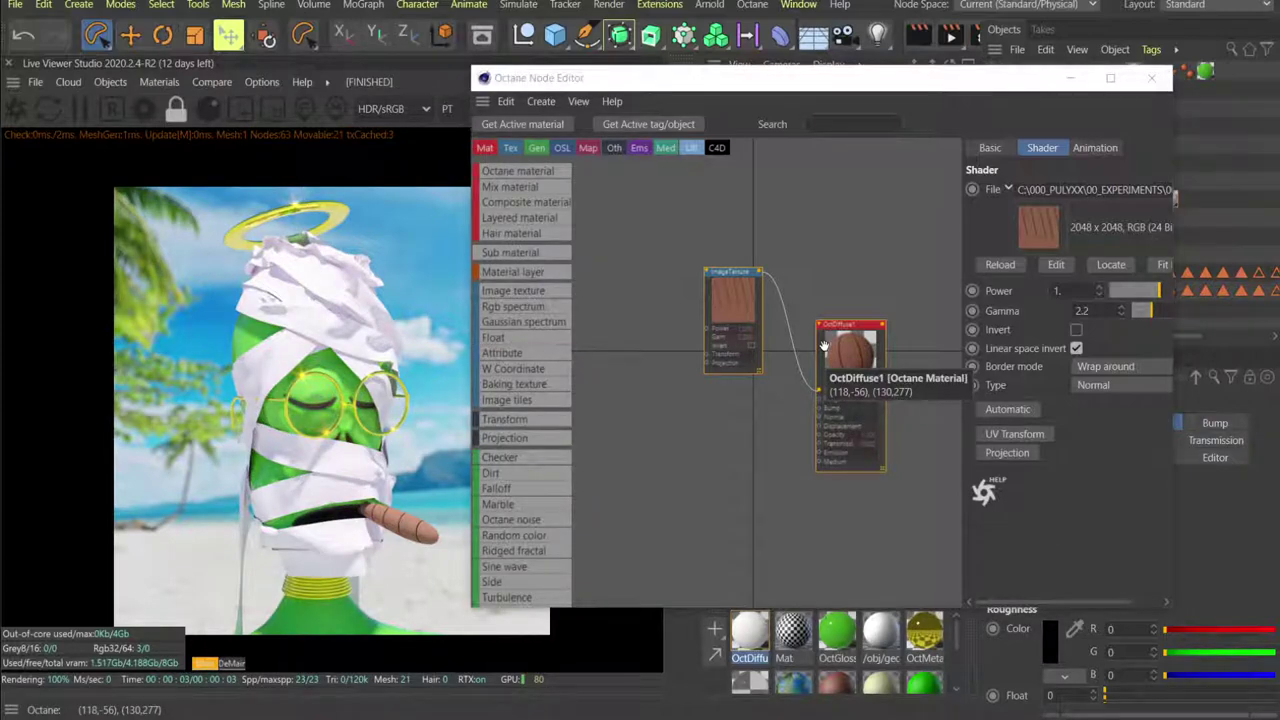
drag(604, 1, 765, 2)
click(1152, 79)
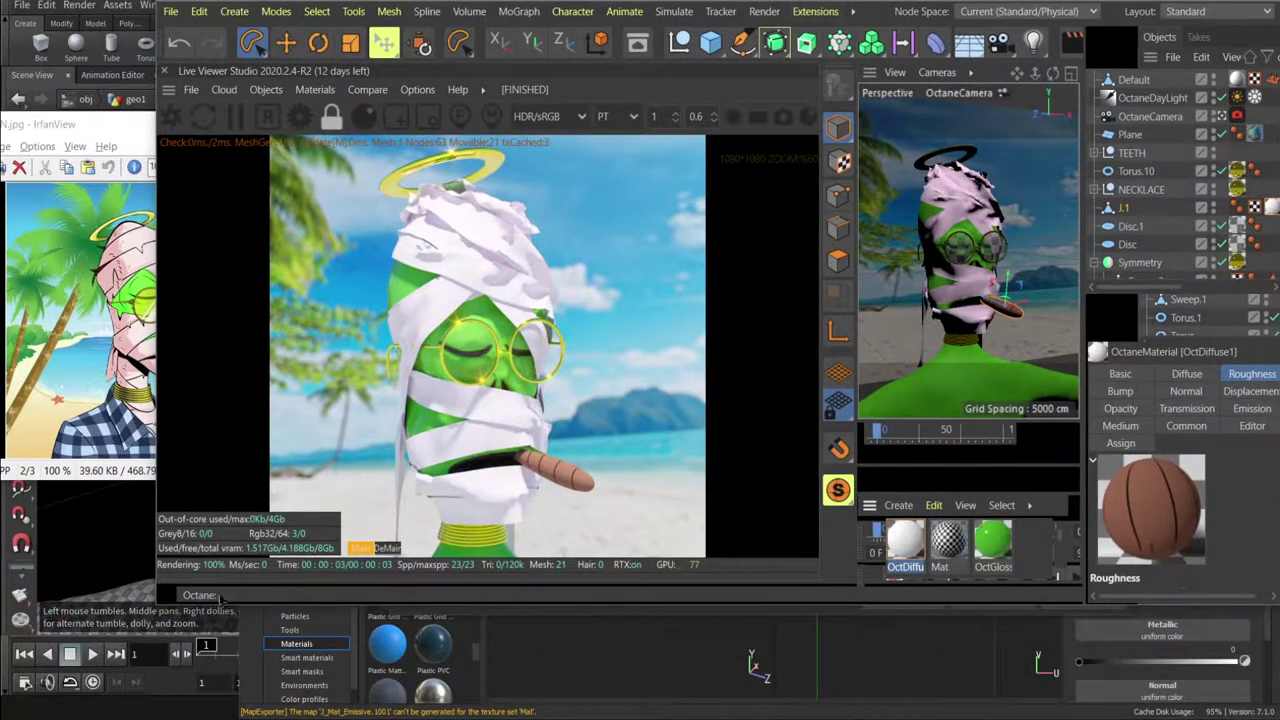
drag(157, 604, 169, 715)
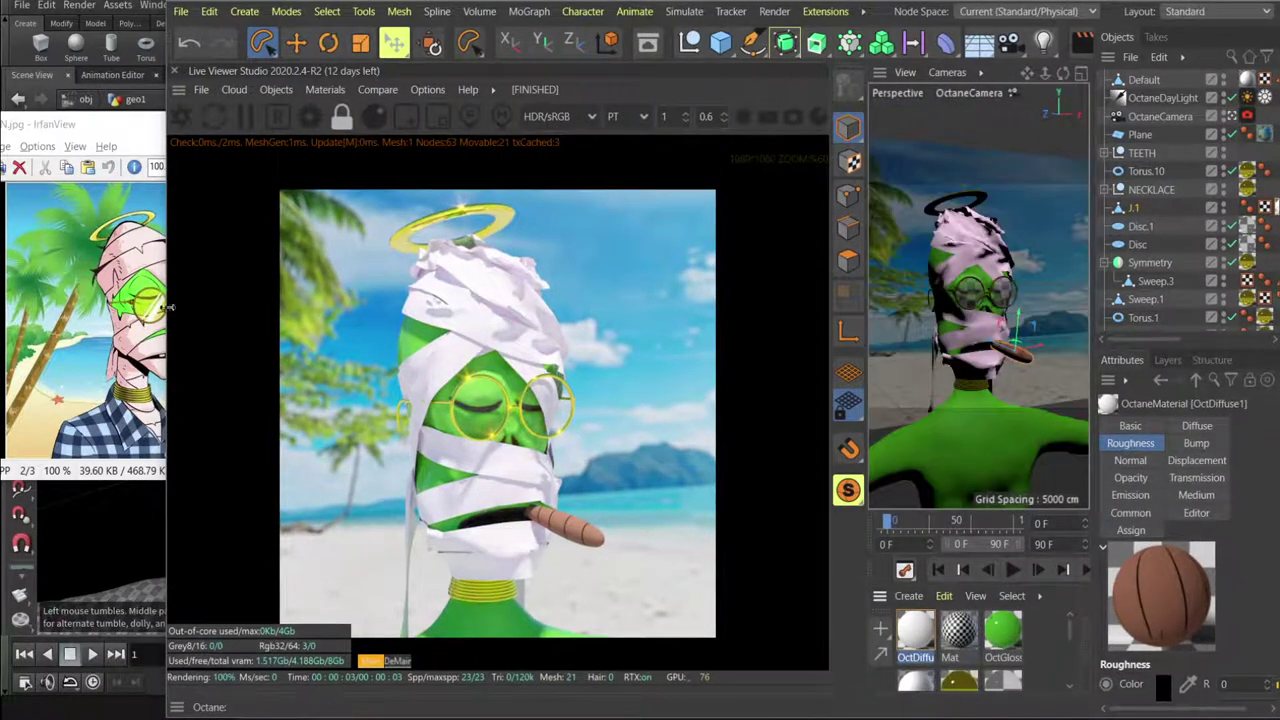
drag(170, 307, 222, 307)
drag(131, 129, 106, 125)
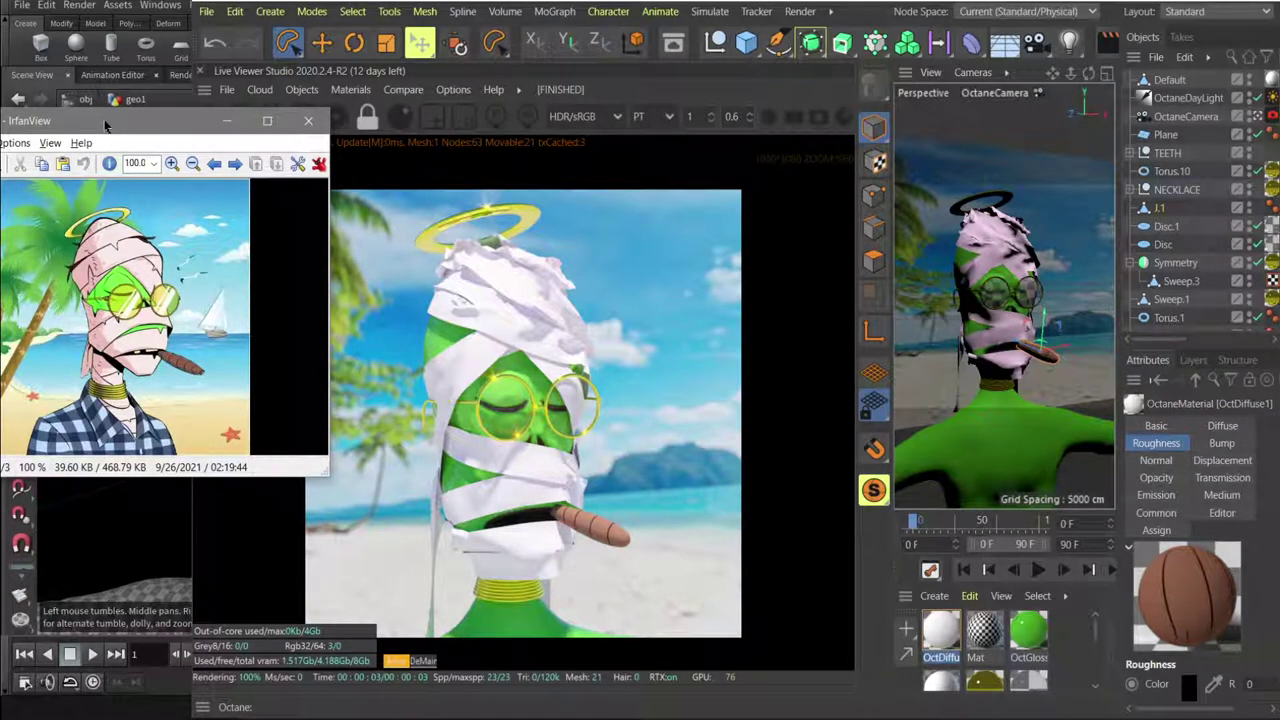
Make the two glasses lenses, Disc.1 and Disc, editable polygon objects.
click(1166, 229)
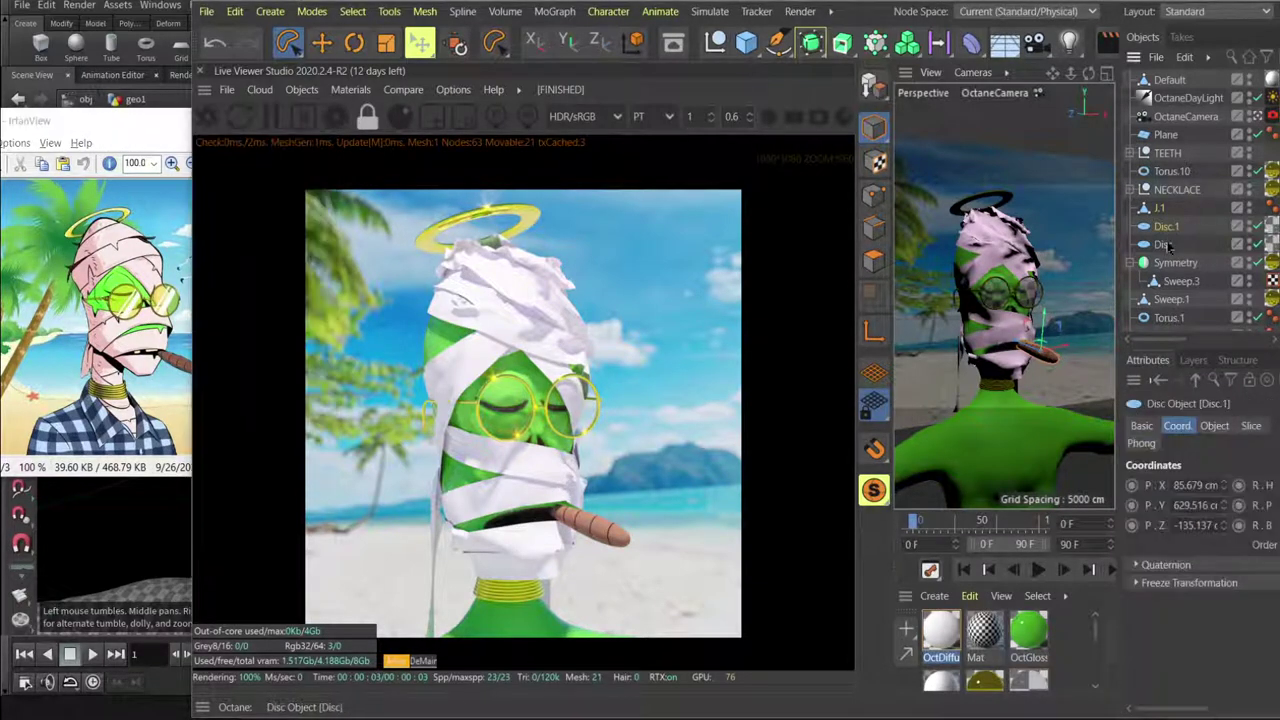
ctrl+click(1162, 244)
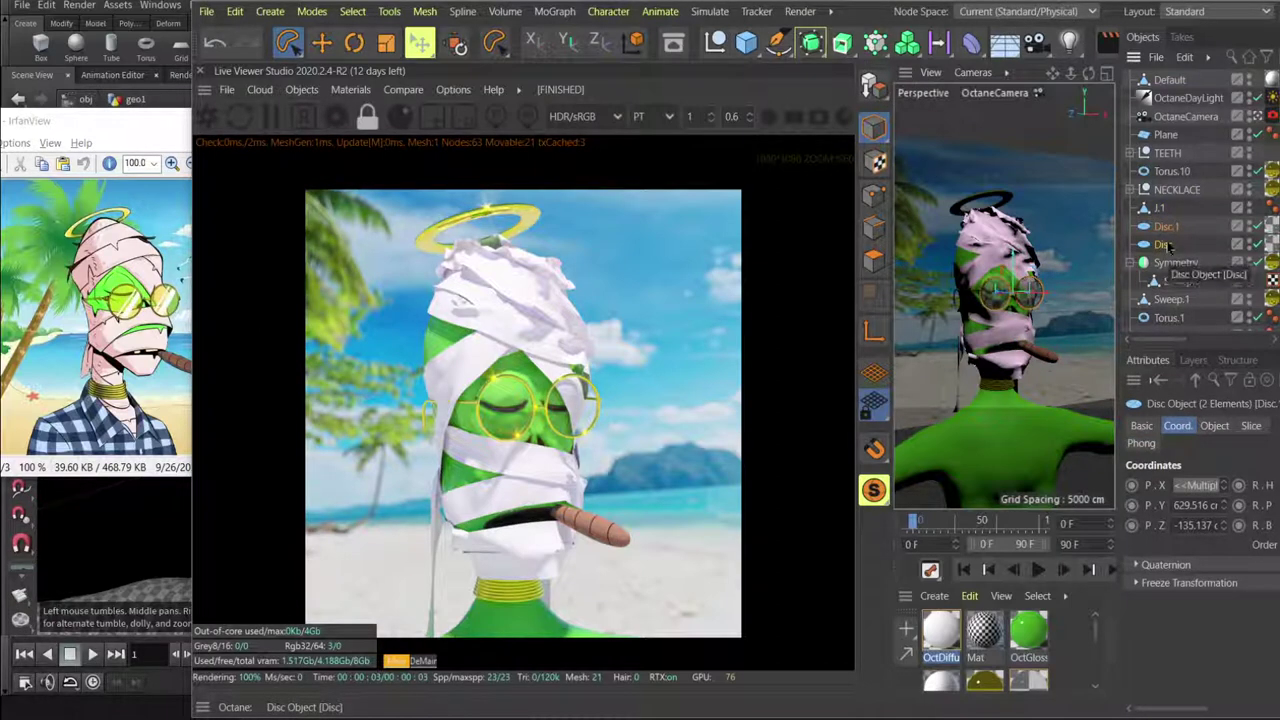
key(c)
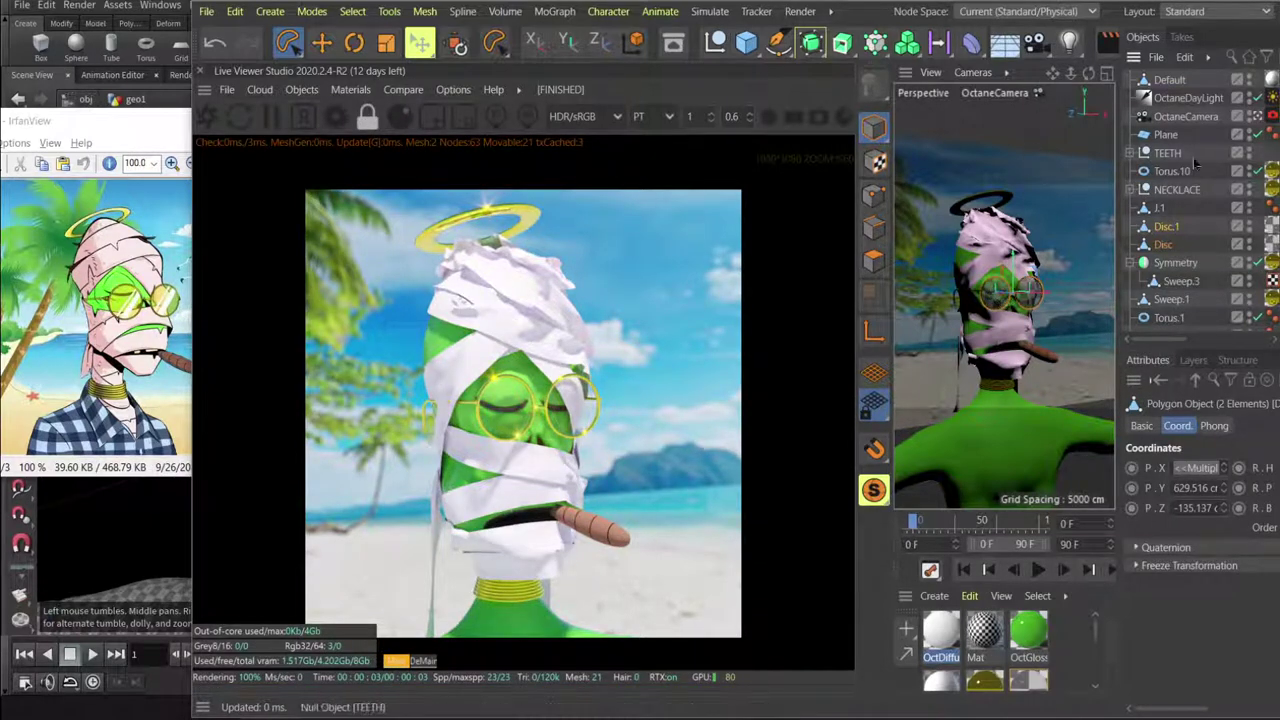
Leave the Octane camera view and loop-select all polygons of the glasses lens over the closed eye in polygon mode.
click(1259, 118)
scroll(996, 215, up, 6)
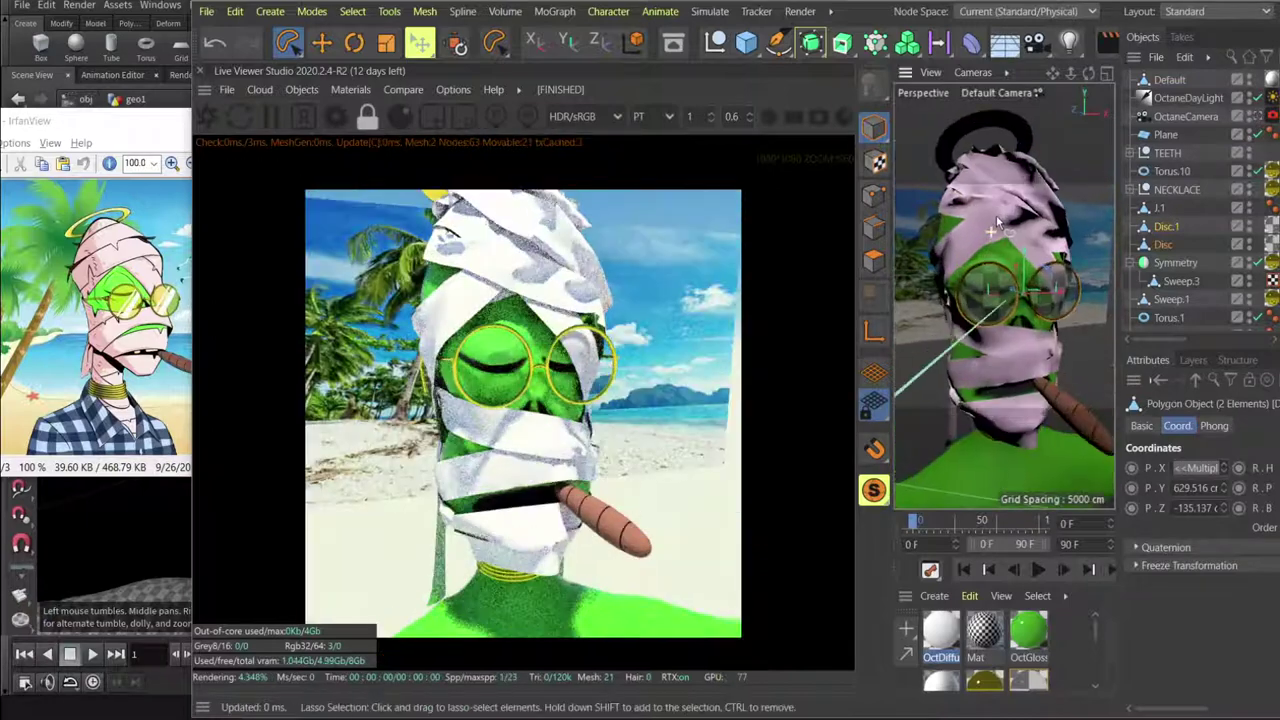
alt+drag(1010, 210, 932, 375)
alt+middle_drag(932, 375, 940, 314)
alt+drag(940, 314, 980, 314)
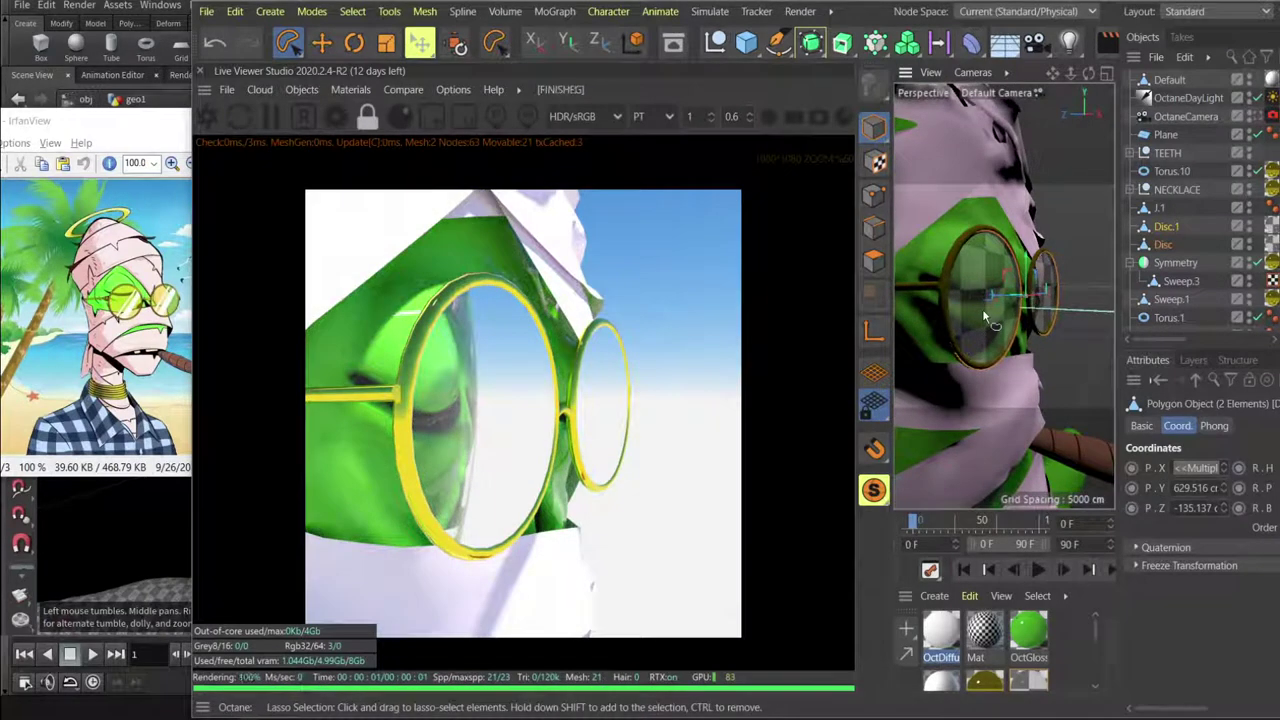
click(873, 260)
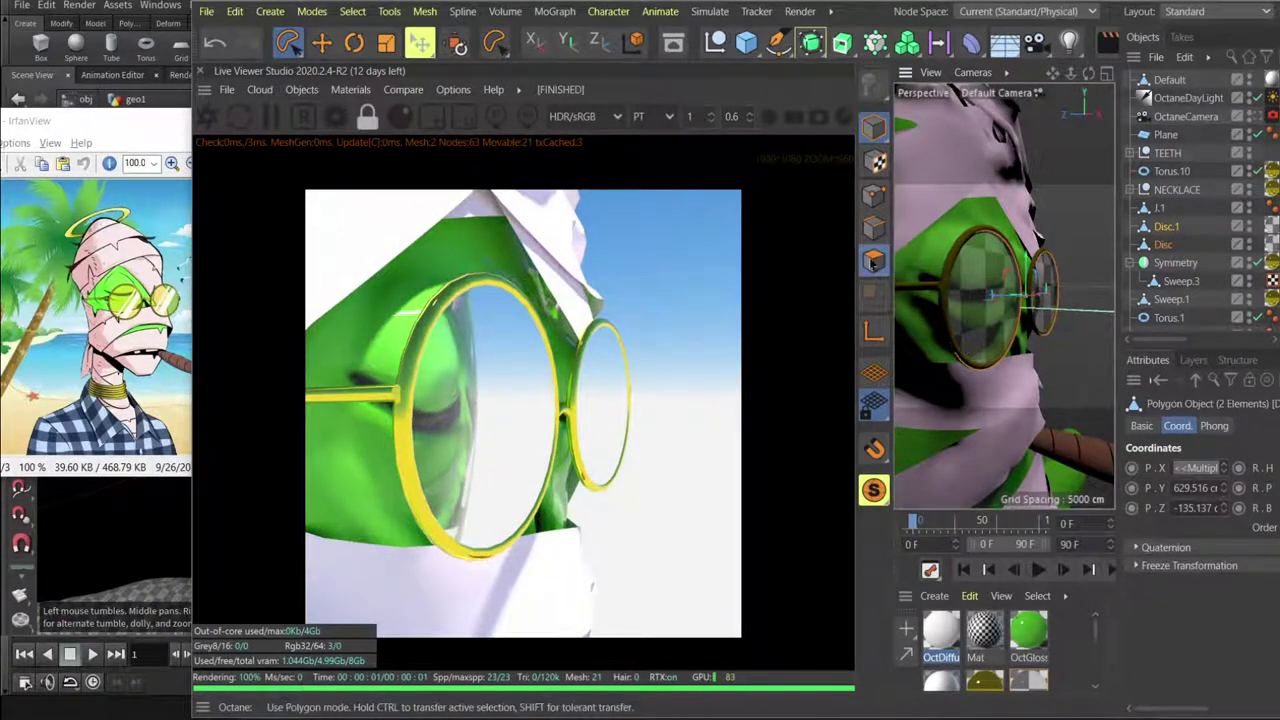
key(u)
key(l)
click(985, 320)
right_click(985, 320)
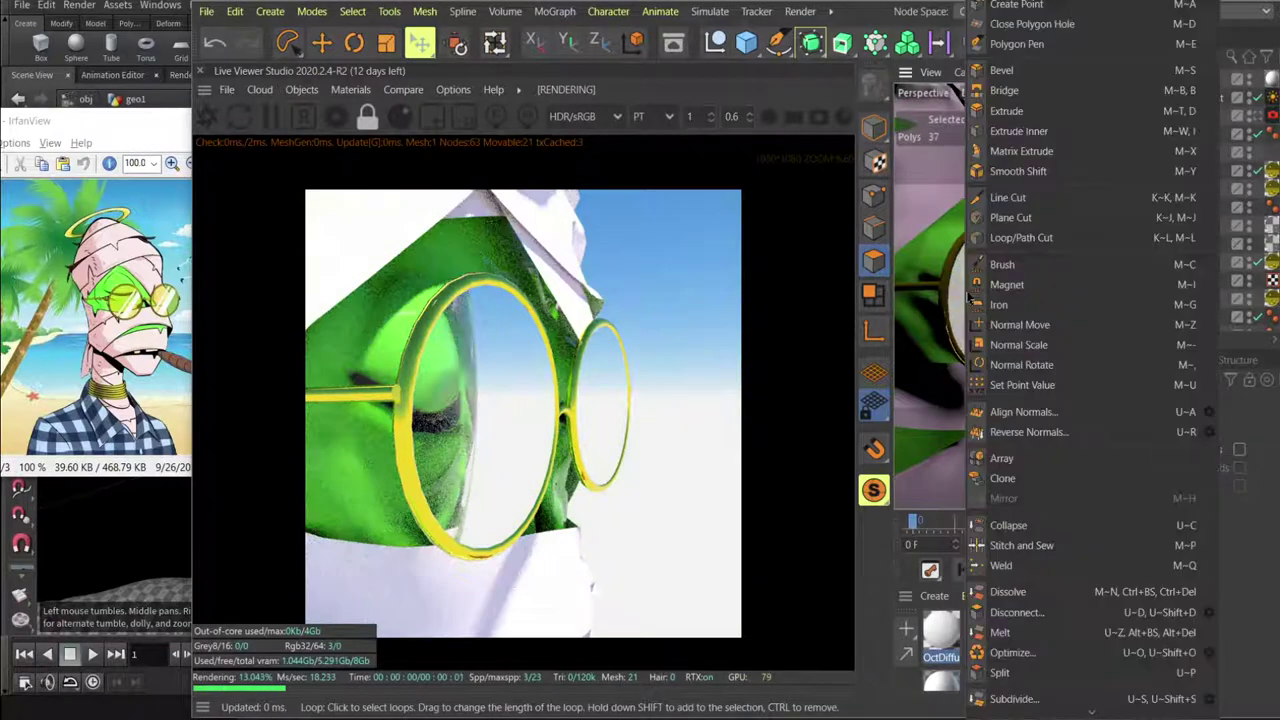
click(1004, 110)
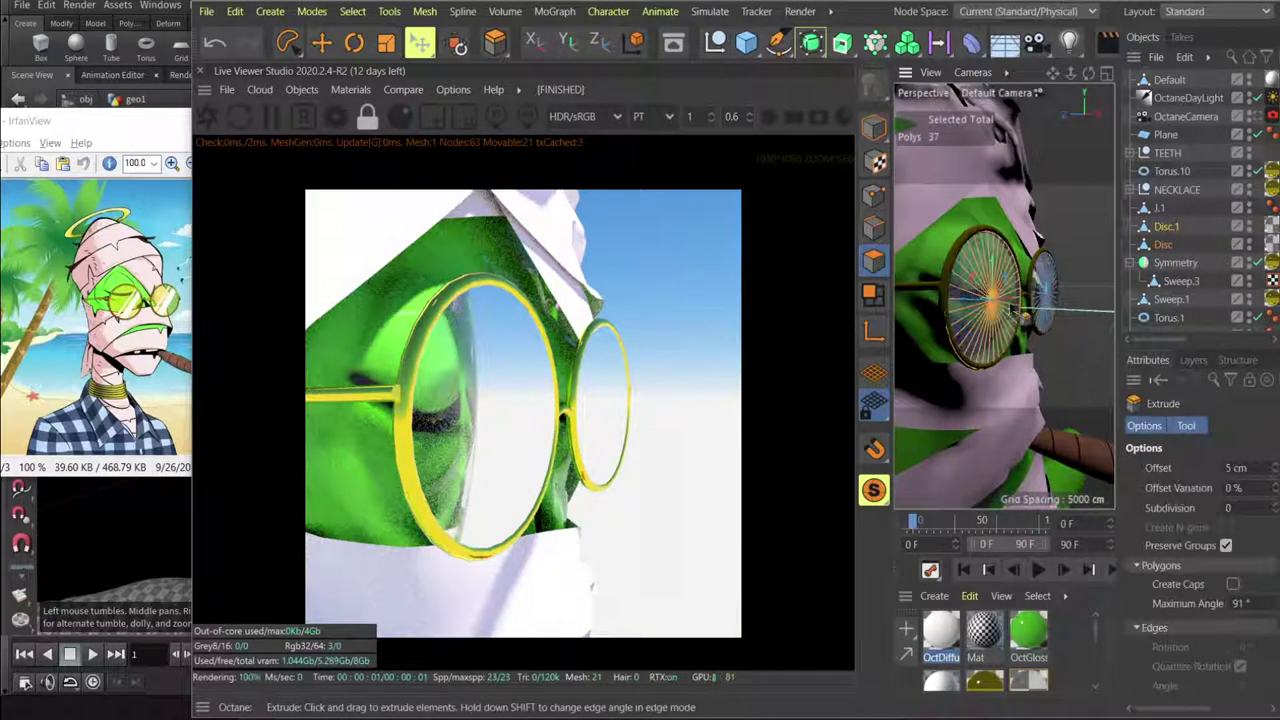
Add the other lens's polygons to the loop selection, extrude both lenses by about -6.26 cm, and return to the Octane camera view.
alt+drag(1010, 308, 992, 316)
key(u)
key(l)
shift+click(1041, 284)
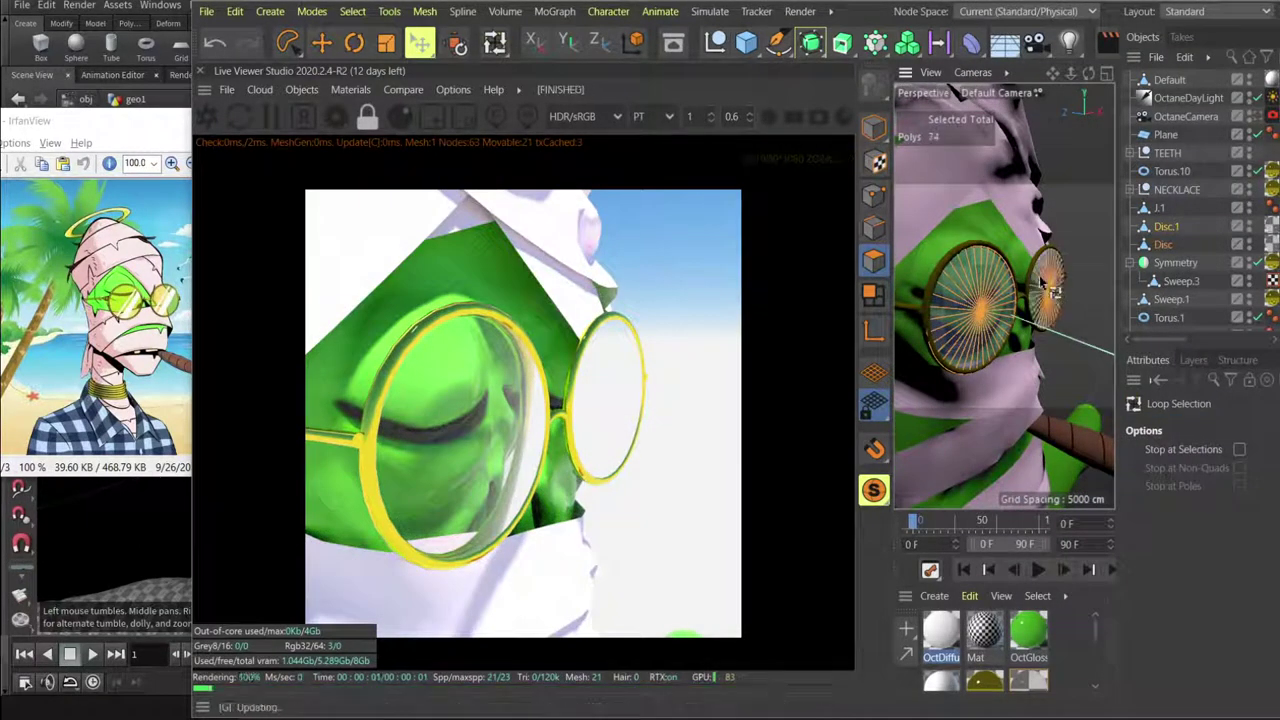
click(1015, 290)
right_click(1015, 290)
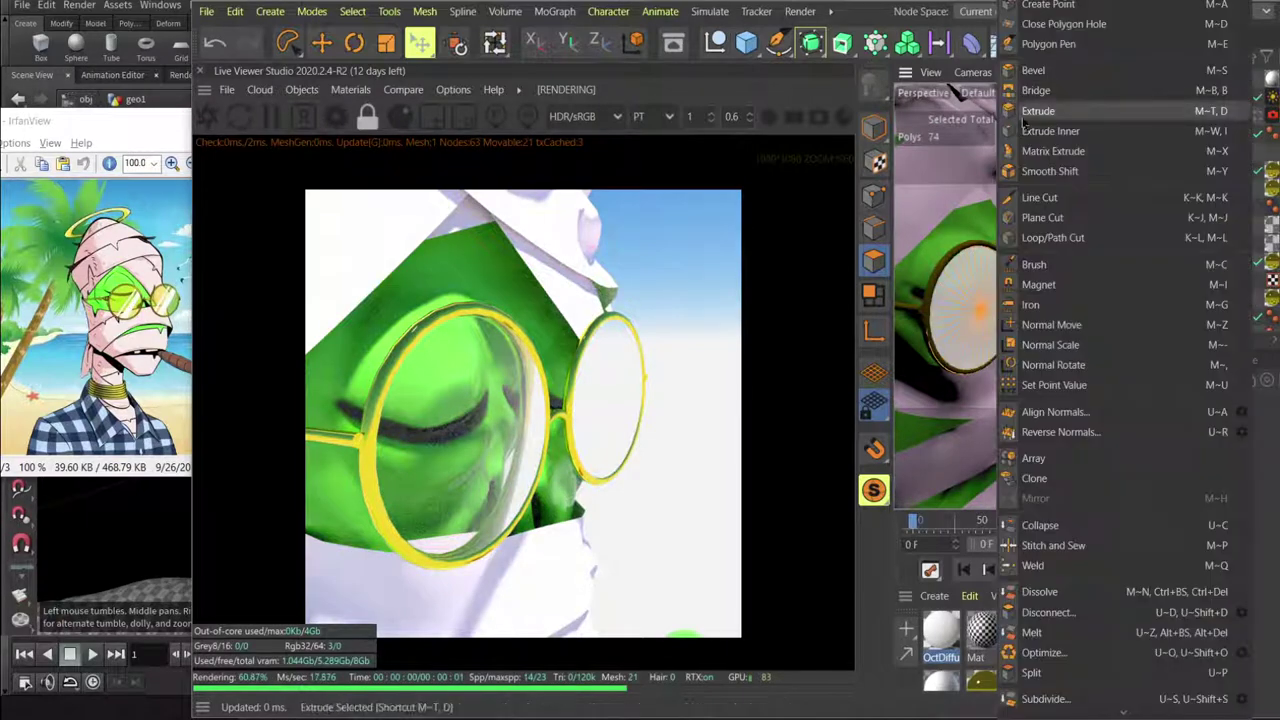
click(1023, 117)
mouse_move(1060, 344)
mouse_down()
mouse_move(1084, 344)
mouse_move(1055, 344)
mouse_up()
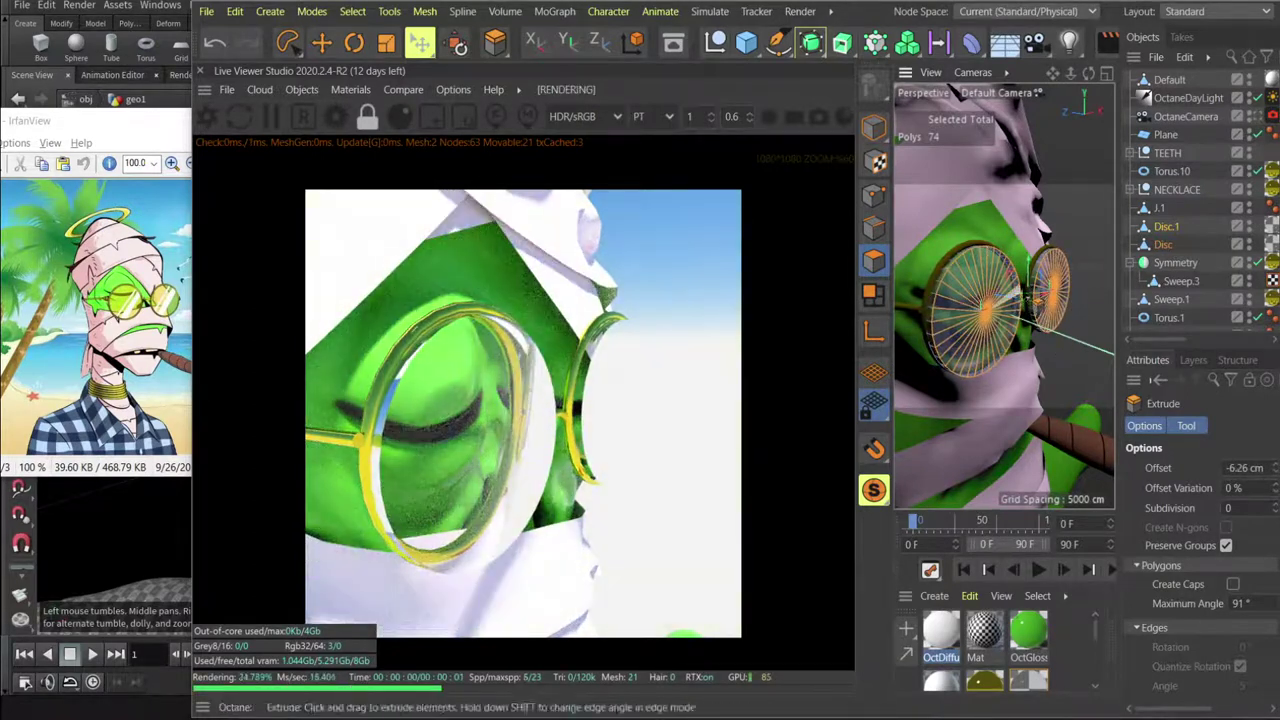
mouse_move(1010, 294)
alt+mouse_down()
mouse_move(1014, 332)
mouse_move(1010, 285)
alt+mouse_up()
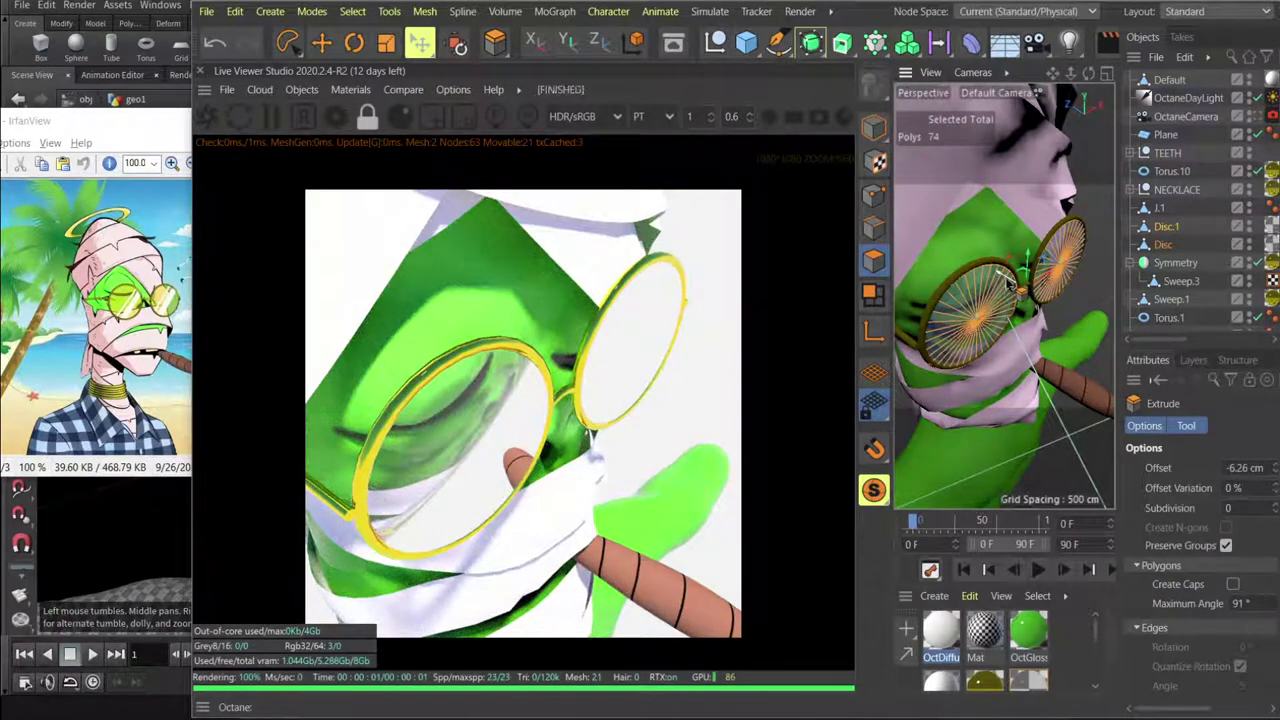
click(1258, 117)
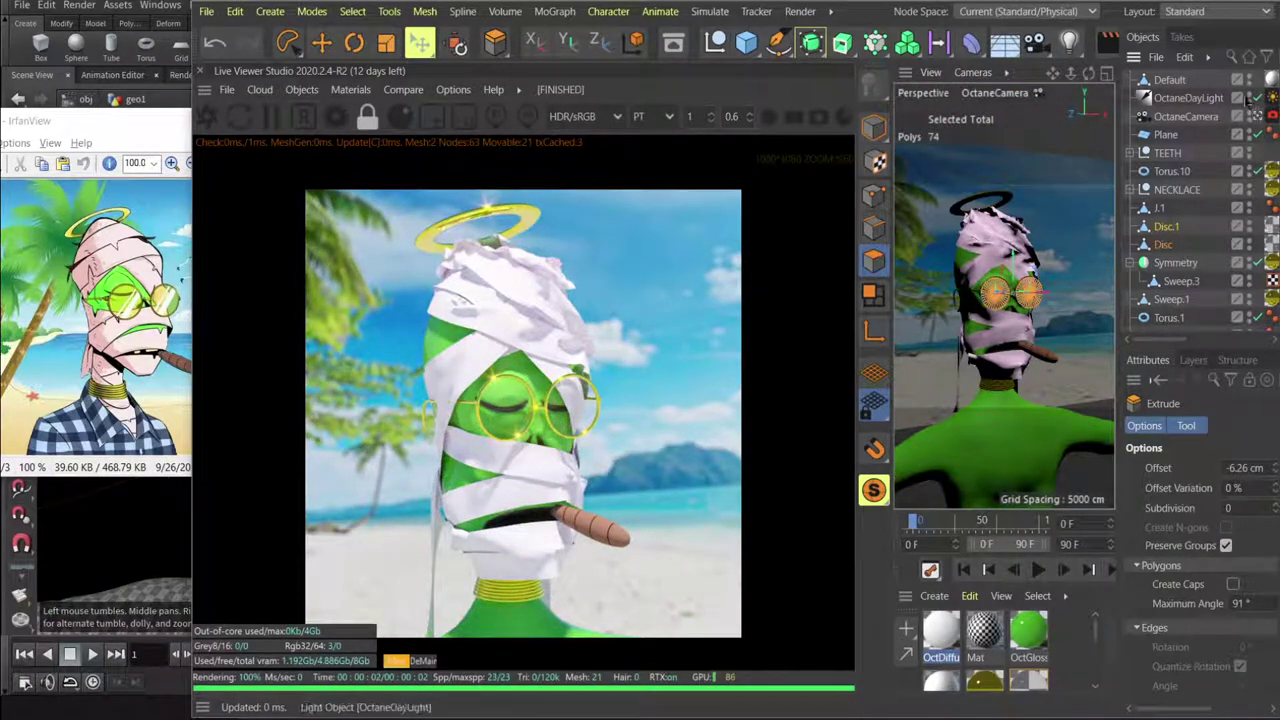
Rotate the OctaneDayLight to about H -1028.08°, P -26.66°, B -2.71° to relight the character, ending in the Octane camera view.
click(1247, 97)
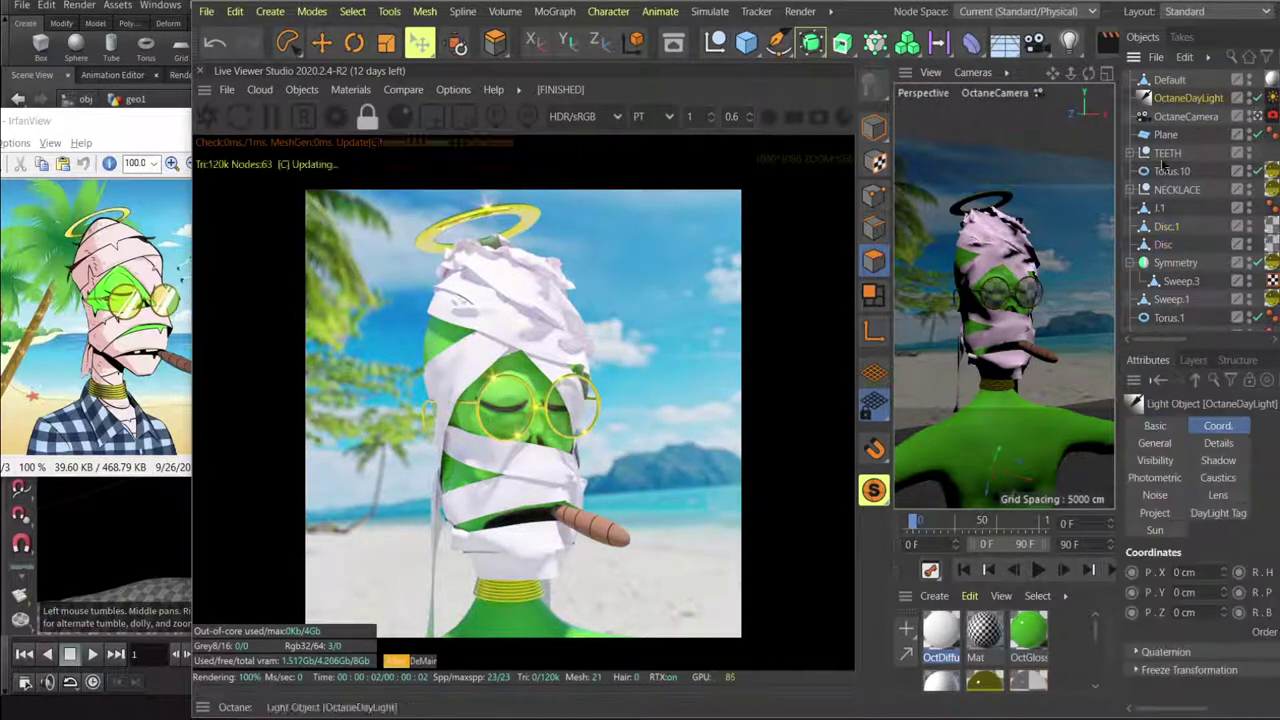
click(1258, 117)
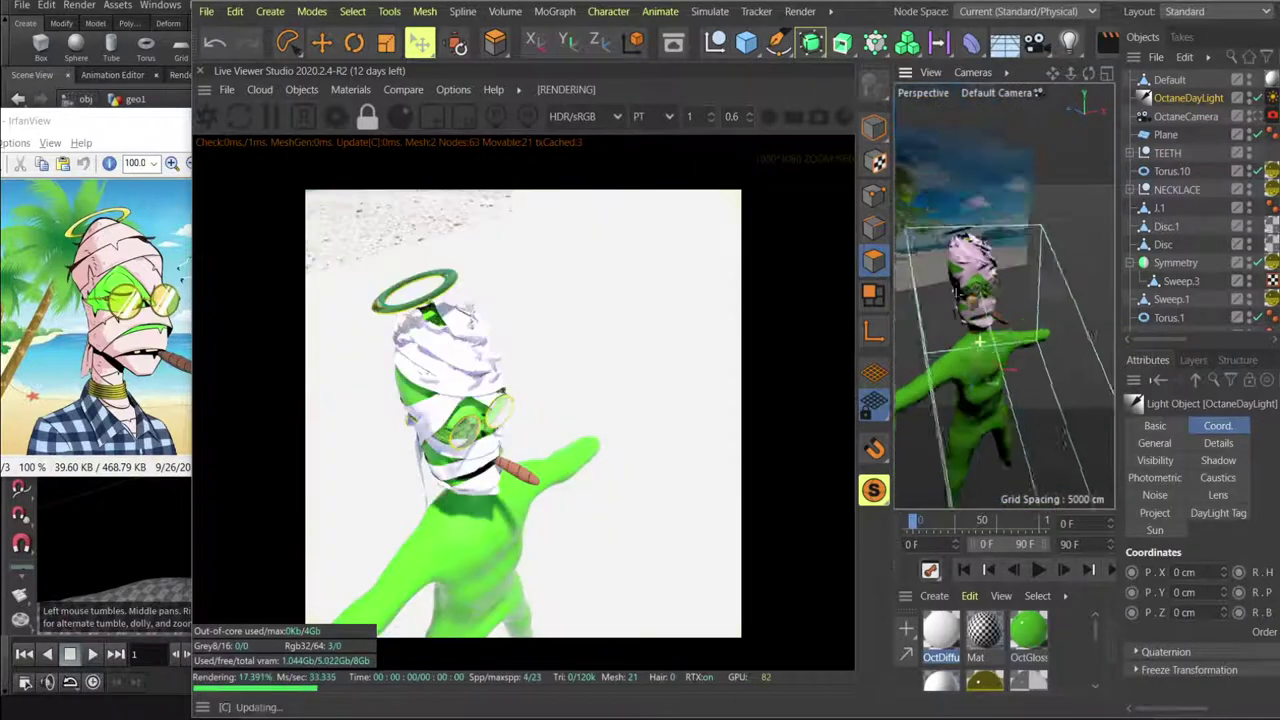
key(r)
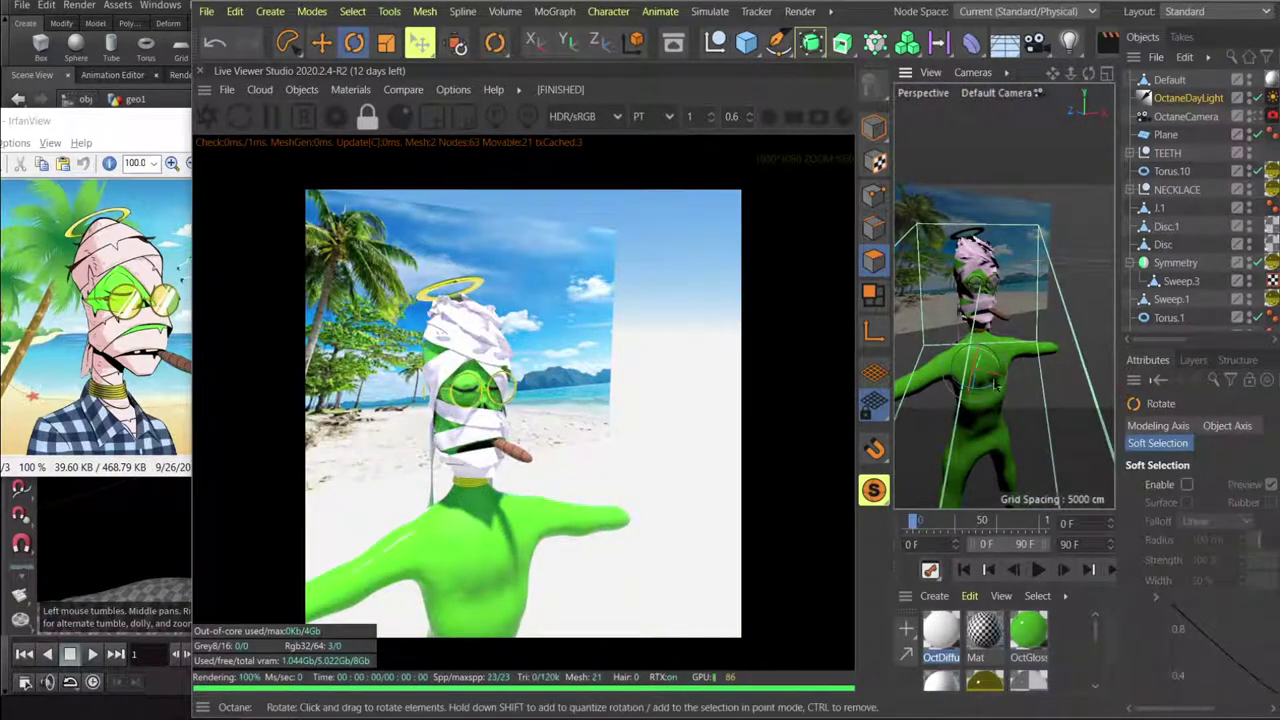
alt+drag(994, 383, 936, 418)
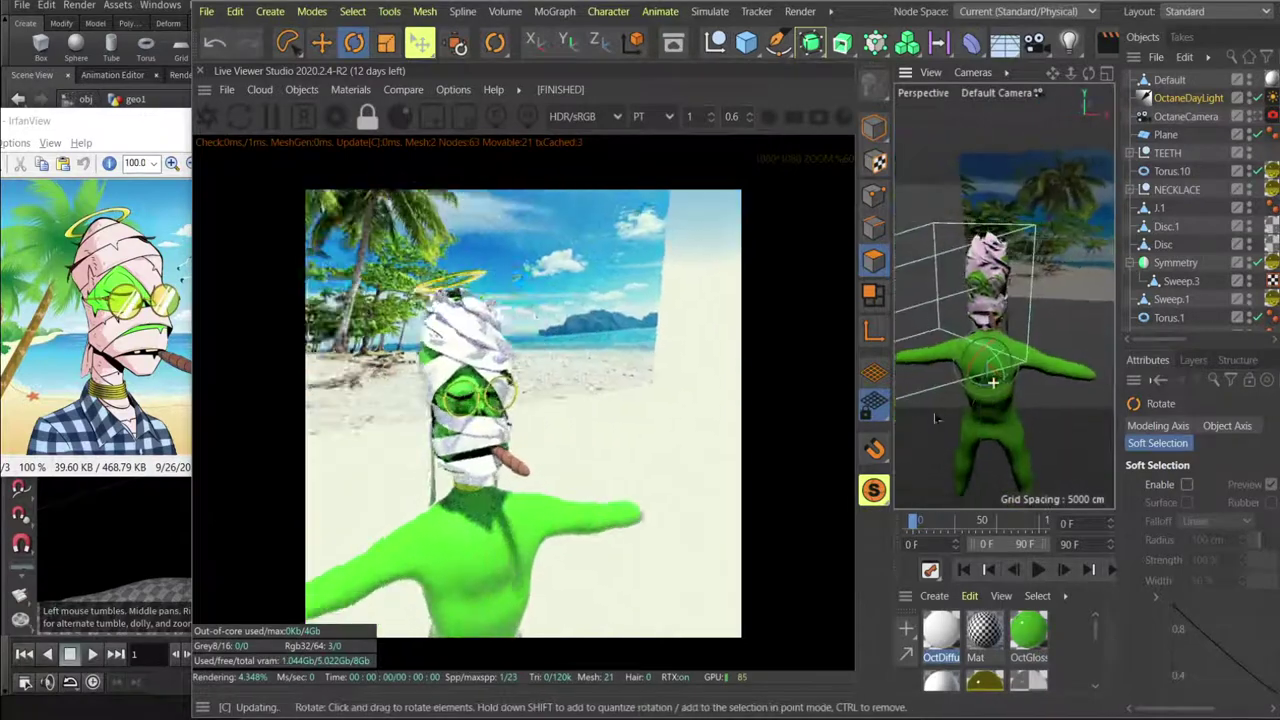
drag(978, 381, 986, 318)
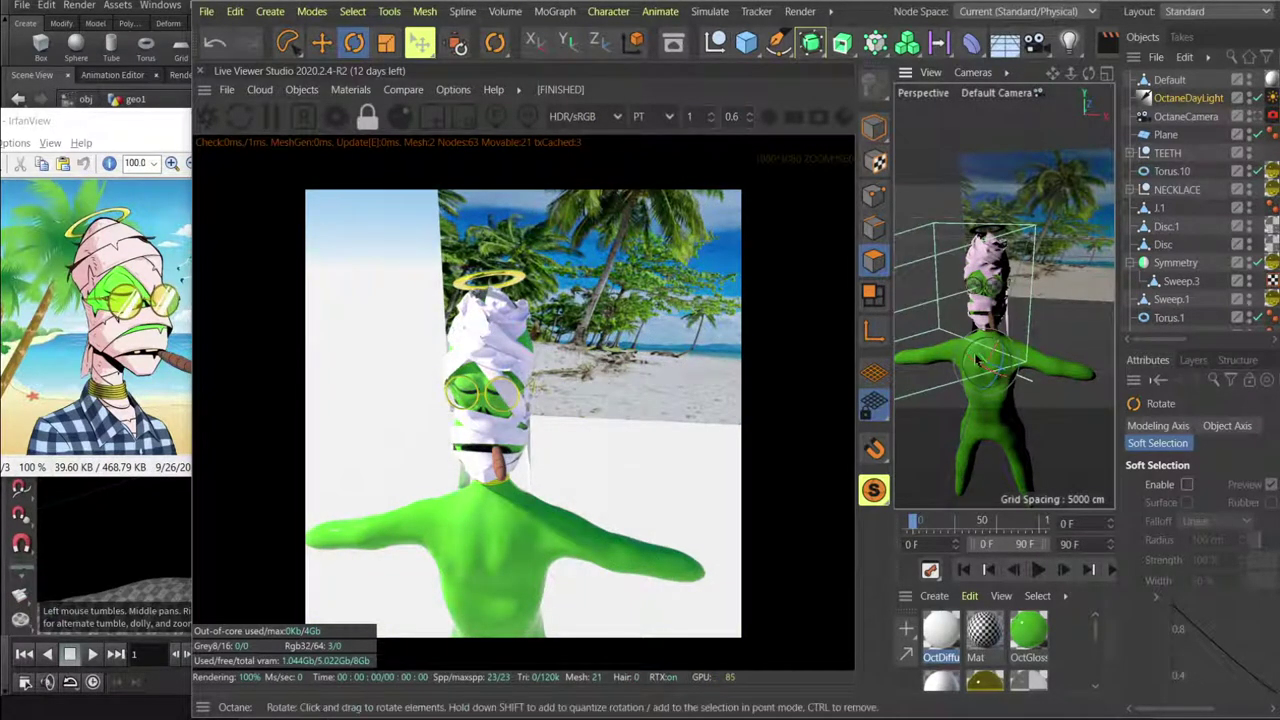
drag(984, 347, 1018, 384)
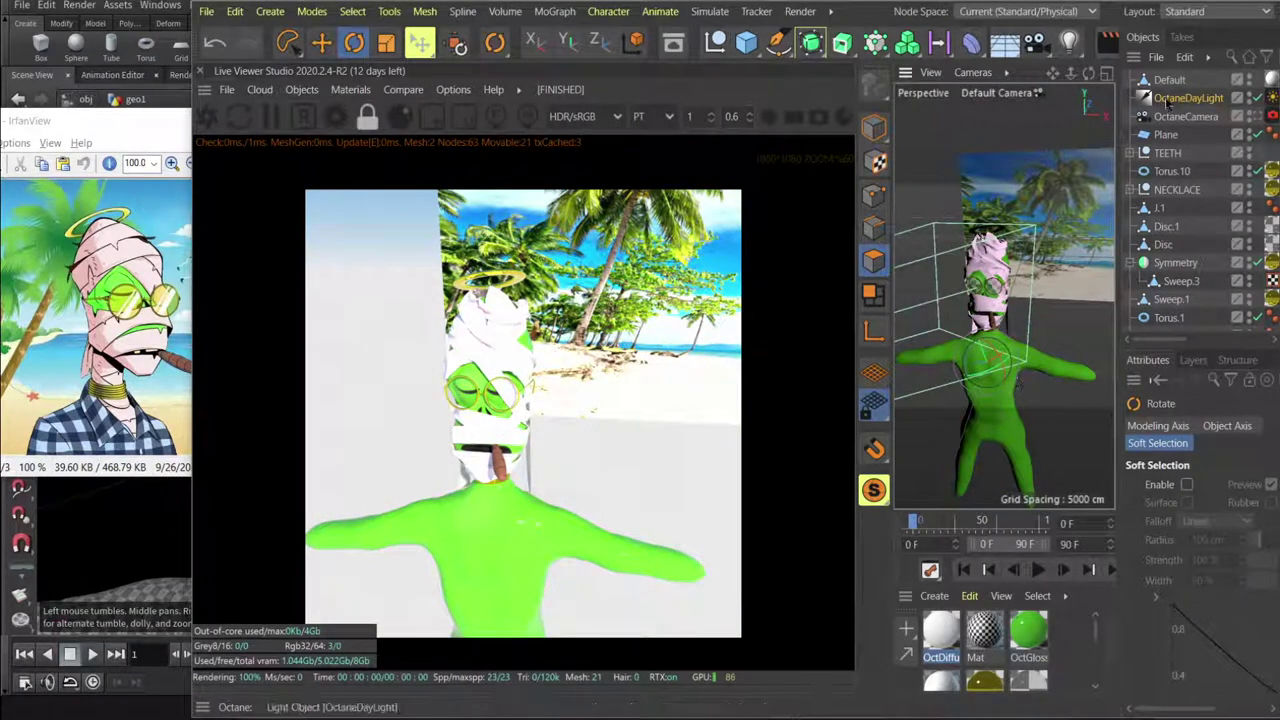
click(1259, 117)
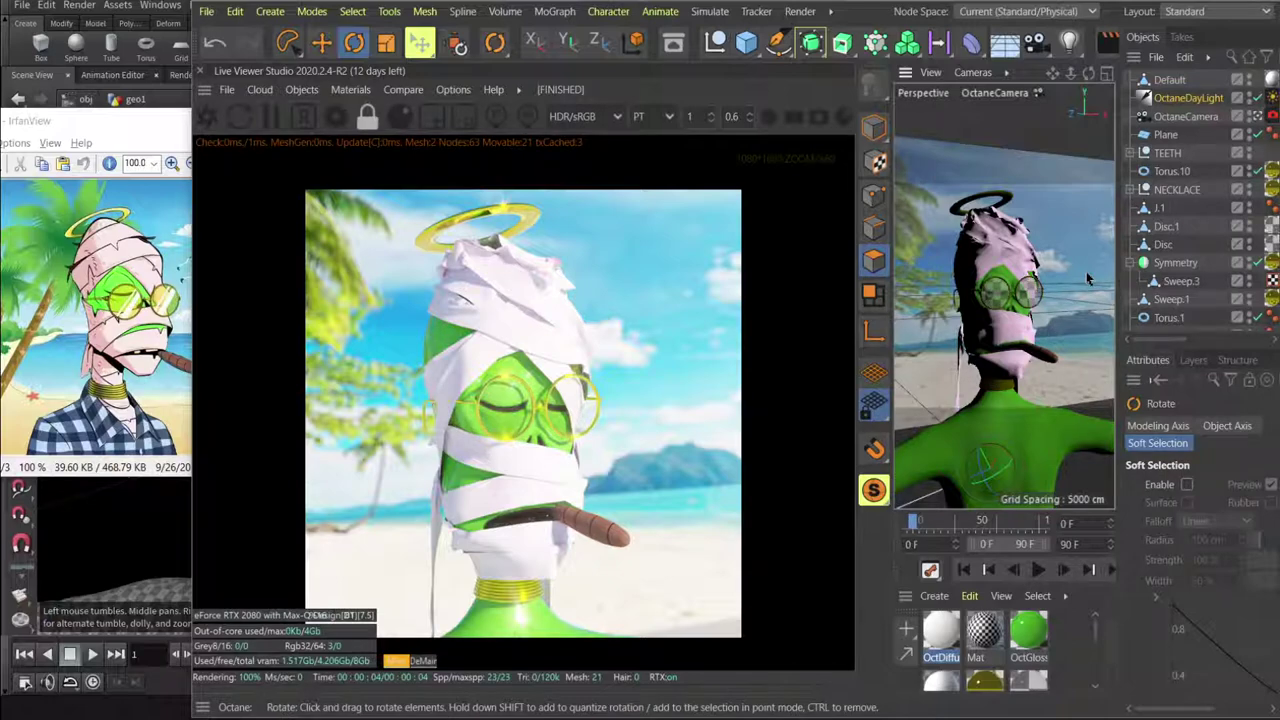
Switch to the Sculpt layout, bring the glasses area into close view, and show the object list.
click(1200, 11)
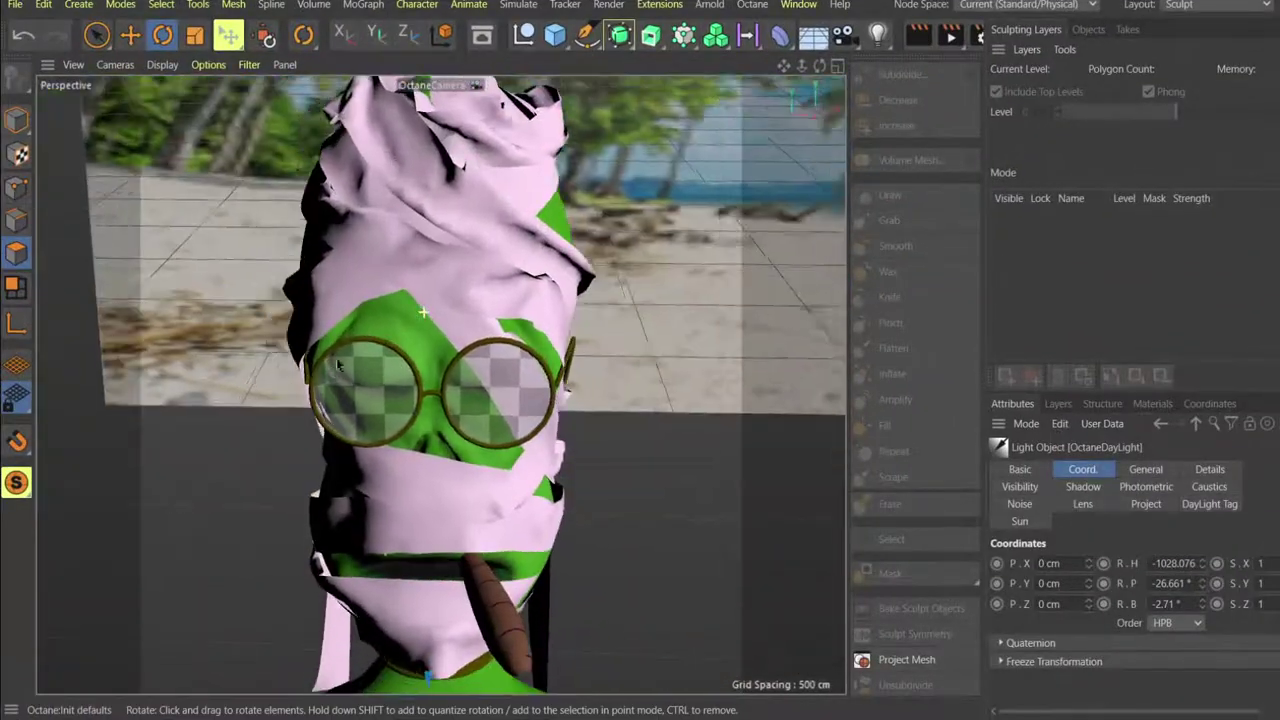
alt+drag(337, 361, 353, 338)
alt+right_drag(466, 332, 480, 280)
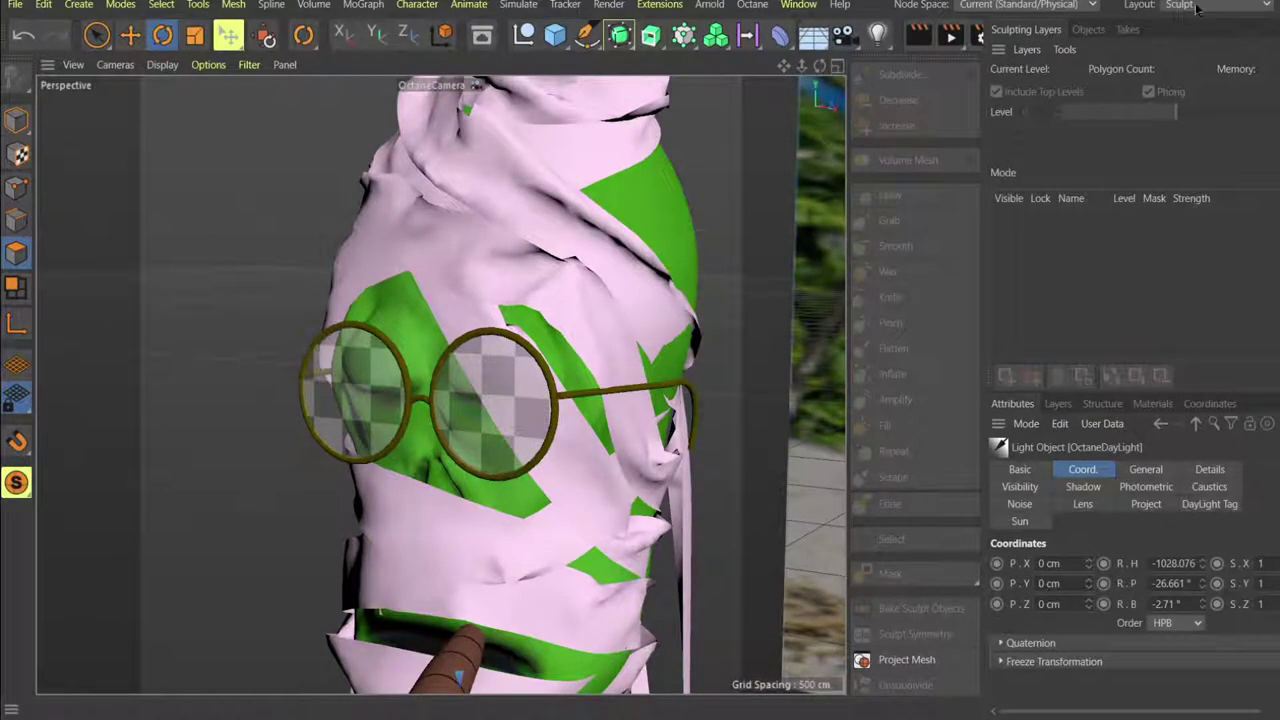
click(1092, 31)
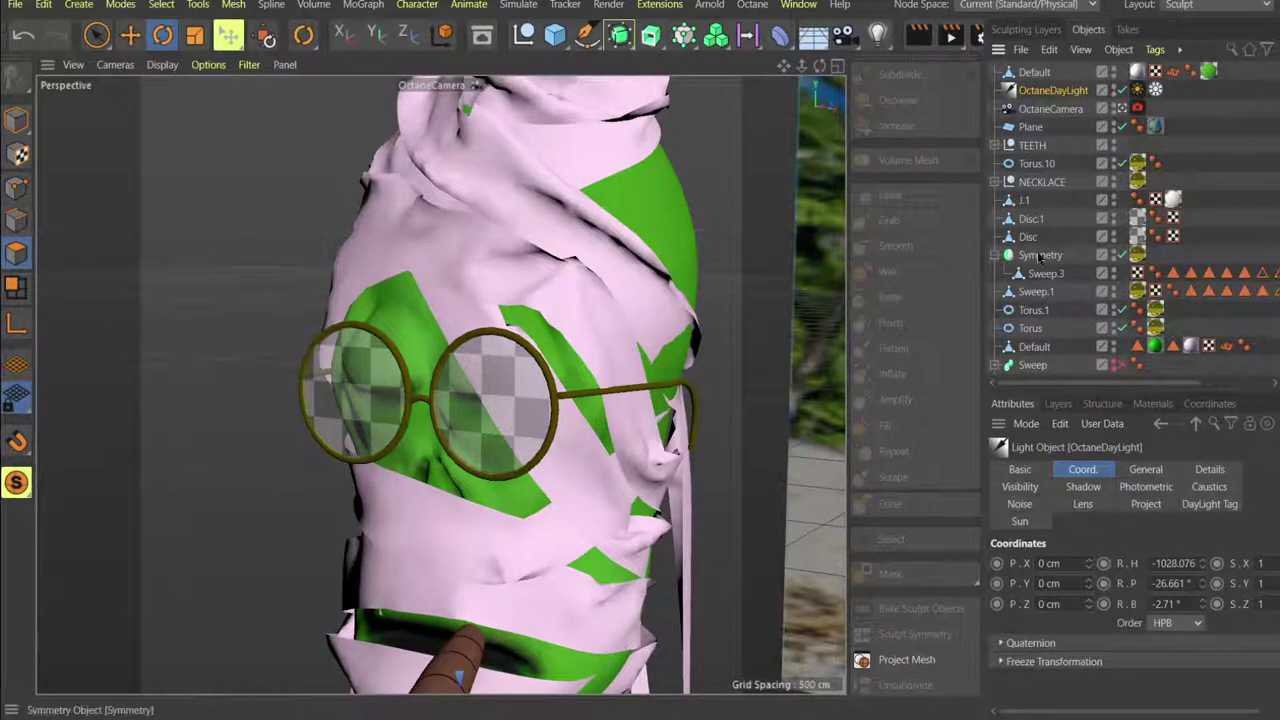
Switch to model mode and select the Default polygon object that forms the bandaged head.
click(1035, 292)
click(1033, 311)
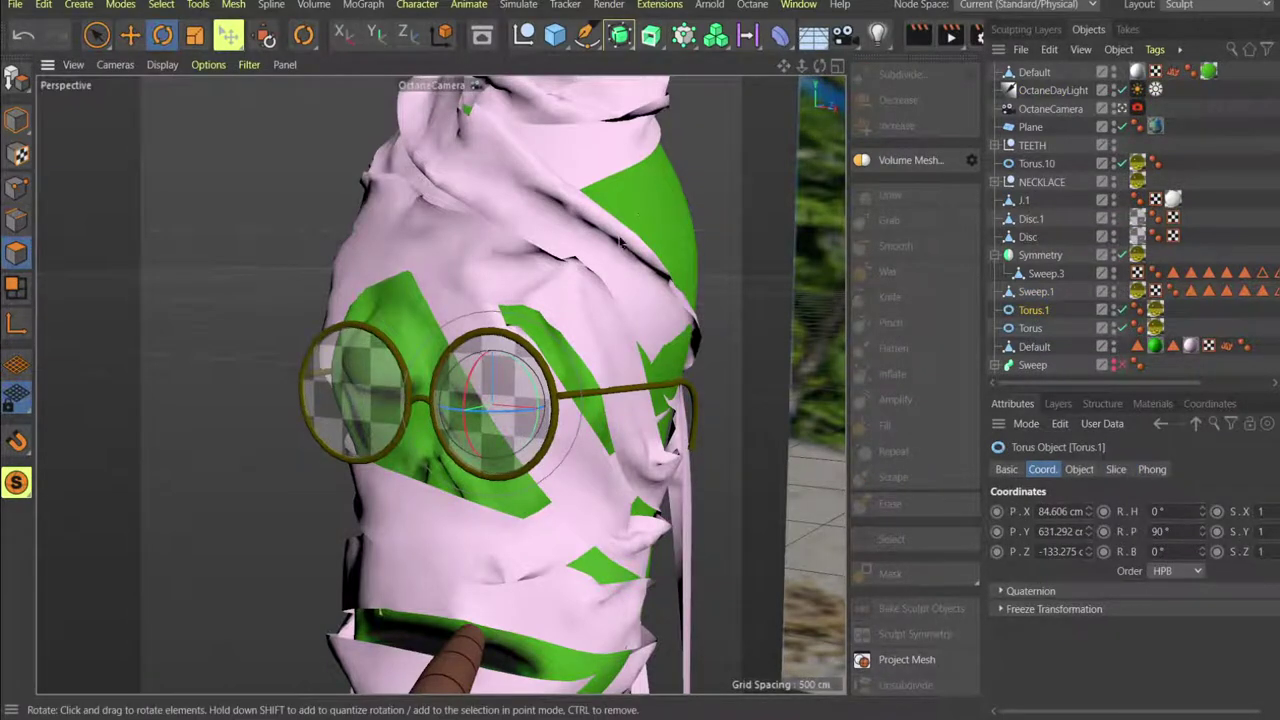
scroll(621, 216, down, 2)
scroll(621, 216, up, 1)
click(10, 127)
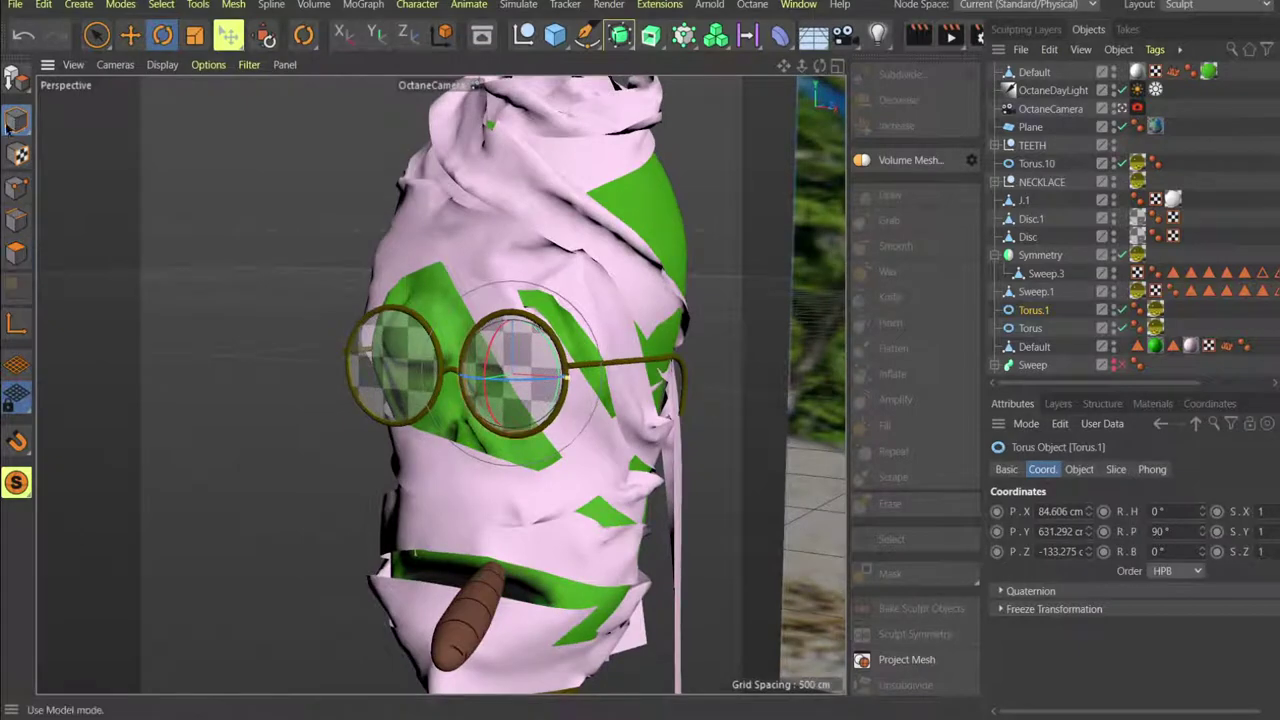
click(506, 222)
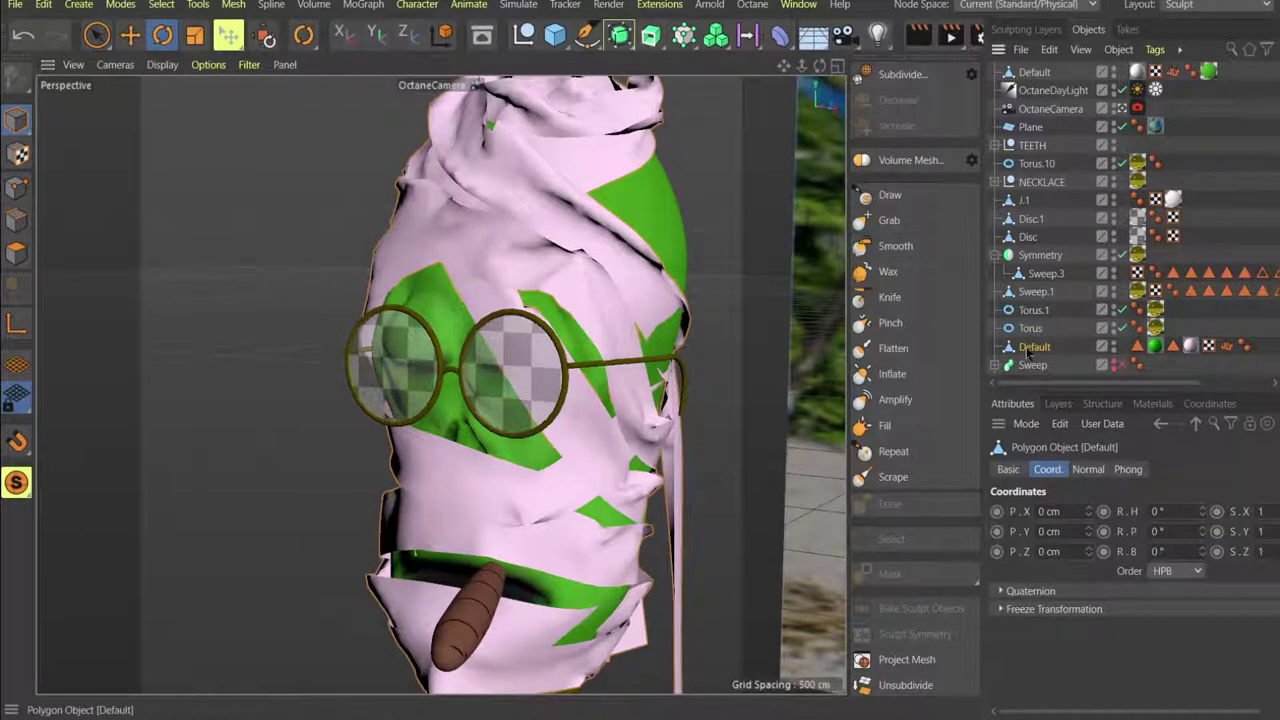
alt+drag(594, 297, 736, 279)
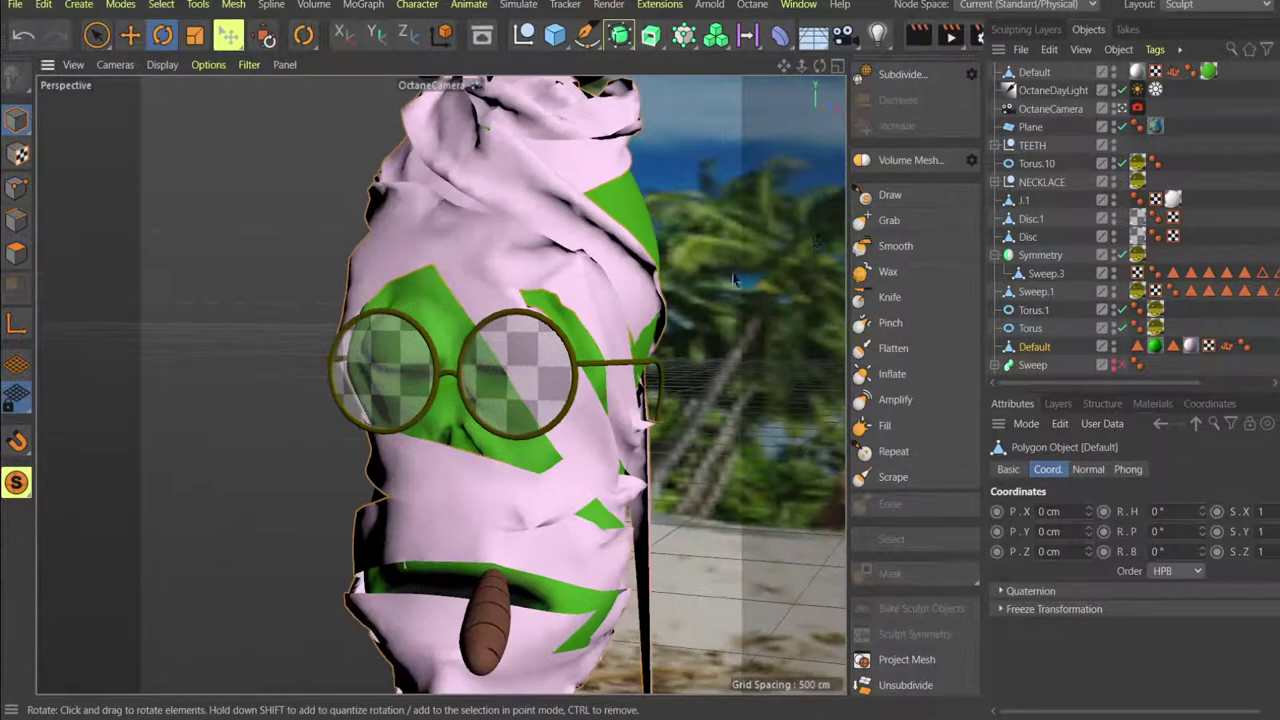
Reshape the bandages around the eye behind the glasses with the Grab sculpt brush, reducing the brush size to 33.661.
click(889, 220)
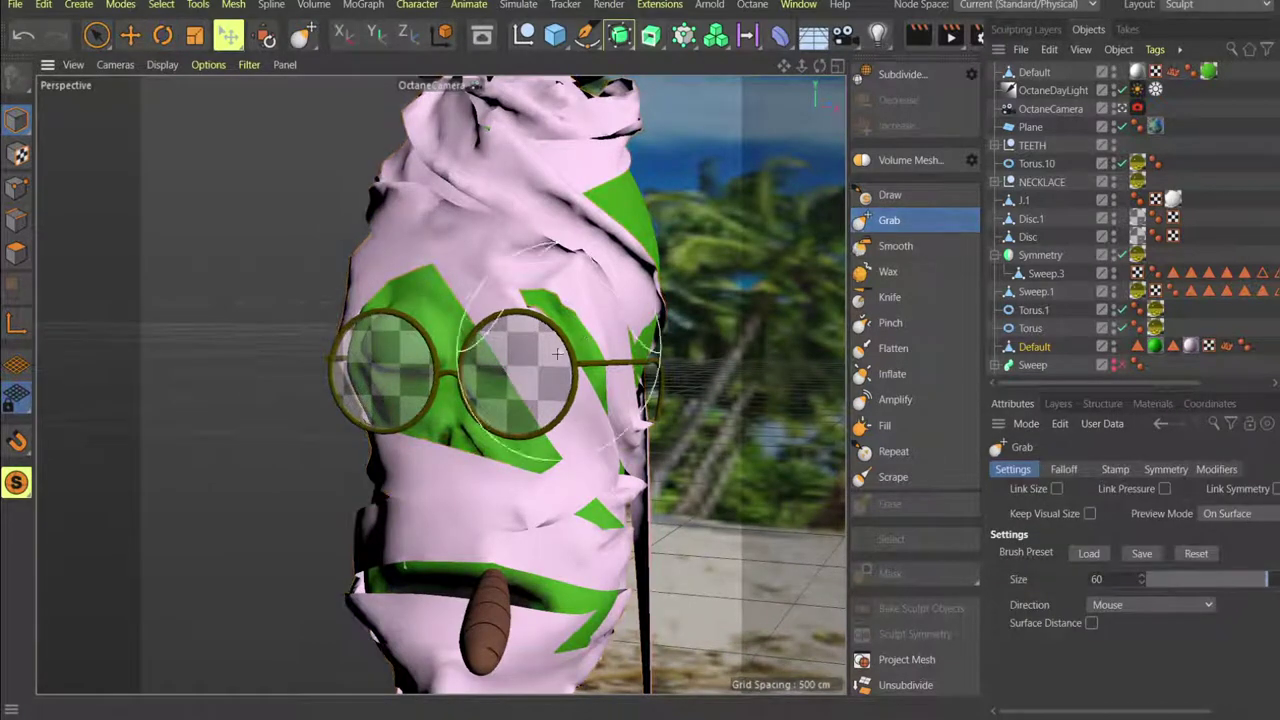
drag(557, 366, 537, 374)
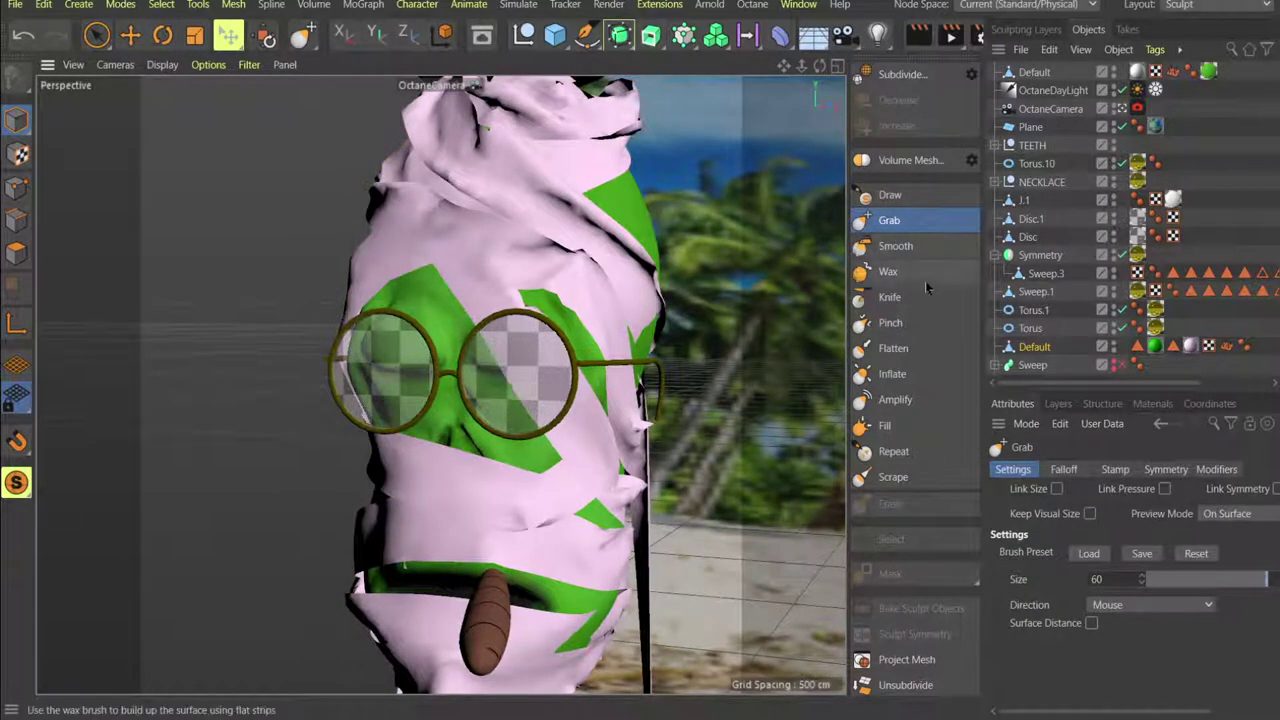
alt+drag(594, 290, 472, 336)
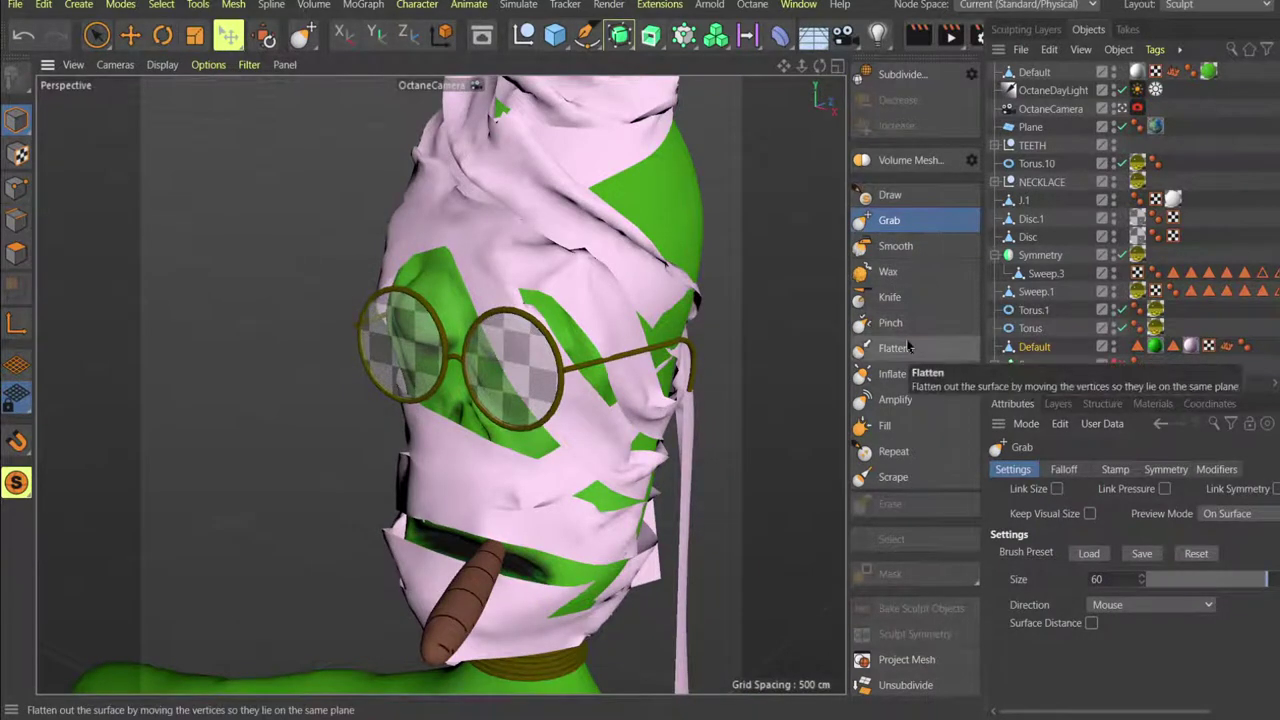
mouse_move(598, 352)
alt+middle_down()
mouse_move(486, 344)
mouse_move(620, 342)
mouse_move(531, 343)
mouse_move(550, 348)
alt+middle_up()
mouse_move(551, 348)
mouse_down()
mouse_move(574, 352)
mouse_move(490, 343)
mouse_up()
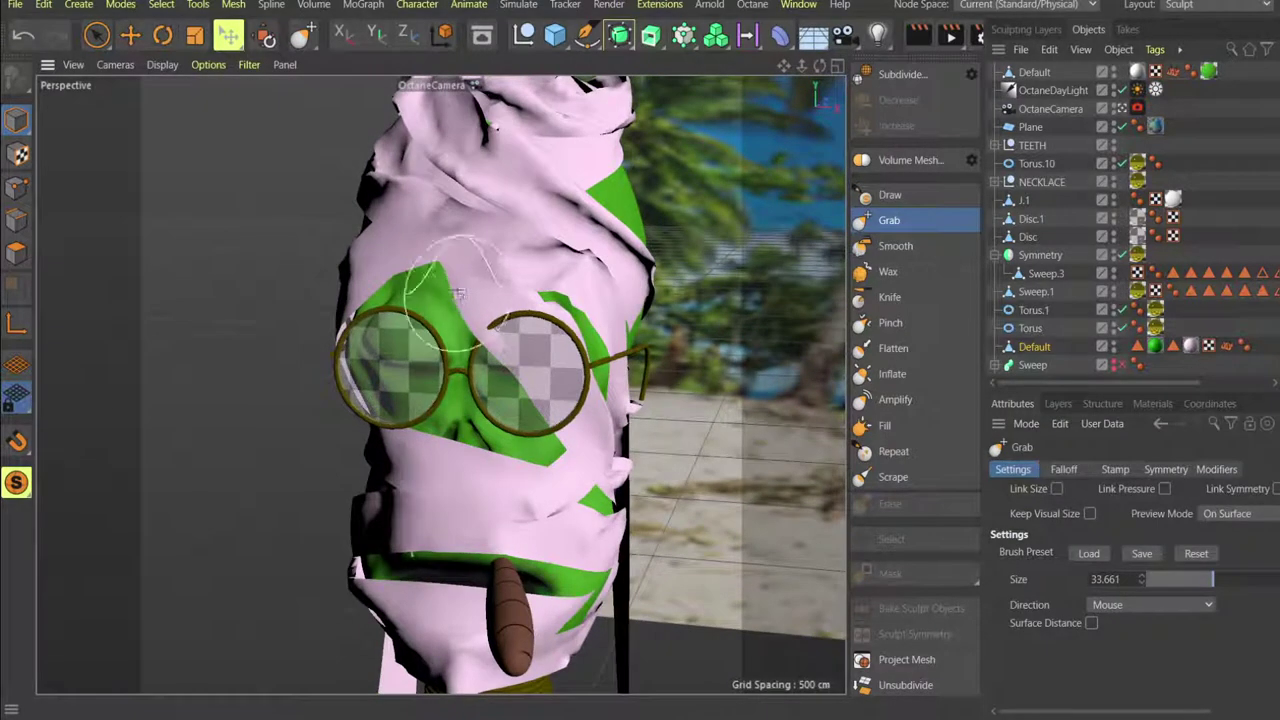
mouse_move(441, 276)
alt+mouse_down()
mouse_move(490, 362)
mouse_move(538, 410)
alt+mouse_up()
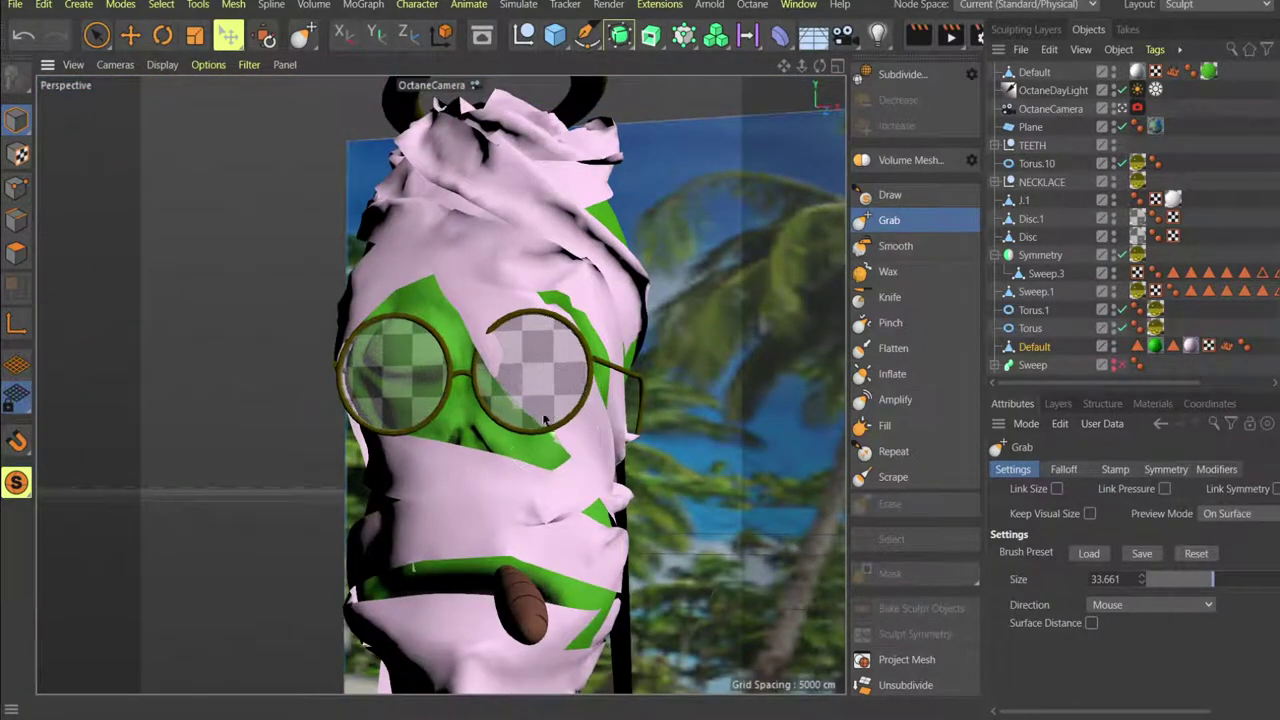
alt+drag(567, 451, 557, 466)
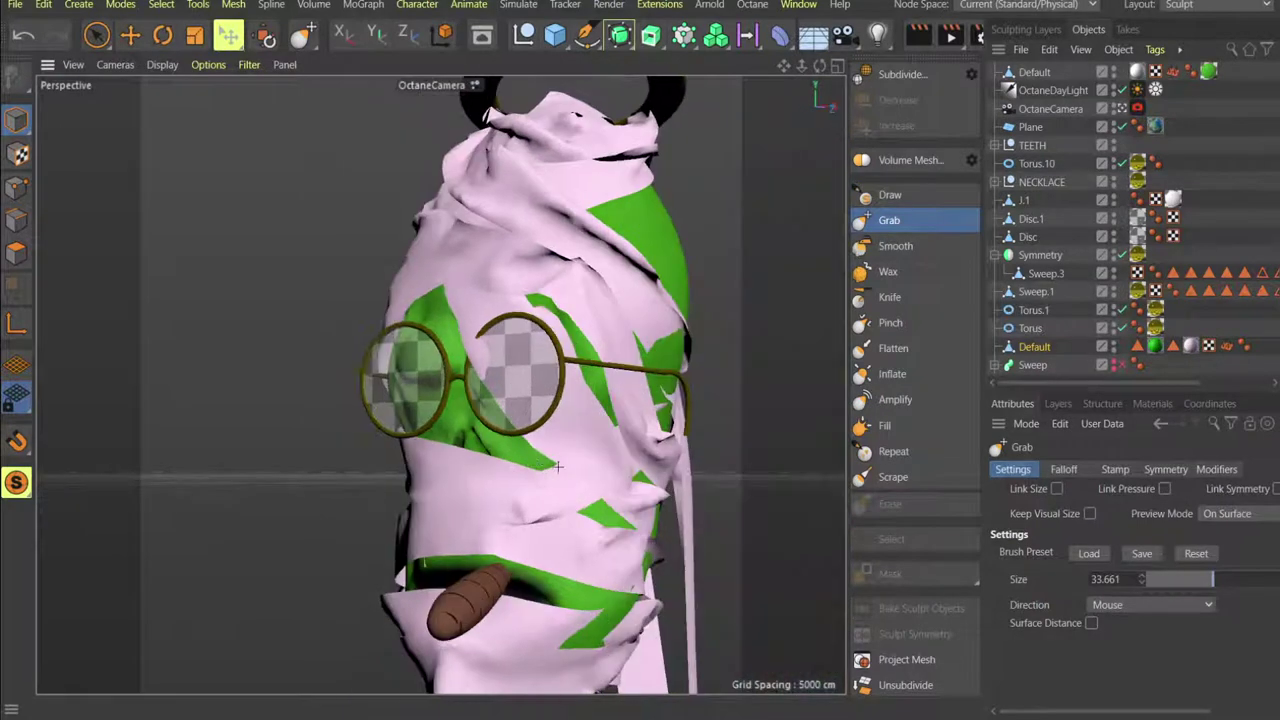
Pull the bandages beside the glasses' temple arm over the exposed green skin with the Grab brush.
mouse_move(567, 308)
alt+mouse_down()
mouse_move(550, 323)
mouse_move(565, 320)
alt+mouse_up()
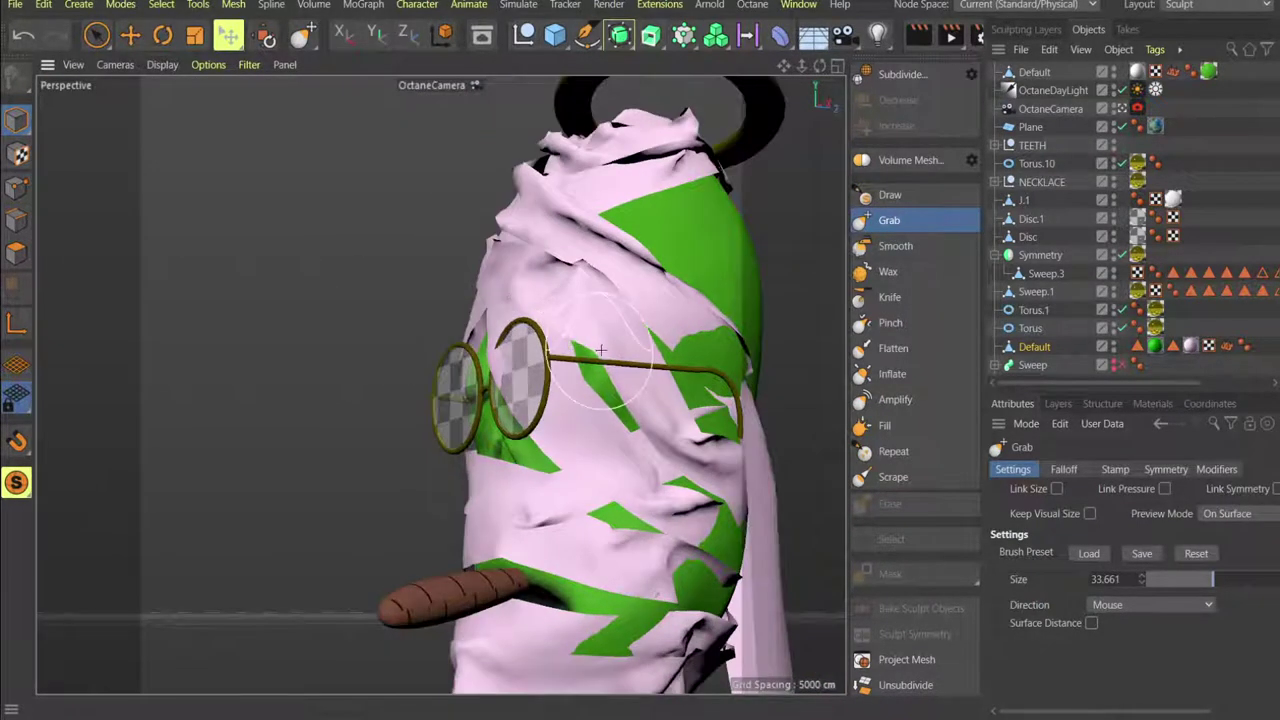
alt+drag(700, 355, 667, 382)
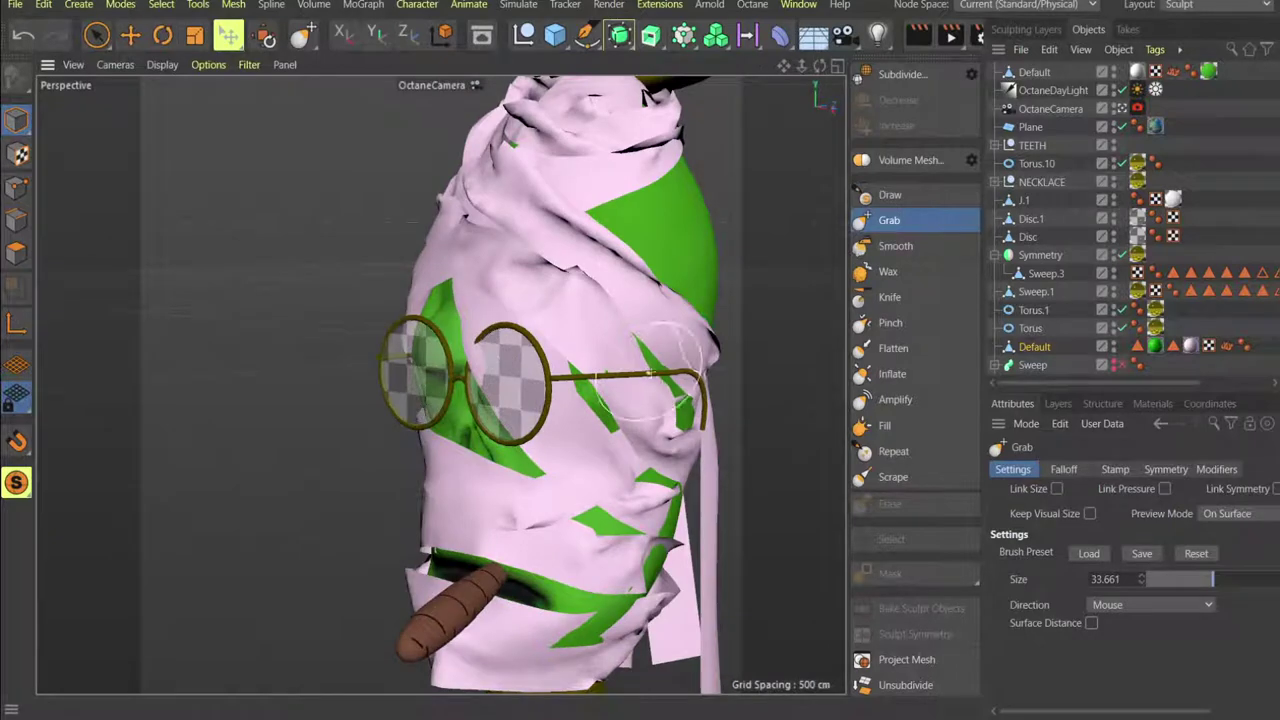
mouse_move(664, 413)
alt+mouse_down()
mouse_move(653, 430)
mouse_move(655, 402)
alt+mouse_up()
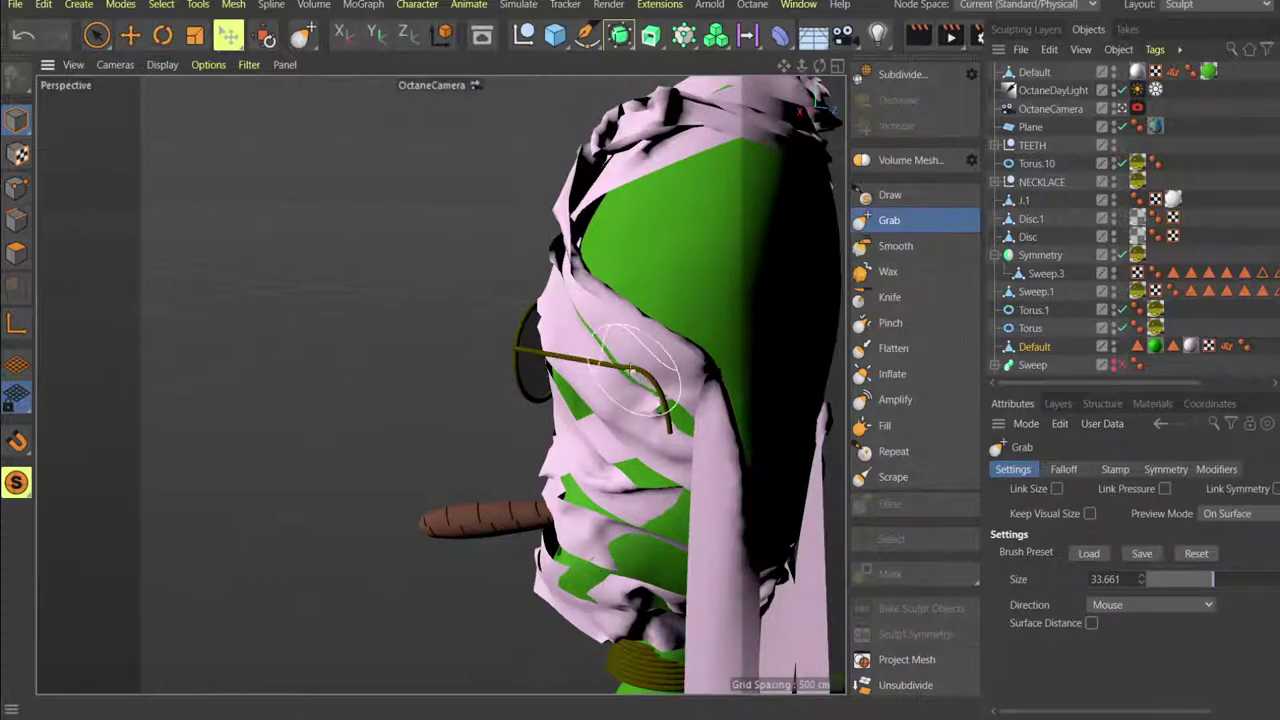
alt+drag(632, 369, 707, 340)
alt+drag(566, 212, 720, 240)
alt+drag(470, 313, 603, 330)
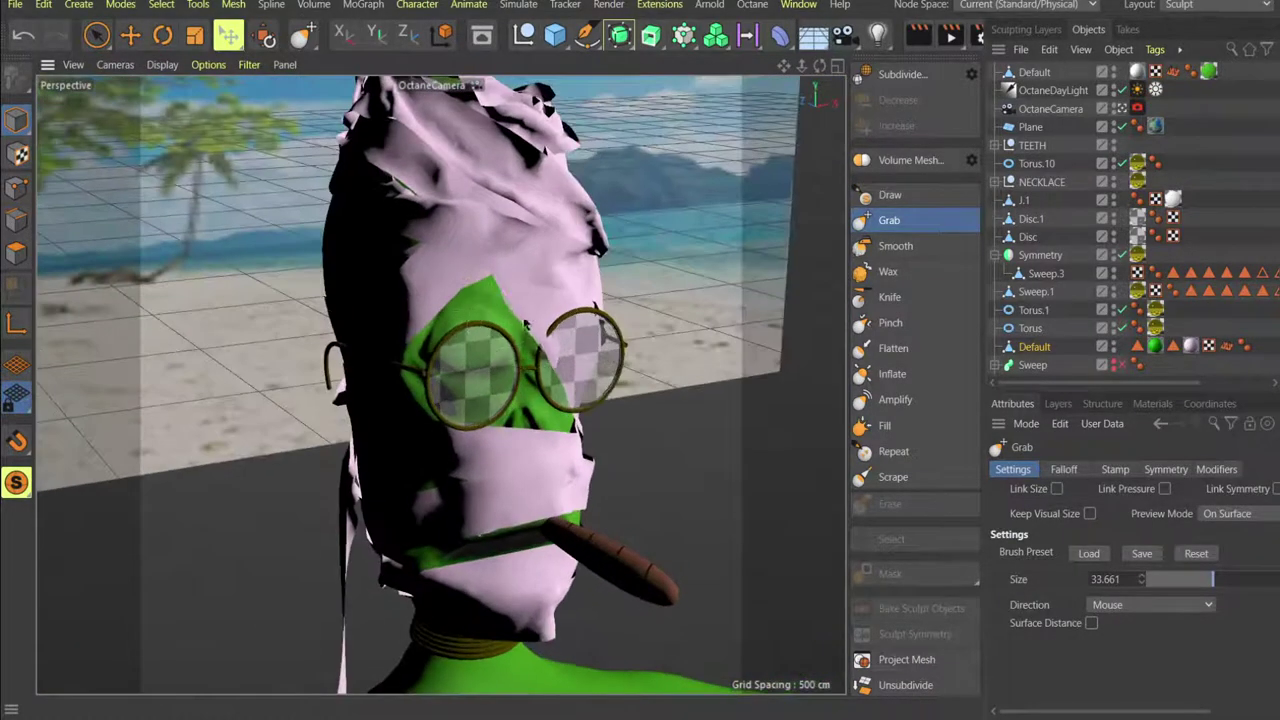
Stretch the cheek bandages with the Grab brush to close the green gaps between the glasses arm and the mouth.
alt+drag(525, 323, 562, 370)
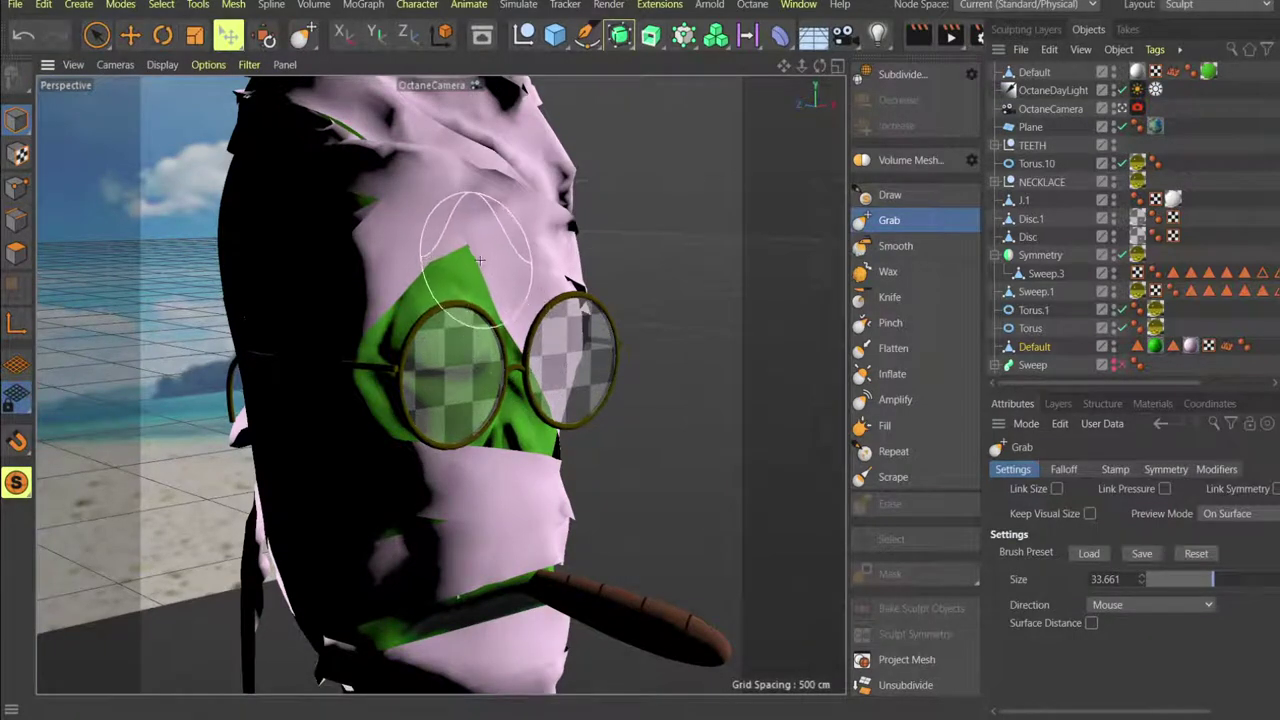
alt+drag(470, 300, 293, 409)
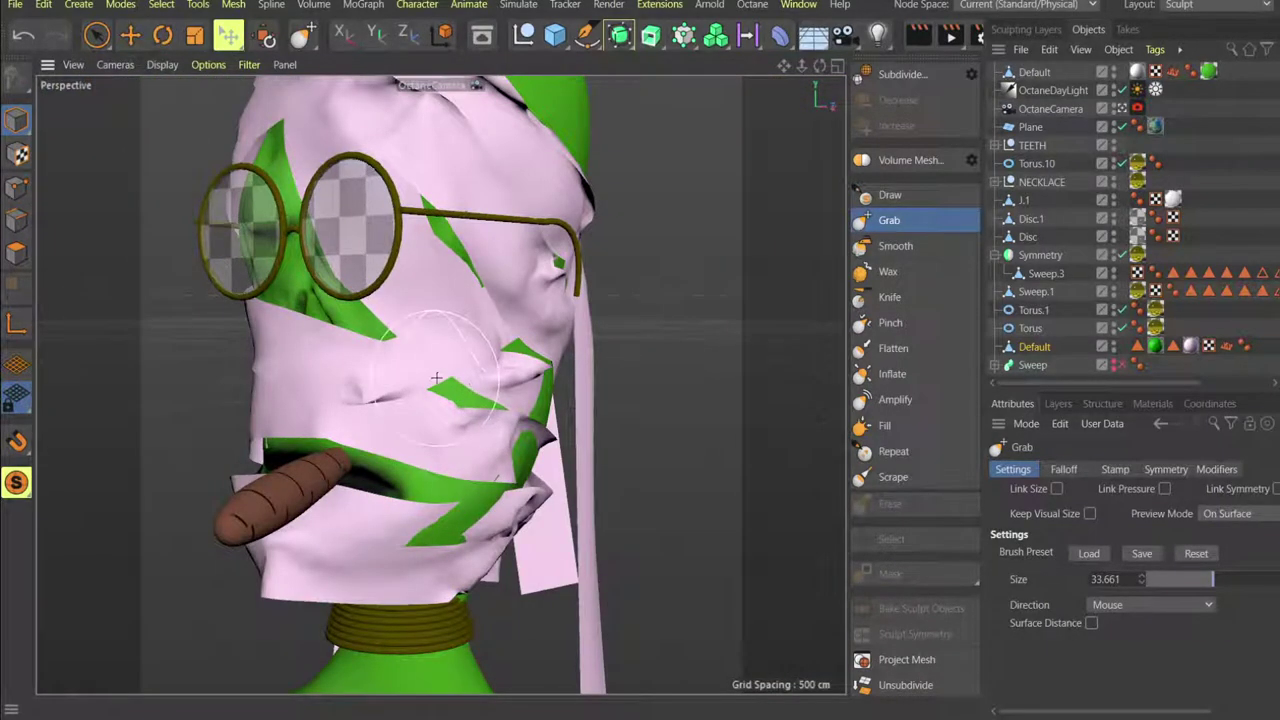
mouse_move(436, 377)
mouse_down()
mouse_move(474, 406)
mouse_move(347, 409)
mouse_up()
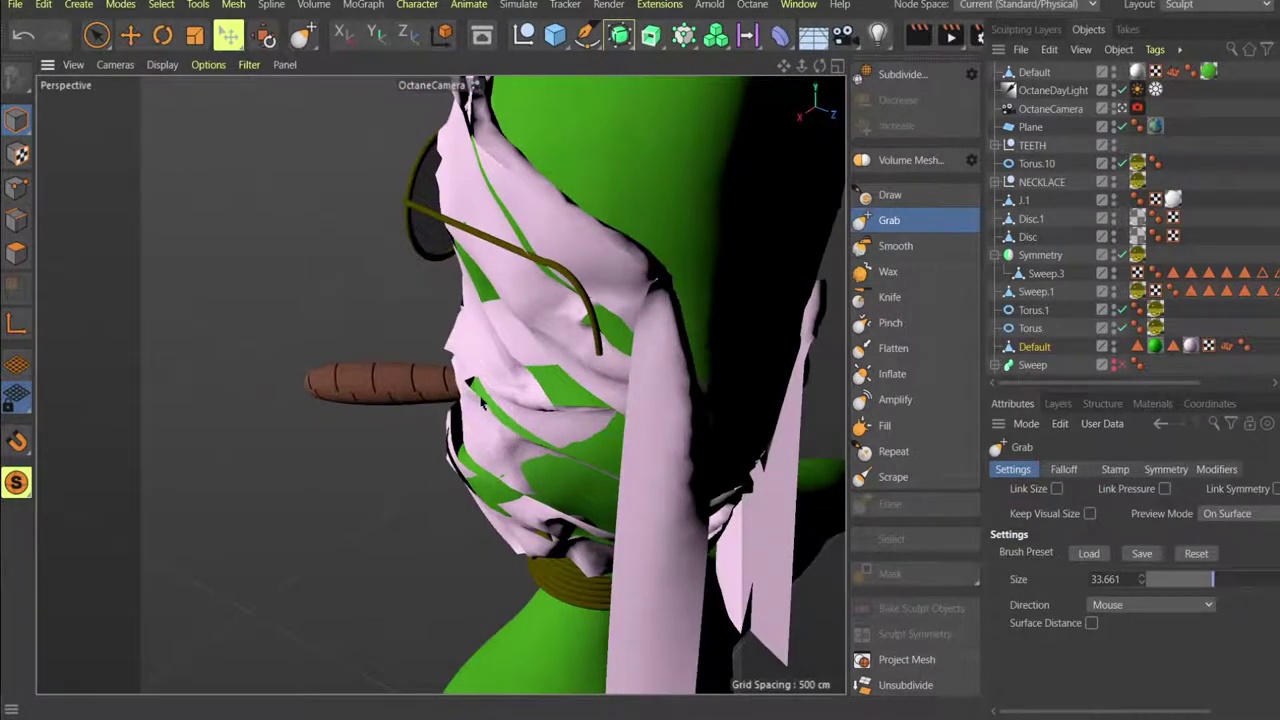
mouse_move(497, 410)
alt+mouse_down()
mouse_move(514, 322)
mouse_move(566, 410)
mouse_move(625, 409)
mouse_move(617, 424)
mouse_move(477, 469)
mouse_move(548, 430)
mouse_move(552, 400)
mouse_move(525, 369)
alt+mouse_up()
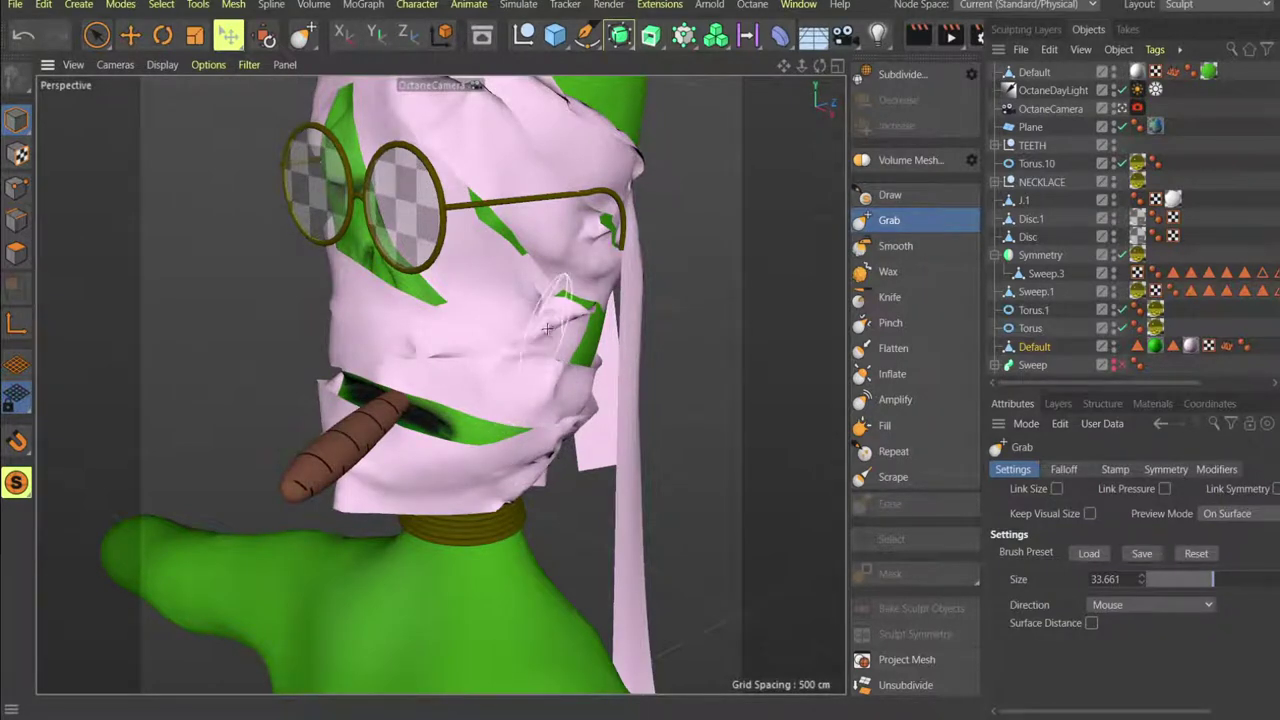
mouse_move(550, 328)
alt+mouse_down()
mouse_move(588, 333)
mouse_move(580, 322)
alt+mouse_up()
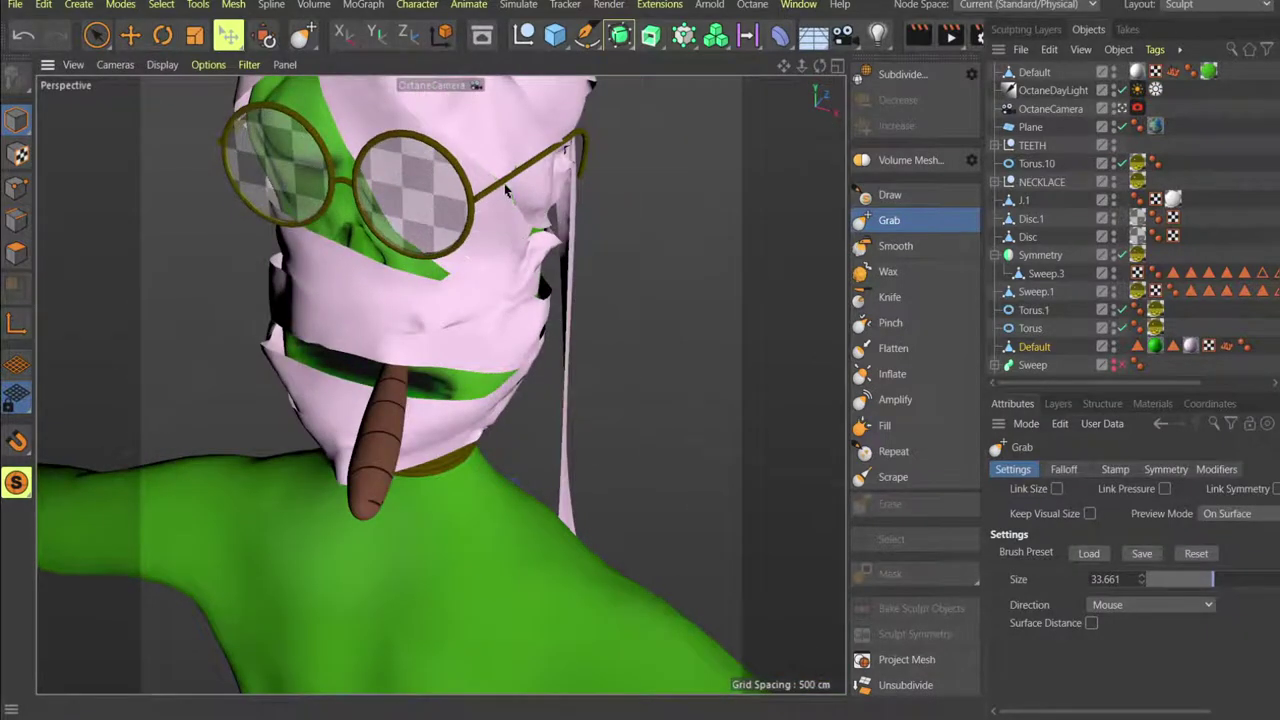
mouse_move(502, 196)
mouse_down()
mouse_move(551, 233)
mouse_move(531, 143)
mouse_move(510, 232)
mouse_move(578, 240)
mouse_up()
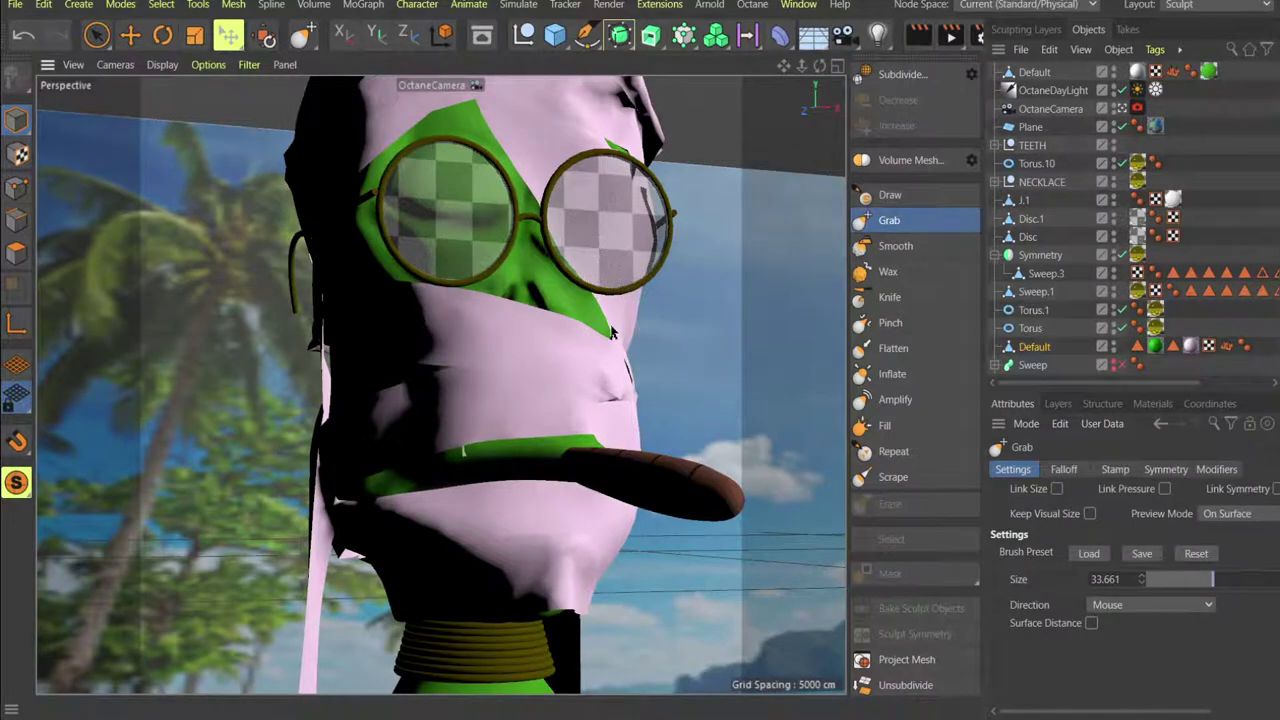
Compare the bandaged face with the 2D reference image, and disable the OctaneDayLight object.
mouse_move(569, 262)
alt+mouse_down()
mouse_move(575, 271)
mouse_move(445, 355)
mouse_move(437, 377)
mouse_move(530, 168)
alt+mouse_up()
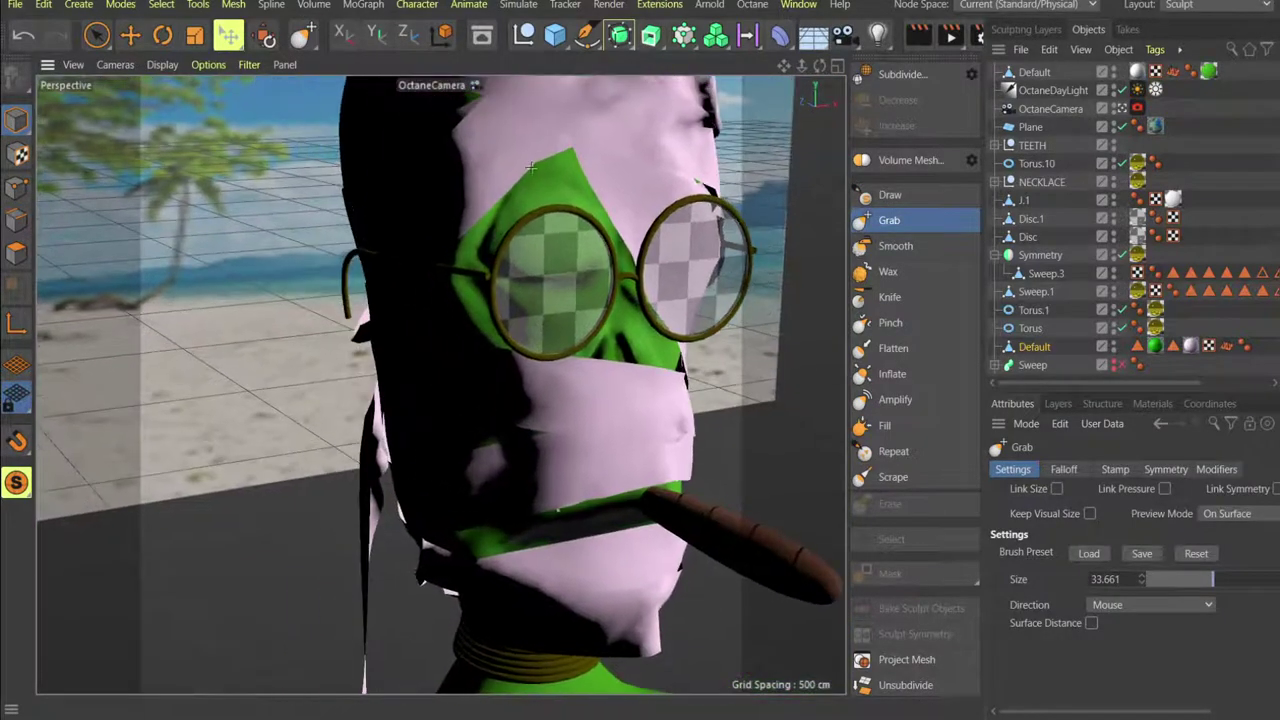
key(alt+Tab)
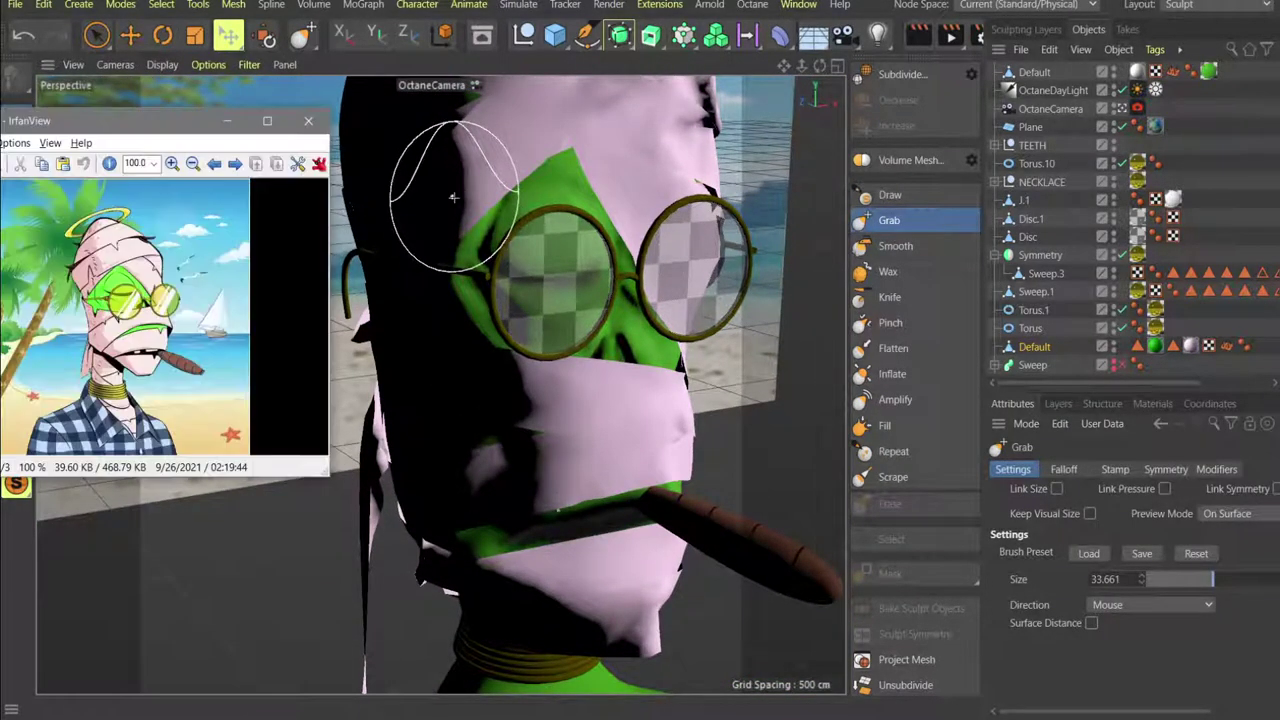
key(alt+Tab)
alt+drag(429, 186, 609, 286)
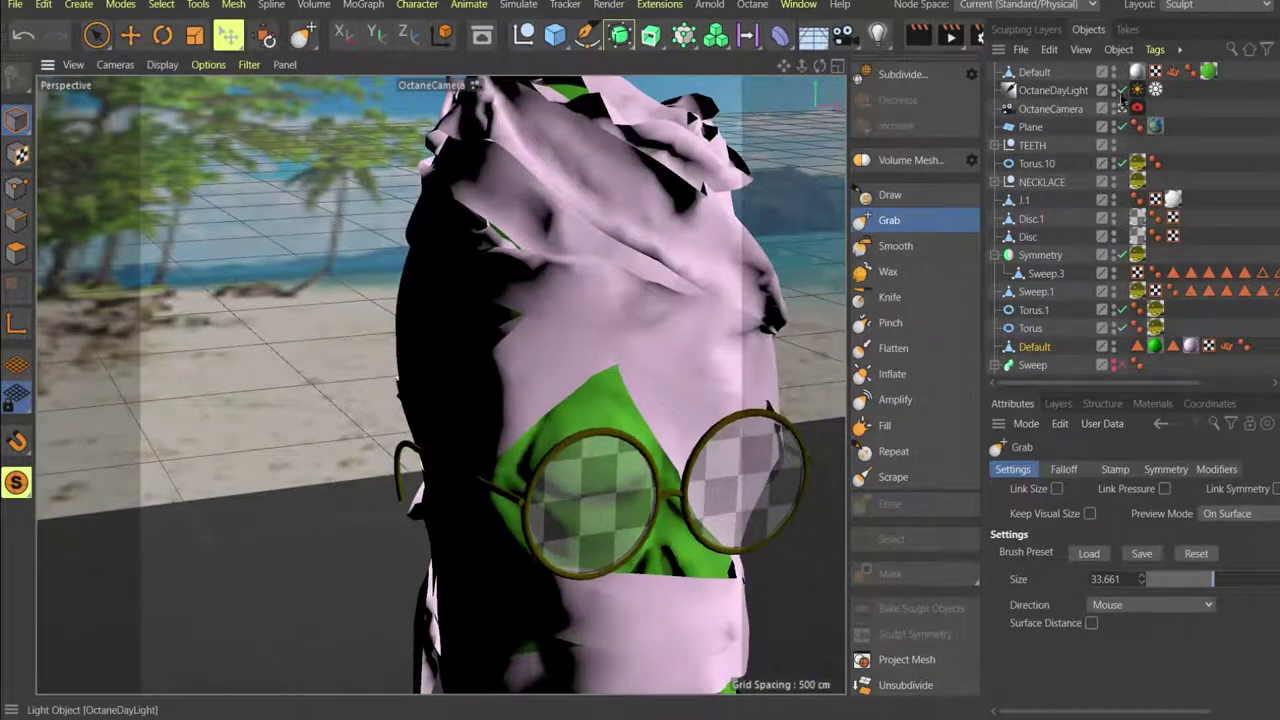
click(1121, 92)
mouse_move(520, 335)
alt+mouse_down()
mouse_move(323, 363)
mouse_move(373, 344)
alt+mouse_up()
scroll(382, 328, down, 5)
alt+drag(374, 534, 435, 500)
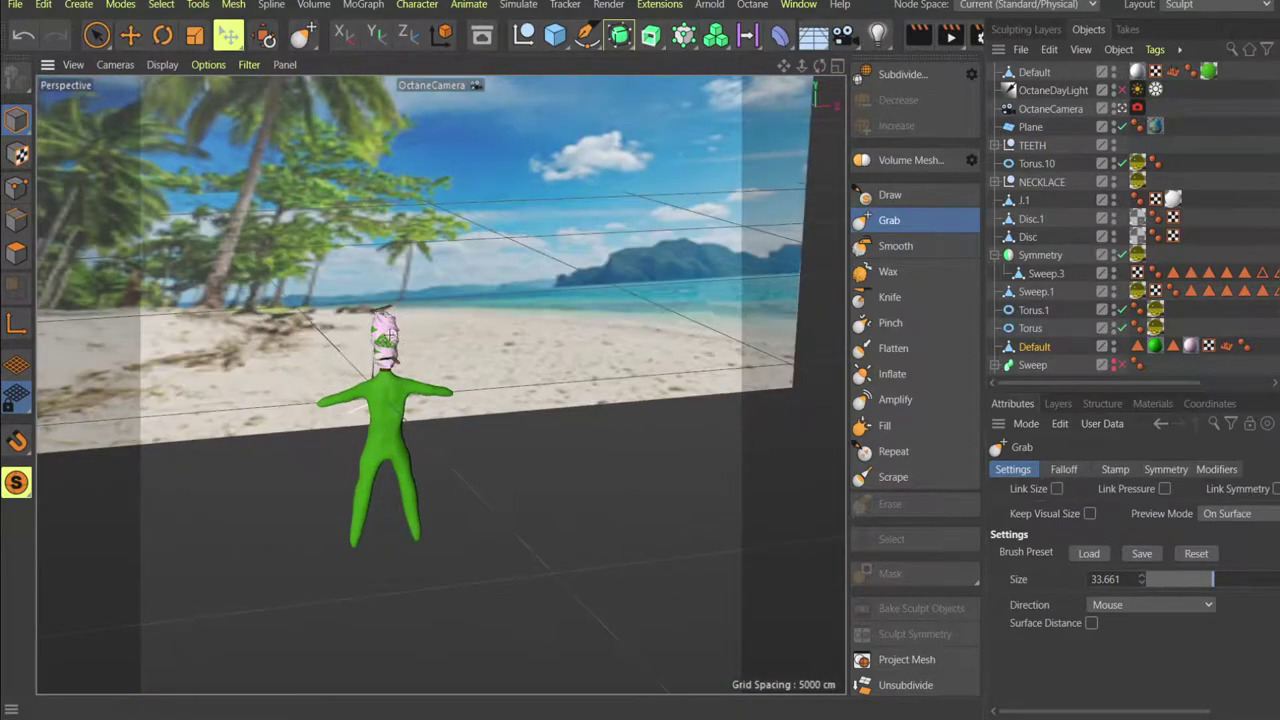
Extend the ragged bandage ends behind the other glasses arm toward the back of the head with the Grab brush.
scroll(400, 347, up, 5)
scroll(409, 135, up, 3)
scroll(409, 135, up, 5)
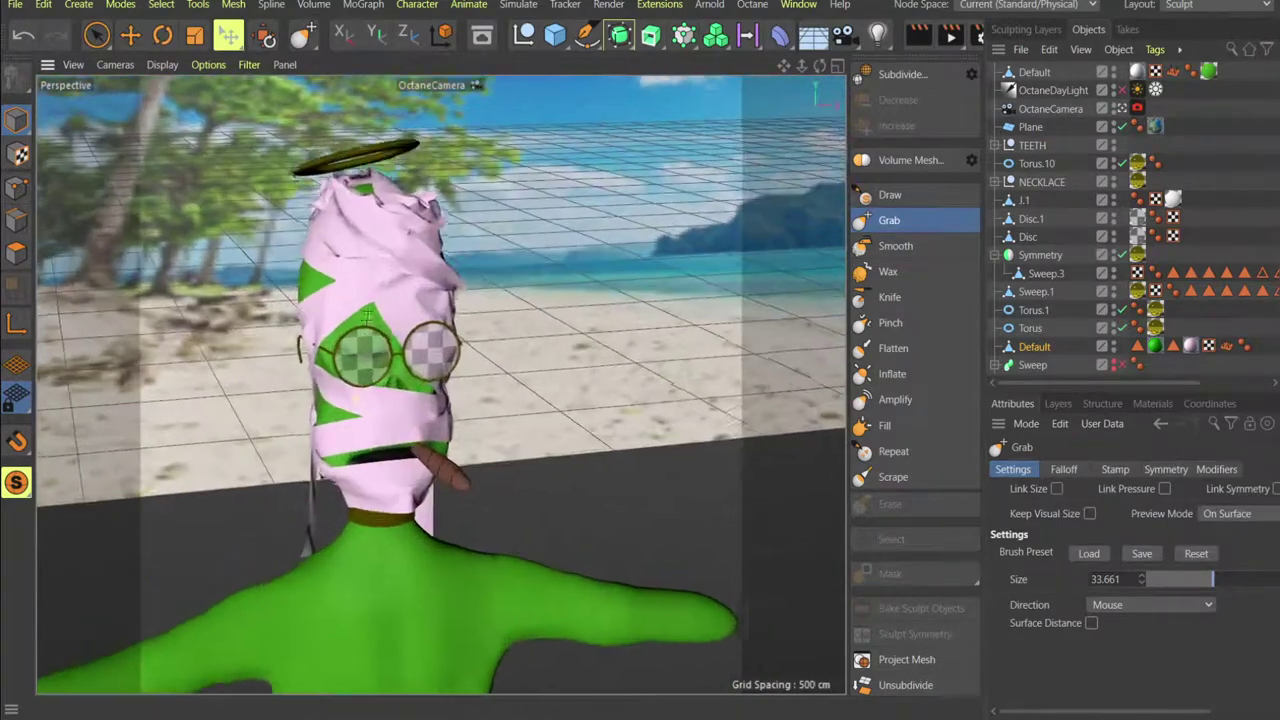
mouse_move(409, 135)
alt+mouse_down()
mouse_move(367, 305)
mouse_move(308, 310)
alt+mouse_up()
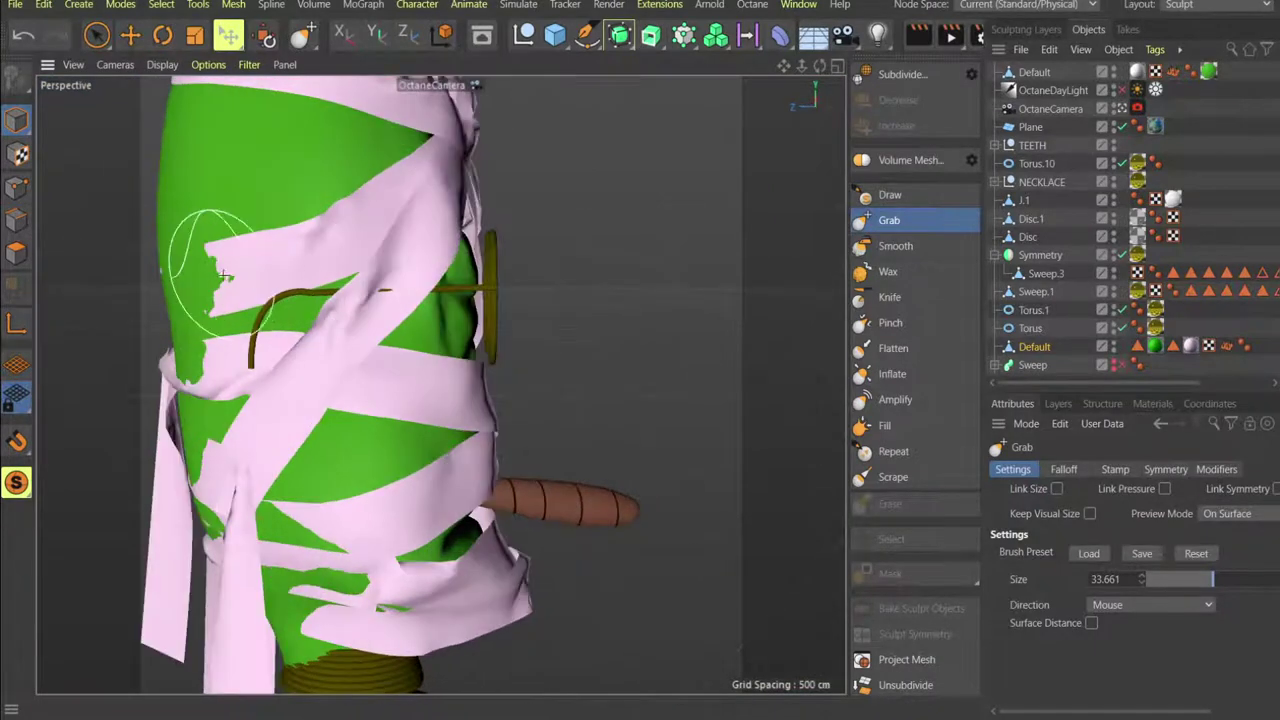
mouse_move(176, 296)
alt+mouse_down()
mouse_move(357, 300)
mouse_move(295, 332)
alt+mouse_up()
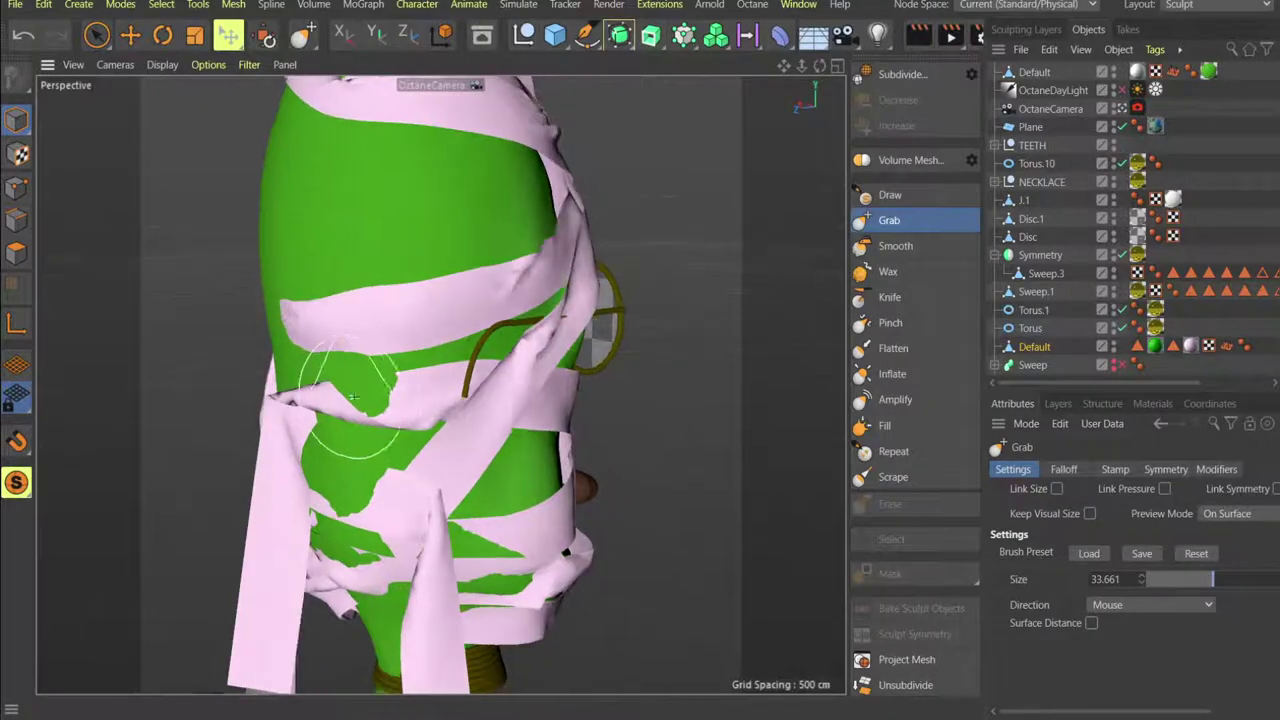
alt+drag(391, 403, 358, 485)
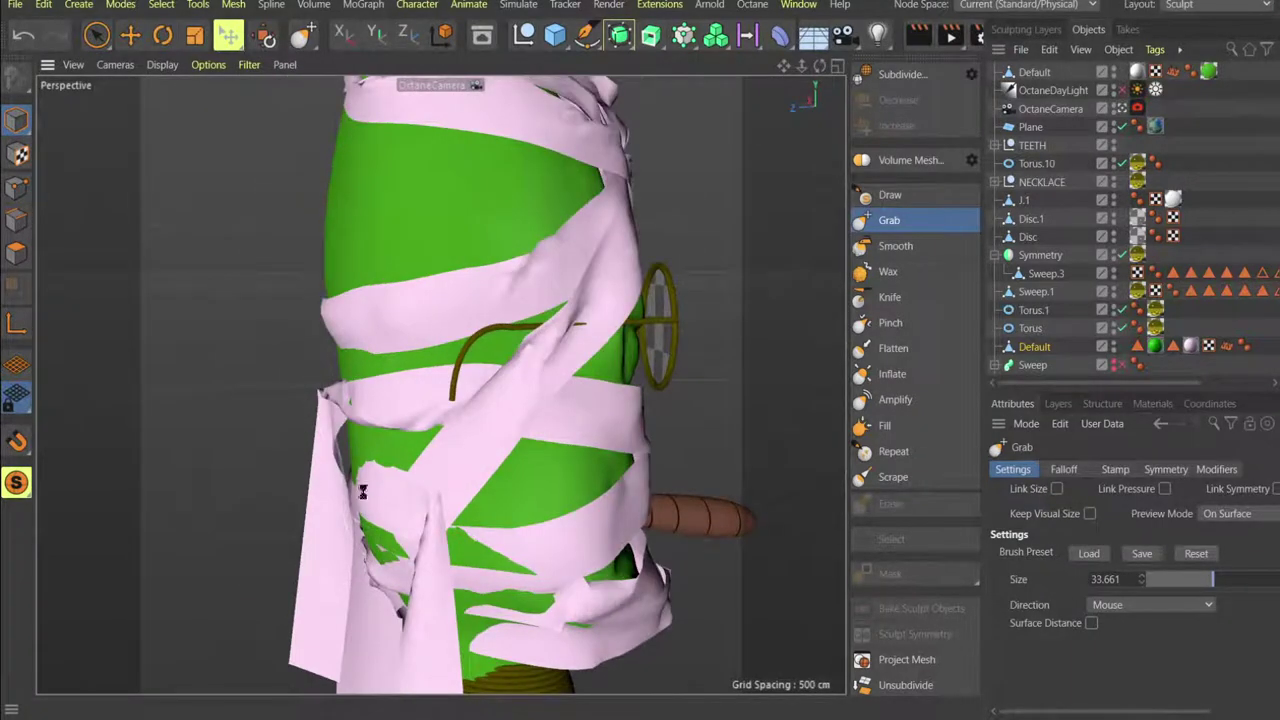
mouse_move(486, 528)
alt+mouse_down()
mouse_move(557, 322)
mouse_move(493, 571)
alt+mouse_up()
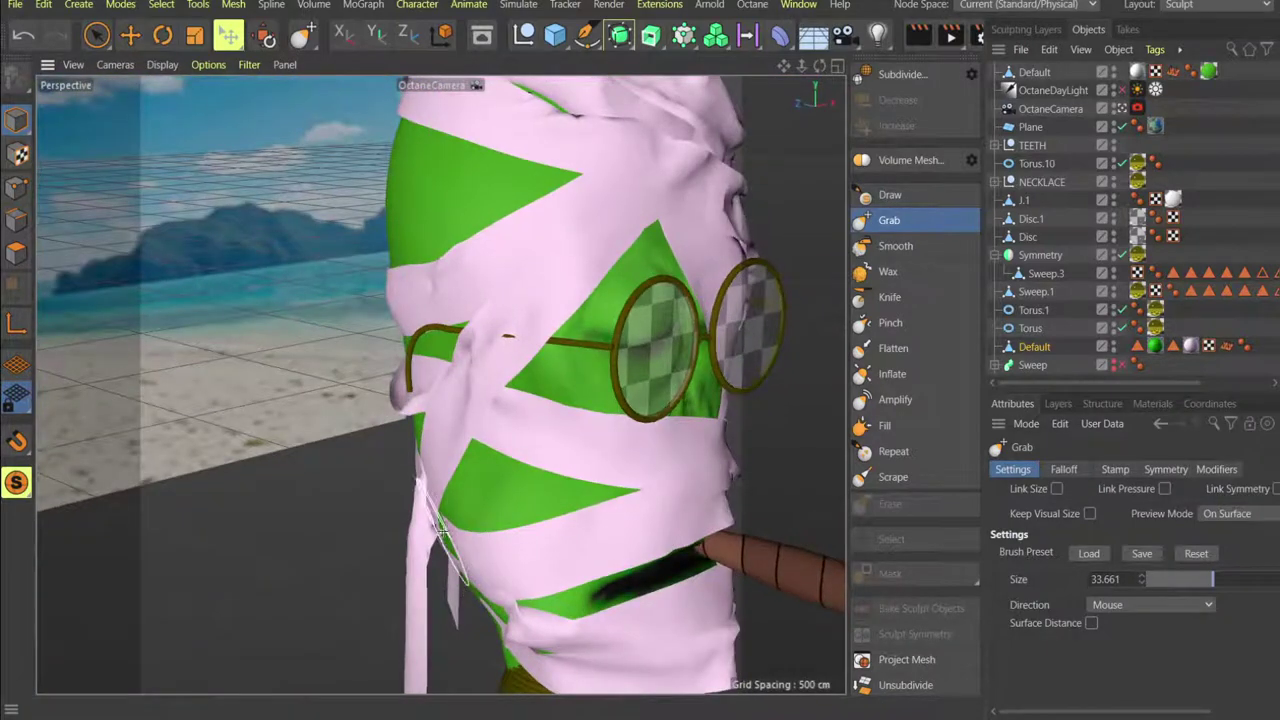
Pull the jaw bandages below the mouth corner over the small green gap above the necklace.
alt+drag(445, 530, 478, 543)
alt+middle_drag(484, 546, 400, 366)
mouse_move(382, 380)
mouse_down()
mouse_move(408, 390)
mouse_move(396, 378)
mouse_up()
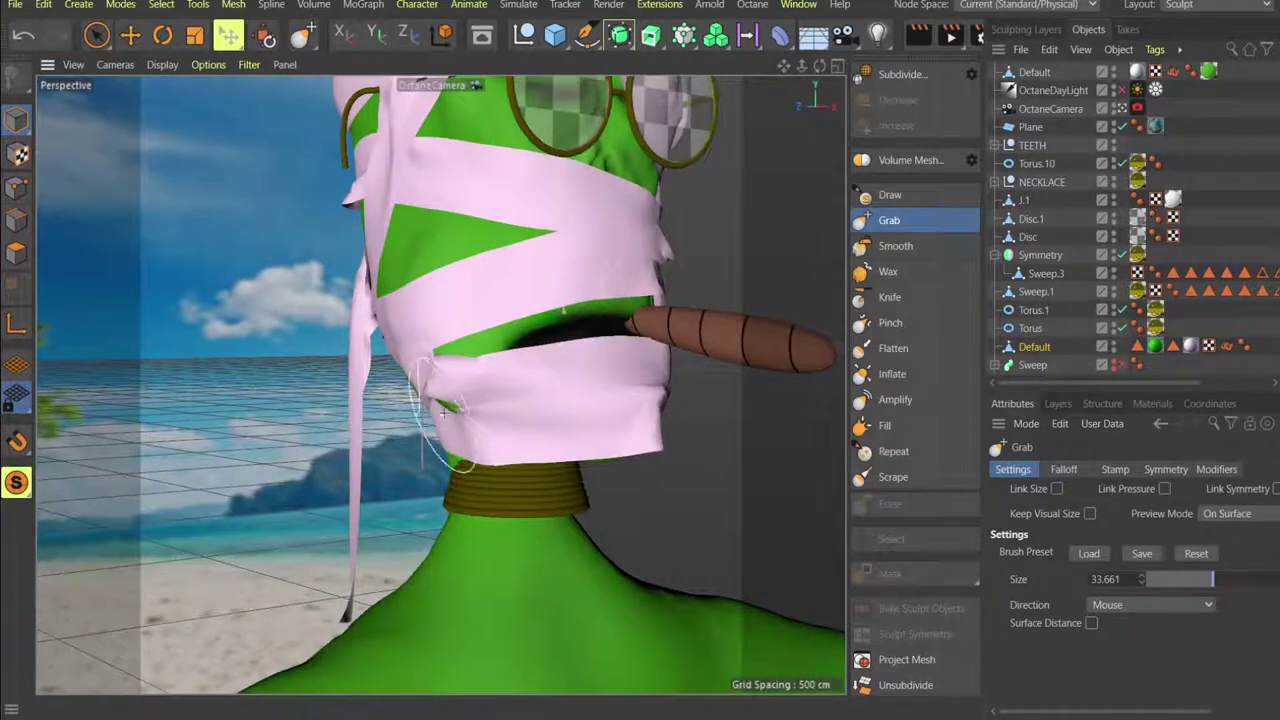
drag(449, 395, 445, 412)
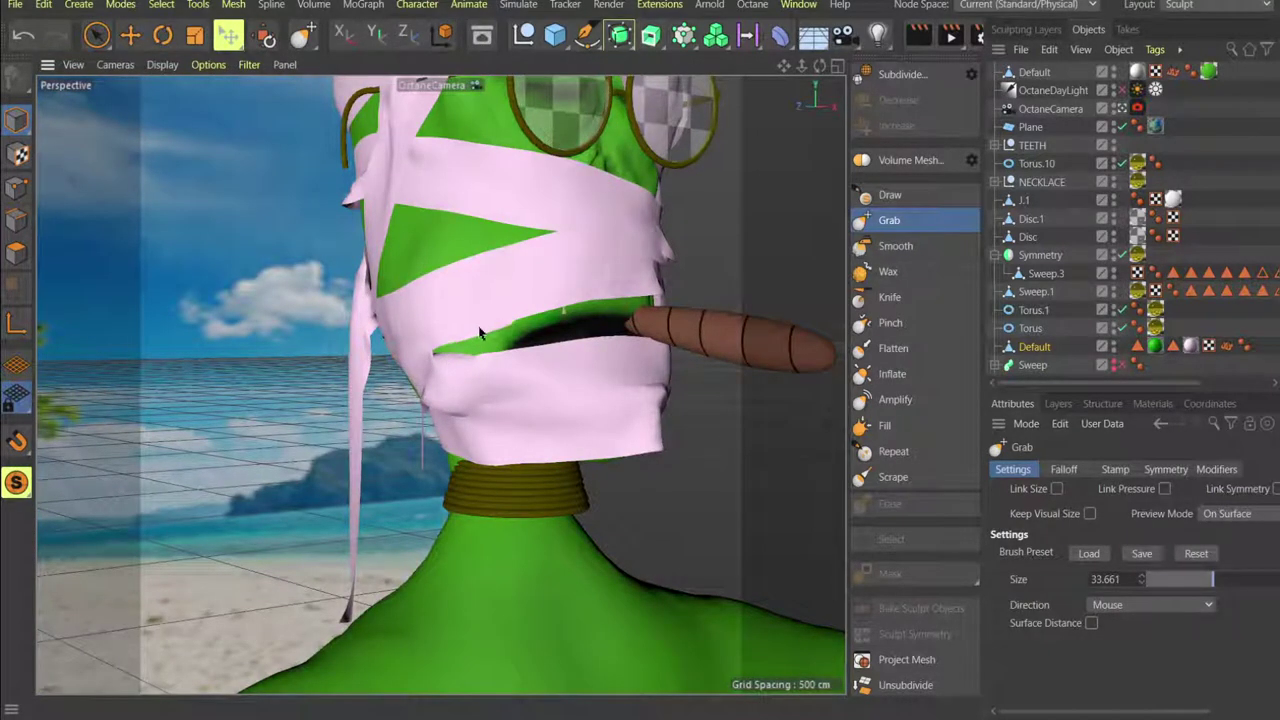
alt+drag(478, 327, 532, 330)
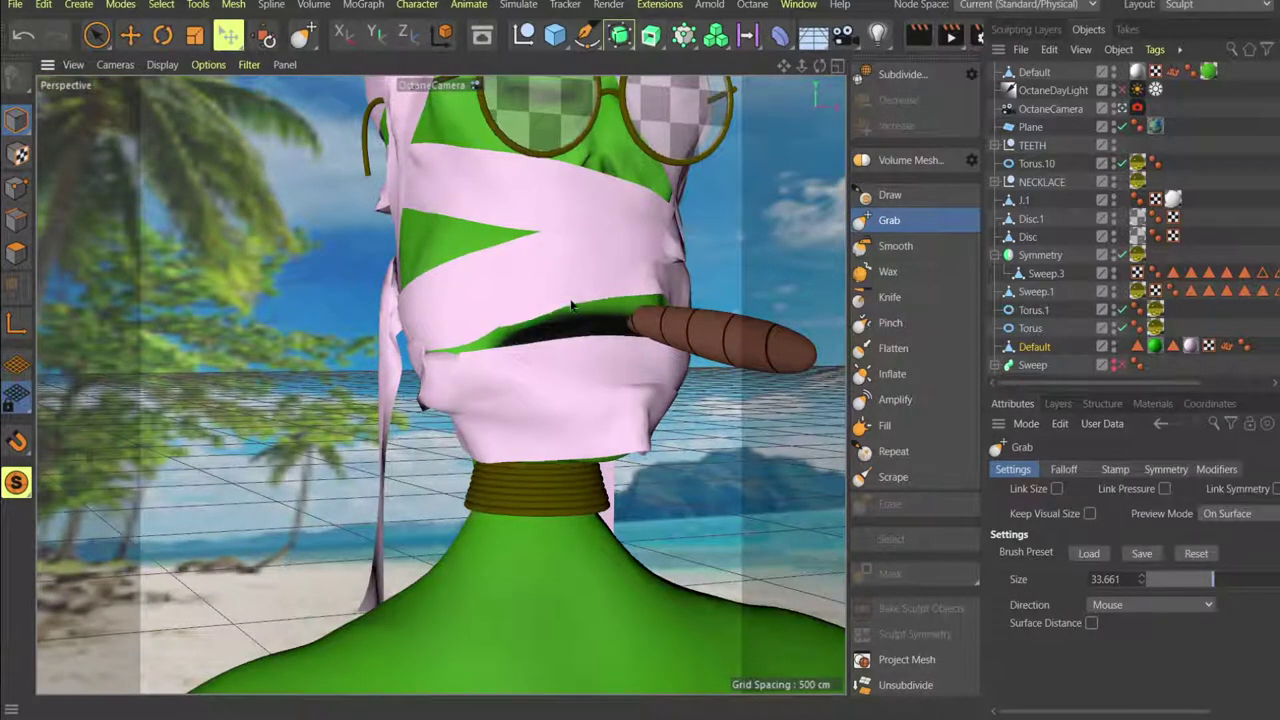
Reshape the ragged lower bandages between the two hanging strips at the back of the head.
mouse_move(573, 305)
alt+mouse_down()
mouse_move(601, 284)
mouse_move(729, 314)
mouse_move(770, 339)
mouse_move(634, 331)
mouse_move(340, 250)
alt+mouse_up()
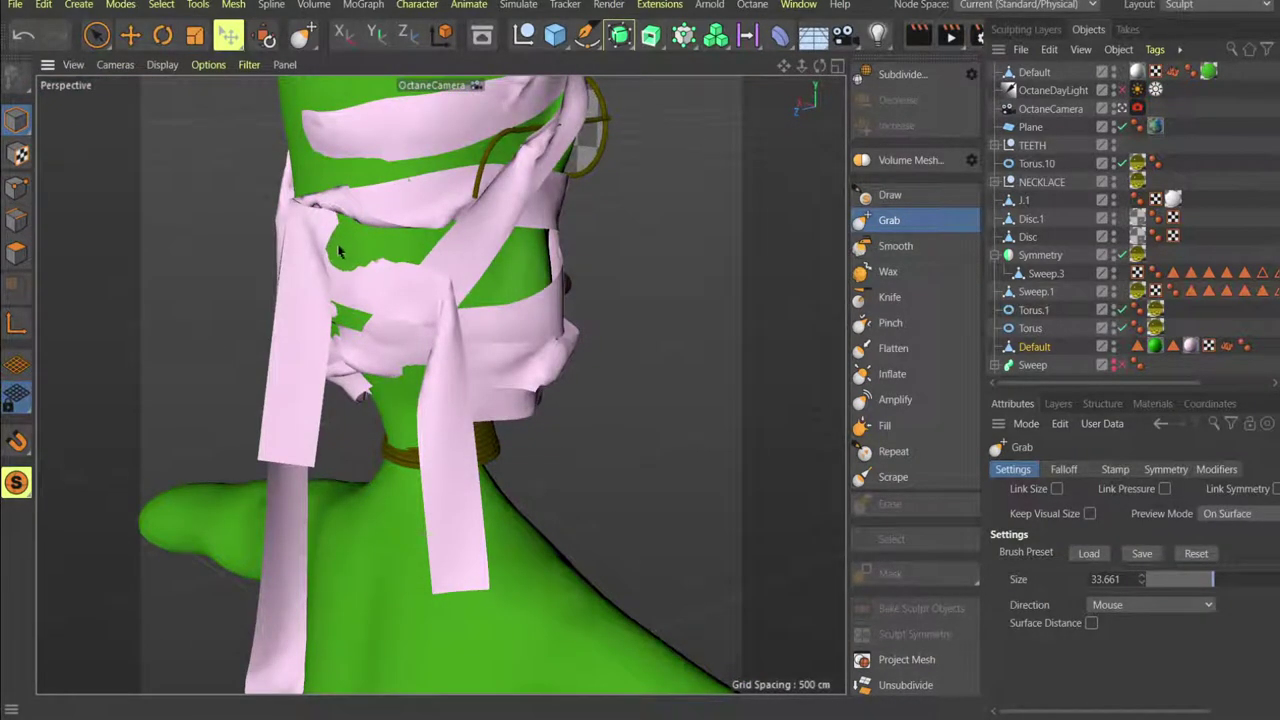
mouse_move(376, 265)
alt+mouse_down()
mouse_move(357, 268)
mouse_move(338, 200)
mouse_move(428, 243)
mouse_move(380, 262)
mouse_move(388, 252)
alt+mouse_up()
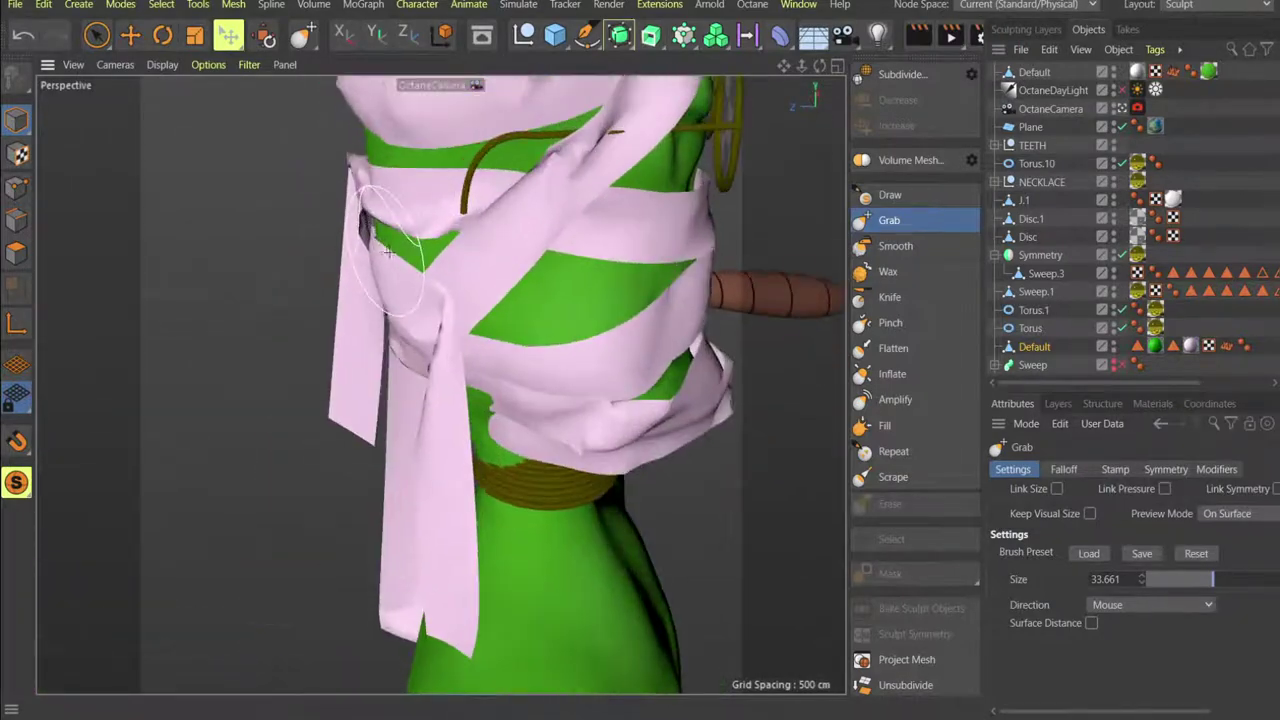
scroll(388, 252, down, 3)
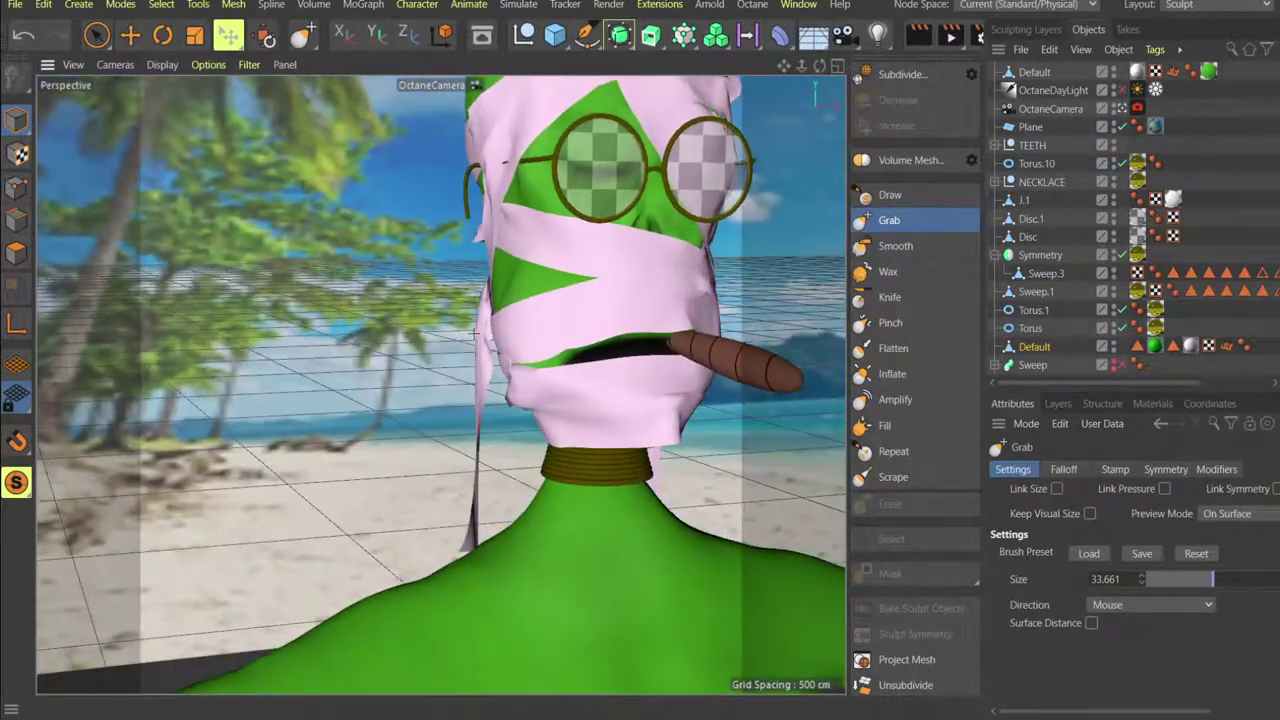
Stretch the cut-off upper band across the back of the head to reach the bandages on the opposite side.
alt+drag(474, 334, 420, 243)
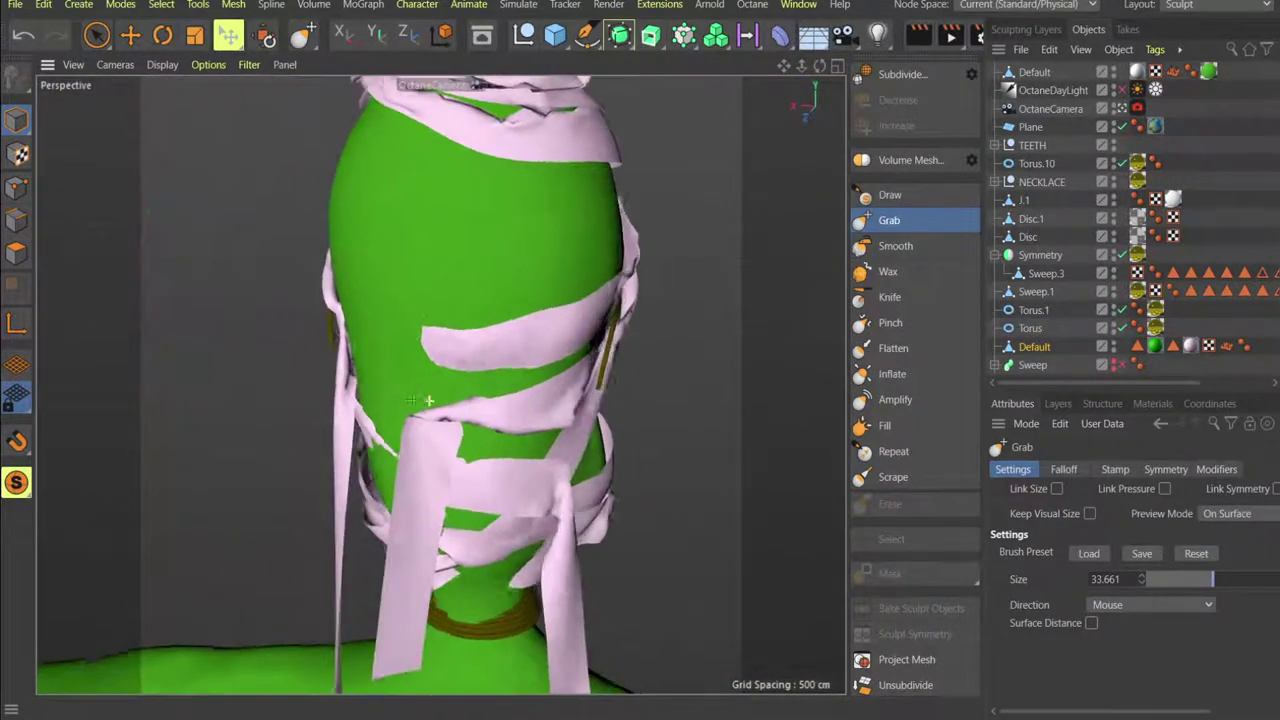
alt+drag(428, 400, 392, 312)
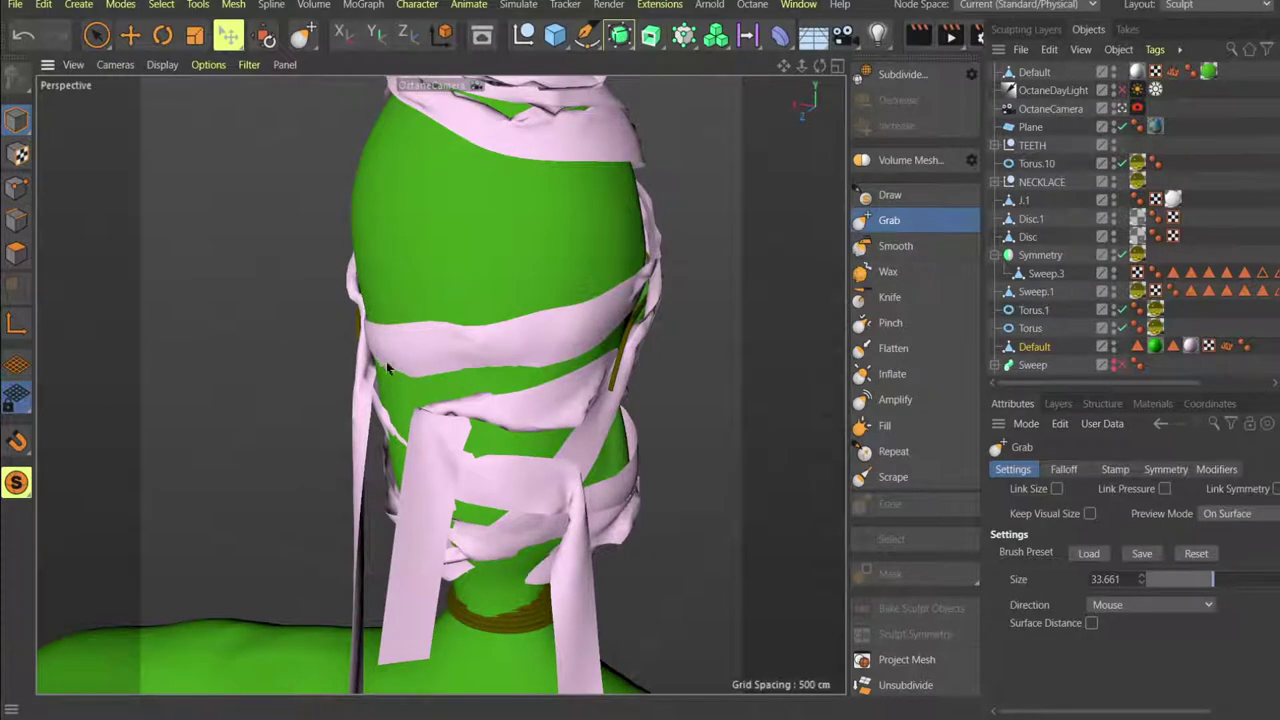
alt+drag(388, 368, 471, 457)
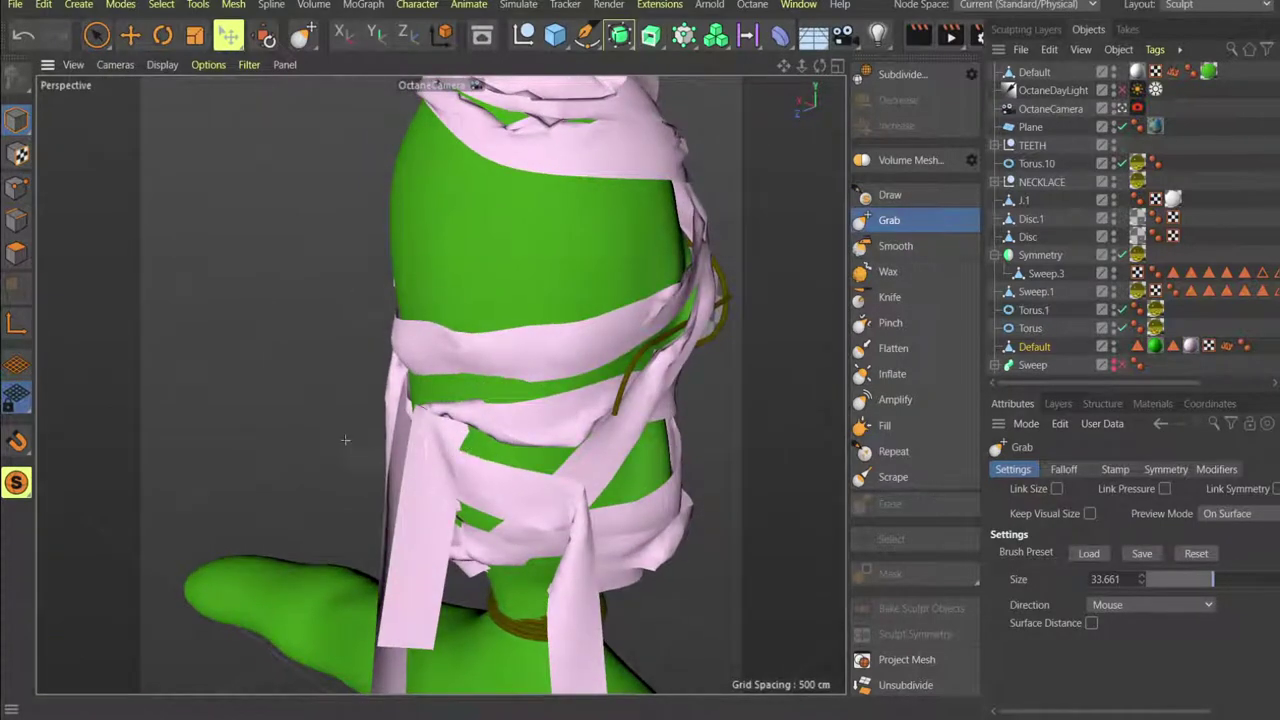
alt+drag(345, 440, 439, 384)
alt+drag(388, 456, 188, 368)
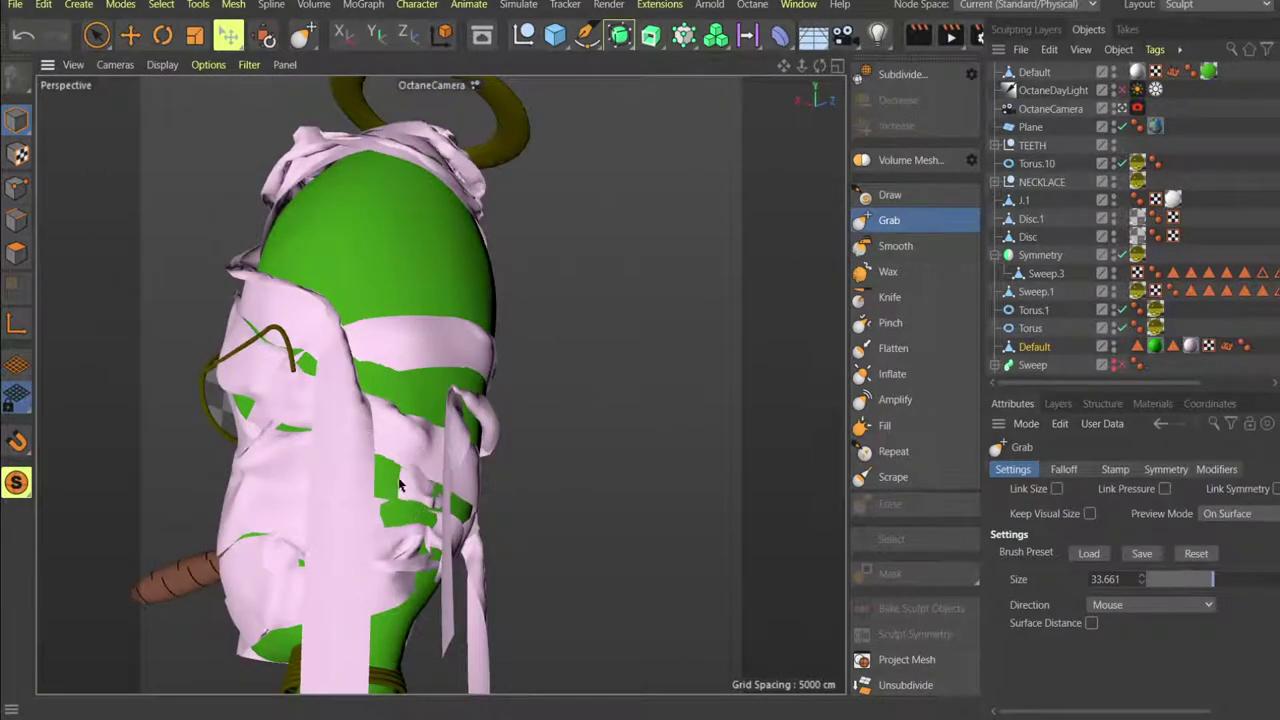
Pull the lower bandage ends together around the nape beside the hanging strips with the Grab brush.
alt+drag(399, 484, 292, 470)
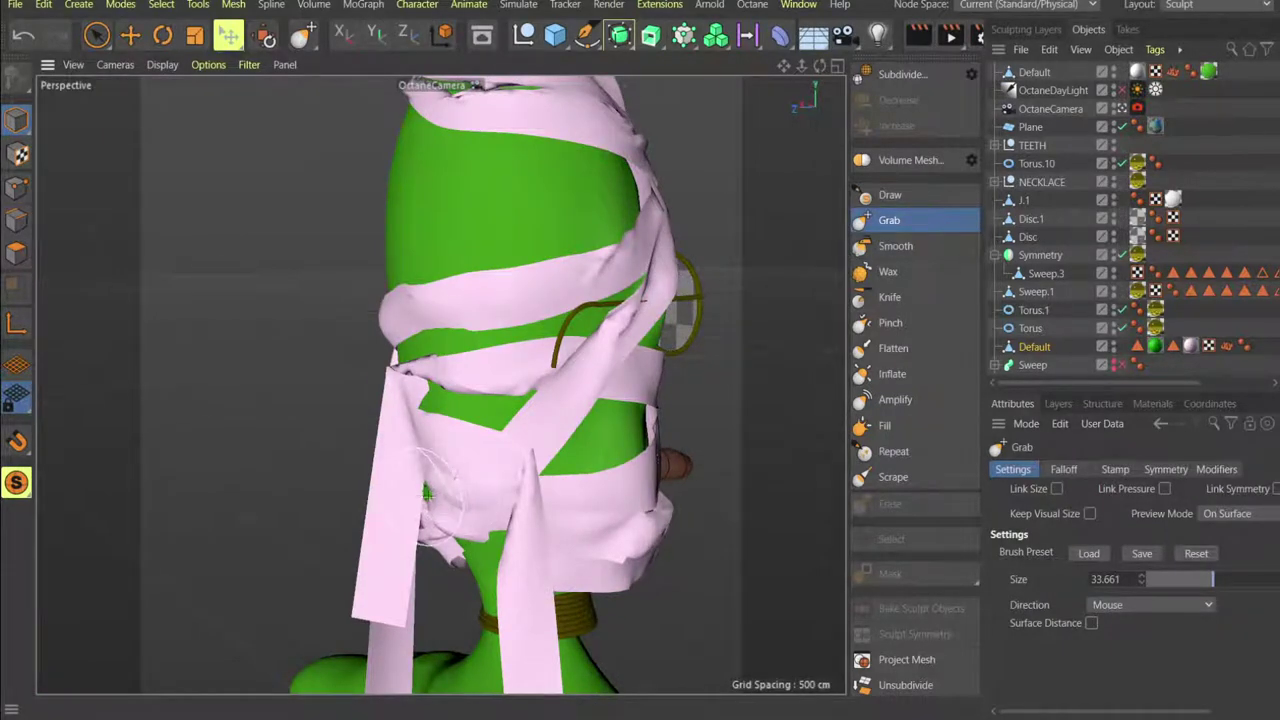
alt+drag(427, 492, 342, 511)
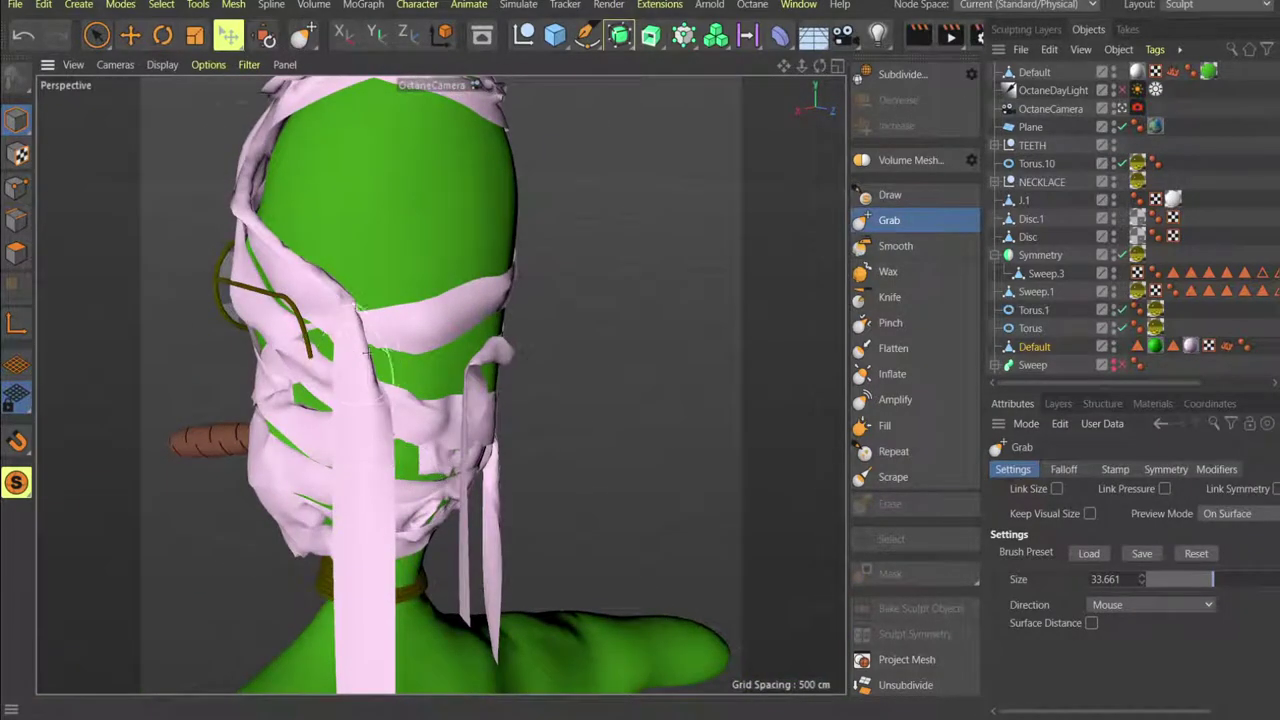
alt+drag(375, 355, 389, 400)
Pull the bandages together over the green gap at the front of the crown beneath the halo with the Grab brush.
scroll(545, 421, up, 4)
scroll(523, 249, down, 6)
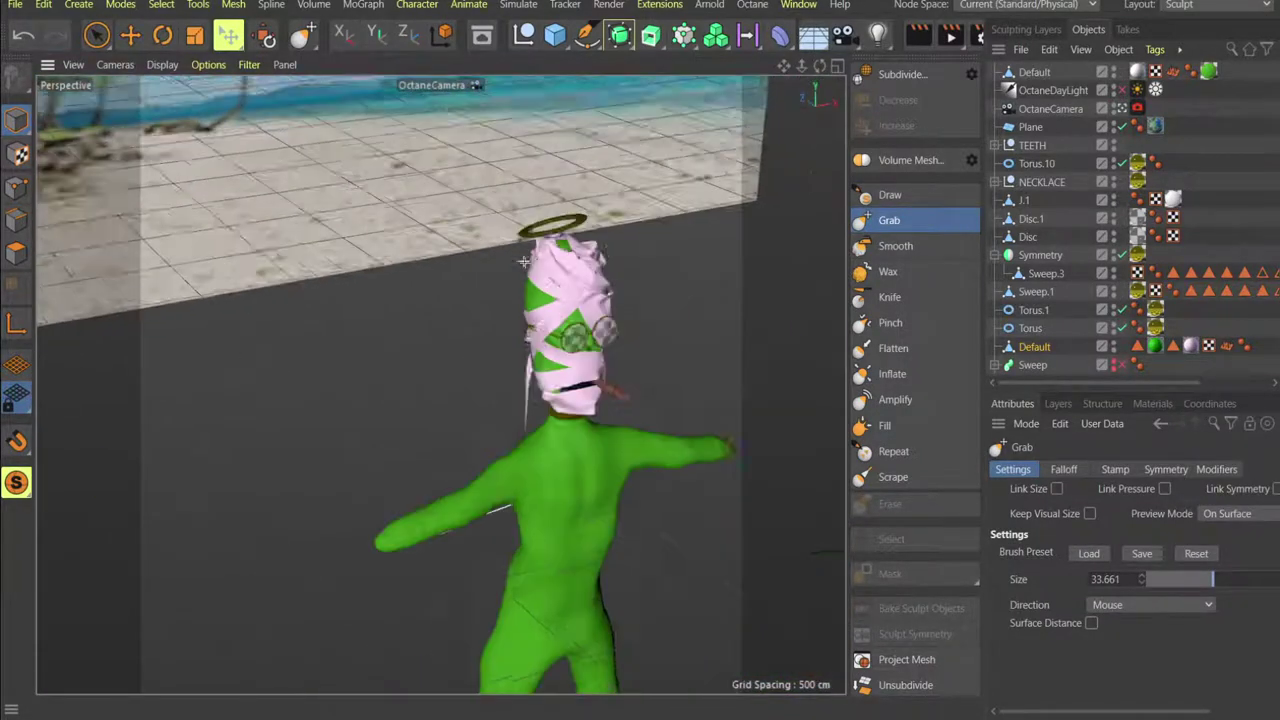
scroll(592, 190, up, 5)
scroll(540, 314, up, 1)
alt+drag(537, 315, 406, 391)
scroll(497, 349, down, 2)
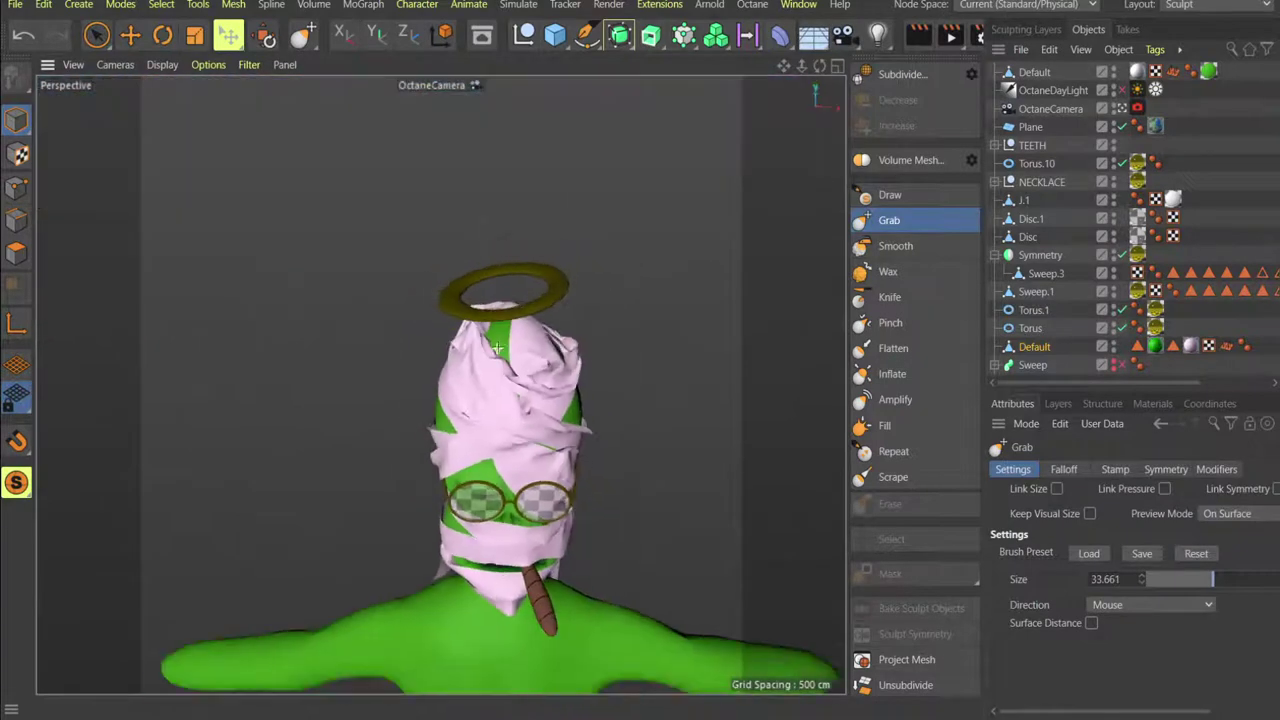
alt+drag(497, 348, 493, 351)
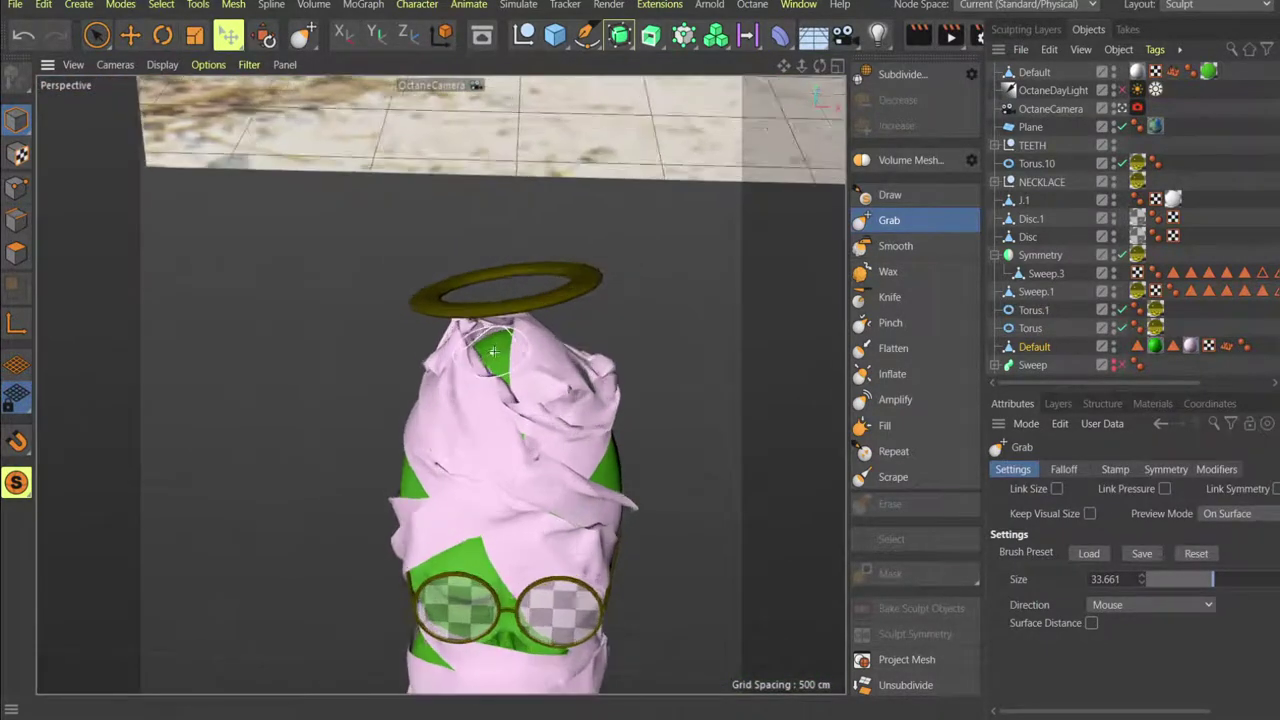
scroll(494, 351, up, 3)
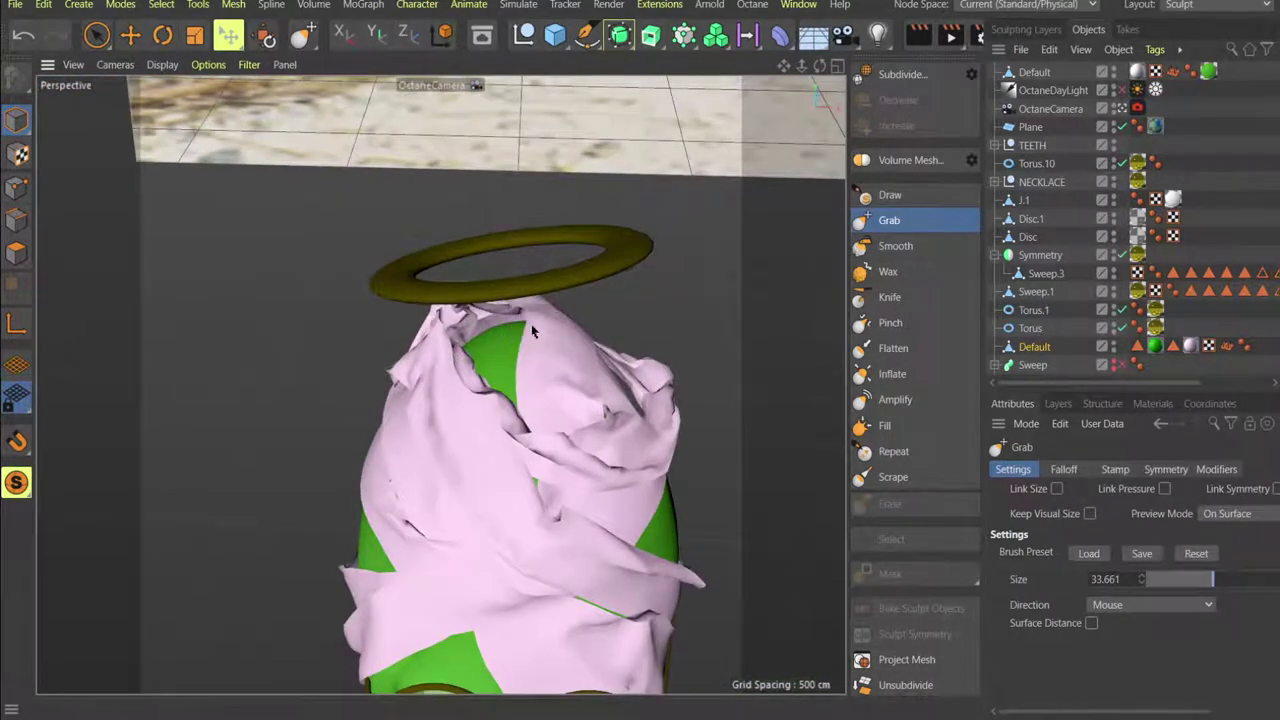
alt+drag(490, 381, 508, 353)
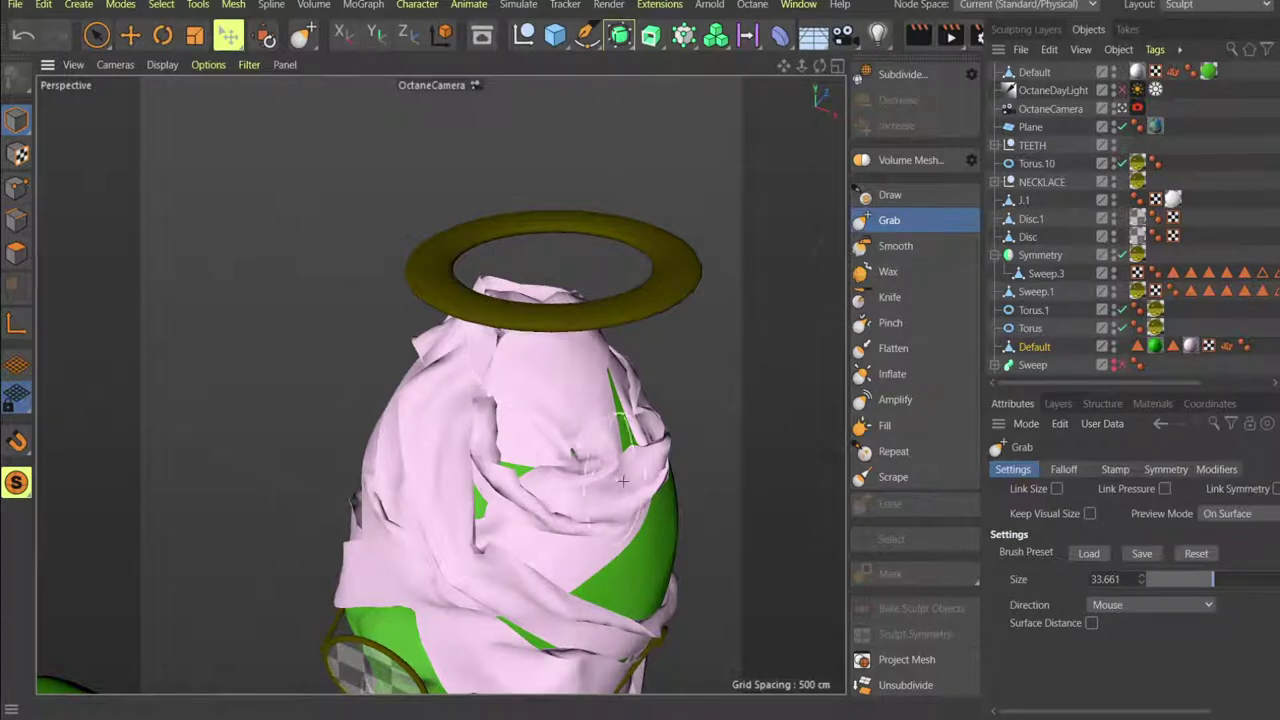
Pull the bandage folds on the side of the crown over the remaining thin green gaps.
alt+drag(522, 333, 673, 451)
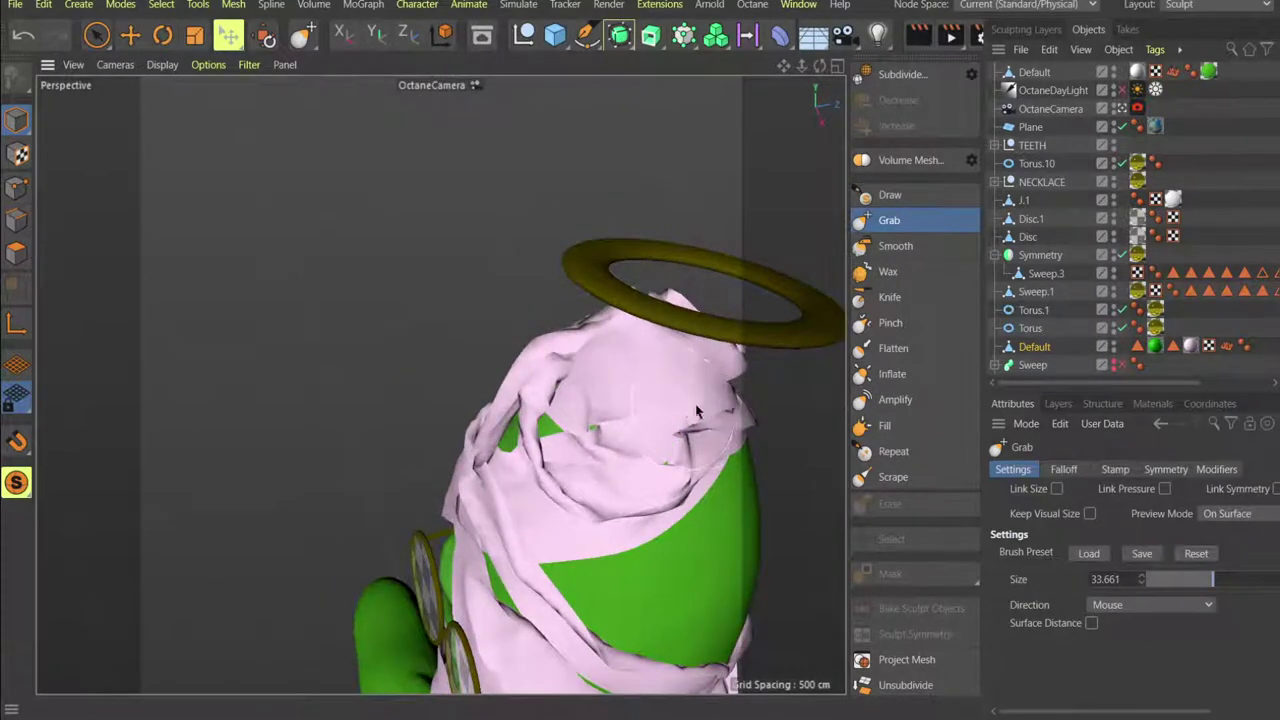
alt+drag(532, 442, 552, 436)
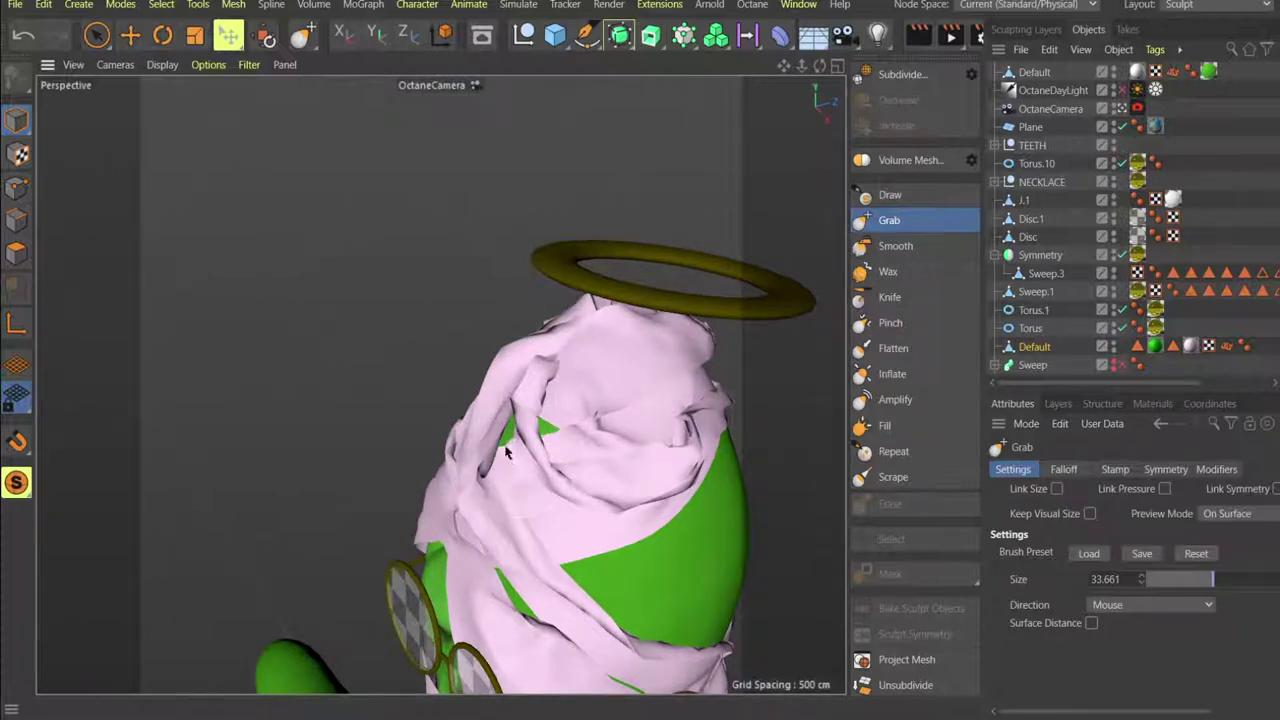
alt+drag(519, 425, 662, 452)
key(ctrl+z)
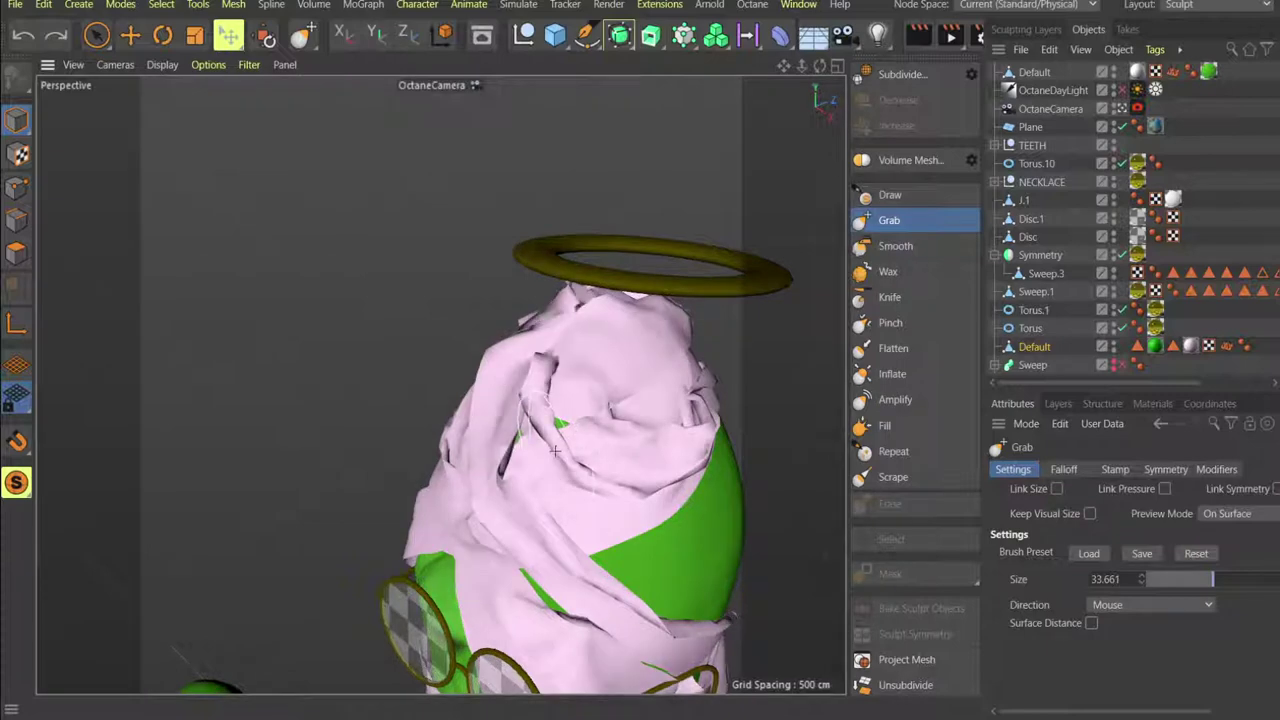
mouse_move(573, 424)
alt+mouse_down()
mouse_move(608, 428)
mouse_move(588, 459)
mouse_move(640, 455)
alt+mouse_up()
Undo the last two bandage strokes and bring up the reference image in IrfanView beside the front view of the face.
scroll(564, 460, down, 1)
scroll(640, 455, down, 1)
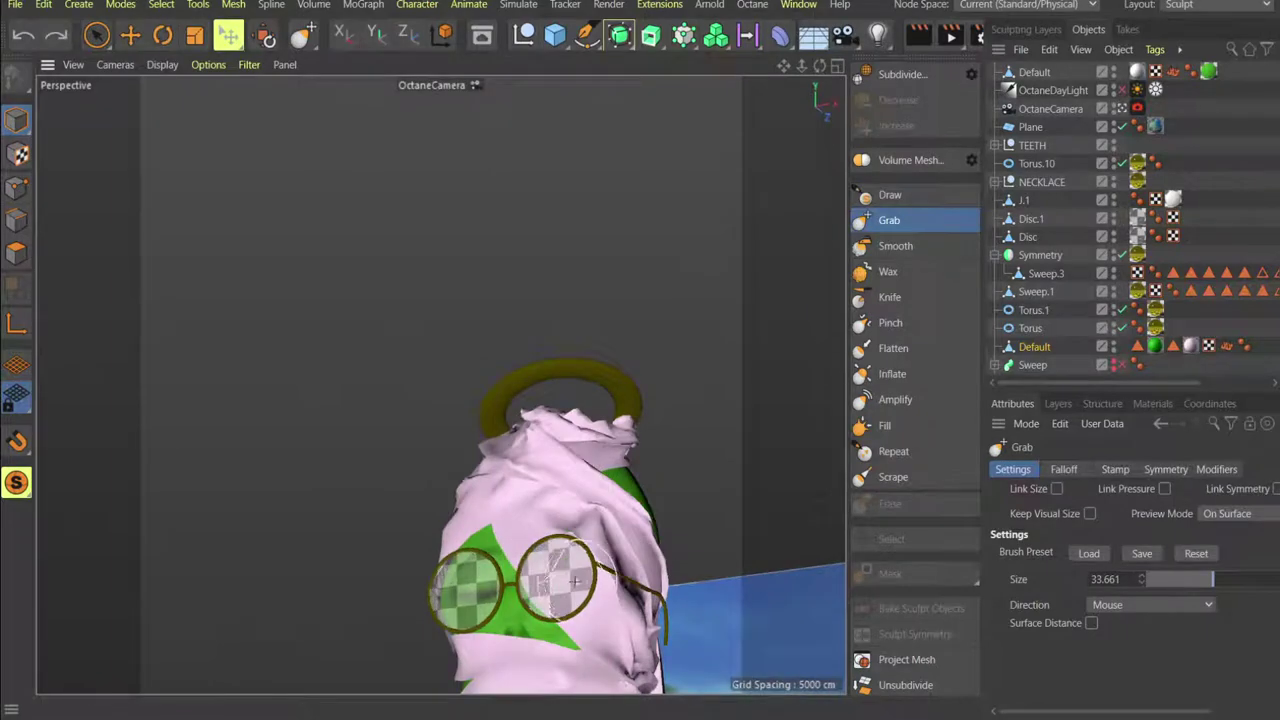
key(ctrl+z)
key(ctrl+z)
alt+middle_drag(539, 589, 596, 426)
mouse_move(595, 450)
alt+mouse_down()
mouse_move(772, 443)
mouse_move(625, 412)
mouse_move(557, 421)
alt+mouse_up()
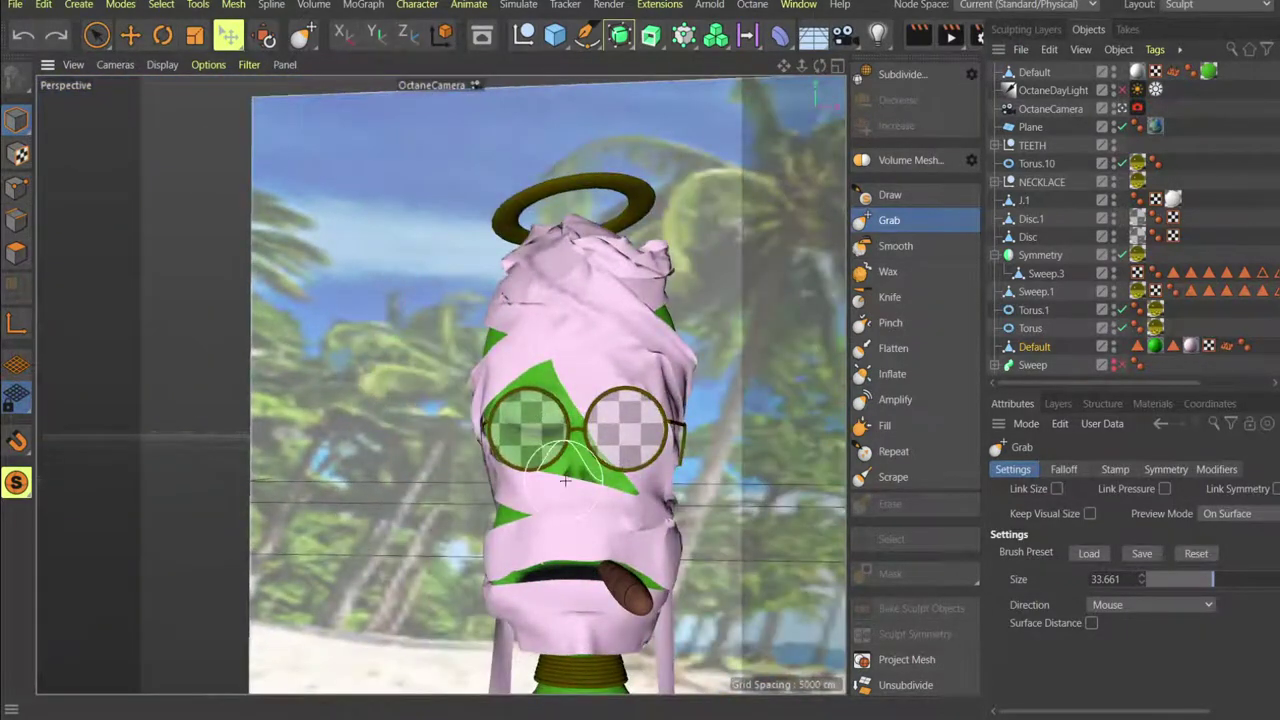
key(alt+Tab)
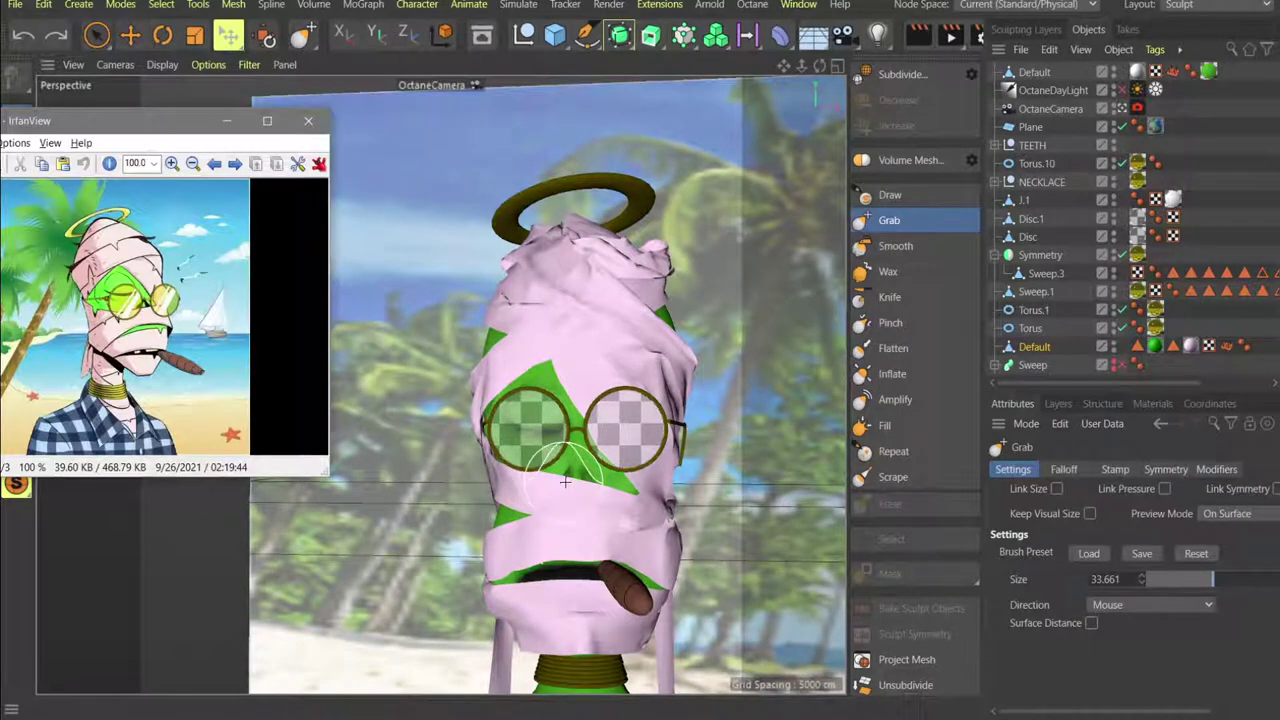
Adjust the bandage edges around the green cheek gap beside the mouth, undo the last stroke, and recheck the reference image.
scroll(560, 515, down, 1)
scroll(560, 517, up, 3)
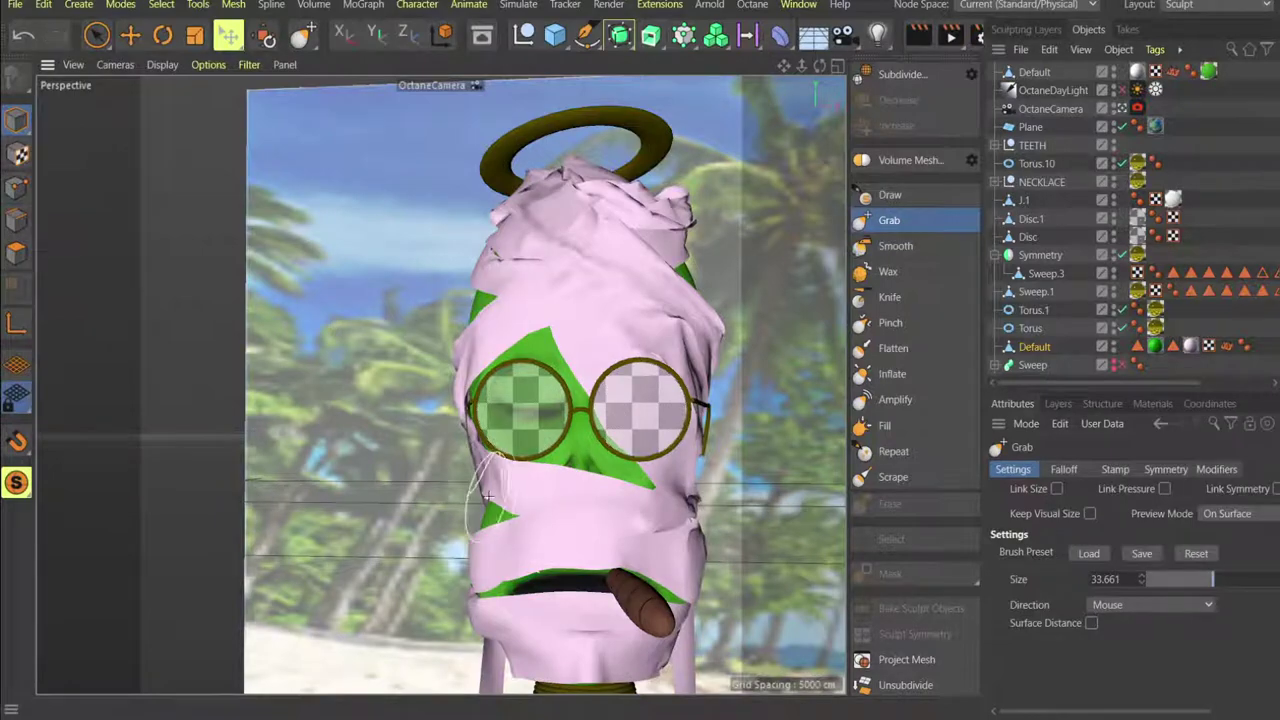
alt+drag(502, 515, 598, 536)
key(ctrl+z)
mouse_move(555, 499)
alt+mouse_down()
mouse_move(633, 493)
mouse_move(506, 533)
alt+mouse_up()
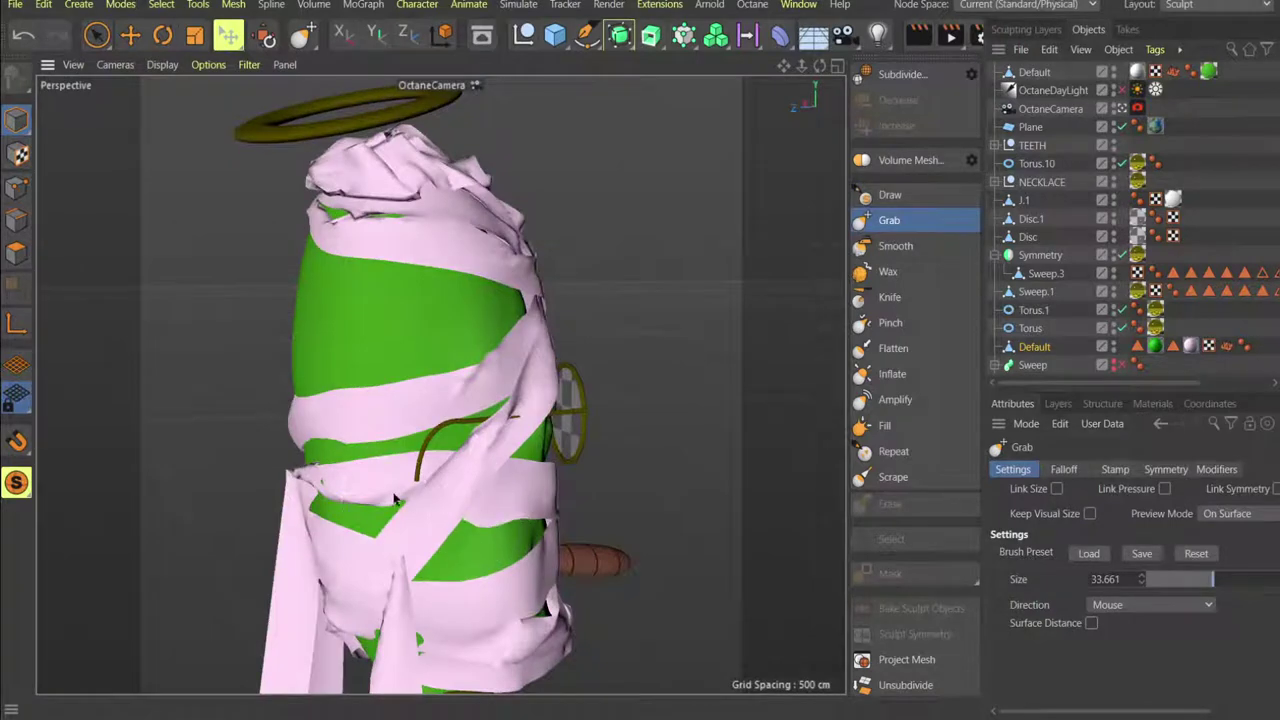
key(alt+Tab)
key(alt+Tab)
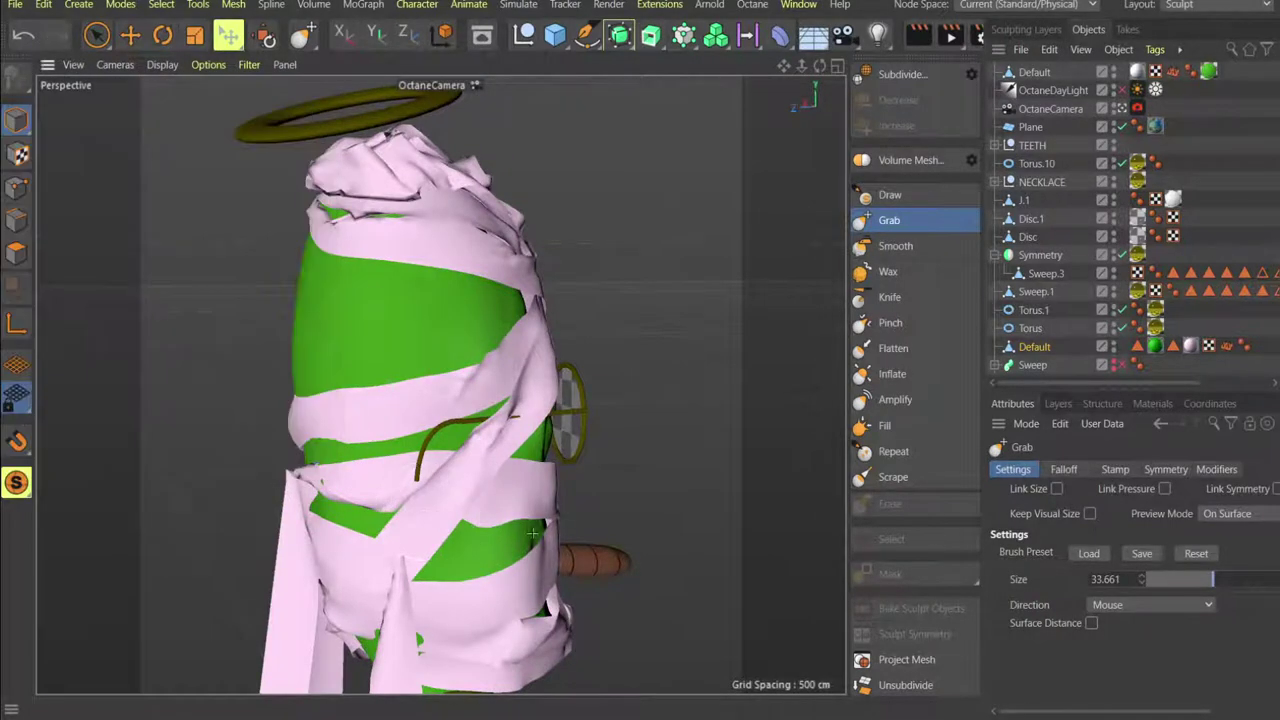
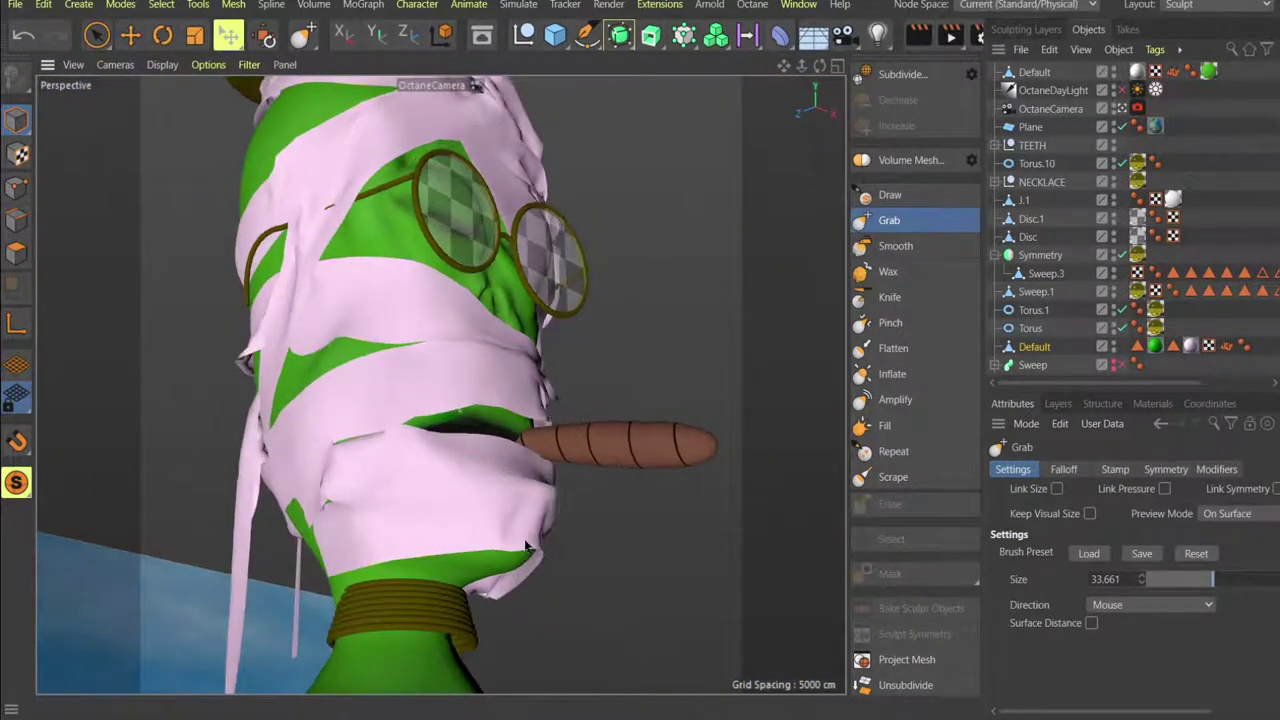
Reshape the jaw bandages around the chin and pull the raised fold beside the mouth over its small green gap.
mouse_move(537, 529)
alt+mouse_down()
mouse_move(269, 574)
mouse_move(231, 546)
mouse_move(315, 512)
mouse_move(555, 493)
alt+mouse_up()
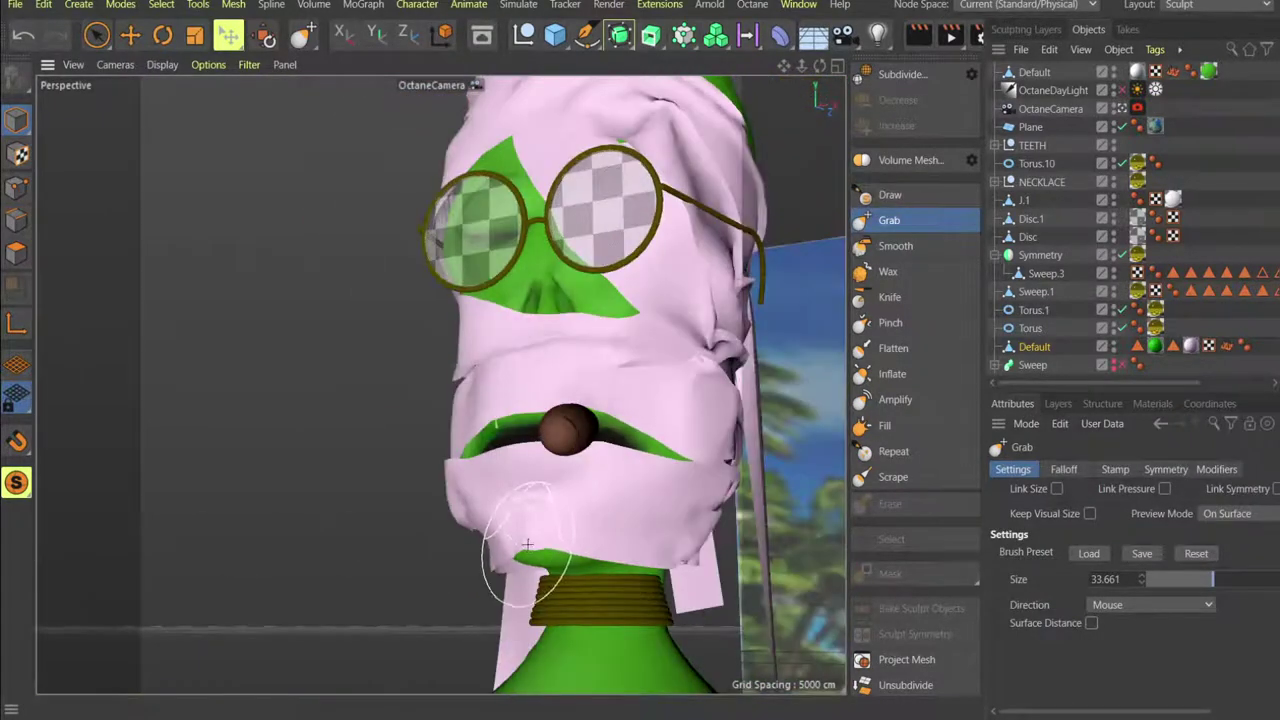
mouse_move(527, 545)
alt+mouse_down()
mouse_move(570, 573)
mouse_move(521, 535)
mouse_move(303, 597)
mouse_move(157, 591)
mouse_move(226, 560)
alt+mouse_up()
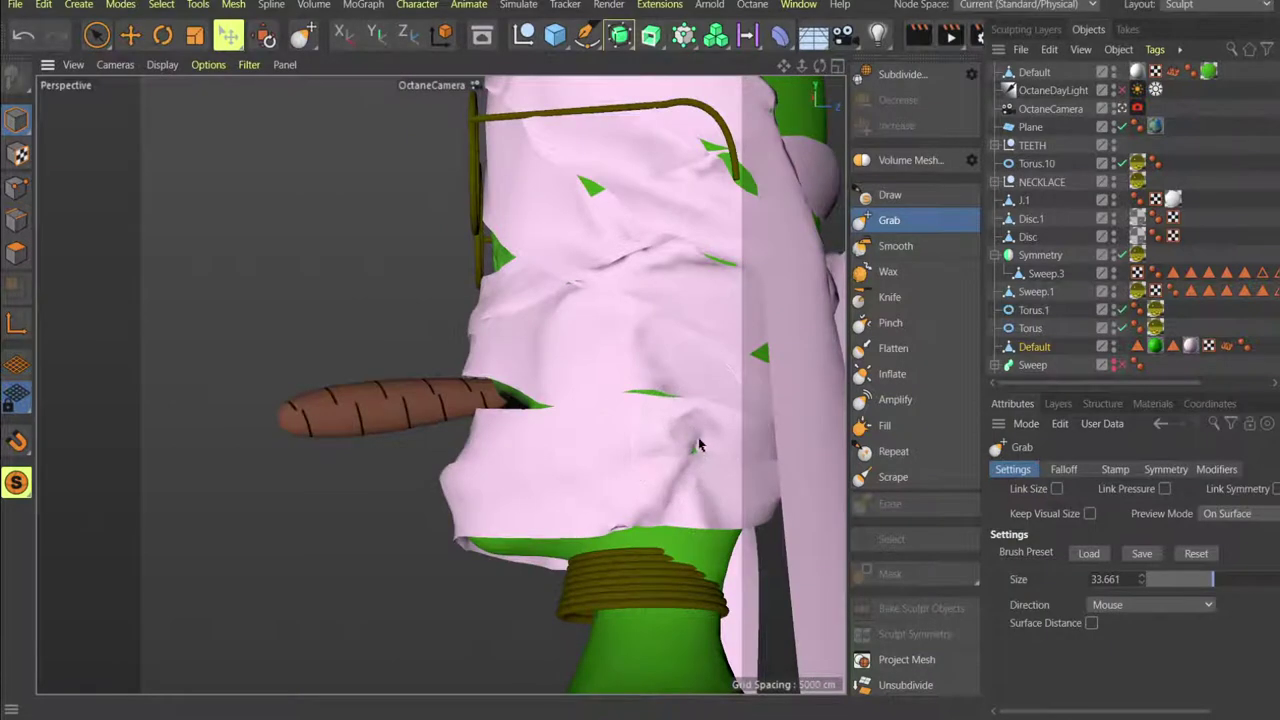
mouse_move(699, 445)
alt+mouse_down()
mouse_move(687, 452)
mouse_move(706, 480)
alt+mouse_up()
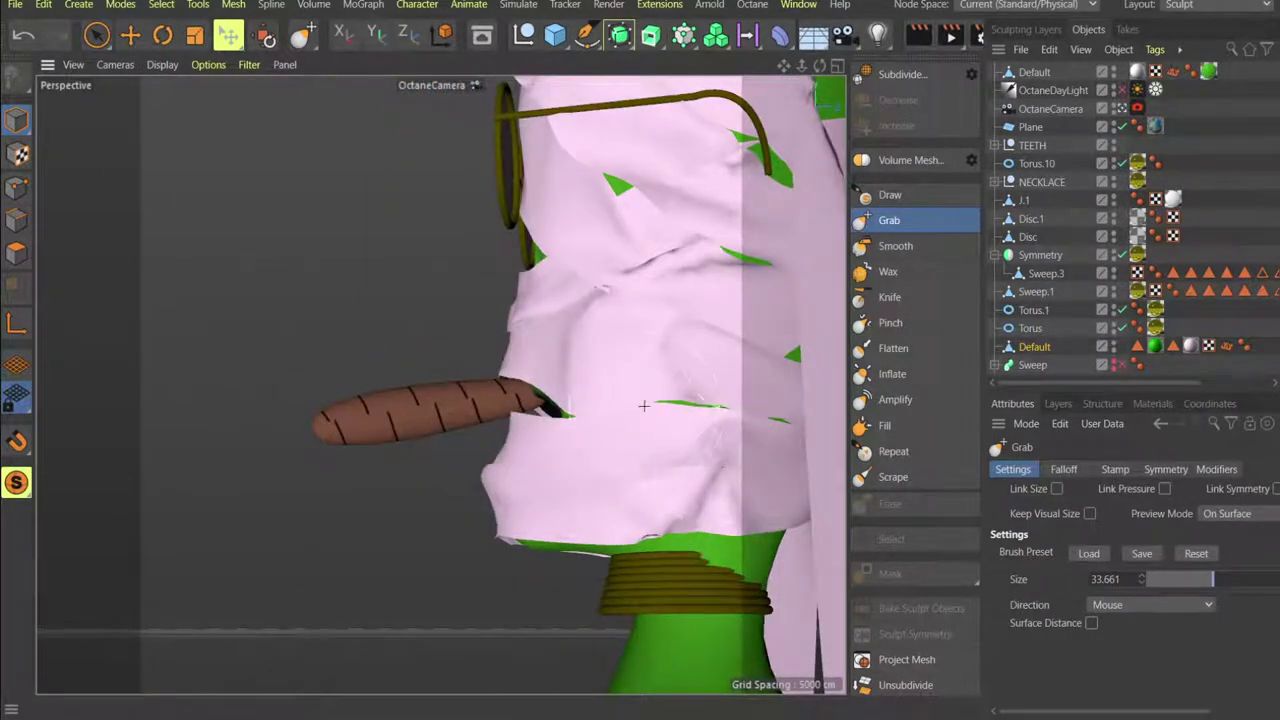
alt+drag(644, 405, 696, 392)
Nudge the creased bandage fold at the upper front of the head, just below the crown, with the Grab brush.
alt+right_drag(650, 300, 508, 280)
alt+drag(508, 280, 610, 292)
alt+middle_drag(469, 190, 490, 411)
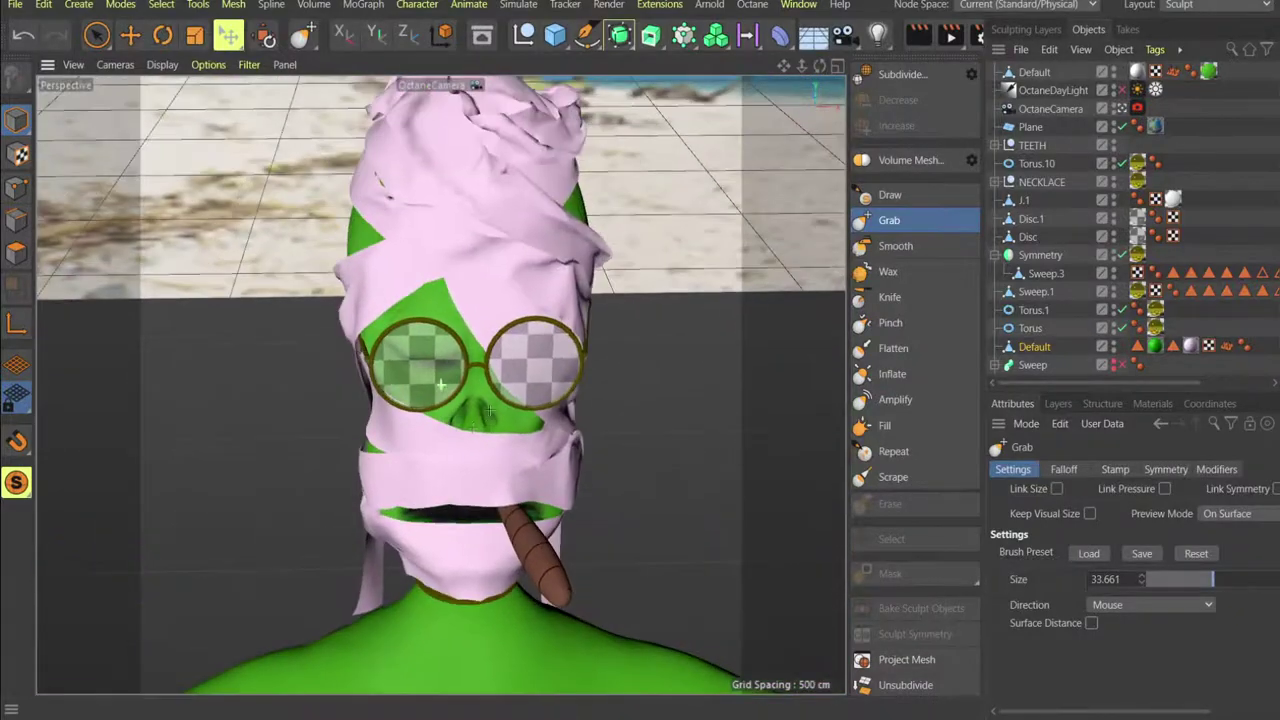
alt+drag(472, 408, 537, 343)
alt+middle_drag(486, 262, 491, 300)
alt+drag(450, 157, 439, 241)
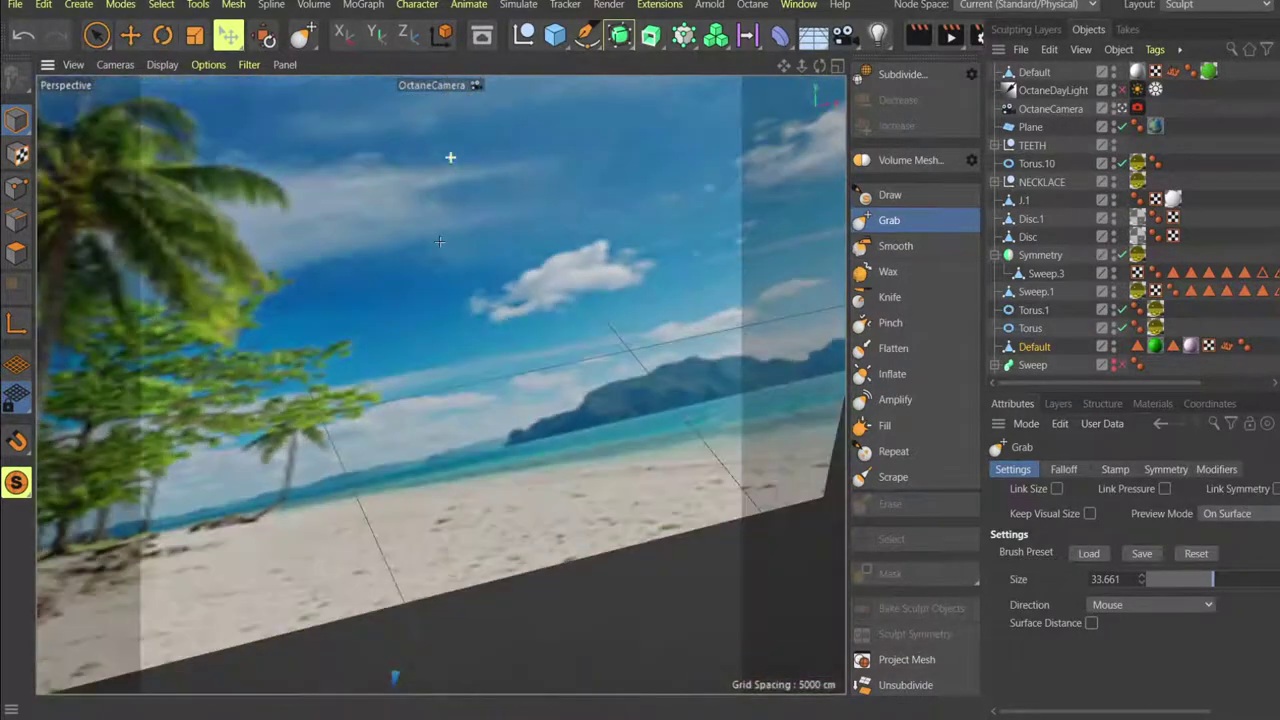
alt+drag(446, 345, 430, 240)
alt+right_drag(429, 237, 410, 495)
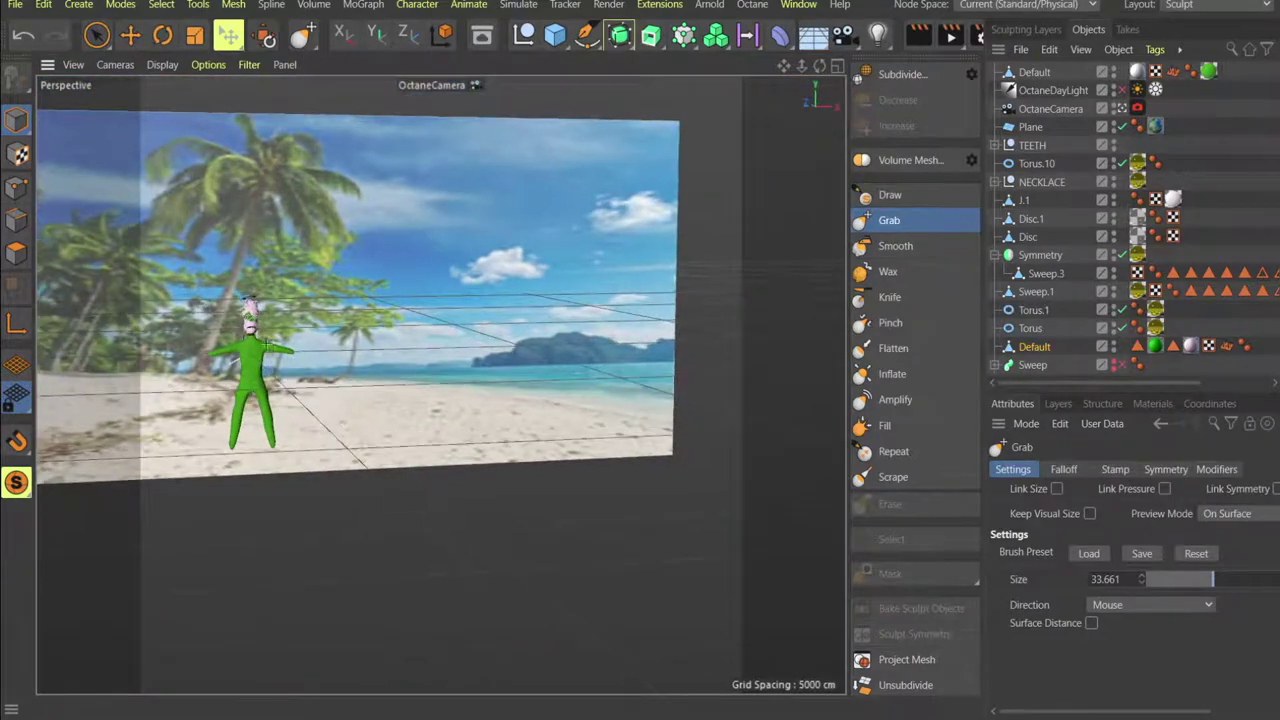
alt+drag(264, 341, 409, 466)
scroll(504, 513, up, 8)
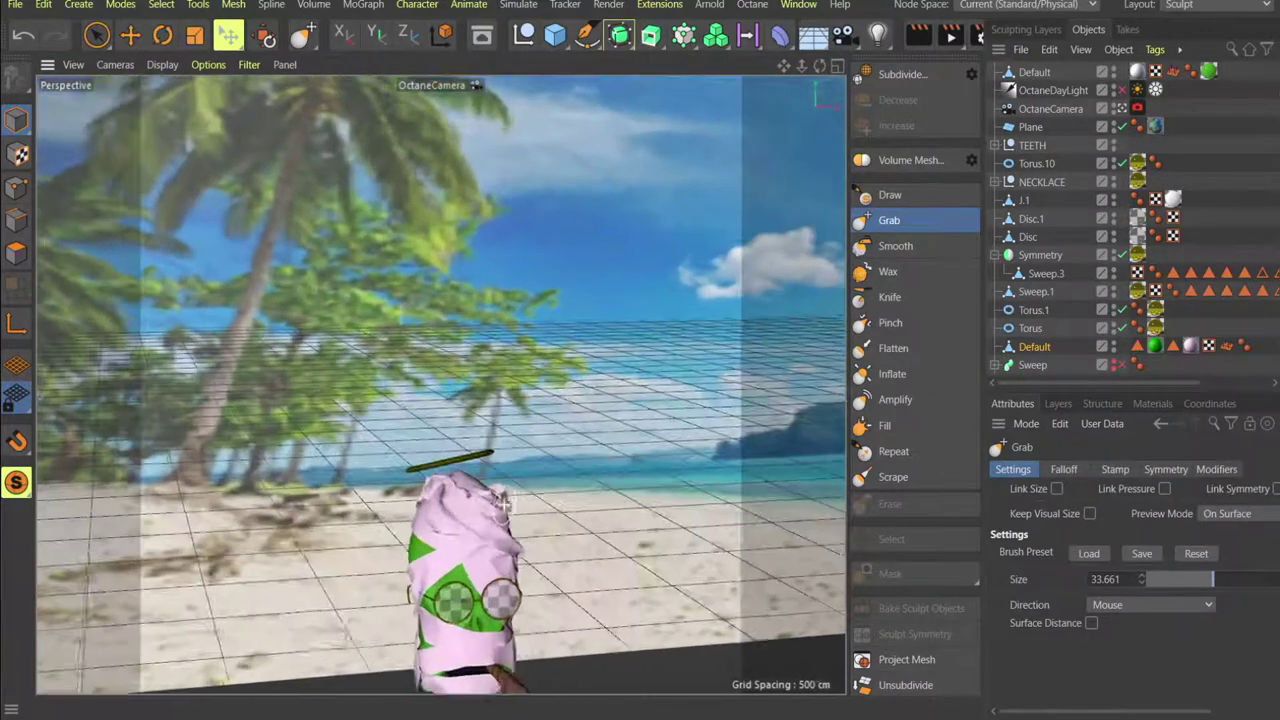
scroll(468, 373, up, 5)
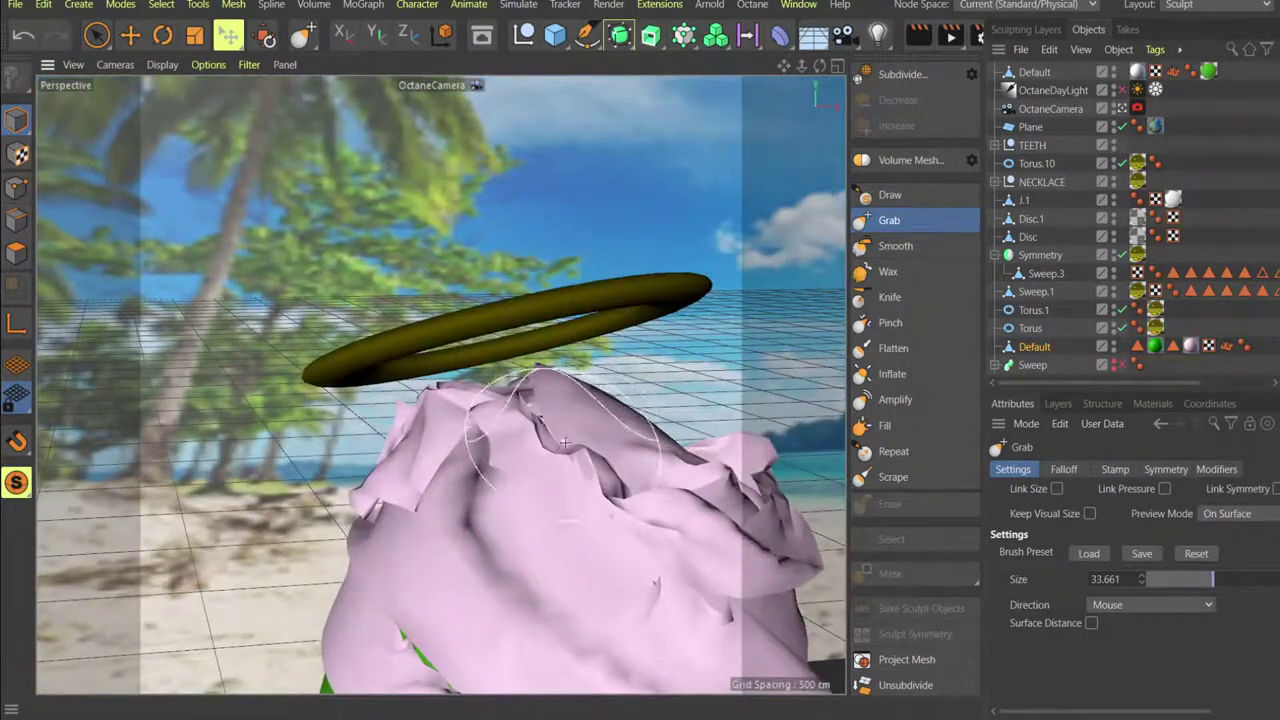
alt+drag(565, 442, 549, 458)
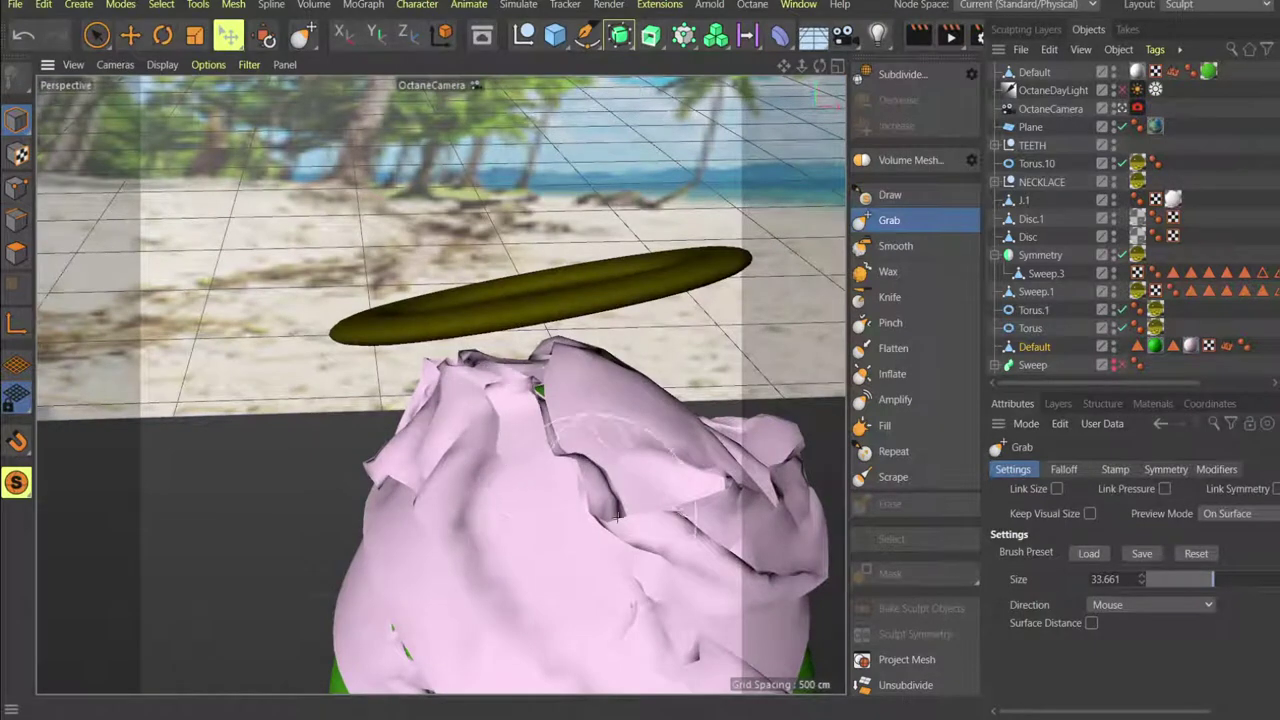
drag(656, 580, 639, 623)
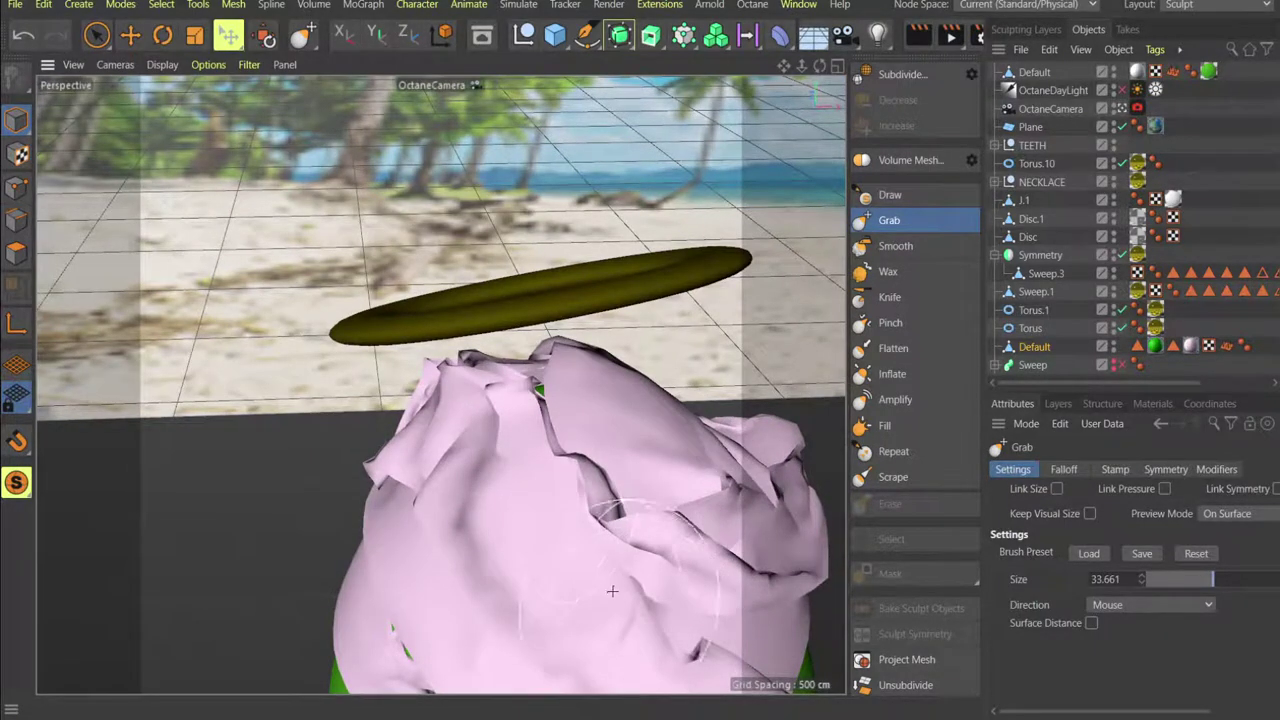
Examine the bandage coverage around the crown, face and jaw from the side and front three-quarter views.
scroll(612, 591, down, 5)
alt+drag(562, 594, 671, 544)
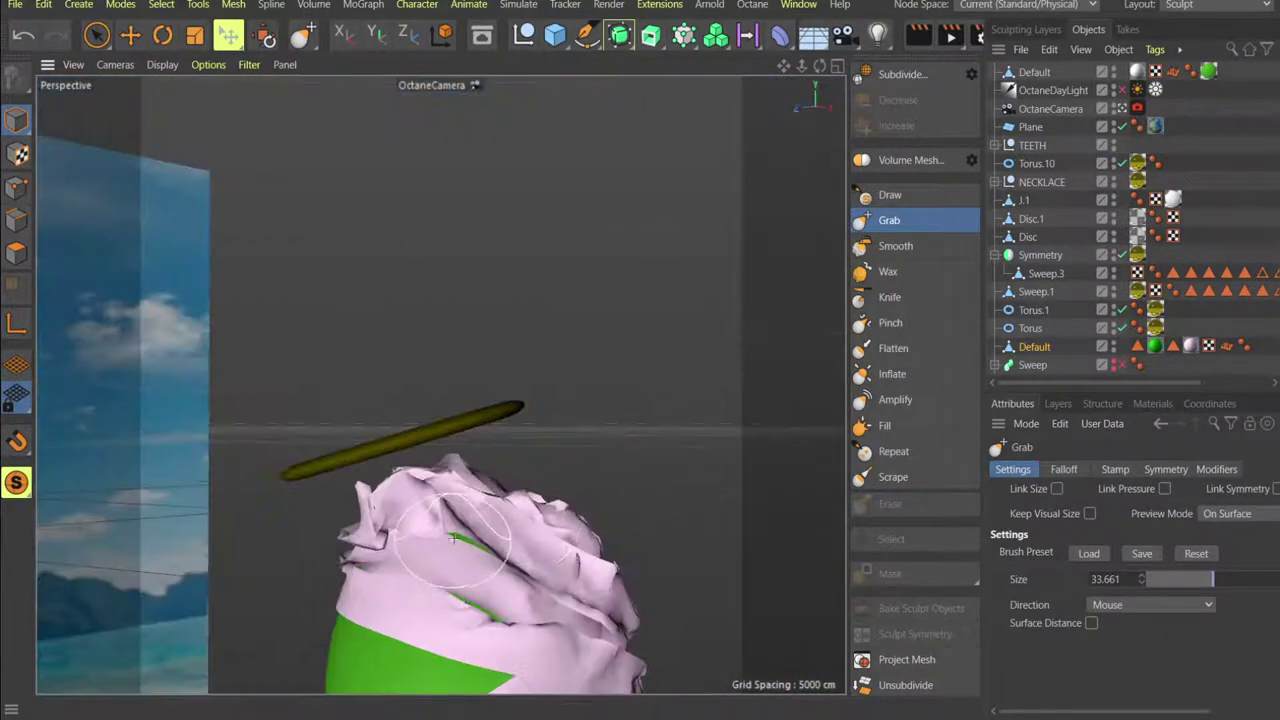
key(ctrl+shift+z)
mouse_move(395, 547)
alt+mouse_down()
mouse_move(603, 563)
mouse_move(418, 492)
alt+mouse_up()
scroll(470, 500, down, 5)
alt+middle_drag(516, 587, 456, 378)
scroll(462, 394, up, 3)
mouse_move(462, 394)
alt+mouse_down()
mouse_move(435, 389)
mouse_move(444, 403)
alt+mouse_up()
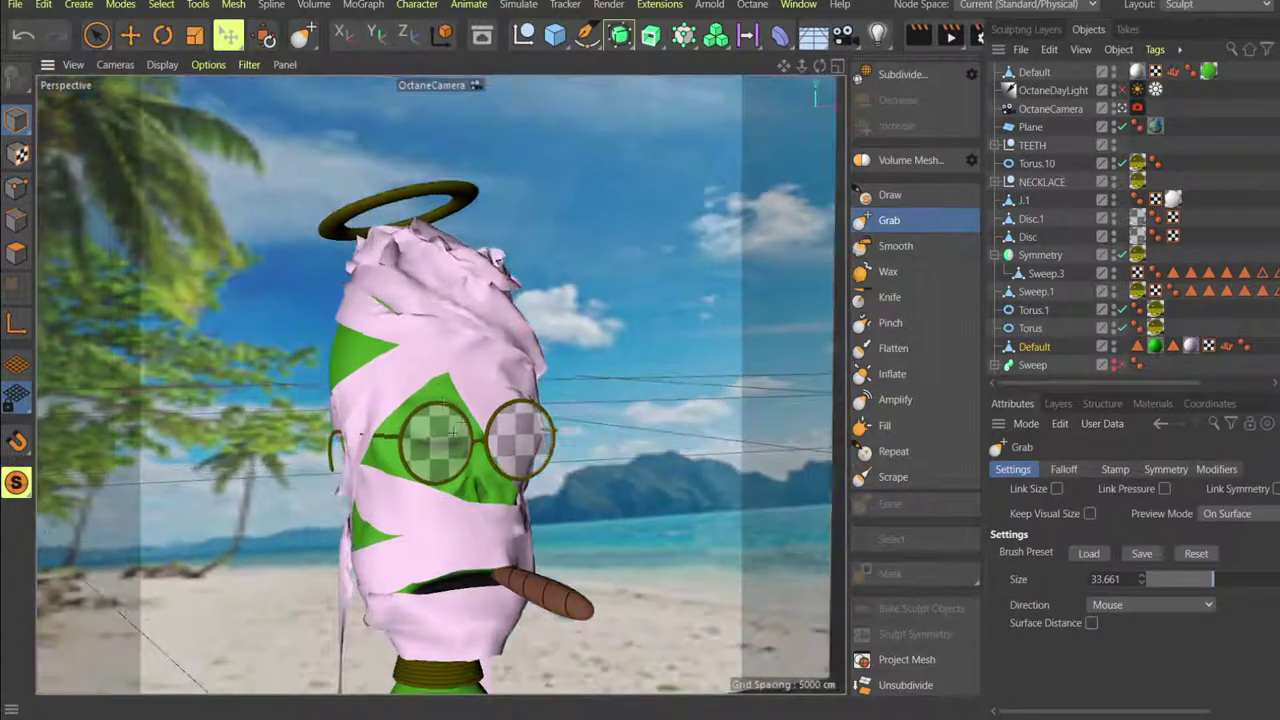
alt+middle_drag(444, 403, 484, 342)
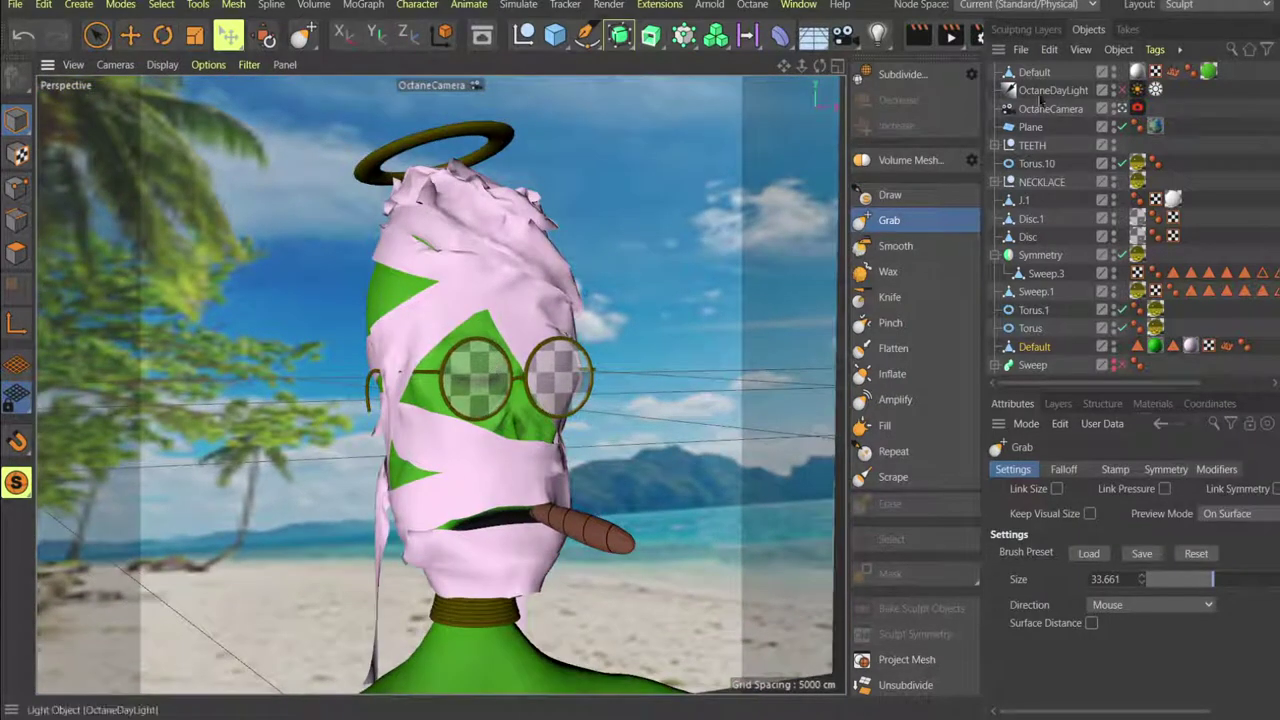
mouse_move(519, 380)
alt+mouse_down()
mouse_move(506, 392)
mouse_move(528, 373)
alt+mouse_up()
scroll(506, 392, down, 1)
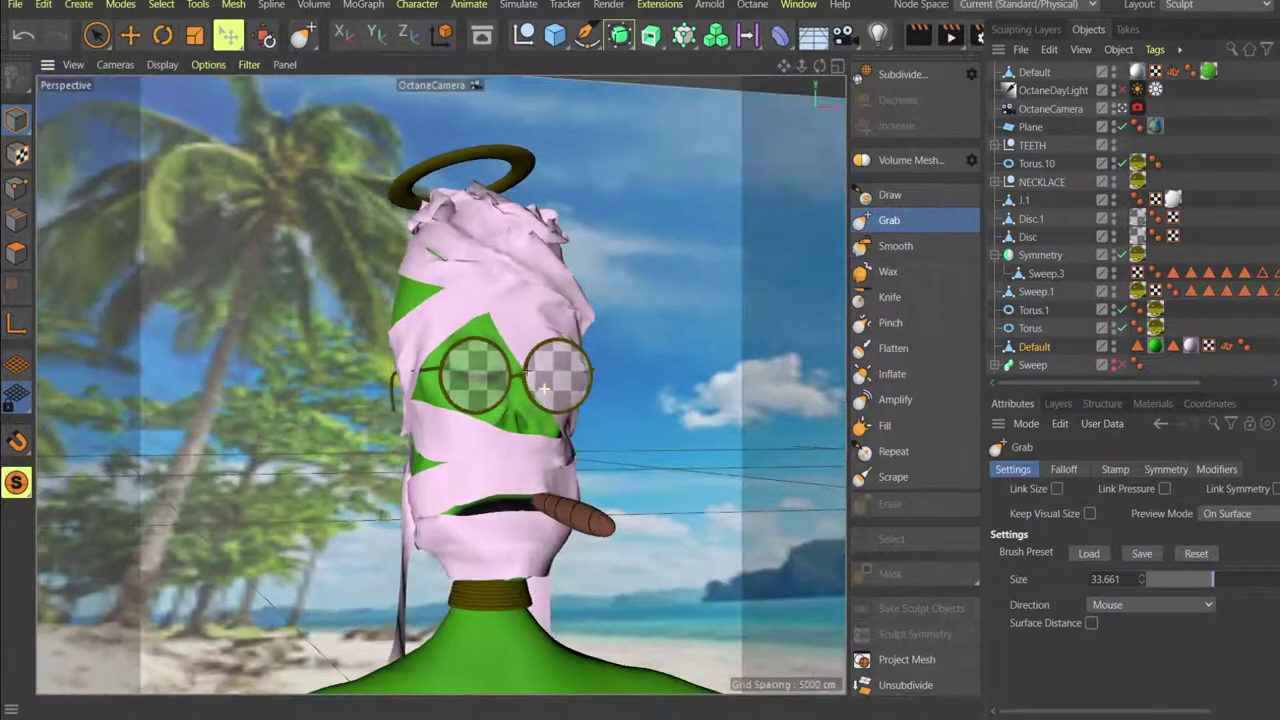
mouse_move(519, 366)
alt+middle_down()
mouse_move(558, 380)
mouse_move(545, 381)
alt+middle_up()
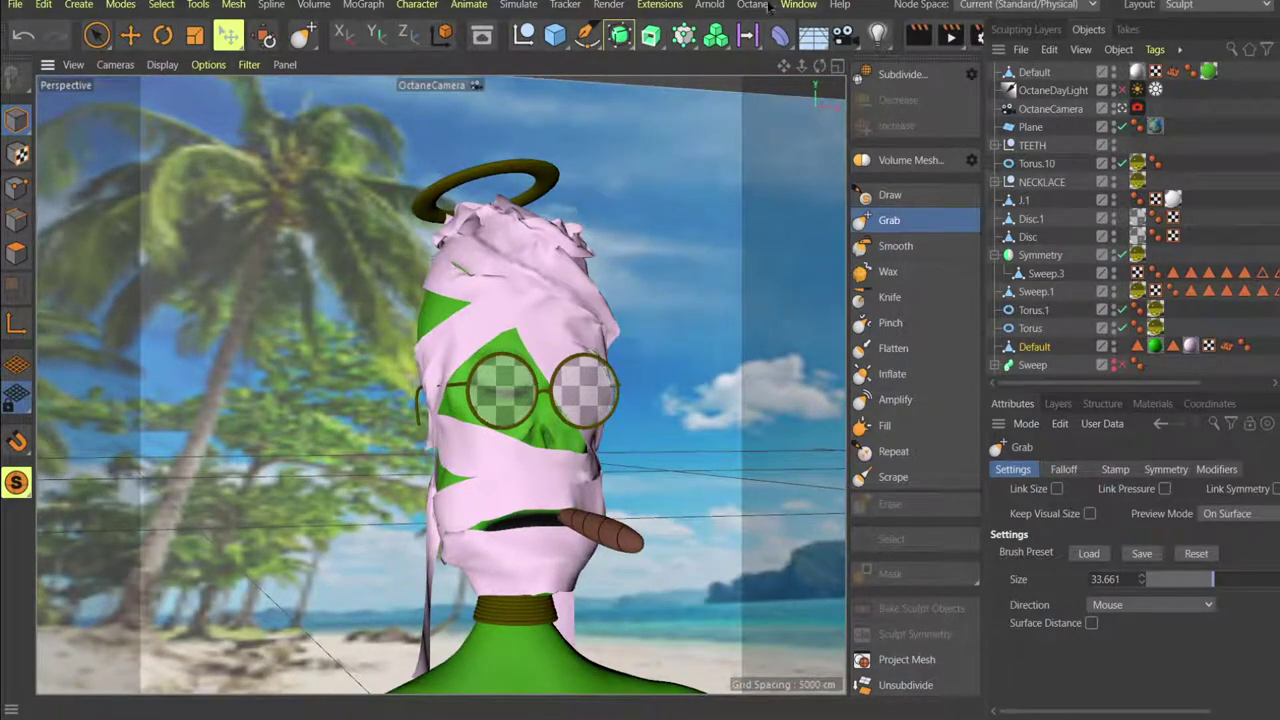
click(766, 6)
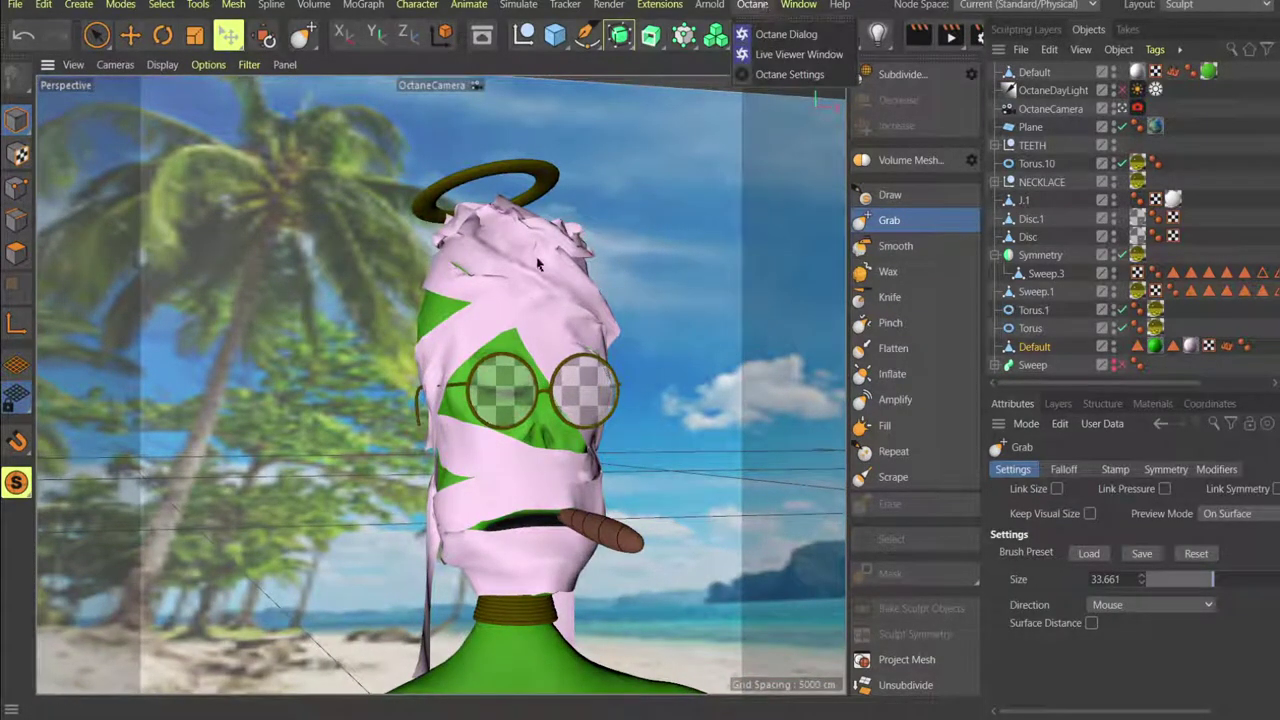
click(602, 167)
alt+right_drag(600, 165, 546, 383)
right_click(546, 383)
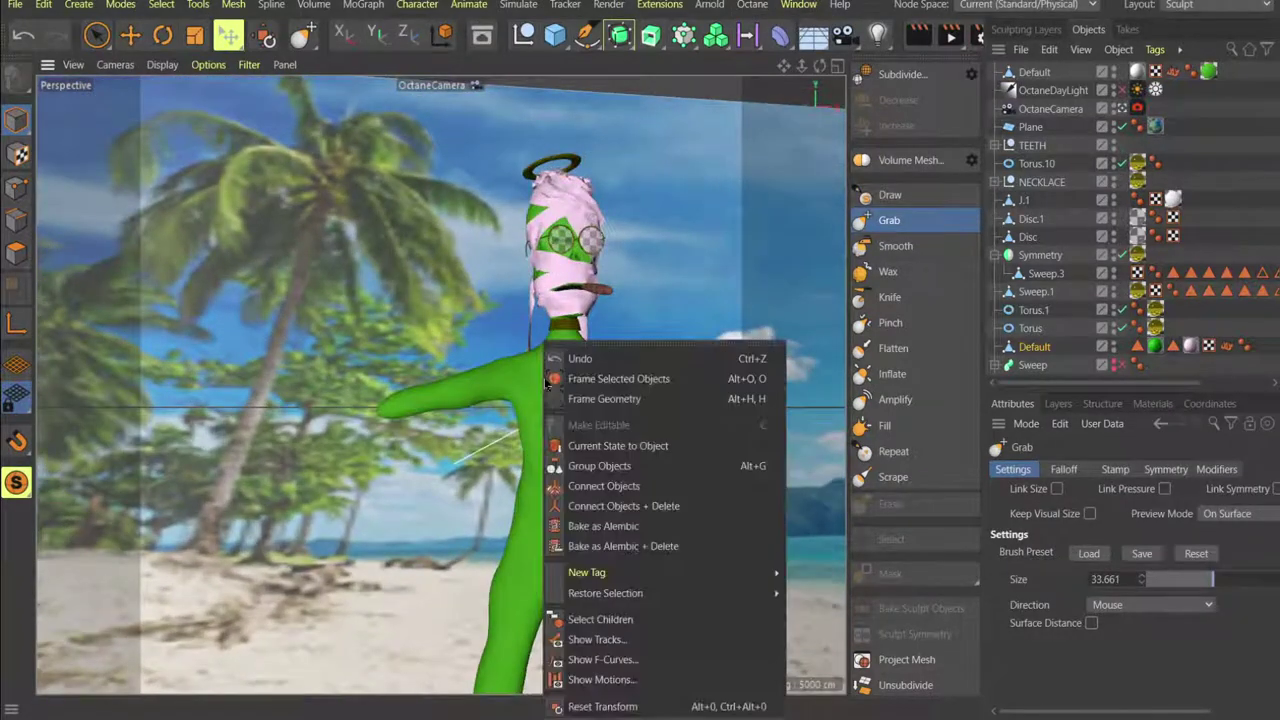
click(580, 358)
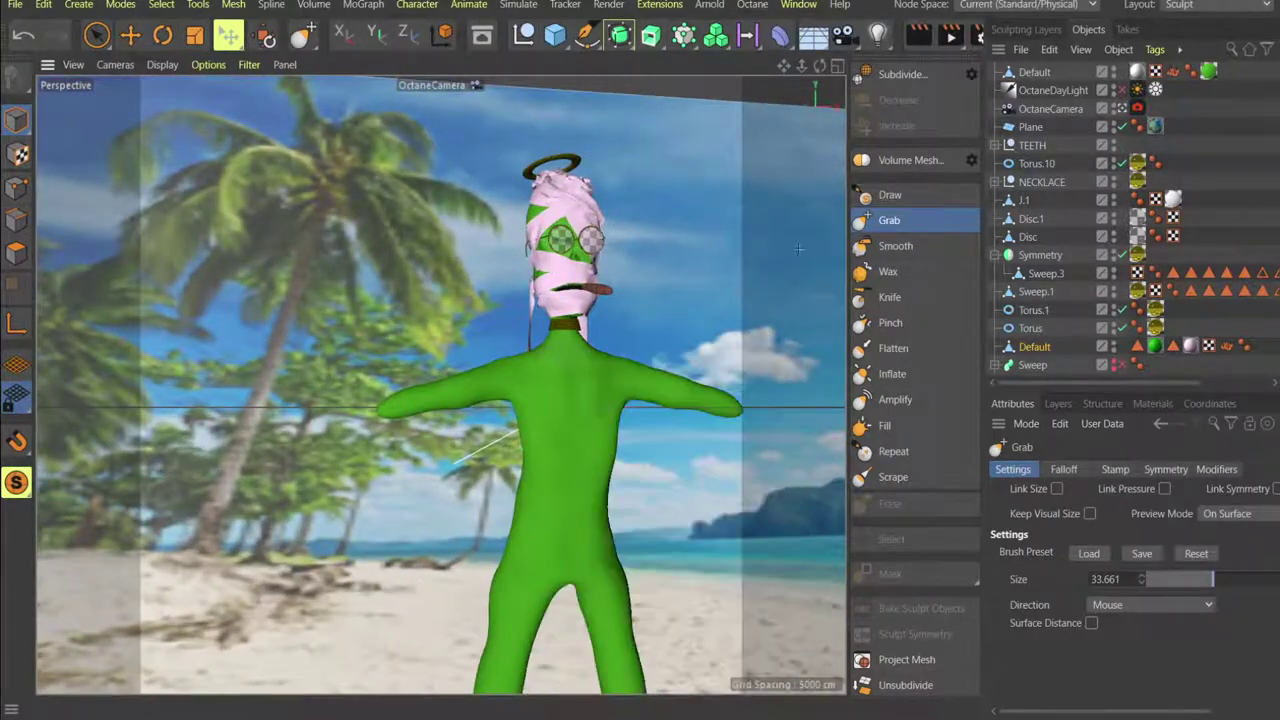
click(876, 221)
middle_click(598, 363)
middle_click(389, 269)
middle_click(610, 387)
middle_click(372, 272)
scroll(551, 364, up, 2)
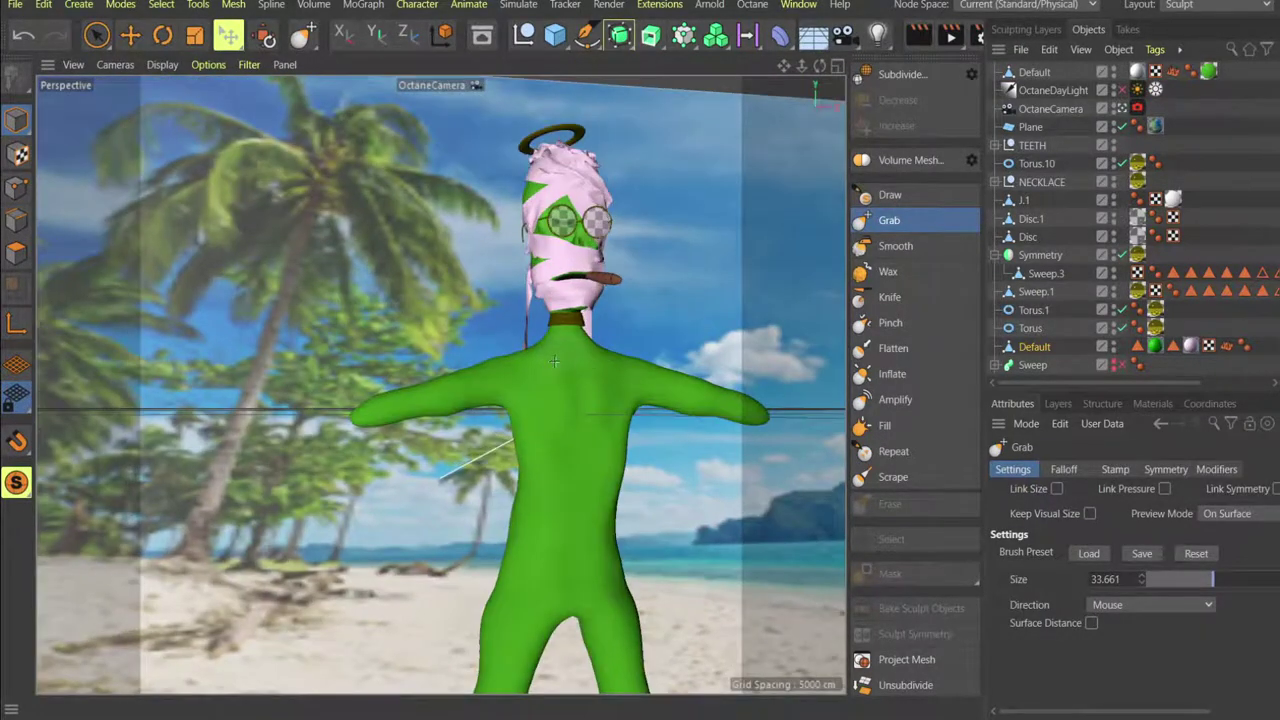
alt+drag(554, 362, 545, 381)
middle_click(565, 378)
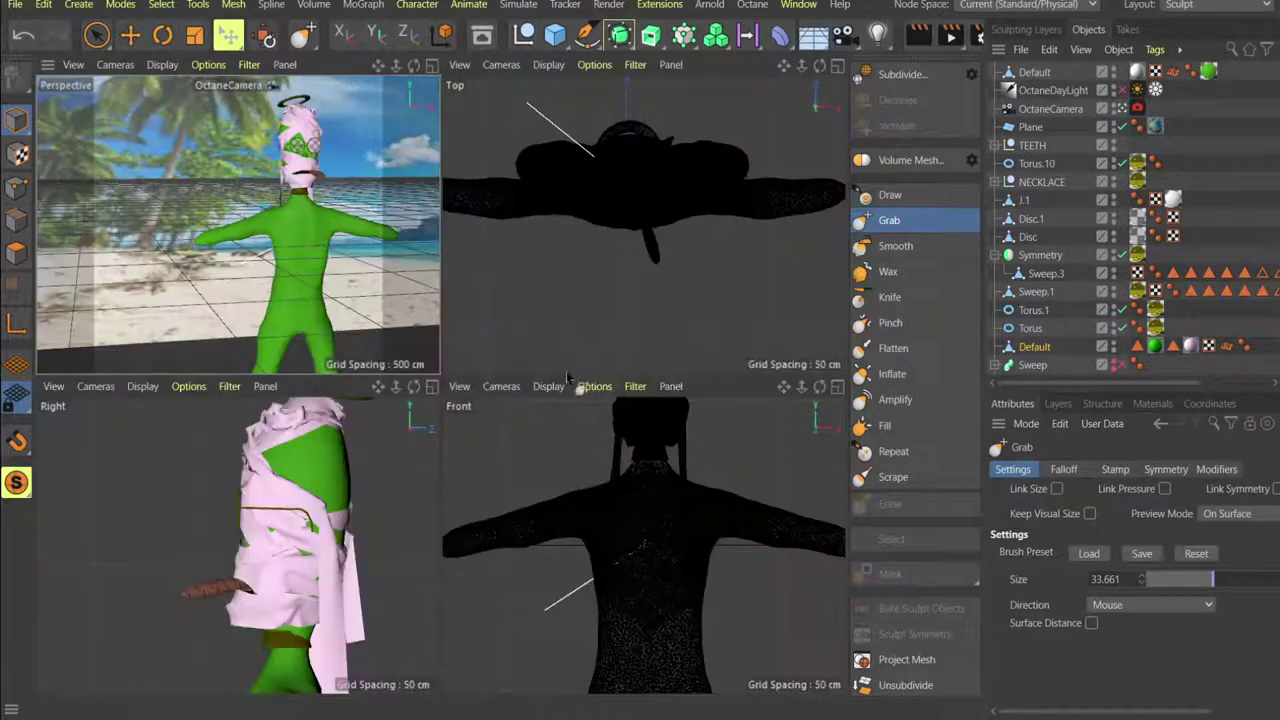
Maximize the perspective view and make the green body mesh the target of the Grab brush.
middle_click(438, 353)
alt+drag(438, 353, 693, 398)
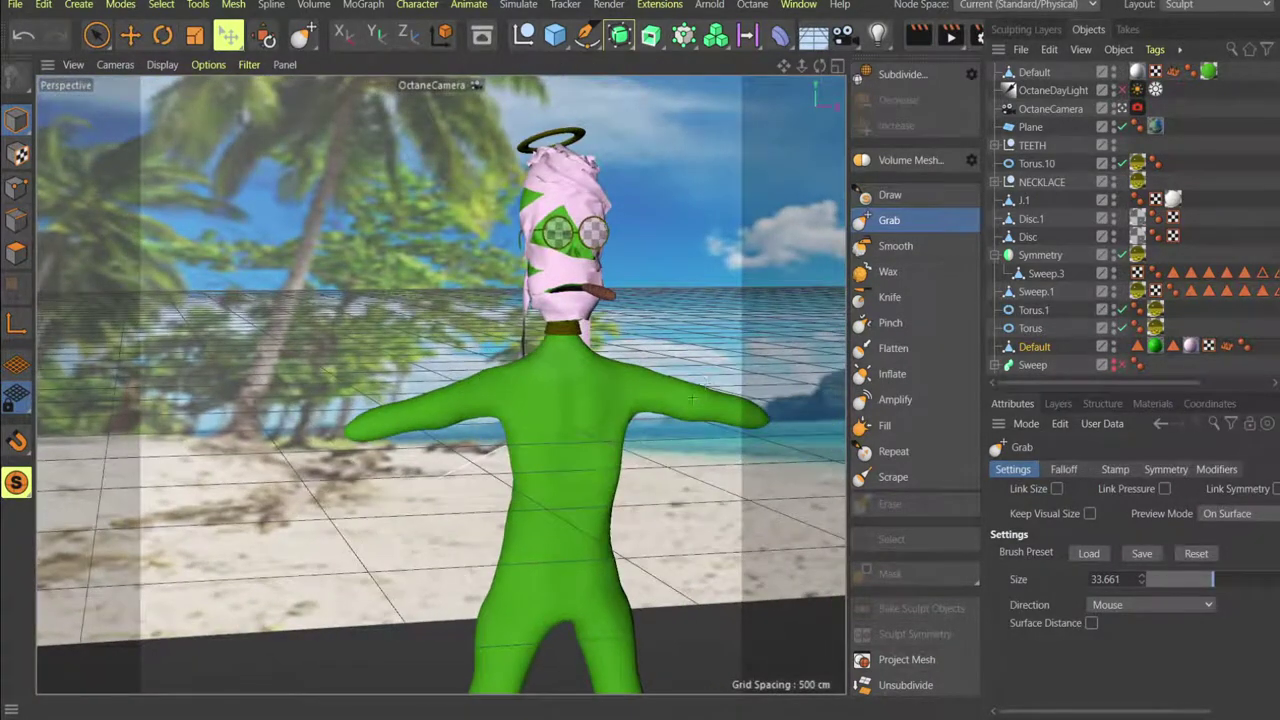
middle_click(693, 398)
middle_click(307, 196)
scroll(534, 410, down, 2)
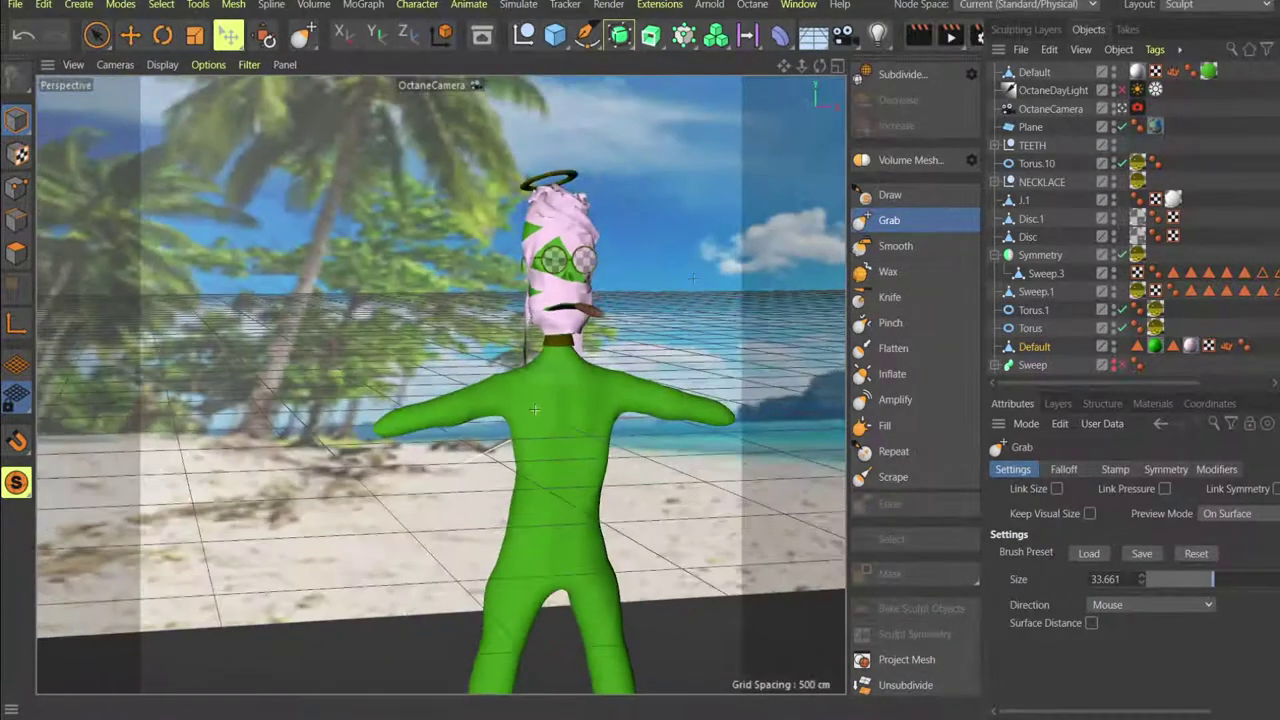
click(905, 203)
click(908, 218)
click(1036, 347)
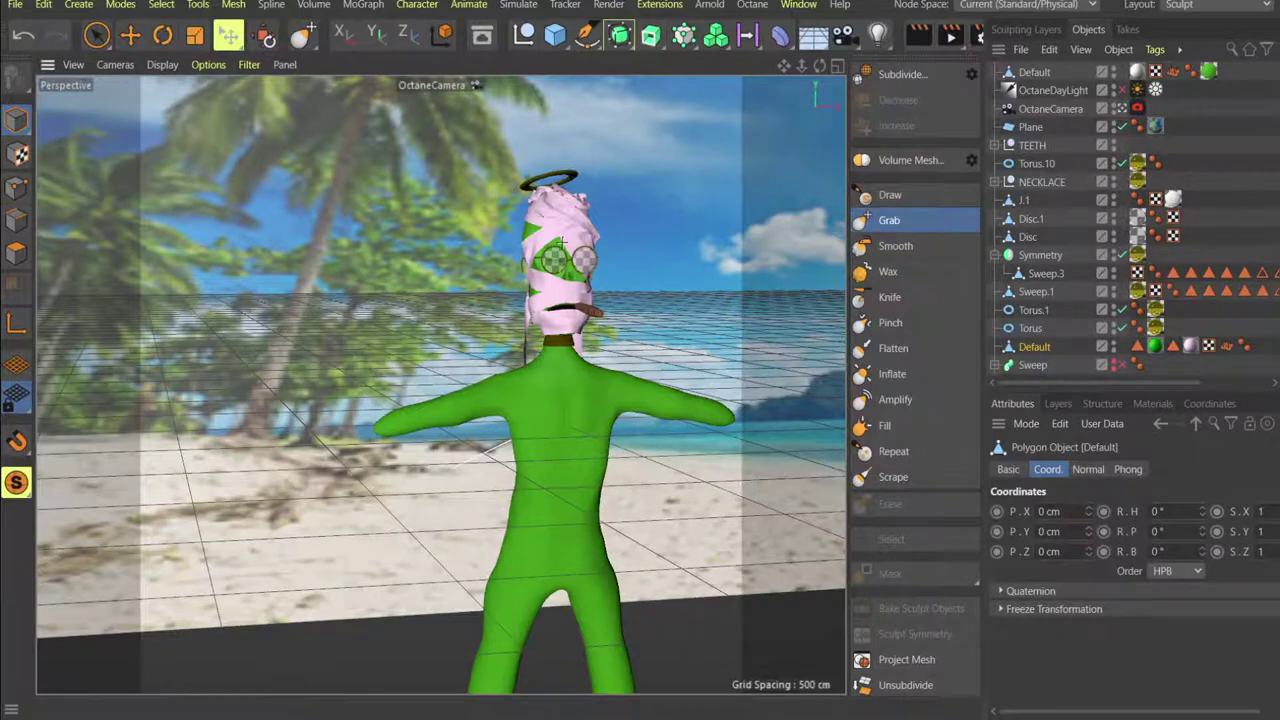
scroll(563, 241, up, 5)
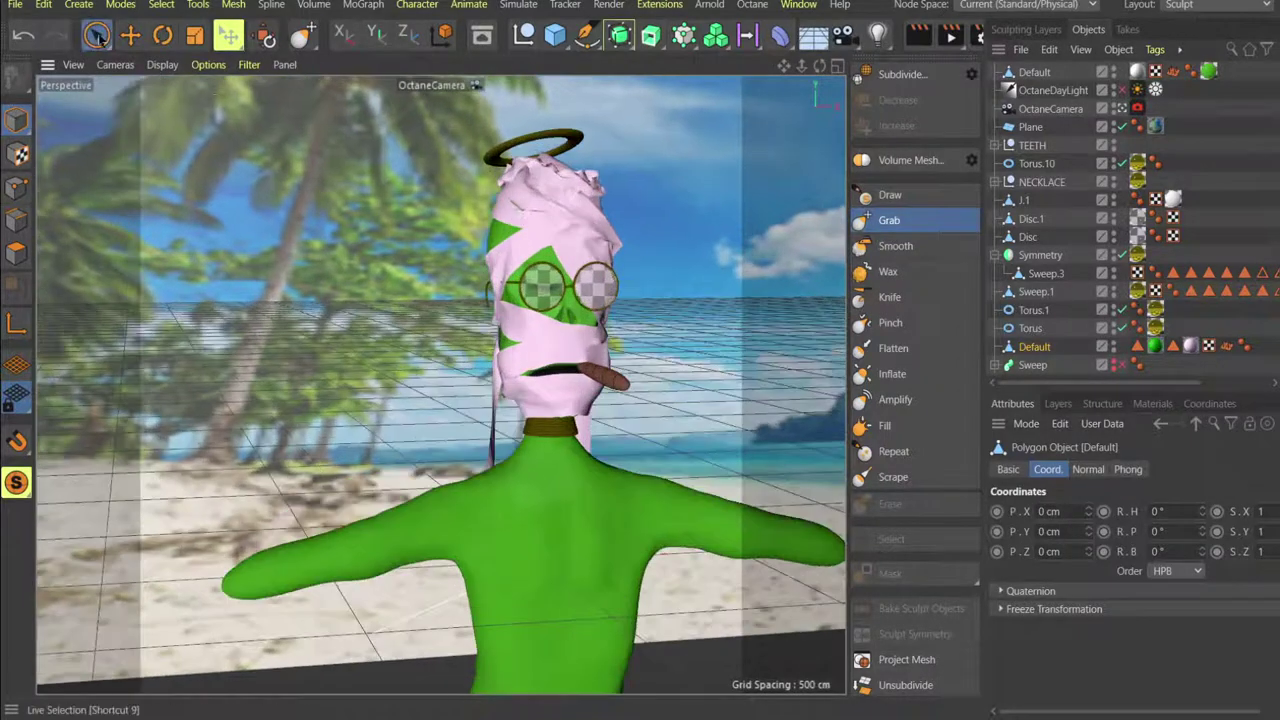
click(99, 39)
click(524, 523)
click(890, 228)
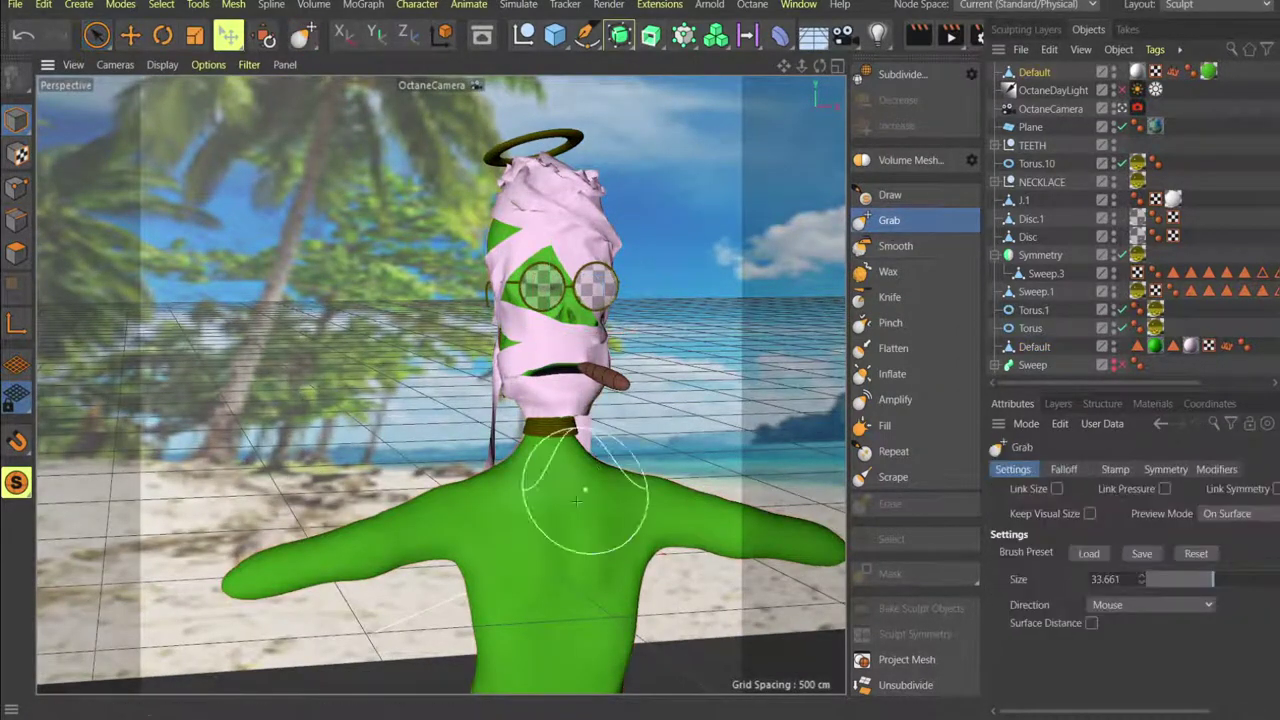
Lower both arms of the green body, using Grab brush size 155.125 for the character's right arm and 80.822 for the left.
middle_drag(571, 503, 702, 518)
middle_drag(388, 549, 519, 545)
scroll(482, 400, down, 5)
drag(396, 466, 410, 498)
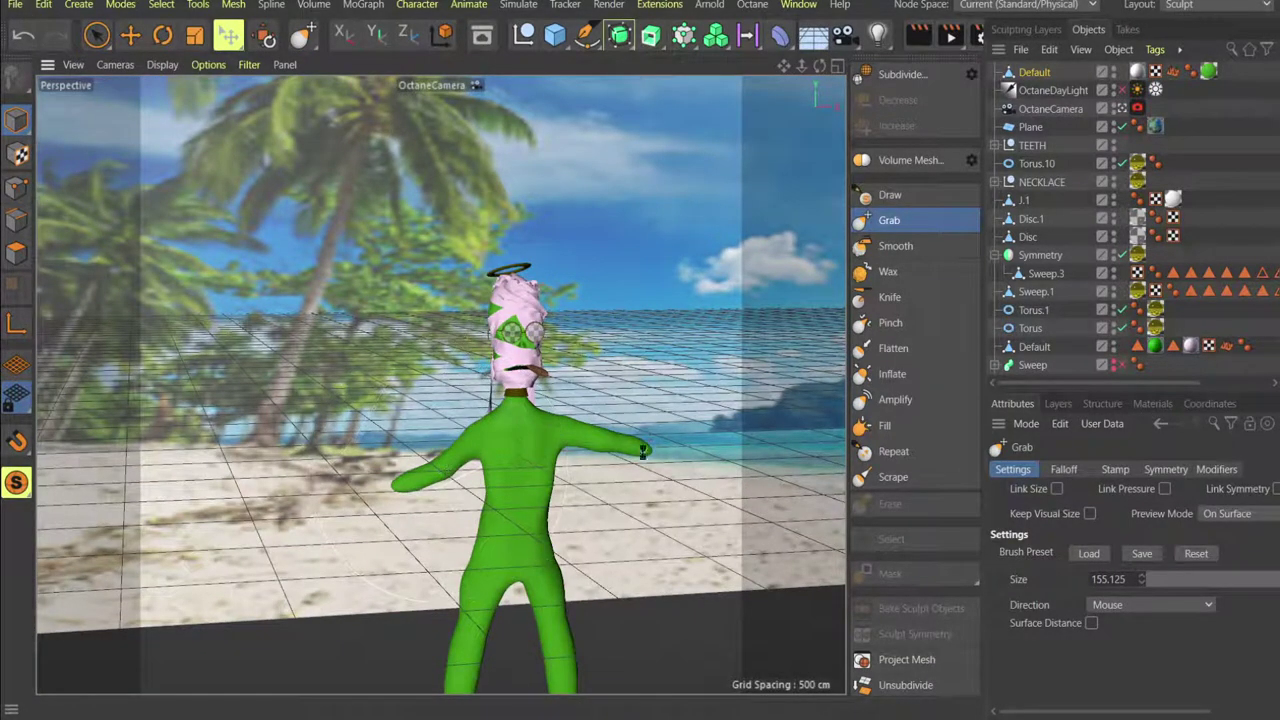
middle_drag(640, 460, 630, 453)
middle_drag(543, 455, 606, 477)
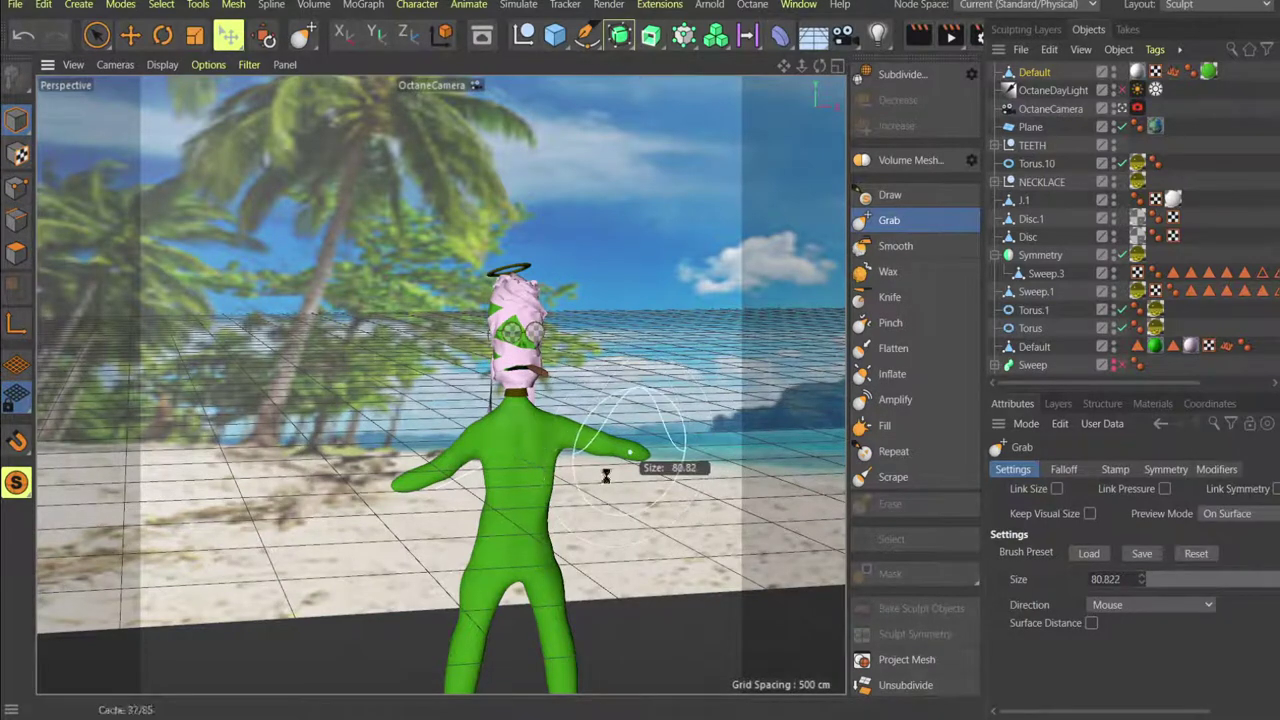
drag(641, 453, 628, 476)
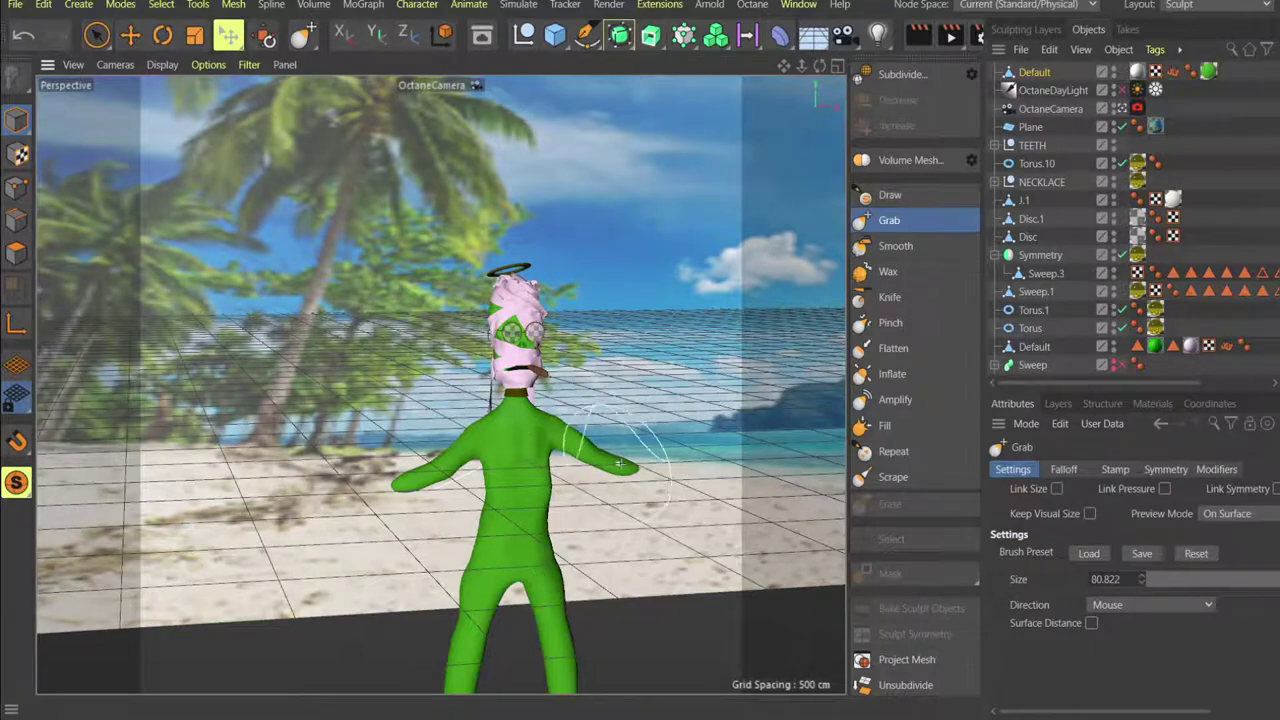
Pull the character's left hand further down and in toward the hip with the Grab brush.
alt+drag(632, 487, 569, 429)
alt+right_drag(569, 429, 358, 389)
alt+middle_drag(358, 389, 538, 462)
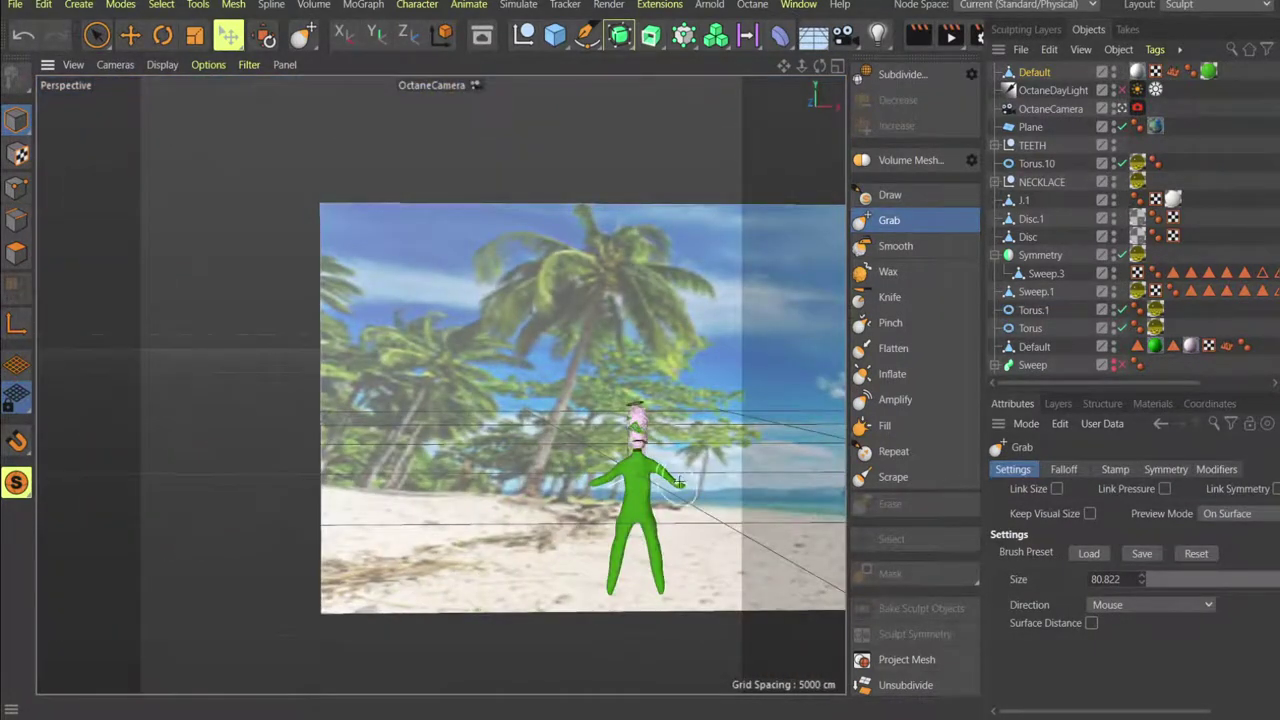
alt+right_drag(679, 483, 654, 519)
alt+drag(683, 490, 513, 528)
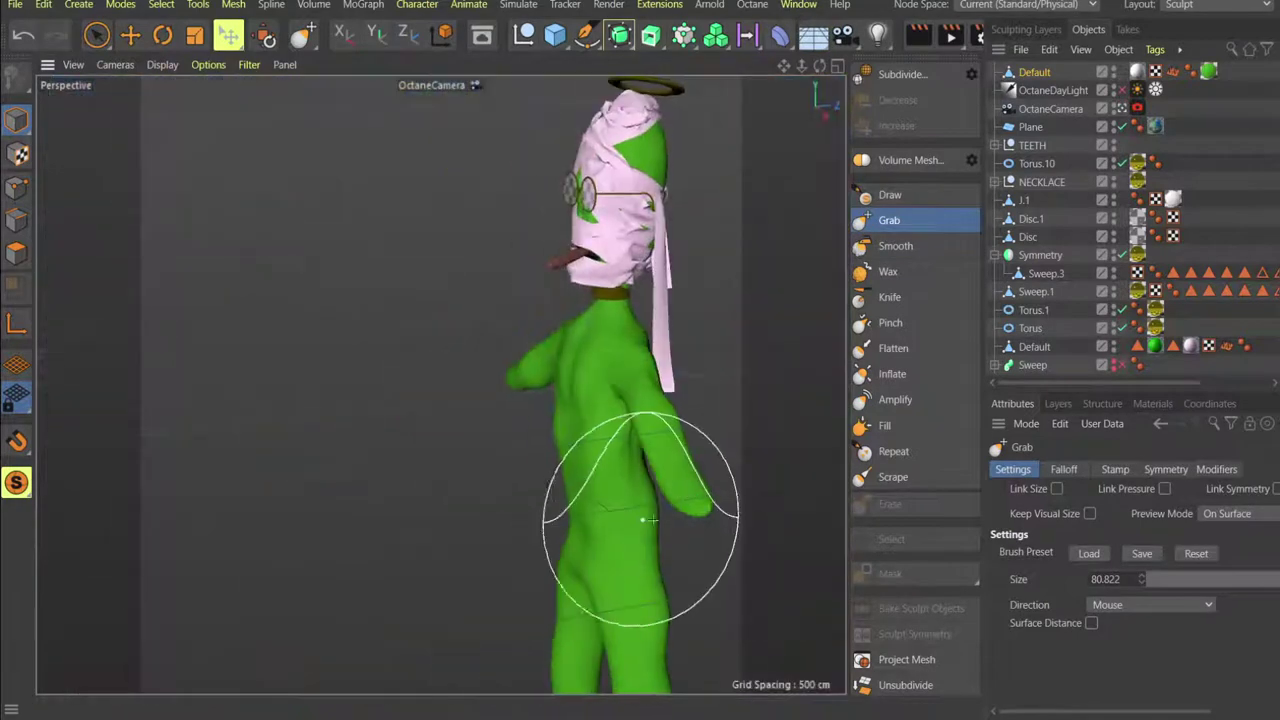
alt+drag(651, 519, 750, 475)
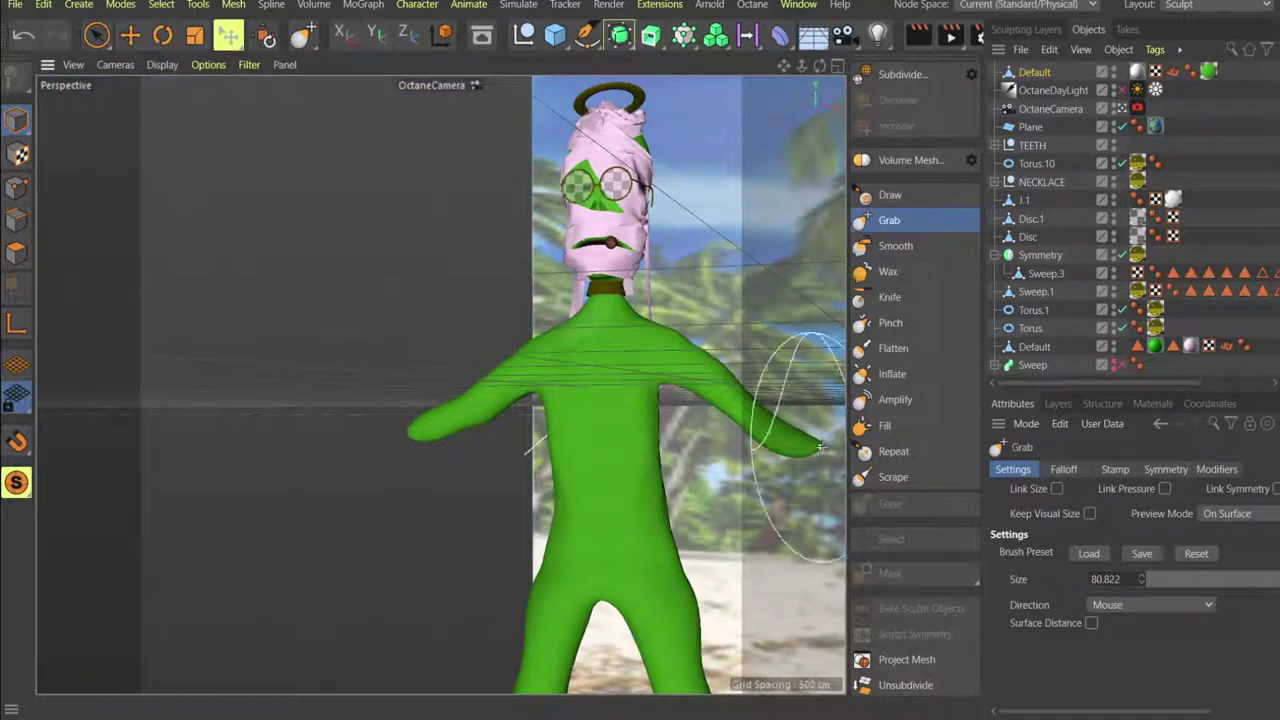
drag(820, 447, 770, 485)
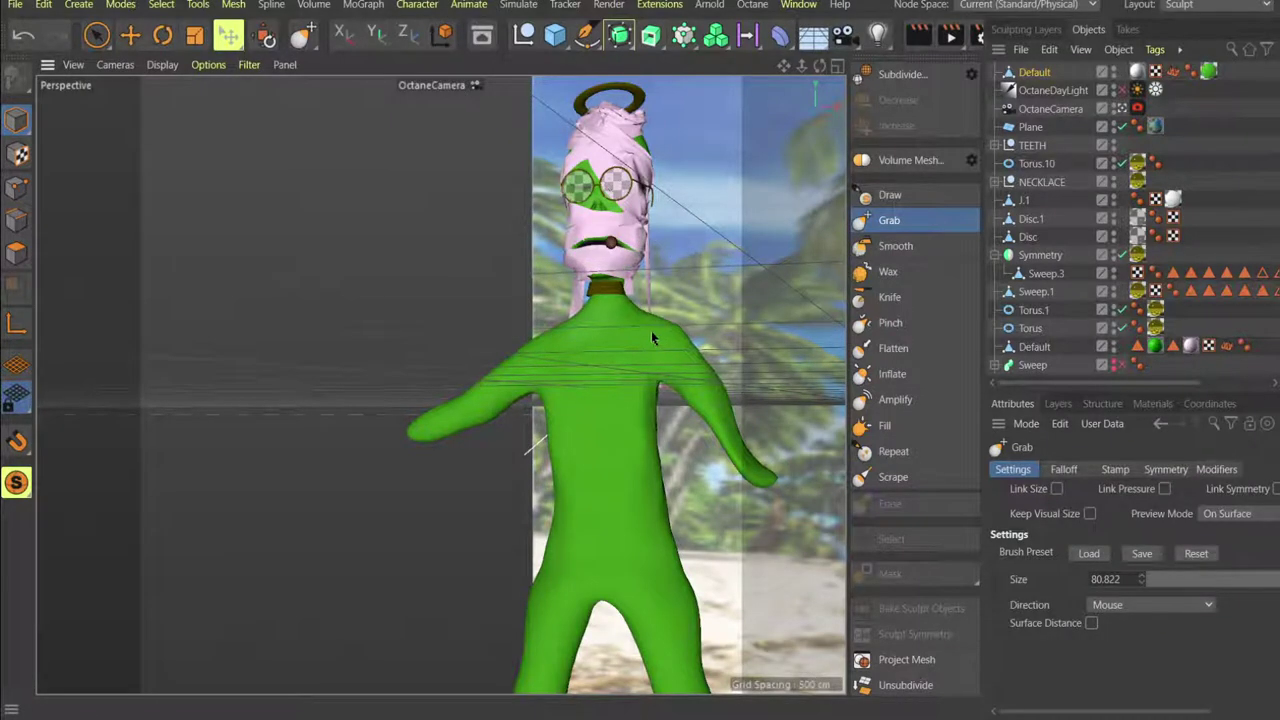
Pull the character's right hand down to match the other arm, and reduce the Grab brush size to 45.041.
alt+drag(460, 363, 543, 345)
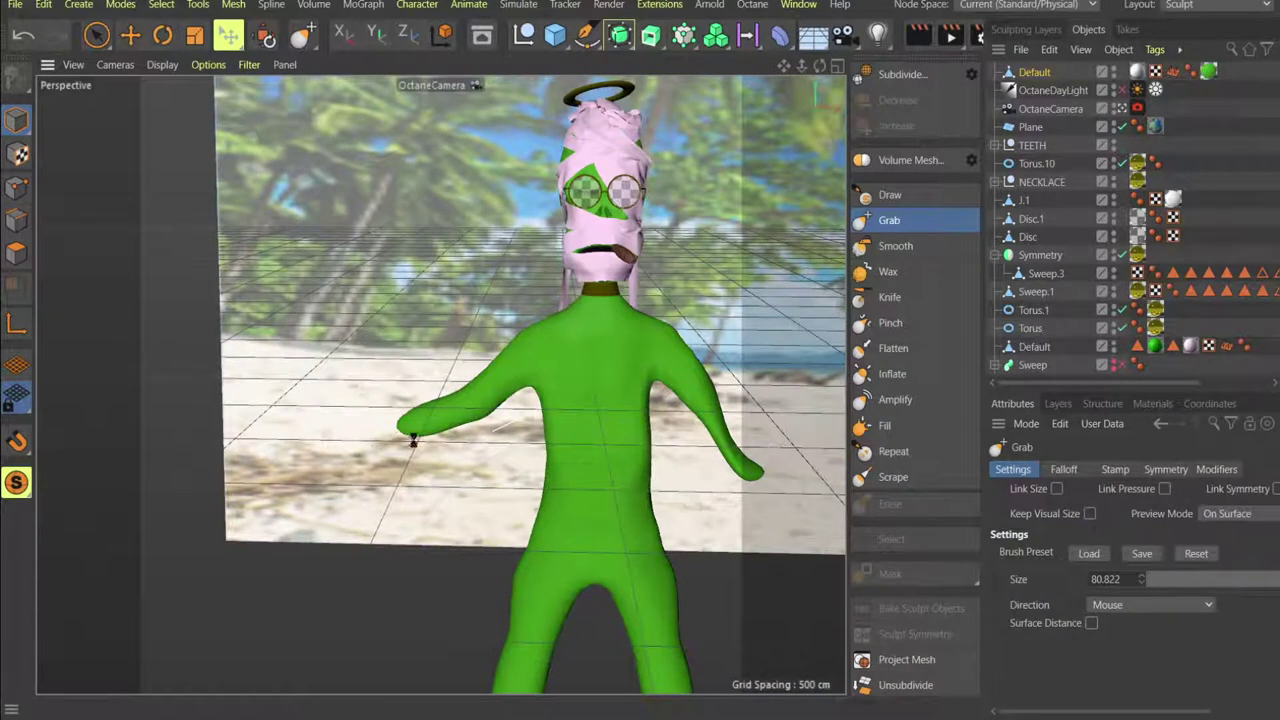
drag(413, 440, 445, 468)
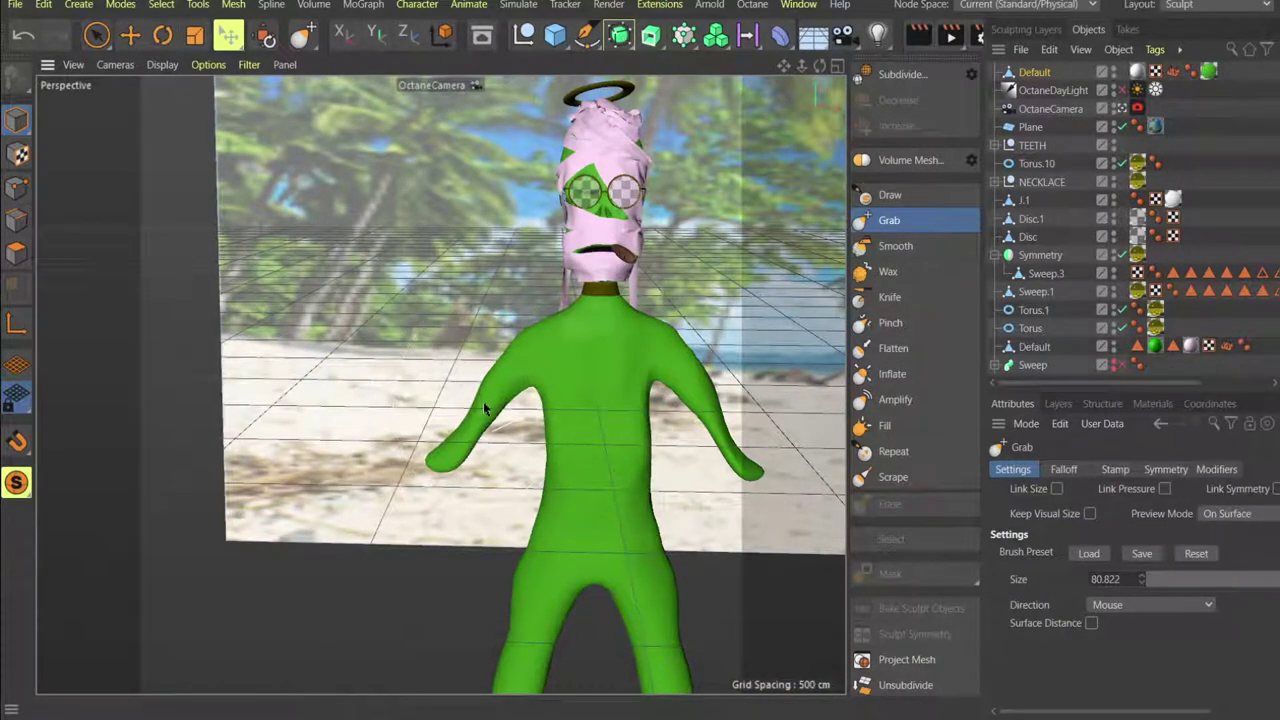
scroll(534, 317, down, 3)
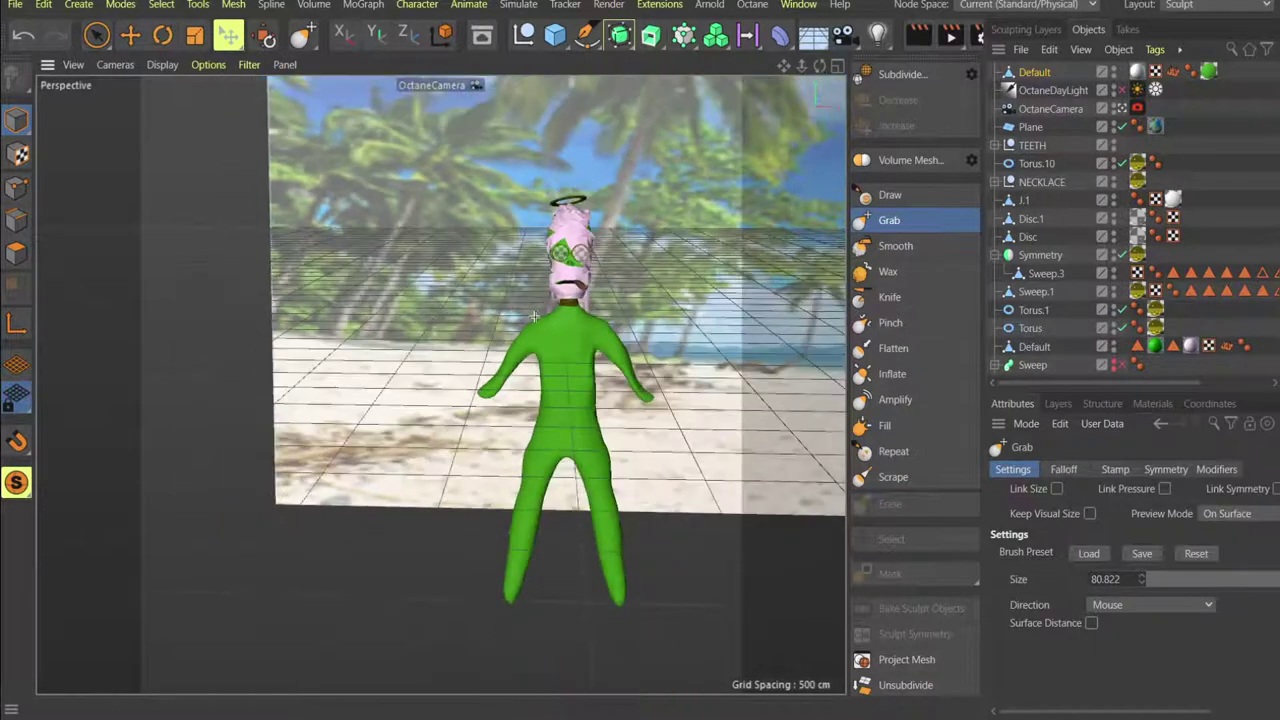
scroll(534, 317, up, 3)
middle_drag(605, 370, 560, 370)
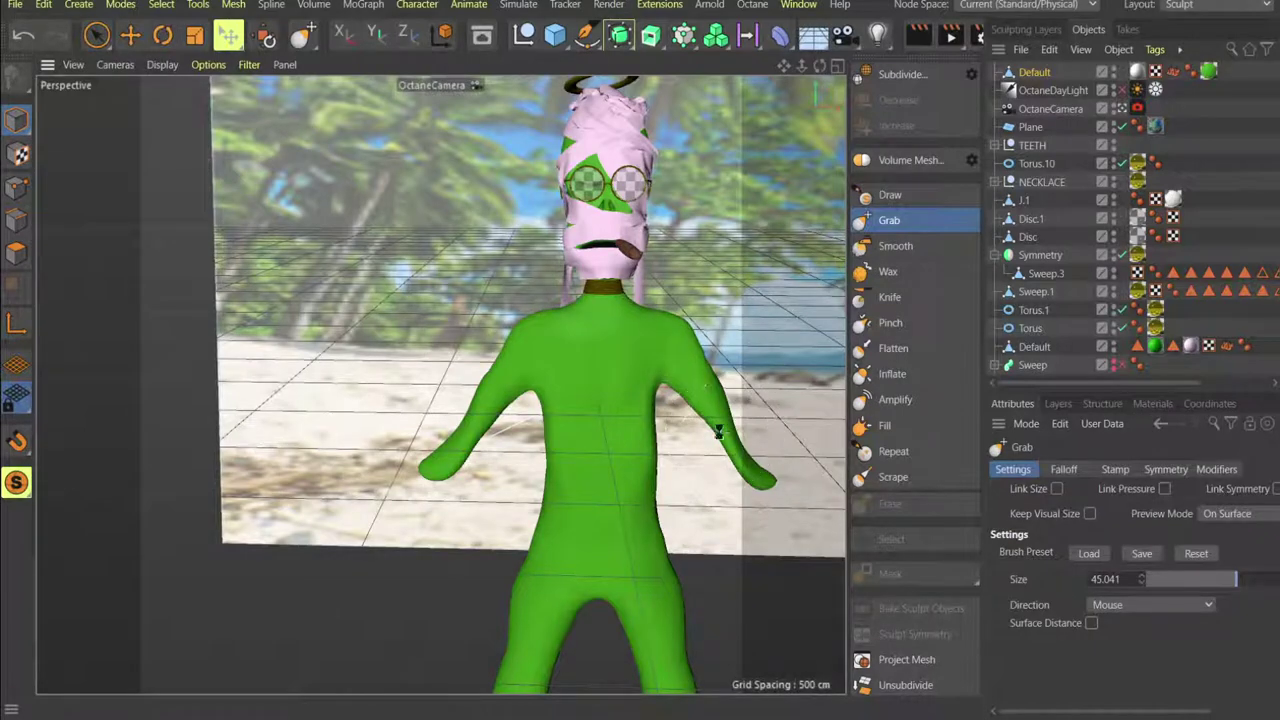
Frame the bandaged head and shoulders through the OctaneCamera and start an Octane Live Viewer render.
alt+middle_drag(740, 196, 742, 250)
scroll(630, 344, up, 4)
scroll(629, 344, up, 6)
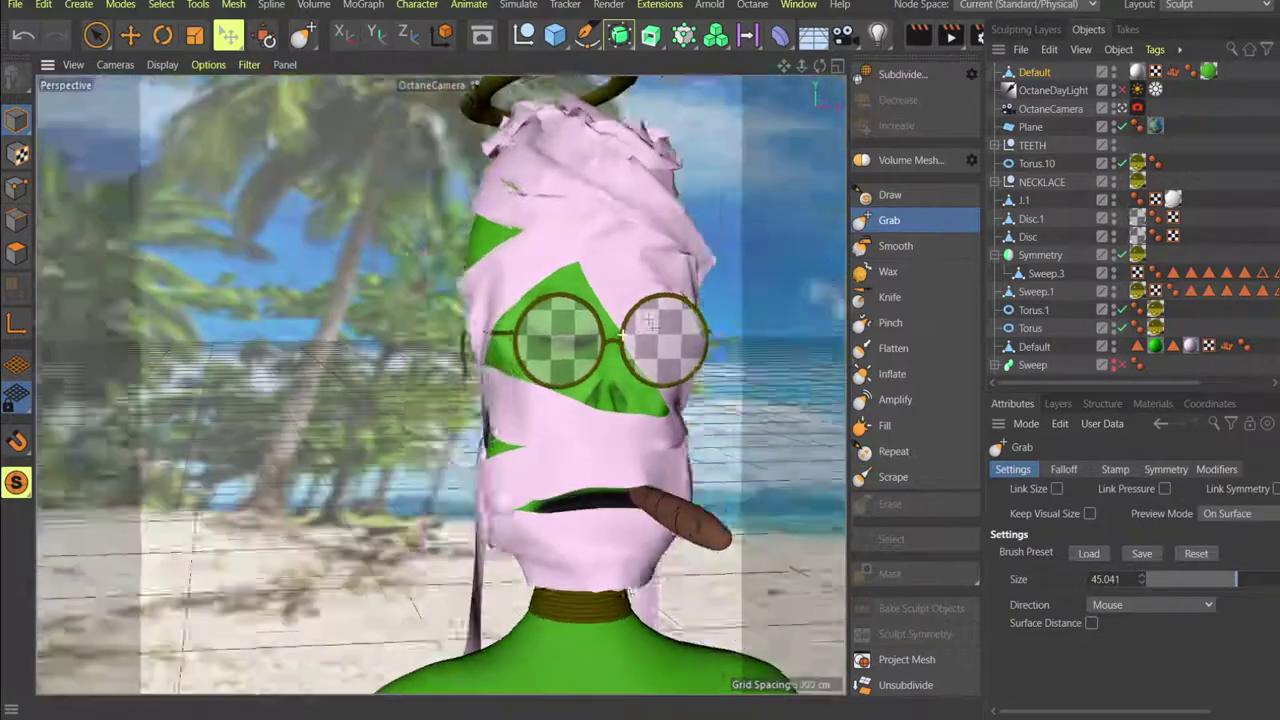
scroll(587, 330, down, 4)
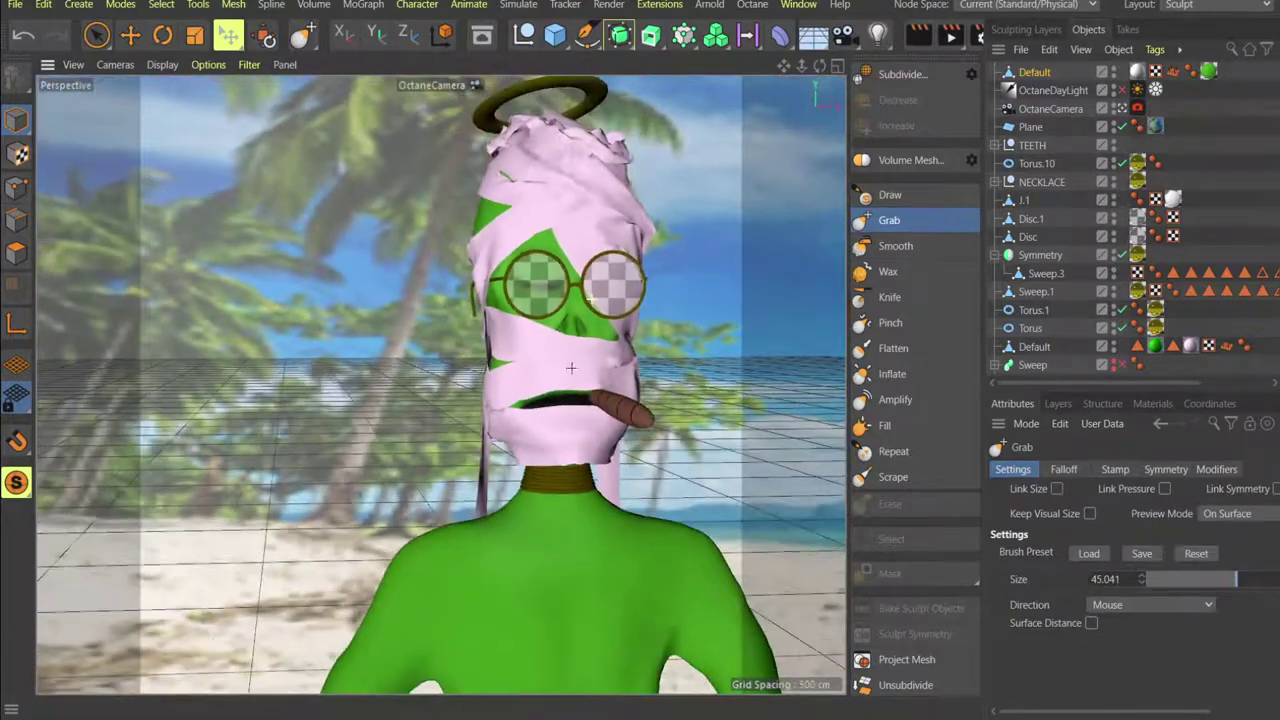
alt+middle_drag(587, 331, 560, 400)
alt+drag(560, 400, 442, 384)
click(752, 5)
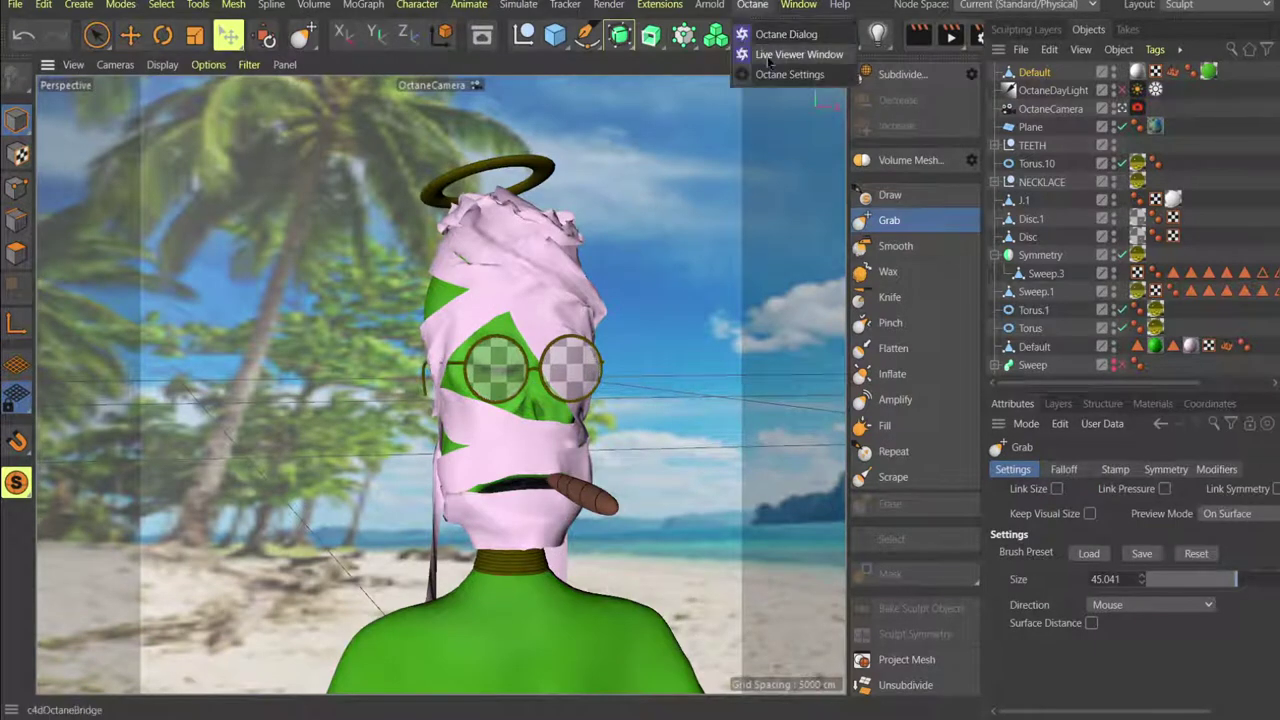
click(768, 57)
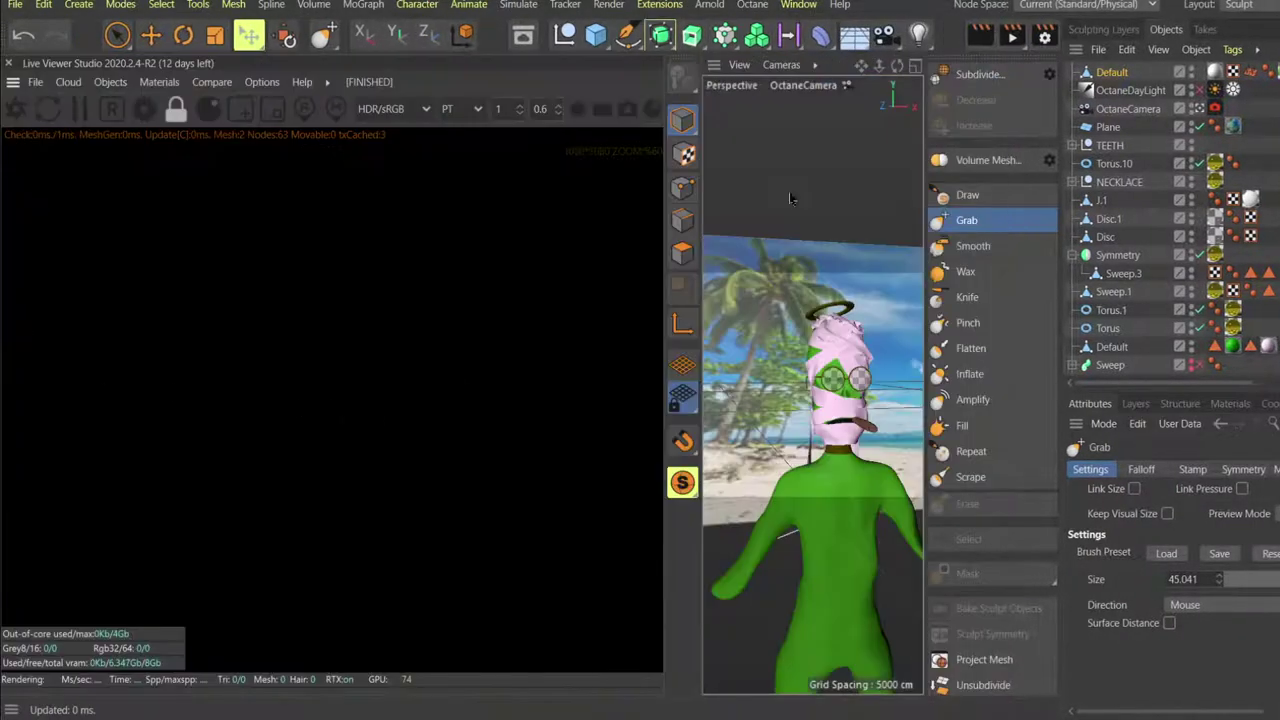
click(15, 109)
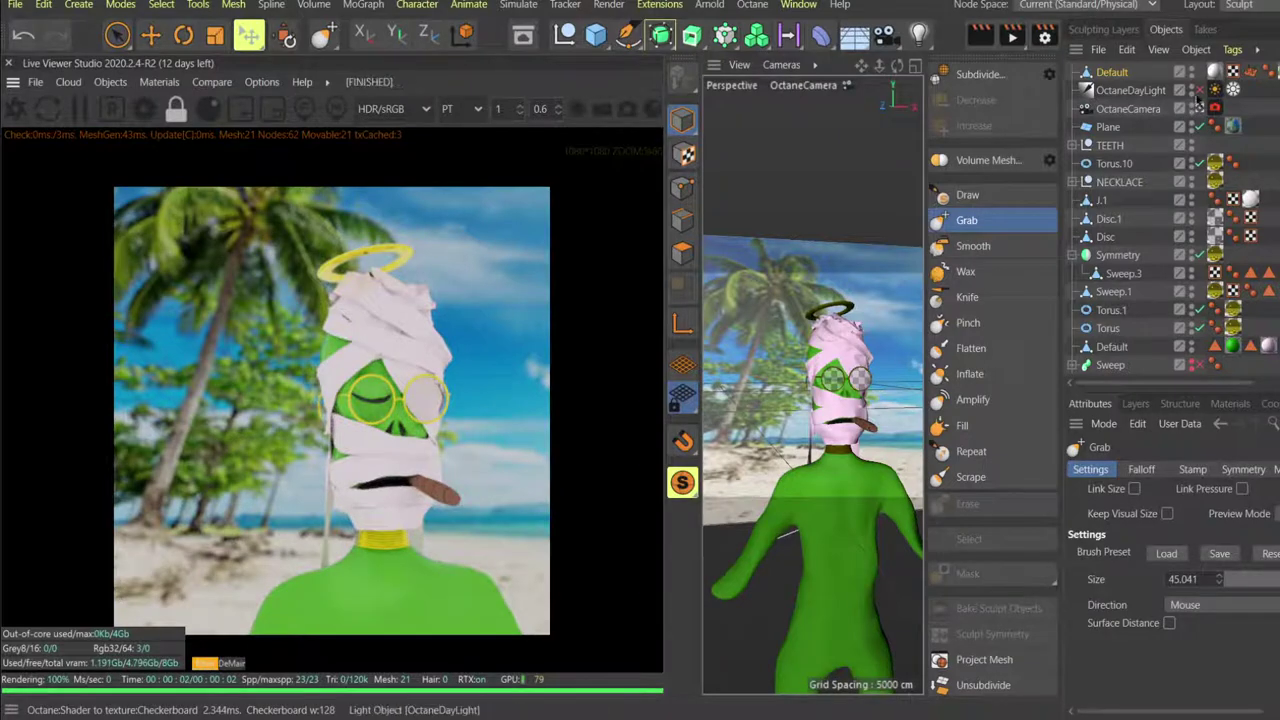
Enable the OctaneDayLight and reframe the live render around the head and palm beach background.
click(1199, 91)
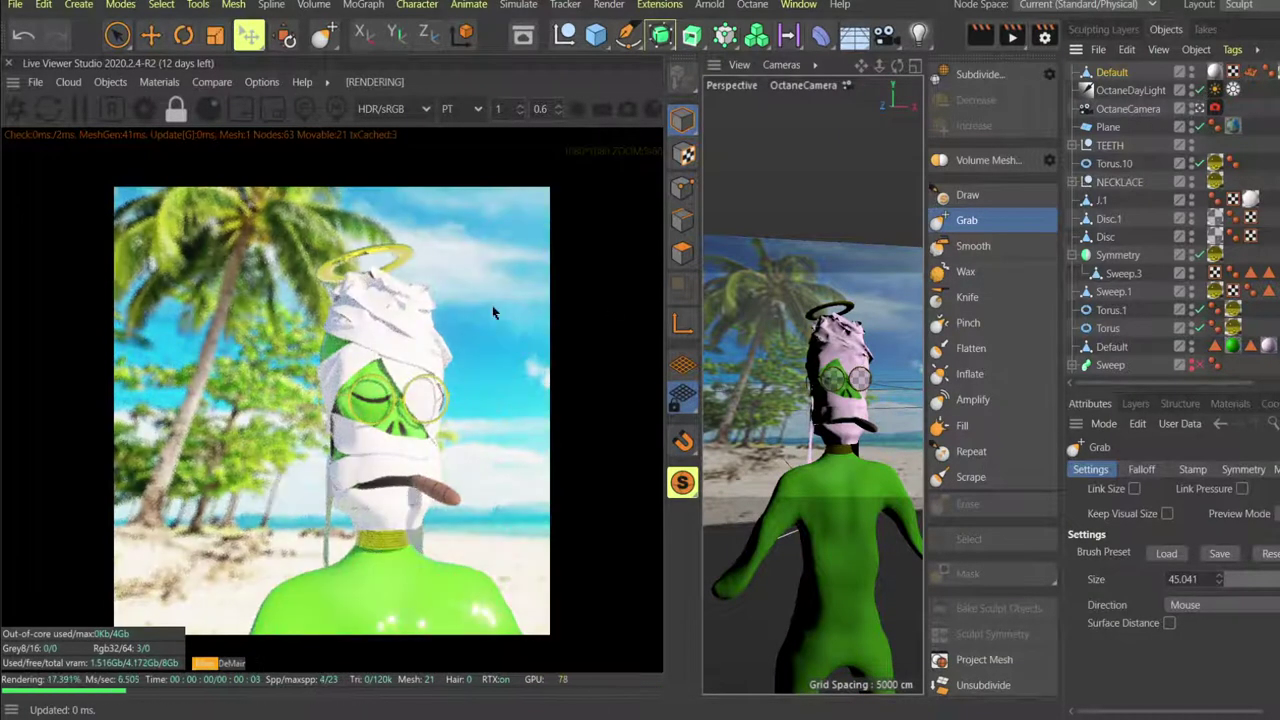
middle_drag(390, 399, 338, 399)
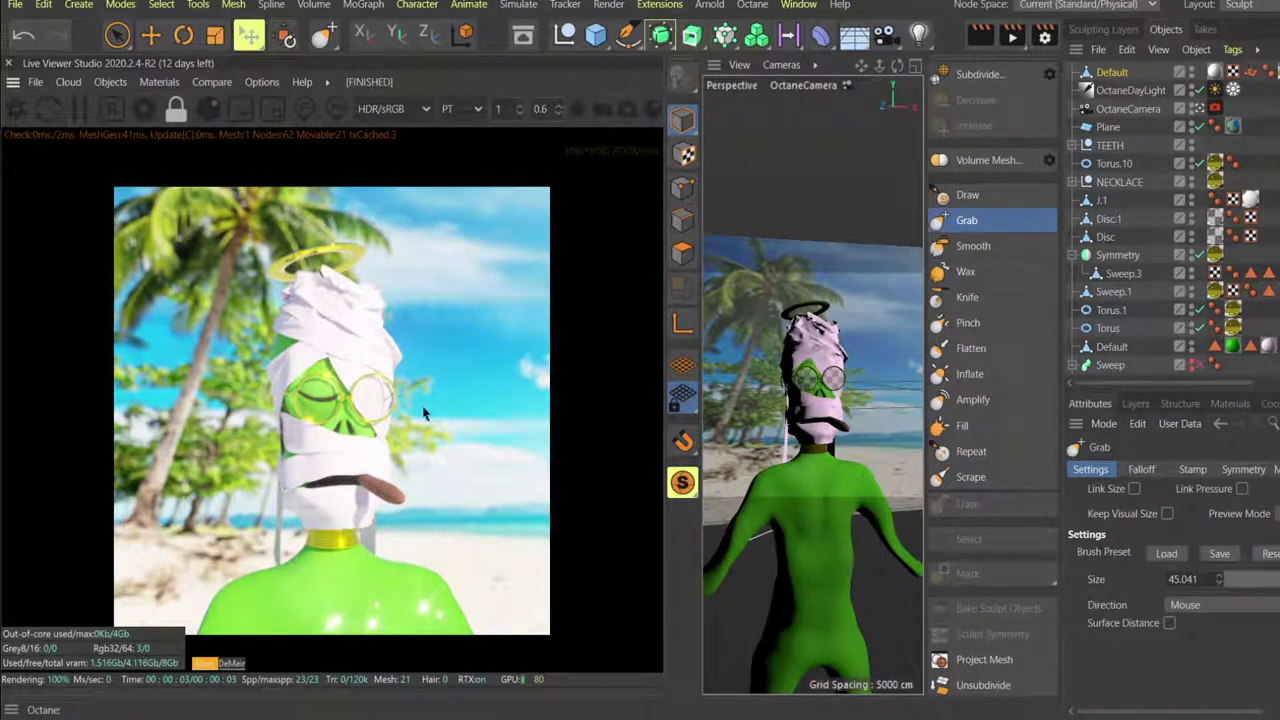
scroll(347, 343, up, 4)
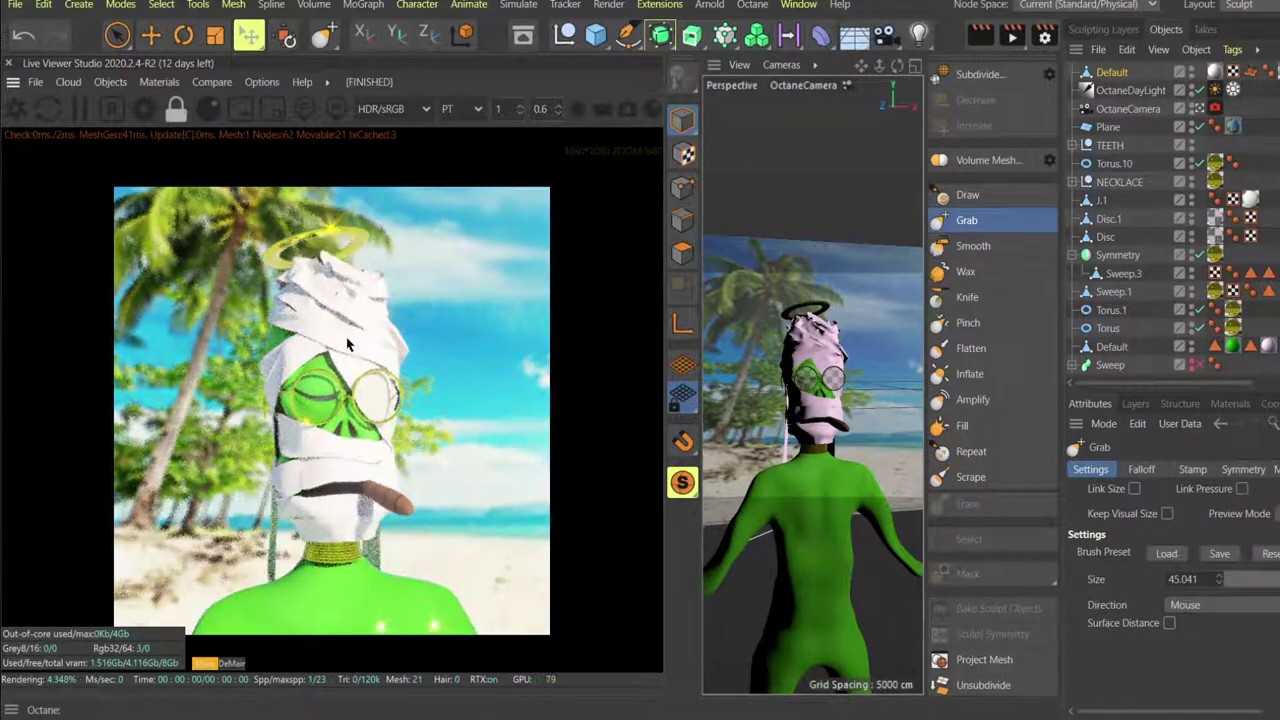
scroll(356, 318, up, 2)
drag(355, 323, 365, 381)
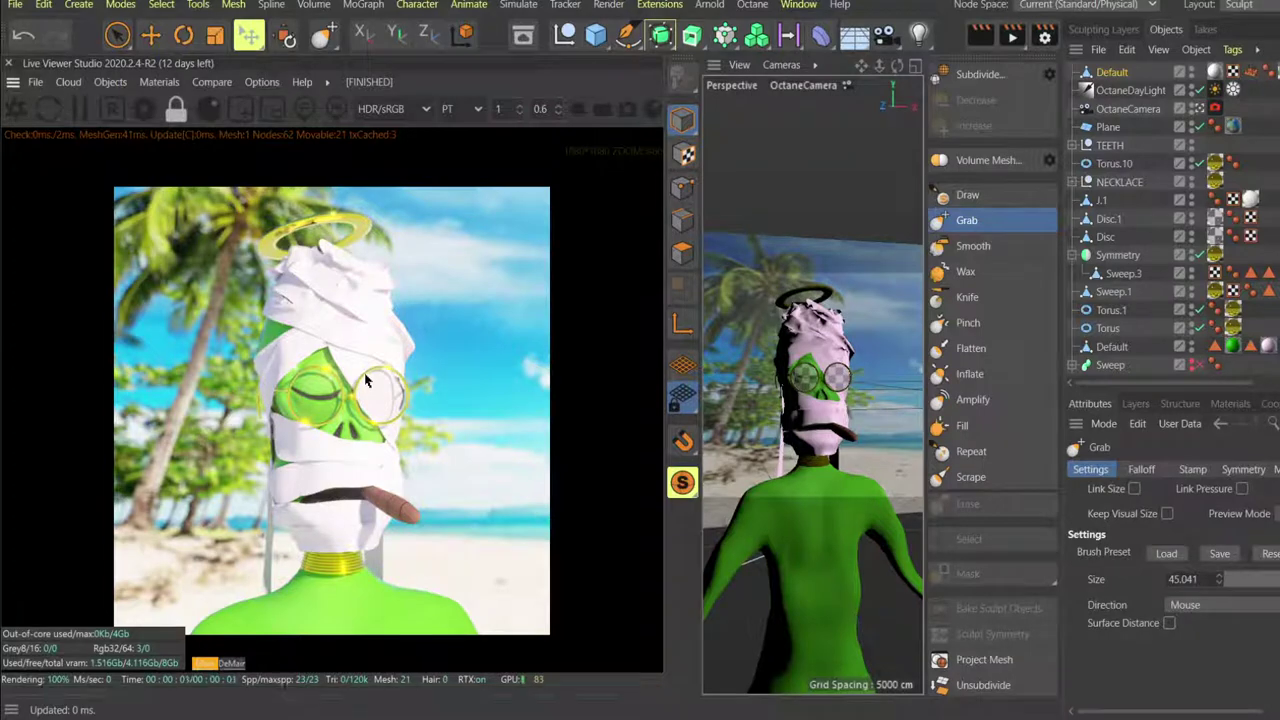
drag(375, 354, 352, 372)
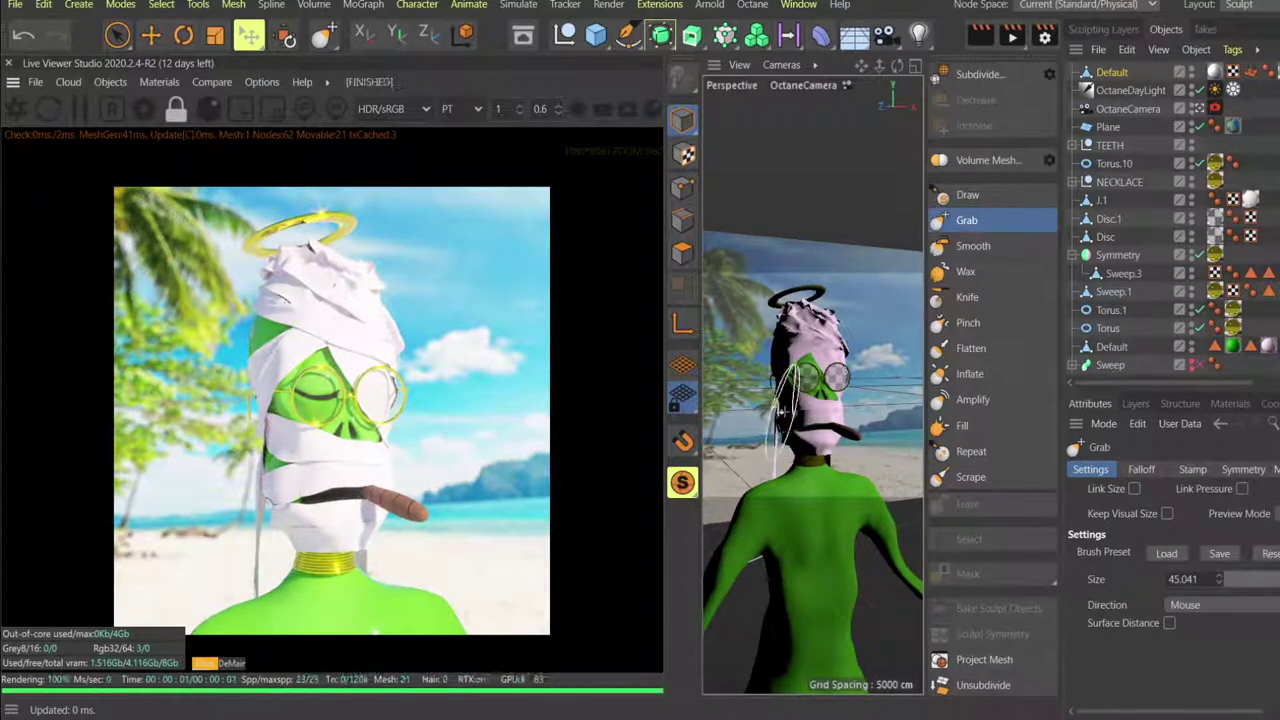
Select the head bandage mesh near the mouth and activate the Grab brush on it.
scroll(808, 420, up, 4)
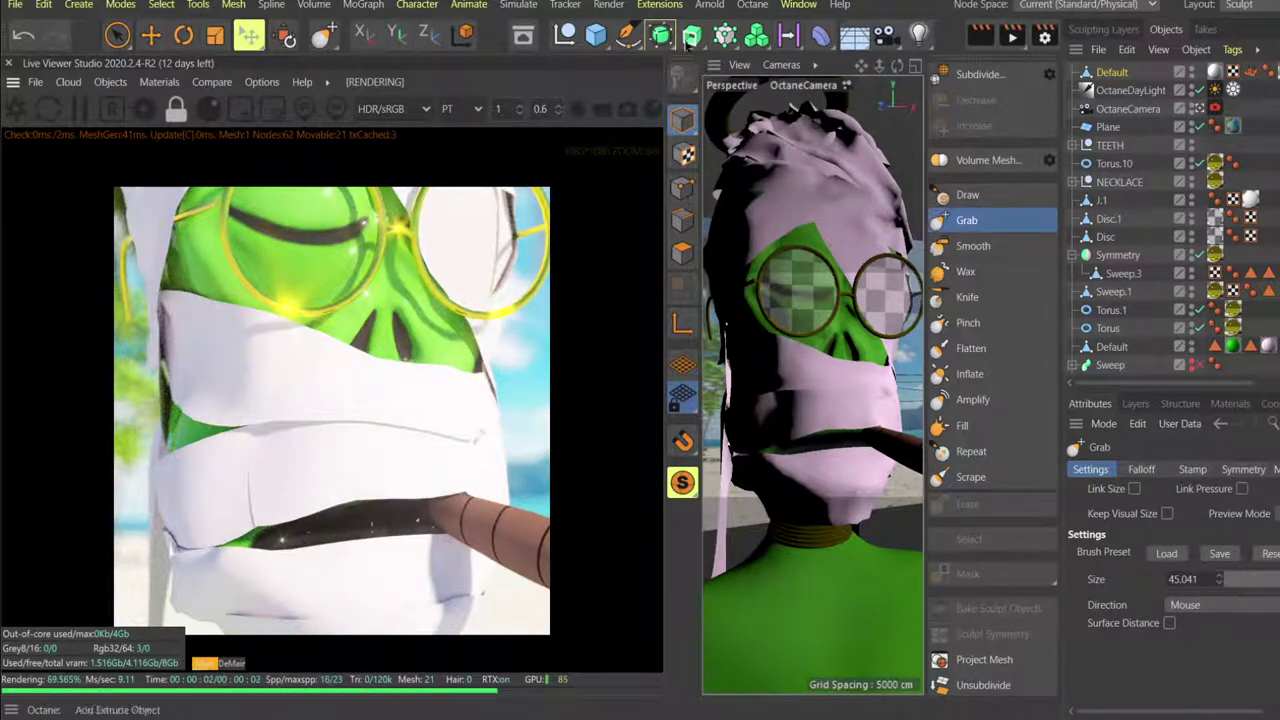
click(117, 35)
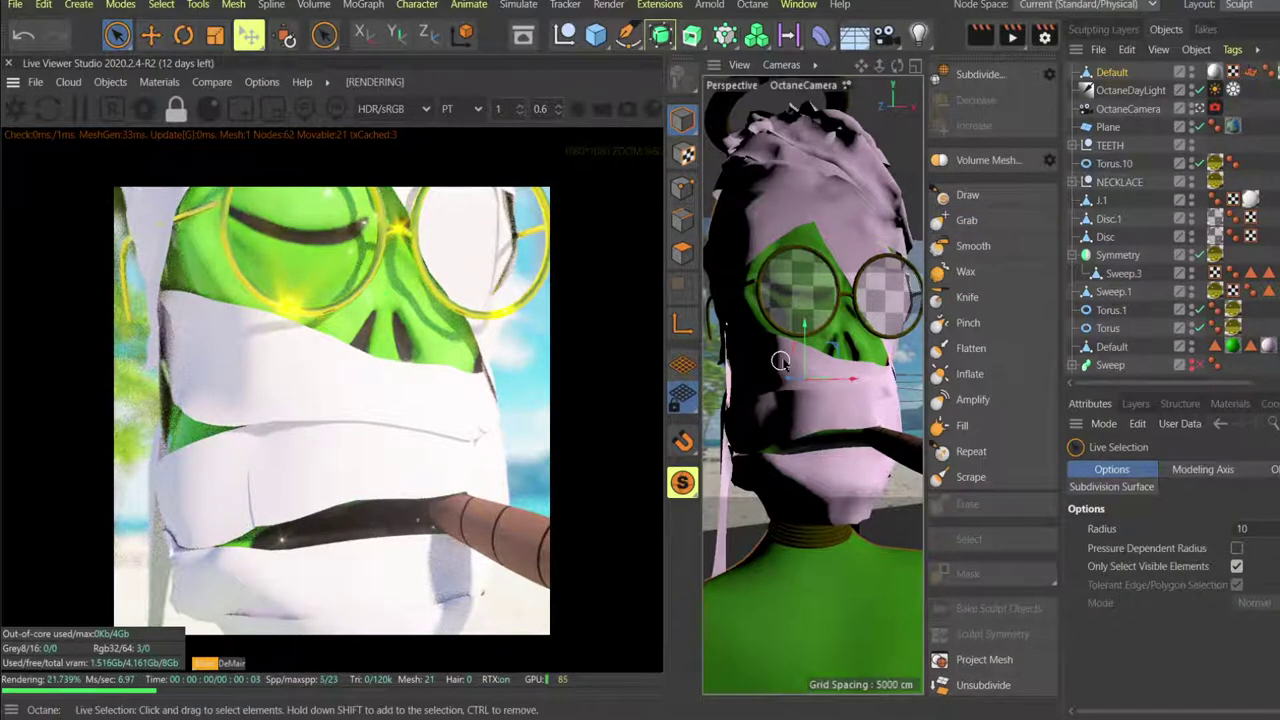
click(828, 419)
click(982, 219)
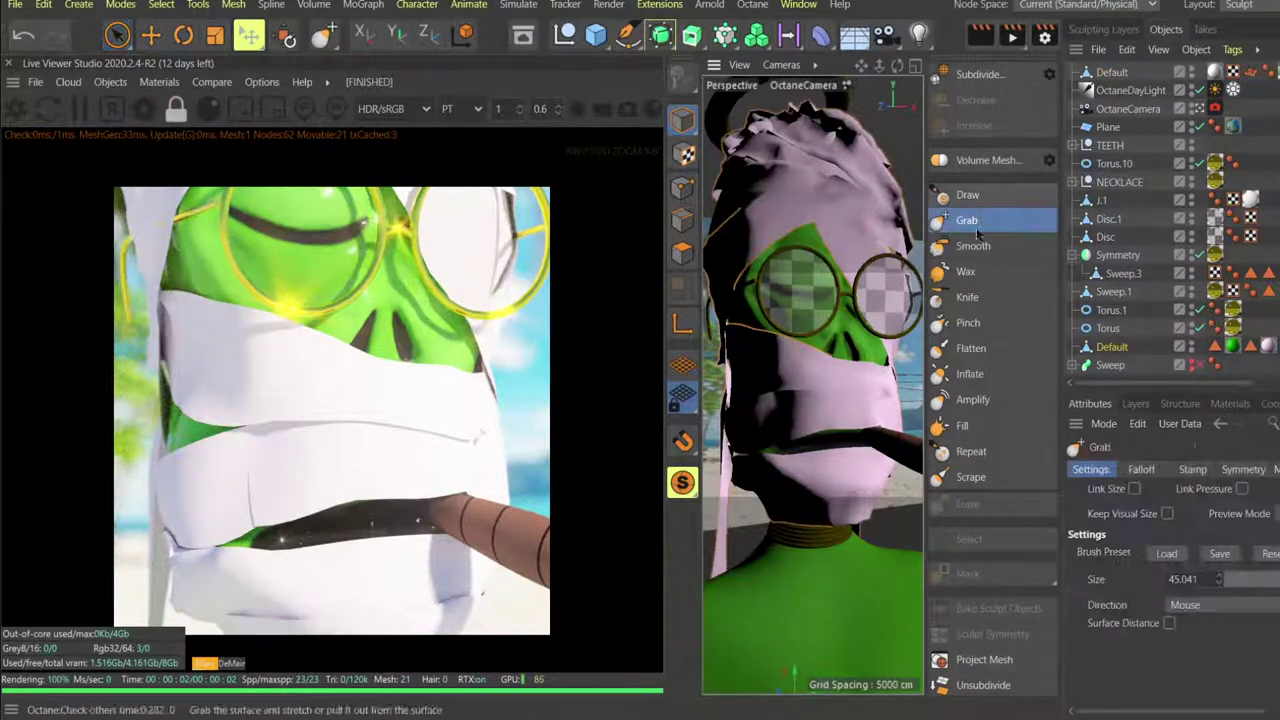
Examine the bandage folds and green gaps around the mouth and cheek up close in the live render, from the side and front.
mouse_move(803, 422)
alt+mouse_down()
mouse_move(830, 400)
mouse_move(806, 380)
mouse_move(802, 405)
mouse_move(814, 386)
mouse_move(833, 390)
alt+mouse_up()
scroll(800, 402, up, 3)
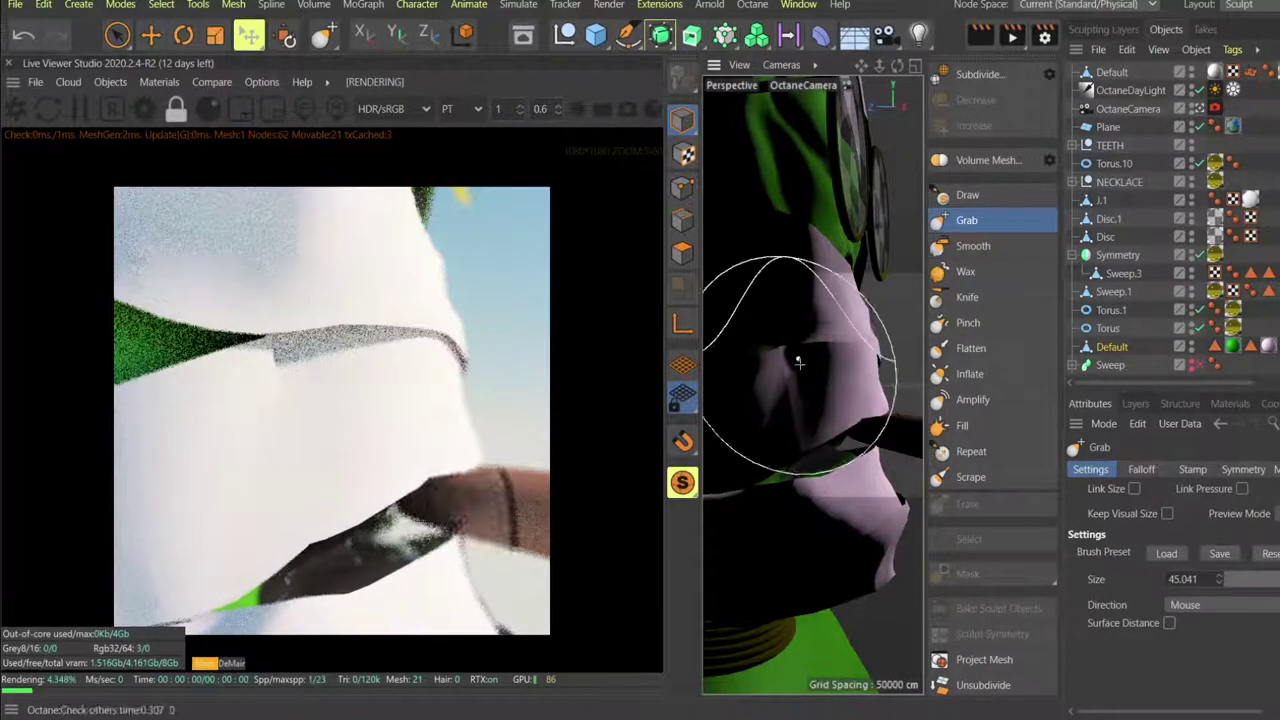
scroll(796, 370, up, 3)
alt+drag(796, 370, 785, 416)
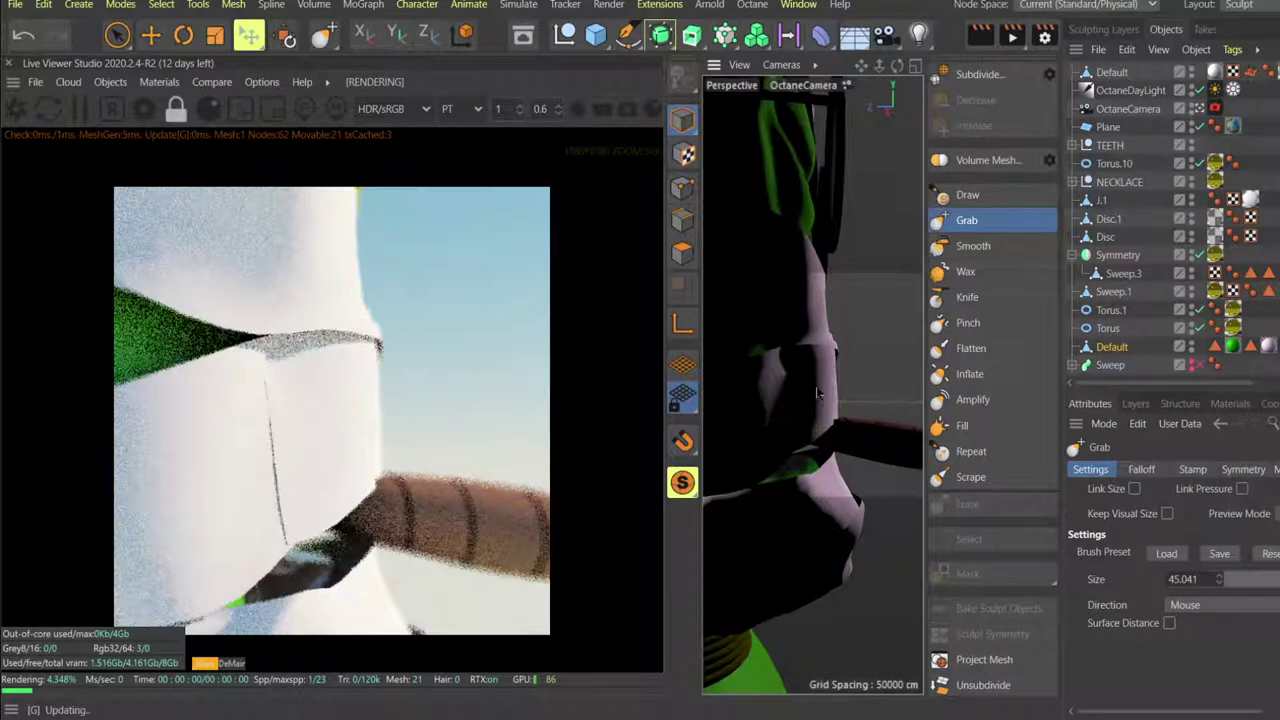
scroll(800, 400, up, 3)
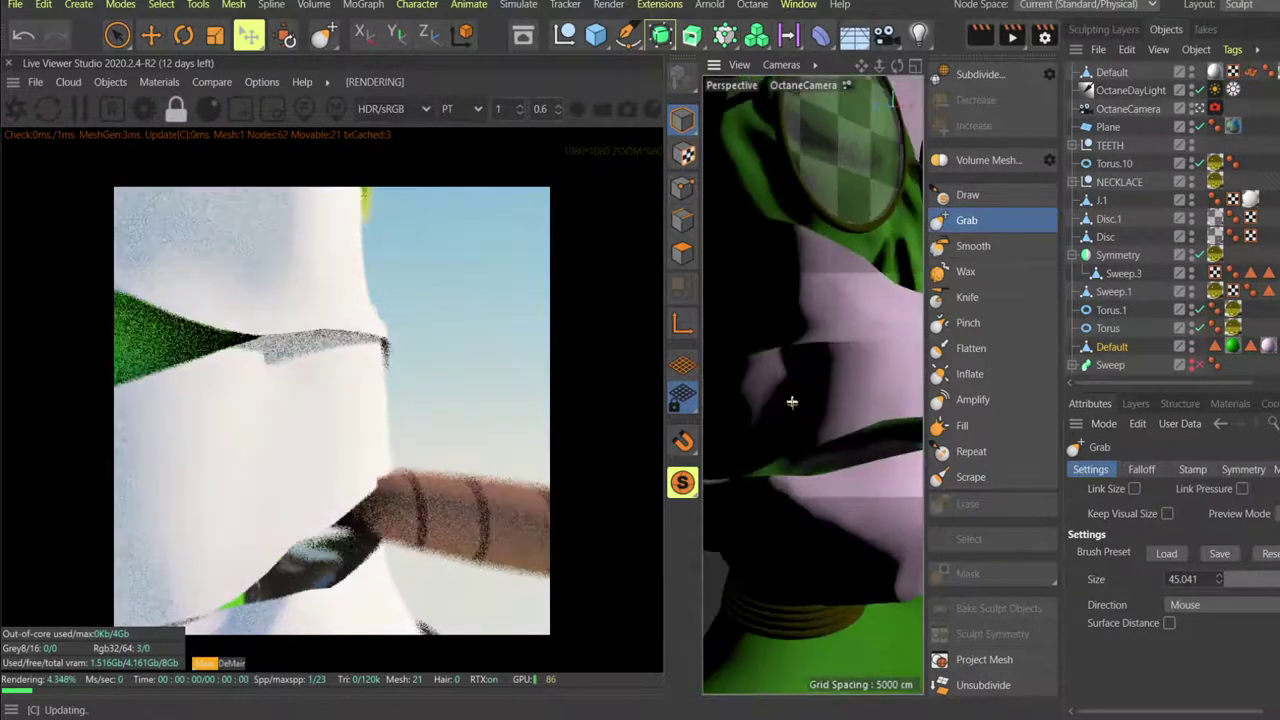
scroll(791, 402, down, 5)
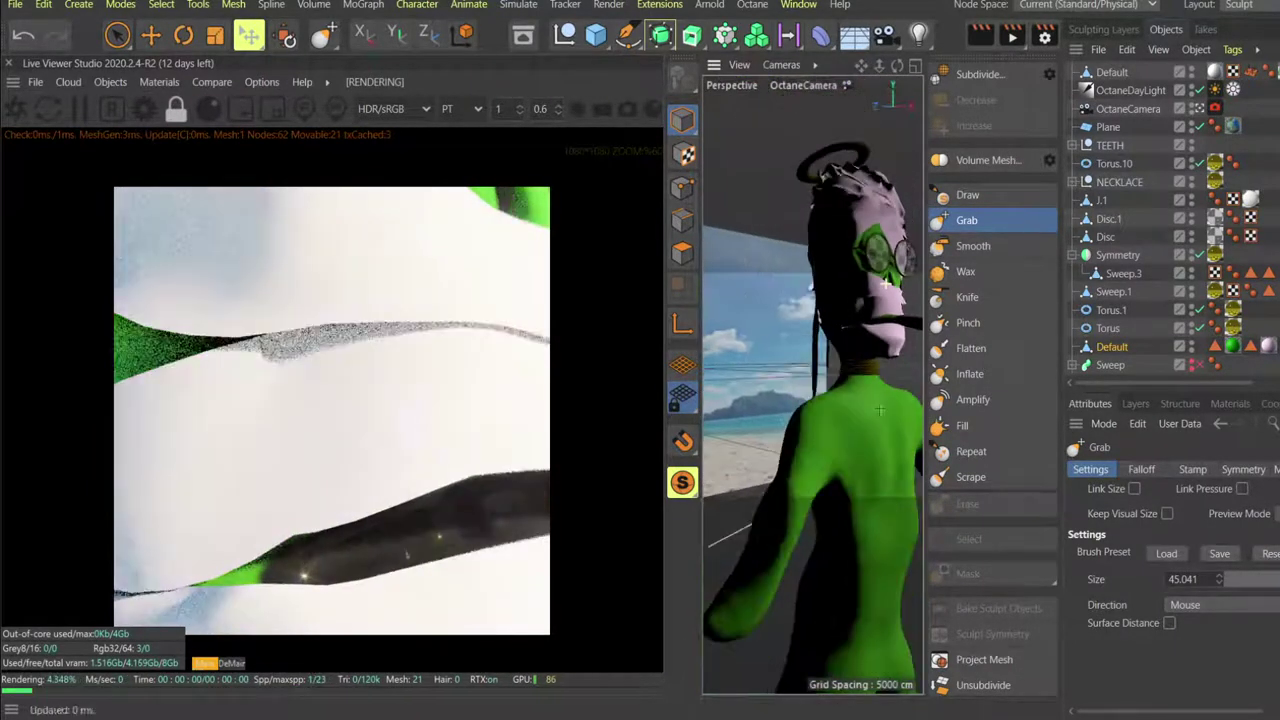
alt+middle_drag(862, 322, 777, 398)
alt+drag(777, 398, 740, 357)
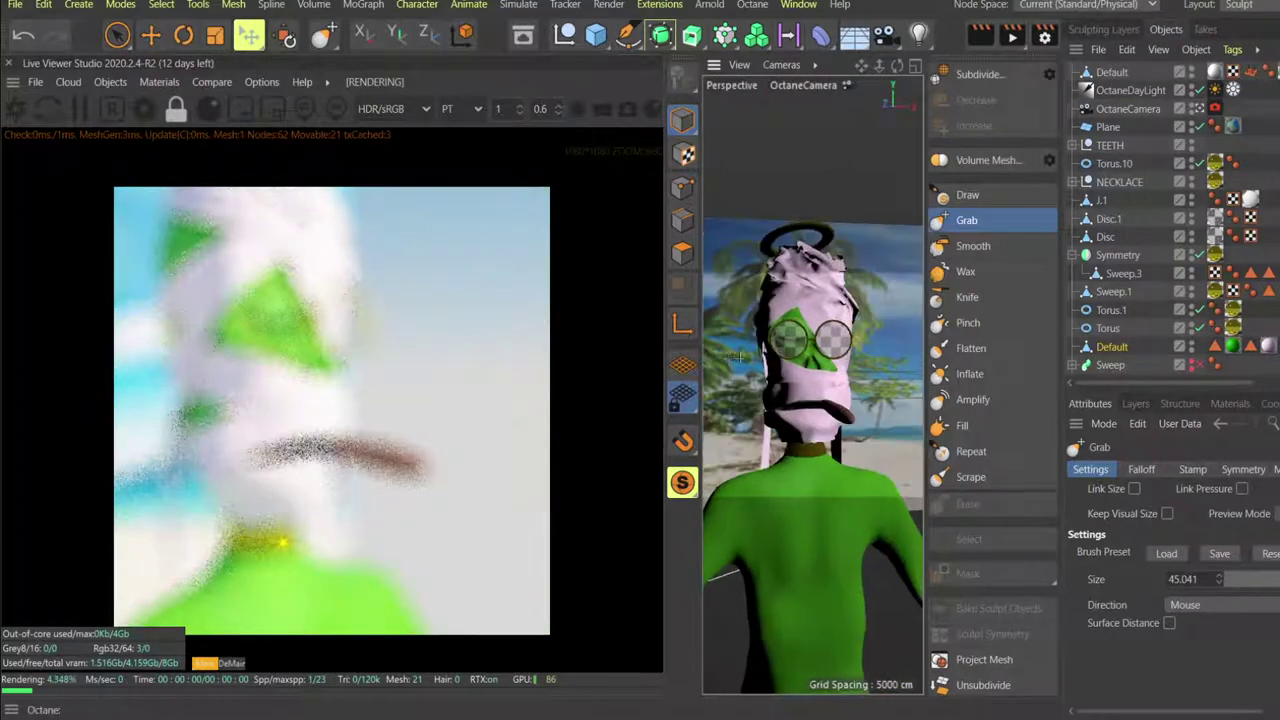
scroll(760, 390, up, 4)
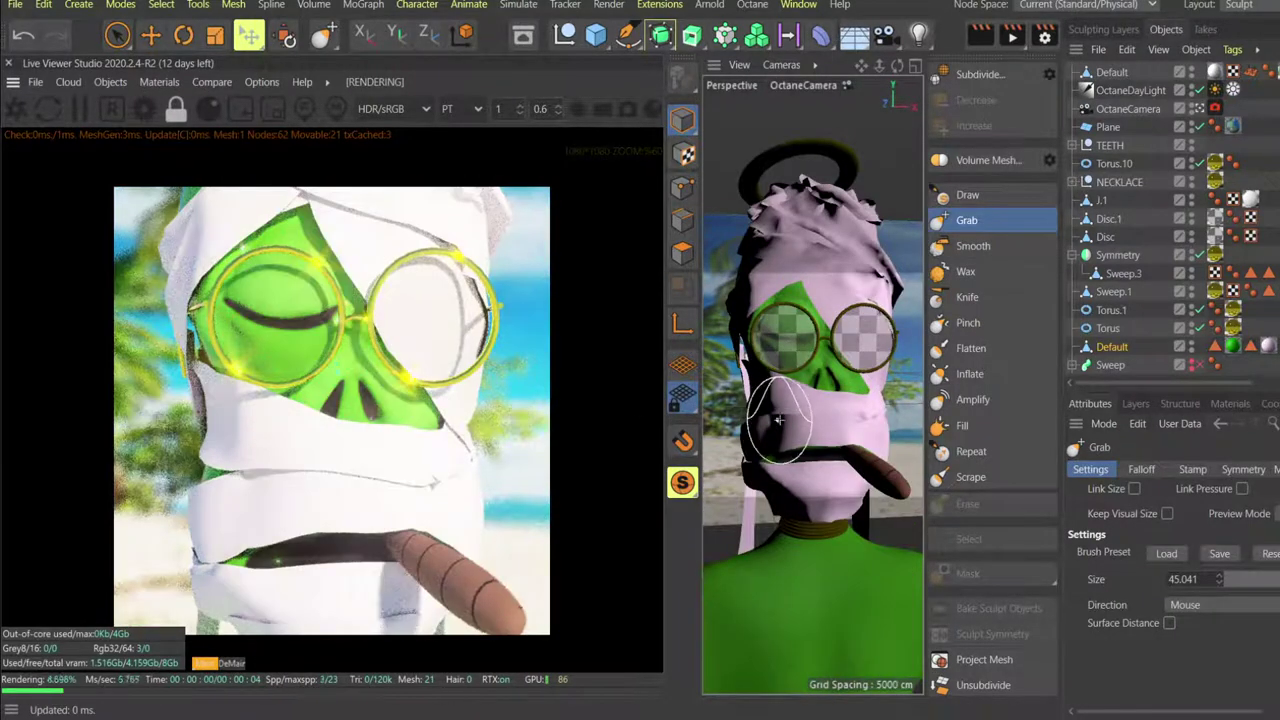
Reframe the OctaneCamera so the head, halo and shoulders sit in front of the palm beach background.
scroll(828, 340, down, 5)
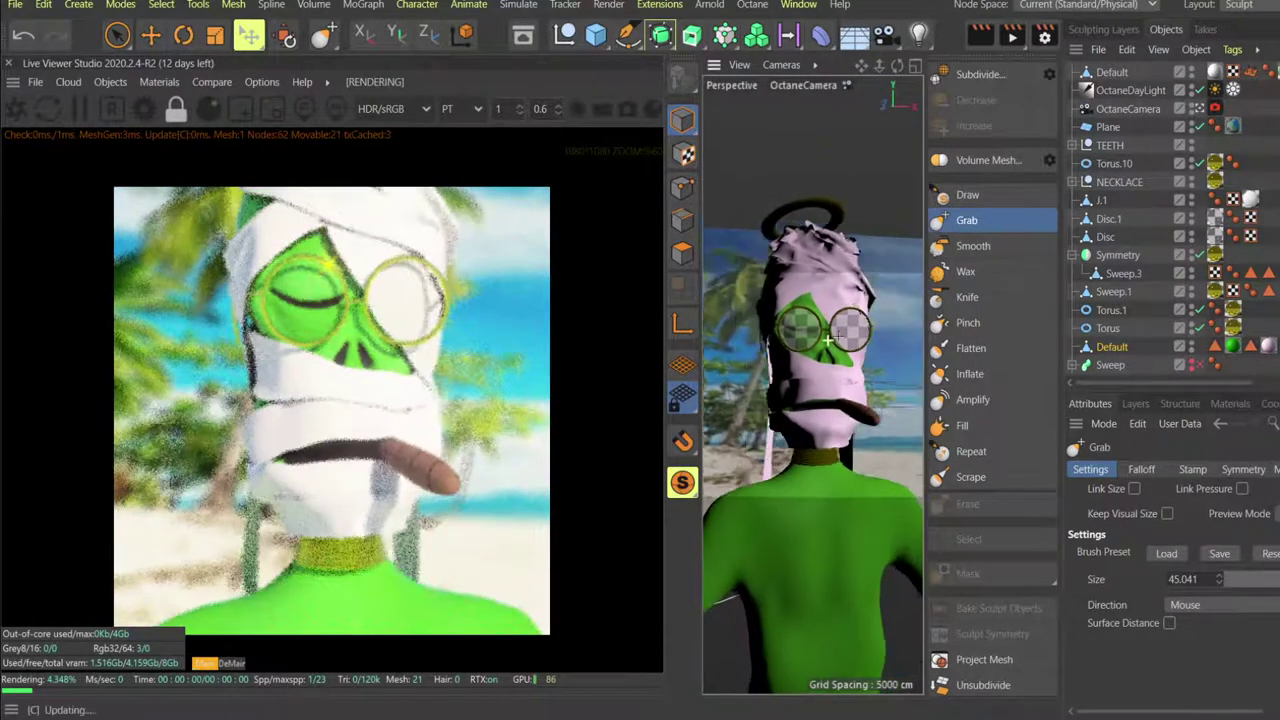
alt+drag(828, 340, 785, 400)
scroll(800, 380, down, 2)
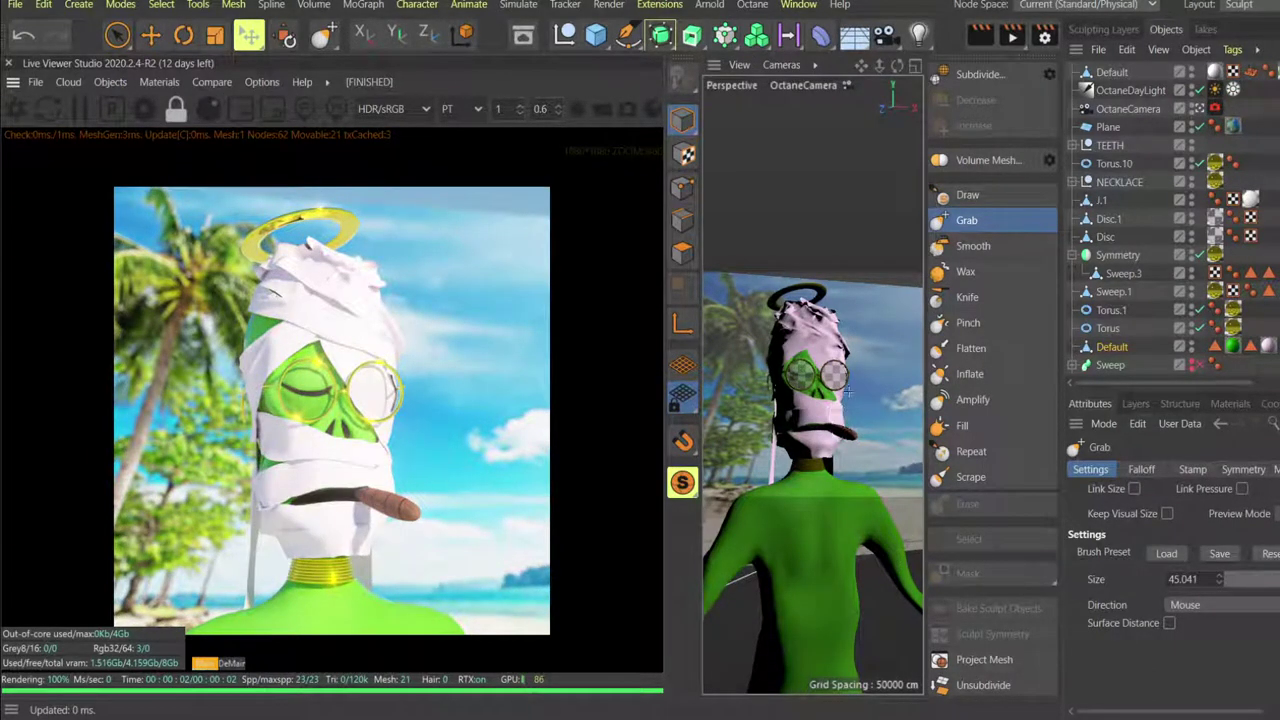
alt+drag(832, 394, 806, 388)
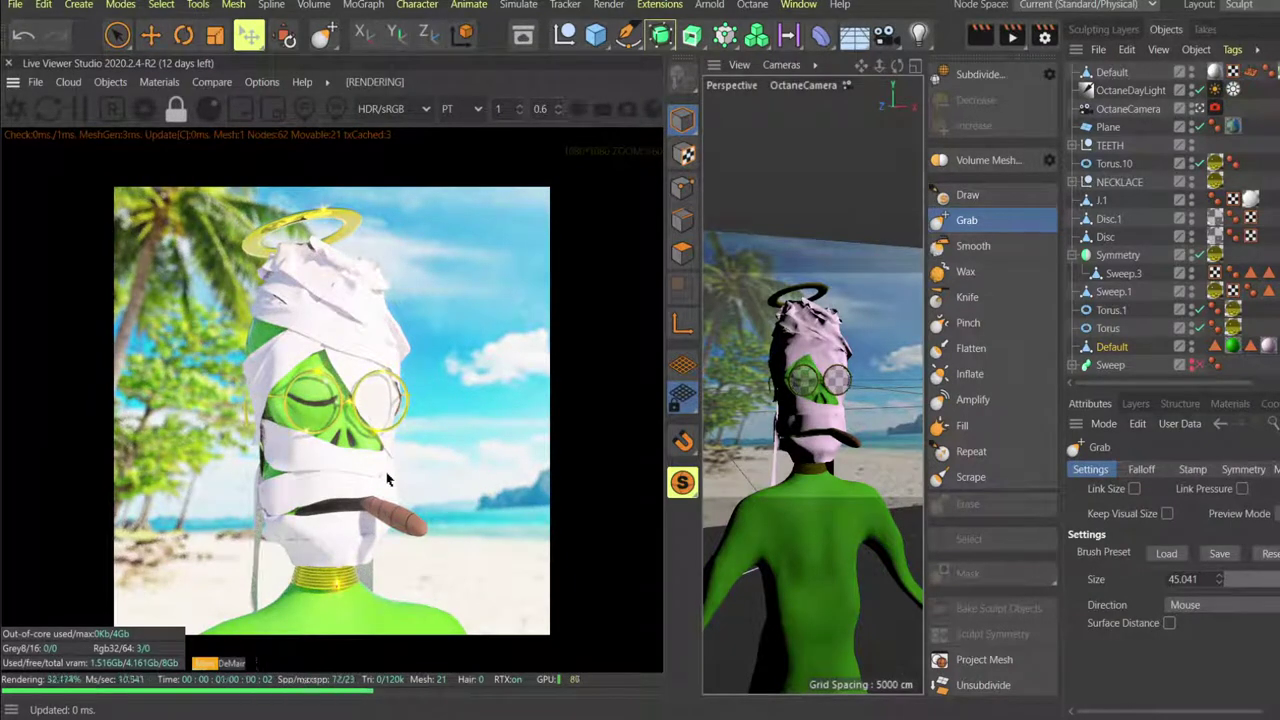
Compare the live render with the 2D reference image of the mummy on the beach.
key(alt+Tab)
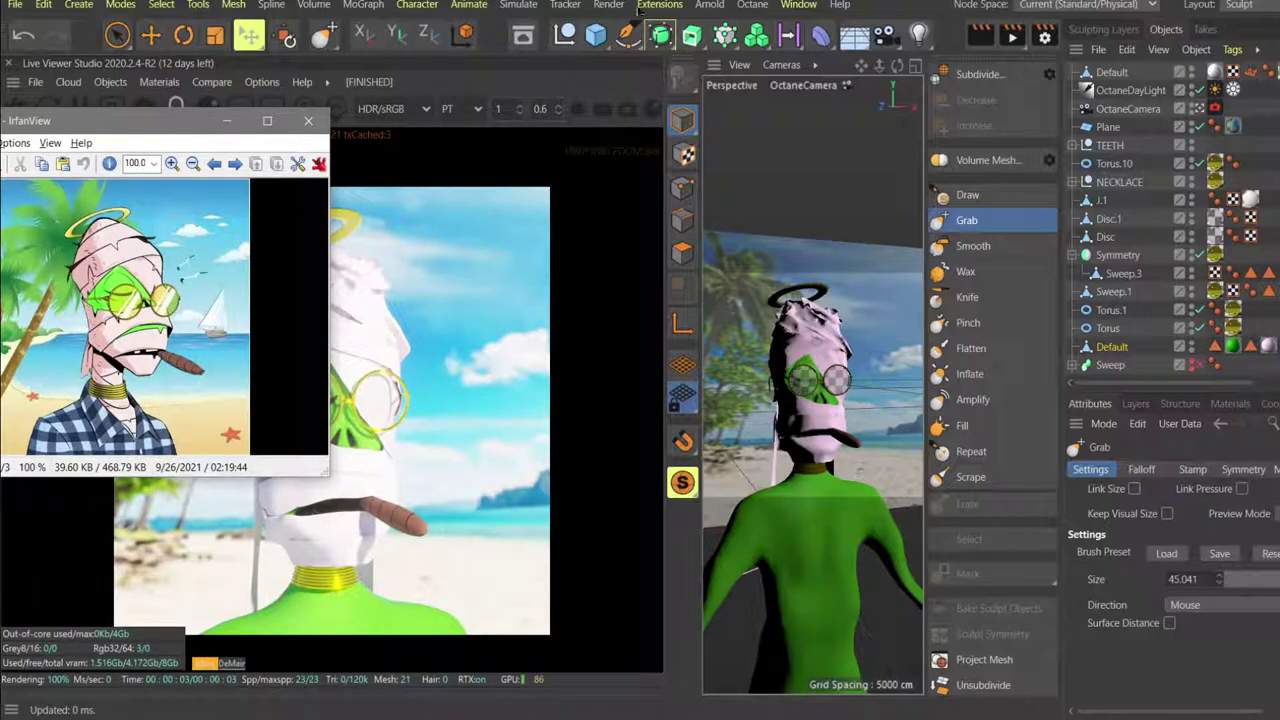
key(alt+Tab)
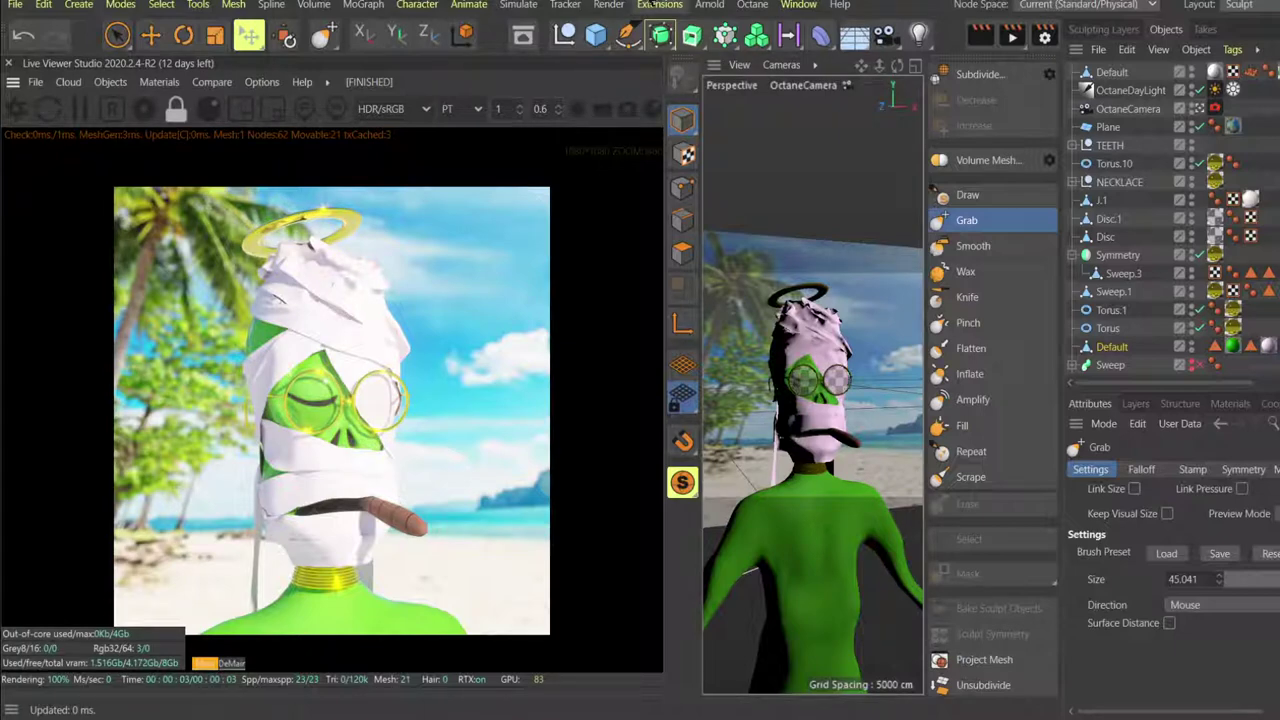
key(alt+Tab)
key(alt+Tab)
Add an Octane Texture Environment to the scene and set its type to Visible environment.
click(110, 82)
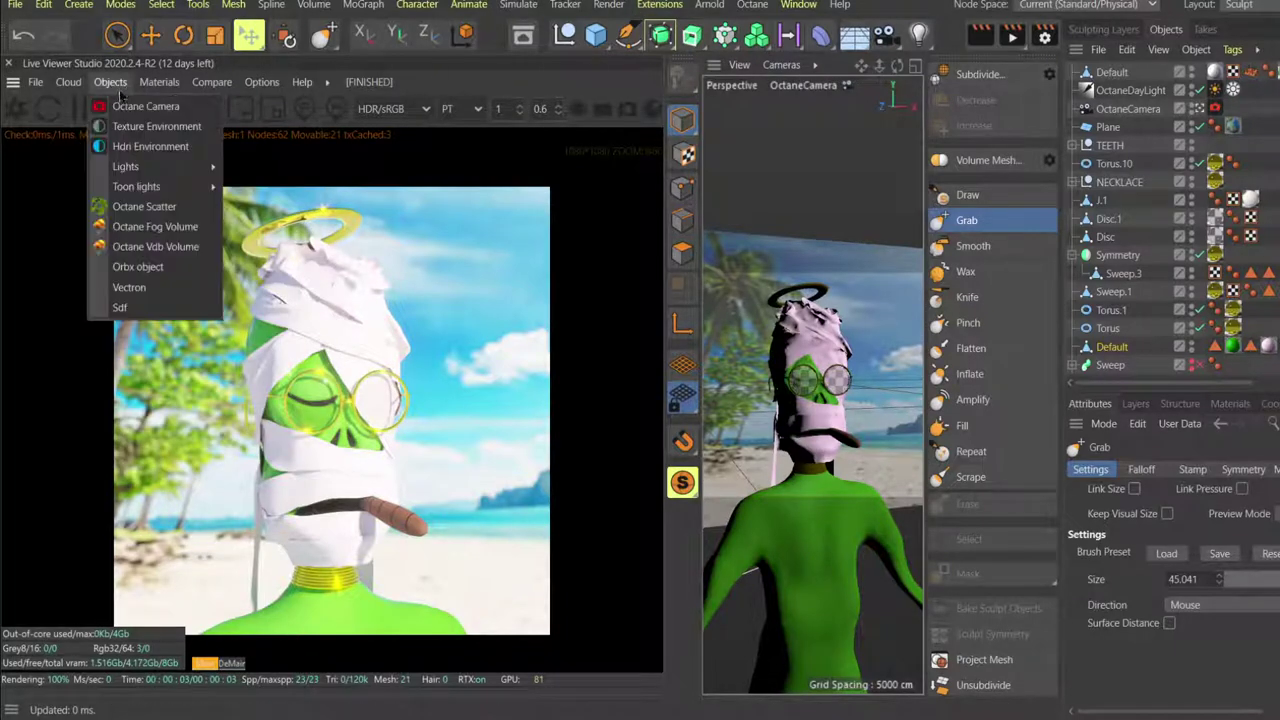
click(128, 127)
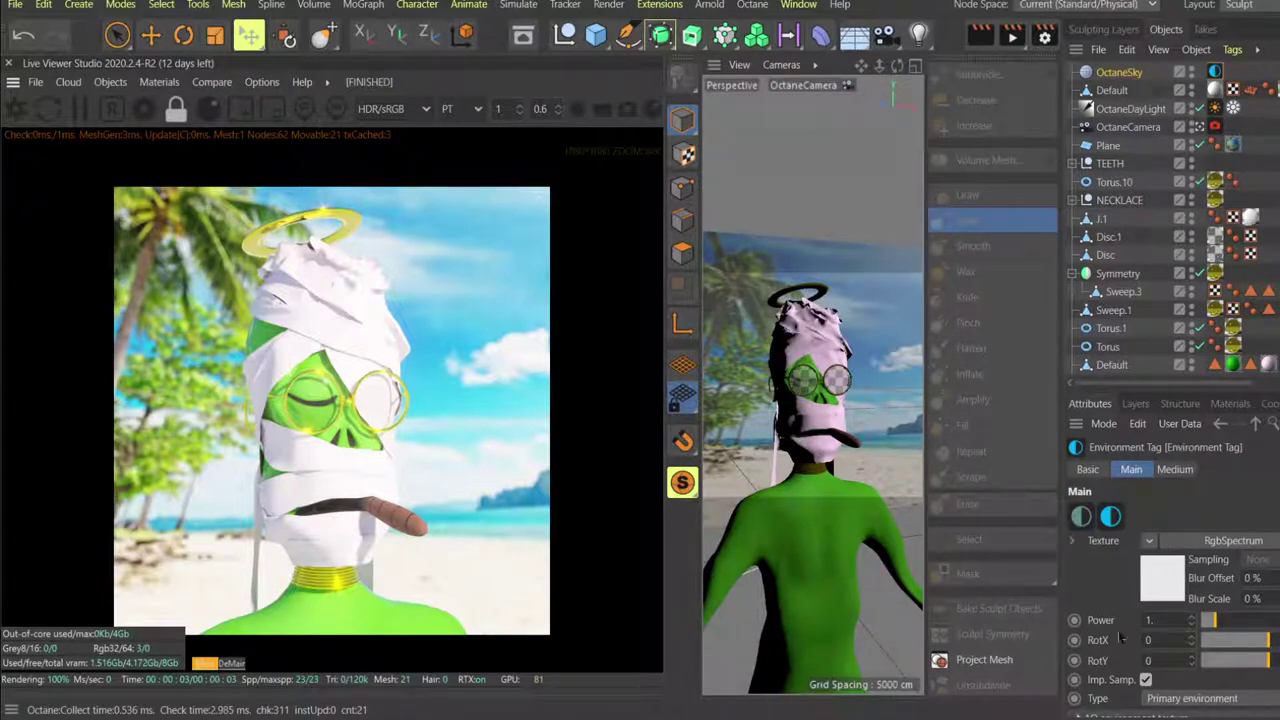
click(1167, 700)
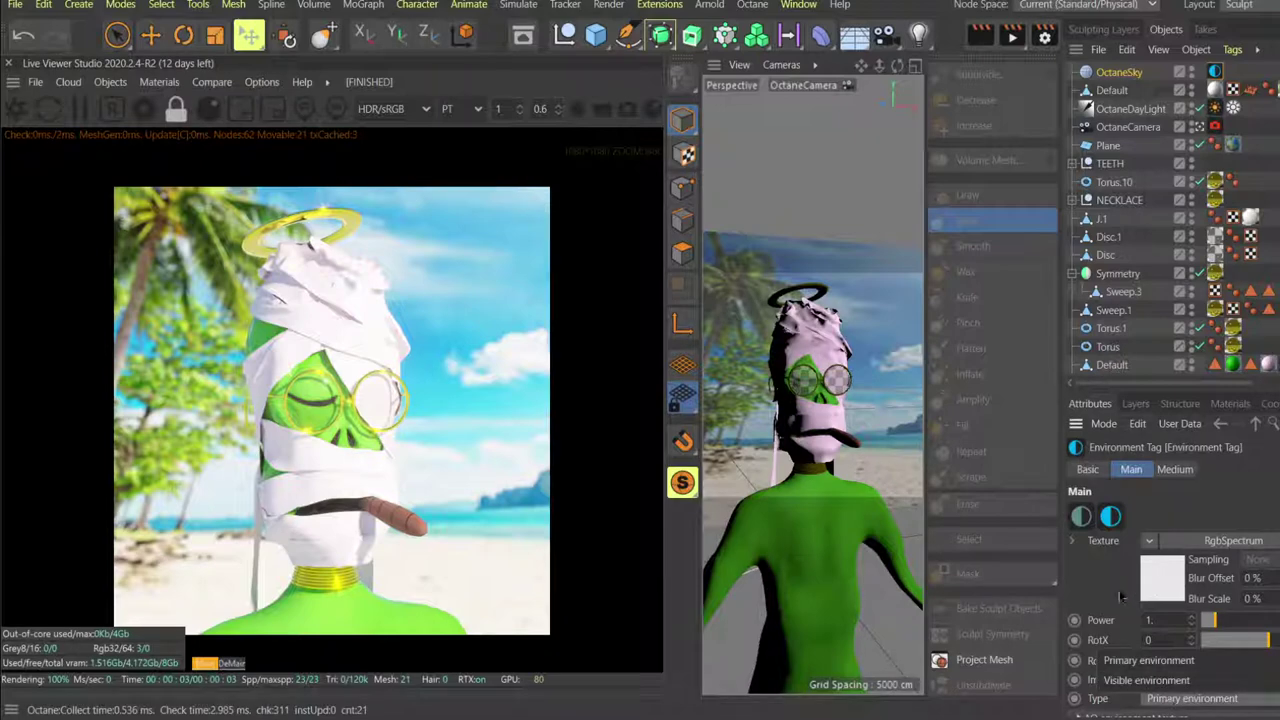
click(1120, 680)
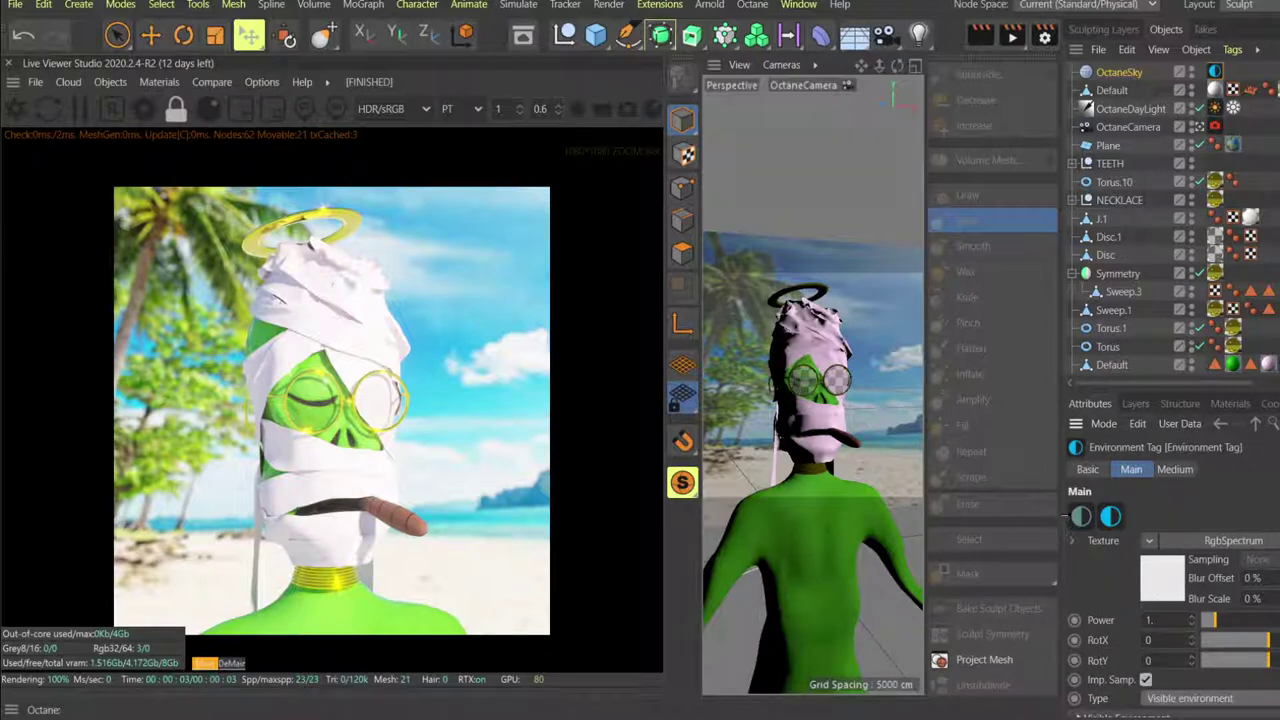
Disable Backplate and enable Reflections and Refractions for the visible environment.
scroll(1126, 684, down, 1)
click(1145, 668)
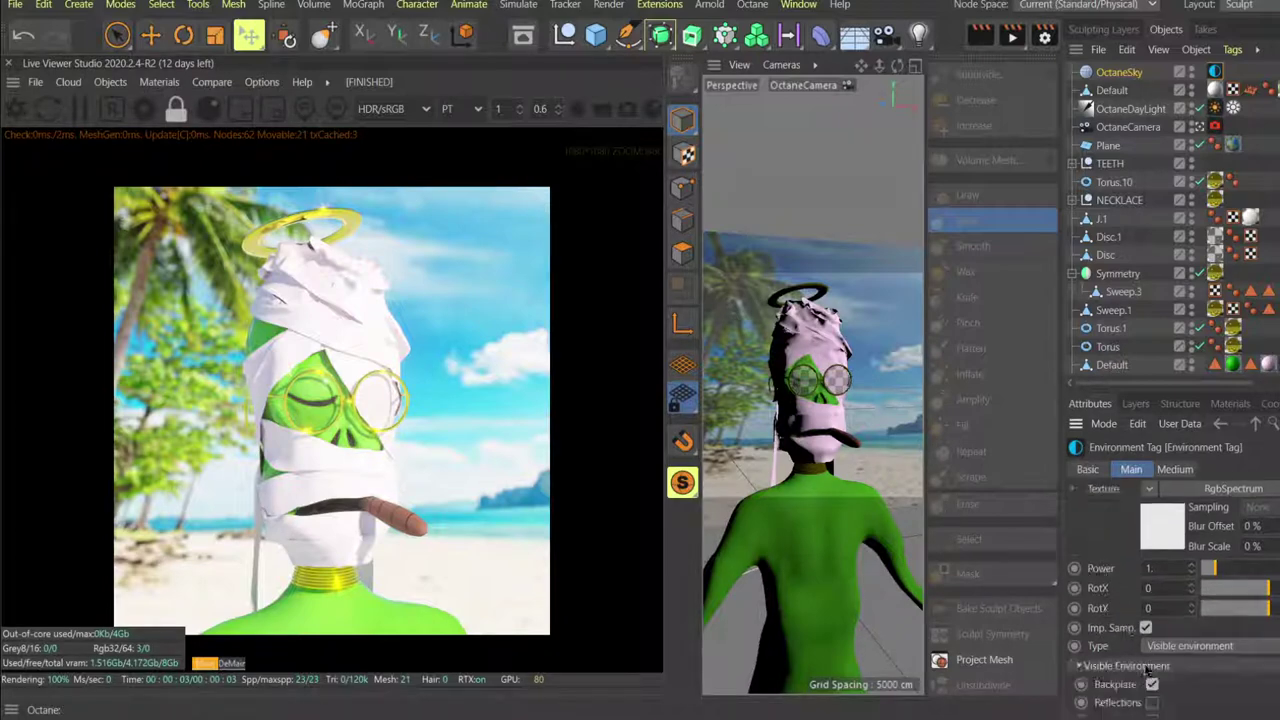
click(1152, 684)
scroll(1160, 680, down, 1)
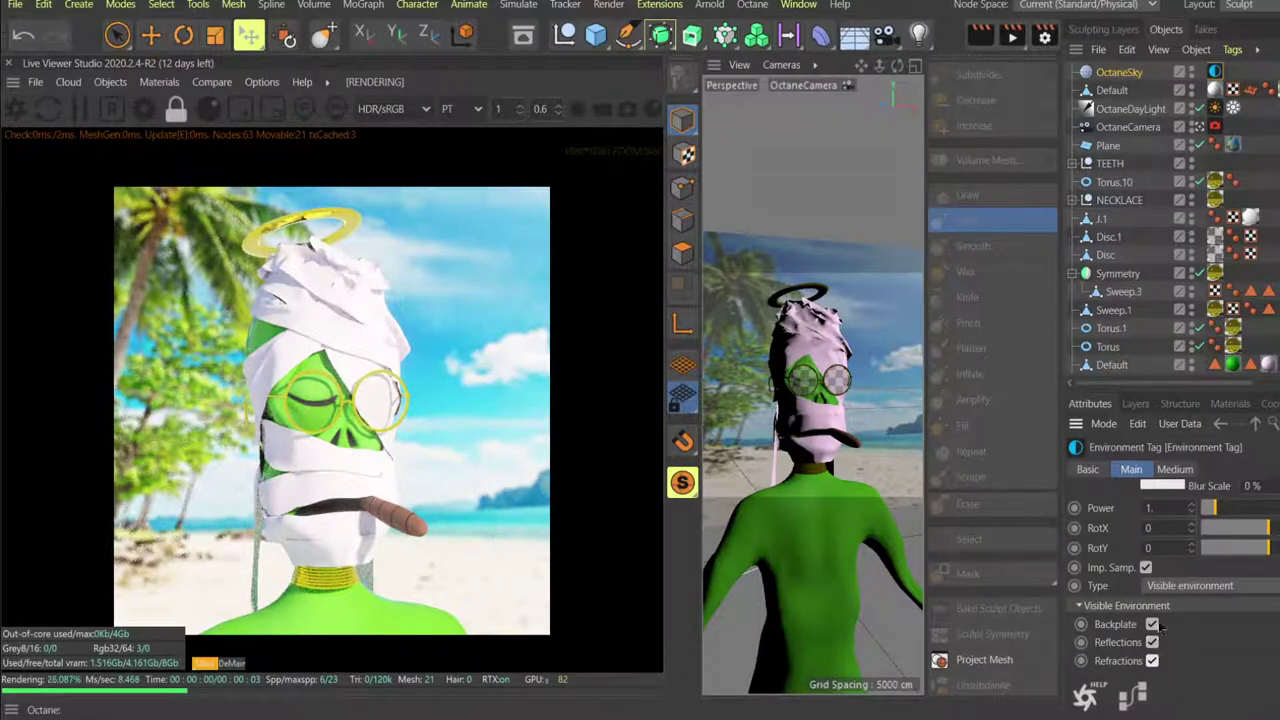
scroll(1174, 645, up, 2)
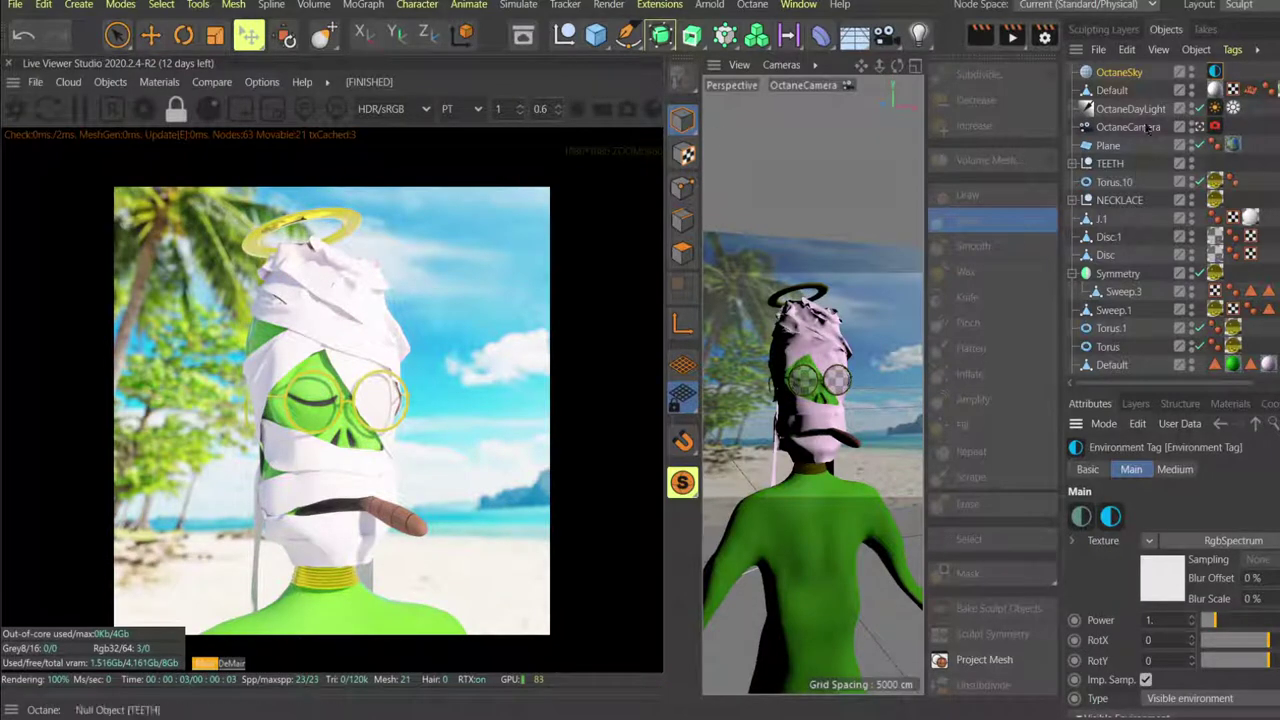
middle_click(1077, 425)
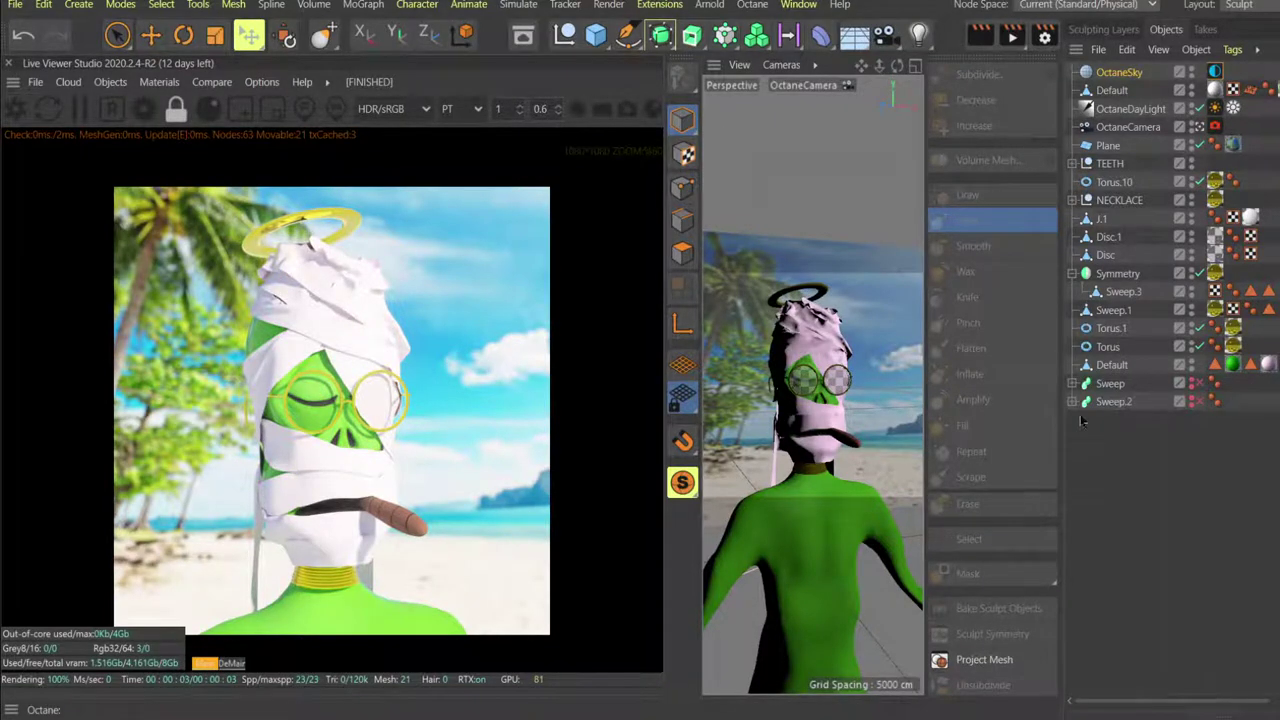
middle_click(1102, 713)
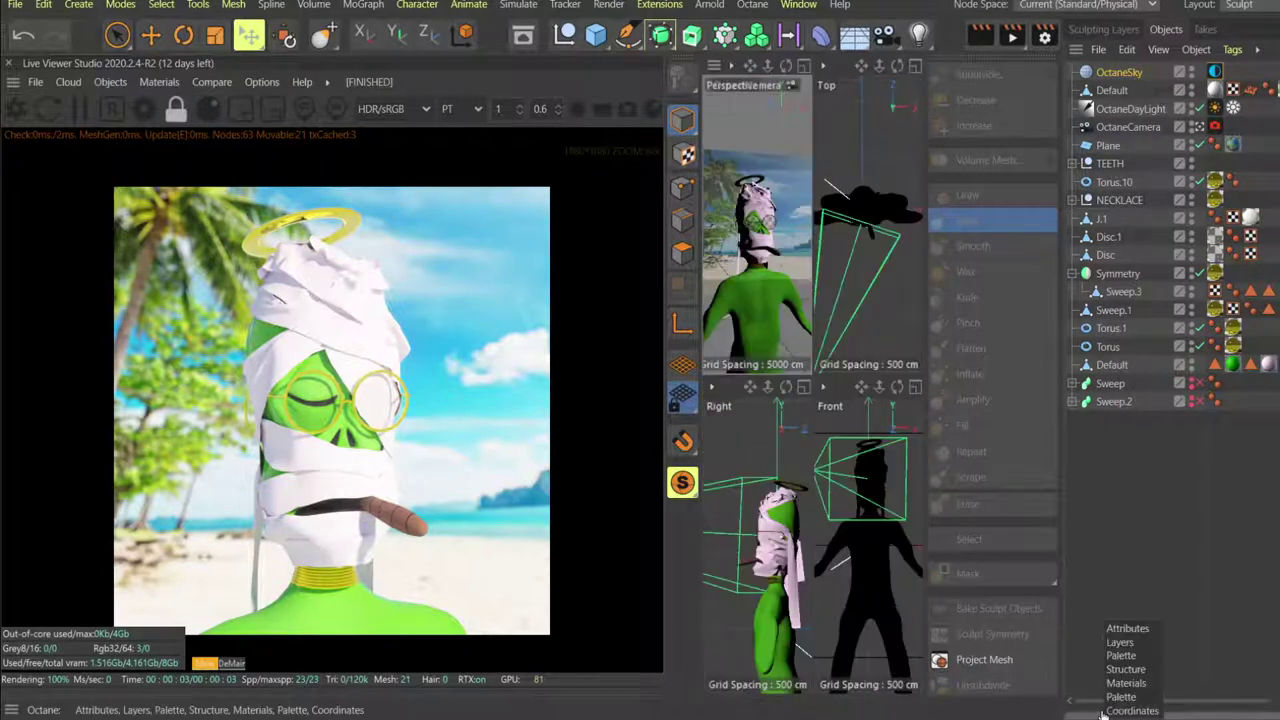
click(1093, 713)
Undock the Attributes manager as a floating window over the viewports and enlarge it to show all environment settings.
right_click(1085, 404)
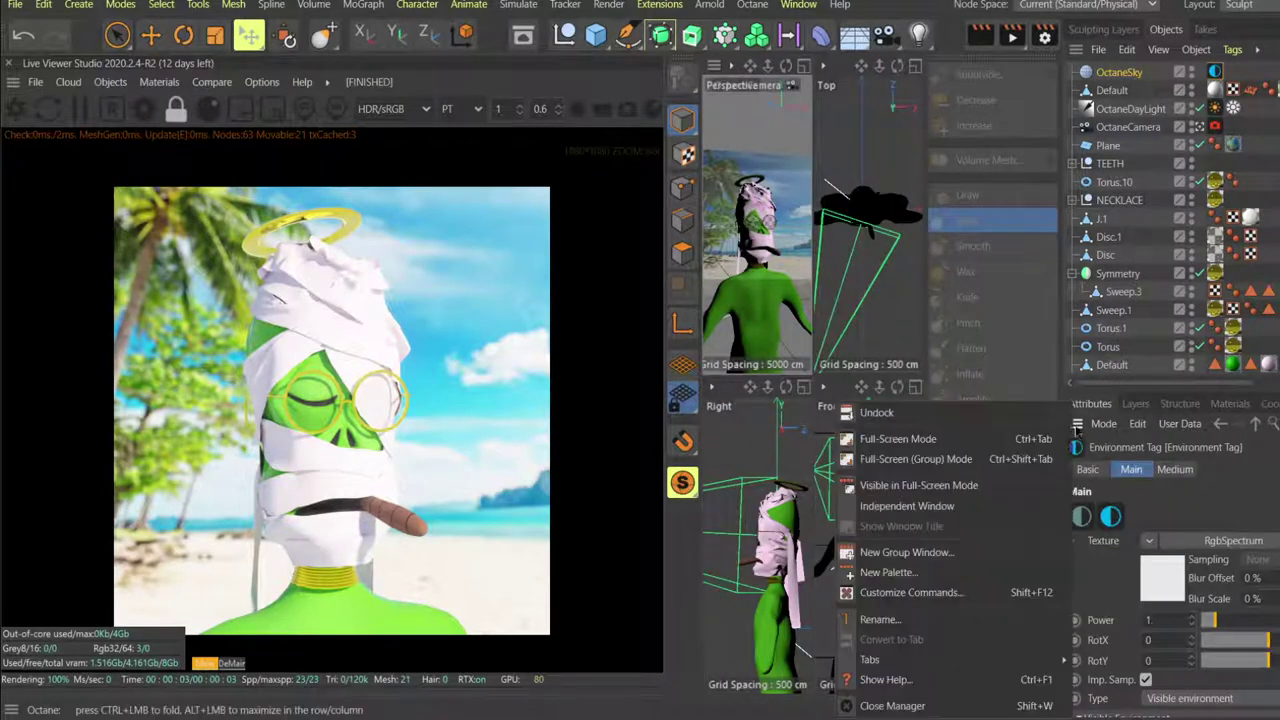
click(1035, 417)
drag(1065, 408, 842, 127)
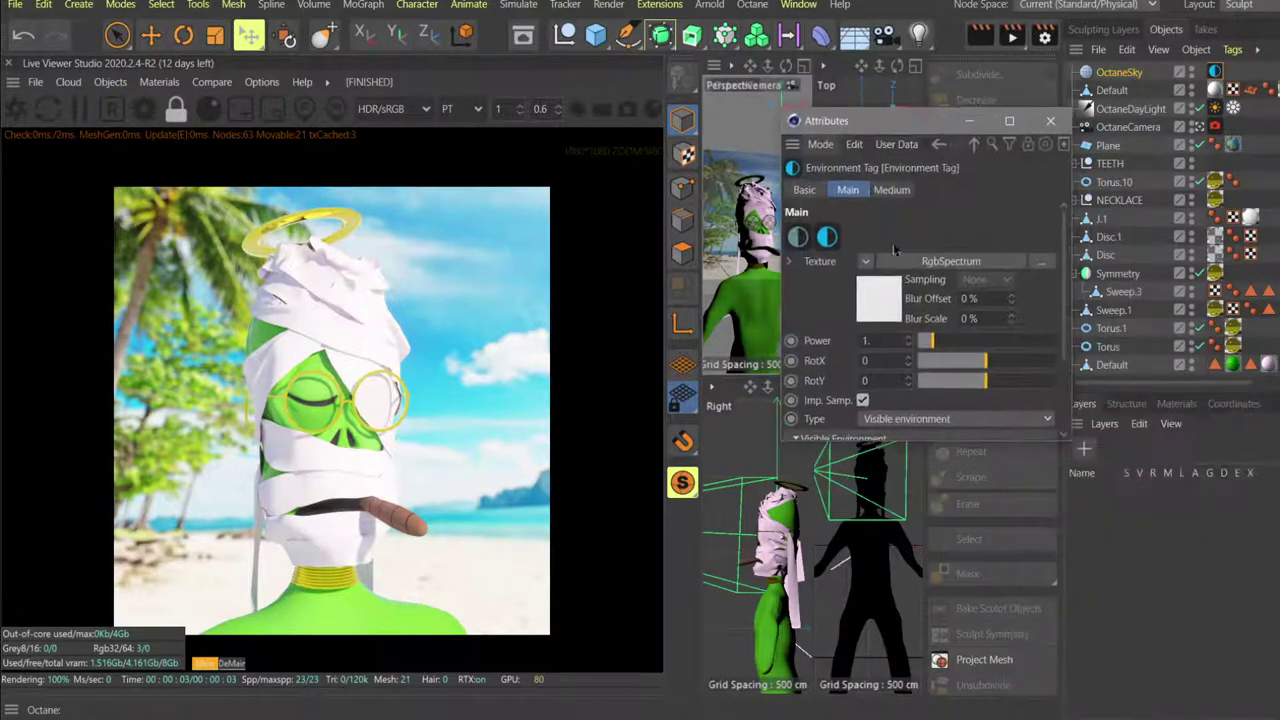
drag(1070, 445, 1216, 561)
Load TROPICAL_BEACH.PNG from C:\000_PULYXX\00_EXPERIMENTS\007_3D_MUMMY\02_ASSETS as the environment texture, without copying it to the project location.
click(1197, 262)
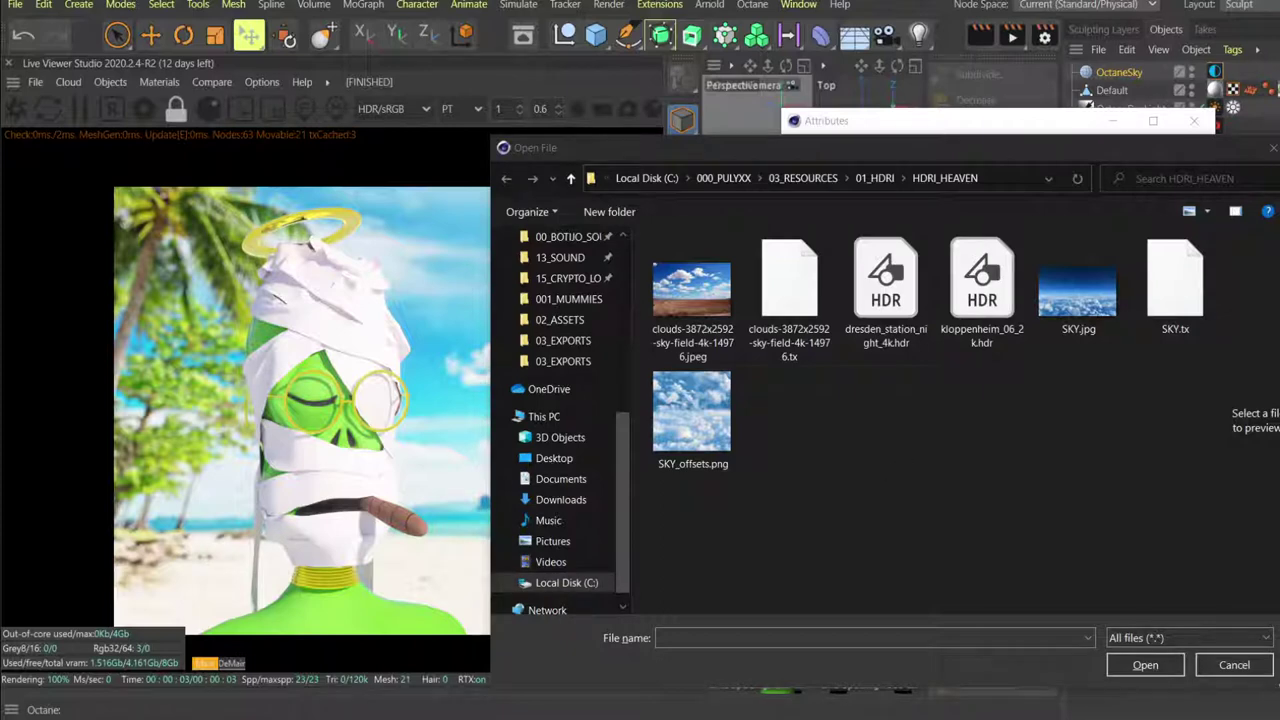
click(1011, 180)
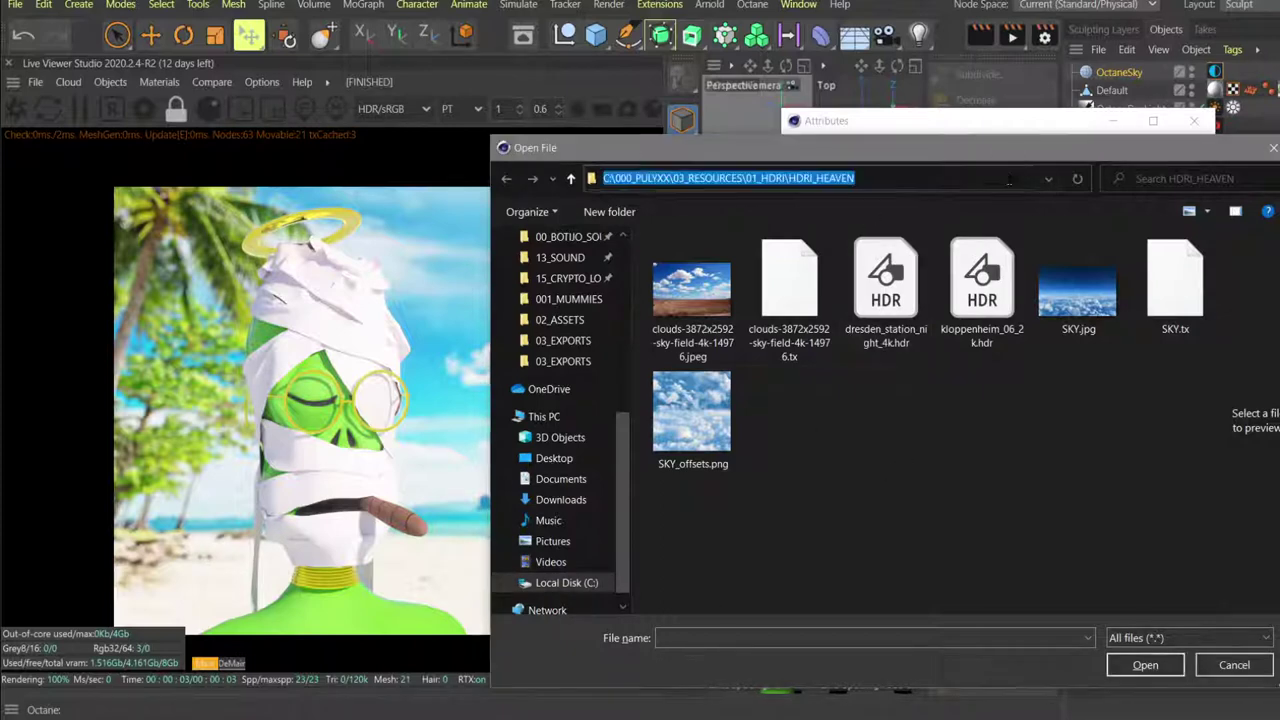
text(C:\000_PULYXX\00_EXPERIMENTS\007_3D_MUMMY\02_ASSETS)
key(Return)
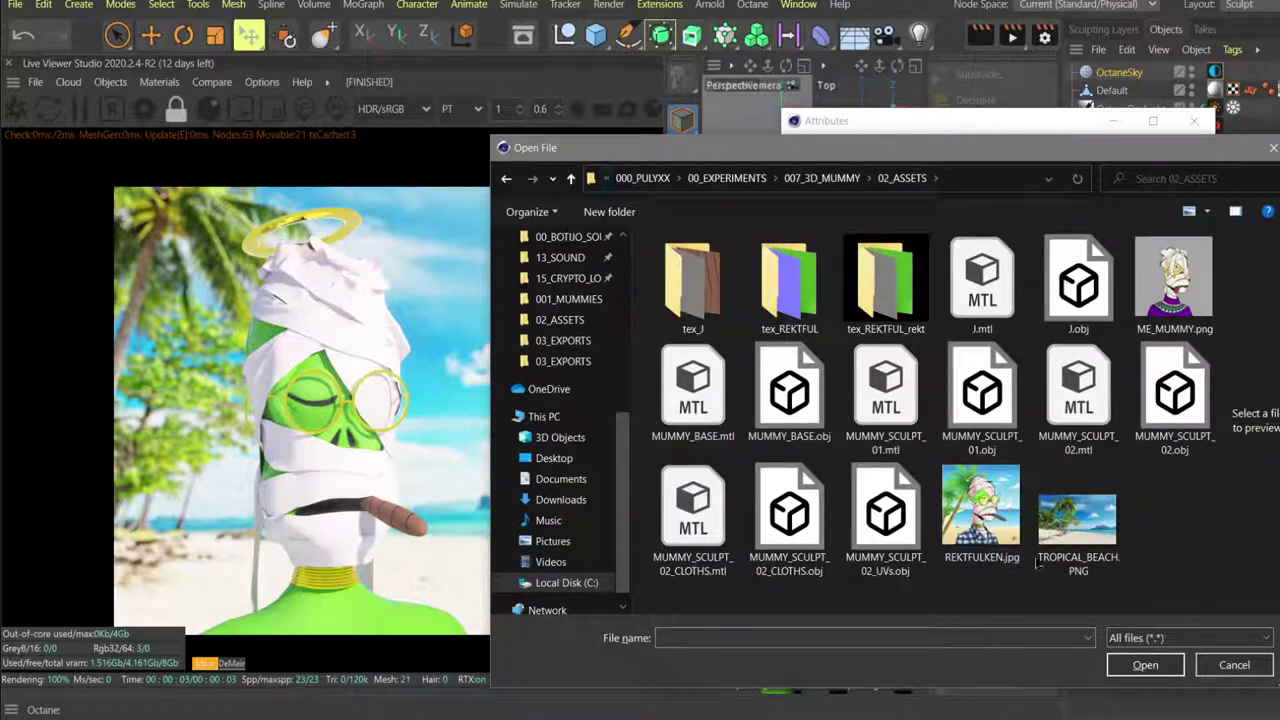
click(1077, 515)
click(1145, 665)
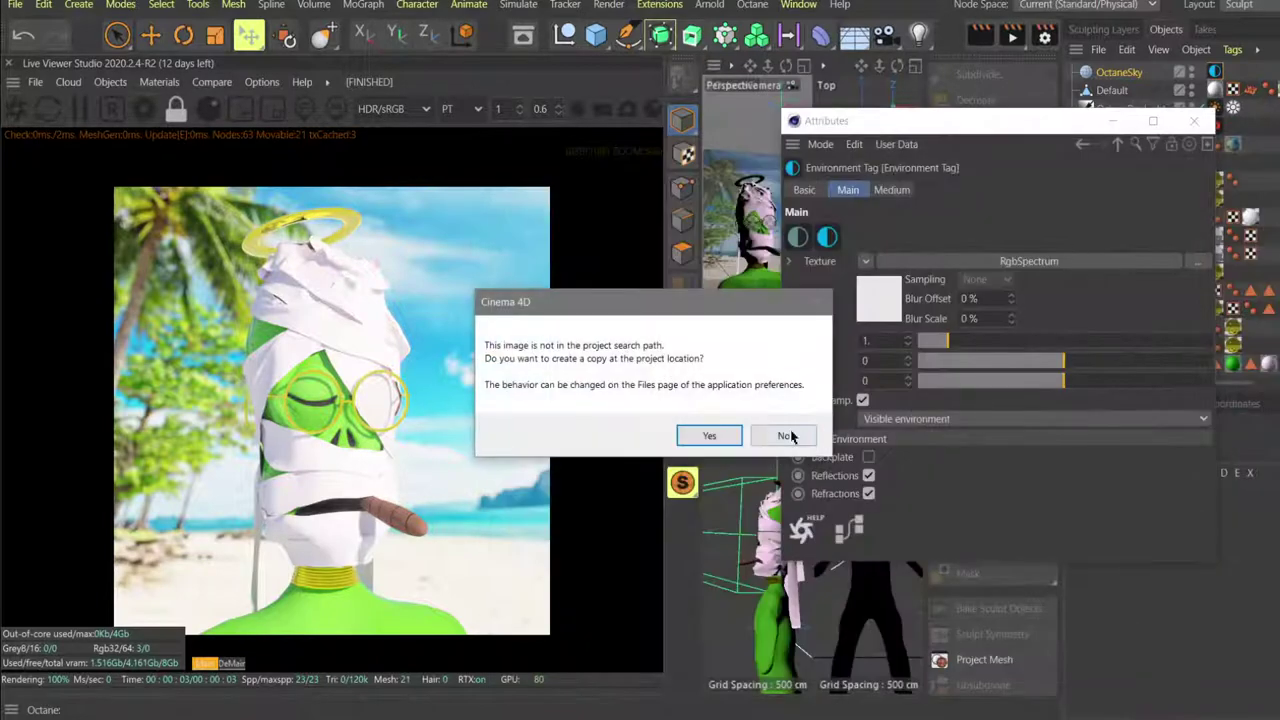
click(785, 435)
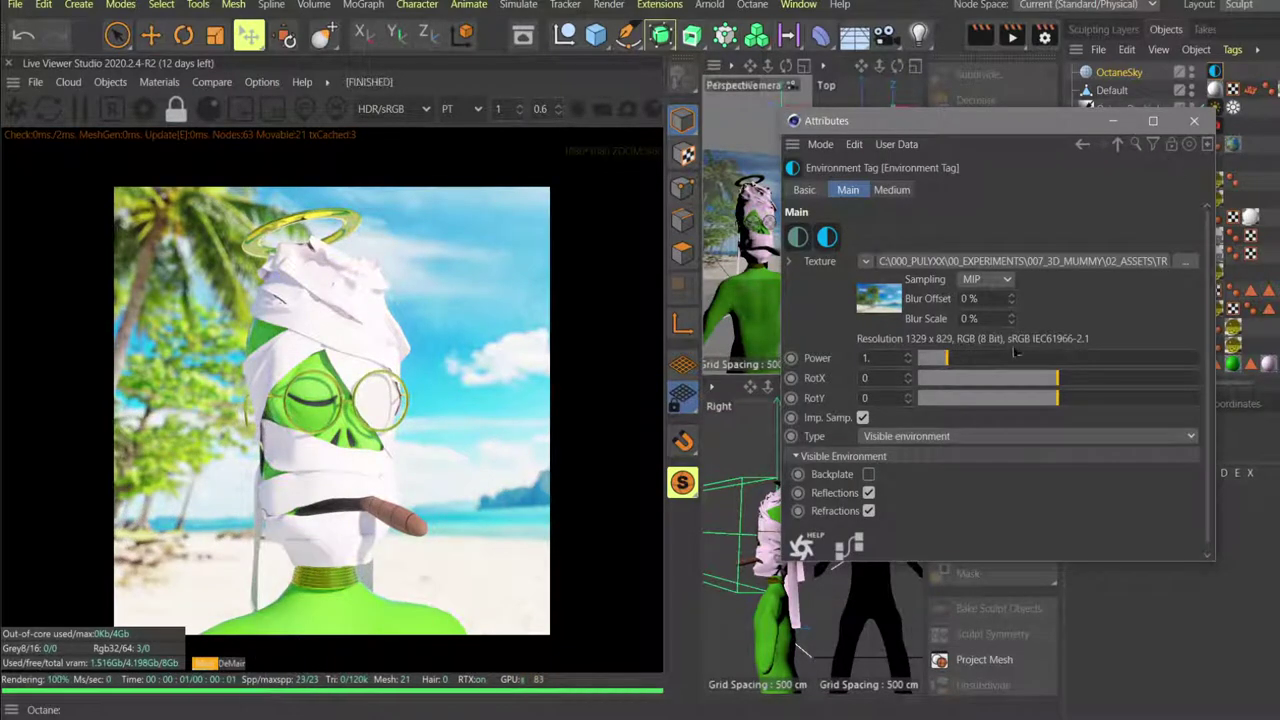
Set the environment's RotX to about -0.524 and its Power to about 2.926, and close the floating Attributes window.
drag(1057, 378, 1010, 387)
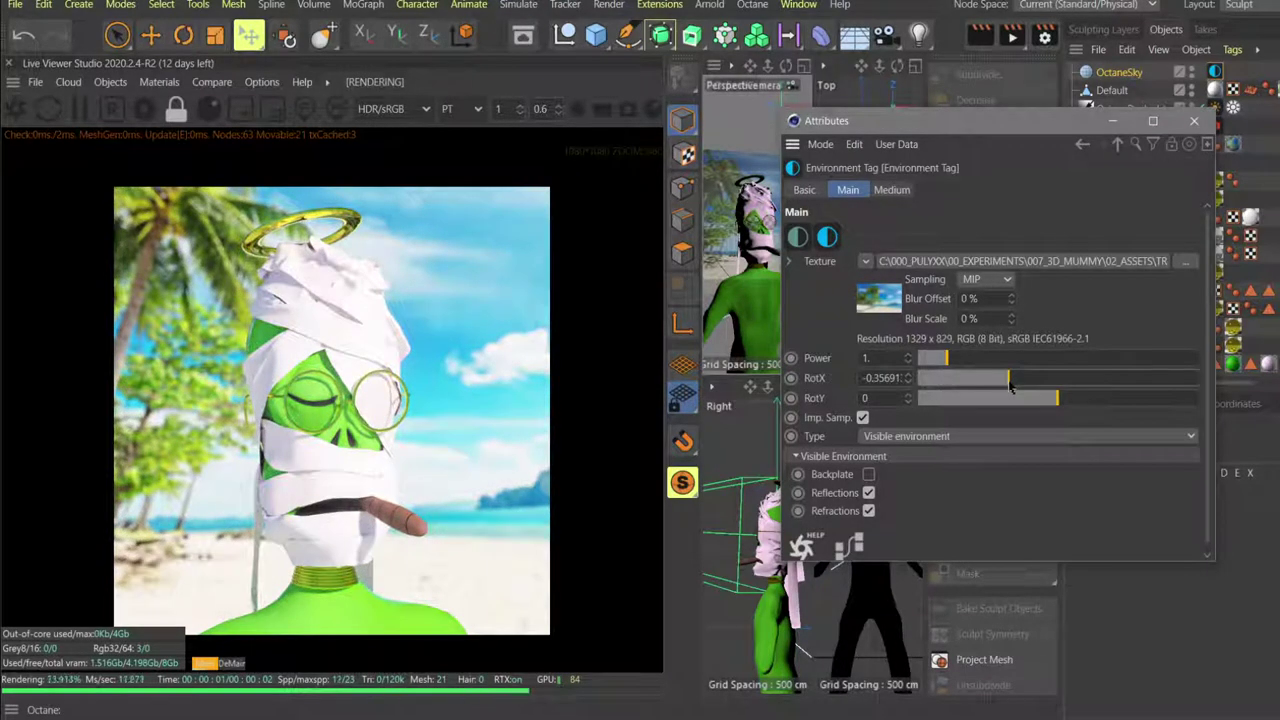
mouse_move(984, 387)
mouse_down()
mouse_move(1003, 387)
mouse_move(973, 385)
mouse_move(1083, 371)
mouse_move(1004, 372)
mouse_up()
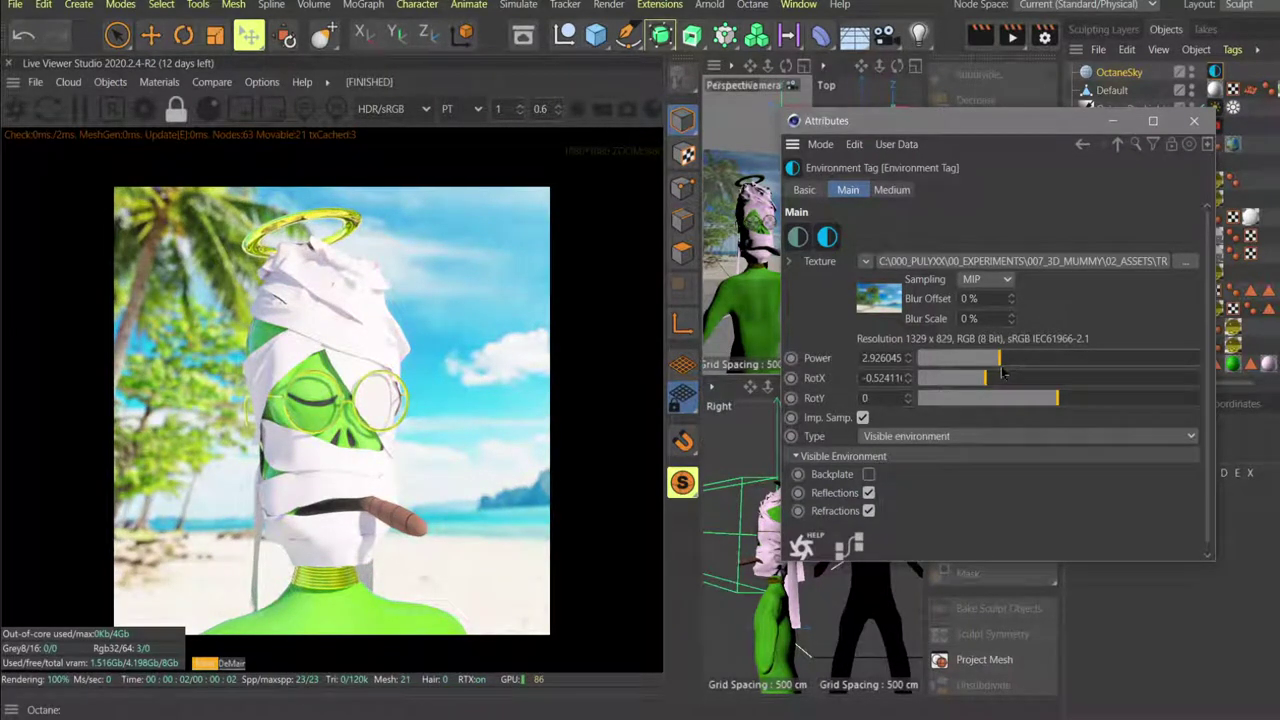
click(1194, 122)
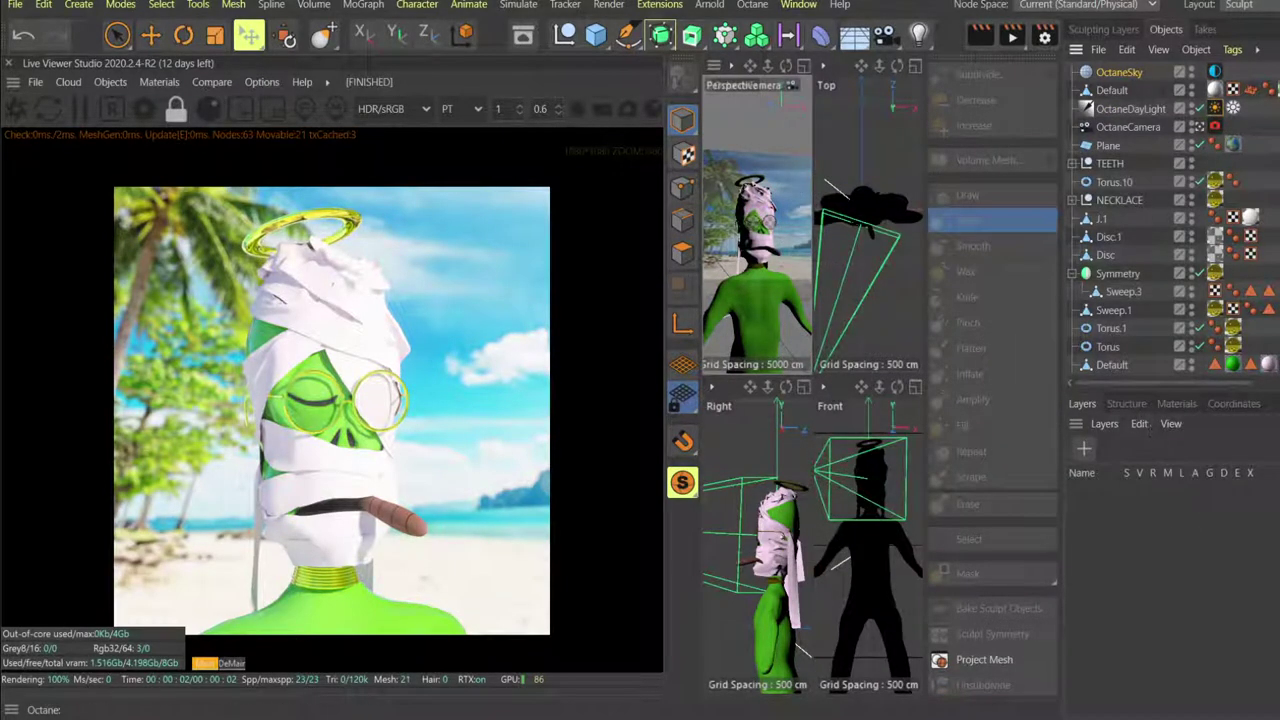
click(1176, 403)
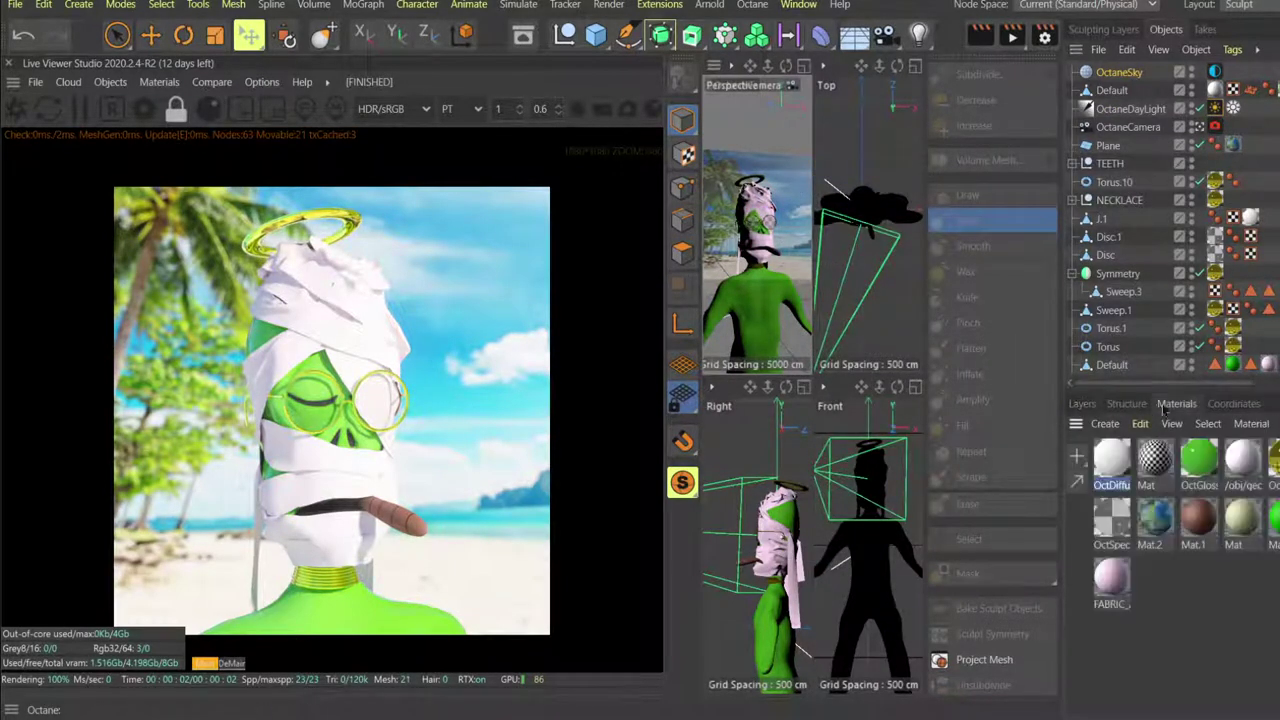
click(1233, 403)
click(1126, 403)
click(1087, 404)
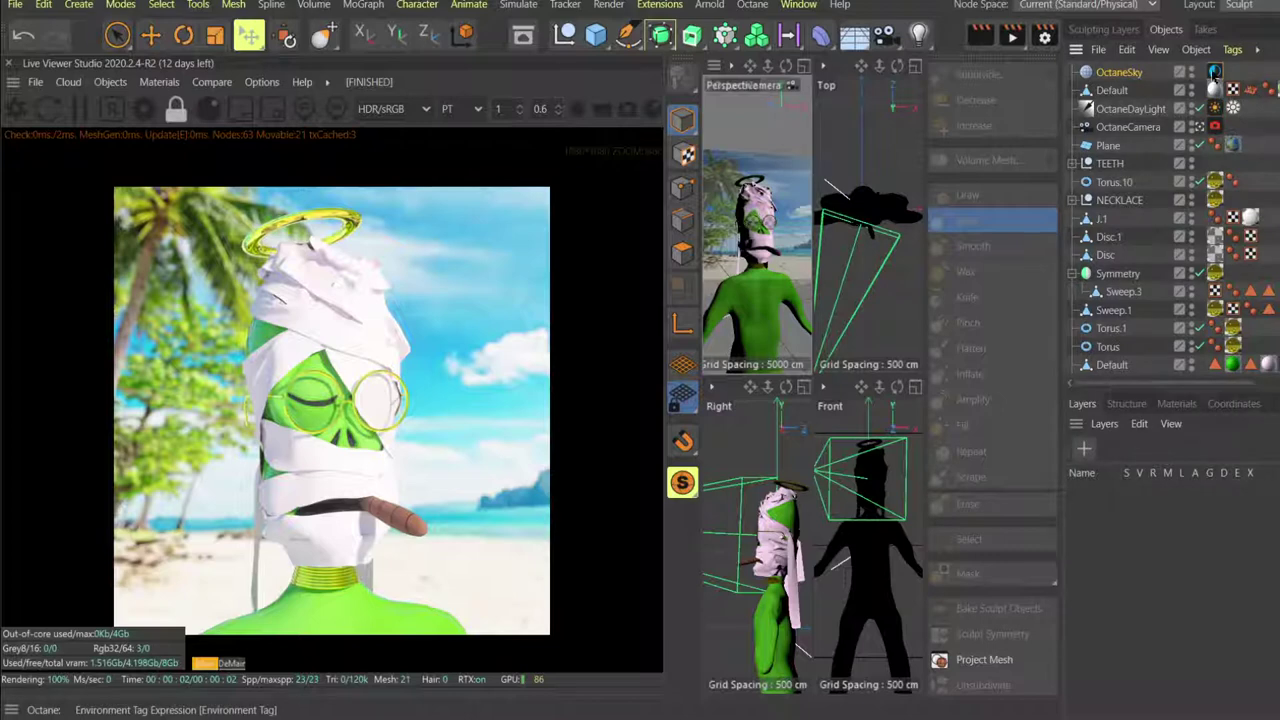
Switch the interface to the Standard layout and maximize the Perspective view.
click(1205, 8)
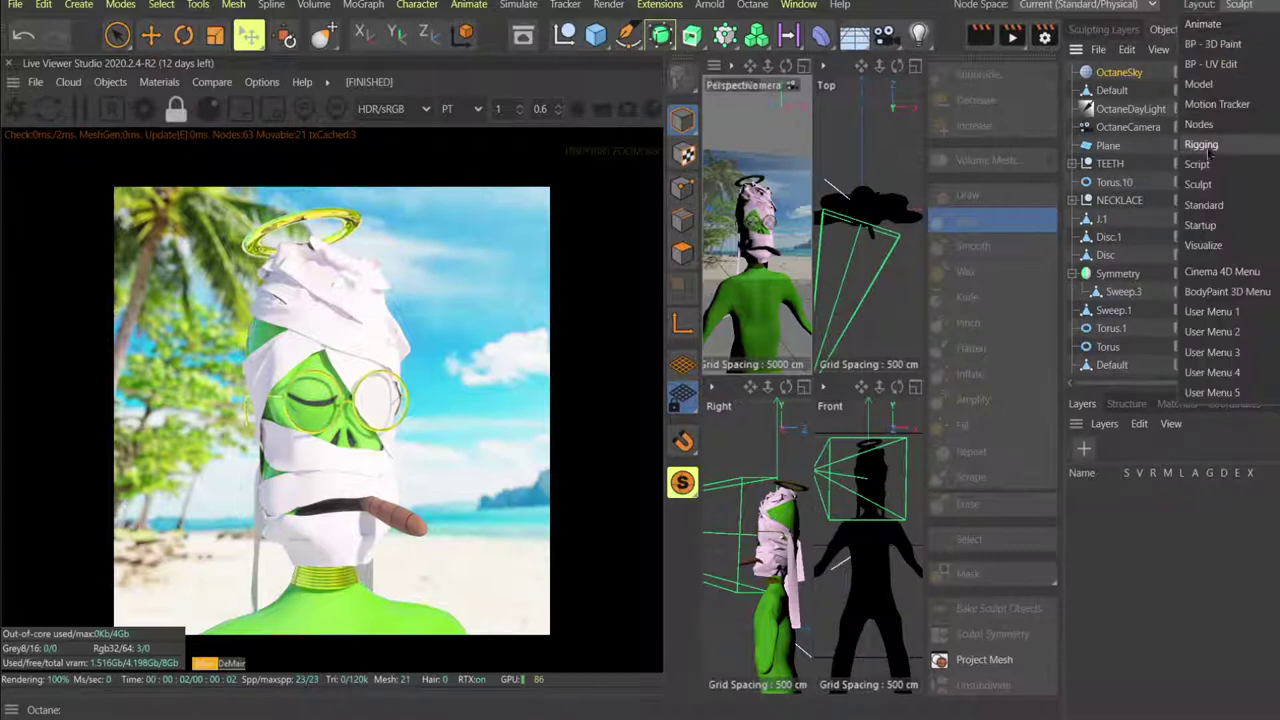
click(1203, 206)
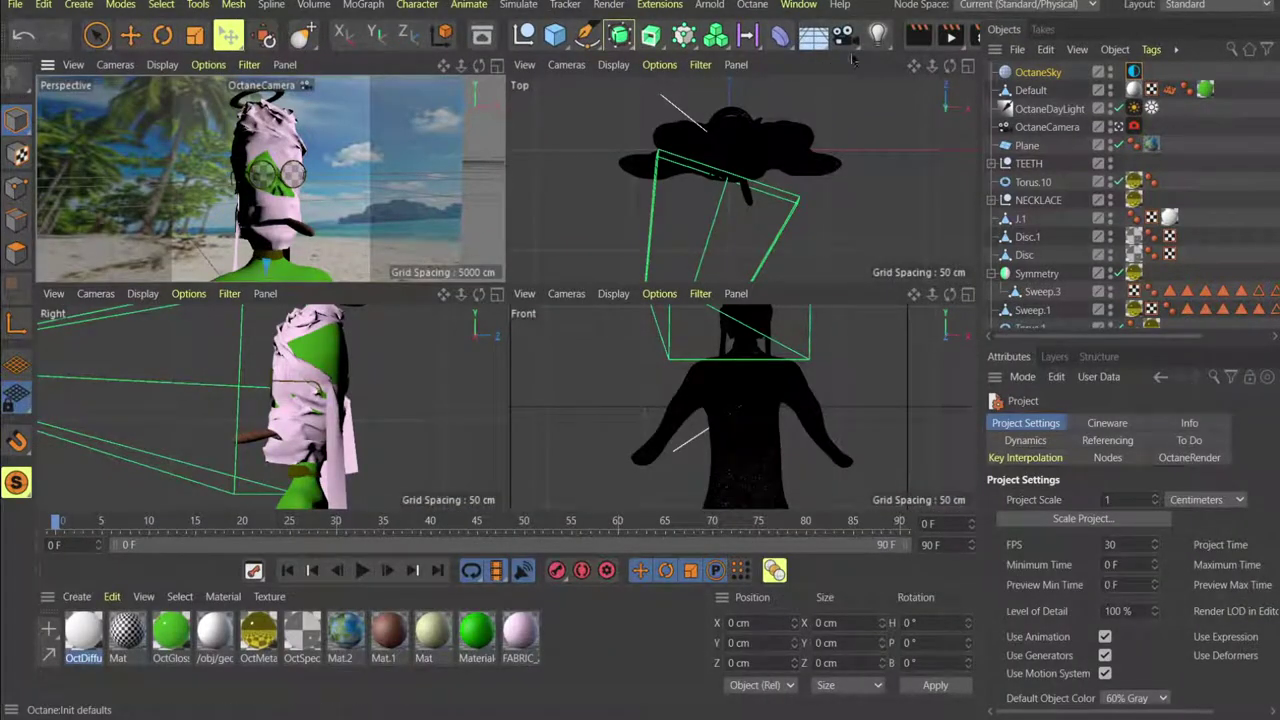
middle_click(256, 175)
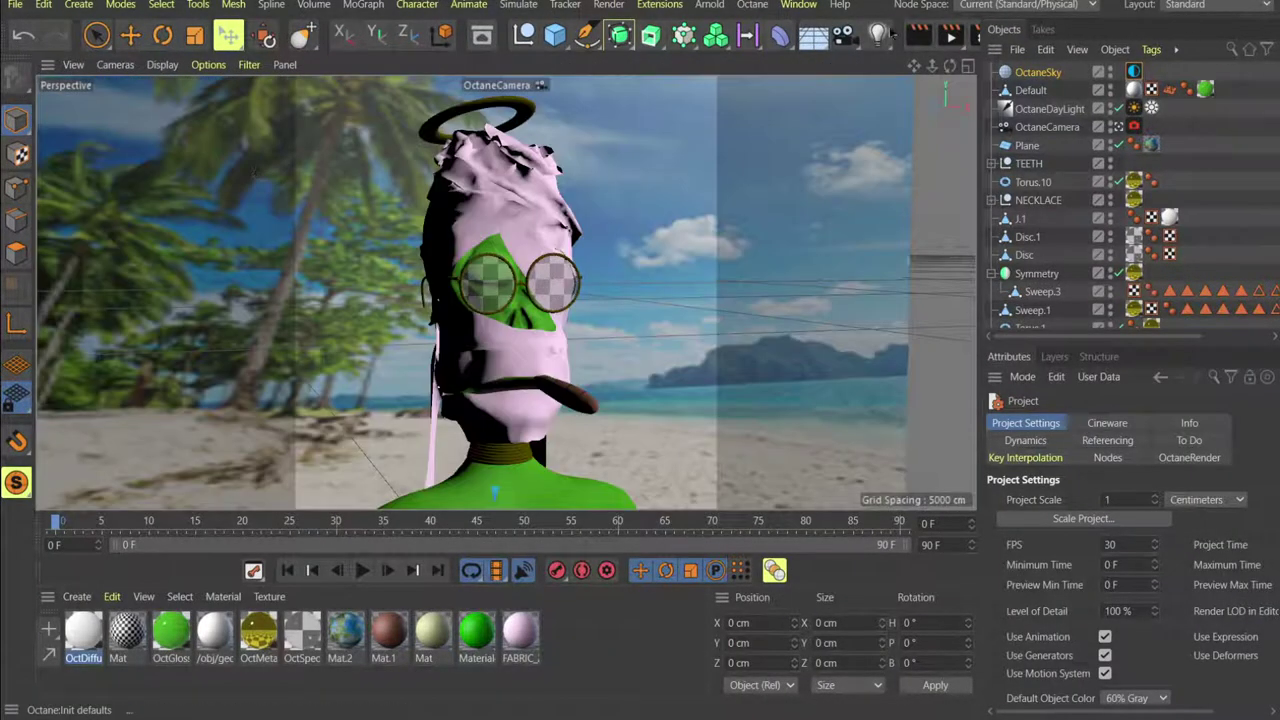
Reopen the Octane Live Viewer and restart the live render of the head through the OctaneCamera.
click(755, 5)
click(775, 57)
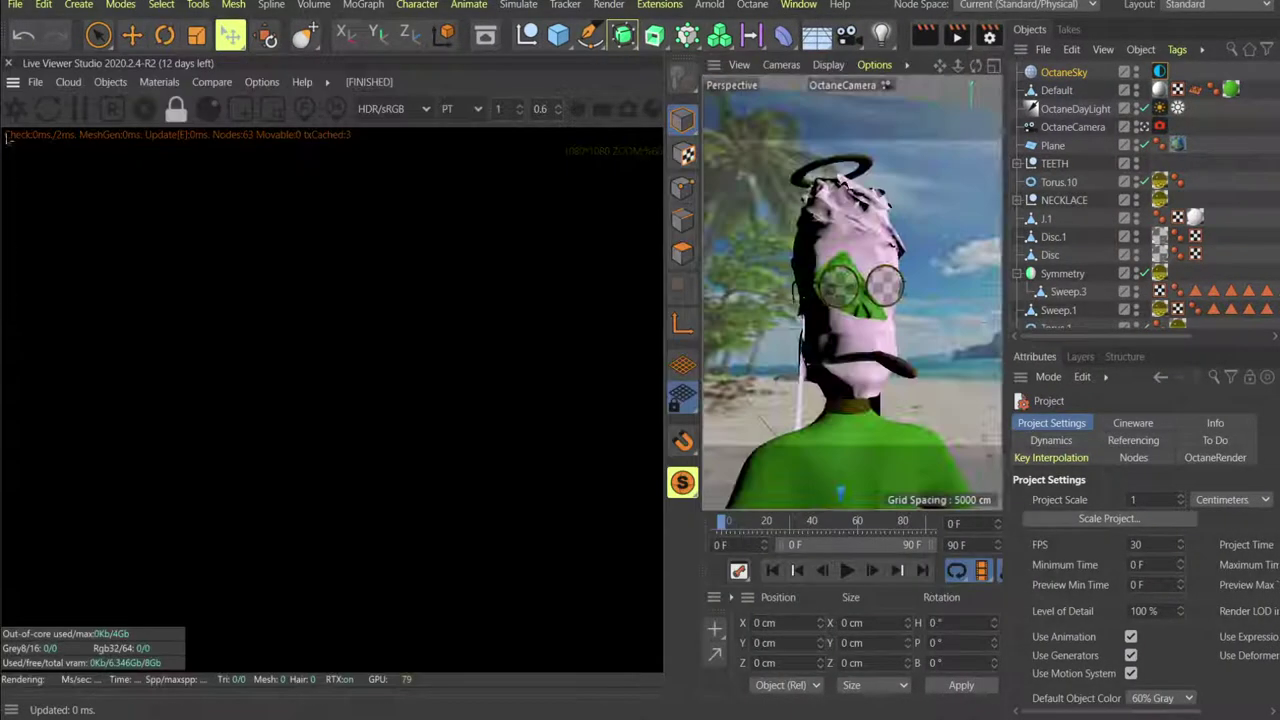
click(15, 108)
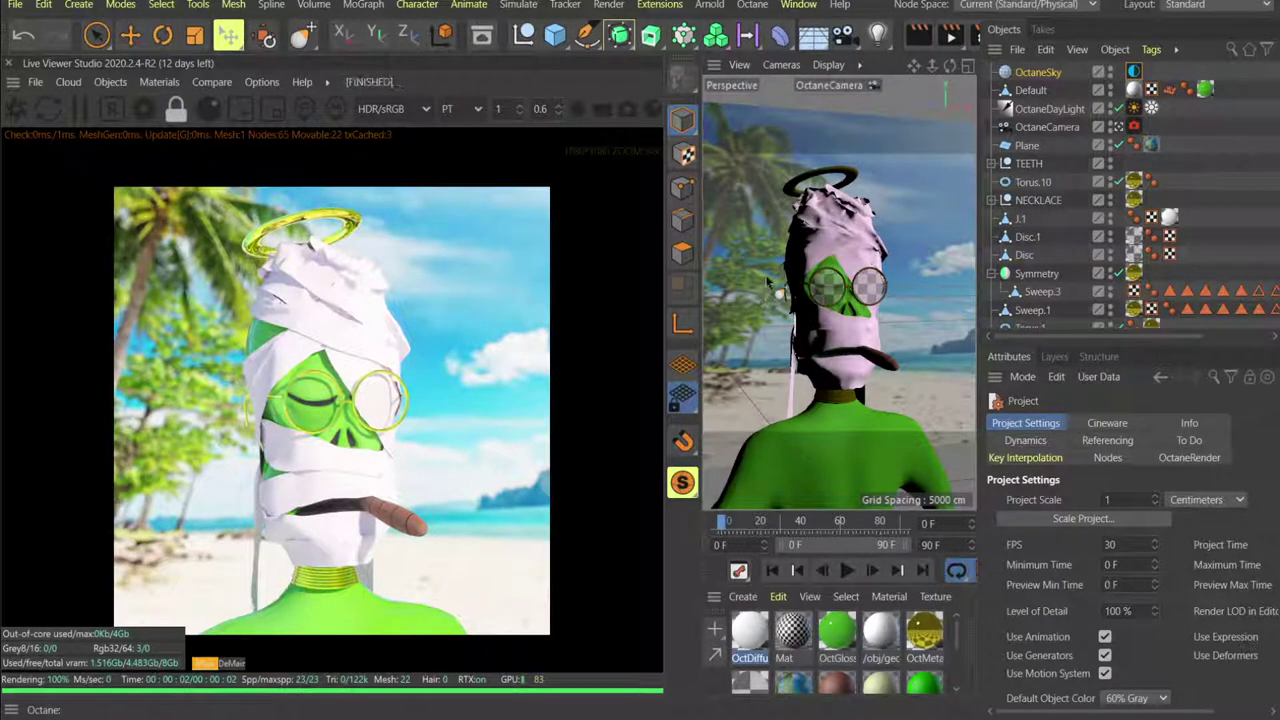
mouse_move(822, 267)
alt+mouse_down()
mouse_move(836, 268)
mouse_move(827, 287)
alt+mouse_up()
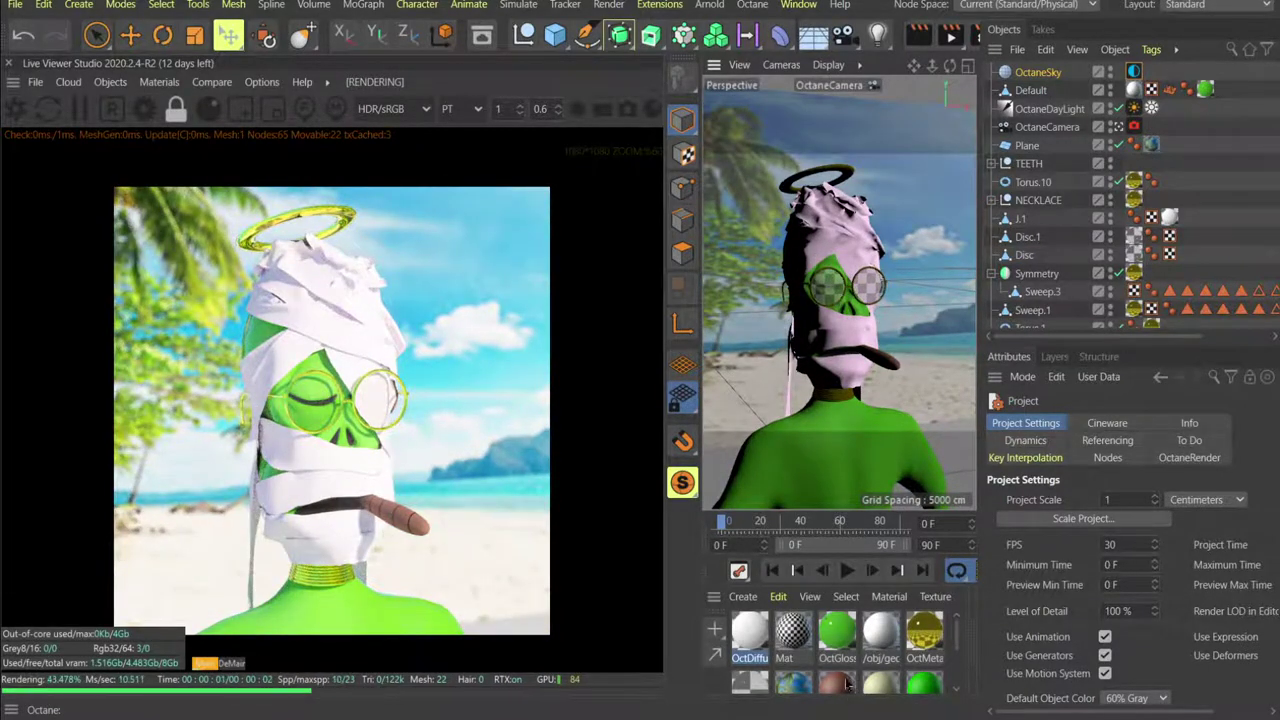
Inspect the settings of the brown Mat.1, the white OctDiffuse1 and the checkered Mat materials.
click(845, 684)
double_click(847, 685)
click(1266, 43)
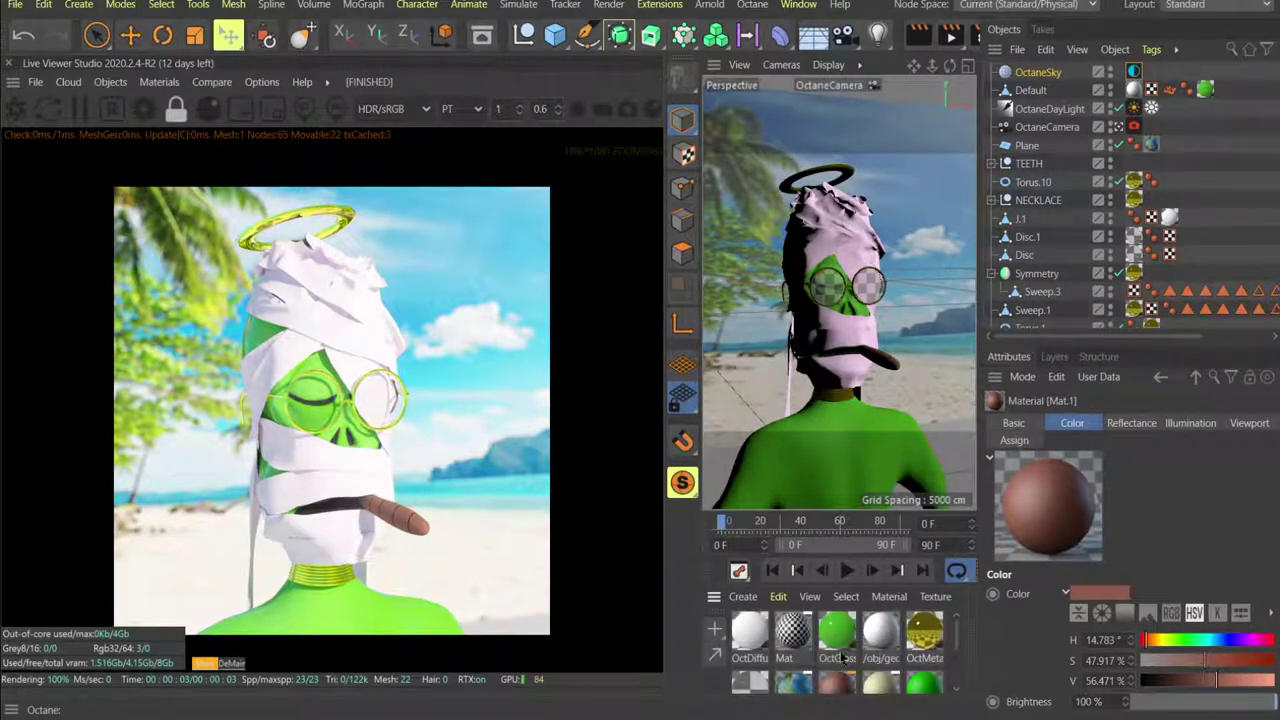
click(750, 630)
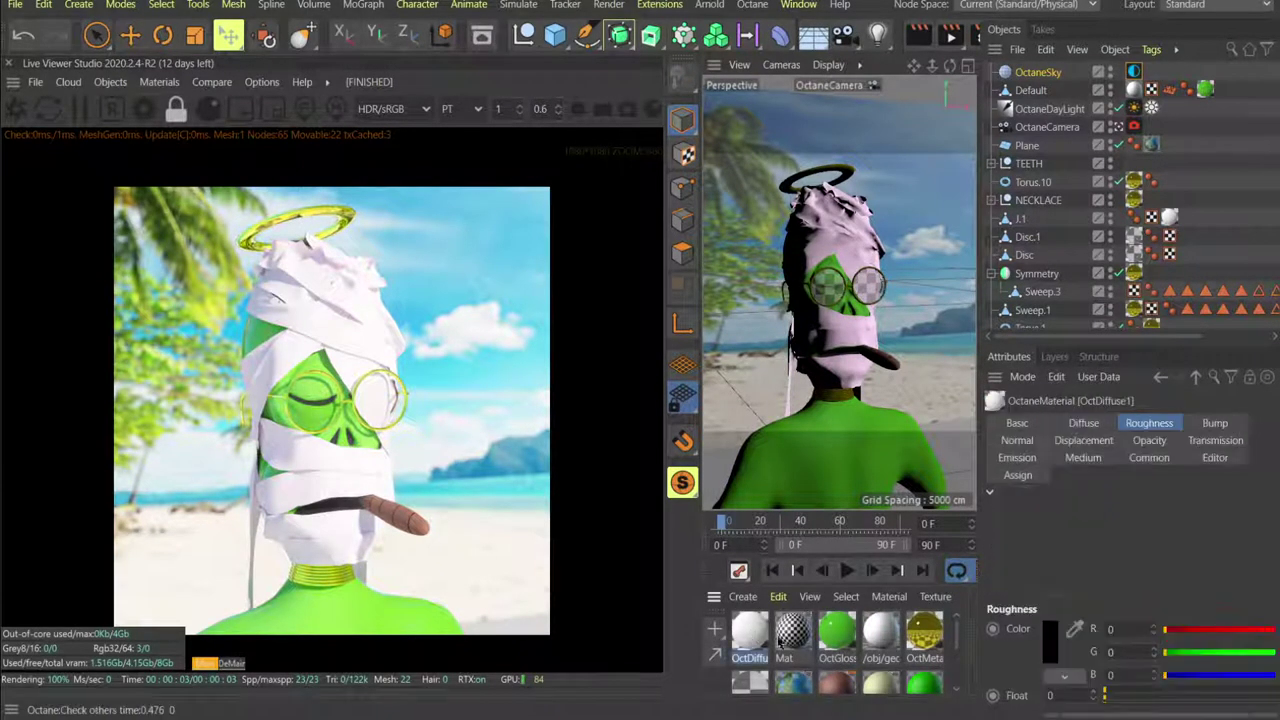
click(792, 630)
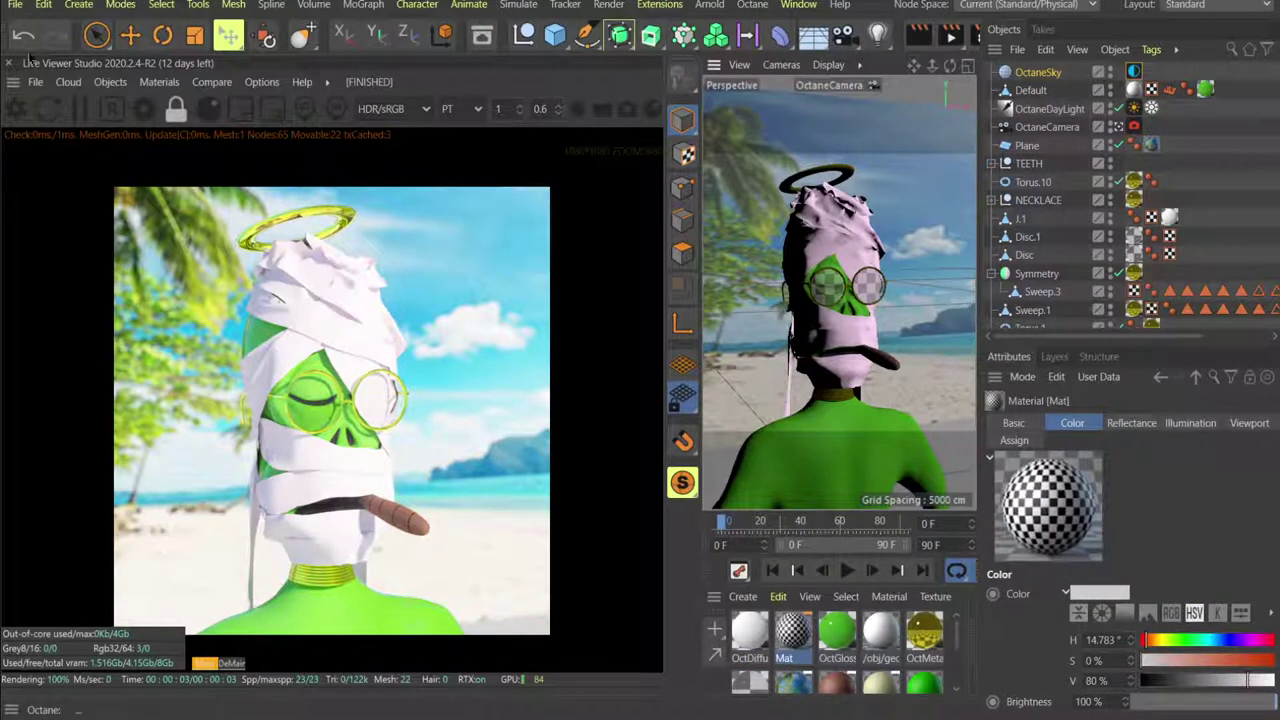
Select the cigar J.1 in the viewport and show the settings of its OctDiffuse1 material tag.
click(96, 35)
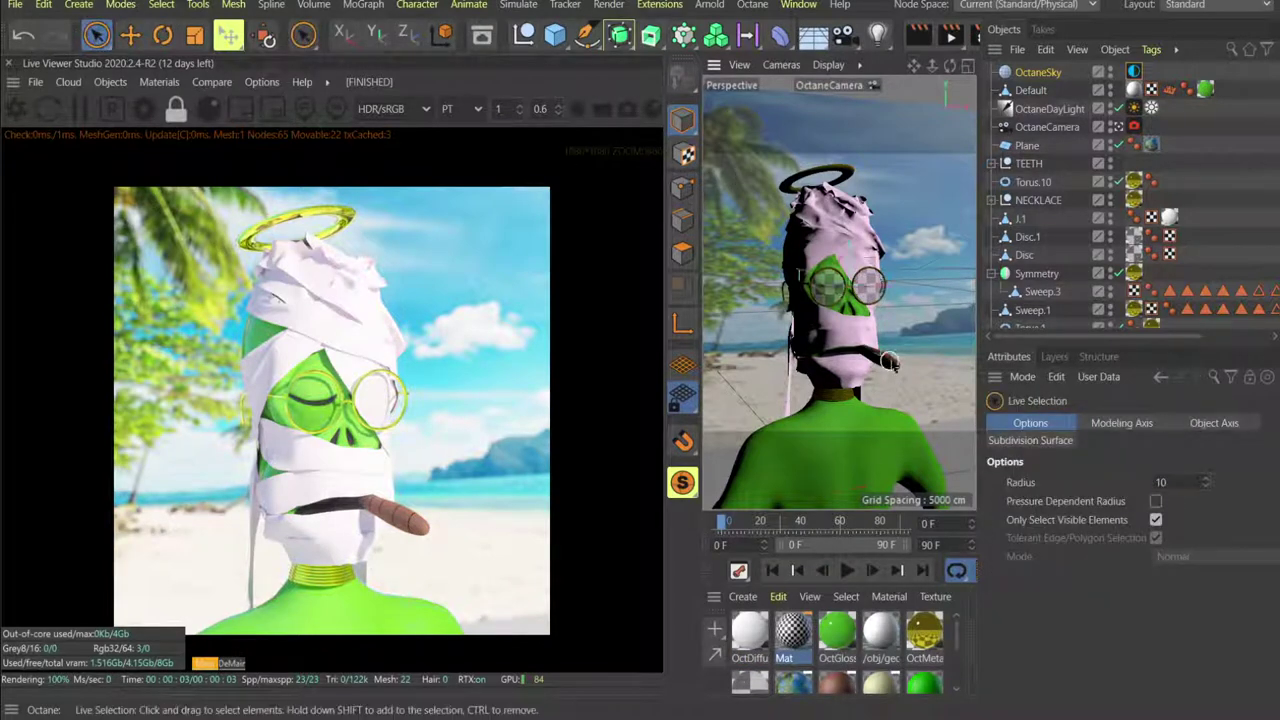
click(890, 362)
scroll(1230, 222, down, 3)
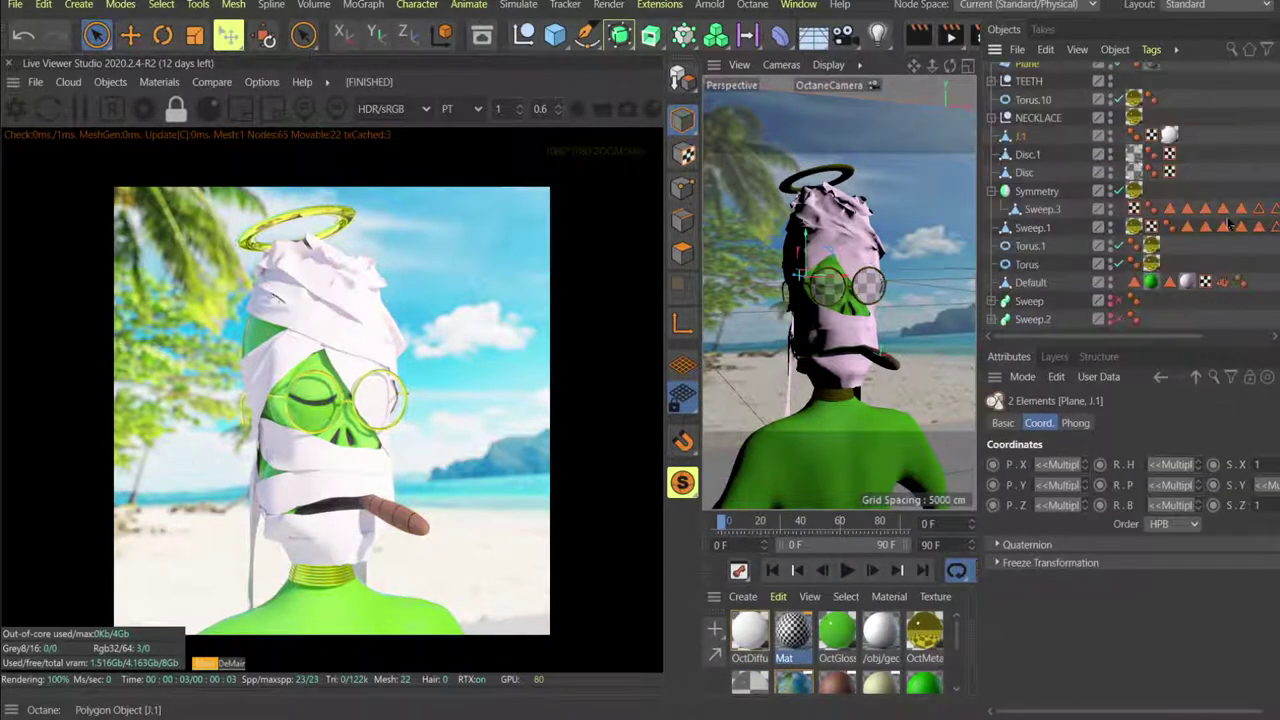
scroll(1230, 222, up, 3)
click(1165, 256)
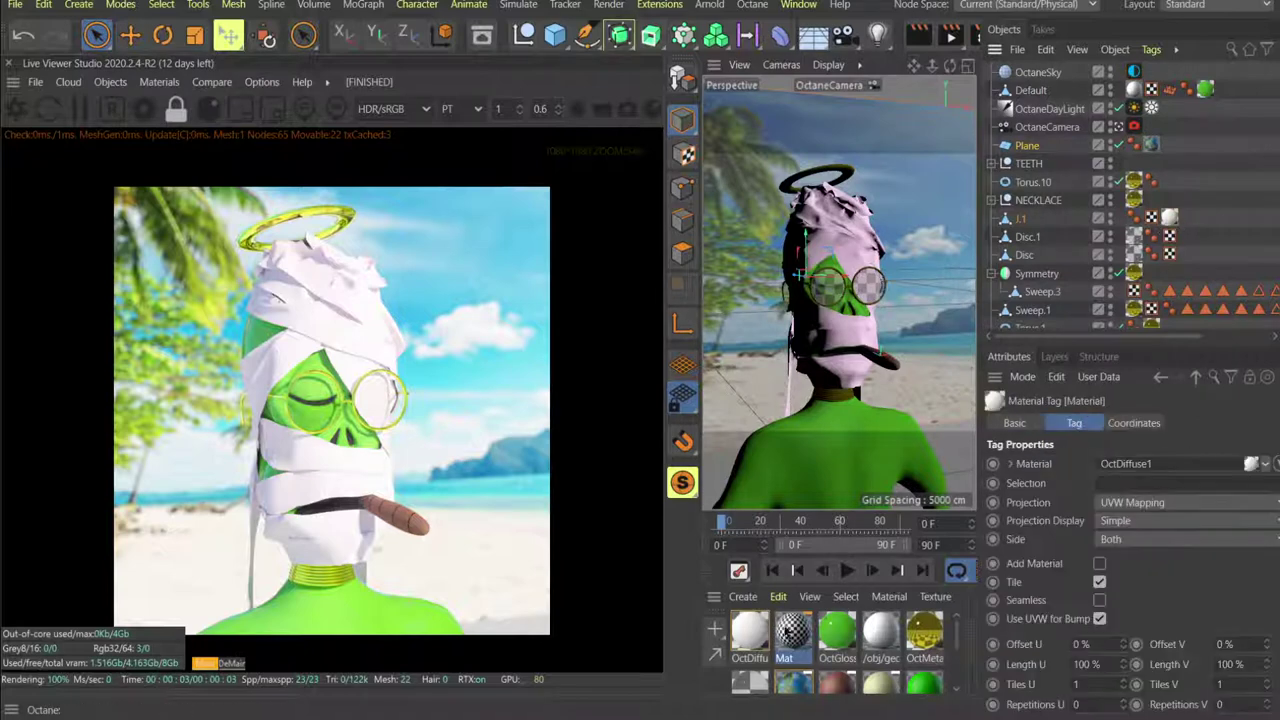
Open OctDiffuse1 in the Octane Node Editor and connect its ImageTexture node to the Bump input.
double_click(761, 641)
click(733, 106)
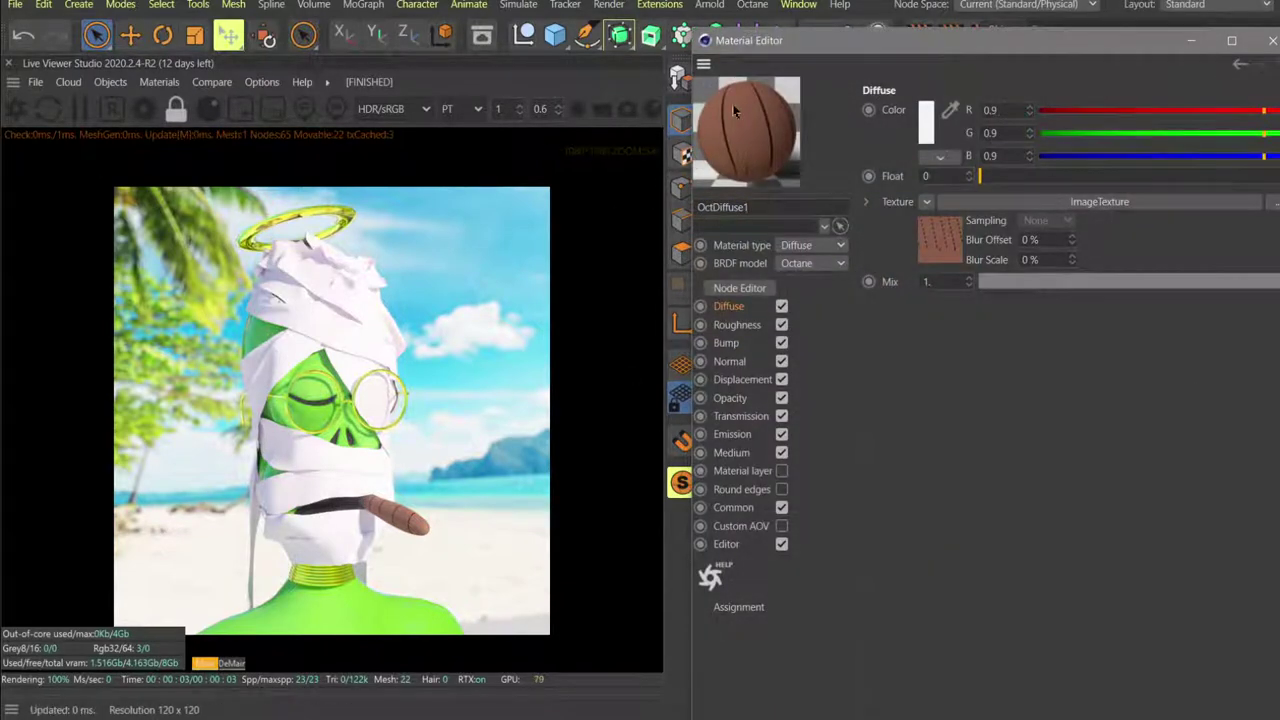
click(1272, 40)
drag(776, 715, 858, 83)
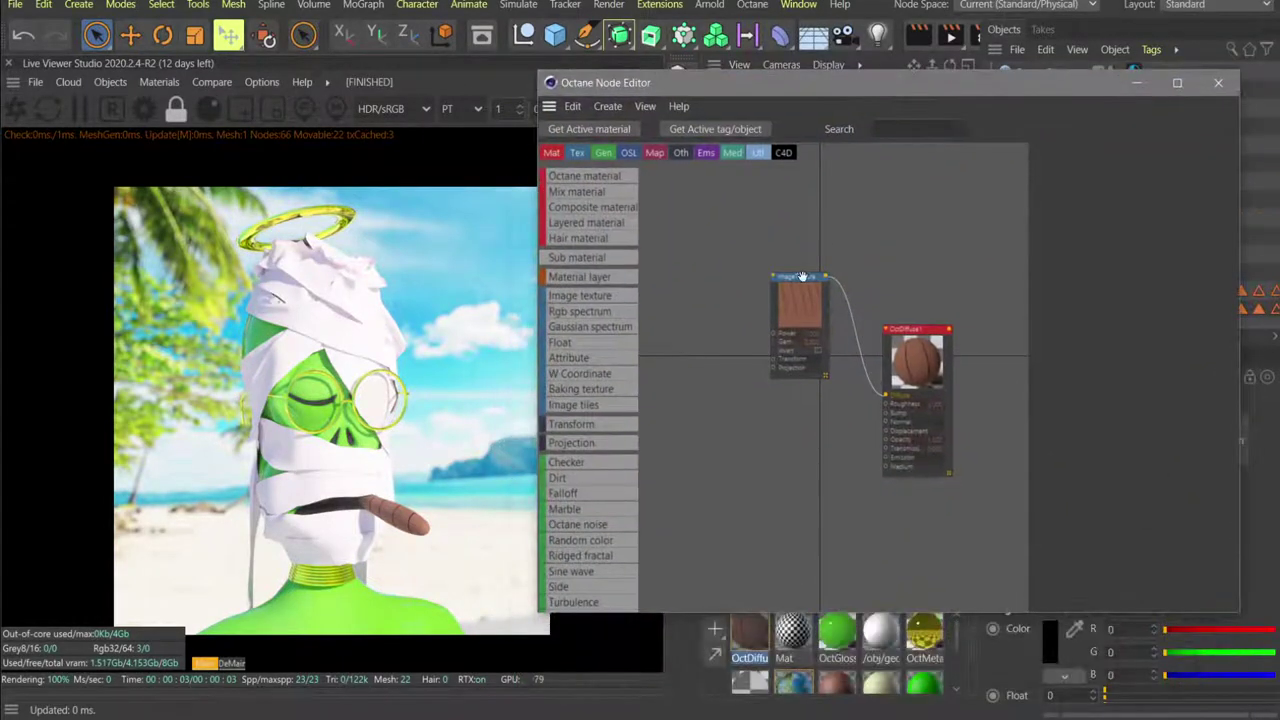
scroll(841, 278, up, 3)
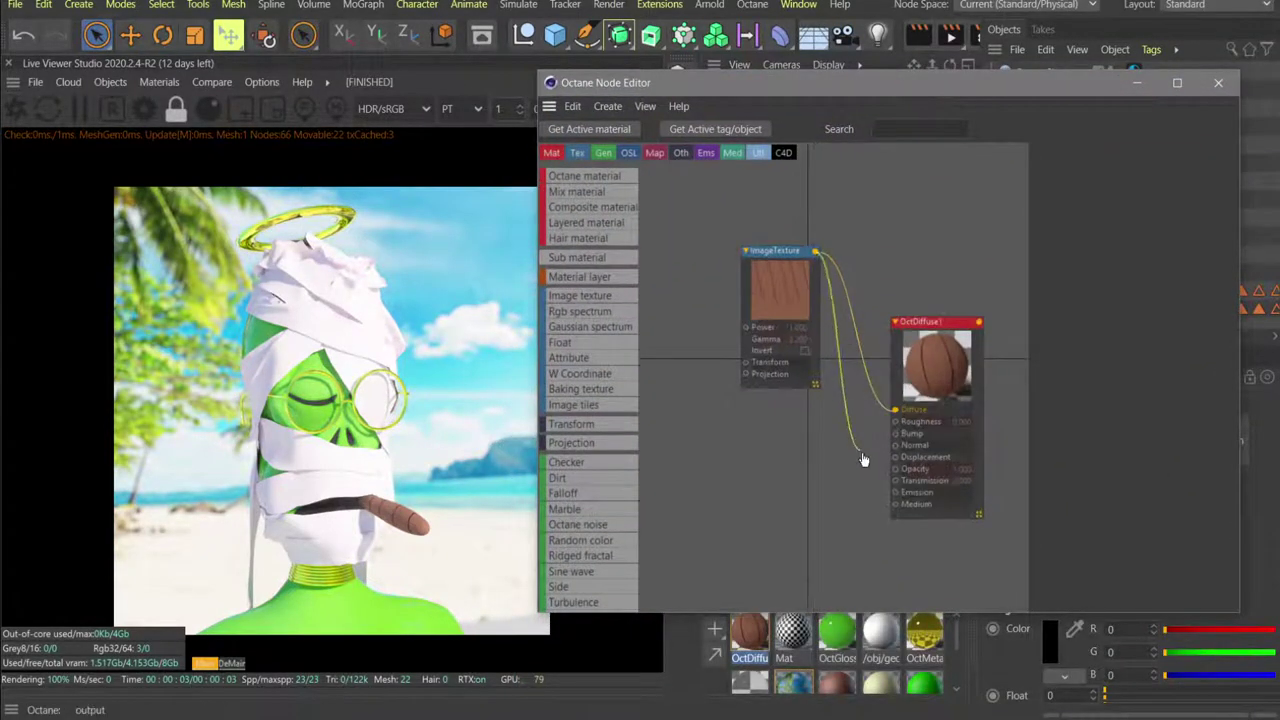
drag(864, 459, 898, 452)
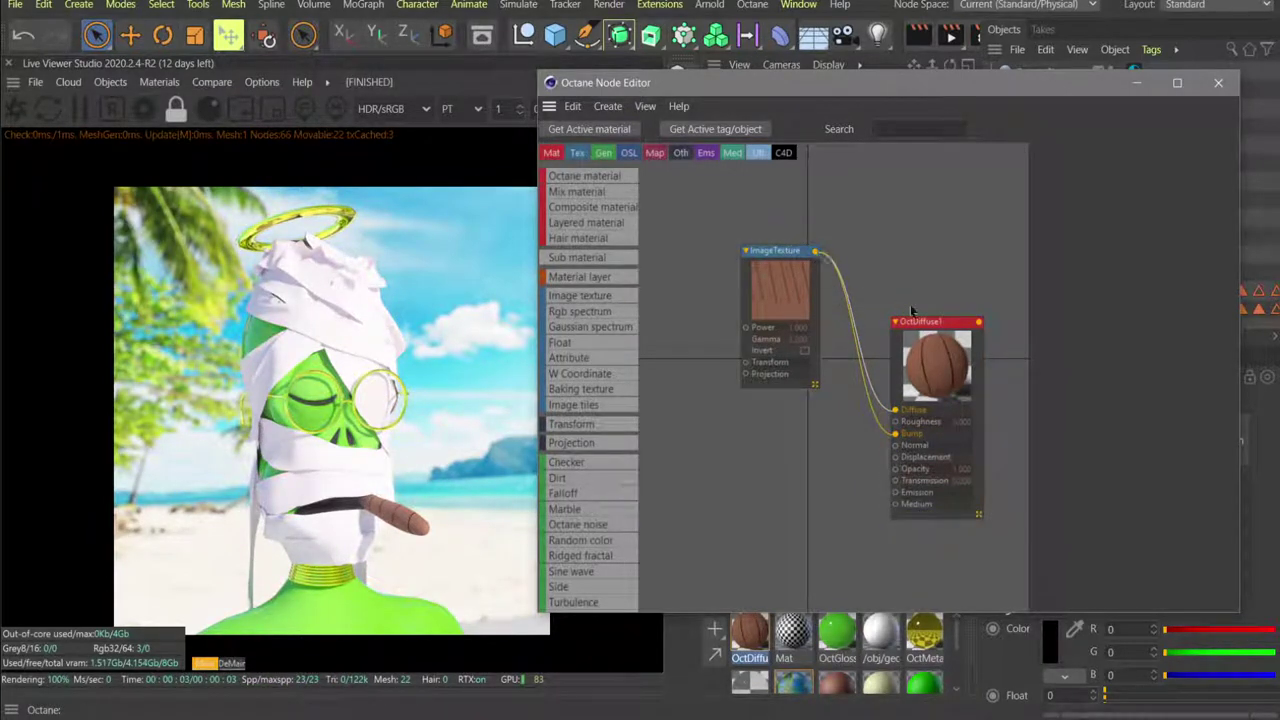
Add a Displacement node to OctDiffuse1, using Texture displacement with a 1024x1024 level of detail.
click(915, 404)
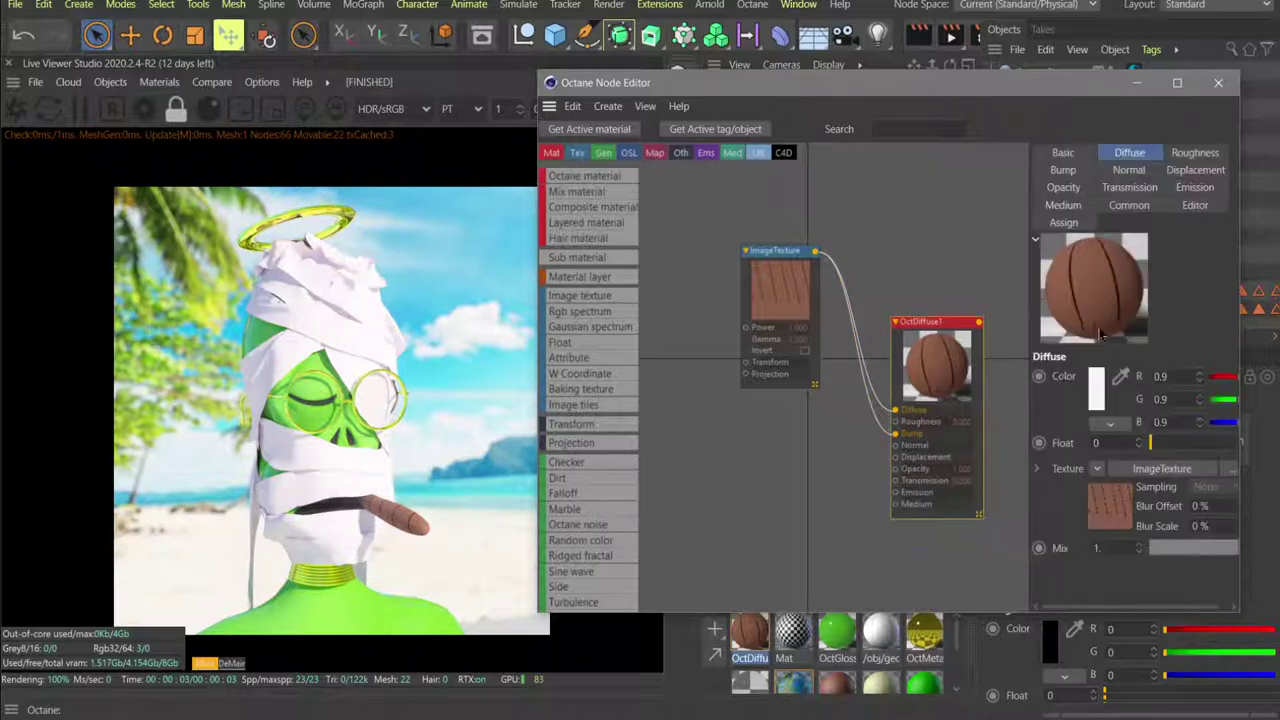
click(1191, 173)
click(1105, 376)
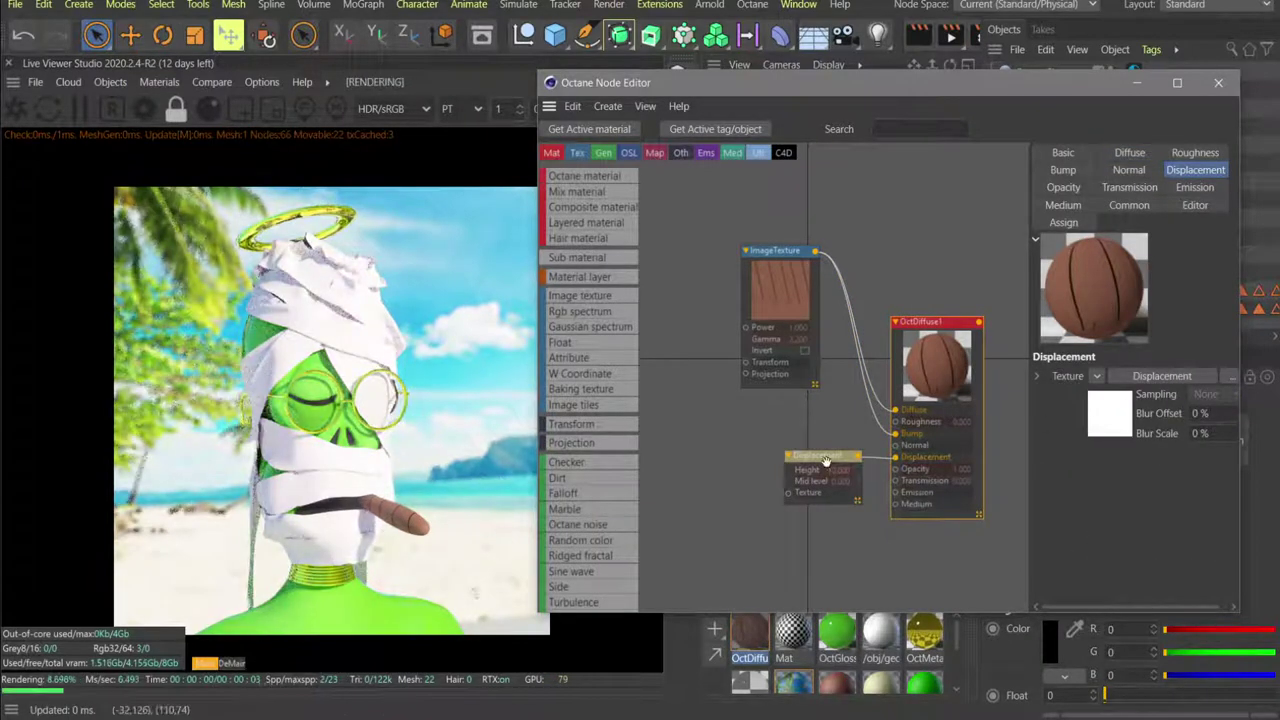
click(822, 457)
click(1157, 195)
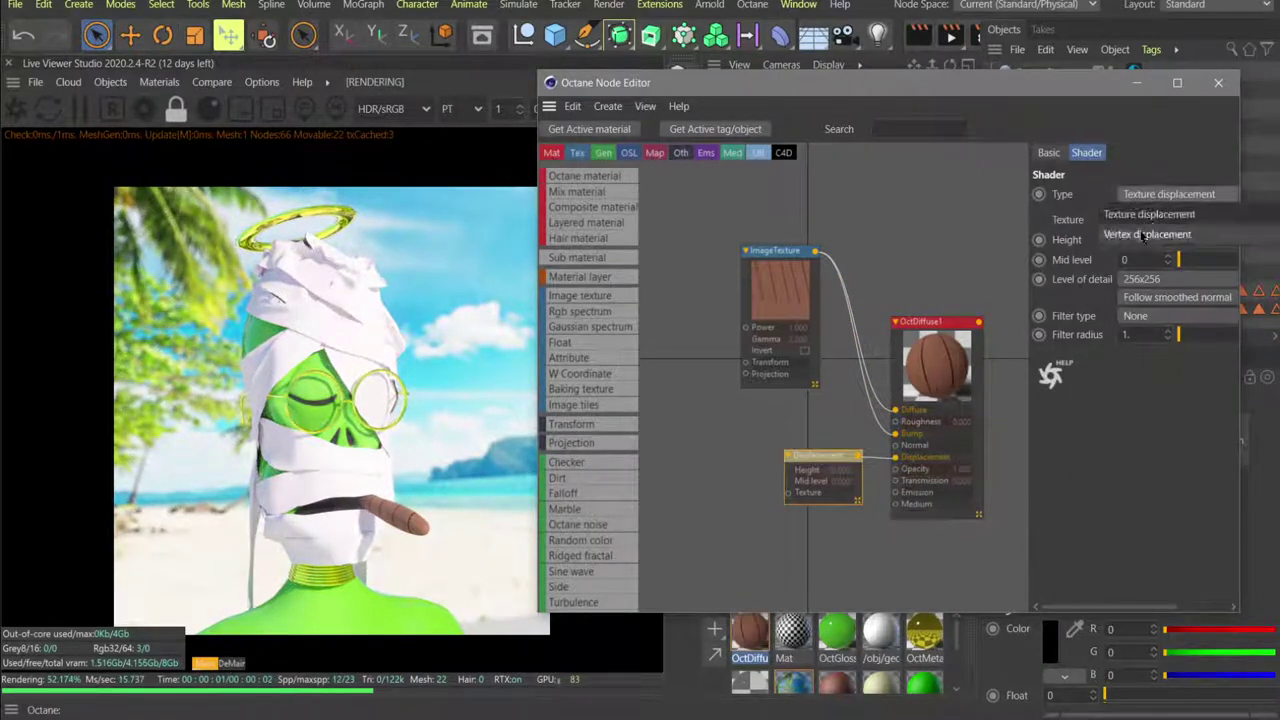
click(1150, 214)
click(1137, 316)
click(1137, 316)
click(1150, 279)
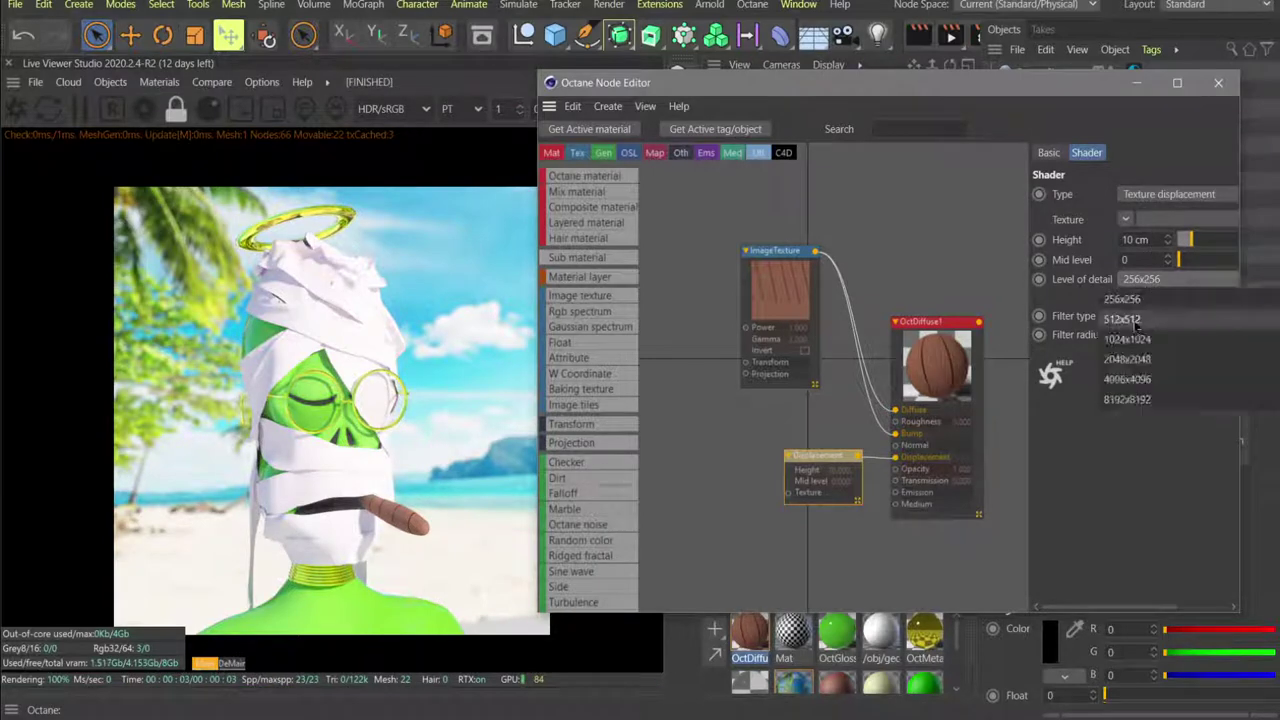
click(1150, 338)
Try to drive the Displacement node with the ImageTexture, and remove that connection again.
drag(815, 253, 787, 494)
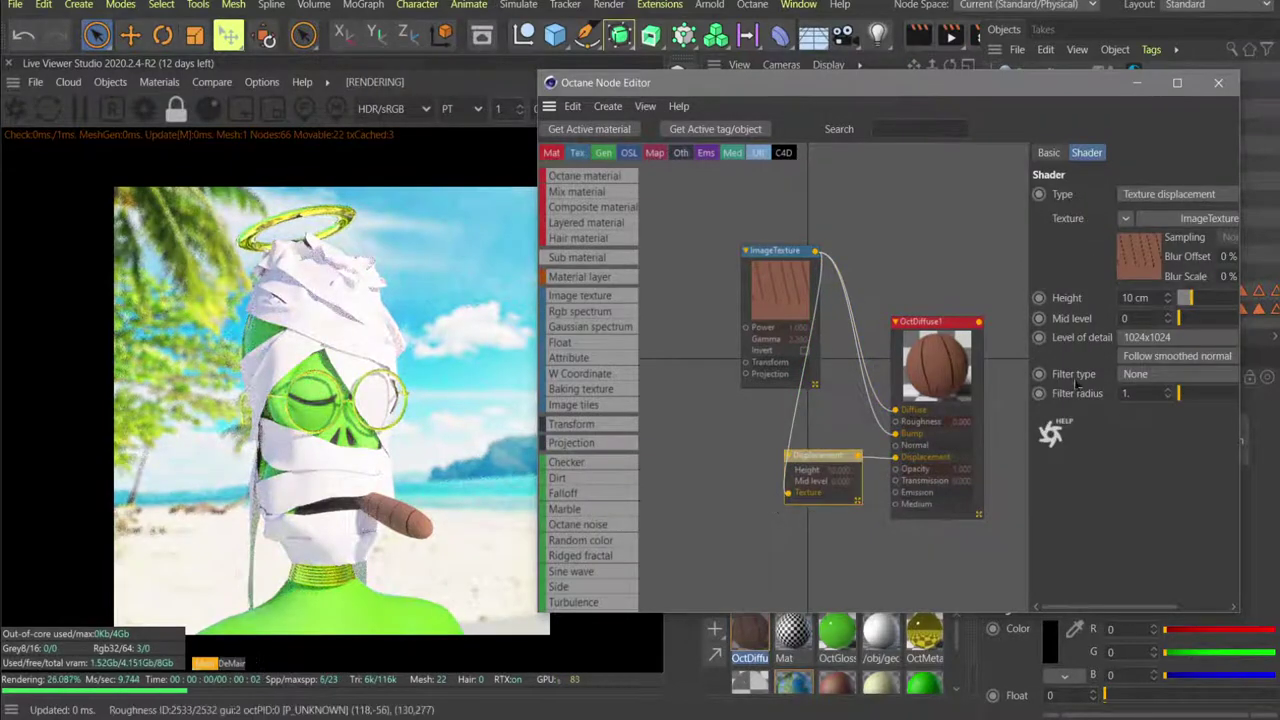
click(793, 436)
double_click(793, 436)
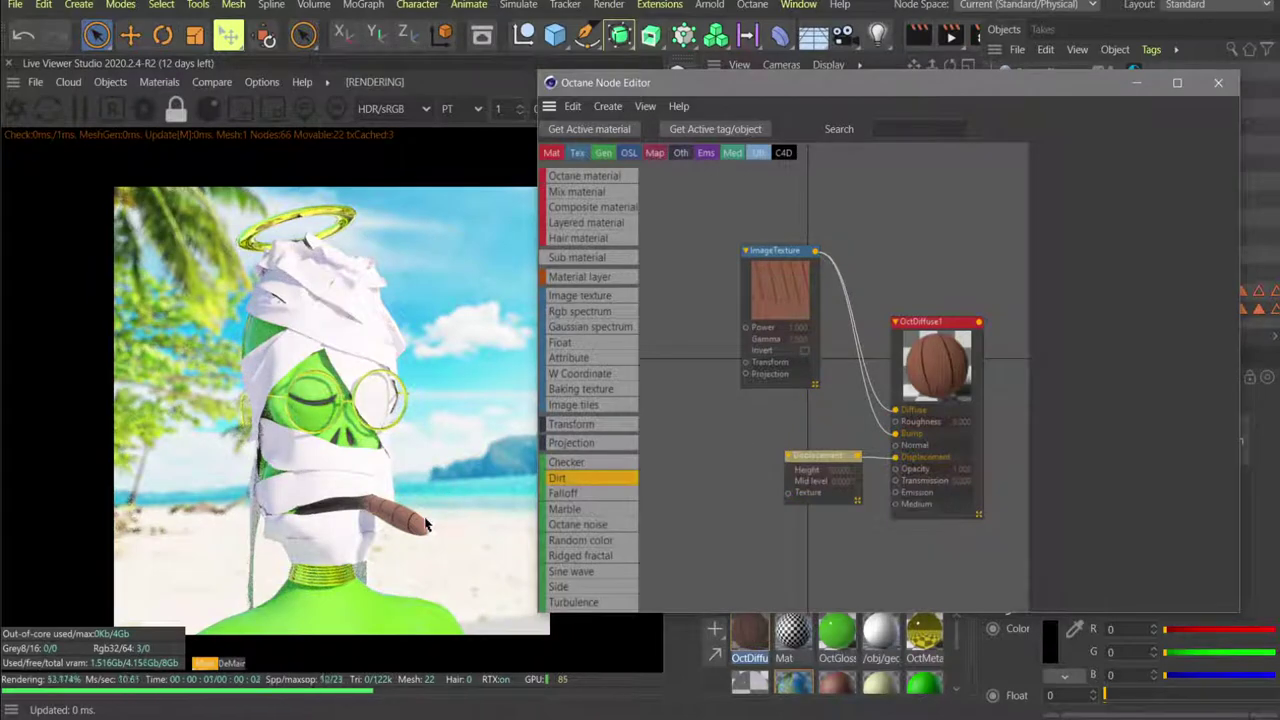
Close the node editor and set the OctaneCamera tag's aperture to 6 cm and aperture aspect ratio to 2.
click(1226, 84)
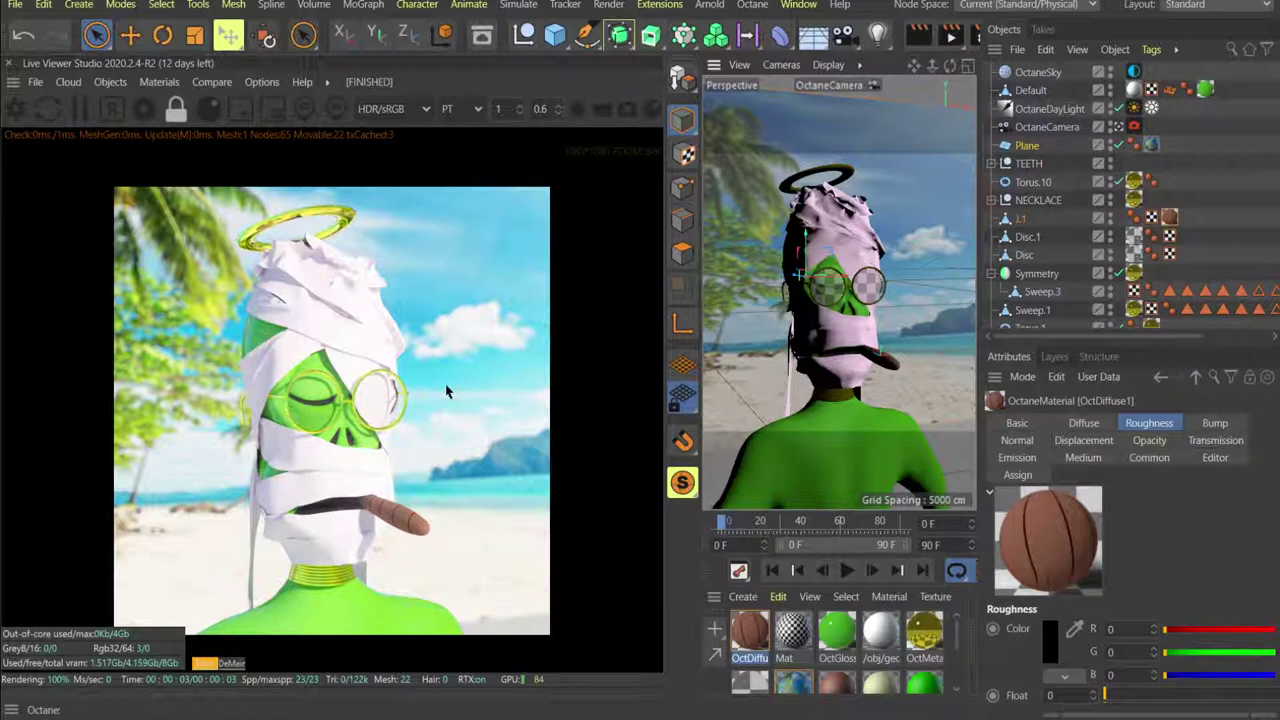
click(1134, 127)
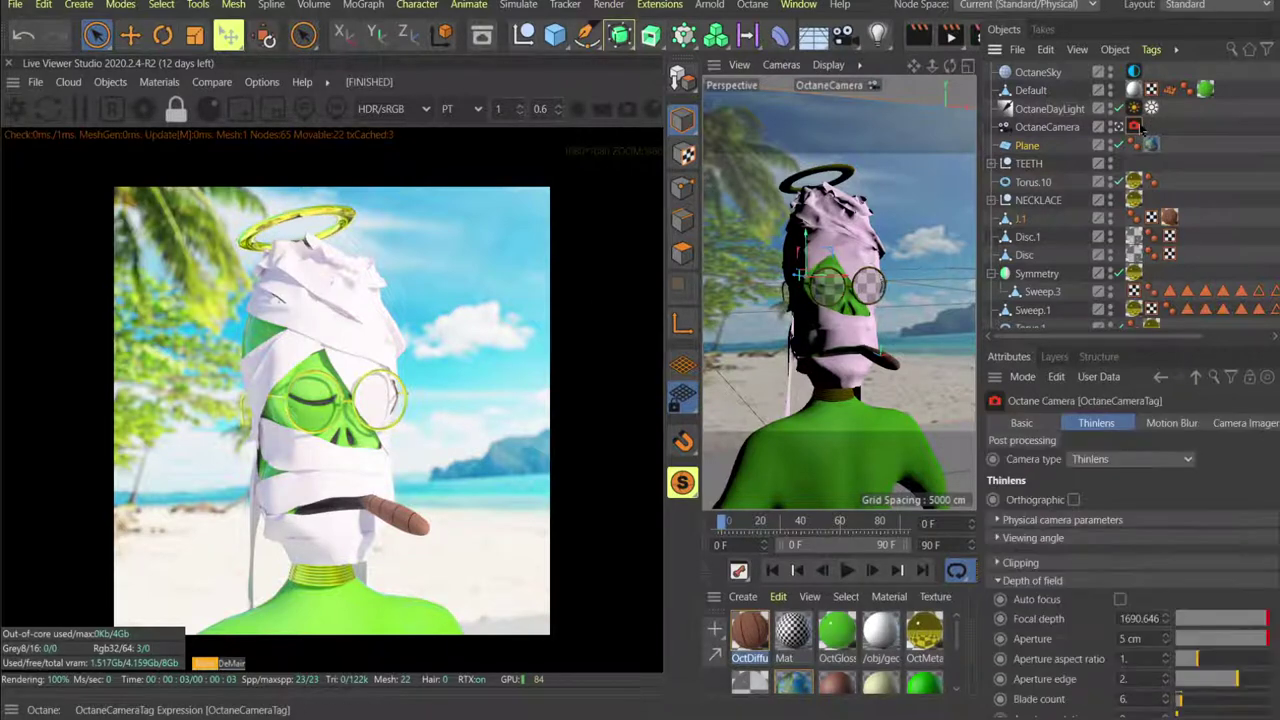
click(1163, 634)
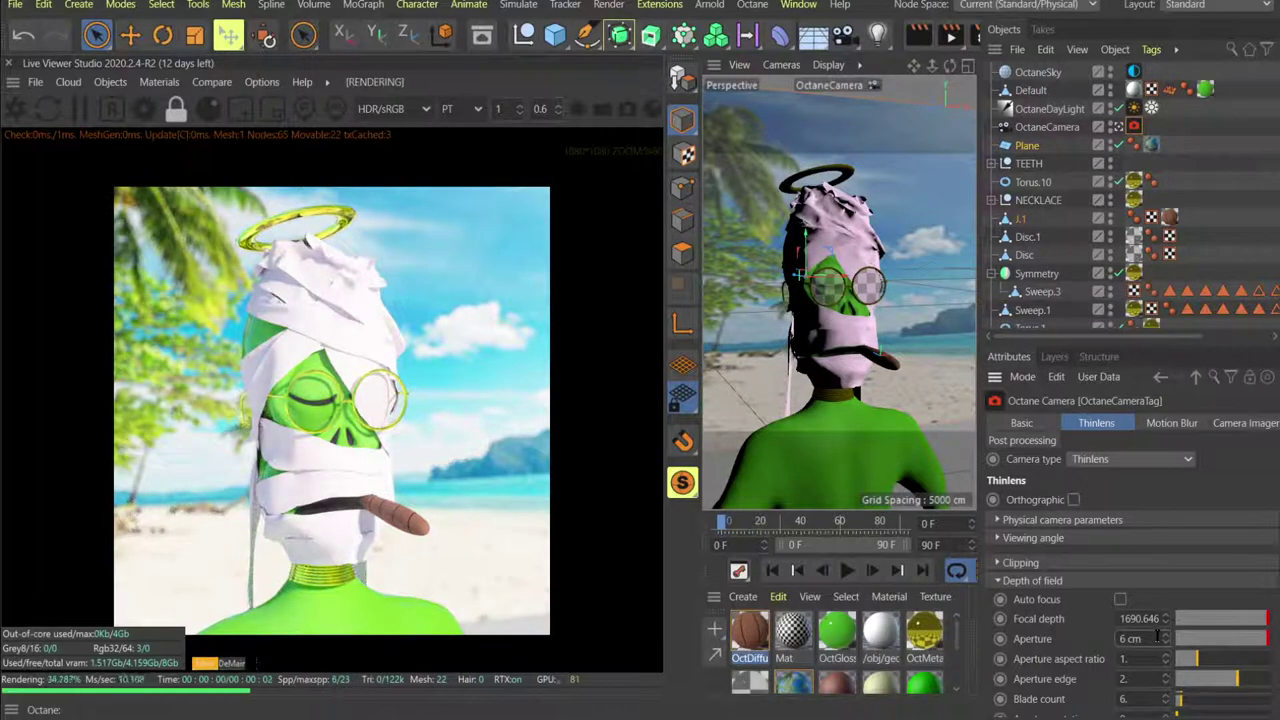
text(2)
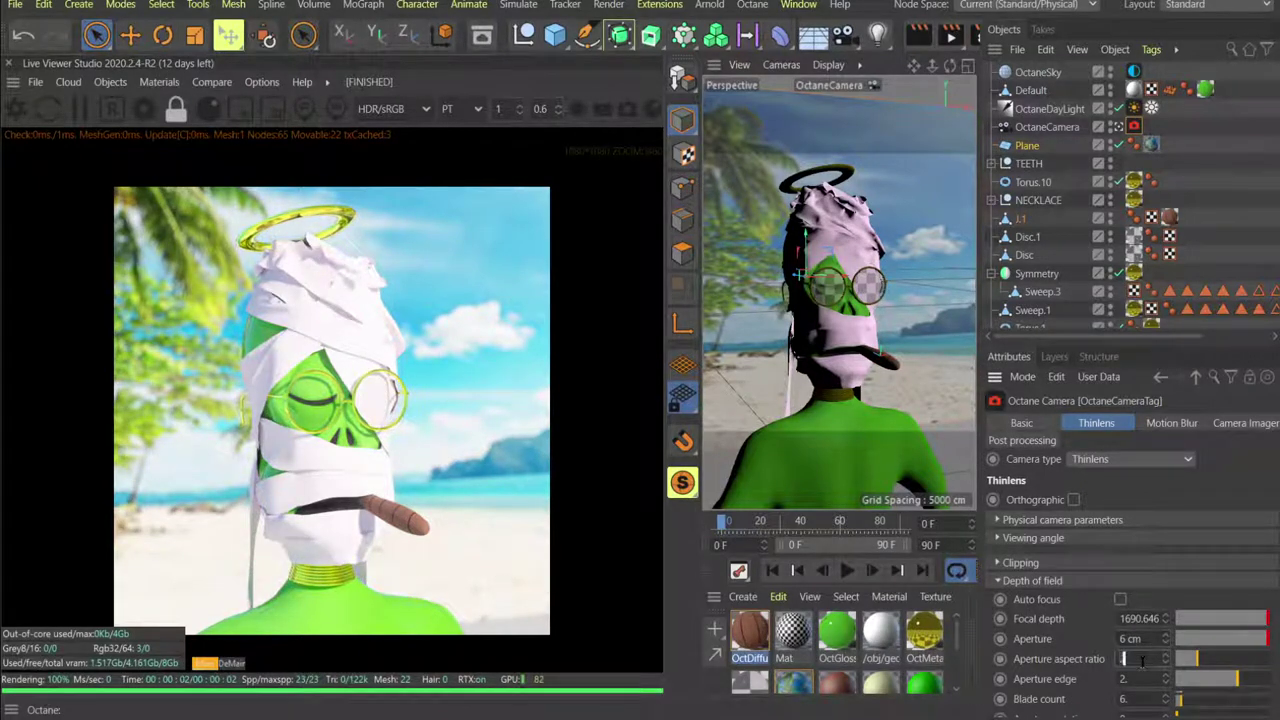
key(Return)
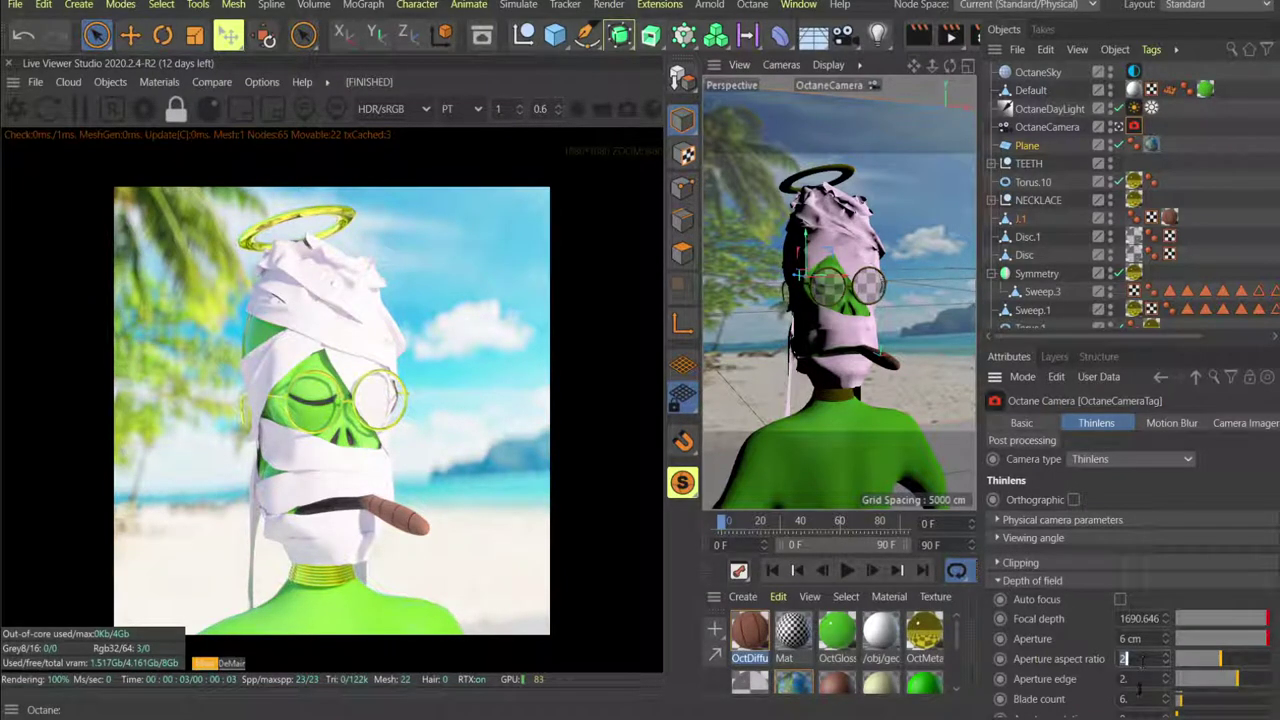
Compare aperture edge values of 1 and 2 in the live render, leaving the OctaneCamera's aperture edge at 1.
double_click(1138, 680)
text(1)
key(Return)
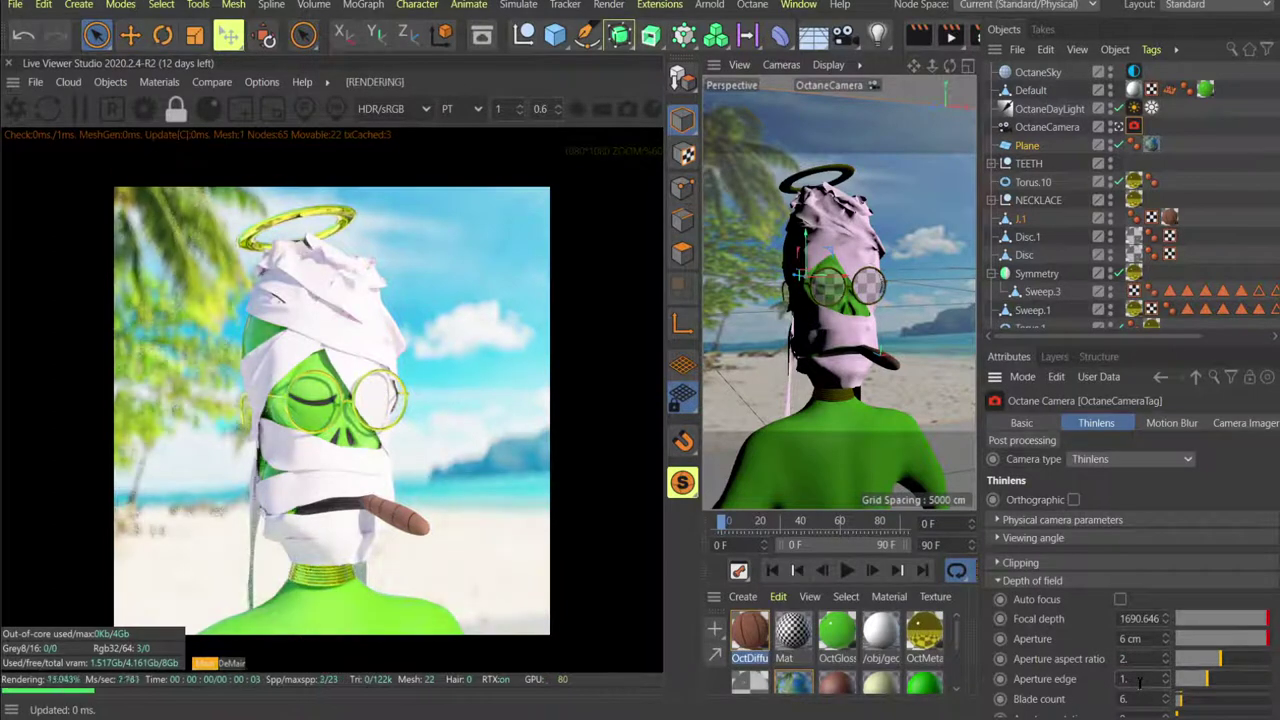
text(2)
key(Return)
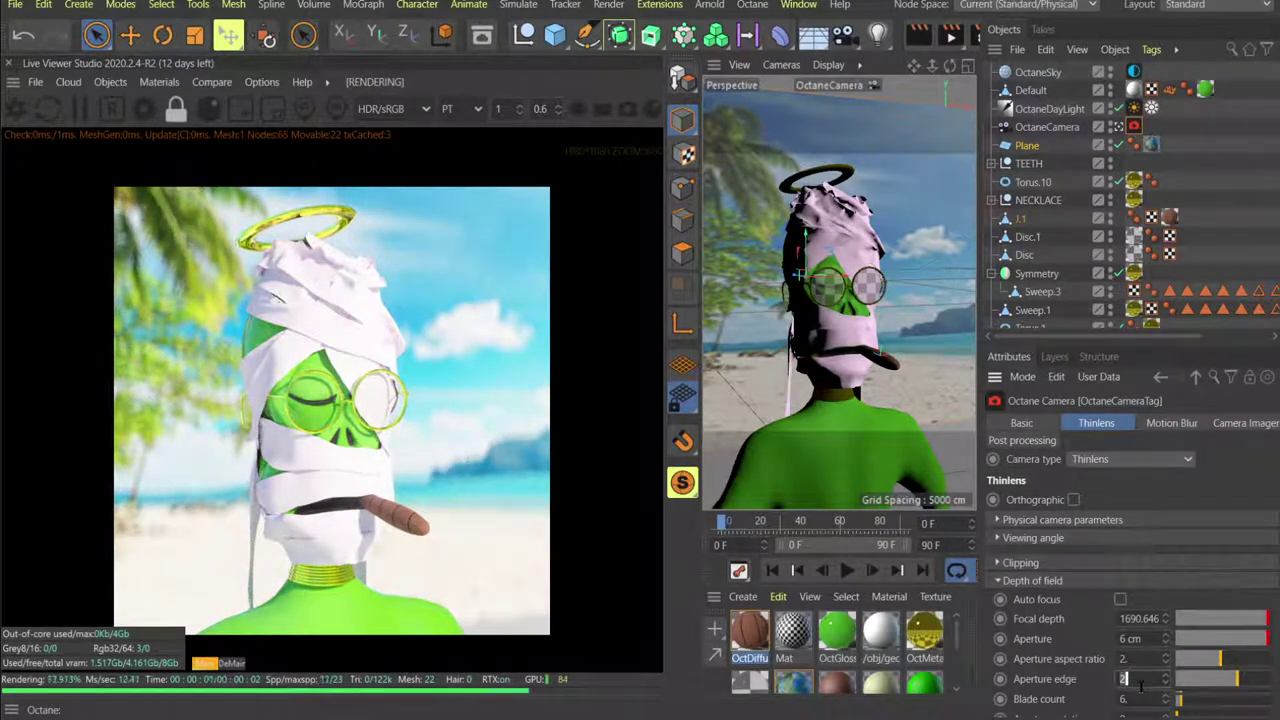
text(1)
key(Return)
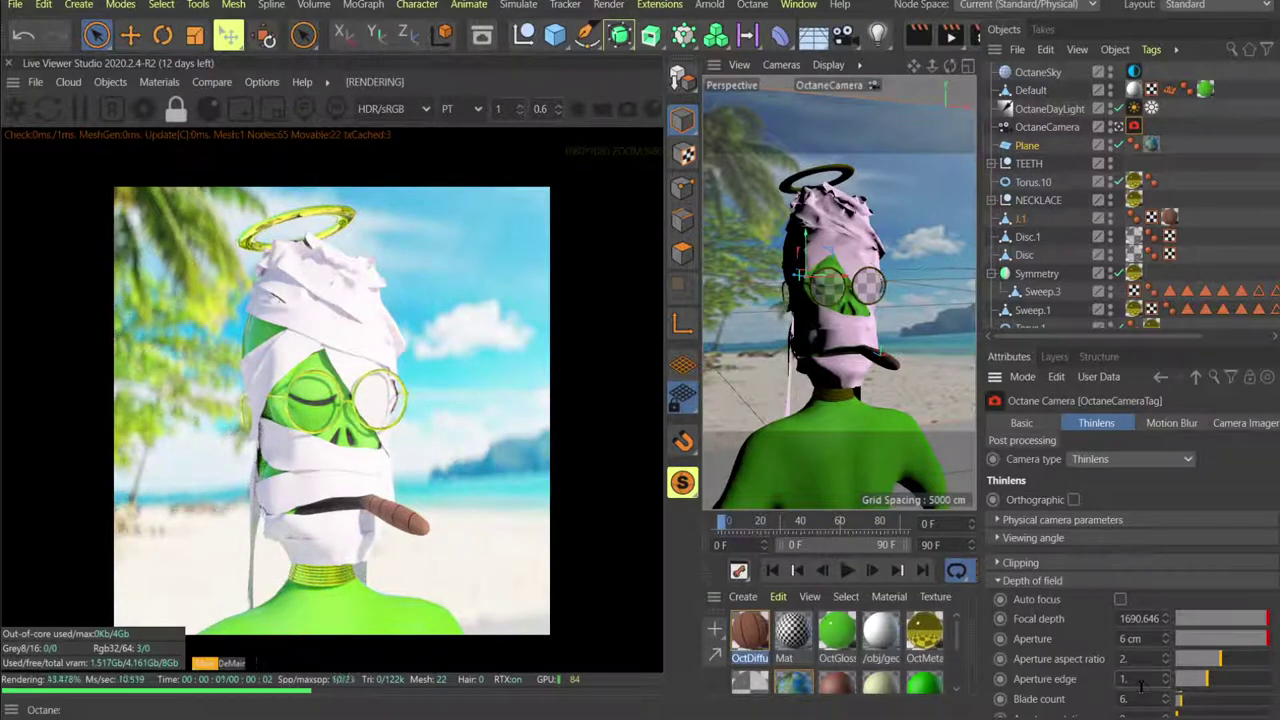
Set the OctaneCamera's aperture to 5 cm and compare the render with REKTFUL_3D_TEST_01.png in IrfanView.
click(1138, 638)
text(5)
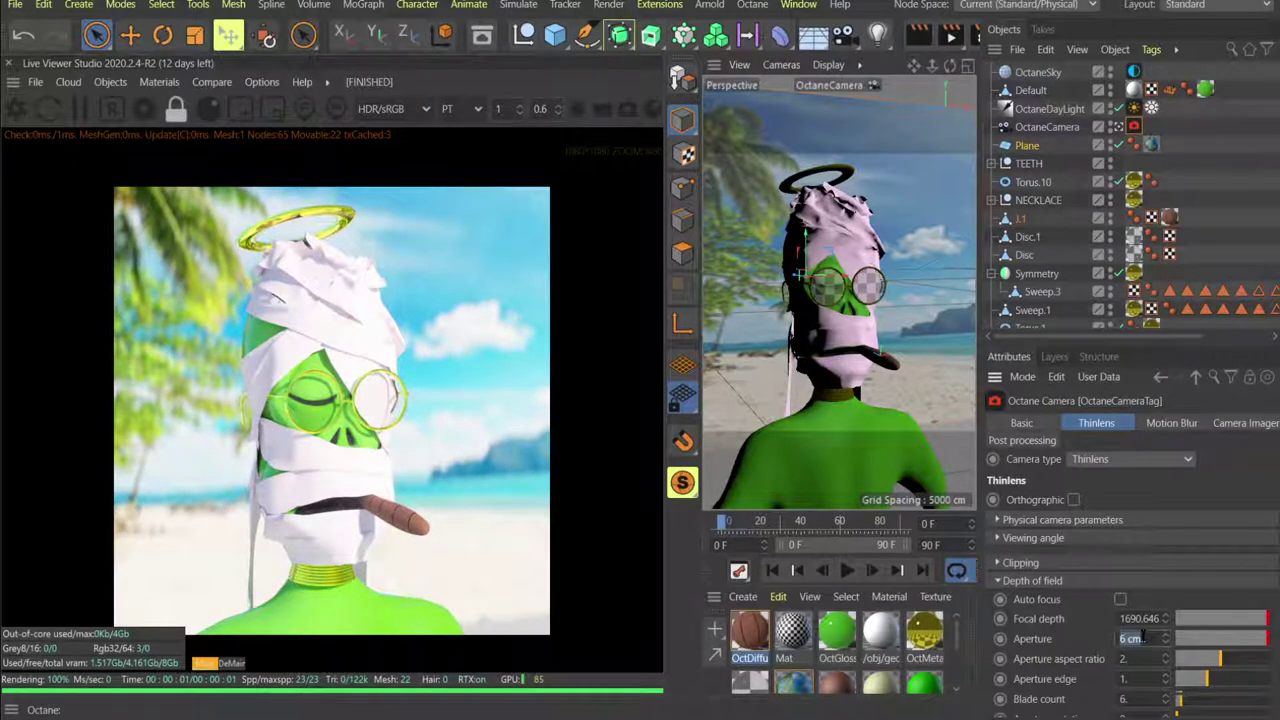
key(Return)
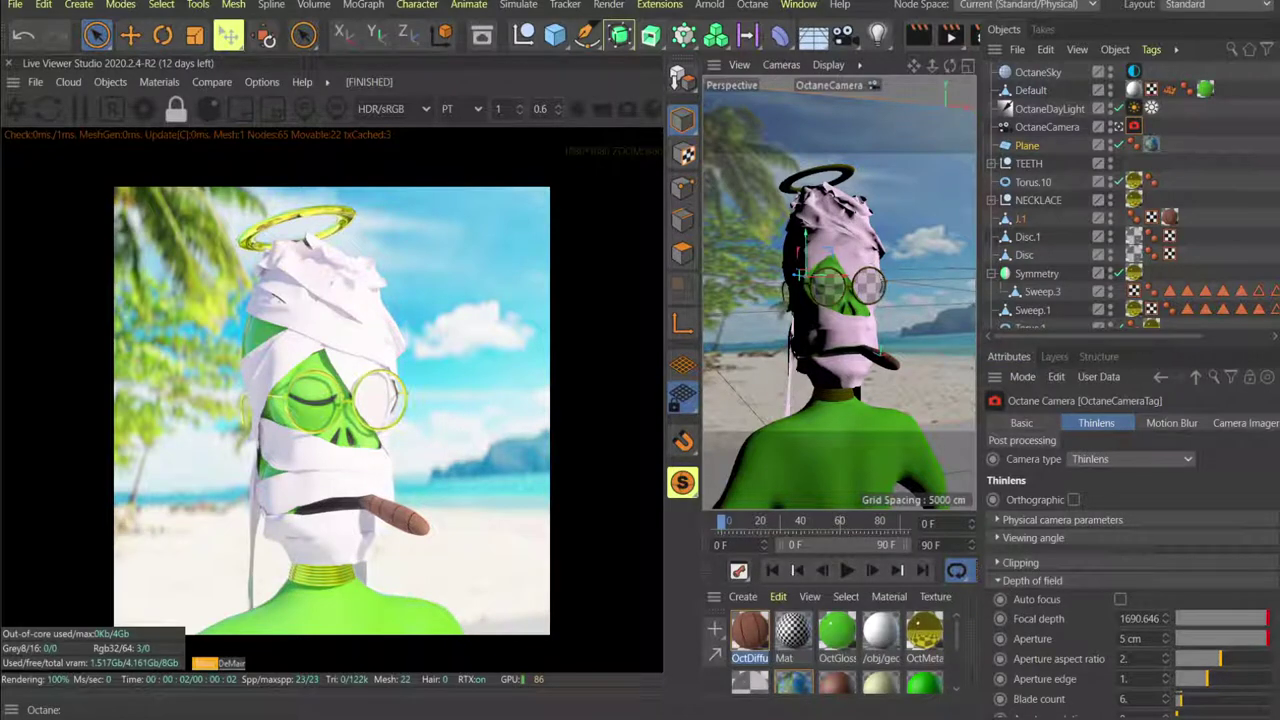
drag(600, 719, 764, 66)
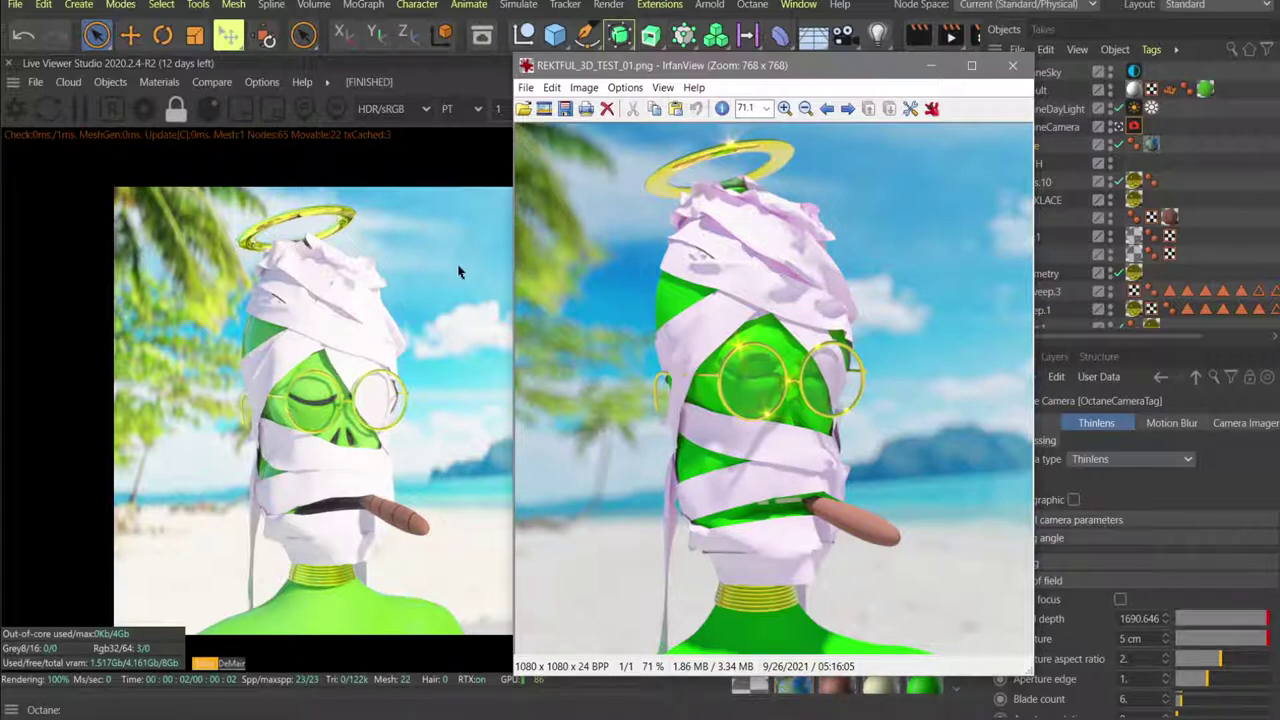
click(1008, 69)
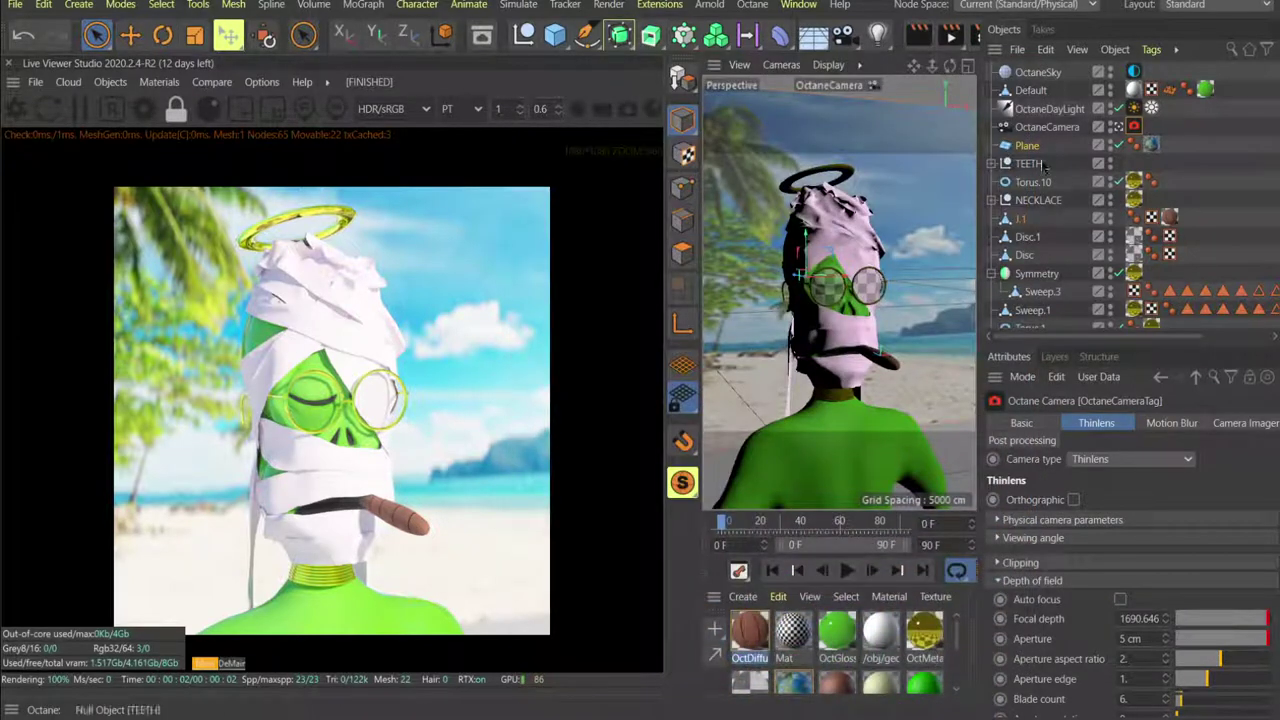
Move the beach background Plane to about X 7439, Y -1227 and Z 16388 cm so the palm trees sit behind the head.
click(943, 200)
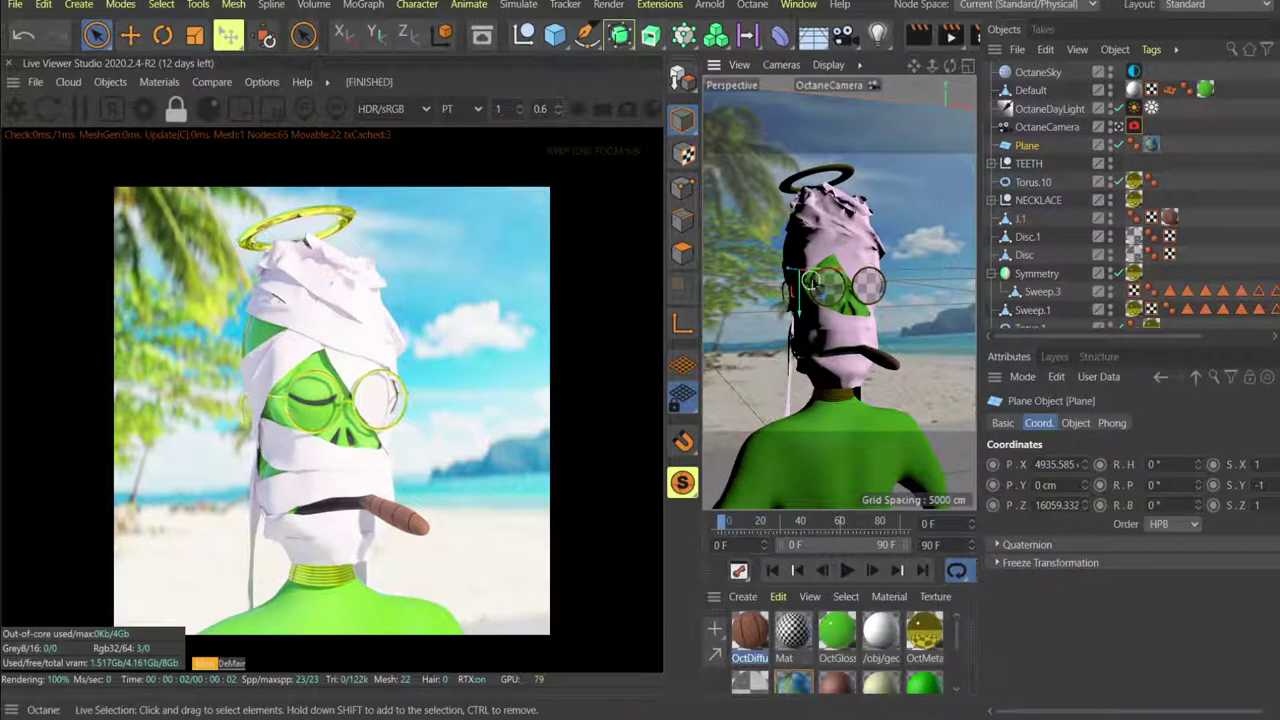
drag(816, 283, 893, 275)
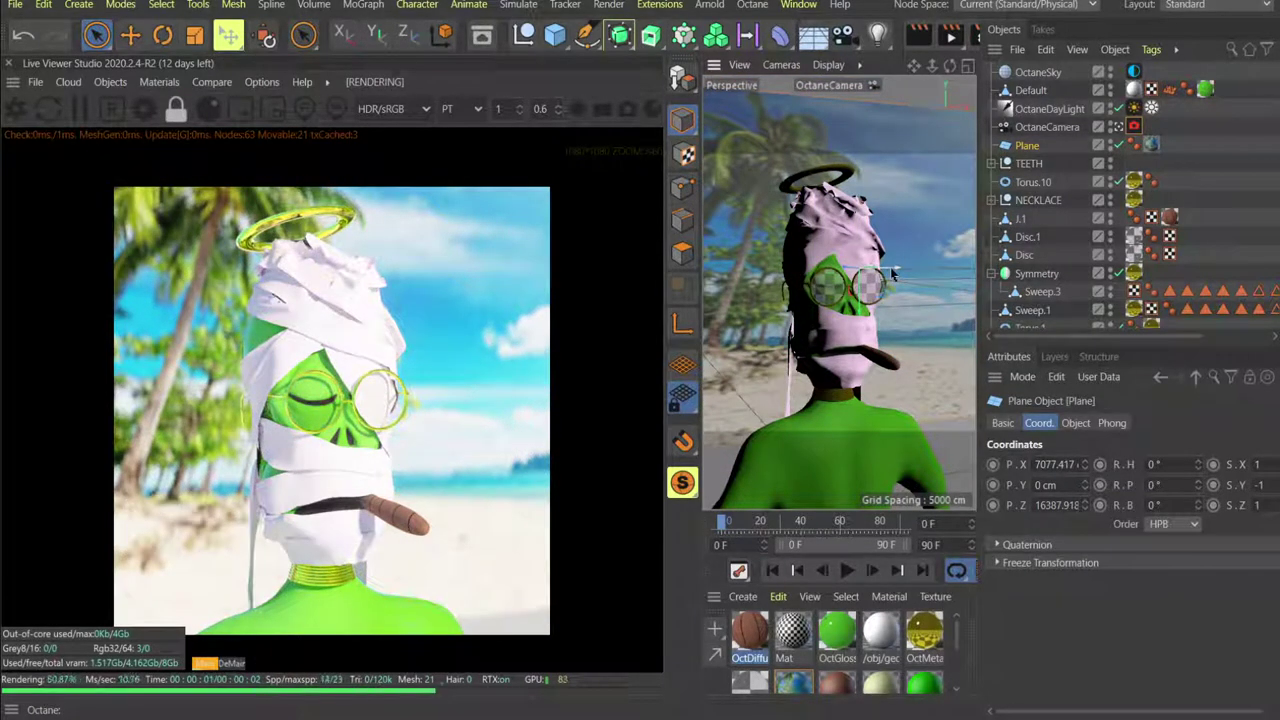
drag(863, 285, 893, 325)
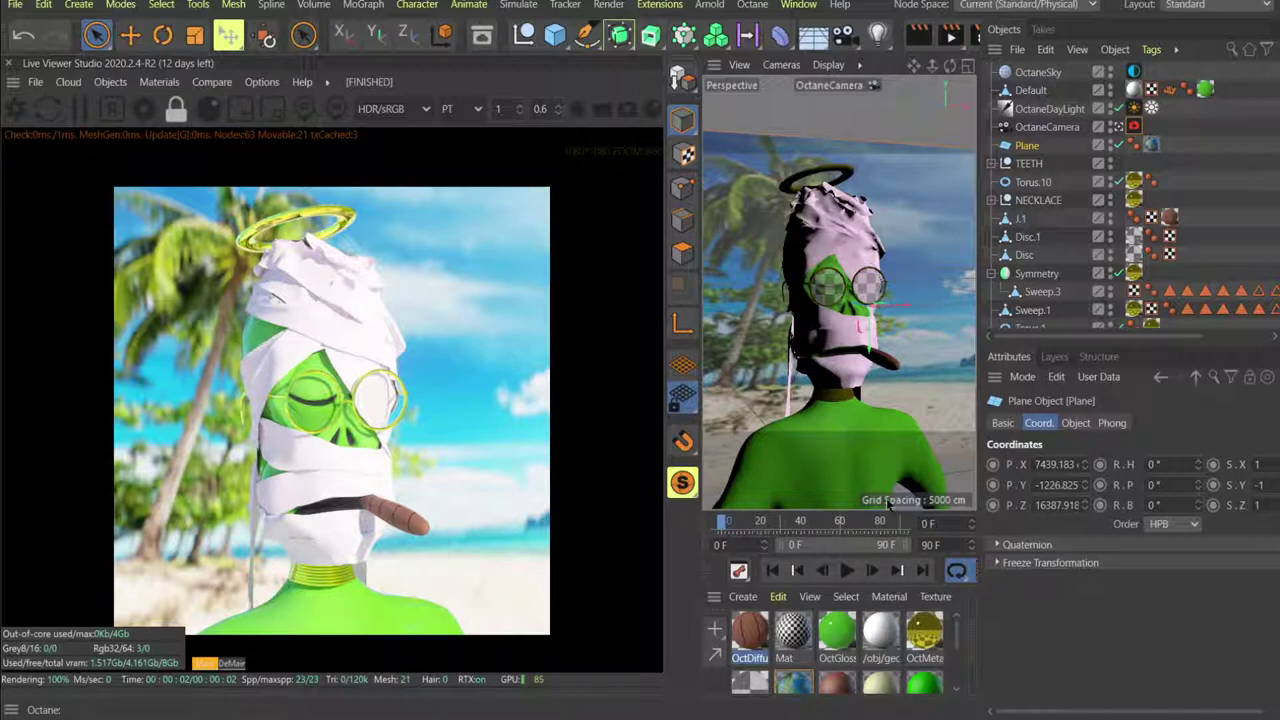
Compare the live render with the 2D reference REKTFULKEN.jpg in IrfanView, and minimize the reference.
key(alt+Tab)
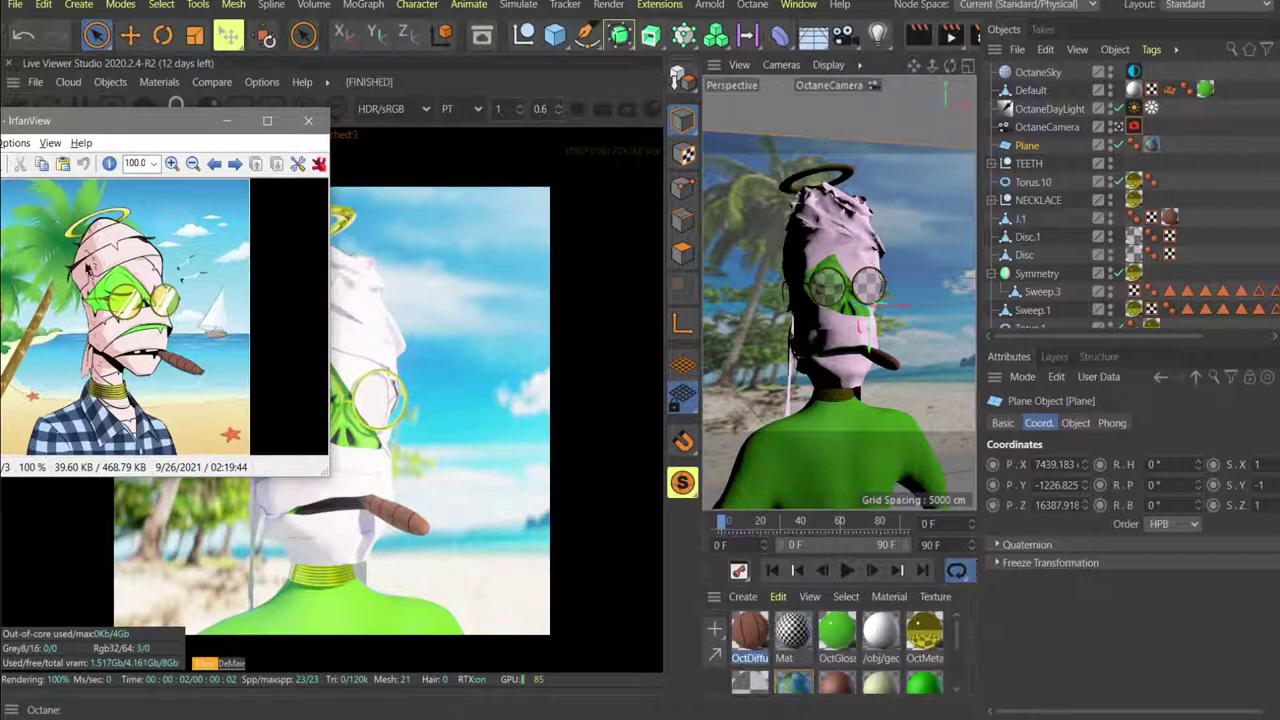
drag(147, 128, 722, 120)
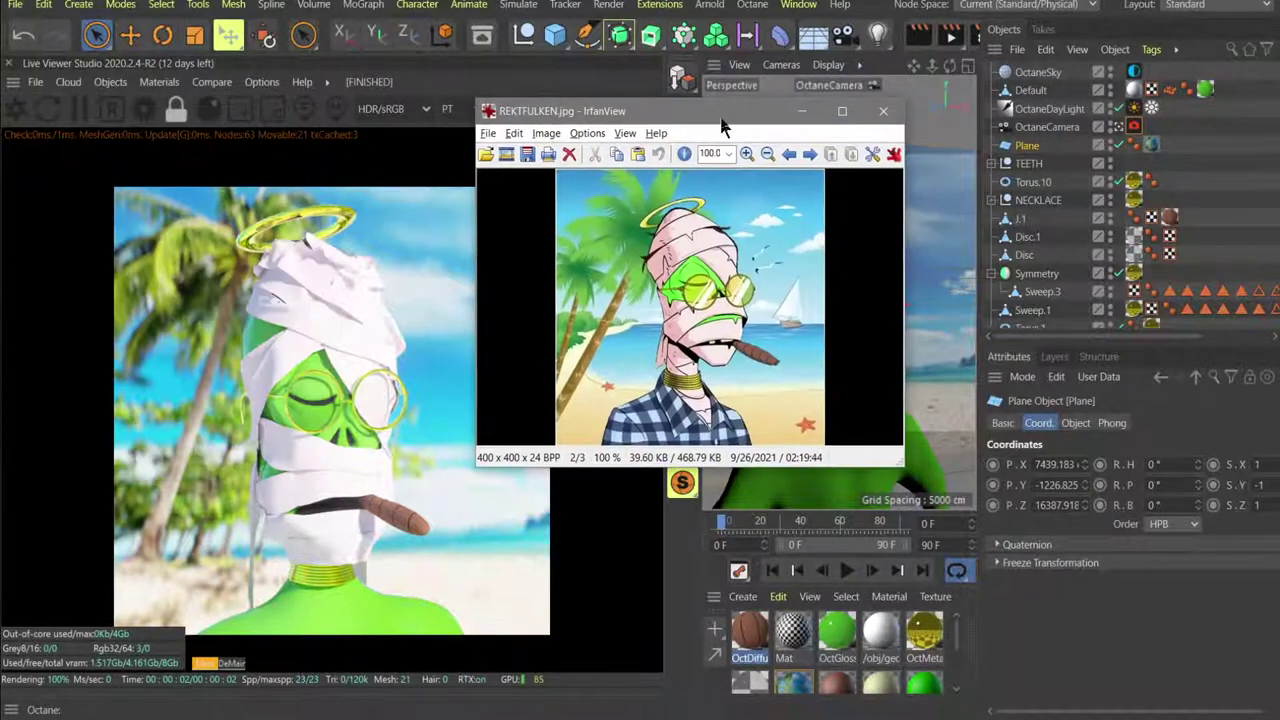
key(alt+Tab)
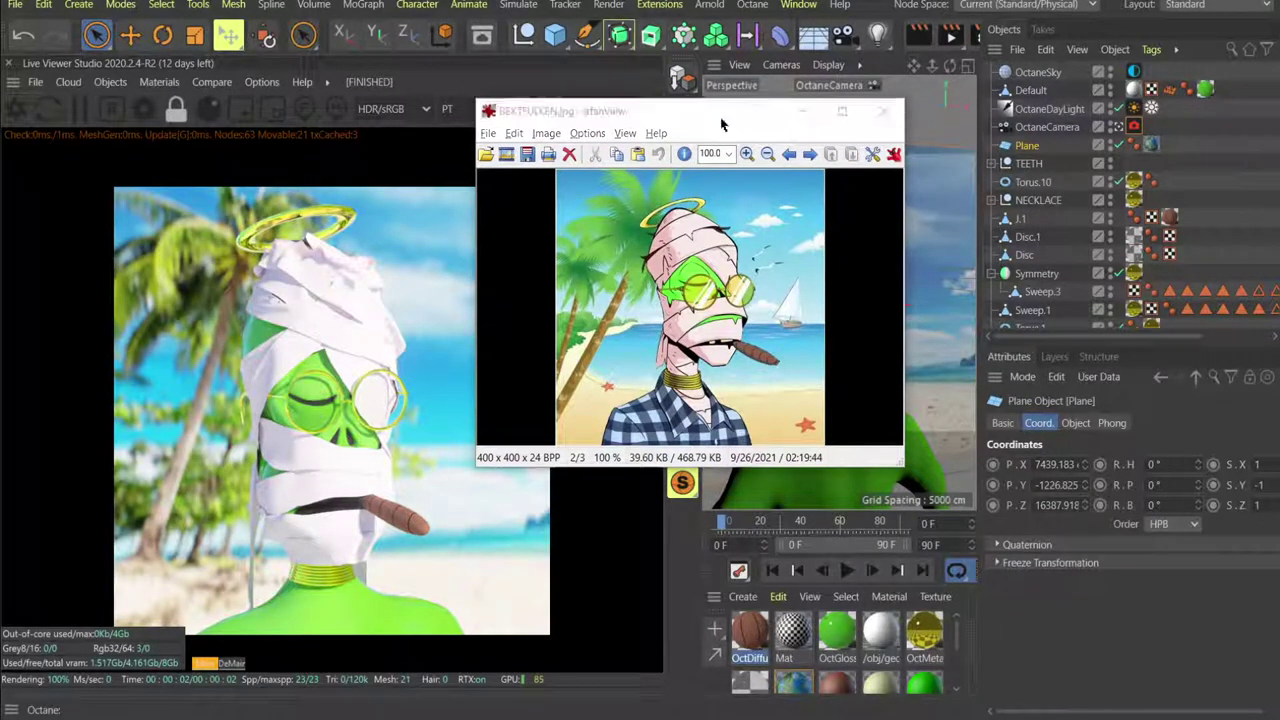
click(722, 123)
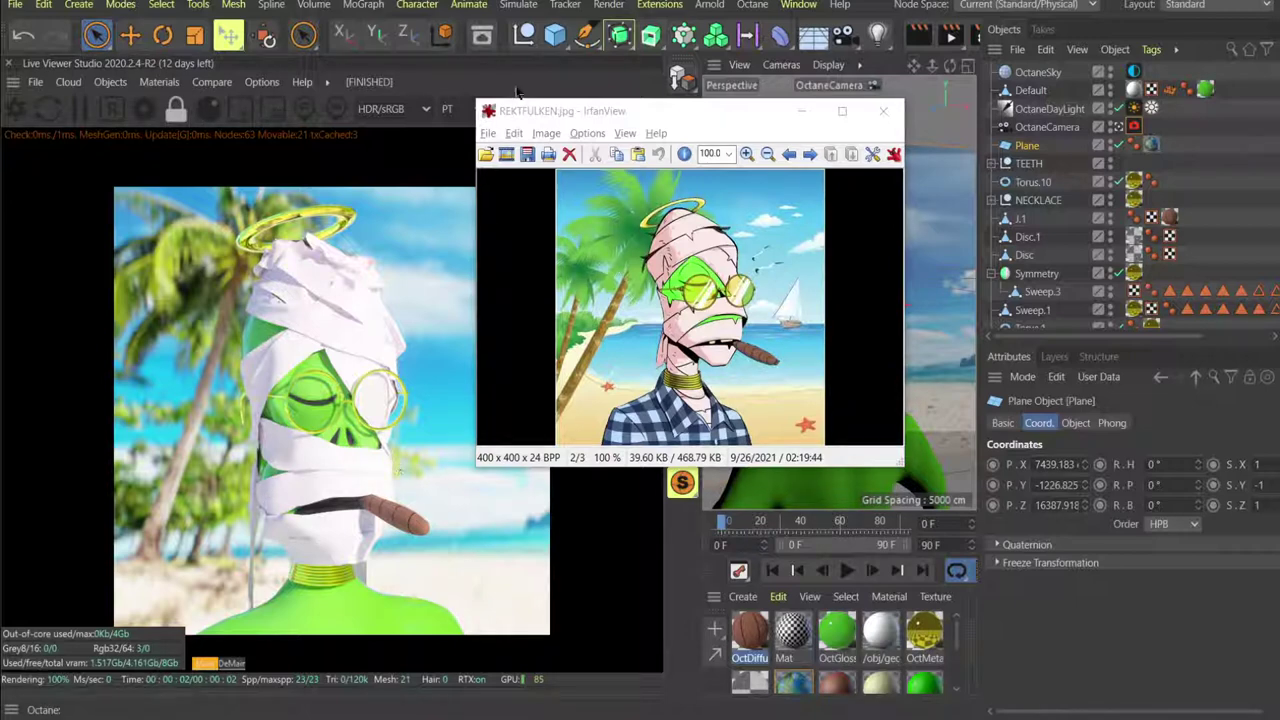
click(801, 111)
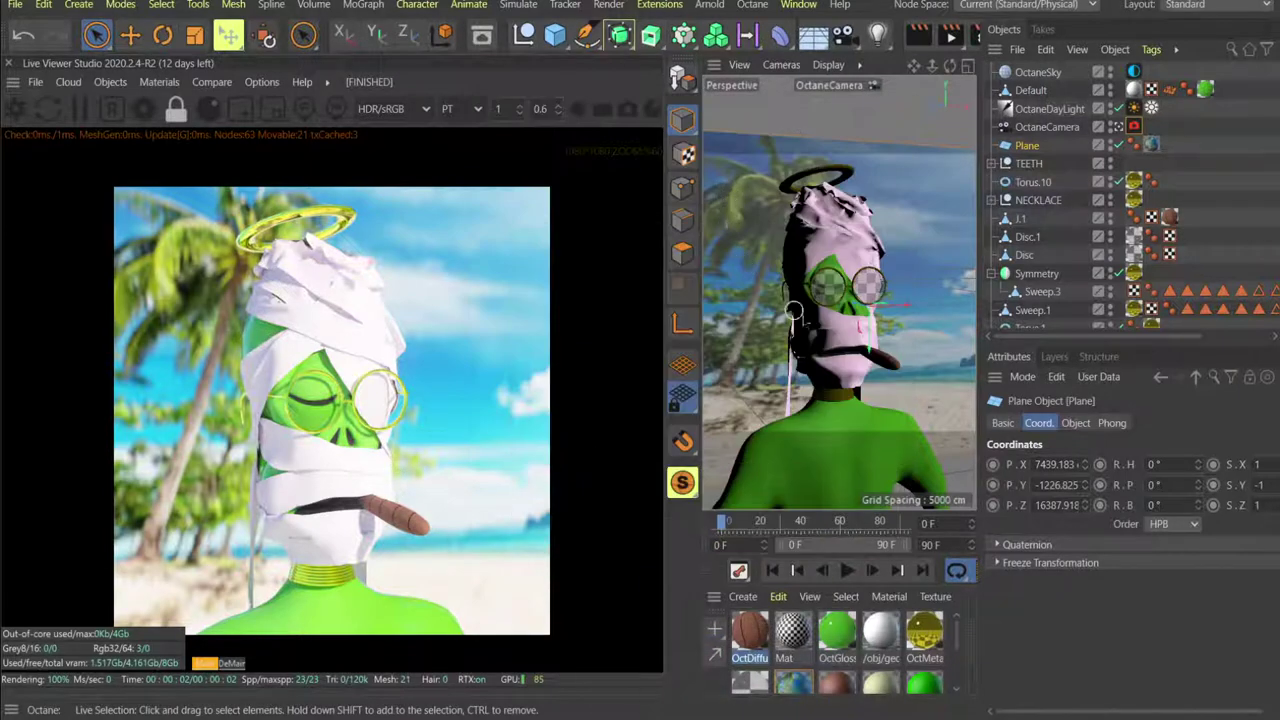
Switch from the OctaneCamera to the default camera and frame the mummy's glasses and mouth close up.
click(1120, 128)
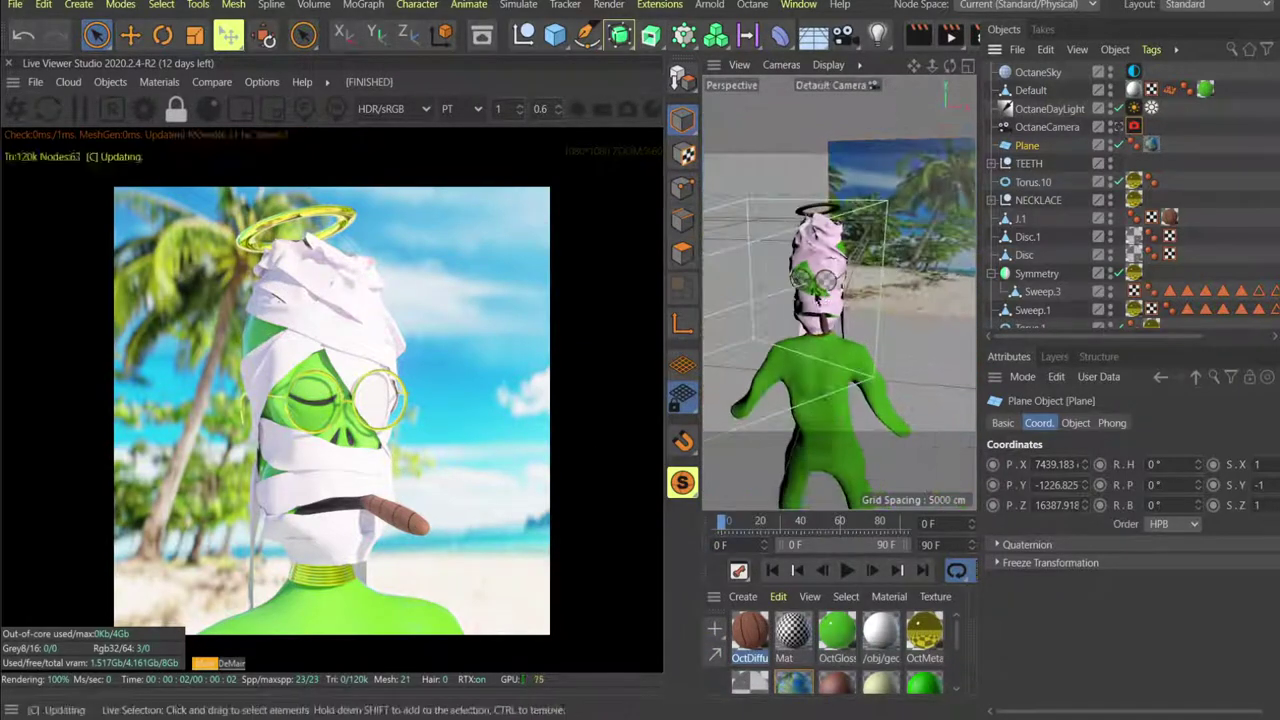
scroll(826, 262, up, 8)
alt+drag(805, 275, 886, 285)
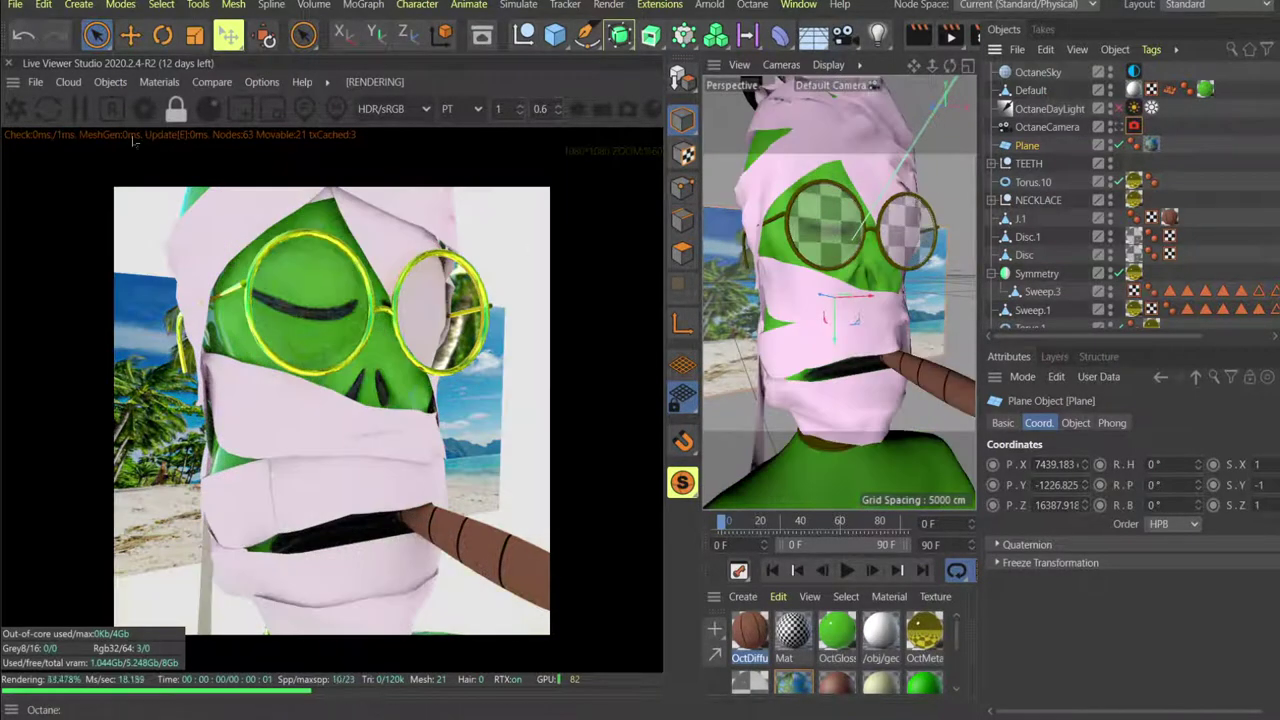
Pause the Octane live render and close the Live Viewer to give the perspective view full width.
ctrl+click(18, 82)
drag(18, 83, 20, 84)
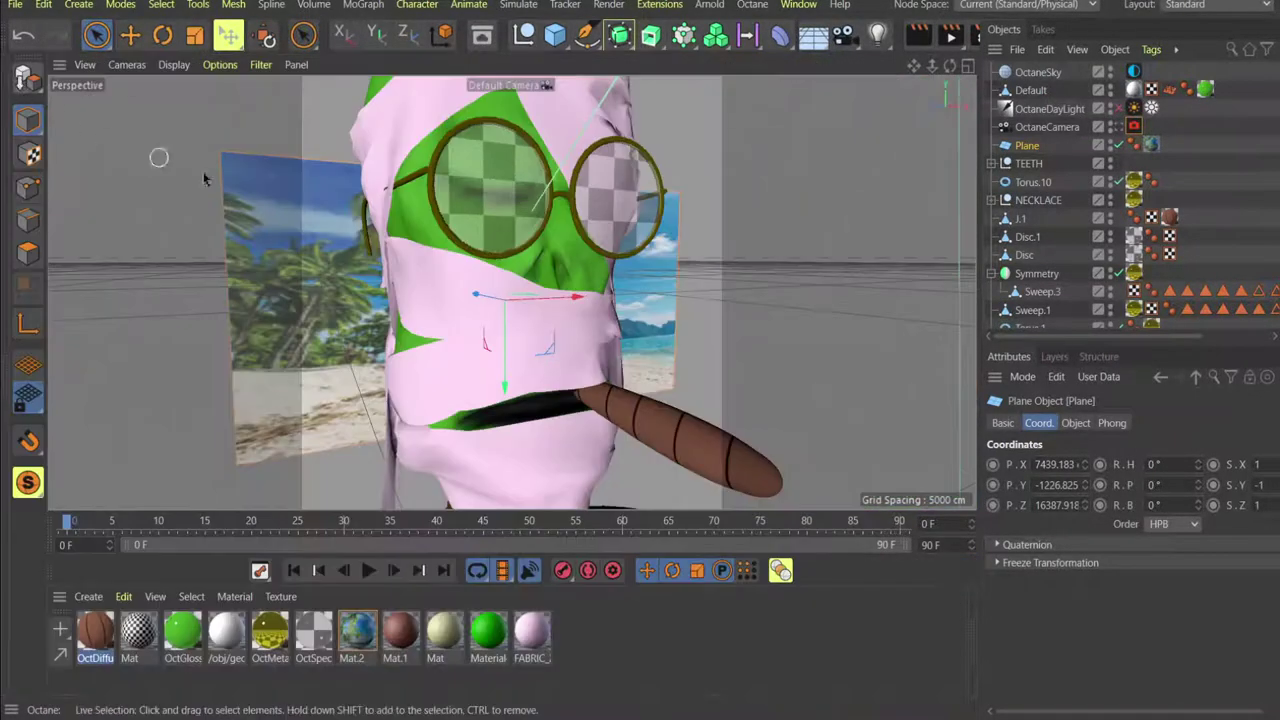
click(798, 4)
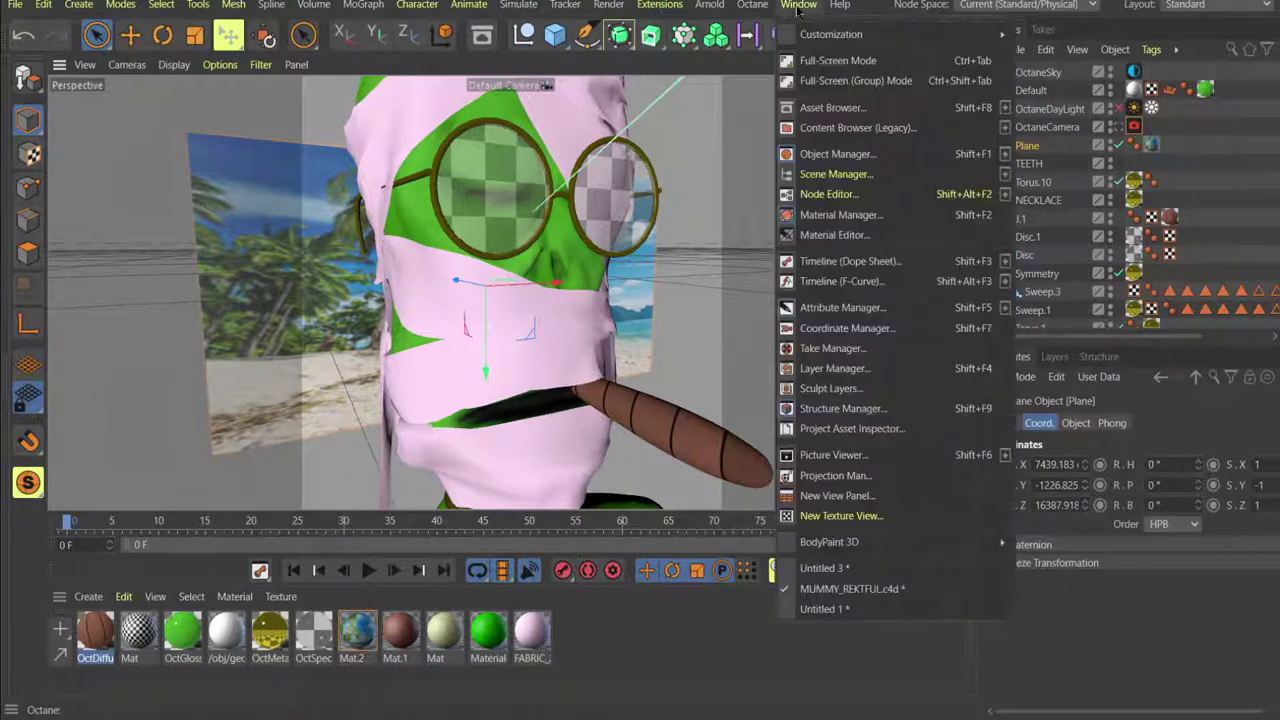
click(792, 51)
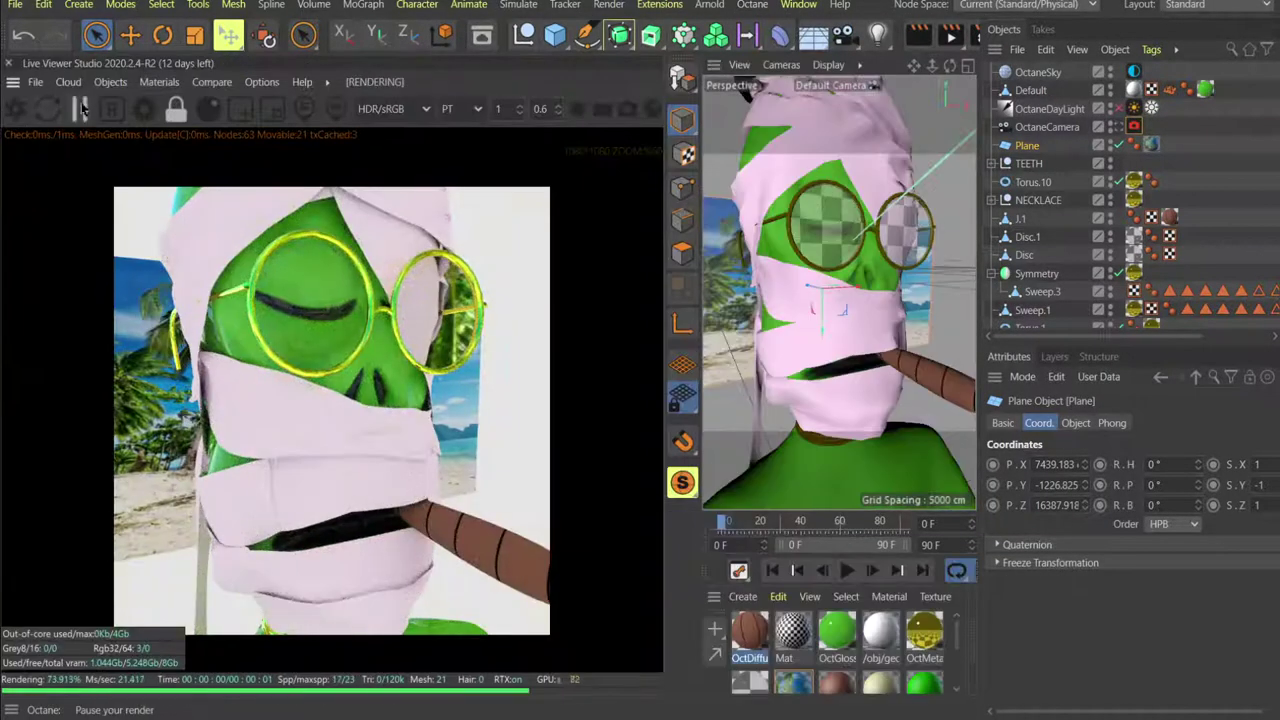
click(80, 108)
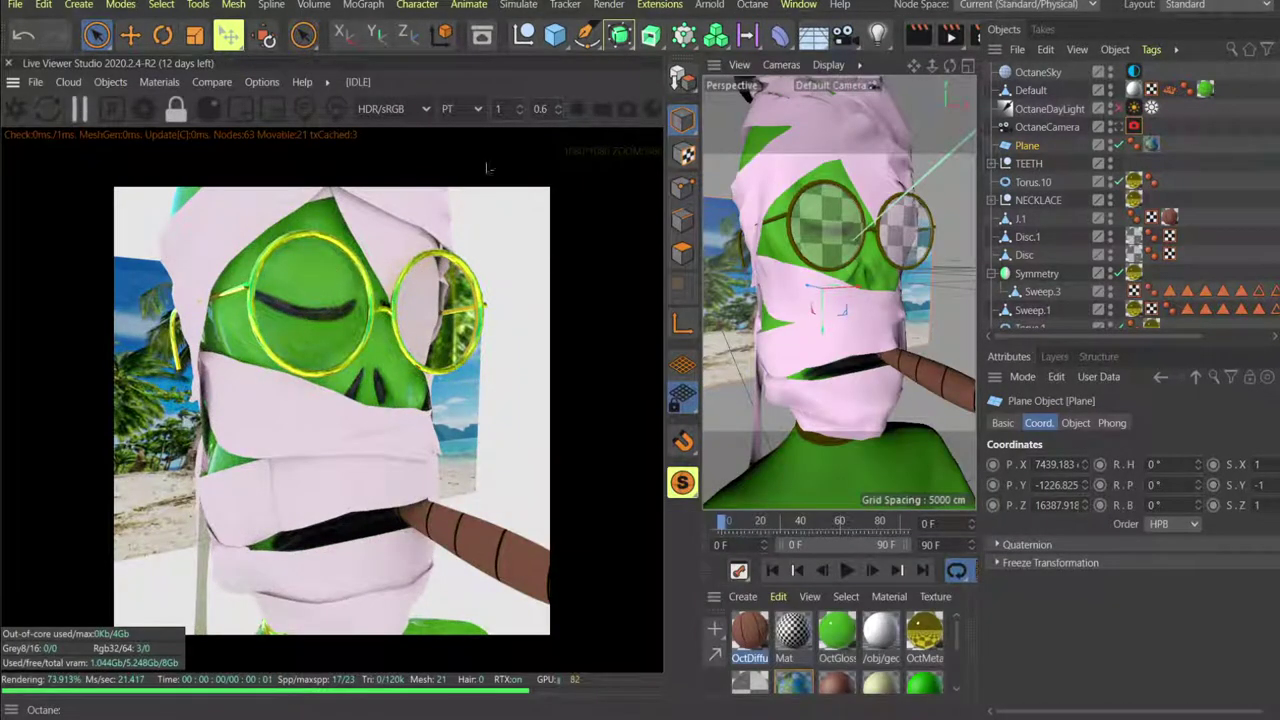
click(8, 62)
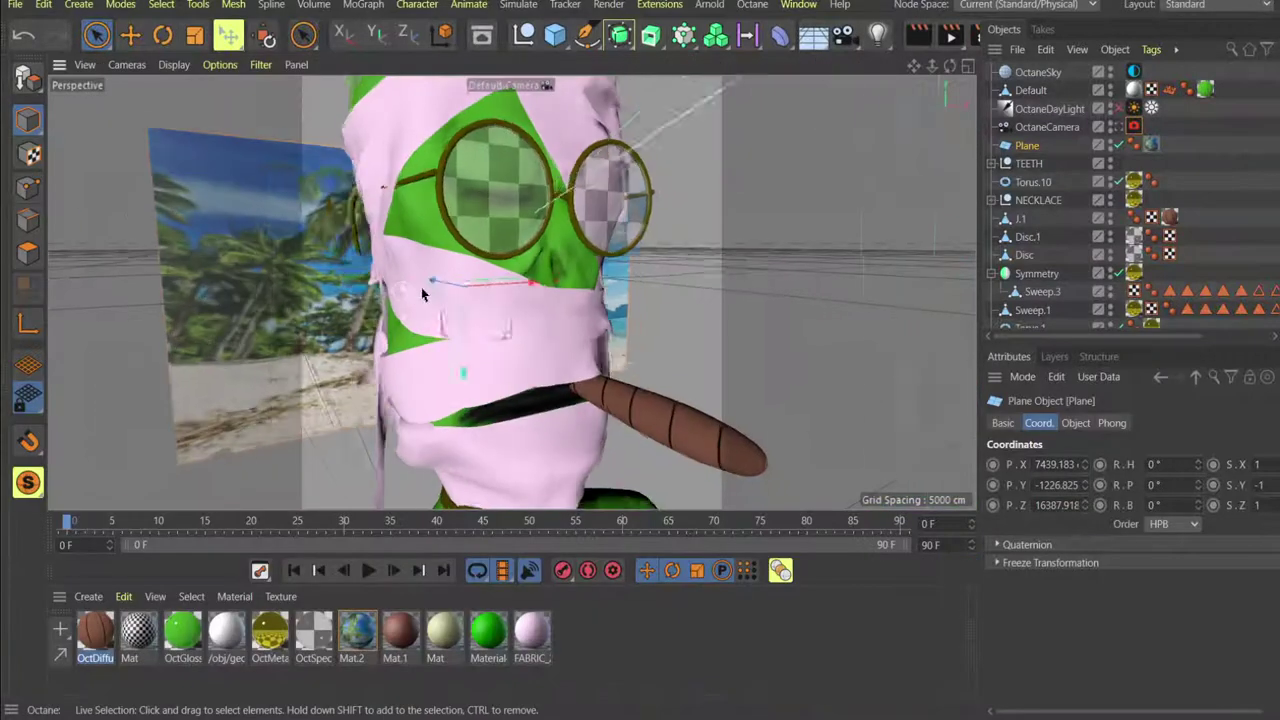
Switch to the Sculpt layout, select the mummy's bandaged Default mesh and activate the Grab brush.
click(1192, 5)
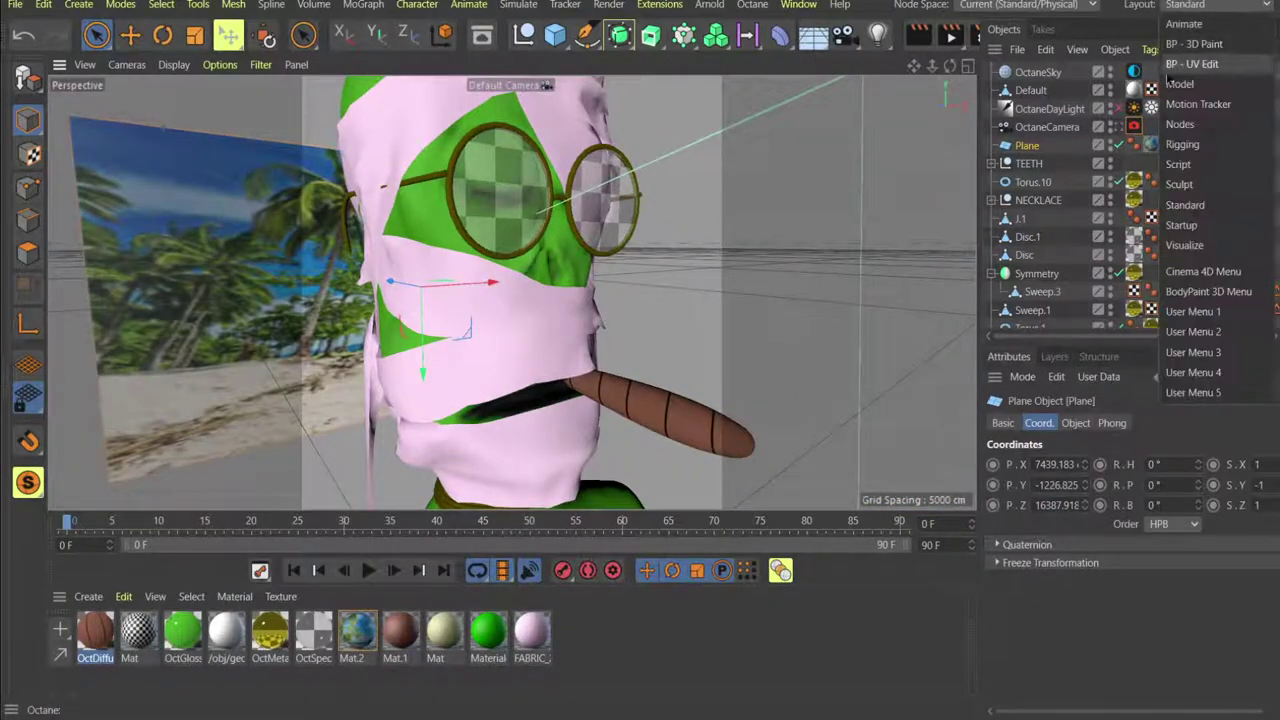
click(1188, 186)
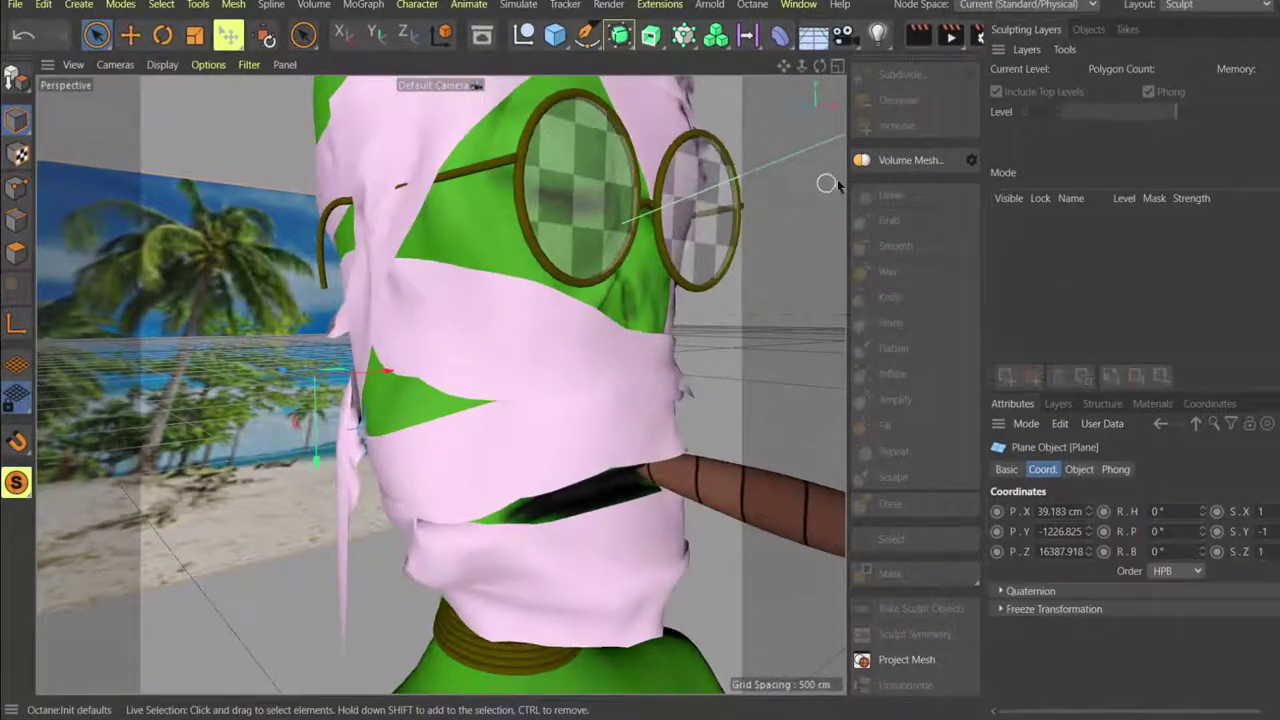
click(579, 363)
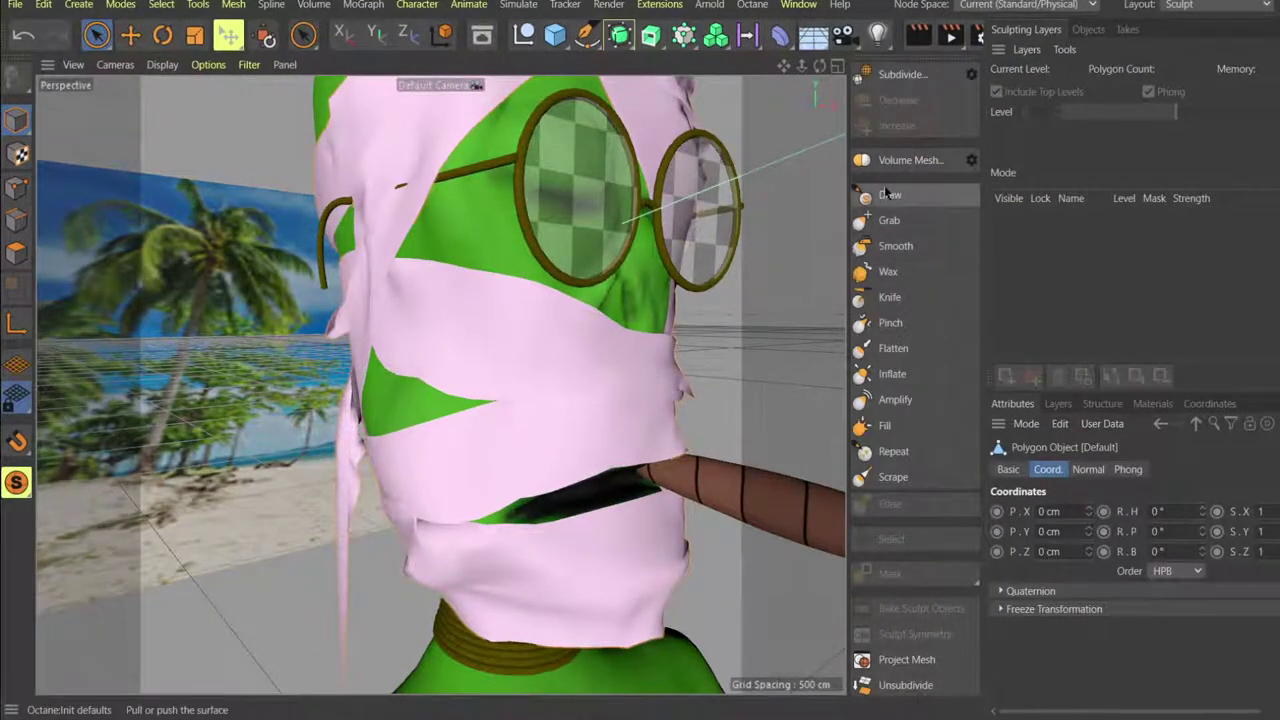
click(888, 220)
Pull the bandage edges together over the green cheek gap, using the Grab brush at size 45.041 and then 22.515.
mouse_move(402, 380)
alt+mouse_down()
mouse_move(446, 376)
mouse_move(370, 362)
alt+mouse_up()
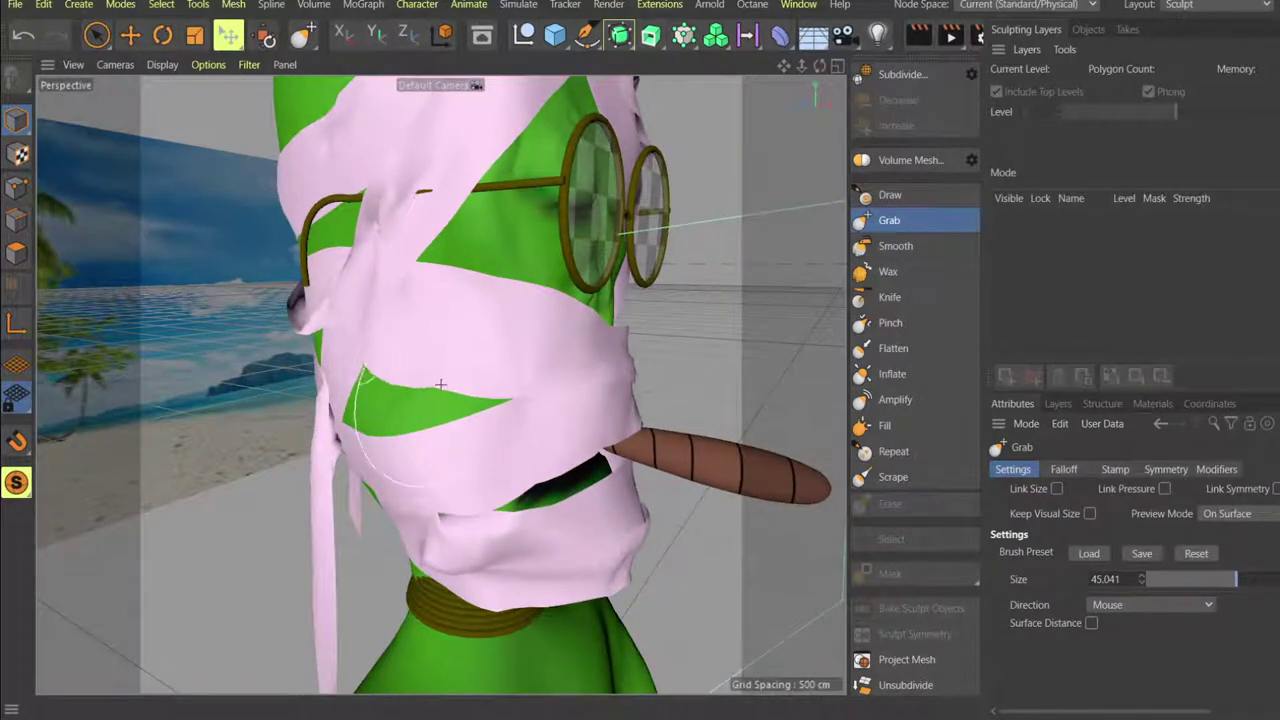
drag(447, 378, 447, 388)
drag(385, 448, 385, 440)
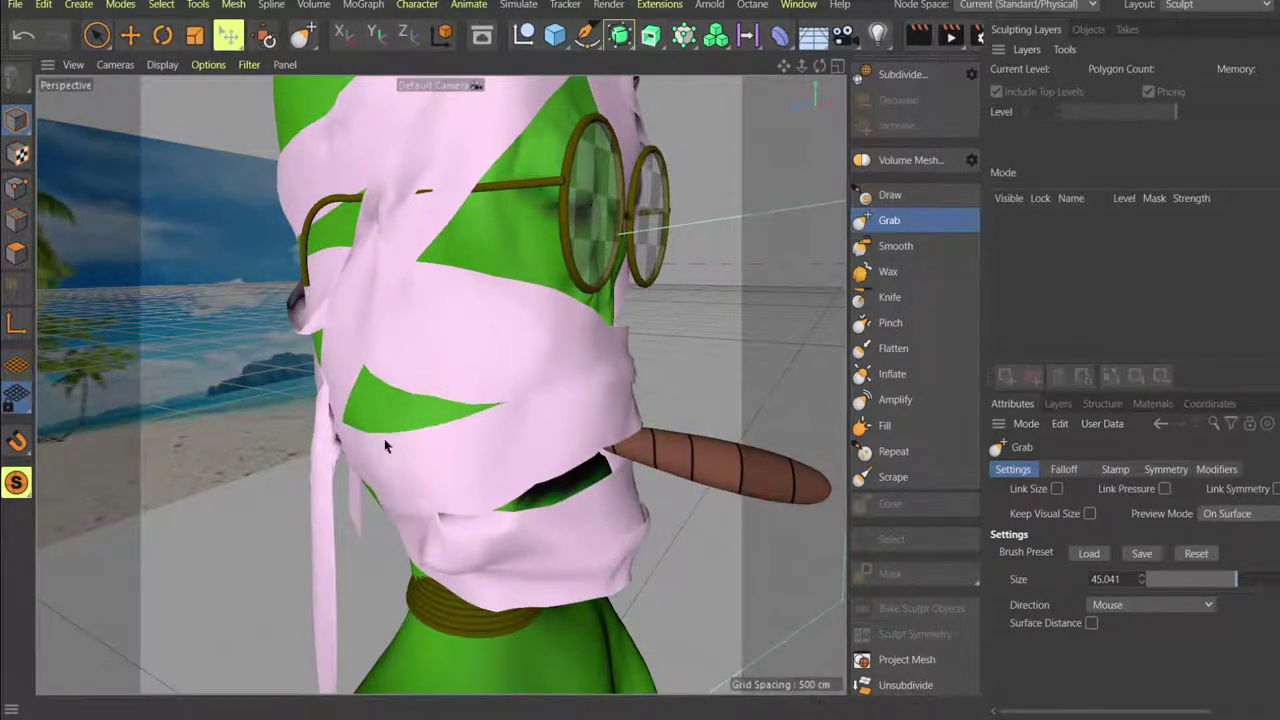
middle_drag(425, 435, 408, 431)
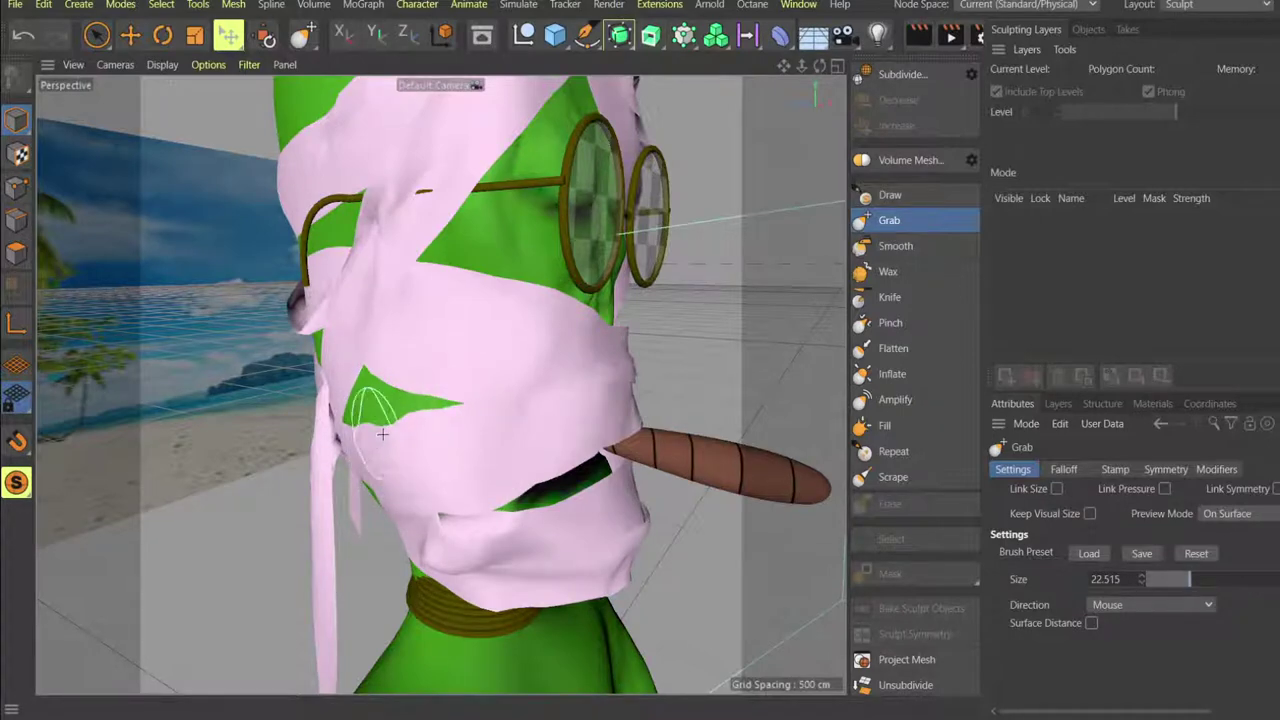
alt+drag(385, 432, 368, 424)
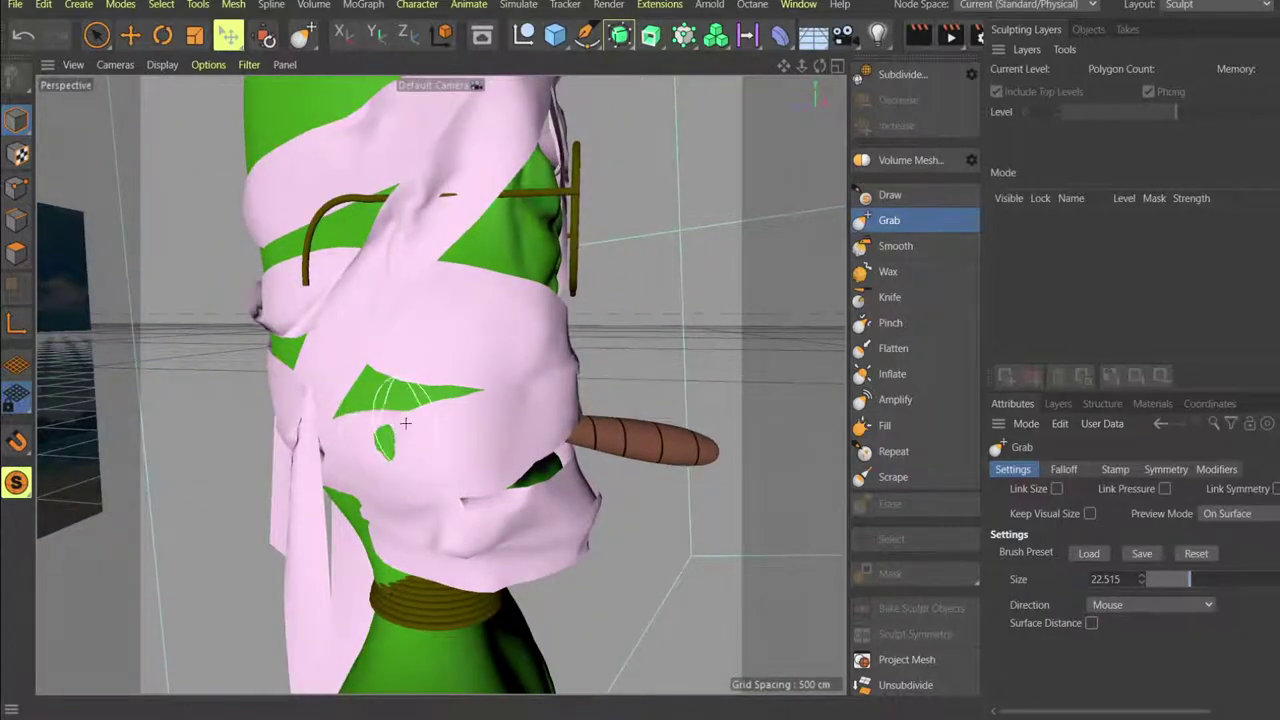
Undo the faulty Grab strokes on the cheek bandage and continue narrowing the green gap from the side.
key(z)
key(ctrl+z)
alt+drag(403, 432, 418, 426)
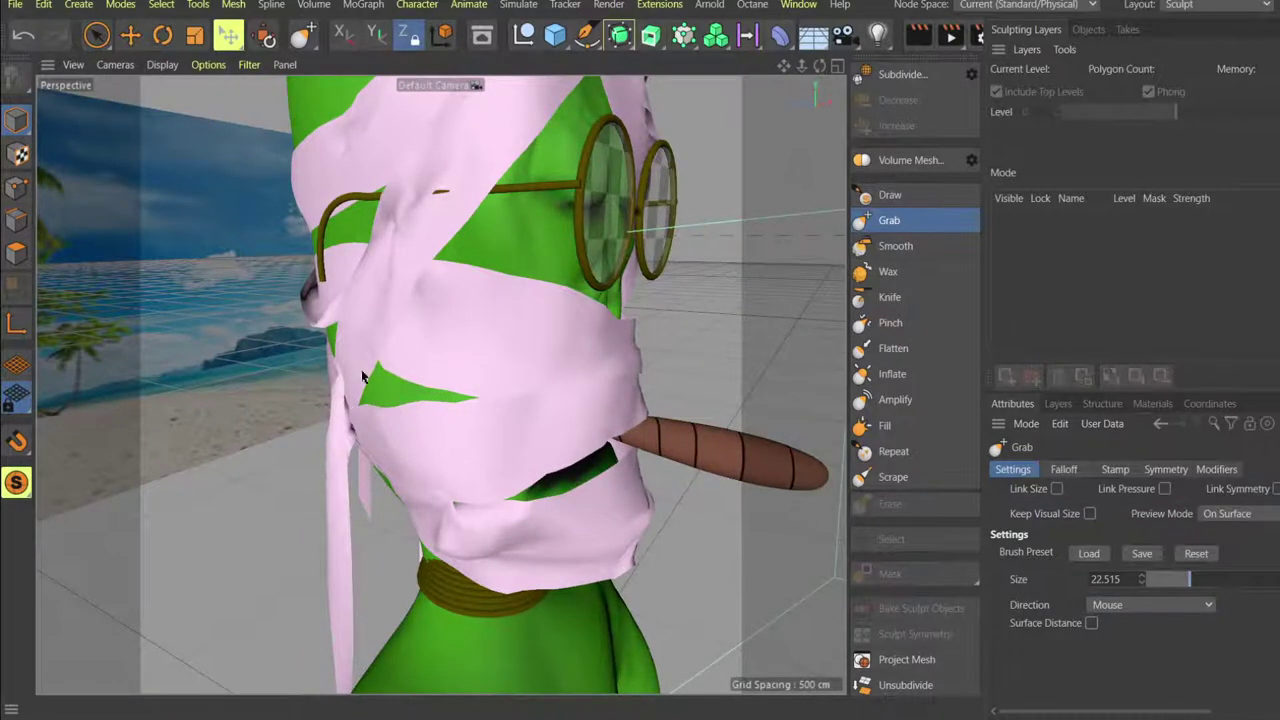
alt+drag(366, 381, 369, 373)
key(ctrl+z)
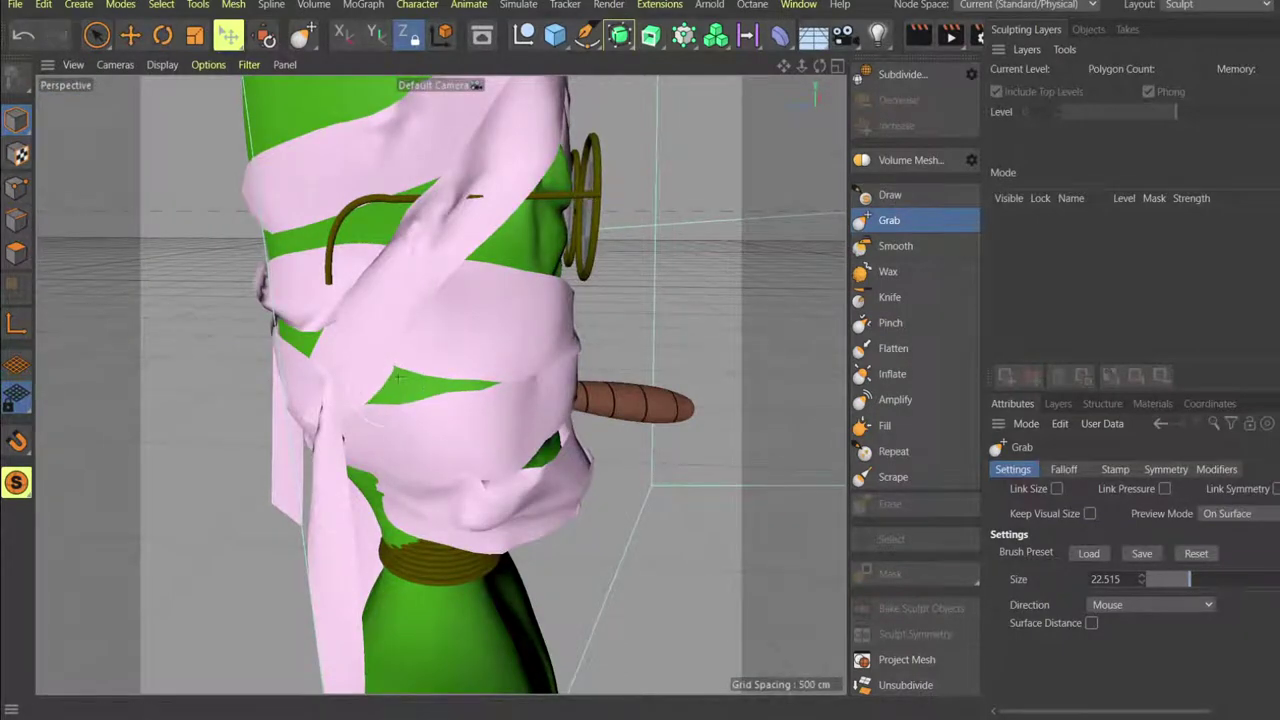
Set the Grab brush size to 26.666 and close the remaining green cheek gap between the bandage strips.
mouse_move(400, 378)
alt+mouse_down()
mouse_move(423, 303)
mouse_move(383, 329)
alt+mouse_up()
middle_drag(444, 356, 482, 358)
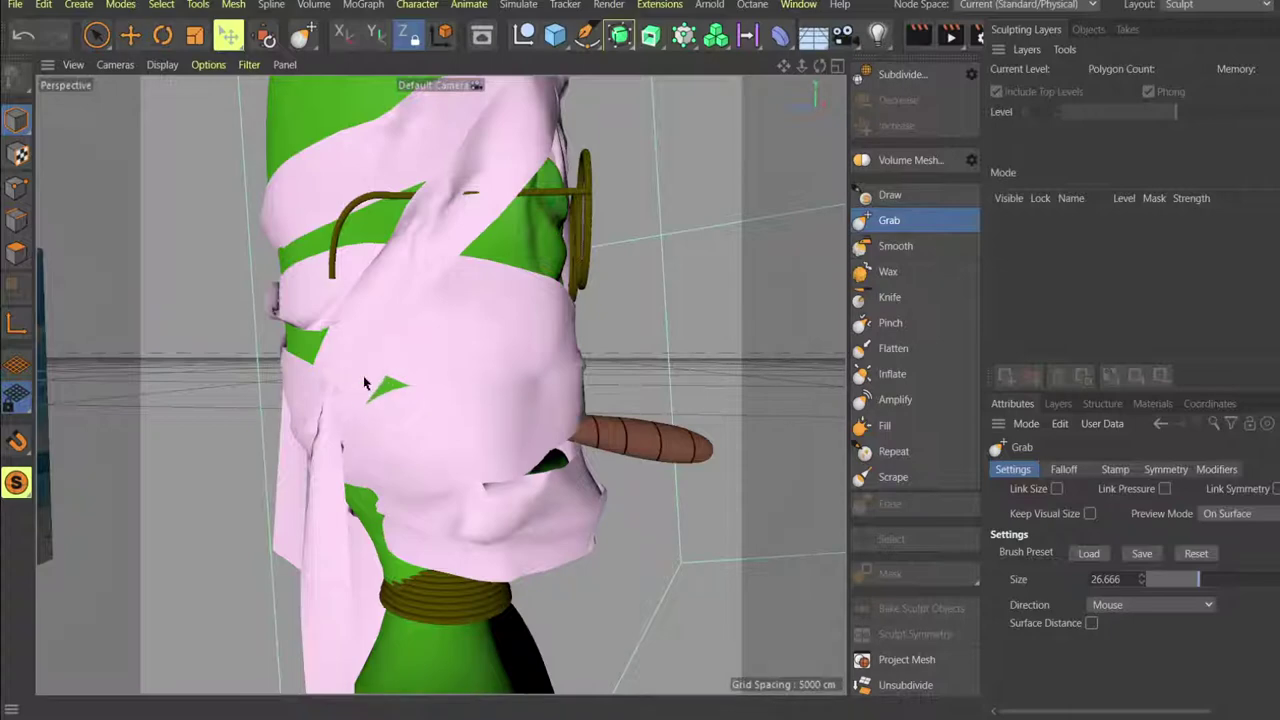
mouse_move(364, 383)
alt+mouse_down()
mouse_move(413, 409)
mouse_move(391, 371)
alt+mouse_up()
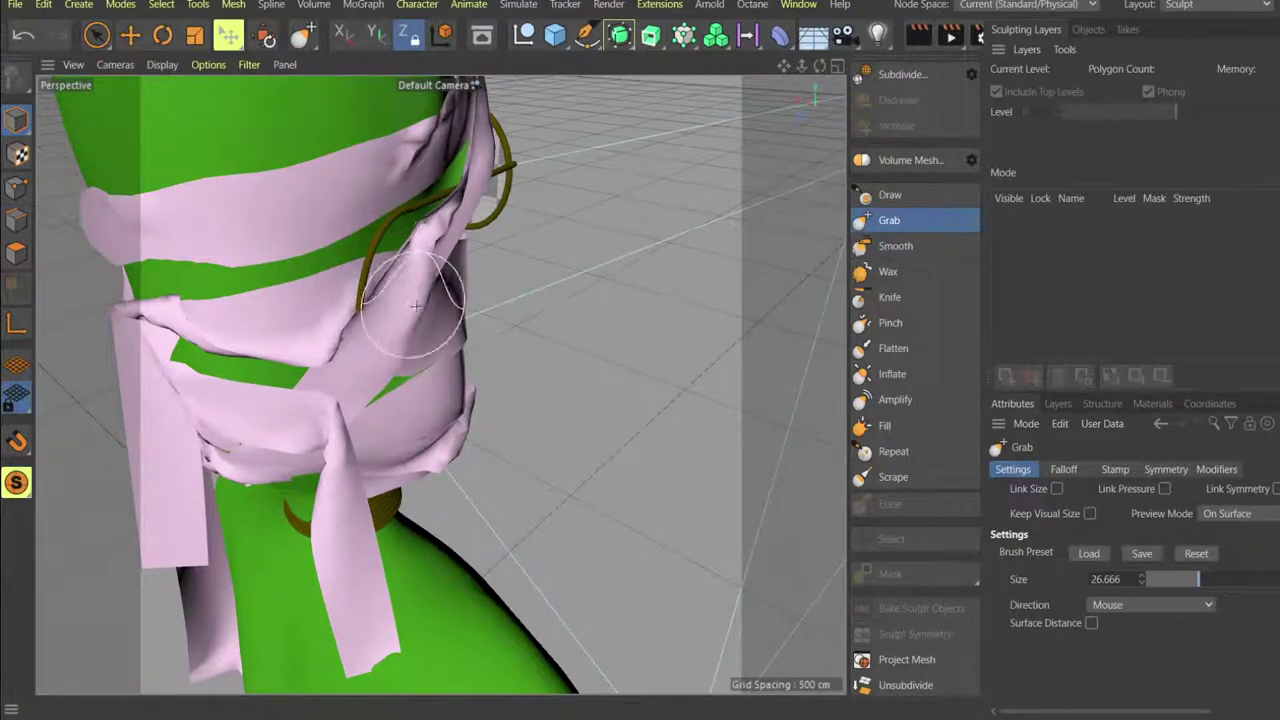
alt+drag(405, 300, 336, 305)
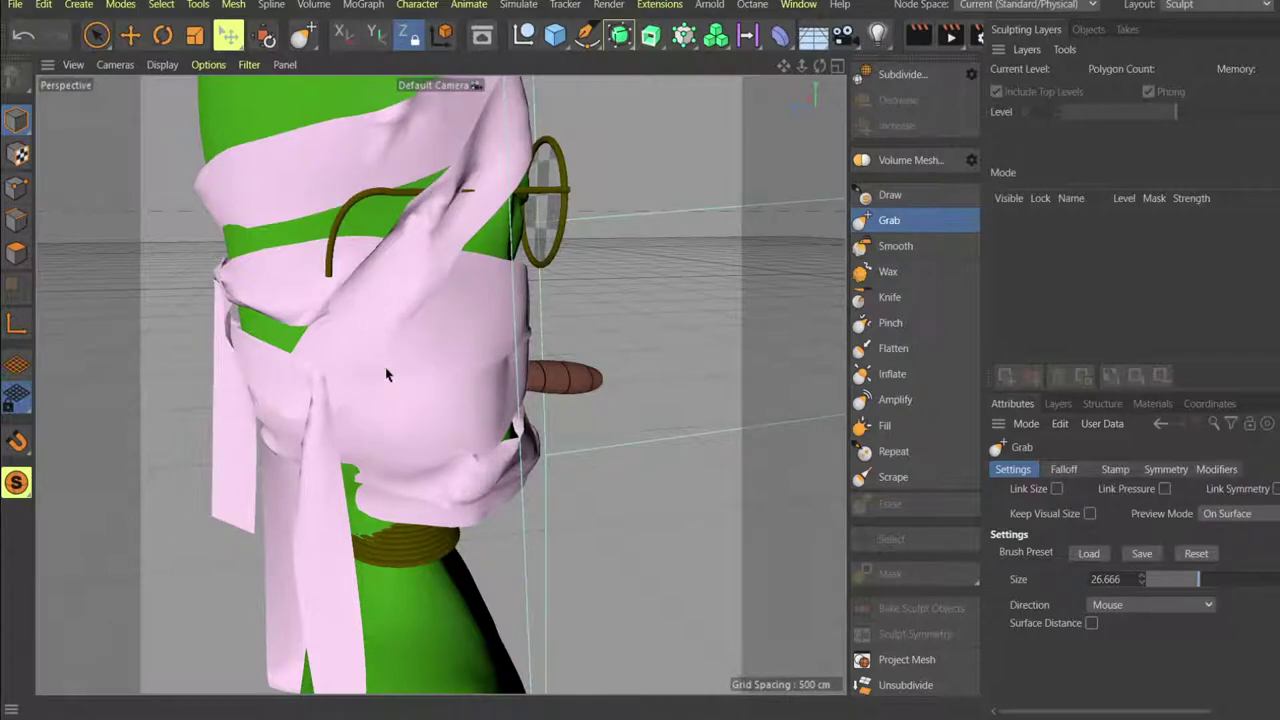
alt+drag(389, 378, 371, 362)
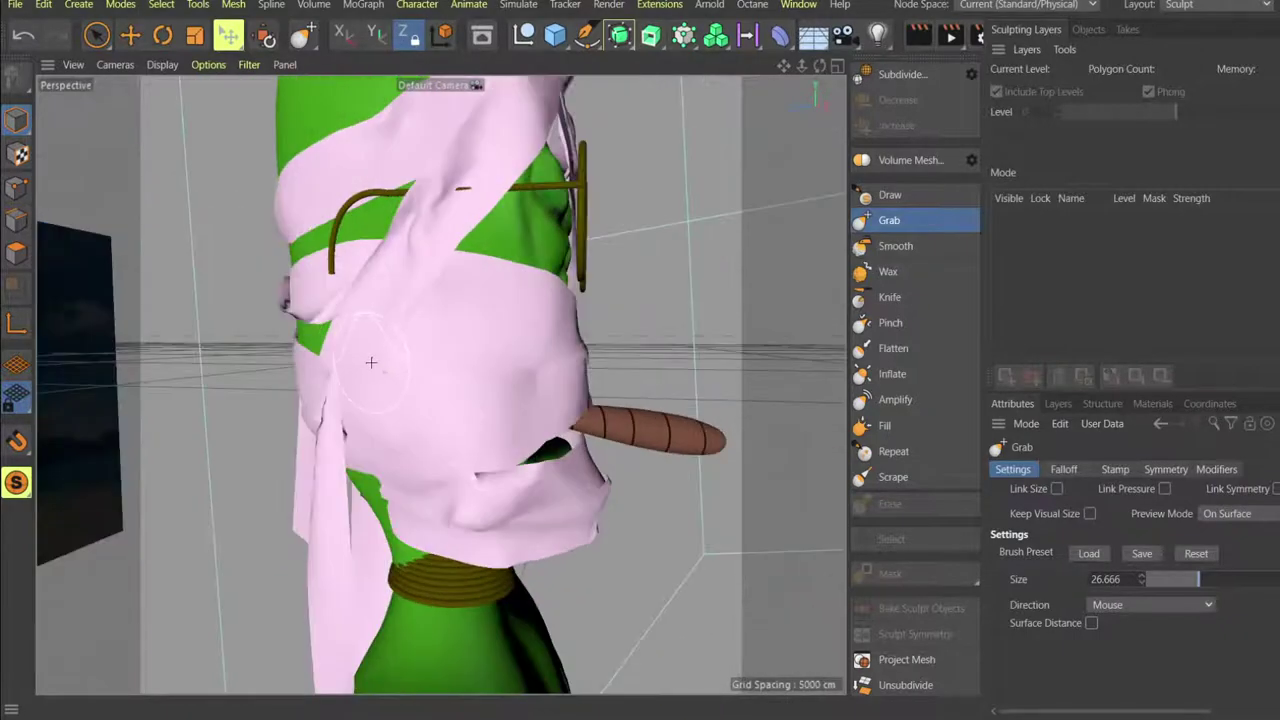
Pull the lower bandage up at the mouth corner to meet the upper strip with the Grab brush.
mouse_move(515, 448)
alt+mouse_down()
mouse_move(485, 485)
mouse_move(475, 470)
alt+mouse_up()
mouse_move(455, 517)
alt+mouse_down()
mouse_move(481, 510)
mouse_move(480, 524)
mouse_move(497, 525)
mouse_move(372, 487)
mouse_move(421, 425)
alt+mouse_up()
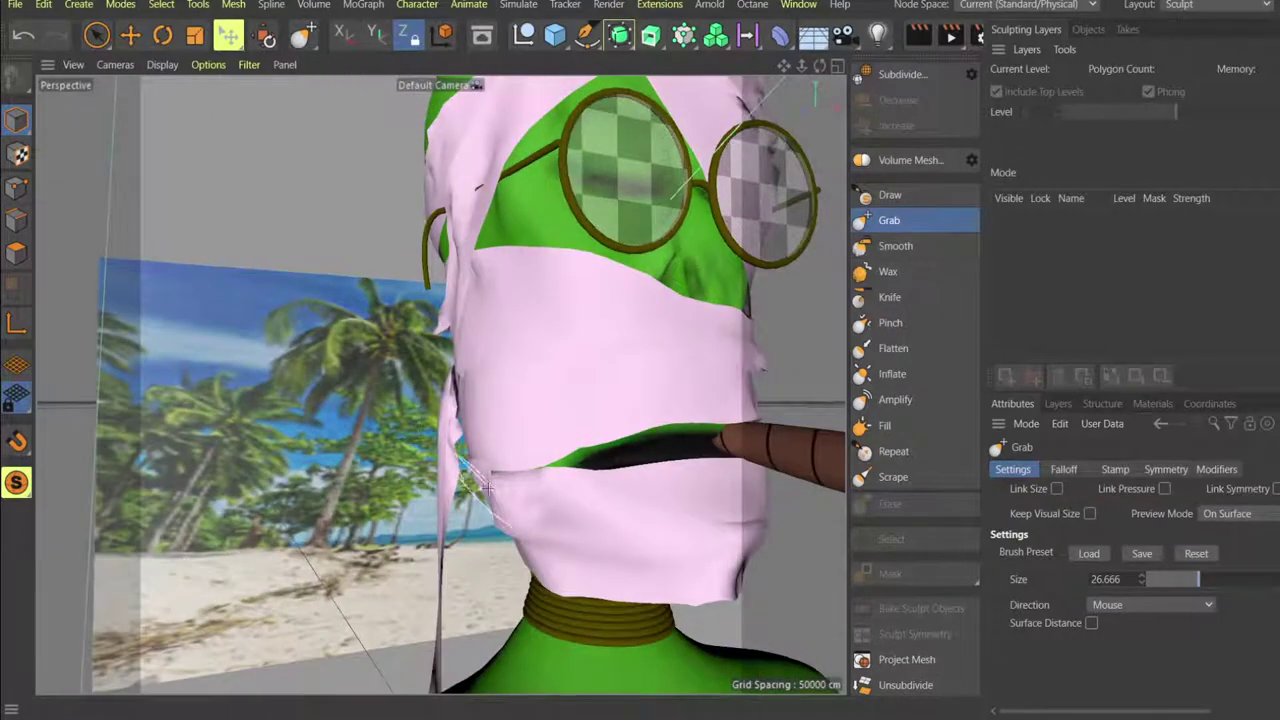
drag(514, 484, 508, 480)
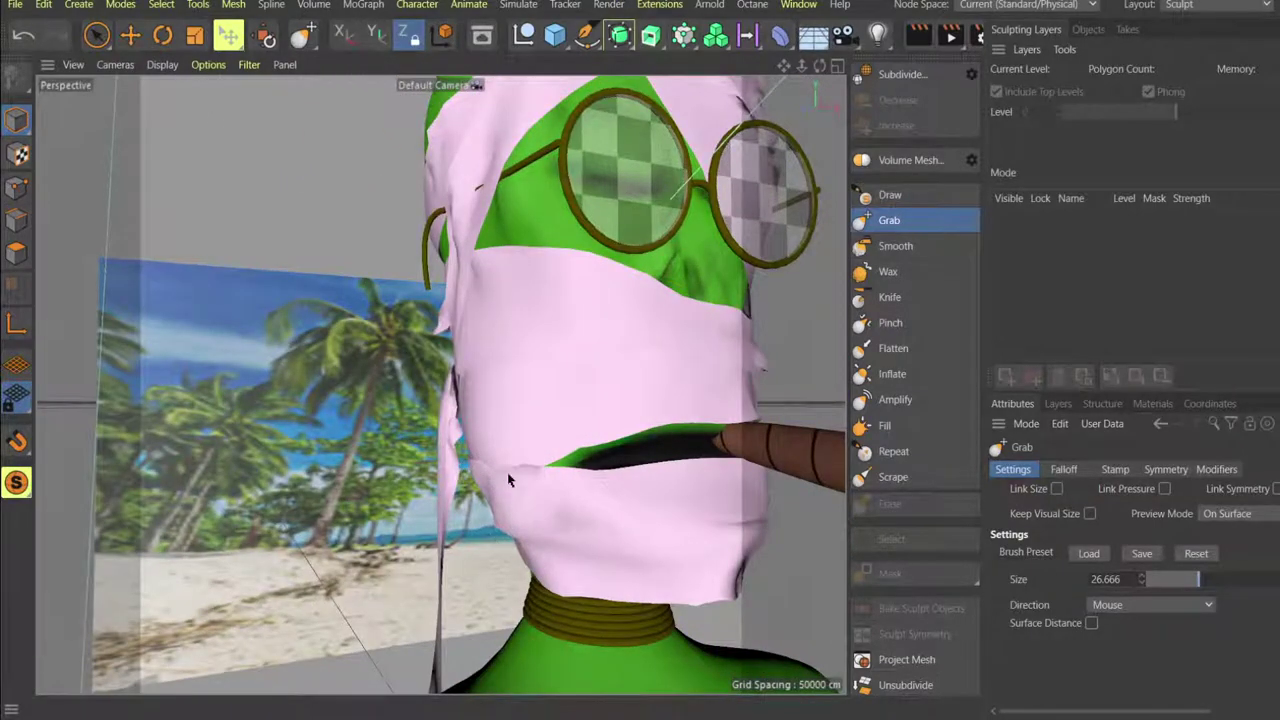
mouse_move(614, 503)
alt+mouse_down()
mouse_move(660, 520)
mouse_move(494, 474)
alt+mouse_up()
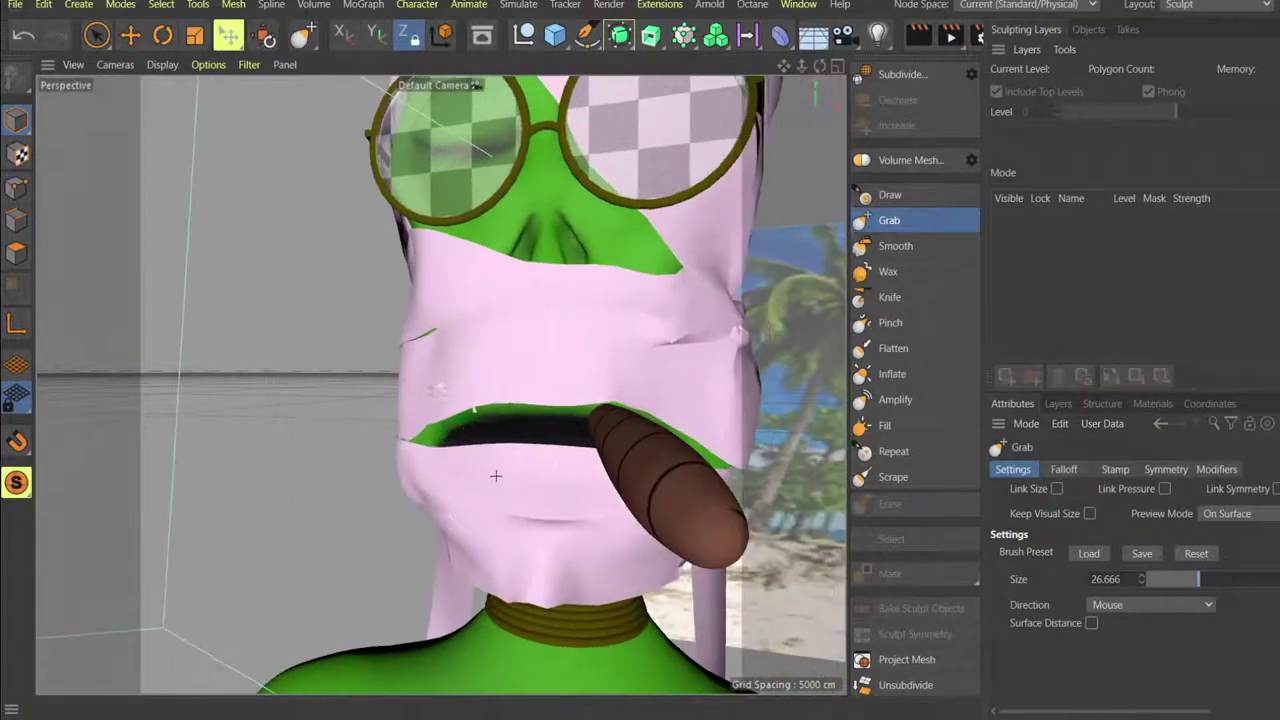
scroll(495, 456, down, 3)
alt+drag(611, 379, 540, 357)
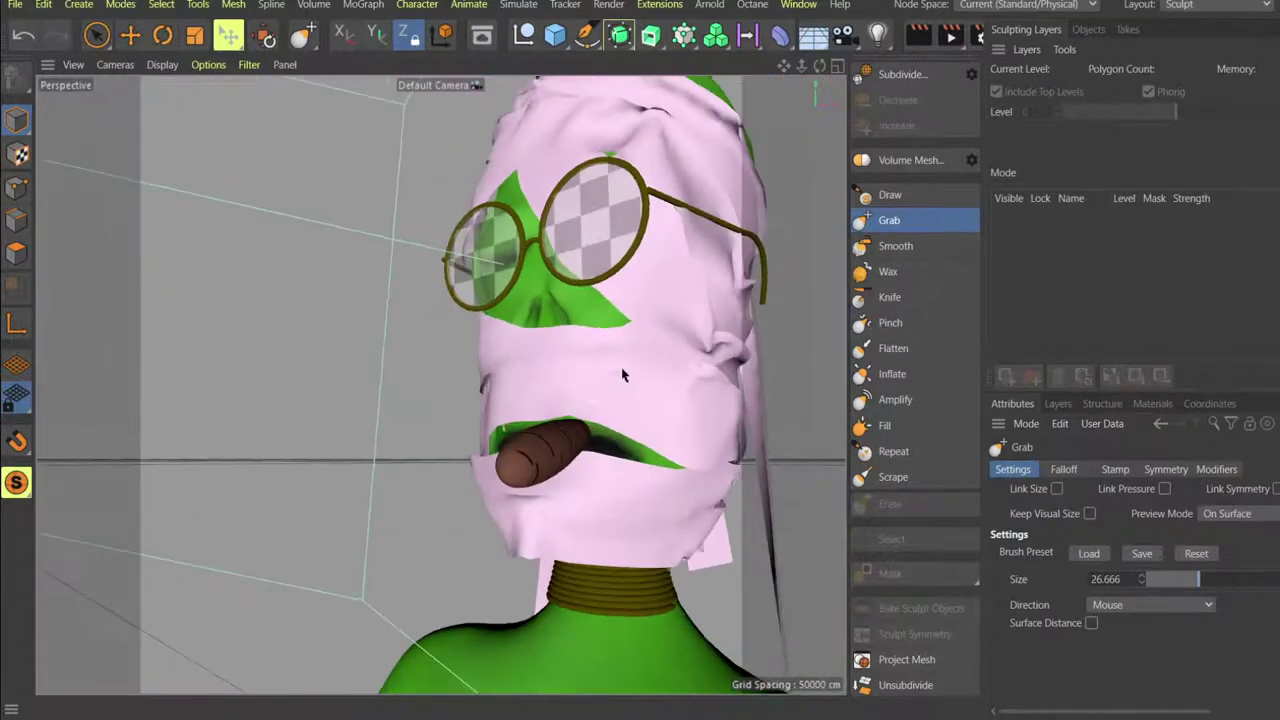
Reshape the chin and jaw bandage from below with the Grab brush, tightening the gap beside the mouth.
alt+drag(651, 407, 620, 298)
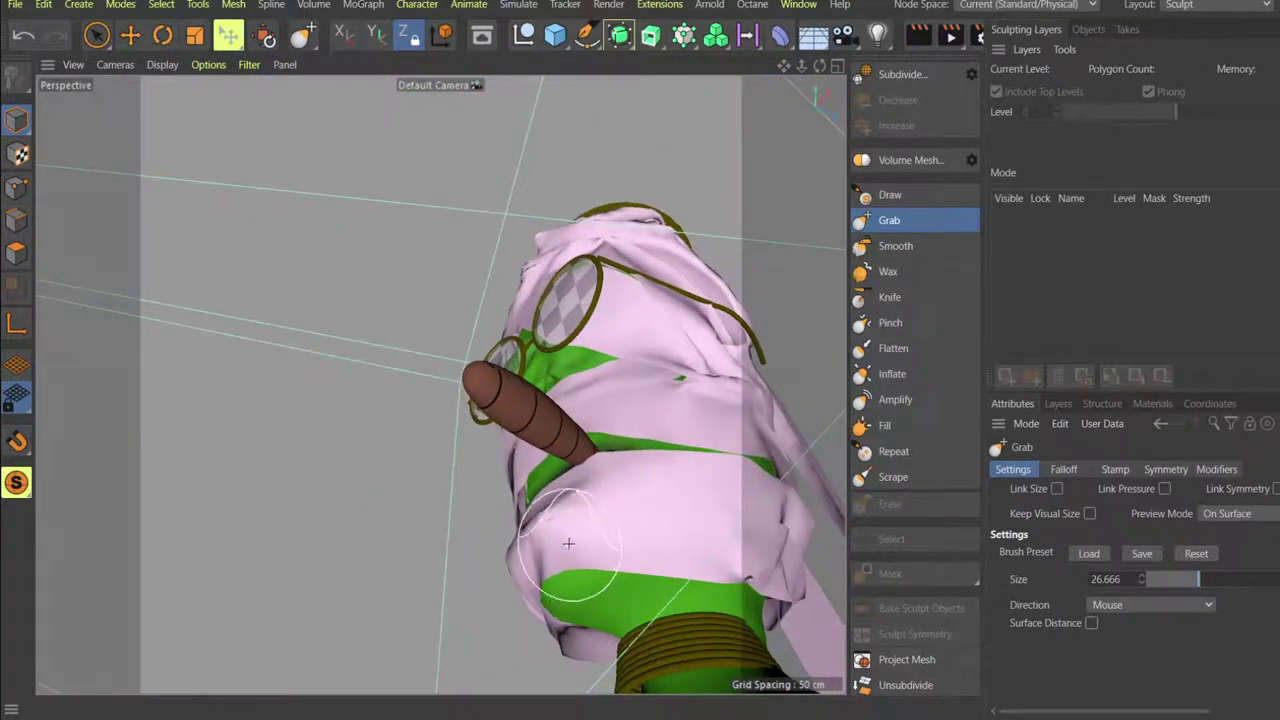
mouse_move(576, 540)
alt+mouse_down()
mouse_move(607, 579)
mouse_move(562, 536)
alt+mouse_up()
drag(757, 533, 758, 510)
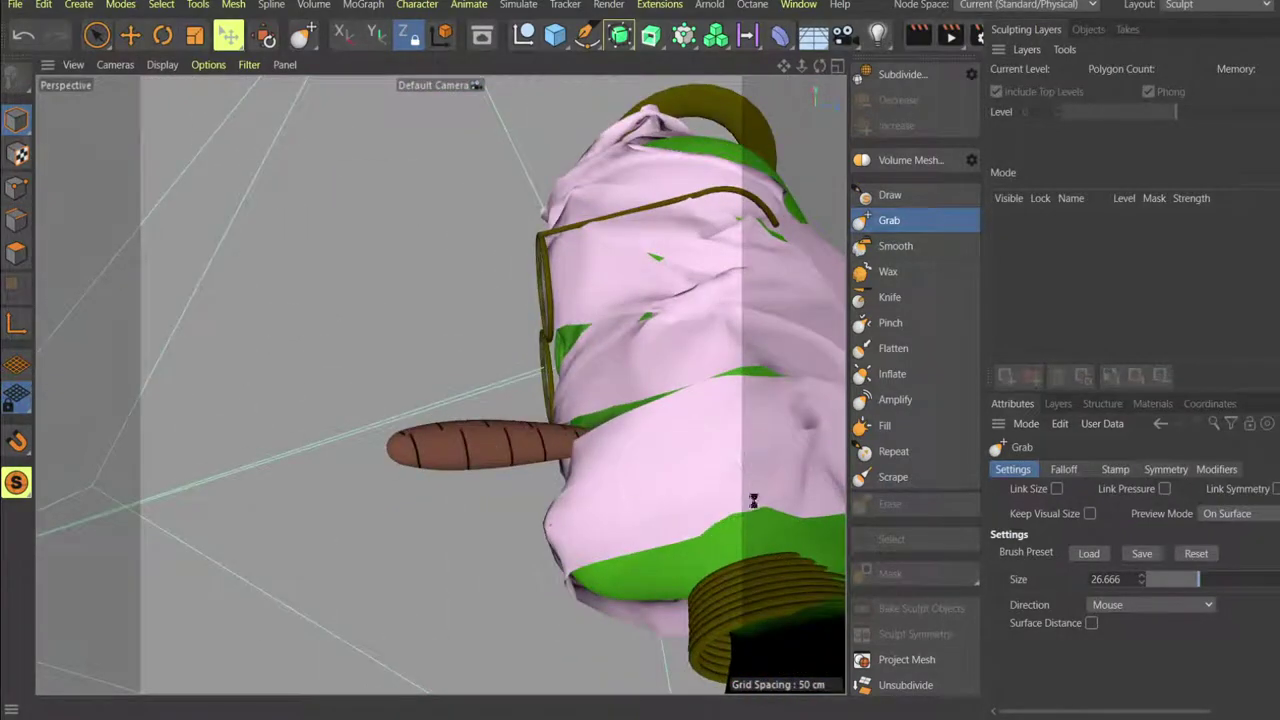
alt+drag(695, 458, 729, 471)
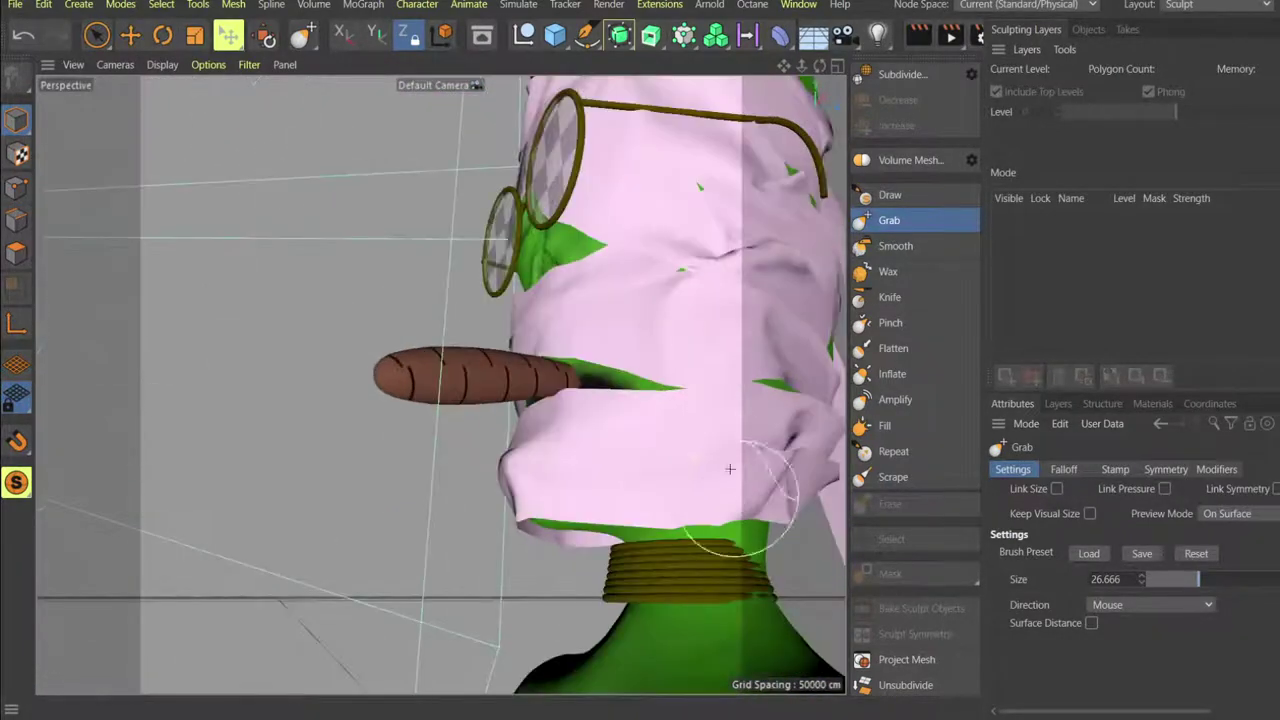
Close the narrow green slit in the bandage above the glasses' temple arm with the Grab brush.
mouse_move(705, 194)
alt+mouse_down()
mouse_move(645, 318)
mouse_move(652, 345)
mouse_move(436, 368)
mouse_move(602, 330)
mouse_move(601, 363)
mouse_move(518, 459)
mouse_move(540, 440)
alt+mouse_up()
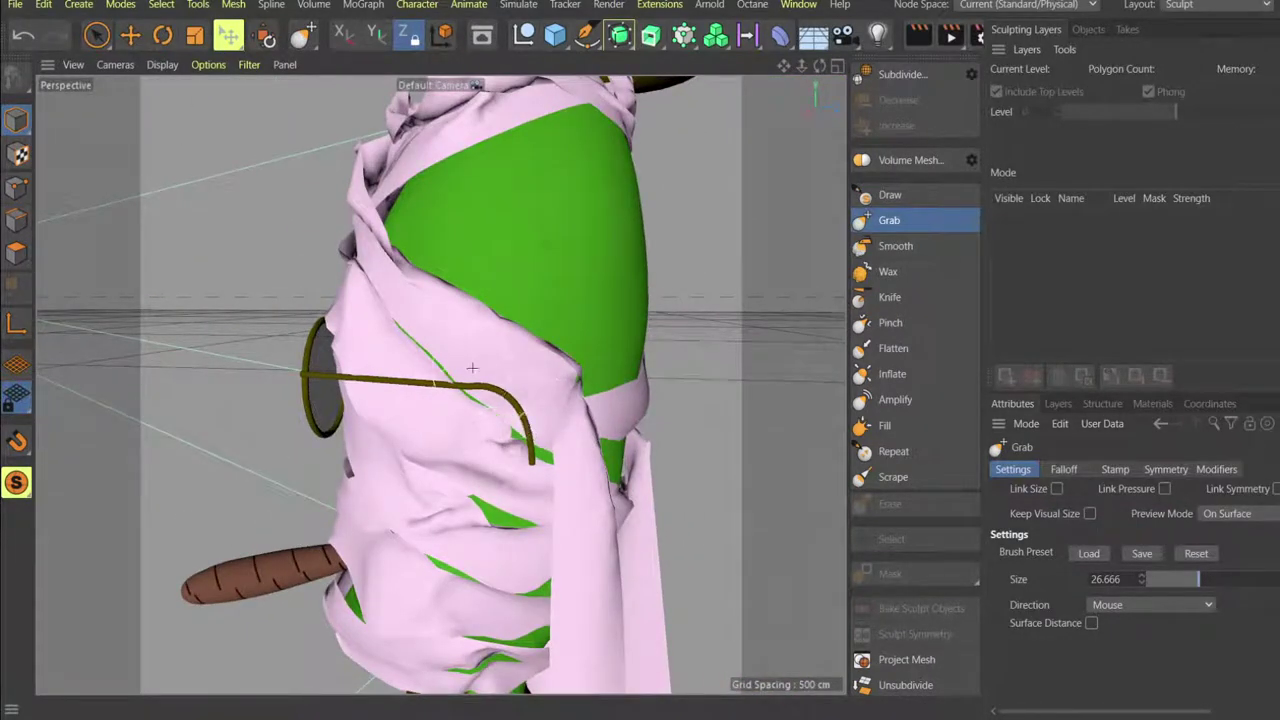
alt+drag(443, 368, 402, 337)
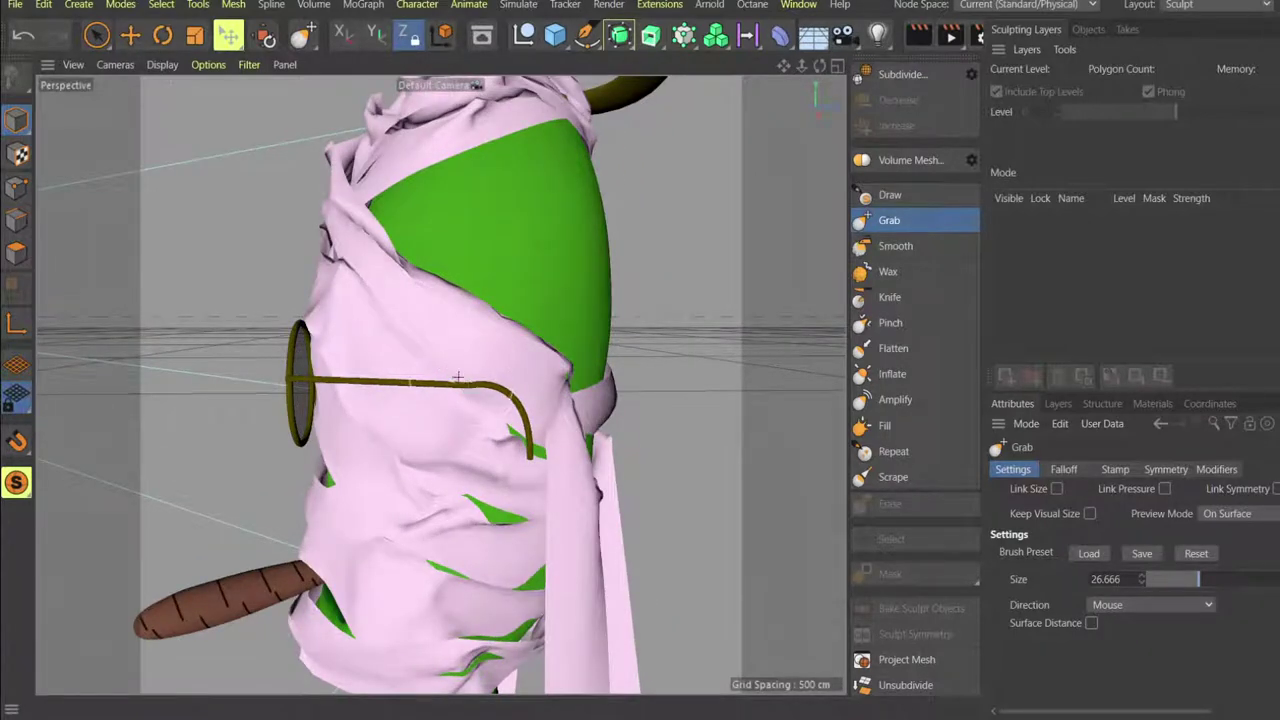
mouse_move(457, 377)
alt+mouse_down()
mouse_move(440, 340)
mouse_move(350, 350)
mouse_move(390, 220)
alt+mouse_up()
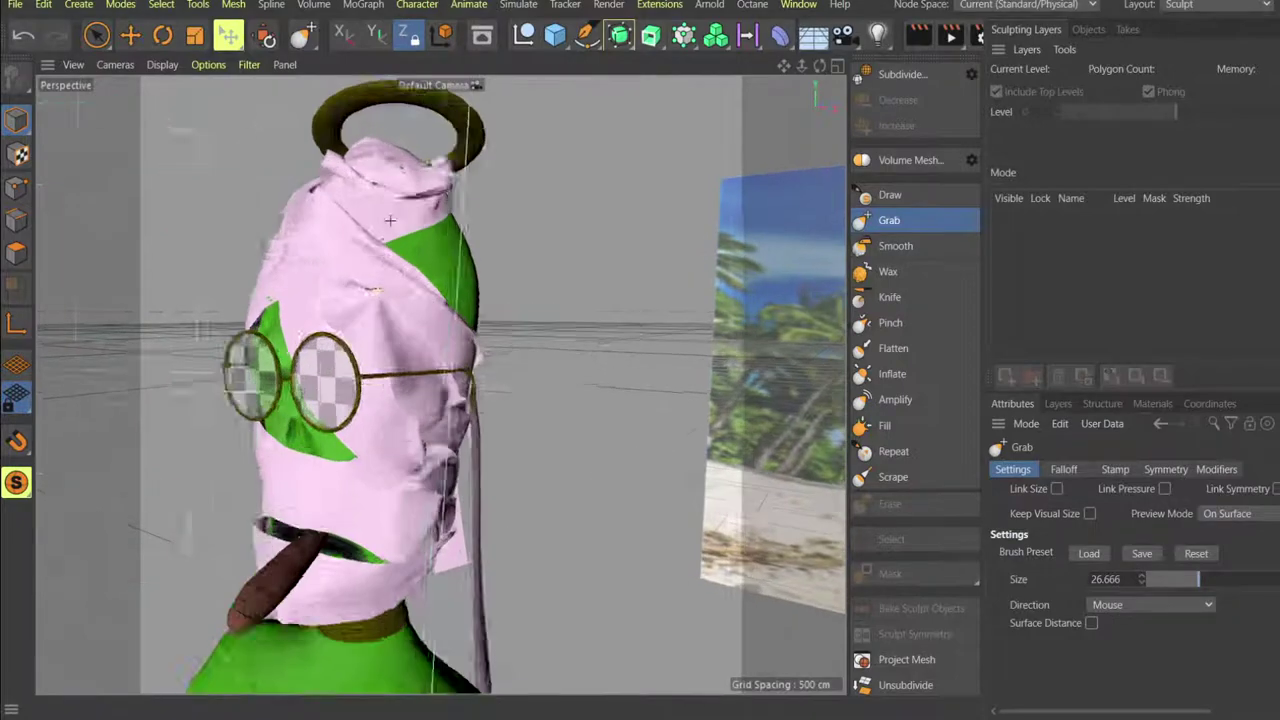
scroll(390, 220, up, 5)
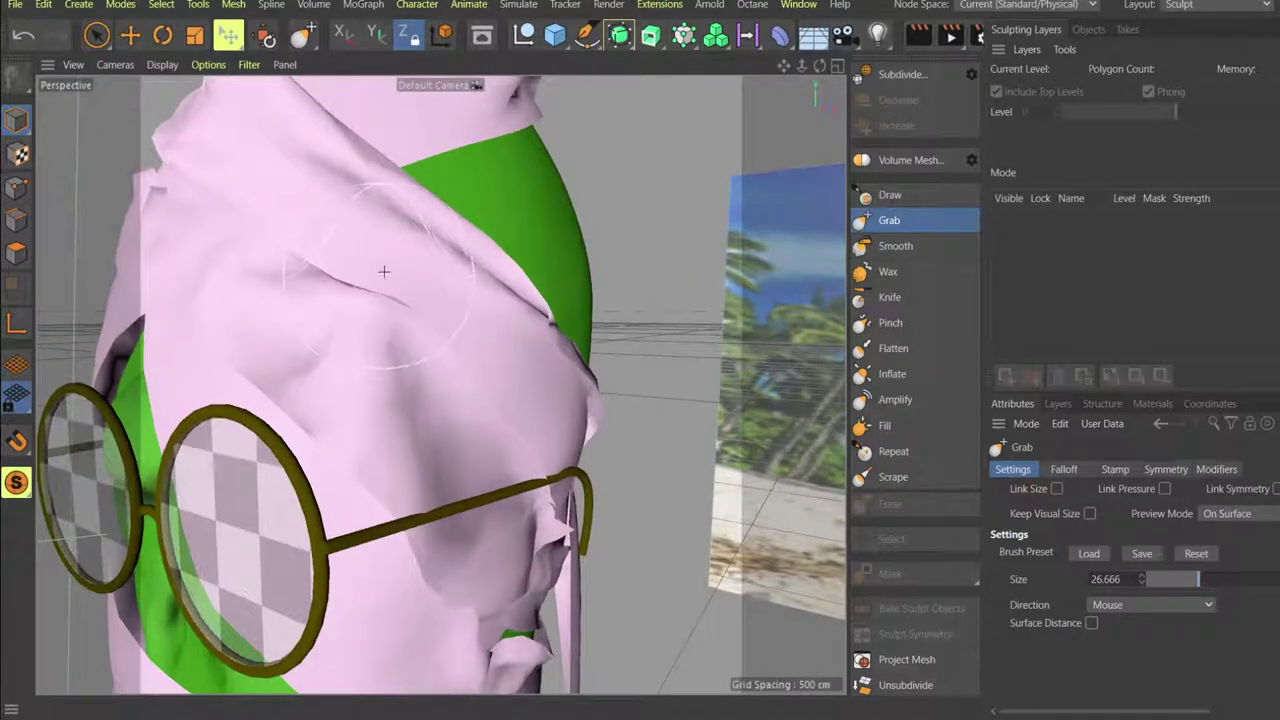
scroll(384, 271, down, 5)
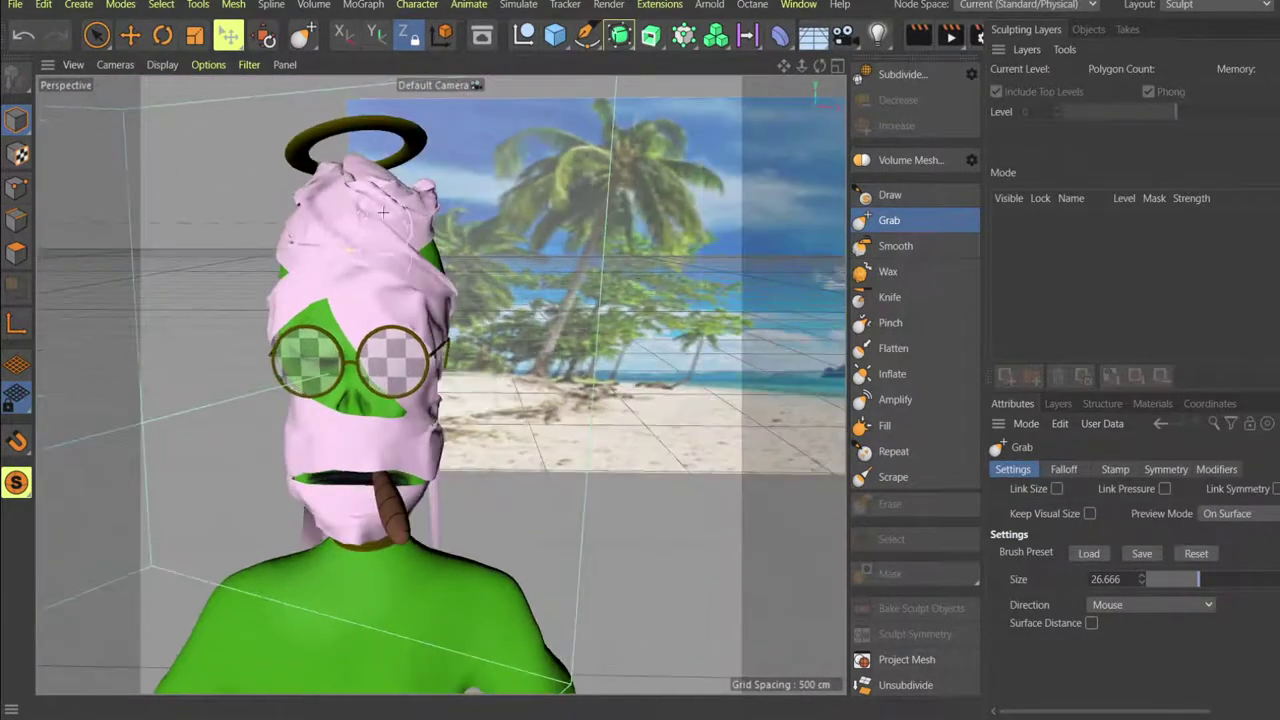
Reshape the bandage folds on the upper head below the halo with the Grab brush.
scroll(400, 240, up, 5)
mouse_move(377, 345)
alt+mouse_down()
mouse_move(377, 258)
mouse_move(328, 306)
mouse_move(116, 362)
mouse_move(528, 296)
alt+mouse_up()
alt+drag(601, 211, 450, 180)
mouse_move(650, 200)
mouse_down()
mouse_move(588, 229)
mouse_move(755, 256)
mouse_up()
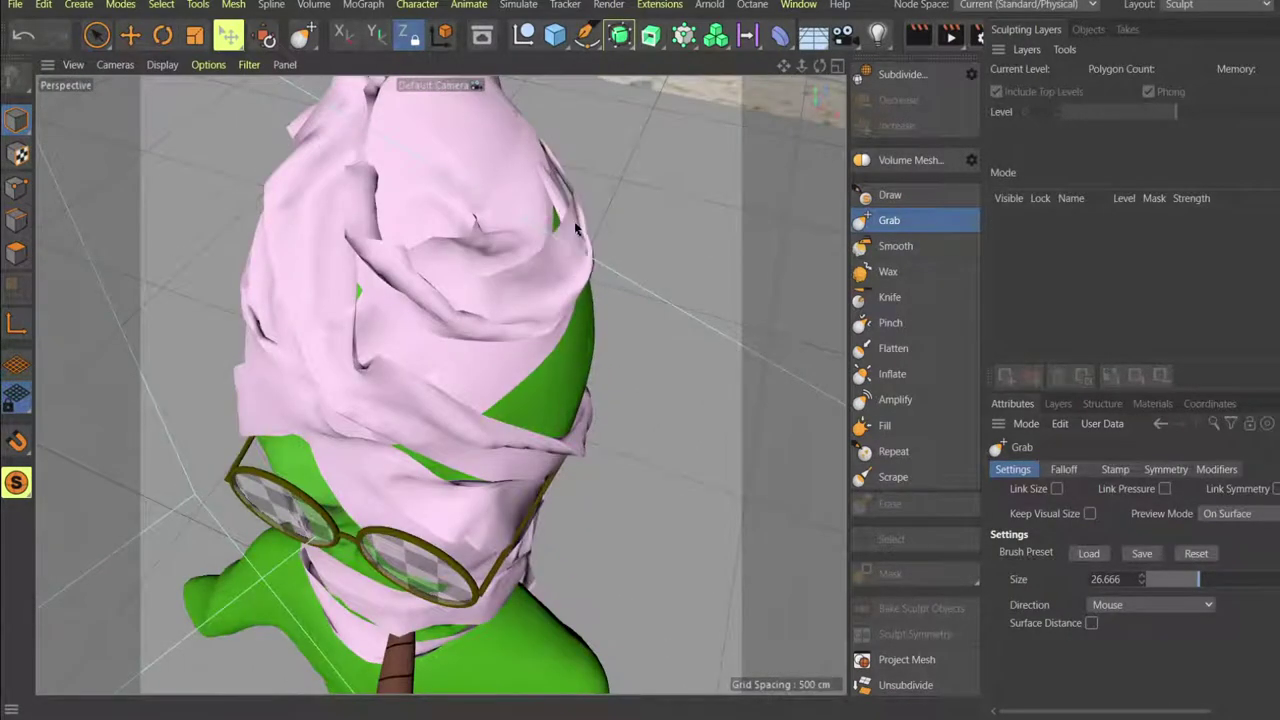
mouse_move(588, 228)
alt+mouse_down()
mouse_move(461, 229)
mouse_move(369, 268)
alt+mouse_up()
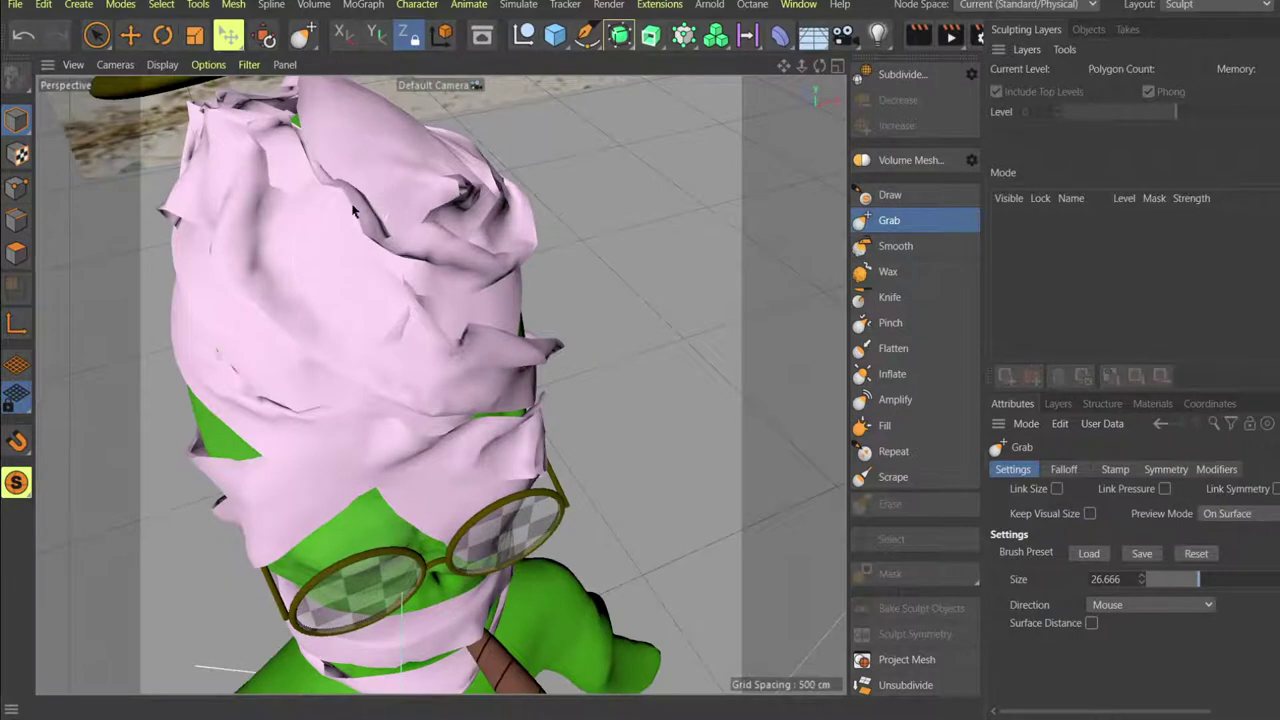
Cover the small green slit in the folds at the side of the forehead with the Grab brush.
alt+drag(353, 210, 323, 223)
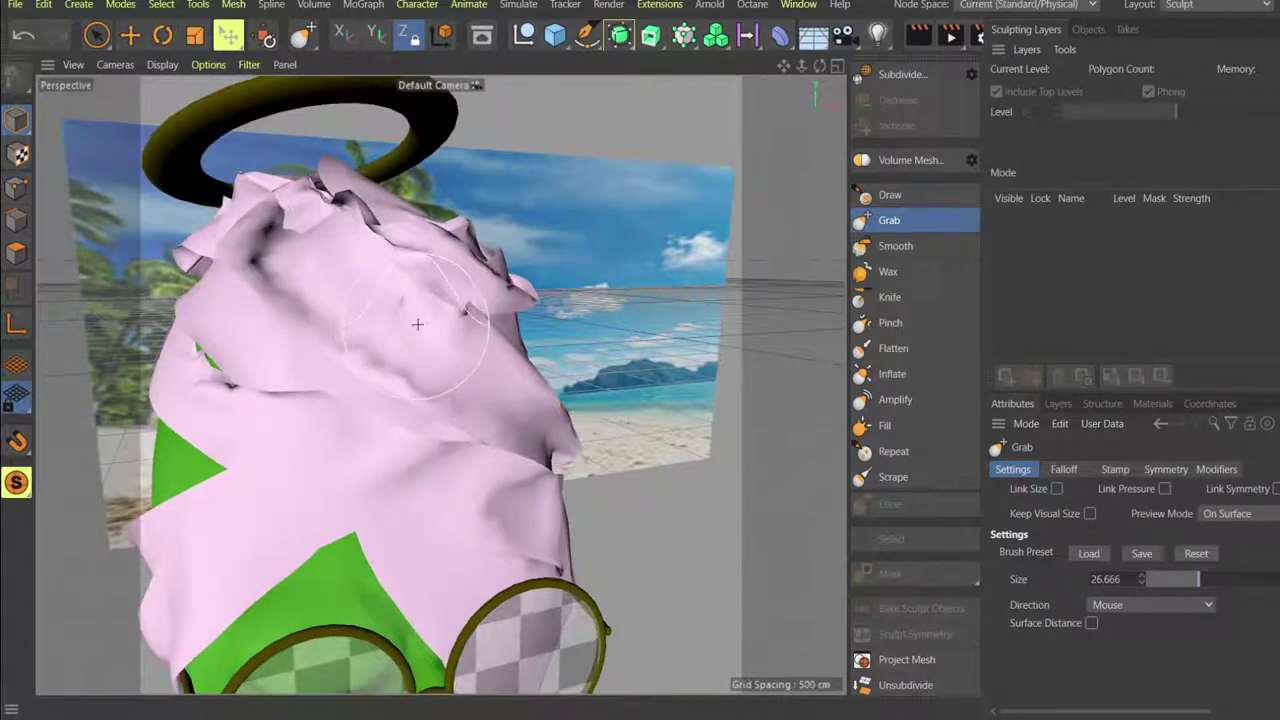
mouse_move(417, 324)
alt+mouse_down()
mouse_move(378, 317)
mouse_move(340, 332)
mouse_move(451, 322)
mouse_move(413, 340)
mouse_move(380, 335)
alt+mouse_up()
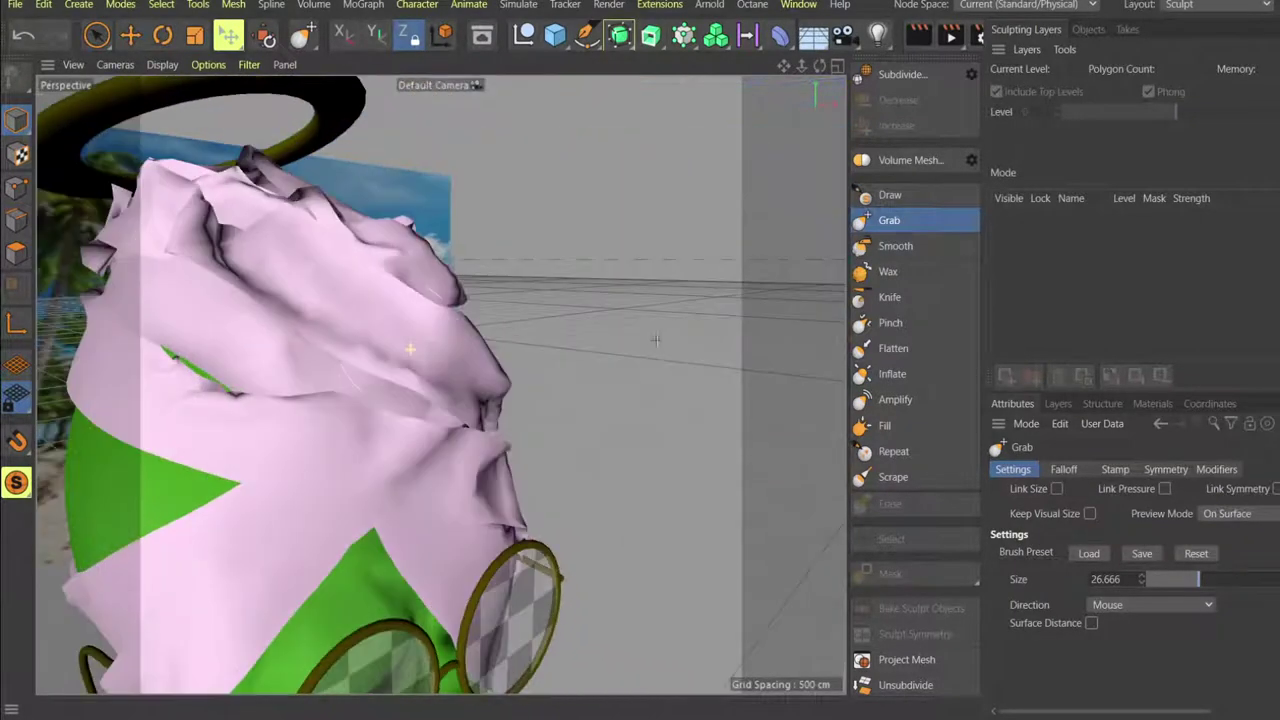
mouse_move(278, 369)
alt+mouse_down()
mouse_move(422, 380)
mouse_move(430, 408)
mouse_move(403, 371)
mouse_move(399, 382)
alt+mouse_up()
alt+drag(209, 357, 399, 378)
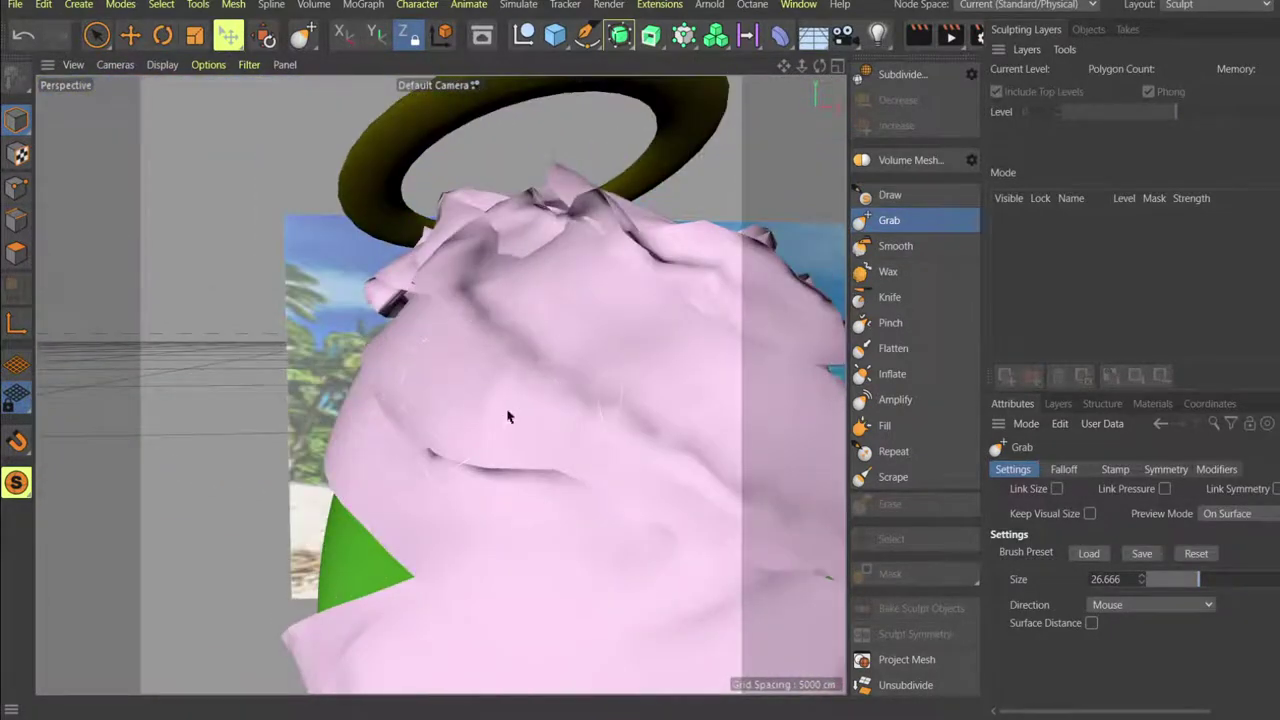
Undo the last two Grab strokes on the bandage folds of the head.
alt+right_drag(493, 296, 502, 391)
alt+drag(546, 339, 538, 331)
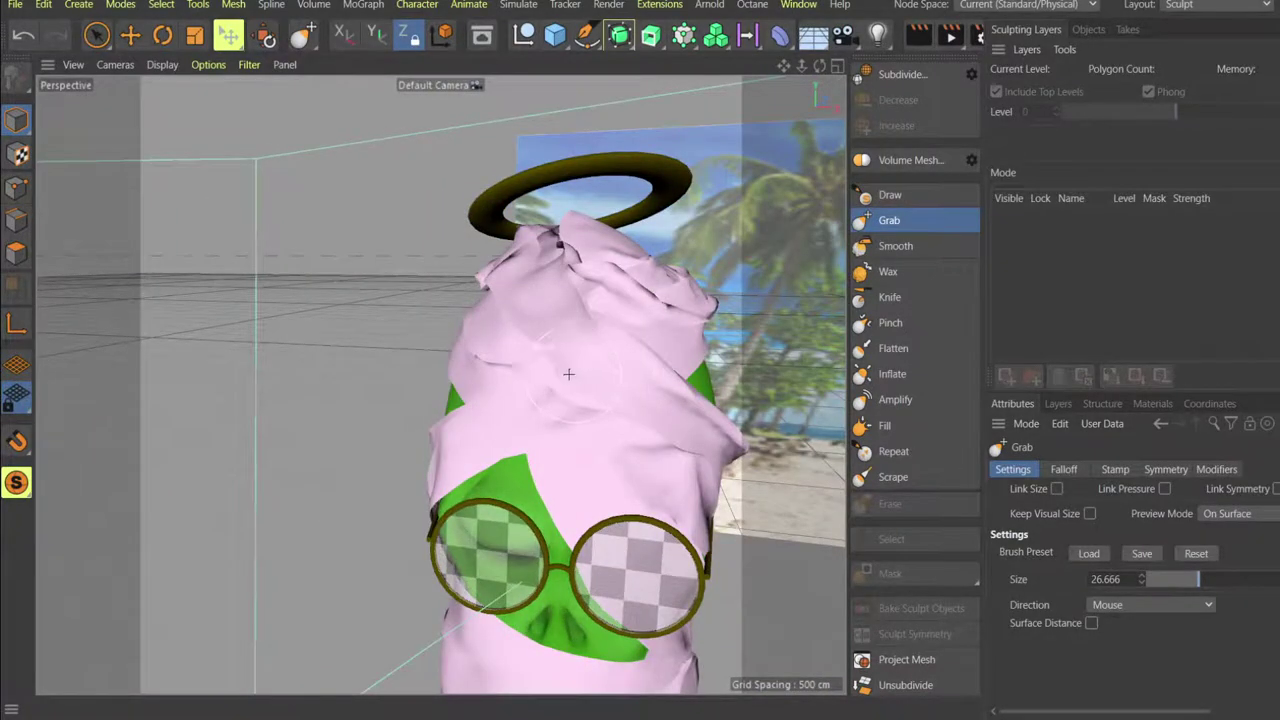
alt+drag(568, 374, 542, 324)
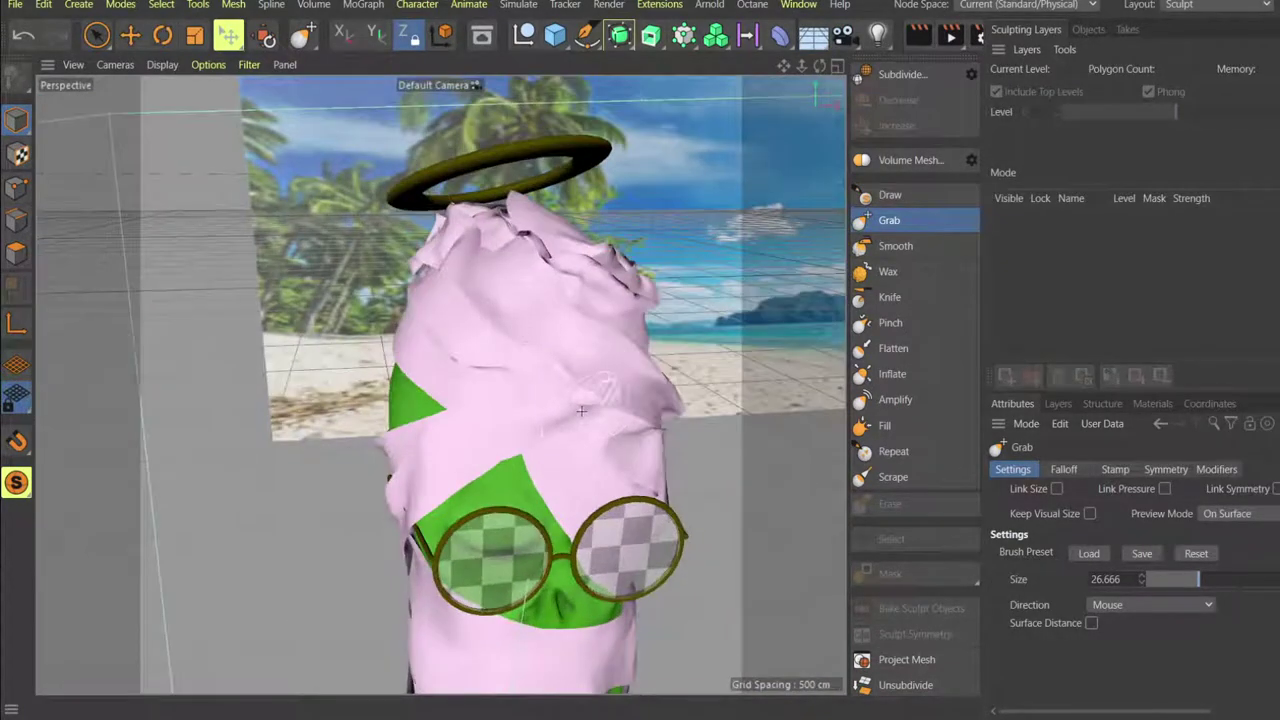
mouse_move(581, 410)
alt+mouse_down()
mouse_move(570, 405)
mouse_move(582, 411)
alt+mouse_up()
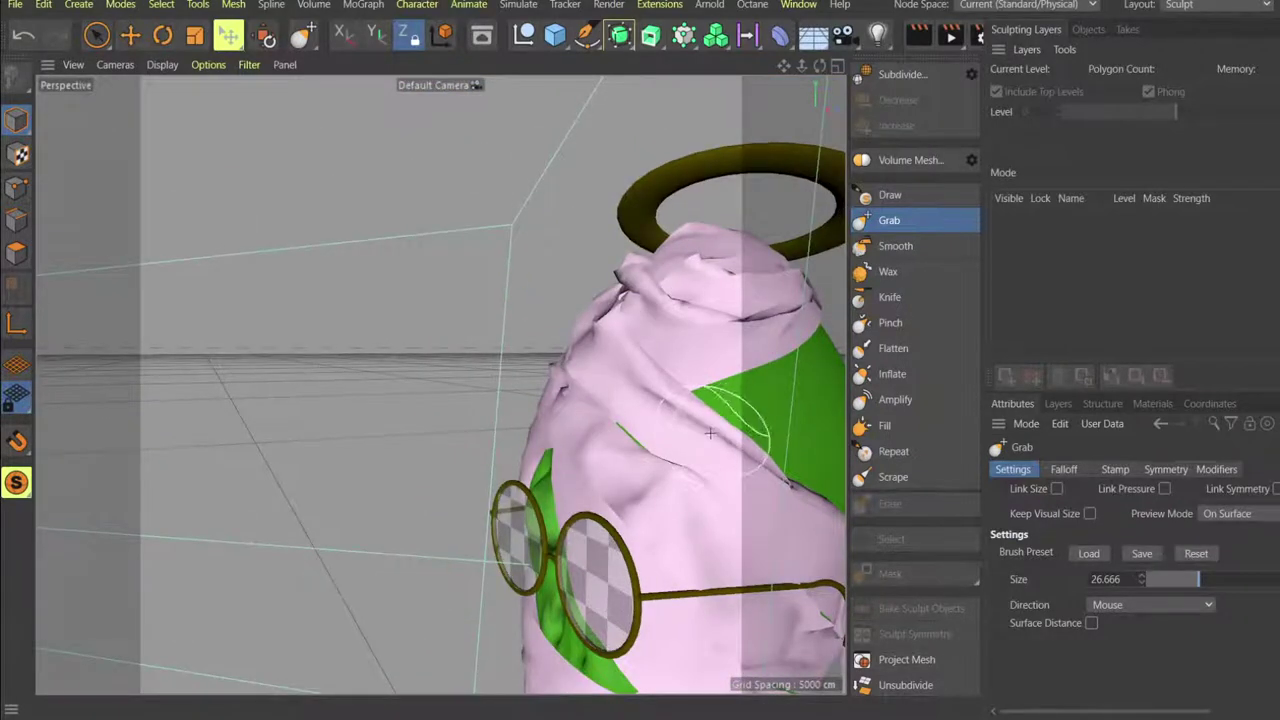
mouse_move(700, 433)
alt+mouse_down()
mouse_move(712, 500)
mouse_move(694, 487)
mouse_move(727, 472)
mouse_move(696, 456)
mouse_move(676, 463)
alt+mouse_up()
key(ctrl+z)
key(ctrl+z)
Examine the head bandage around the glasses, jaw, neck and sides for remaining green gaps.
scroll(447, 503, up, 8)
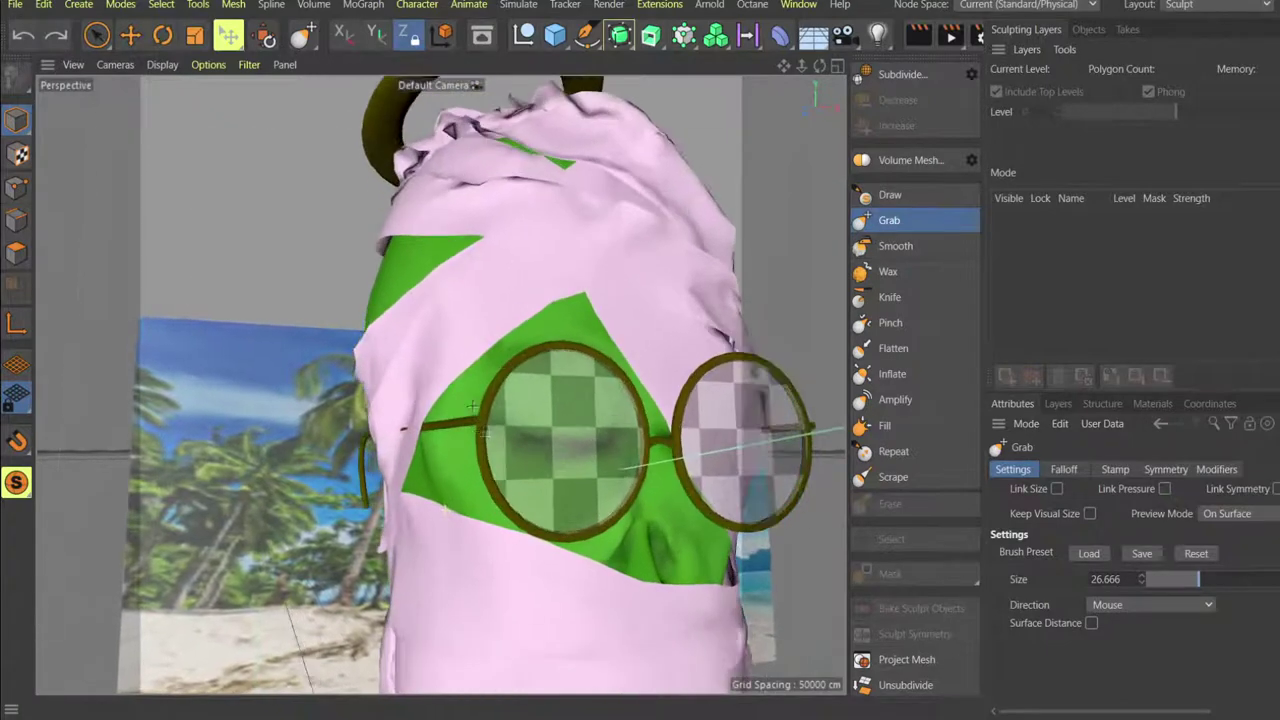
alt+drag(469, 356, 532, 373)
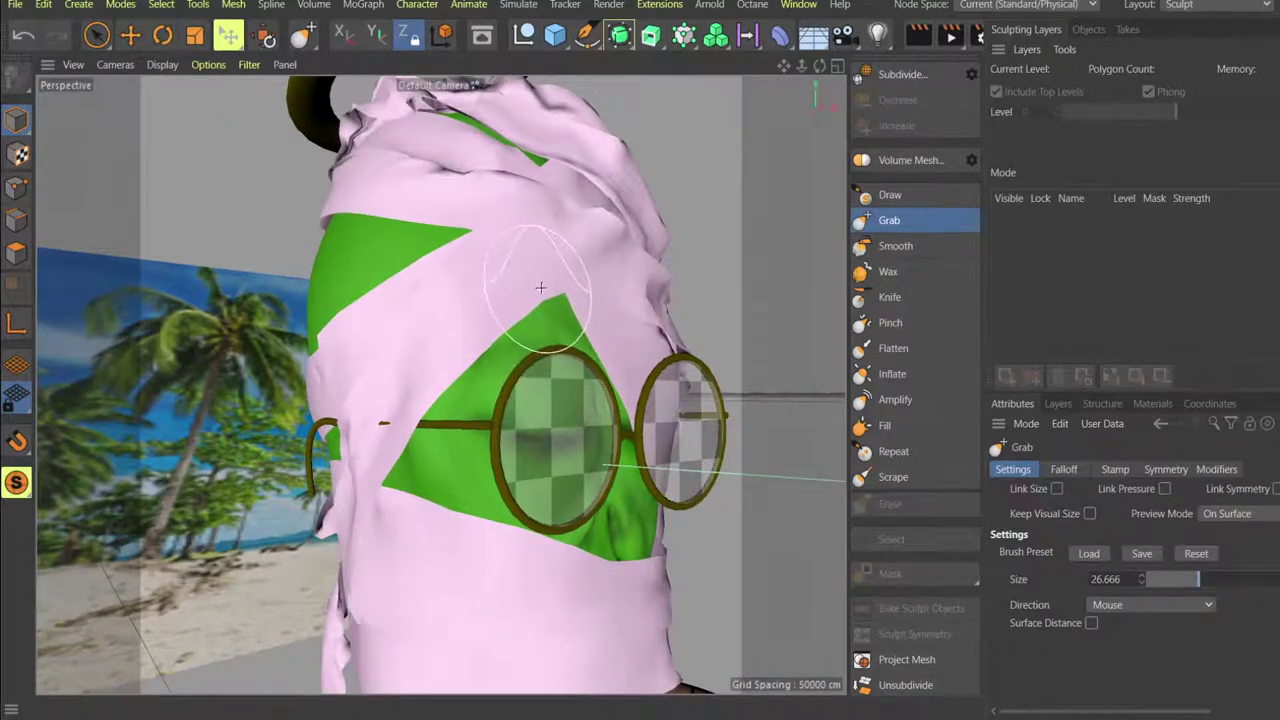
alt+drag(385, 459, 305, 452)
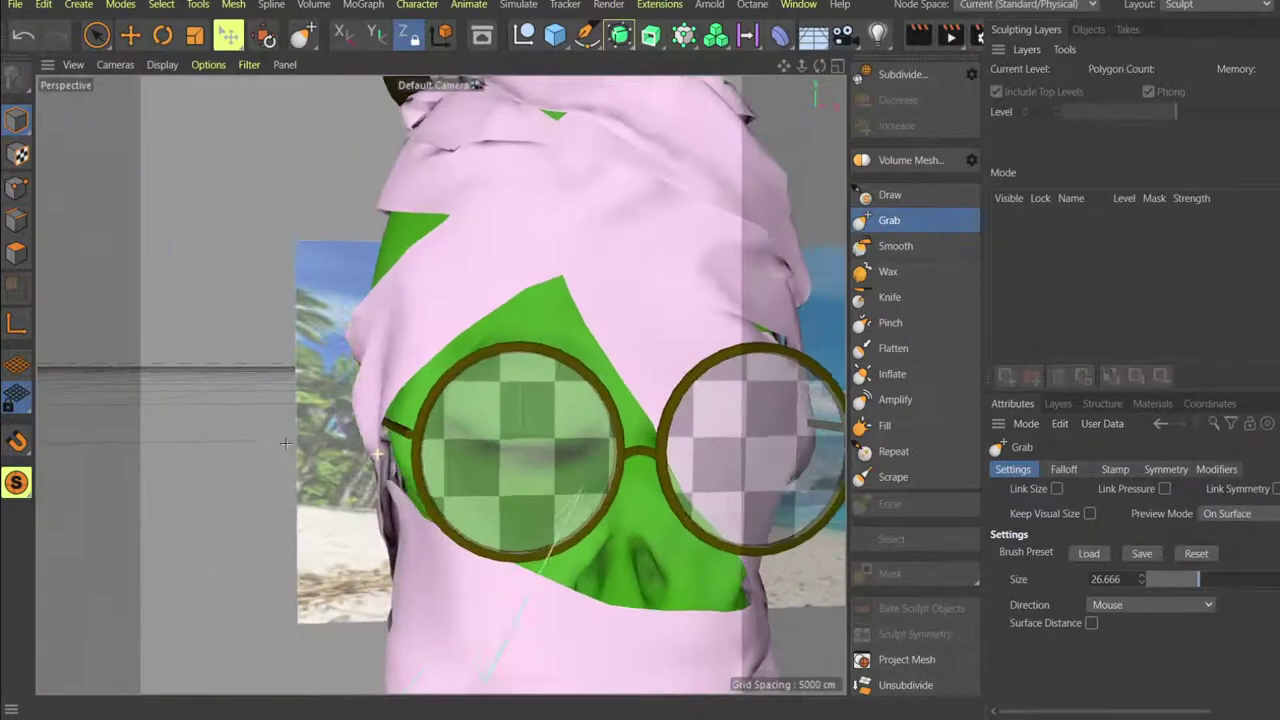
scroll(440, 440, down, 8)
alt+drag(555, 455, 484, 516)
alt+drag(441, 384, 367, 392)
alt+drag(457, 375, 356, 400)
alt+drag(657, 424, 733, 437)
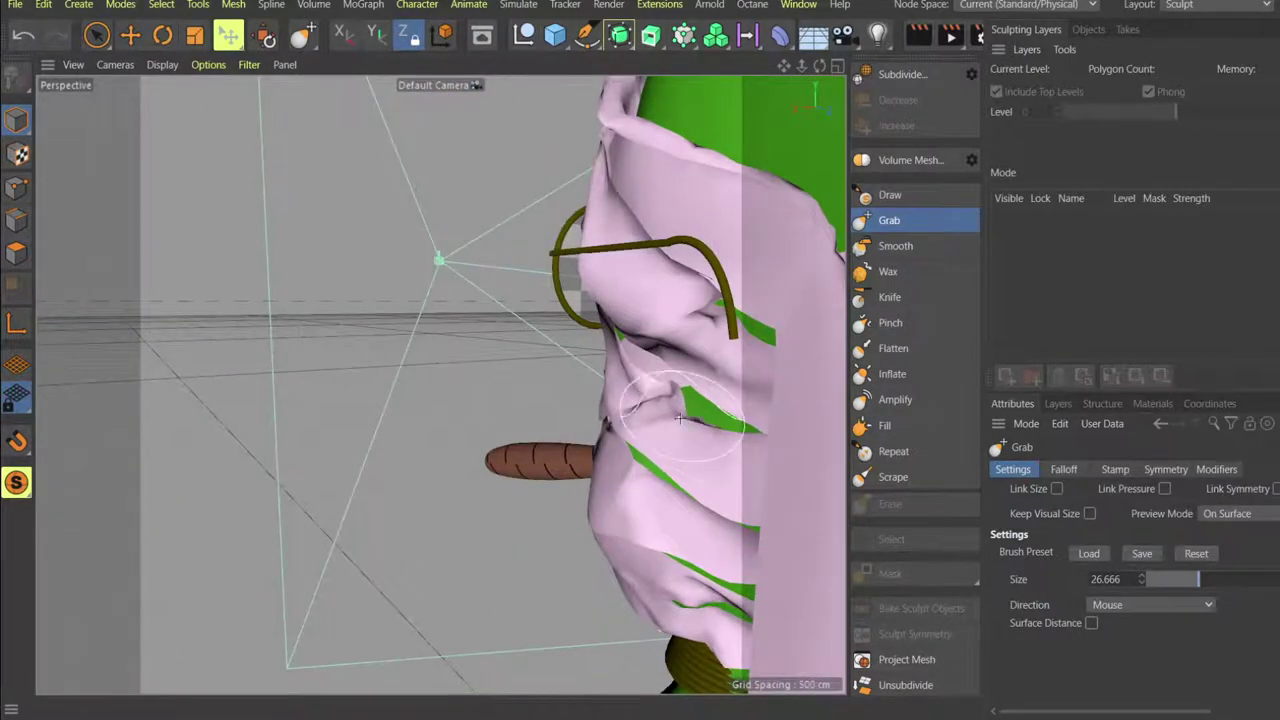
alt+drag(659, 473, 510, 232)
mouse_move(415, 306)
alt+mouse_down()
mouse_move(532, 328)
mouse_move(688, 332)
mouse_move(372, 325)
mouse_move(551, 338)
mouse_move(542, 372)
mouse_move(440, 384)
alt+mouse_up()
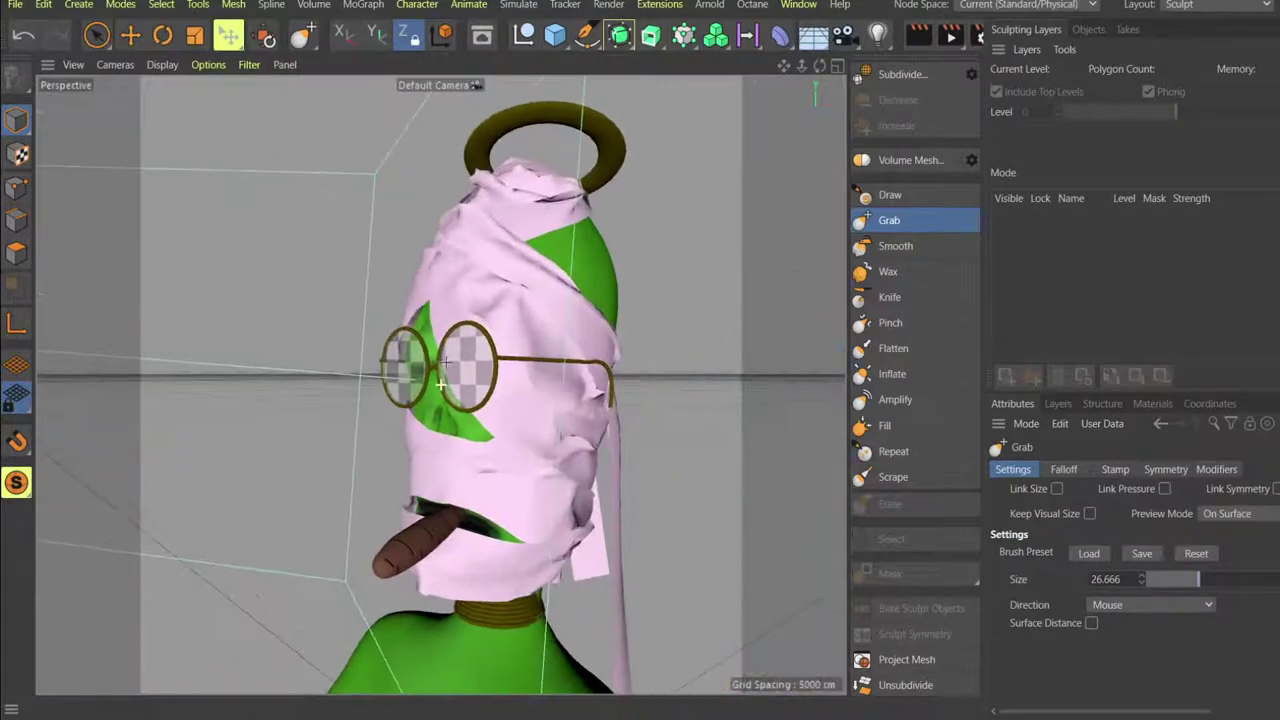
Select the head bandage mesh and place a copy of it beside the character's head.
click(97, 35)
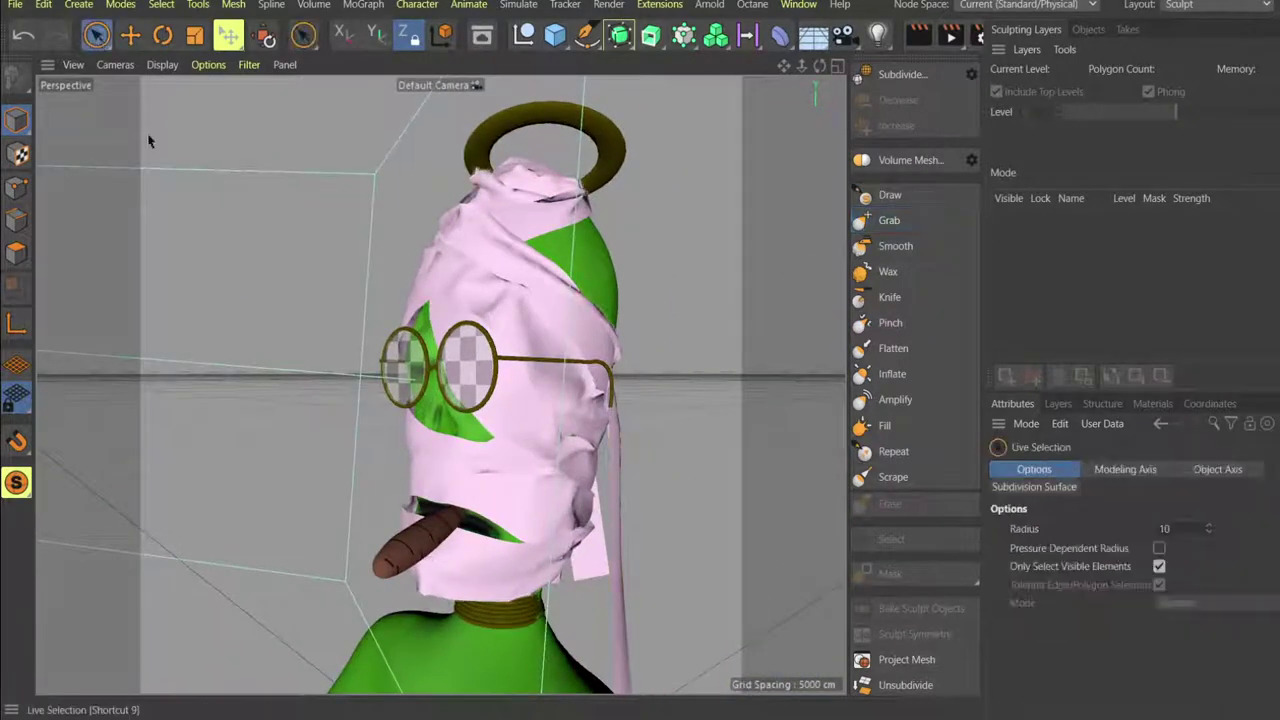
click(540, 383)
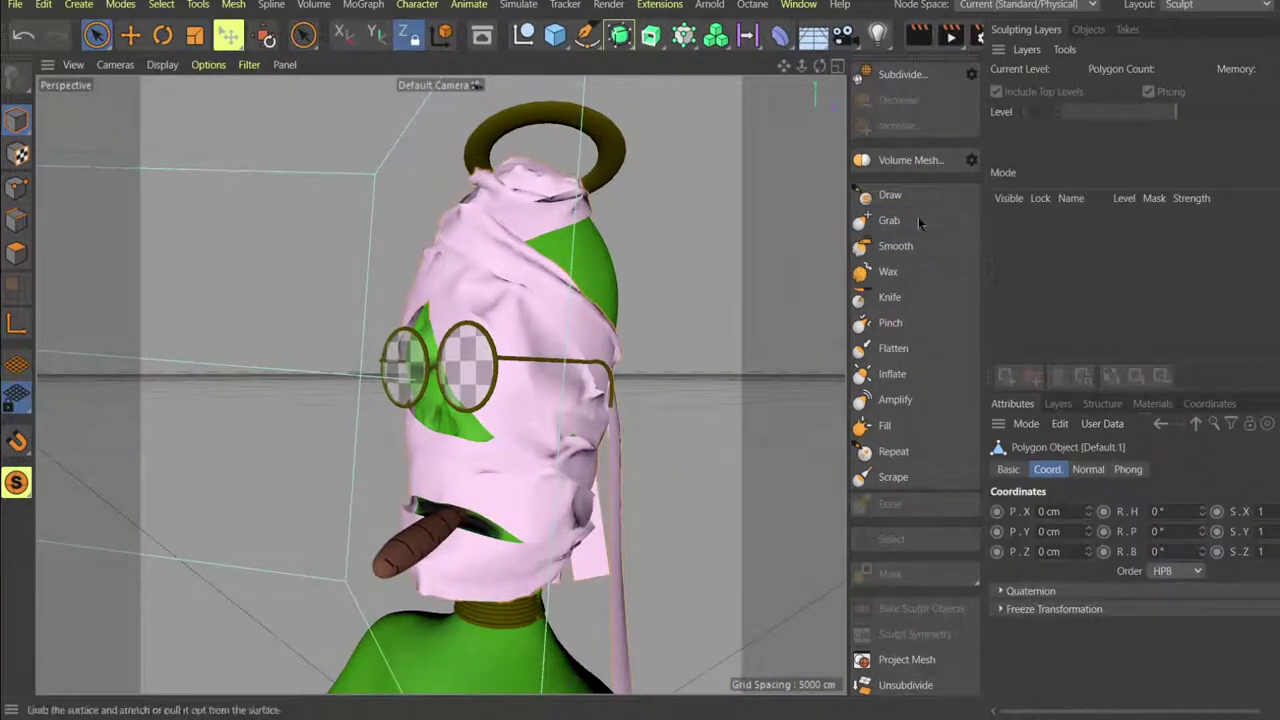
click(1085, 30)
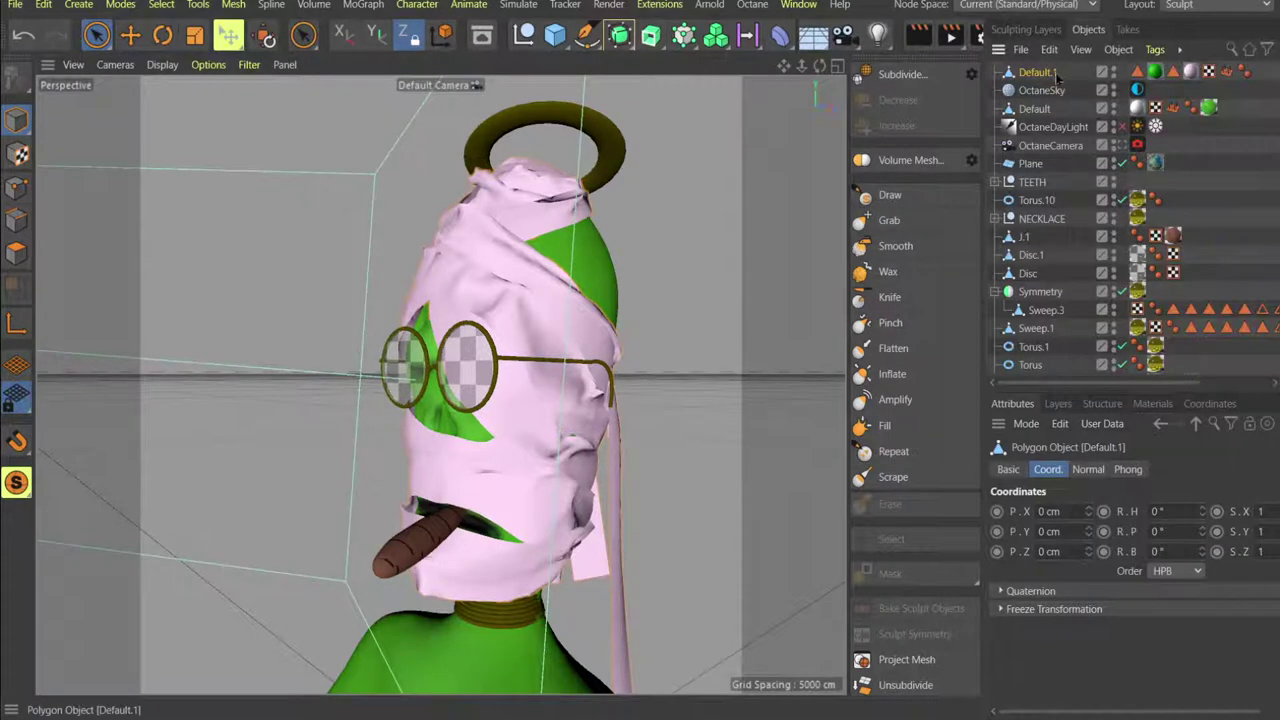
alt+drag(485, 380, 557, 432)
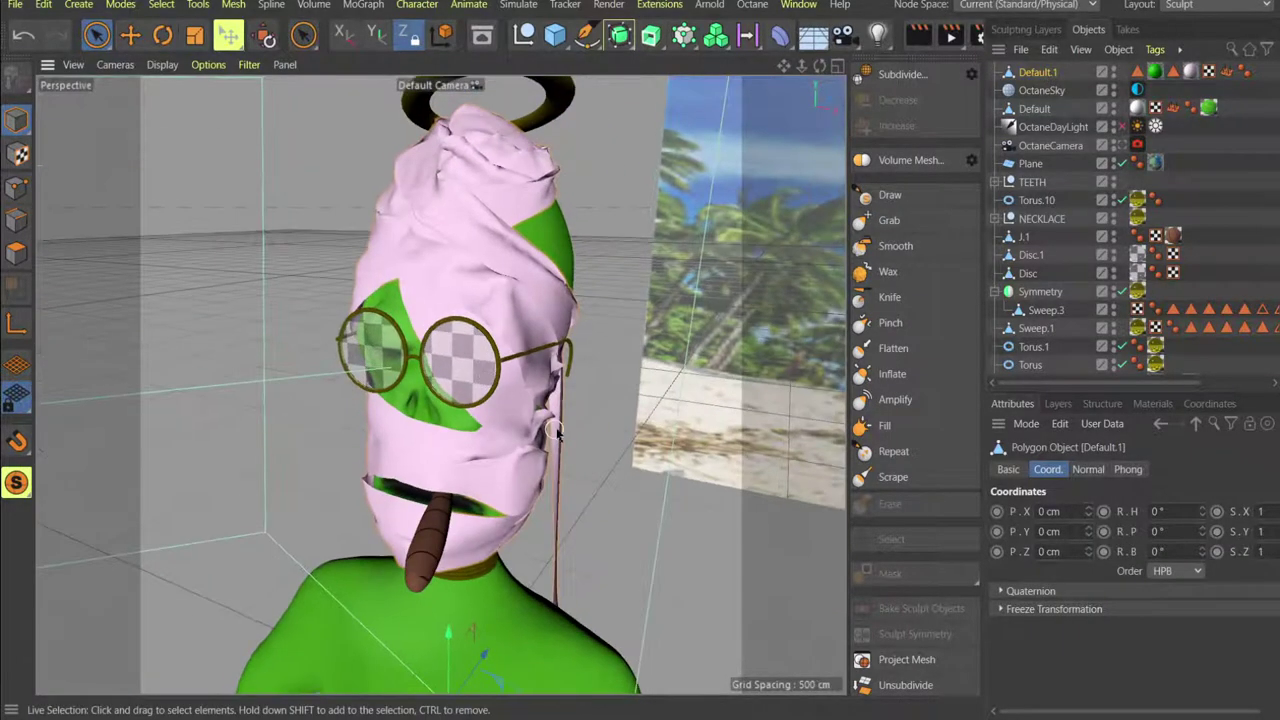
key(t)
key(e)
scroll(483, 406, down, 5)
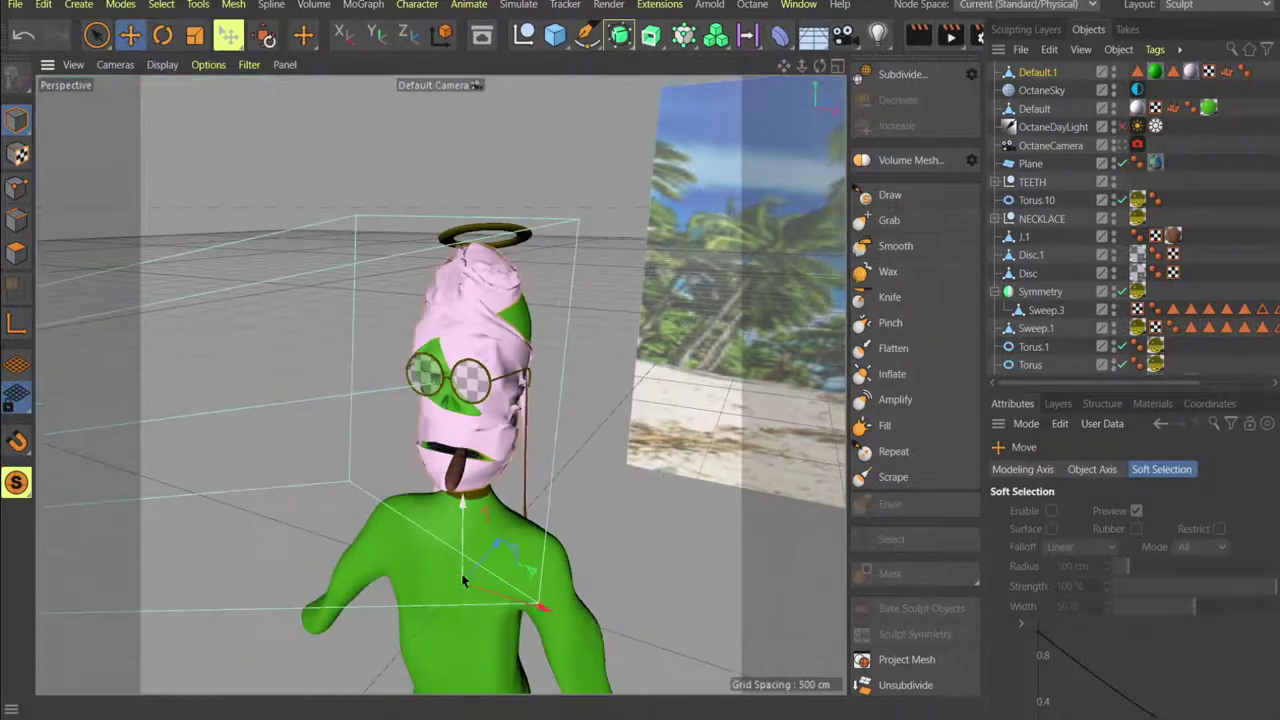
drag(500, 596, 349, 541)
alt+drag(281, 287, 371, 358)
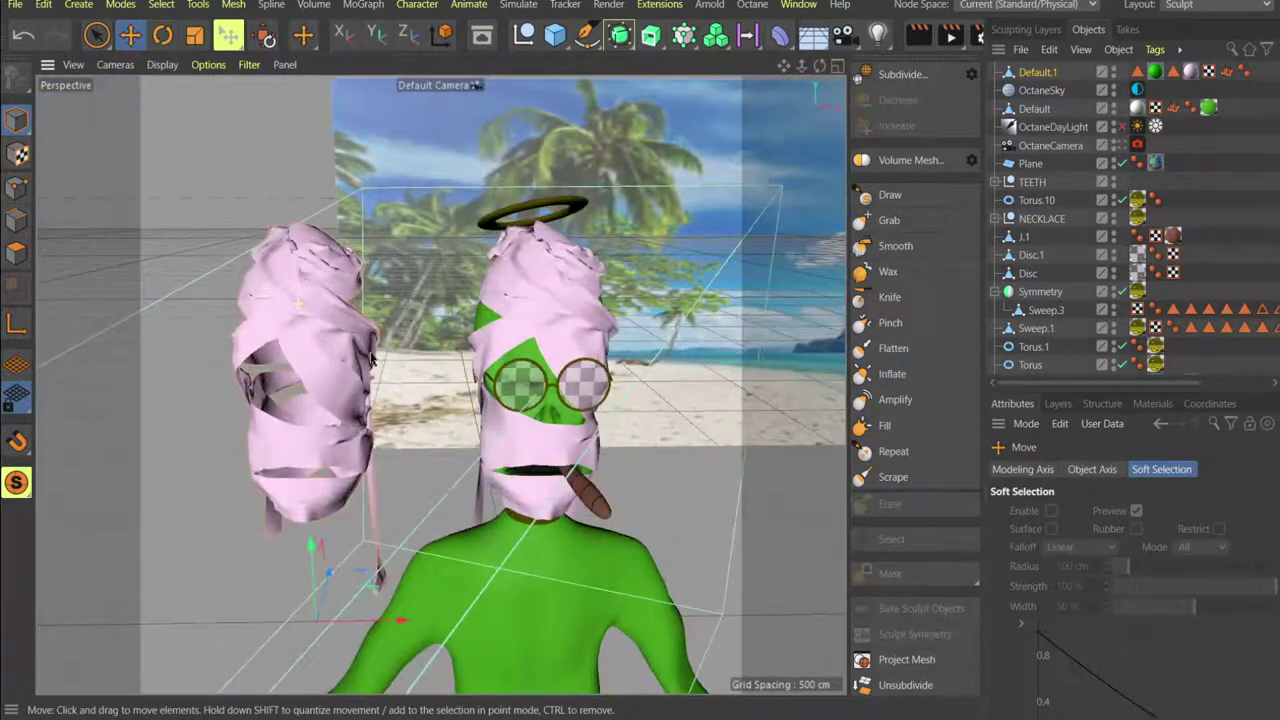
key(r)
drag(348, 610, 333, 638)
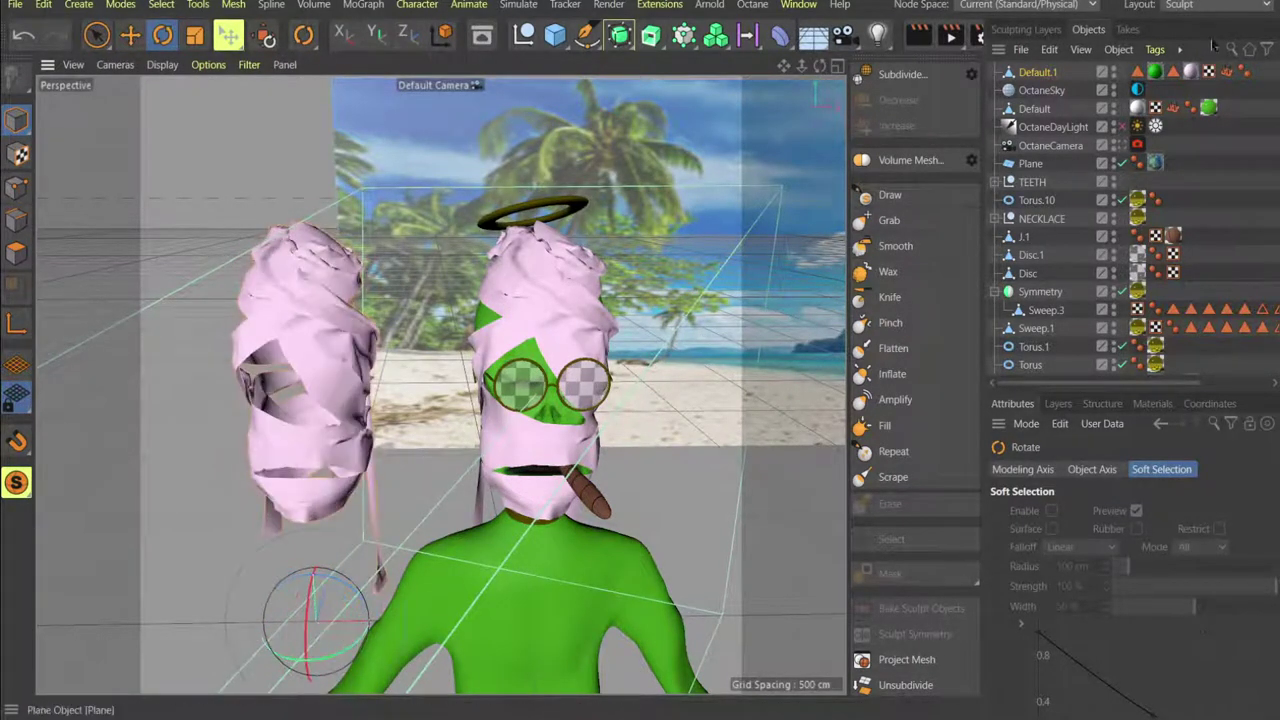
click(1022, 73)
key(shift+c)
text(mirro)
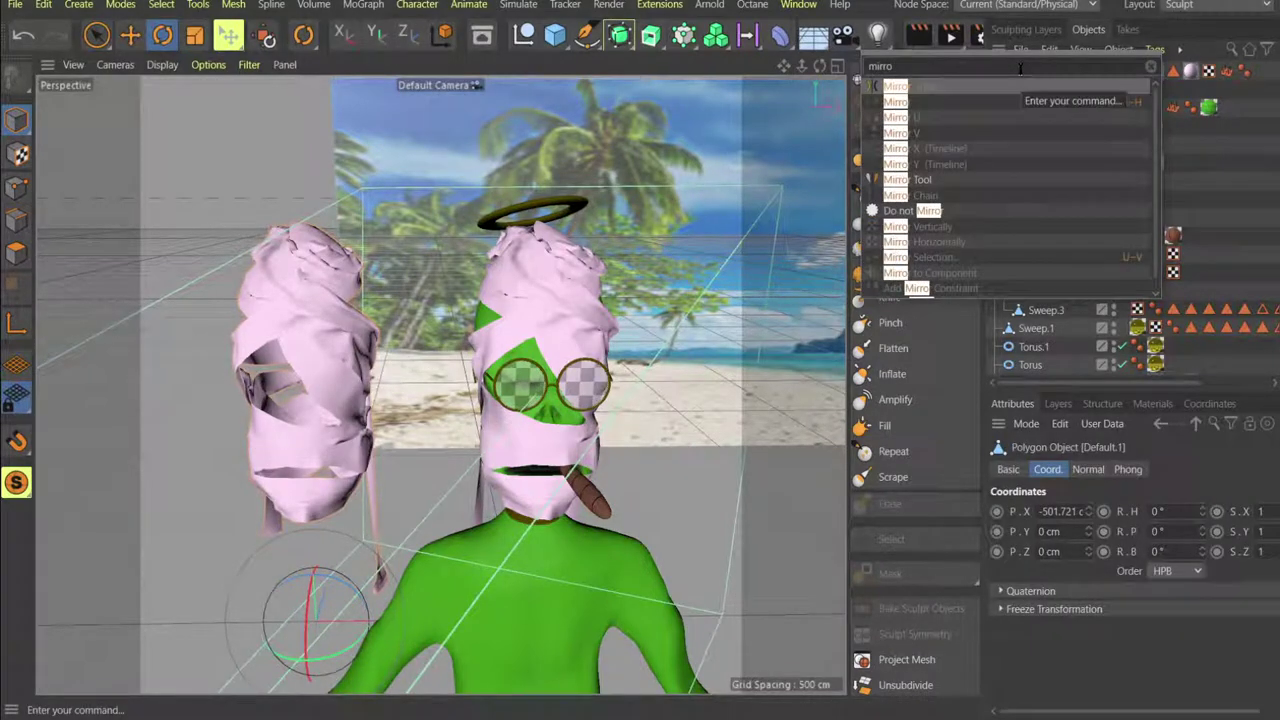
key(Return)
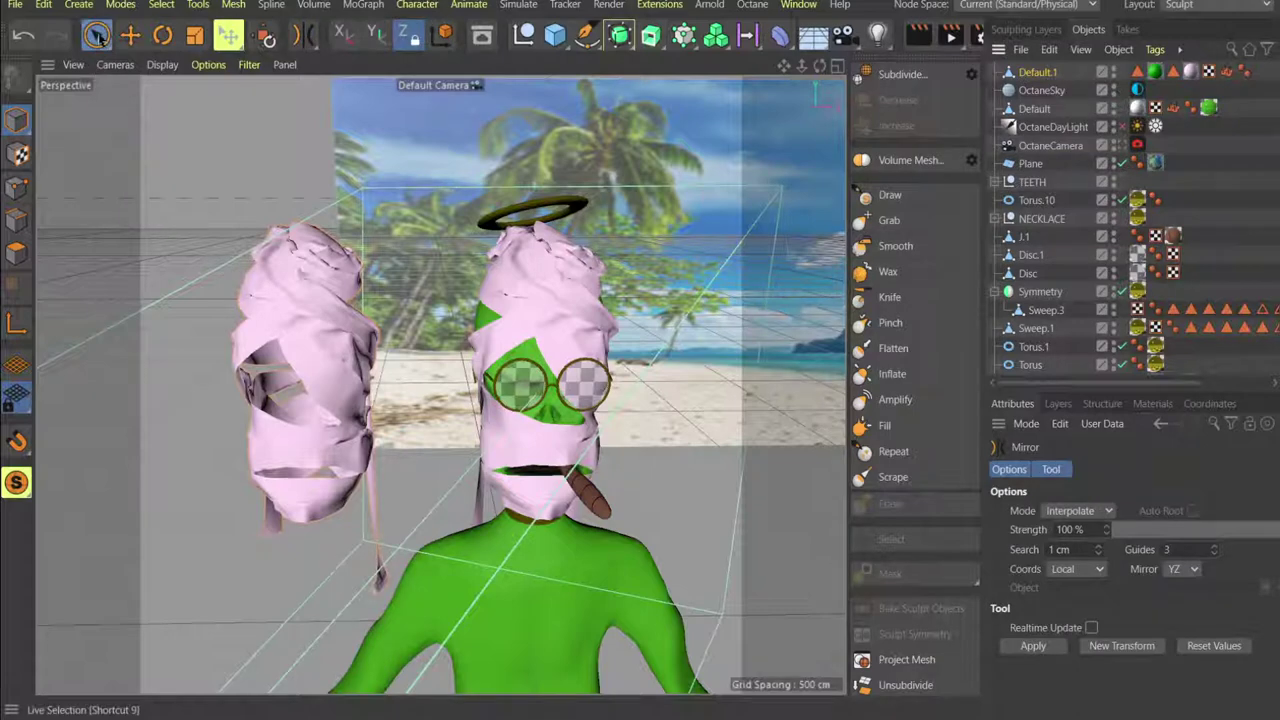
Delete the half of the bandage copy facing away from the character, using Rectangle Selection in polygon mode.
drag(97, 35, 165, 90)
click(16, 252)
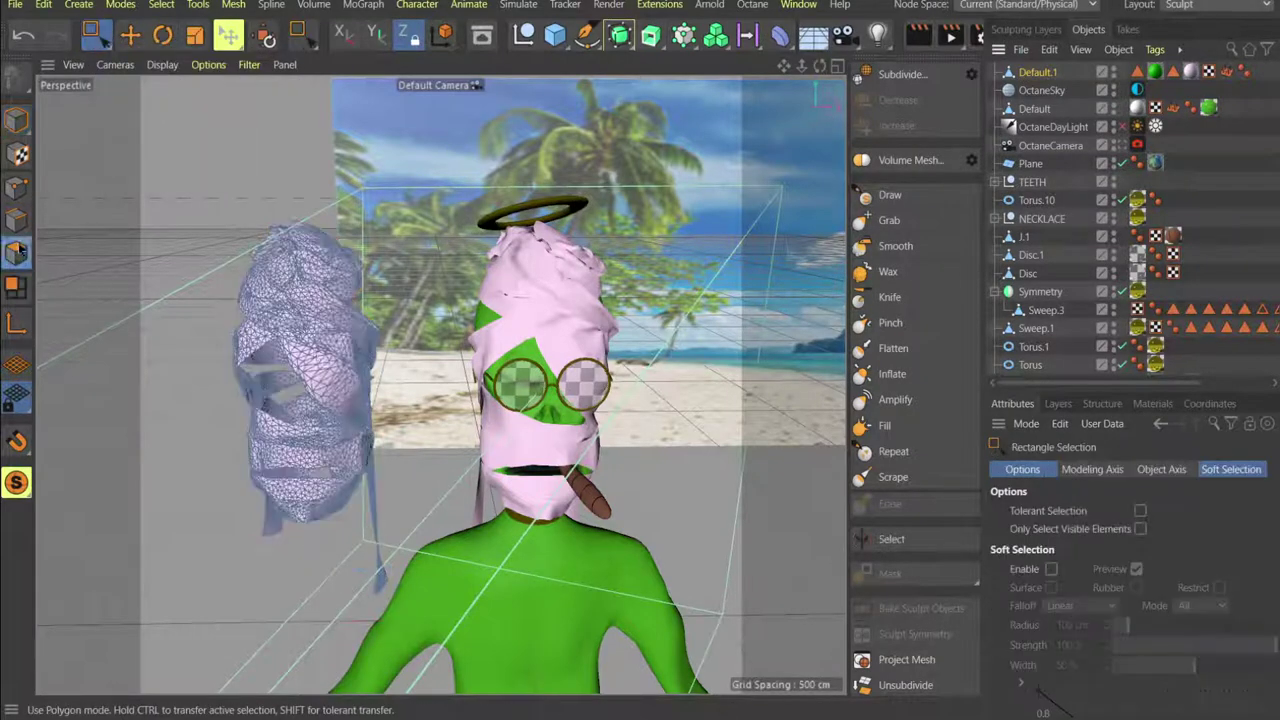
mouse_move(291, 177)
mouse_down()
mouse_move(267, 395)
mouse_move(153, 677)
mouse_up()
alt+drag(257, 512, 288, 504)
drag(312, 190, 201, 640)
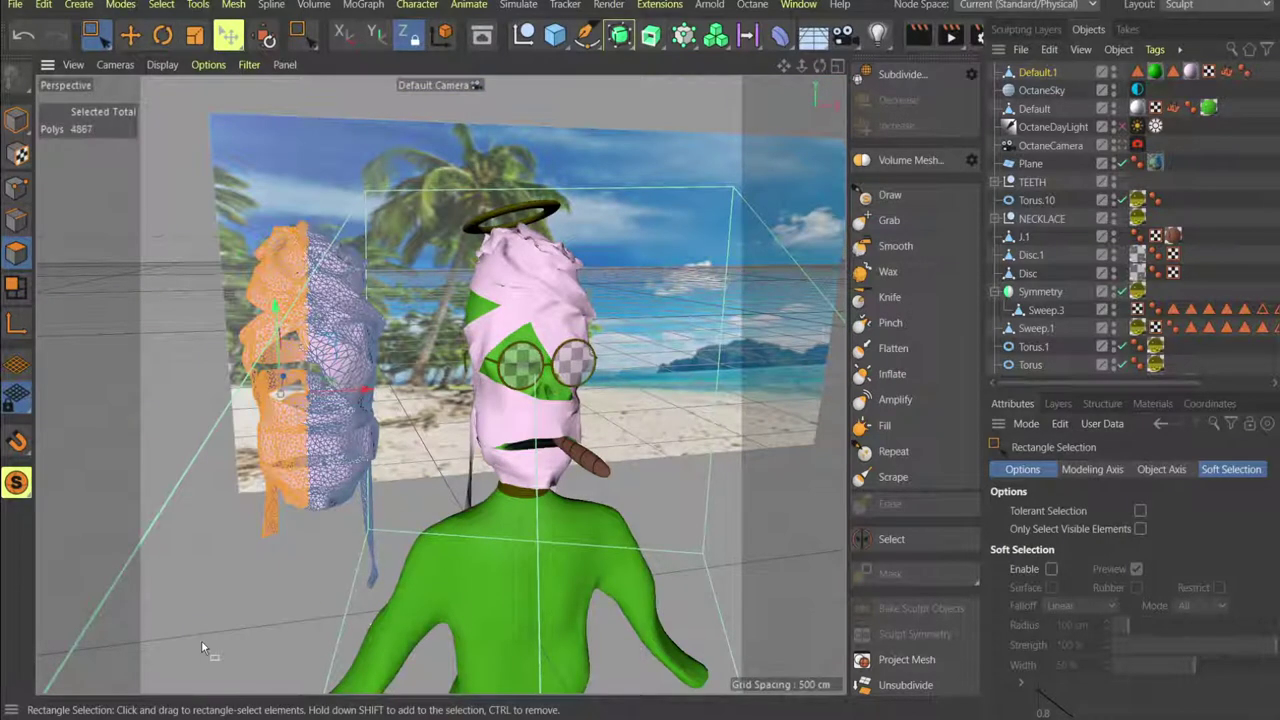
key(Delete)
alt+drag(398, 326, 397, 226)
key(ctrl+z)
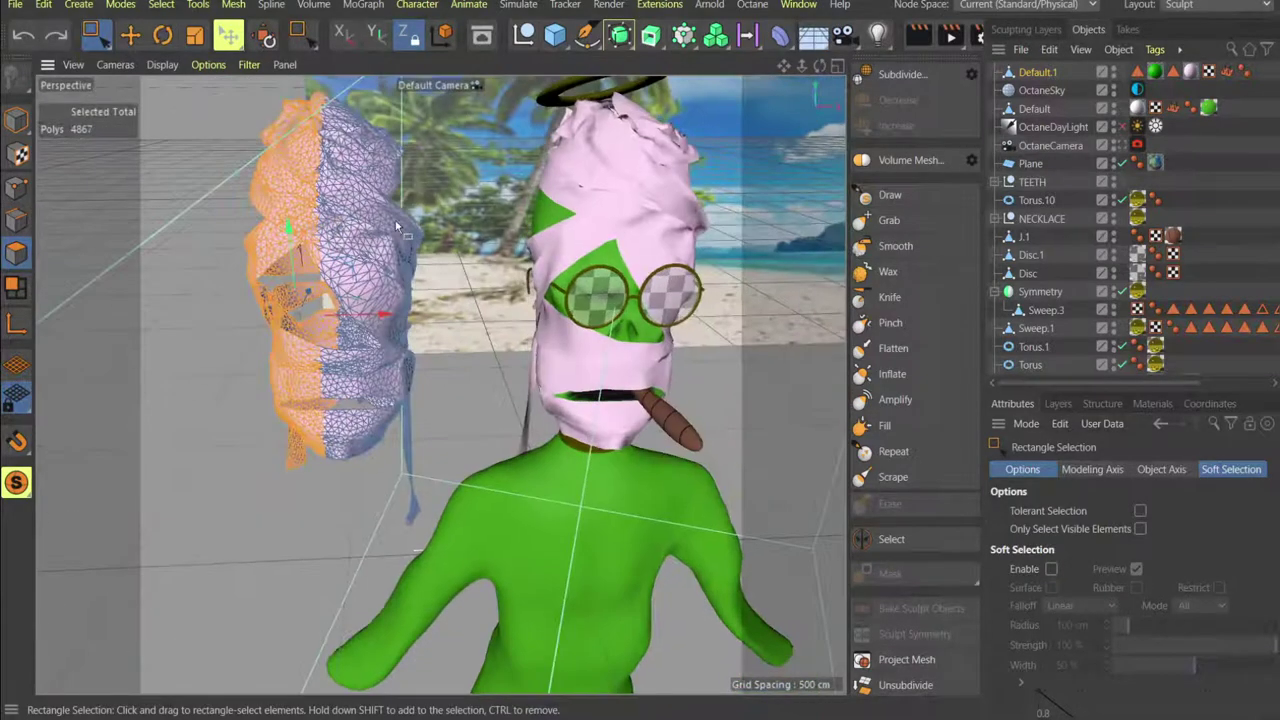
drag(300, 85, 314, 250)
key(Delete)
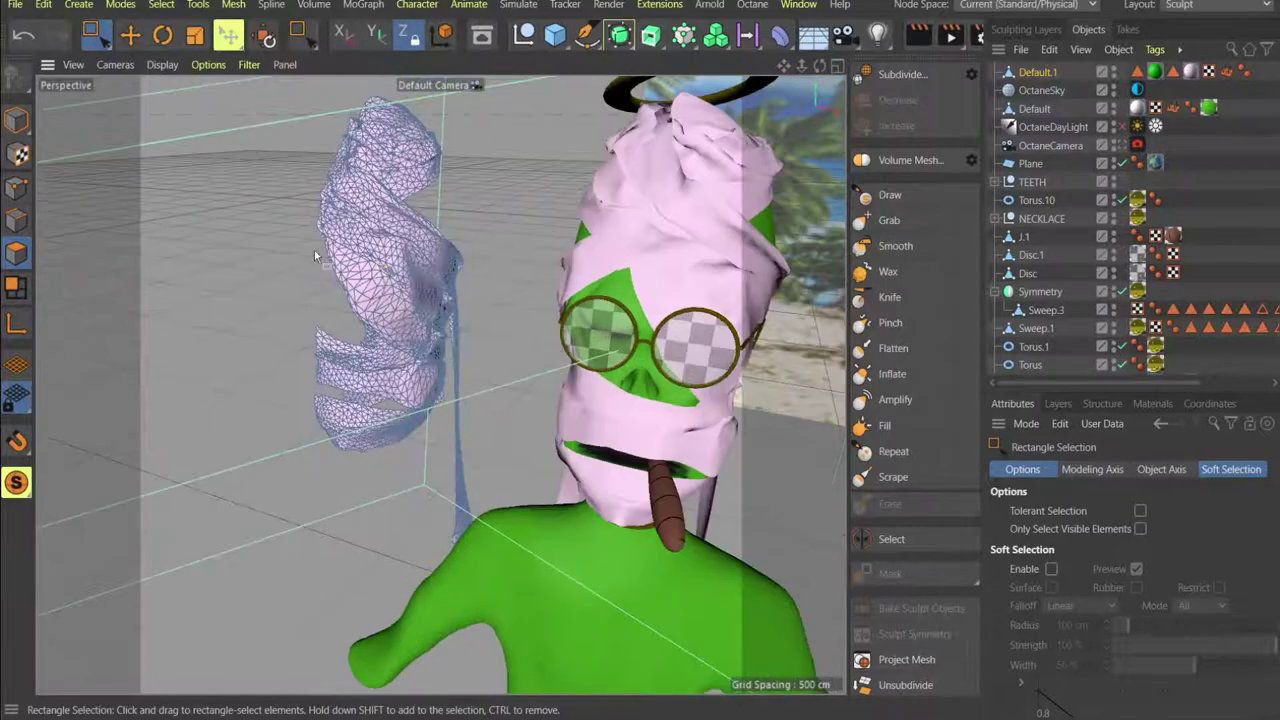
Delete the outer side strip and the rear polygons of the remaining bandage half.
drag(442, 117, 498, 512)
key(Delete)
key(Delete)
alt+drag(413, 232, 412, 168)
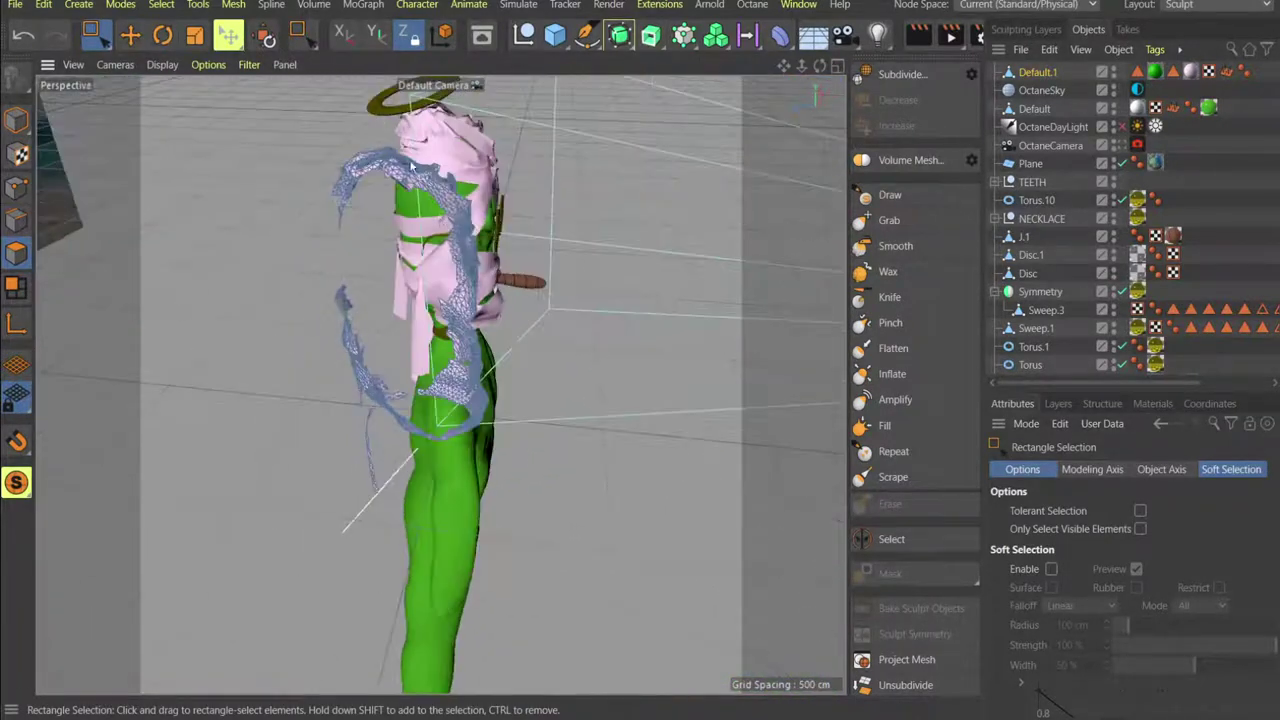
drag(392, 95, 242, 694)
key(Delete)
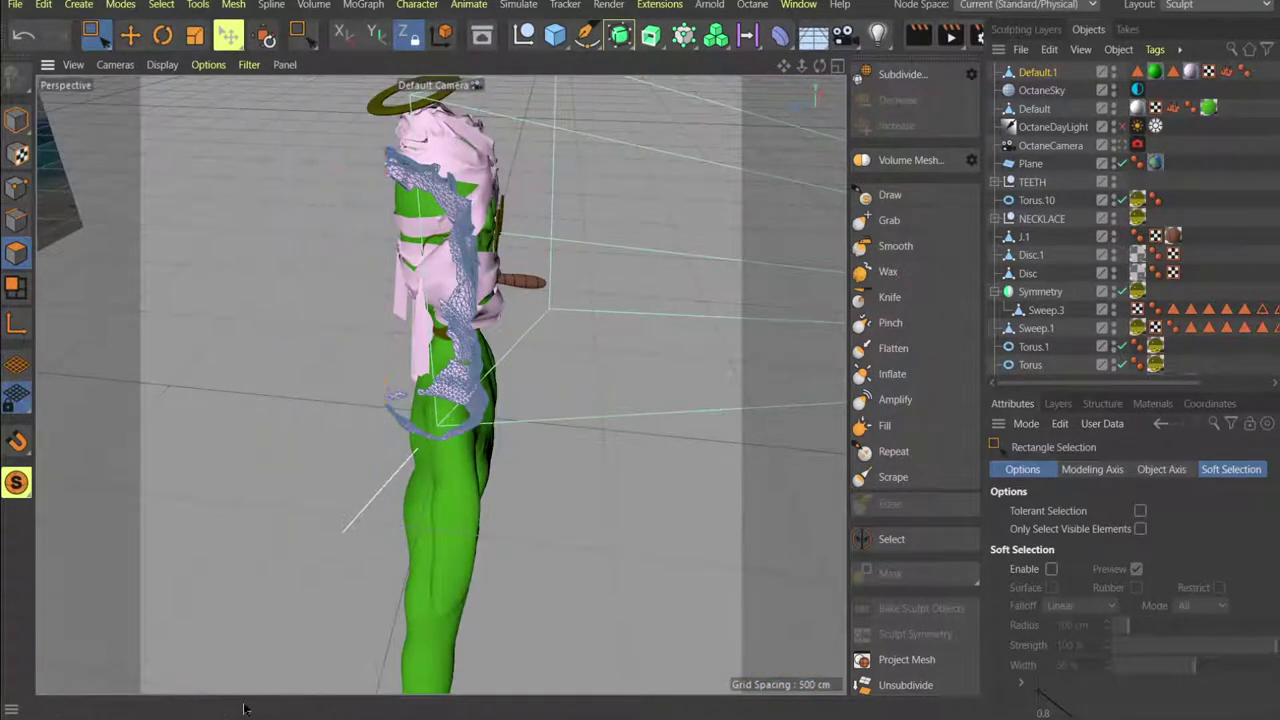
Delete the lowest polygons of the bandage copy around the chin.
alt+drag(498, 386, 438, 329)
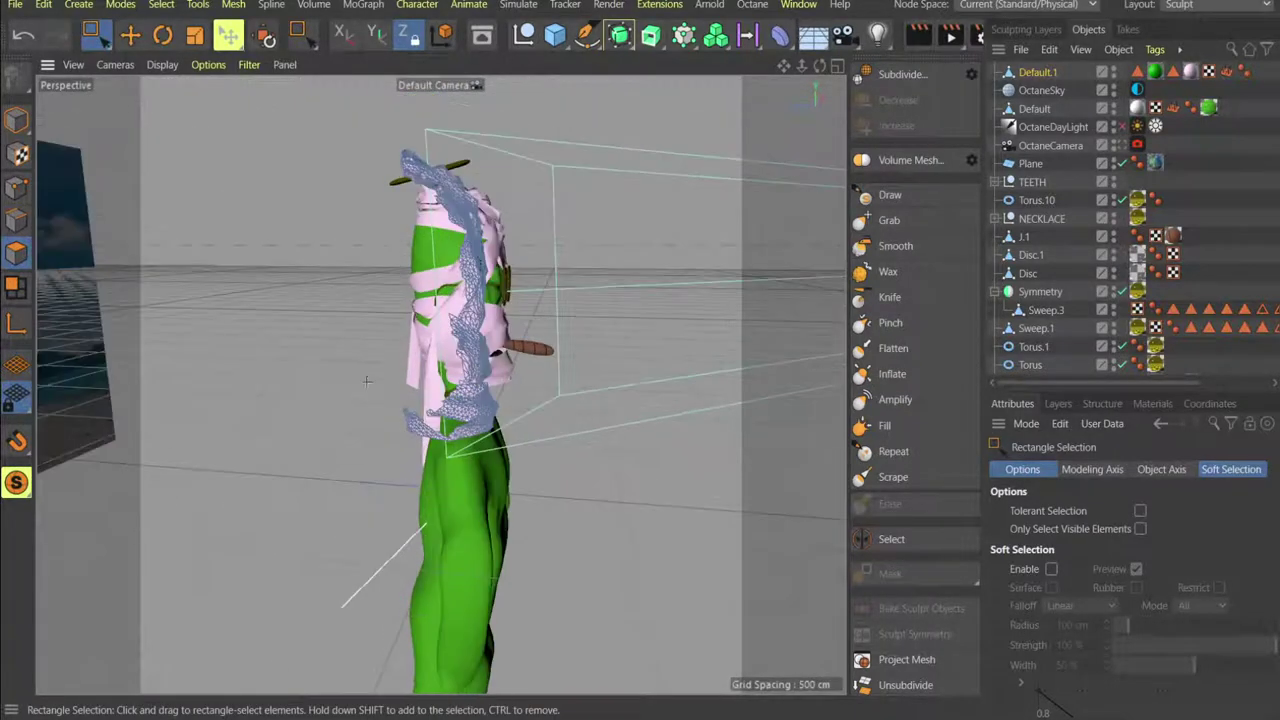
drag(361, 380, 568, 488)
key(Delete)
Delete the projecting lower band in two parts, keeping only the upper bandage patch.
alt+drag(480, 190, 268, 203)
alt+right_drag(333, 256, 356, 131)
alt+drag(355, 128, 390, 316)
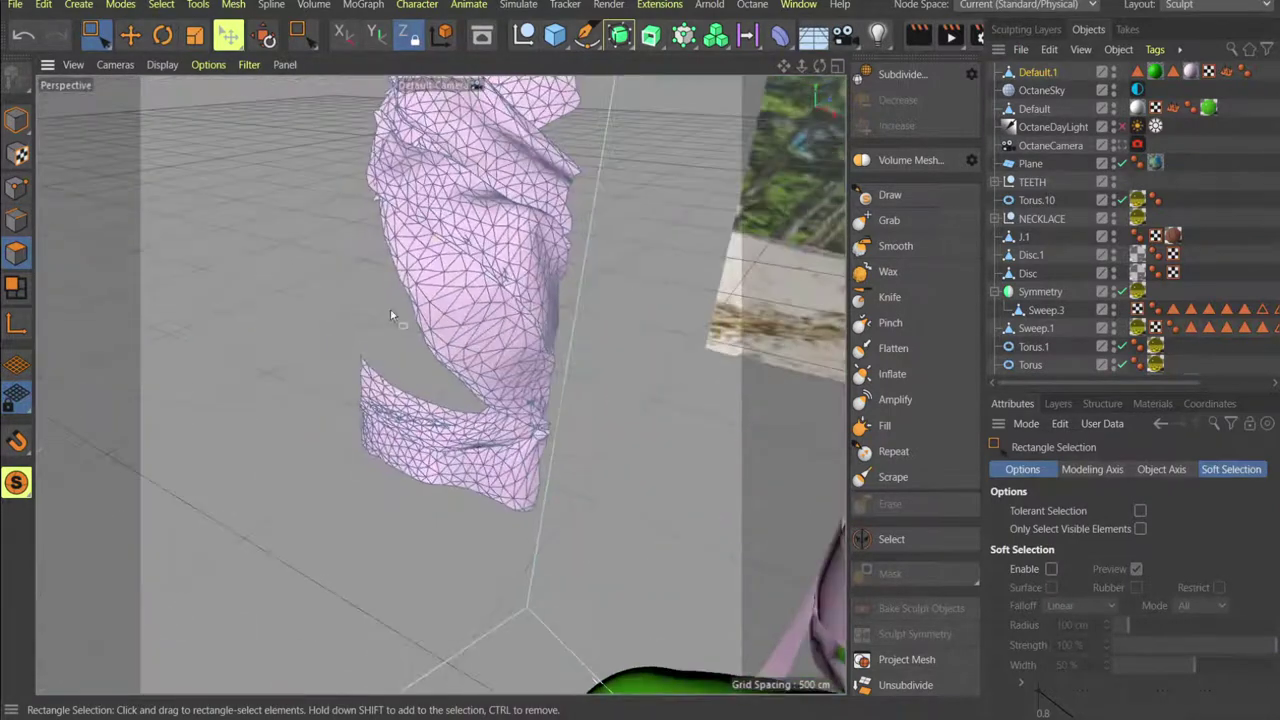
drag(304, 331, 579, 449)
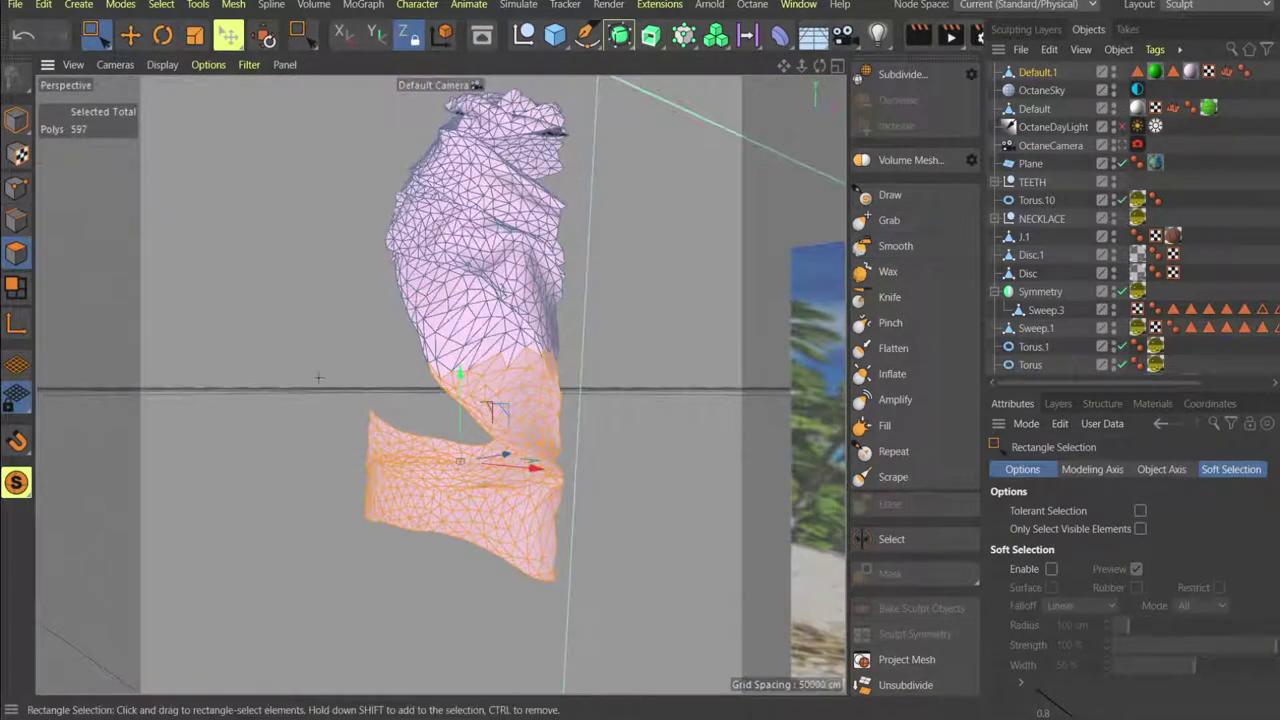
drag(318, 377, 447, 605)
key(Delete)
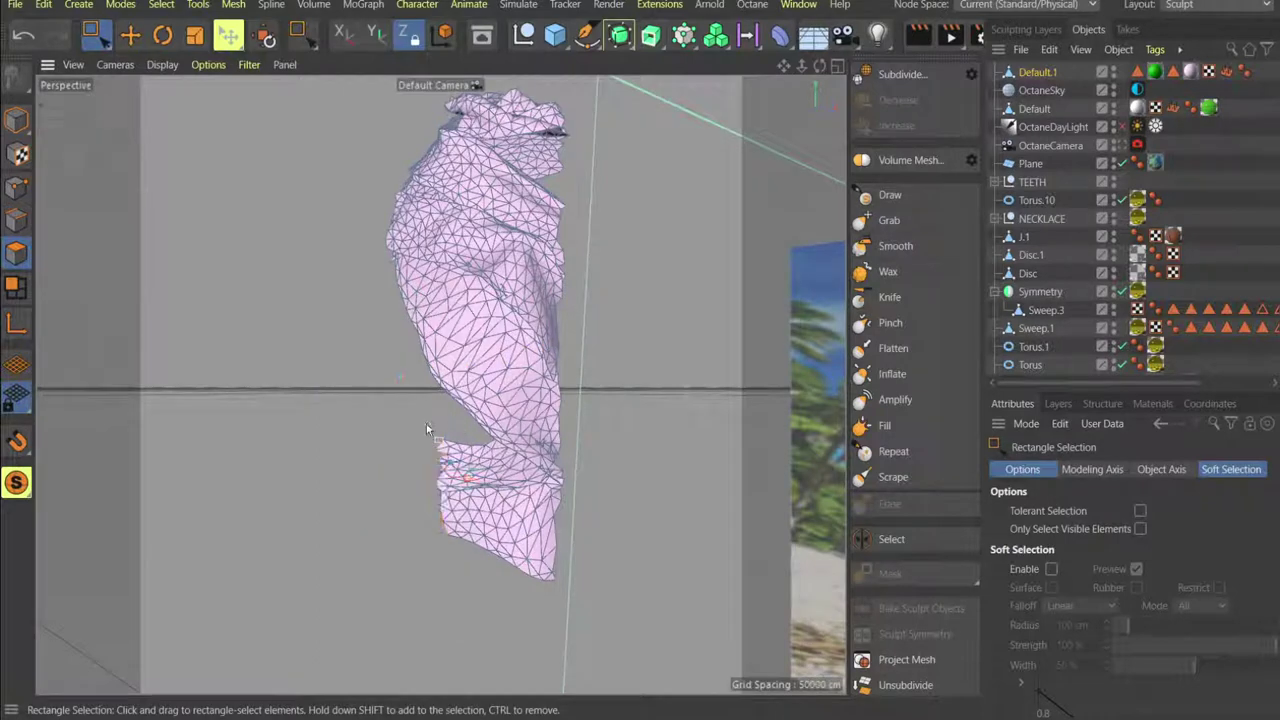
drag(426, 428, 592, 636)
key(Delete)
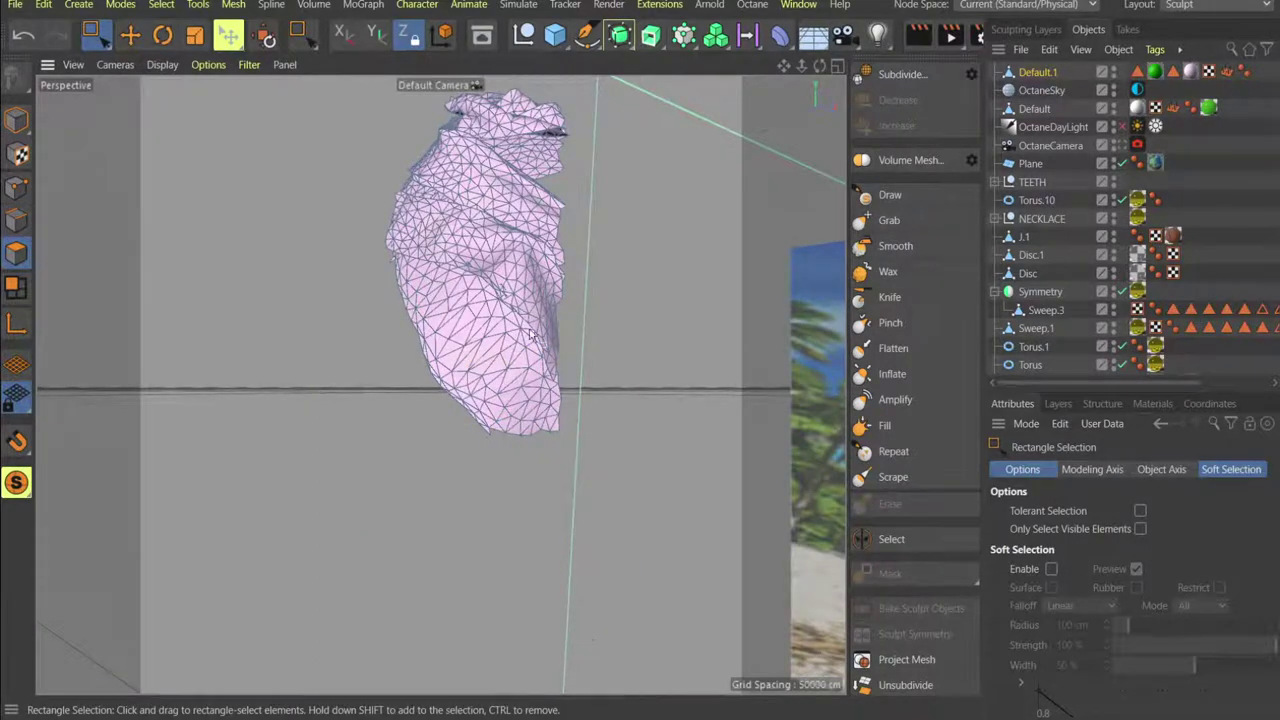
Switch back to model mode and center the bandage patch's axis on its own geometry.
scroll(529, 332, down, 4)
mouse_move(522, 286)
alt+mouse_down()
mouse_move(497, 366)
mouse_move(605, 430)
mouse_move(620, 414)
alt+mouse_up()
scroll(497, 366, down, 5)
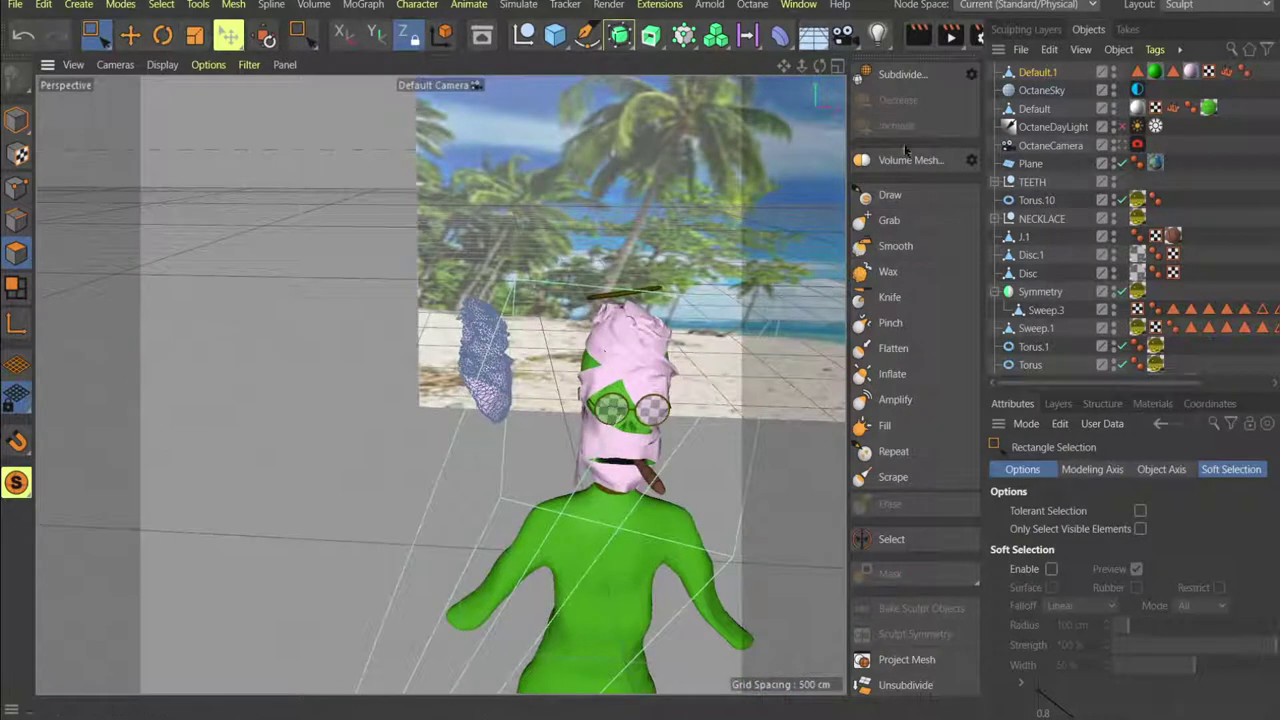
click(17, 121)
scroll(576, 372, up, 4)
scroll(576, 372, down, 4)
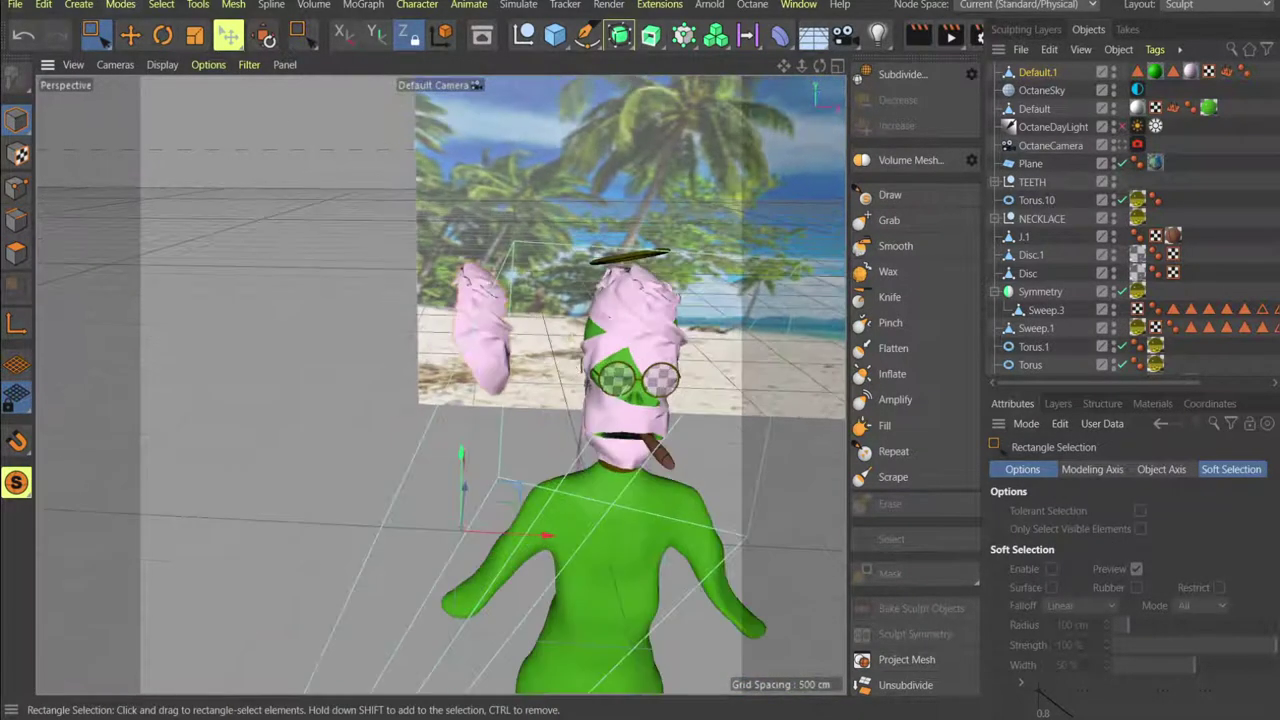
click(233, 4)
mouse_move(278, 400)
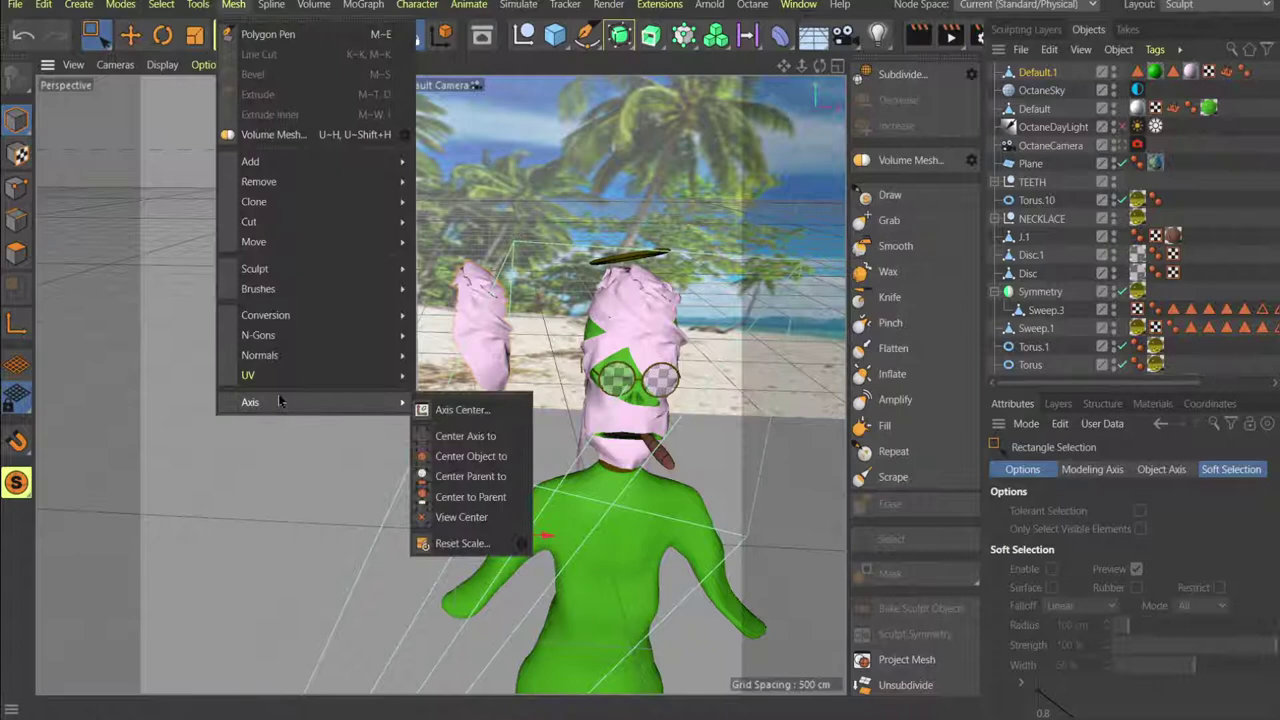
click(469, 443)
Move the bandage patch next to the head and rotate it around its vertical axis toward the exposed side.
drag(498, 355, 573, 354)
key(r)
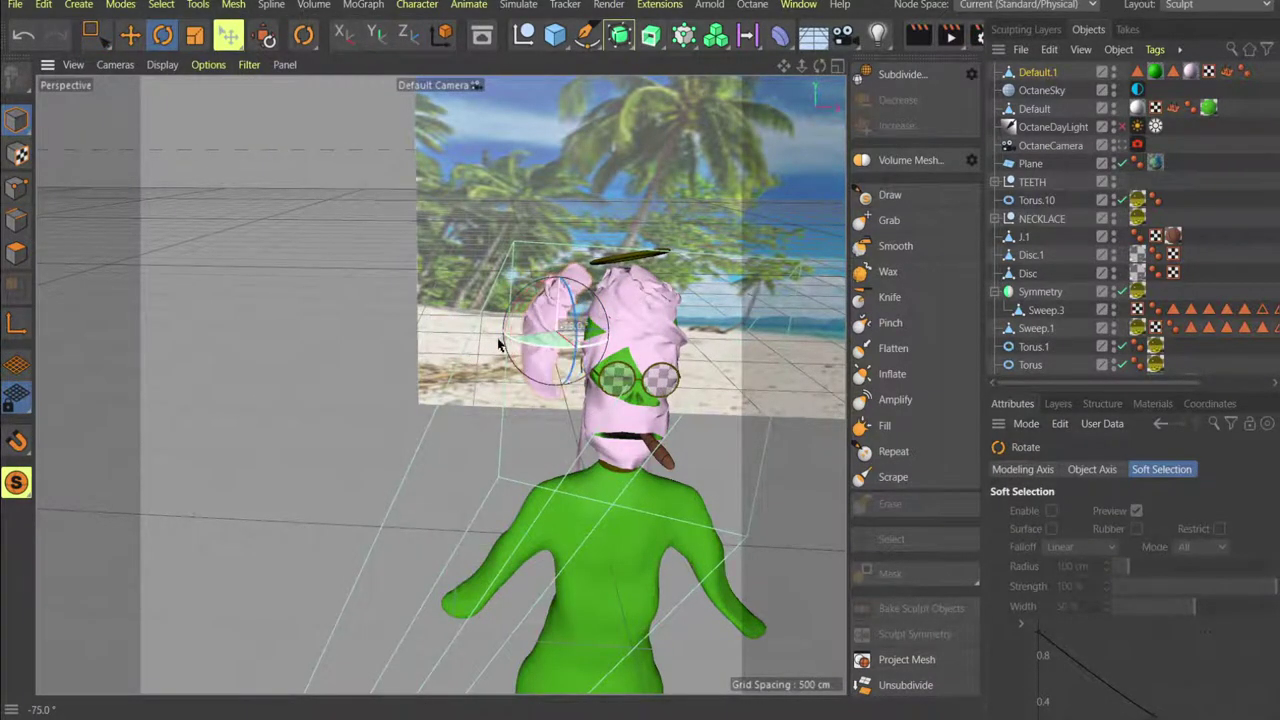
drag(487, 343, 477, 343)
key(e)
drag(602, 336, 617, 337)
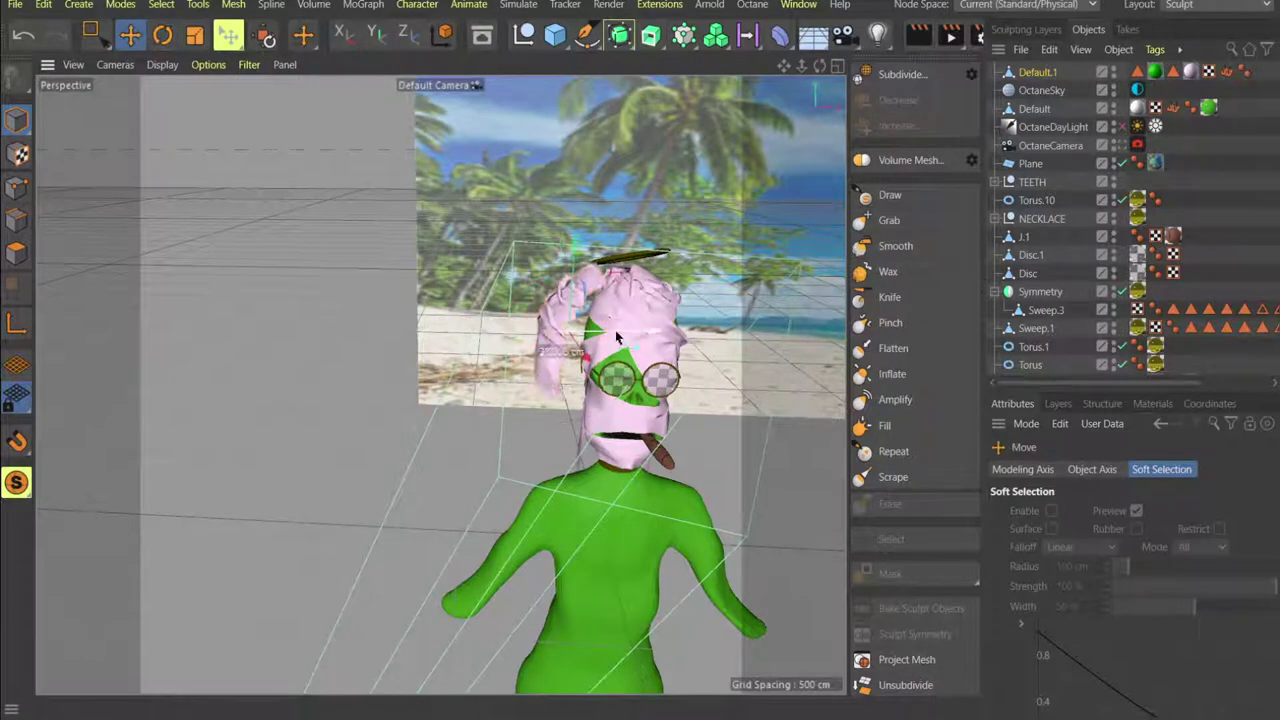
Move the bandage patch against the side of the head behind the glasses and turn it horizontally to follow the head's curve.
scroll(640, 315, up, 4)
alt+drag(634, 273, 580, 315)
drag(637, 361, 545, 343)
scroll(620, 365, up, 4)
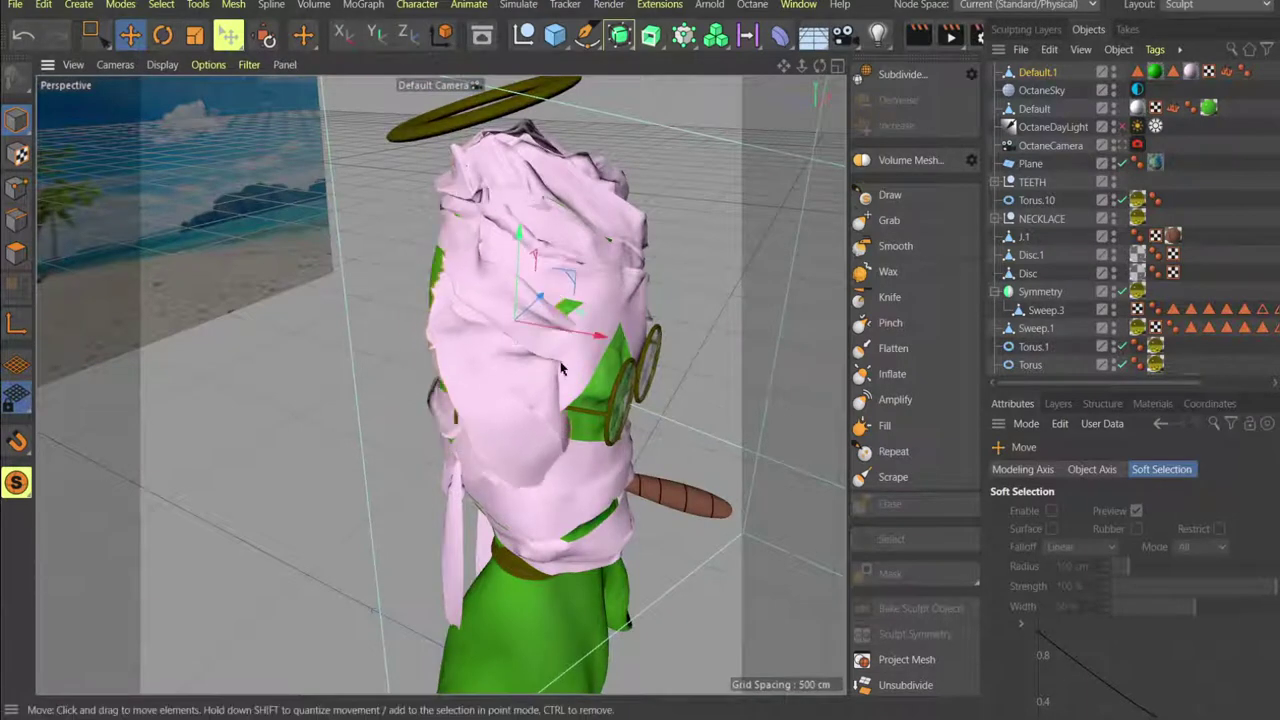
key(r)
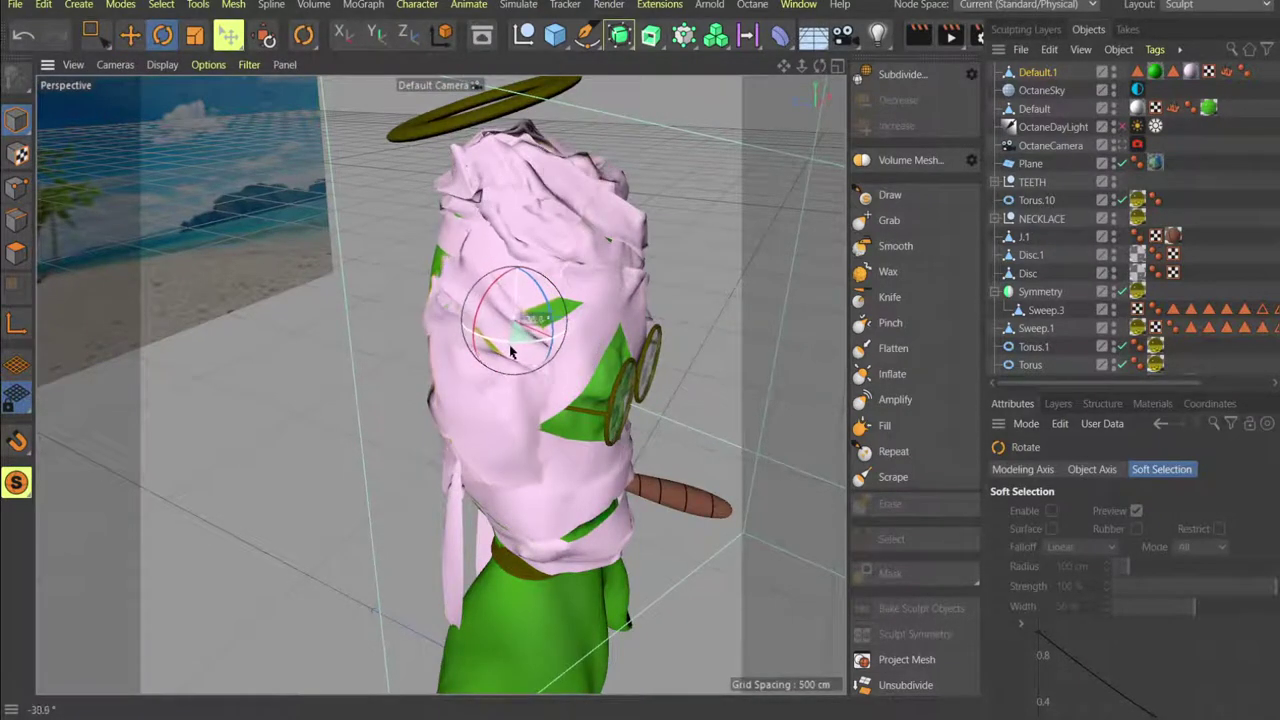
drag(519, 353, 491, 354)
key(e)
key(r)
key(e)
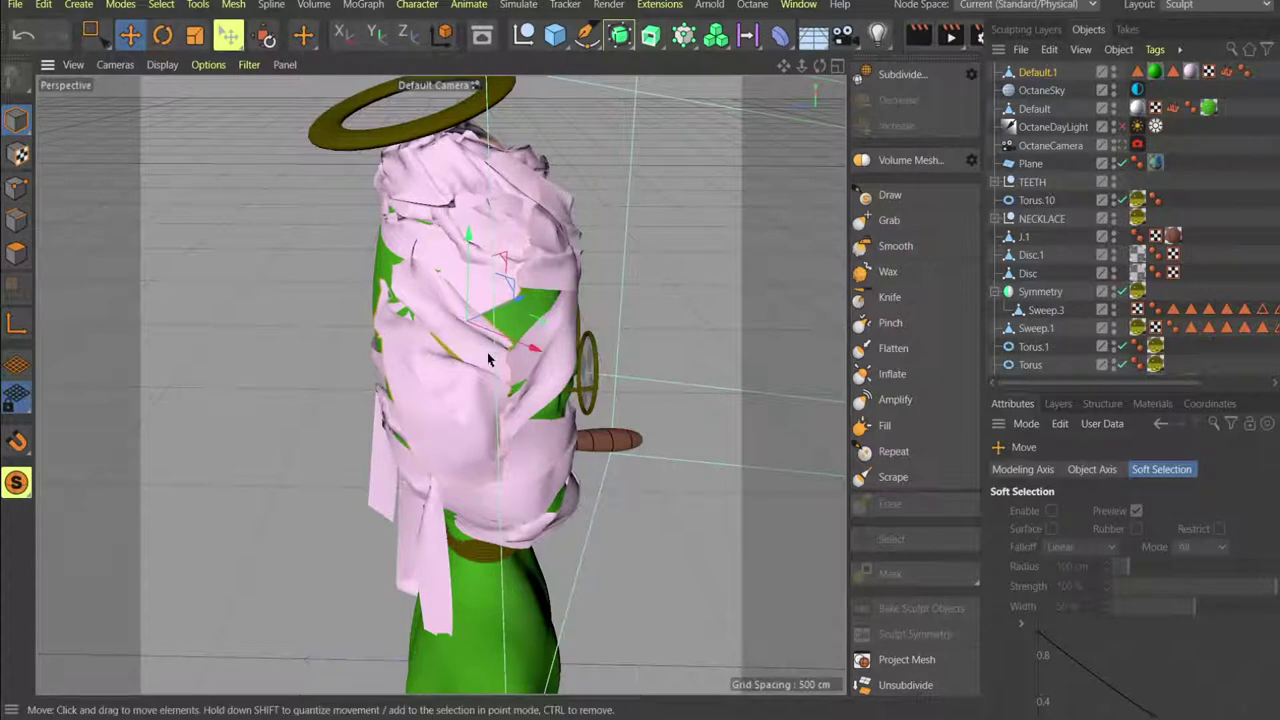
Try to rotate the bandage patch around different axes on the side of the head, and undo the rotations.
key(r)
drag(490, 305, 409, 316)
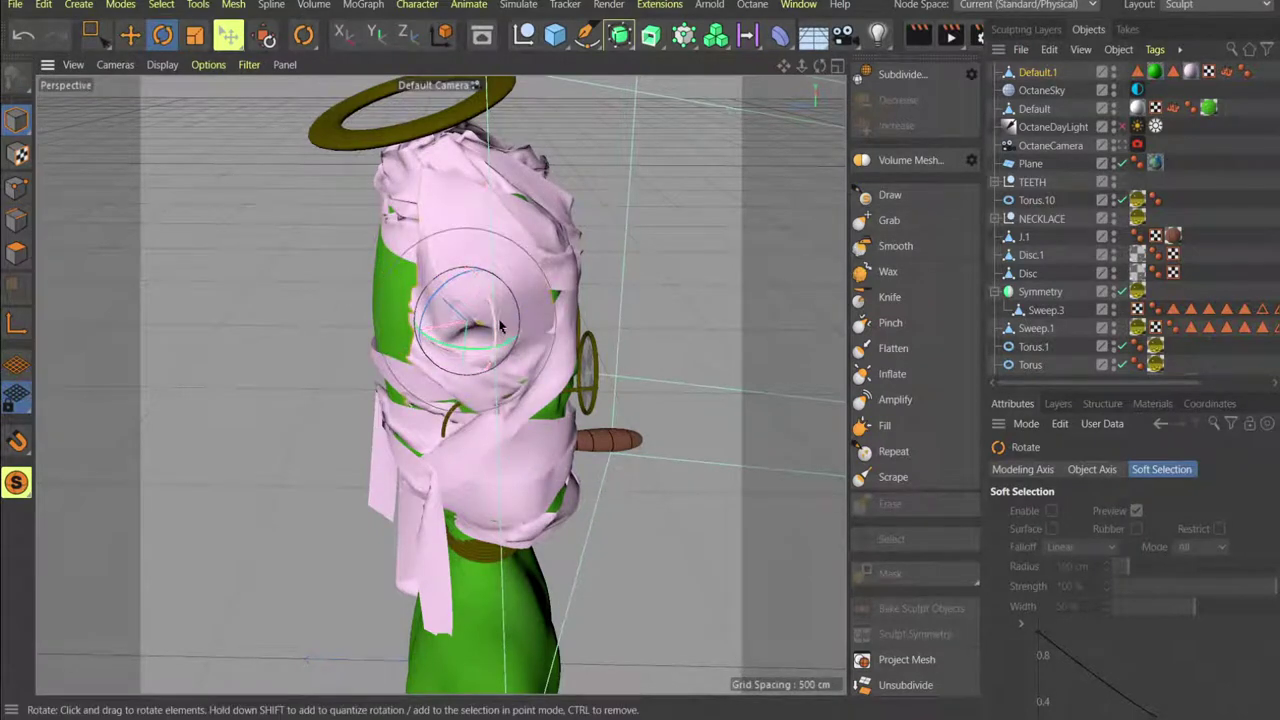
drag(500, 327, 447, 280)
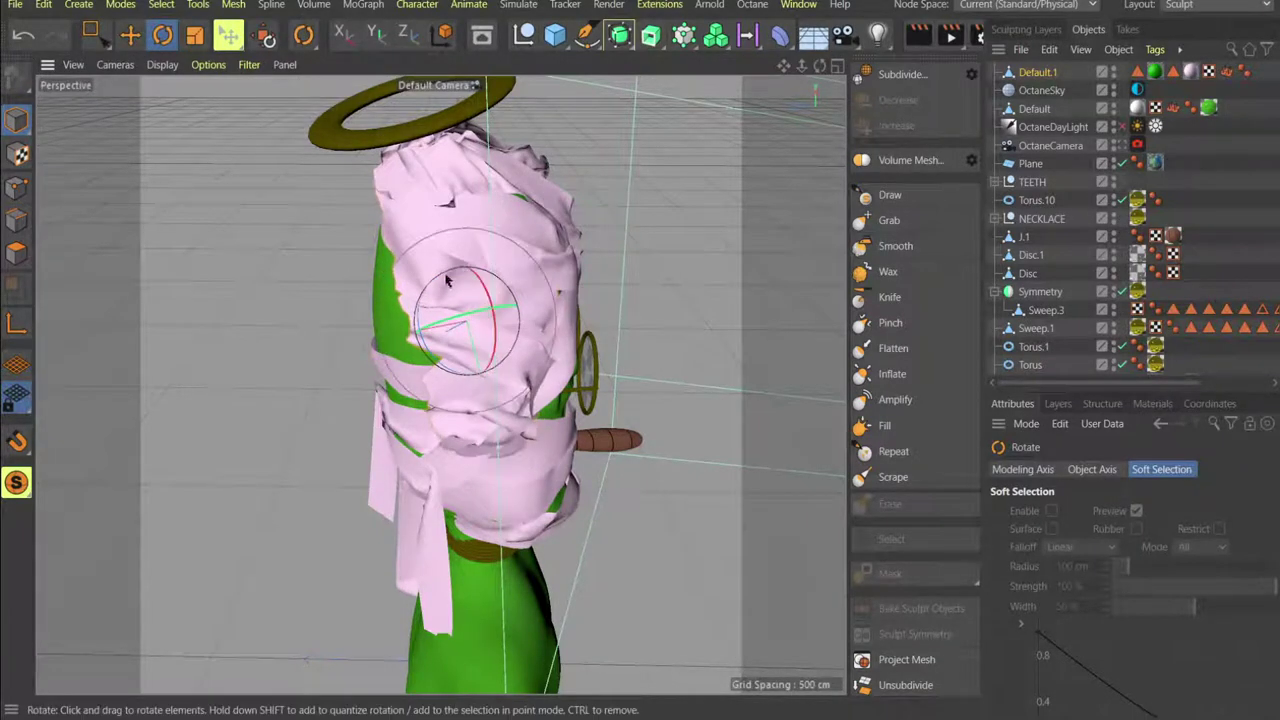
mouse_move(418, 340)
mouse_down()
mouse_move(423, 295)
mouse_move(531, 249)
mouse_move(535, 260)
mouse_up()
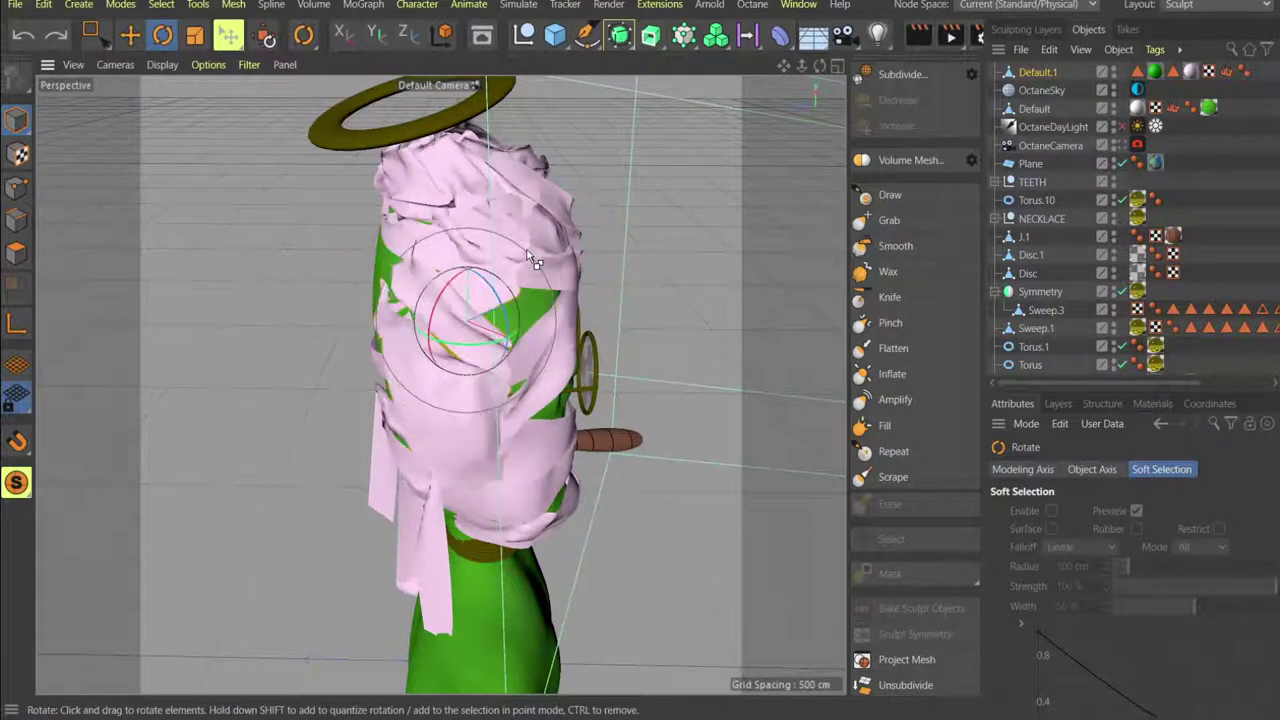
Shift the bandage patch upward and inward in small moves so it fits closer over the green gap at the temple.
alt+drag(470, 337, 418, 347)
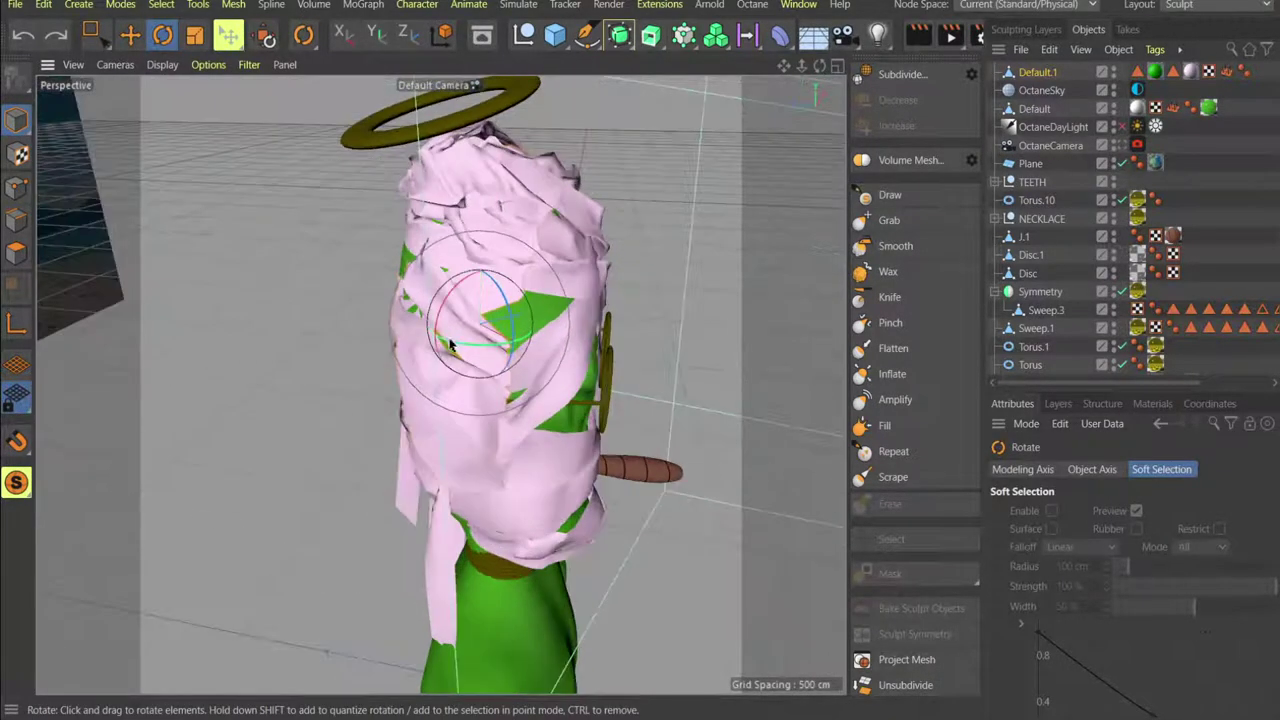
alt+drag(486, 295, 410, 302)
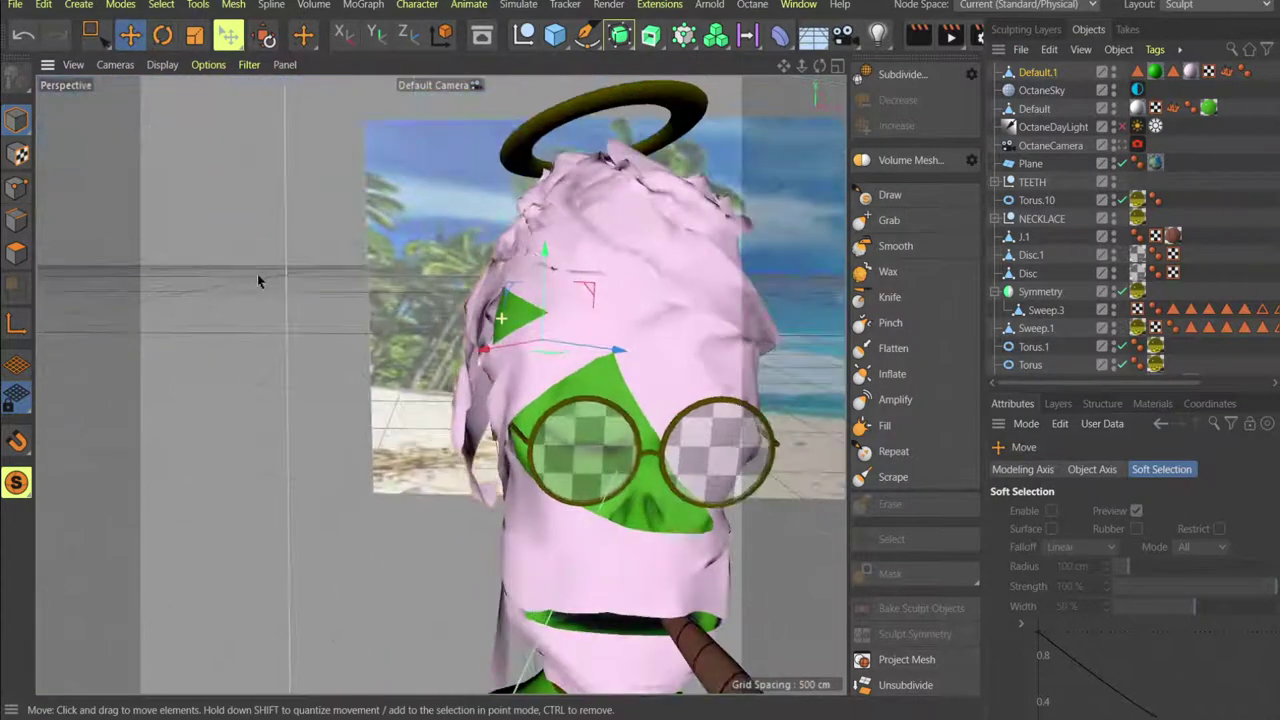
alt+drag(257, 281, 480, 448)
drag(467, 323, 459, 325)
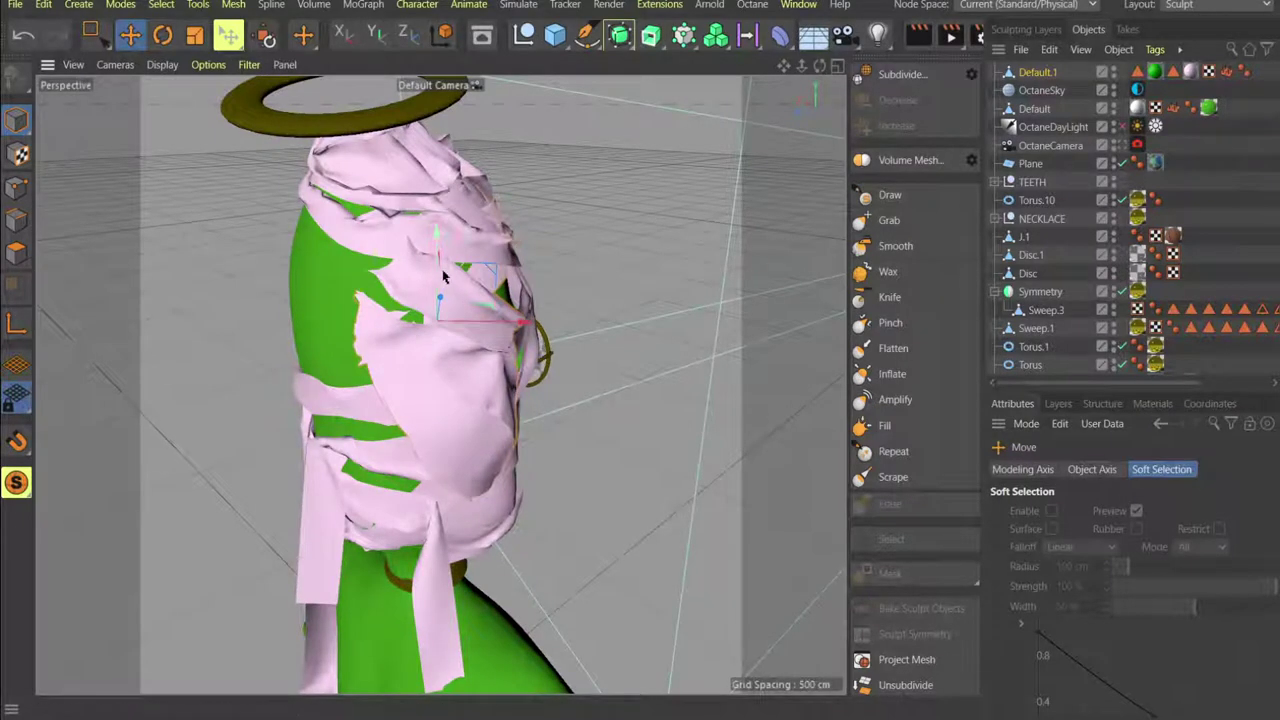
drag(435, 250, 436, 247)
alt+drag(436, 250, 499, 362)
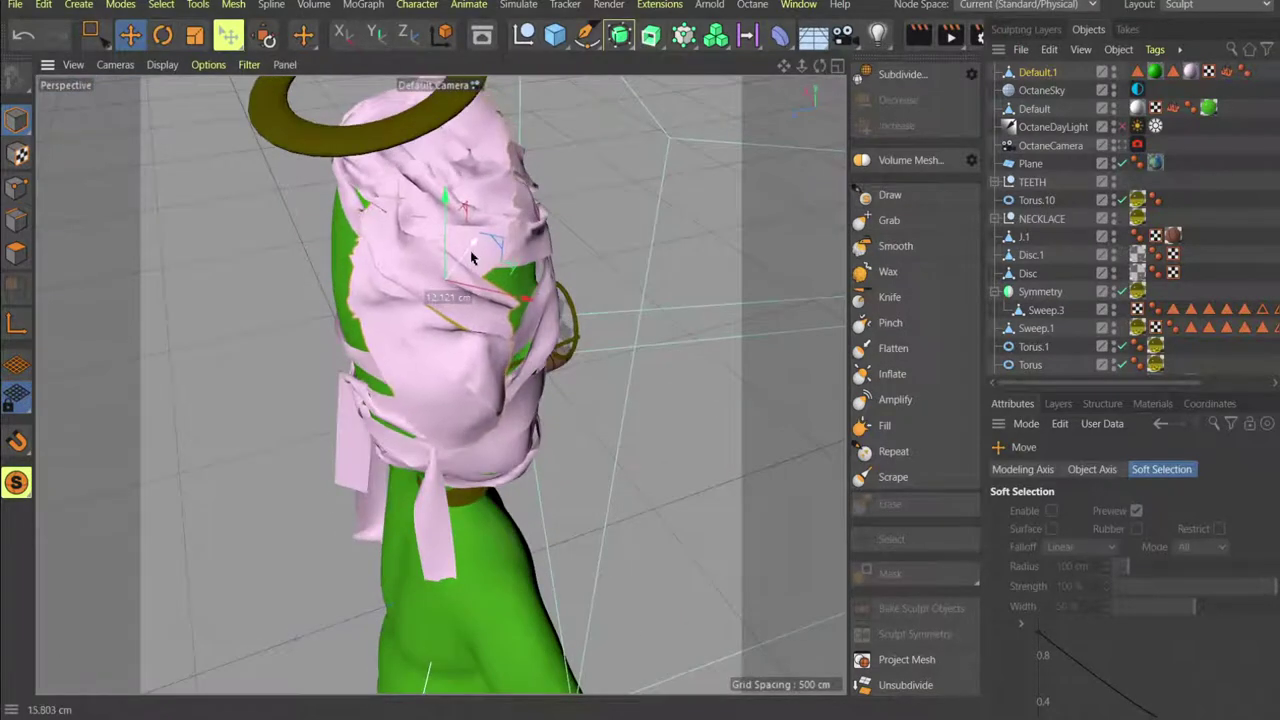
alt+drag(480, 250, 280, 262)
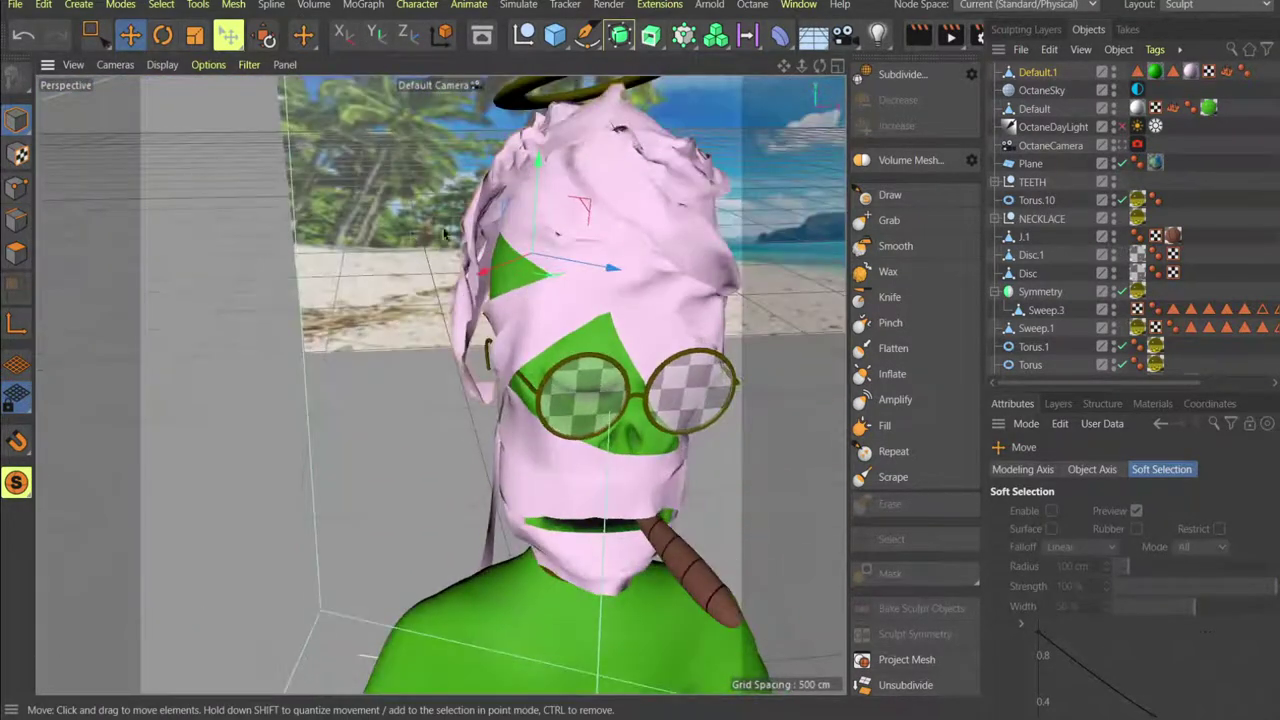
drag(561, 256, 508, 256)
key(r)
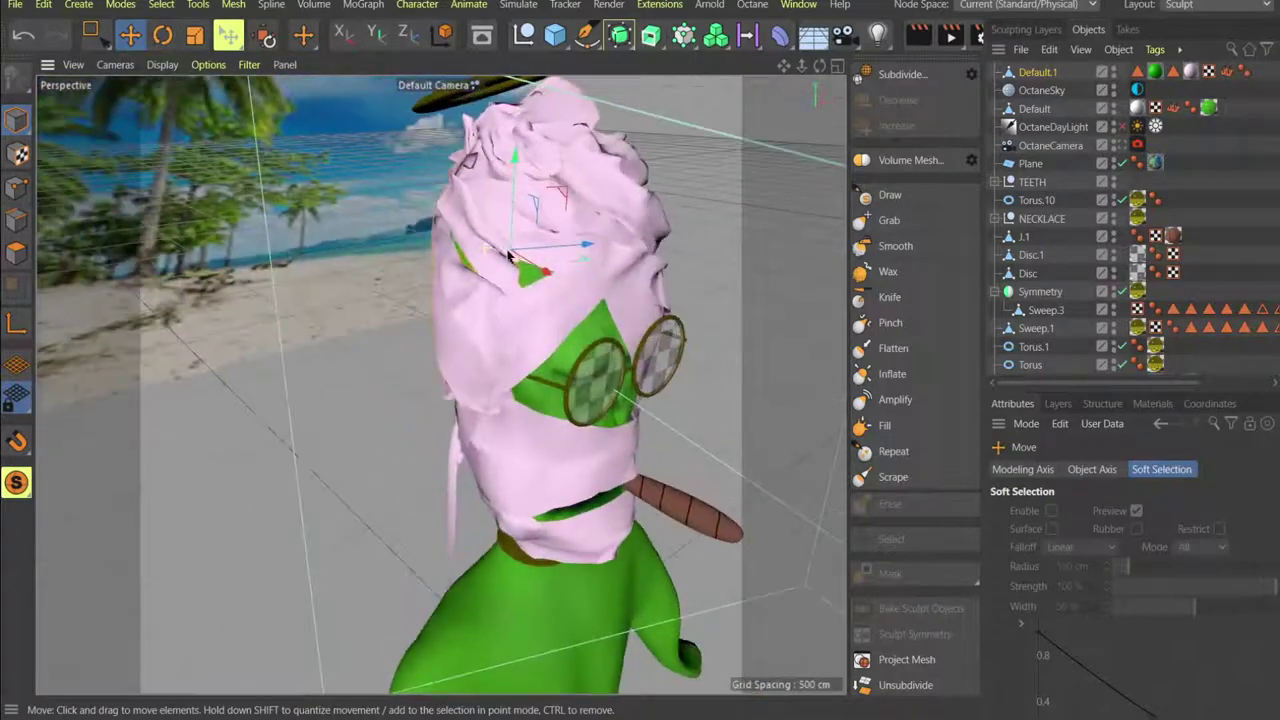
Delete the uppermost polygons of the bandage patch near the top of the head and return to model mode.
alt+drag(576, 197, 556, 258)
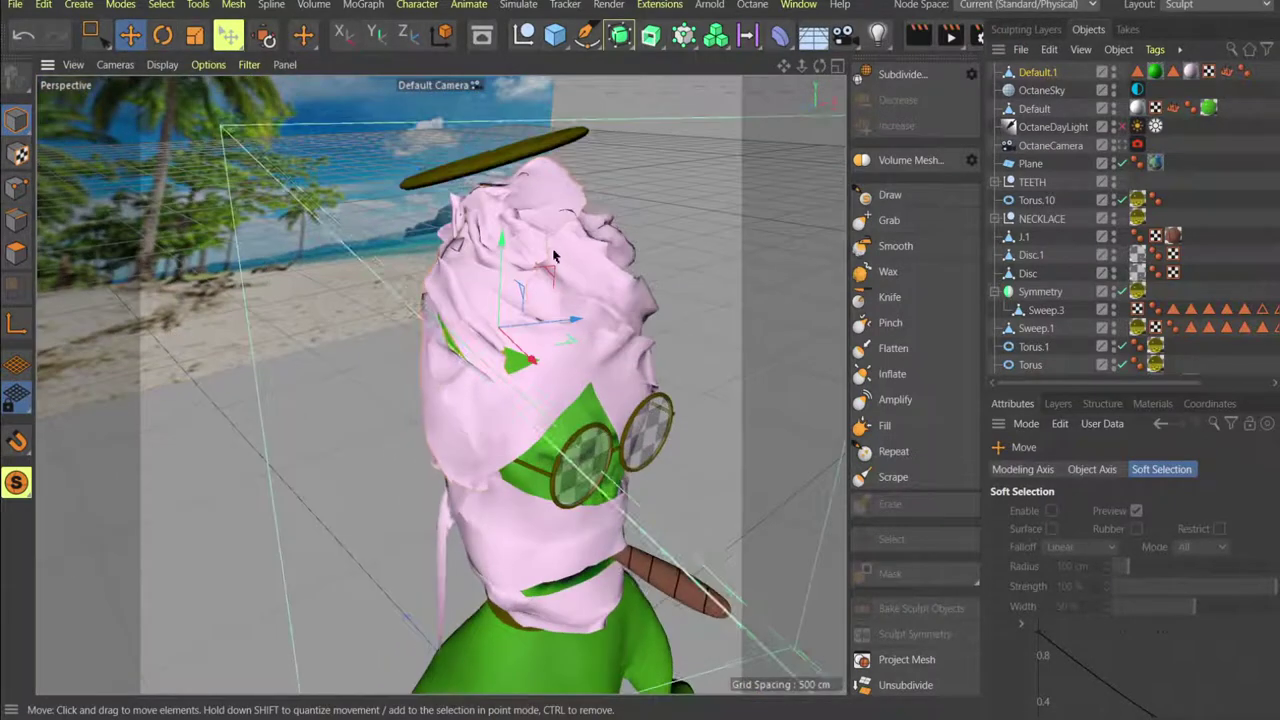
click(20, 255)
click(95, 36)
alt+drag(388, 144, 474, 150)
drag(401, 96, 608, 249)
key(Delete)
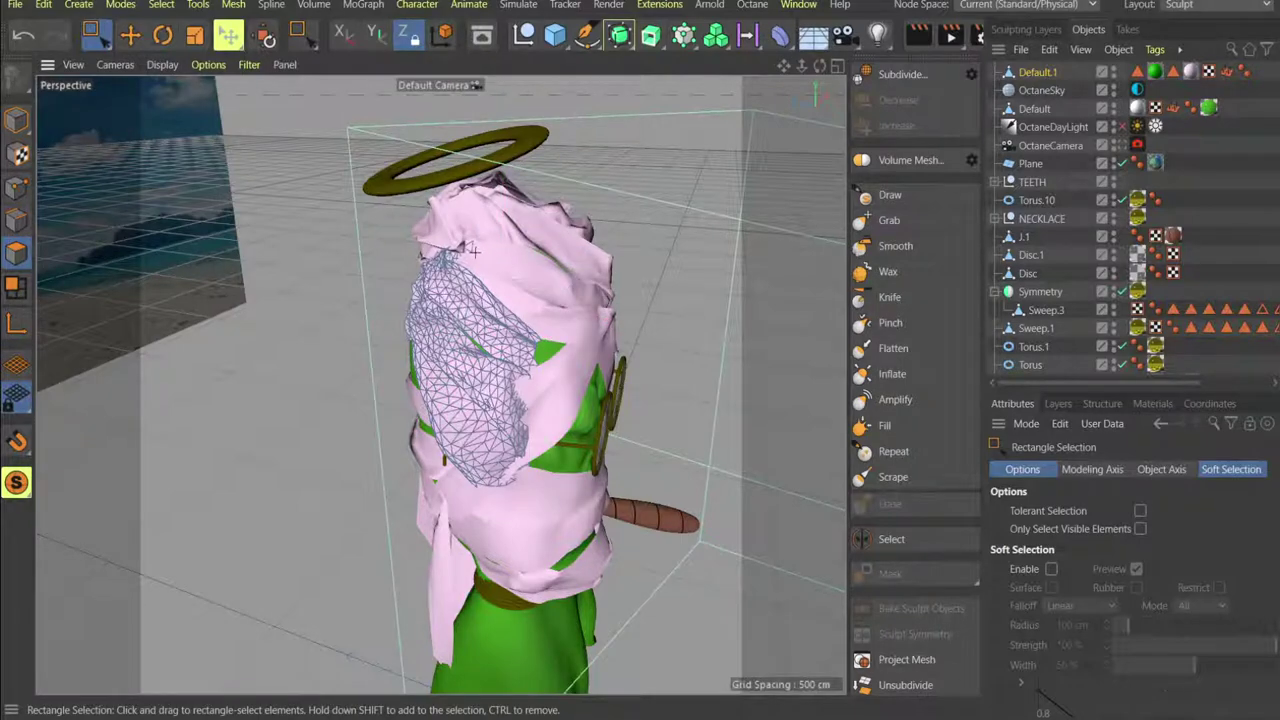
mouse_move(497, 315)
alt+mouse_down()
mouse_move(724, 265)
mouse_move(257, 277)
mouse_move(397, 270)
mouse_move(500, 238)
alt+mouse_up()
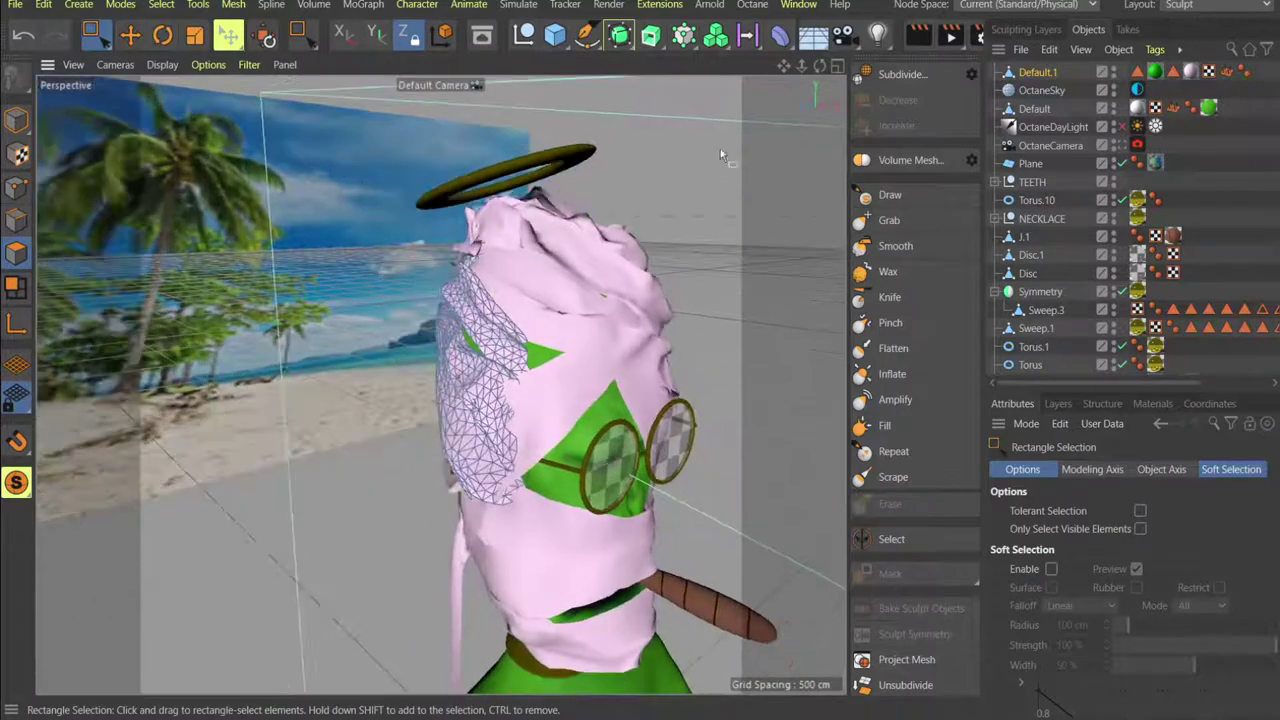
click(17, 120)
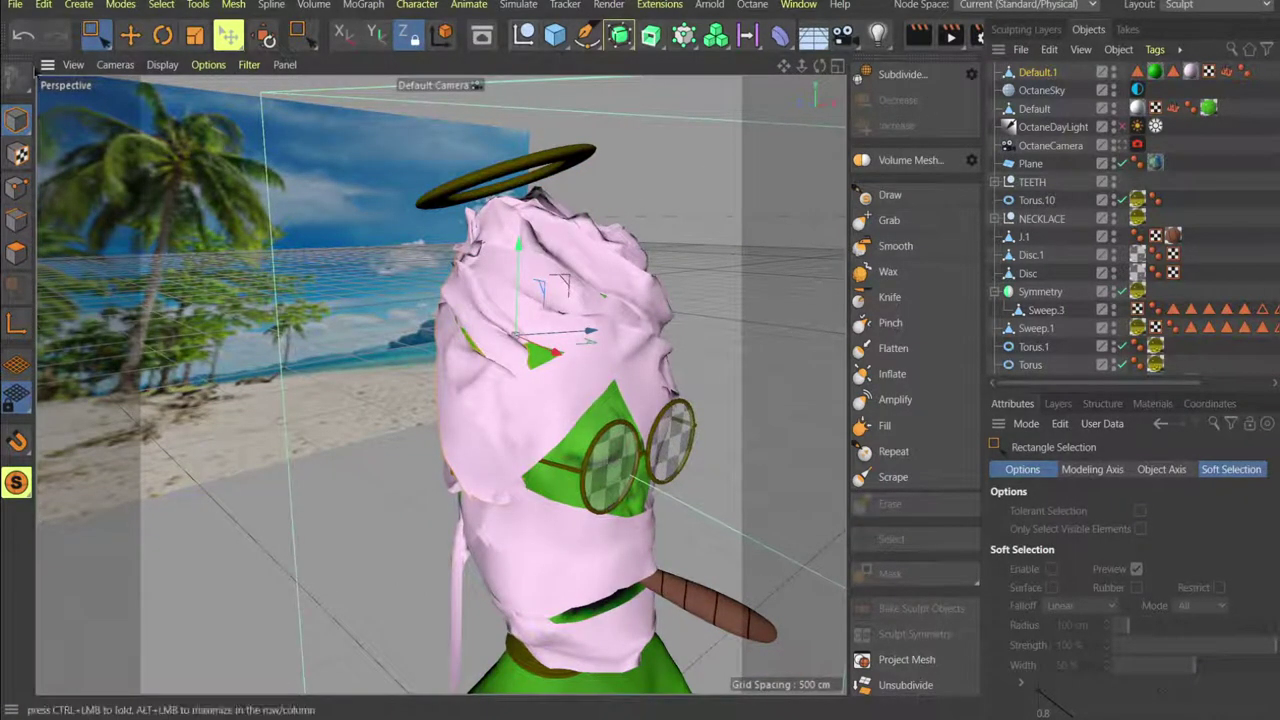
Pull the bandage patch's front edge over the green gap beside the forehead with the Grab brush at size 175.038.
drag(96, 36, 171, 49)
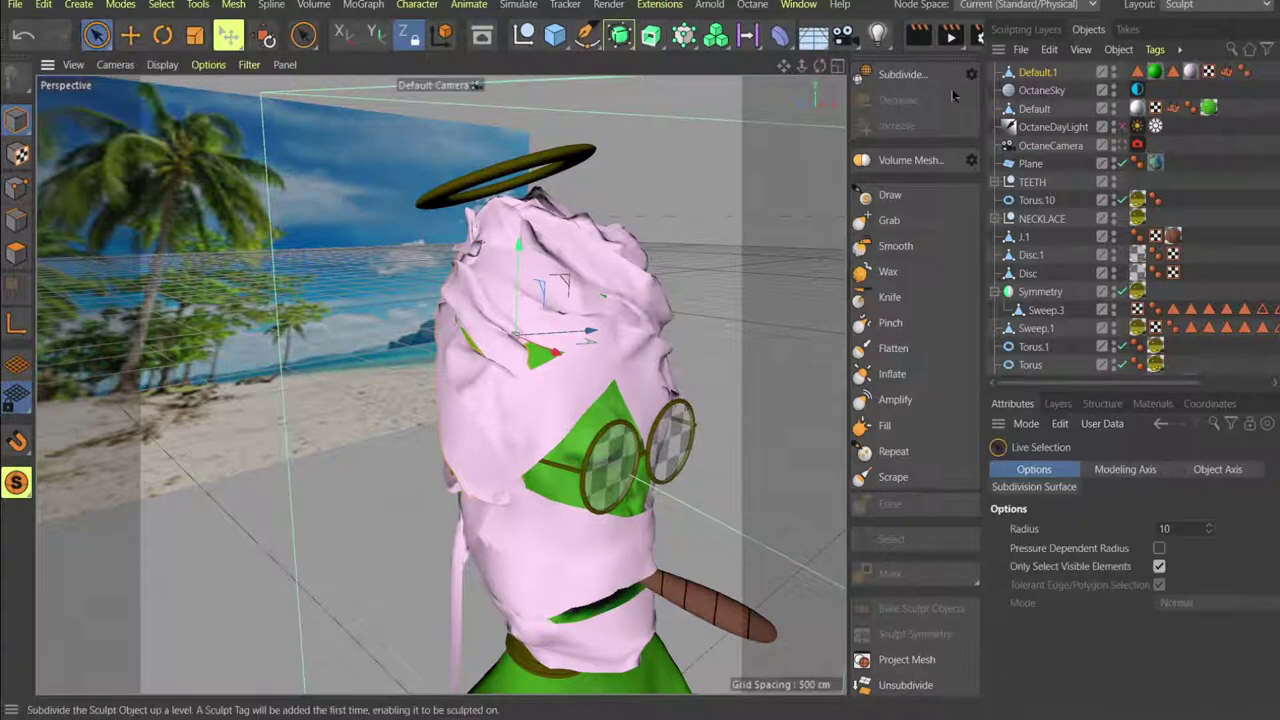
click(1030, 73)
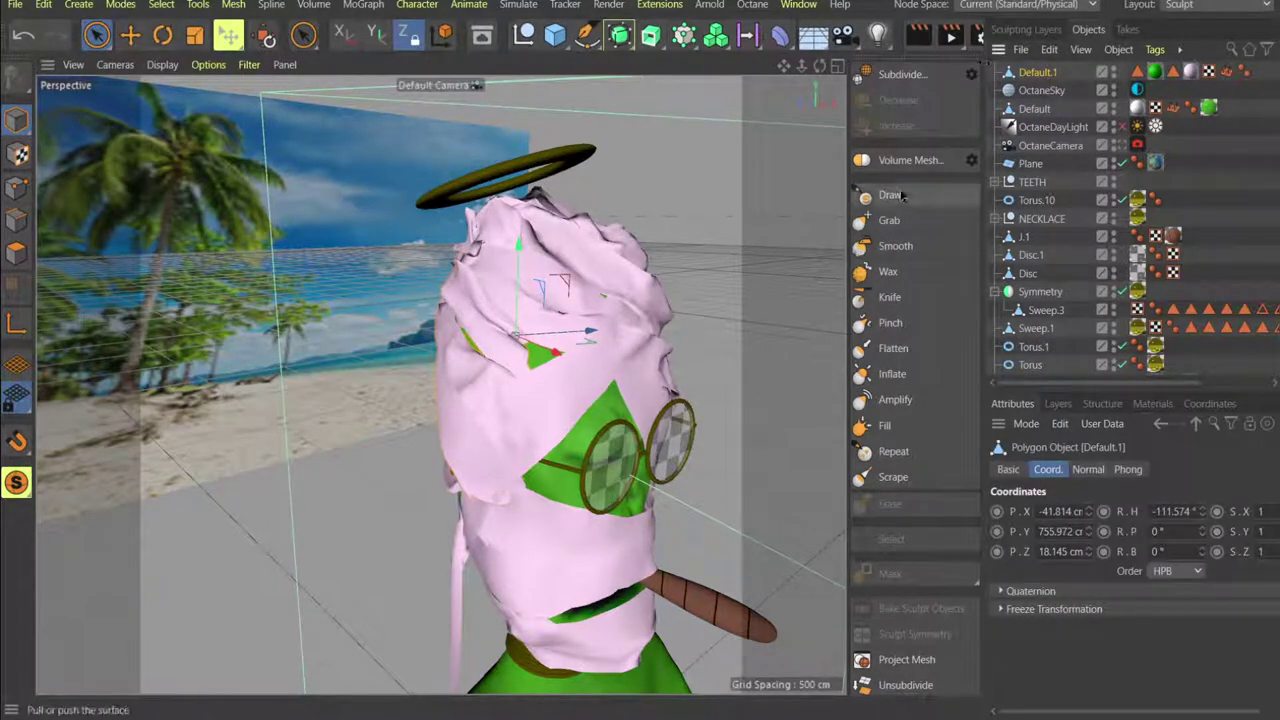
click(889, 220)
middle_drag(527, 358, 556, 365)
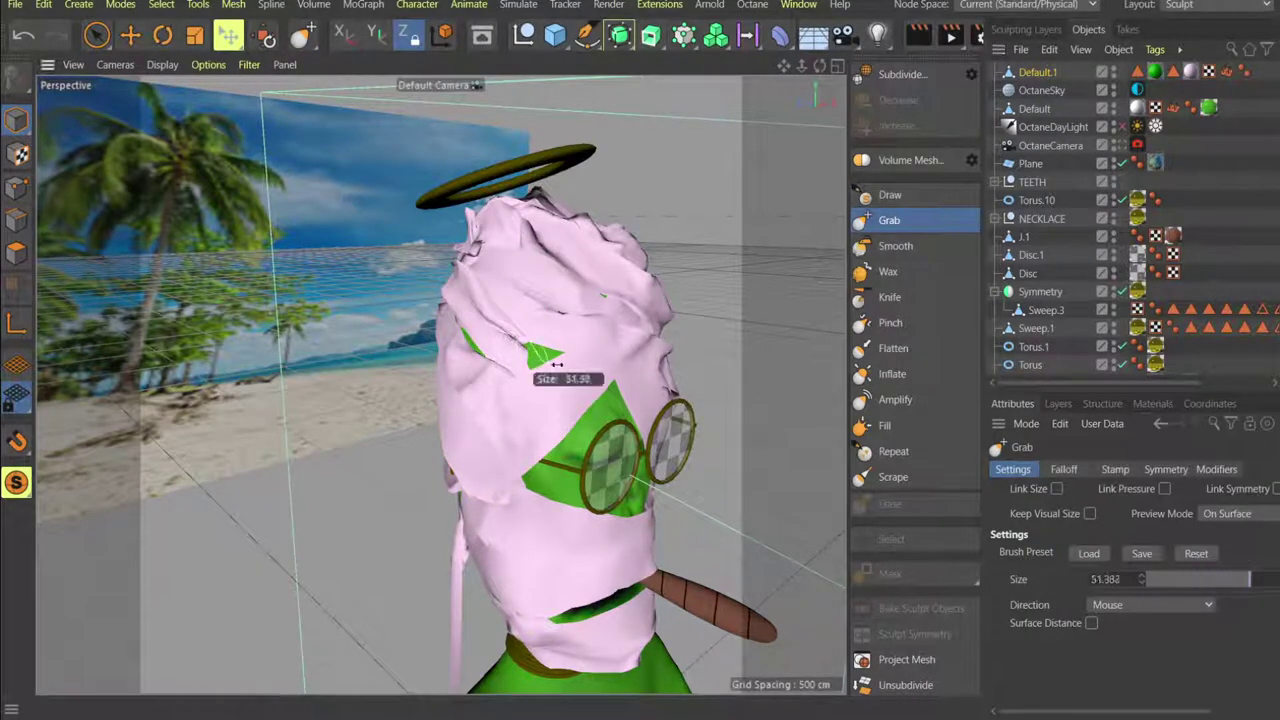
alt+drag(517, 357, 524, 357)
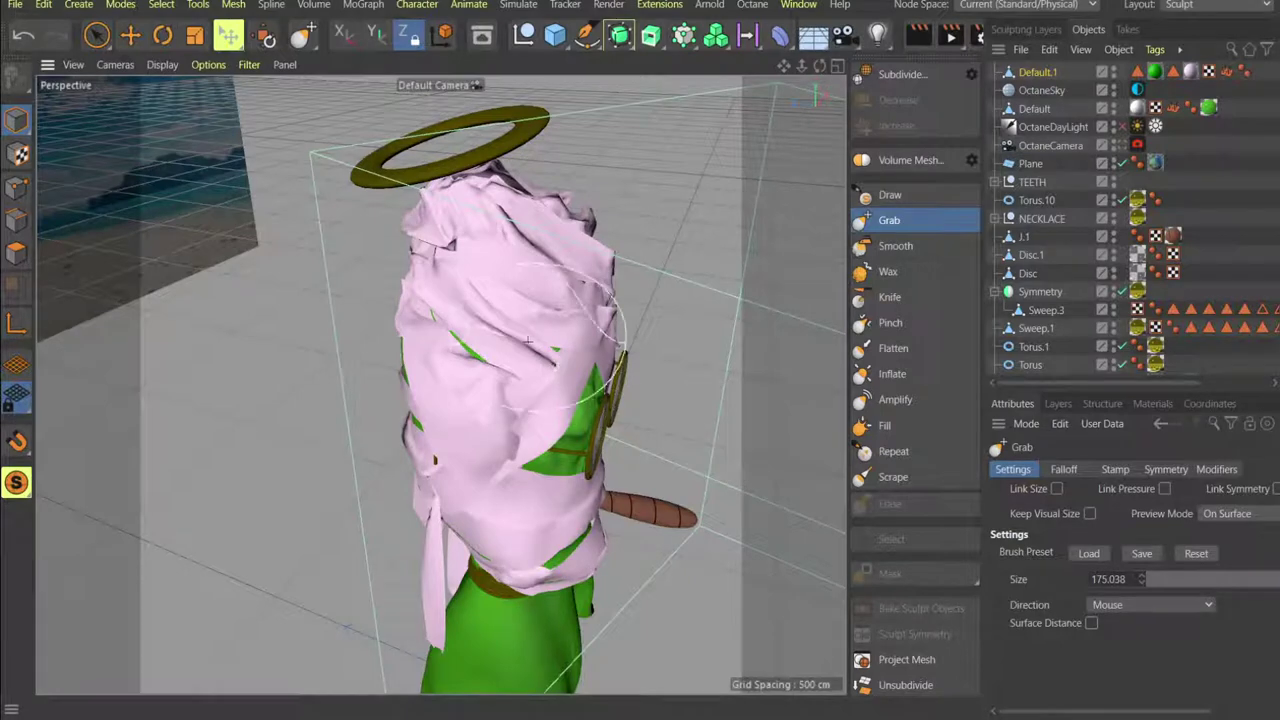
mouse_move(467, 355)
alt+mouse_down()
mouse_move(545, 352)
mouse_move(527, 347)
alt+mouse_up()
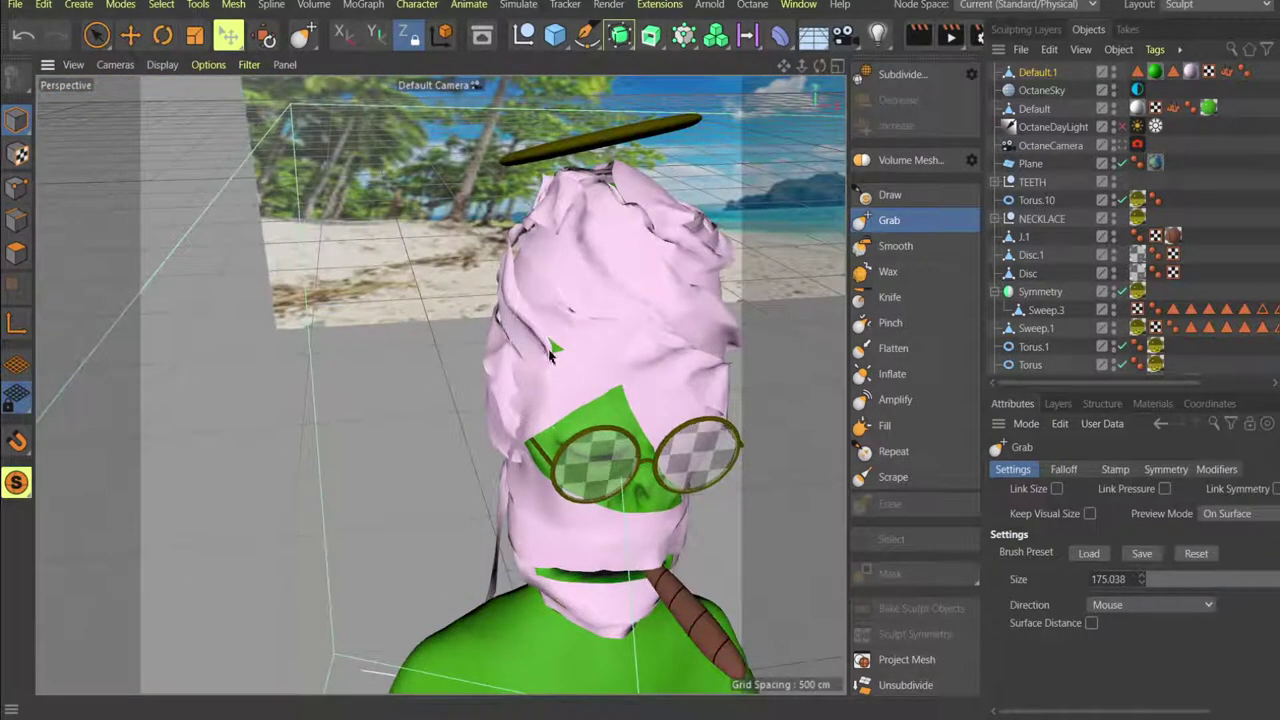
mouse_move(562, 351)
alt+mouse_down()
mouse_move(596, 328)
mouse_move(573, 338)
alt+mouse_up()
alt+right_drag(568, 346, 548, 291)
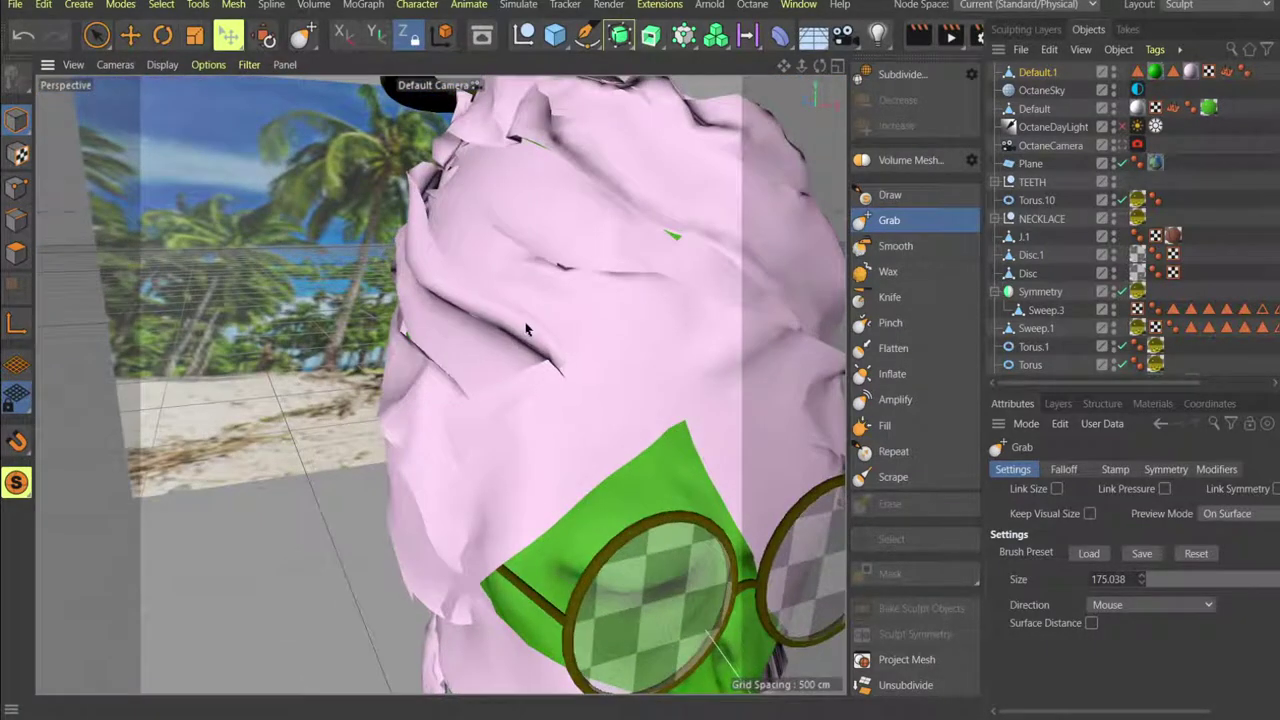
Reduce the Grab brush size to 106.132 and blend the patch's front tip into the forehead bandage.
mouse_move(551, 360)
alt+mouse_down()
mouse_move(571, 354)
mouse_move(529, 391)
mouse_move(575, 372)
mouse_move(547, 362)
mouse_move(240, 386)
alt+mouse_up()
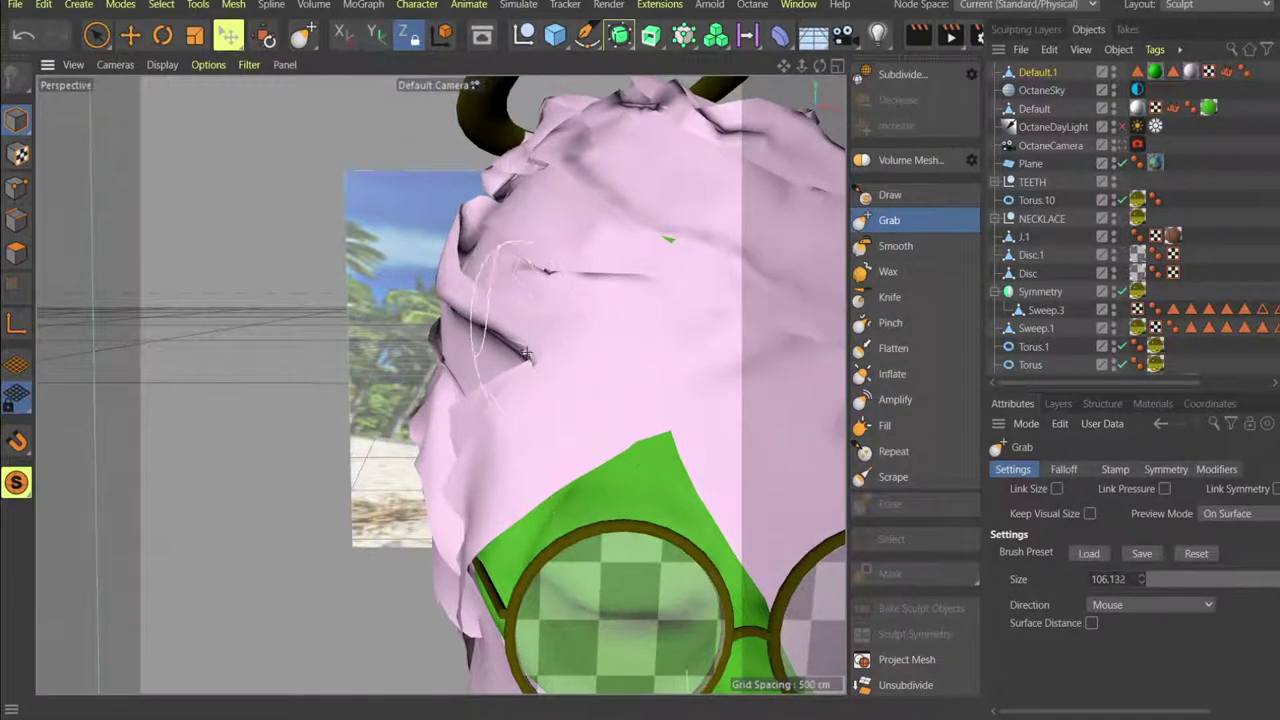
mouse_move(546, 367)
alt+mouse_down()
mouse_move(493, 386)
mouse_move(545, 340)
mouse_move(515, 275)
mouse_move(564, 245)
mouse_move(585, 268)
mouse_move(516, 327)
alt+mouse_up()
scroll(516, 327, down, 3)
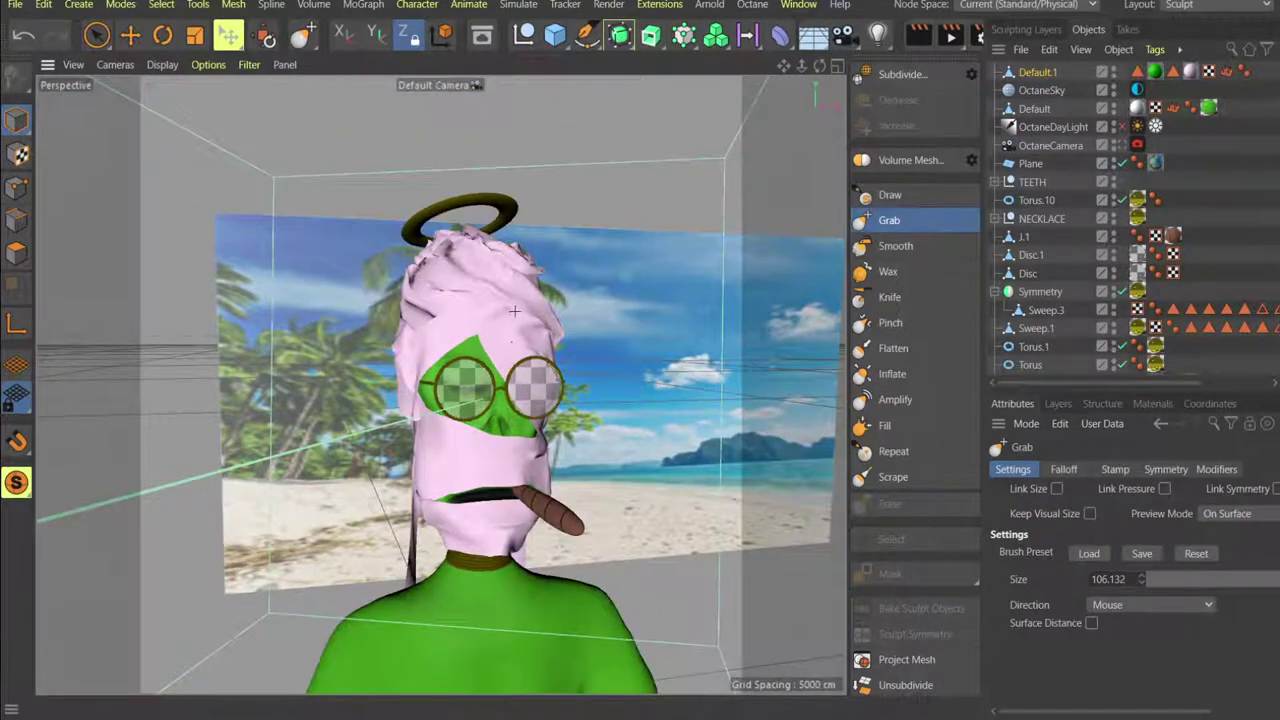
alt+middle_drag(515, 311, 519, 240)
scroll(491, 510, up, 5)
scroll(491, 513, down, 5)
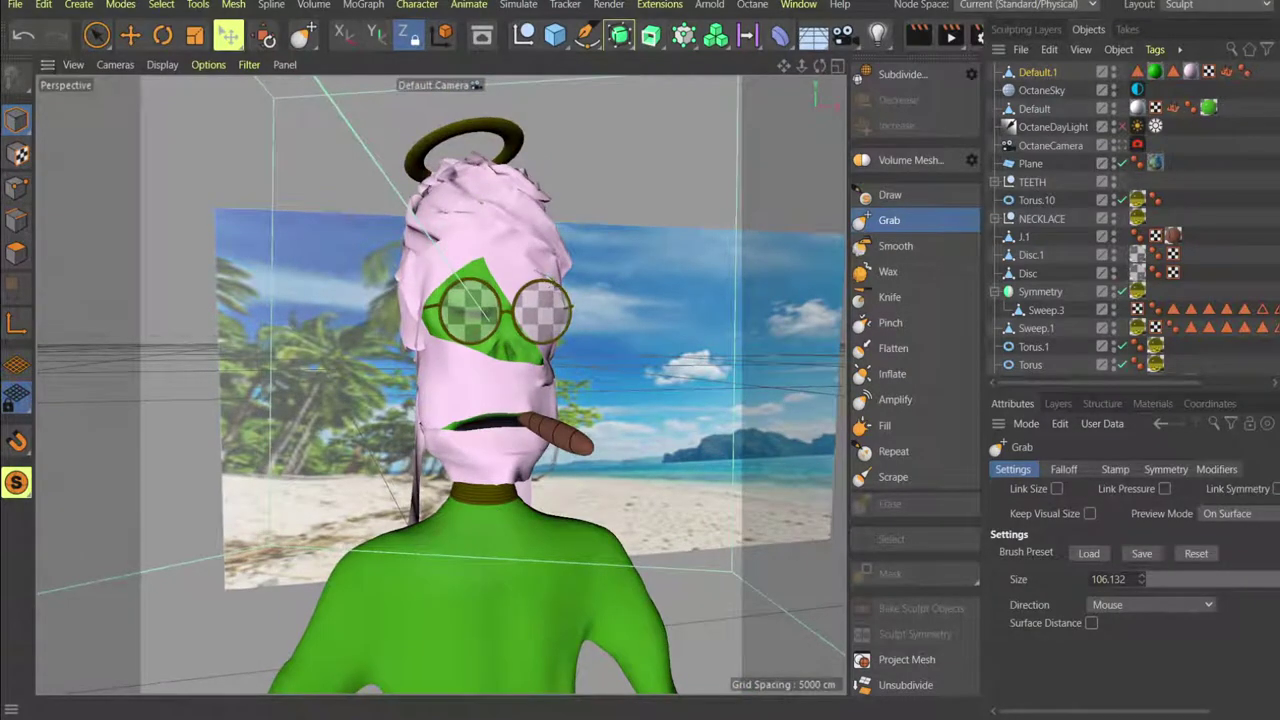
Reshape the loose lower end of the bandage patch around the glasses' arm with the Grab brush.
mouse_move(527, 327)
alt+mouse_down()
mouse_move(560, 290)
mouse_move(487, 308)
alt+mouse_up()
alt+middle_drag(485, 310, 417, 379)
alt+drag(417, 379, 517, 337)
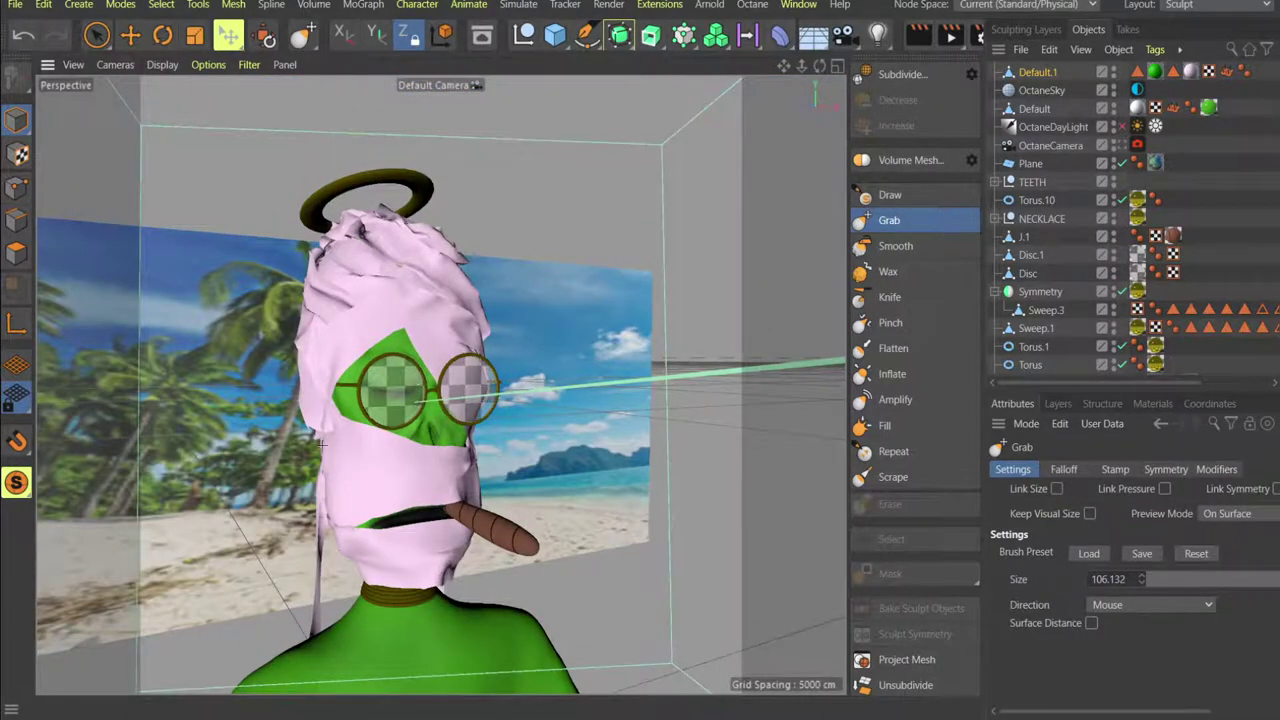
scroll(322, 445, up, 6)
alt+drag(338, 385, 380, 416)
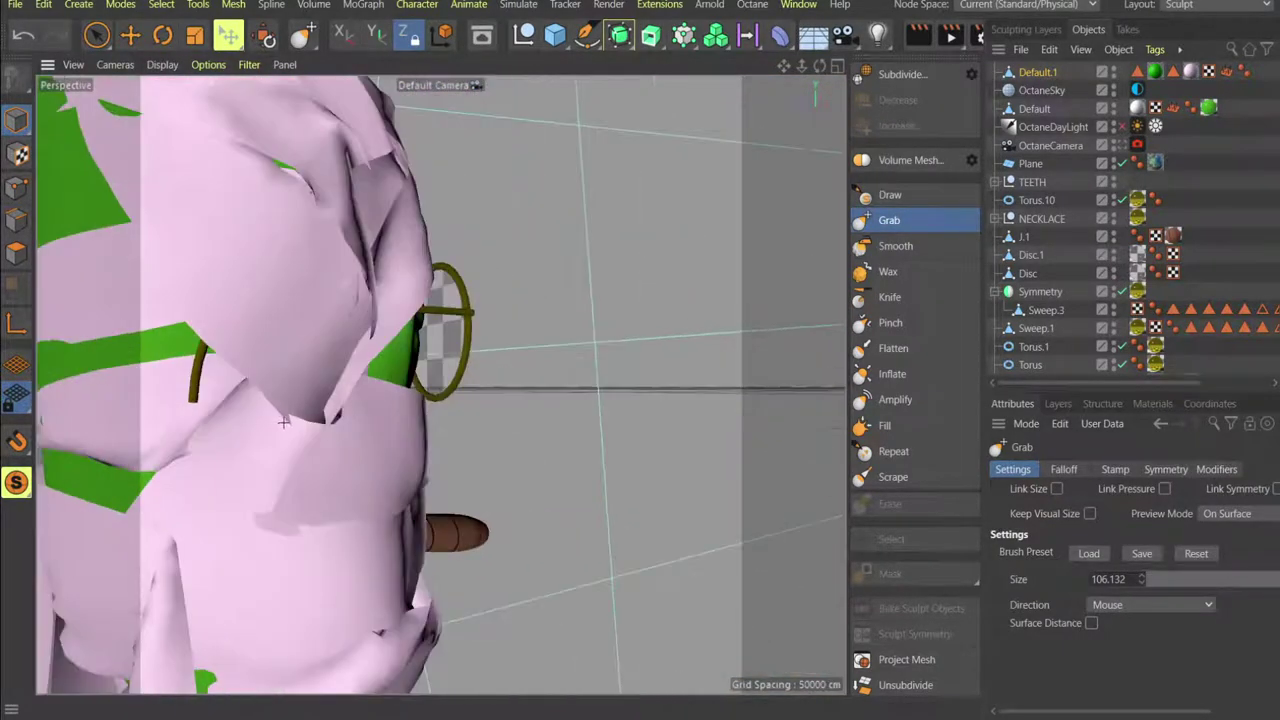
alt+drag(285, 408, 303, 405)
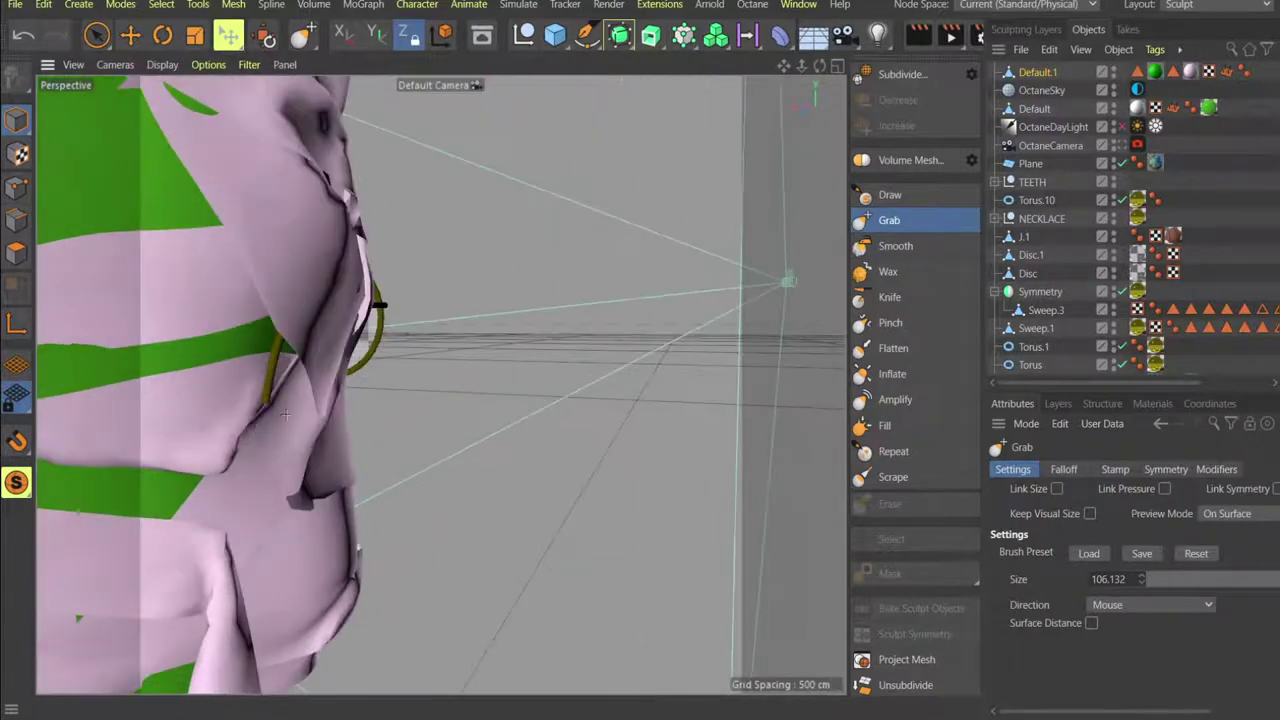
mouse_move(312, 352)
mouse_down()
mouse_move(267, 347)
mouse_move(300, 286)
mouse_move(300, 250)
mouse_move(318, 290)
mouse_move(195, 278)
mouse_move(280, 268)
mouse_up()
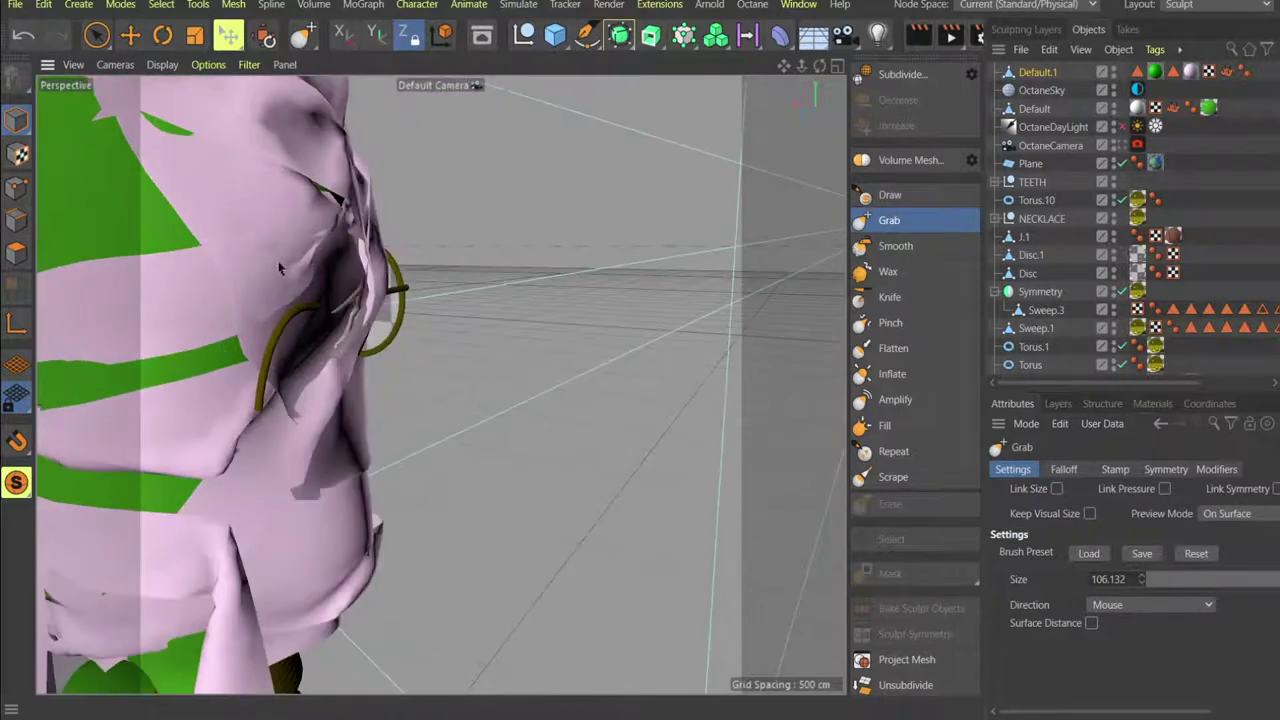
Pull the bandage folds on the side of the head around the glasses' arm with the Grab brush at size 106.132.
mouse_move(286, 371)
alt+mouse_down()
mouse_move(312, 371)
mouse_move(300, 376)
mouse_move(312, 358)
mouse_move(284, 358)
mouse_move(297, 345)
alt+mouse_up()
mouse_move(289, 392)
mouse_down()
mouse_move(296, 424)
mouse_move(122, 418)
mouse_up()
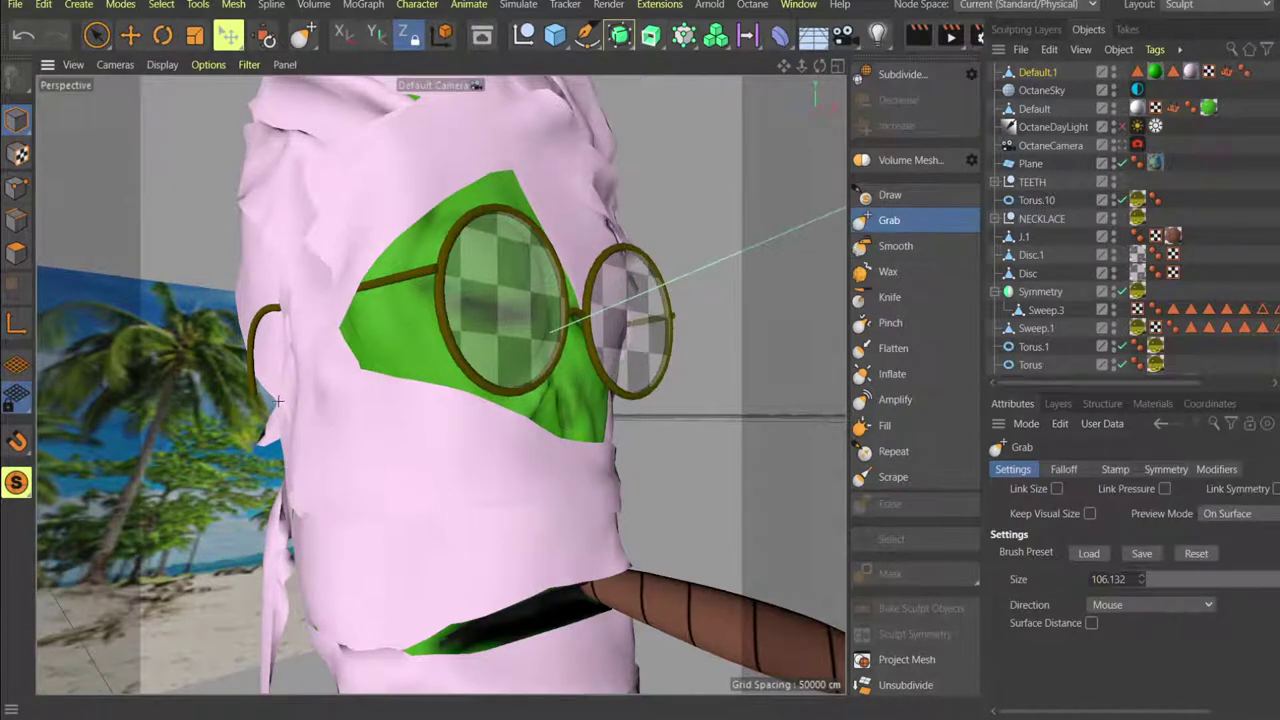
alt+drag(291, 402, 384, 346)
scroll(317, 391, down, 8)
scroll(354, 308, up, 6)
scroll(358, 310, down, 2)
scroll(382, 349, down, 2)
scroll(305, 340, up, 6)
mouse_move(305, 340)
alt+mouse_down()
mouse_move(362, 354)
mouse_move(310, 364)
alt+mouse_up()
drag(228, 270, 272, 268)
mouse_move(243, 322)
mouse_down()
mouse_move(362, 302)
mouse_move(325, 372)
mouse_move(253, 368)
mouse_move(275, 300)
mouse_move(298, 325)
mouse_move(179, 239)
mouse_up()
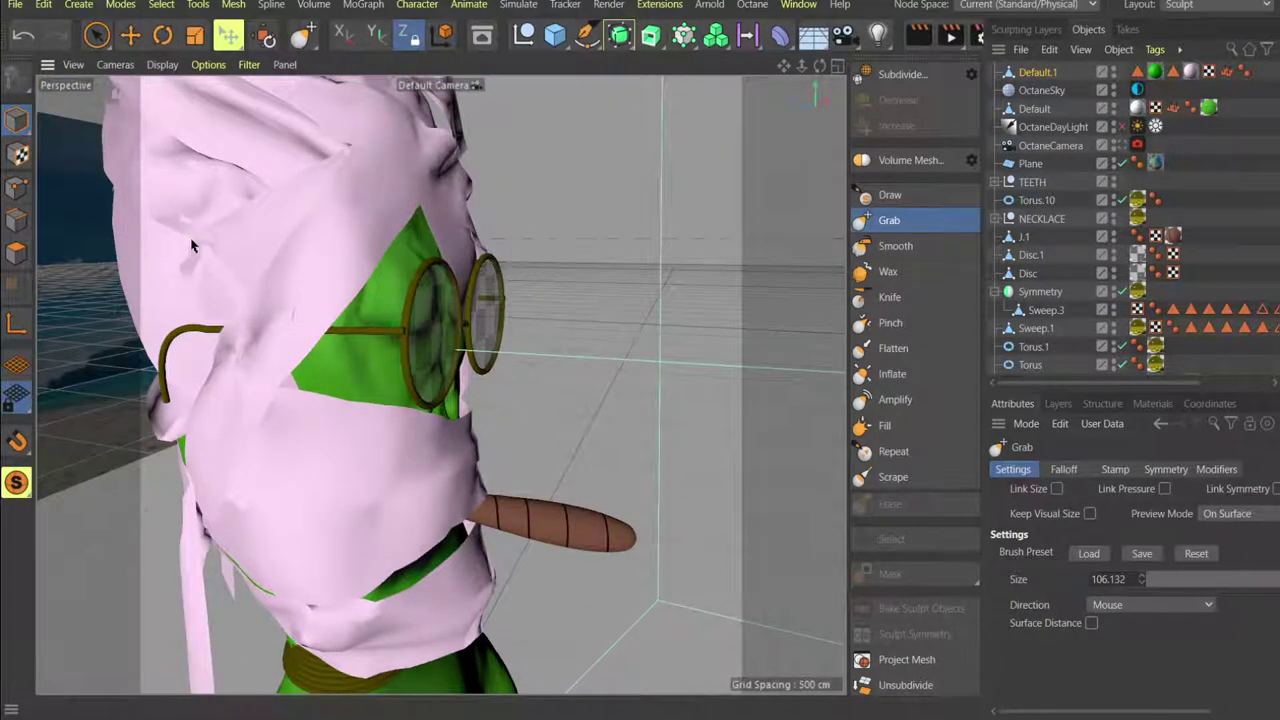
Inspect the bandage wraps around the eyes, face and sides of the head from close up and from a distance.
alt+drag(168, 260, 184, 236)
scroll(200, 235, down, 2)
scroll(326, 172, up, 6)
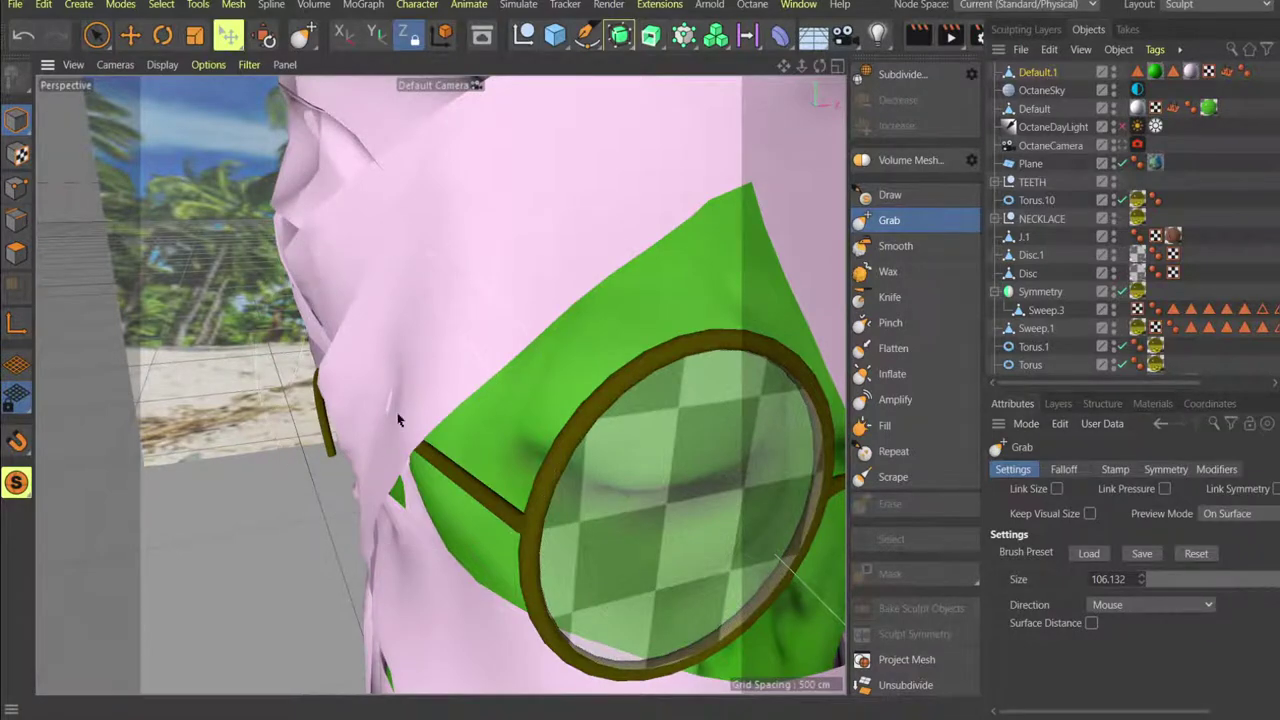
alt+drag(408, 406, 406, 362)
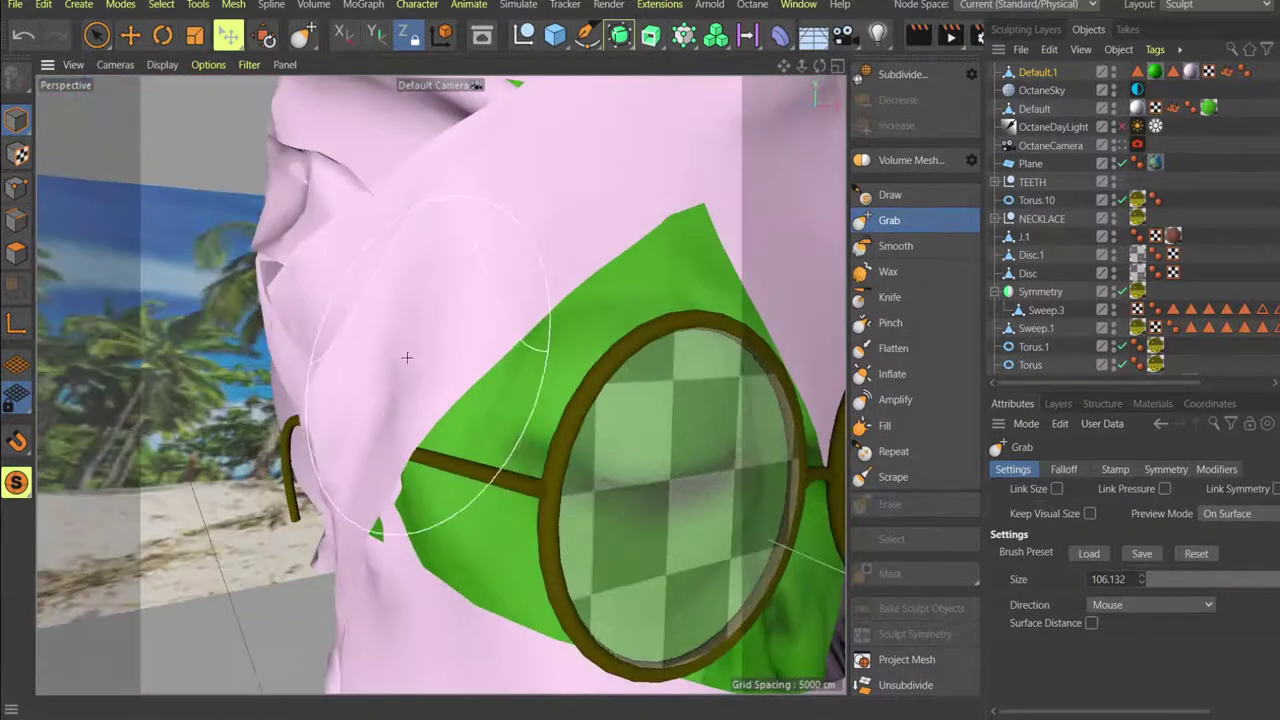
scroll(406, 357, down, 6)
alt+drag(402, 466, 498, 433)
alt+middle_drag(498, 433, 422, 418)
scroll(422, 418, down, 5)
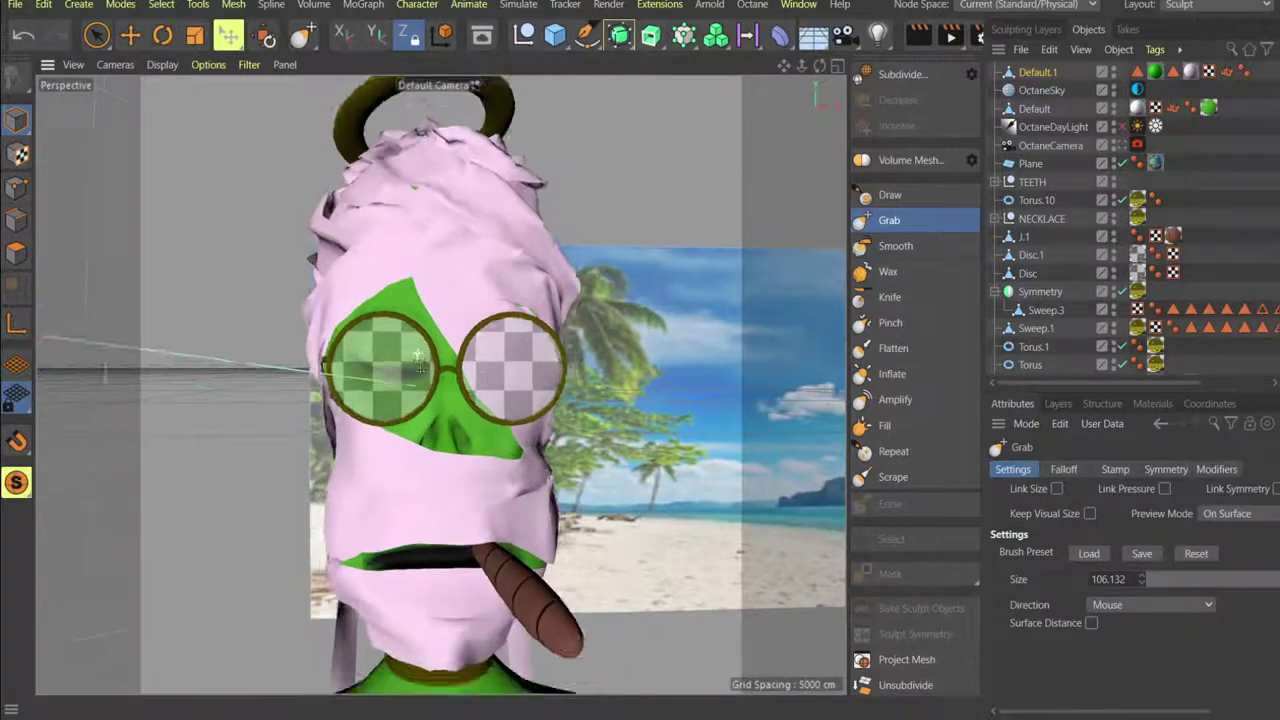
scroll(496, 461, up, 6)
alt+drag(487, 387, 545, 410)
scroll(430, 370, down, 6)
alt+drag(414, 345, 452, 343)
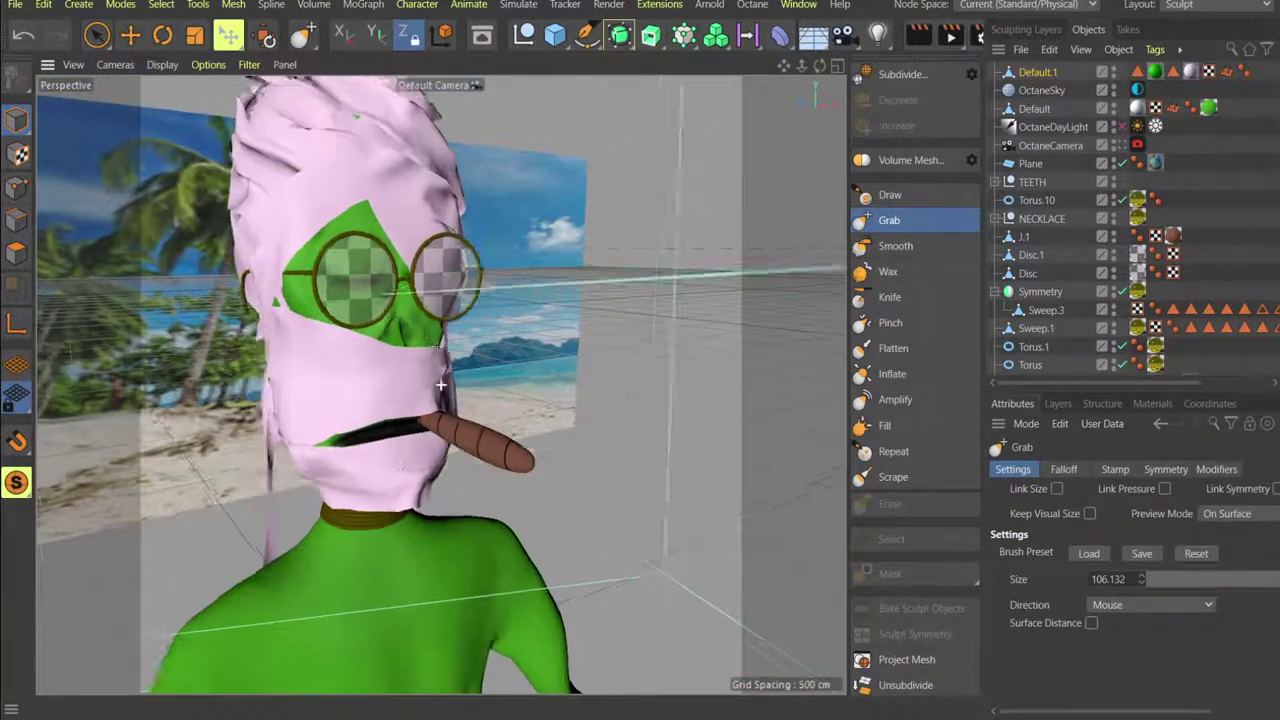
scroll(440, 300, down, 3)
alt+drag(414, 228, 357, 358)
alt+drag(435, 389, 483, 277)
scroll(477, 258, up, 3)
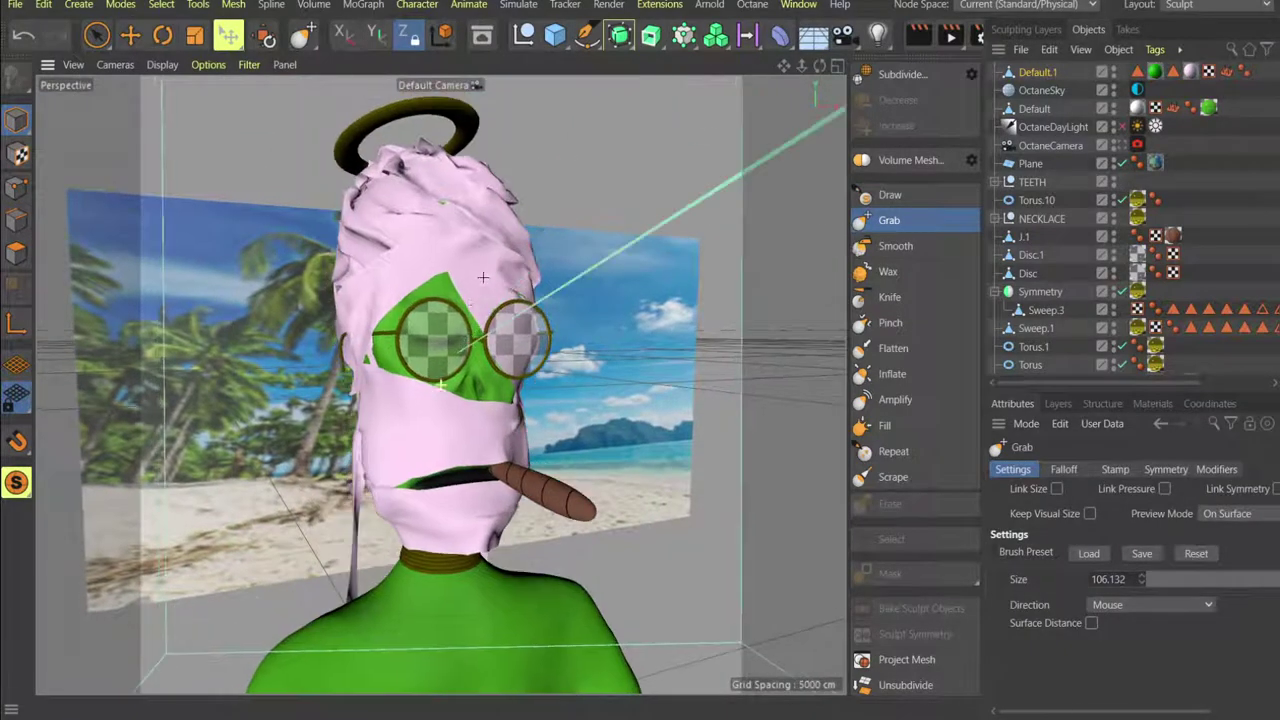
alt+drag(352, 421, 515, 418)
scroll(366, 436, up, 4)
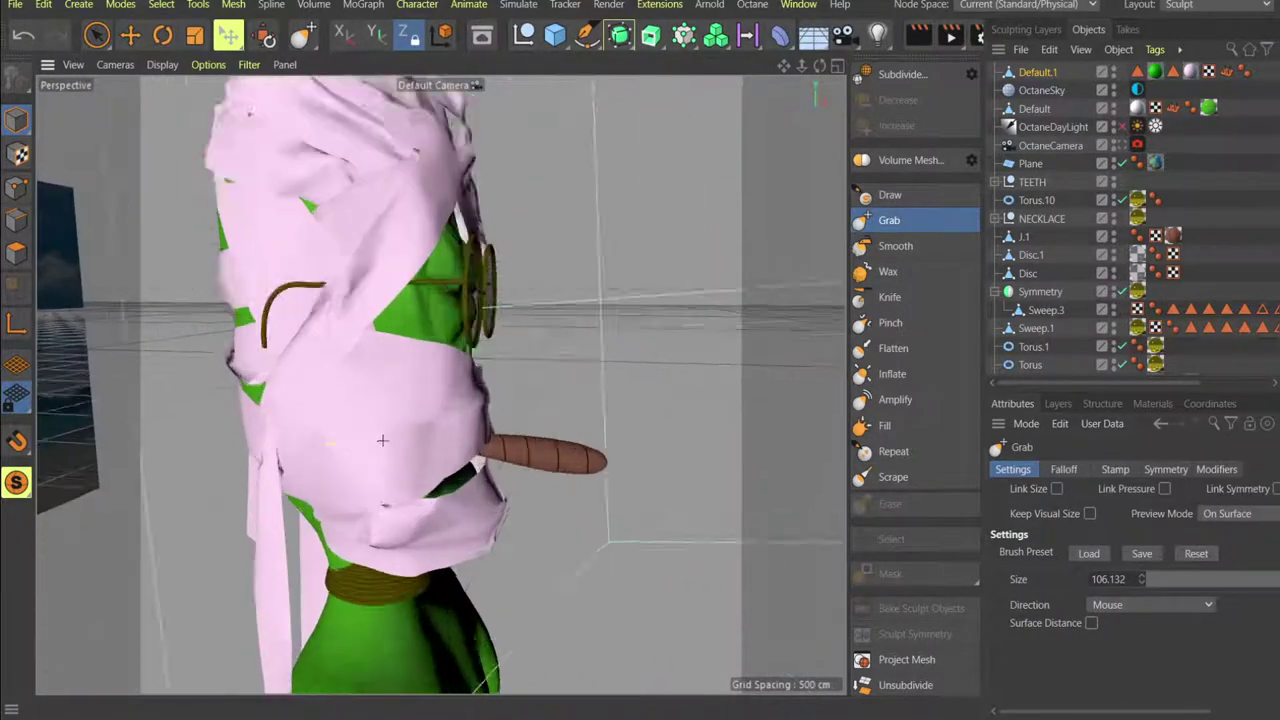
scroll(350, 462, down, 5)
alt+drag(357, 430, 503, 411)
Select the Default mesh, try the Grab brush at size 67.667 on the strip hanging behind the neck, and undo the stroke.
click(98, 35)
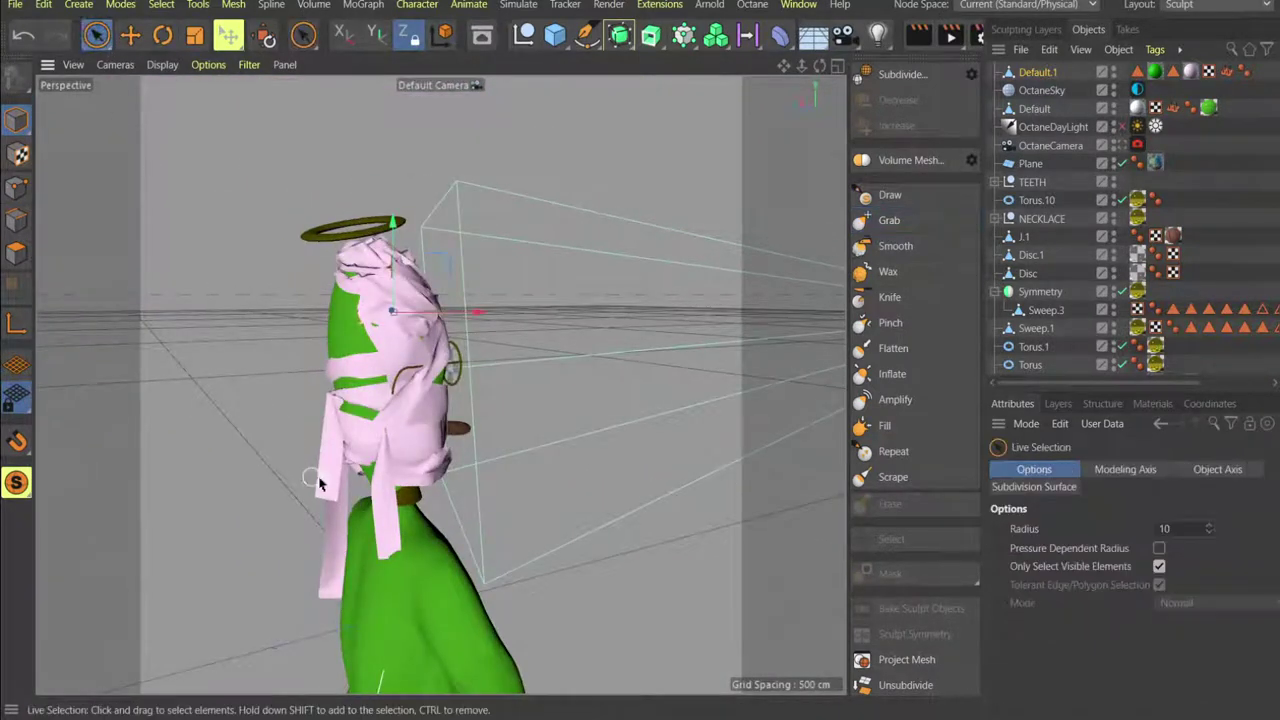
click(388, 502)
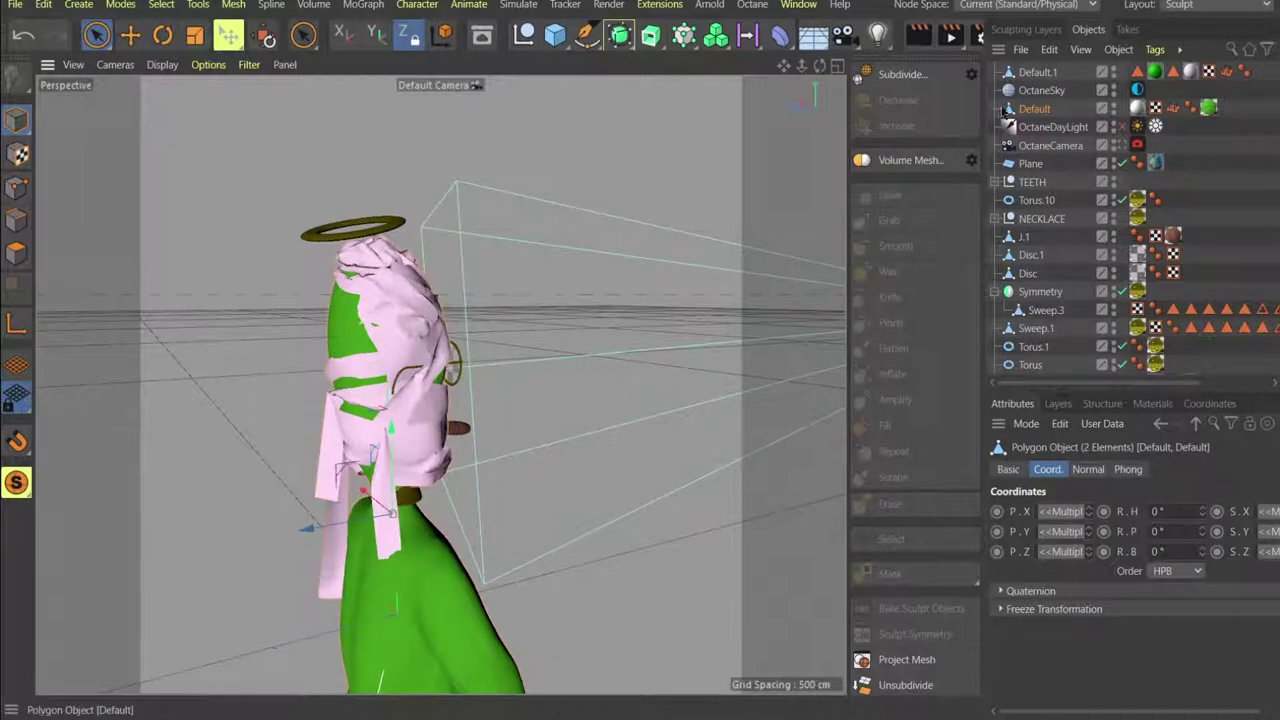
click(1040, 110)
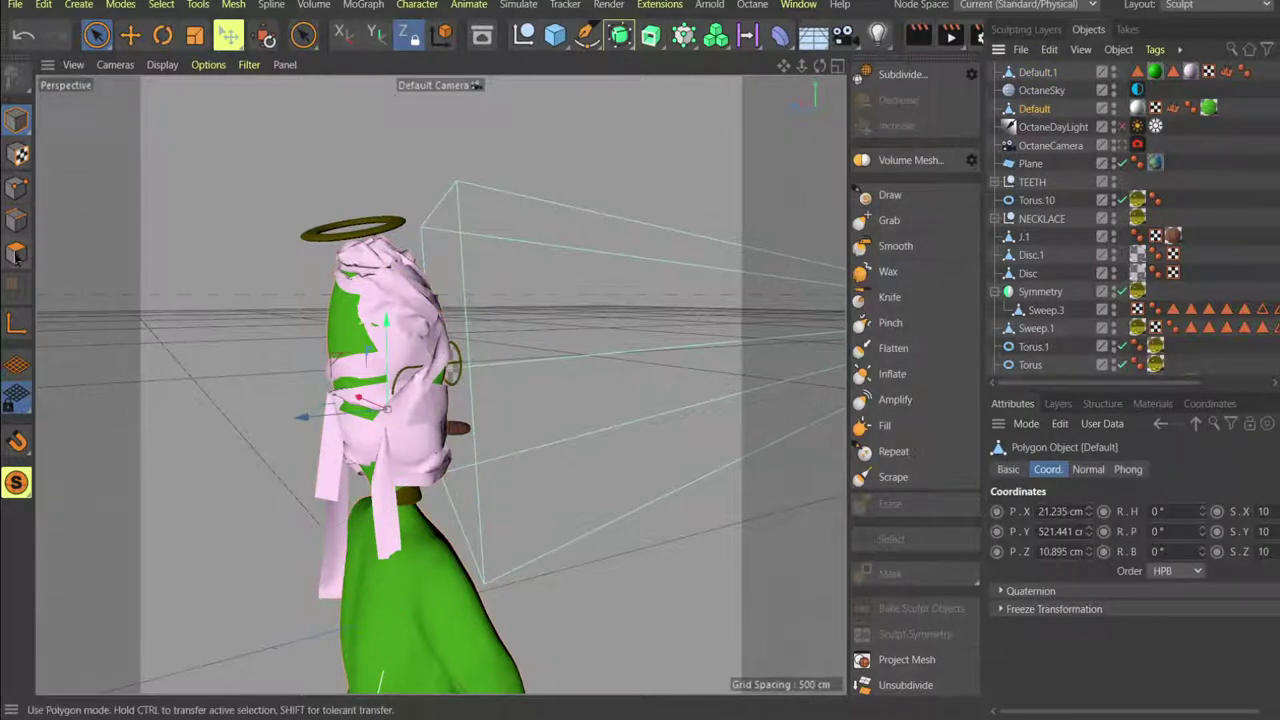
click(98, 35)
scroll(670, 275, up, 5)
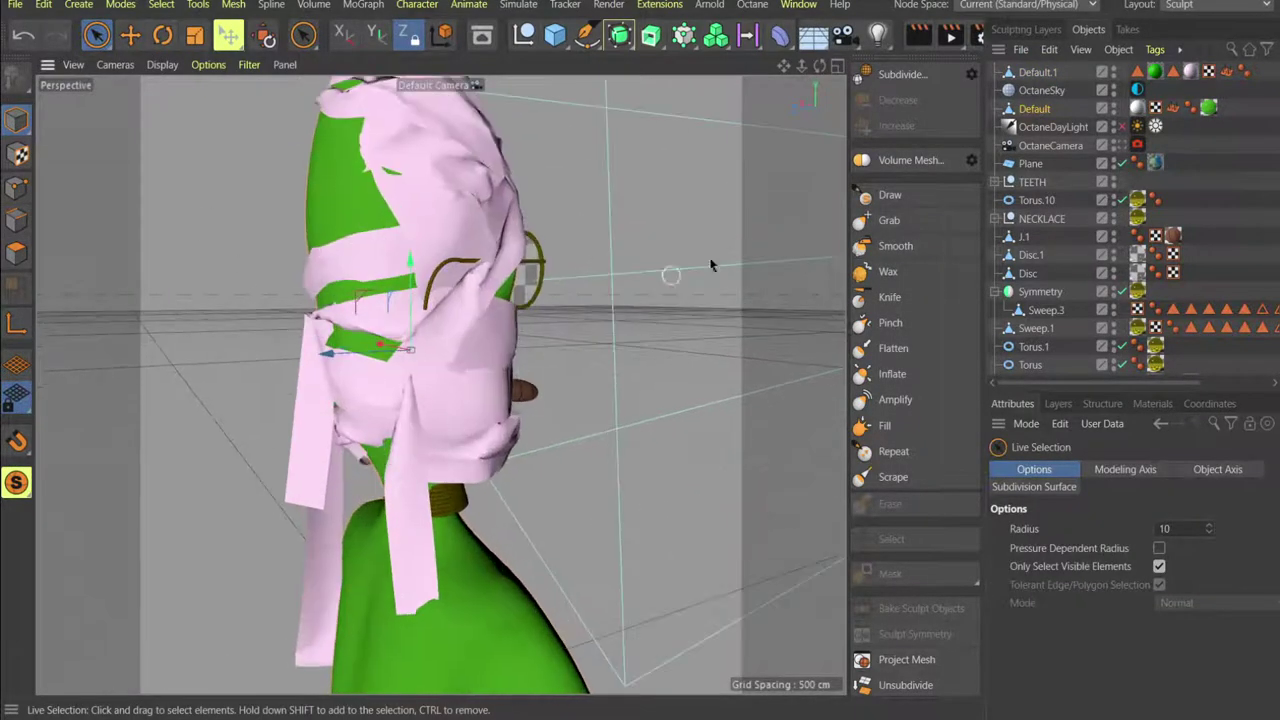
click(889, 220)
middle_drag(424, 494, 260, 496)
mouse_move(404, 360)
alt+mouse_down()
mouse_move(549, 360)
mouse_move(470, 420)
alt+mouse_up()
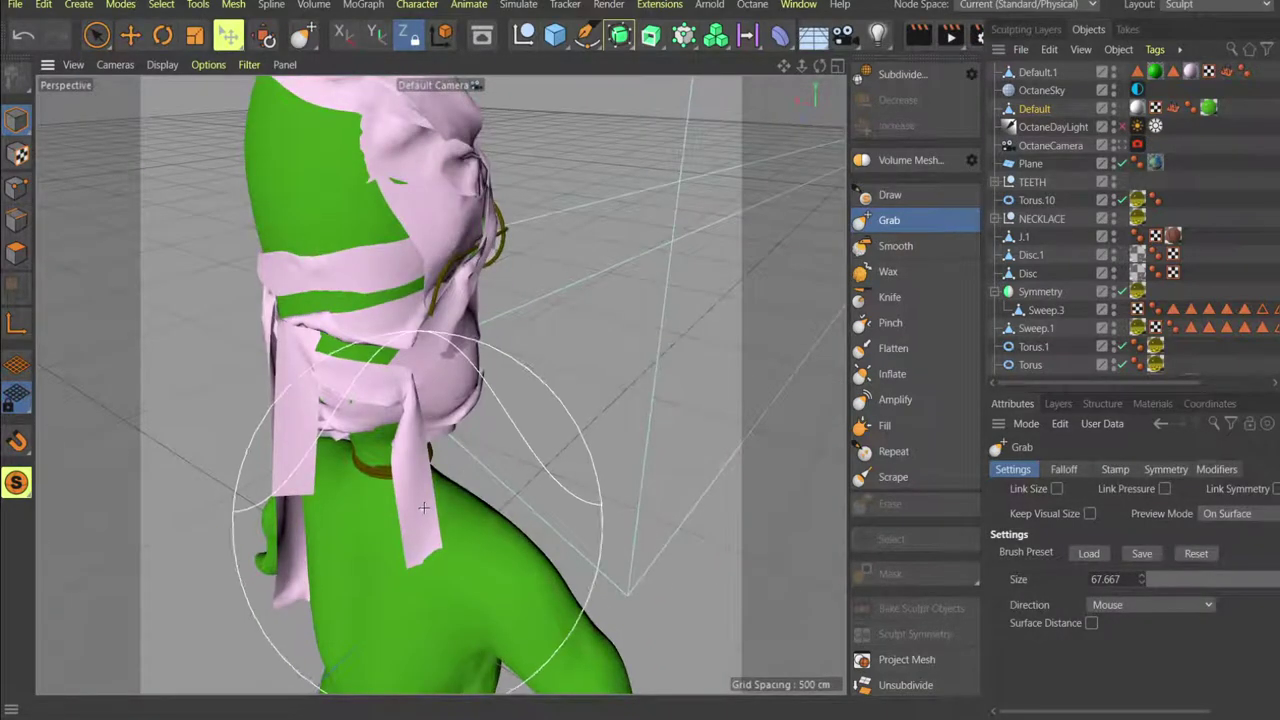
key(ctrl+z)
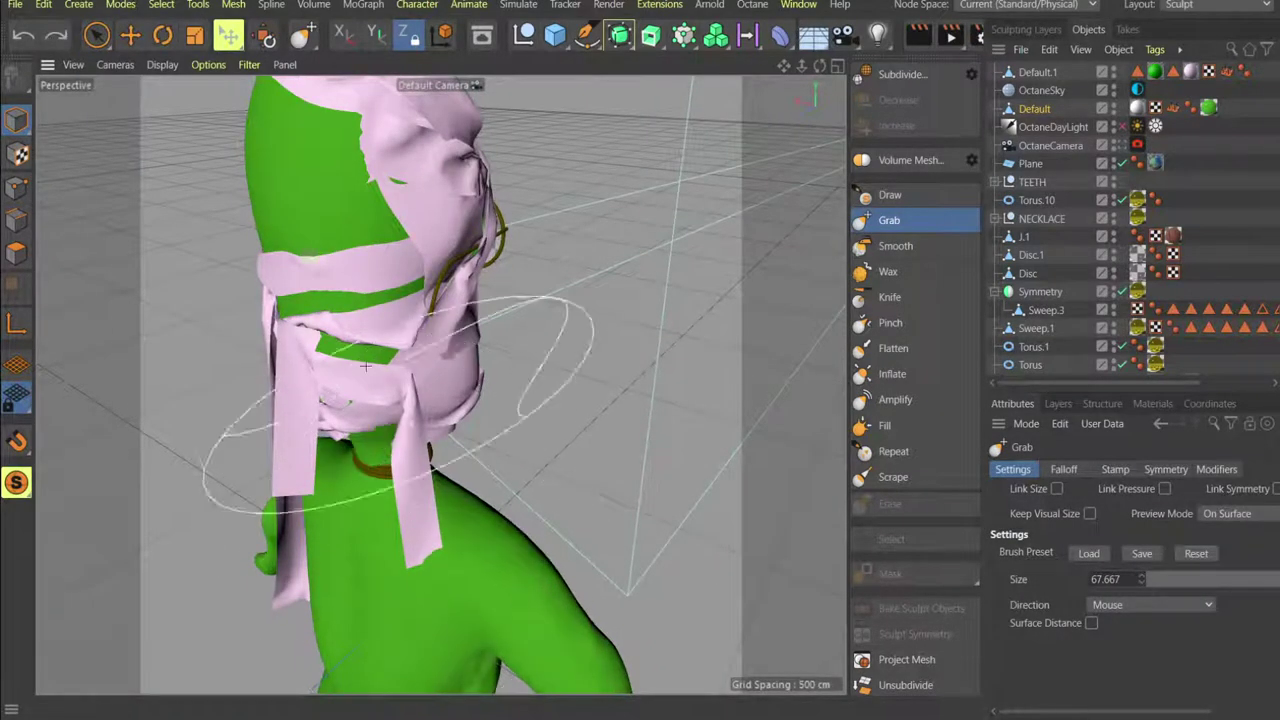
Select the polygons at the lower end of the bandage strip hanging beside the neck, using Rectangle Selection in Polygon mode.
click(97, 35)
click(438, 457)
click(415, 492)
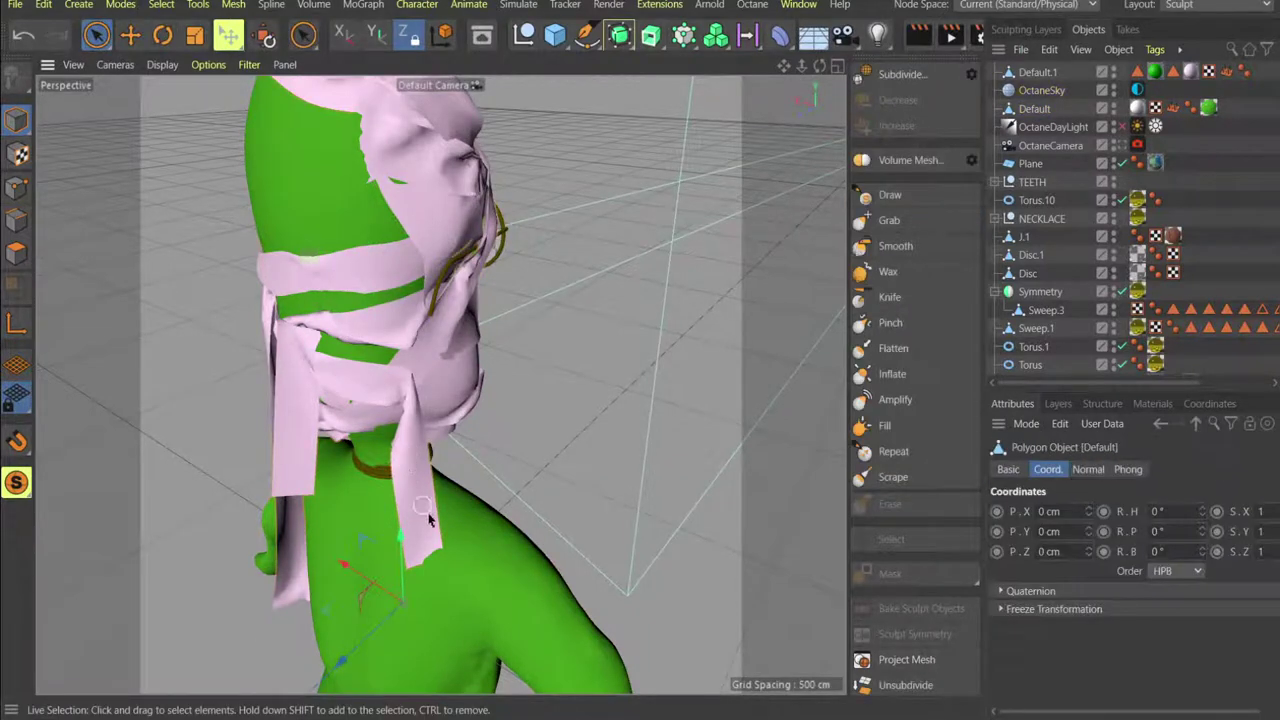
mouse_move(437, 516)
alt+mouse_down()
mouse_move(311, 426)
mouse_move(500, 460)
mouse_move(420, 400)
mouse_move(362, 403)
mouse_move(373, 390)
alt+mouse_up()
click(16, 252)
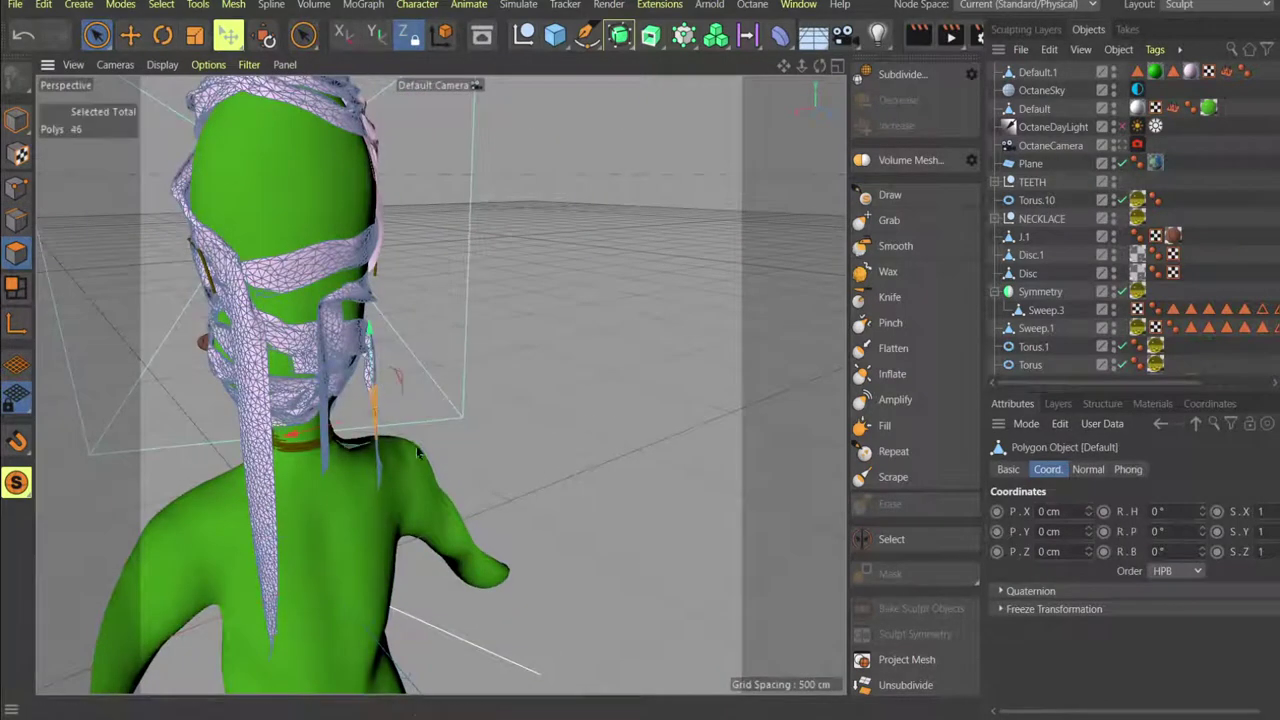
drag(105, 33, 158, 94)
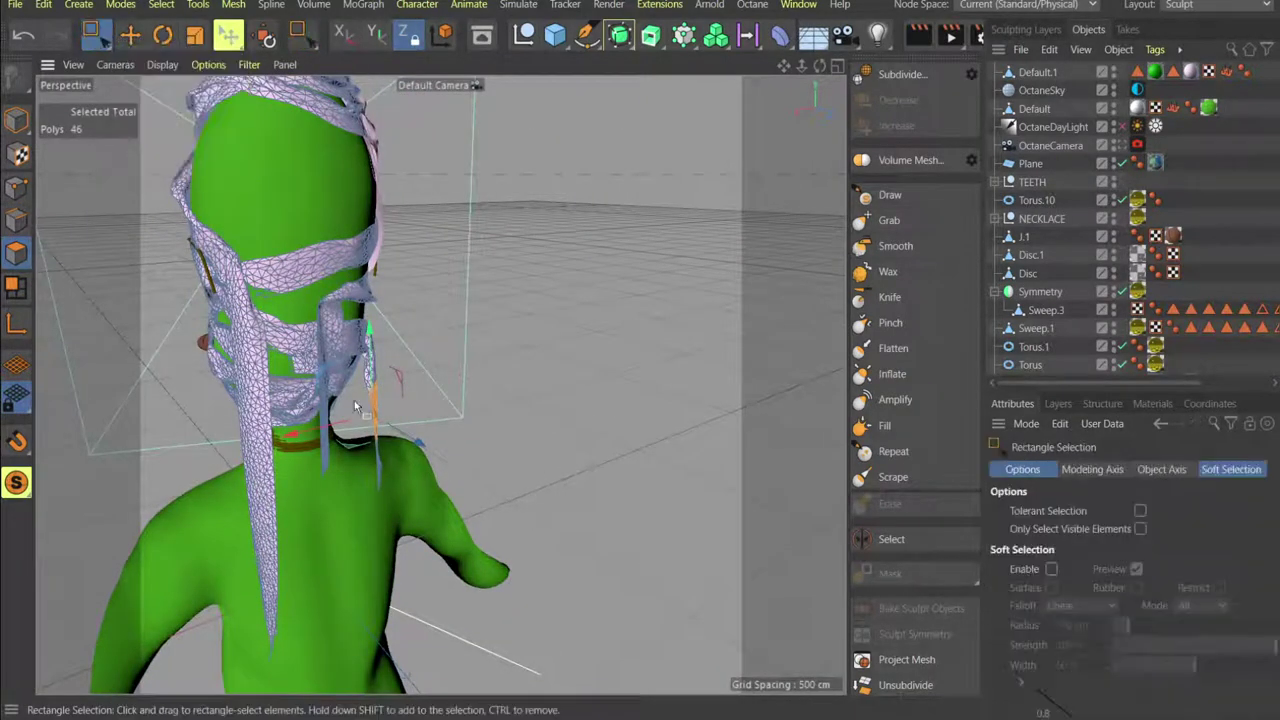
drag(418, 530, 440, 384)
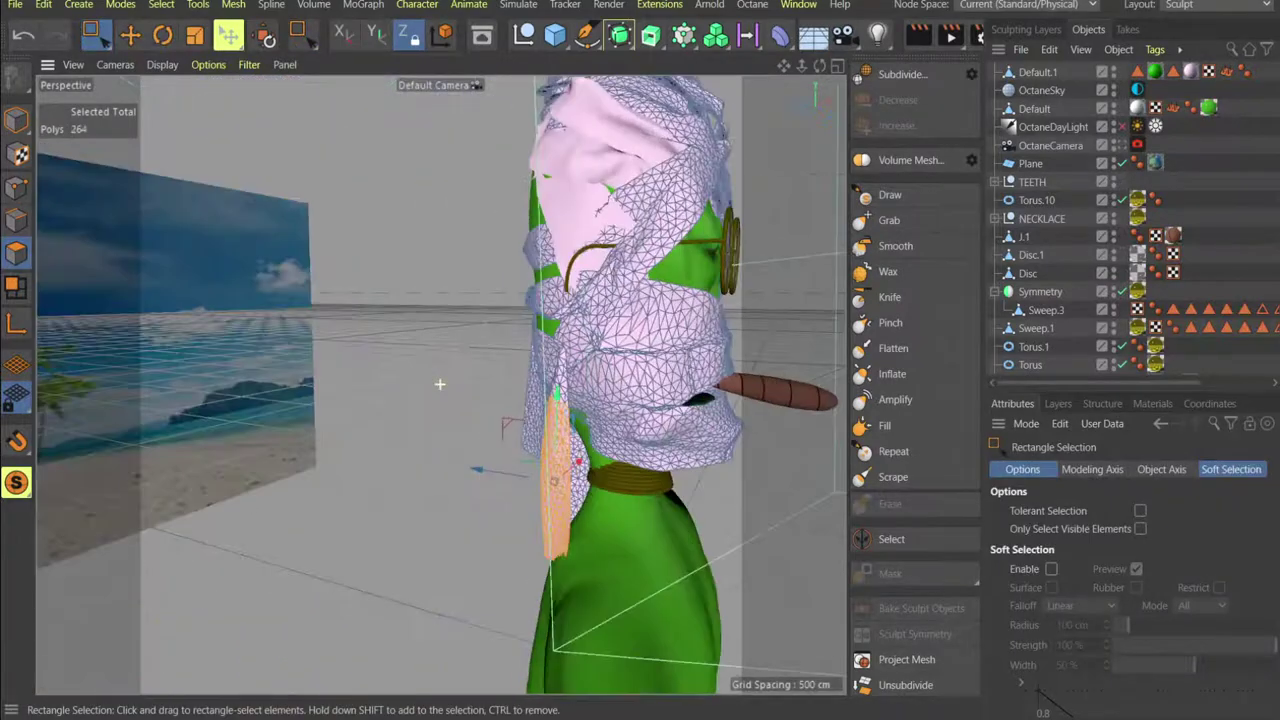
Return from polygon editing to Model mode and open the Octane Live Viewer window.
alt+drag(599, 273, 780, 273)
click(16, 120)
click(656, 193)
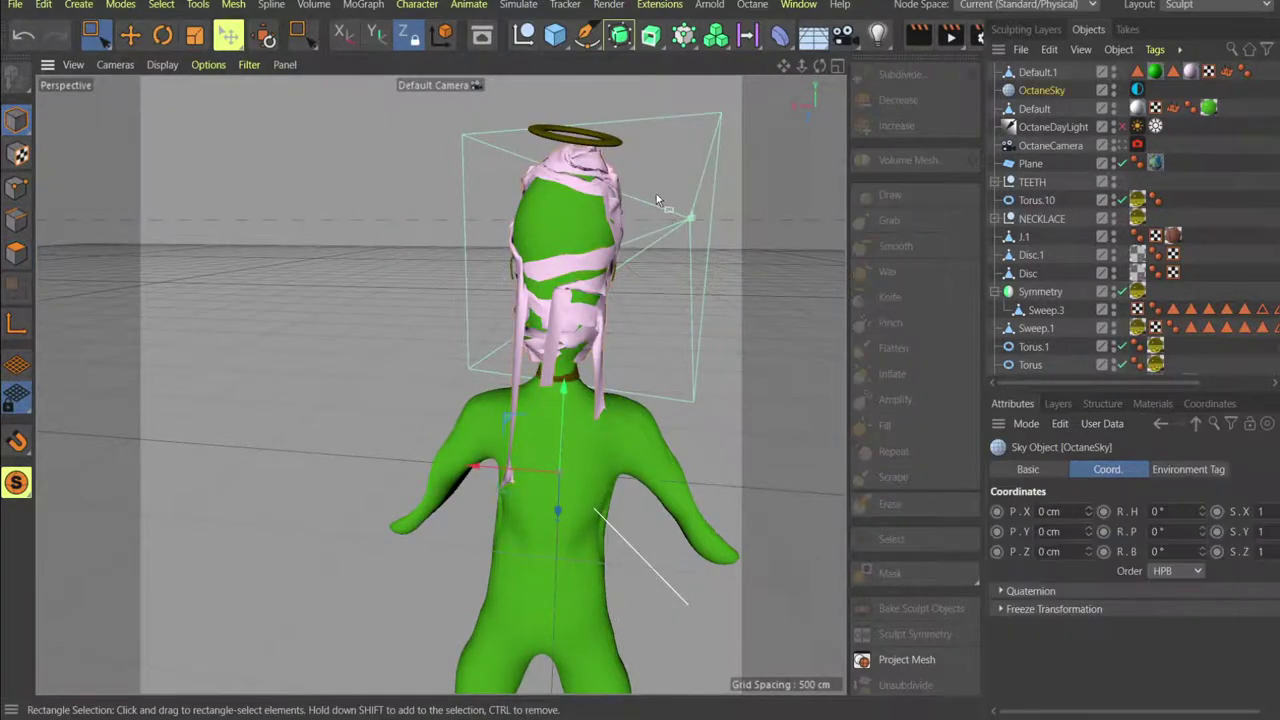
alt+drag(614, 207, 518, 293)
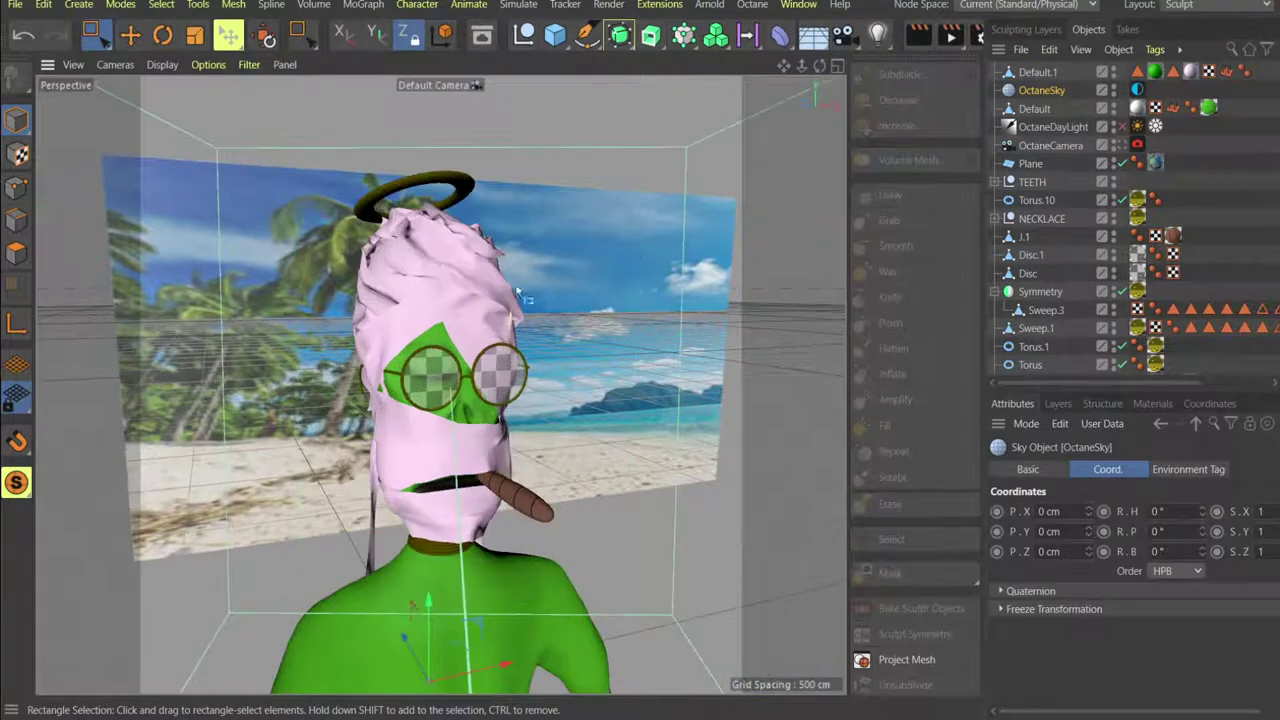
click(745, 5)
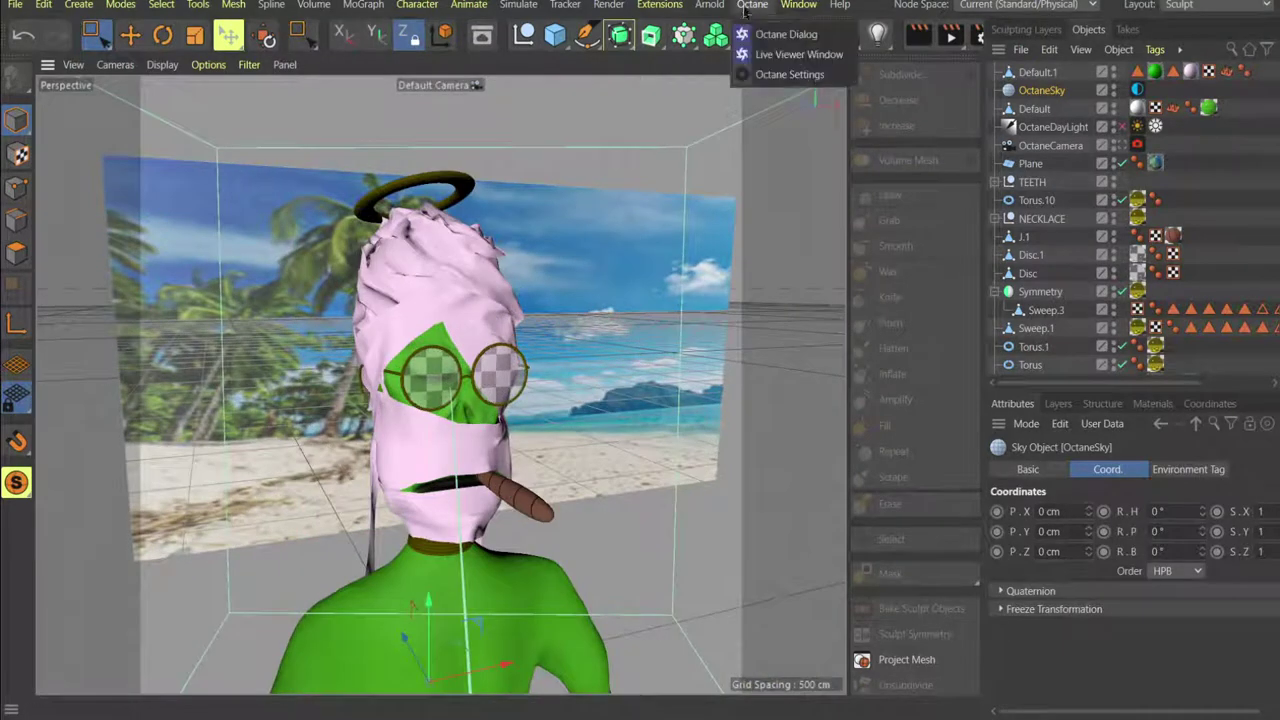
click(761, 57)
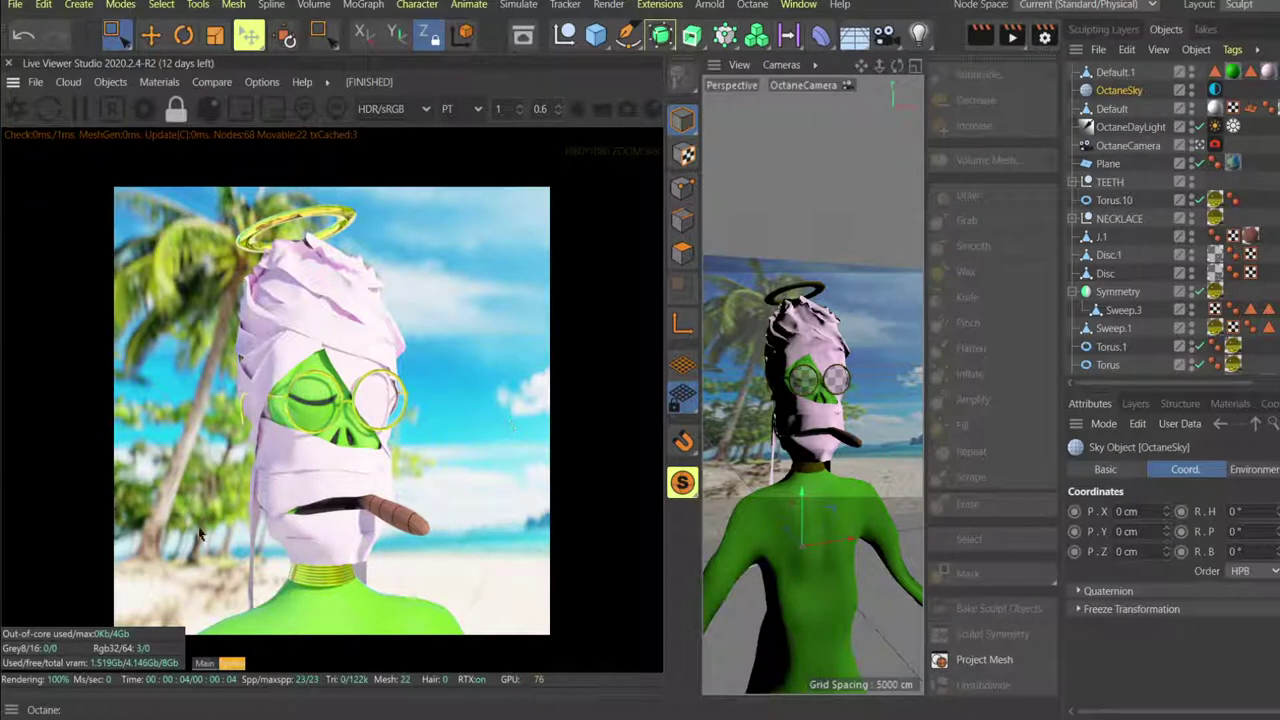
Open the OctaneCamera tag's post-processing settings and compare the render with the effect disabled and enabled.
click(1215, 145)
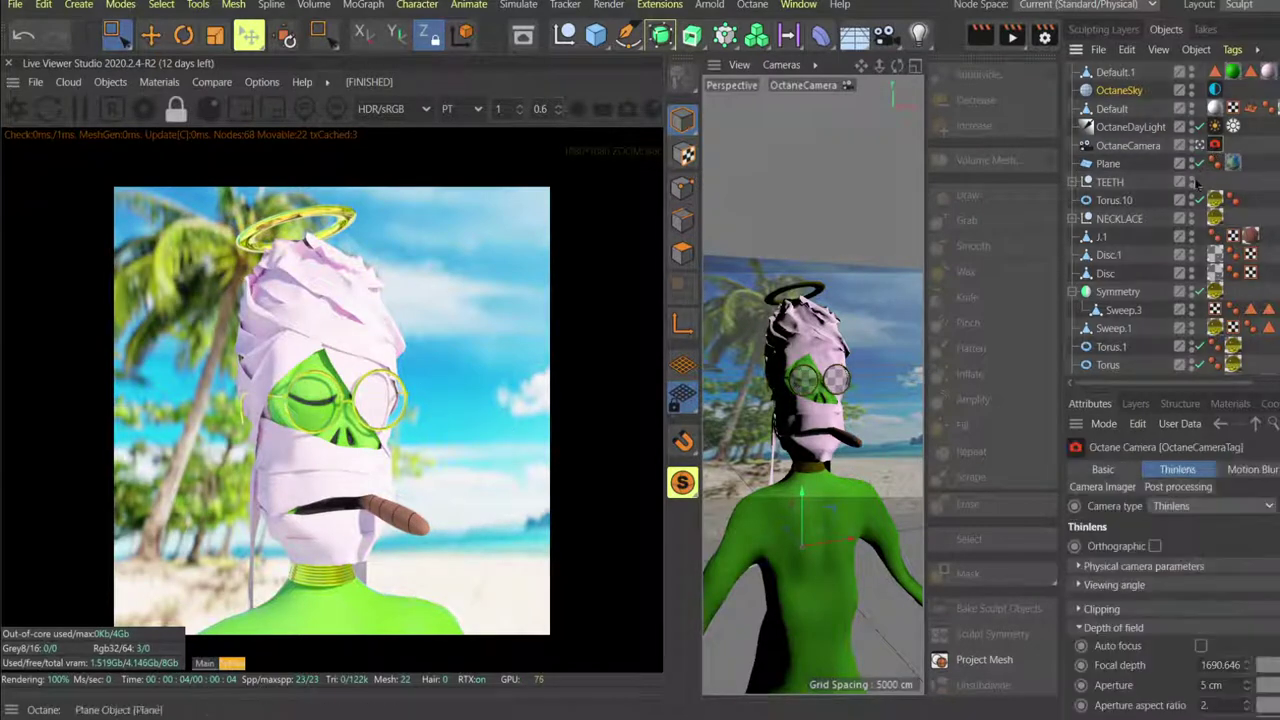
click(1250, 469)
click(1110, 487)
click(1175, 487)
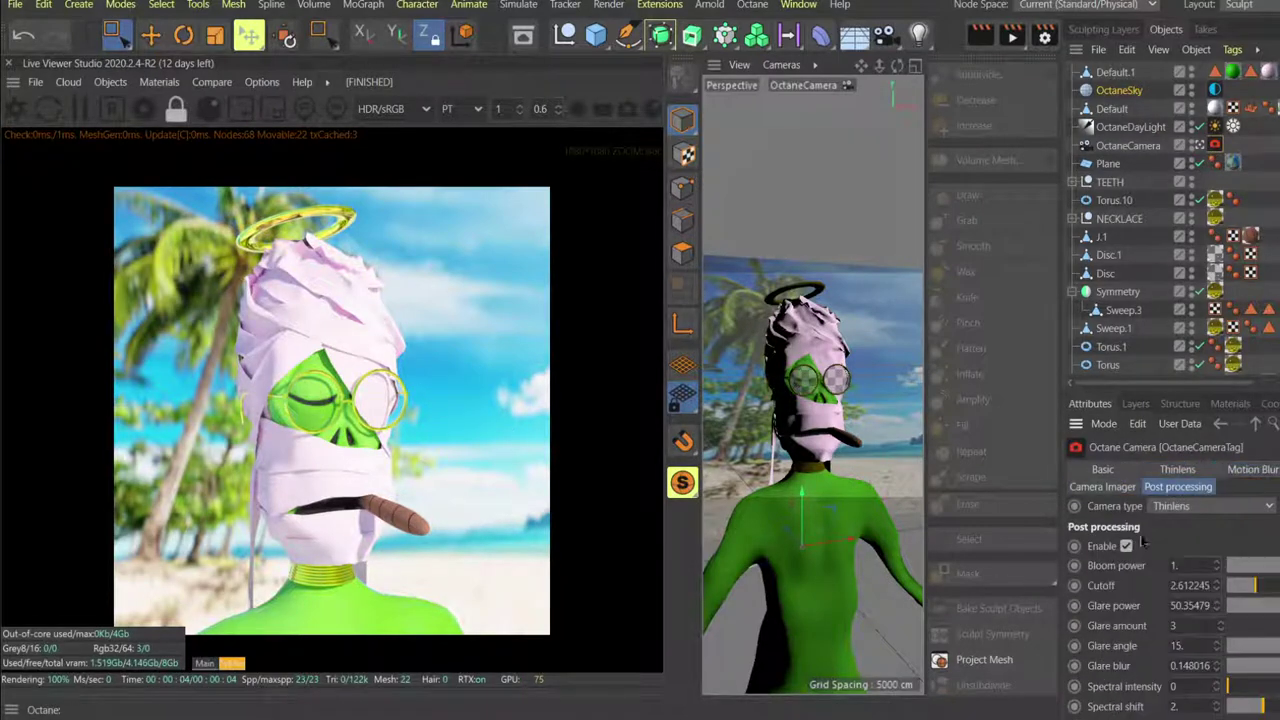
click(1126, 546)
click(1126, 546)
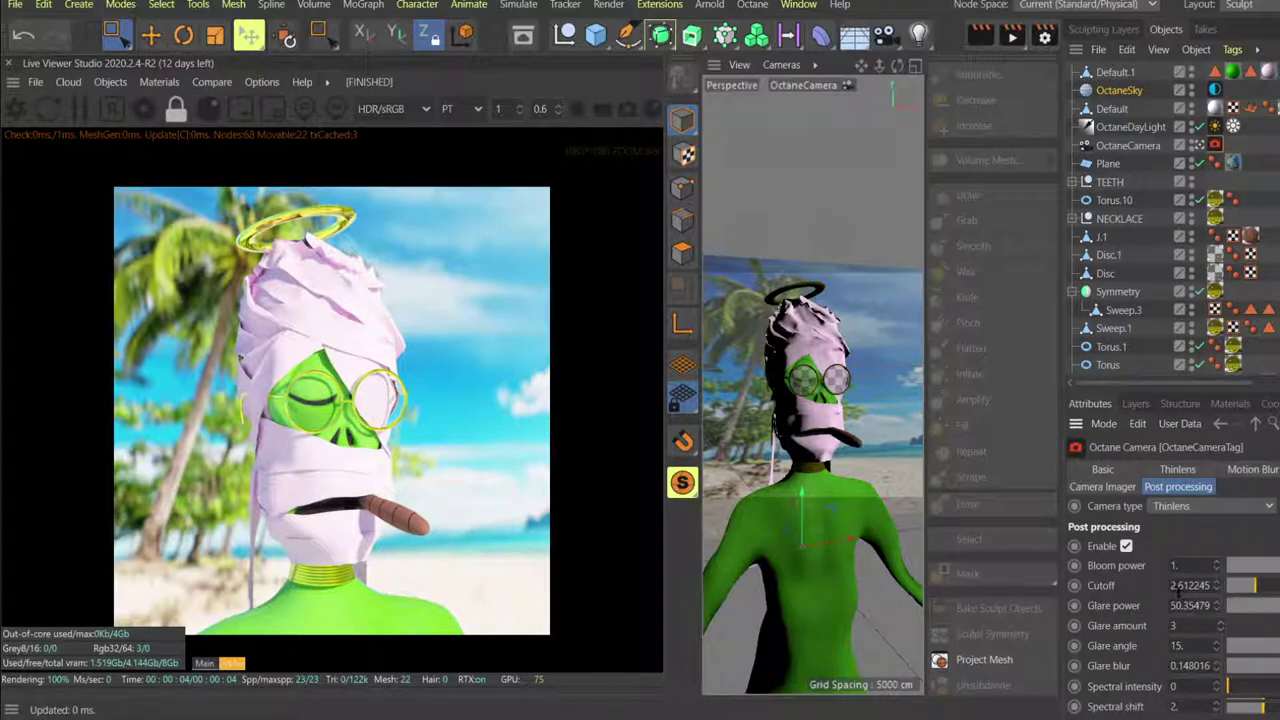
Set the camera's glare power to 3000 and its cutoff to 2.5, after trying cutoffs of 1 and 2.75.
mouse_move(1265, 594)
mouse_down()
mouse_move(1232, 590)
mouse_move(1230, 607)
mouse_move(1279, 607)
mouse_up()
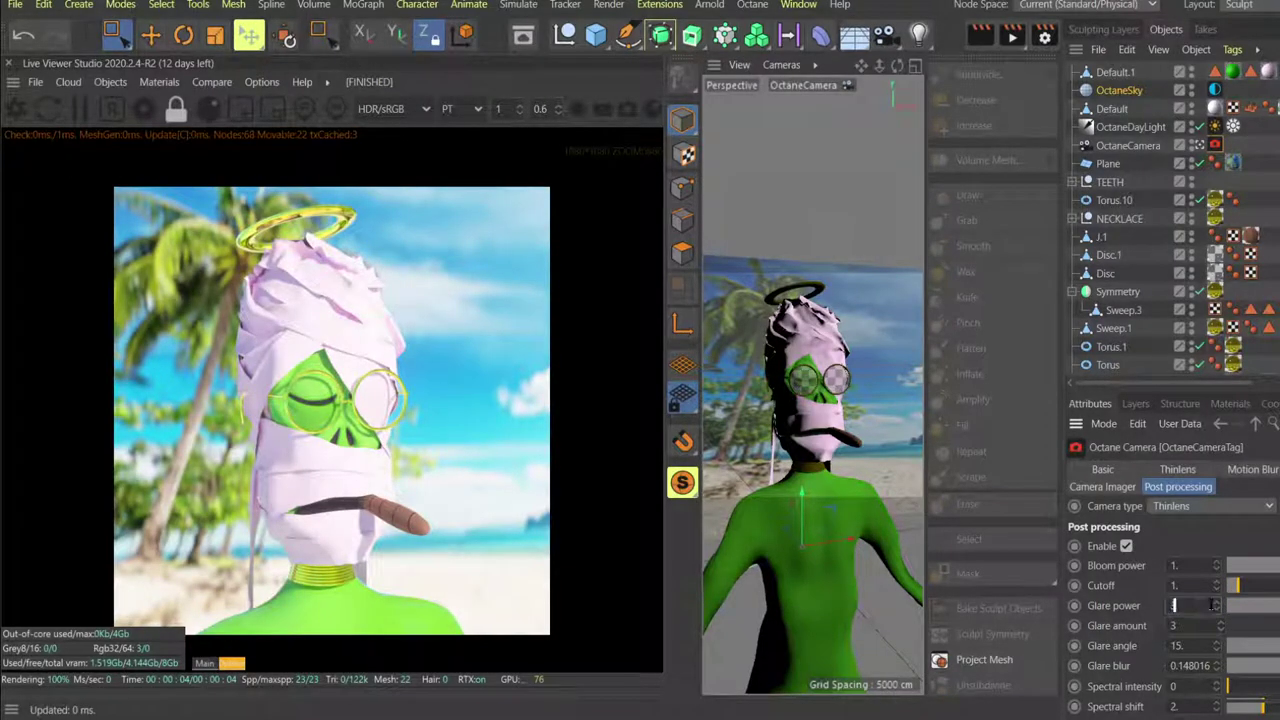
text(000)
key(Return)
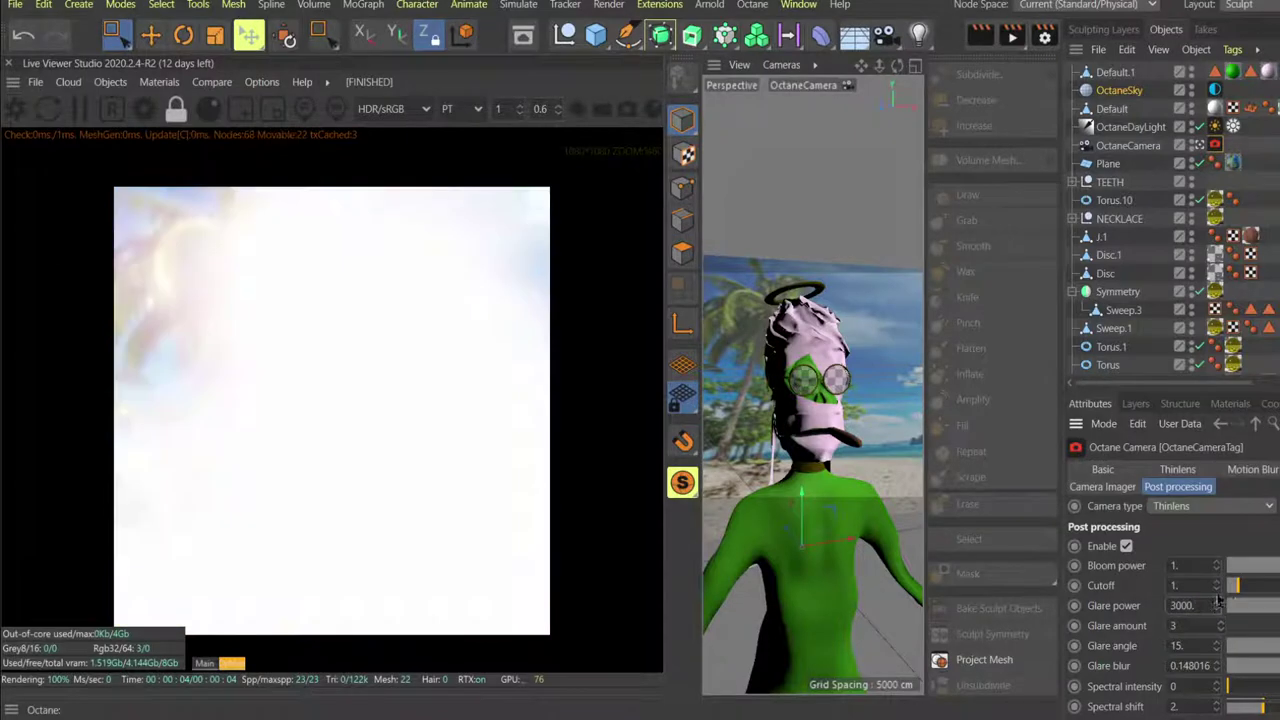
mouse_move(1235, 586)
mouse_down()
mouse_move(1272, 588)
mouse_move(1237, 588)
mouse_move(1260, 592)
mouse_move(1256, 617)
mouse_up()
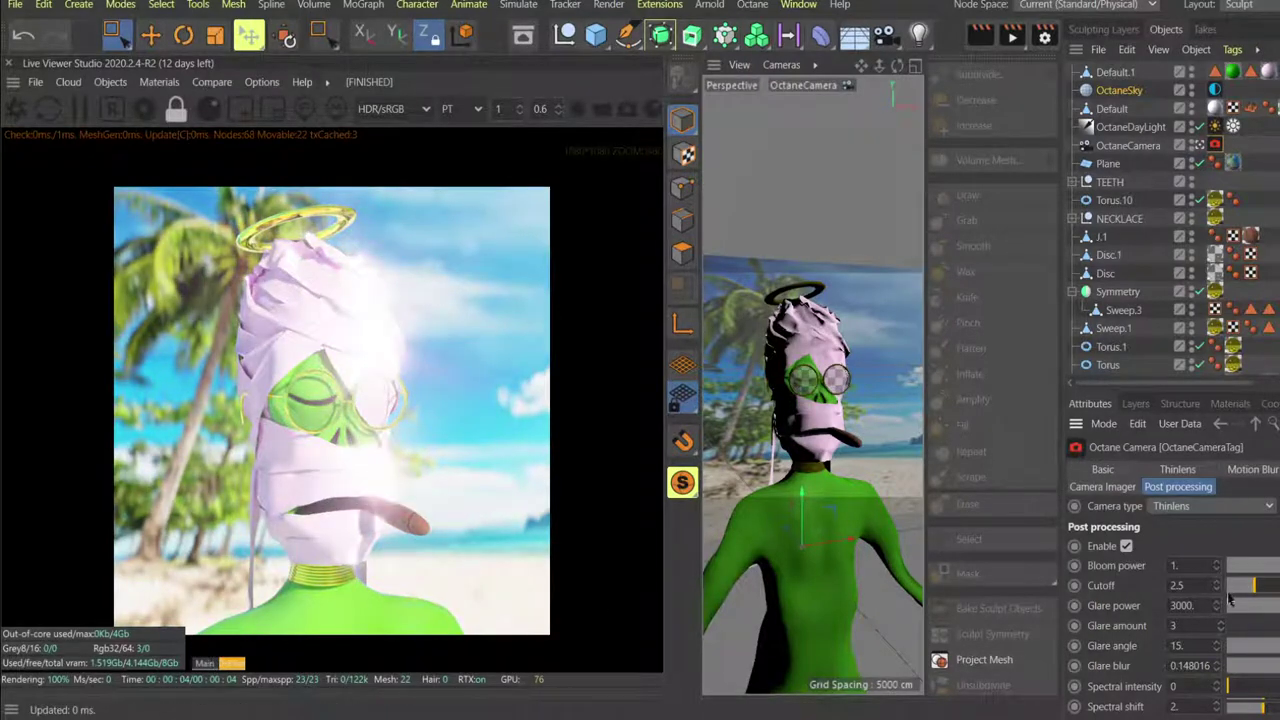
drag(1264, 591, 1255, 587)
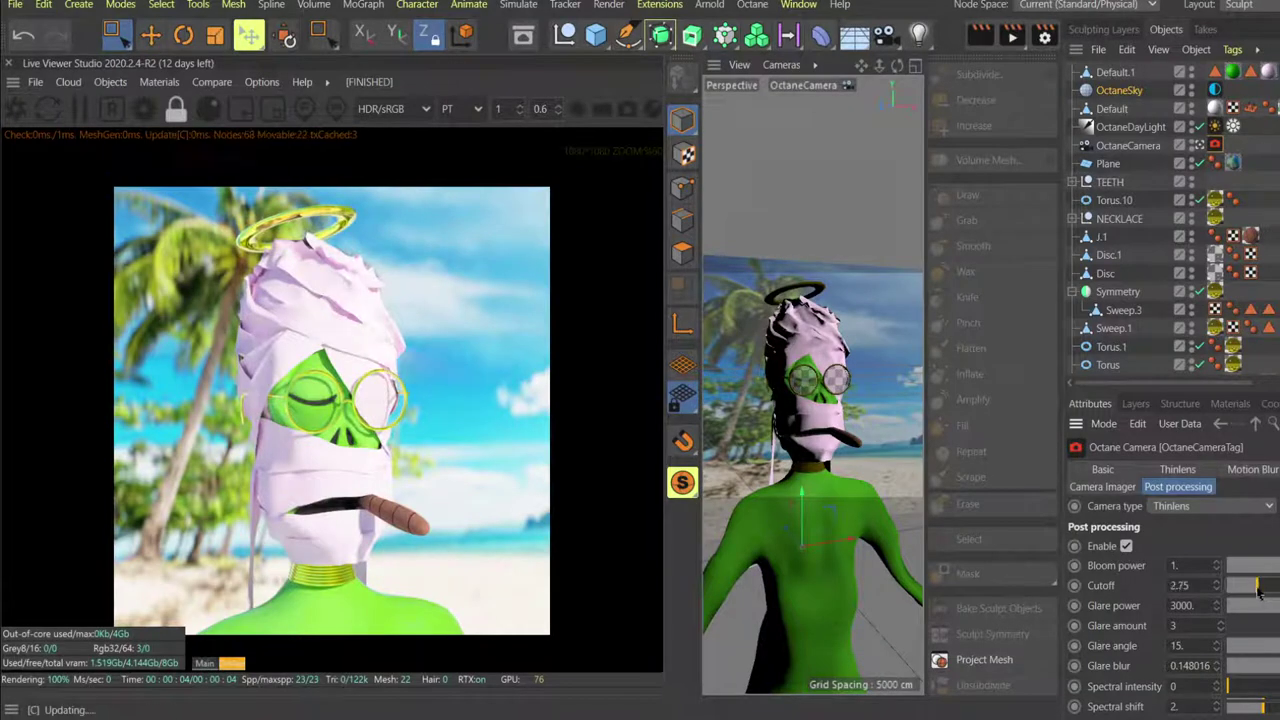
Reduce the camera's glare power, trying 2000 and settling on 1320.
click(1185, 605)
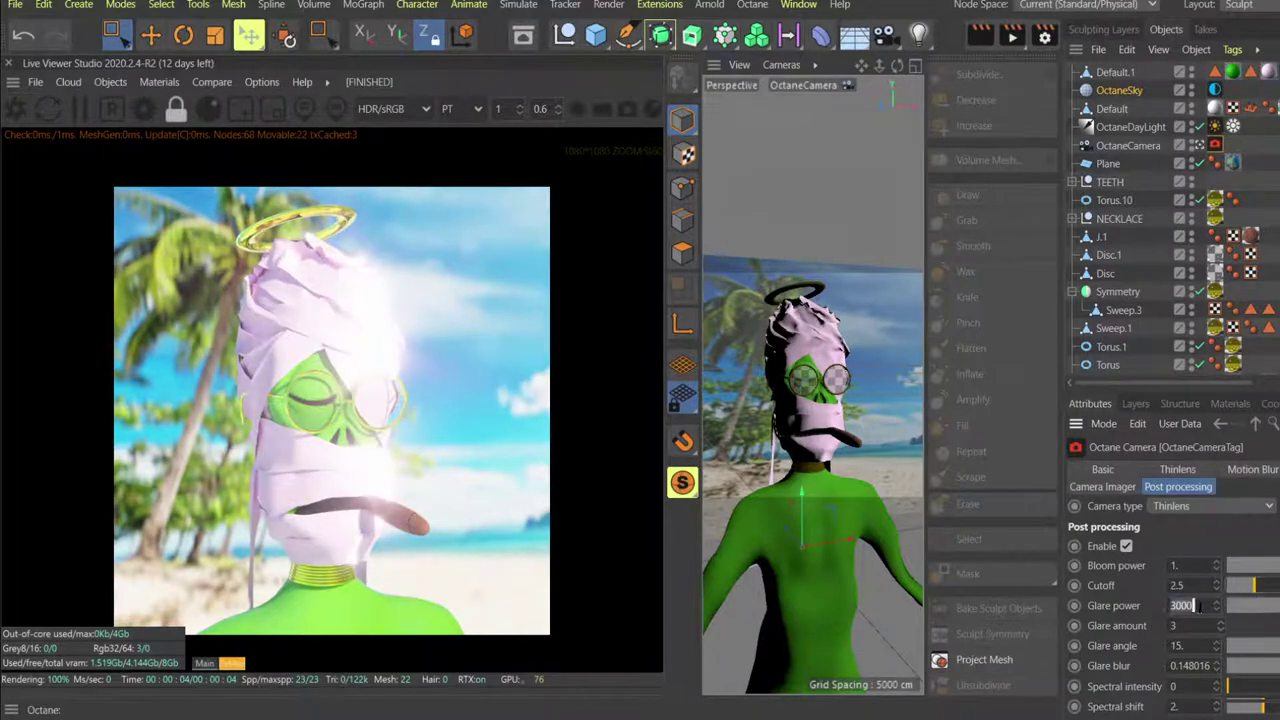
text(200)
key(Return)
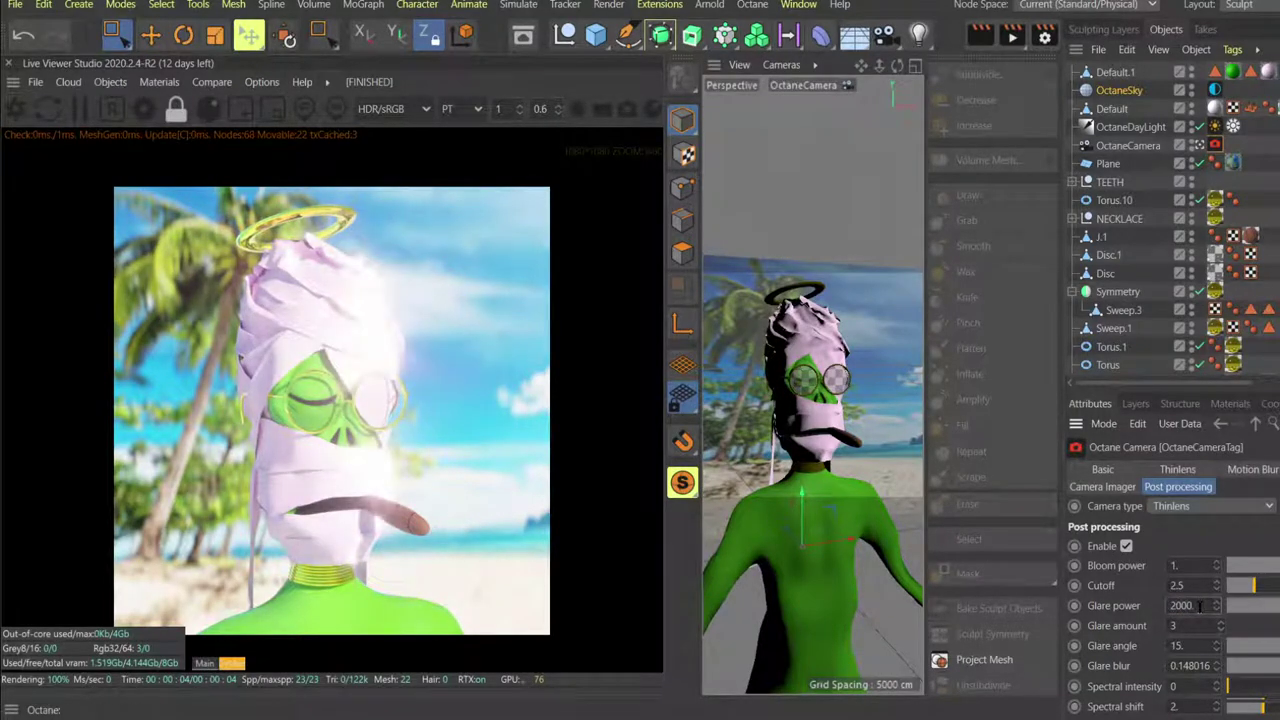
double_click(1196, 605)
key(BackSpace)
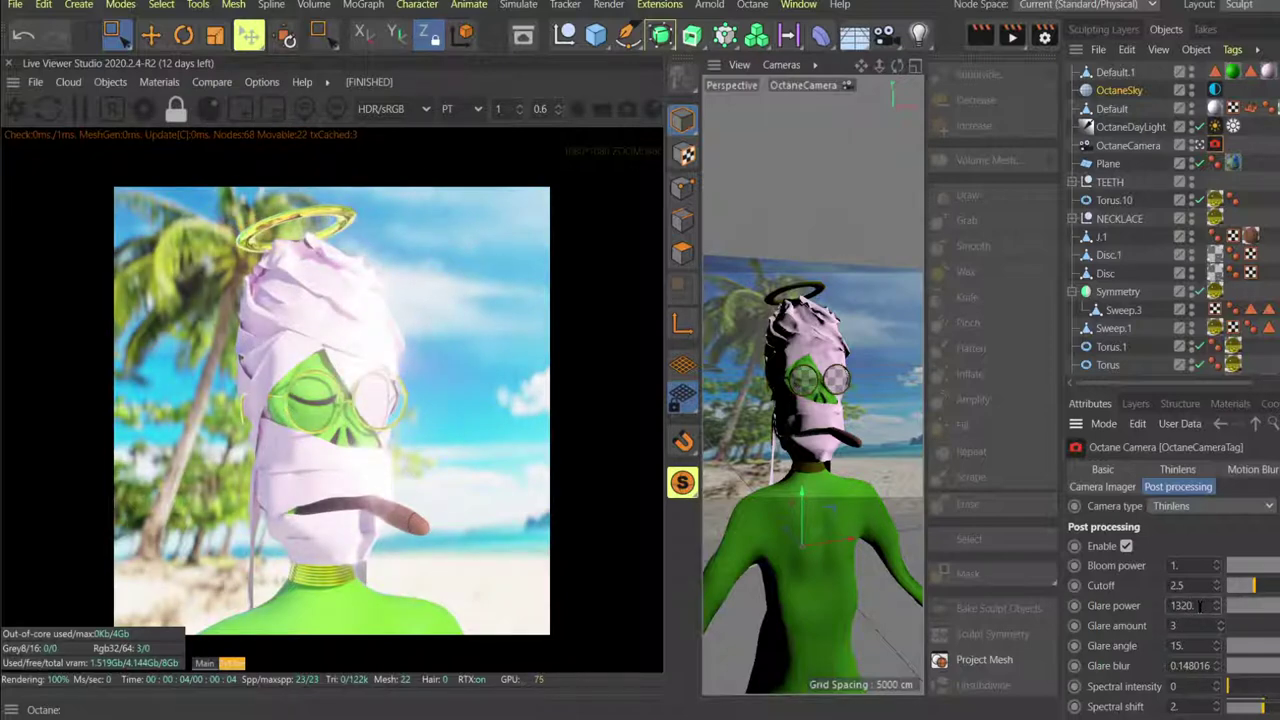
Try slightly higher cutoffs such as 2.666667, restore 2.5, and set the bloom power to 0.044668.
drag(1250, 592, 1258, 592)
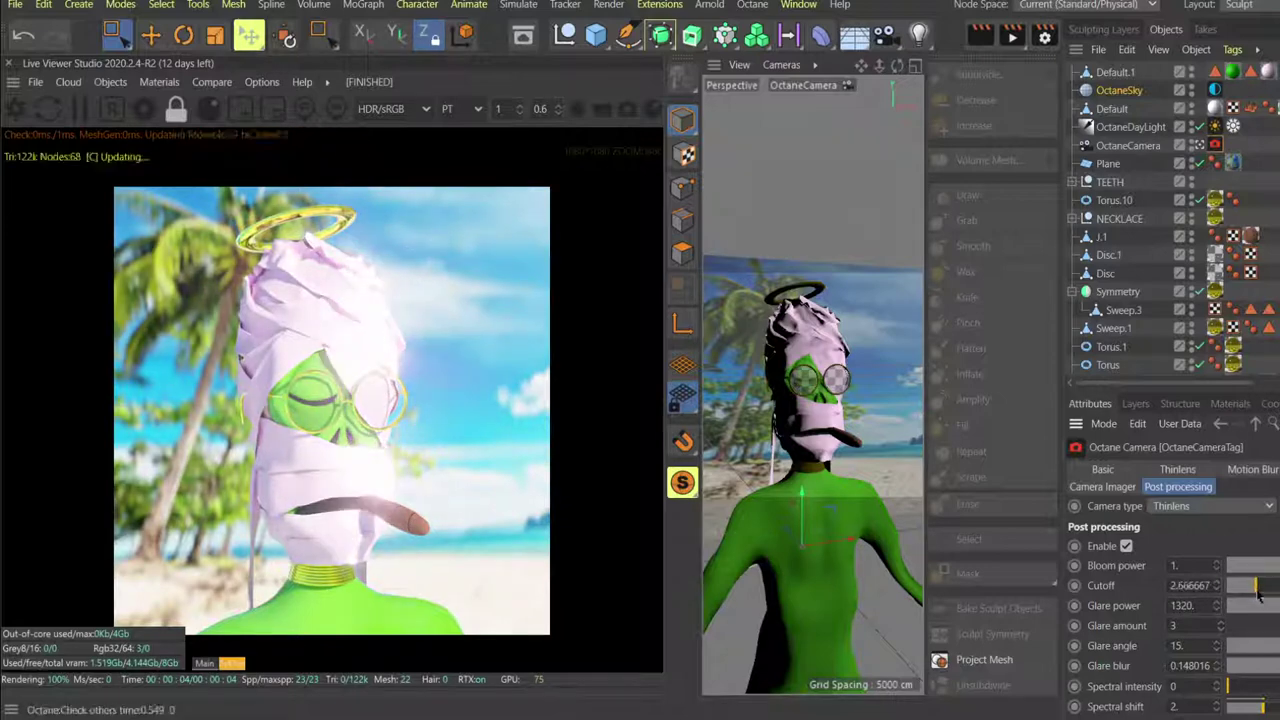
drag(1257, 592, 1258, 593)
click(1256, 596)
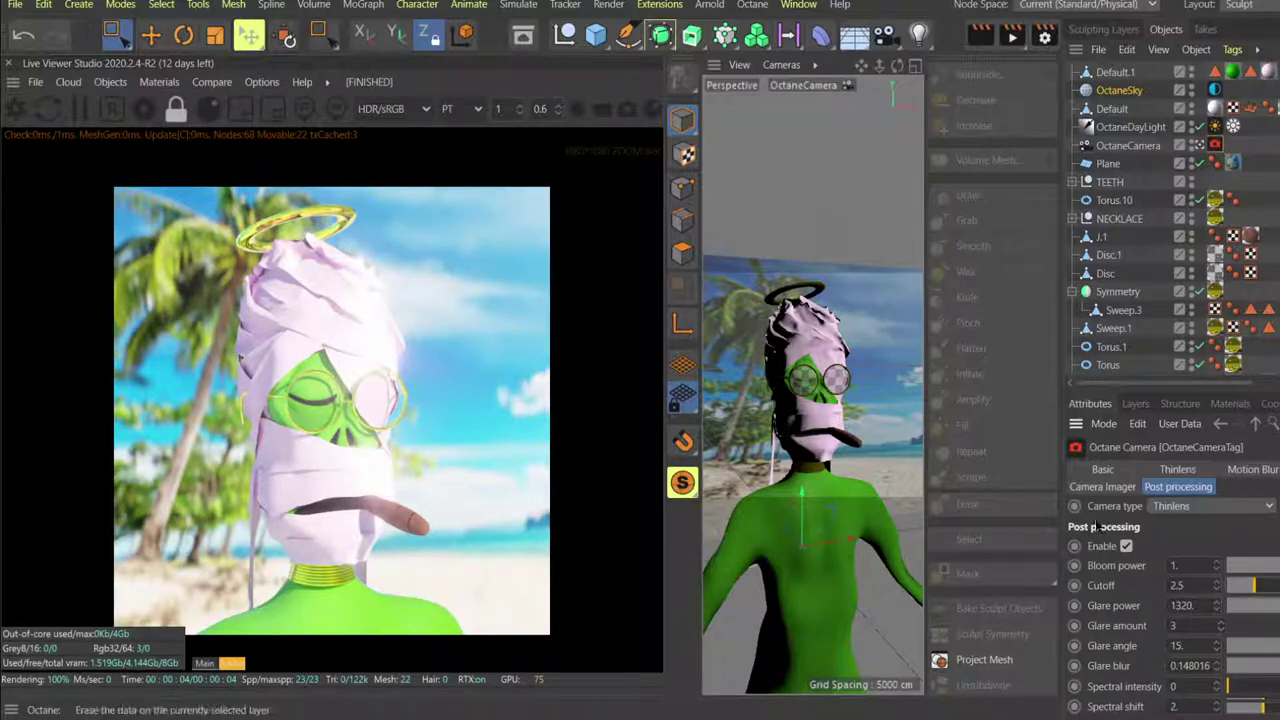
click(1257, 568)
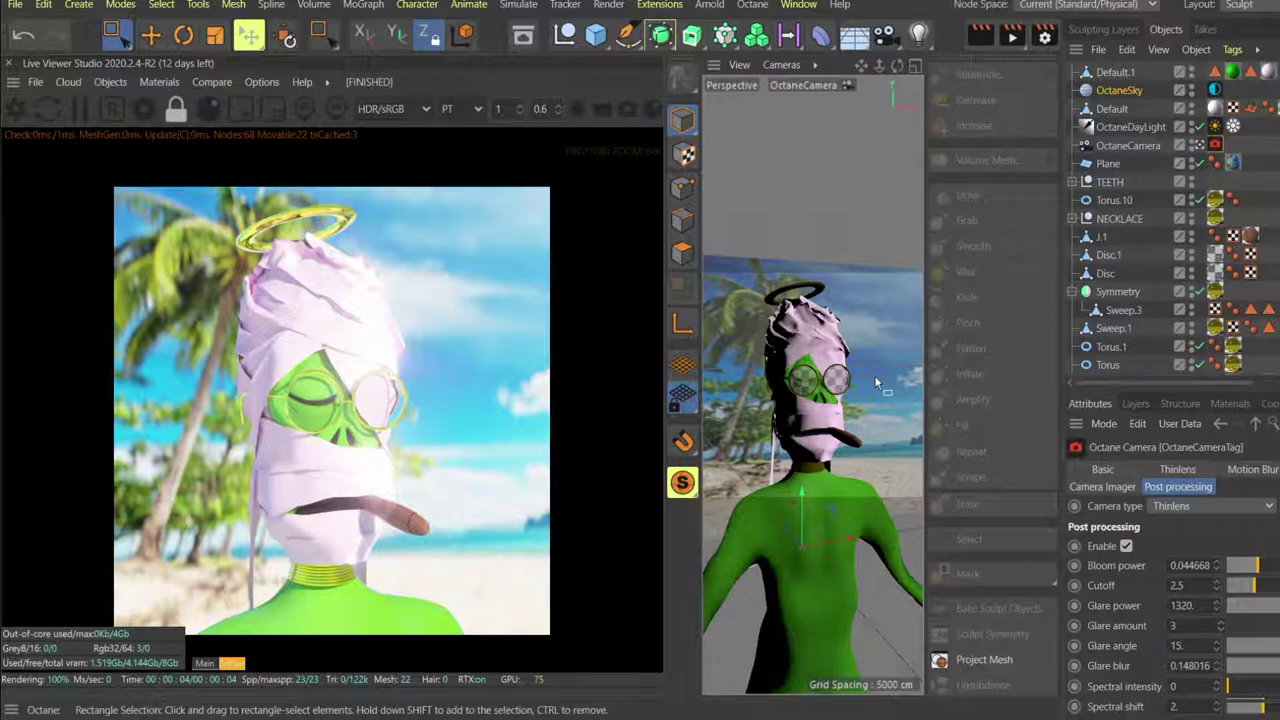
Check the REKTFULKEN.jpg reference and move the TEETH group down and forward to Y -4.001 cm and Z -10.545 cm.
key(alt+Tab)
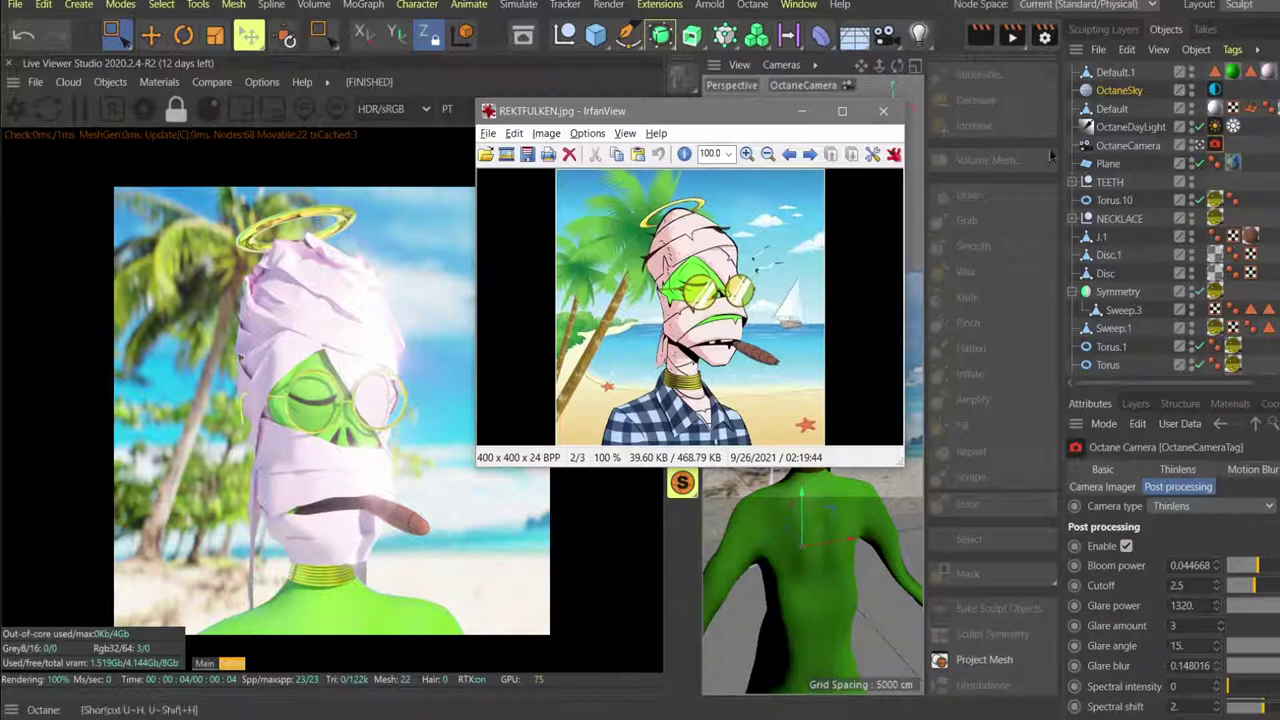
click(1108, 182)
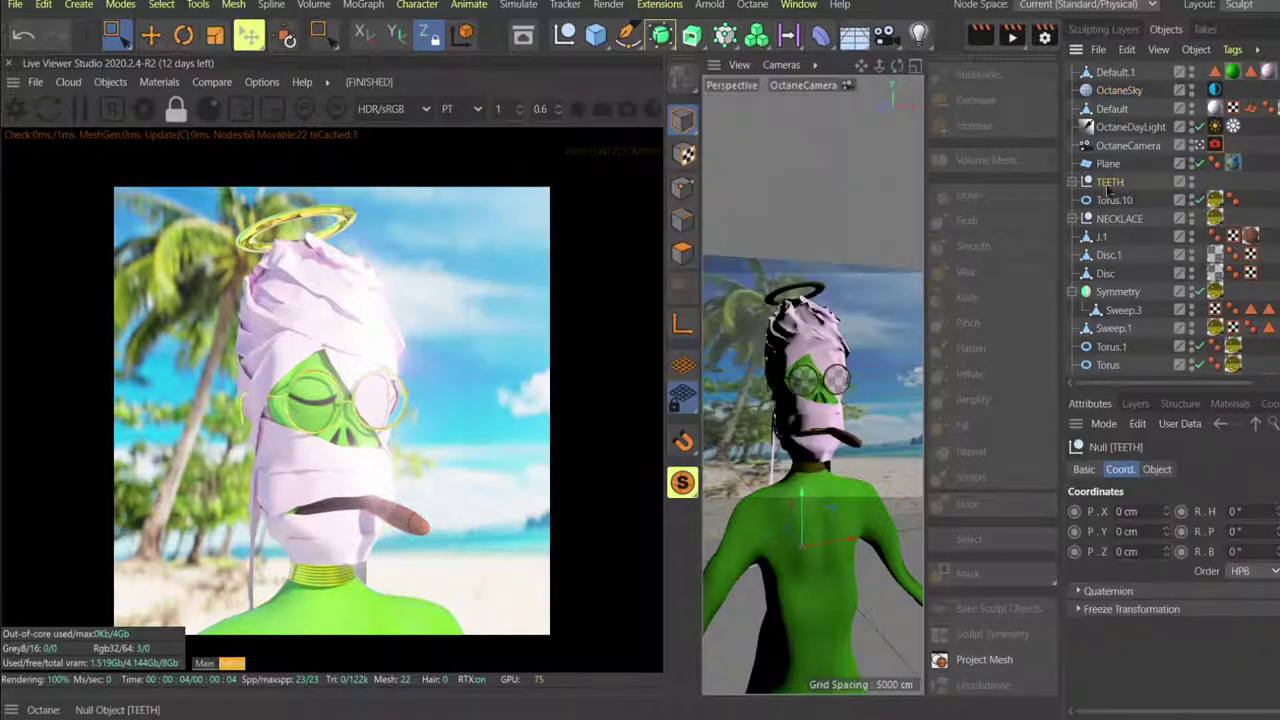
mouse_move(786, 525)
mouse_down()
mouse_move(796, 548)
mouse_move(776, 546)
mouse_move(802, 510)
mouse_up()
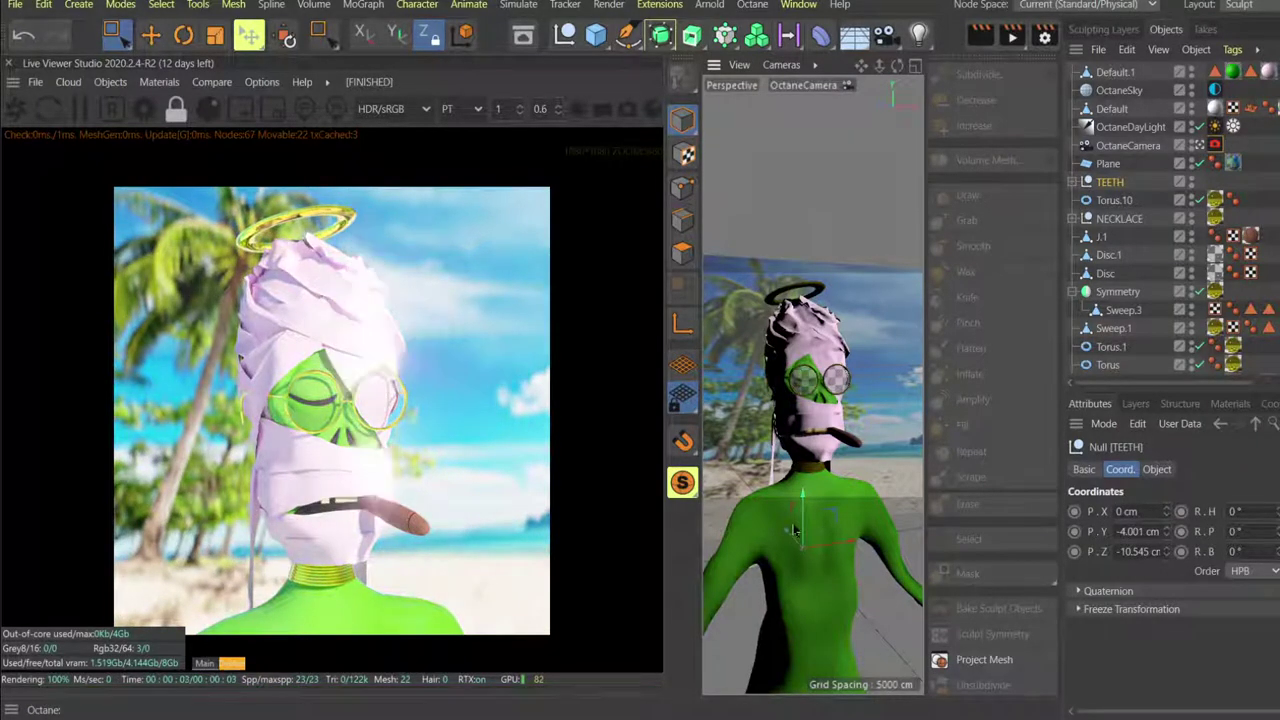
key(alt+Tab)
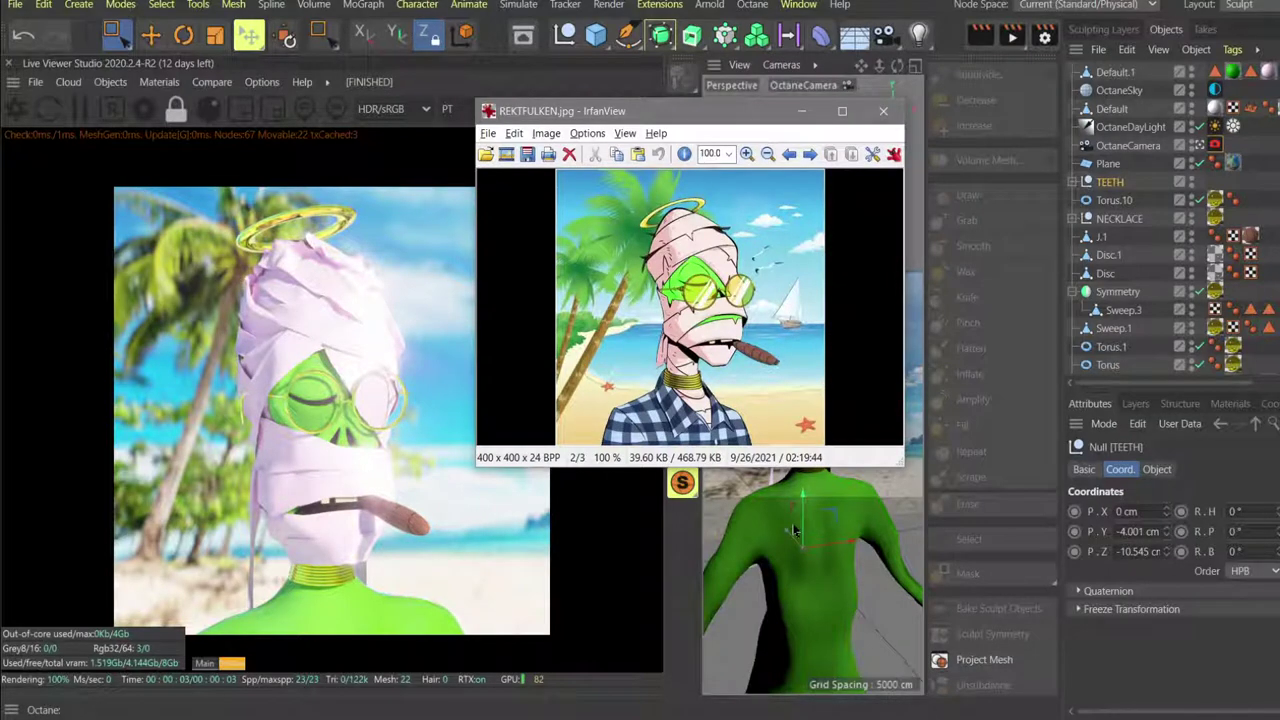
key(alt+Tab)
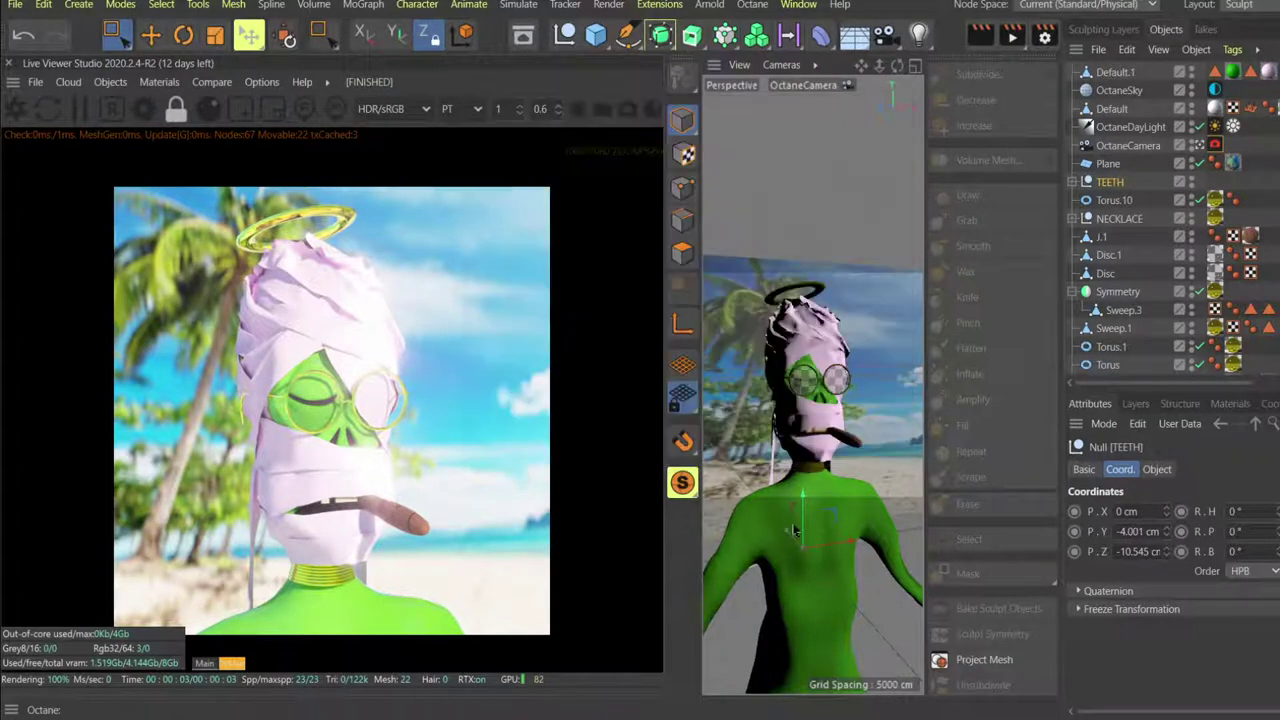
Leave the OctaneCamera view and rotate and reposition the small tooth so it follows the curve of the mouth.
click(1199, 145)
scroll(840, 365, up, 10)
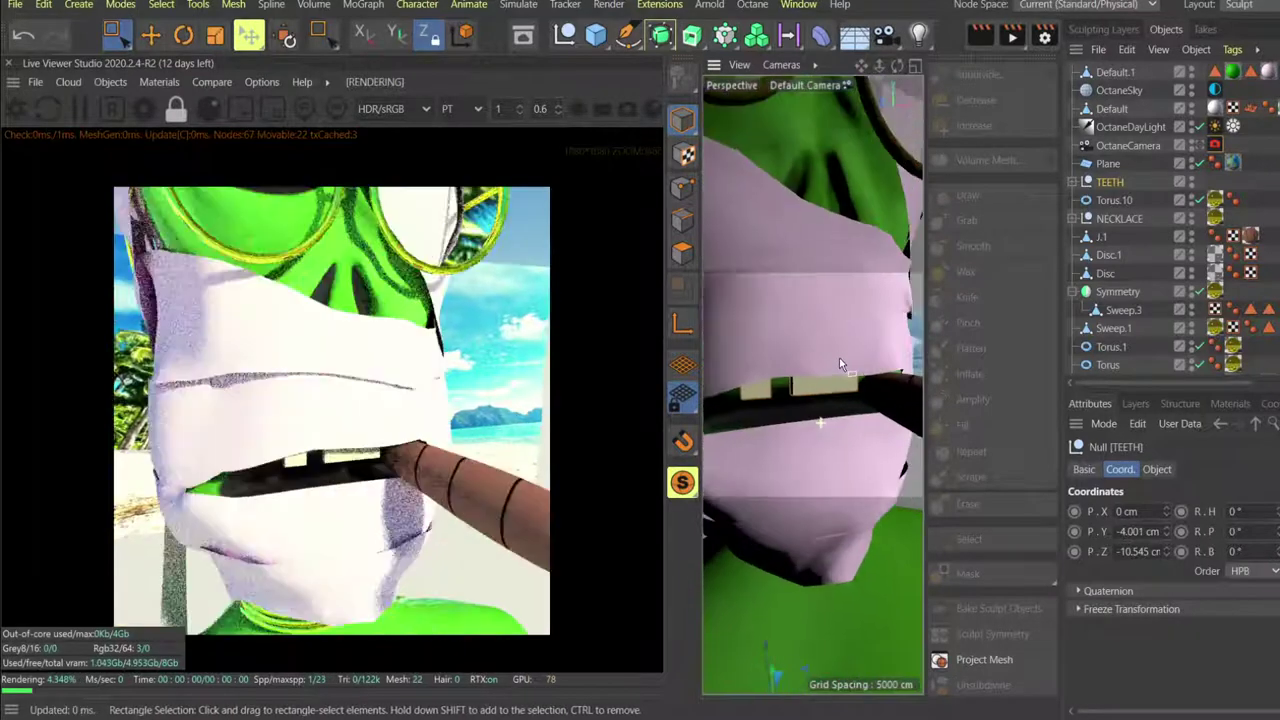
click(762, 386)
key(e)
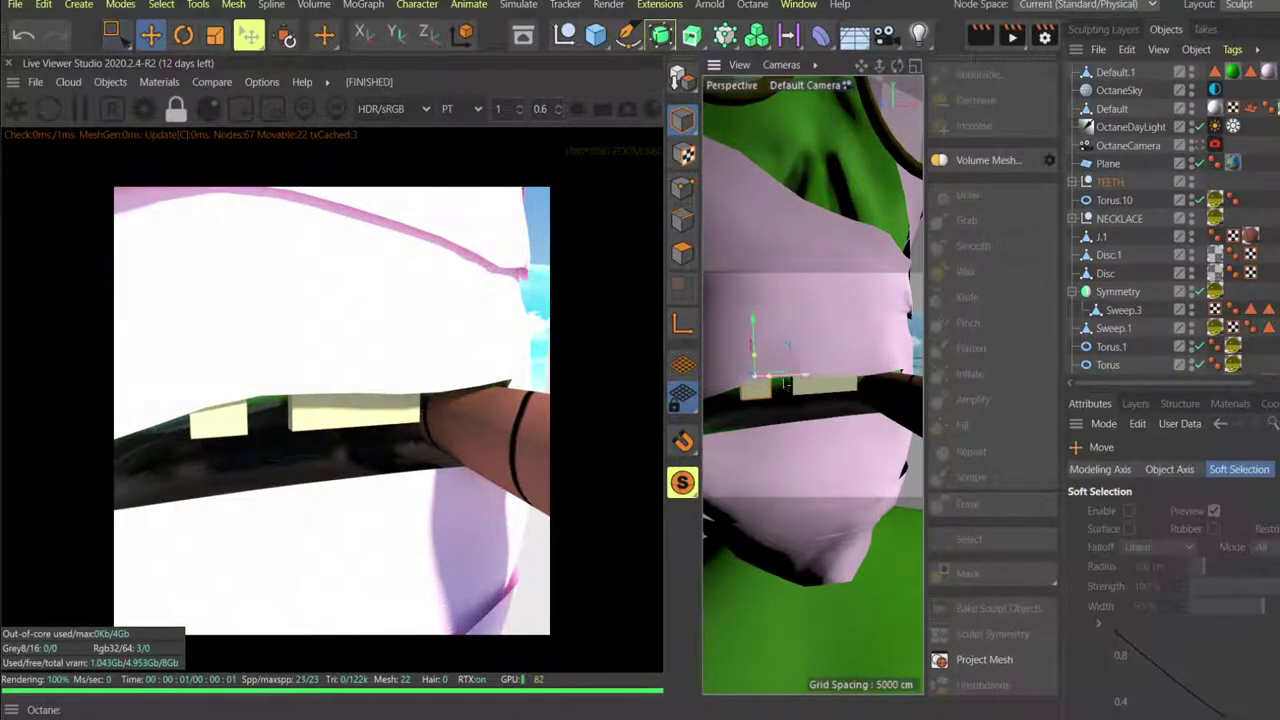
key(r)
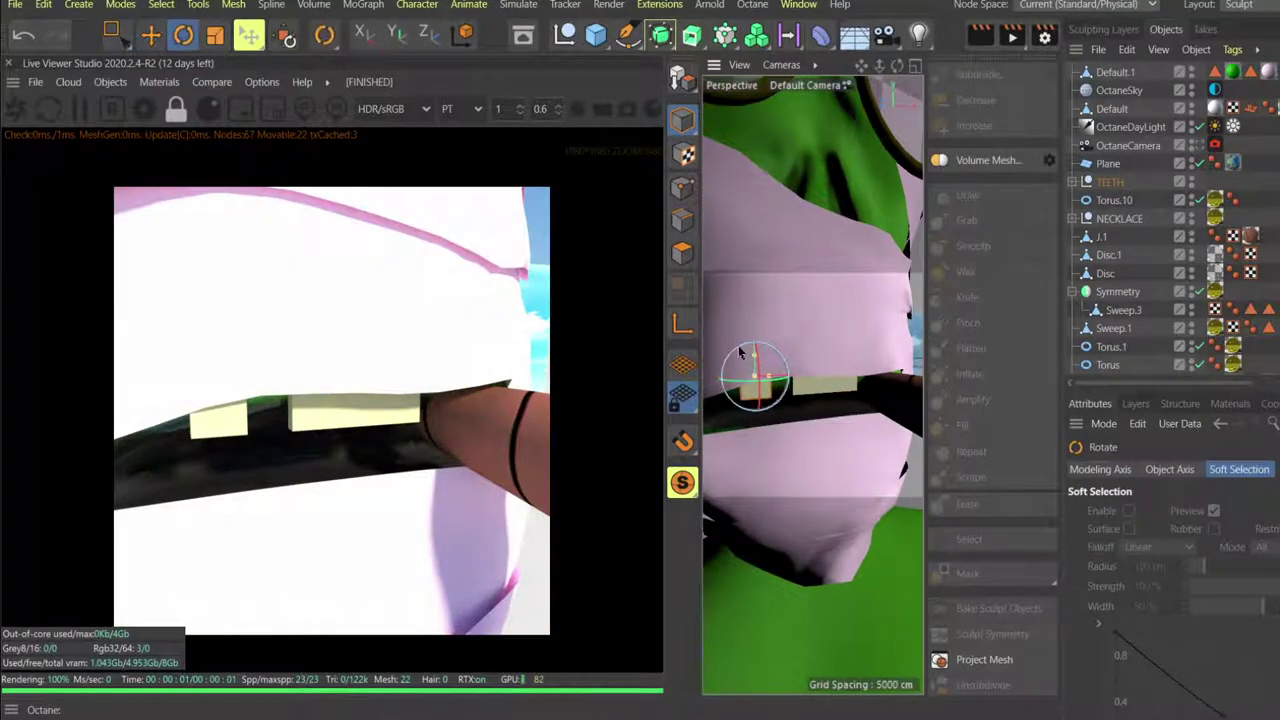
drag(740, 352, 772, 364)
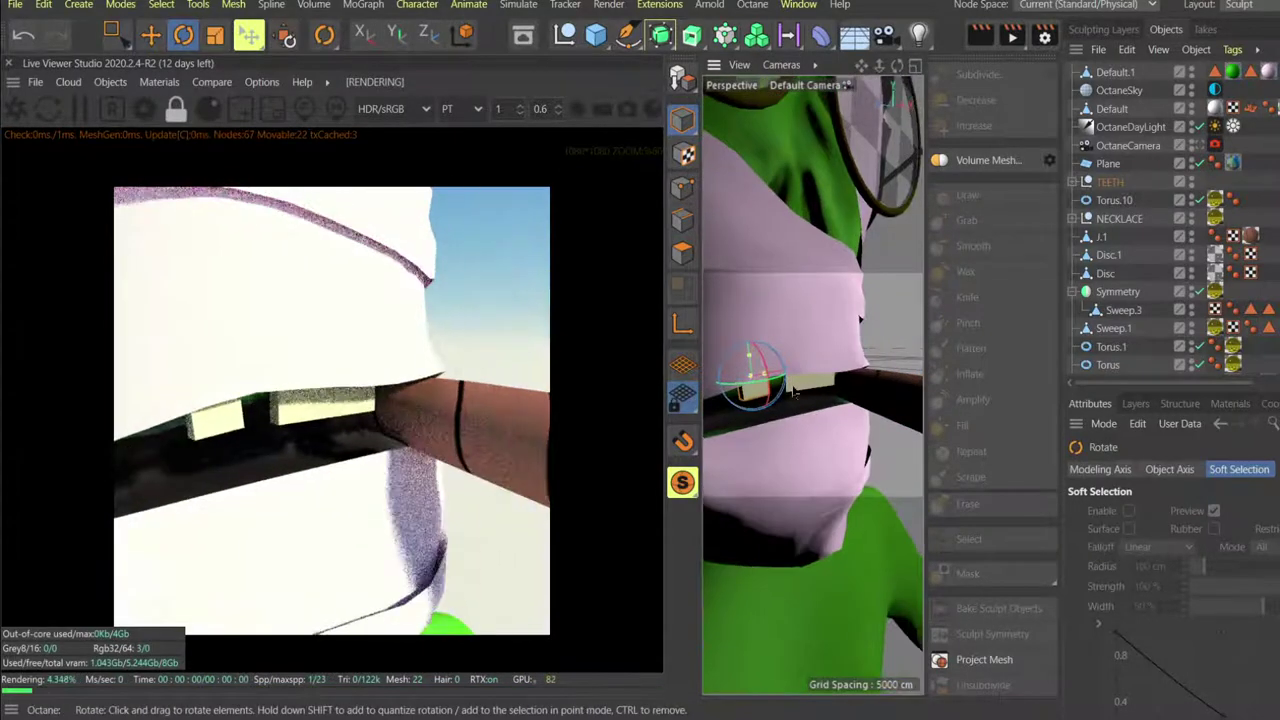
key(e)
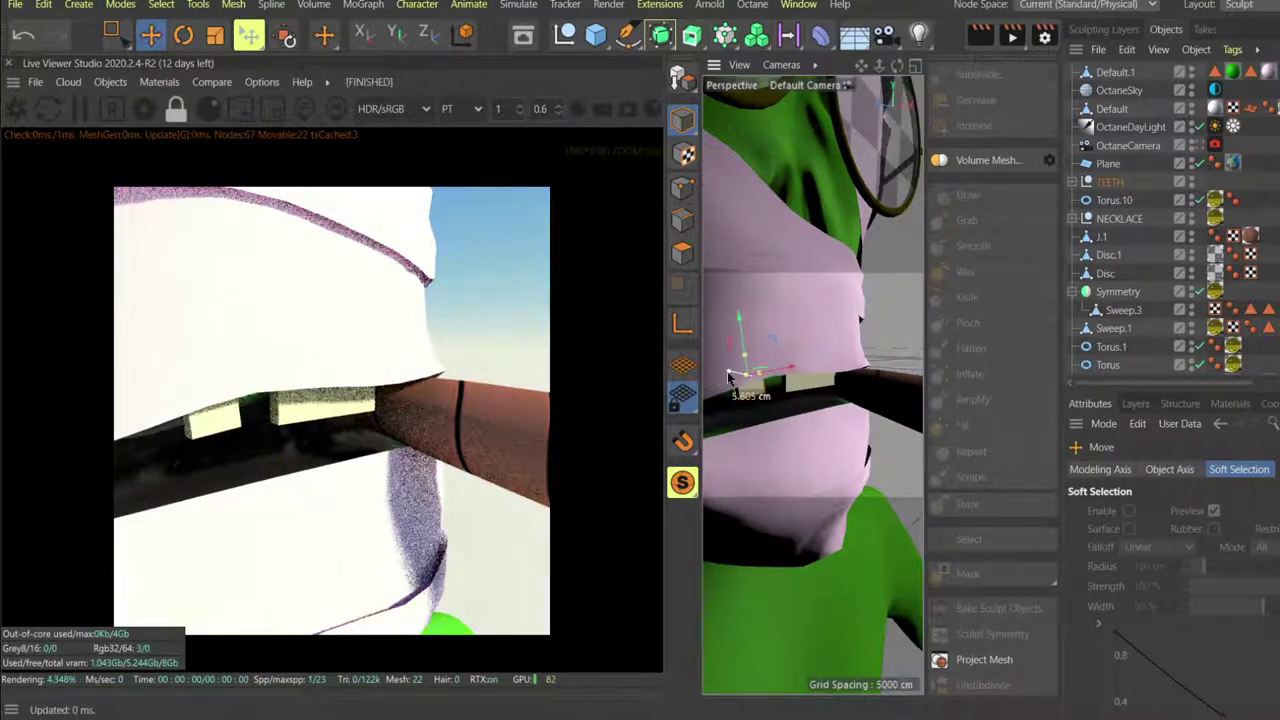
alt+drag(760, 374, 775, 388)
Reposition the wide tooth beside the cigar, return to the OctaneCamera view and compare the result with the reference image.
click(790, 386)
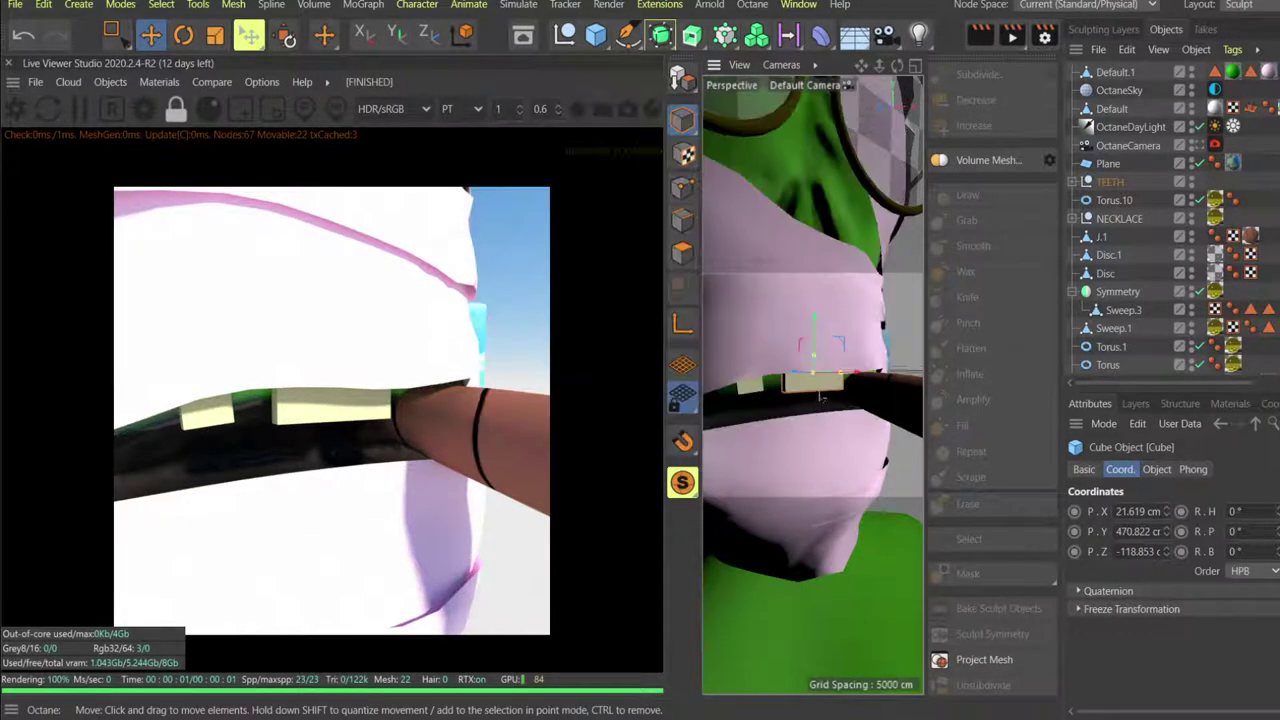
key(r)
click(790, 355)
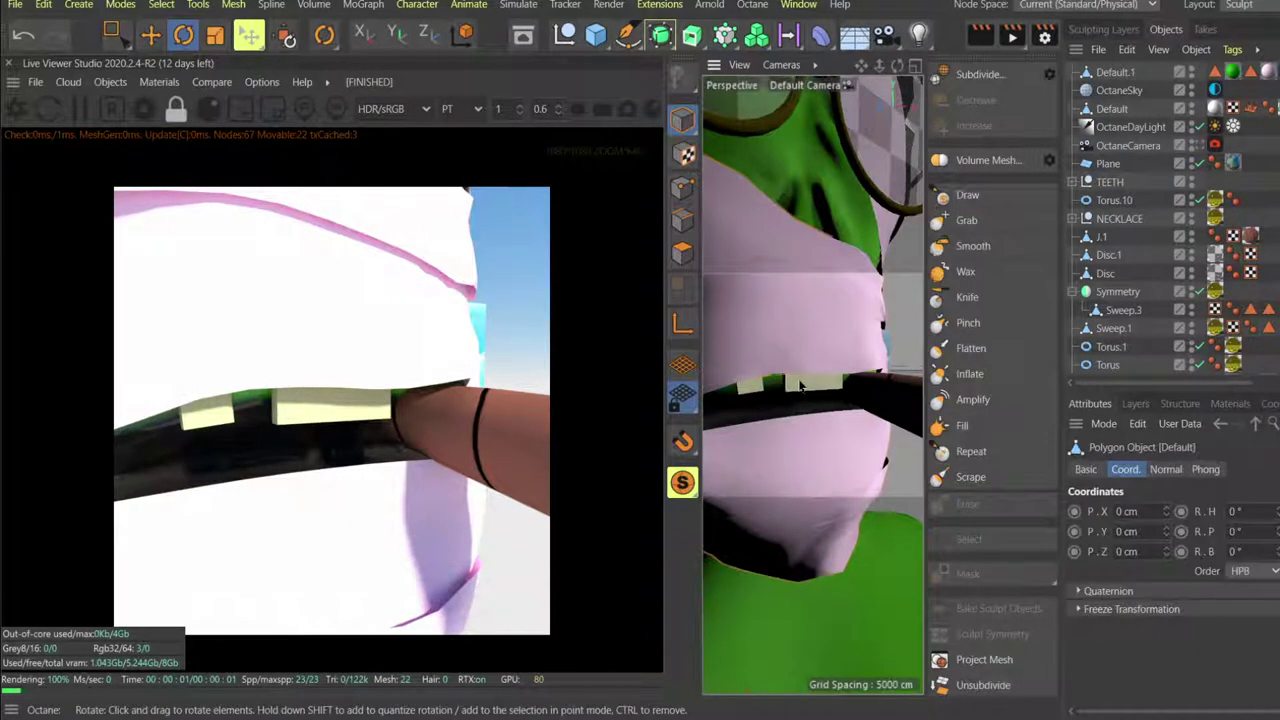
click(800, 383)
alt+drag(794, 350, 770, 386)
key(e)
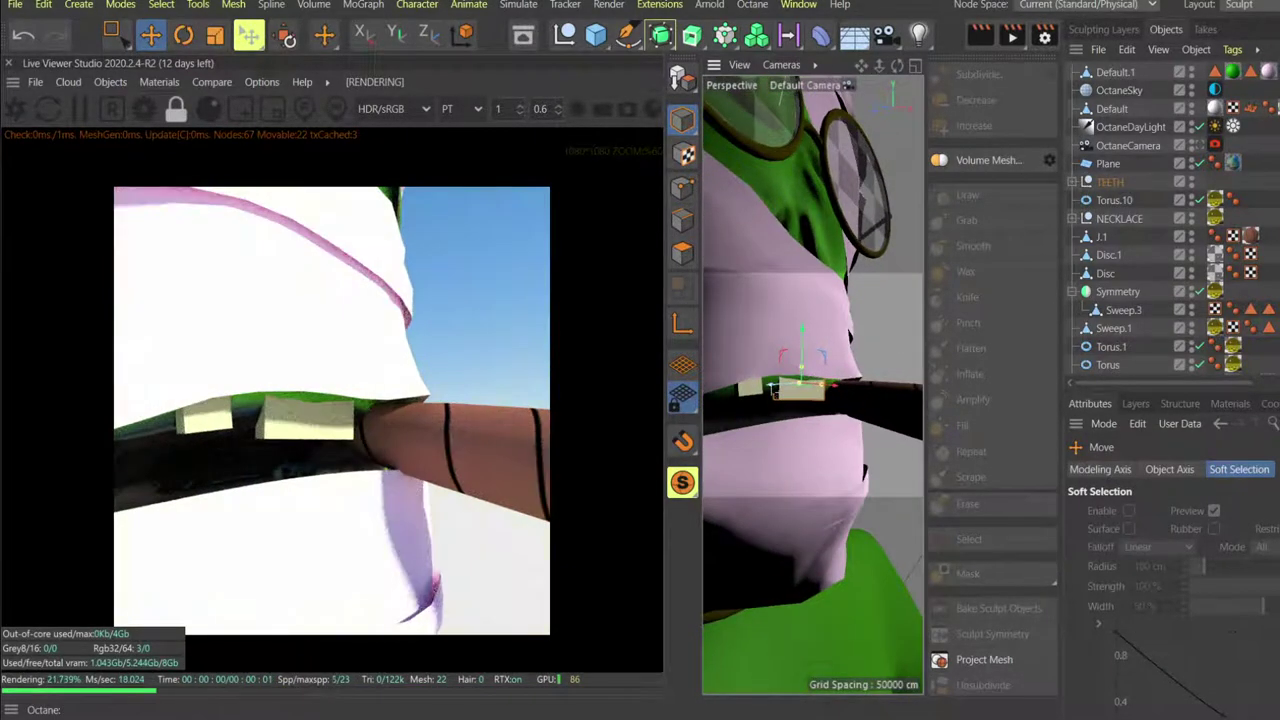
click(1200, 146)
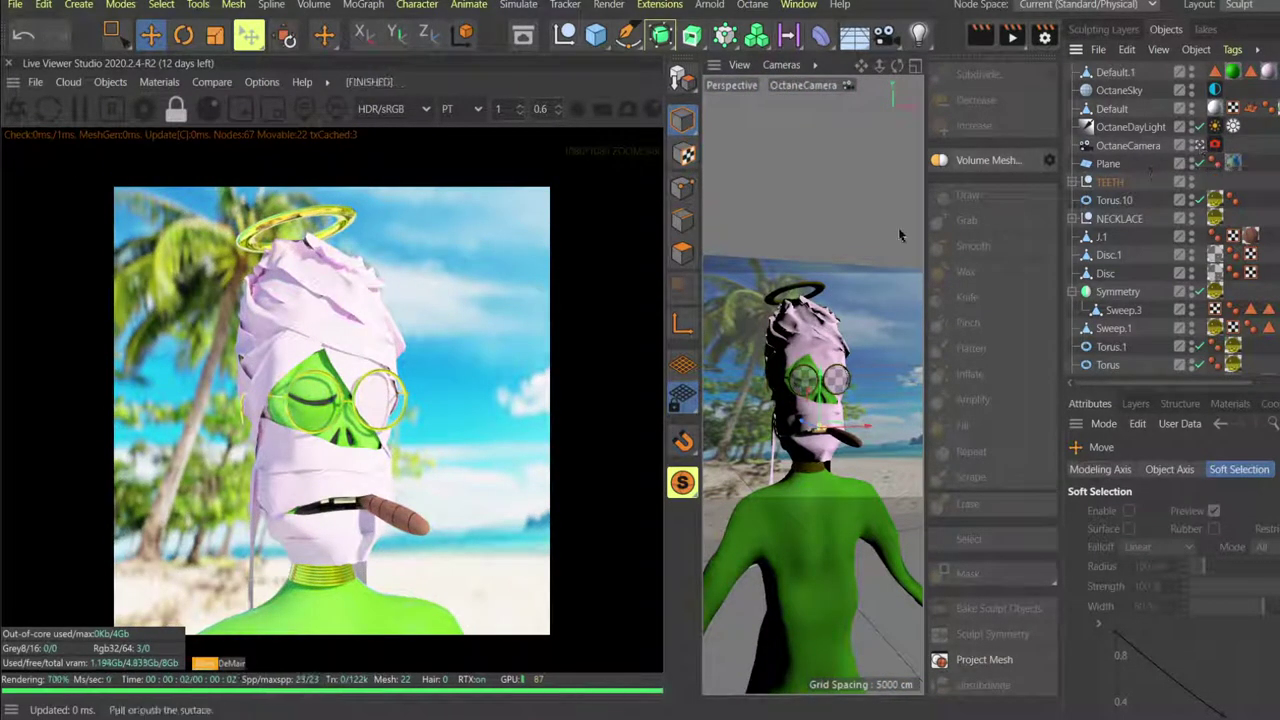
key(alt+Tab)
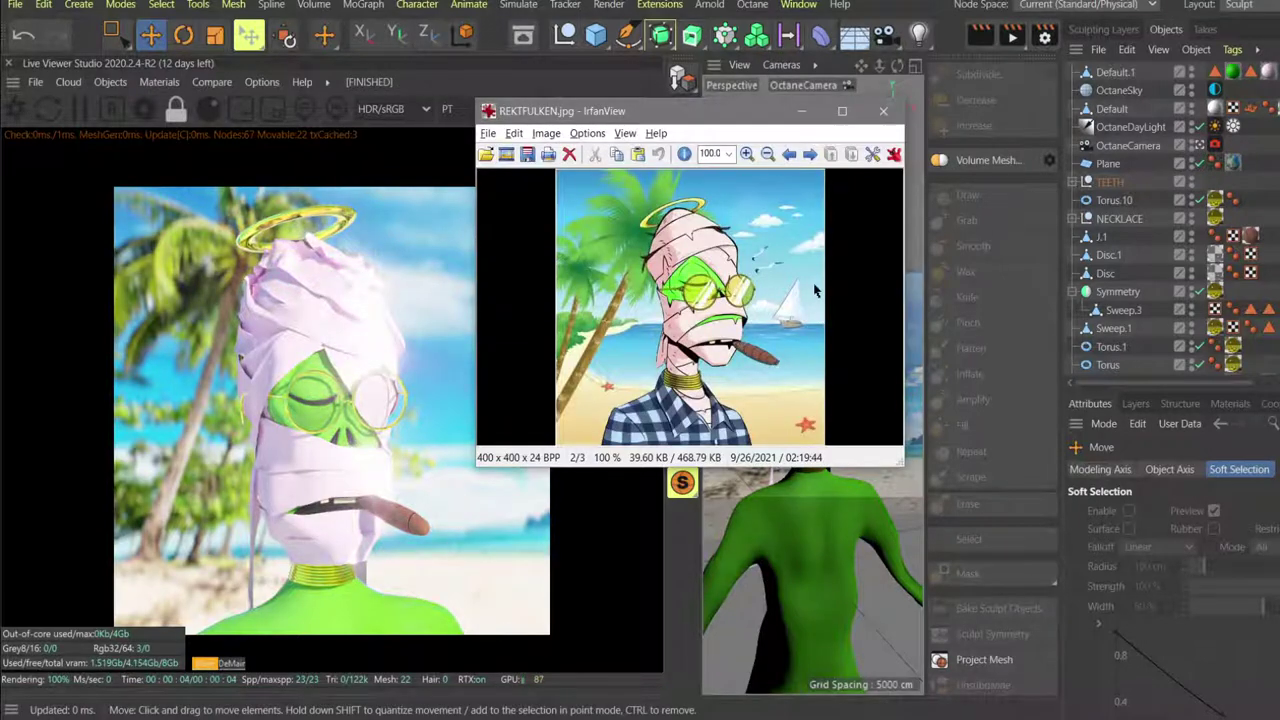
key(alt+Tab)
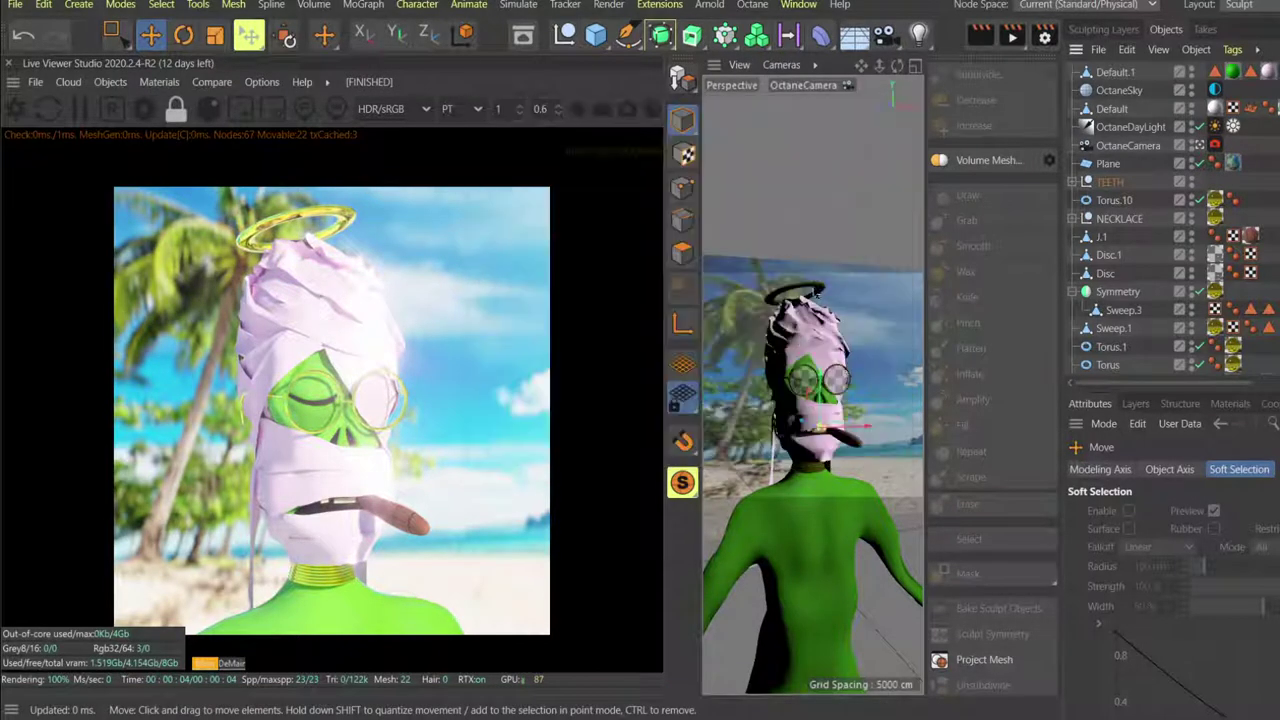
Rotate the wide tooth beside the cigar in a close-up free view, check the reference image and restore the OctaneCamera view.
click(1215, 145)
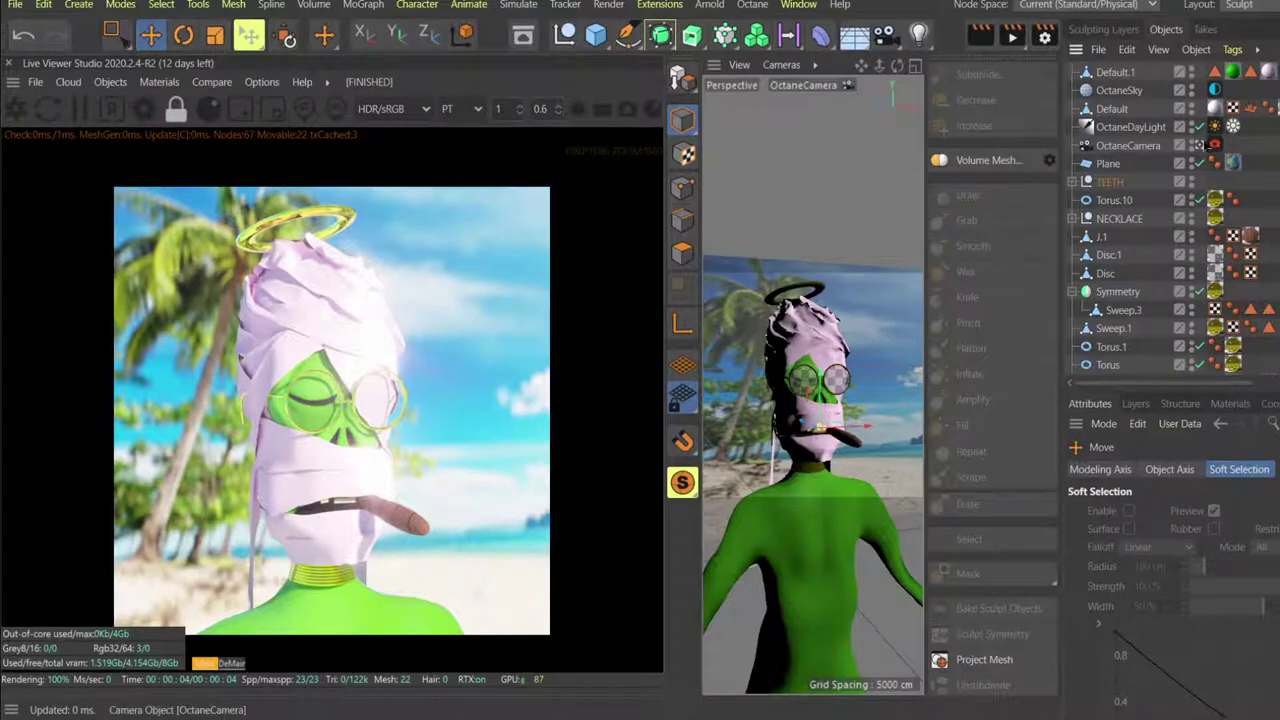
scroll(797, 375, up, 10)
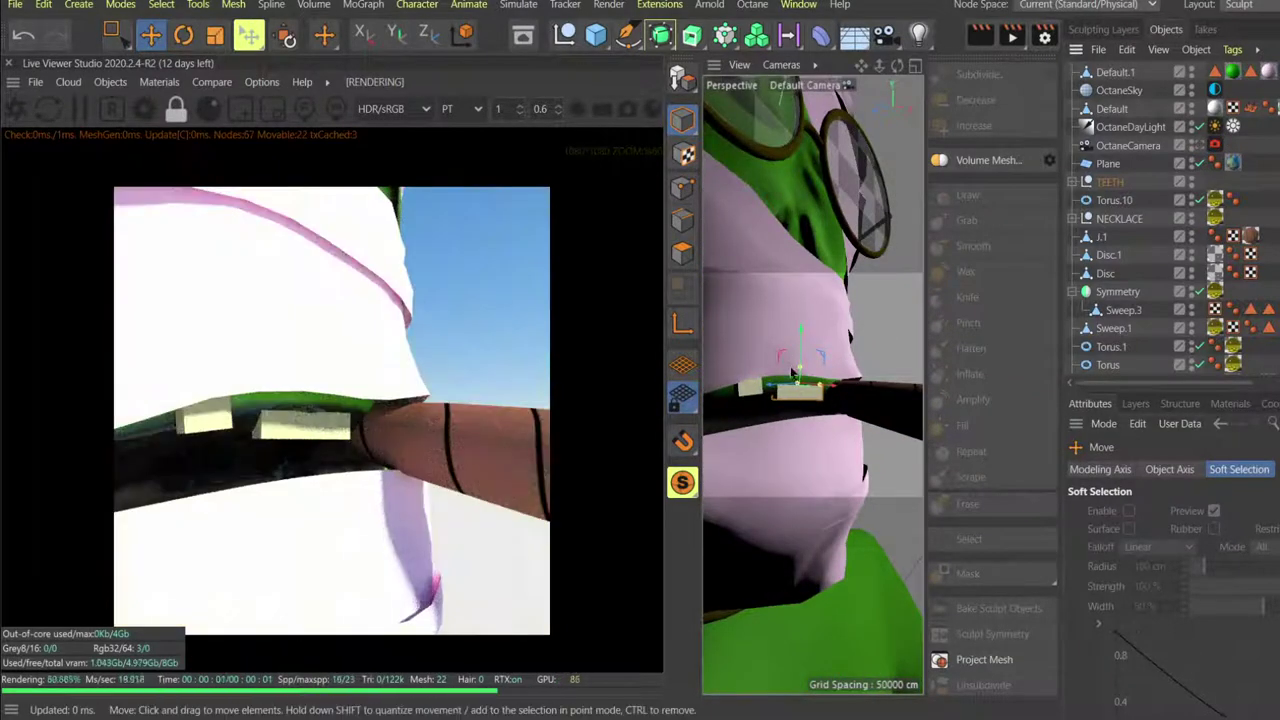
key(r)
scroll(790, 382, up, 2)
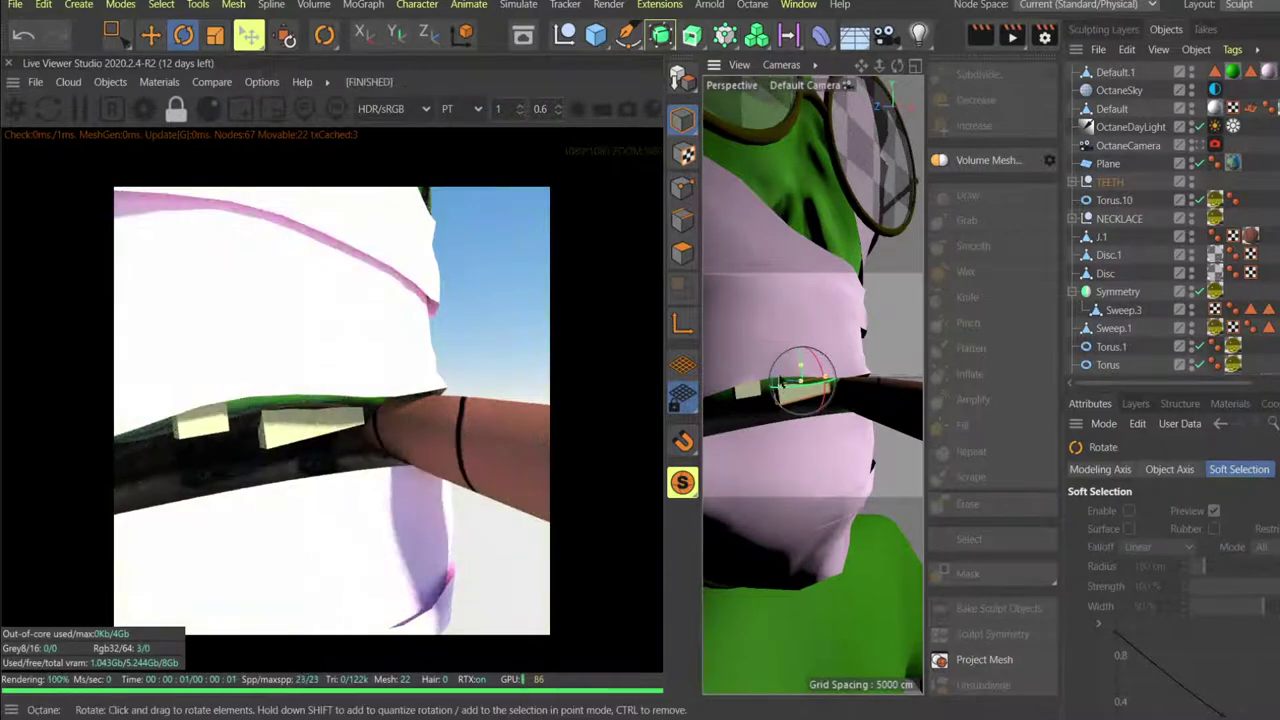
drag(776, 381, 774, 350)
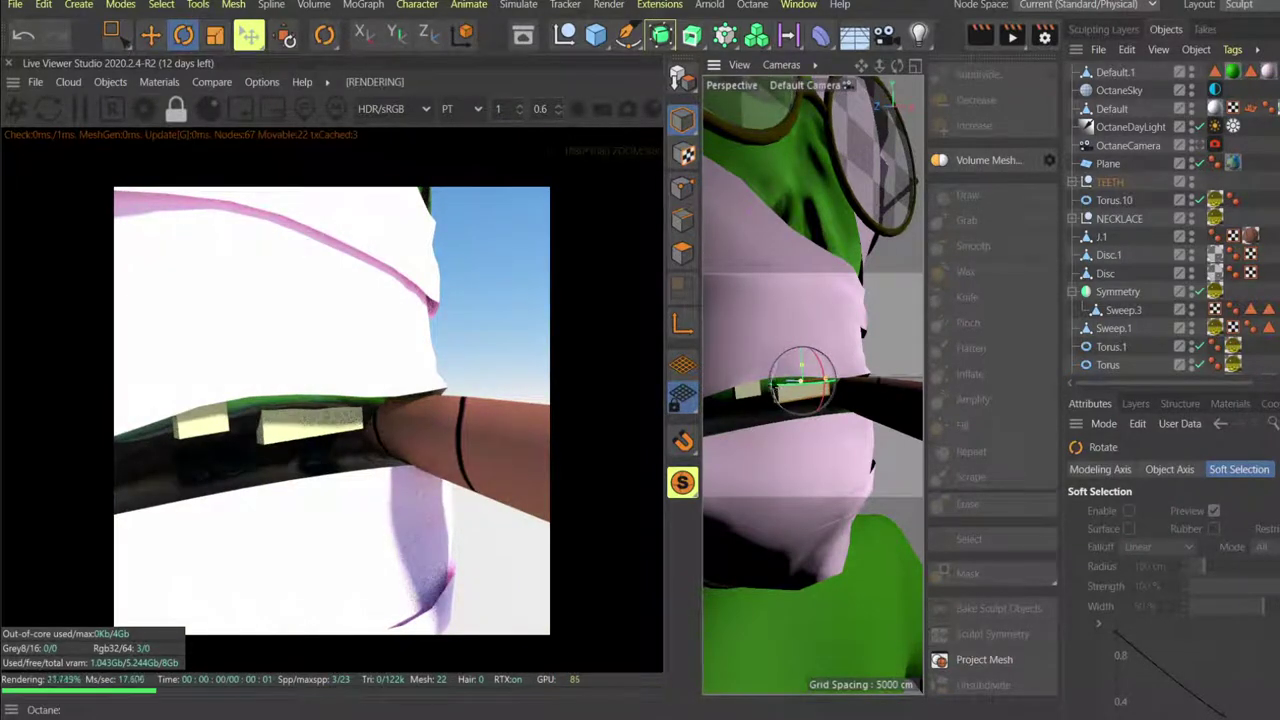
key(alt+Tab)
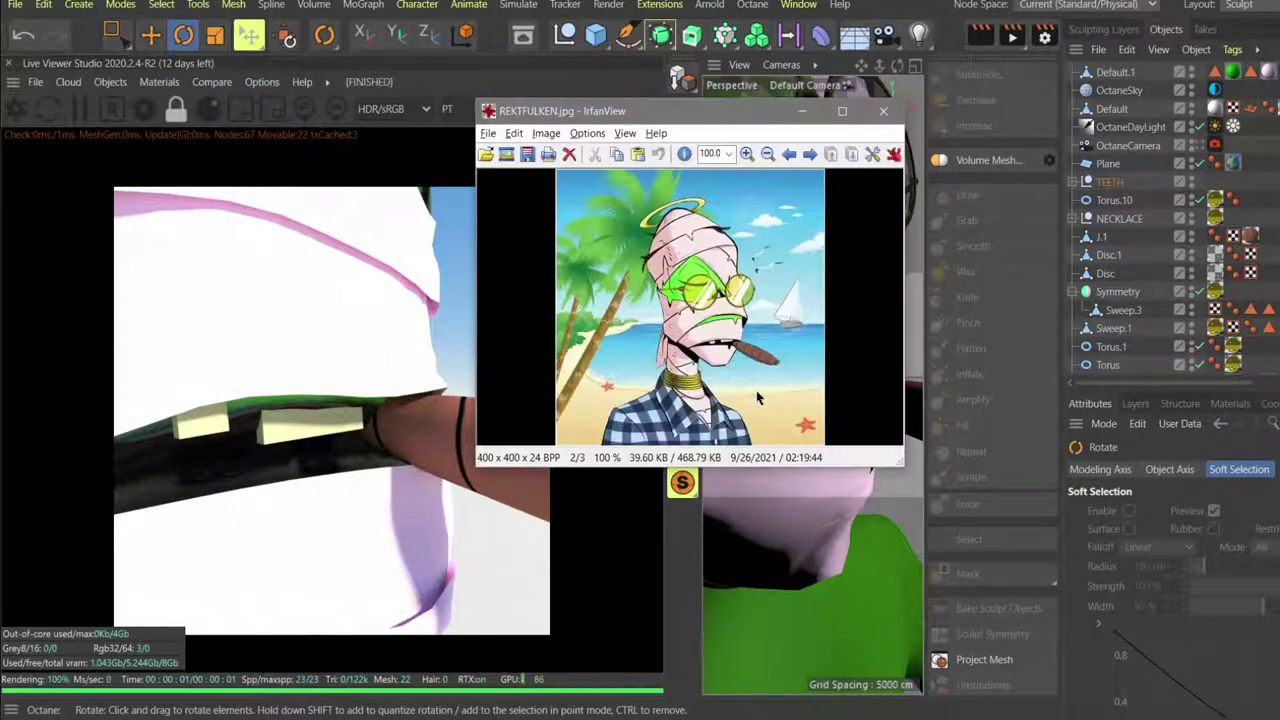
key(alt+Tab)
mouse_move(787, 397)
alt+mouse_down()
mouse_move(722, 400)
mouse_move(778, 400)
alt+mouse_up()
click(1201, 145)
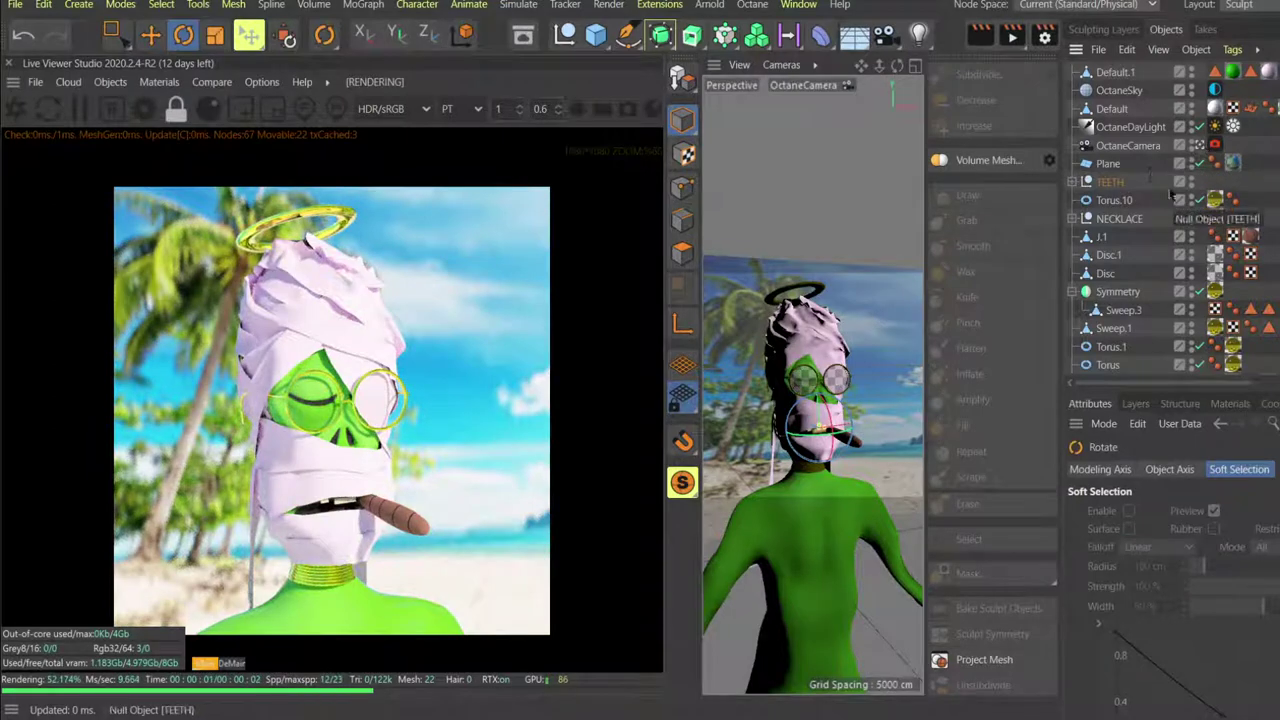
Fine-tune the wide tooth's rotation from the OctaneCamera view while comparing it with the reference image.
drag(799, 418, 800, 411)
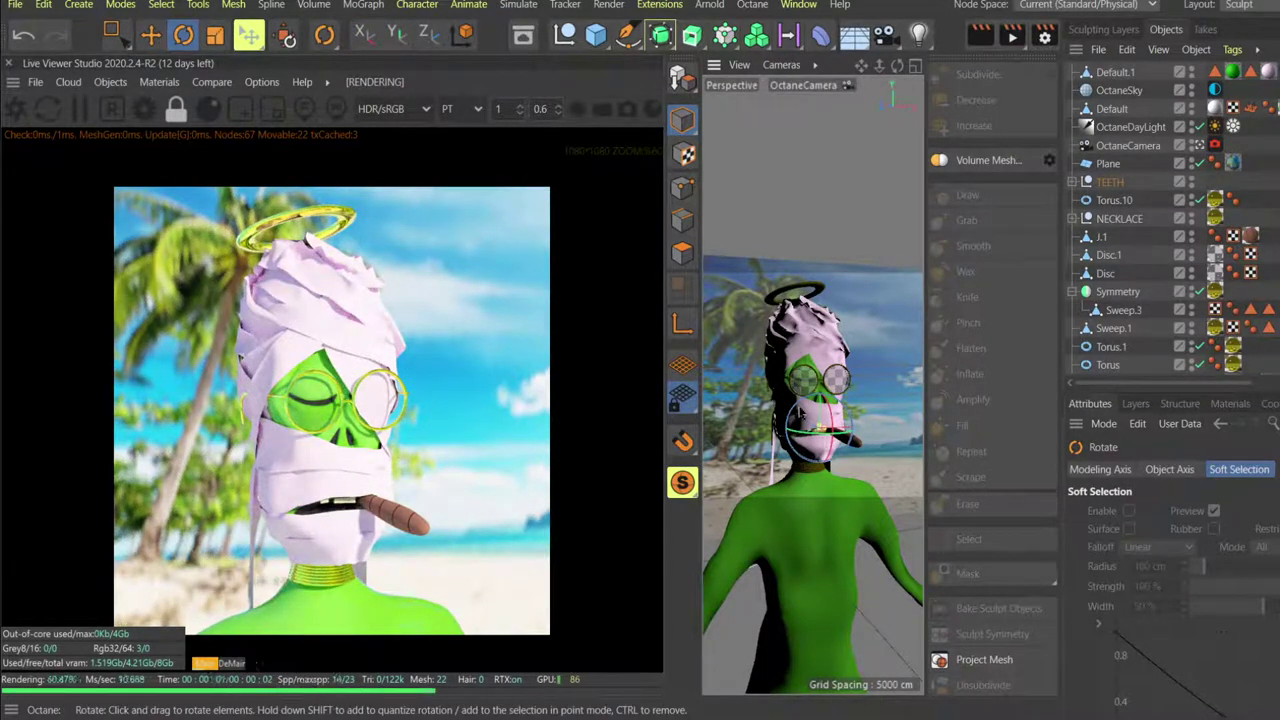
key(alt+Tab)
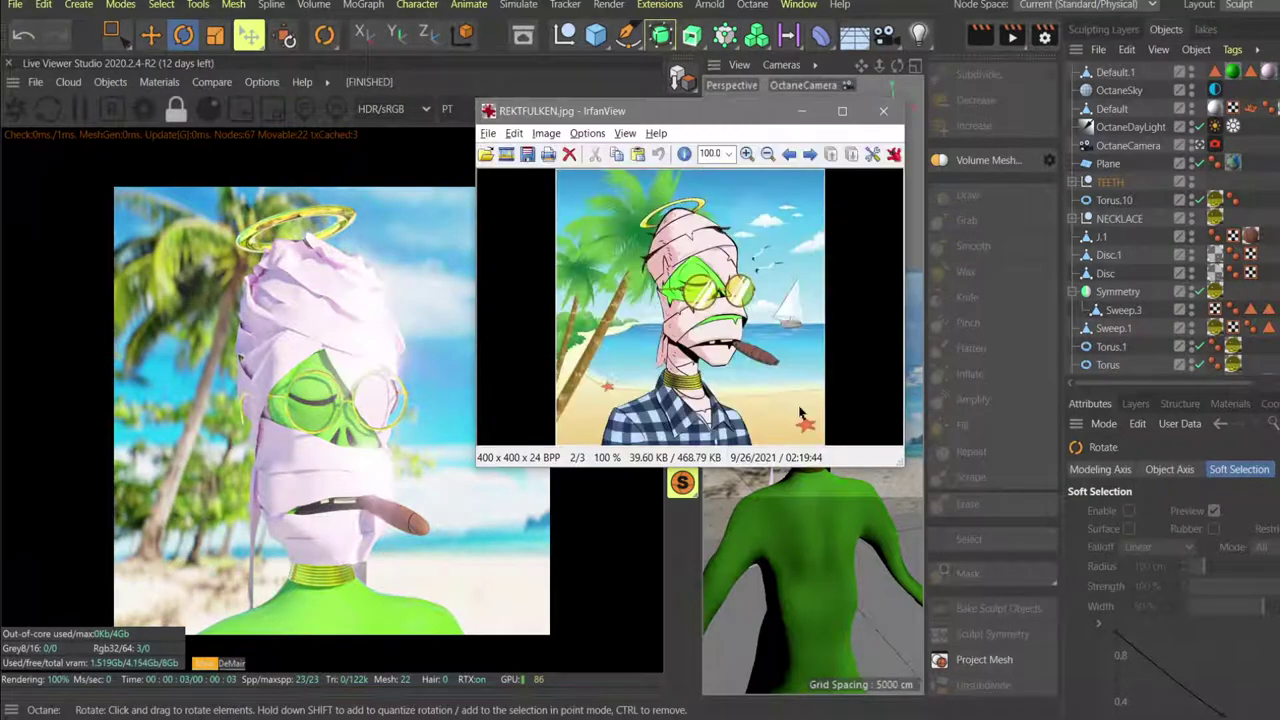
key(alt+Tab)
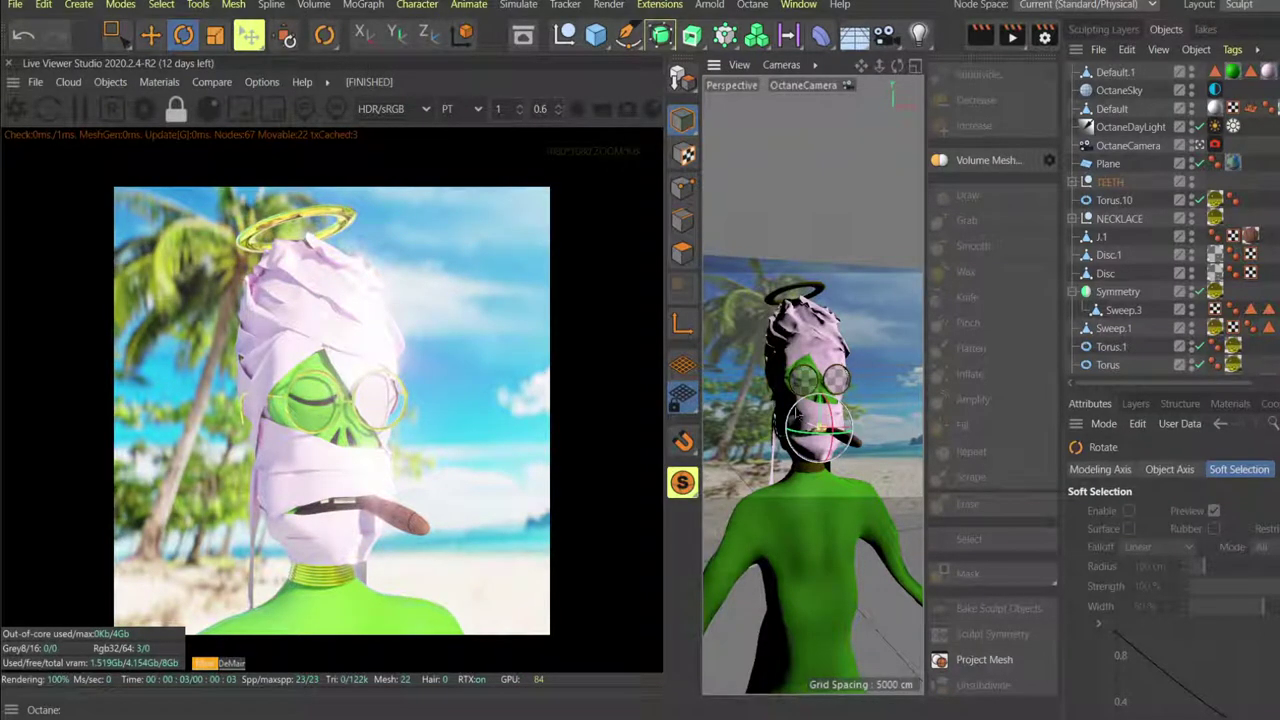
drag(798, 417, 801, 420)
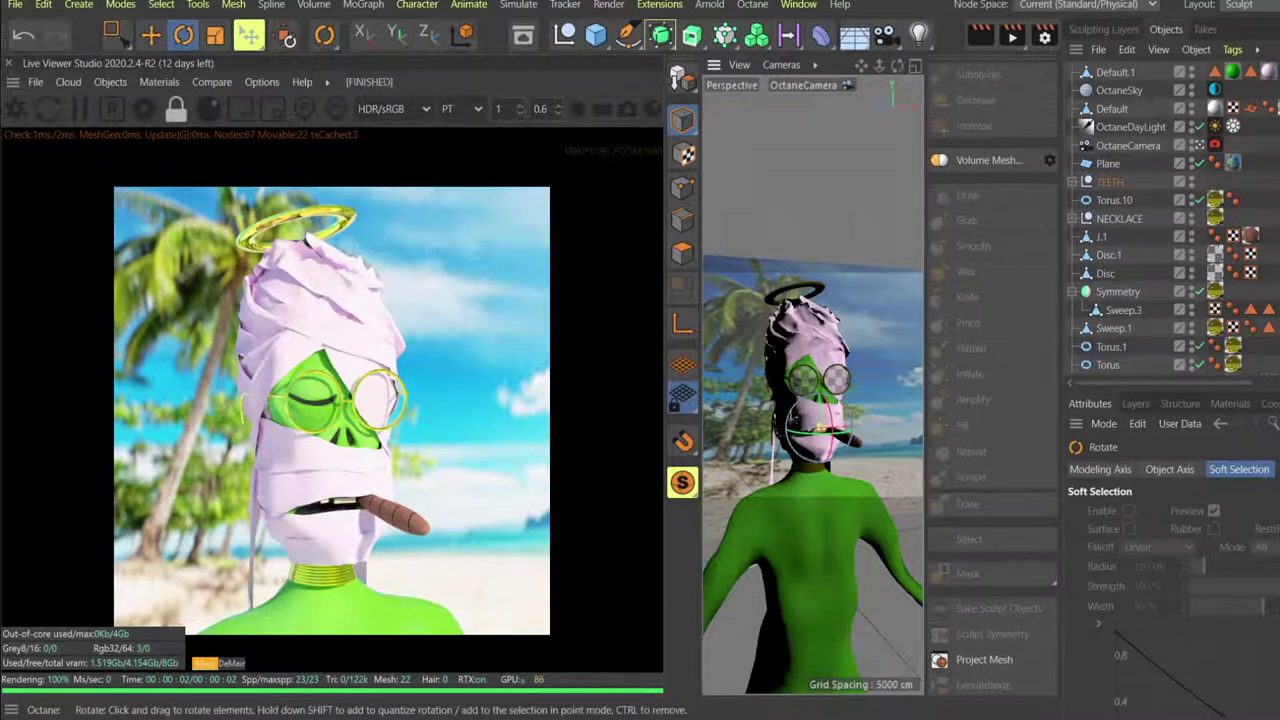
drag(789, 424, 793, 438)
key(alt+Tab)
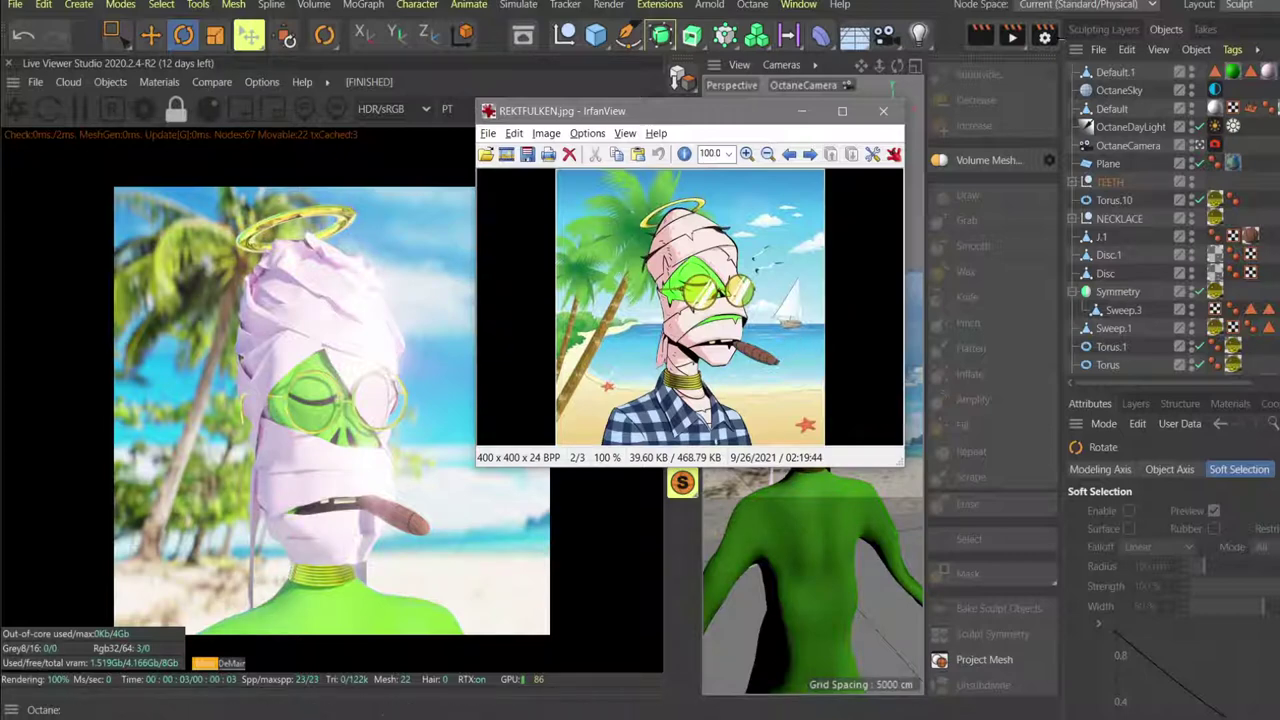
Compare the render with the OctaneCamera tag's post-processing on and off, and leave it disabled.
click(1214, 145)
click(1179, 487)
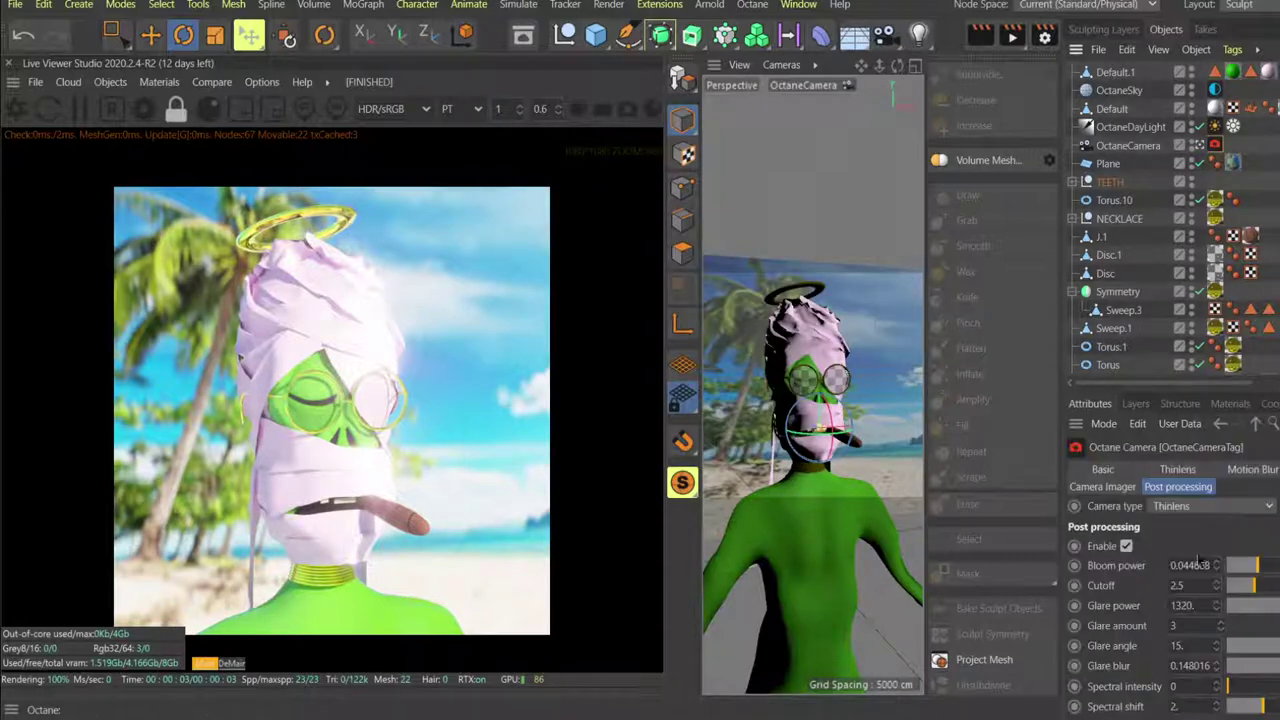
click(1127, 546)
click(1127, 546)
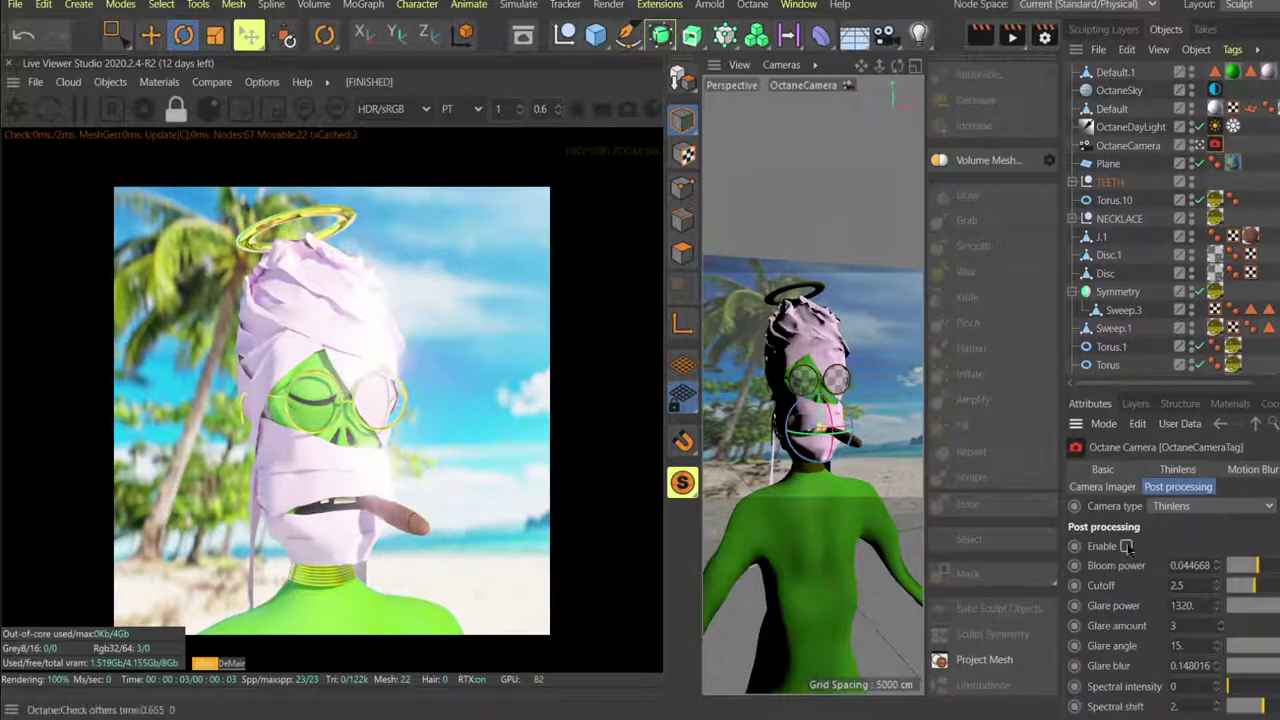
click(1127, 546)
click(1127, 546)
click(1127, 546)
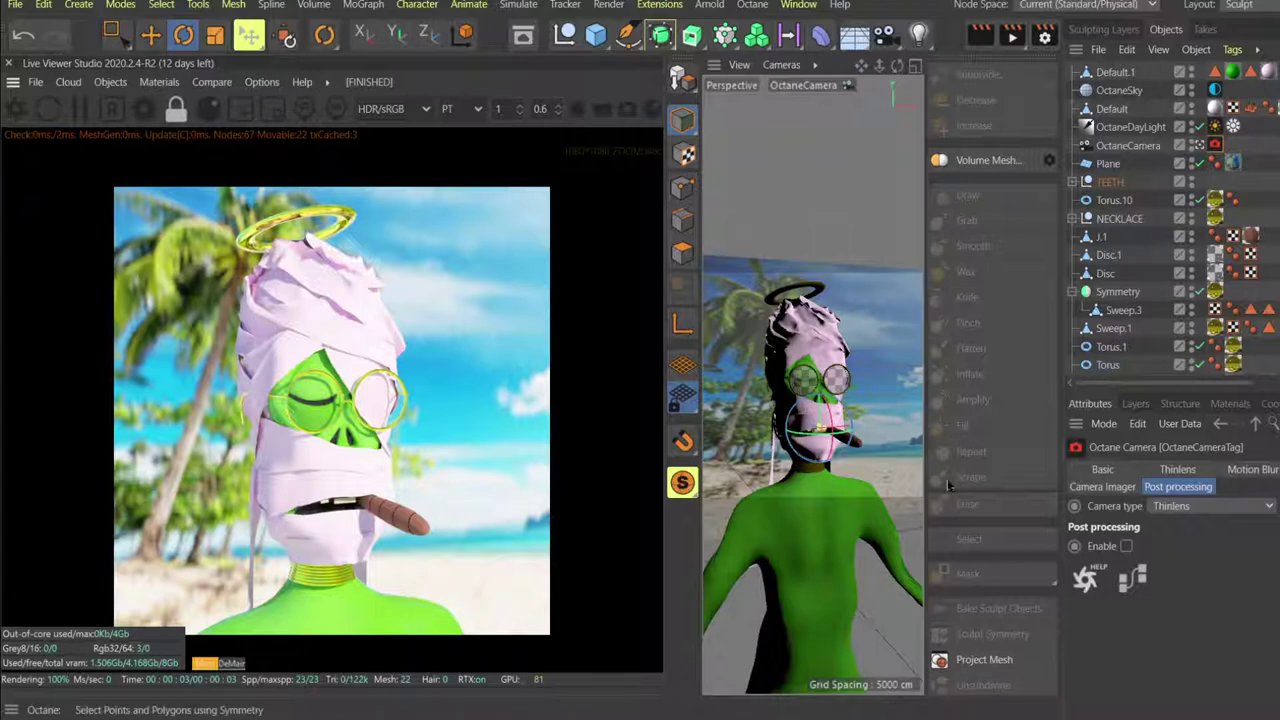
Undock the Materials manager, dock it beneath the Live Viewer and shrink it to a single row of materials.
click(1215, 404)
click(1077, 425)
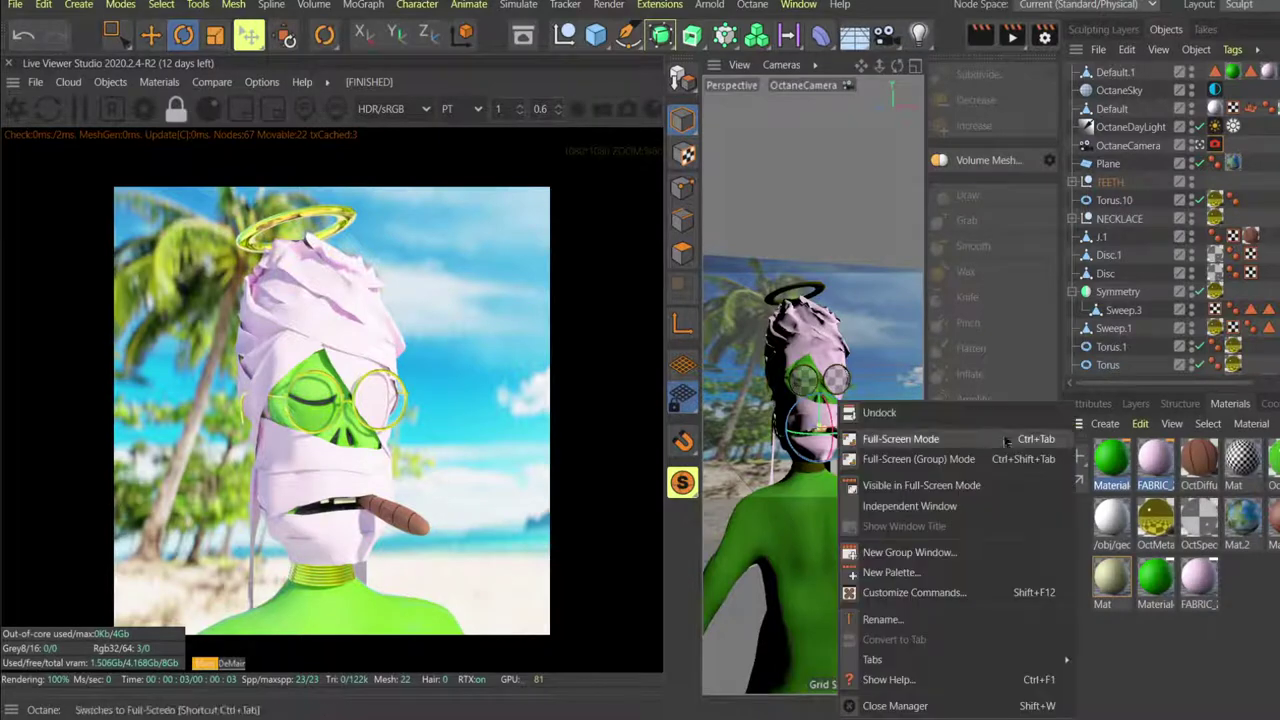
click(952, 415)
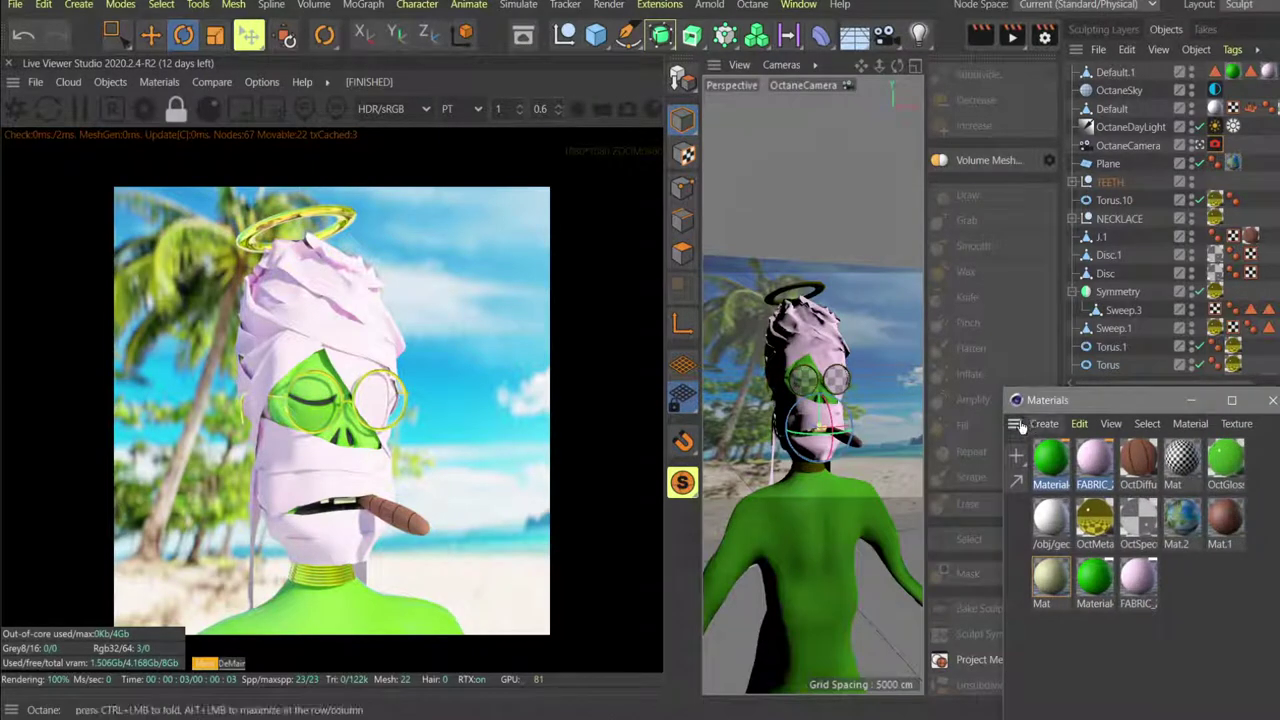
drag(498, 643, 504, 680)
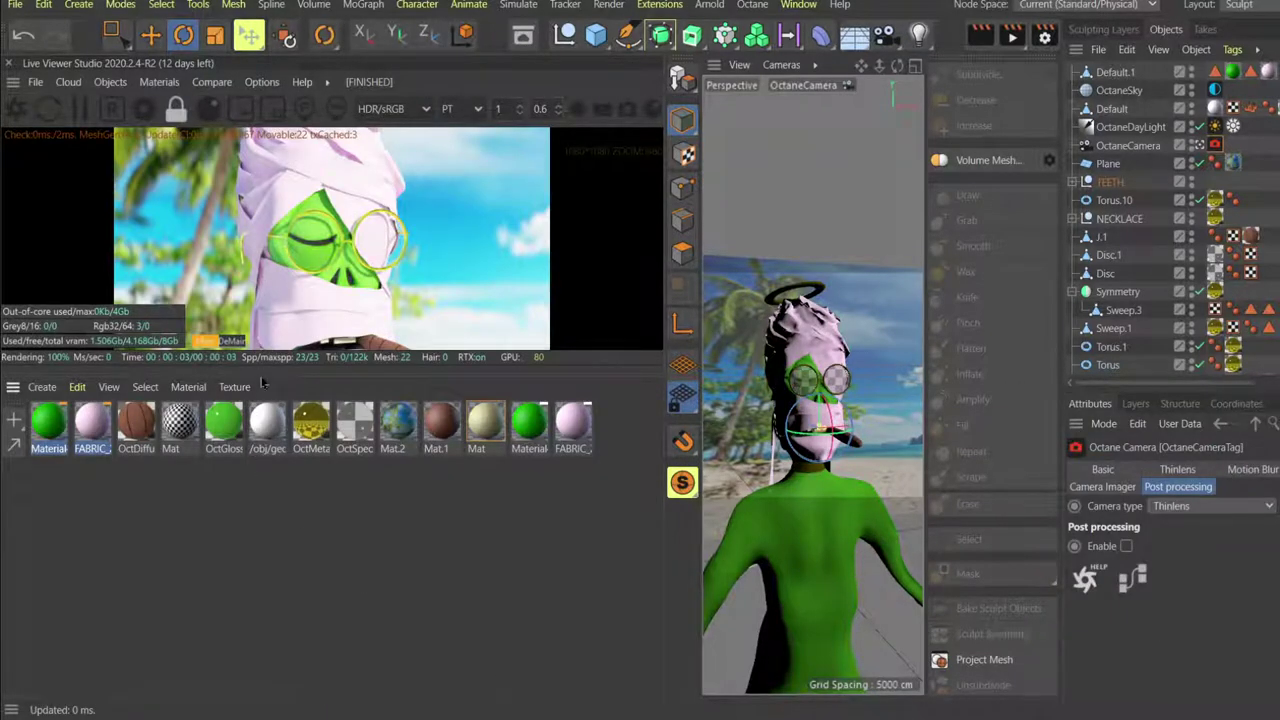
drag(263, 374, 260, 516)
drag(275, 375, 268, 598)
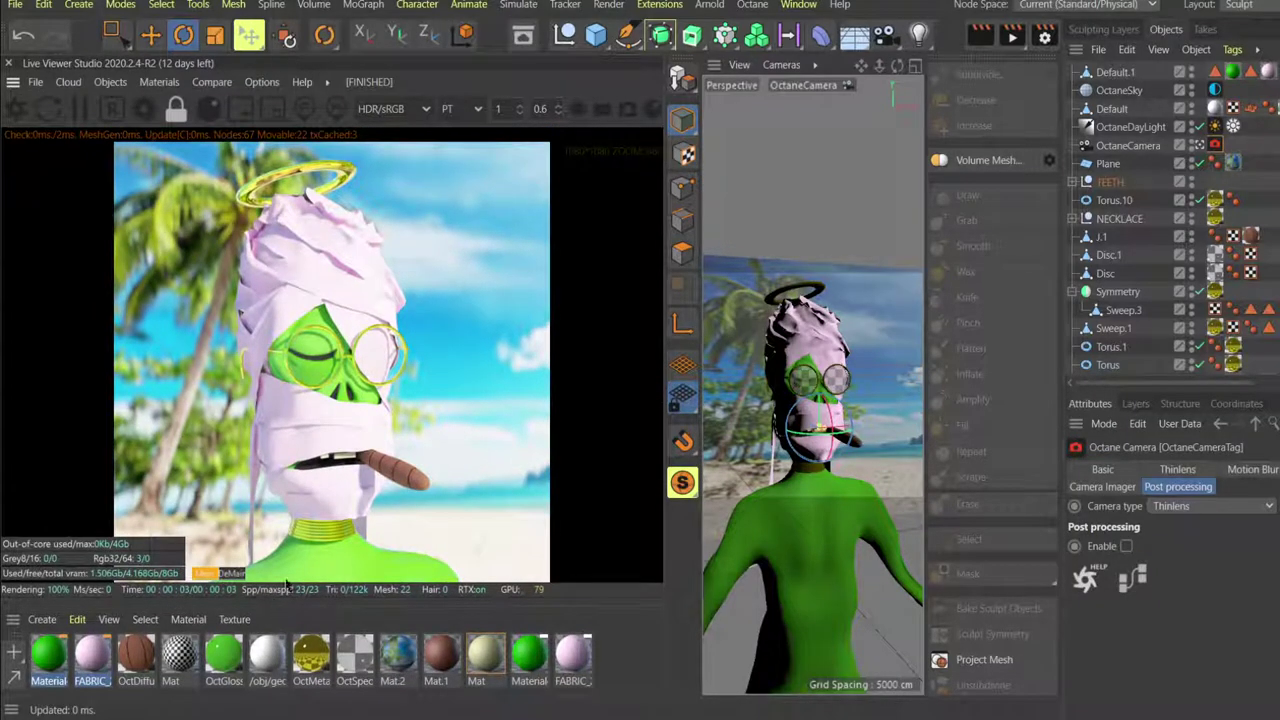
Compare the whole character render with the REKTFULKEN.jpg reference image.
scroll(348, 240, down, 2)
scroll(332, 312, up, 2)
key(alt+Tab)
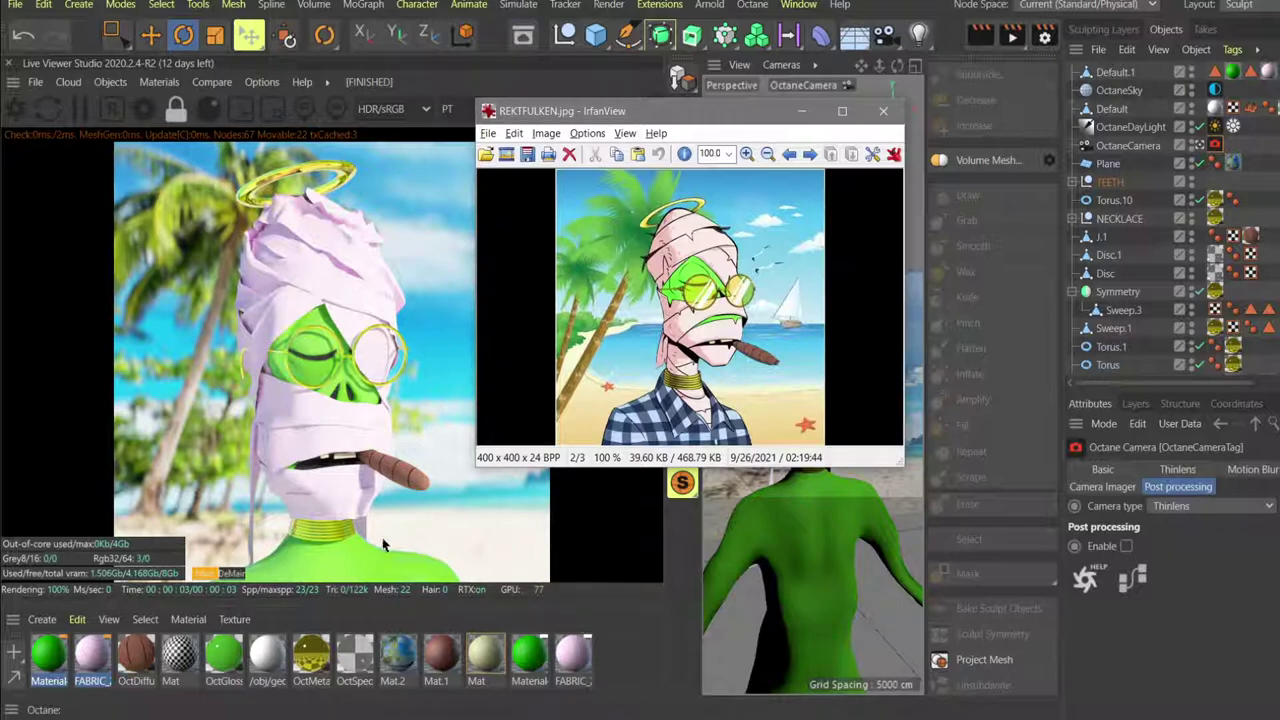
Minimise the reference image and copy the green body mesh into a new project of its own.
click(801, 112)
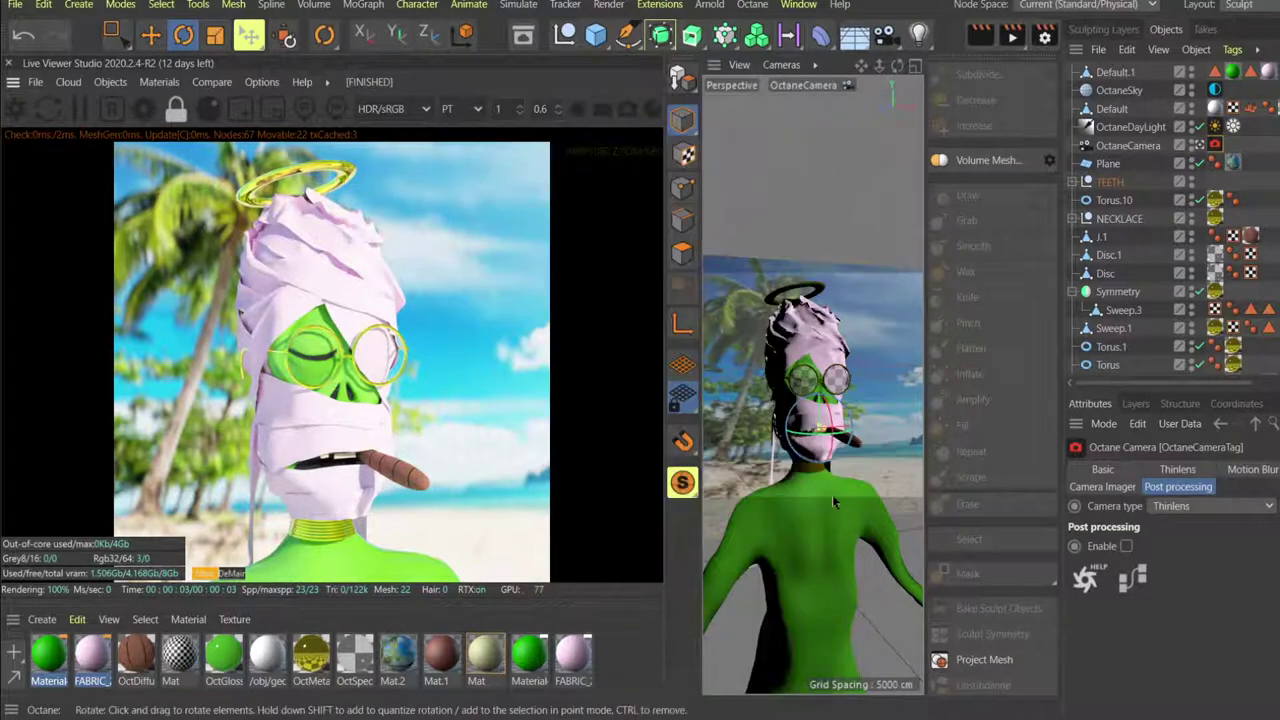
click(832, 482)
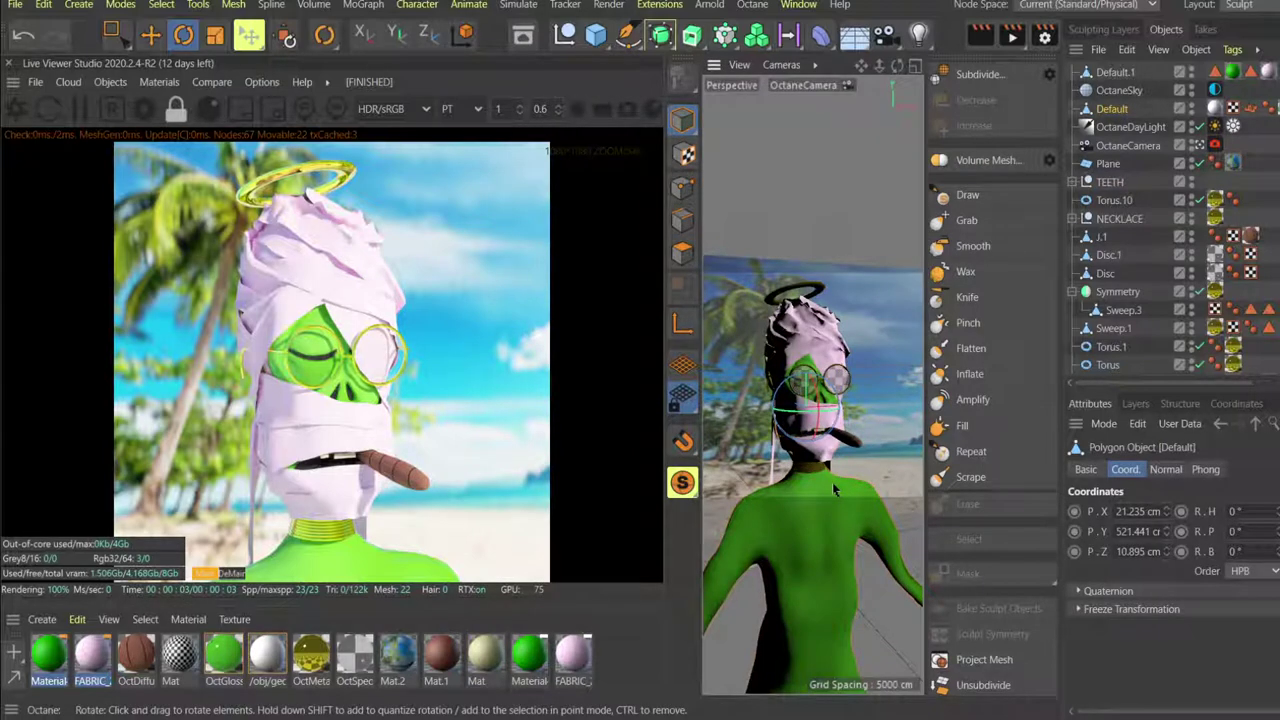
right_click(832, 482)
click(823, 485)
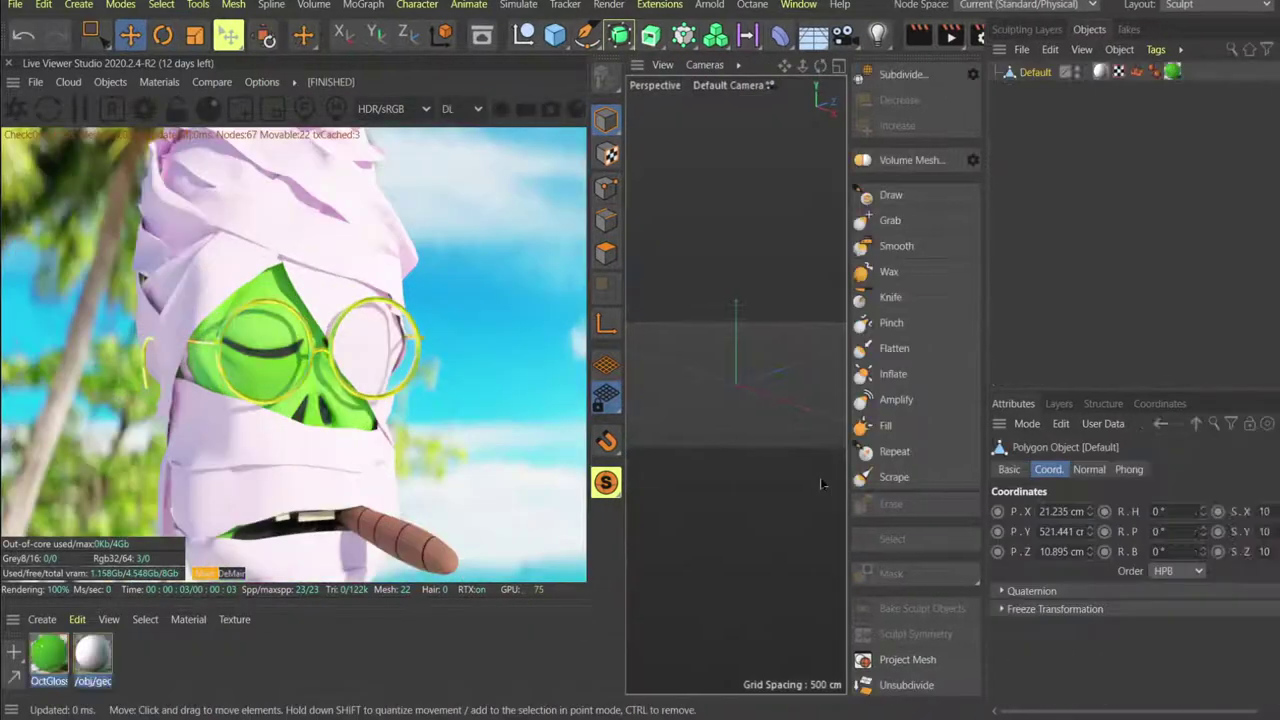
Review the export formats available for the isolated body and return to the character project.
click(15, 4)
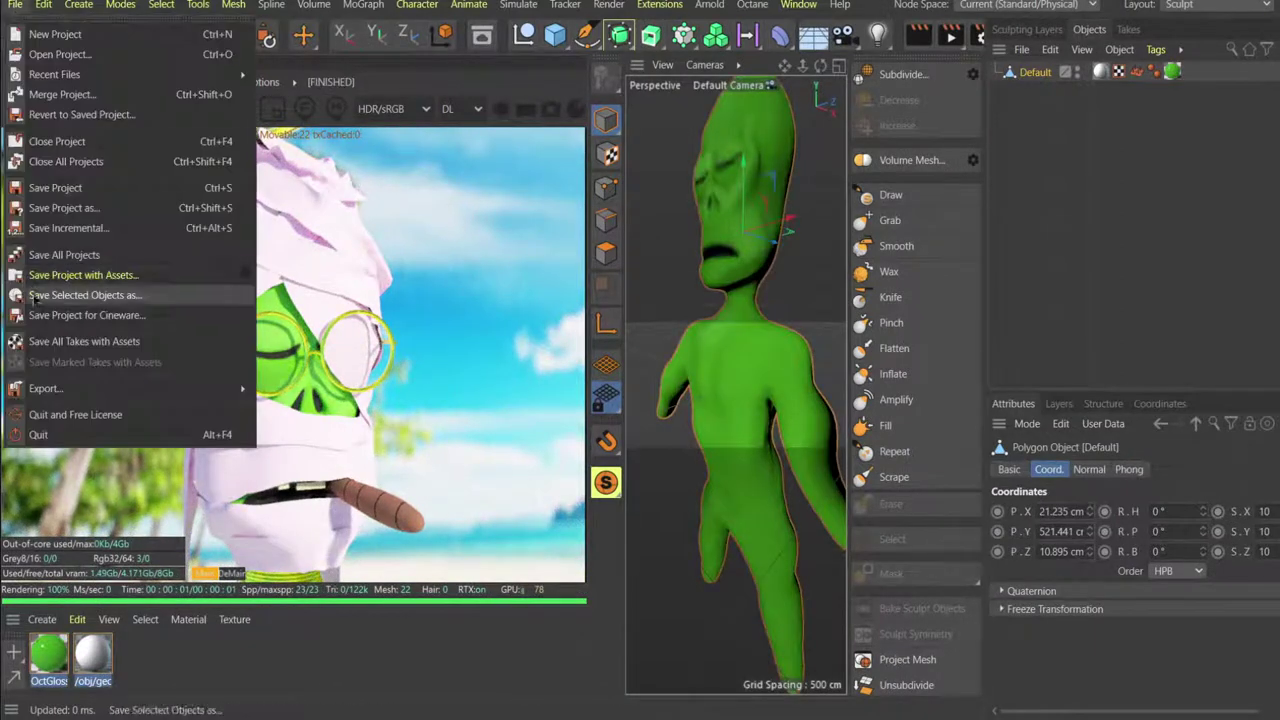
mouse_move(65, 390)
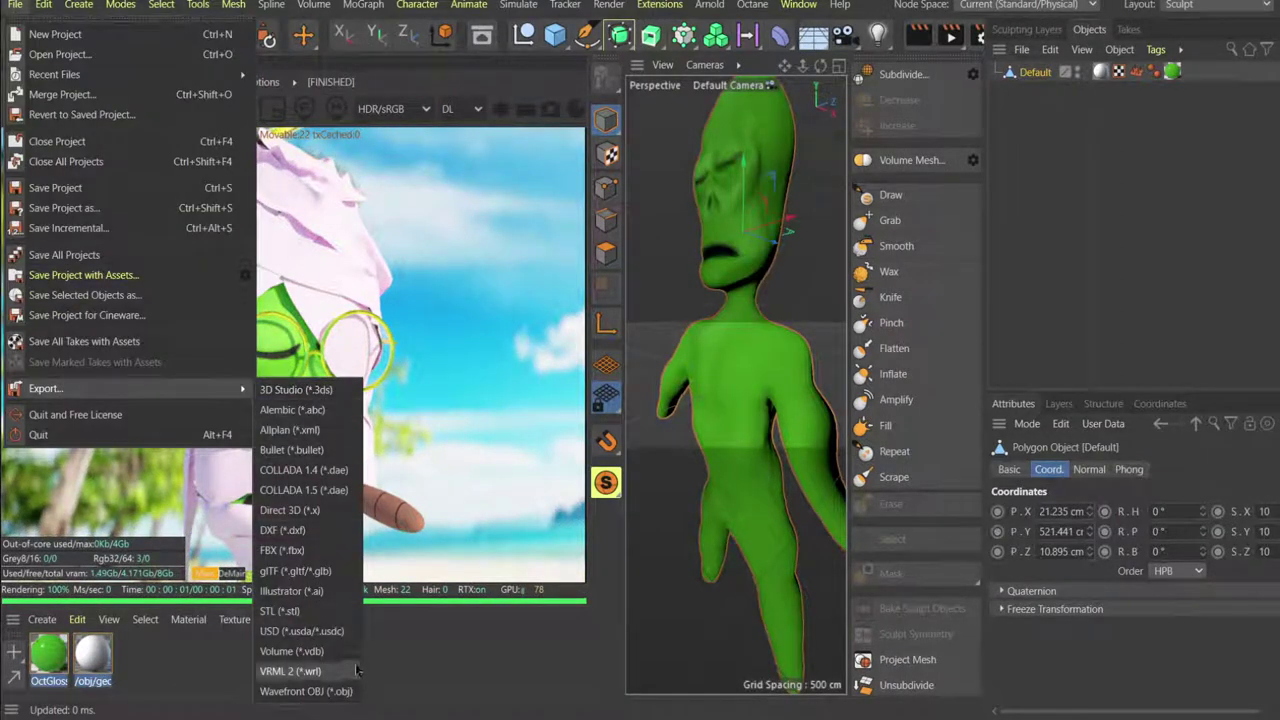
mouse_move(838, 5)
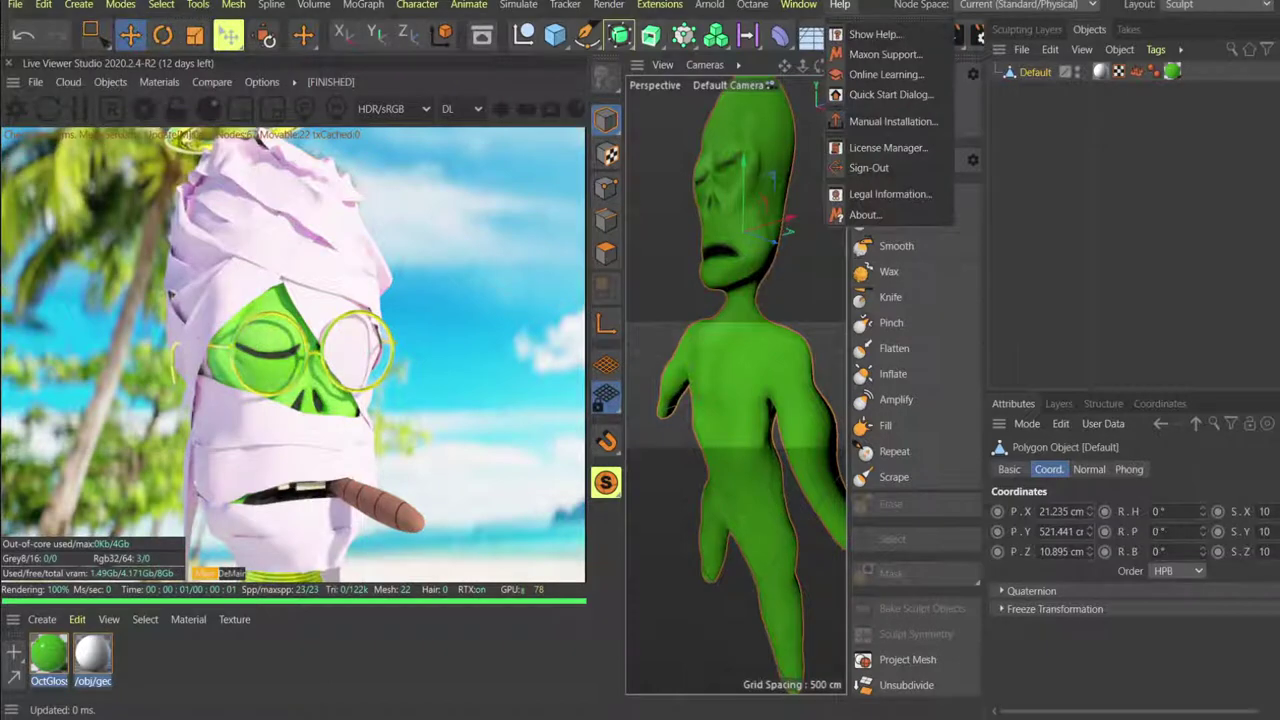
click(798, 4)
click(831, 621)
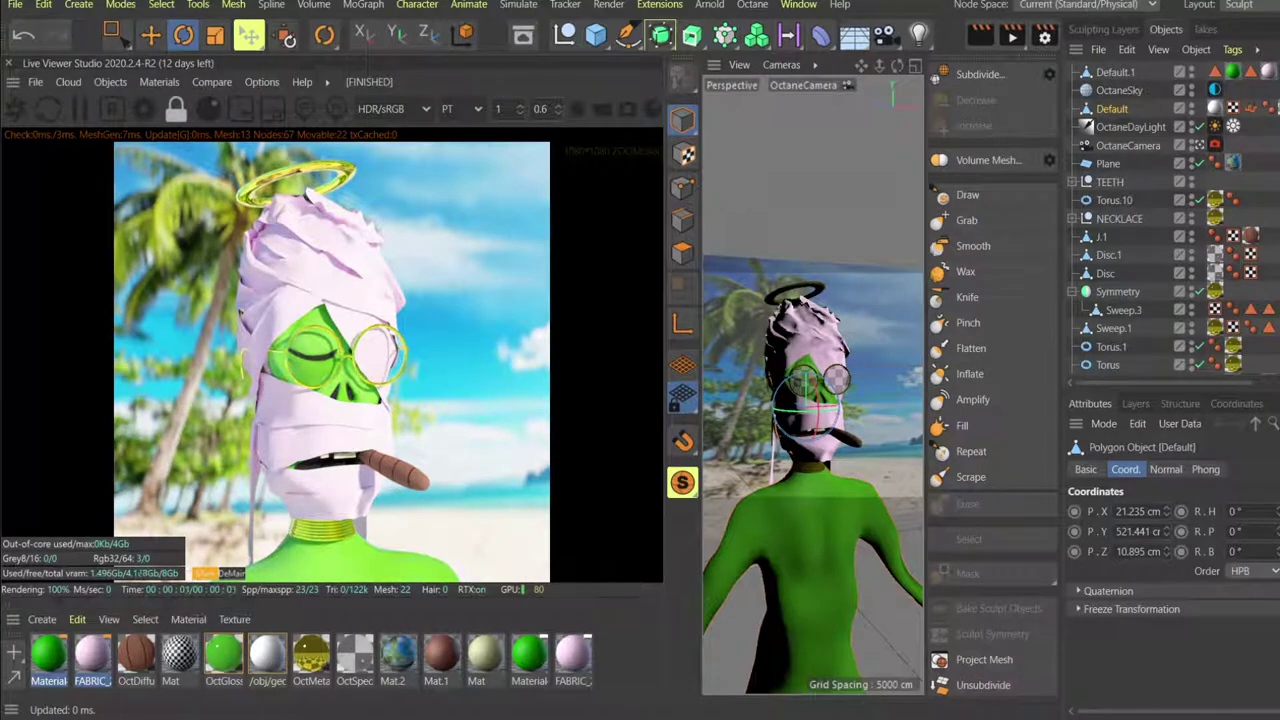
Switch to Marvelous Designer and import the body OBJ as an avatar with cm (DAZ Studio) scale at 100%.
key(alt+Tab)
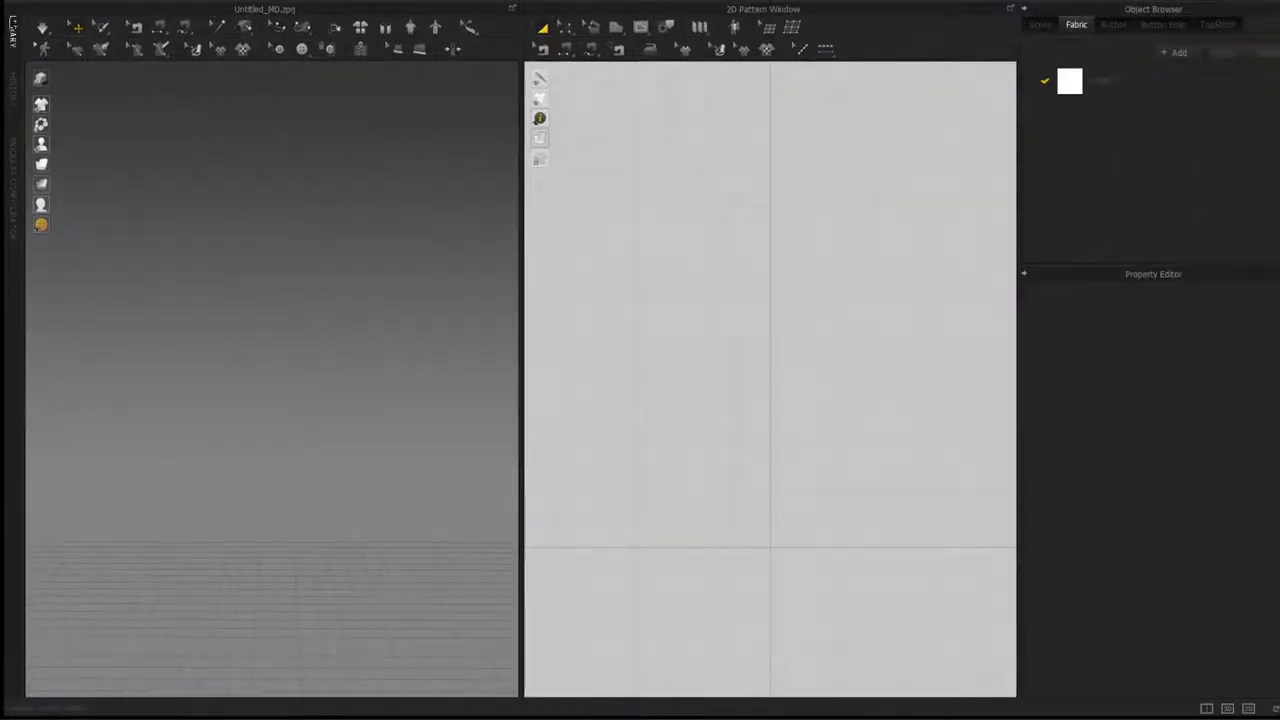
click(50, 2)
click(420, 252)
drag(389, 625, 339, 501)
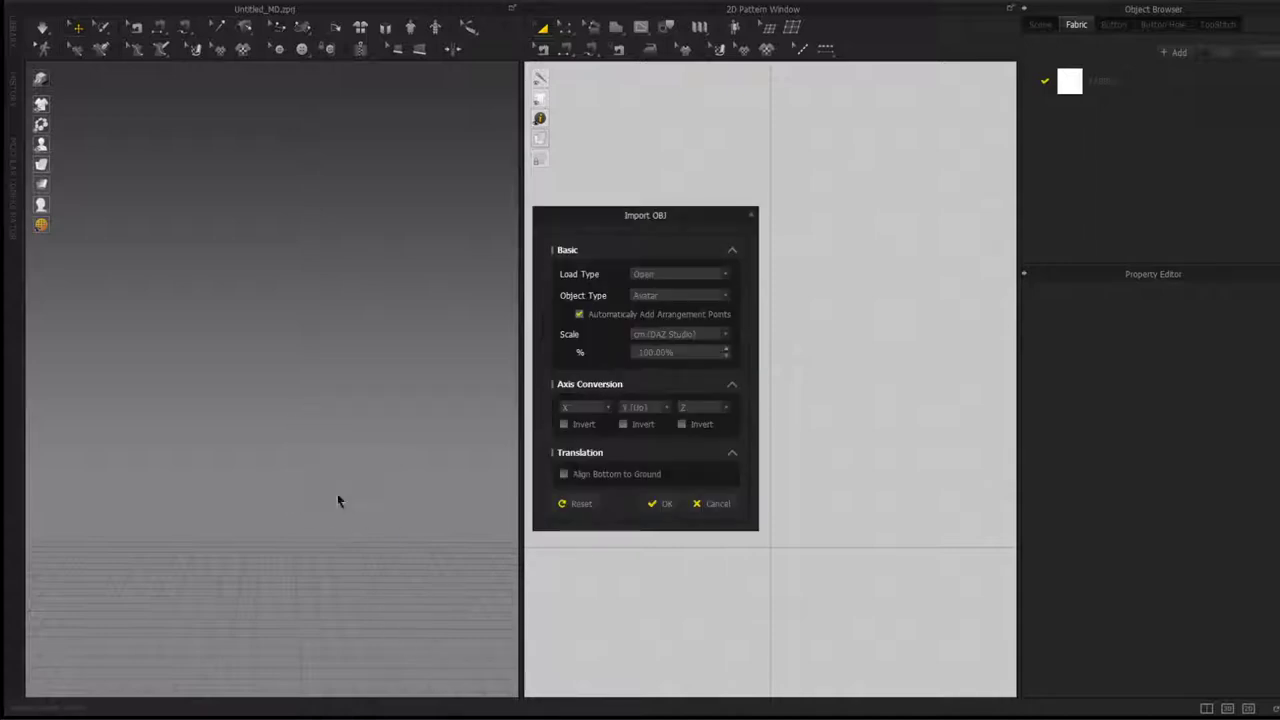
click(662, 504)
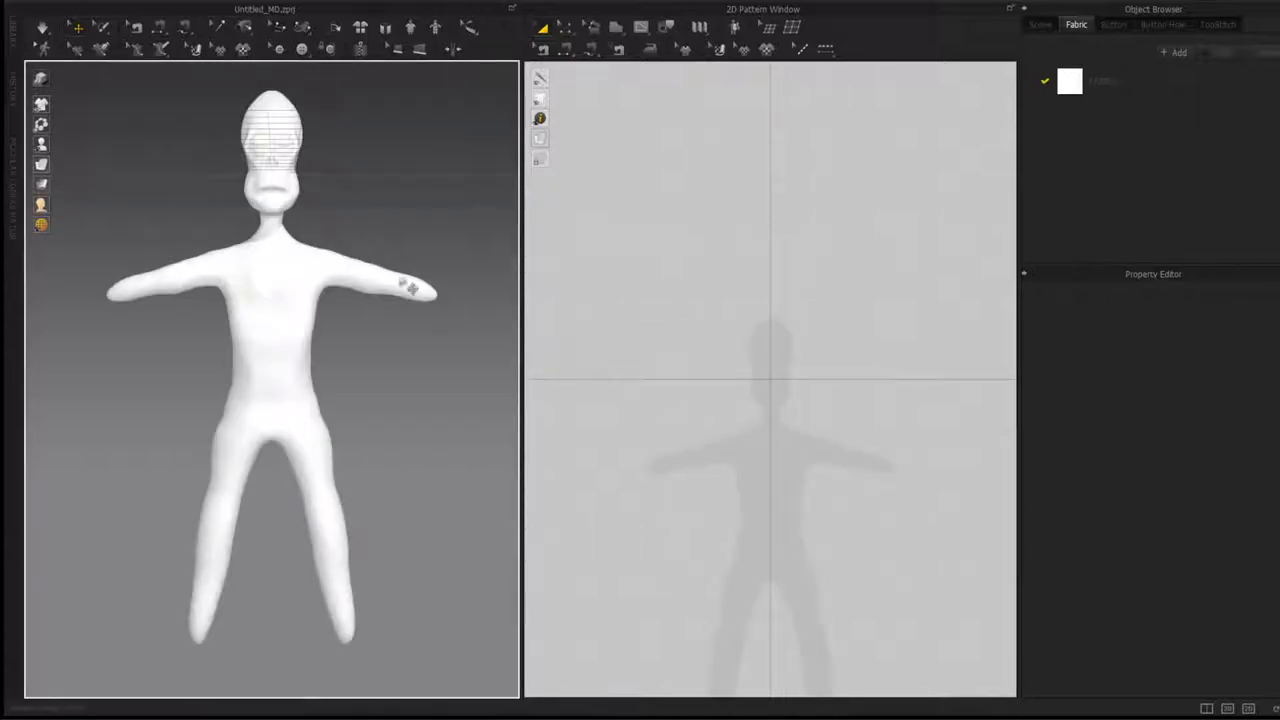
scroll(300, 210, up, 5)
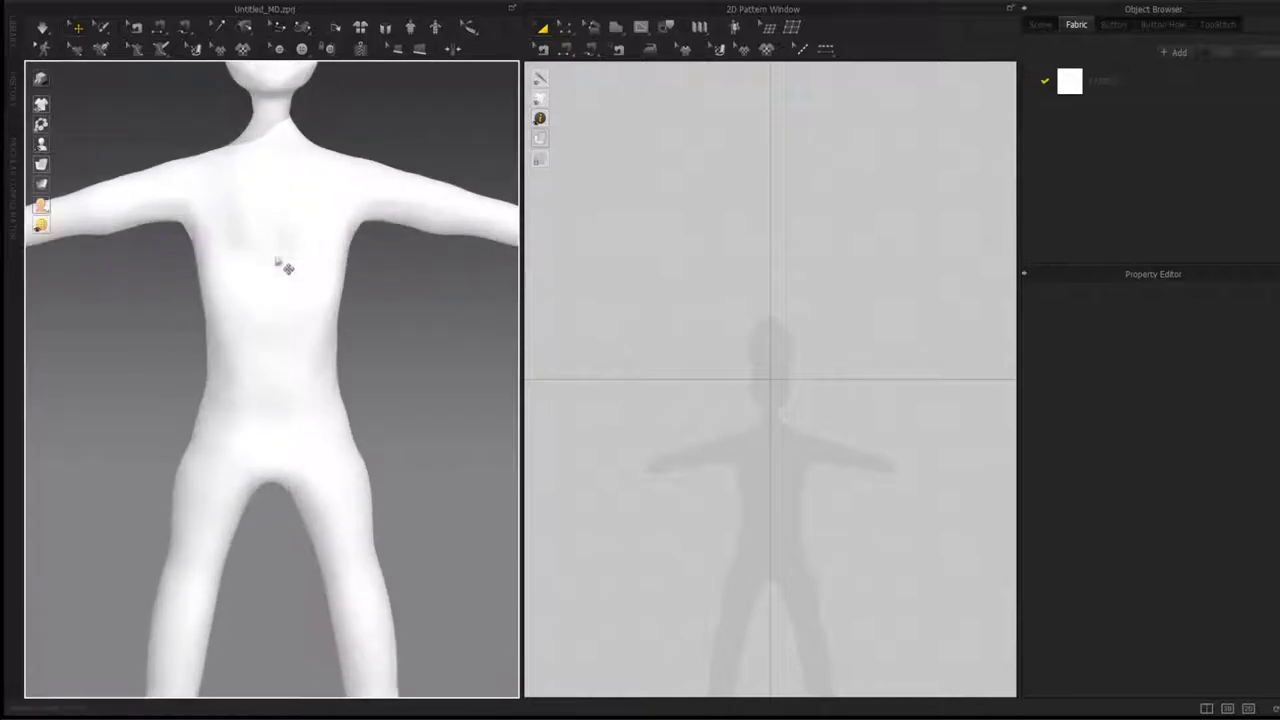
middle_drag(277, 226, 323, 472)
scroll(294, 294, up, 4)
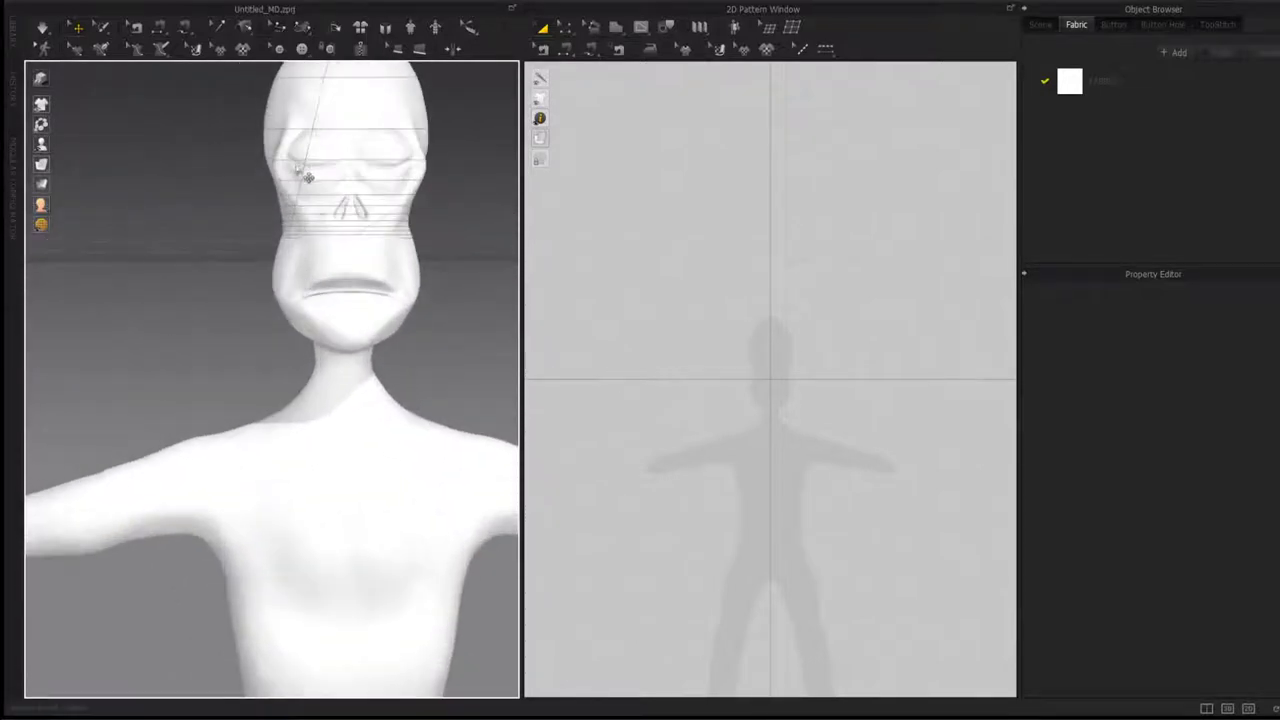
middle_drag(311, 198, 329, 313)
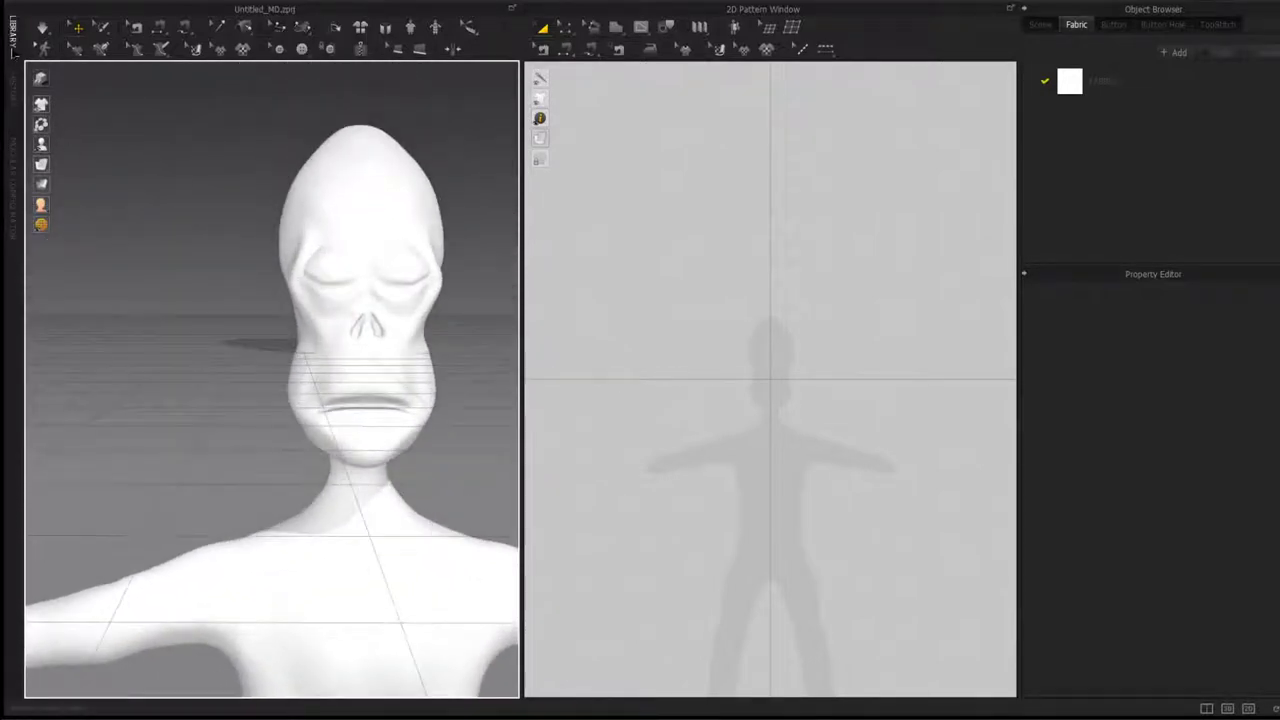
click(13, 52)
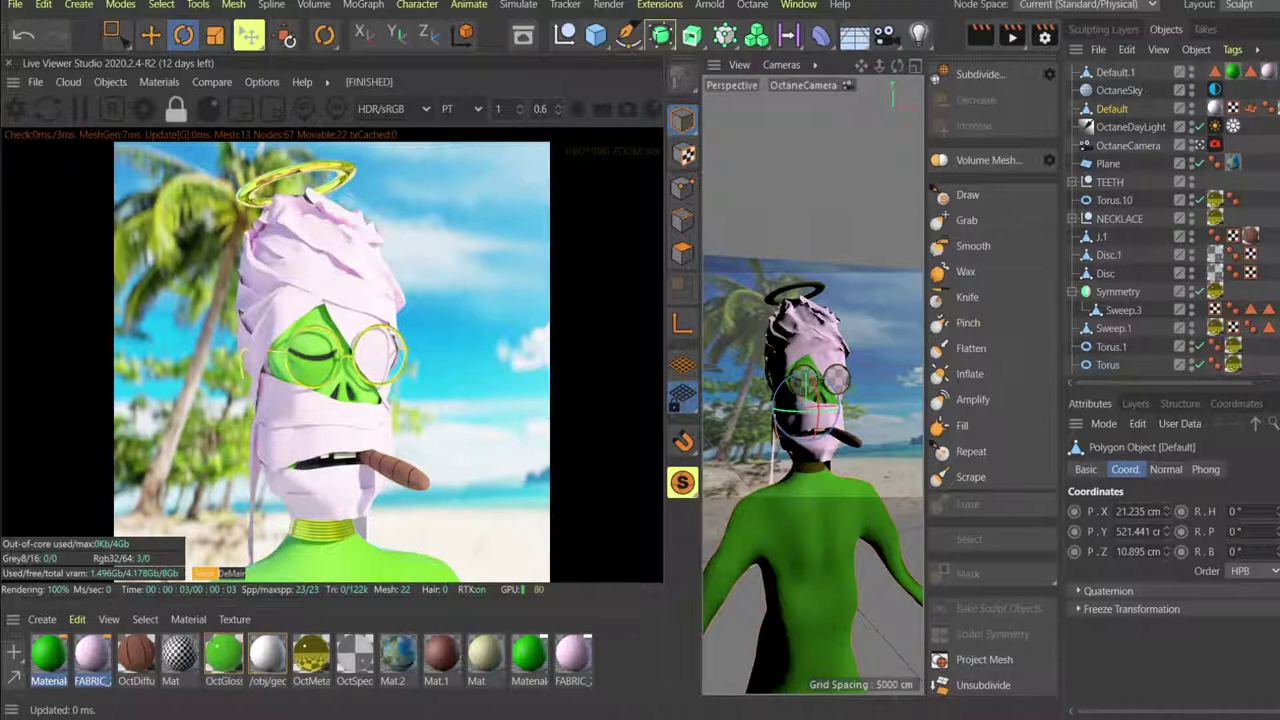
Switch back to Cinema 4D and load the walmart_vest FBX as a separate project with the default import settings.
drag(702, 712, 806, 514)
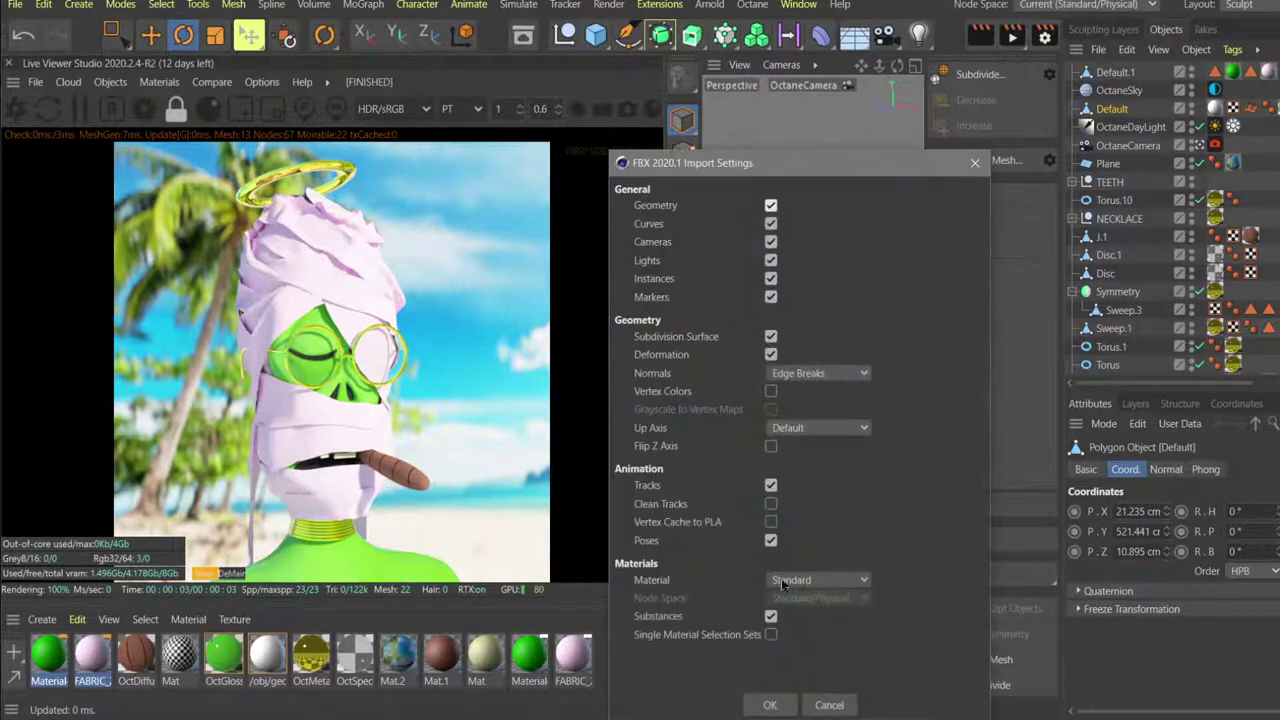
click(768, 705)
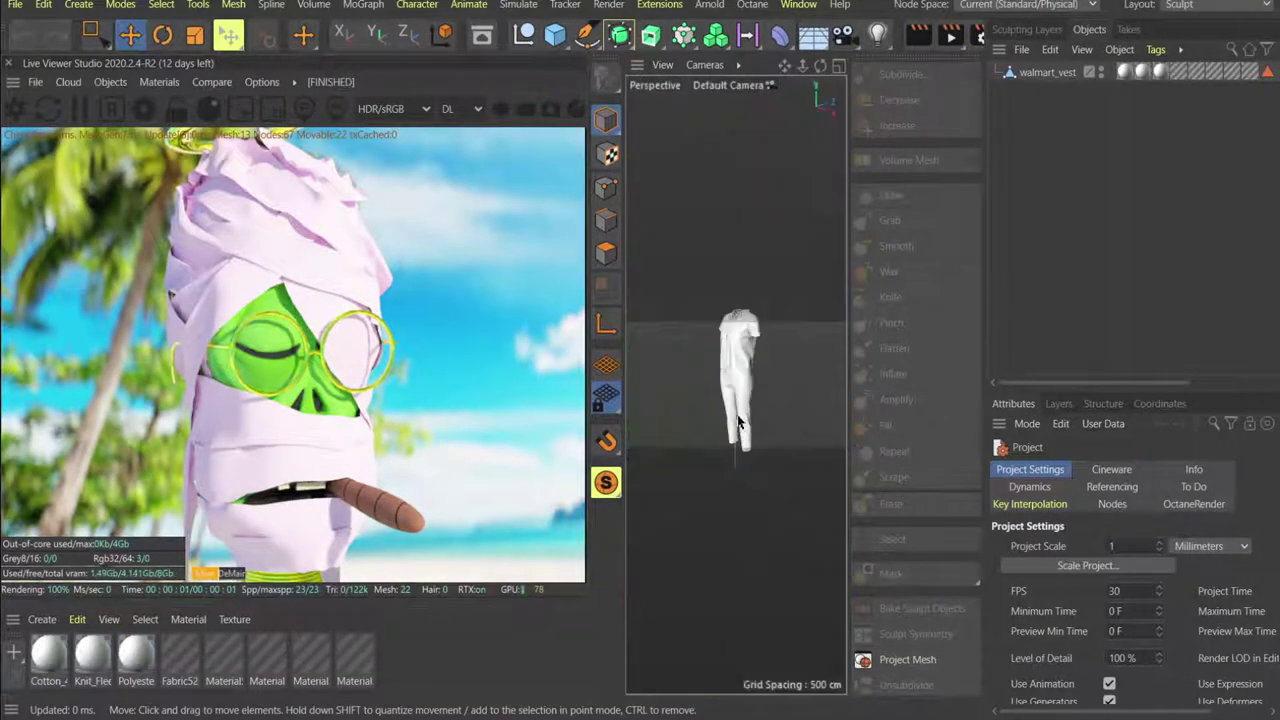
scroll(755, 299, up, 7)
scroll(765, 281, down, 3)
alt+drag(715, 313, 880, 350)
alt+drag(698, 360, 719, 354)
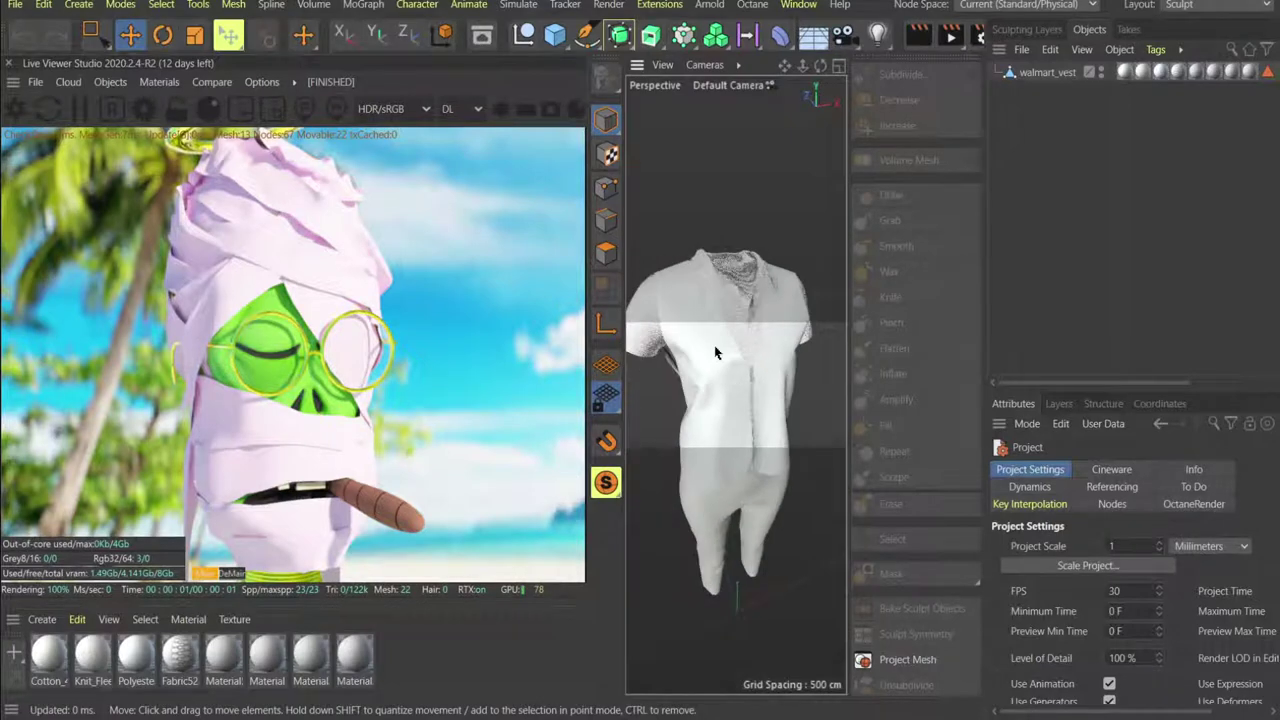
Check which part of the garment the Cotton_40s_Stretch_Poplin_FRONT_2430 selection covers by selecting its polygons, and deselect them.
click(719, 354)
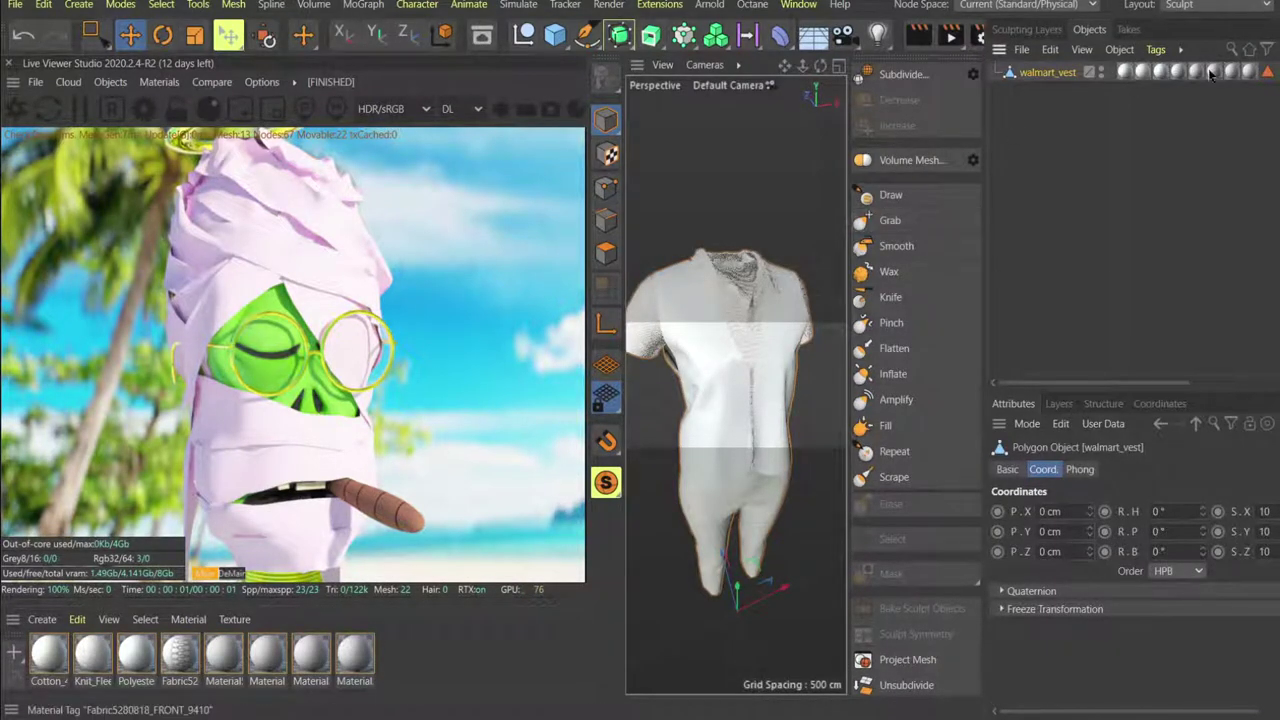
click(1266, 72)
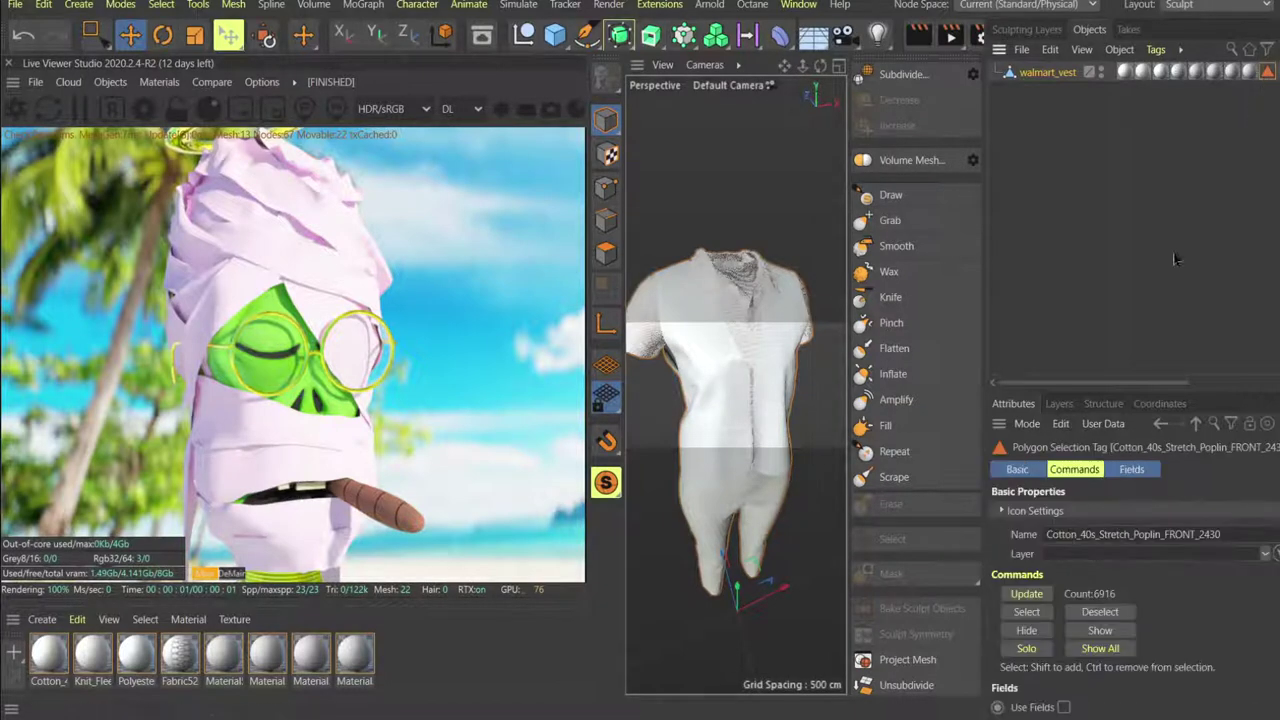
click(905, 540)
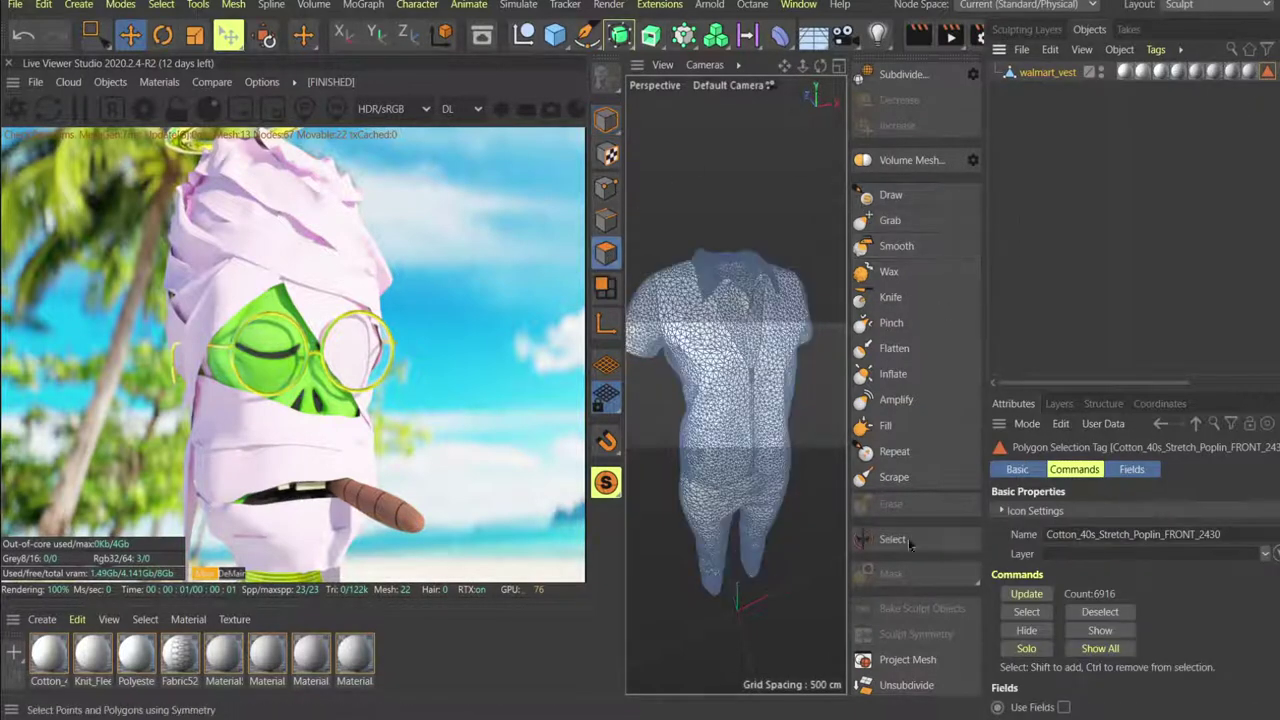
click(1030, 610)
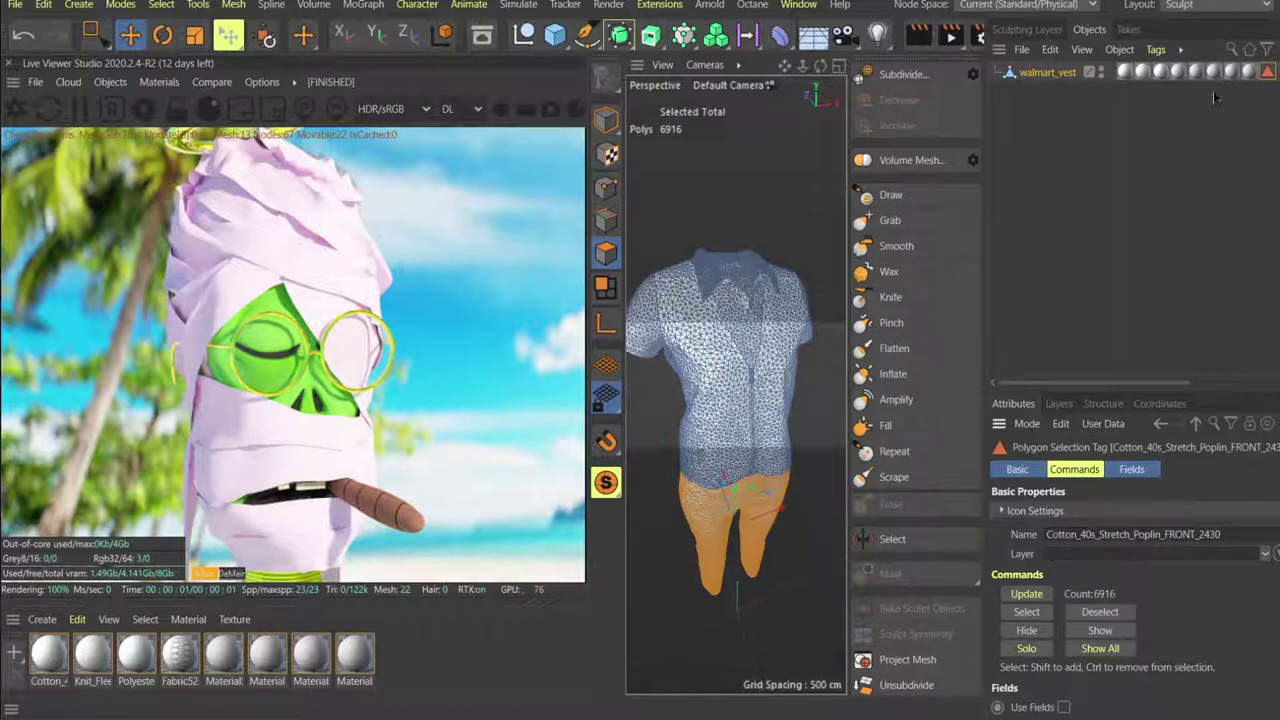
click(1266, 97)
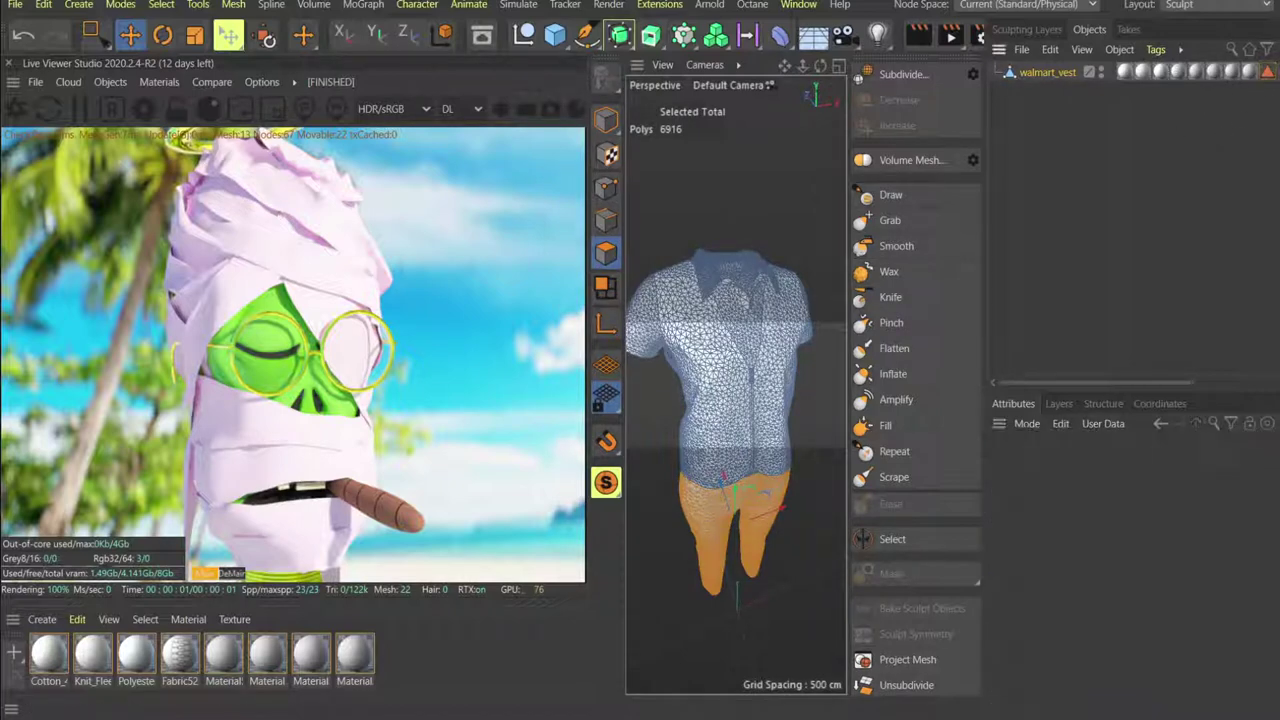
click(1267, 72)
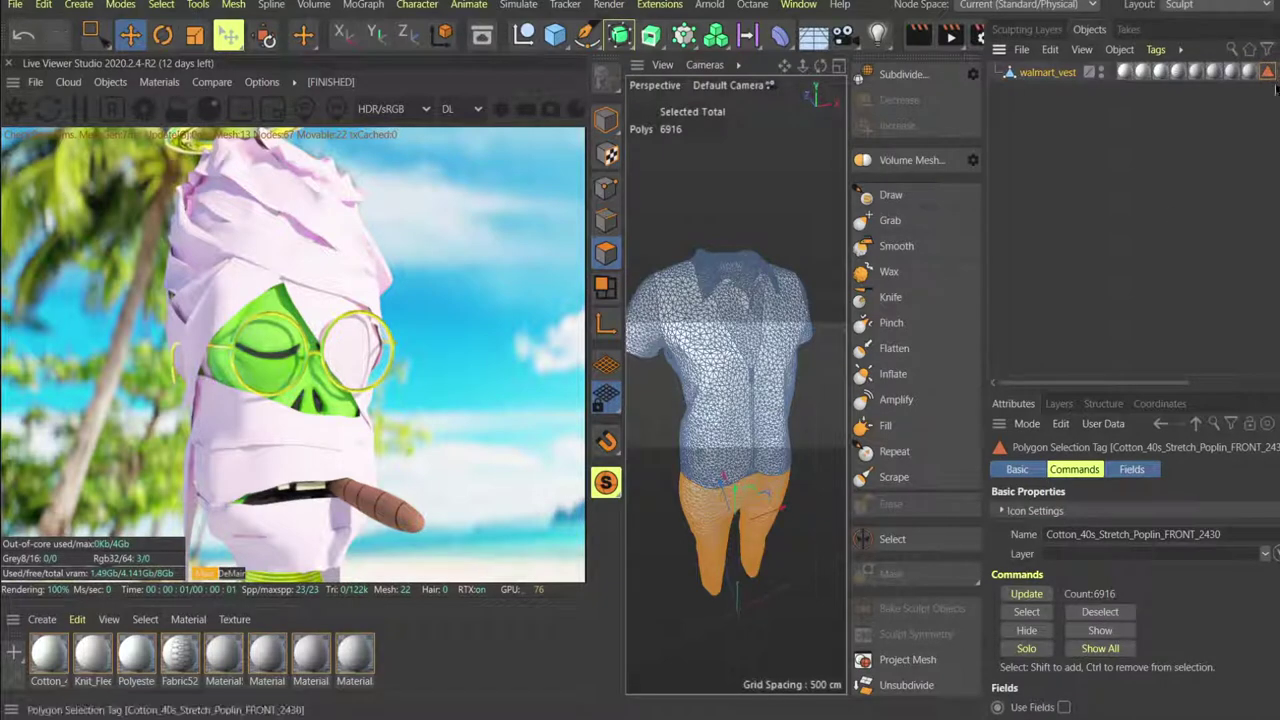
click(1098, 611)
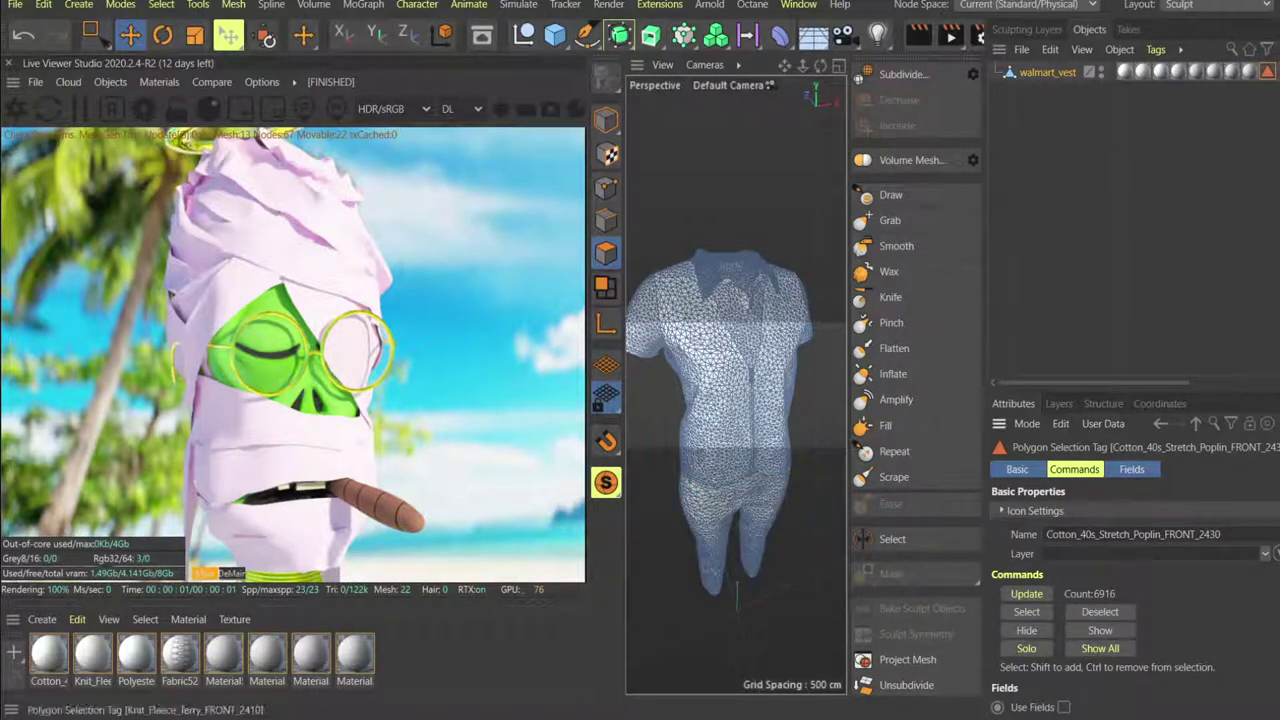
Select the shirt polygons stored in the Knit_Fleece_Terry_FRONT_2410 tag, invert the selection and delete the vest and trousers.
click(1278, 72)
scroll(1184, 195, right, 3)
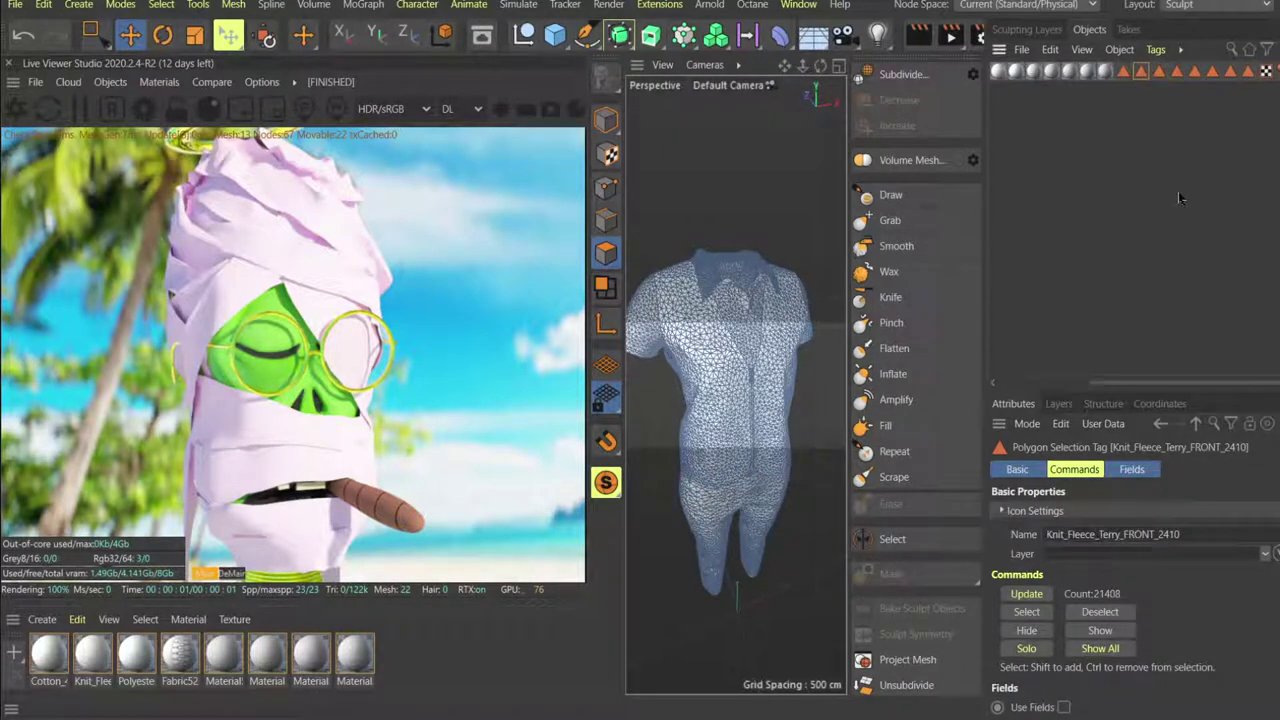
click(1039, 613)
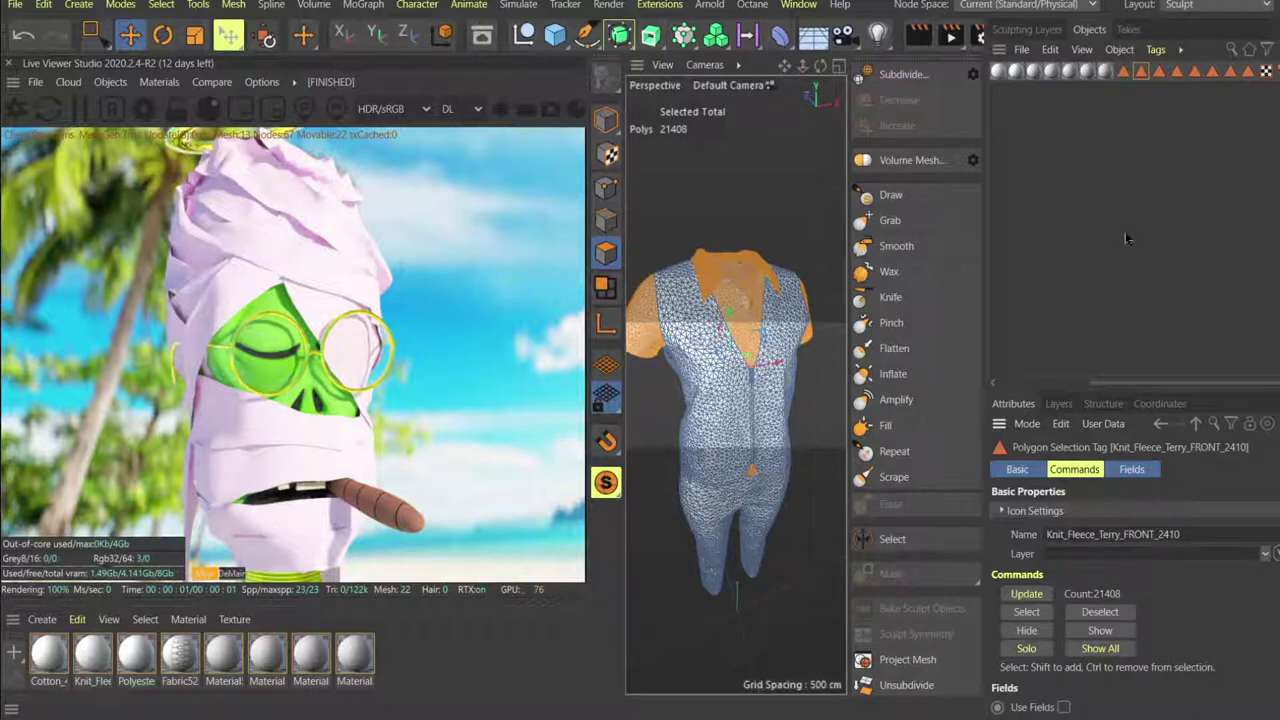
click(170, 5)
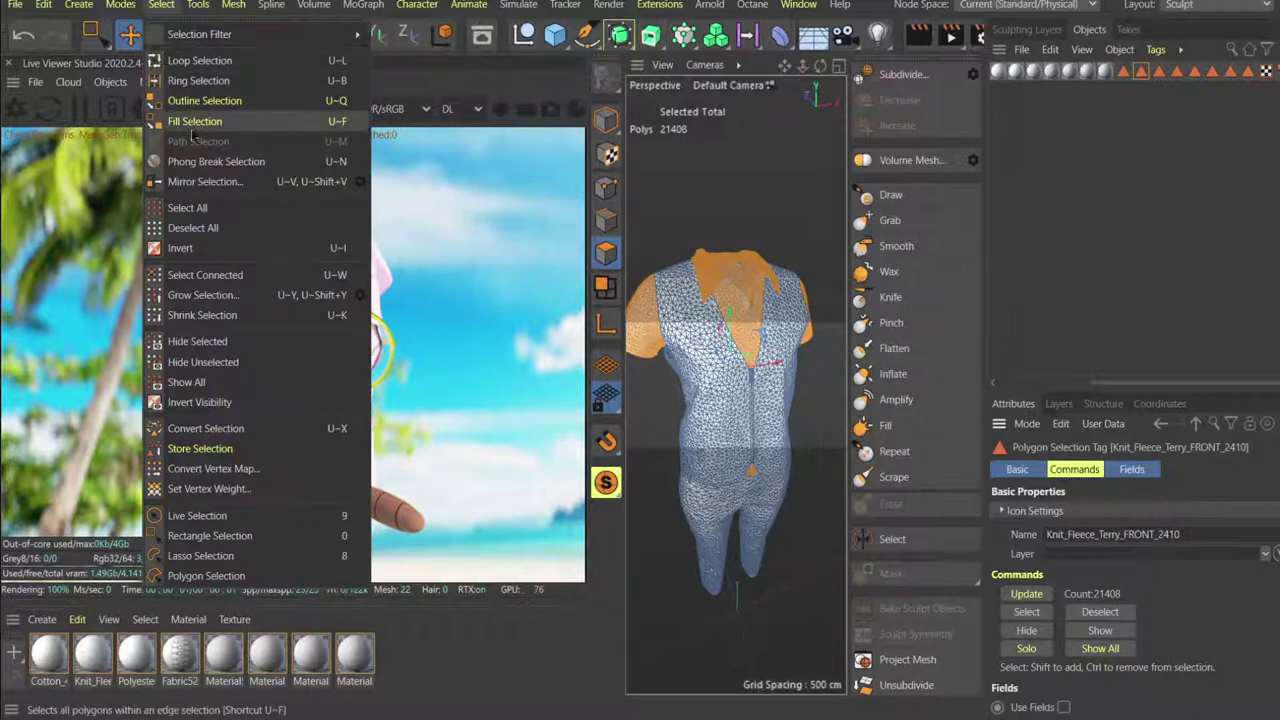
click(193, 248)
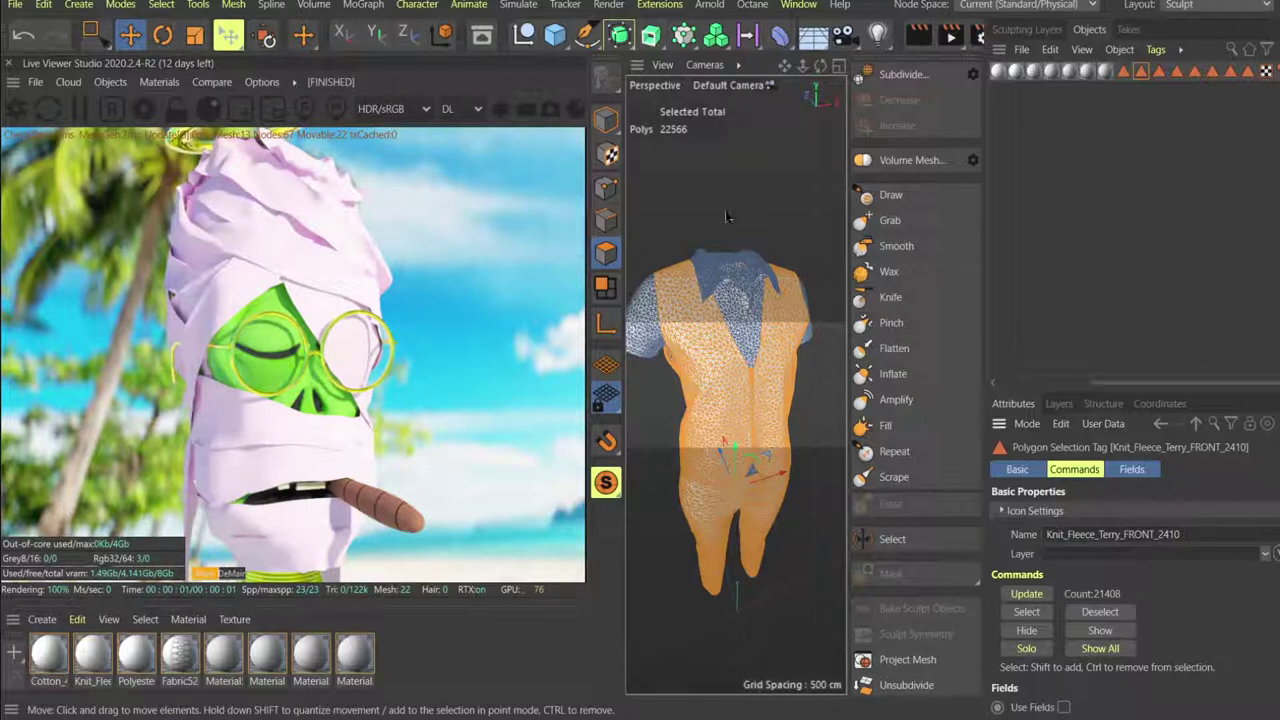
key(Delete)
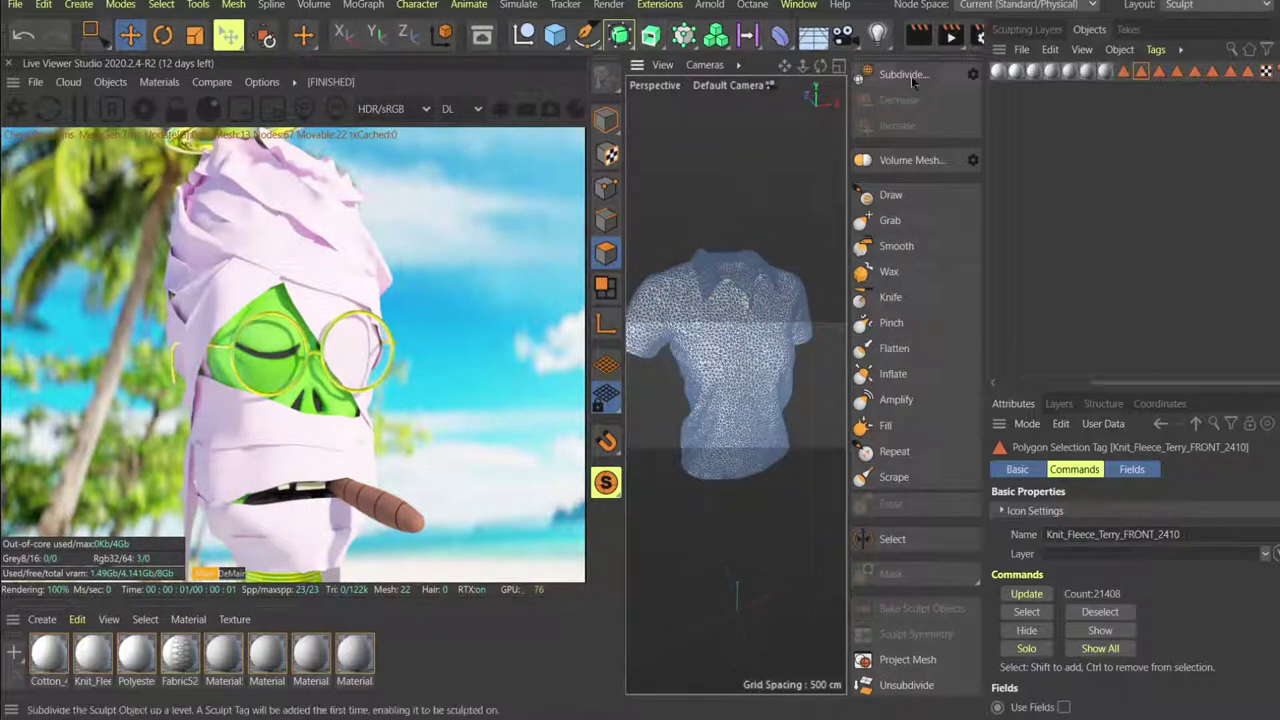
Copy the walmart_vest shirt into the character project, accepting absolute paths for its textures.
drag(1130, 384, 1038, 384)
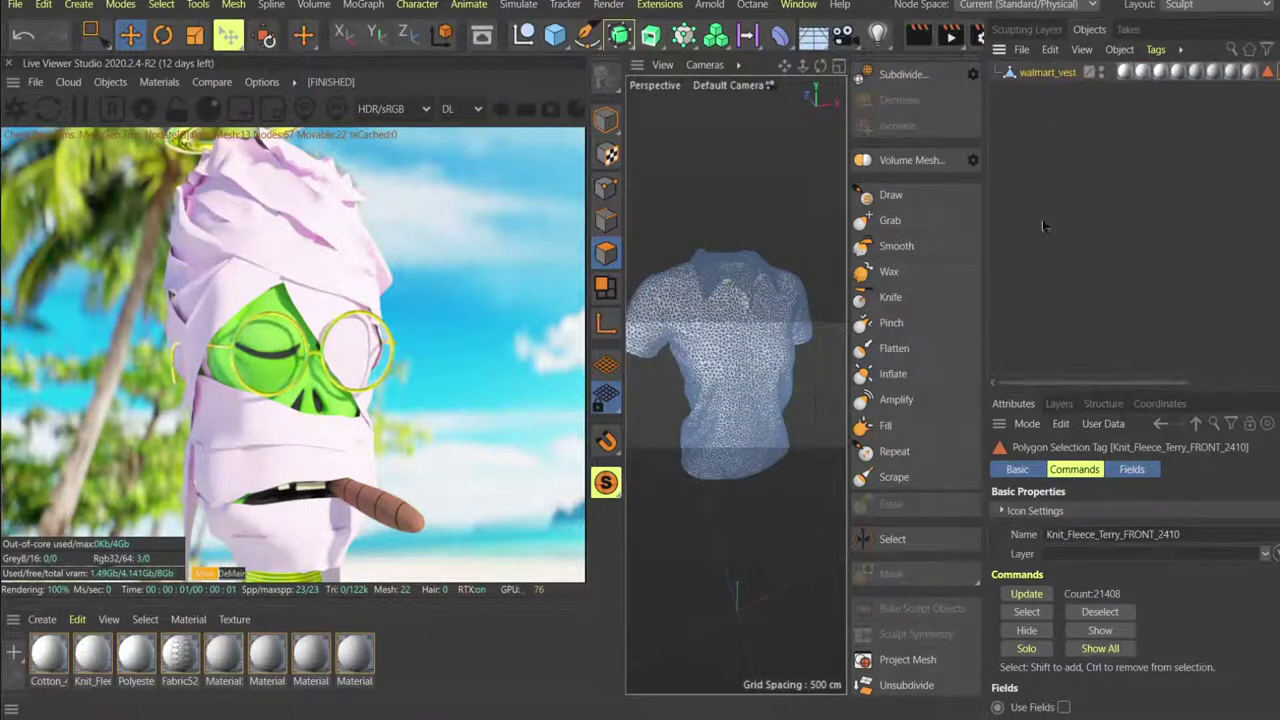
click(1046, 73)
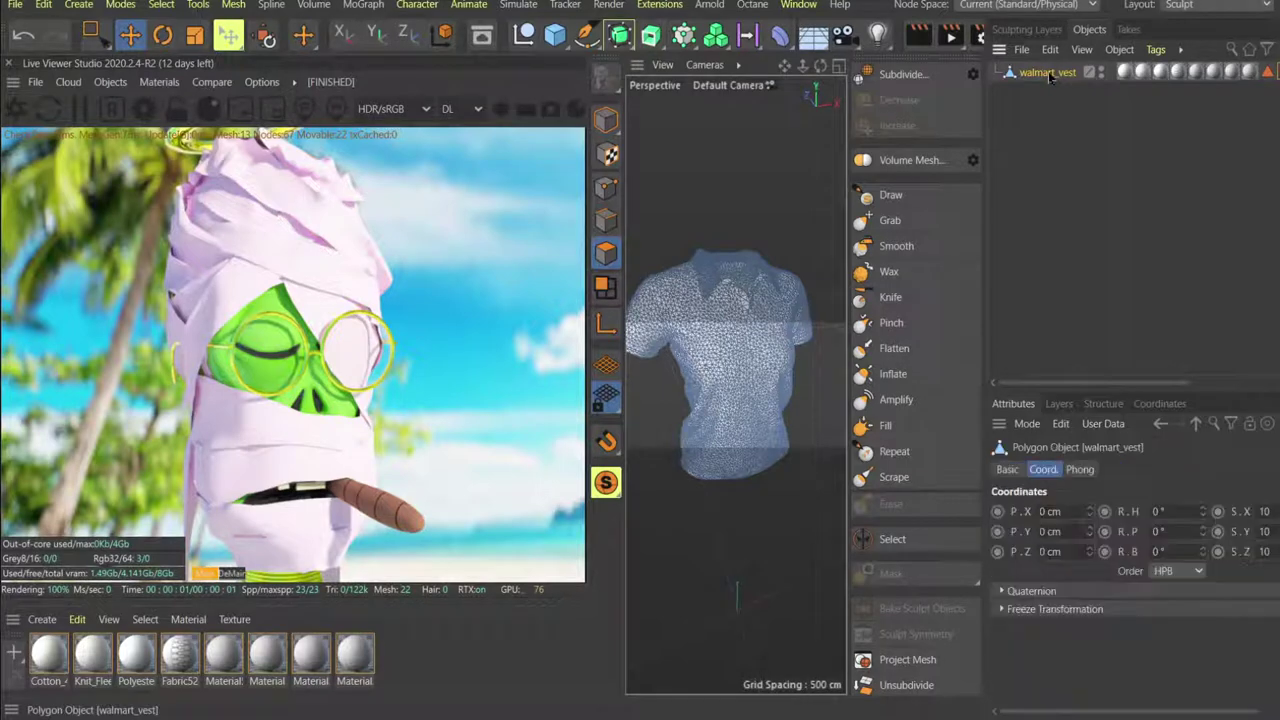
click(816, 8)
click(838, 623)
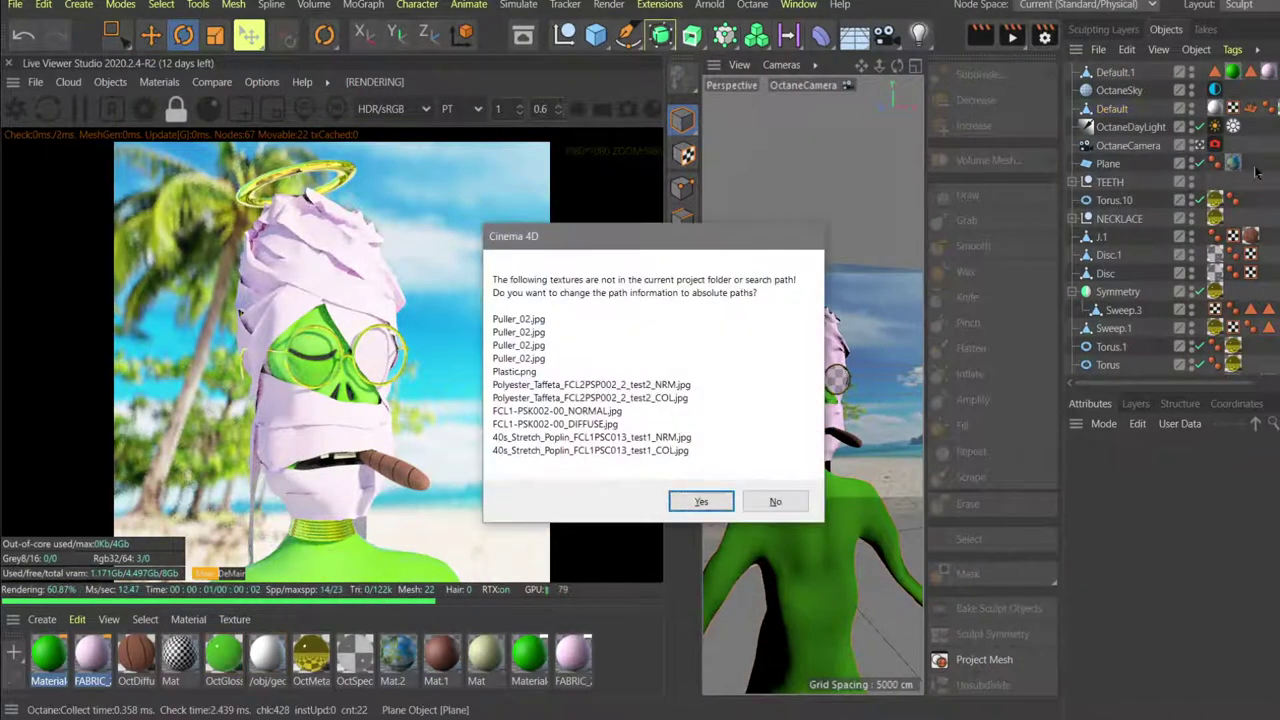
click(721, 505)
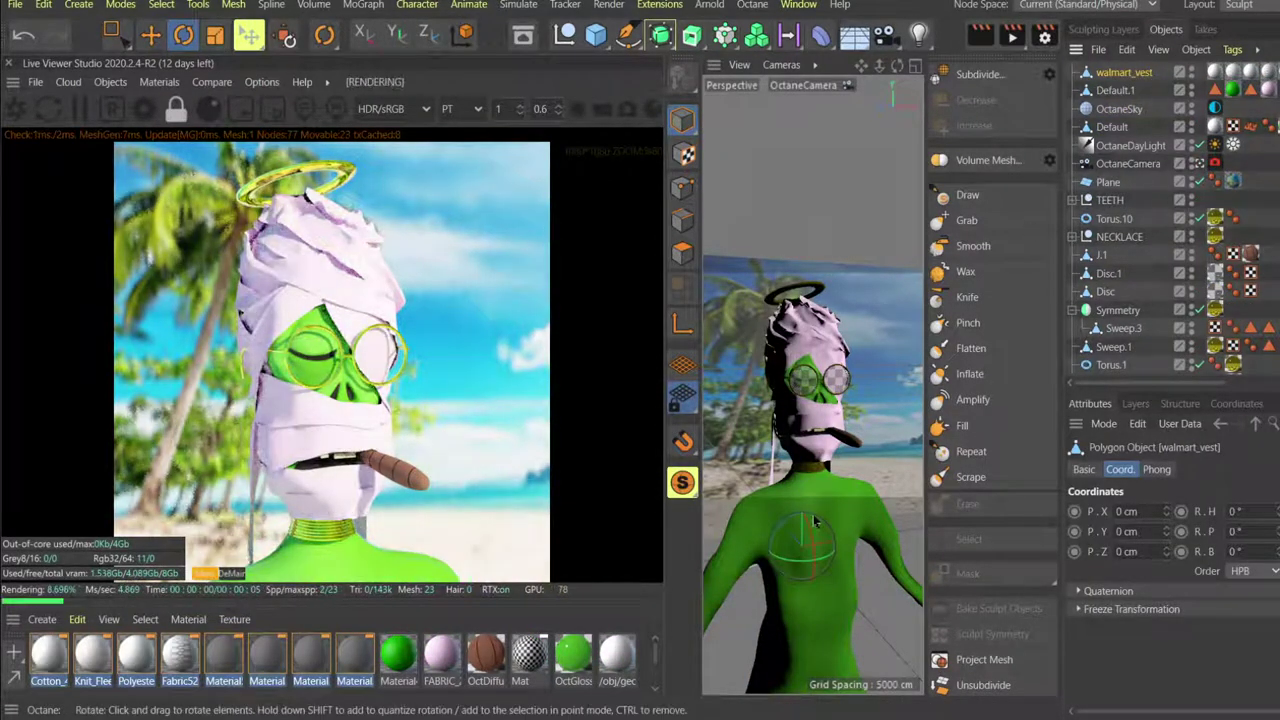
Scale up the walmart_vest shirt and move it down toward the character's body.
key(t)
key(r)
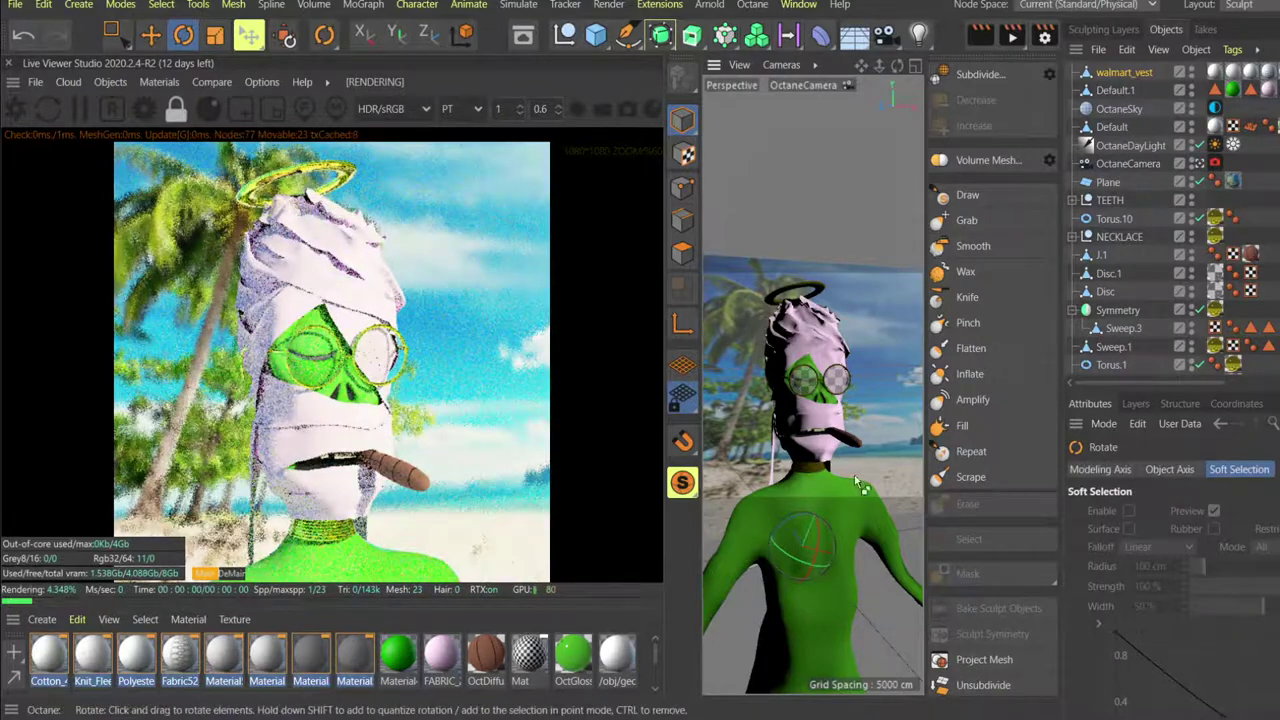
key(t)
drag(830, 482, 937, 326)
key(e)
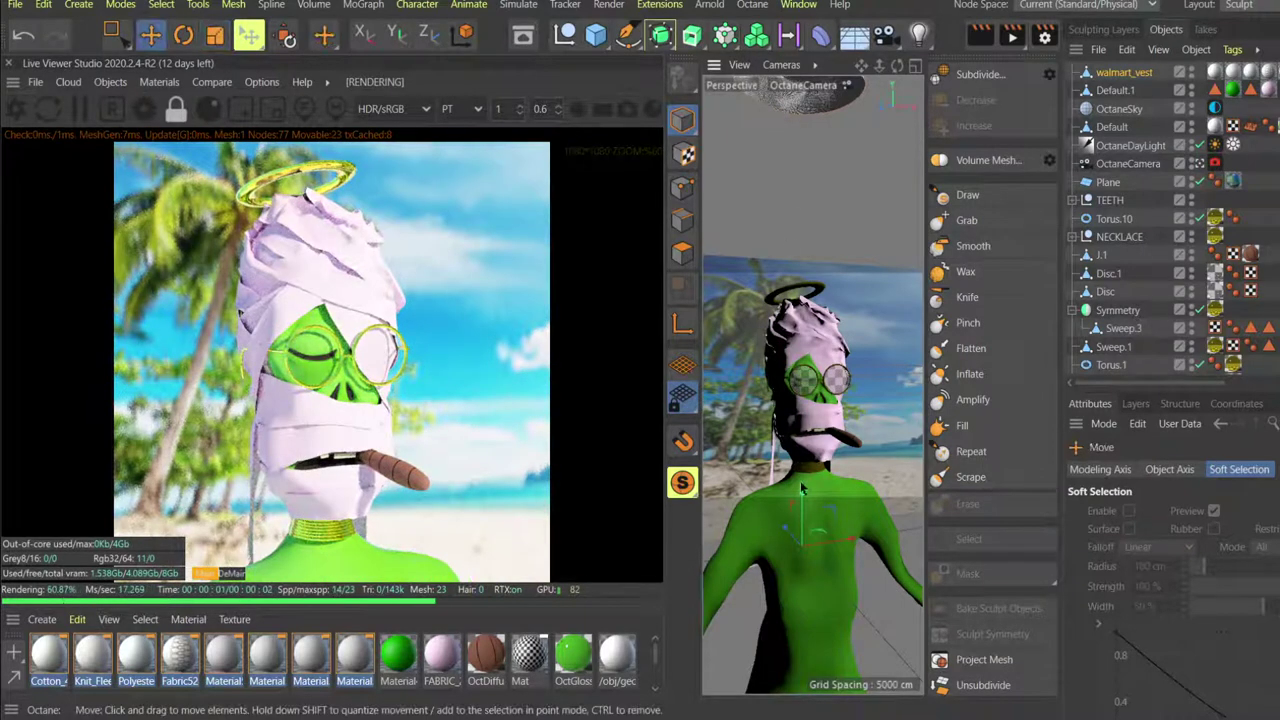
drag(802, 487, 802, 625)
Center the shirt's axis on its own geometry and lower the shirt onto the character's torso.
click(161, 5)
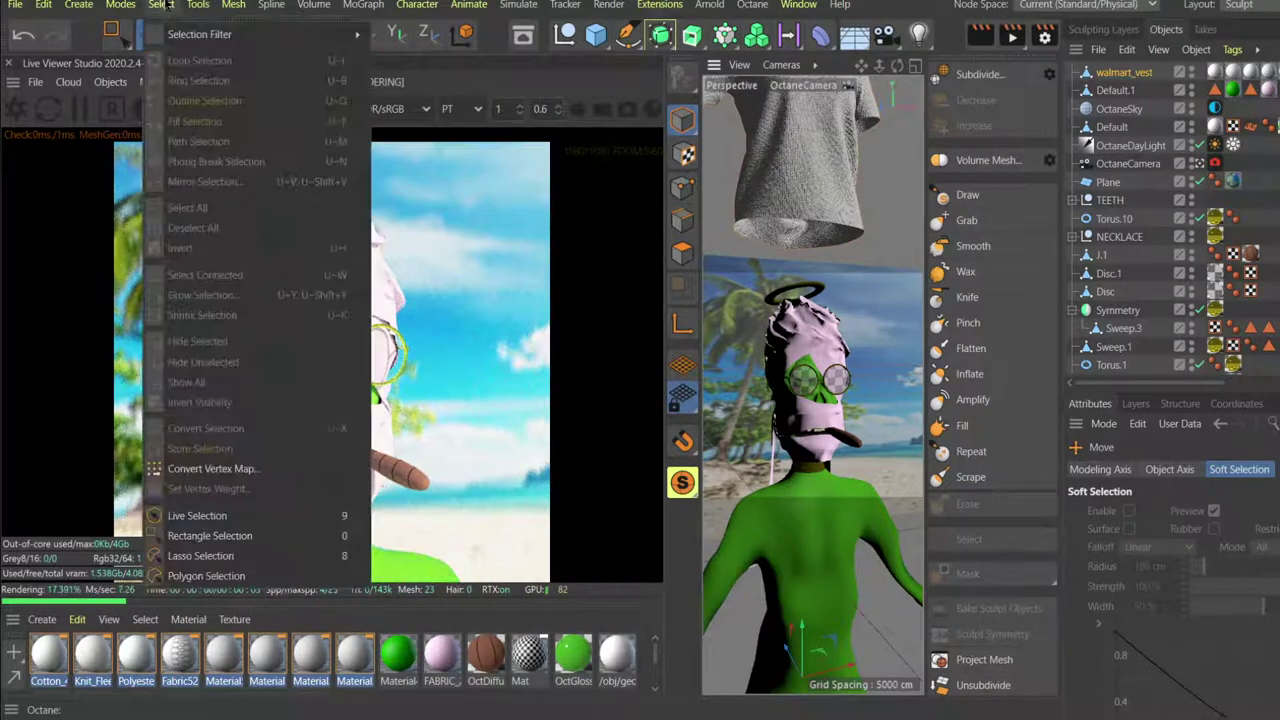
mouse_move(233, 5)
mouse_move(282, 407)
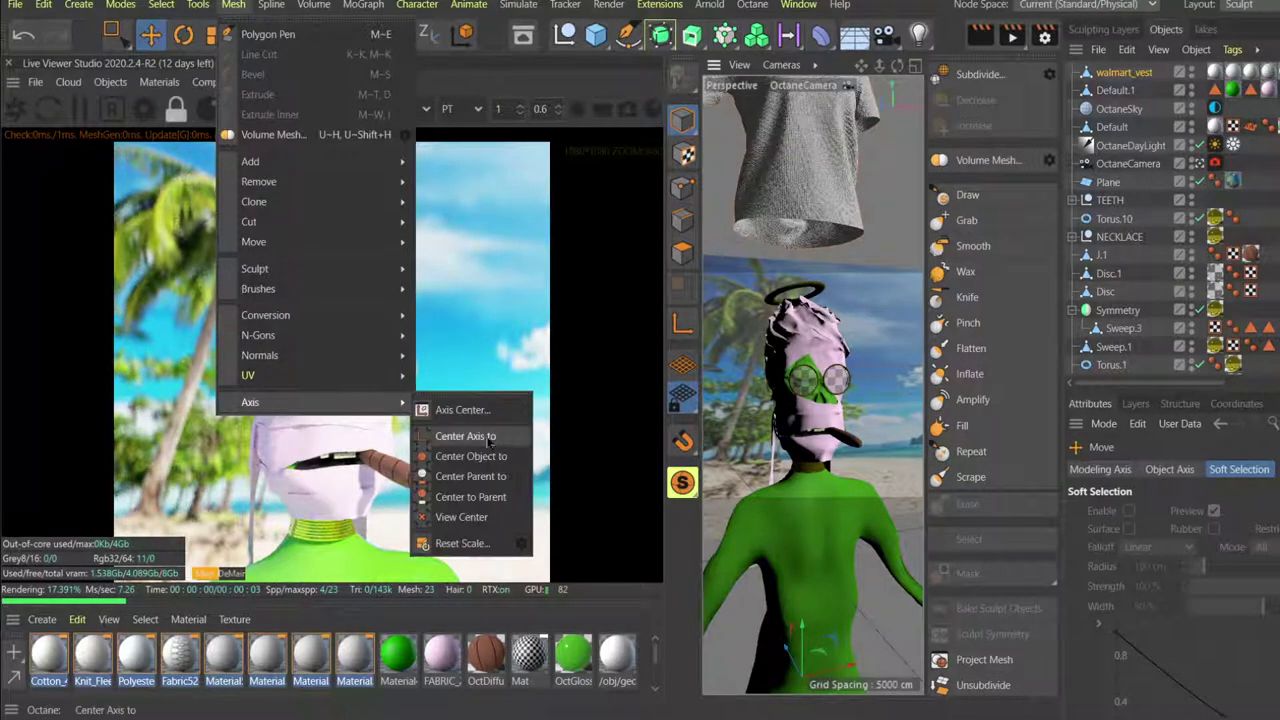
click(486, 438)
drag(794, 108, 794, 556)
Adjust the shirt's scale and position until it wraps the torso, with the collar around the neck.
key(t)
drag(860, 430, 890, 428)
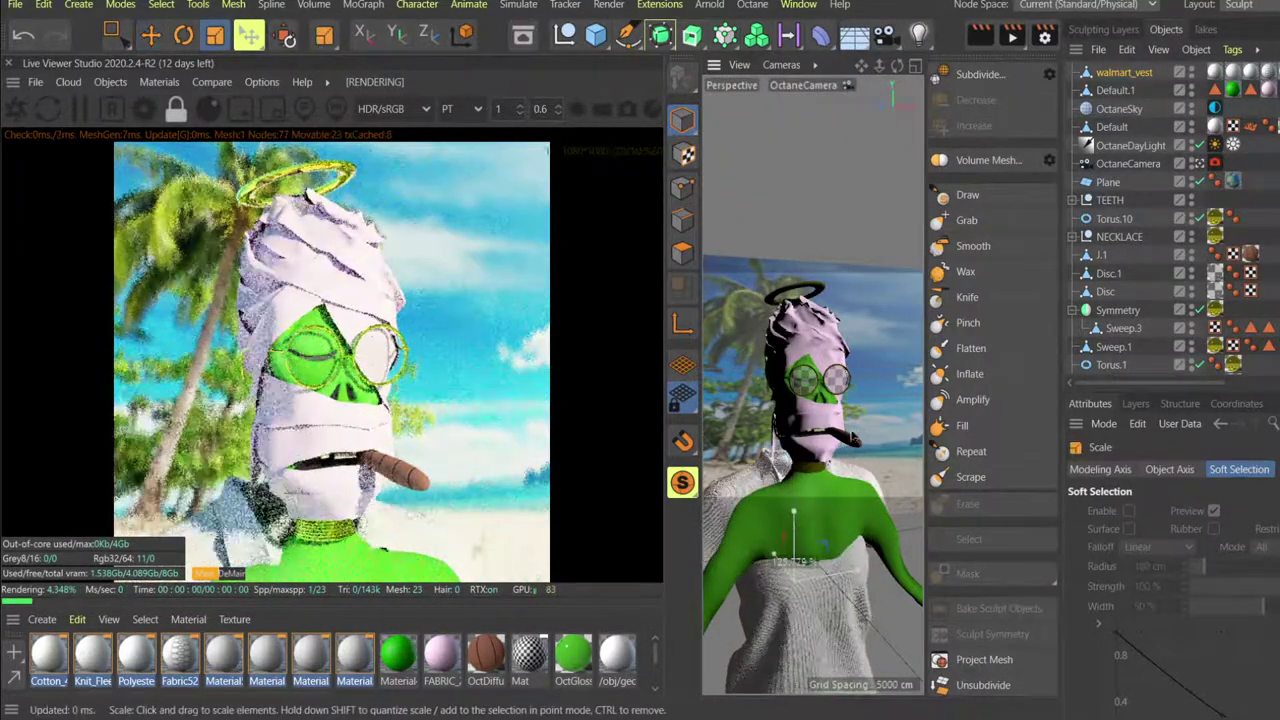
key(e)
drag(780, 564, 785, 578)
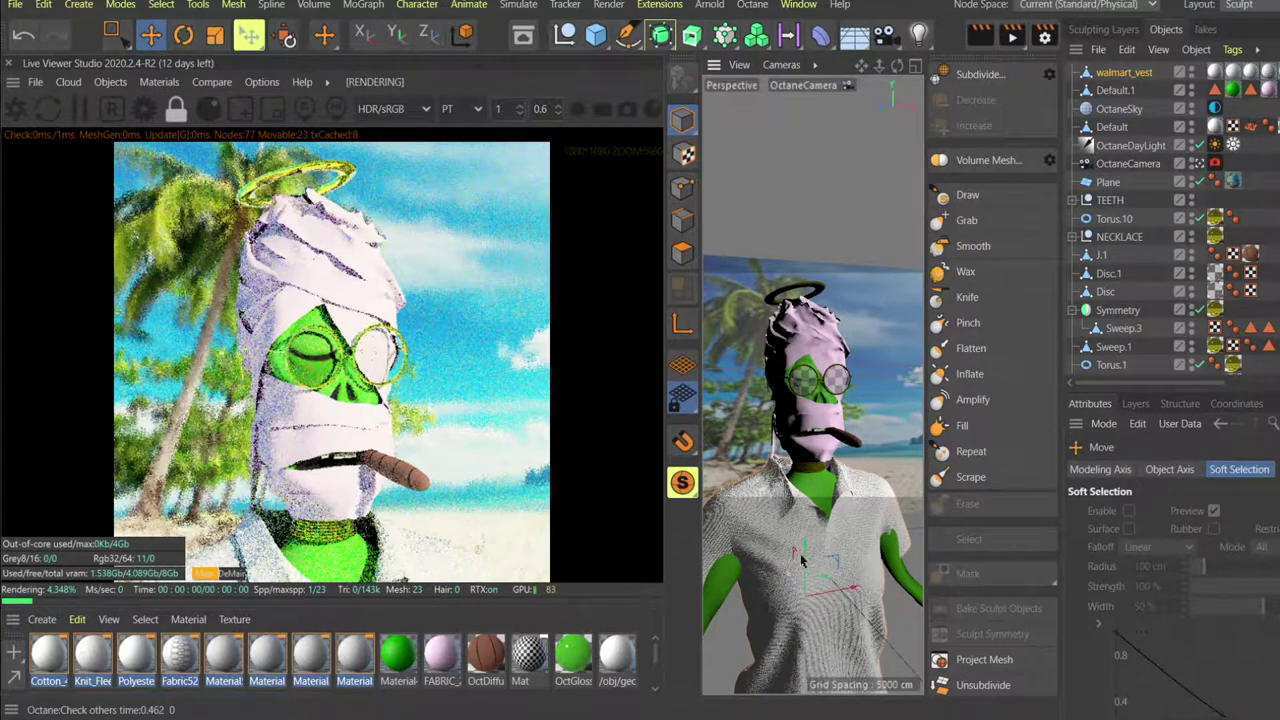
key(t)
mouse_move(882, 412)
mouse_down()
mouse_move(852, 411)
mouse_move(875, 413)
mouse_up()
key(e)
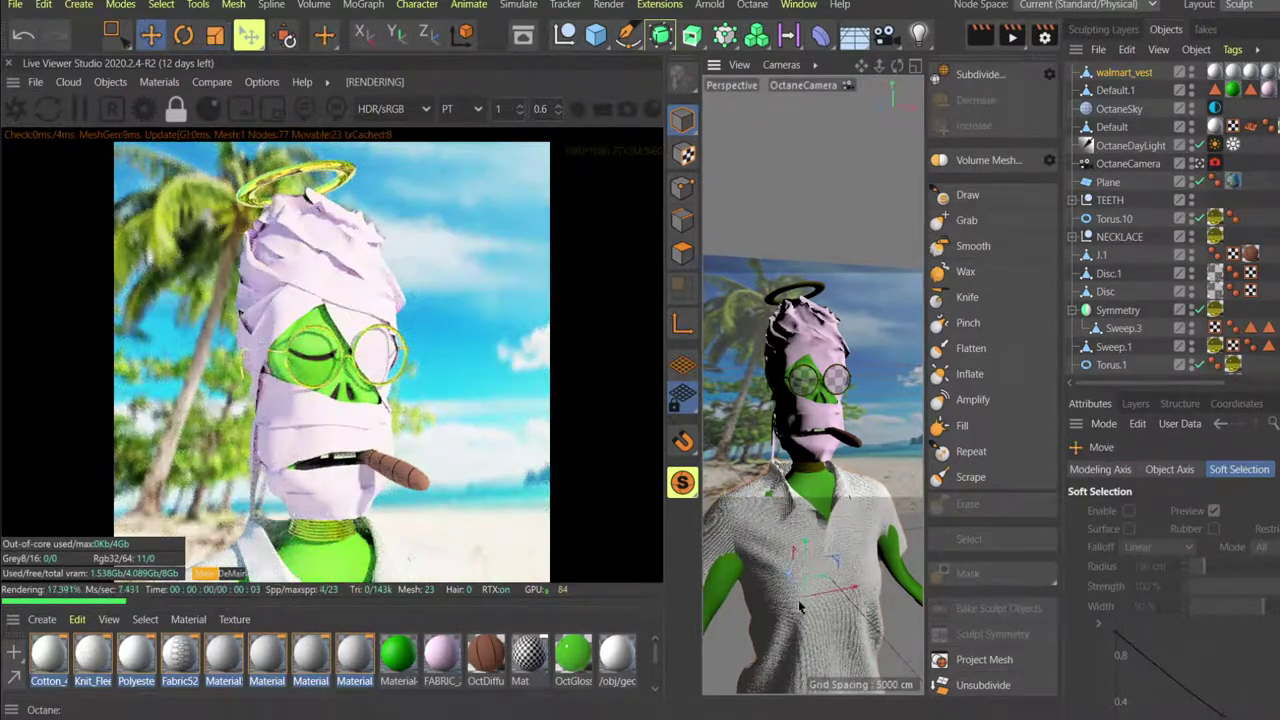
drag(788, 572, 793, 594)
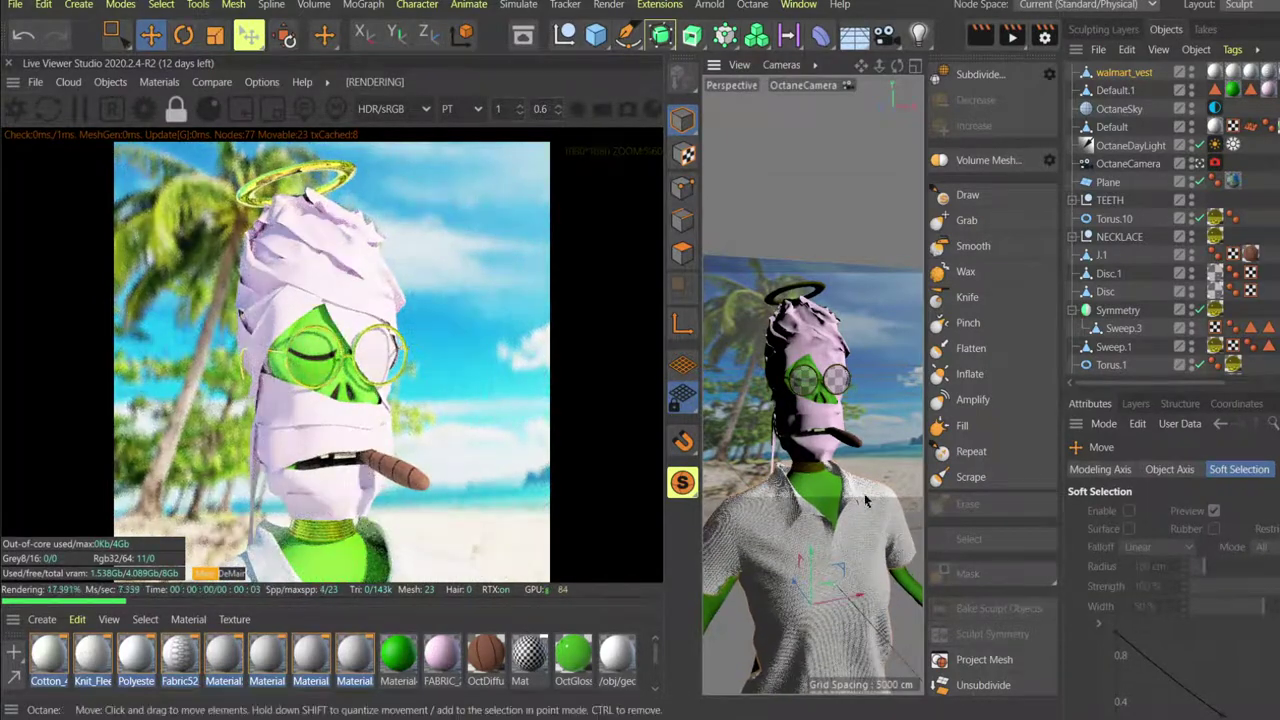
key(t)
key(e)
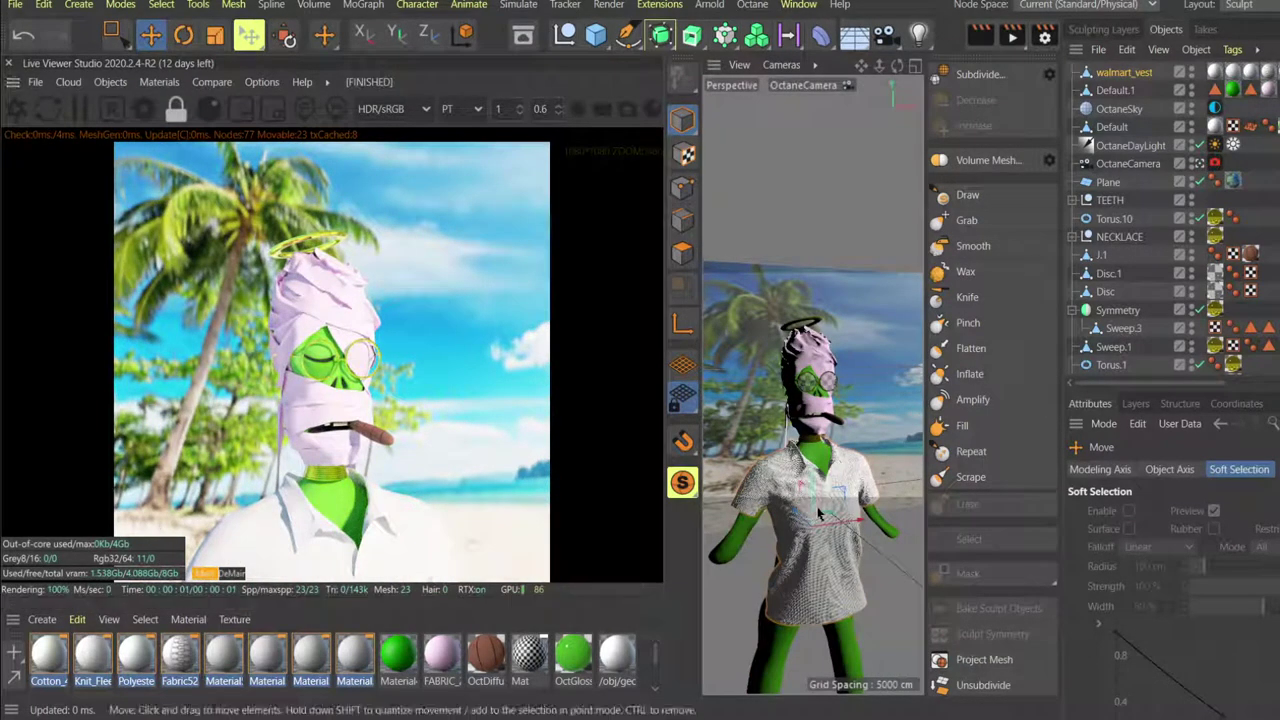
Compare the character with the REKTFULKEN.jpg reference and fine-tune the shirt's position around the neck and shoulders.
key(alt+Tab)
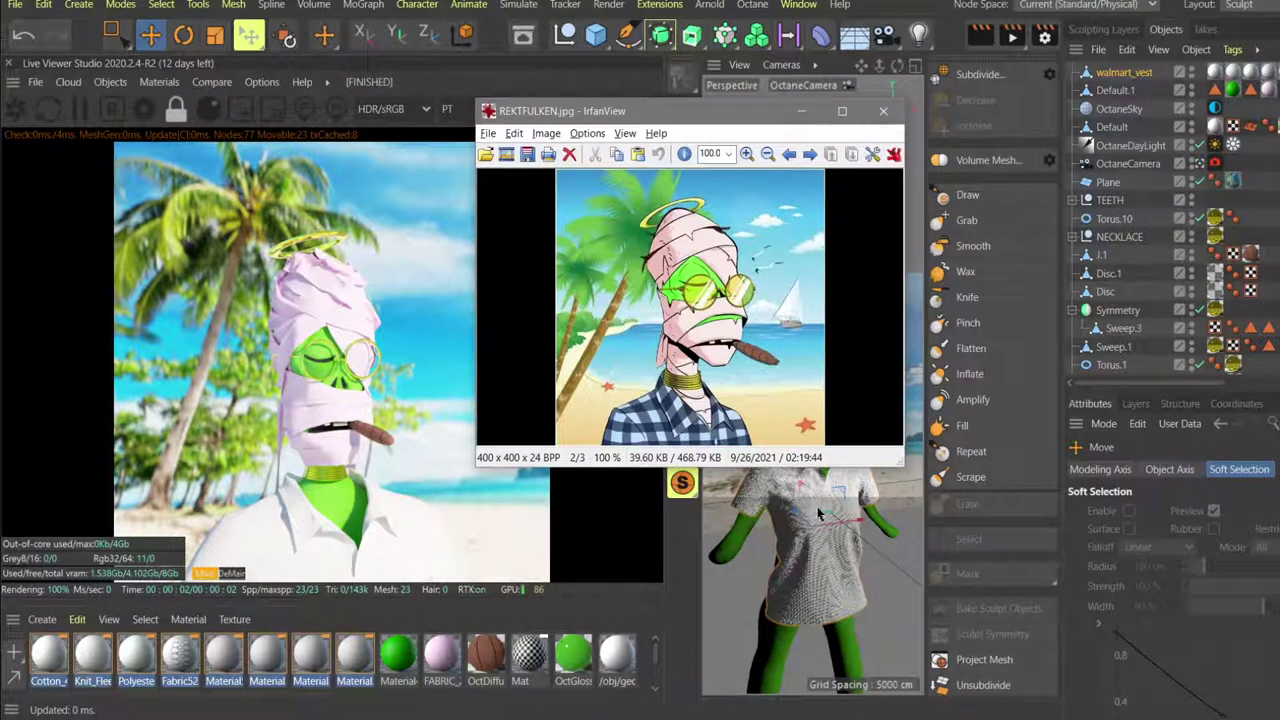
key(alt+Tab)
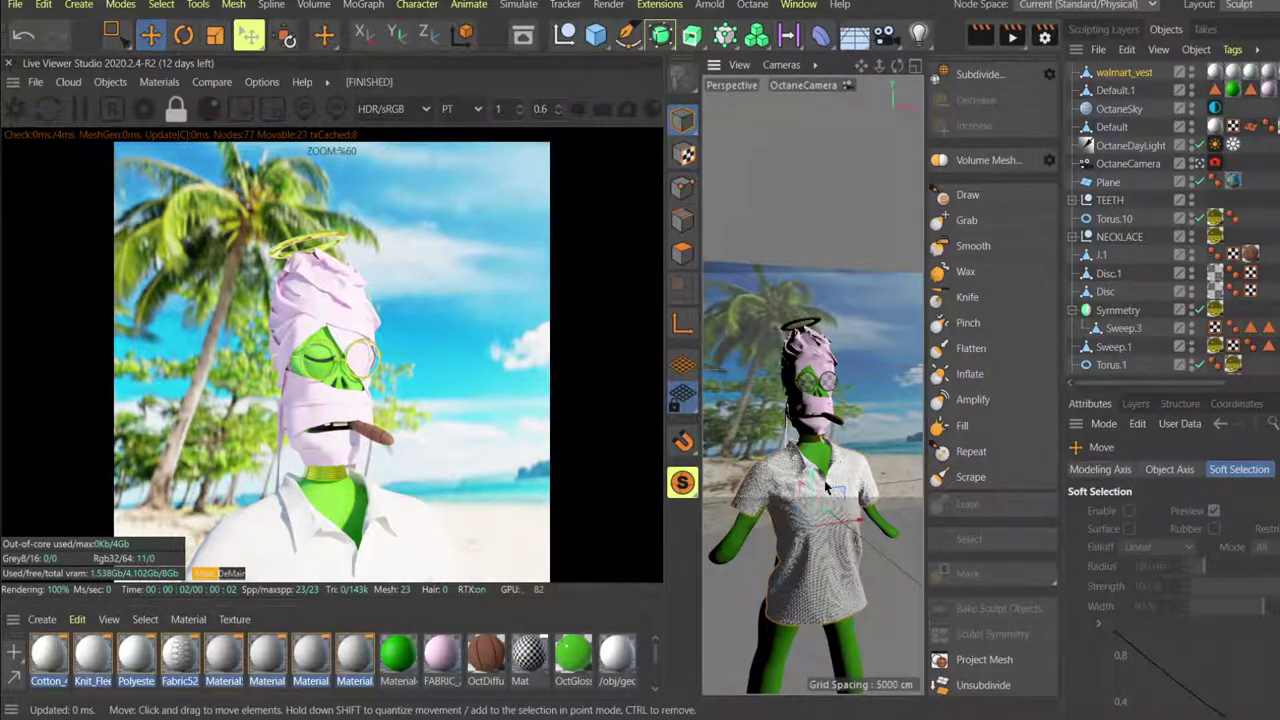
scroll(826, 488, up, 5)
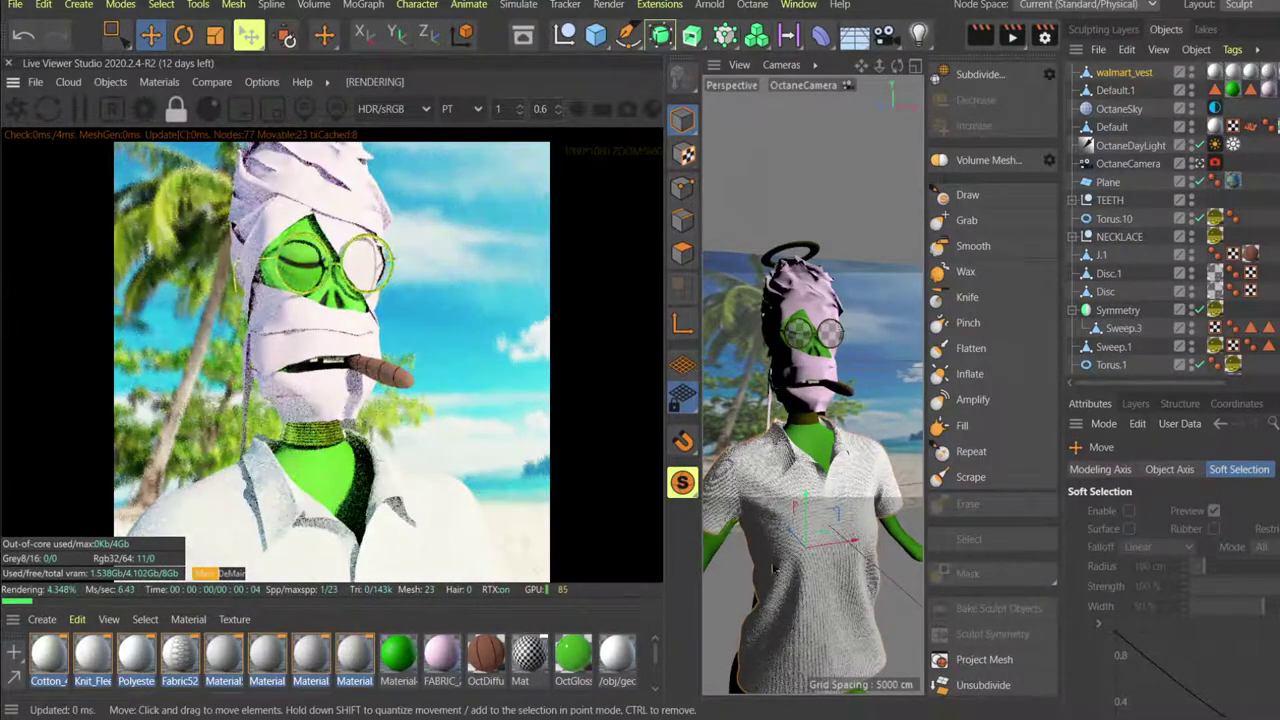
drag(805, 506, 757, 530)
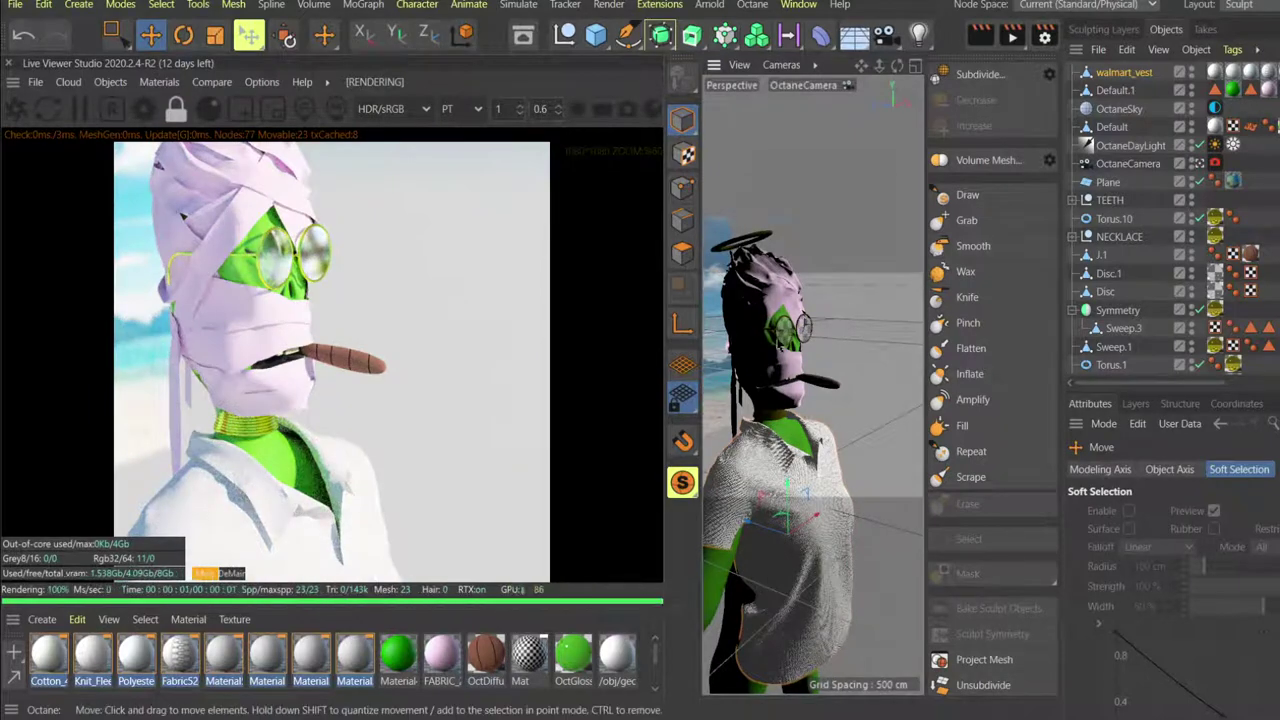
alt+drag(780, 344, 831, 379)
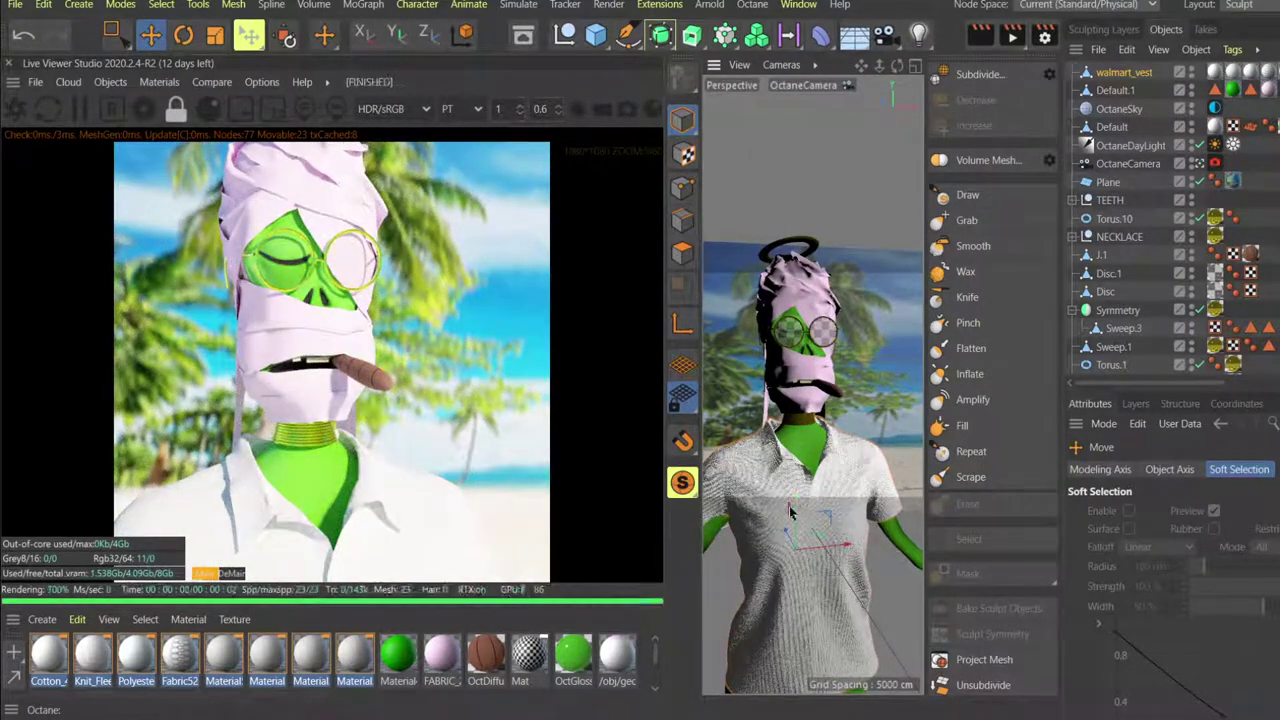
mouse_move(789, 507)
mouse_down()
mouse_move(782, 533)
mouse_move(800, 528)
mouse_move(793, 512)
mouse_up()
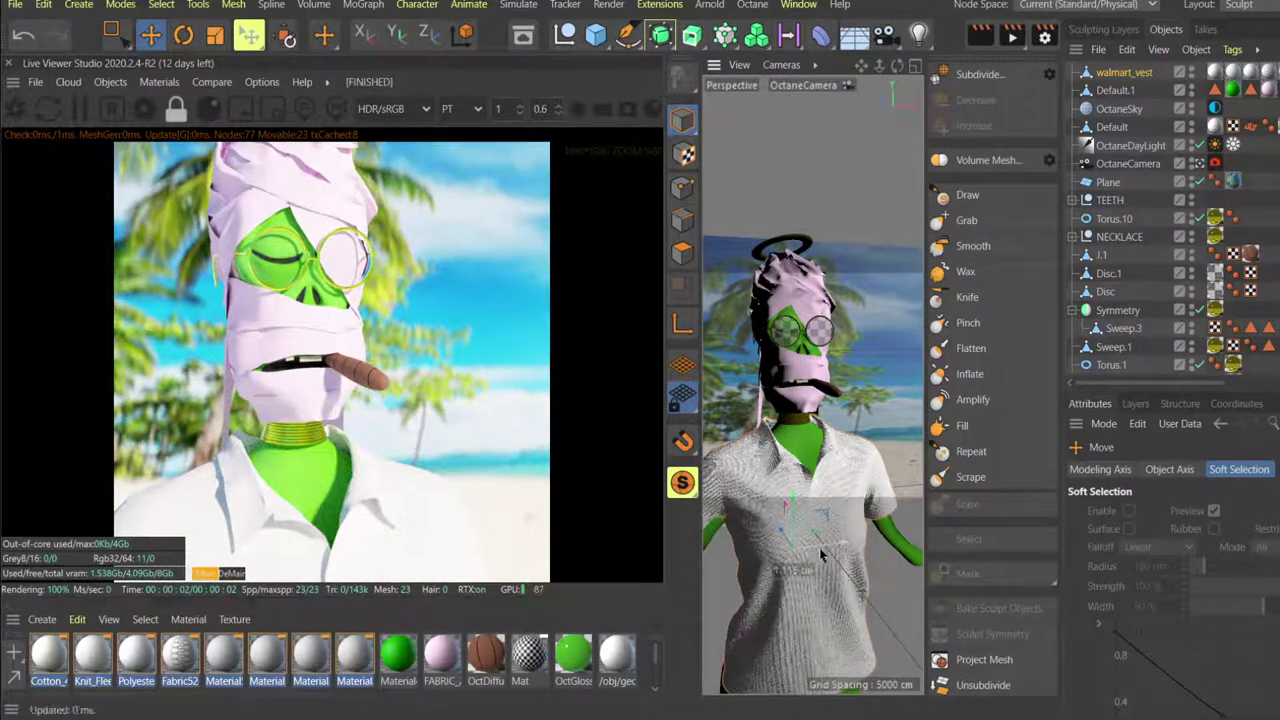
drag(821, 555, 823, 553)
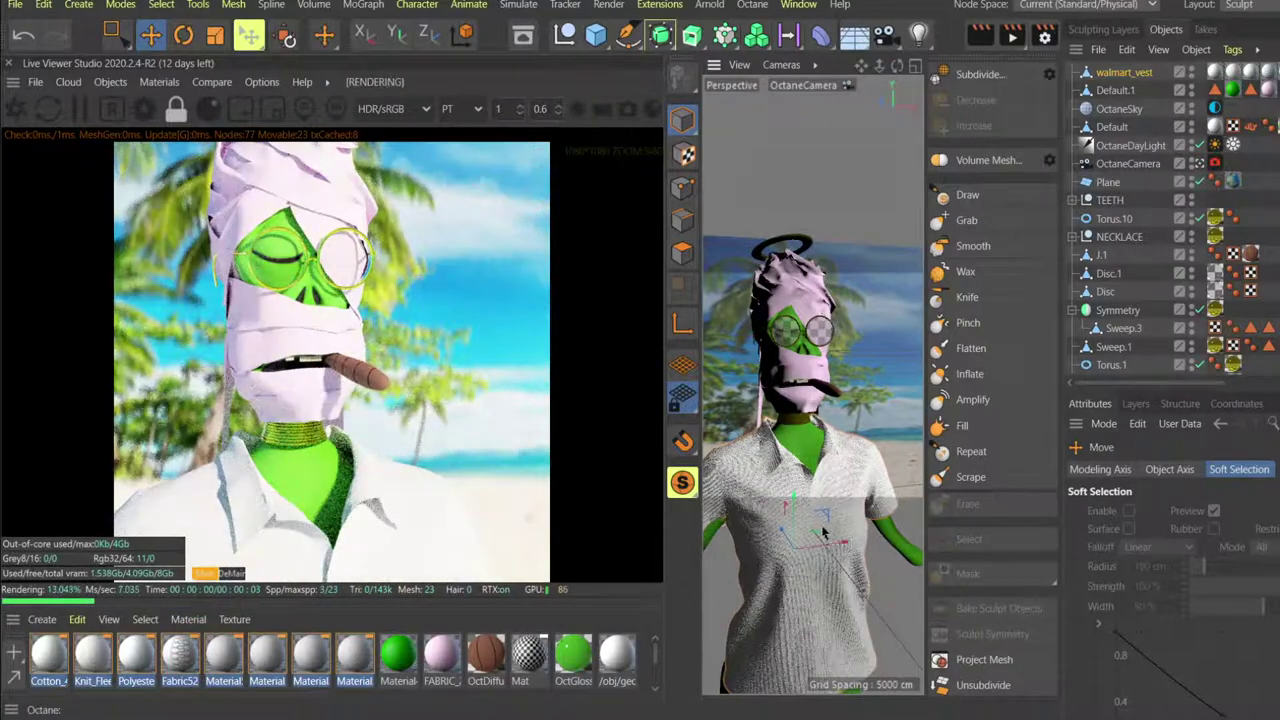
alt+drag(808, 435, 810, 391)
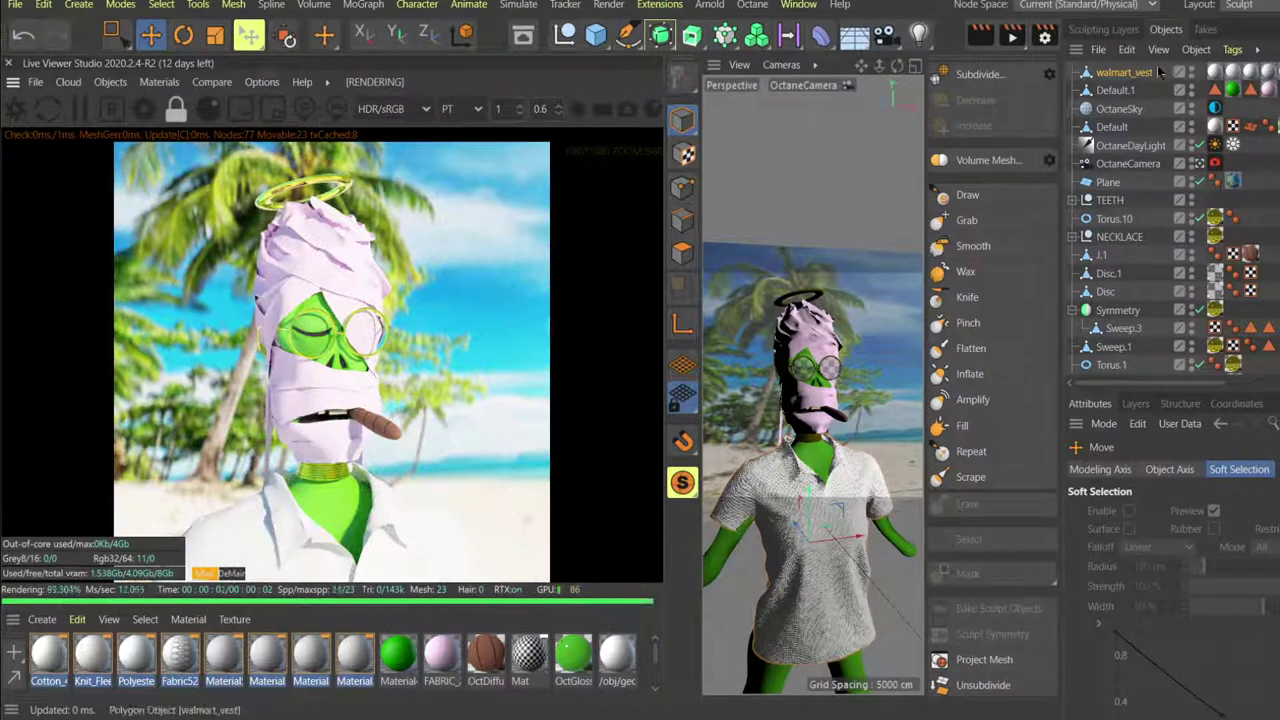
Inspect the imported garment materials and open Knit_Fleece_Terry_FRONT_2410 in the Material Editor.
click(1108, 182)
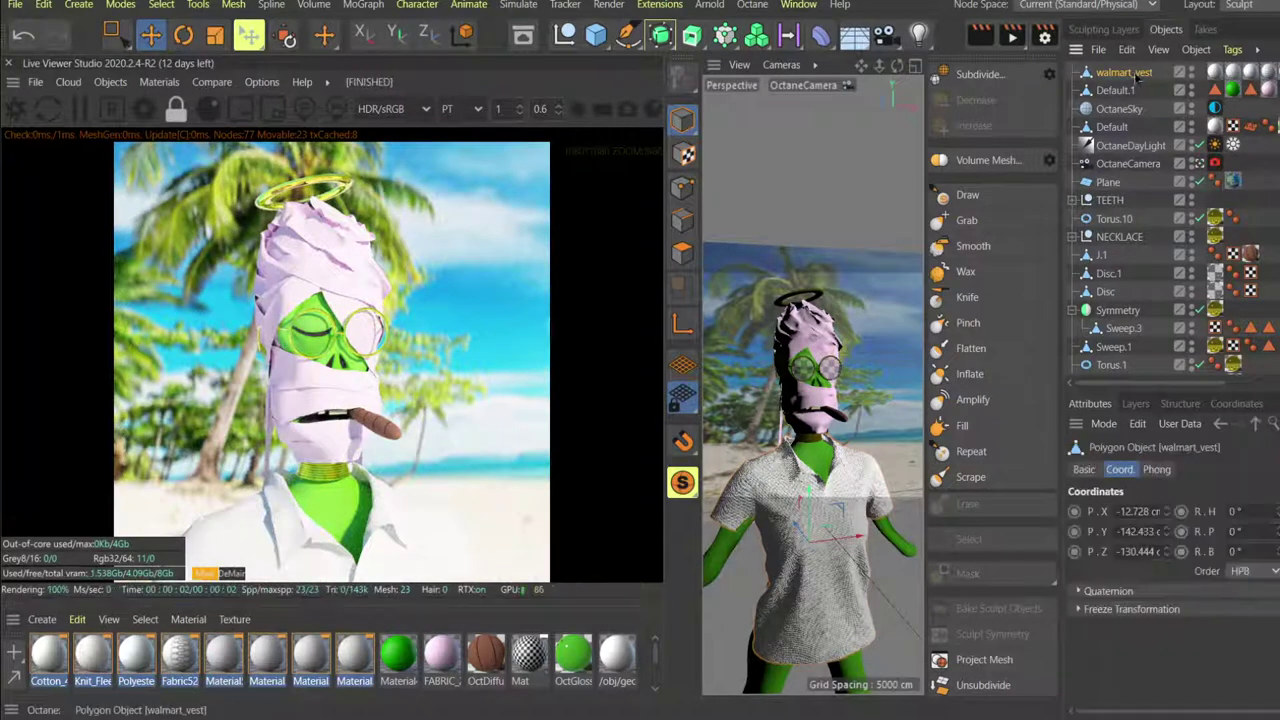
click(868, 474)
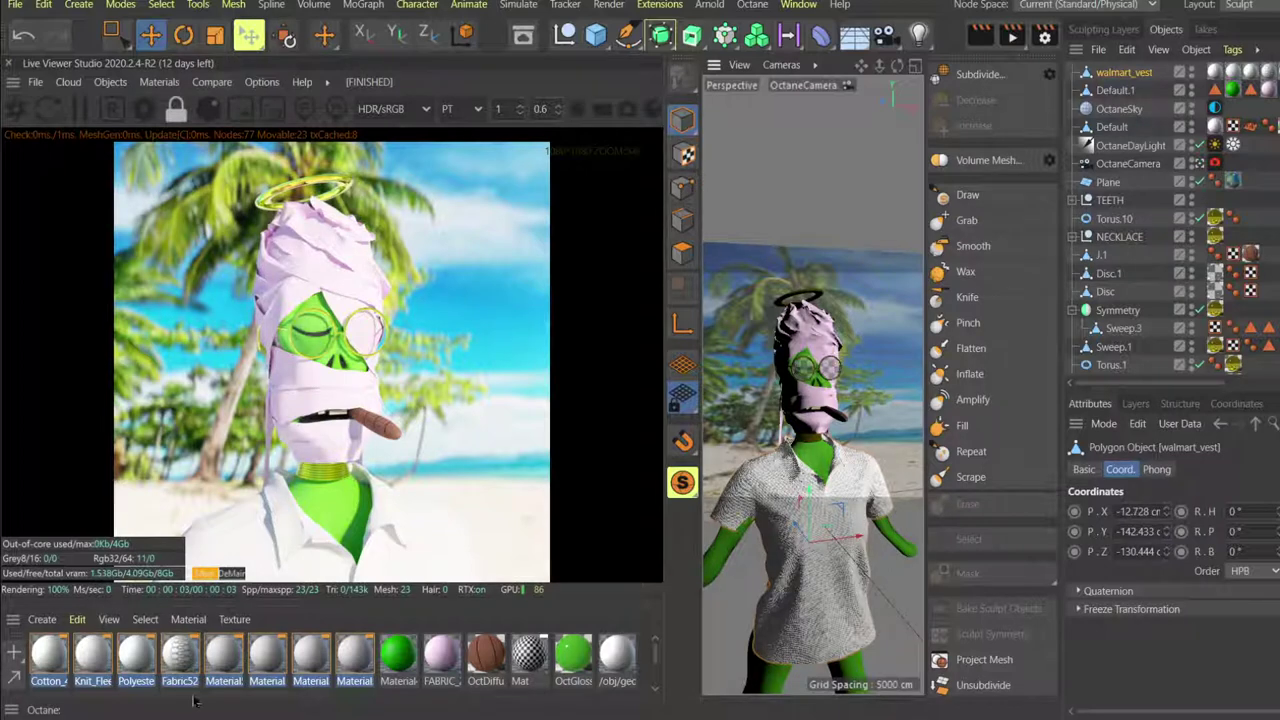
click(135, 660)
click(93, 660)
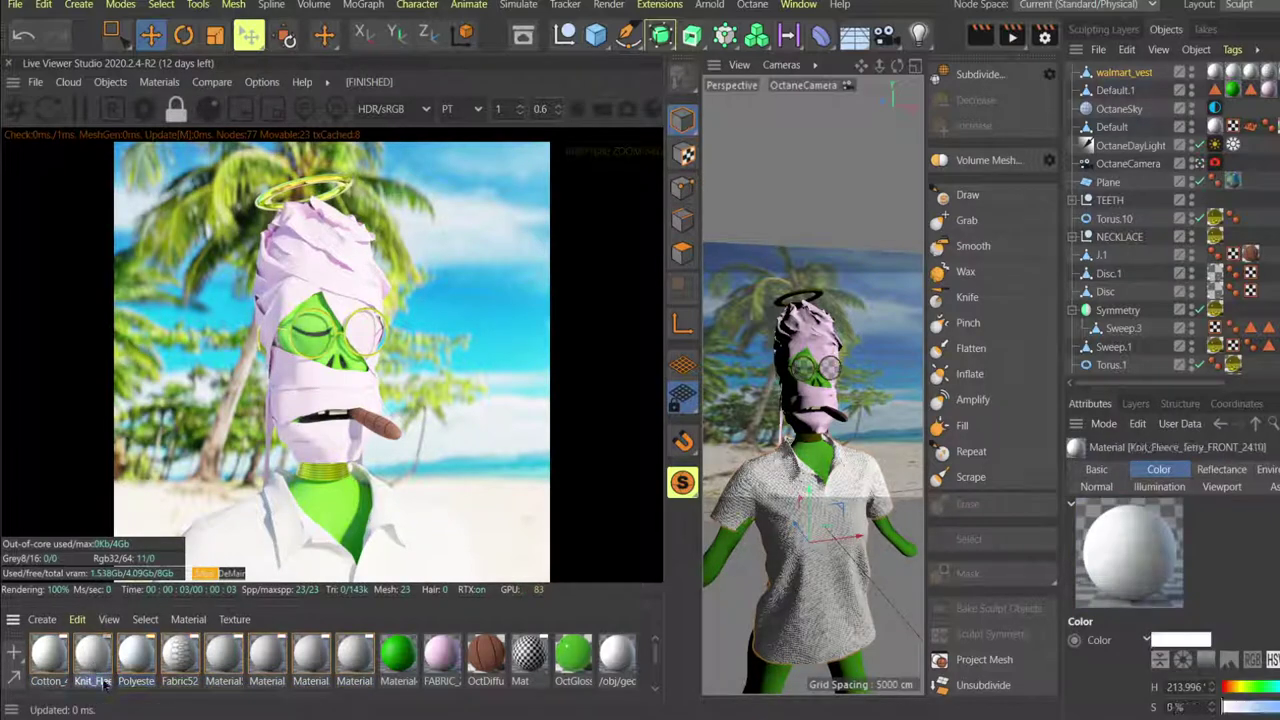
click(360, 652)
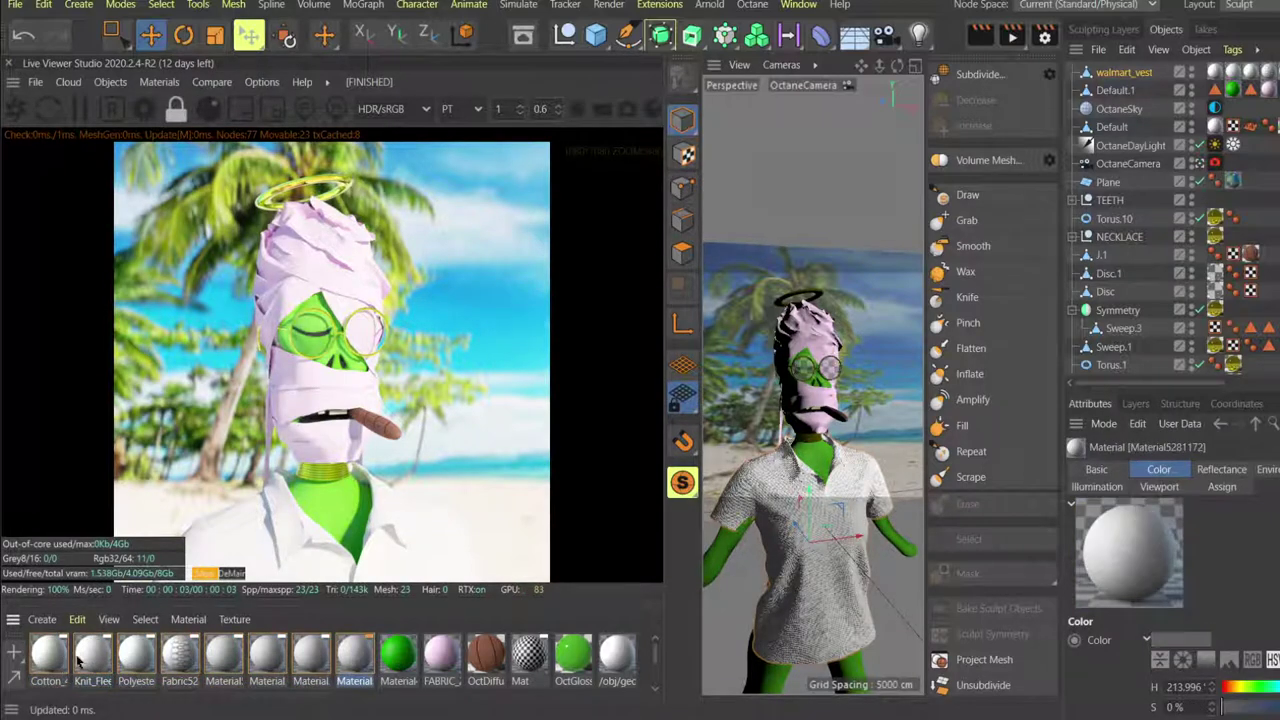
click(50, 660)
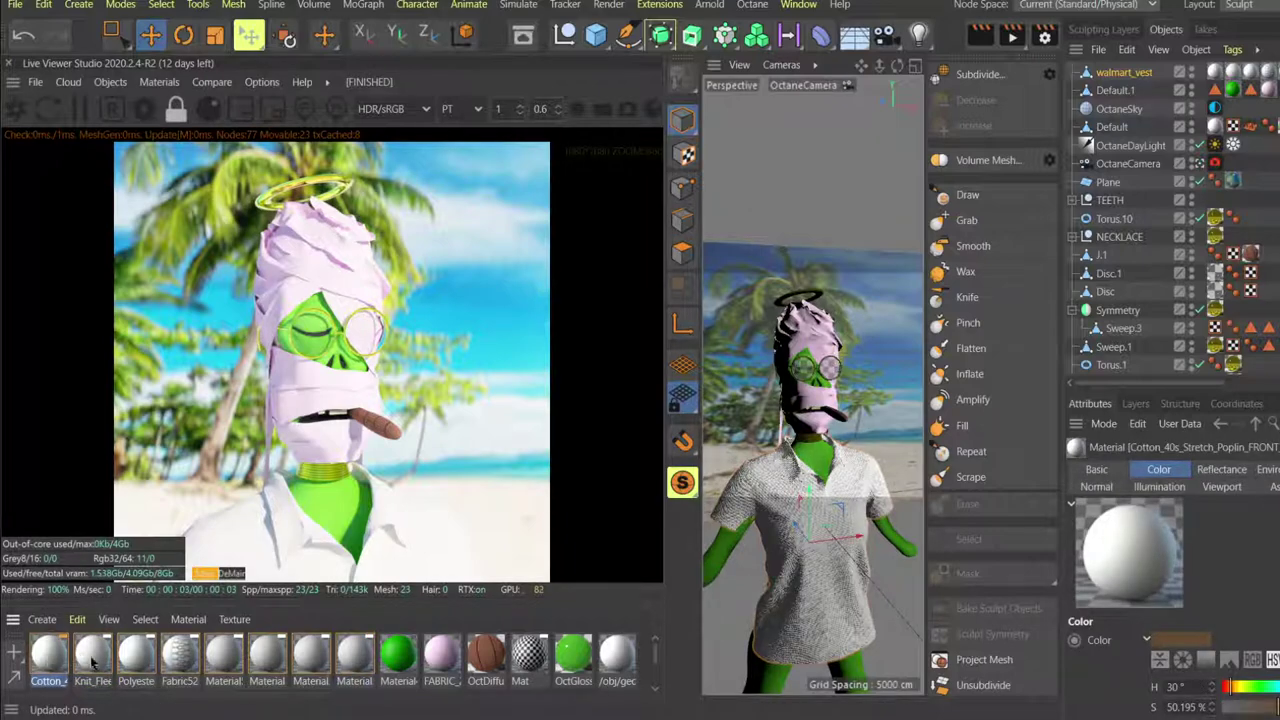
click(93, 660)
double_click(93, 660)
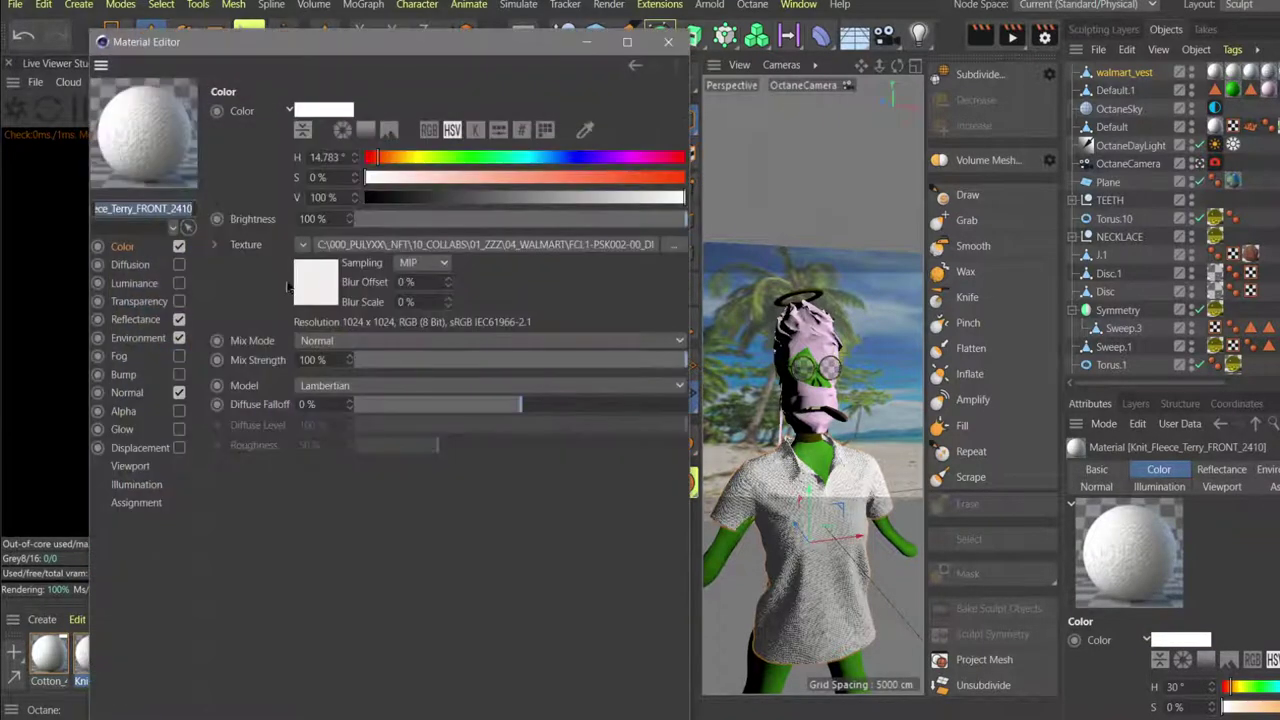
Look up the folder holding the fleece material's diffuse and normal maps, select its path, and close without replacing the texture.
click(566, 246)
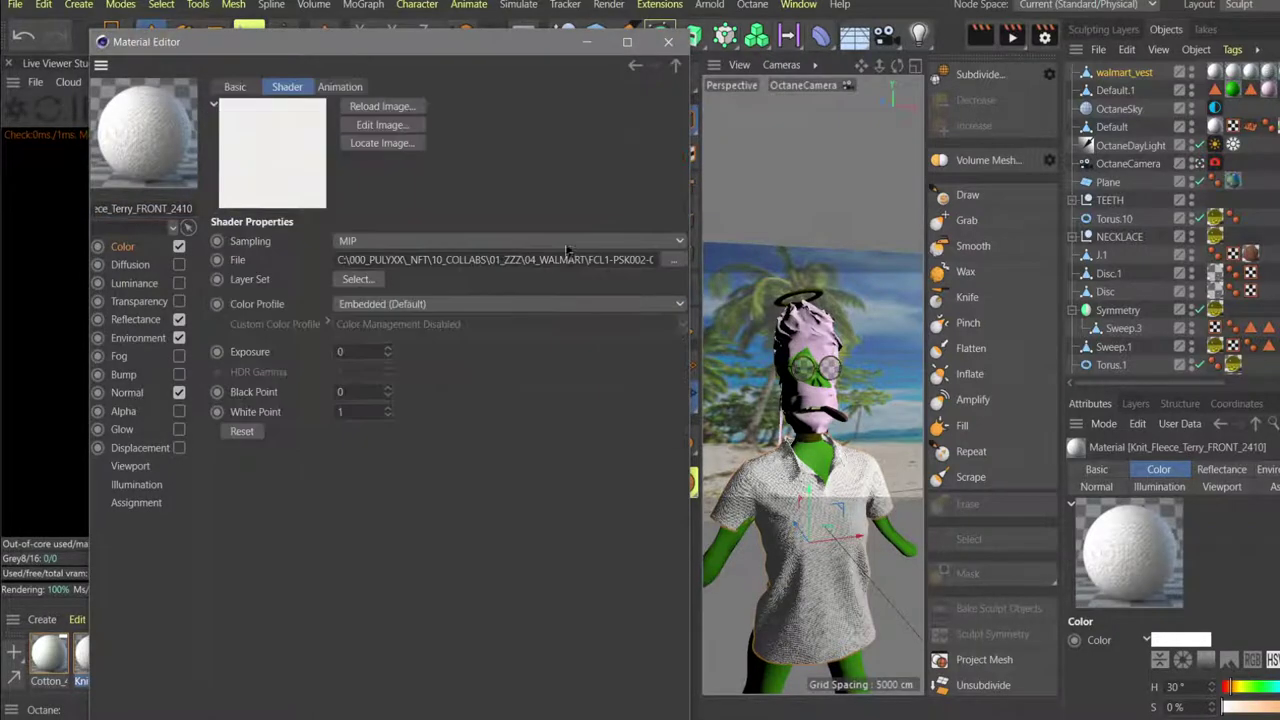
click(678, 261)
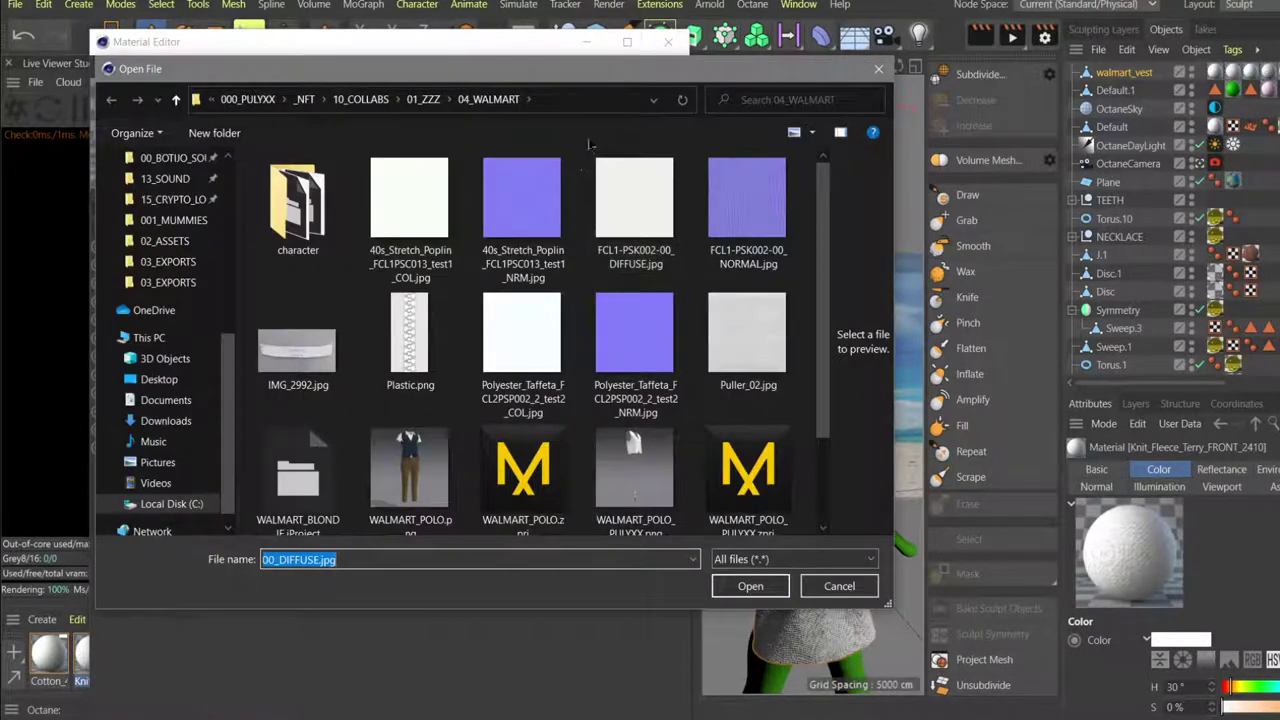
click(646, 213)
click(747, 335)
click(747, 205)
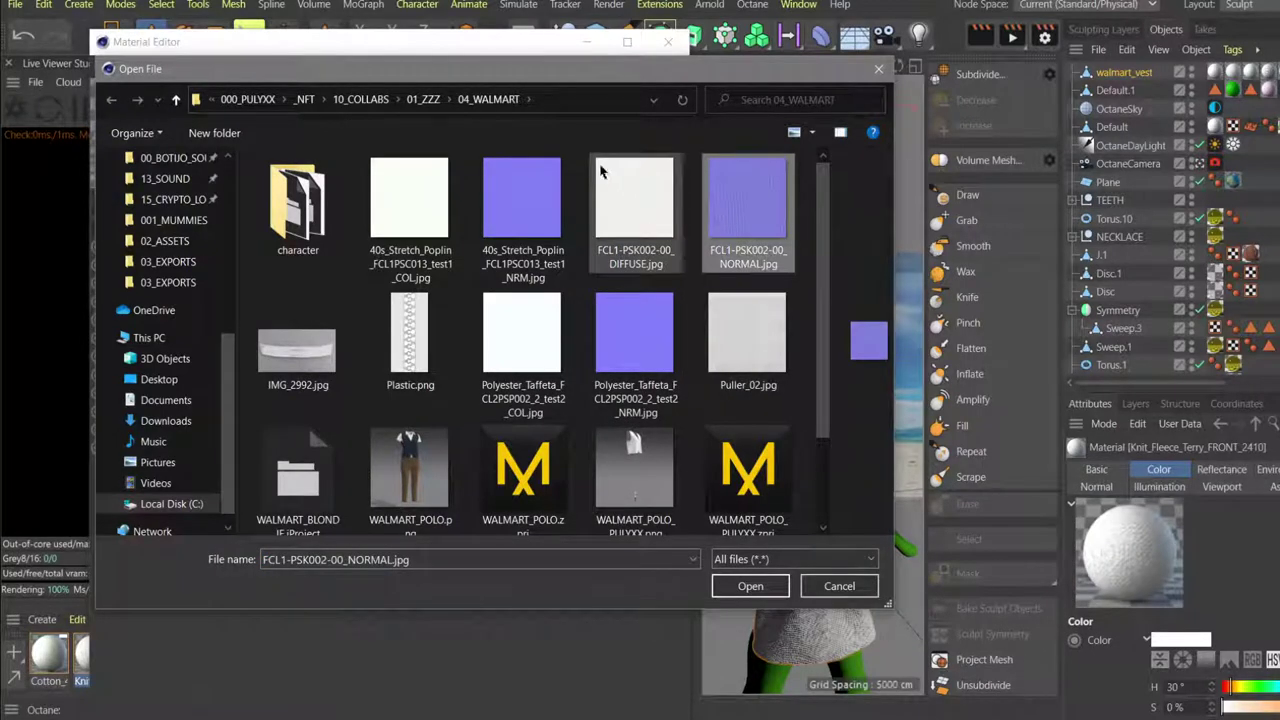
drag(493, 75, 761, 289)
click(815, 317)
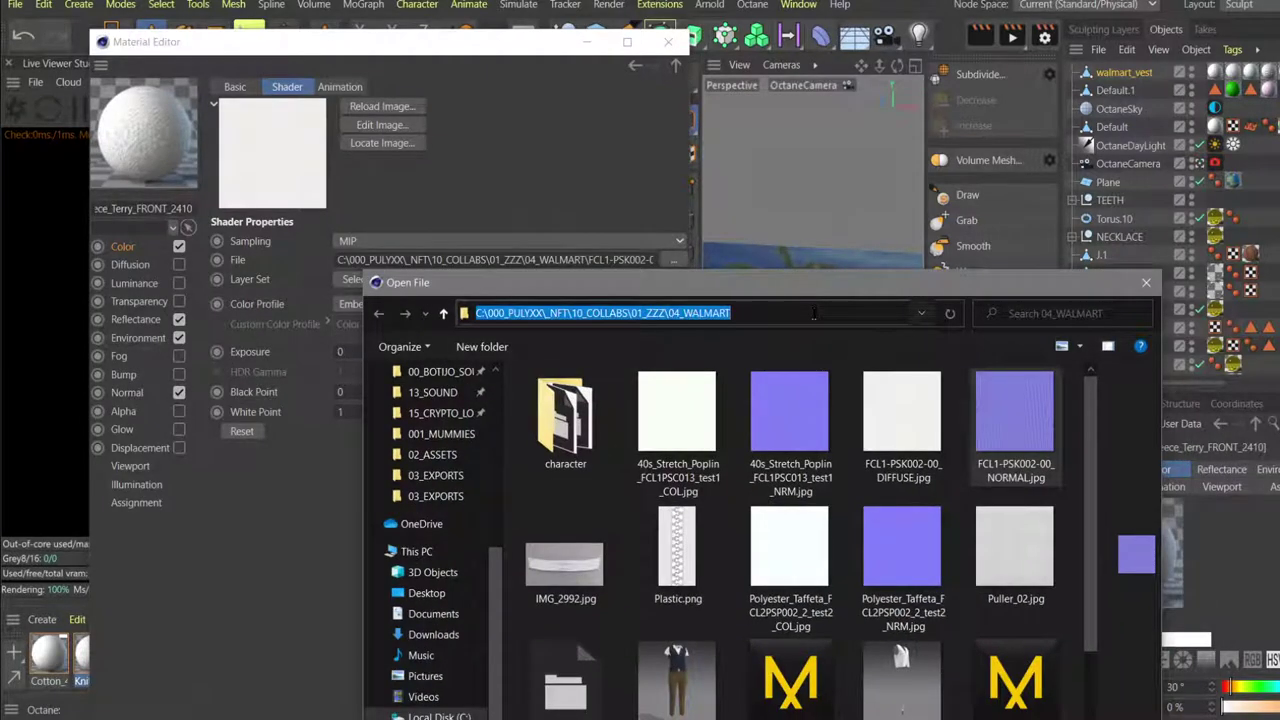
key(alt+Tab)
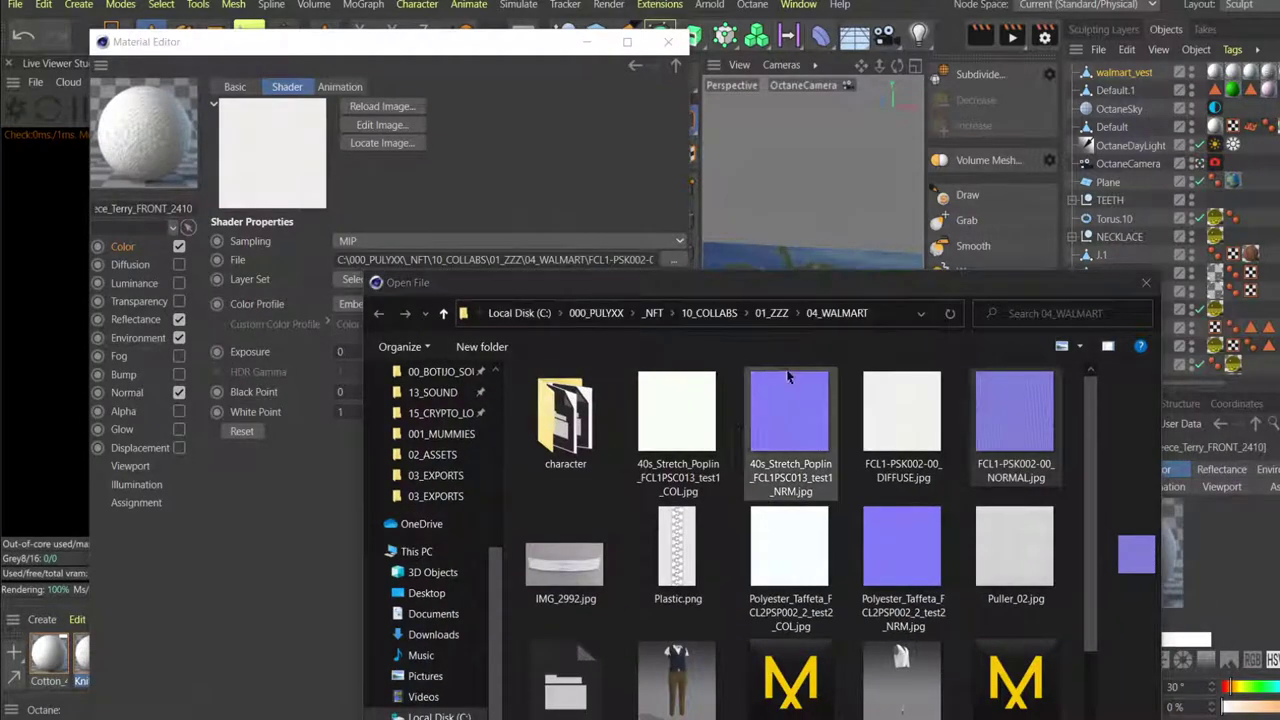
click(1145, 281)
click(668, 44)
Create an Octane Diffuse material for the shirt and open it in the Octane Node Editor.
click(212, 82)
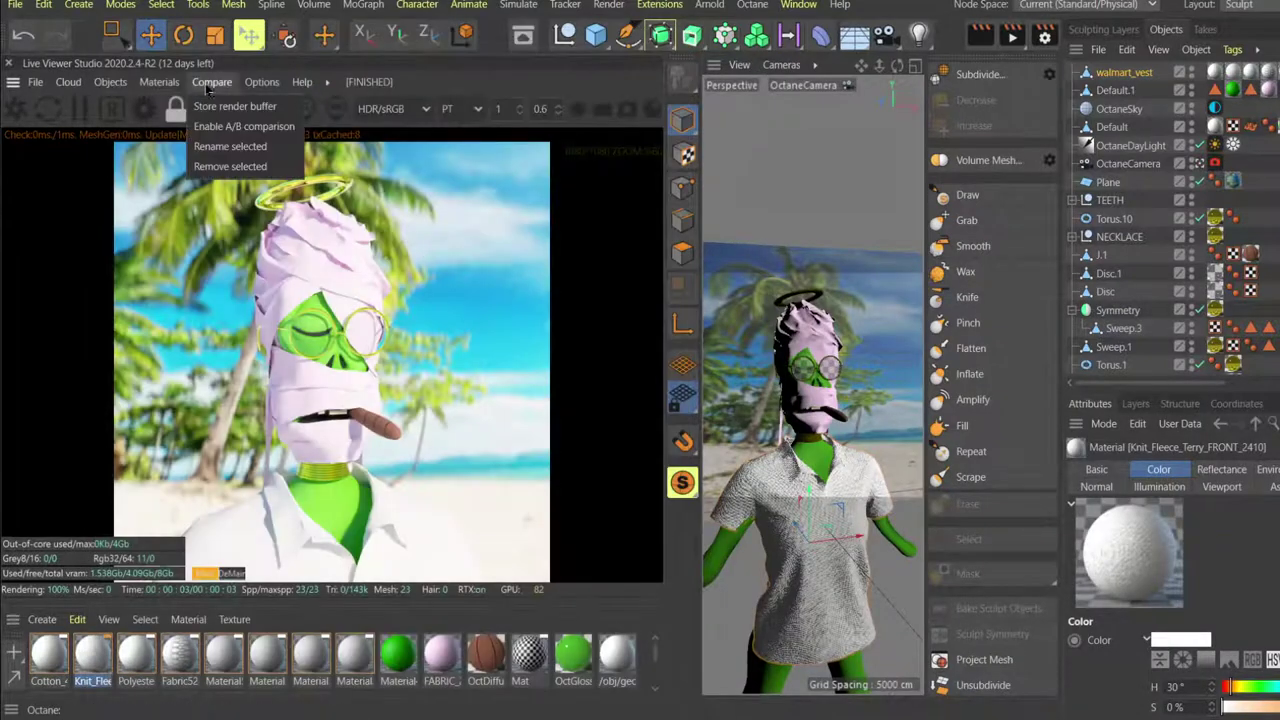
mouse_move(210, 178)
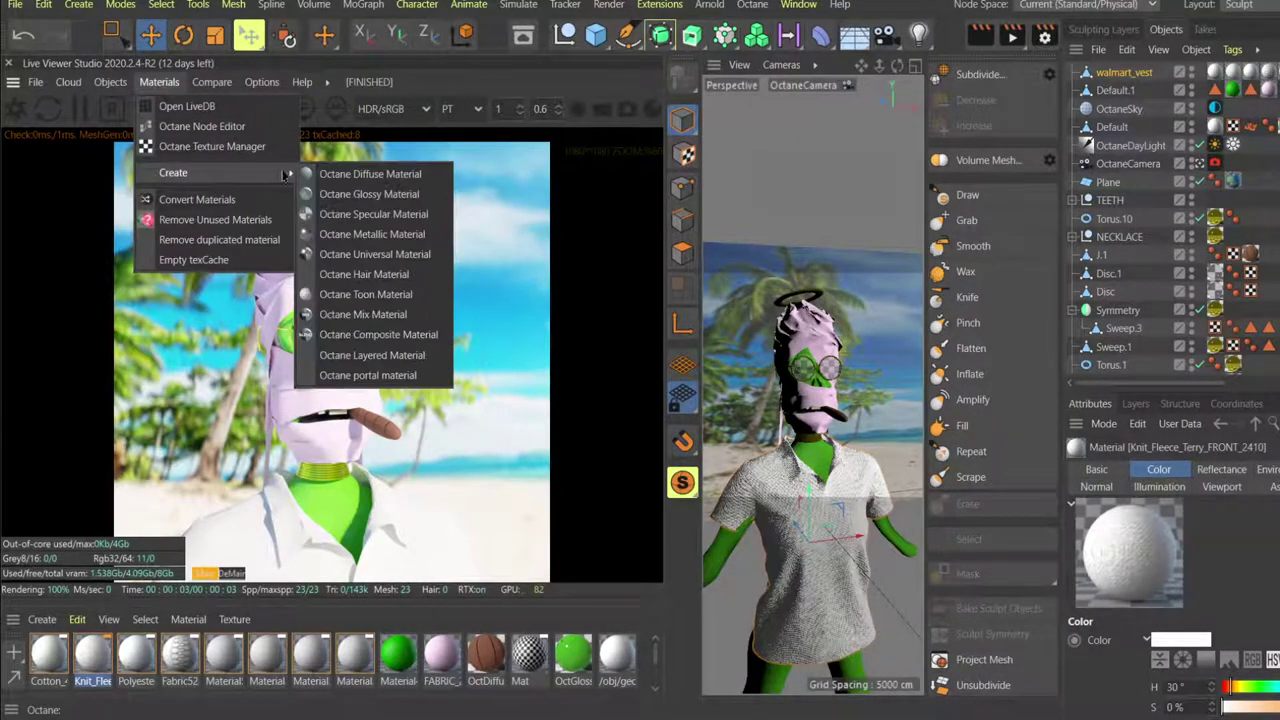
click(388, 177)
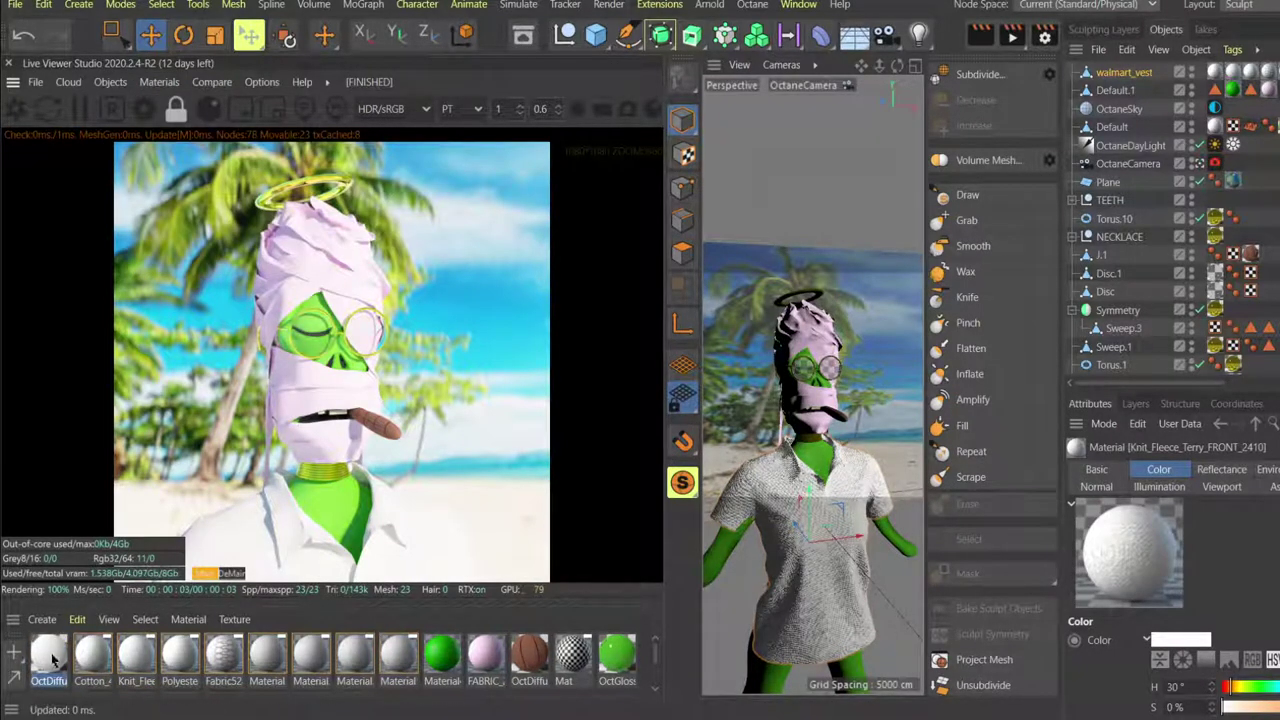
double_click(50, 656)
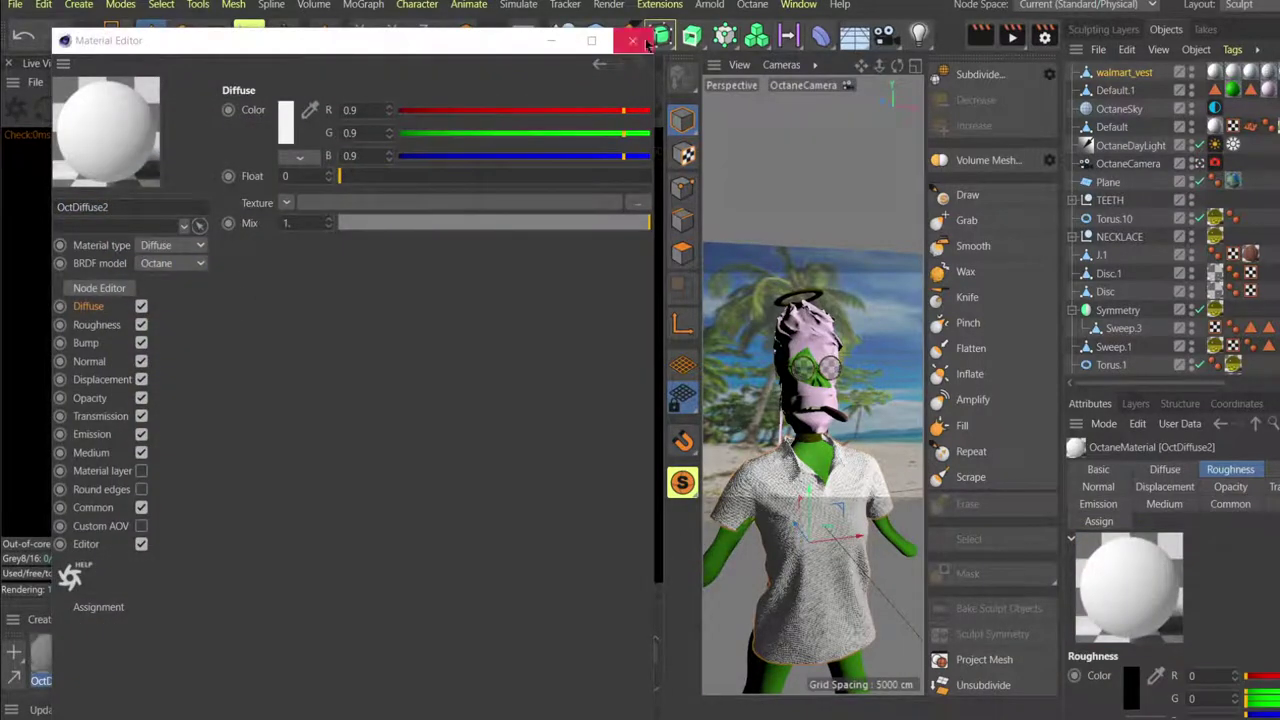
click(632, 41)
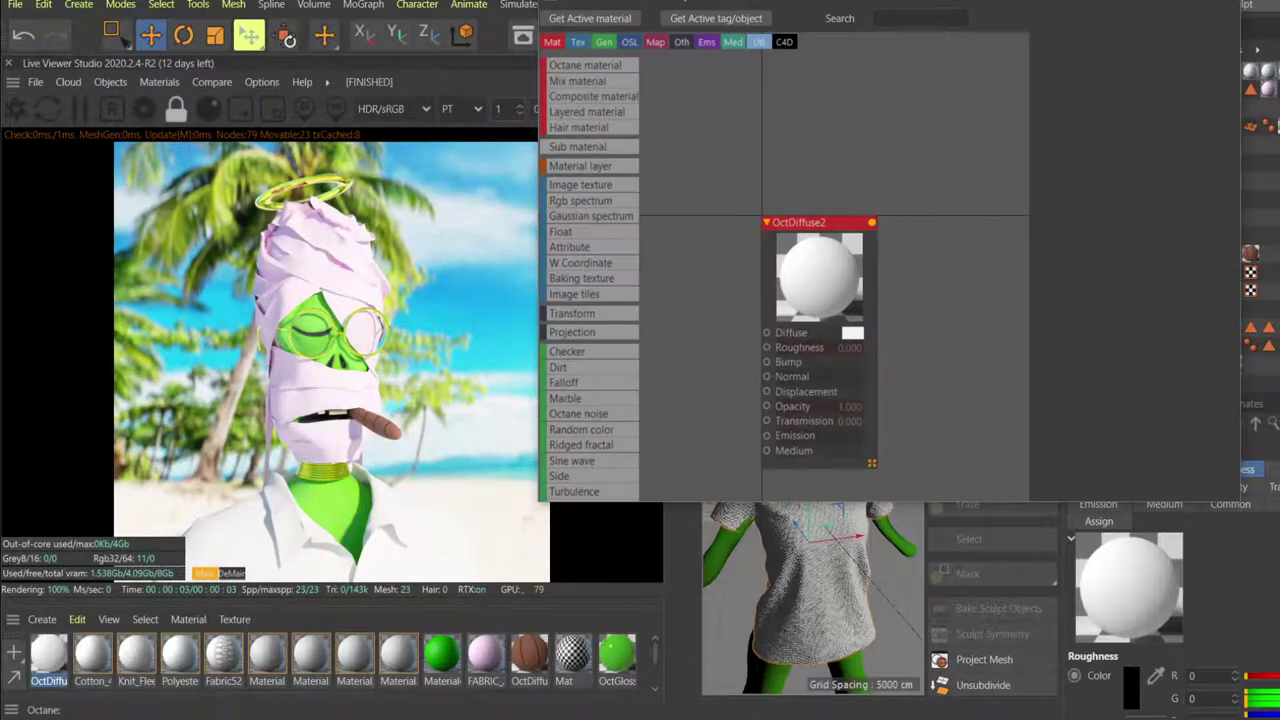
drag(757, 1, 754, 90)
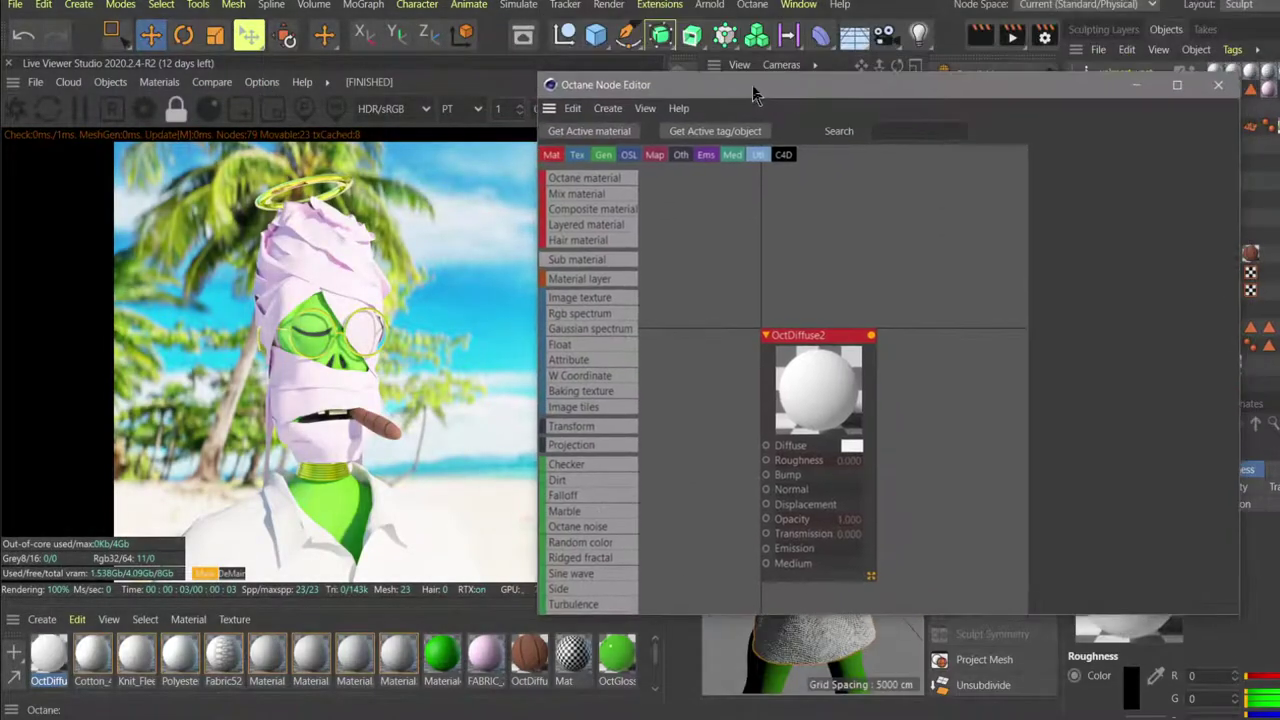
drag(818, 388, 877, 309)
scroll(877, 309, down, 2)
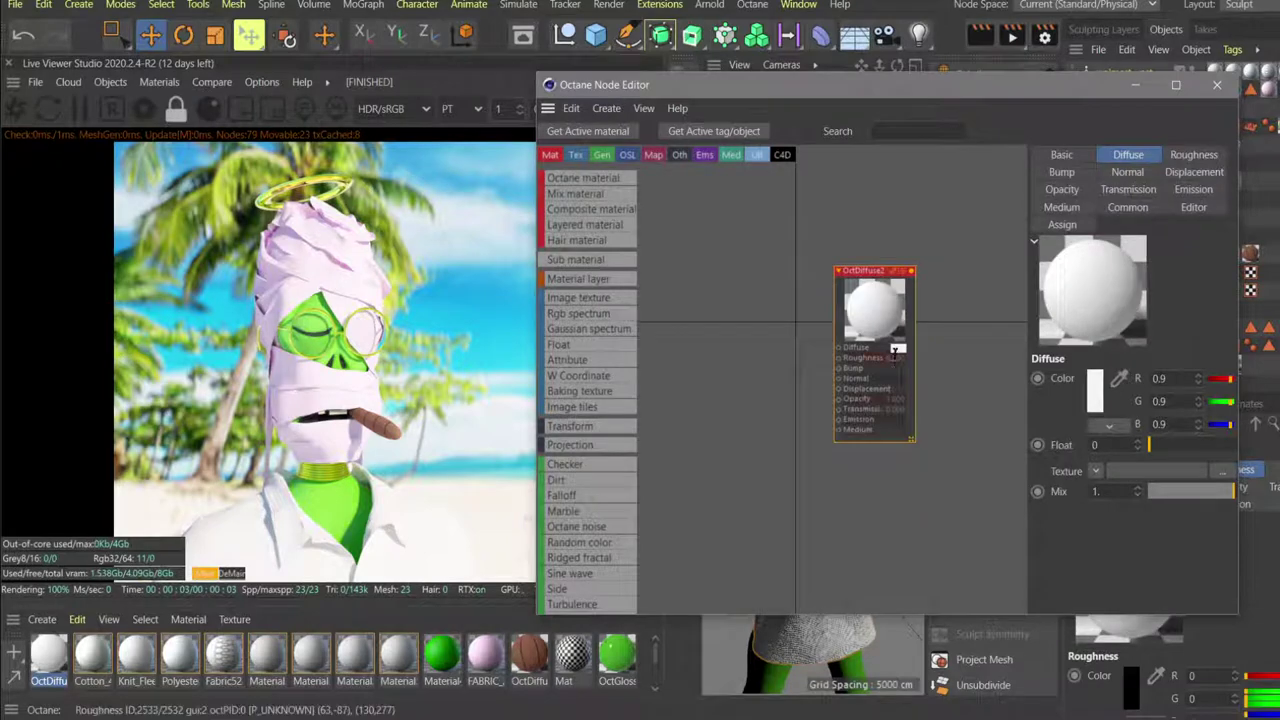
Add the fabric's normal map as an image texture node and connect it to the Normal input of OctDiffuse2.
scroll(895, 352, down, 1)
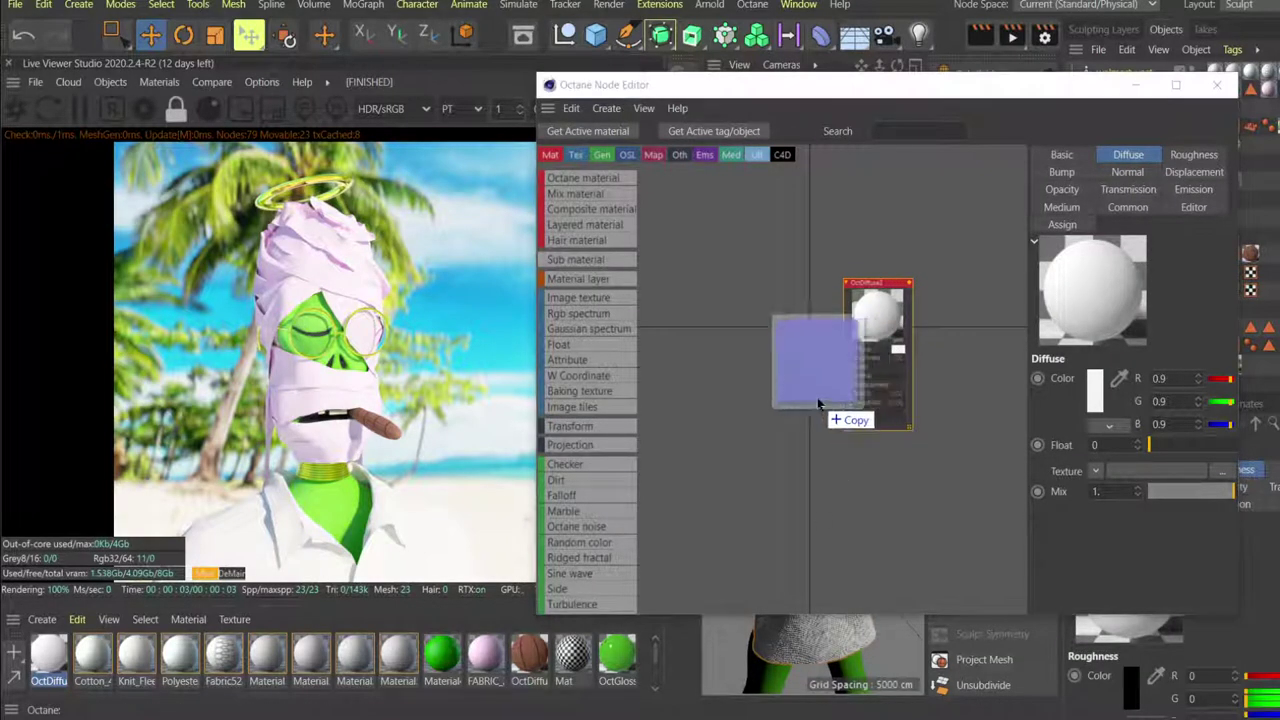
drag(818, 388, 757, 443)
scroll(796, 400, up, 3)
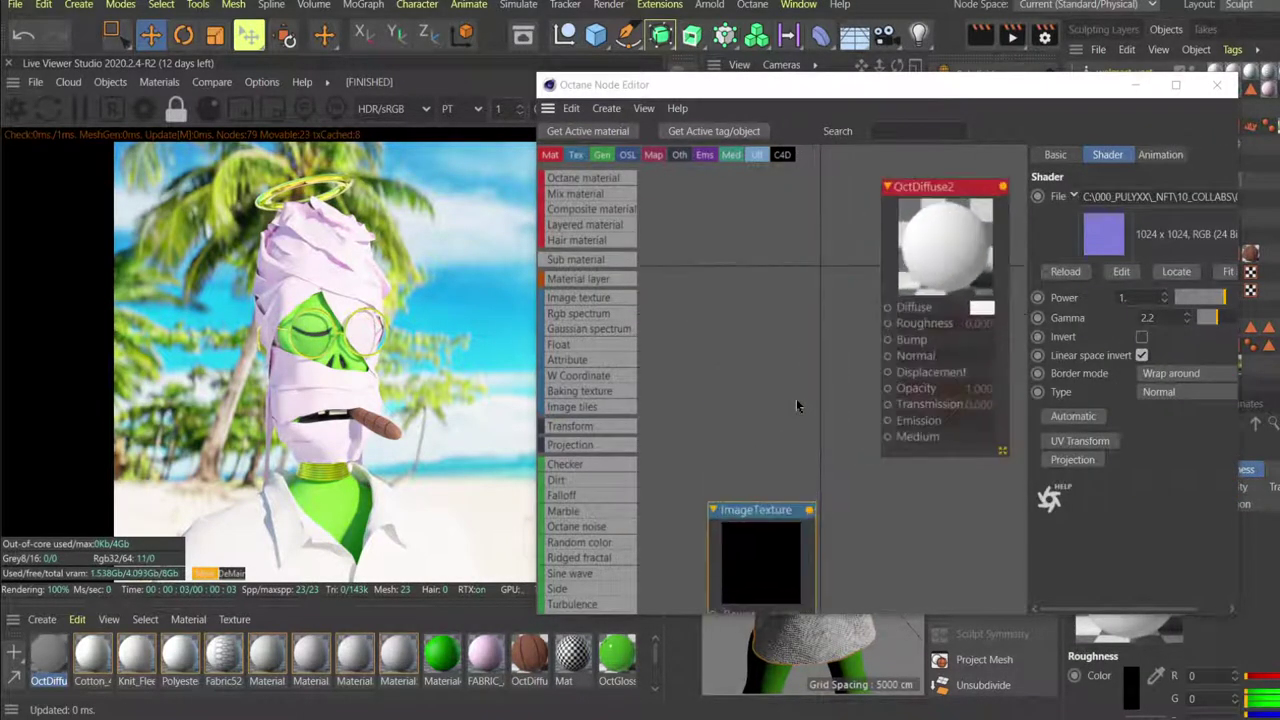
click(801, 453)
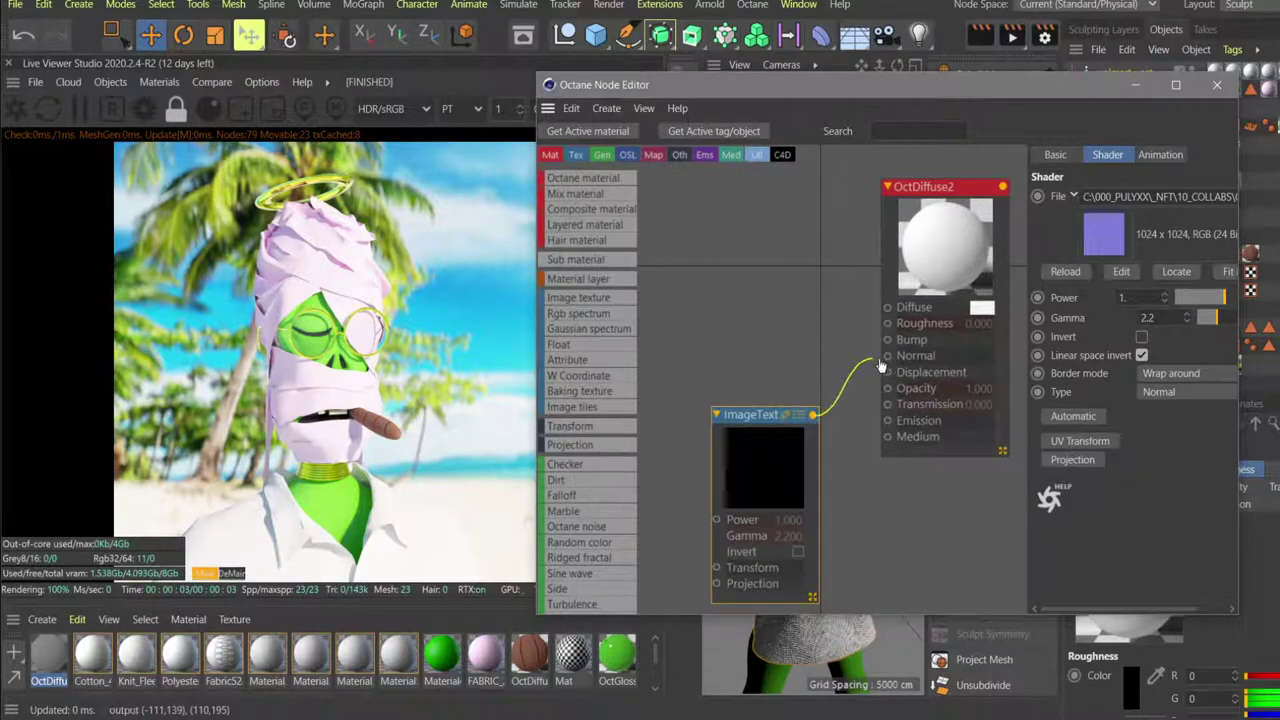
drag(880, 366, 887, 356)
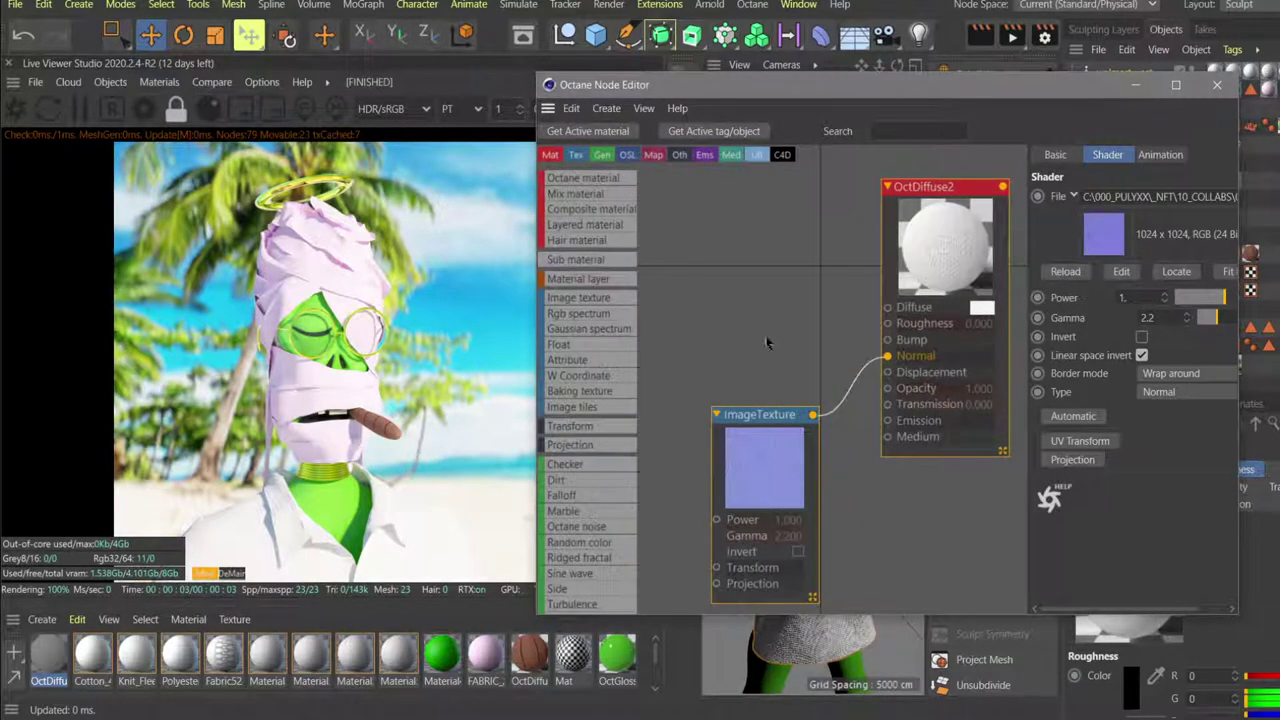
Add a Checks node to the Diffuse input of OctDiffuse2 and place it above the image texture node.
click(953, 235)
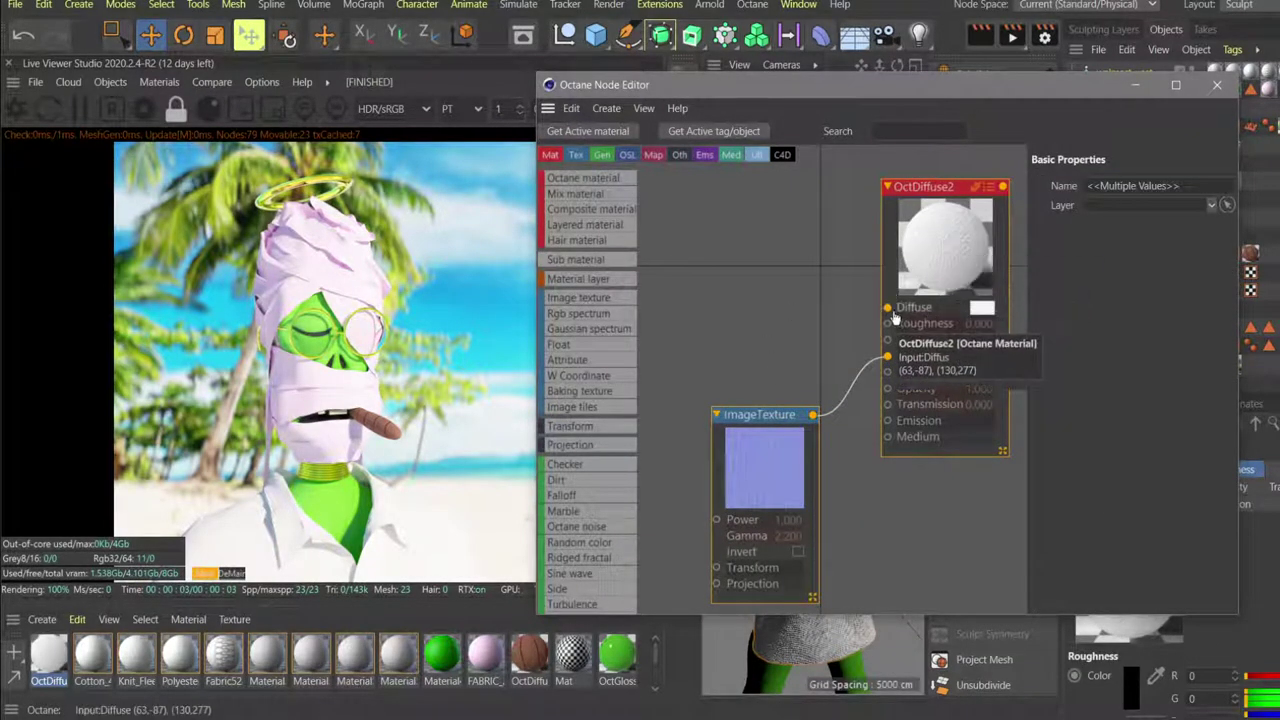
scroll(851, 320, down, 2)
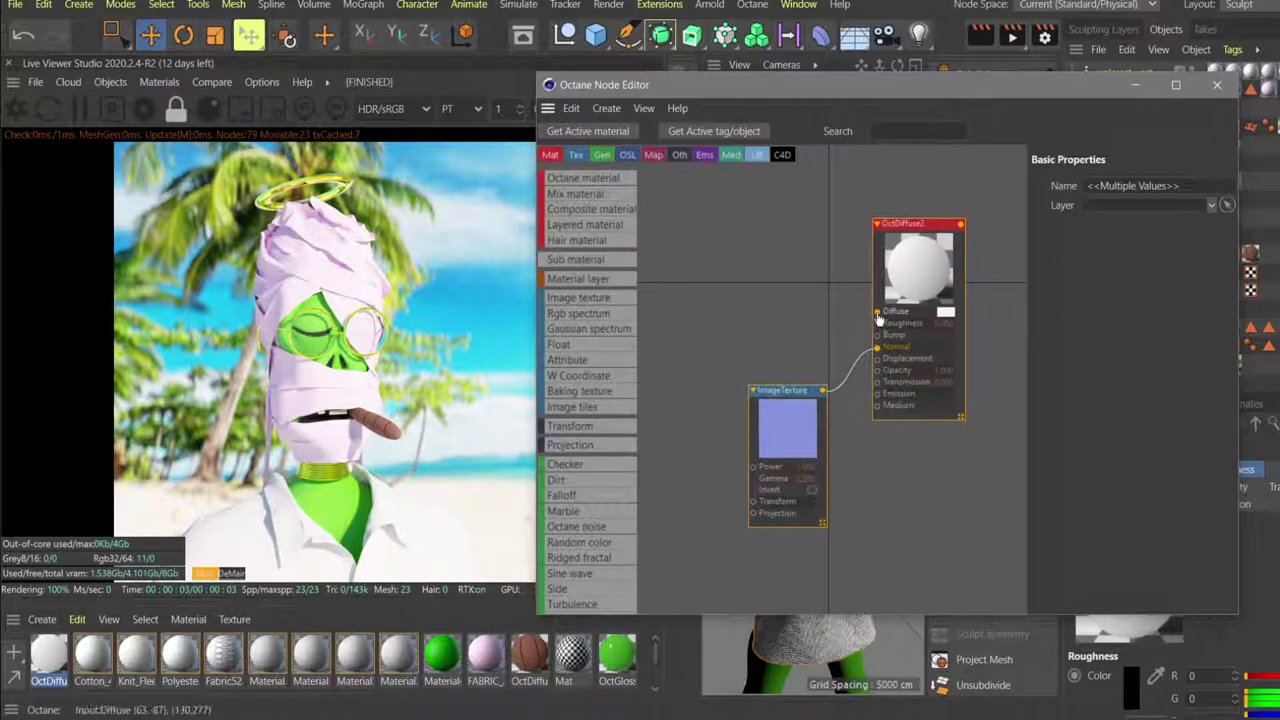
drag(813, 302, 783, 284)
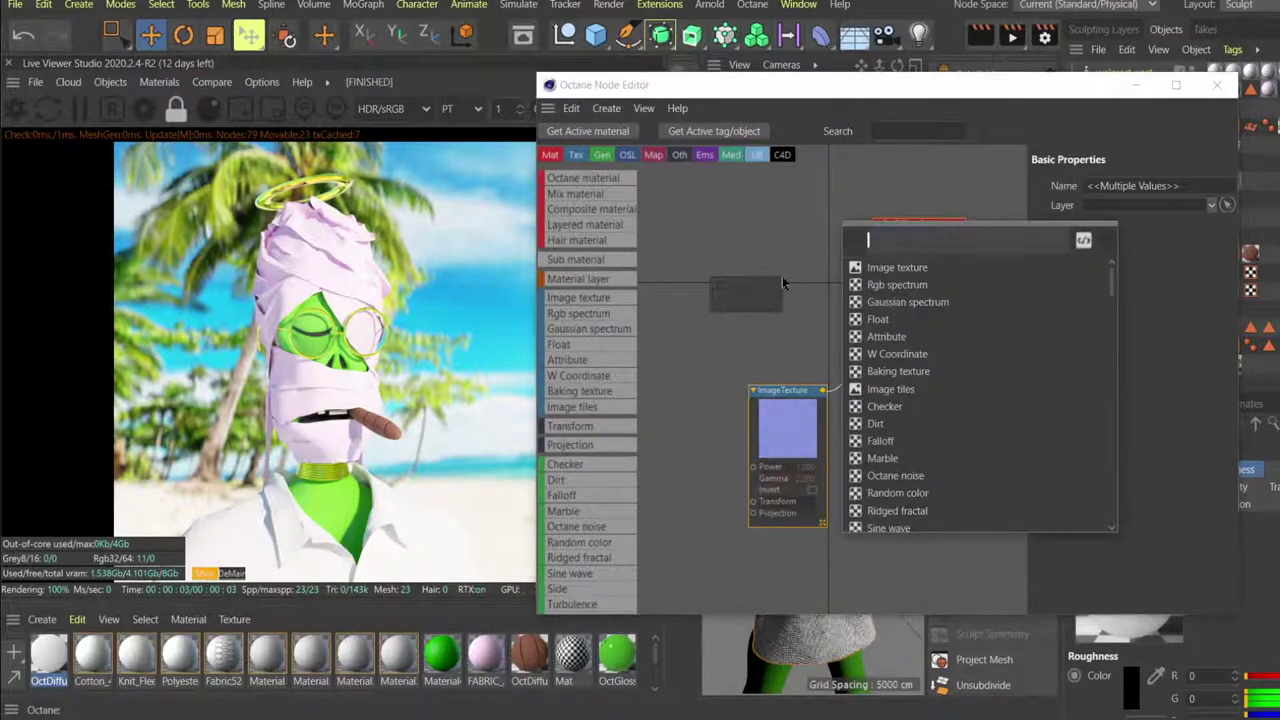
text(CHECK)
key(Return)
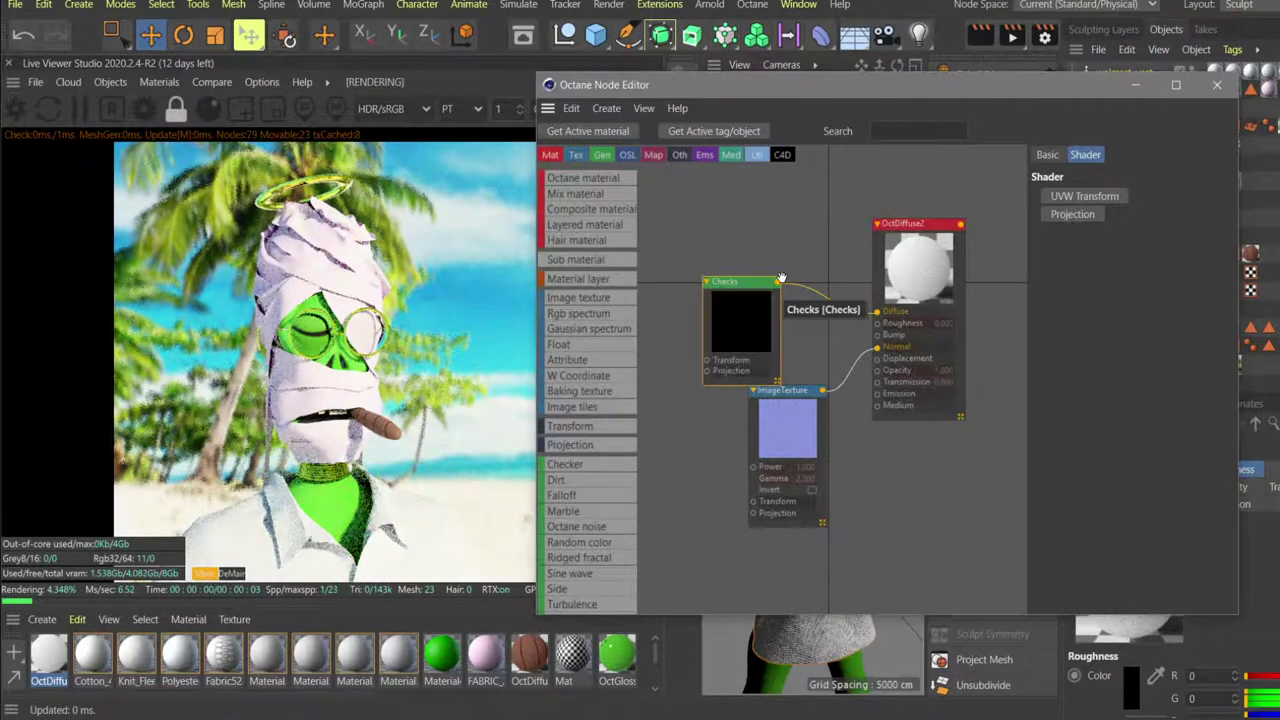
click(603, 360)
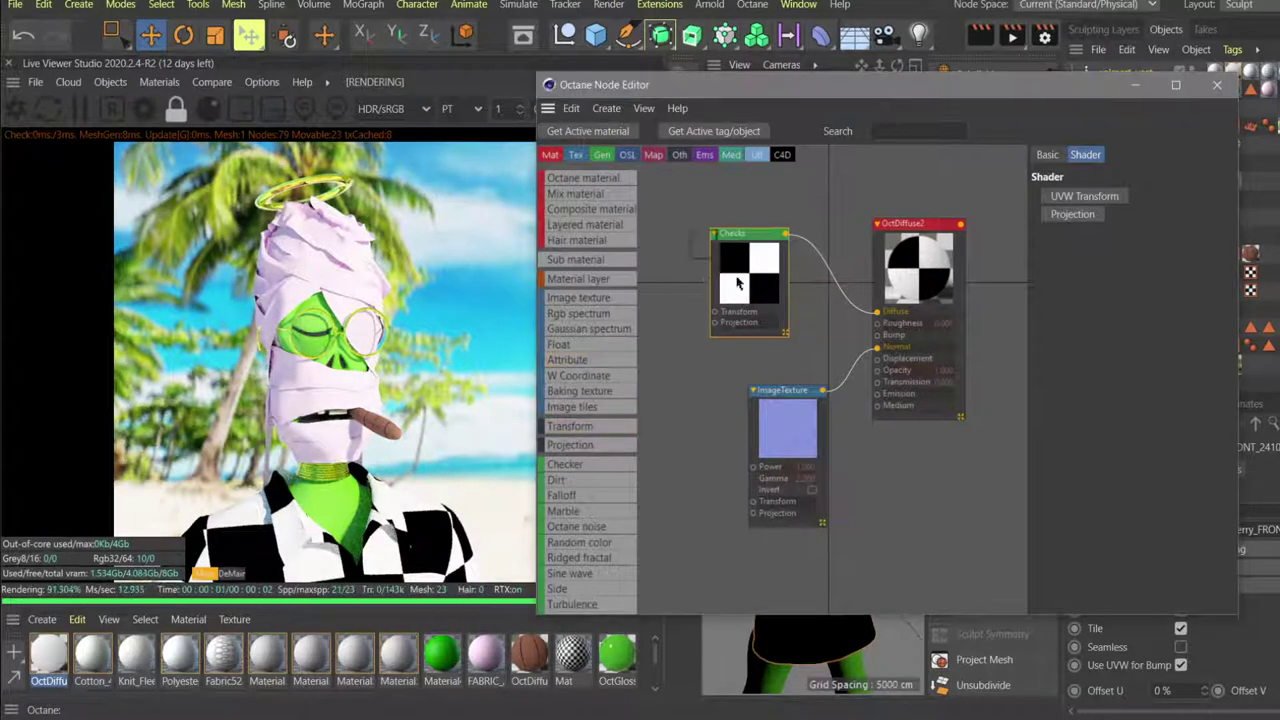
Give the Checks node a UVW transform and scale it uniformly to 0.47863 with the aspect ratio locked.
scroll(879, 222, down, 2)
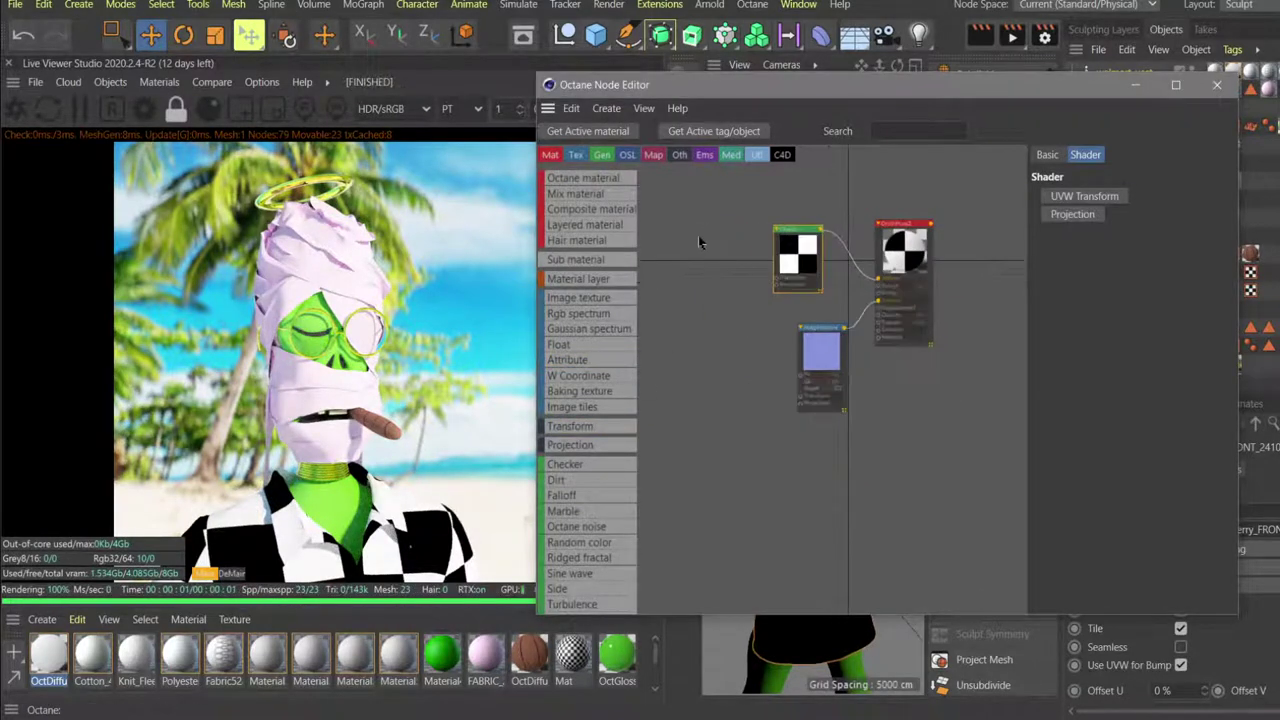
click(1084, 196)
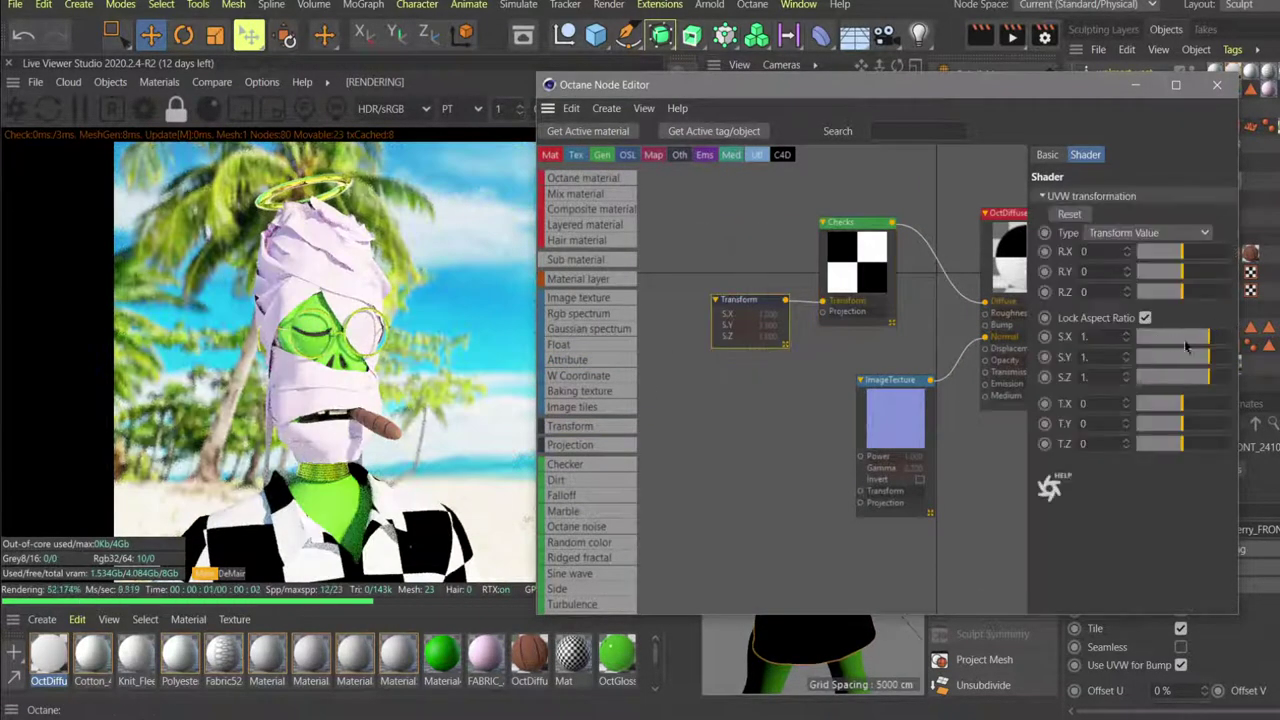
click(1191, 339)
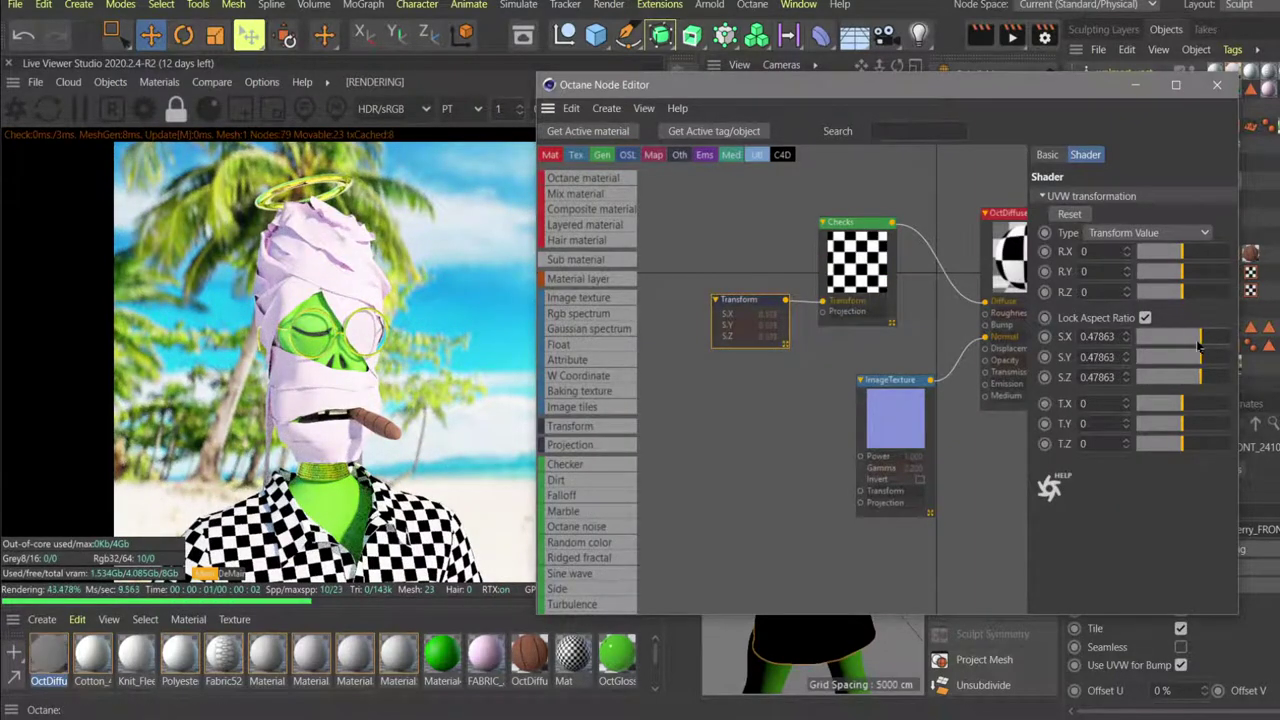
drag(1197, 344, 1200, 344)
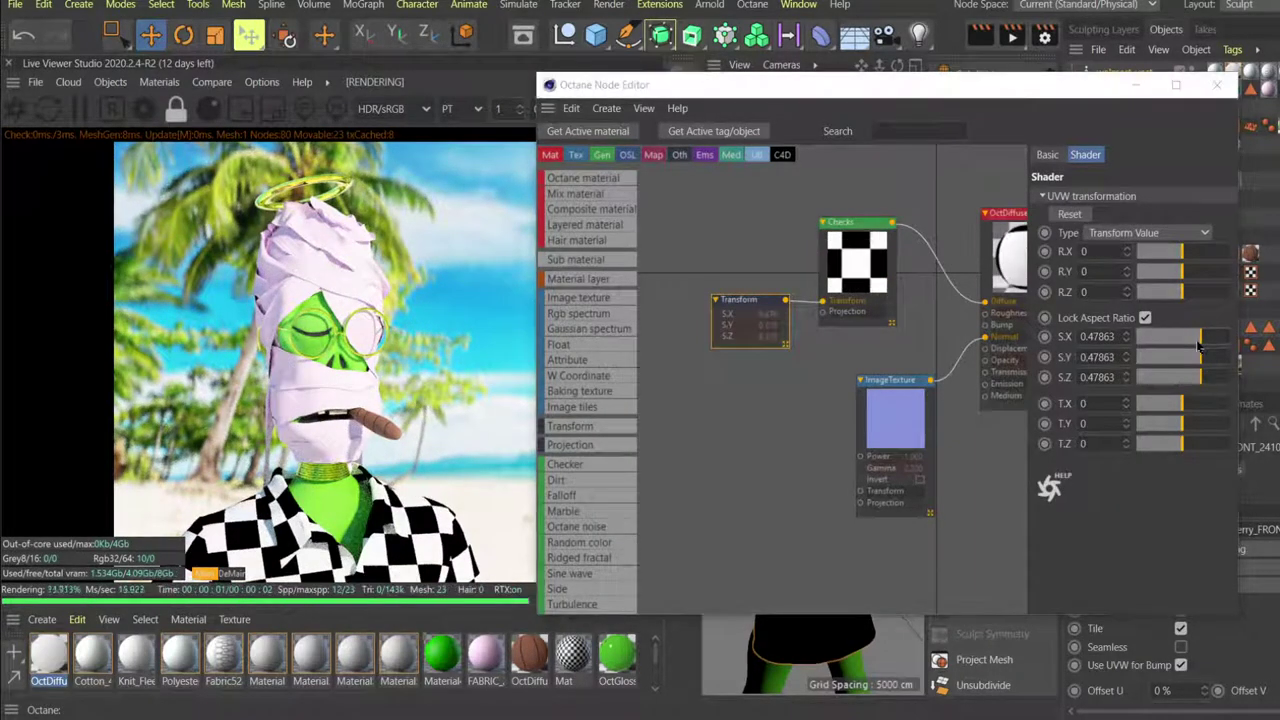
Compare the shirt's check pattern in the render with the REKTFULKEN.jpg reference.
key(alt+Tab)
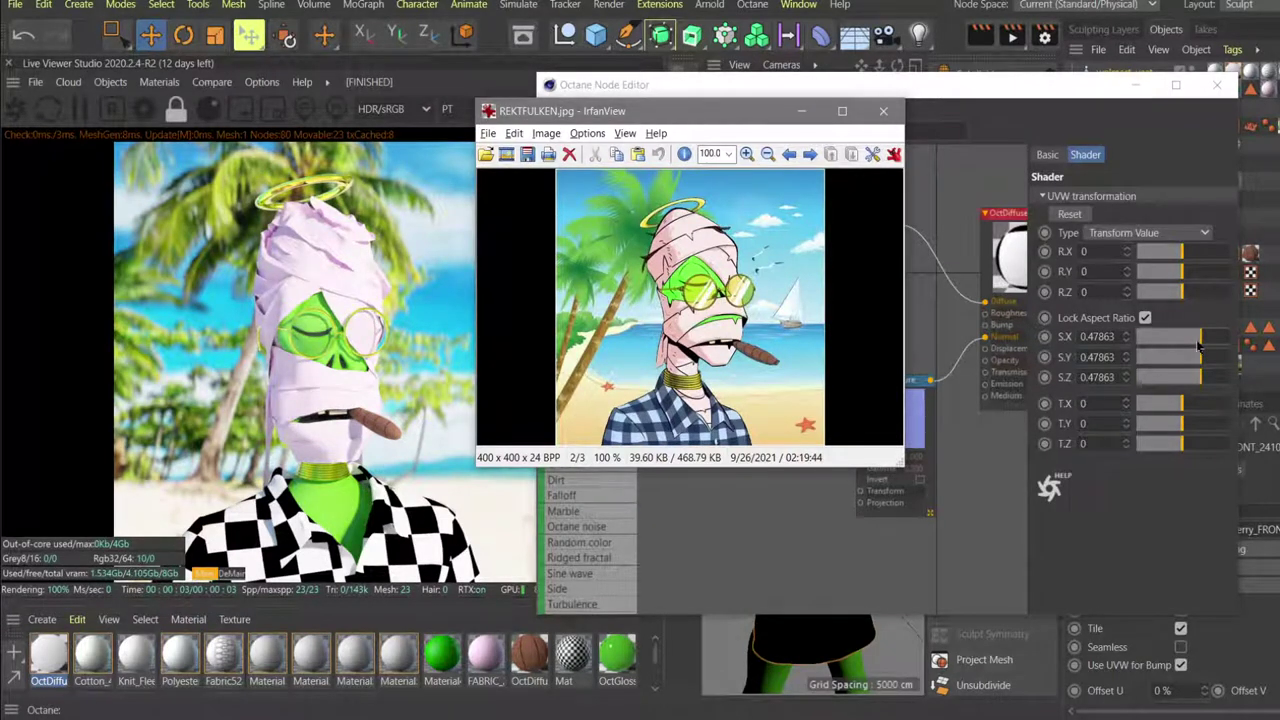
key(alt+Tab)
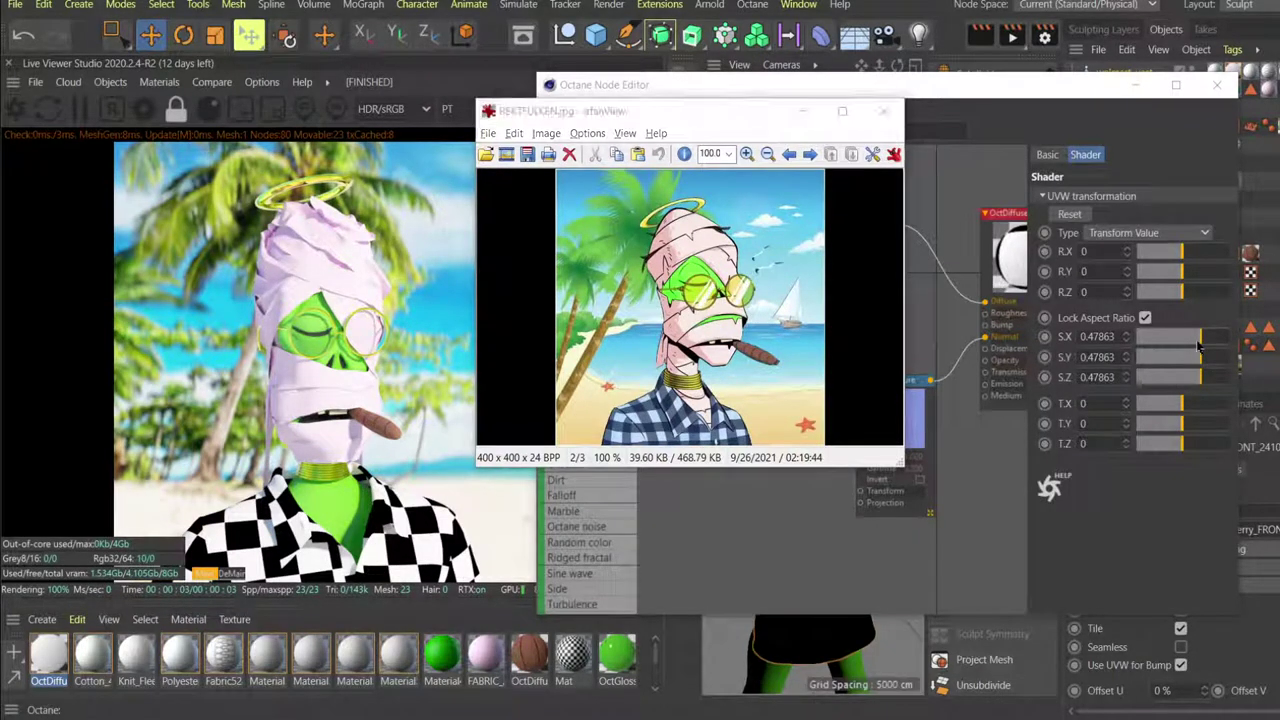
key(alt+Tab)
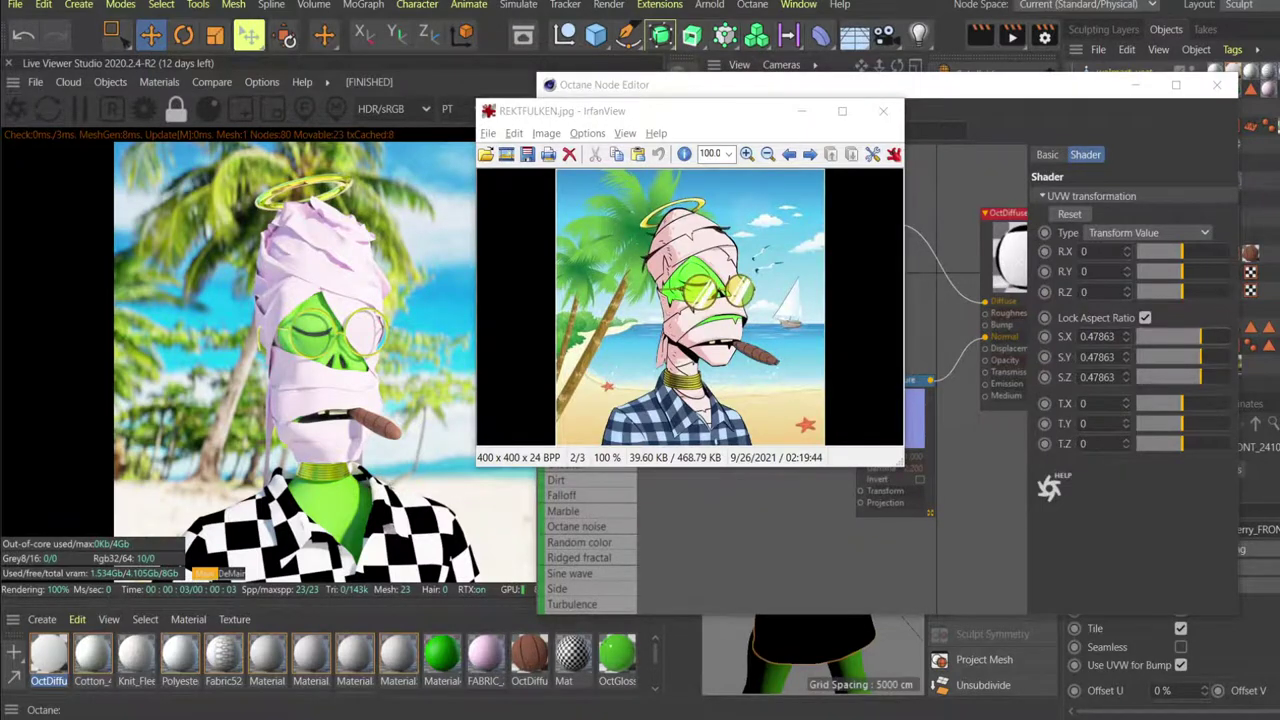
Switch to the web browser and look through the image results for "coton shirt blue checks texture".
drag(960, 716, 944, 66)
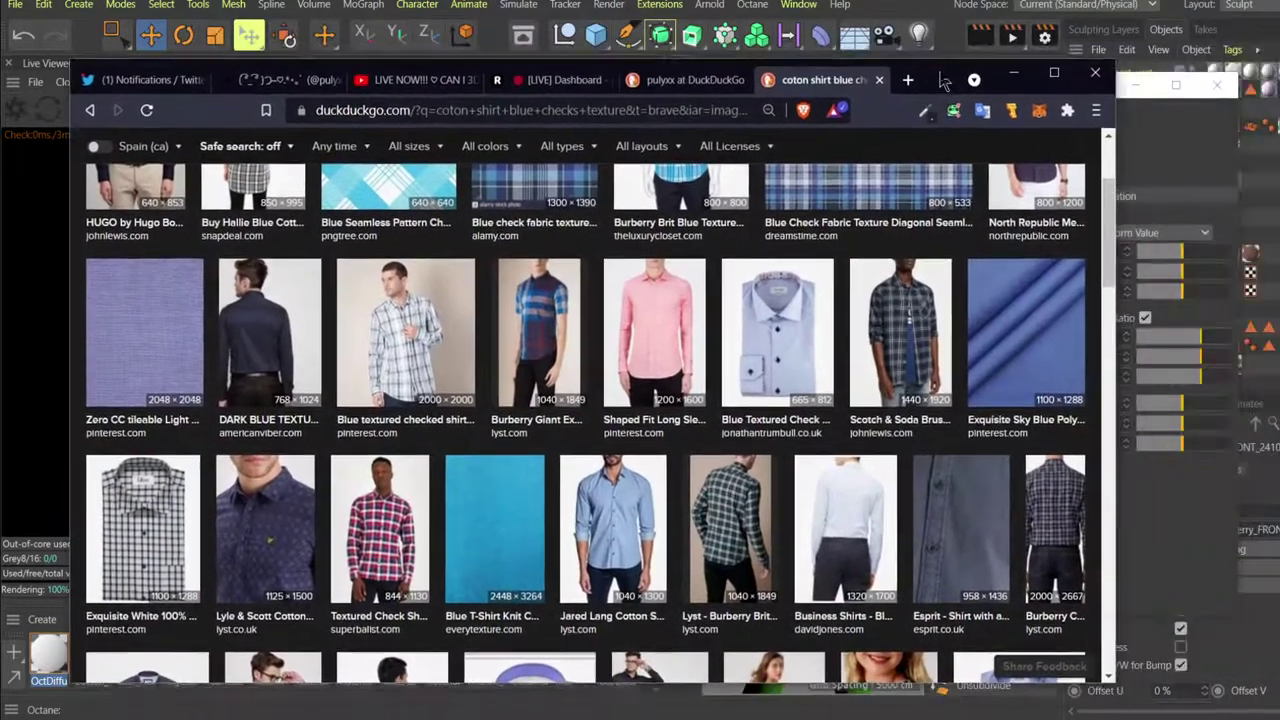
scroll(772, 393, down, 6)
scroll(772, 393, down, 3)
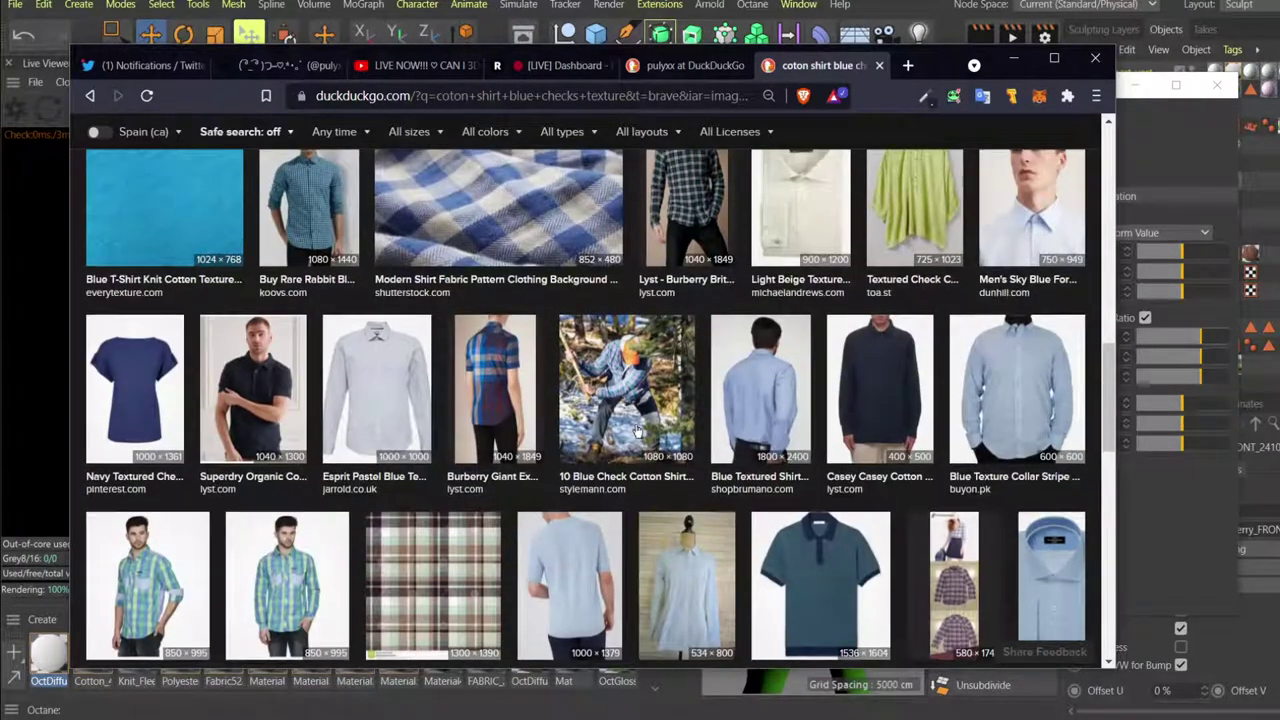
scroll(637, 432, up, 2)
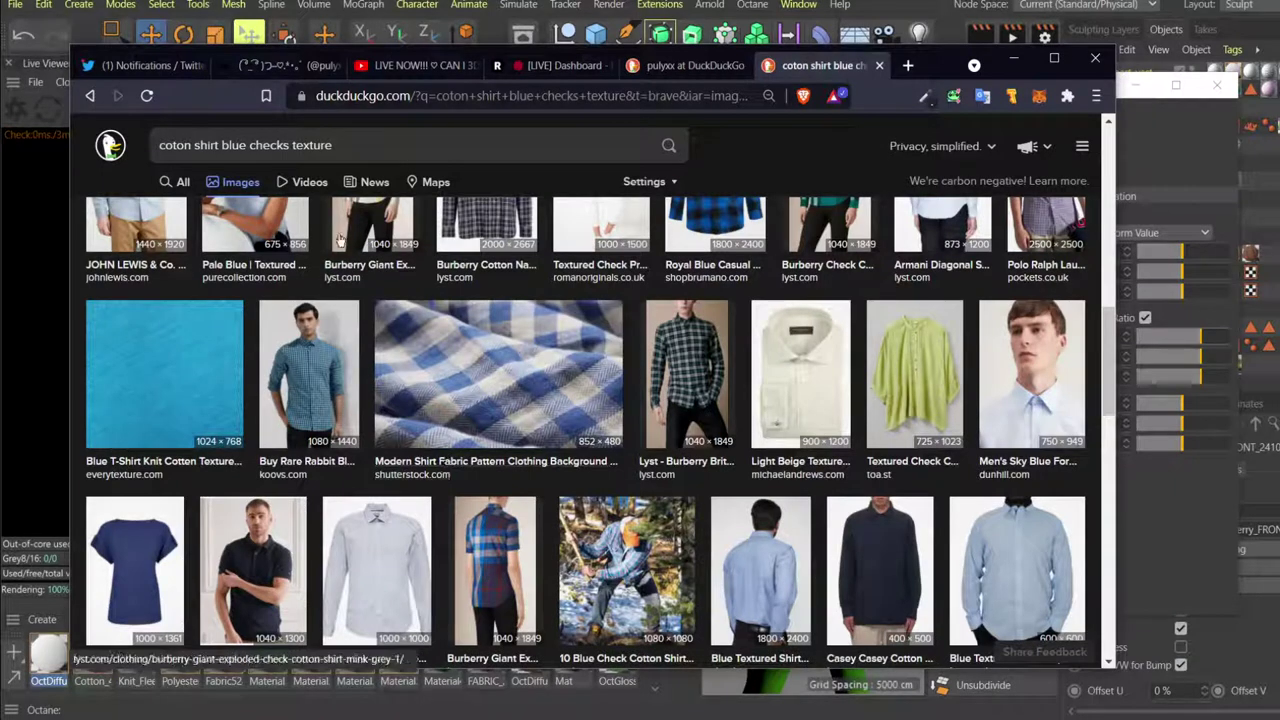
Search DuckDuckGo images for "modern shirt pattern".
click(352, 149)
key(ctrl+a)
text(m)
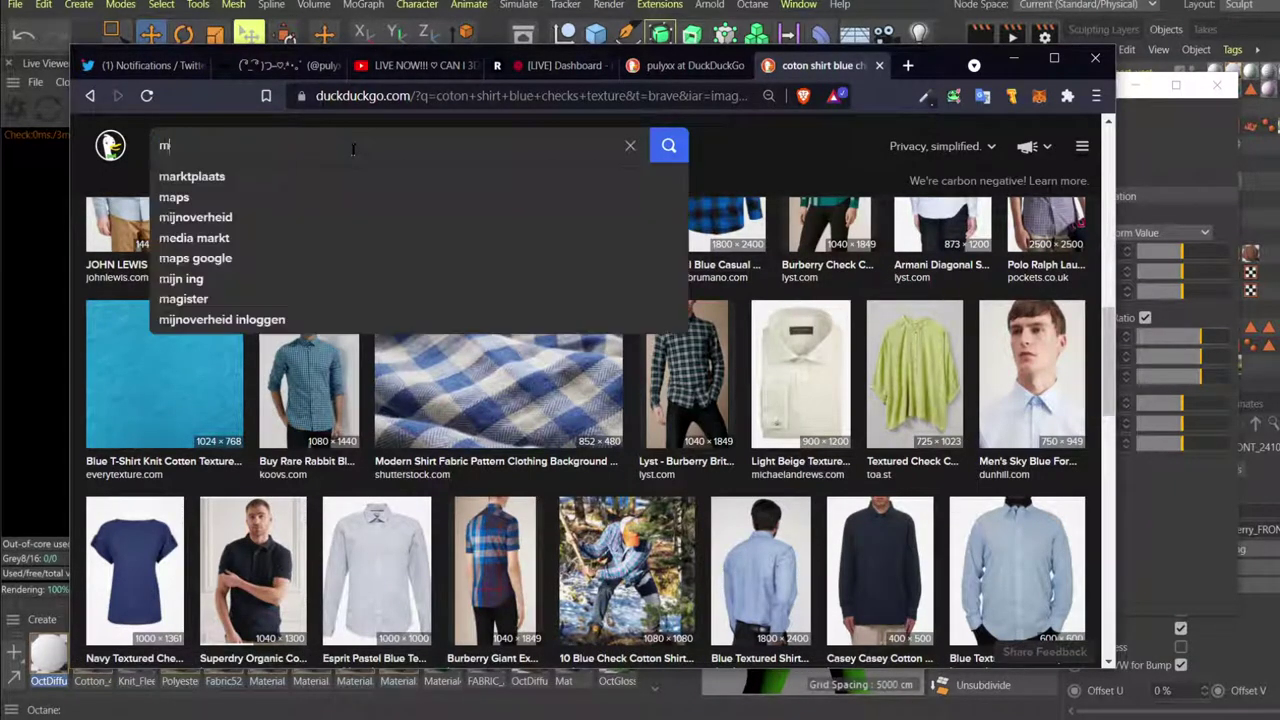
text(odern shir)
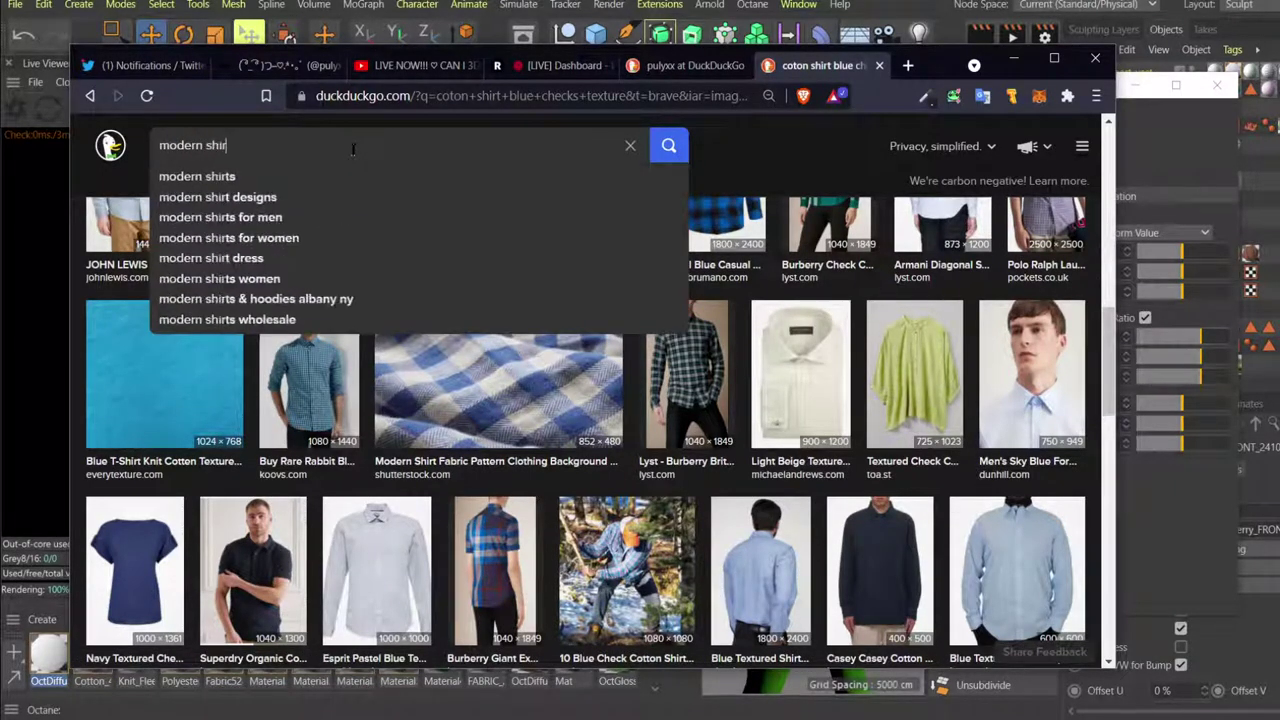
text(t pattern)
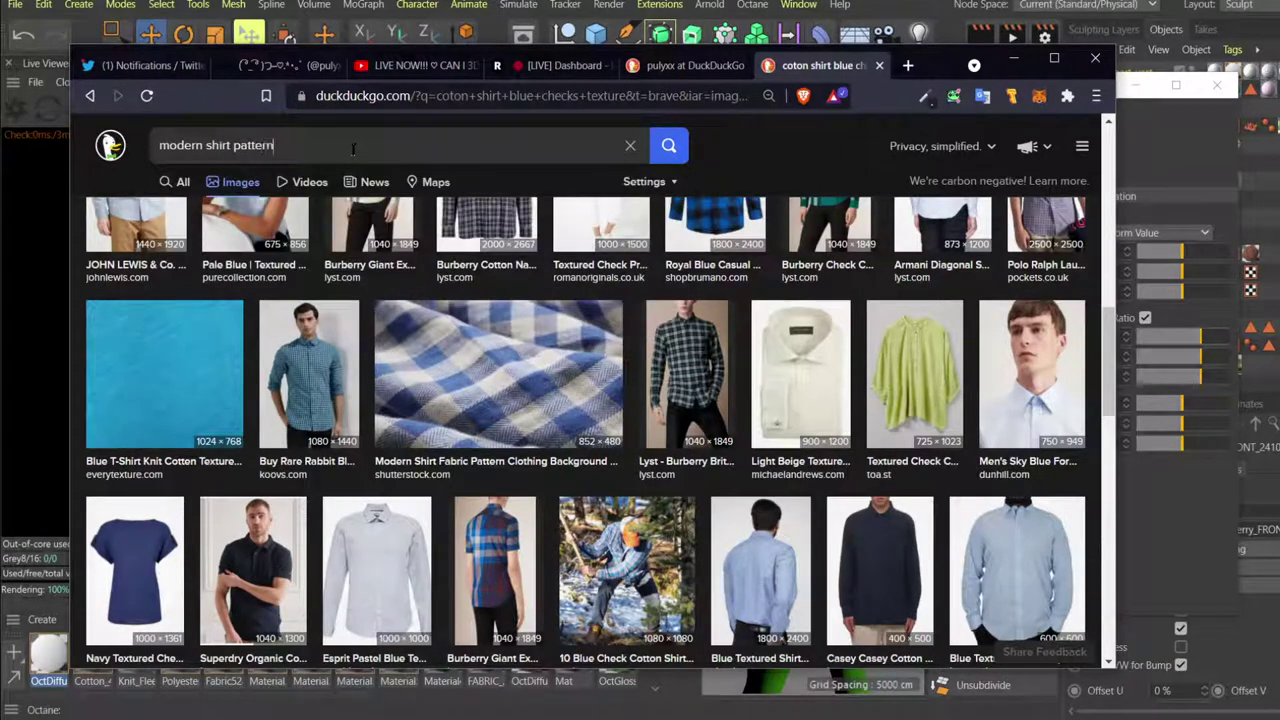
key(Return)
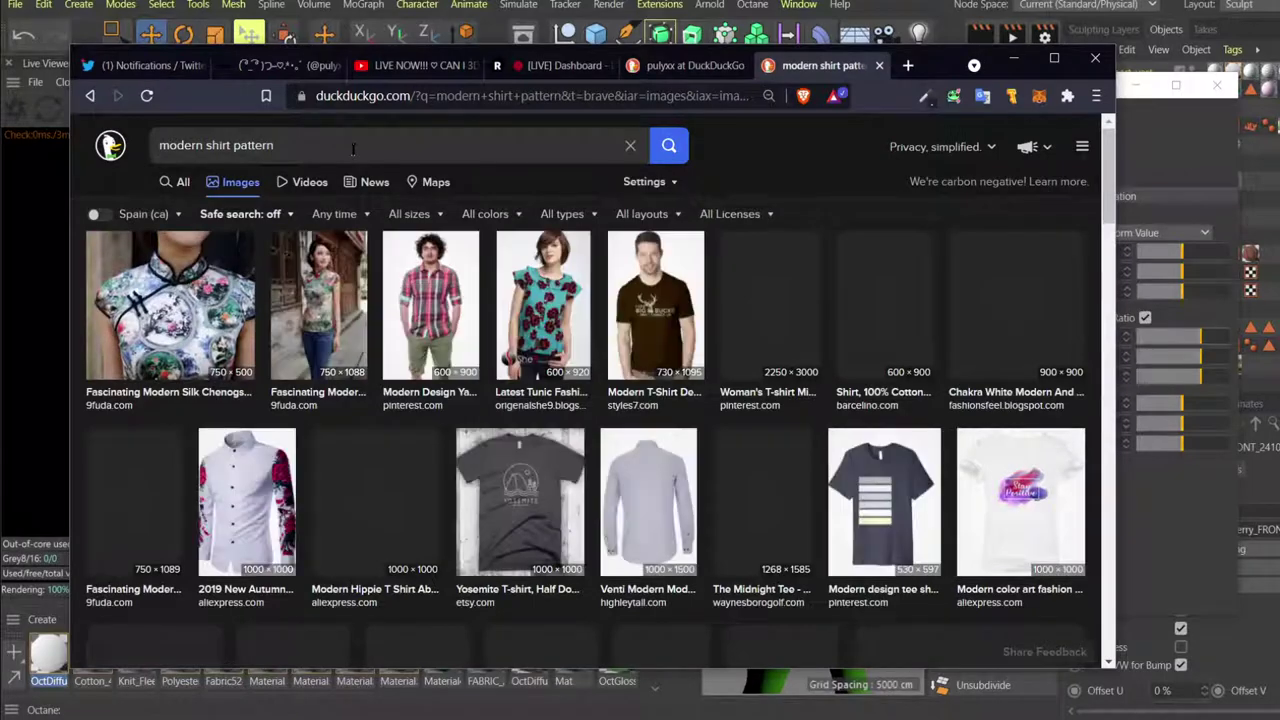
Refine the image search to "modern shirt pattern checks".
text(chheck)
key(BackSpace)
key(BackSpace)
key(BackSpace)
key(BackSpace)
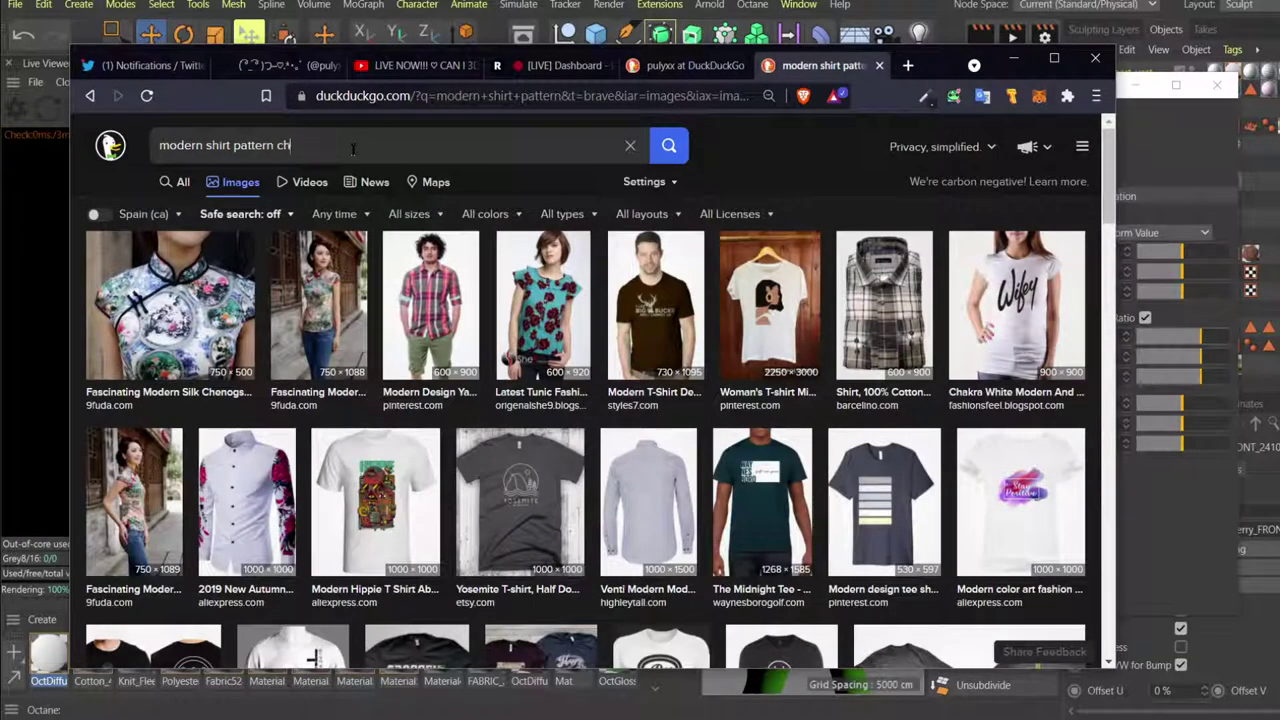
text(ecks)
key(Return)
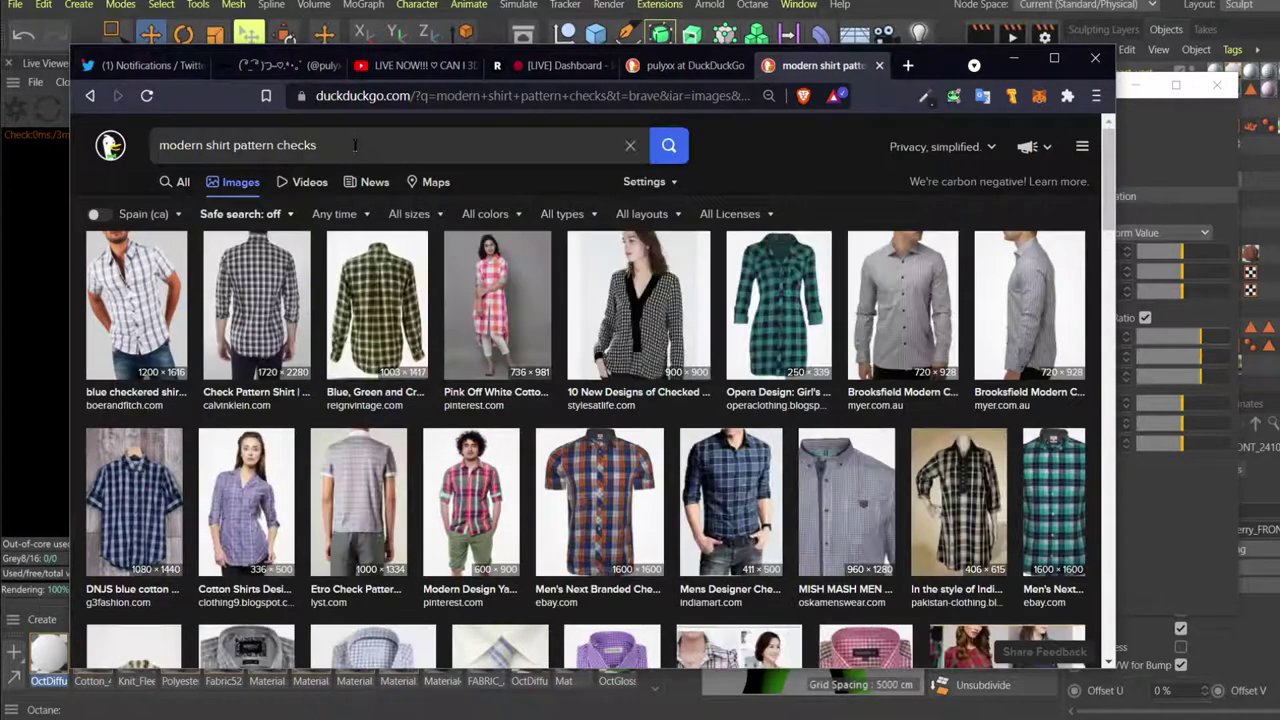
Look over the checked shirt results and extend the image search to "modern shirt pattern checks texture".
scroll(354, 146, down, 4)
scroll(347, 146, up, 4)
click(347, 146)
text(texture)
key(Return)
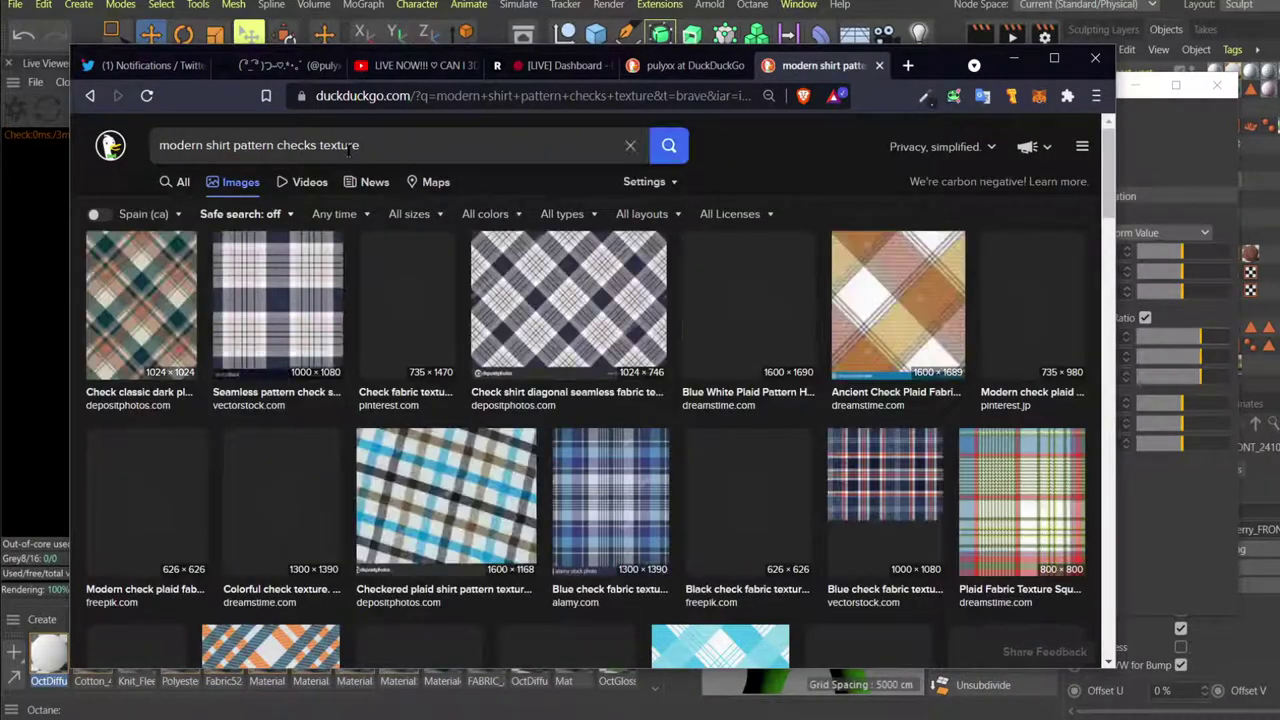
Browse the check texture results for a blue plaid and open the preview of the Seamless Blue Checkered Fabric Pattern from dreamstime.com.
scroll(372, 366, down, 1)
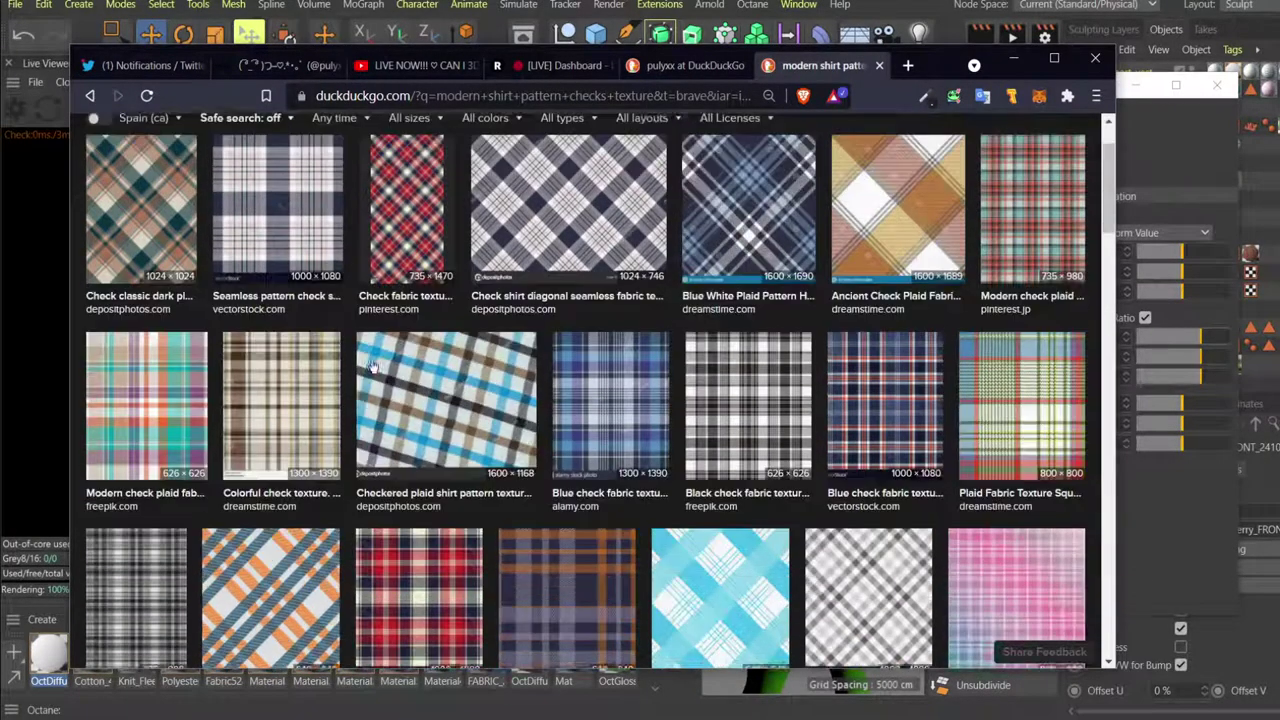
scroll(372, 366, down, 3)
scroll(372, 366, down, 3)
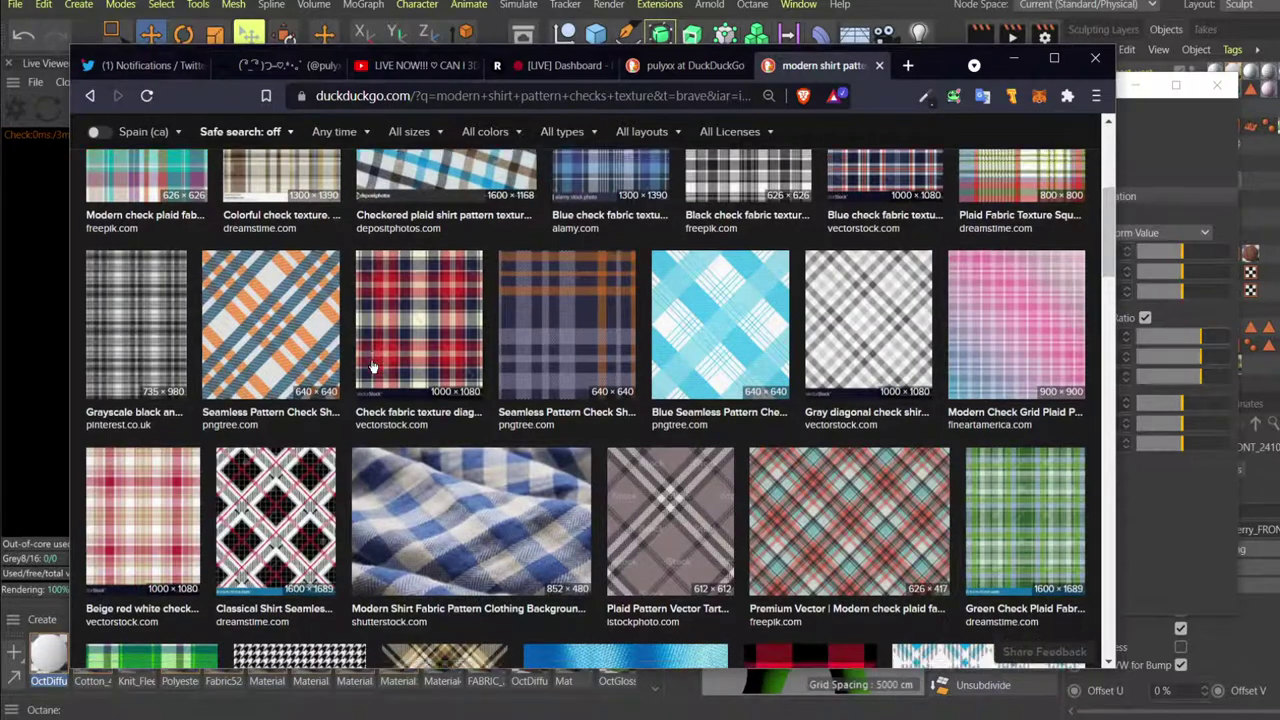
scroll(374, 366, down, 4)
scroll(374, 366, down, 4)
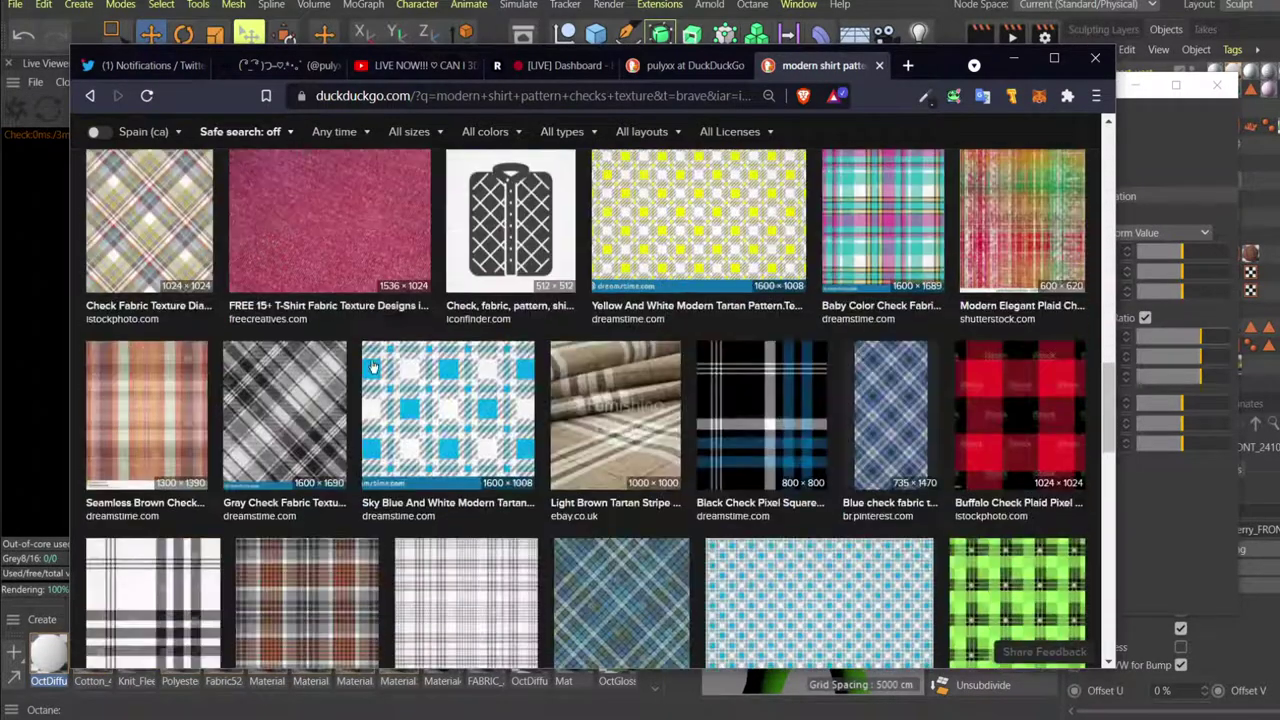
scroll(372, 366, down, 4)
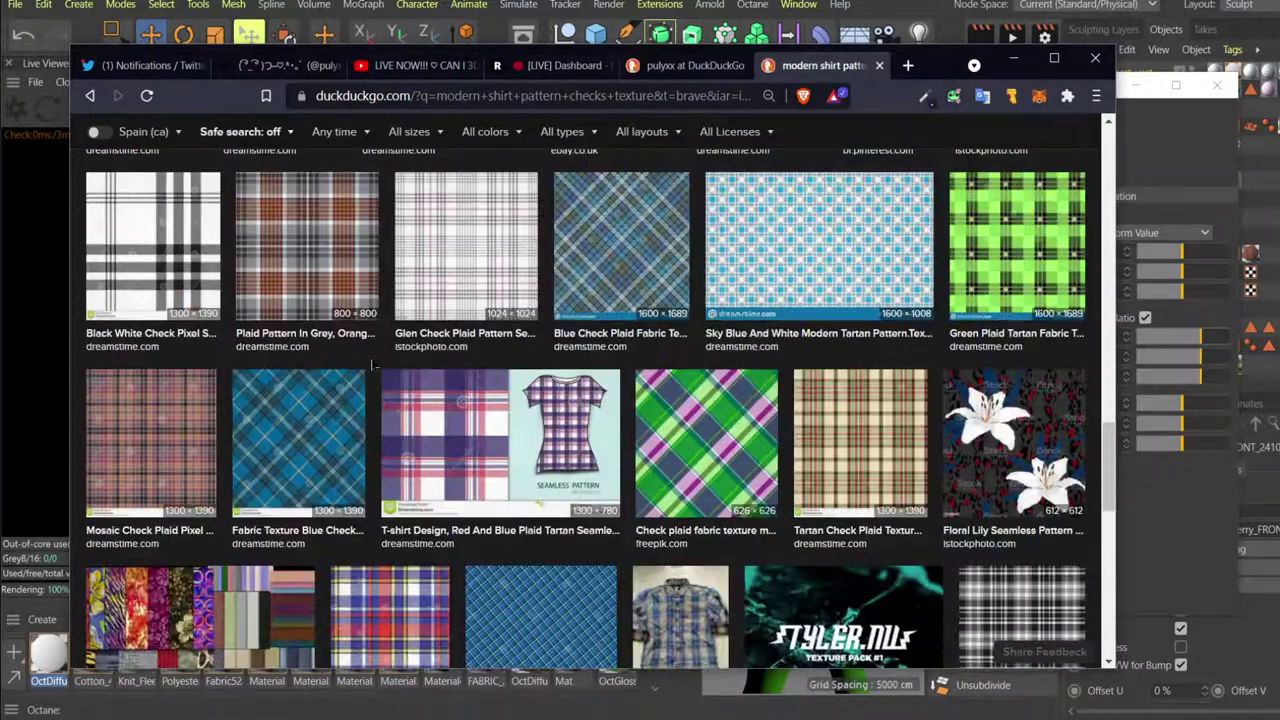
scroll(372, 366, down, 4)
scroll(372, 366, down, 8)
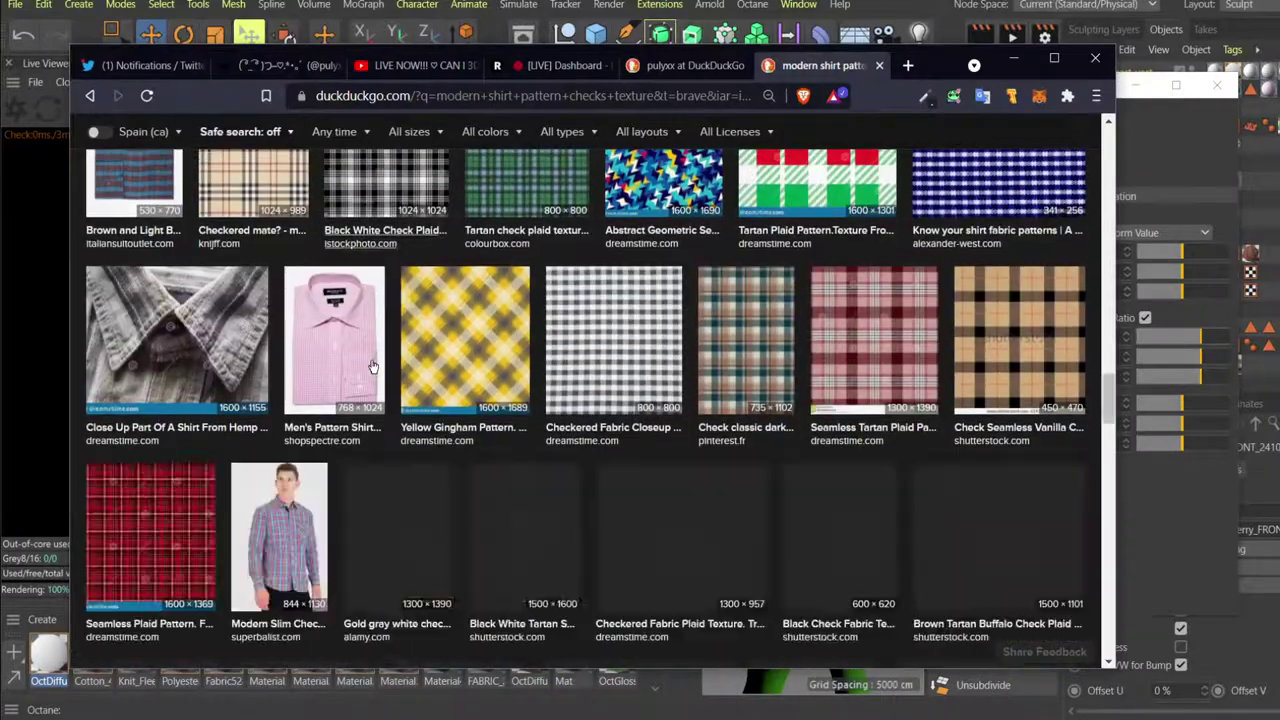
scroll(372, 366, down, 5)
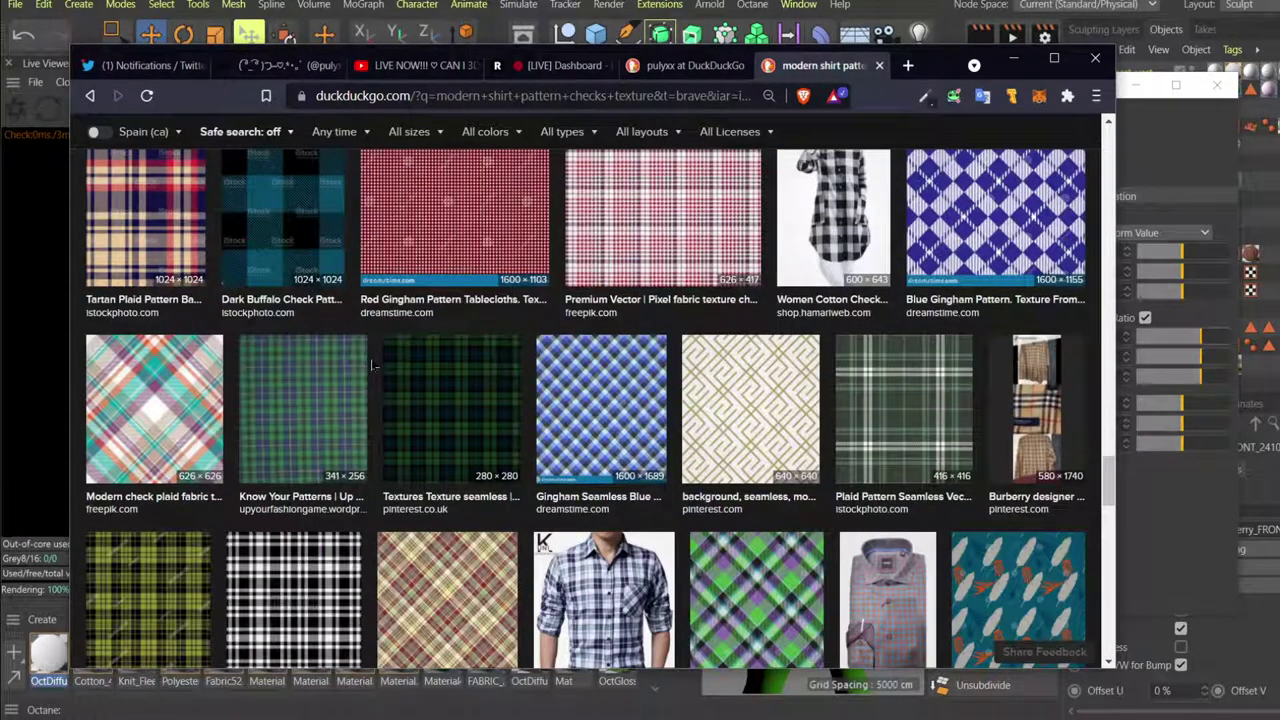
scroll(372, 366, down, 4)
scroll(372, 366, down, 4)
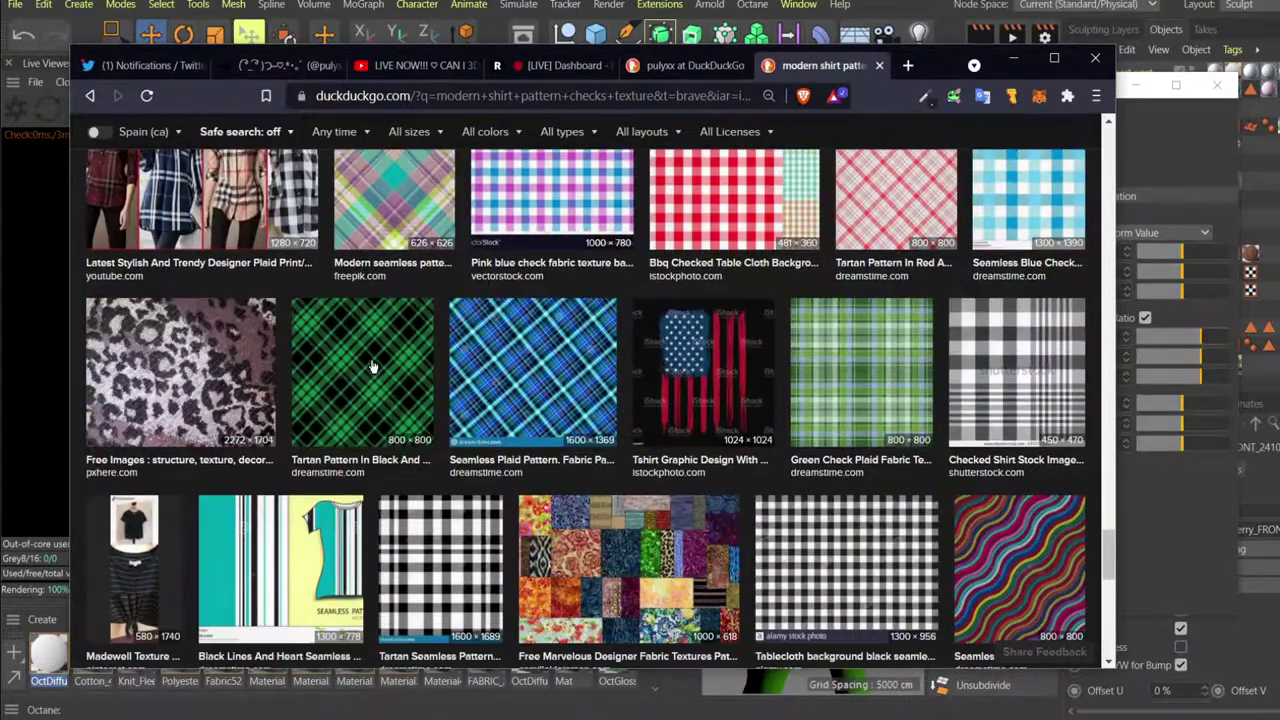
scroll(372, 366, up, 3)
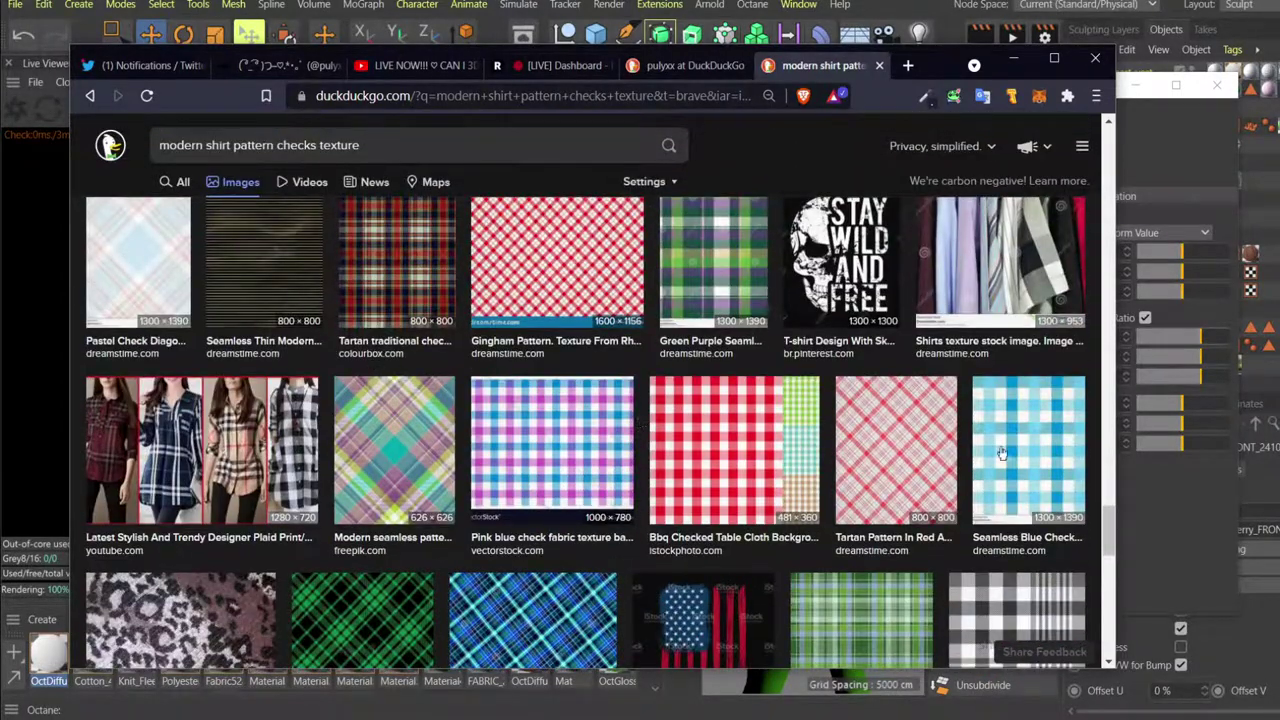
click(1002, 453)
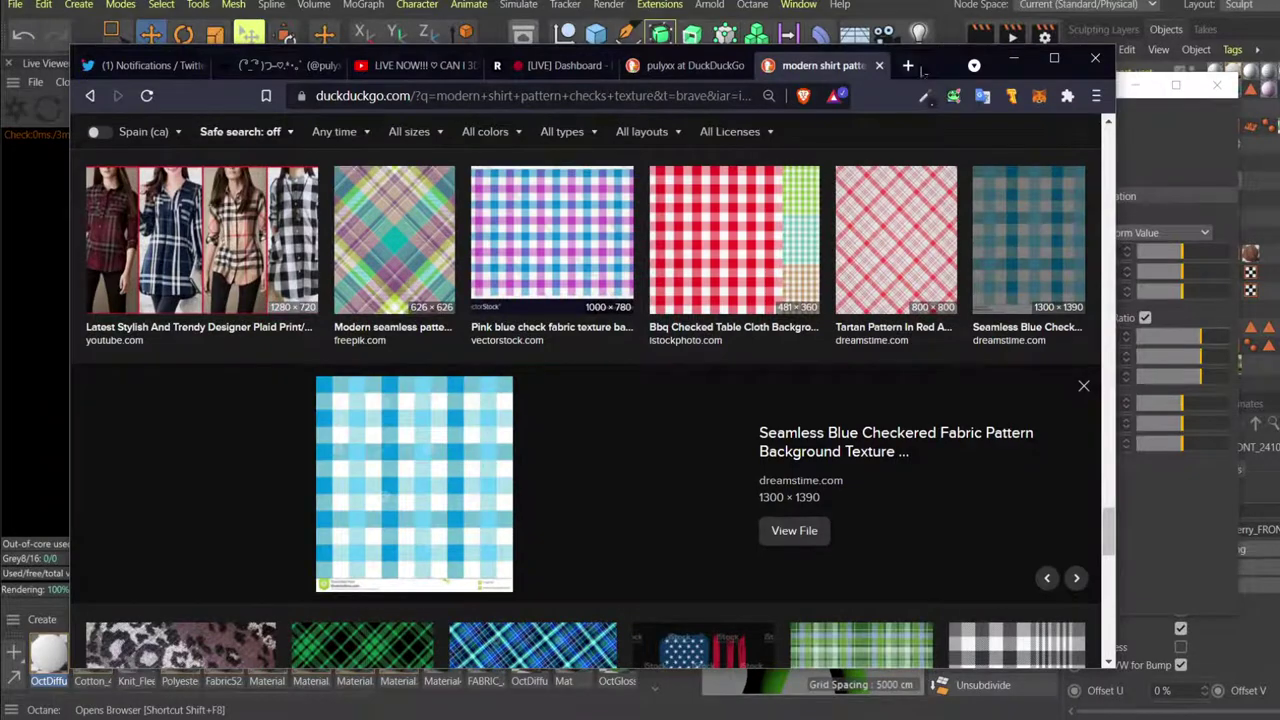
Compare the blue check with the reference character's shirt and browse on to preview the black and white Tartan Seamless Pattern from dreamstime.com.
drag(922, 68, 718, 173)
drag(733, 120, 776, 153)
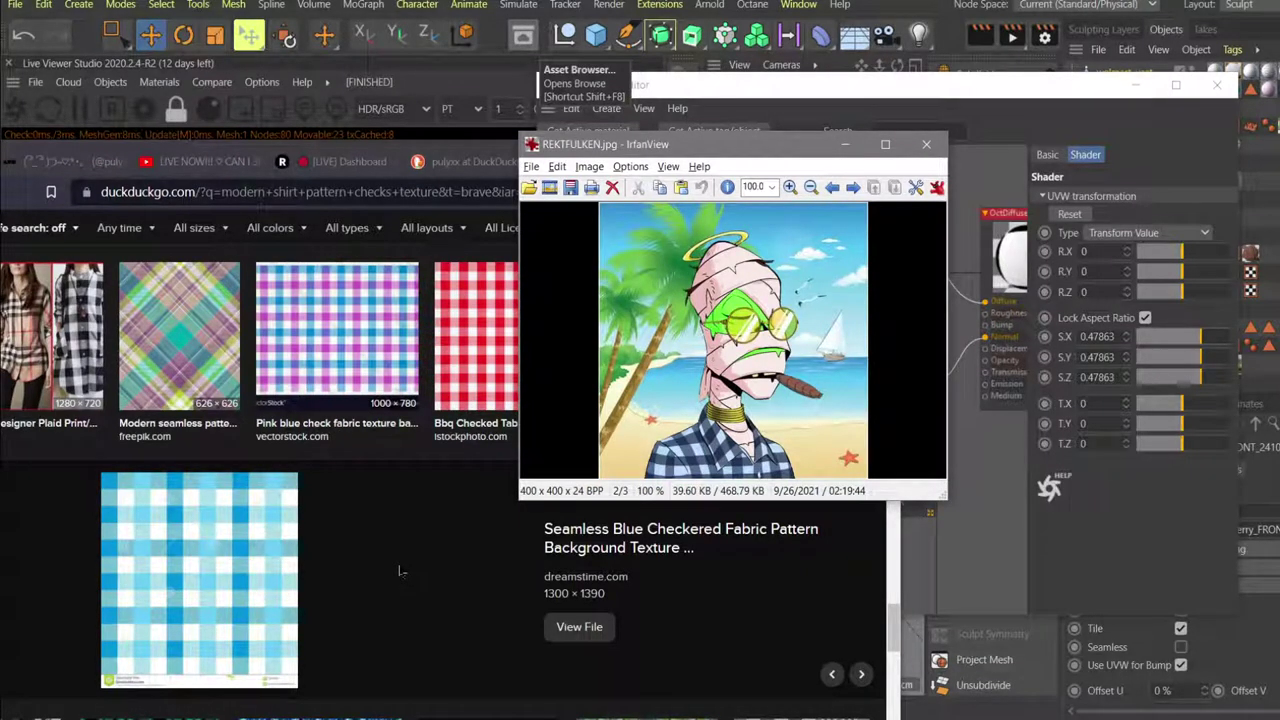
click(409, 160)
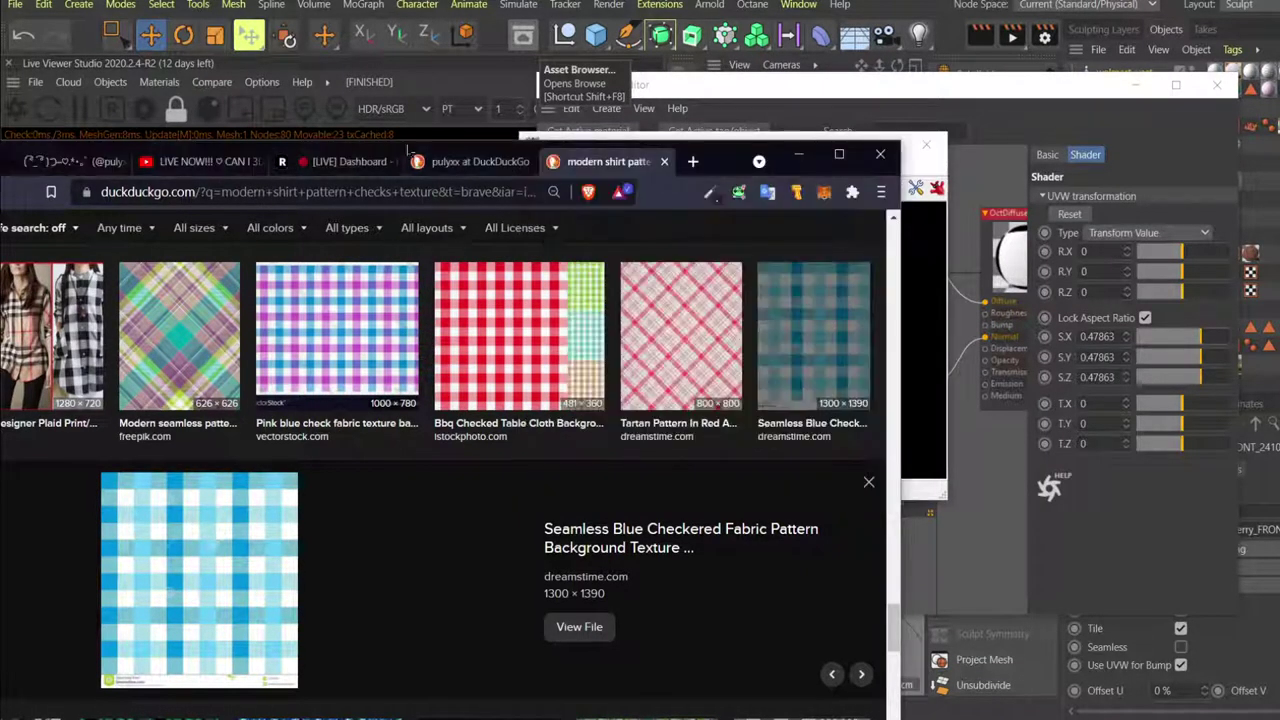
scroll(435, 448, down, 3)
scroll(433, 450, down, 2)
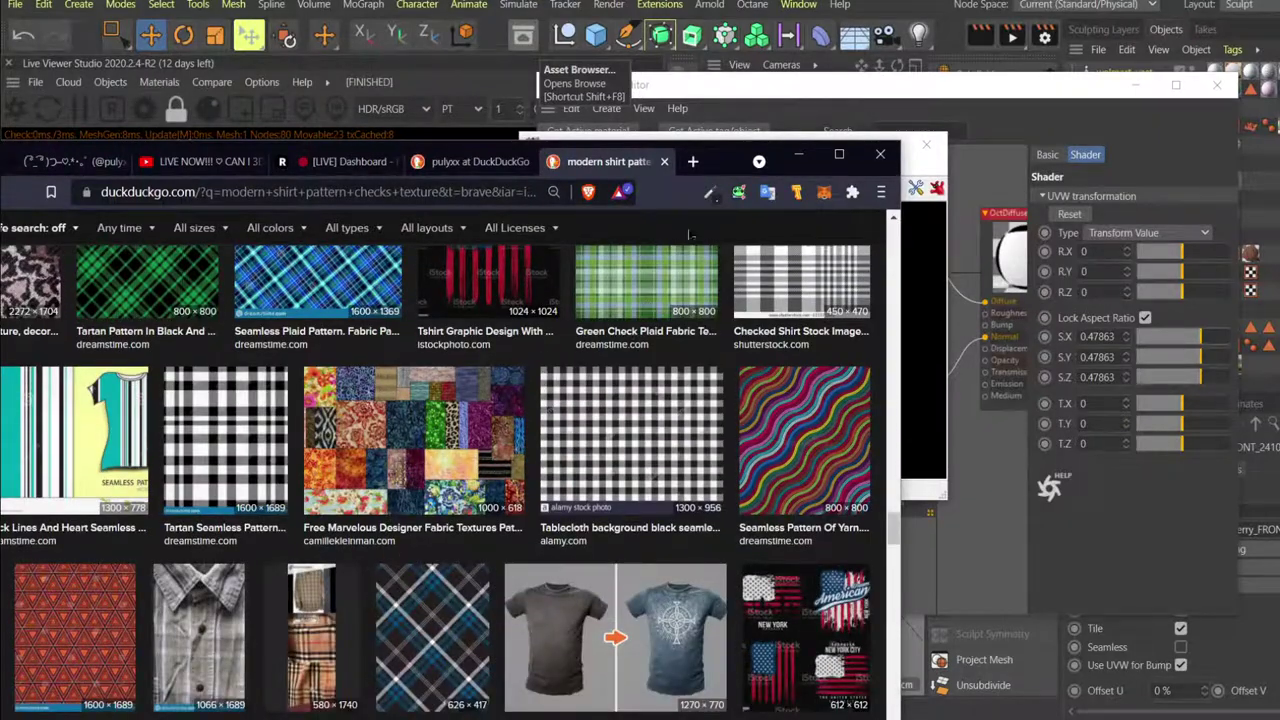
drag(727, 168, 991, 175)
click(494, 456)
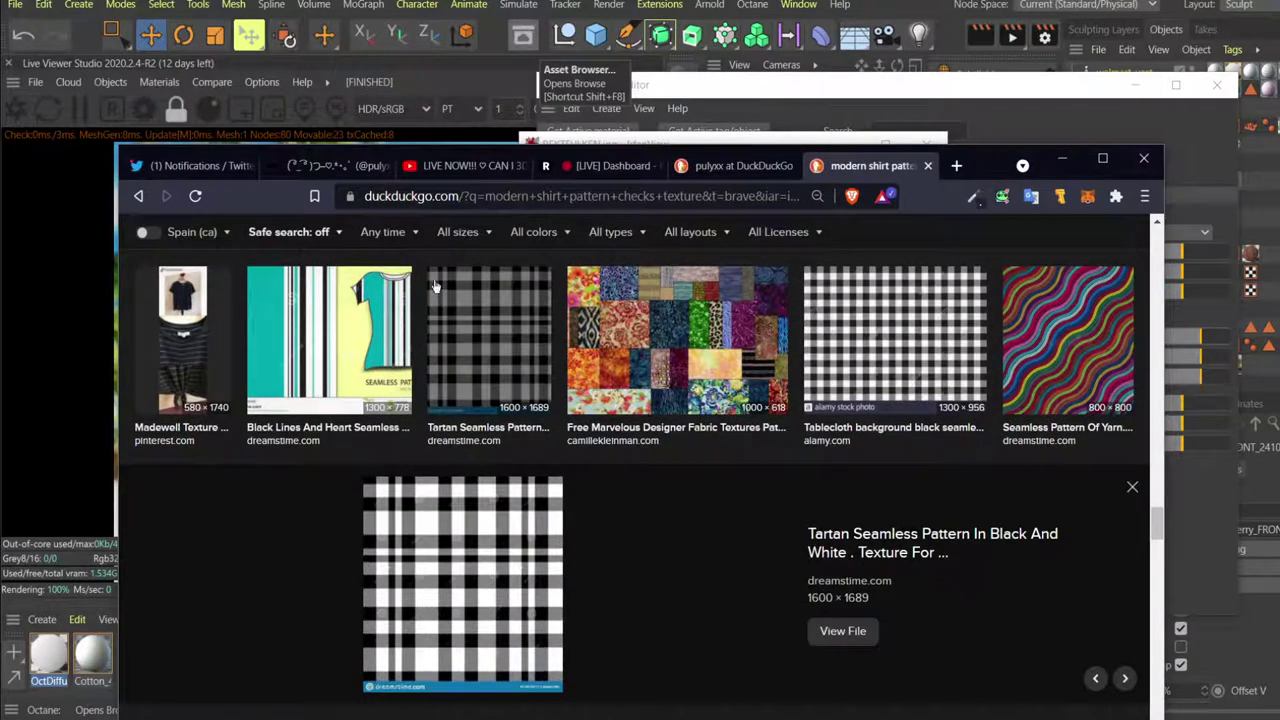
Search DuckDuckGo images for "tartan seamless pattern".
click(415, 197)
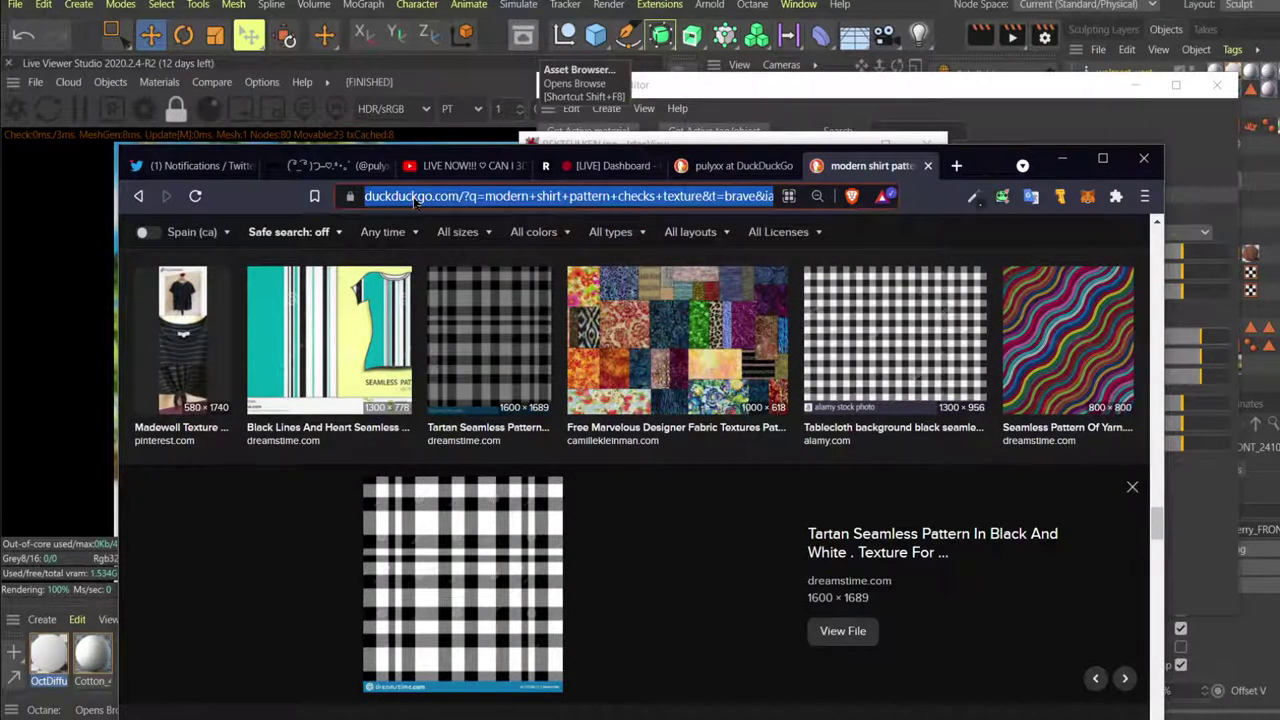
text(tartan)
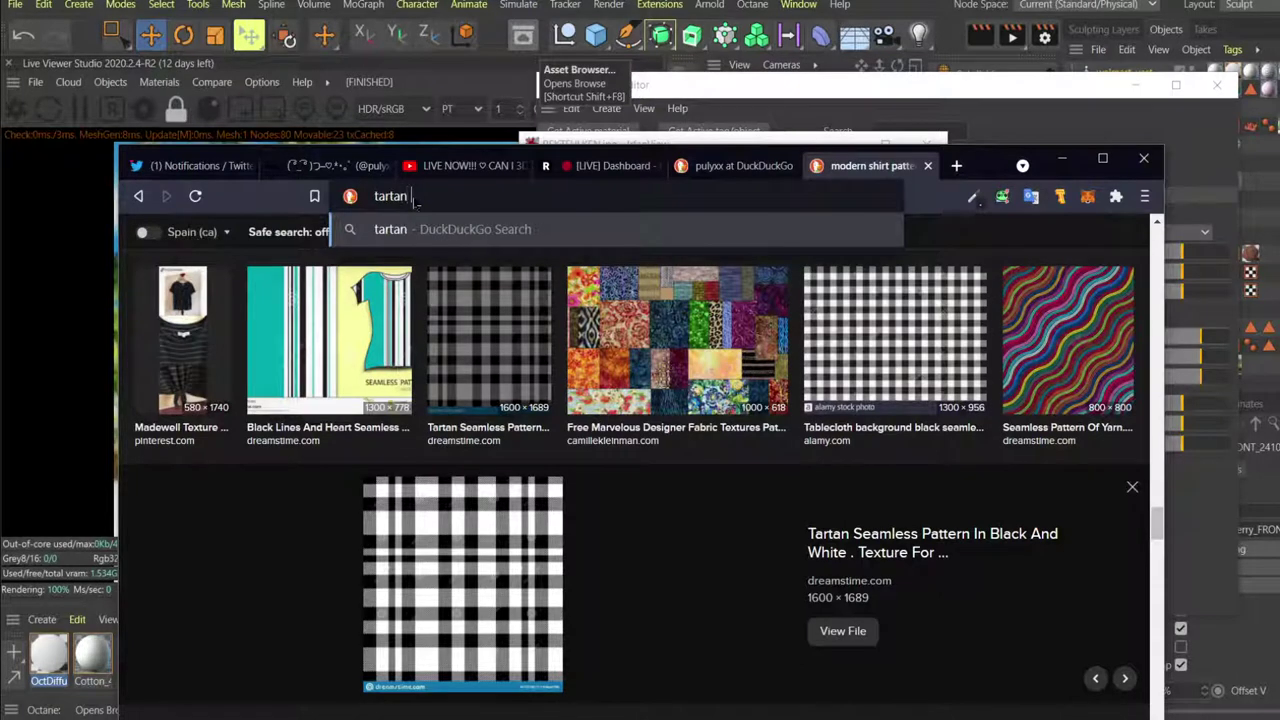
text( seamless pa)
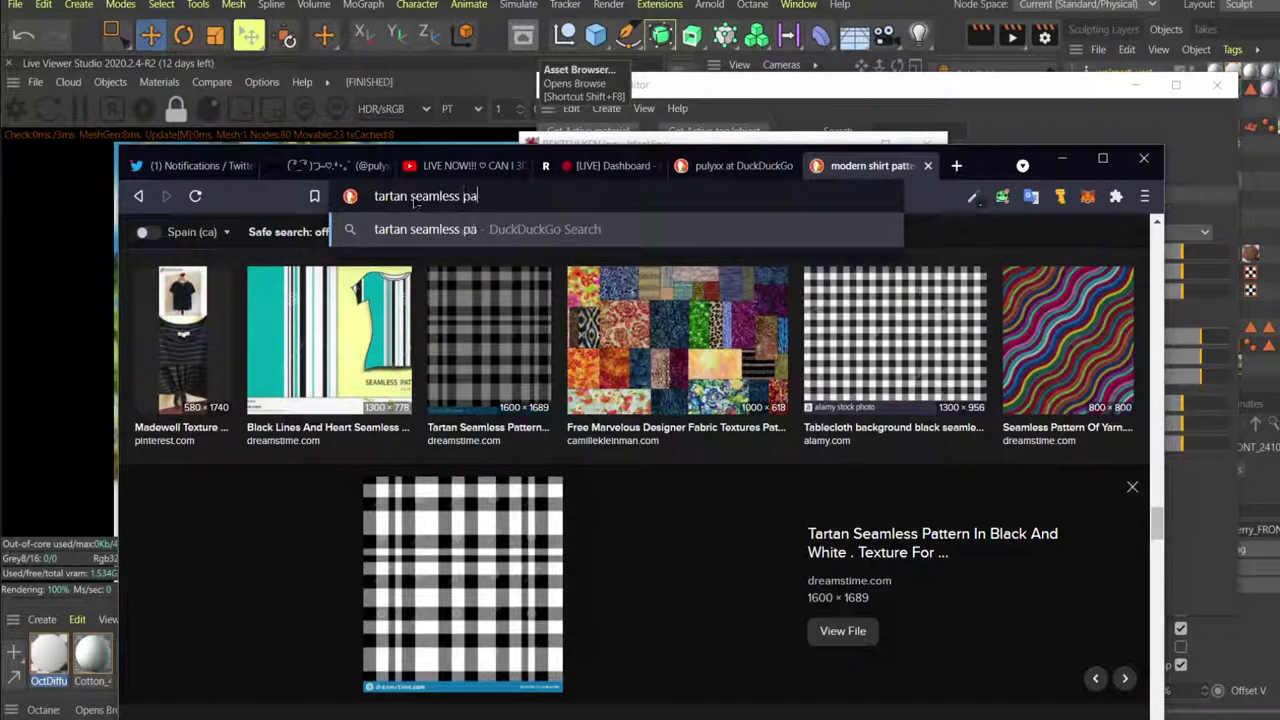
text(ttern)
key(Return)
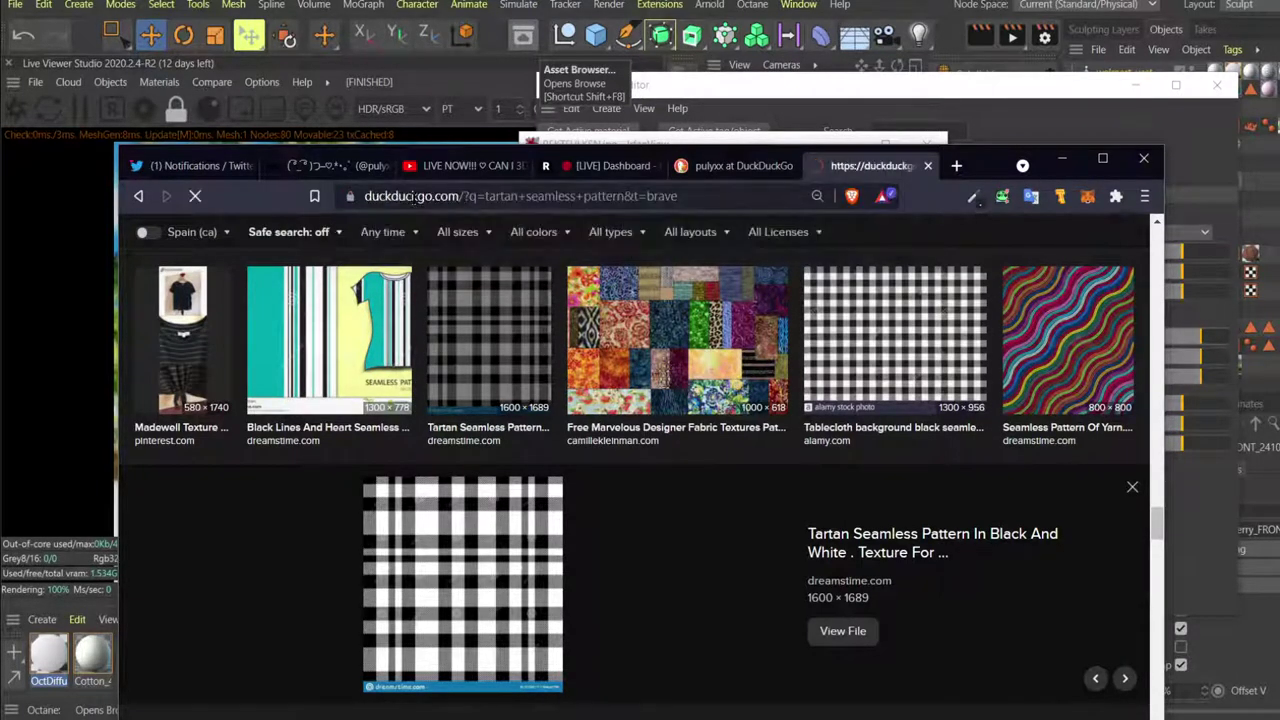
click(260, 283)
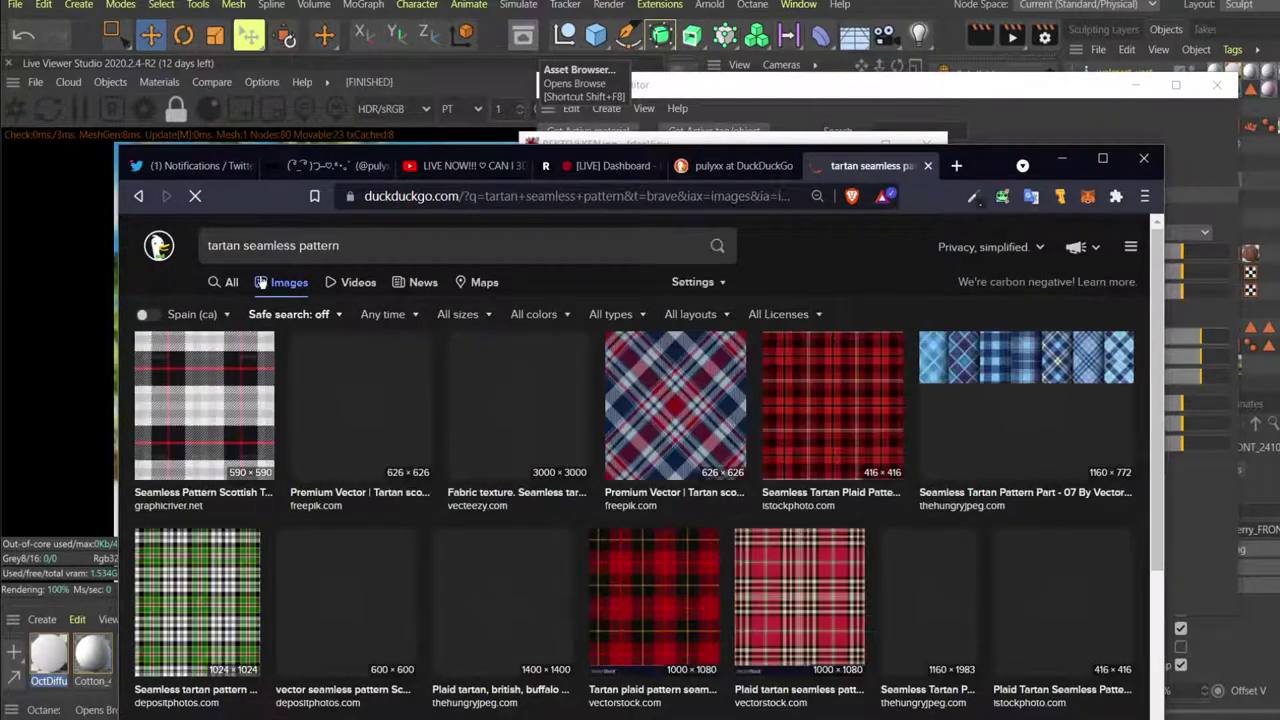
Look over the tartan results for a blue check and extend the image search to "tartan seamless pattern checks".
scroll(428, 443, down, 3)
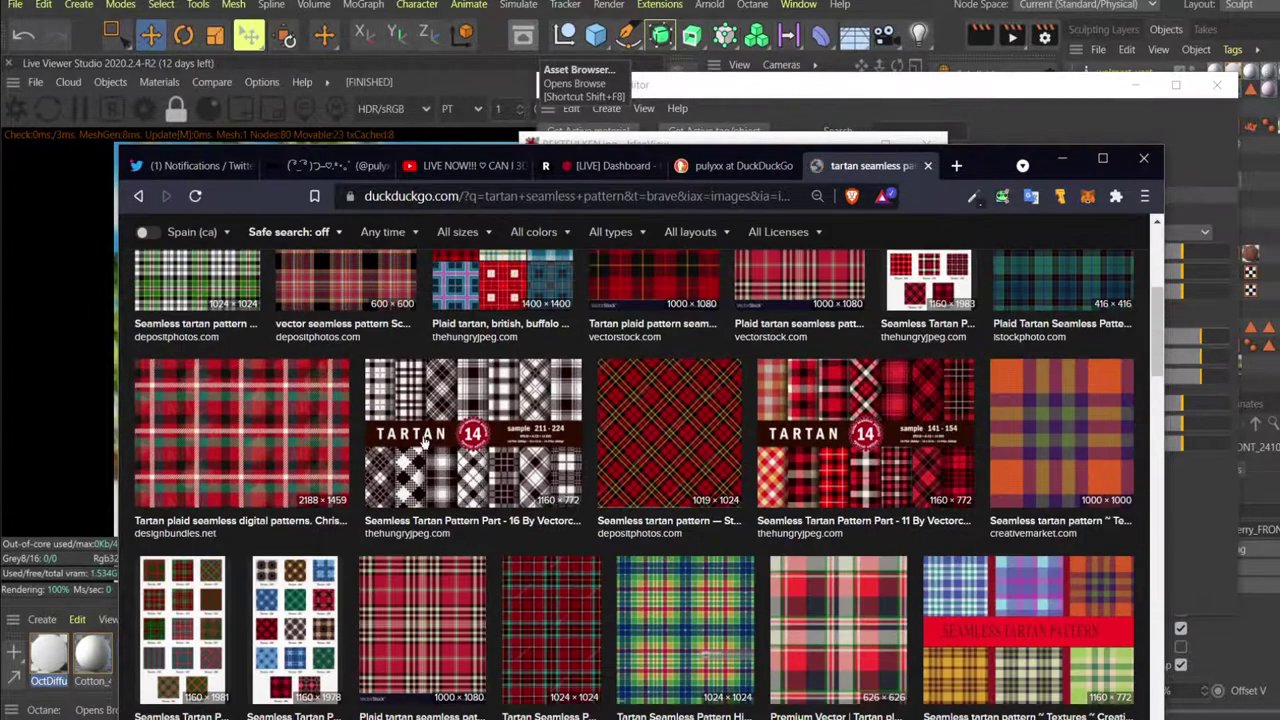
scroll(428, 443, down, 10)
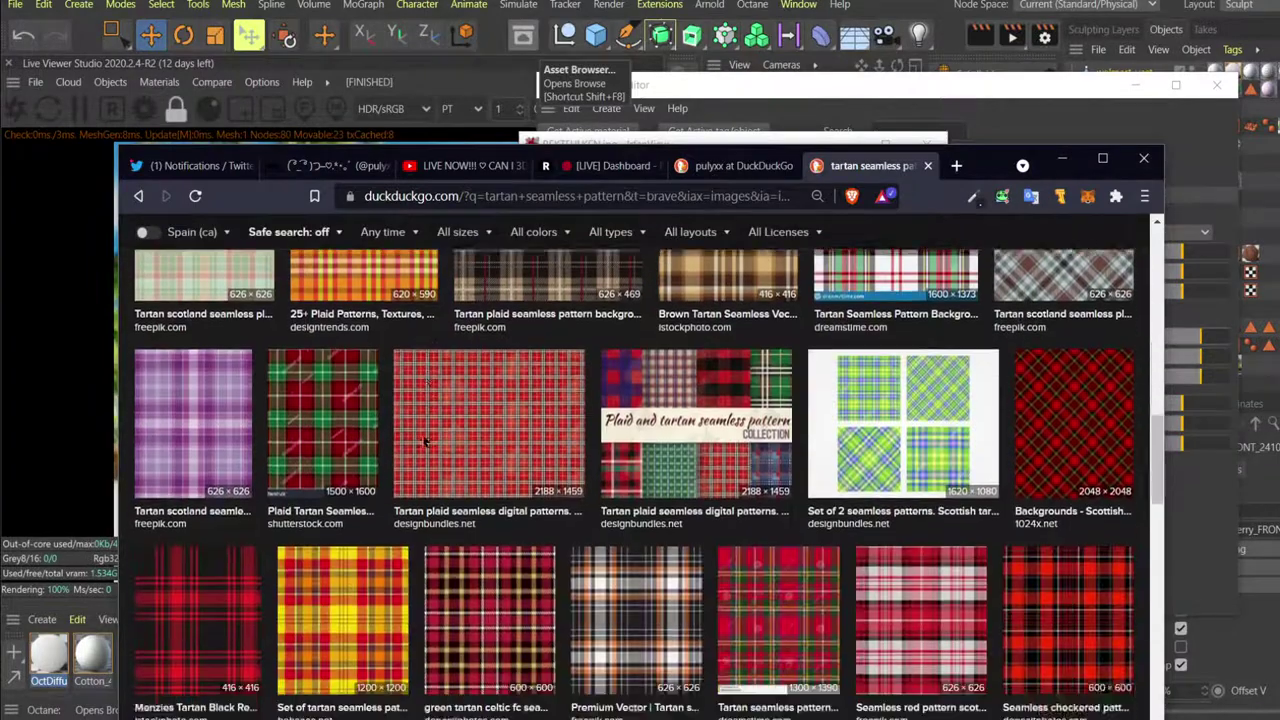
scroll(428, 443, down, 10)
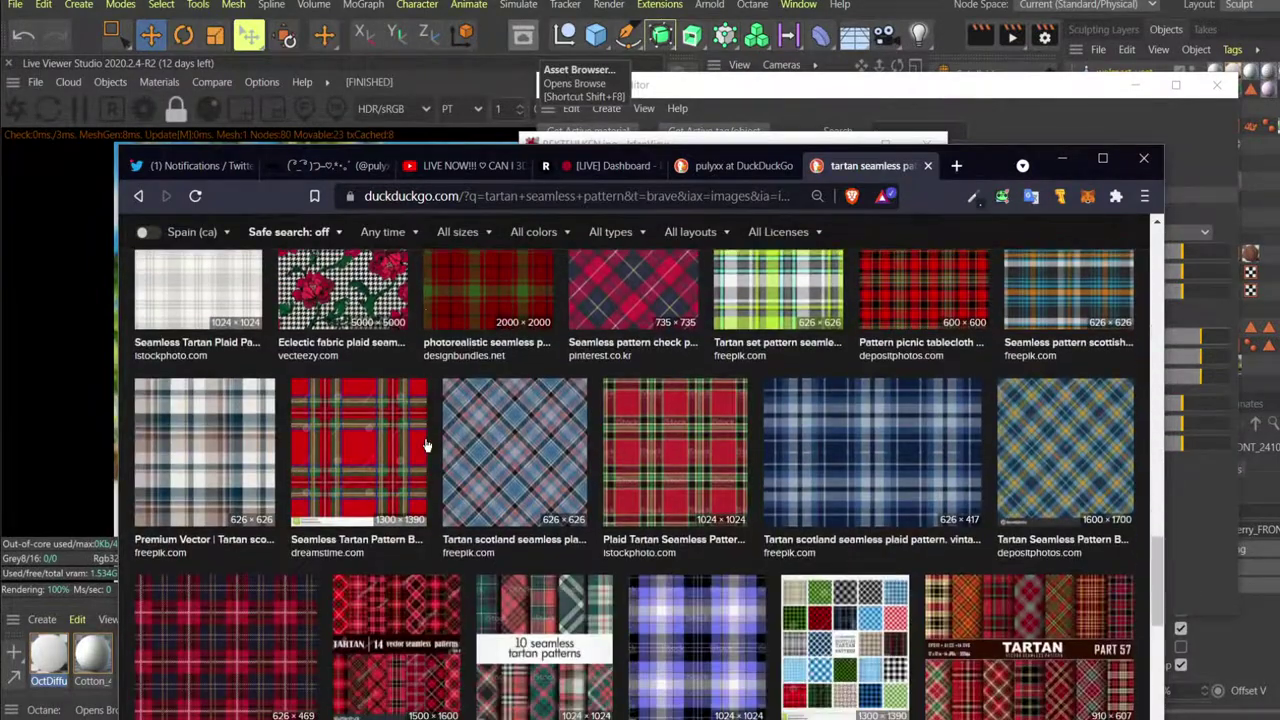
scroll(428, 443, down, 10)
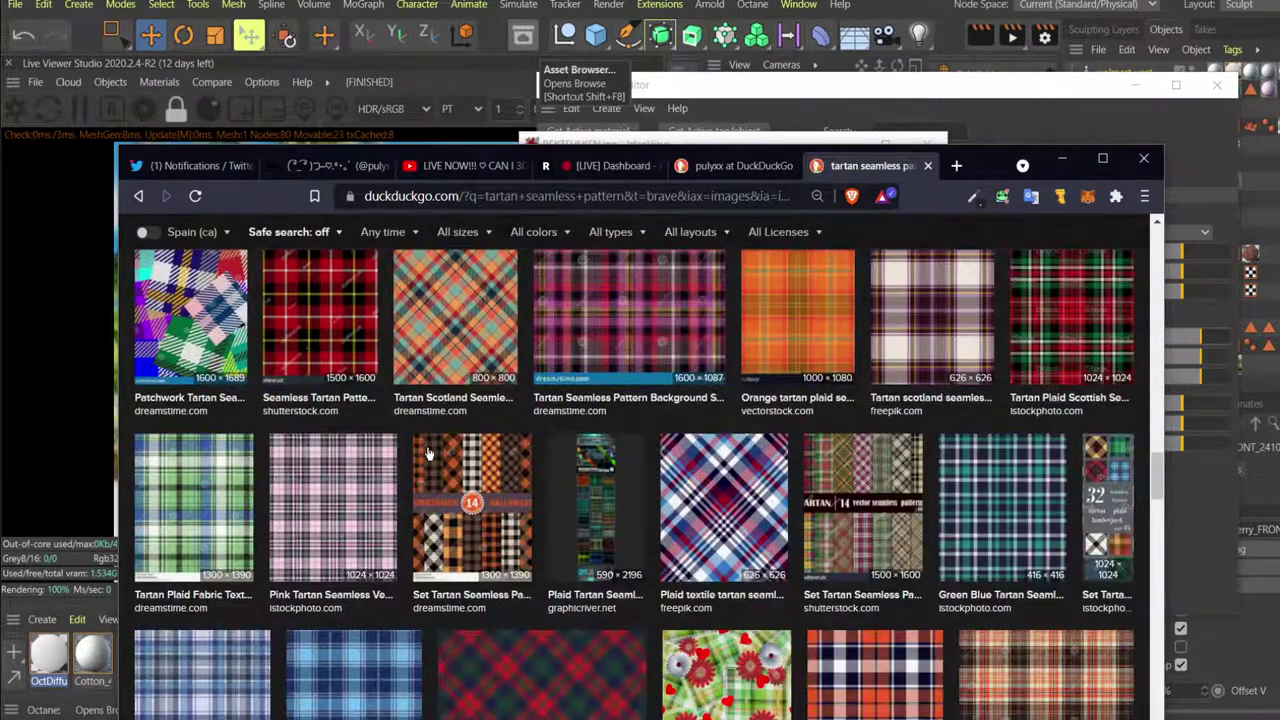
scroll(429, 454, down, 4)
scroll(428, 340, up, 20)
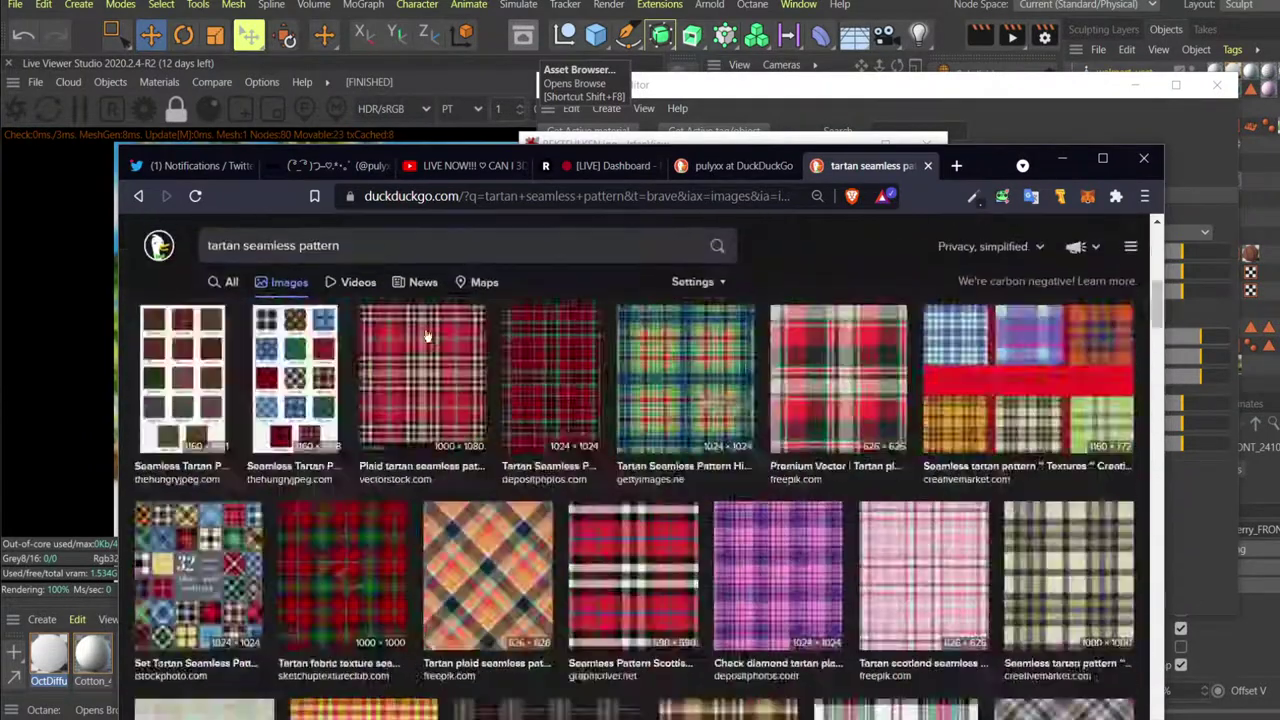
click(403, 237)
text(checks)
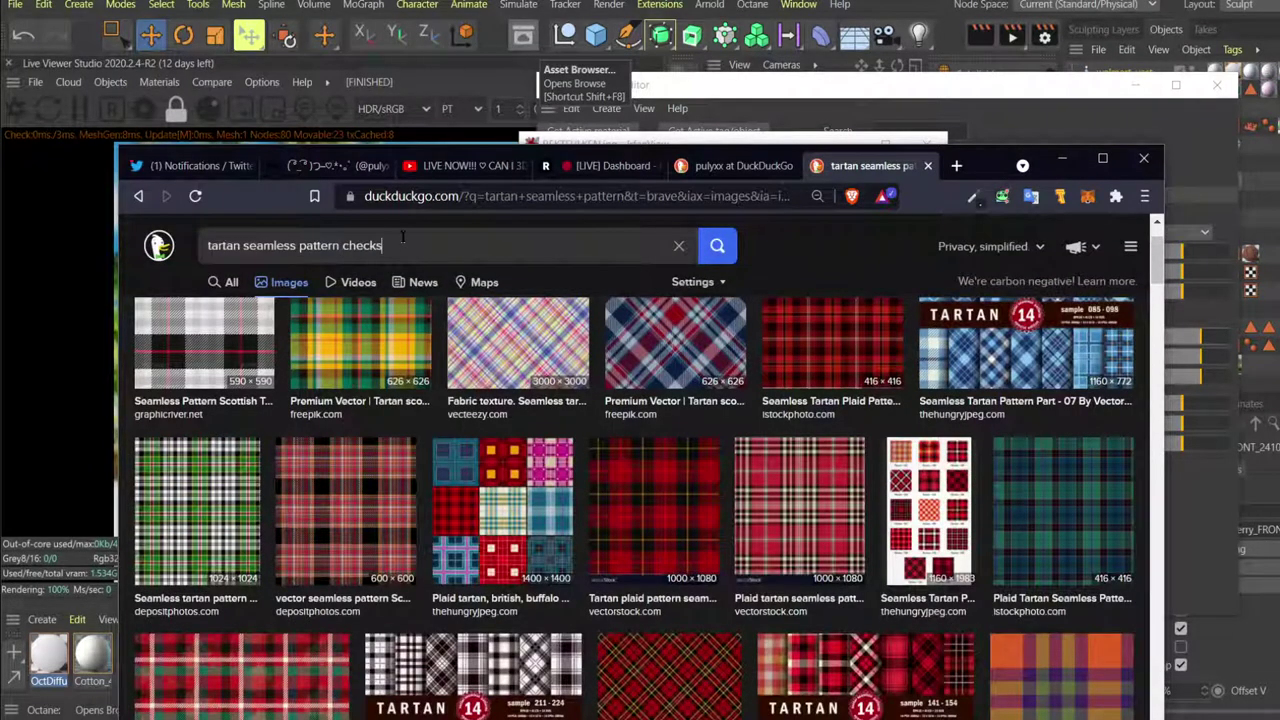
key(Return)
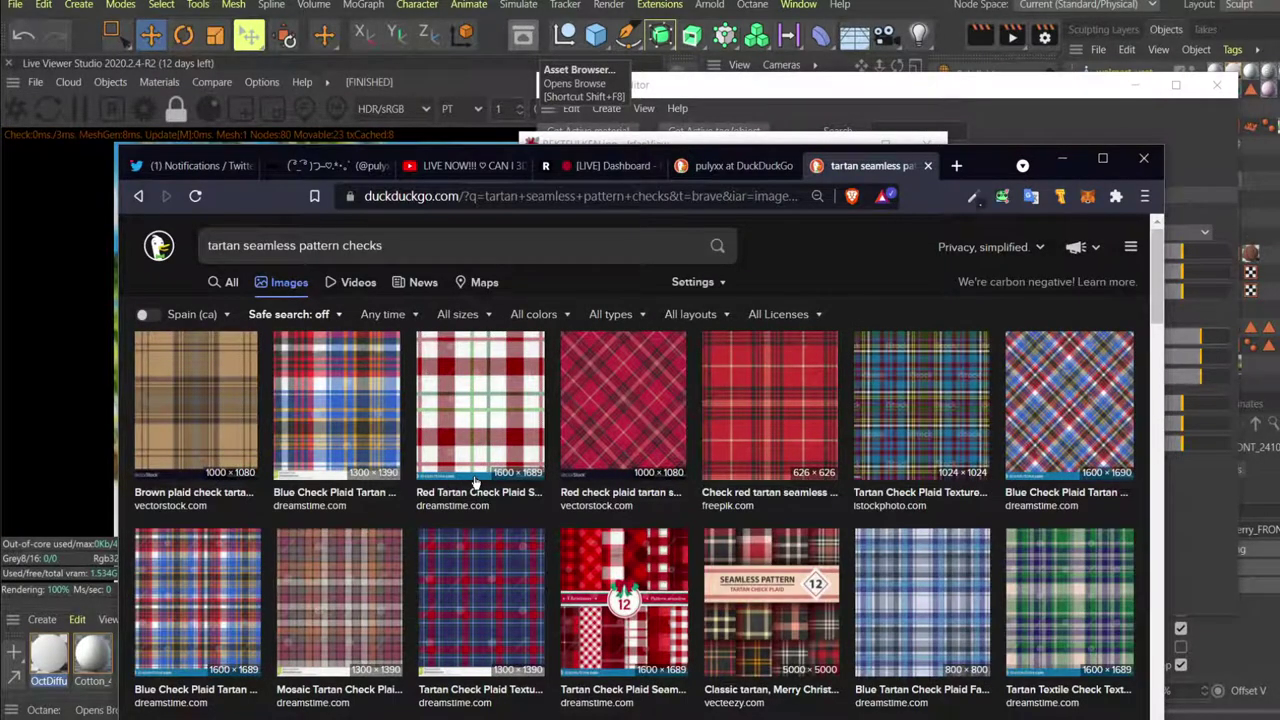
Find the blue Classic tartan and buffalo check plaid pattern from freepik.com in the results and open its full image in a new tab.
scroll(476, 484, down, 10)
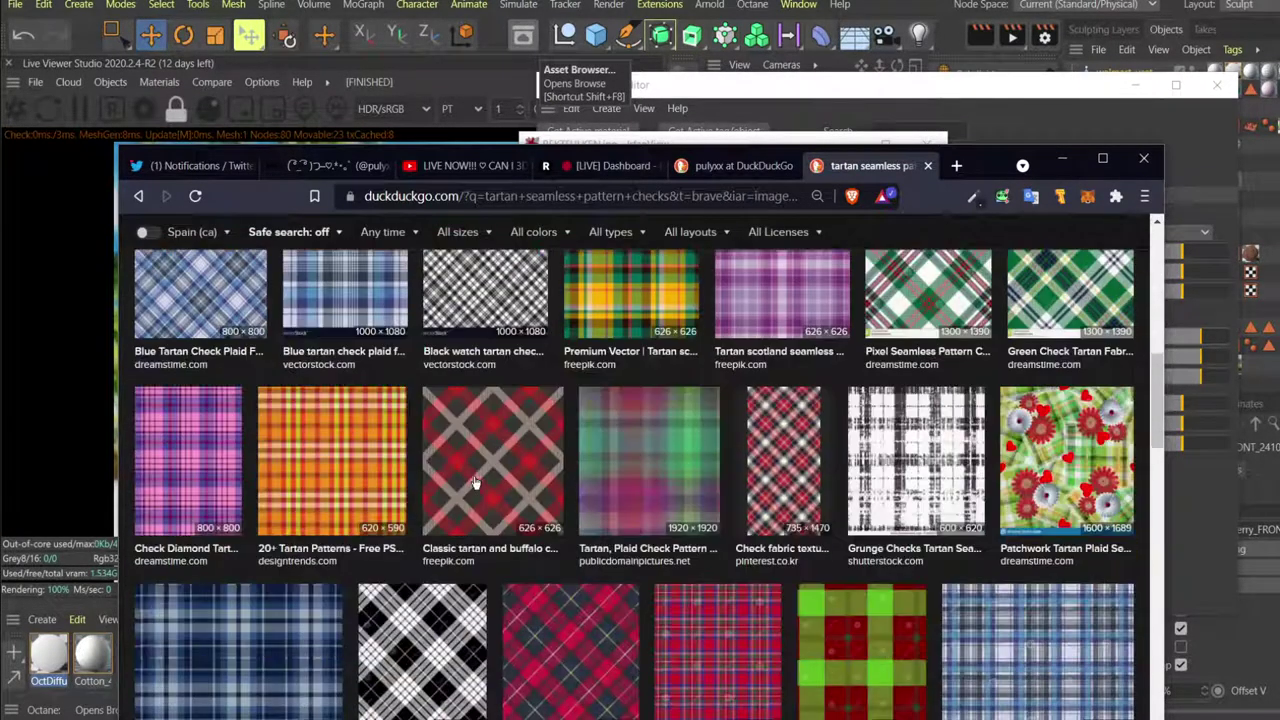
scroll(476, 484, down, 6)
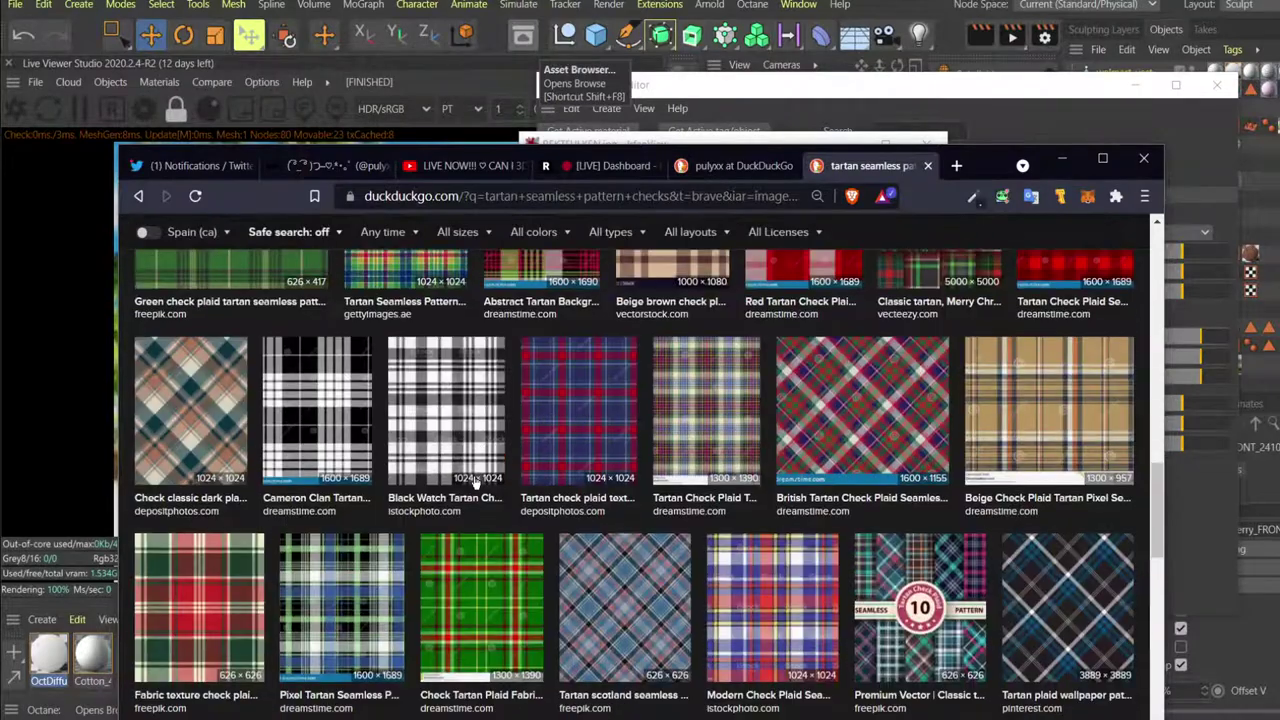
scroll(476, 482, down, 10)
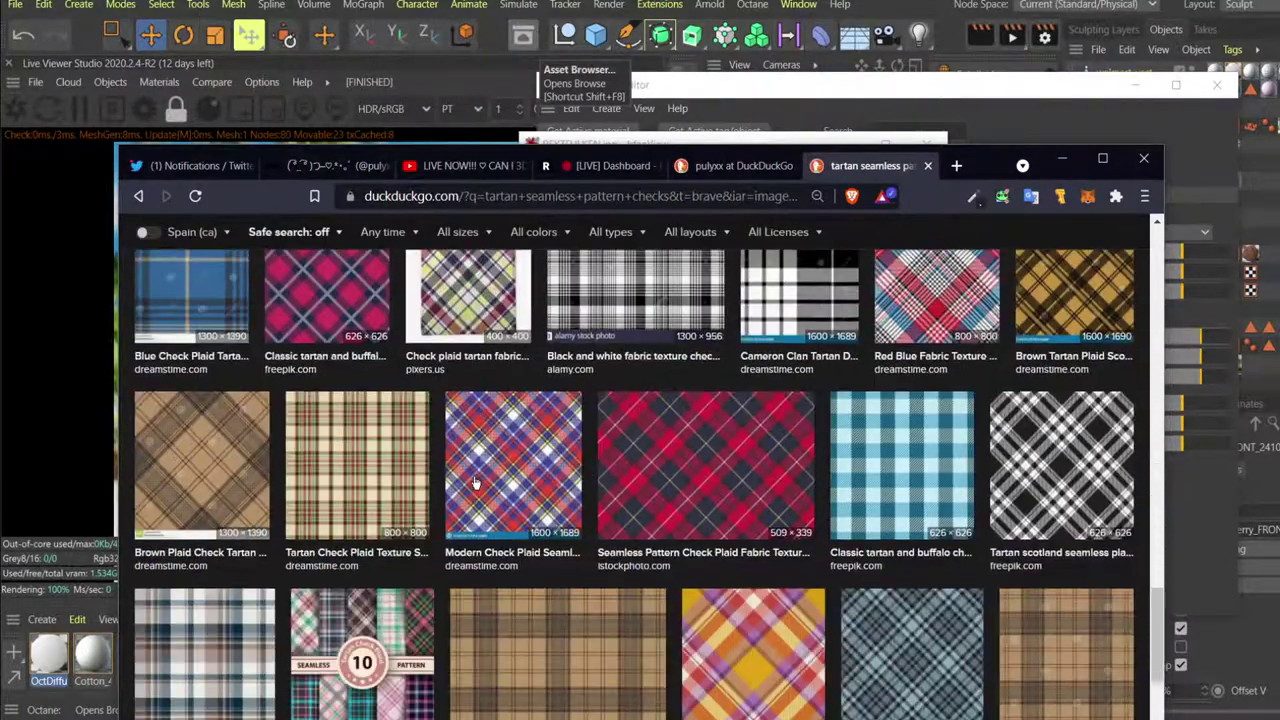
click(868, 545)
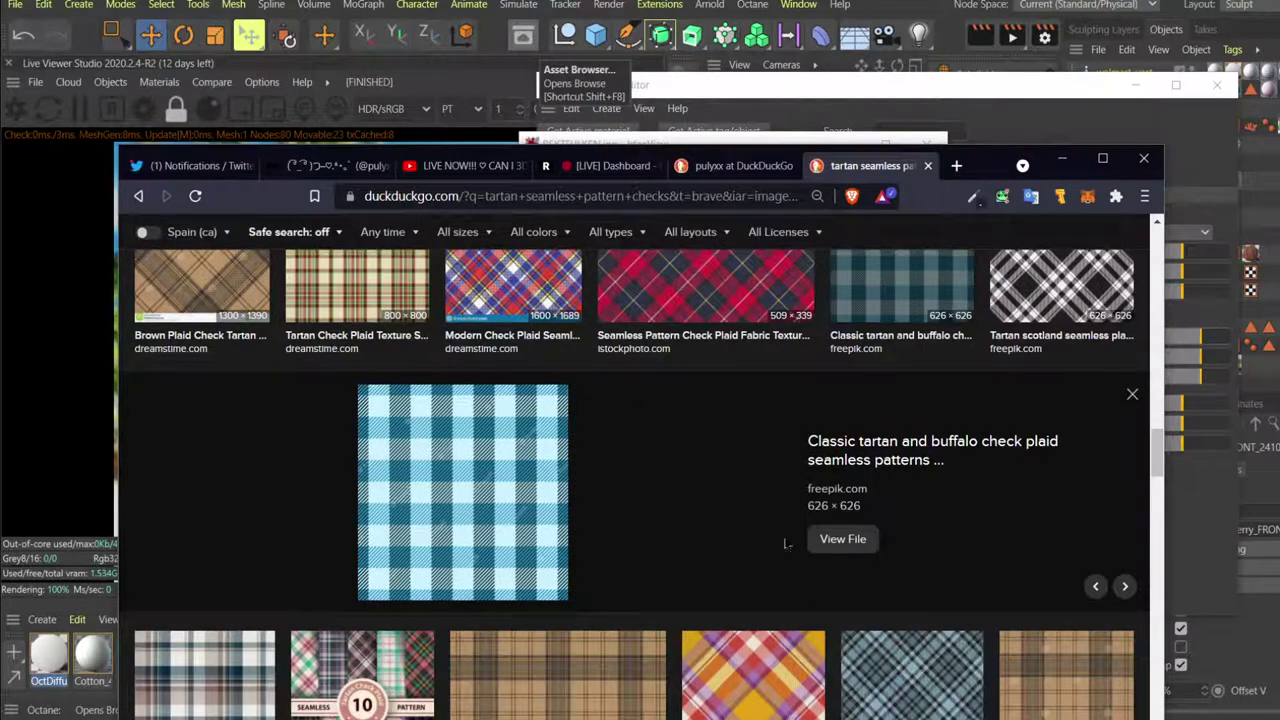
right_click(458, 484)
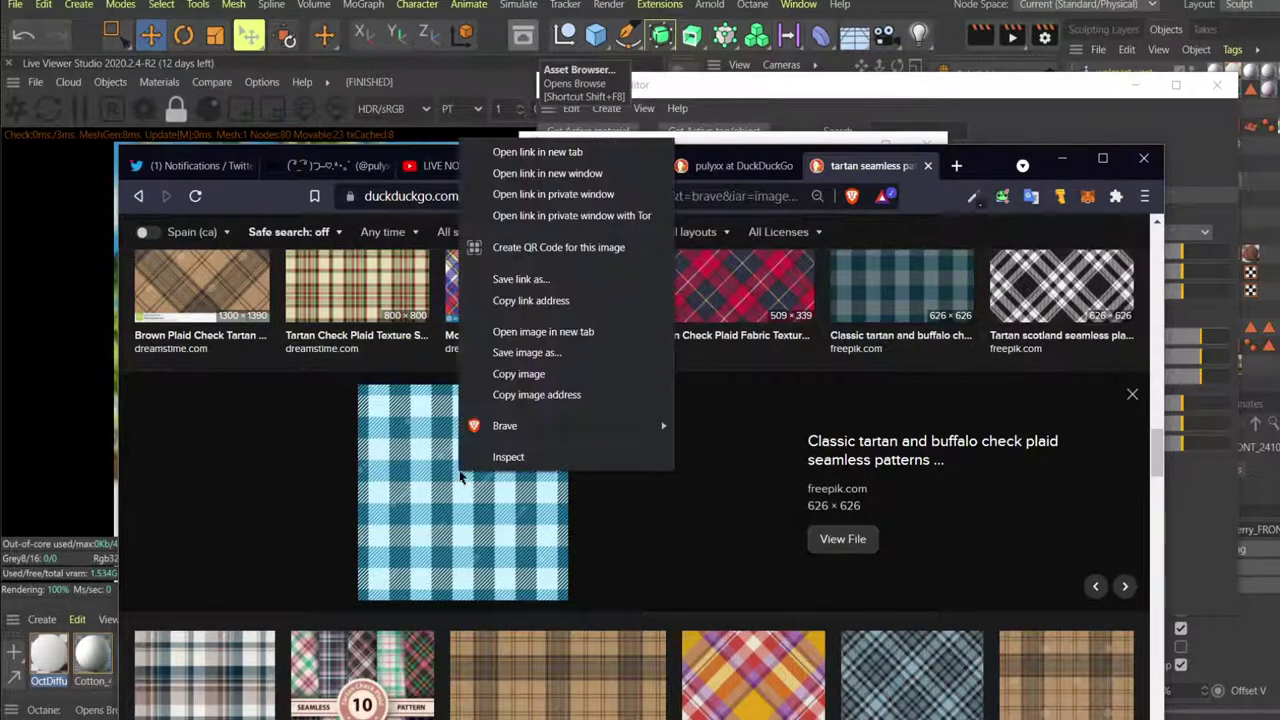
click(500, 150)
click(843, 539)
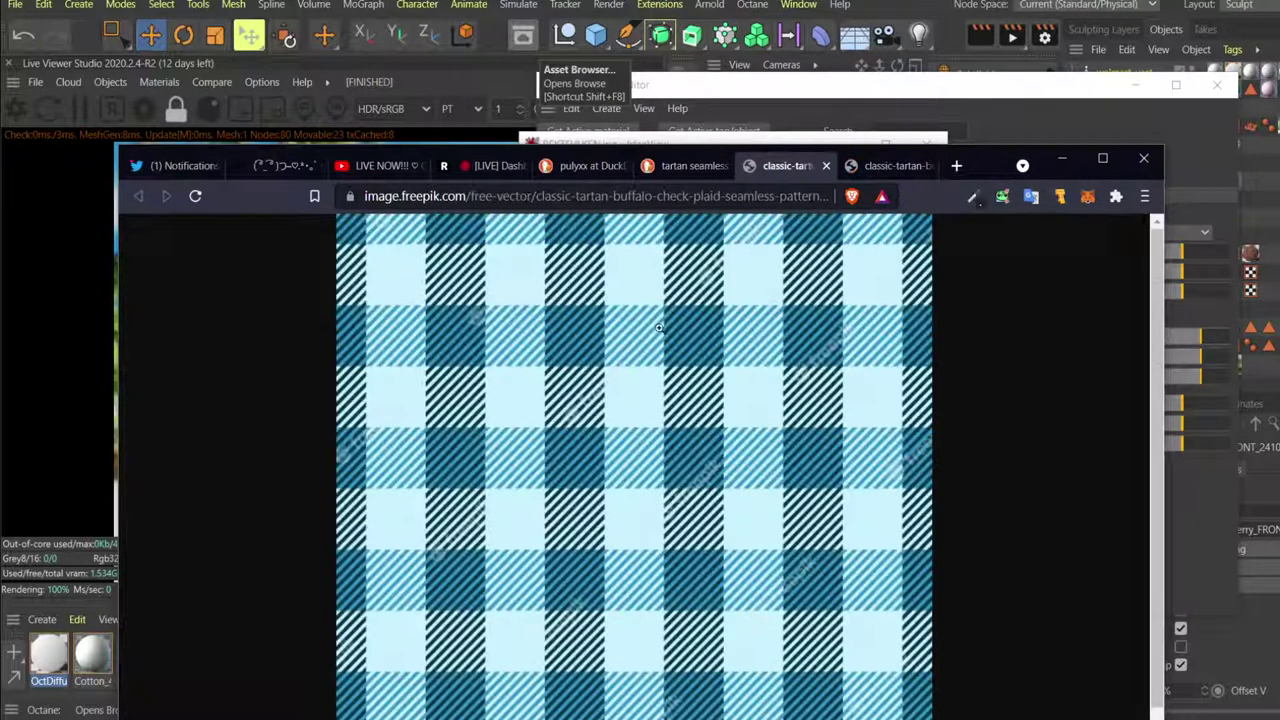
Save the blue check image as TARTAN_PATTERN in the 02_ASSETS folder.
right_click(622, 363)
click(686, 395)
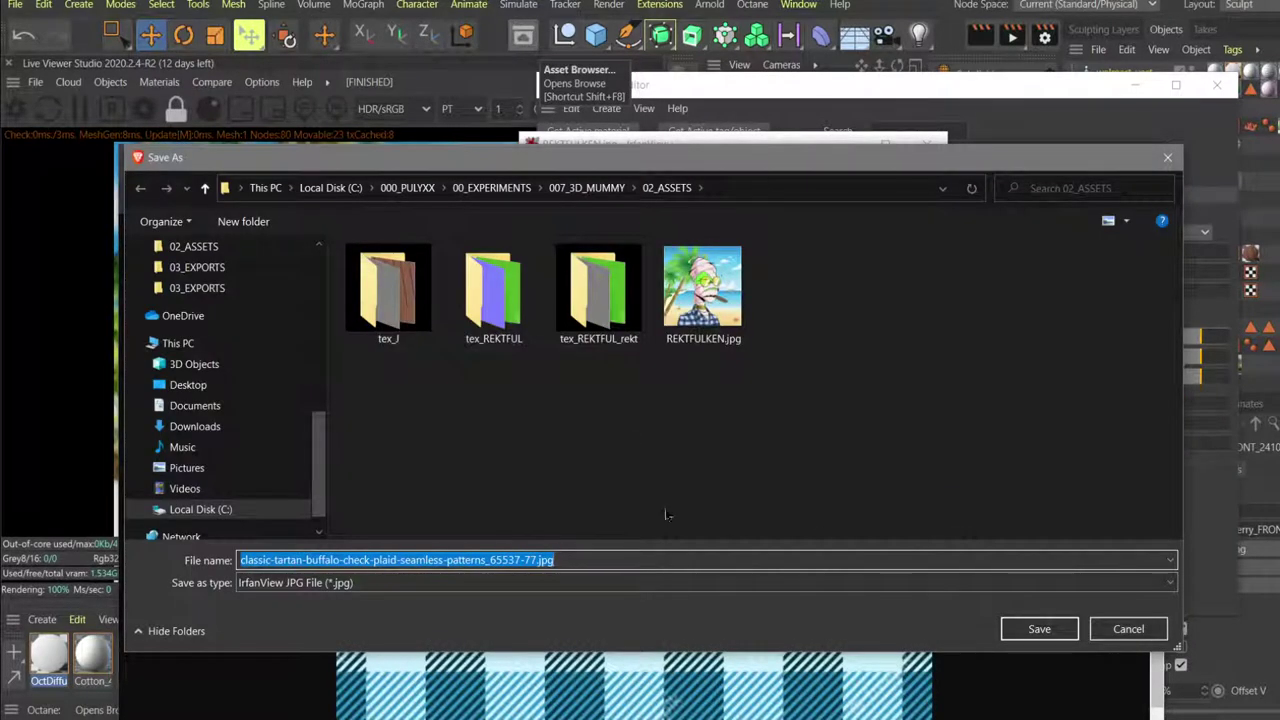
text(TAR)
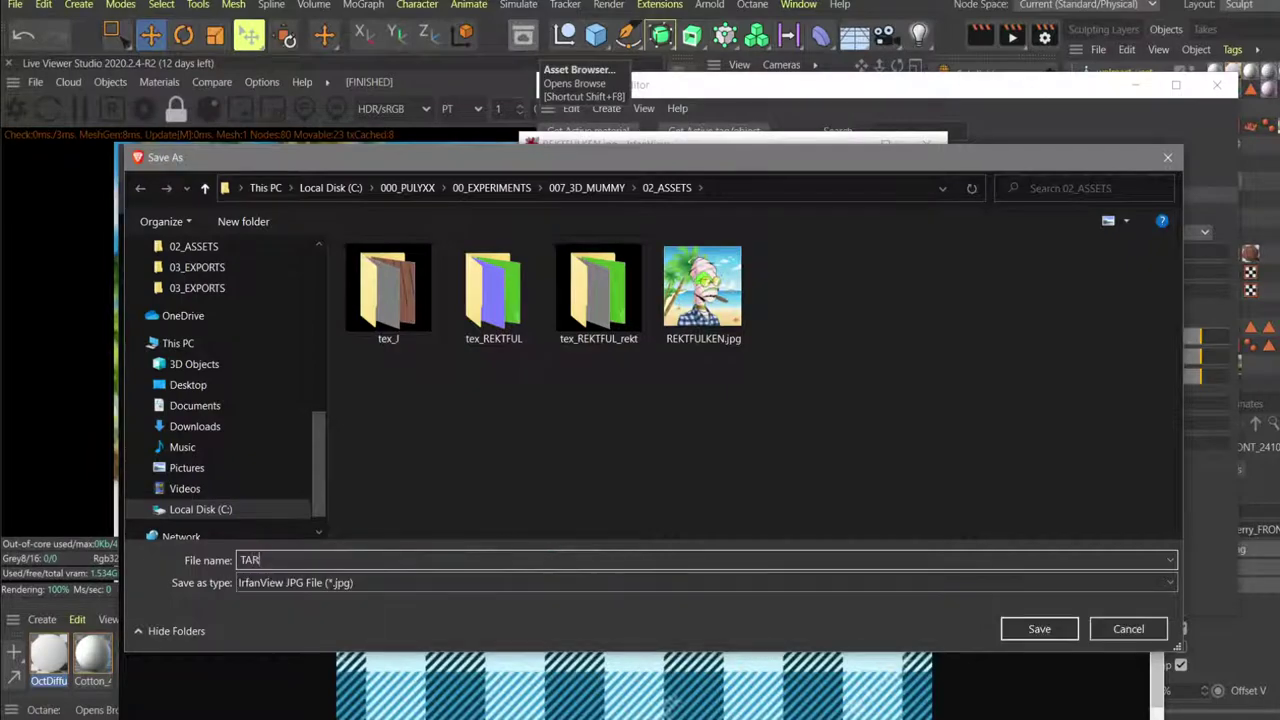
text(TAN_PATTERN)
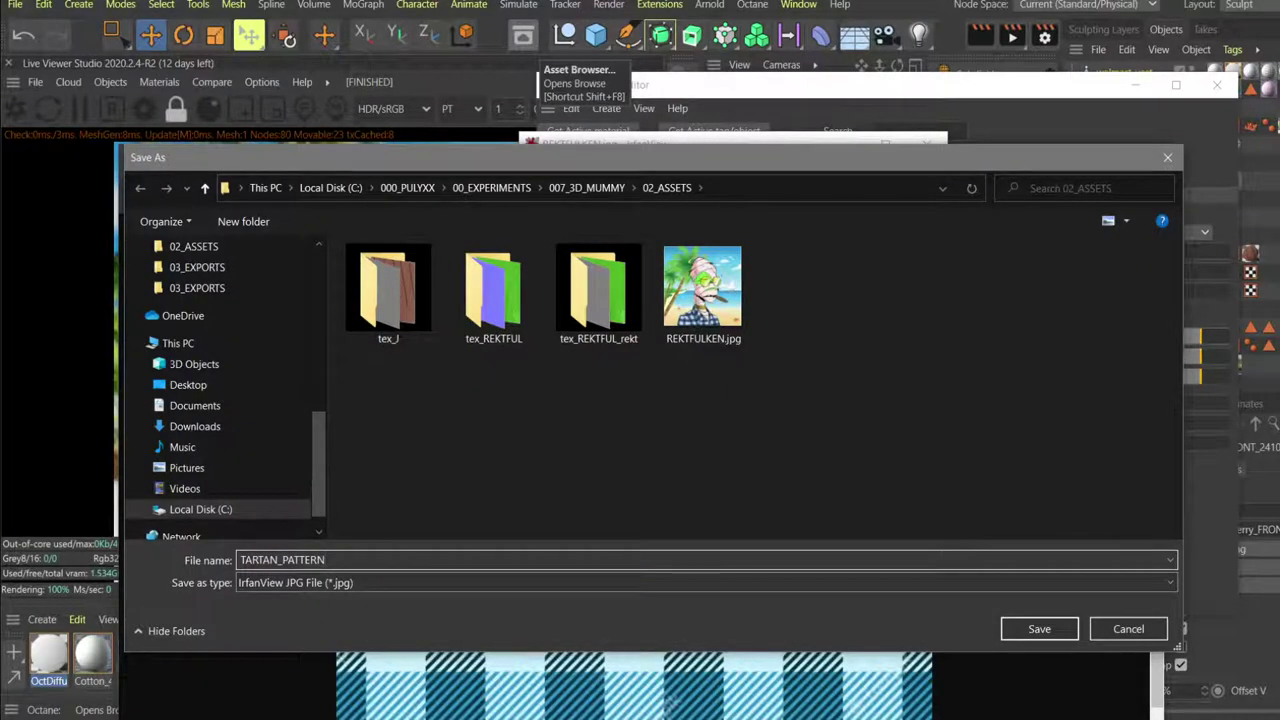
key(Return)
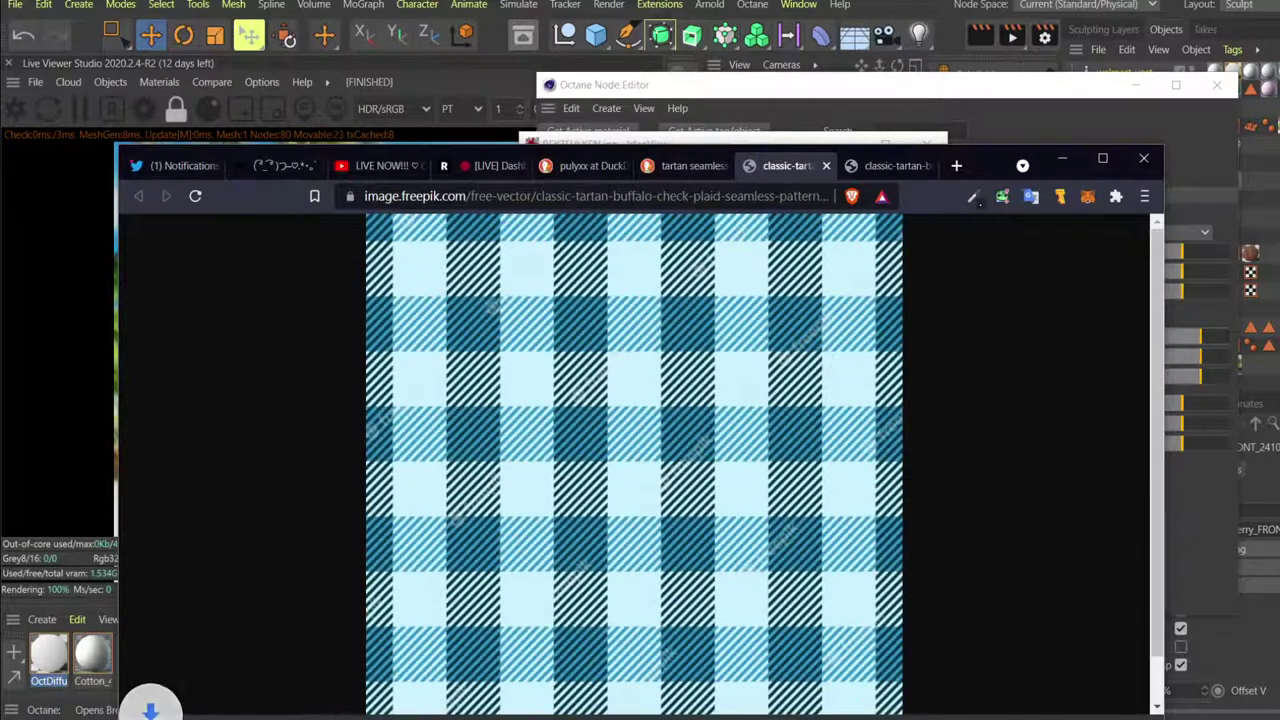
Switch to the Octane Node Editor, add the saved tartan image as an ImageTexture node and connect it to the shirt material's Diffuse input.
click(620, 86)
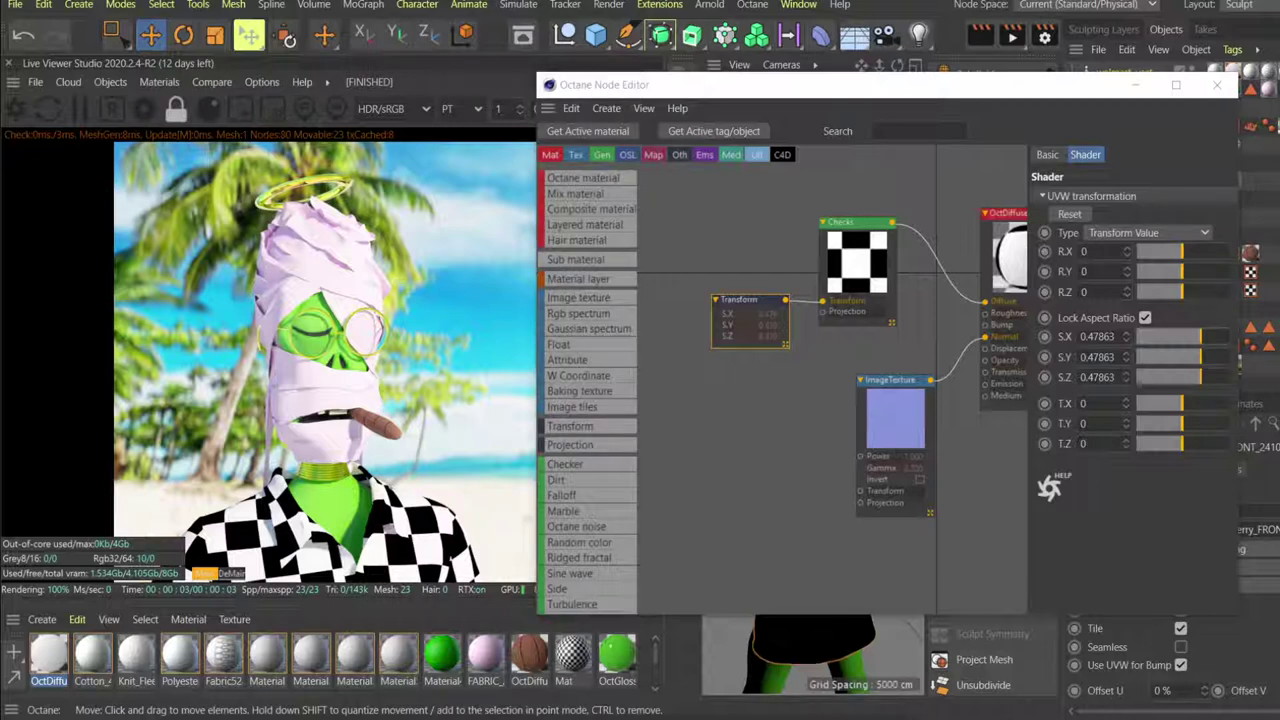
drag(648, 665, 707, 213)
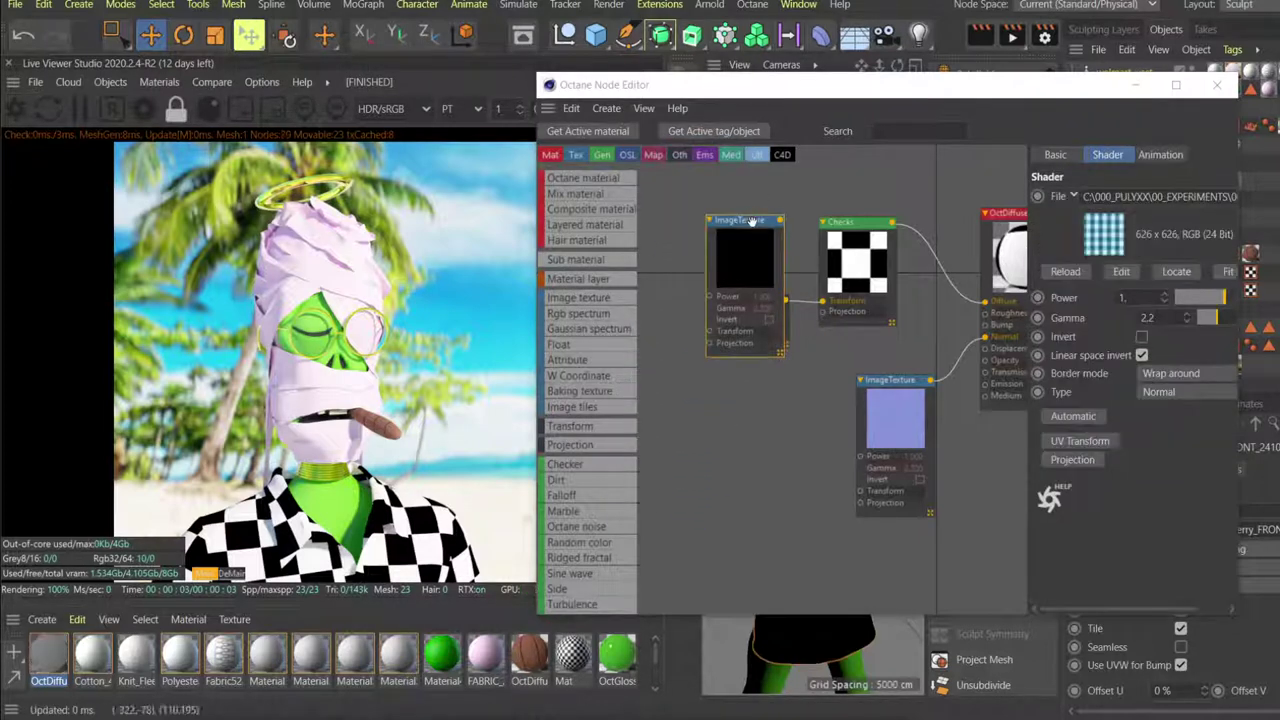
drag(784, 240, 985, 300)
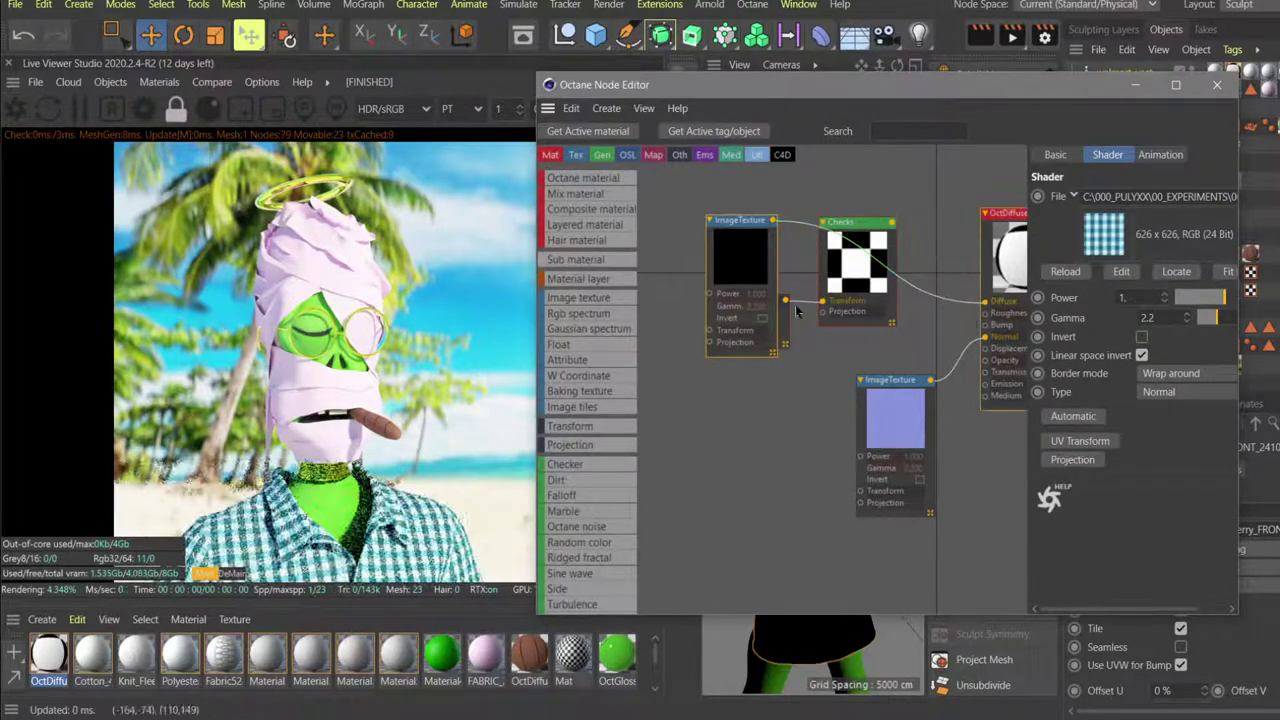
drag(733, 256, 680, 209)
Connect the Transform node to the tartan ImageTexture's Transform input and disconnect it from the Checks node.
scroll(697, 268, down, 3)
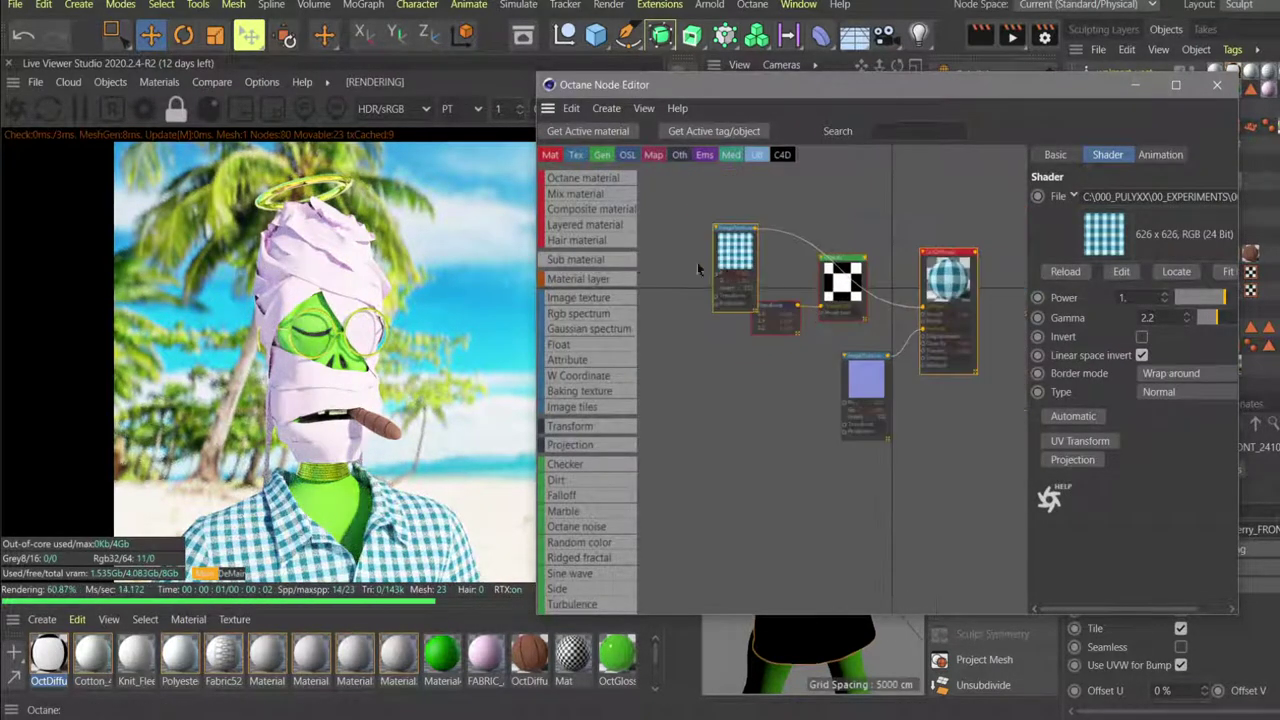
scroll(697, 262, up, 3)
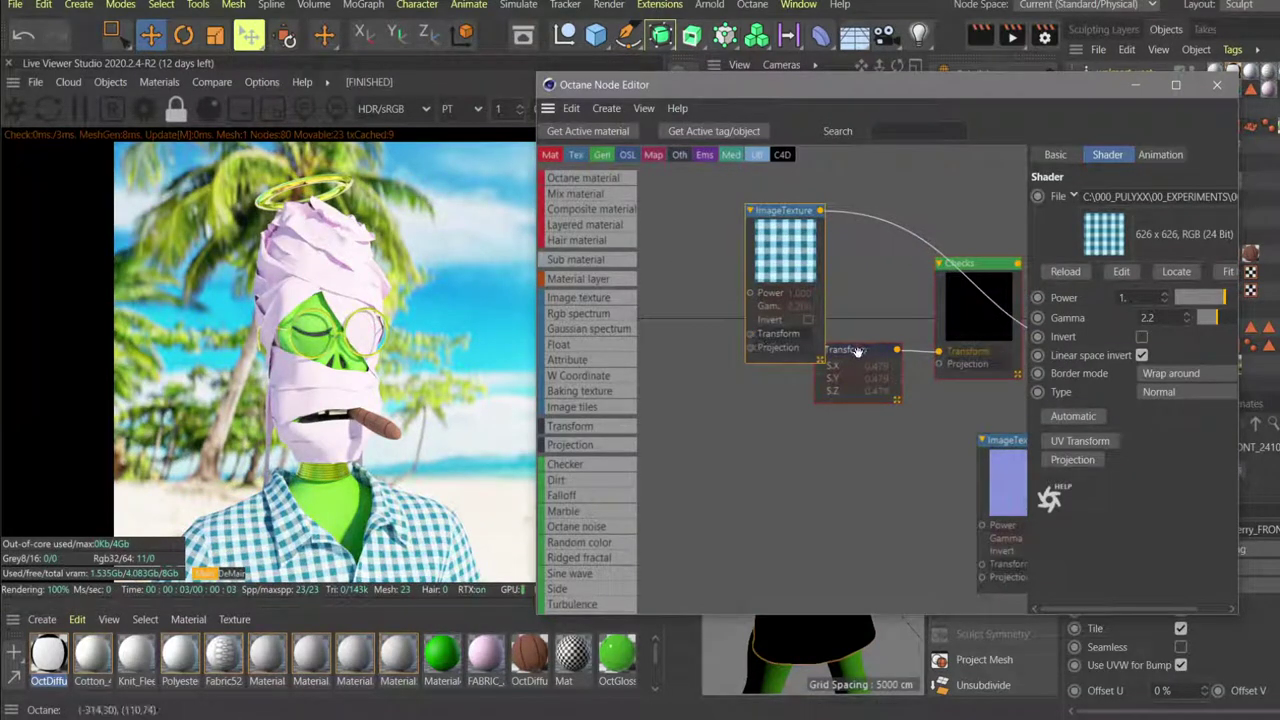
drag(857, 350, 752, 336)
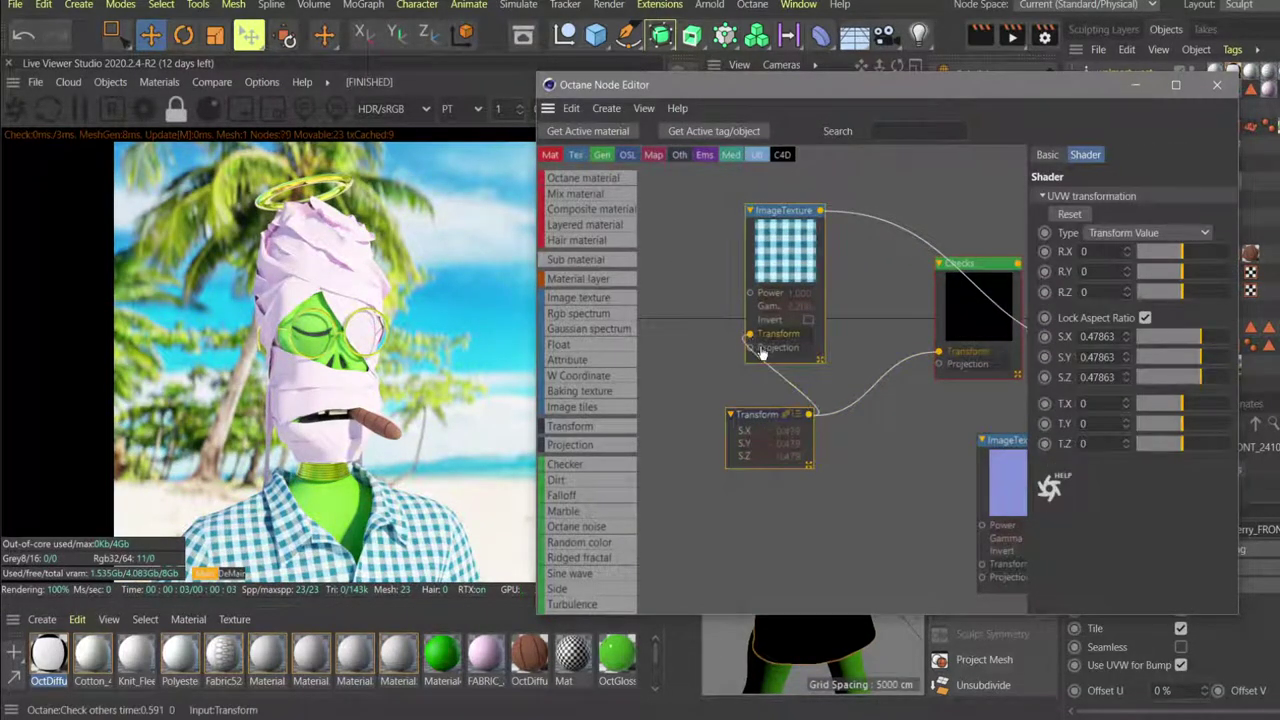
drag(939, 351, 926, 378)
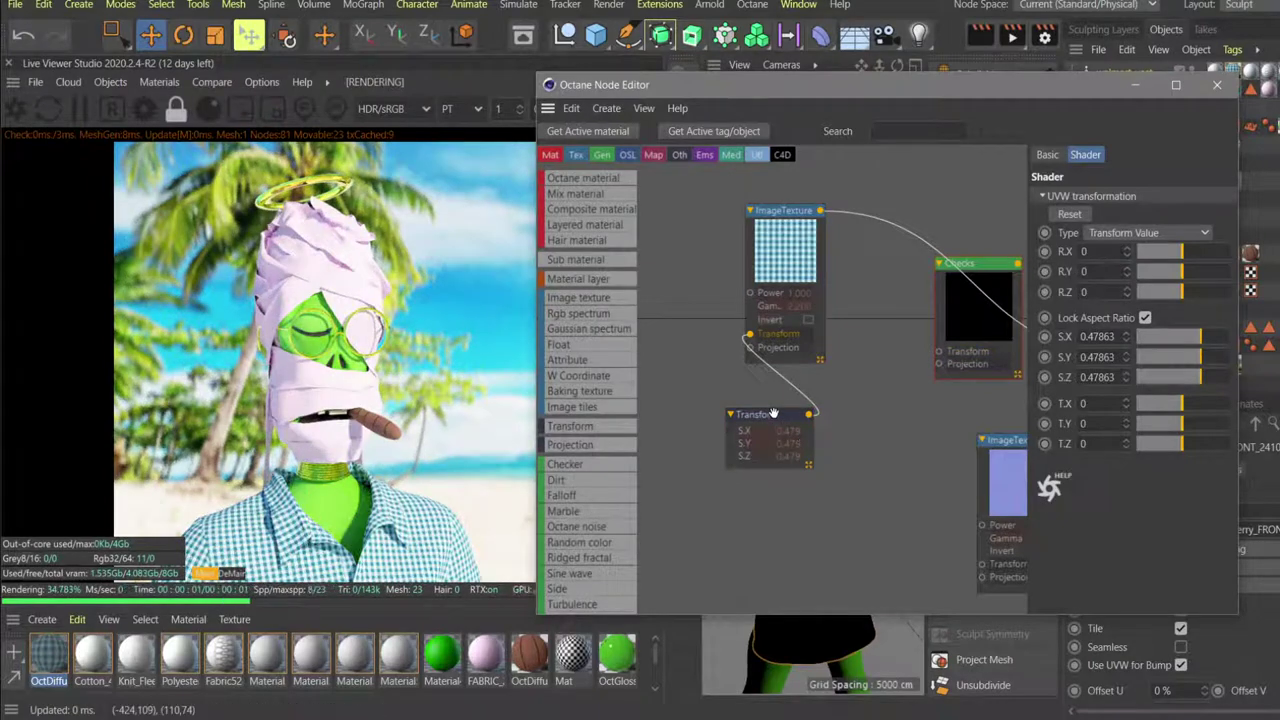
Enlarge the tartan pattern by setting the Transform node's locked scale to about 2.51, and select the tartan ImageTexture node.
click(772, 413)
drag(1185, 345, 1215, 343)
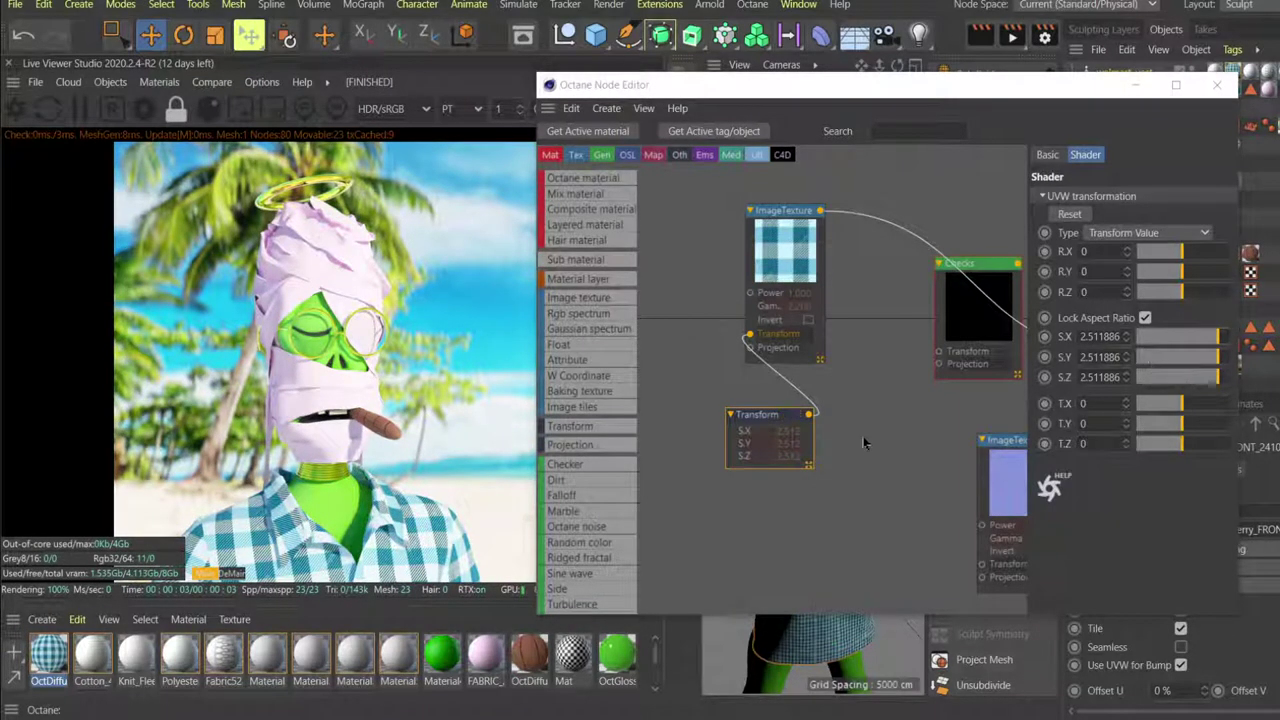
click(800, 245)
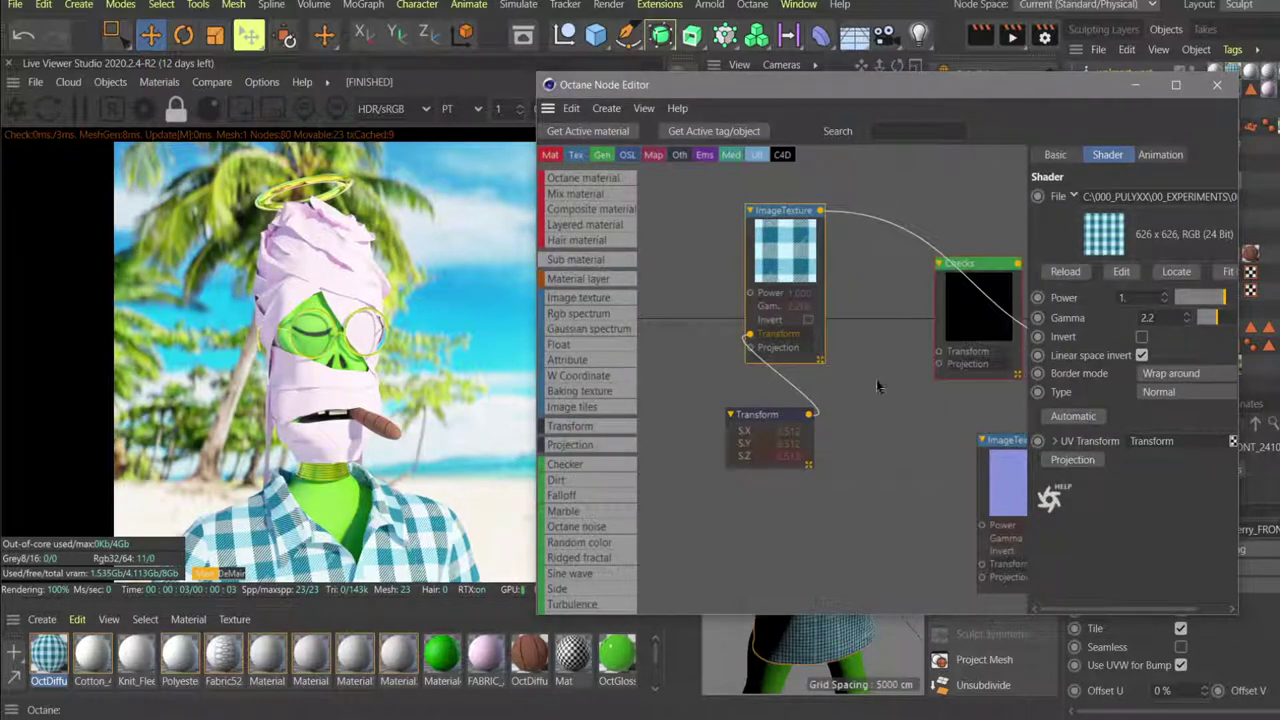
Set the Transform node's locked scale to 2.9, using the reference image for comparison, then minimize the node editor and save the project.
drag(763, 421, 728, 416)
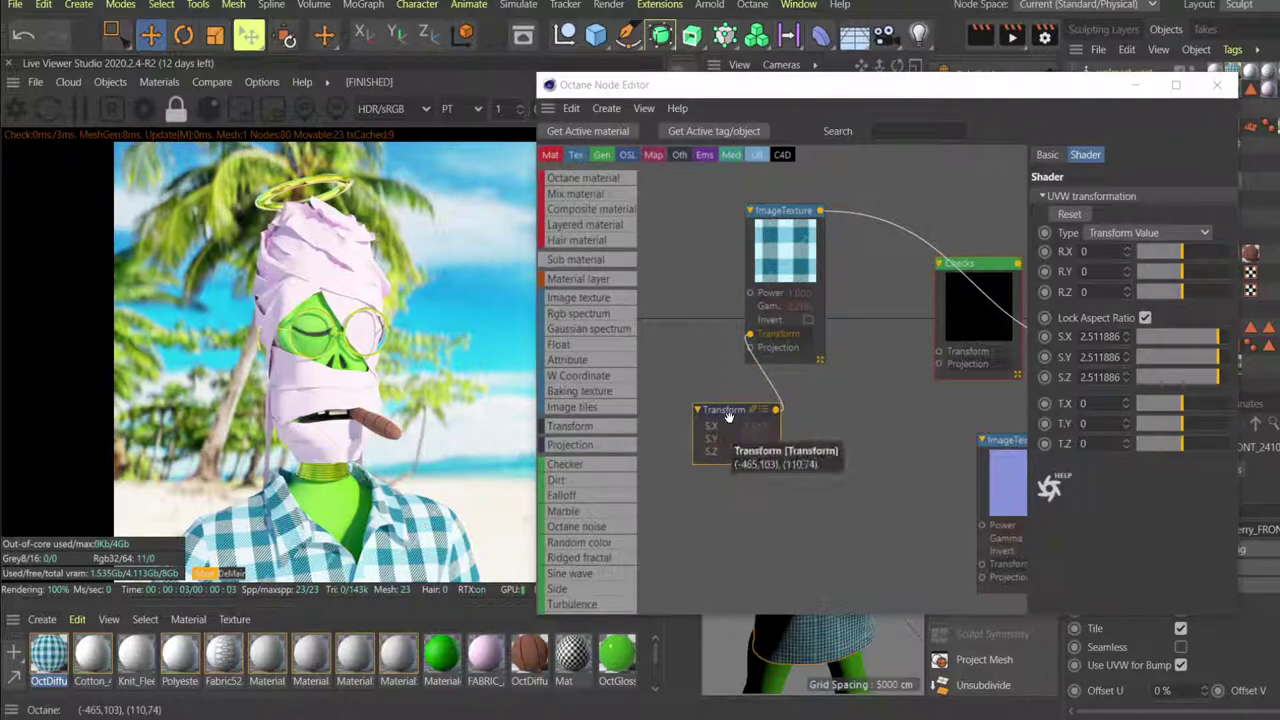
key(alt+Tab)
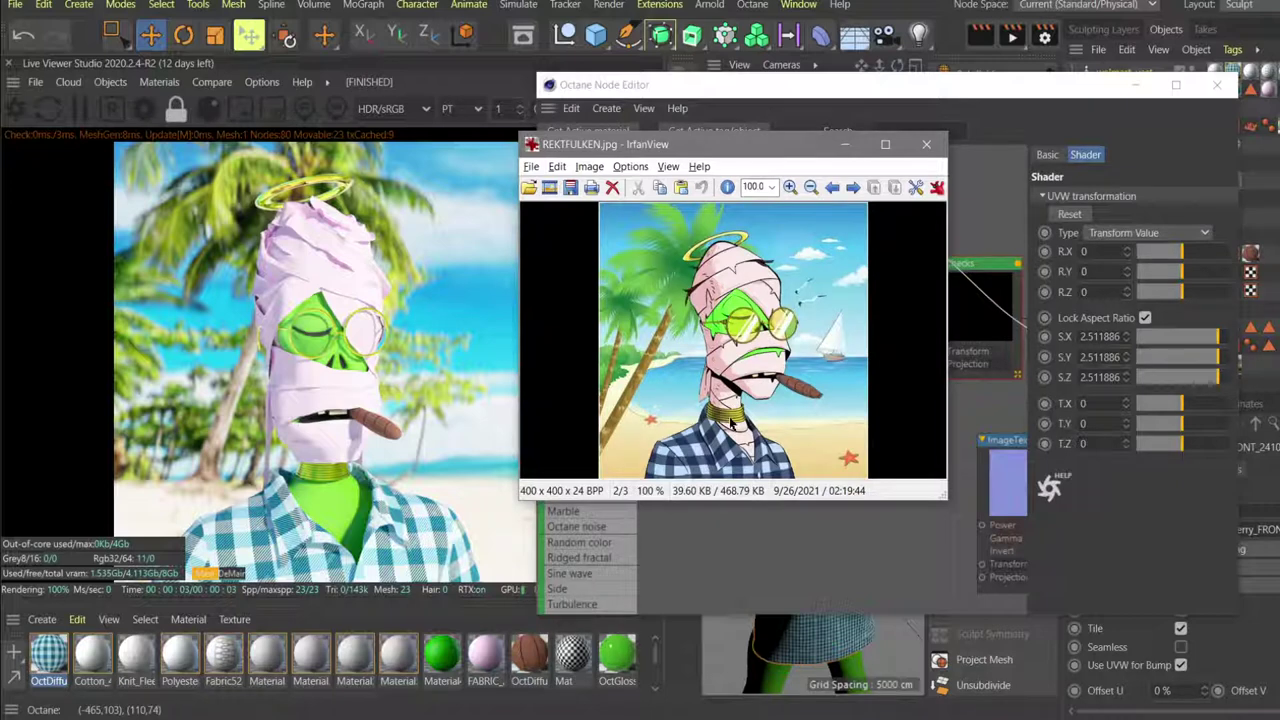
click(1097, 338)
text(2.8)
key(Return)
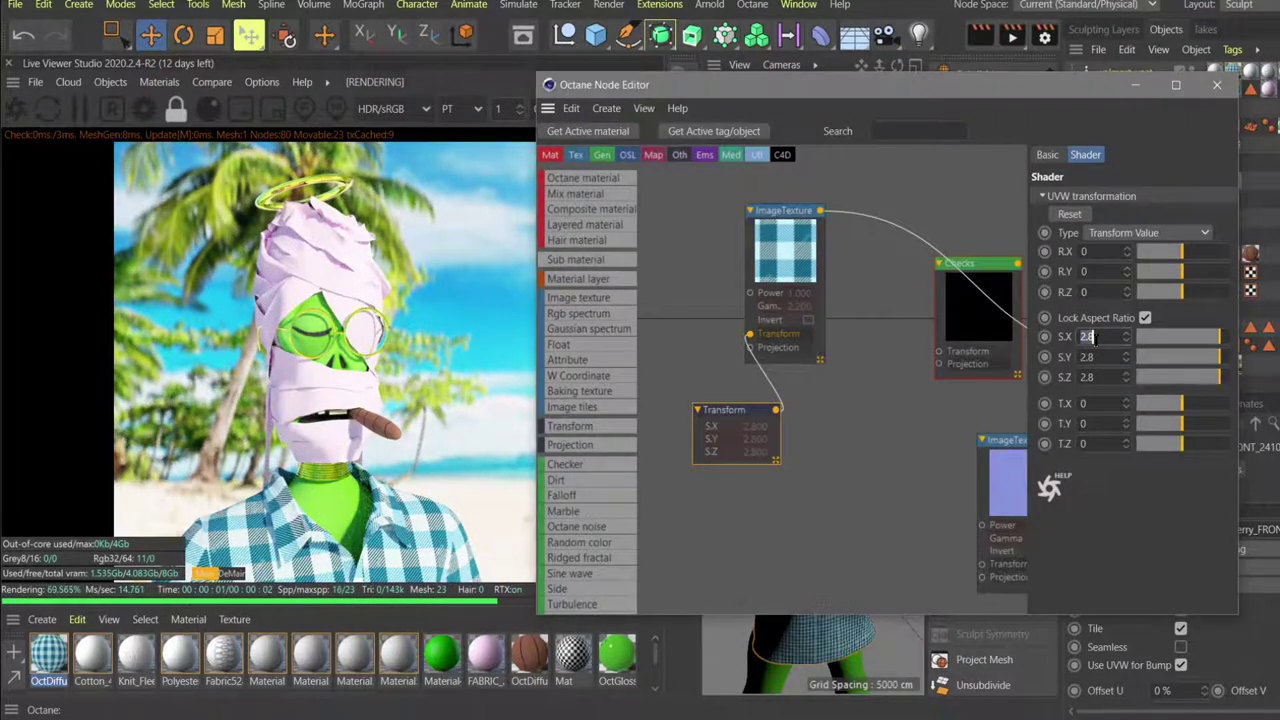
double_click(1104, 338)
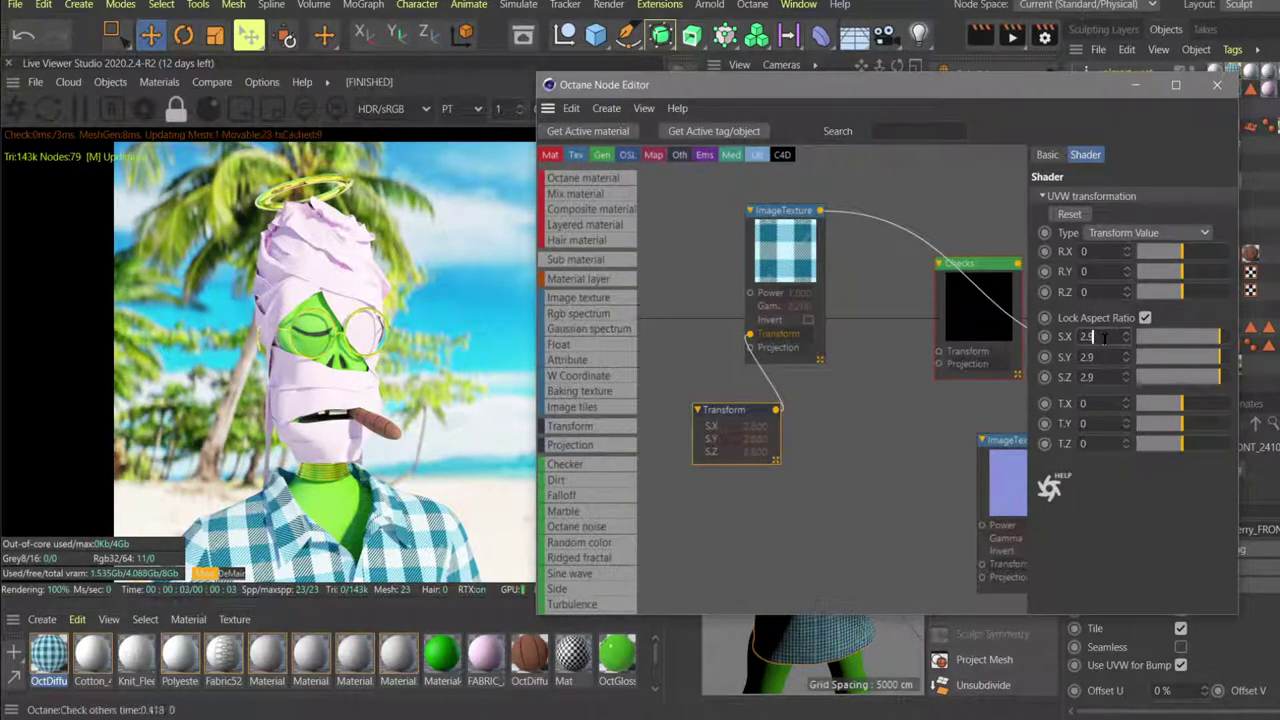
text(9)
key(Return)
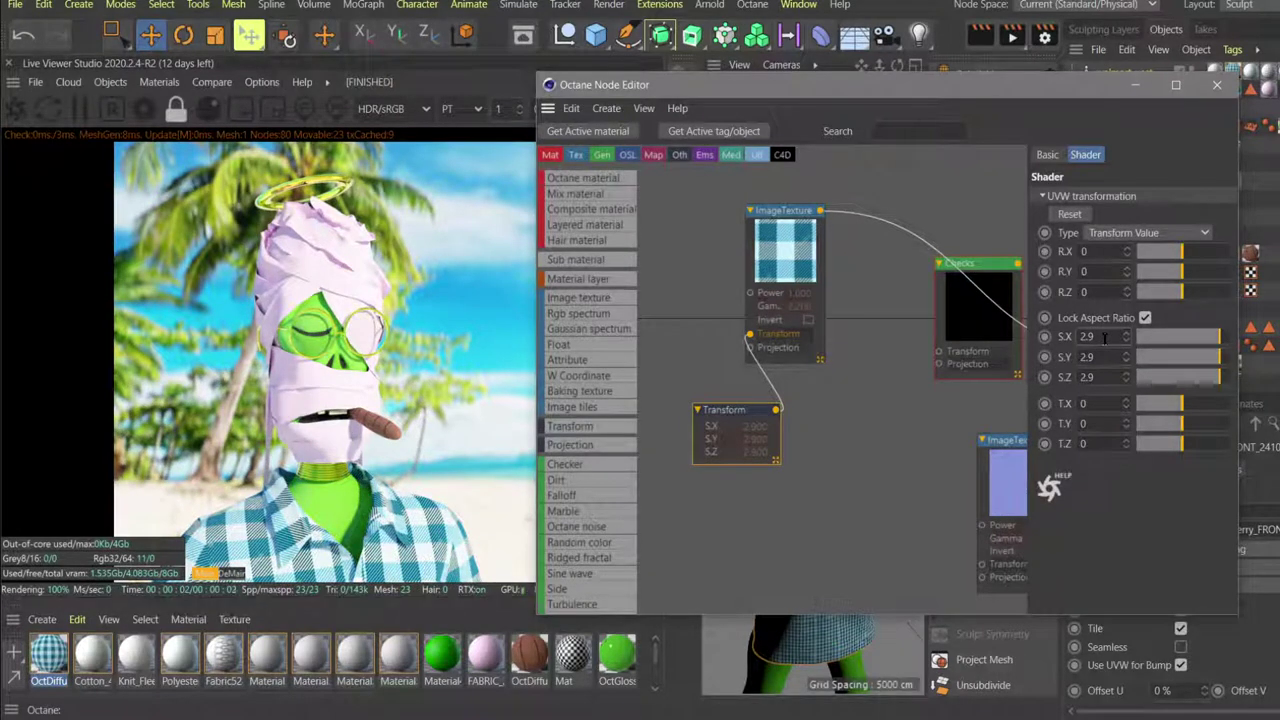
click(870, 407)
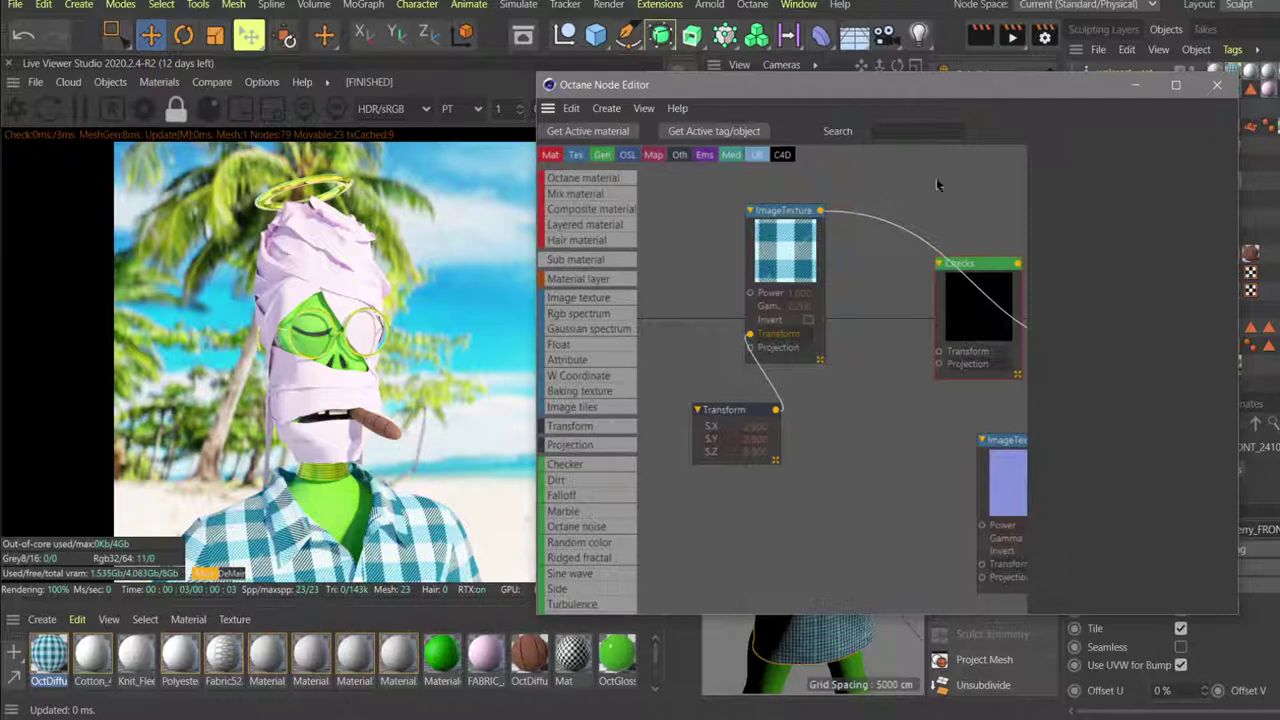
click(1137, 86)
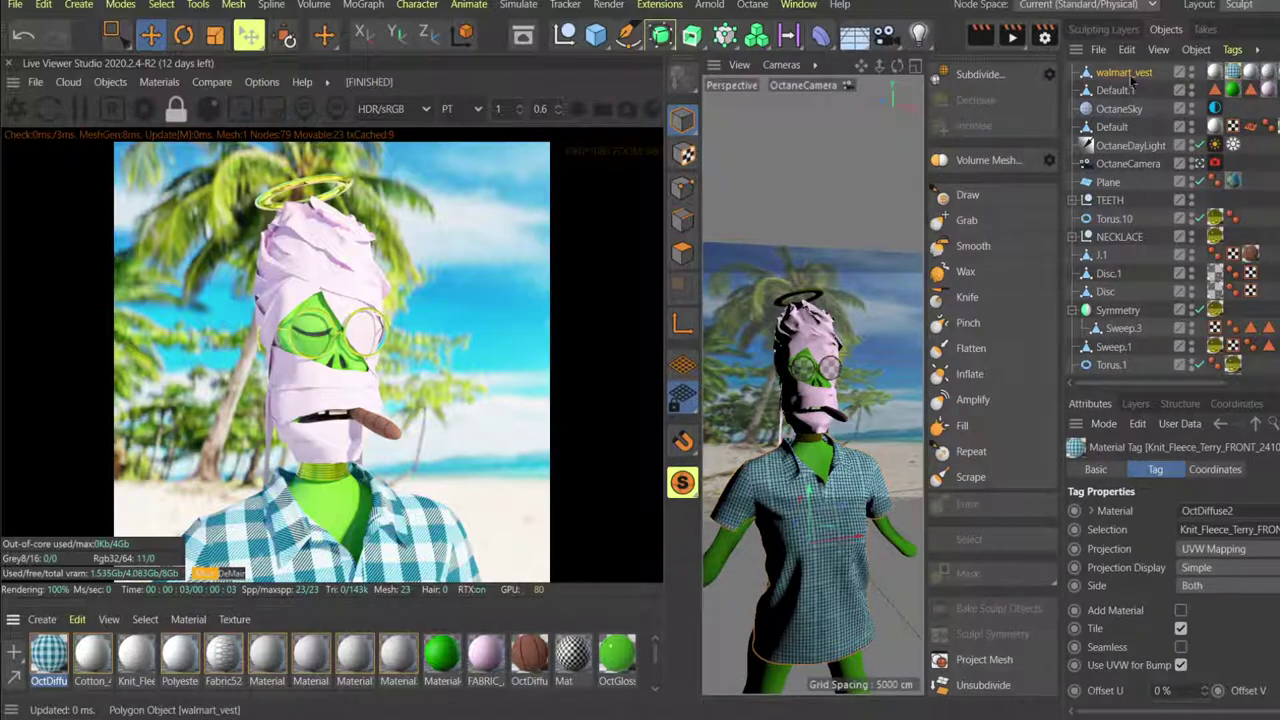
key(ctrl+s)
Reopen the Octane Node Editor and insert a Color correction node on the connection between the tartan ImageTexture and the shirt material.
key(alt+Tab)
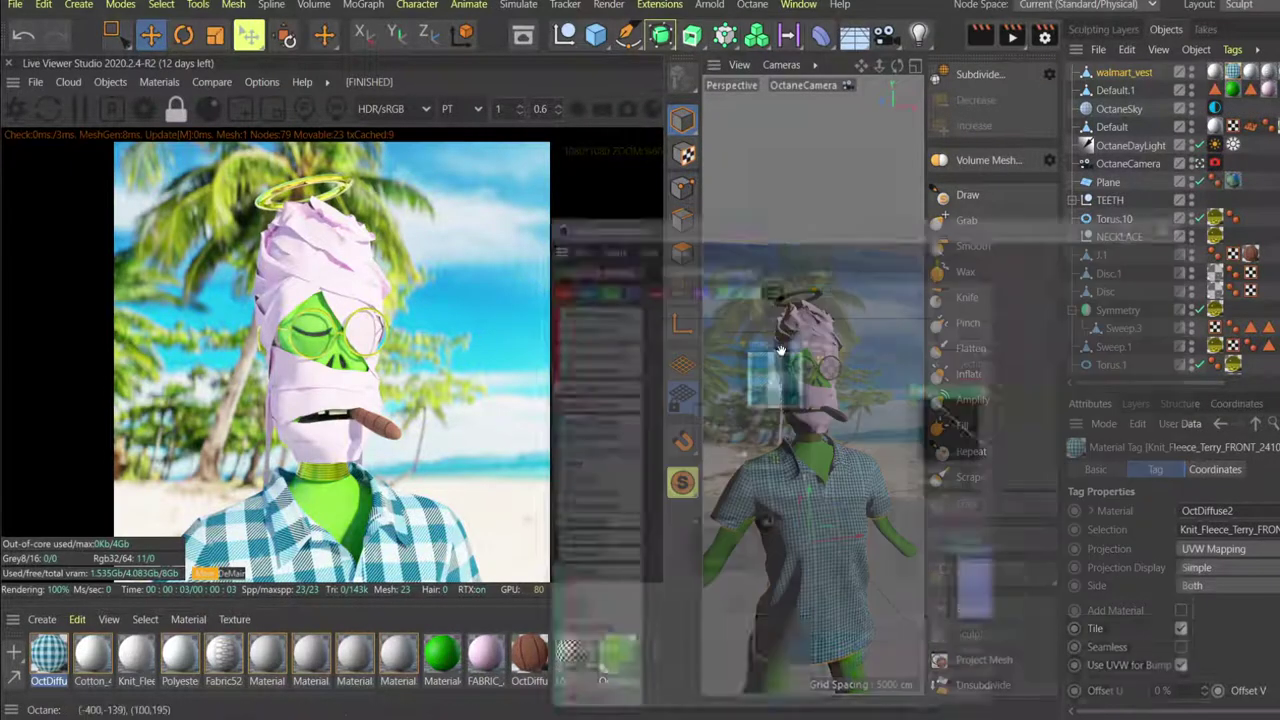
click(797, 268)
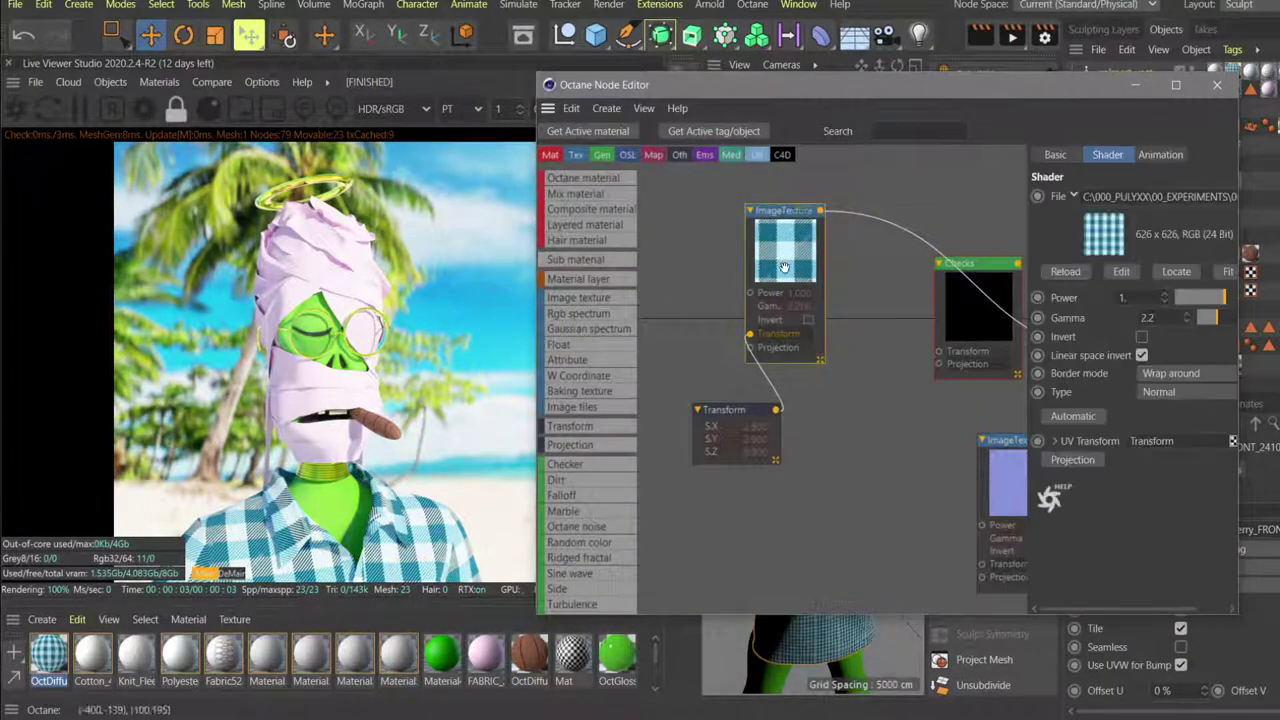
scroll(578, 490, down, 5)
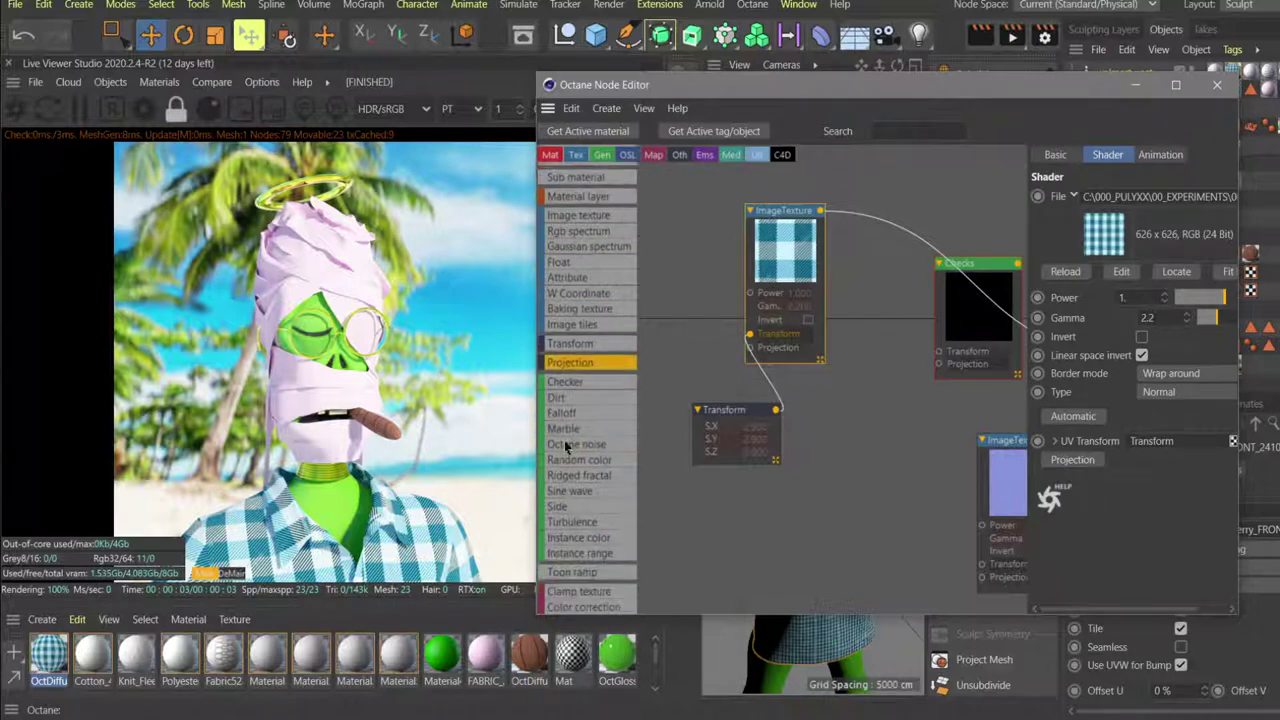
drag(583, 522, 877, 273)
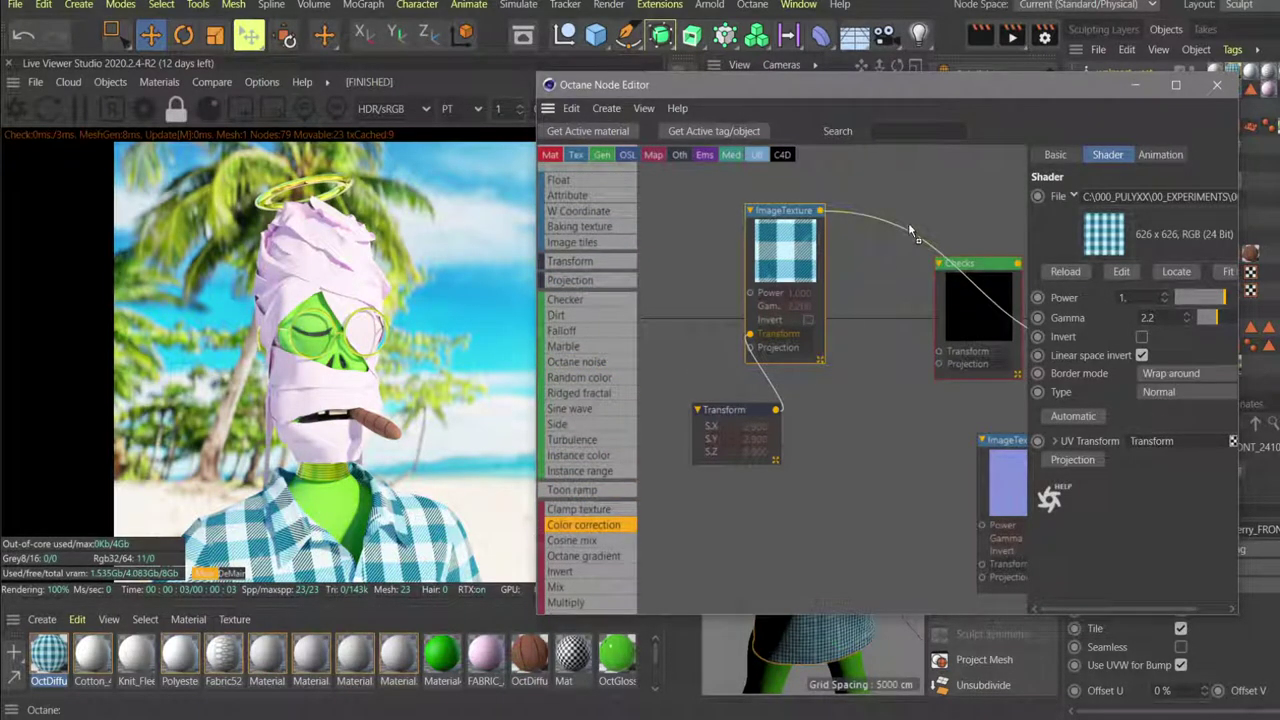
drag(910, 232, 908, 232)
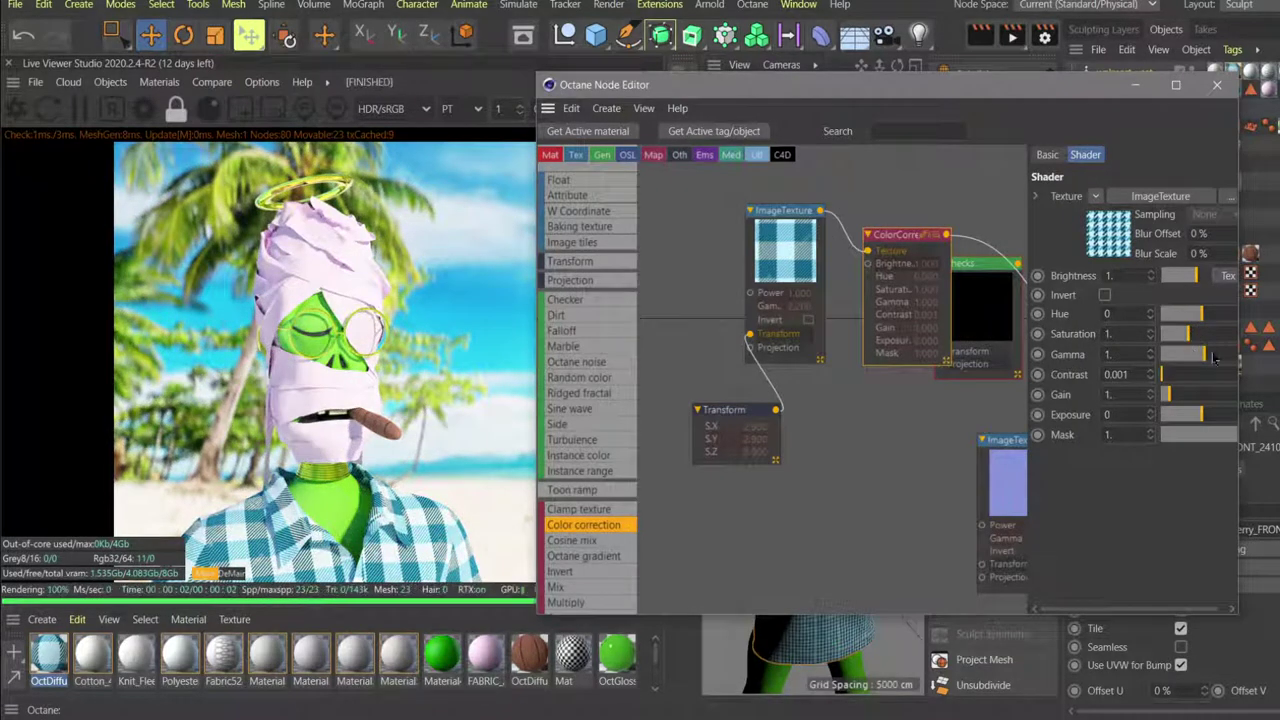
Shift the tartan toward the reference shirt's blue by setting the ColorCorrection node's Hue to 0.09.
key(alt+Tab)
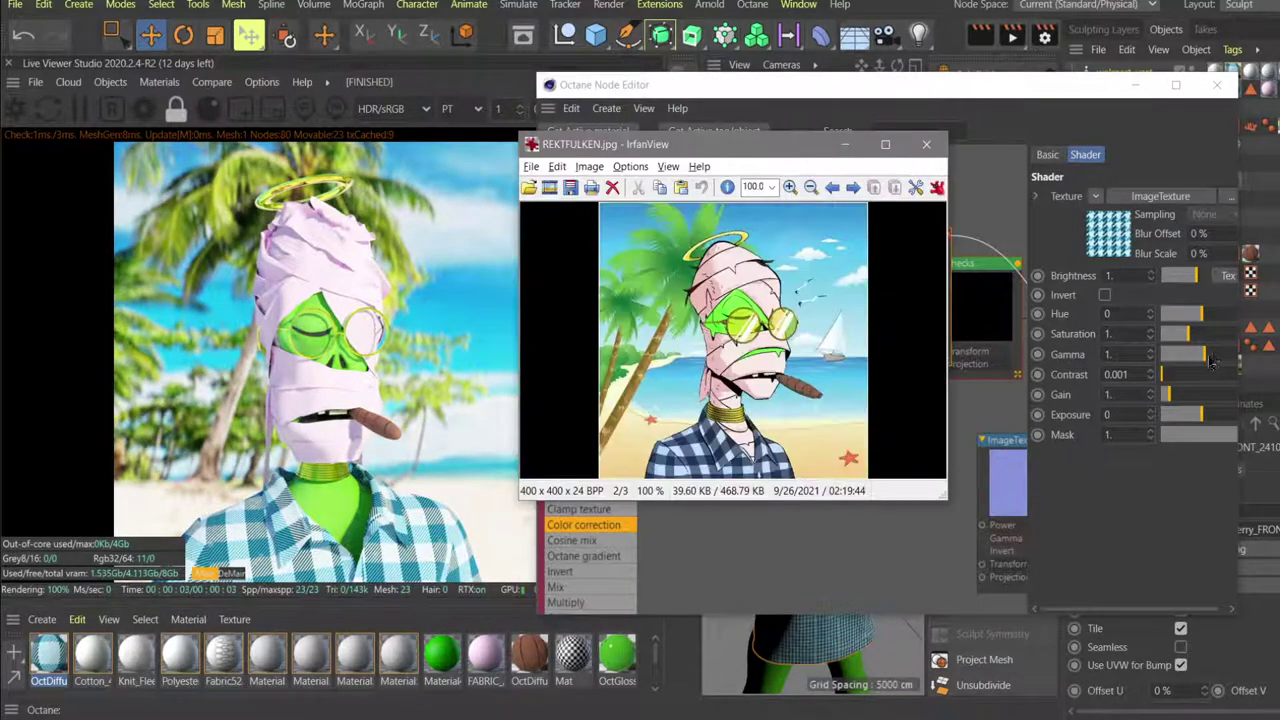
drag(1201, 314, 1210, 318)
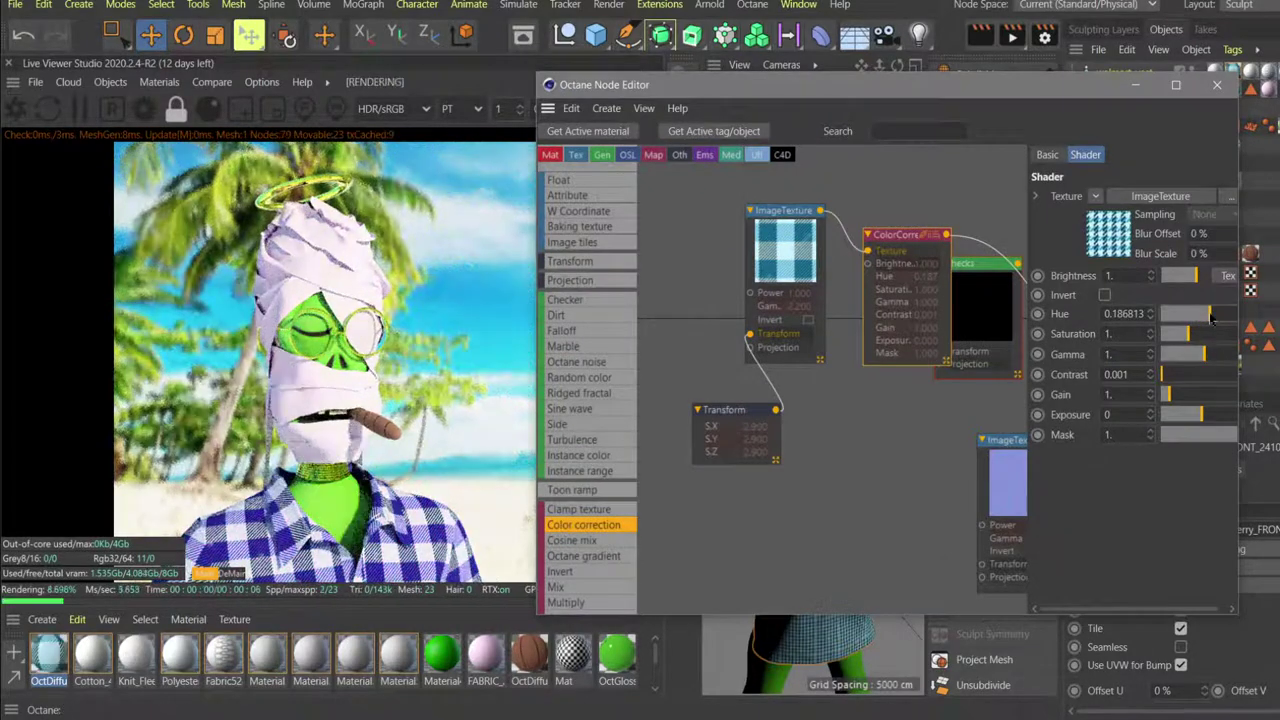
drag(1109, 315, 1171, 317)
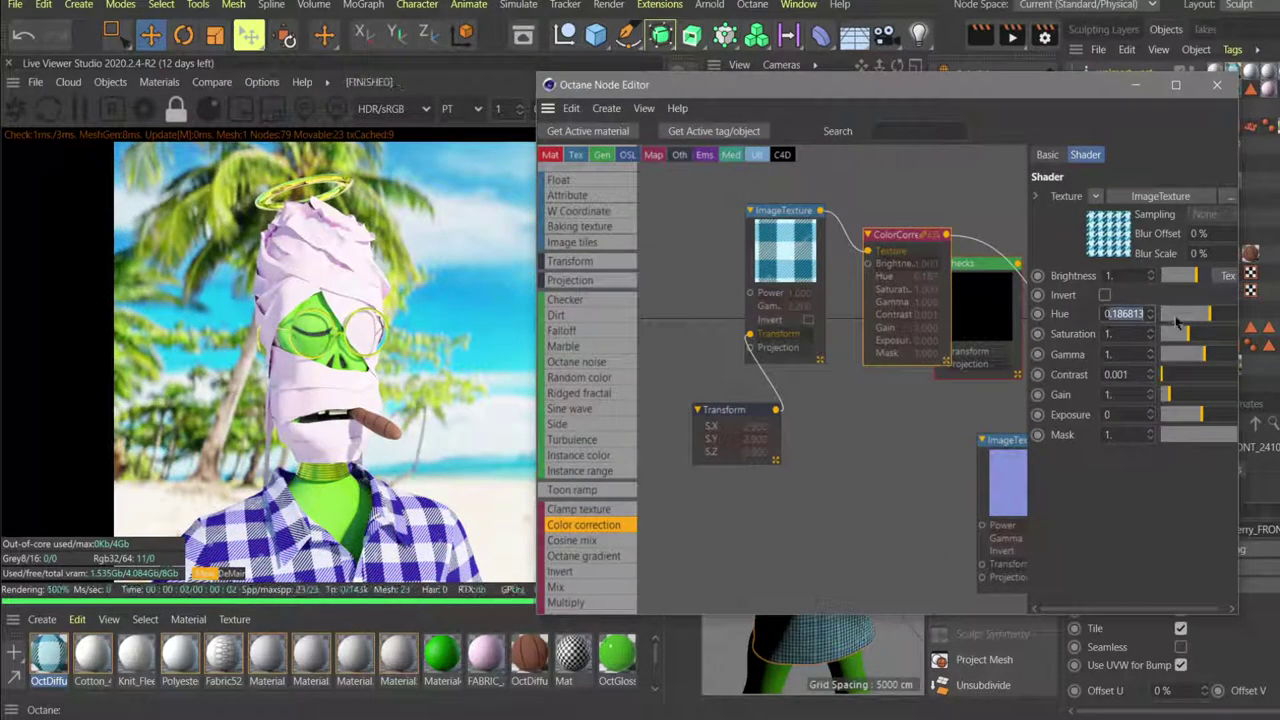
text(0.13)
key(Return)
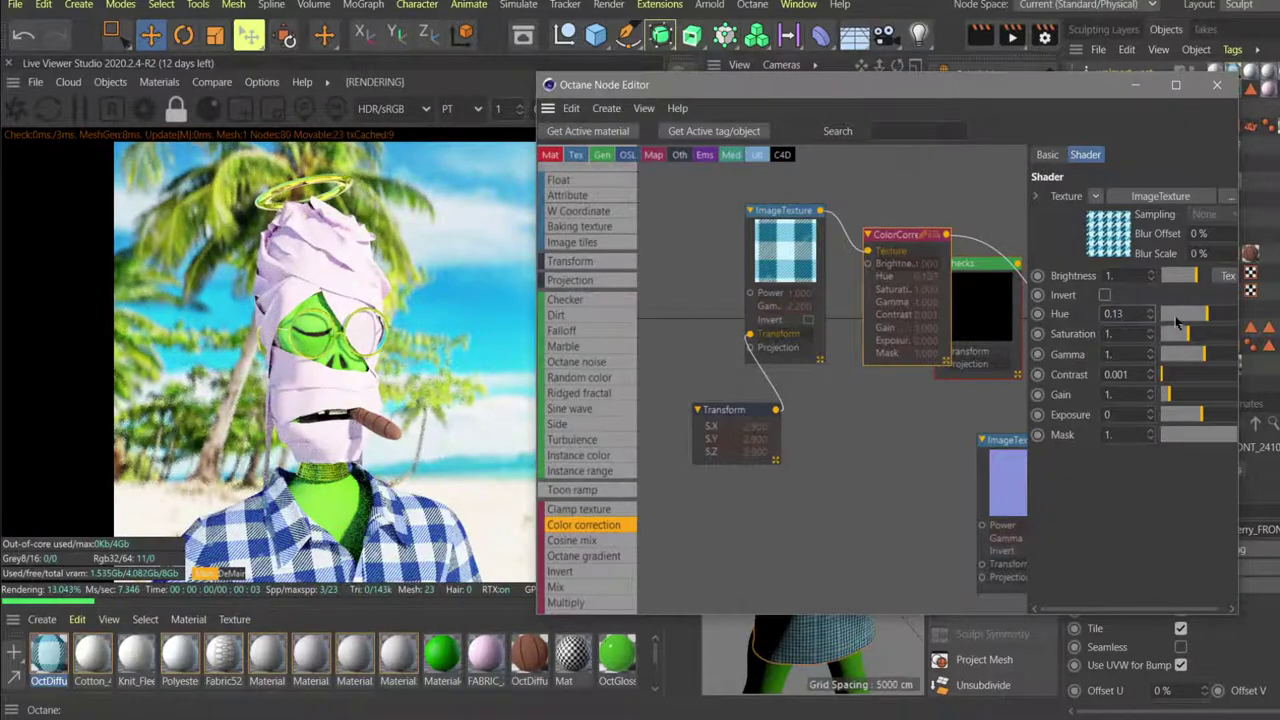
key(alt+Tab)
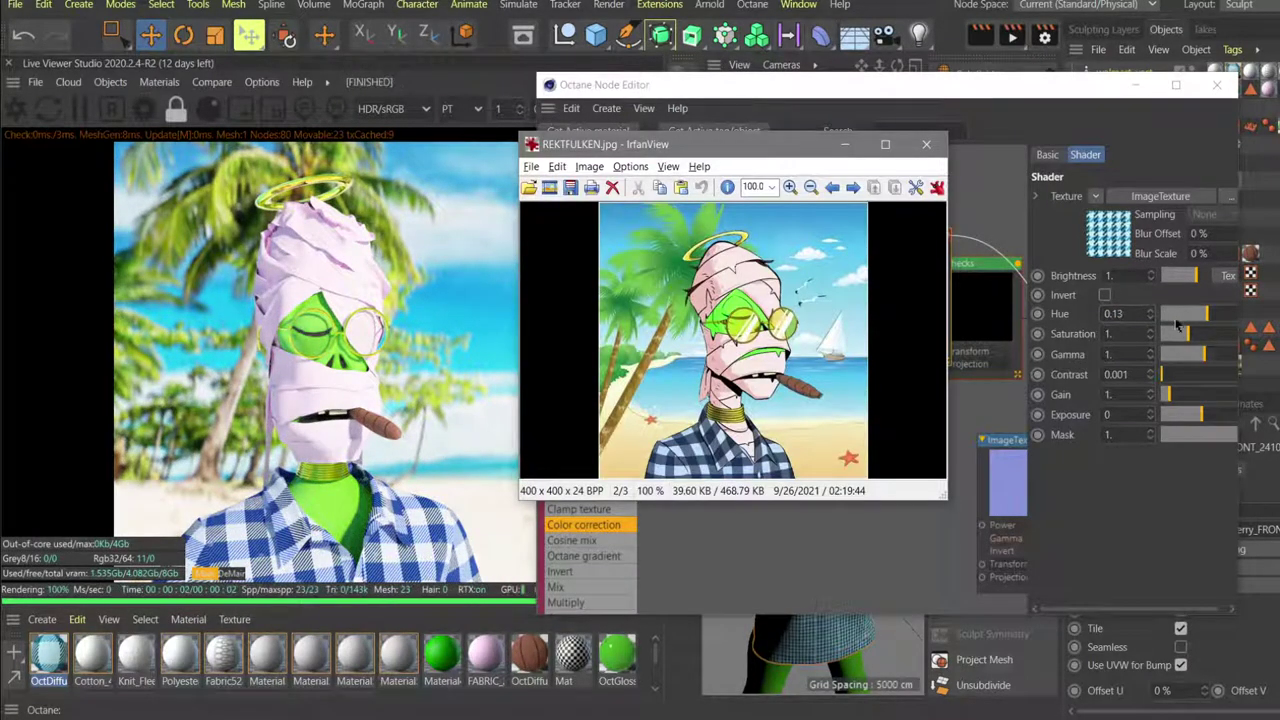
click(1120, 314)
scroll(1123, 316, down, 1)
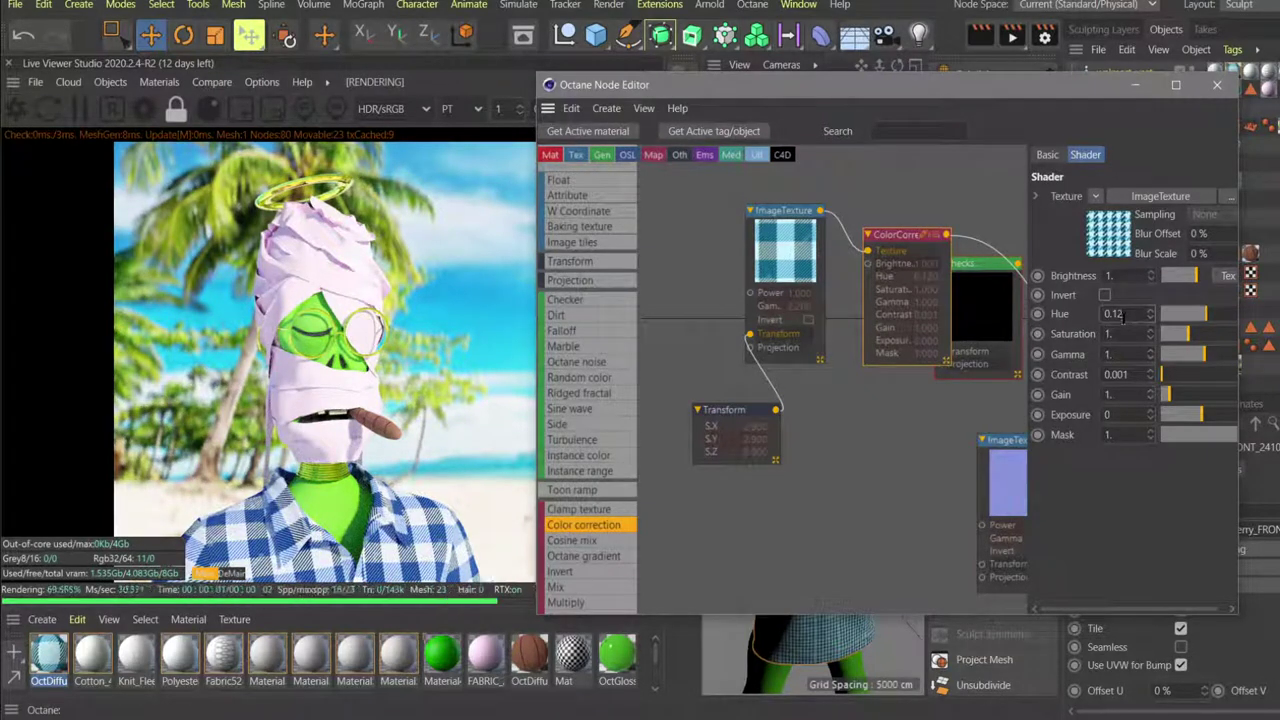
key(BackSpace)
key(BackSpace)
text(0)
key(Return)
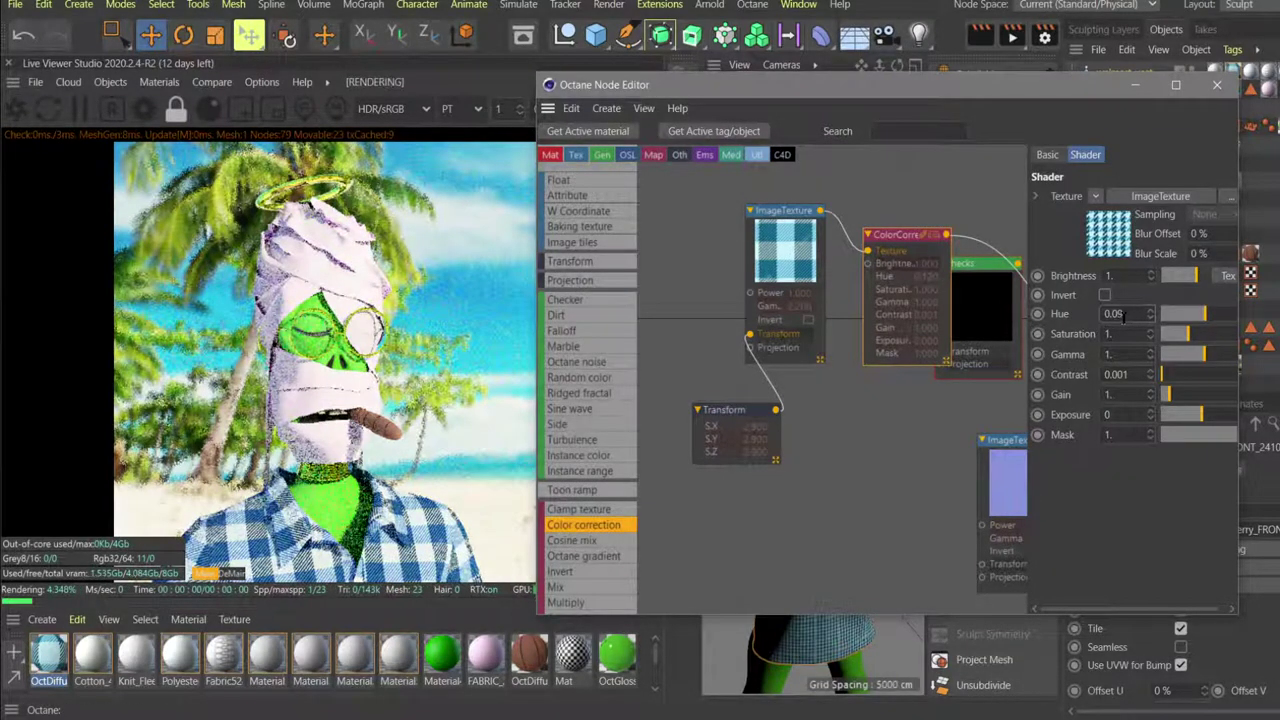
Set the ColorCorrection node's Gamma to 1.32 and Saturation to about 0.63, comparing the shirt with the reference image.
key(alt+Tab)
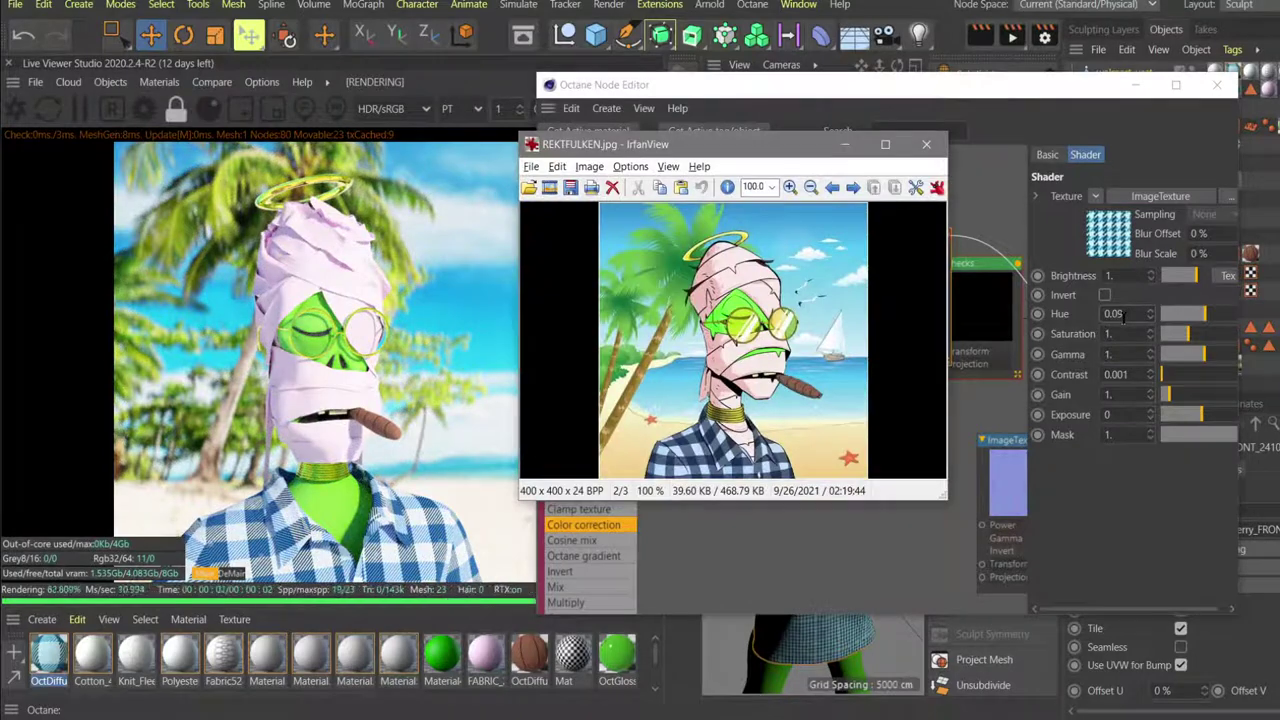
drag(1204, 356, 1181, 341)
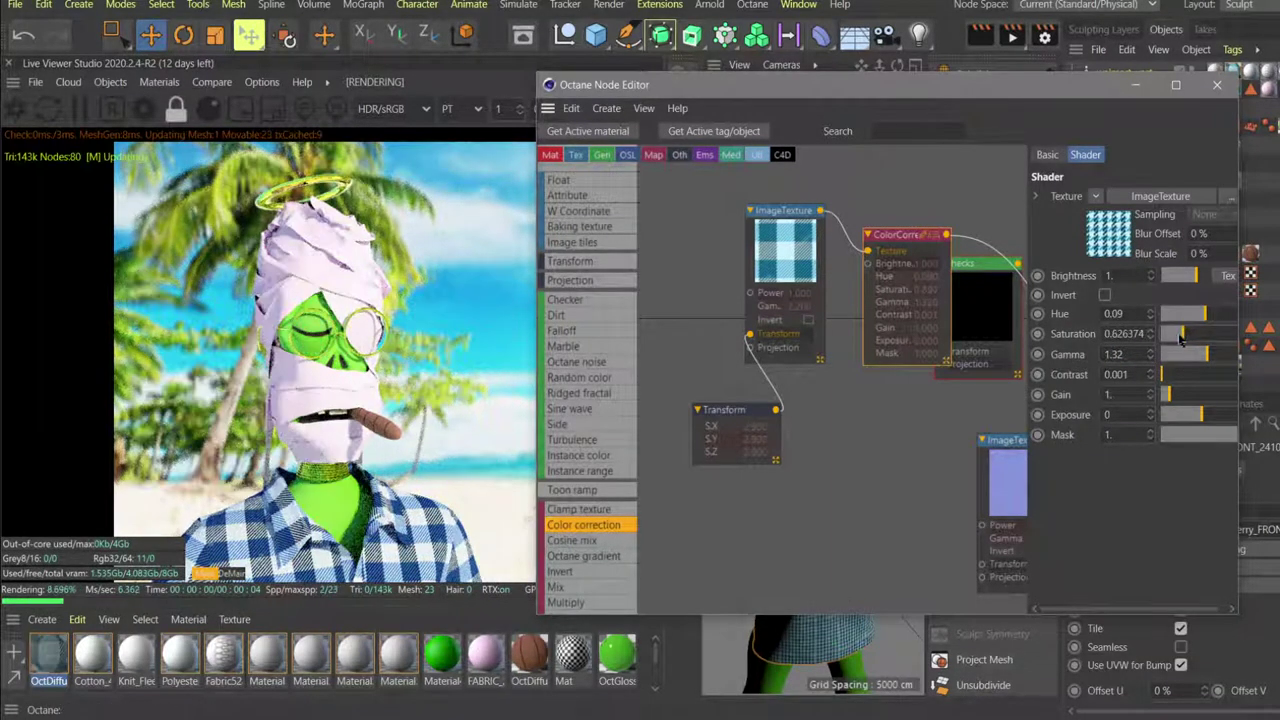
key(alt+Tab)
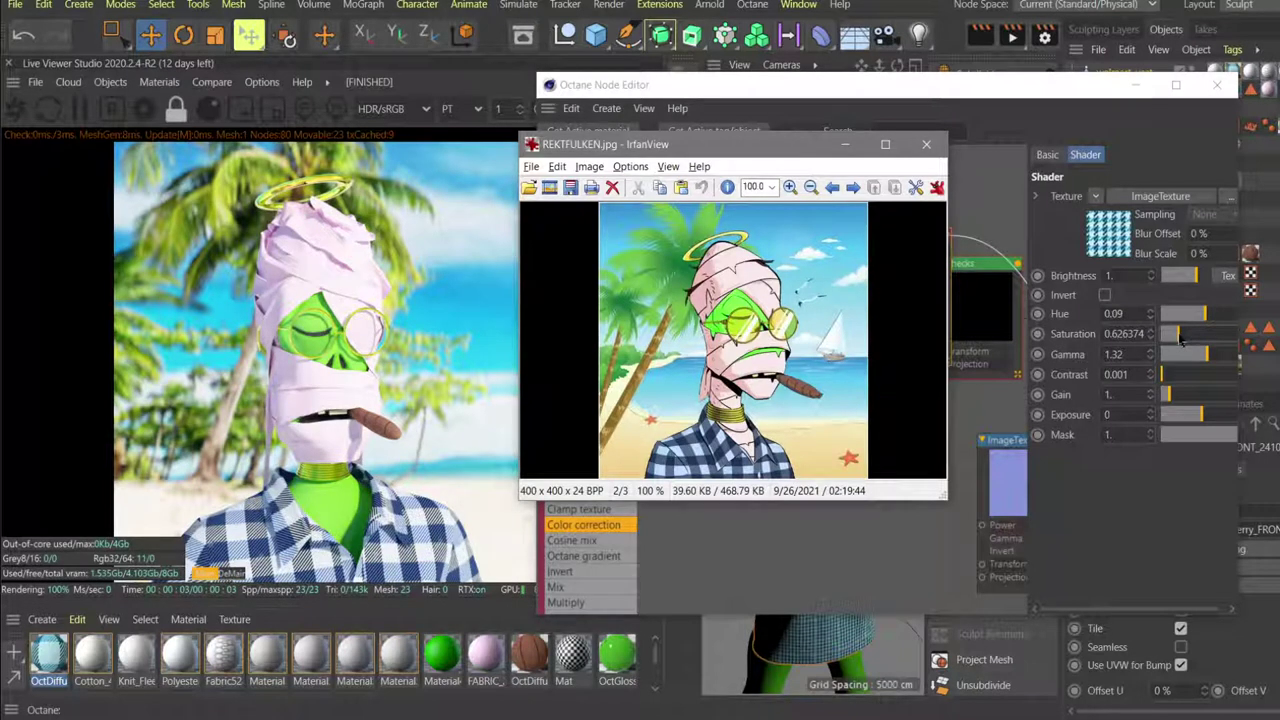
key(alt+Tab)
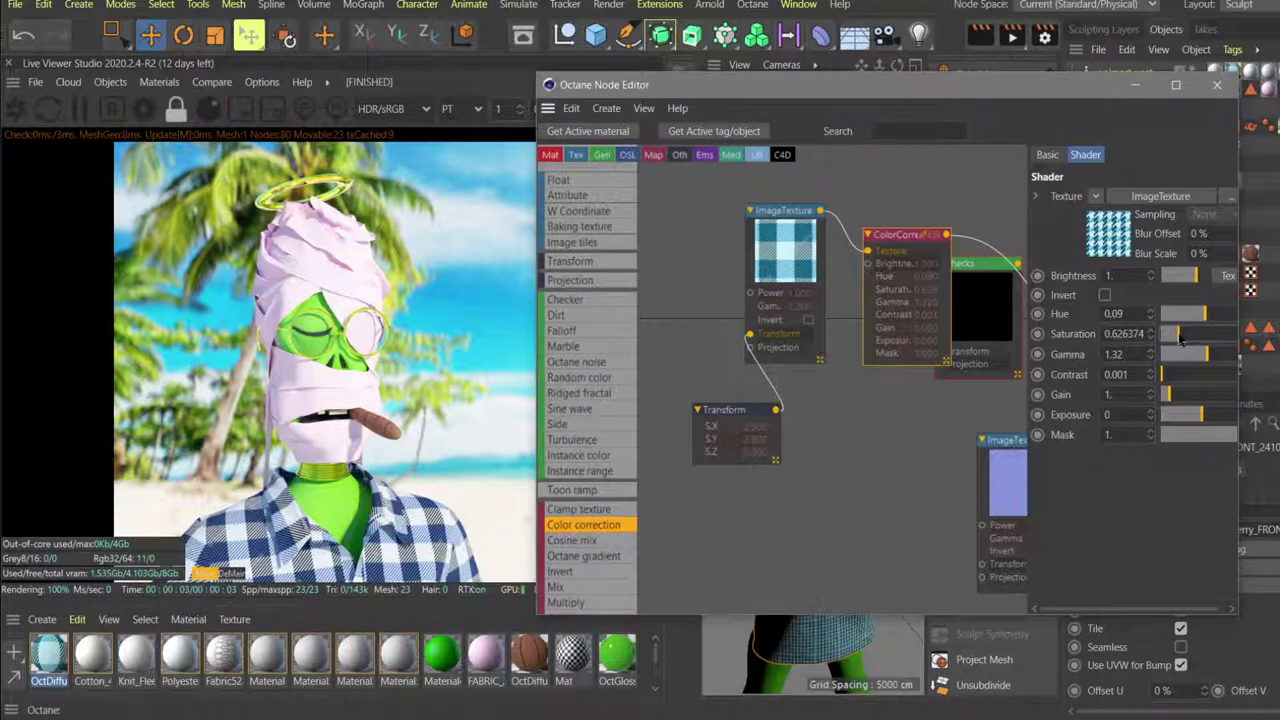
Switch to the browser and look through the tartan seamless pattern image results for an alternative shirt texture, then return to Cinema 4D.
key(alt+Tab)
key(alt+Tab)
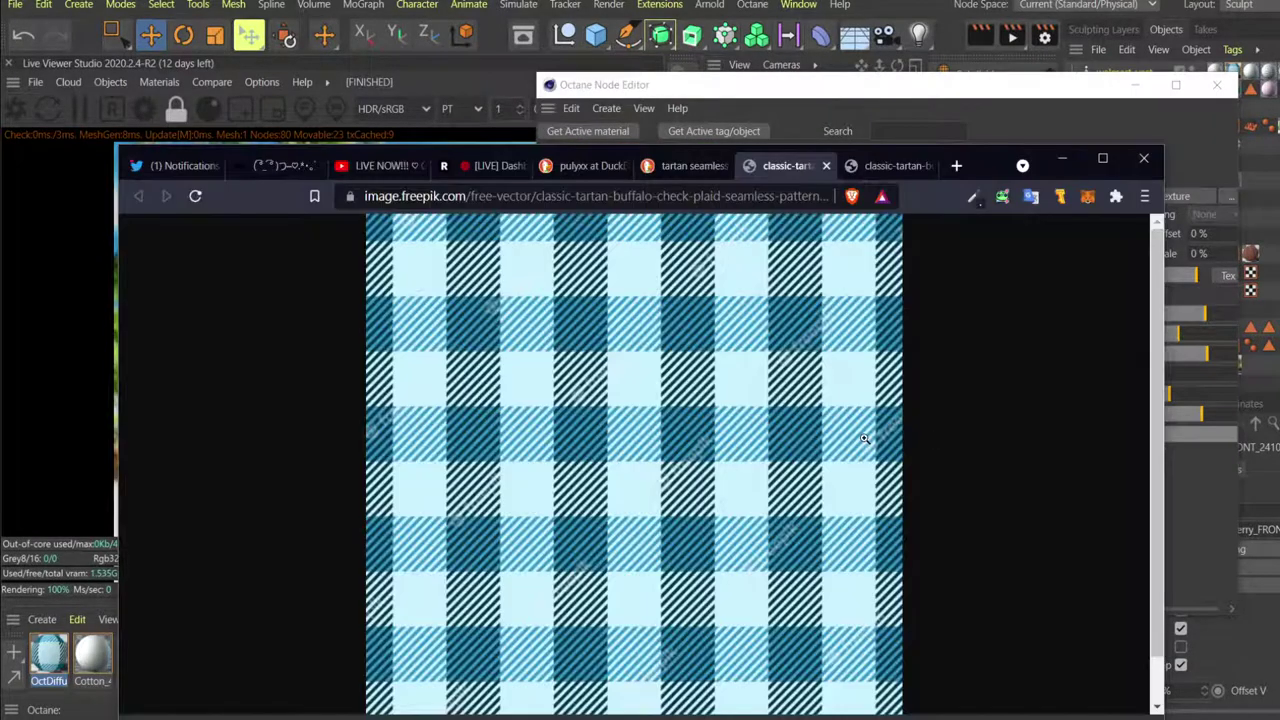
click(688, 166)
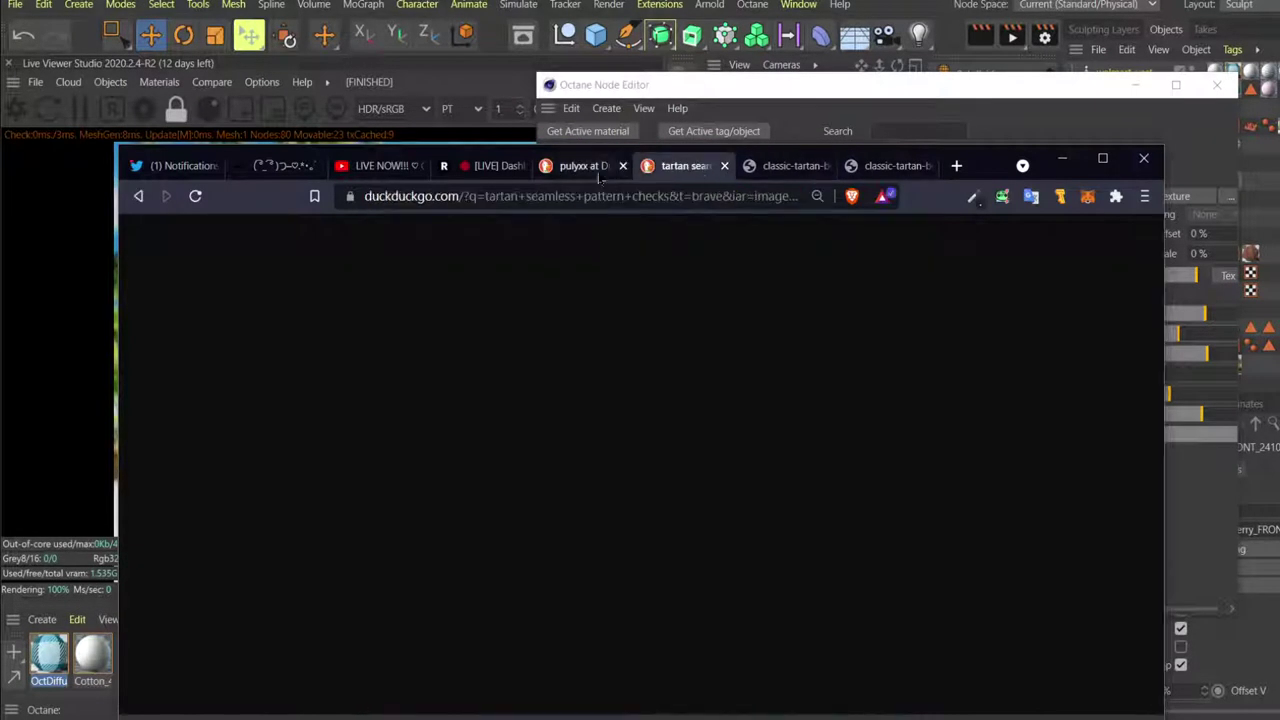
scroll(608, 400, down, 5)
scroll(631, 510, up, 2)
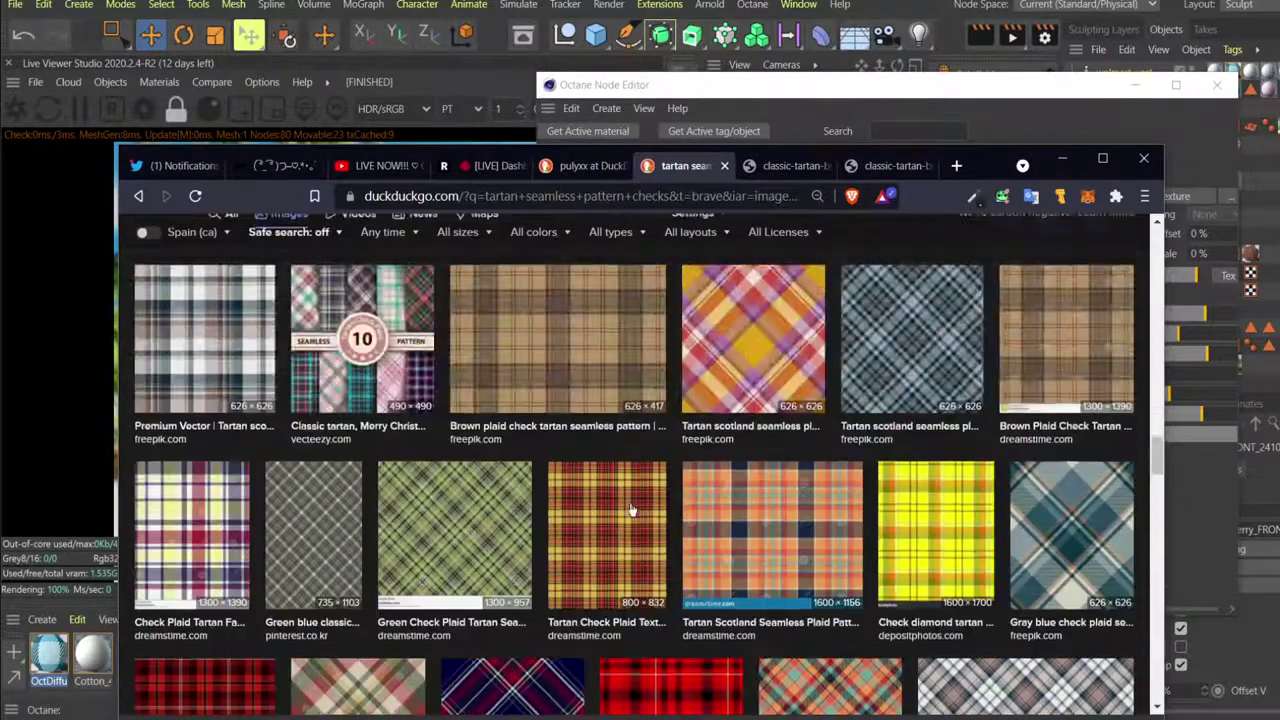
scroll(631, 510, down, 3)
scroll(631, 510, down, 10)
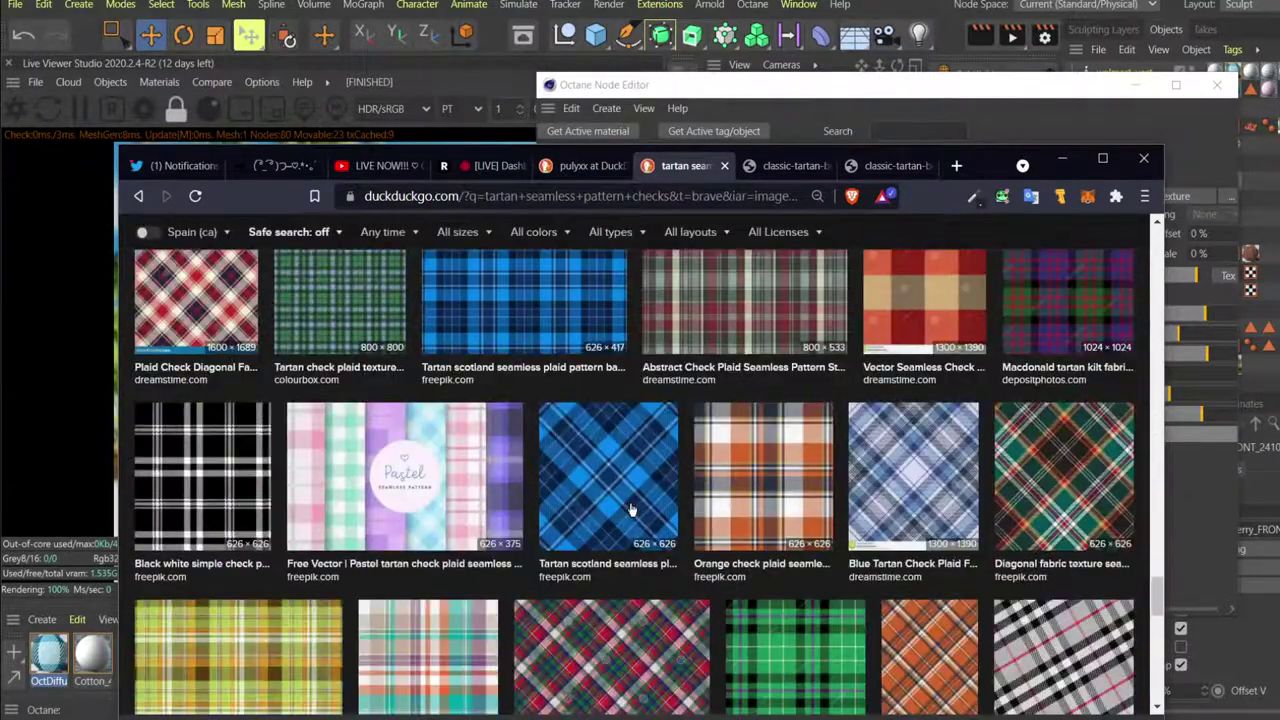
scroll(631, 510, down, 10)
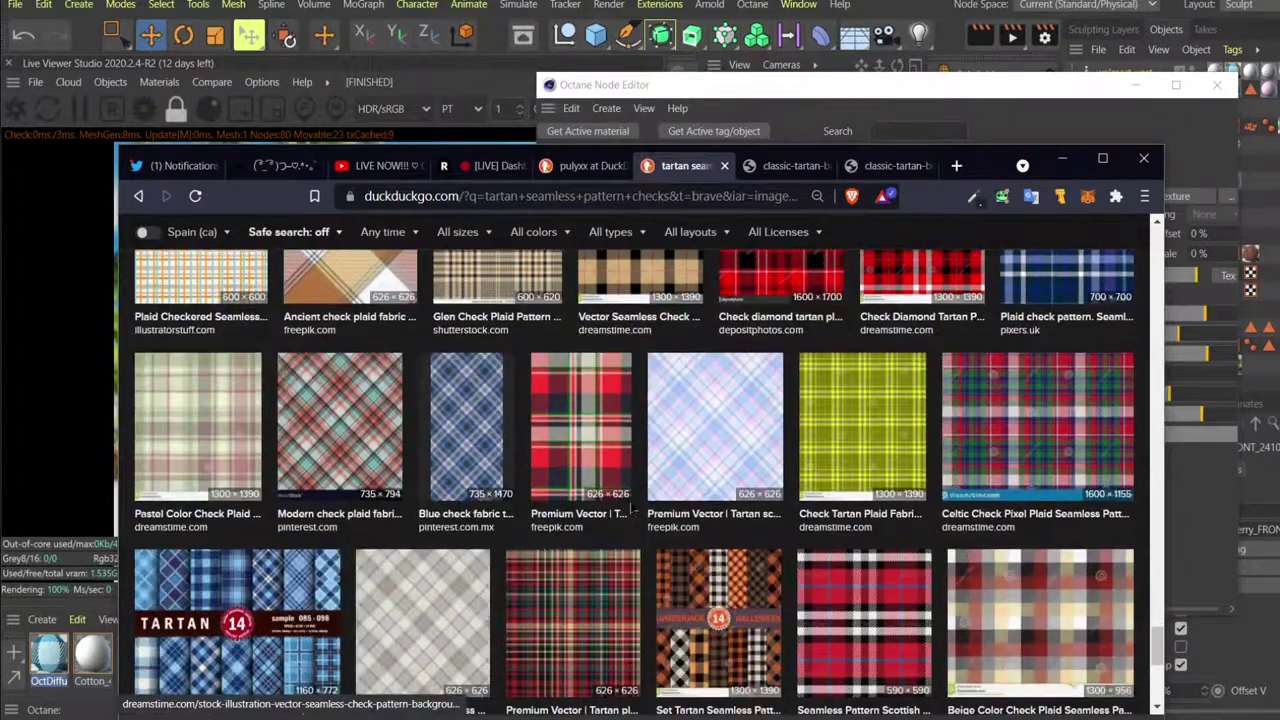
scroll(631, 510, down, 4)
scroll(631, 510, up, 4)
scroll(631, 510, down, 8)
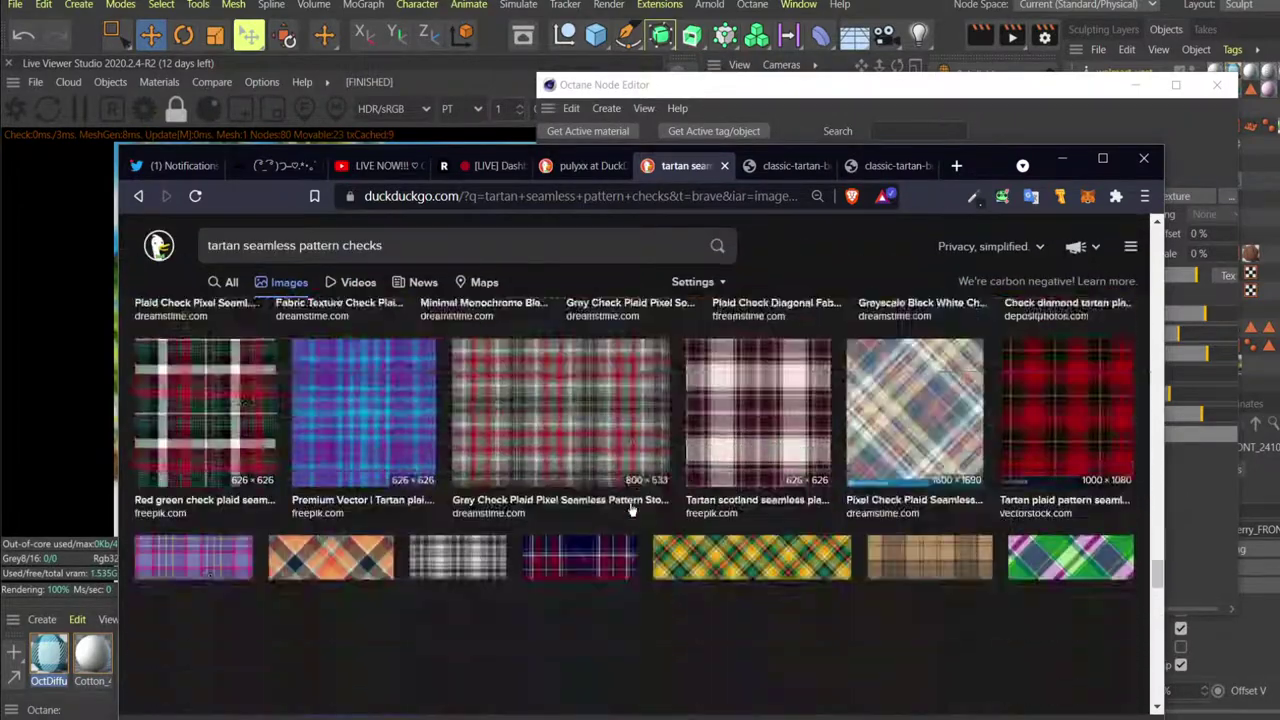
scroll(631, 510, down, 6)
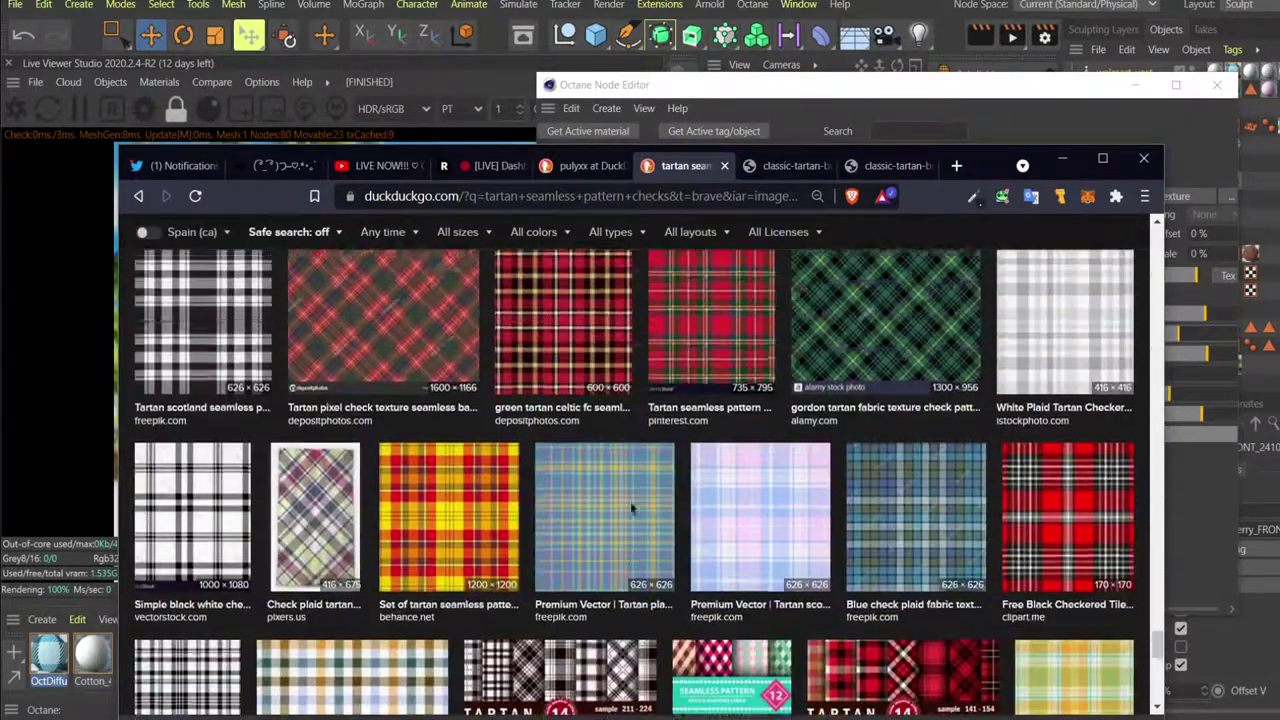
scroll(631, 510, up, 5)
scroll(631, 510, down, 10)
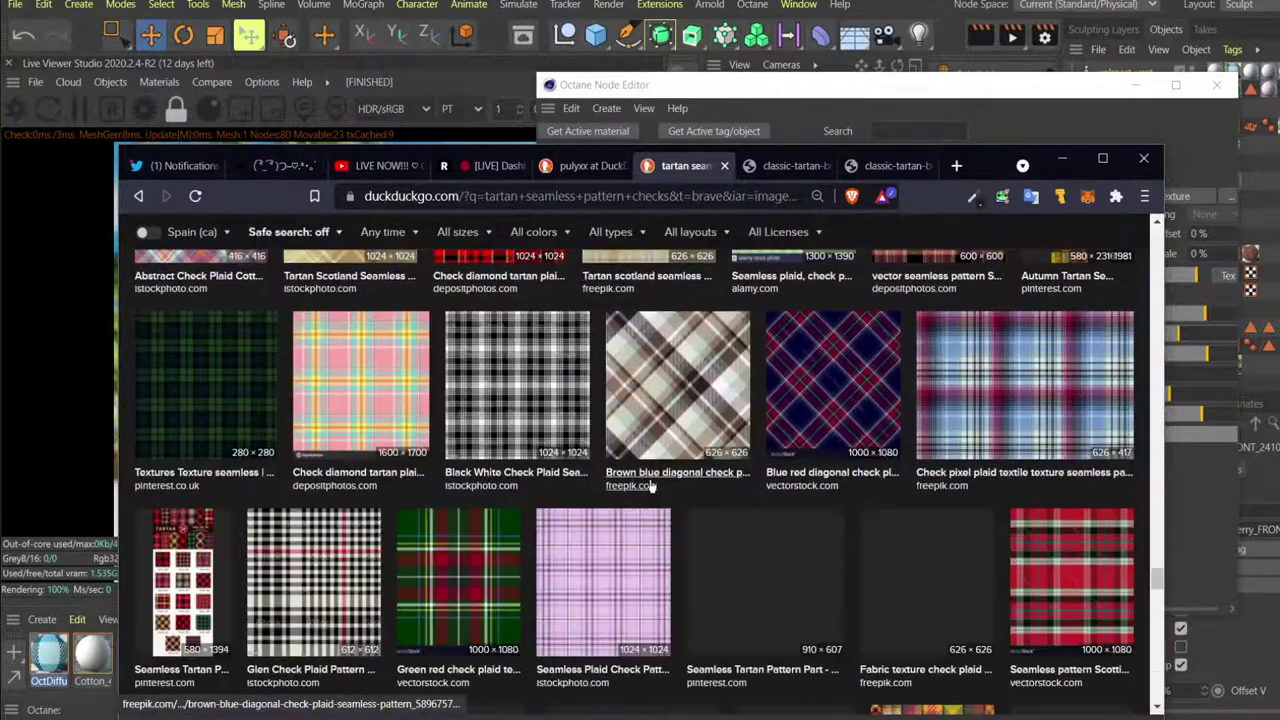
scroll(665, 454, down, 5)
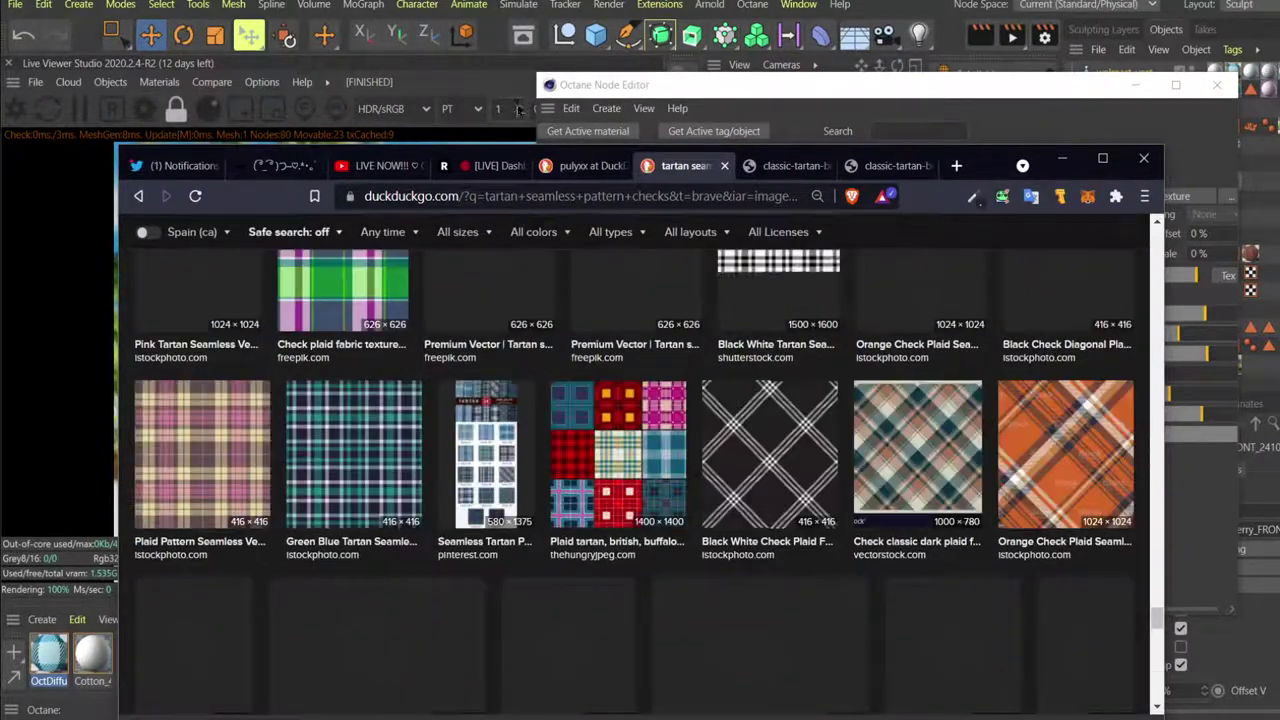
click(496, 2)
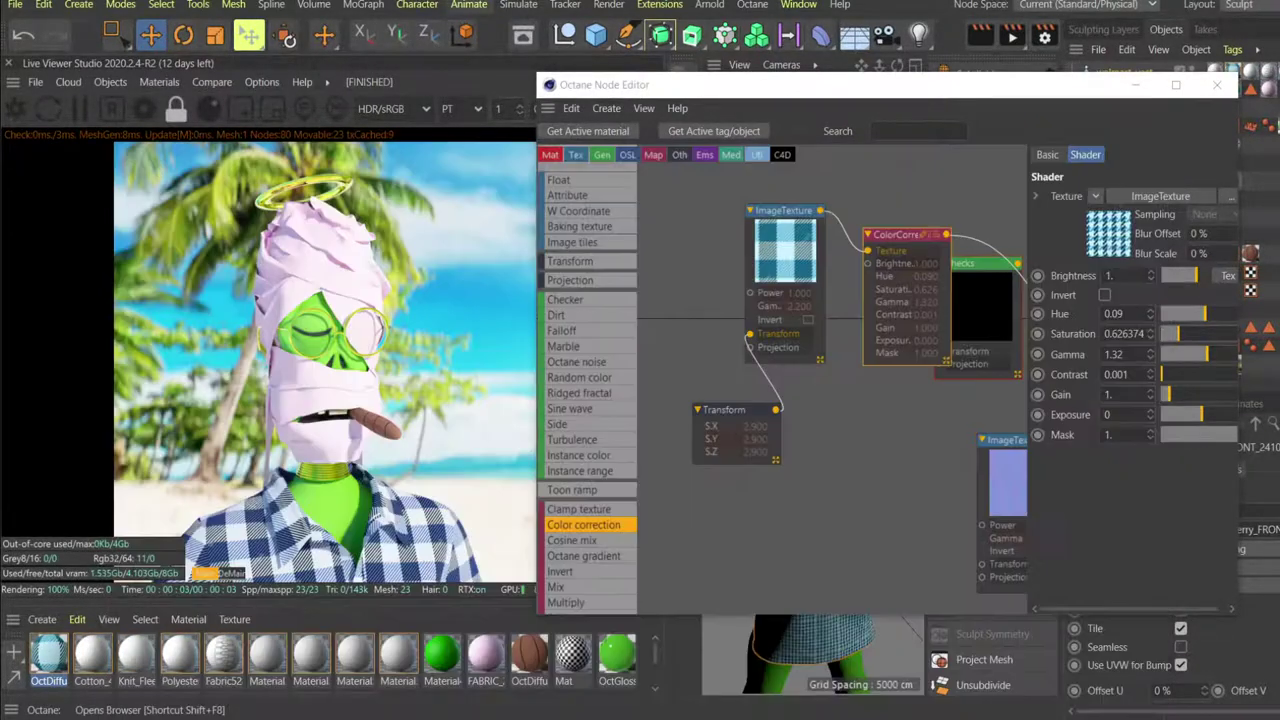
Save the project with the corrected tartan color and minimize the Octane Node Editor.
click(822, 442)
key(ctrl+s)
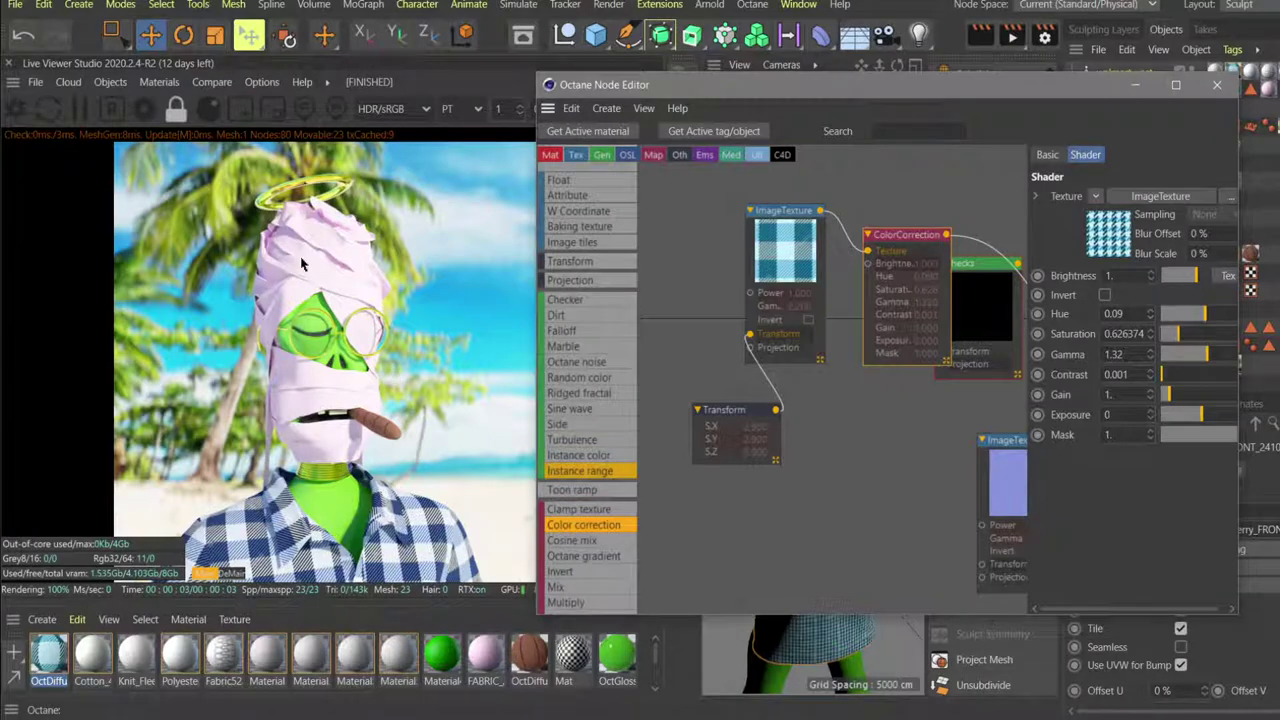
click(1136, 86)
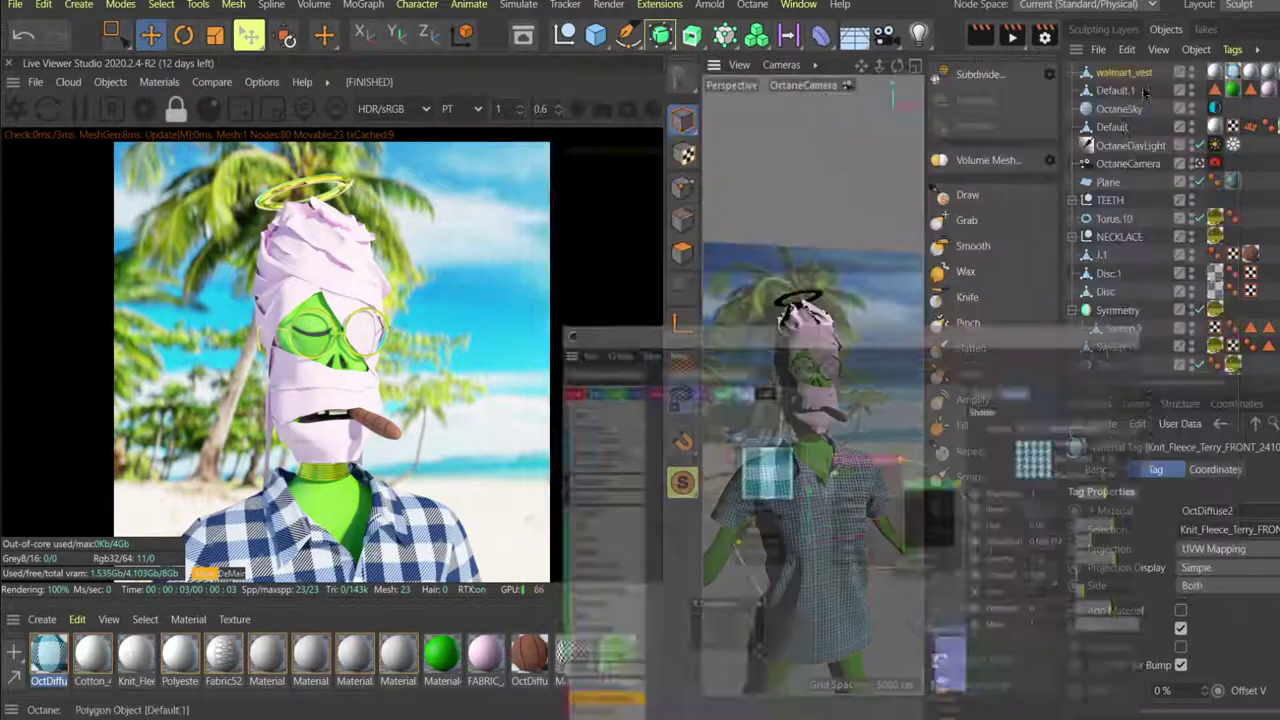
Duplicate the head bandage mesh and move the copy down over the character's lower body.
click(1116, 91)
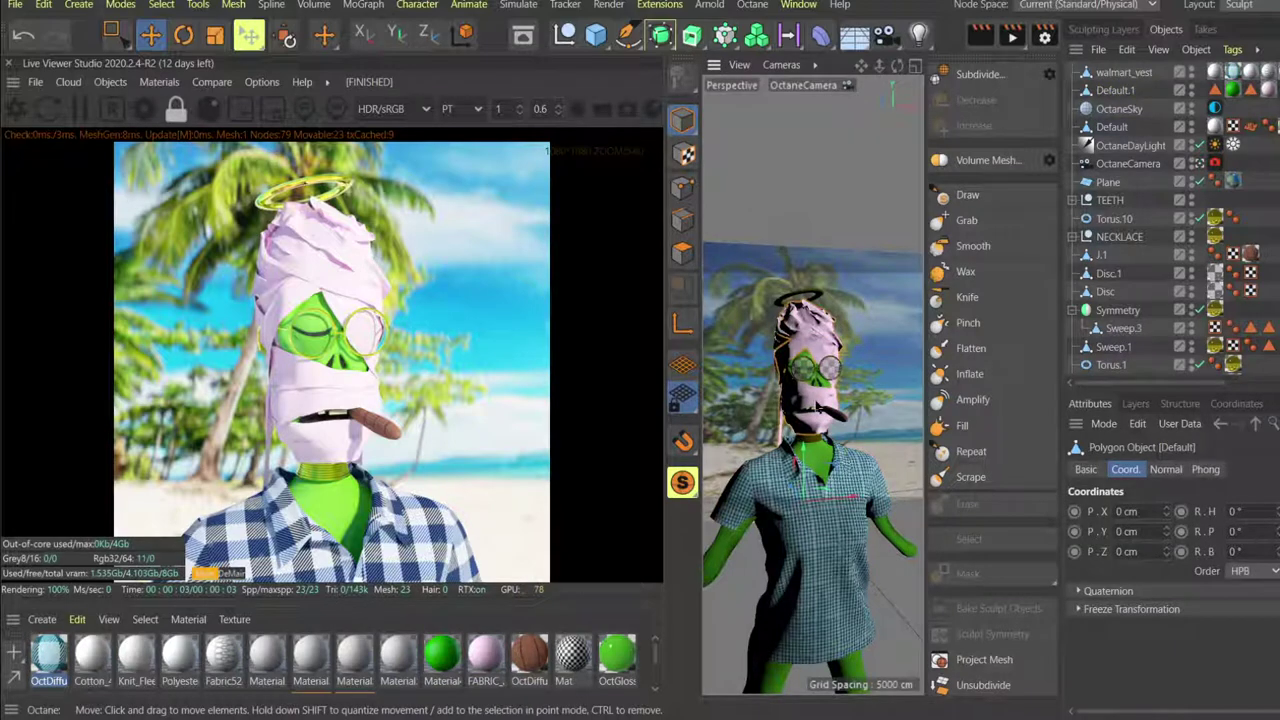
ctrl+drag(818, 408, 794, 588)
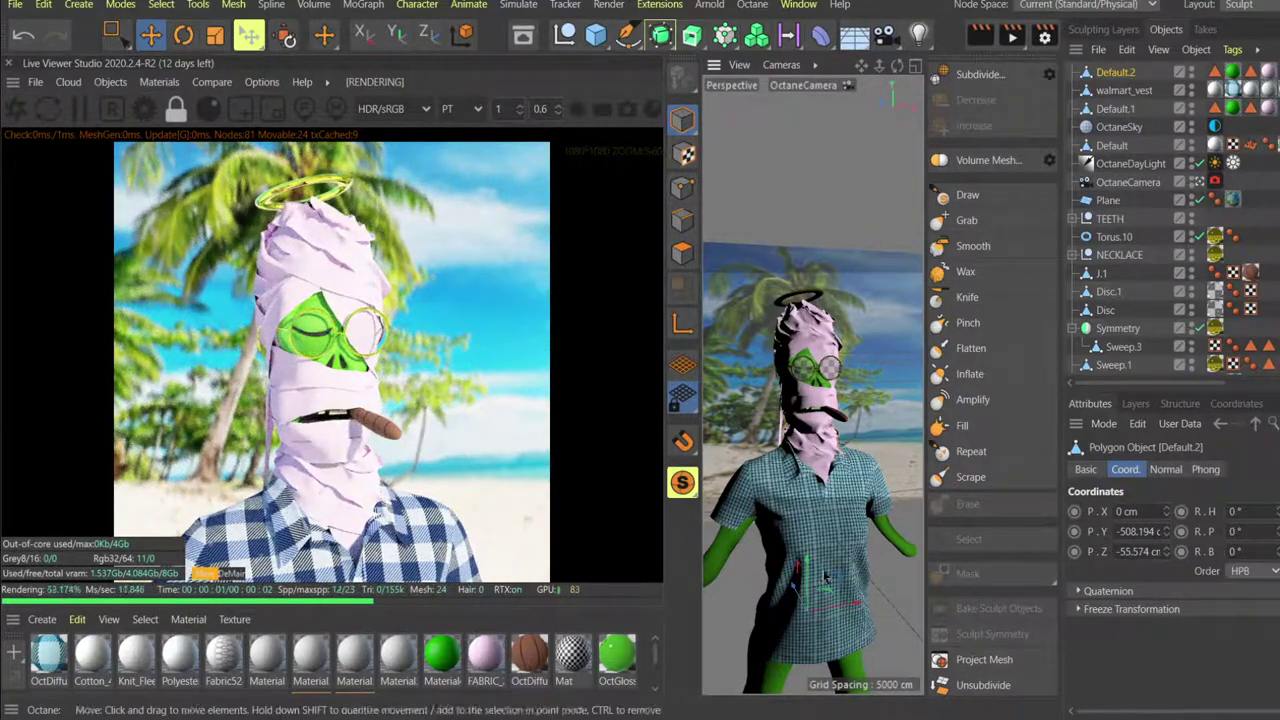
key(r)
drag(812, 631, 843, 667)
key(ctrl+z)
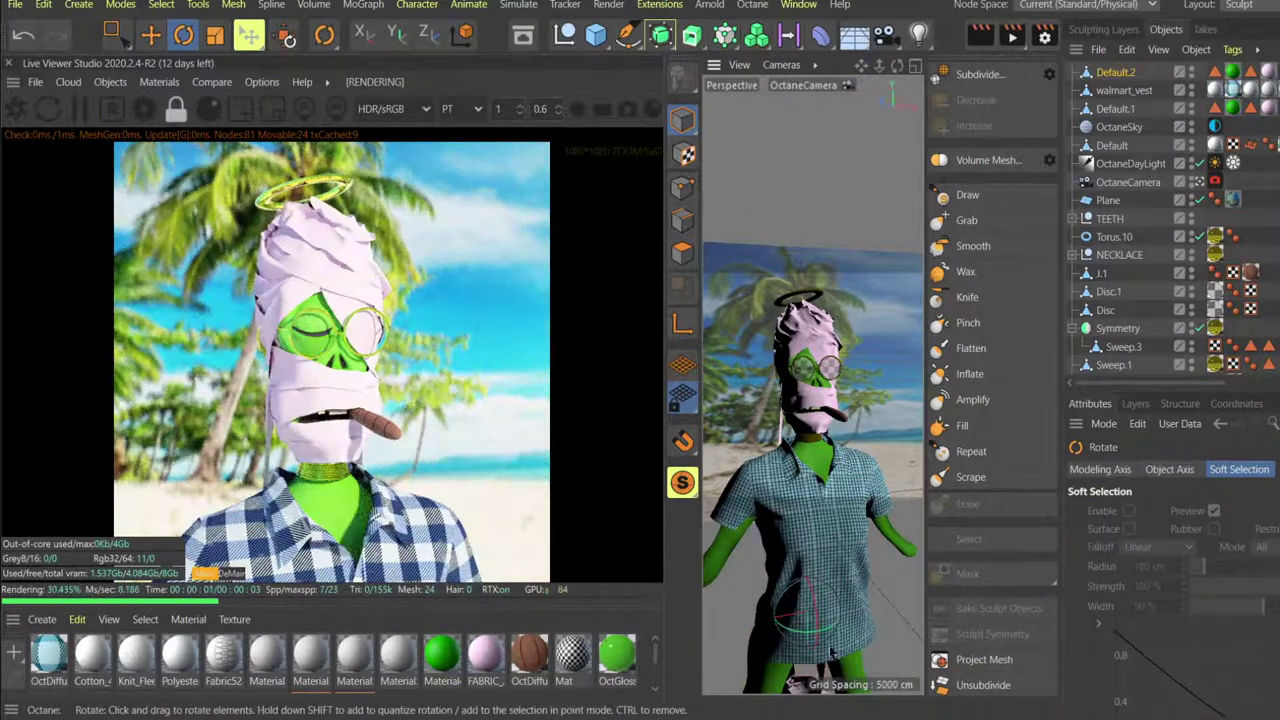
scroll(813, 545, down, 2)
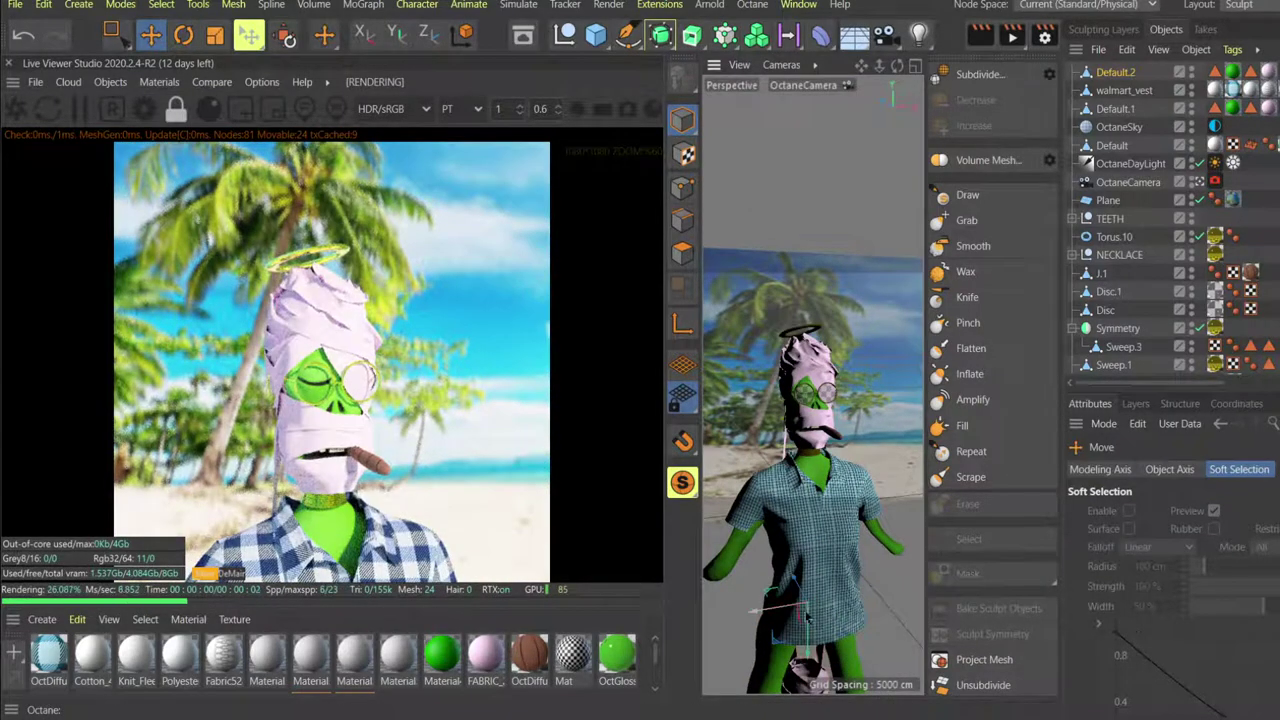
Center the copied bandage's axis on its own geometry and raise the copy to the character's neck.
click(244, 6)
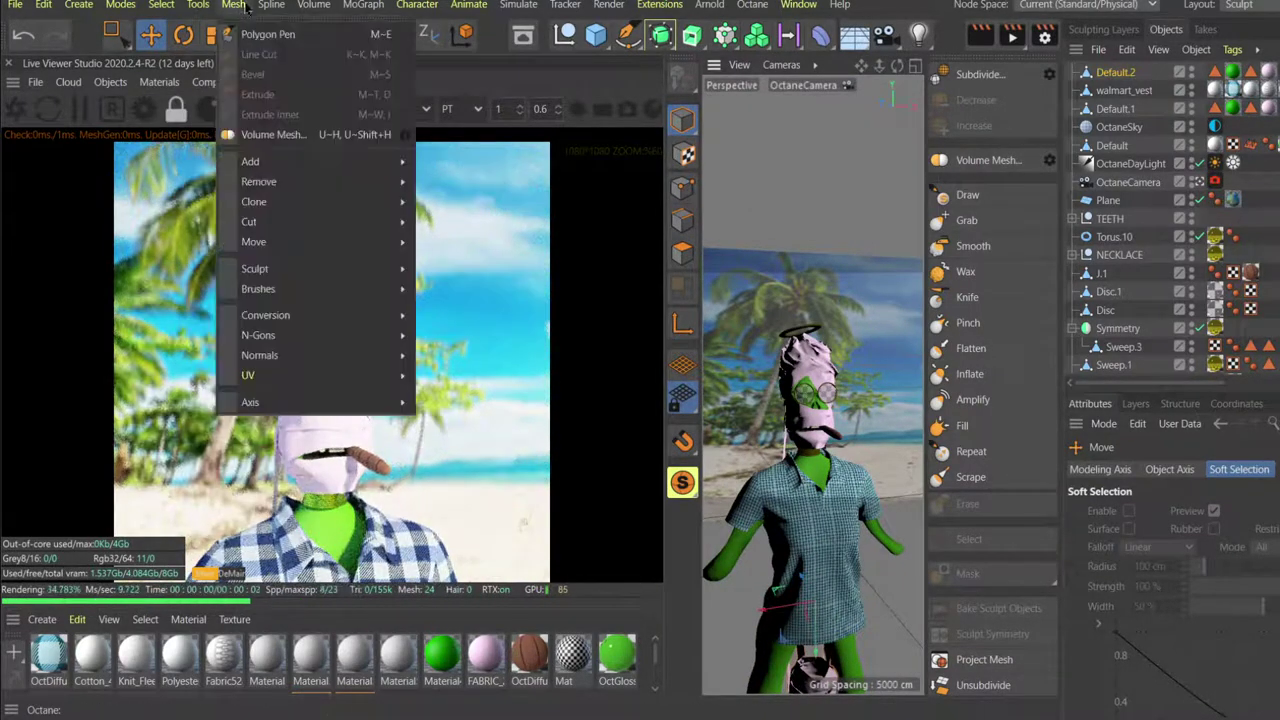
mouse_move(334, 404)
click(466, 440)
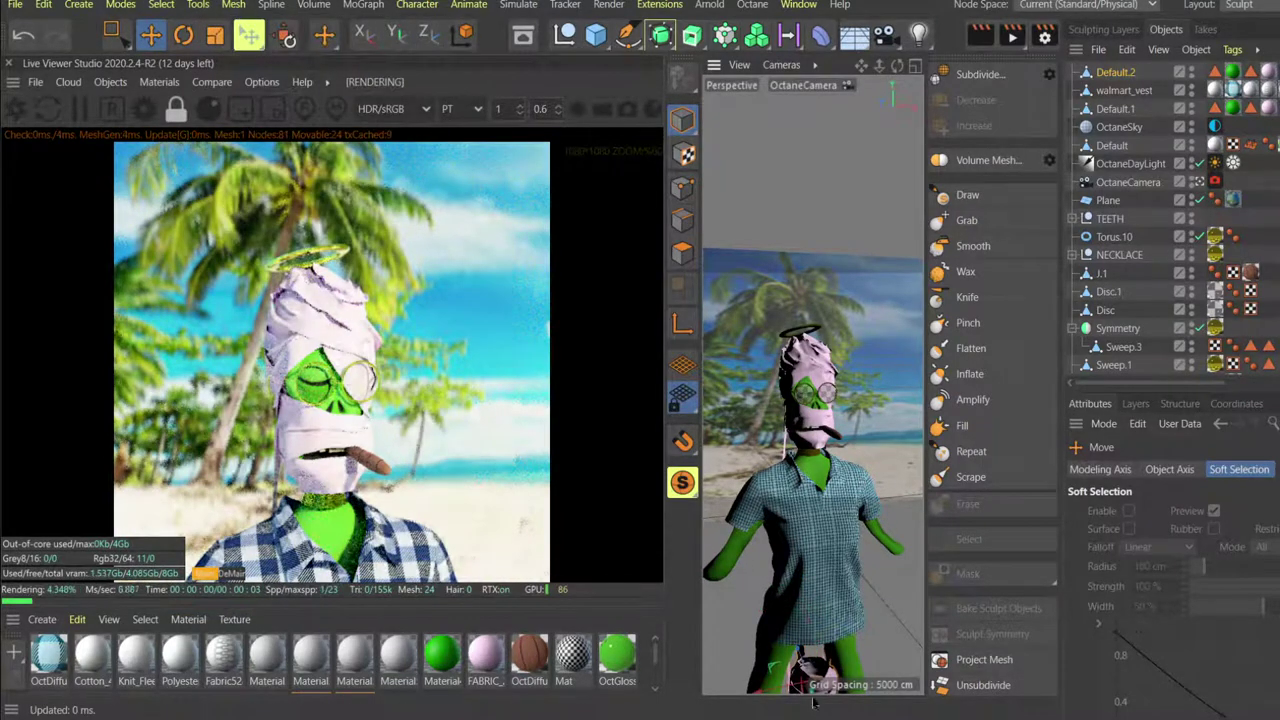
scroll(809, 550, down, 3)
drag(809, 672, 809, 511)
scroll(811, 508, up, 5)
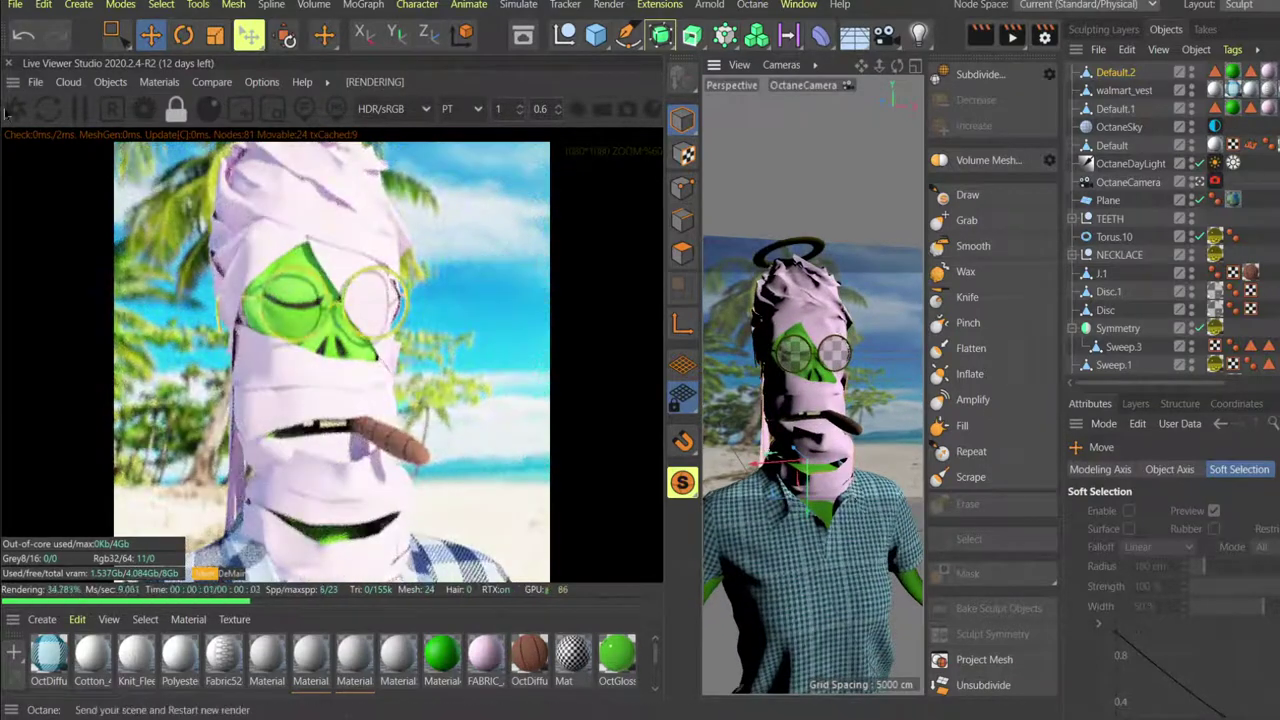
Close the Octane Live Viewer and widen the perspective viewport for a closer view of the neck.
click(9, 64)
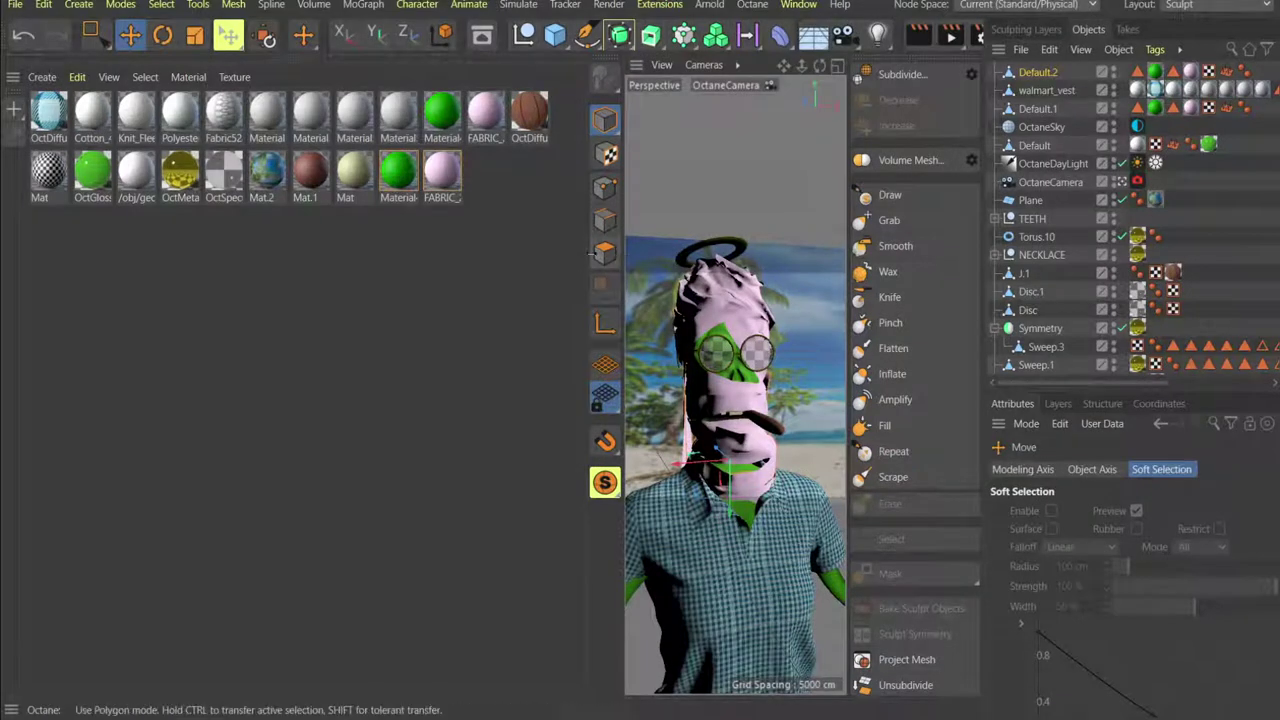
drag(591, 253, 249, 302)
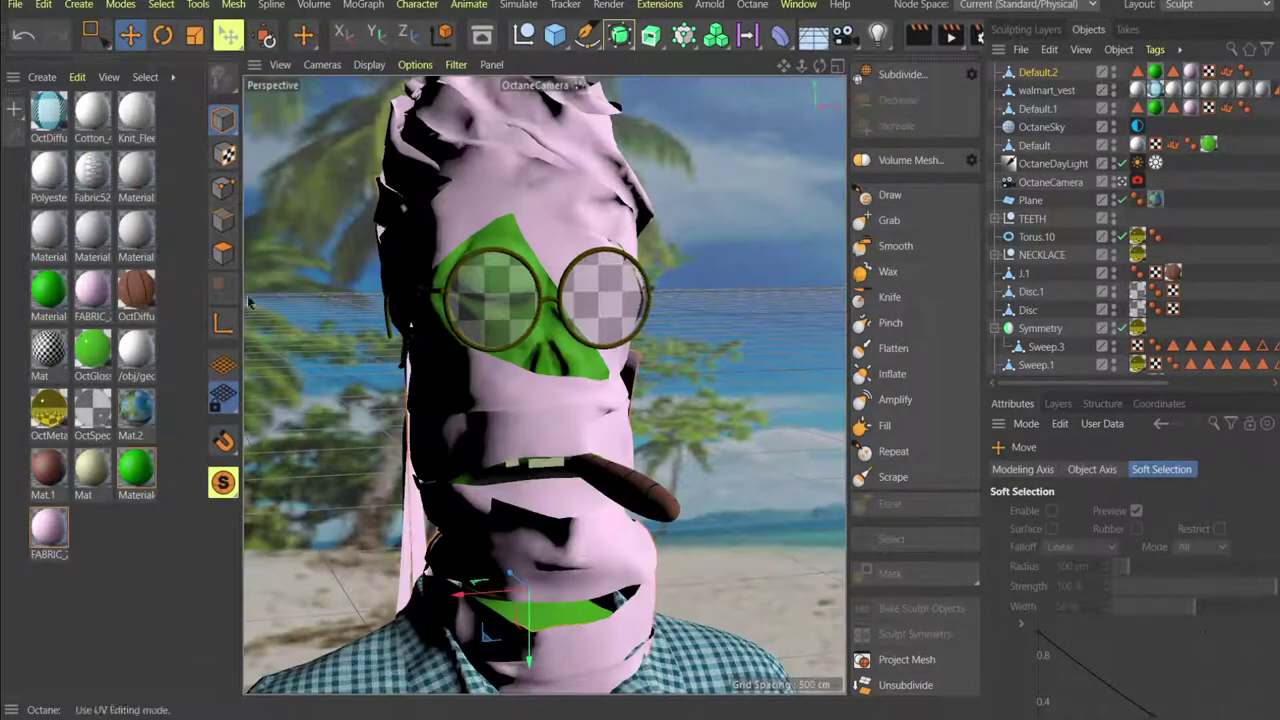
alt+middle_drag(484, 394, 583, 222)
scroll(583, 222, down, 3)
alt+middle_drag(600, 450, 541, 436)
Move, rotate and scale the copied bandage to wrap the lower neck inside the shirt collar.
drag(551, 484, 630, 540)
mouse_move(540, 493)
alt+mouse_down()
mouse_move(383, 457)
mouse_move(540, 520)
mouse_move(319, 471)
mouse_move(552, 540)
mouse_move(530, 515)
mouse_move(558, 510)
mouse_move(526, 520)
mouse_move(525, 475)
alt+mouse_up()
key(r)
key(e)
alt+drag(532, 482, 503, 457)
key(t)
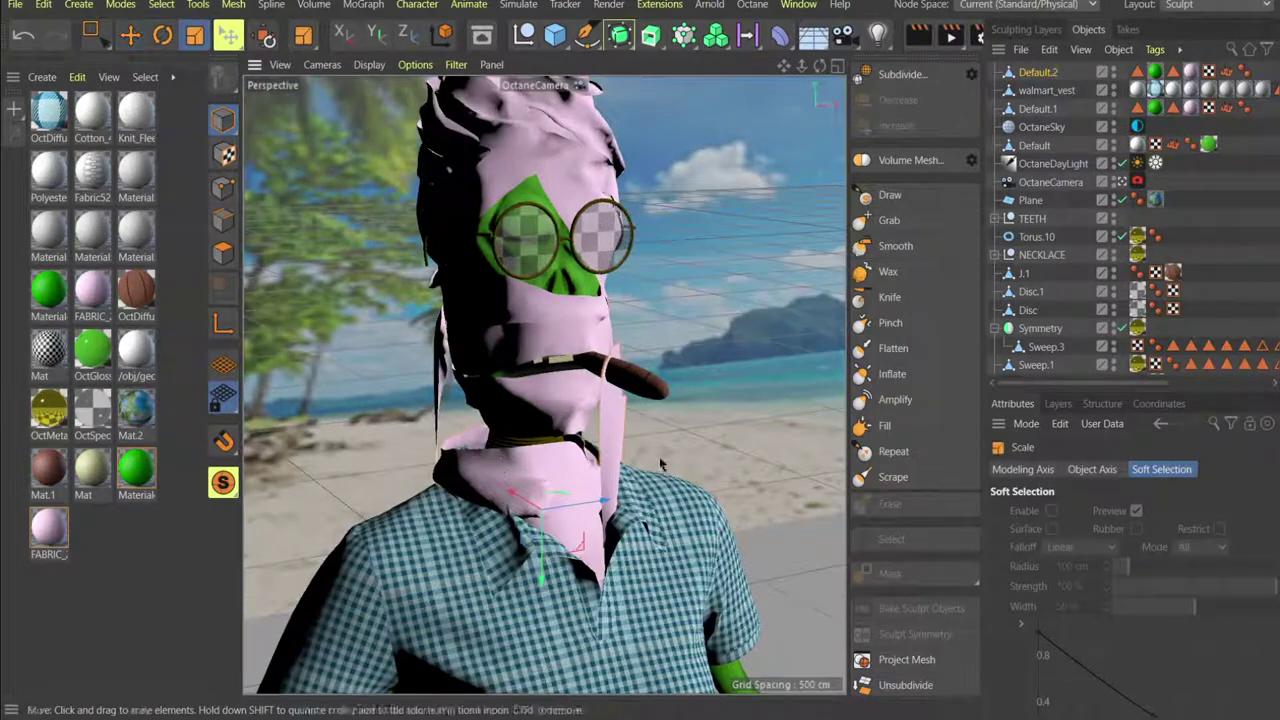
drag(663, 463, 691, 506)
key(e)
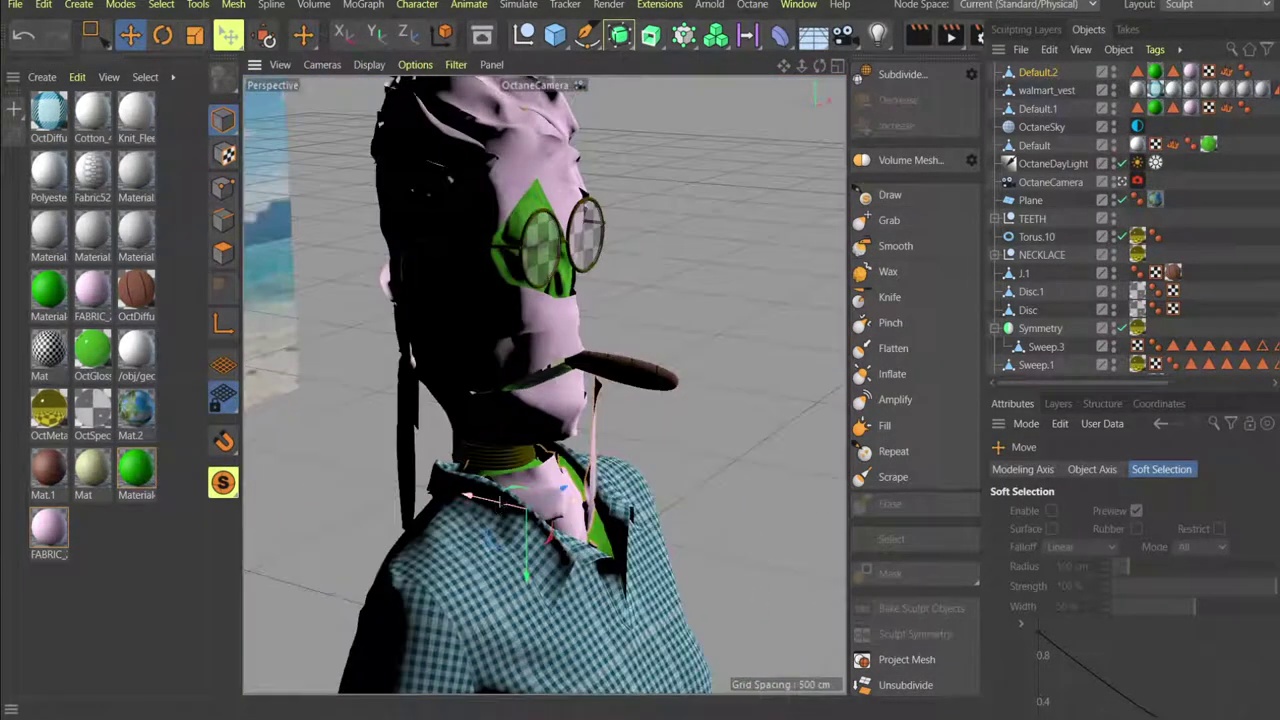
Refine the neck bandage's rotation, size and height so it fills the open shirt collar below the necklace.
key(r)
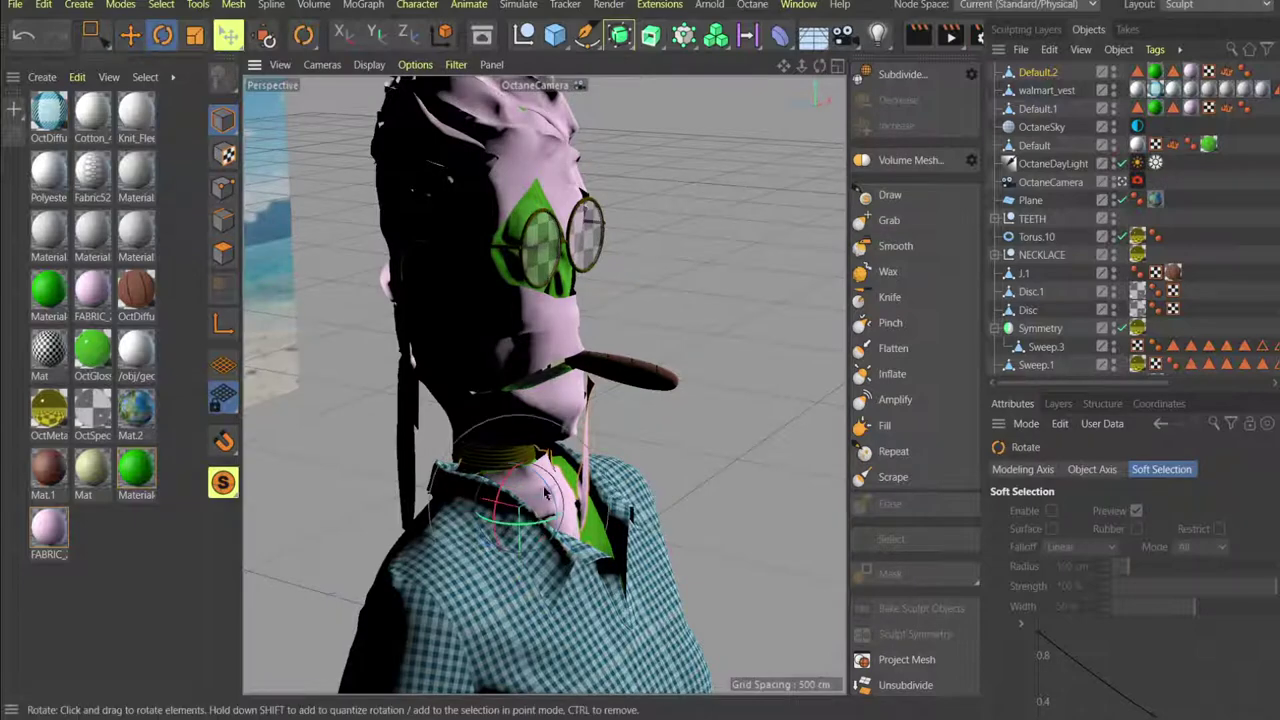
alt+drag(531, 484, 605, 487)
key(t)
key(e)
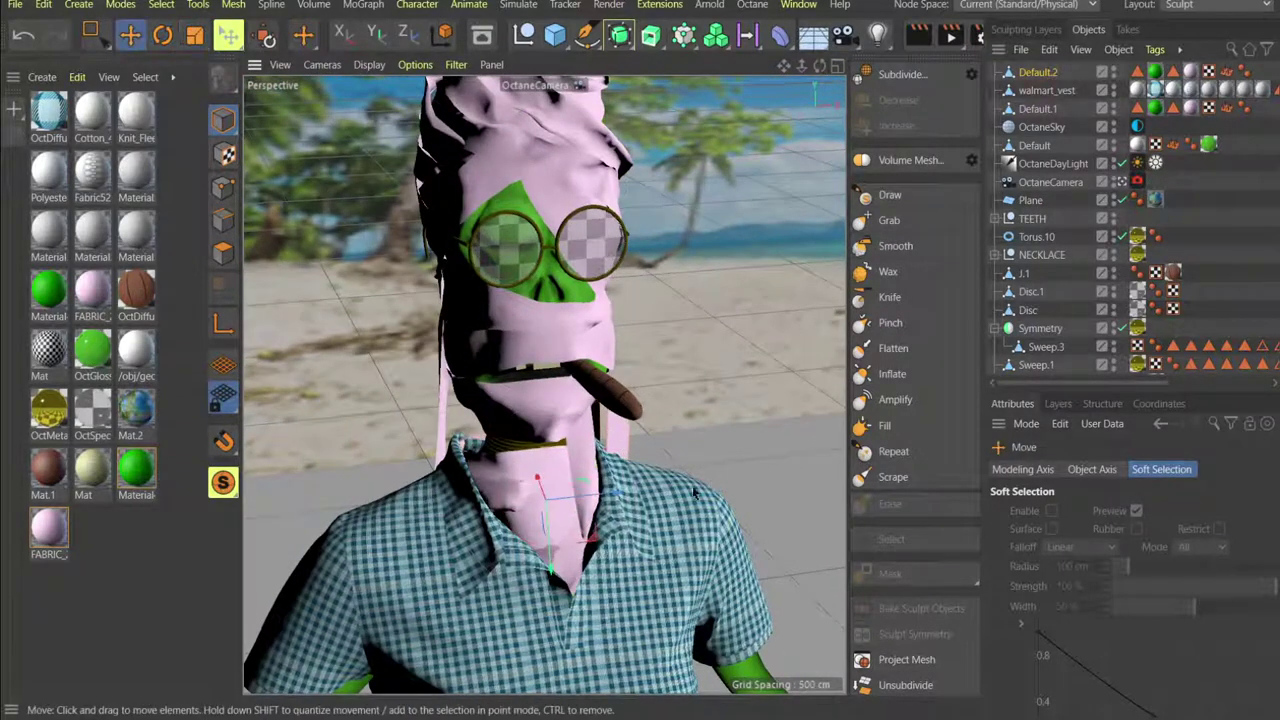
alt+drag(503, 494, 540, 538)
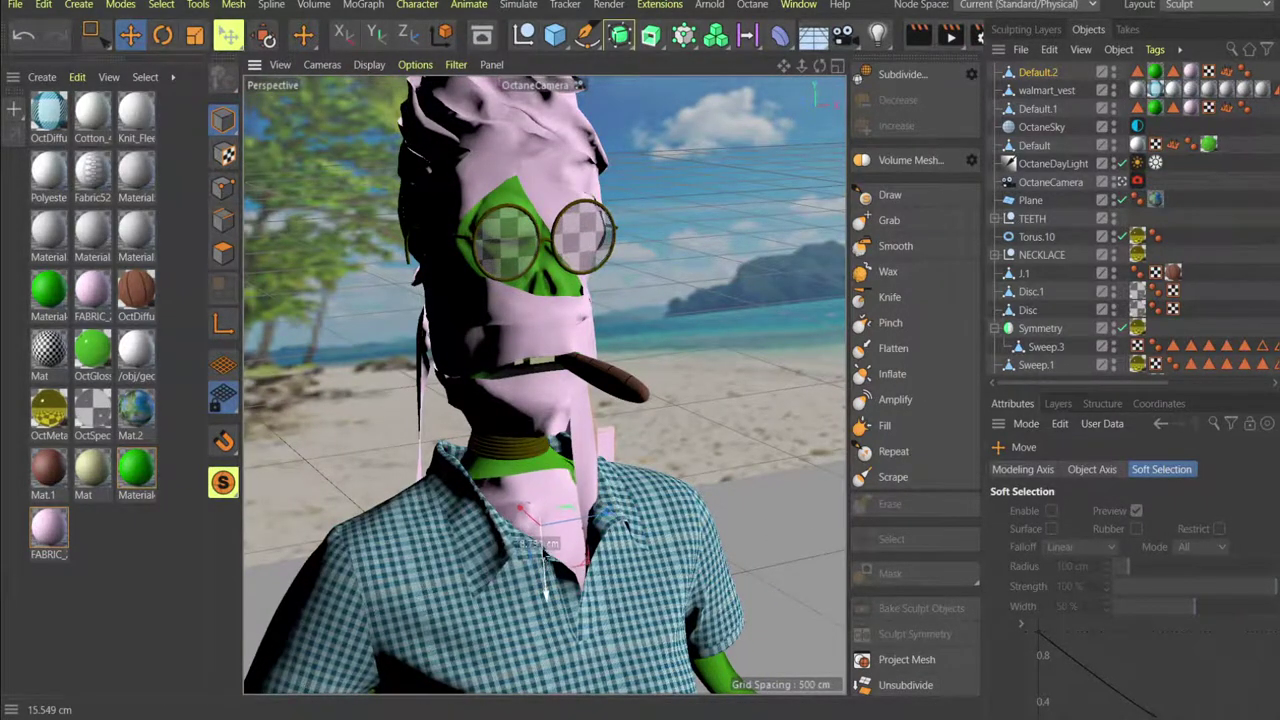
alt+drag(546, 595, 677, 468)
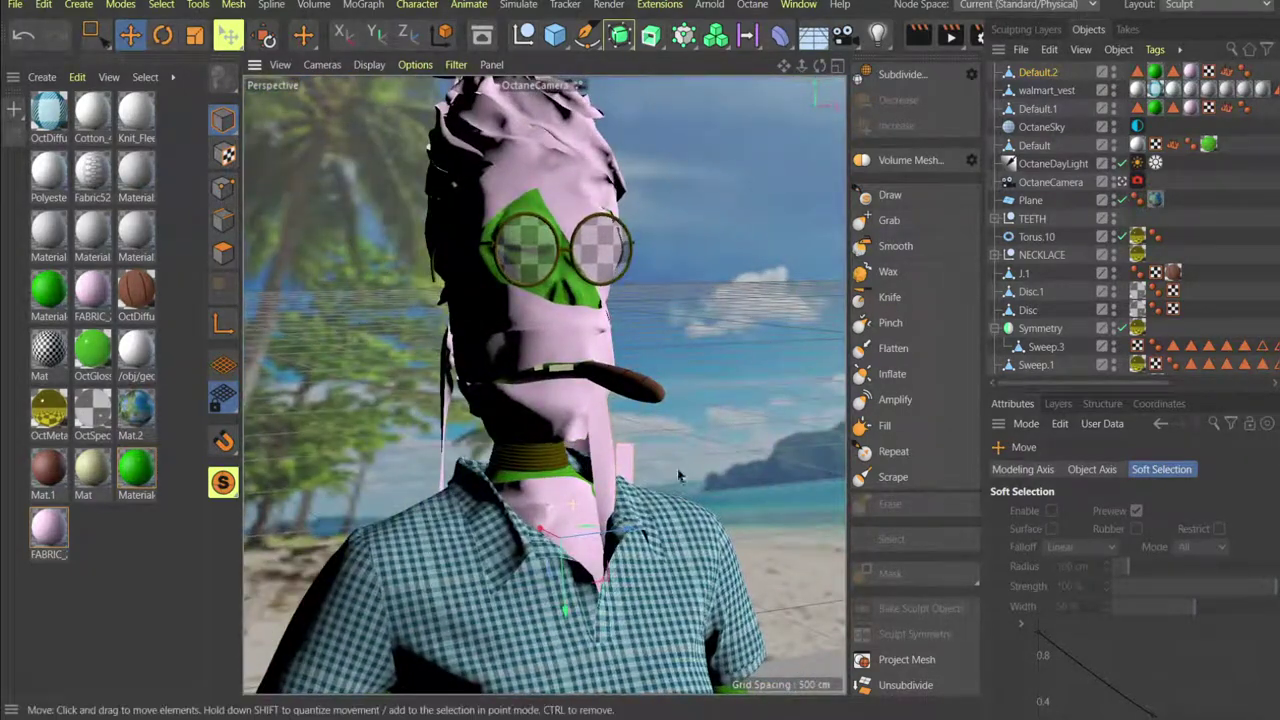
Select the loose strip hanging in front of the neck bandage in polygon mode and remove it.
click(222, 256)
drag(104, 40, 130, 48)
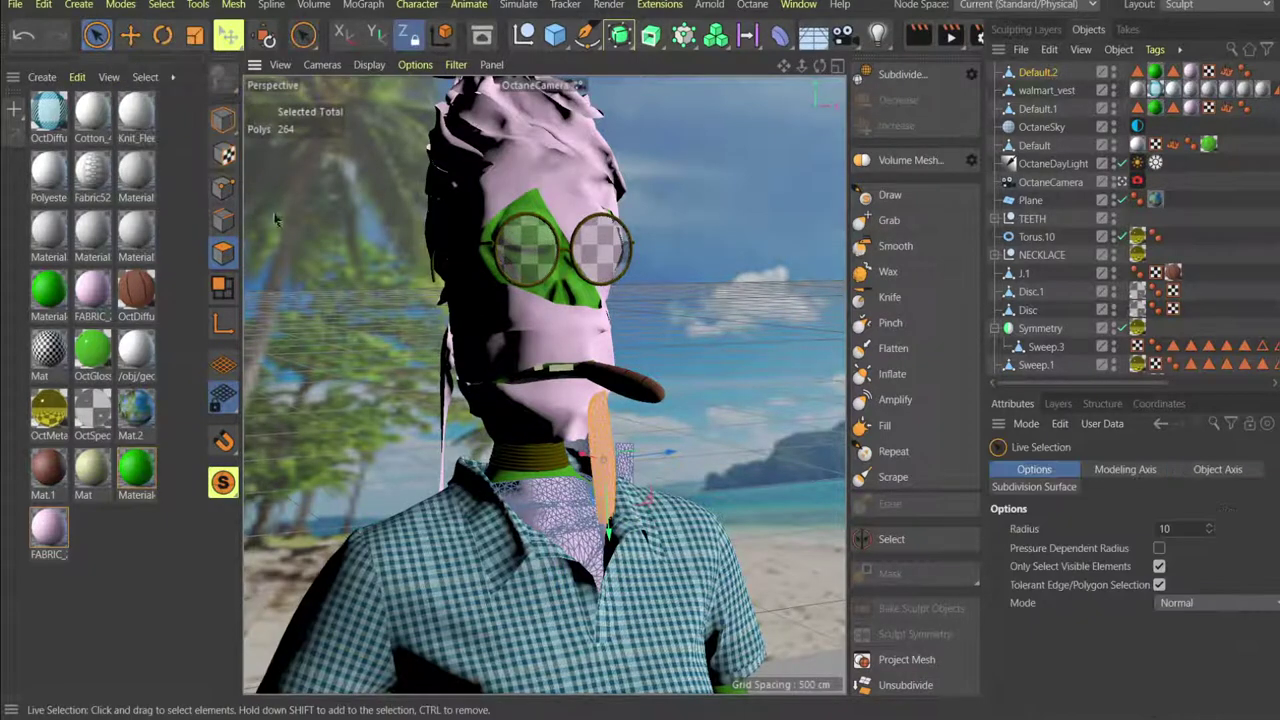
alt+drag(547, 455, 600, 480)
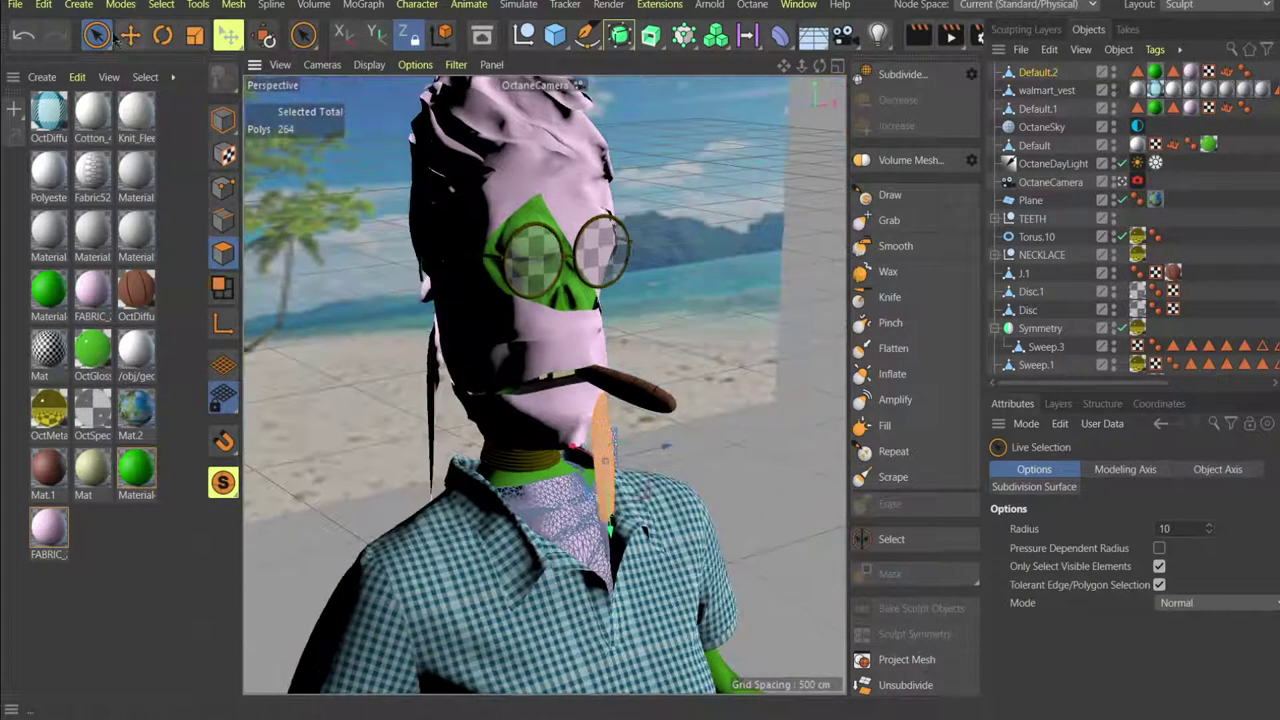
drag(114, 37, 186, 89)
alt+drag(560, 430, 632, 440)
click(640, 483)
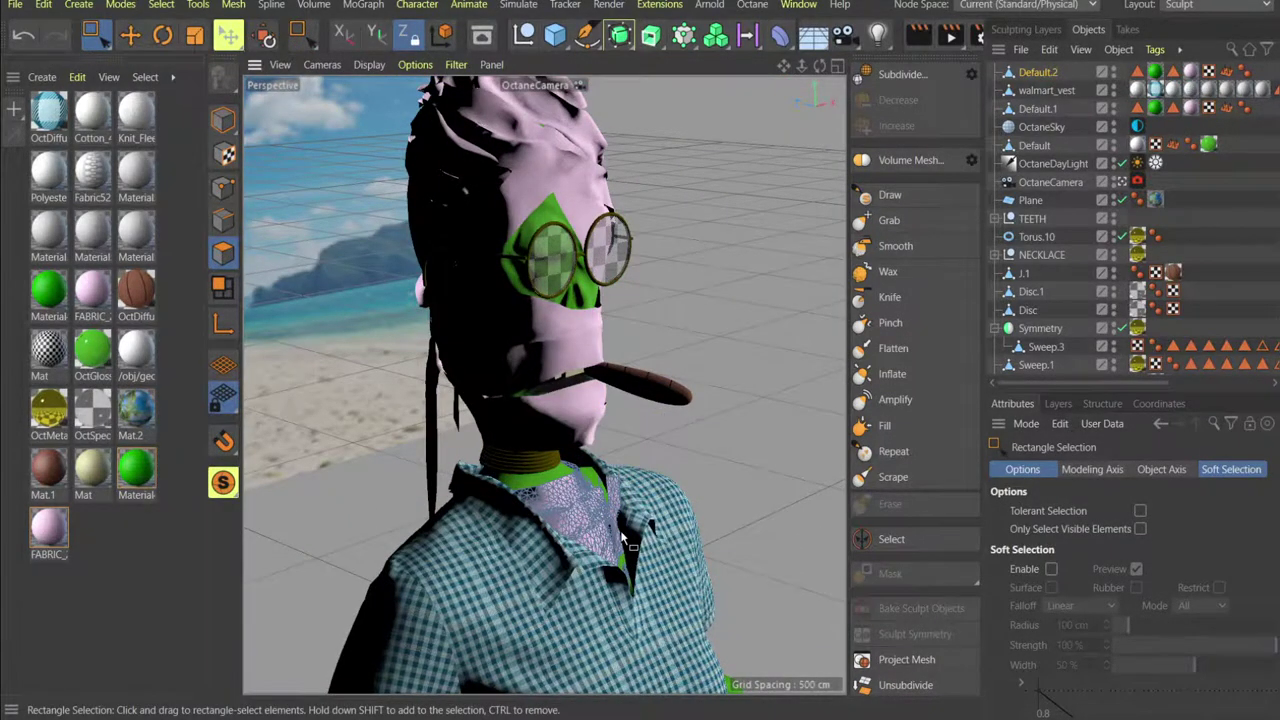
Rectangle-select the stray bandage polygons sticking out past the shirt collar and delete them.
alt+drag(622, 540, 612, 492)
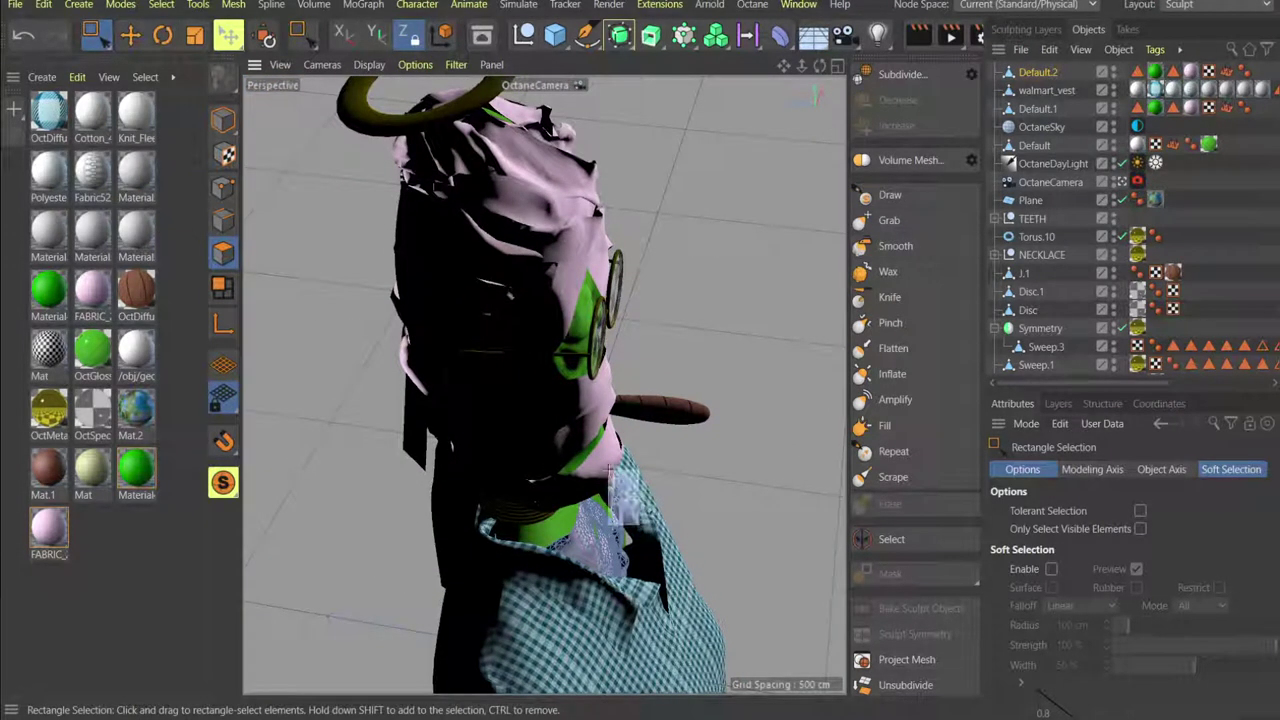
drag(624, 470, 597, 472)
click(632, 515)
click(628, 503)
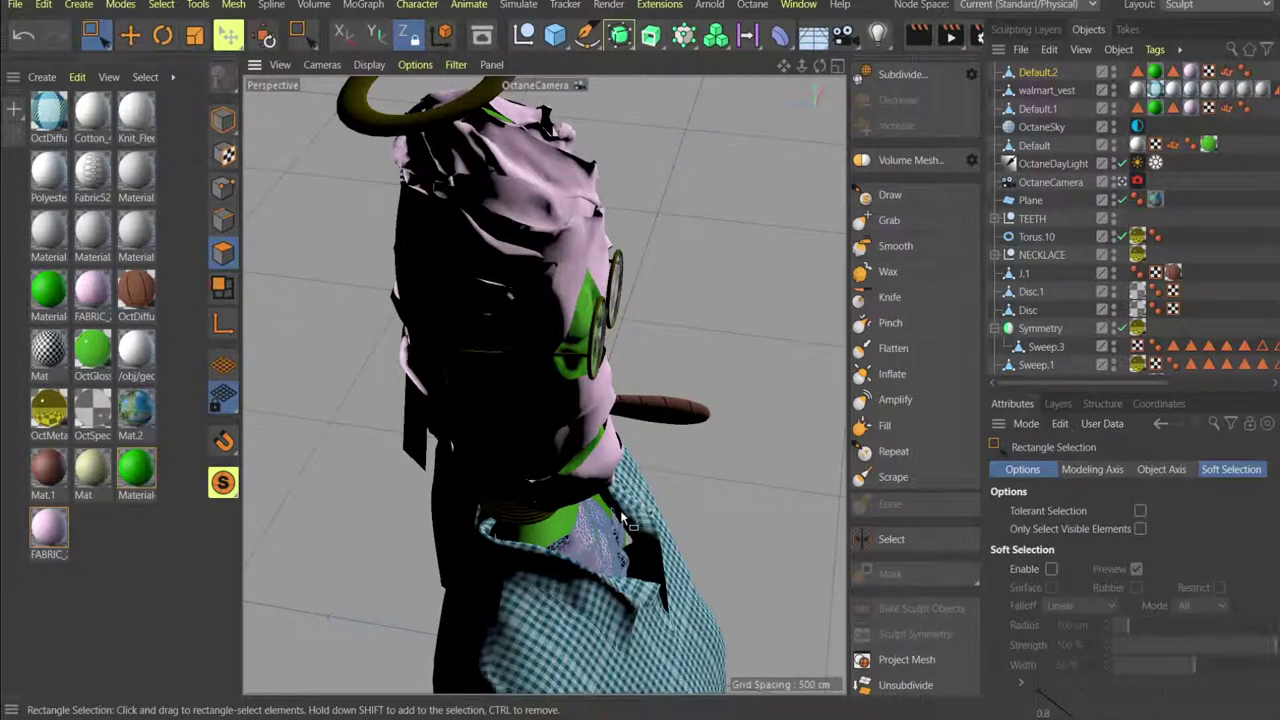
mouse_move(621, 517)
alt+mouse_down()
mouse_move(605, 488)
mouse_move(630, 516)
mouse_move(606, 503)
alt+mouse_up()
scroll(605, 487, up, 4)
click(617, 510)
key(Delete)
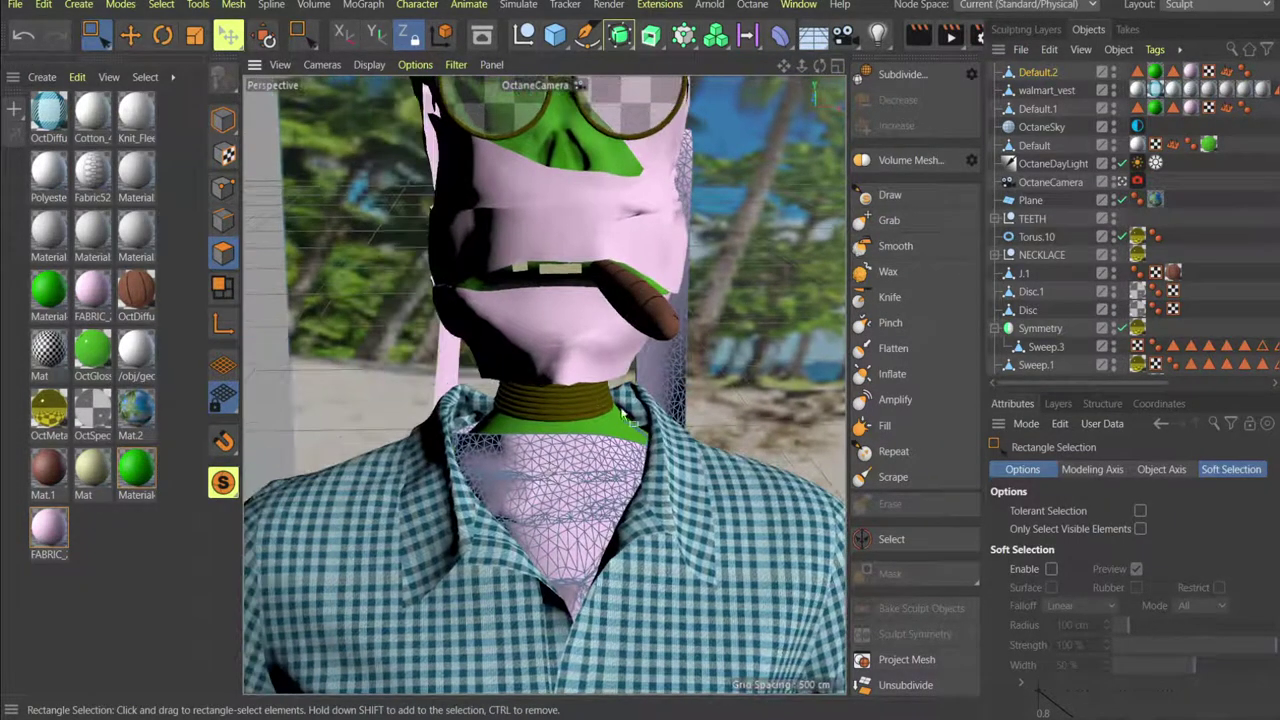
Duplicate the cleaned neck bandage and move the copy up to the necklace below the chin.
click(1038, 73)
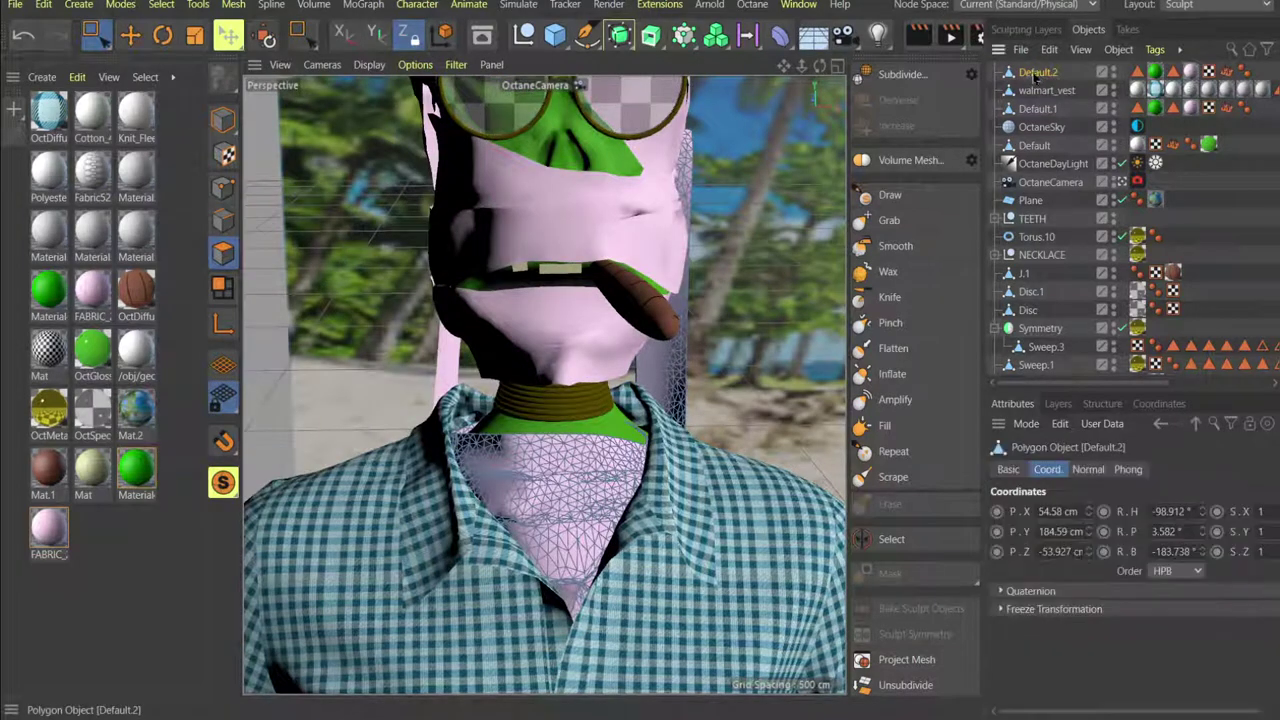
key(ctrl+c)
key(ctrl+v)
key(e)
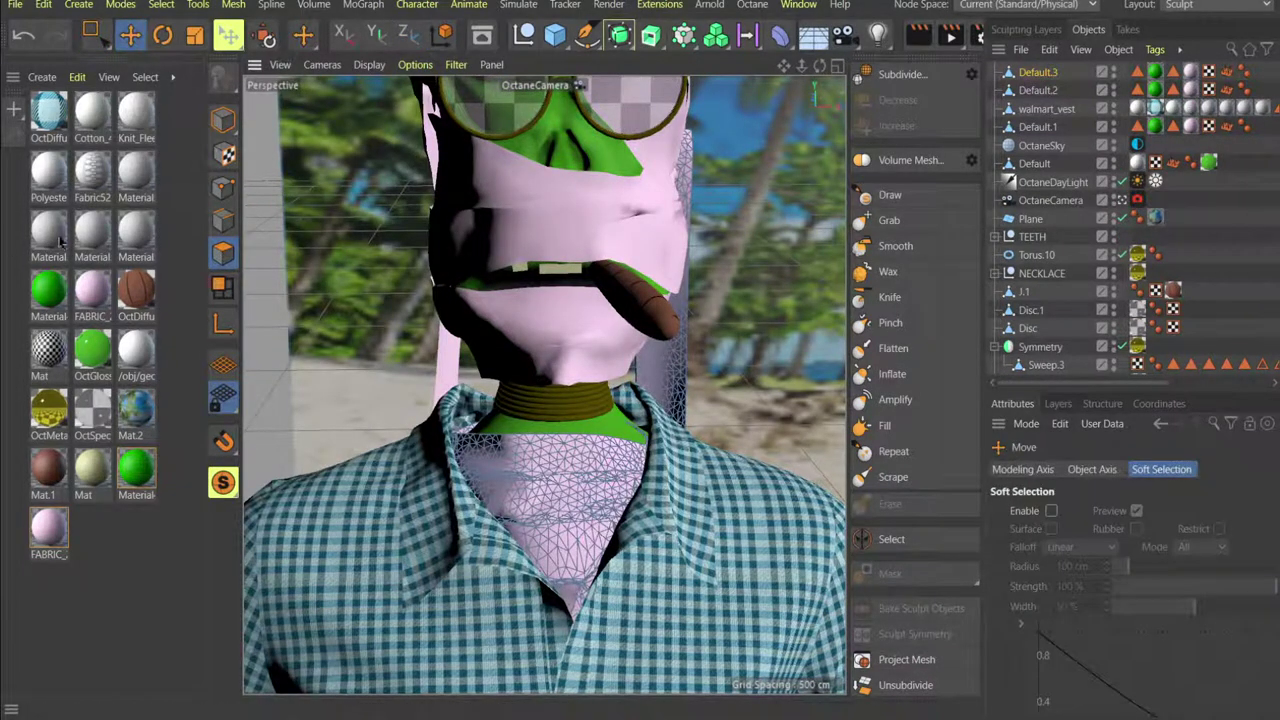
click(229, 112)
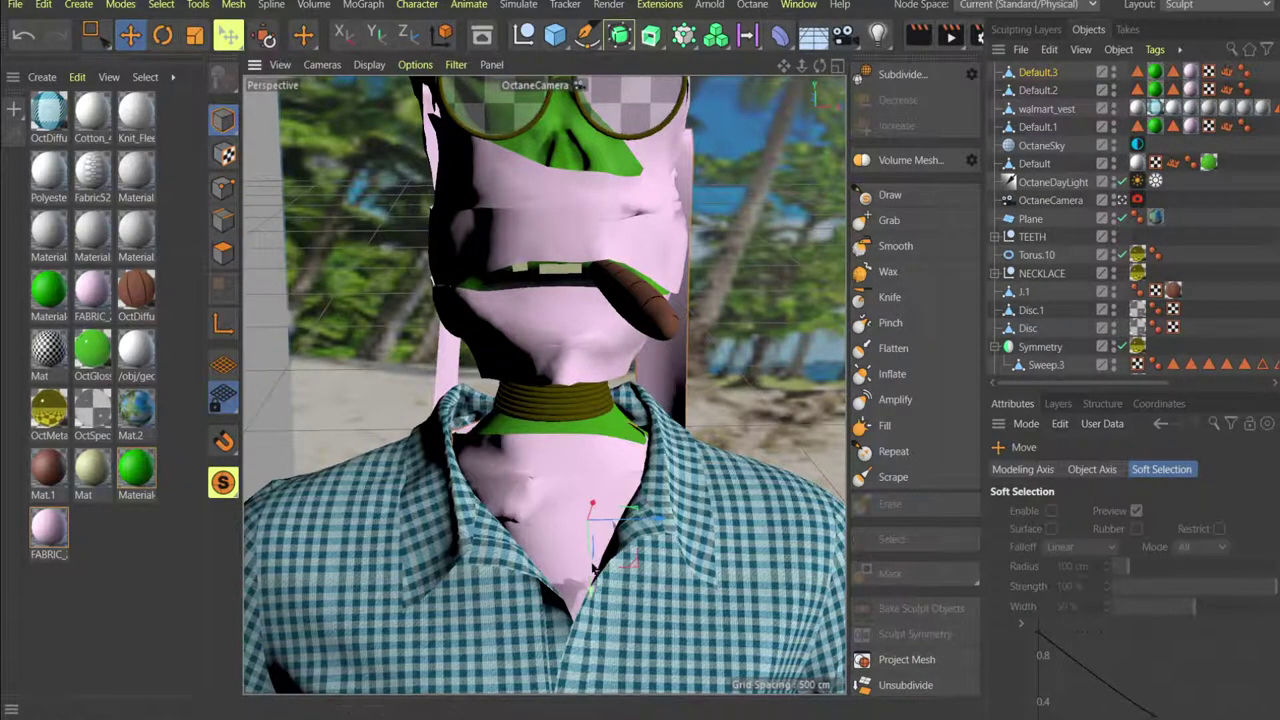
drag(577, 556, 561, 370)
Scale down, rotate and reposition the upper bandage copy to wrap around the upper neck.
key(t)
drag(697, 360, 747, 399)
key(e)
key(r)
key(e)
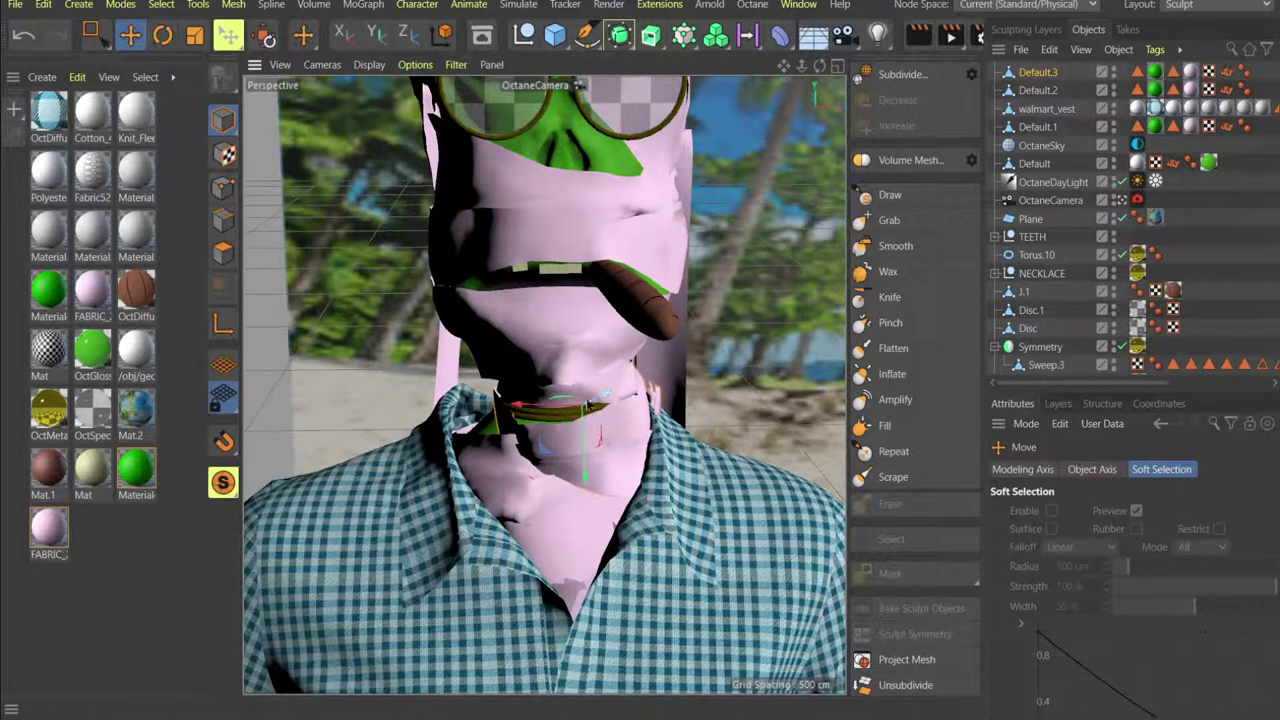
drag(589, 404, 540, 408)
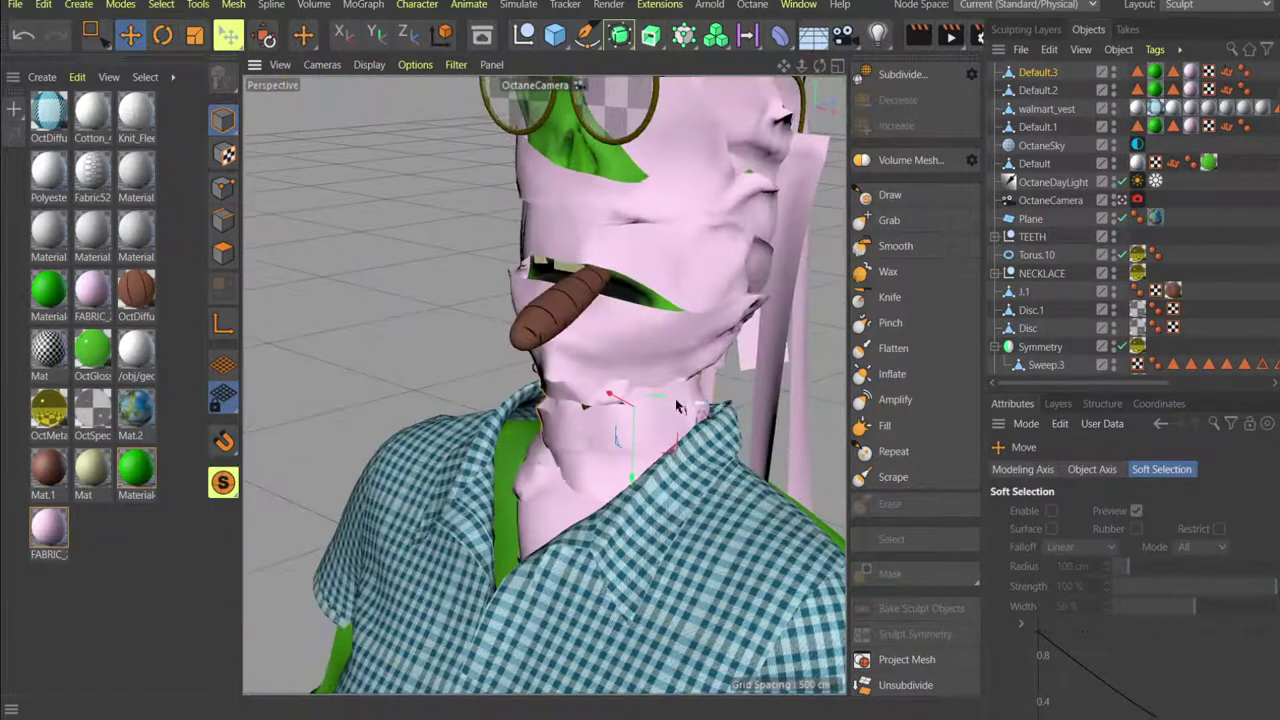
mouse_move(703, 404)
mouse_down()
mouse_move(725, 406)
mouse_move(707, 405)
mouse_up()
alt+drag(635, 425, 699, 430)
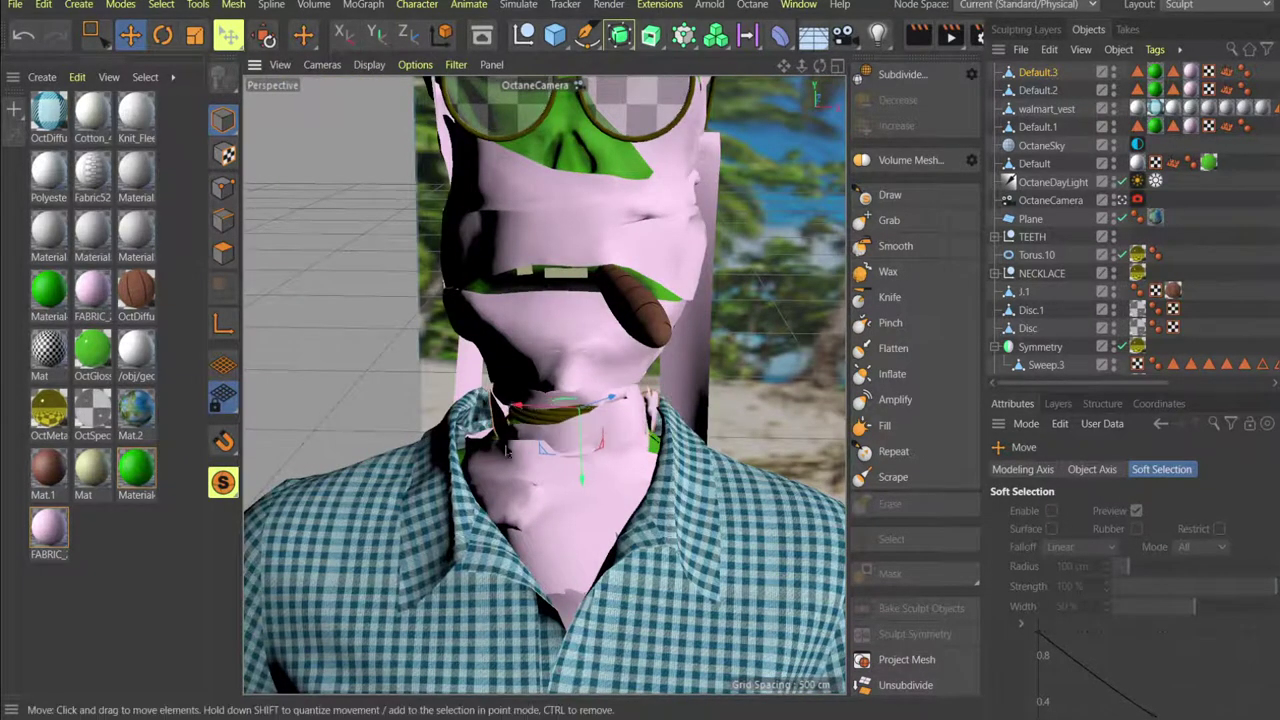
Adjust the upper neck bandage's scale and placement over the necklace, checking its fit from the side.
alt+drag(600, 435, 306, 455)
key(t)
key(e)
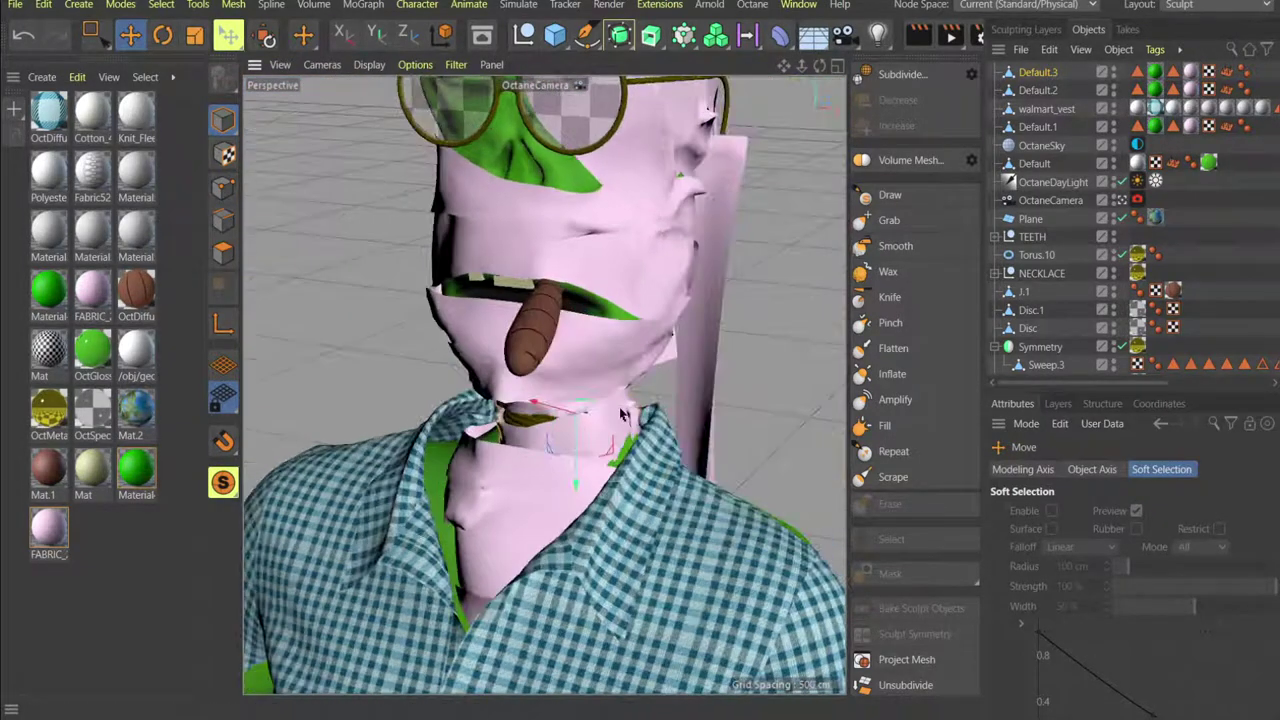
alt+drag(586, 466, 630, 466)
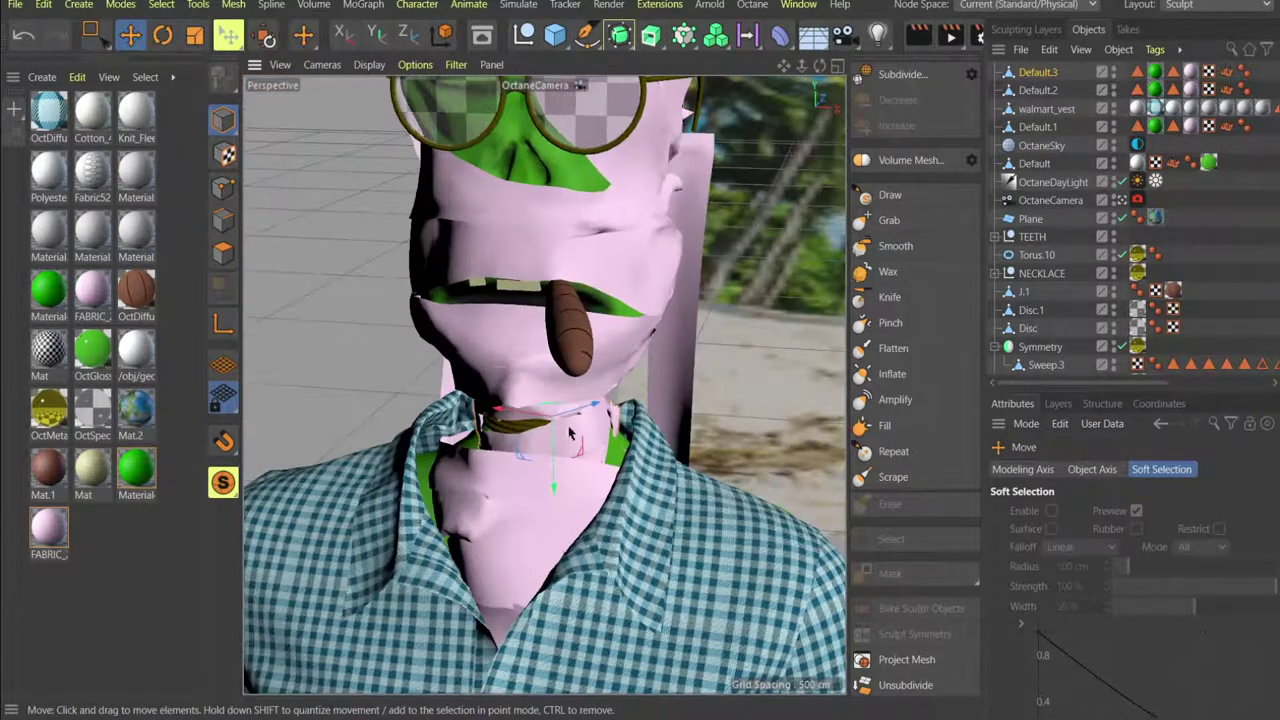
drag(528, 413, 535, 416)
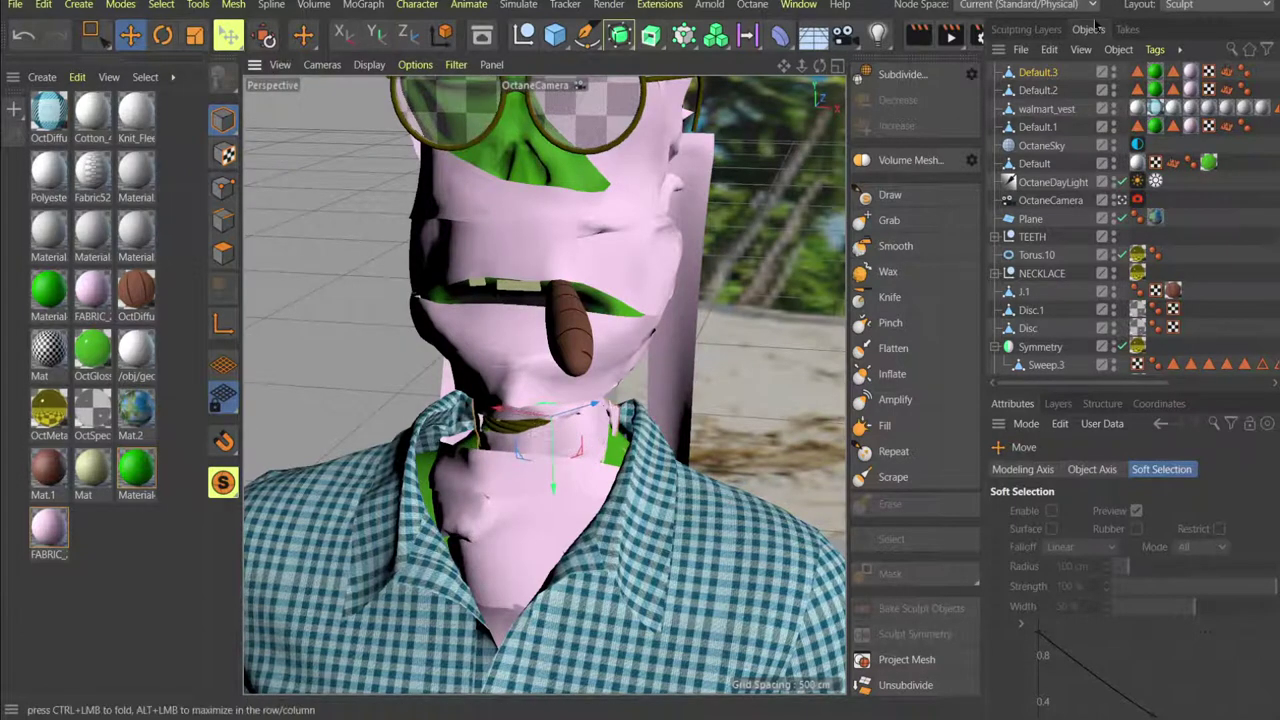
Reshape the upper neck bandage with the Grab brush, pulling its front and side edges around the neck to cover the necklace.
click(1040, 73)
click(889, 220)
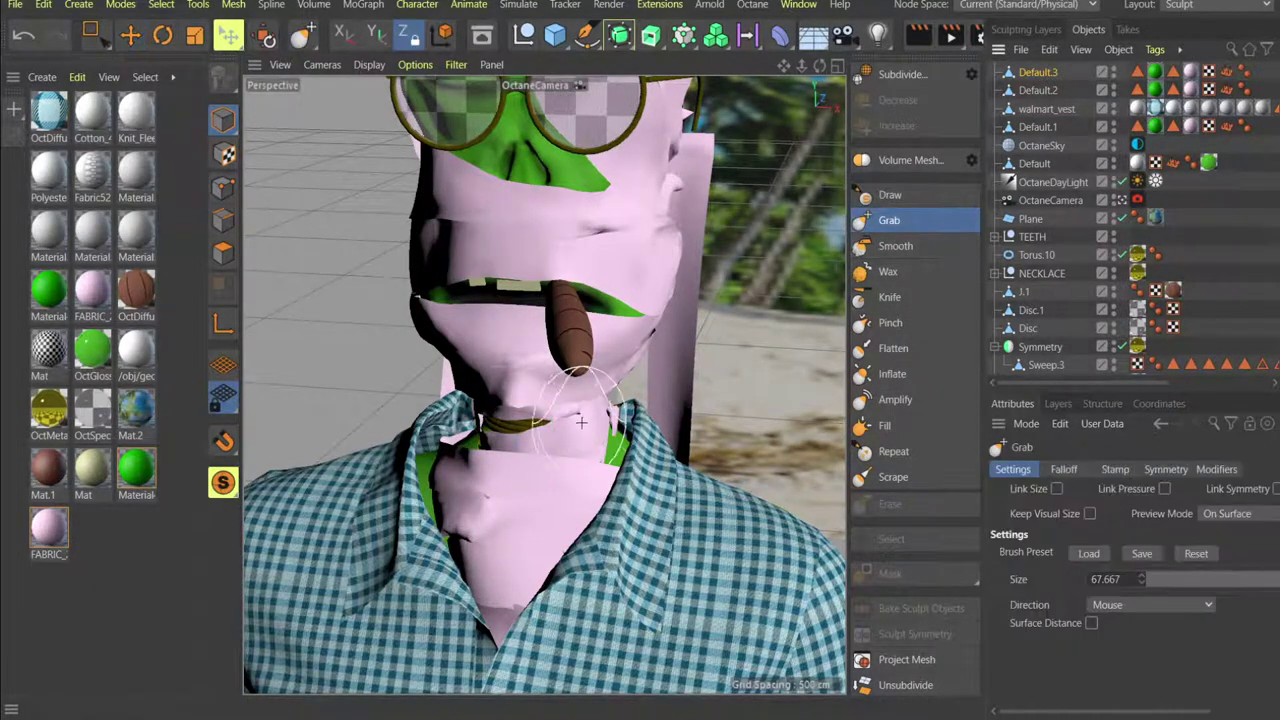
scroll(536, 429, up, 5)
alt+drag(529, 357, 482, 327)
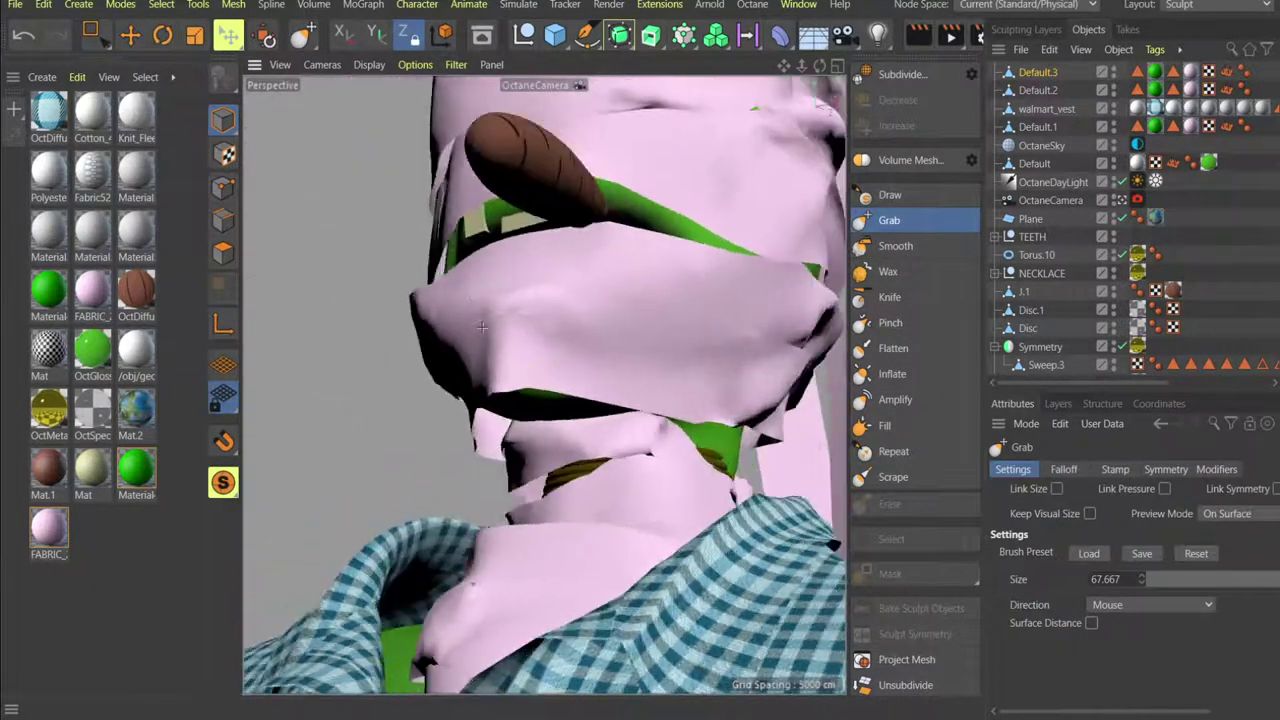
mouse_move(560, 491)
alt+mouse_down()
mouse_move(510, 430)
mouse_move(534, 457)
mouse_move(576, 461)
mouse_move(538, 482)
mouse_move(549, 472)
mouse_move(519, 473)
alt+mouse_up()
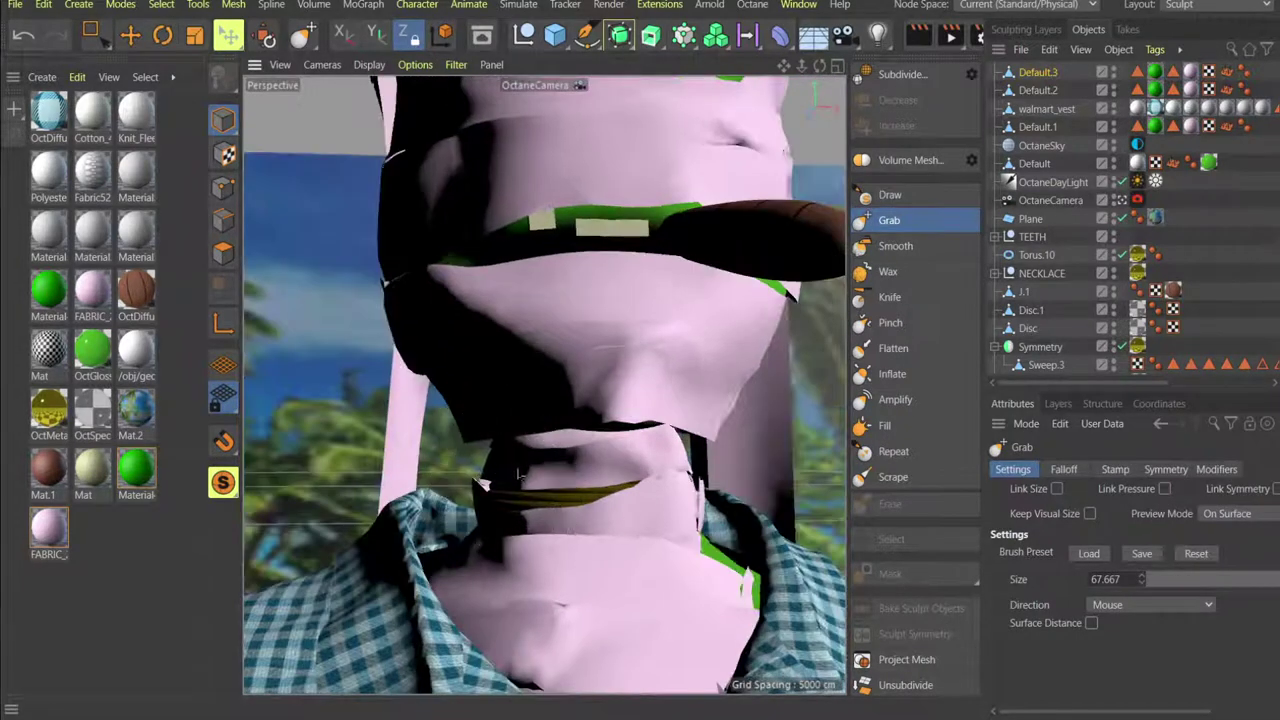
mouse_move(571, 514)
mouse_down()
mouse_move(580, 497)
mouse_move(545, 492)
mouse_move(473, 508)
mouse_up()
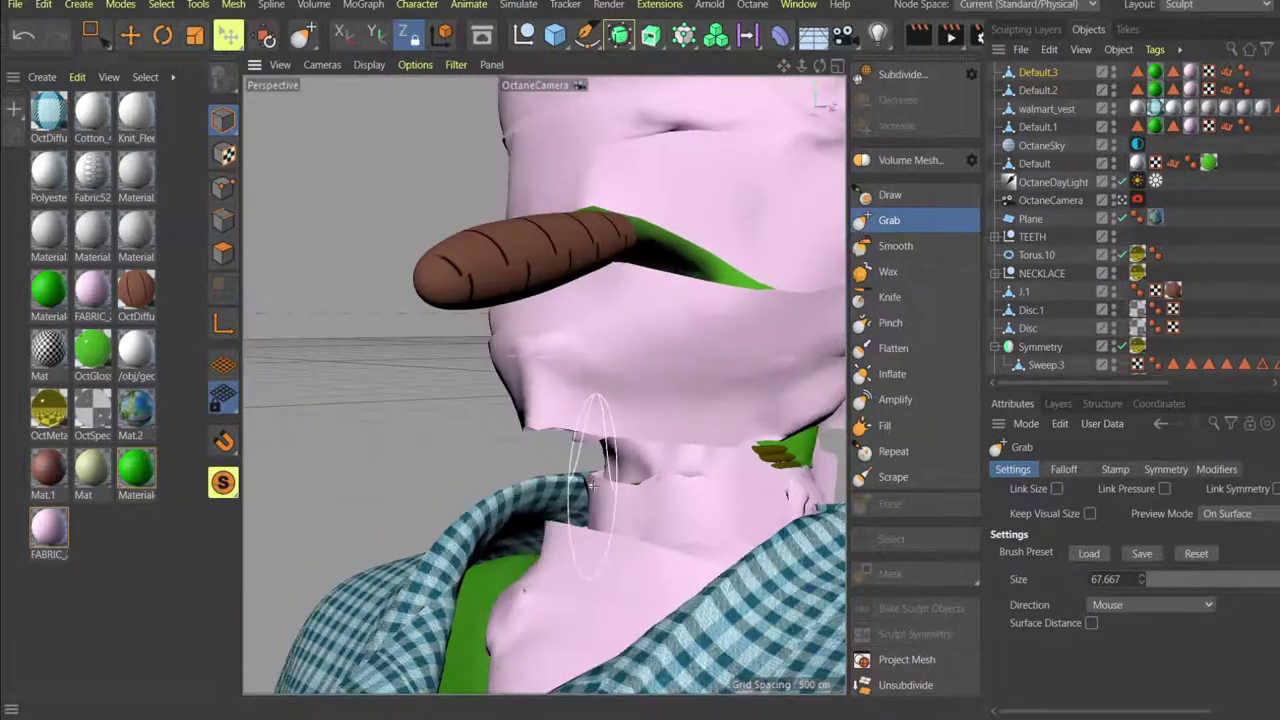
alt+drag(600, 460, 563, 536)
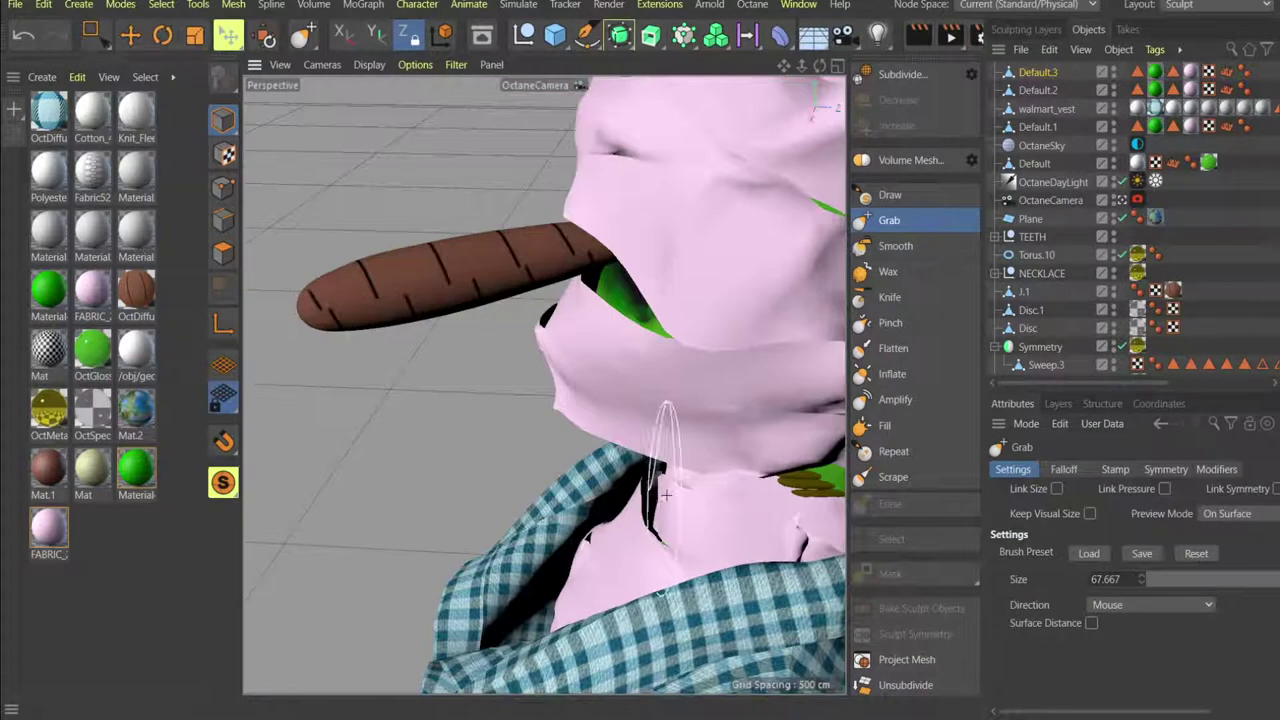
alt+drag(678, 500, 721, 524)
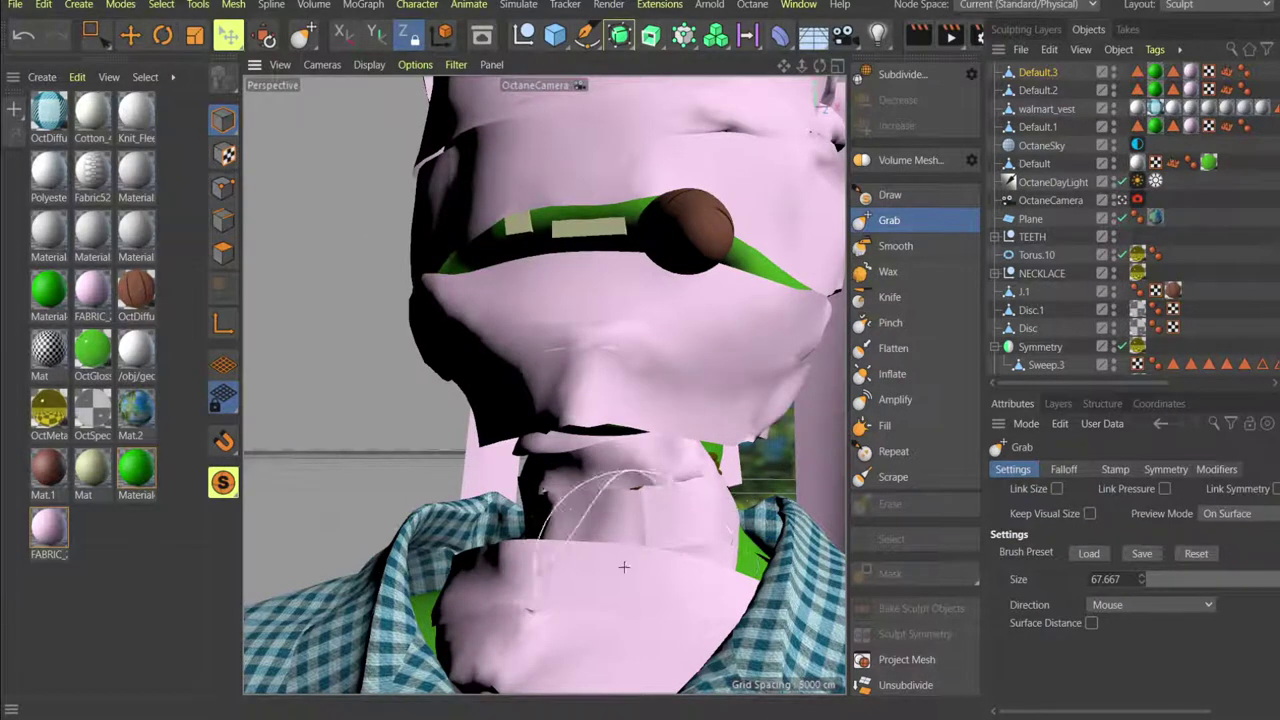
alt+drag(623, 567, 536, 568)
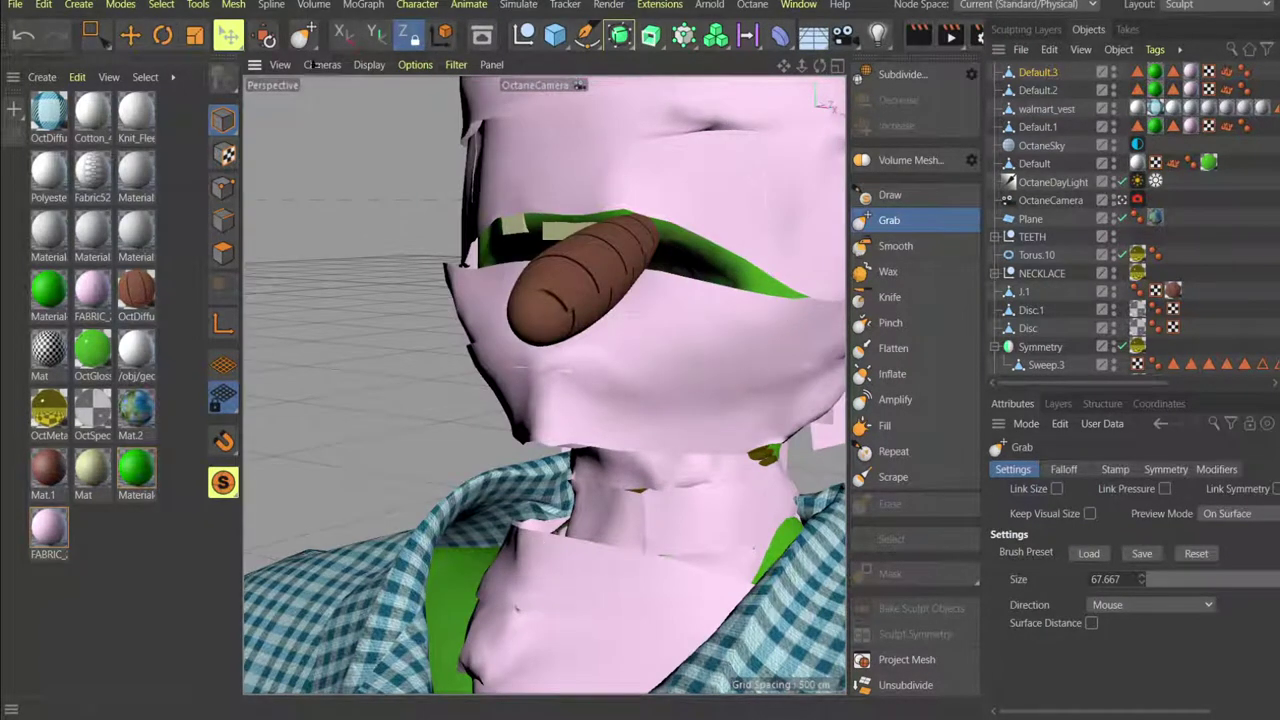
Reshape the lower neck bandage with the Grab brush at about size 25, fitting its upper edge around the neck inside the collar.
click(138, 37)
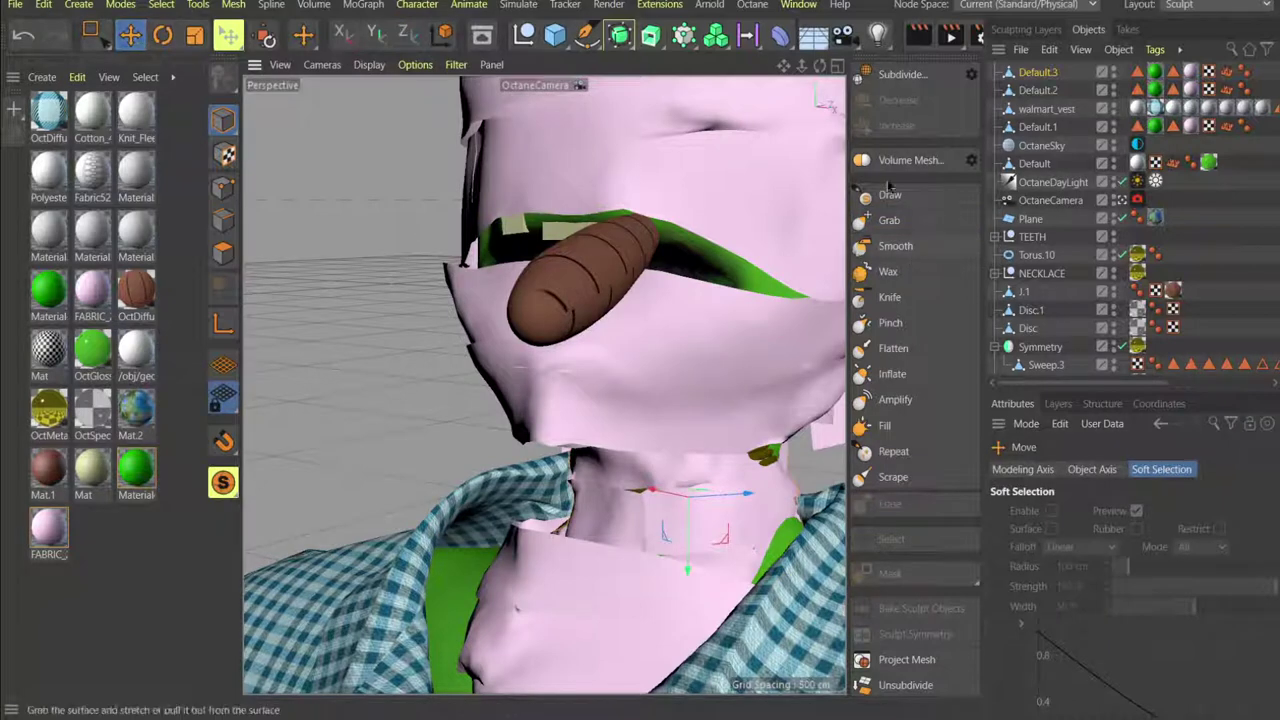
click(588, 630)
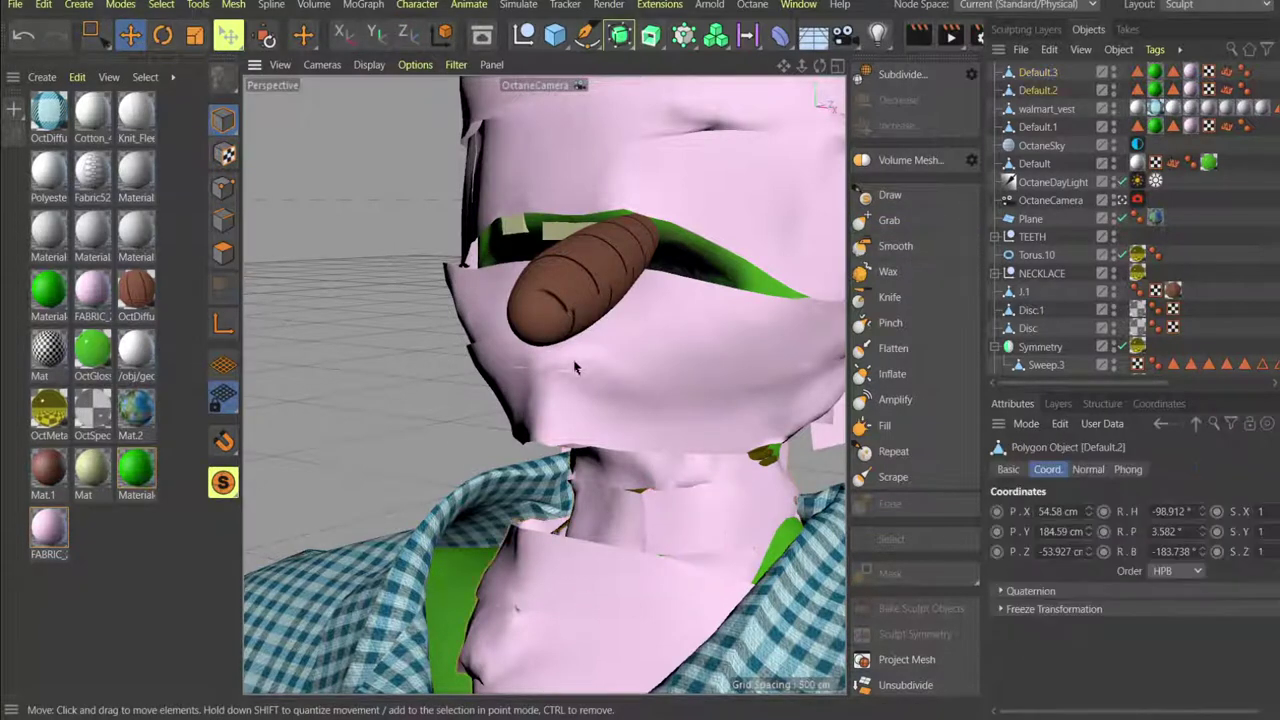
click(888, 220)
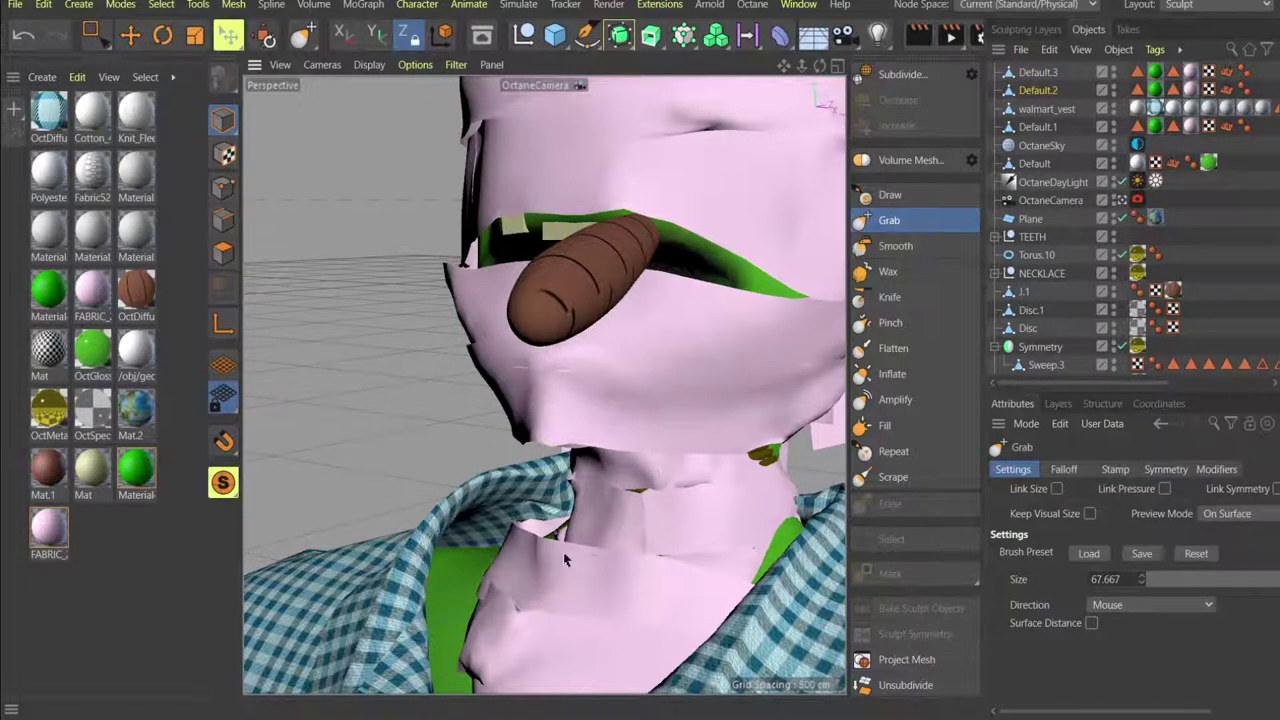
alt+drag(565, 560, 507, 570)
middle_drag(572, 571, 506, 571)
alt+right_drag(598, 590, 608, 541)
mouse_move(608, 540)
alt+mouse_down()
mouse_move(536, 518)
mouse_move(558, 570)
mouse_move(684, 556)
mouse_move(610, 545)
mouse_move(640, 568)
mouse_move(651, 600)
mouse_move(693, 559)
mouse_move(587, 627)
alt+mouse_up()
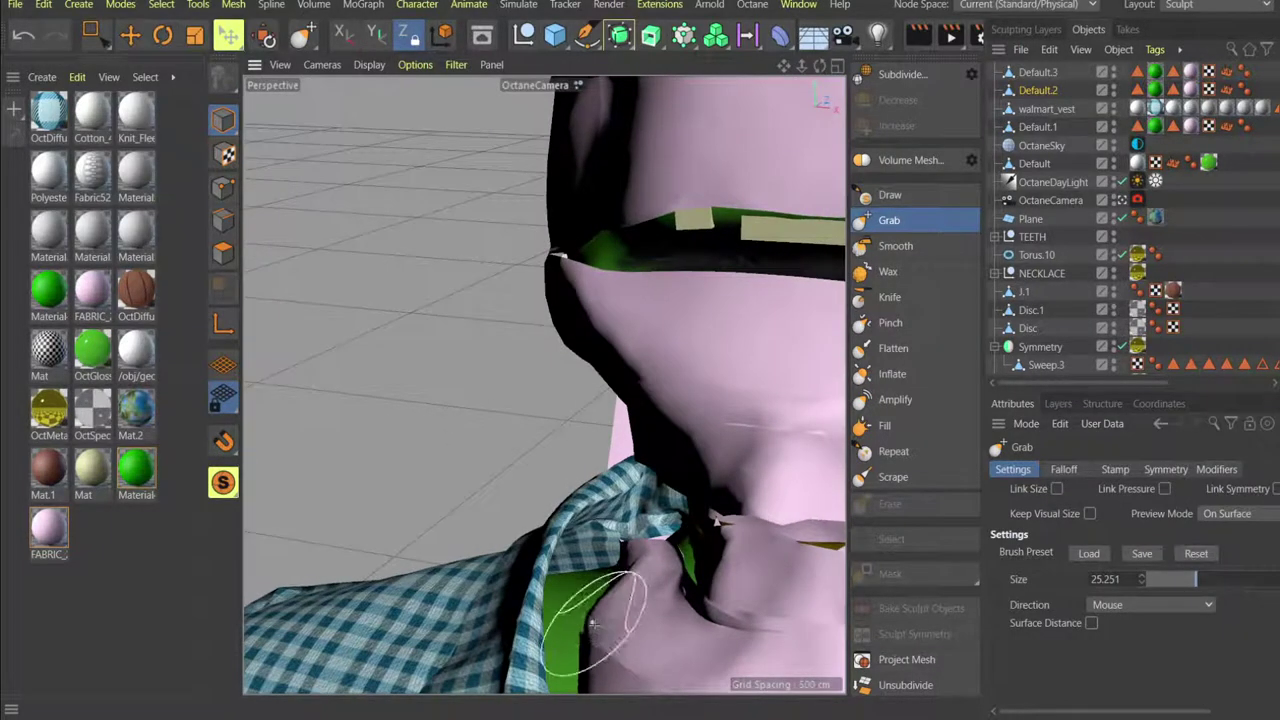
scroll(593, 625, down, 3)
mouse_move(594, 400)
alt+mouse_down()
mouse_move(543, 380)
mouse_move(480, 400)
alt+mouse_up()
alt+drag(537, 495, 415, 503)
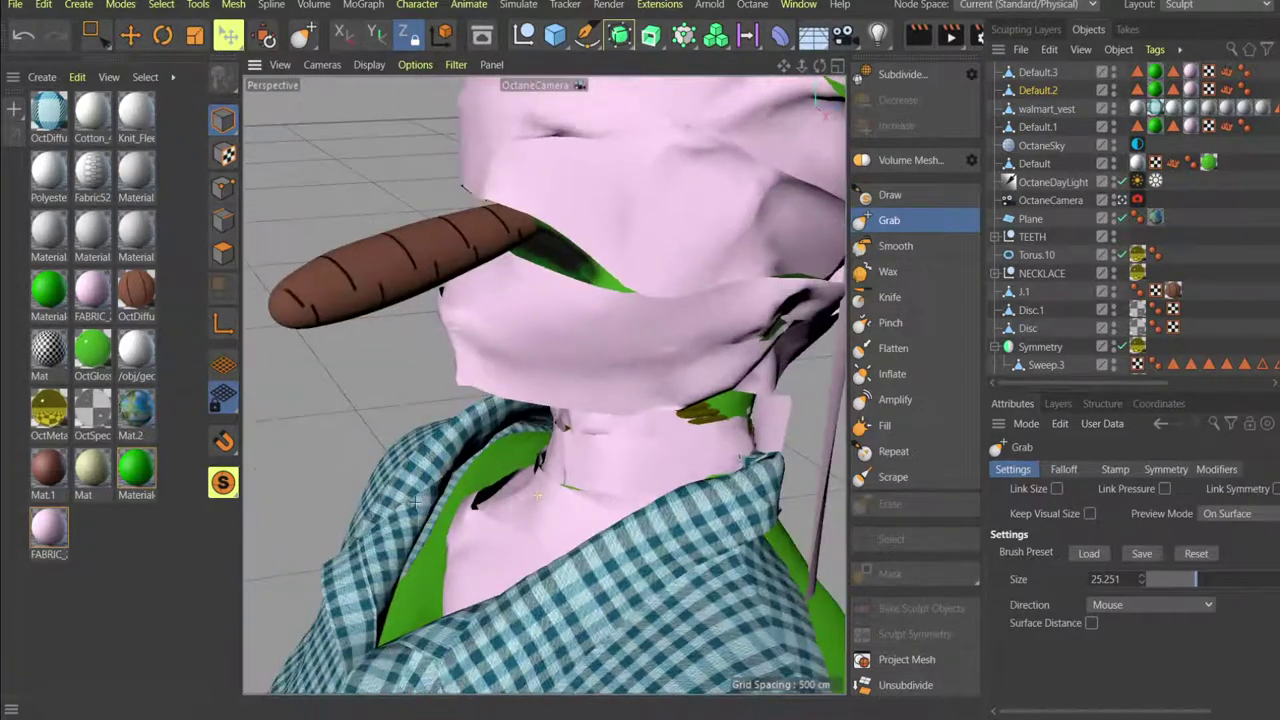
alt+drag(573, 512, 740, 415)
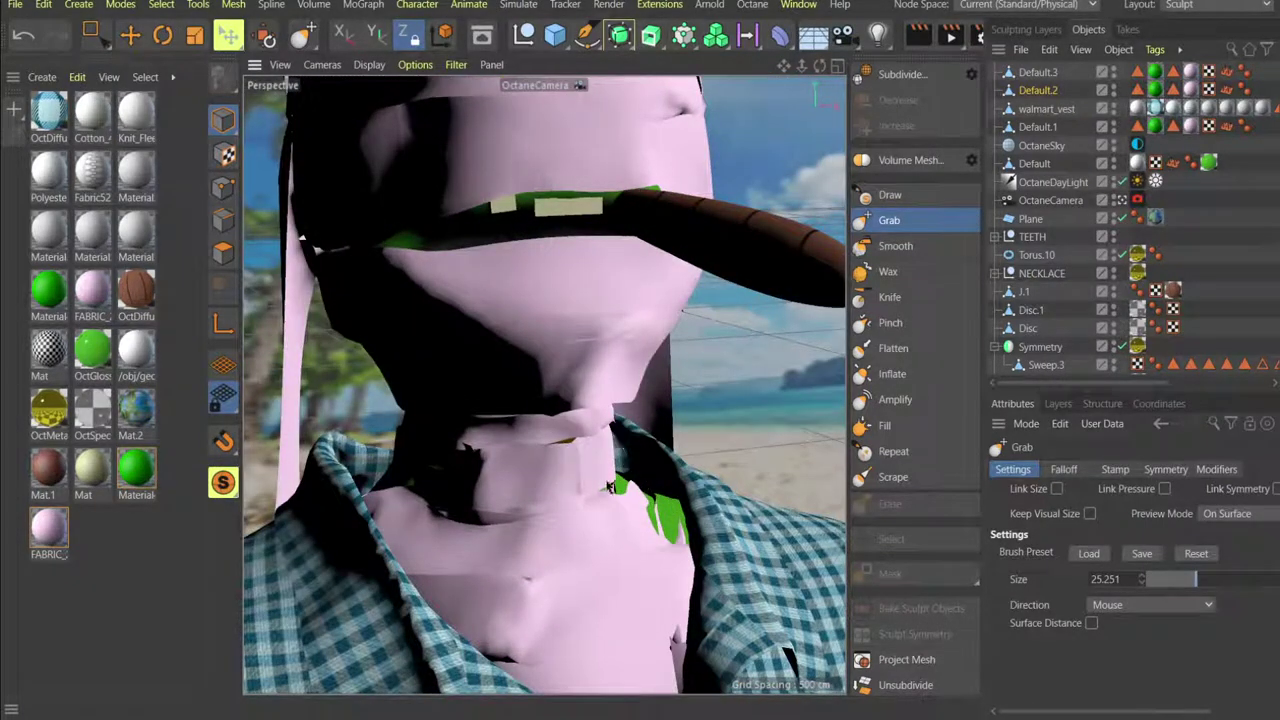
Grab the upper neck bandage's lower edge toward the lower wrap to close the gaps between them, undoing the last stroke.
click(96, 35)
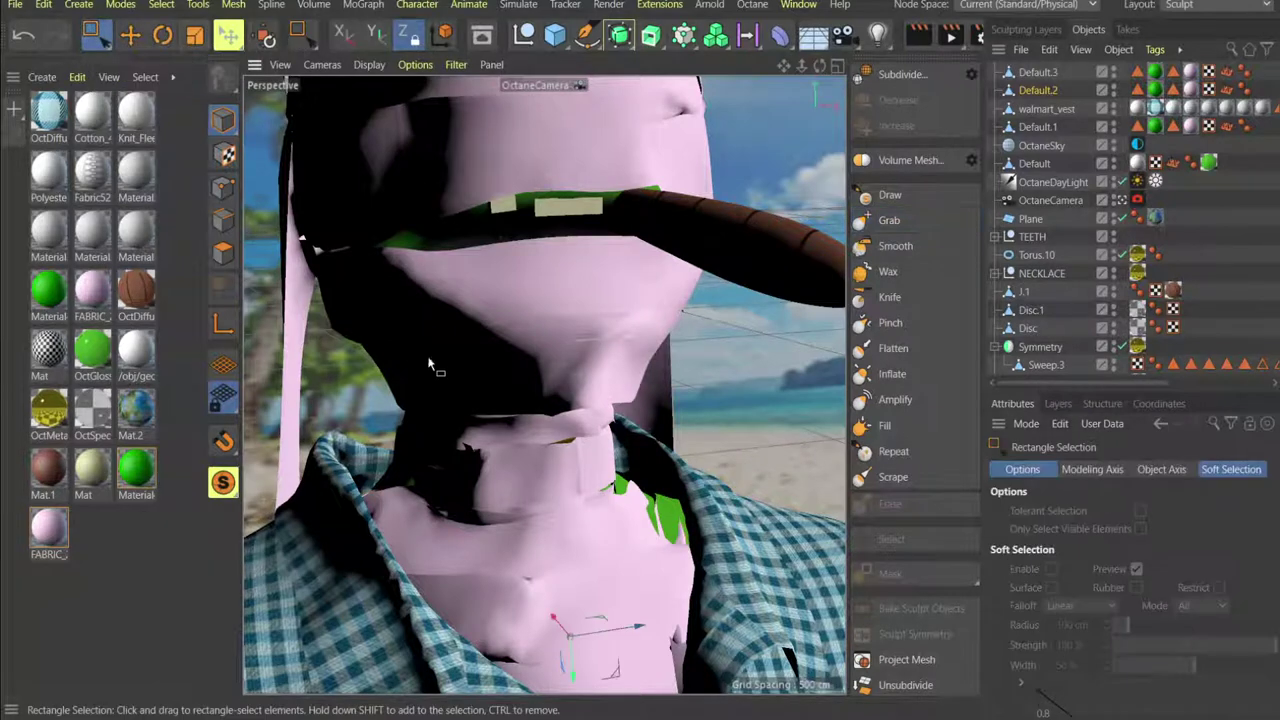
click(545, 360)
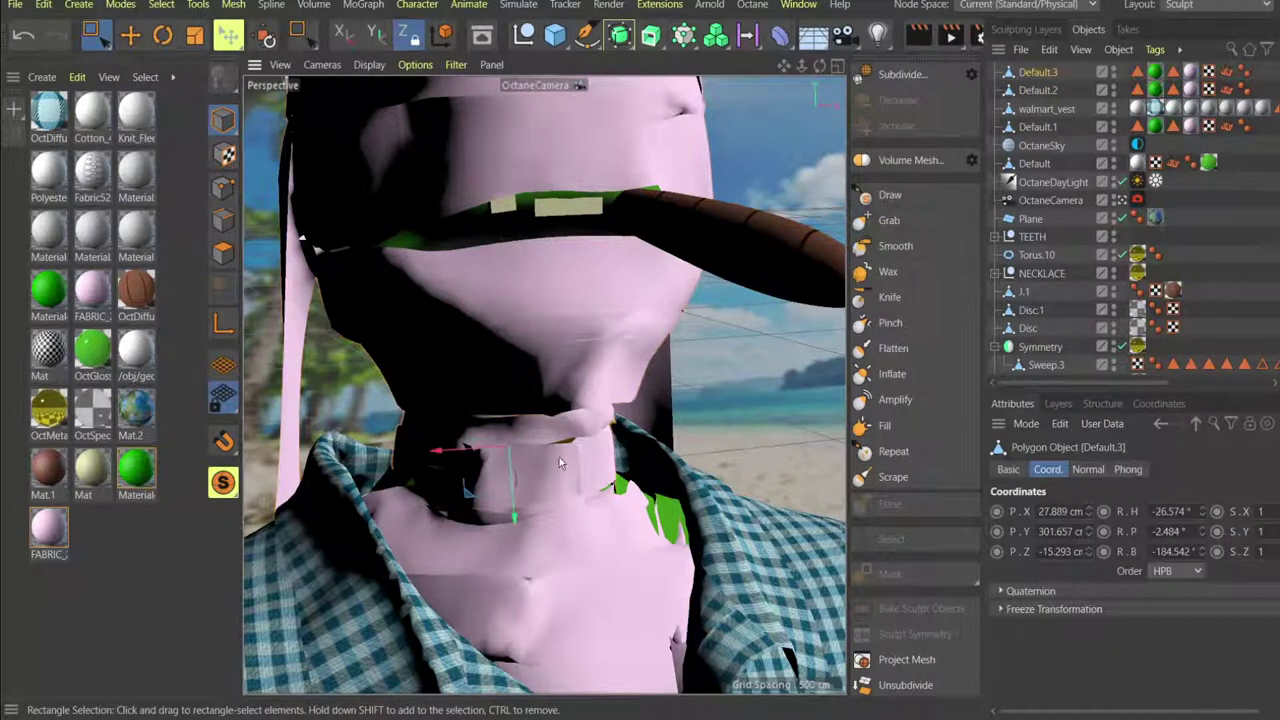
click(889, 220)
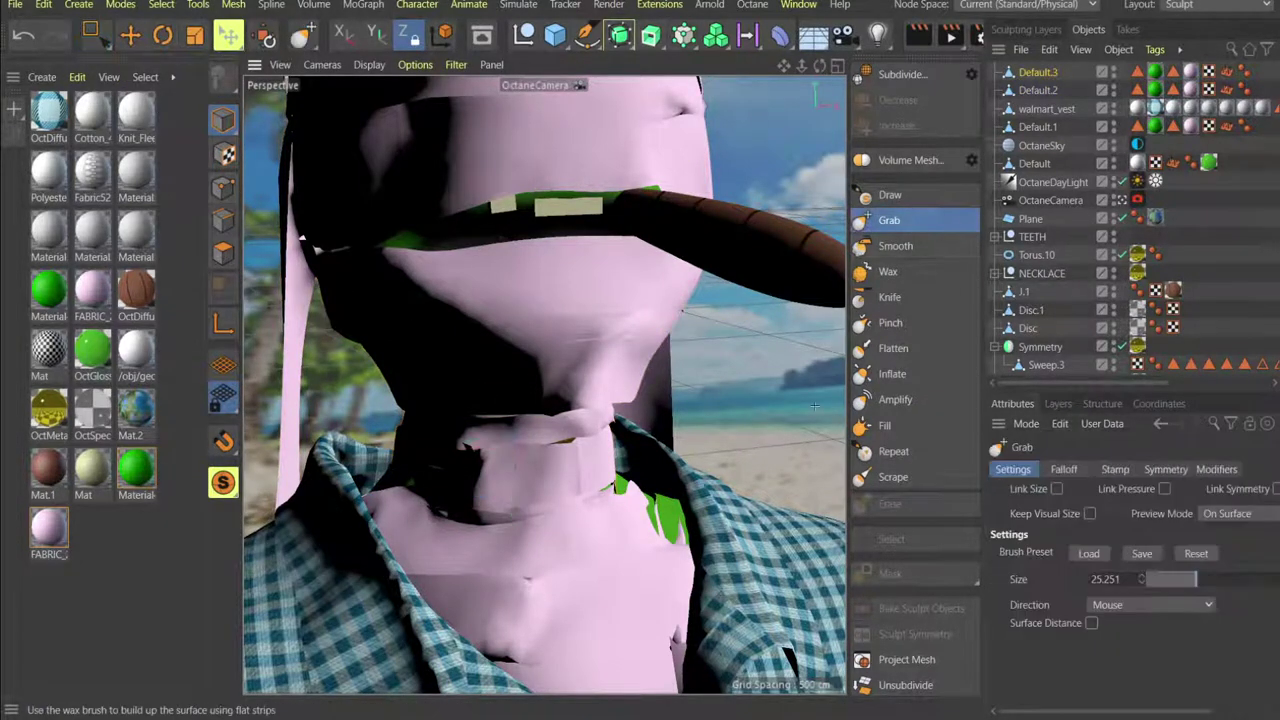
scroll(613, 495, up, 2)
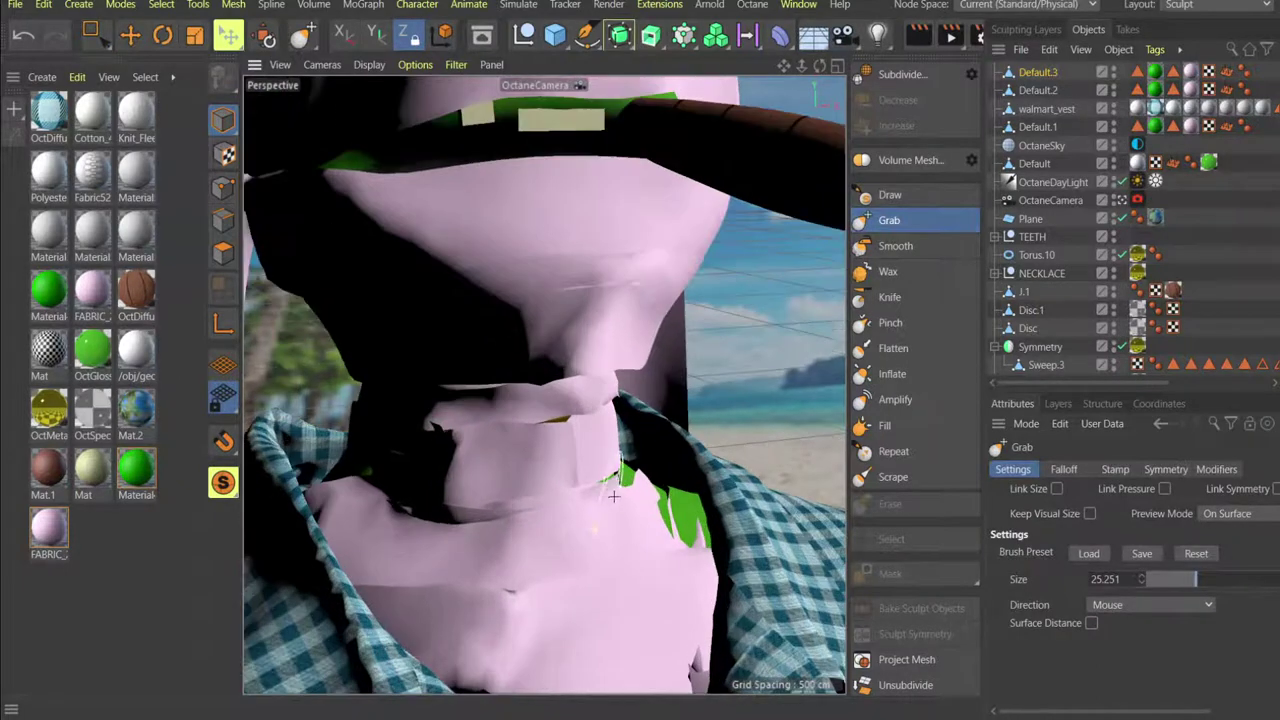
alt+drag(614, 496, 555, 514)
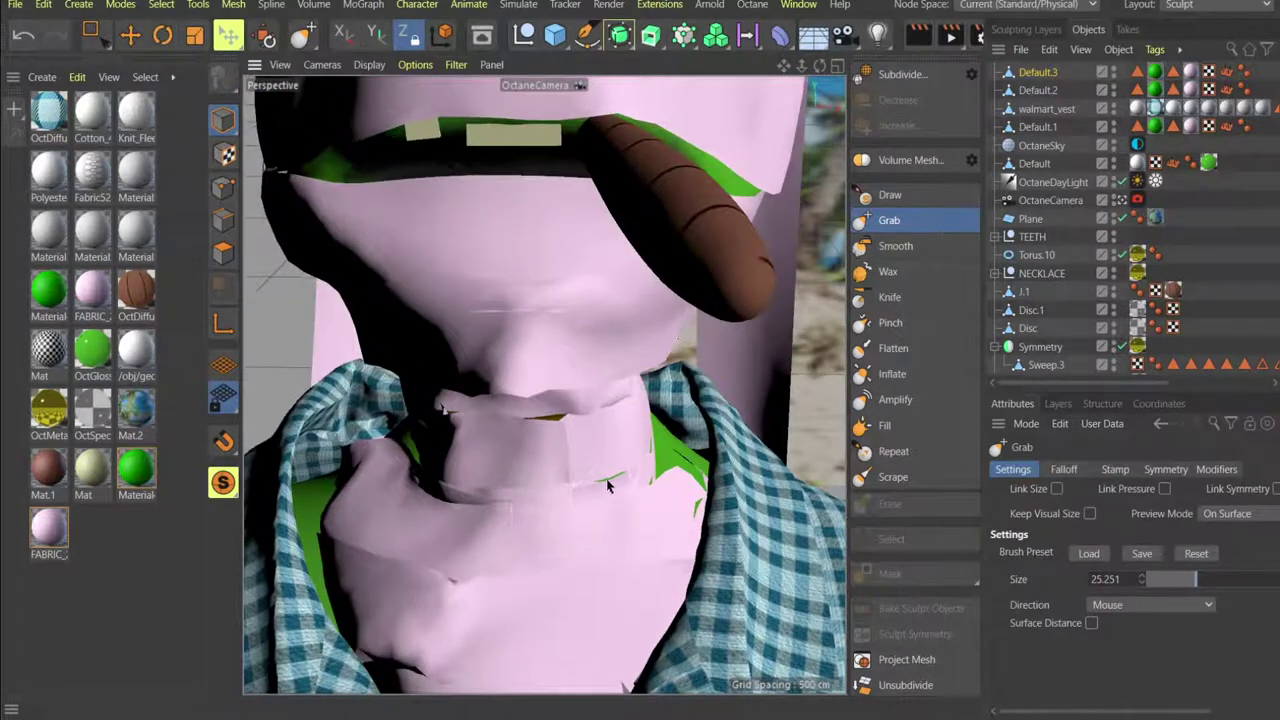
alt+drag(627, 496, 695, 494)
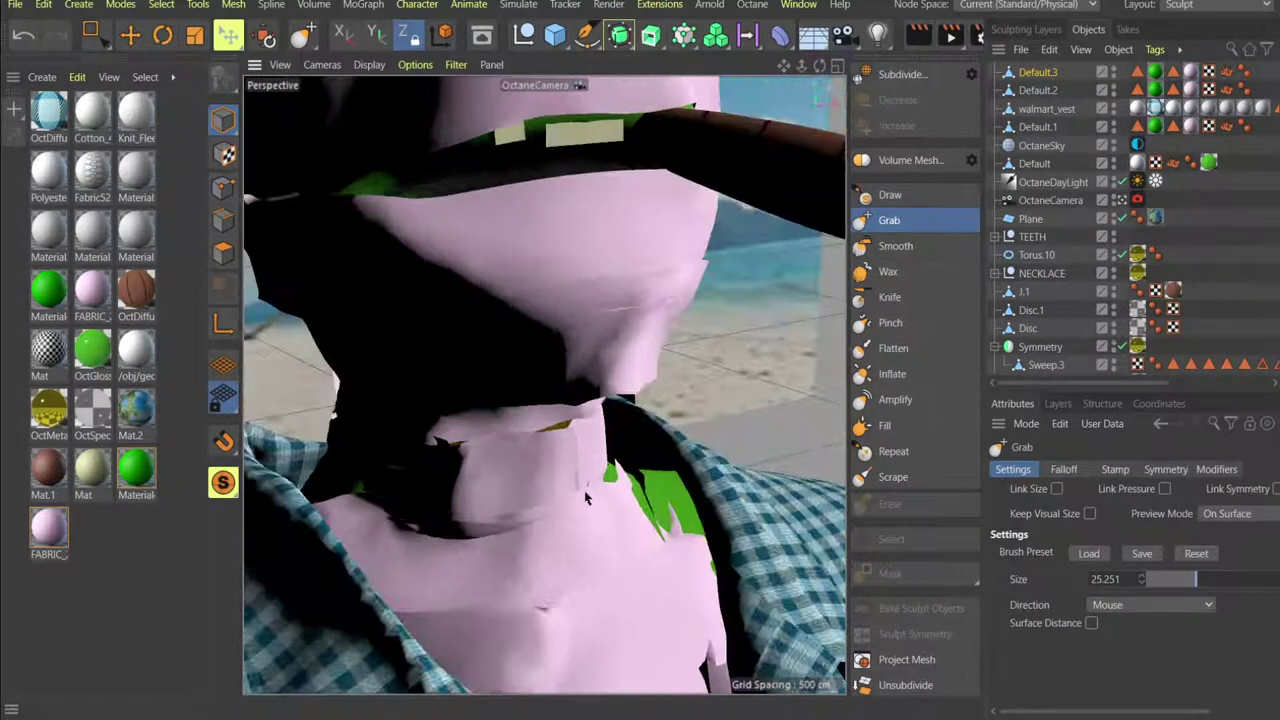
alt+drag(609, 494, 643, 488)
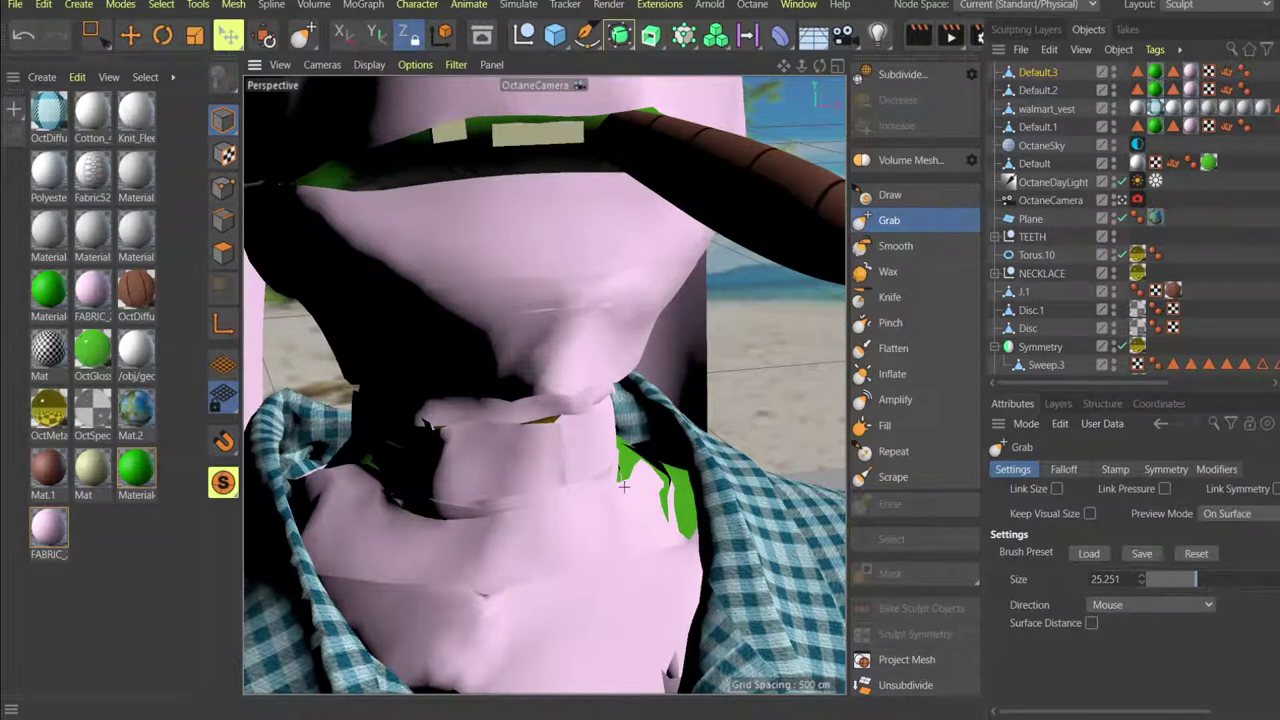
alt+drag(623, 486, 672, 468)
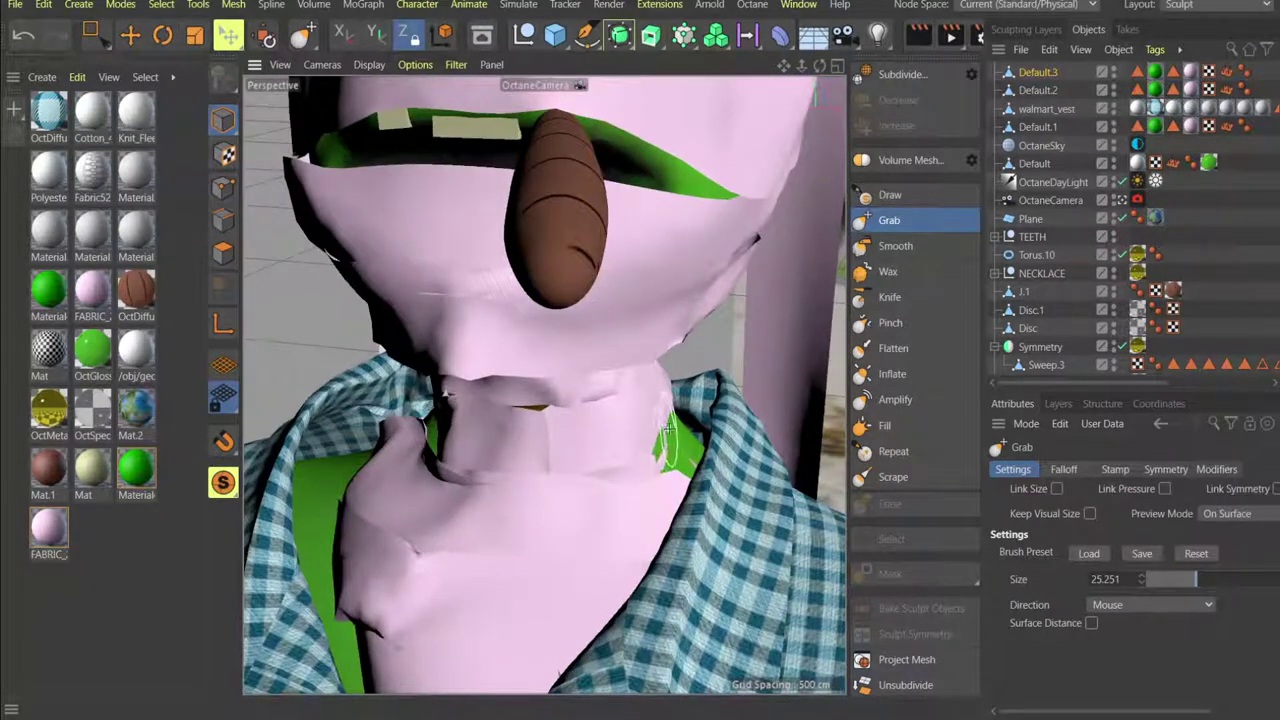
key(ctrl+z)
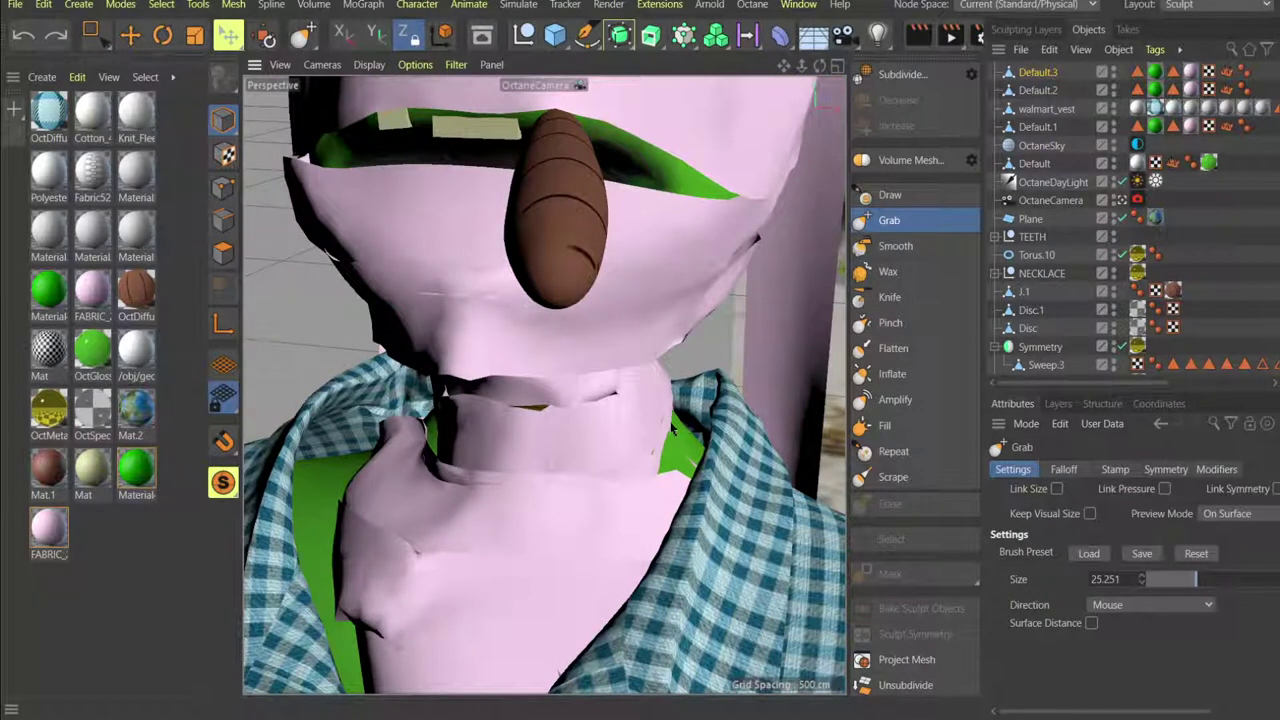
mouse_move(673, 426)
alt+mouse_down()
mouse_move(678, 455)
mouse_move(728, 470)
alt+mouse_up()
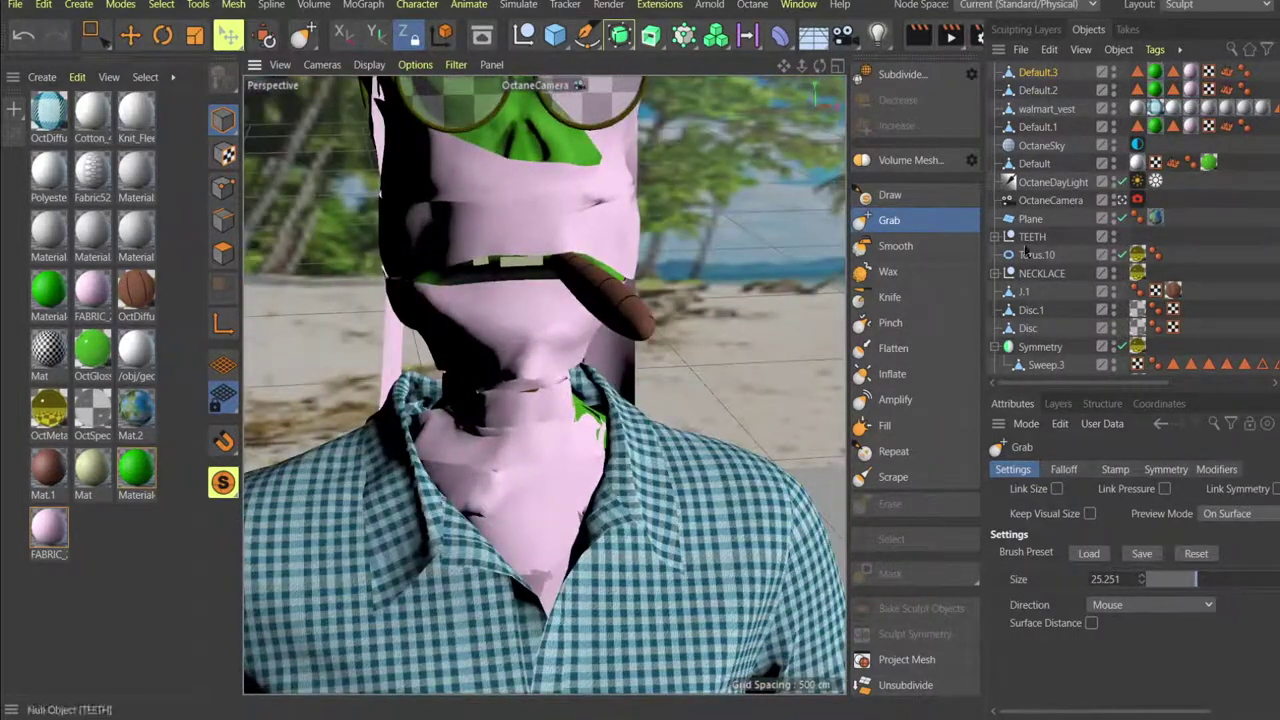
Scale up the NECKLACE group and shift it vertically so its rings wrap around the outside of the neck bandage.
click(1042, 273)
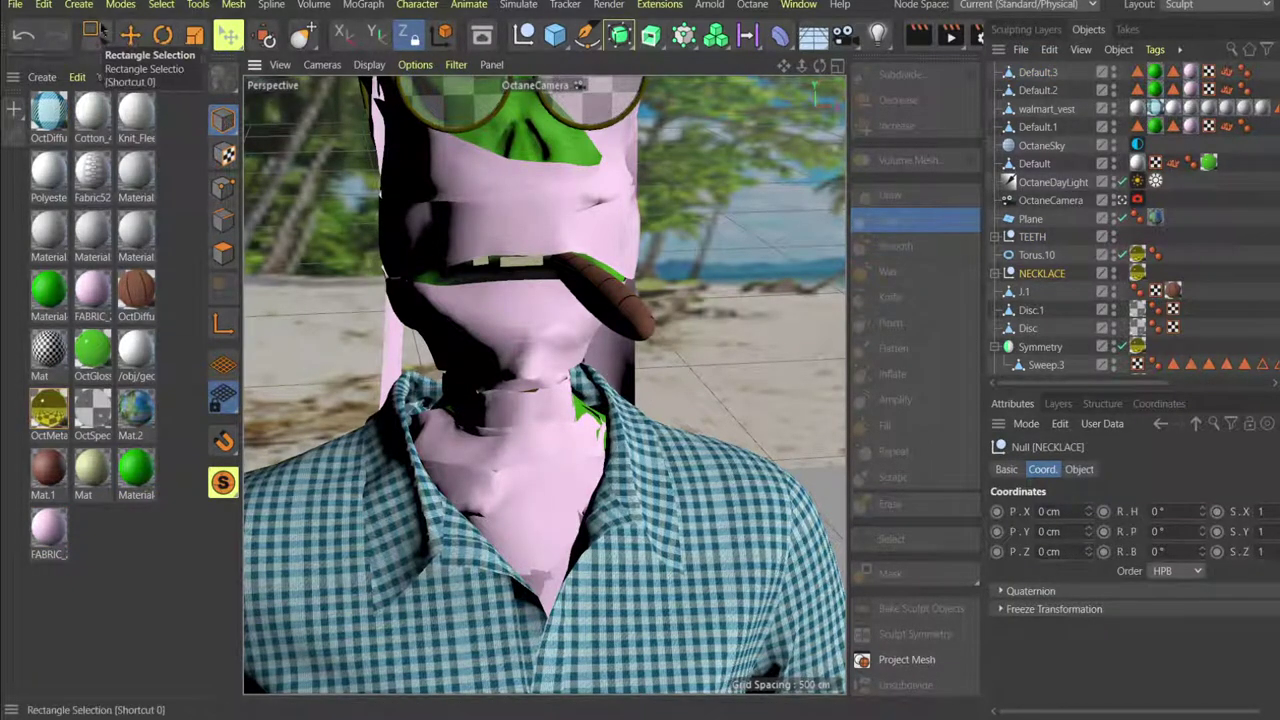
click(130, 35)
click(534, 422)
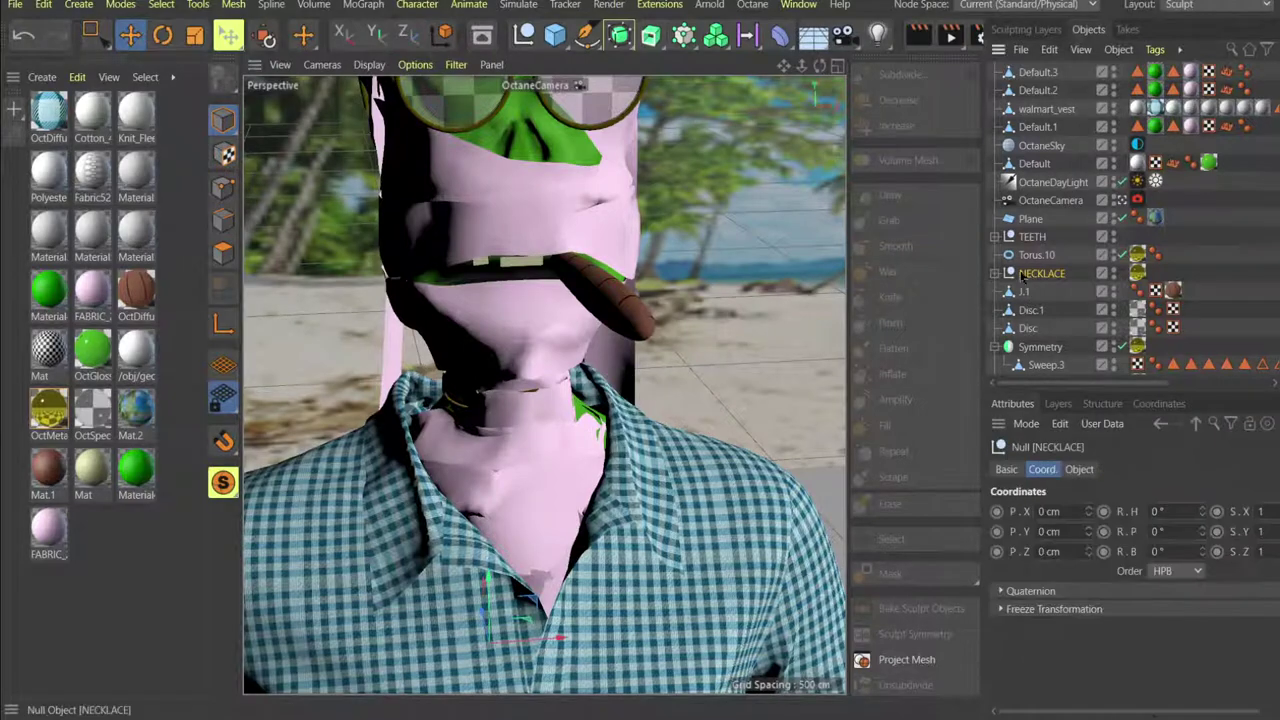
scroll(530, 447, down, 1)
key(t)
drag(529, 449, 703, 452)
key(e)
drag(496, 556, 498, 606)
key(t)
drag(508, 500, 610, 480)
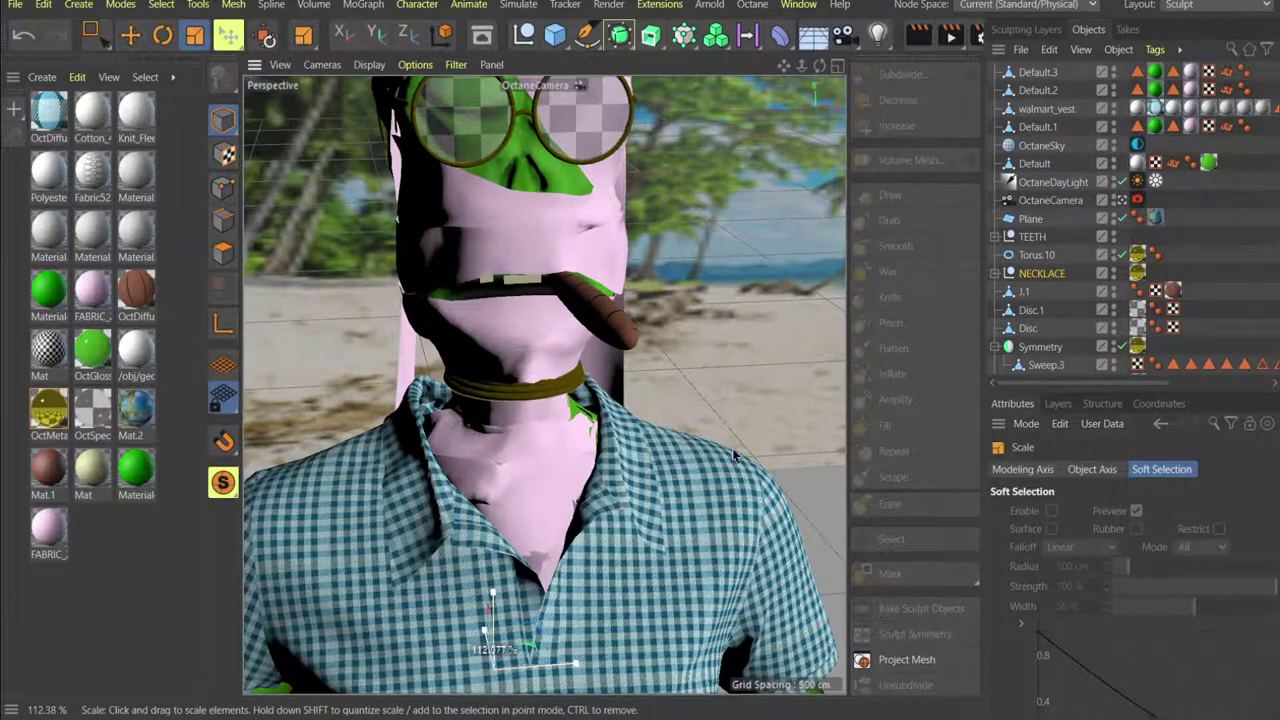
key(e)
drag(493, 605, 493, 650)
alt+drag(531, 598, 423, 354)
Tuck the upper neck bandage's protruding top edge in under the chin and behind the necklace with the Grab brush.
click(472, 379)
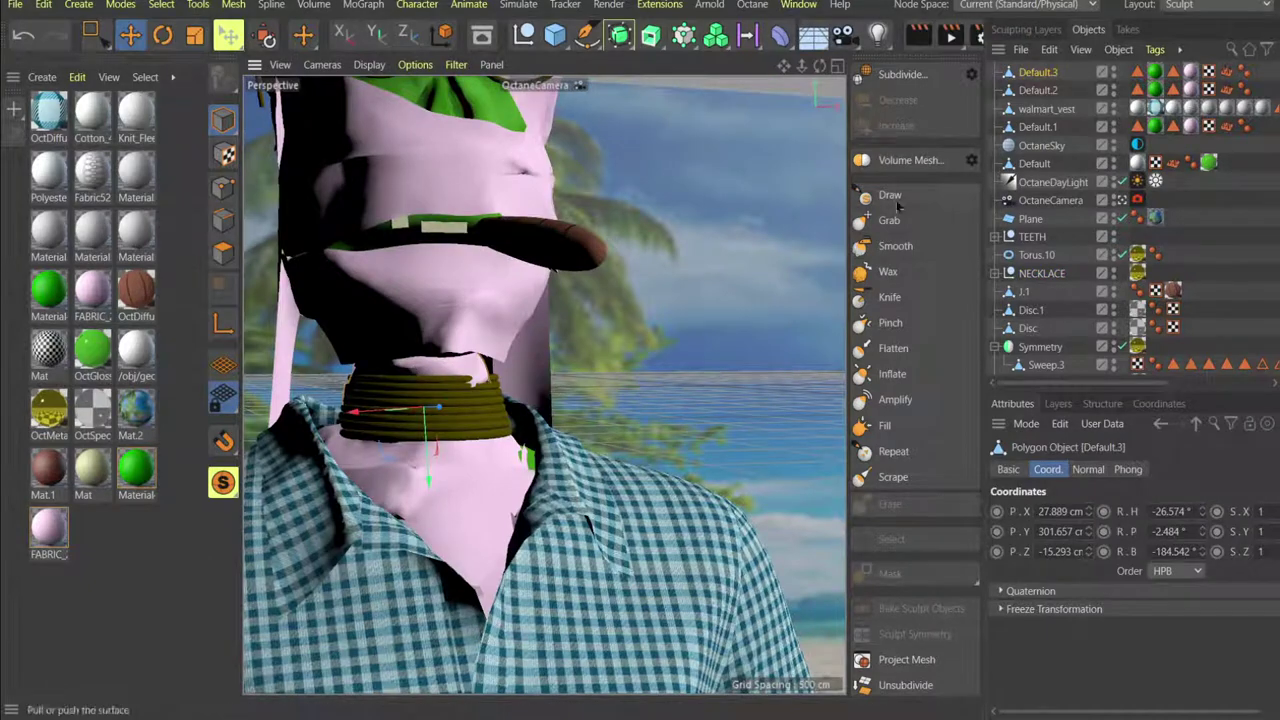
click(889, 220)
alt+drag(440, 400, 502, 408)
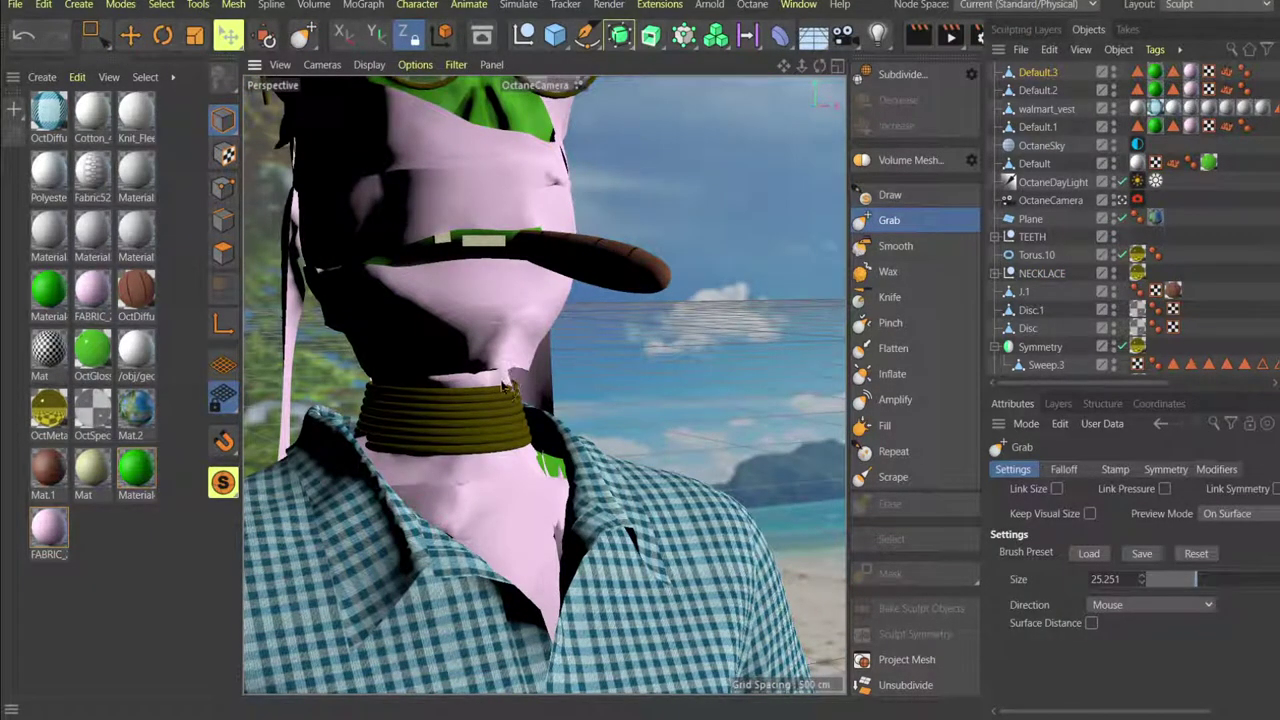
mouse_move(502, 420)
alt+mouse_down()
mouse_move(477, 429)
mouse_move(494, 399)
alt+mouse_up()
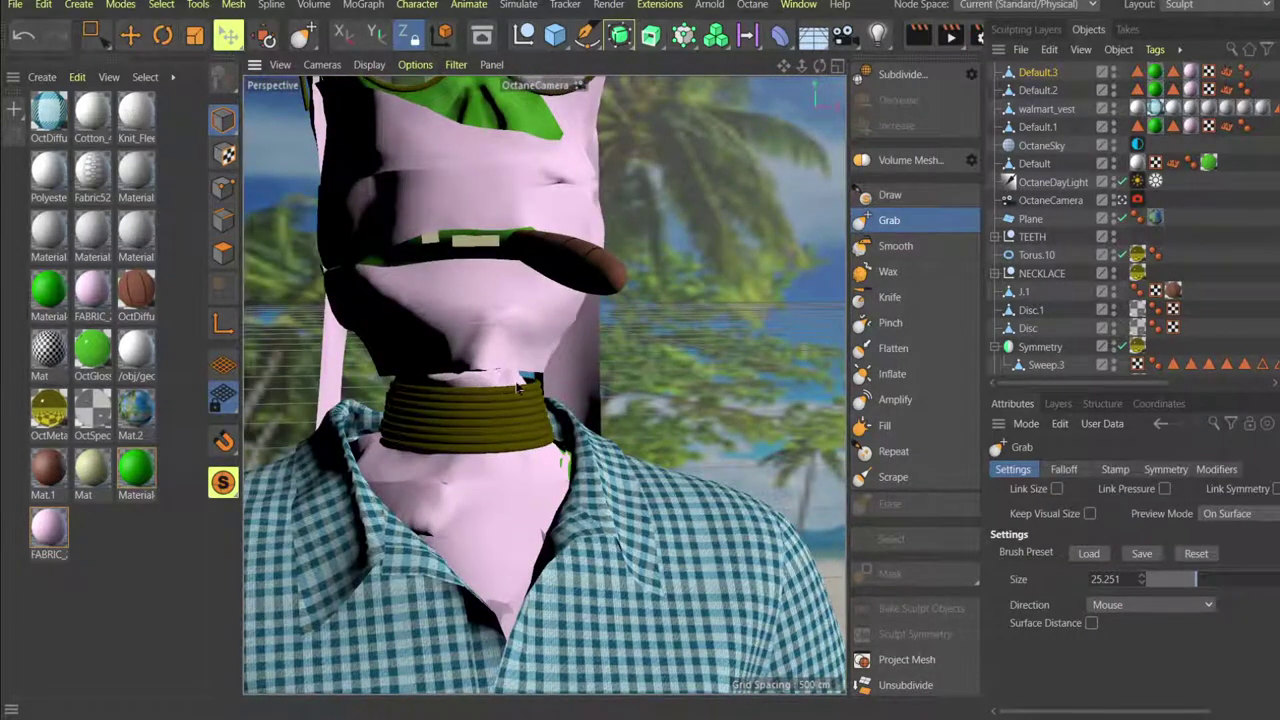
alt+drag(524, 382, 531, 396)
scroll(533, 392, up, 5)
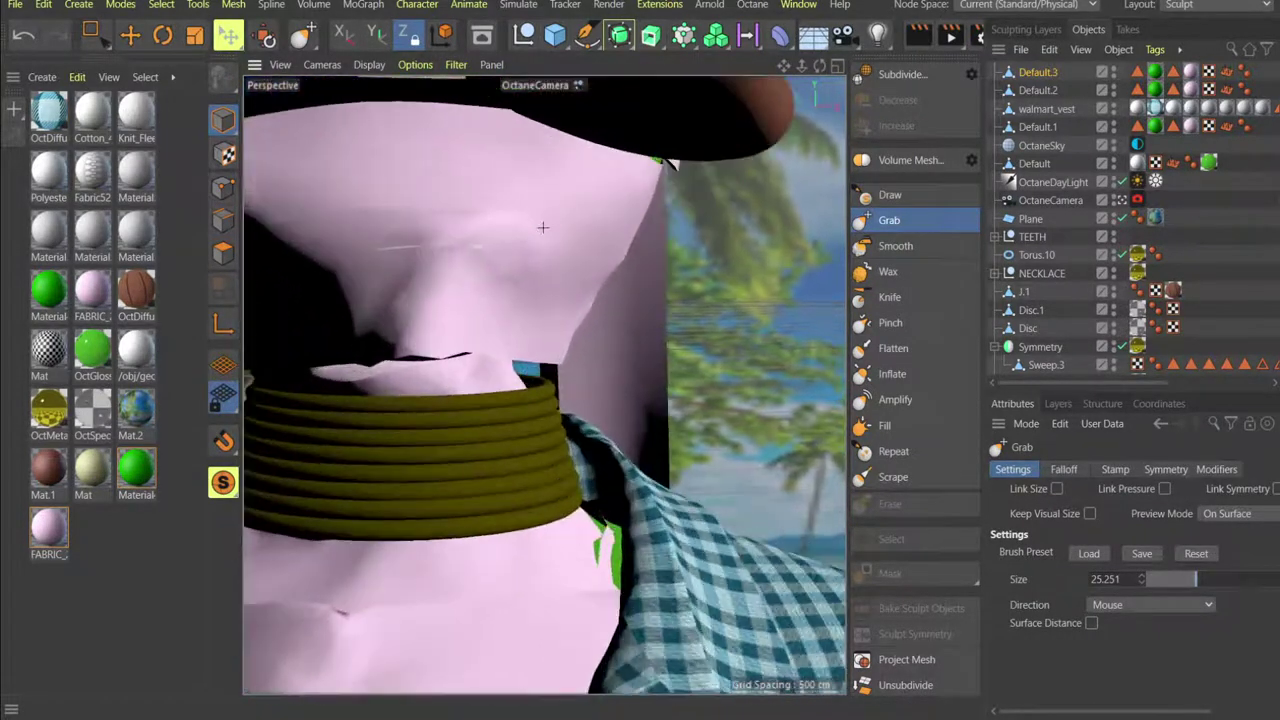
alt+drag(544, 228, 534, 300)
scroll(527, 320, down, 3)
alt+drag(500, 397, 537, 463)
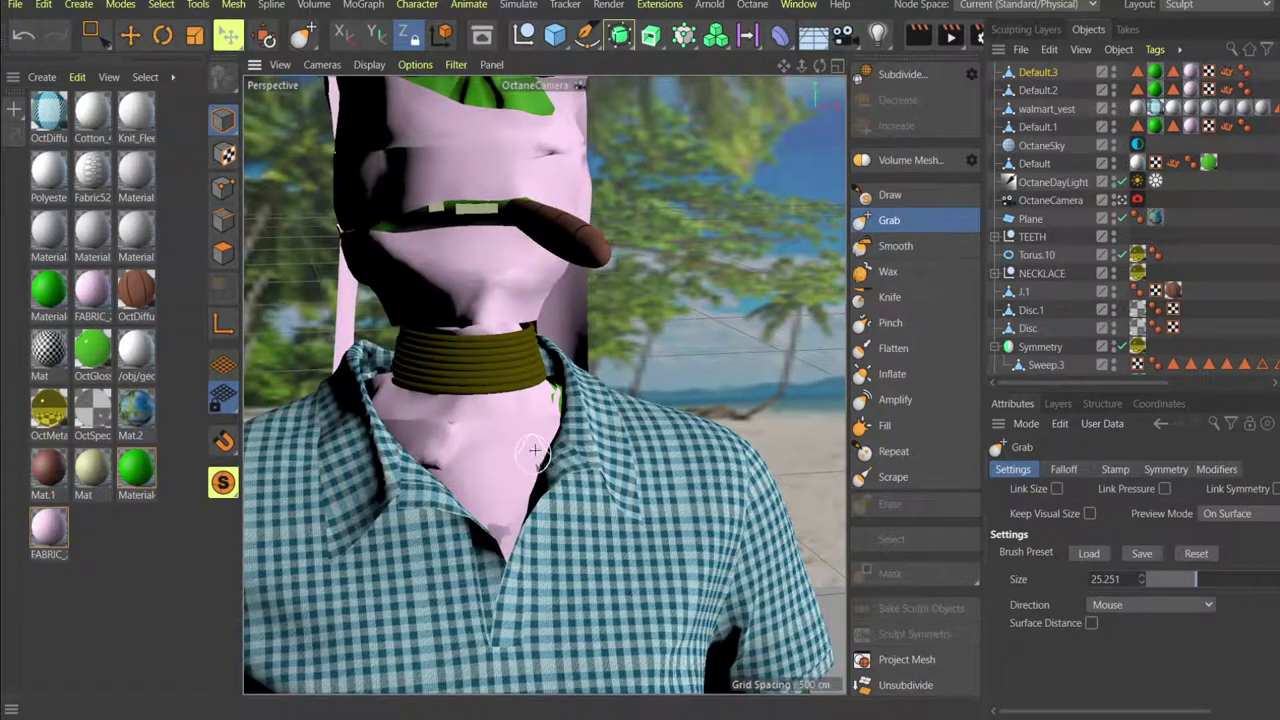
alt+drag(463, 445, 474, 446)
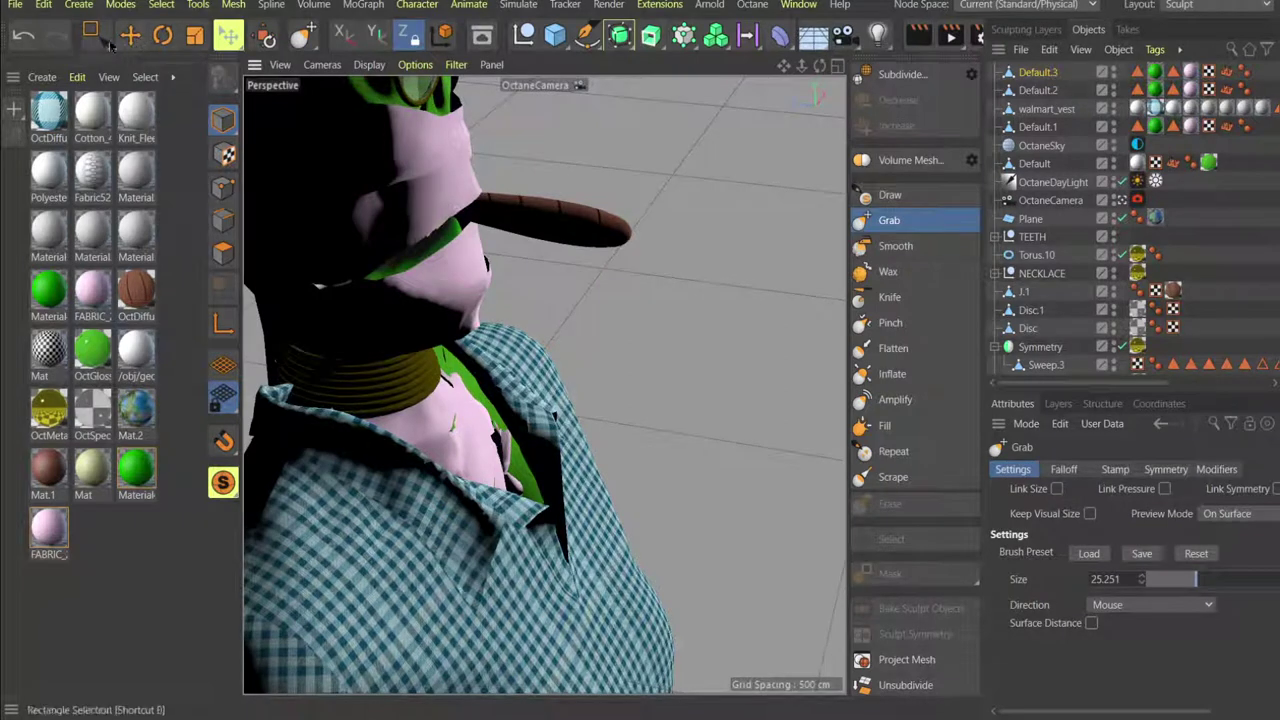
Select the upper neck bandage and reshape its side edge inside the open collar with the Grab brush at about size 25.
key(0)
click(463, 445)
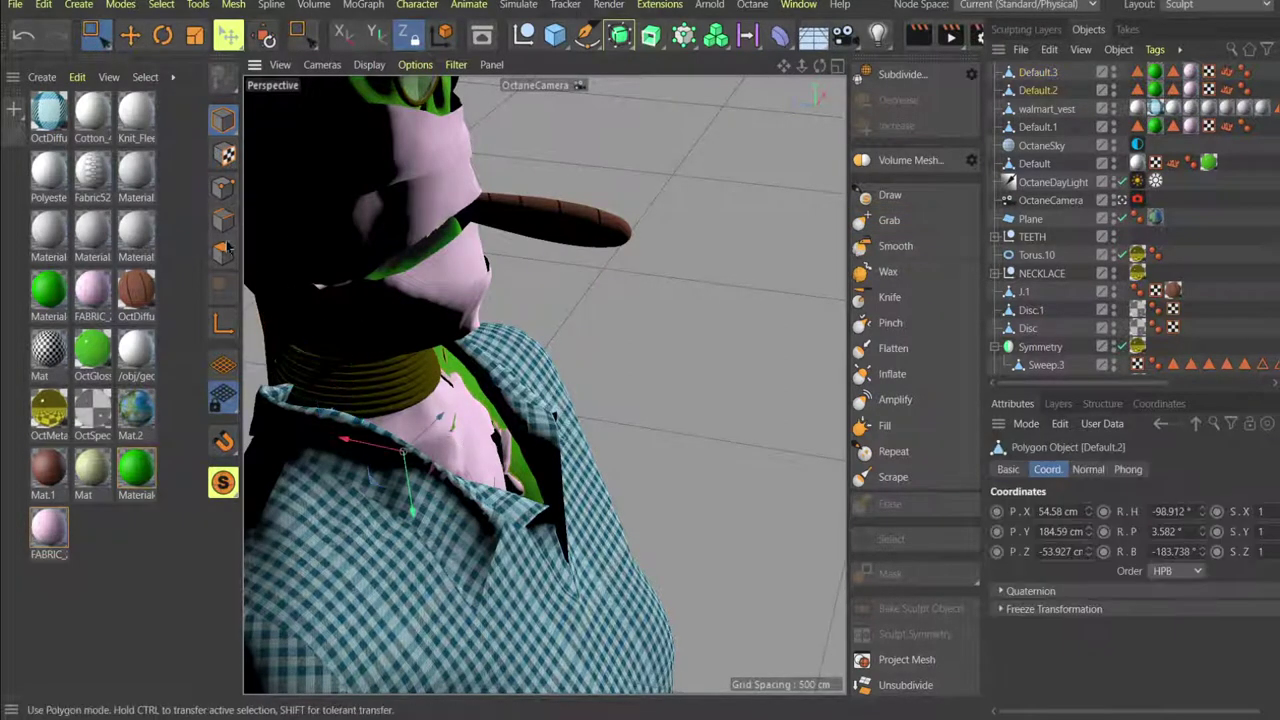
click(920, 222)
alt+drag(500, 450, 460, 436)
mouse_move(490, 393)
alt+mouse_down()
mouse_move(434, 400)
mouse_move(434, 360)
mouse_move(354, 304)
mouse_move(464, 311)
mouse_move(451, 300)
mouse_move(480, 326)
alt+mouse_up()
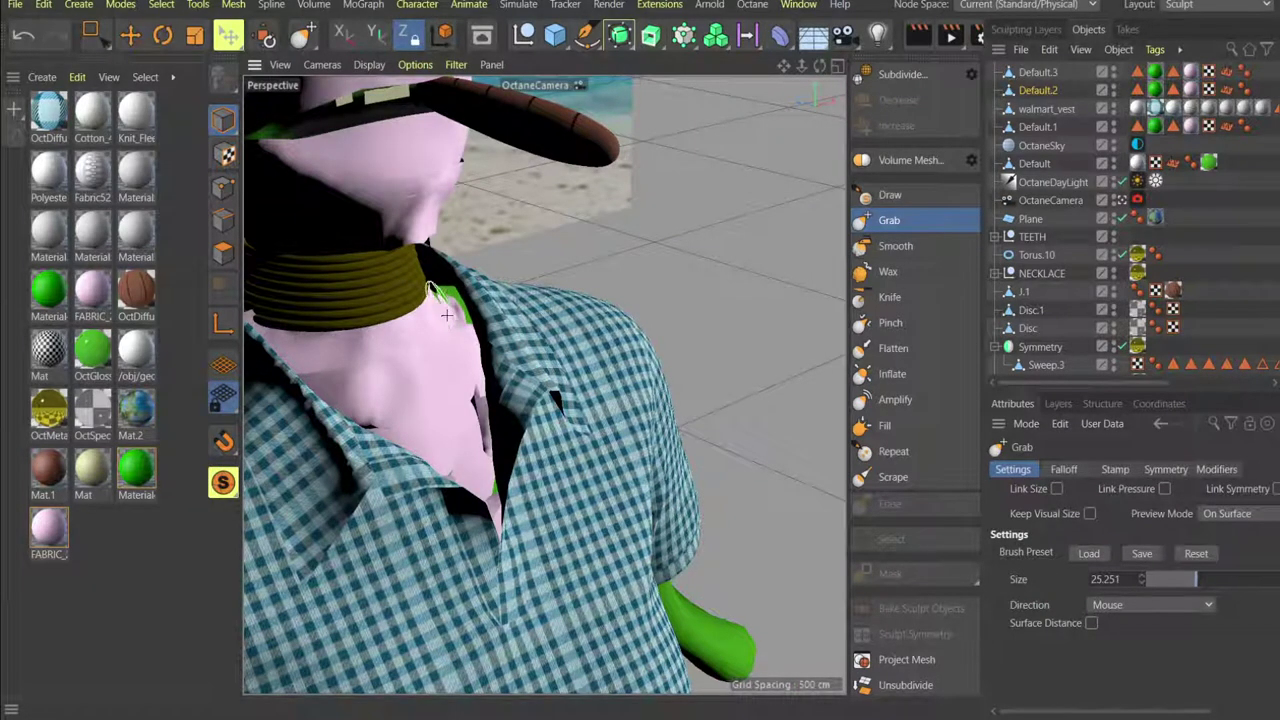
alt+drag(446, 316, 424, 347)
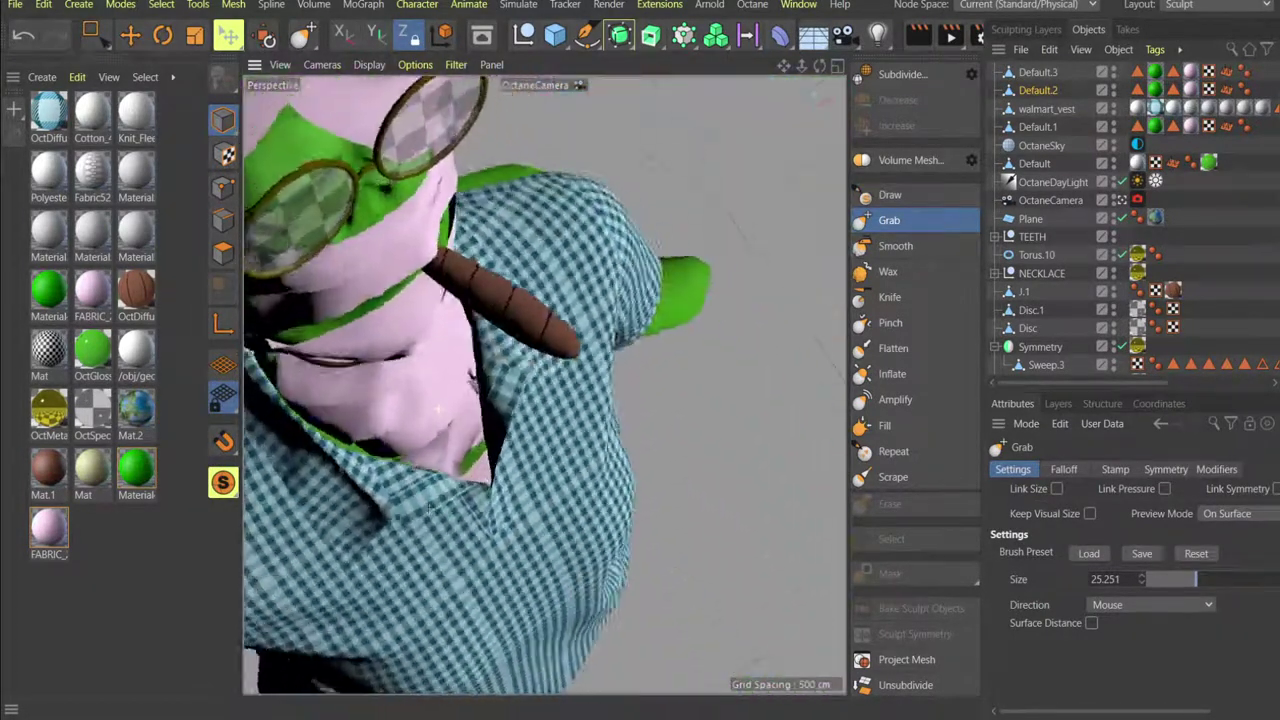
alt+drag(430, 508, 453, 494)
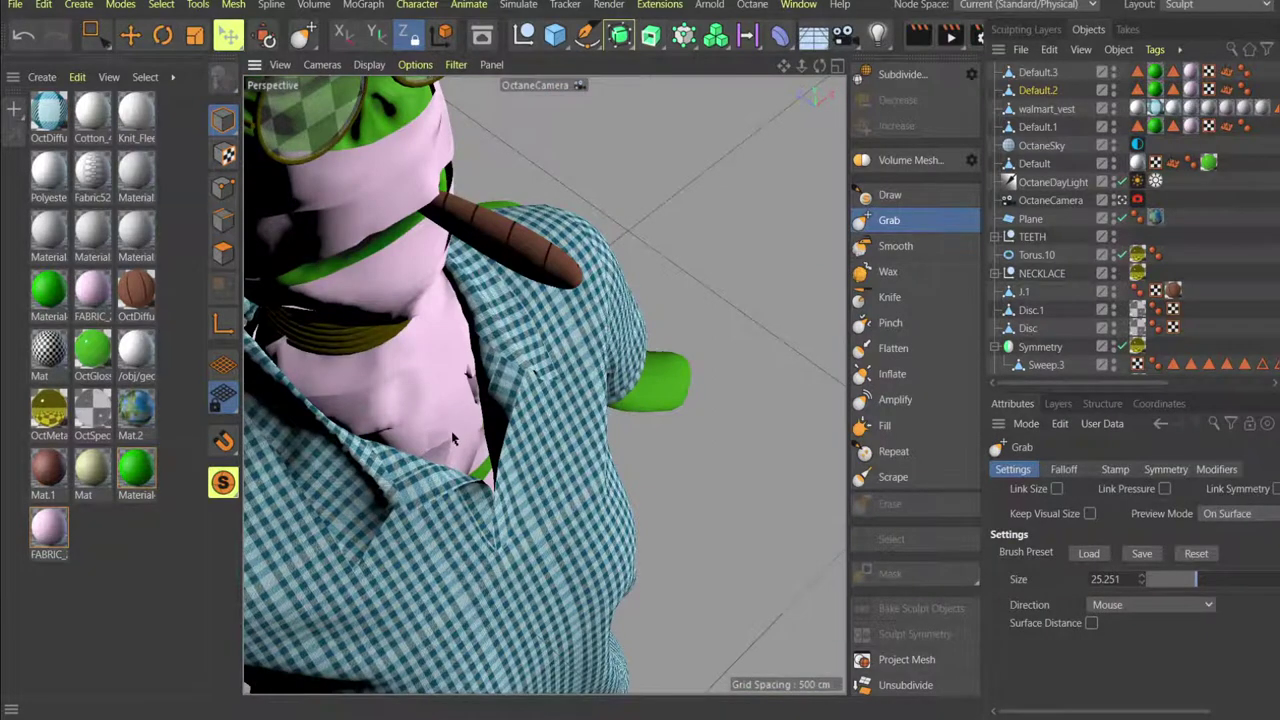
alt+drag(453, 438, 543, 385)
alt+right_drag(453, 492, 474, 335)
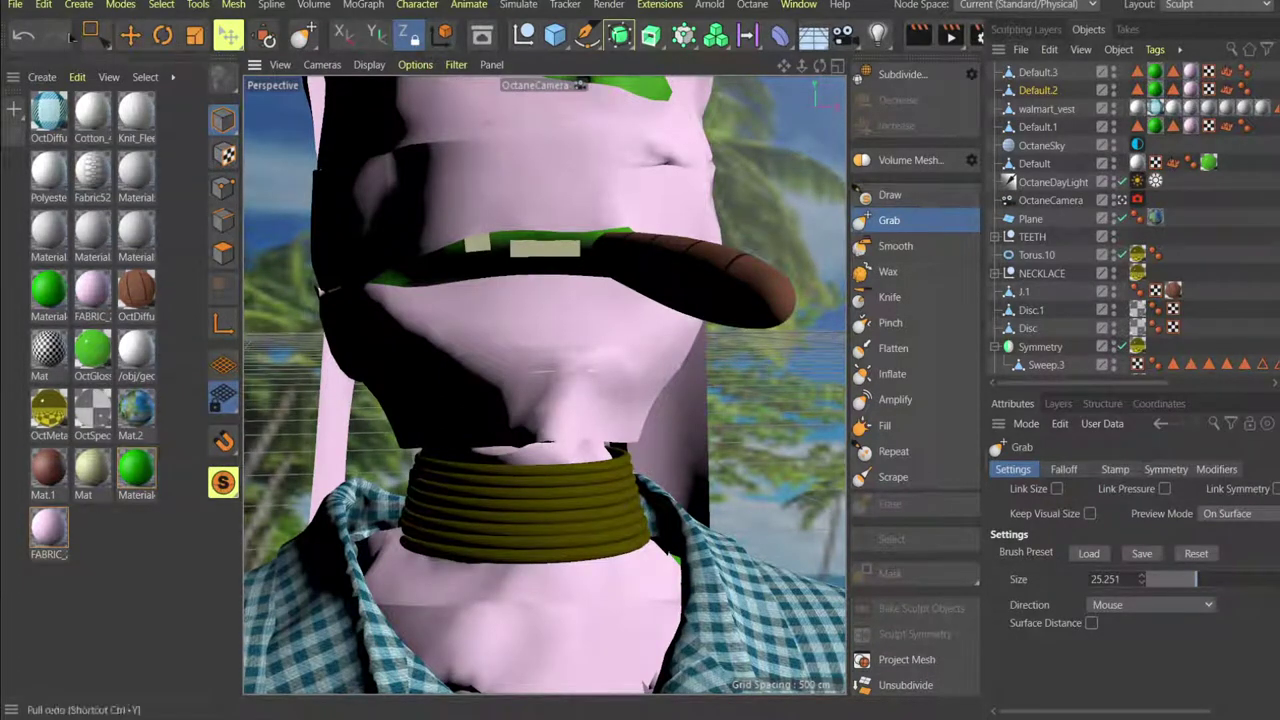
Select the head bandage and reshape its lower edge around the chin with the Grab brush at about size 13.7.
click(97, 36)
click(604, 368)
click(889, 220)
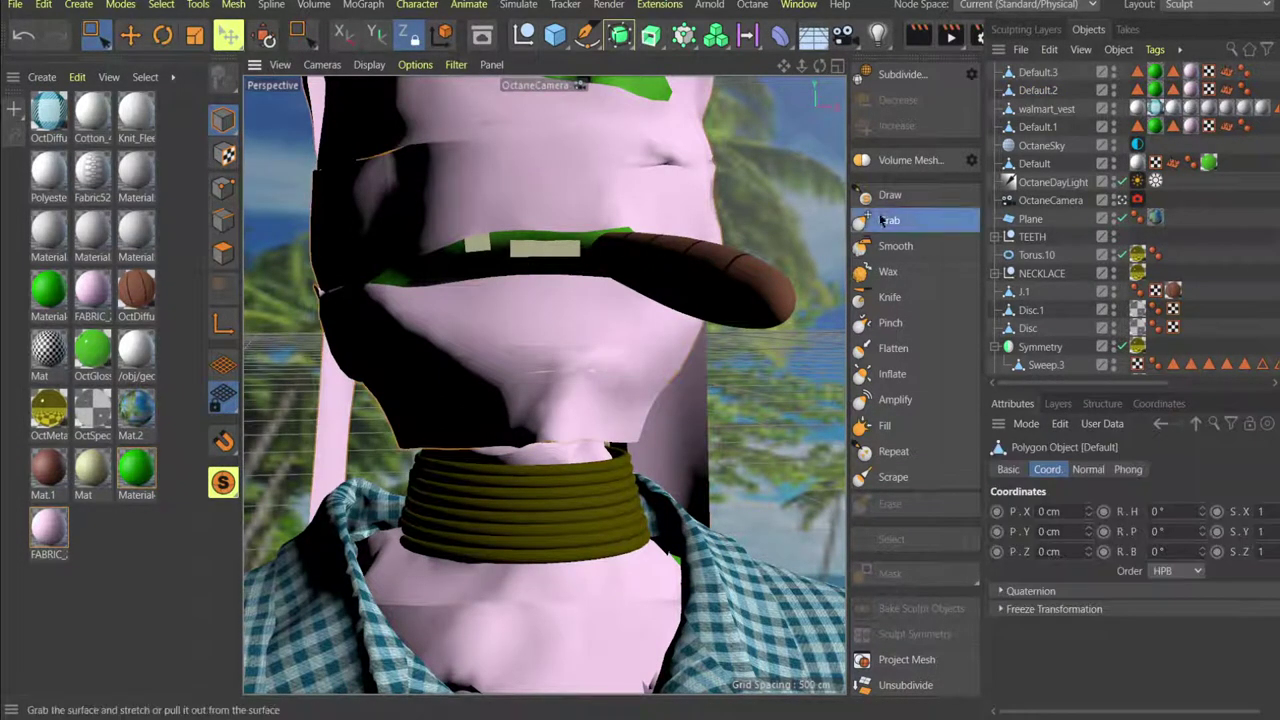
mouse_move(628, 412)
mouse_down()
mouse_move(615, 432)
mouse_move(628, 438)
mouse_up()
scroll(624, 441, up, 2)
middle_drag(606, 434, 526, 433)
mouse_move(540, 420)
alt+mouse_down()
mouse_move(563, 383)
mouse_move(557, 434)
mouse_move(680, 511)
alt+mouse_up()
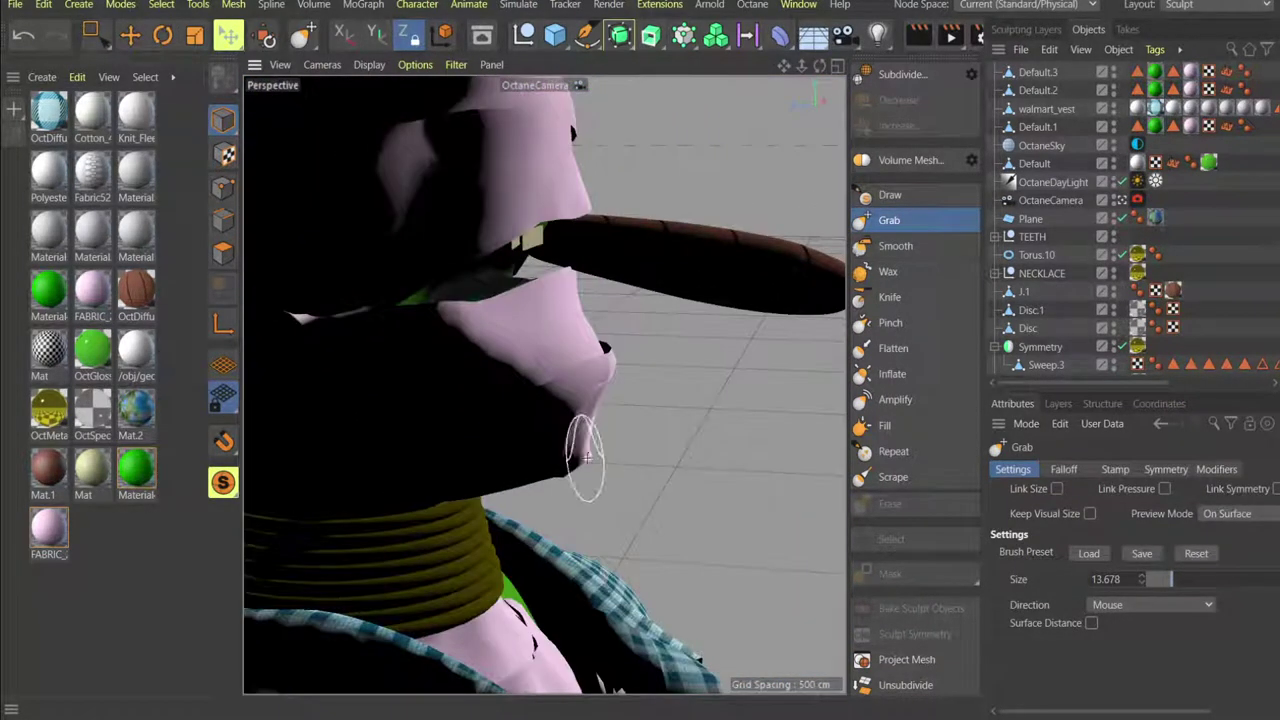
mouse_move(572, 456)
alt+mouse_down()
mouse_move(541, 367)
mouse_move(567, 464)
mouse_move(586, 463)
mouse_move(577, 452)
mouse_move(540, 522)
mouse_move(489, 556)
alt+mouse_up()
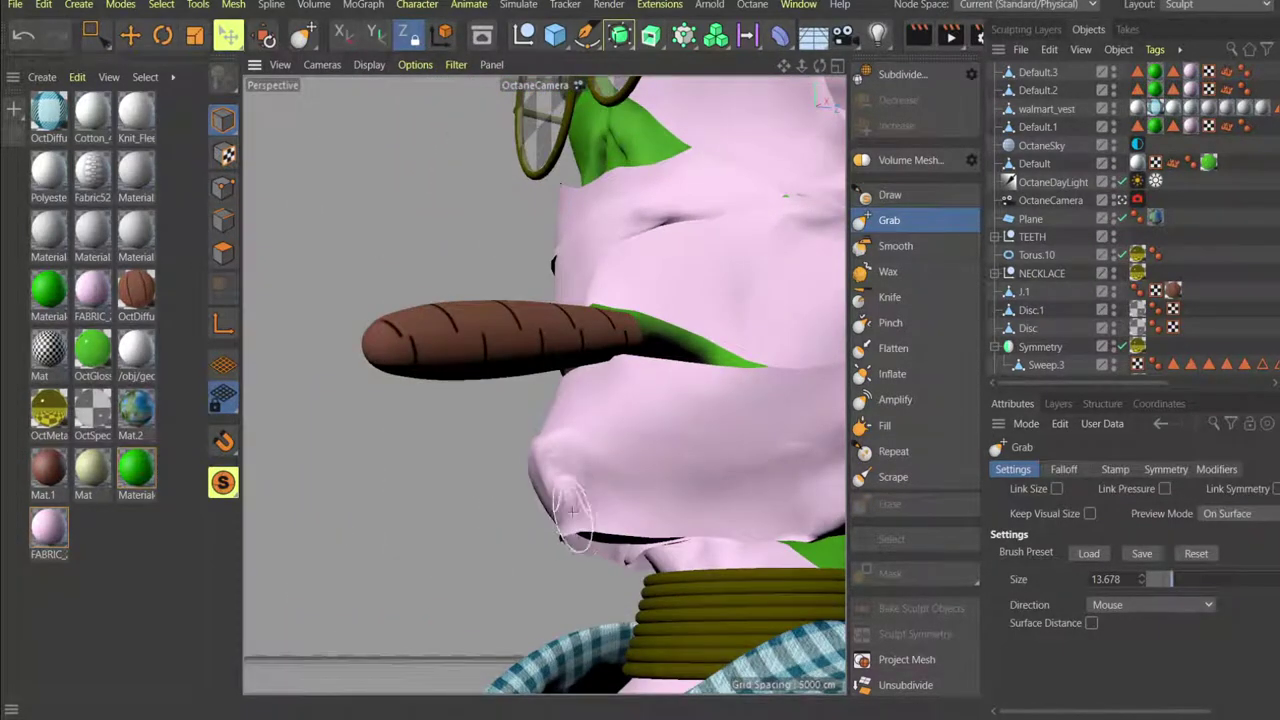
drag(563, 497, 551, 468)
alt+drag(641, 540, 491, 480)
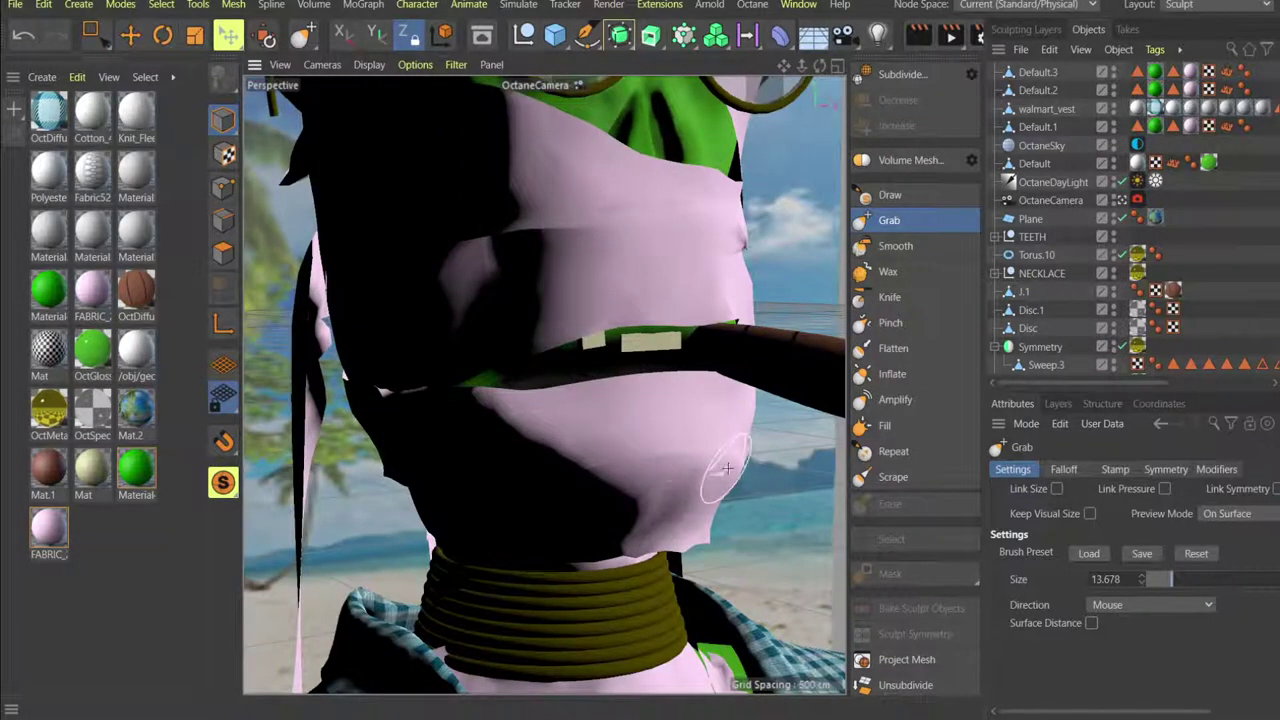
mouse_move(702, 488)
alt+mouse_down()
mouse_move(672, 516)
mouse_move(724, 559)
mouse_move(660, 560)
alt+mouse_up()
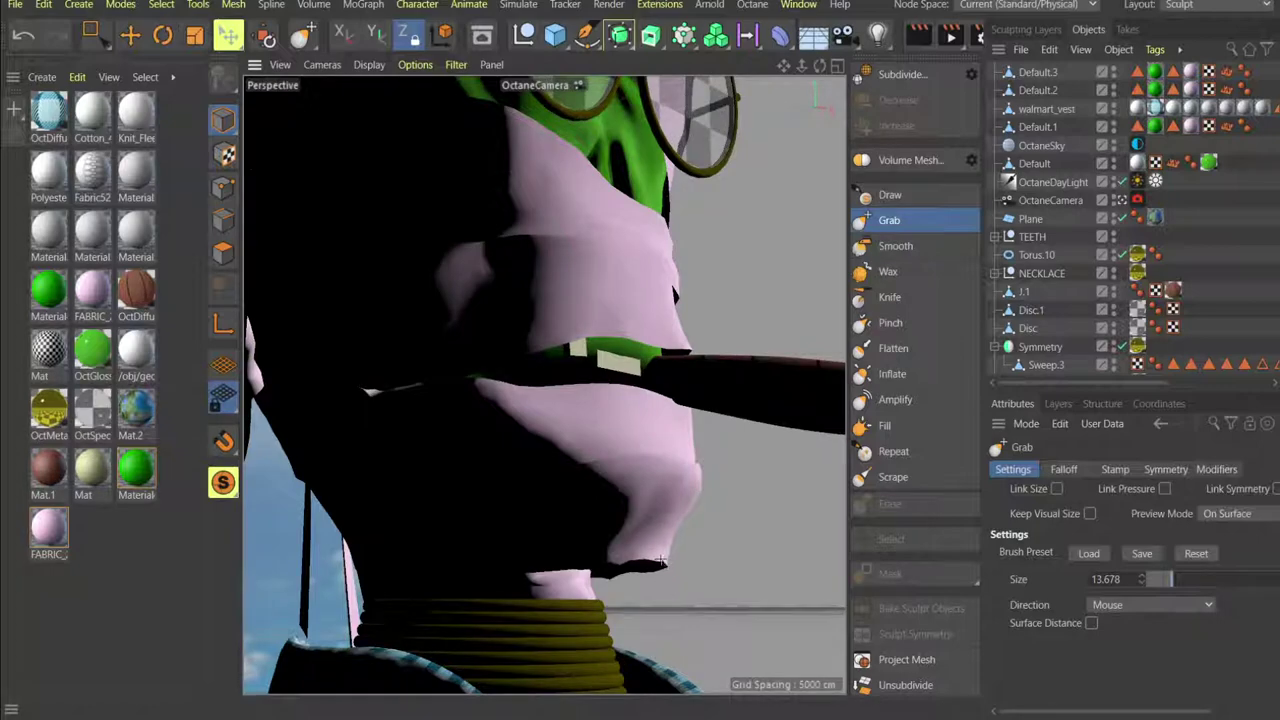
Even out the chin bandage's lower edge above the necklace with the Grab brush at about size 19.4.
middle_drag(660, 563, 655, 565)
mouse_move(655, 565)
alt+mouse_down()
mouse_move(478, 543)
mouse_move(651, 543)
mouse_move(629, 471)
mouse_move(642, 566)
alt+mouse_up()
middle_drag(642, 566, 680, 566)
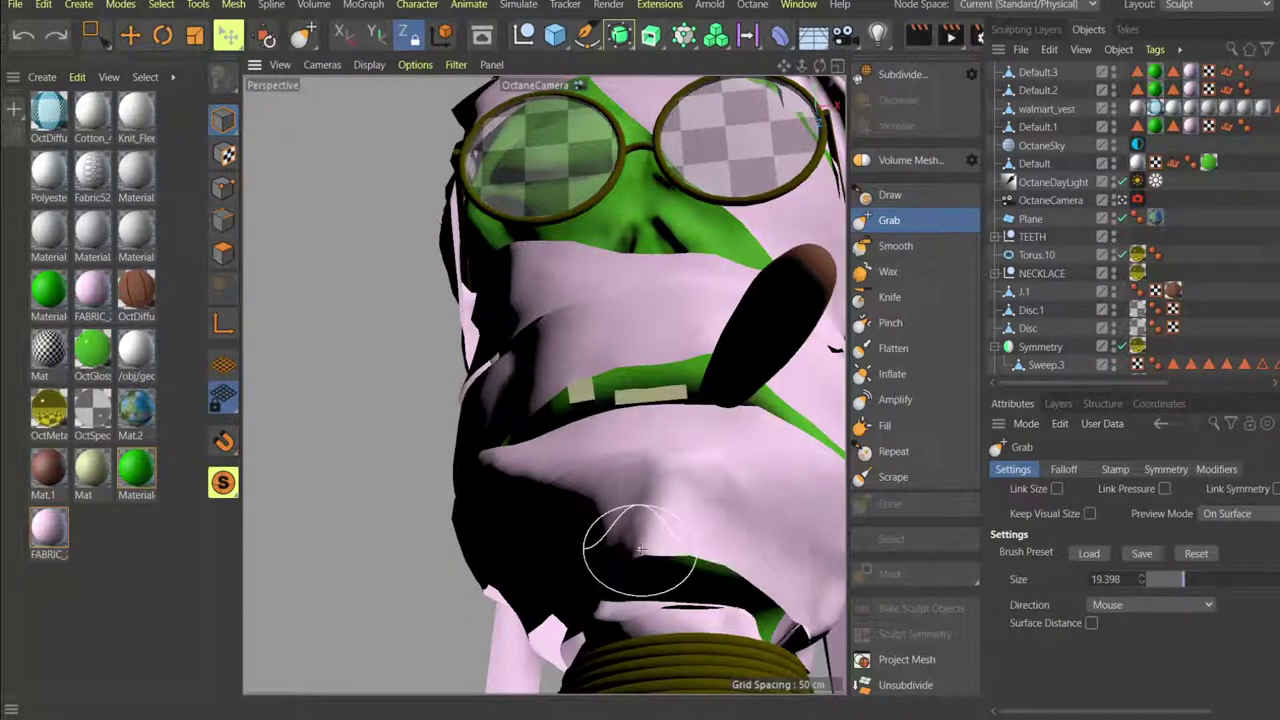
alt+drag(641, 507, 649, 524)
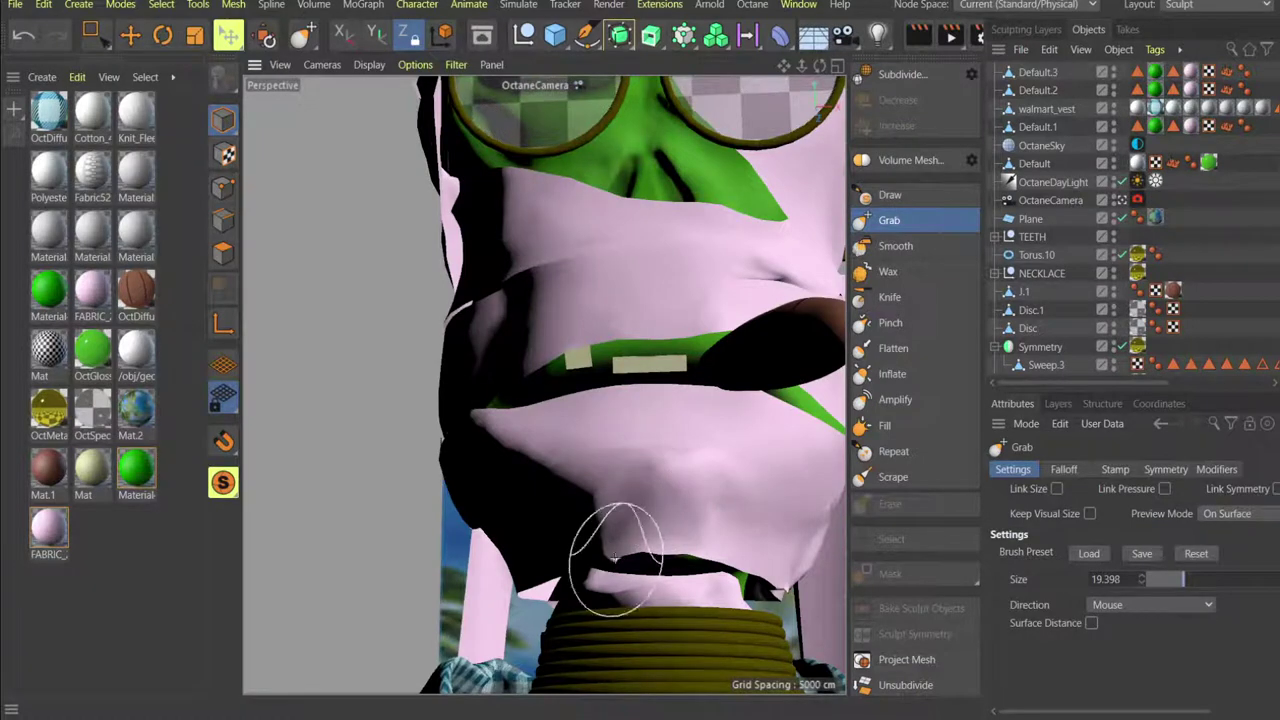
alt+drag(689, 580, 634, 527)
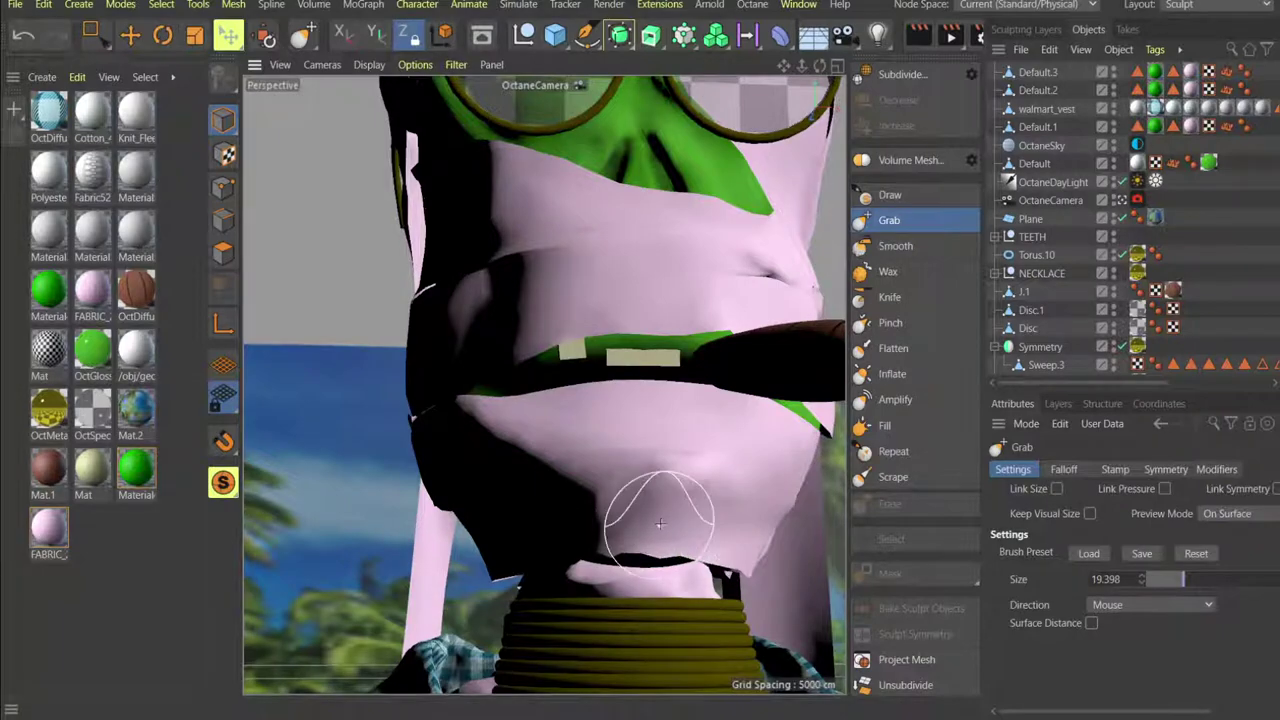
alt+drag(660, 523, 707, 487)
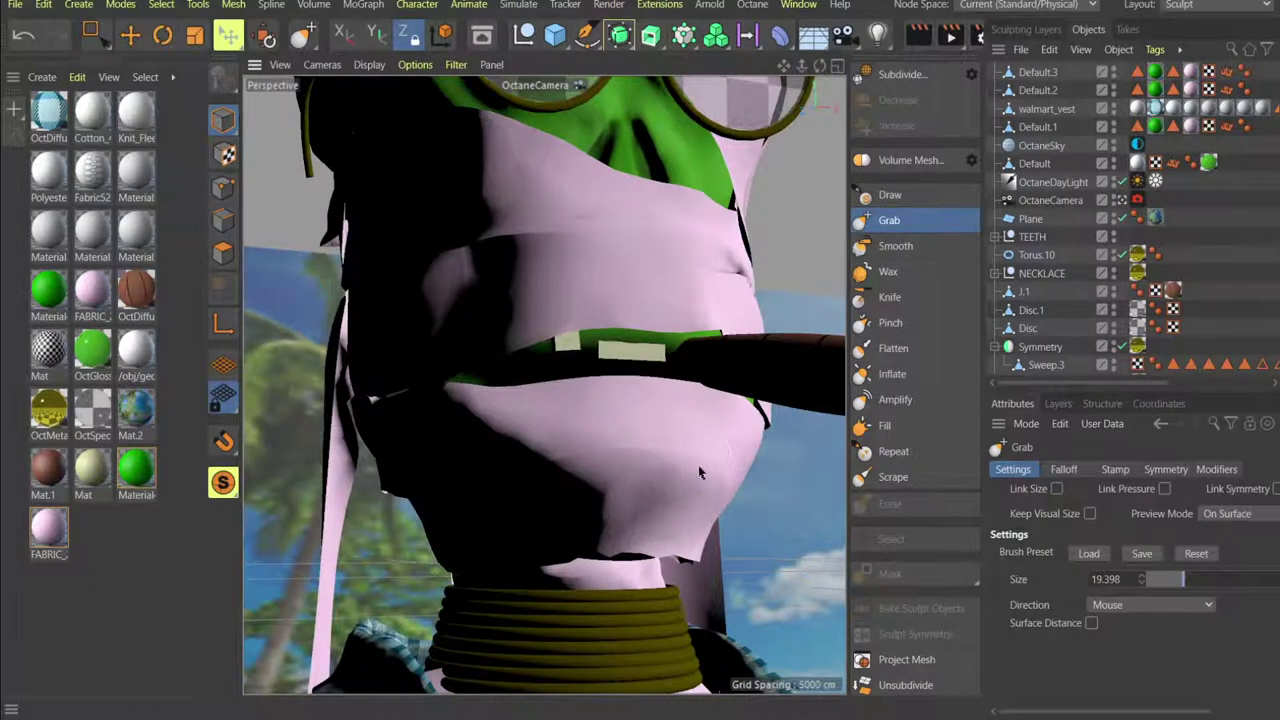
Refine the chin bandage's front lower edge with the Grab brush reduced to about size 6.
mouse_move(624, 530)
alt+mouse_down()
mouse_move(602, 535)
mouse_move(610, 547)
alt+mouse_up()
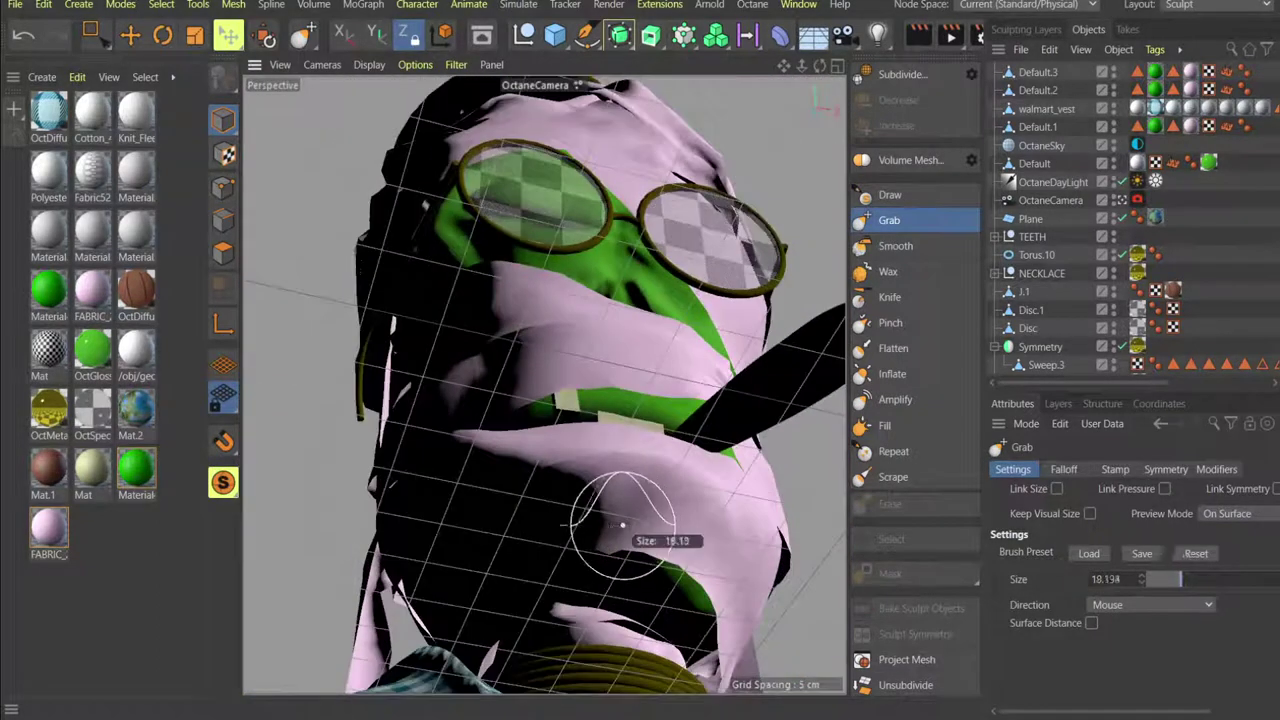
middle_drag(622, 524, 622, 524)
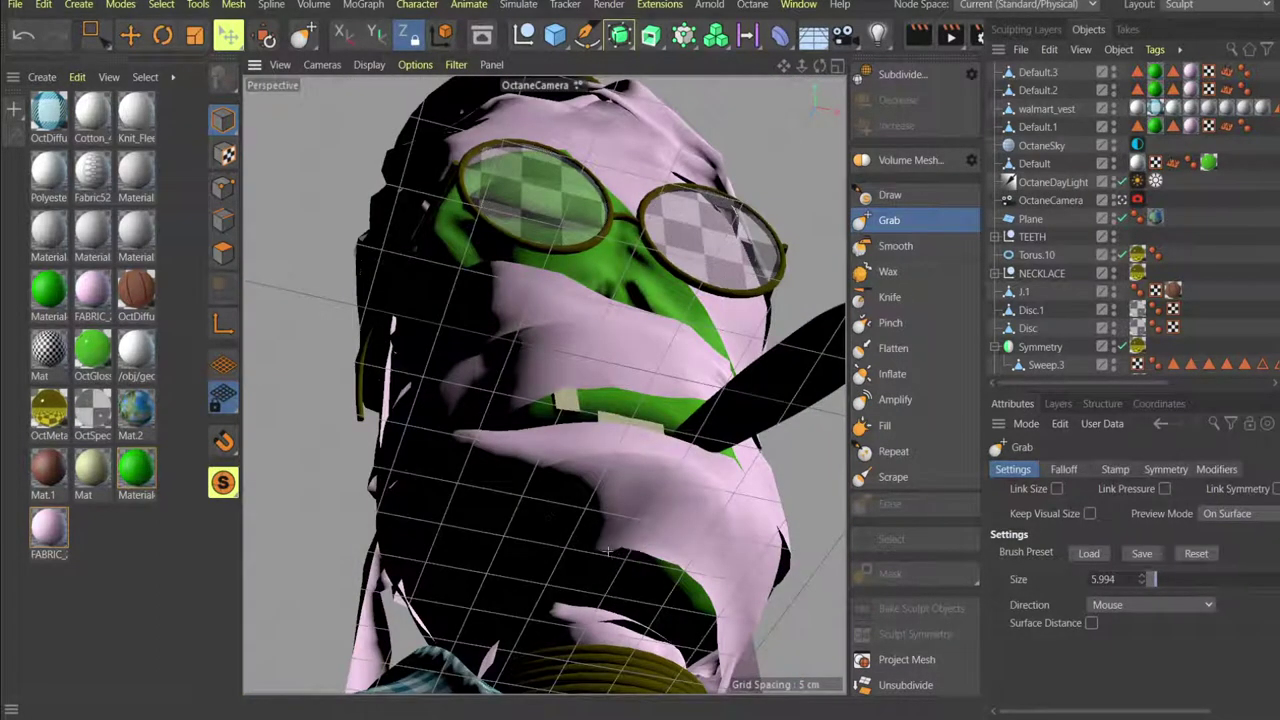
mouse_move(665, 558)
alt+mouse_down()
mouse_move(672, 528)
mouse_move(655, 546)
alt+mouse_up()
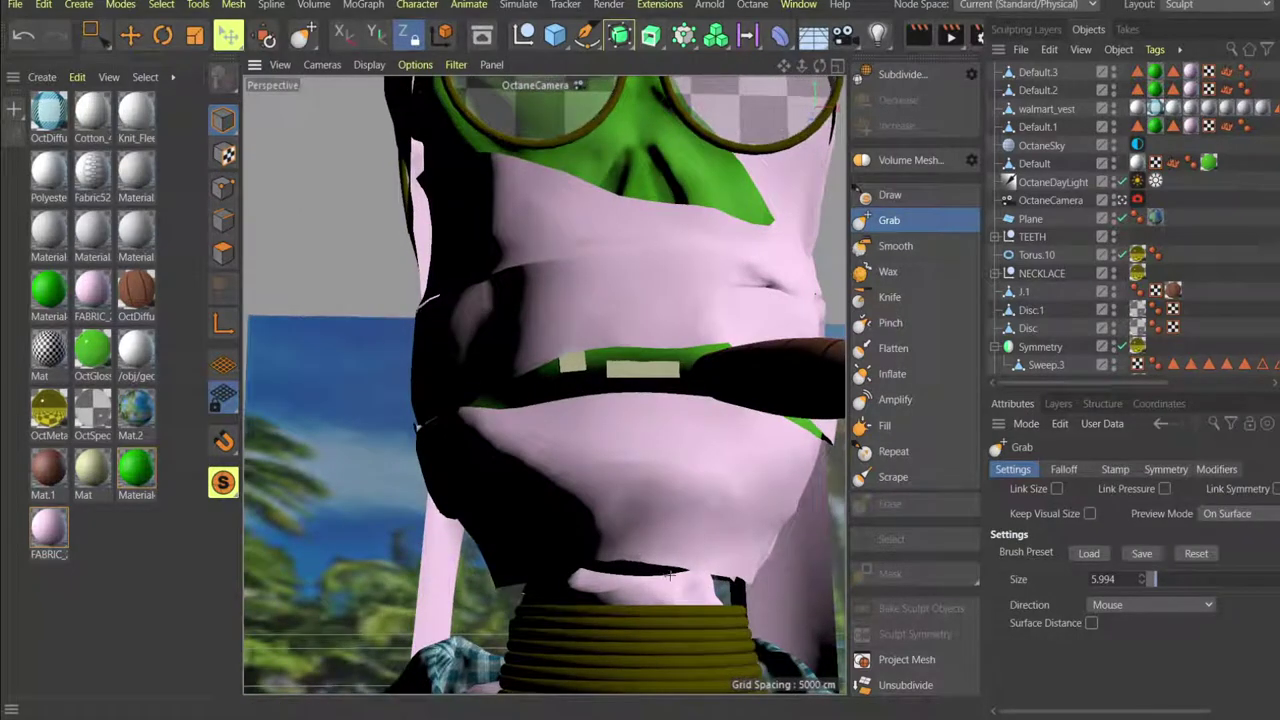
alt+drag(677, 516, 594, 400)
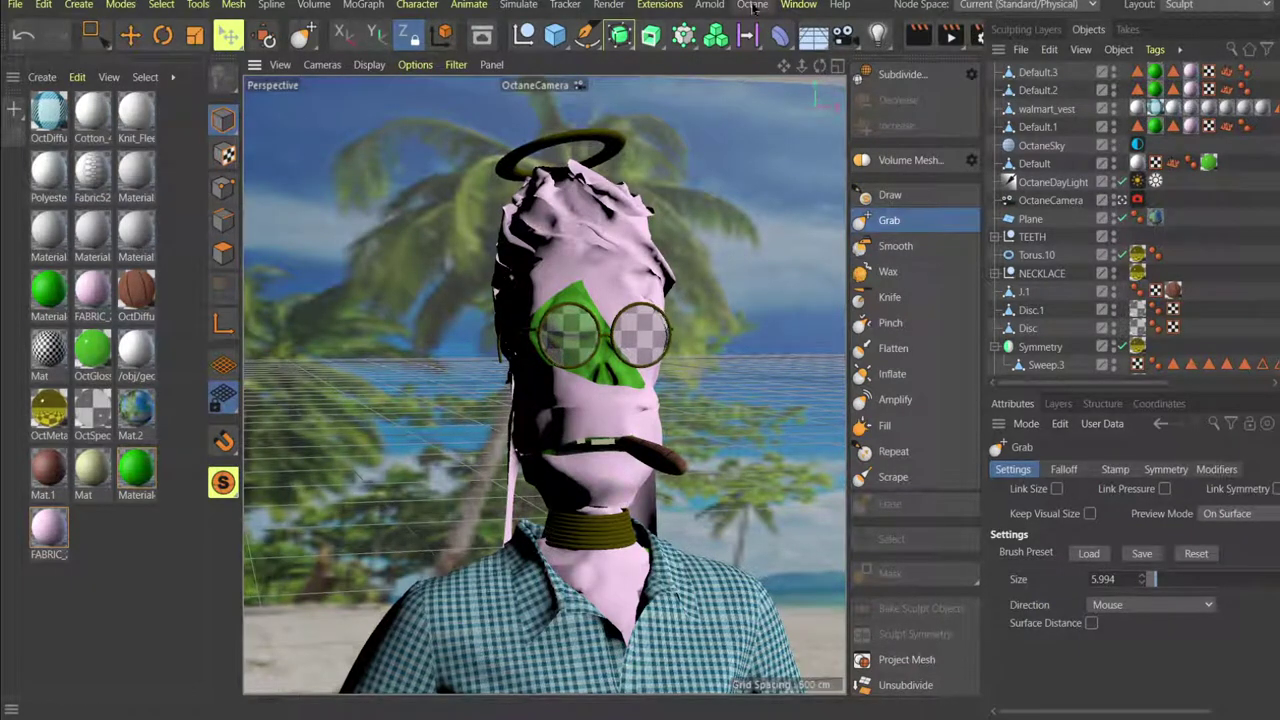
Try to open the Octane Live Viewer window to preview the character.
click(1240, 12)
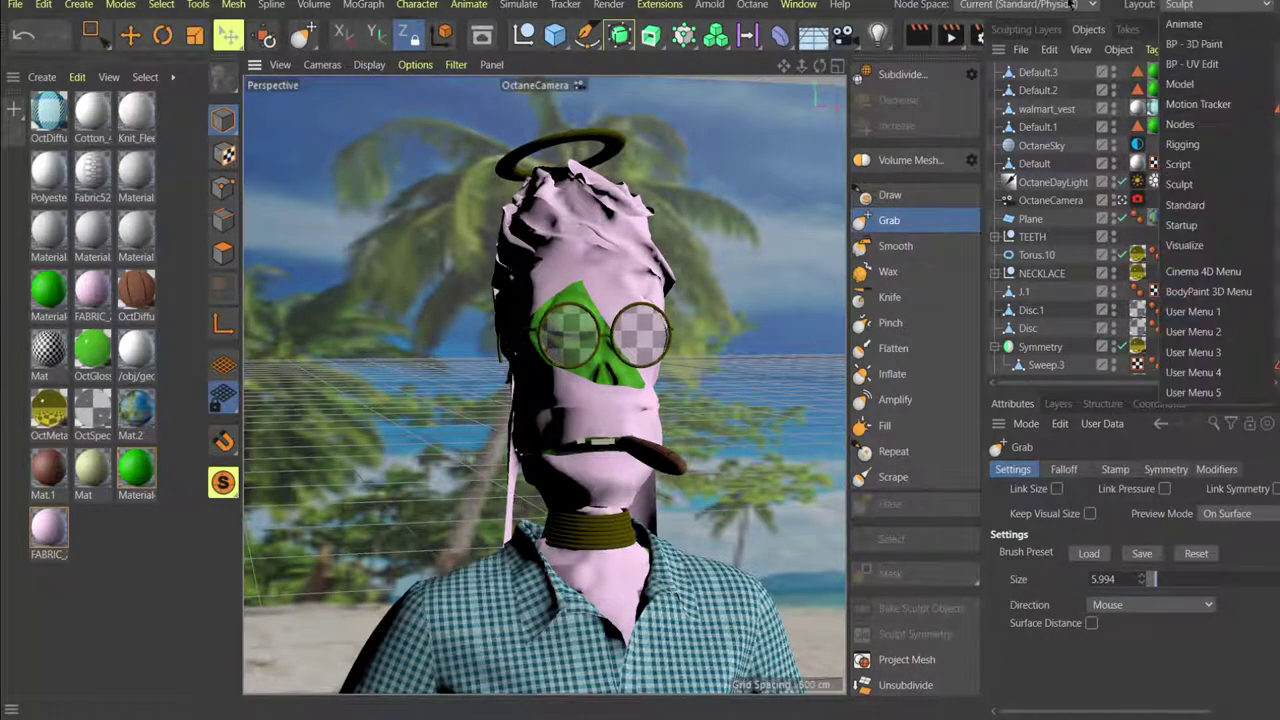
click(752, 4)
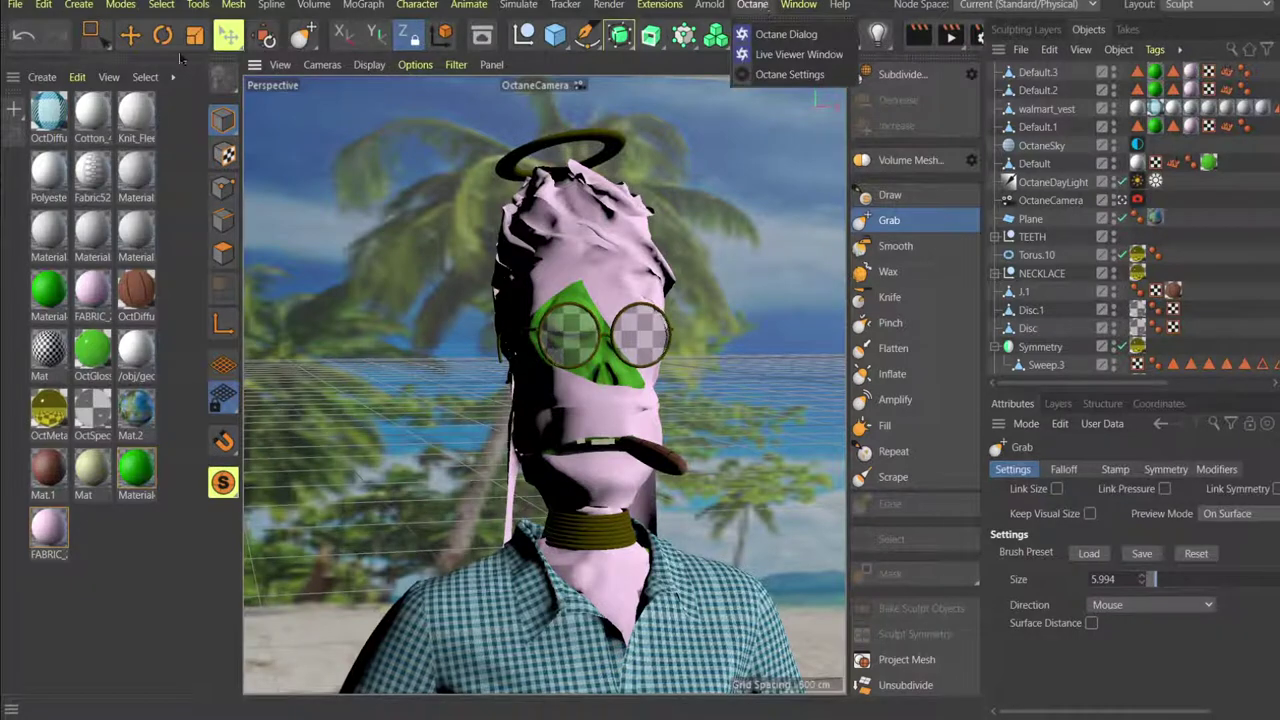
mouse_move(613, 16)
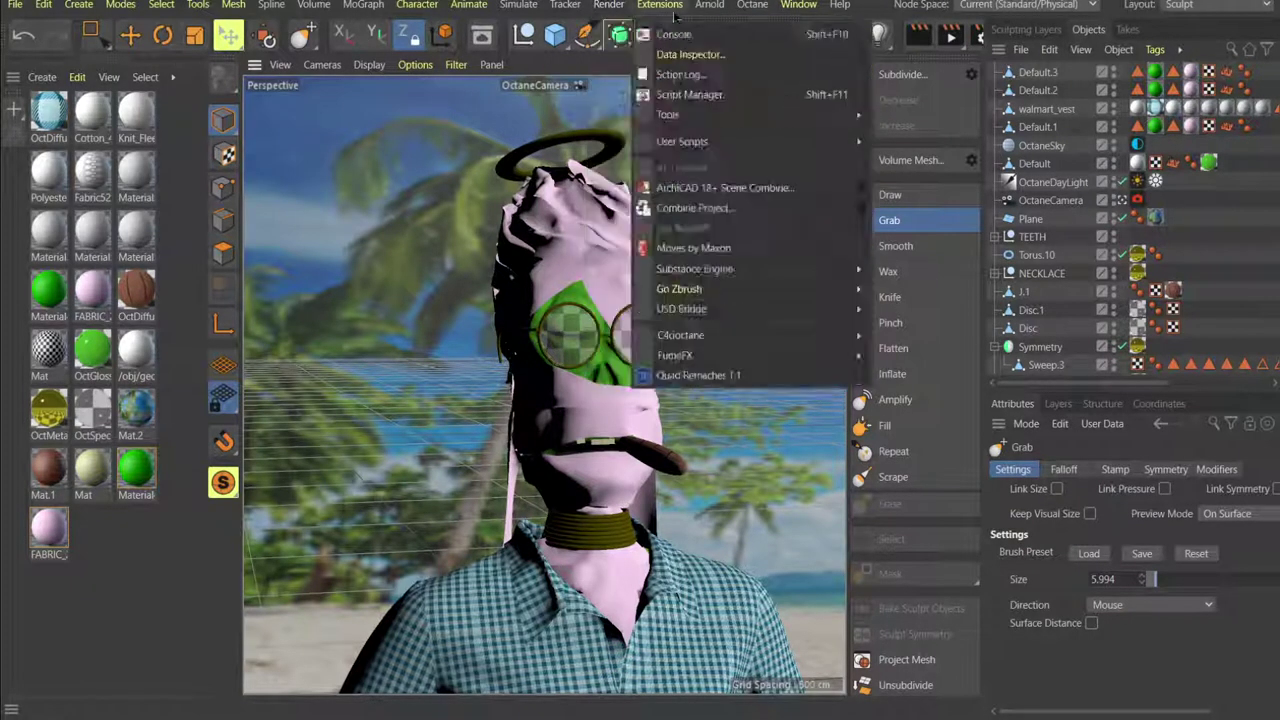
mouse_move(753, 7)
click(767, 56)
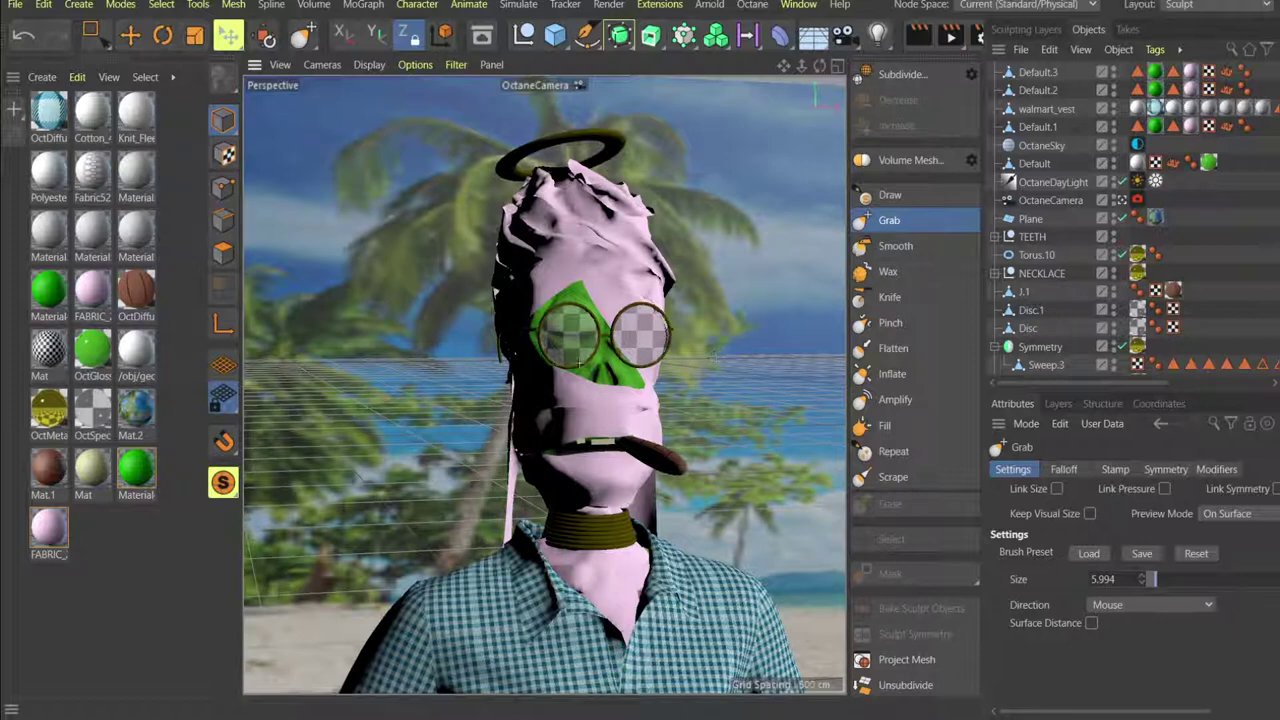
click(791, 10)
mouse_move(754, 7)
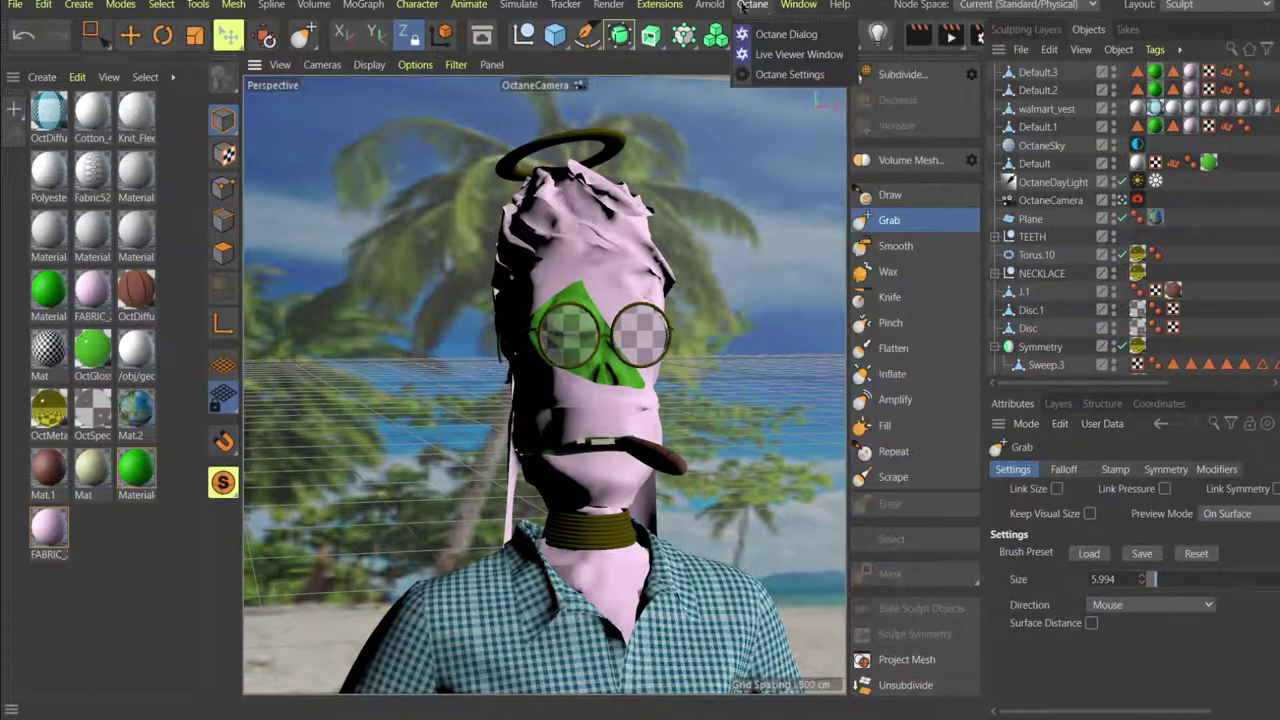
click(774, 57)
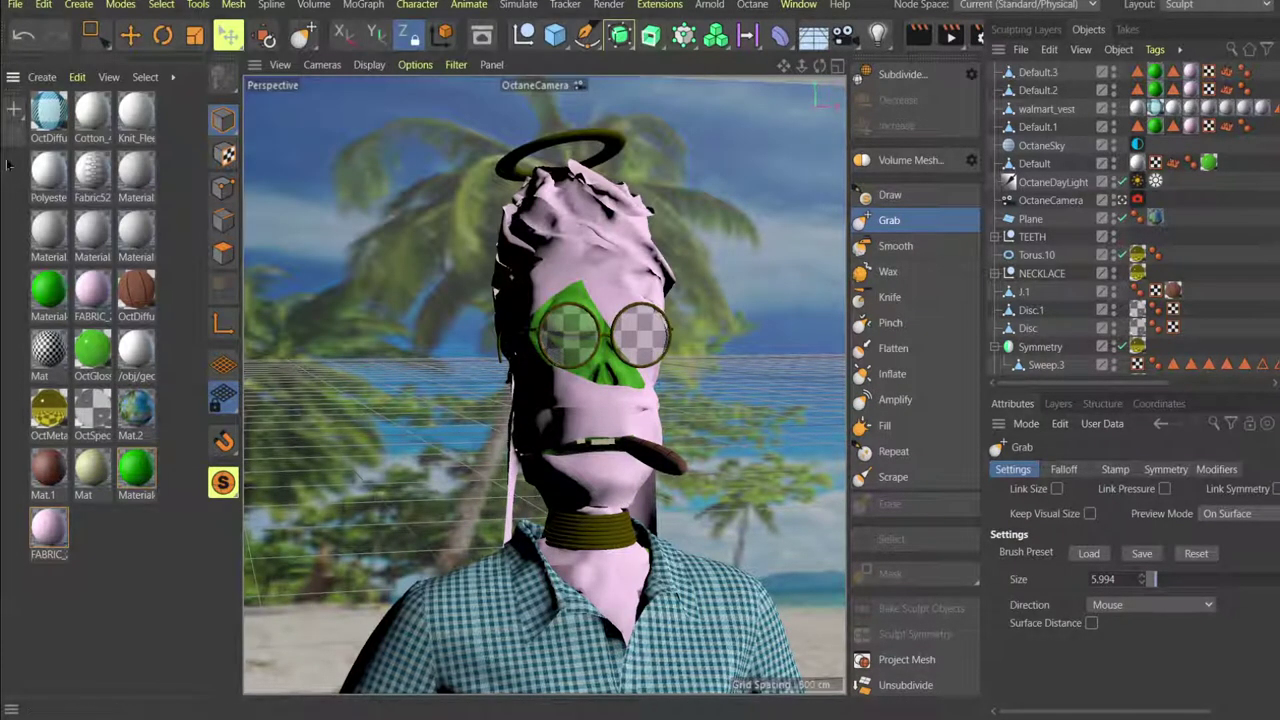
Open the list of interface layouts to leave the Sculpt layout.
click(13, 77)
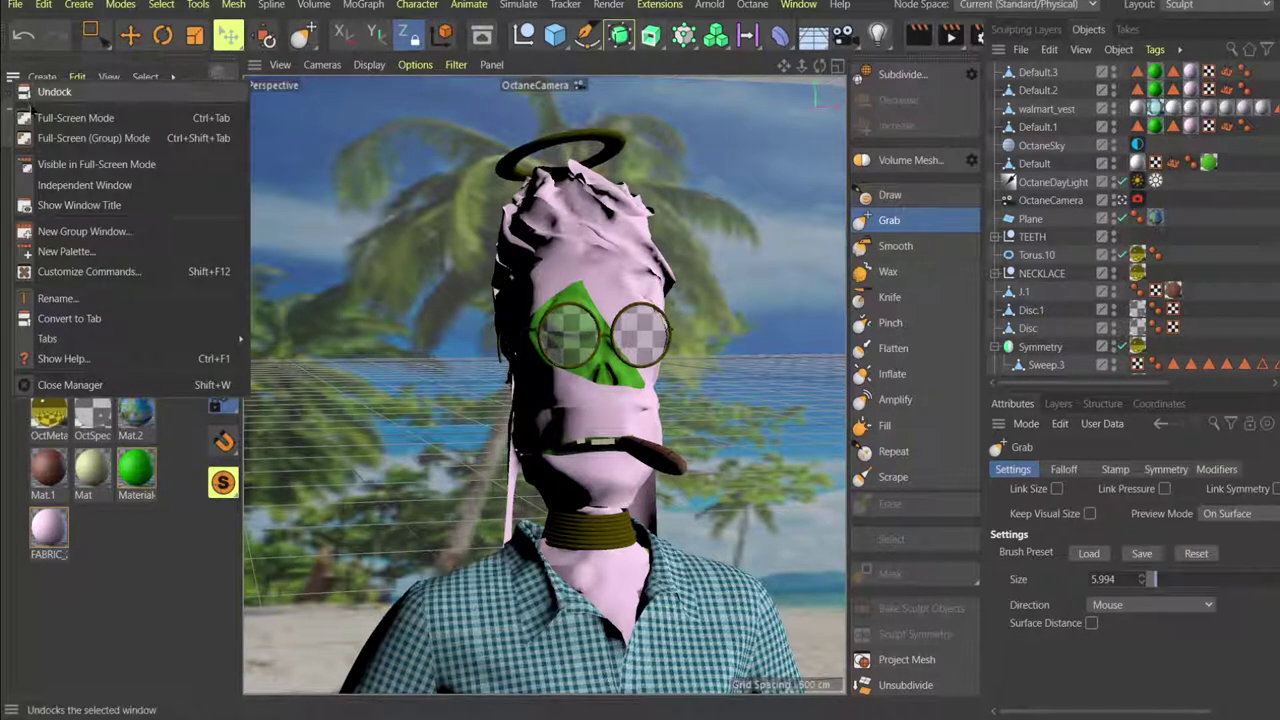
key(Escape)
click(1205, 5)
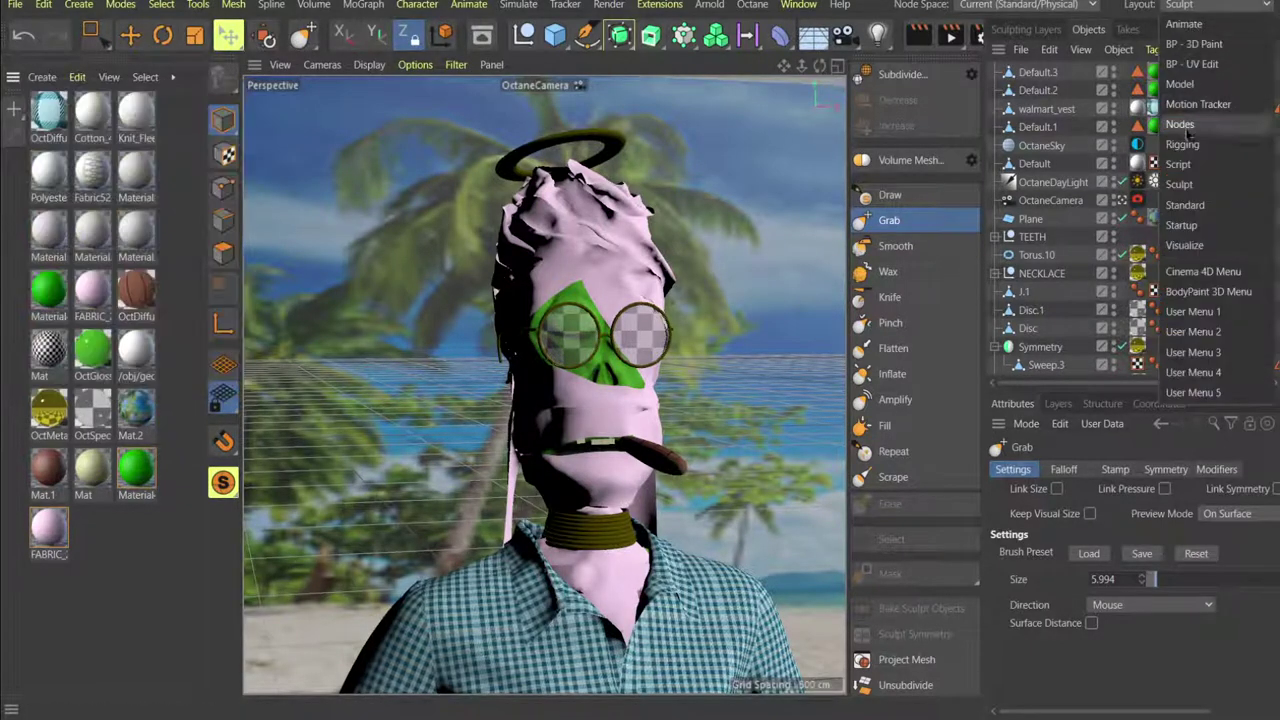
Switch to the Standard layout and start a live Octane render of the scene.
click(1178, 186)
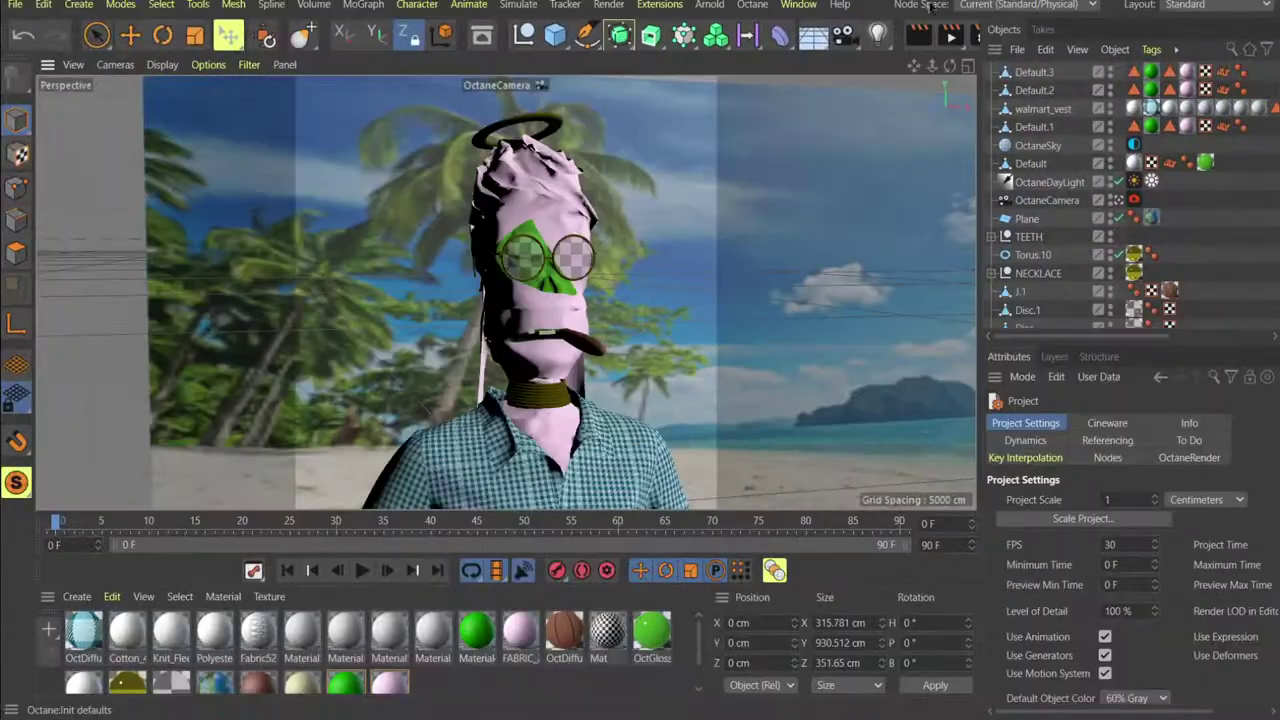
click(752, 5)
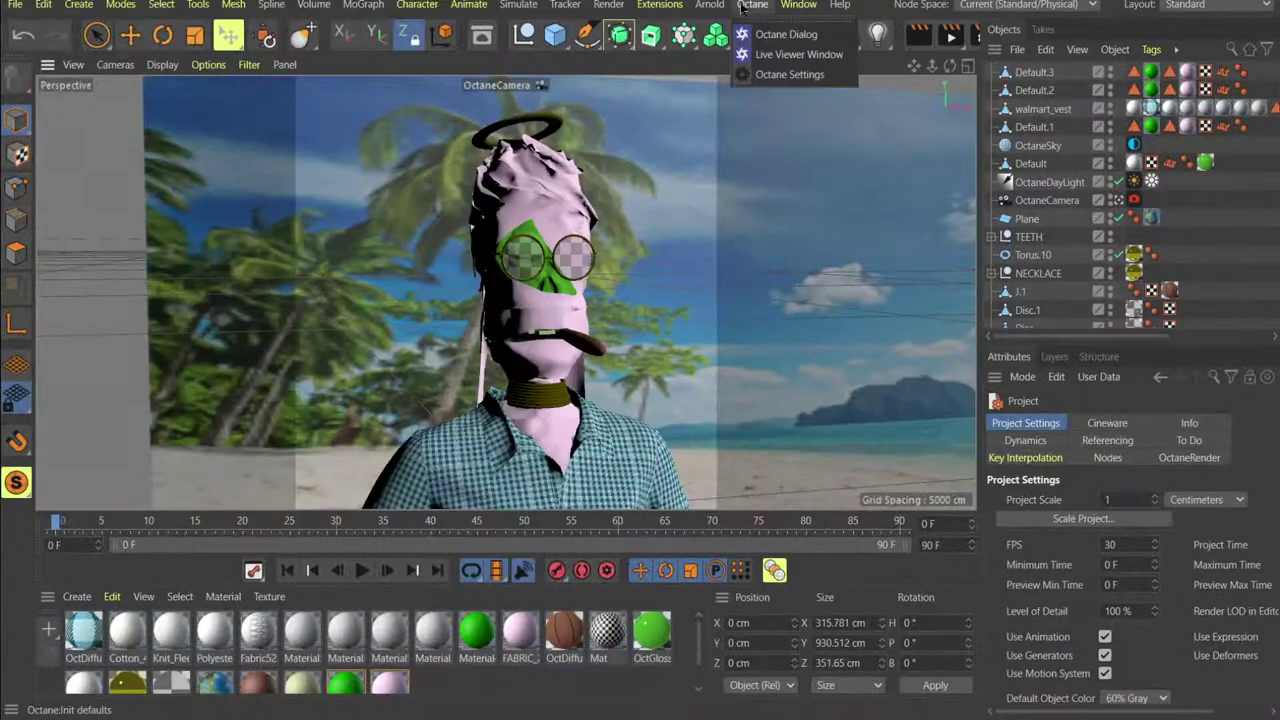
click(762, 56)
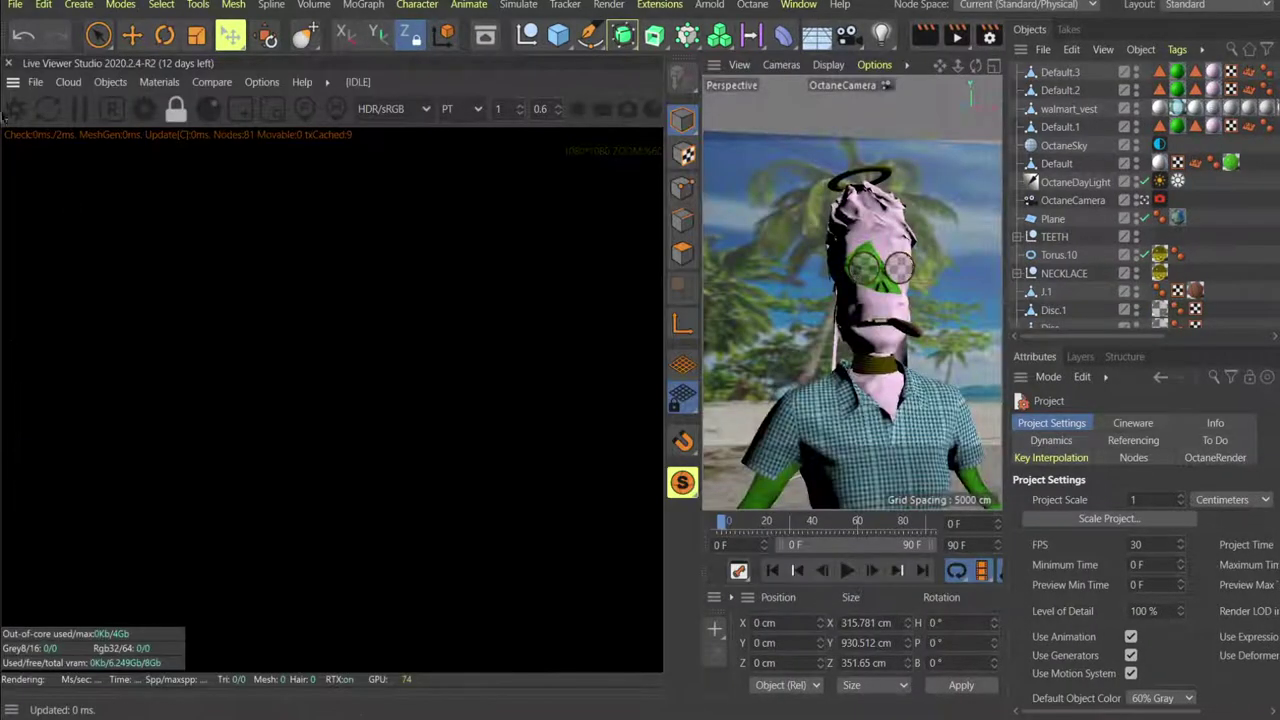
click(15, 109)
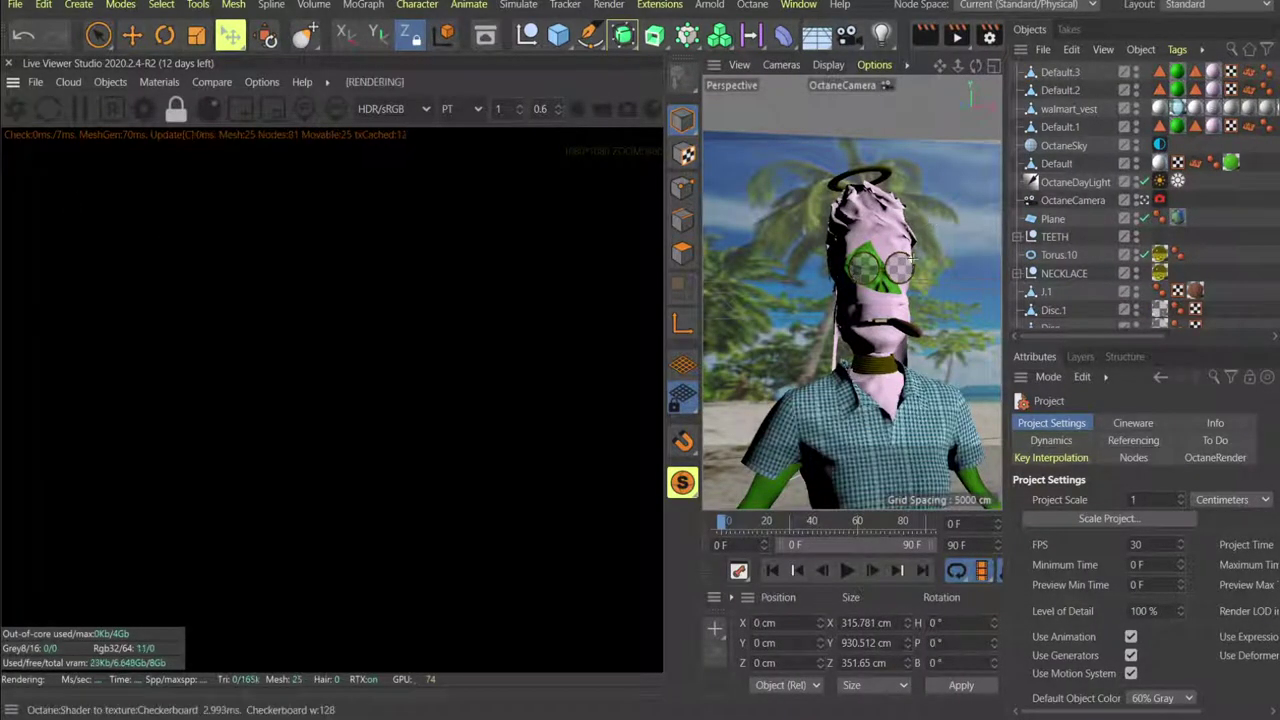
Reframe the camera on the character and raise the background plane to about -872 cm in Y.
alt+right_drag(896, 267, 898, 234)
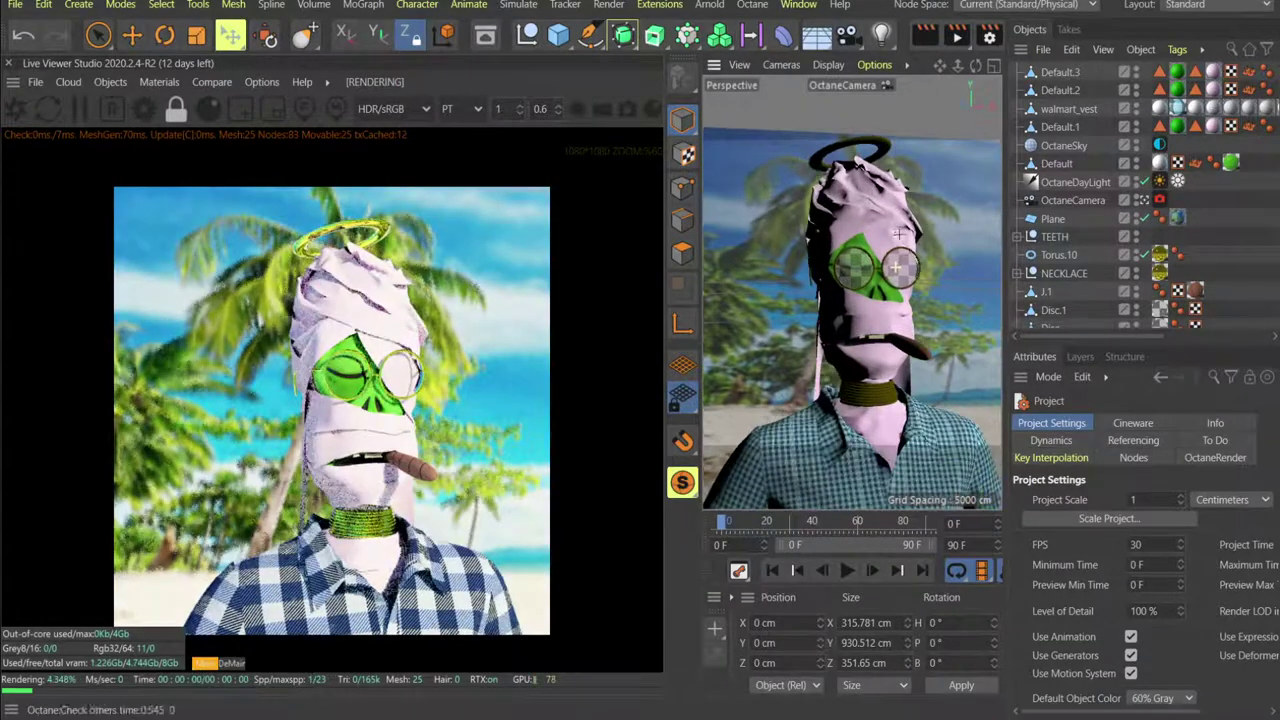
alt+drag(897, 233, 865, 287)
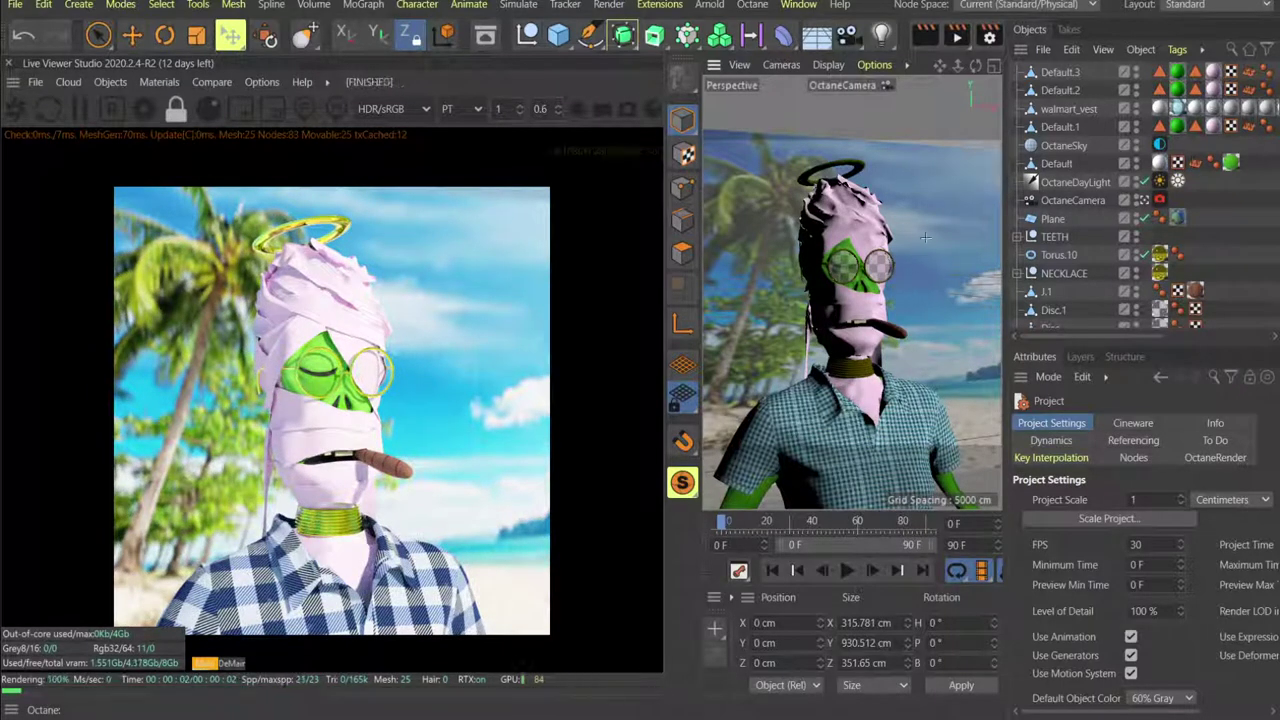
key(e)
click(903, 288)
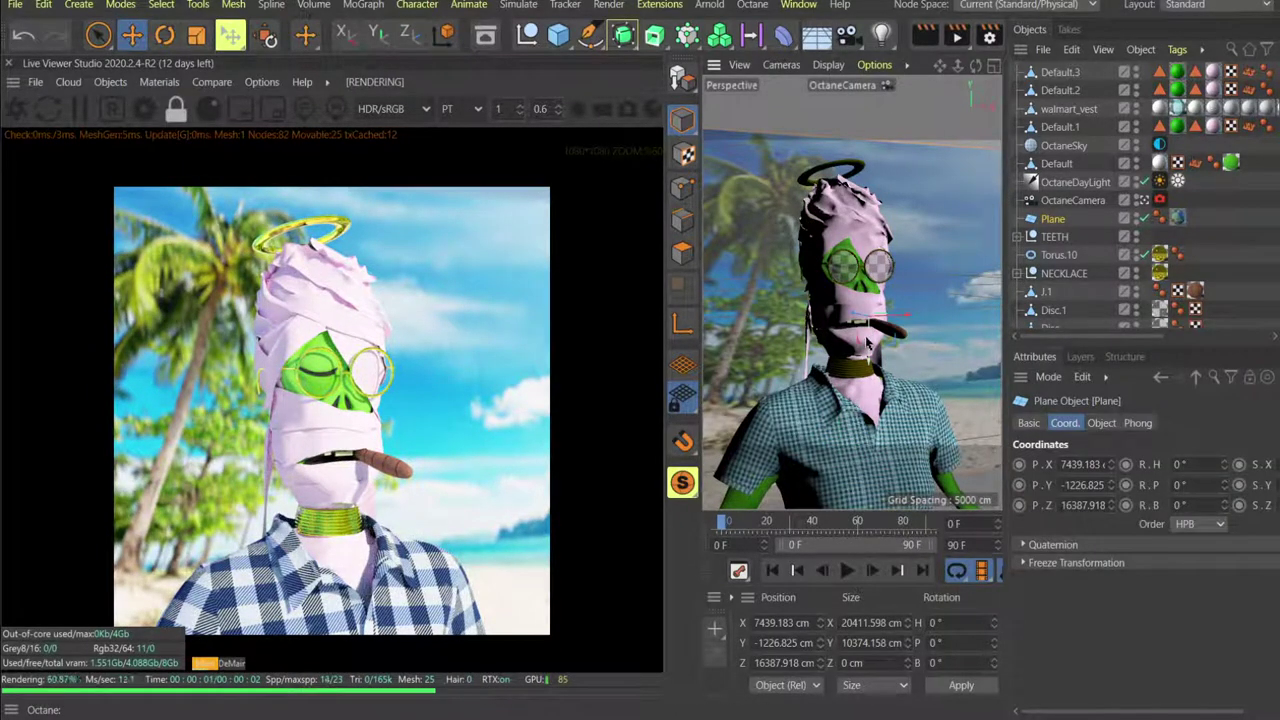
drag(870, 344, 867, 331)
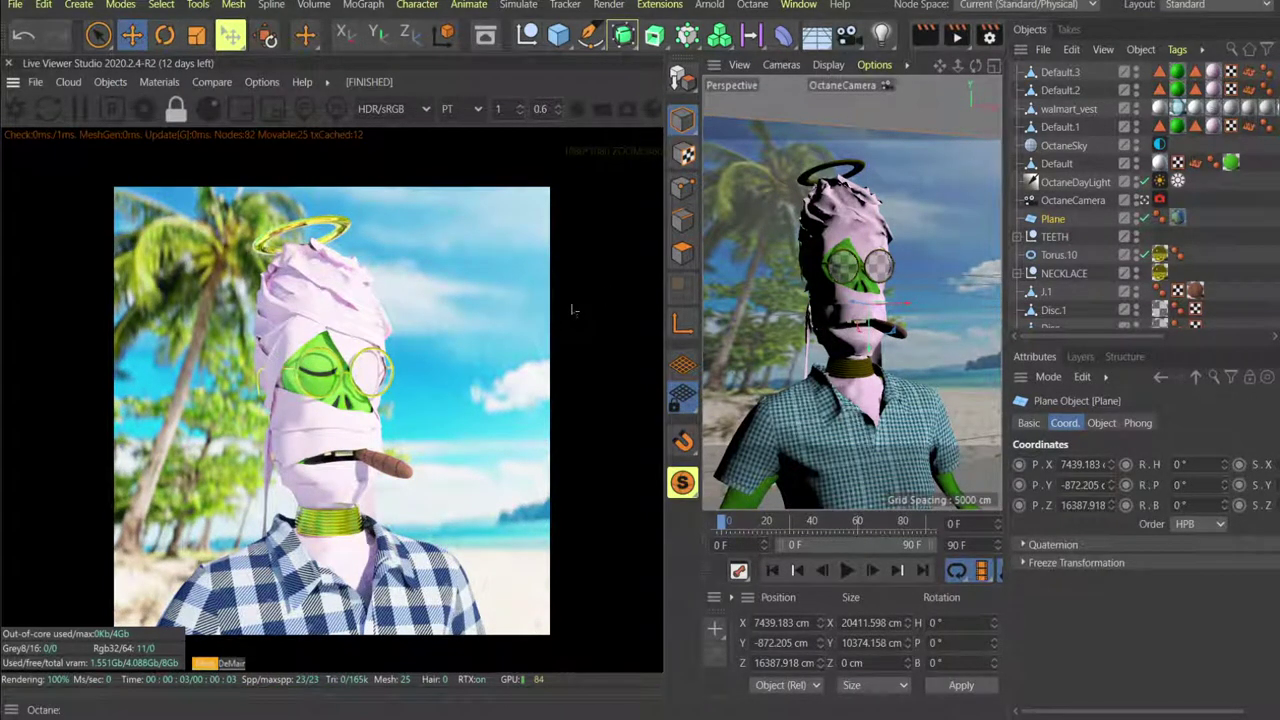
View the REKTFULKEN.jpg reference beside the render, cancel saving it and put the image viewer away.
key(alt+Tab)
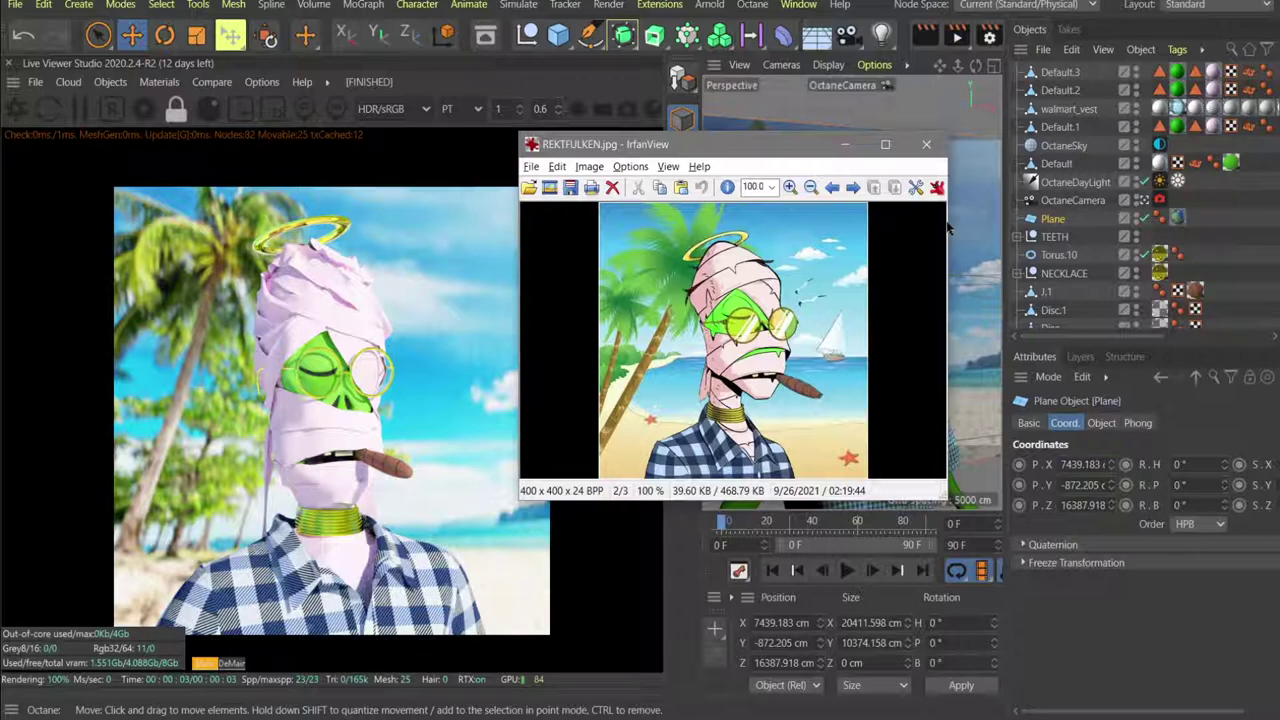
key(alt+Tab)
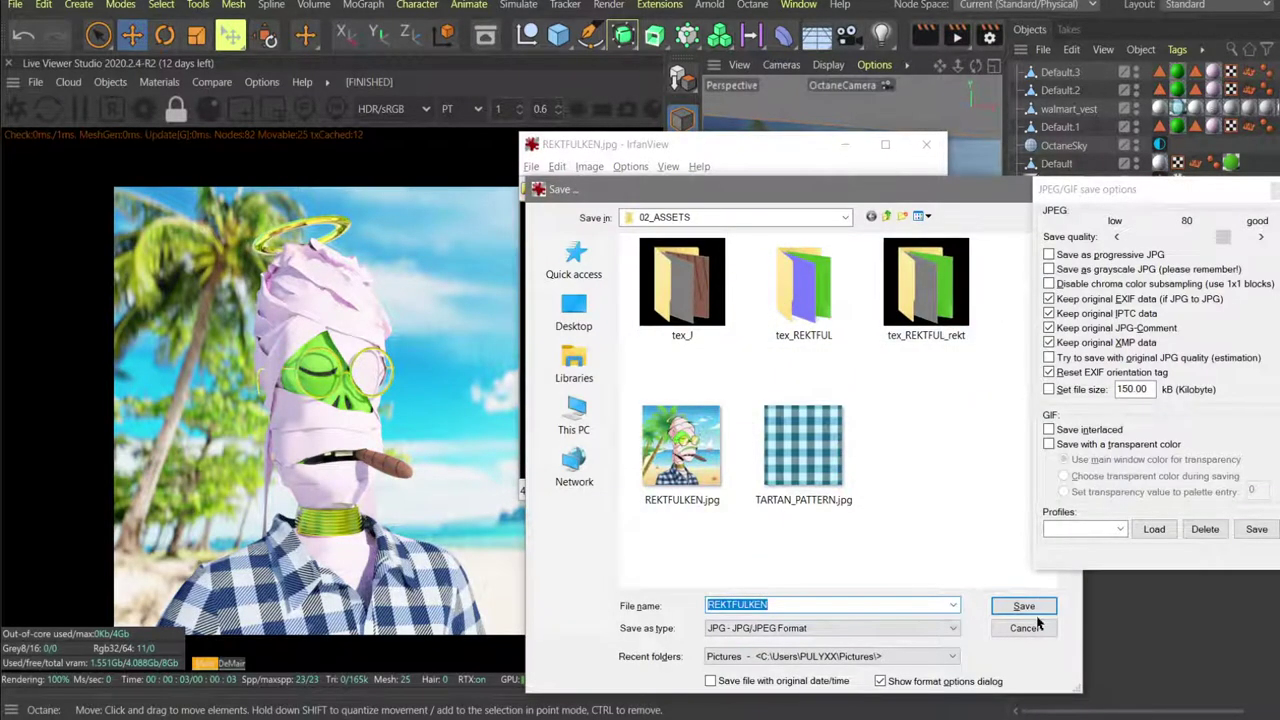
click(1030, 629)
click(845, 144)
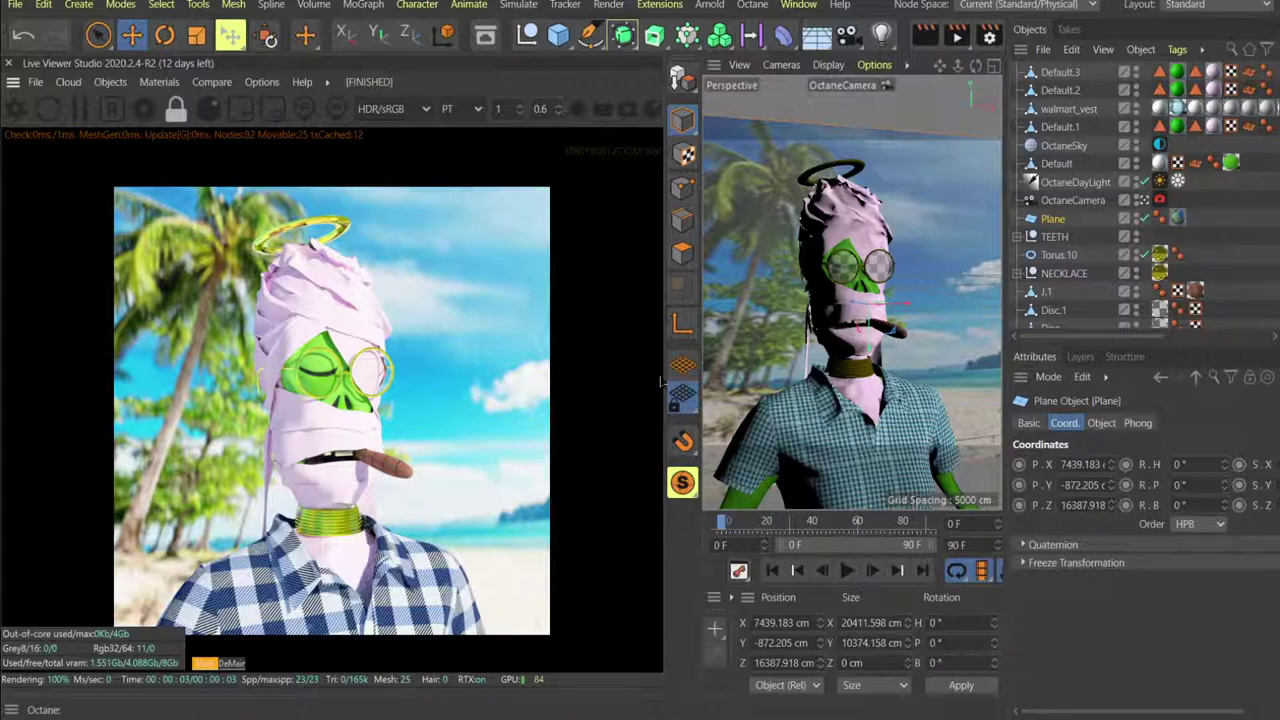
Orbit the camera so the character's pose in the live render matches the REKTFULKEN.jpg reference drawing.
key(alt+Tab)
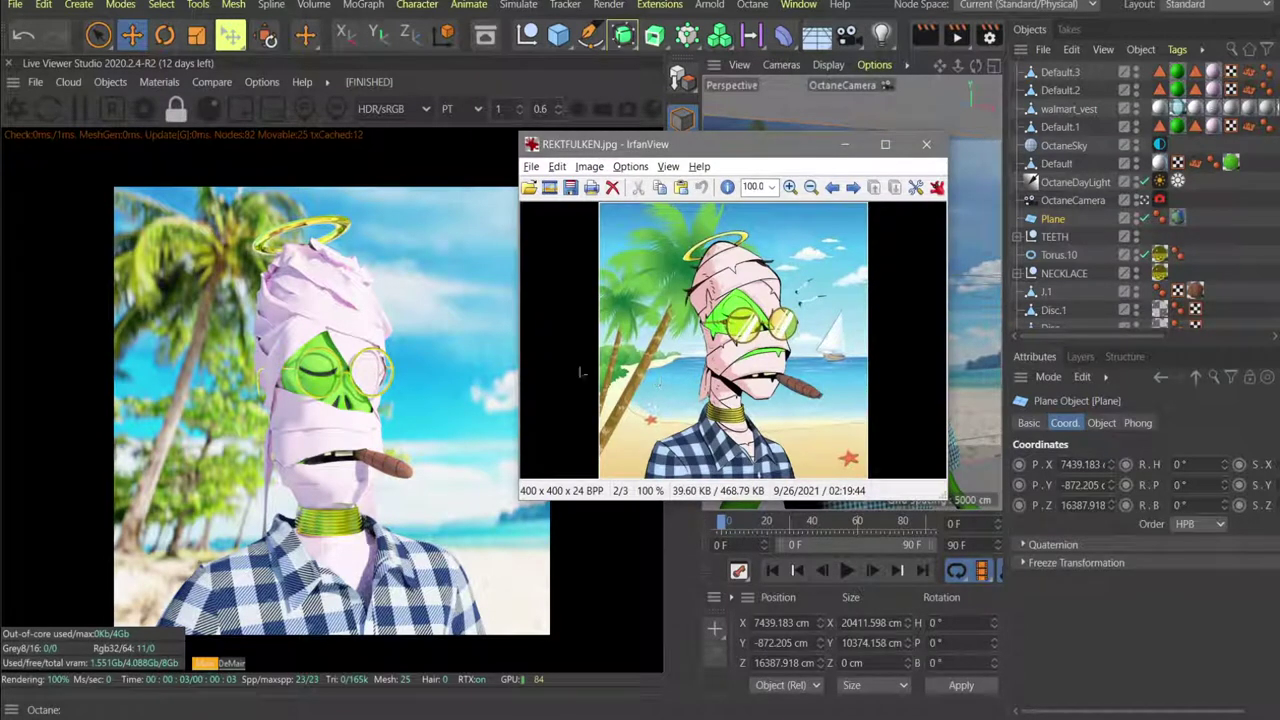
click(322, 467)
mouse_move(320, 465)
middle_down()
mouse_move(308, 460)
mouse_move(331, 460)
middle_up()
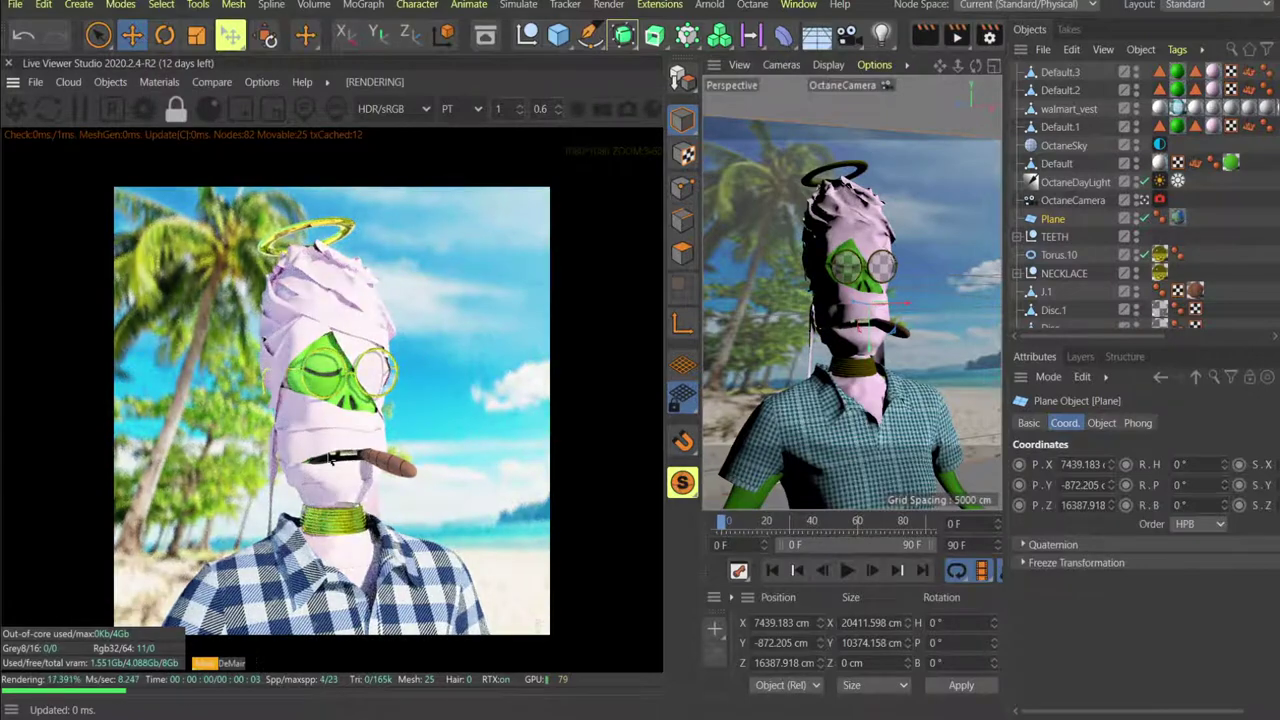
key(alt+Tab)
click(331, 460)
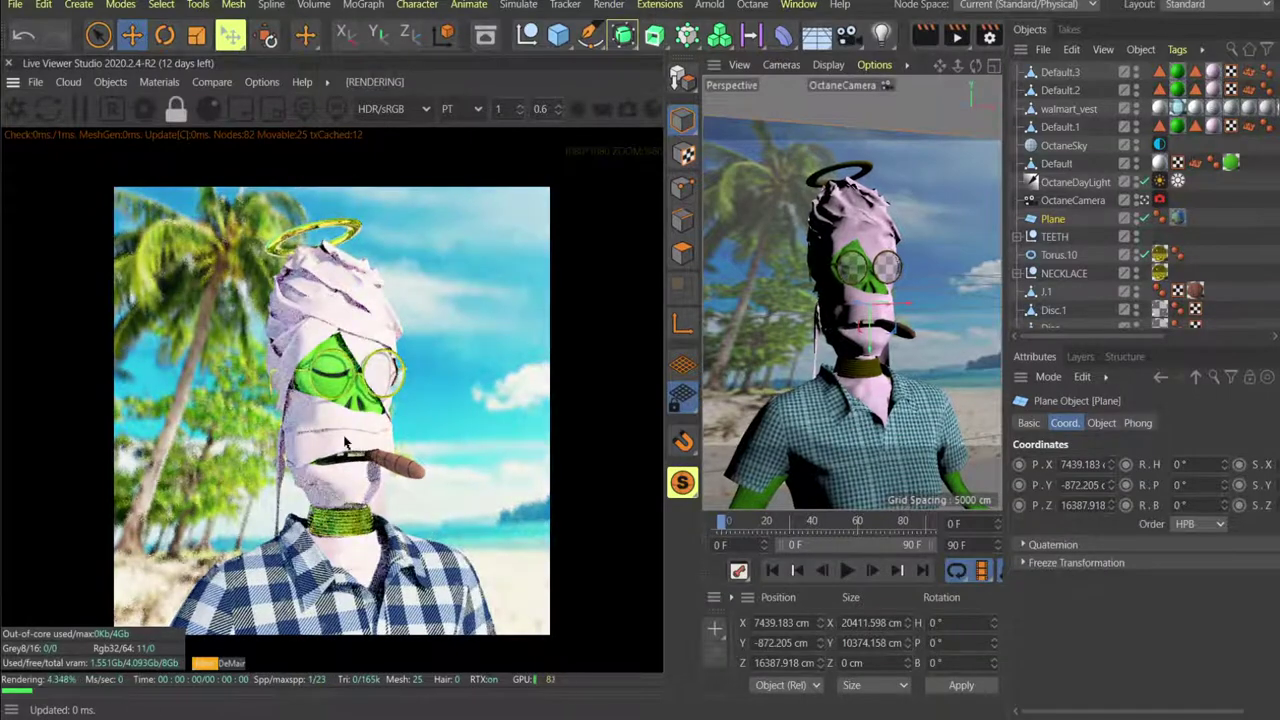
key(alt+Tab)
click(344, 442)
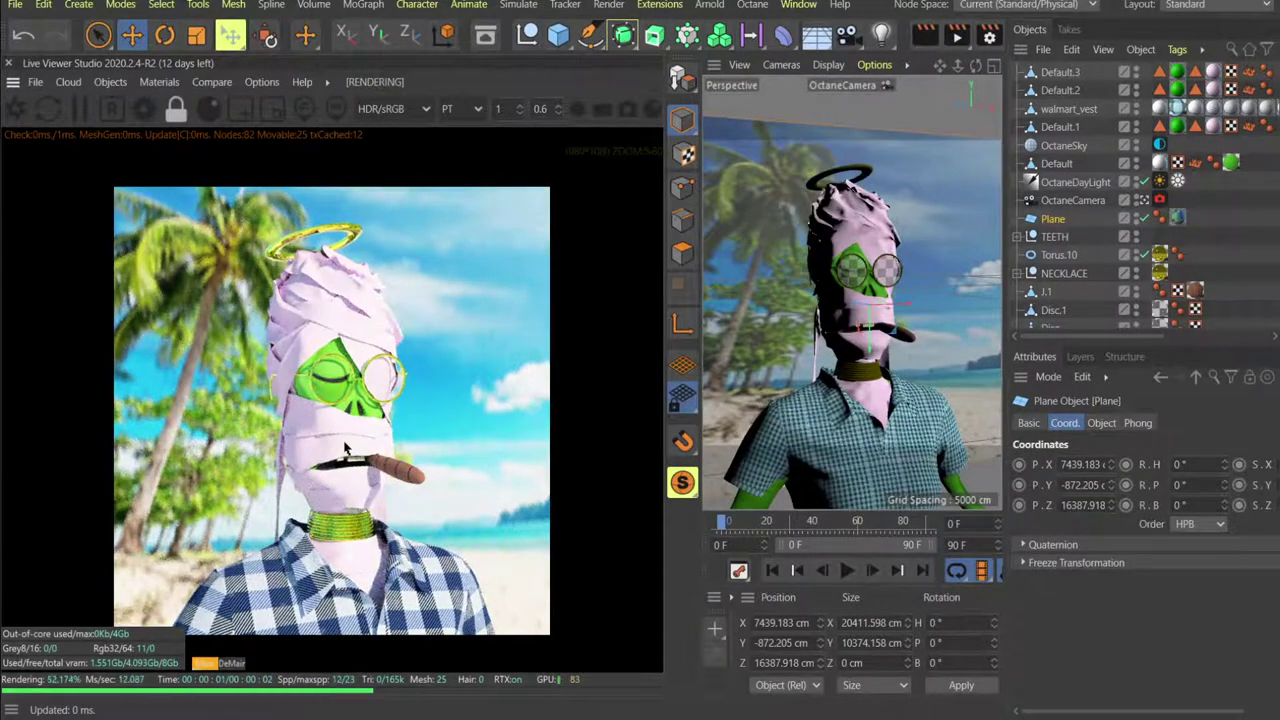
Fine-tune the camera's vertical angle on the character while comparing the render with the reference drawing.
key(alt+Tab)
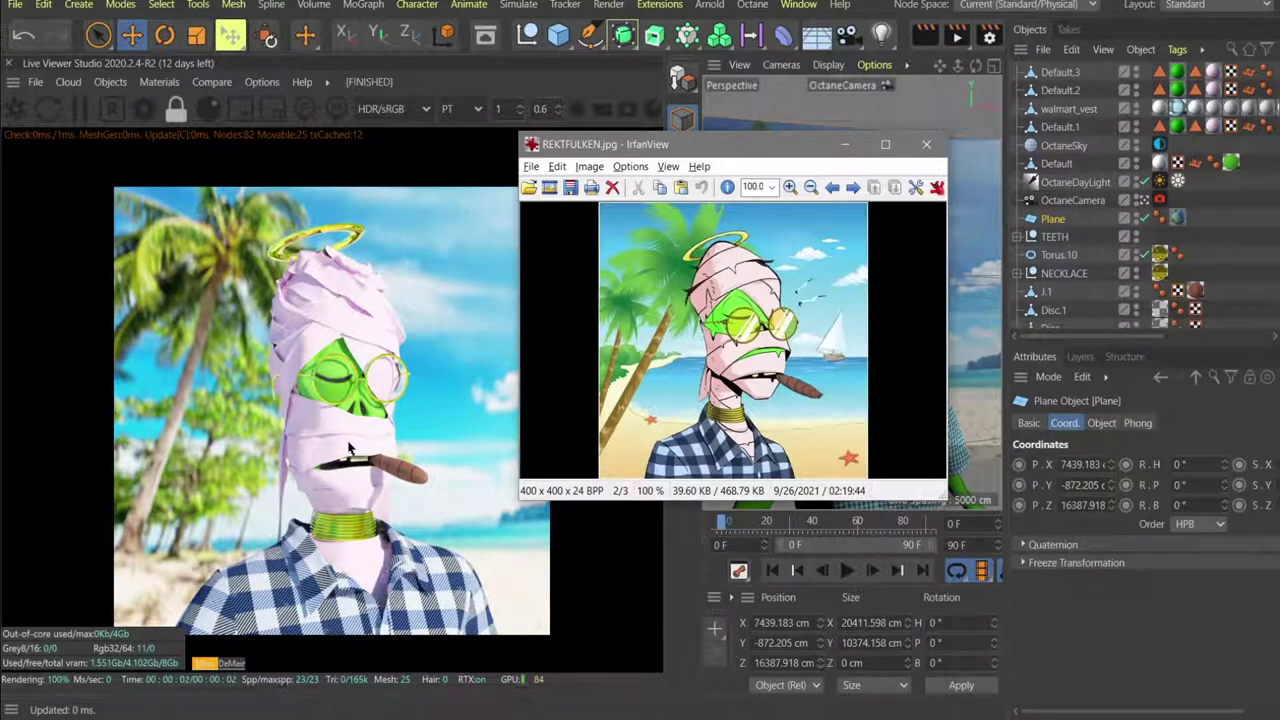
key(alt+Tab)
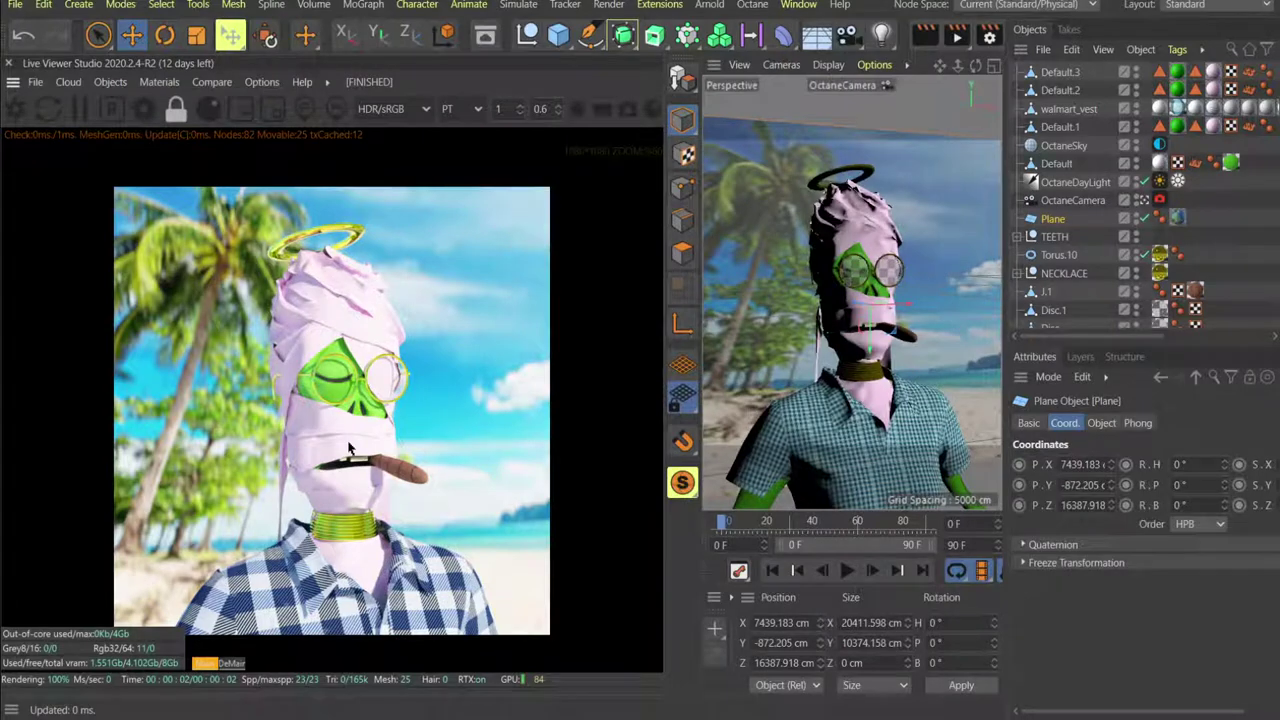
key(alt+Tab)
key(alt+Tab)
click(350, 439)
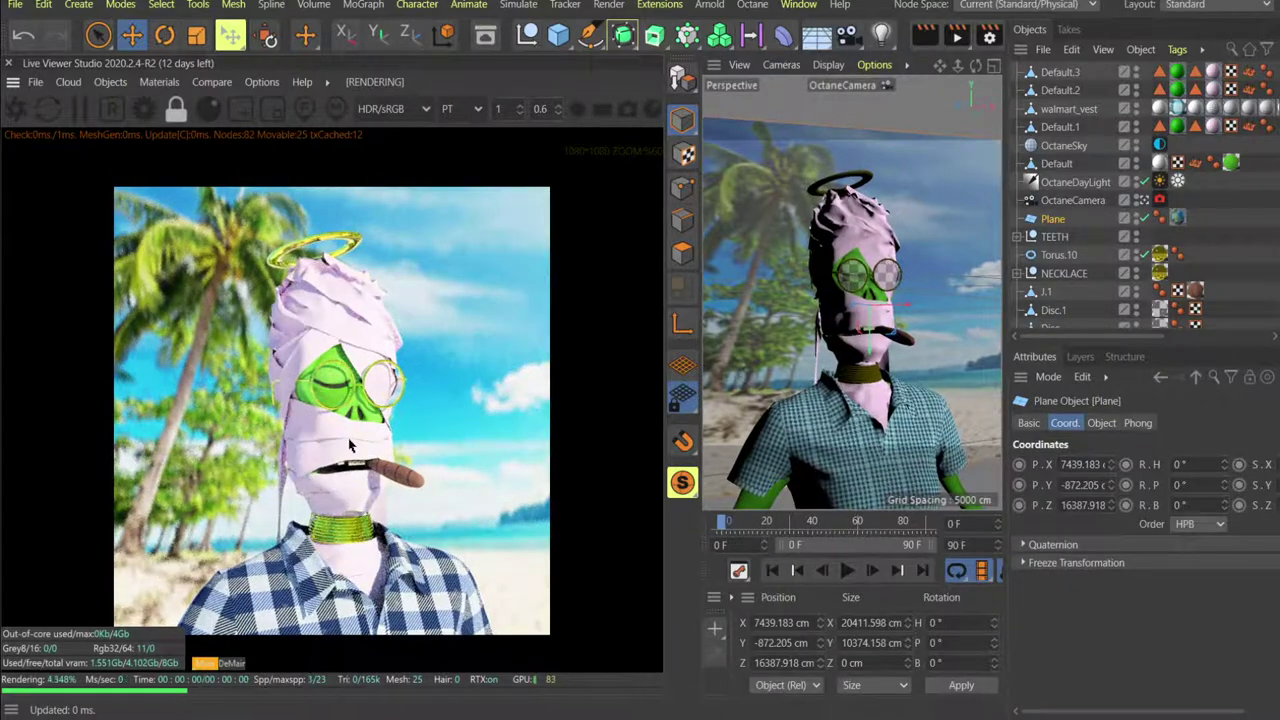
key(alt+Tab)
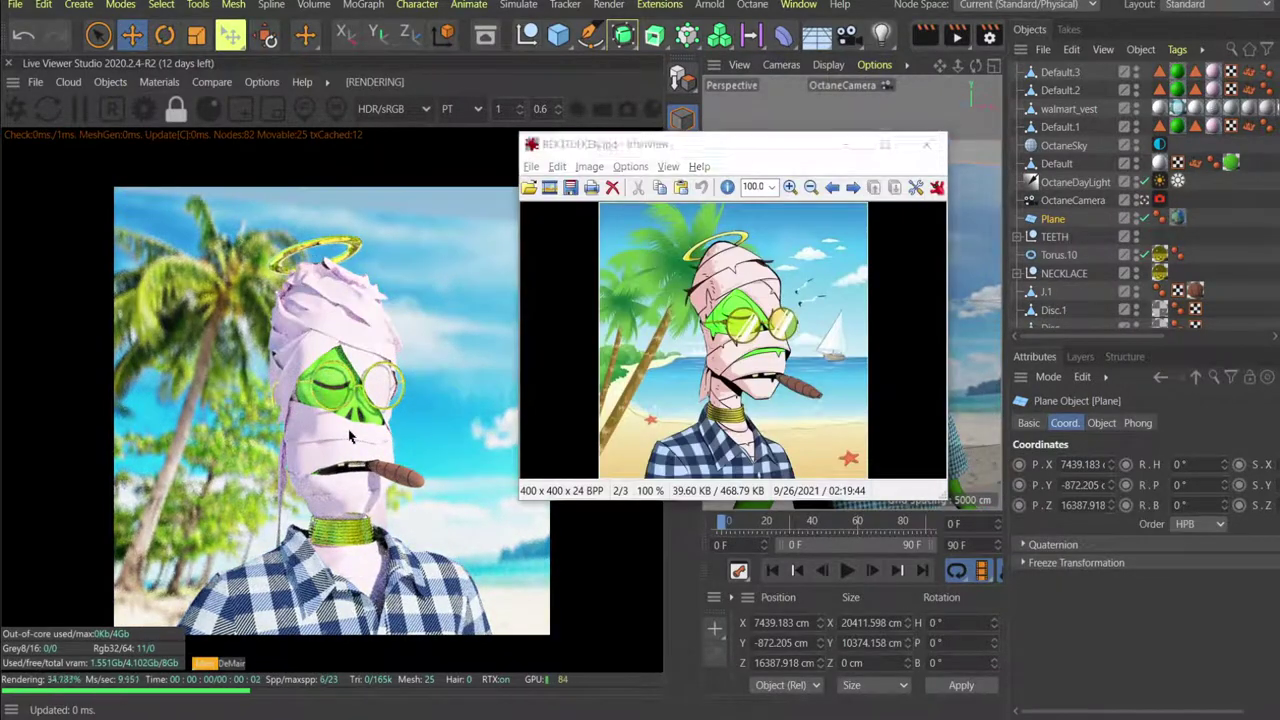
key(alt+Tab)
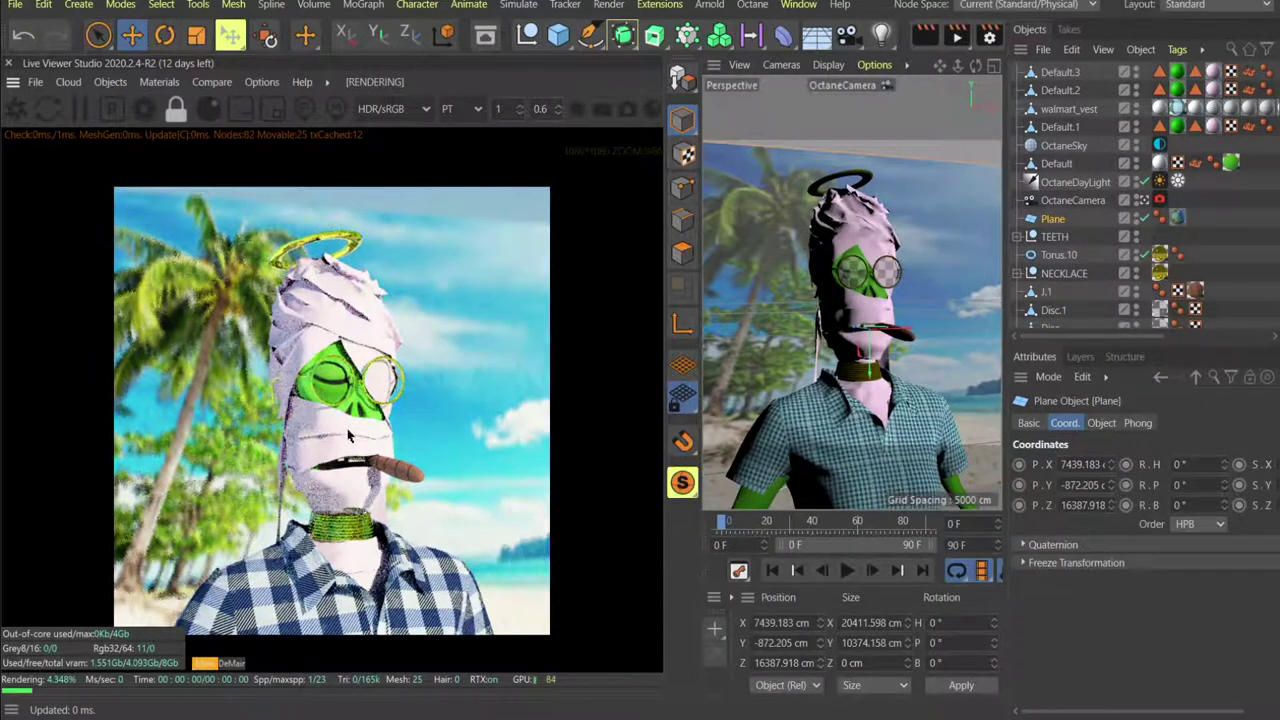
Adjust the camera slightly sideways to refine the palm tree's placement behind the character, checking it against the reference drawing.
key(alt+Tab)
key(alt+Tab)
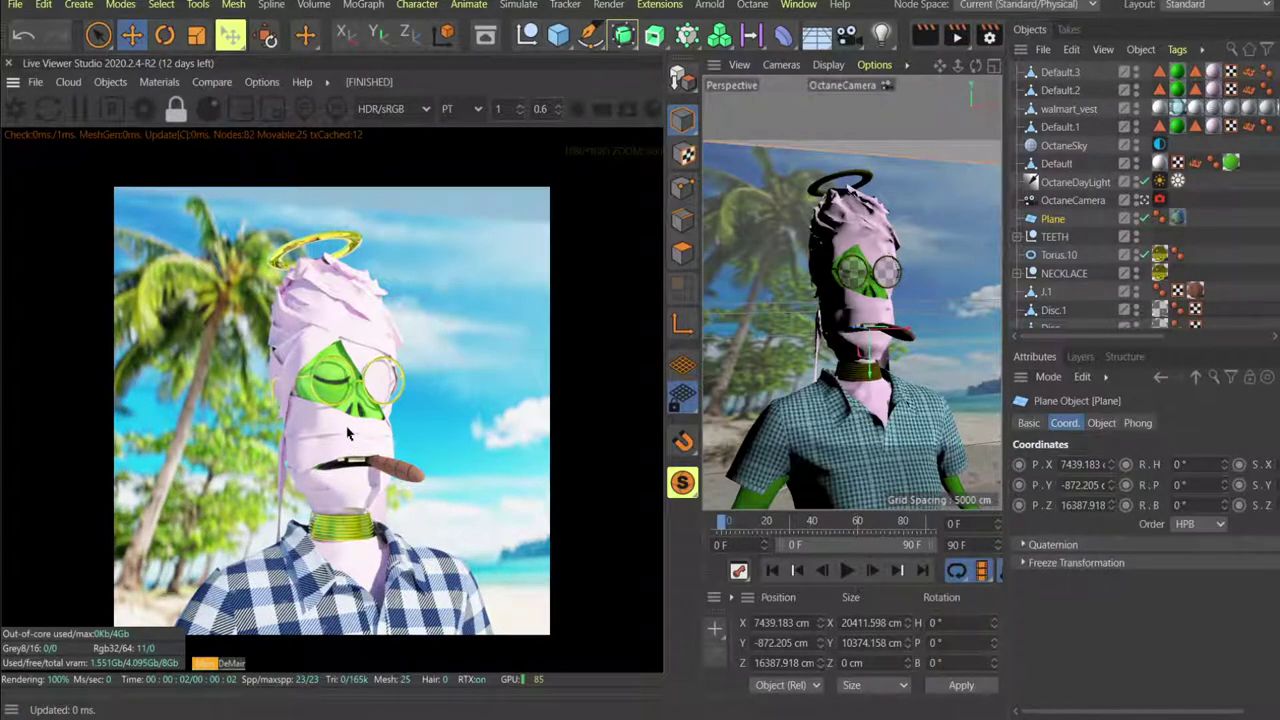
key(alt+Tab)
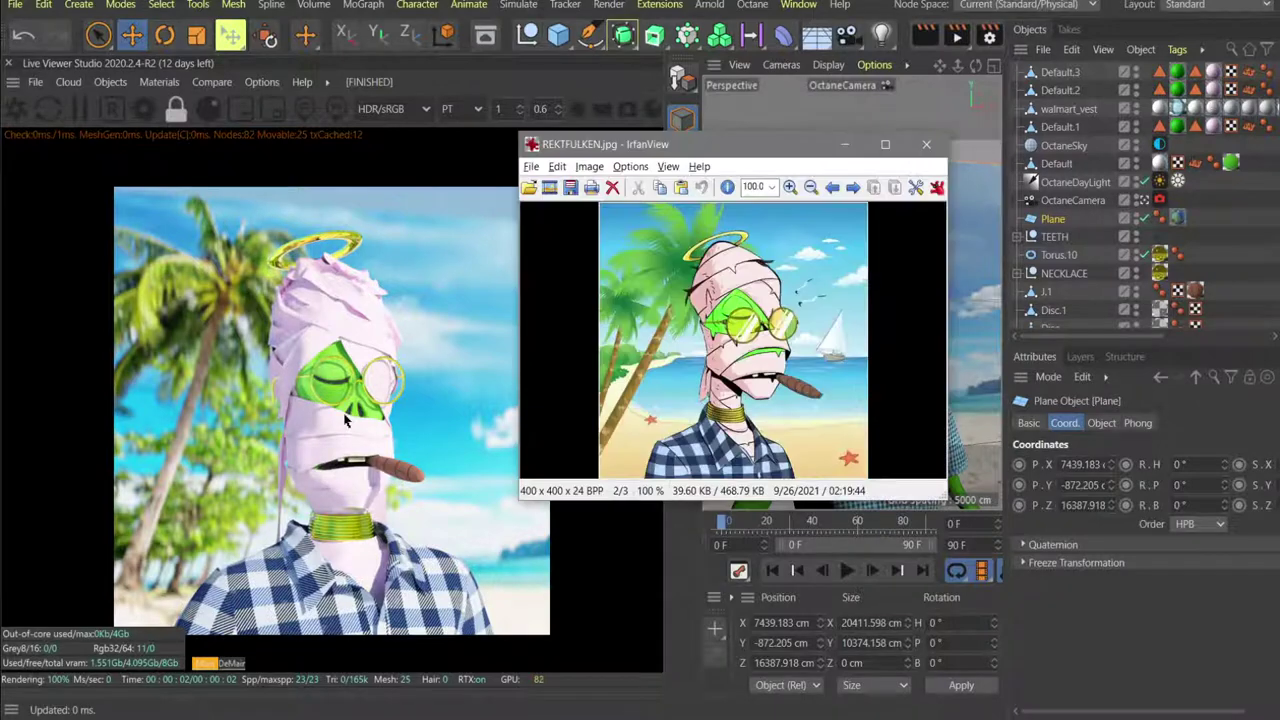
key(alt+Tab)
drag(345, 423, 343, 424)
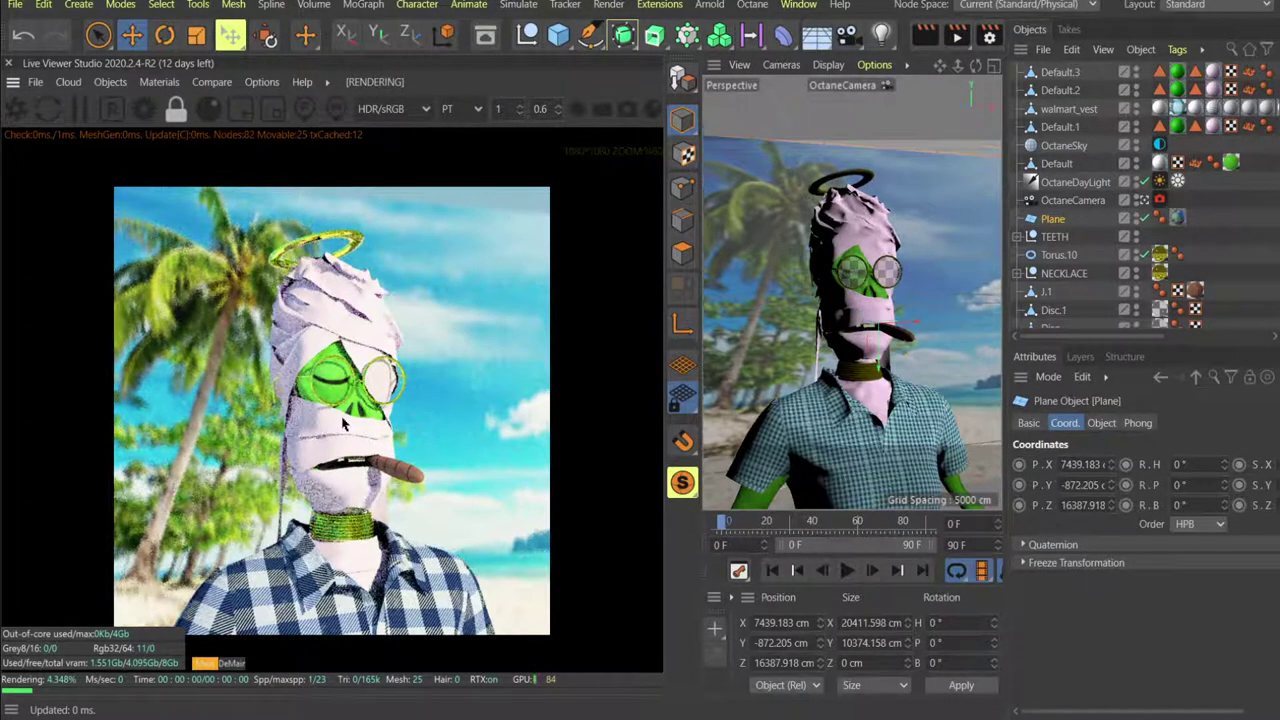
key(alt+Tab)
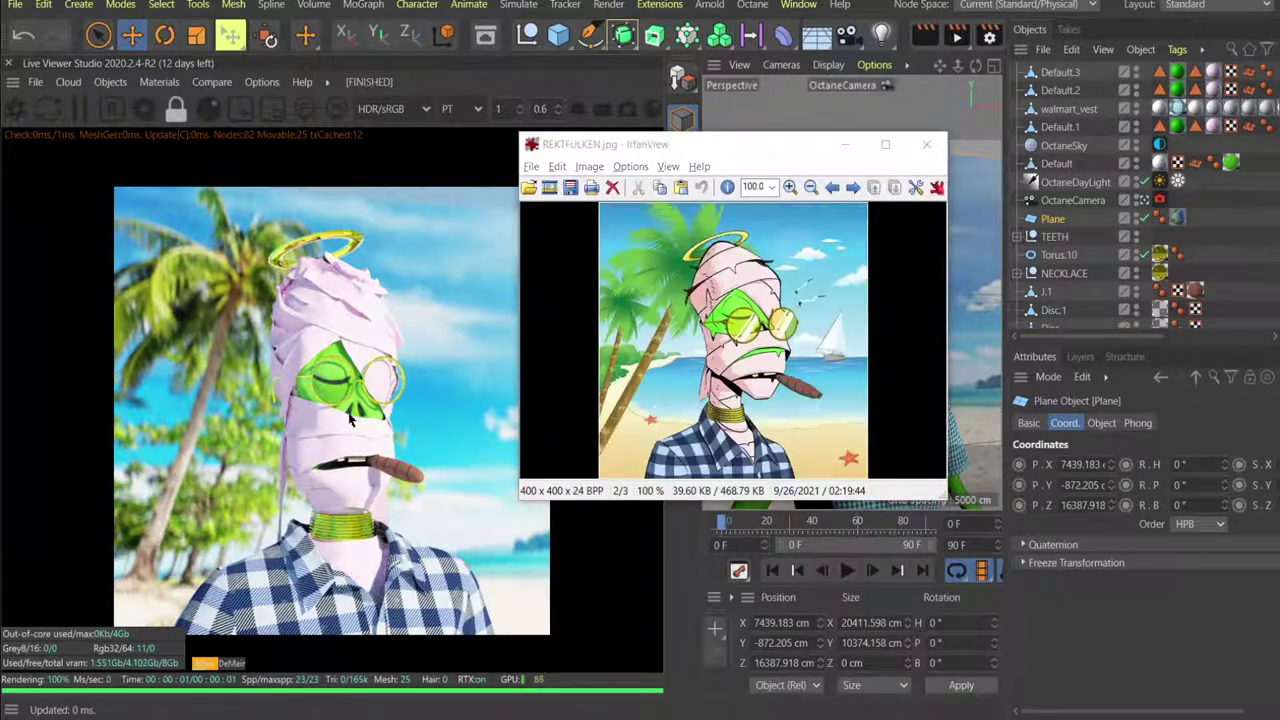
key(alt+Tab)
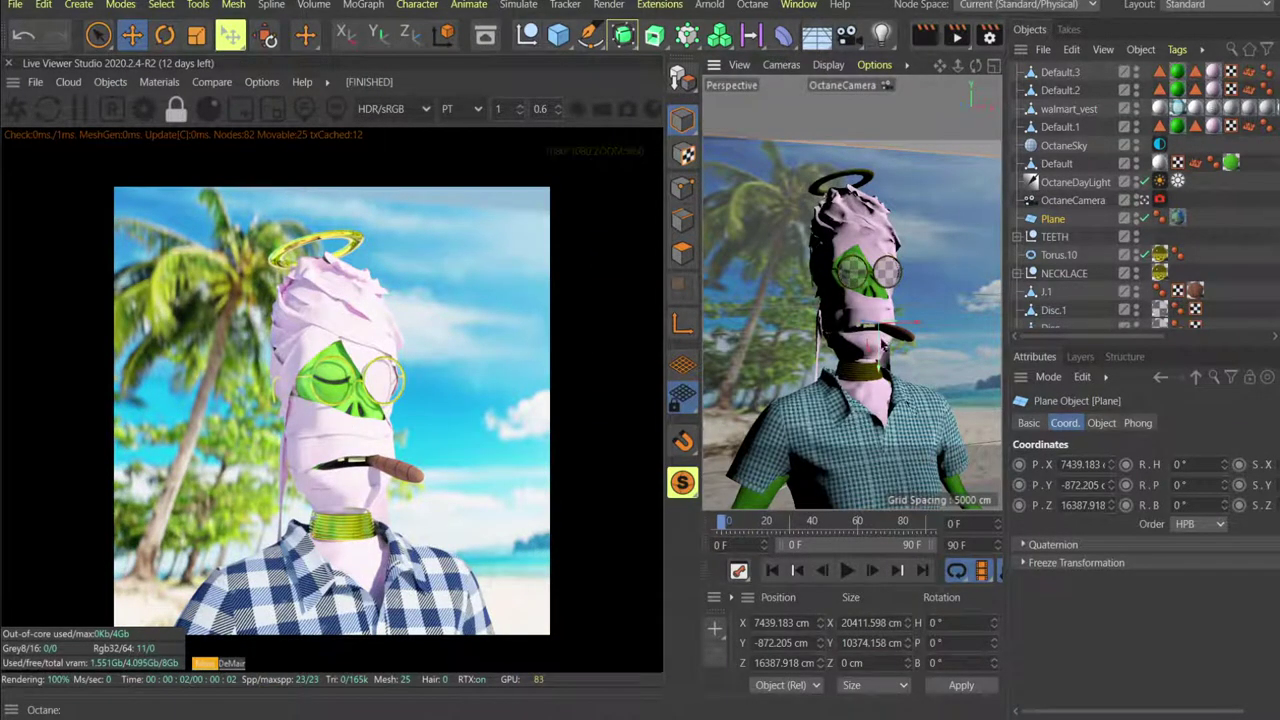
Raise the background plane to about -298 cm in Y and compare the updated render with the reference drawing.
drag(883, 344, 872, 326)
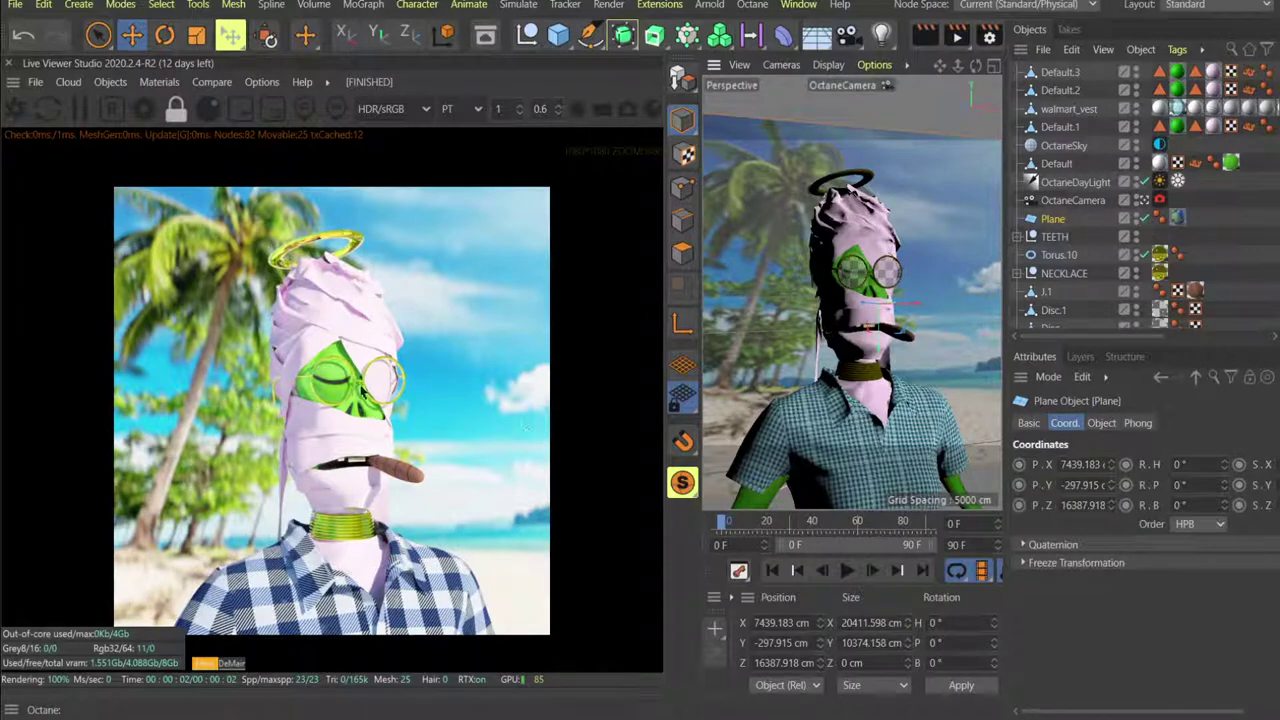
click(354, 374)
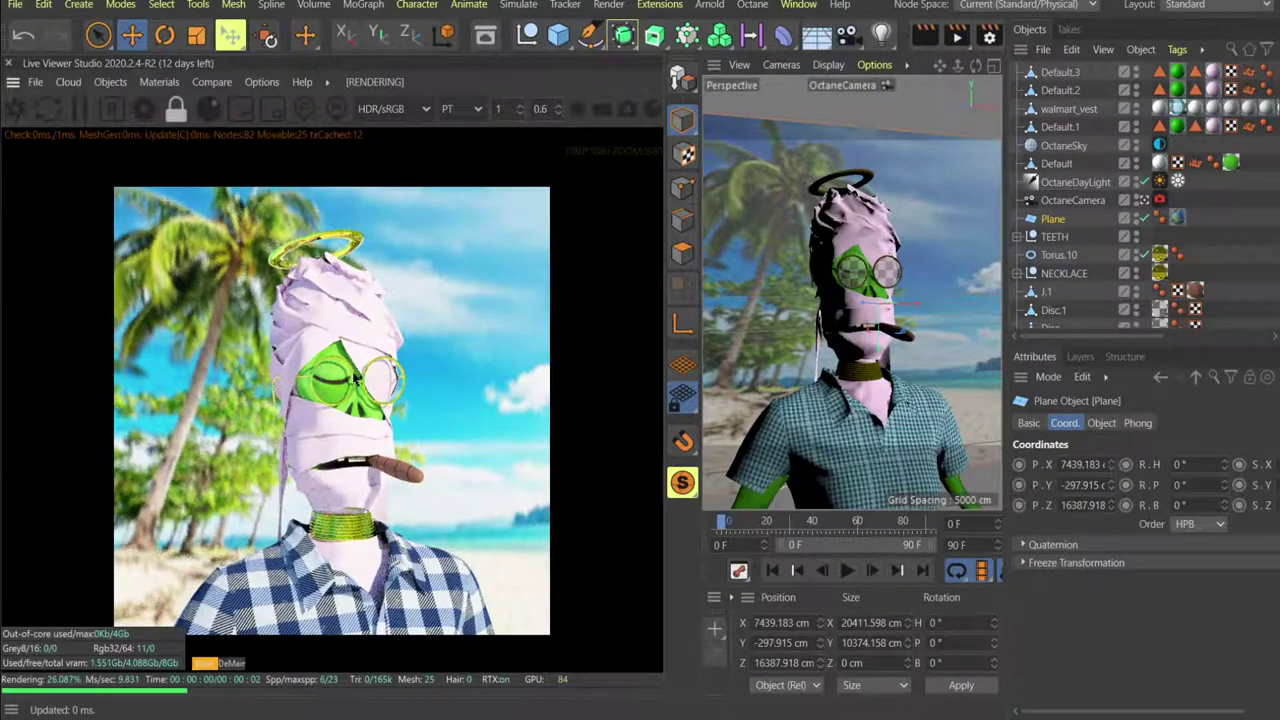
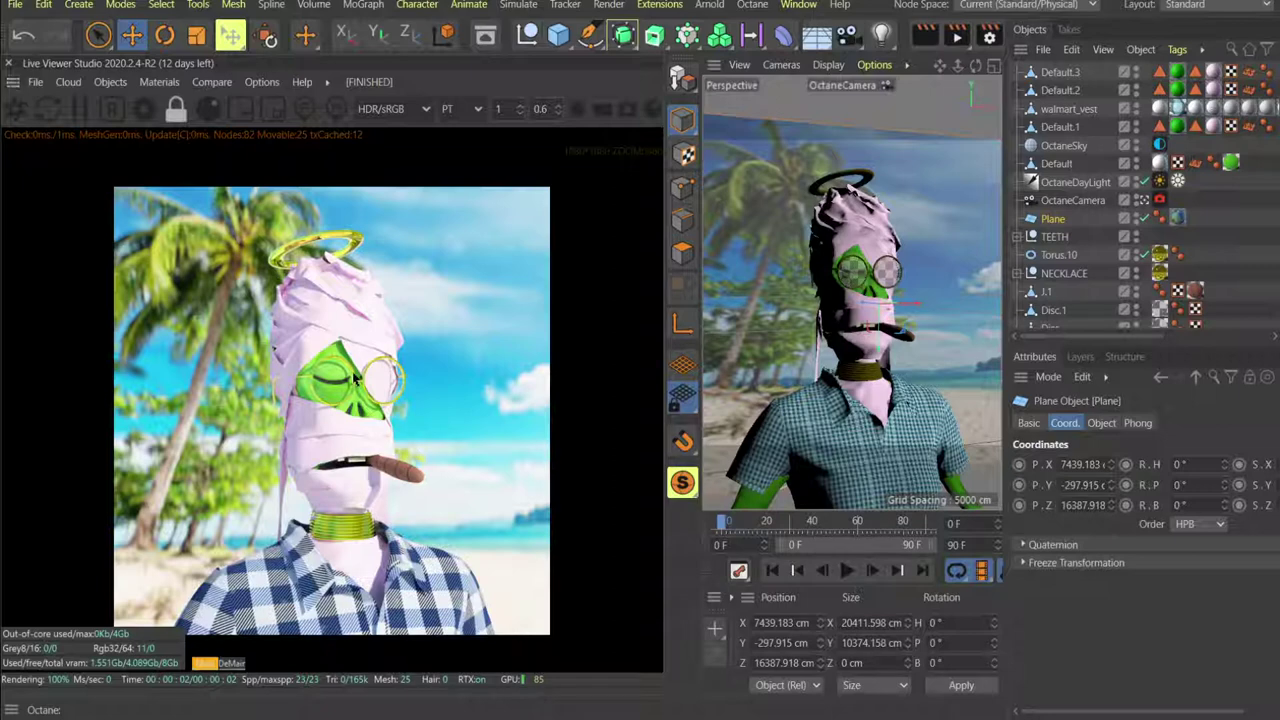
key(alt+Tab)
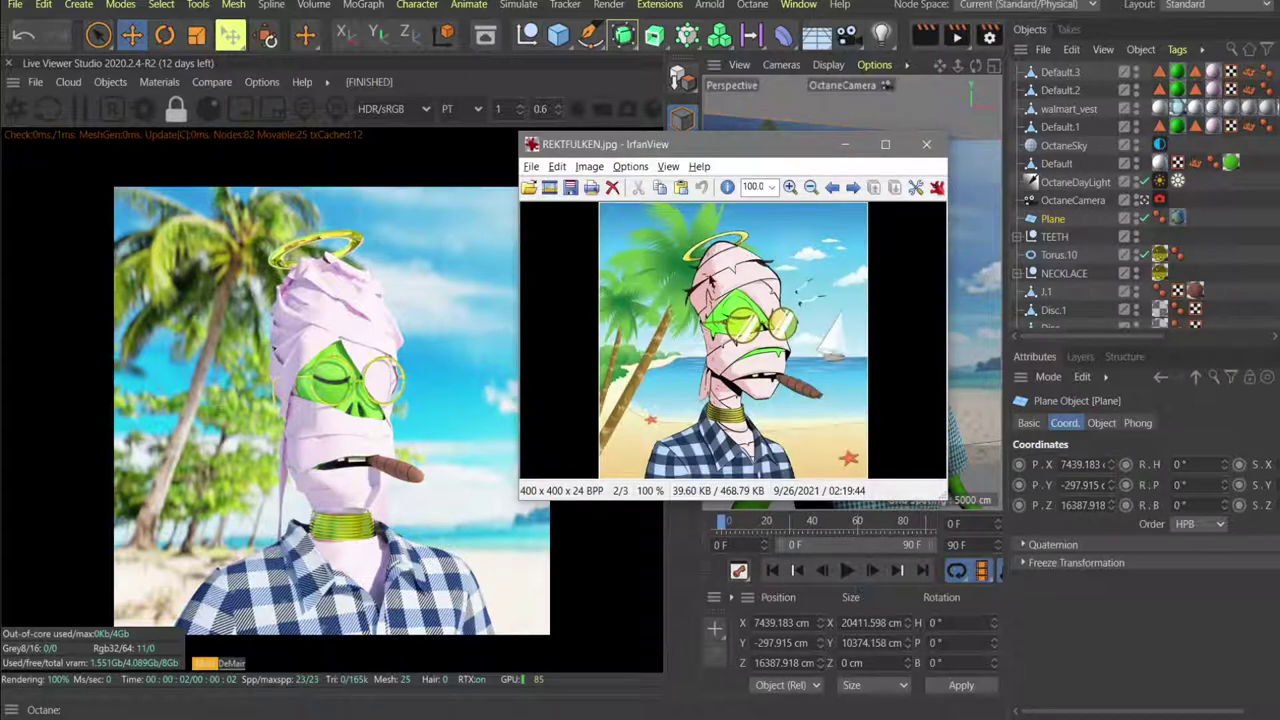
click(926, 144)
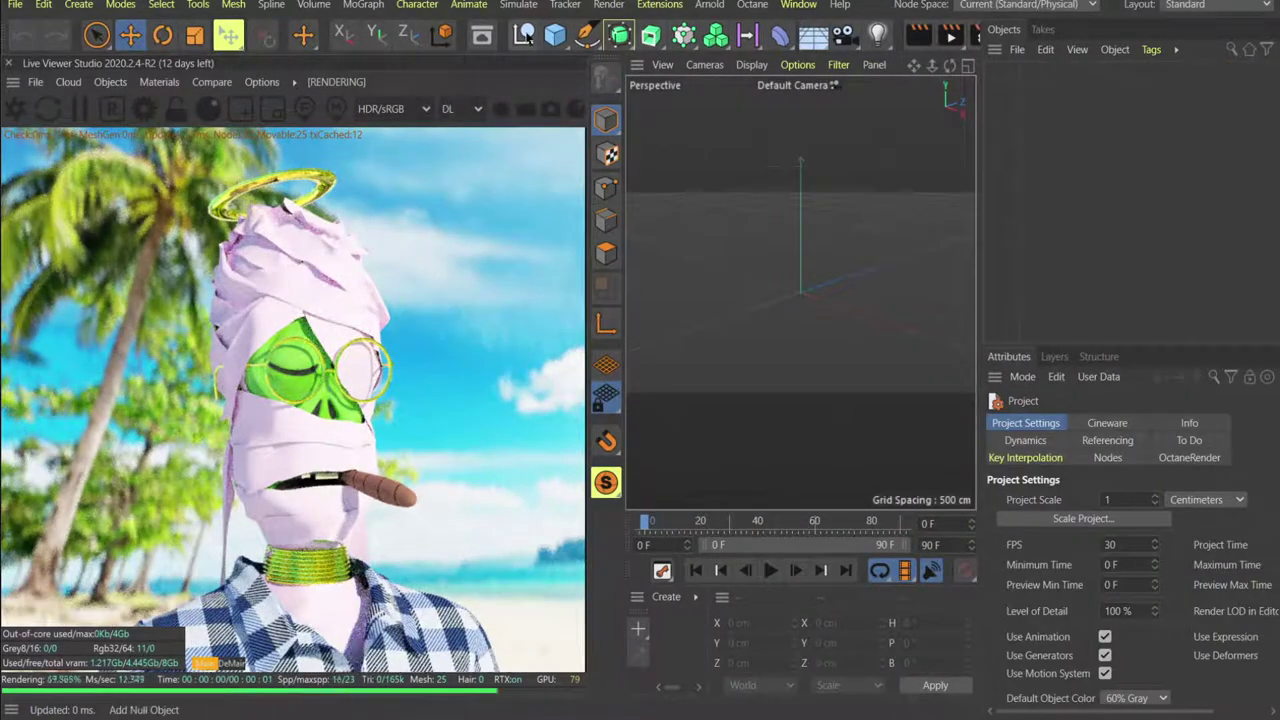
Begin a Bezier spline in the Front view with a first point at about X -4 cm, Y 9 cm.
click(587, 36)
middle_click(923, 194)
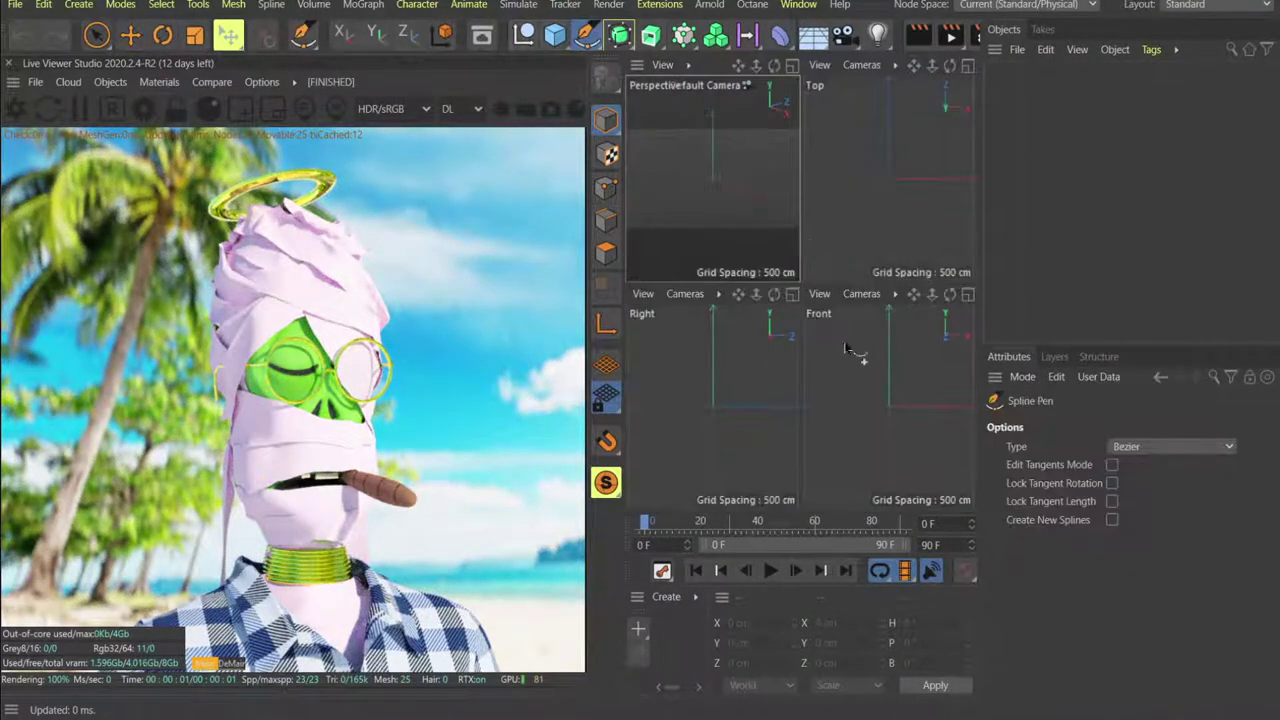
middle_click(849, 349)
click(800, 291)
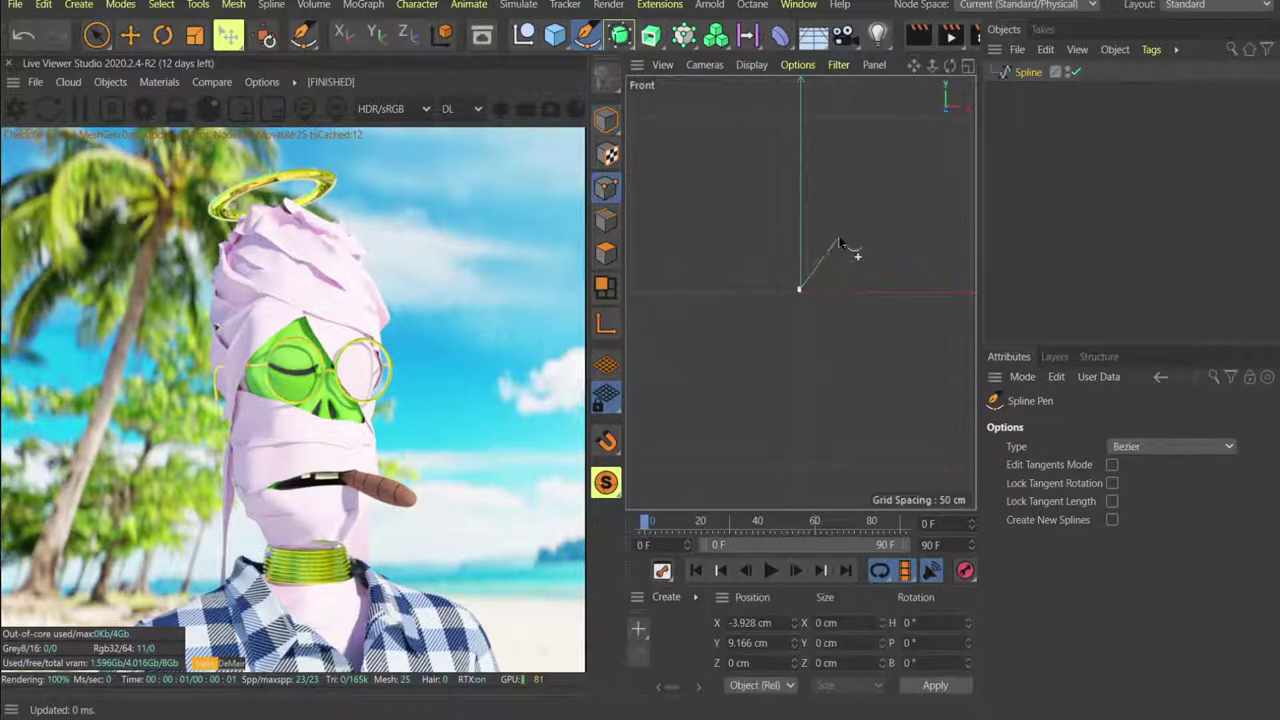
Check the reference drawing and close the Octane Live Viewer to enlarge the Front view.
key(alt+Tab)
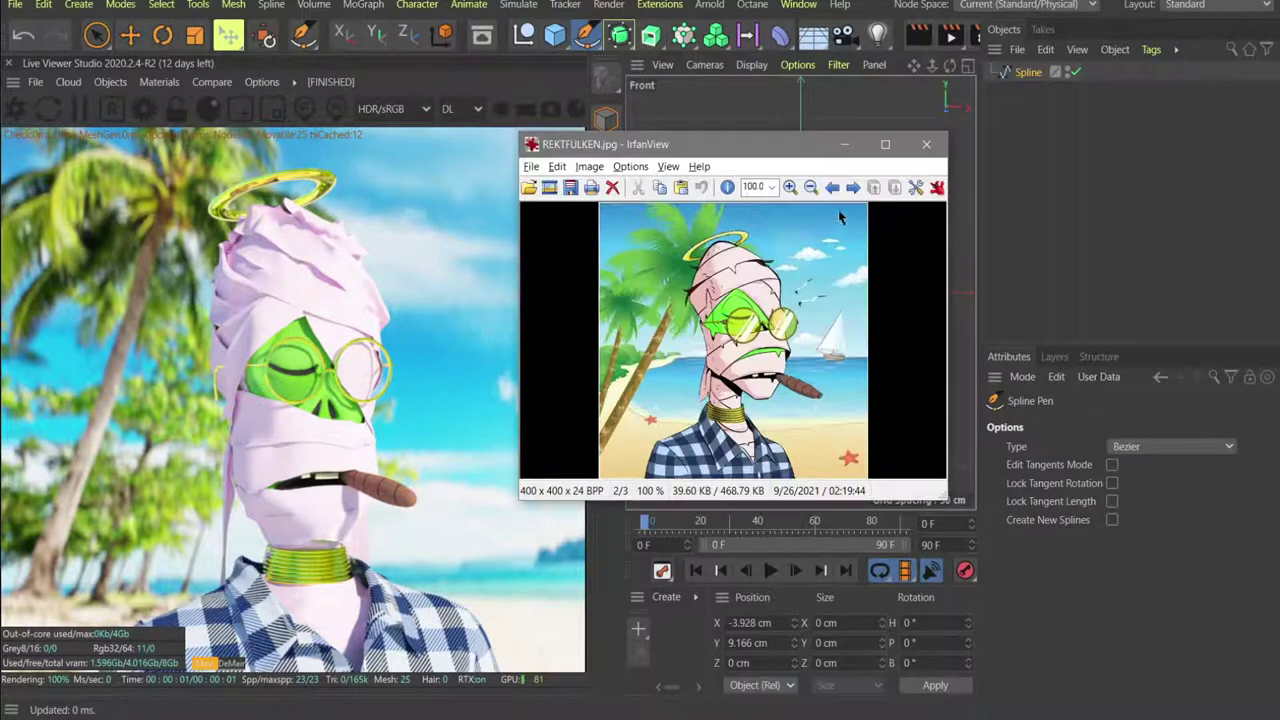
key(alt+Tab)
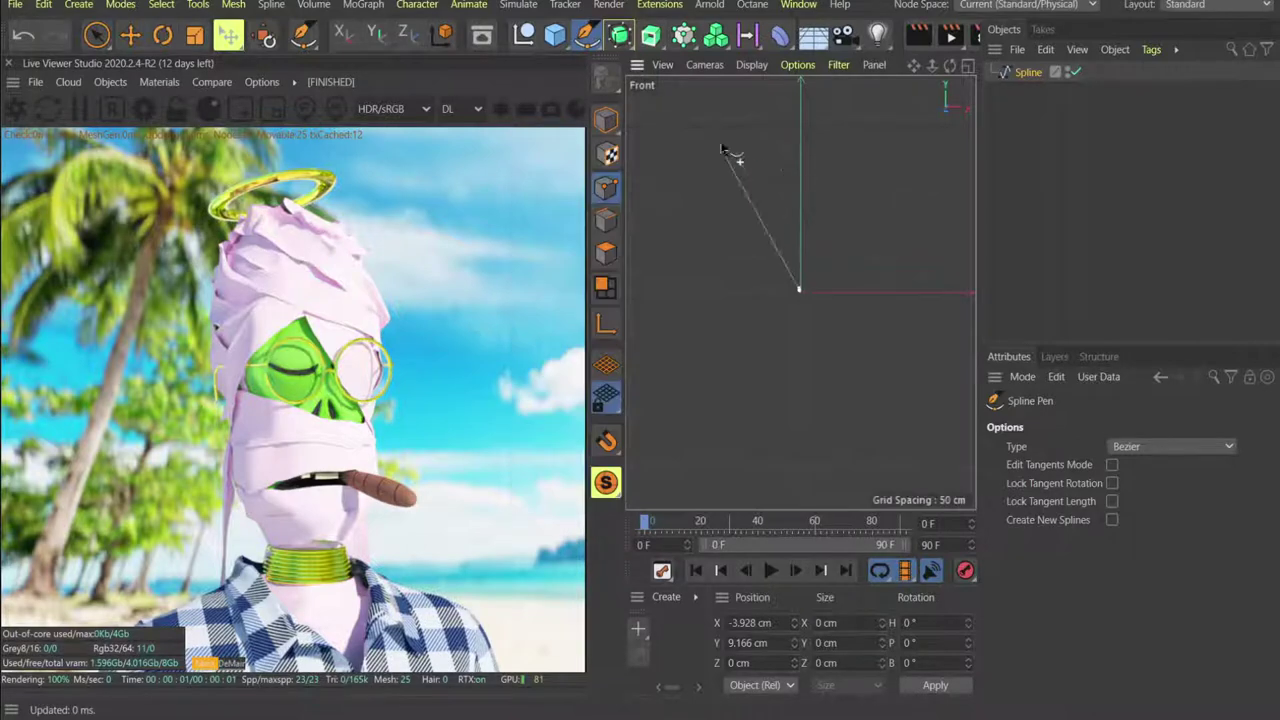
click(9, 63)
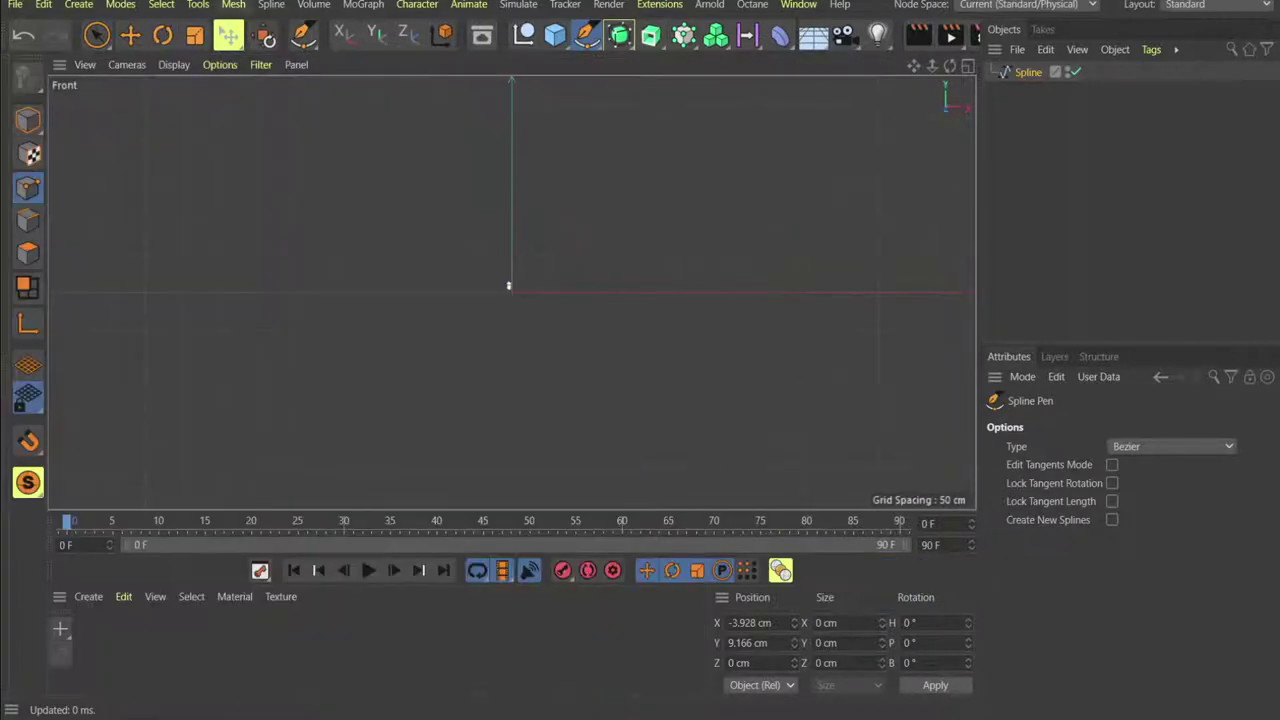
Resize the modelling window and place the REKTFULKEN.jpg reference drawing beside the Front view.
drag(356, 1, 502, 4)
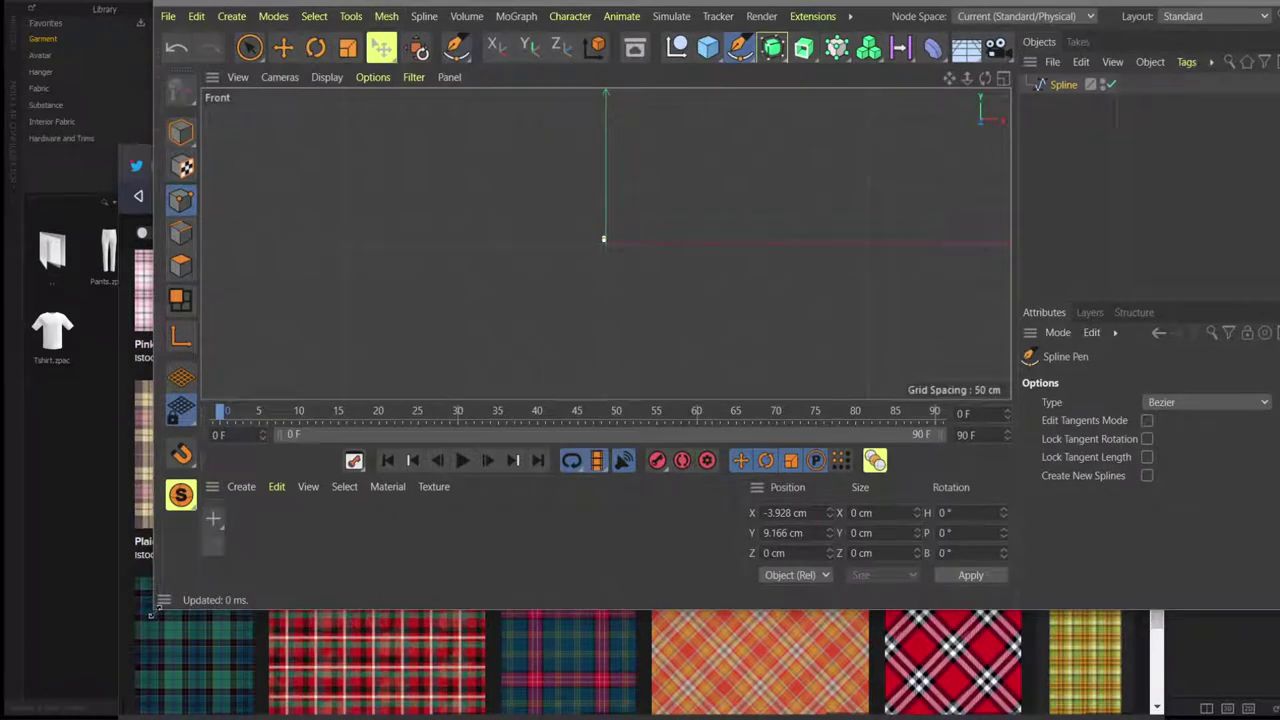
drag(152, 610, 430, 713)
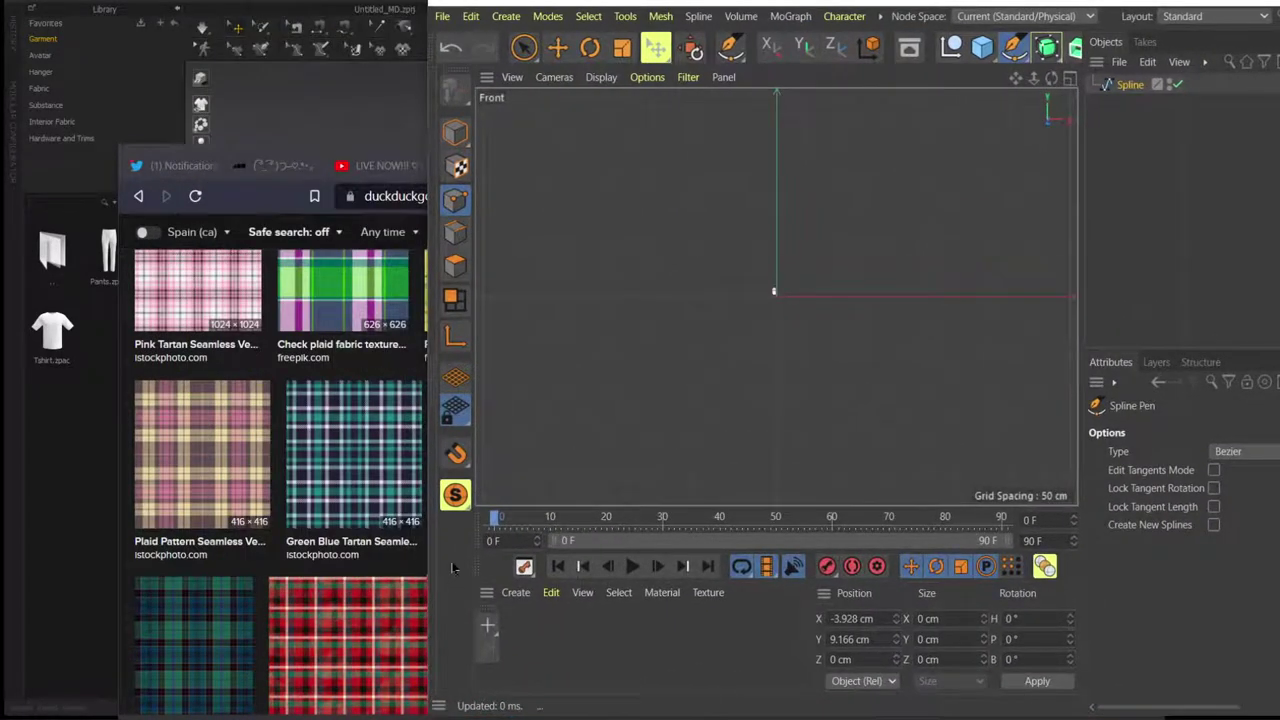
drag(686, 150, 180, 102)
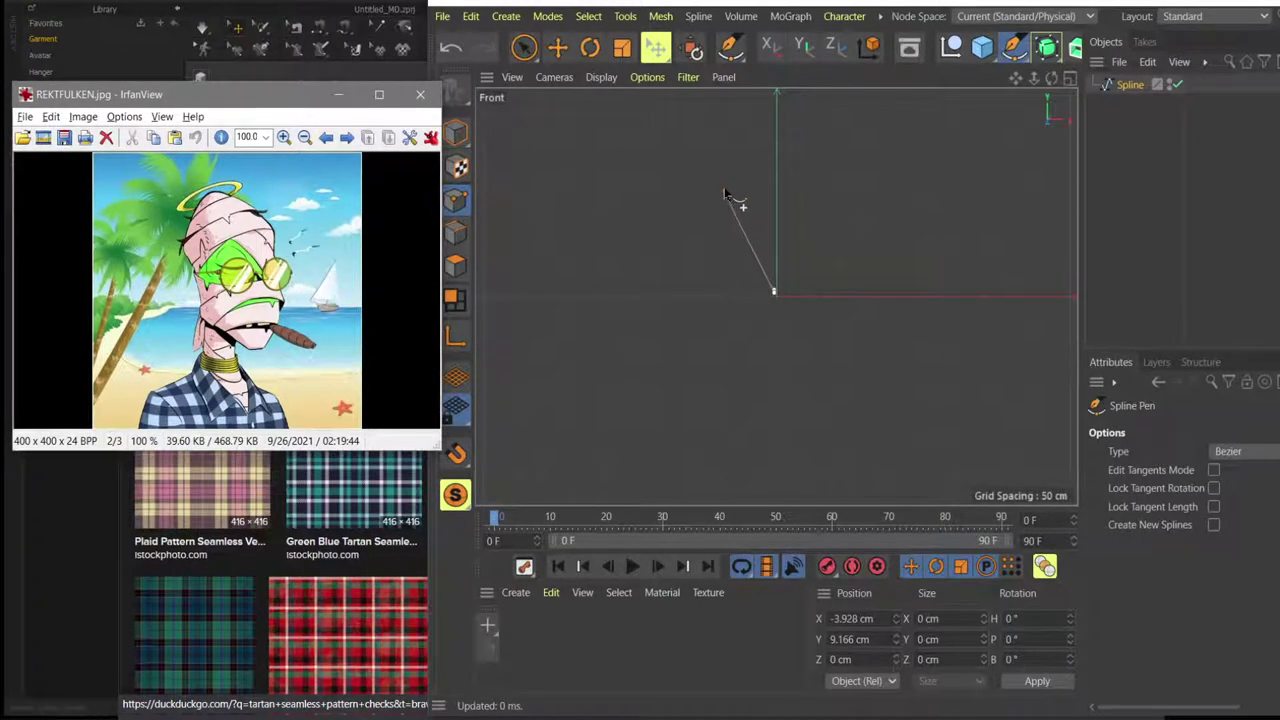
Finish the spline with a curved second point at about X -96 cm, Y 191 cm and add a Sweep object.
drag(719, 182, 717, 137)
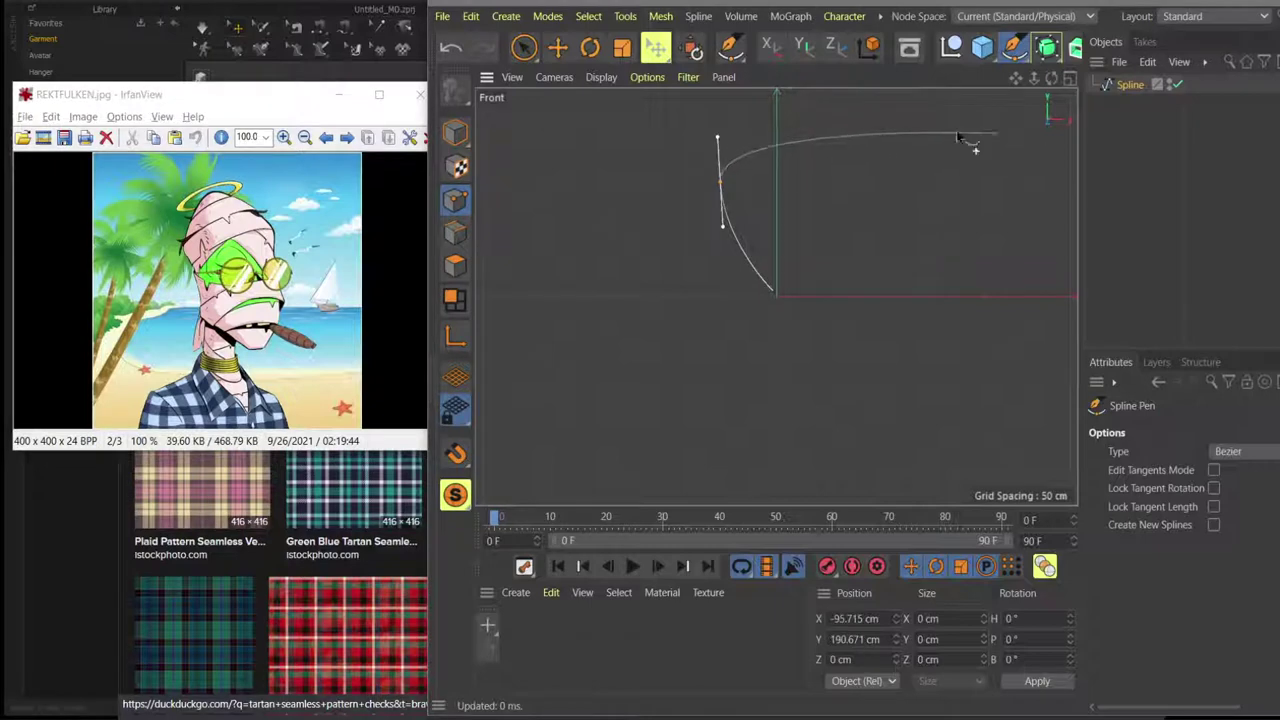
key(shift+c)
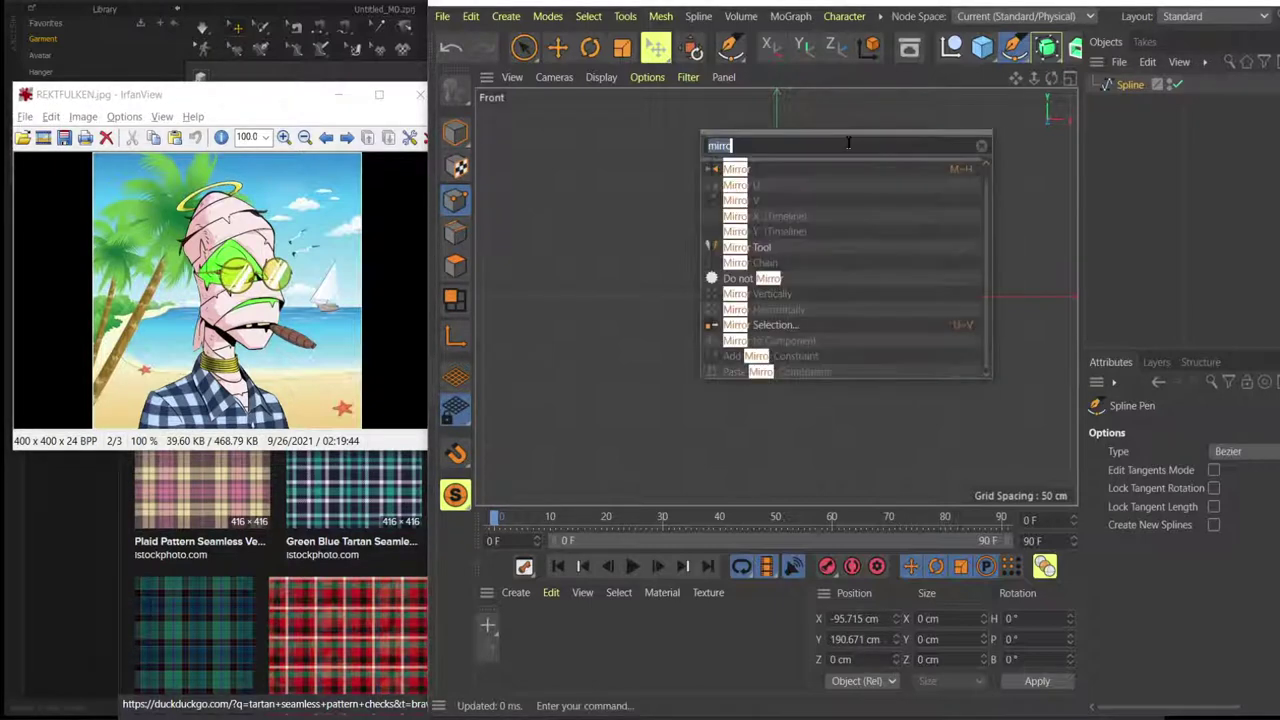
text(sweep)
key(Return)
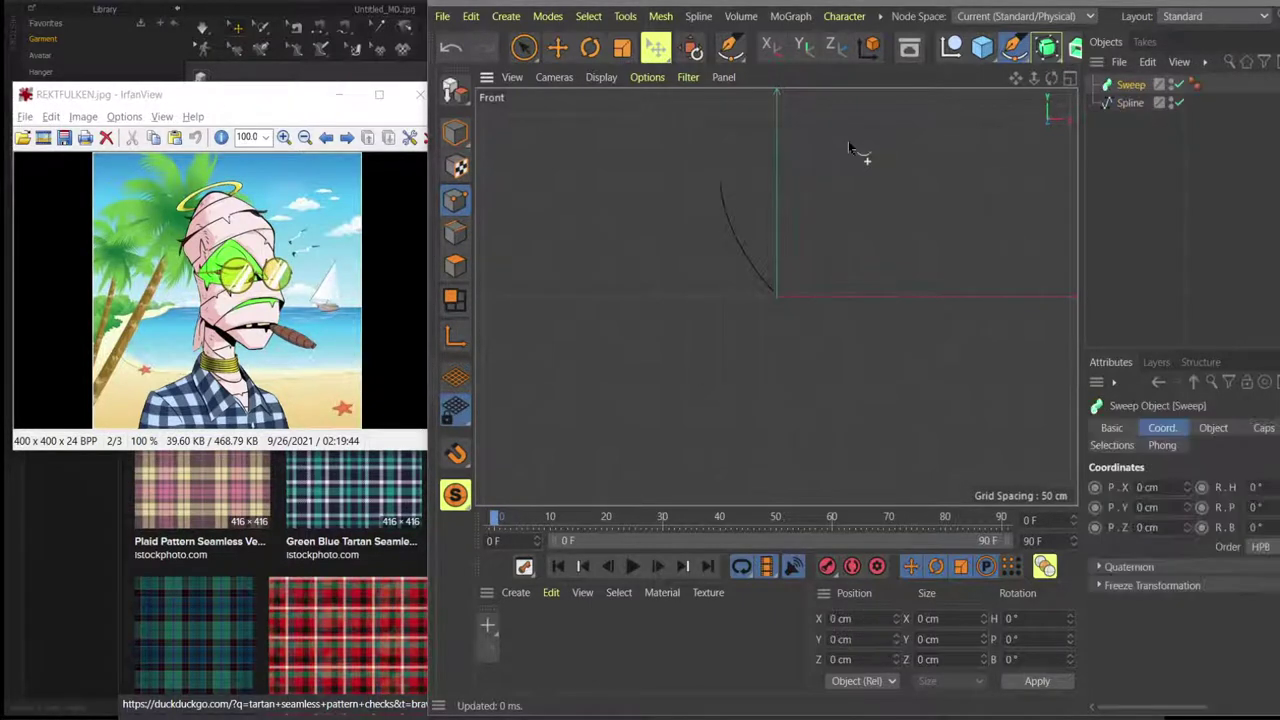
Add a Circle scaled down to a small profile and nest it with the spline under the Sweep.
key(shift+c)
text(circle)
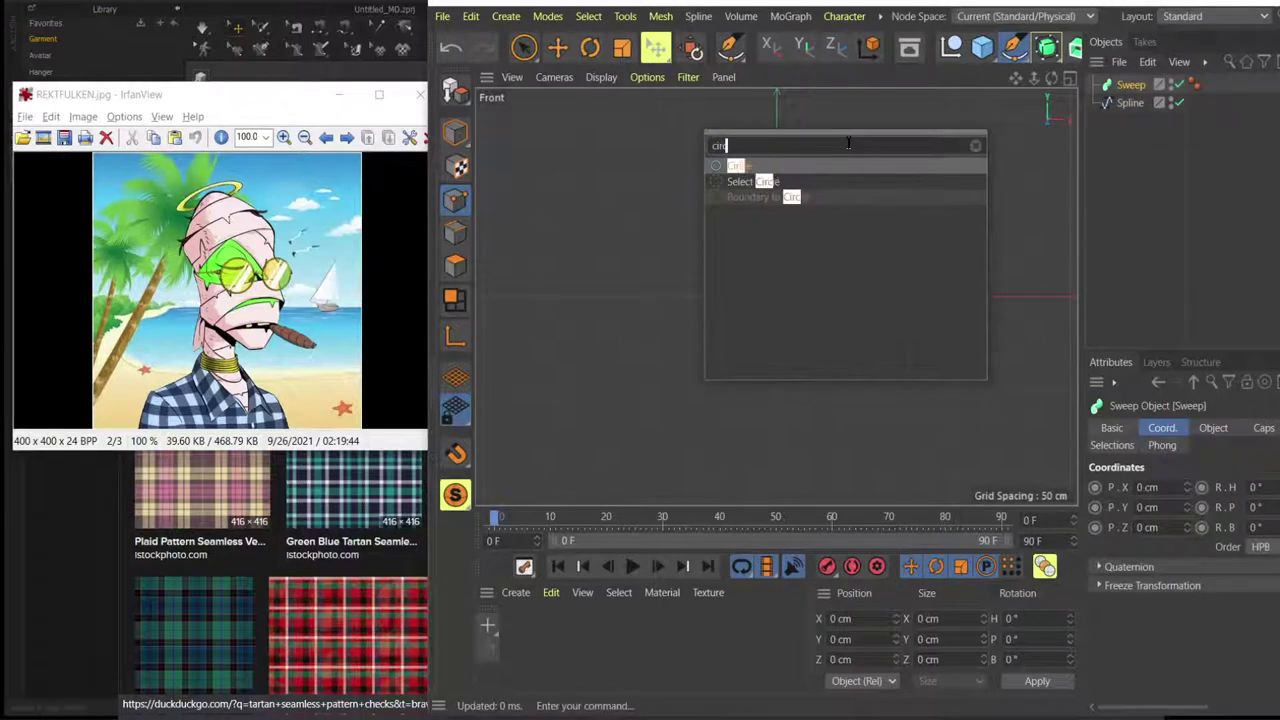
key(Return)
key(t)
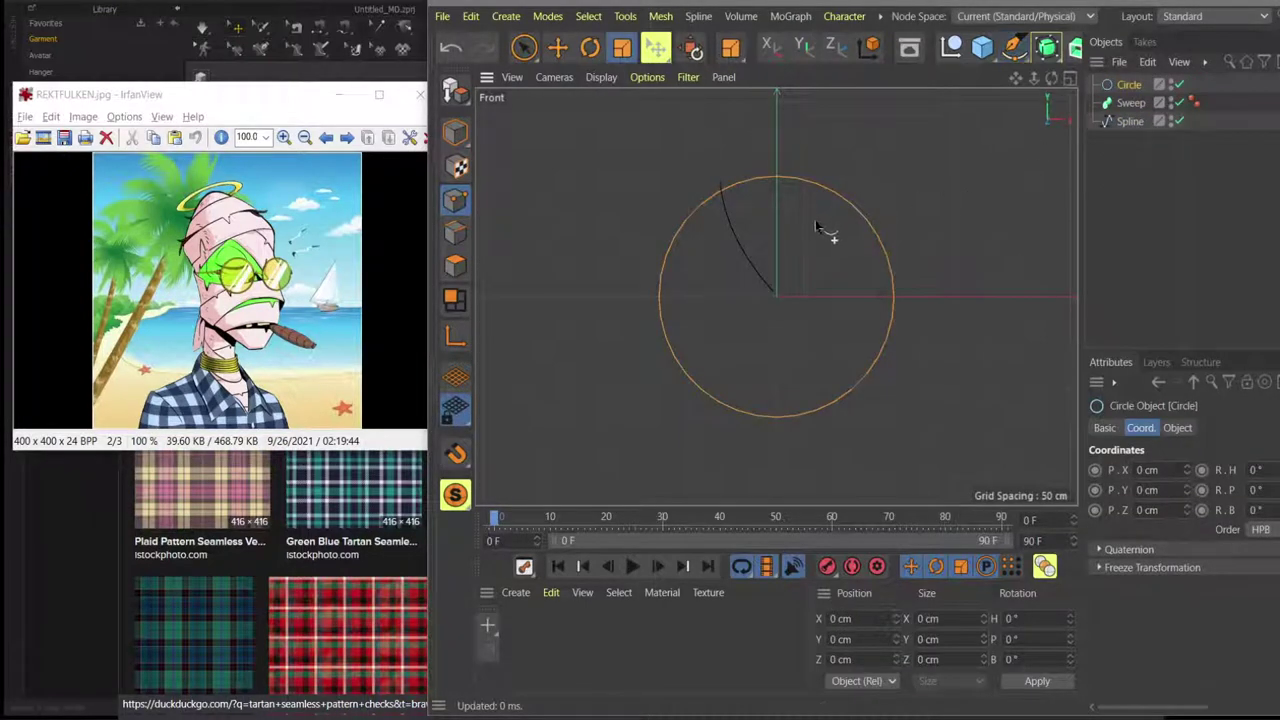
drag(868, 192, 735, 235)
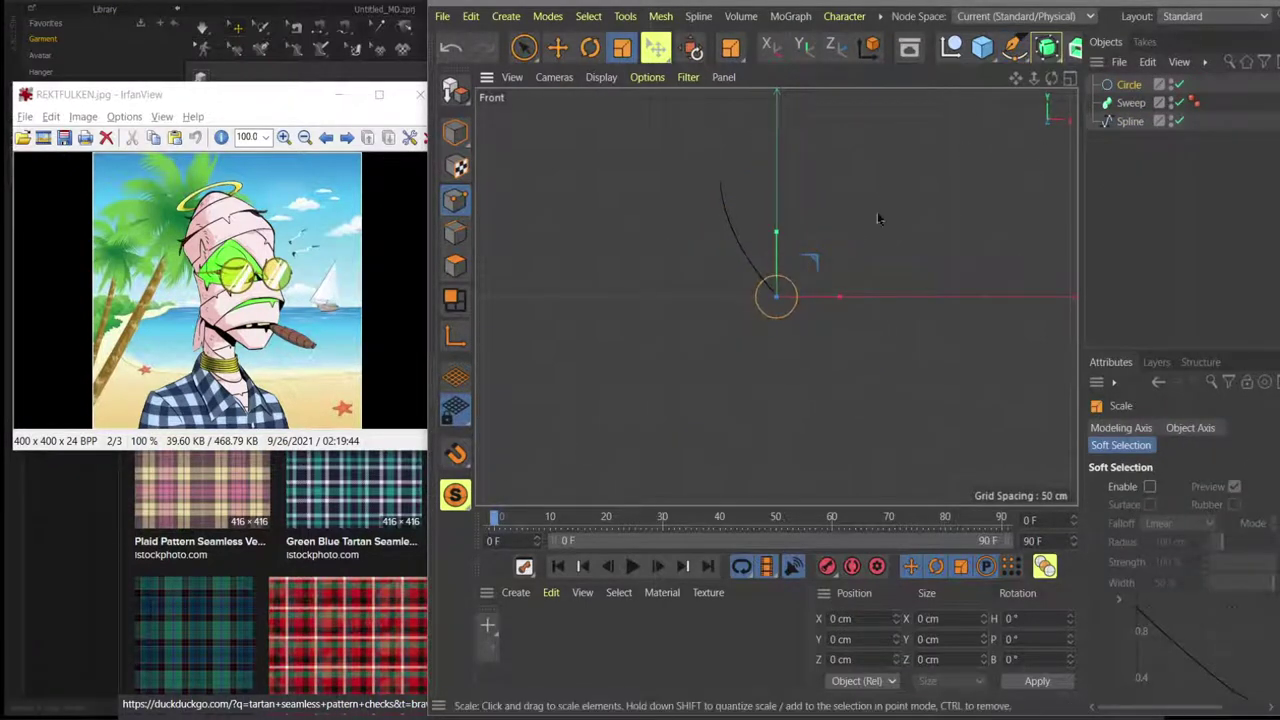
drag(880, 217, 637, 309)
drag(1130, 84, 1133, 103)
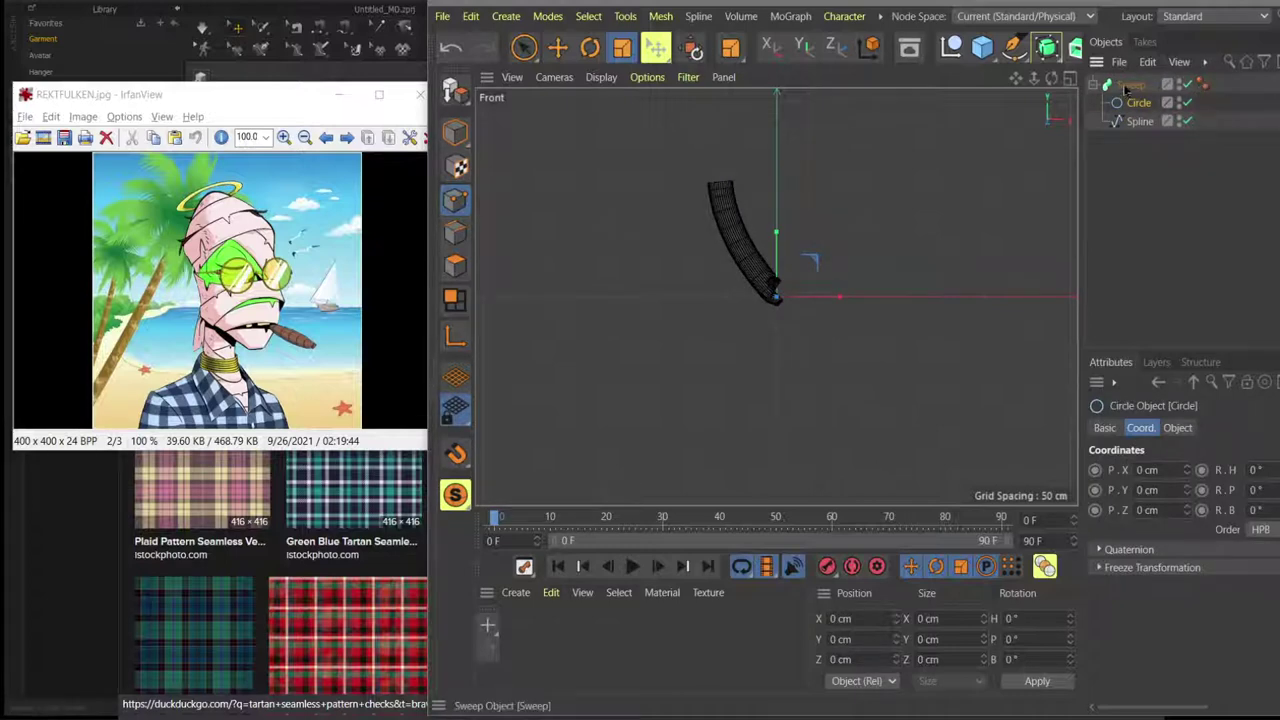
Taper the Sweep to a narrow tip by lowering the end point of its Scale curve to about 0.1.
click(1128, 86)
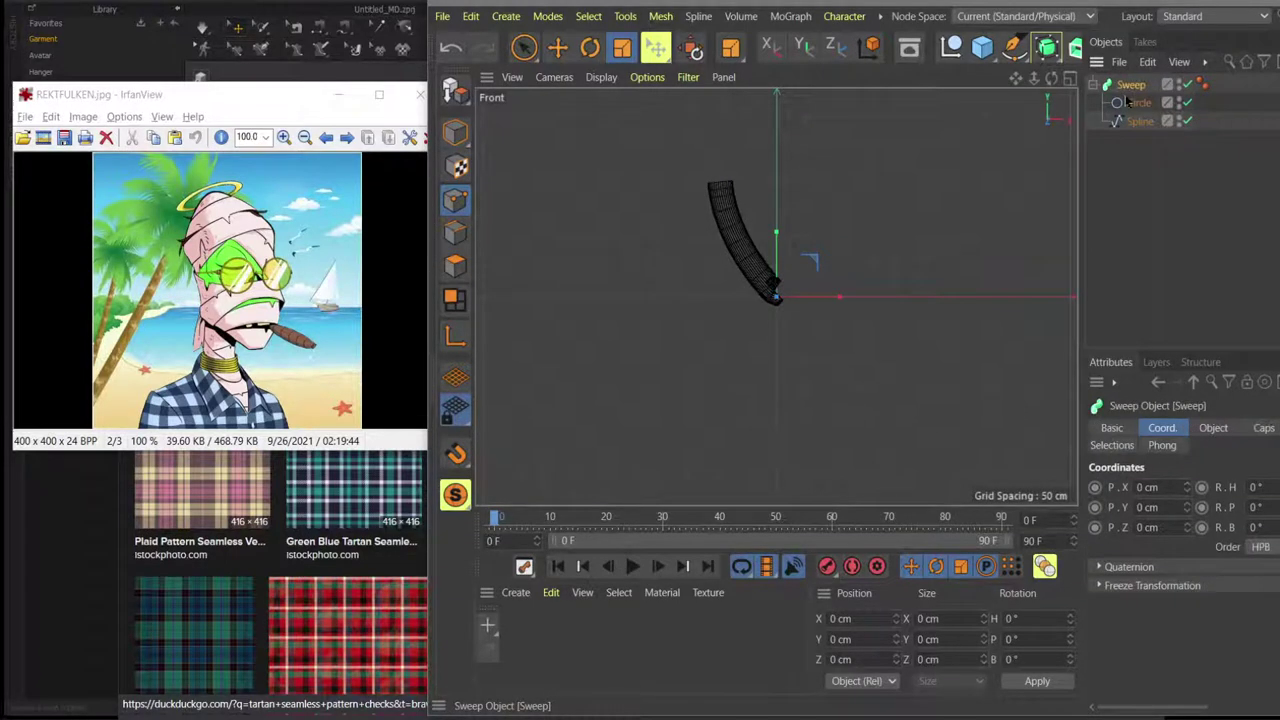
click(1213, 428)
click(1262, 428)
click(1228, 429)
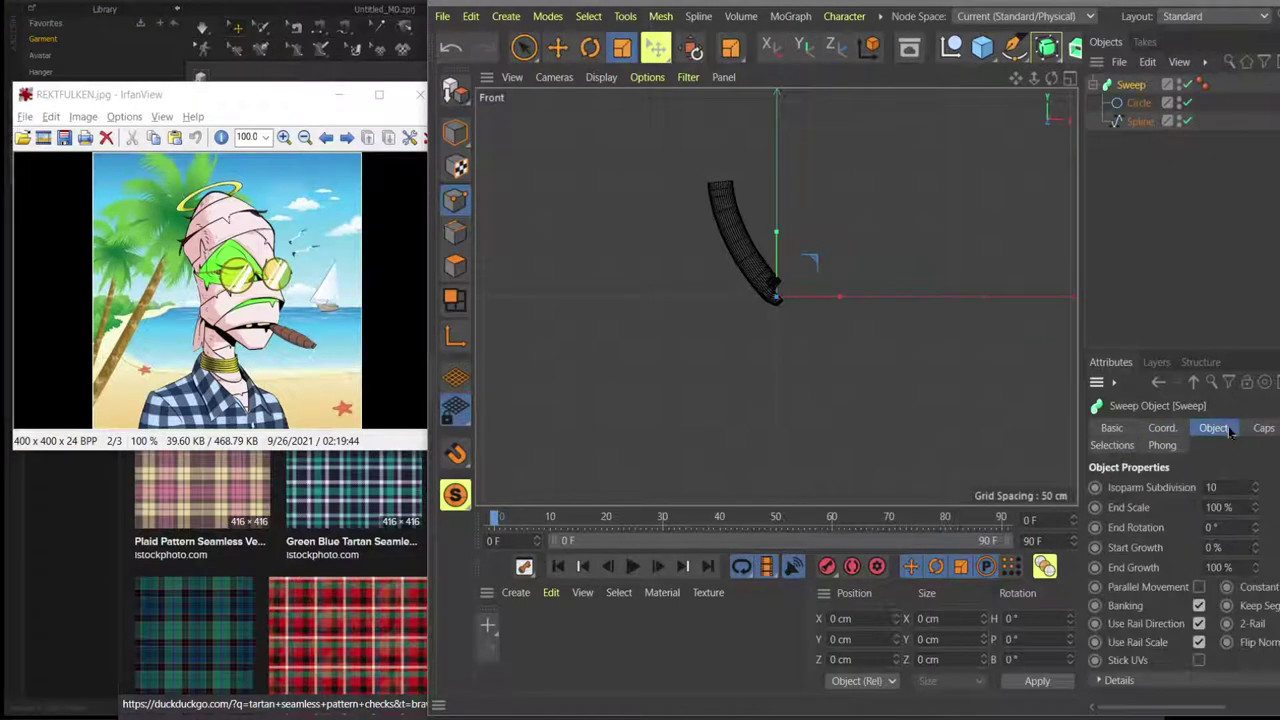
click(1100, 681)
scroll(1156, 558, down, 4)
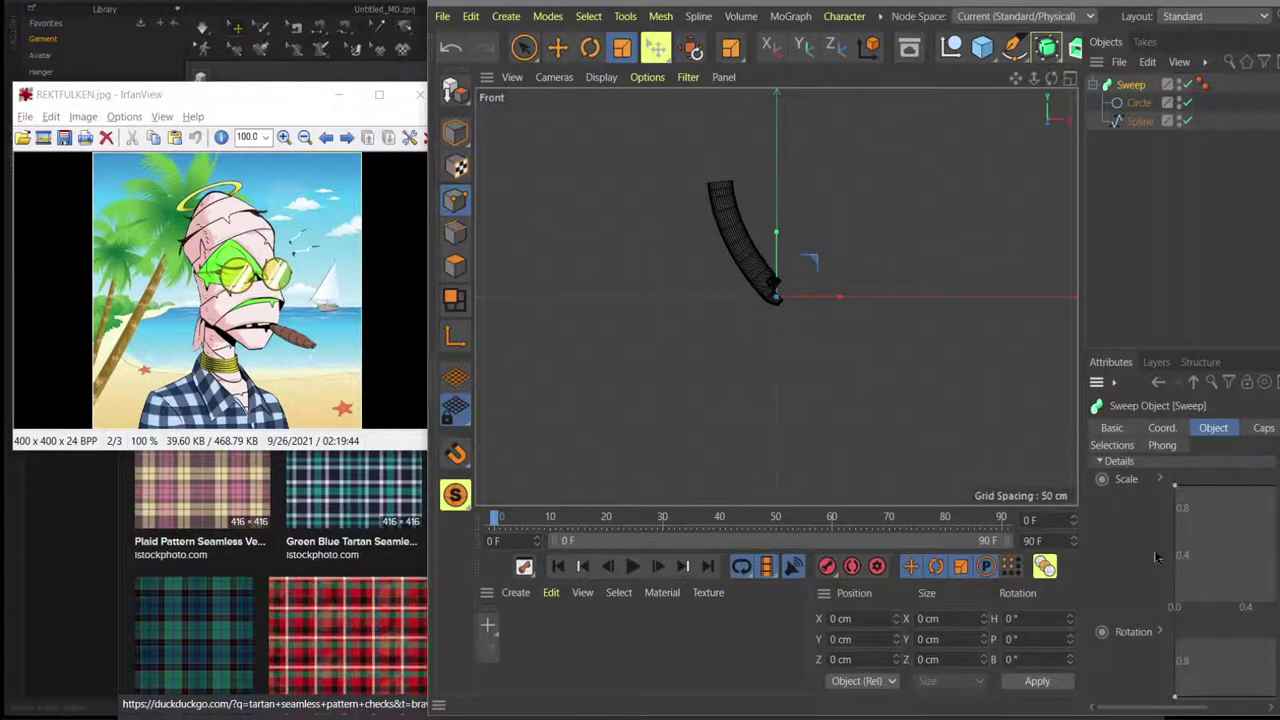
drag(1087, 463, 918, 466)
drag(1014, 469, 980, 412)
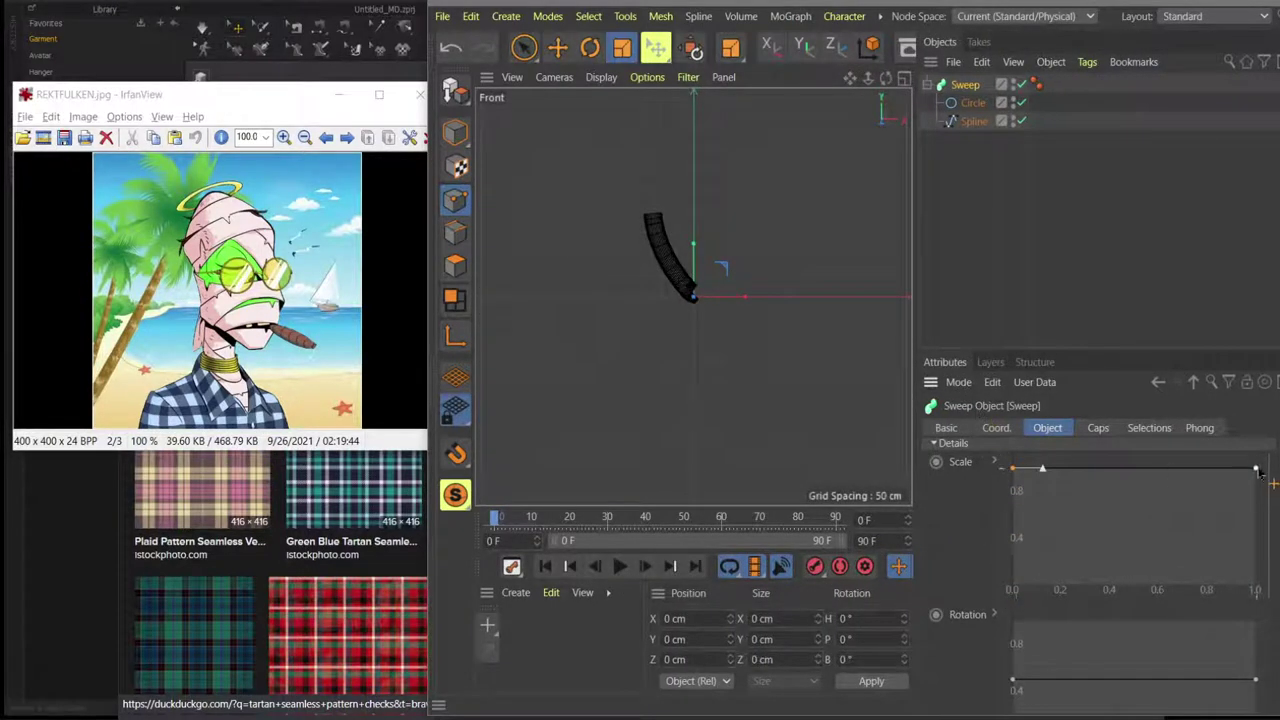
drag(1257, 470, 1258, 573)
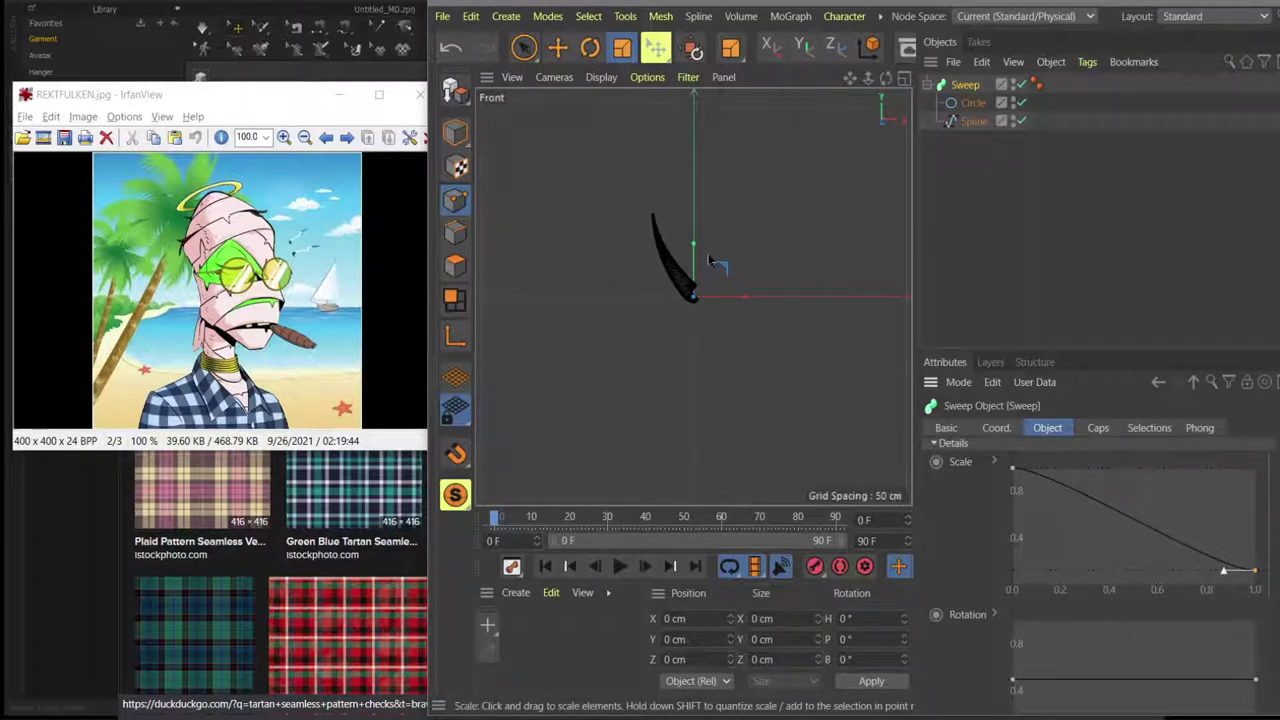
click(978, 166)
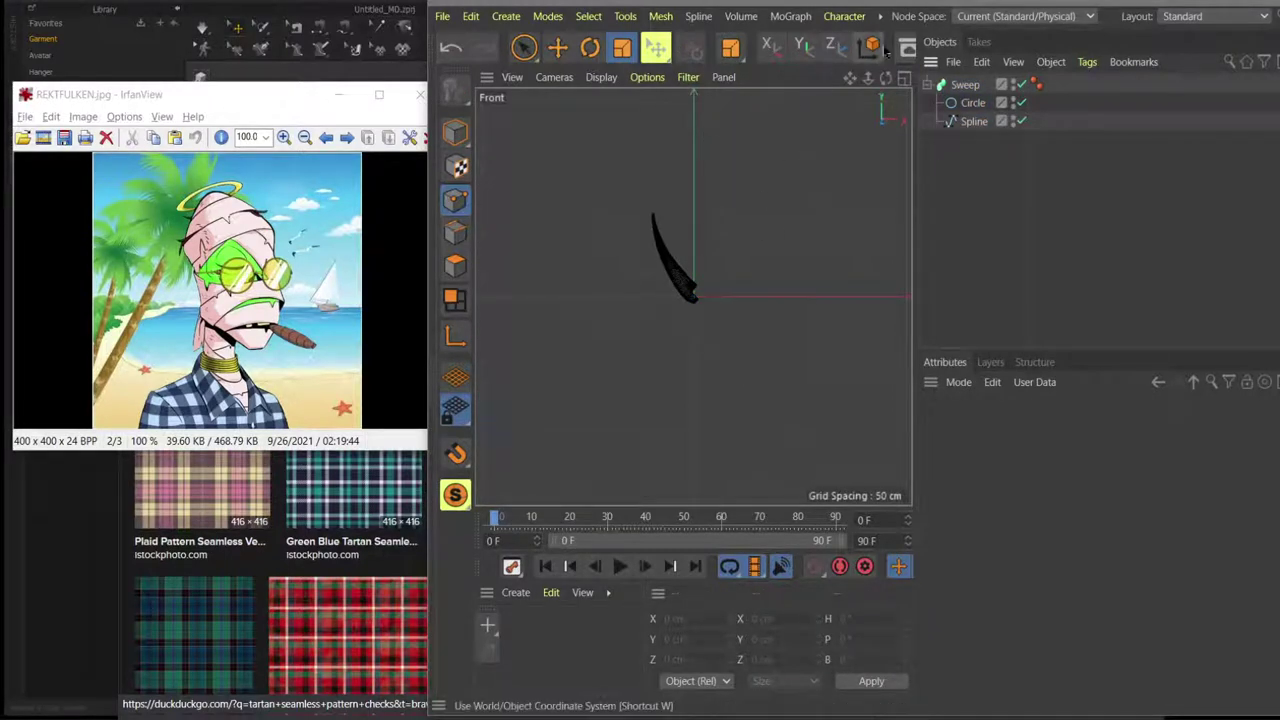
Hide the Sweep and draw a curved Bezier spline from the origin to about X 118 cm, Y 276 cm.
scroll(885, 50, down, 3)
scroll(885, 50, down, 2)
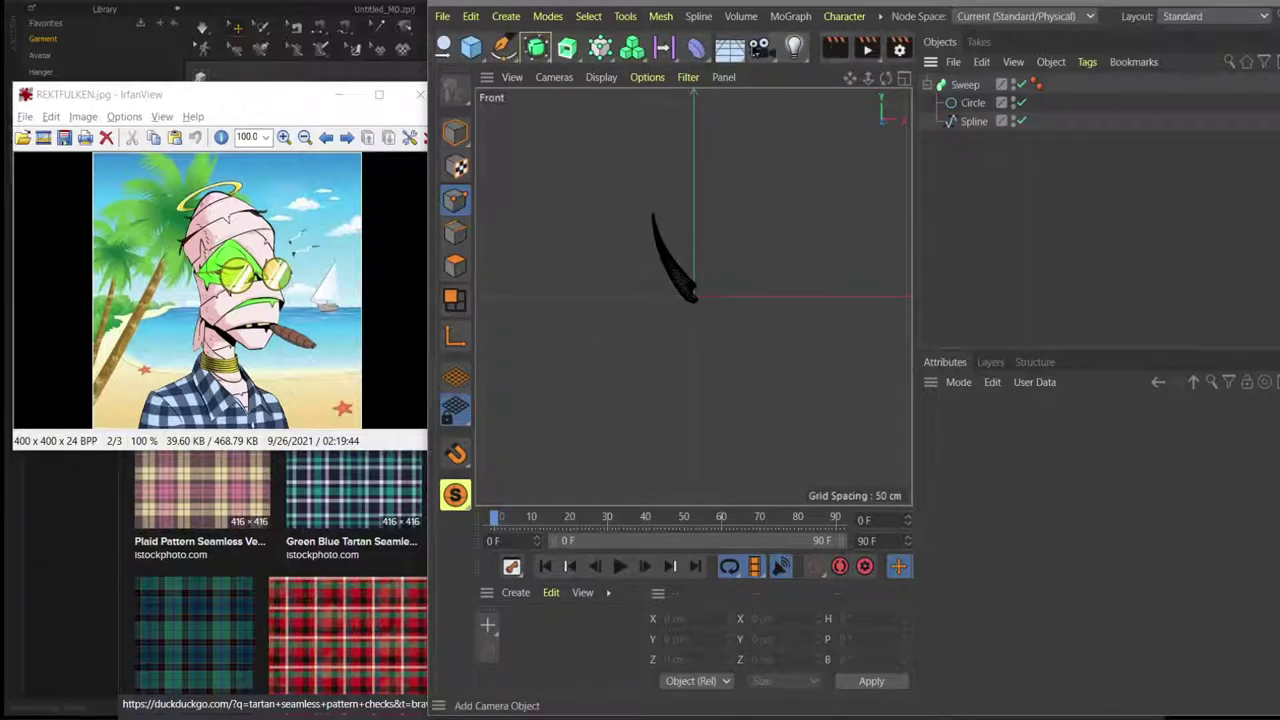
scroll(885, 50, up, 4)
click(823, 47)
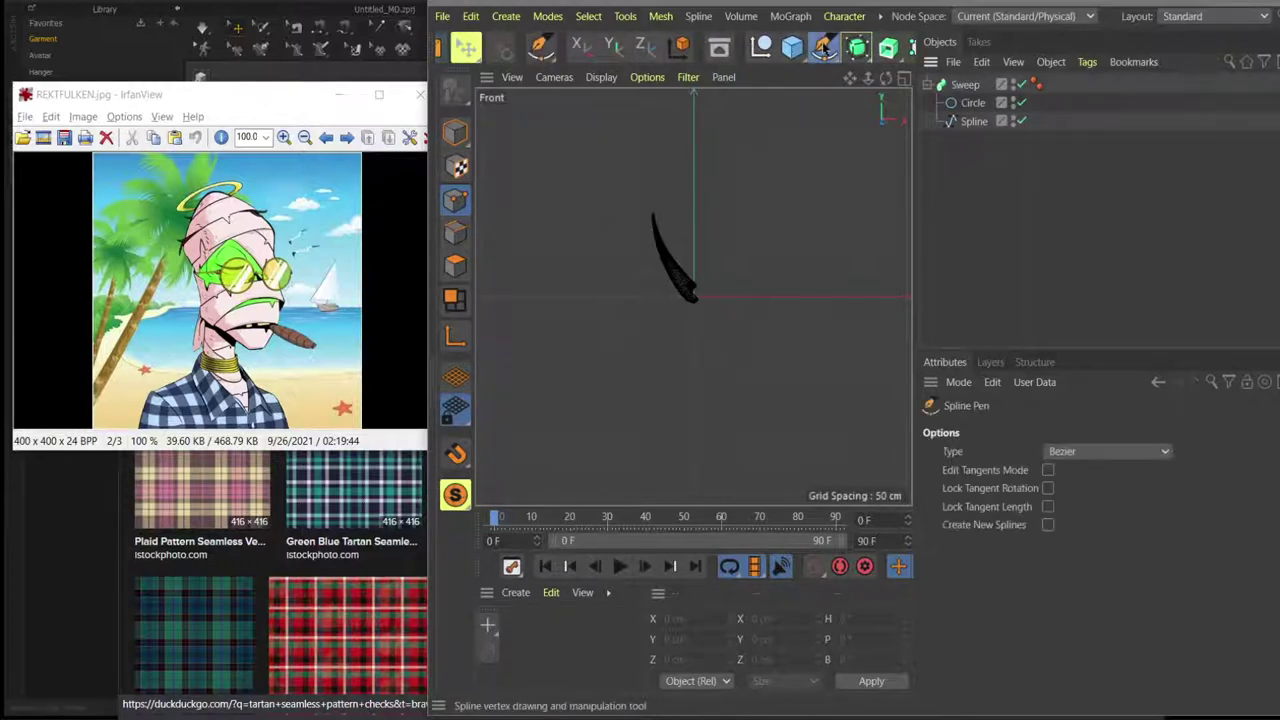
click(1017, 86)
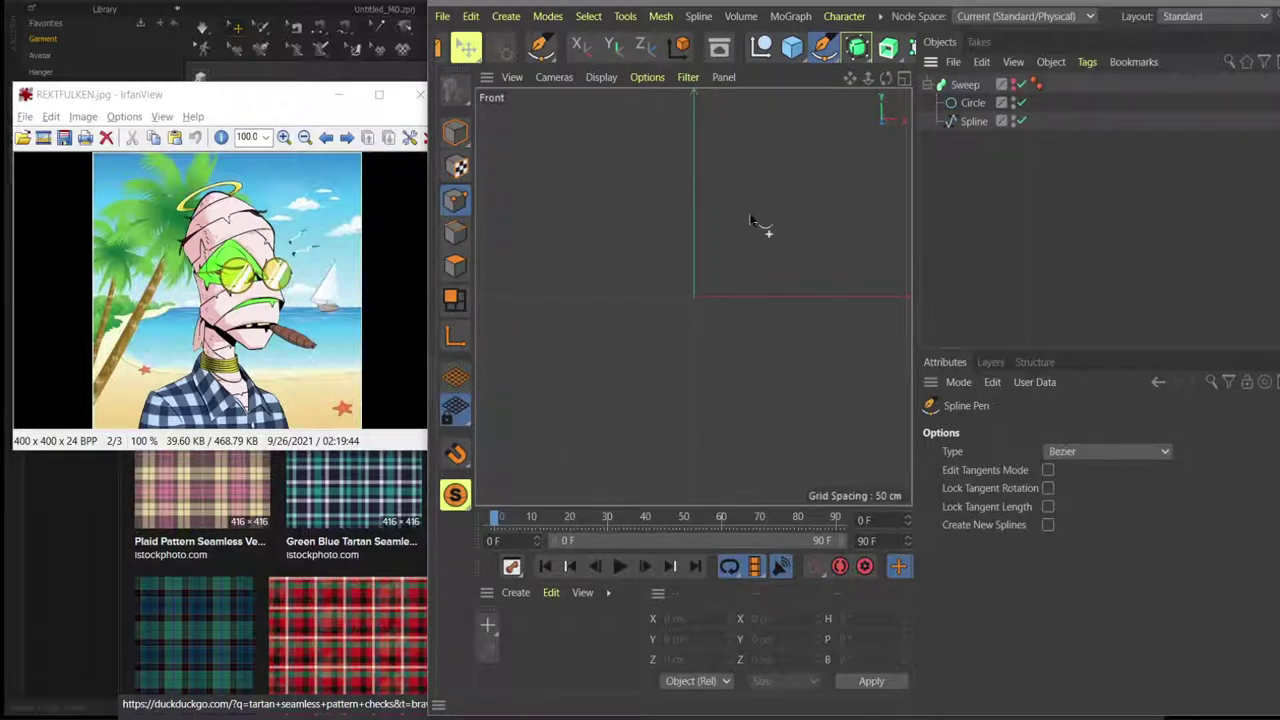
click(696, 296)
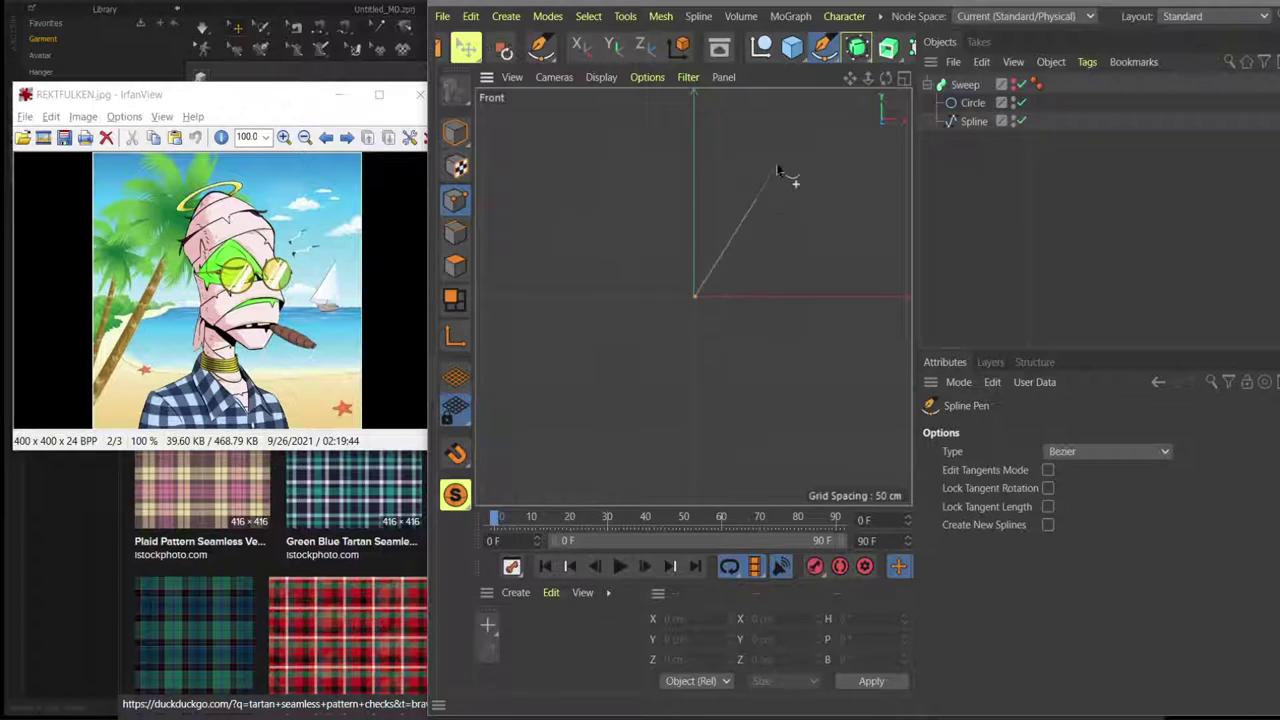
drag(705, 190, 742, 178)
click(783, 163)
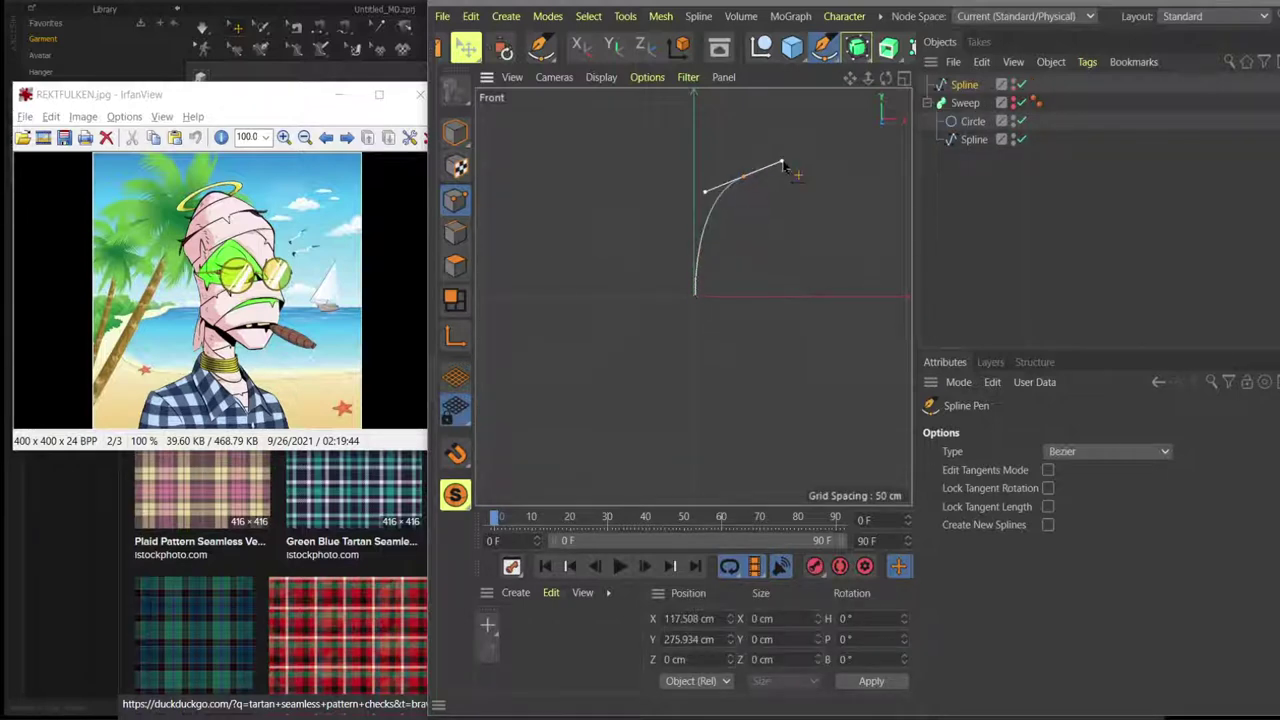
key(shift+c)
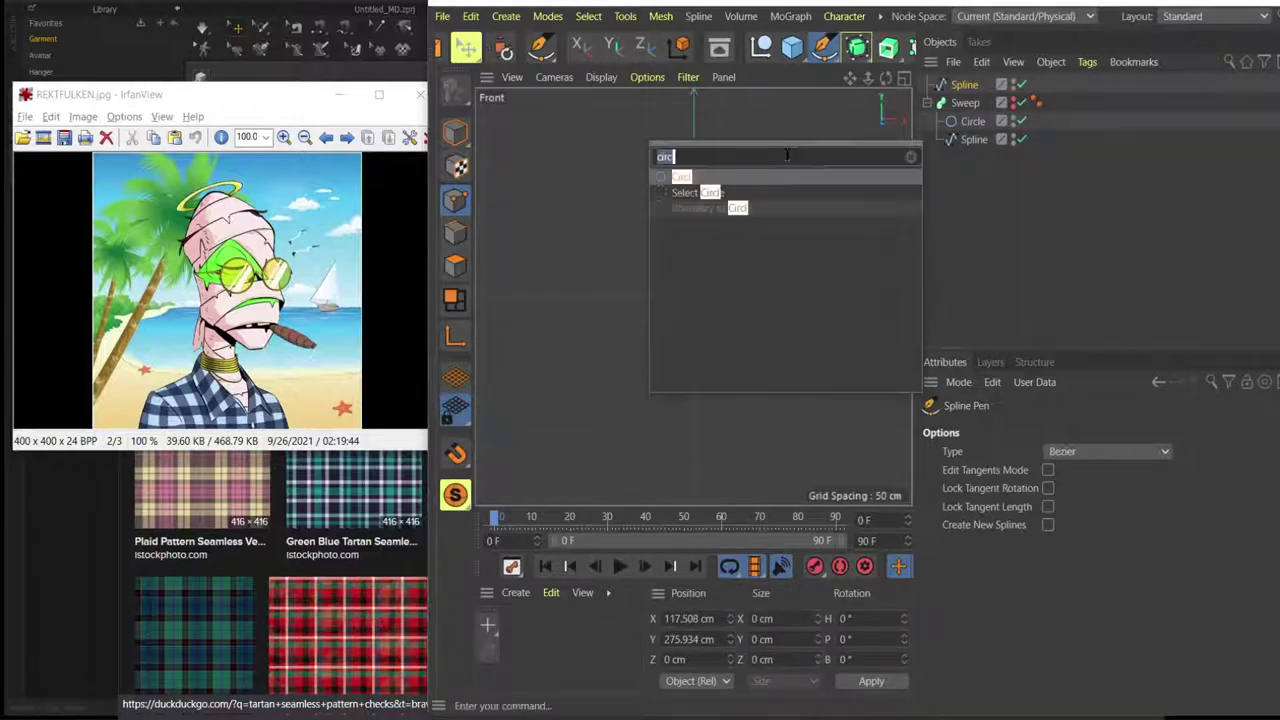
text(sweep)
key(Return)
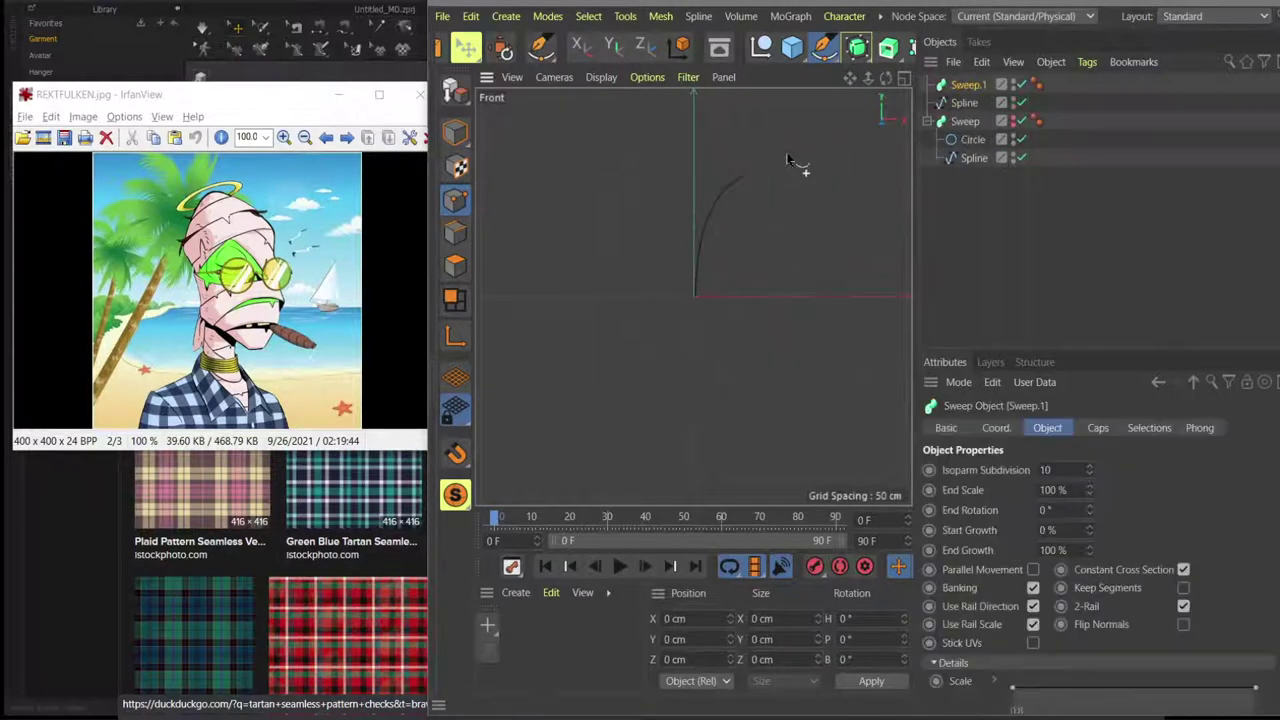
Duplicate the tapered Sweep with its Circle and spline, and delete the empty Sweep.1.
key(ctrl+c)
key(ctrl+v)
click(969, 142)
key(Delete)
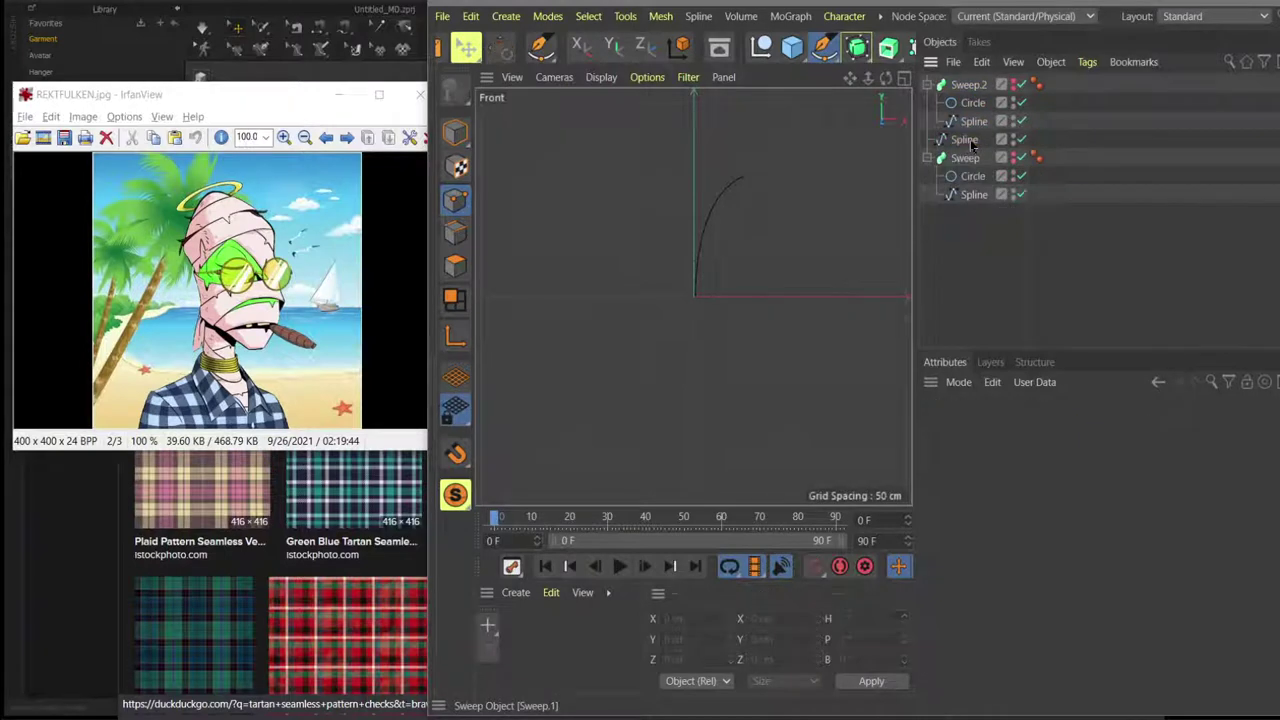
Replace the duplicated Sweep's path with the newly drawn spline and make both Sweeps visible in the viewport.
drag(969, 142, 971, 131)
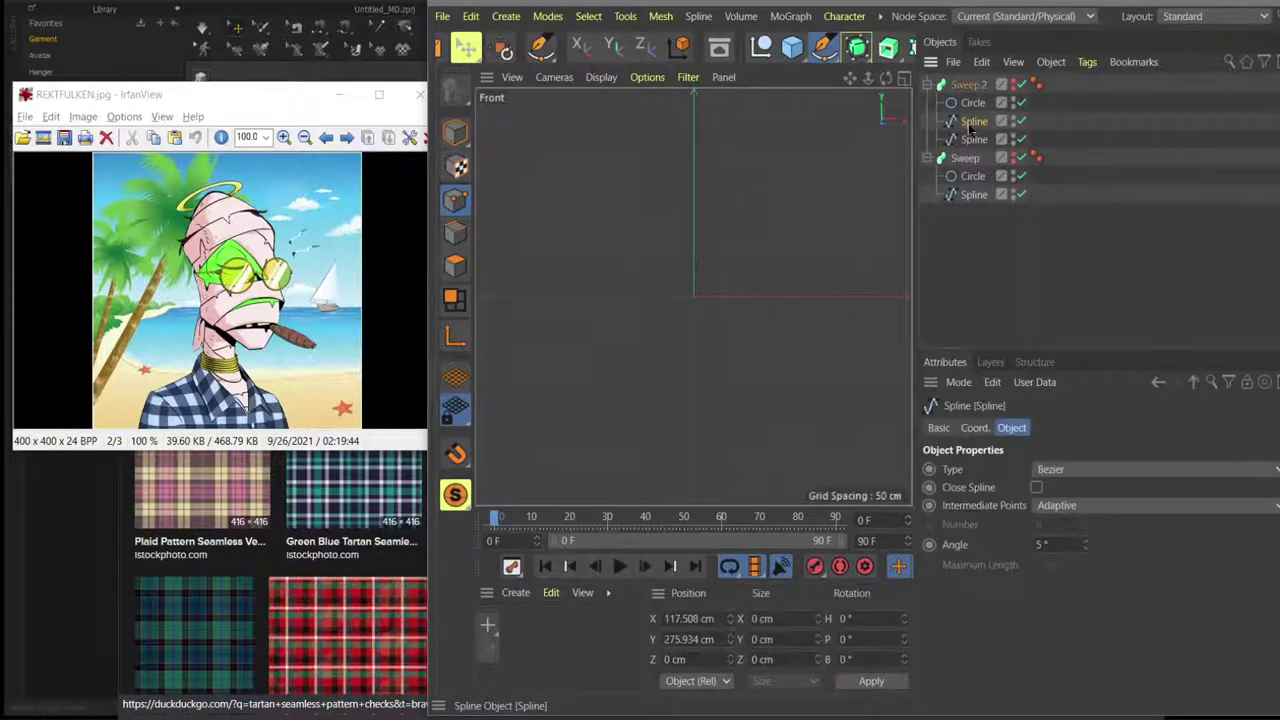
key(Delete)
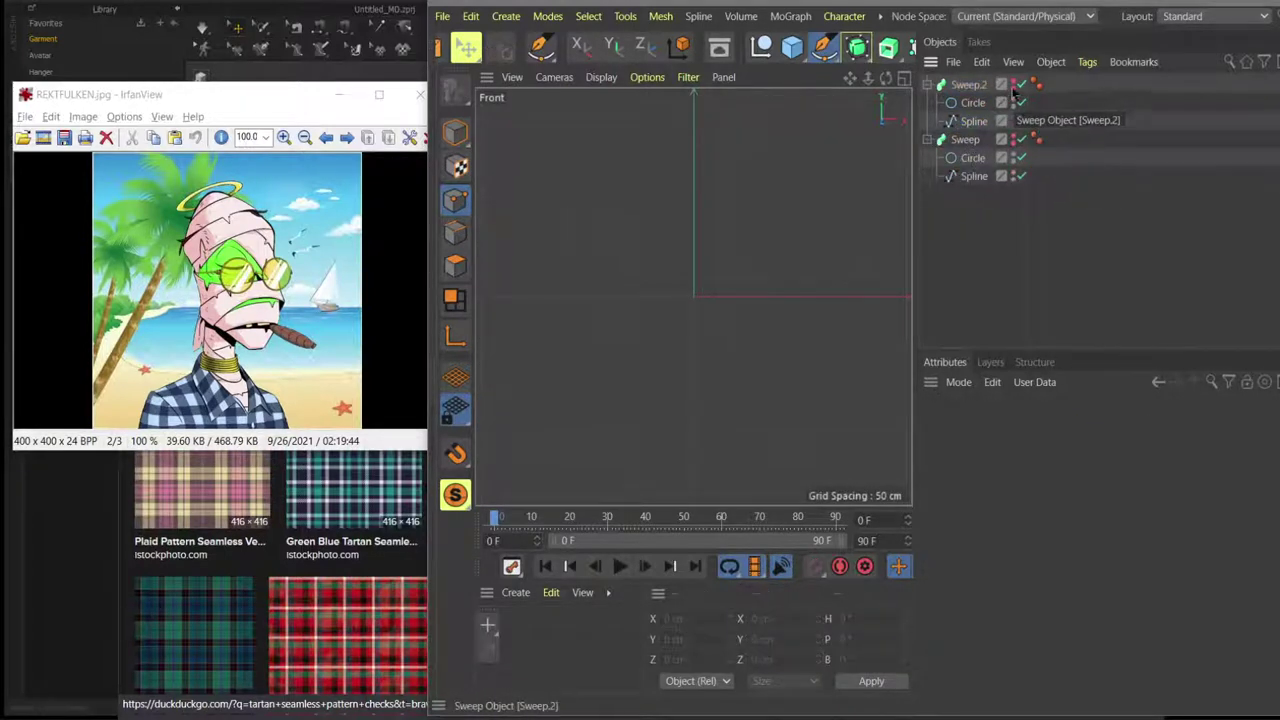
click(1014, 84)
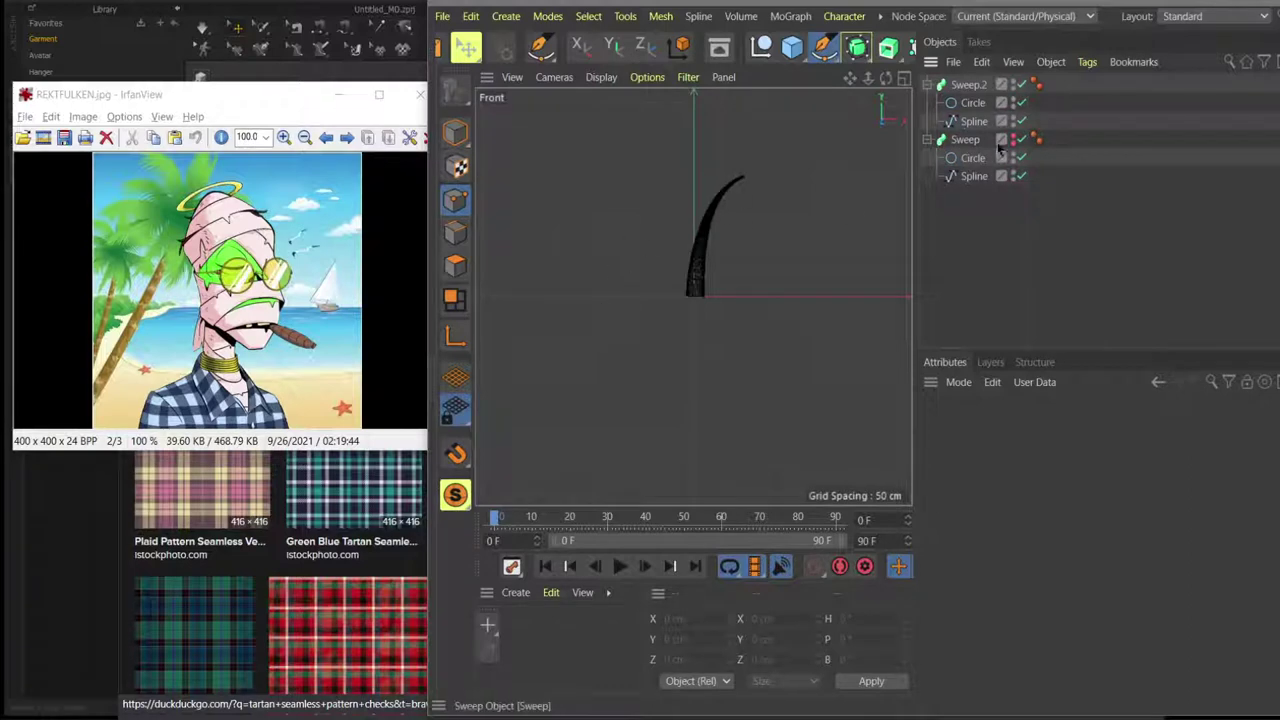
click(1022, 141)
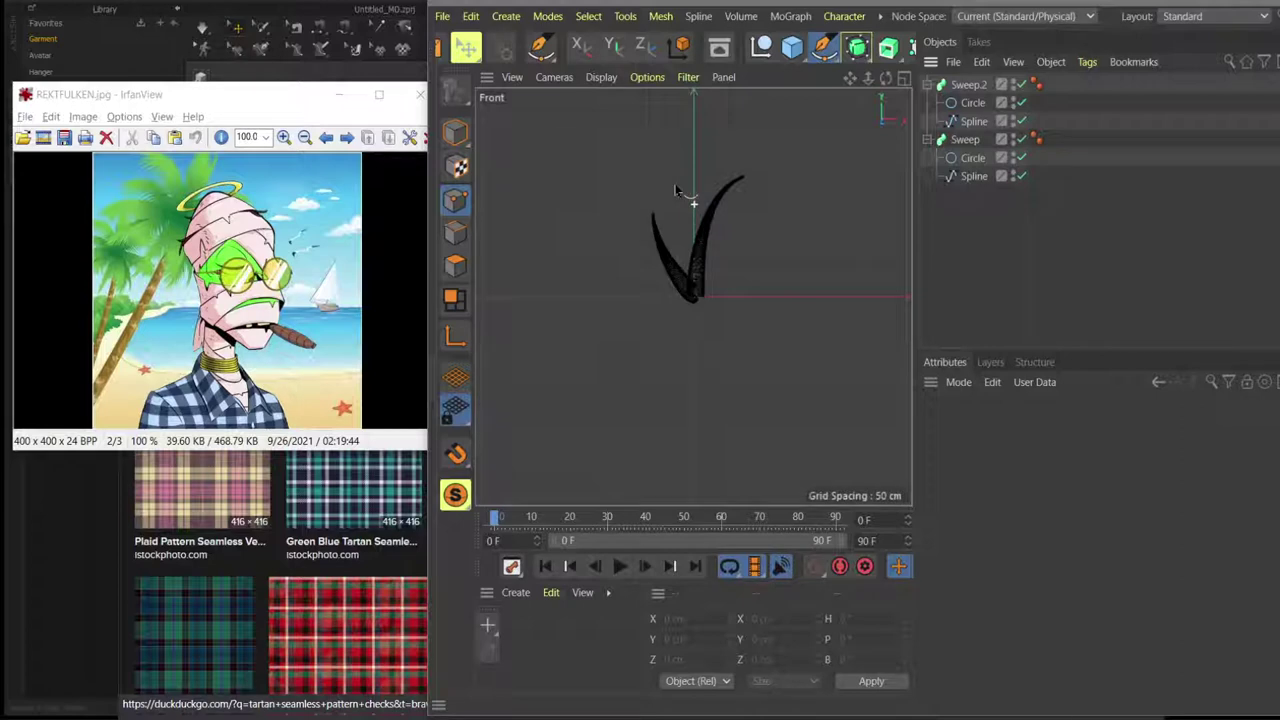
Duplicate Sweep.2 with its children and disable the two earlier Sweeps.
click(967, 87)
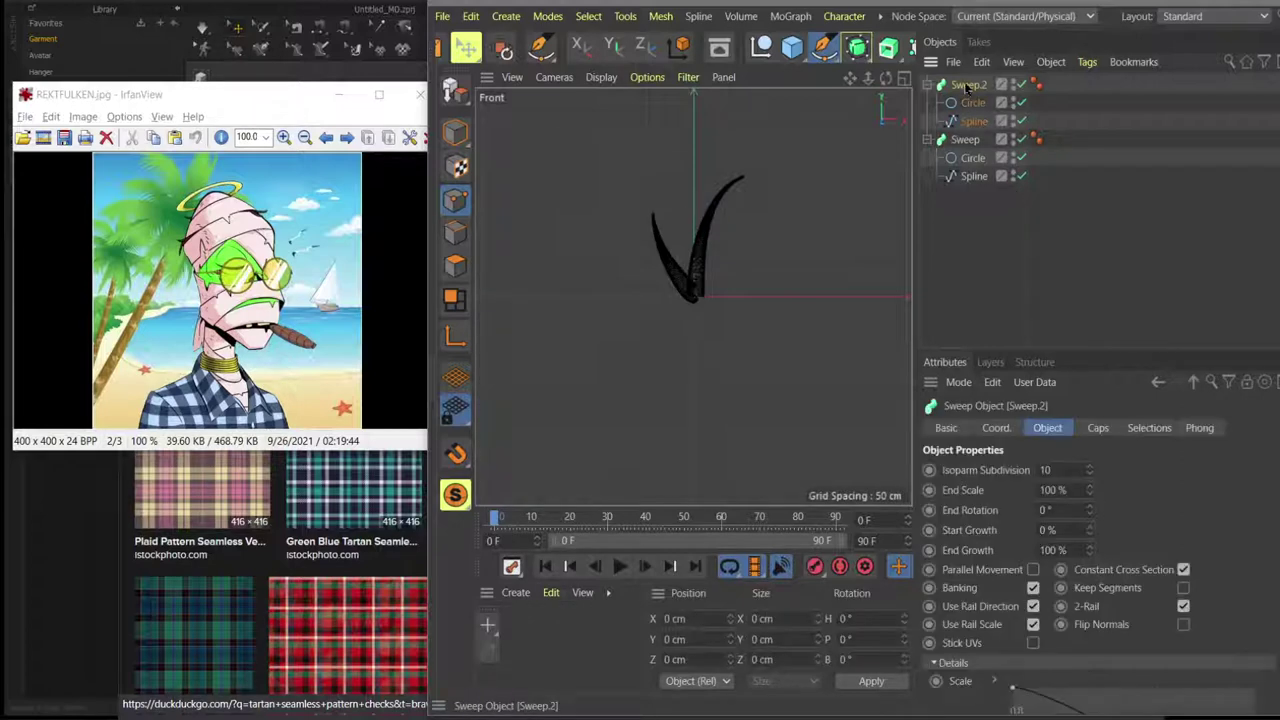
key(ctrl+c)
key(ctrl+v)
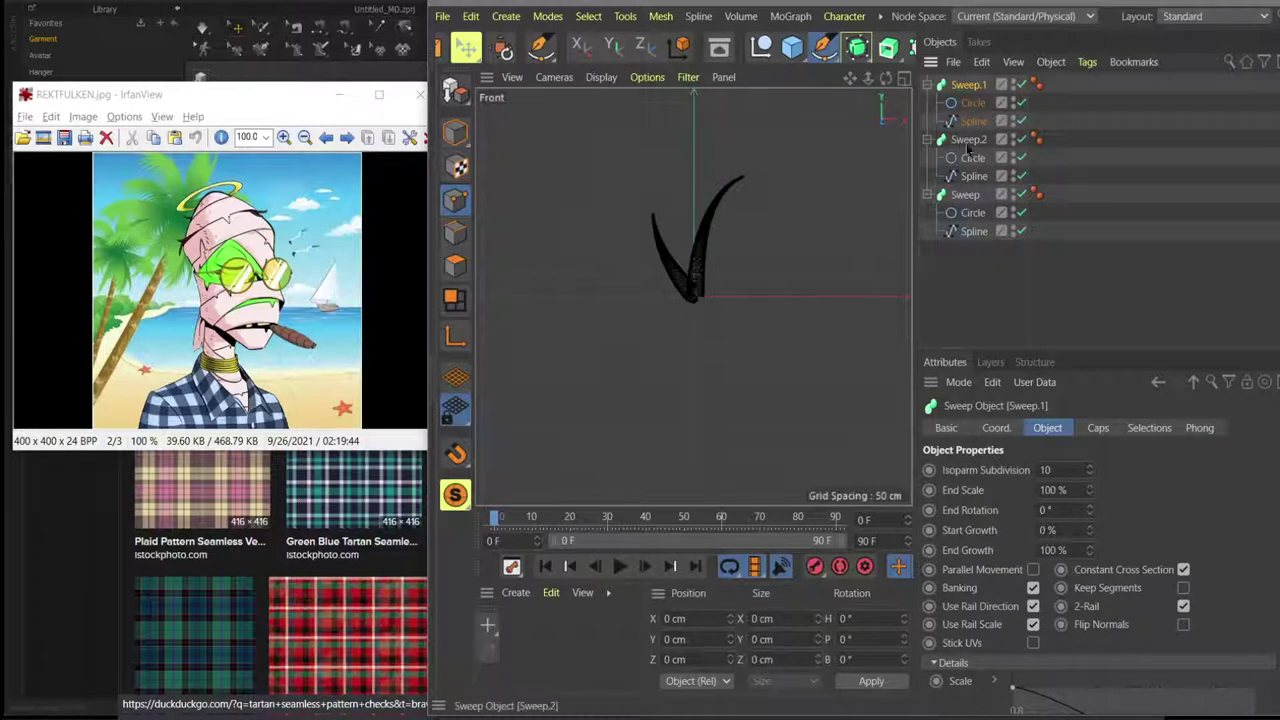
click(1022, 195)
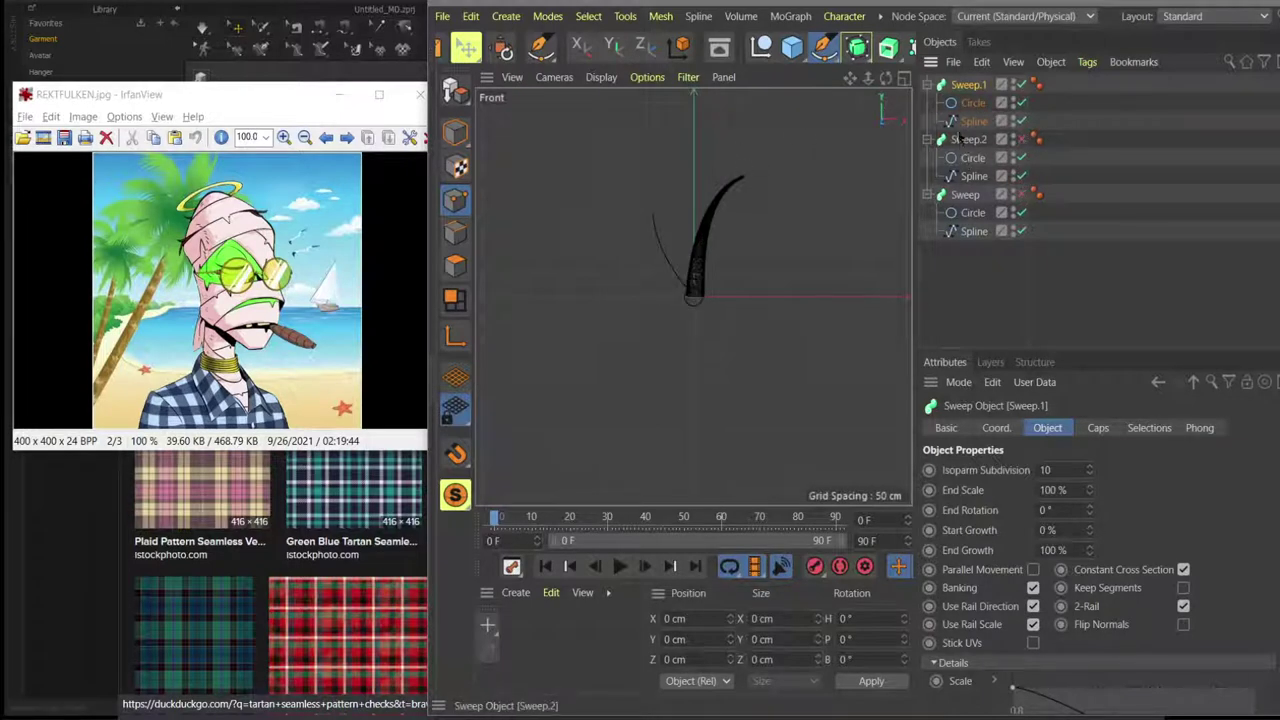
Draw a short curved Bezier spline rising from the red axis just beside the Sweeps' base in the Front view.
click(822, 47)
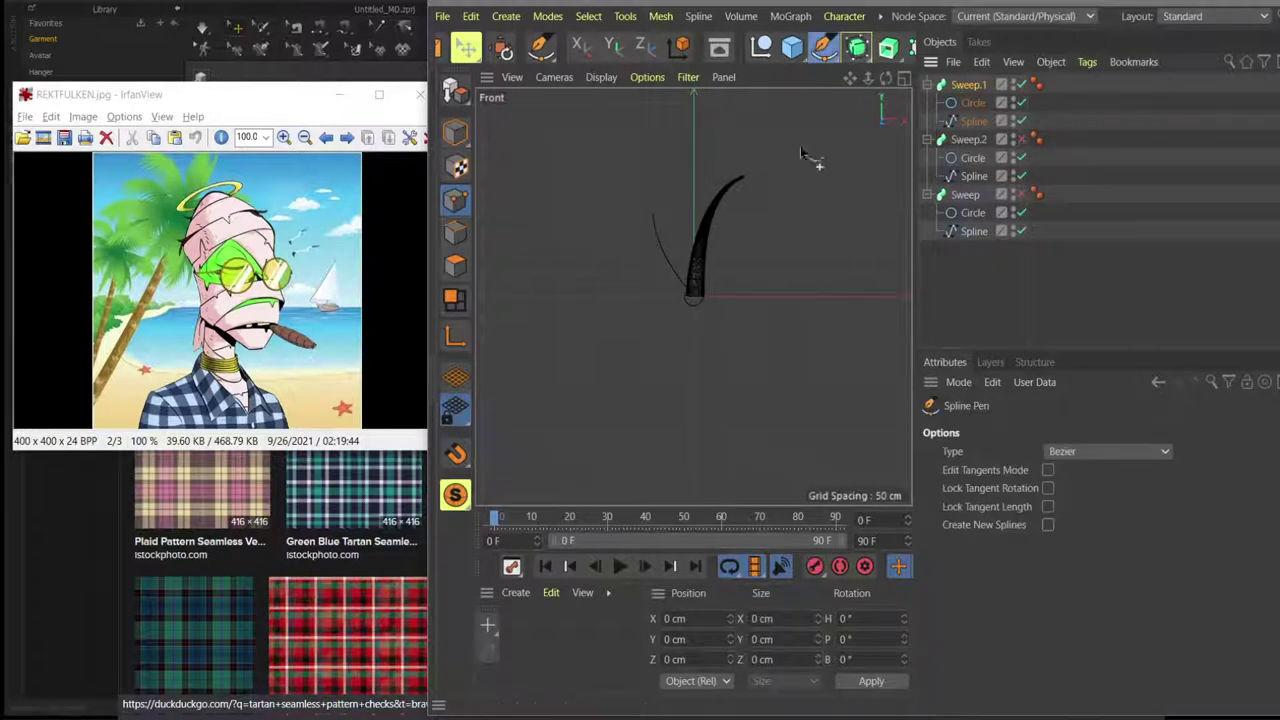
click(722, 296)
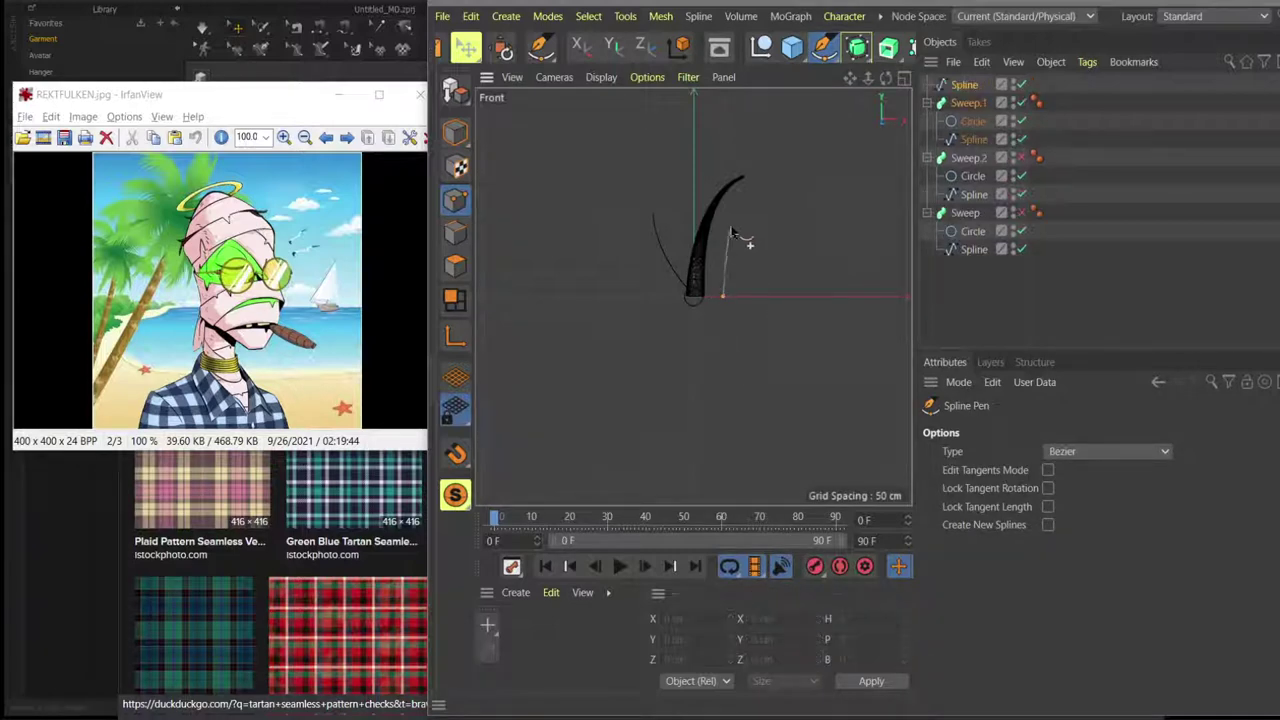
drag(688, 187, 691, 140)
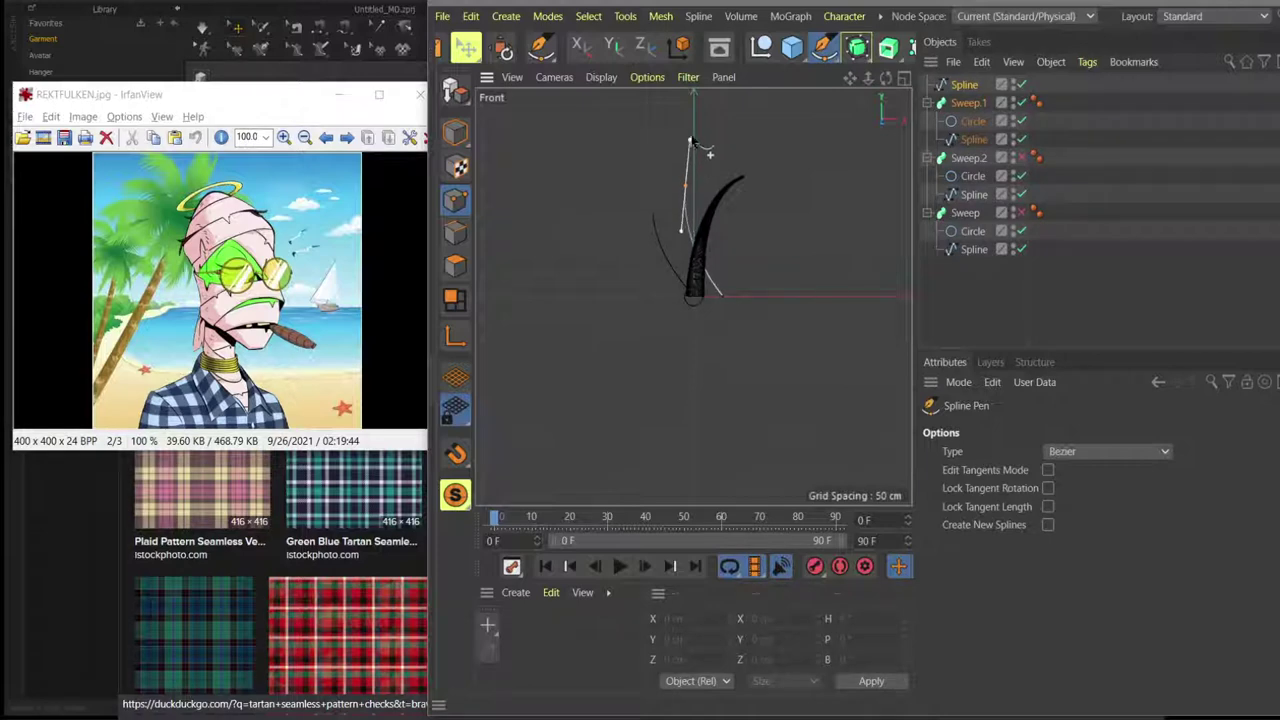
key(ctrl+z)
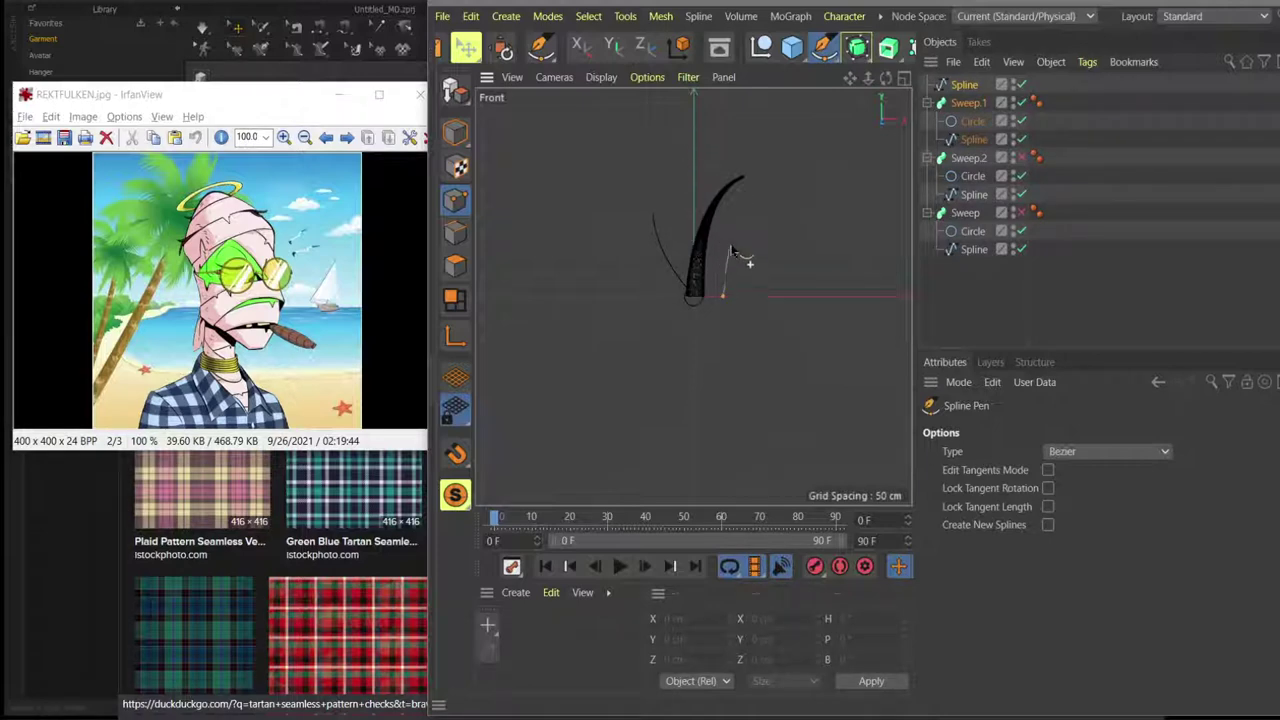
drag(751, 219, 769, 192)
key(ctrl+z)
drag(717, 232, 726, 214)
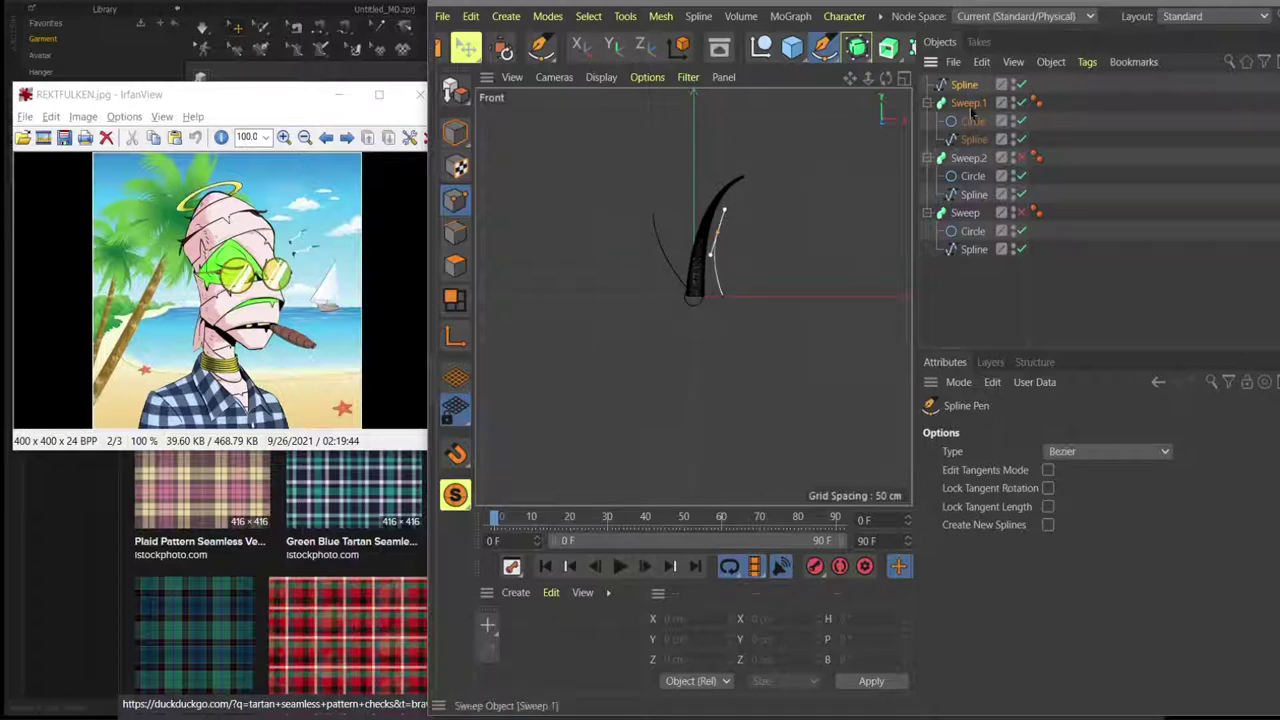
Replace Sweep.1's path with the newly drawn spline and re-enable the other two Sweeps.
click(978, 290)
drag(968, 85, 979, 130)
click(977, 140)
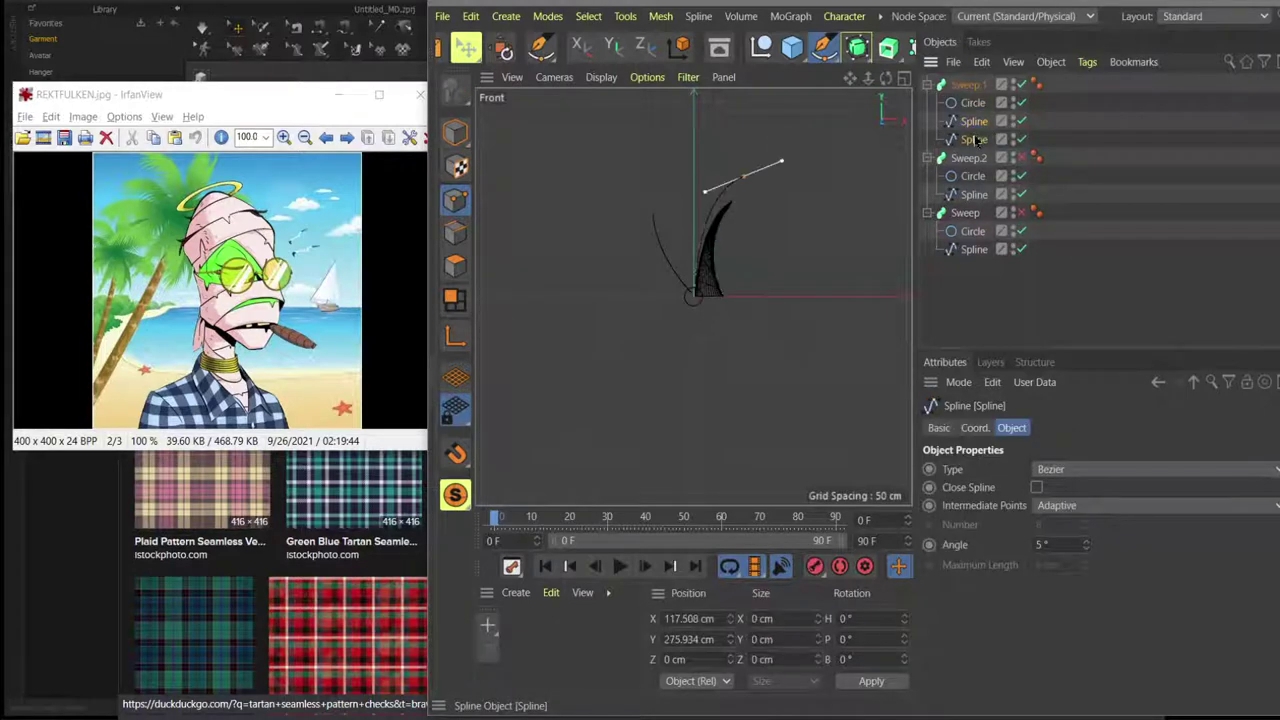
key(Delete)
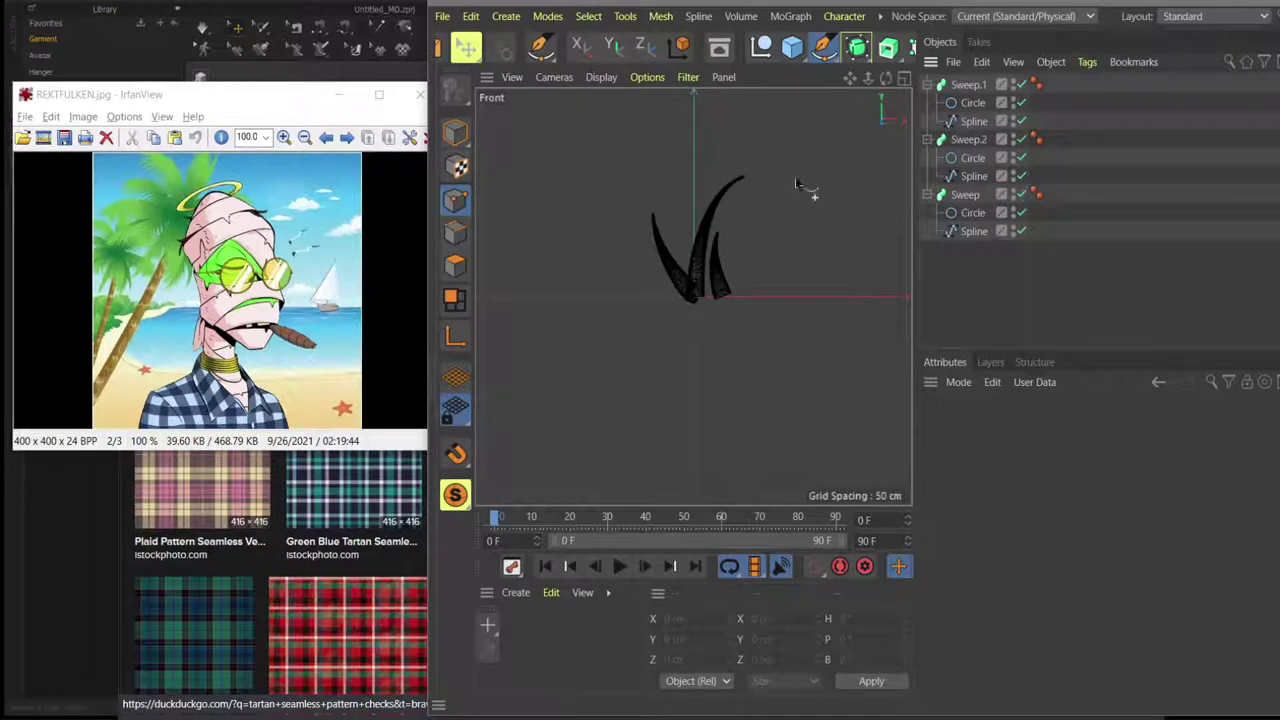
Frame the three Sweeps in the Perspective view of the four-view layout and collapse their hierarchies.
middle_click(670, 190)
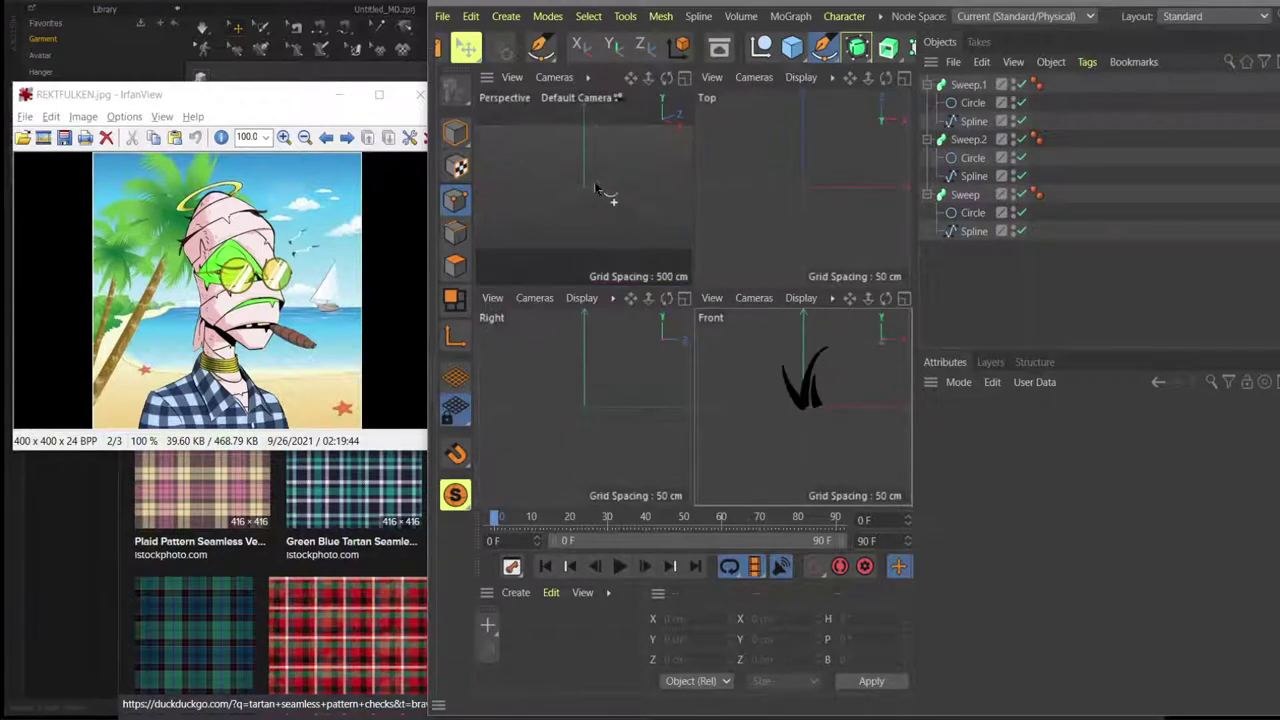
click(596, 150)
alt+drag(586, 160, 606, 194)
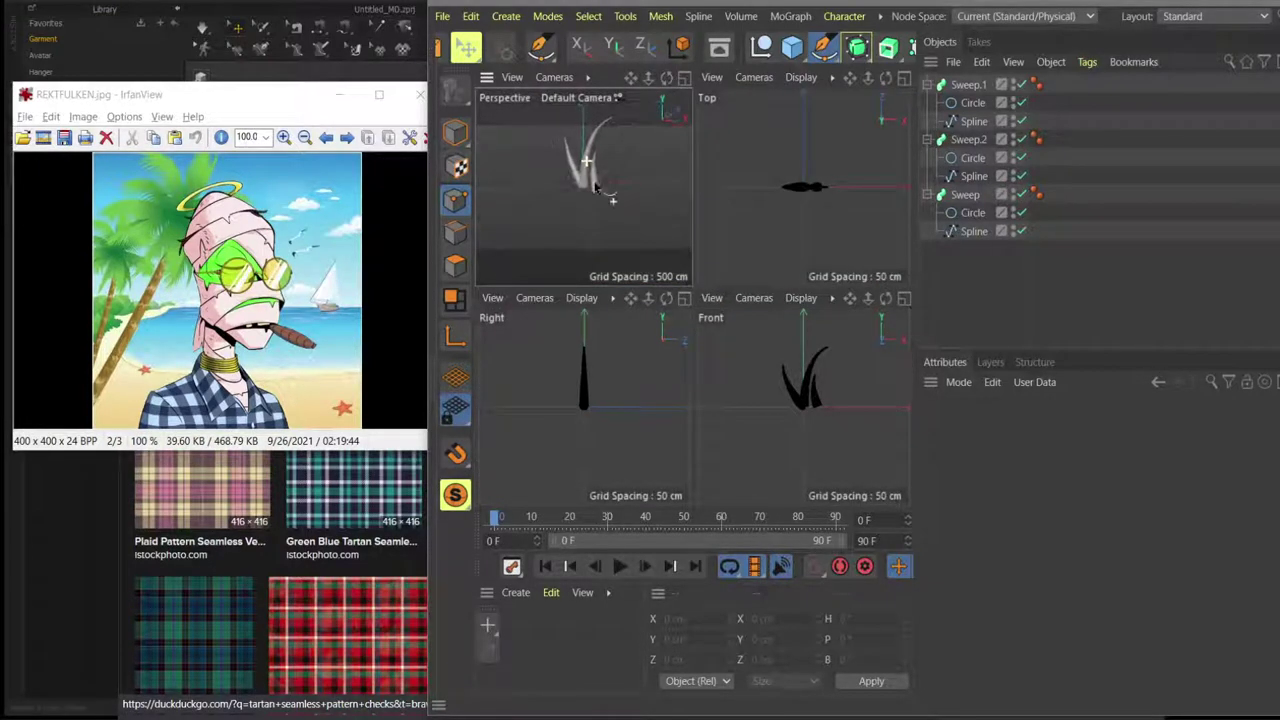
click(927, 194)
click(927, 139)
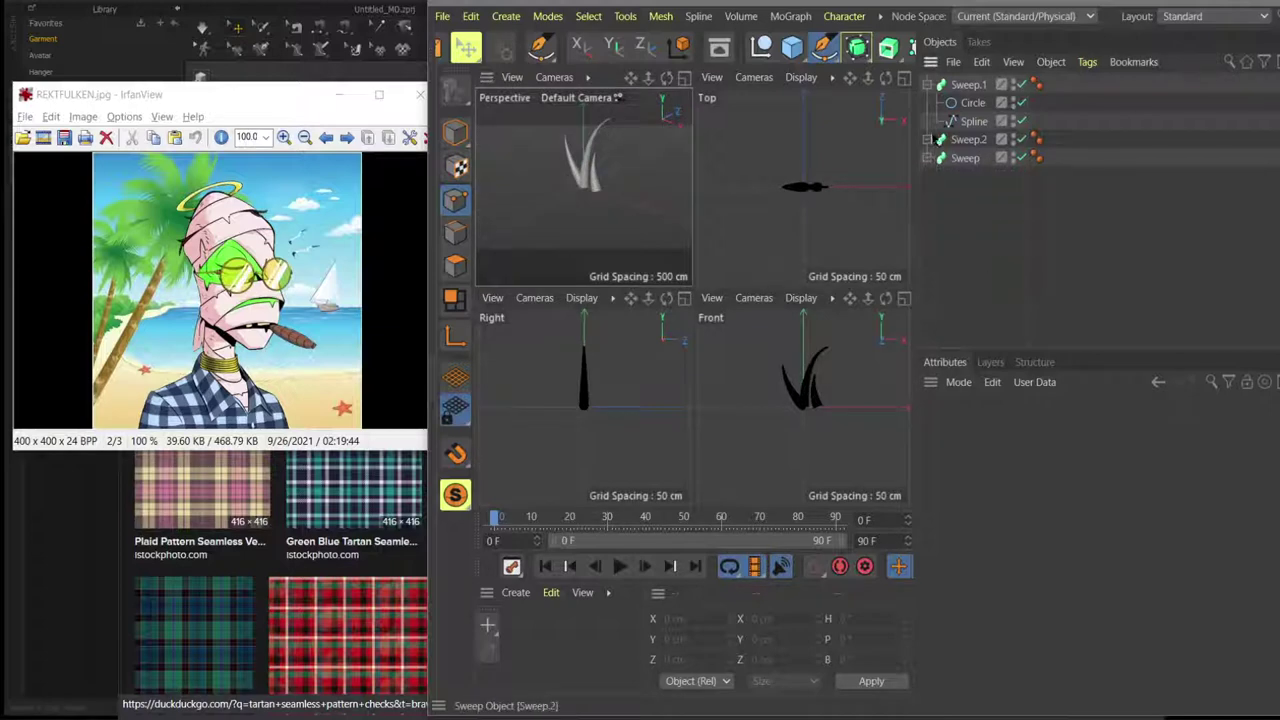
click(927, 84)
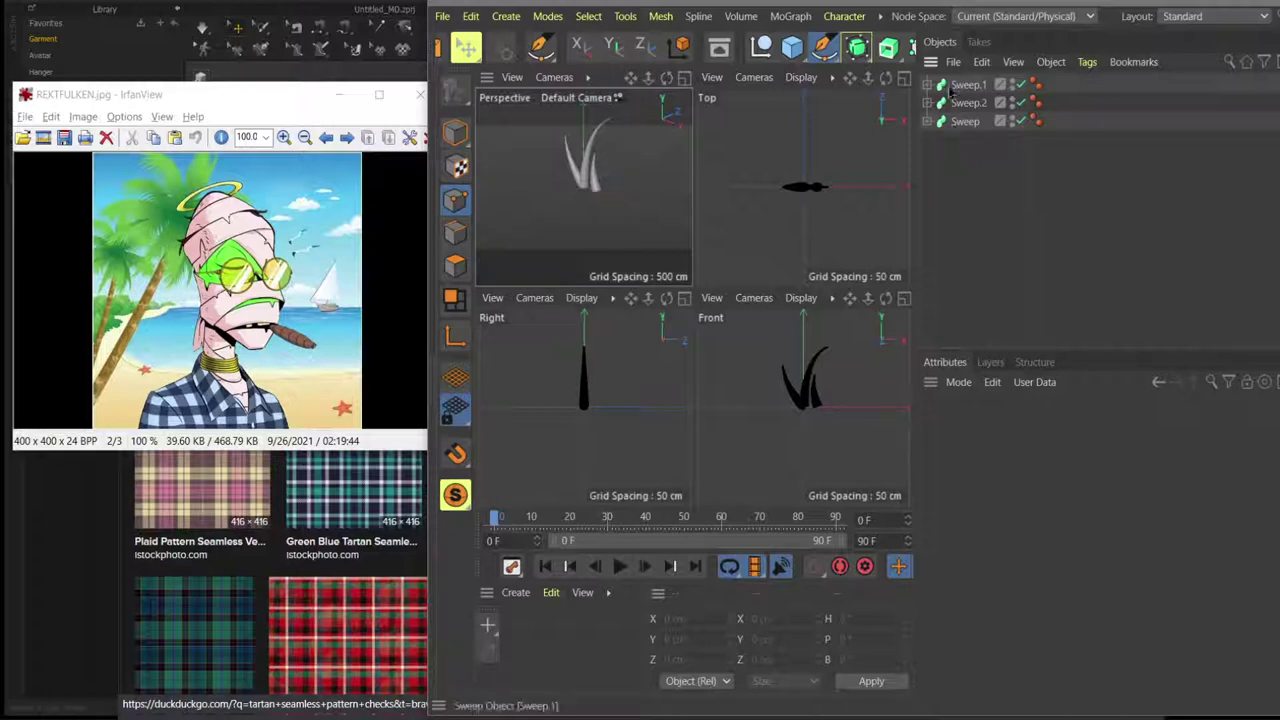
Copy Sweep.1, Sweep.2 and Sweep into the open MUMMY_REKTFUL.c4d scene.
drag(939, 160, 998, 84)
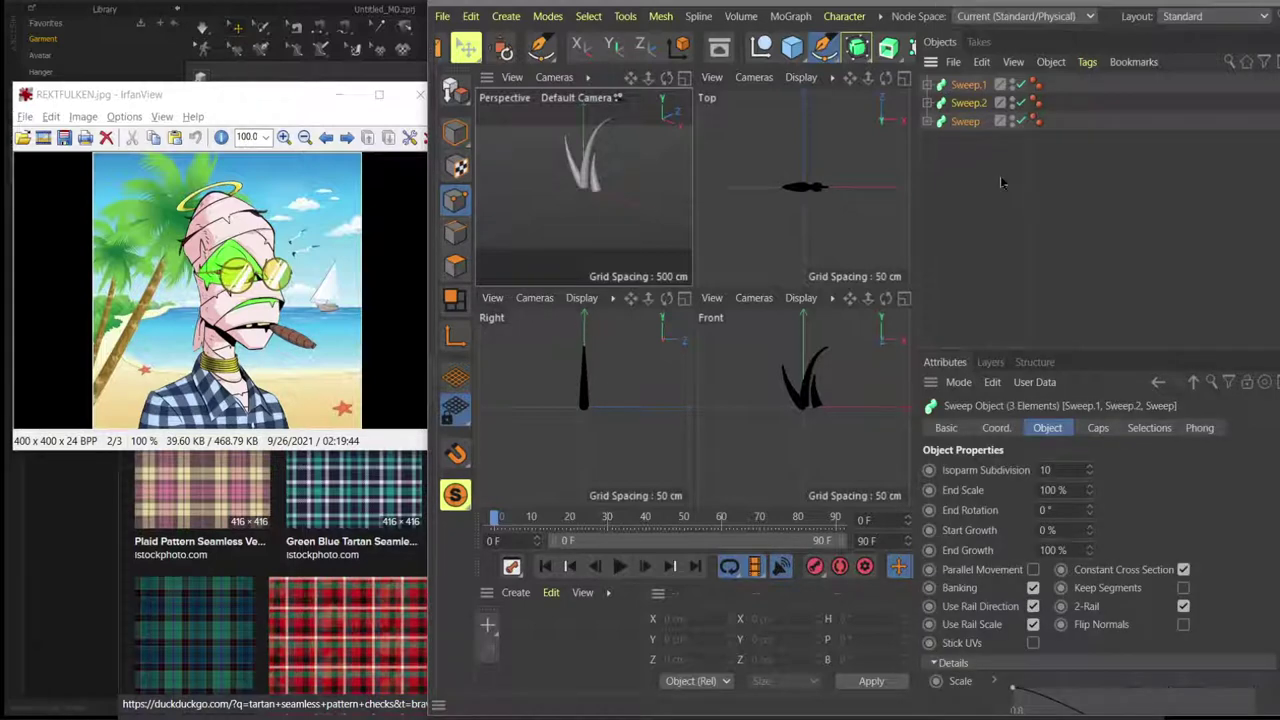
click(880, 16)
mouse_move(921, 198)
mouse_move(898, 180)
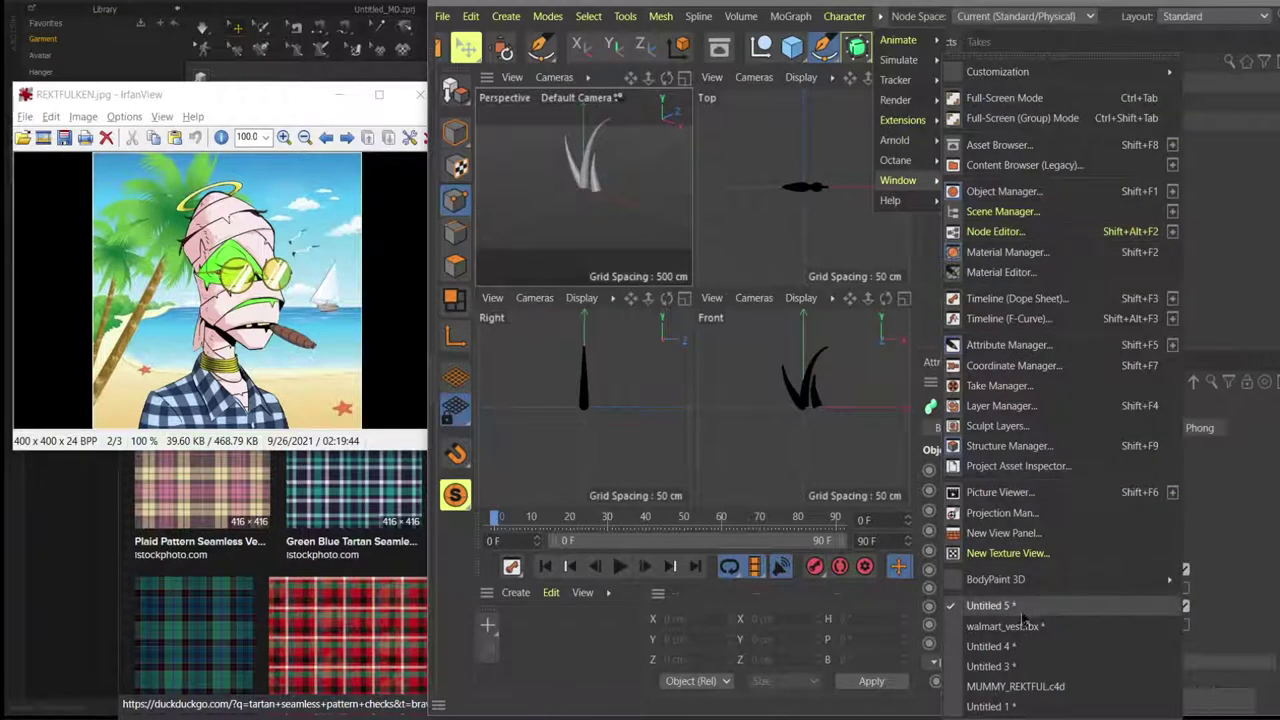
click(1008, 688)
key(ctrl+v)
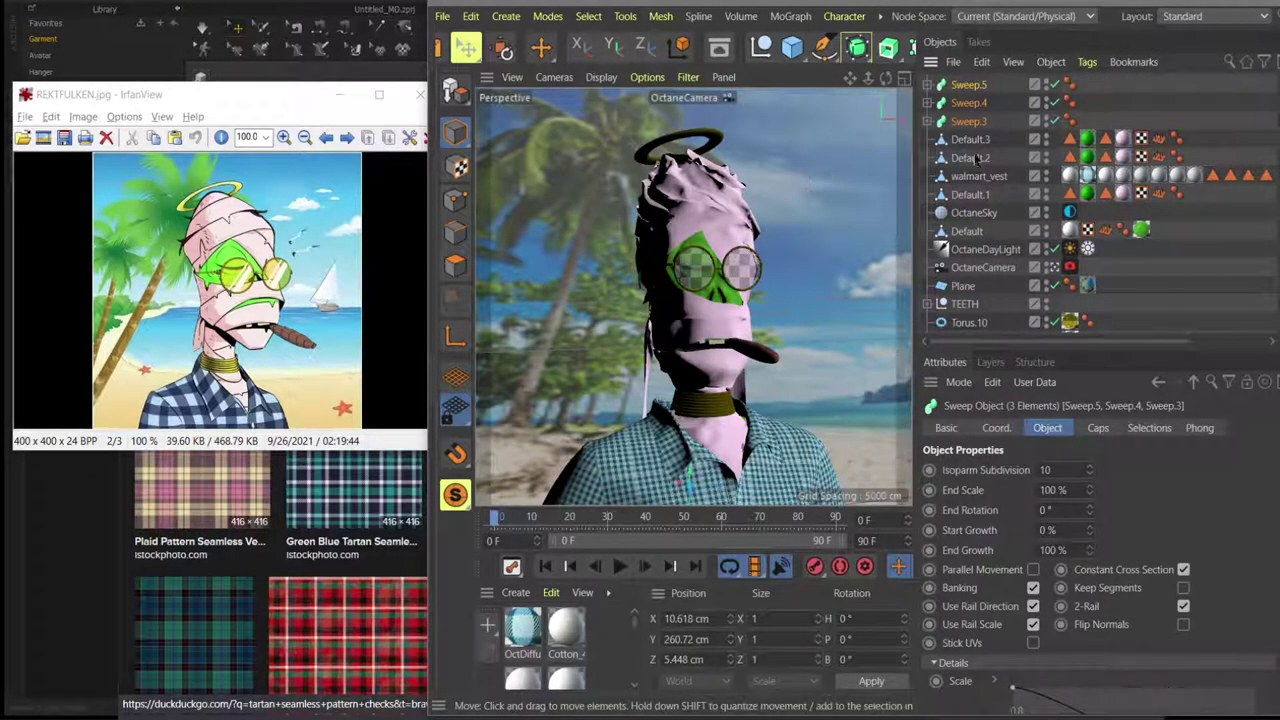
Raise the three pasted Sweeps together to about Y 773 cm, at the crown of the mummy's head.
scroll(746, 206, down, 8)
scroll(746, 206, up, 5)
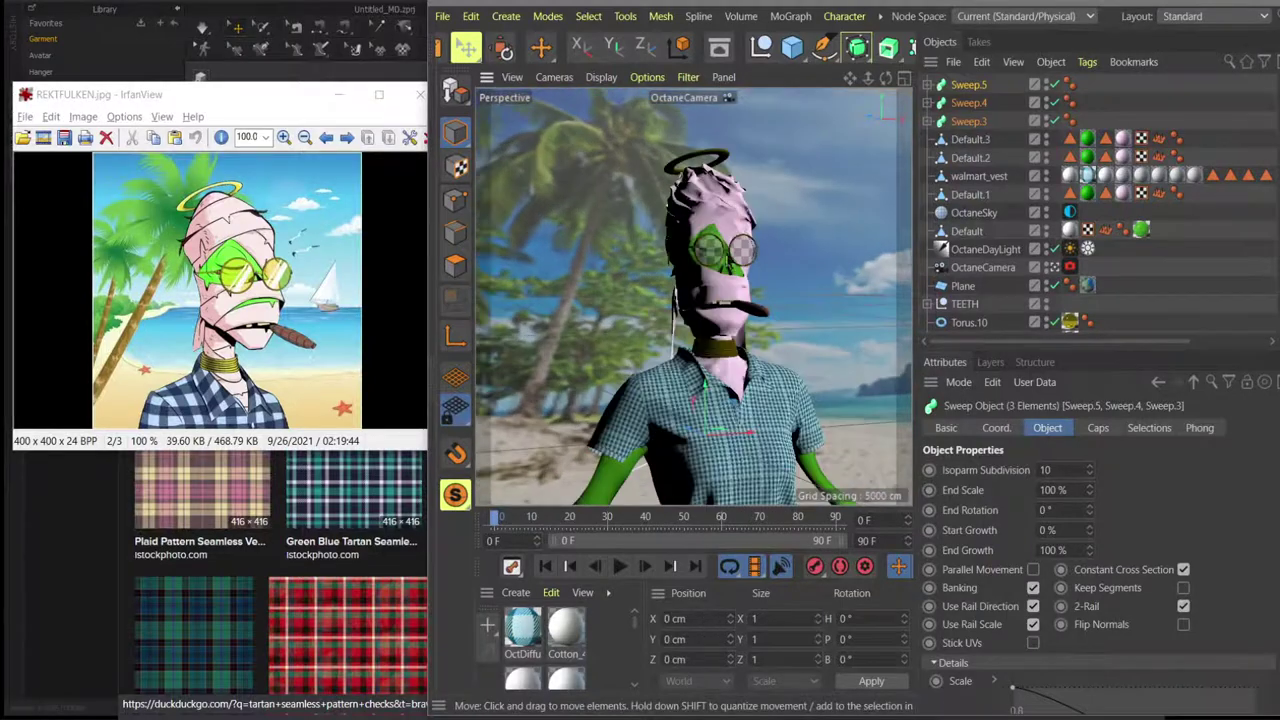
drag(706, 388, 706, 165)
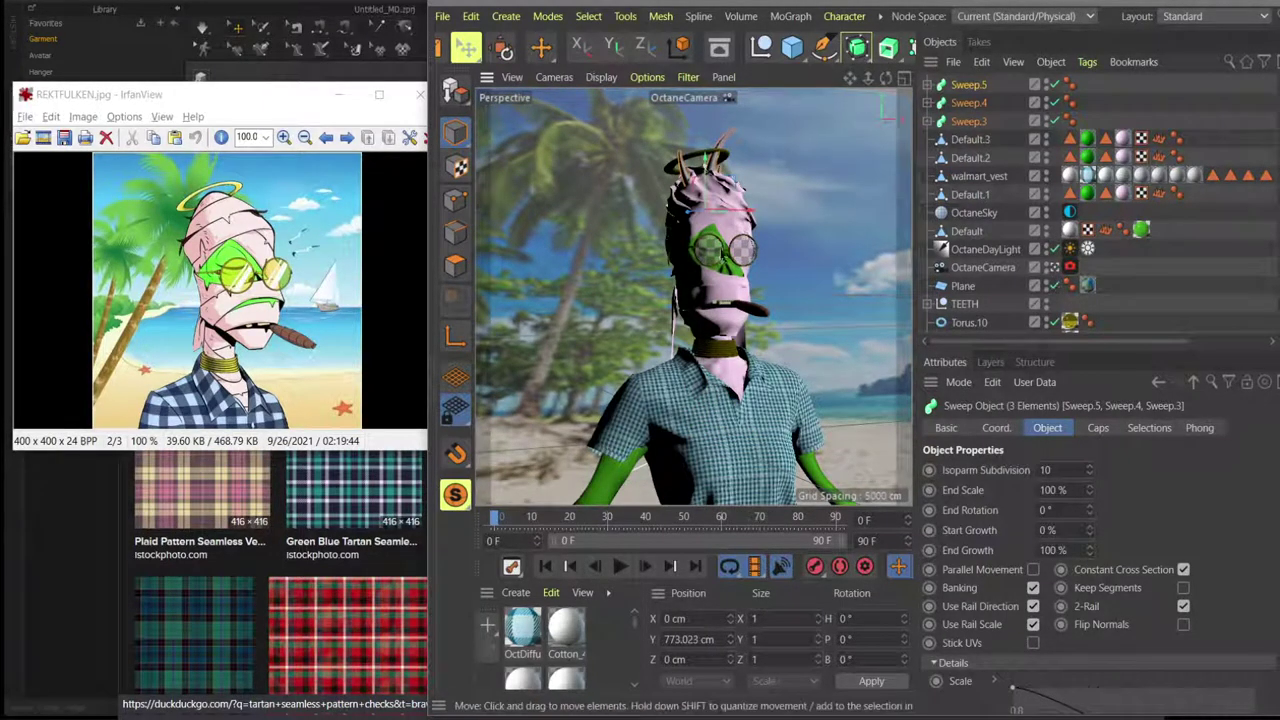
alt+right_drag(719, 247, 726, 221)
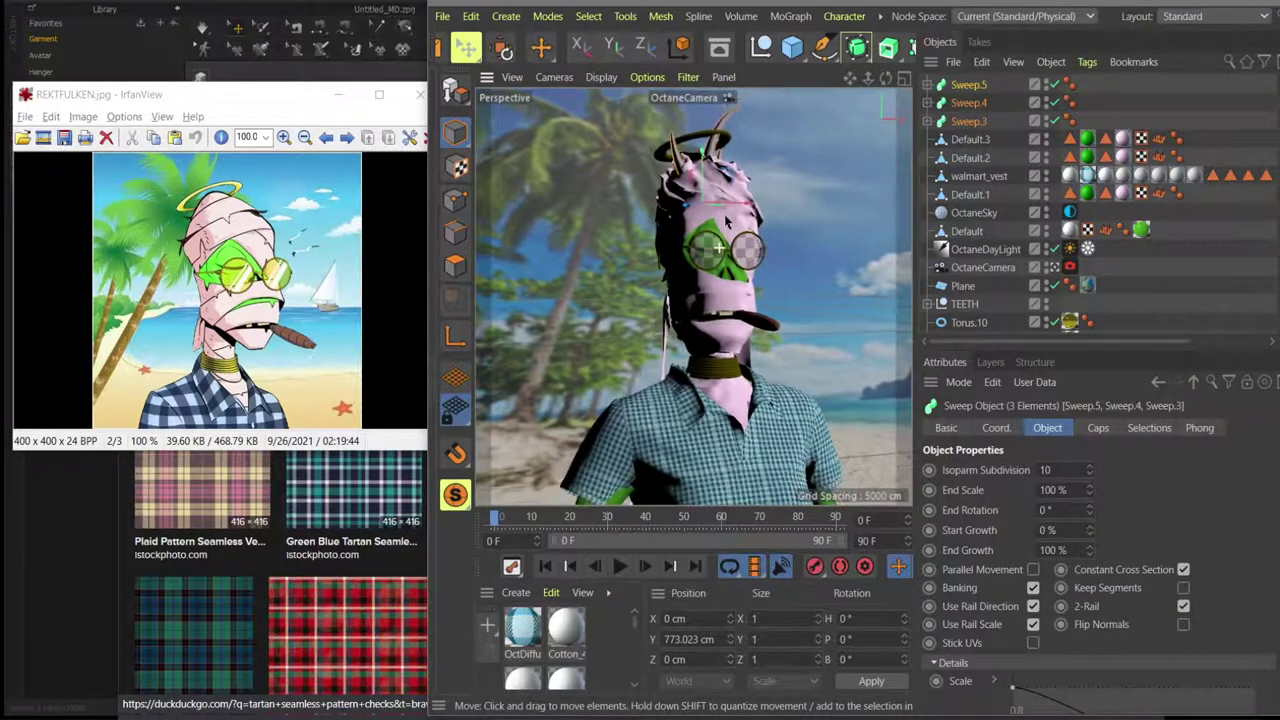
alt+drag(727, 222, 727, 245)
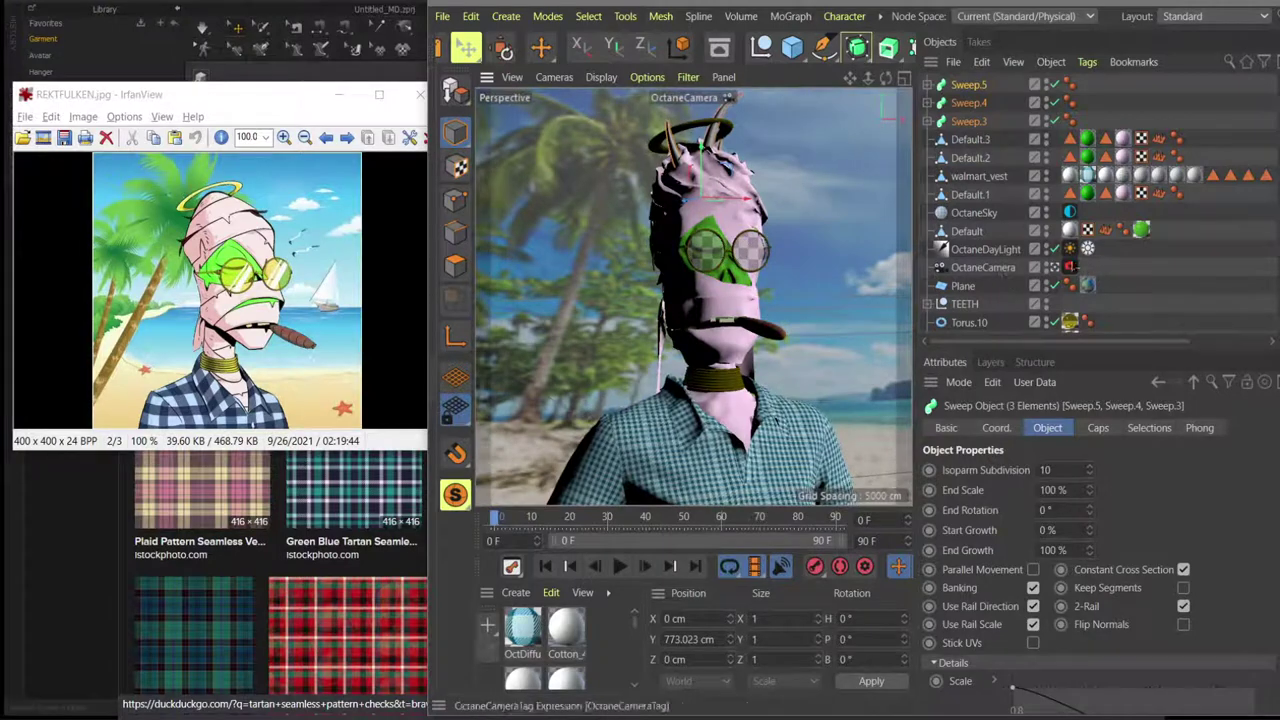
Switch the viewport from OctaneCamera to the default camera, frame the top of the mummy's head and clear the selection.
click(1055, 267)
alt+right_drag(757, 226, 688, 234)
alt+middle_drag(688, 234, 700, 338)
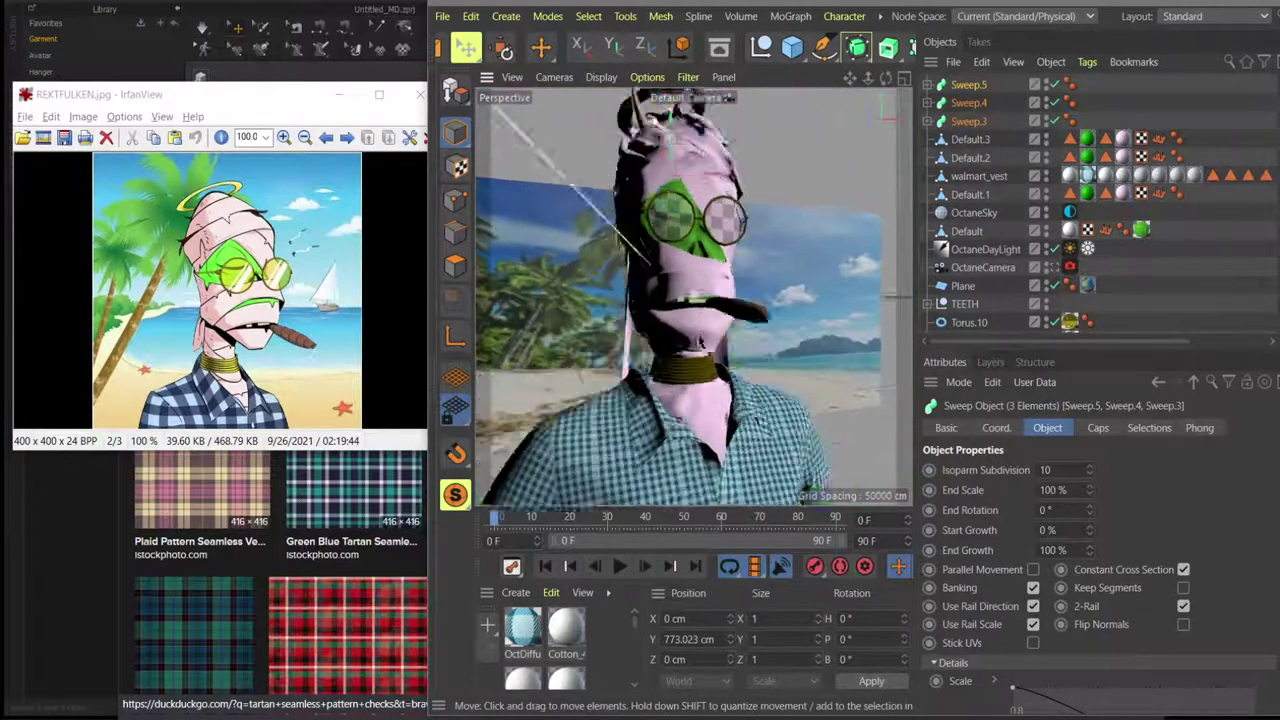
alt+drag(700, 342, 676, 362)
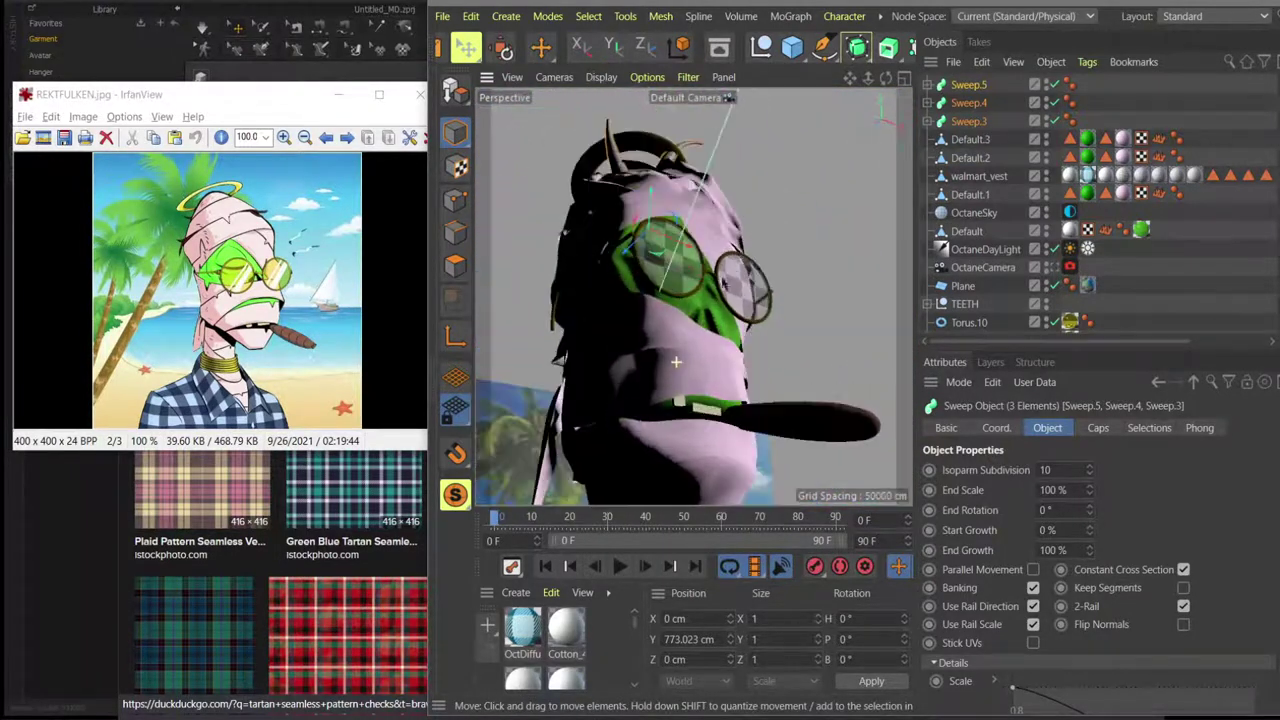
click(678, 407)
drag(676, 406, 650, 408)
drag(671, 354, 666, 307)
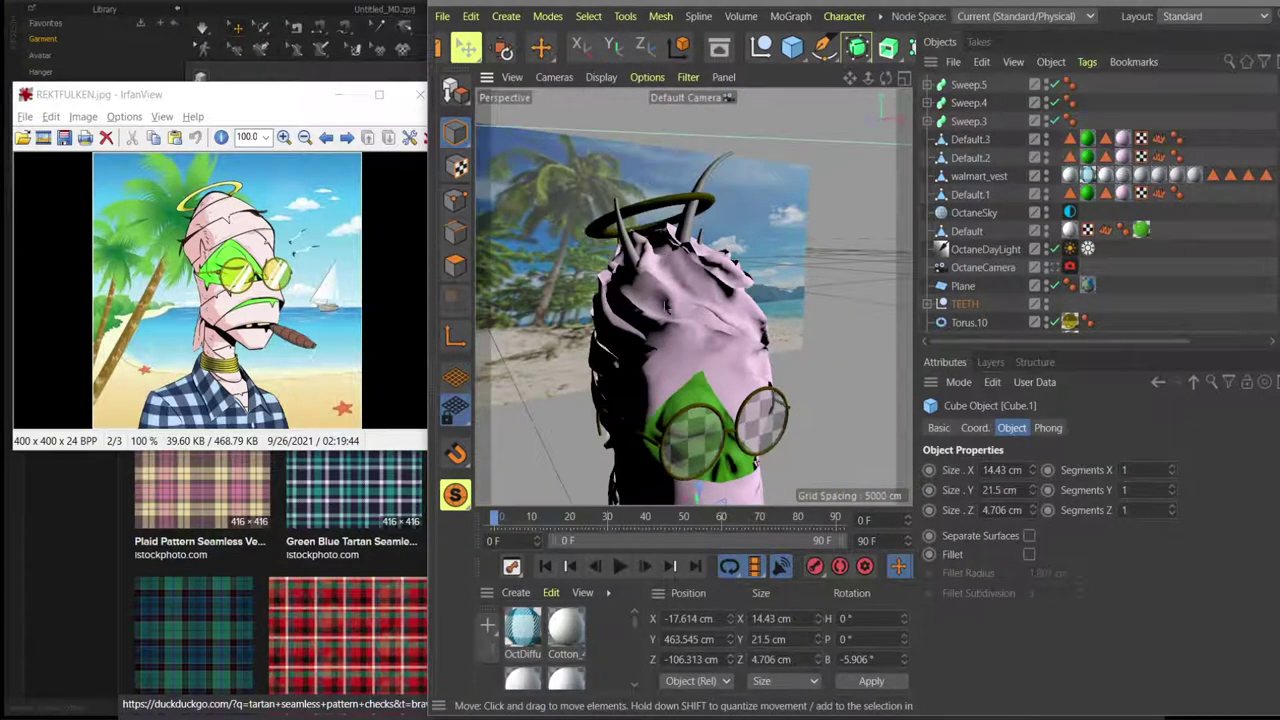
click(1121, 91)
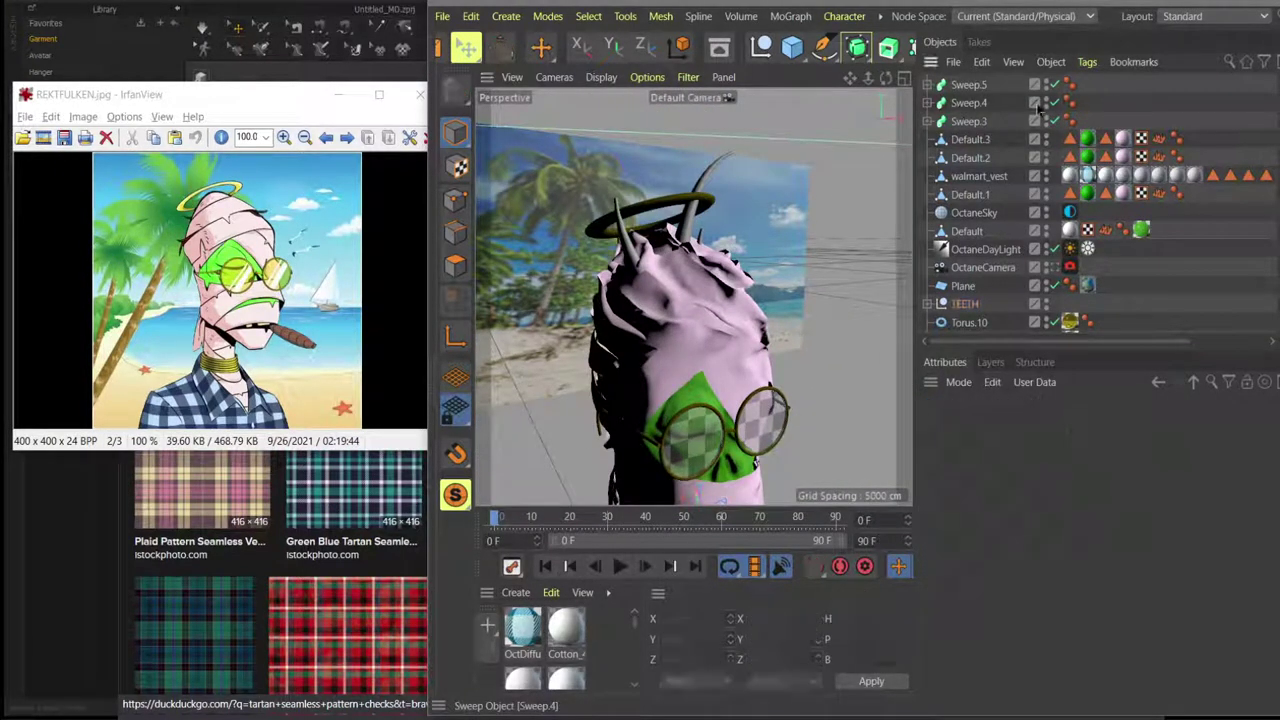
Move Sweep.3 to the side of the head at about X -108 cm and rotate its pitch to 180°.
click(972, 122)
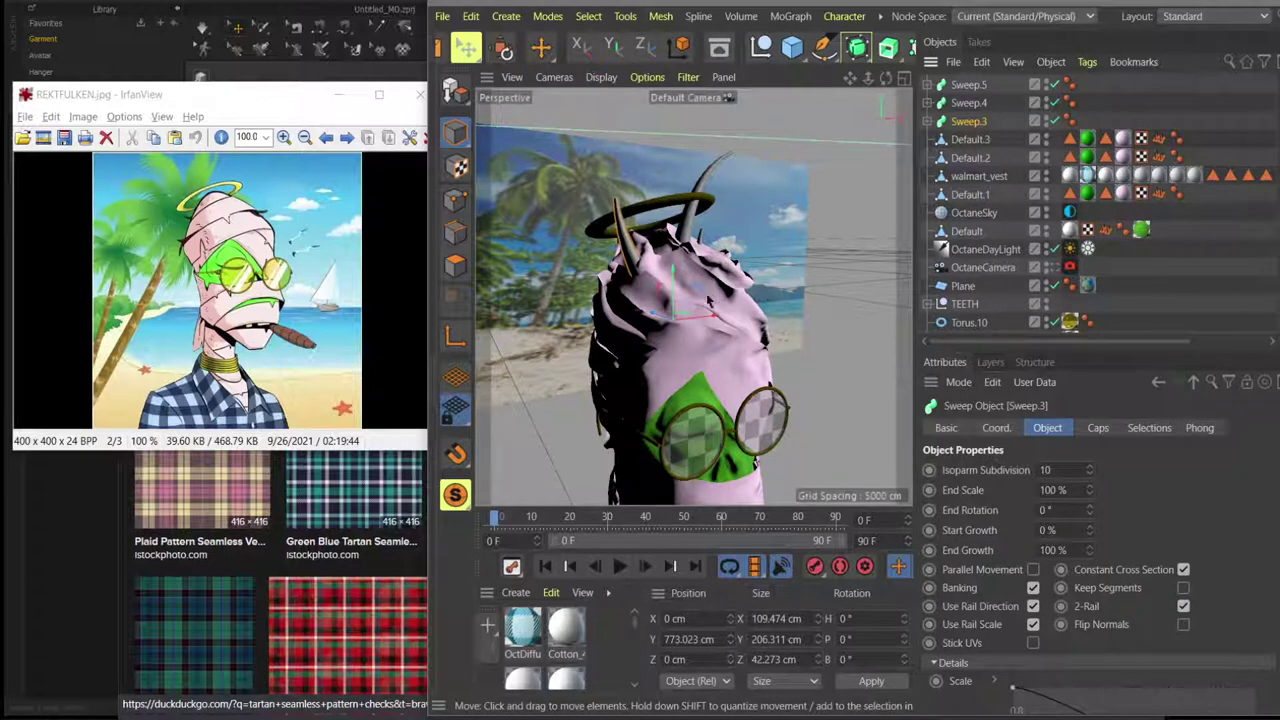
drag(690, 338, 558, 432)
key(r)
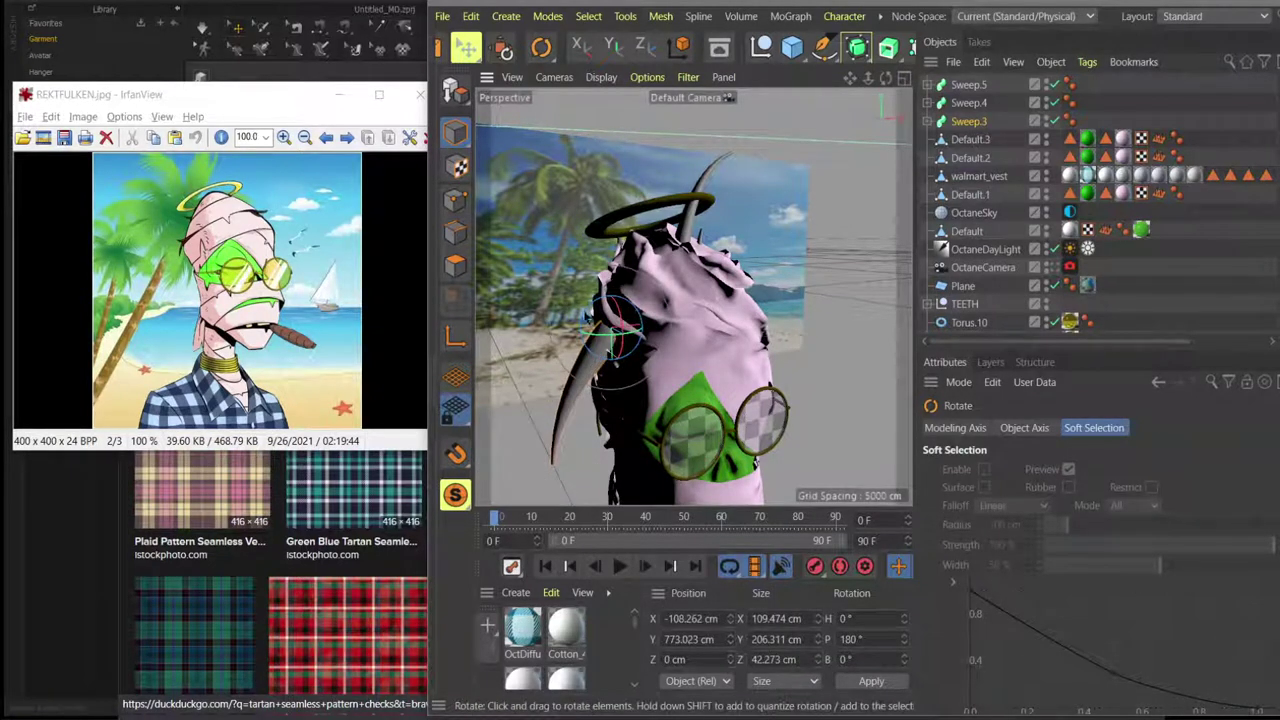
Scale Sweep.3 down to about 35 × 67 × 14 cm and raise it to about Y 836 cm.
key(t)
drag(813, 270, 620, 270)
key(e)
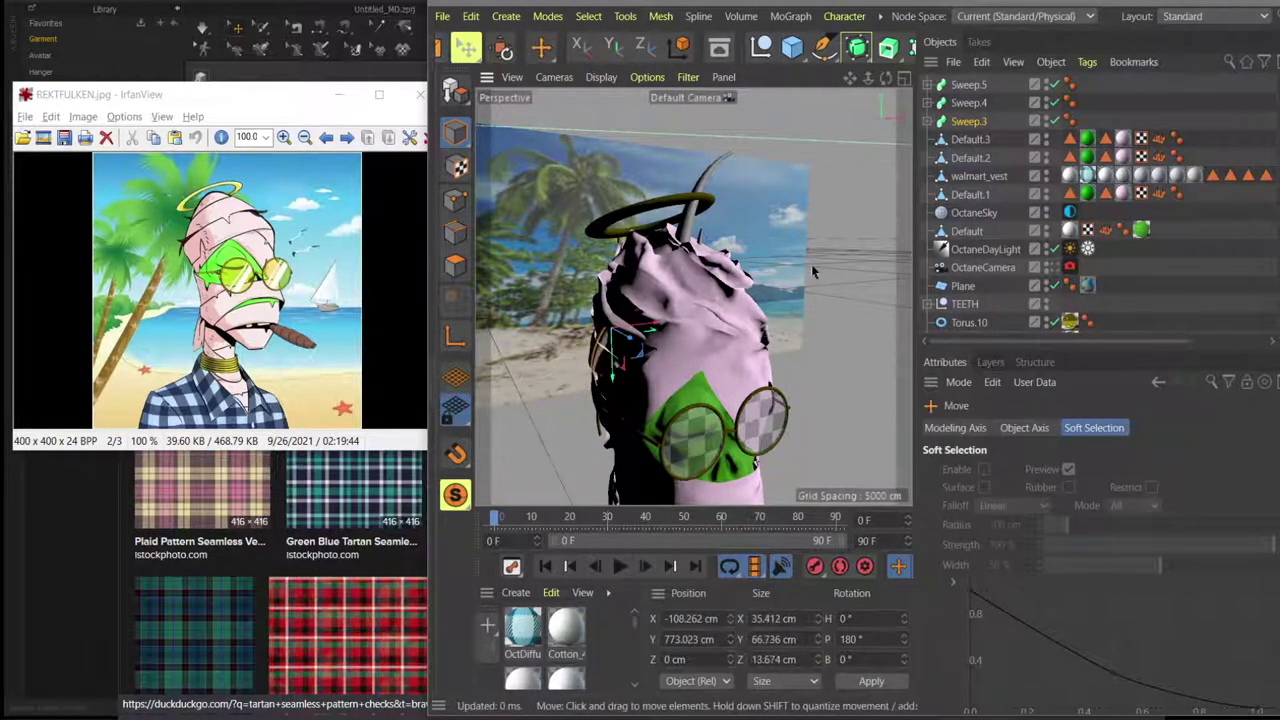
drag(618, 362, 612, 318)
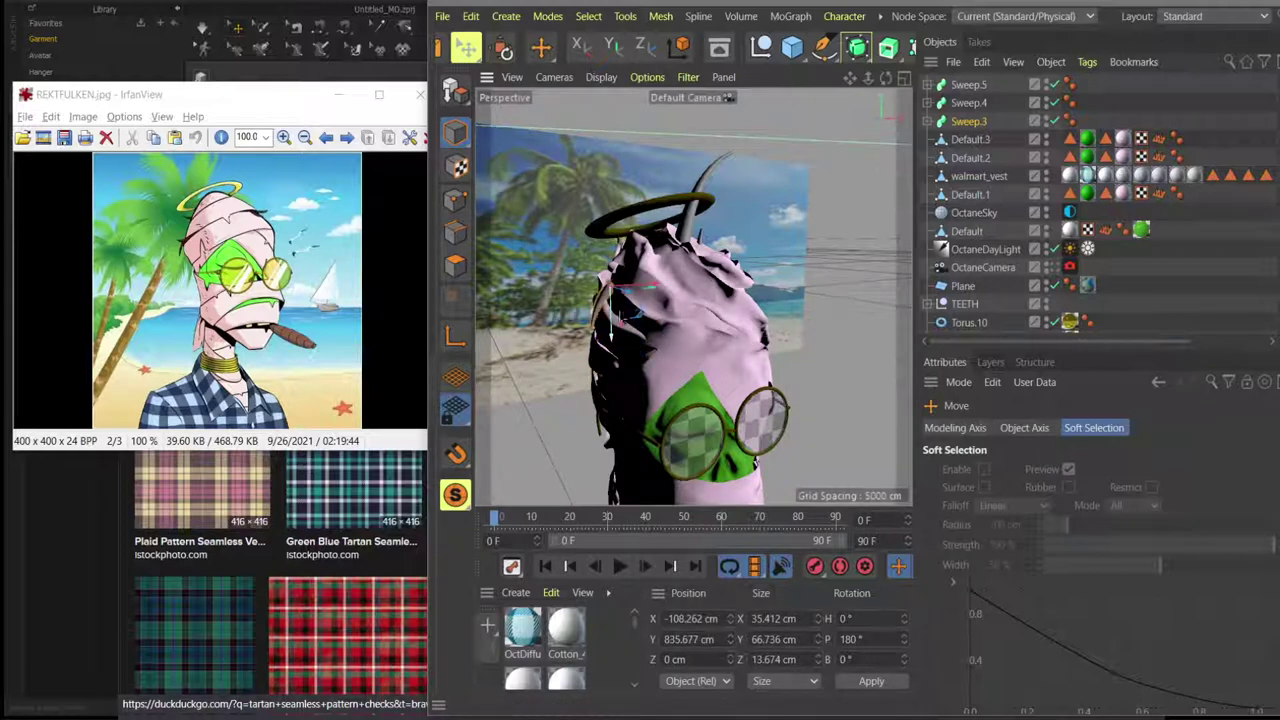
Bank Sweep.3 to about -30° and shrink it to about 25 × 47 × 10 cm.
scroll(604, 292, up, 5)
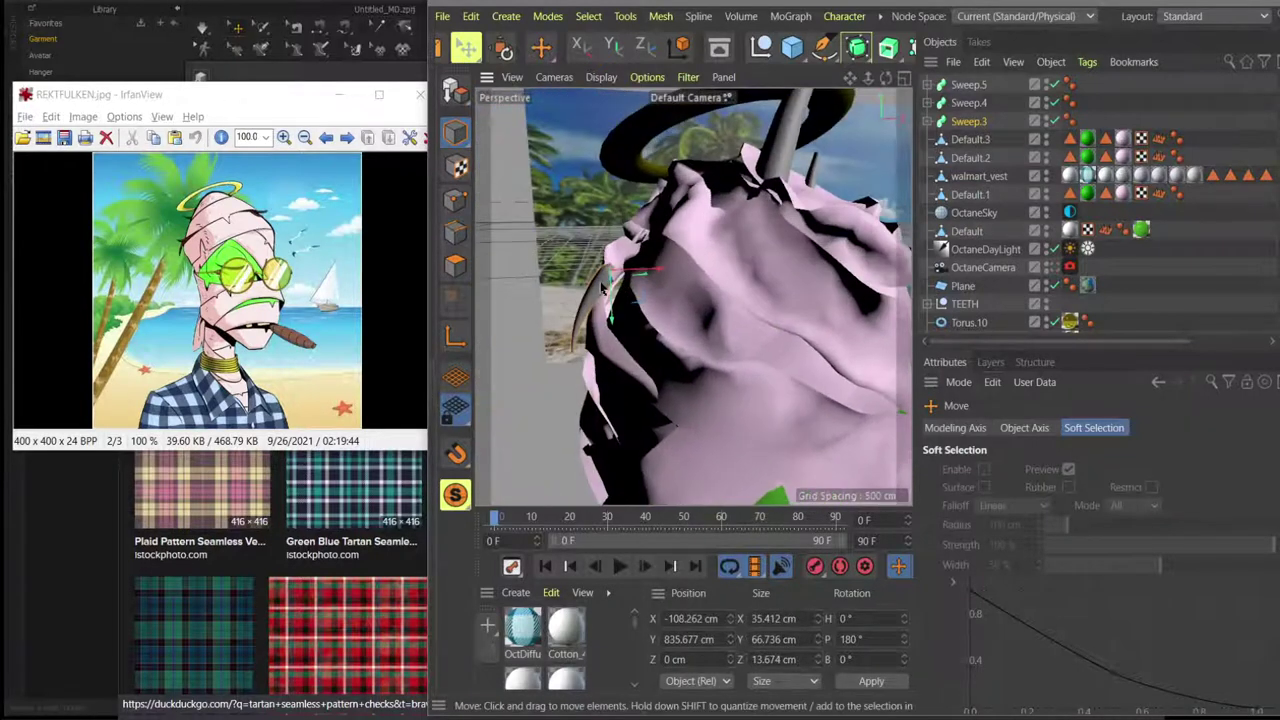
key(r)
drag(640, 300, 612, 282)
key(t)
drag(679, 334, 640, 316)
key(e)
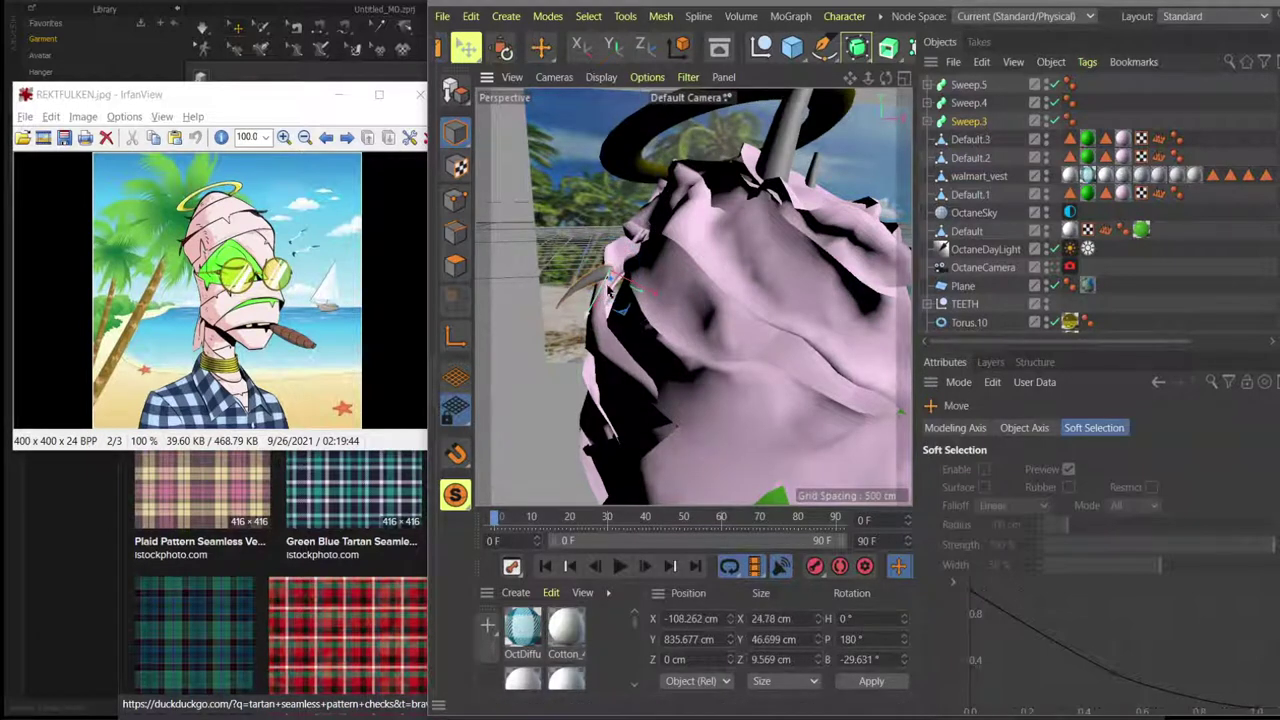
Move Sweep.3 along the world axes against the head, to about X -84 cm, Y 820 cm, Z -14 cm.
click(679, 48)
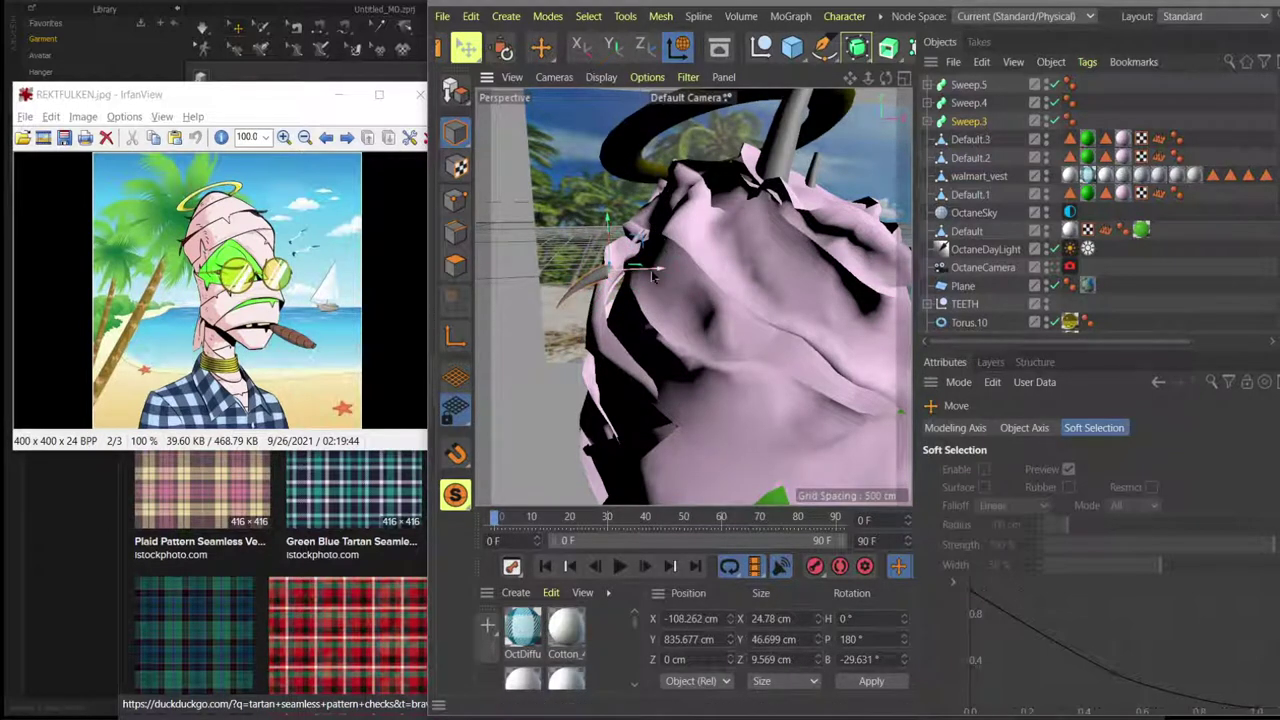
drag(654, 277, 702, 298)
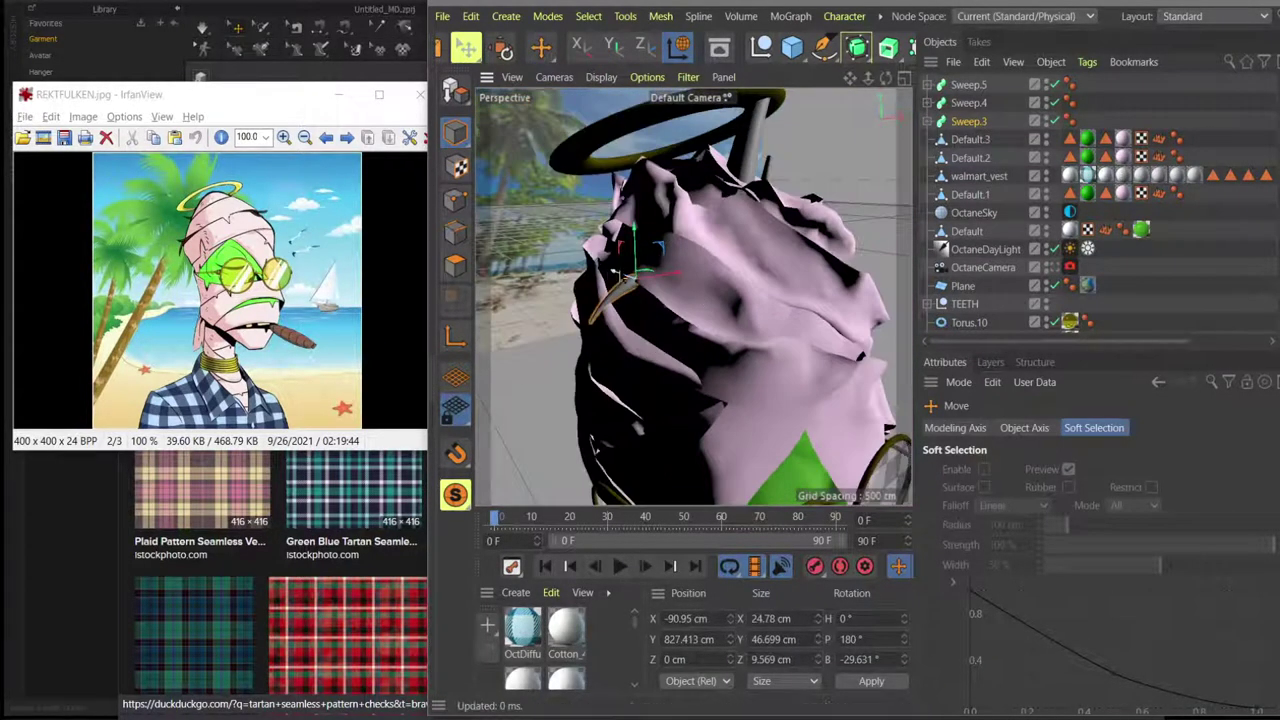
drag(626, 277, 651, 237)
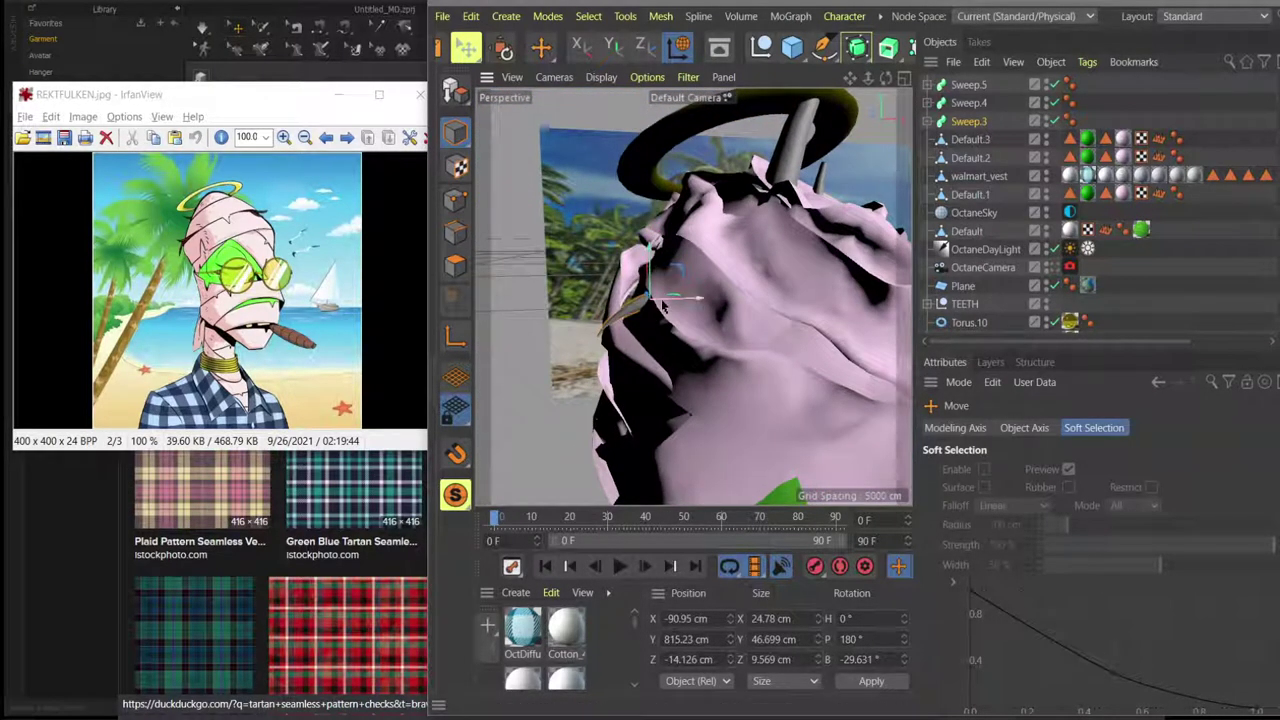
drag(665, 301, 700, 340)
Rotate Sweep.3 in world coordinates to adjust its angle against the side of the head.
key(r)
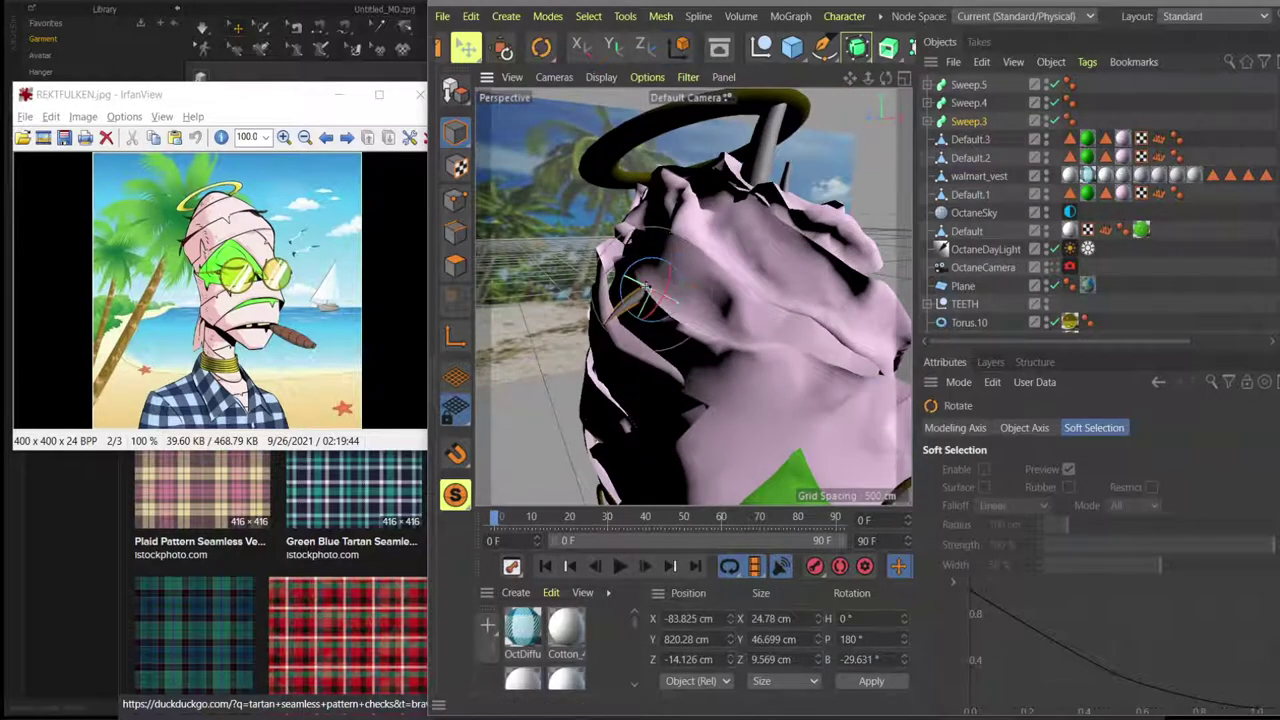
click(682, 47)
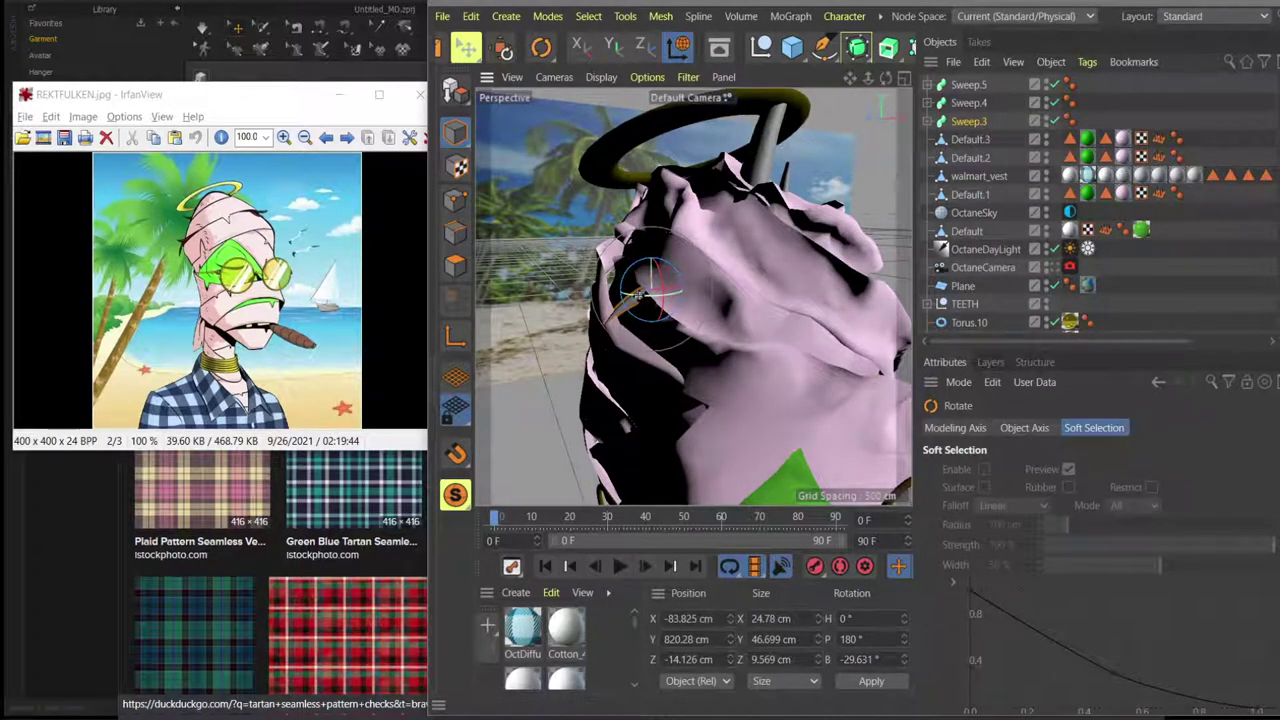
drag(640, 298, 676, 295)
alt+drag(649, 307, 644, 272)
Move Sweep.5 against the side of the head, to about X -94, Y 801, Z -11 cm, and bank it to about -53°.
click(812, 185)
key(e)
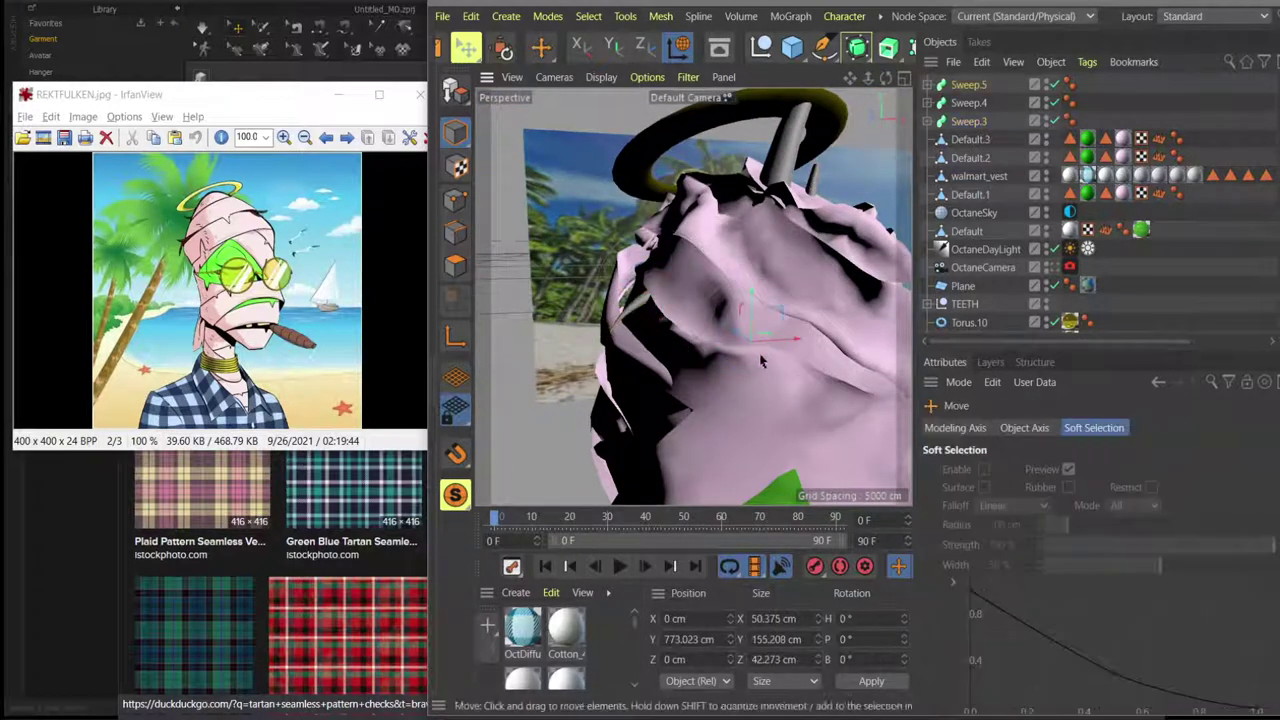
drag(772, 343, 655, 318)
key(t)
key(e)
key(w)
key(r)
key(e)
drag(686, 314, 598, 270)
Scale Sweep.5 down to about 12 × 37 × 10 cm.
key(t)
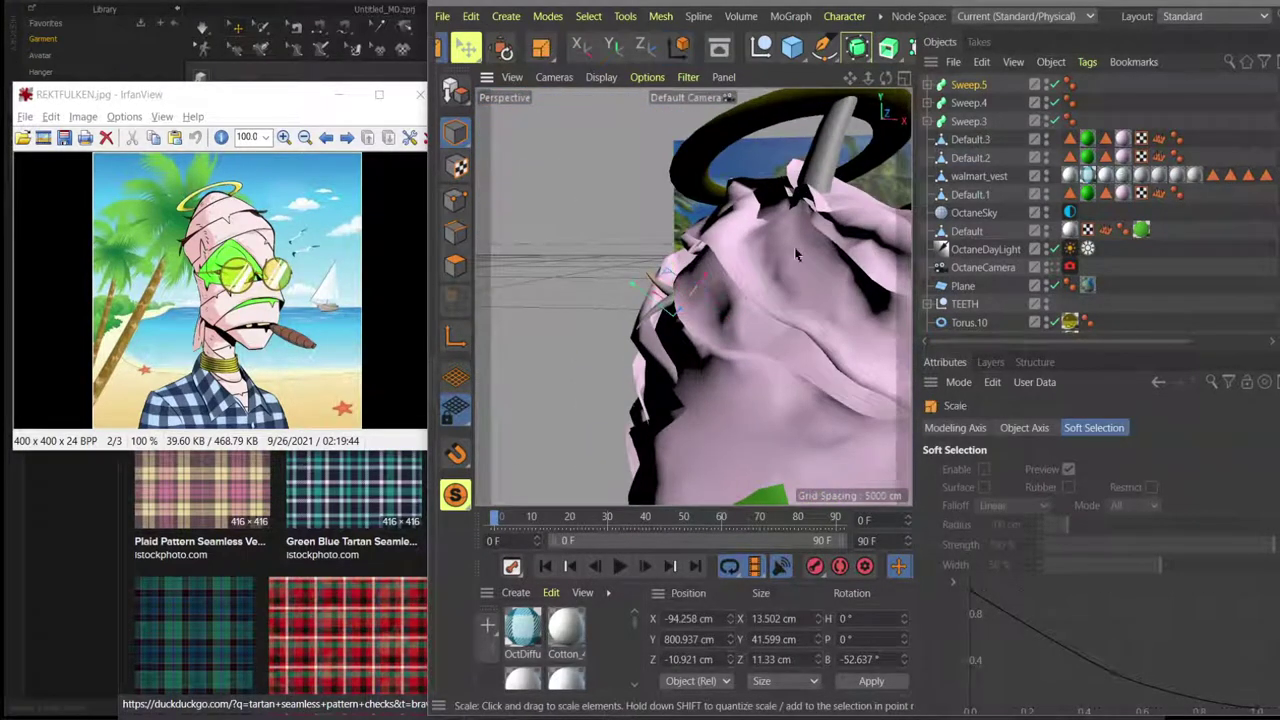
drag(756, 287, 737, 286)
alt+drag(679, 320, 758, 364)
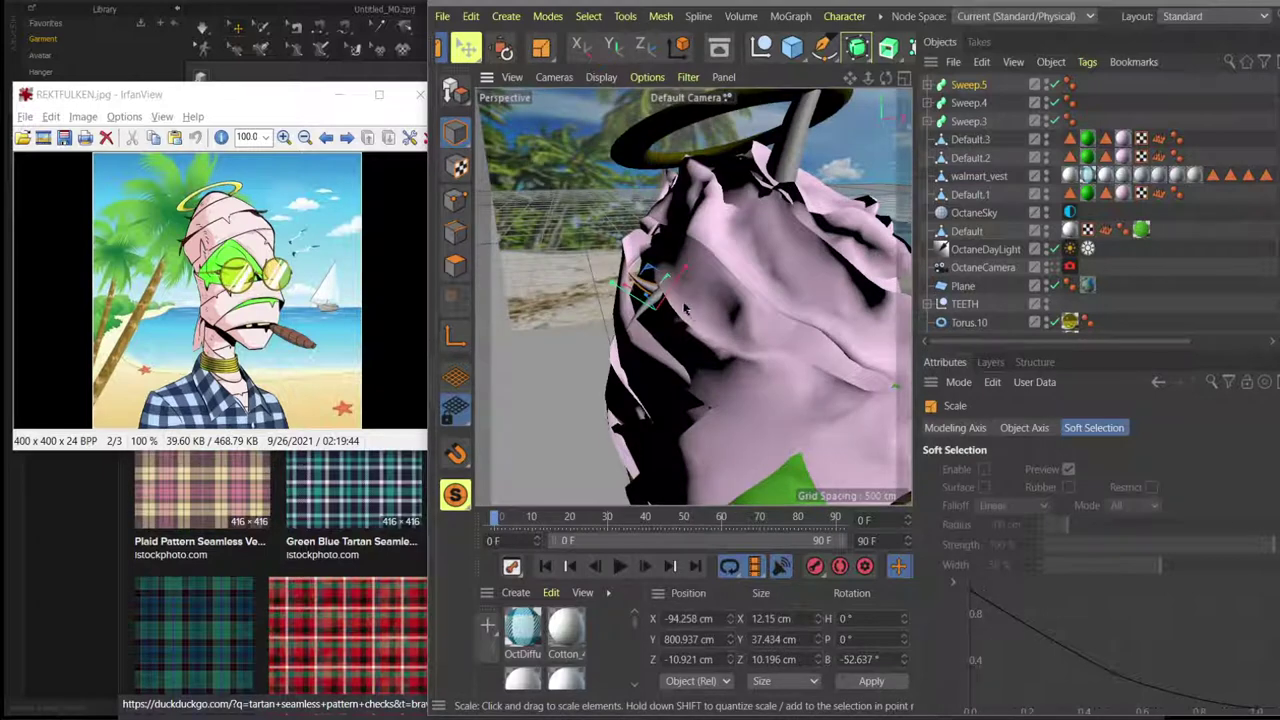
Duplicate Sweep.5 straight up to about Y 859 cm and pitch the copy to about 3°.
key(e)
drag(661, 280, 652, 238)
scroll(674, 222, up, 2)
key(r)
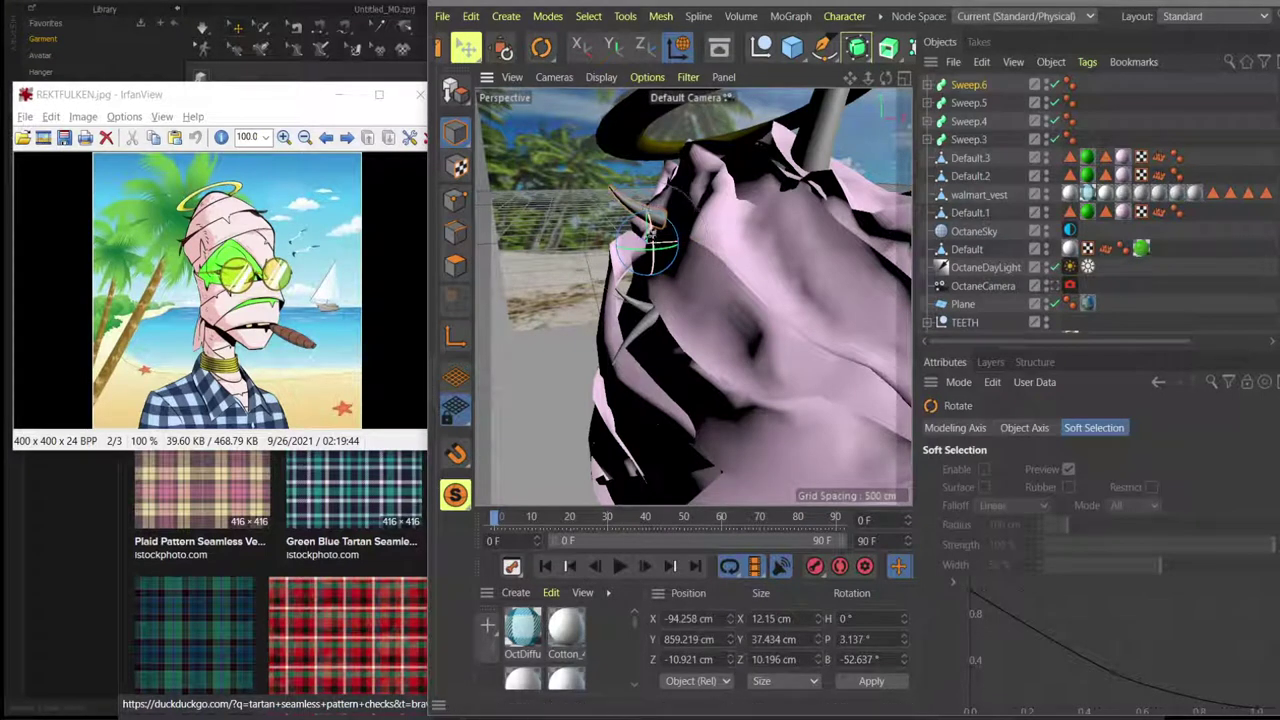
Thin and shrink the duplicated strand Sweep.6 to about 7 × 29 × 6 cm.
key(t)
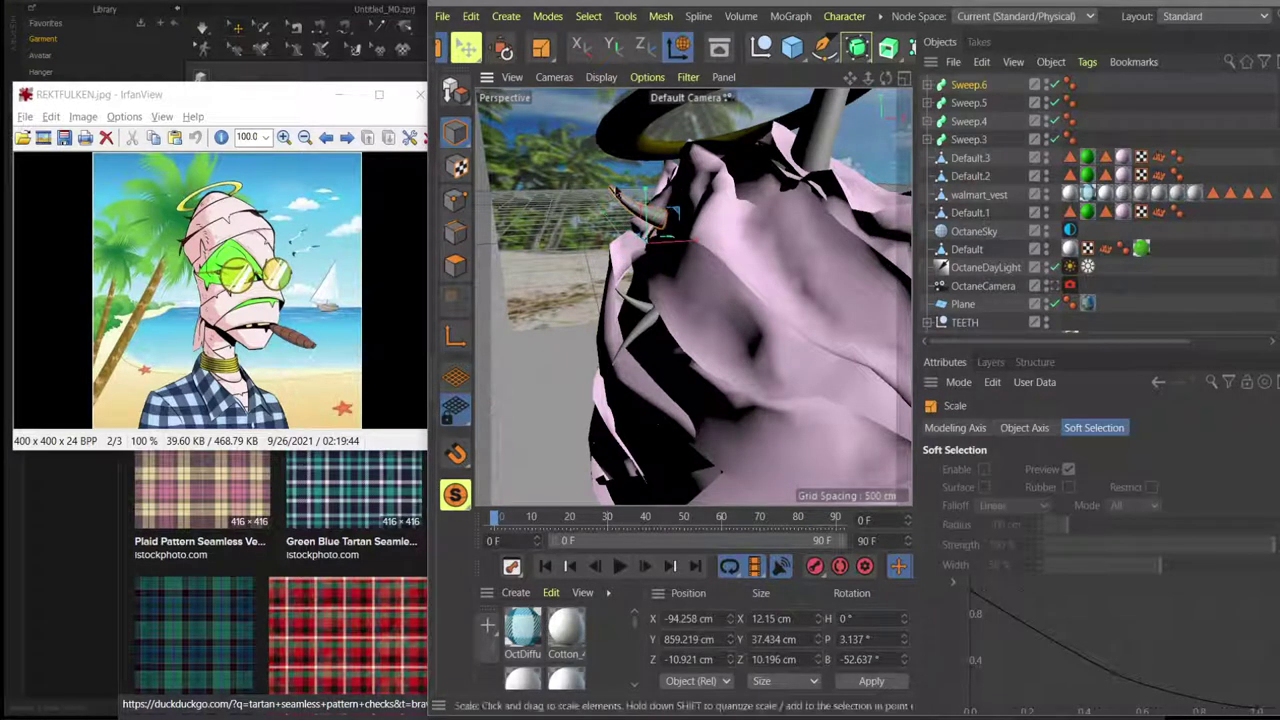
drag(648, 238, 646, 201)
drag(676, 246, 680, 248)
key(r)
drag(727, 188, 883, 182)
key(t)
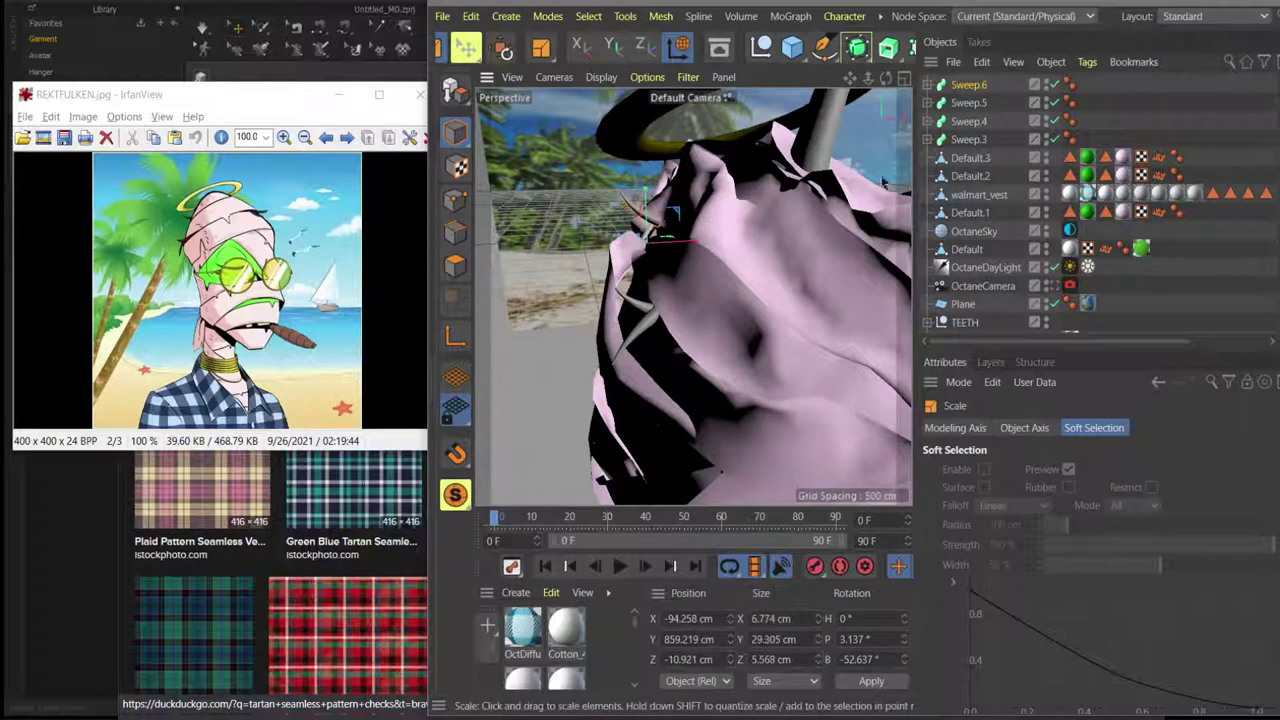
Move Sweep.6 onto the head at about X -68, Y 841, Z 14 cm and bank it to about -75°.
key(e)
drag(695, 241, 816, 254)
drag(638, 234, 592, 227)
mouse_move(700, 232)
alt+mouse_down()
mouse_move(609, 188)
mouse_move(627, 223)
mouse_move(667, 221)
mouse_move(563, 200)
mouse_move(683, 226)
mouse_move(689, 194)
mouse_move(690, 238)
mouse_move(648, 250)
mouse_move(697, 224)
alt+mouse_up()
key(r)
key(e)
scroll(687, 200, up, 5)
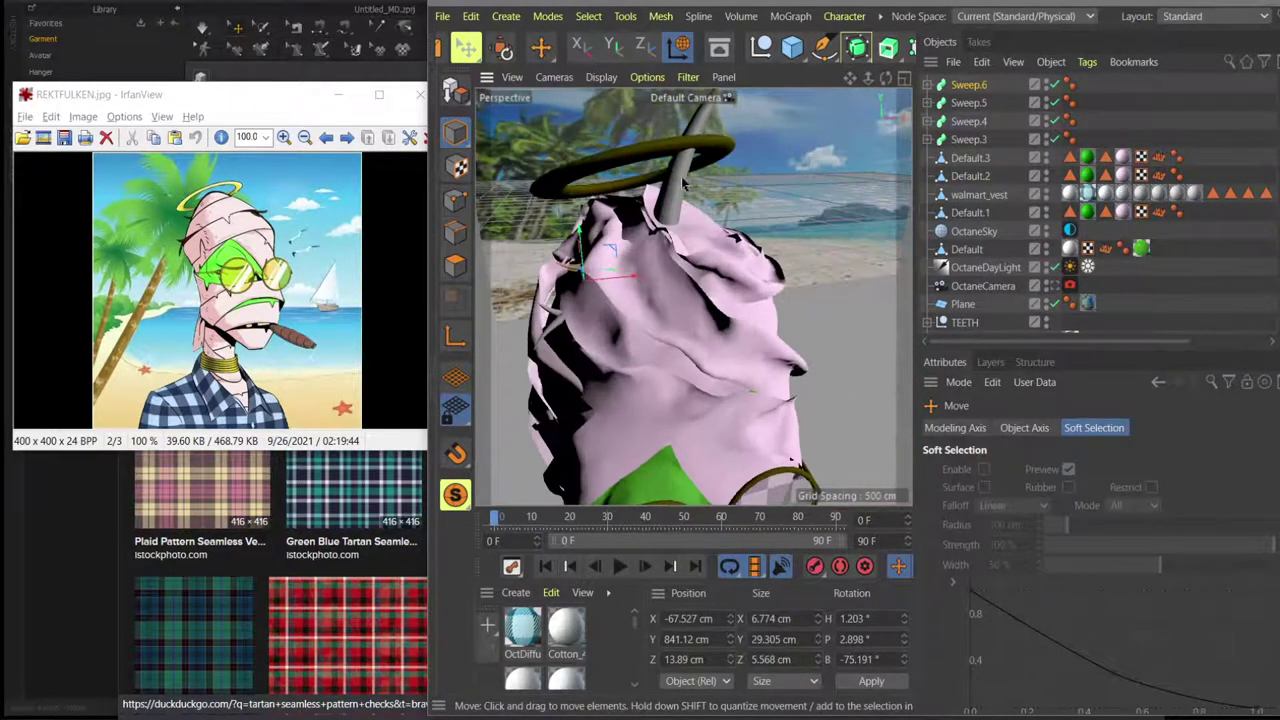
Lower Sweep.4 onto the head at about Y 804 cm and rotate it to about H -63°, P -11°, B 64°.
click(682, 189)
drag(650, 300, 642, 447)
key(r)
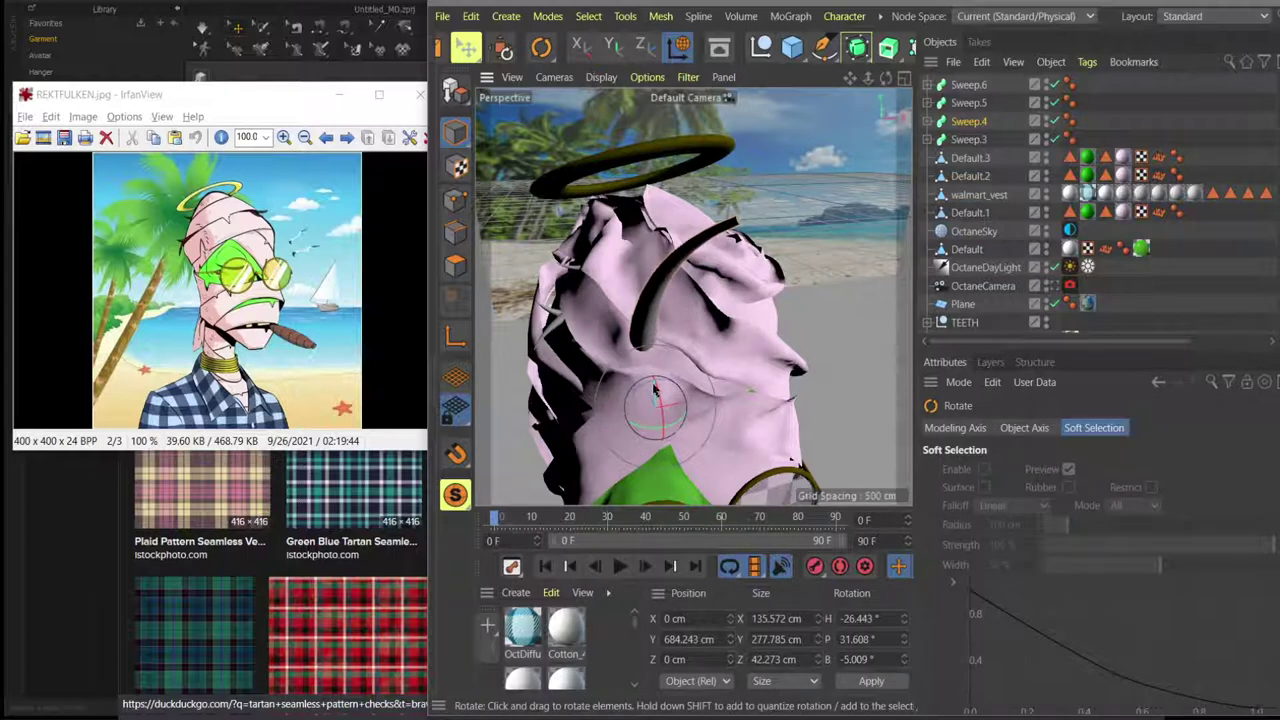
drag(658, 394, 664, 440)
alt+middle_drag(666, 320, 671, 259)
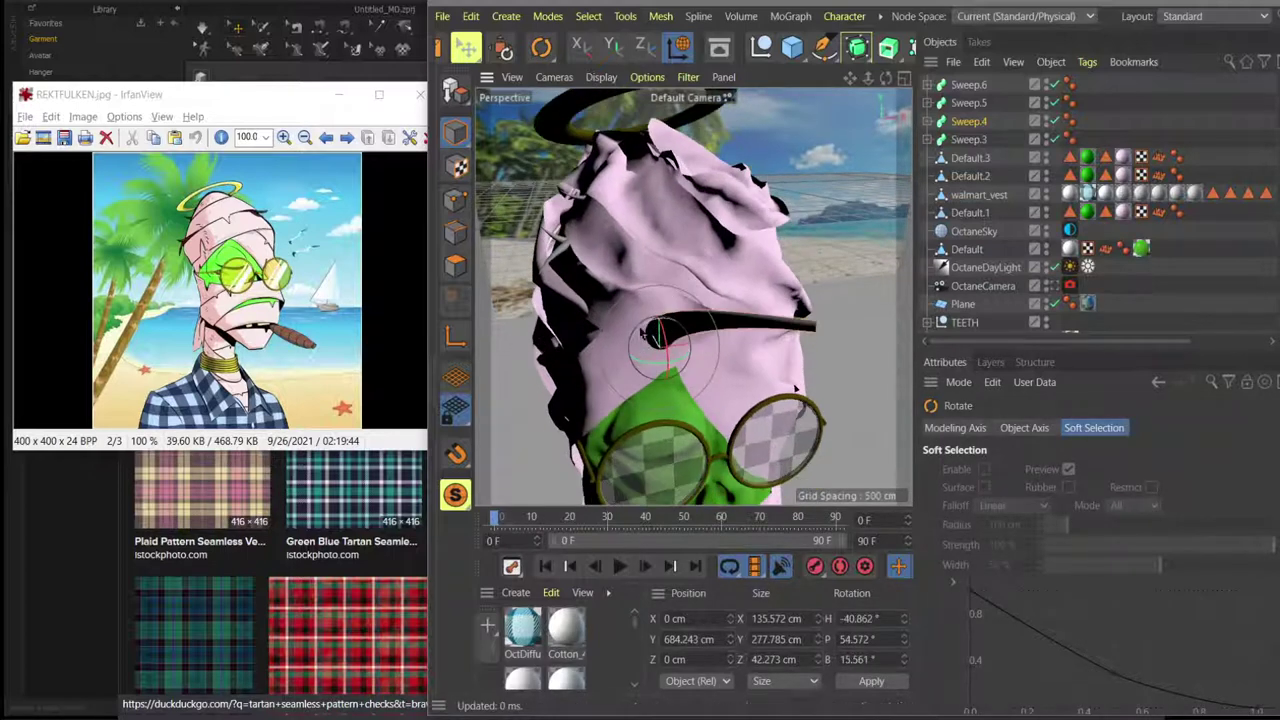
drag(645, 334, 698, 224)
key(e)
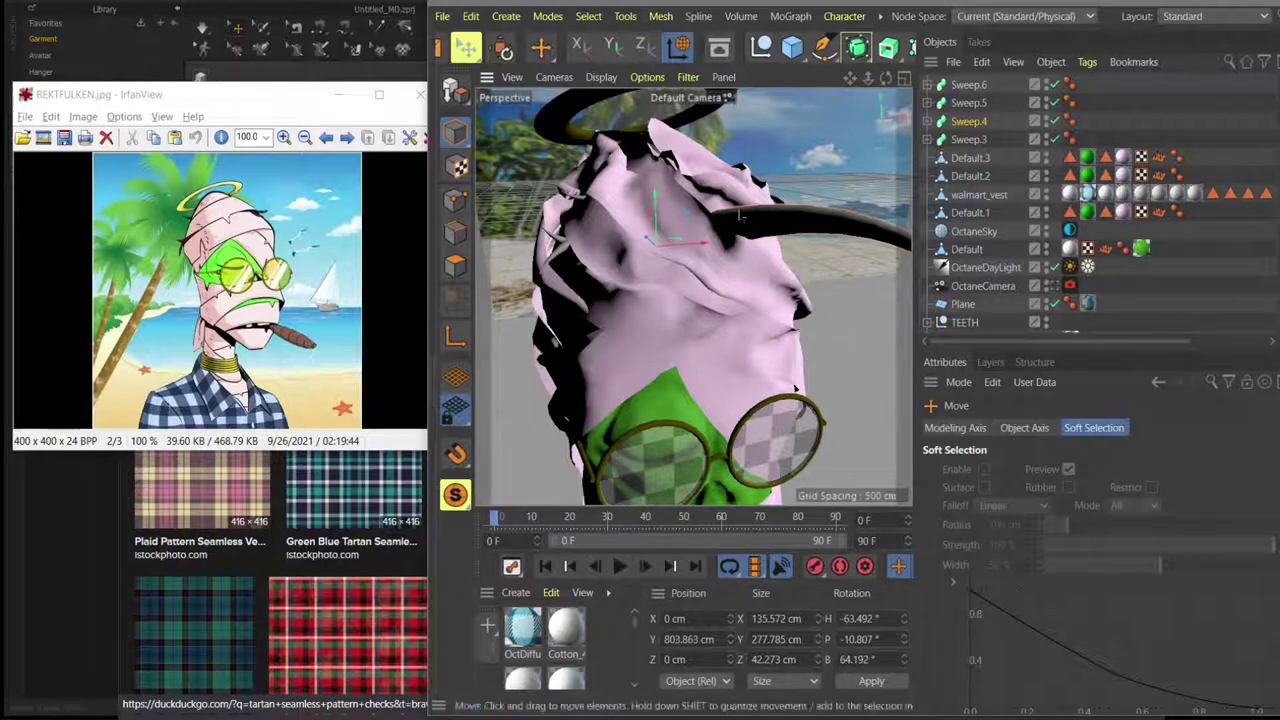
Scale Sweep.4 down to about 83 × 169 × 26 cm.
key(t)
drag(754, 236, 621, 334)
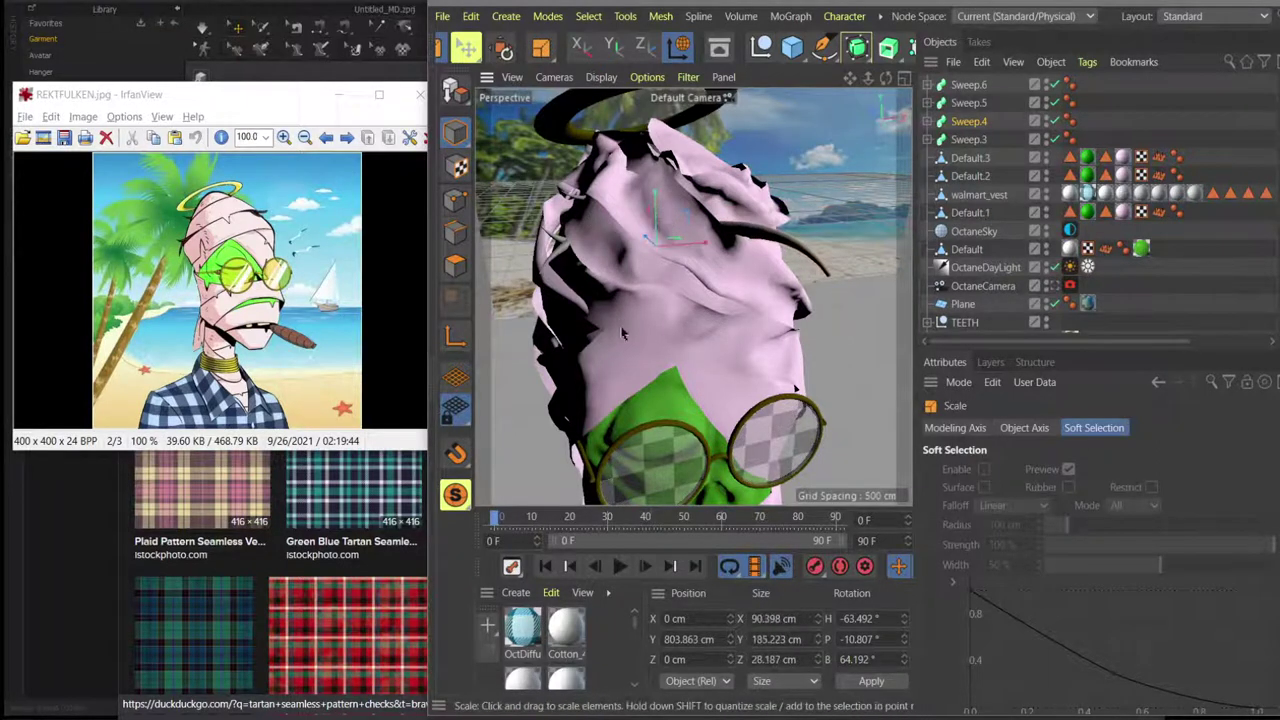
alt+drag(686, 362, 652, 318)
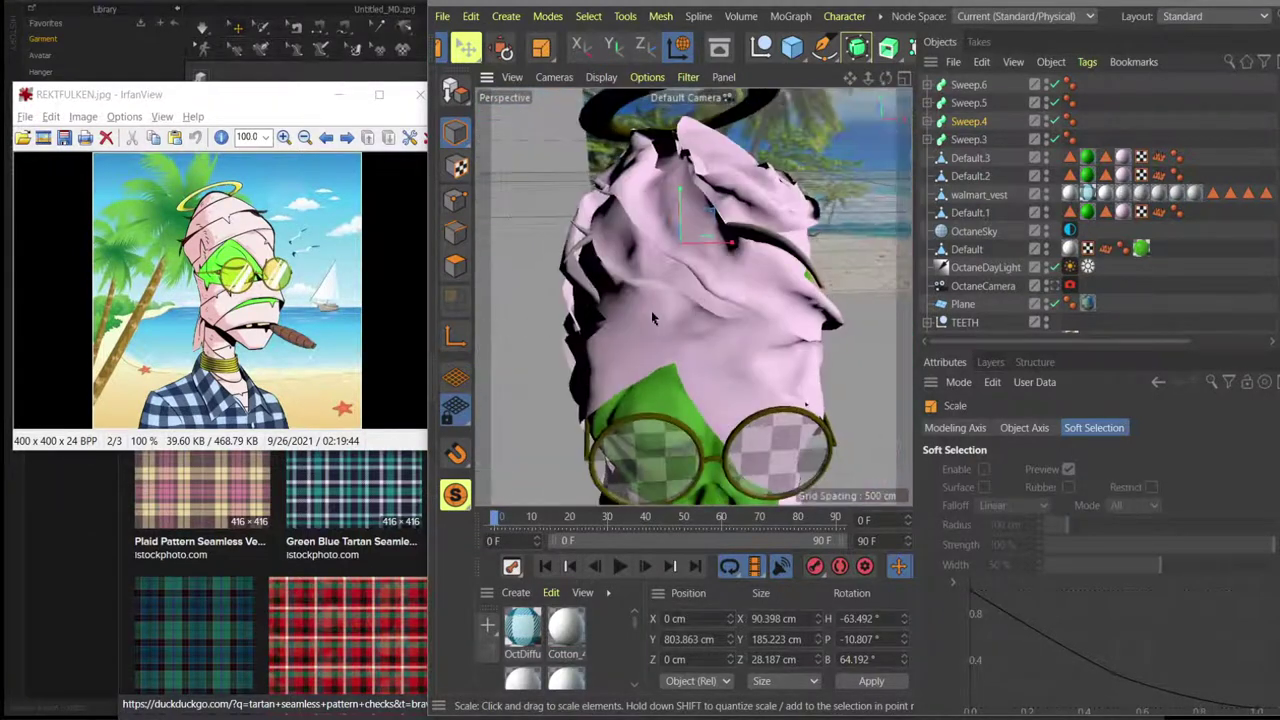
drag(745, 305, 730, 332)
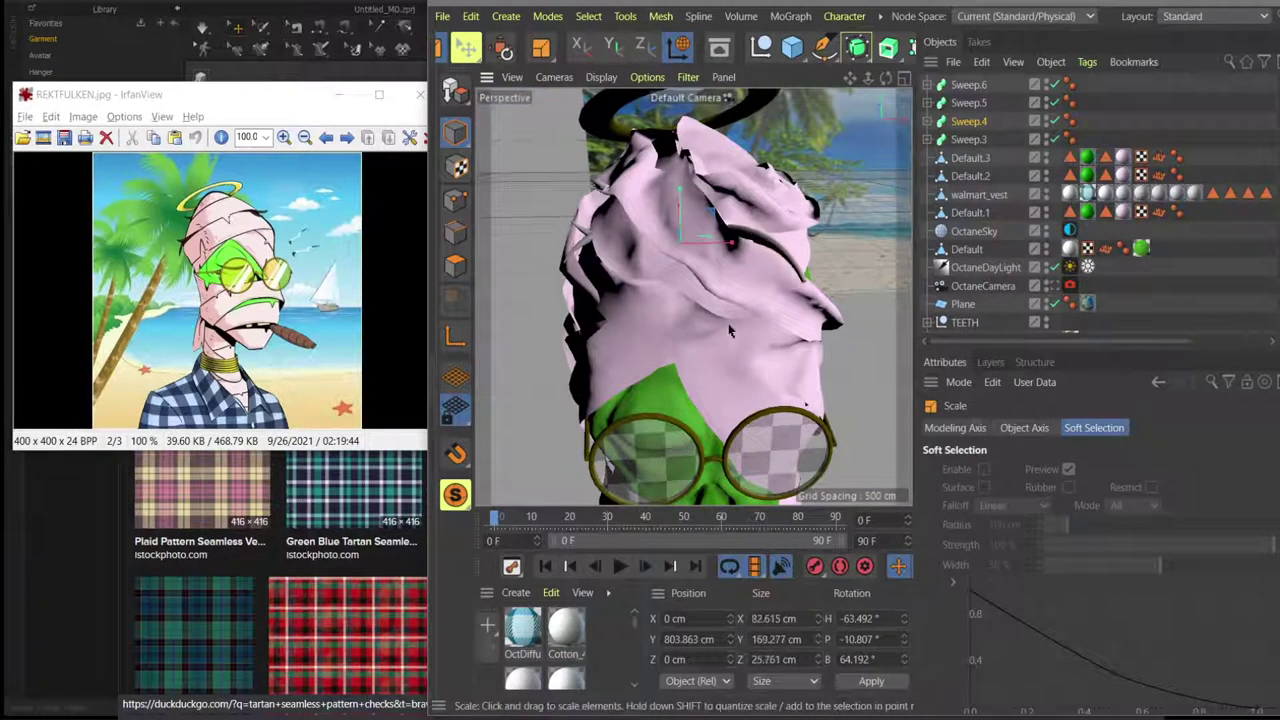
alt+drag(750, 250, 750, 315)
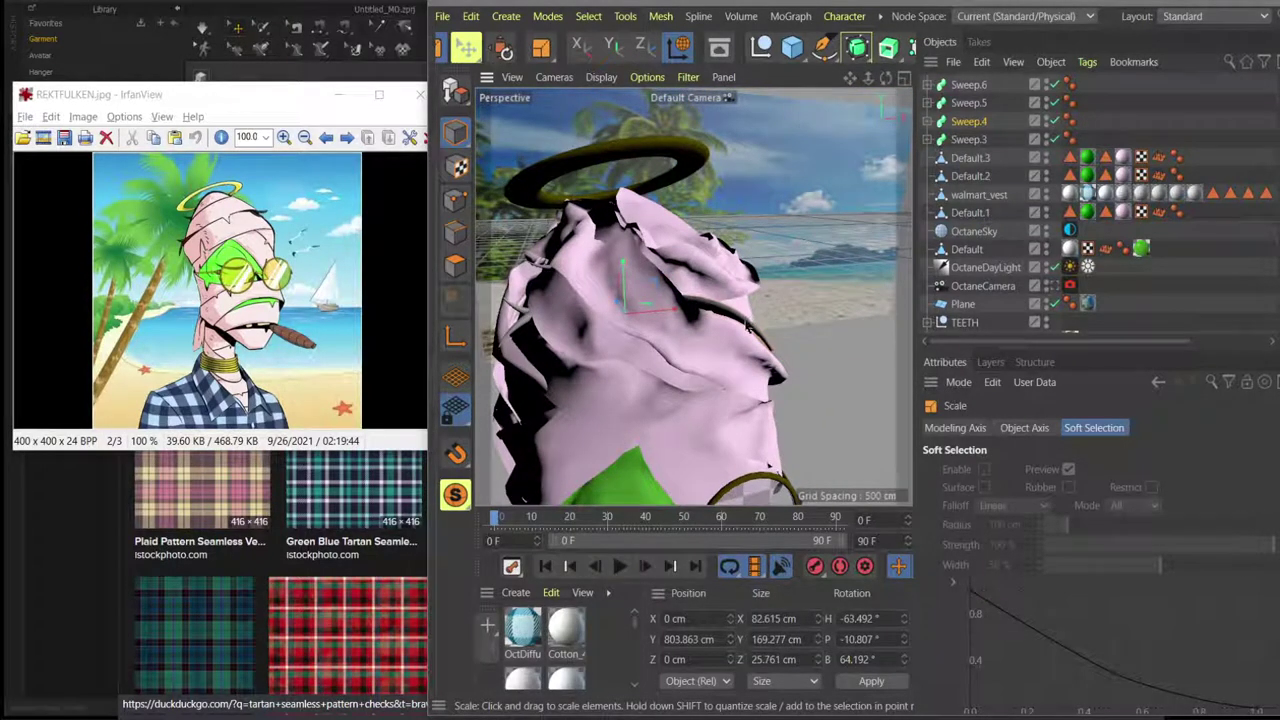
Rotate Sweep.4 to about H 120°, P 13°, B -114° and raise it to about Y 862 cm.
key(r)
drag(615, 297, 657, 381)
drag(627, 333, 662, 322)
key(e)
drag(625, 273, 628, 213)
alt+drag(681, 260, 713, 273)
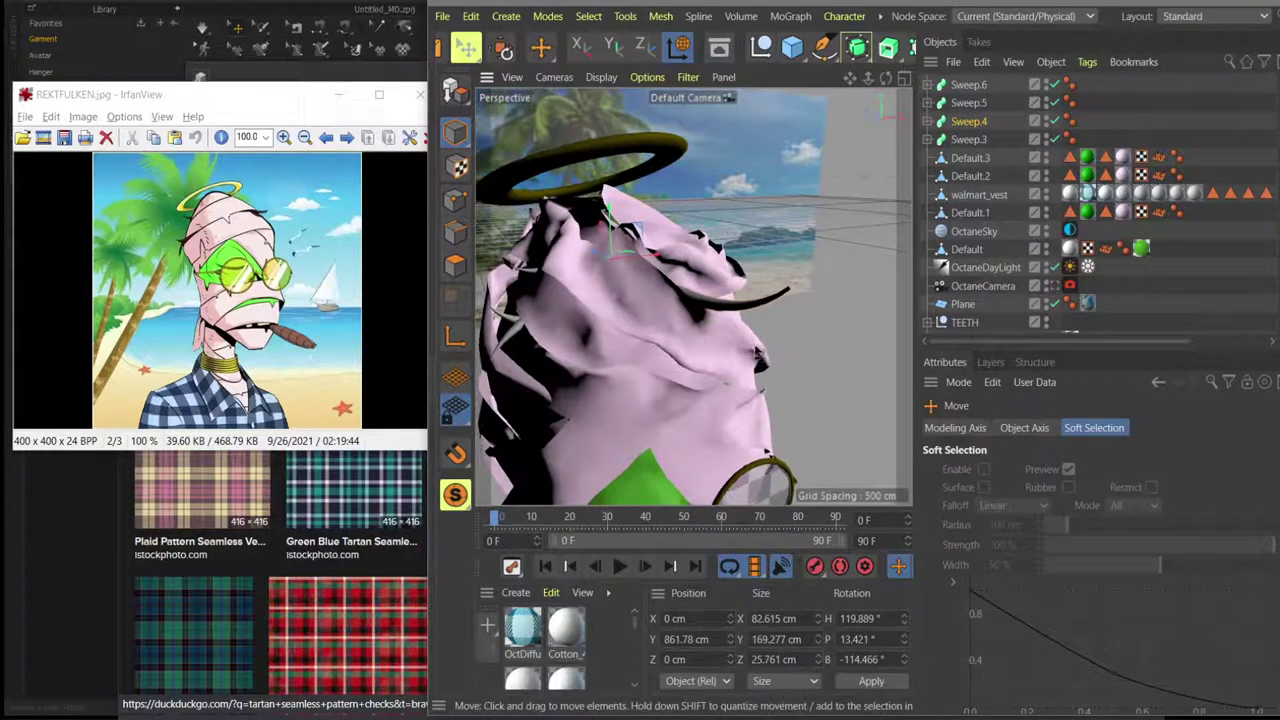
Shrink Sweep.4 to about 58 × 118 × 18 cm and move it to about X 39, Y 843, Z -32 cm.
key(t)
drag(753, 347, 619, 323)
key(e)
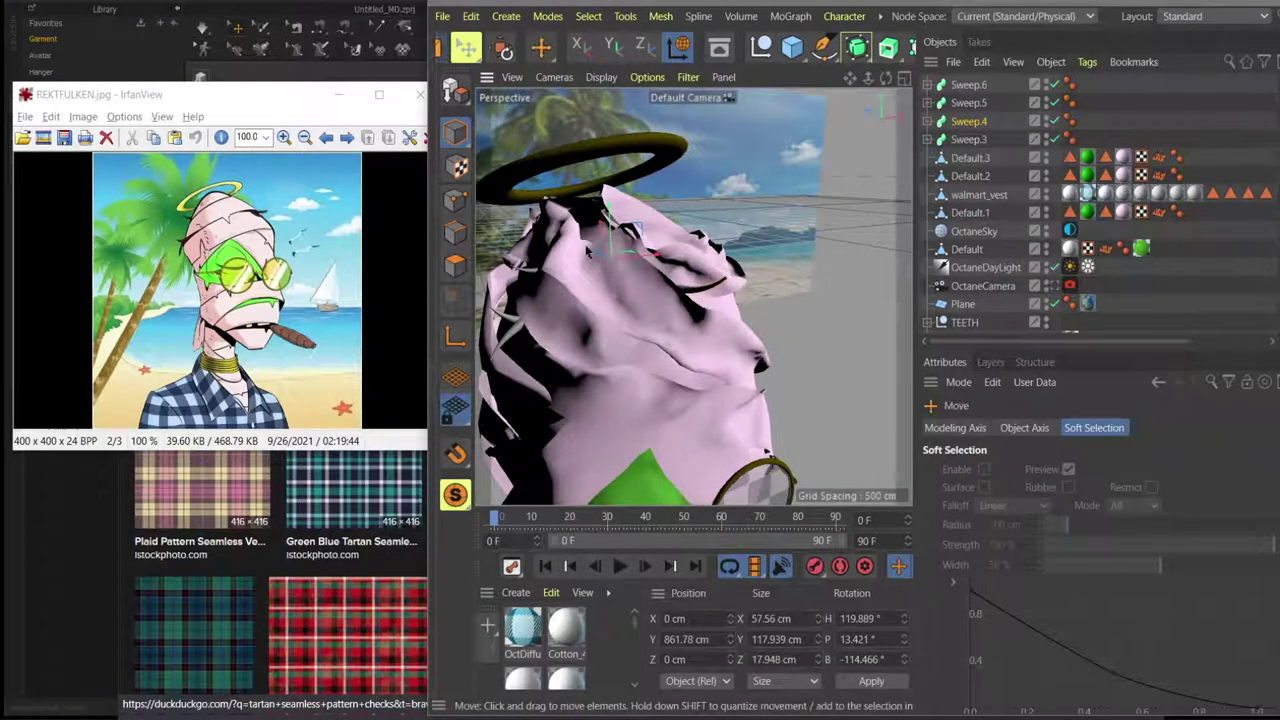
drag(590, 253, 697, 262)
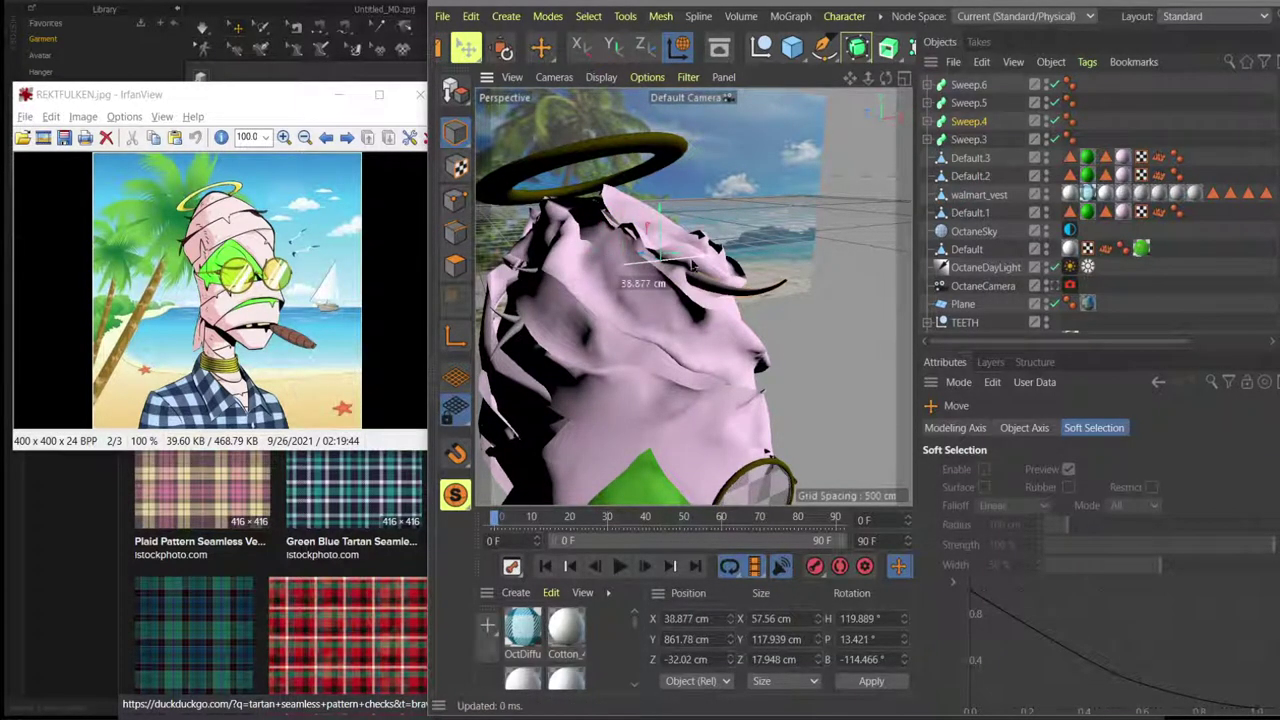
drag(660, 215, 675, 276)
Rotate Sweep.4 to about H 116°, P 20°, B -102° and lower it to about Y 834 cm.
key(r)
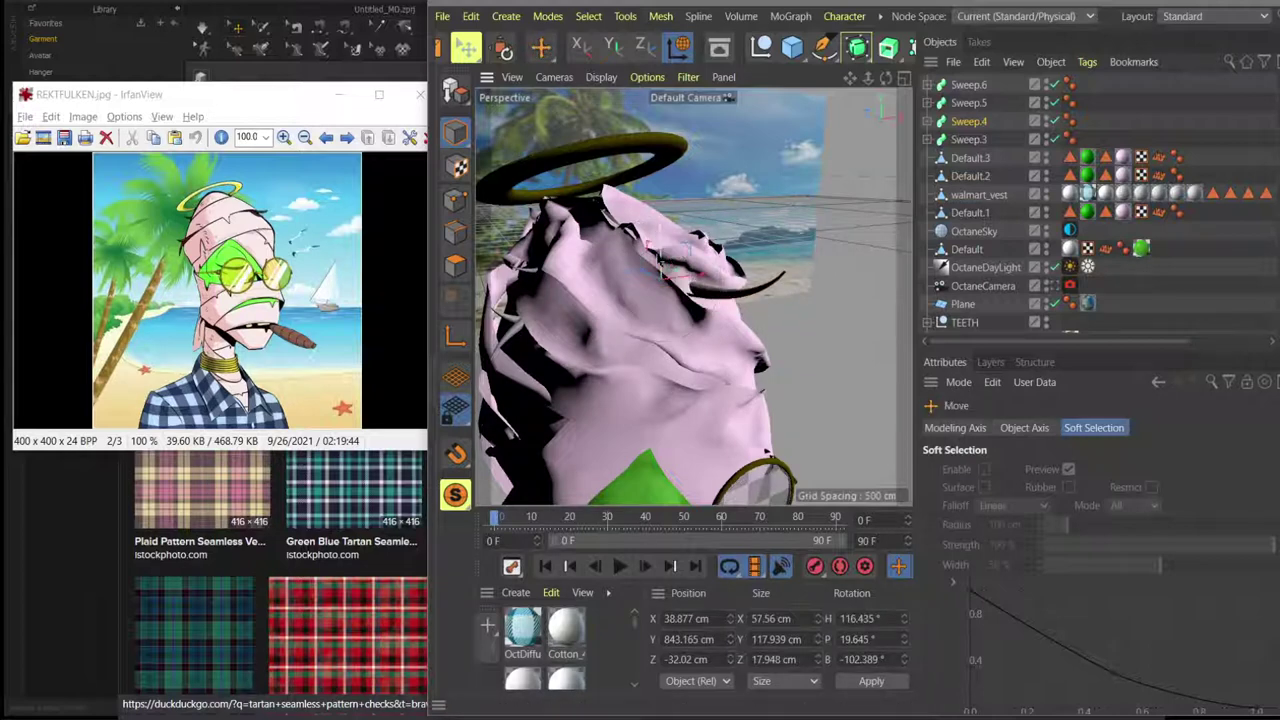
key(e)
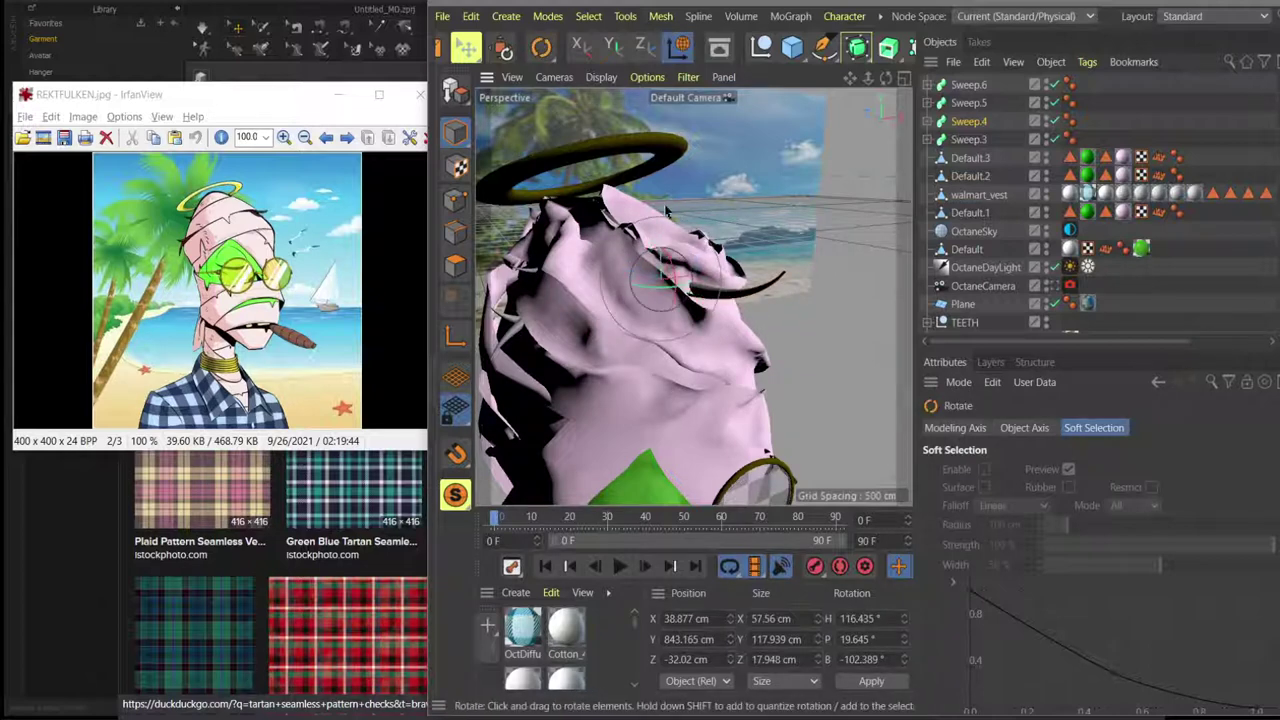
click(678, 49)
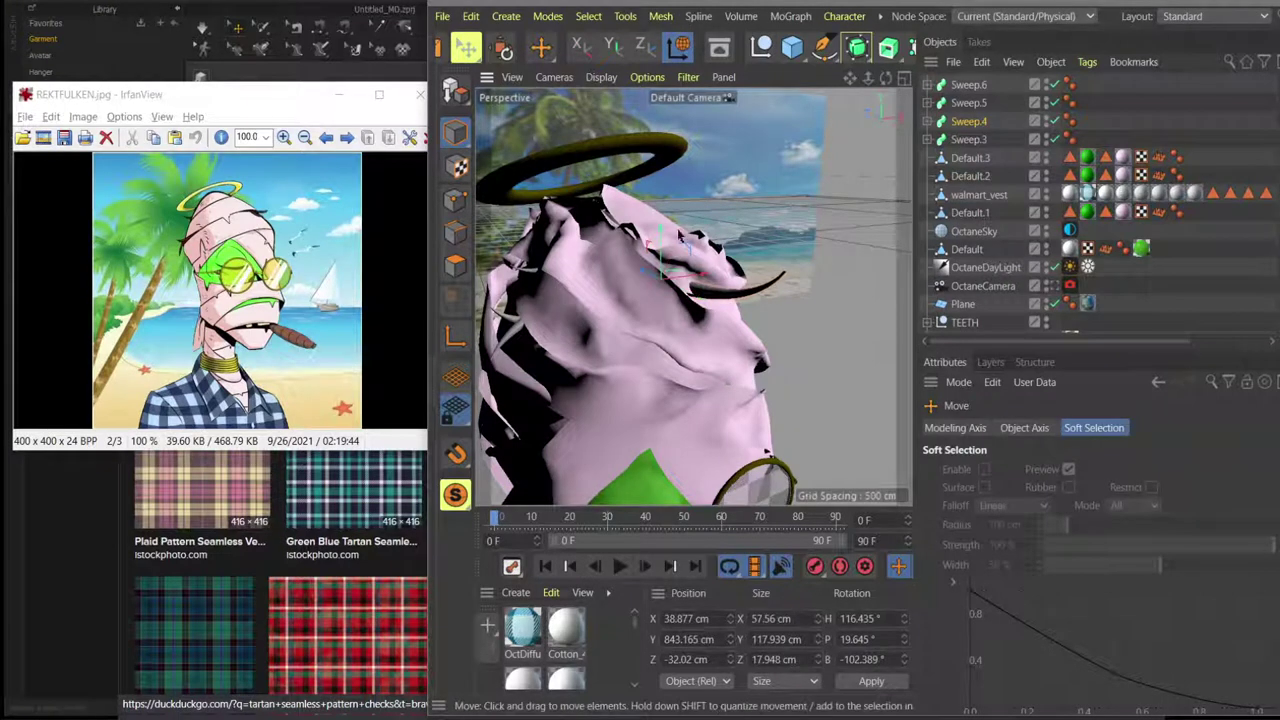
drag(665, 248, 674, 261)
Shrink Sweep.4 to about 47 × 97 × 15 cm and refit it at about X 30 cm with P 18° and B -99°.
key(r)
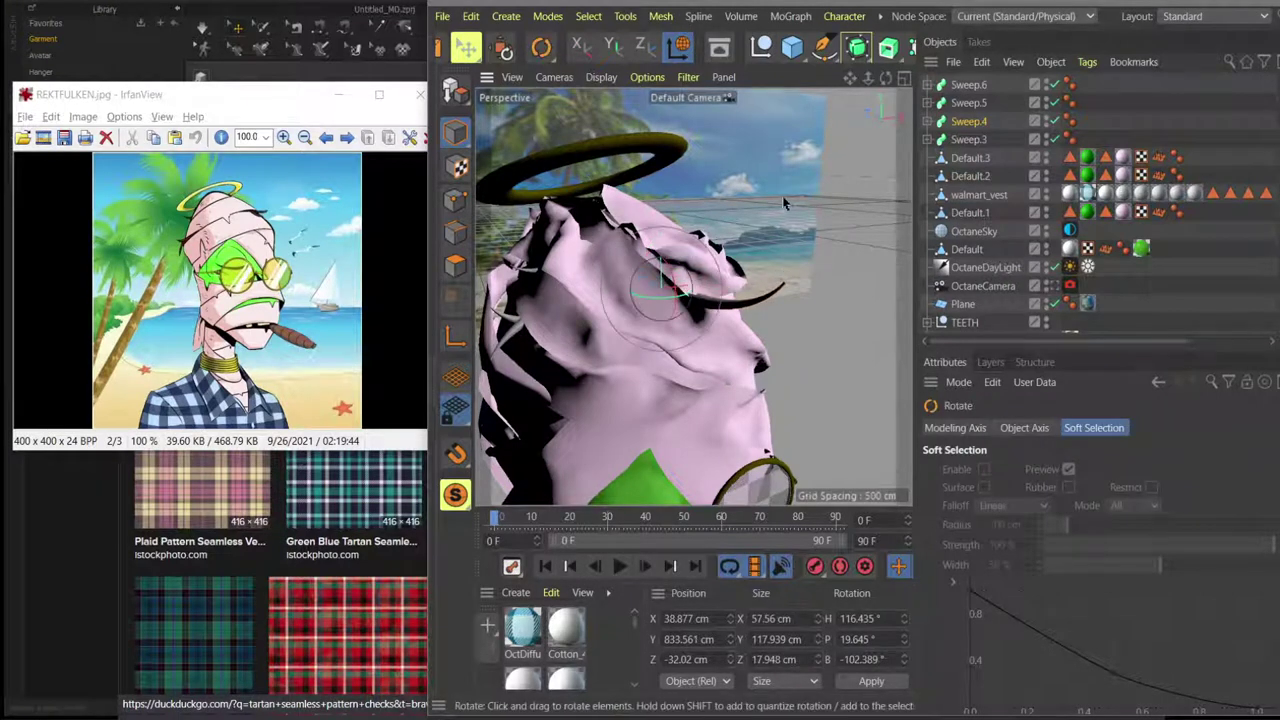
drag(786, 202, 687, 297)
key(t)
key(e)
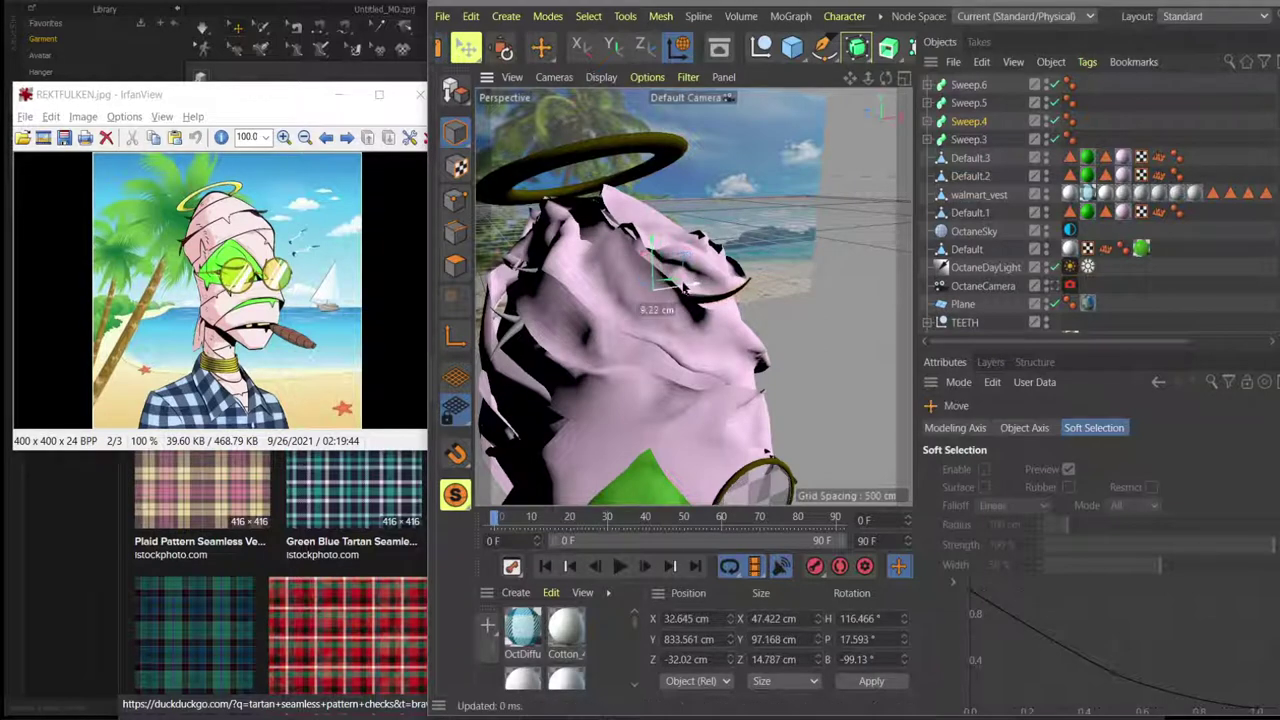
Switch the viewport to OctaneCamera and open the Octane Live Viewer window.
click(1055, 286)
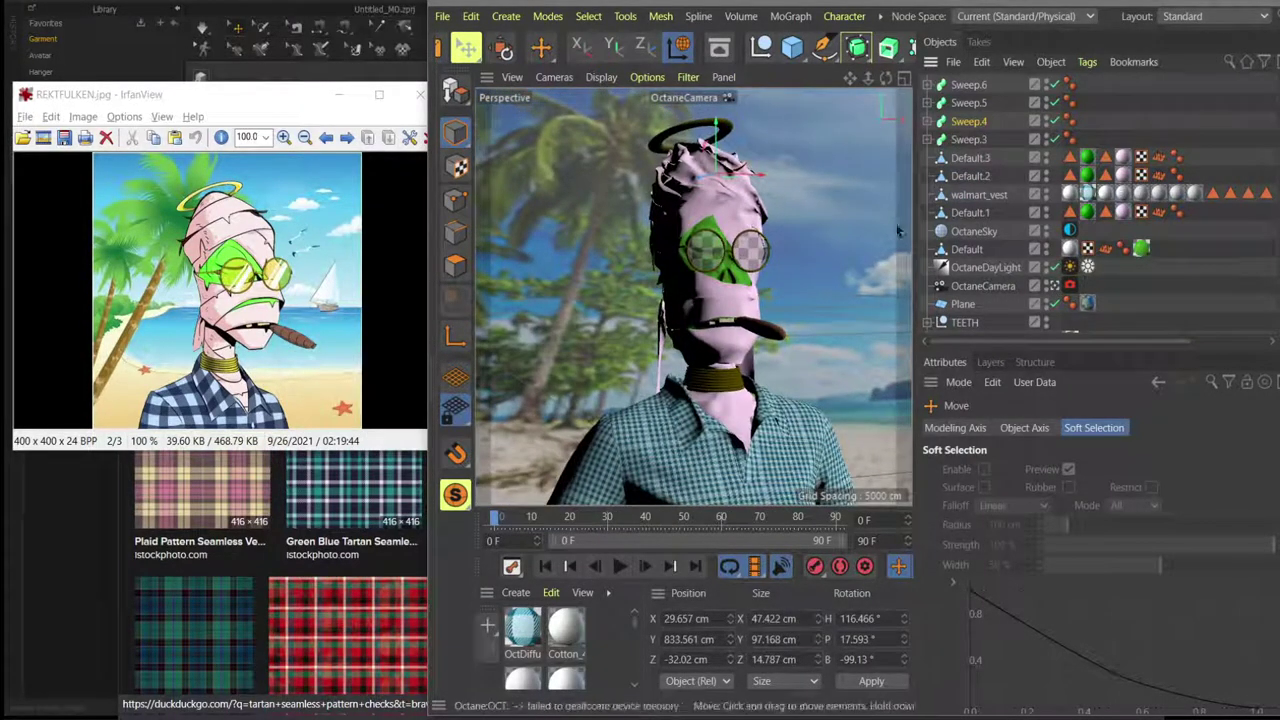
scroll(597, 636, down, 1)
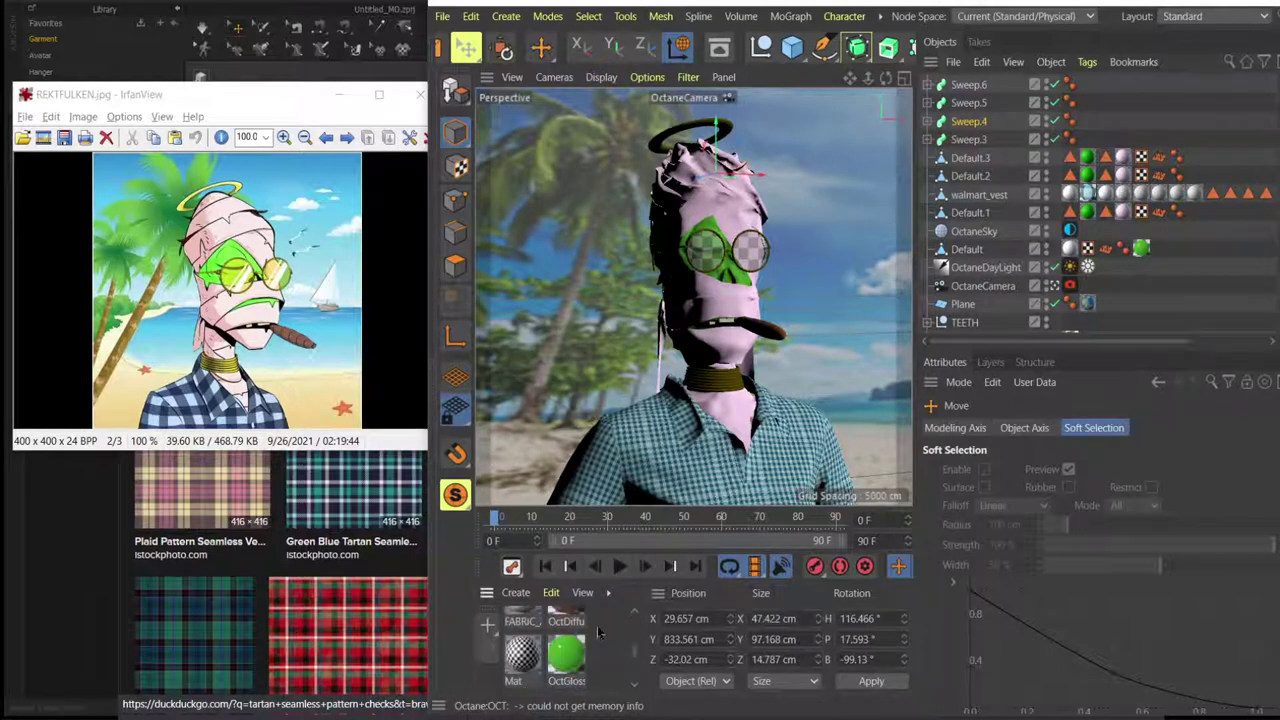
scroll(597, 625, down, 1)
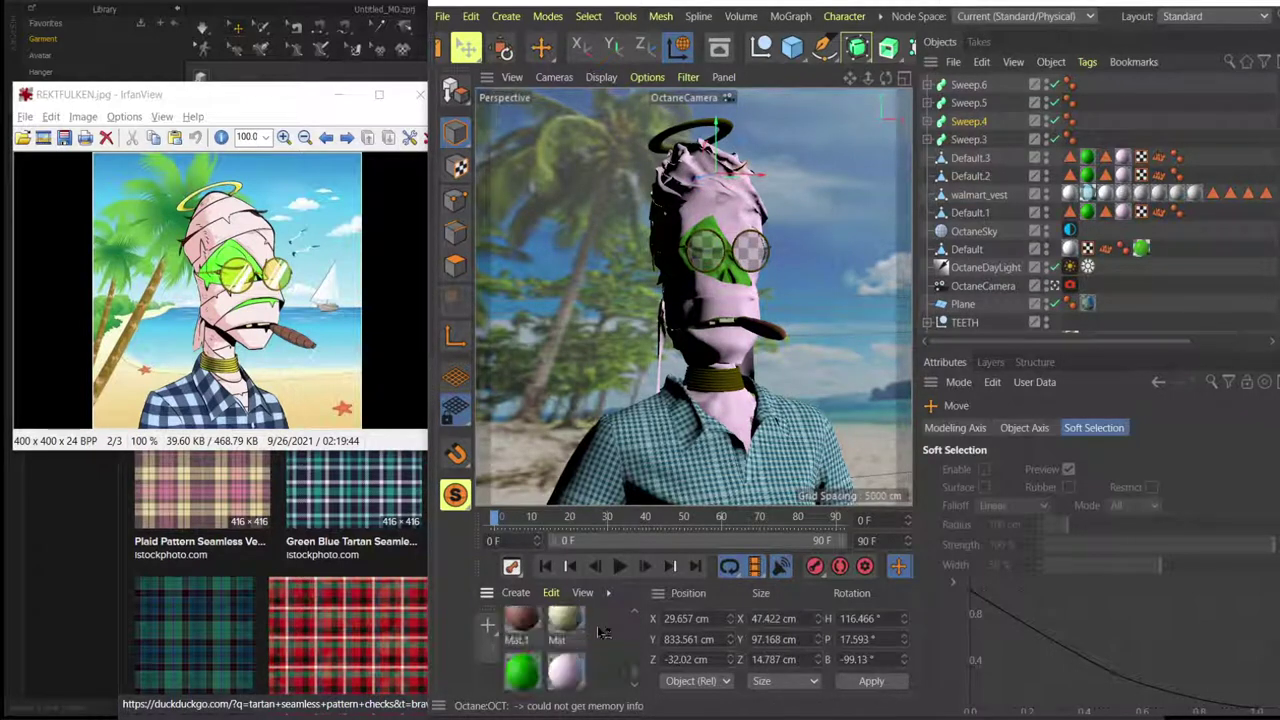
scroll(597, 625, down, 1)
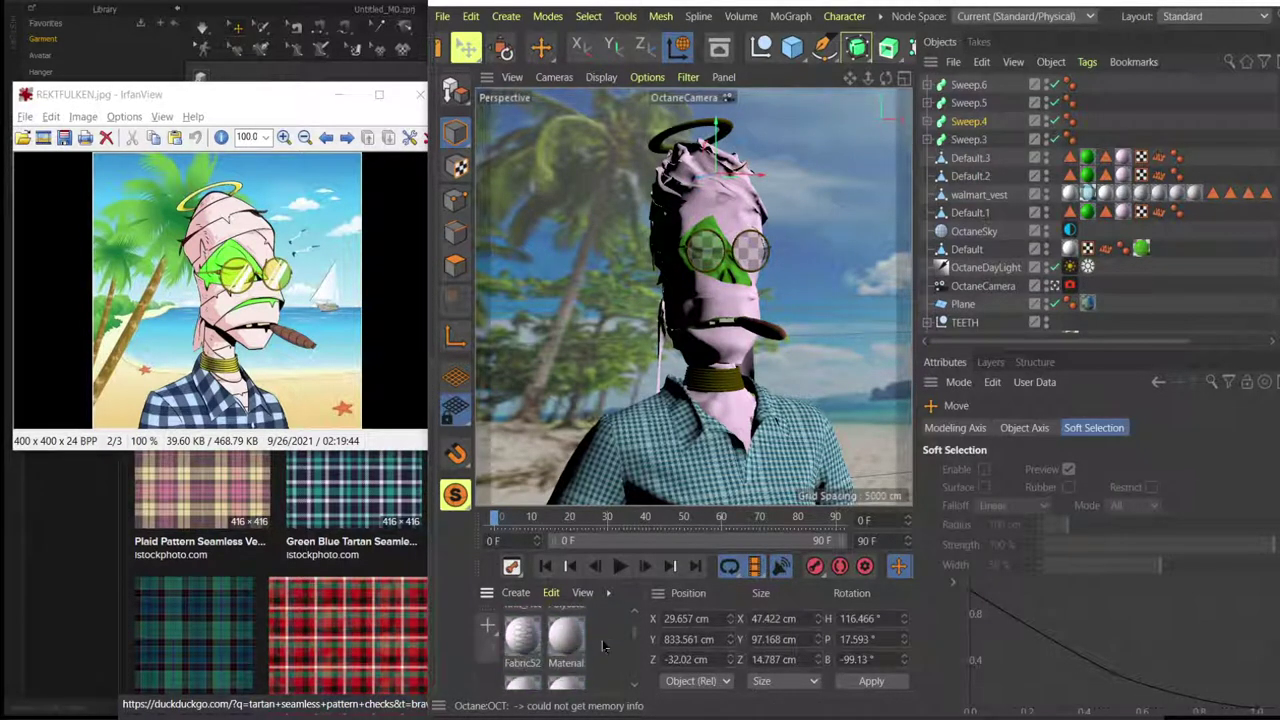
click(880, 17)
mouse_move(897, 180)
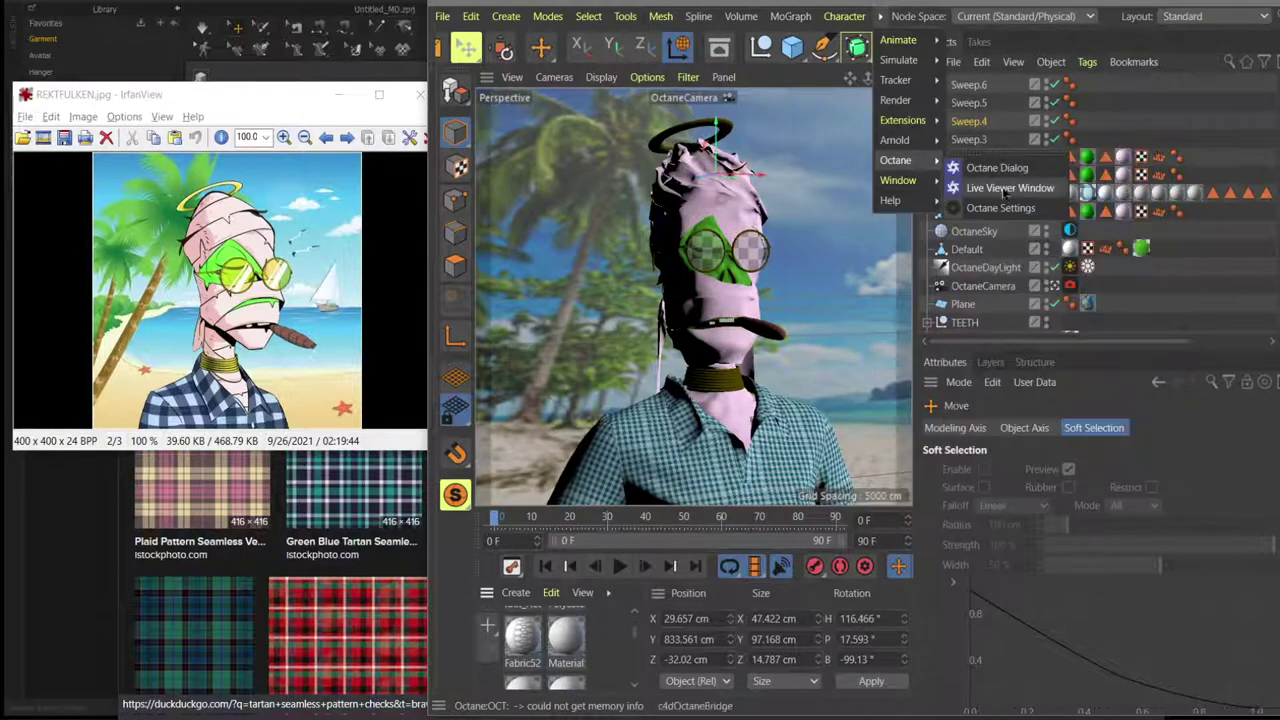
click(1003, 188)
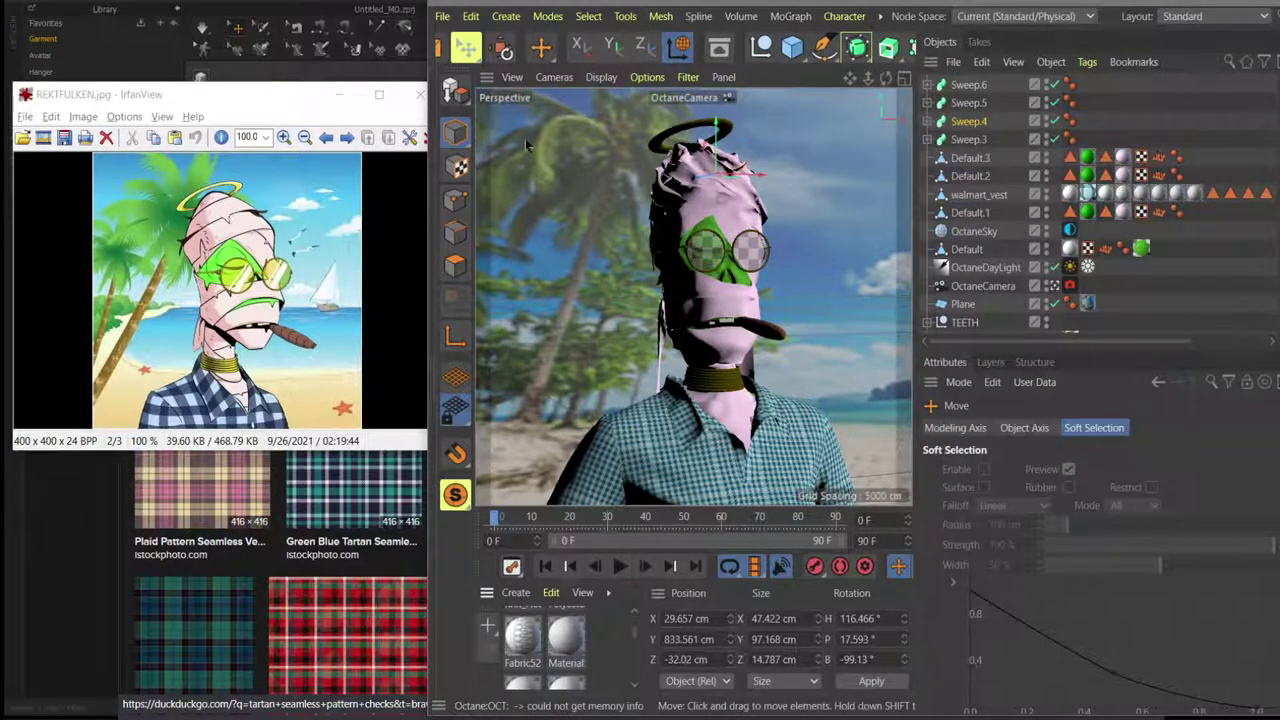
Quit Cinema 4D without saving the changes to the open projects, including walmart_vest.fbx and Untitled 3.
click(1235, 3)
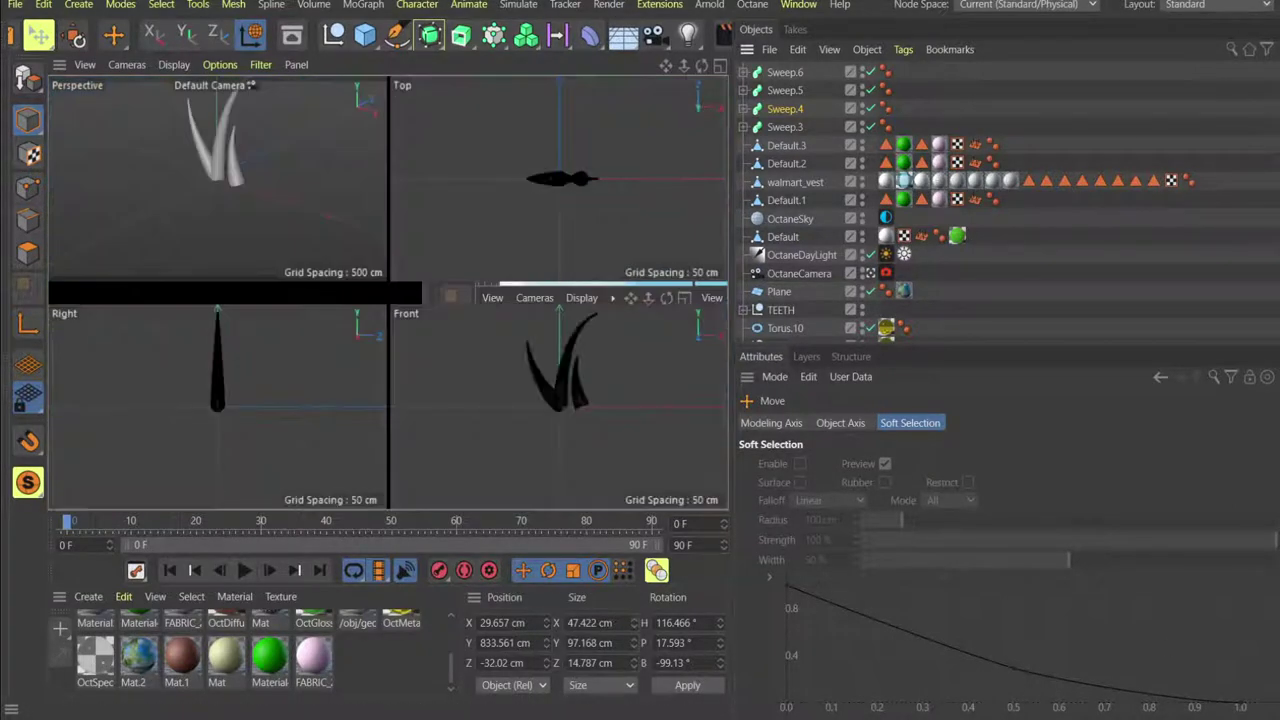
key(alt+F4)
click(658, 429)
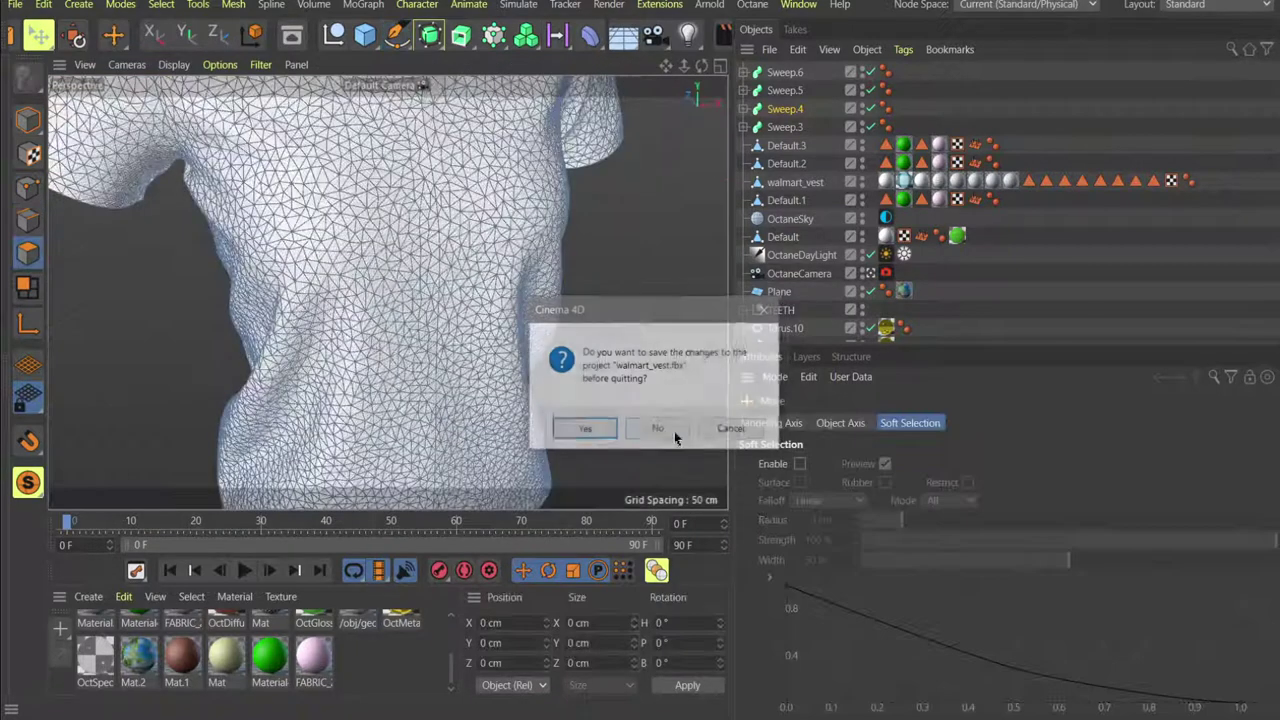
click(658, 429)
click(658, 429)
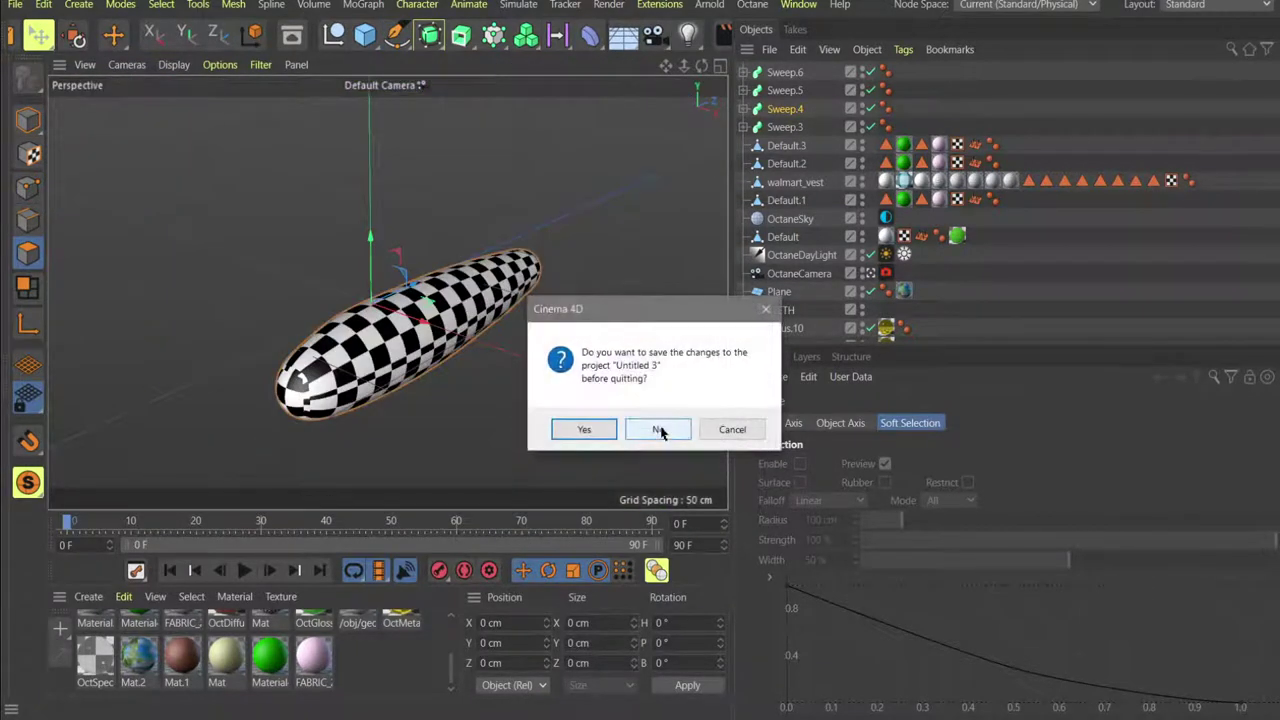
click(658, 429)
click(658, 429)
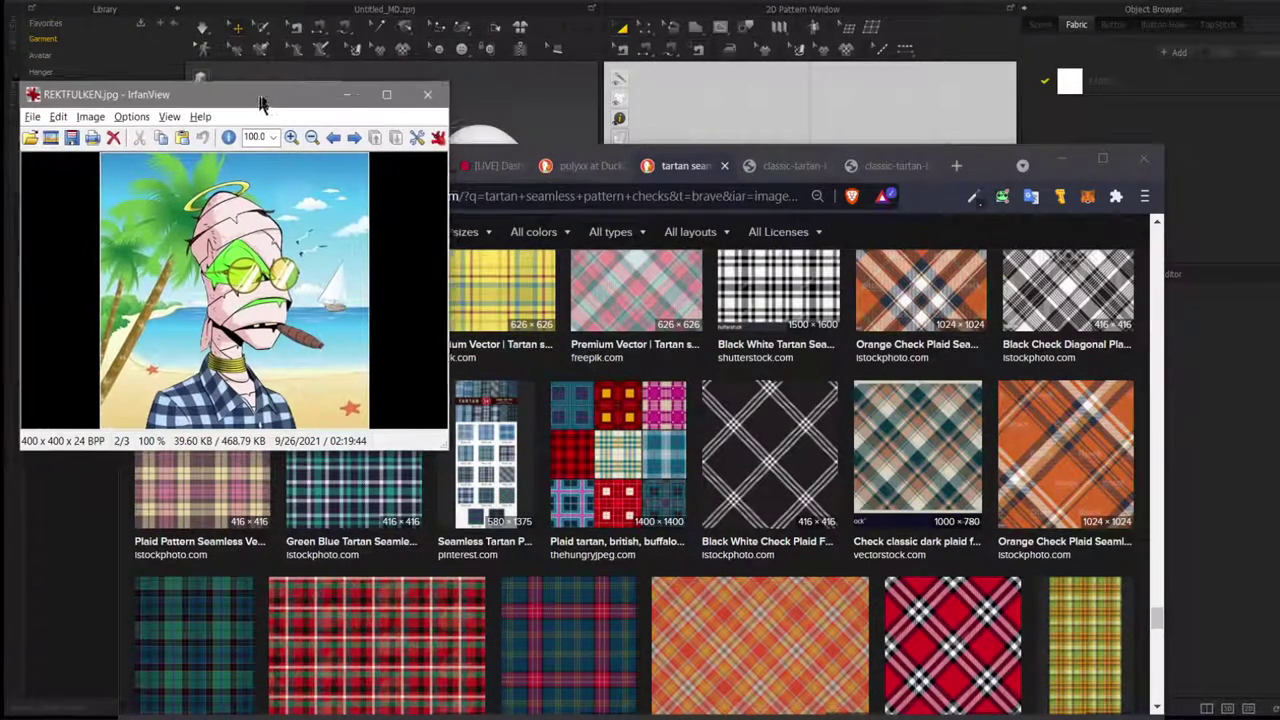
Shift the REKTFULKEN.jpg window slightly, bring the browser to the front and enter "ONE SEC" in its address bar.
drag(252, 107, 270, 108)
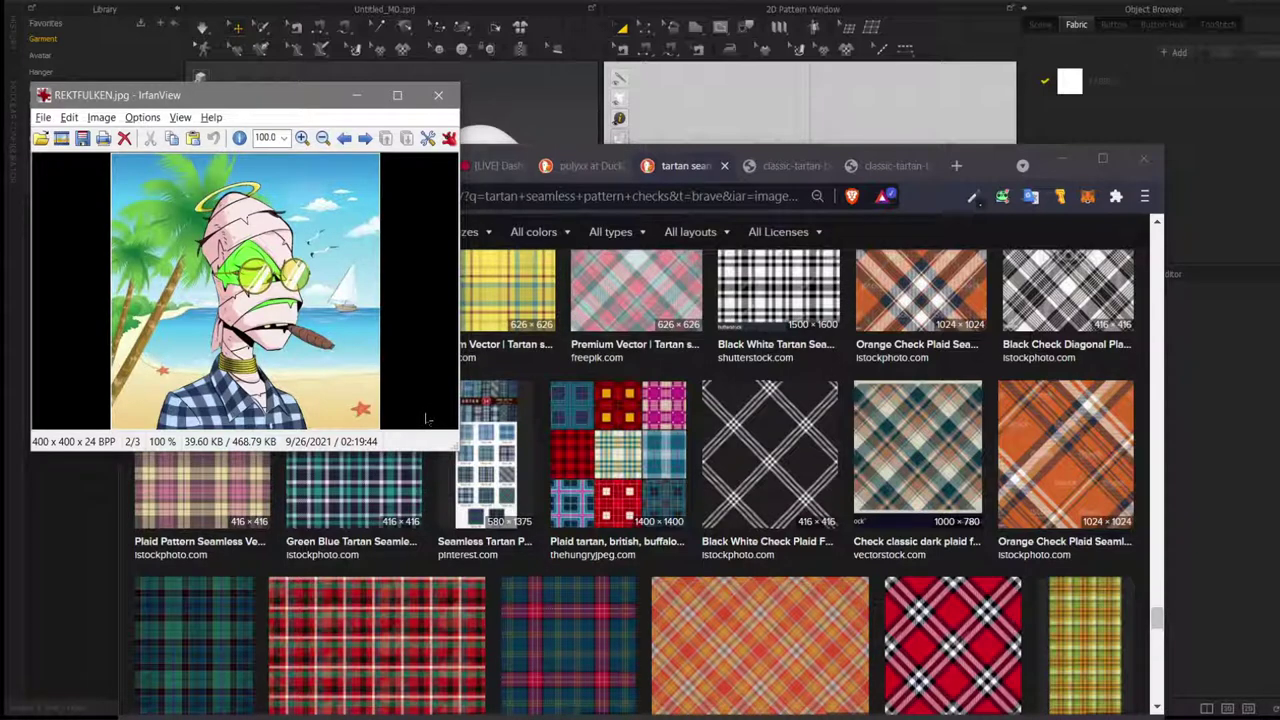
click(460, 700)
click(425, 197)
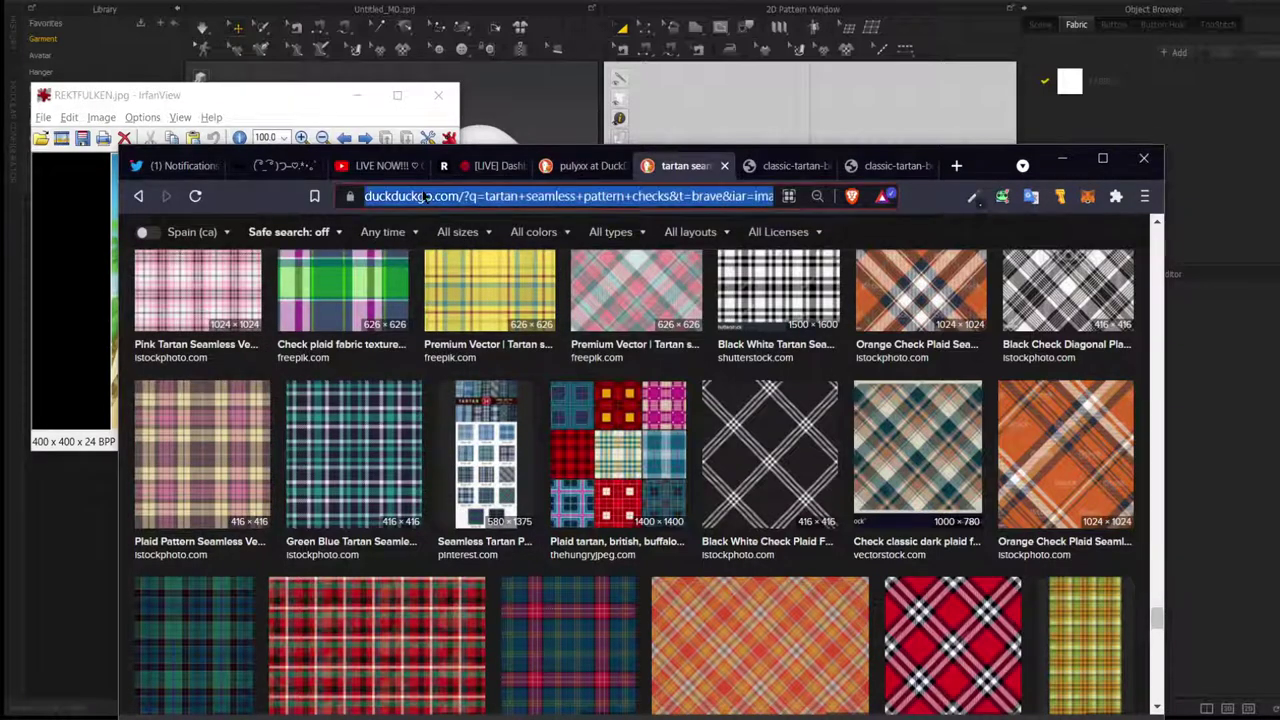
text(ONE SEC)
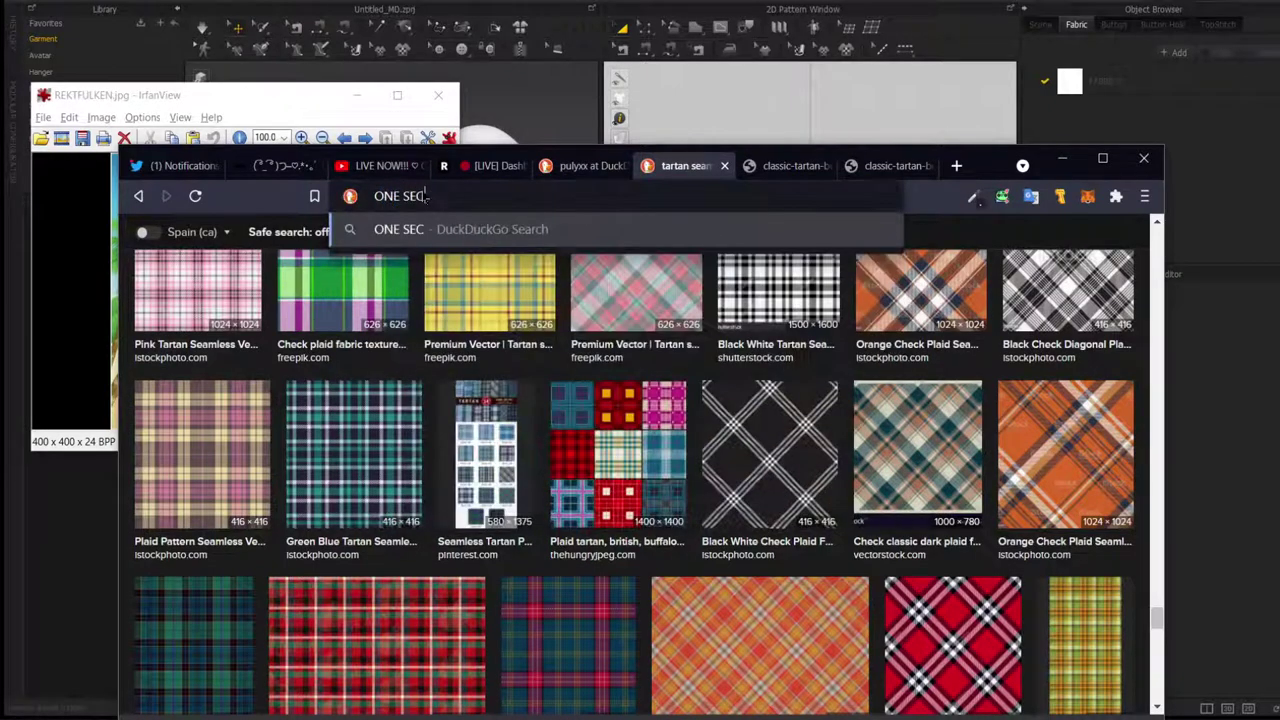
Complete the address bar text so it reads "ONE SEC... GOTTA RESTART C4D".
text(...)
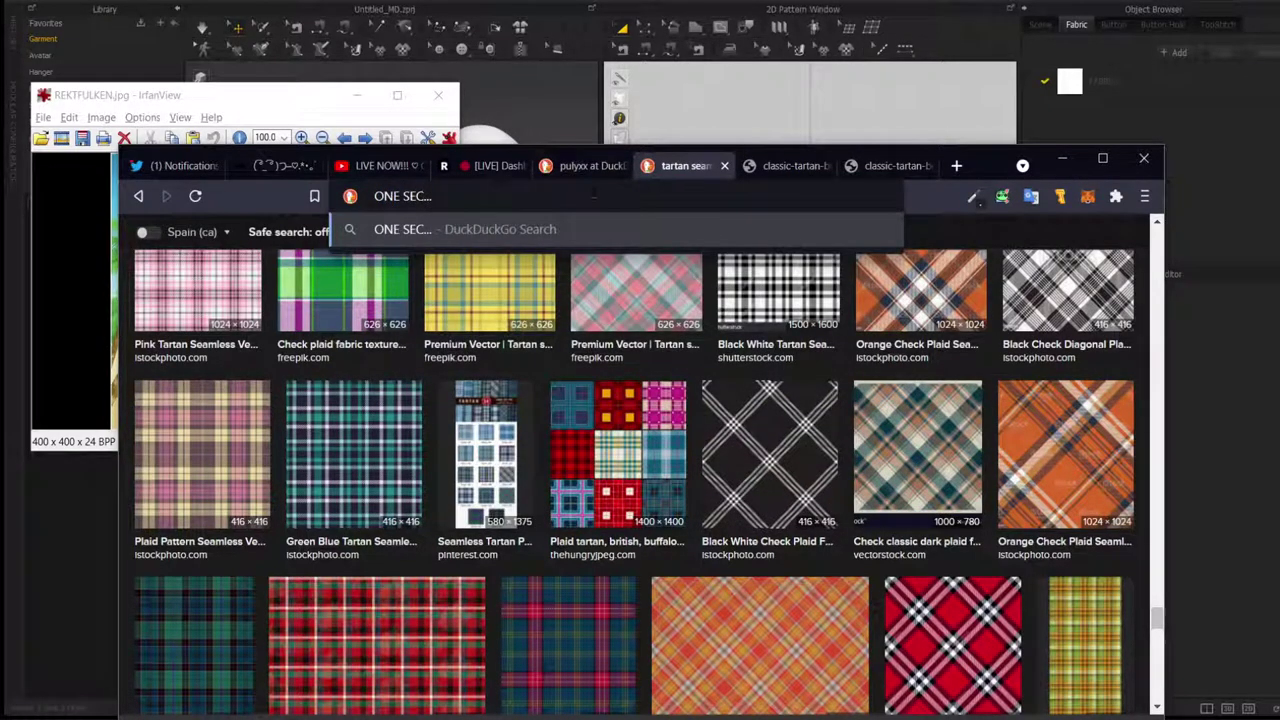
text( GOTTA RES)
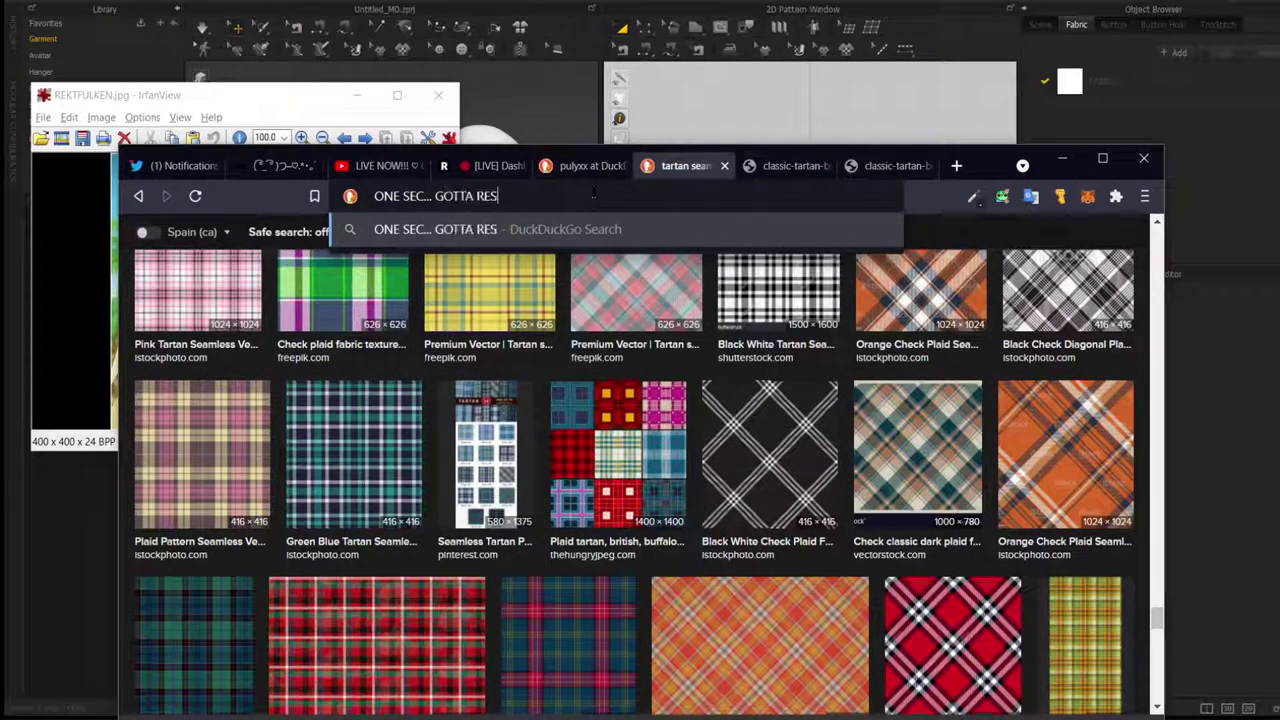
text(TART C4D)
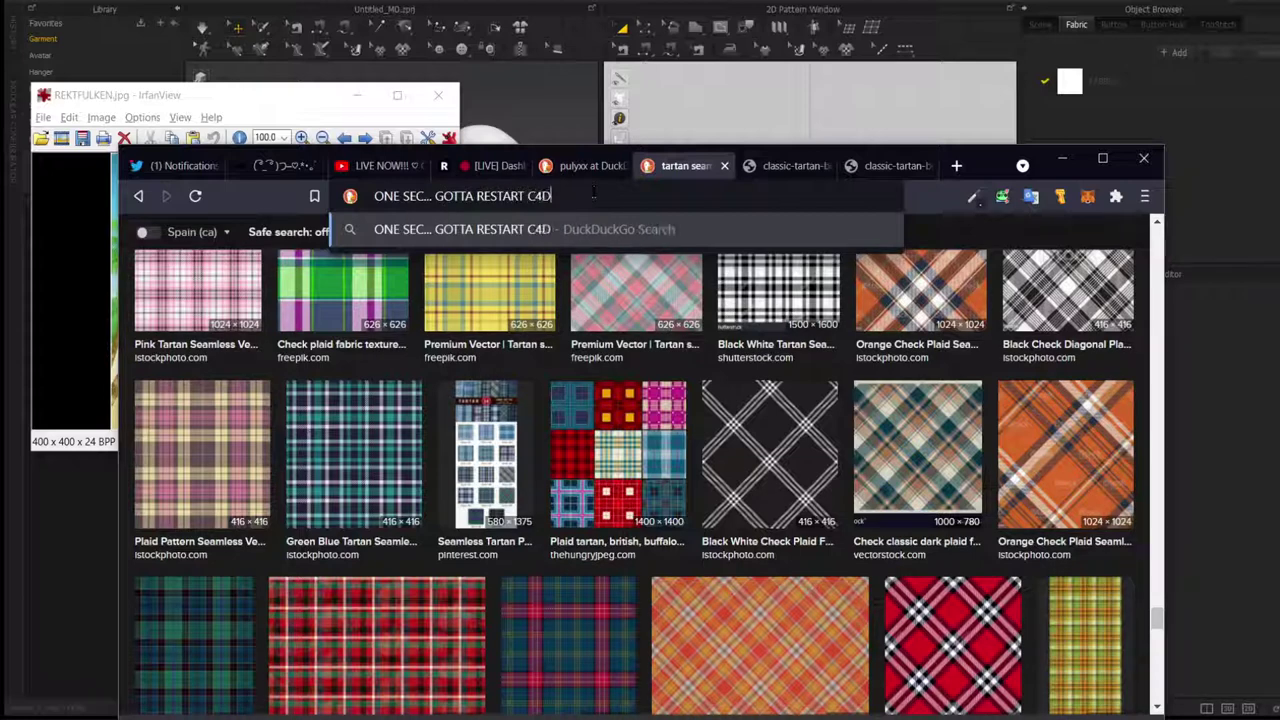
key(alt+Tab)
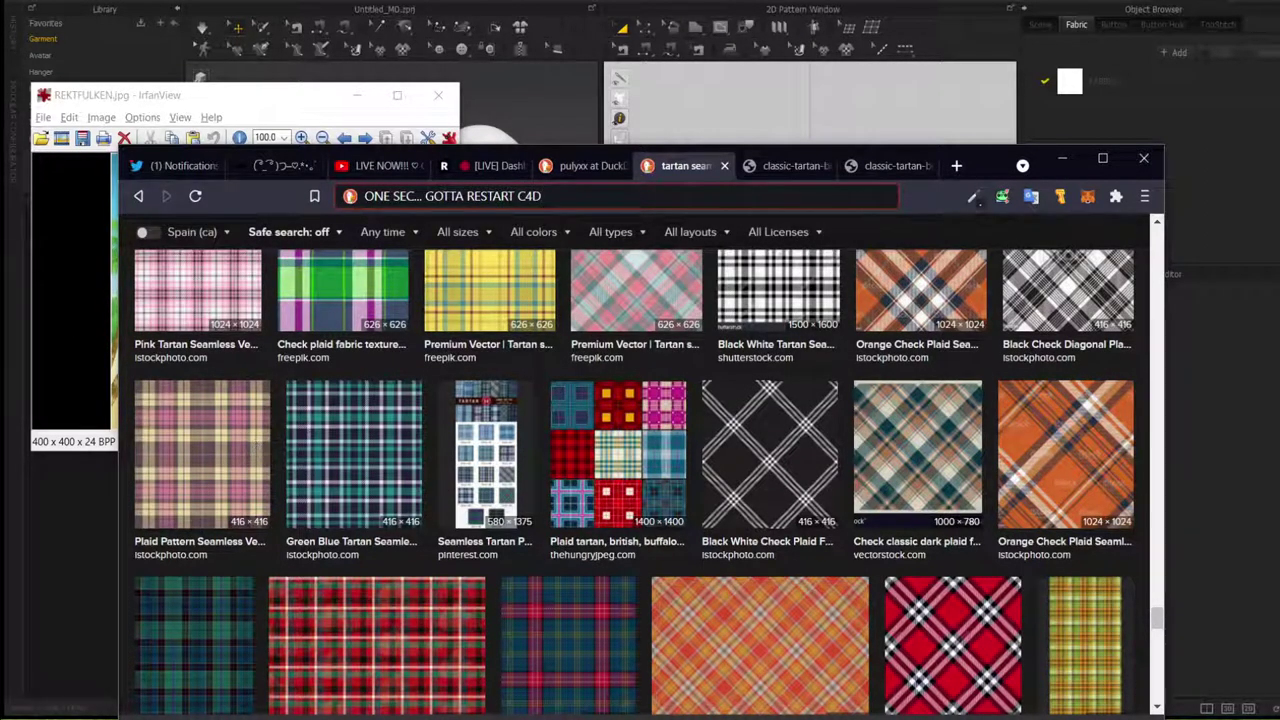
key(alt+Tab)
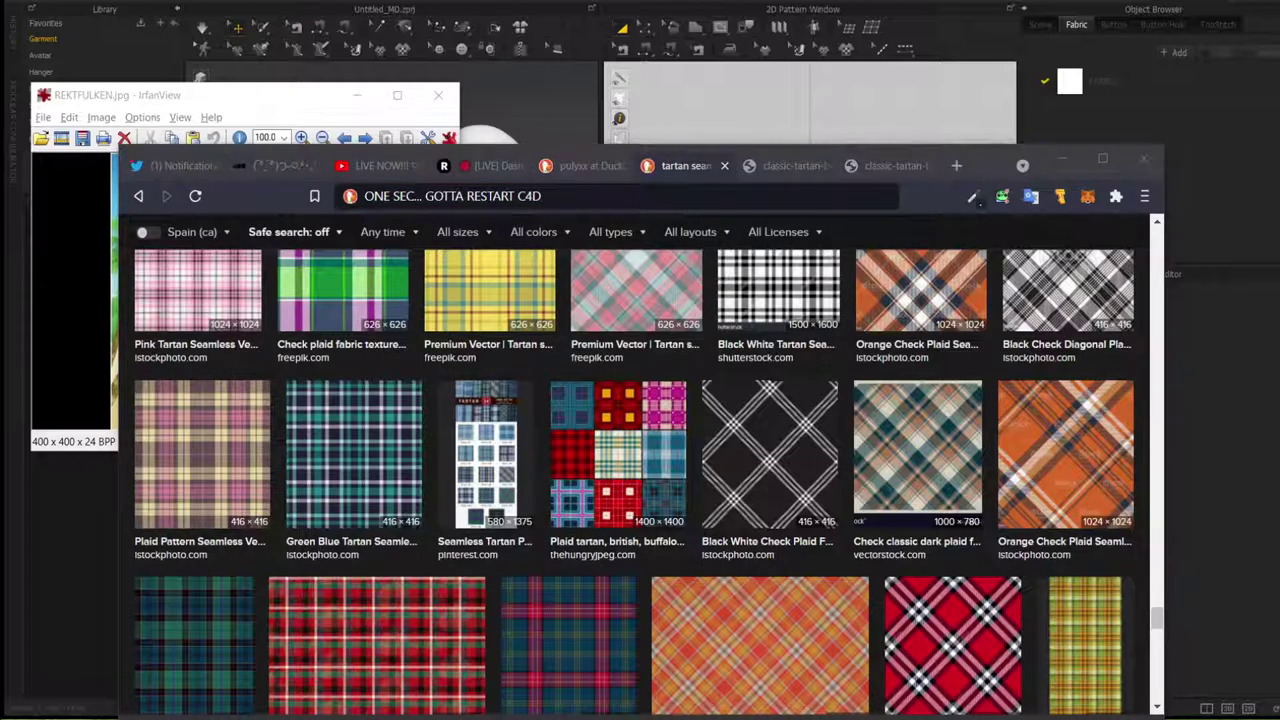
key(alt+Tab)
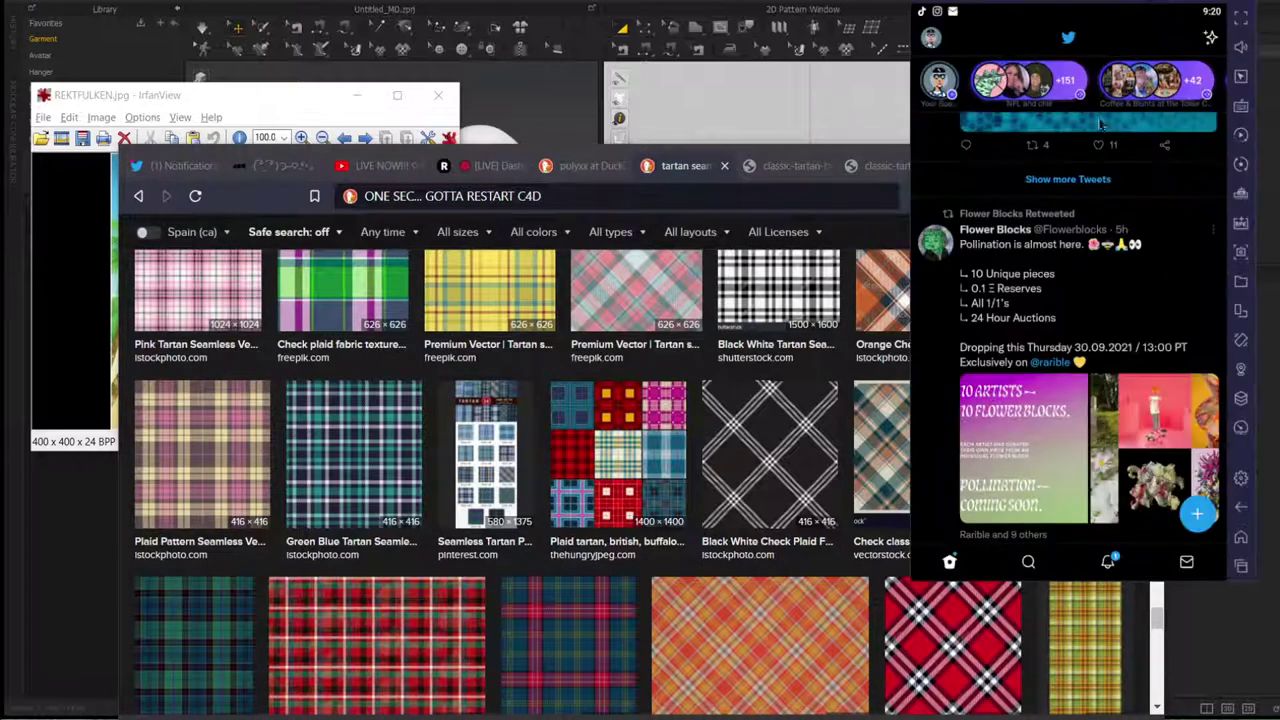
drag(1180, 92, 1018, 176)
drag(1159, 93, 1127, 168)
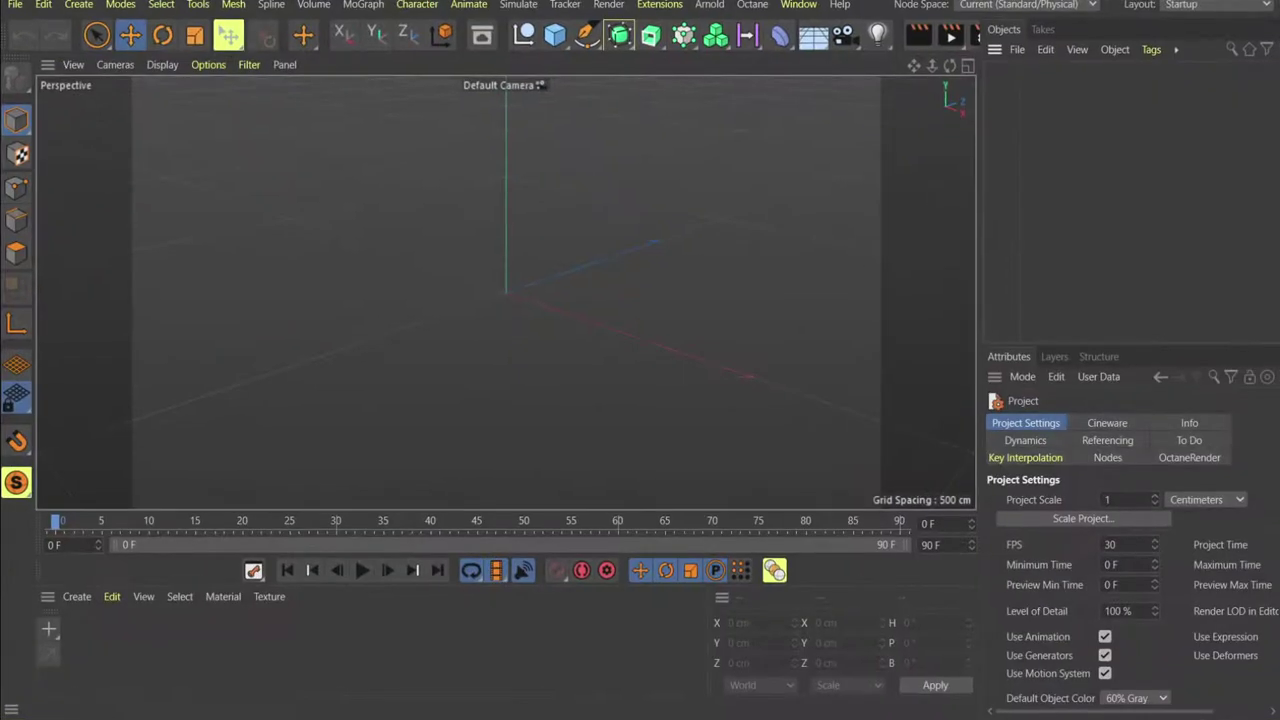
Reopen the mummy scene from Cinema 4D's recent files and render it in the Octane Live Viewer.
click(15, 4)
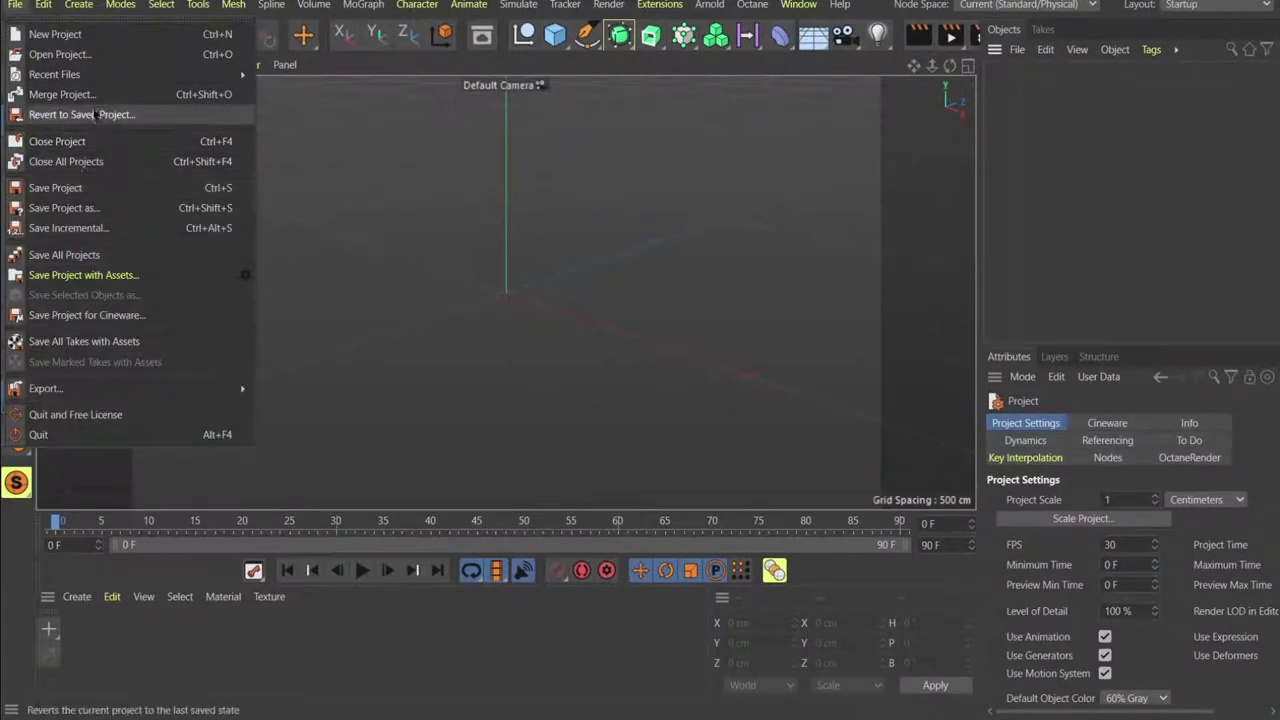
mouse_move(90, 76)
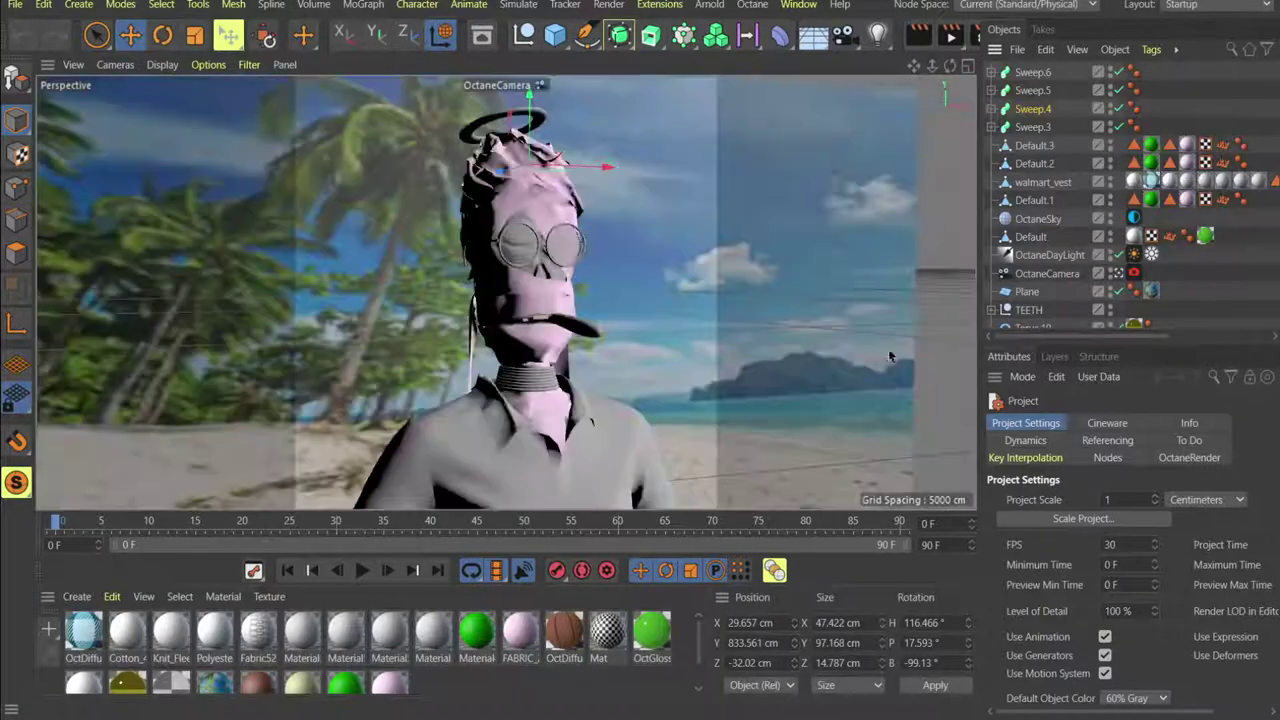
click(747, 4)
click(784, 55)
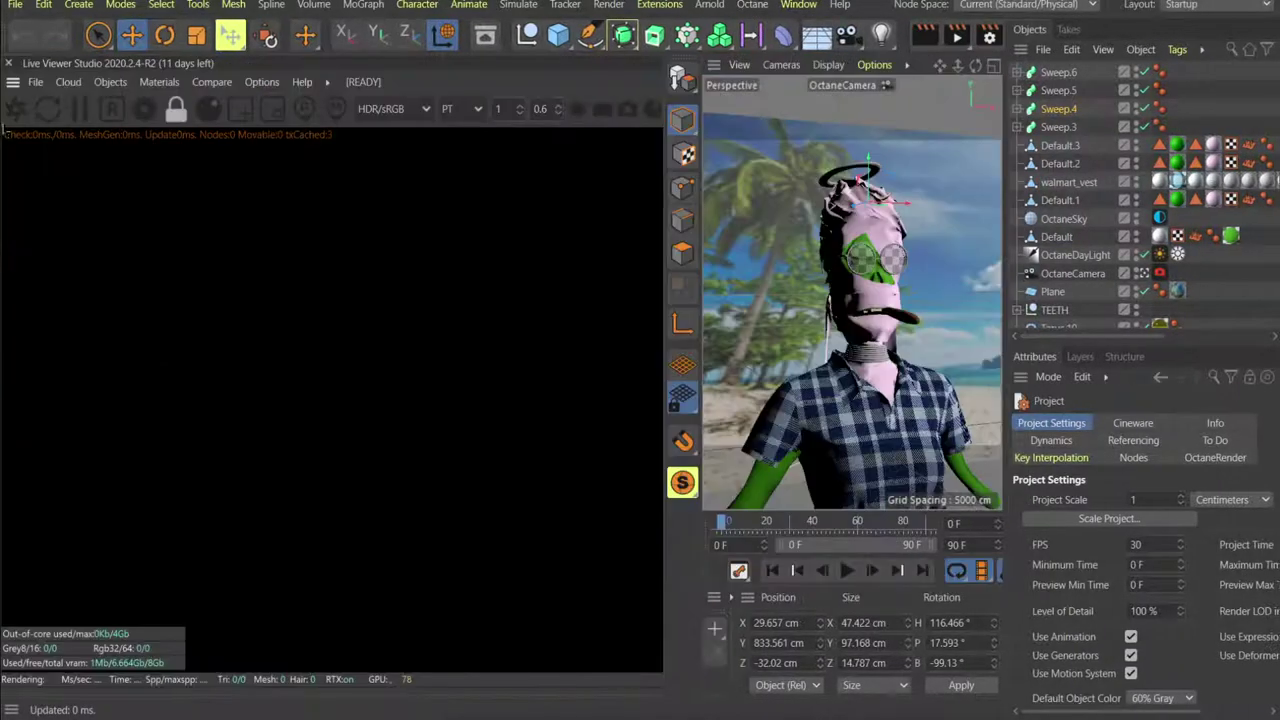
click(16, 108)
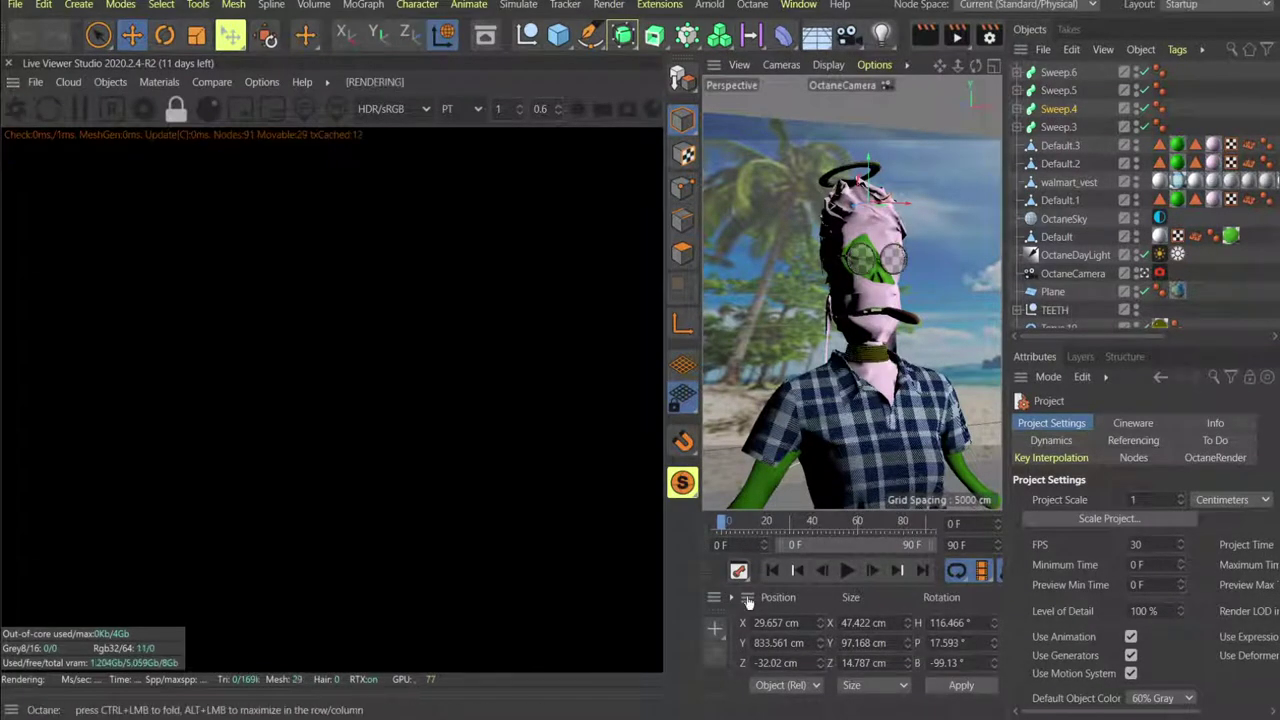
ctrl+click(748, 600)
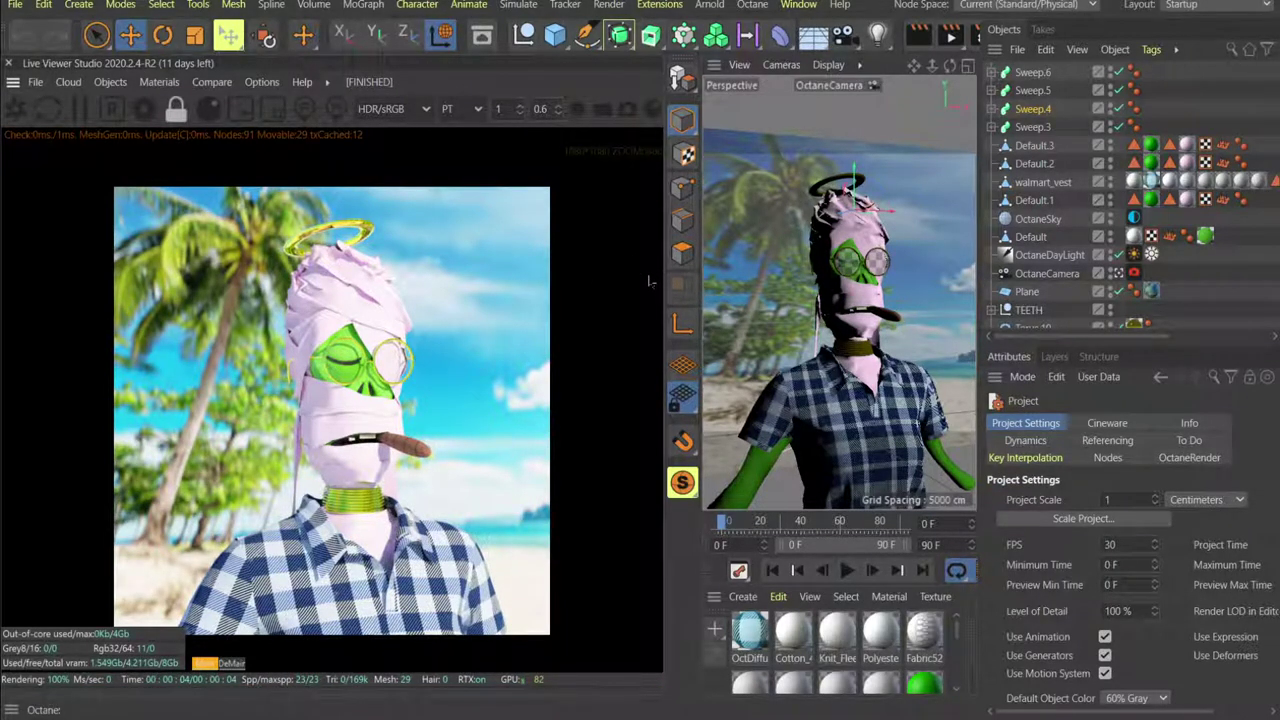
Create an Octane Diffuse material and set its colour to dark brown with H 31°, S 76% and V 21%.
click(168, 84)
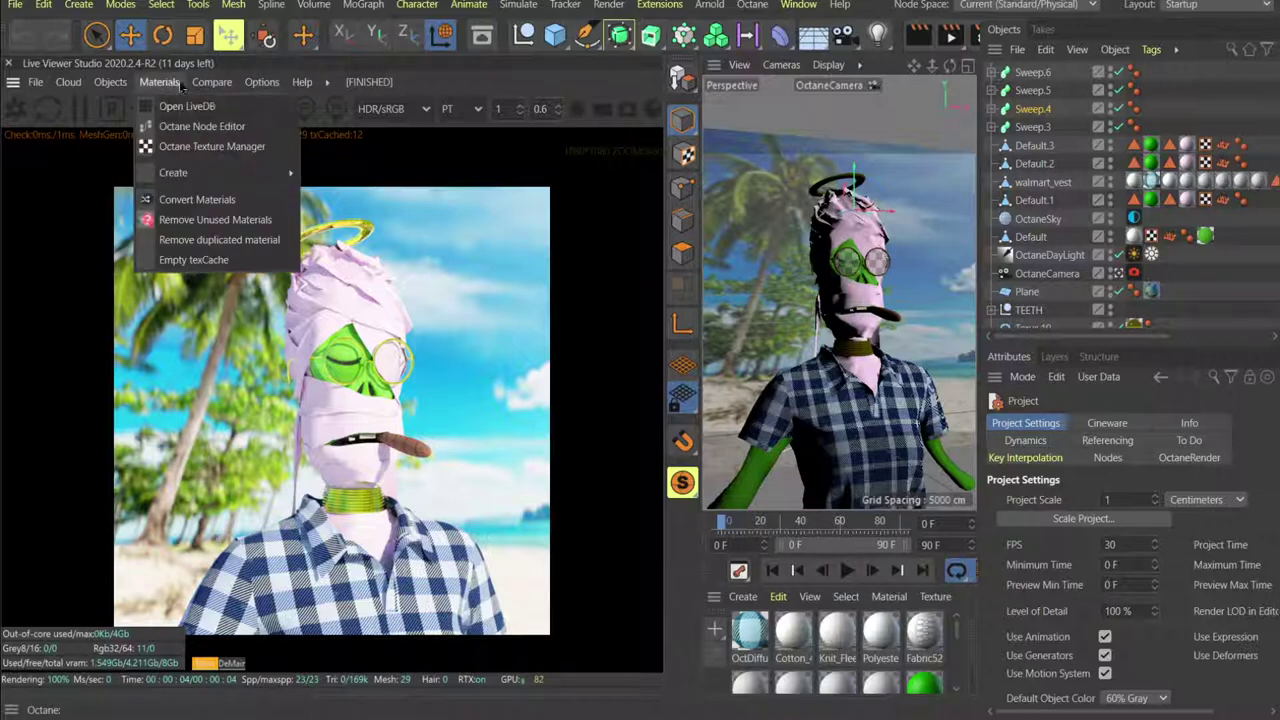
mouse_move(205, 174)
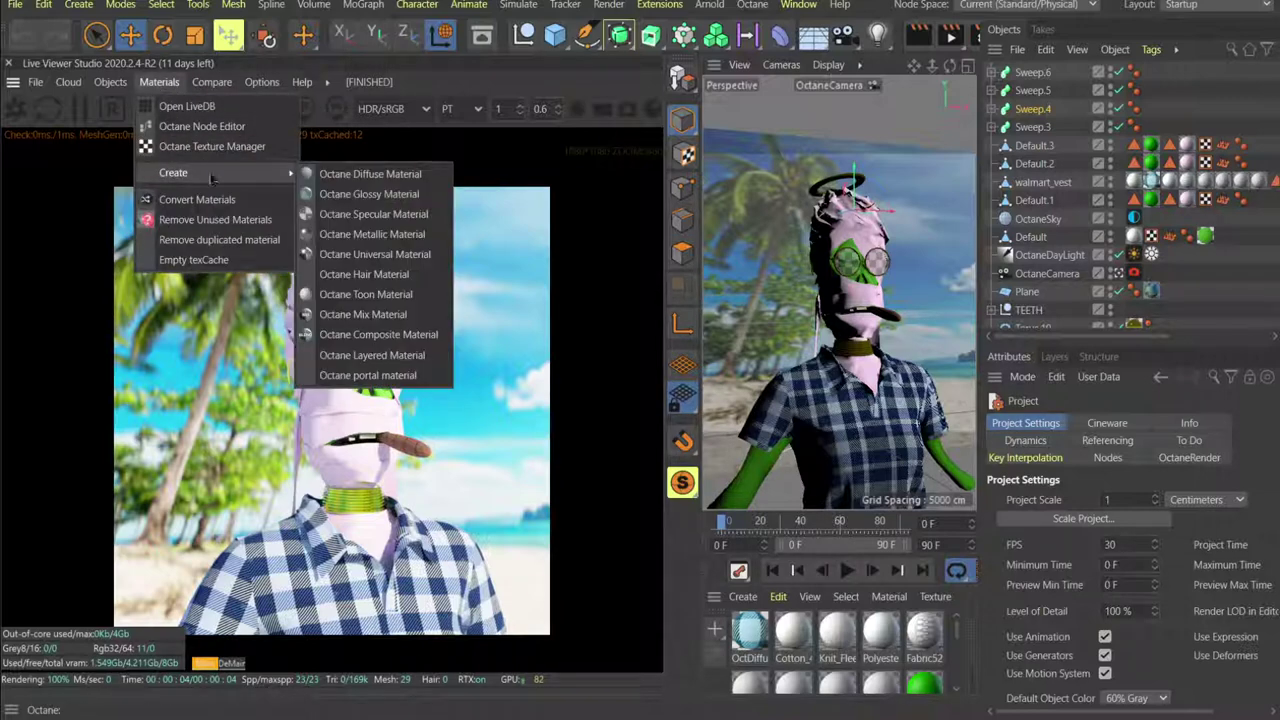
click(378, 175)
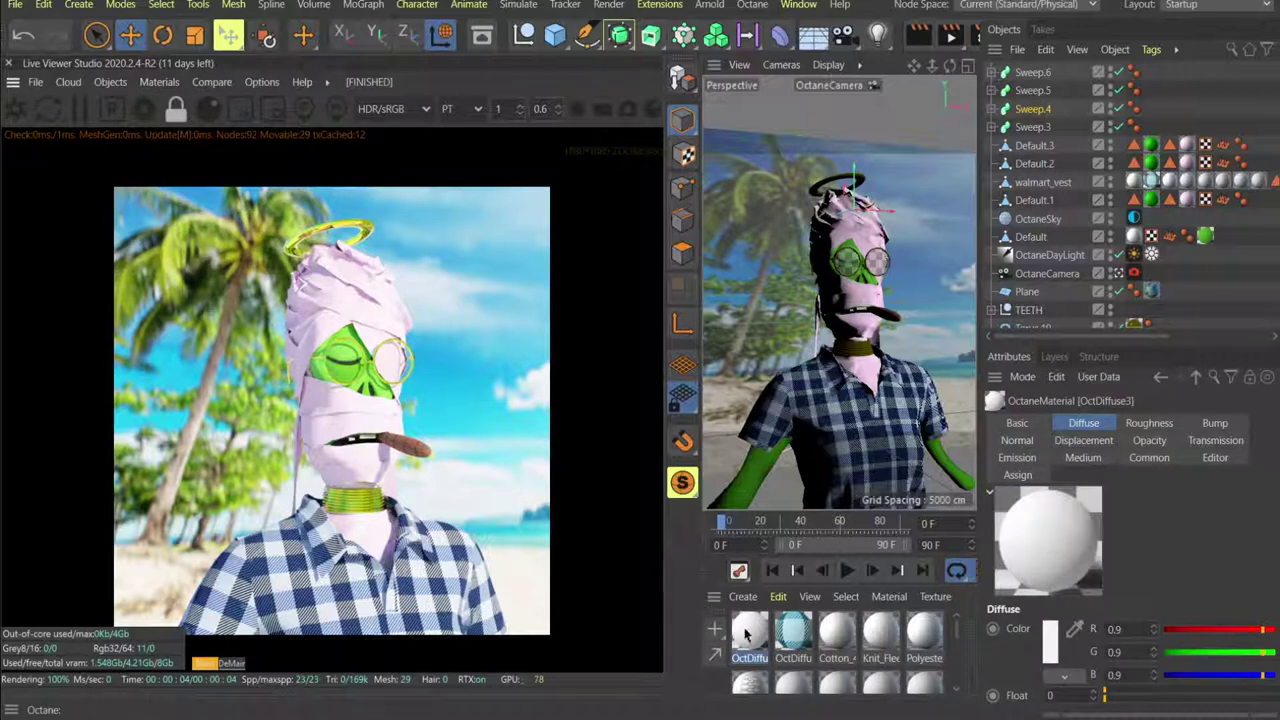
click(1046, 642)
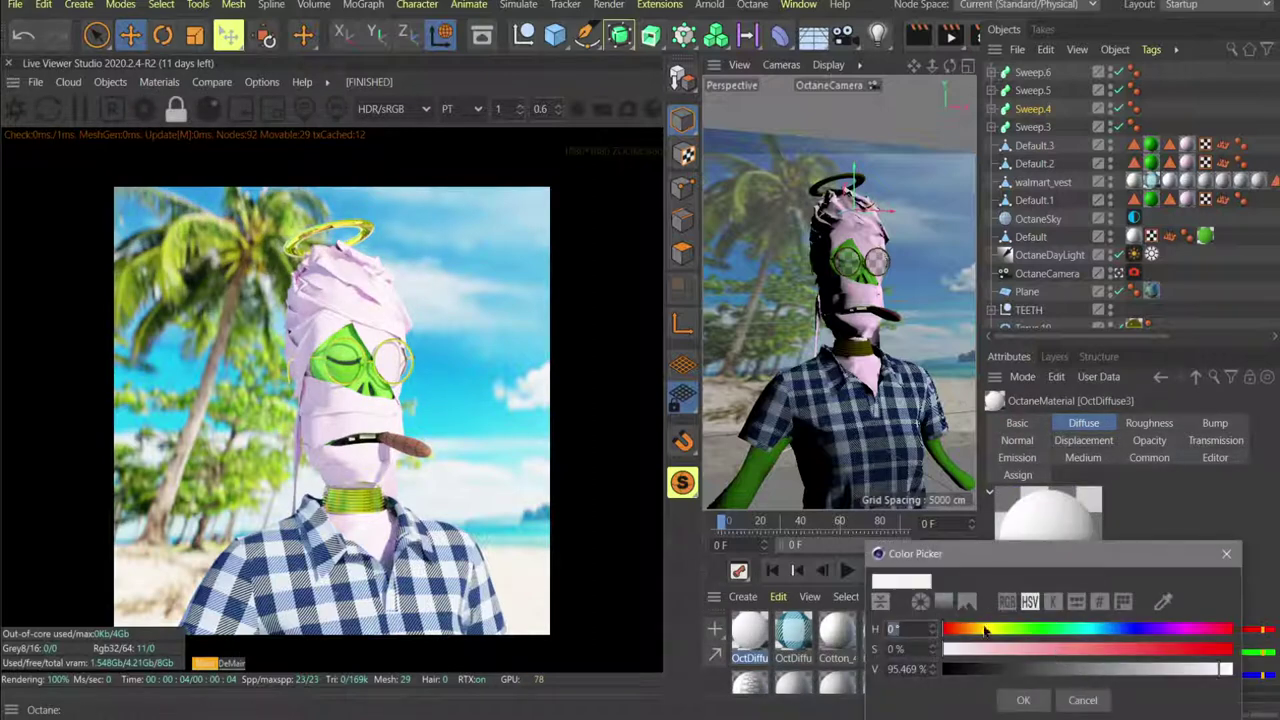
drag(1110, 652, 1274, 656)
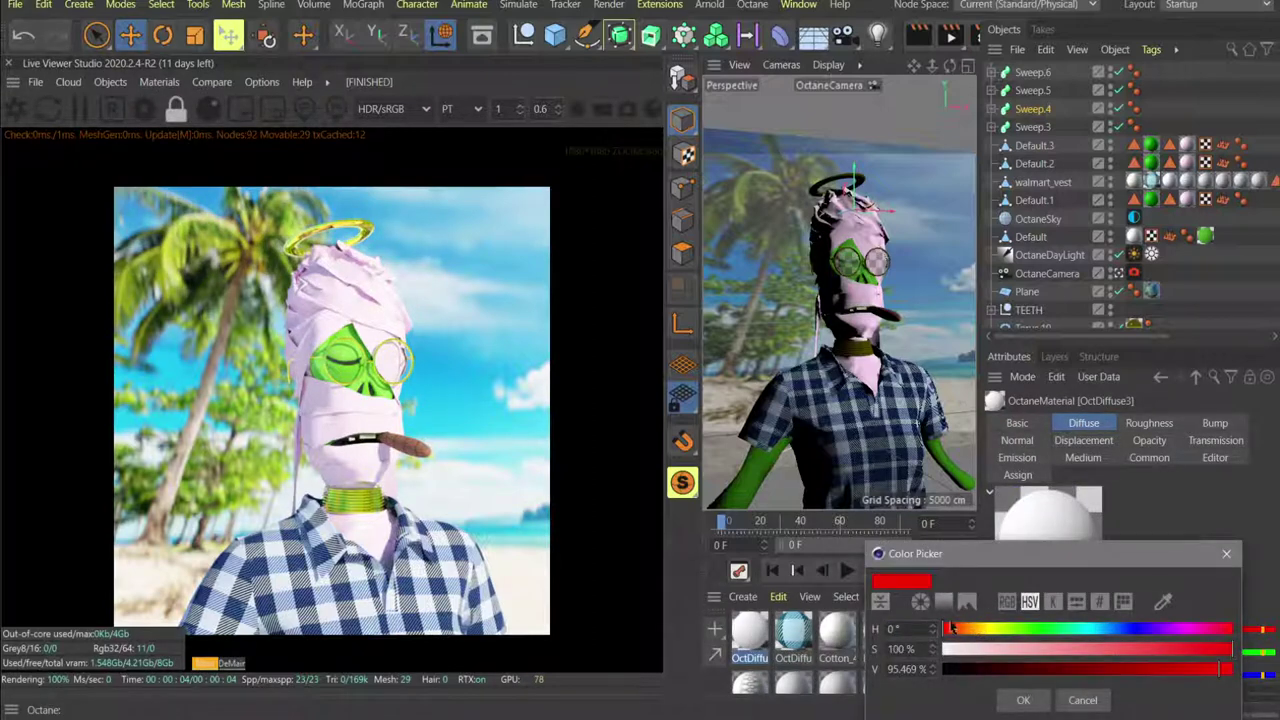
drag(952, 627, 969, 628)
click(1047, 670)
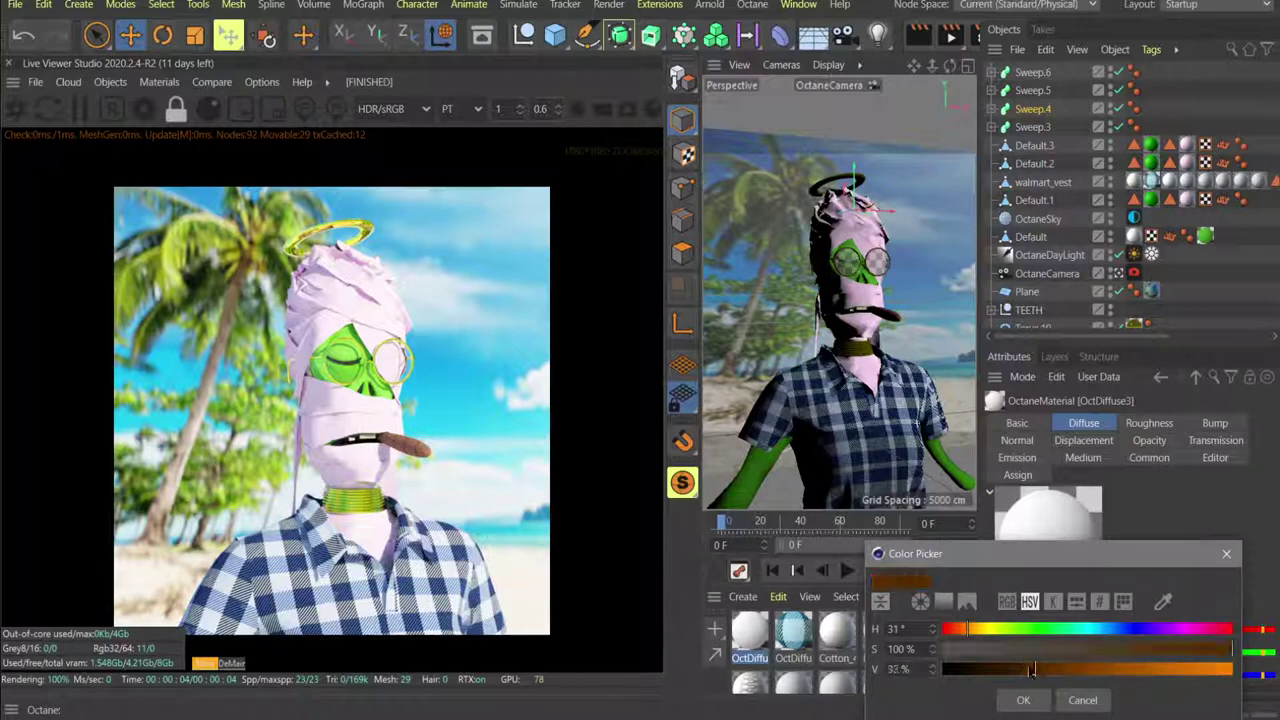
drag(1033, 670, 1003, 673)
click(1165, 651)
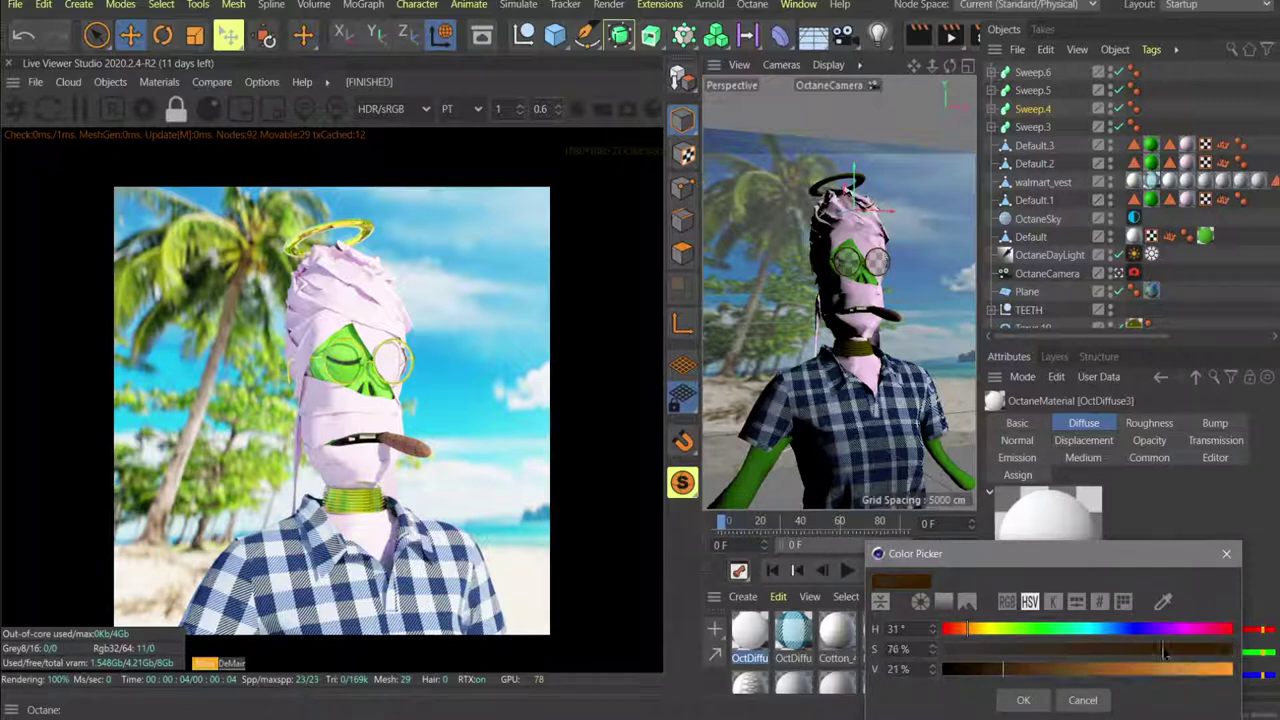
click(1023, 700)
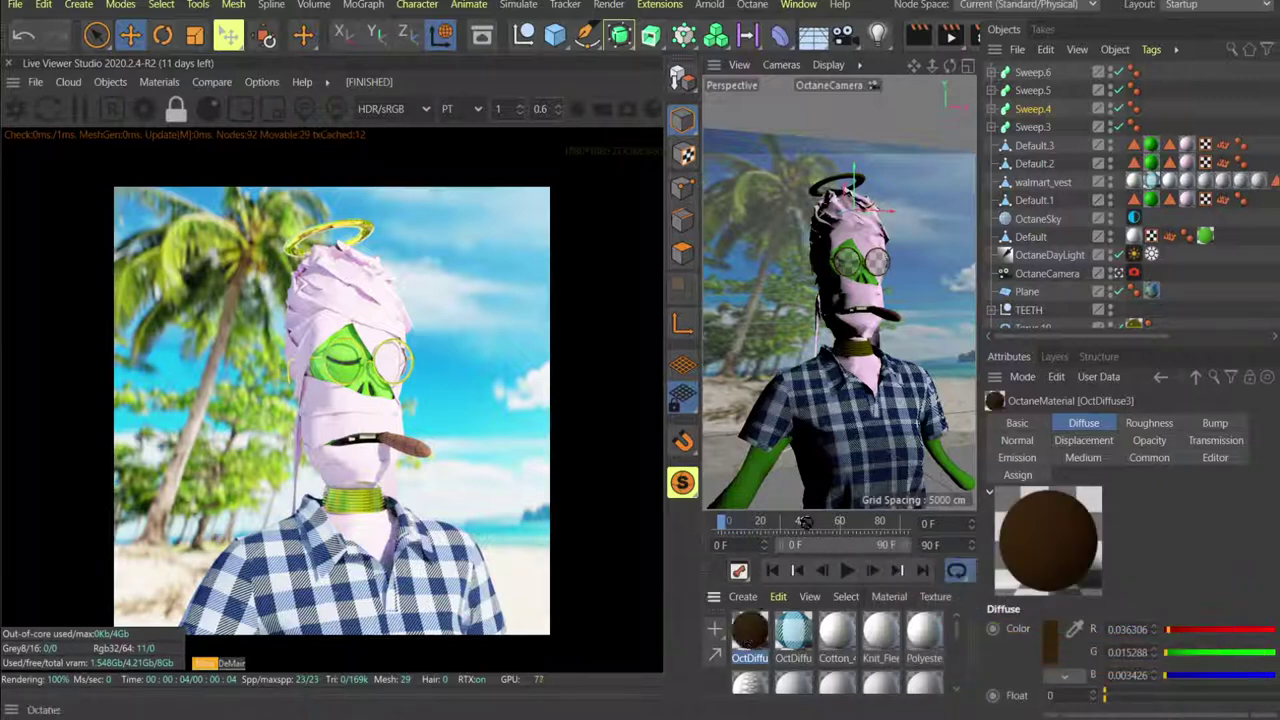
Apply the dark brown diffuse material to Sweep.6, Sweep.5, Sweep.4 and Sweep.3.
drag(1045, 74, 1045, 74)
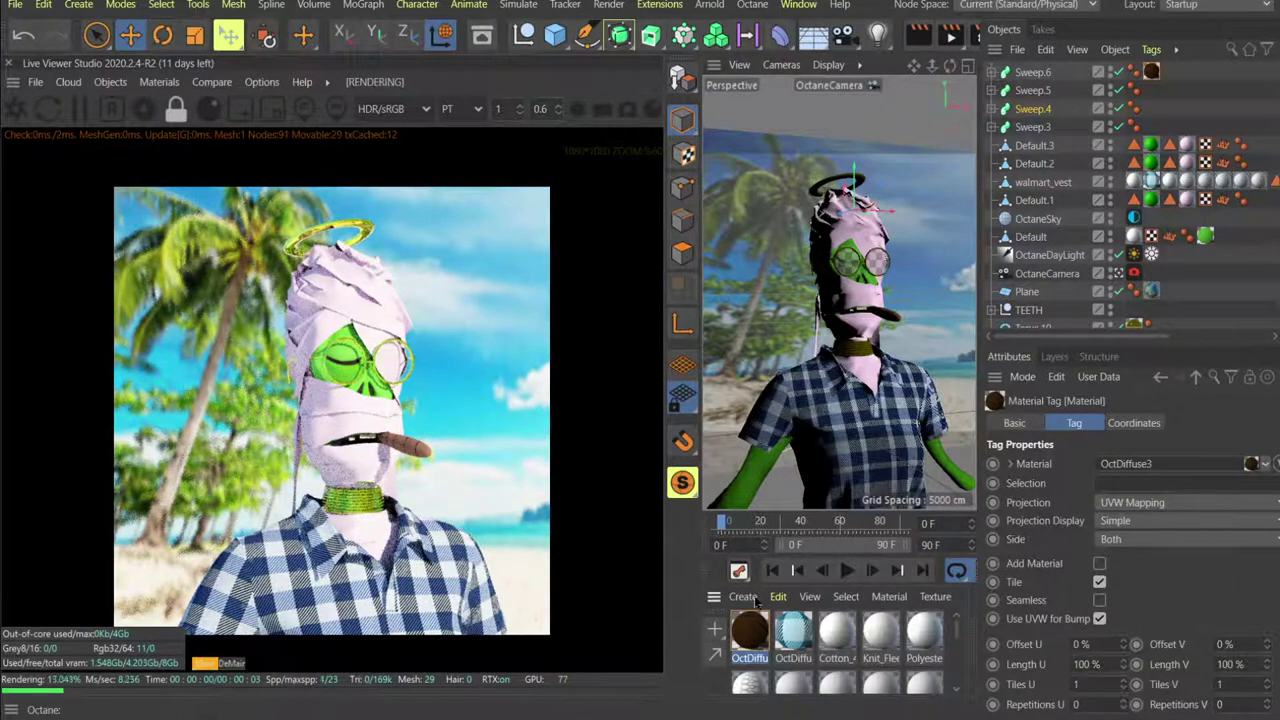
ctrl+drag(1151, 72, 1152, 126)
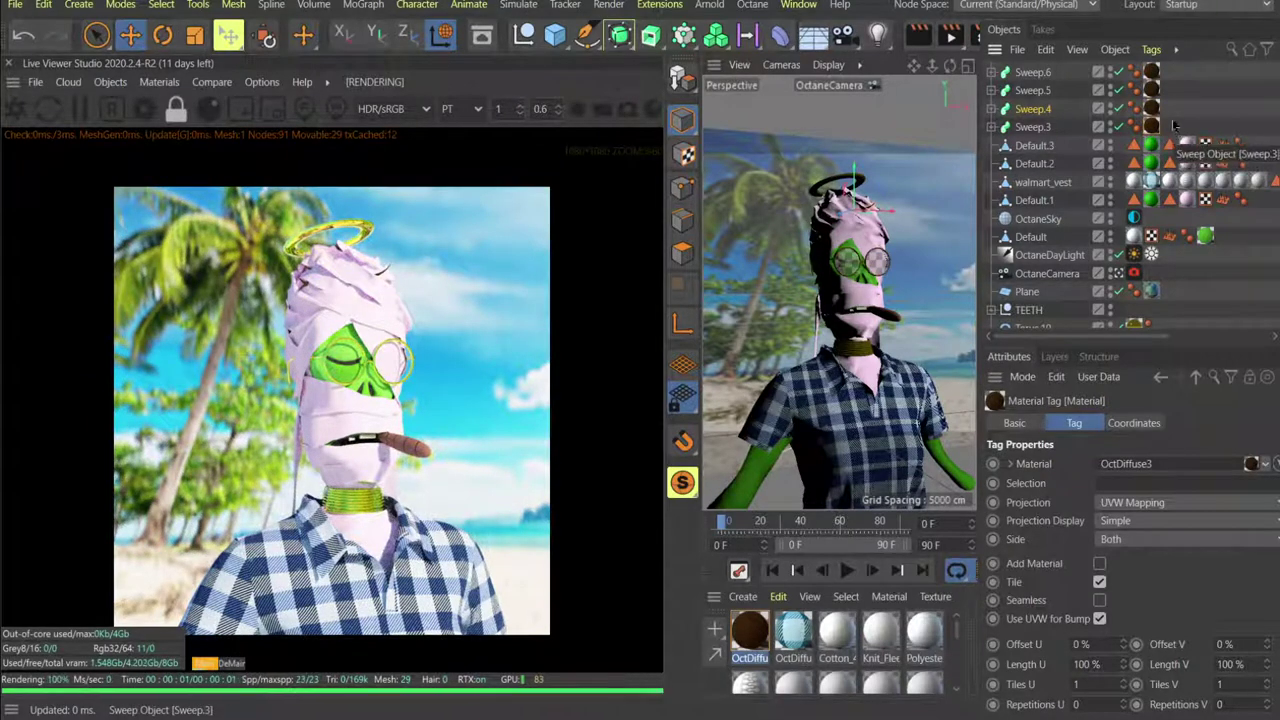
Leave the OctaneCamera view, select Sweep.5 on the side of the head and change the viewport to a brighter shading mode.
click(1118, 273)
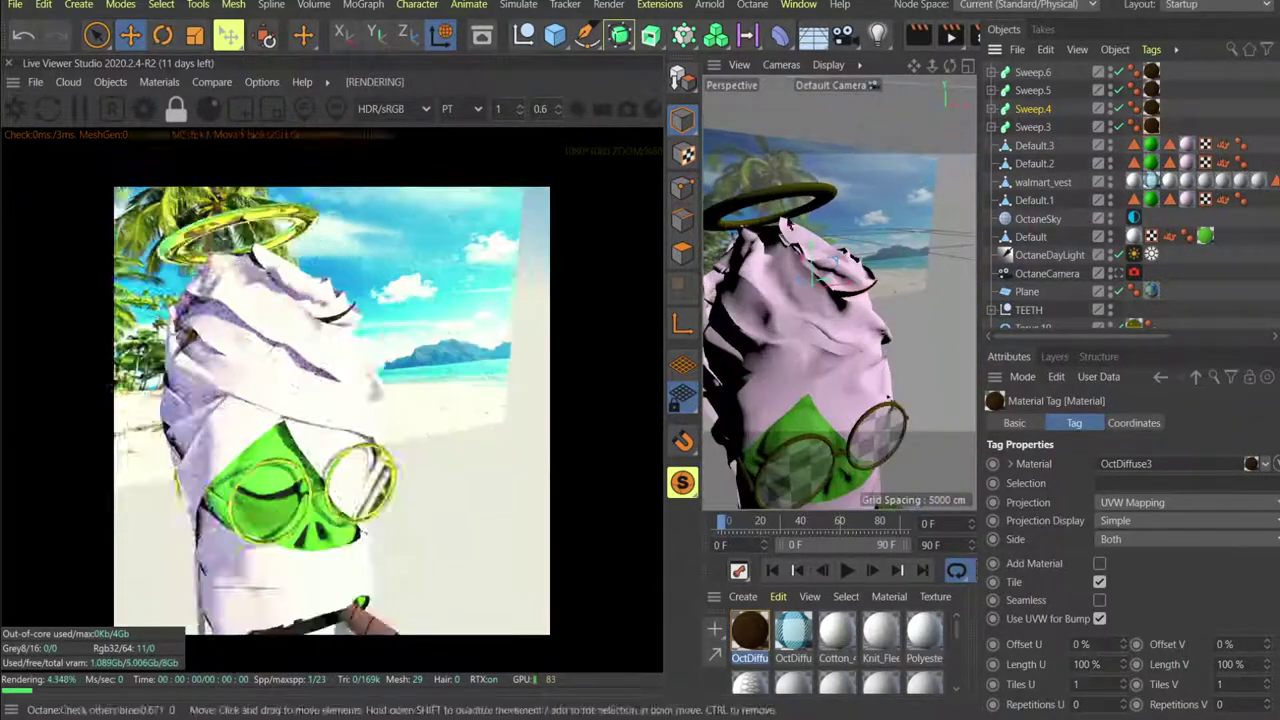
mouse_move(818, 272)
alt+mouse_down()
mouse_move(834, 290)
mouse_move(815, 283)
mouse_move(840, 279)
alt+mouse_up()
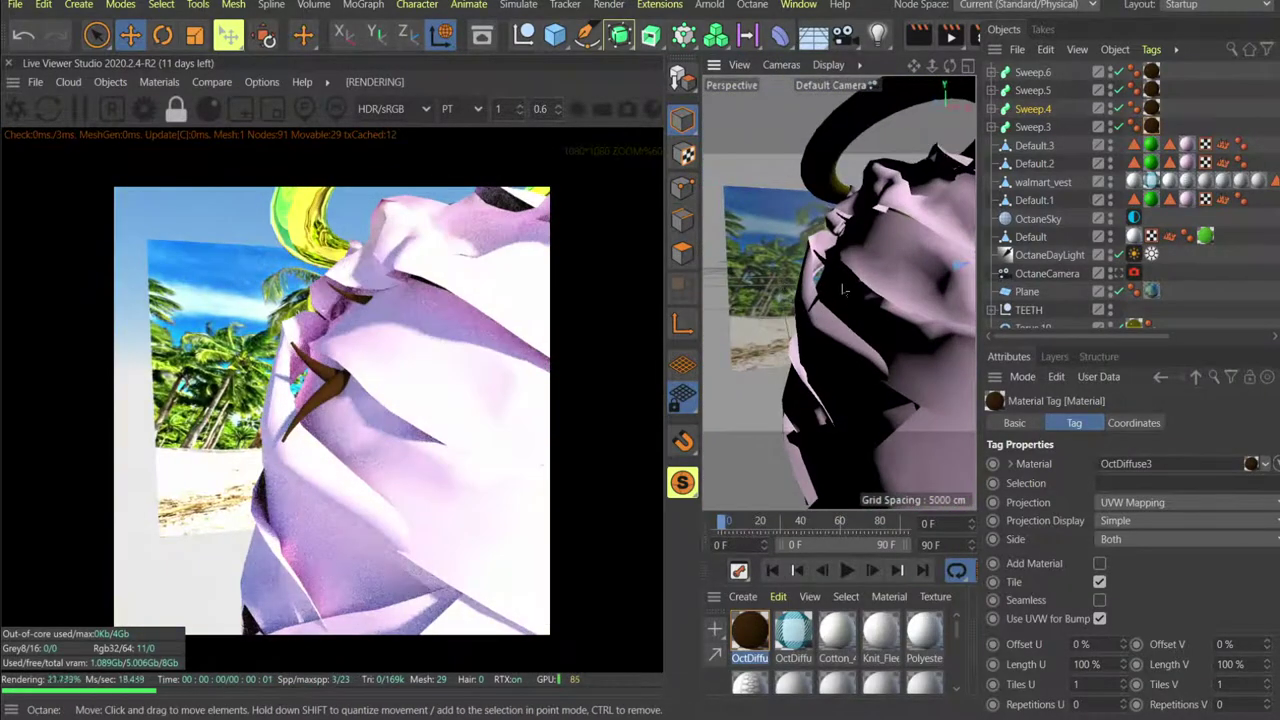
click(840, 279)
click(830, 283)
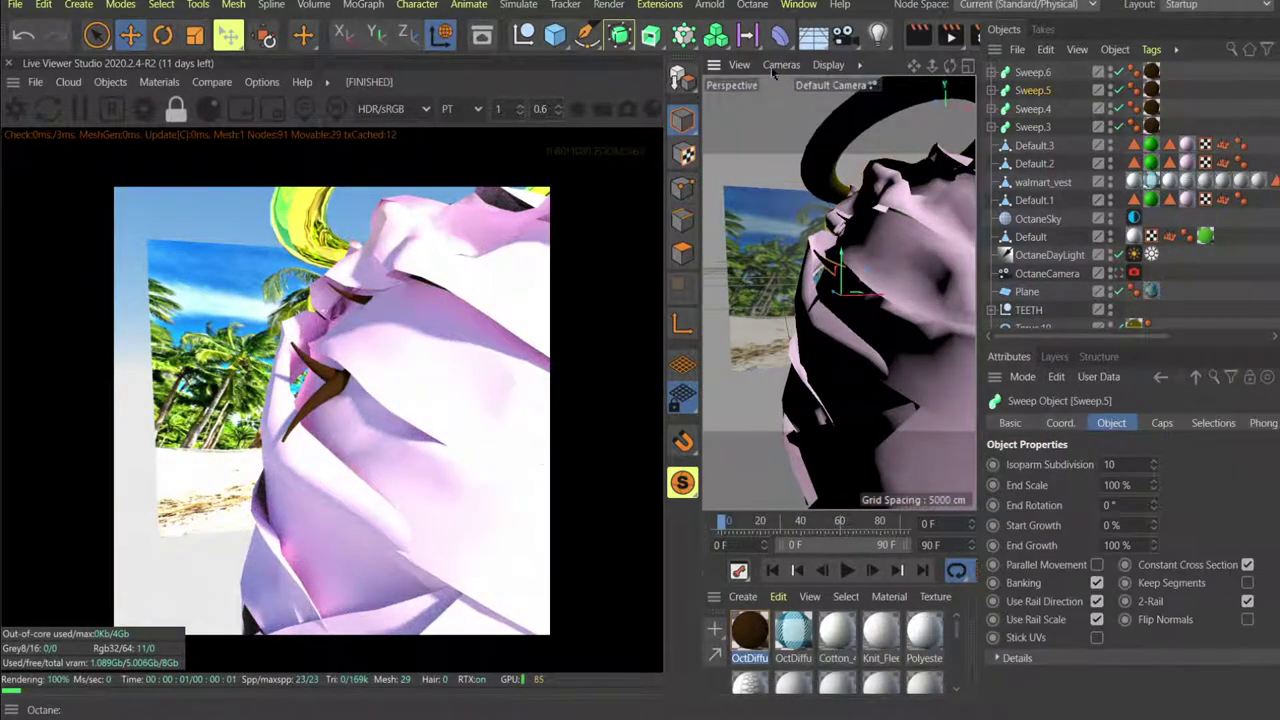
click(828, 65)
click(850, 135)
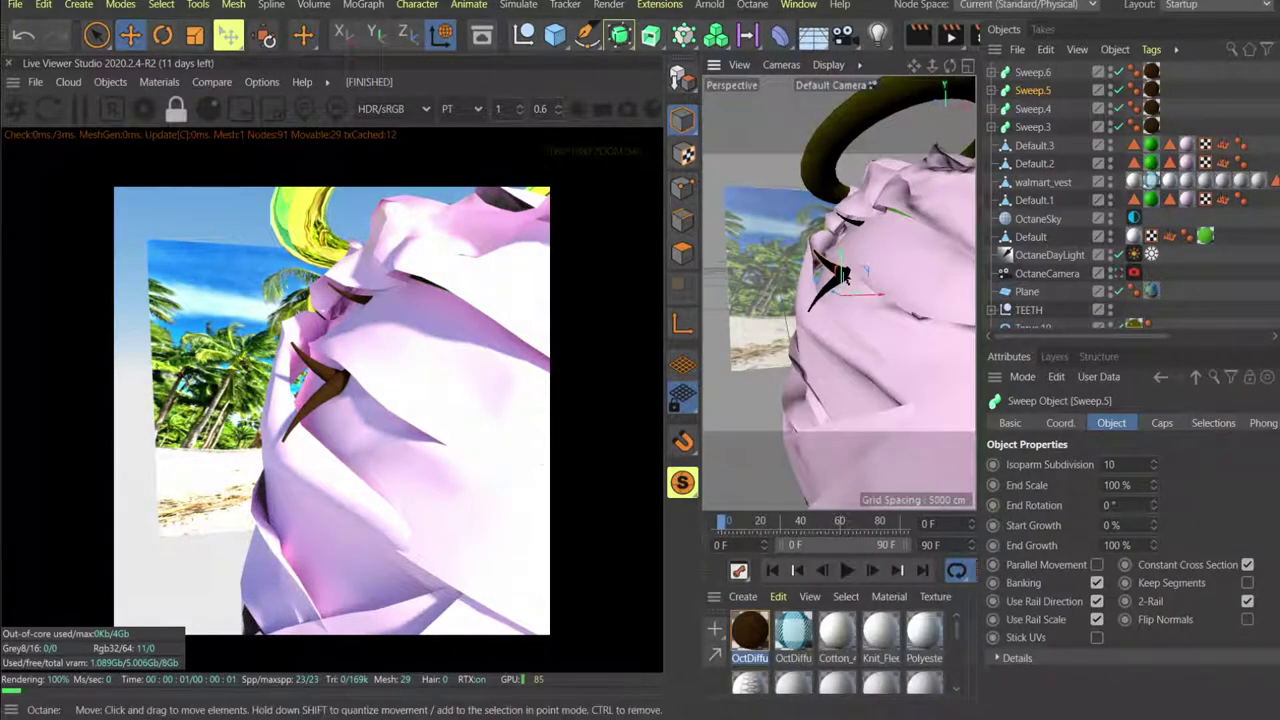
Duplicate the strand on the side of the head, rotate the copy about 19° and fit it between the existing strand tips.
mouse_move(845, 272)
alt+mouse_down()
mouse_move(902, 317)
mouse_move(840, 313)
mouse_move(867, 308)
mouse_move(838, 270)
alt+mouse_up()
click(843, 308)
key(r)
key(t)
key(r)
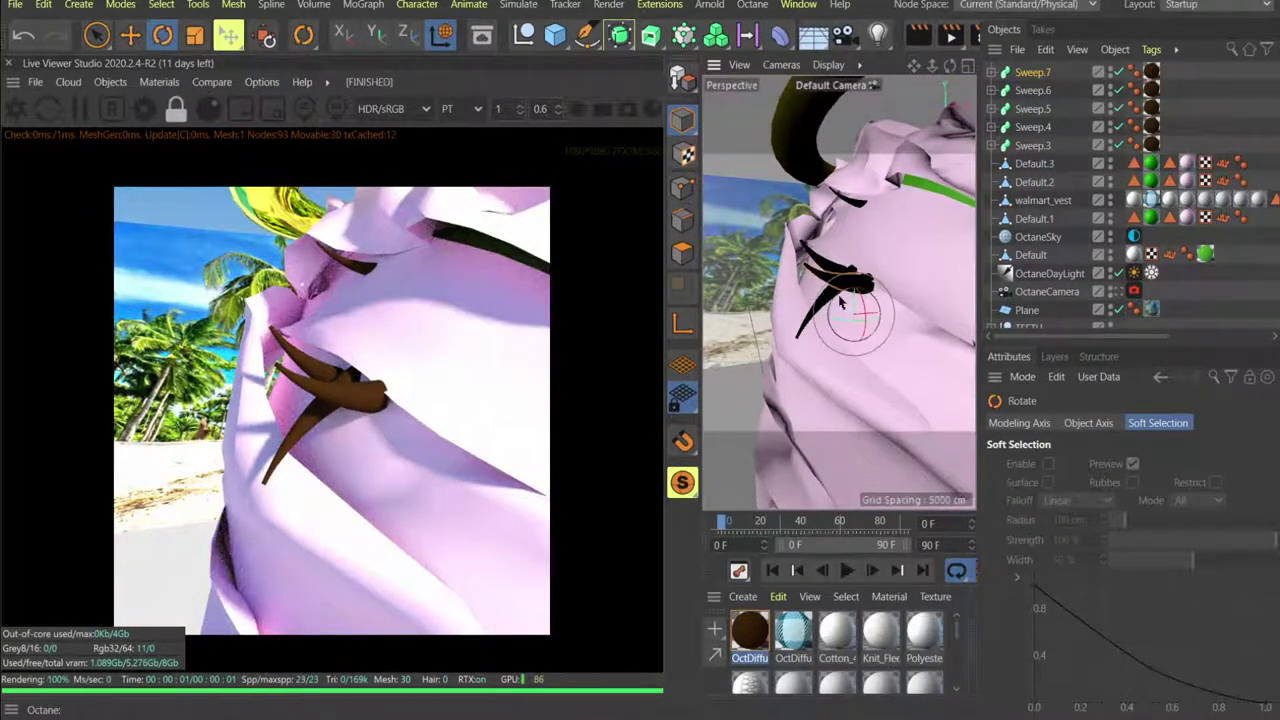
drag(843, 300, 840, 310)
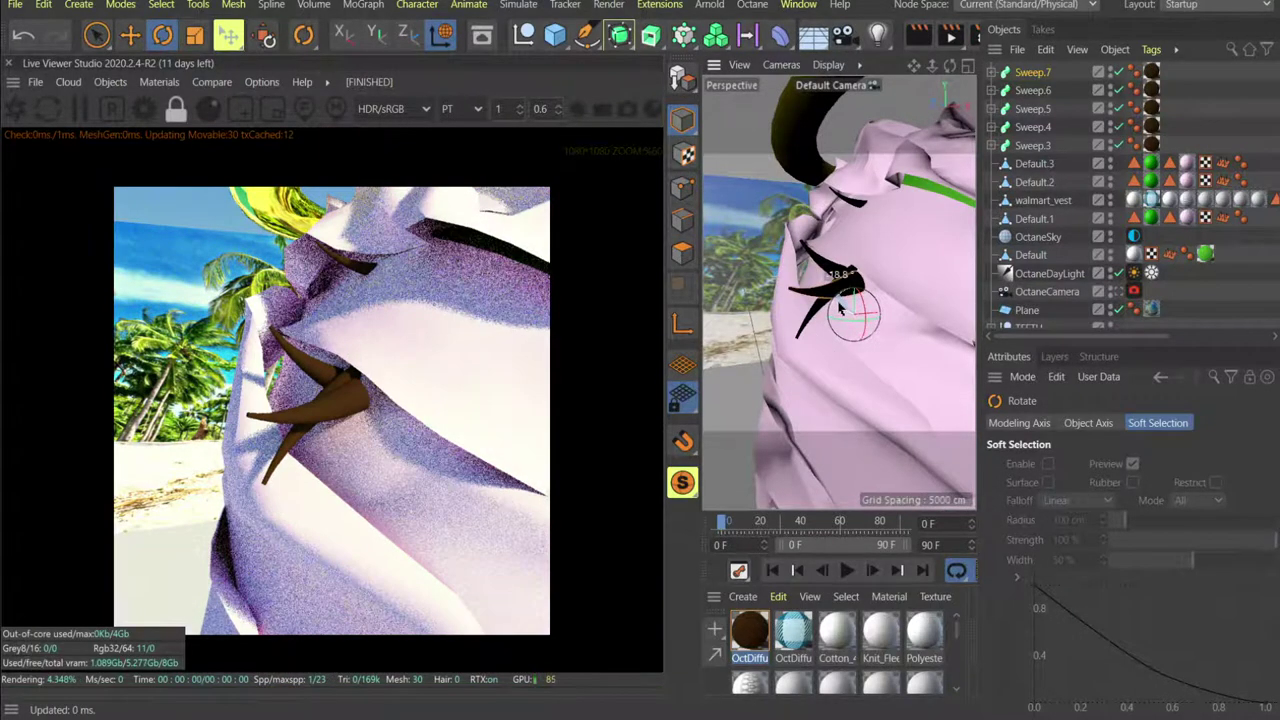
key(e)
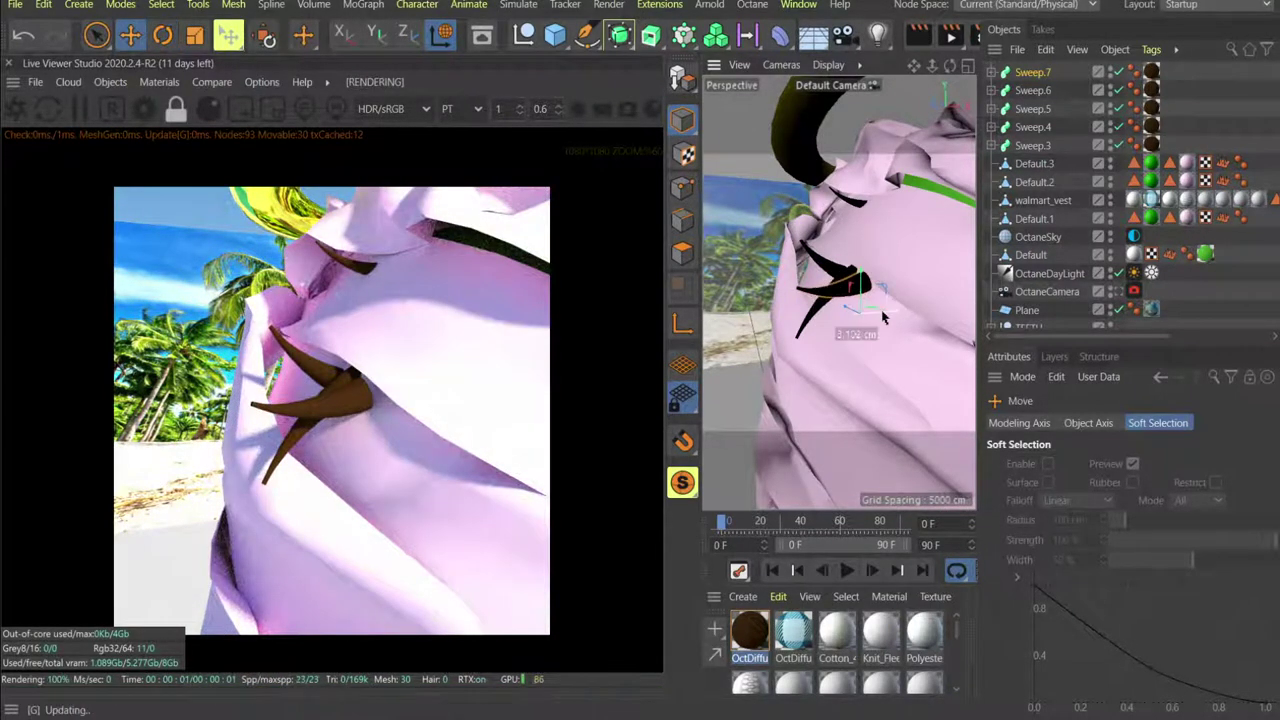
mouse_move(850, 315)
mouse_down()
mouse_move(863, 310)
mouse_move(851, 302)
mouse_up()
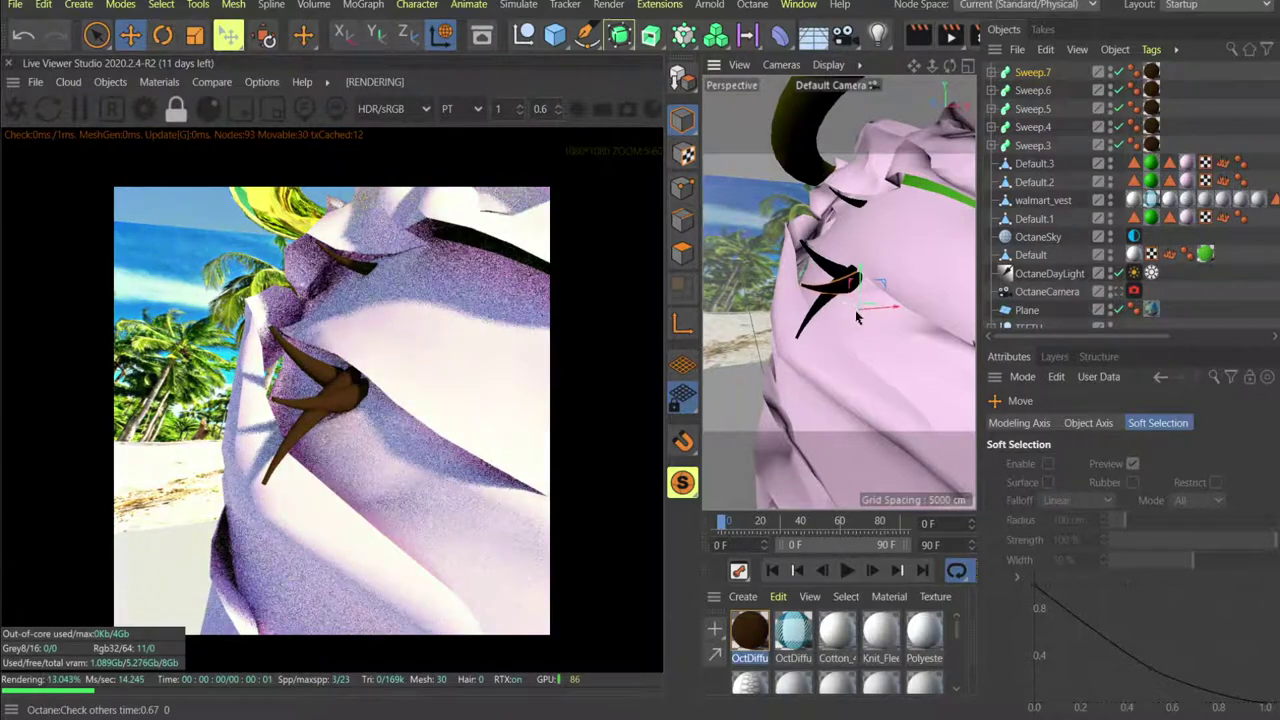
Return the viewport to OctaneCamera and disable Sweep.7.
click(1117, 291)
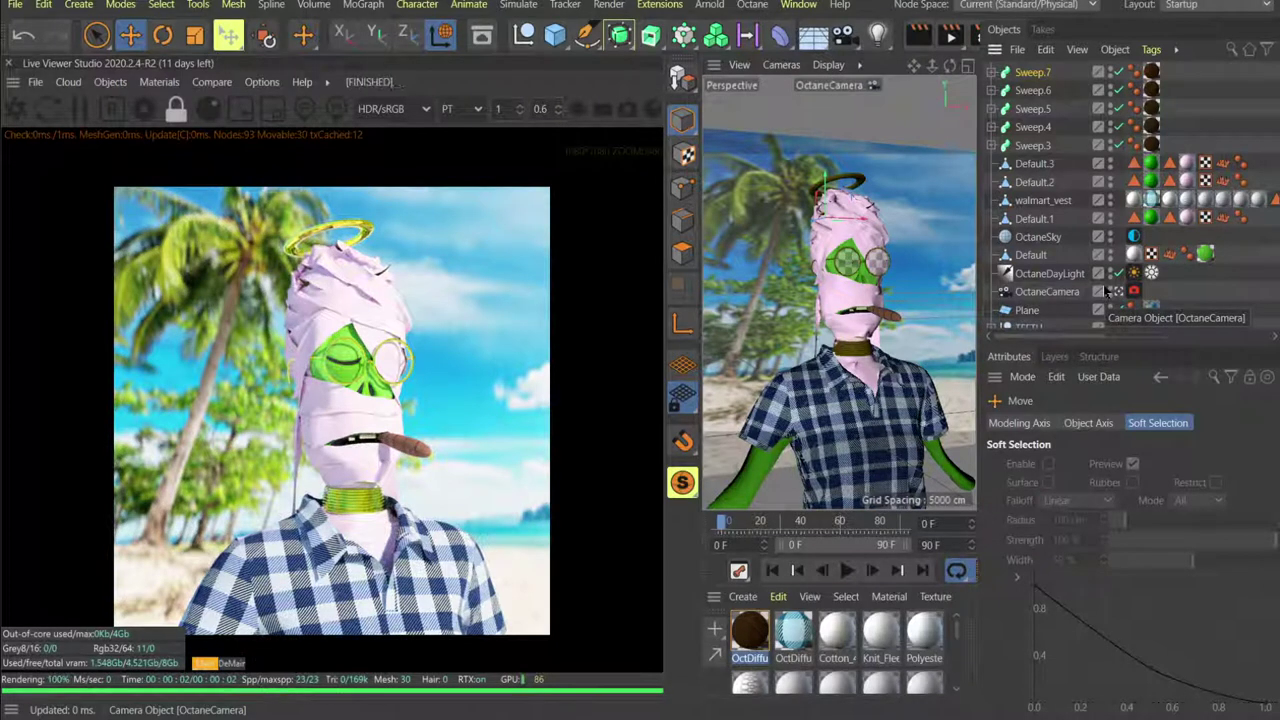
click(1119, 74)
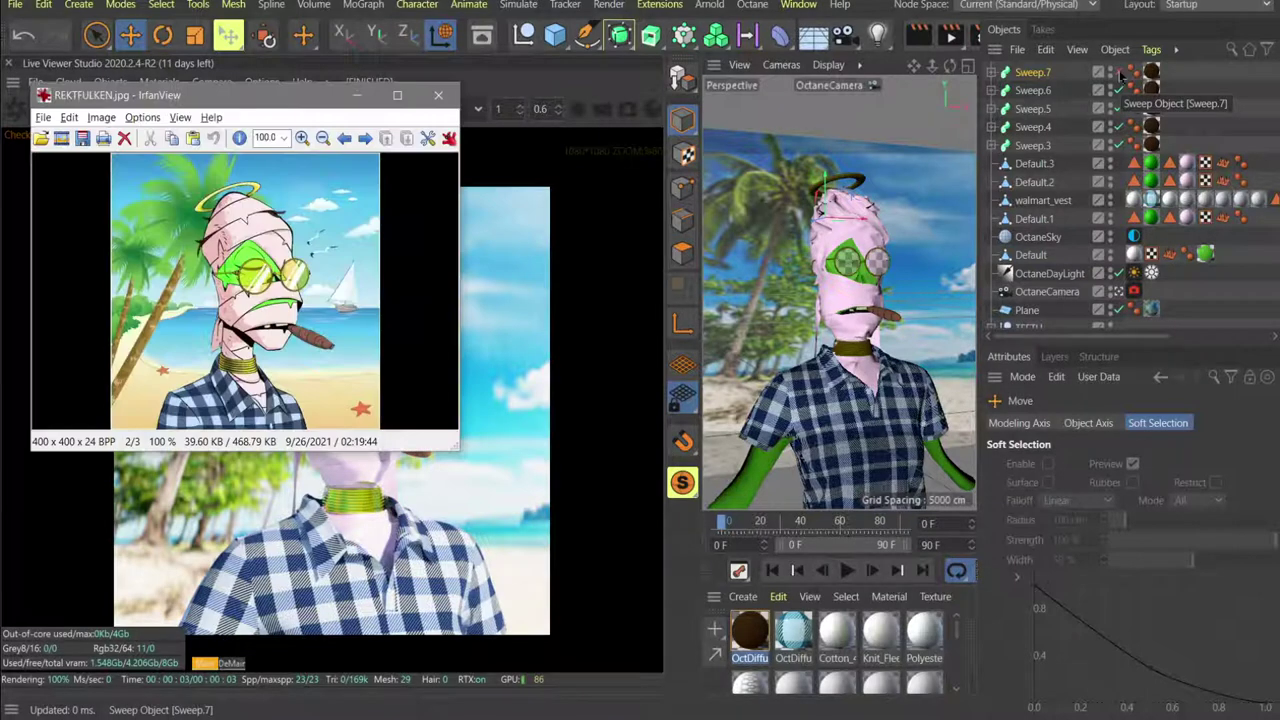
Select Sweep.6, expand its details and raise the end tangent of its Scale curve for a more gradual taper.
click(1036, 90)
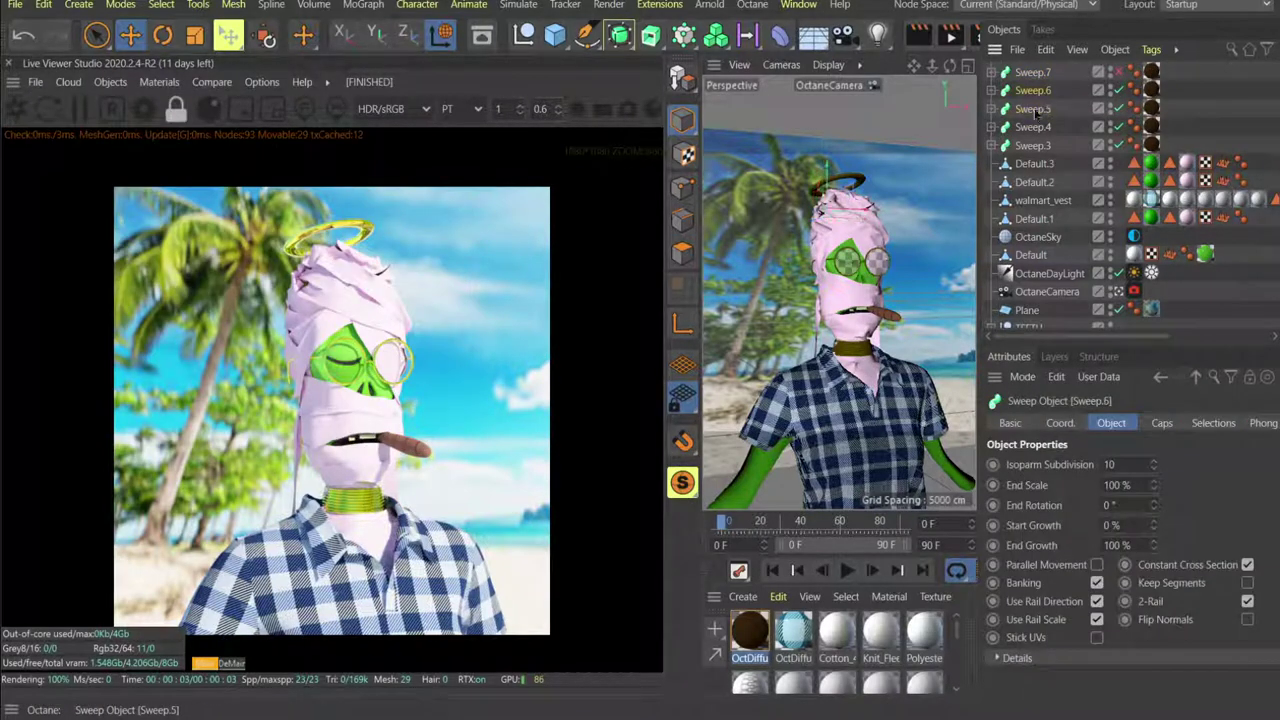
click(991, 90)
click(991, 90)
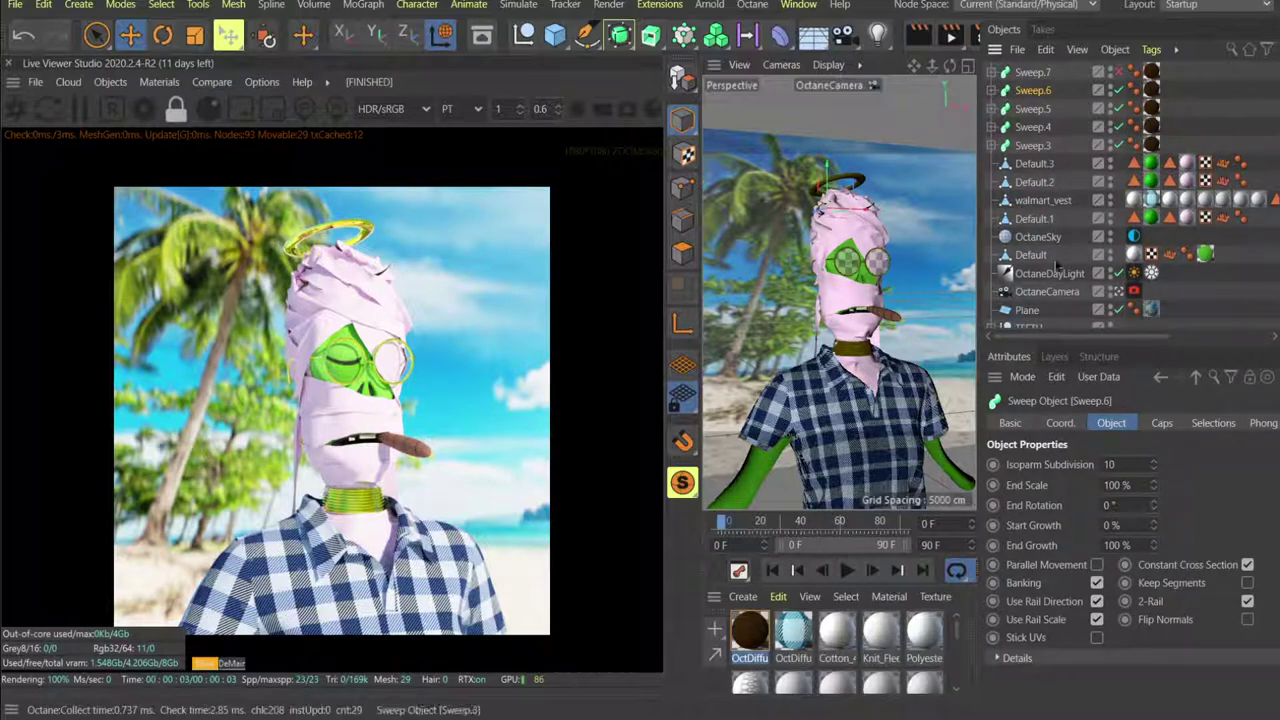
click(997, 658)
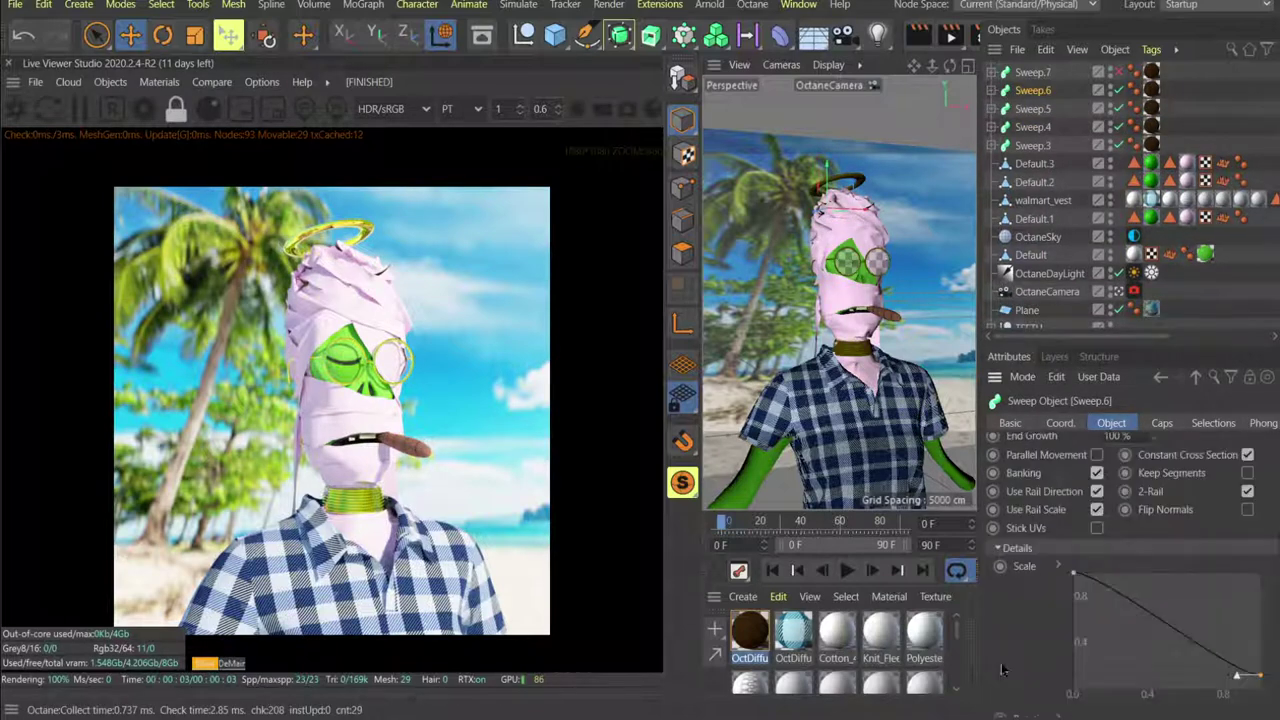
drag(1238, 680, 1204, 664)
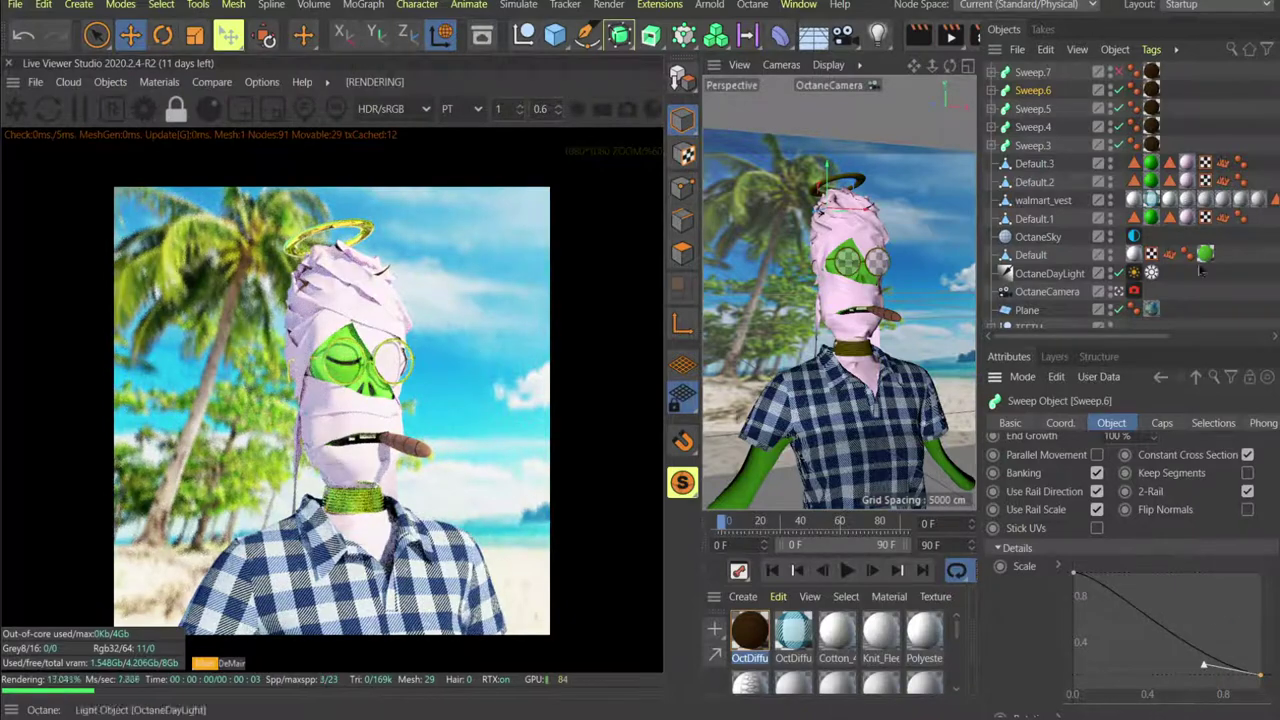
Toggle Sweep.6 and Sweep.4 off and on to identify their strands, and bend Sweep.4's Scale curve outward into a convex arc.
click(1120, 91)
click(1120, 91)
click(1120, 127)
click(1120, 127)
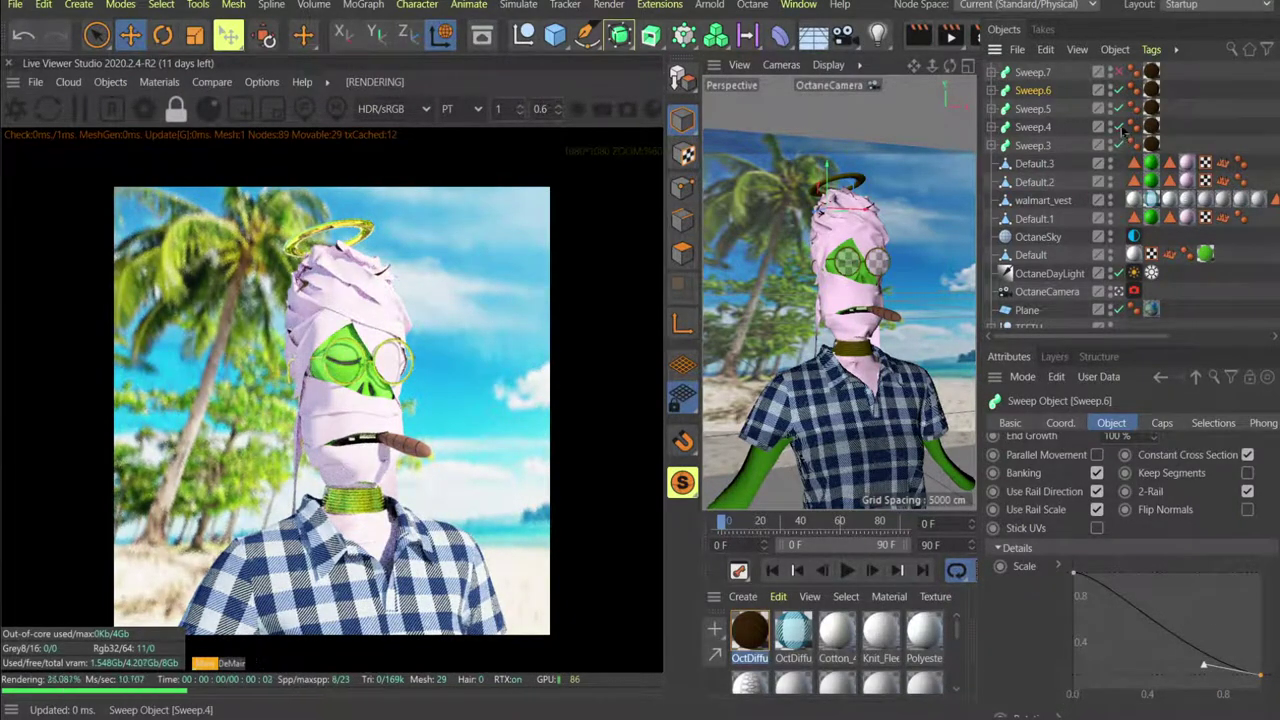
click(1120, 127)
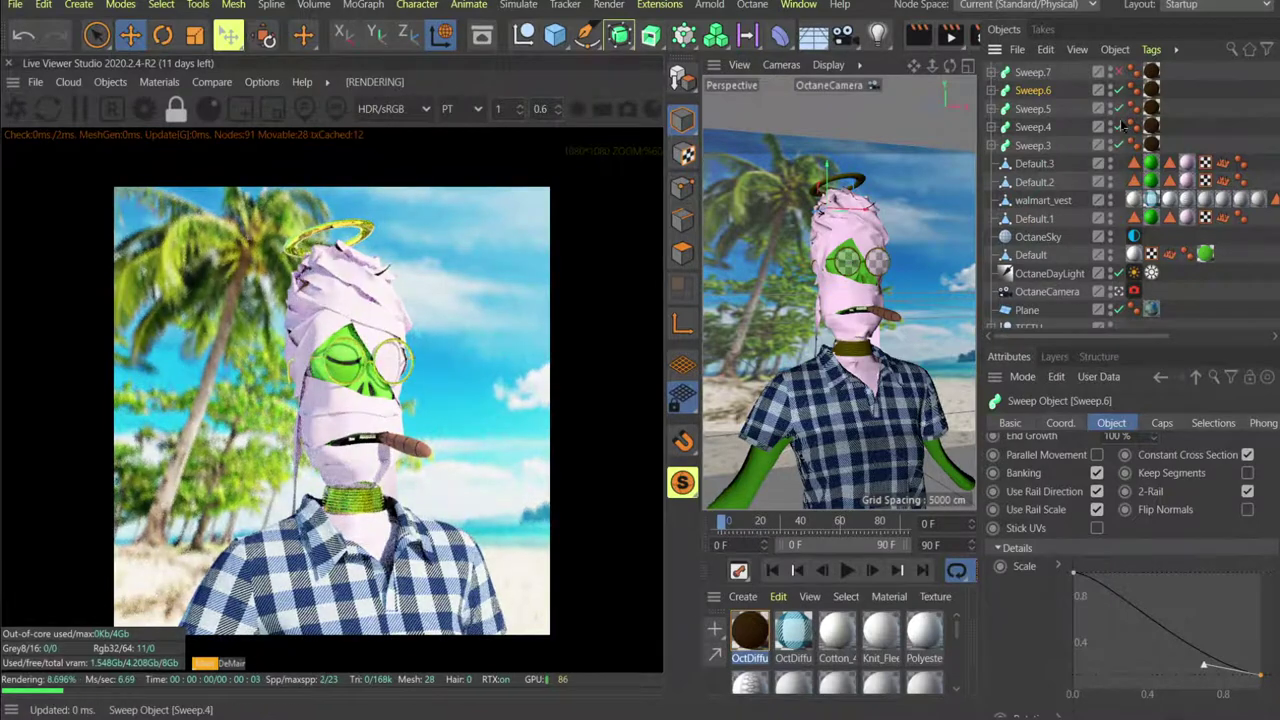
click(1120, 127)
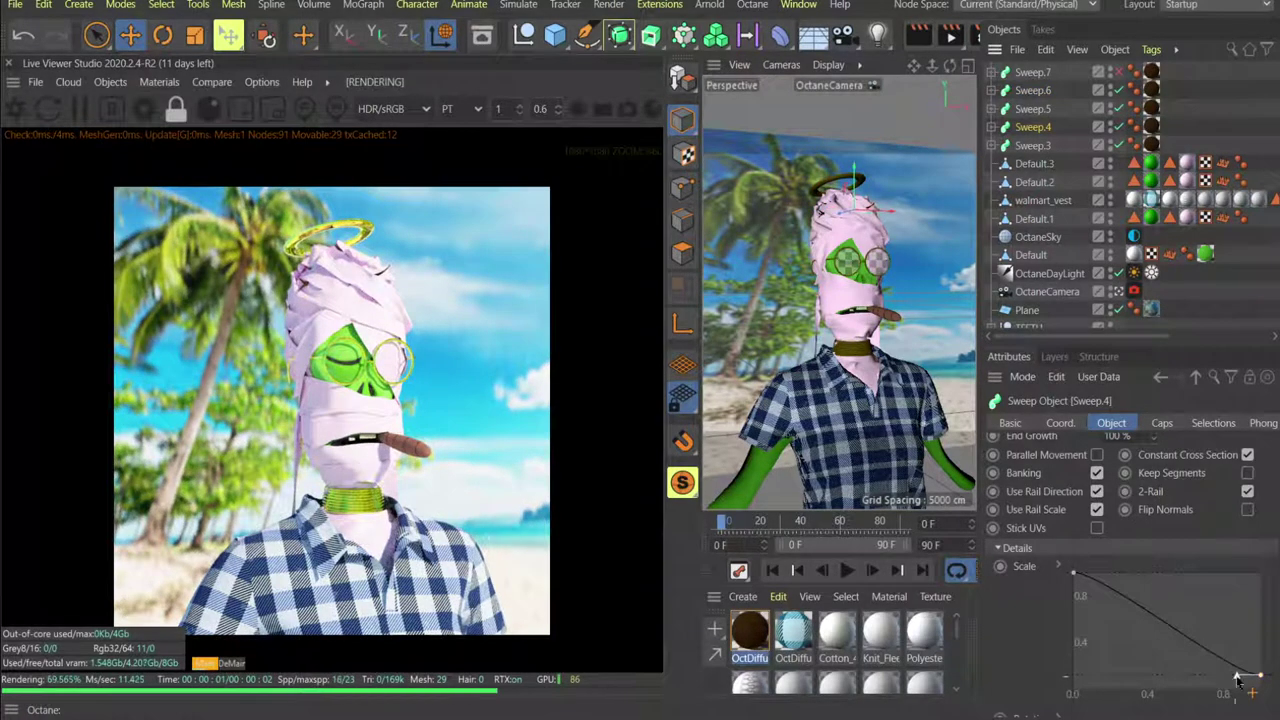
click(1118, 143)
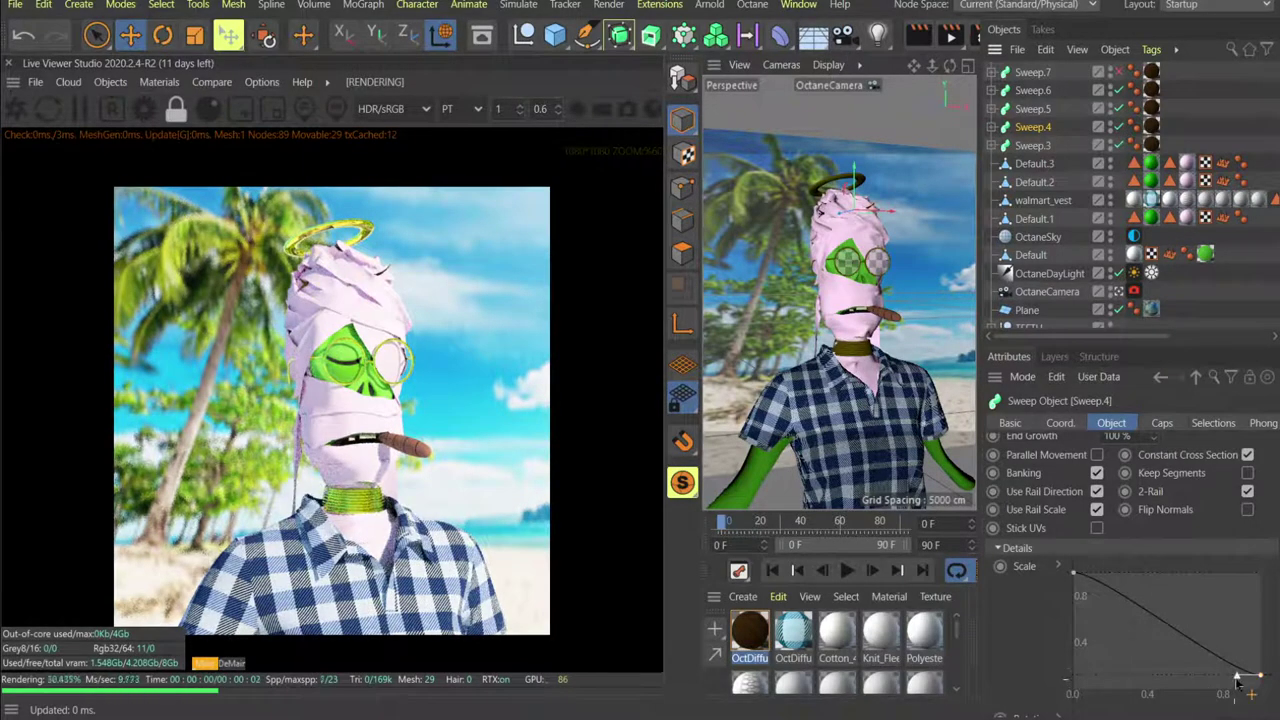
drag(1237, 680, 1239, 630)
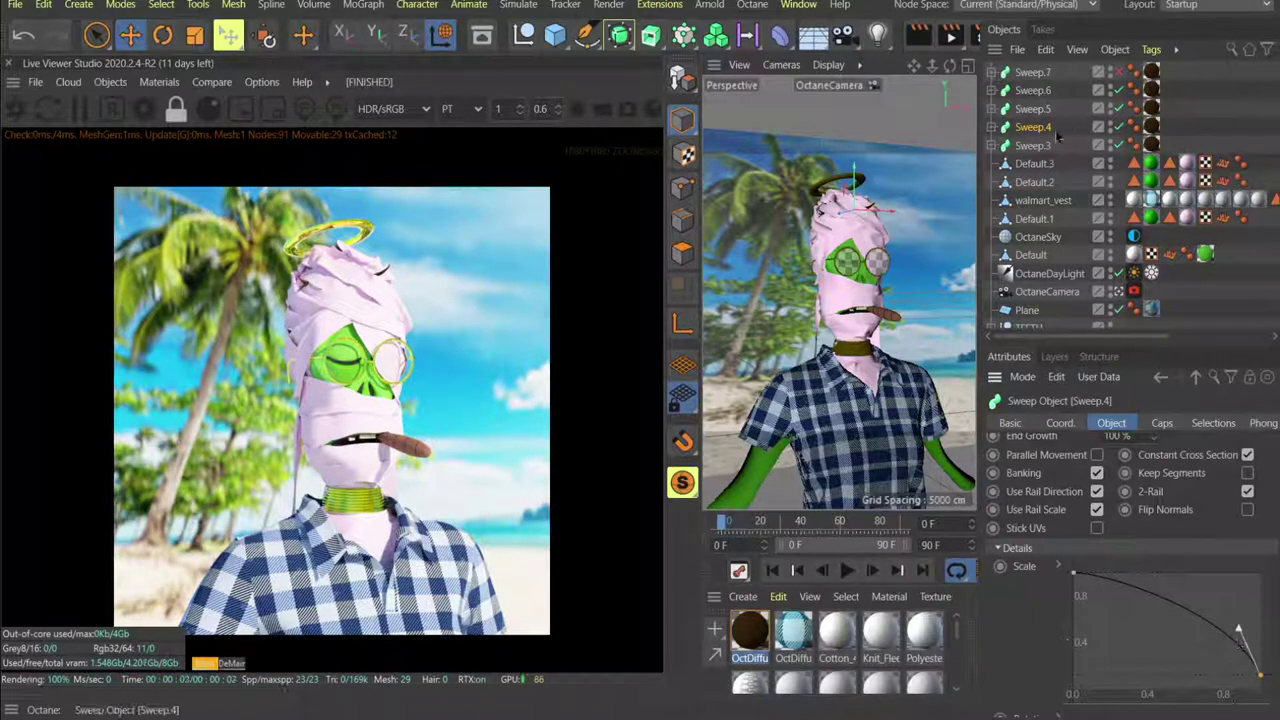
Identify Sweep.3's strand and raise the end tangent of its Scale curve to form a convex taper.
click(1115, 145)
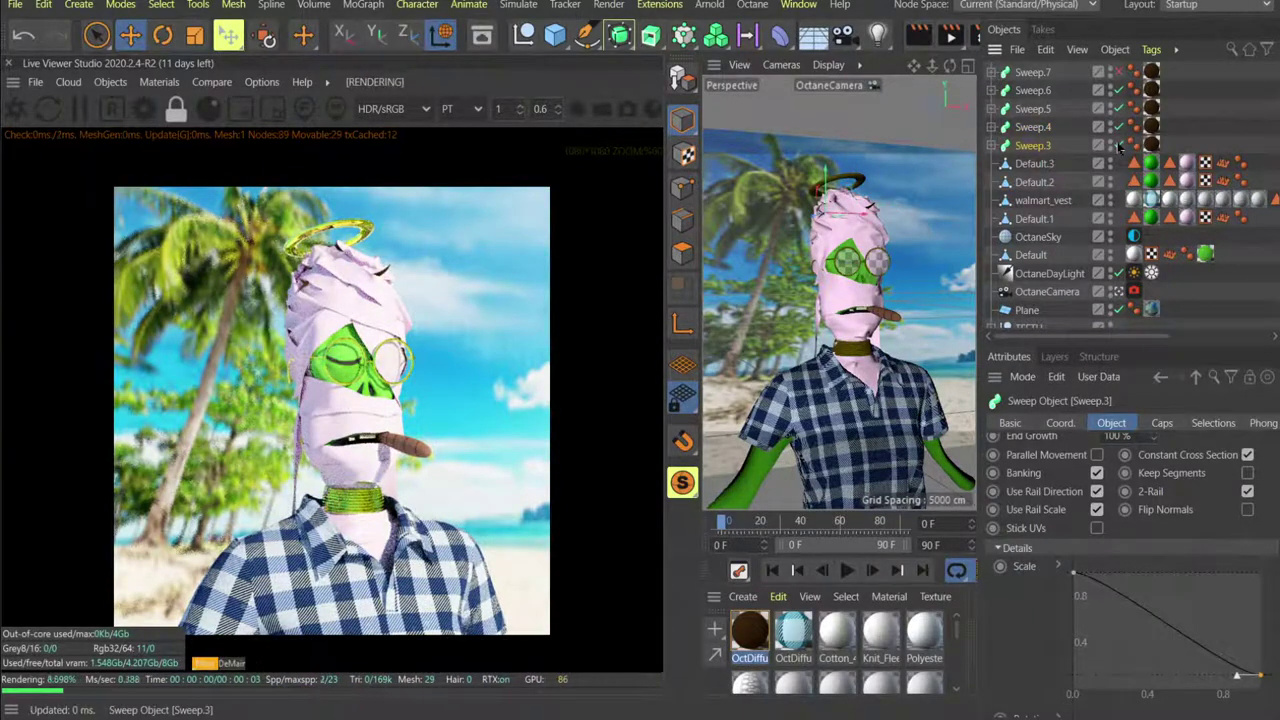
drag(1193, 667, 1210, 622)
click(1259, 676)
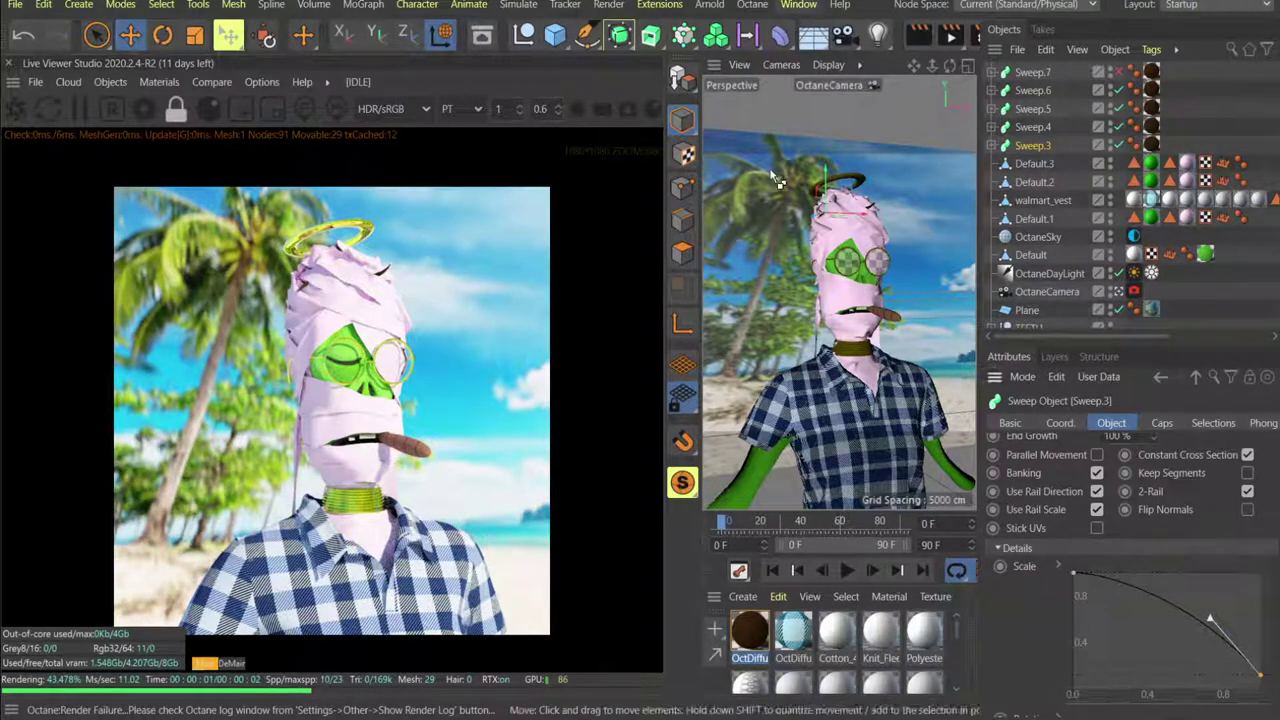
Examine the Octane render log for the cause of the render failure and close it.
drag(667, 44, 647, 118)
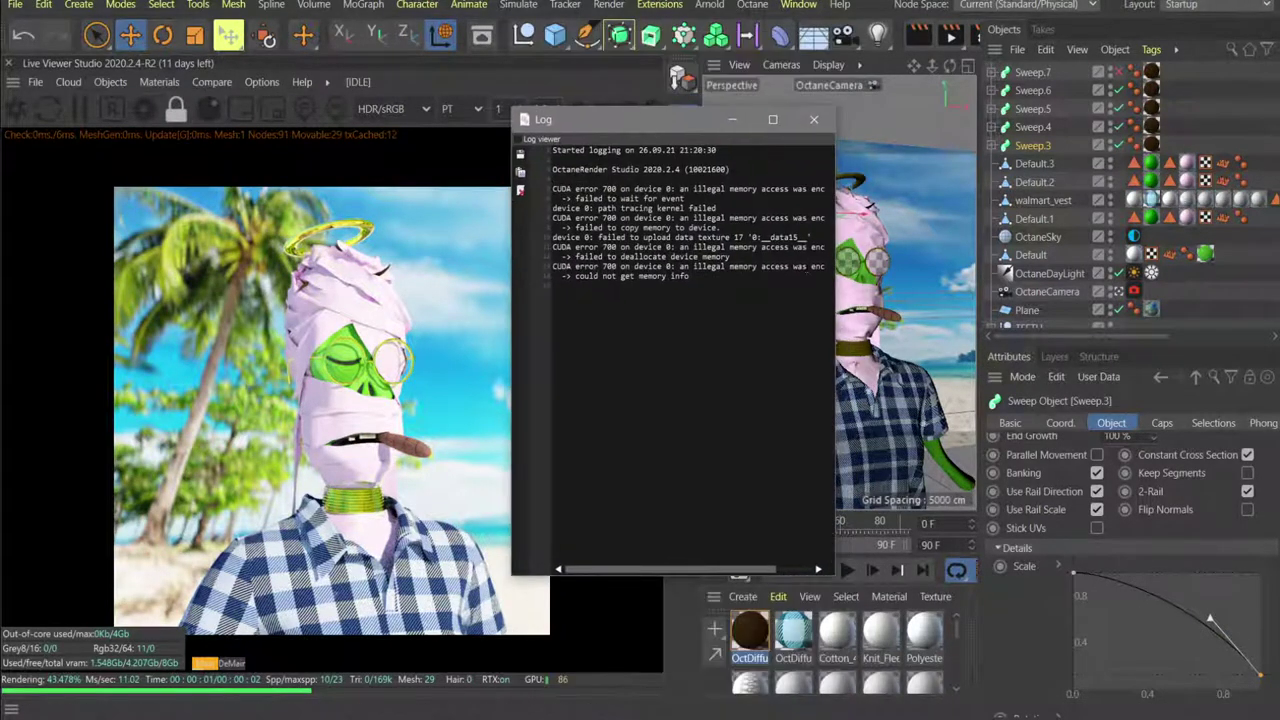
click(814, 119)
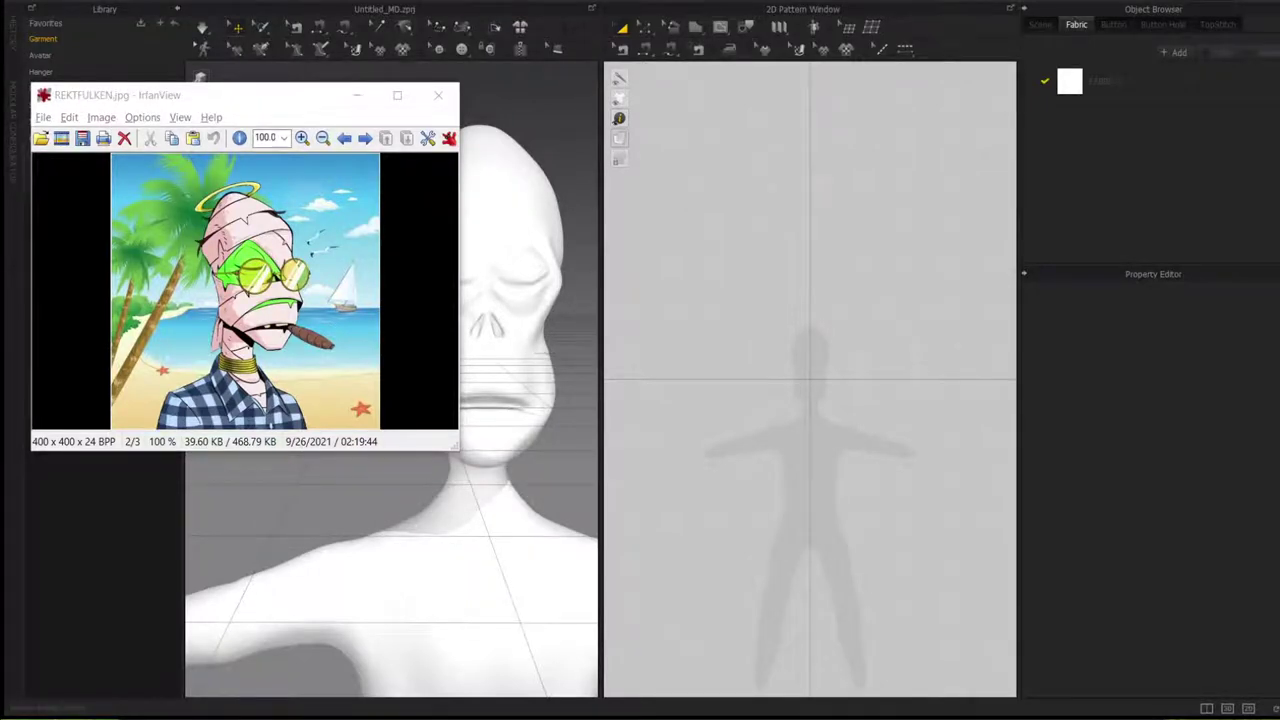
Switch to the Twitter app in the phone emulator and open the new Tweet notifications.
key(alt+Tab)
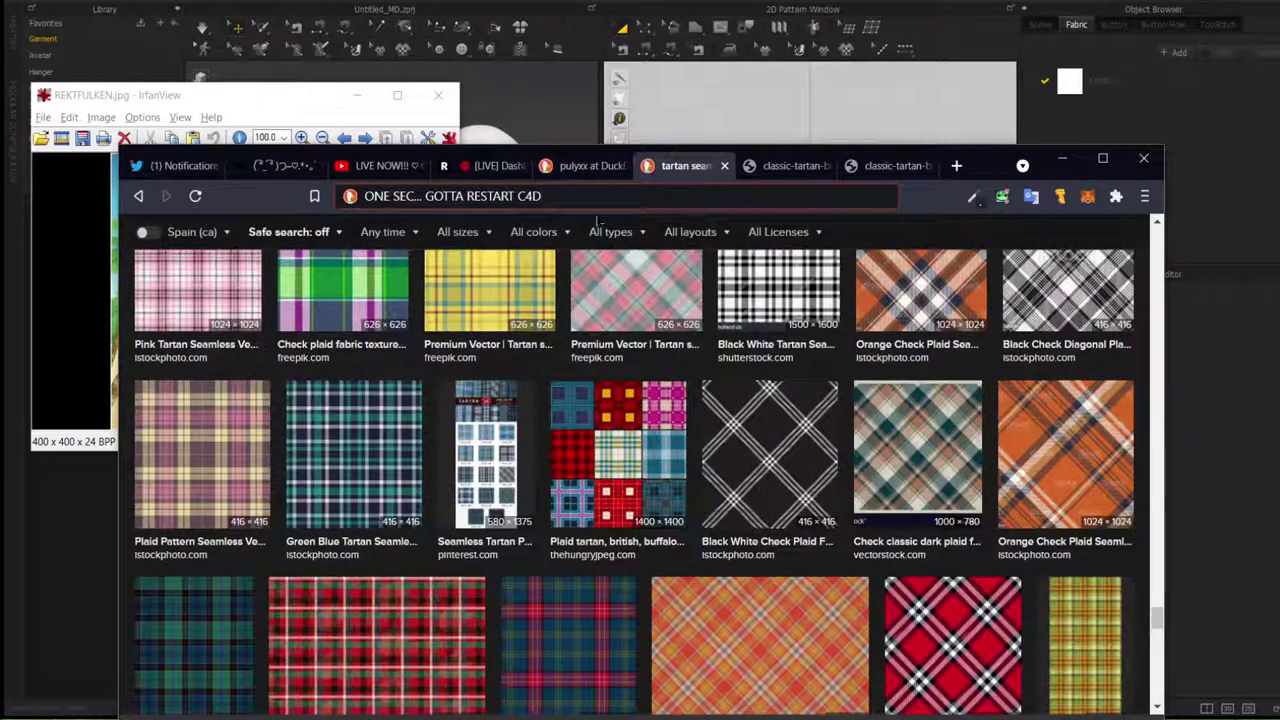
key(alt+Tab)
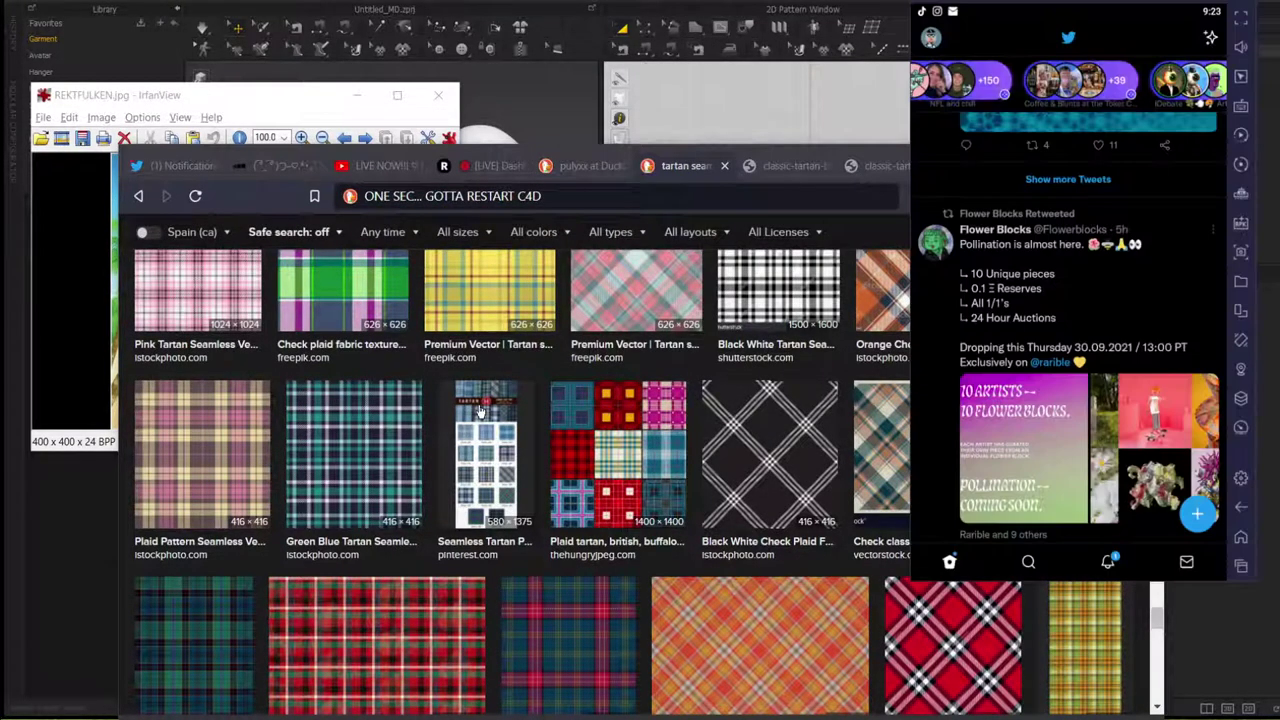
click(1109, 563)
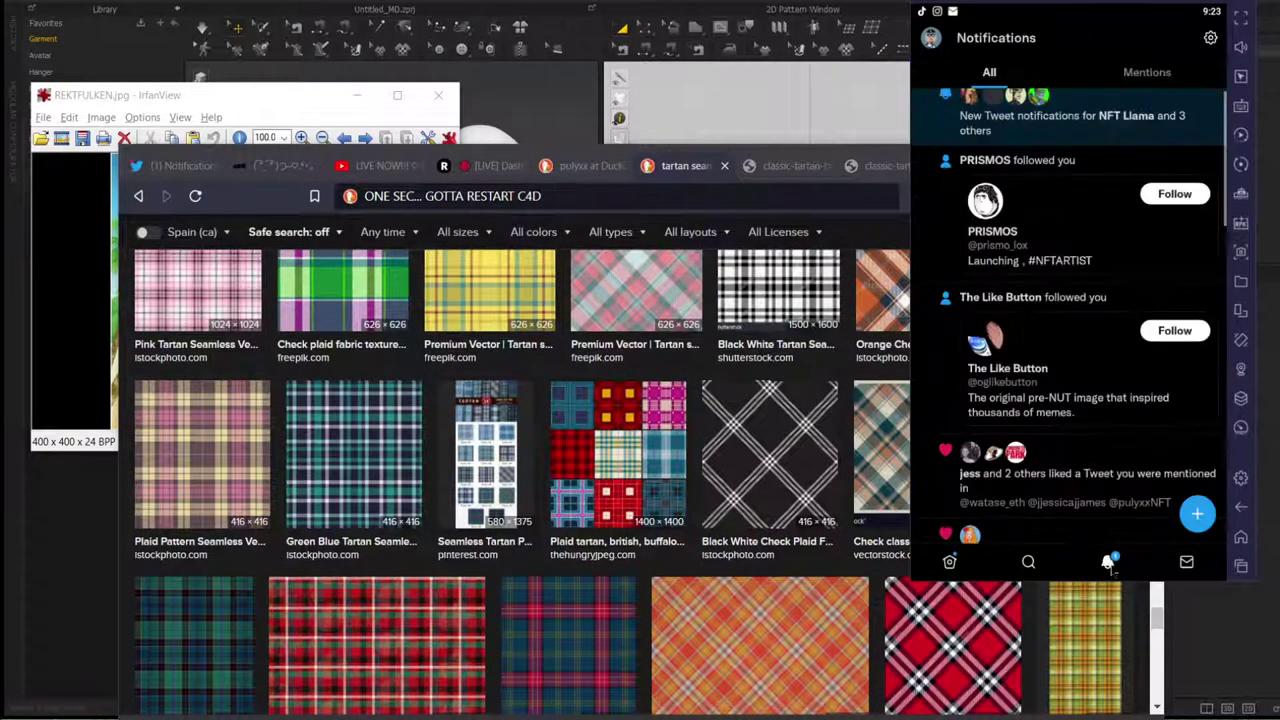
click(1176, 114)
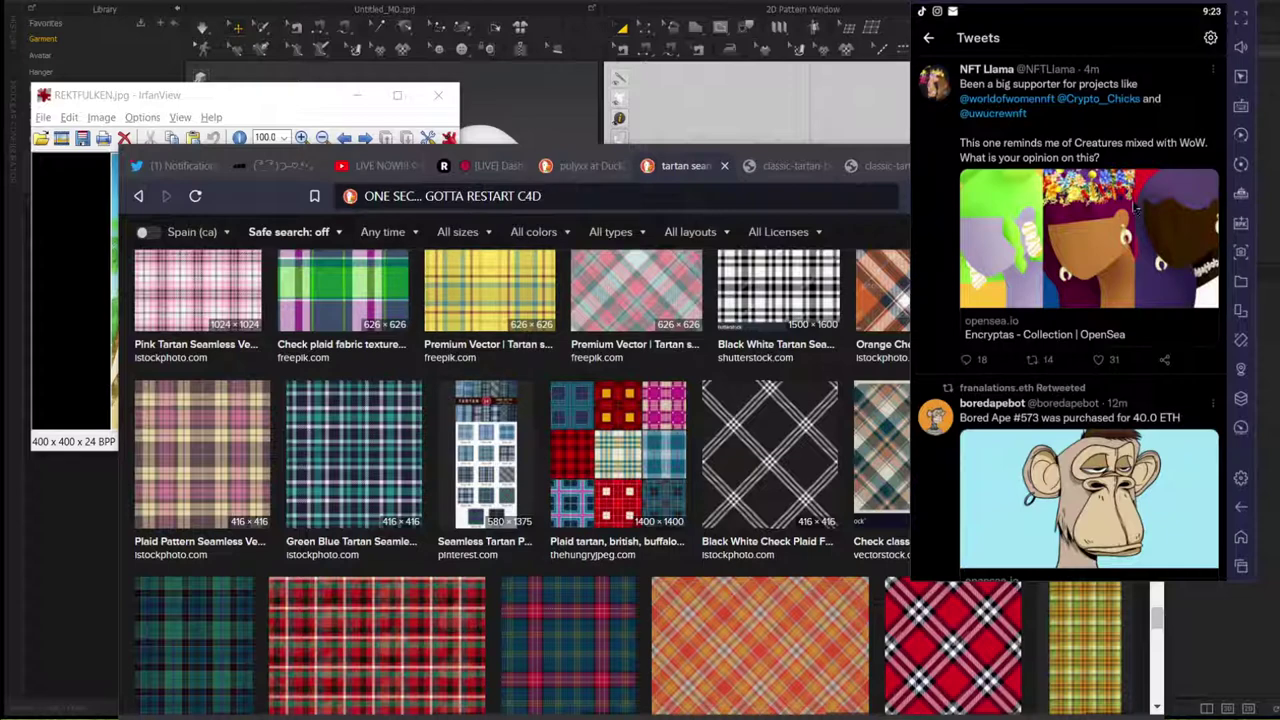
Read through the Tweets from the followed accounts and return to the home feed.
scroll(1134, 207, down, 3)
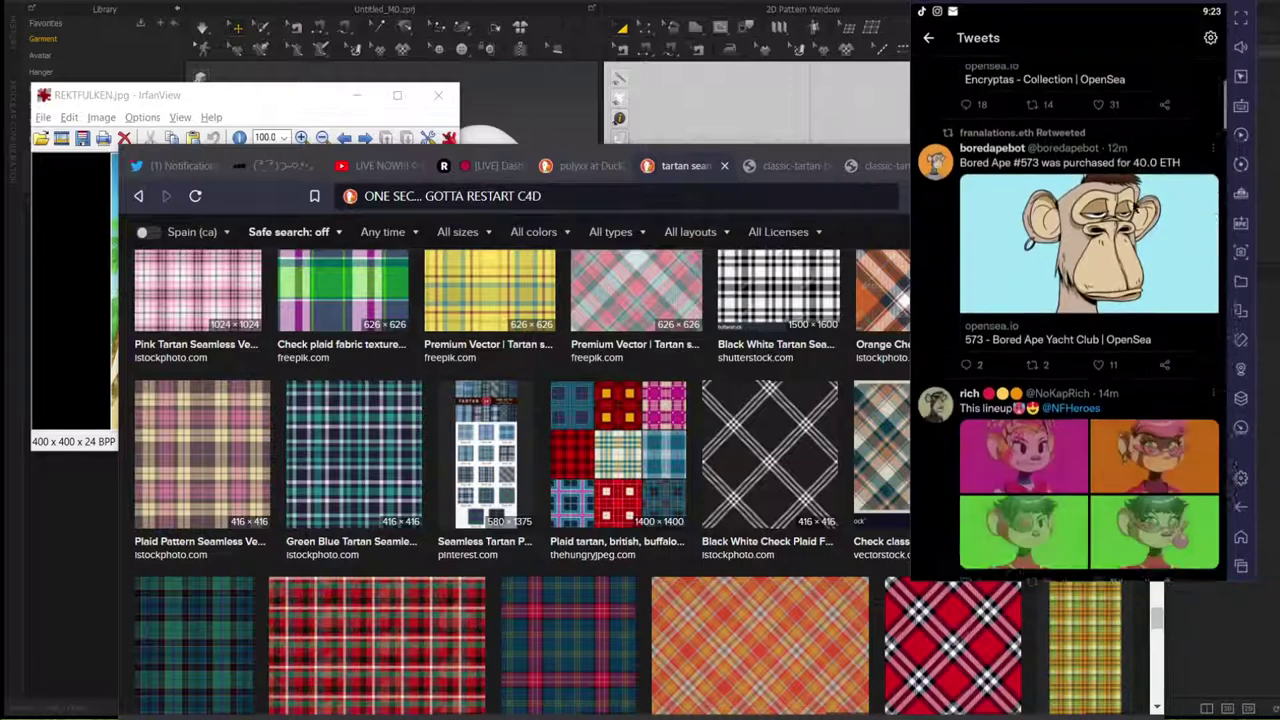
scroll(1133, 204, up, 1)
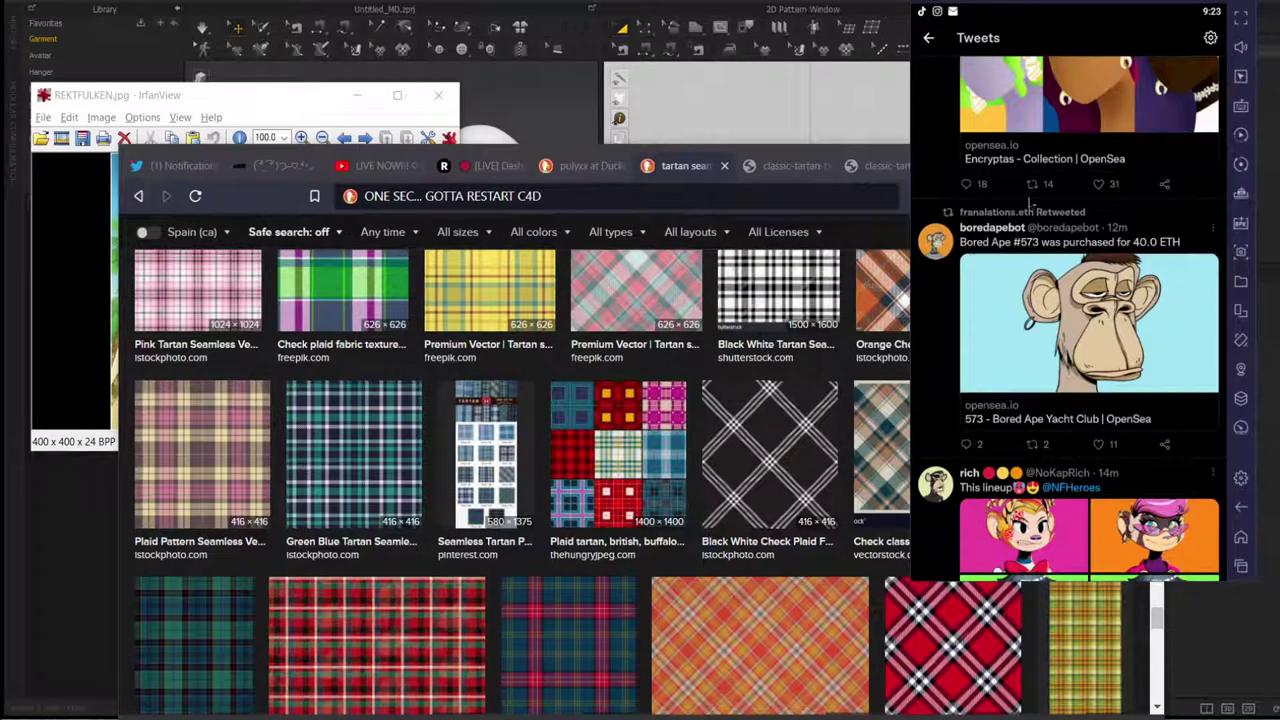
scroll(1028, 203, down, 5)
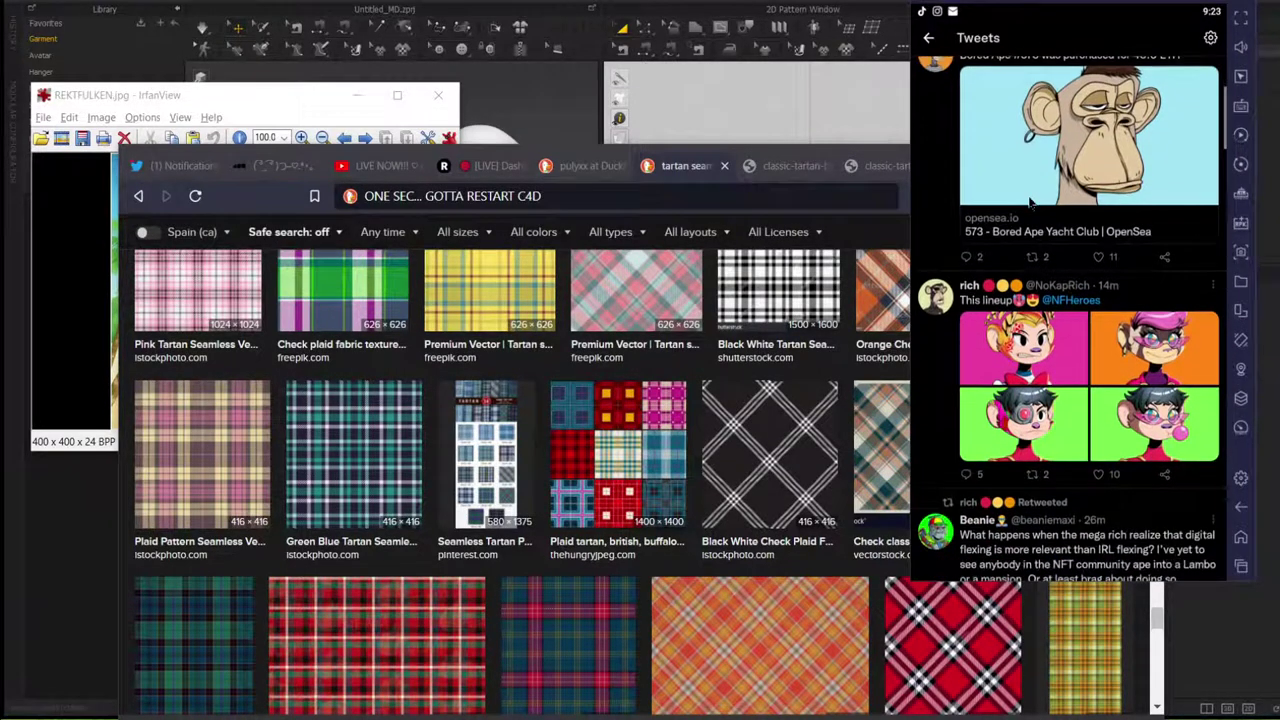
scroll(1028, 203, down, 5)
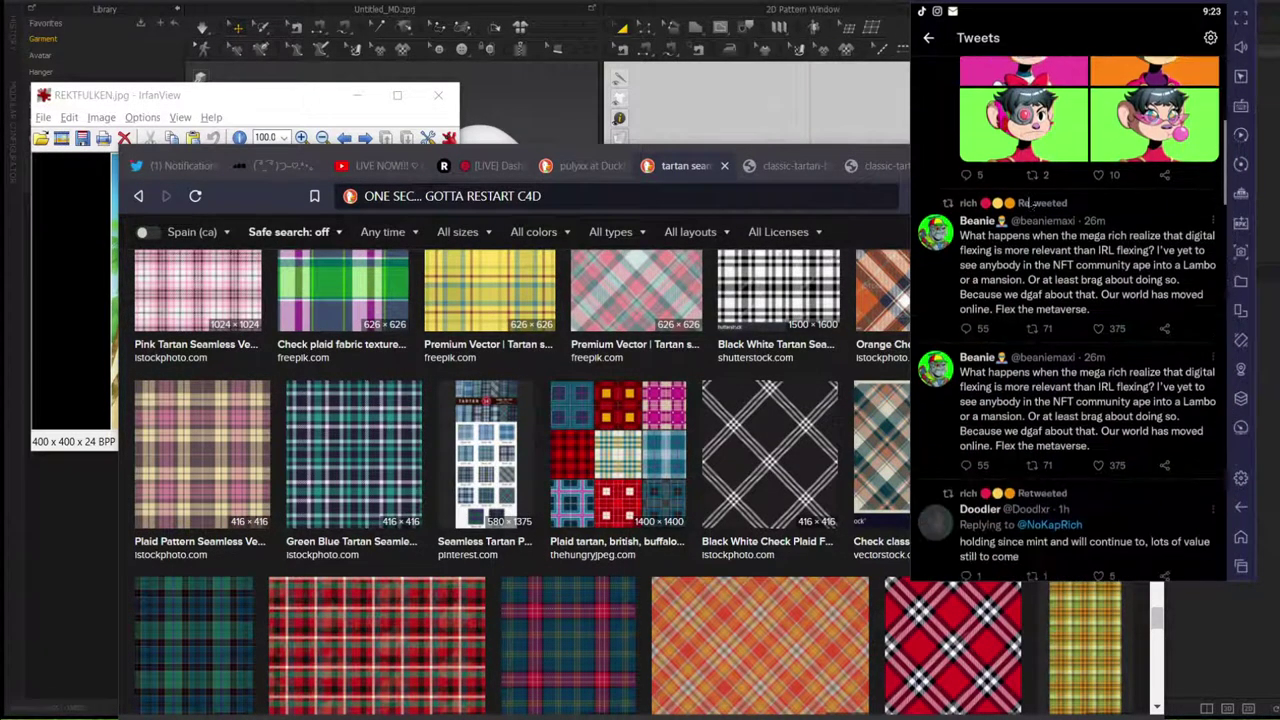
scroll(1031, 204, down, 3)
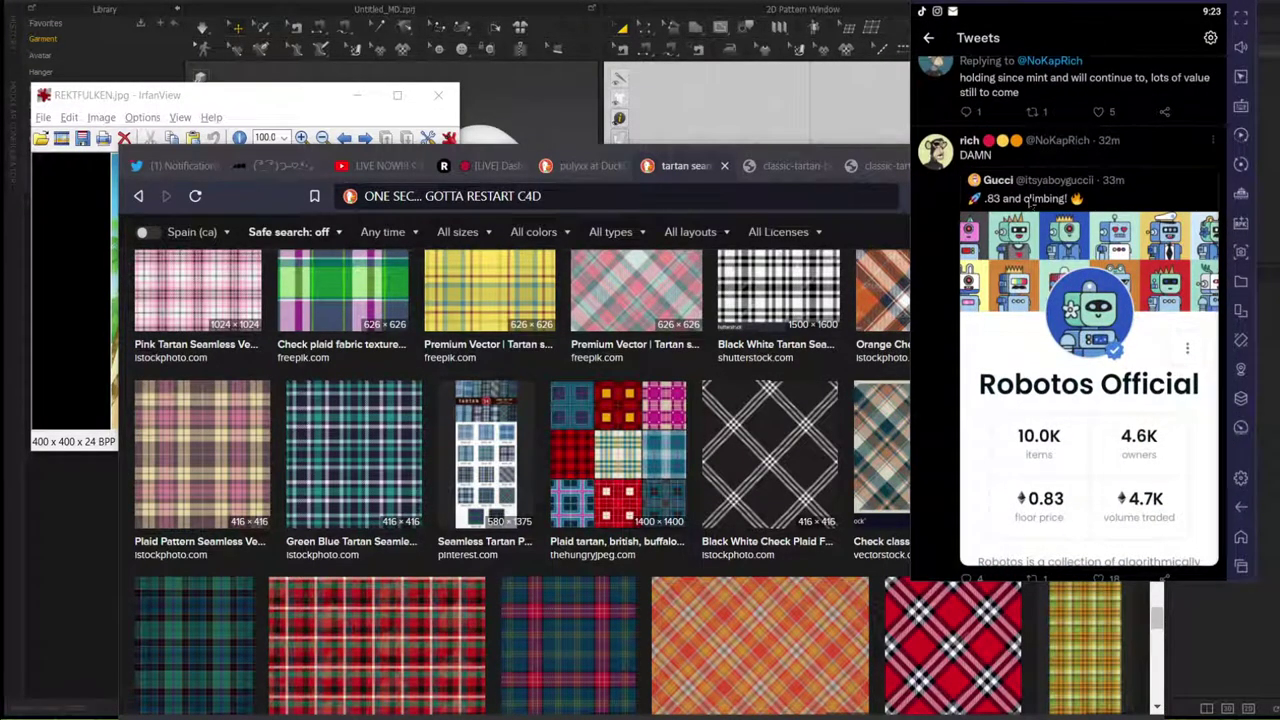
scroll(1030, 201, down, 3)
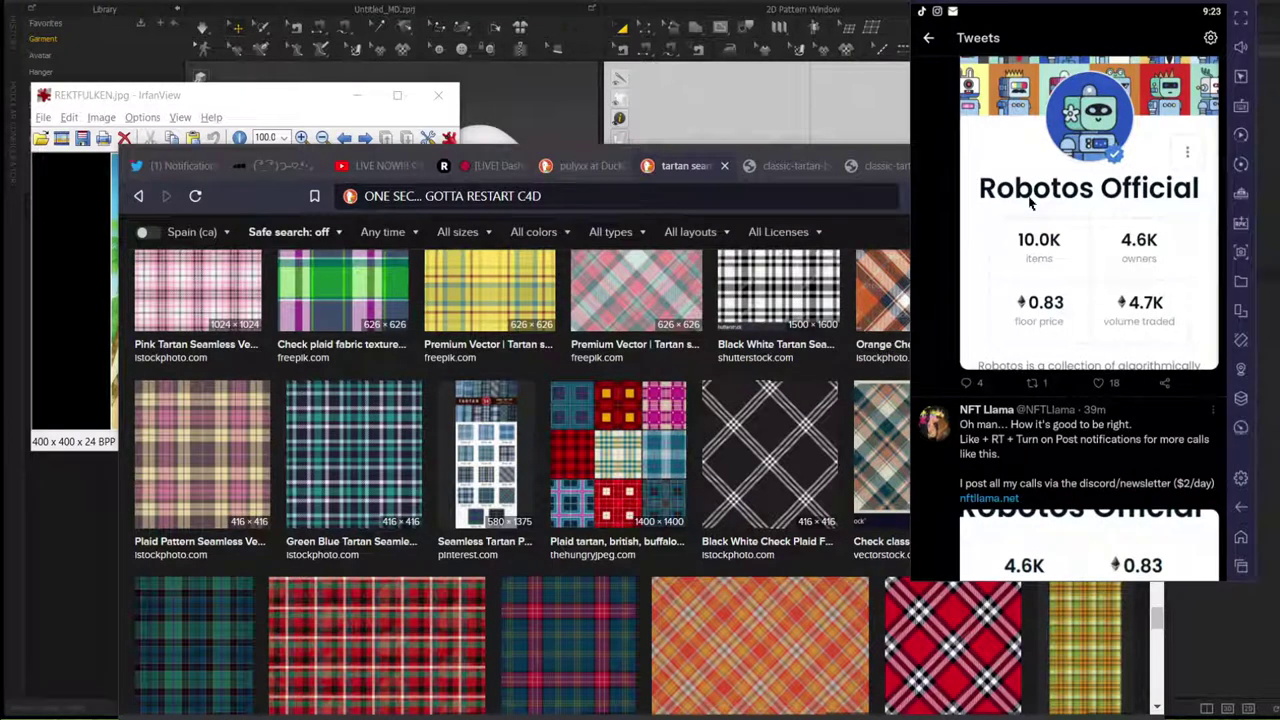
scroll(1030, 203, up, 3)
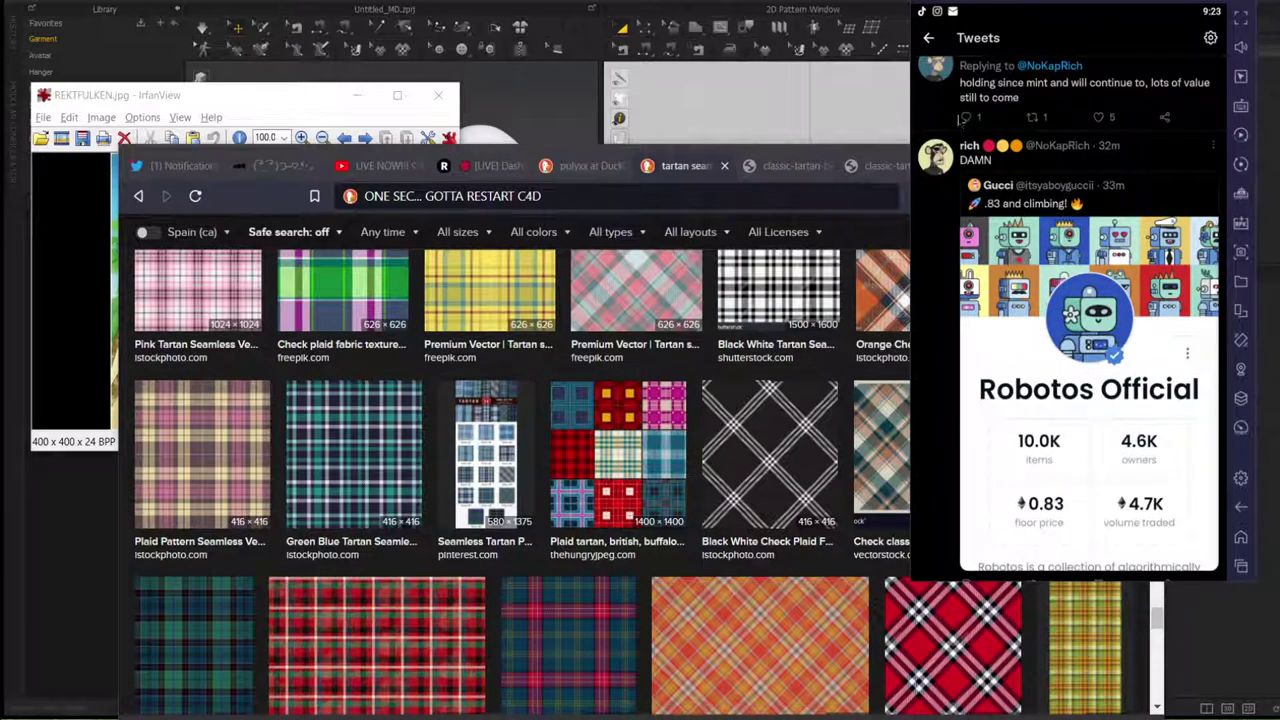
scroll(960, 120, down, 3)
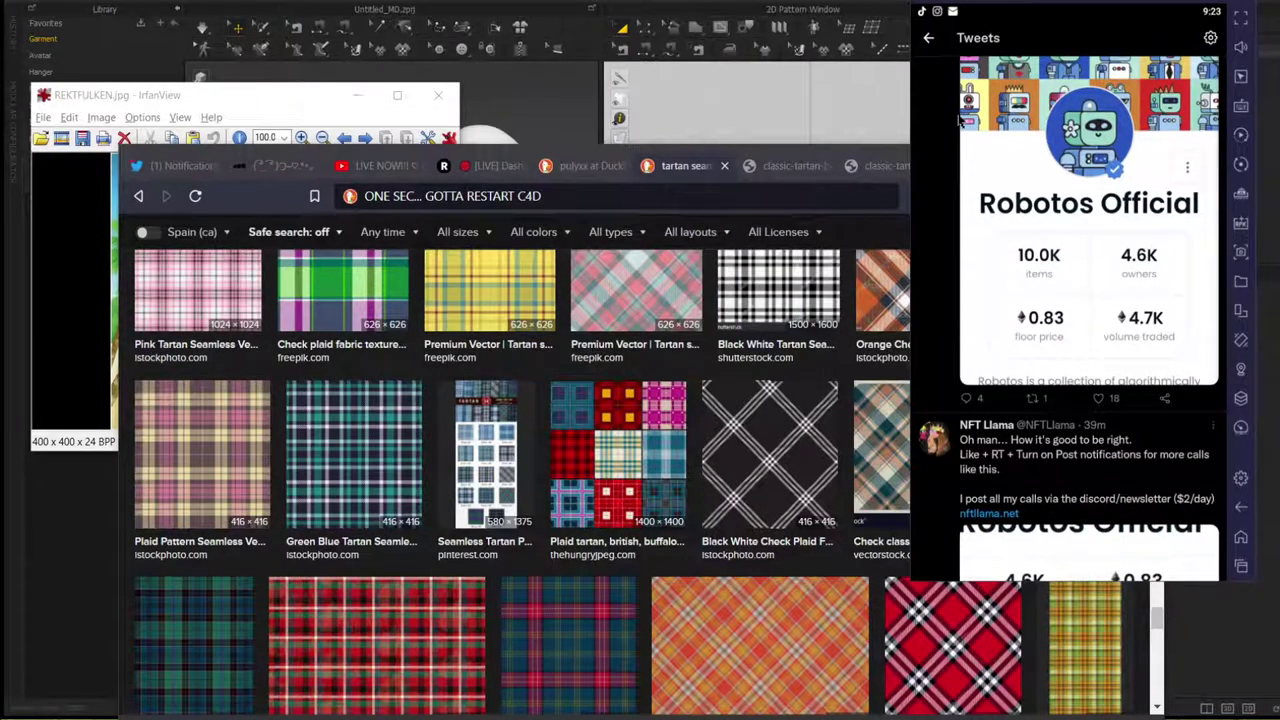
scroll(960, 120, down, 2)
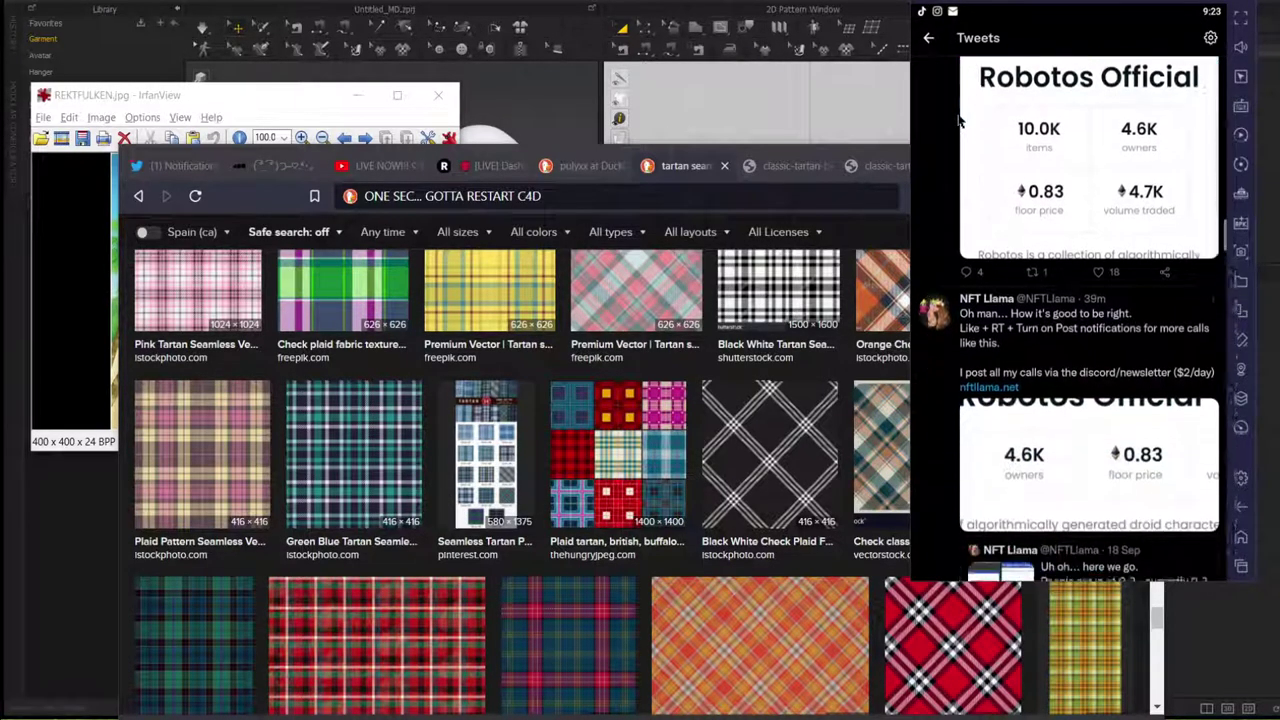
scroll(958, 120, up, 5)
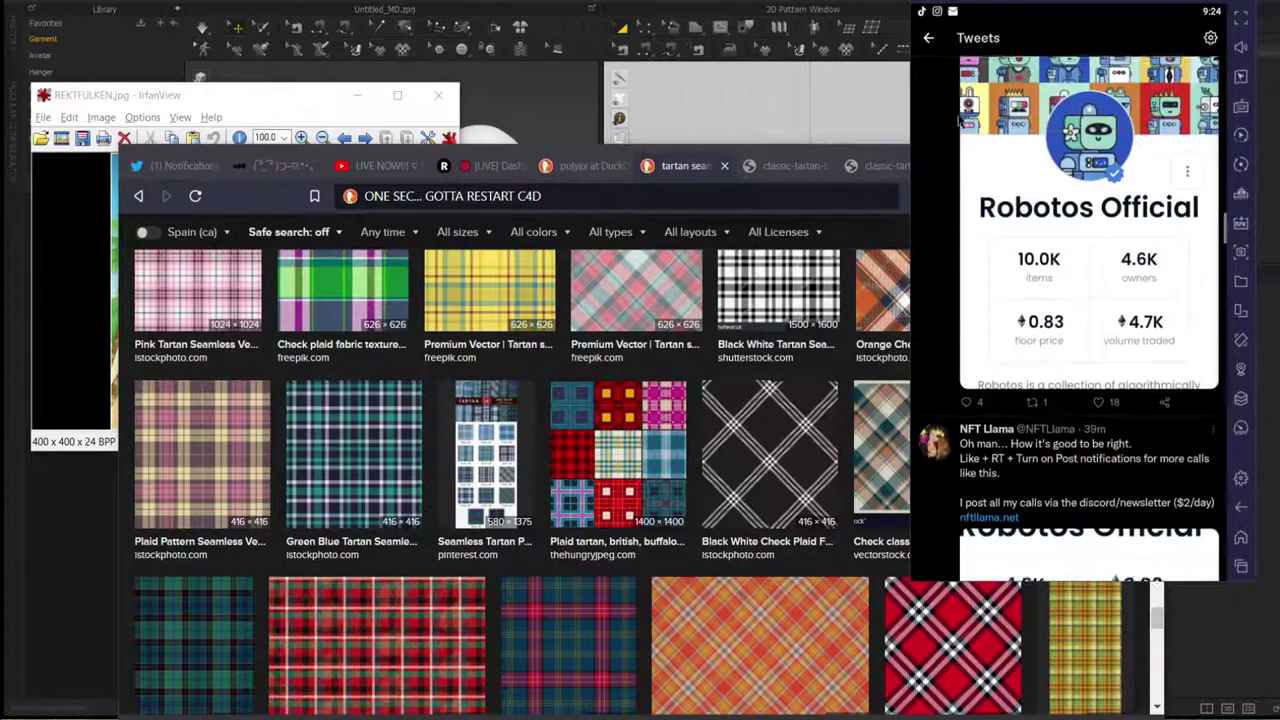
scroll(958, 120, down, 5)
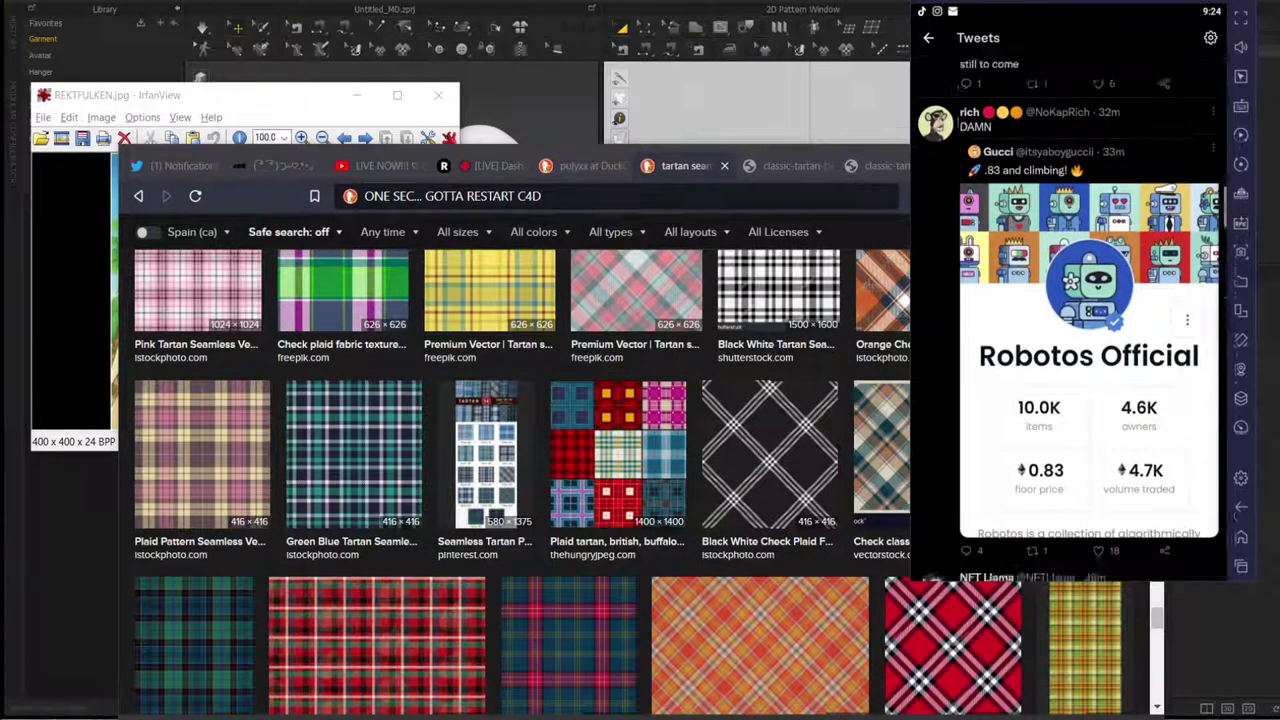
scroll(956, 122, down, 15)
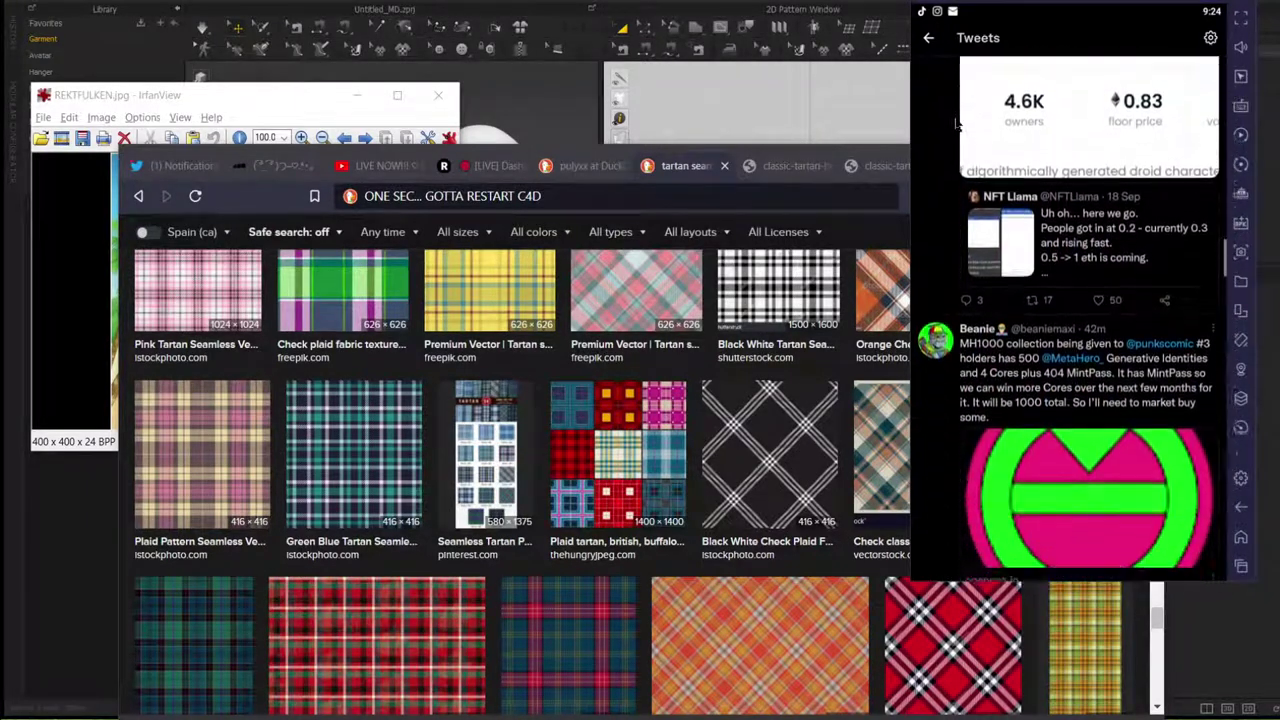
scroll(957, 124, down, 5)
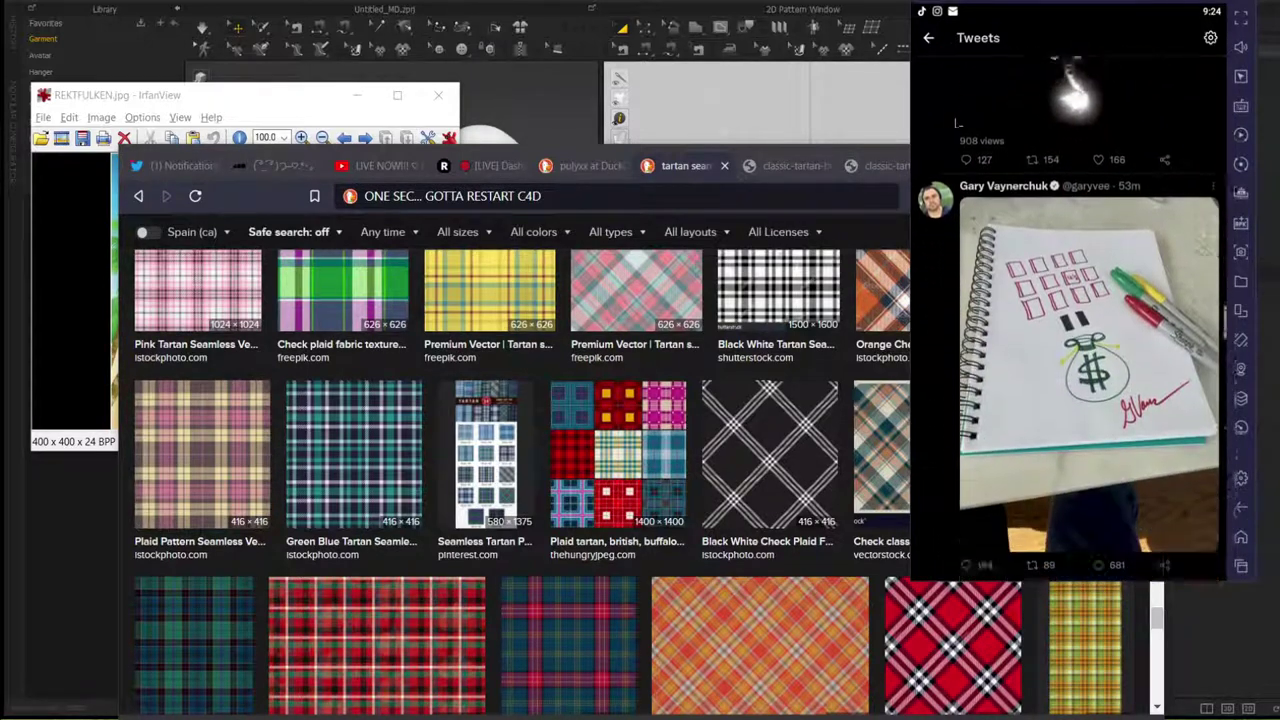
scroll(956, 124, down, 4)
scroll(956, 122, down, 7)
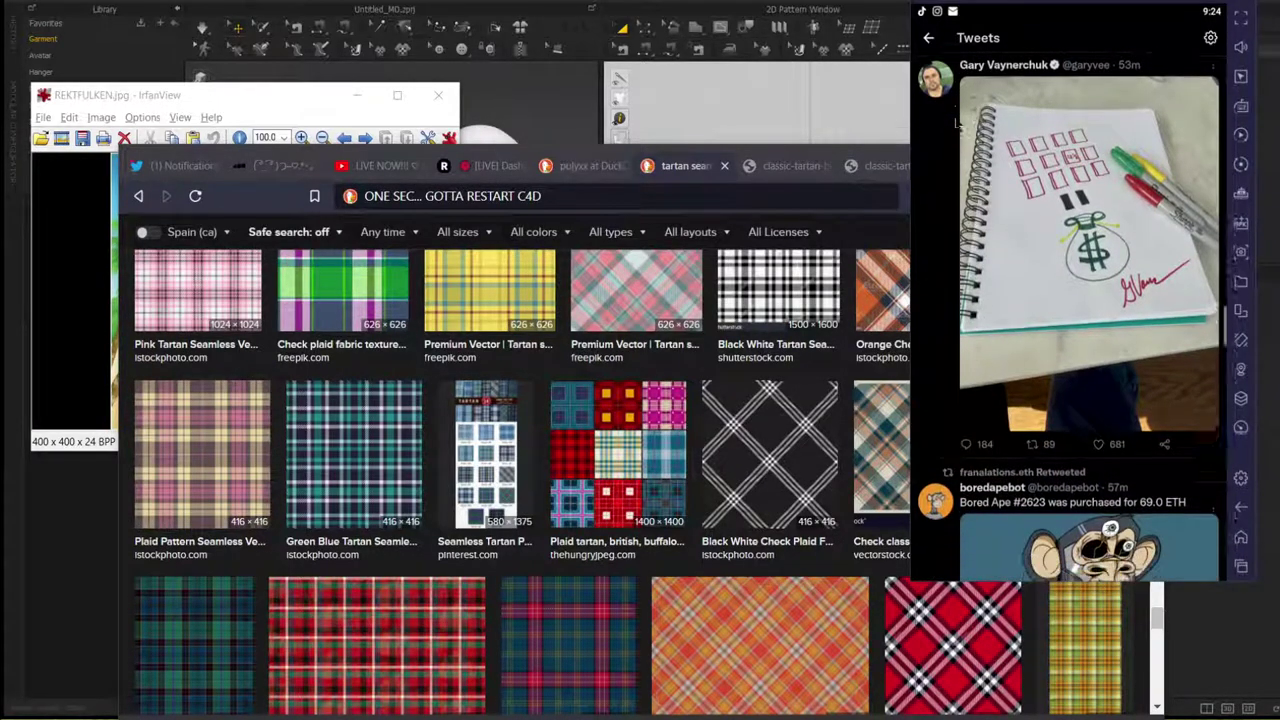
scroll(957, 124, down, 1)
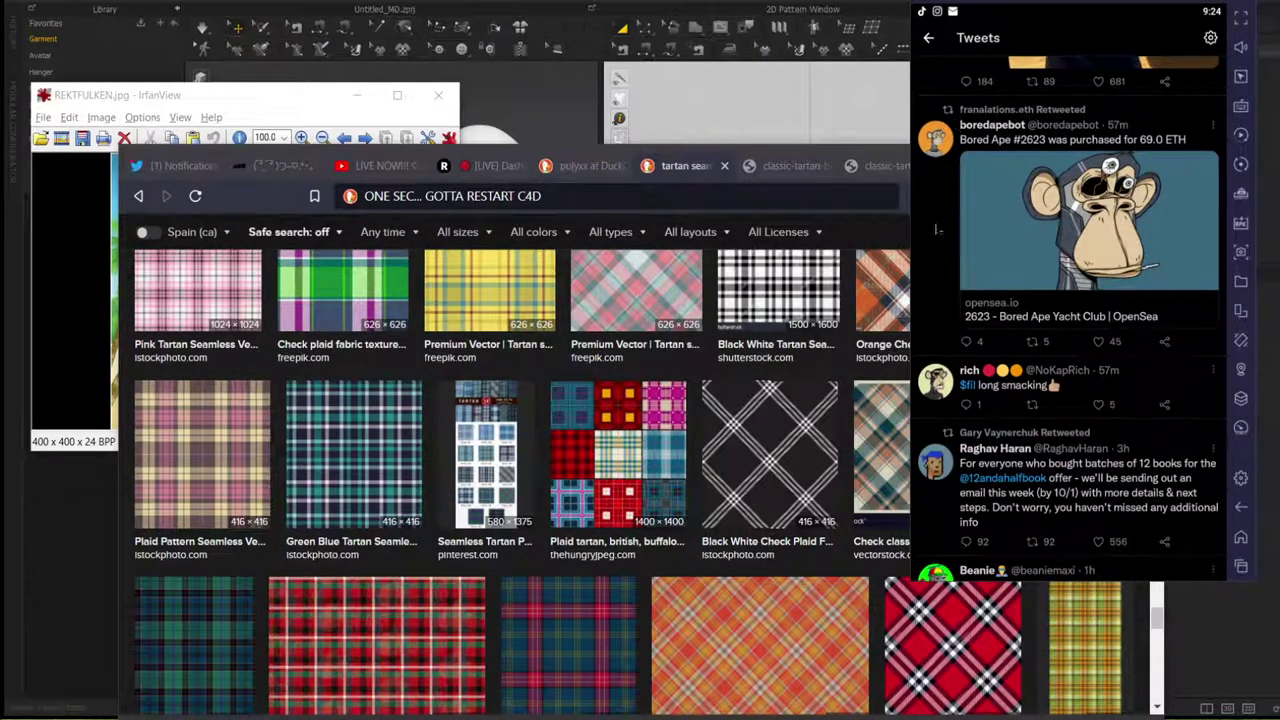
scroll(936, 229, down, 3)
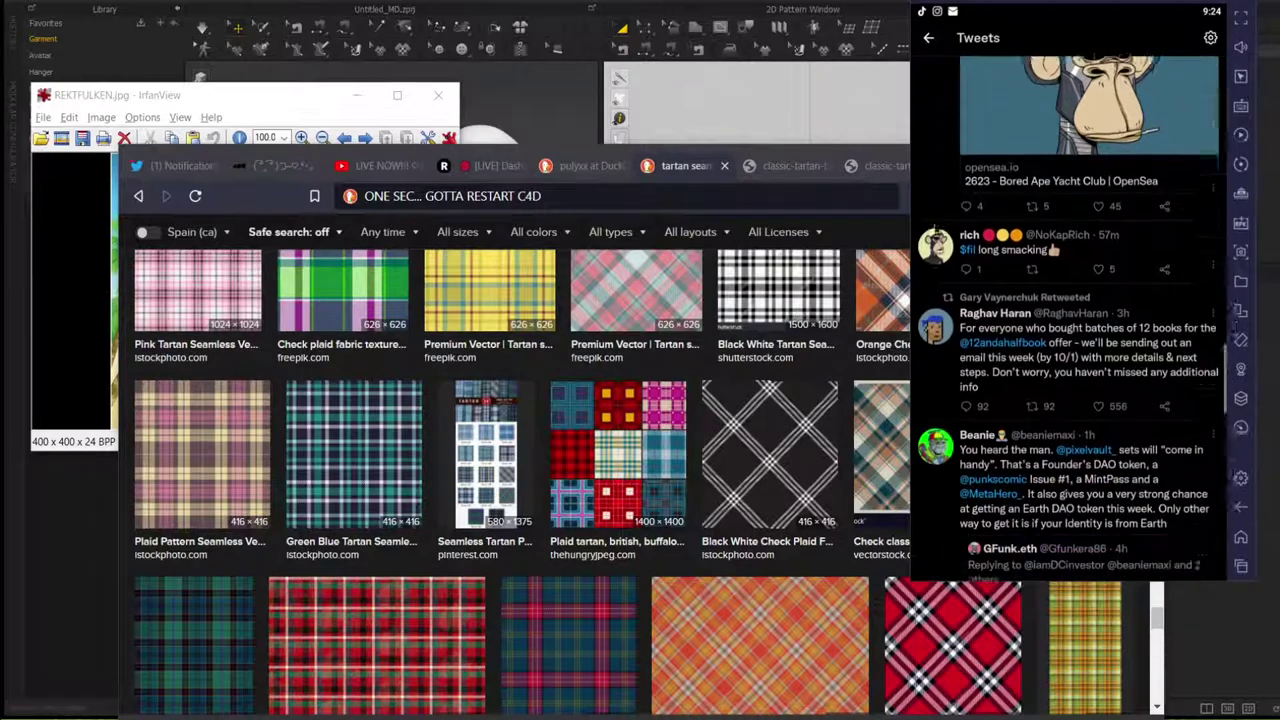
scroll(1026, 388, up, 20)
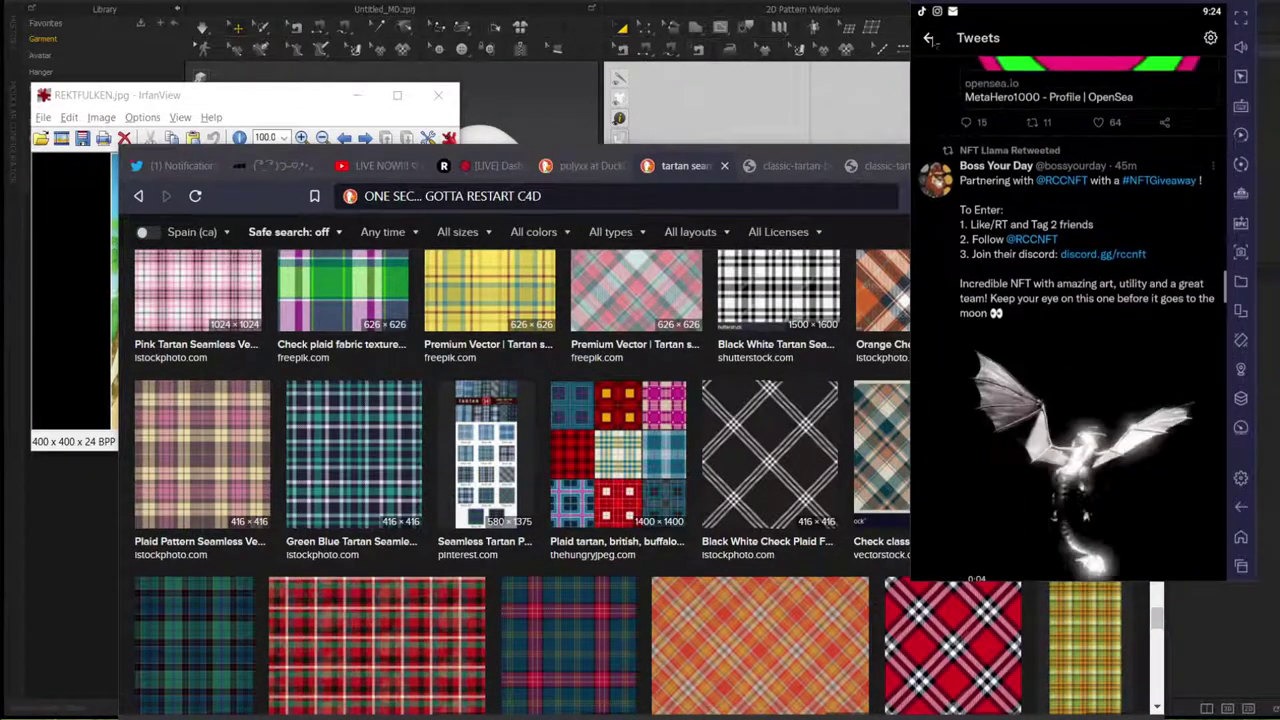
click(929, 38)
click(955, 564)
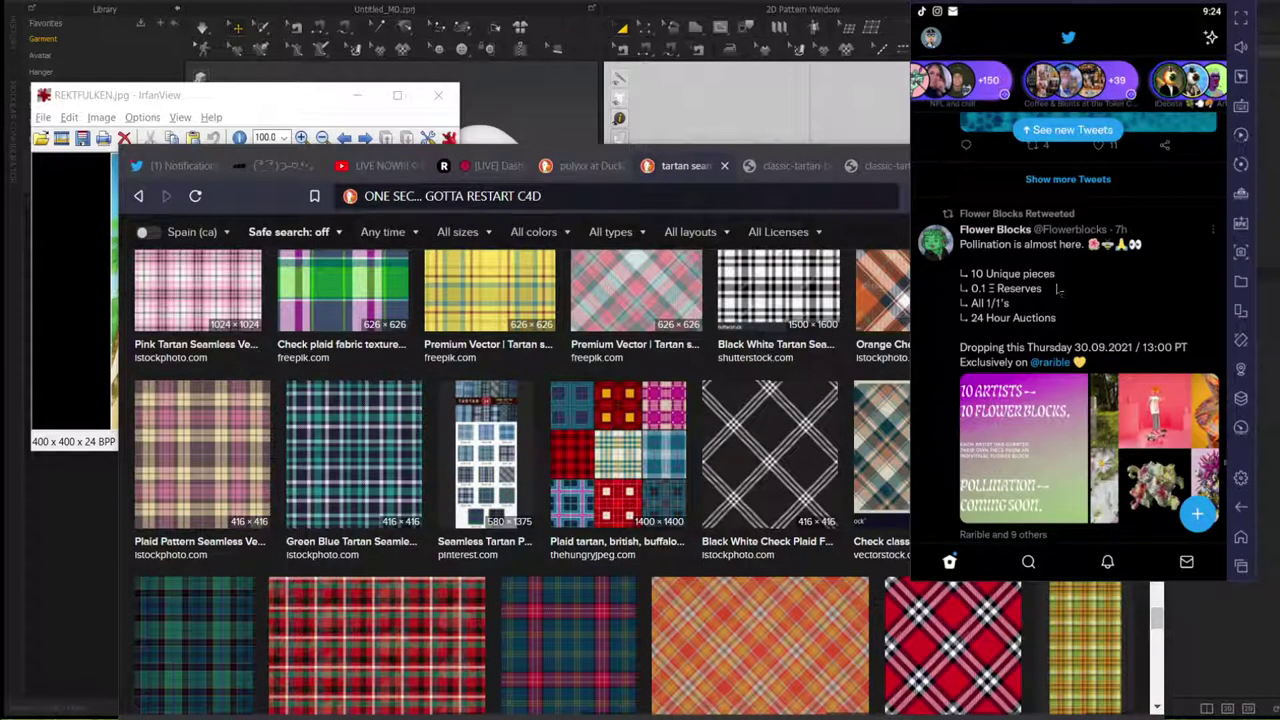
Like and retweet the Flower Blocks Tweet announcing the Pollination drop on Rarible.
scroll(1056, 285, down, 2)
click(1098, 367)
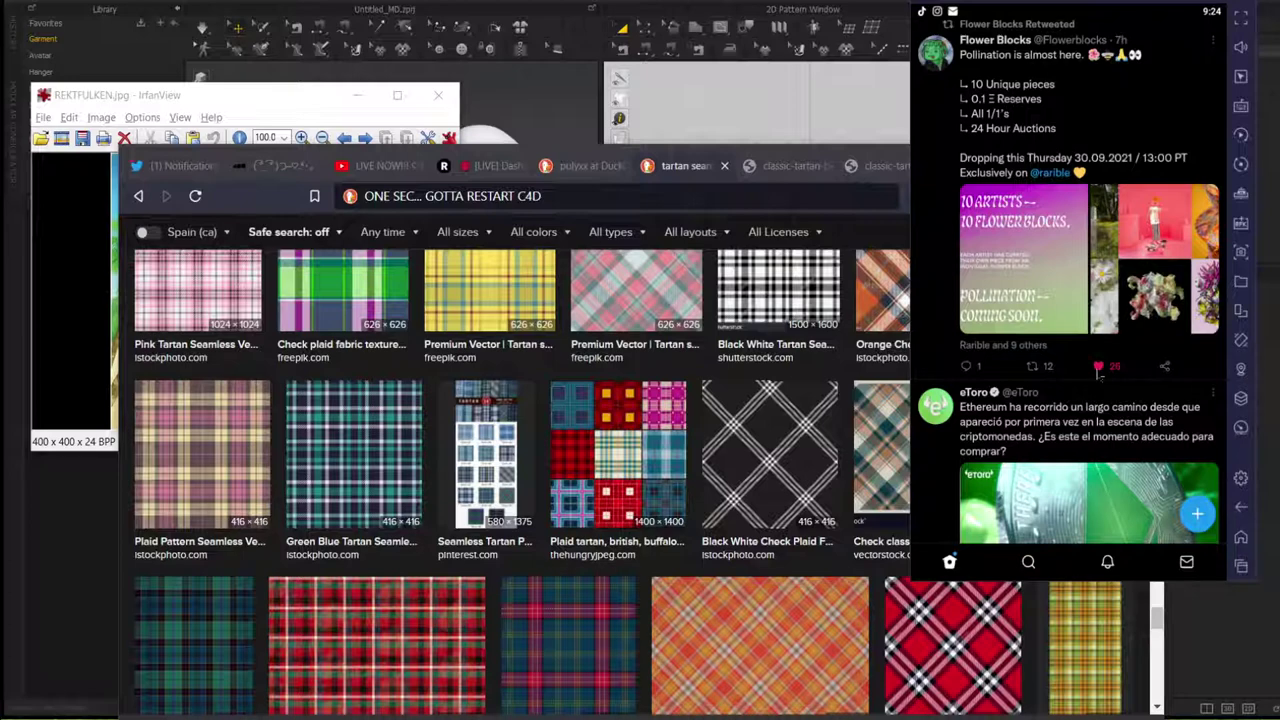
scroll(1072, 295, up, 2)
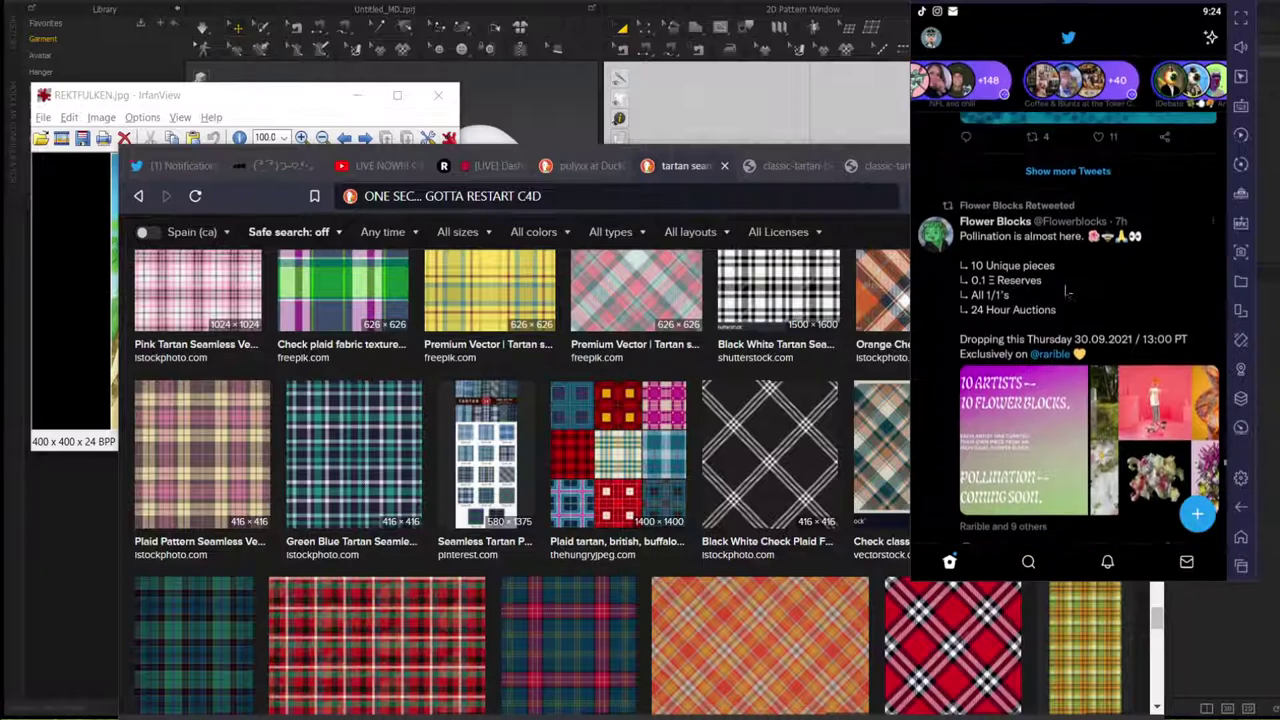
scroll(1066, 291, down, 2)
click(1032, 361)
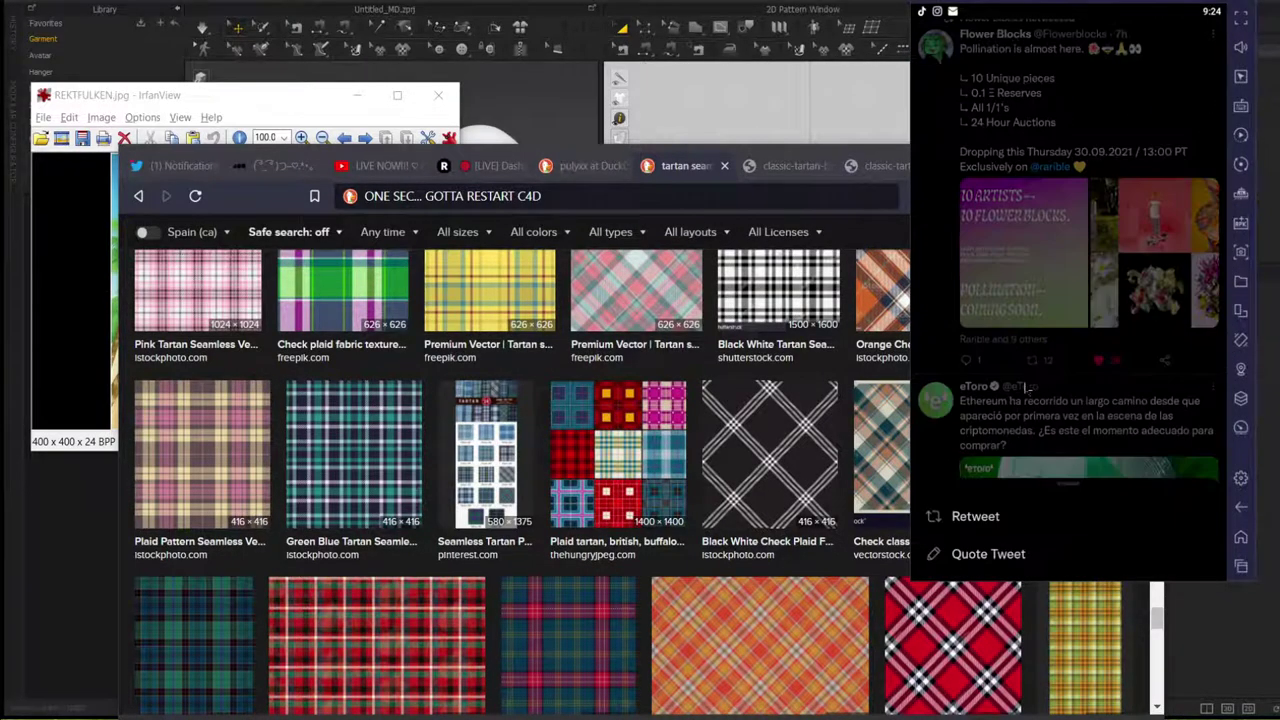
click(975, 517)
Find the Tweet about the inflatable NBA basketball pools further down the home feed and like it.
scroll(1030, 420, down, 5)
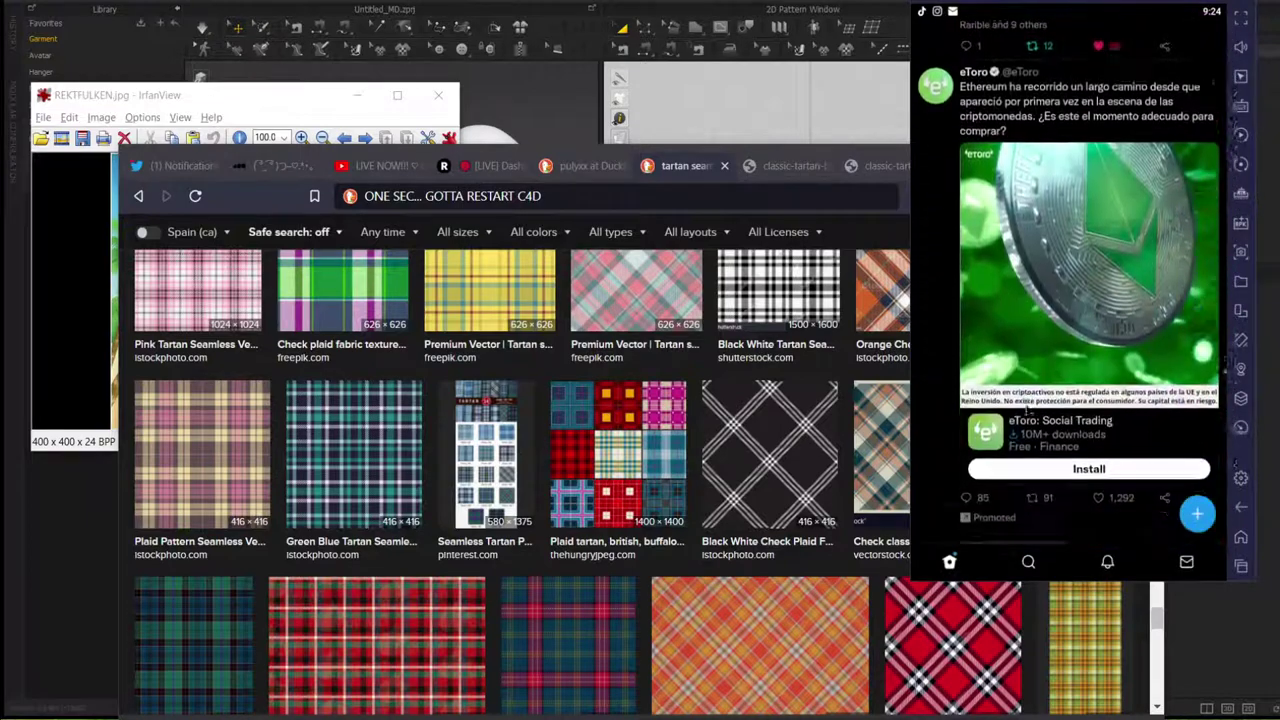
scroll(1026, 410, down, 5)
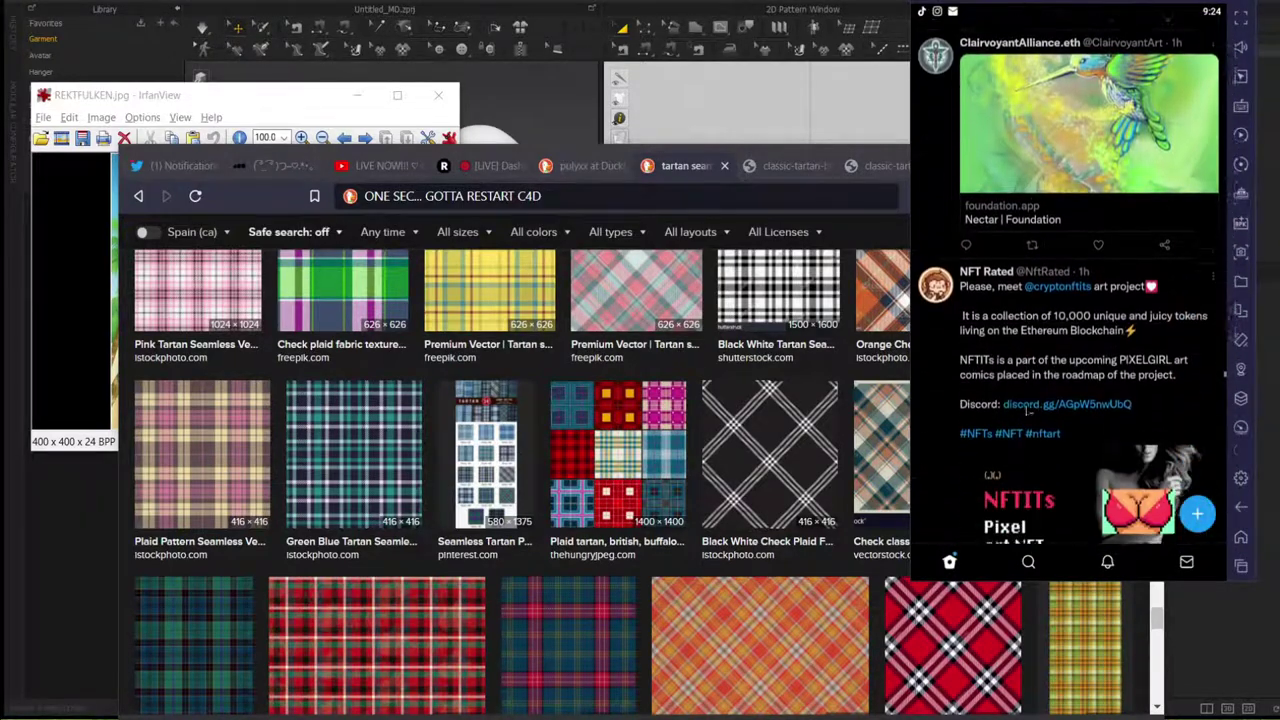
scroll(1028, 410, down, 10)
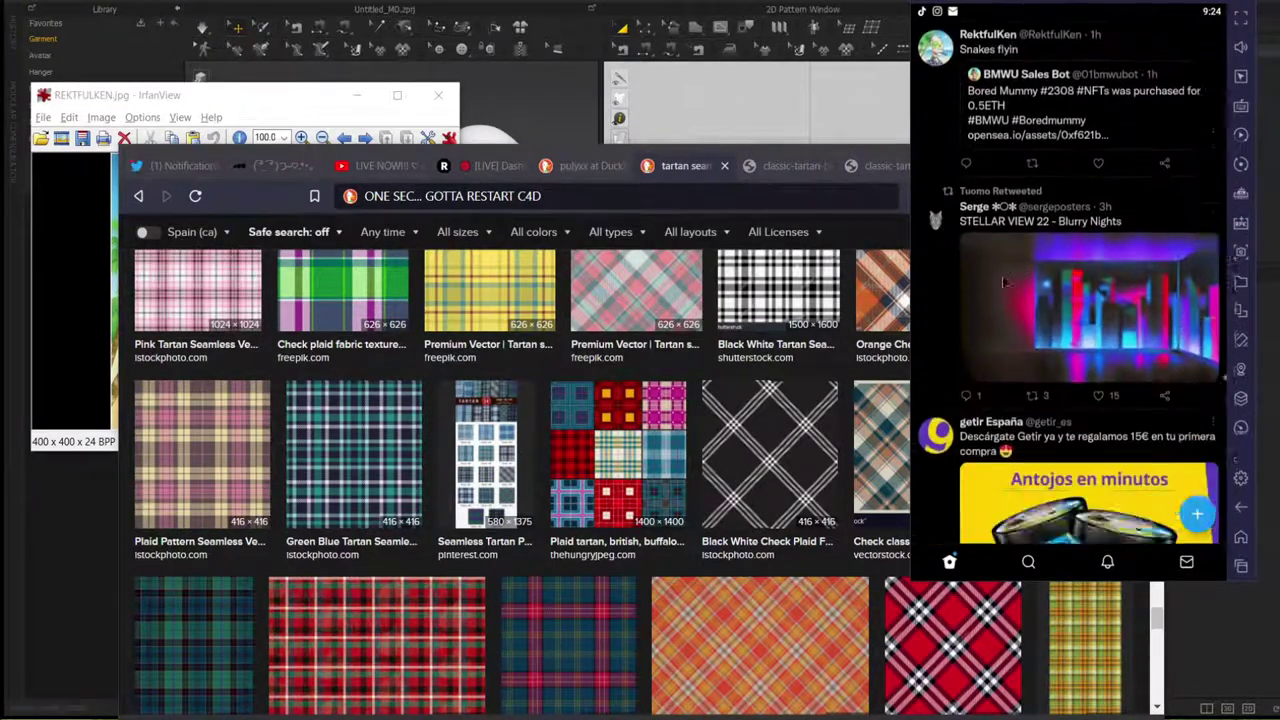
scroll(1010, 380, down, 5)
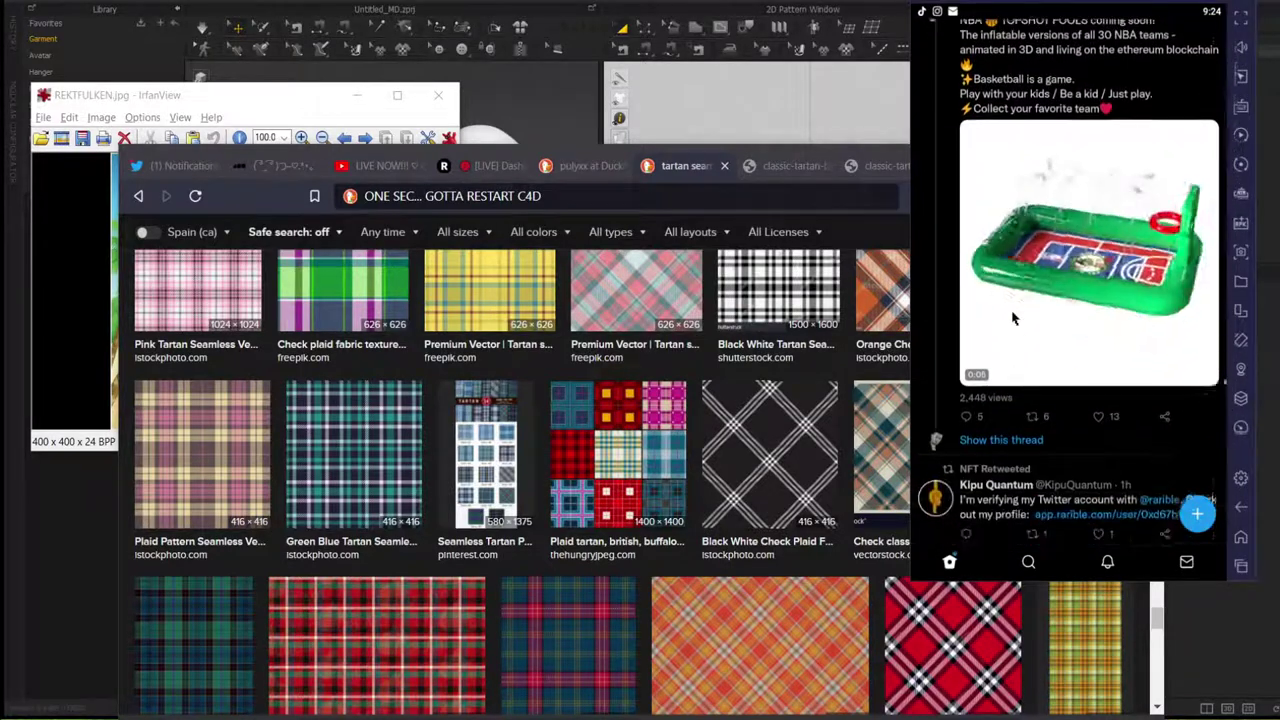
scroll(1014, 422, up, 2)
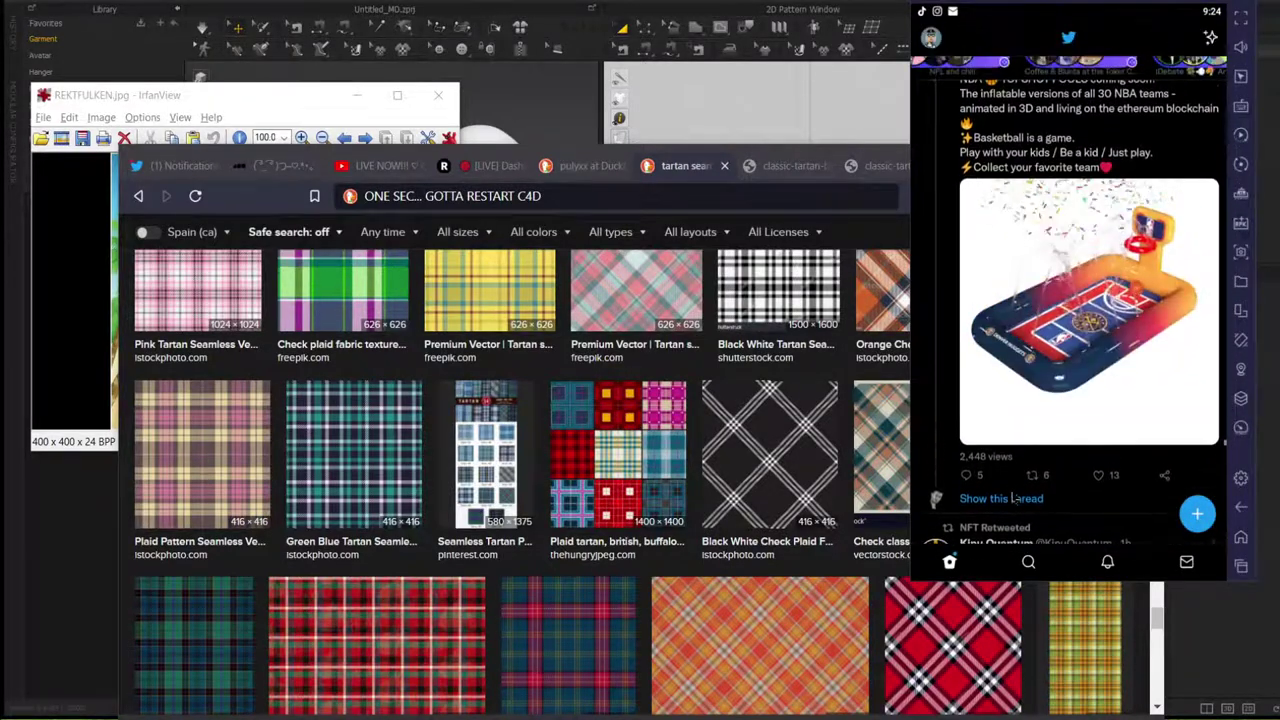
scroll(1010, 490, down, 2)
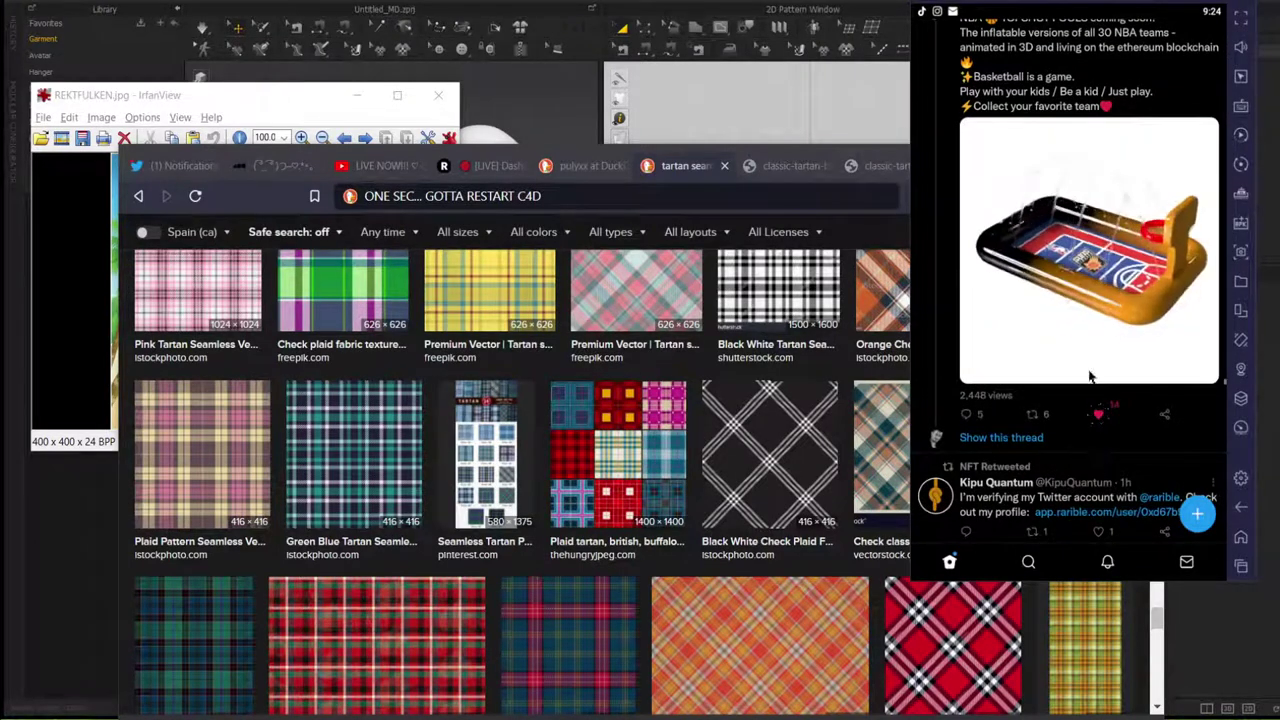
Like the Tweet quoting SHED modern living, open the quoted Tweet to read it, and return to the home feed.
scroll(1090, 377, down, 15)
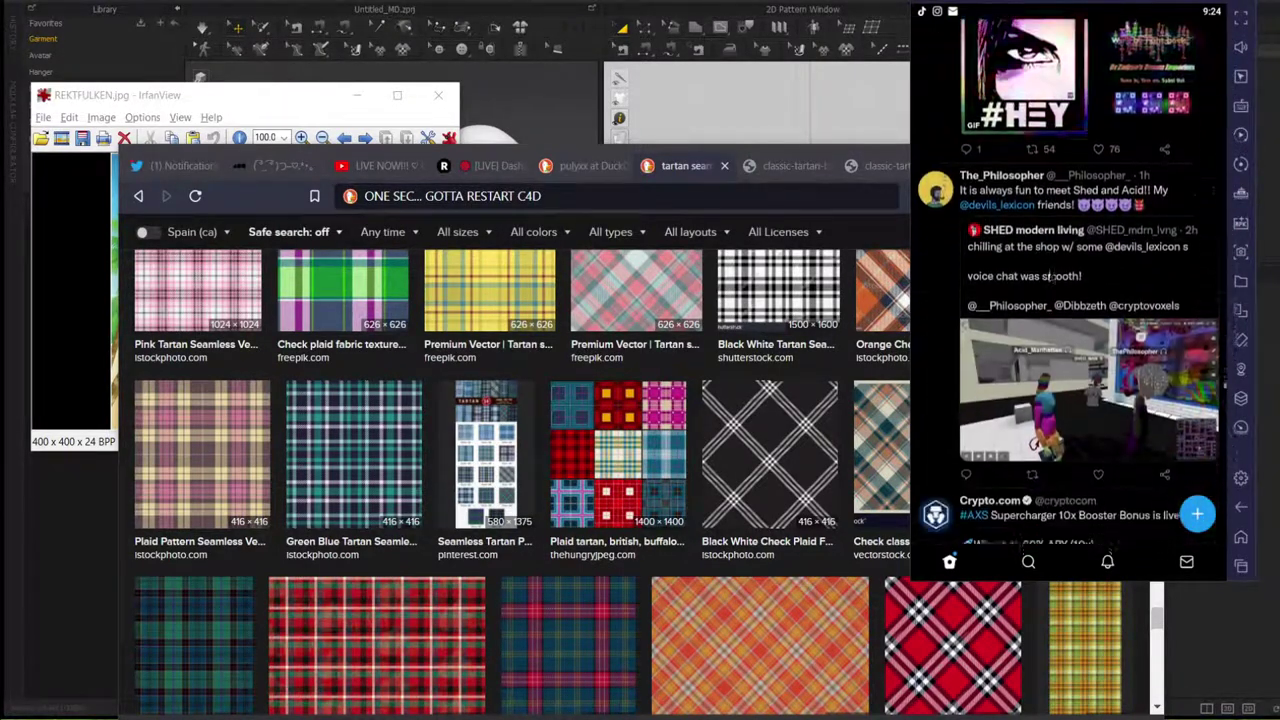
scroll(1051, 276, down, 5)
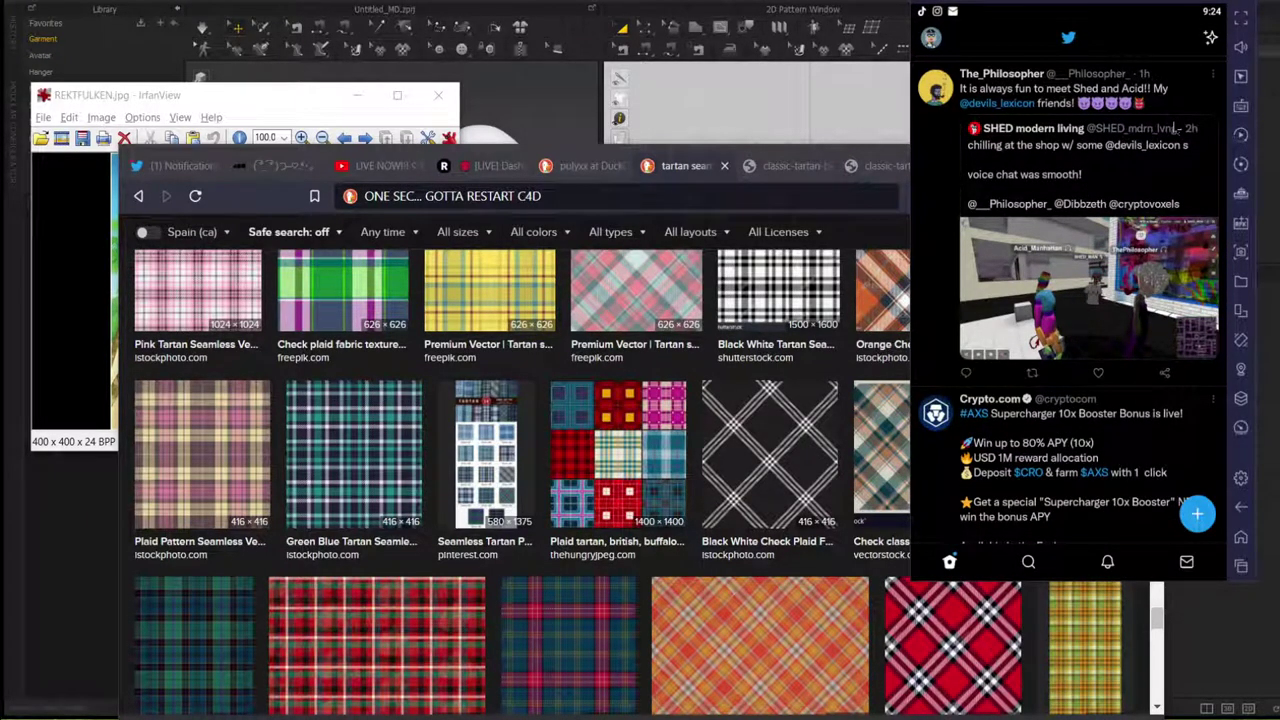
click(1098, 373)
click(1085, 172)
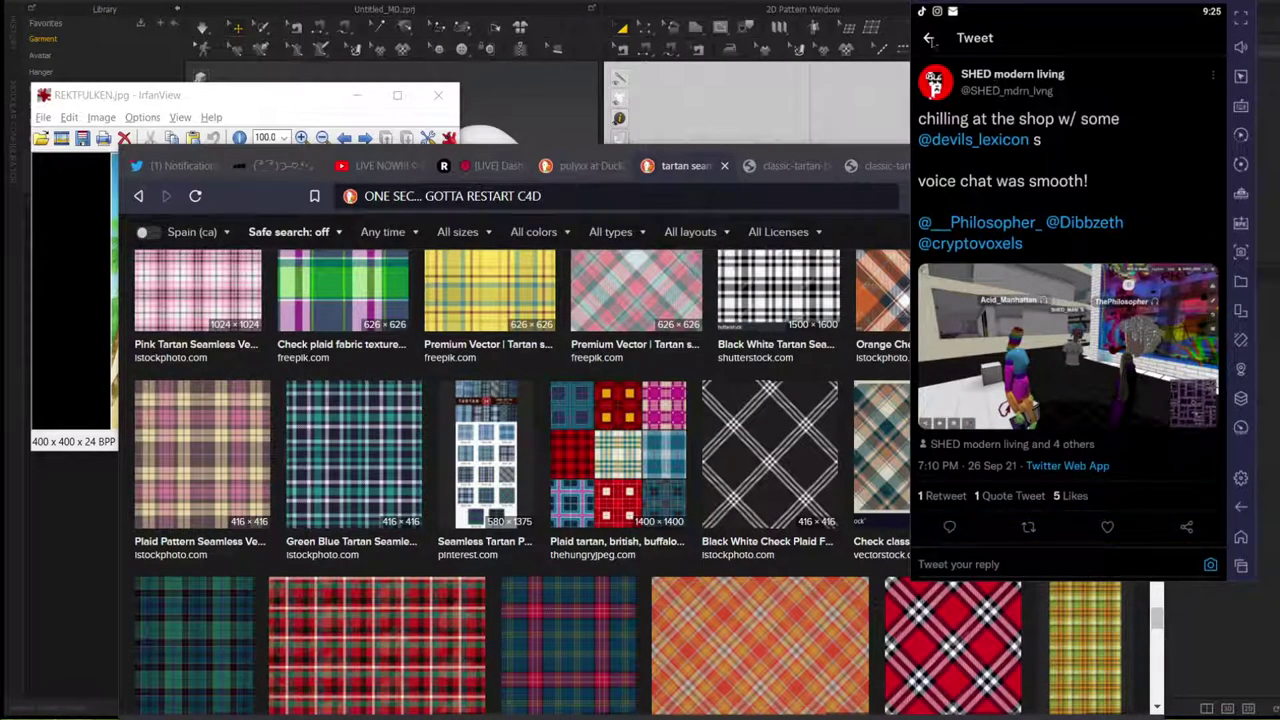
click(931, 40)
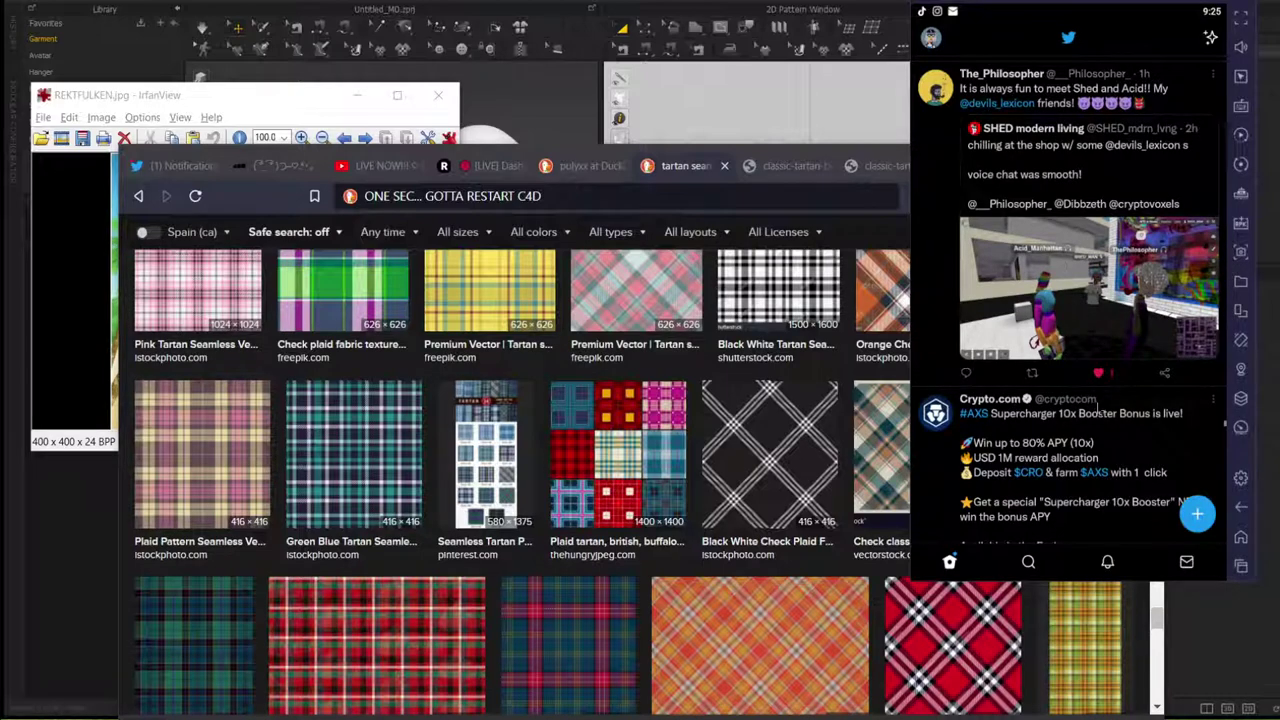
Browse through the older NFT Tweets further down the home feed.
scroll(1078, 420, down, 10)
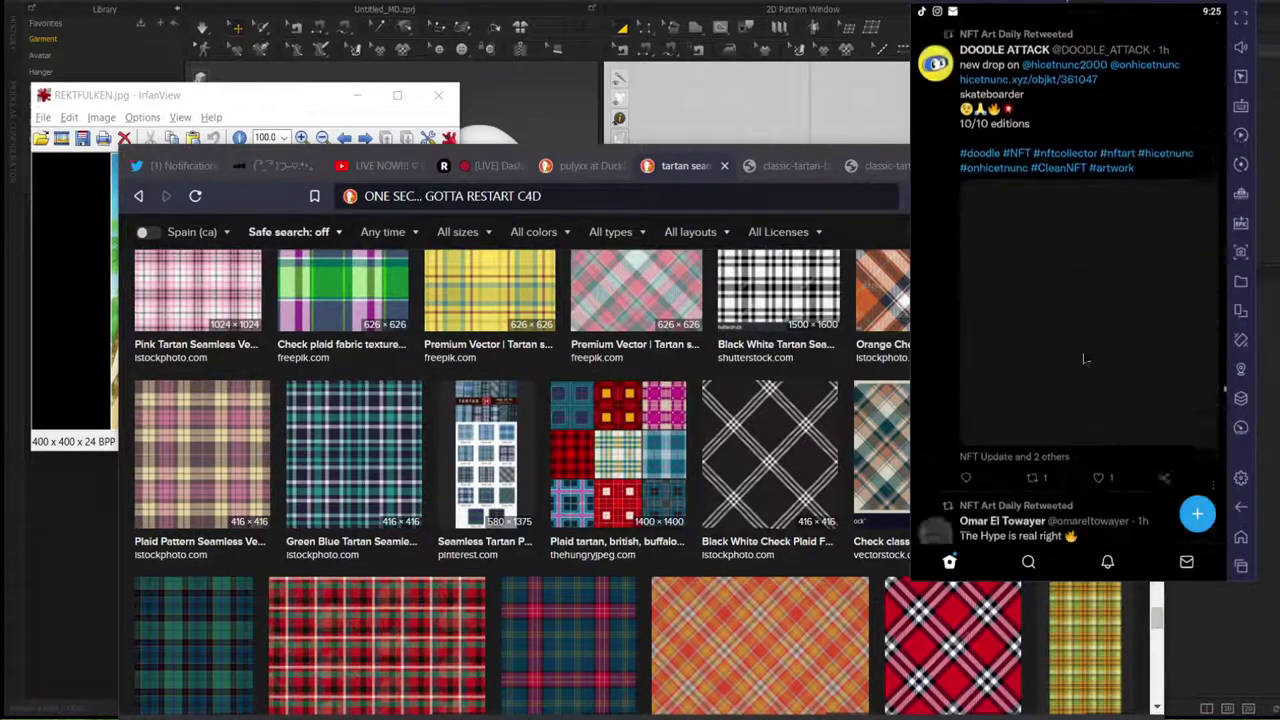
scroll(1082, 342, down, 10)
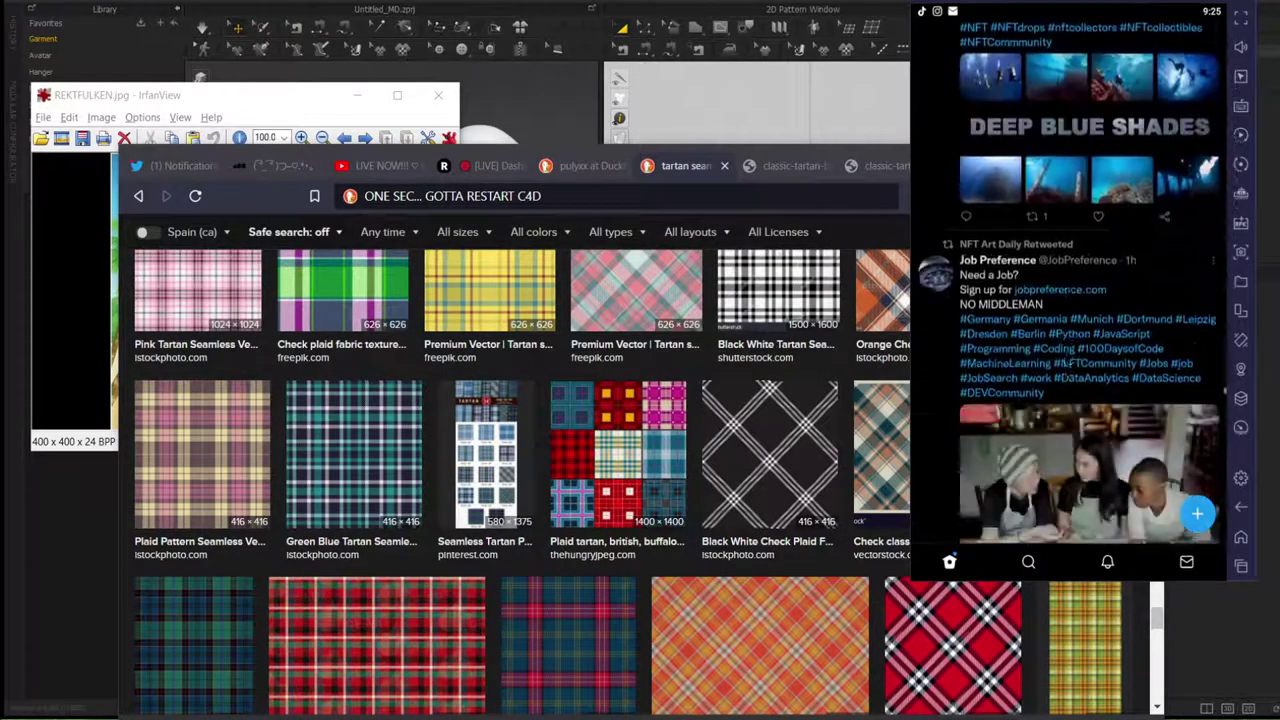
scroll(1080, 186, down, 10)
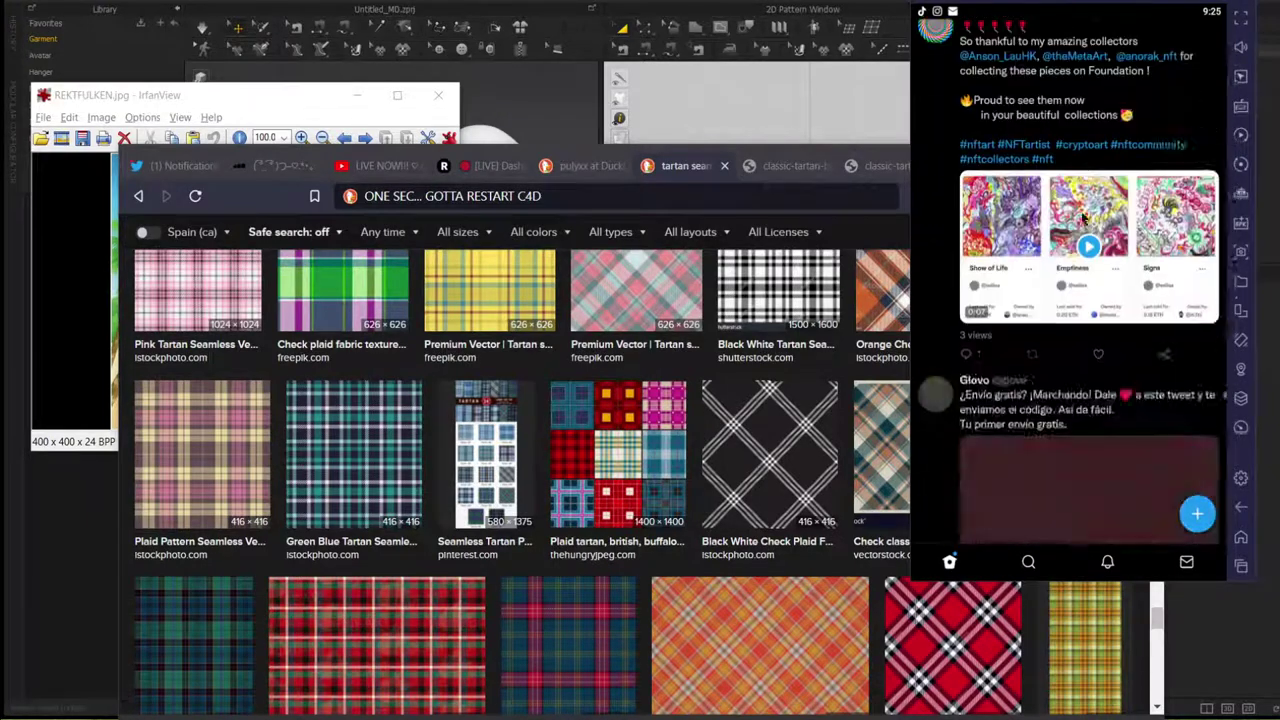
scroll(1080, 186, down, 10)
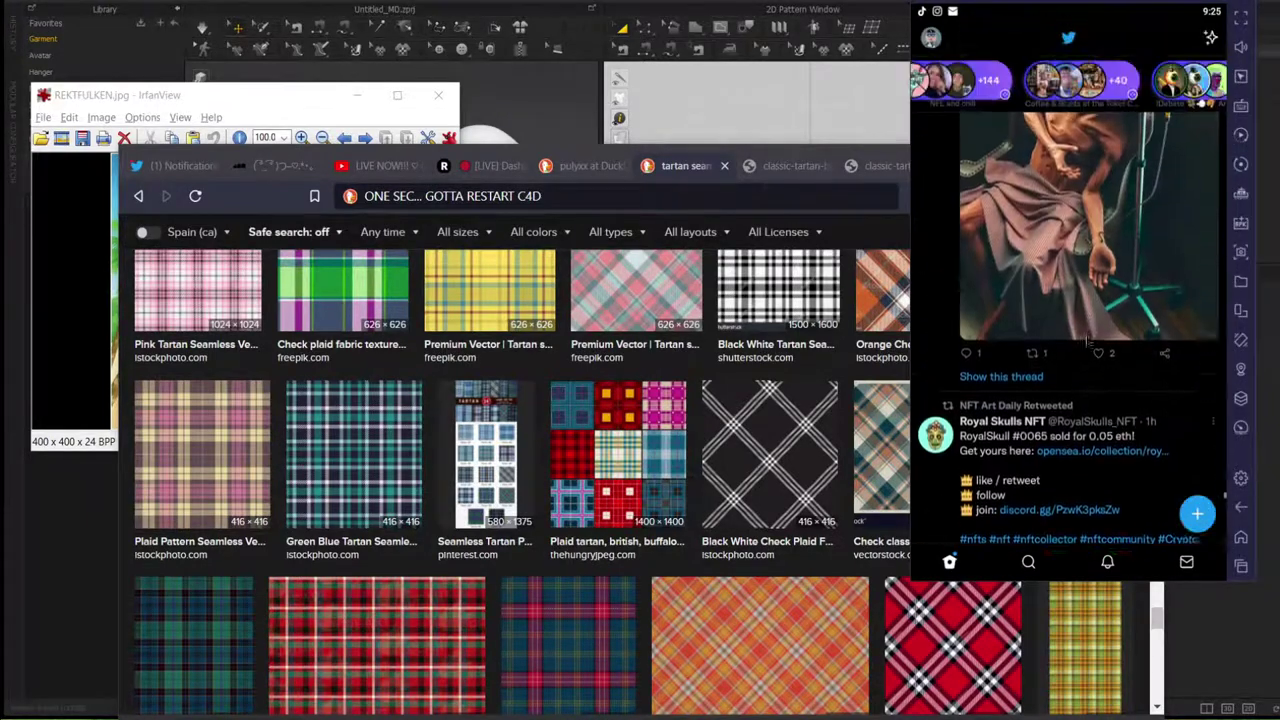
scroll(1081, 256, down, 10)
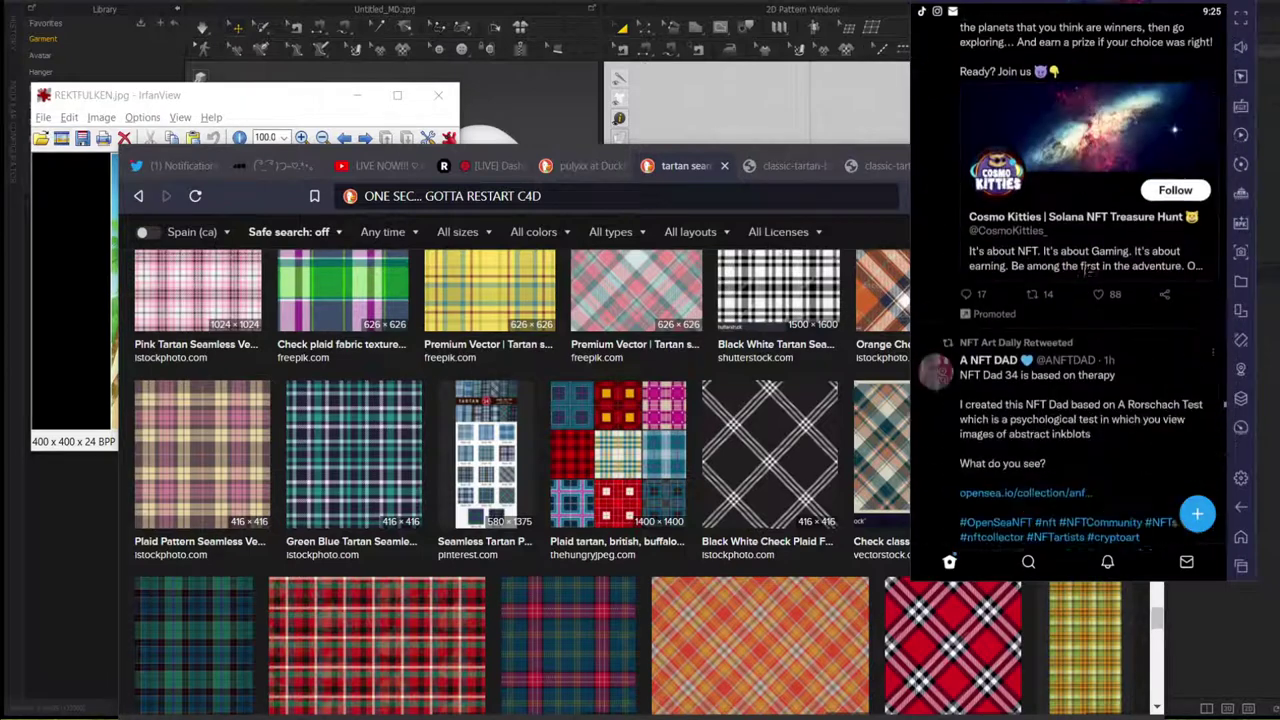
scroll(1076, 148, down, 10)
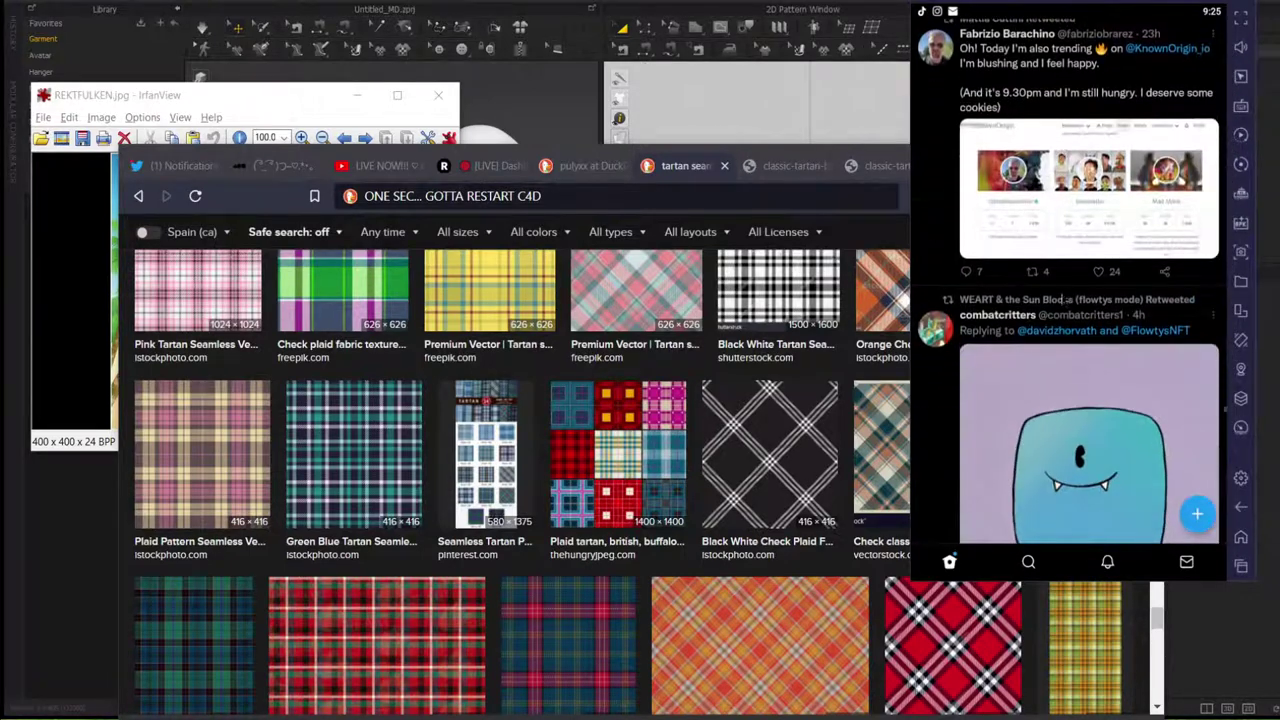
scroll(1038, 415, down, 3)
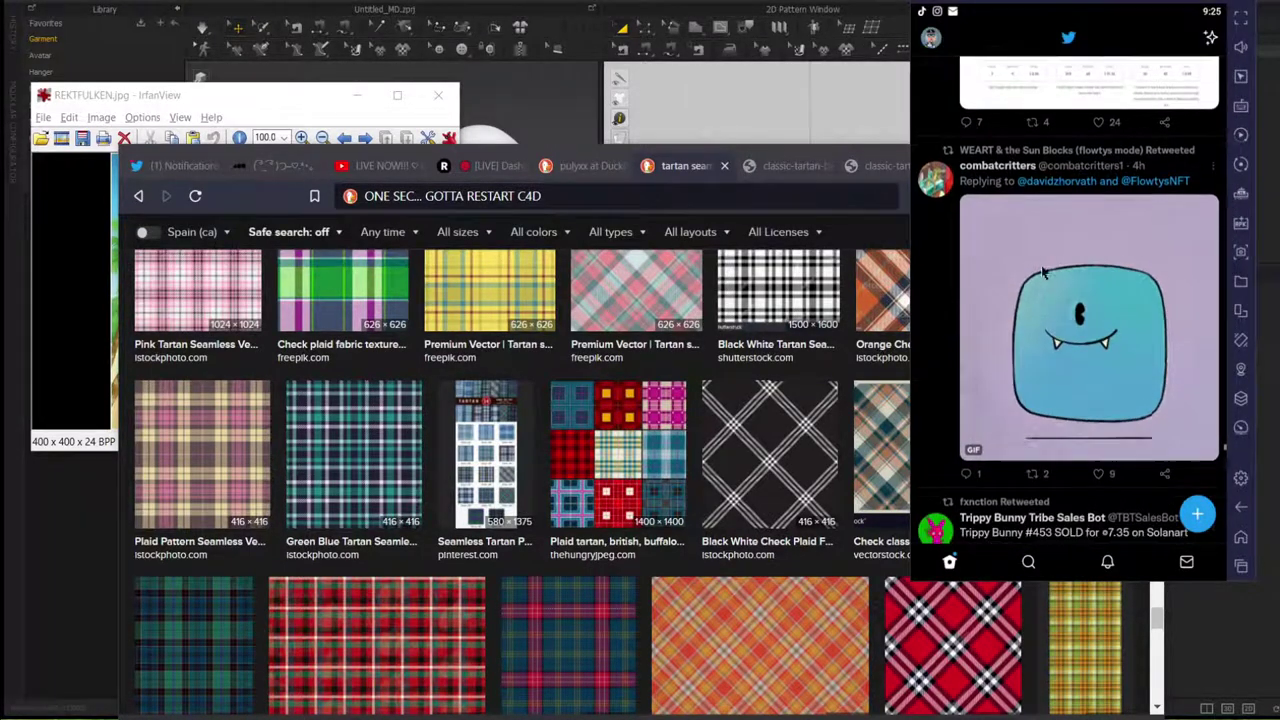
scroll(1025, 378, down, 5)
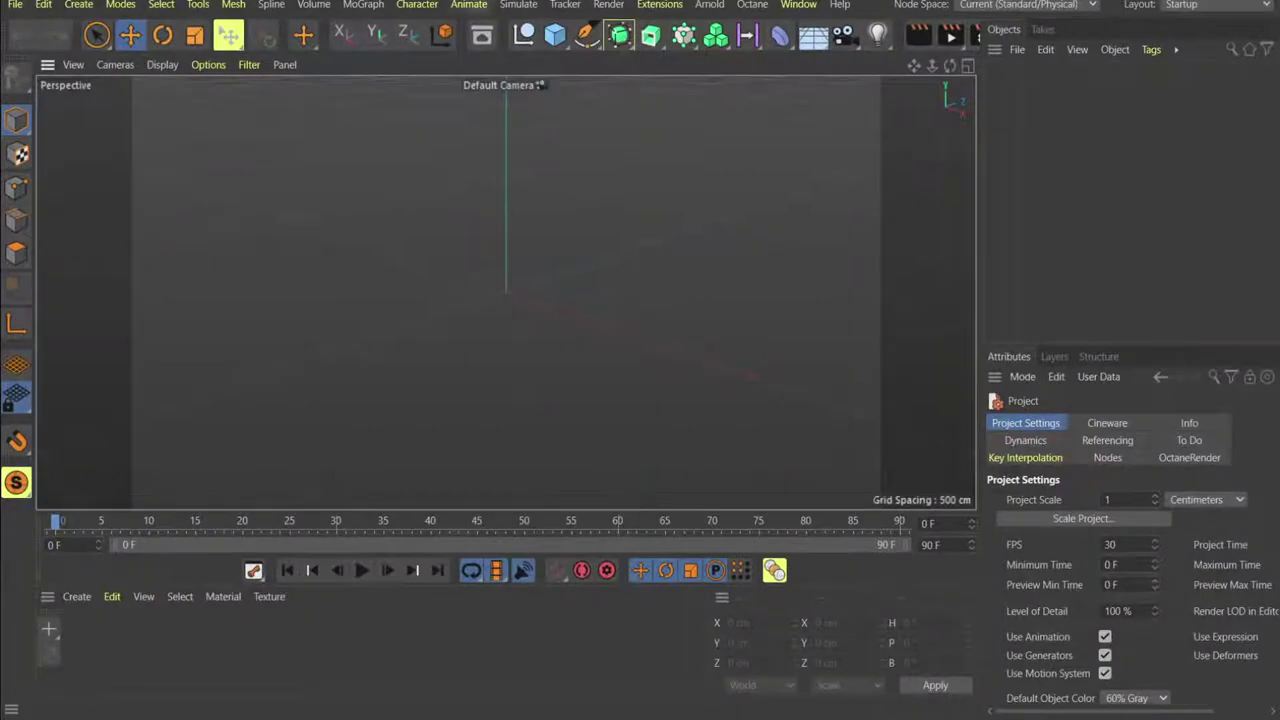
Switch to Cinema 4D, reopen the mummy project from the recent files, and start the Octane Live Viewer.
click(15, 4)
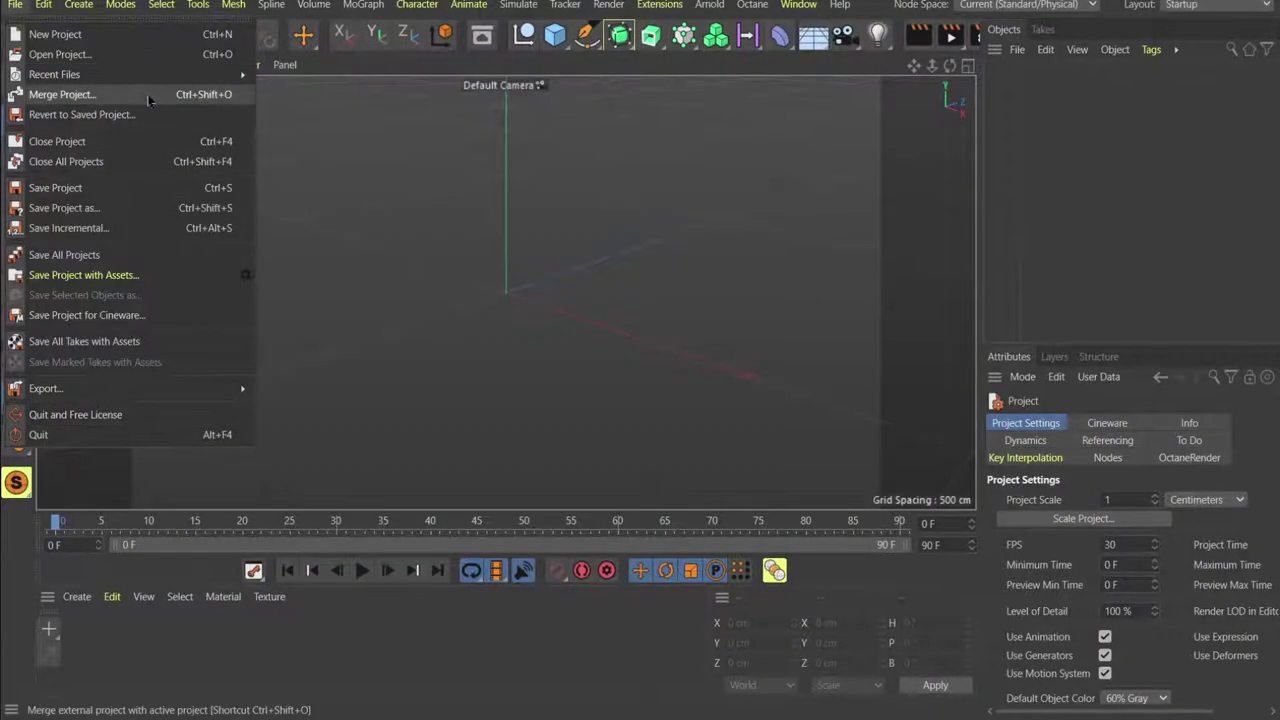
mouse_move(150, 76)
click(430, 77)
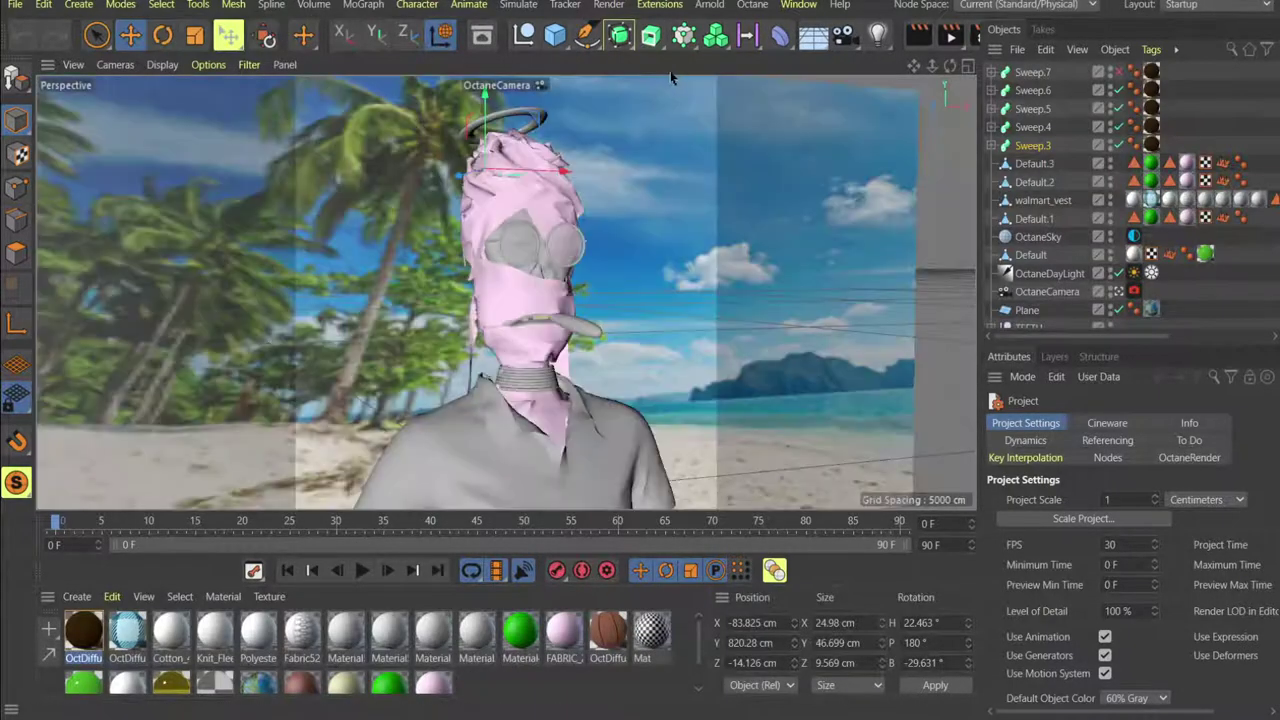
click(750, 6)
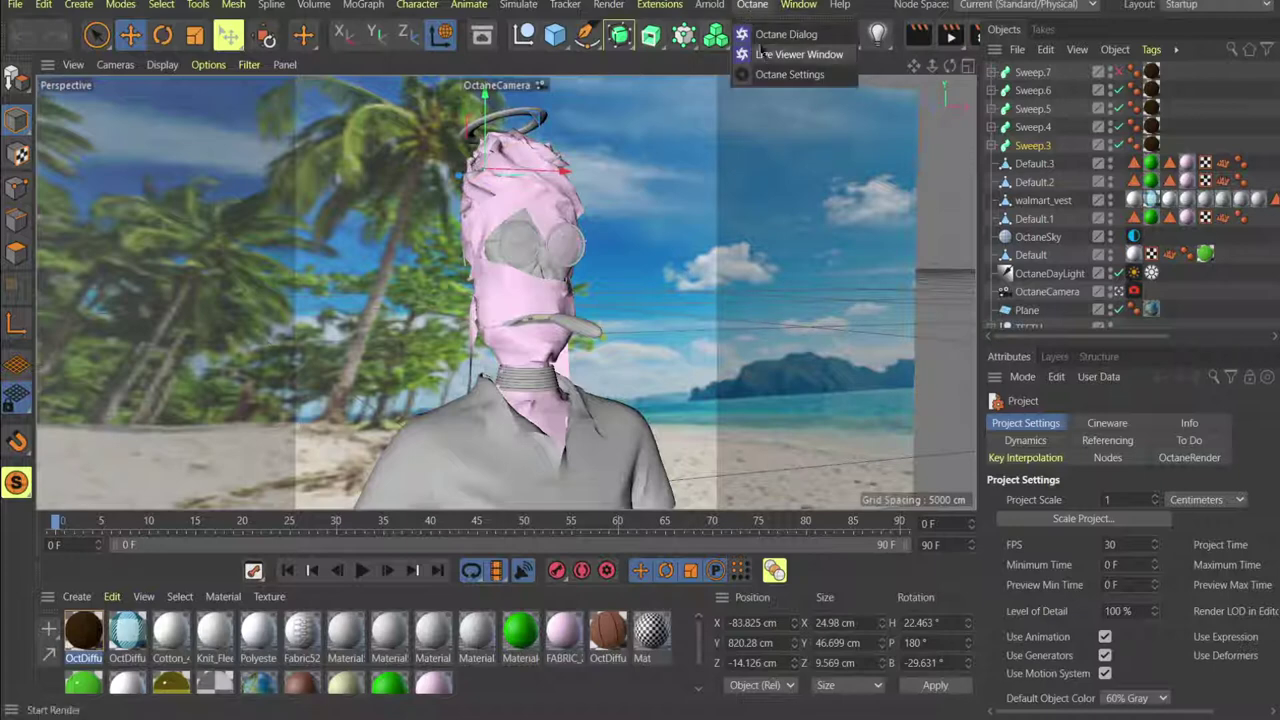
click(760, 55)
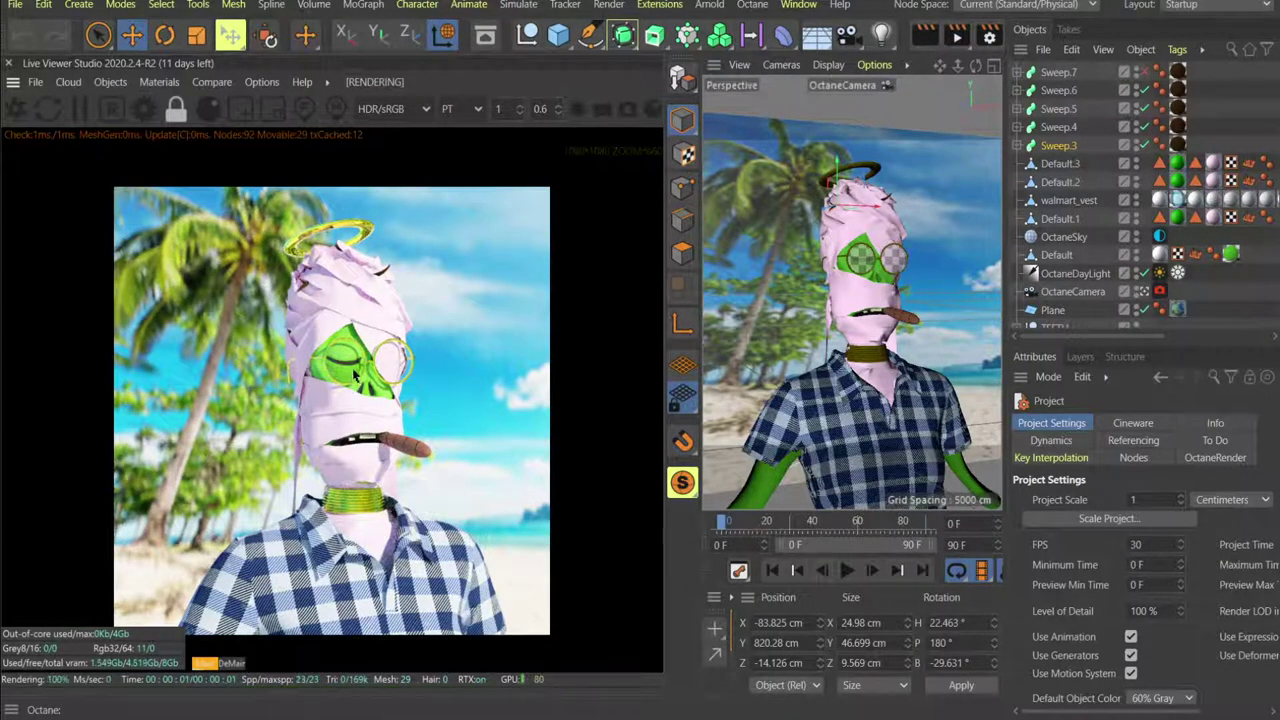
Adjust the camera slightly to reframe the mummy and switch the live render to the denoised DeMain pass.
scroll(358, 370, up, 1)
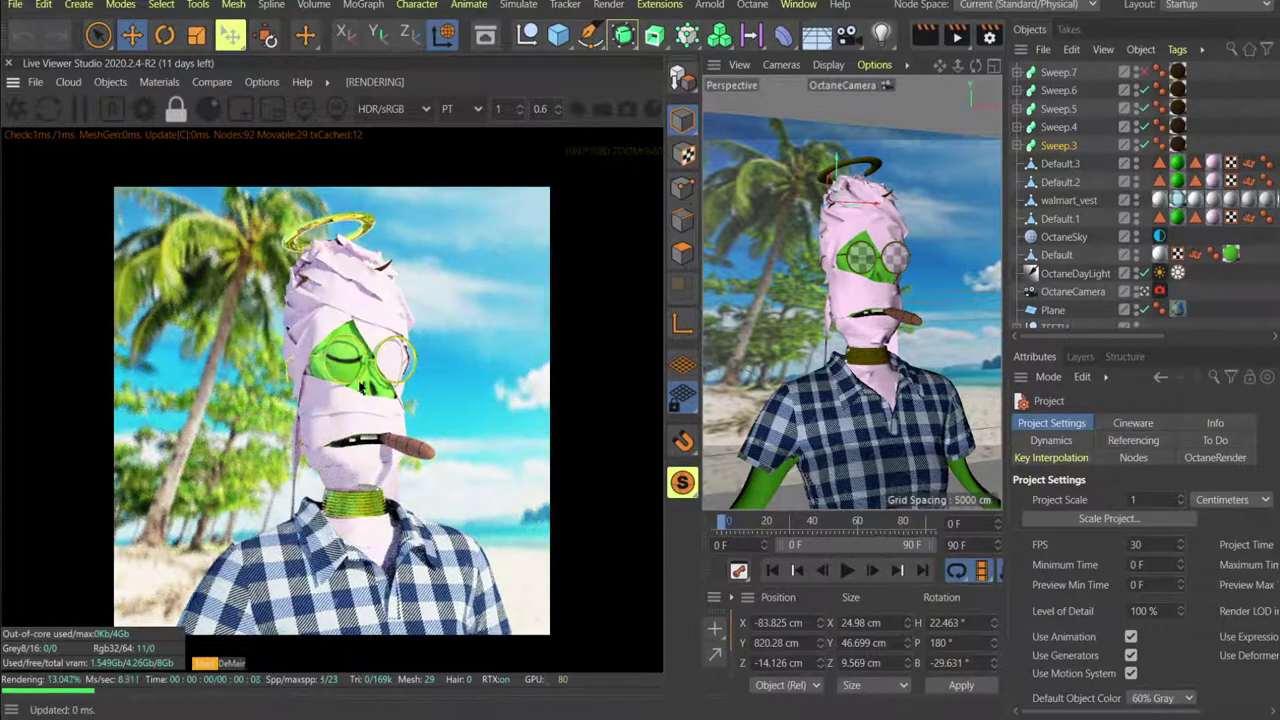
scroll(366, 388, up, 1)
drag(364, 383, 361, 397)
right_drag(362, 399, 360, 396)
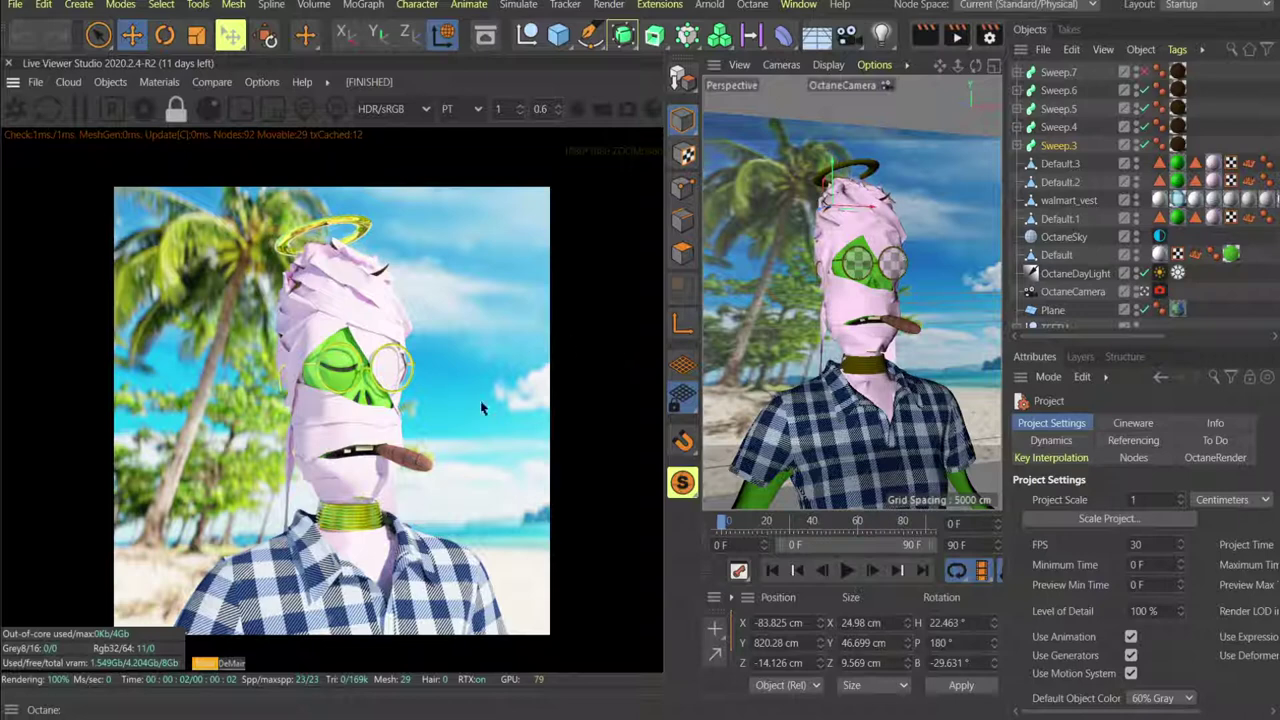
click(231, 663)
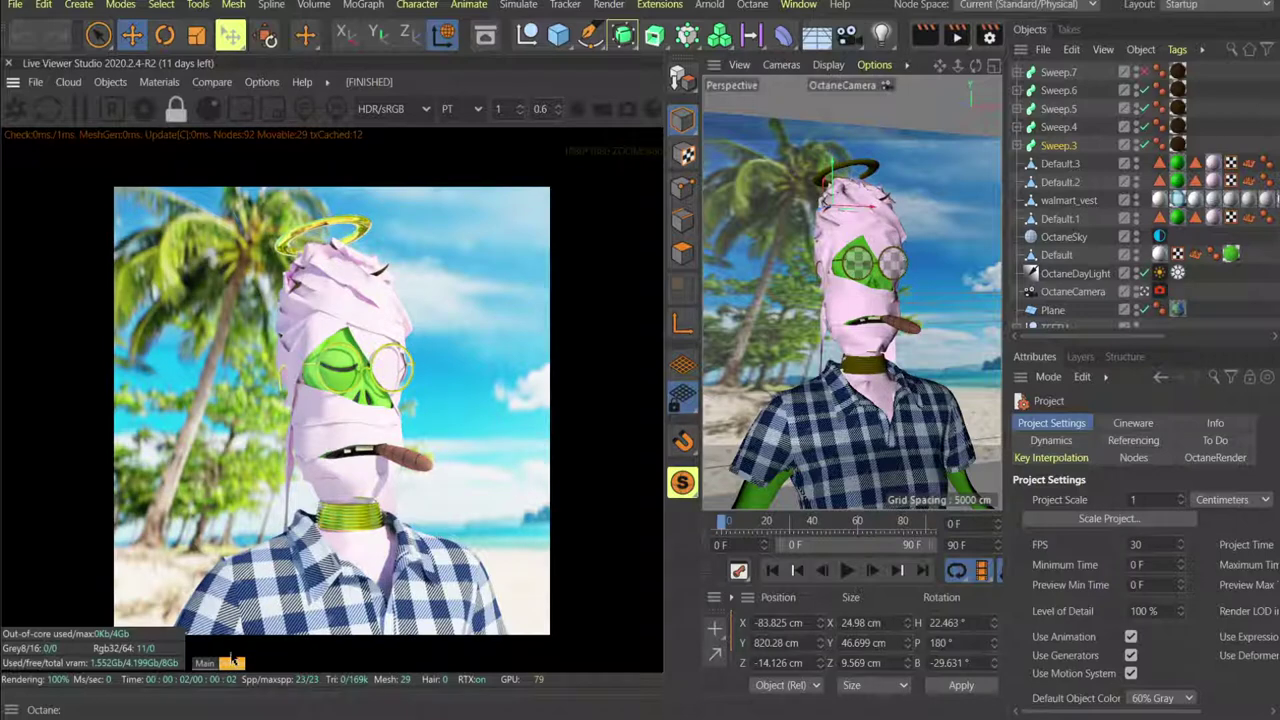
middle_click(752, 602)
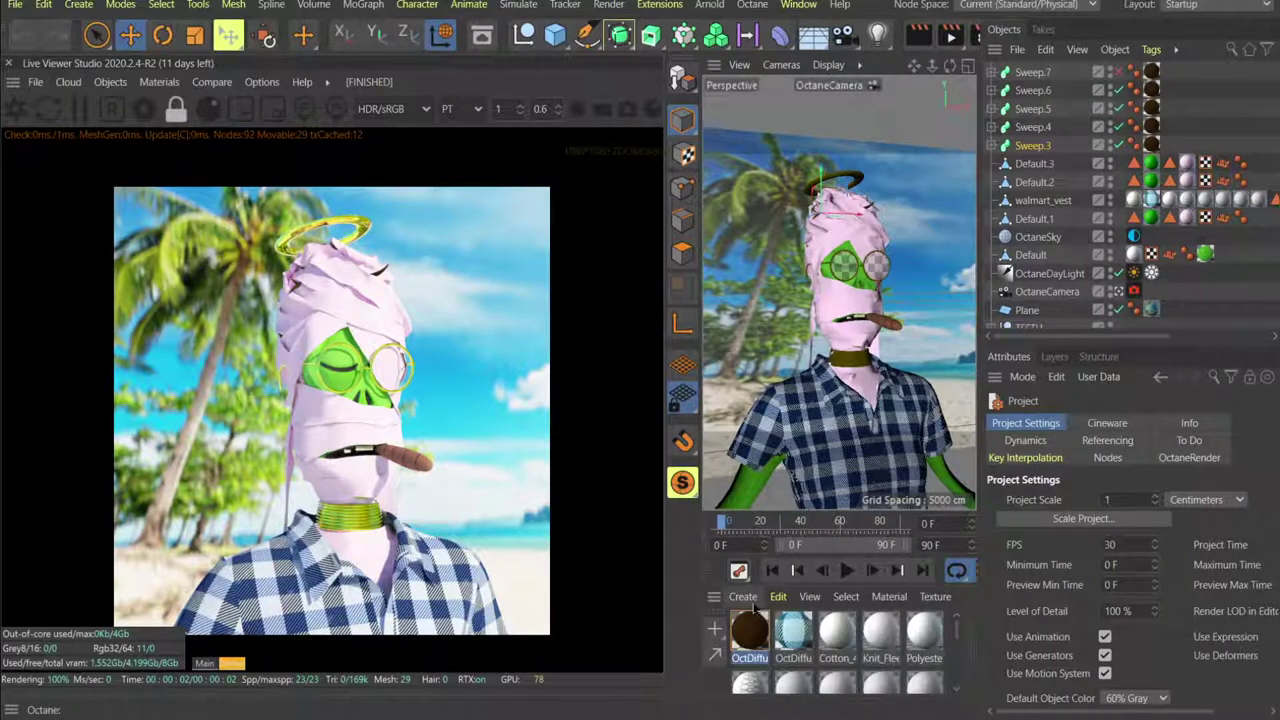
Bring up the REKTFULKEN.jpg drawing and place it beside the live render to compare the two.
key(alt+Tab)
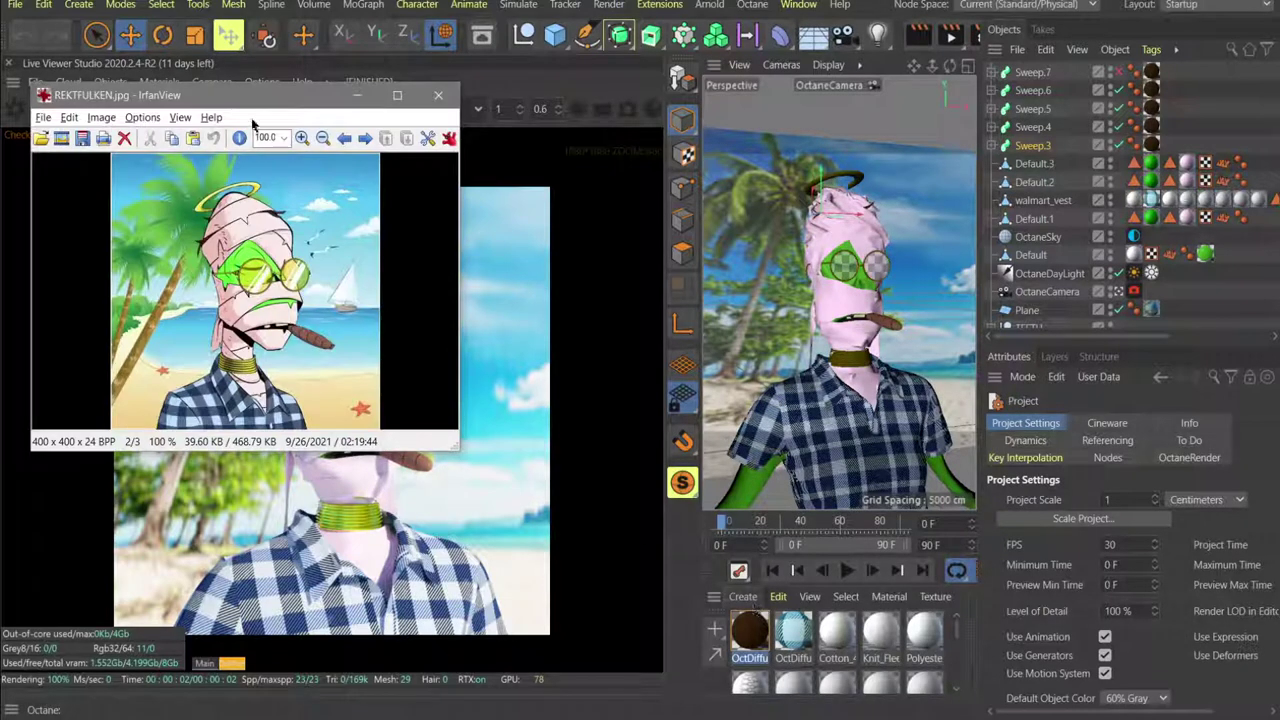
drag(282, 106, 815, 70)
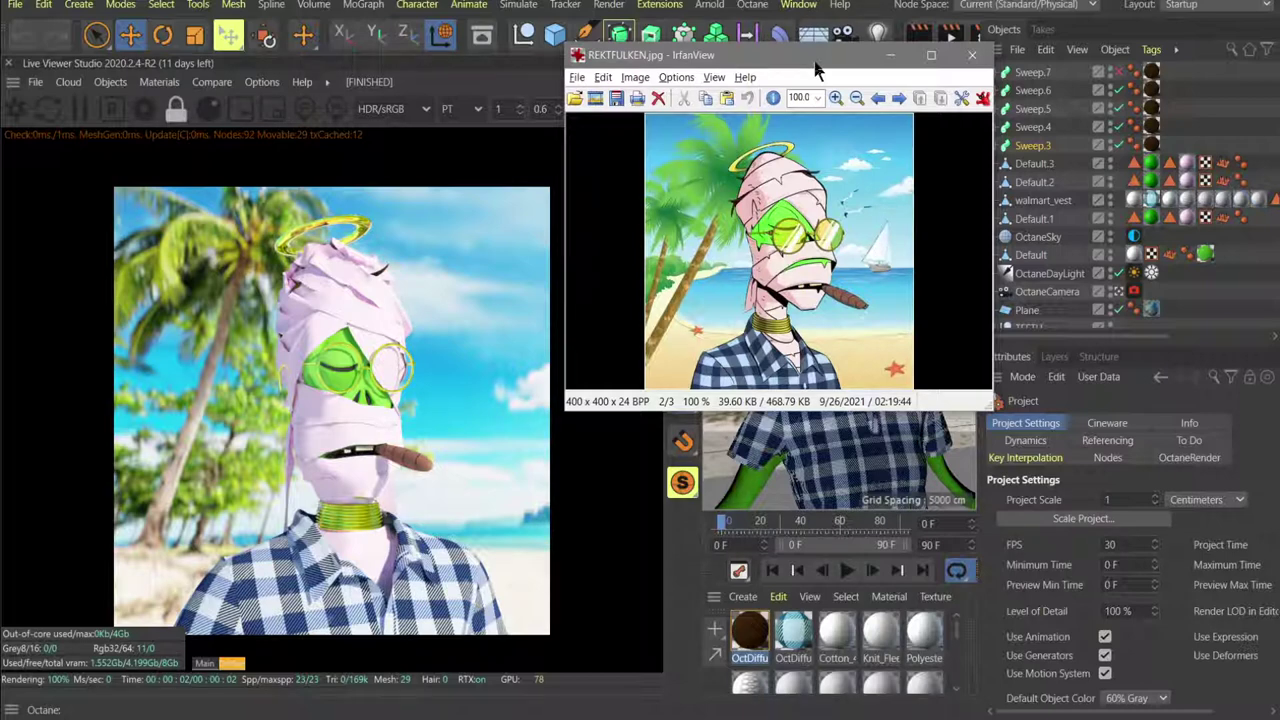
drag(815, 70, 810, 87)
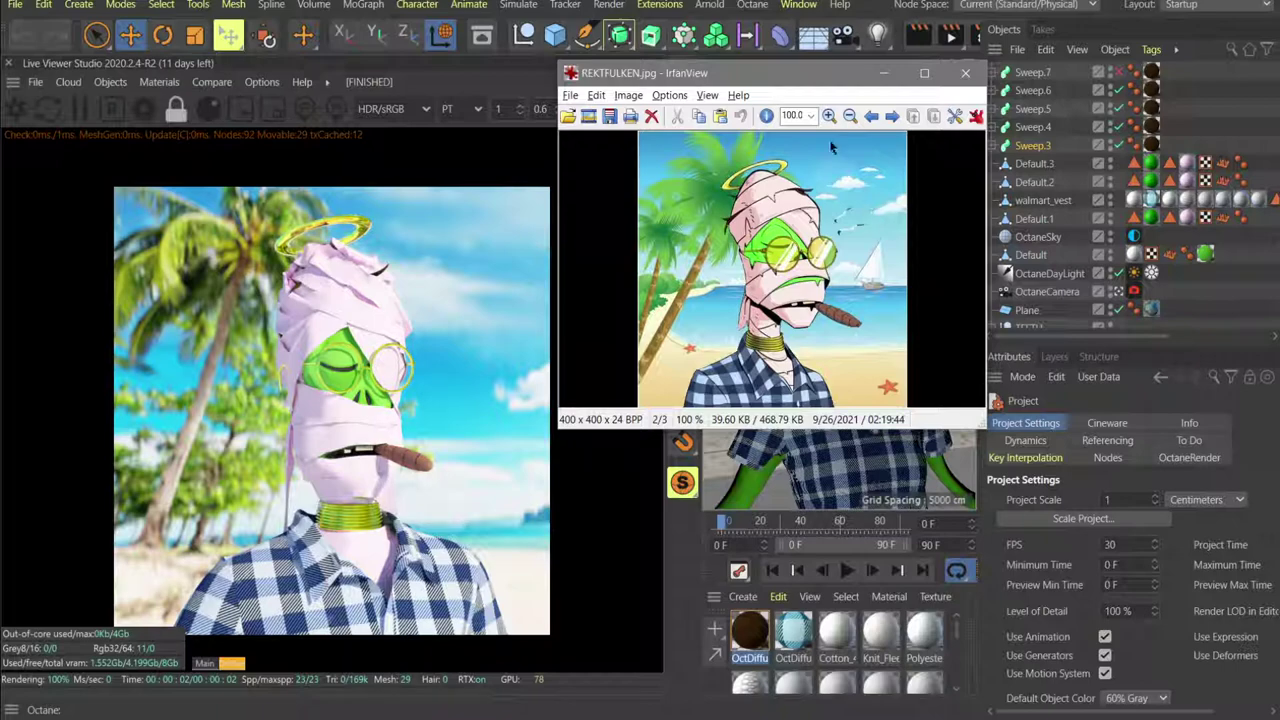
drag(801, 76, 793, 259)
Select the halo torus above the mummy's head and move it slightly down and to the left.
click(841, 178)
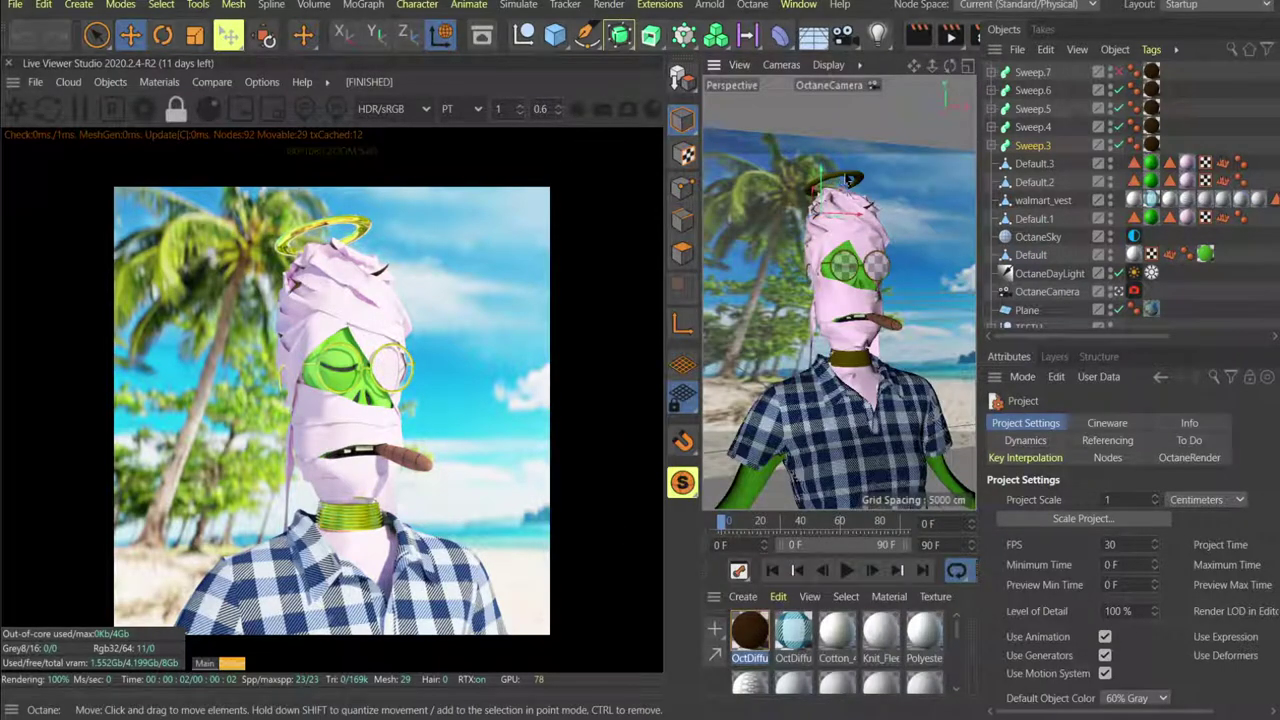
click(853, 180)
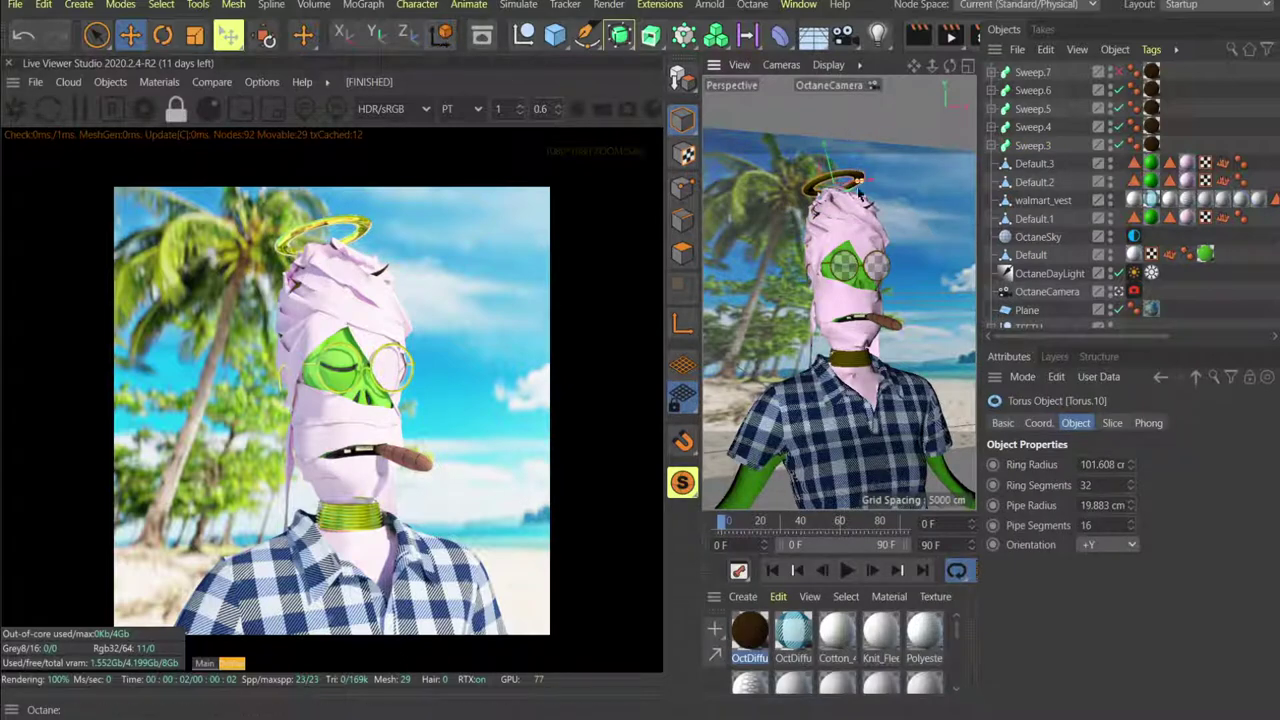
drag(845, 182, 822, 197)
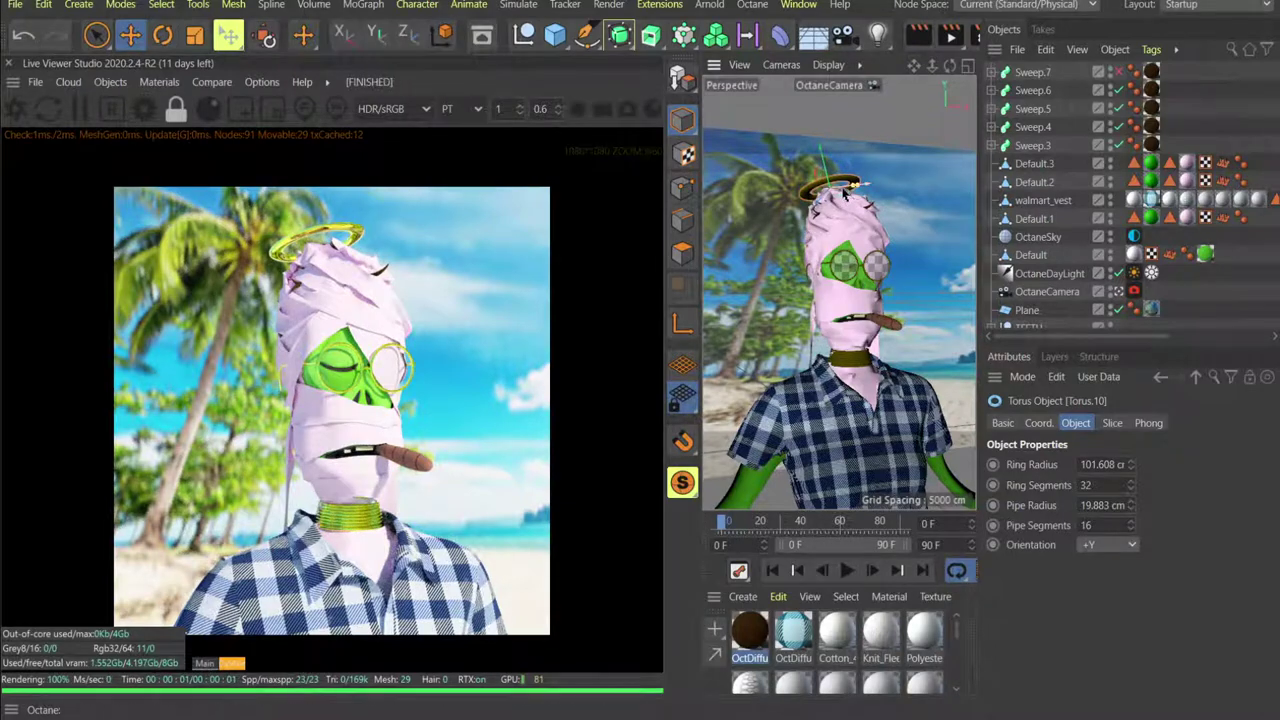
Nudge the halo torus slightly further down and to the left, checking it against the REKTFULKEN.jpg drawing.
drag(843, 204, 840, 212)
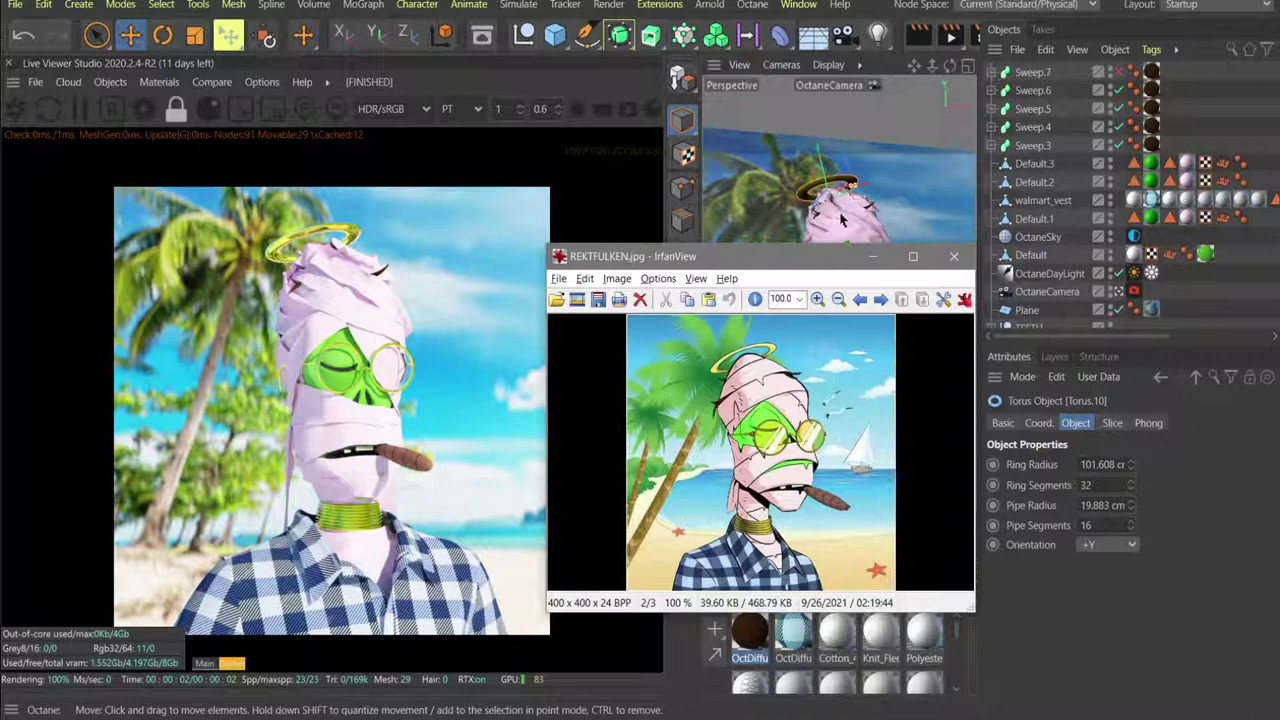
key(Escape)
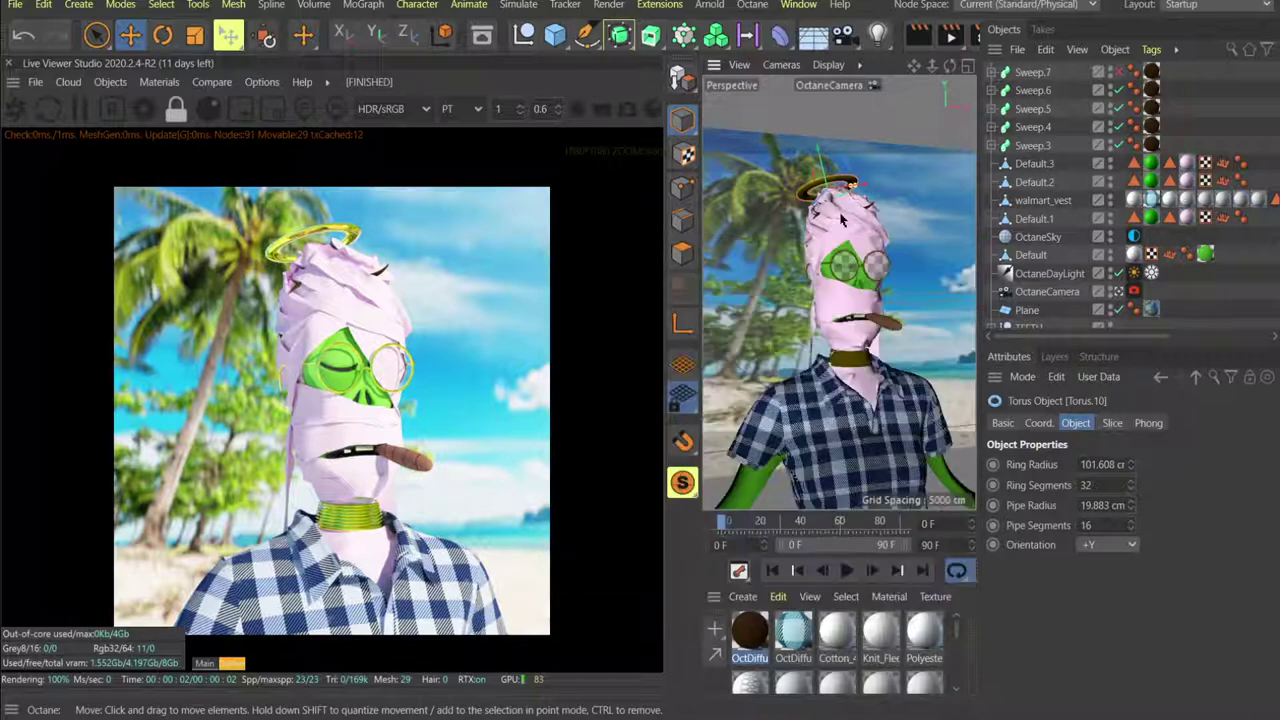
Expand the NECKLACE group in the object hierarchy and delete its topmost ring, Torus.9.
click(843, 355)
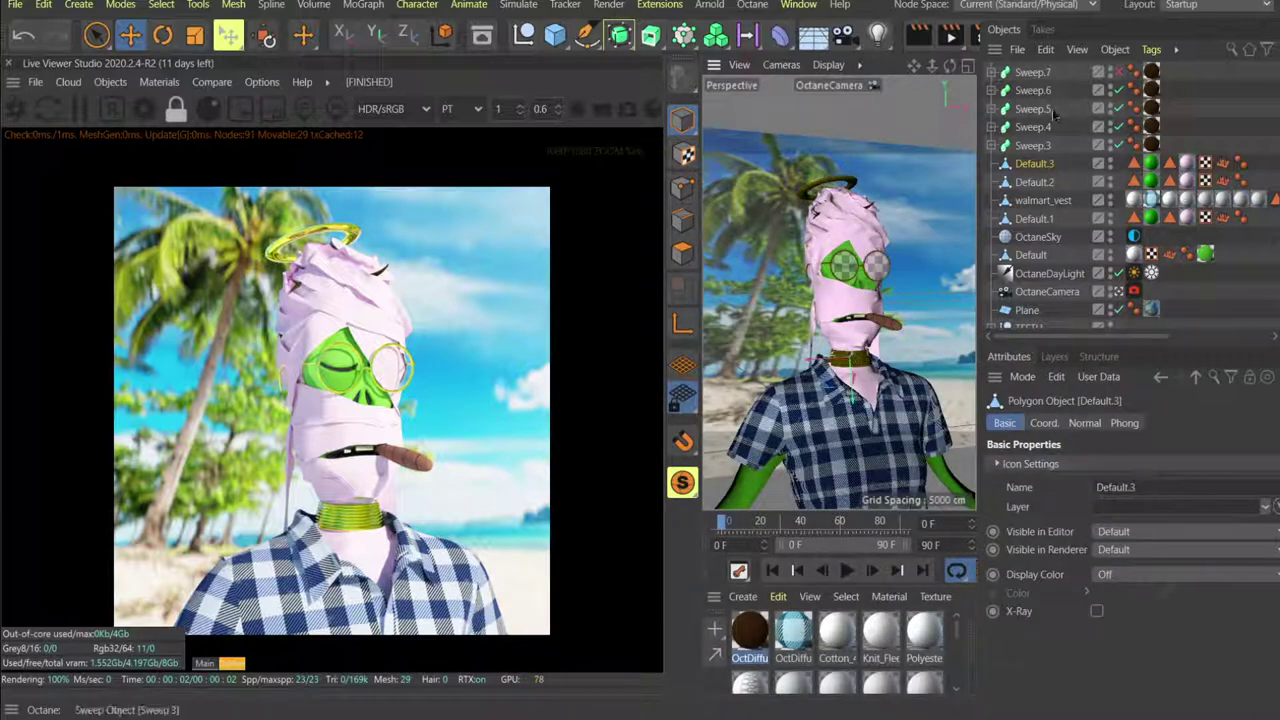
scroll(1029, 293, down, 2)
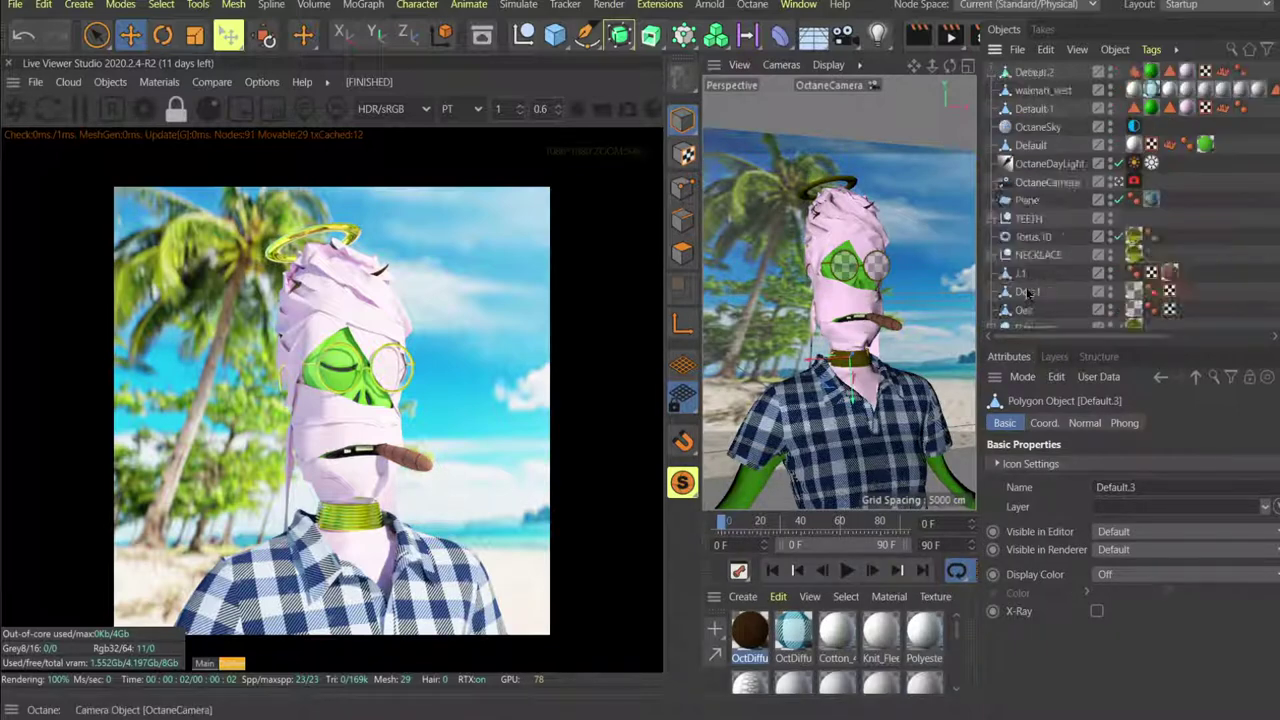
scroll(1029, 293, up, 2)
scroll(1027, 292, down, 4)
click(992, 145)
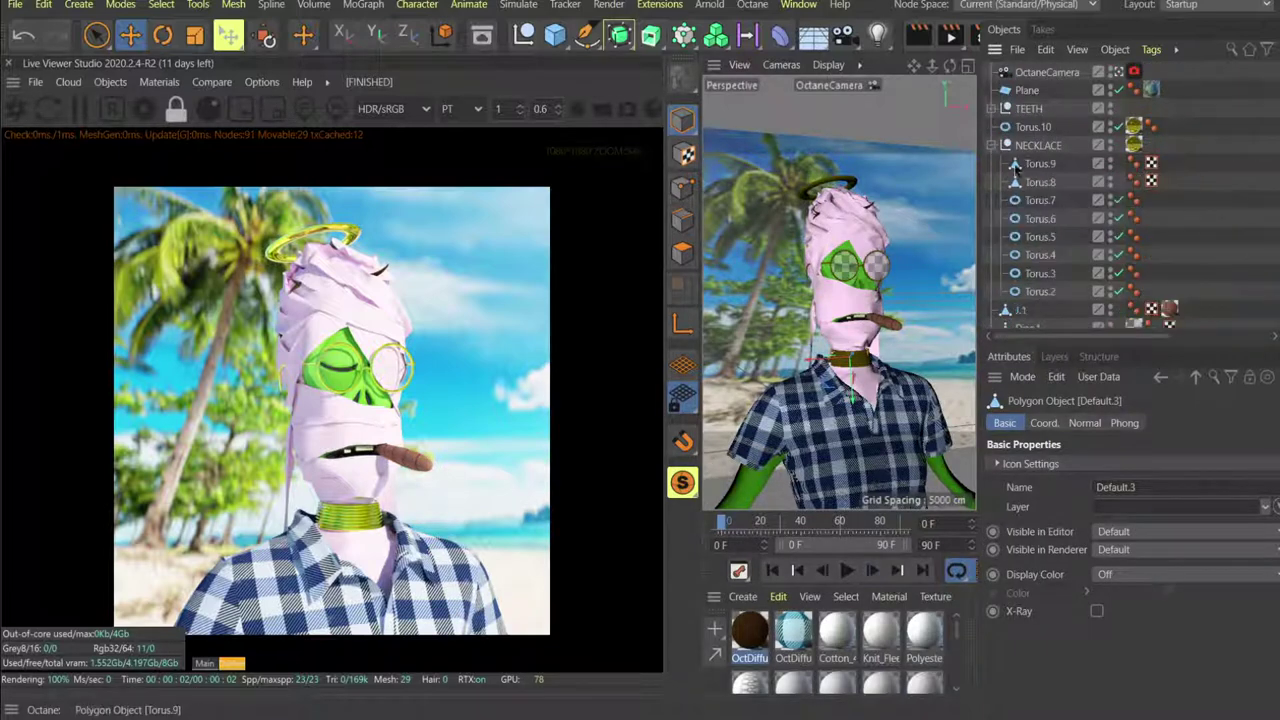
click(1038, 165)
key(Delete)
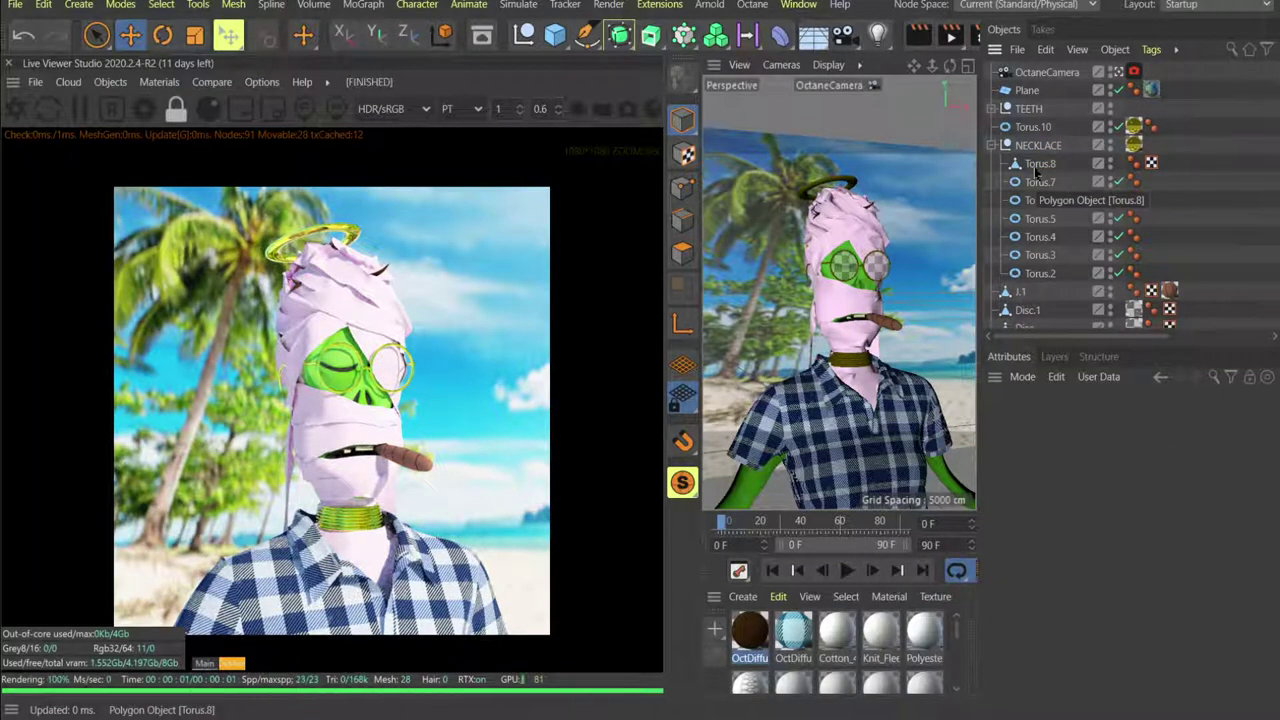
Compare the necklace with the drawing, toggling Torus.7 off and on, and hide the Torus.8 ring in both editor and renderer.
key(alt+Tab)
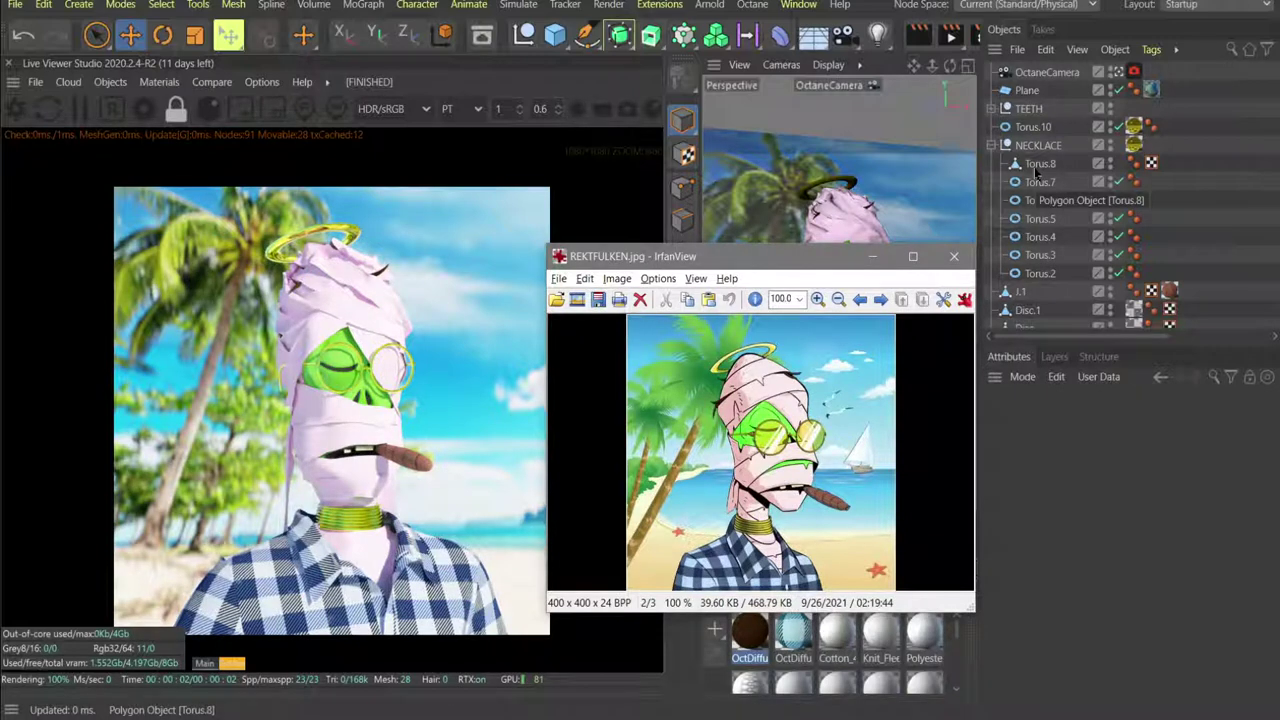
click(1040, 182)
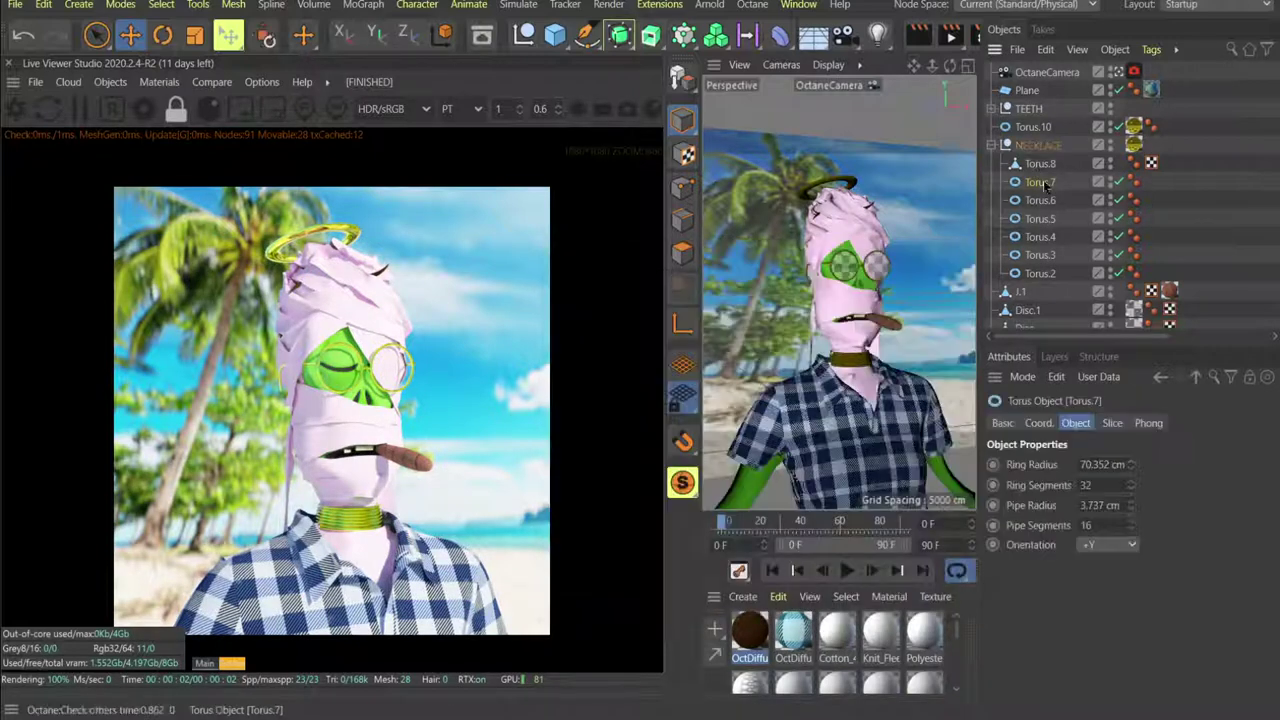
click(1118, 182)
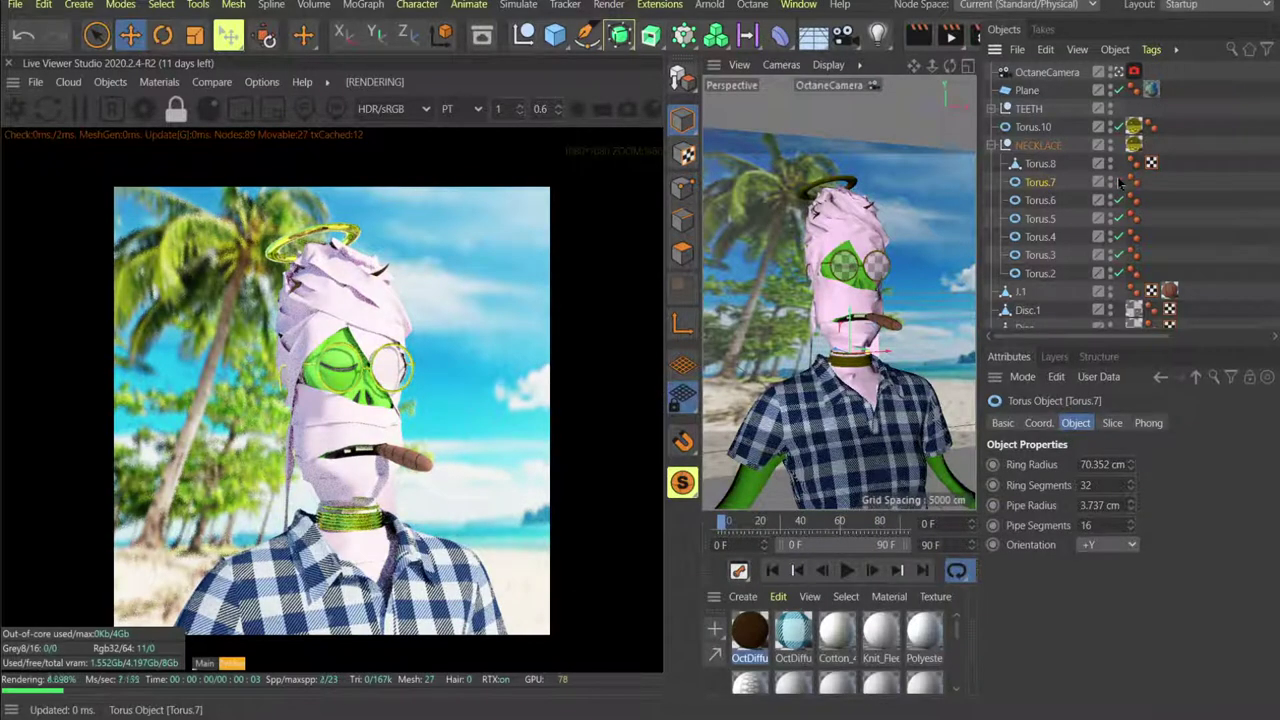
click(1119, 181)
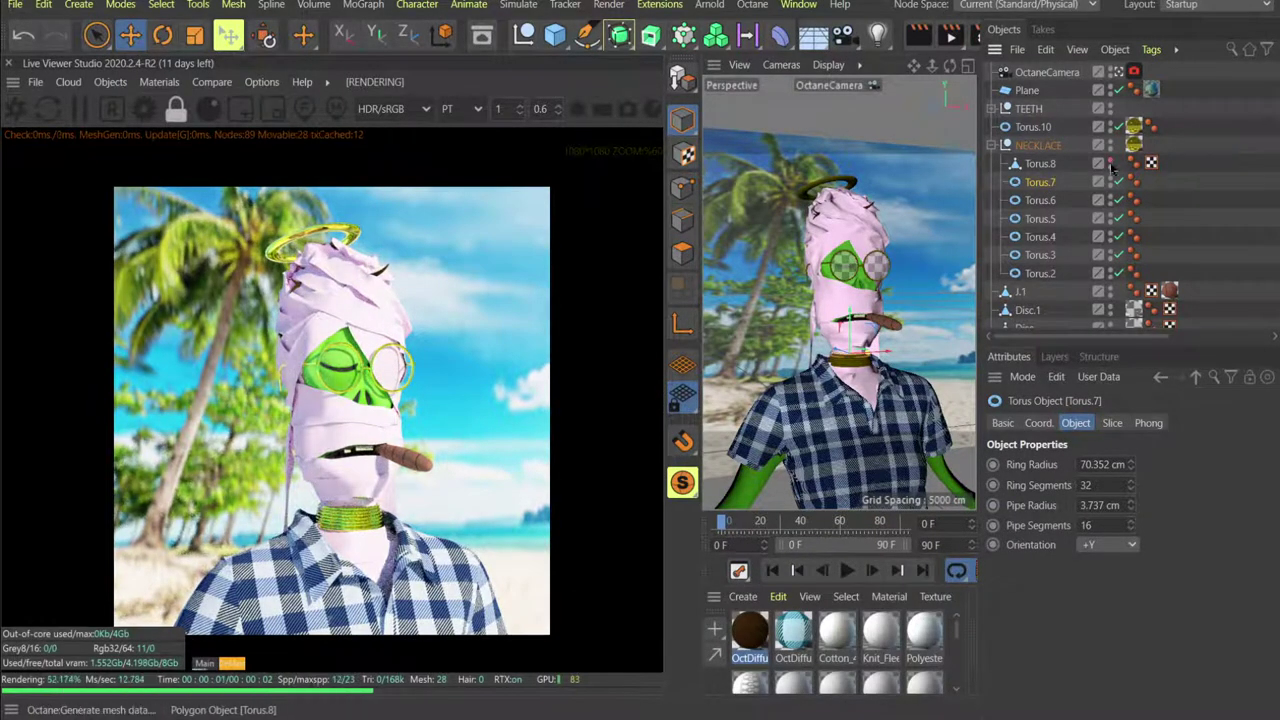
click(1111, 168)
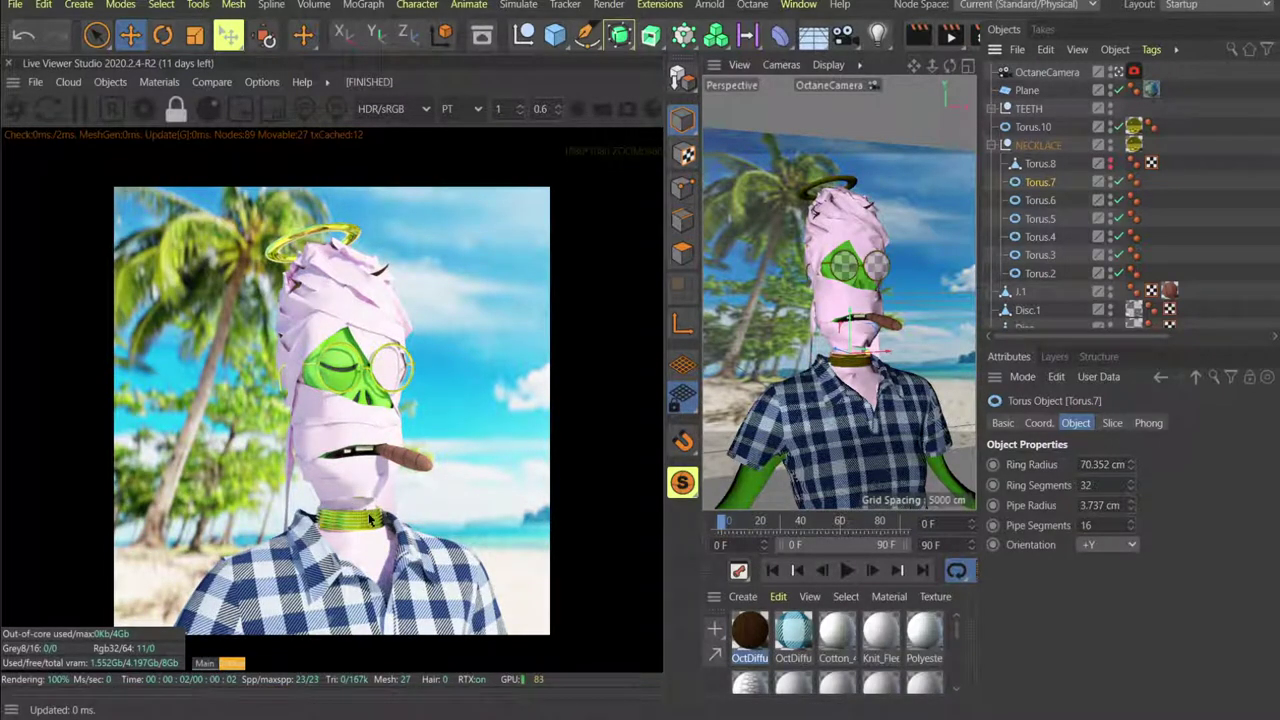
Leave the Octane camera for a close free view of the necklace and select the Default.3 bandage mesh at the neck.
click(1119, 72)
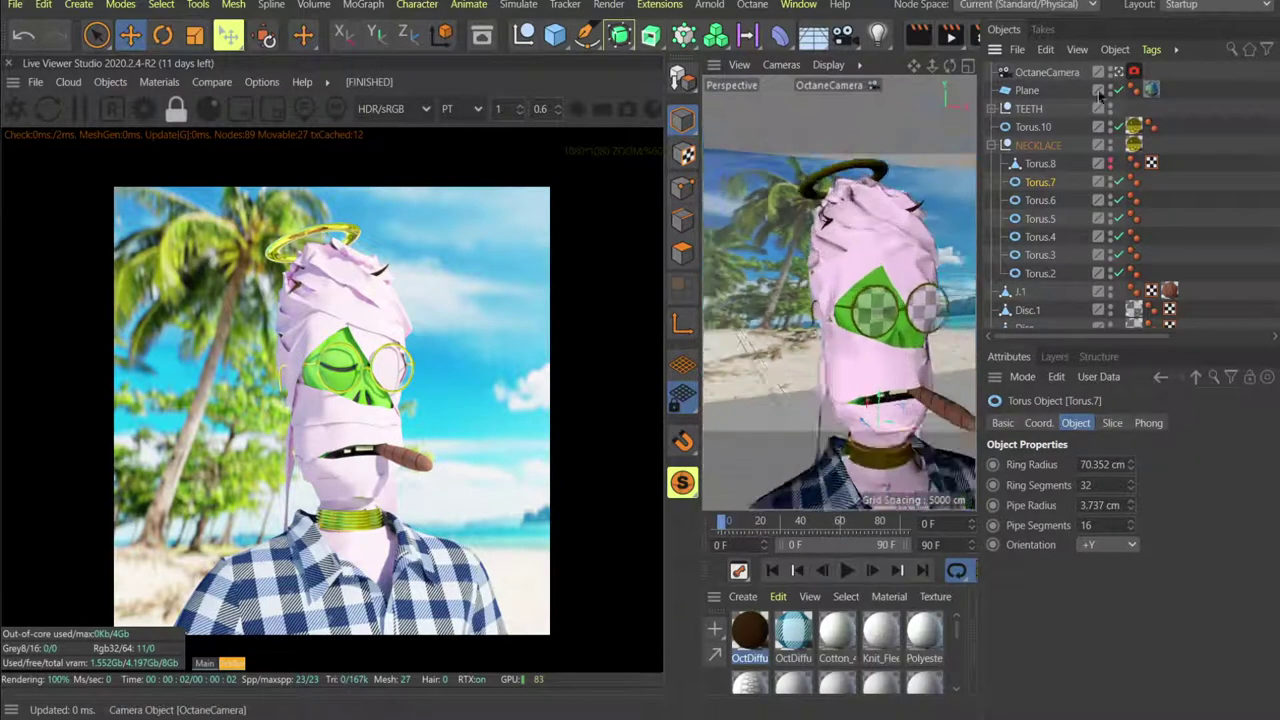
alt+middle_drag(928, 457, 830, 112)
scroll(878, 382, down, 10)
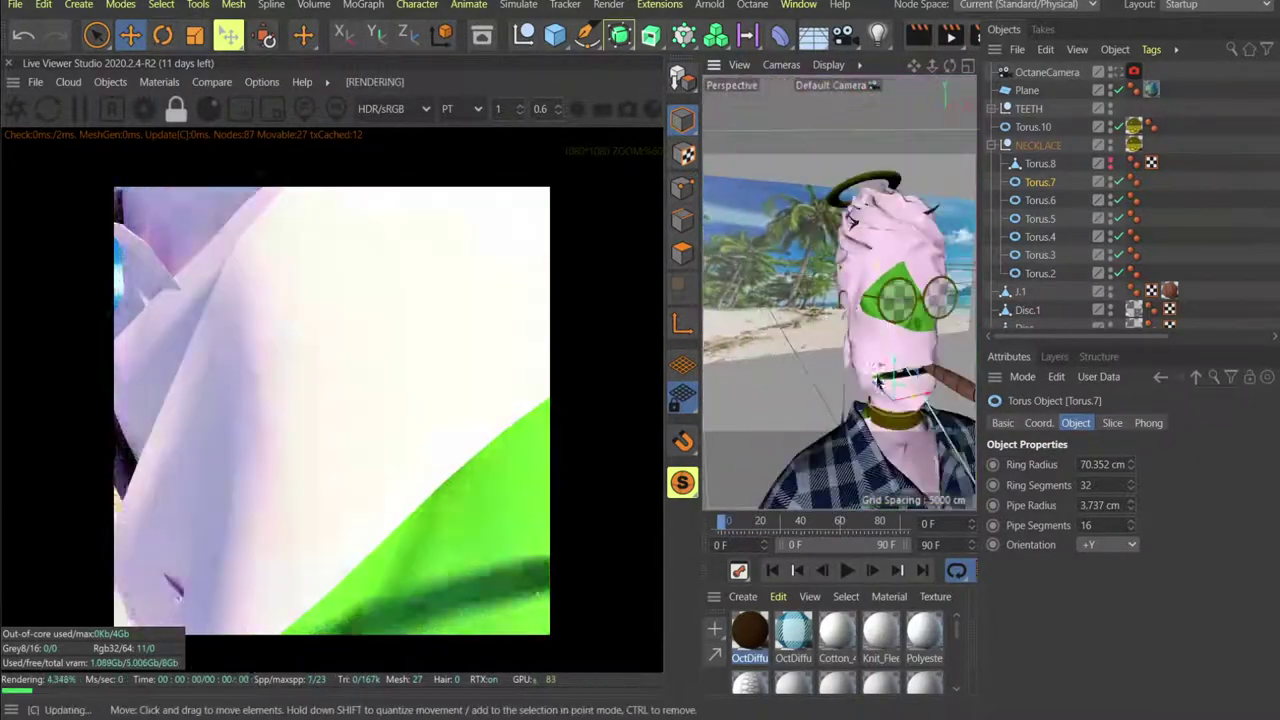
scroll(886, 408, up, 5)
alt+middle_drag(889, 412, 832, 262)
scroll(858, 279, up, 7)
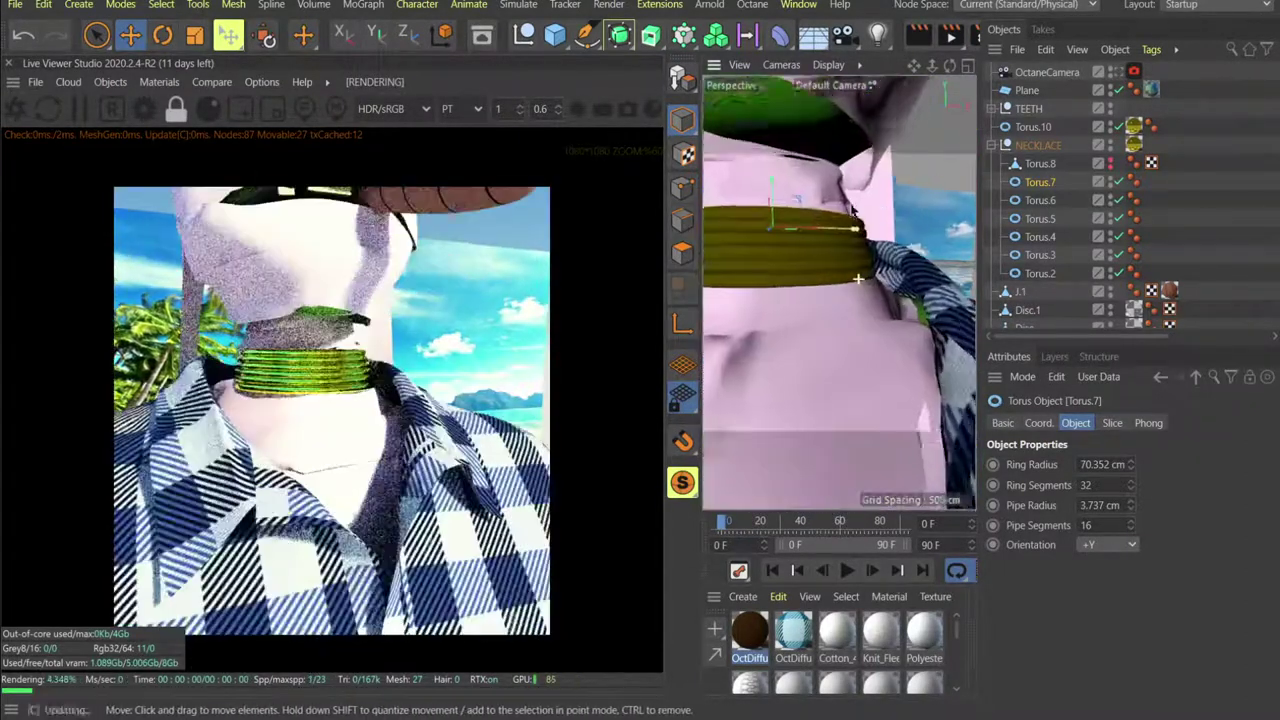
alt+drag(853, 210, 880, 240)
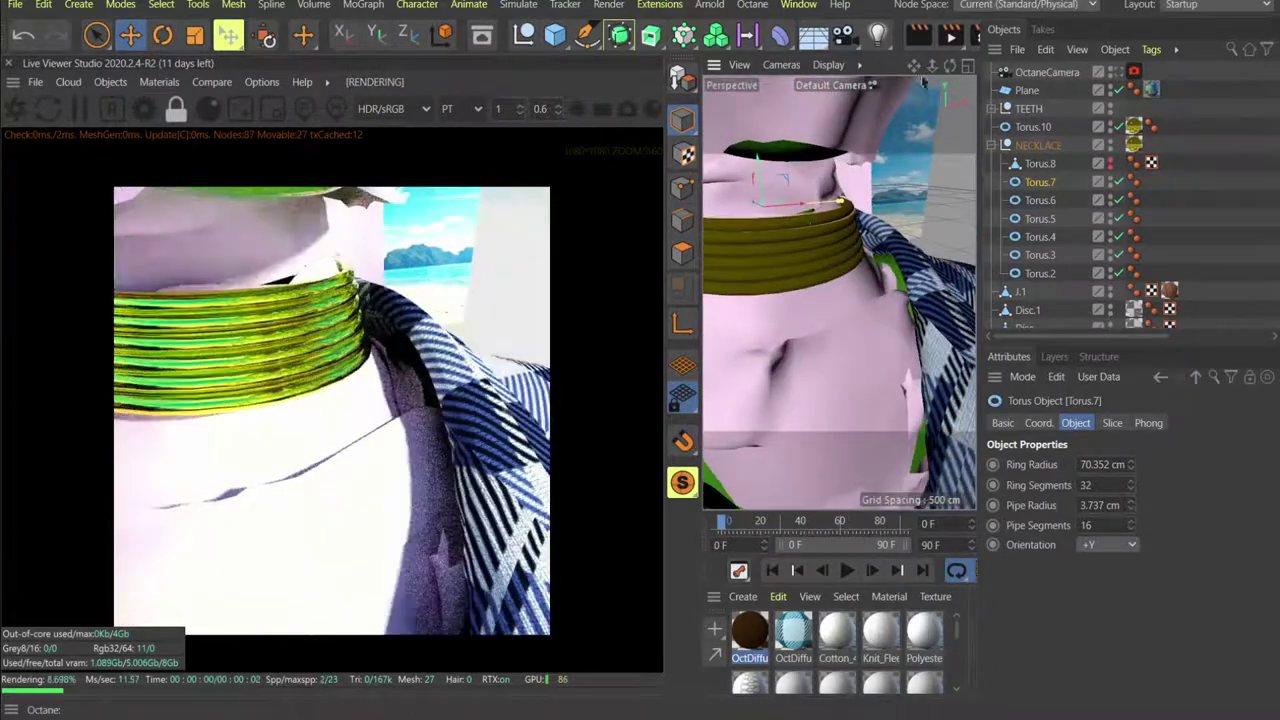
click(779, 187)
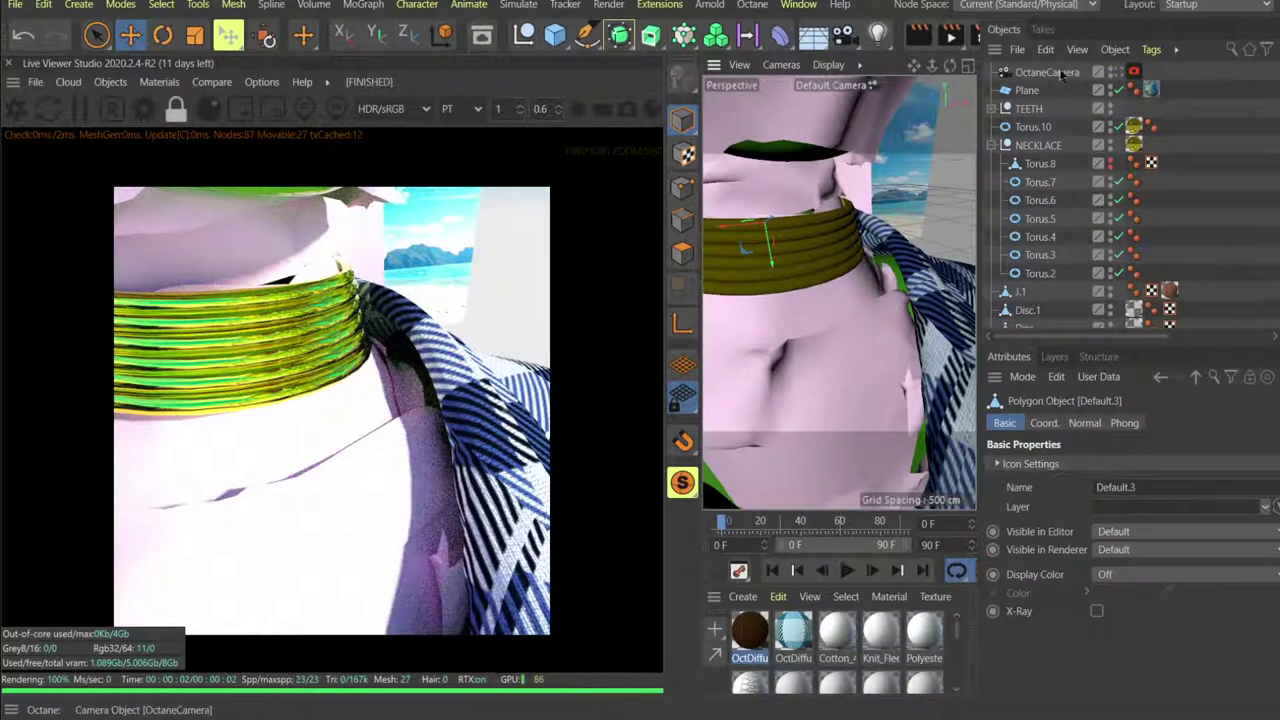
Pause the live render and switch the workspace to the Sculpt layout.
click(1190, 5)
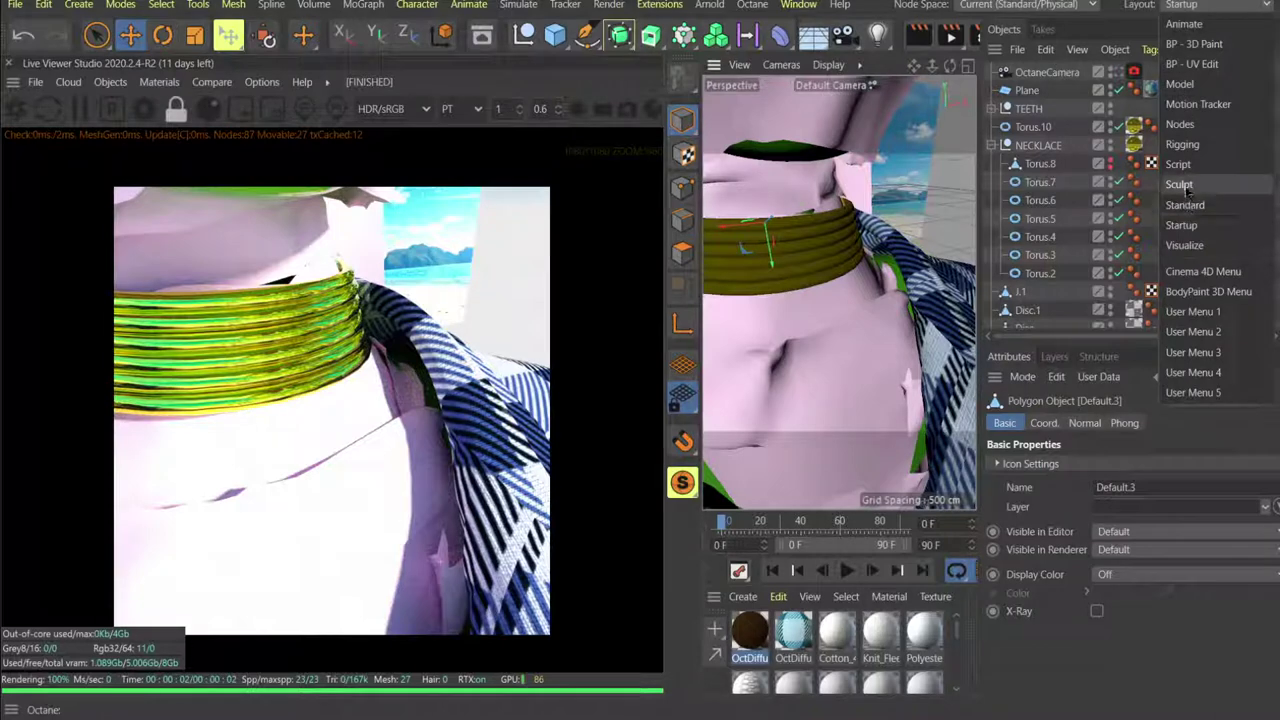
click(76, 115)
click(79, 113)
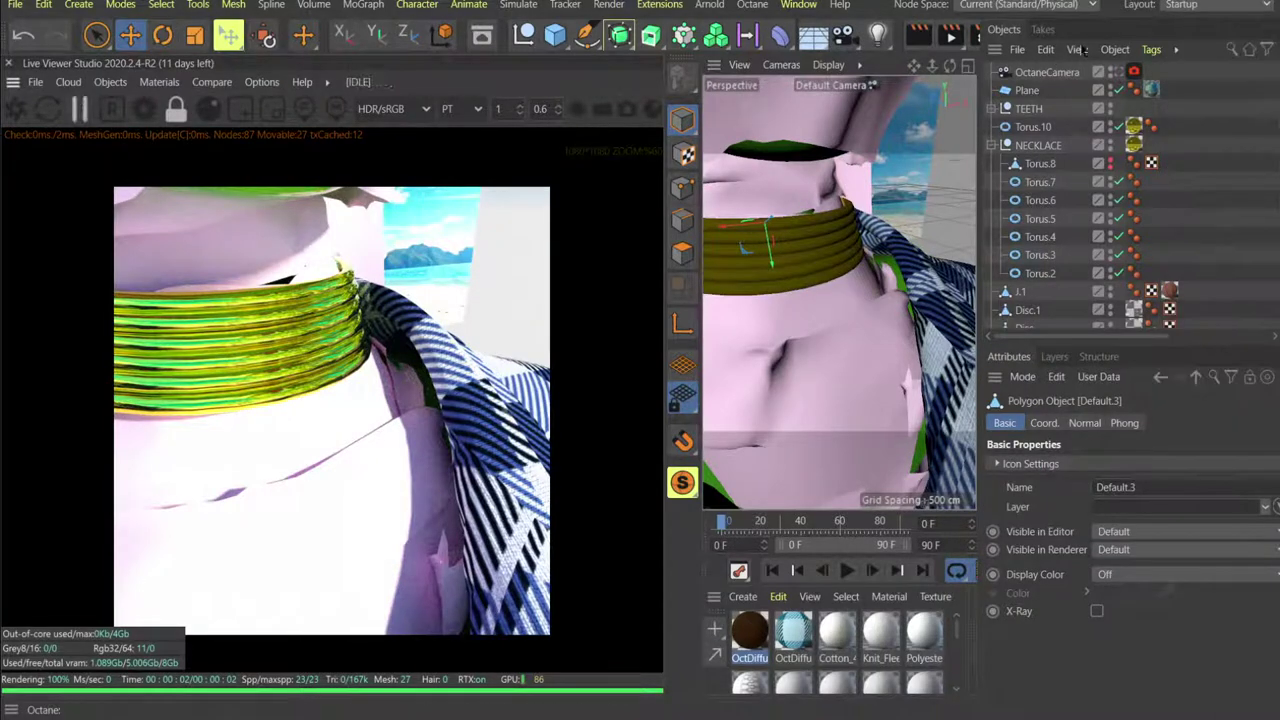
click(1203, 8)
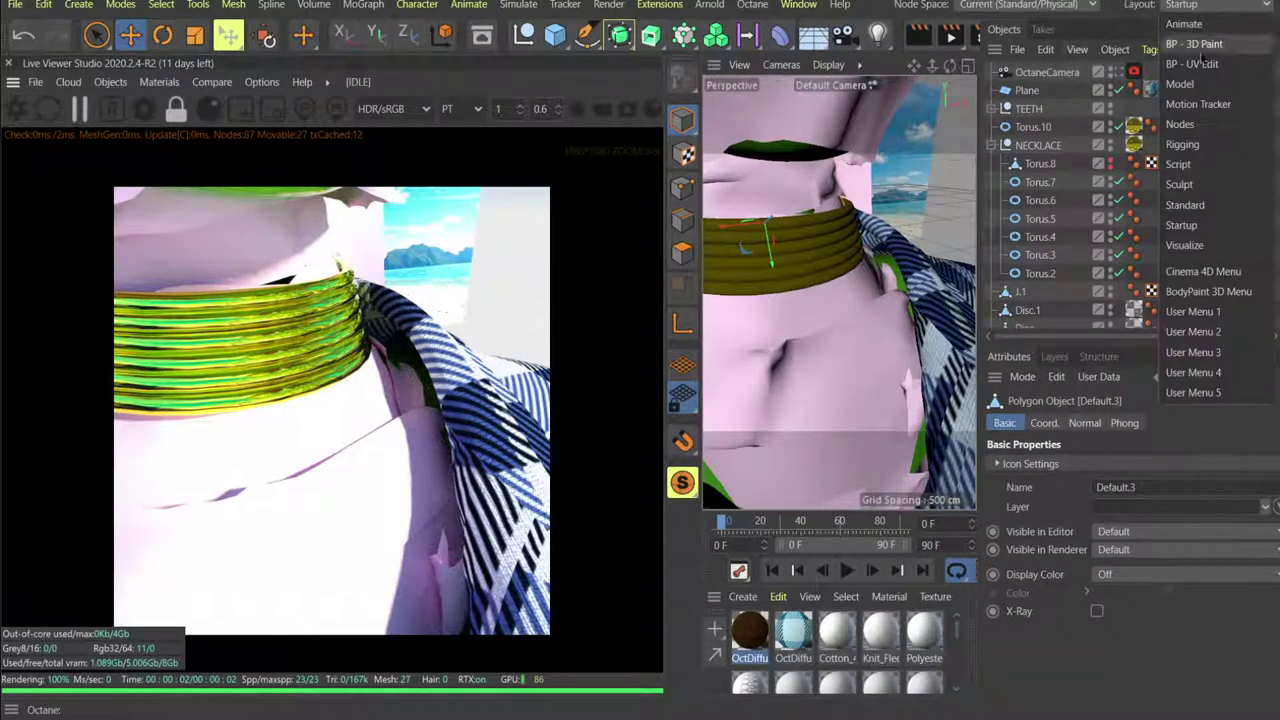
click(1180, 184)
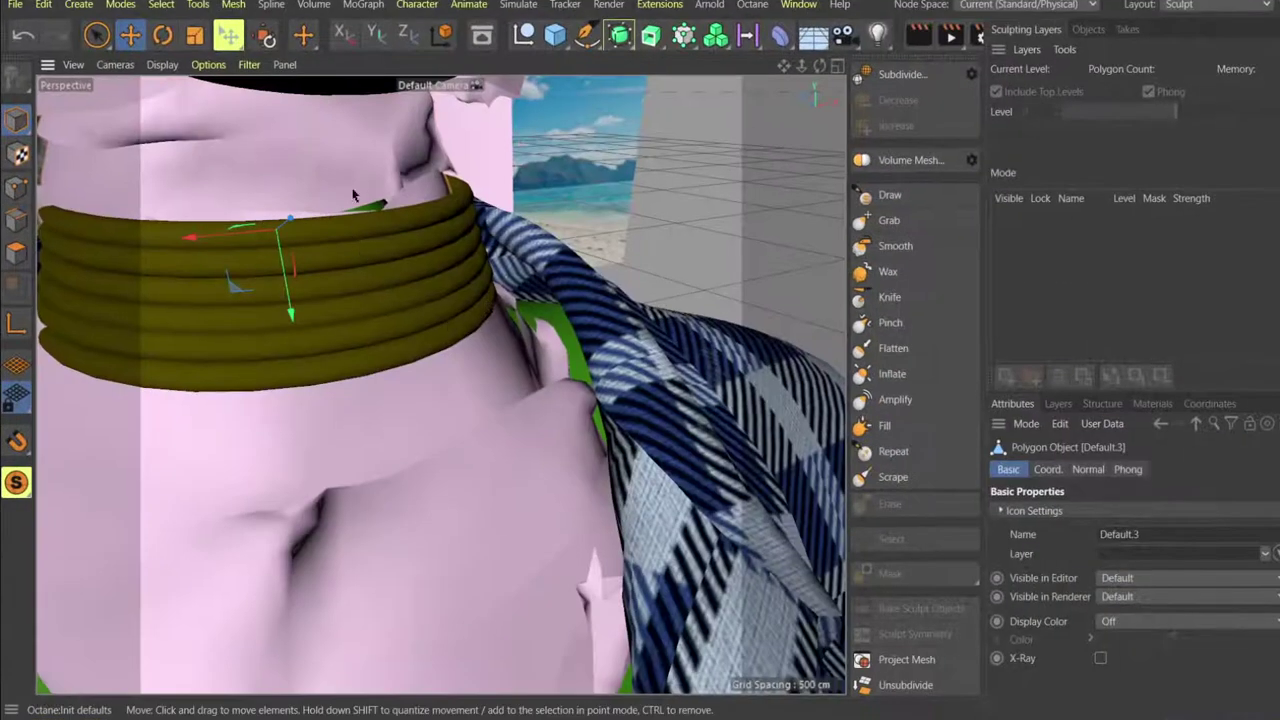
Reshape the bandage mesh just above the necklace with the Grab brush at size 26.864 to cover the green gap.
mouse_move(353, 190)
alt+middle_down()
mouse_move(493, 269)
mouse_move(513, 256)
alt+middle_up()
click(920, 224)
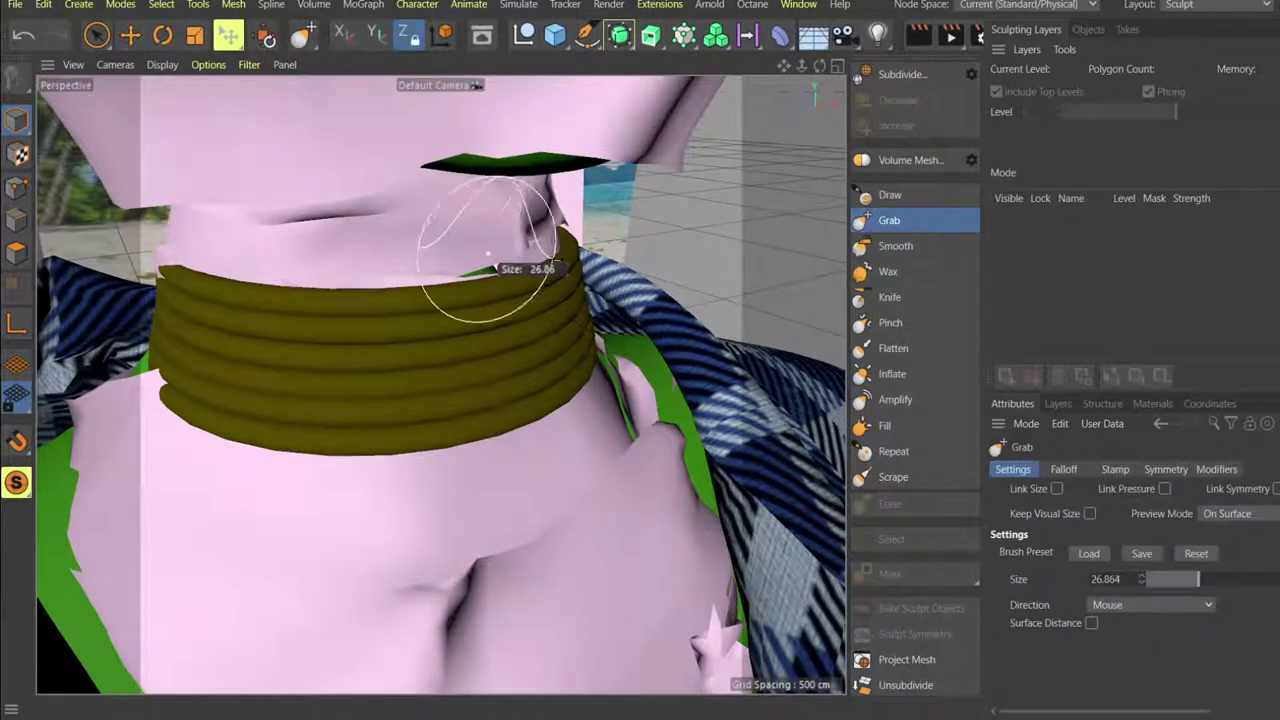
drag(492, 256, 500, 270)
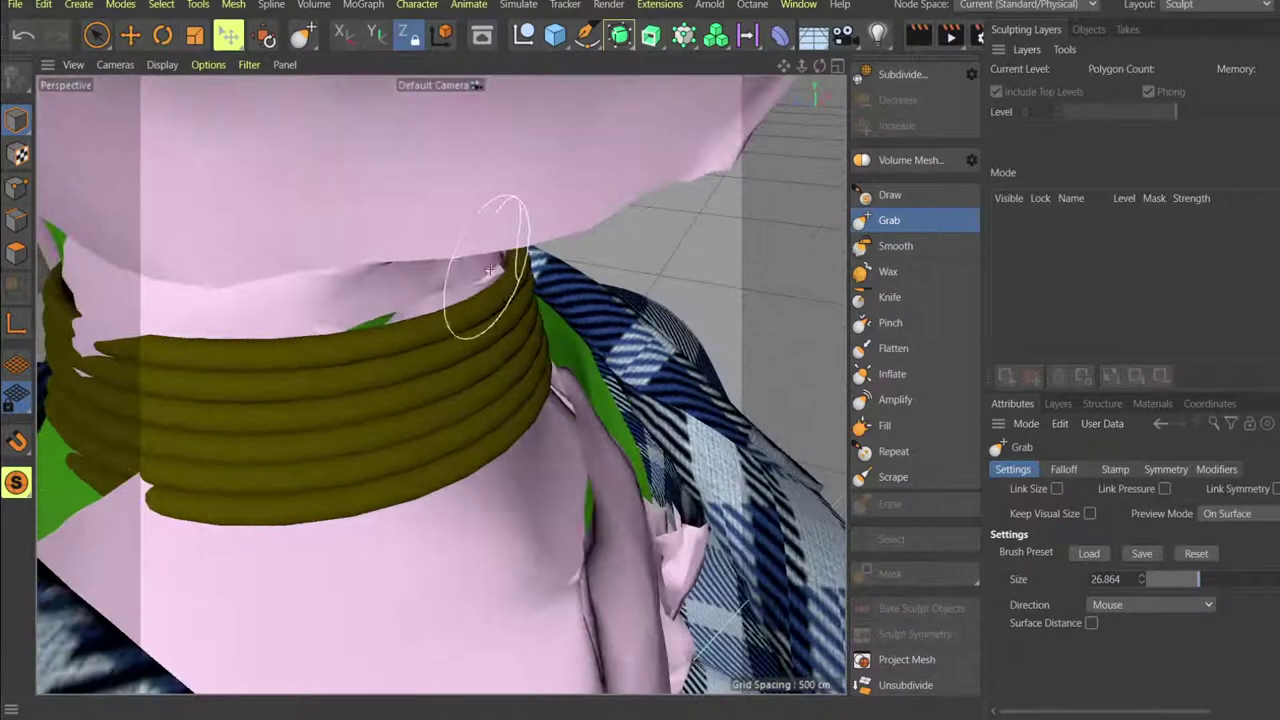
mouse_move(363, 320)
alt+mouse_down()
mouse_move(386, 332)
mouse_move(303, 261)
mouse_move(434, 289)
alt+mouse_up()
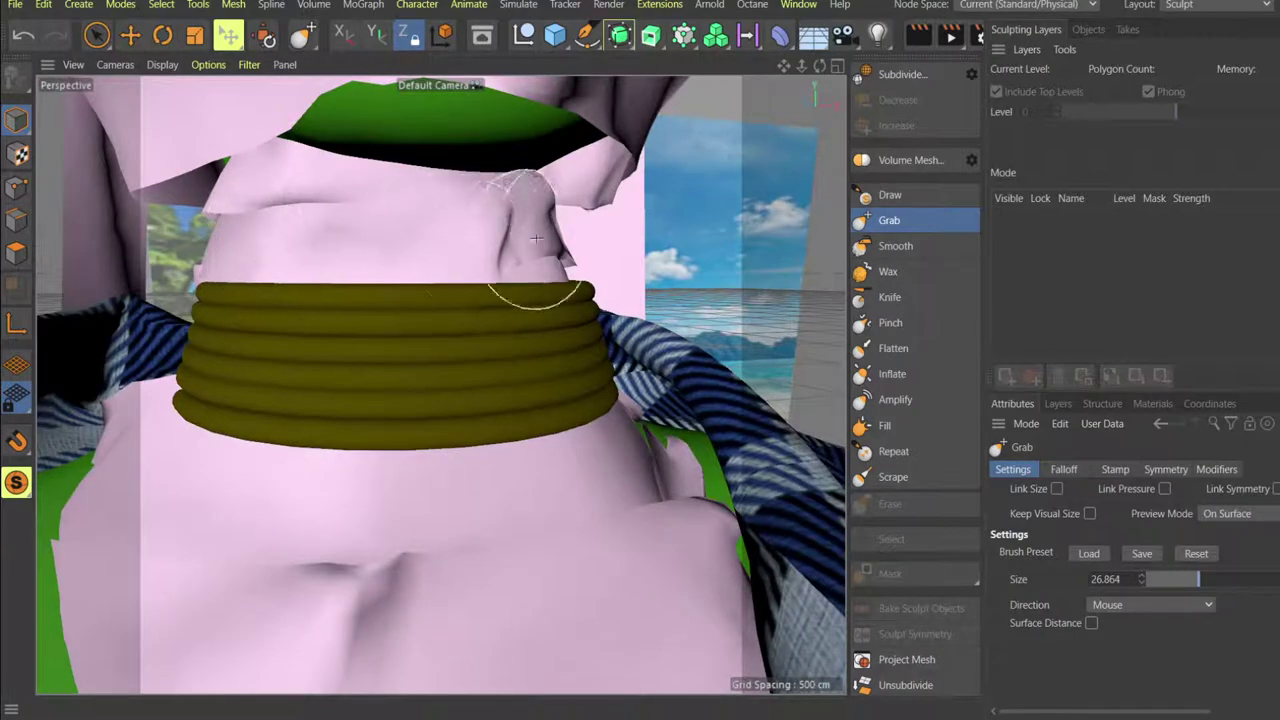
mouse_move(529, 271)
alt+mouse_down()
mouse_move(567, 288)
mouse_move(571, 257)
mouse_move(611, 275)
alt+mouse_up()
alt+right_drag(532, 244, 528, 325)
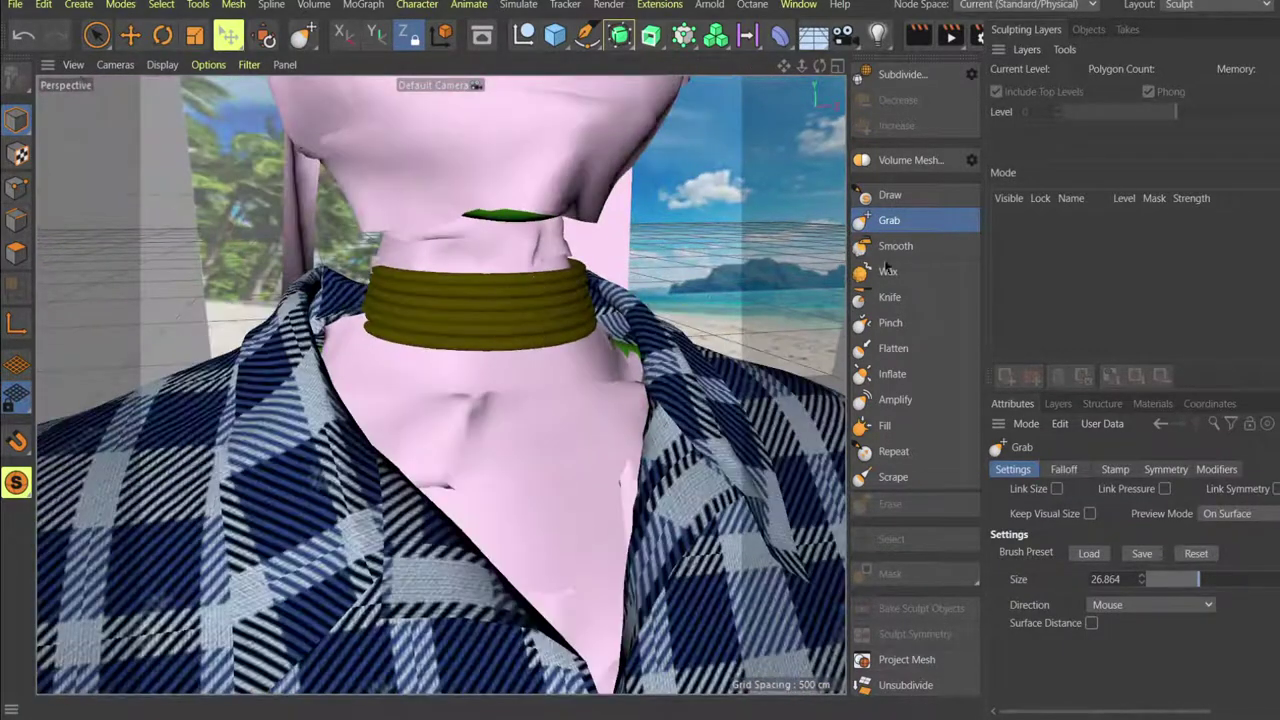
Return to the Standard layout and the OctaneCamera view, and restart the render in the Octane Live Viewer.
click(1214, 6)
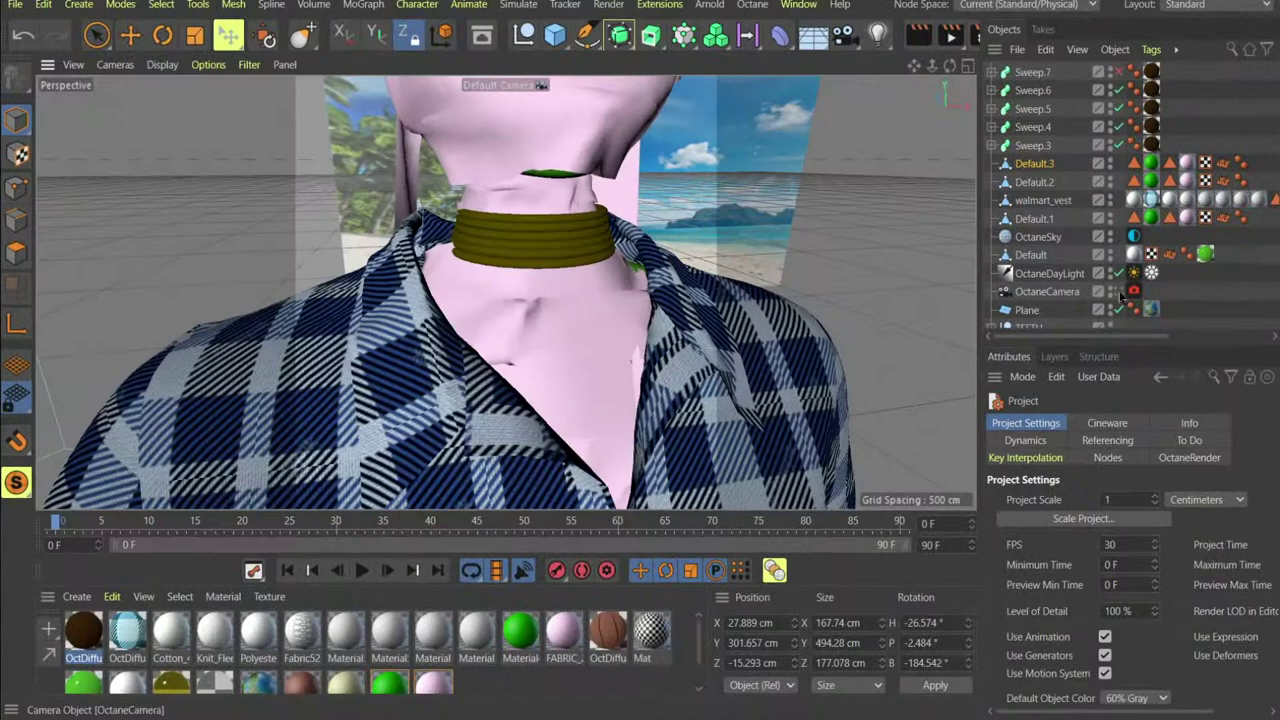
scroll(888, 82, down, 3)
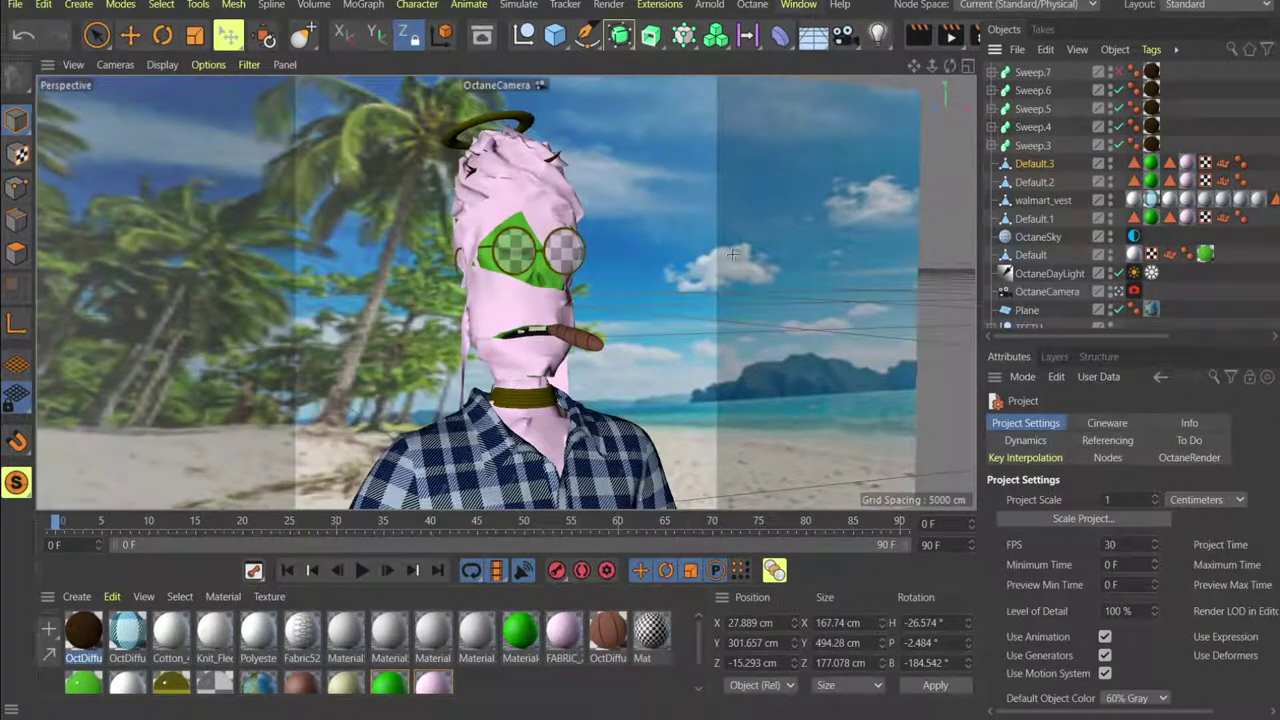
click(752, 5)
click(795, 55)
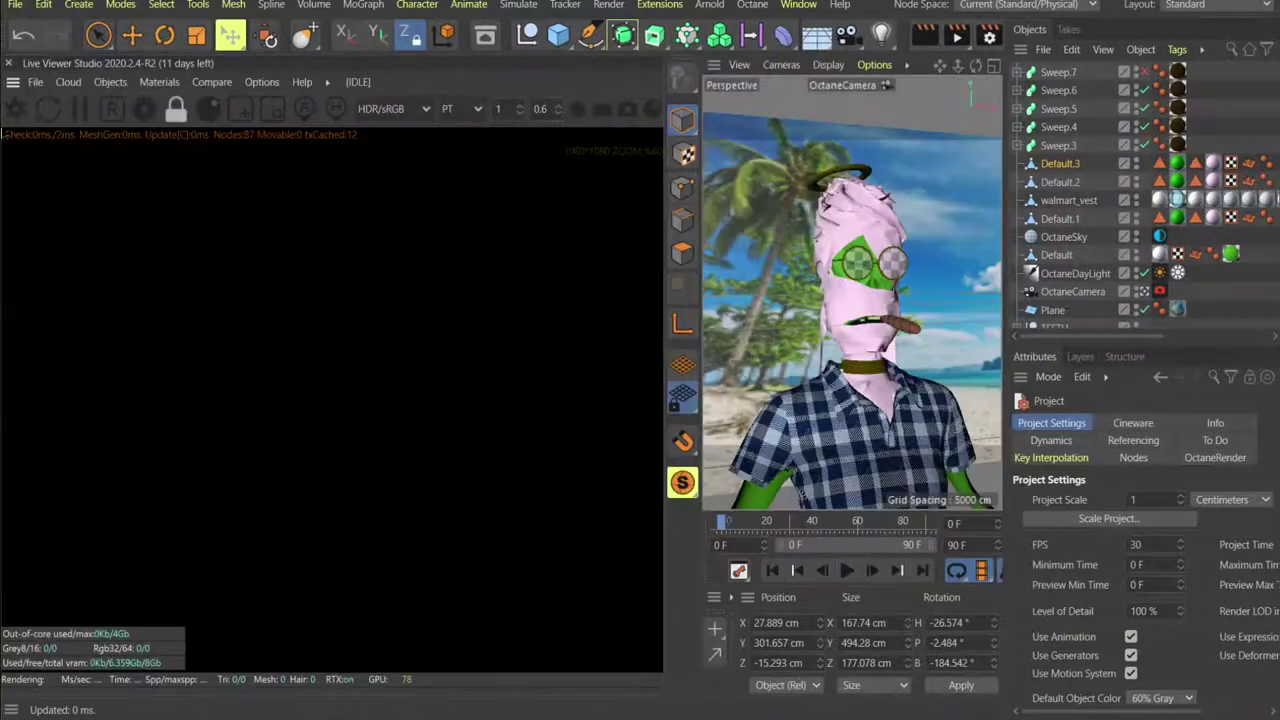
click(16, 108)
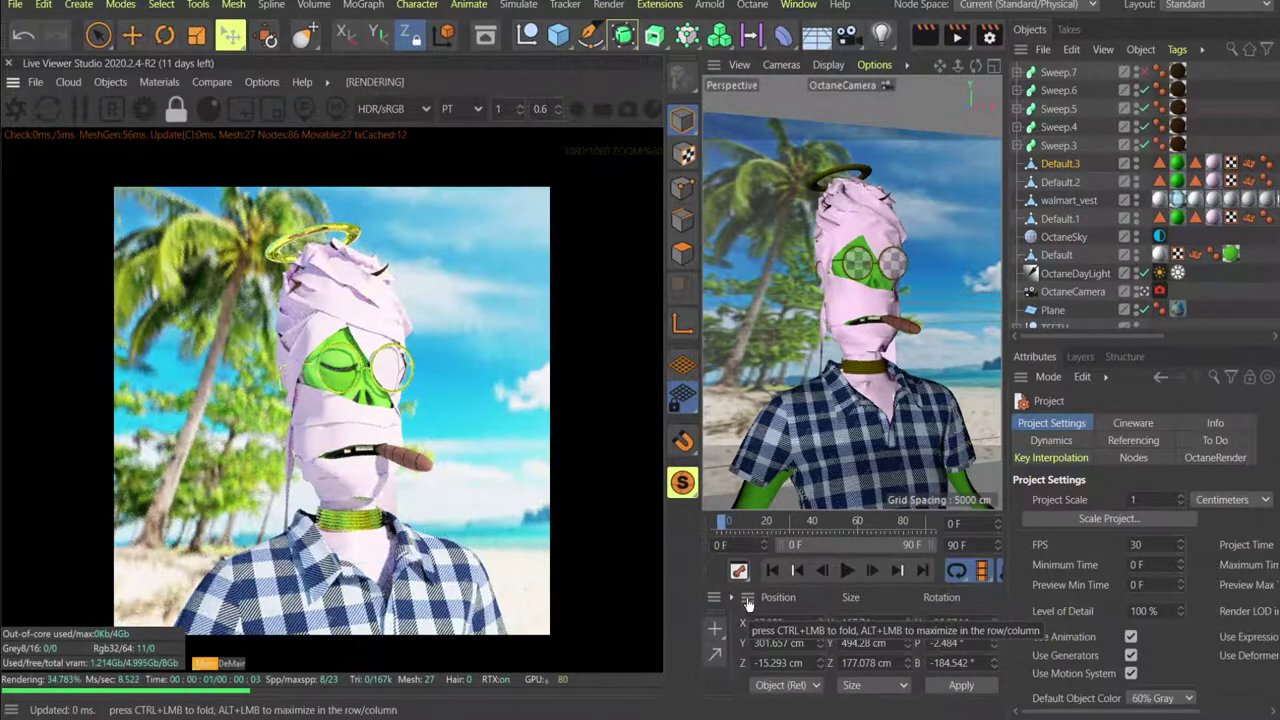
ctrl+click(748, 602)
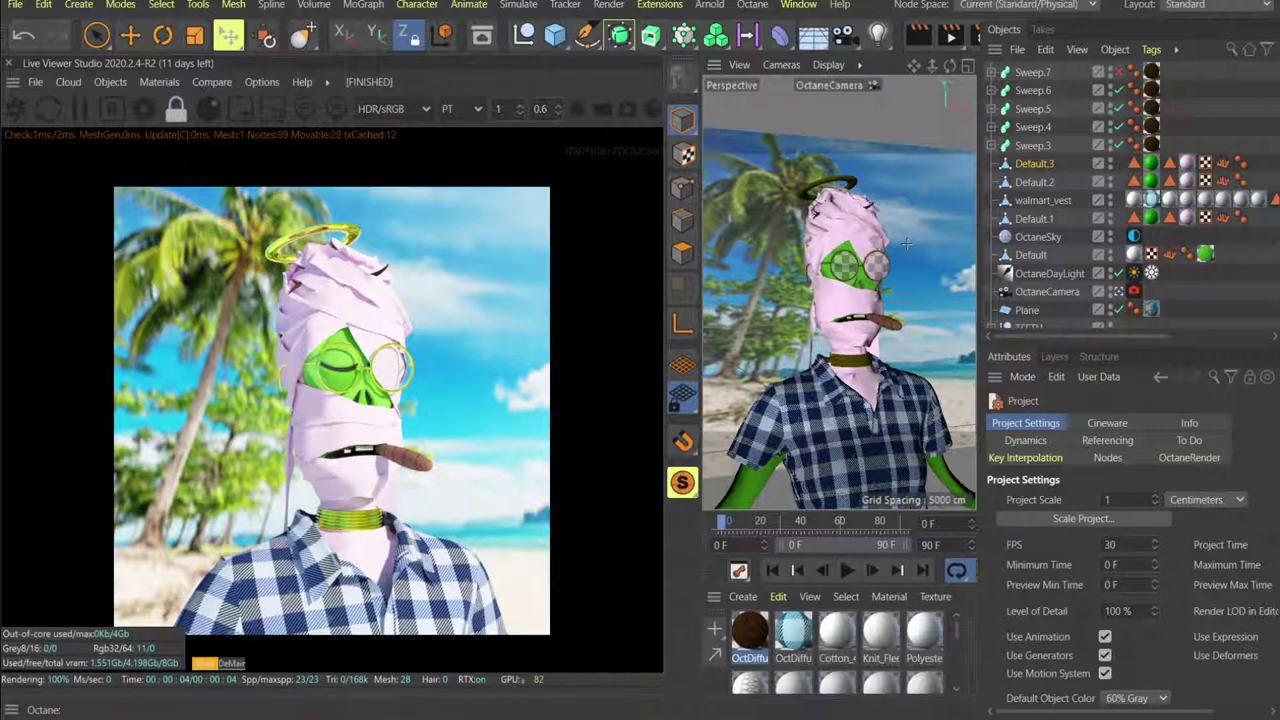
Bring up the REKTFULKEN.jpg drawing and move it clear of the live render to compare the neck and necklace.
key(alt+Tab)
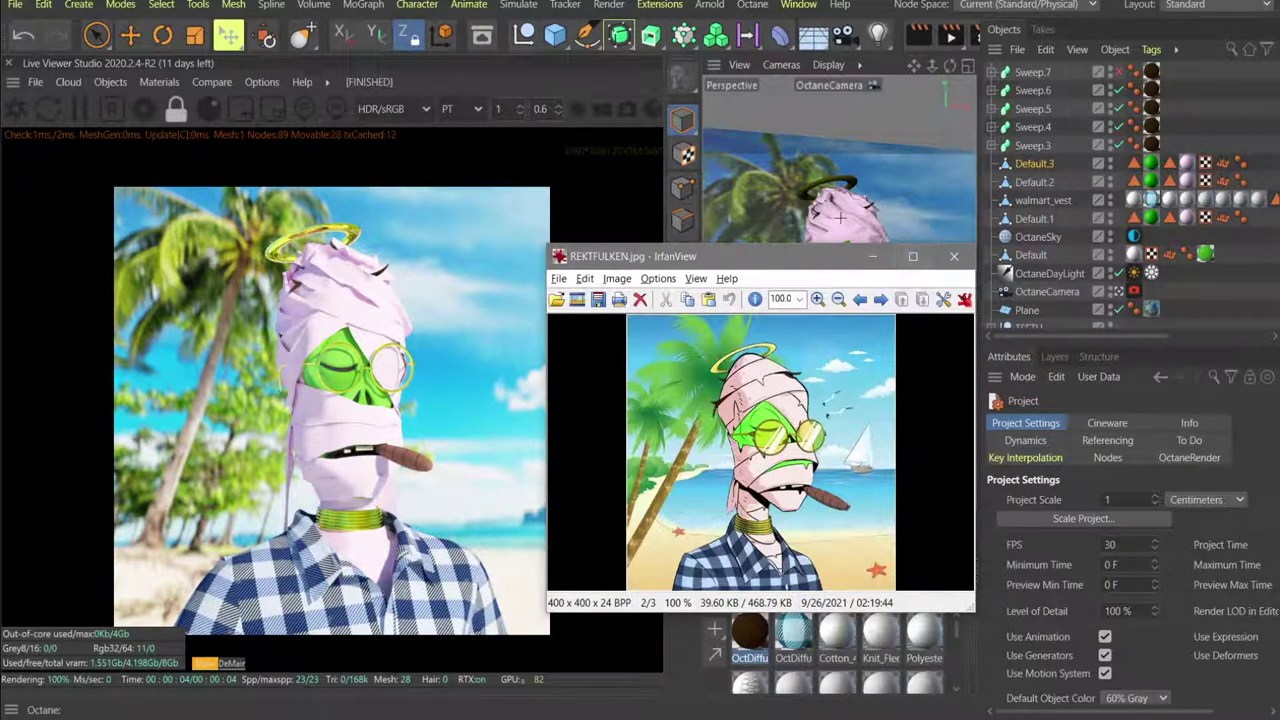
drag(778, 258, 893, 241)
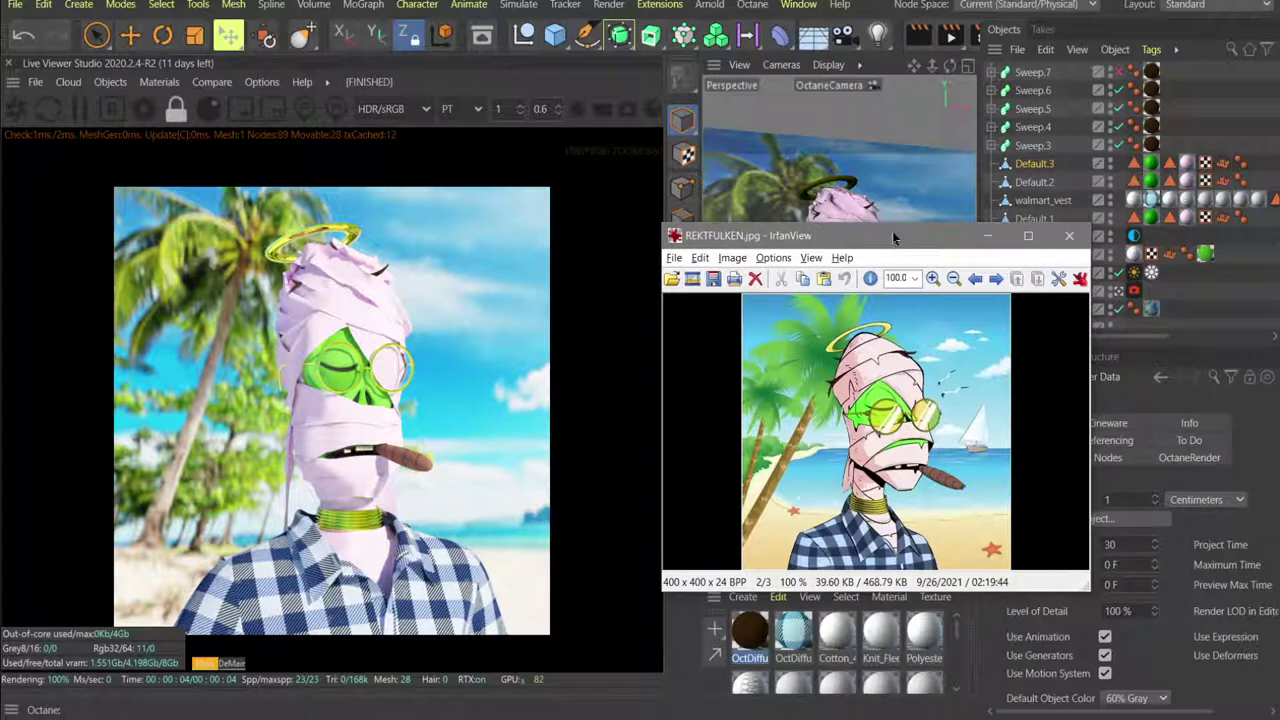
Open the Picture Viewer and shift its window down and to the right, off full screen.
click(812, 10)
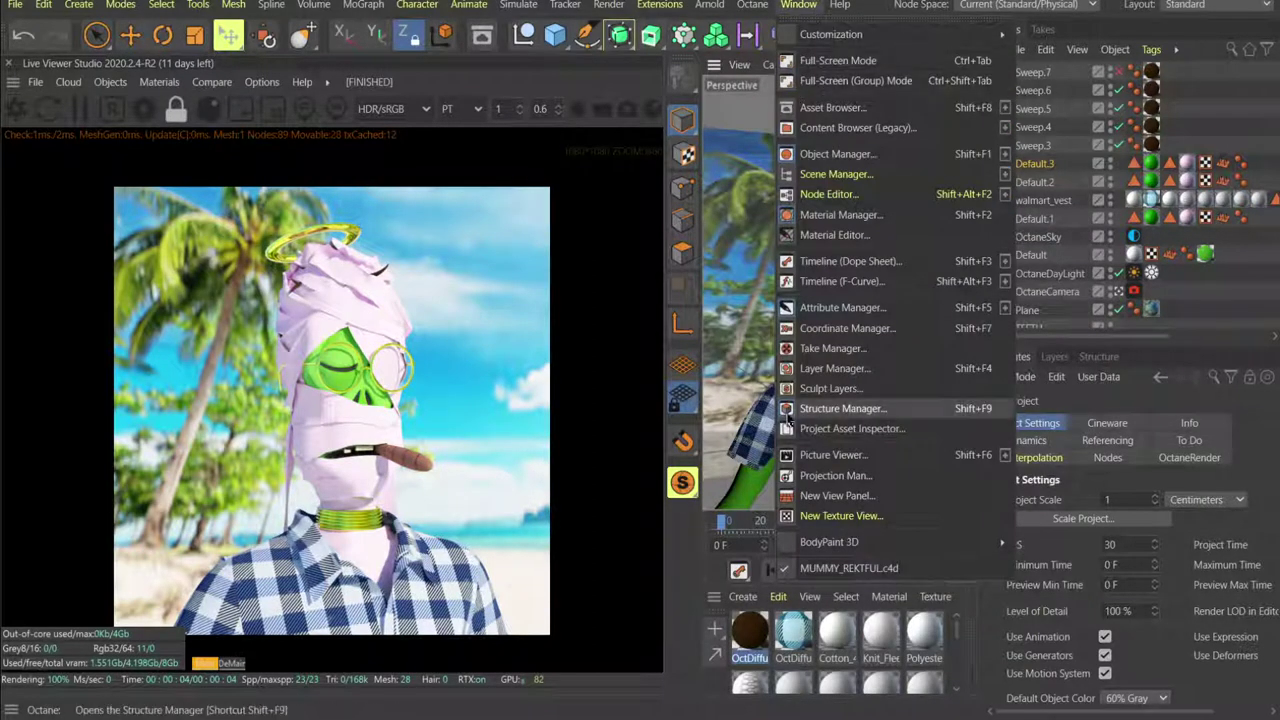
click(820, 456)
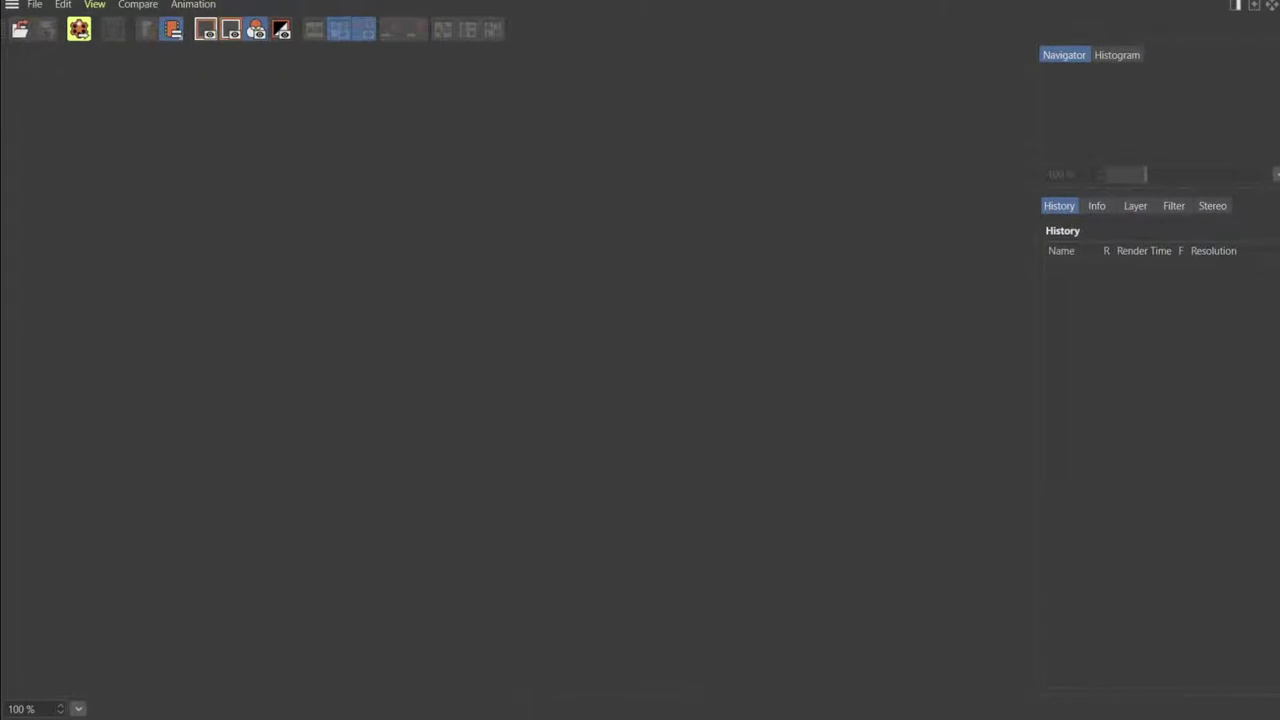
drag(132, 0, 337, 122)
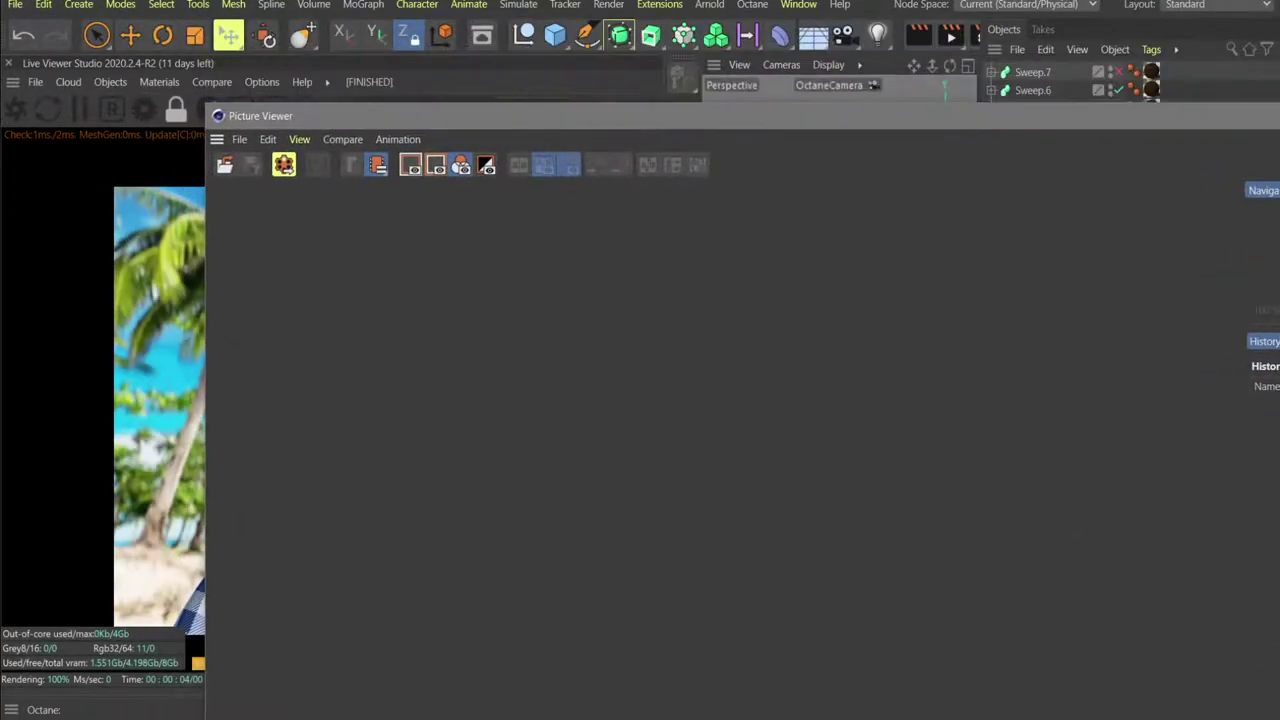
click(208, 716)
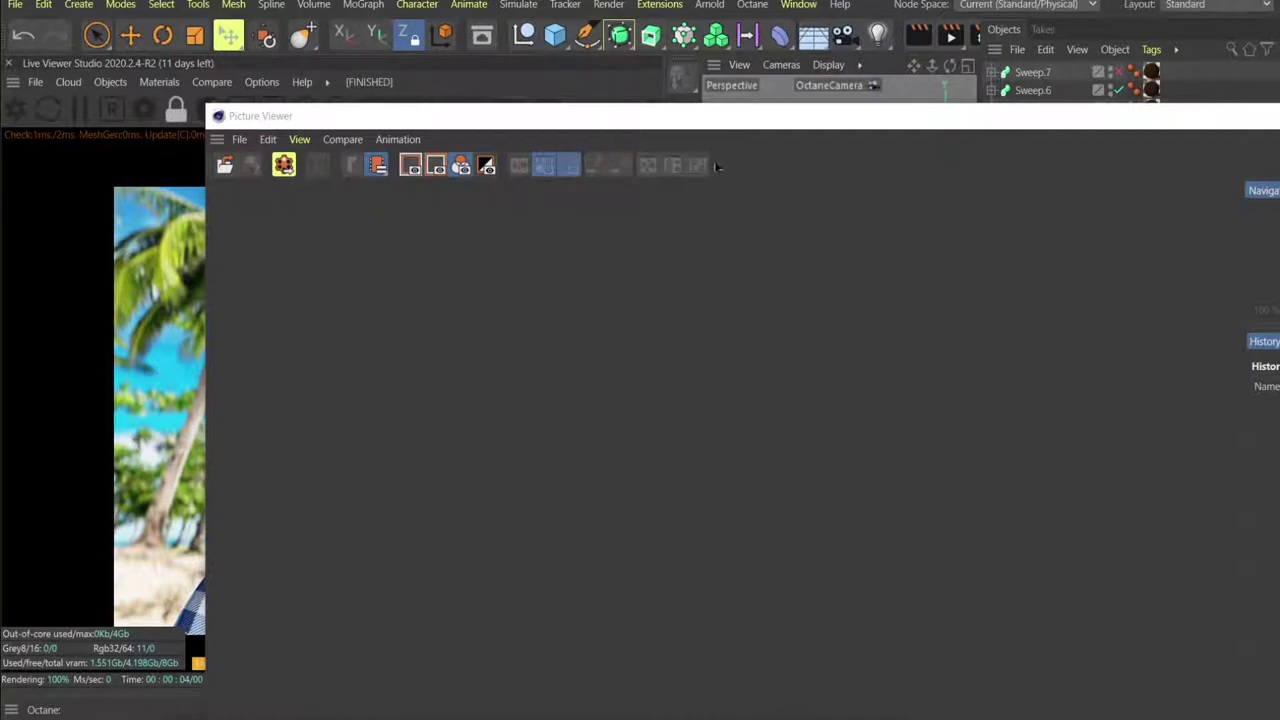
Dock the Picture Viewer beside the live render, fold away the perspective viewport, hide the navigator and show REKTFULKEN.jpg at 100%.
drag(313, 121, 731, 137)
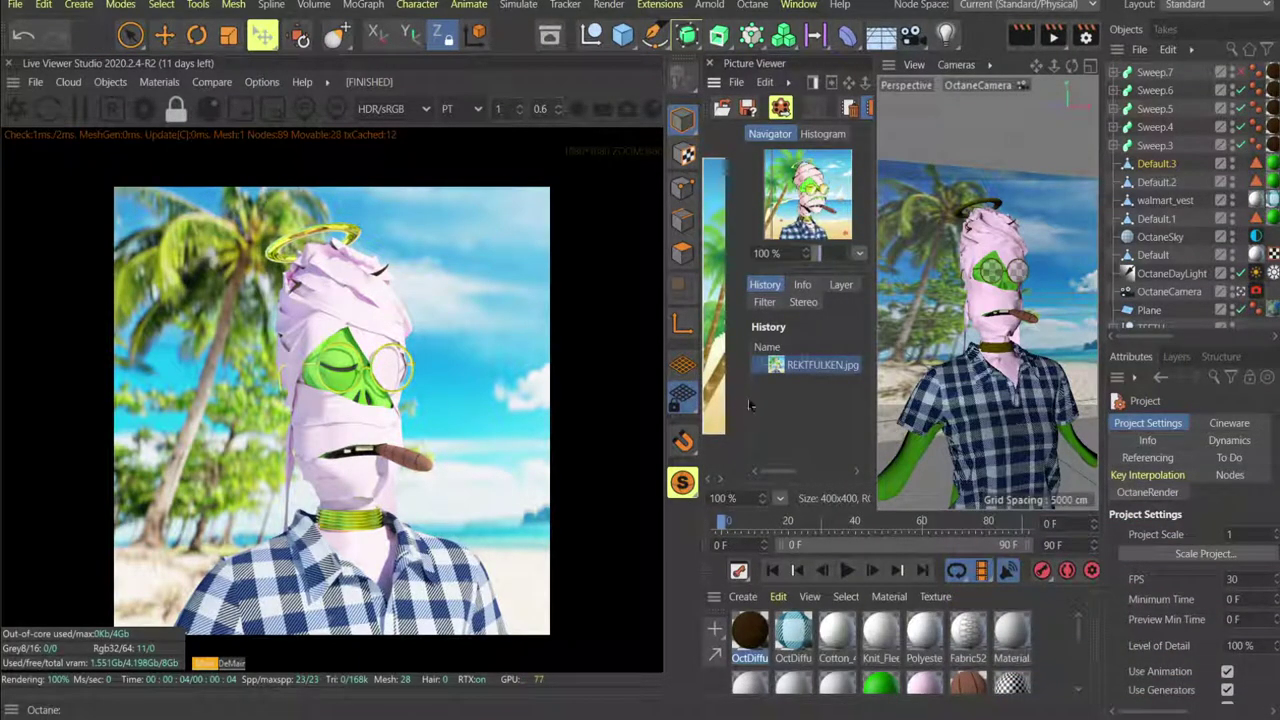
click(885, 72)
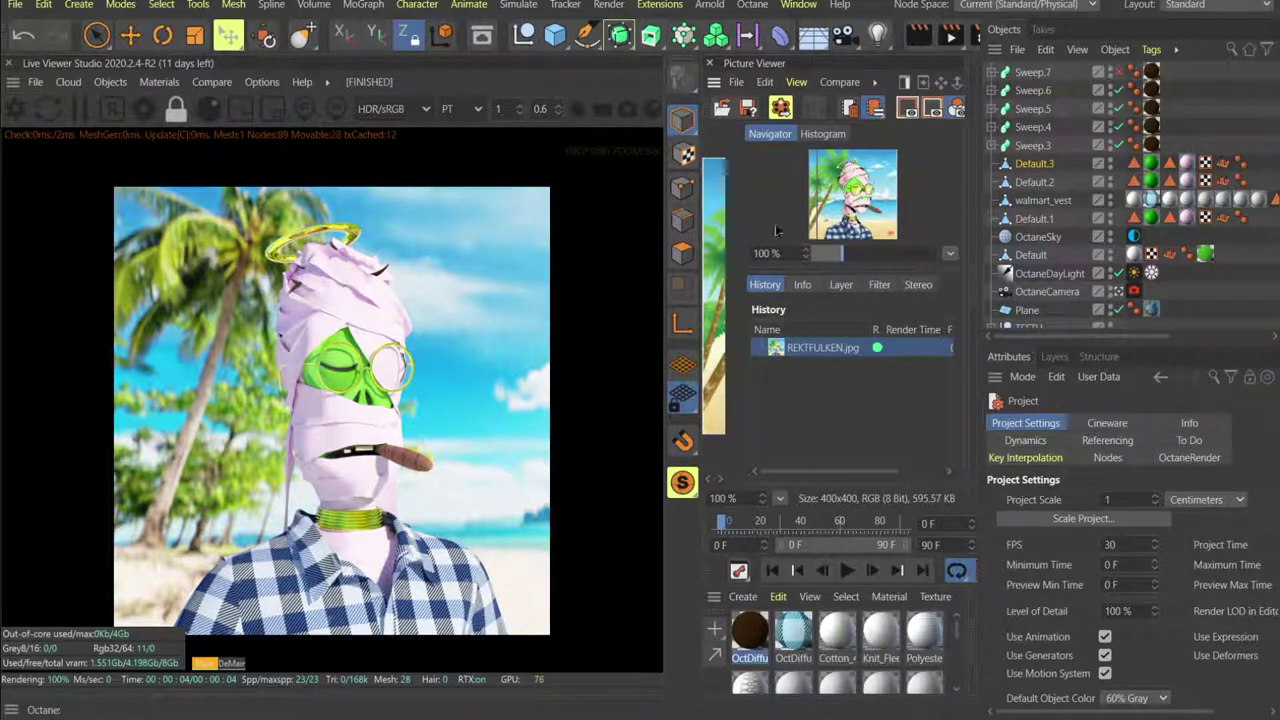
scroll(777, 231, down, 1)
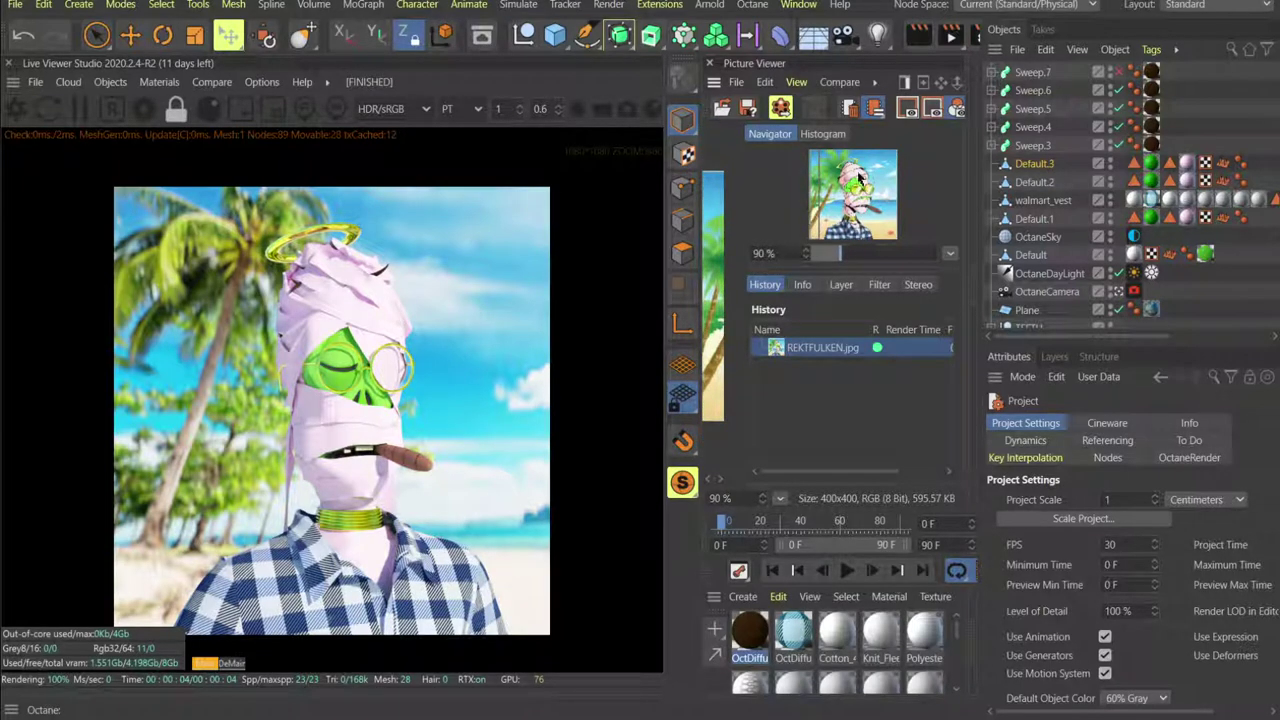
click(905, 83)
scroll(866, 302, up, 3)
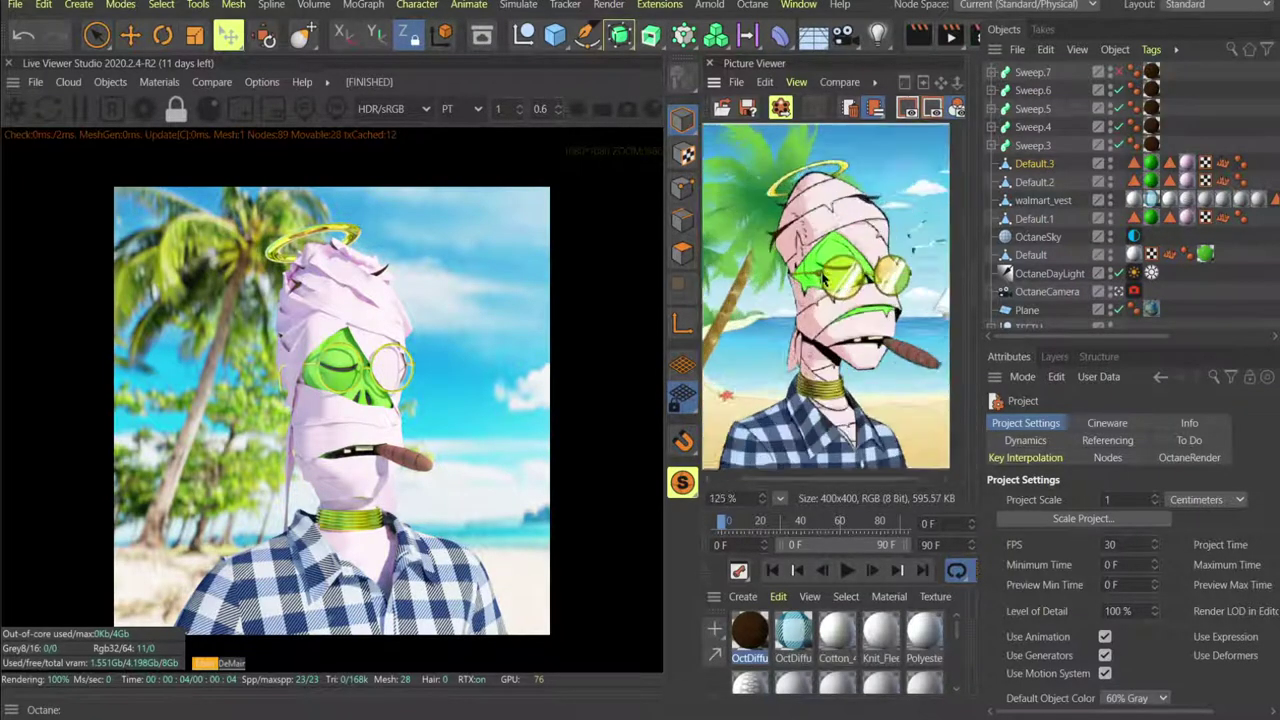
scroll(810, 279, down, 2)
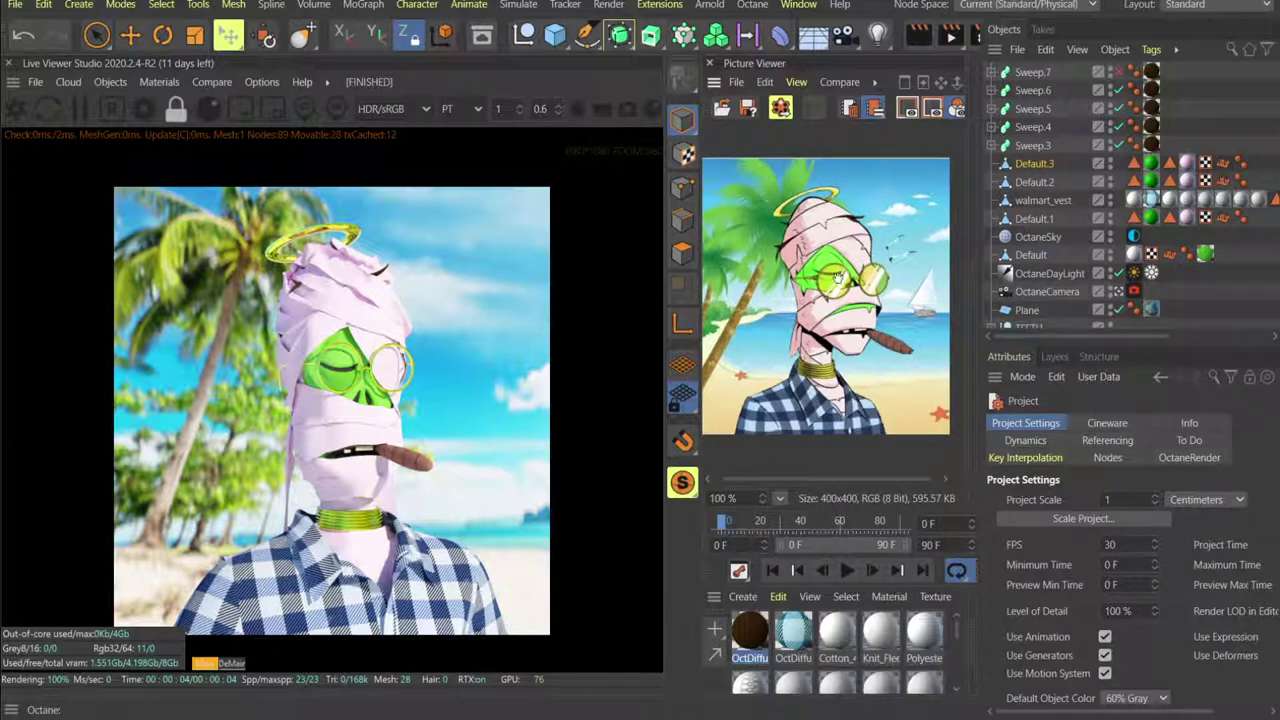
scroll(838, 278, up, 1)
scroll(838, 278, down, 1)
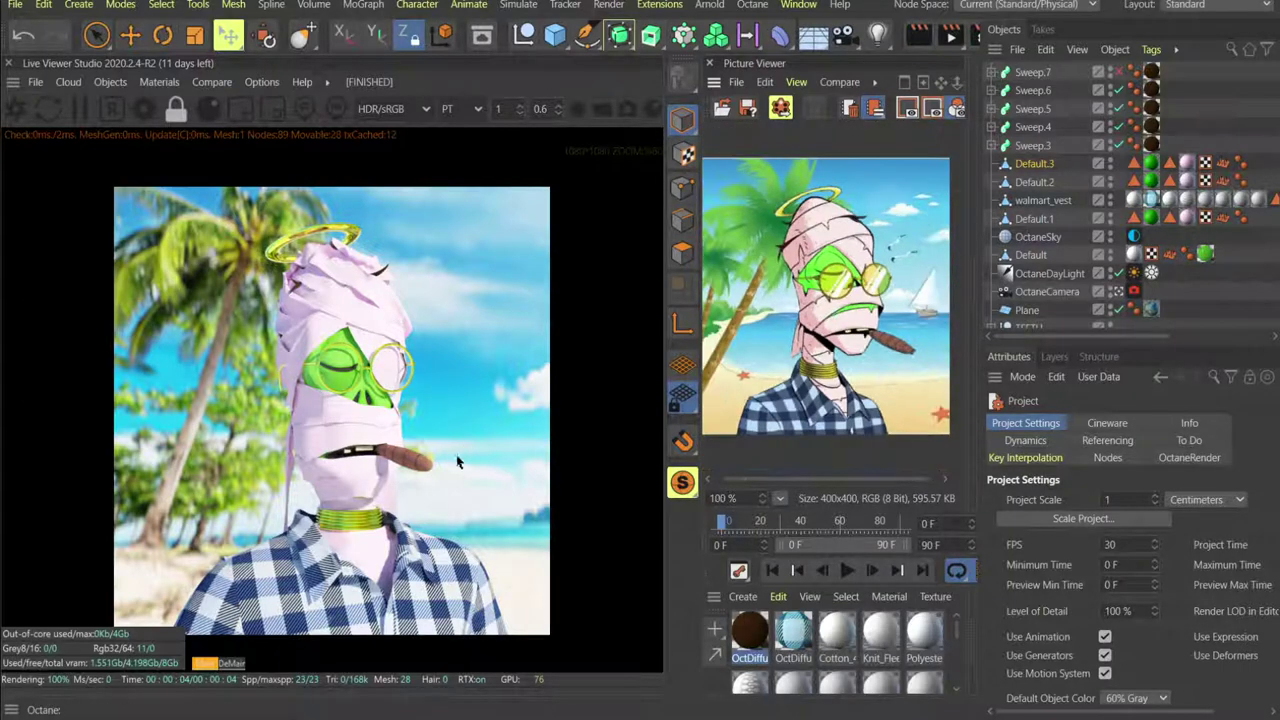
Select the cigar object J.1 in the scene hierarchy and show its coordinates.
click(1034, 164)
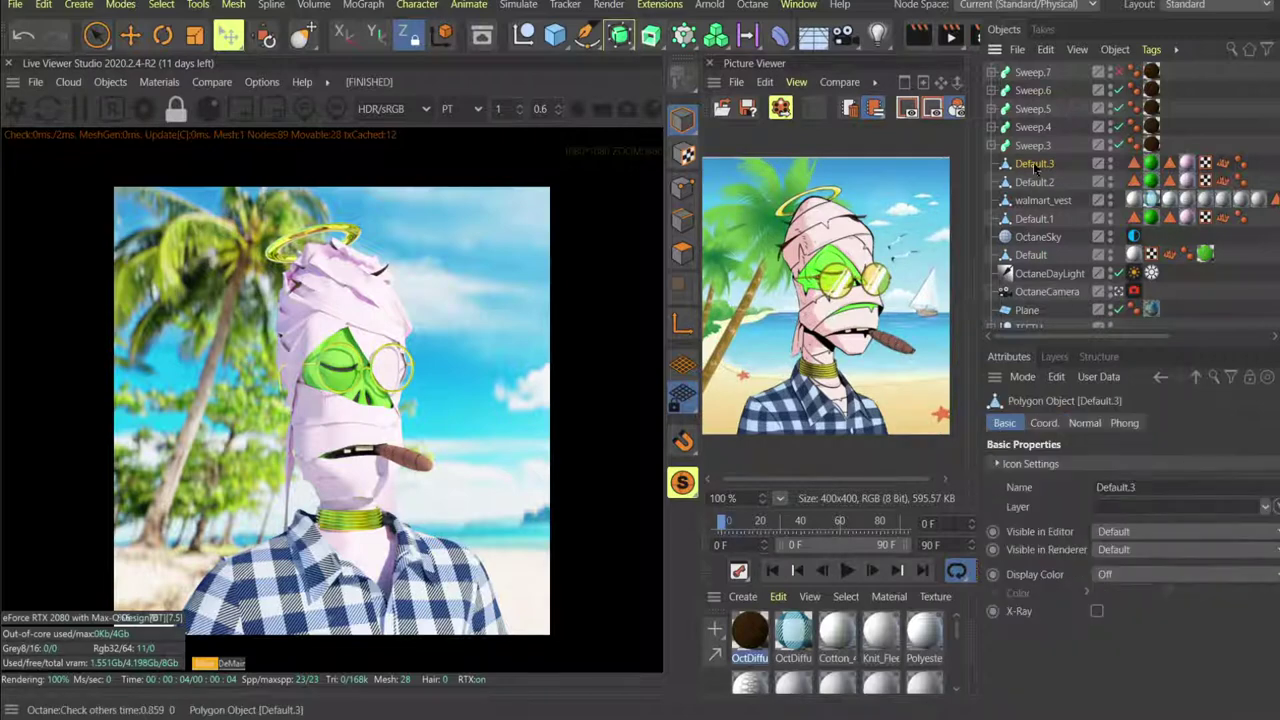
scroll(1038, 232, down, 4)
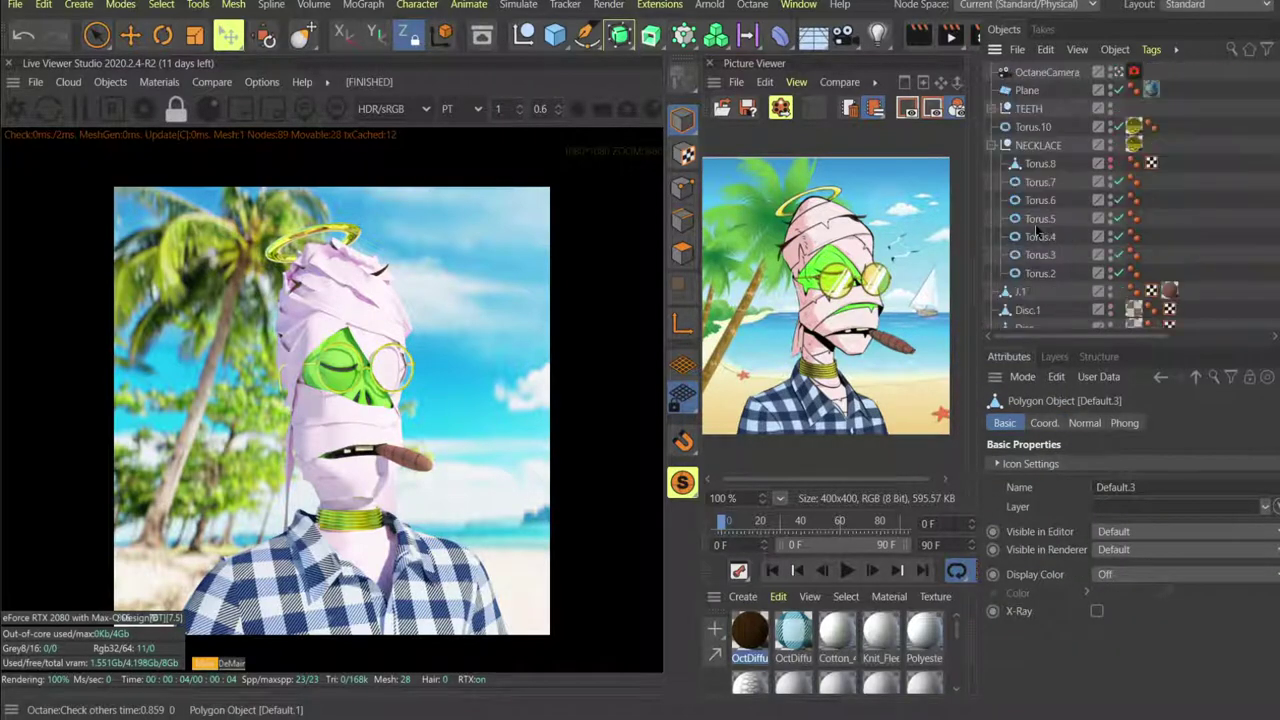
click(1021, 292)
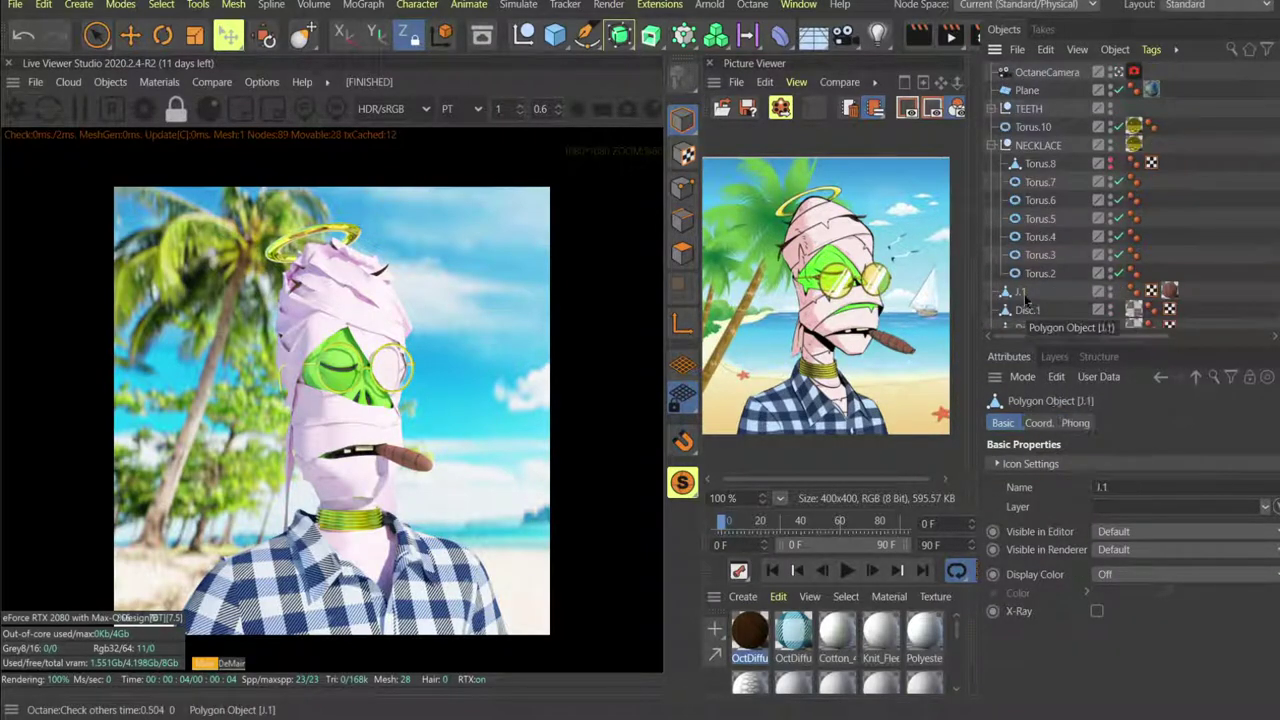
click(1042, 426)
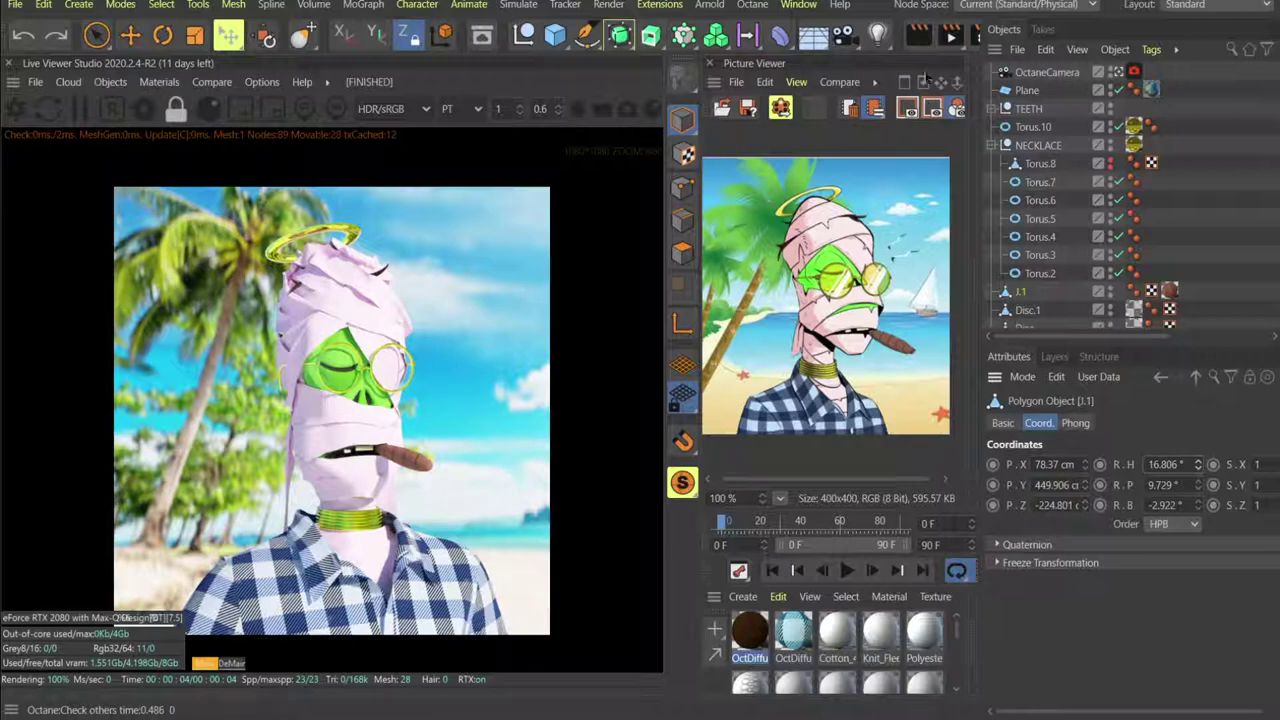
Unfold the perspective viewport, then undock the Picture Viewer and redock it below the timeline, next to the materials.
click(974, 99)
right_click(889, 66)
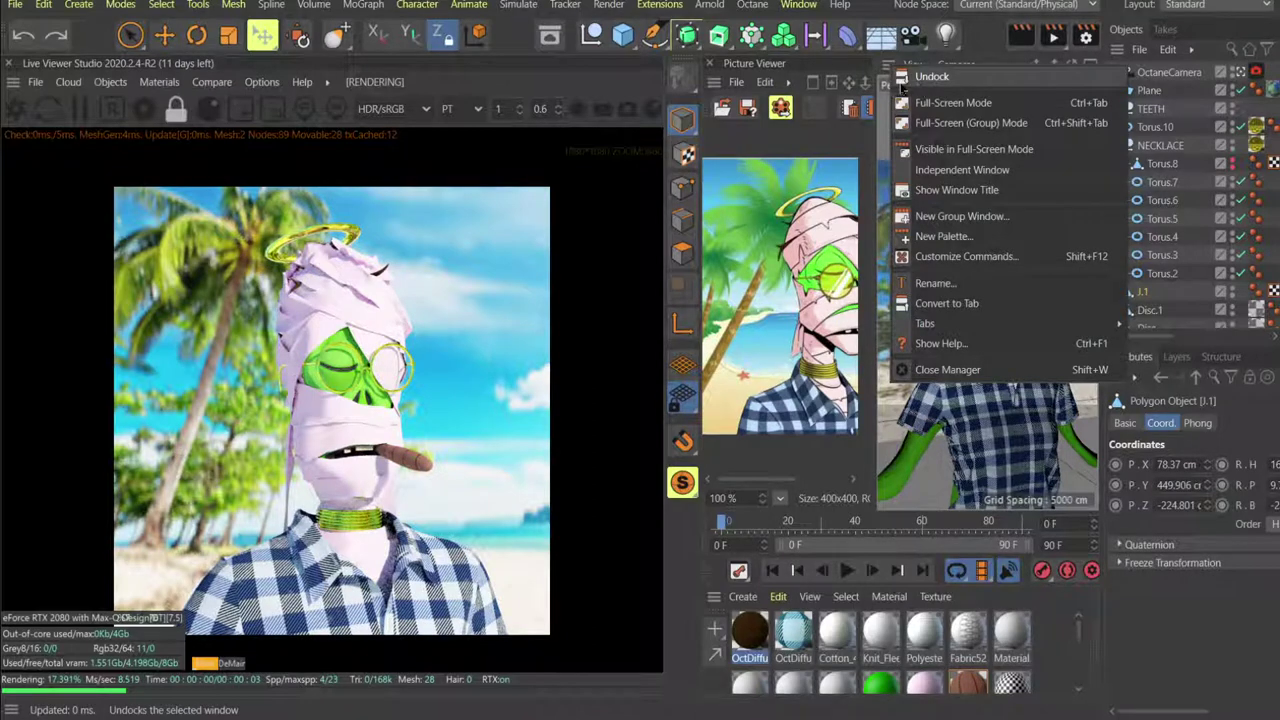
click(714, 86)
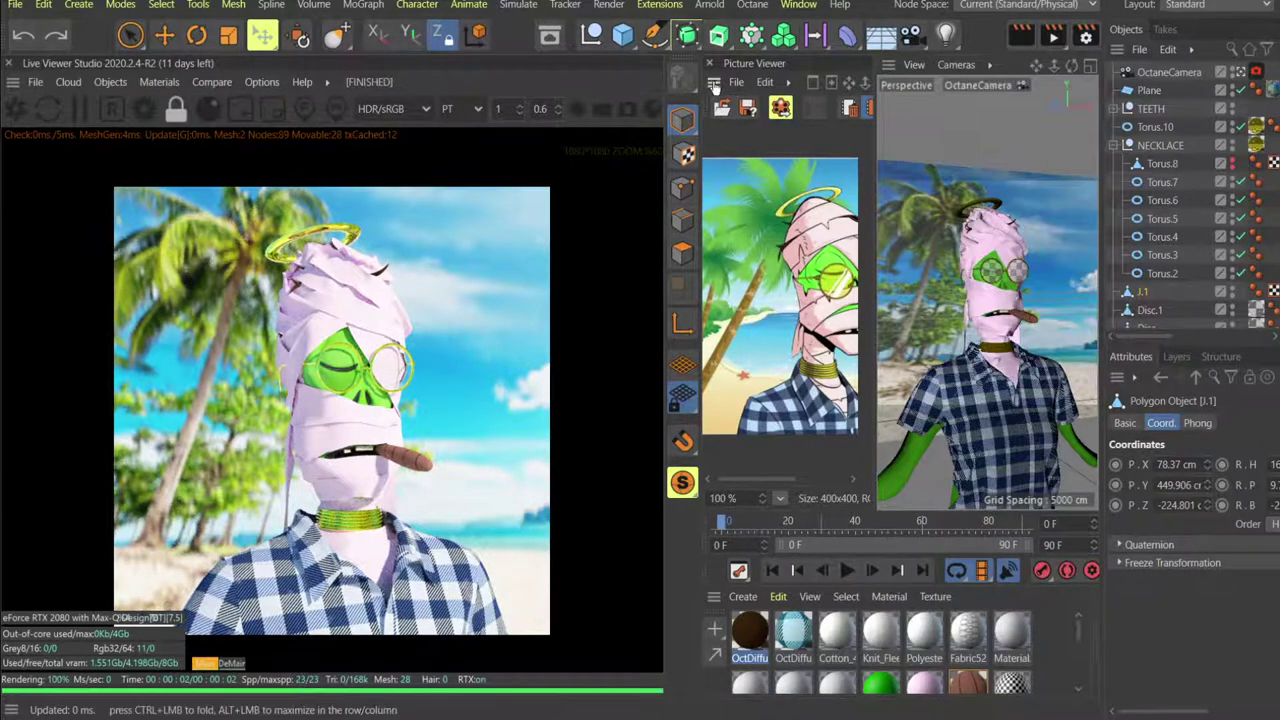
click(714, 84)
click(735, 96)
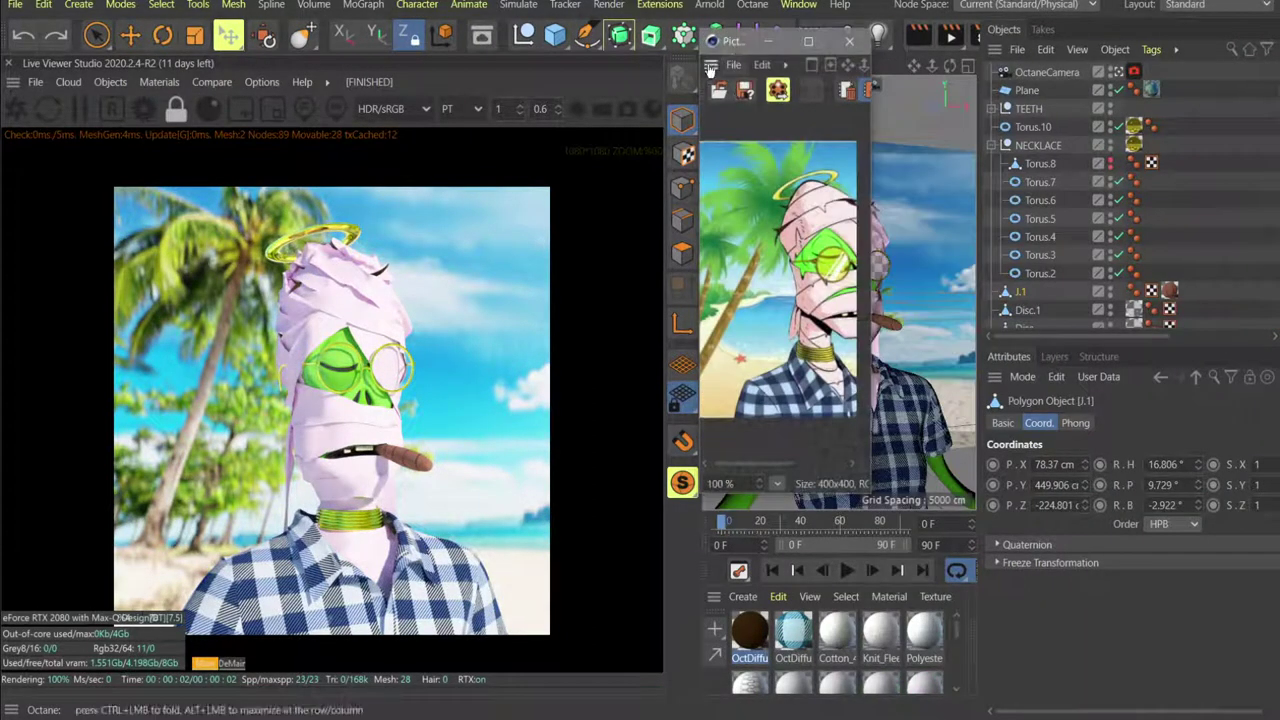
drag(918, 644, 710, 634)
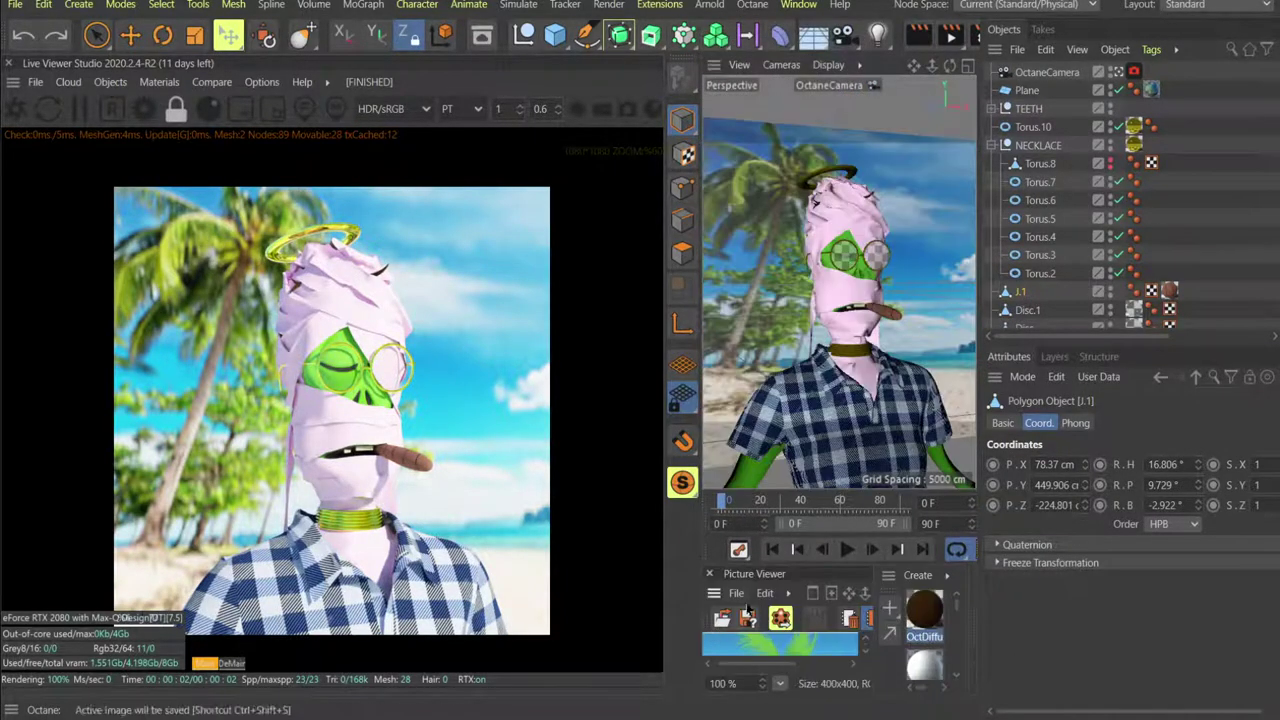
Fold away the material manager and enlarge the Picture Viewer under the viewport, with the drawing shown at 100%.
ctrl+click(889, 577)
ctrl+click(706, 551)
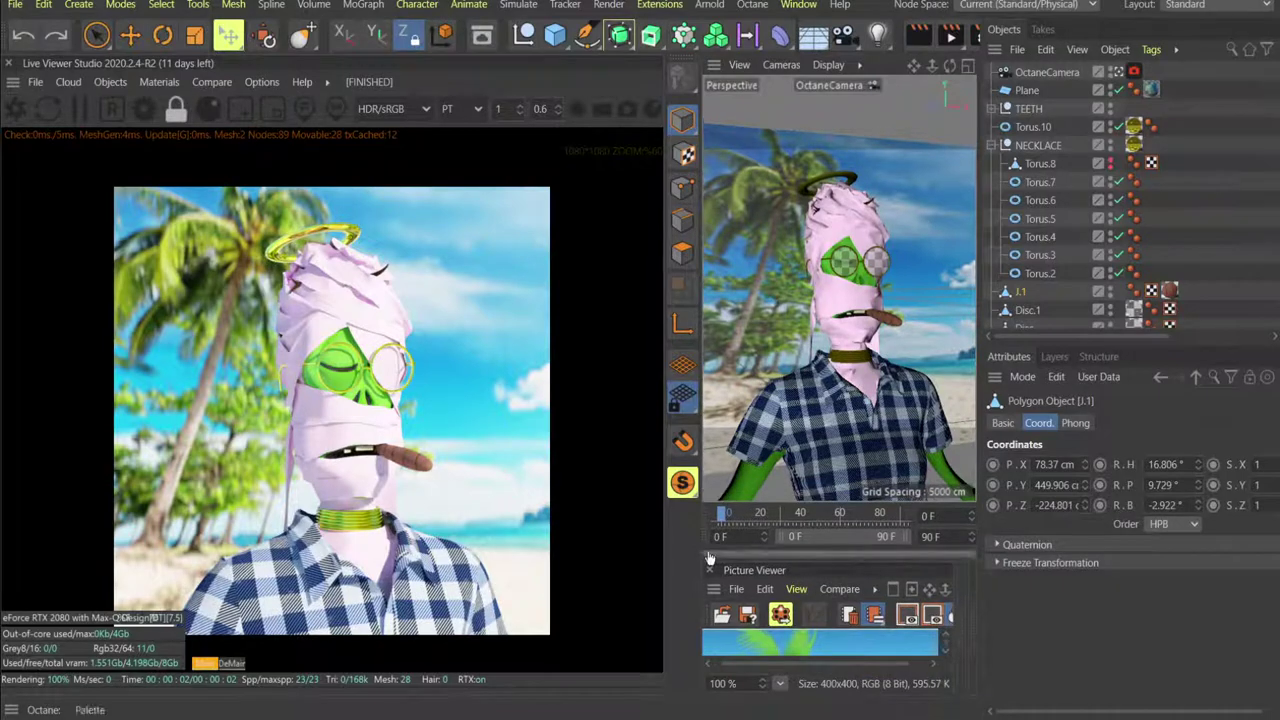
ctrl+click(709, 536)
drag(728, 562, 730, 398)
scroll(804, 479, down, 3)
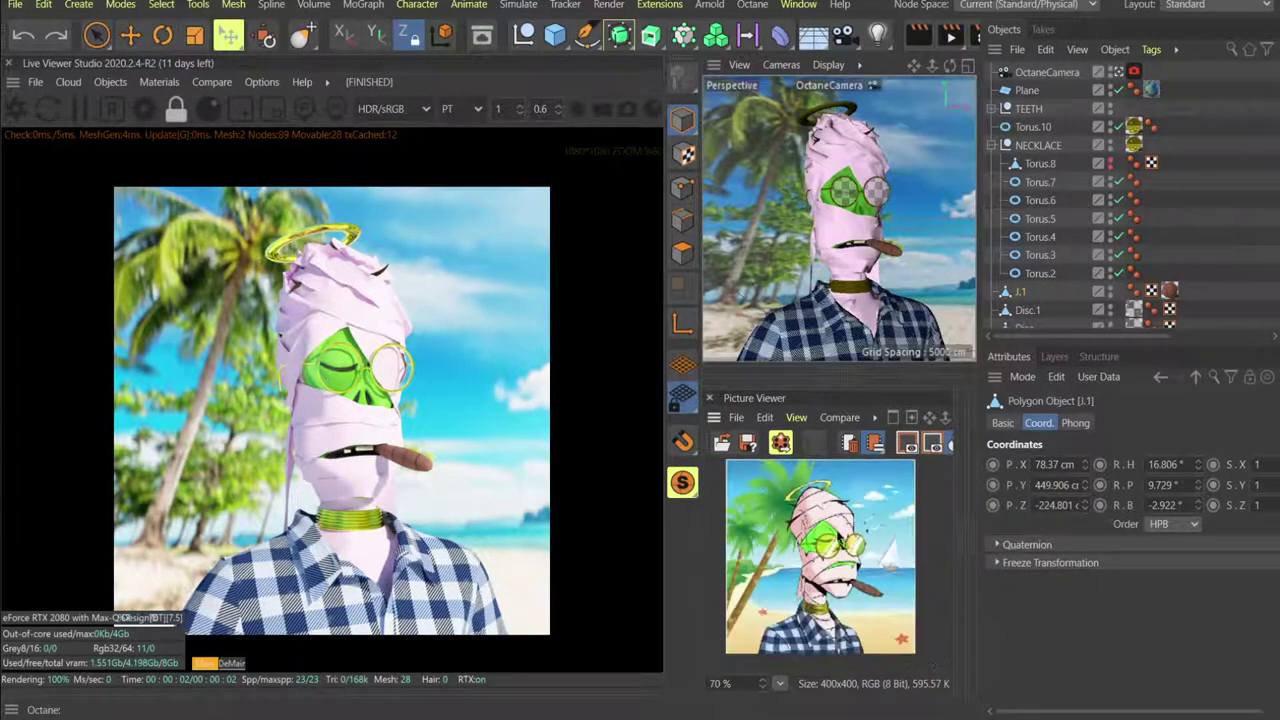
scroll(844, 560, up, 3)
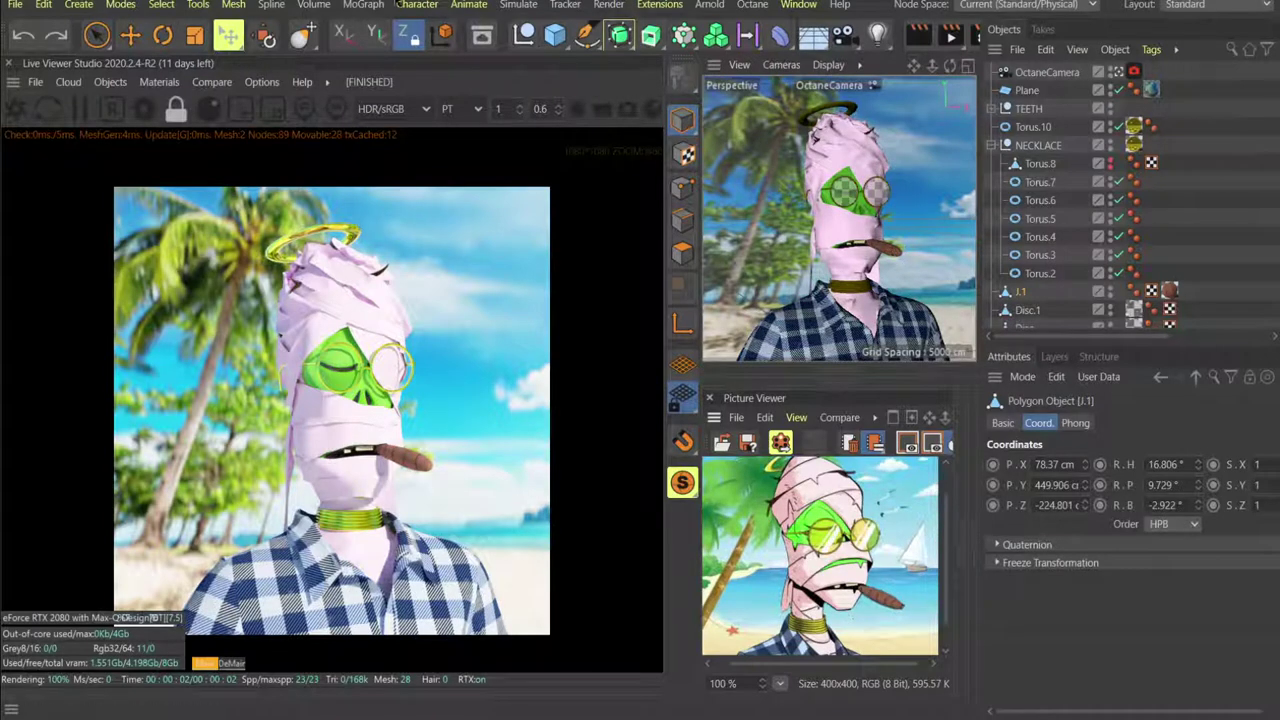
Rotate the cigar J.1 to slope down and outward from the mouth like the one in the drawing.
key(e)
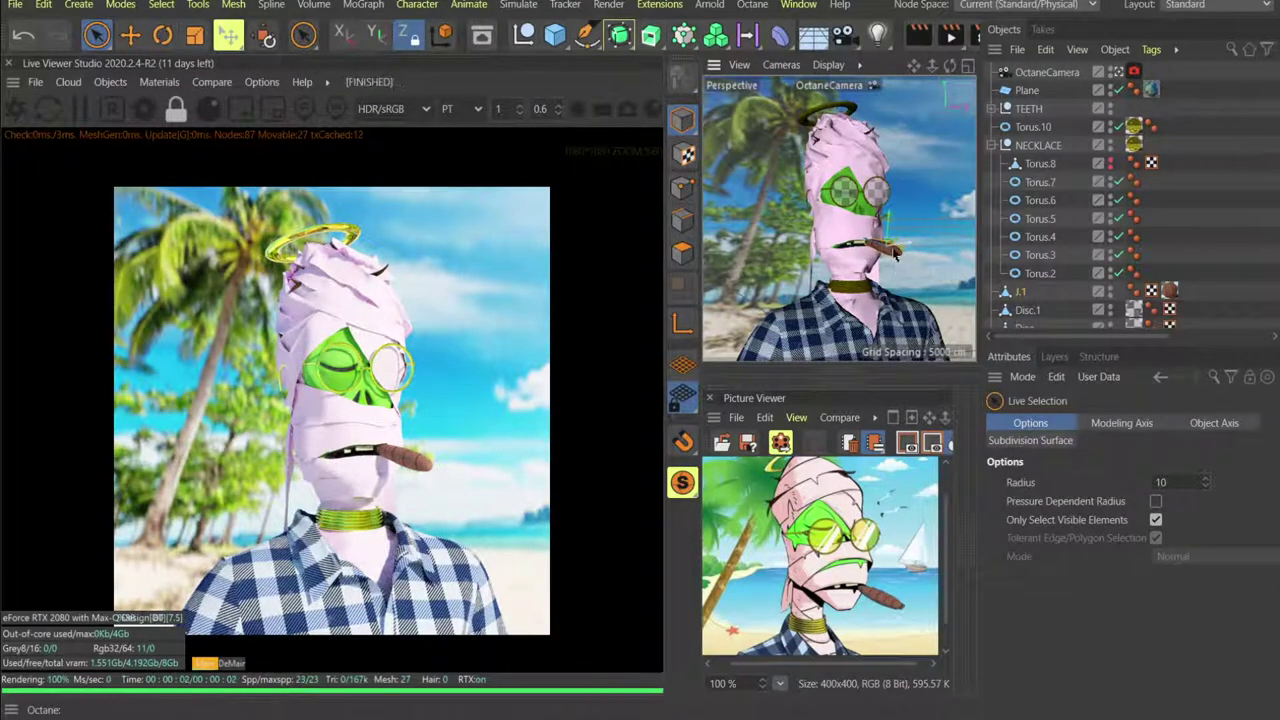
drag(878, 248, 872, 213)
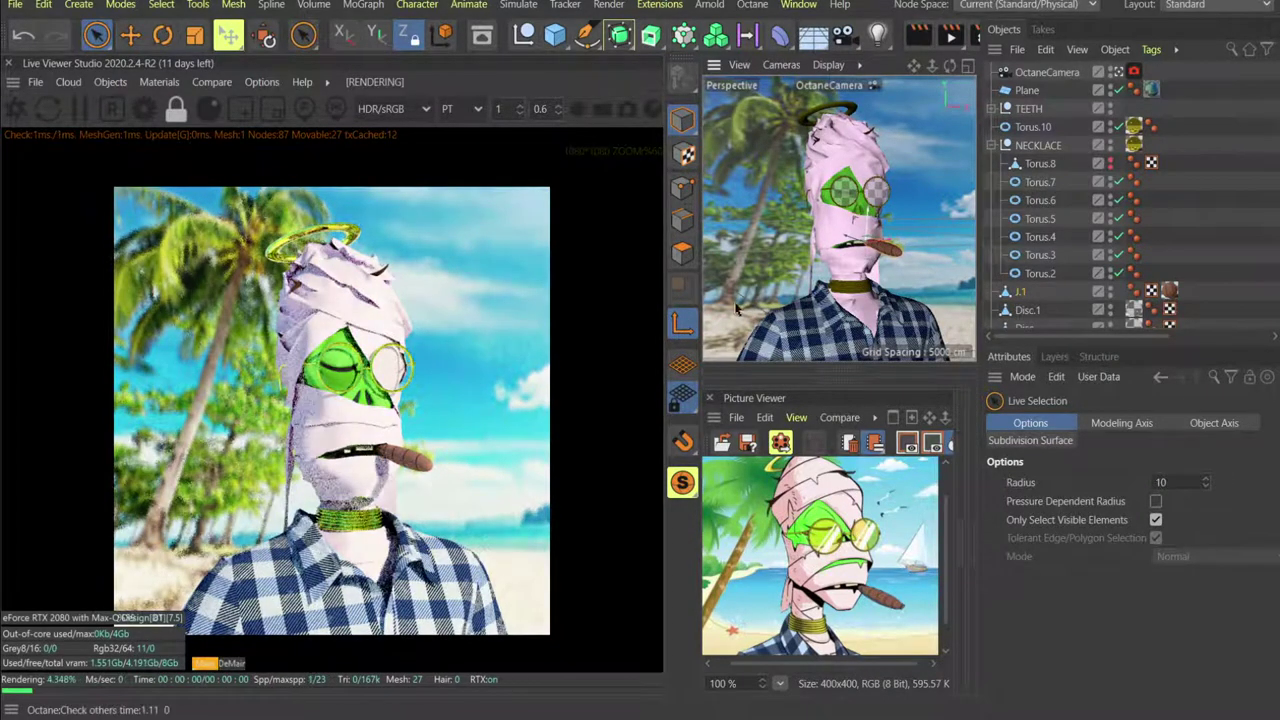
key(r)
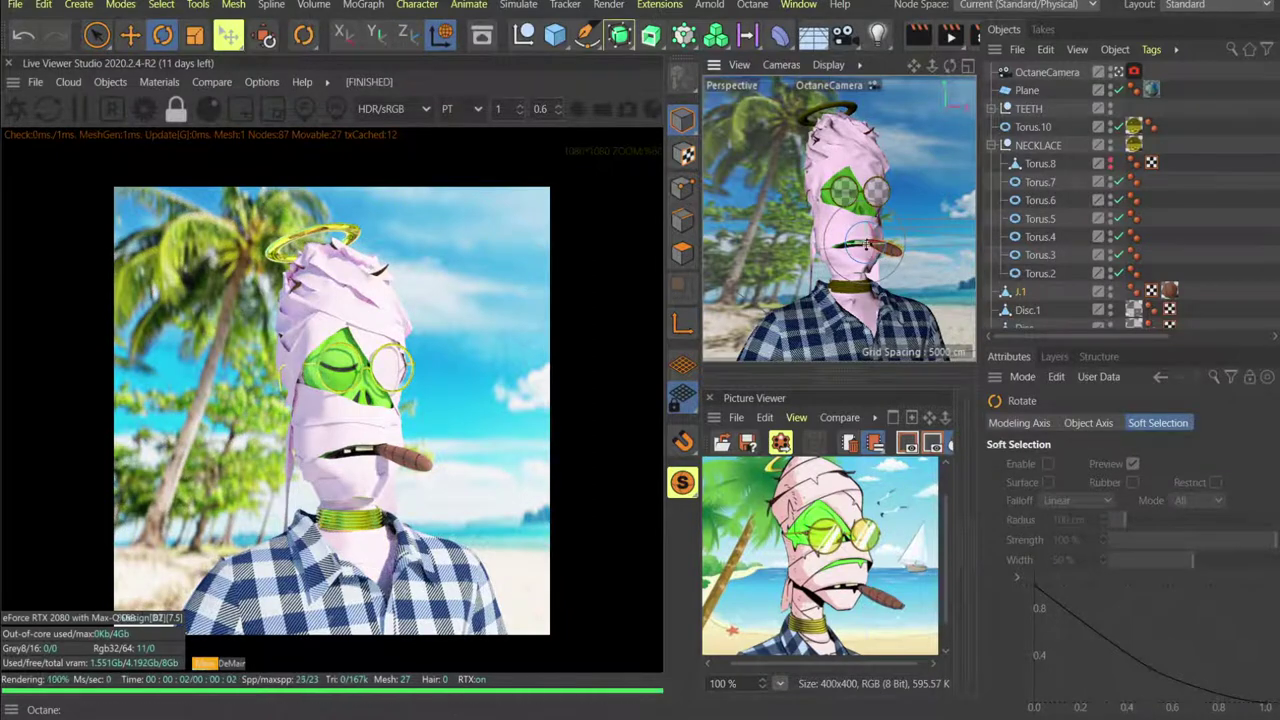
drag(866, 245, 873, 246)
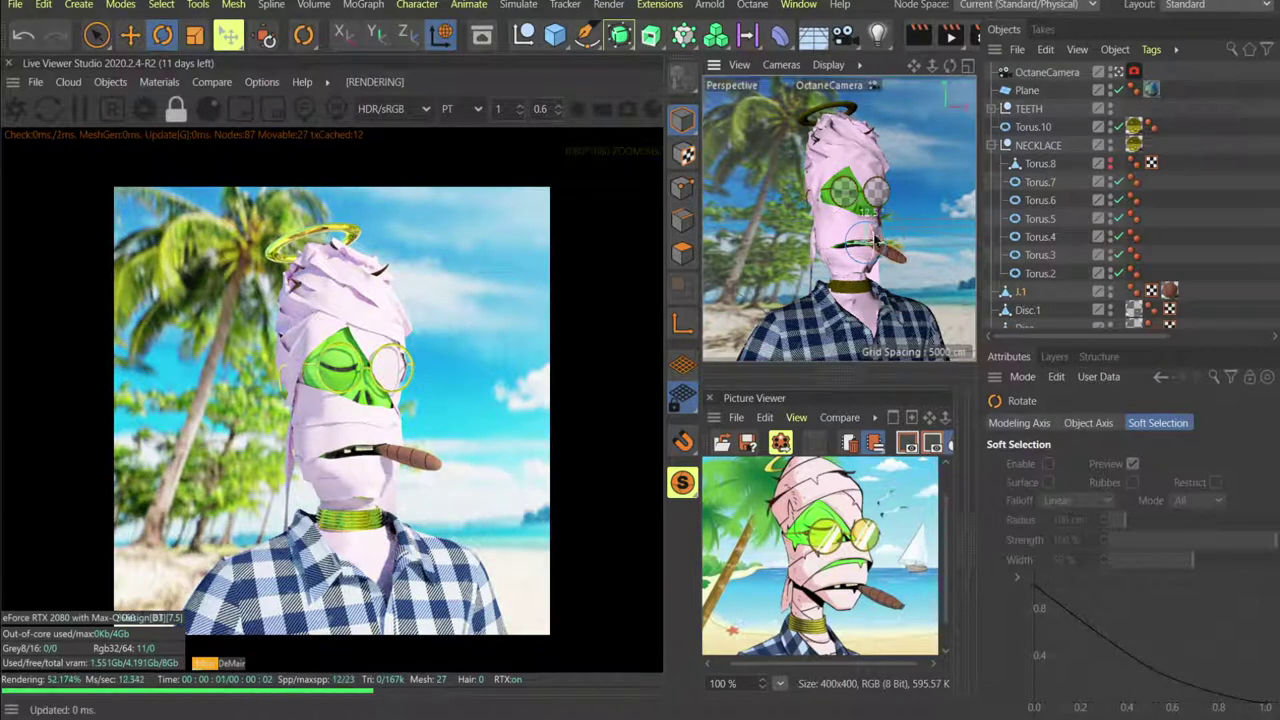
drag(875, 241, 873, 238)
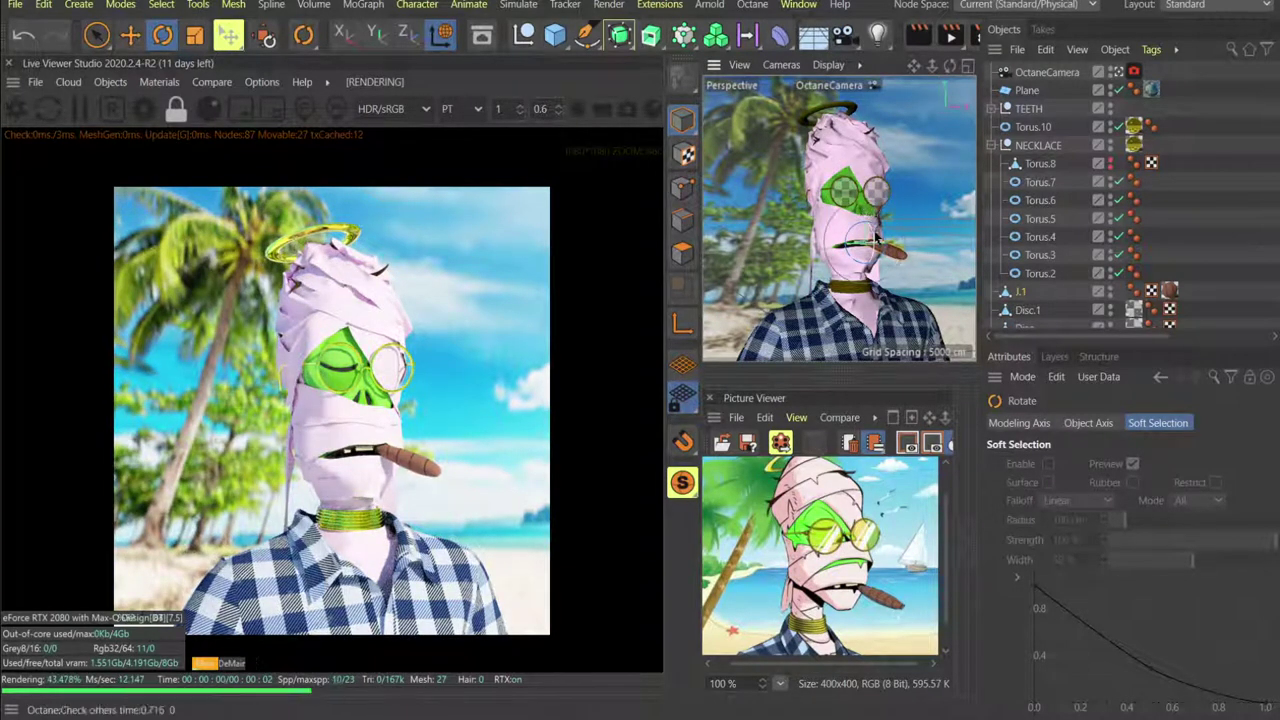
drag(875, 237, 863, 245)
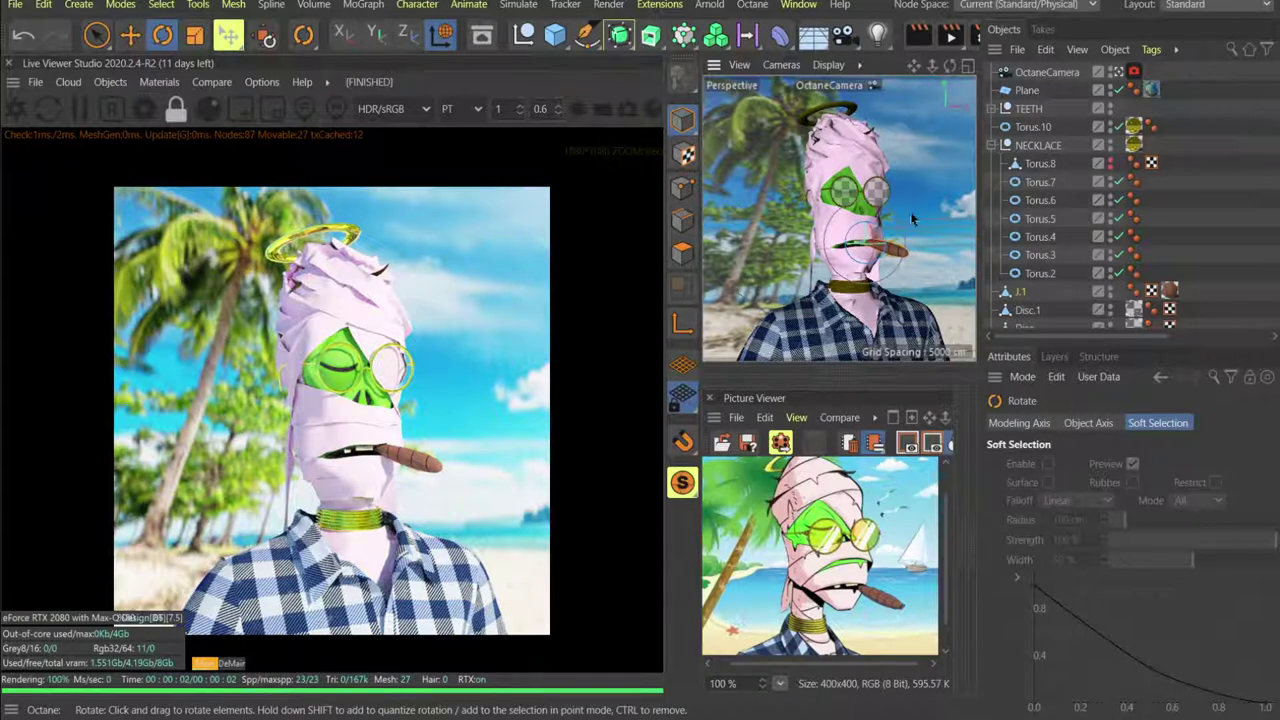
Move the cigar slightly outward and down so it sits at the corner of the mouth.
key(e)
drag(848, 242, 851, 244)
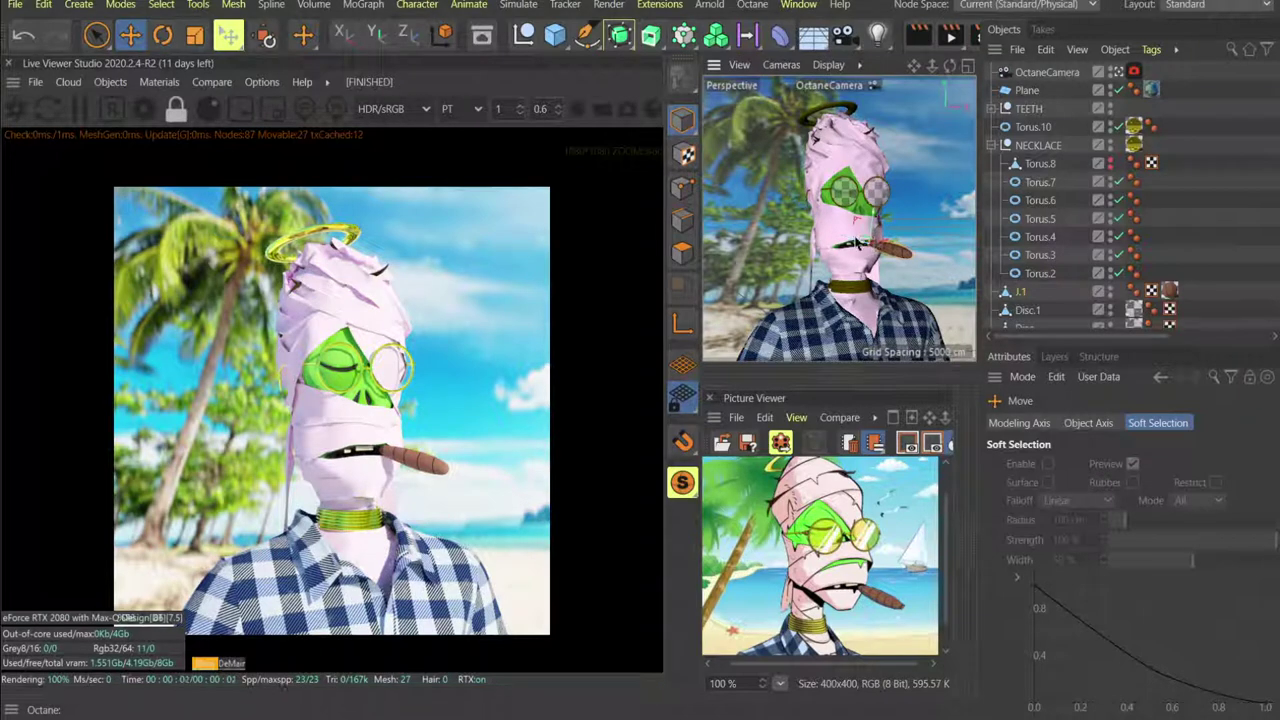
drag(856, 243, 857, 246)
Select the Cube tooth beside the cigar and nudge it sideways along the mouth.
click(865, 251)
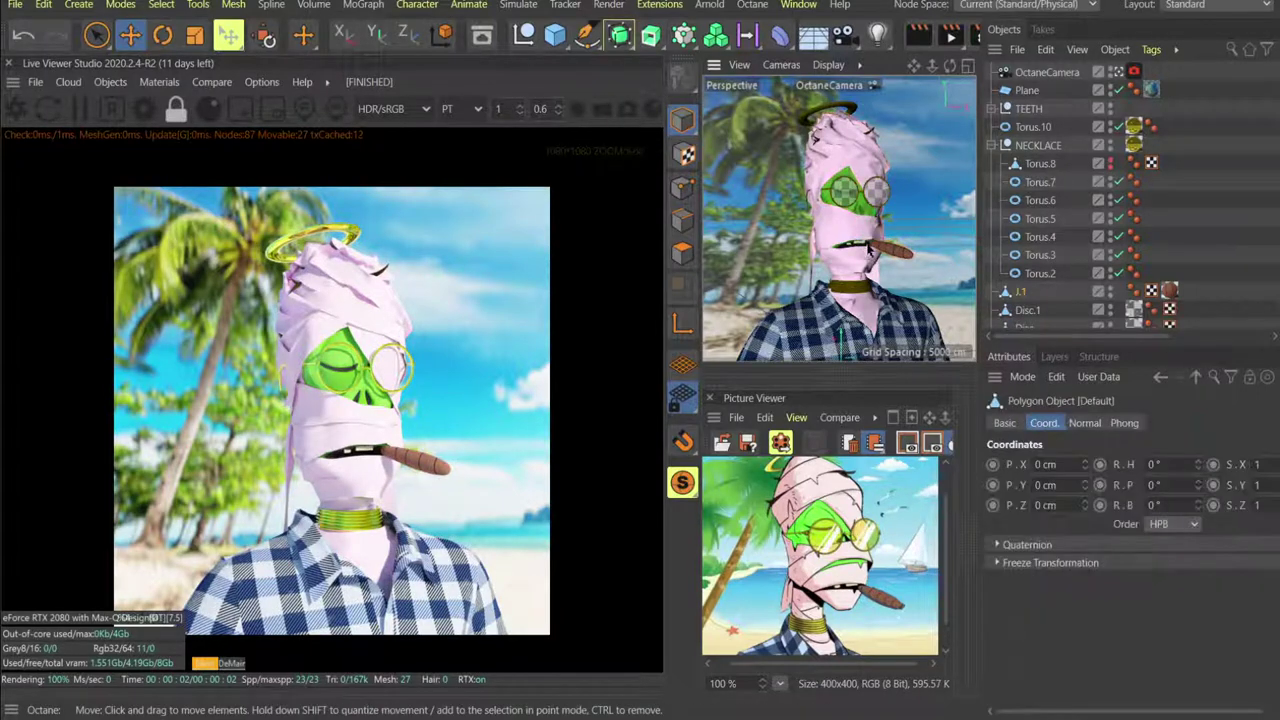
click(865, 251)
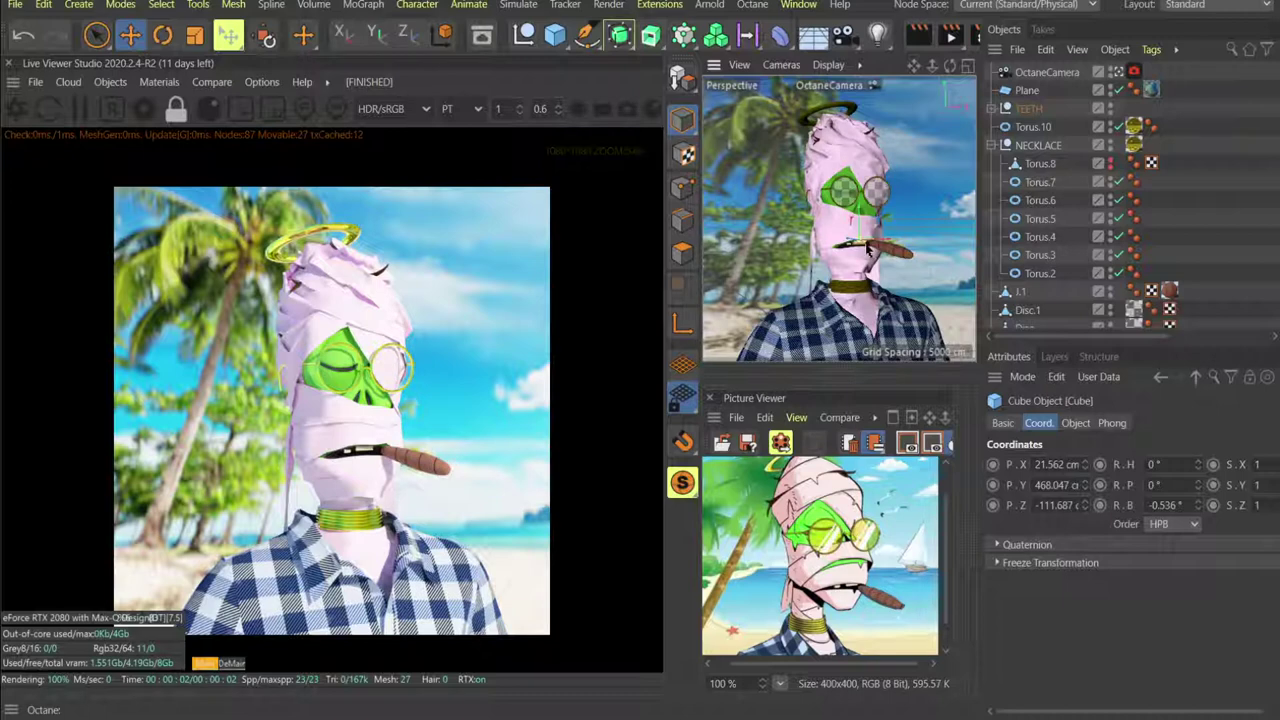
key(r)
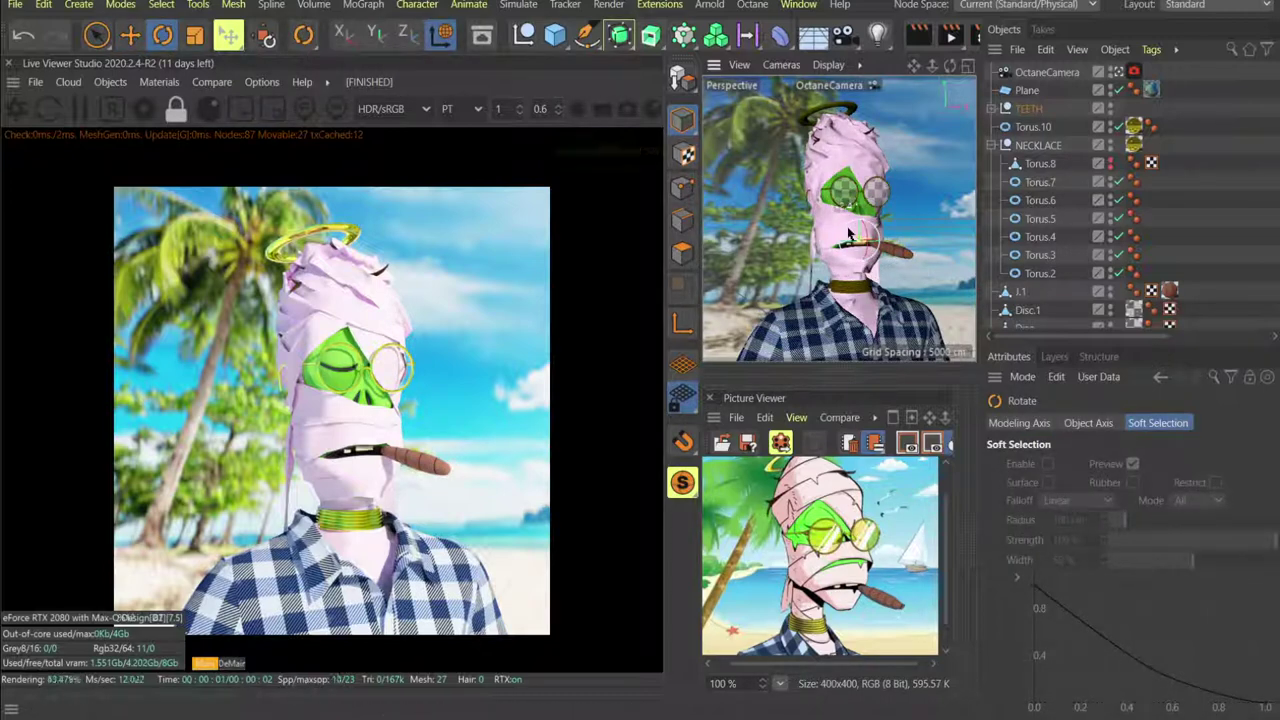
key(e)
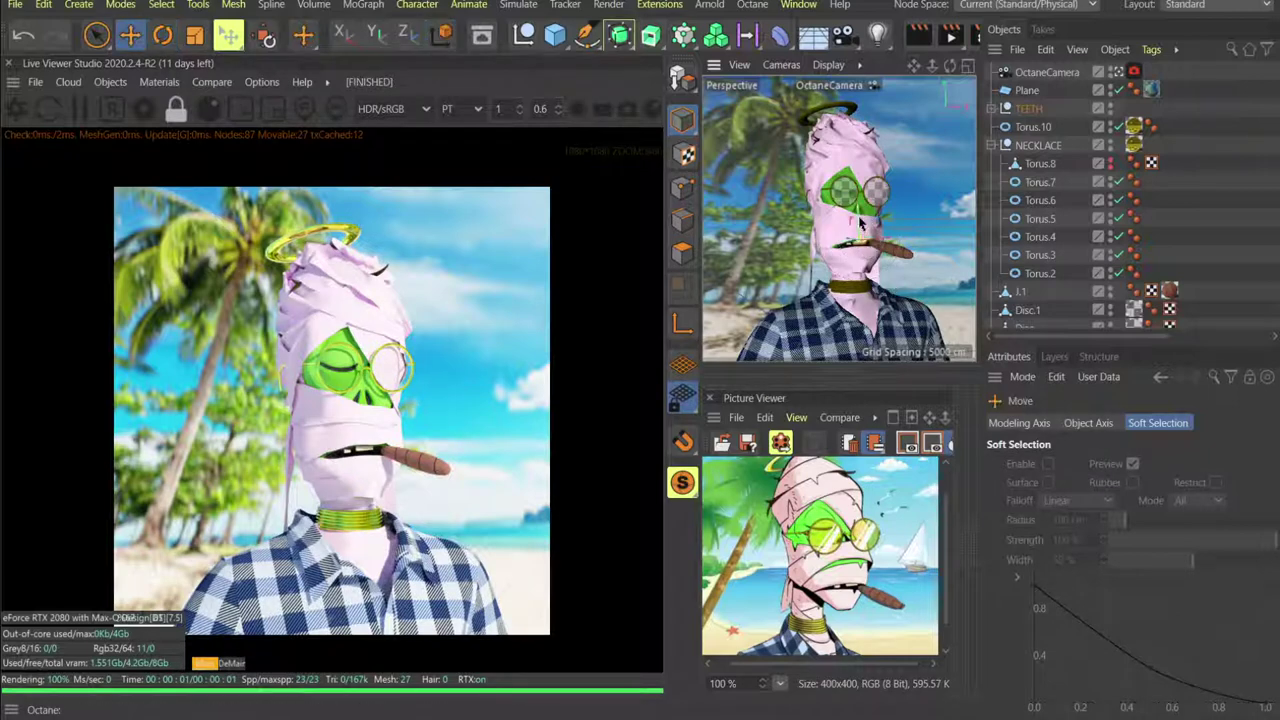
drag(879, 241, 889, 243)
drag(889, 243, 887, 243)
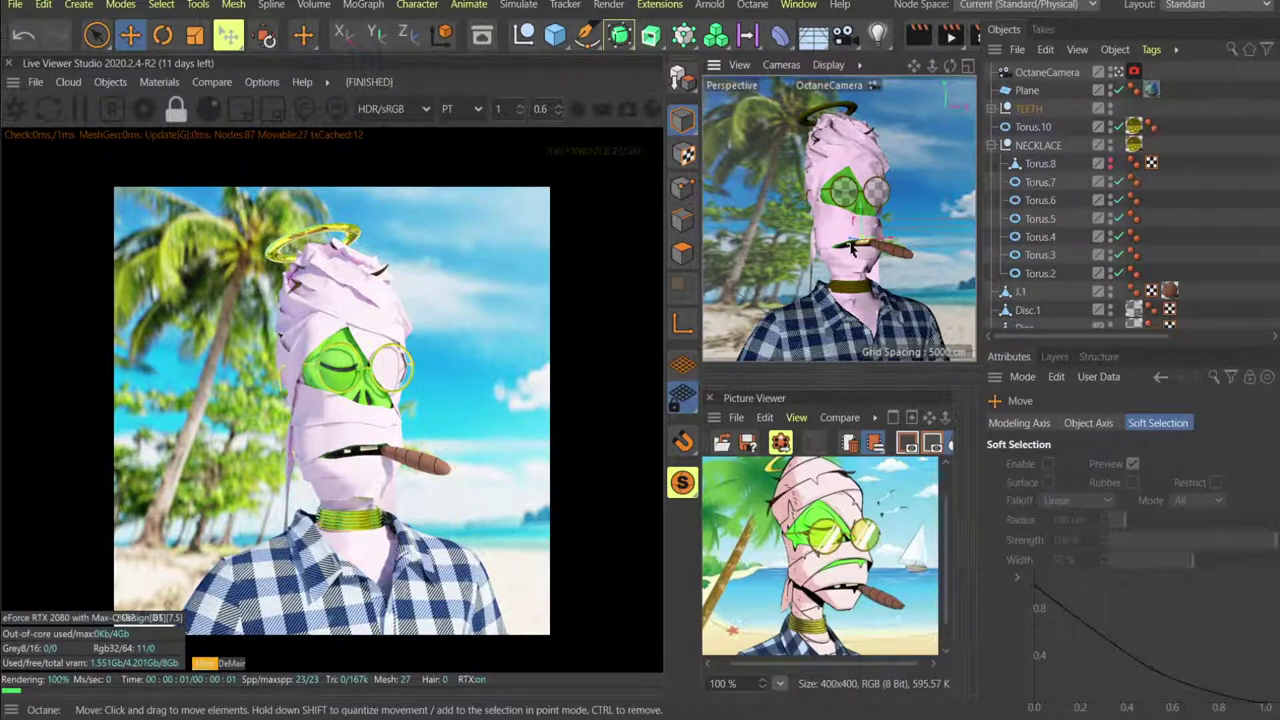
Expand the TEETH group, move the Cube.1 tooth to about X -16.8, Y 463.8, Z -109.9 cm, and rotate it slightly.
click(994, 108)
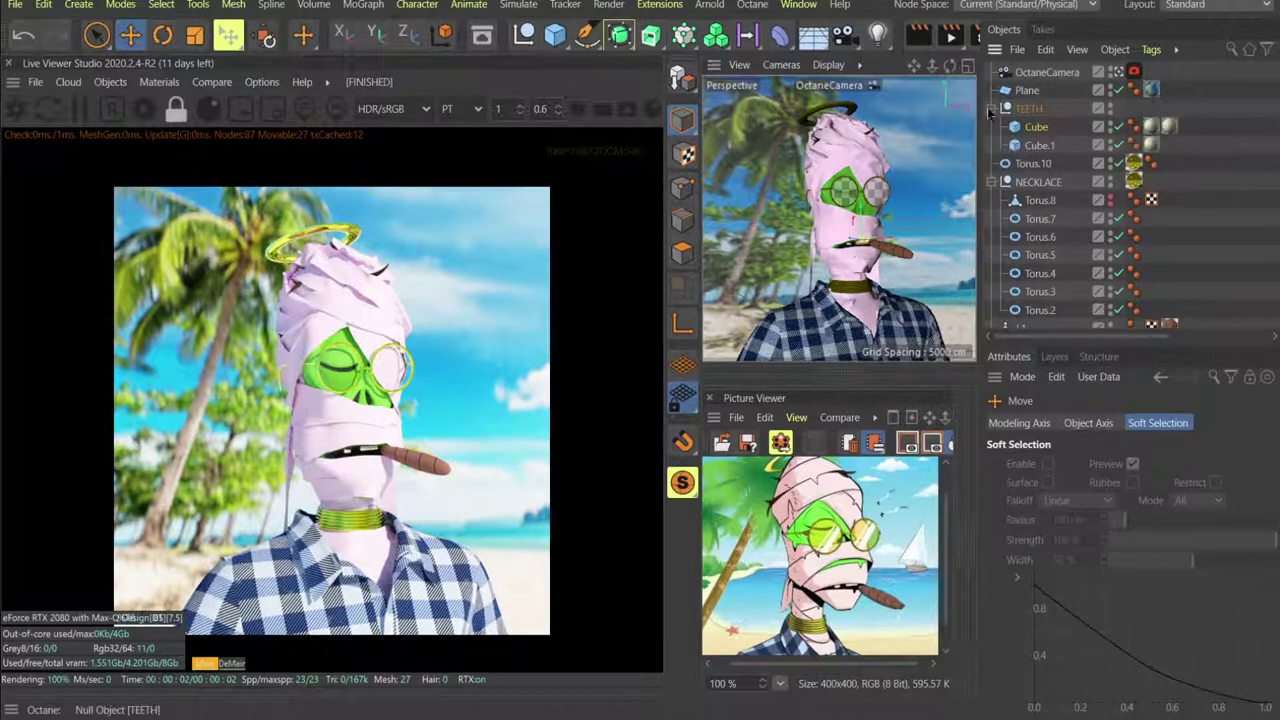
click(1038, 146)
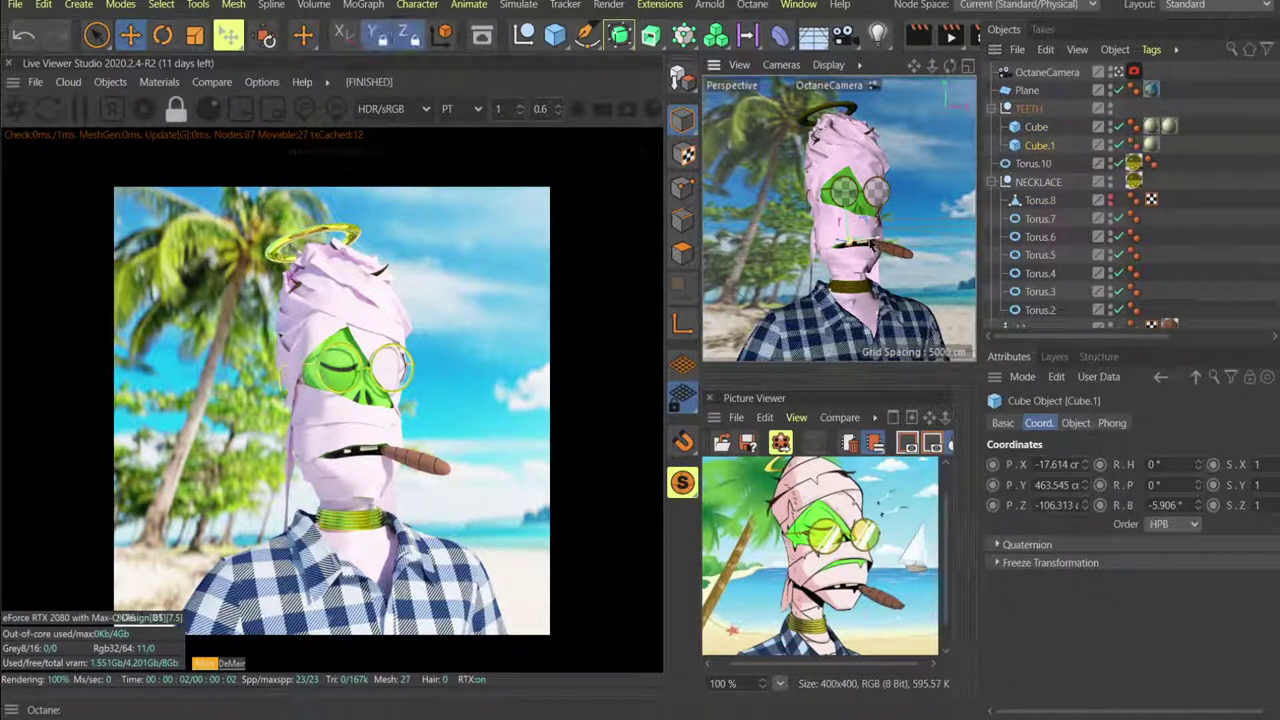
drag(864, 244, 872, 244)
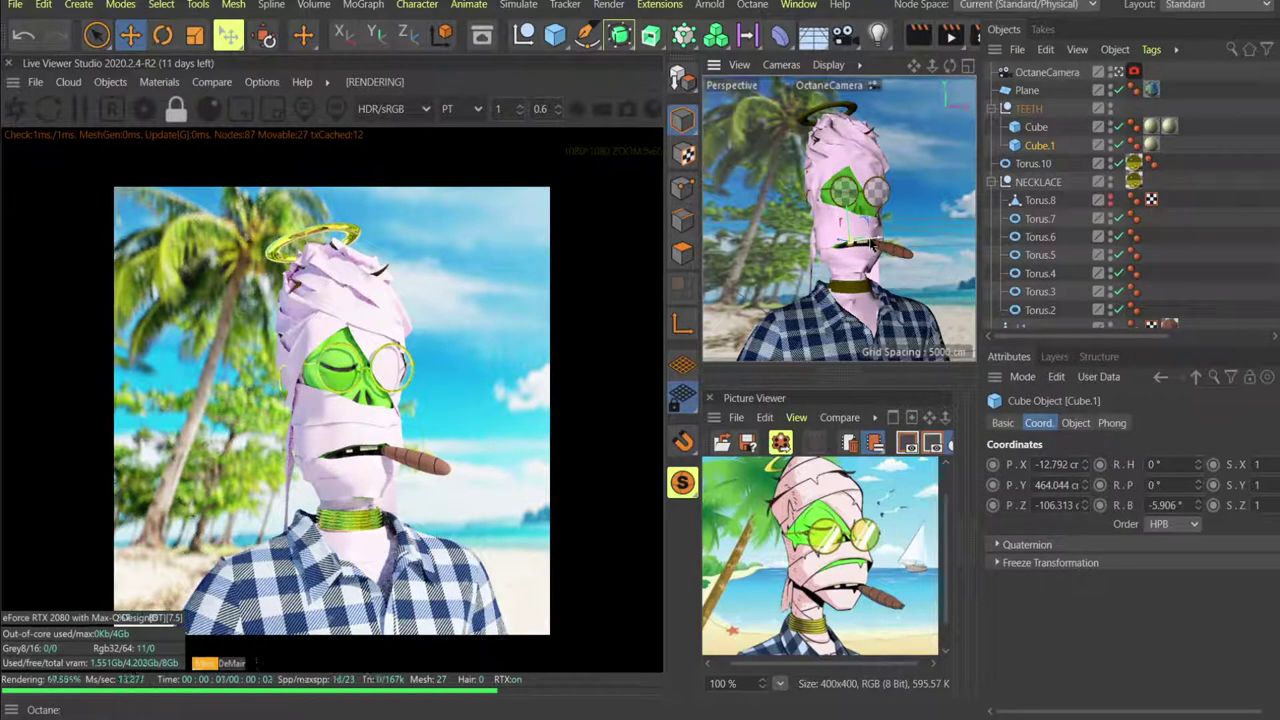
mouse_move(843, 242)
mouse_down()
mouse_move(852, 230)
mouse_move(866, 243)
mouse_up()
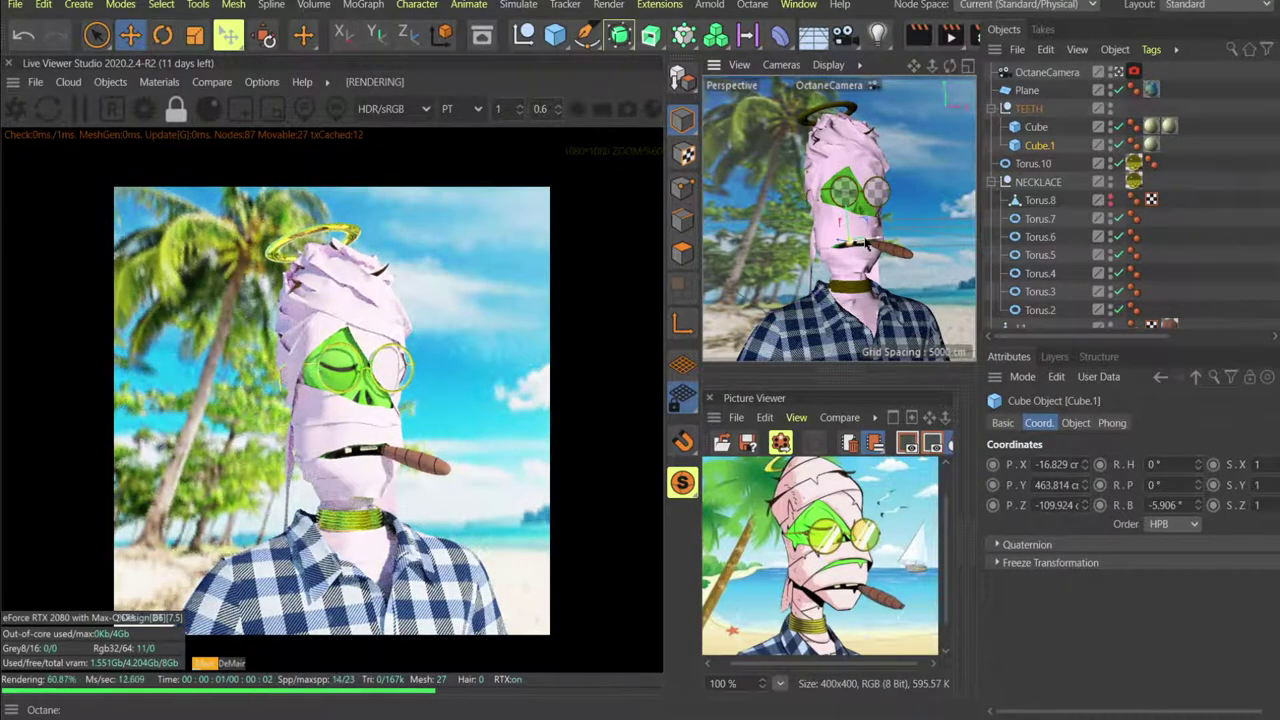
key(r)
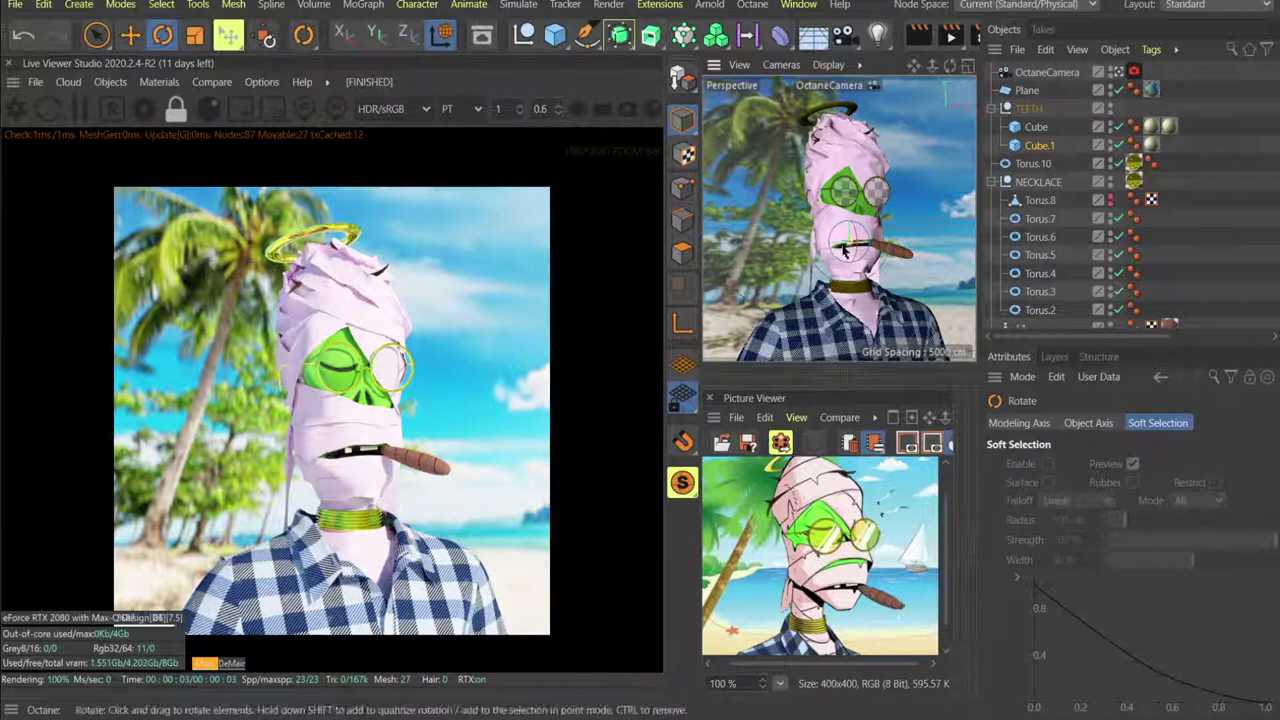
drag(837, 243, 828, 247)
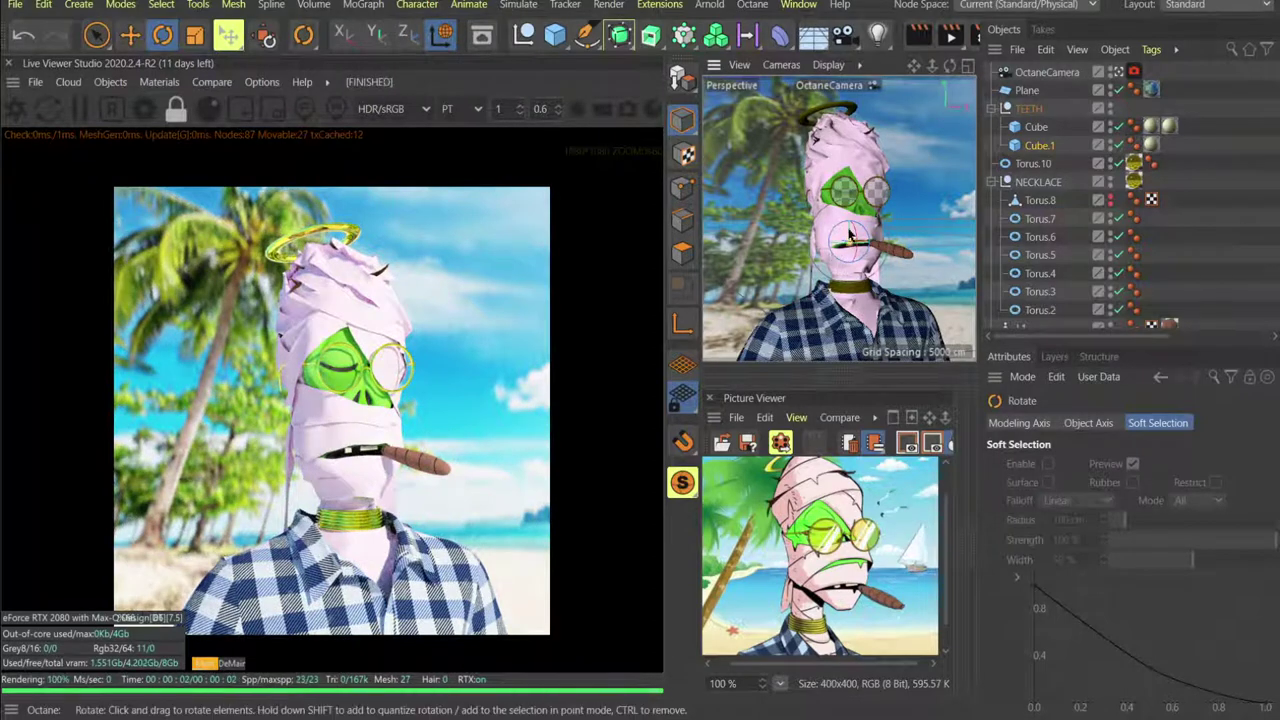
Adjust the Cube.1 tooth with small rotations and moves so it follows the mouth line in the drawing.
drag(842, 249, 866, 275)
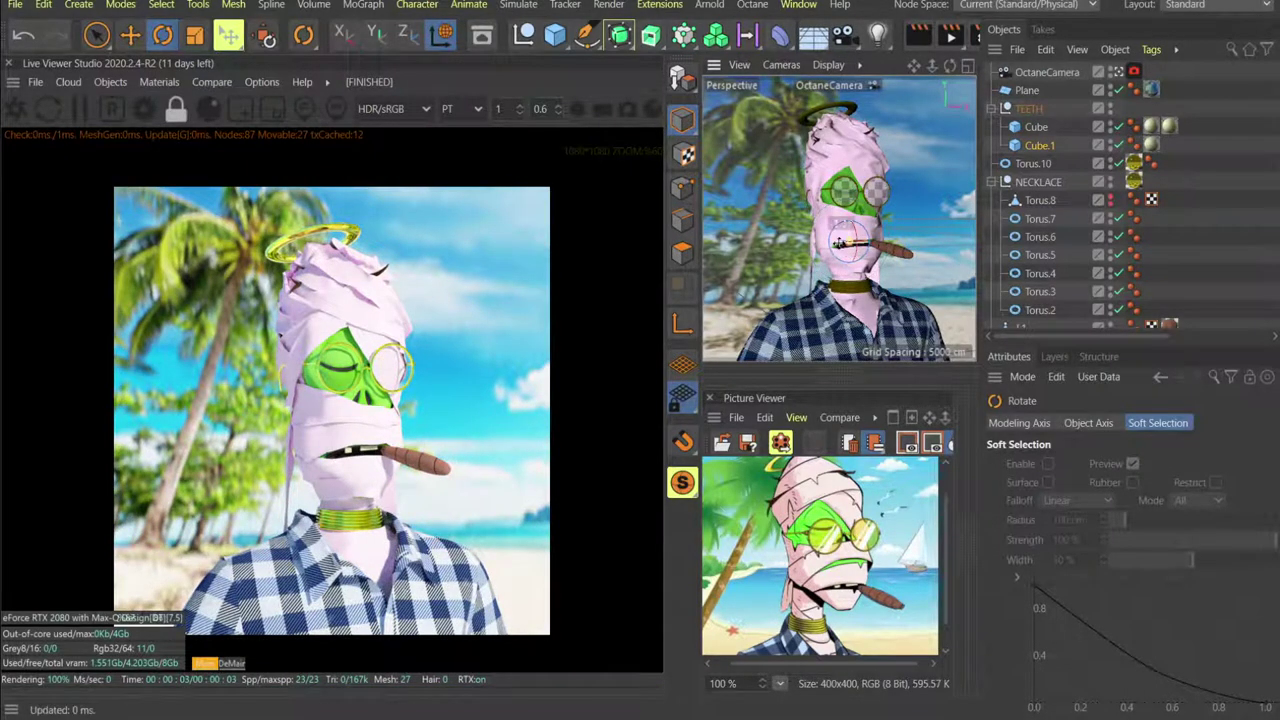
key(e)
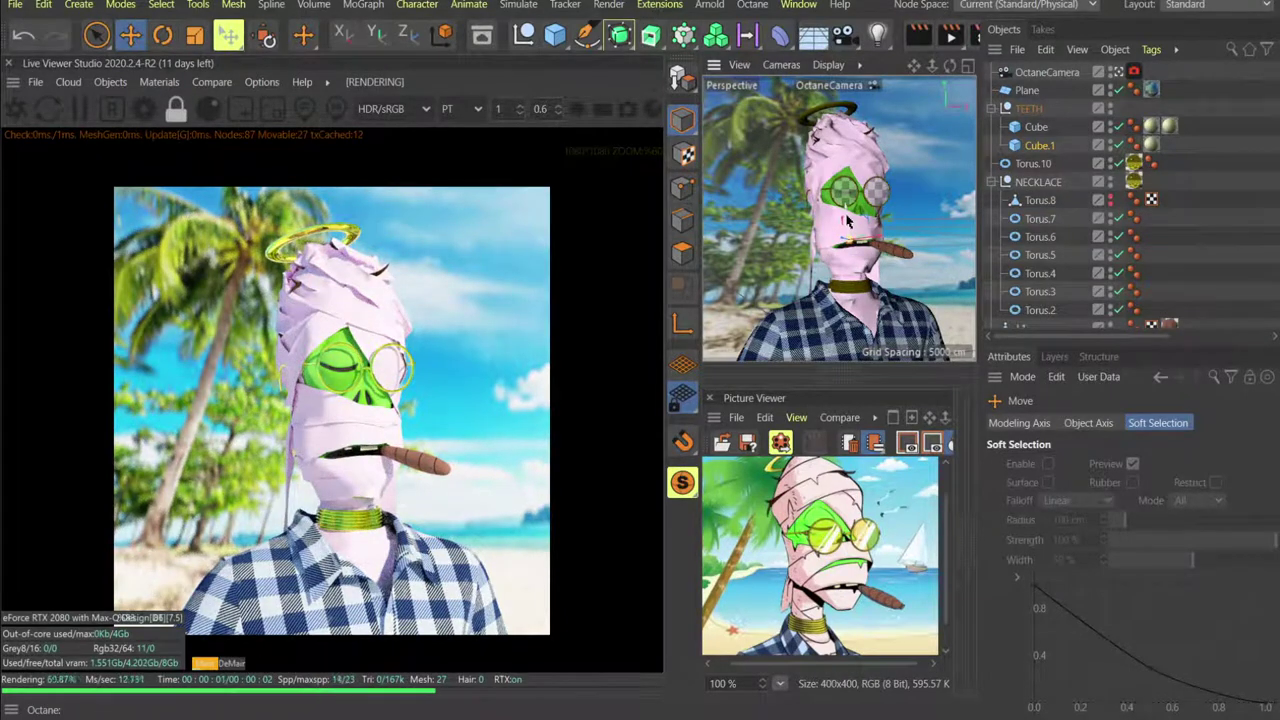
drag(846, 216, 848, 217)
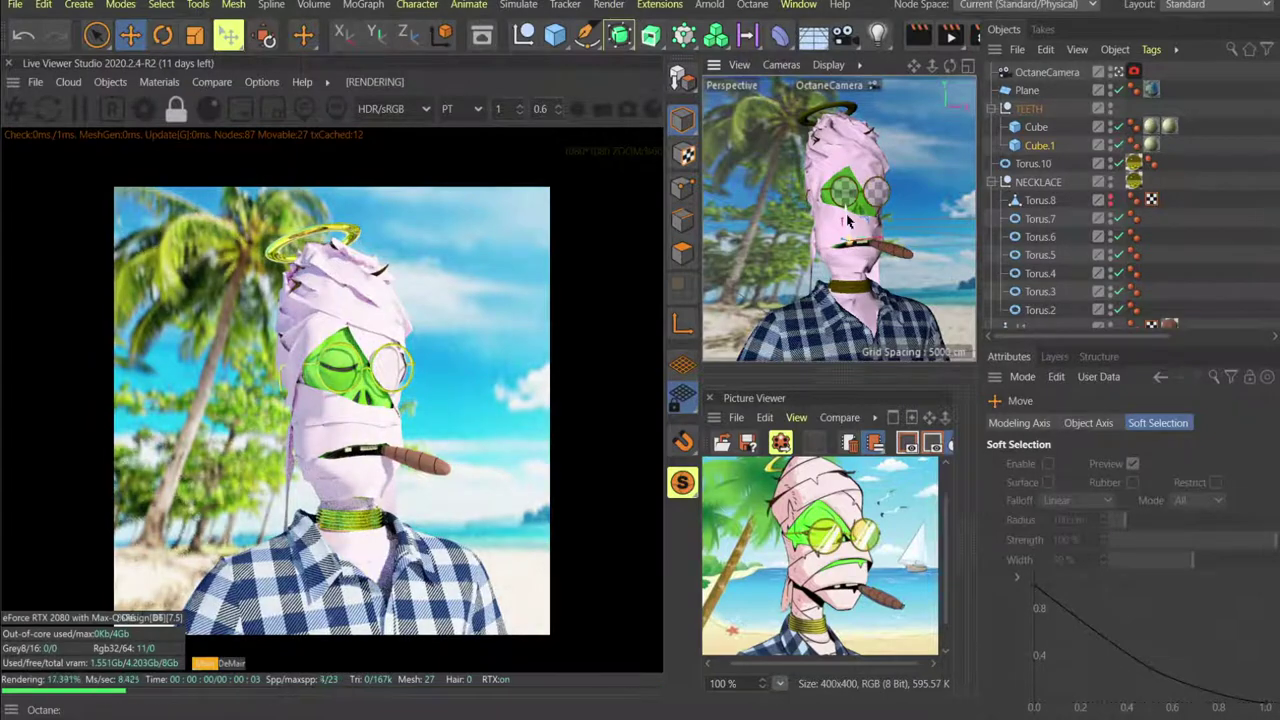
key(r)
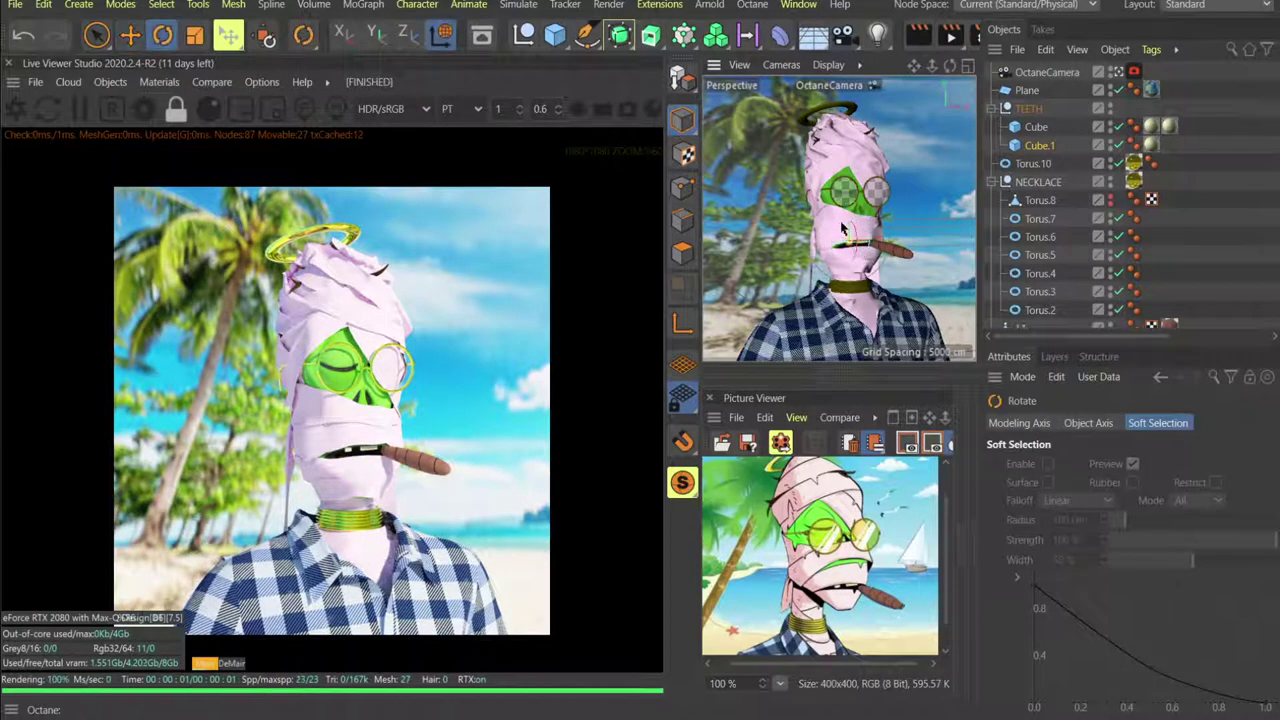
drag(843, 229, 840, 231)
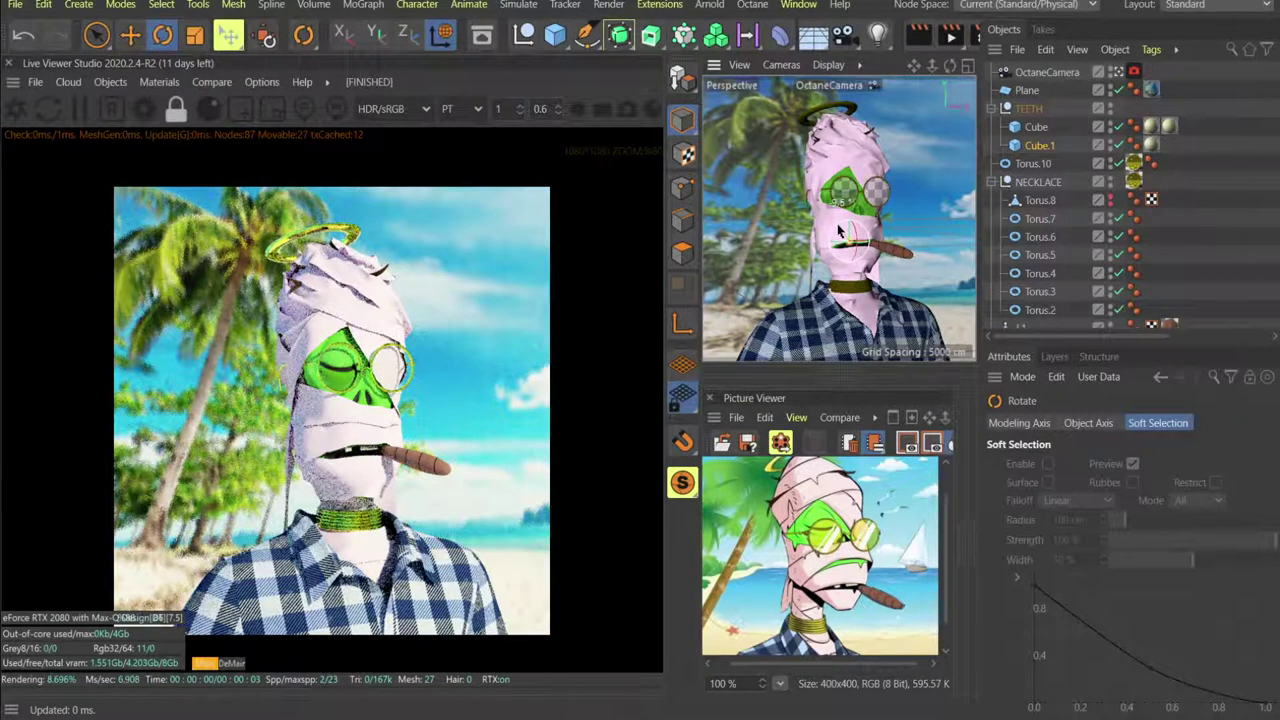
key(e)
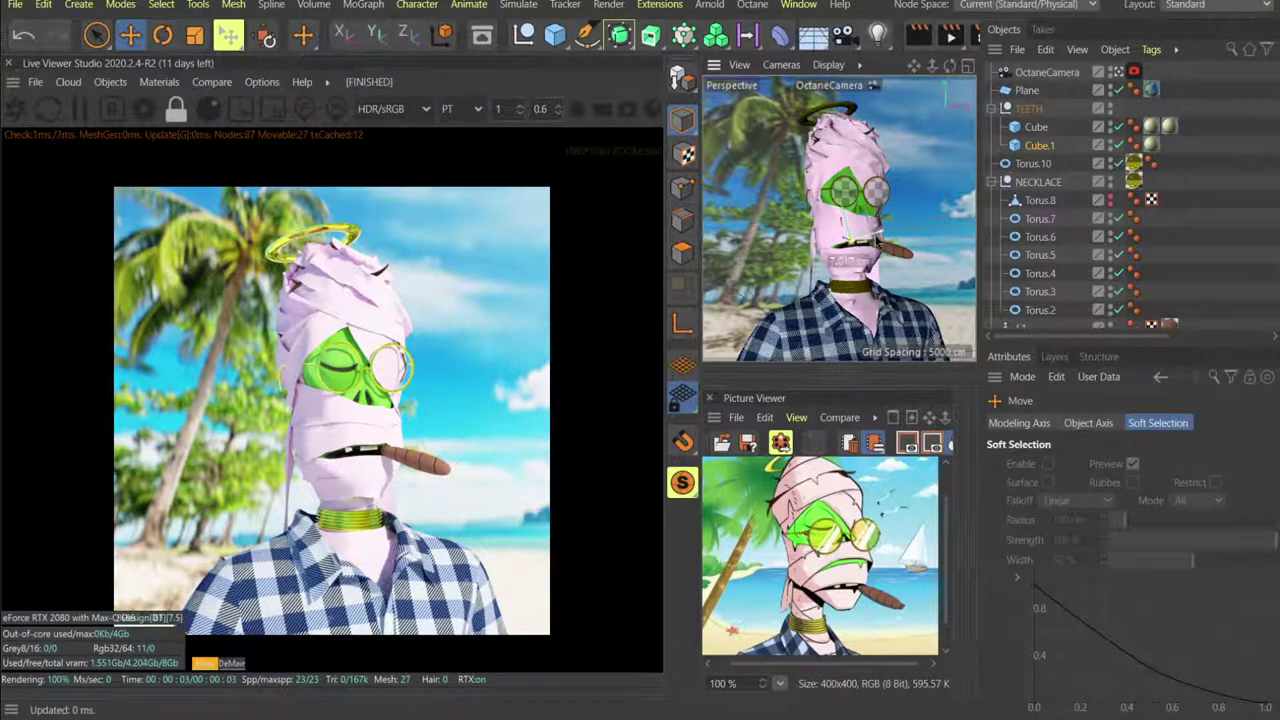
drag(877, 243, 873, 236)
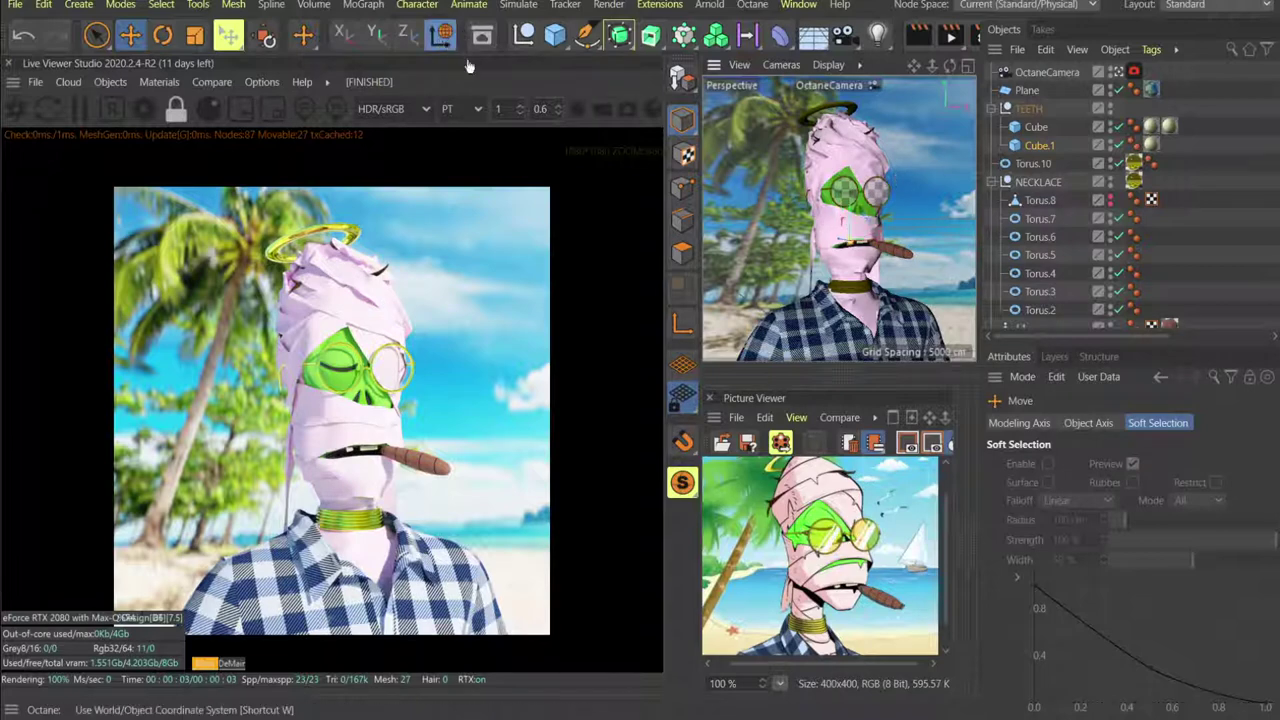
Switch the coordinate system and try to shift the Cube.1 tooth slightly sideways along the mouth.
click(440, 36)
drag(842, 243, 839, 243)
key(ctrl+z)
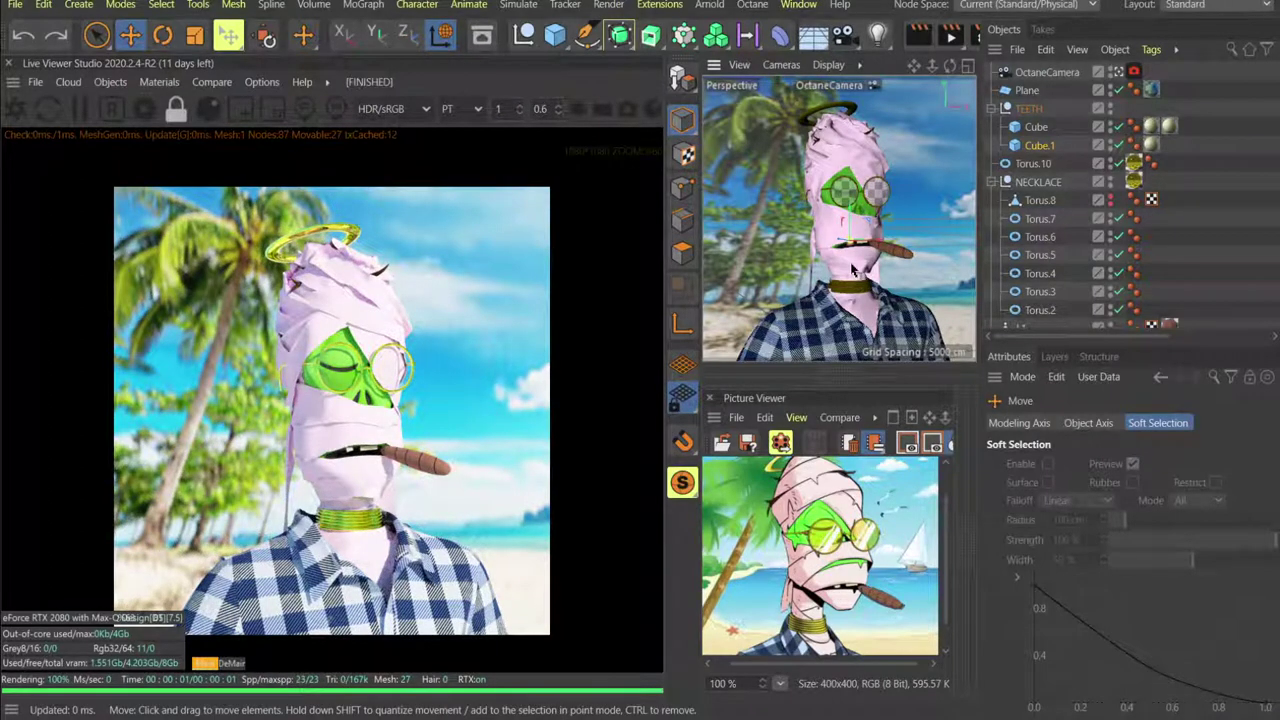
Rotate the Cube.1 tooth slightly further at the mouth and save the project.
key(r)
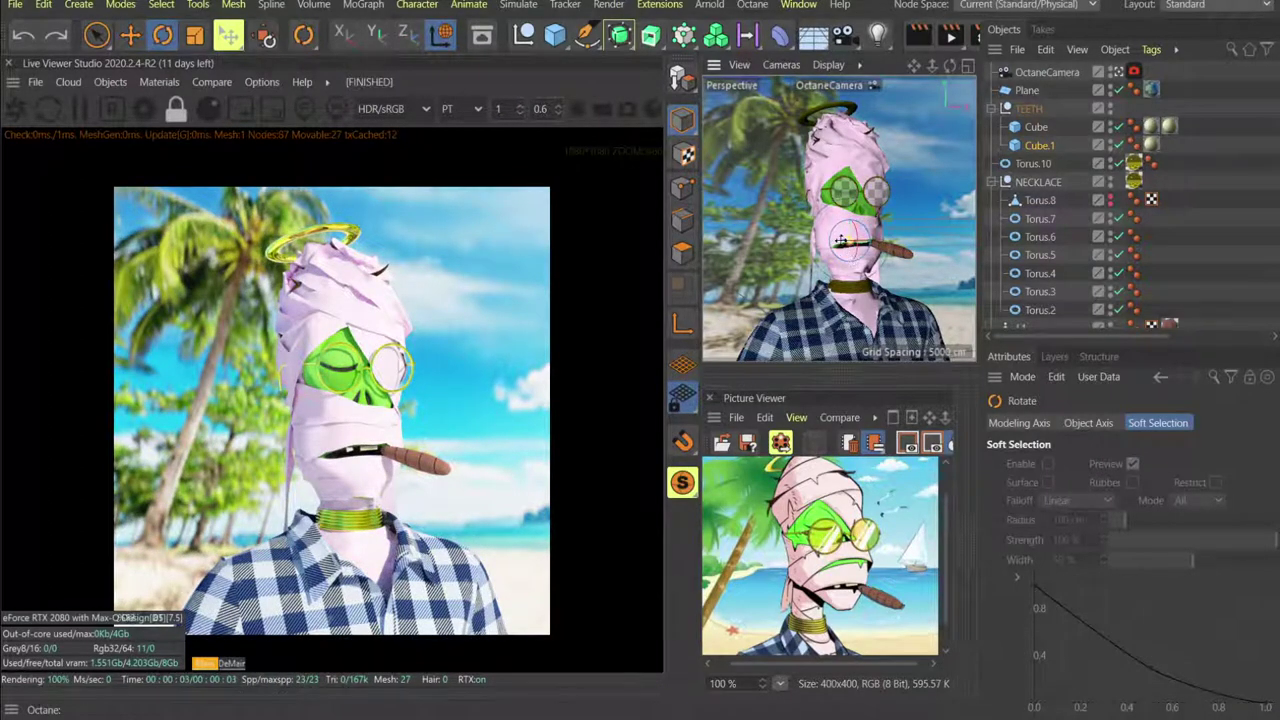
drag(841, 240, 836, 240)
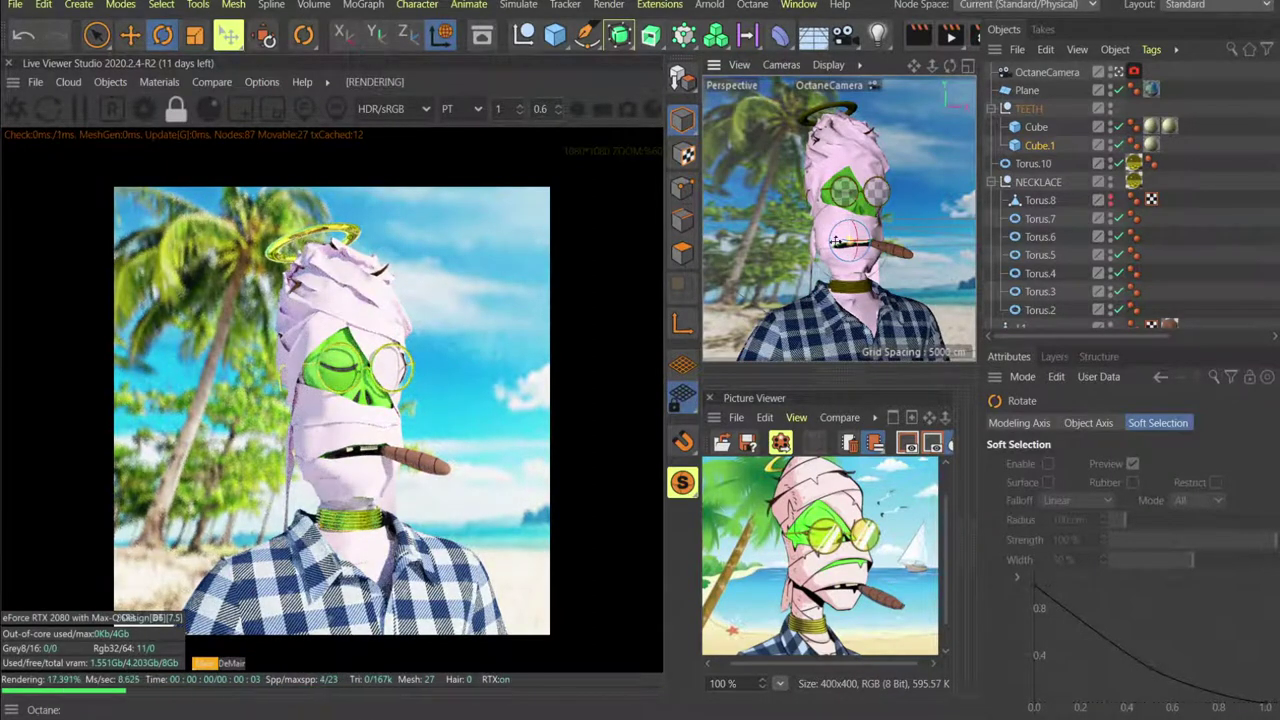
drag(836, 240, 826, 241)
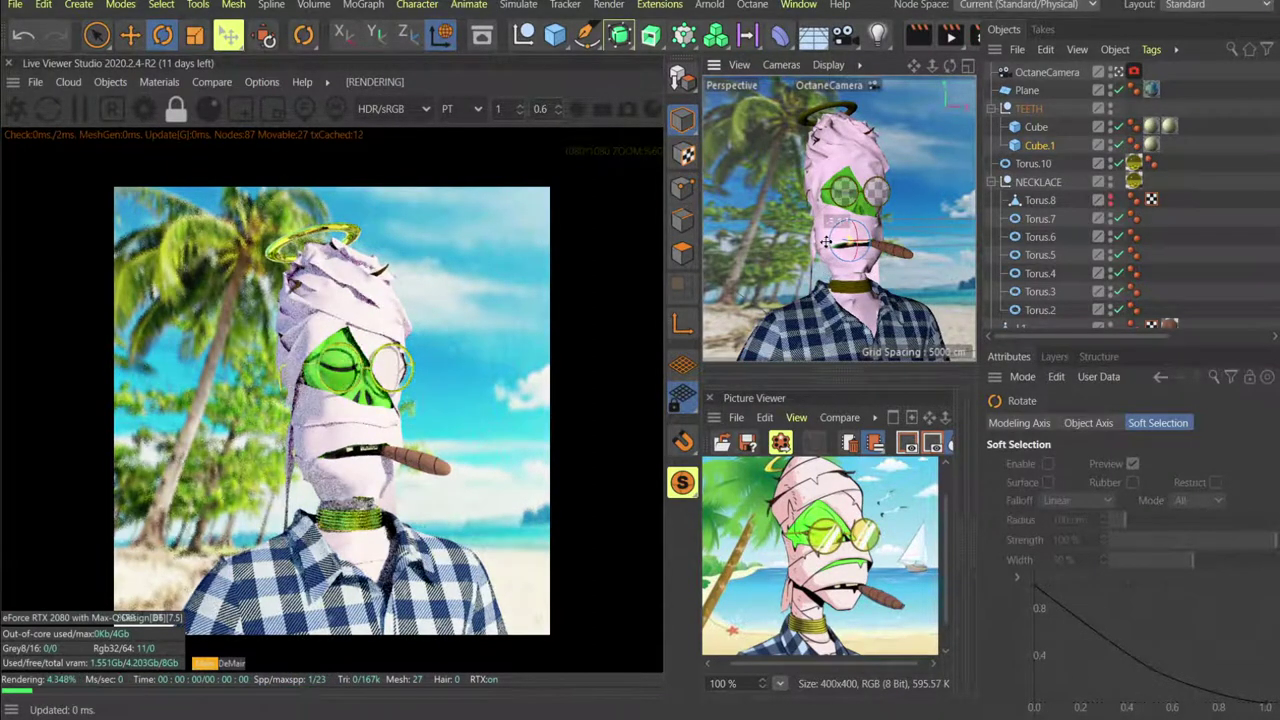
key(ctrl+s)
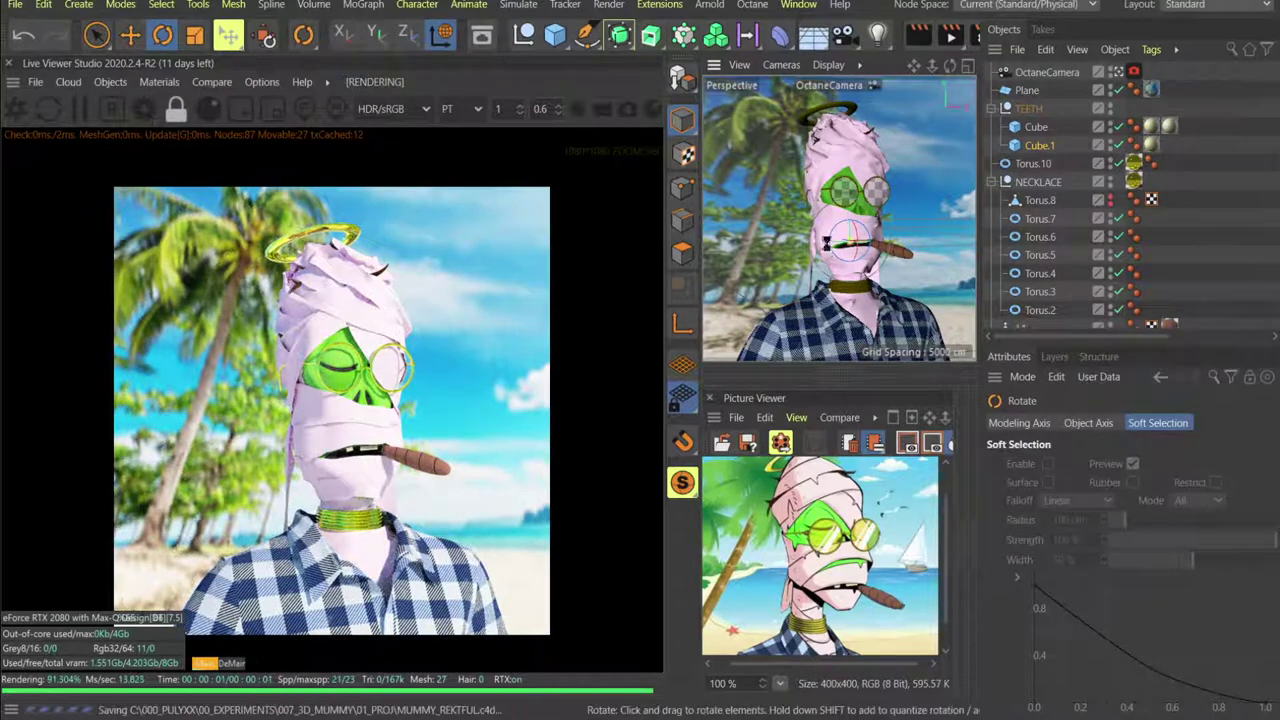
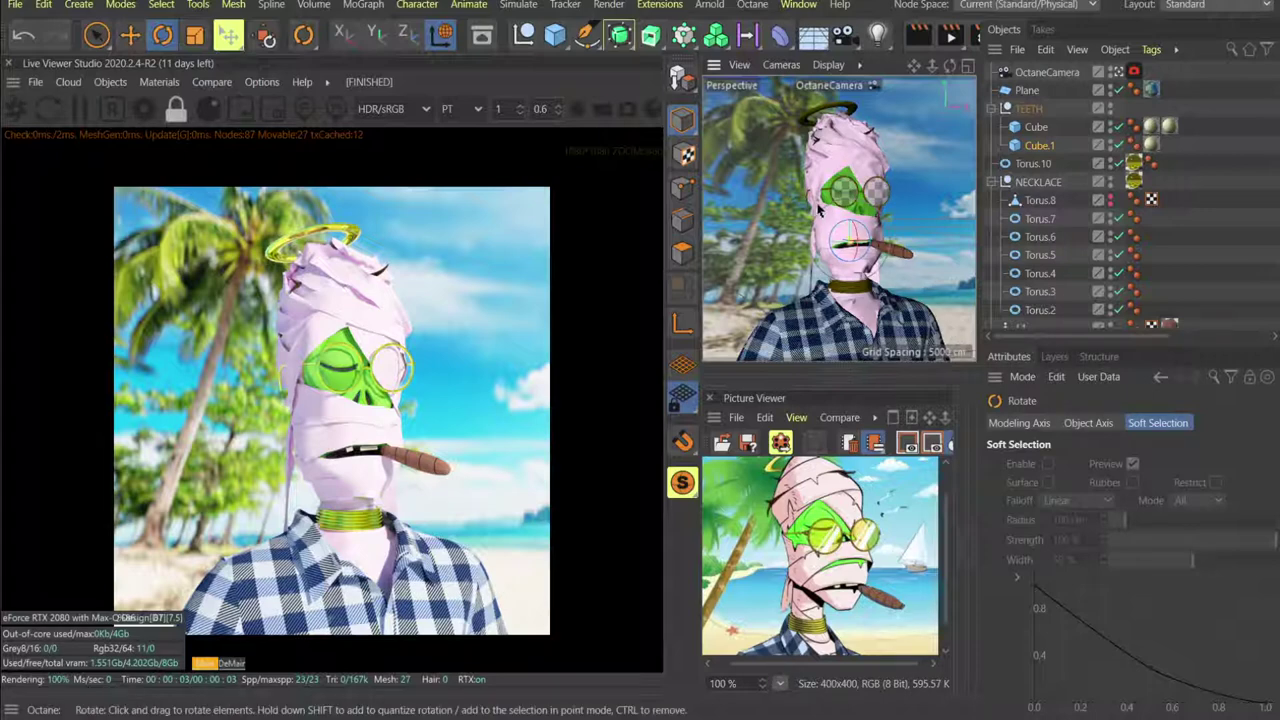
Show the reference drawing at 75 % and thin the halo Torus.10 to a pipe radius of 16 cm.
scroll(783, 540, down, 1)
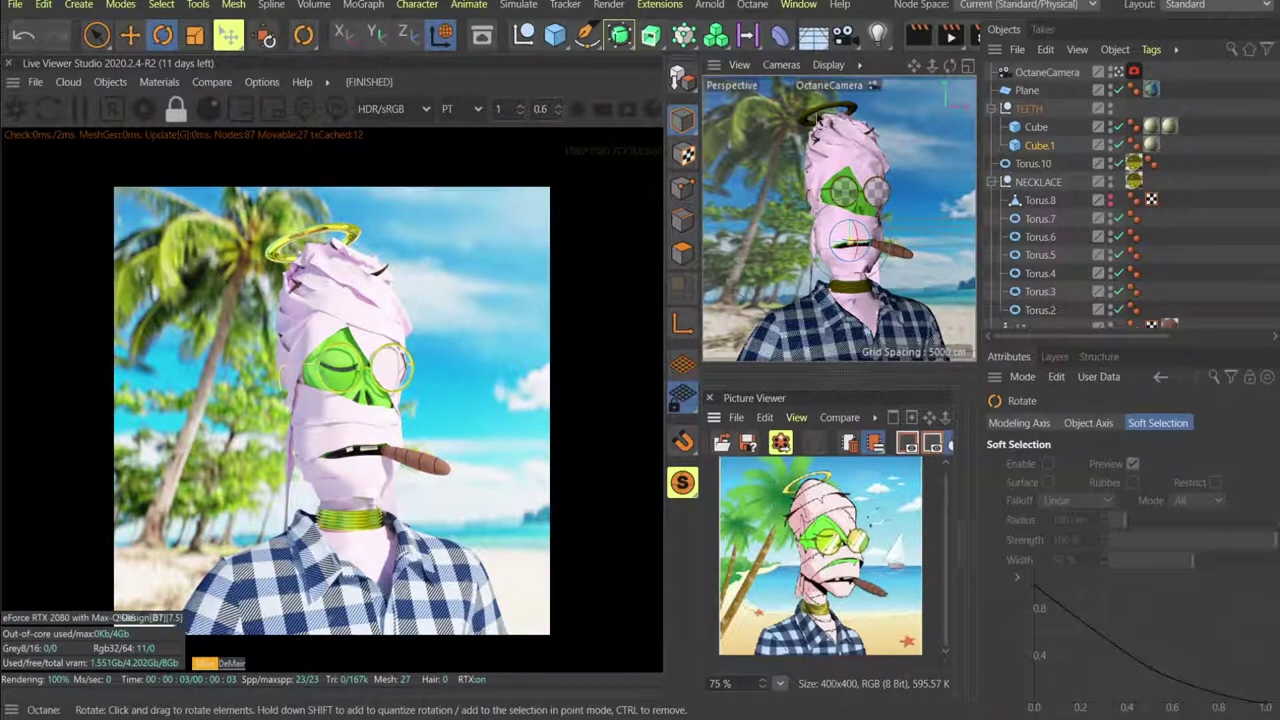
click(827, 110)
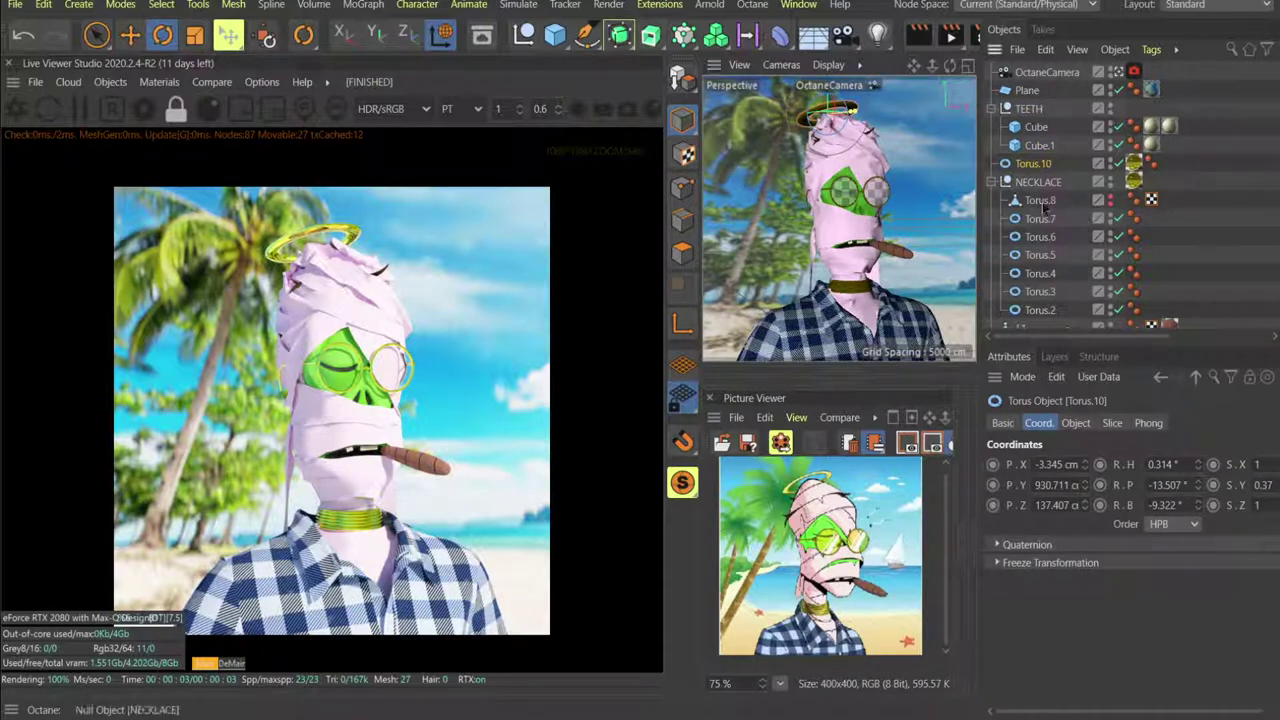
click(1078, 424)
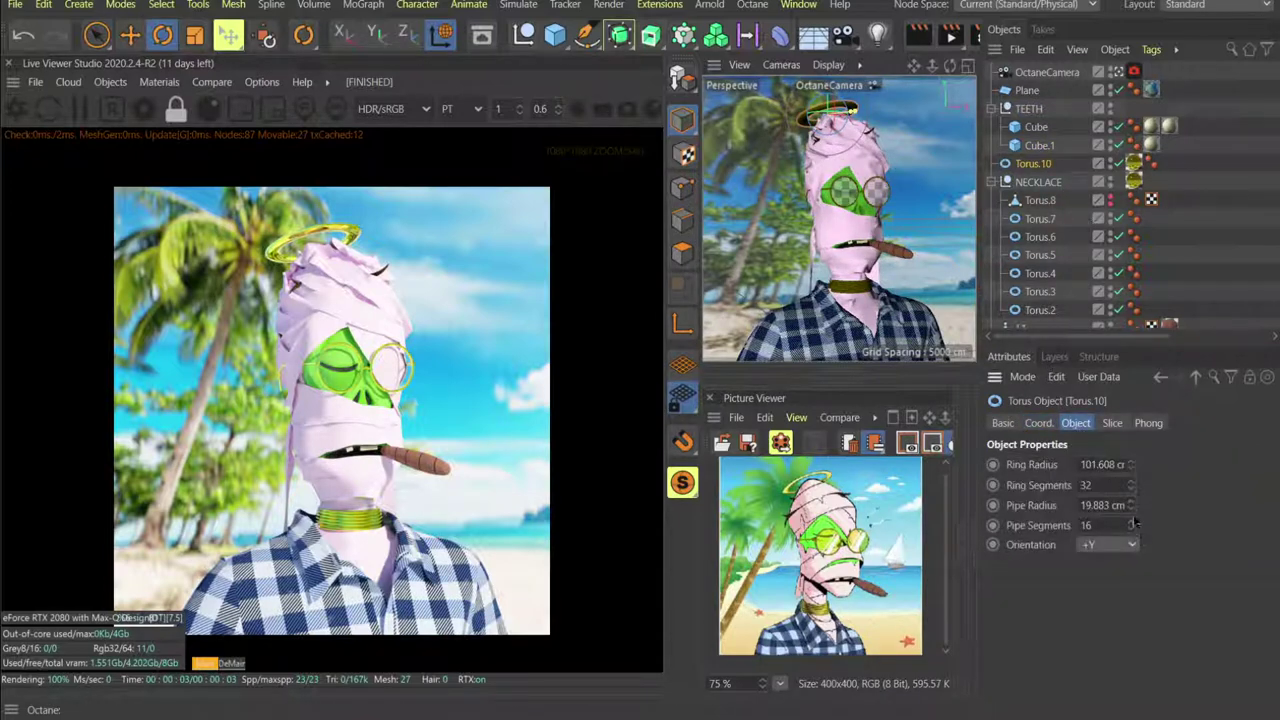
click(1132, 509)
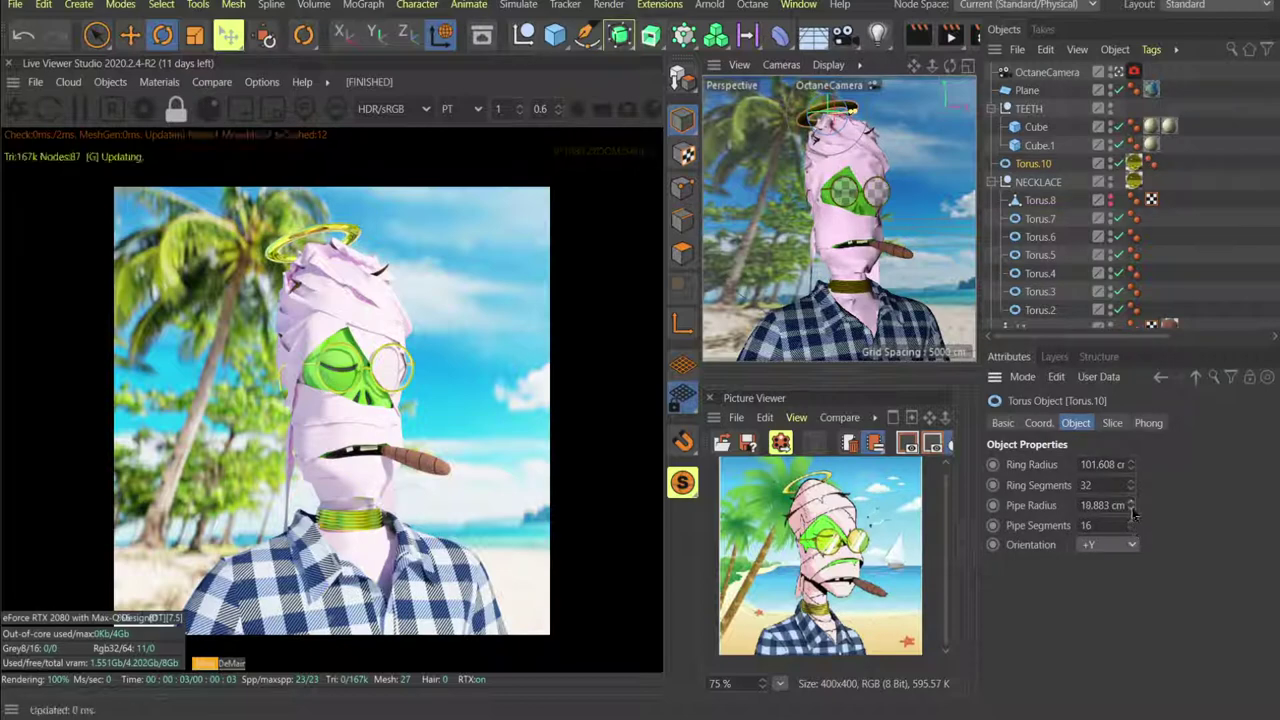
click(1132, 509)
click(1132, 509)
click(1132, 509)
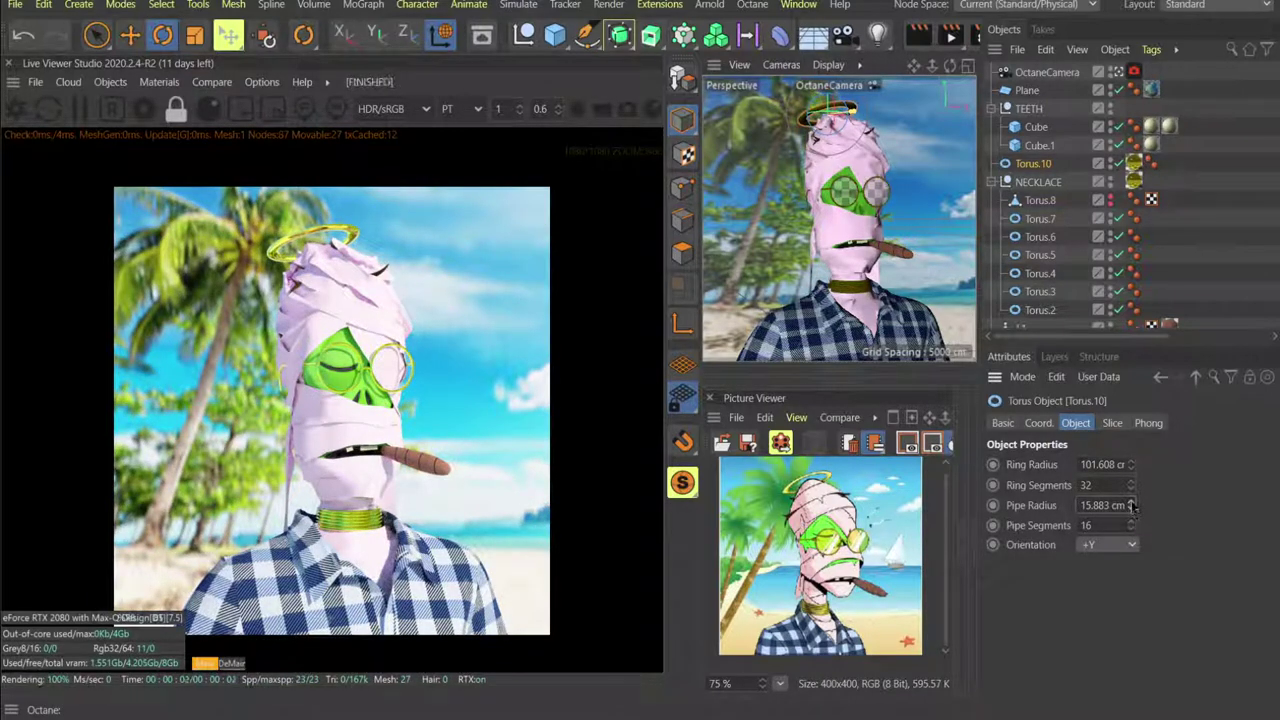
click(1118, 505)
text(16)
key(Return)
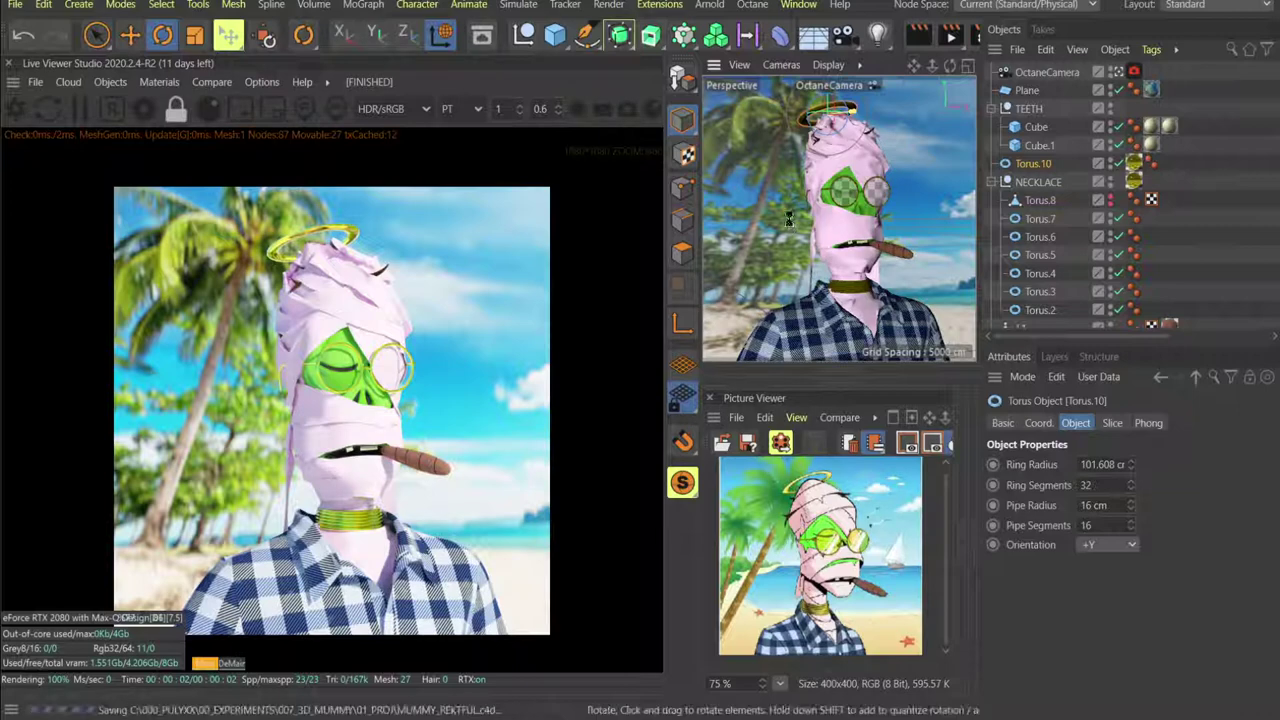
Add an Octane Arealight to the scene and select it with the Move tool.
click(172, 83)
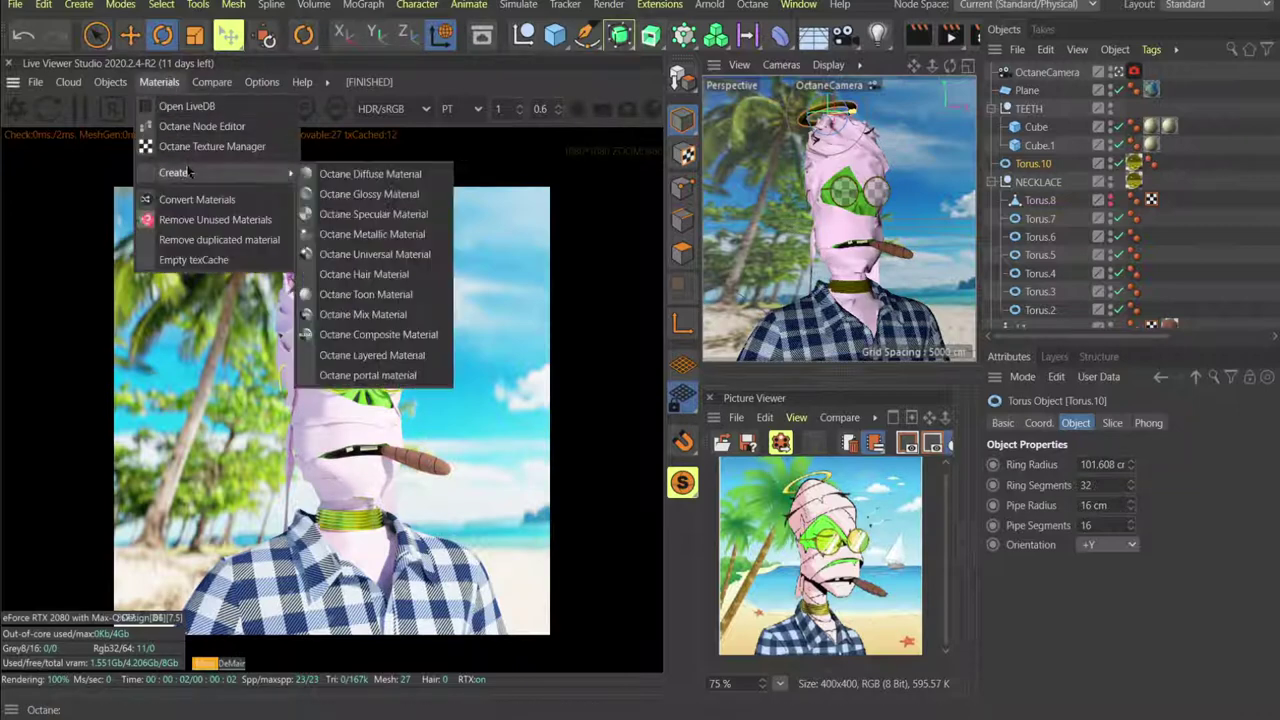
mouse_move(113, 86)
mouse_move(126, 166)
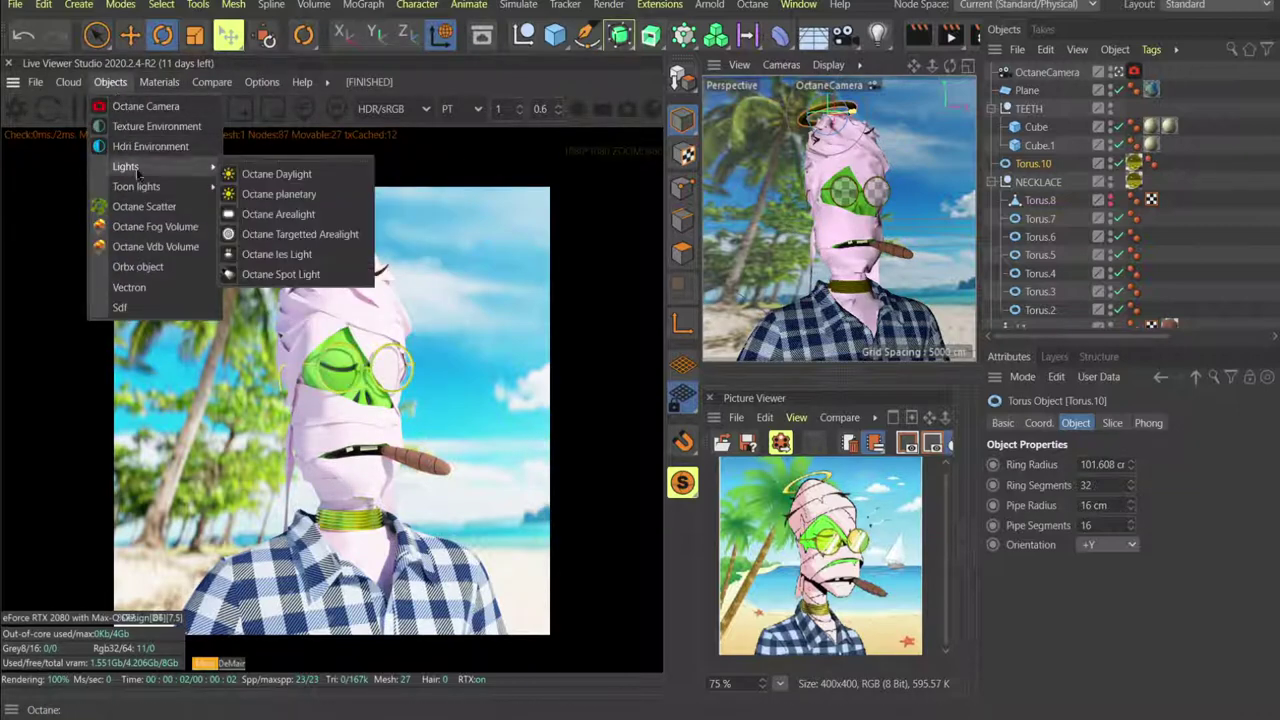
click(377, 209)
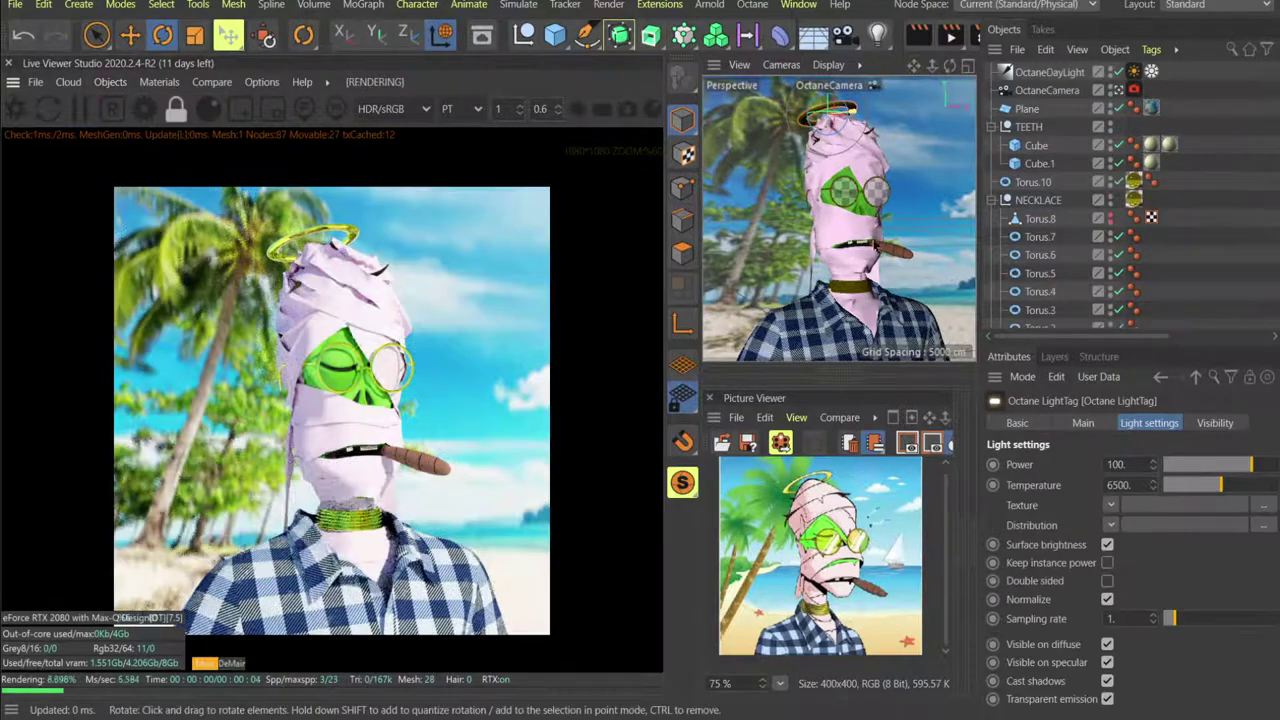
click(1047, 76)
scroll(1047, 80, up, 4)
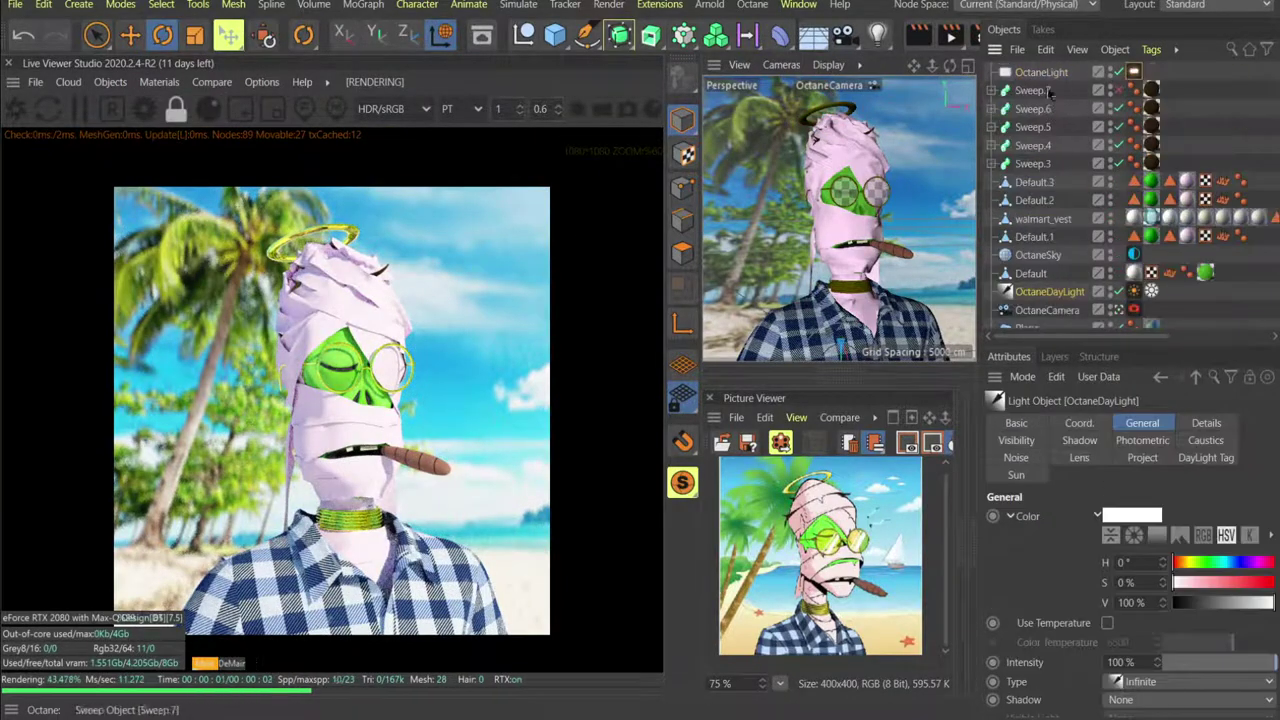
click(1046, 74)
key(e)
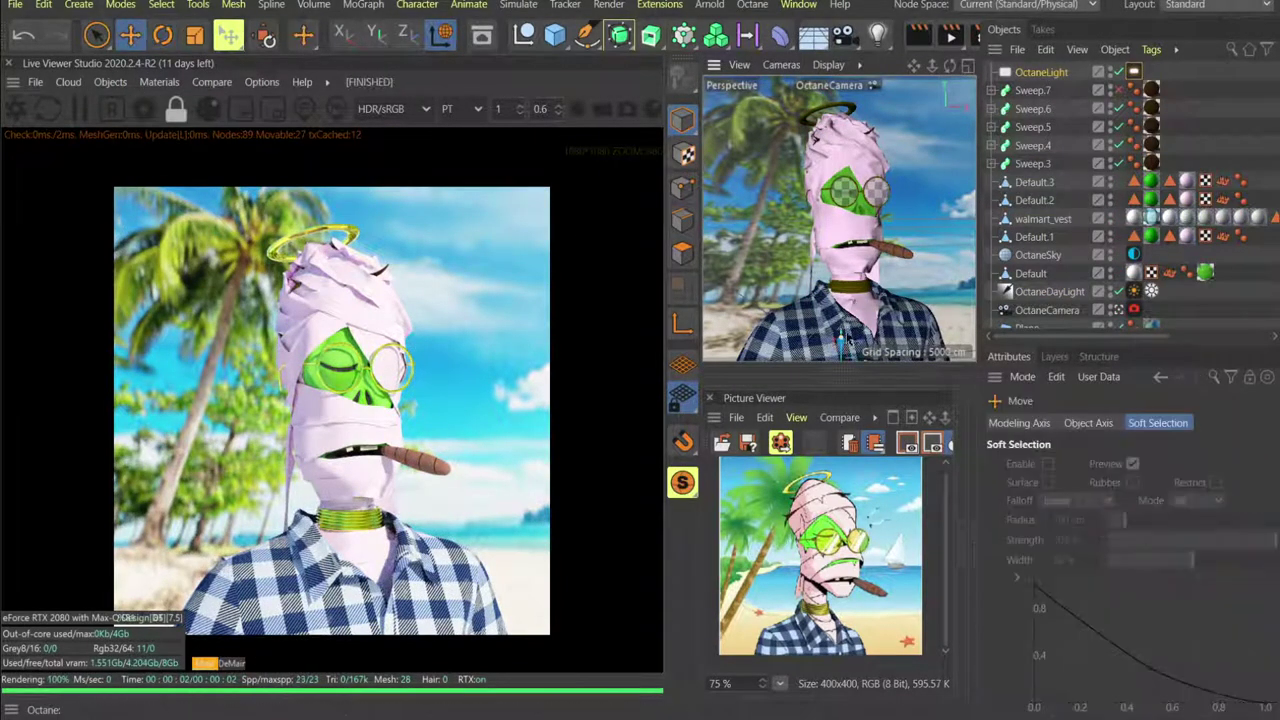
Reposition the OctaneLight beside the mummy's head and delete it from the scene.
drag(843, 320, 850, 194)
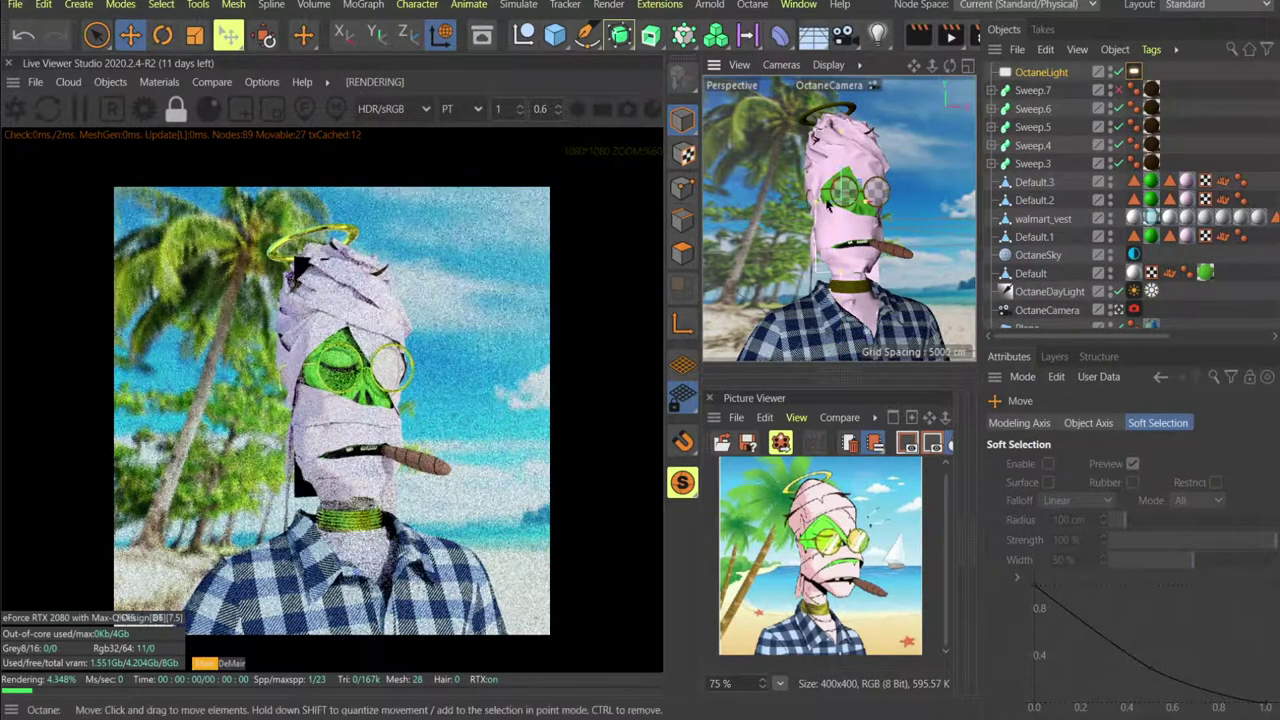
drag(853, 210, 906, 212)
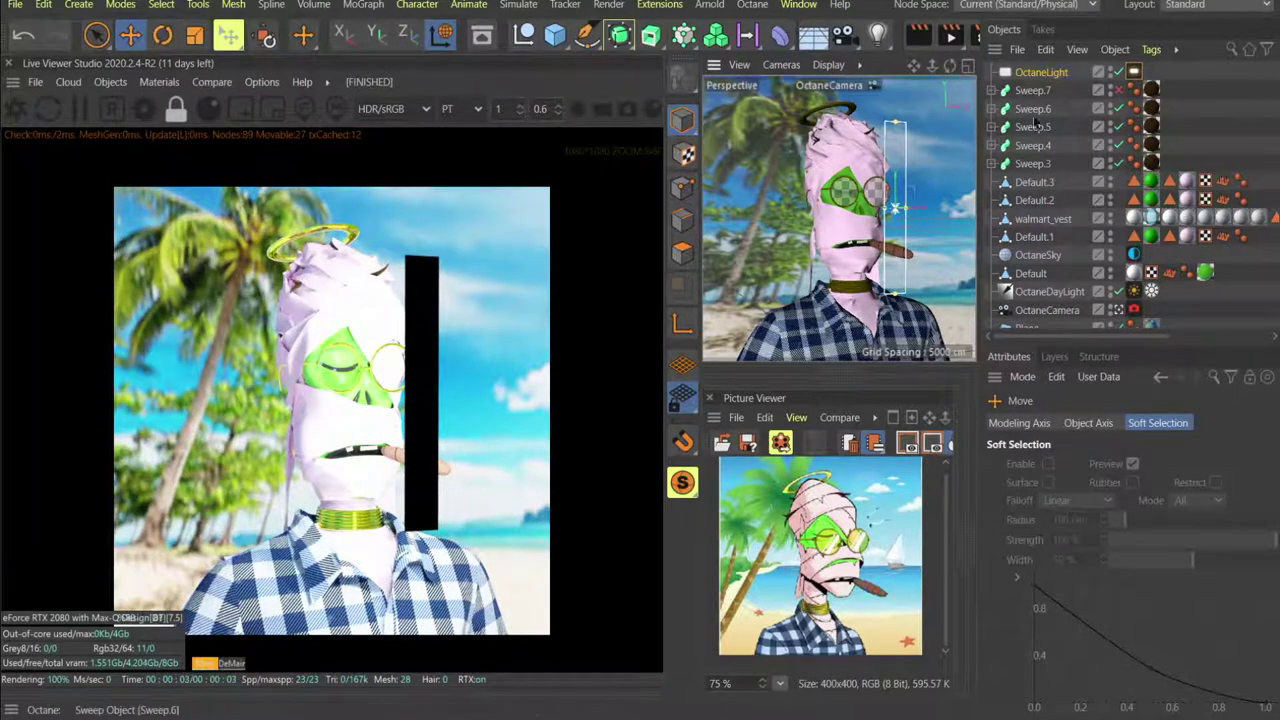
click(1050, 73)
key(Delete)
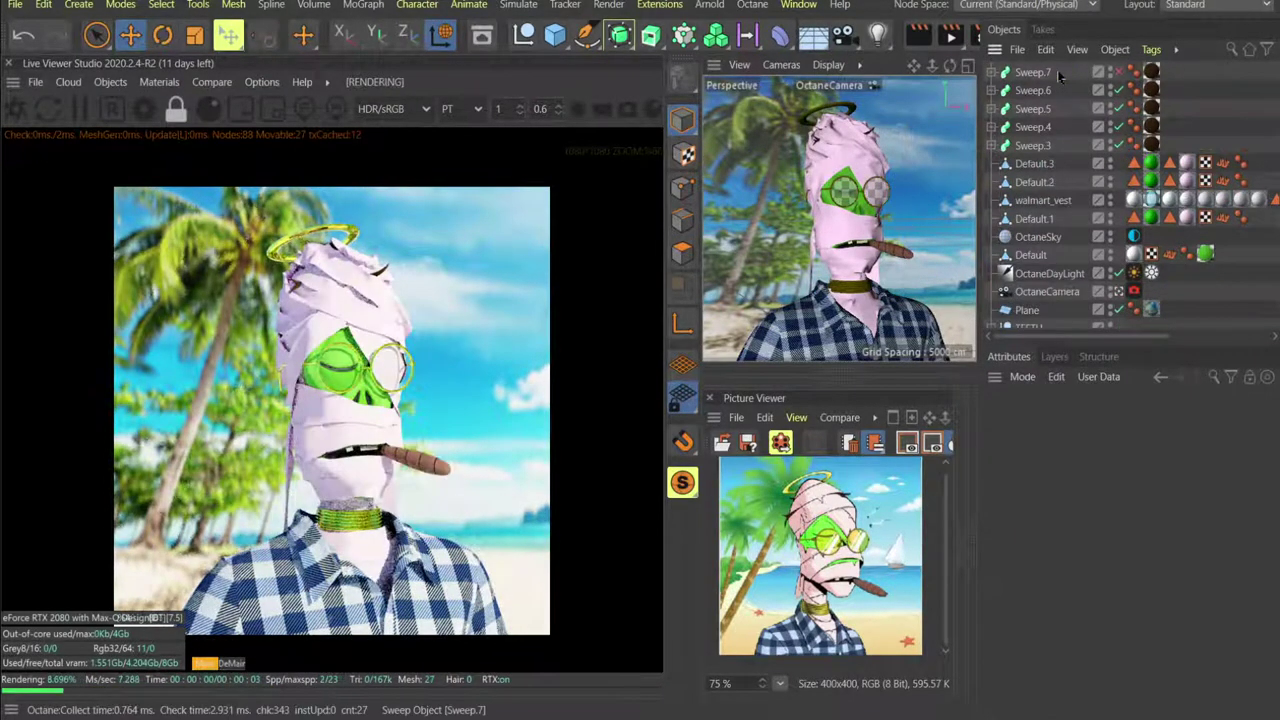
Create a new Octane Metallic material and a new Octane Mix material.
click(168, 82)
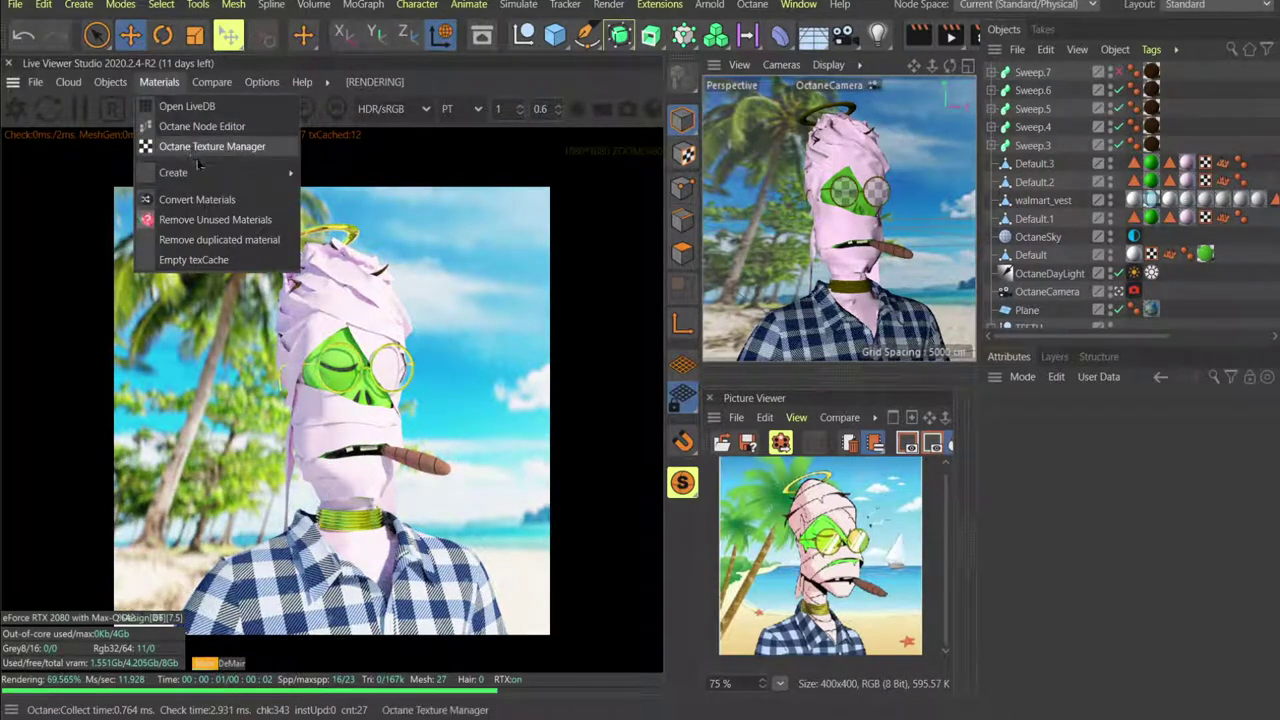
mouse_move(200, 172)
click(390, 238)
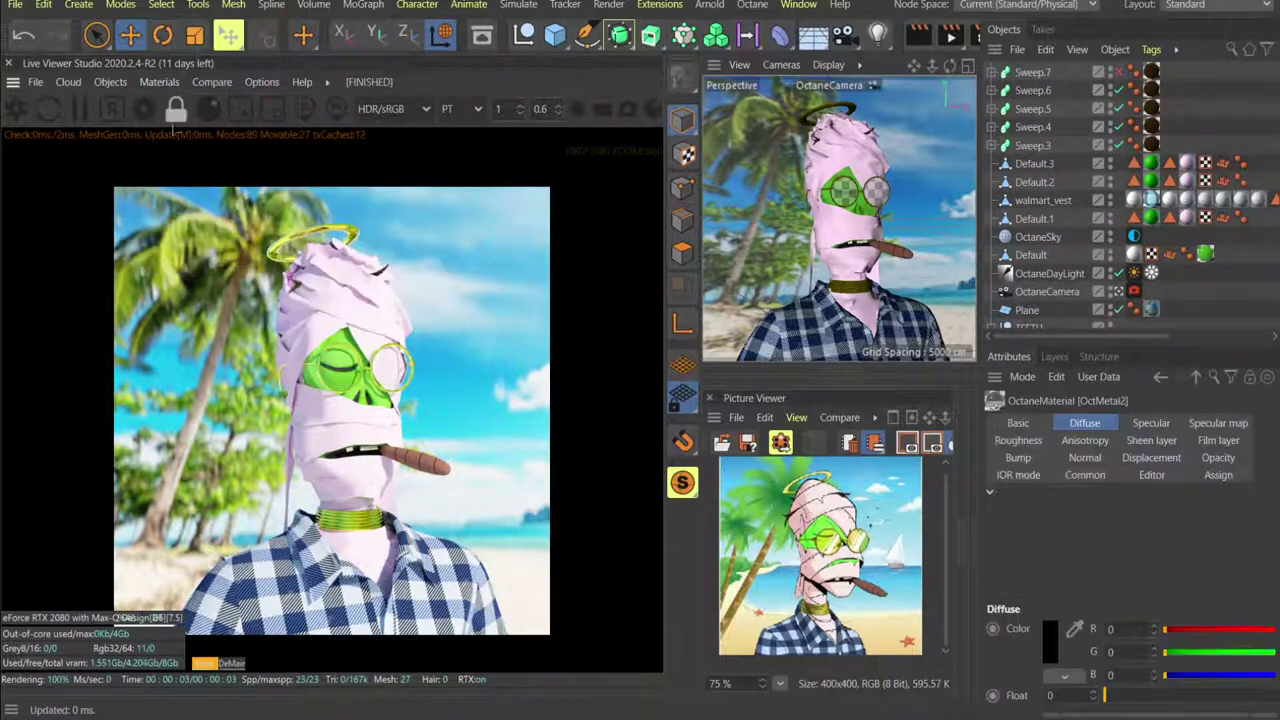
click(159, 82)
mouse_move(230, 173)
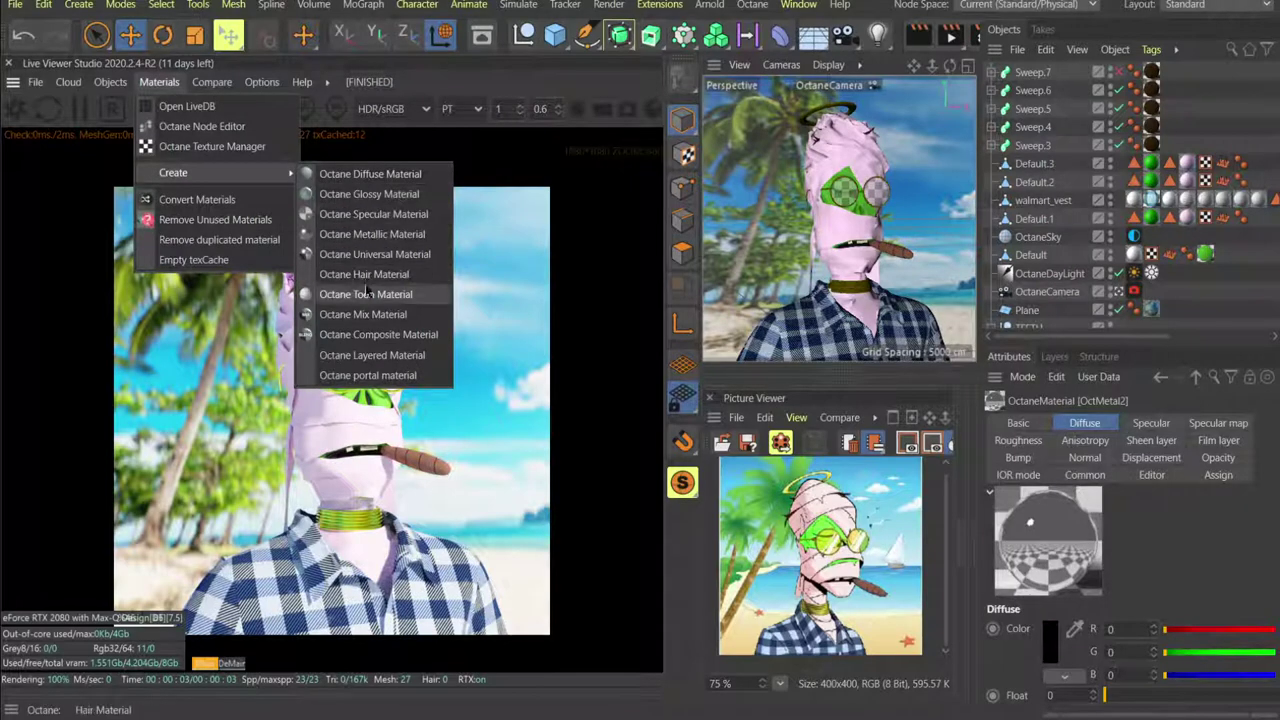
click(340, 314)
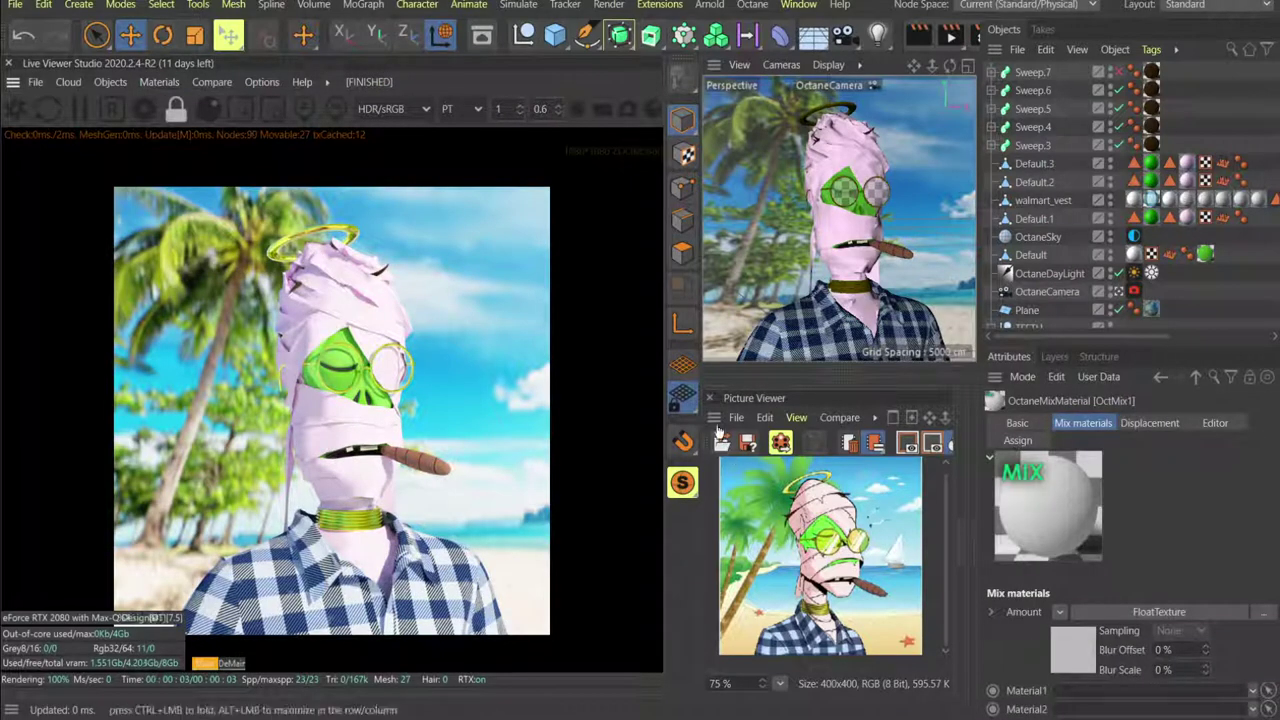
Open the Material Manager and dock it beneath the Live Viewer render.
click(797, 6)
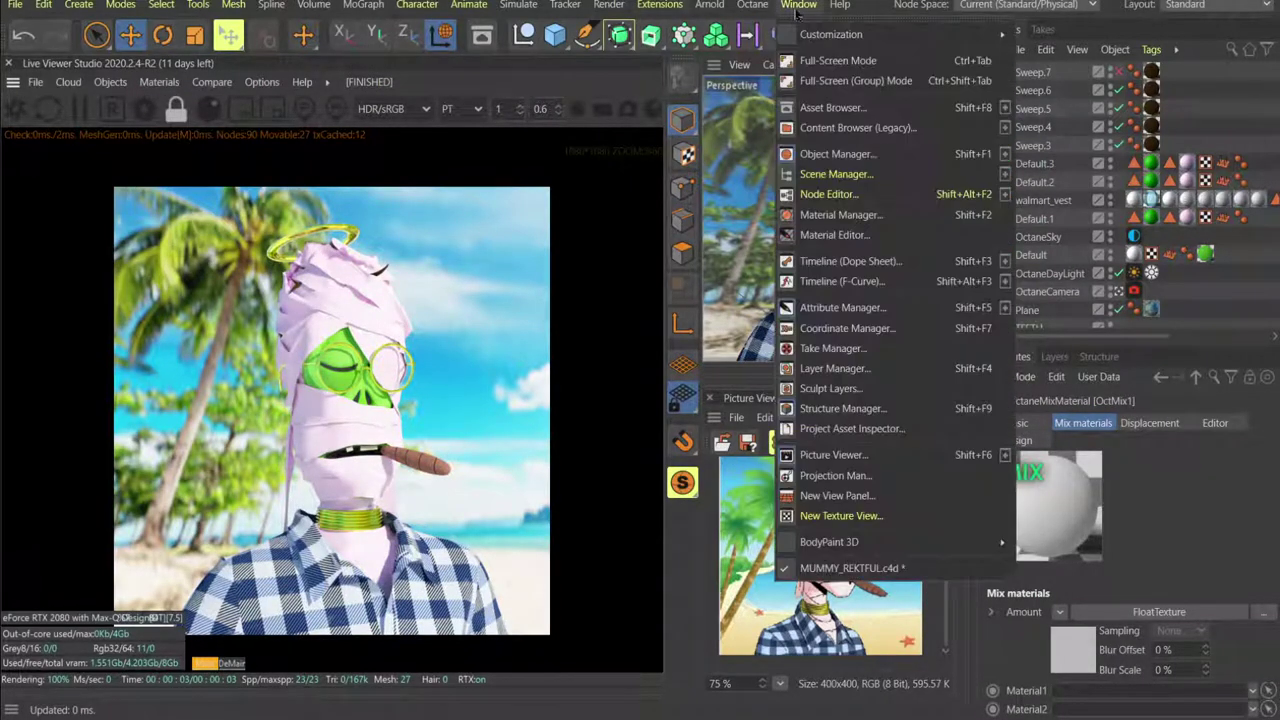
click(835, 213)
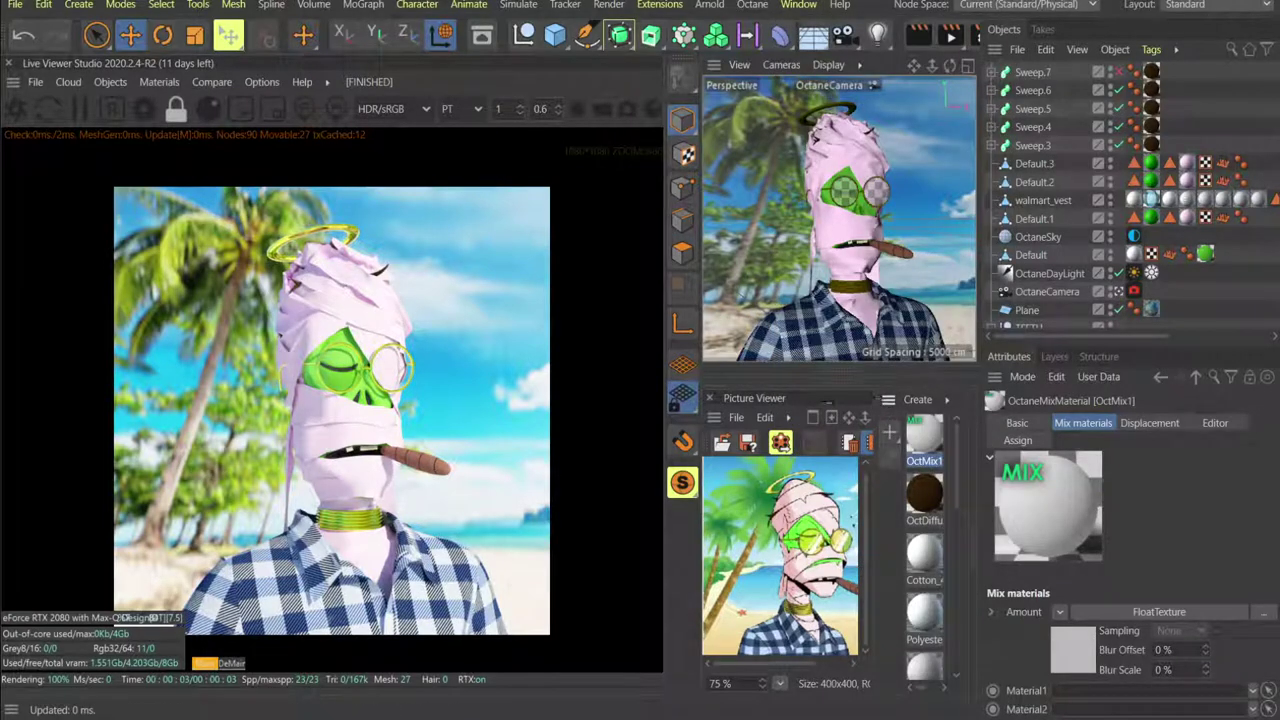
click(888, 399)
click(935, 413)
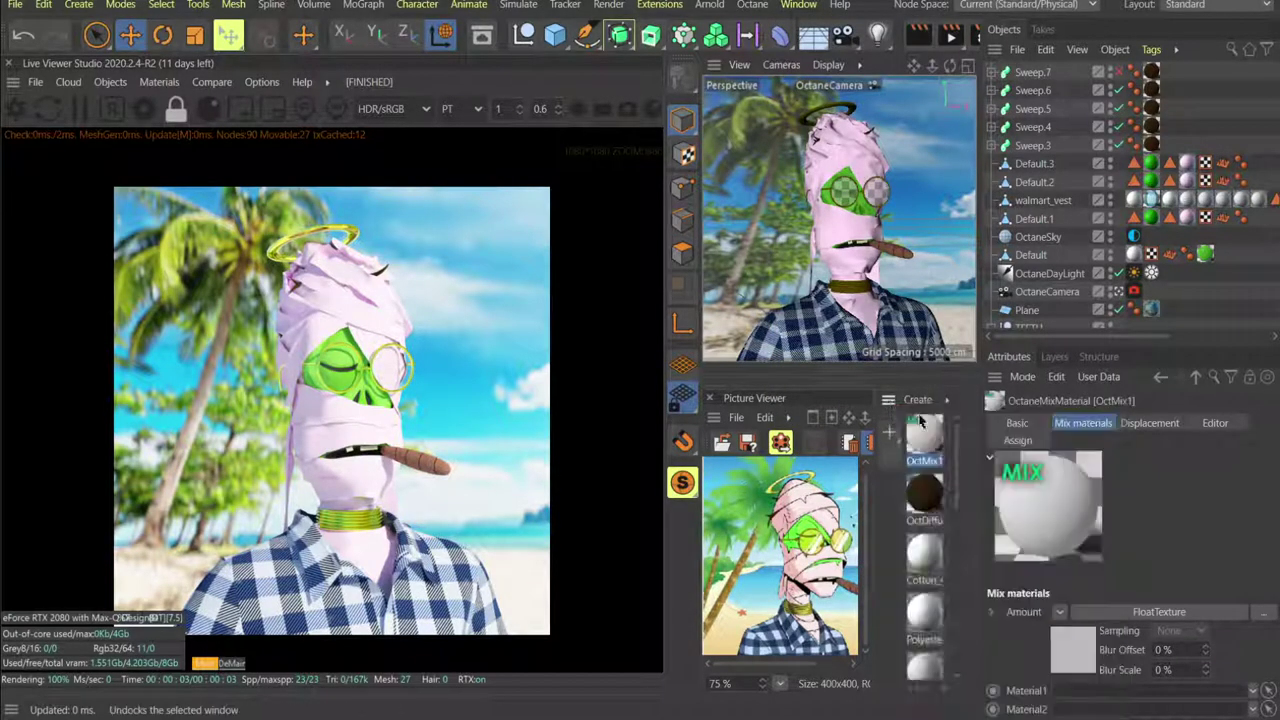
drag(877, 402, 706, 404)
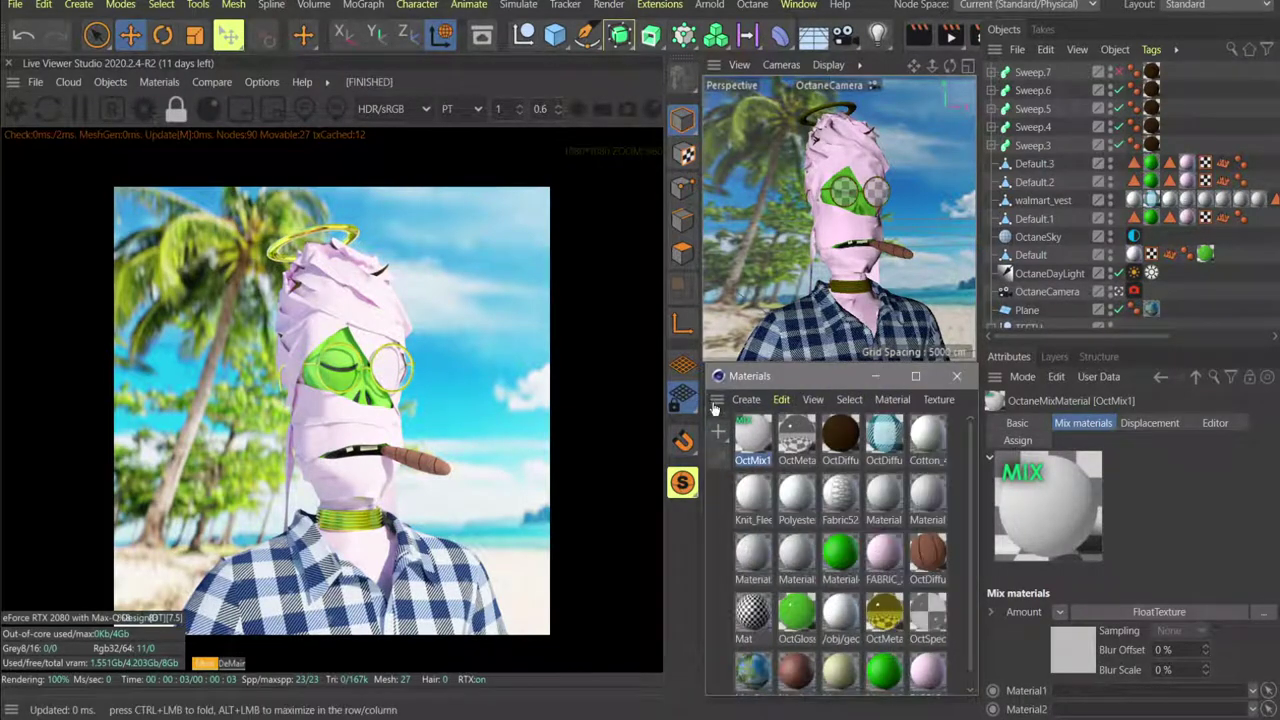
drag(438, 651, 436, 654)
drag(299, 373, 293, 590)
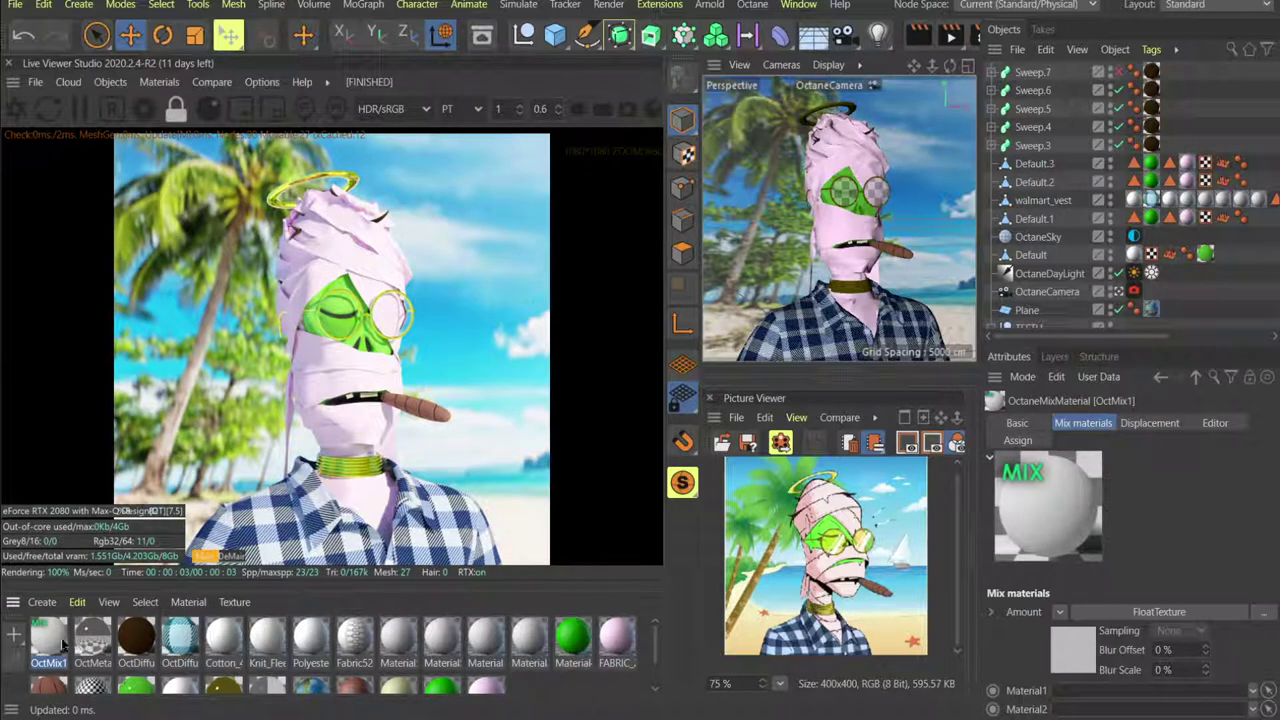
Assign OctMetal2 as Material1 and OctSpecular1 as Material2 of the OctMix1 mix material.
drag(951, 692, 1088, 691)
scroll(277, 654, down, 1)
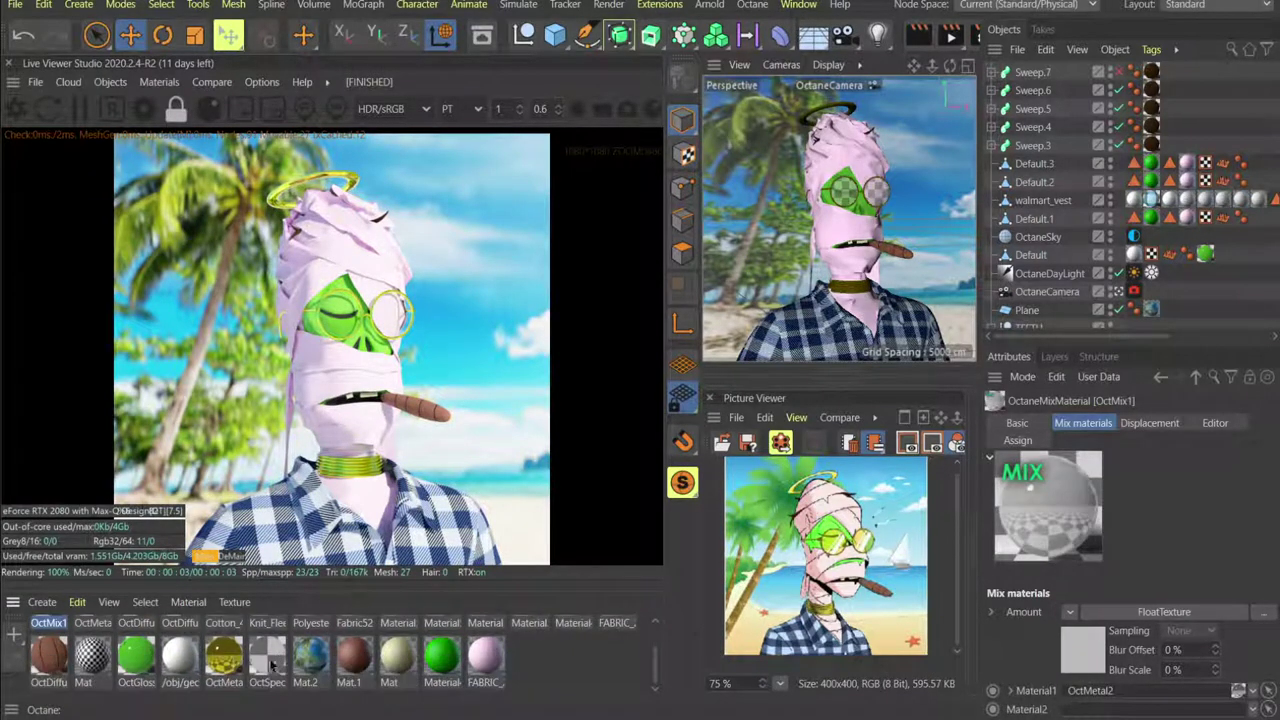
drag(272, 666, 1150, 704)
Apply the OctMix1 material to both lenses of the mummy's glasses.
scroll(128, 664, up, 1)
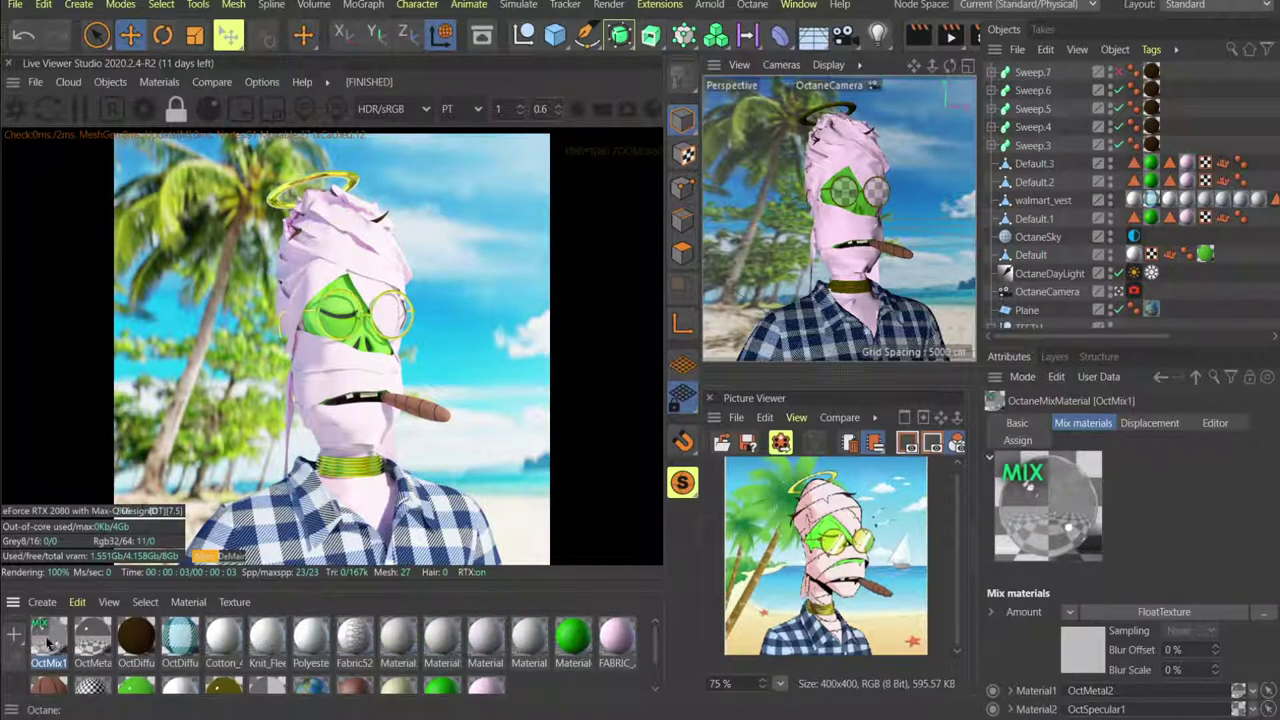
drag(348, 311, 845, 191)
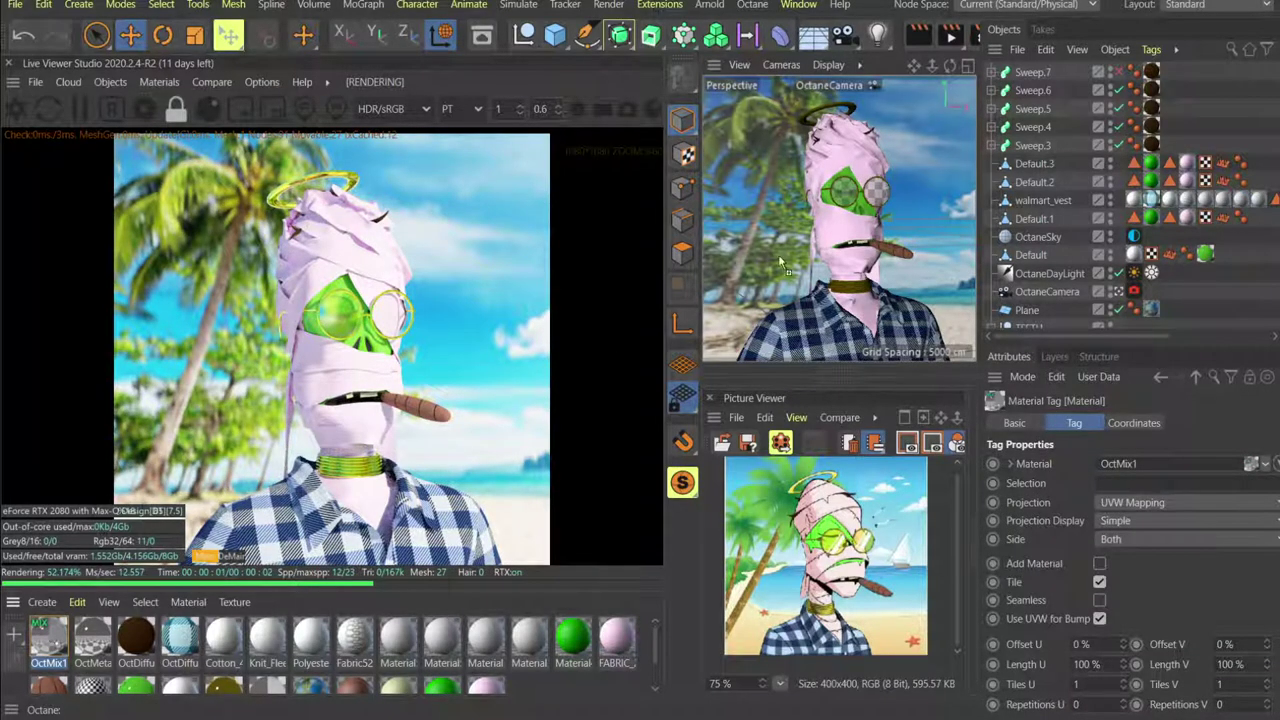
drag(877, 193, 877, 194)
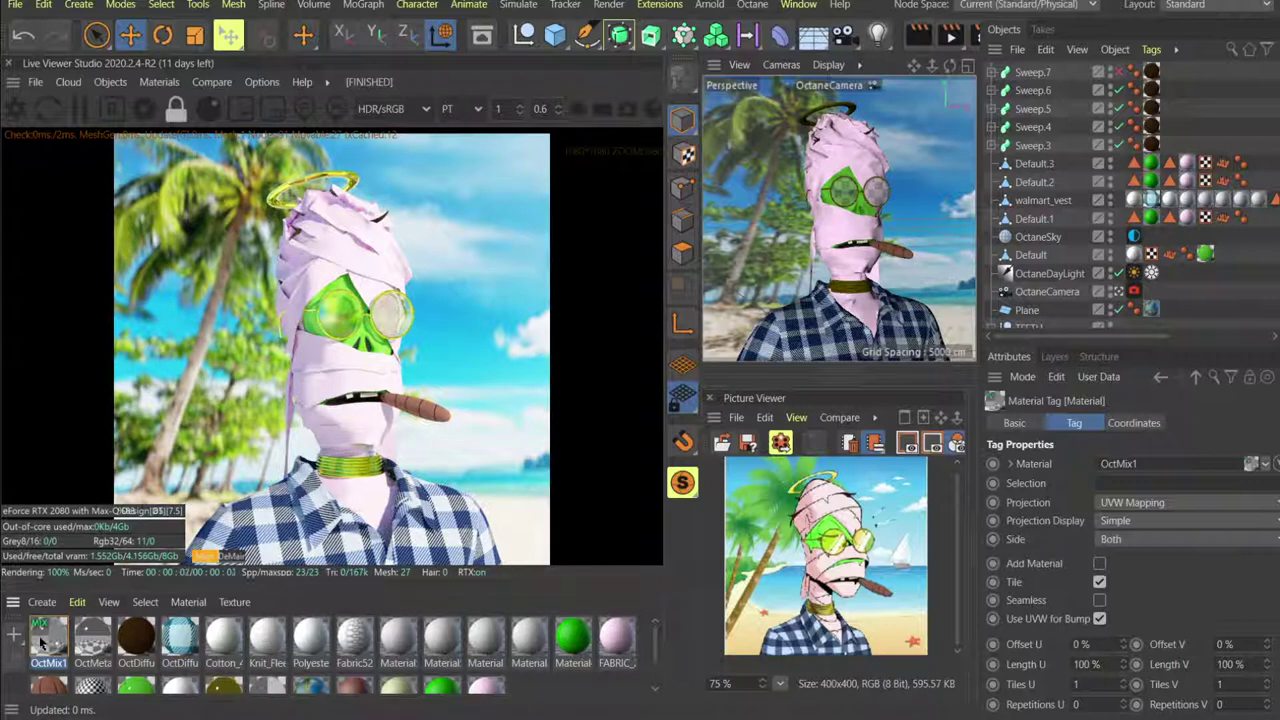
Check the roughness settings of the OctSpecular1 and OctMetal2 materials.
scroll(125, 666, down, 1)
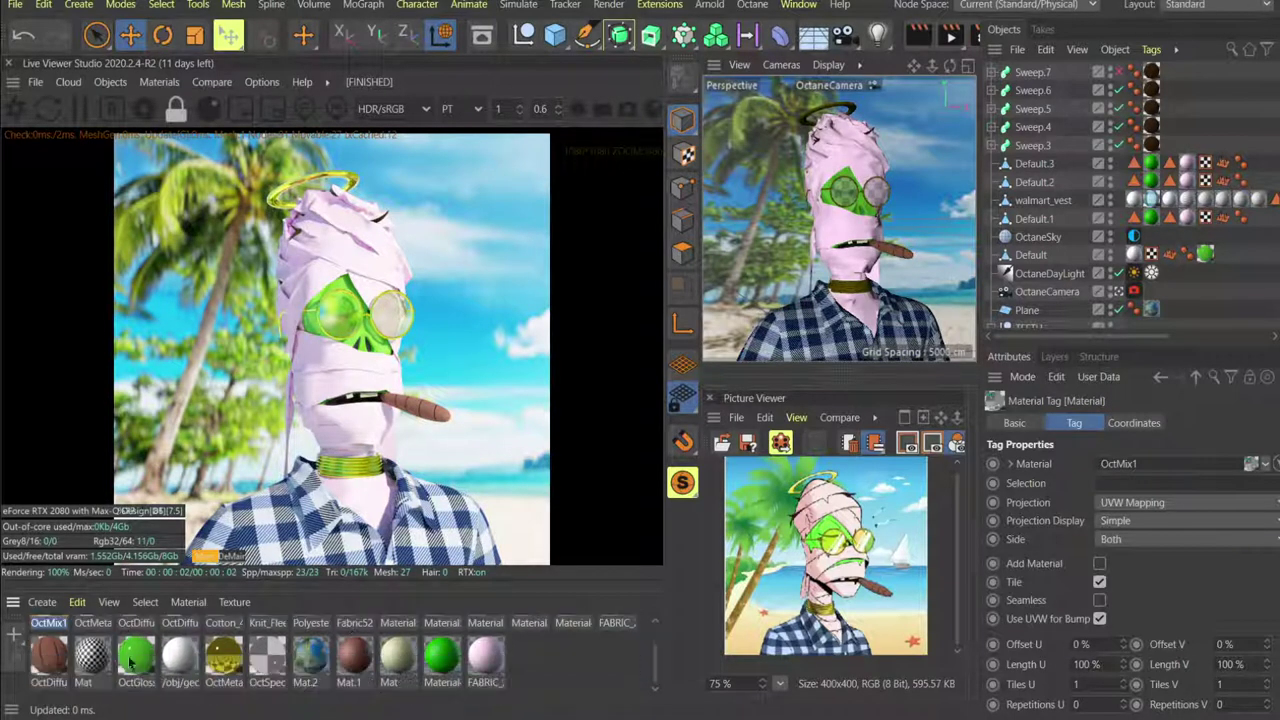
click(258, 664)
click(1084, 425)
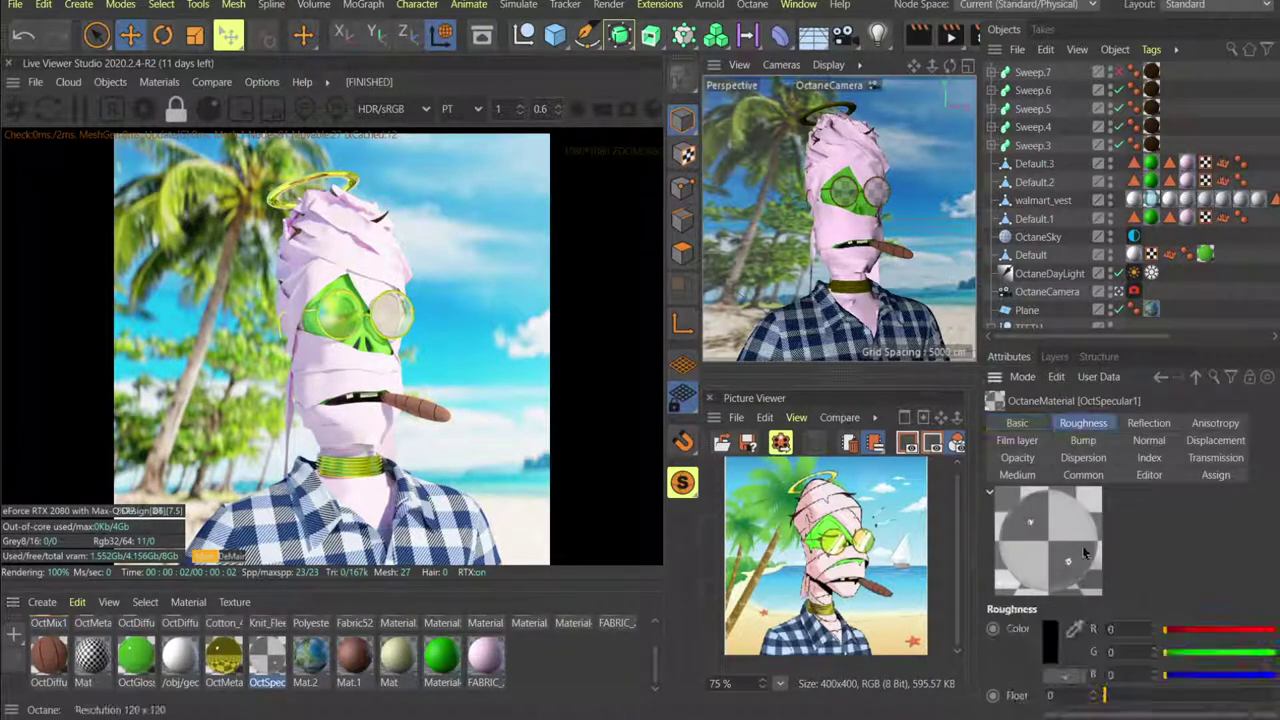
scroll(88, 632, up, 1)
click(88, 632)
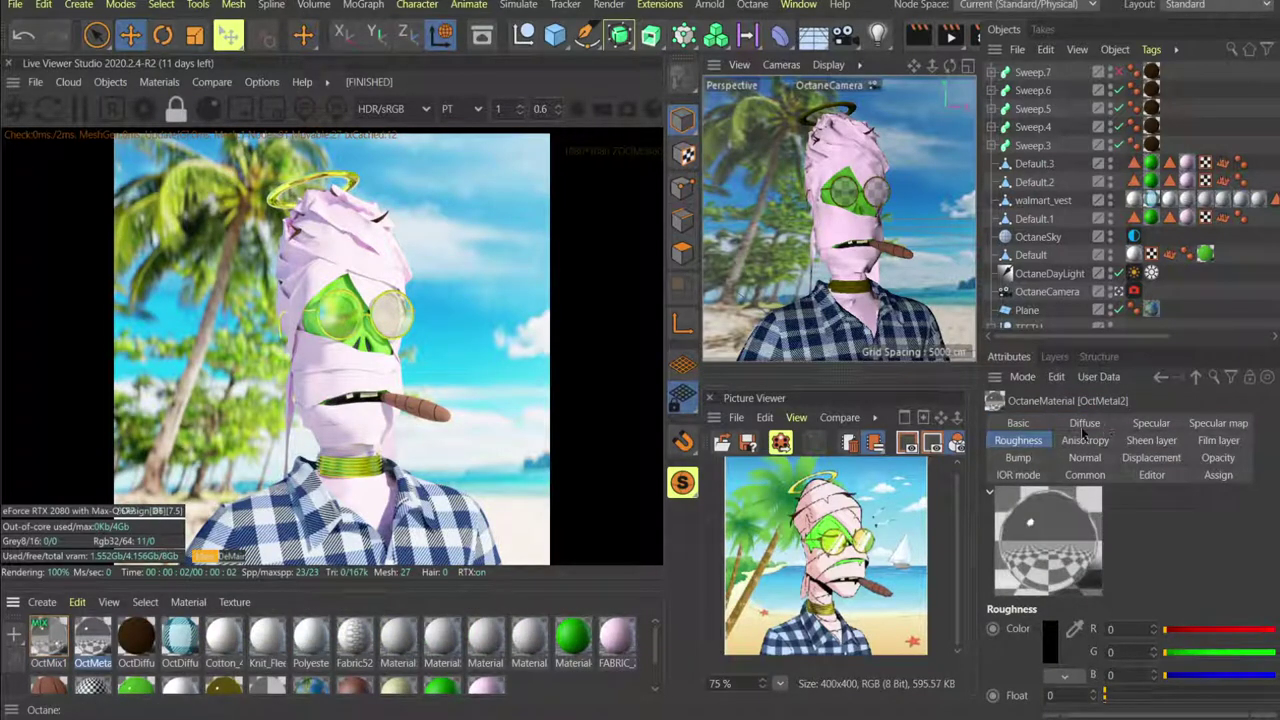
Open OctMix1 in the Octane Node Editor and separate its stacked material nodes.
click(52, 645)
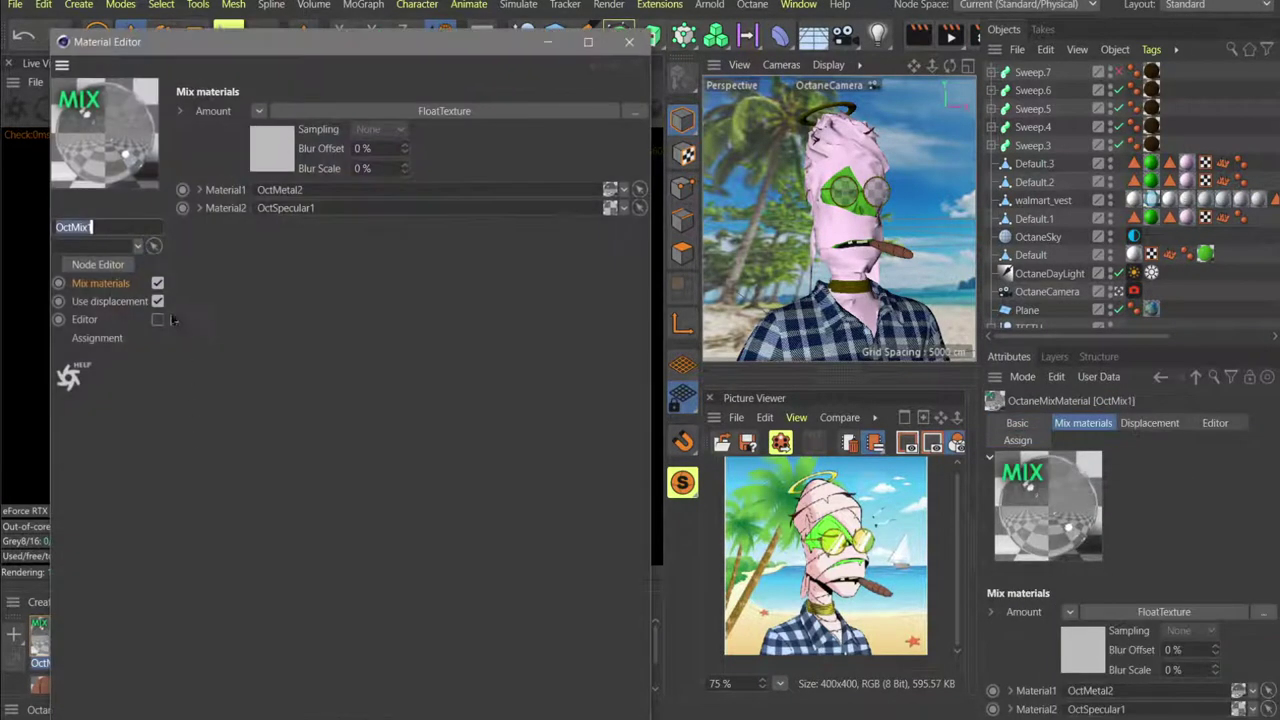
click(91, 265)
click(630, 44)
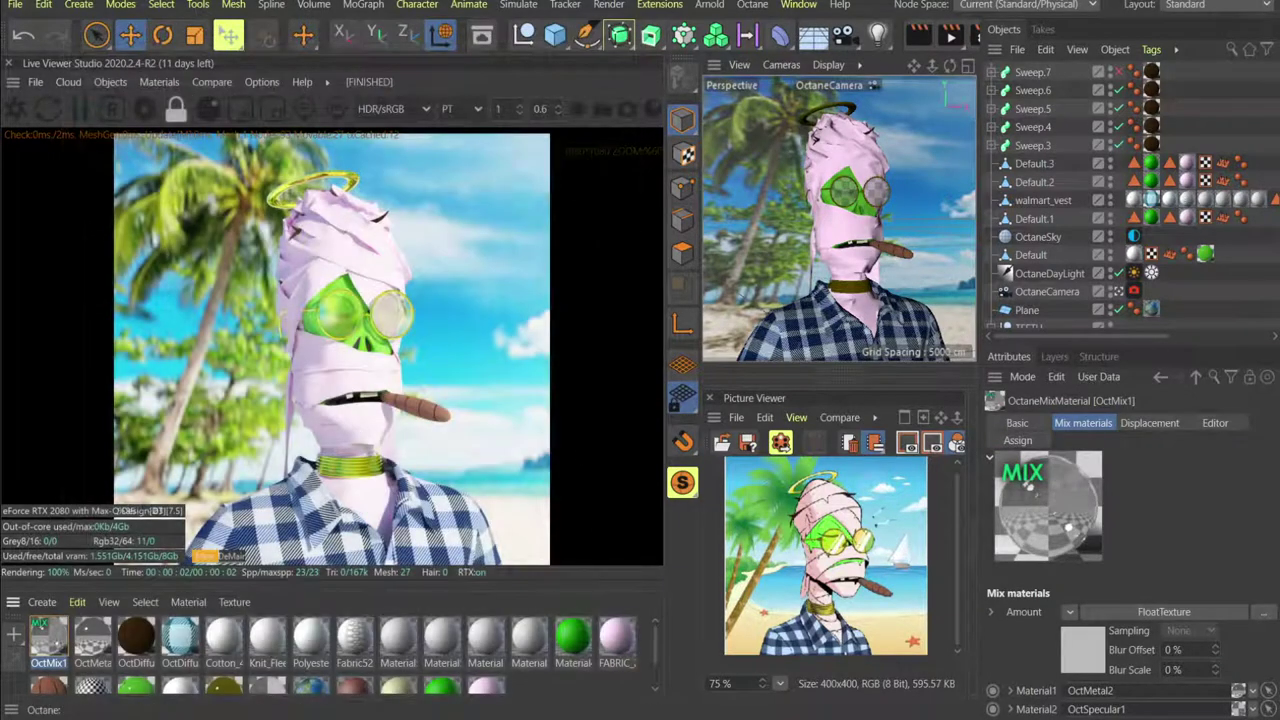
drag(783, 246, 768, 163)
click(779, 447)
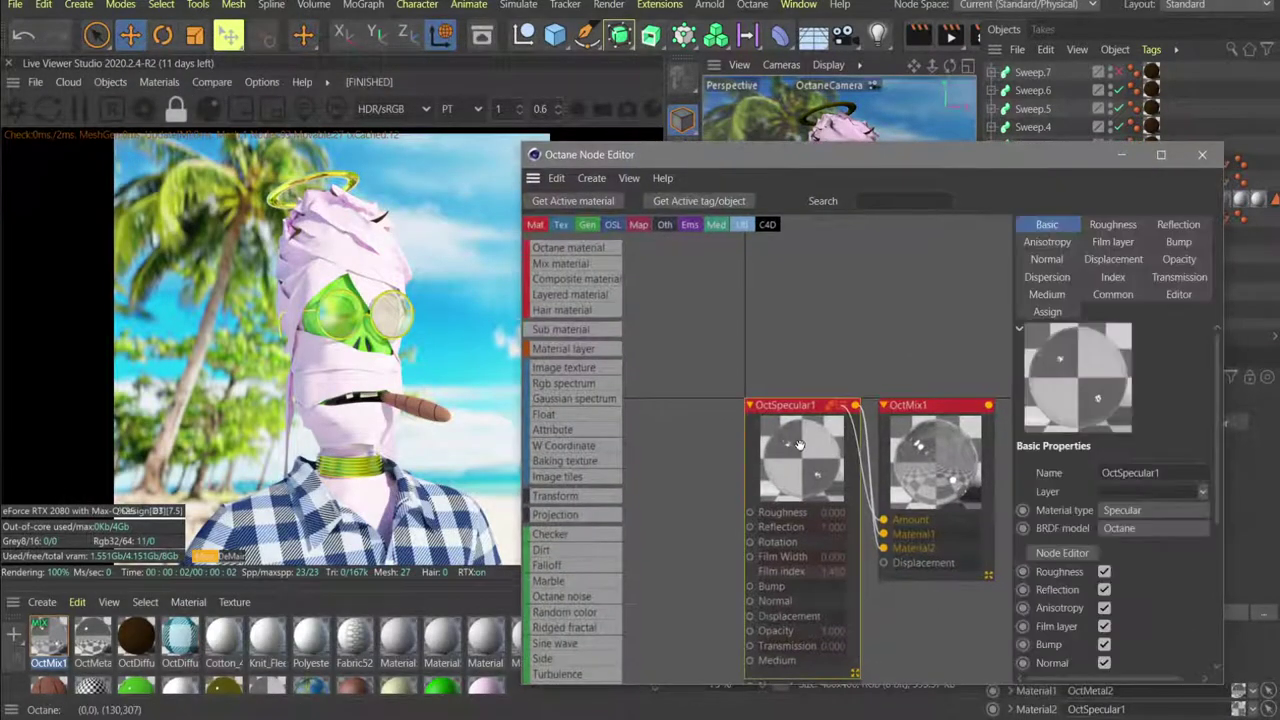
scroll(779, 447, down, 1)
drag(779, 412, 775, 542)
Place the FloatTexture node above the other nodes and set its float value to about 0.275.
drag(785, 381, 776, 317)
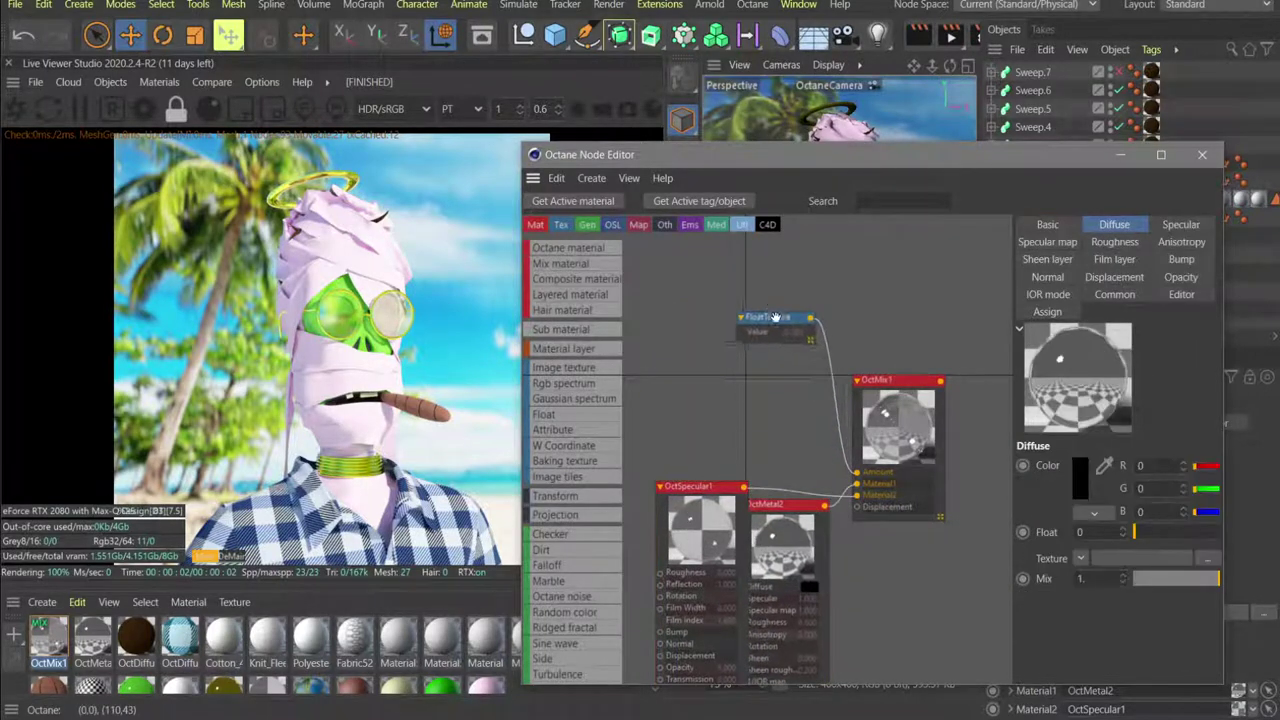
drag(1152, 270, 1216, 270)
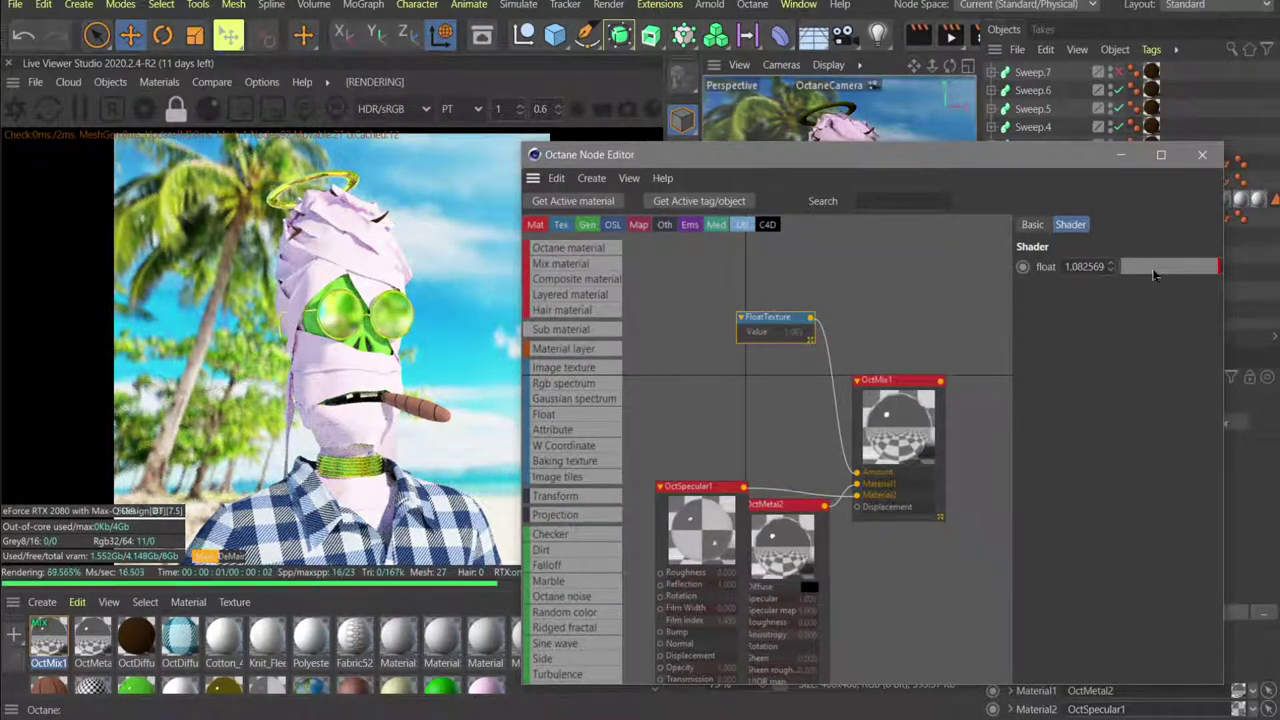
mouse_move(1153, 275)
mouse_down()
mouse_move(1139, 272)
mouse_move(1150, 270)
mouse_up()
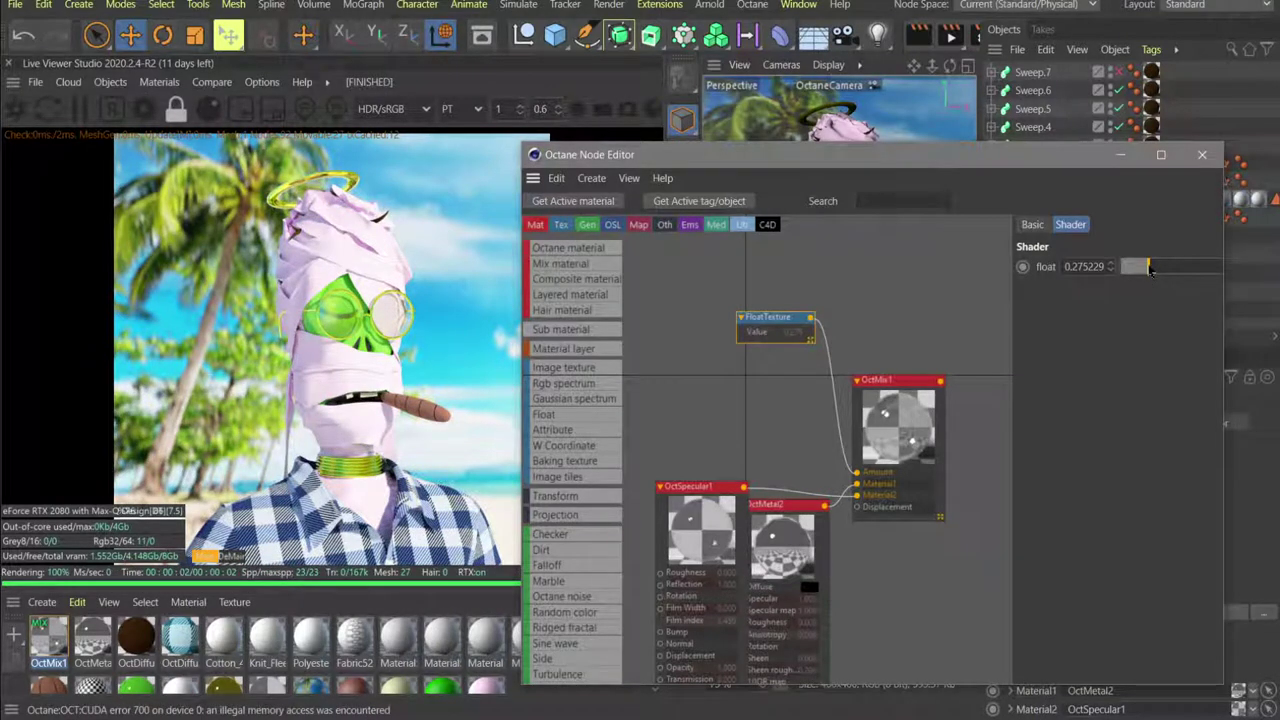
Move the OctMetal2 node slightly lower, and close the node editor and the render log.
drag(780, 507, 801, 540)
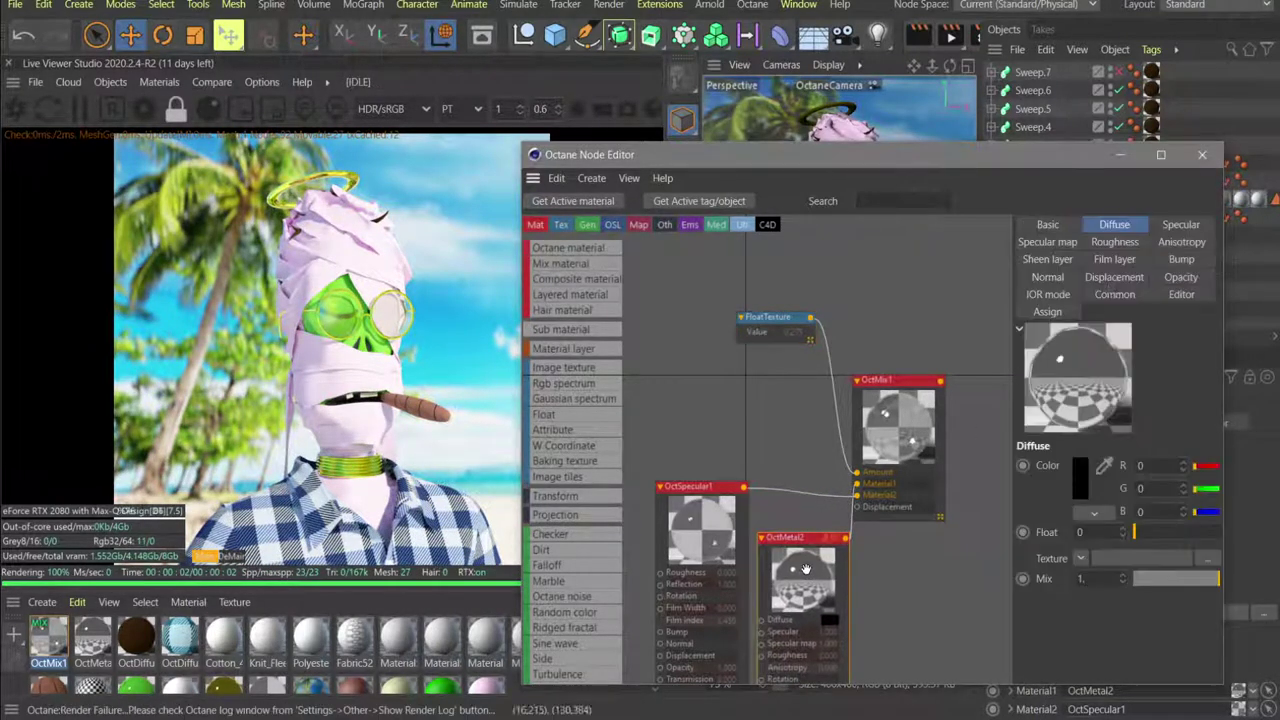
click(1202, 155)
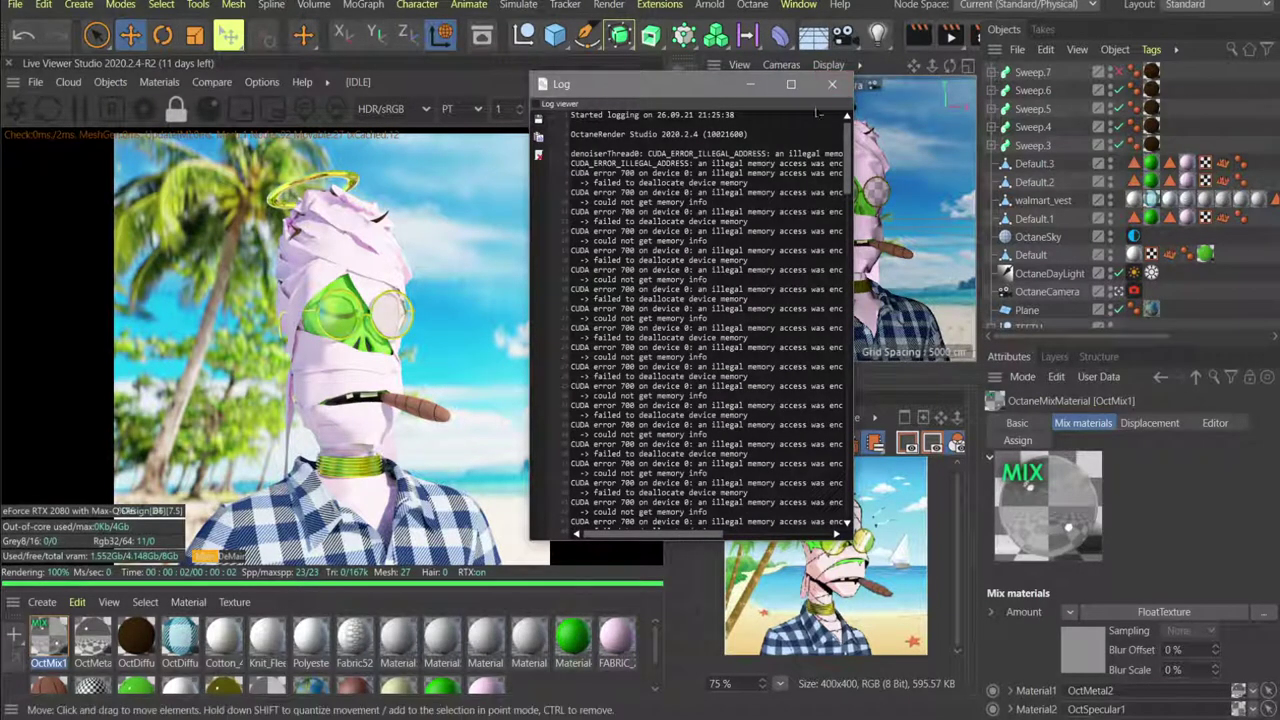
click(847, 87)
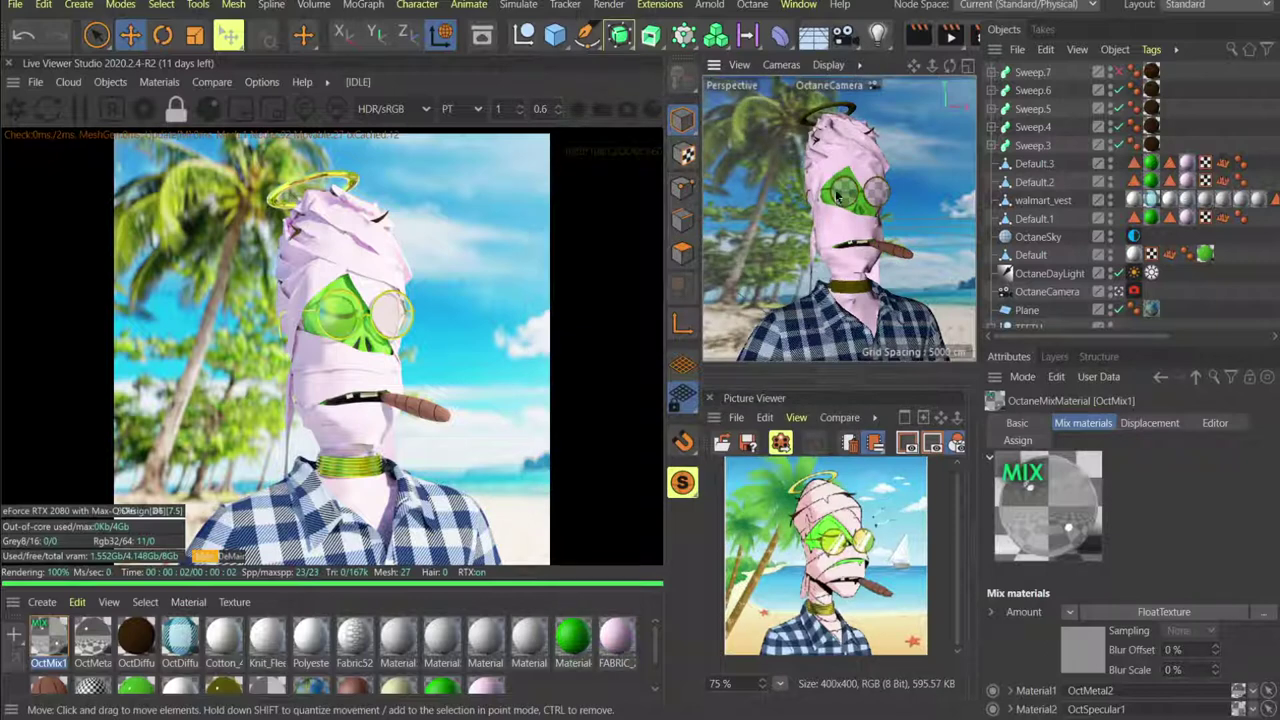
Start saving the current Live Viewer render as a PNG image.
click(36, 82)
mouse_move(64, 227)
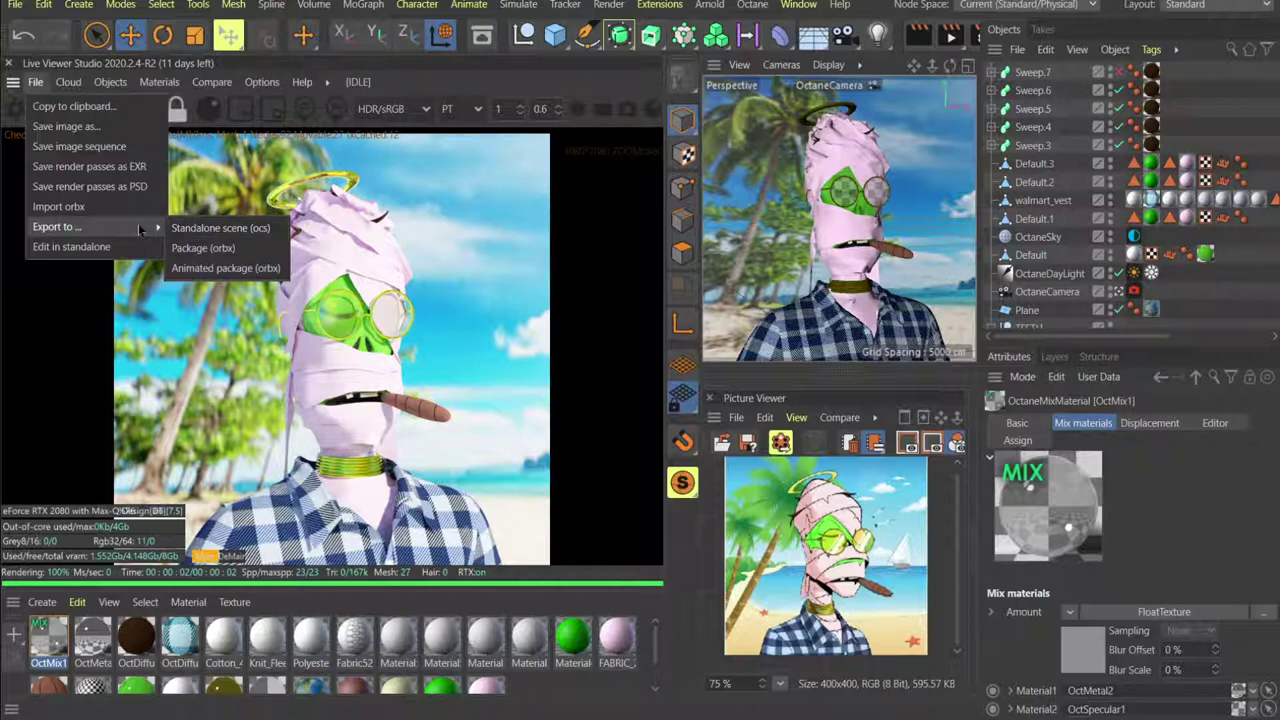
click(66, 126)
click(165, 102)
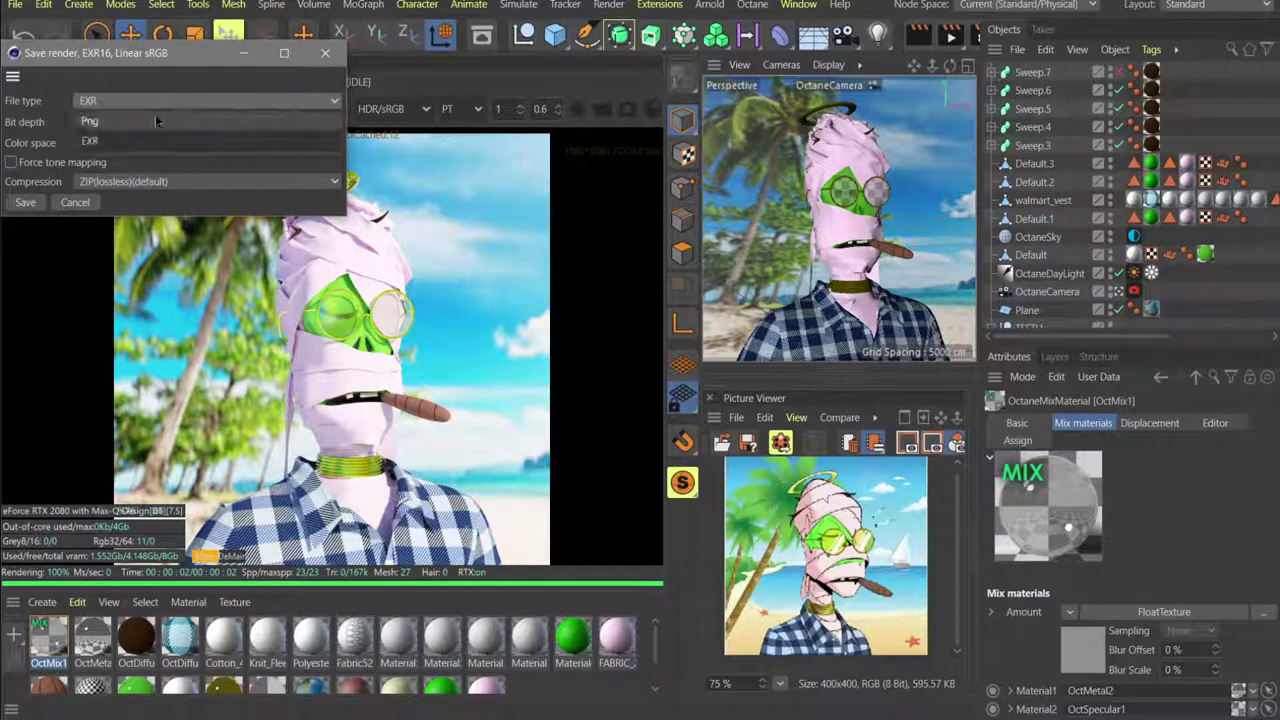
click(155, 118)
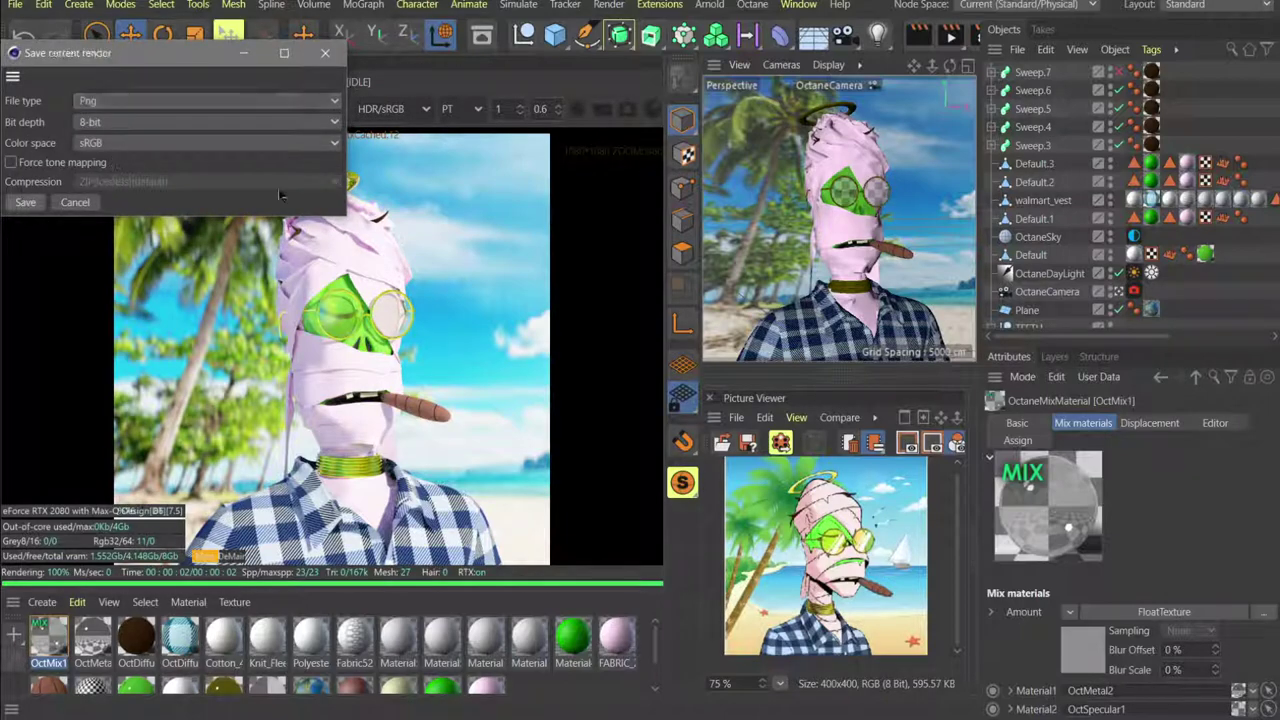
click(28, 203)
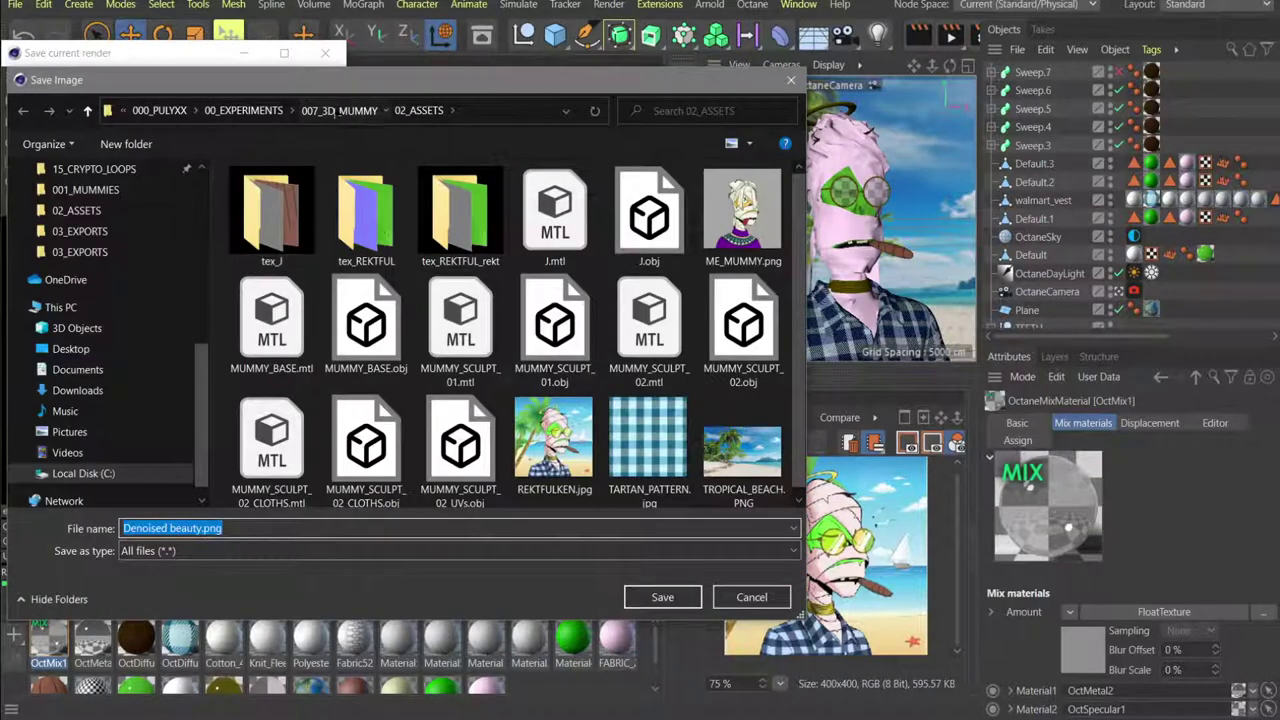
Choose the 03_EXPORTS folder of 007_3D_MUMMY and reuse the file name REKTFUL_3D_TEST_01.png.
click(338, 110)
double_click(265, 235)
click(265, 235)
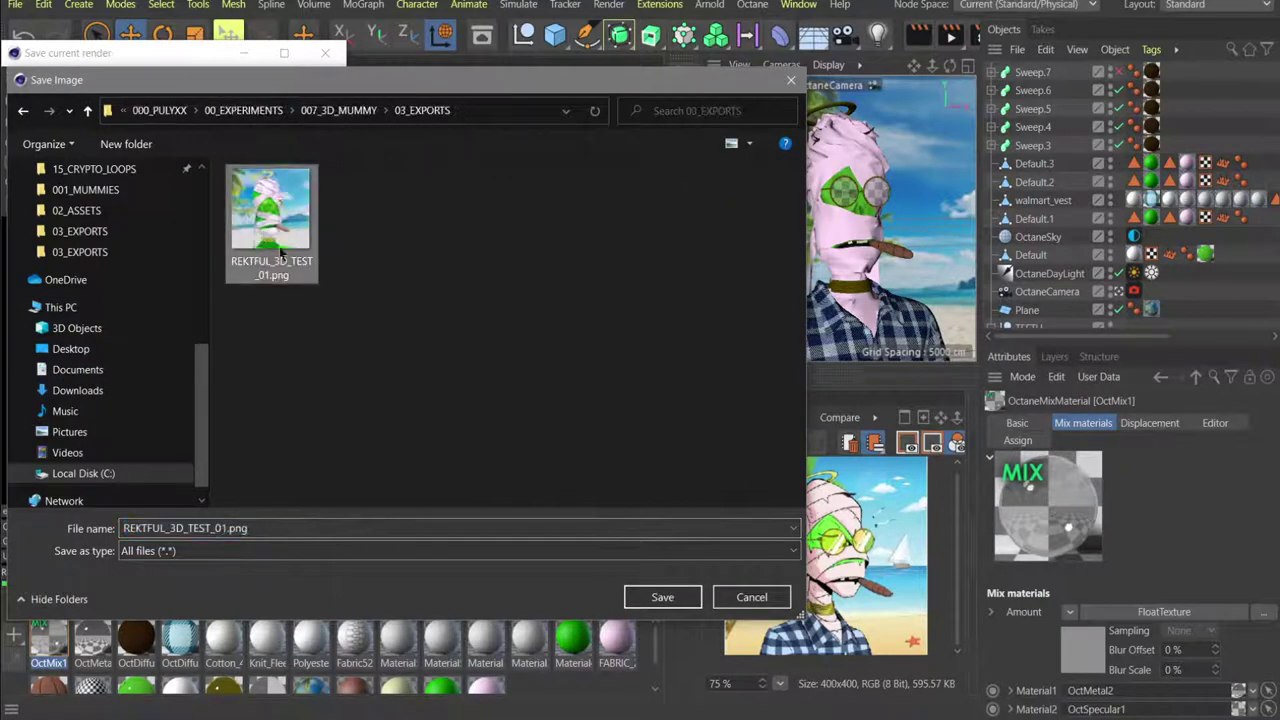
Change the file name to REKTFULKEN_3D.png and save the render in the 03_EXPORTS folder.
click(224, 528)
click(229, 528)
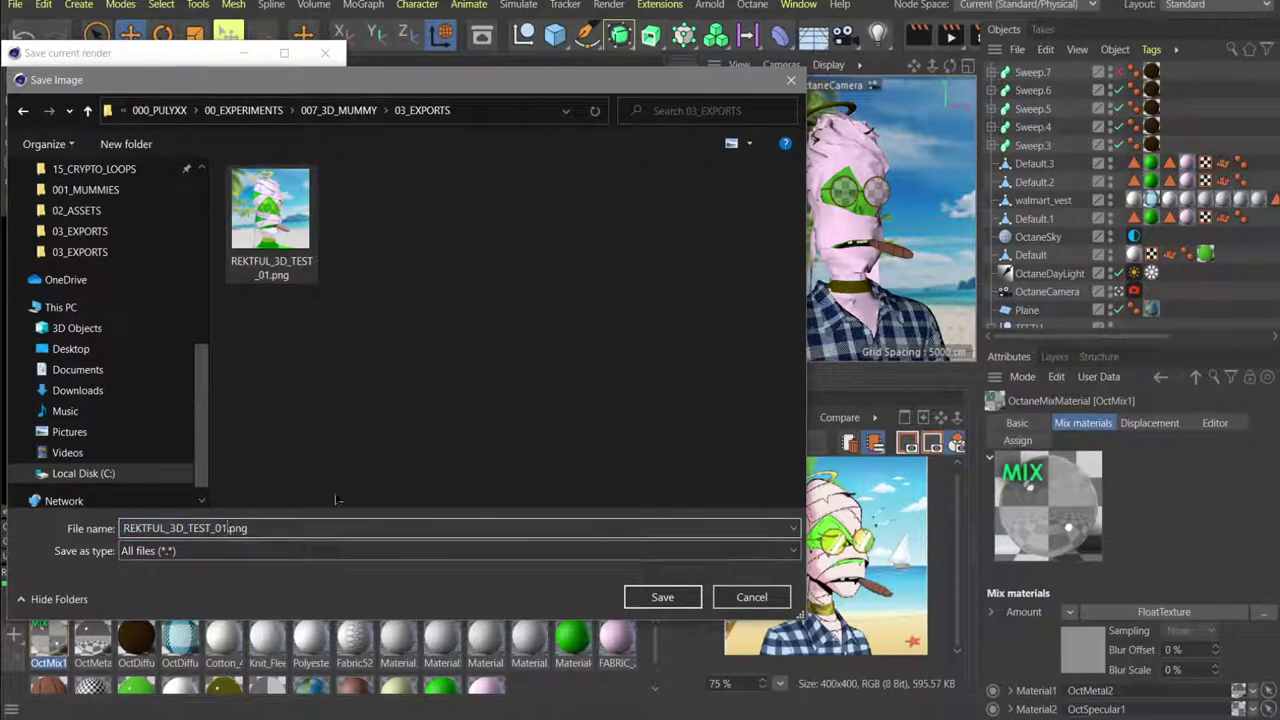
key(BackSpace)
key(BackSpace)
key(BackSpace)
key(BackSpace)
key(BackSpace)
key(BackSpace)
key(BackSpace)
key(BackSpace)
key(BackSpace)
key(BackSpace)
key(BackSpace)
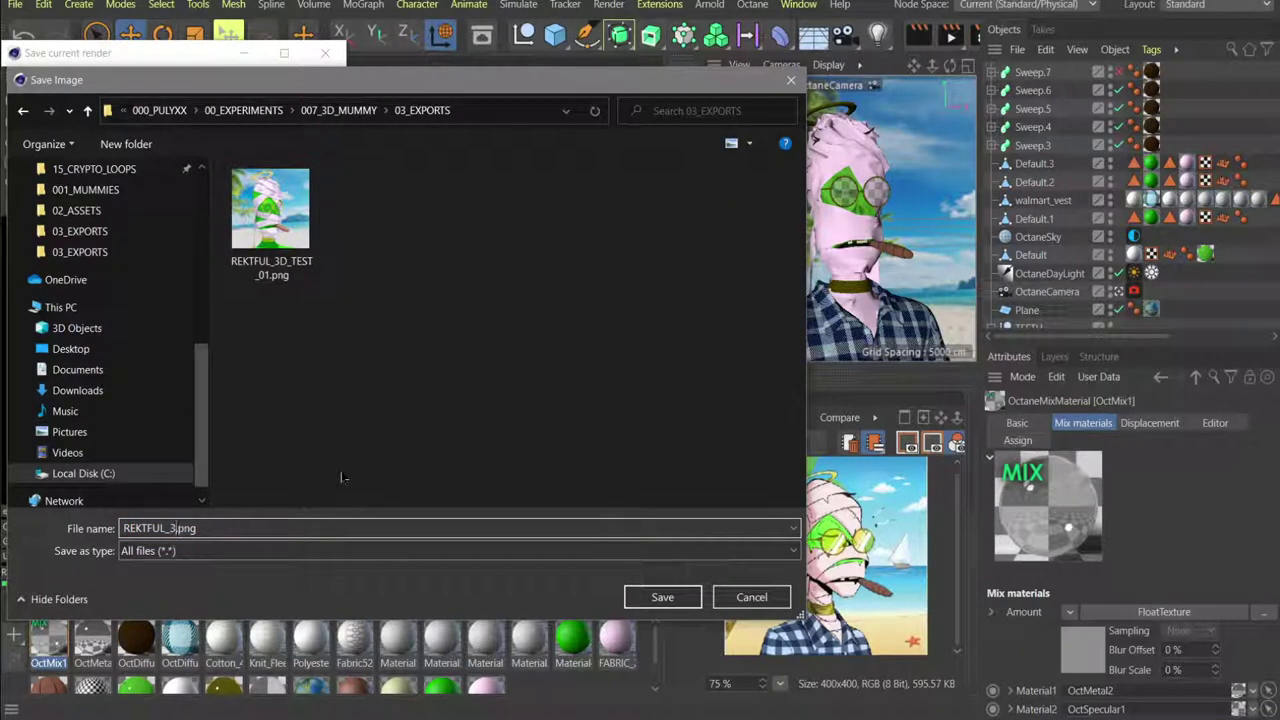
text(KEN_3D)
key(Return)
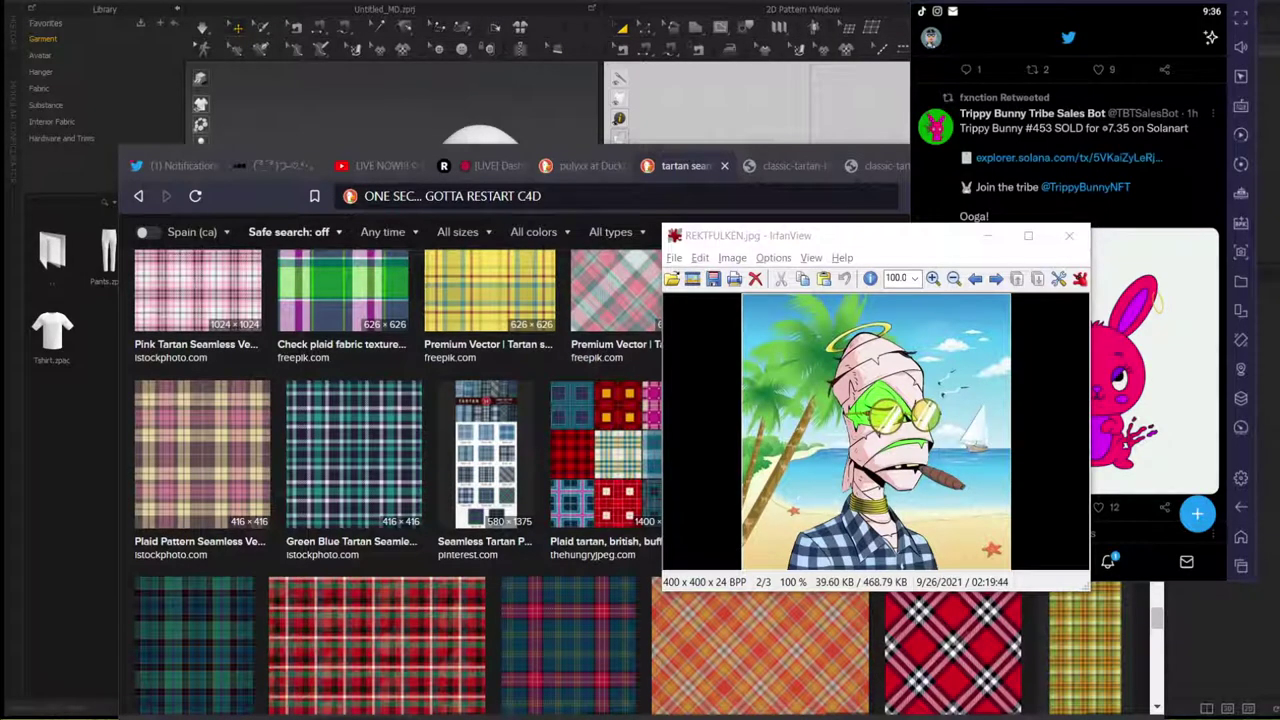
Switch to File Explorer's 03_EXPORTS folder, view REKTFULKEN_3D.png against the earlier REKTFUL_3D_TEST_01.png render, and put the folder window away.
click(548, 715)
click(672, 482)
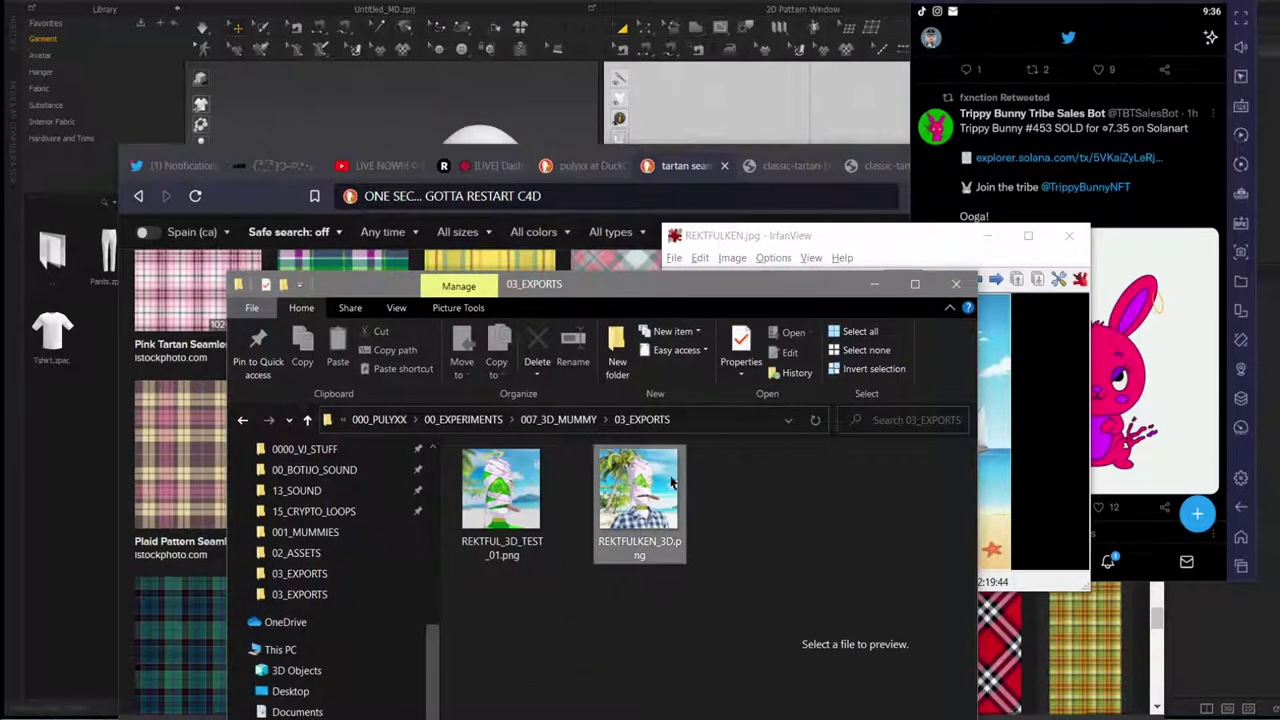
double_click(672, 482)
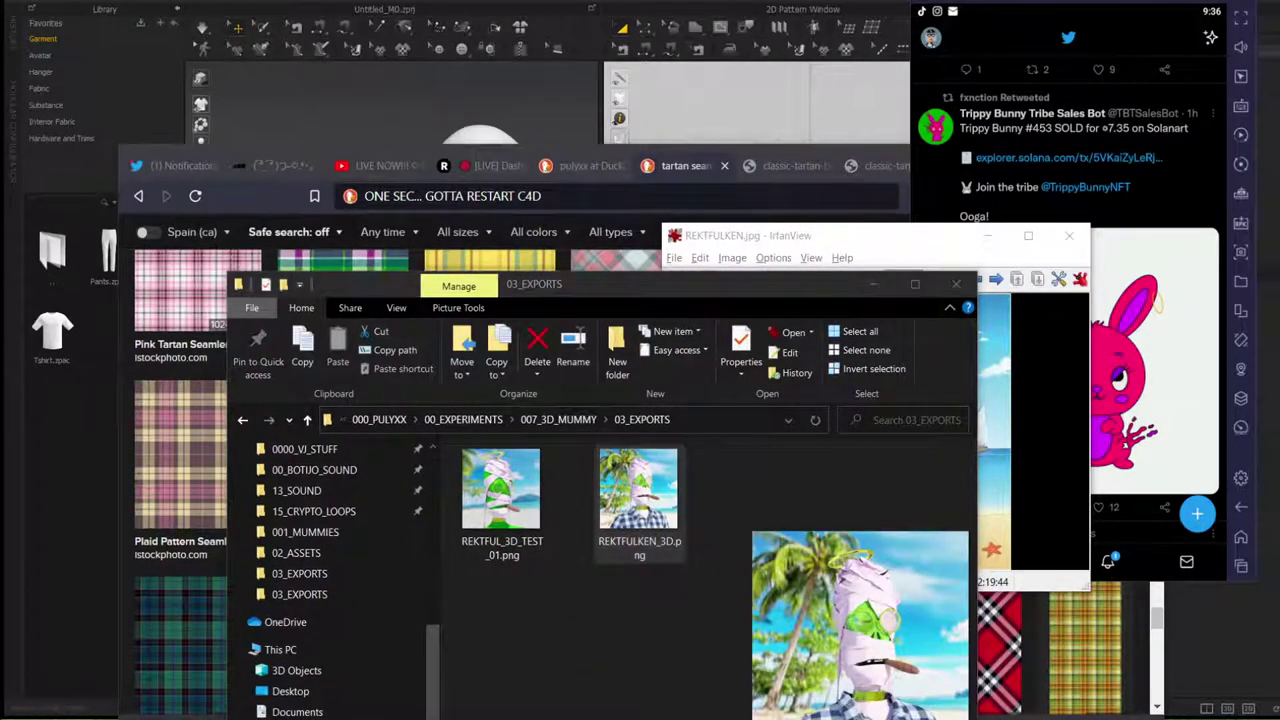
scroll(430, 248, up, 1)
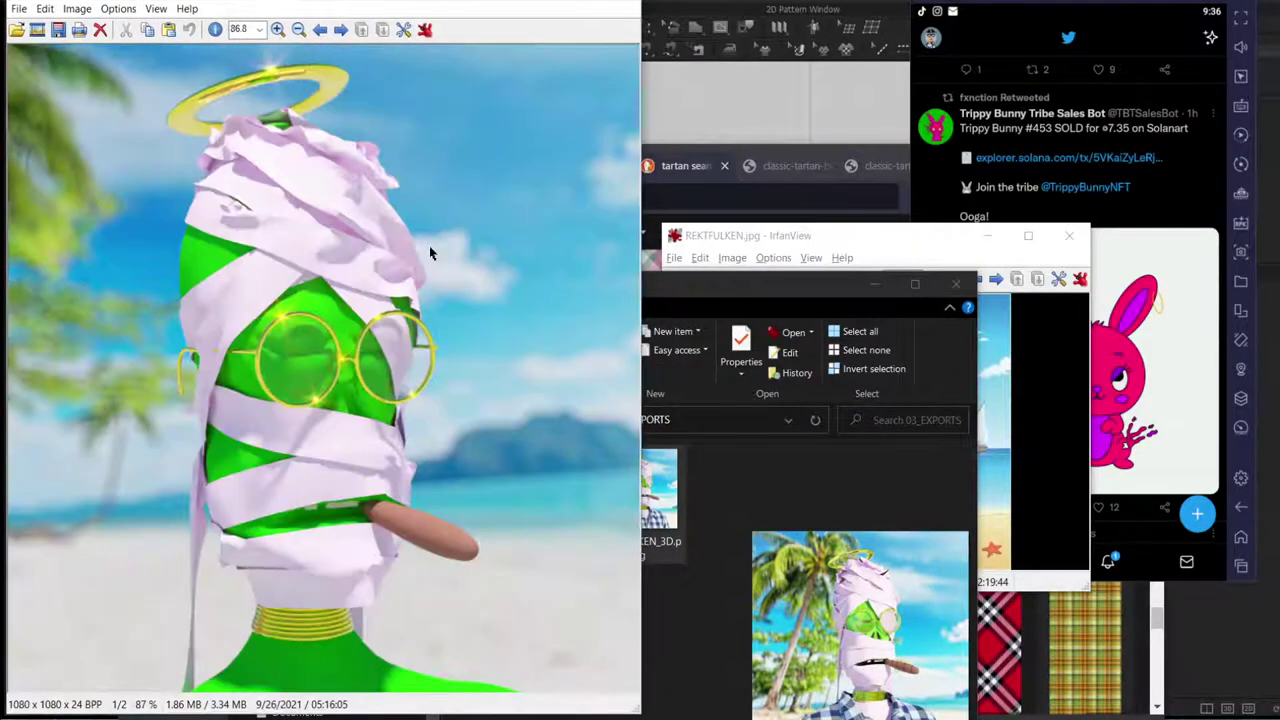
key(Right)
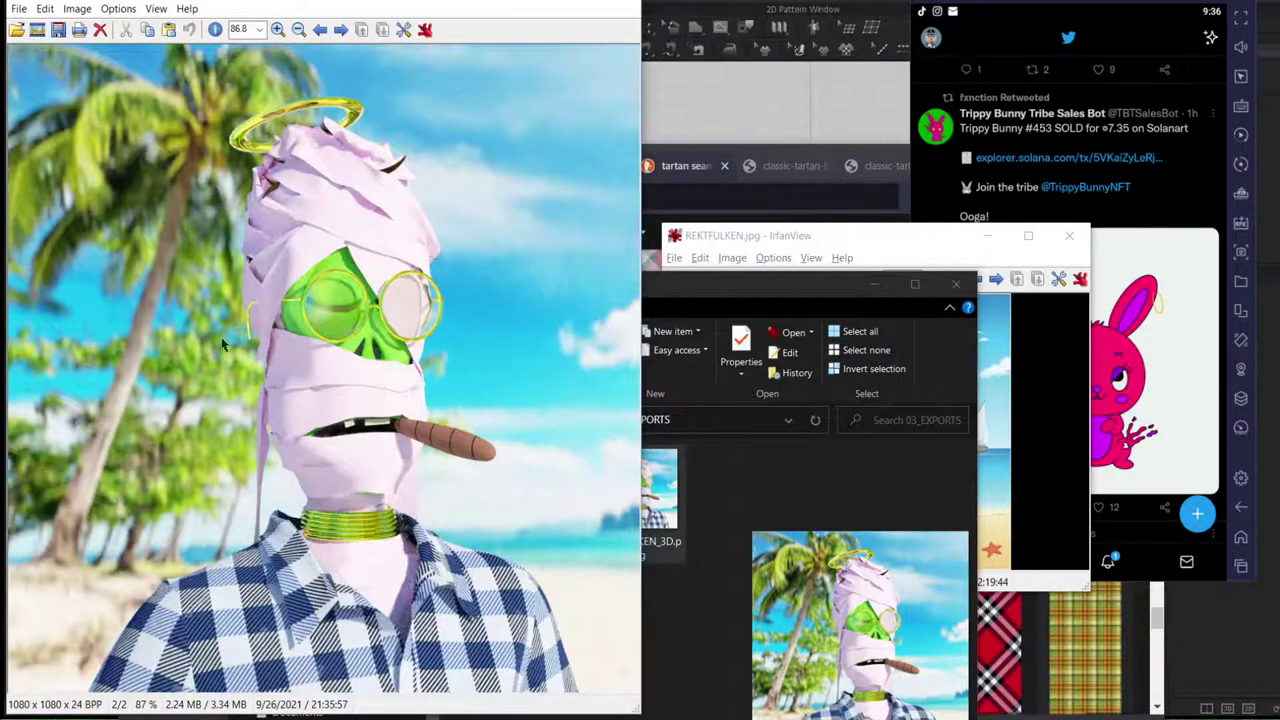
click(752, 284)
click(876, 284)
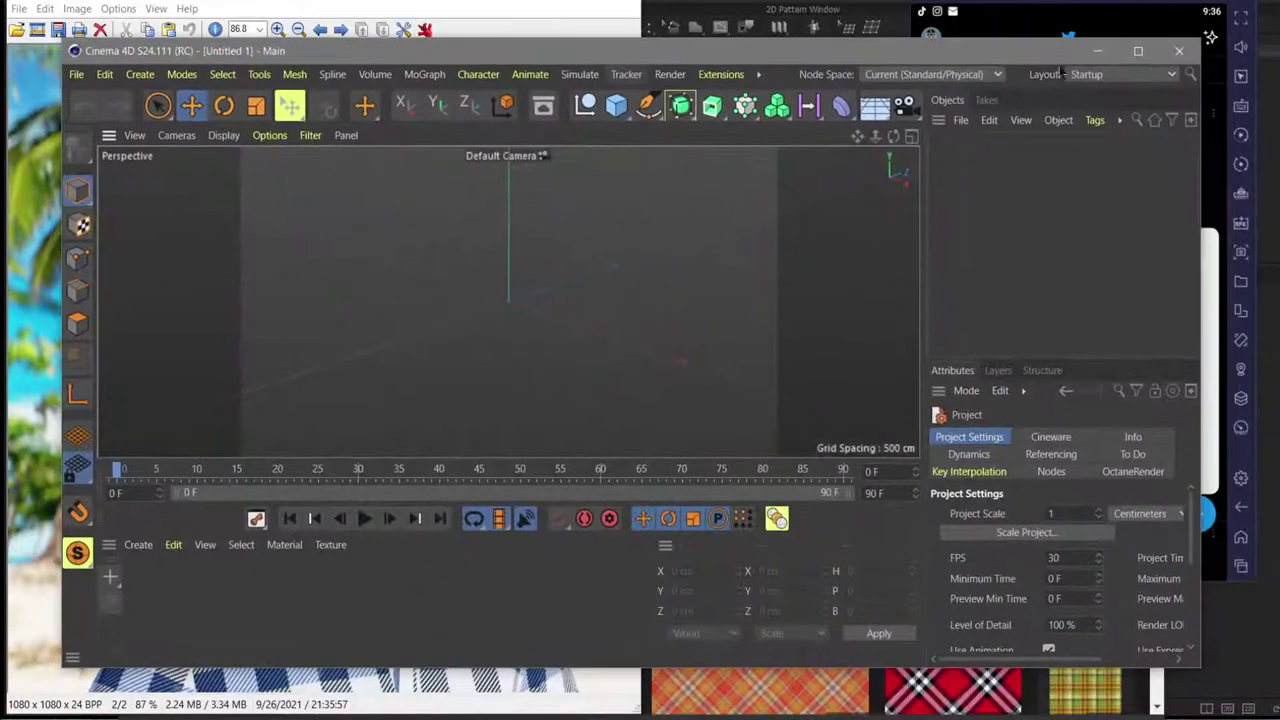
Switch to the restarted Cinema 4D, maximize its window and reopen the recent MUMMY_REKTFUL.c4d scene.
click(1136, 52)
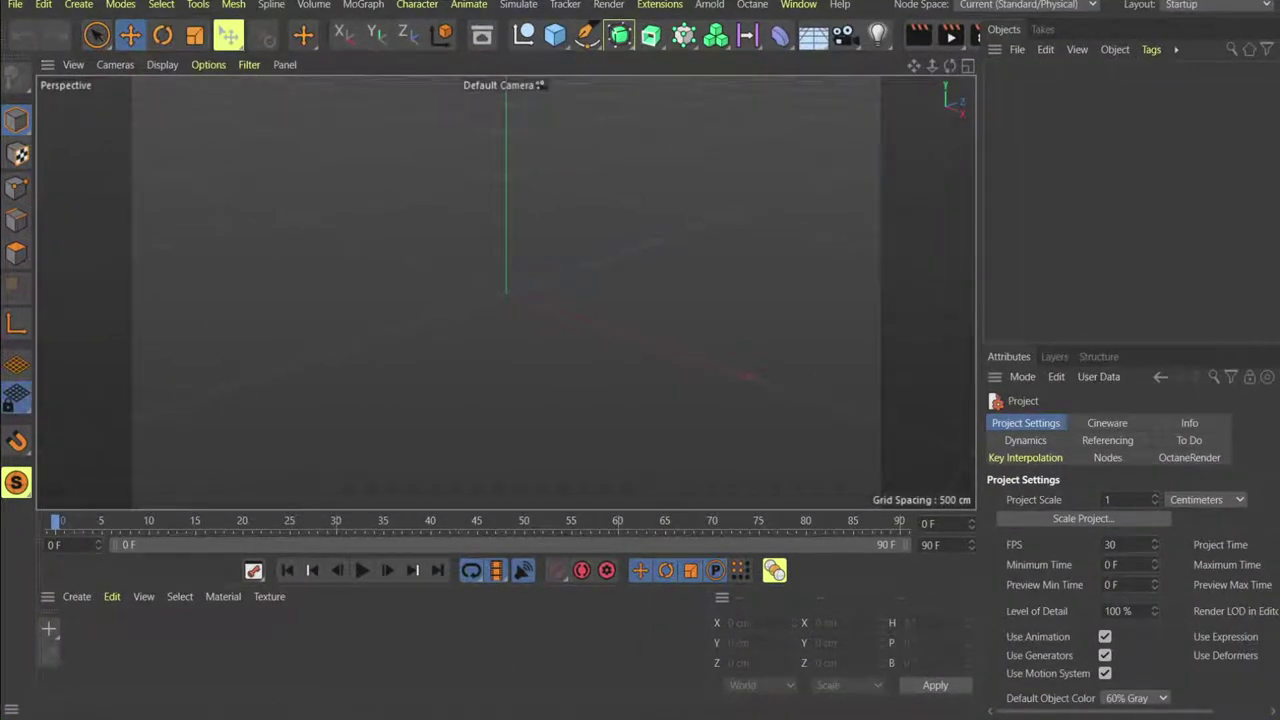
click(15, 4)
mouse_move(60, 69)
click(359, 77)
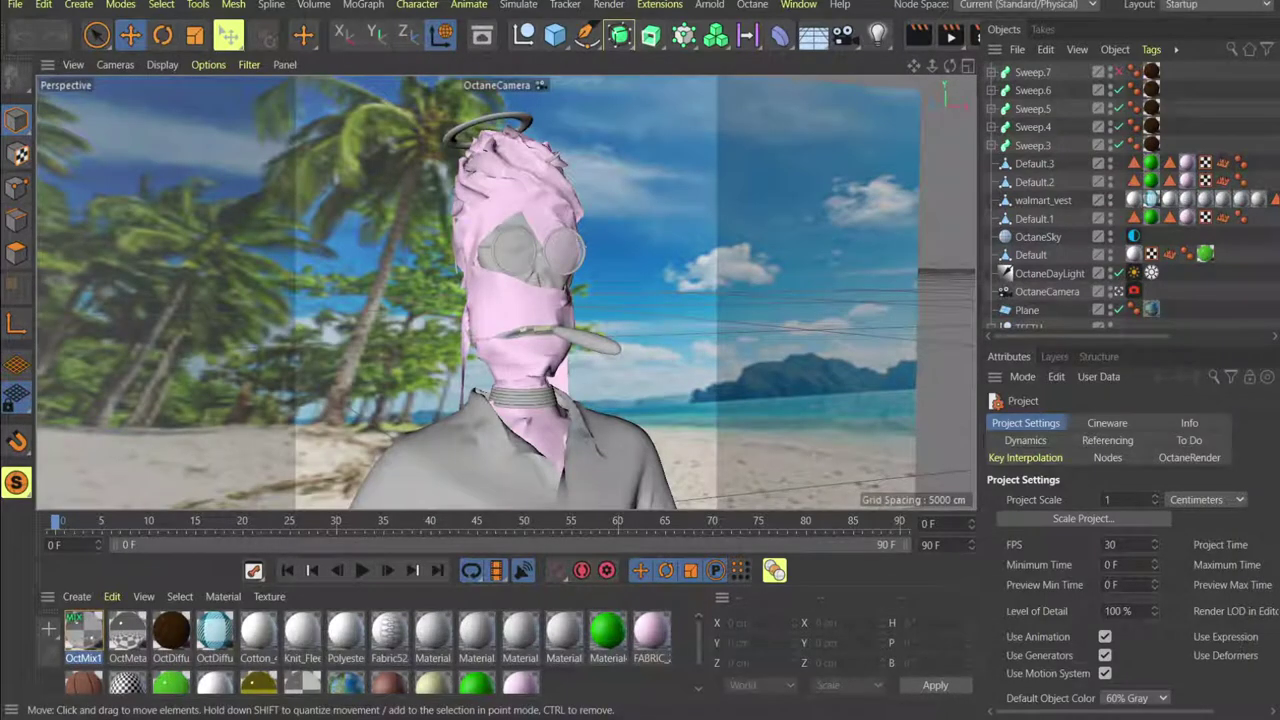
Open the Octane Live Viewer beside the viewport, render the mummy scene, and bring the material thumbnails back into view.
click(799, 5)
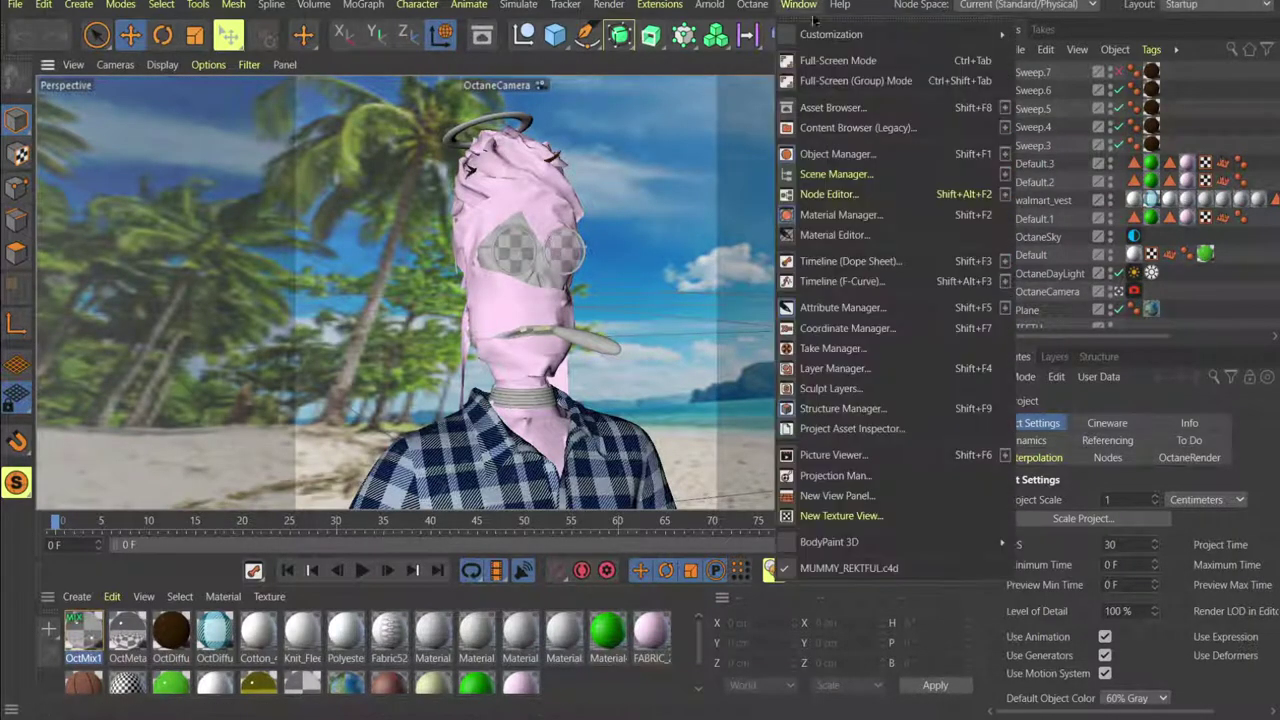
click(755, 5)
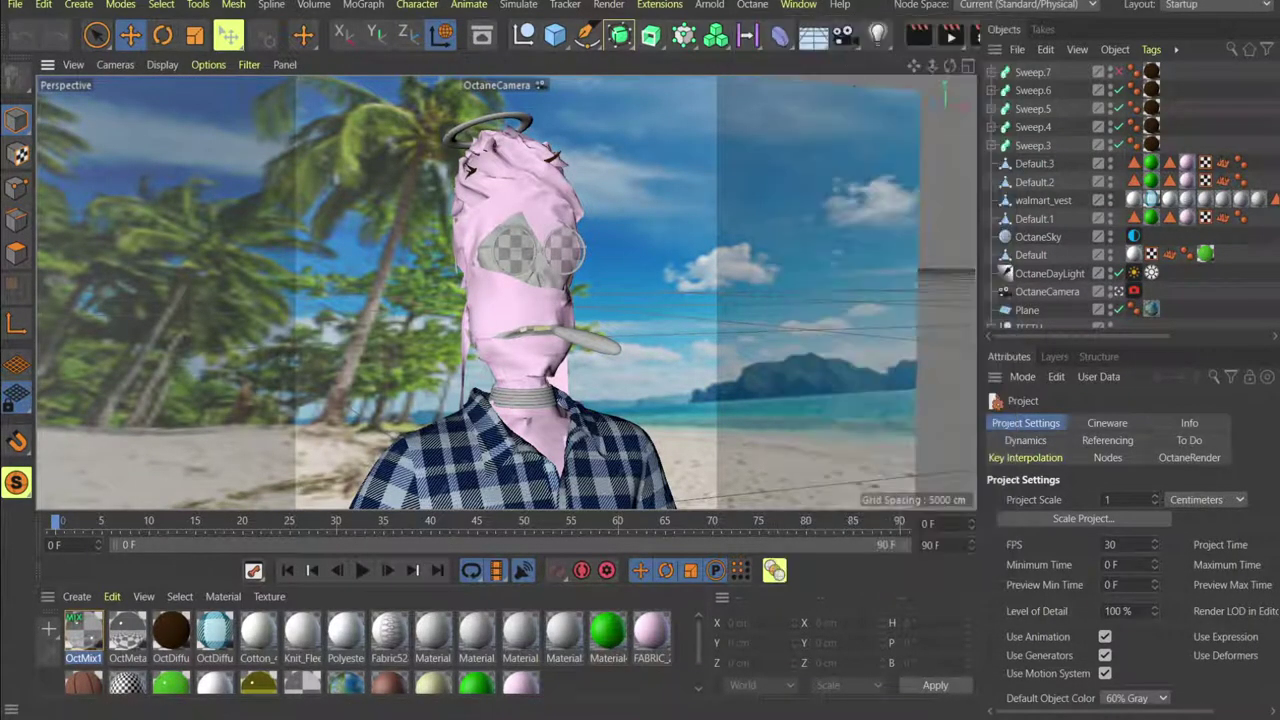
click(757, 6)
click(781, 54)
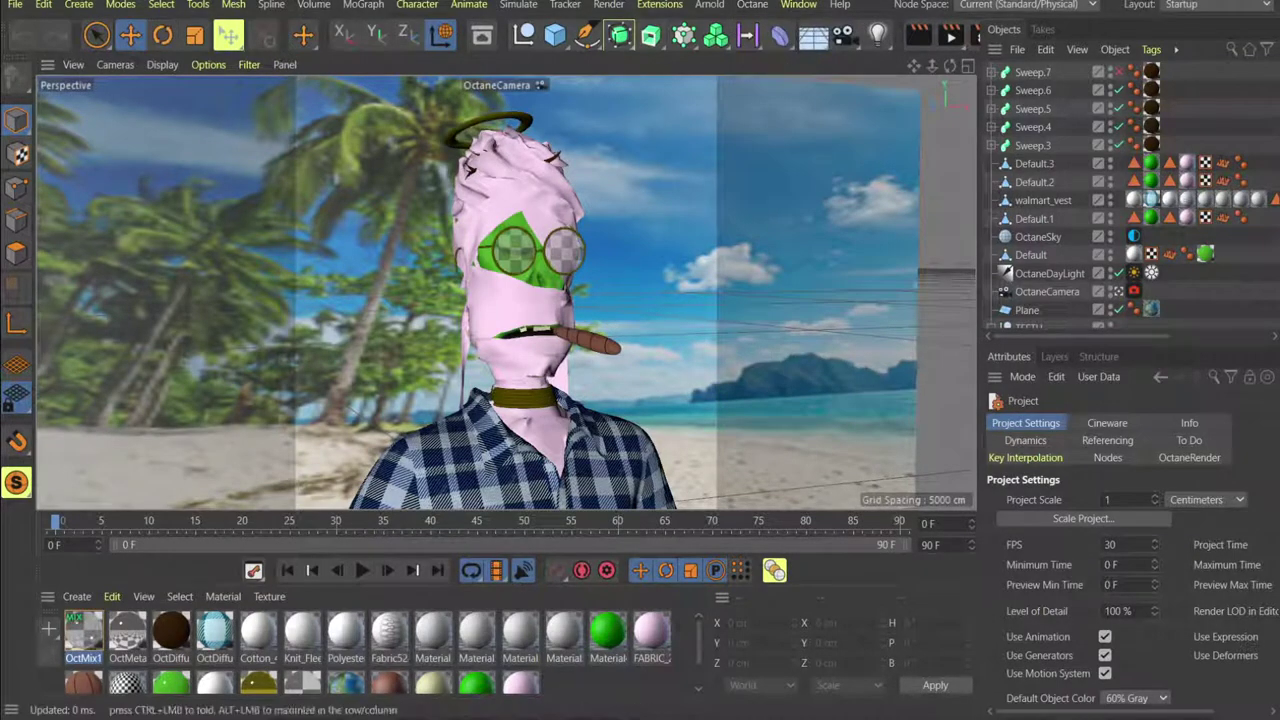
click(10, 352)
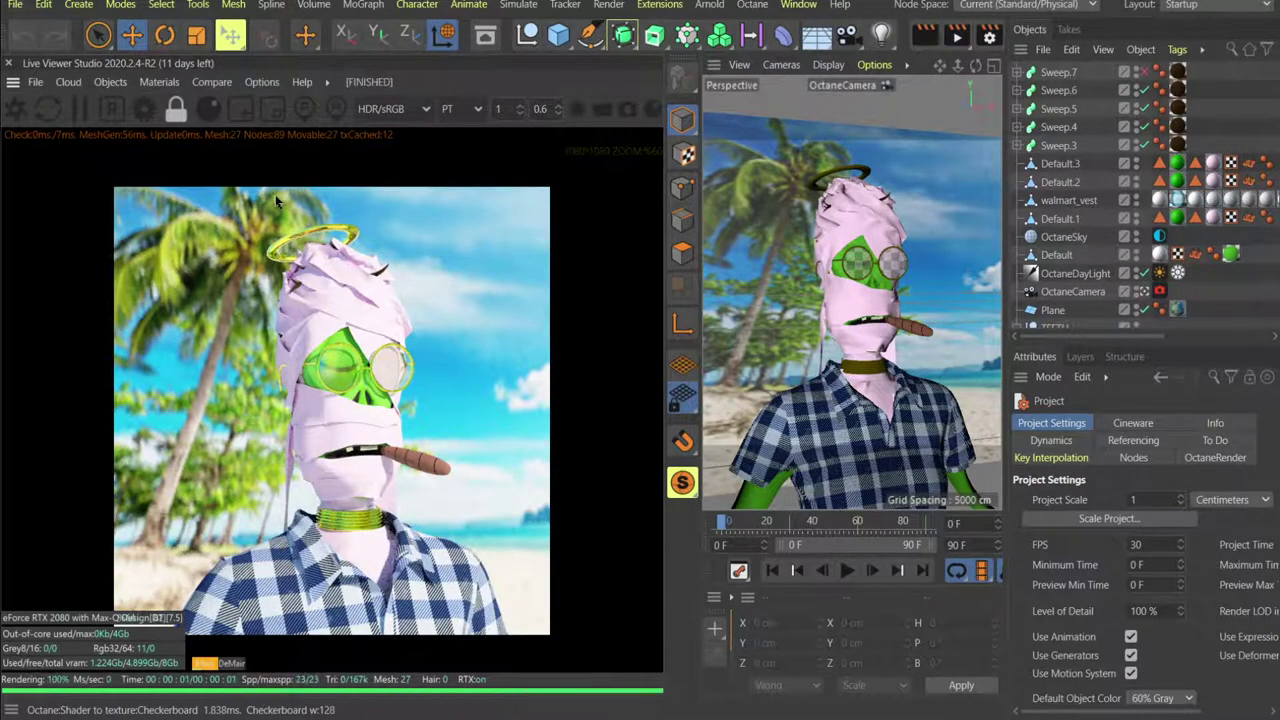
click(746, 598)
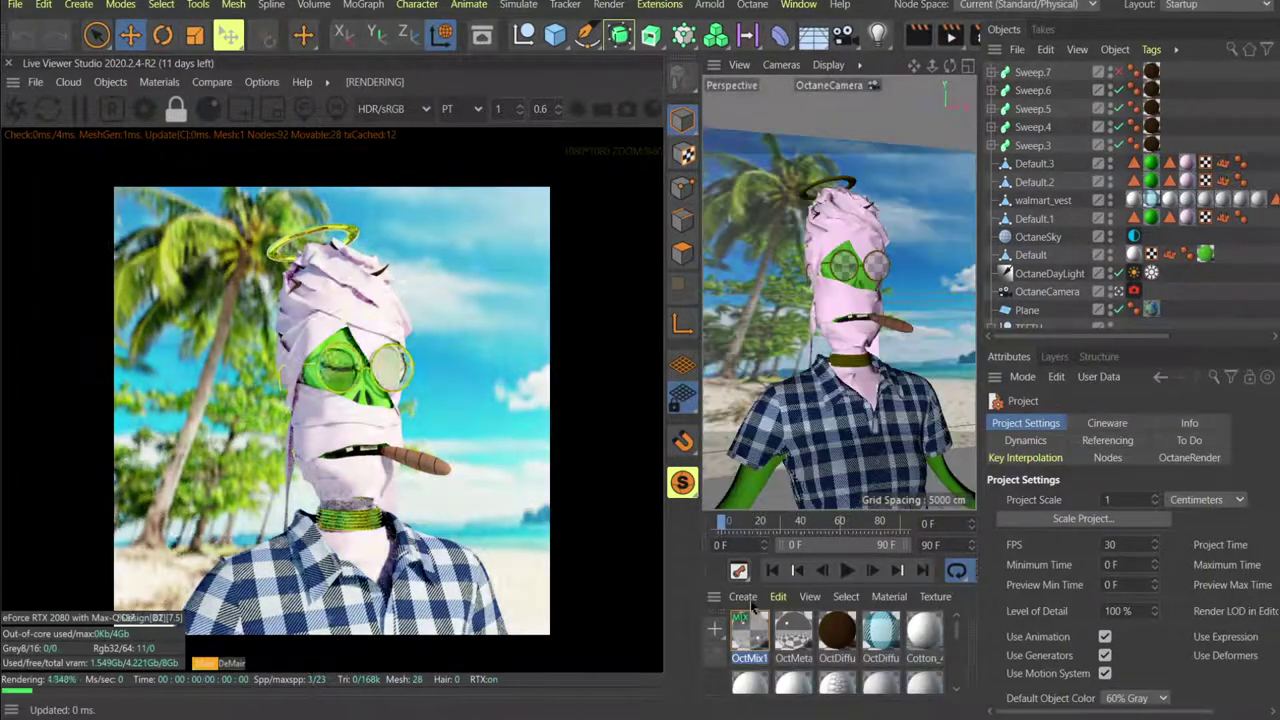
Set the OctMetal2 material's specular colour to golden yellow with hue 46° and full saturation and brightness.
click(794, 634)
click(1151, 423)
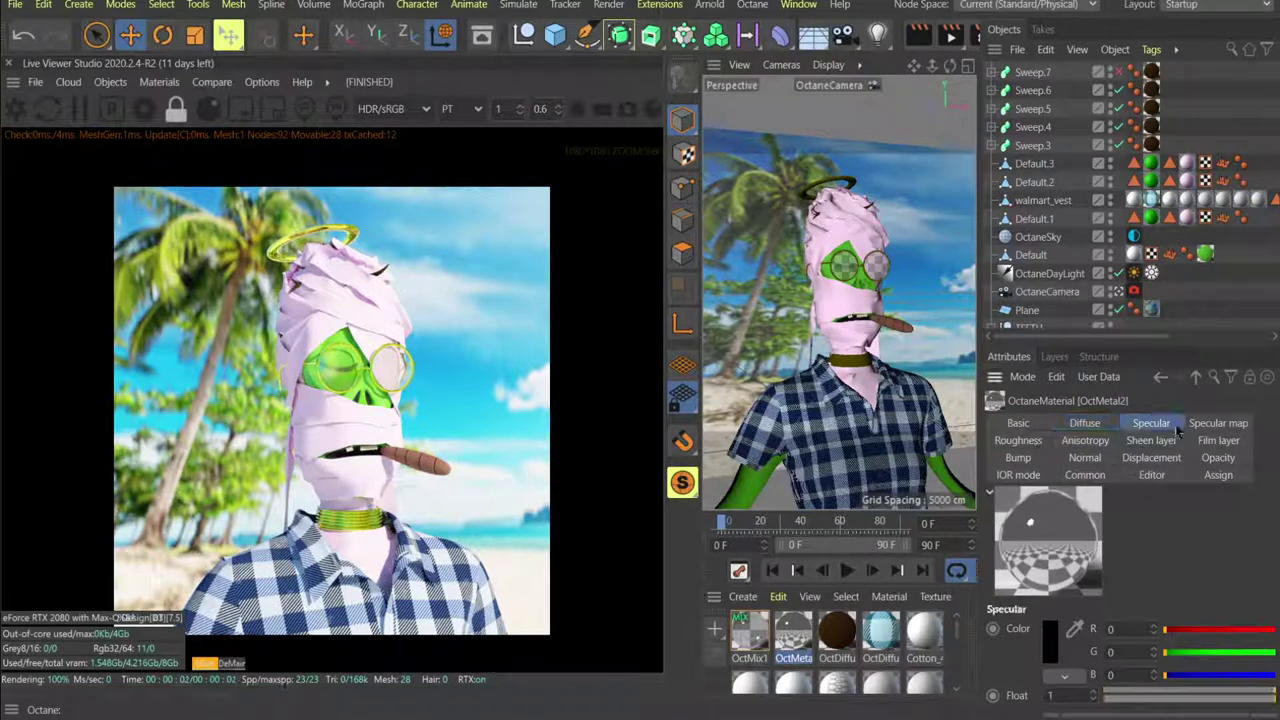
click(1048, 640)
click(976, 628)
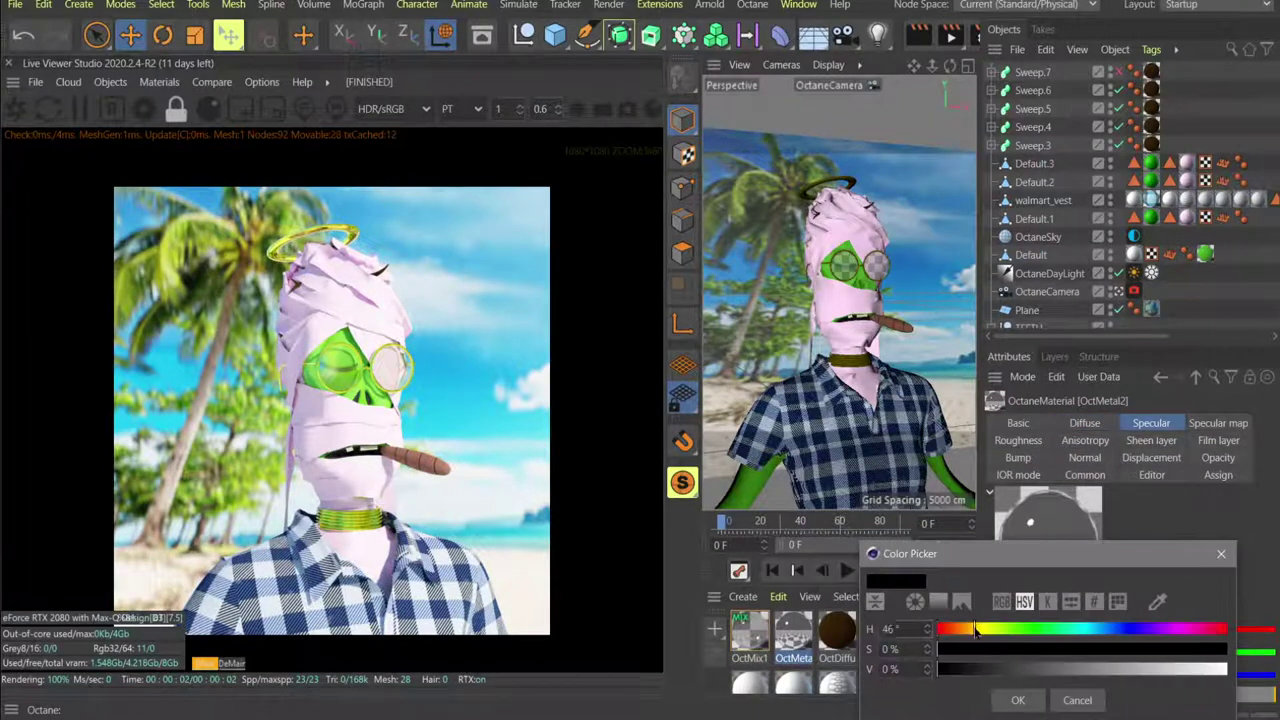
click(1222, 669)
click(1222, 649)
click(1018, 700)
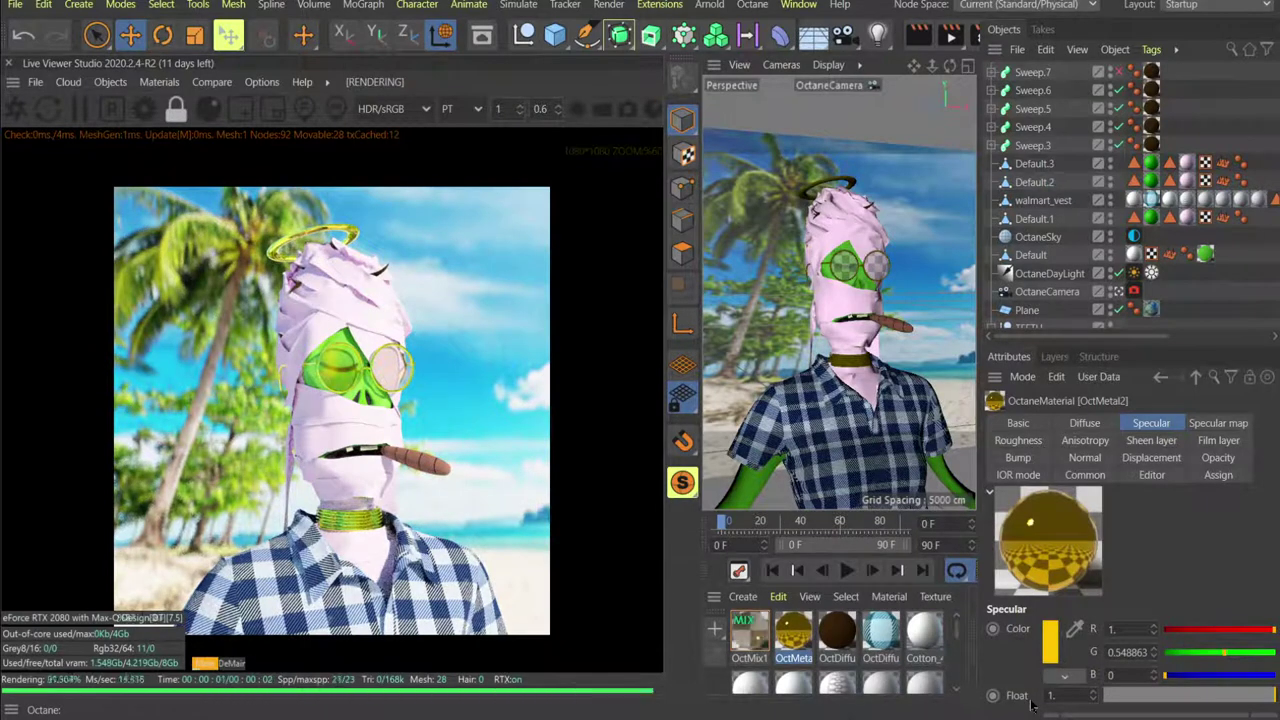
Find the OctSpecular1 glass material used in OctMix1, open it in the Octane Node Editor, and reposition the editor window and material node.
click(760, 634)
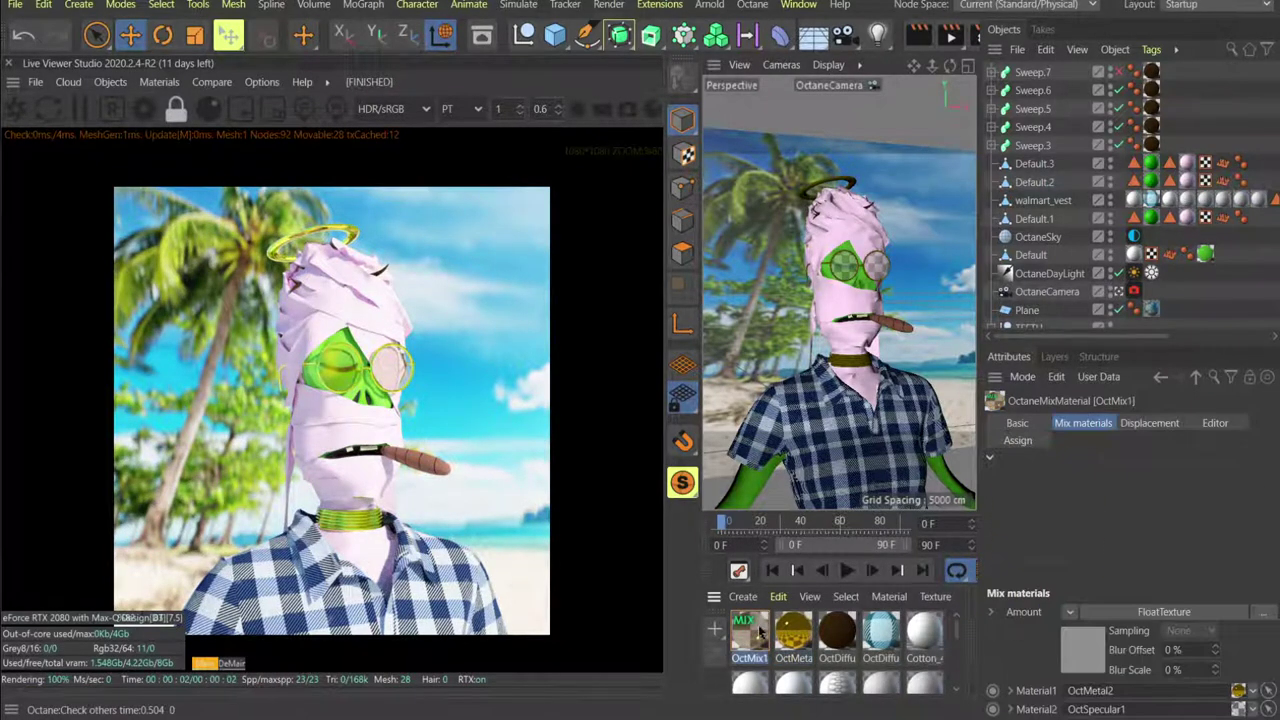
scroll(884, 648, down, 3)
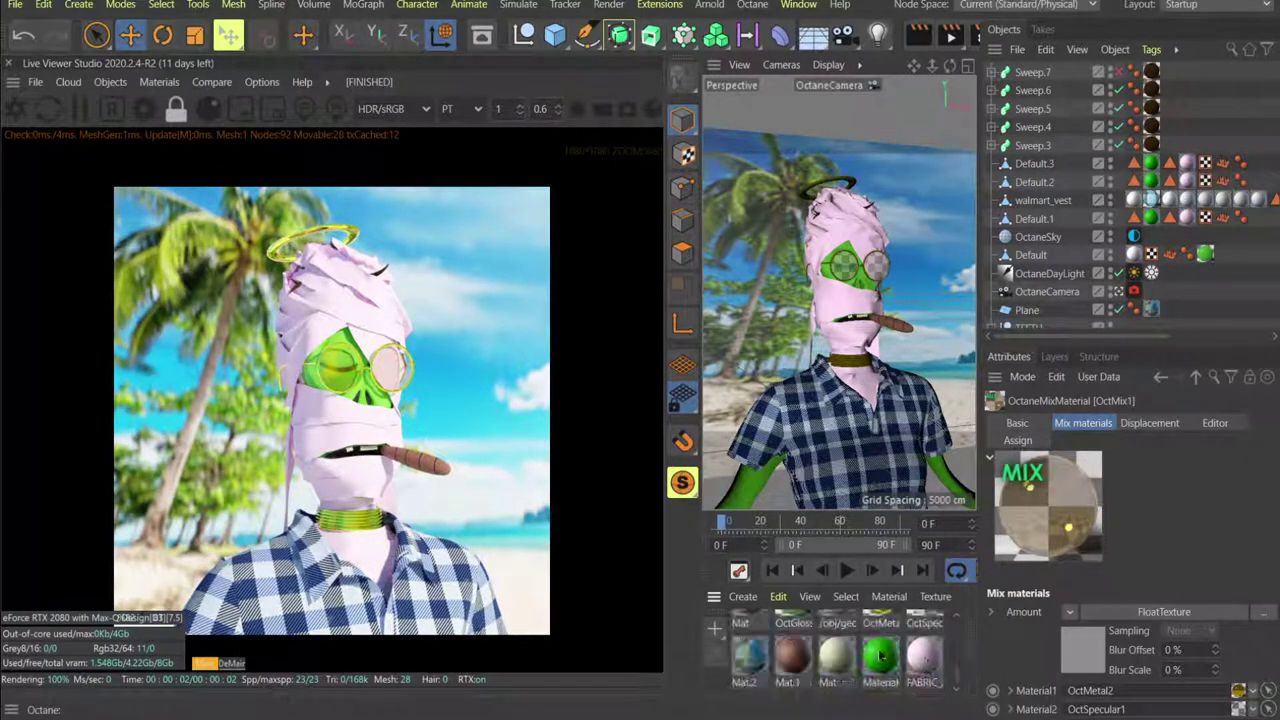
scroll(880, 655, up, 3)
scroll(880, 655, down, 3)
scroll(880, 655, up, 3)
scroll(880, 655, down, 3)
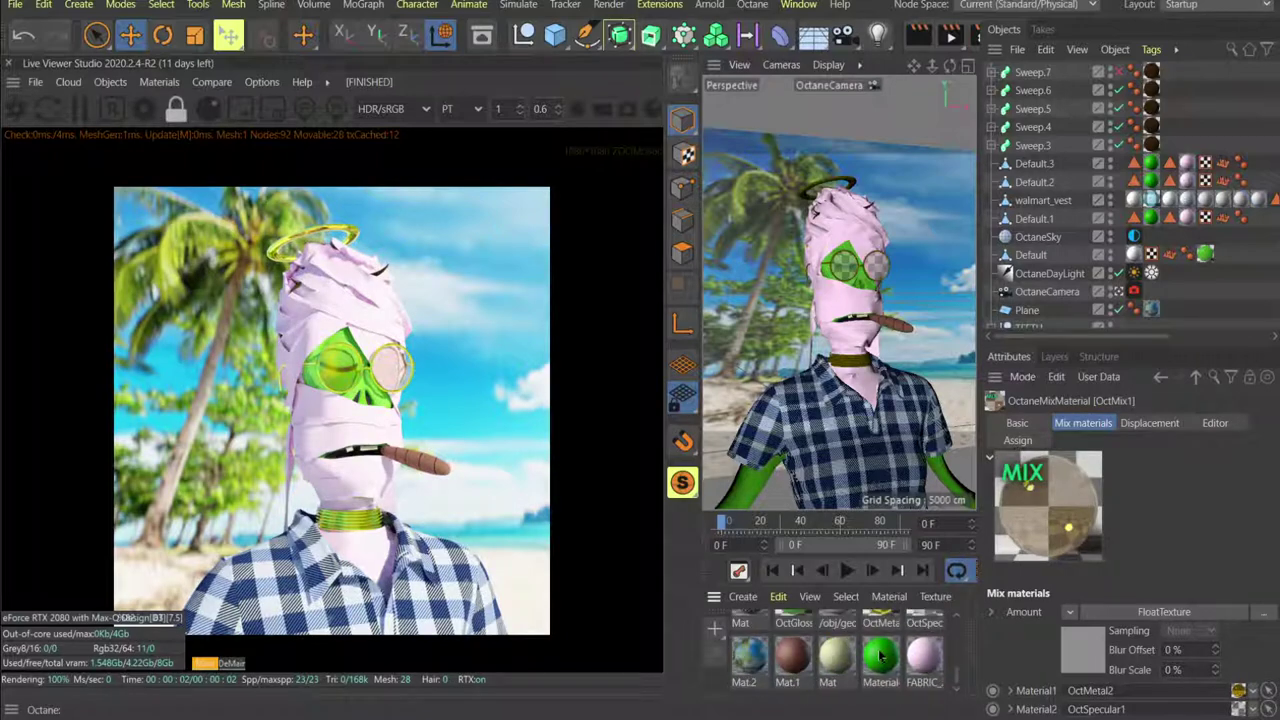
double_click(928, 622)
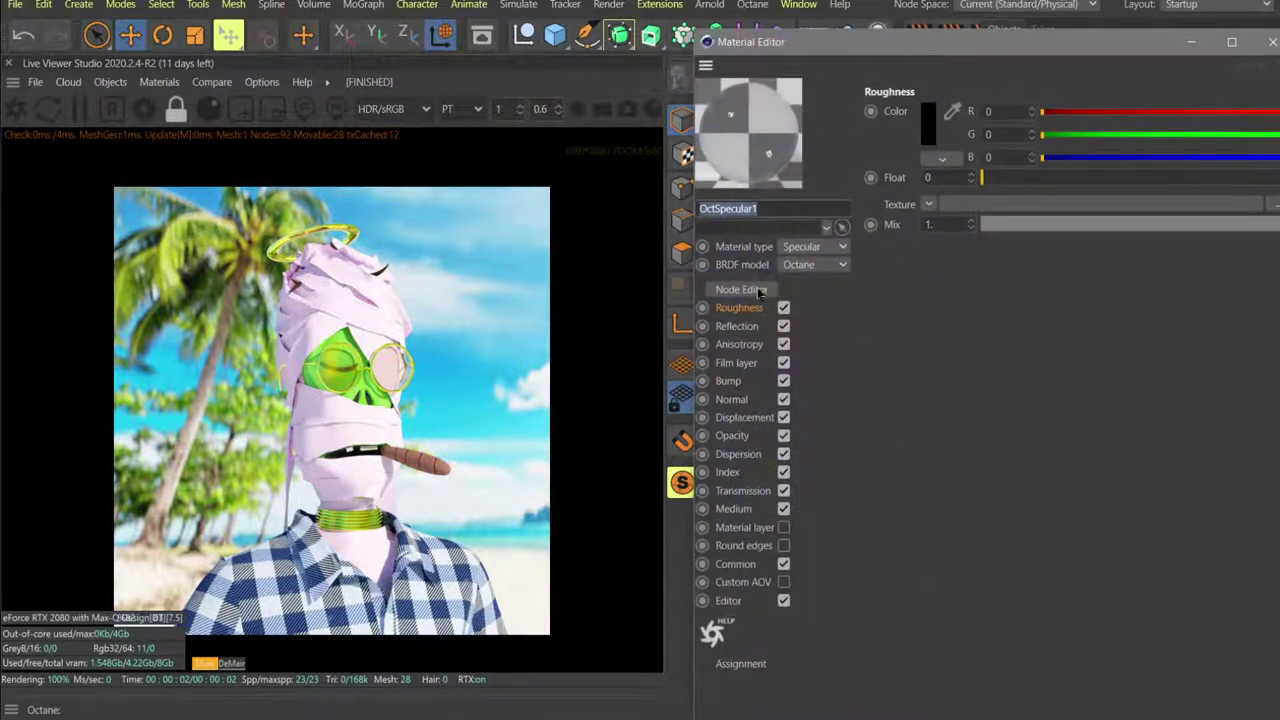
click(1272, 41)
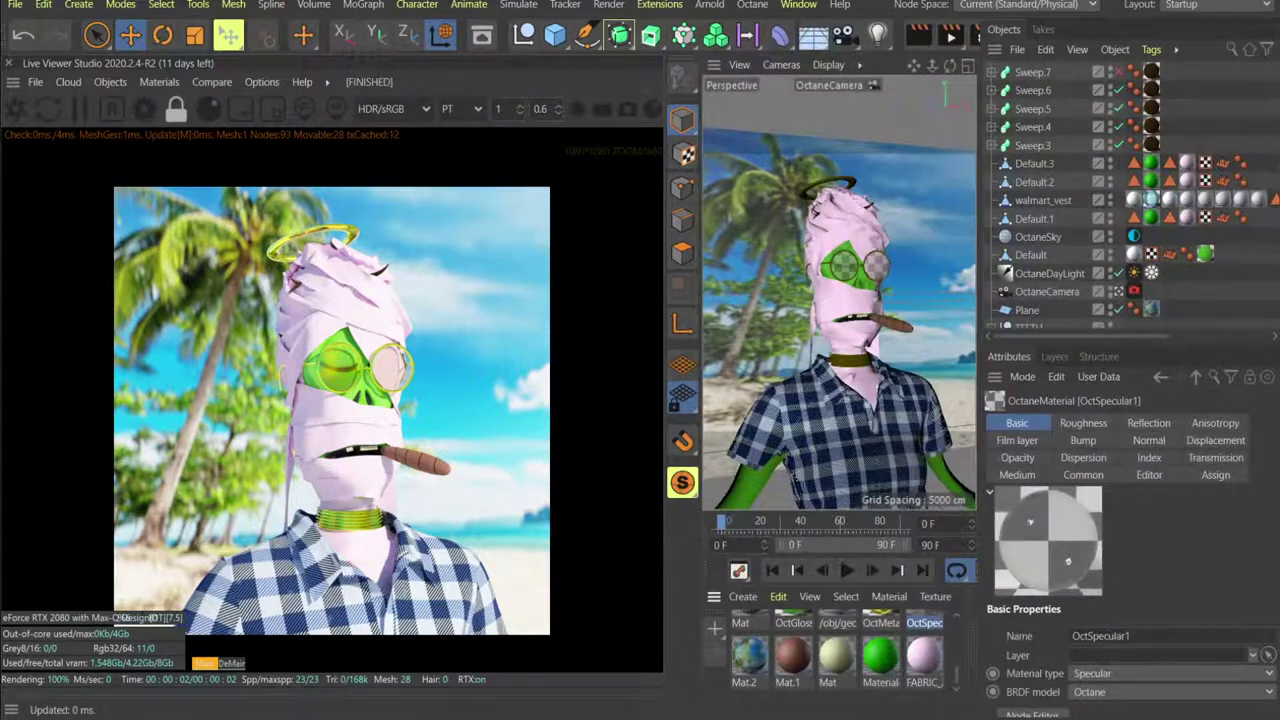
click(1032, 714)
drag(838, 150, 830, 91)
drag(769, 438, 968, 254)
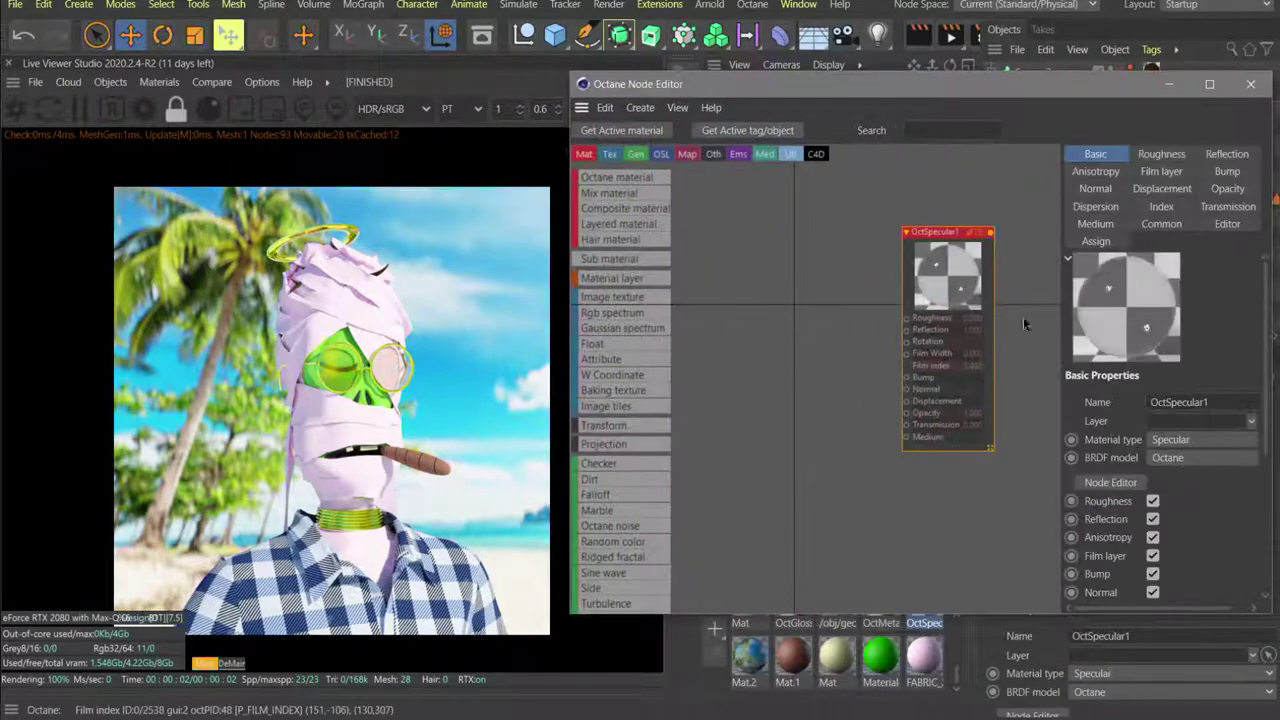
Add a Scattering Medium to OctSpecular1's Medium channel and place its node to the left of the material node.
click(1226, 207)
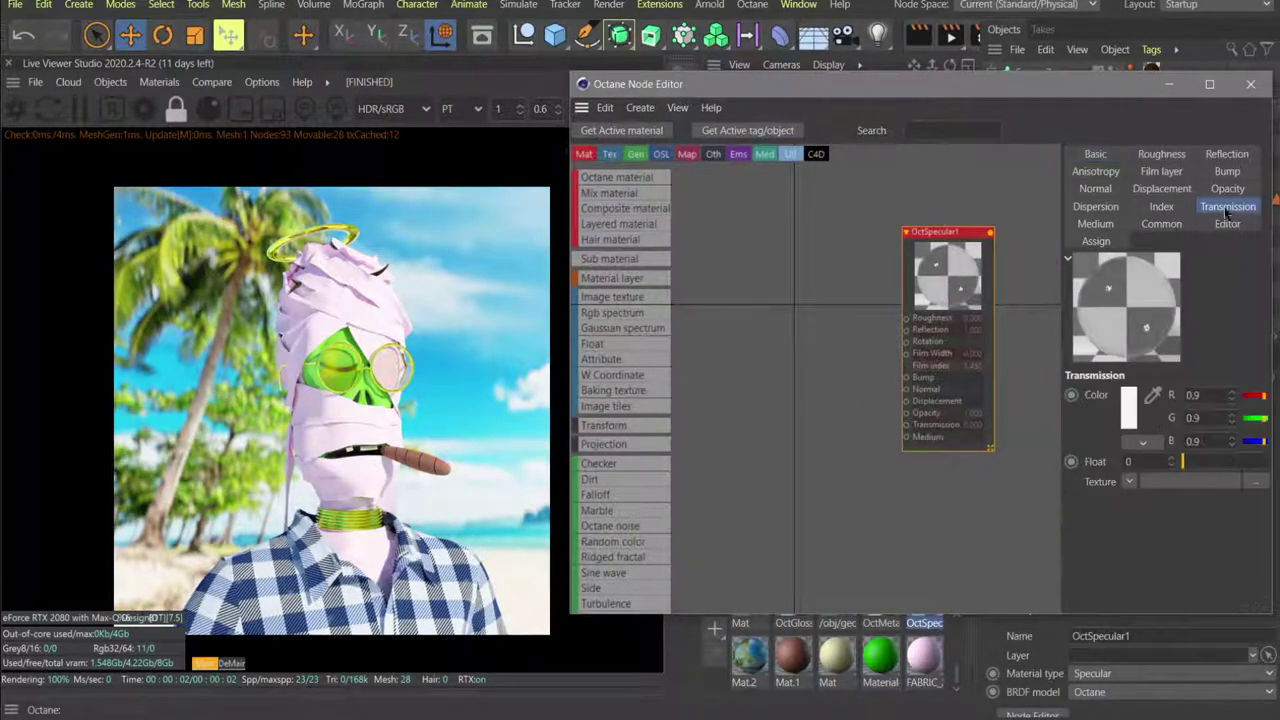
click(1095, 224)
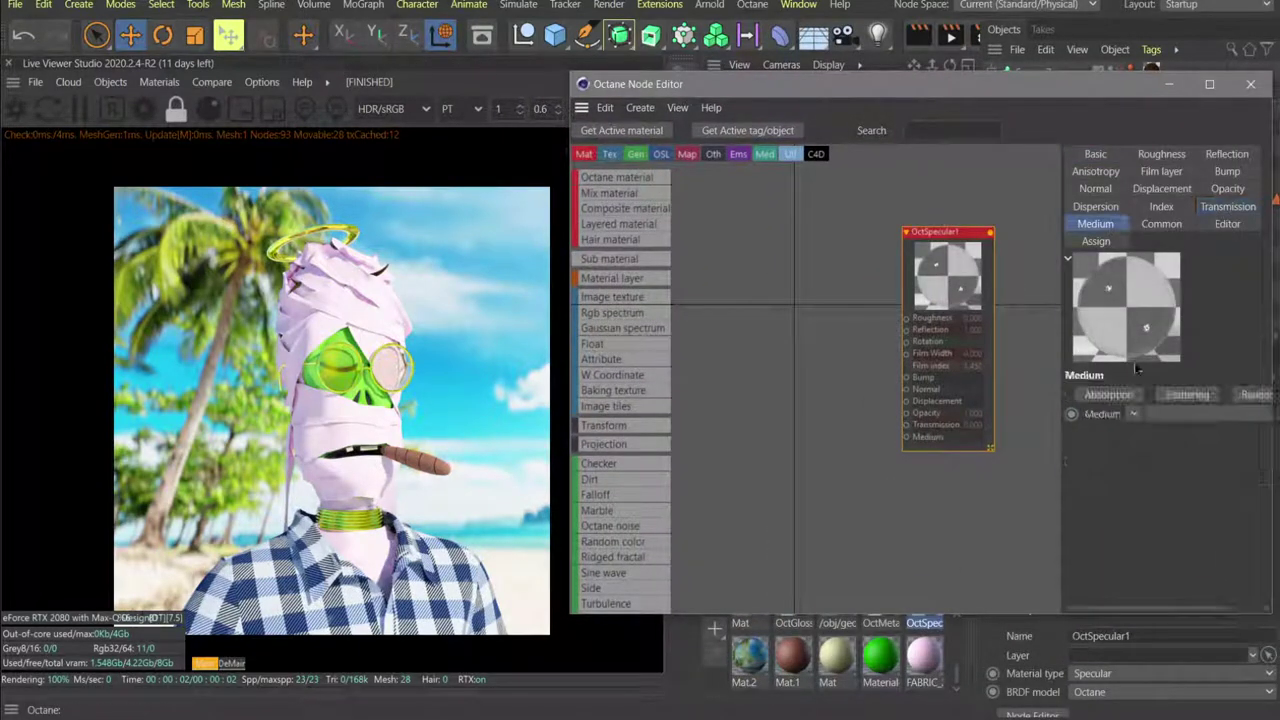
click(1187, 395)
drag(832, 437, 813, 327)
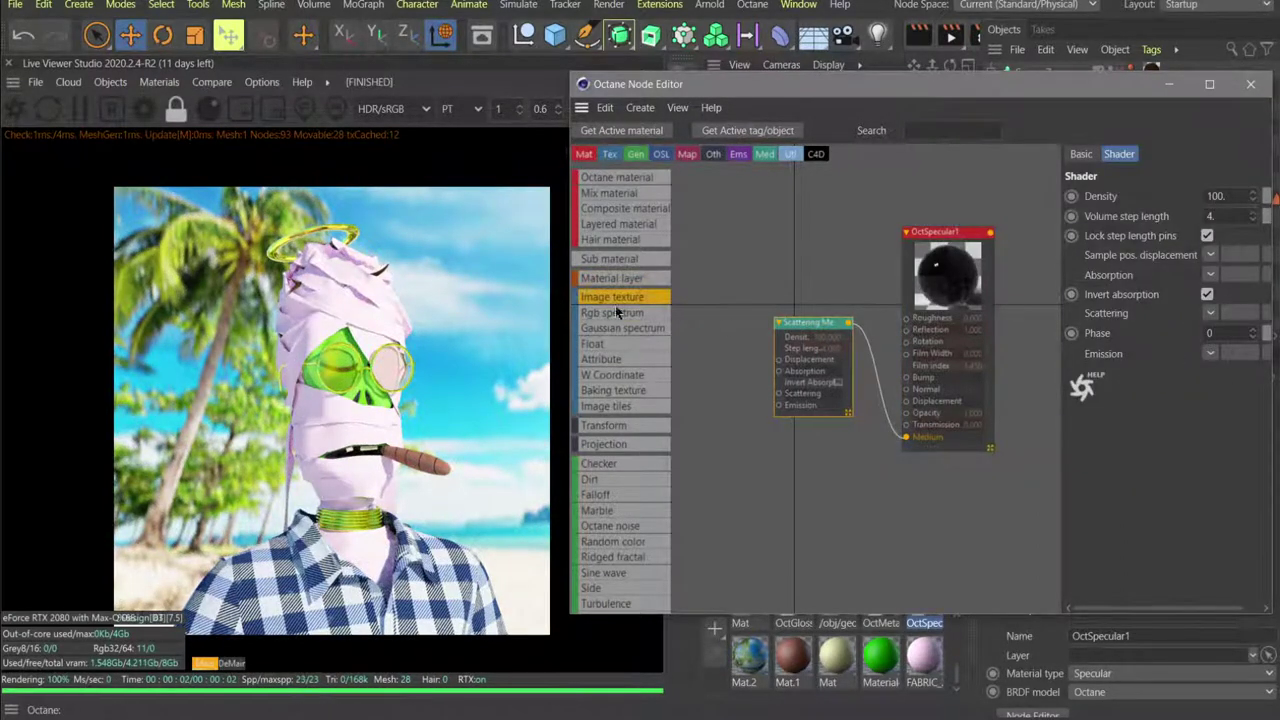
Add an RGB spectrum node coloured yellow (R 0.9, G 0.638138, B 0.039536) and connect it to the medium's Scattering input.
drag(615, 312, 728, 246)
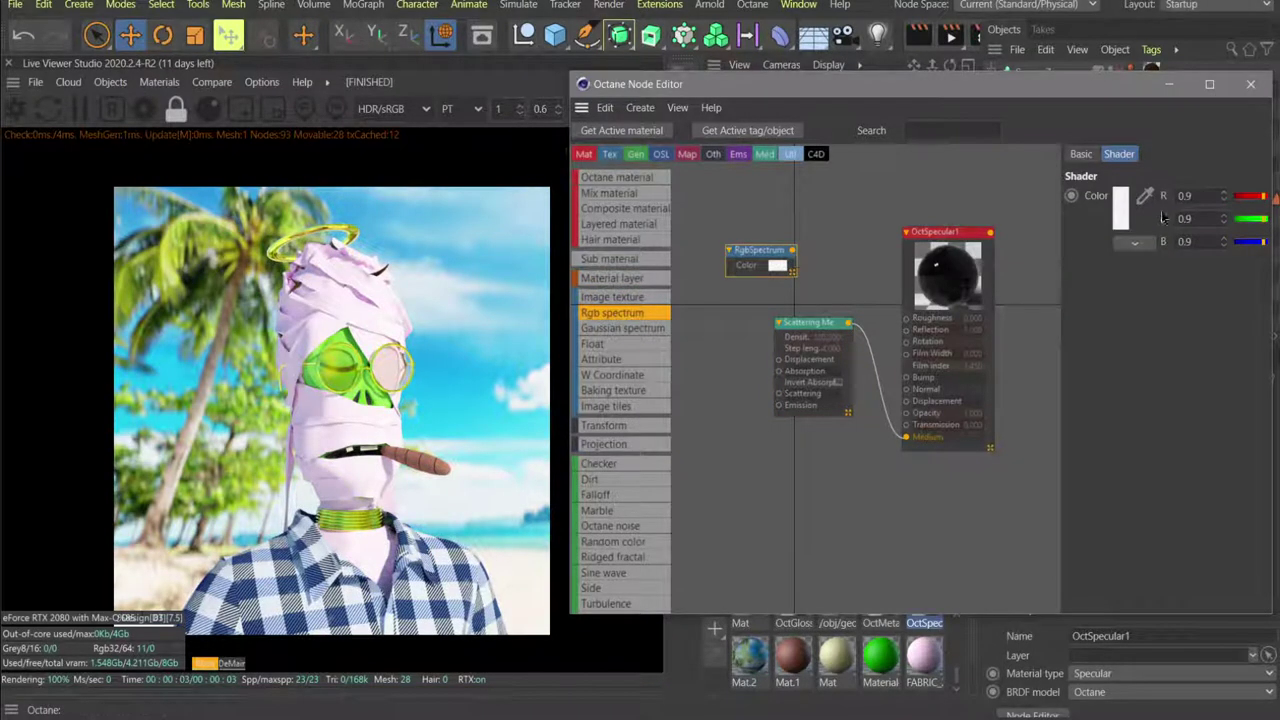
click(1119, 210)
click(1040, 207)
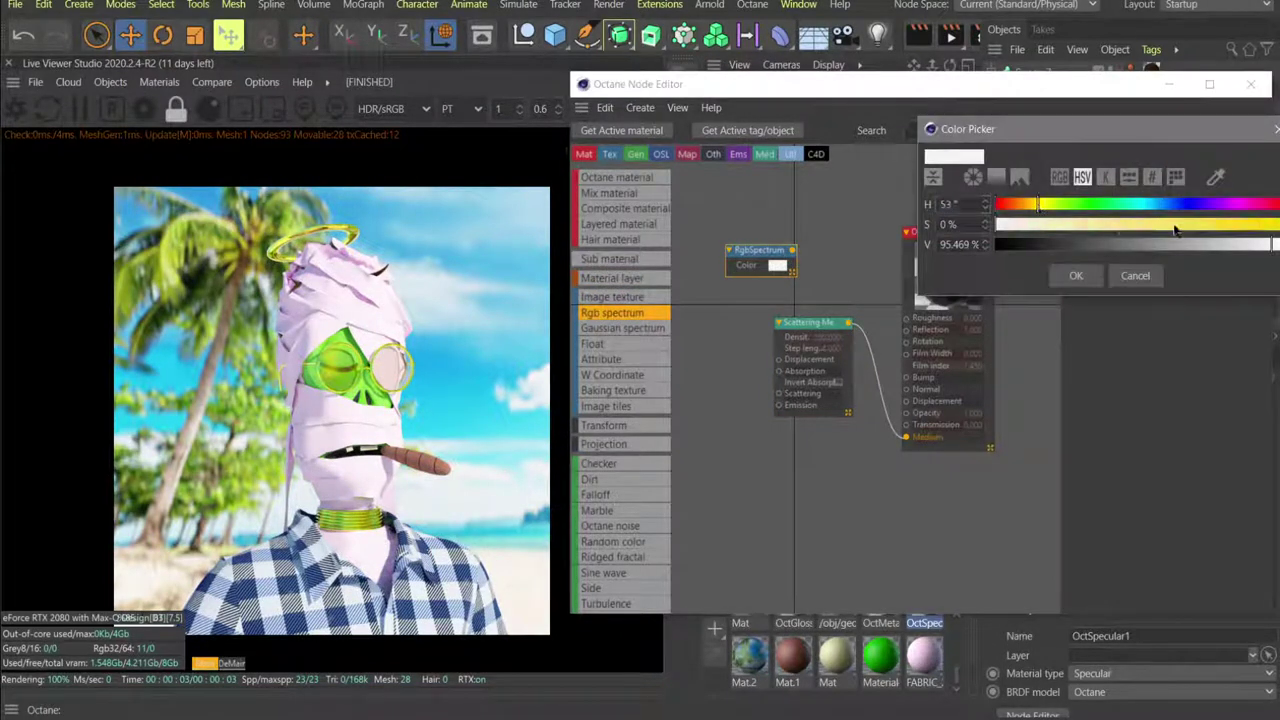
drag(1176, 230, 1036, 215)
click(1075, 275)
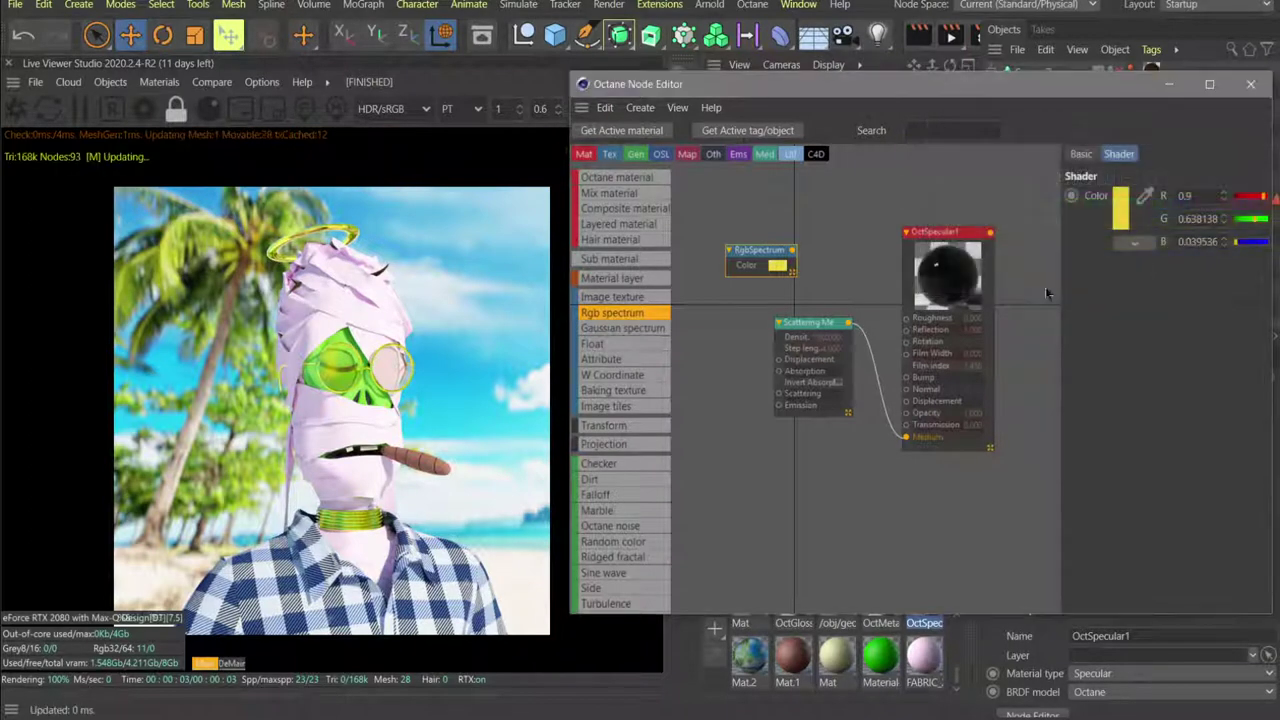
drag(791, 250, 779, 393)
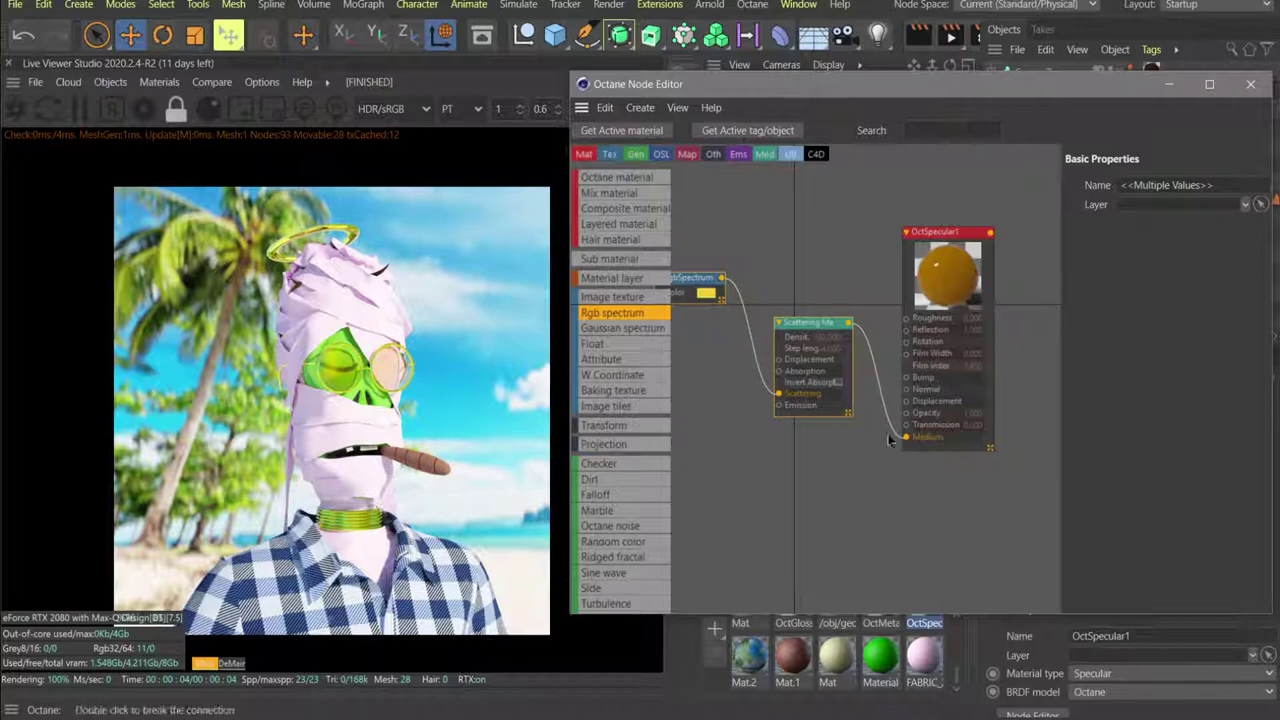
Try a density of 20 on the Scattering Medium, set it to 400 instead, and close the node editor.
click(812, 324)
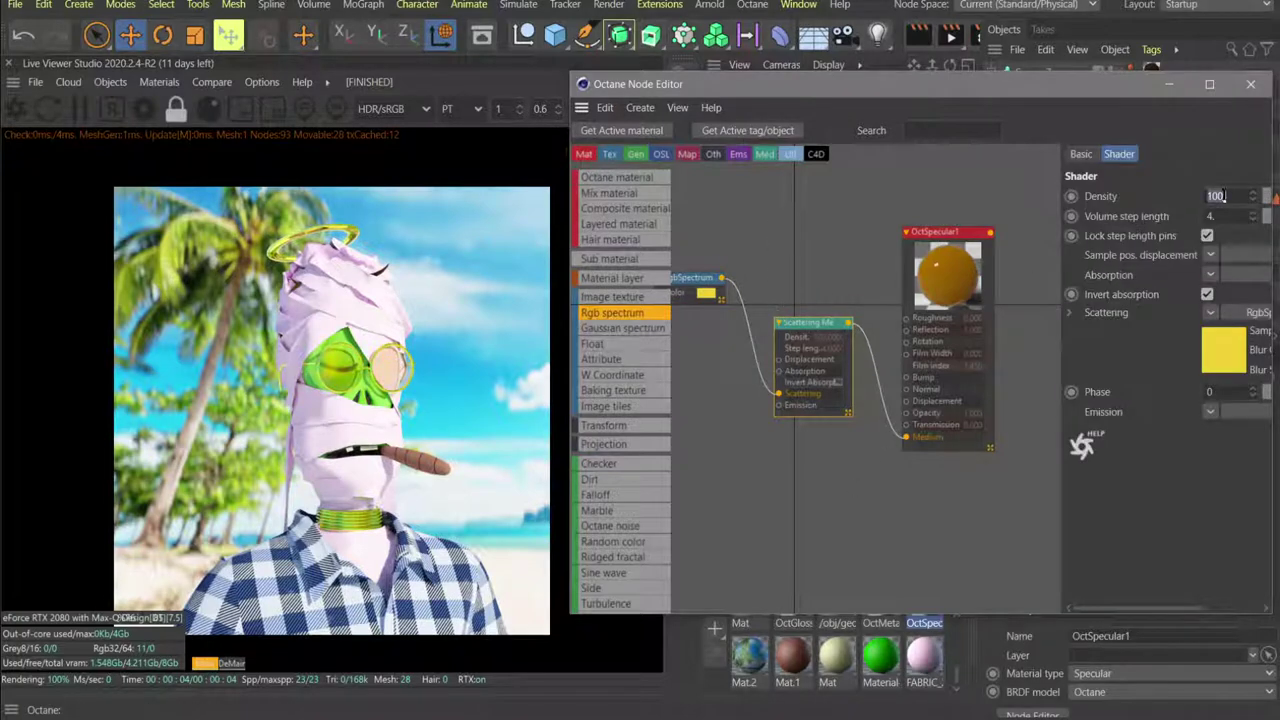
text(20)
key(Return)
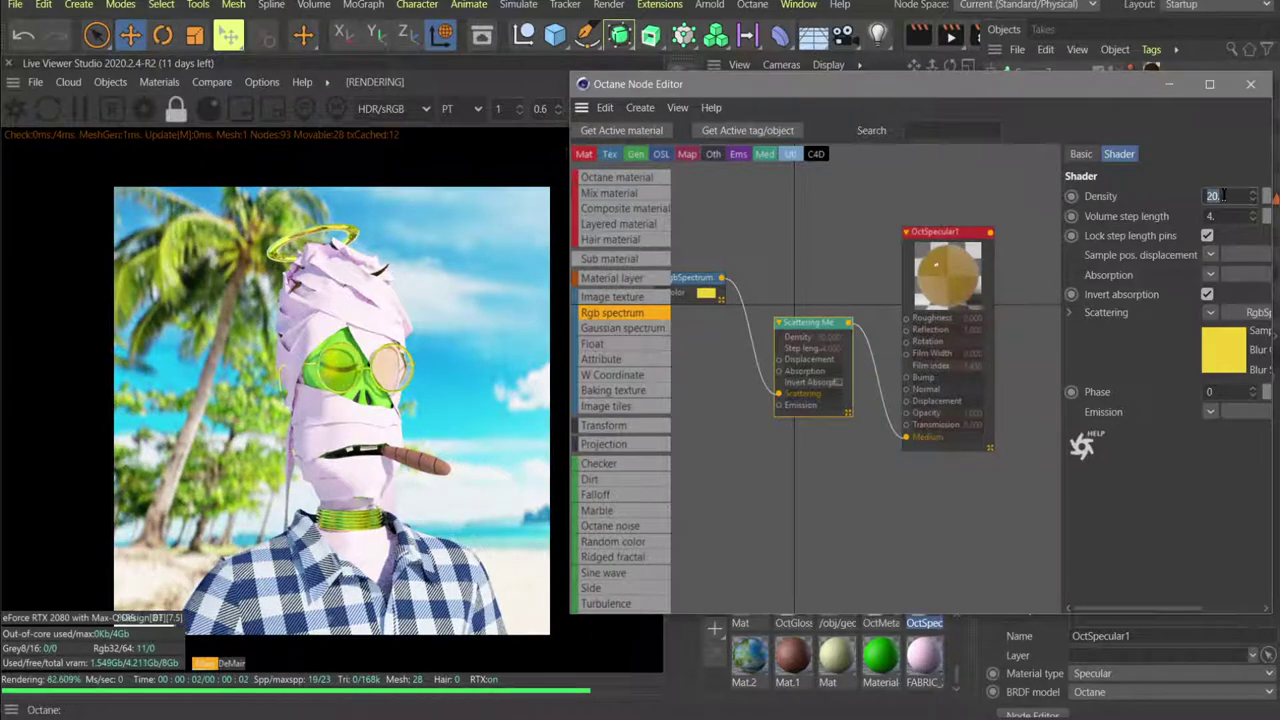
text(400)
key(Return)
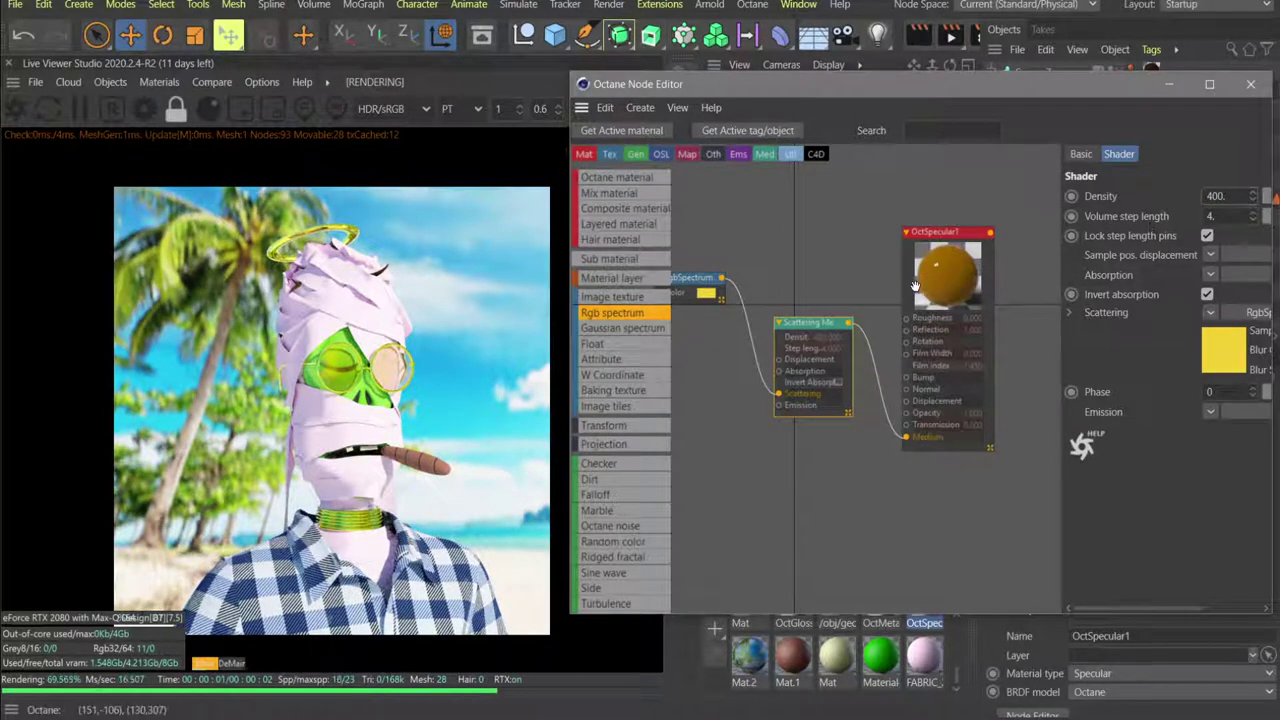
click(1250, 84)
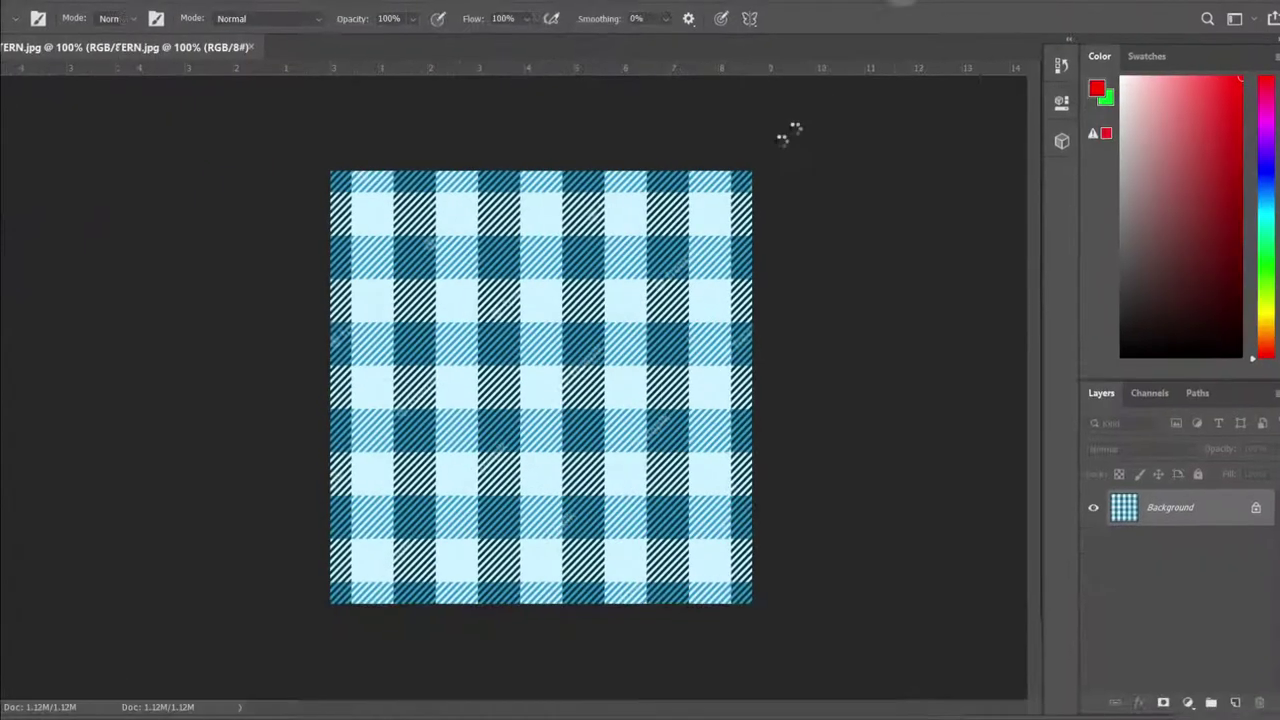
In Photoshop, choose the Spot Healing Brush for TARTAN_PATTERN.jpg and add an empty layer above the Background.
alt+scroll(597, 334, up, 2)
alt+scroll(597, 334, up, 2)
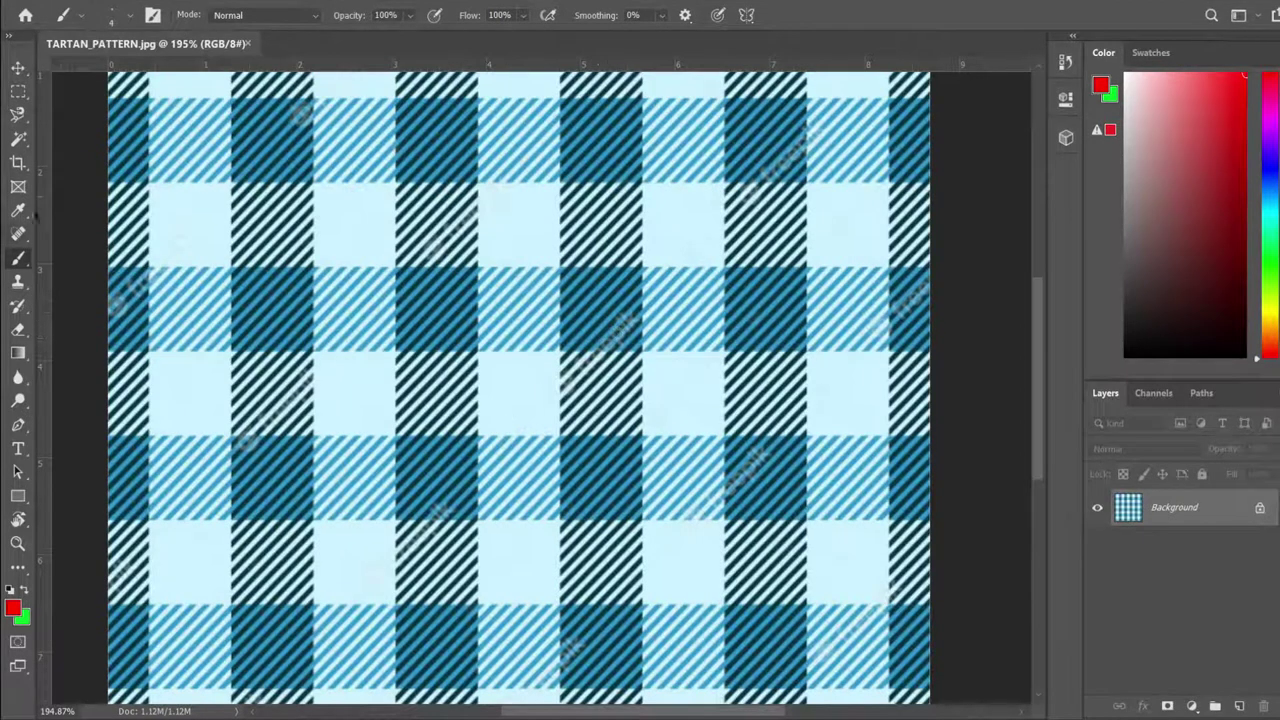
click(18, 236)
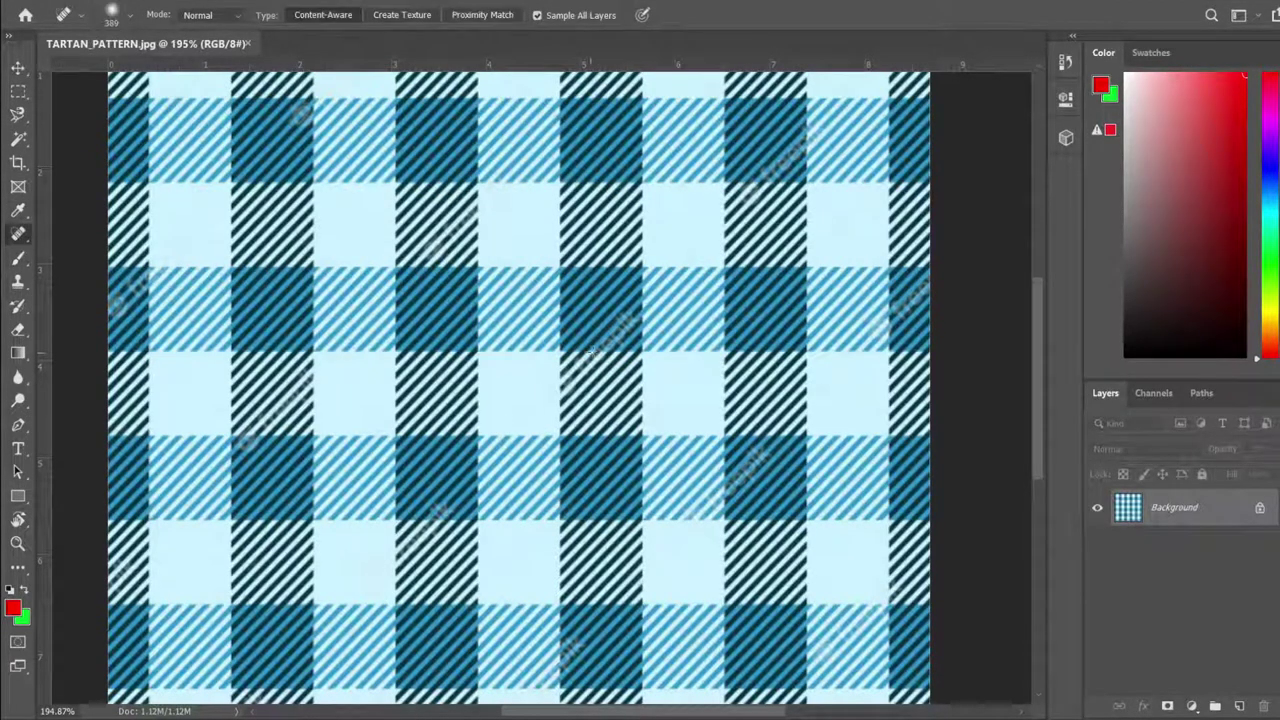
click(1239, 707)
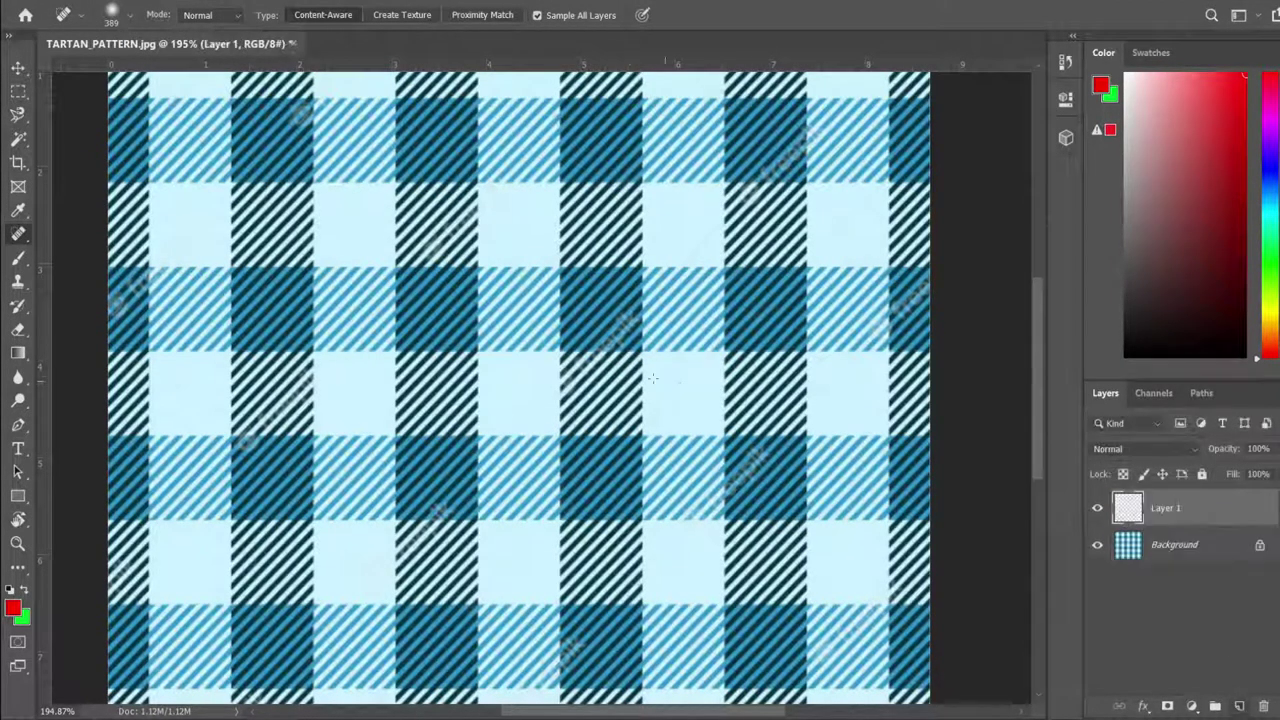
right_click(718, 387)
drag(872, 294, 863, 283)
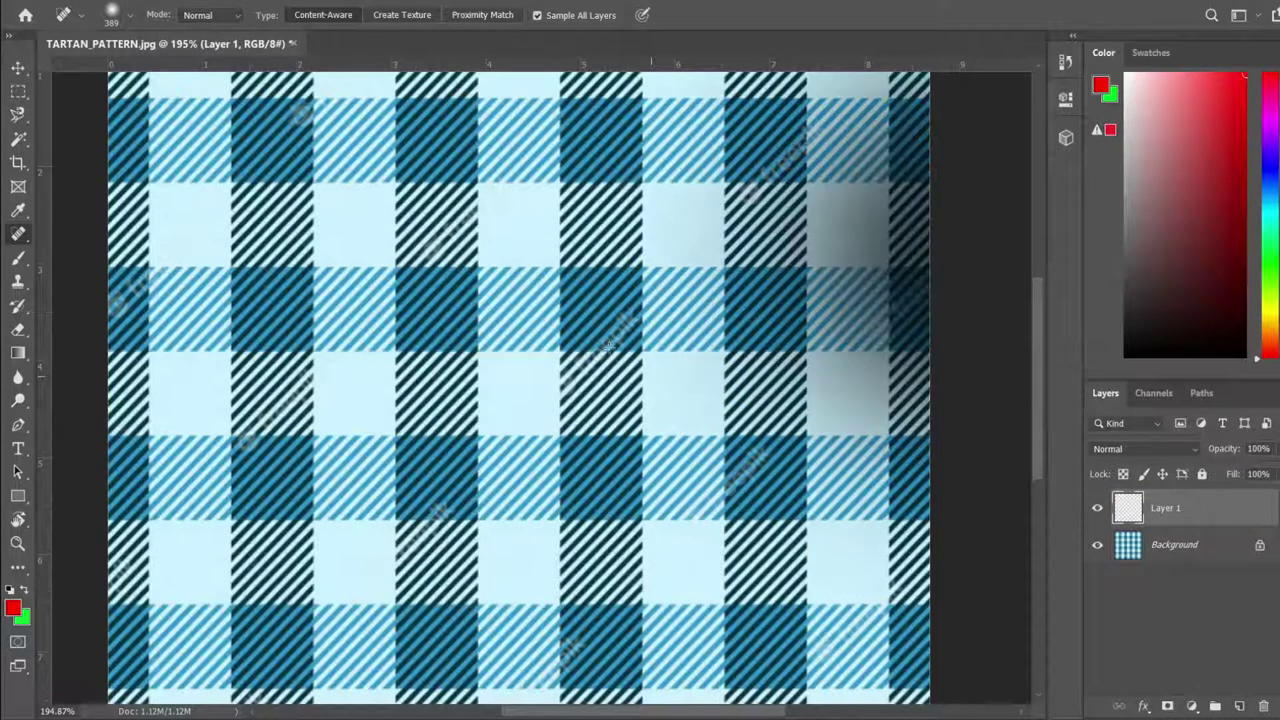
key(ctrl+z)
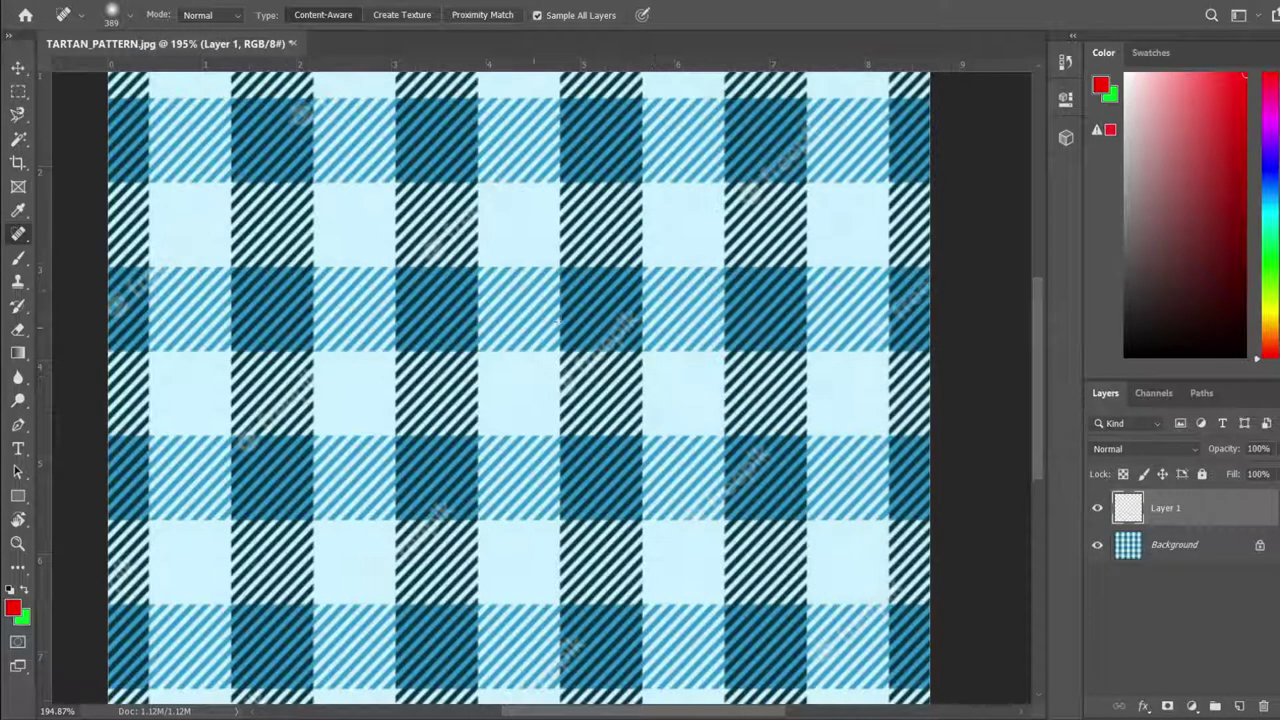
Set the Spot Healing Brush to a size of 67 px and 100% hardness, with Layer 1 as the active layer.
right_click(571, 289)
drag(684, 327, 648, 327)
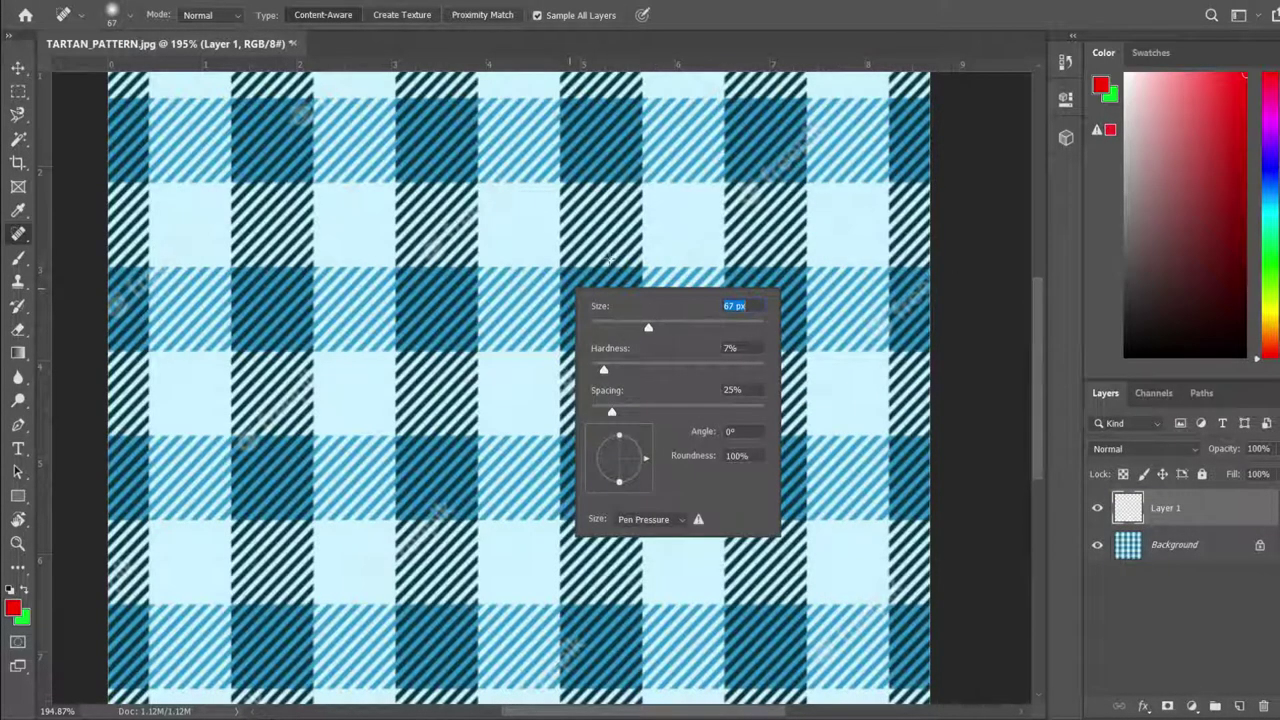
click(1206, 629)
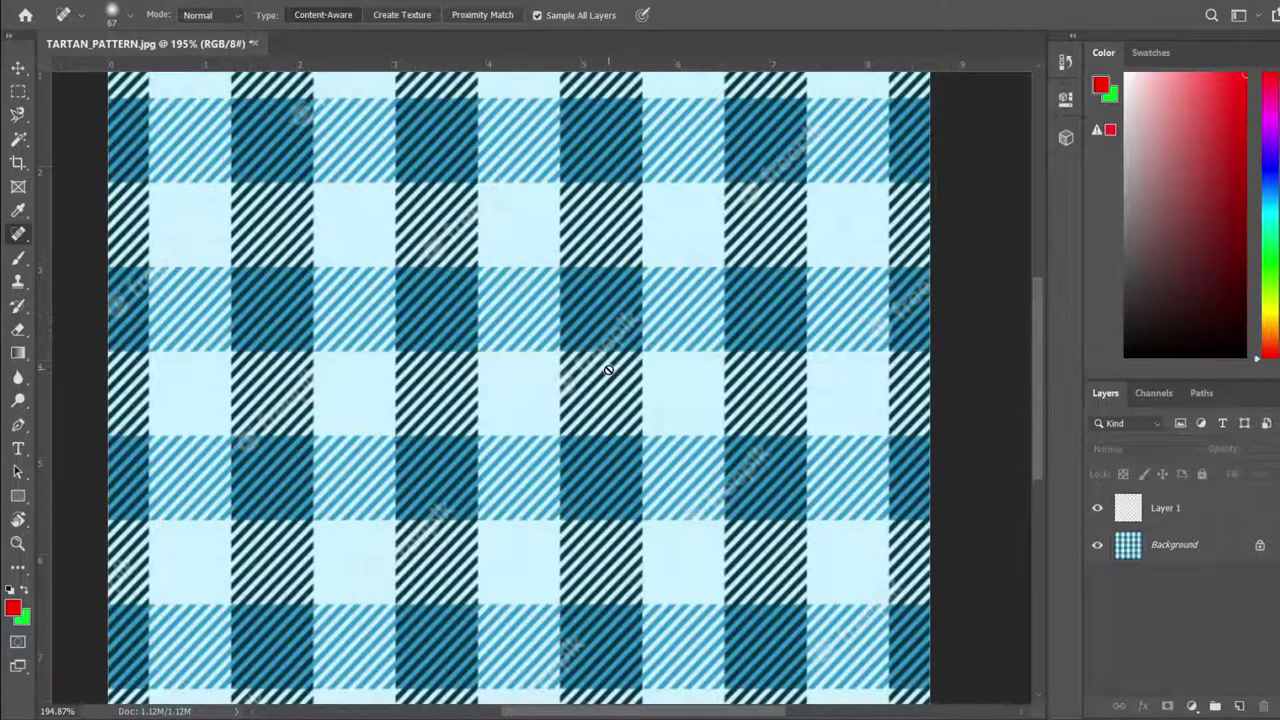
click(1160, 508)
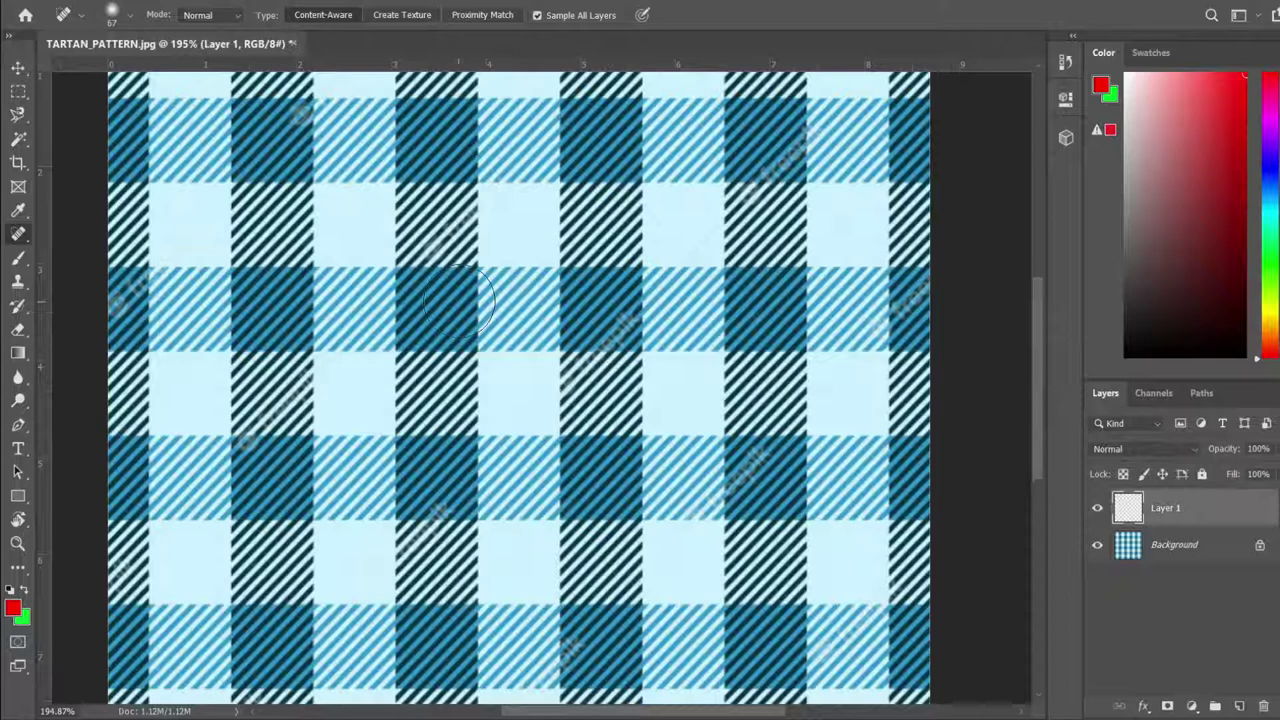
click(610, 335)
right_click(539, 186)
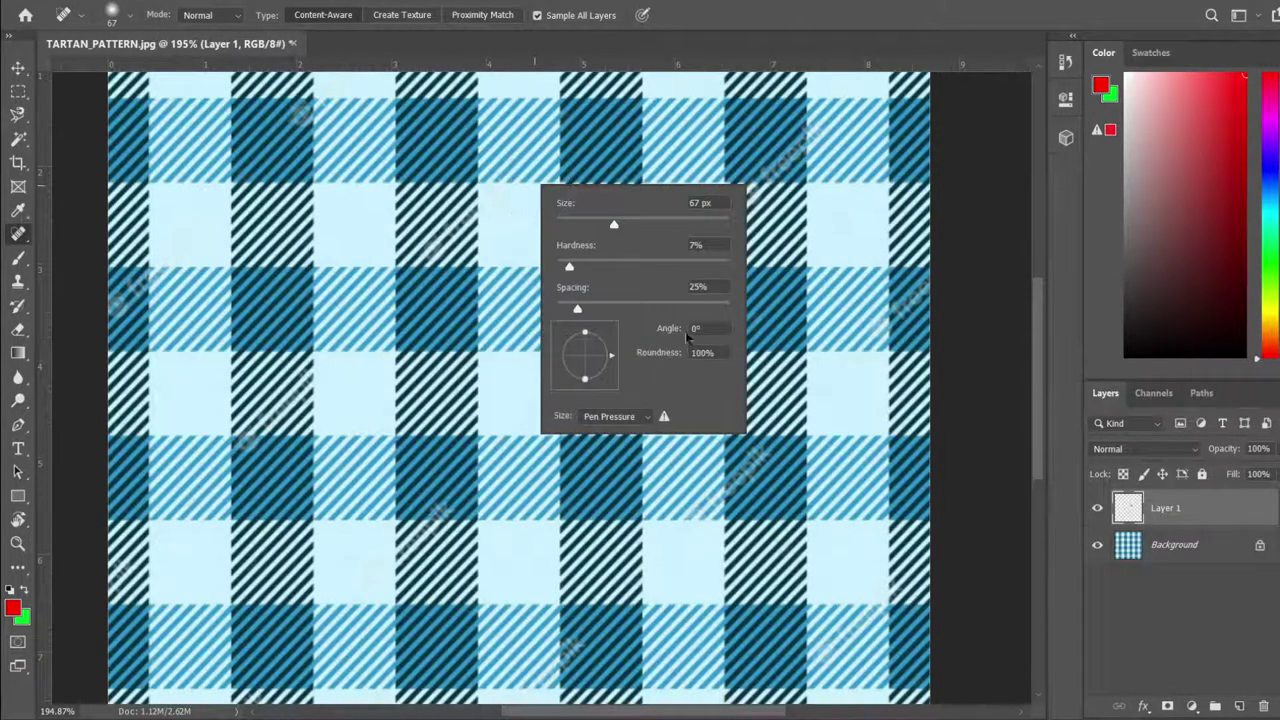
drag(600, 266, 728, 266)
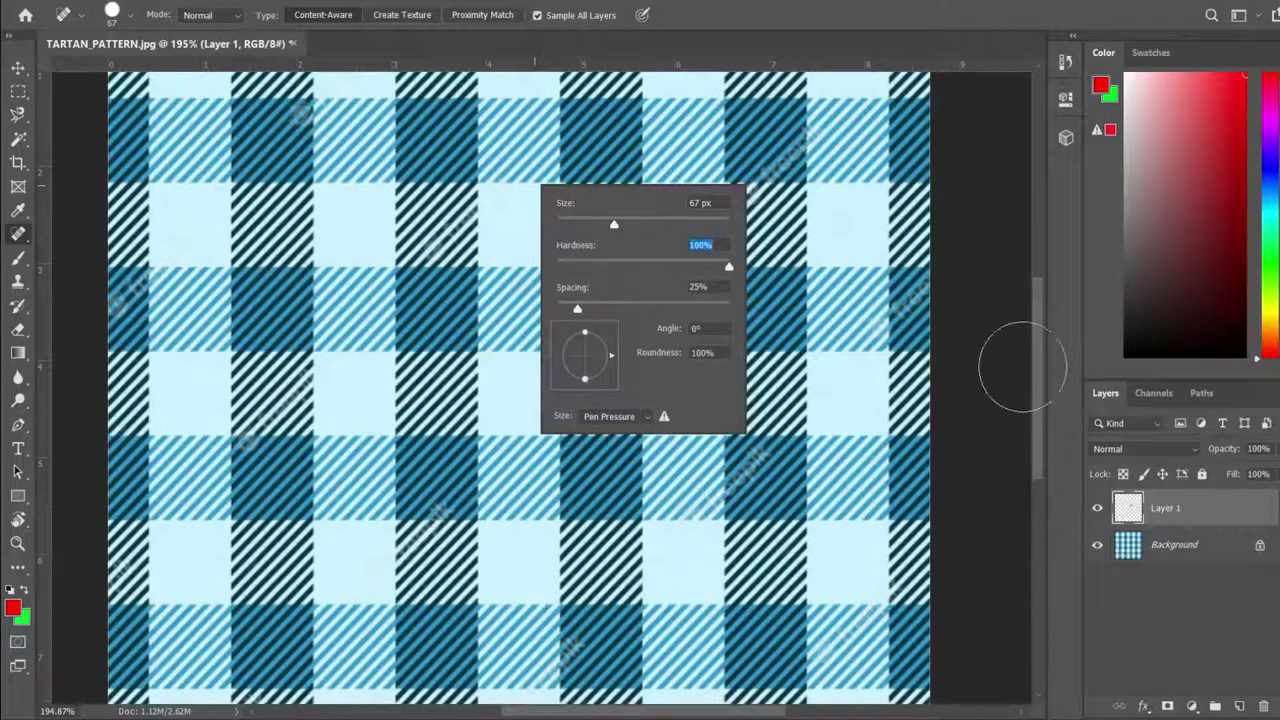
click(1157, 510)
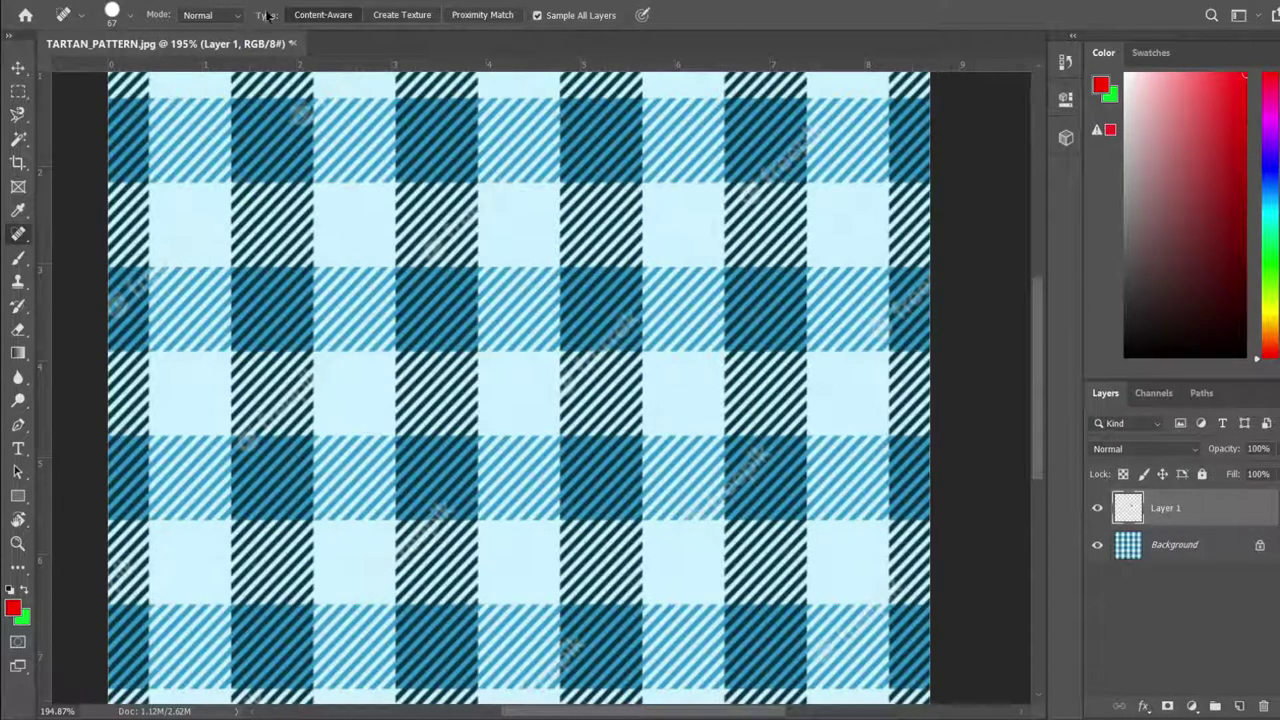
Try a healing stroke over the watermark at the pattern's centre, undo it, and set the brush size to 20 px.
drag(600, 300, 640, 400)
alt+scroll(642, 414, up, 4)
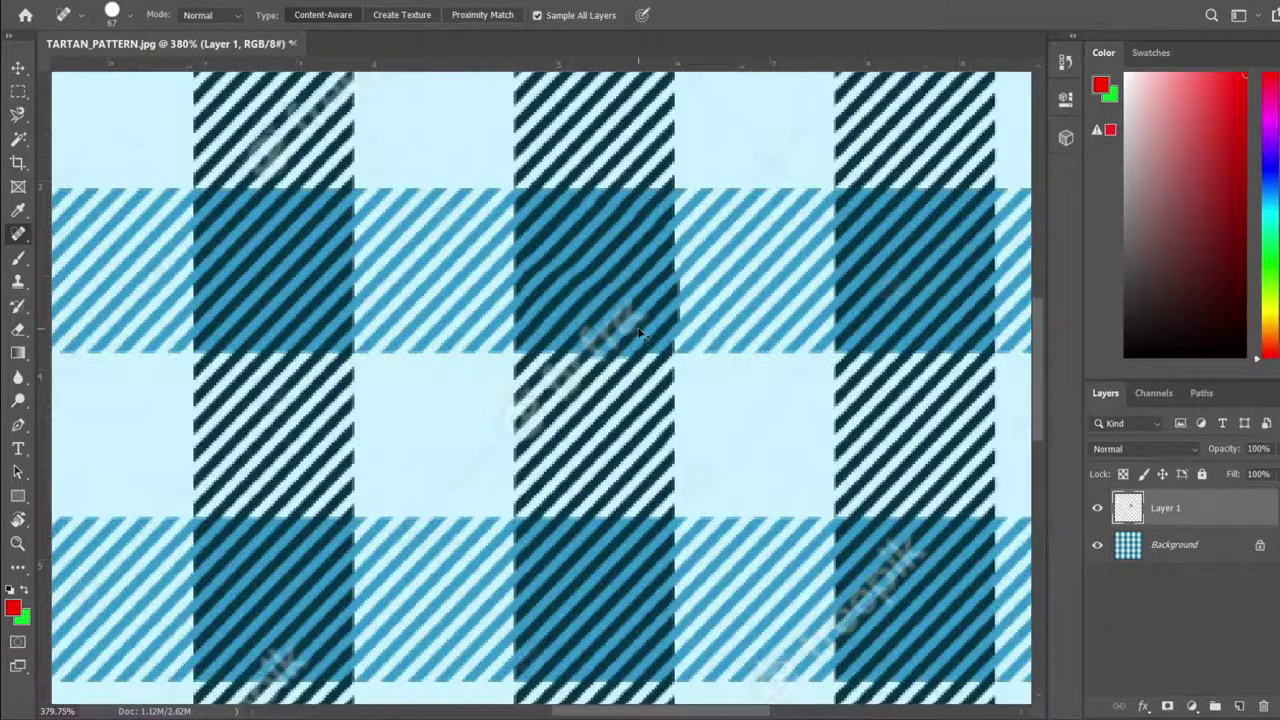
right_click(640, 314)
drag(717, 356, 675, 343)
key(Return)
key(ctrl+z)
right_click(633, 303)
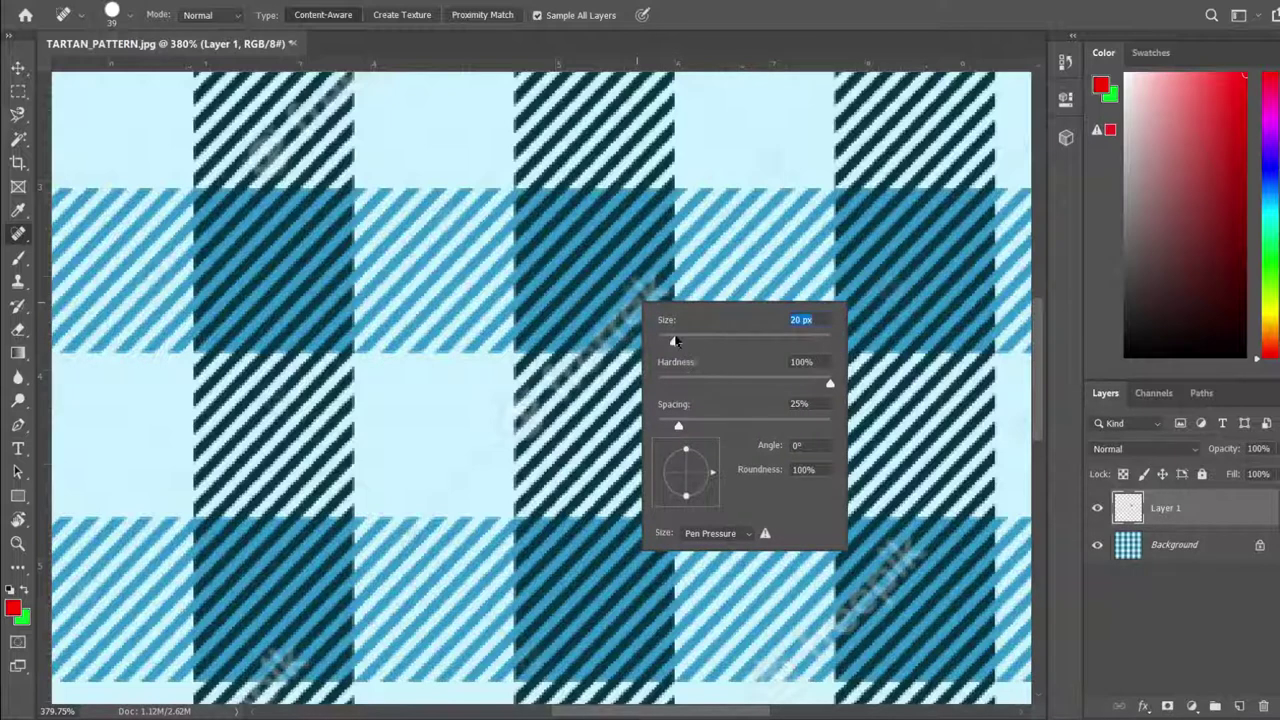
key(Return)
Heal away the diagonal freepik watermark and its logo at the centre of the tartan pattern with short dabs.
click(634, 295)
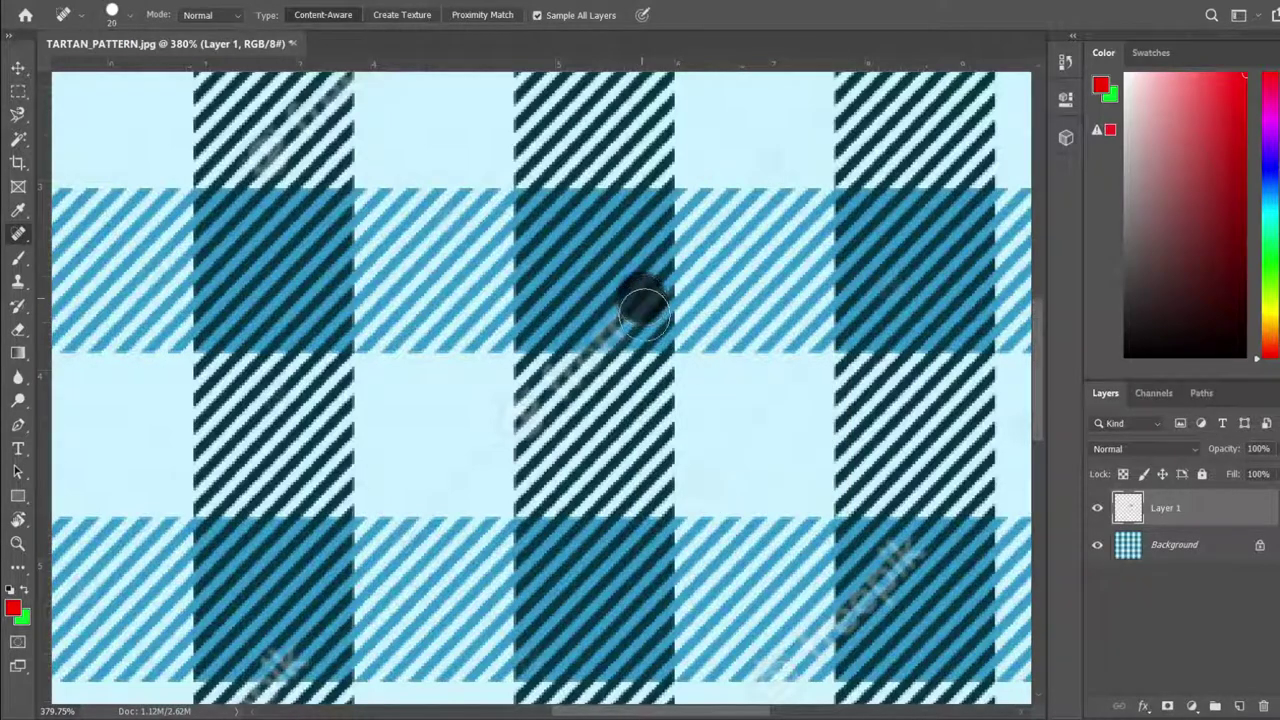
click(586, 329)
click(586, 351)
click(566, 371)
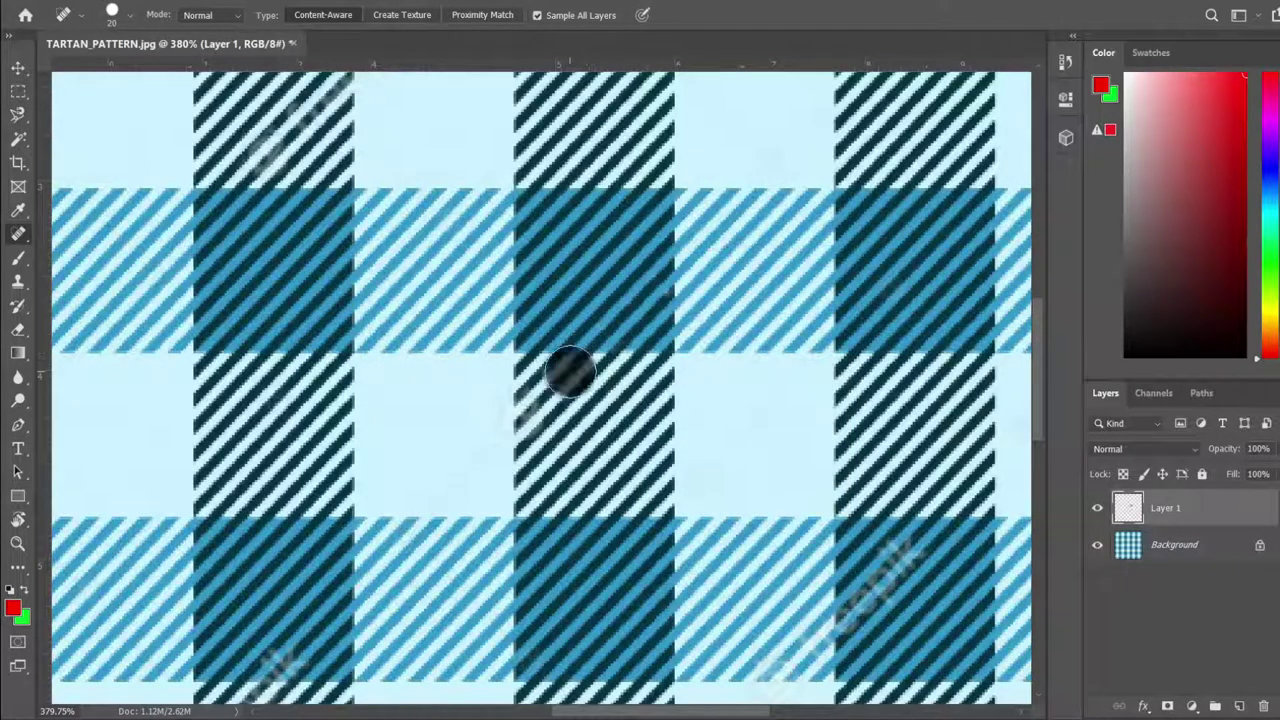
click(538, 386)
click(538, 406)
click(540, 426)
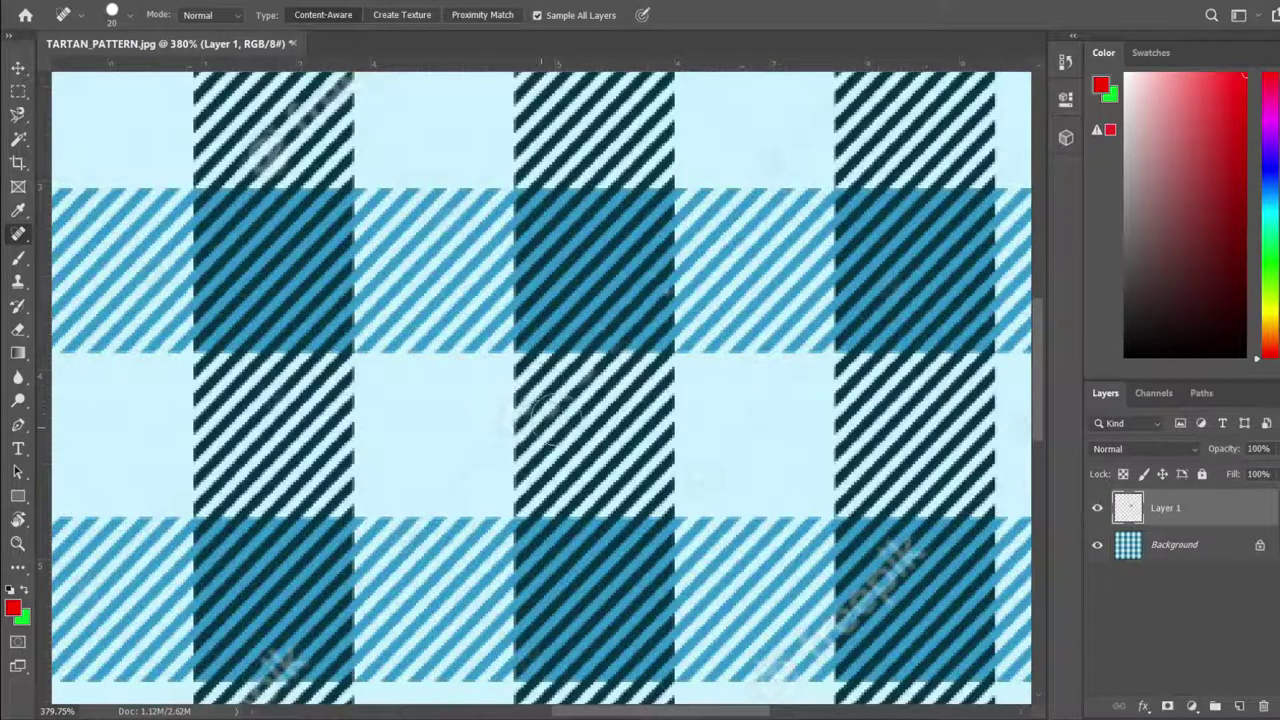
click(575, 390)
click(553, 403)
click(707, 436)
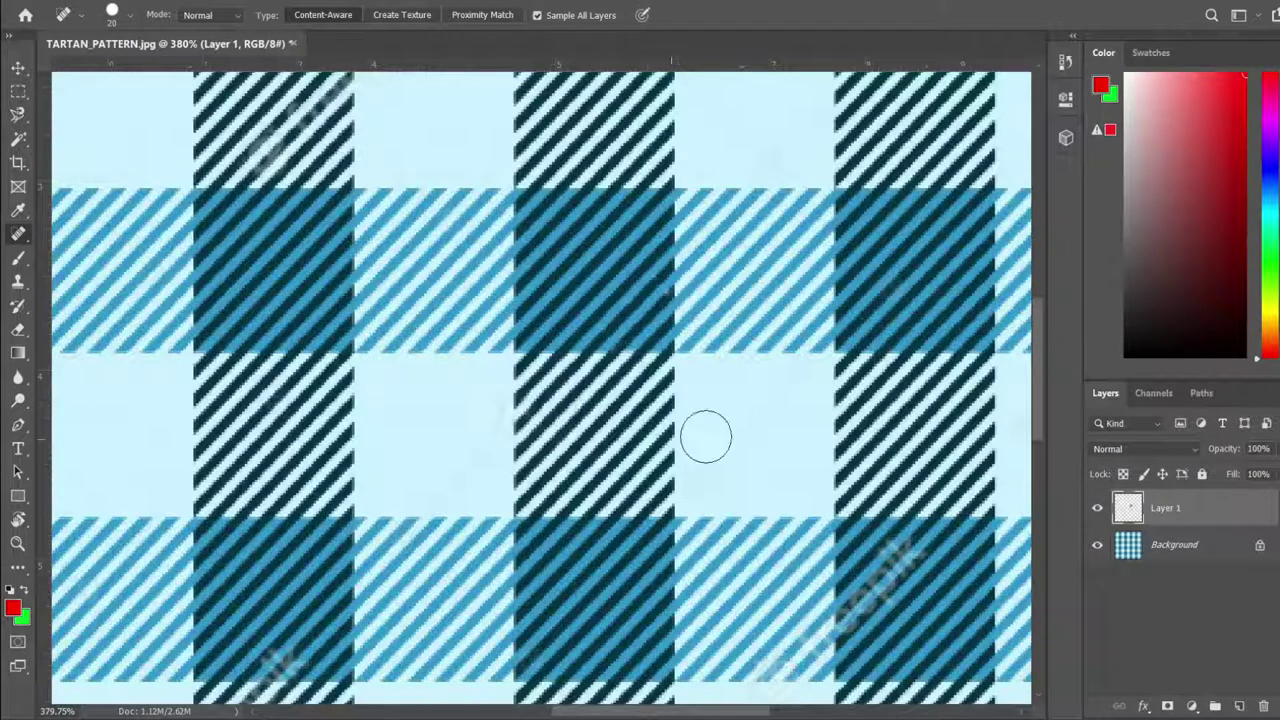
Remove the freepik watermark in the next blue band below and to the right of the pattern's centre with healing dabs.
scroll(780, 415, down, 2)
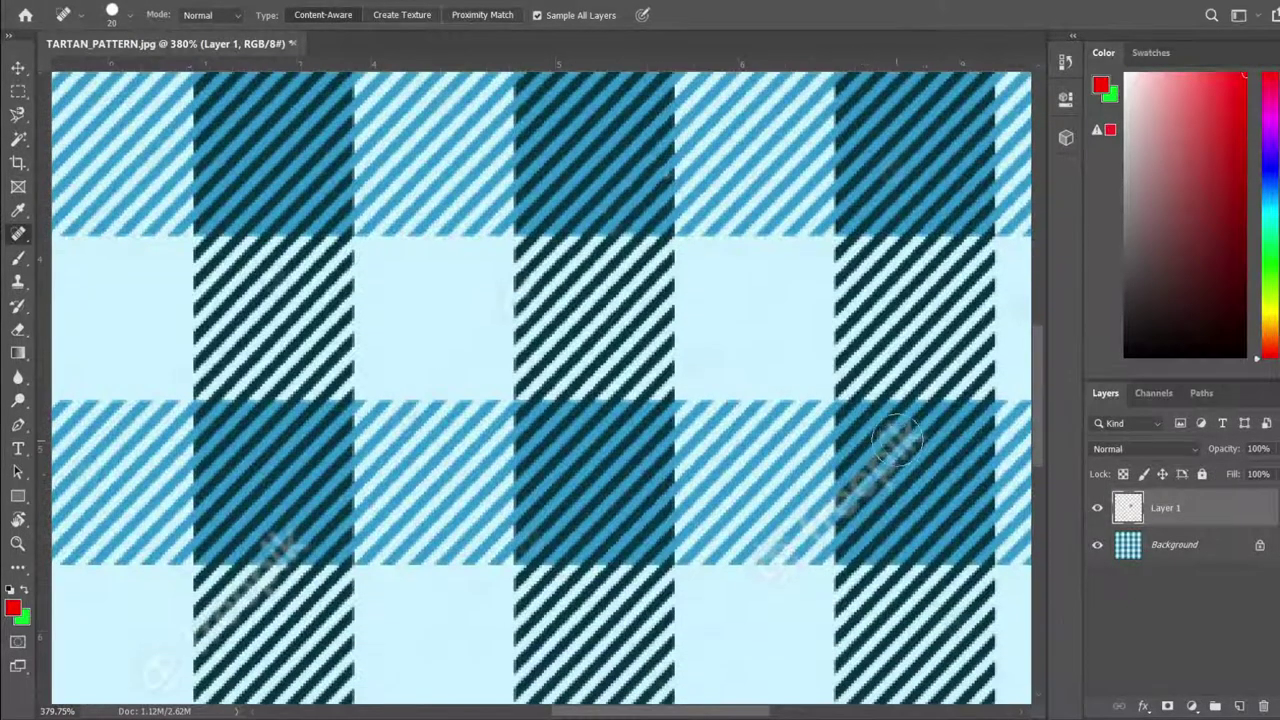
click(905, 440)
click(883, 460)
click(874, 480)
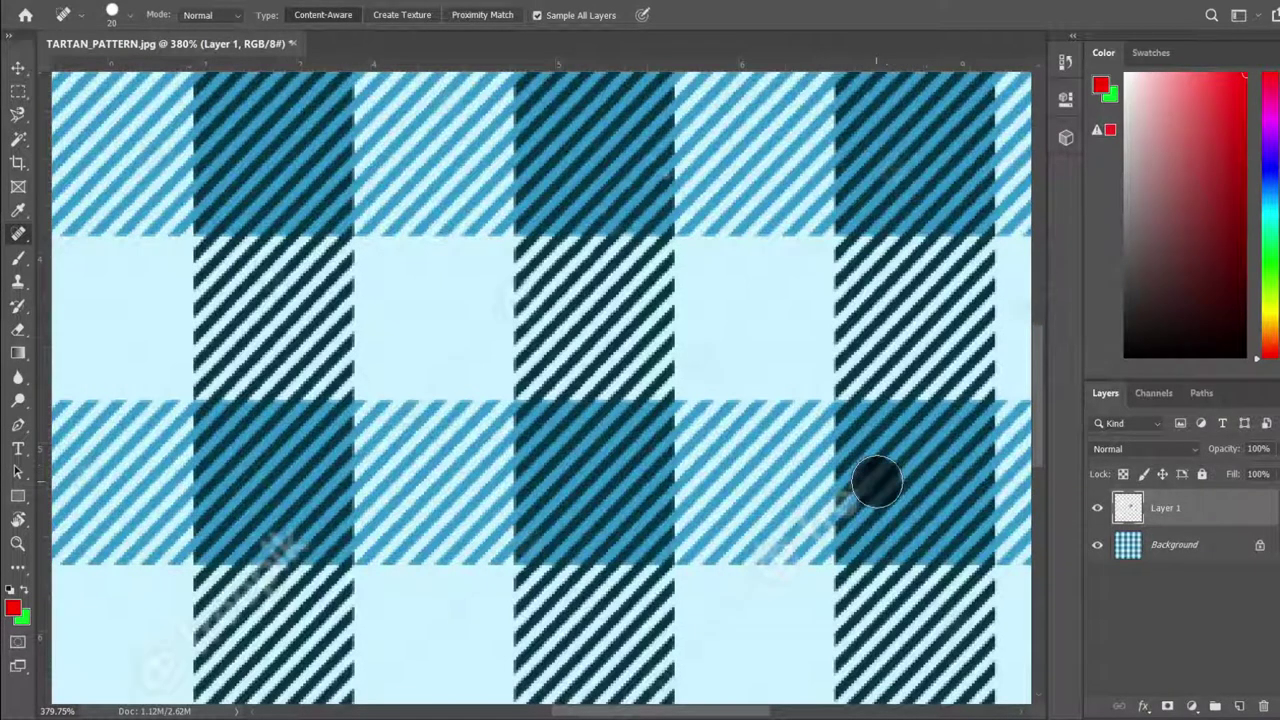
click(852, 509)
click(789, 534)
click(807, 524)
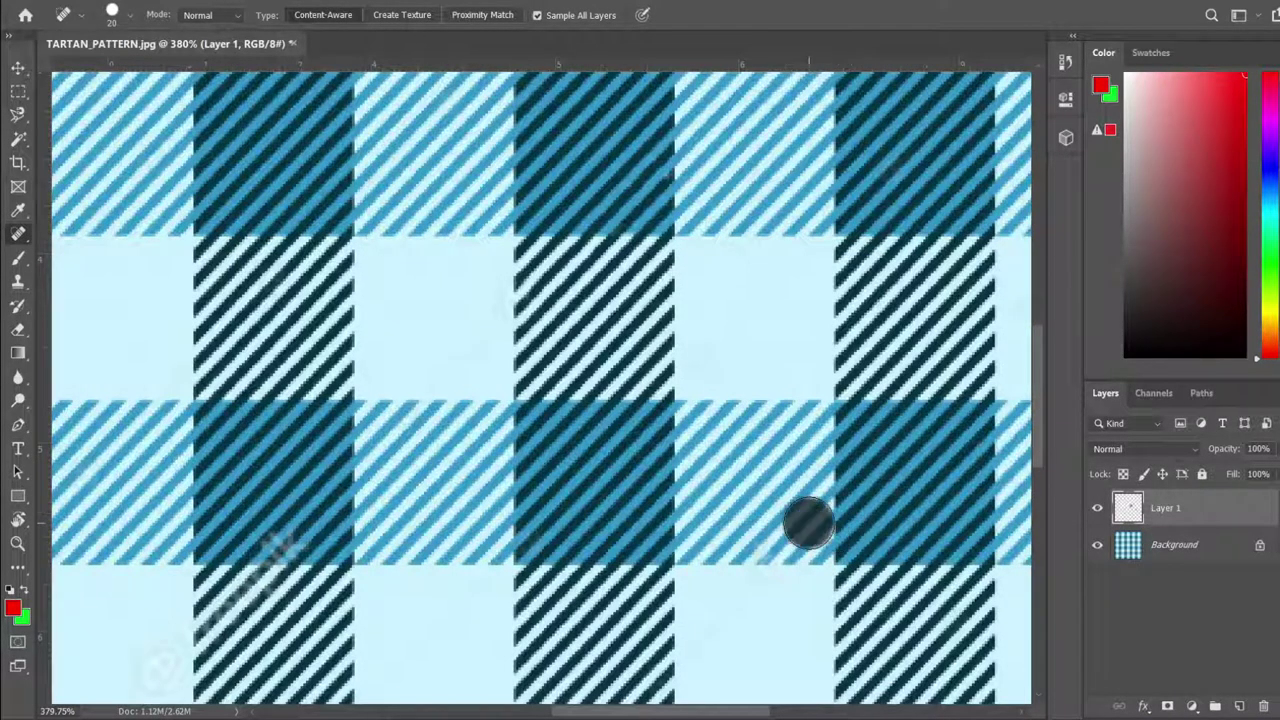
click(762, 552)
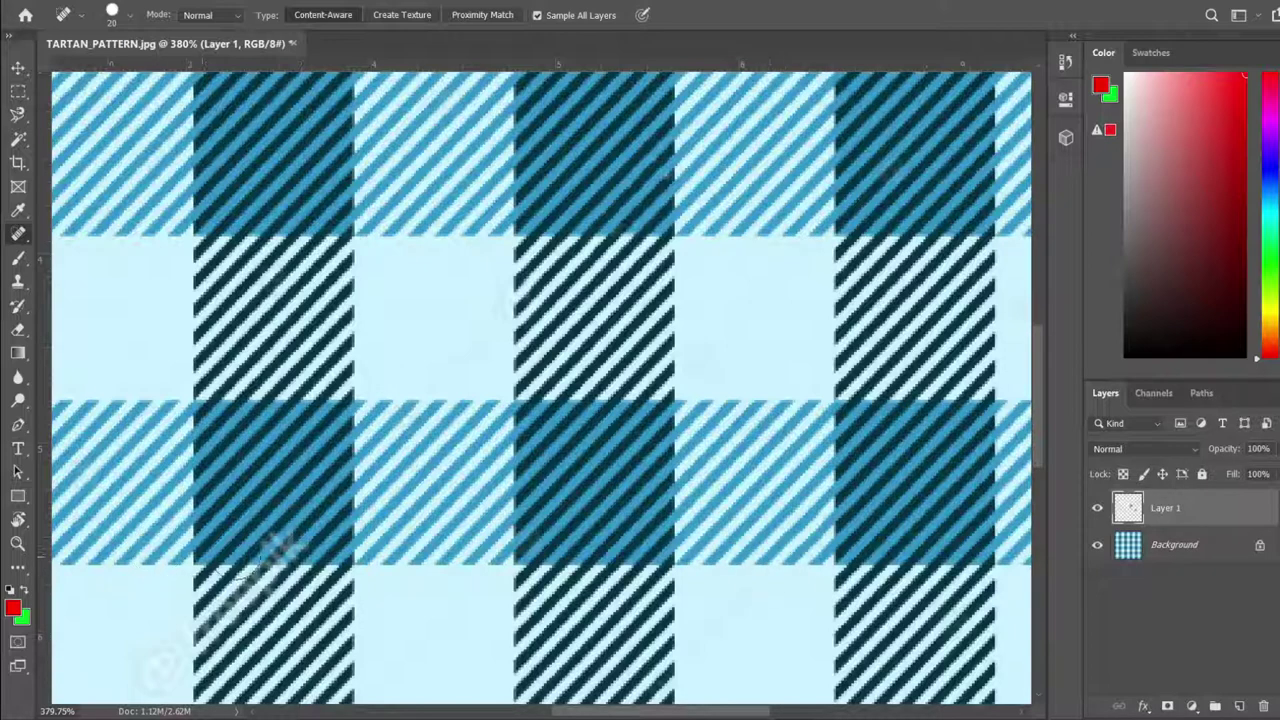
Heal the freepik watermark that crosses the dark-striped column to the lower left of the pattern's centre.
click(267, 577)
click(237, 591)
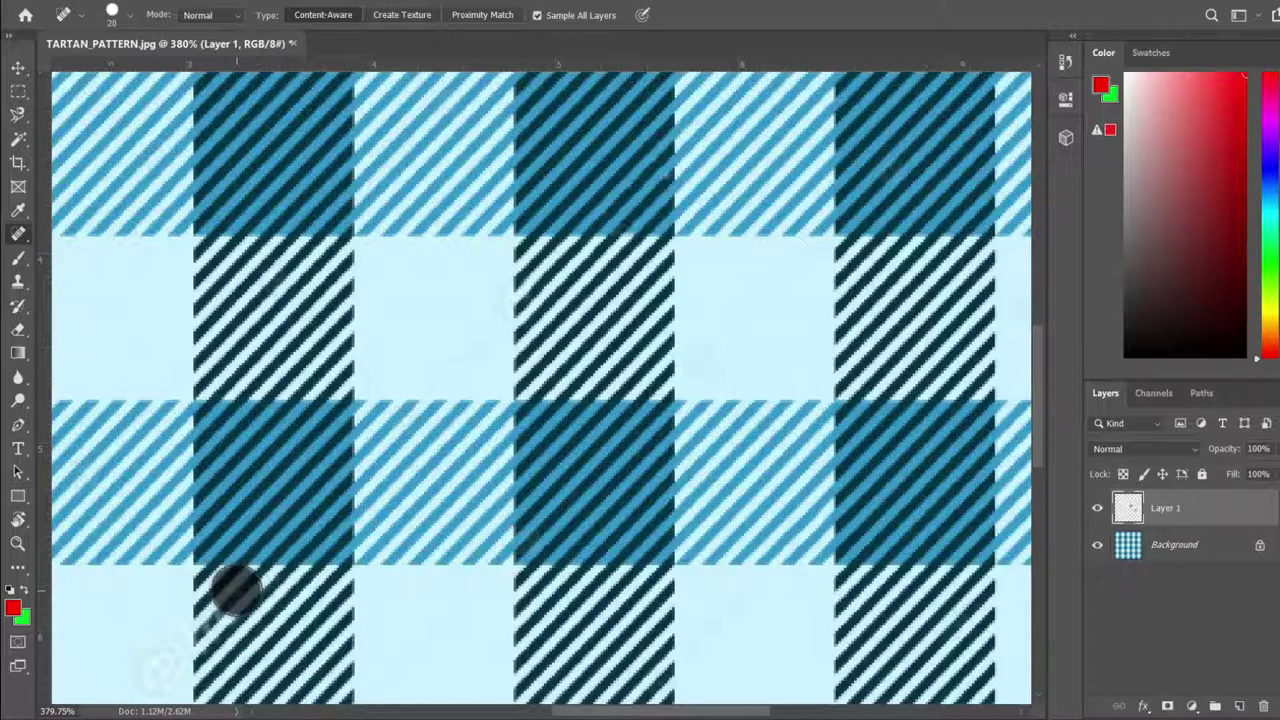
click(189, 646)
click(157, 669)
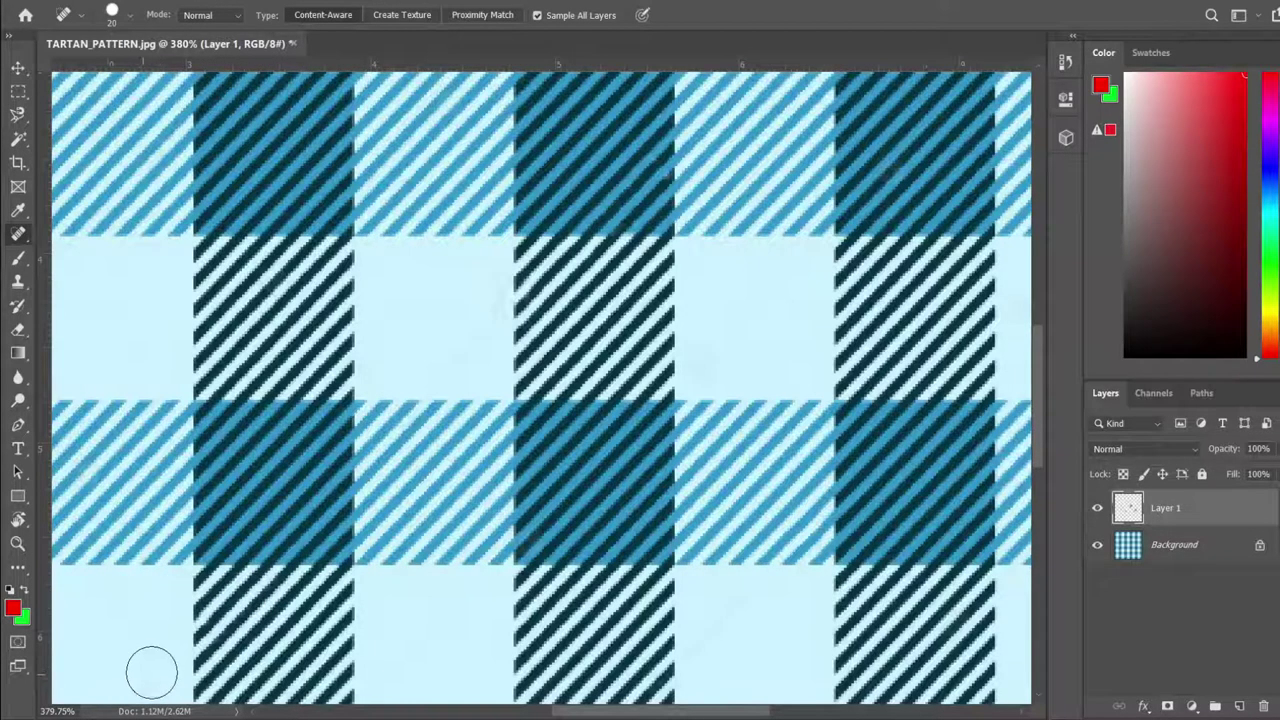
Clean the freepik watermark and its logo from the lower middle of the pattern with the Spot Healing Brush.
alt+scroll(743, 128, down, 1)
alt+scroll(610, 576, up, 3)
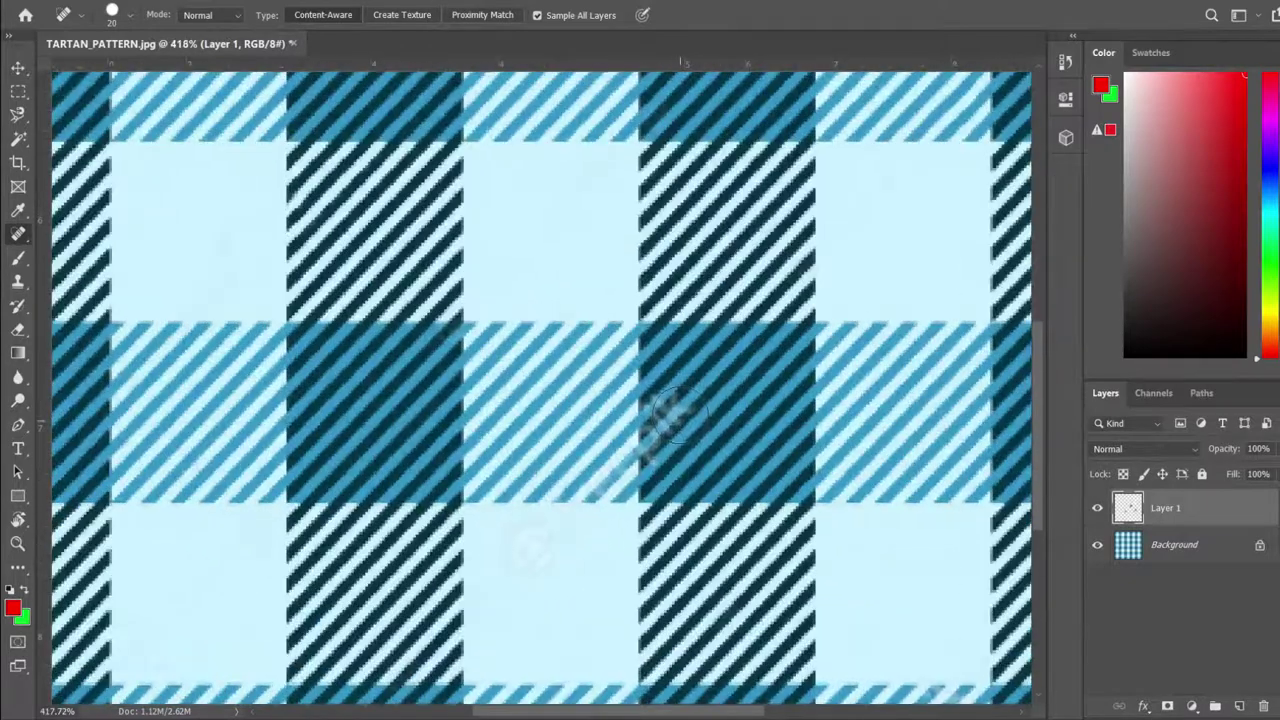
click(681, 415)
click(645, 443)
click(611, 480)
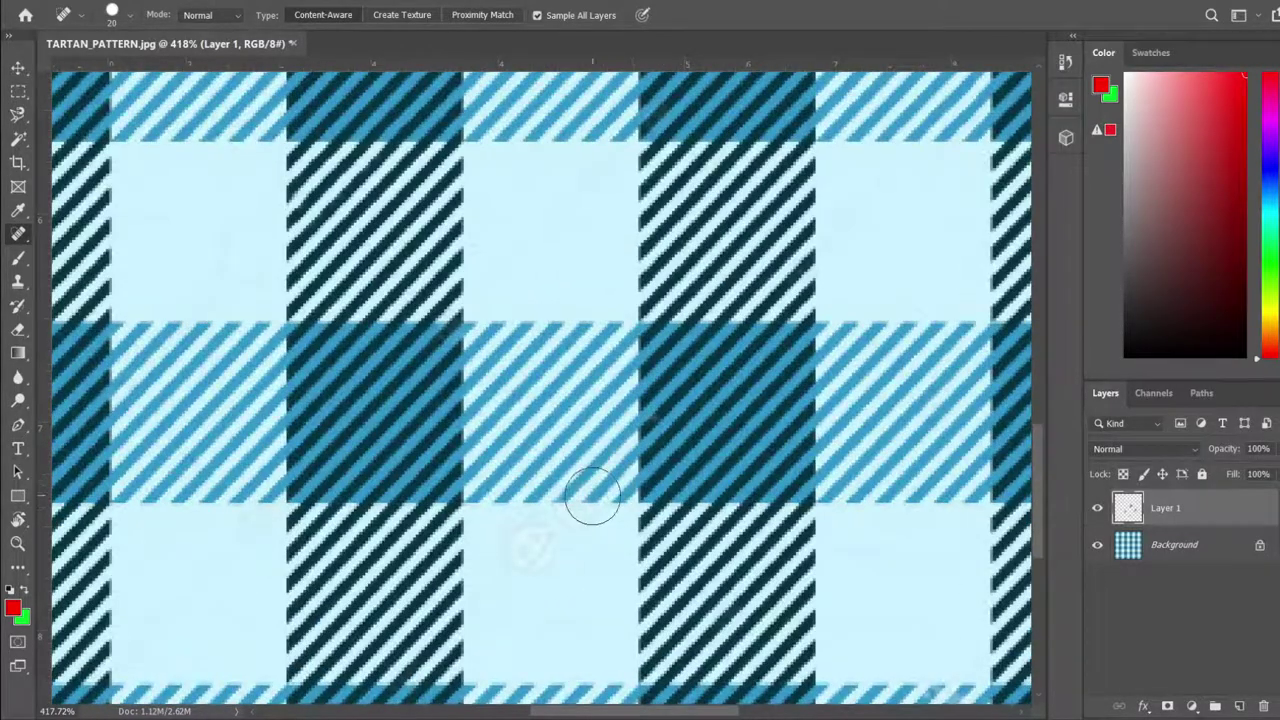
click(559, 513)
Heal the freepik watermark and its logo near the bottom-left corner of the tartan pattern.
alt+scroll(764, 516, down, 3)
alt+scroll(469, 543, up, 3)
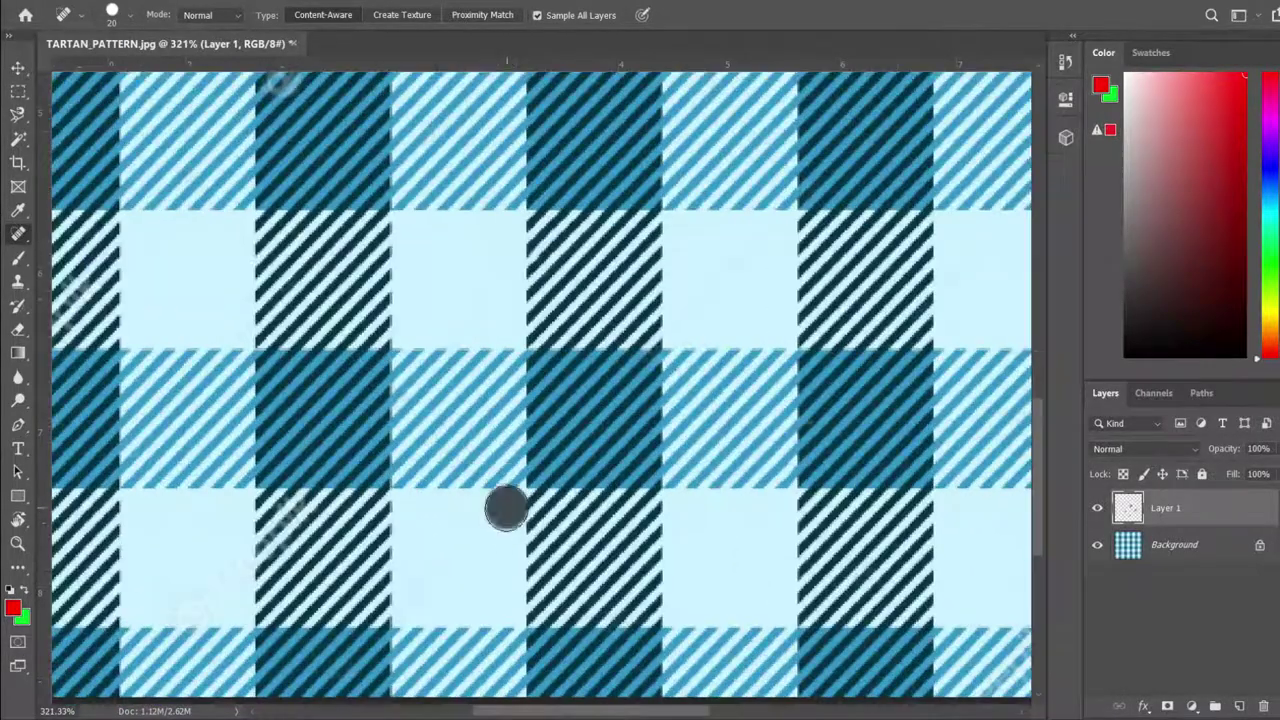
click(219, 587)
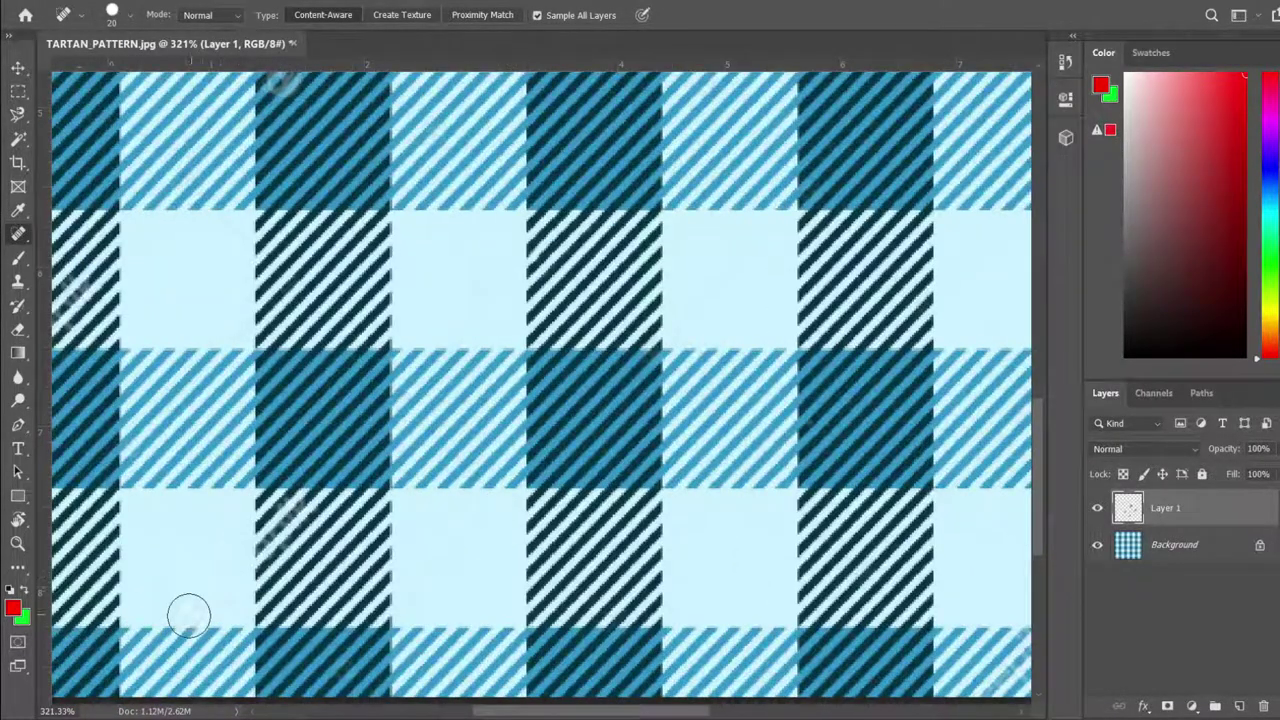
click(189, 616)
click(266, 543)
click(286, 511)
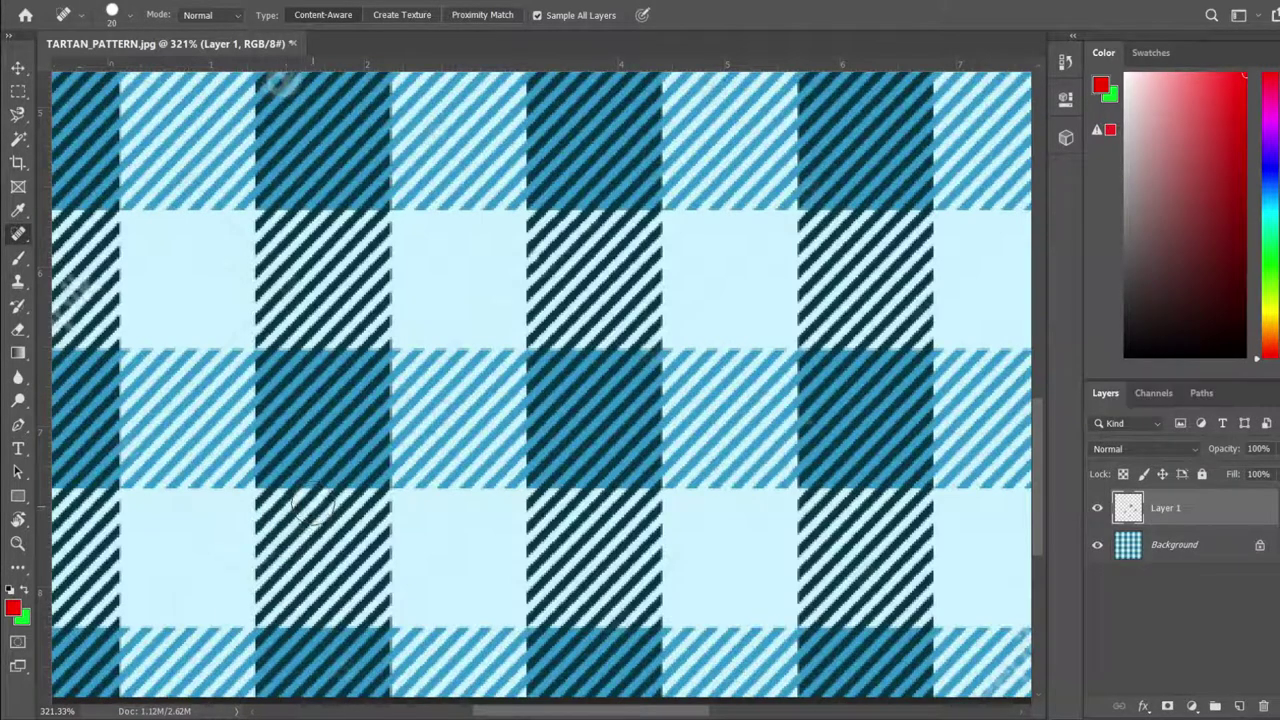
click(315, 503)
Remove the freepik watermark from the dark blue check and adjoining stripes in the upper-right part of the pattern.
alt+scroll(395, 514, down, 3)
alt+scroll(178, 400, up, 1)
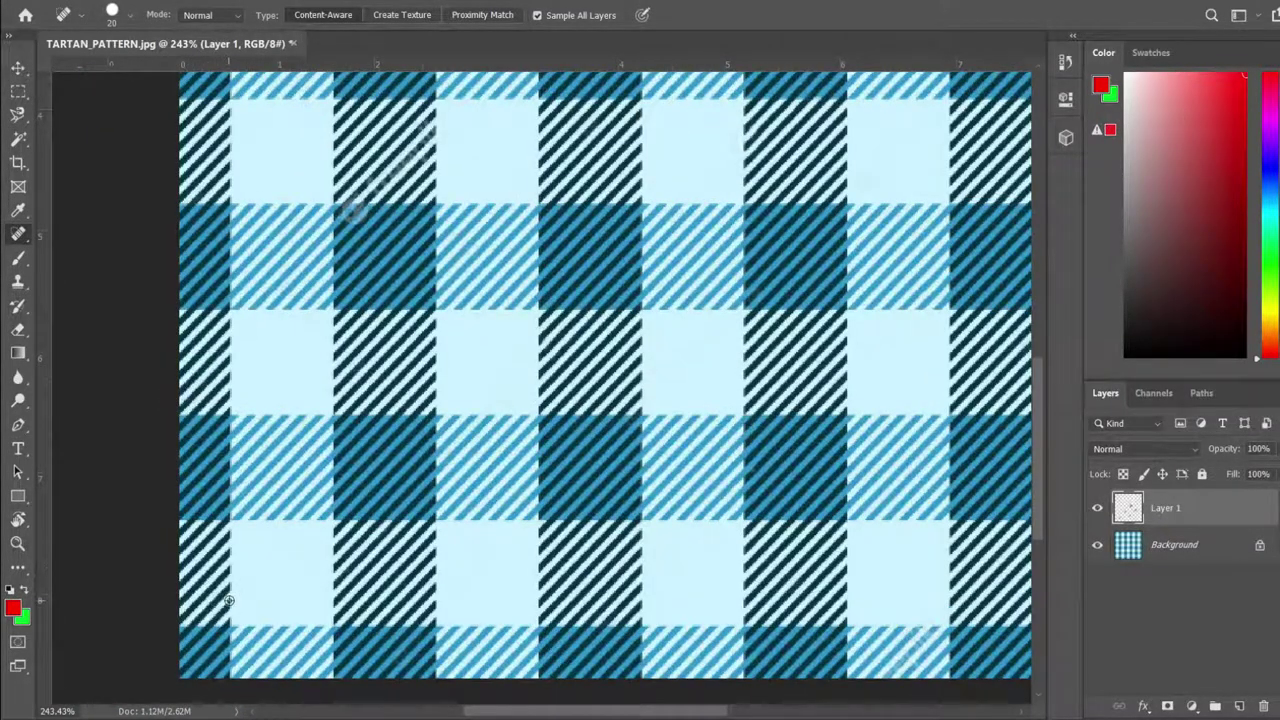
alt+scroll(228, 598, down, 2)
alt+scroll(648, 463, up, 2)
alt+scroll(648, 463, down, 2)
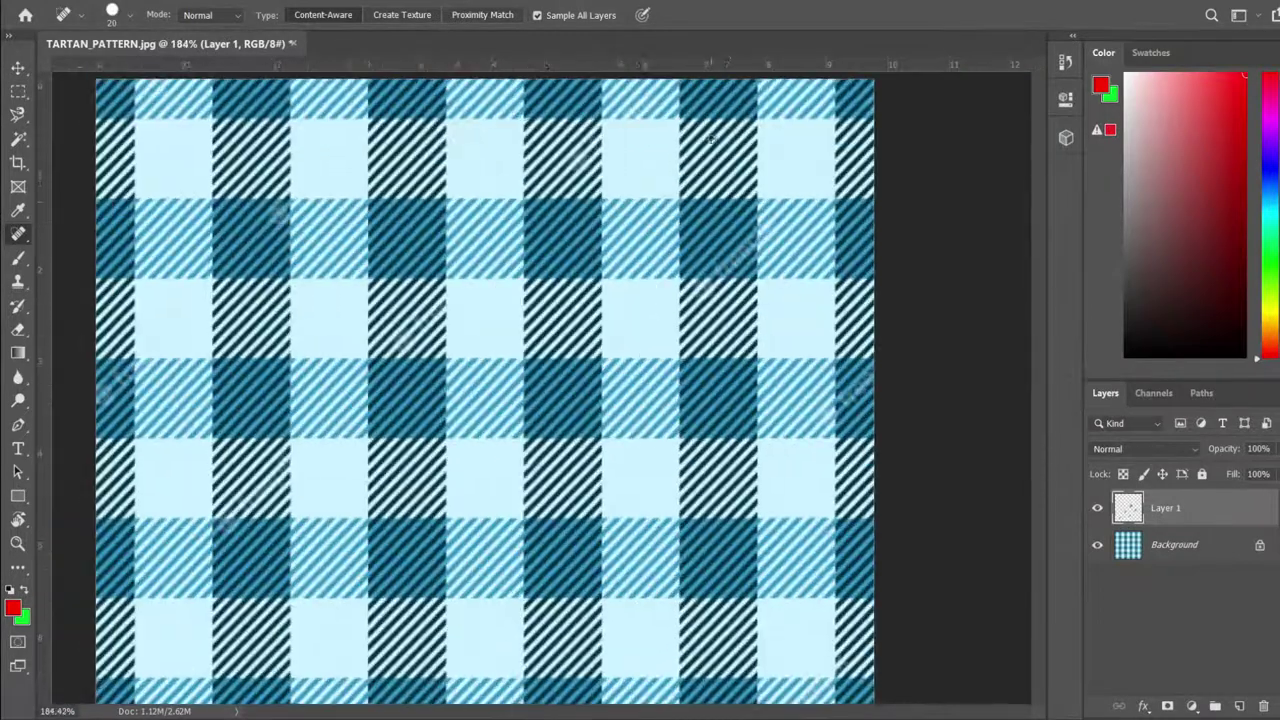
alt+scroll(648, 463, up, 3)
click(691, 318)
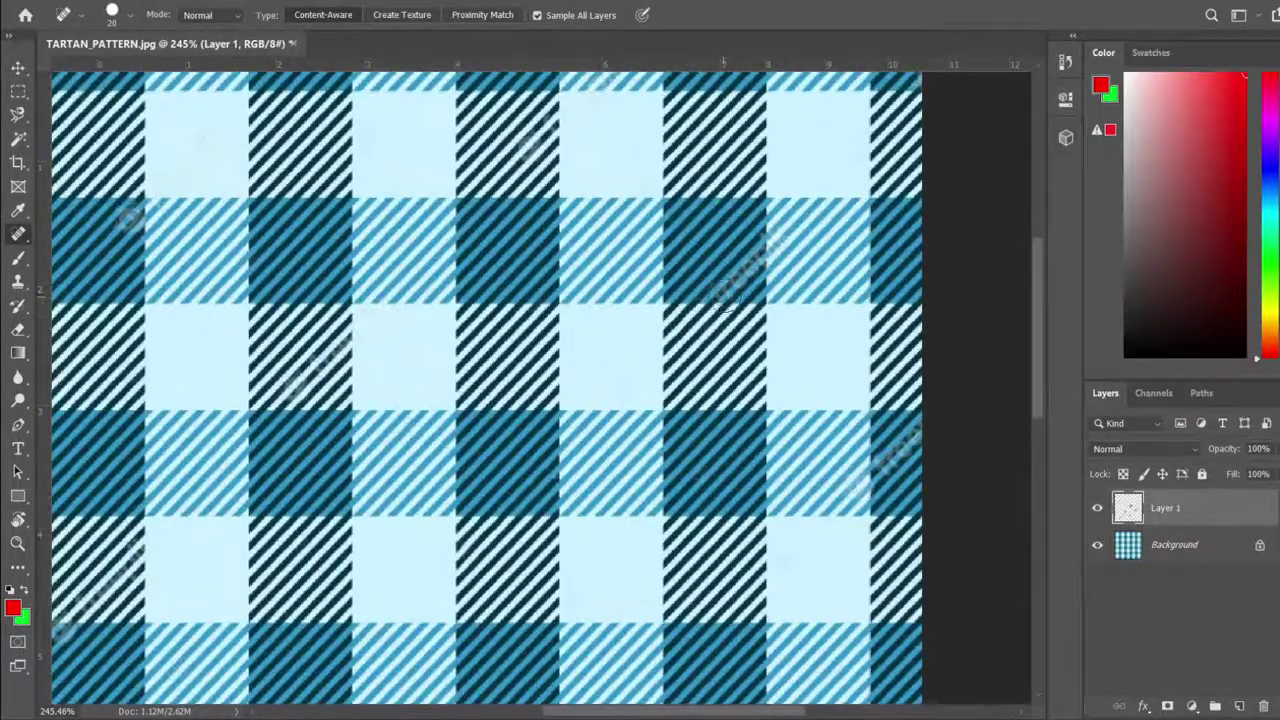
click(763, 249)
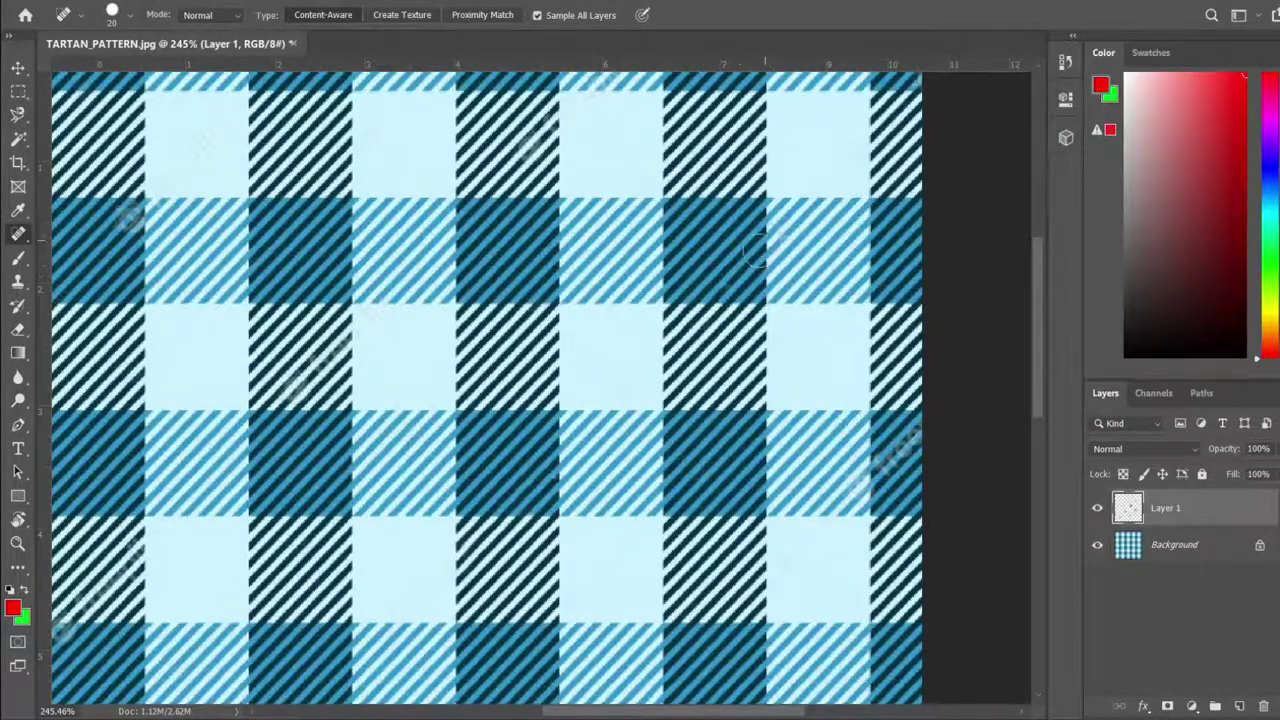
click(731, 283)
click(702, 287)
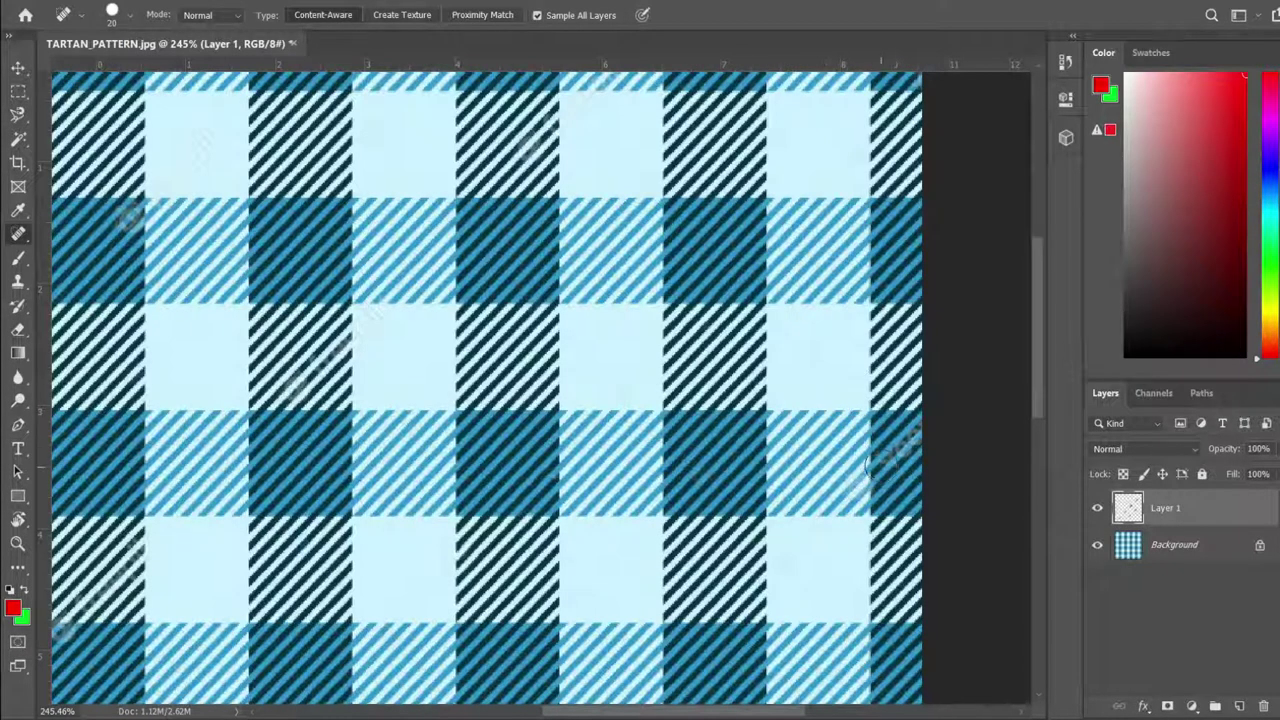
Paint a healing stroke along the cut-off freepik watermark at the right edge of the tartan pattern.
drag(868, 476, 910, 437)
alt+scroll(890, 449, down, 3)
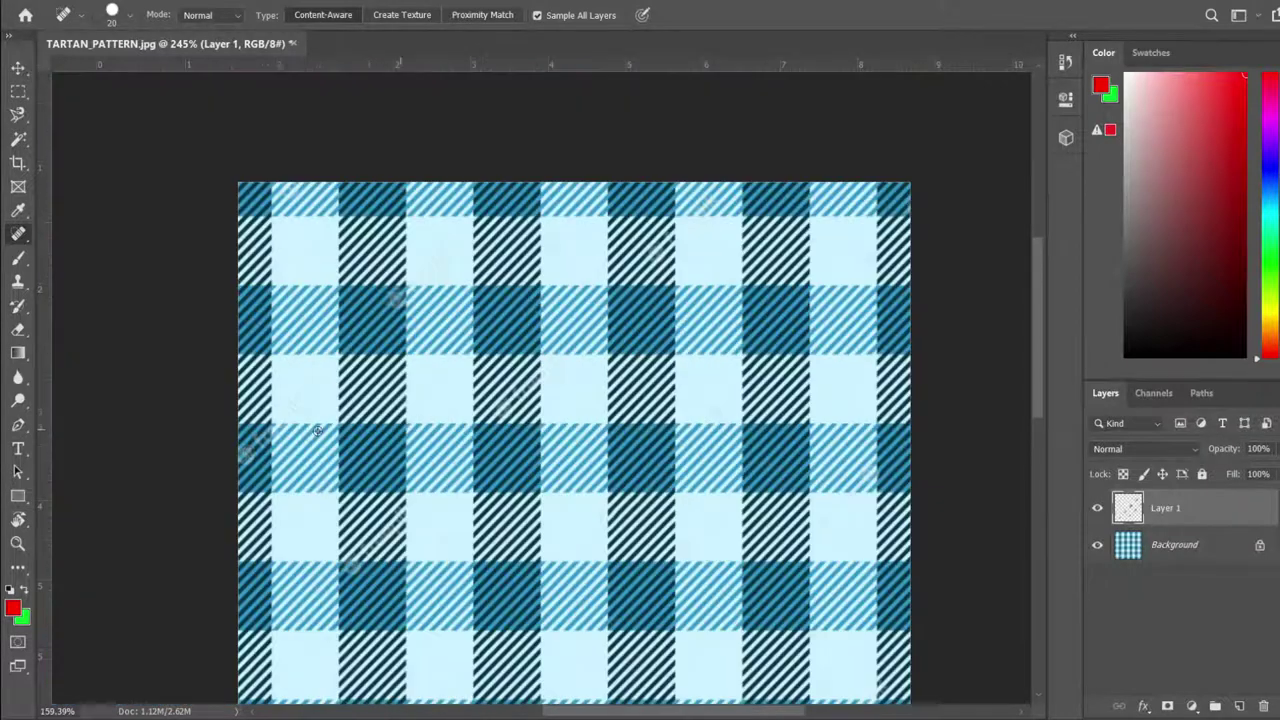
alt+scroll(231, 457, up, 2)
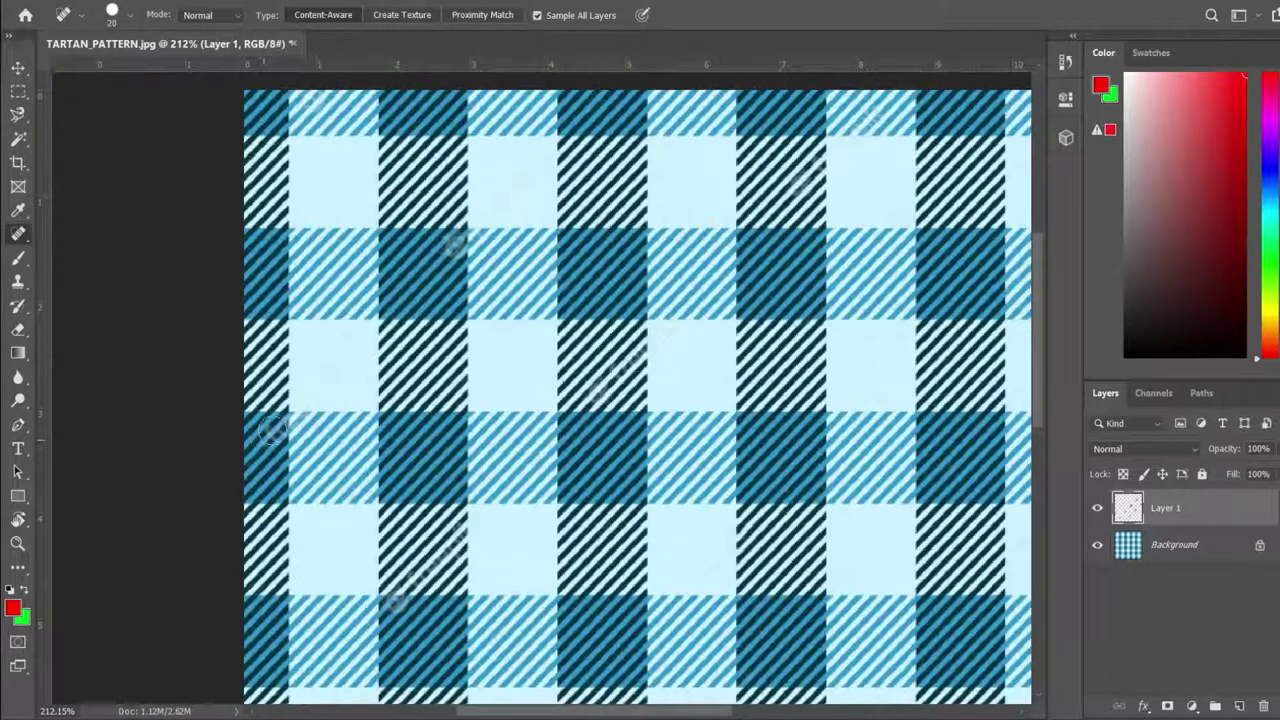
Heal the freepik watermark remains at the pattern's left edge, from the dark check up into the adjoining light square.
click(271, 437)
click(311, 403)
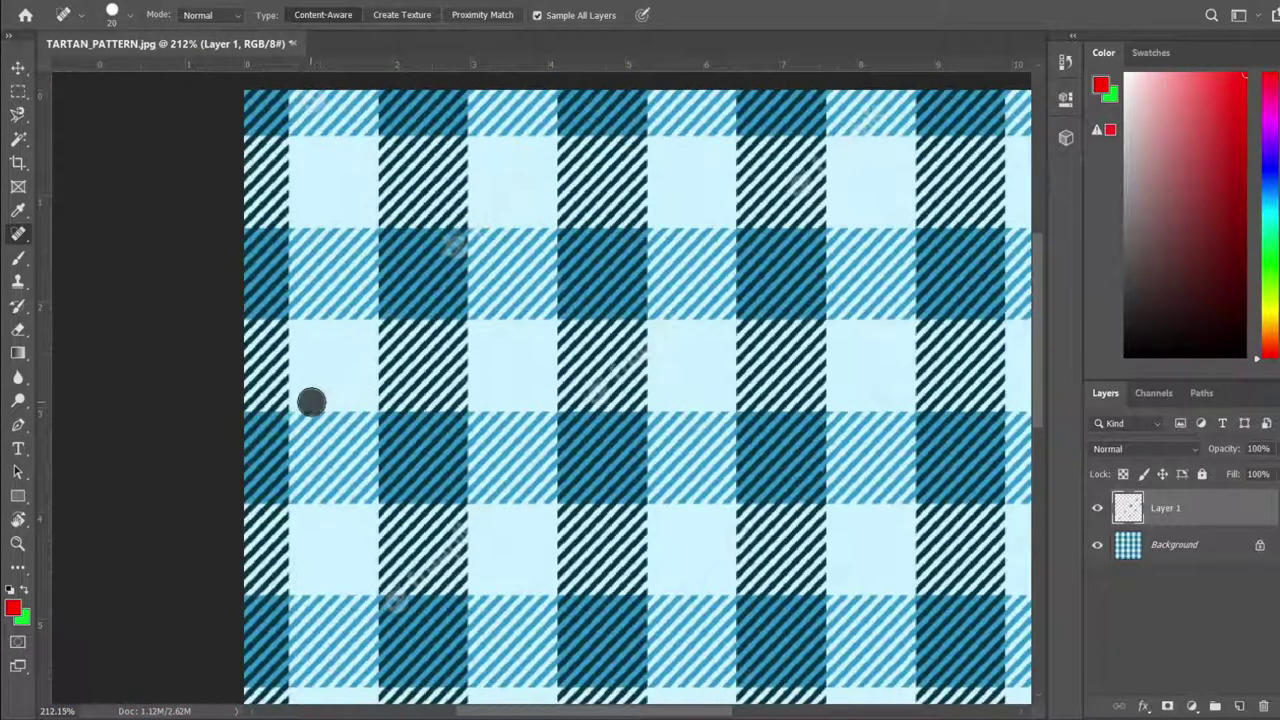
click(340, 377)
Heal the freepik logo and lettering across the dark blue check and light square in the upper-left part of the pattern.
click(484, 220)
click(460, 243)
click(486, 223)
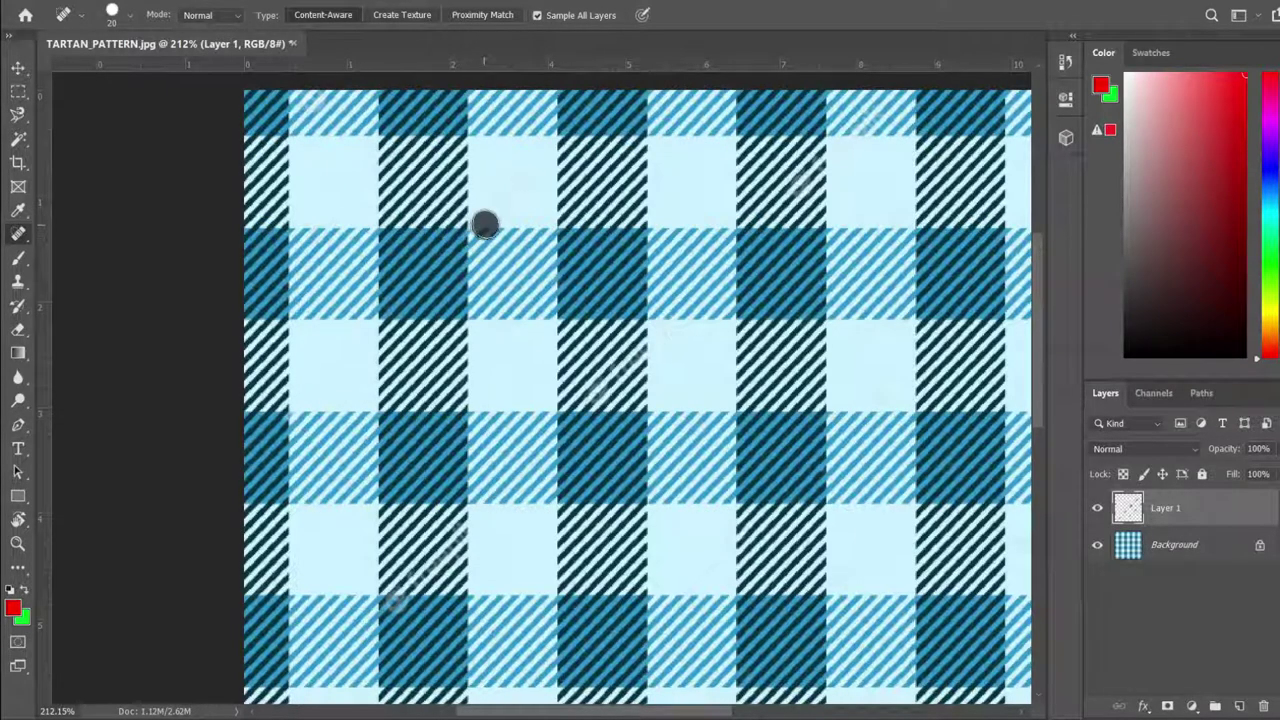
click(501, 208)
click(511, 197)
click(517, 186)
Heal the freepik logo and lettering along the black-striped area in the left half, just above the dark blue check.
alt+scroll(430, 586, down, 3)
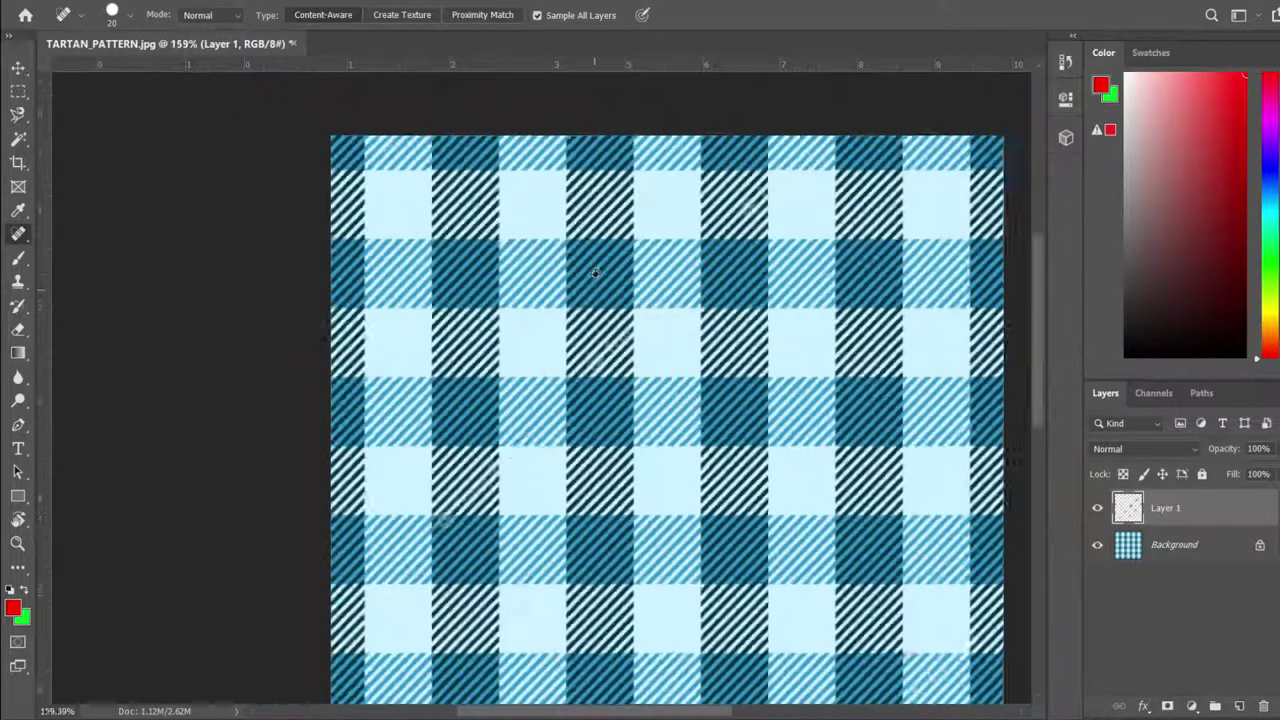
alt+scroll(350, 443, up, 2)
click(337, 425)
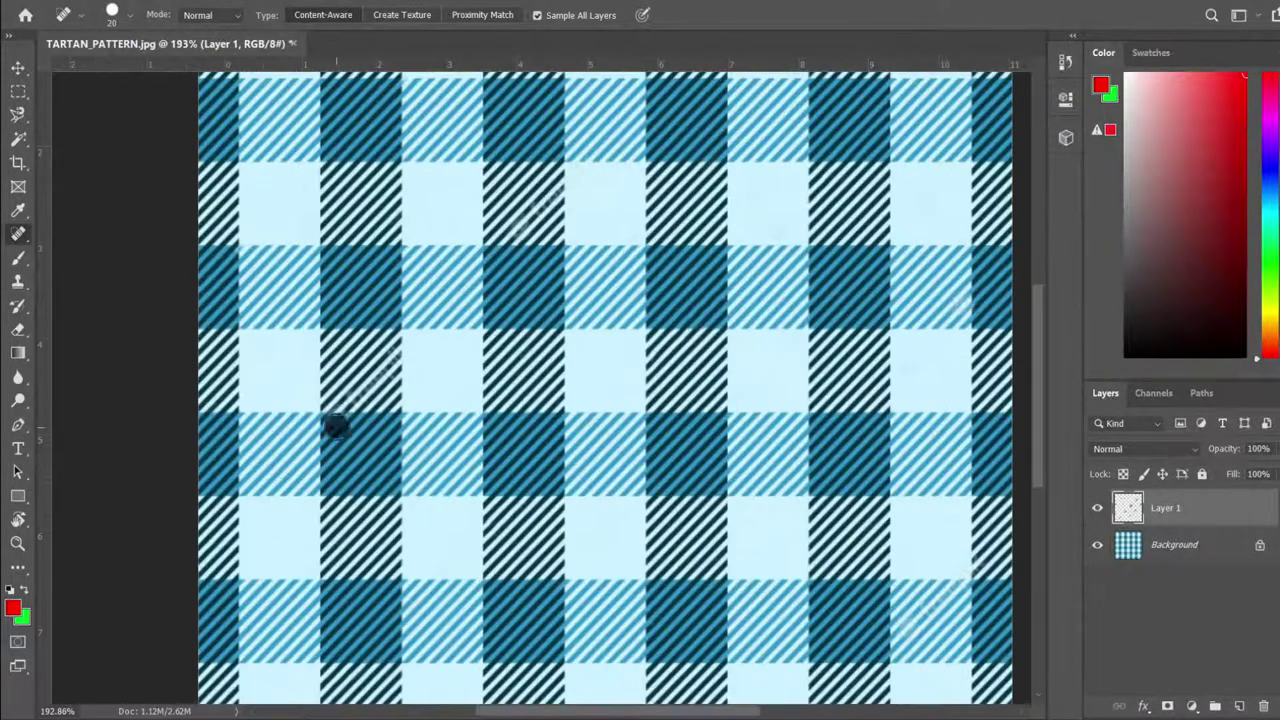
click(368, 387)
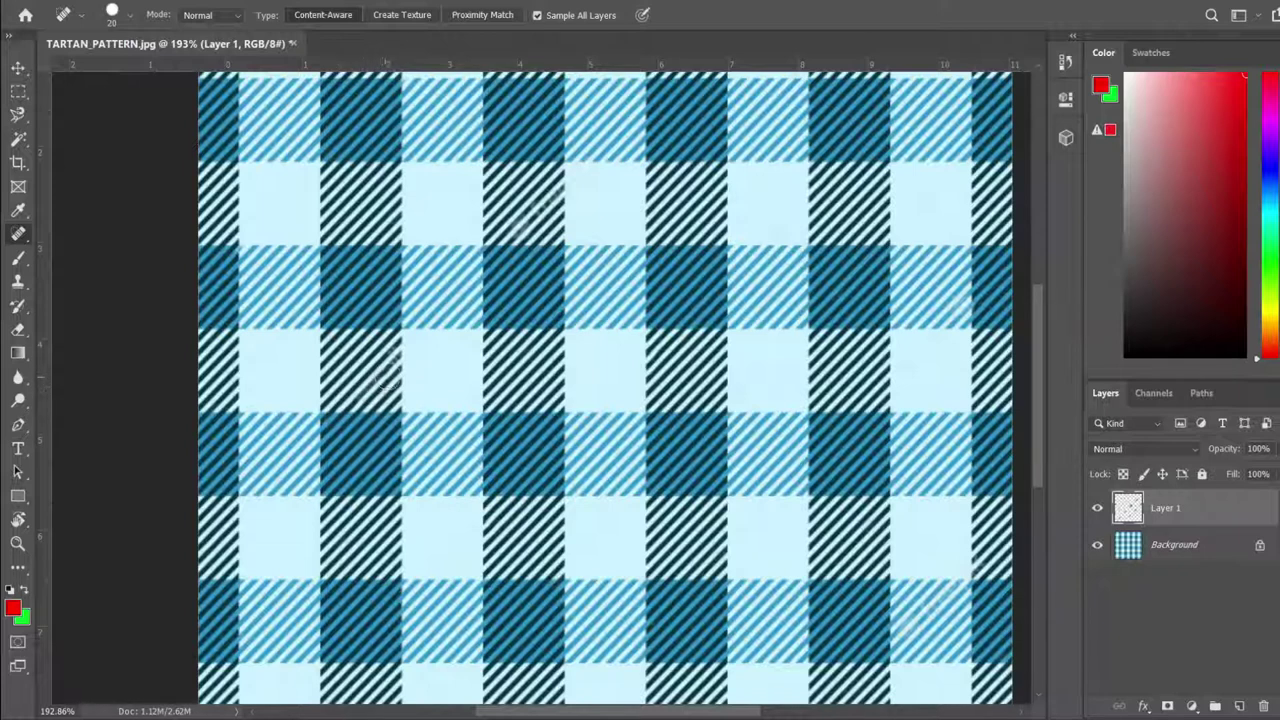
click(357, 397)
click(389, 367)
click(396, 362)
click(397, 354)
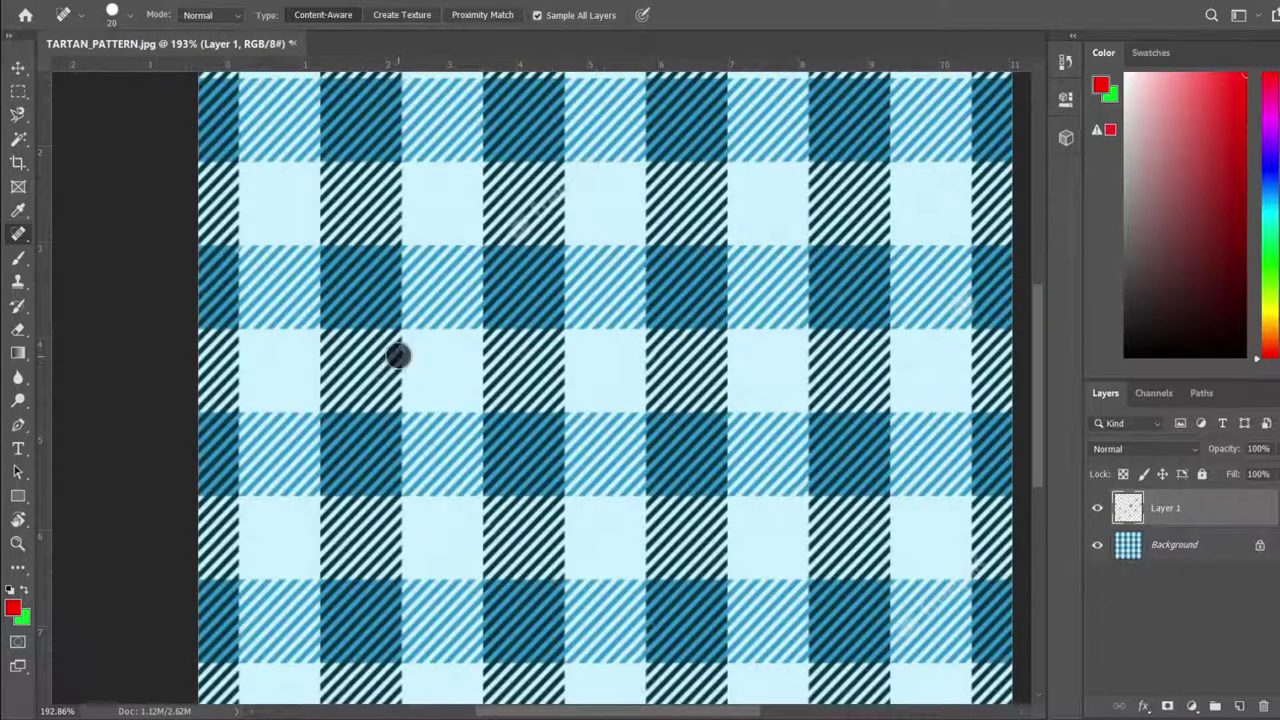
click(396, 345)
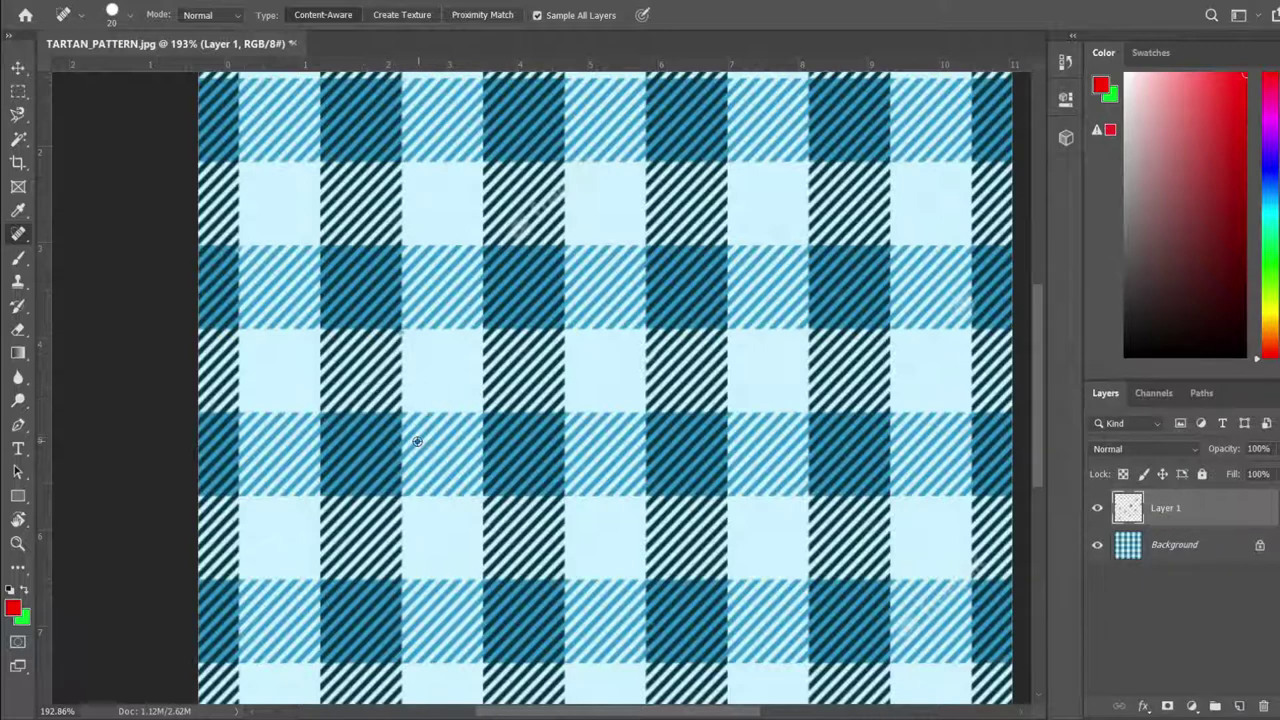
Fit the whole pattern in view and heal remaining watermark traces at the bottom edge, top edge and upper black-striped area.
key(ctrl+0)
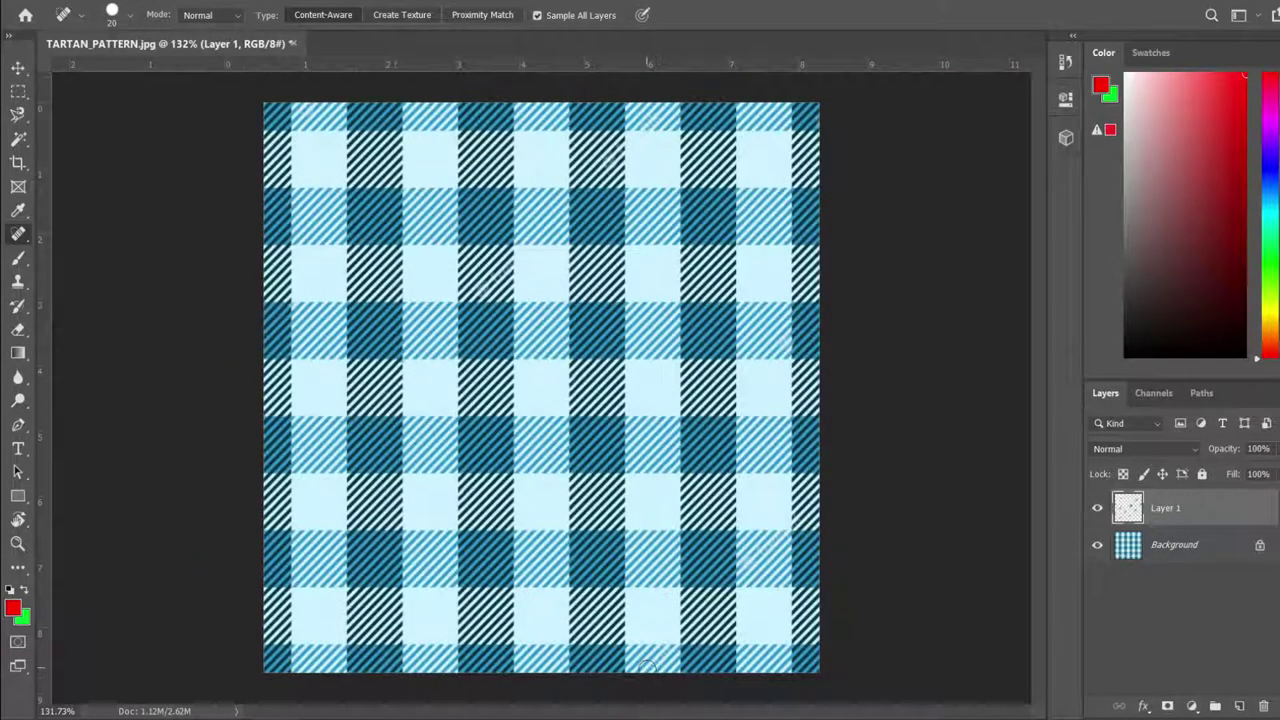
click(661, 664)
click(669, 650)
click(646, 126)
click(651, 117)
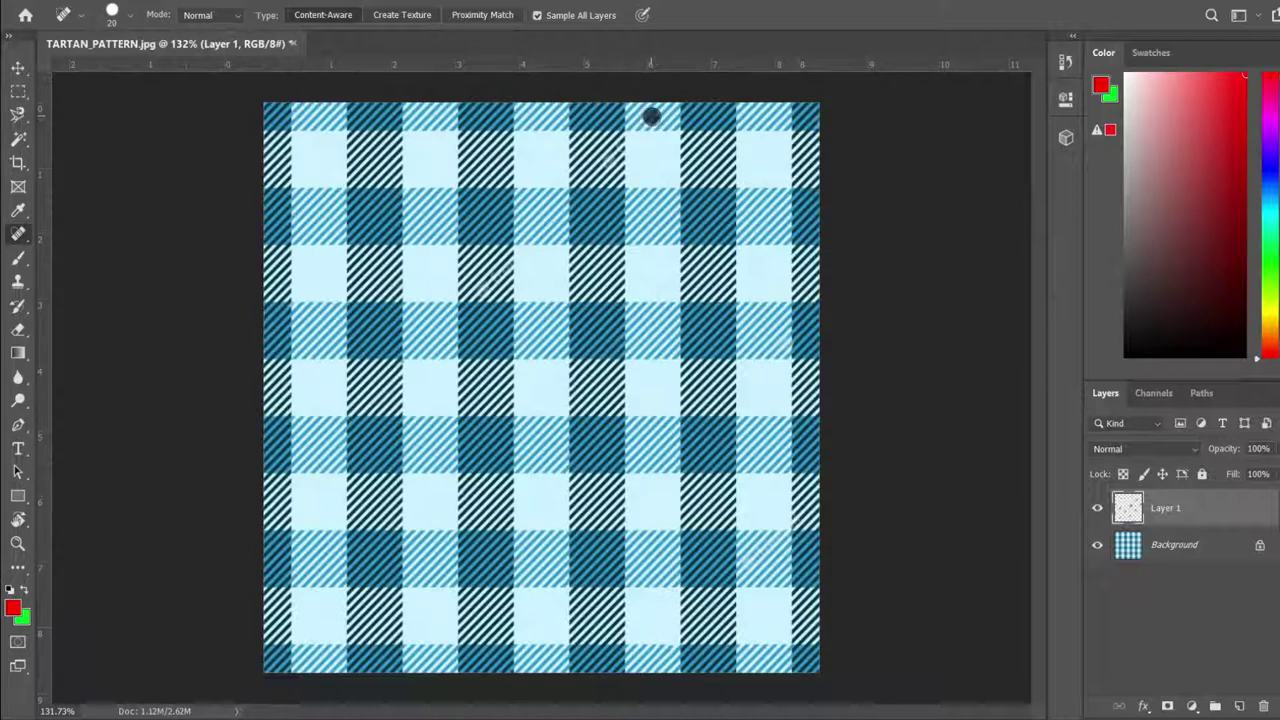
click(608, 165)
click(620, 150)
Start saving the image under a new name and choose the 02_ASSETS folder inside 007_3D_MUMMY as the destination.
click(46, 2)
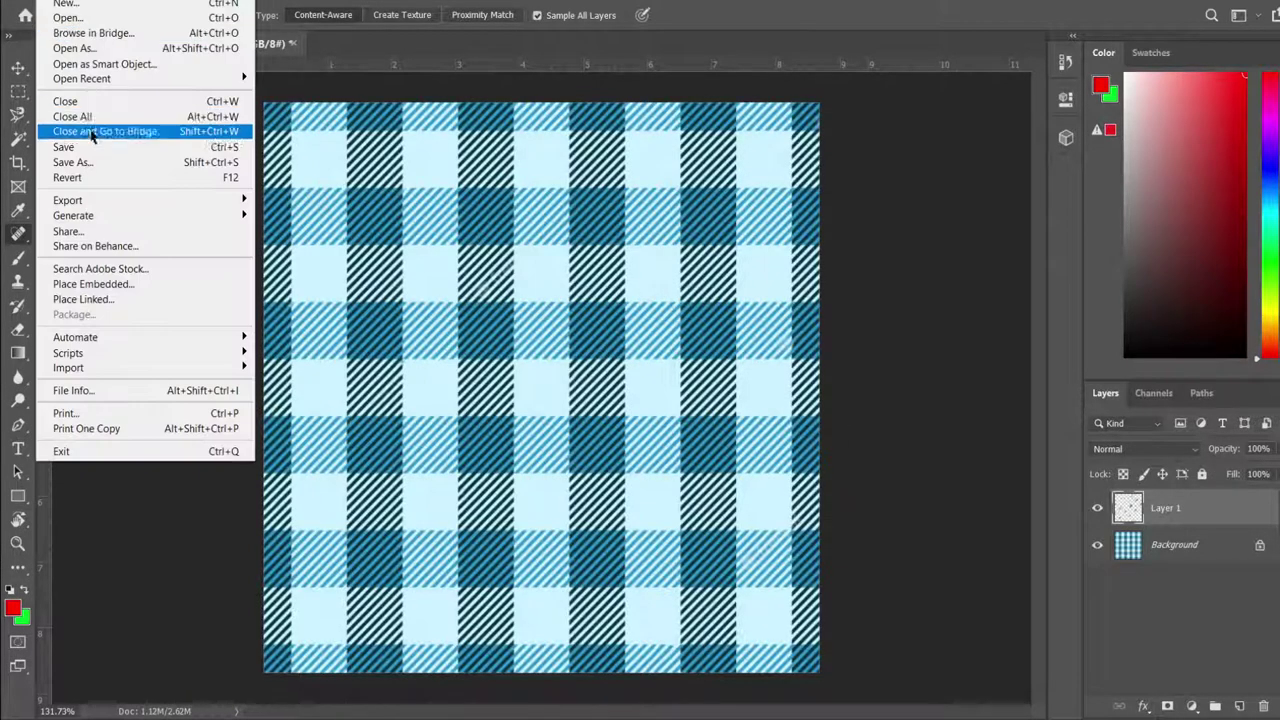
click(97, 165)
key(ctrl+shift+s)
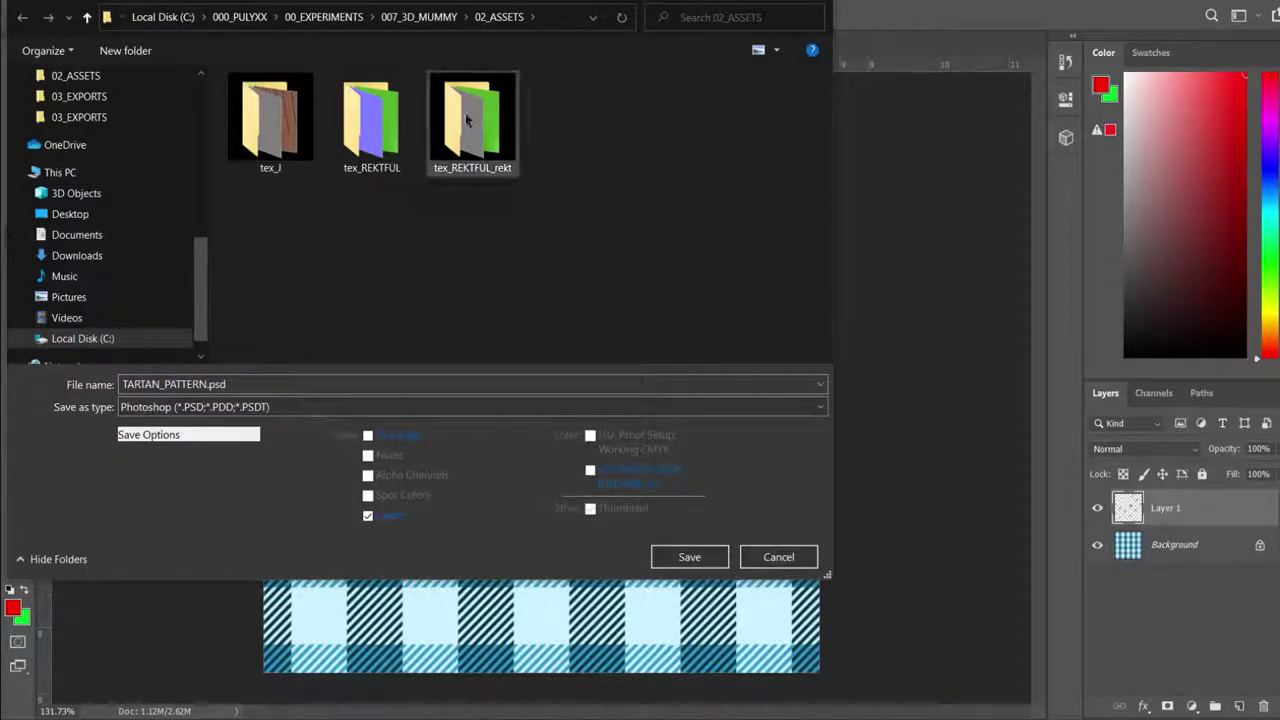
click(418, 17)
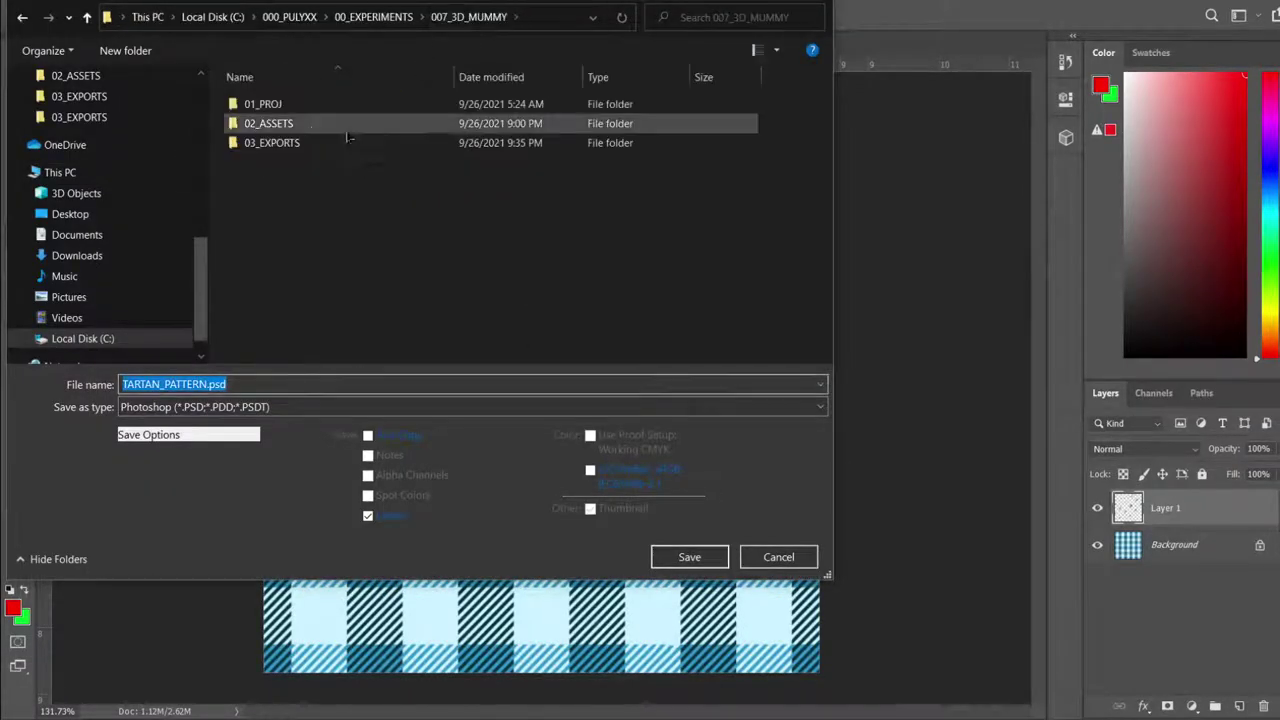
double_click(290, 124)
Save the image in the Pixar (*.PXR) format under the file name TARTAN_PATTERN_rekt.png.
click(238, 407)
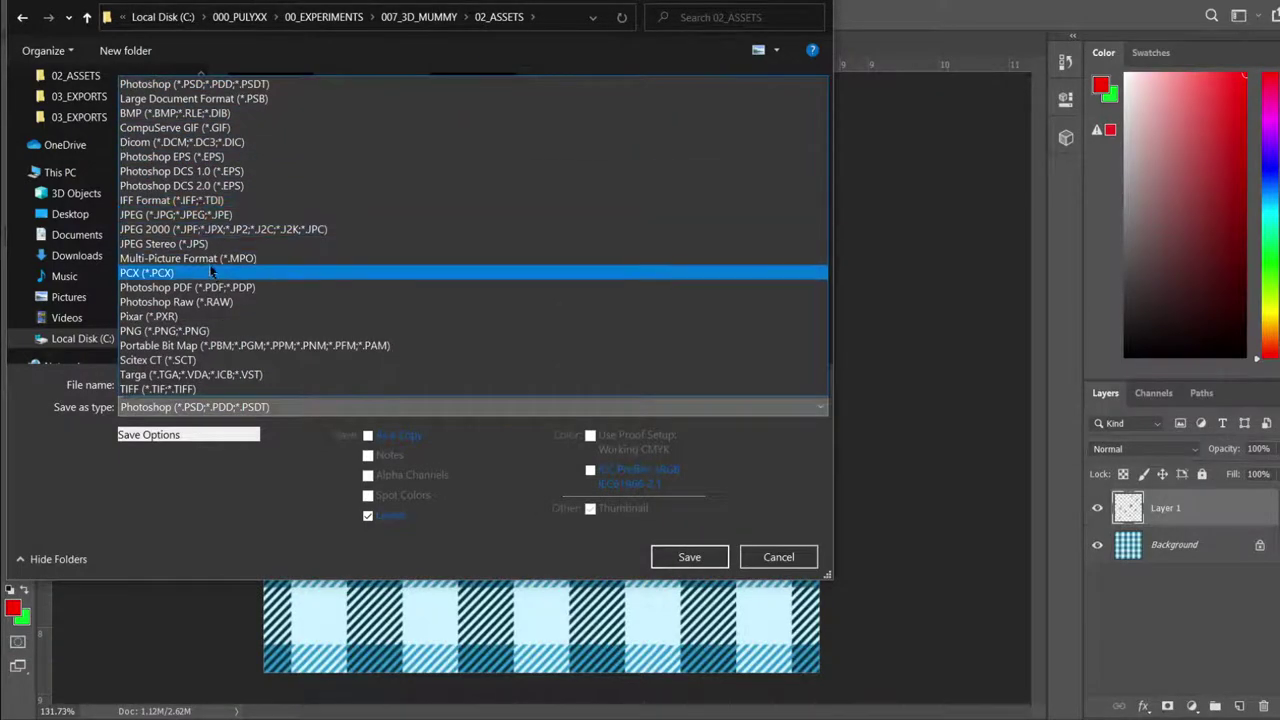
click(206, 318)
click(187, 384)
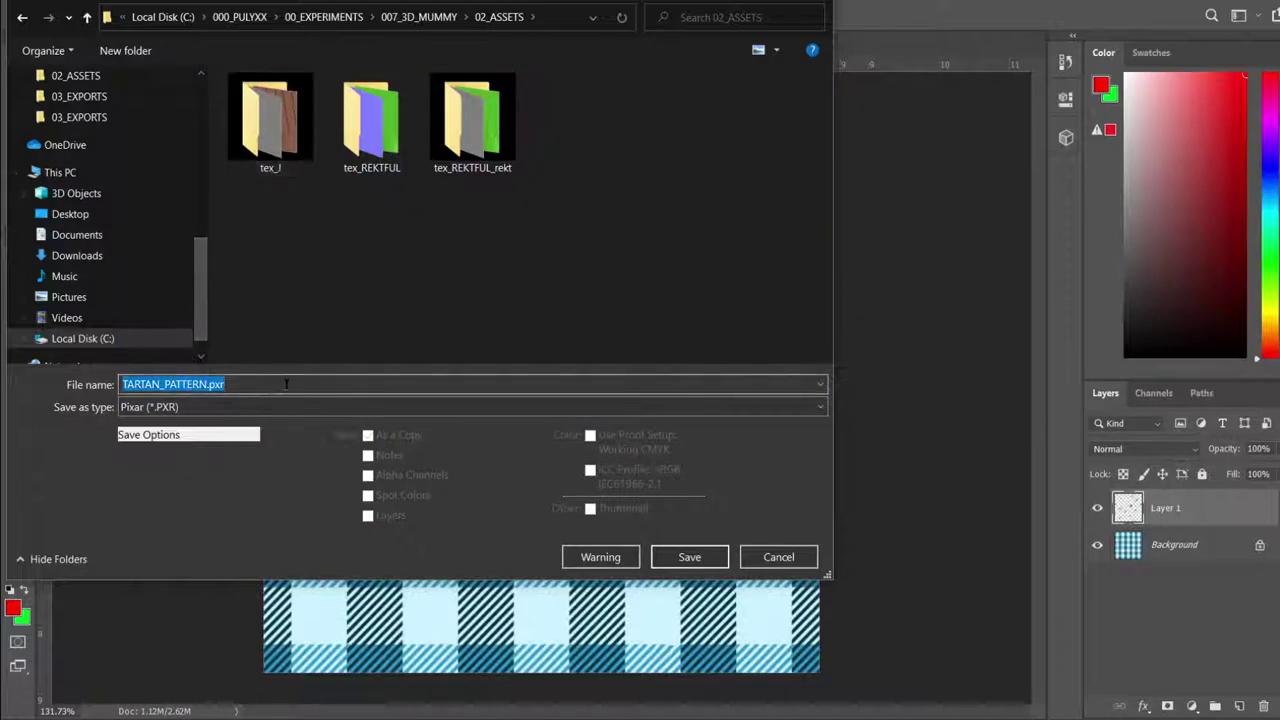
click(306, 385)
click(820, 385)
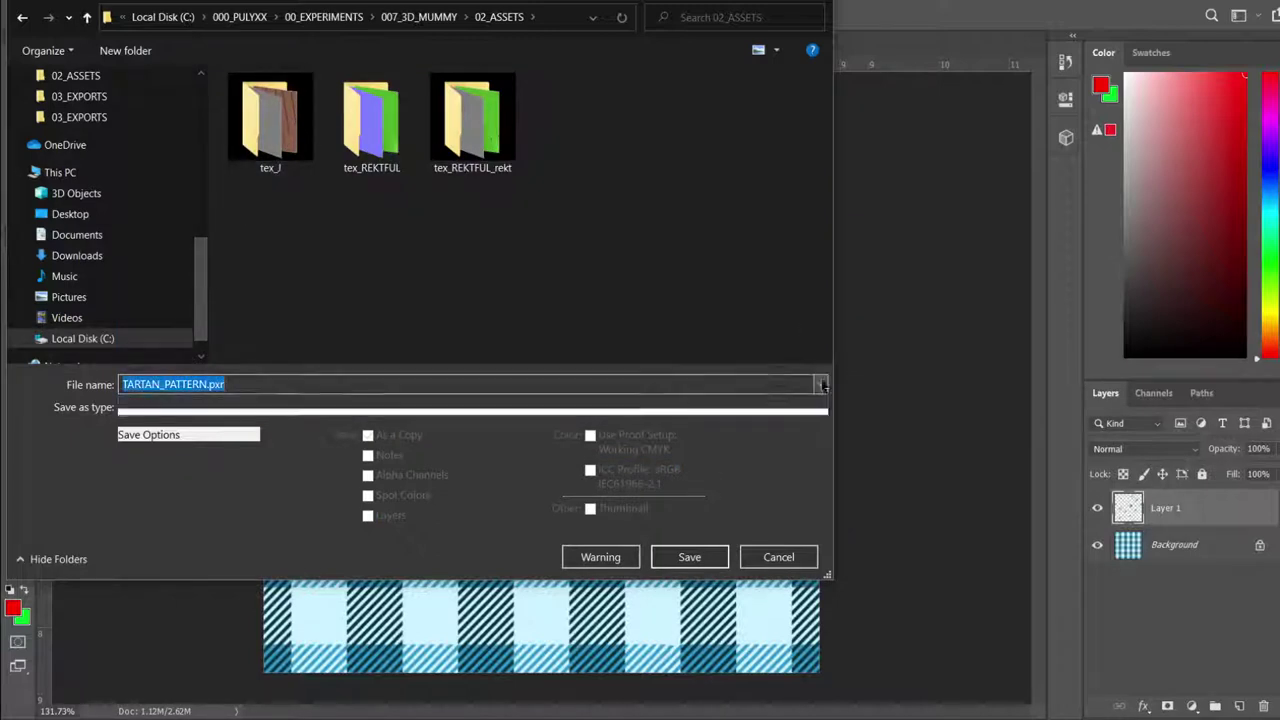
click(262, 386)
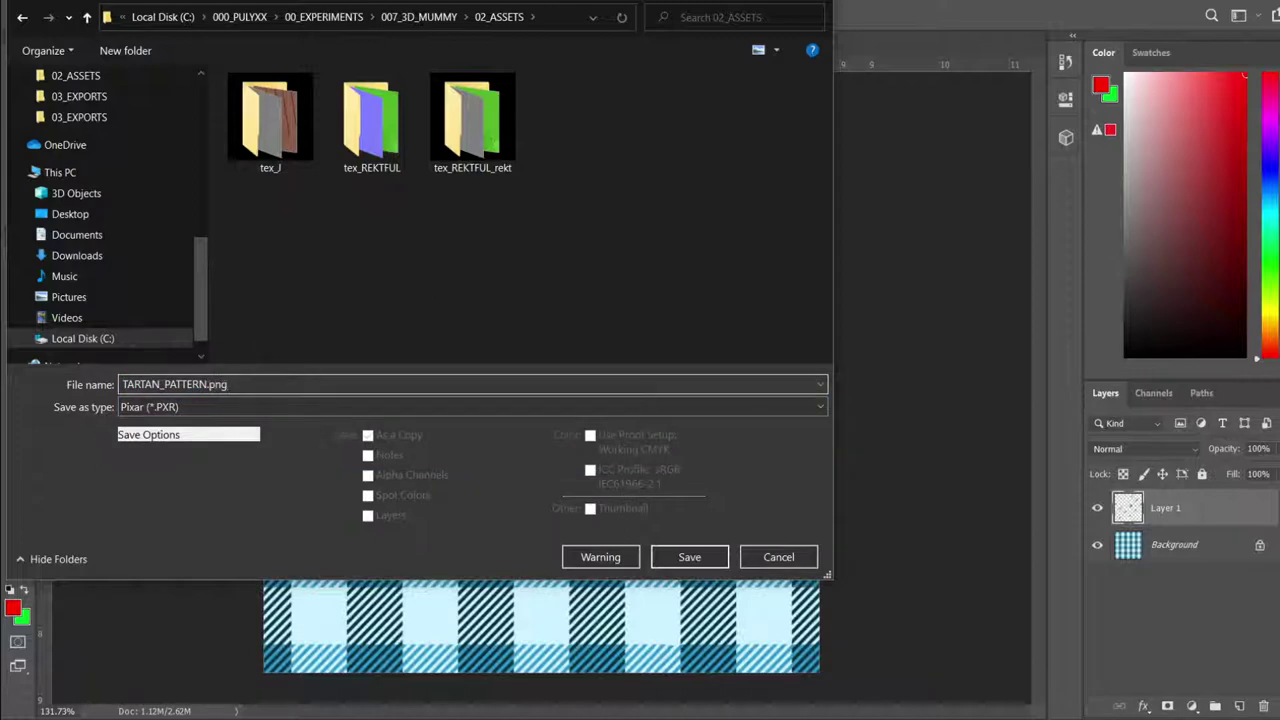
text(_rekt)
key(Return)
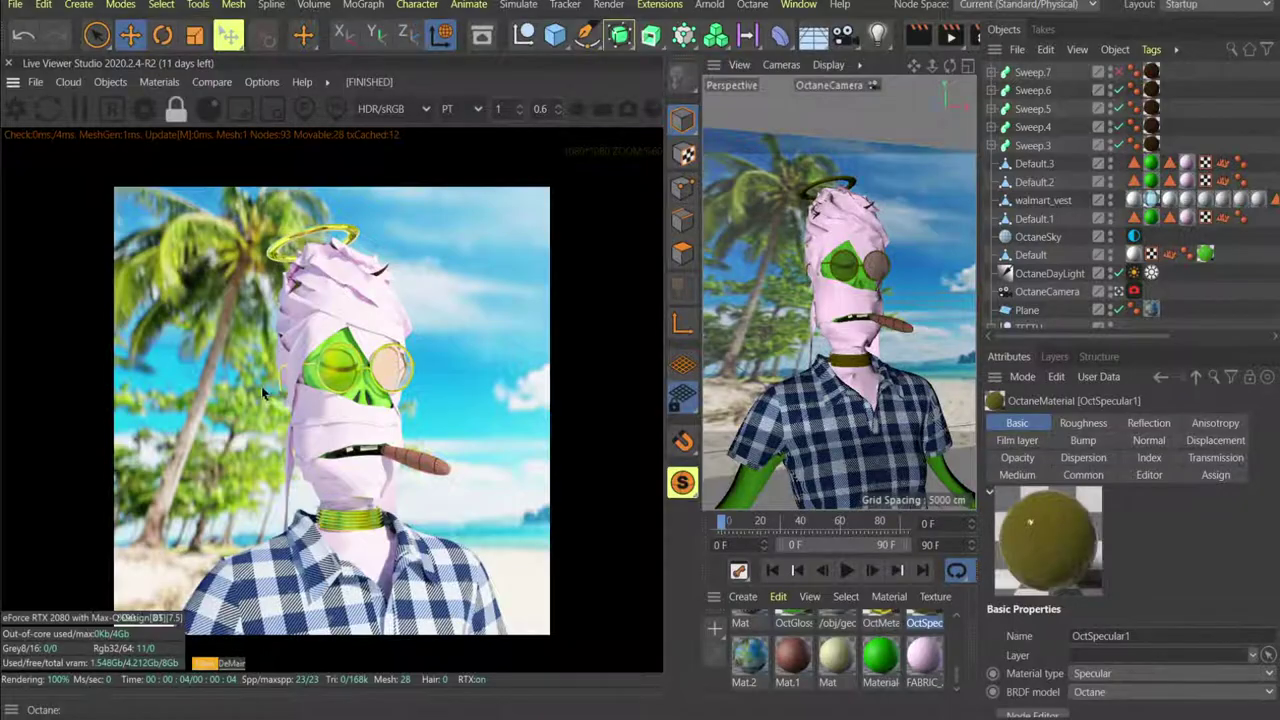
Switch to Cinema 4D, open the OctDiffuse2 material in the Octane Node Editor and select its tartan ImageTexture node.
scroll(860, 640, up, 3)
double_click(878, 638)
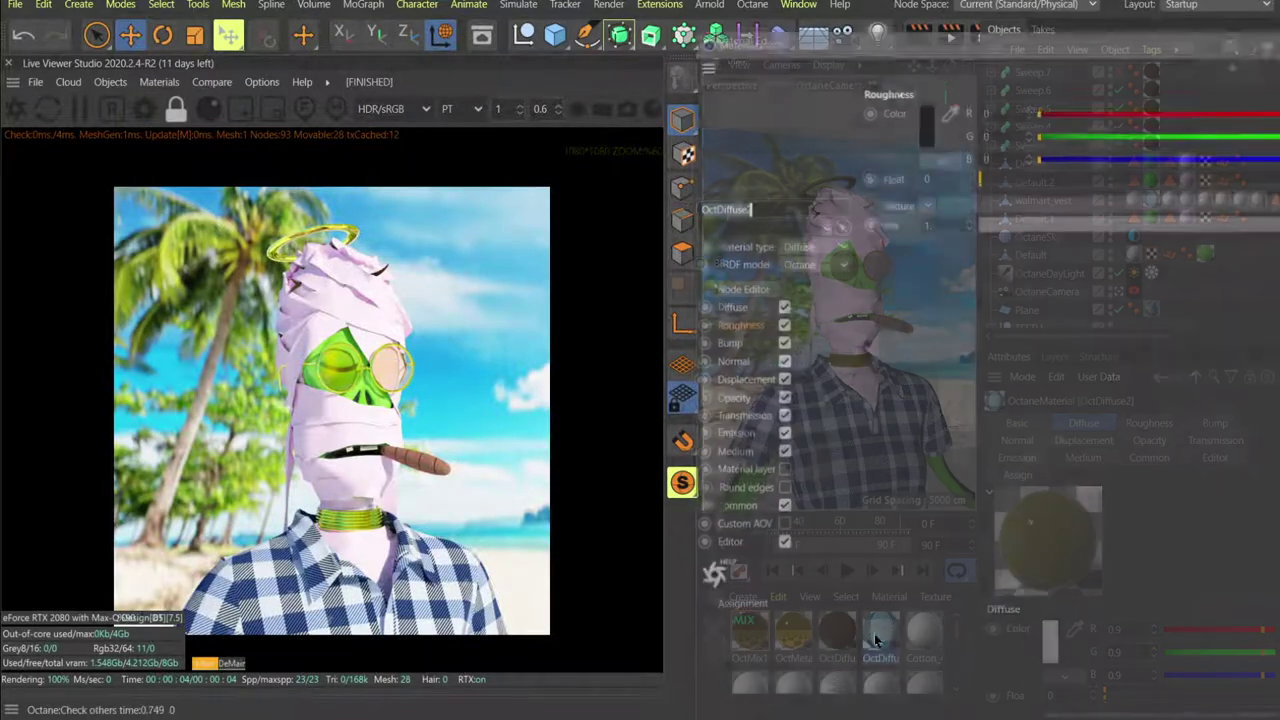
click(1272, 41)
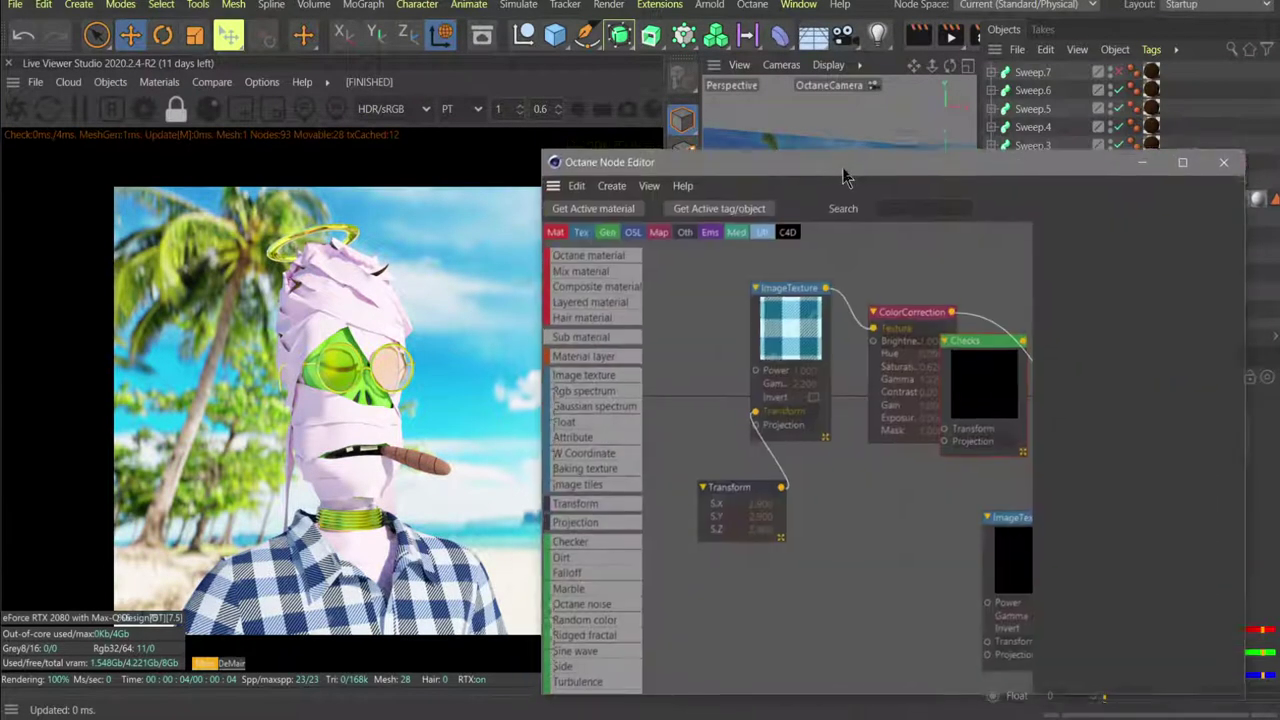
drag(843, 171, 825, 108)
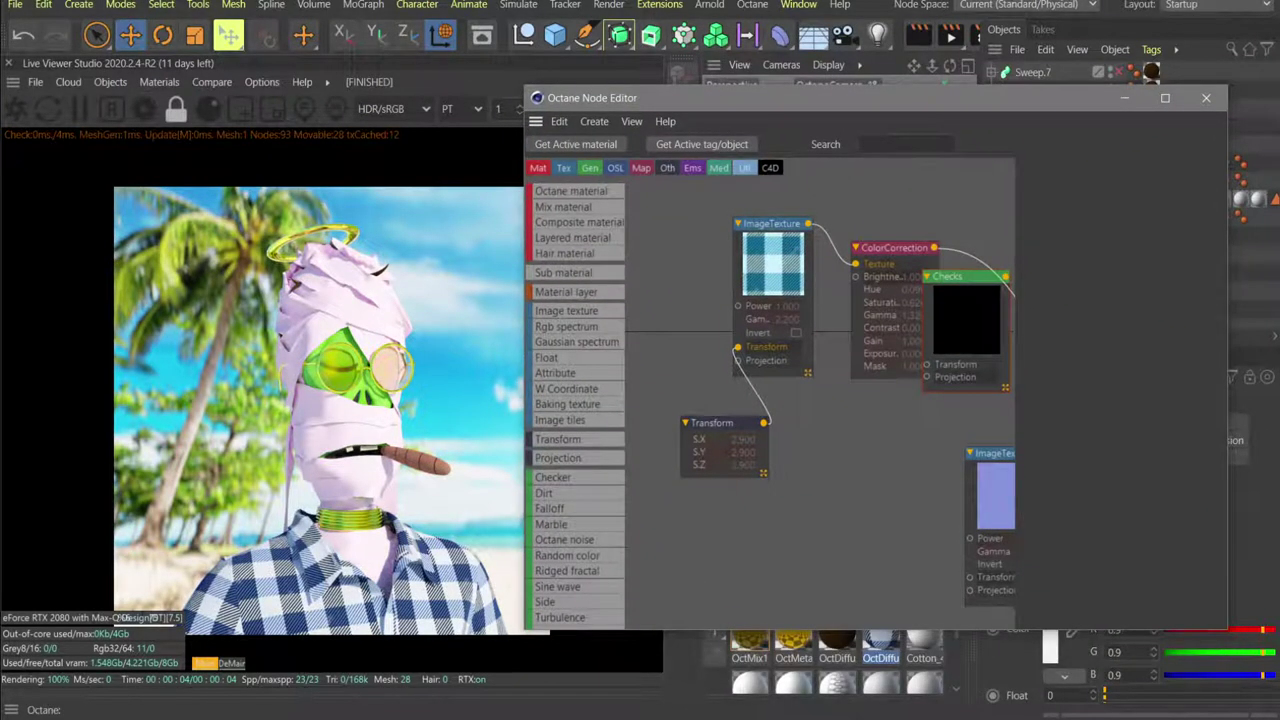
drag(763, 308, 782, 264)
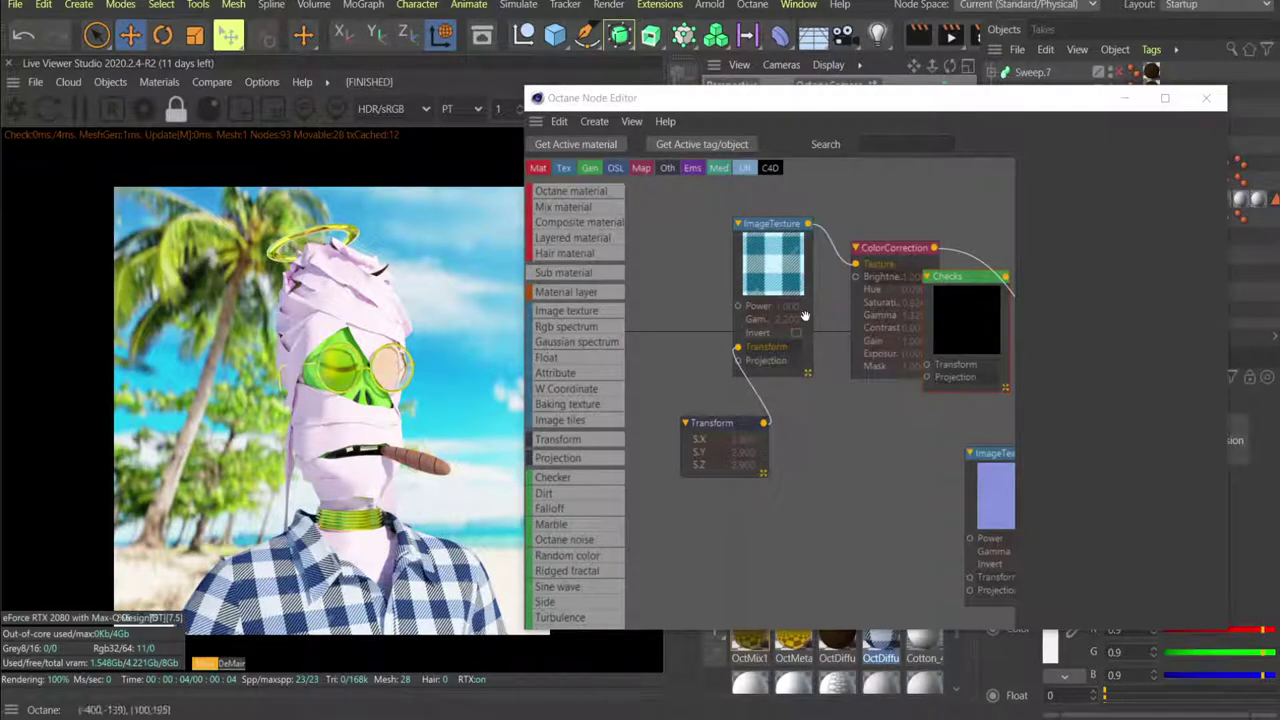
click(785, 266)
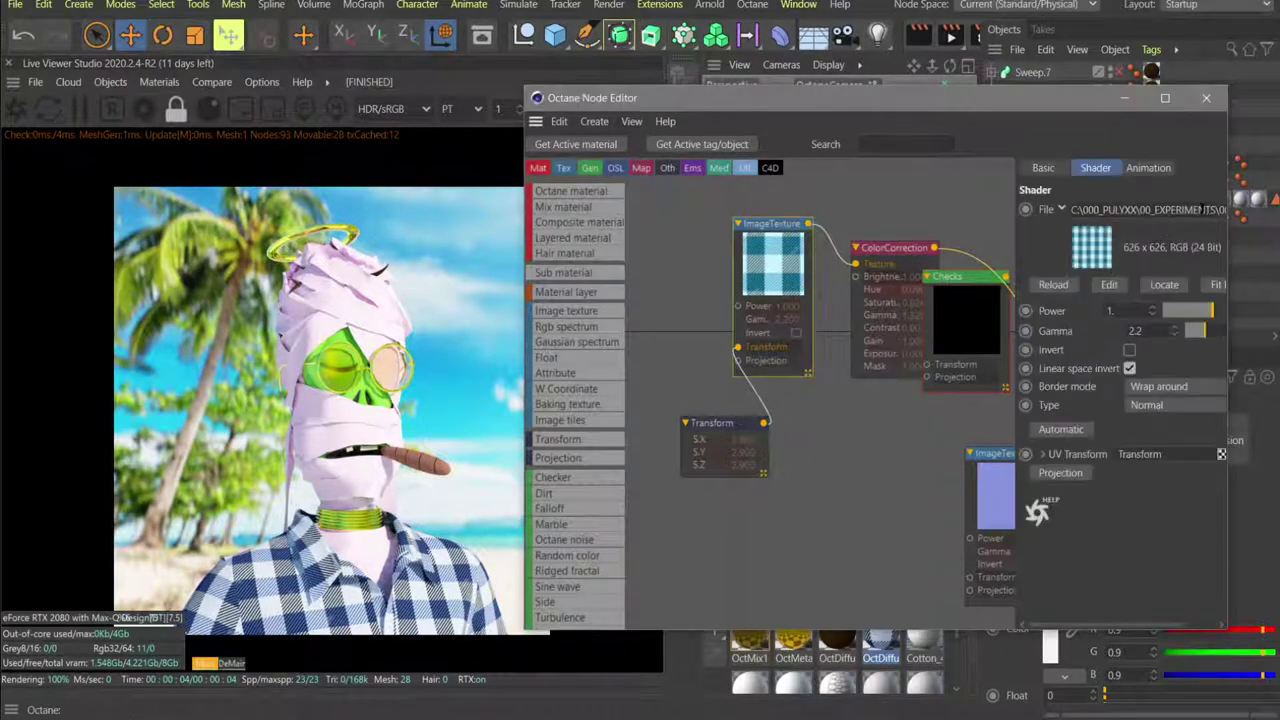
Browse for a replacement file for the tartan ImageTexture in 02_ASSETS and select TARTAN_PATTERN_rekt.png without loading it.
click(1205, 212)
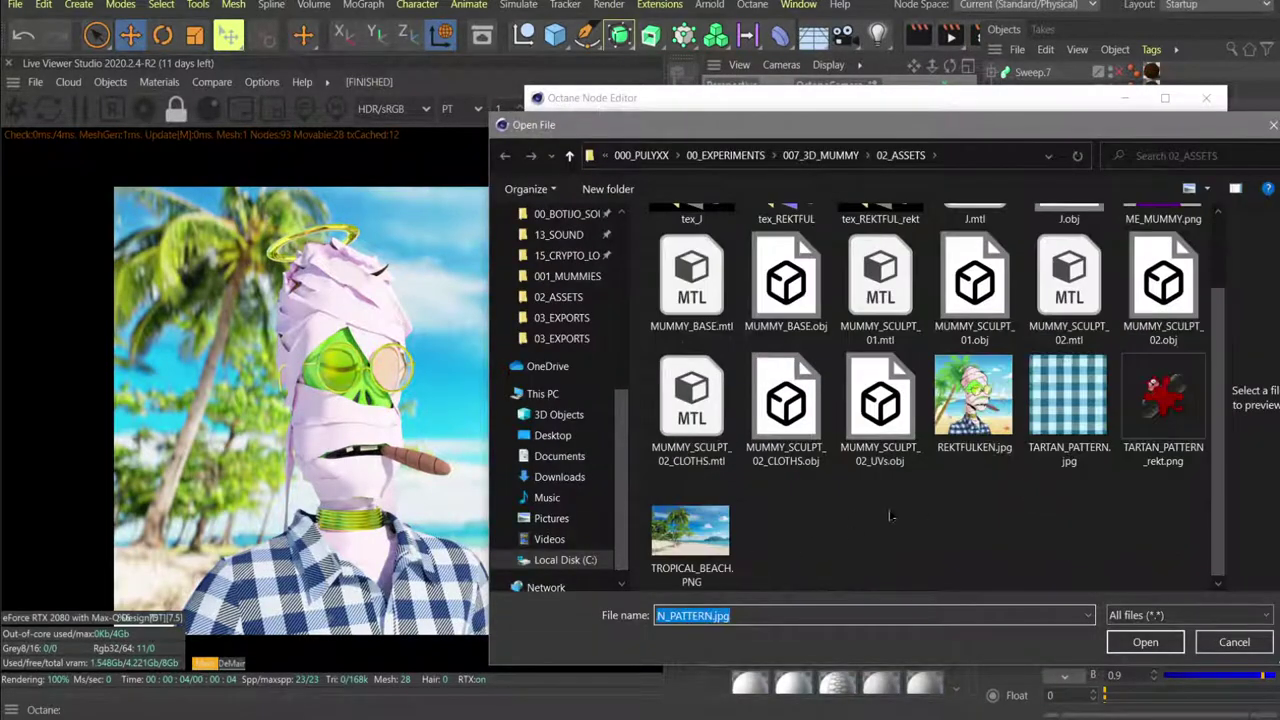
click(1147, 408)
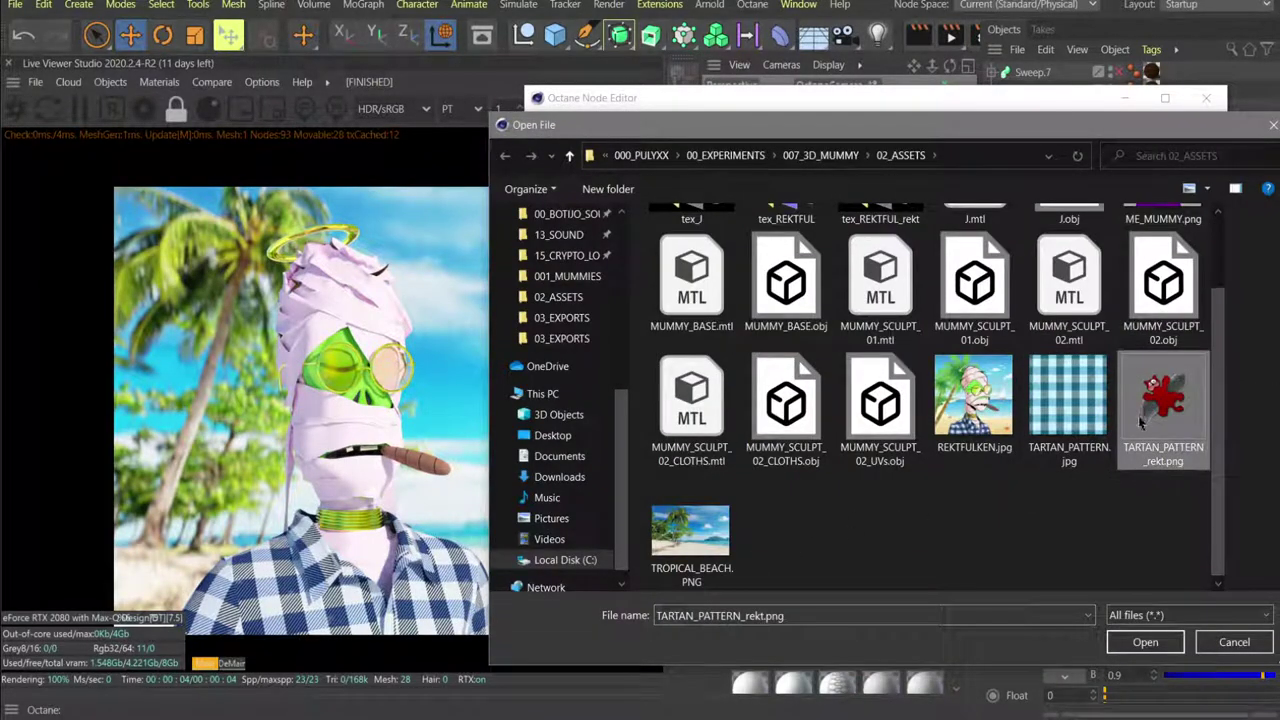
drag(962, 136, 642, 160)
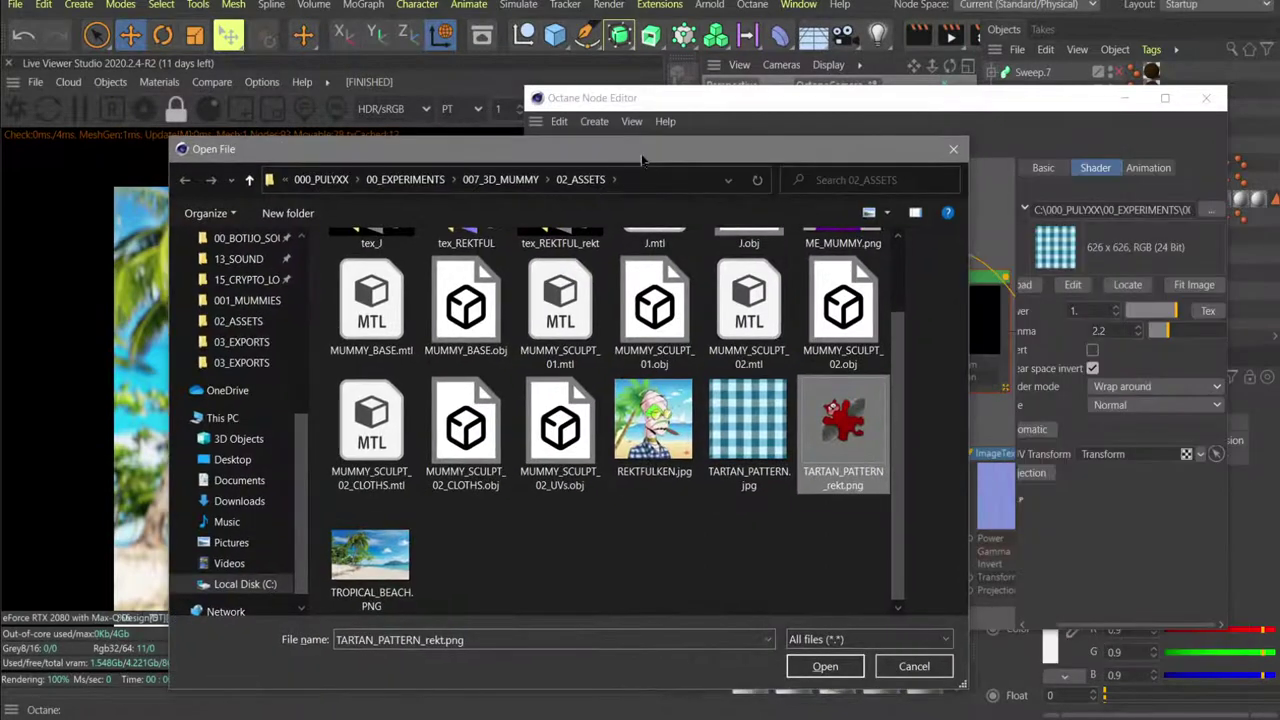
click(748, 420)
click(843, 420)
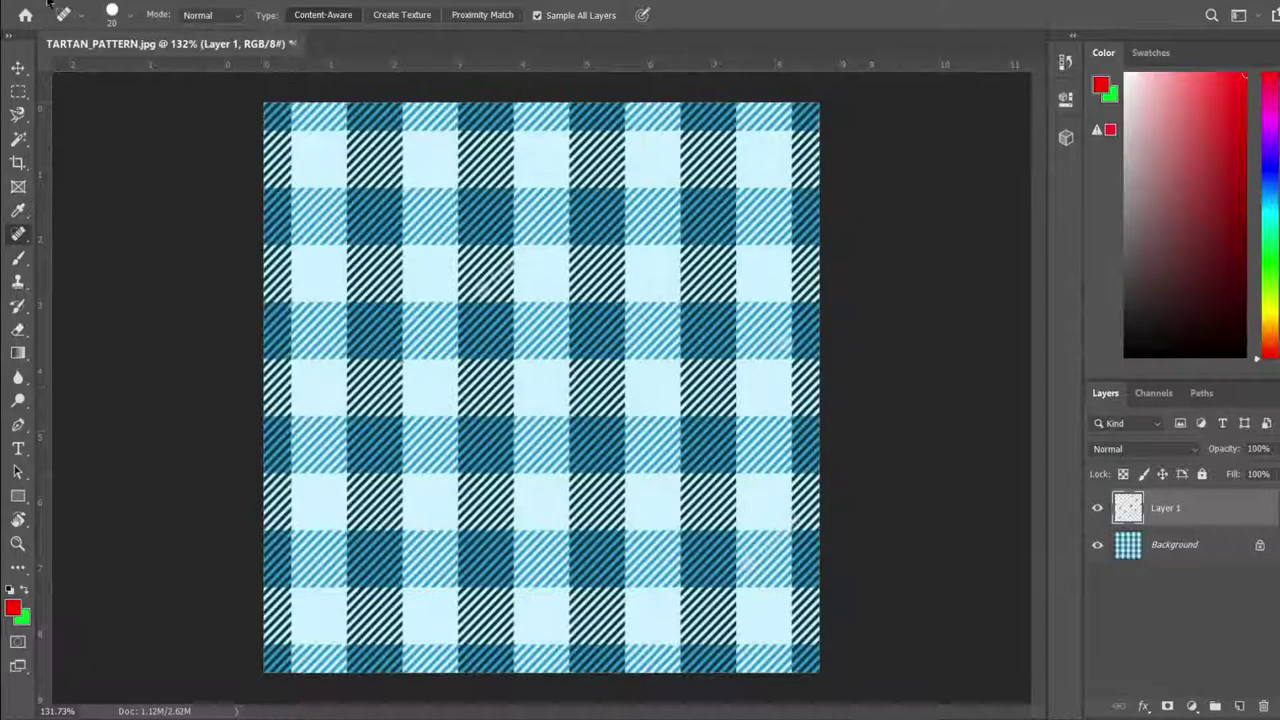
Switch to Photoshop and export the cleaned pattern as a 100% quality JPG named TARTAN_PATTERN_rekt.jpg in 02_ASSETS.
key(alt+f)
mouse_move(150, 199)
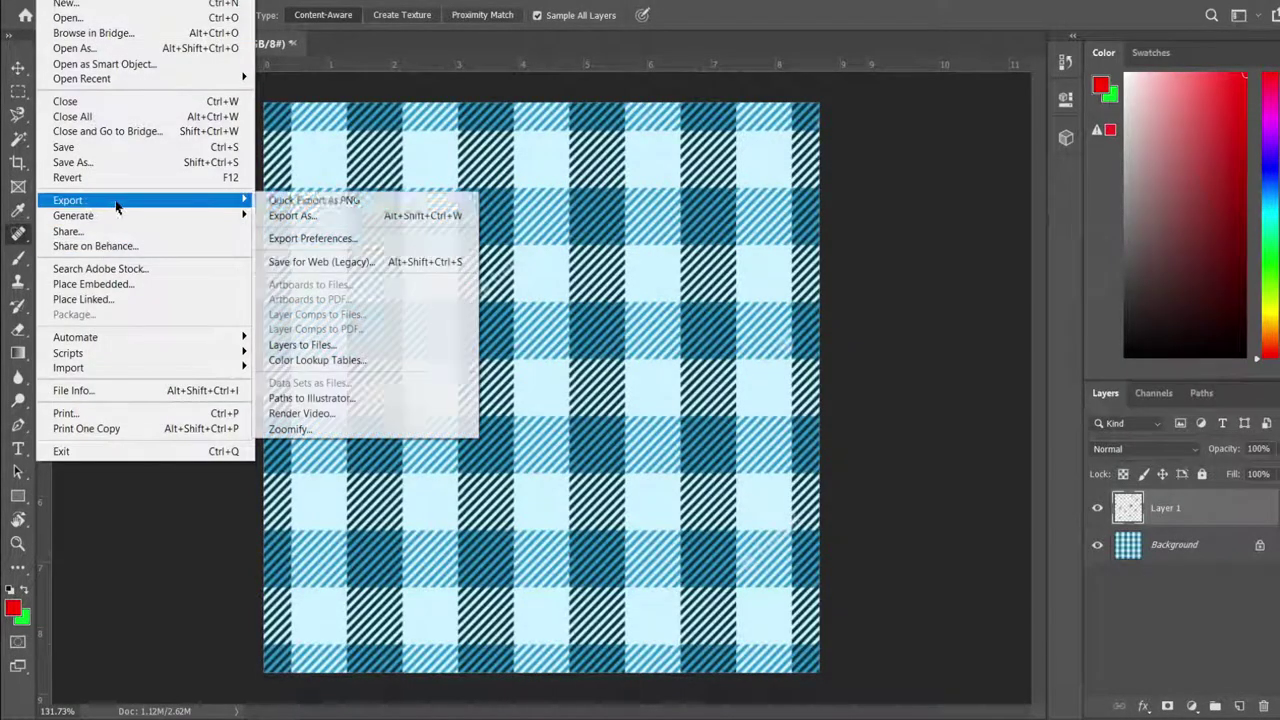
click(335, 217)
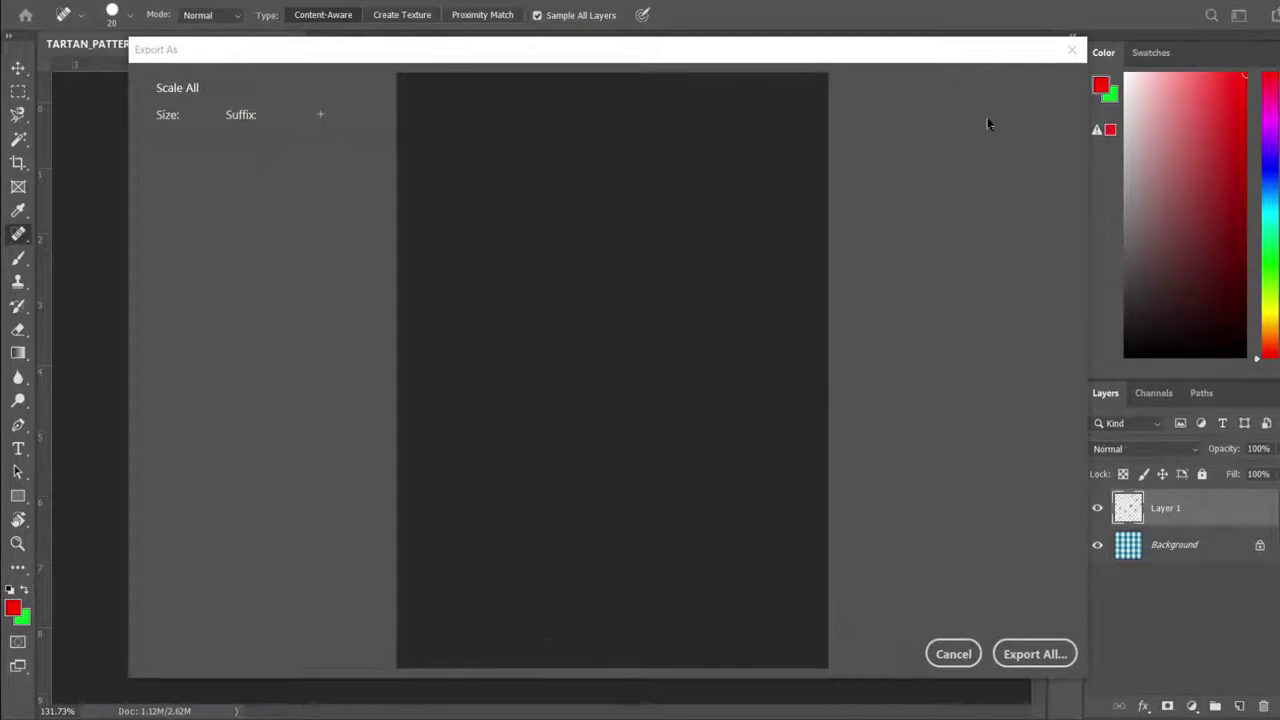
click(1040, 654)
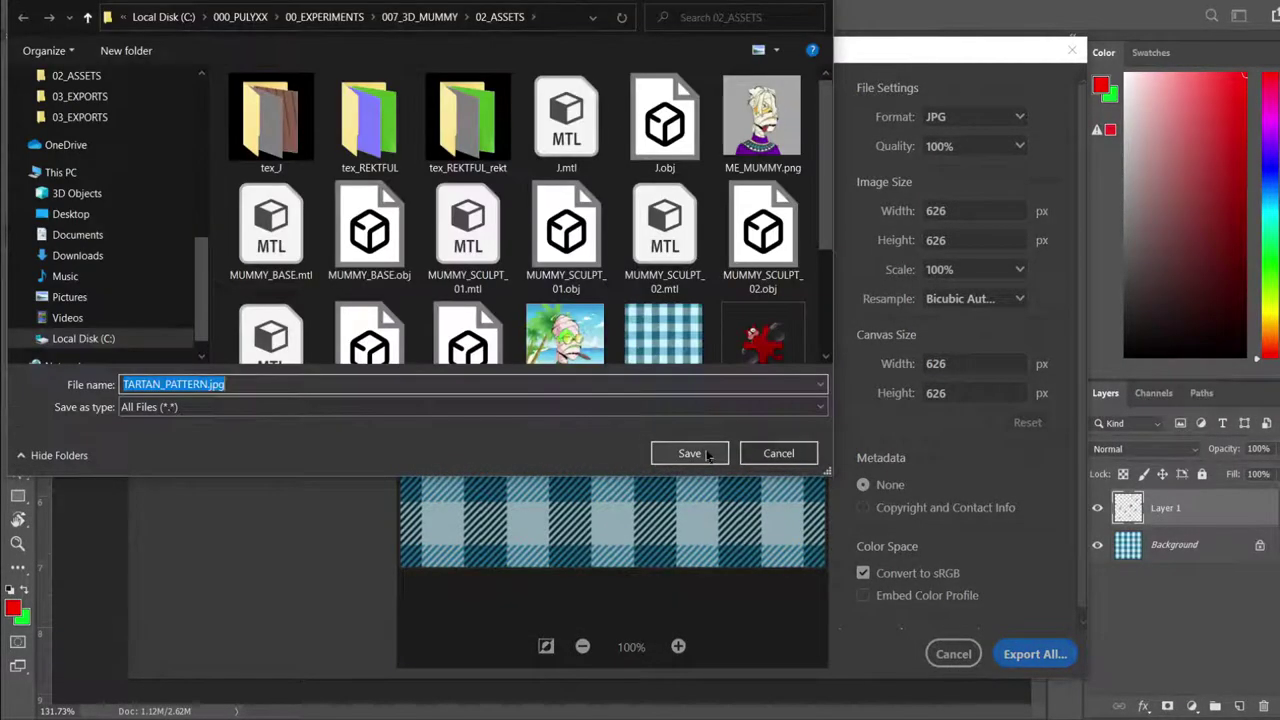
click(690, 453)
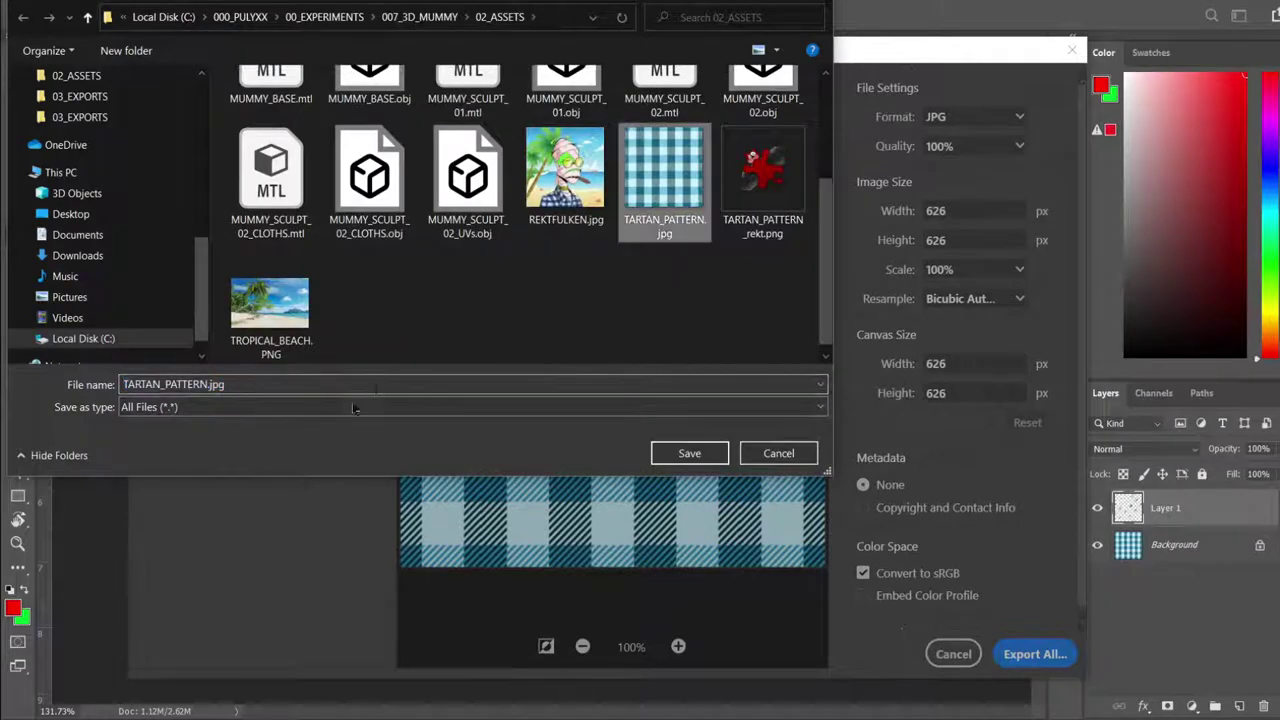
click(209, 384)
text(_rekt)
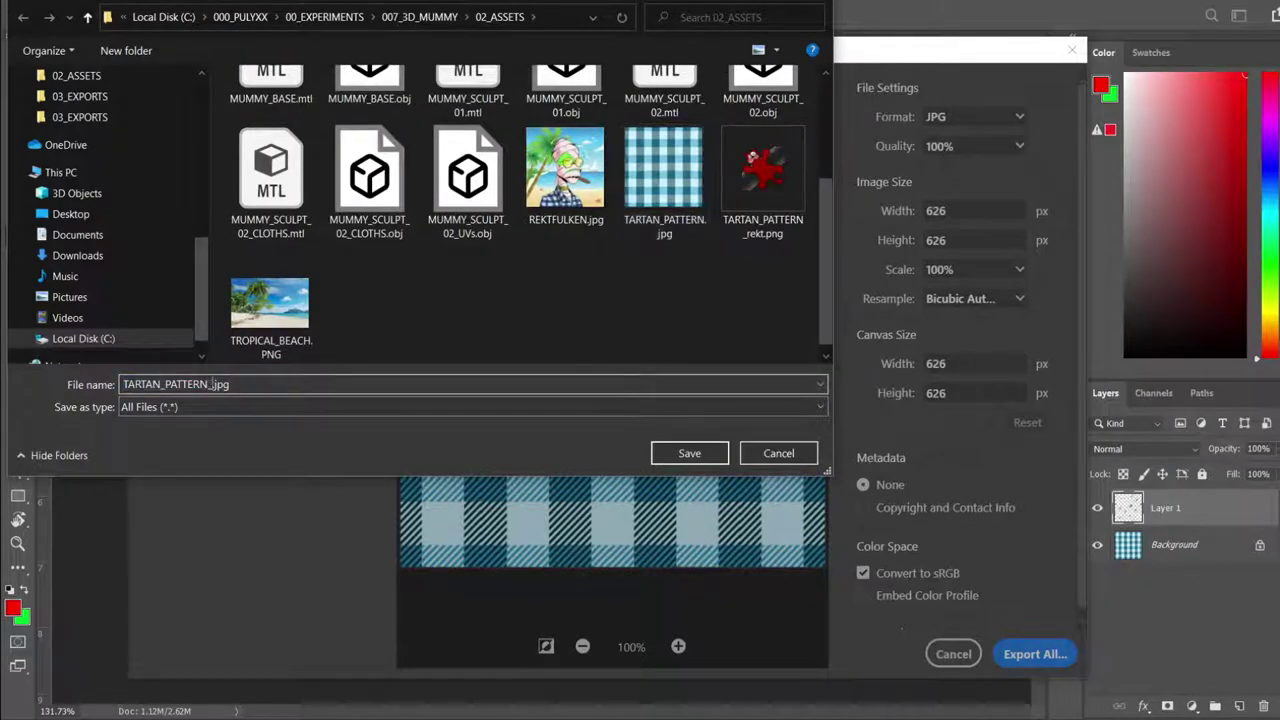
key(Return)
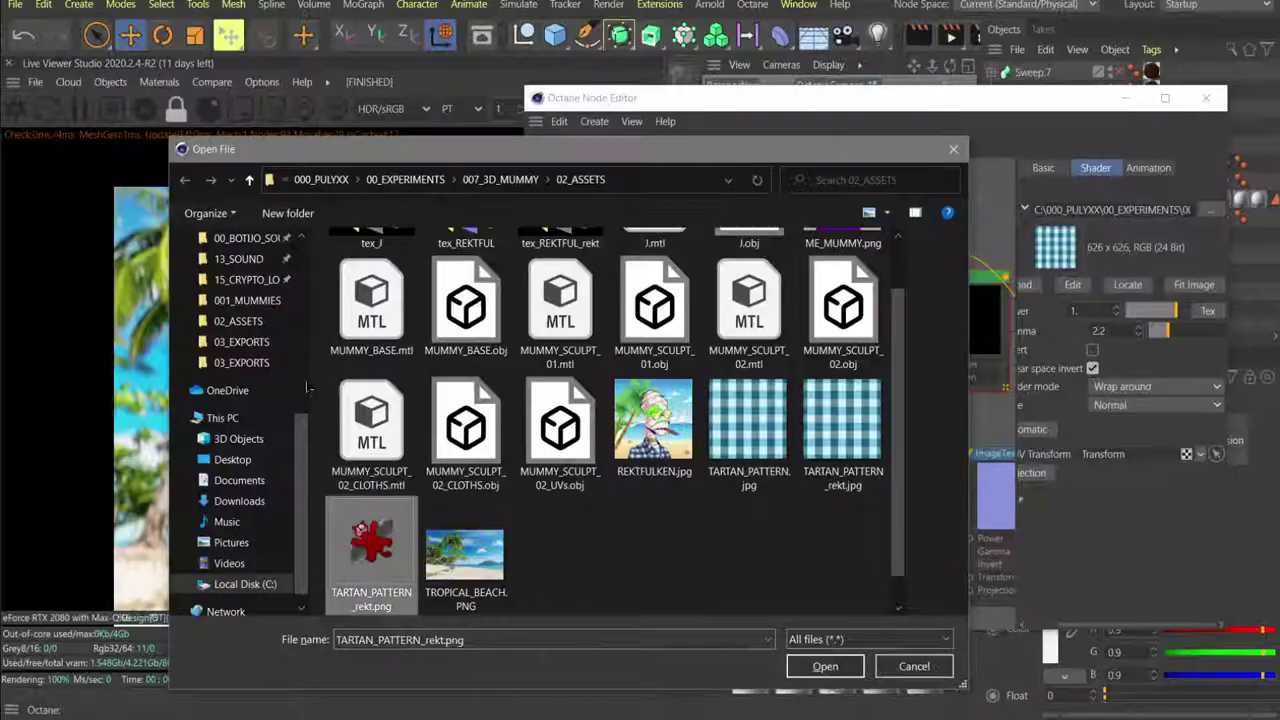
Switch to Cinema 4D, load TARTAN_PATTERN_rekt.jpg into the tartan ImageTexture node and close the Node Editor.
click(815, 428)
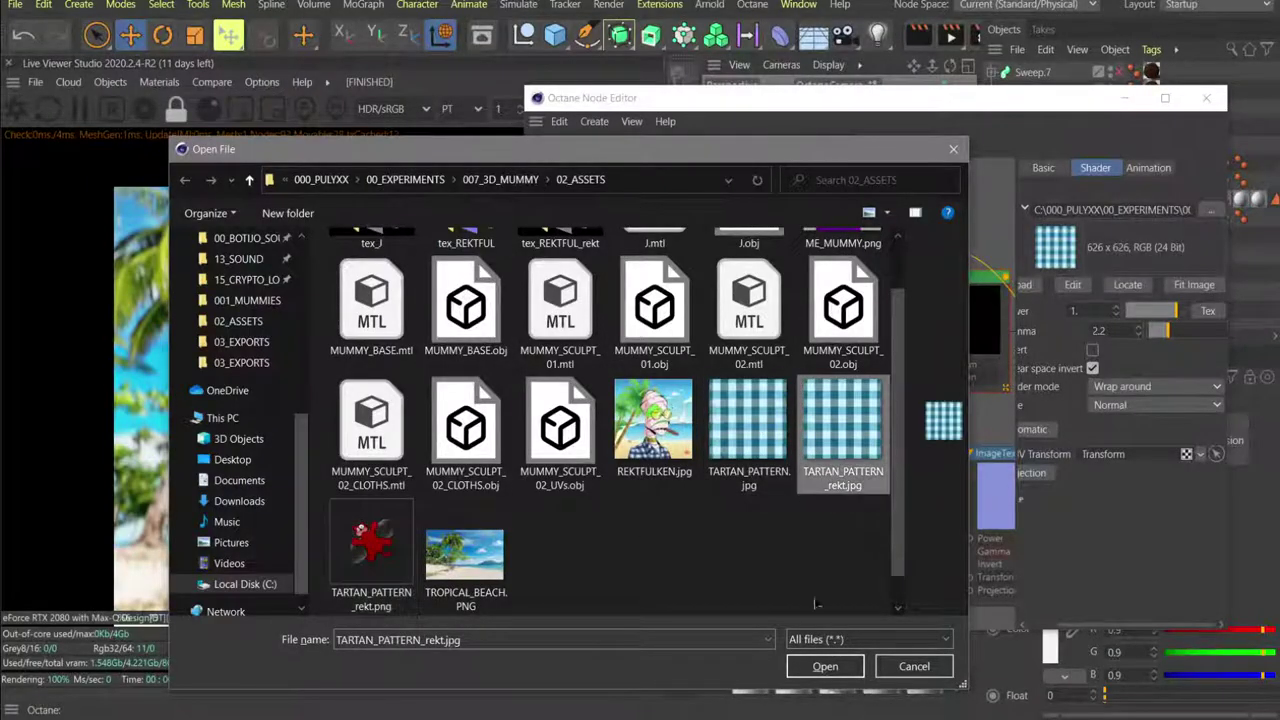
click(825, 666)
click(777, 436)
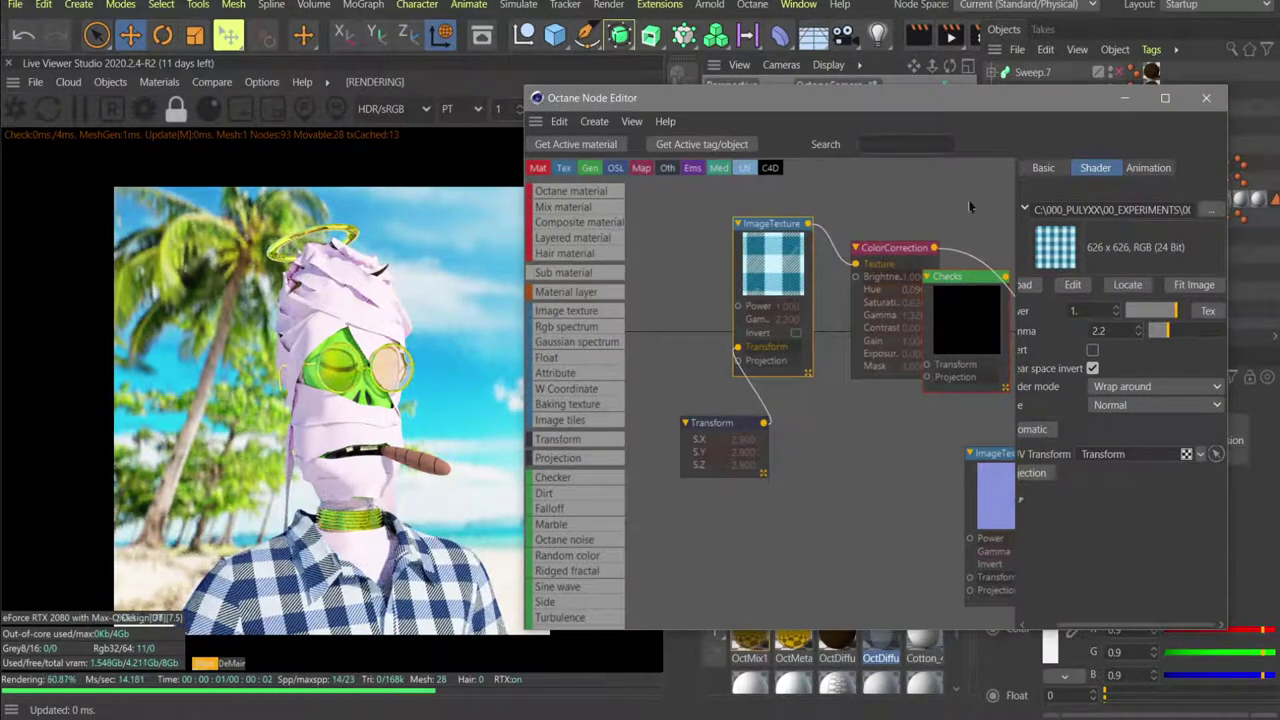
click(1206, 97)
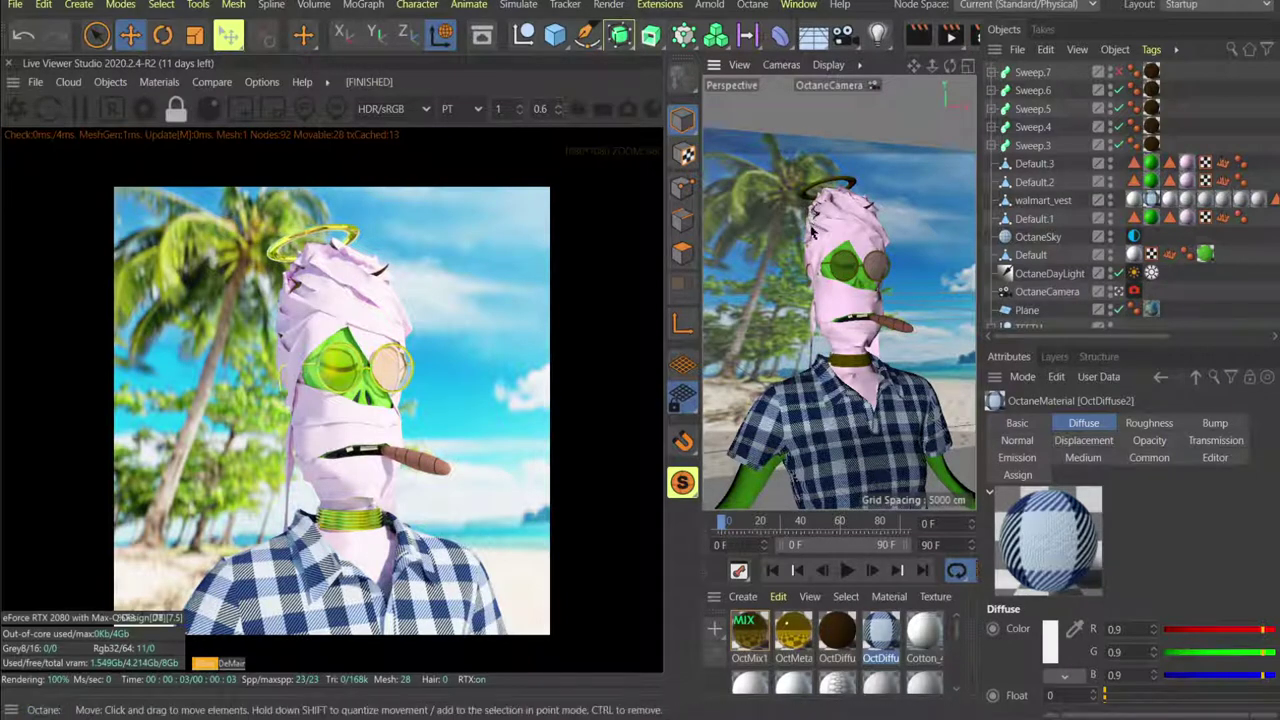
Save the Live Viewer render as an 8-bit sRGB PNG, overwriting REKTFULKEN_3D.png in the 03_EXPORTS folder.
click(36, 82)
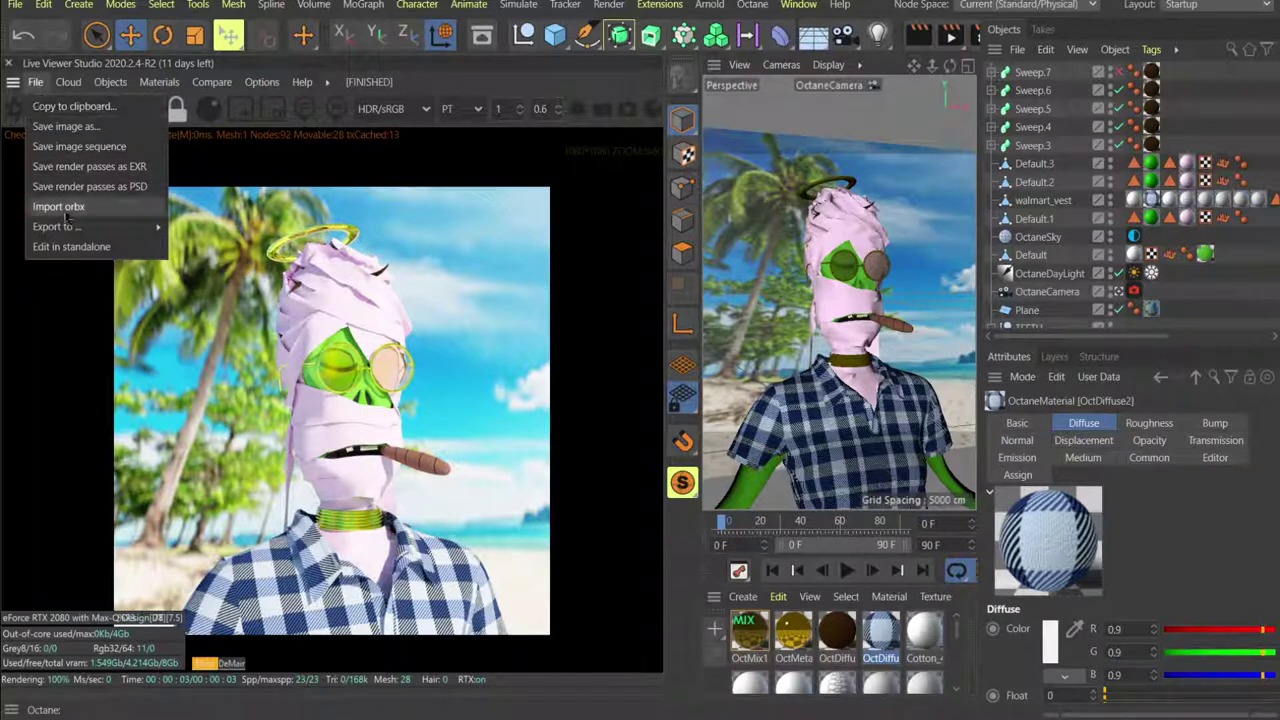
mouse_move(124, 226)
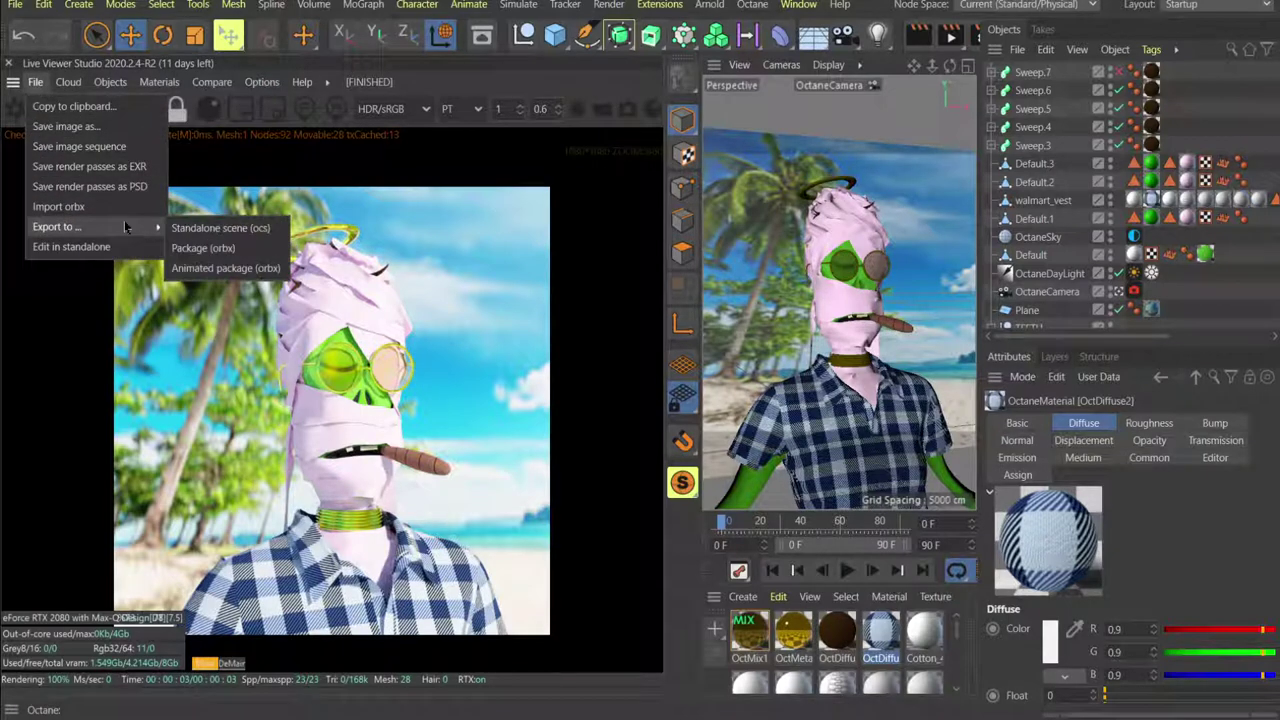
click(66, 126)
click(116, 104)
click(110, 123)
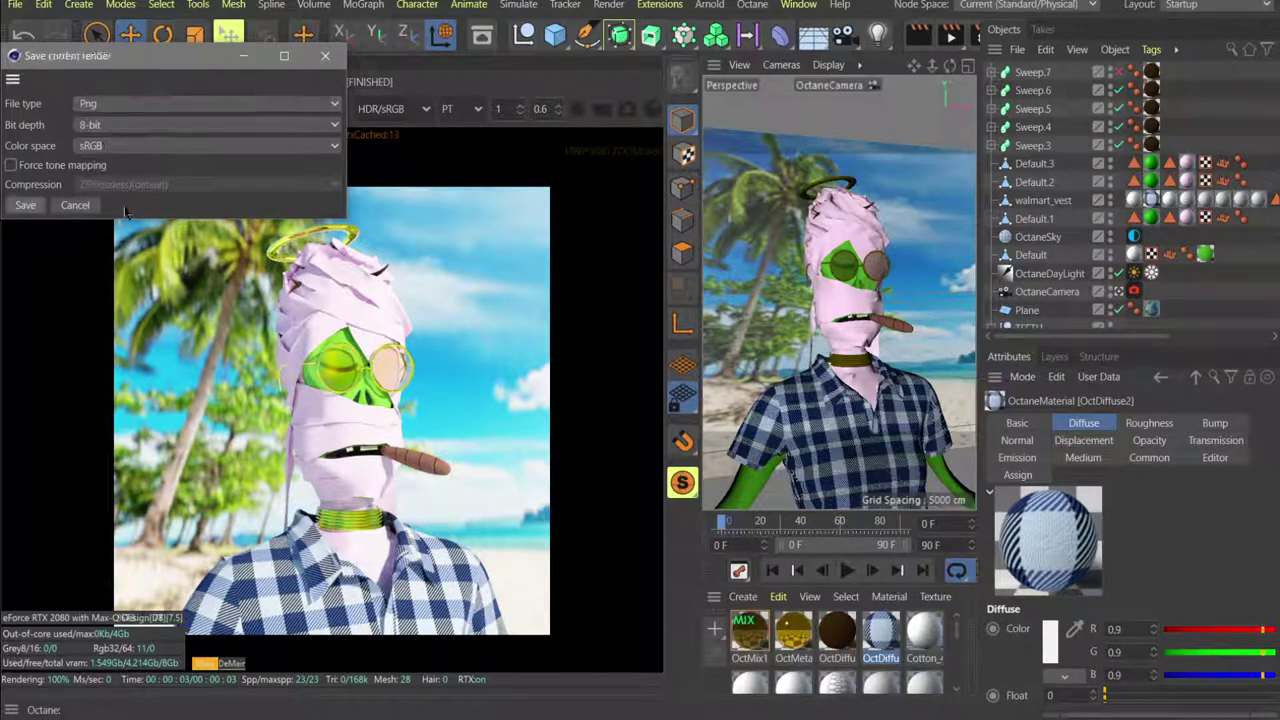
click(30, 205)
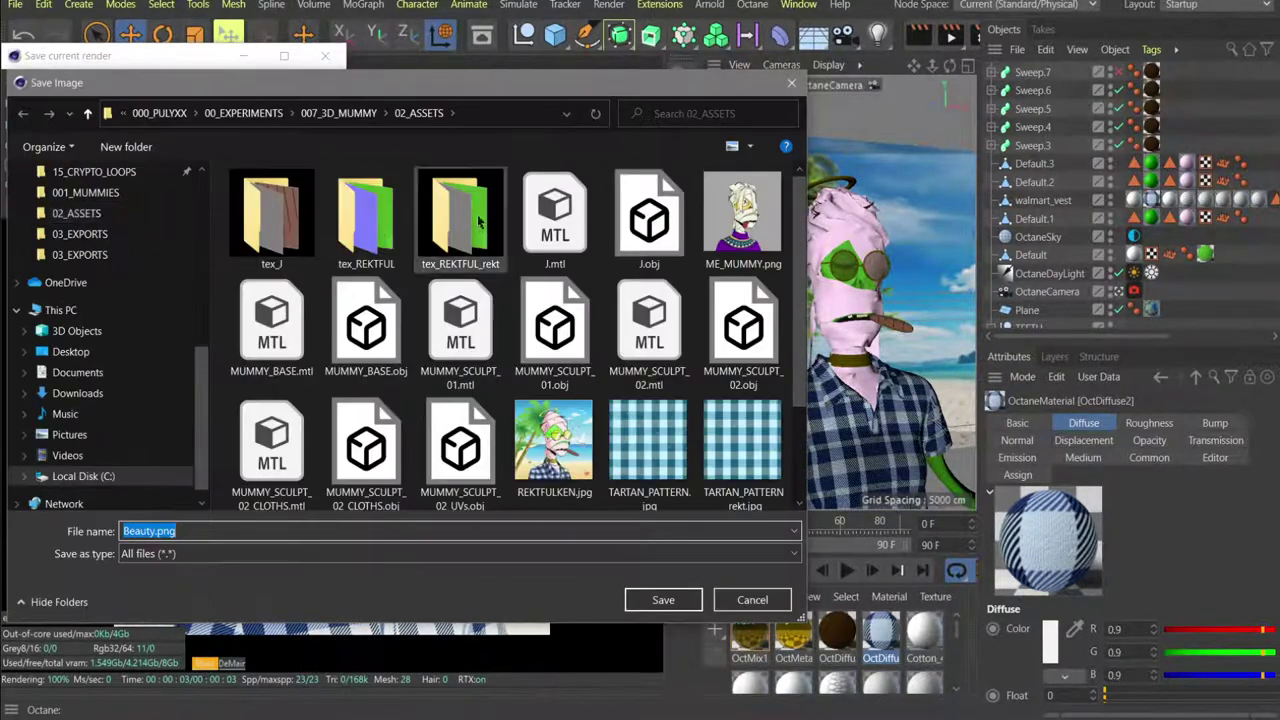
click(338, 113)
double_click(295, 241)
click(350, 228)
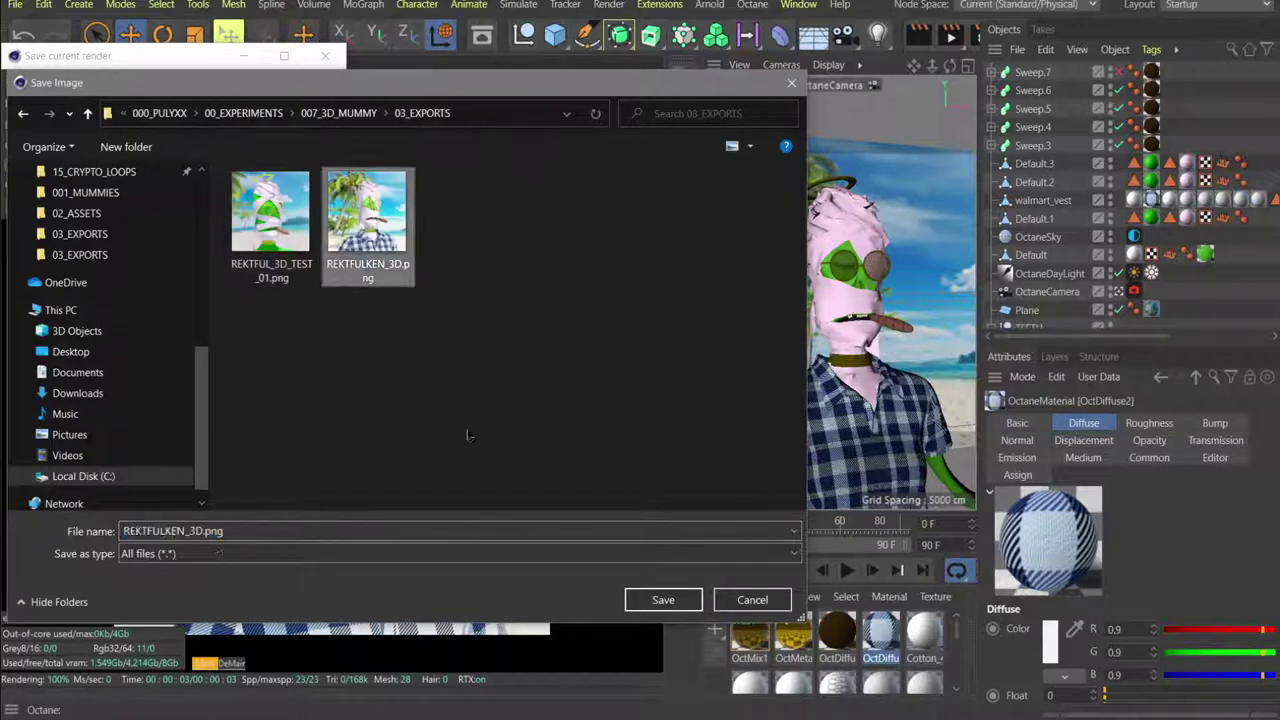
click(662, 600)
click(683, 360)
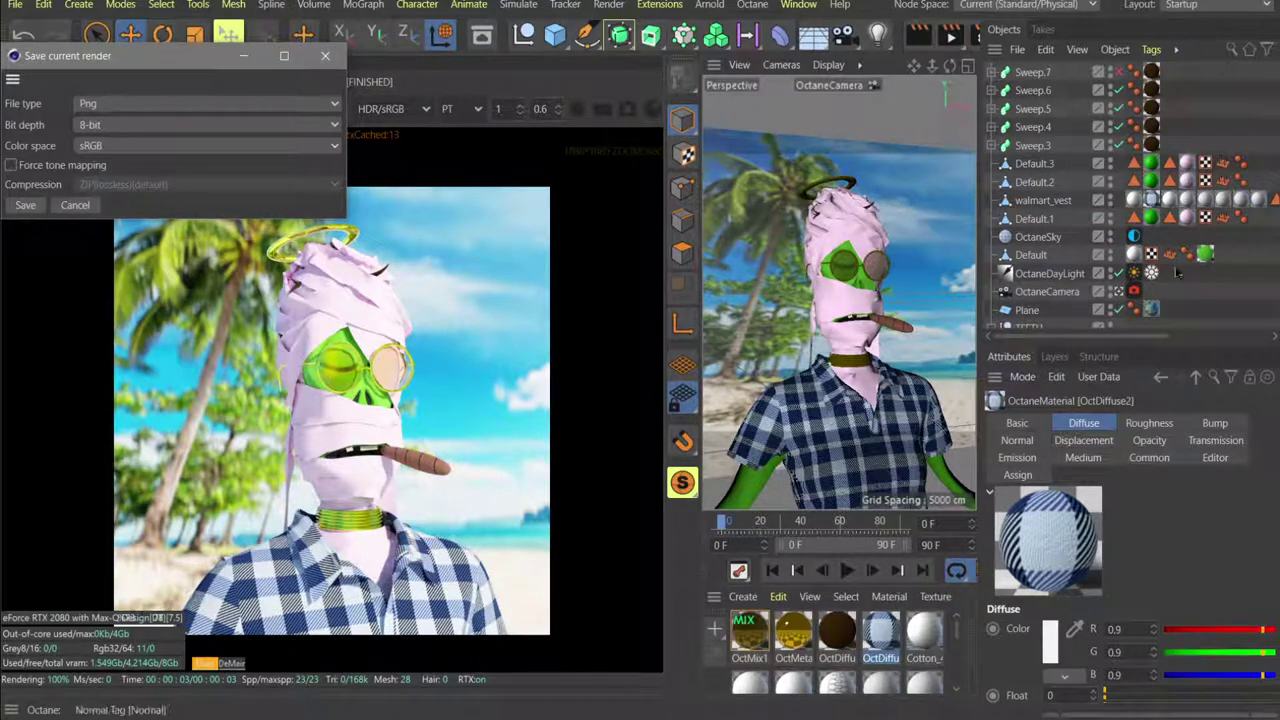
Set the aperture to 6 cm in the OctaneCamera tag's Thinlens depth of field settings.
click(1134, 291)
click(1096, 424)
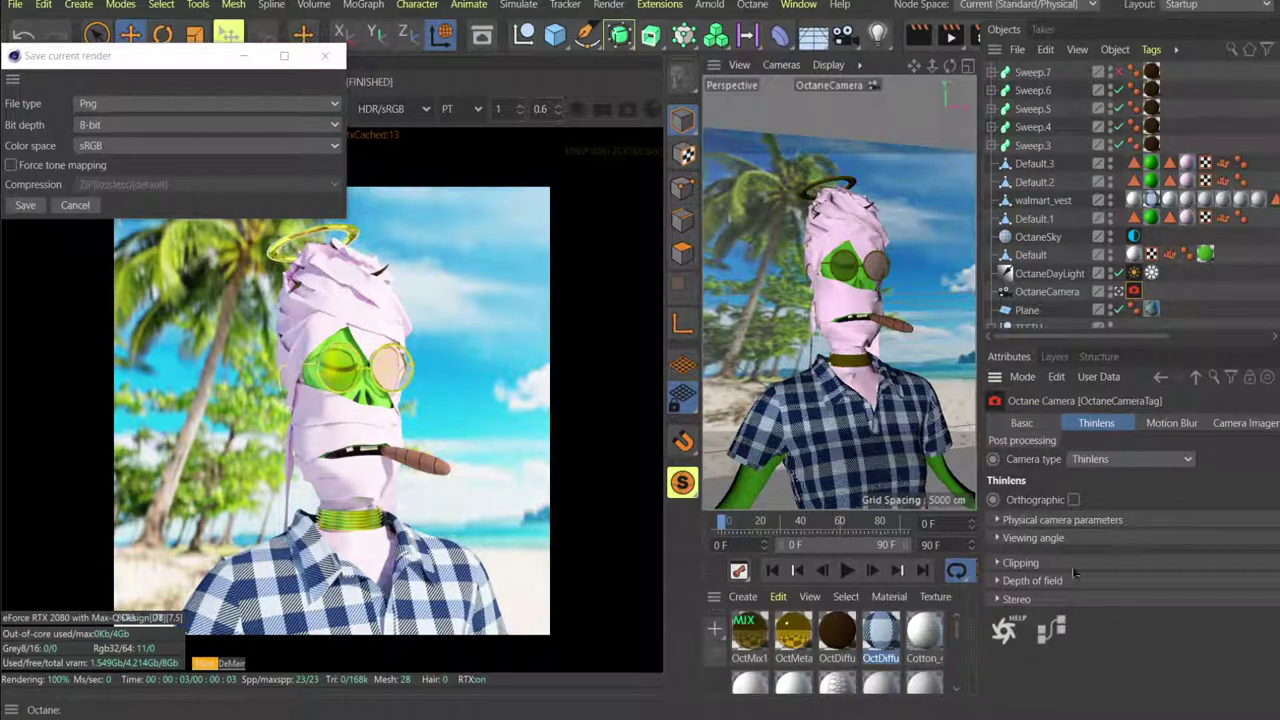
click(1033, 582)
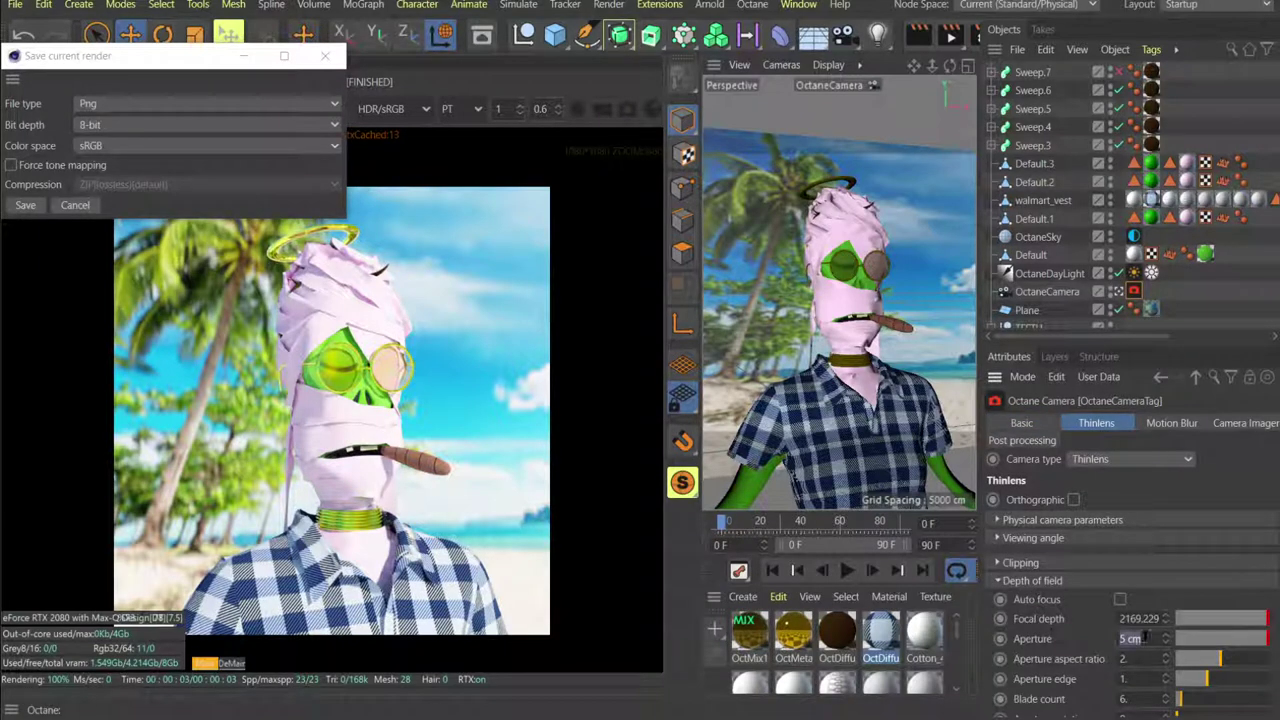
text(6)
key(Return)
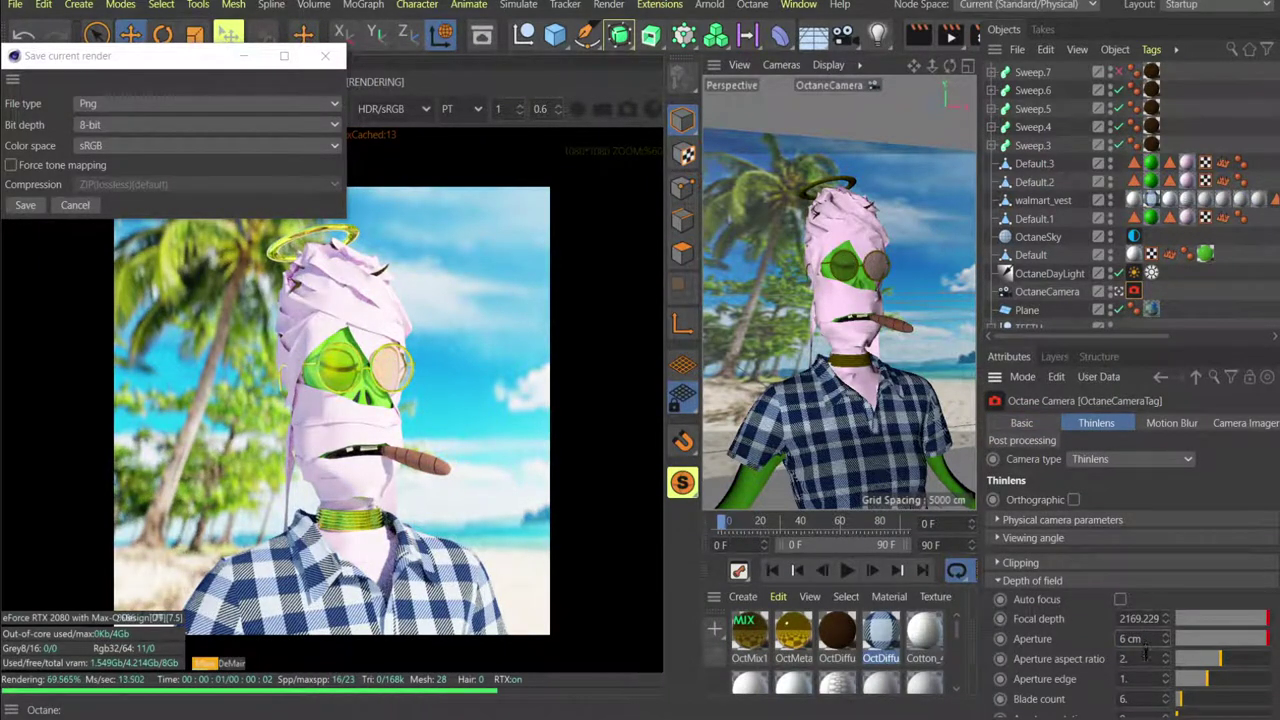
Set the camera's aperture edge to 2 and its aperture aspect ratio to 2.
click(1141, 659)
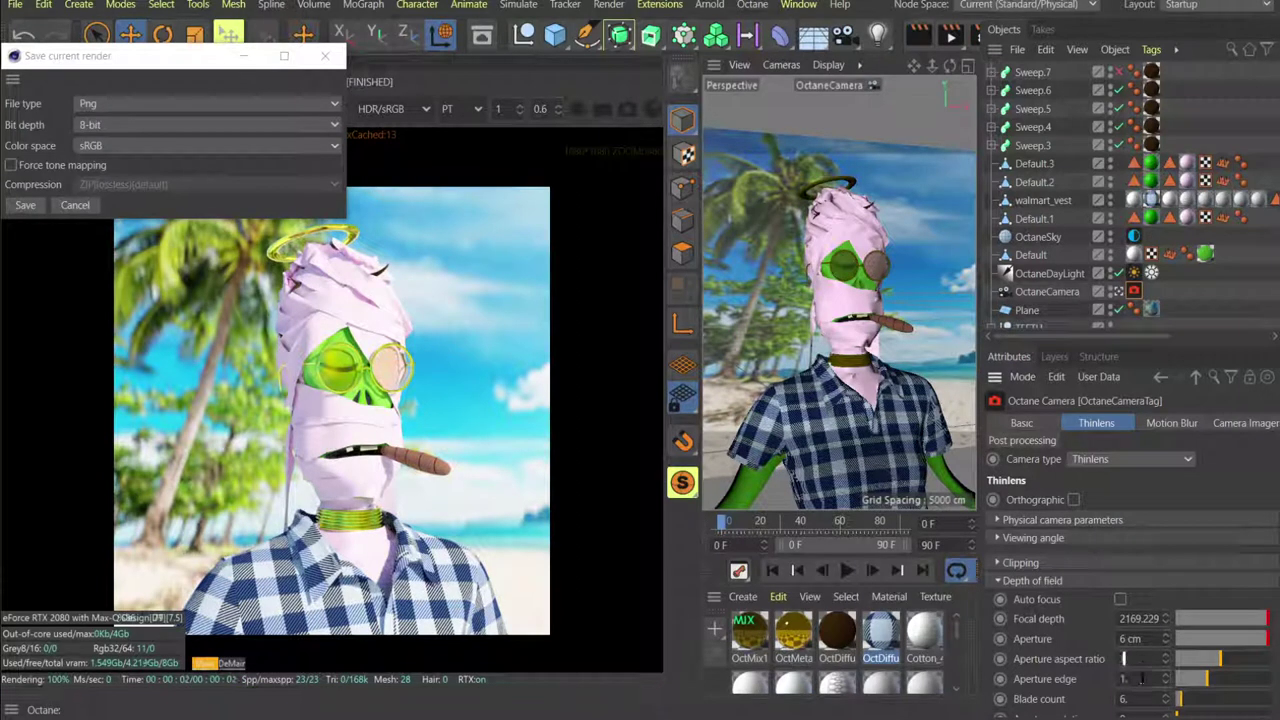
text(2)
key(Return)
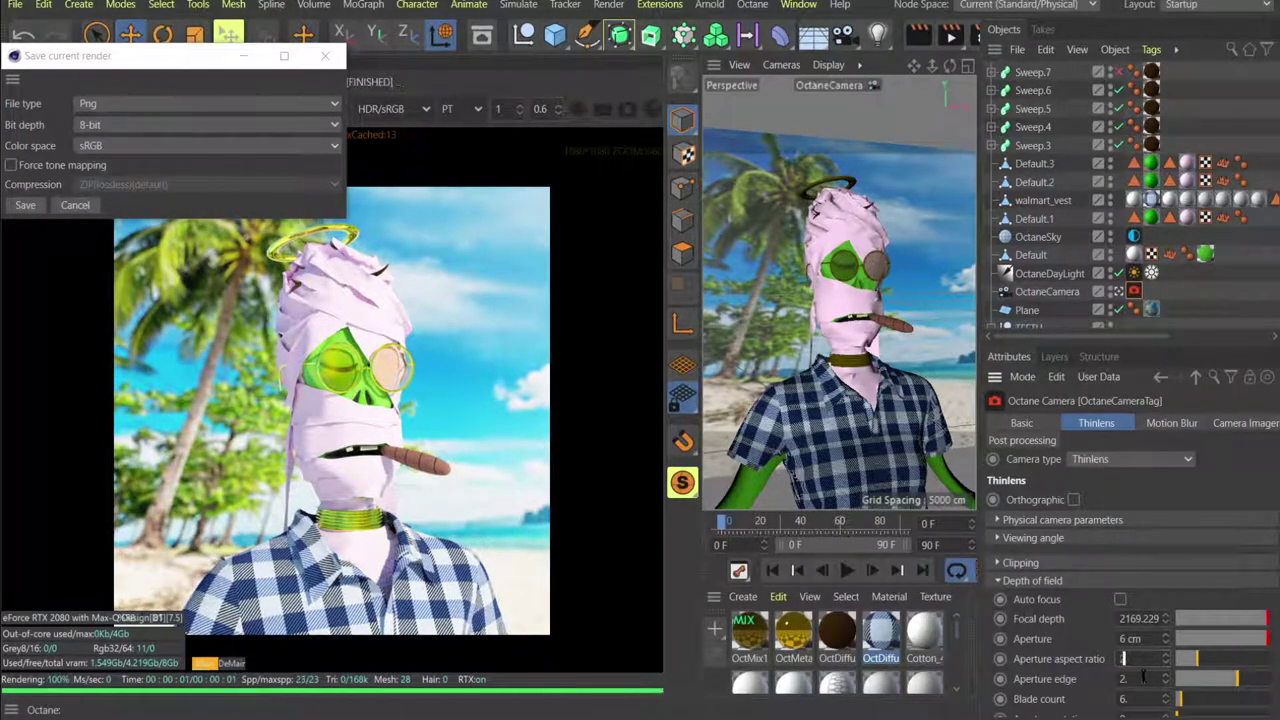
text(2)
click(1143, 678)
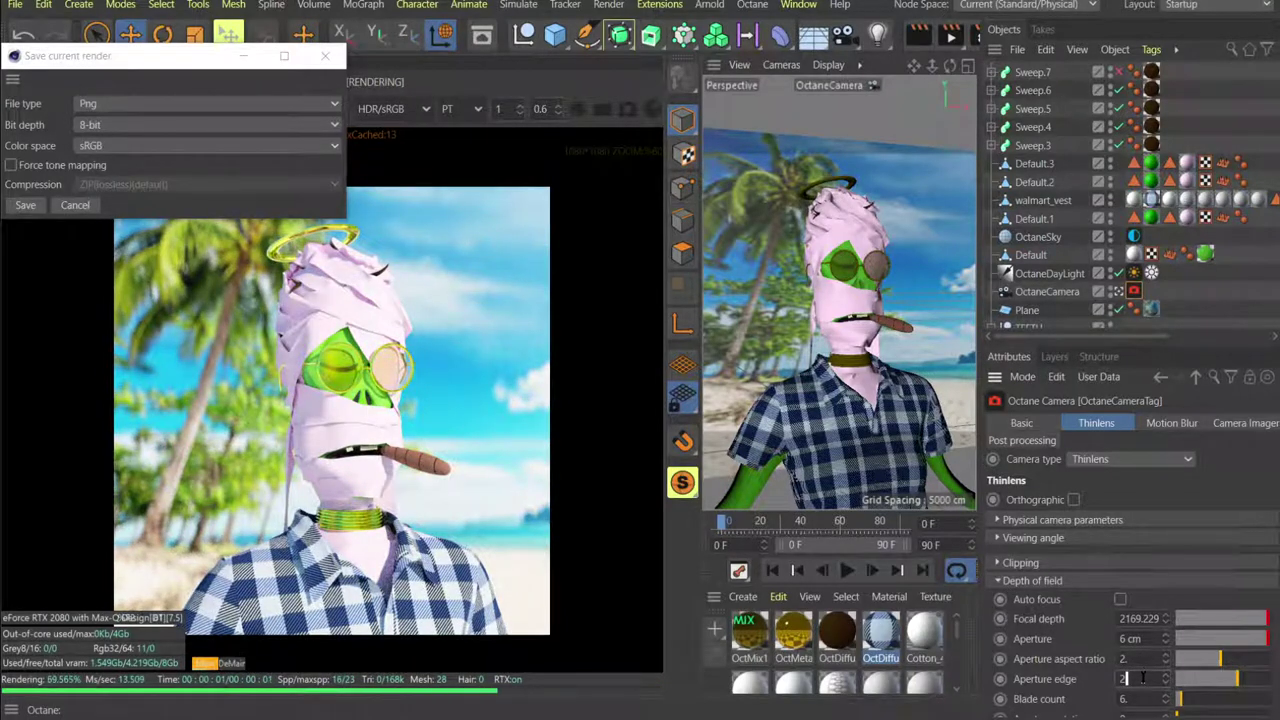
text(2)
key(Return)
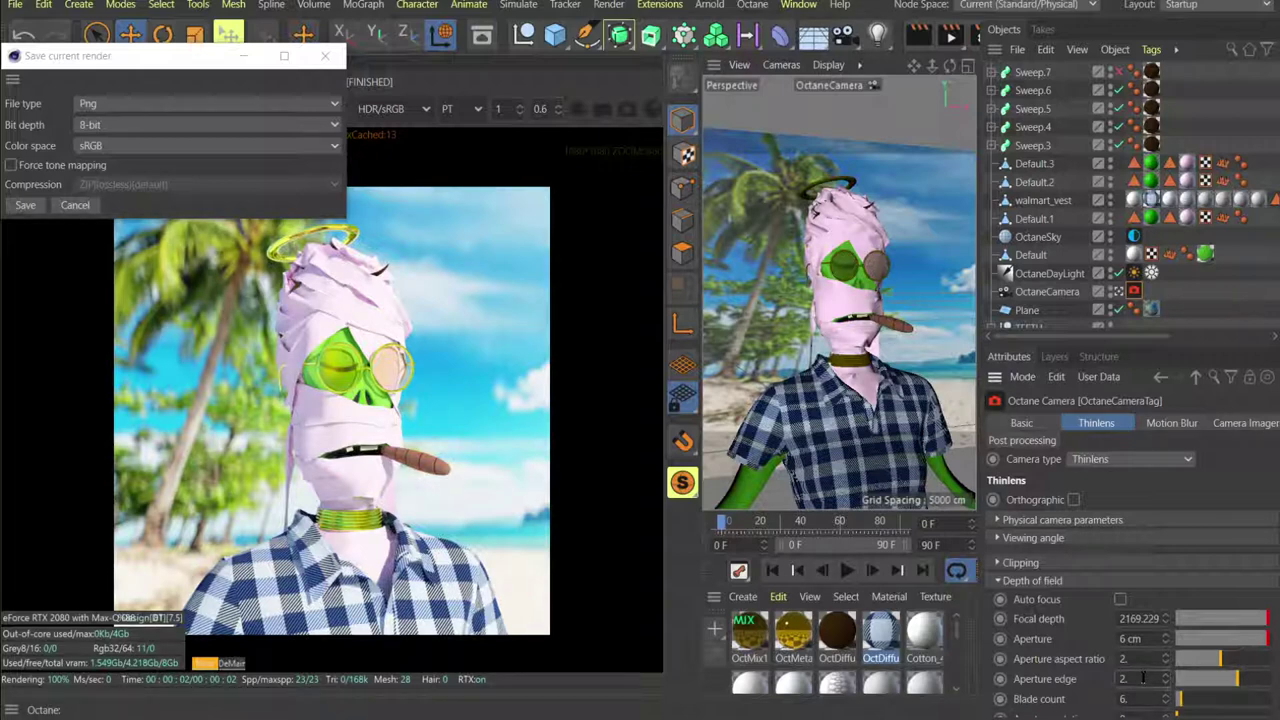
Try an aperture aspect ratio of 1 for the camera's depth of field, then restore it to 2.
text(1)
key(Return)
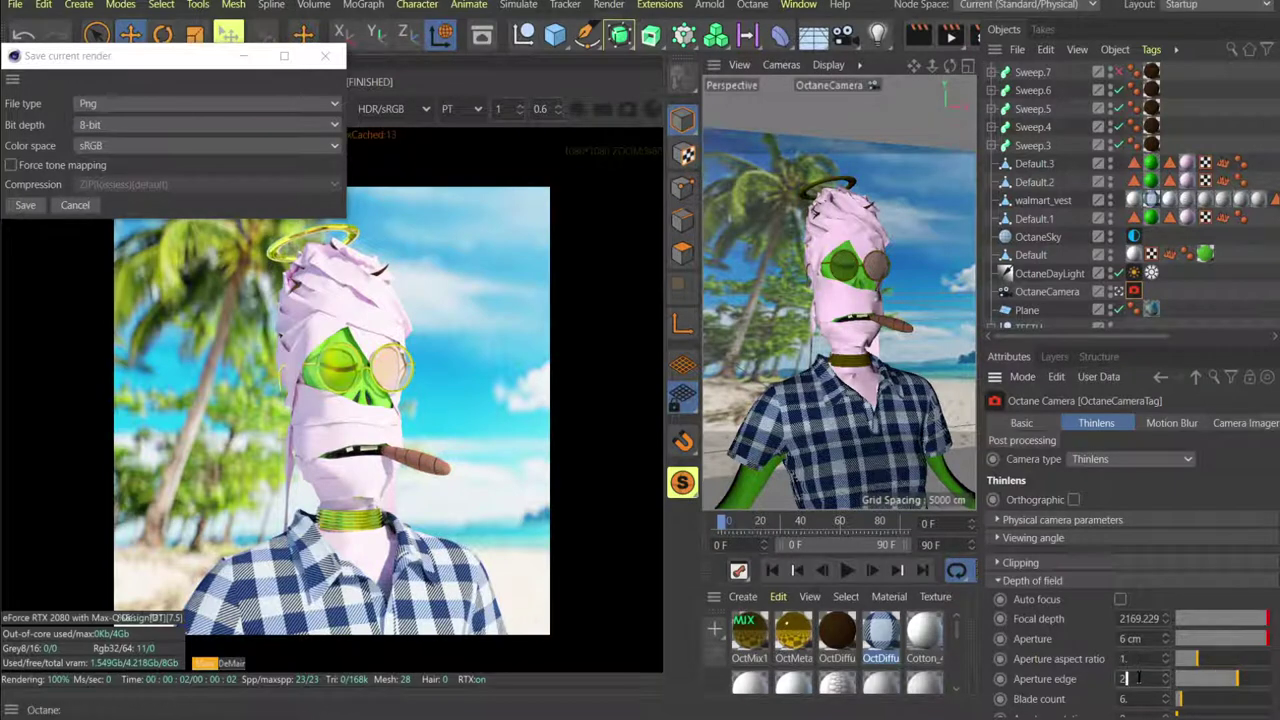
double_click(1138, 662)
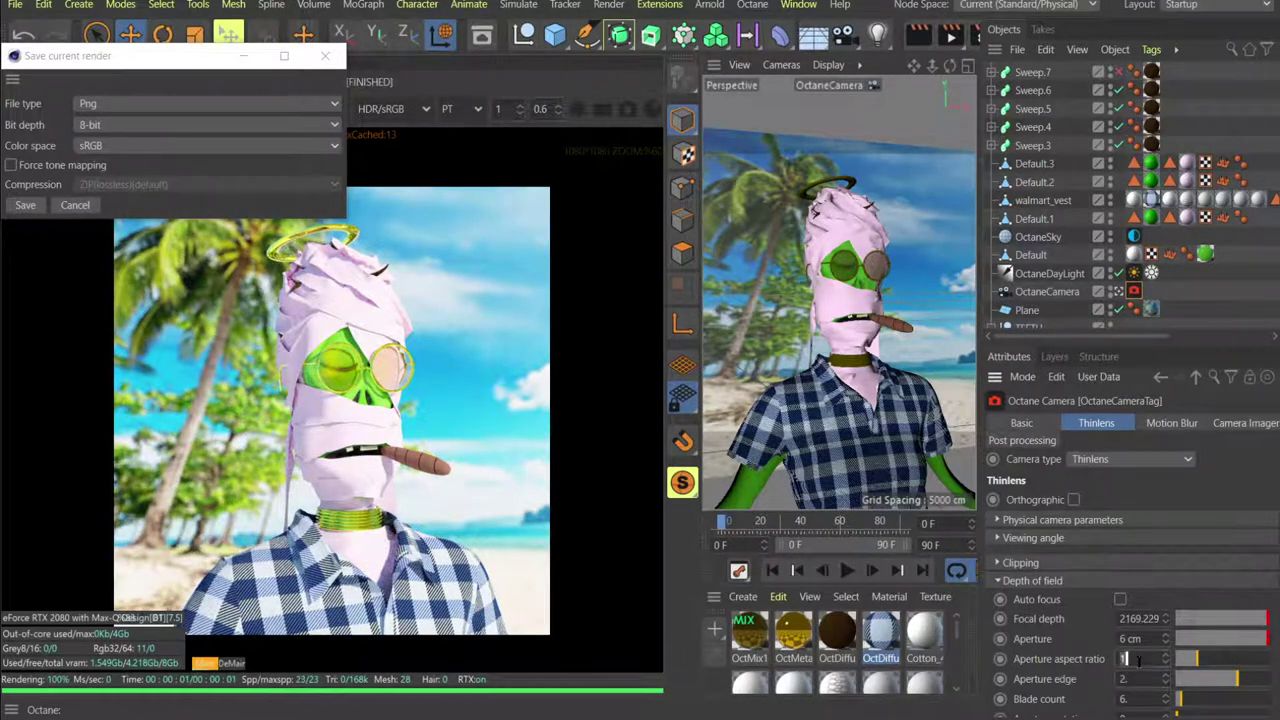
text(2)
click(1138, 678)
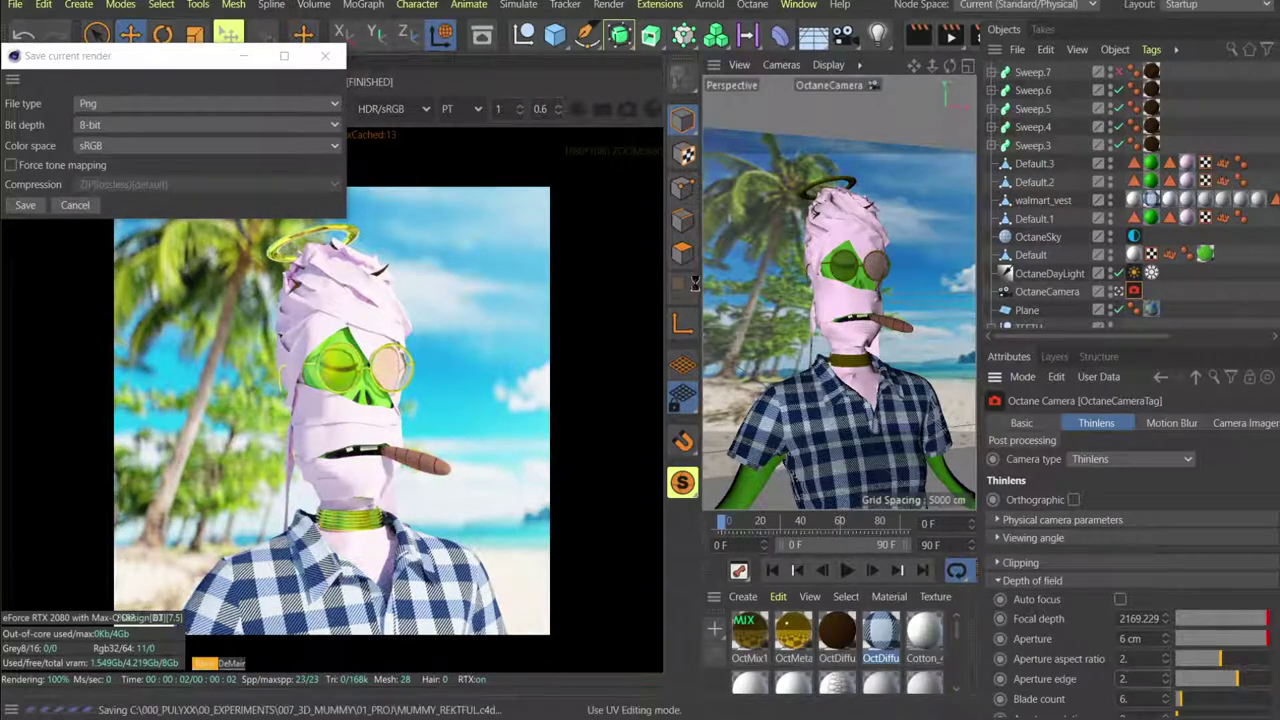
Save the updated render in 03_EXPORTS as a new PNG named REKTFULKEN_3D_.png.
click(25, 205)
click(380, 221)
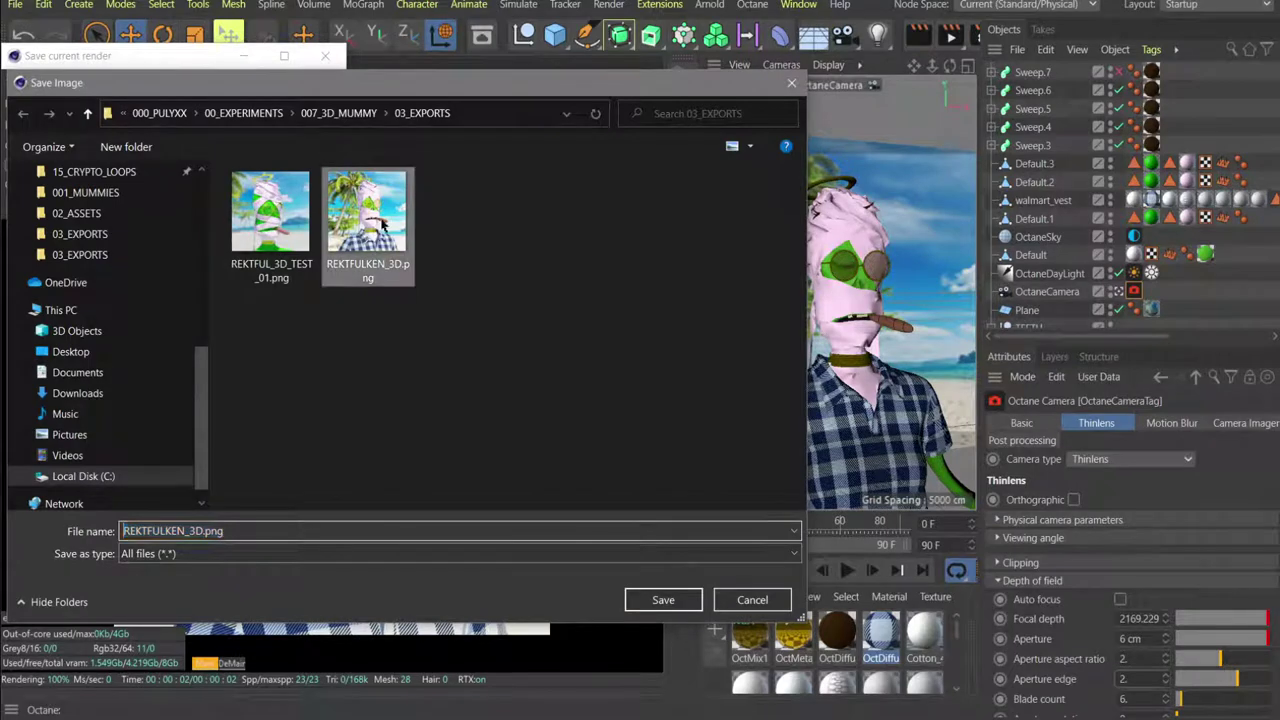
click(207, 528)
click(206, 528)
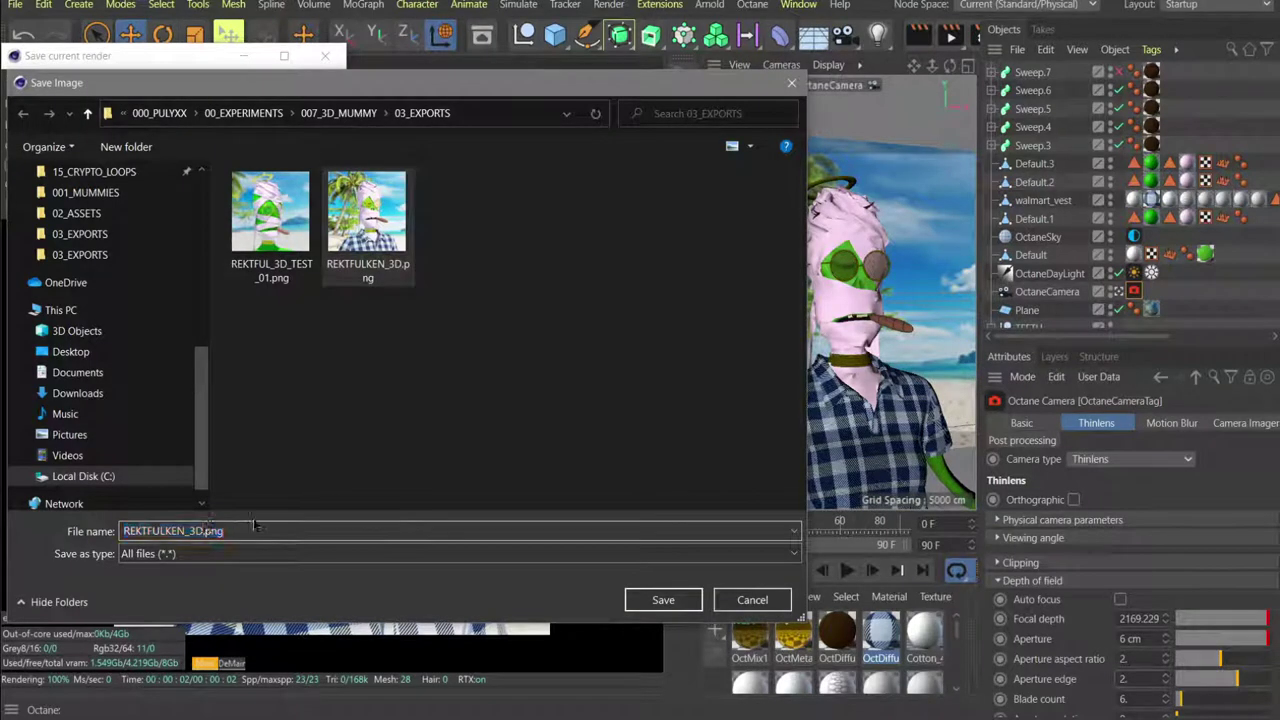
text(_)
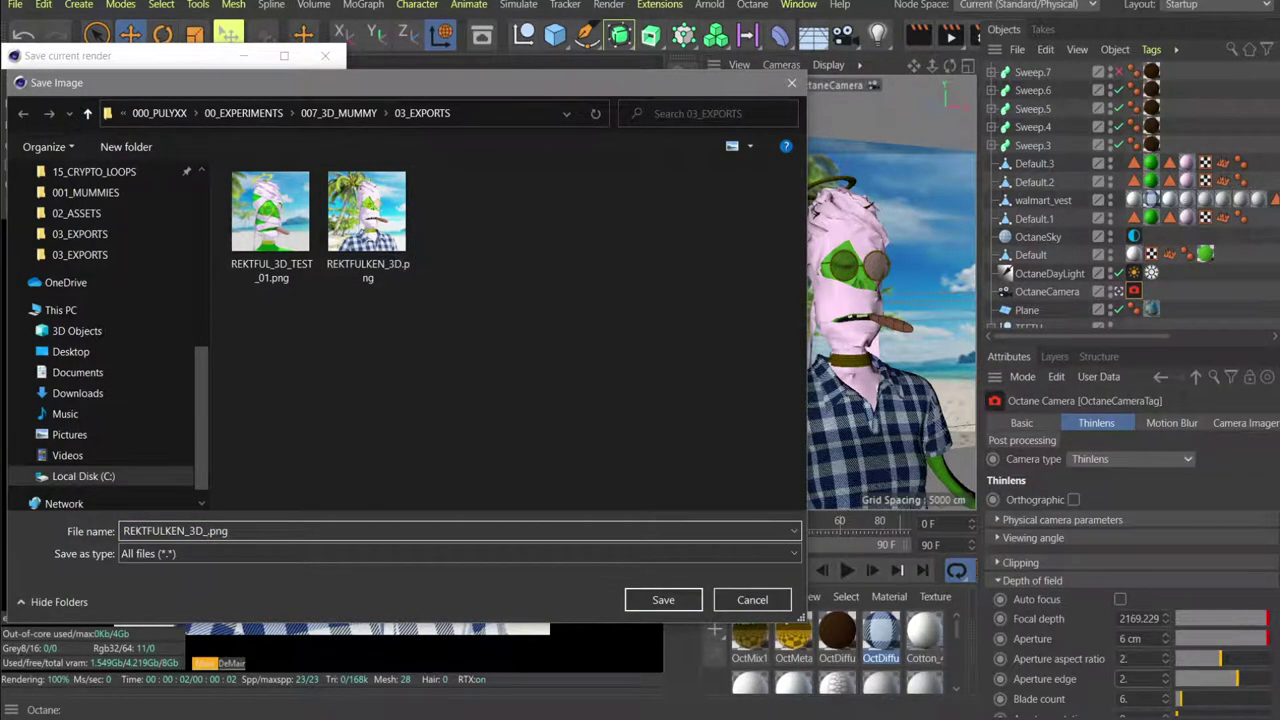
key(Return)
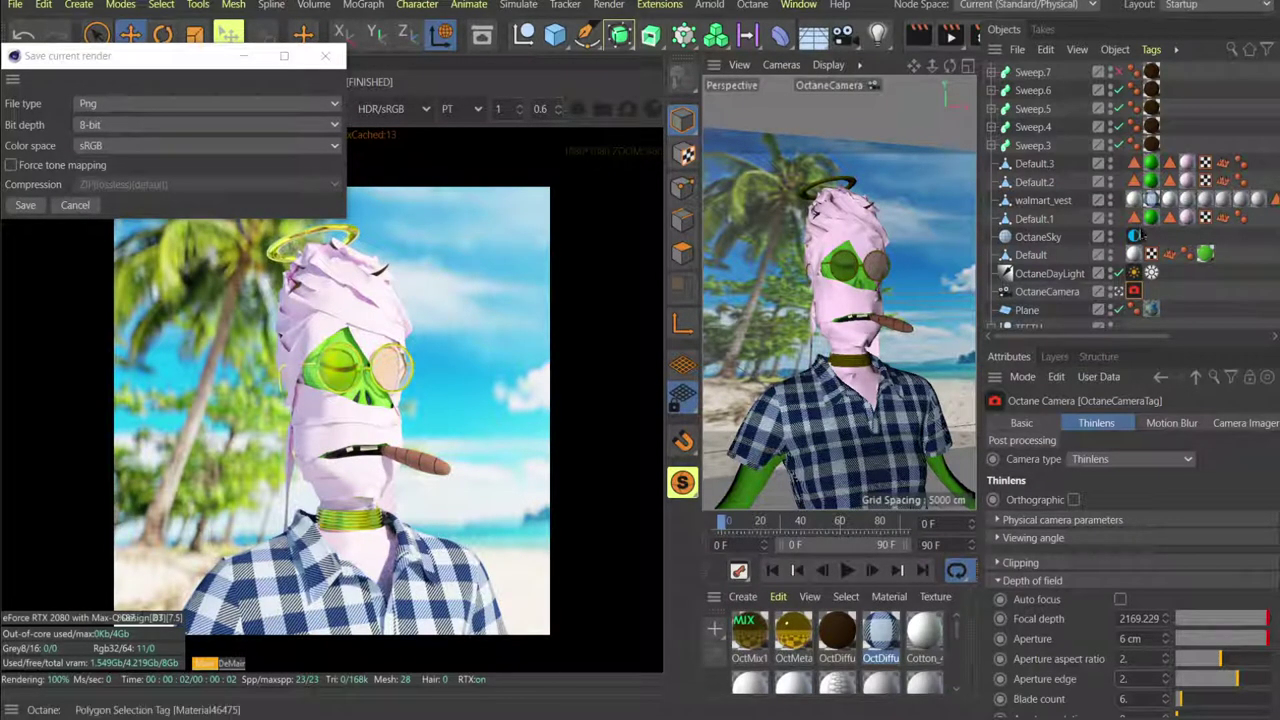
Enable post-processing on the Octane camera tag, set glare power to 500 and compare the render with the effect off and on.
click(1022, 440)
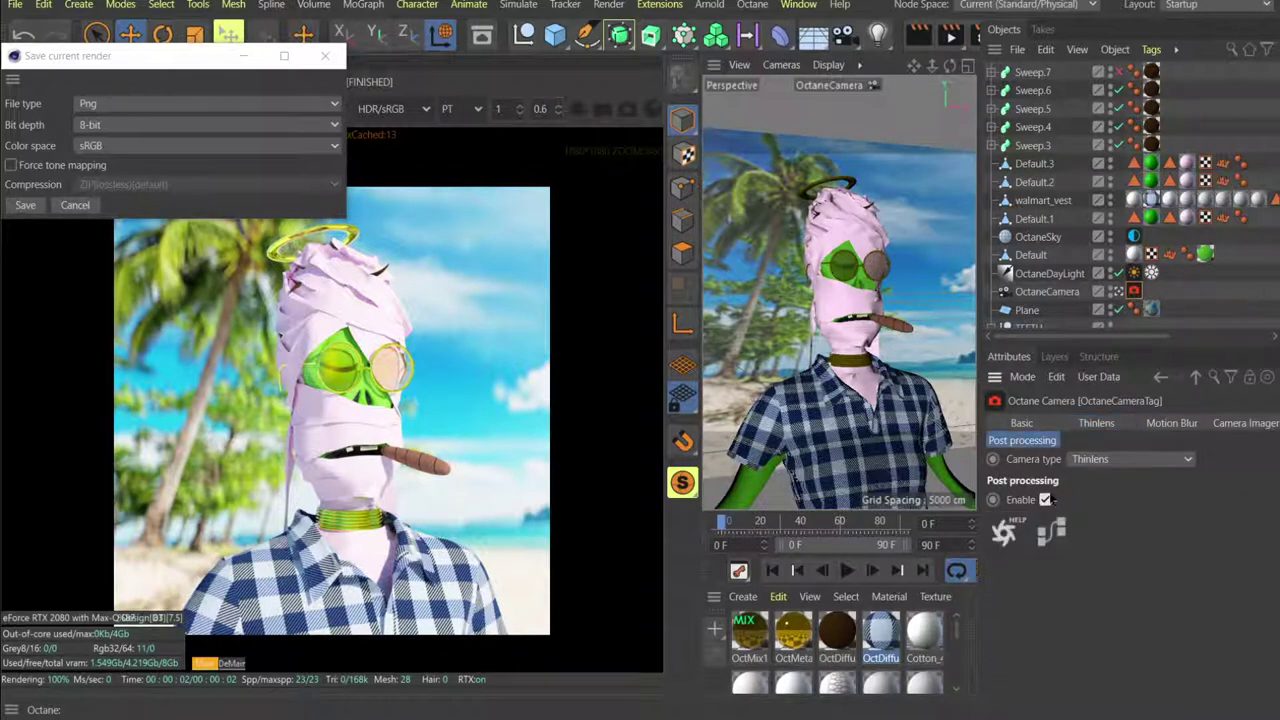
click(1045, 500)
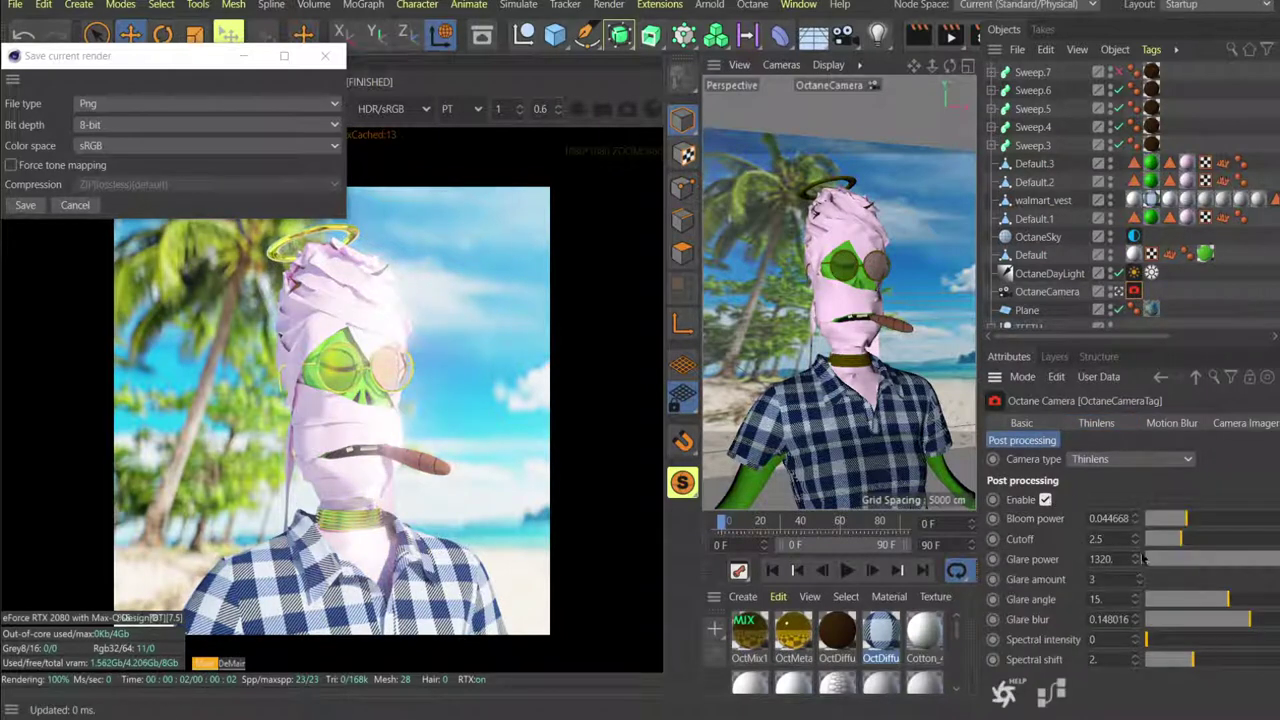
click(1104, 560)
text(60)
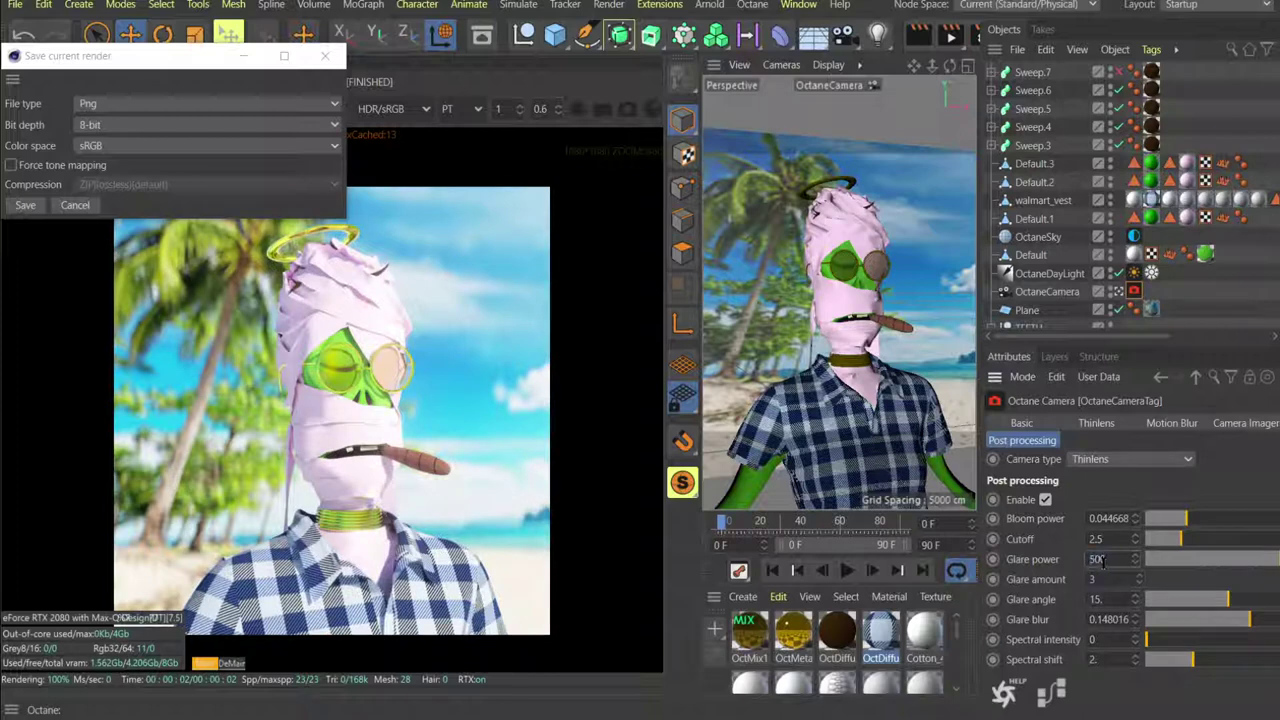
click(1045, 500)
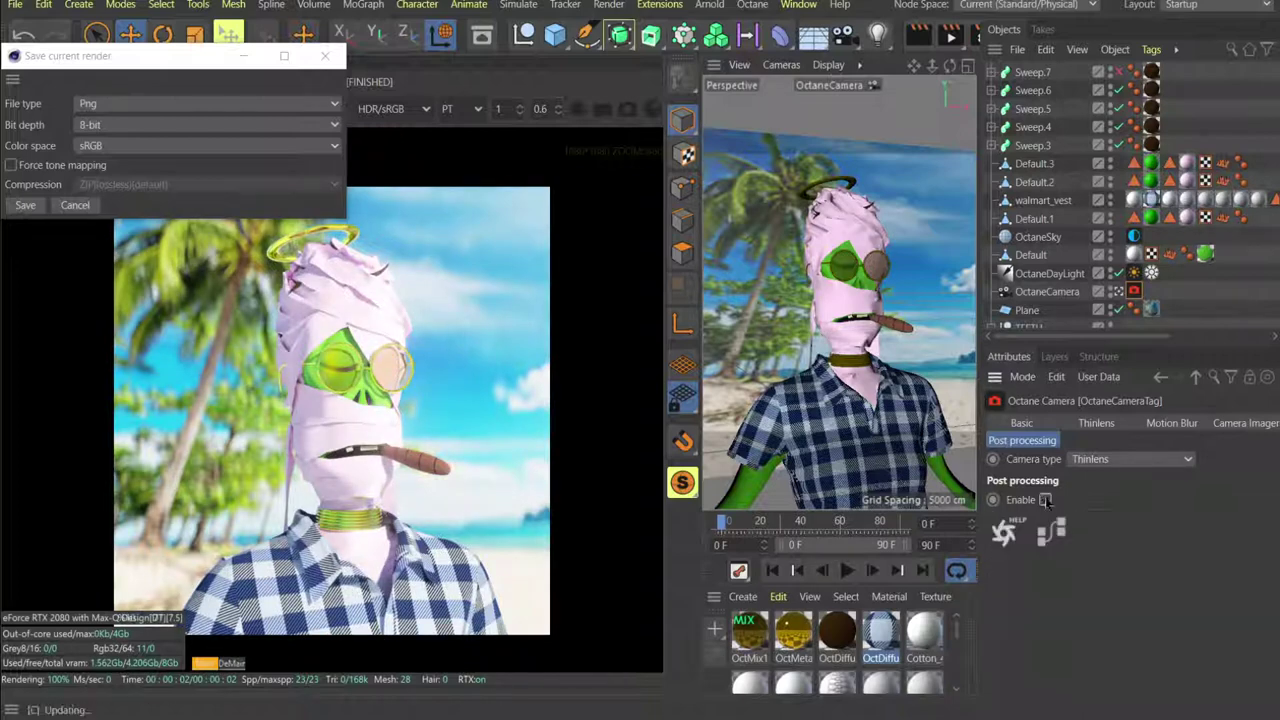
click(1045, 500)
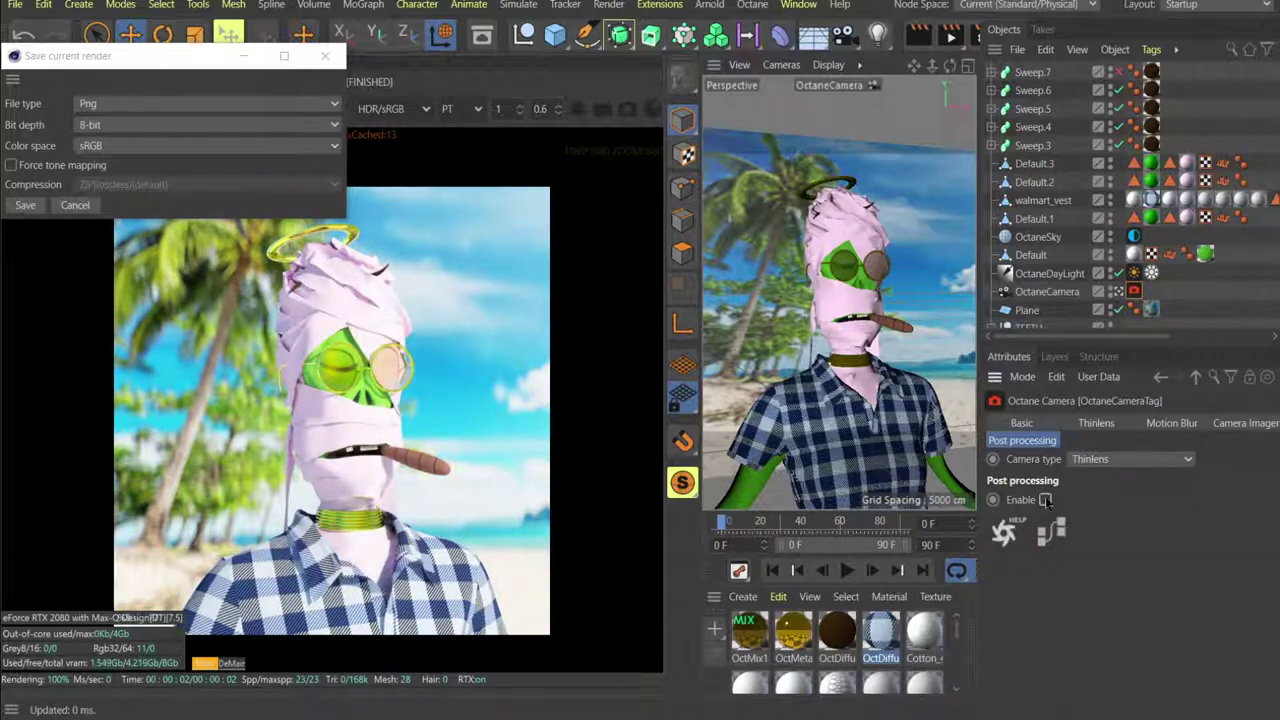
click(1045, 500)
click(1045, 500)
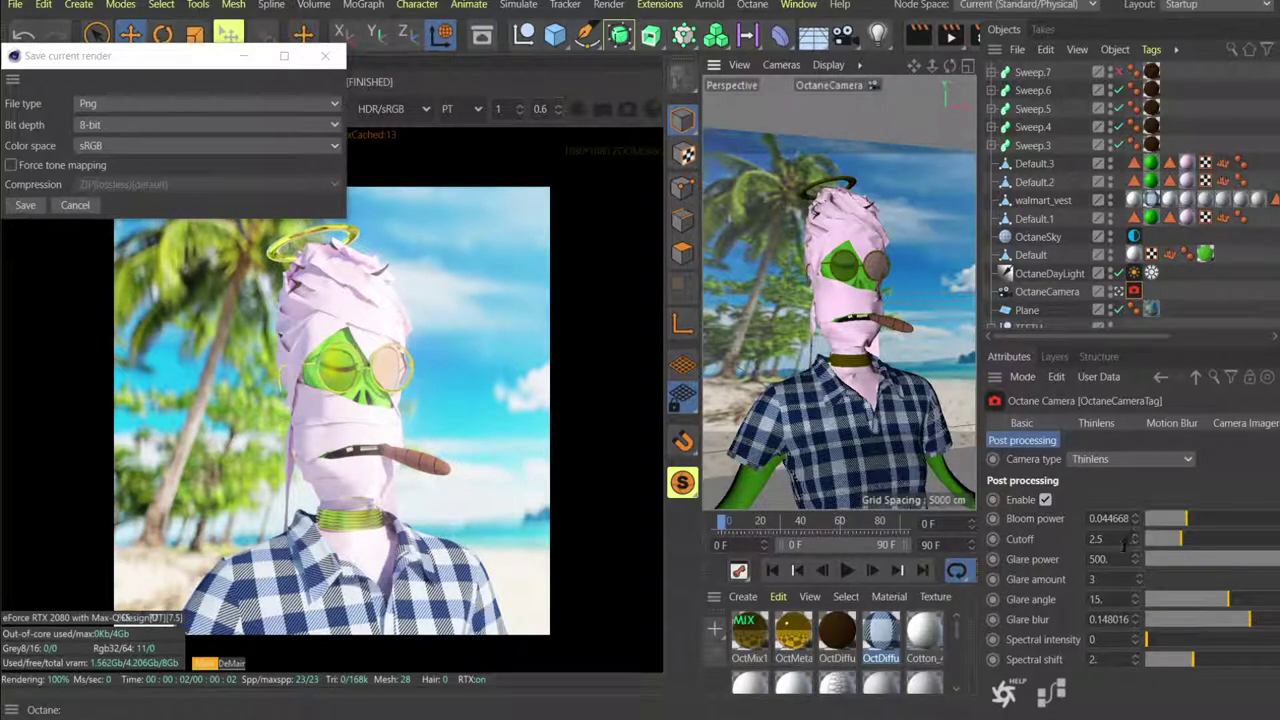
Set the glare power to 400 and compare the render with post-processing off and on, leaving it enabled.
double_click(1112, 559)
text(400)
key(Return)
click(1047, 501)
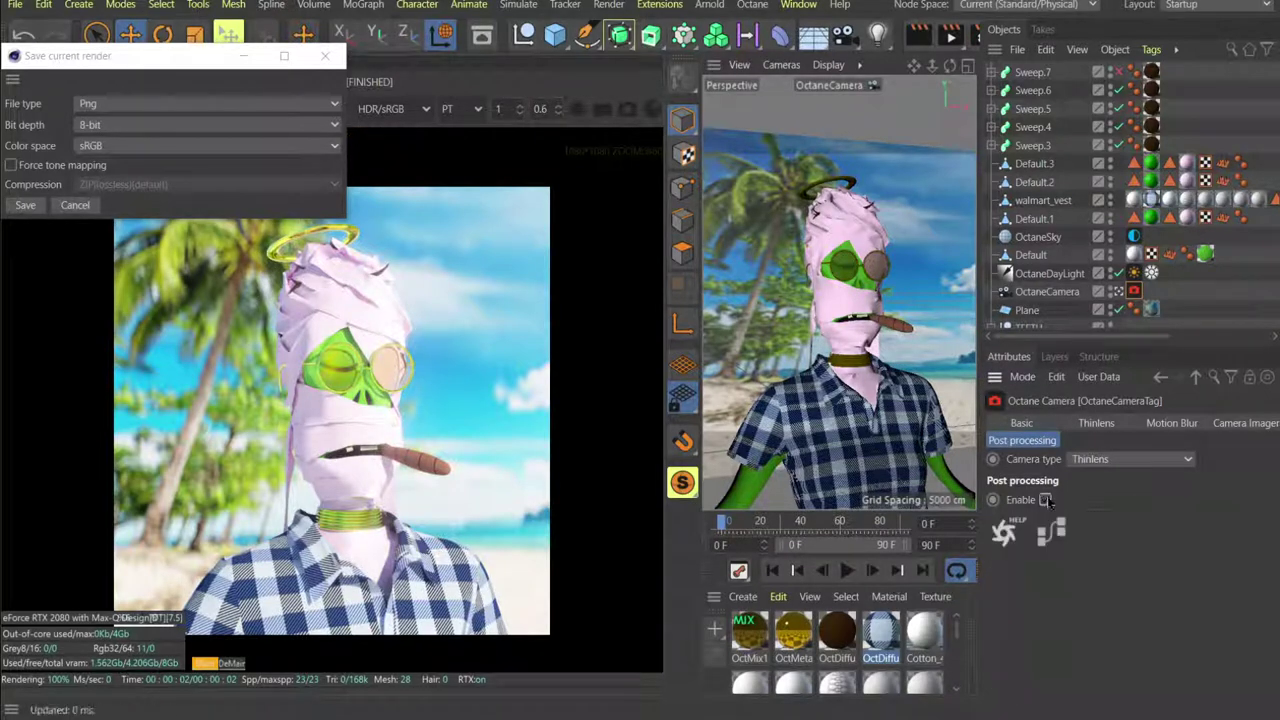
click(1047, 501)
click(1046, 500)
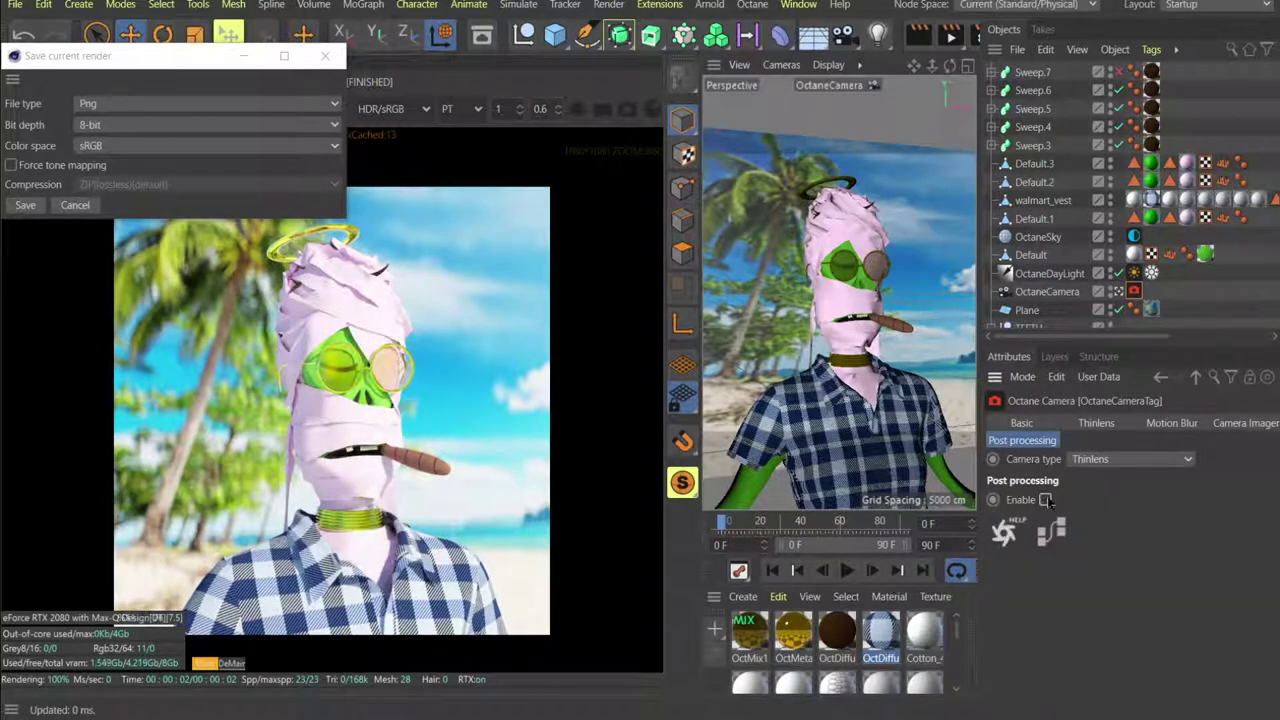
click(1046, 500)
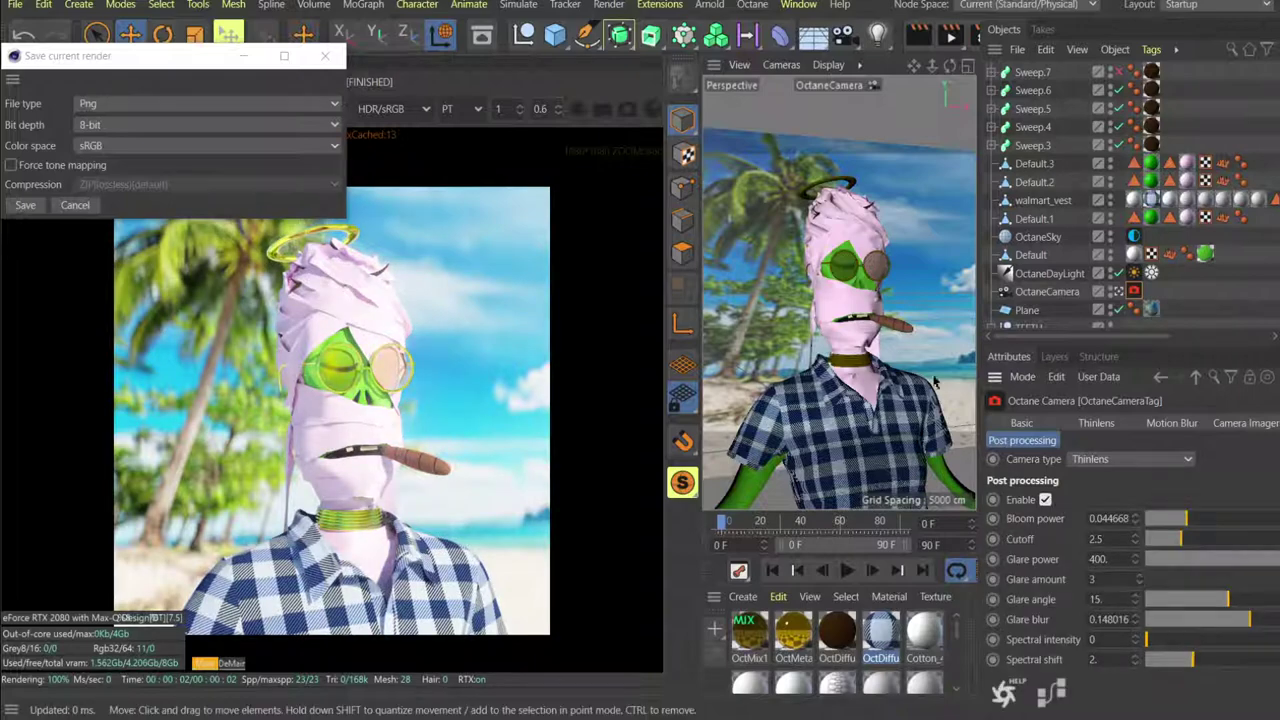
Save the post-processed render in 03_EXPORTS as a new PNG named REKTFULKEN_3D__.png.
click(33, 205)
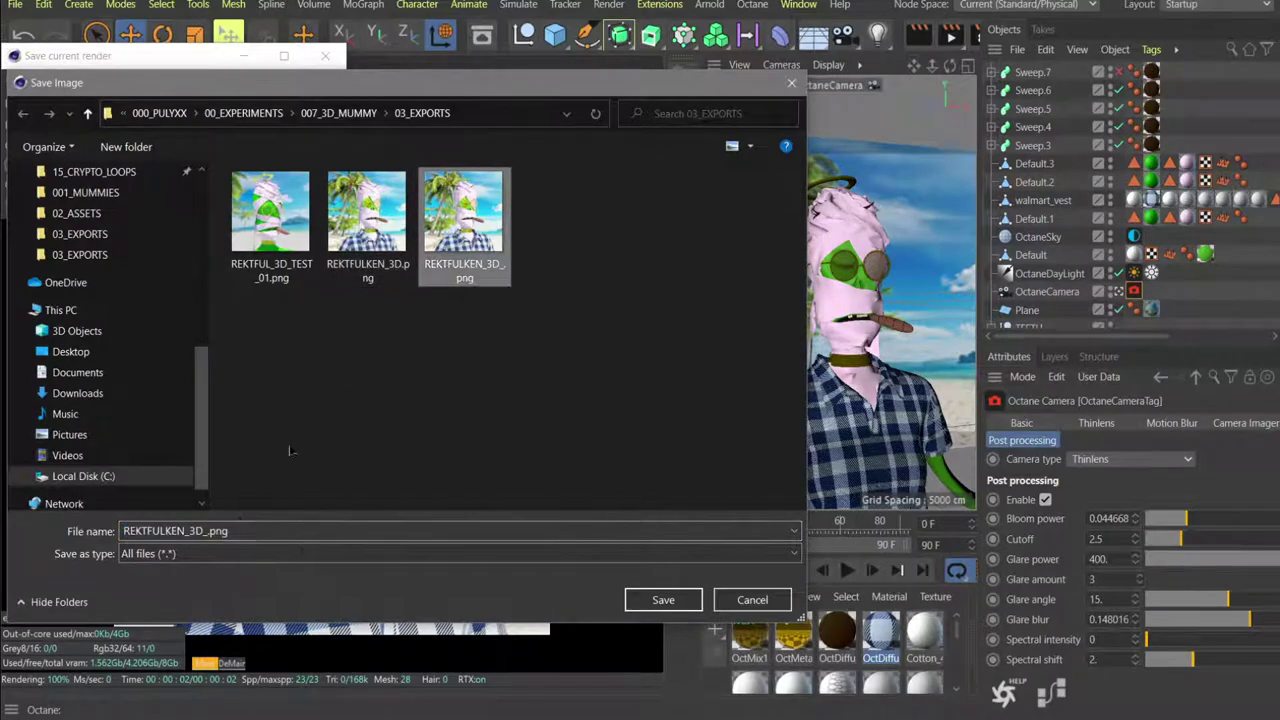
click(245, 530)
click(245, 530)
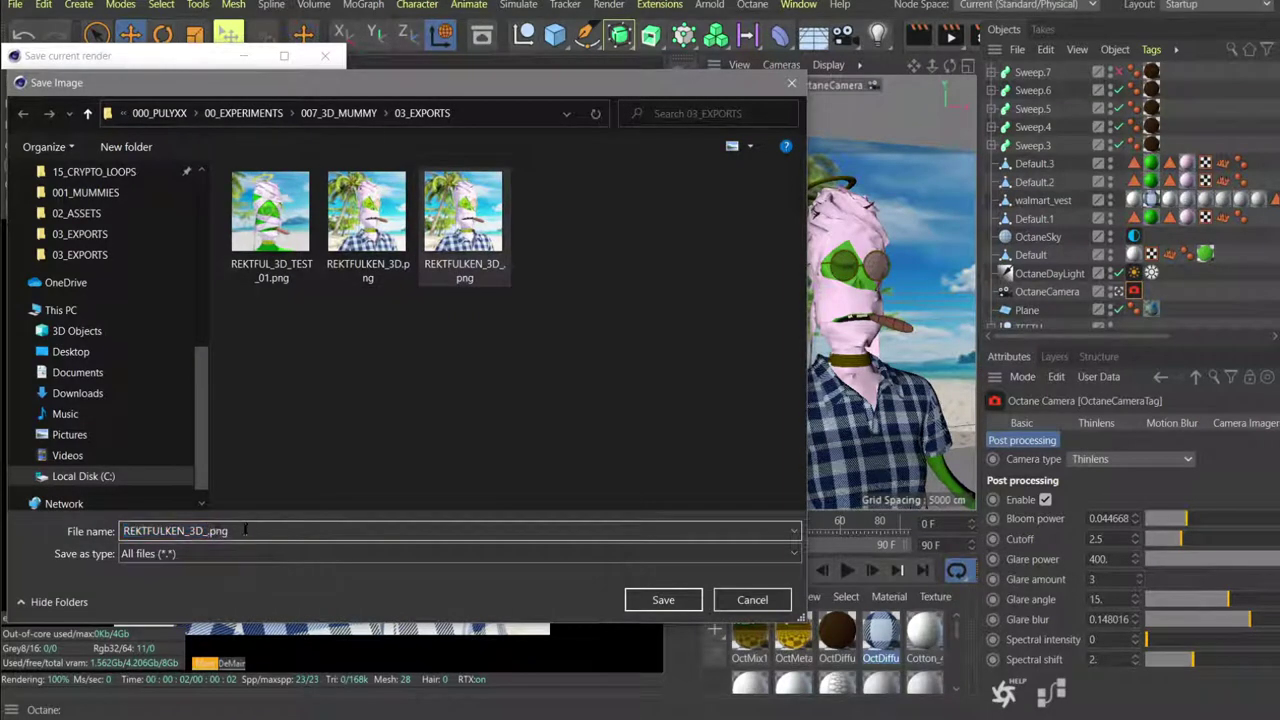
text(_)
key(Return)
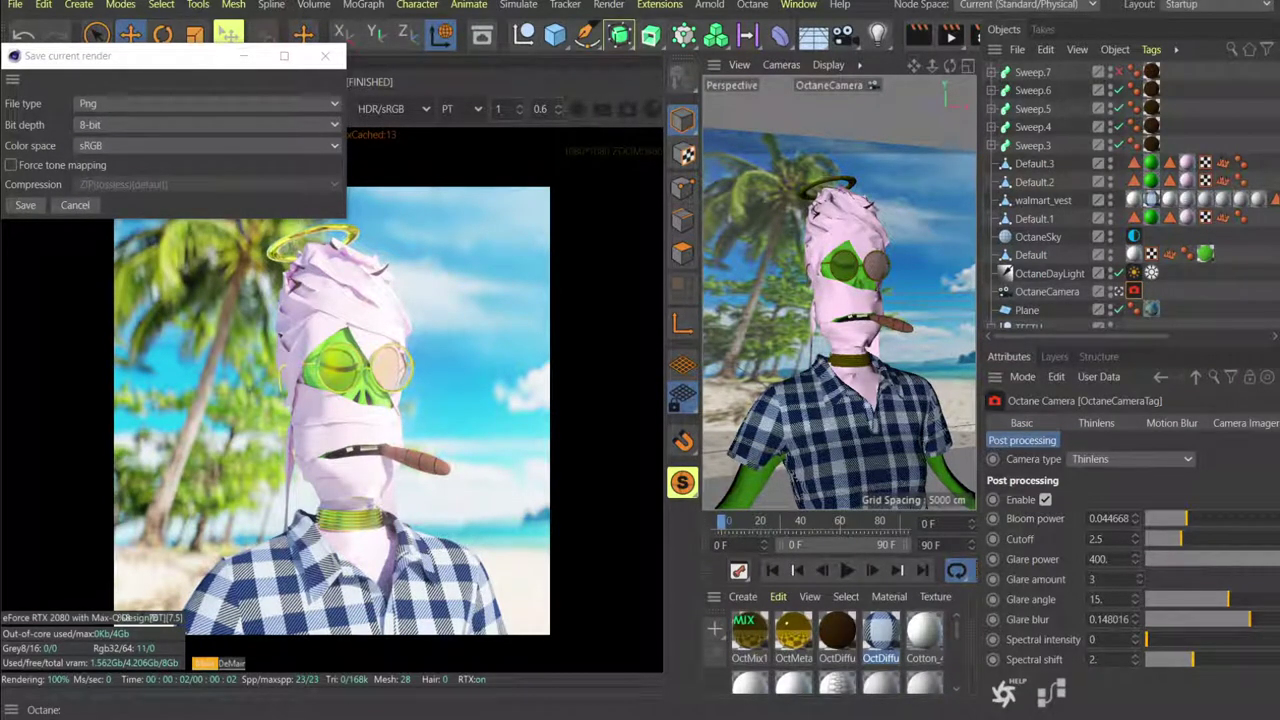
Switch to the image viewer and flip through the saved renders to compare the versions with and without post-processing.
drag(612, 719, 626, 49)
key(Left)
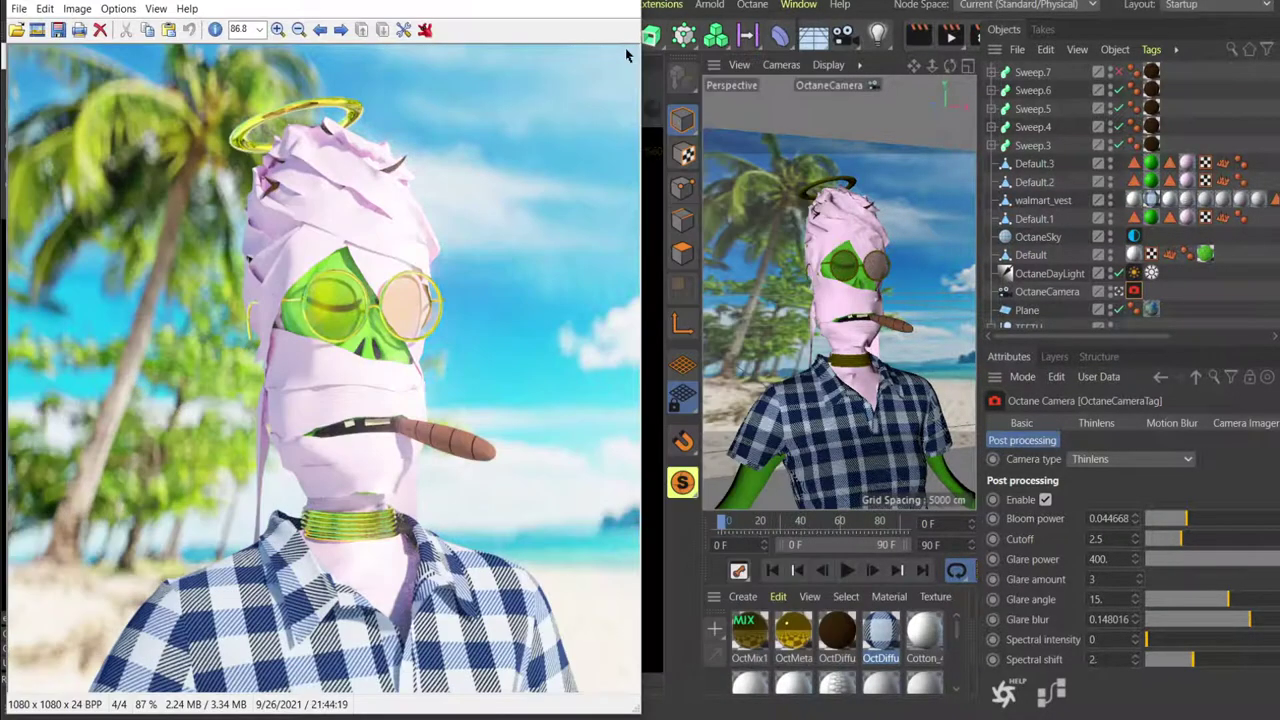
key(Left)
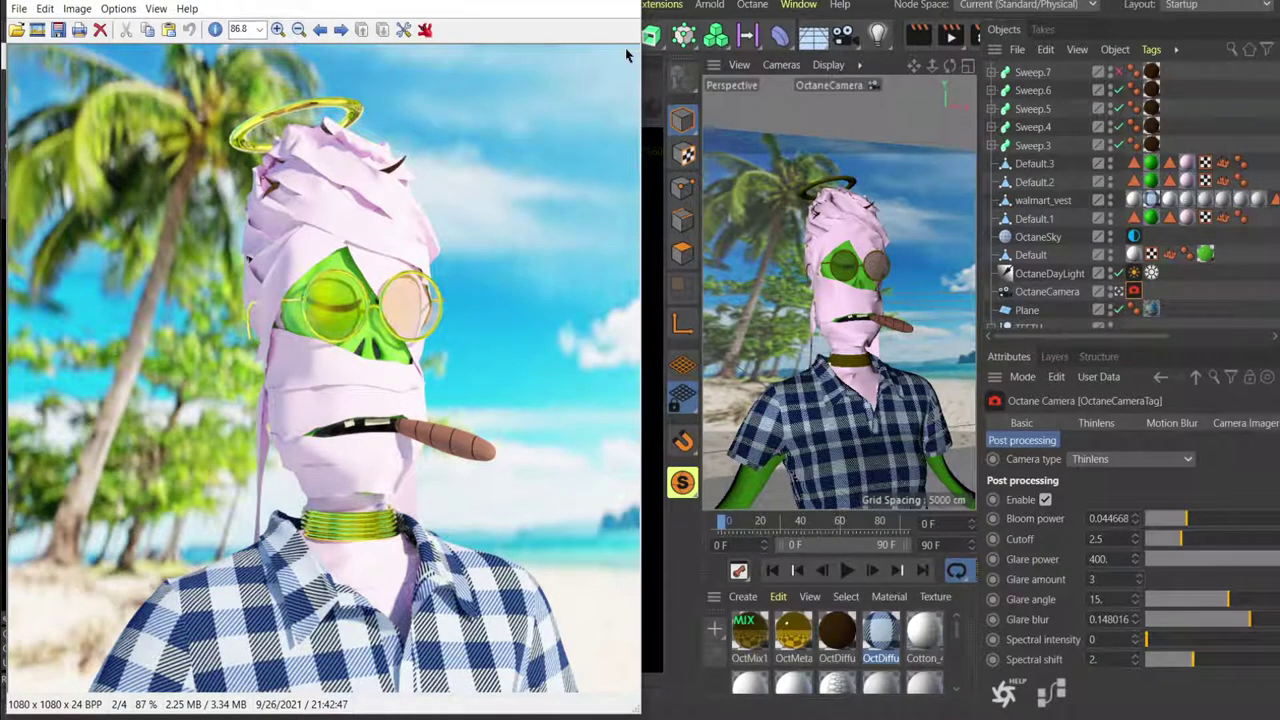
key(Right)
key(Left)
key(Right)
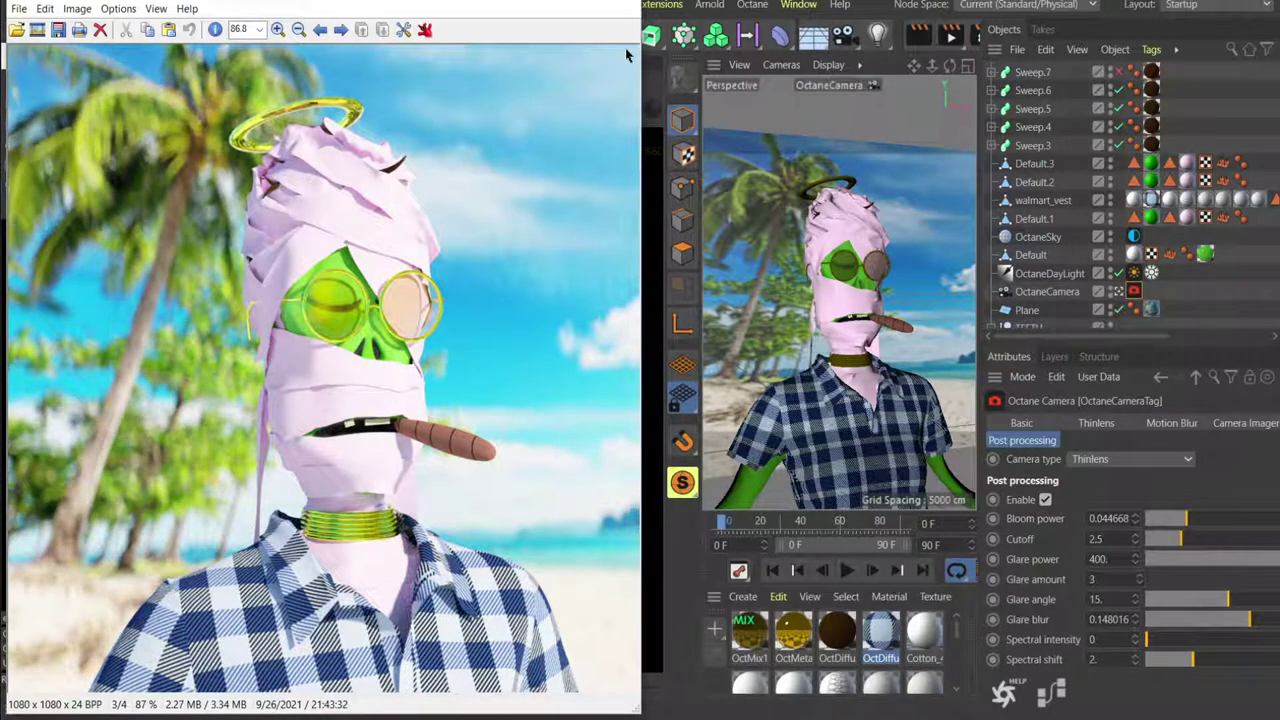
Flip through the saved renders in the image viewer to compare them once more, and close the viewer.
key(Left)
key(Right)
key(Right)
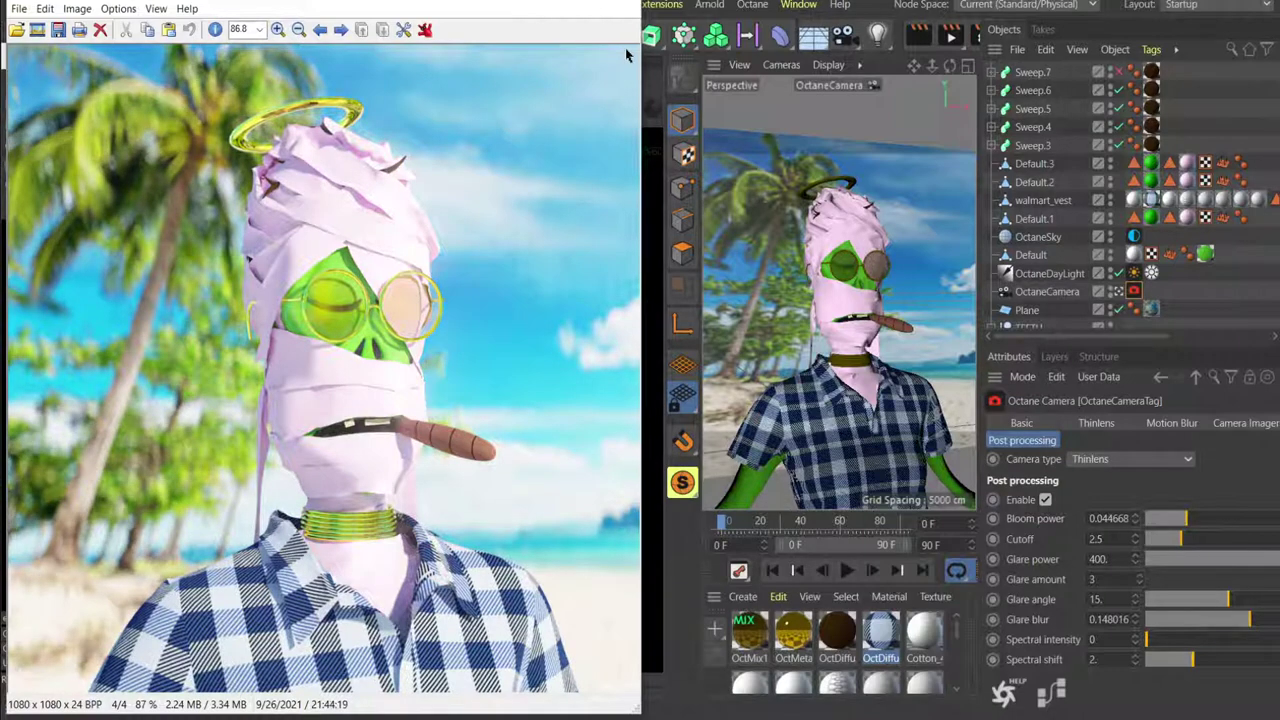
key(Escape)
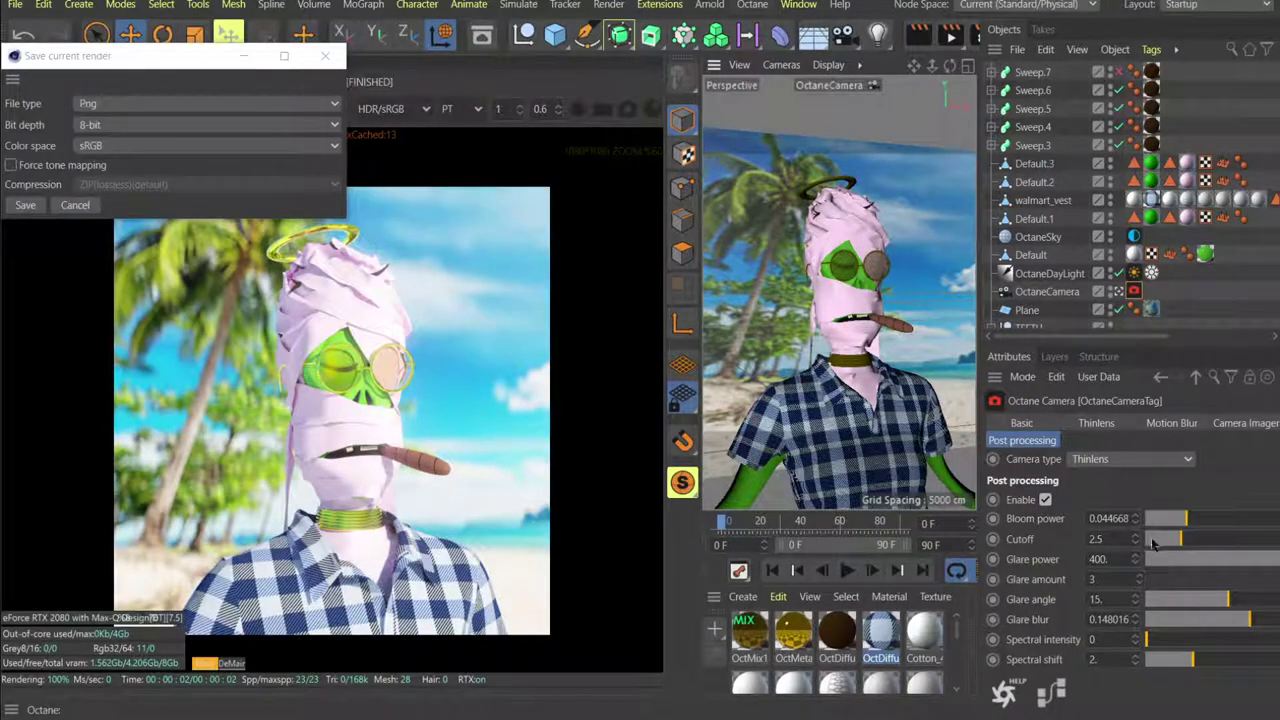
Set the Octane camera's depth-of-field aperture aspect ratio to 1 in the Thinlens settings.
click(1097, 423)
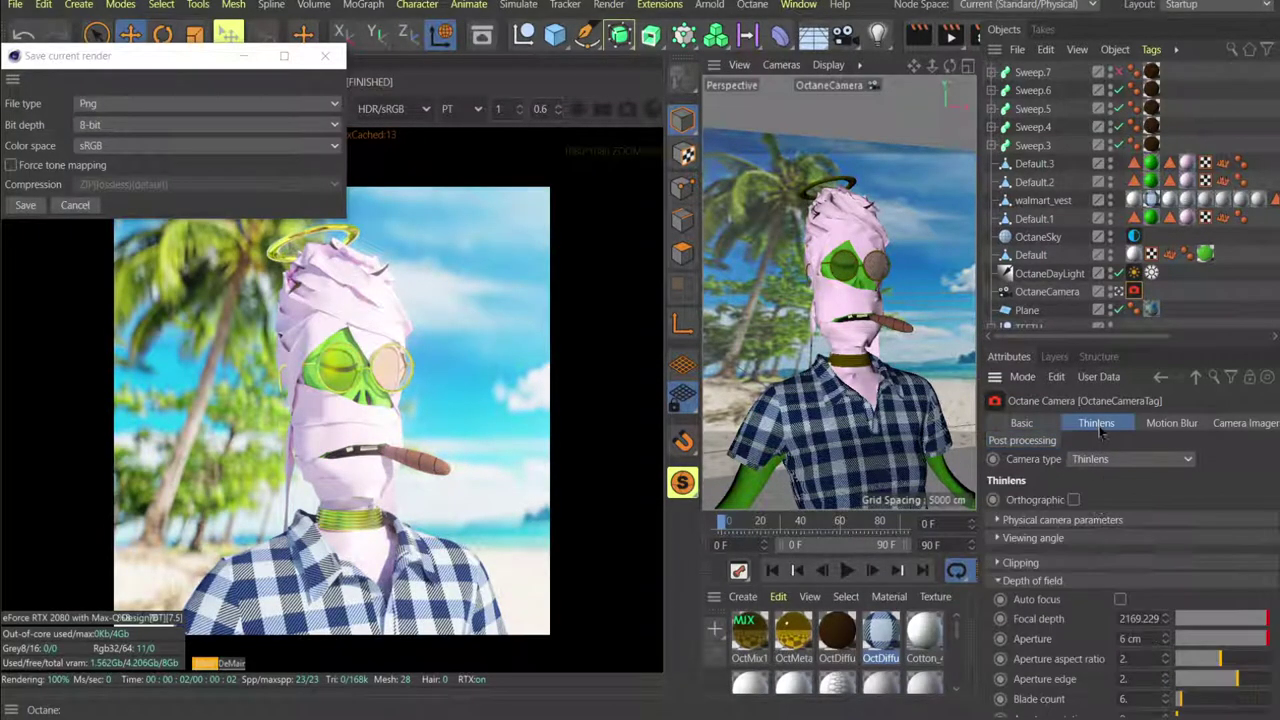
click(1135, 657)
key(BackSpace)
key(BackSpace)
text(1)
click(1135, 680)
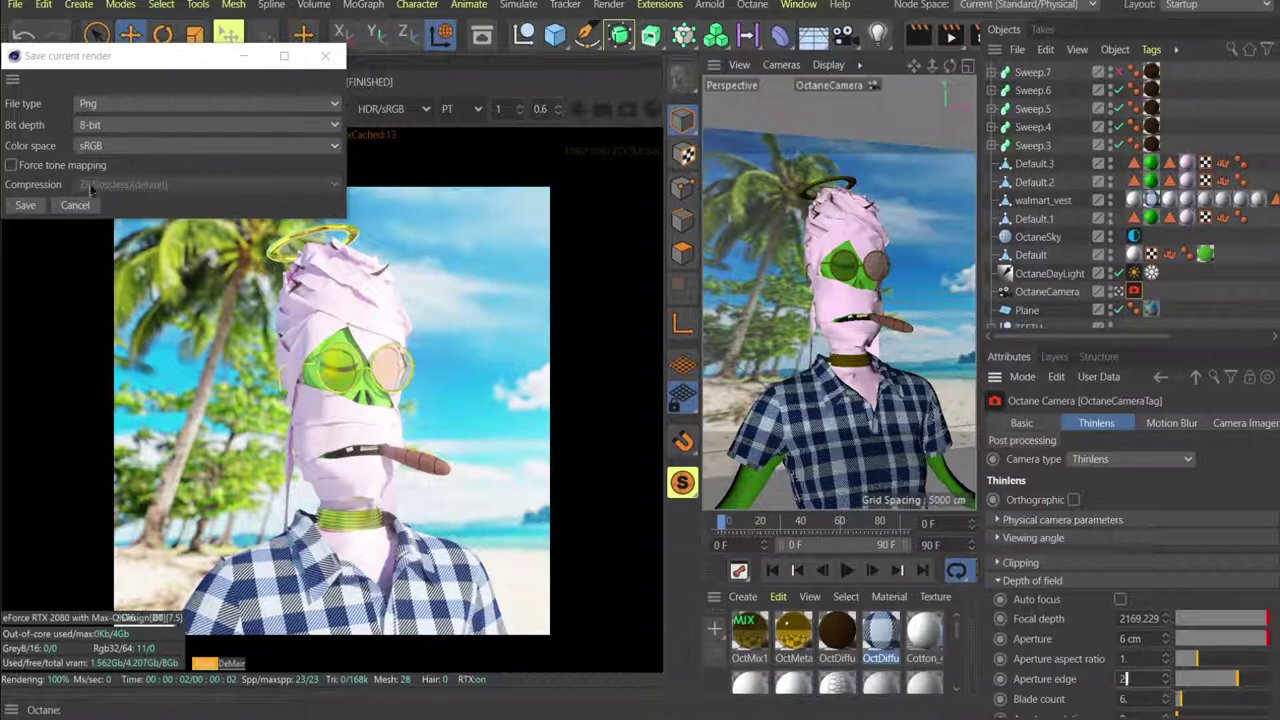
click(25, 205)
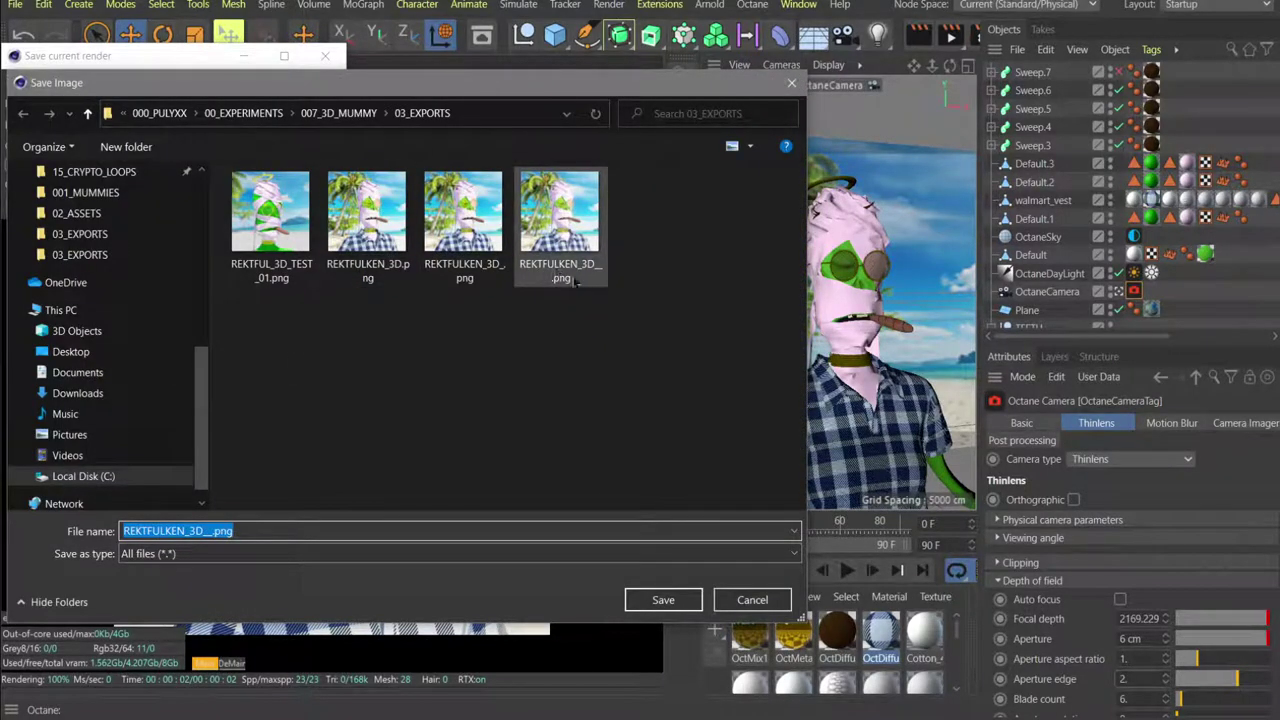
click(372, 262)
click(222, 531)
click(204, 531)
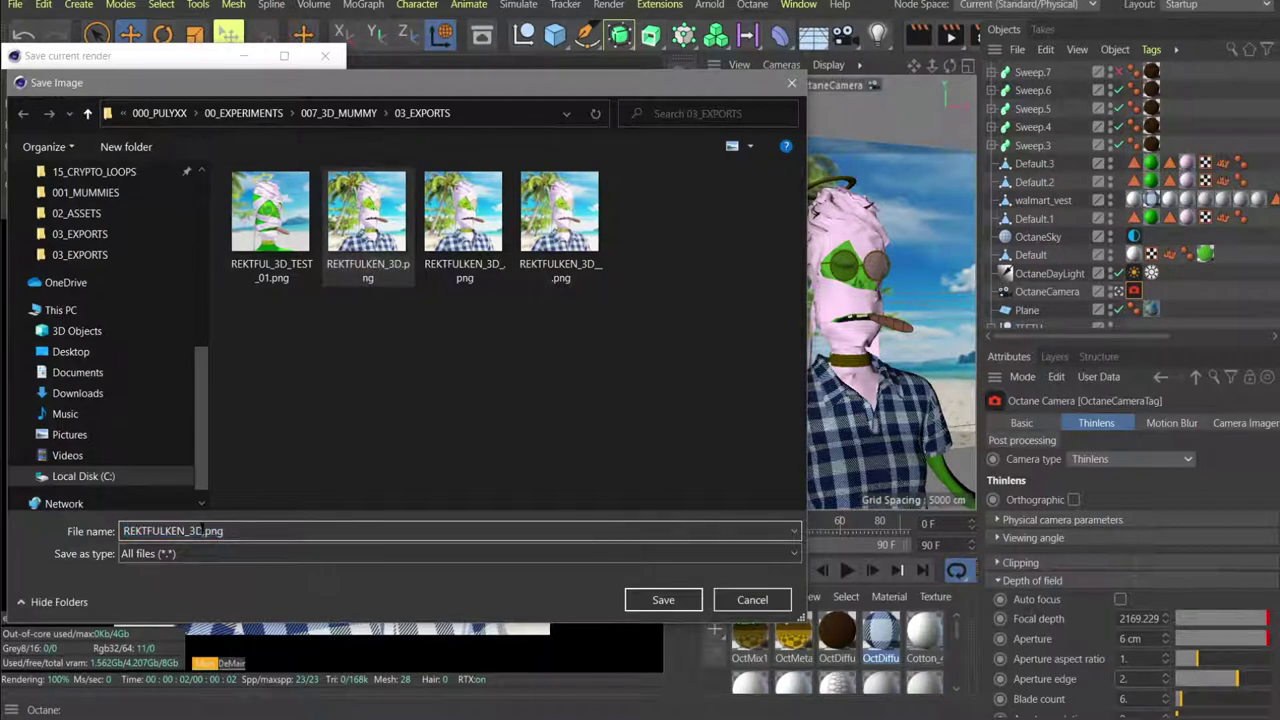
click(231, 672)
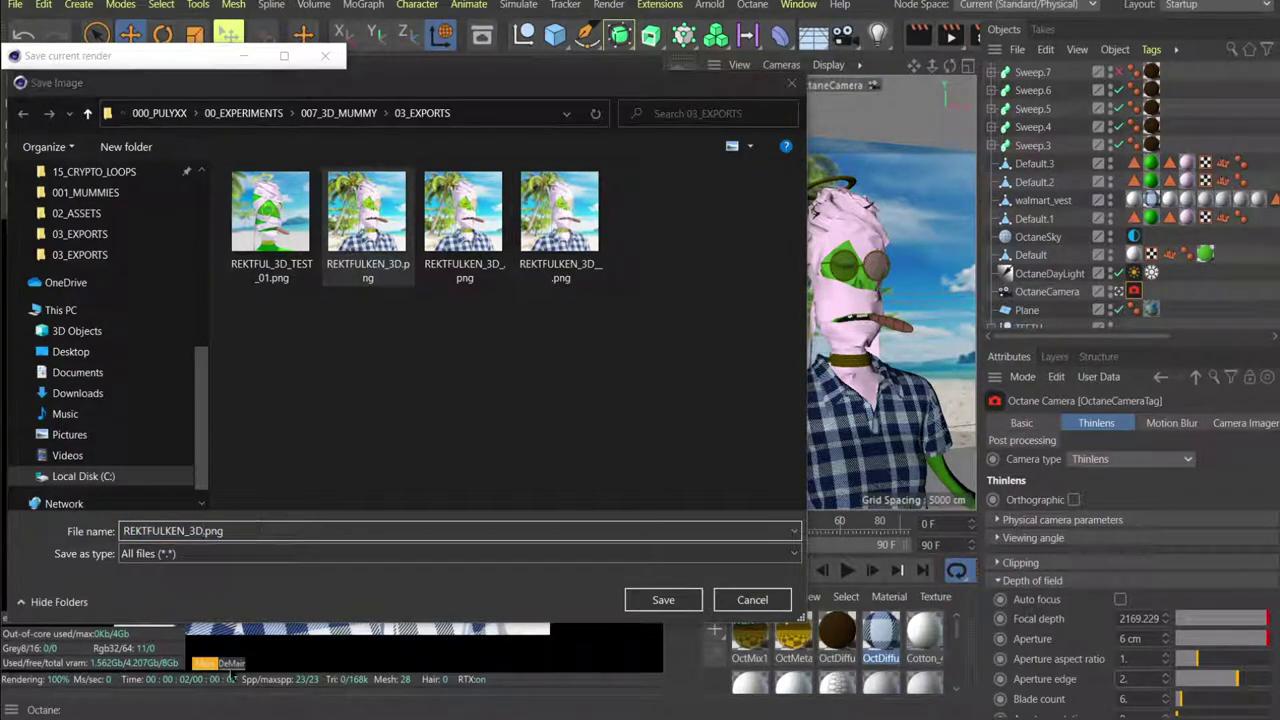
click(747, 605)
Save the denoised main pass in 03_EXPORTS as REKTFULKEN_3D_glow.png and compare it with the REKTFULKEN.jpg reference.
click(238, 668)
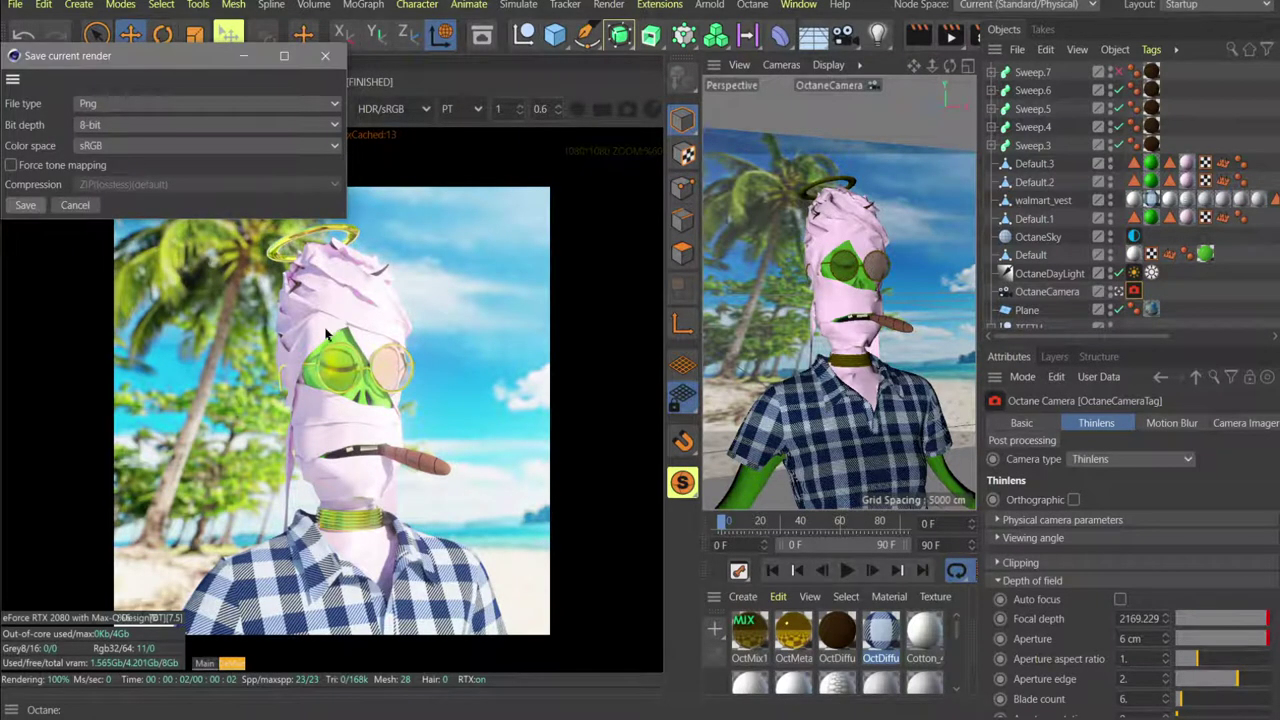
click(25, 205)
click(386, 206)
click(205, 531)
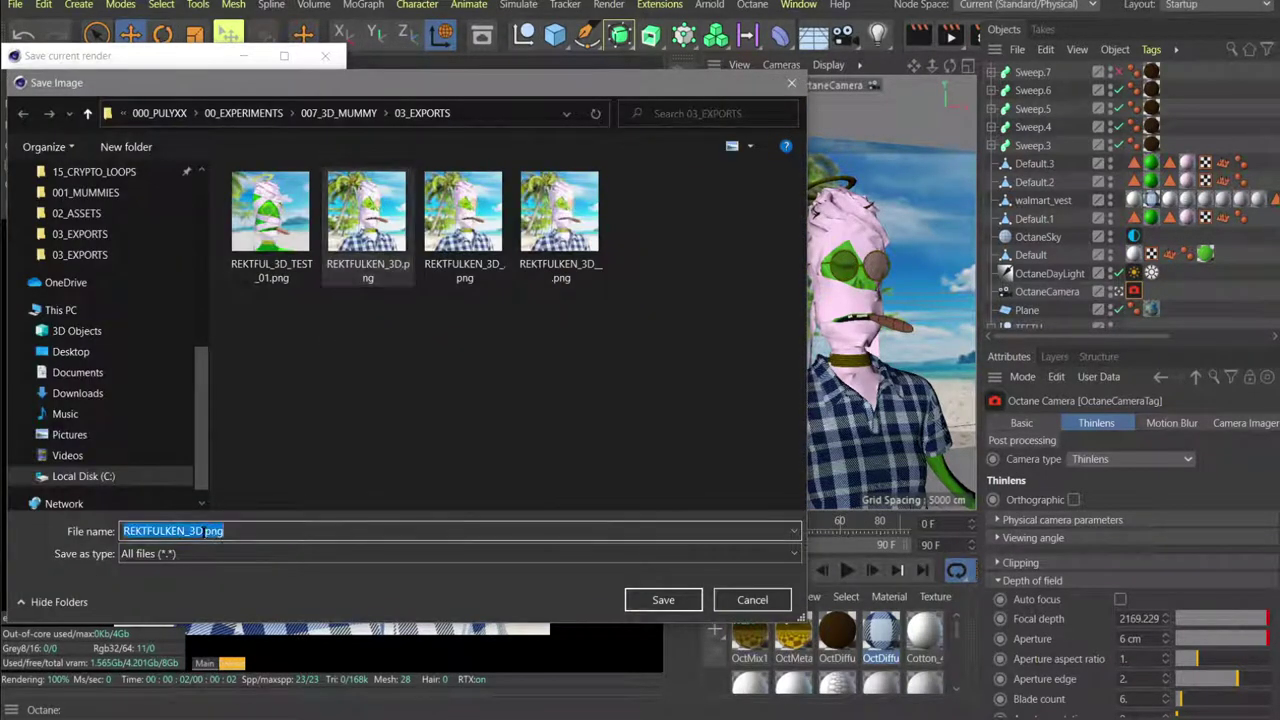
click(205, 531)
text(_)
text(gfdg)
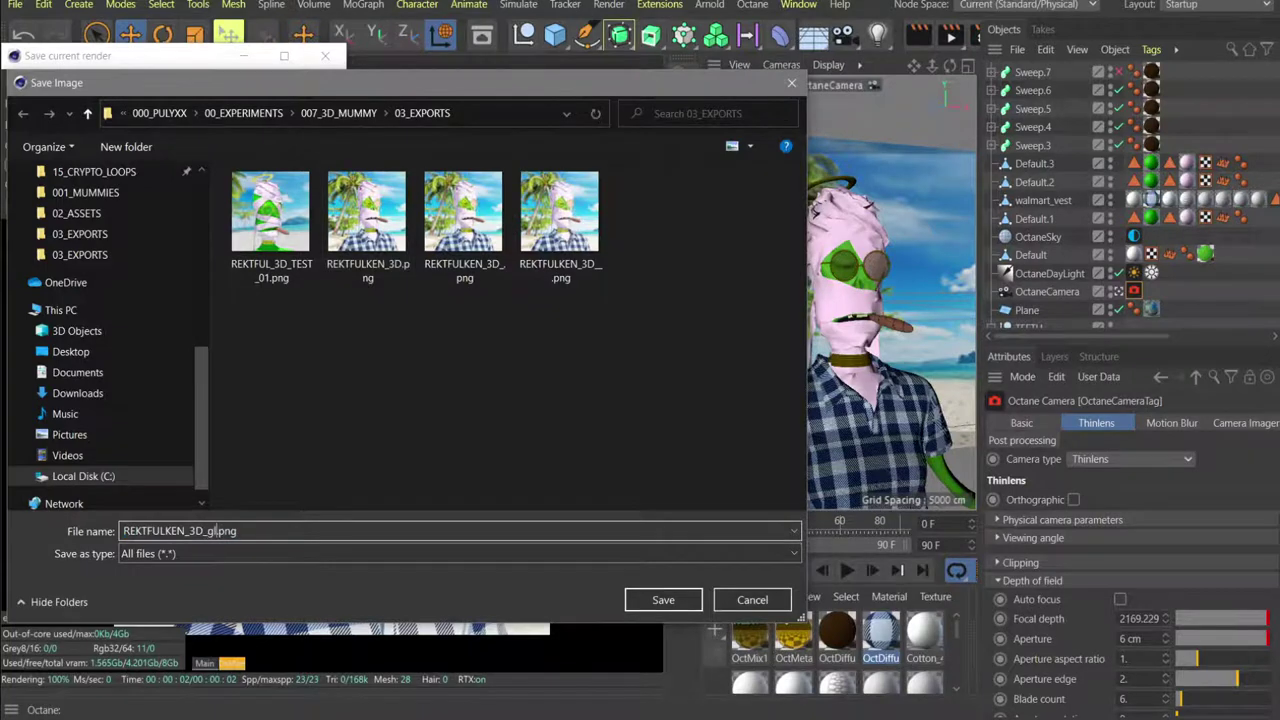
key(Return)
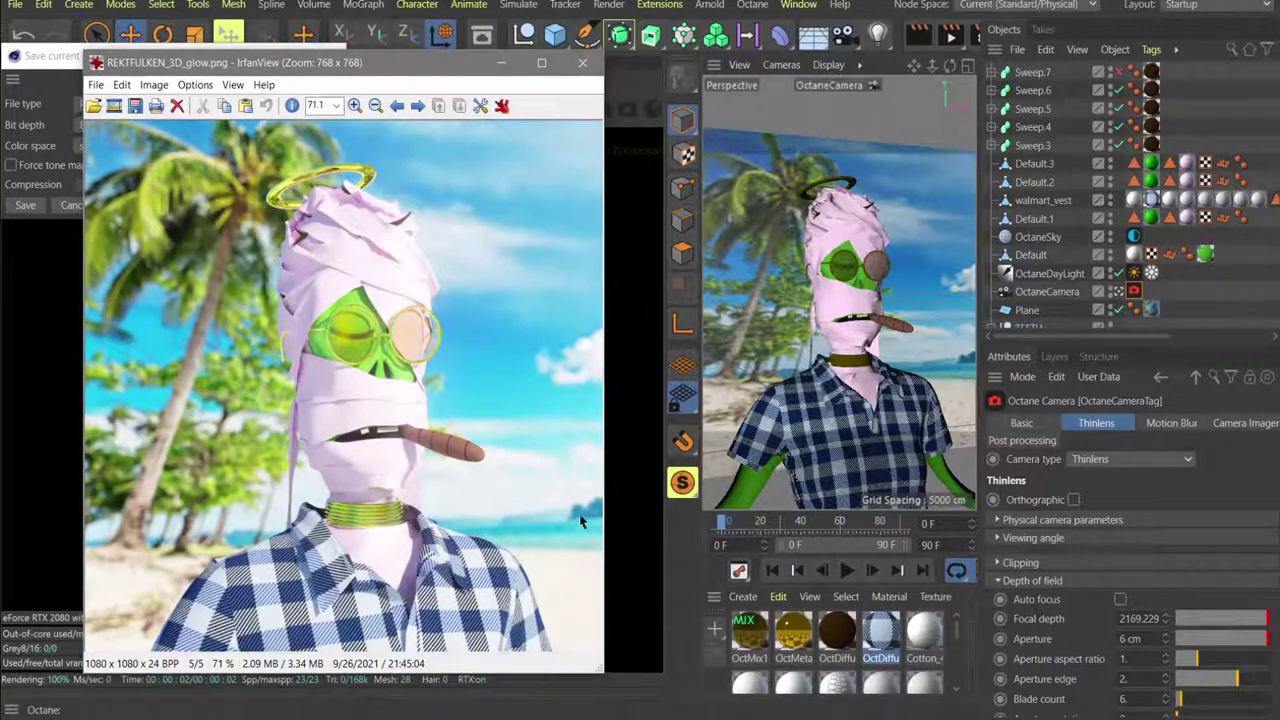
click(404, 37)
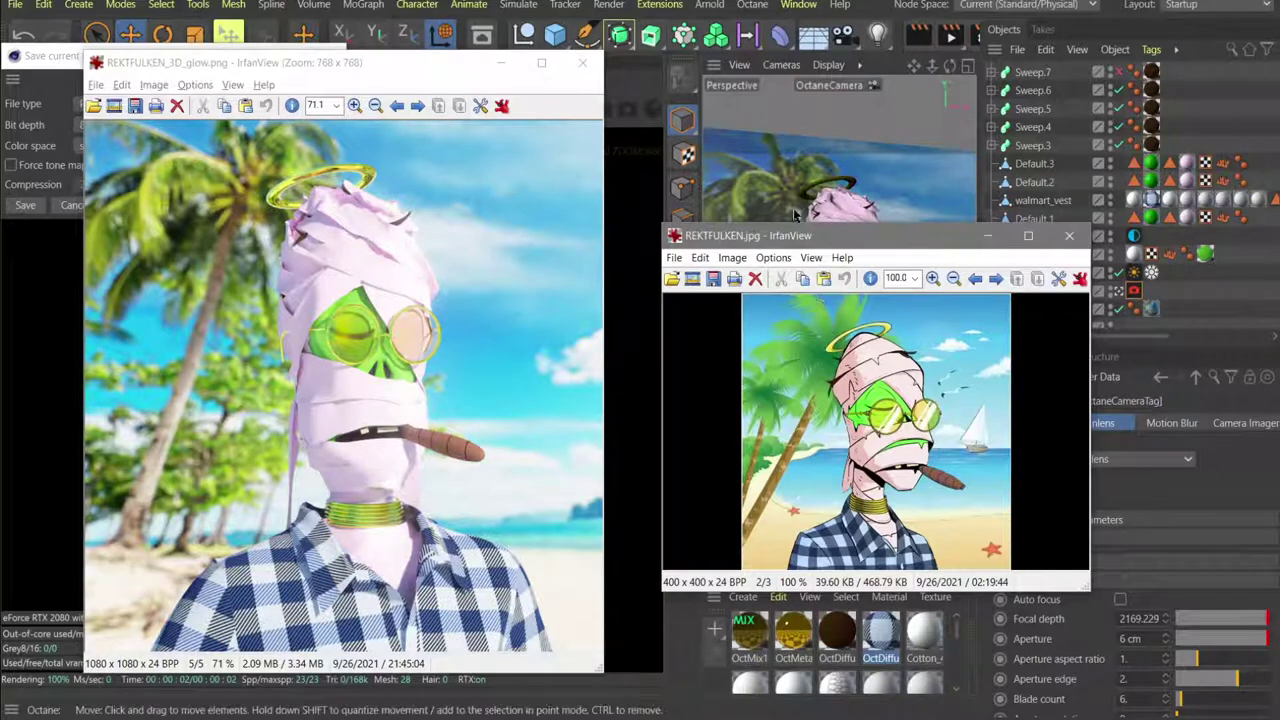
click(790, 170)
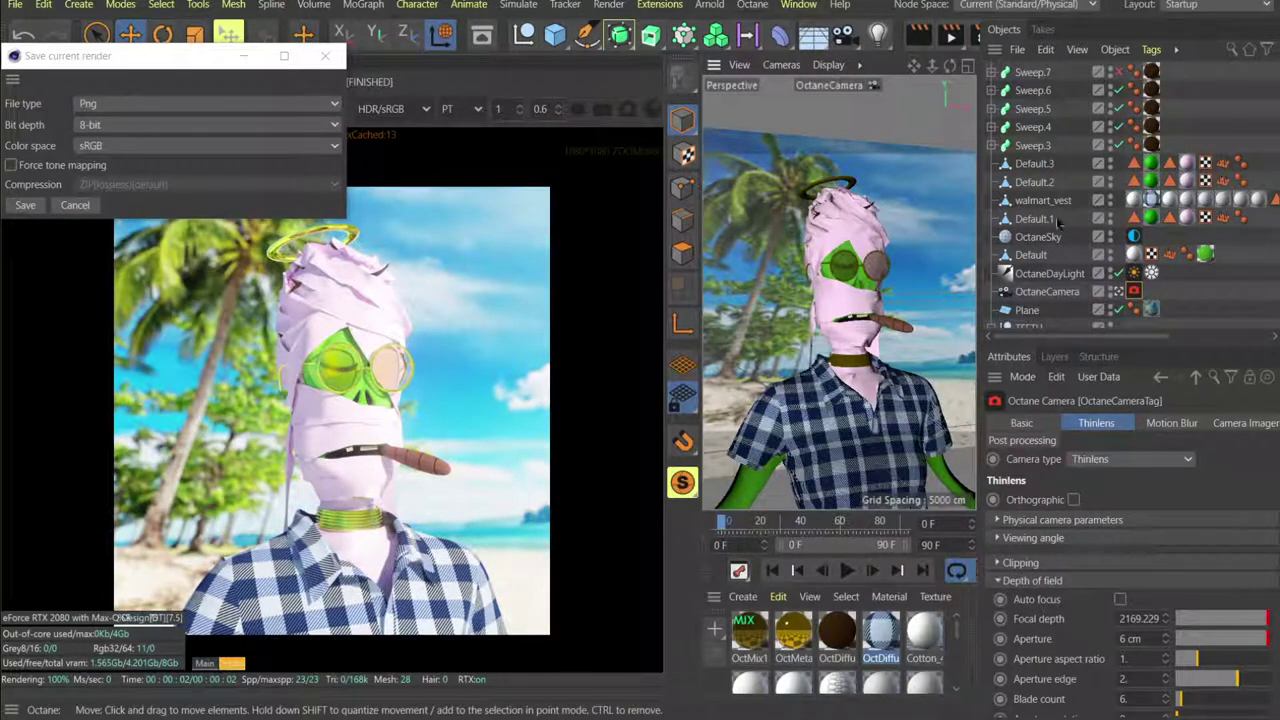
Dismiss the render-saving window and copy the bandage objects Default.1, Default.2 and Default.3 into a new project.
click(1045, 254)
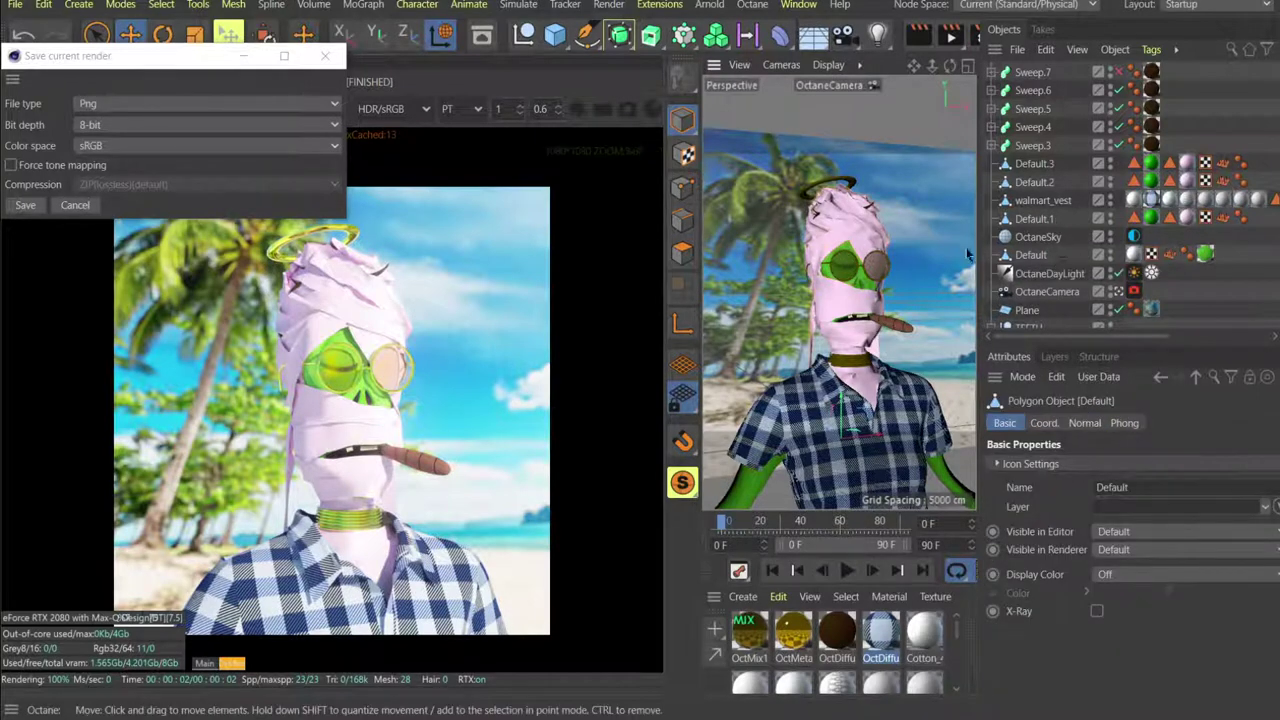
click(325, 56)
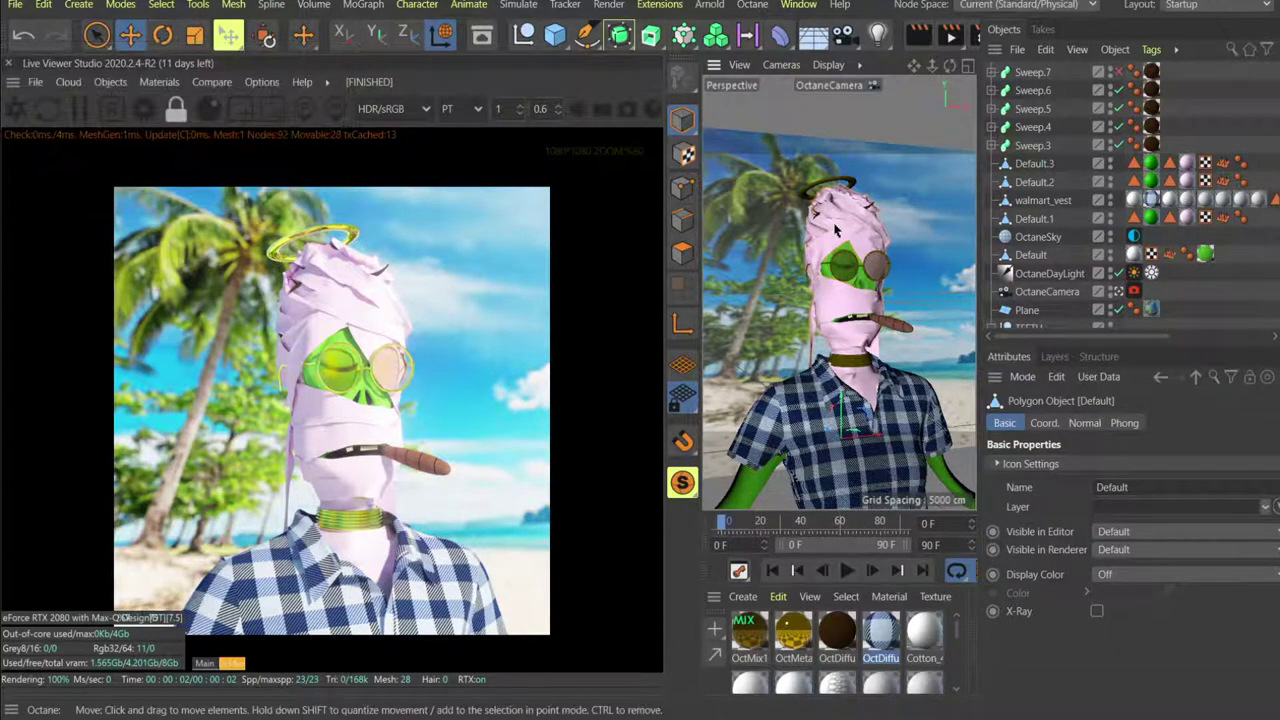
shift+click(866, 388)
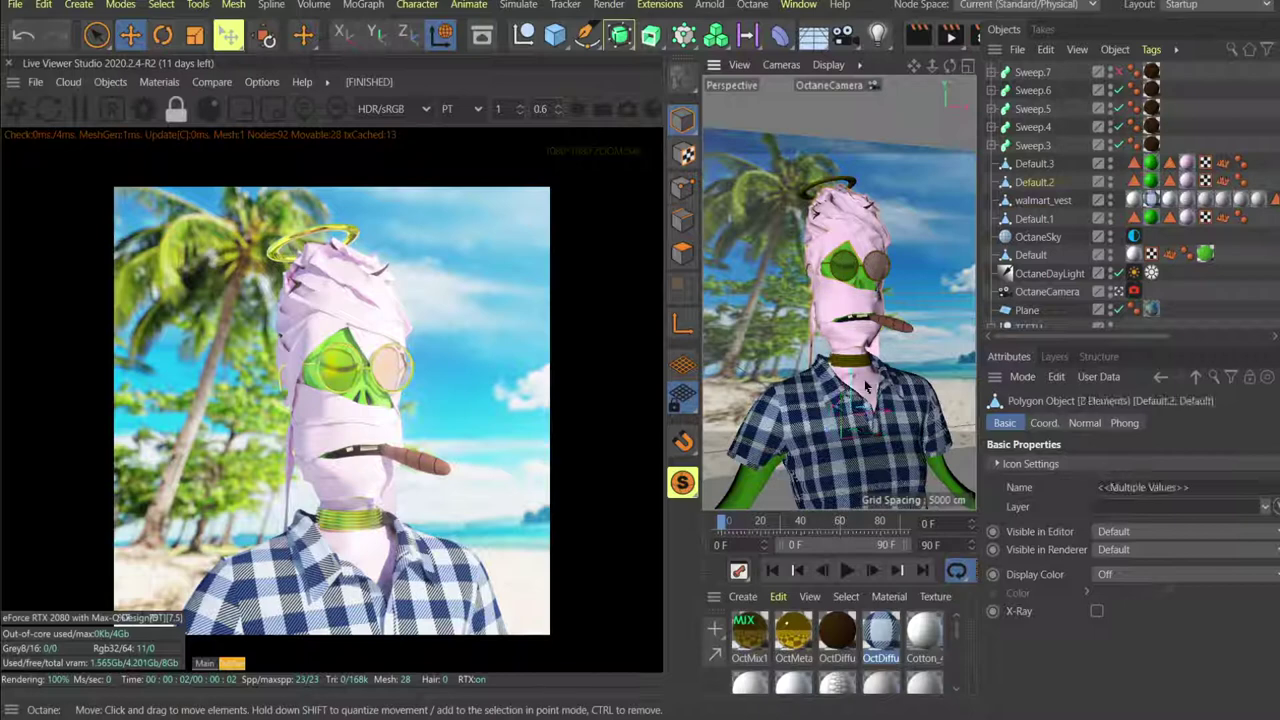
shift+click(862, 362)
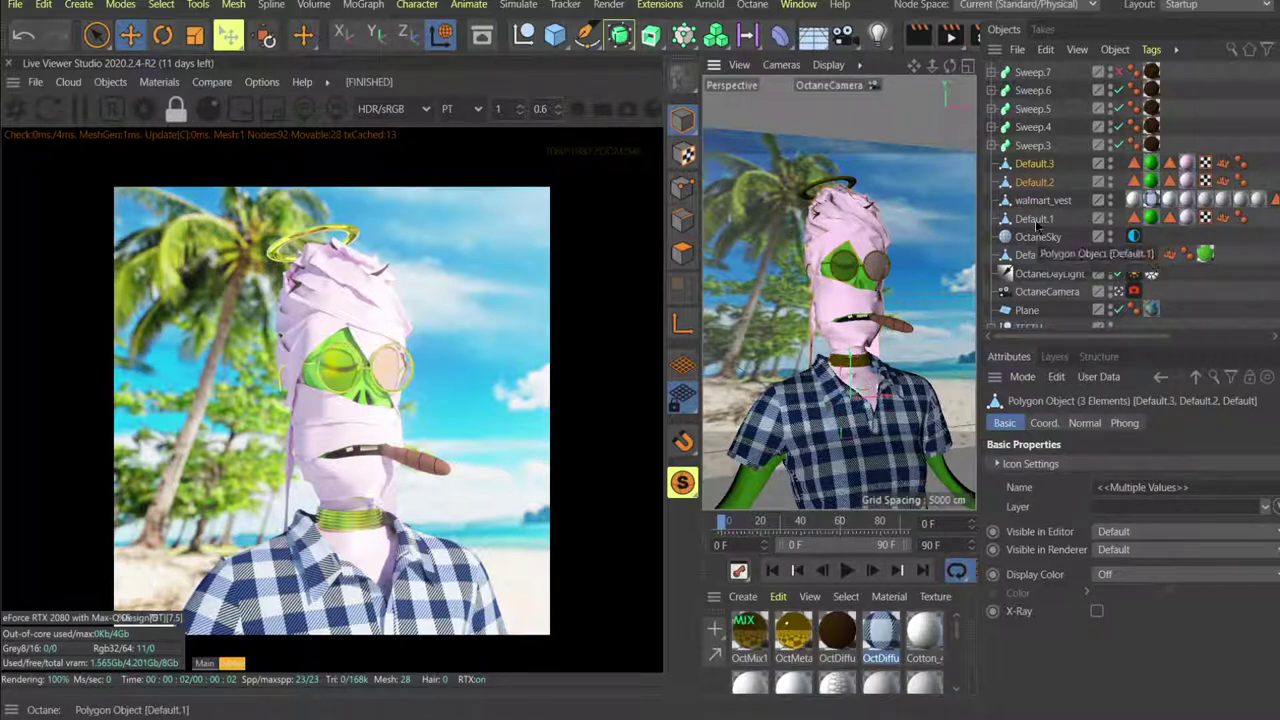
drag(1036, 220, 1036, 198)
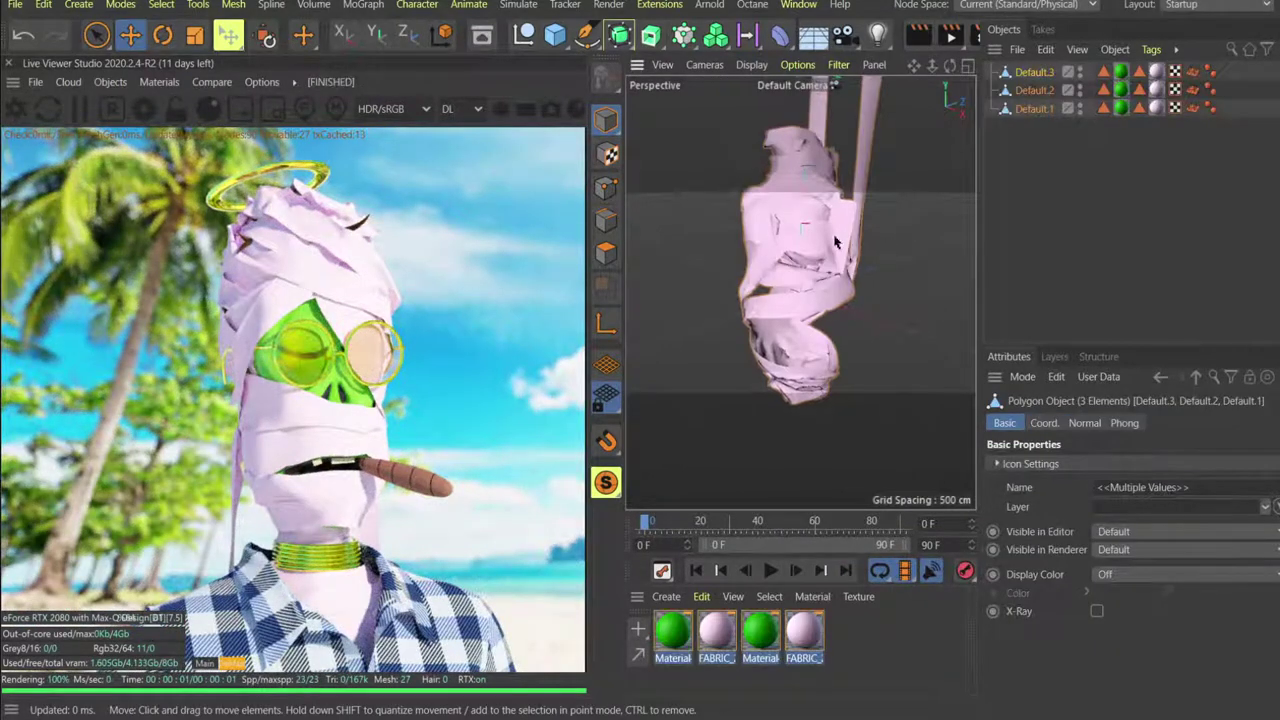
alt+drag(831, 237, 922, 117)
Copy the remaining Default bandage object from MUMMY_REKTFUL.c4d into the Untitled 2 project.
click(798, 4)
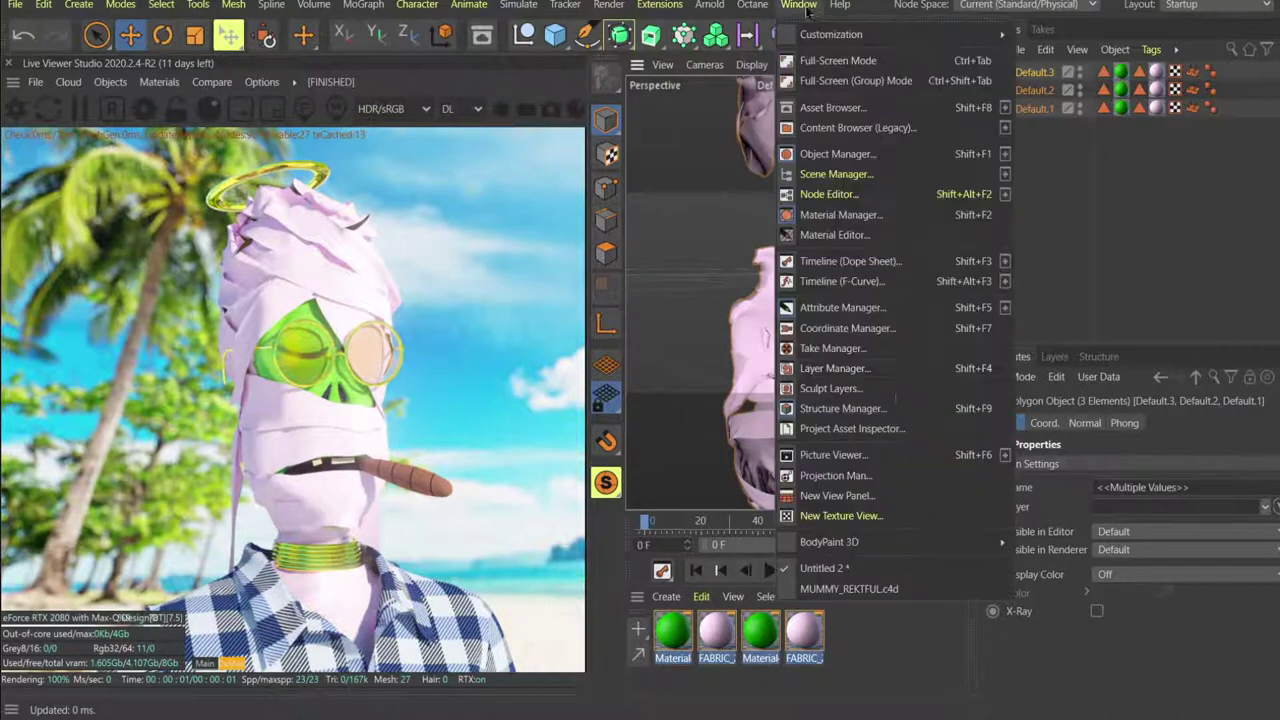
click(880, 592)
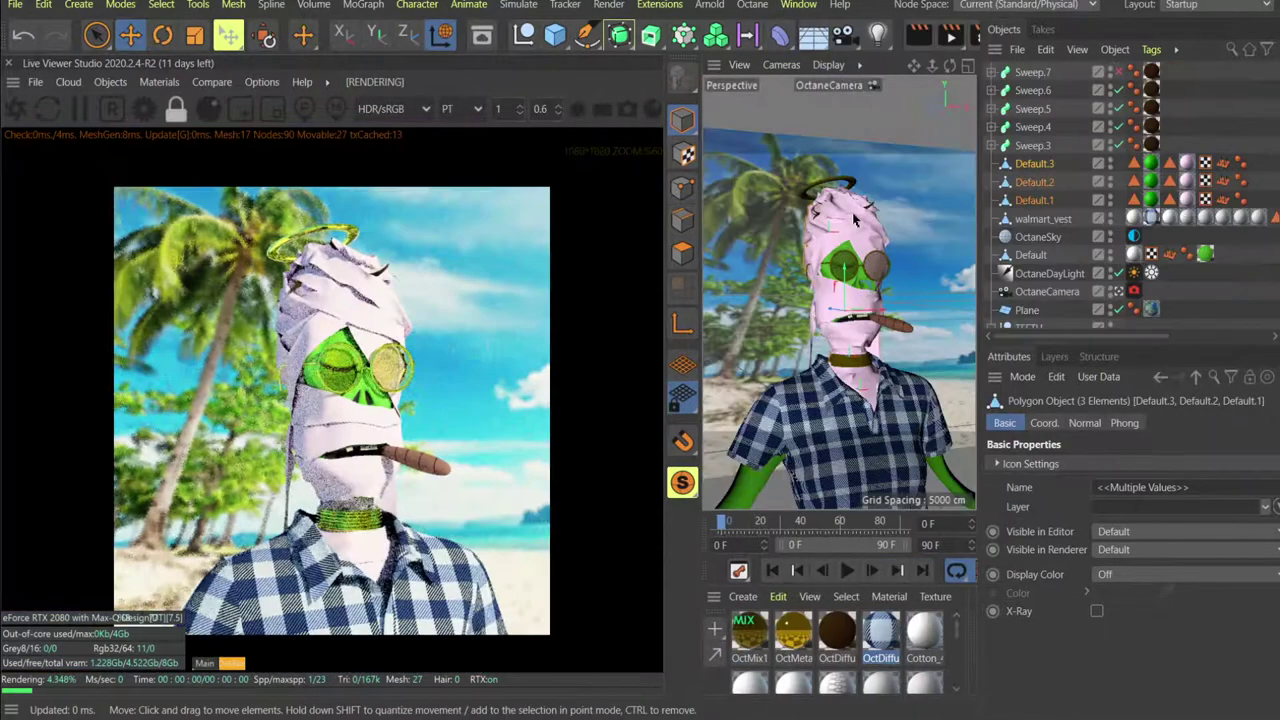
click(798, 4)
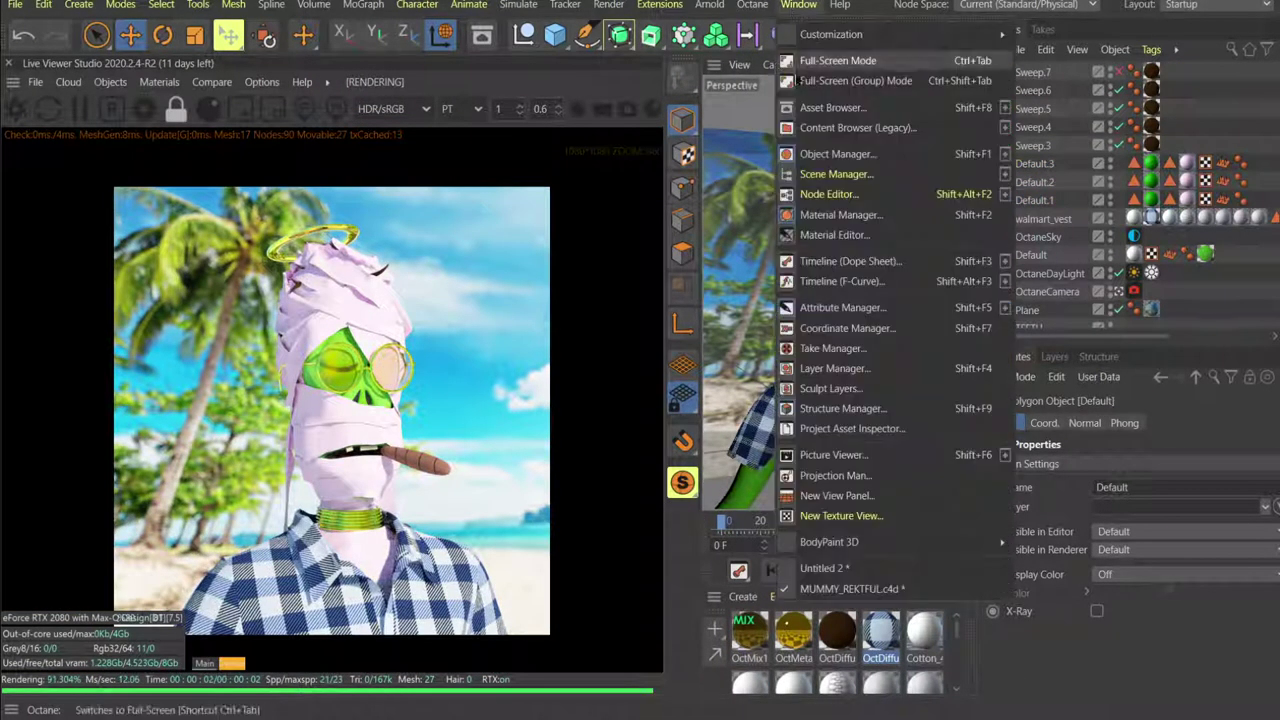
click(824, 568)
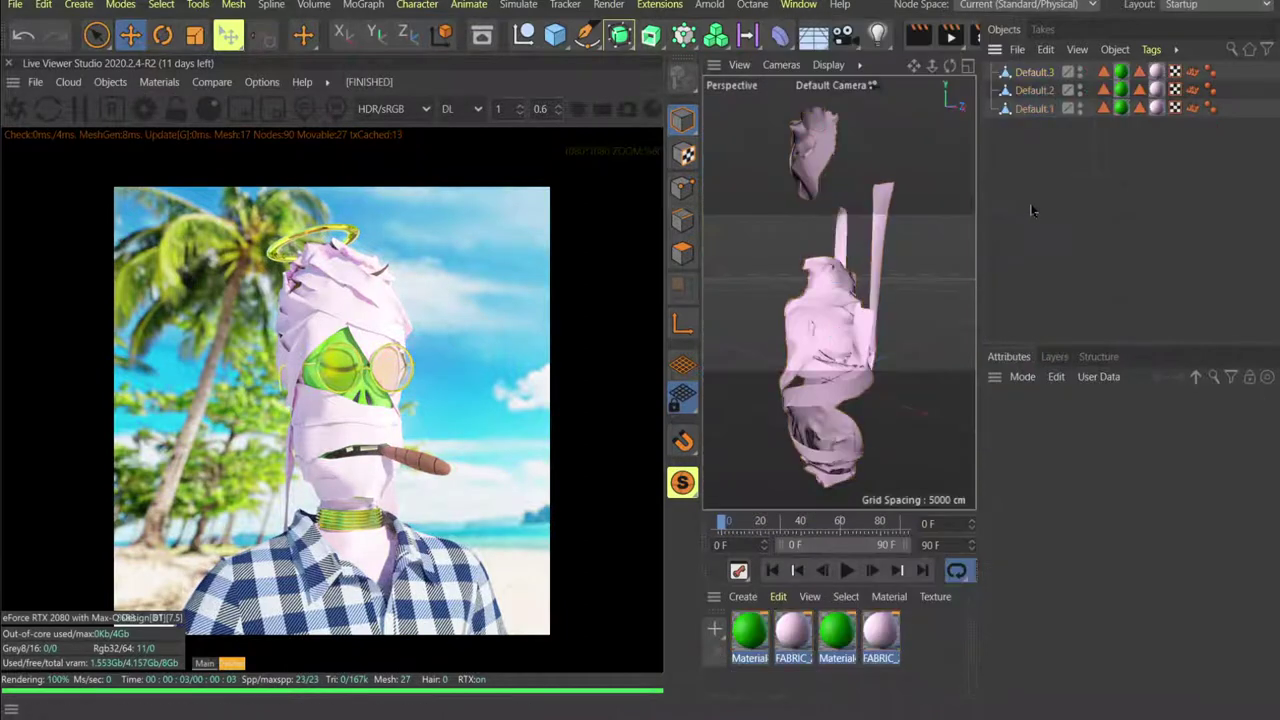
Delete the green material tags from all four bandage objects.
drag(1028, 158, 1005, 64)
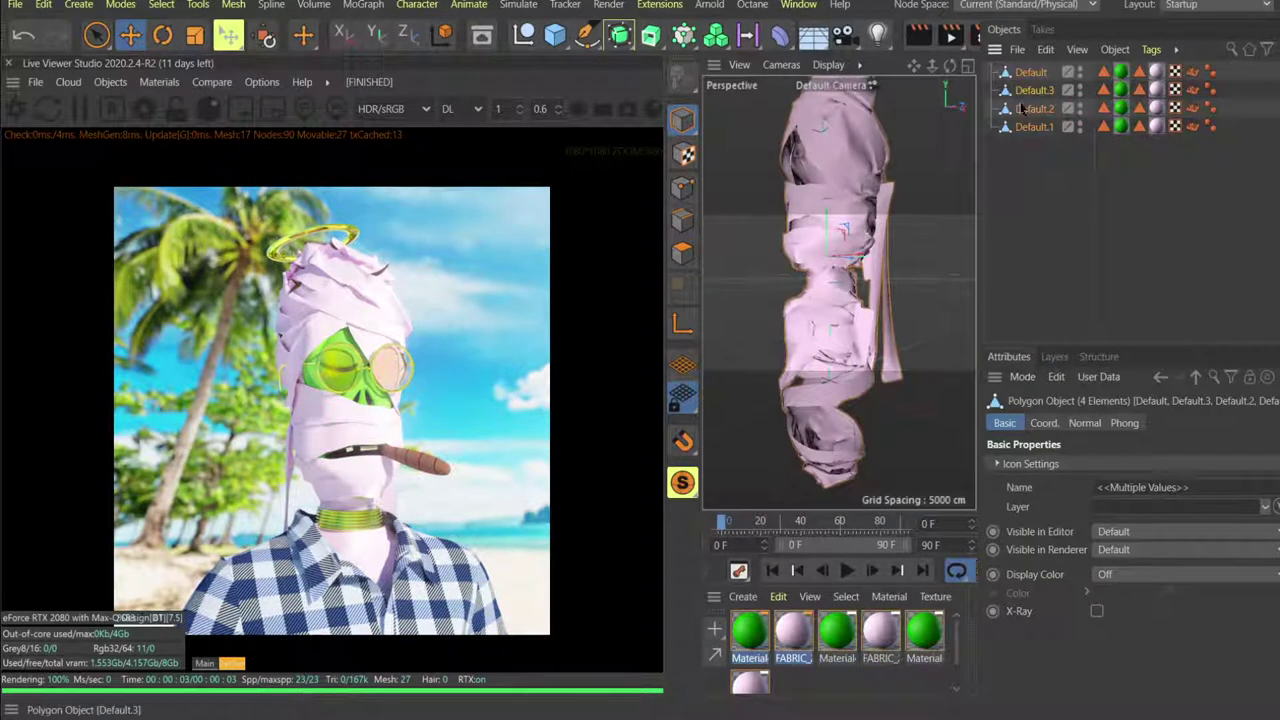
right_click(1022, 110)
click(900, 139)
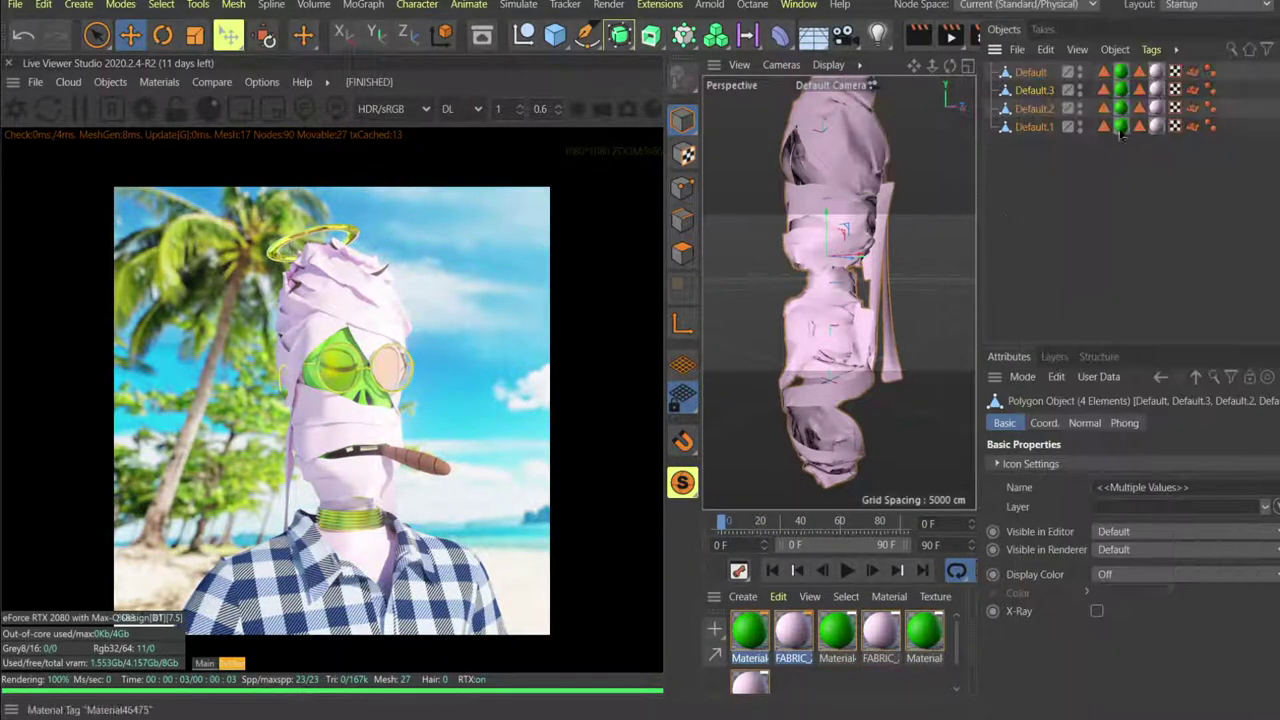
click(1120, 126)
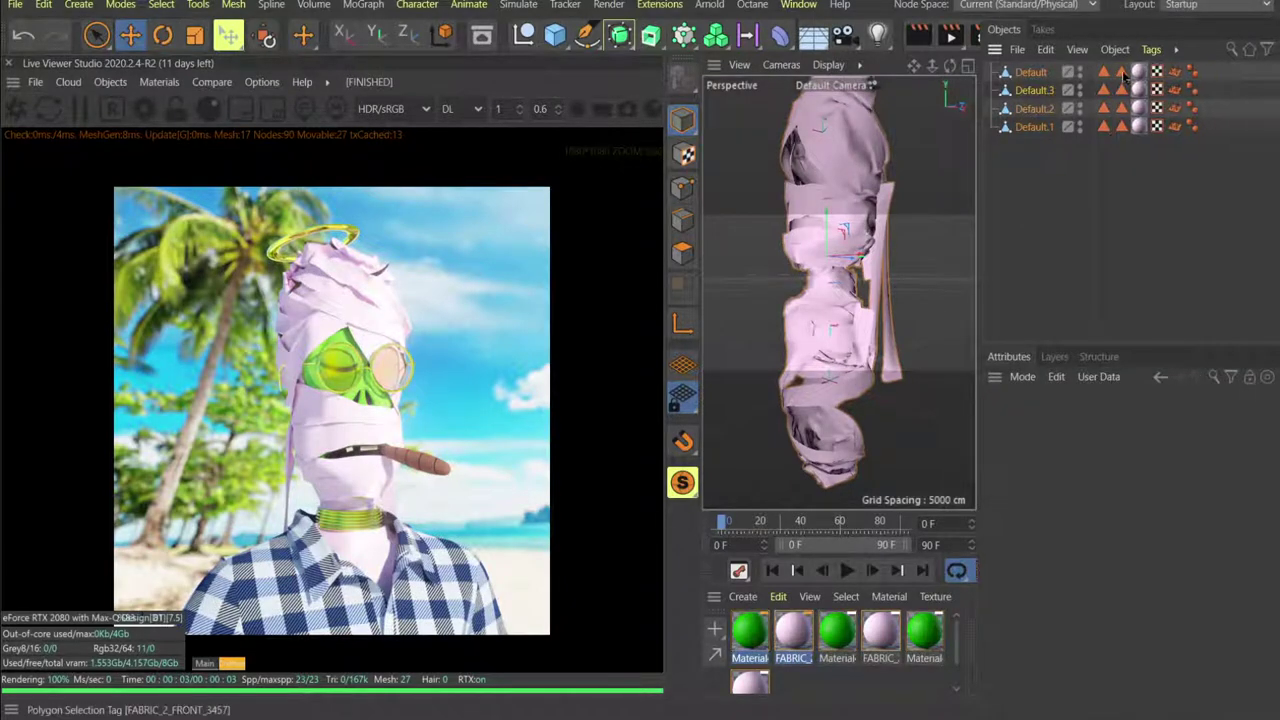
key(Delete)
Merge the four bandage objects into a single mesh with Connect Objects + Delete.
drag(1178, 170, 1050, 78)
right_click(1046, 88)
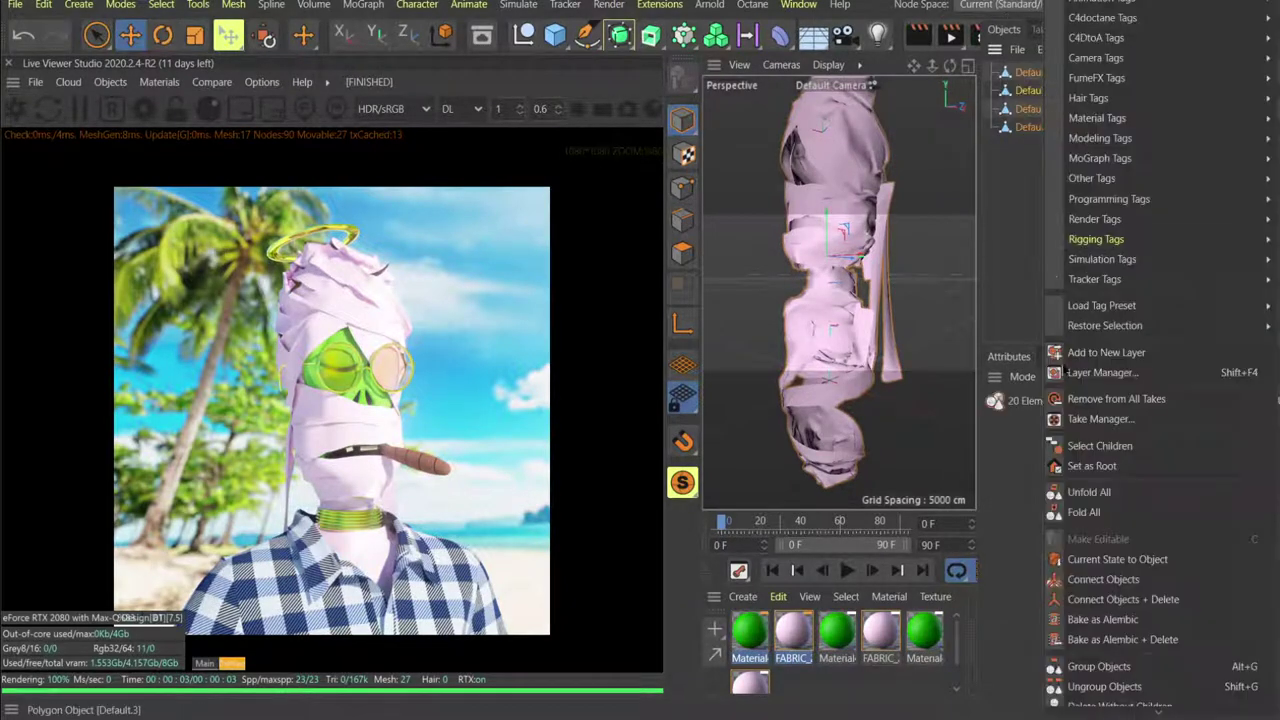
click(1124, 608)
click(1037, 153)
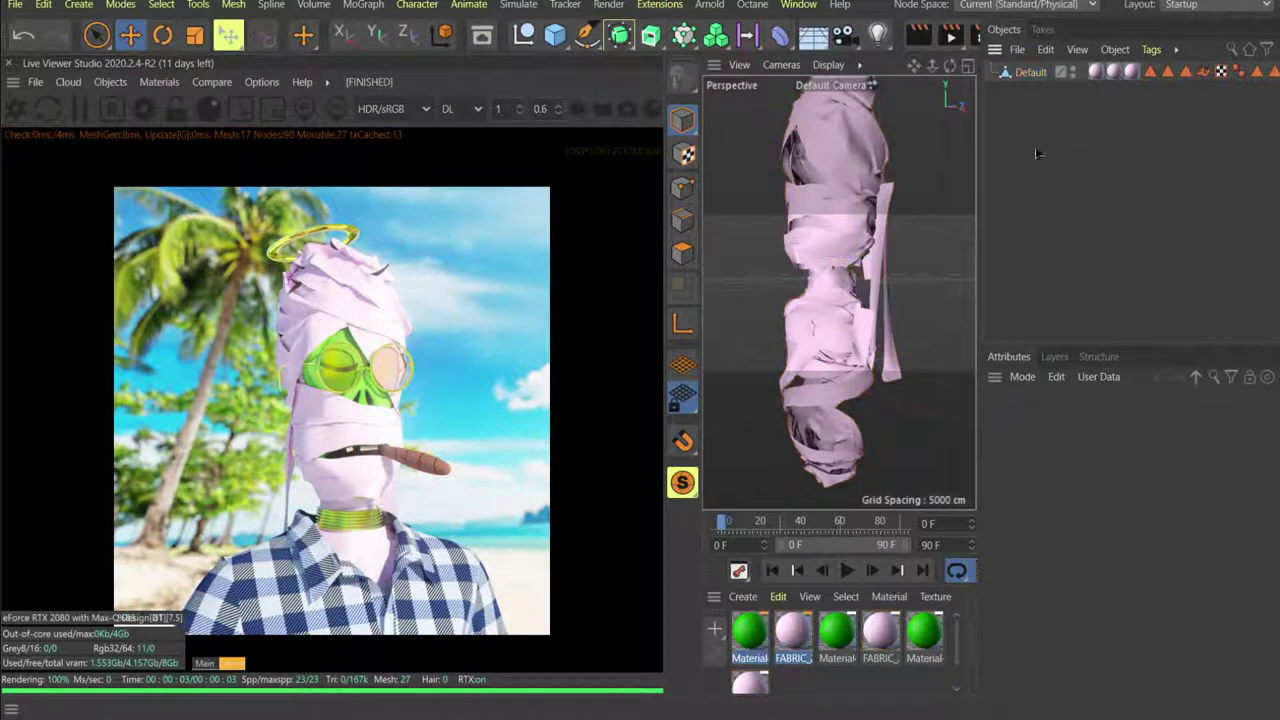
Export the merged bandage mesh as a Wavefront OBJ named BANDAGE in 02_ASSETS, using the default export settings.
click(14, 5)
mouse_move(76, 392)
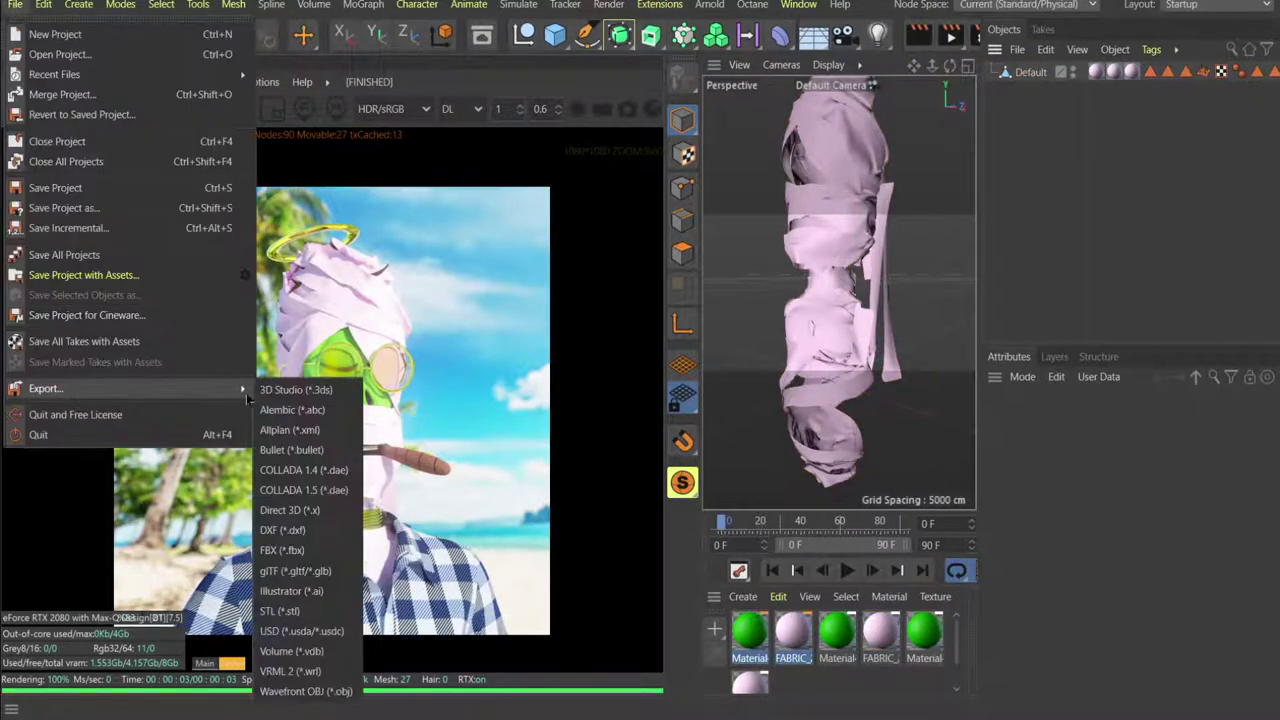
click(308, 692)
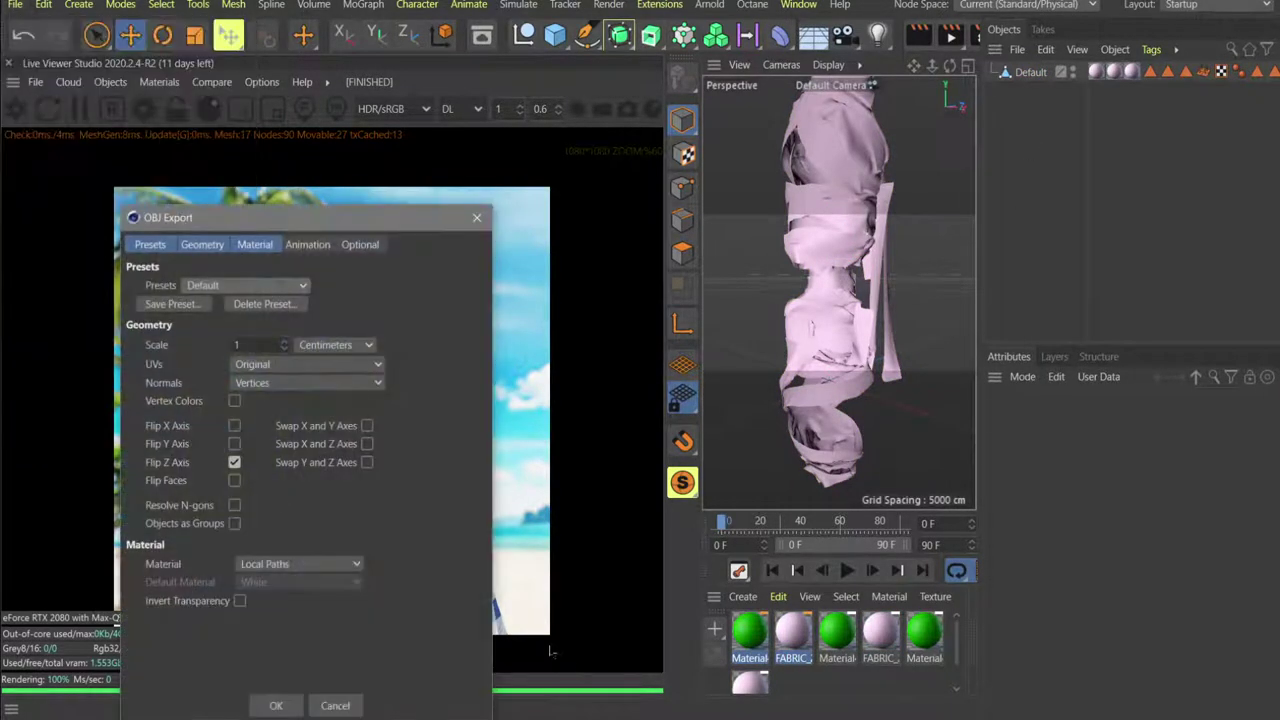
click(270, 707)
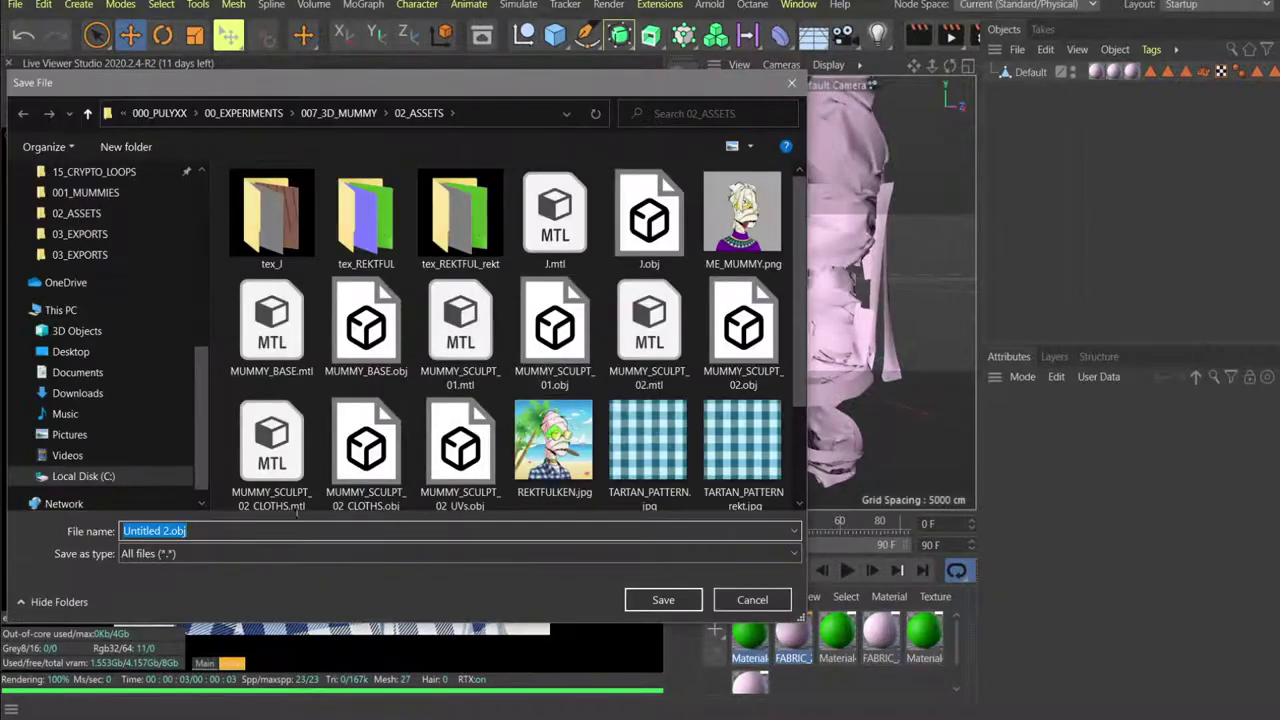
text(BANDA)
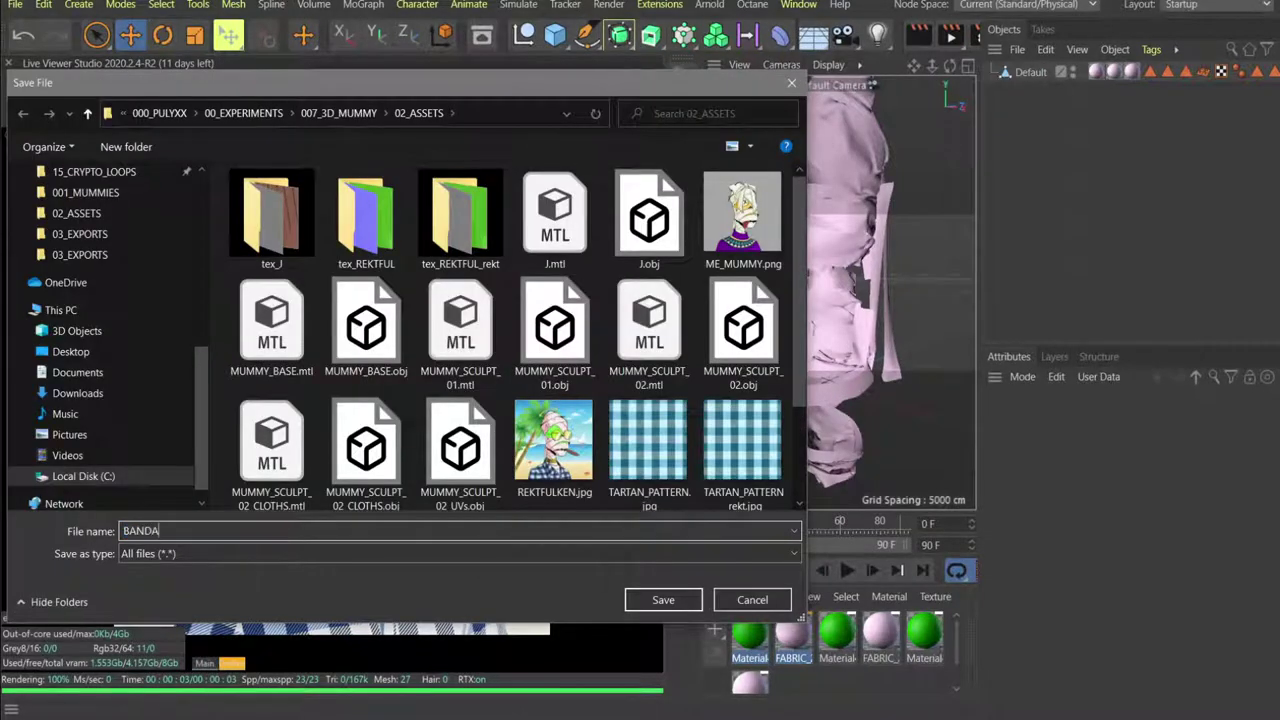
text(GE)
key(BackSpace)
text(GE)
key(Return)
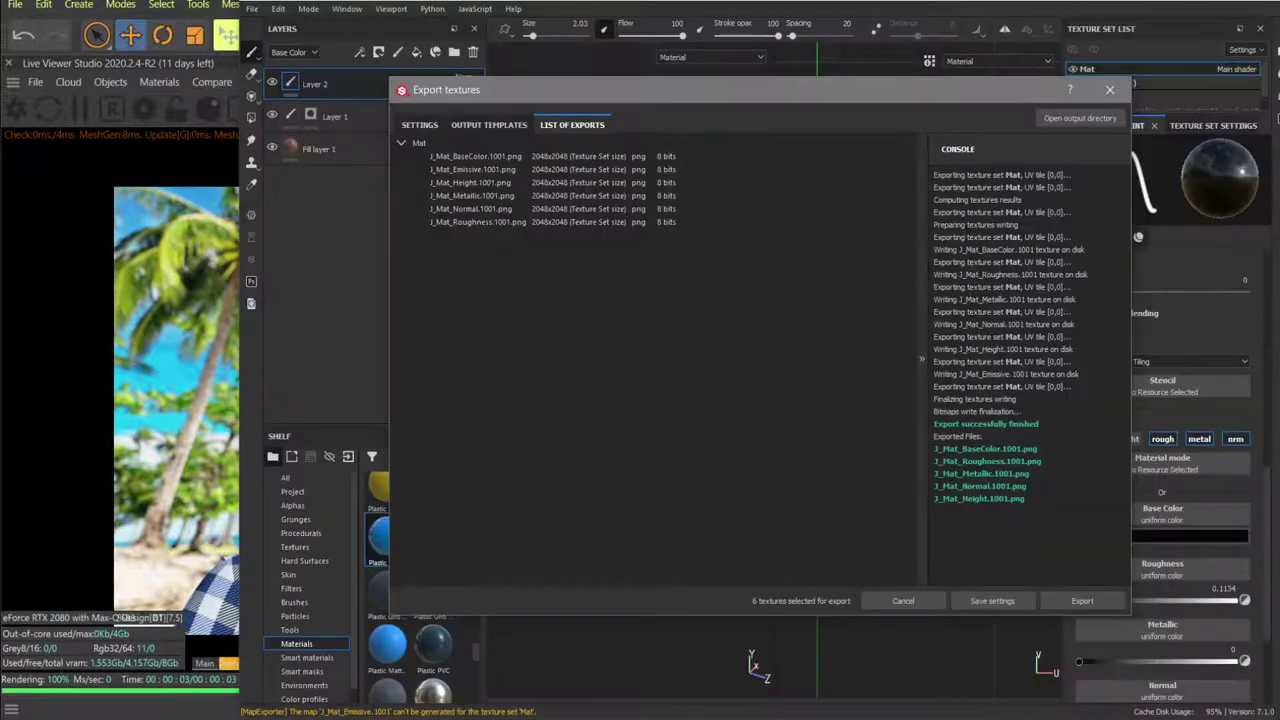
Close the texture export in Substance Painter and try to load BANDAGE.obj as the project mesh, keeping Preserve strokes positions on mesh enabled.
click(1109, 89)
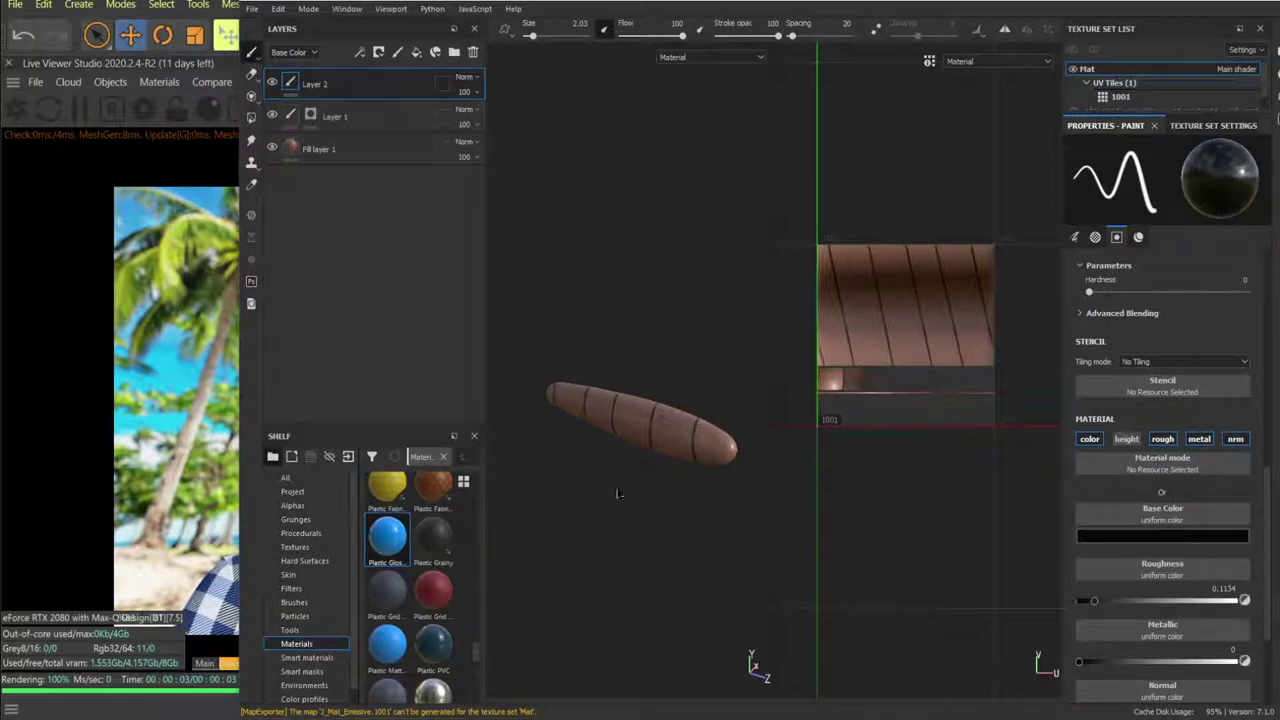
key(ctrl+alt+shift+p)
click(757, 476)
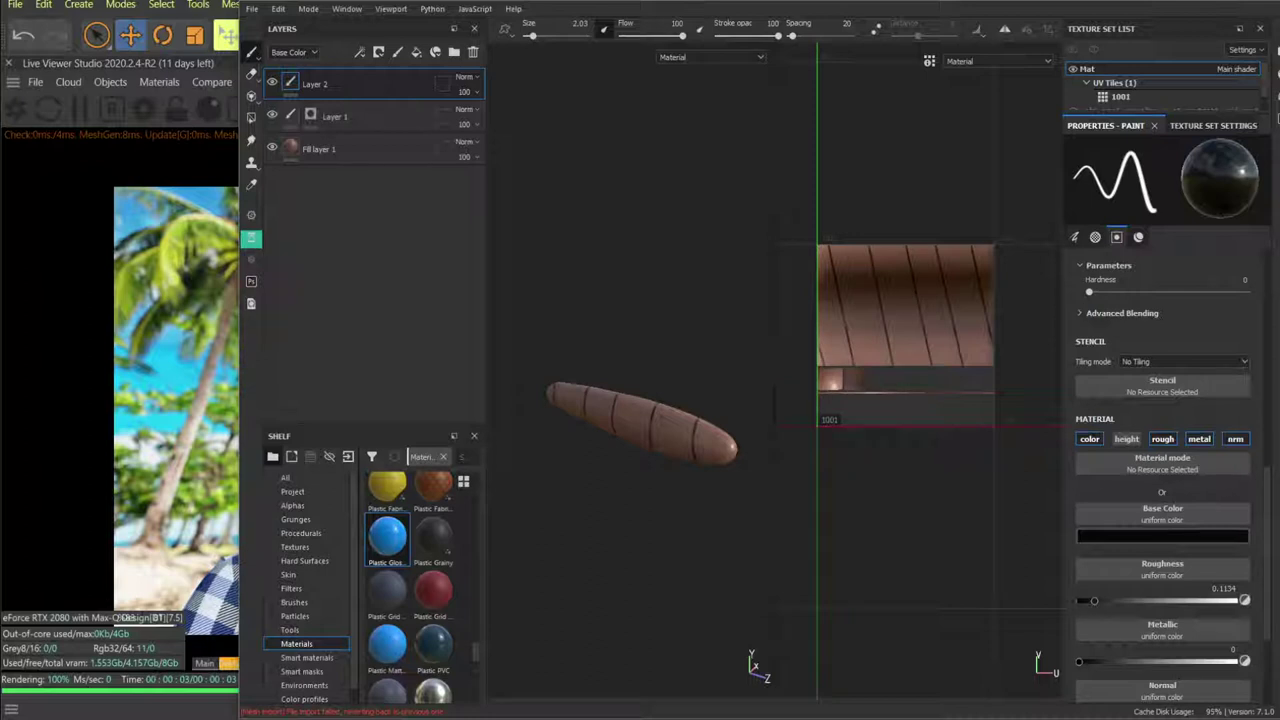
drag(560, 360, 567, 366)
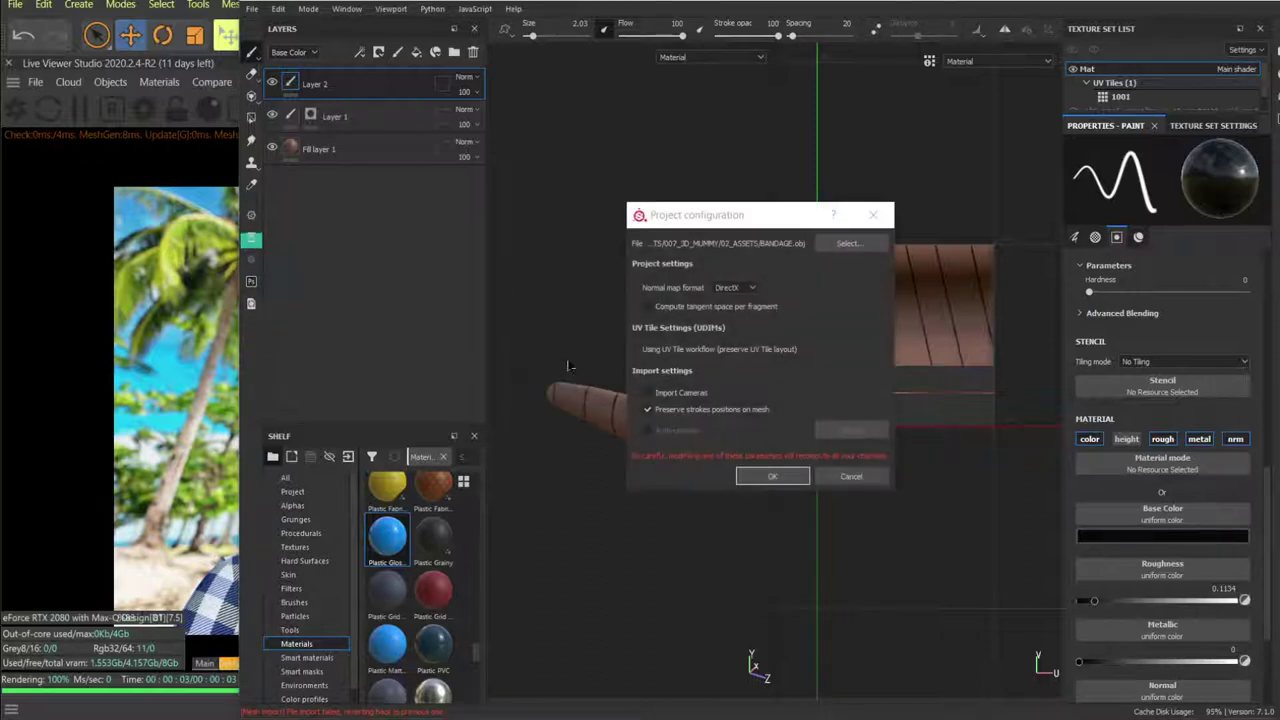
click(746, 474)
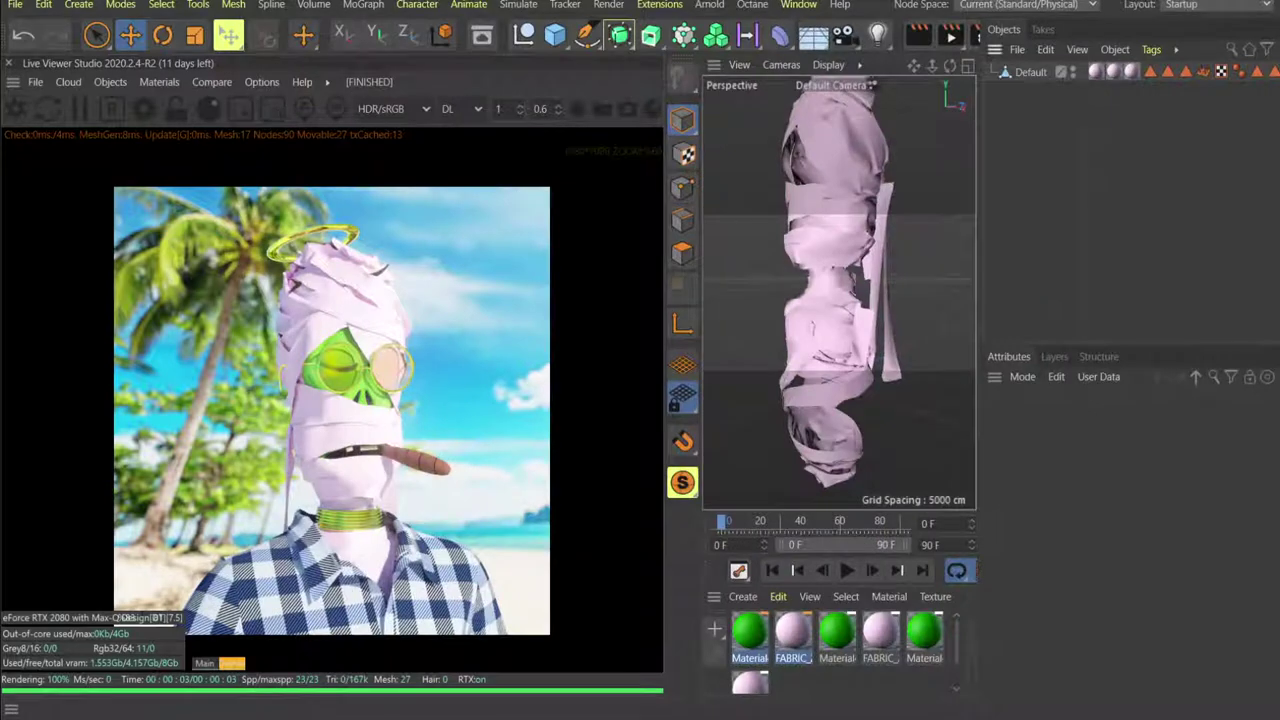
Switch back to the full mummy project in Cinema 4D and create a new Octane diffuse material.
click(799, 6)
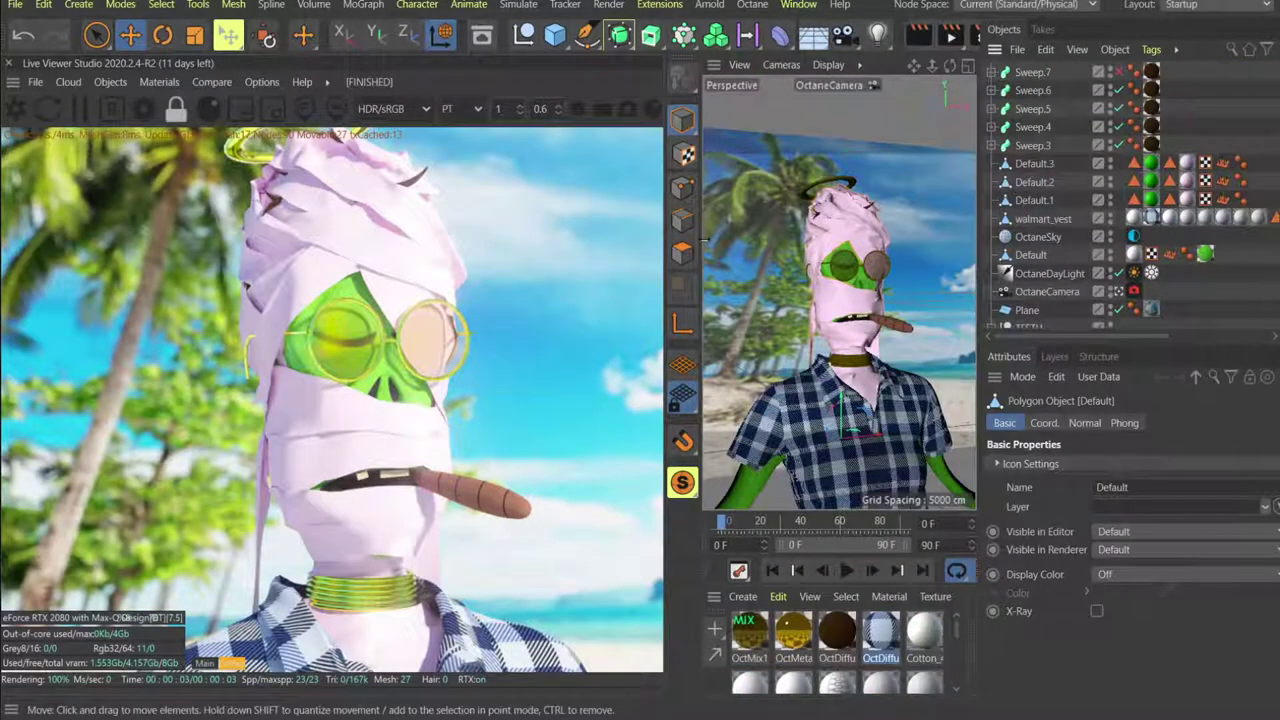
scroll(487, 281, down, 5)
scroll(487, 281, up, 2)
scroll(486, 279, up, 2)
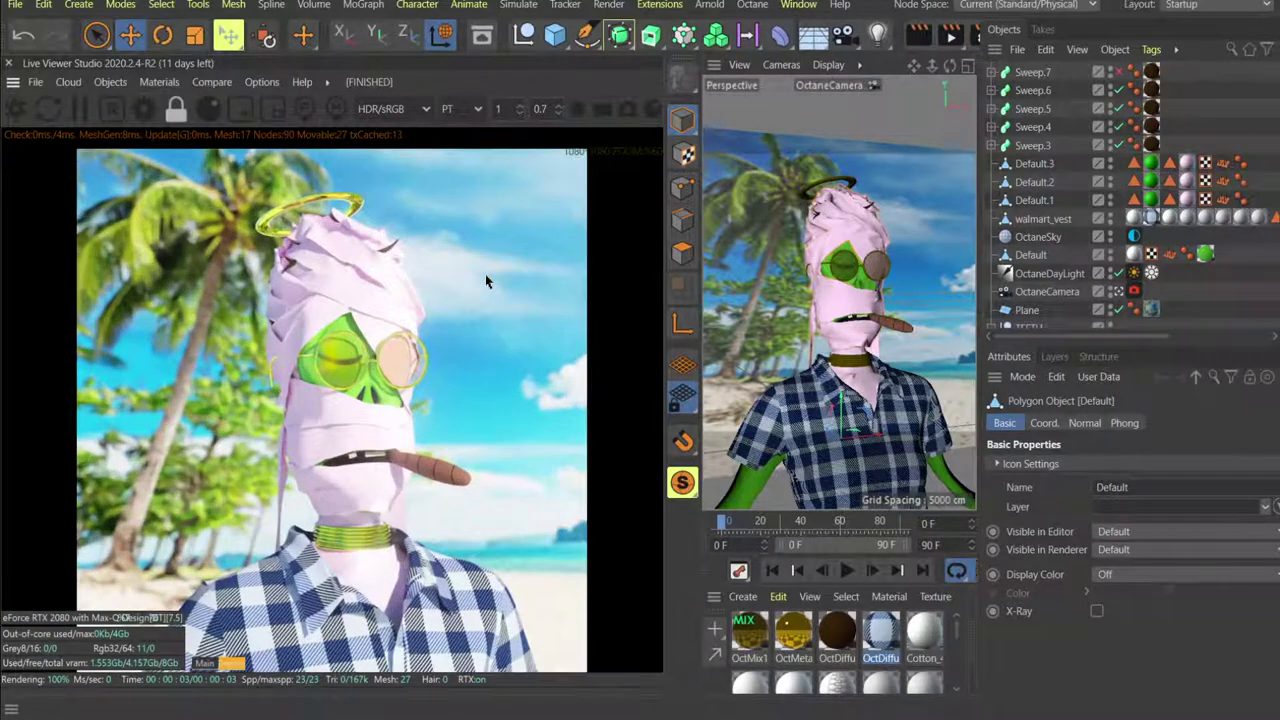
click(1226, 97)
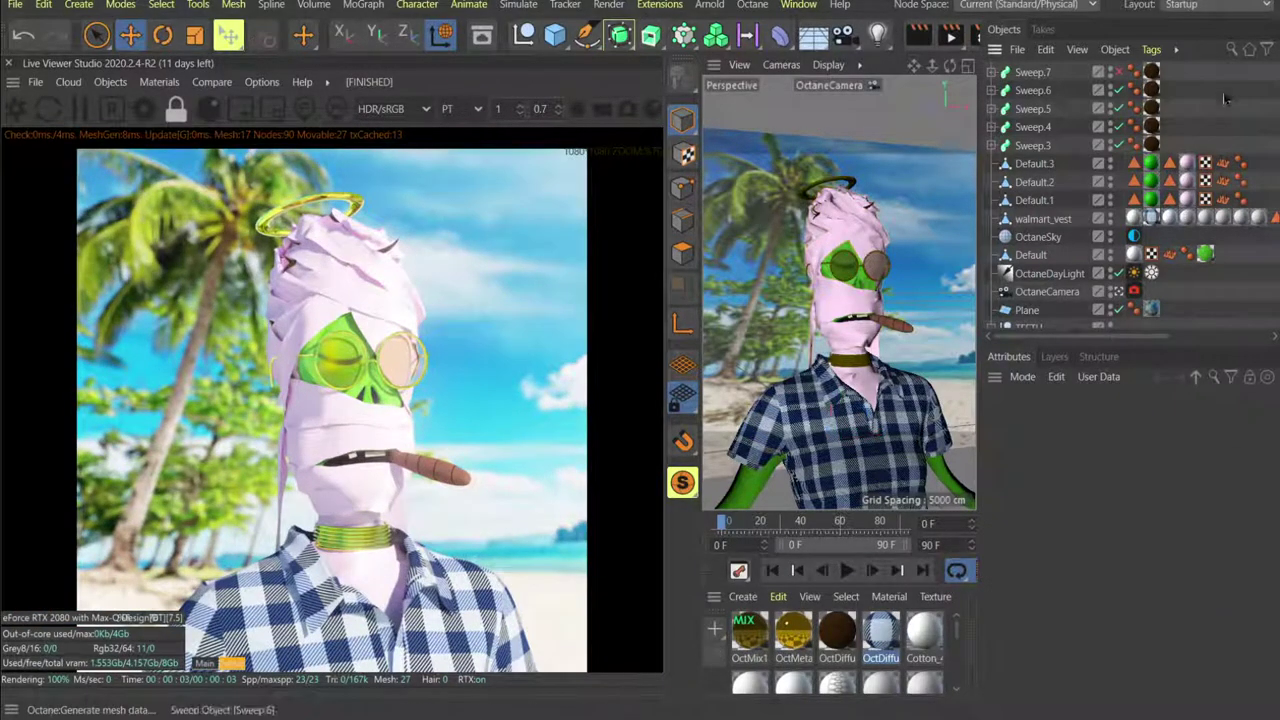
scroll(840, 640, down, 2)
click(880, 640)
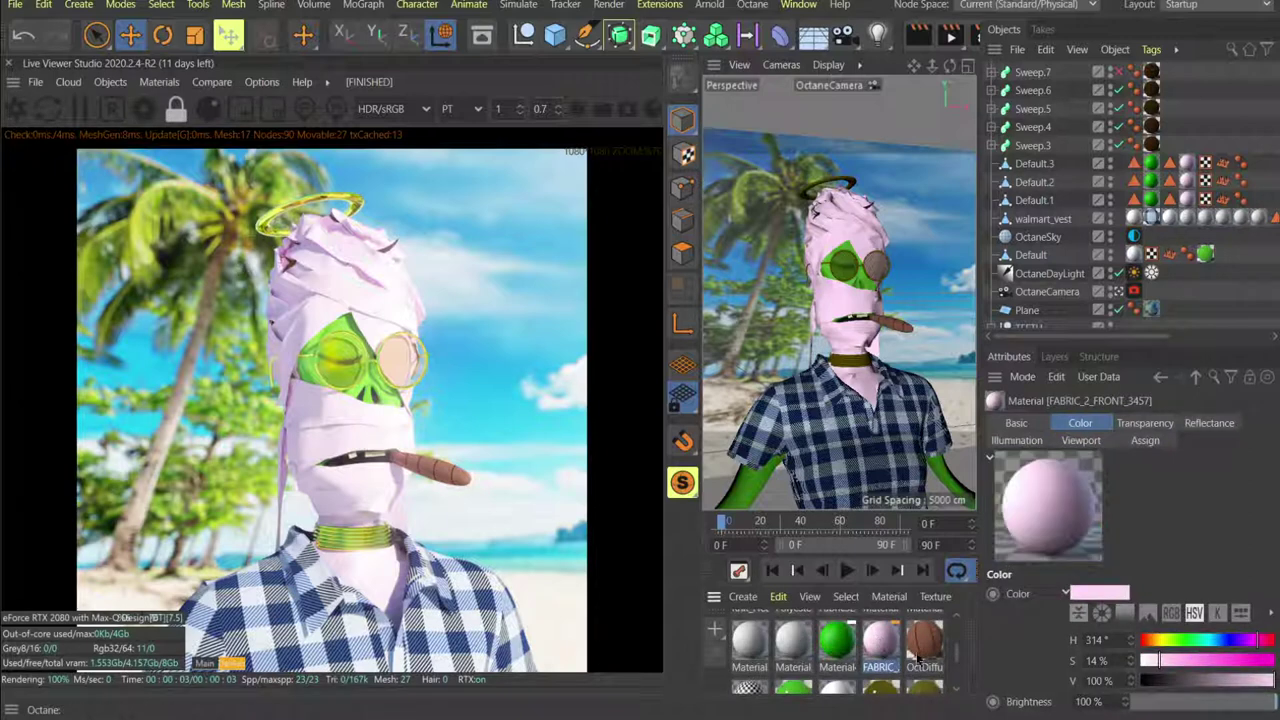
click(159, 82)
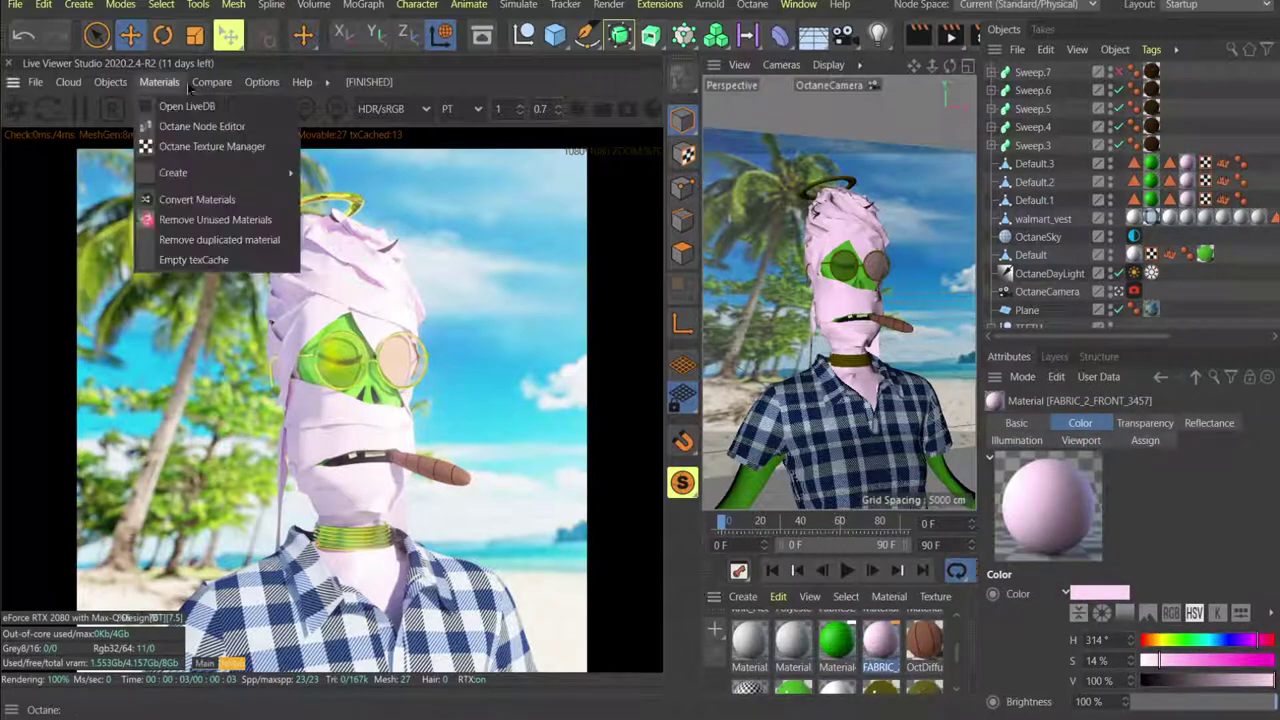
mouse_move(230, 173)
click(358, 176)
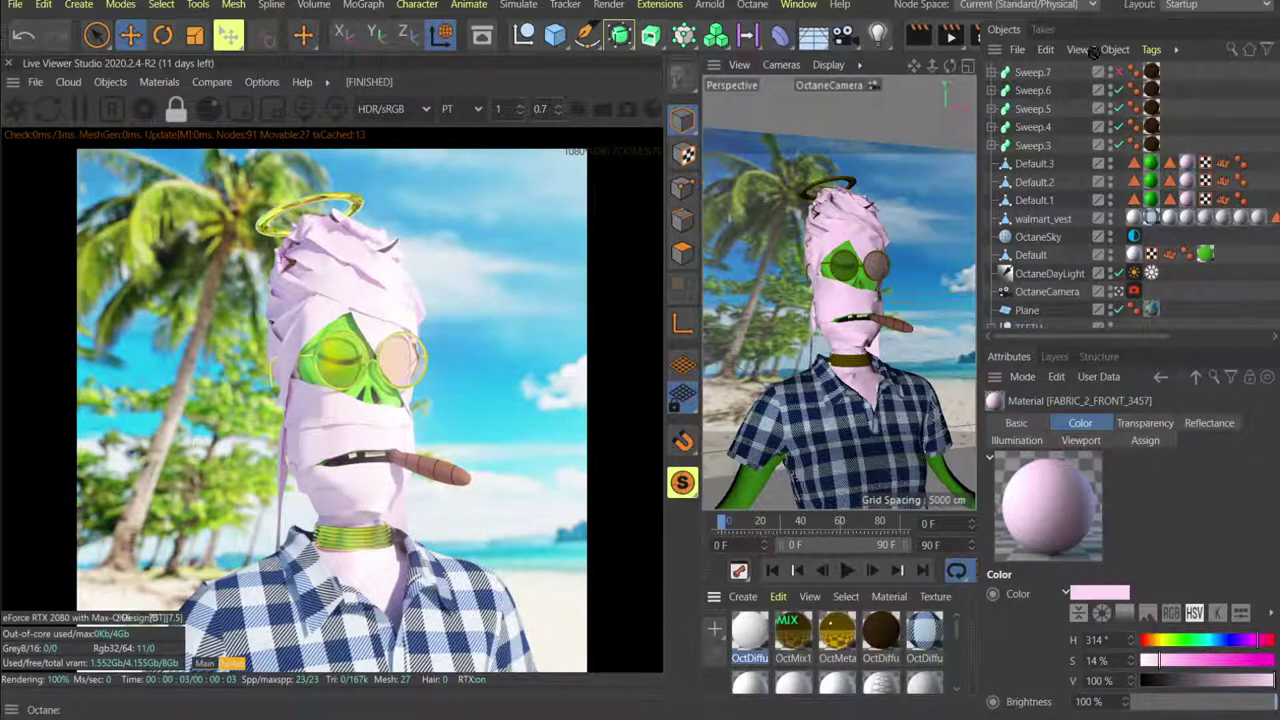
Assign the new OctDiffuse4 material to Default.1, Default.2 and Default.3, and open it in the Octane Node Editor.
drag(1040, 165, 1042, 166)
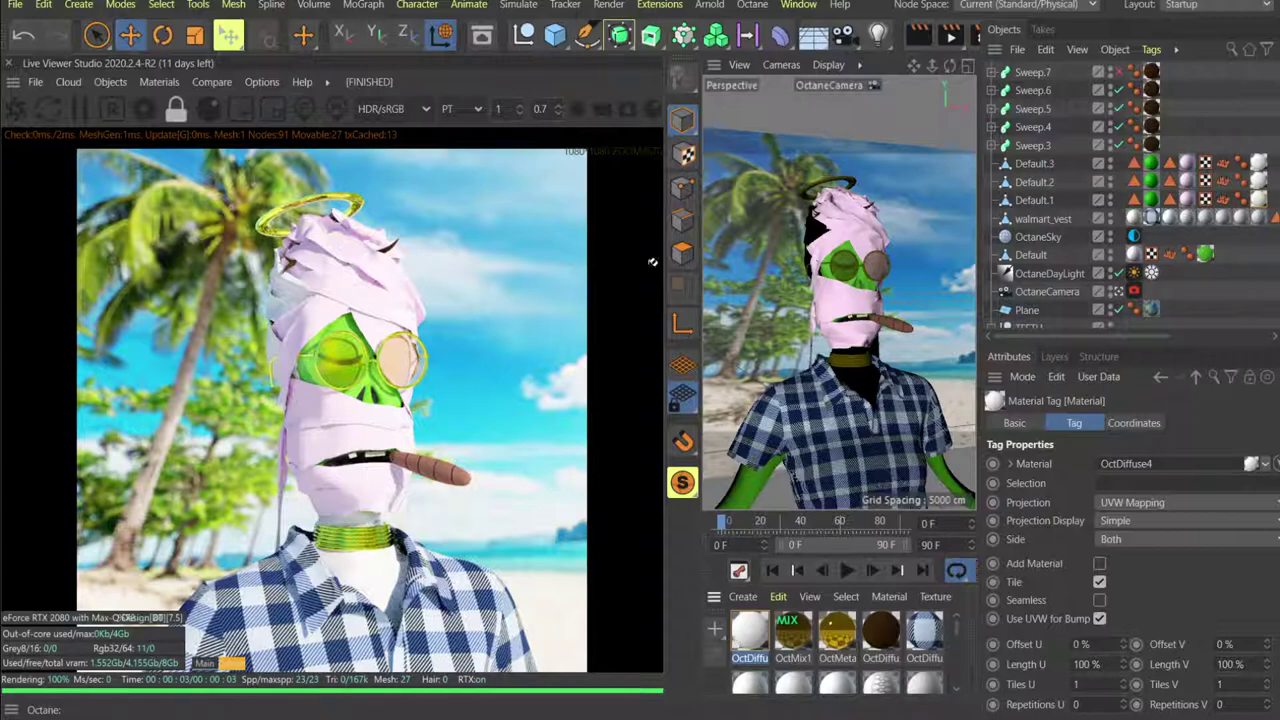
drag(652, 262, 846, 300)
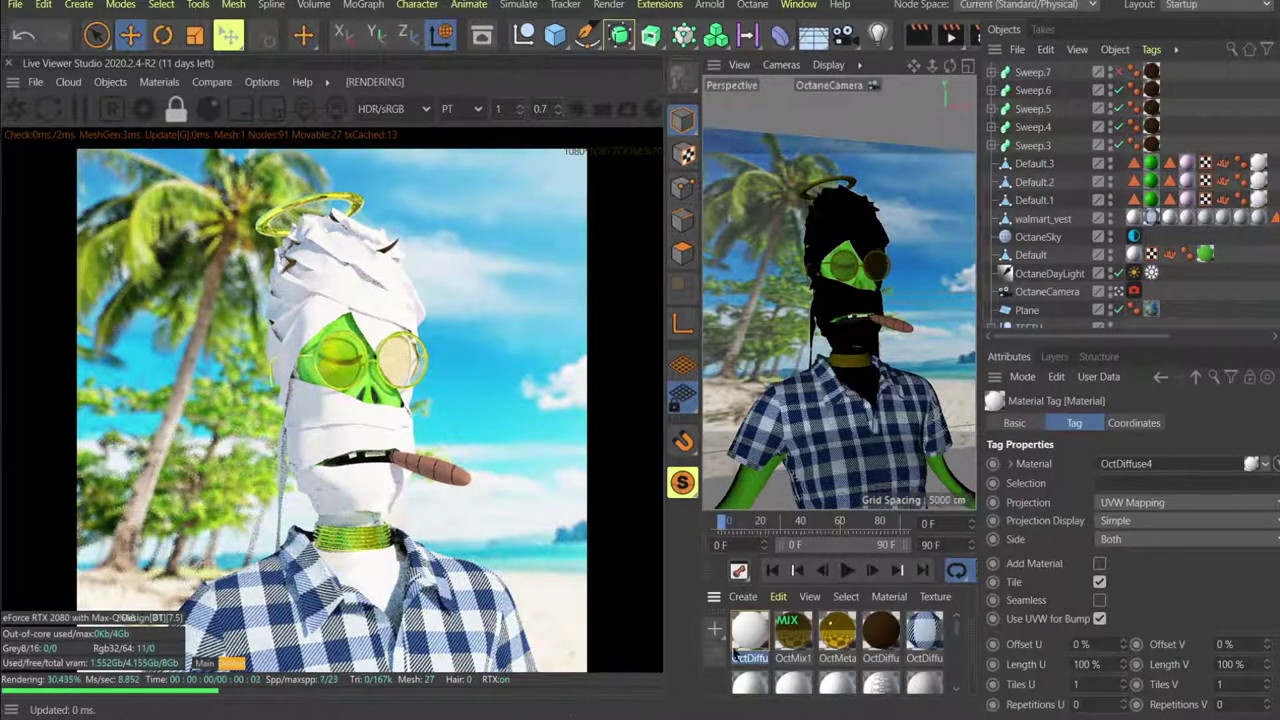
double_click(750, 635)
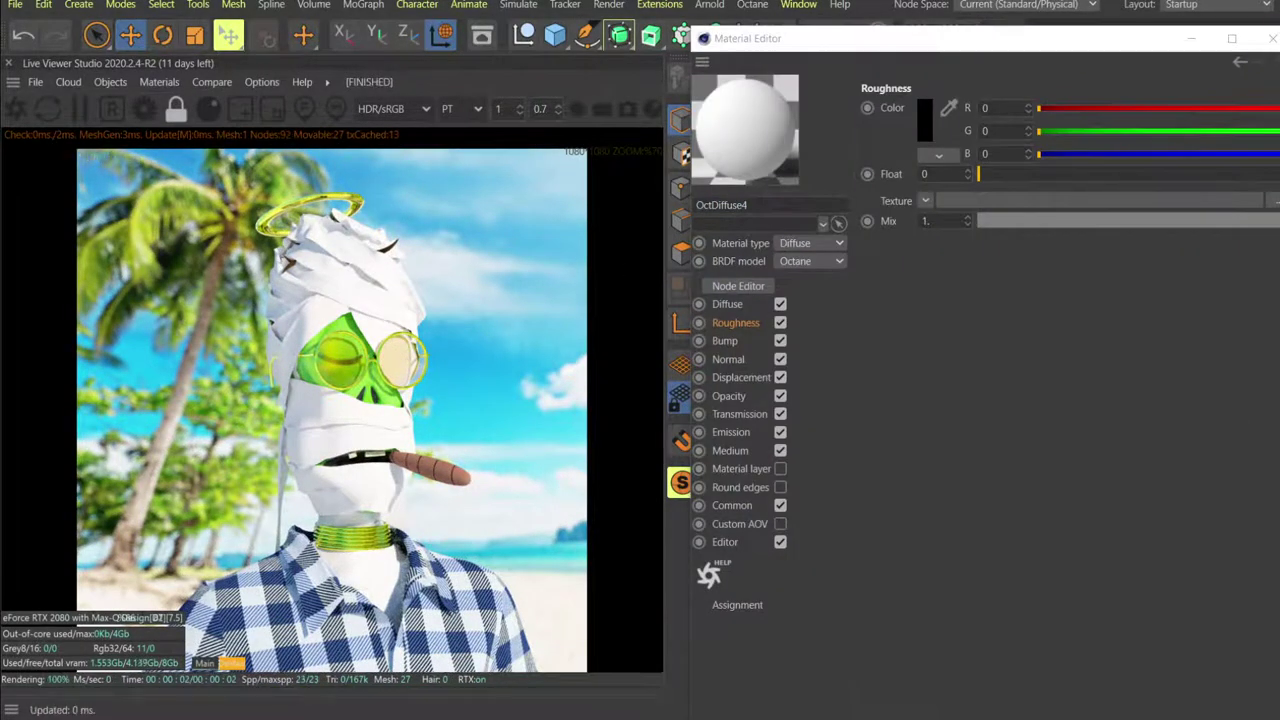
click(1272, 38)
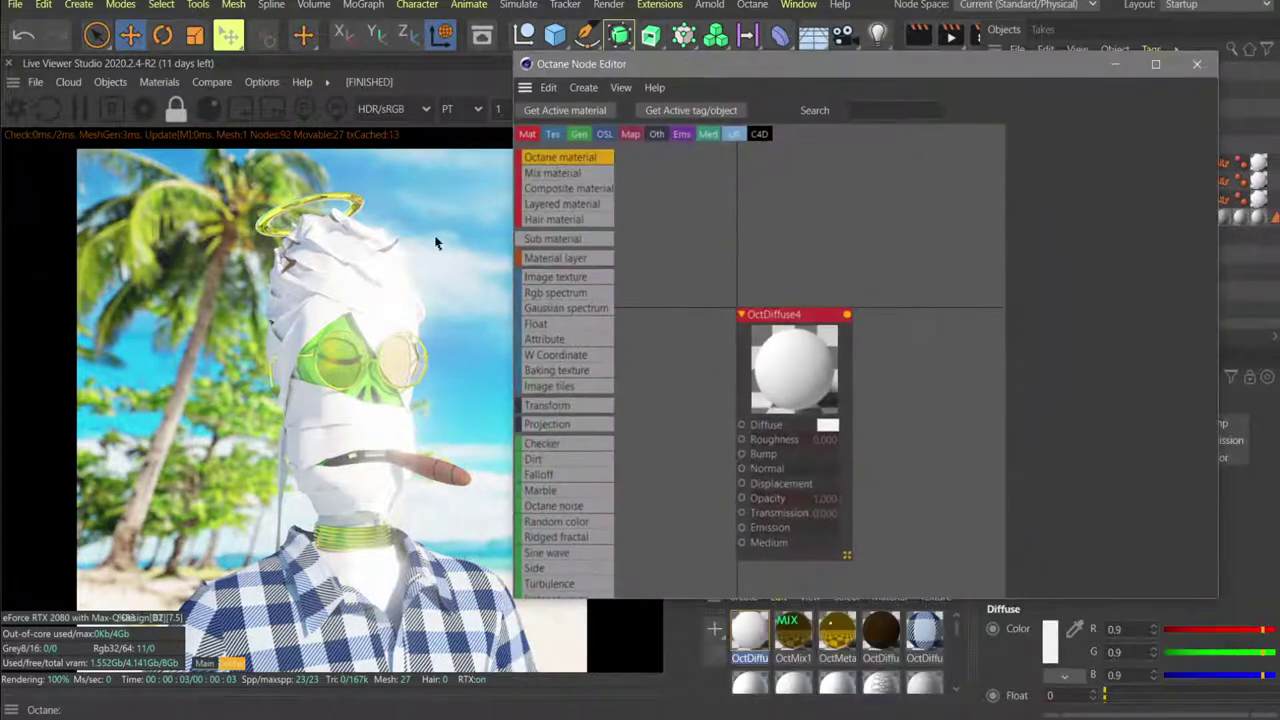
Disable post processing on the OctaneCamera tag.
click(199, 663)
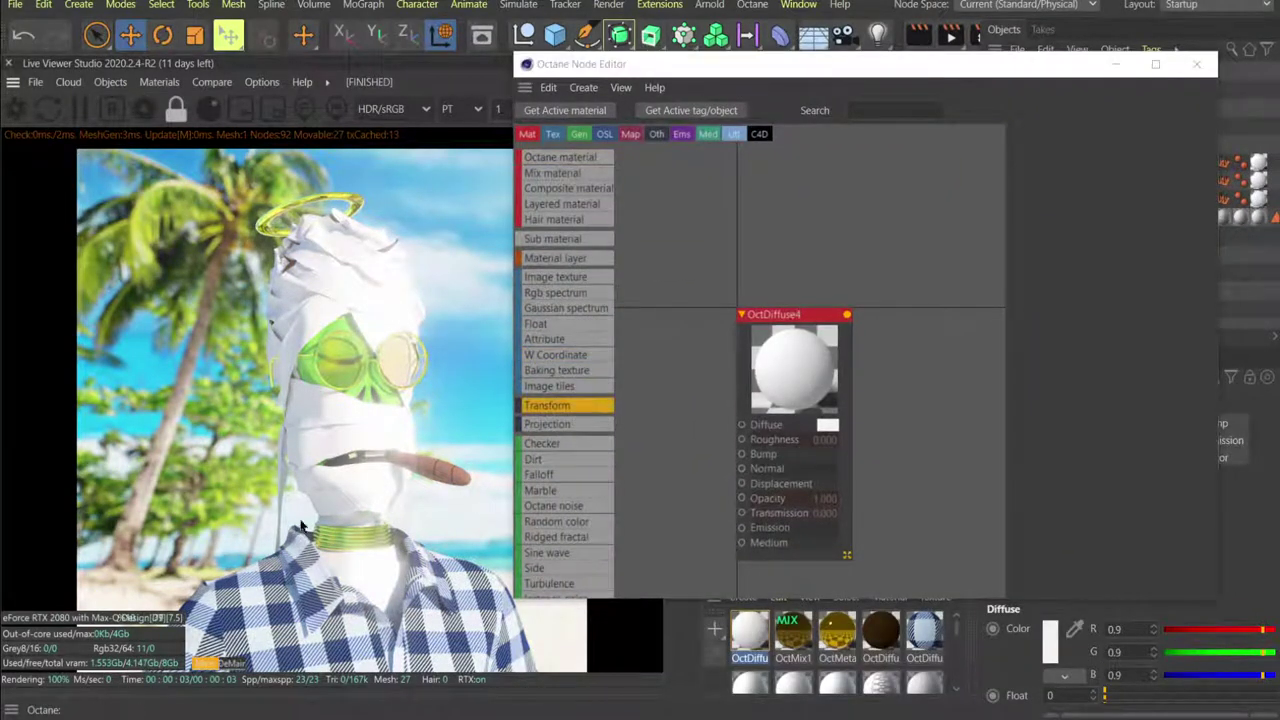
click(1115, 64)
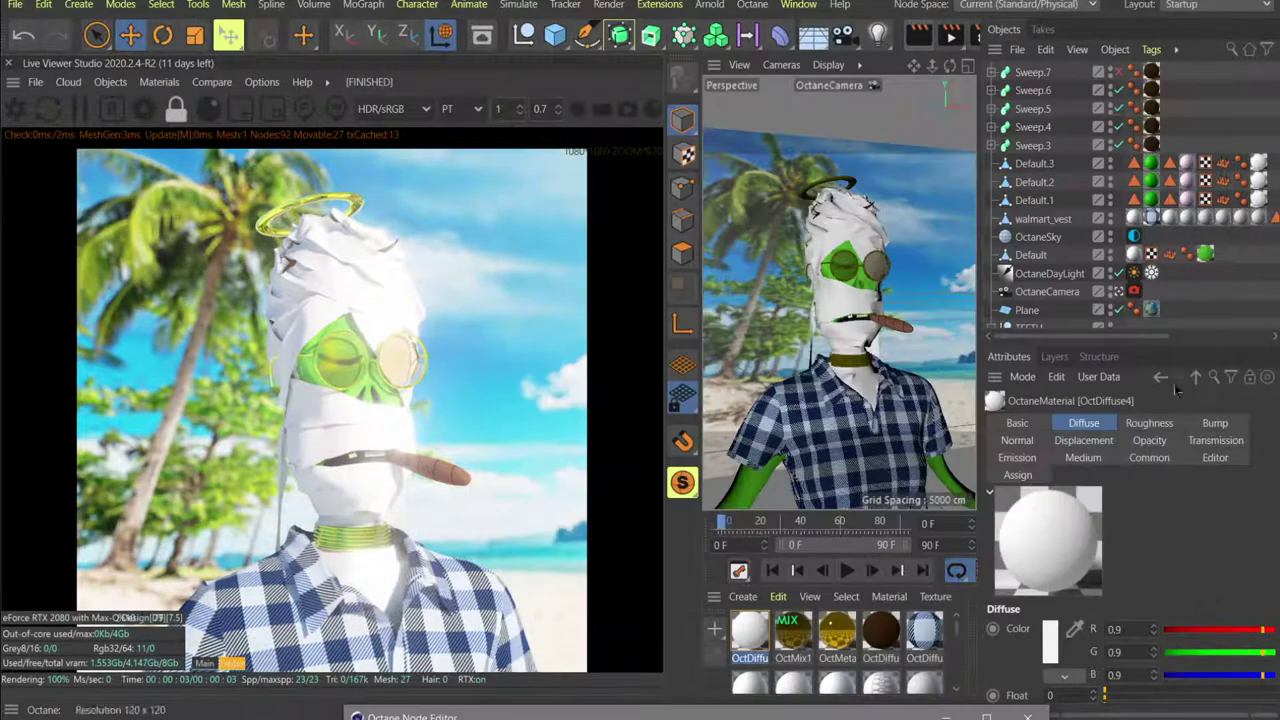
click(1134, 291)
click(1245, 423)
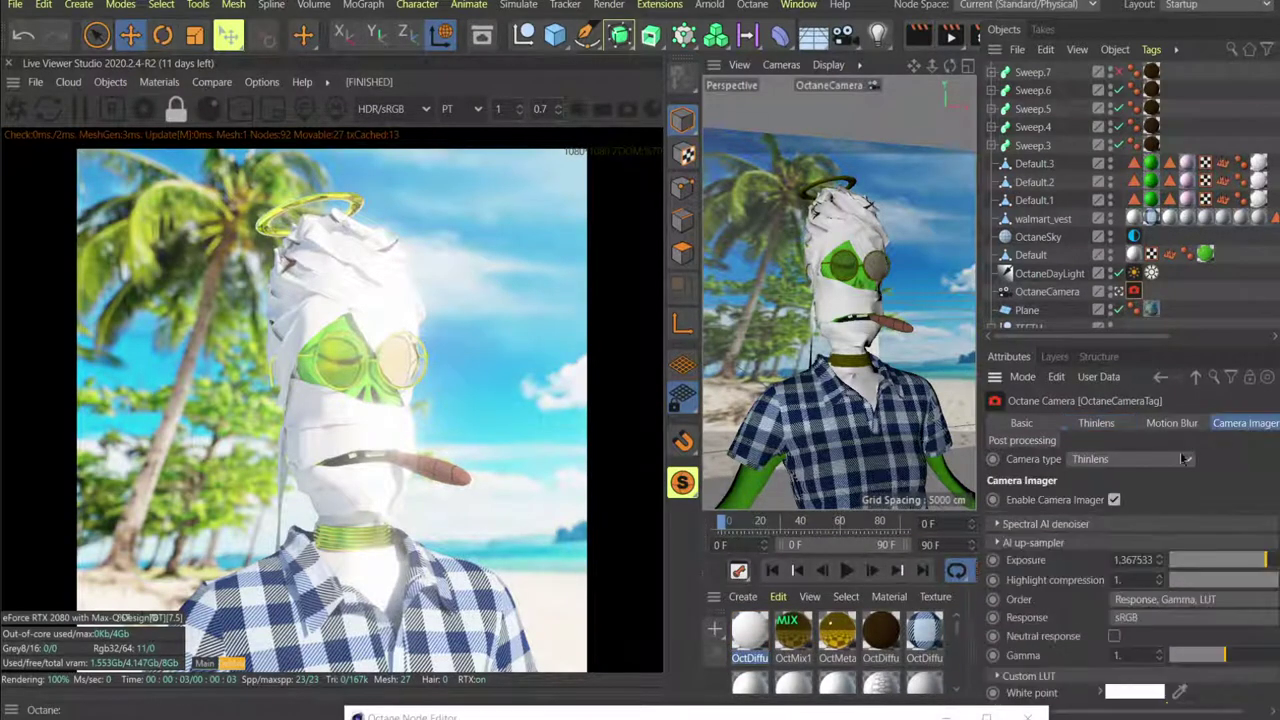
click(1022, 440)
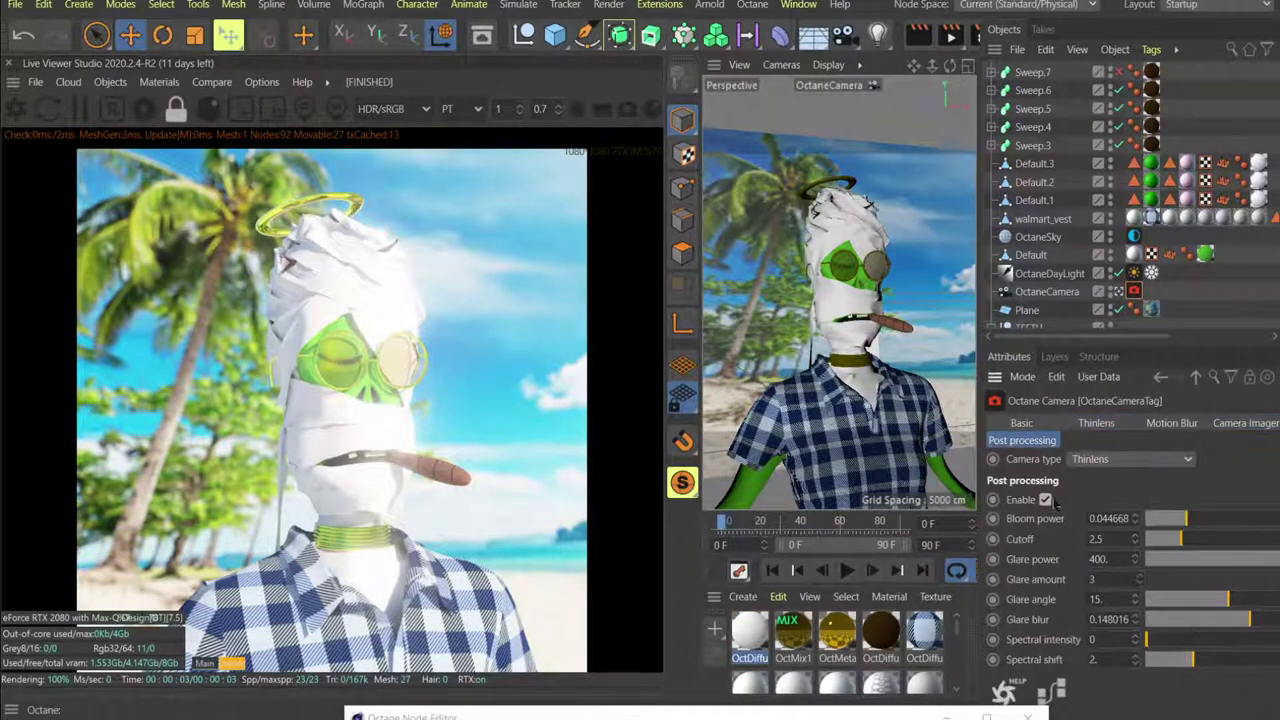
click(1045, 499)
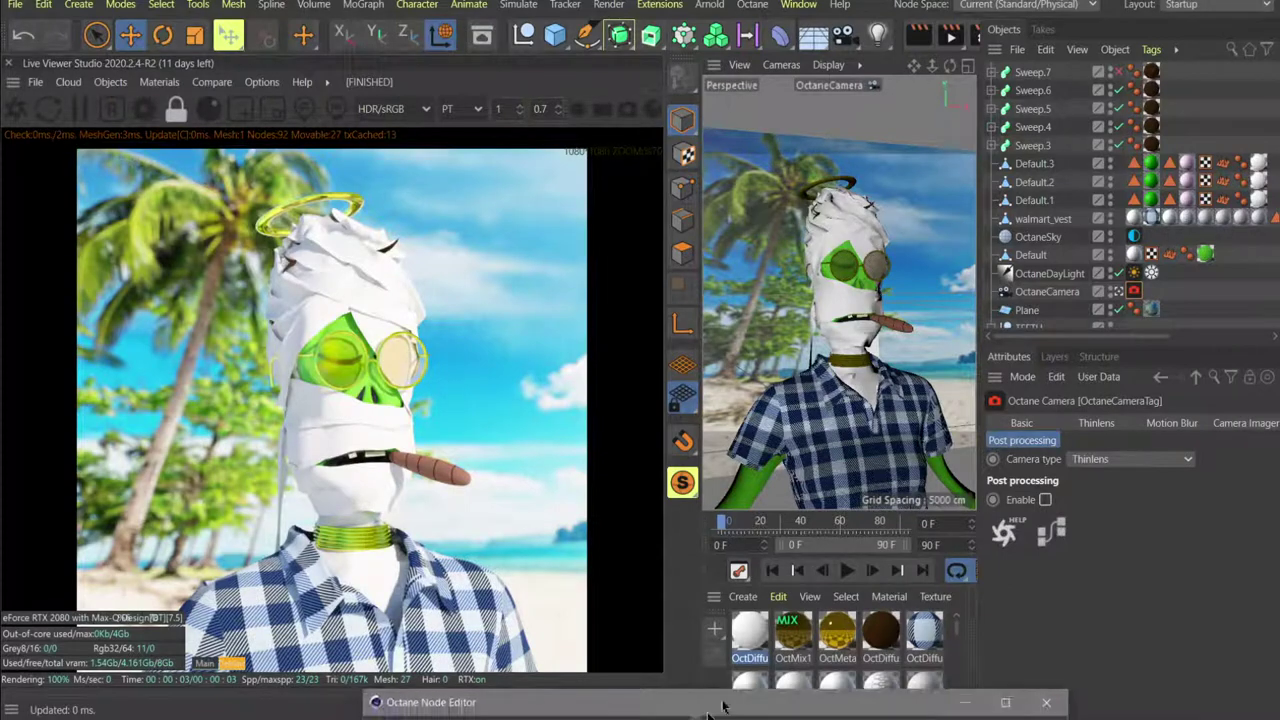
Tint the diffuse color of OctDiffuse4 light pink with a hue of 305° and a saturation of 13%.
click(410, 716)
click(787, 410)
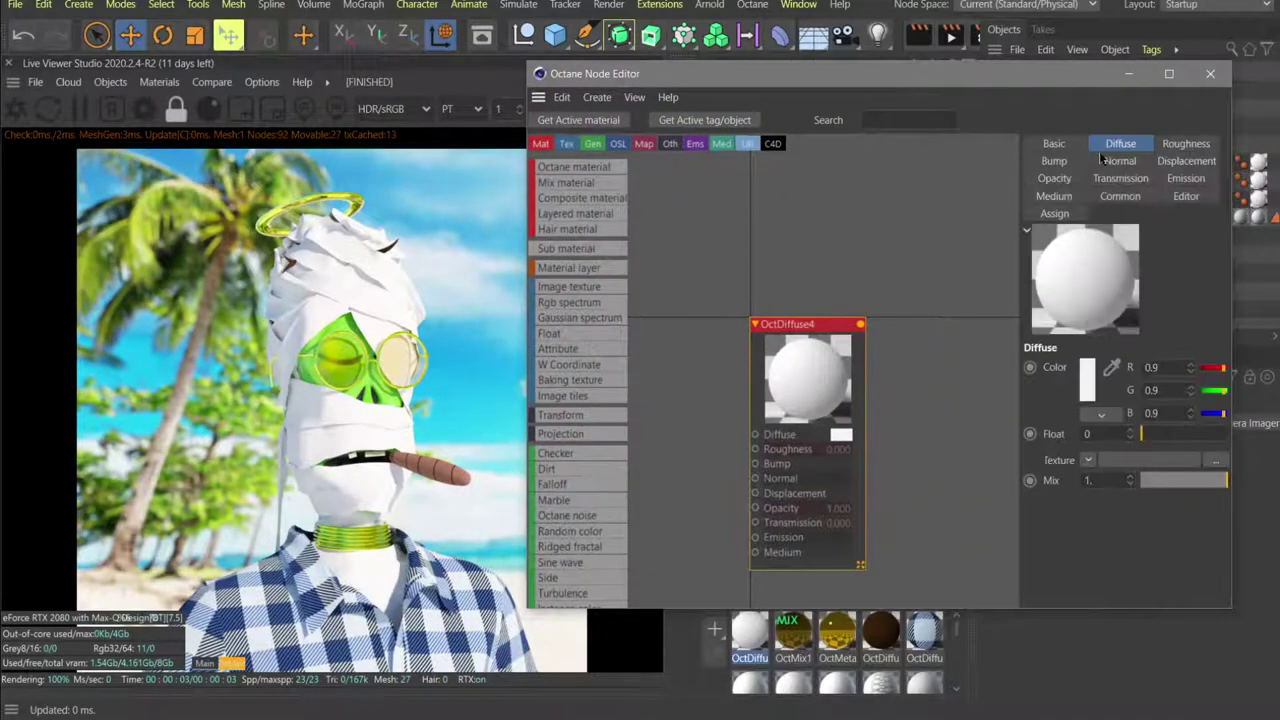
click(1088, 385)
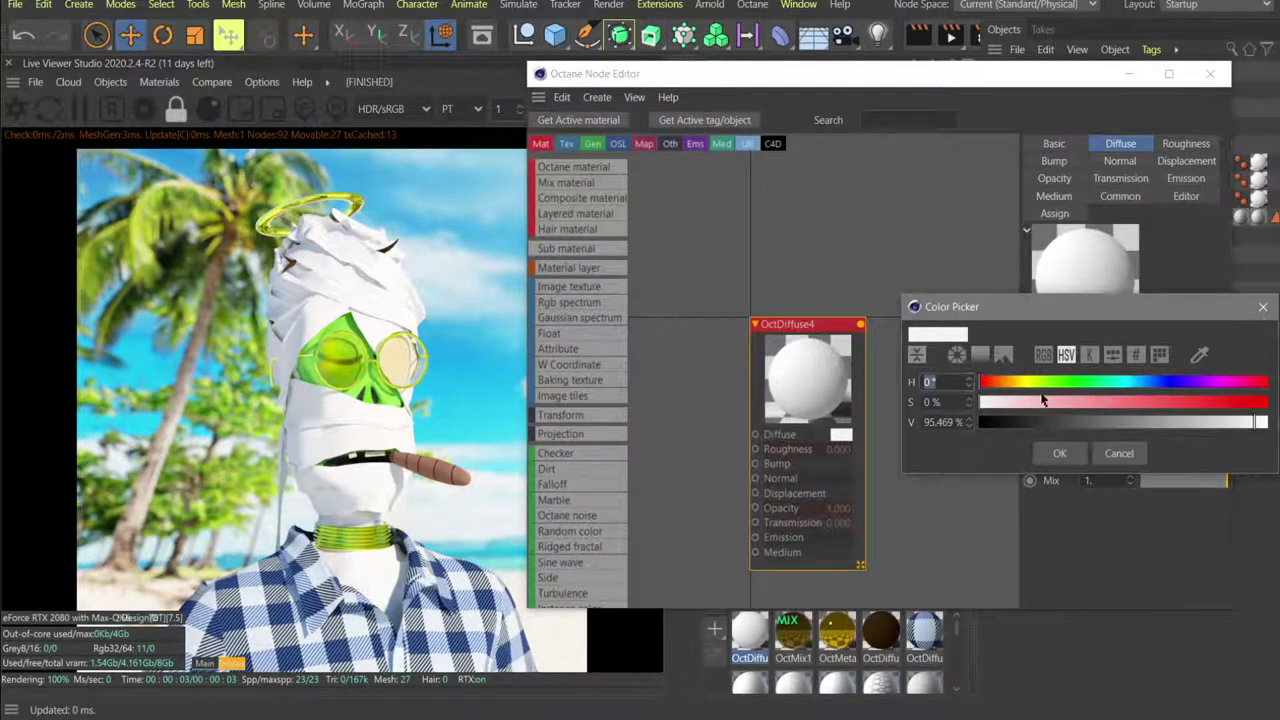
click(1225, 383)
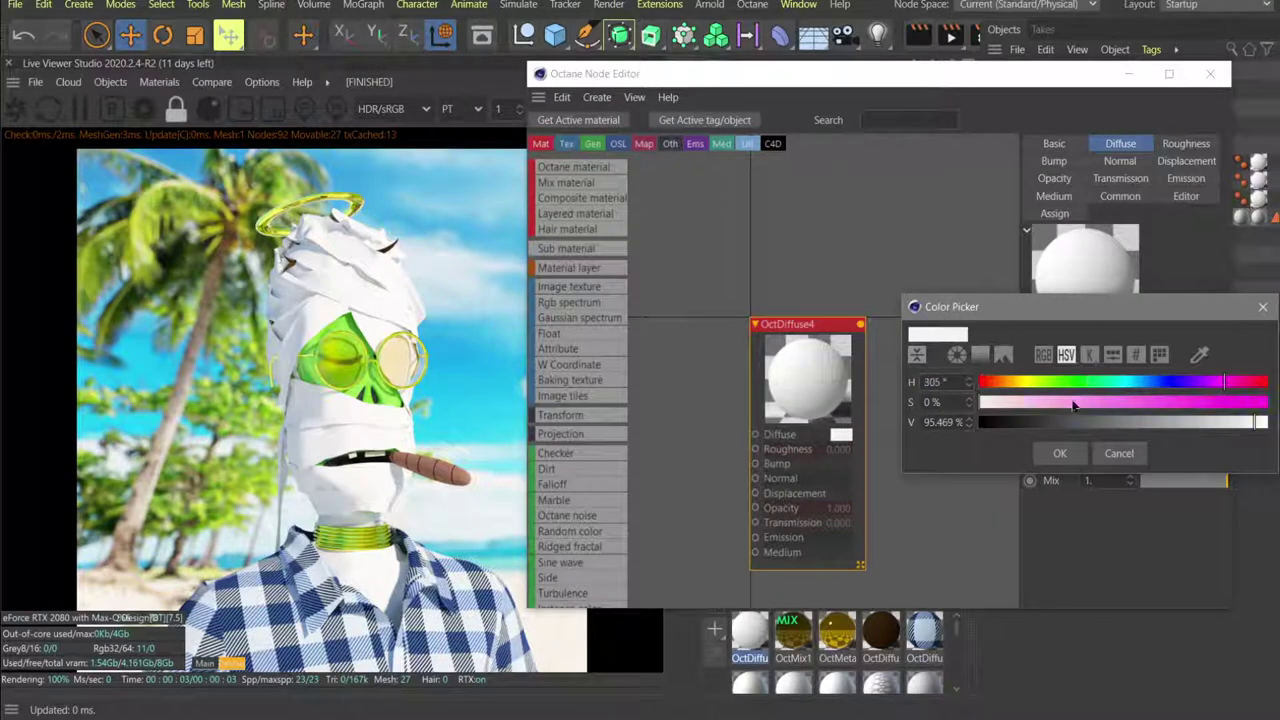
click(1038, 403)
click(1060, 454)
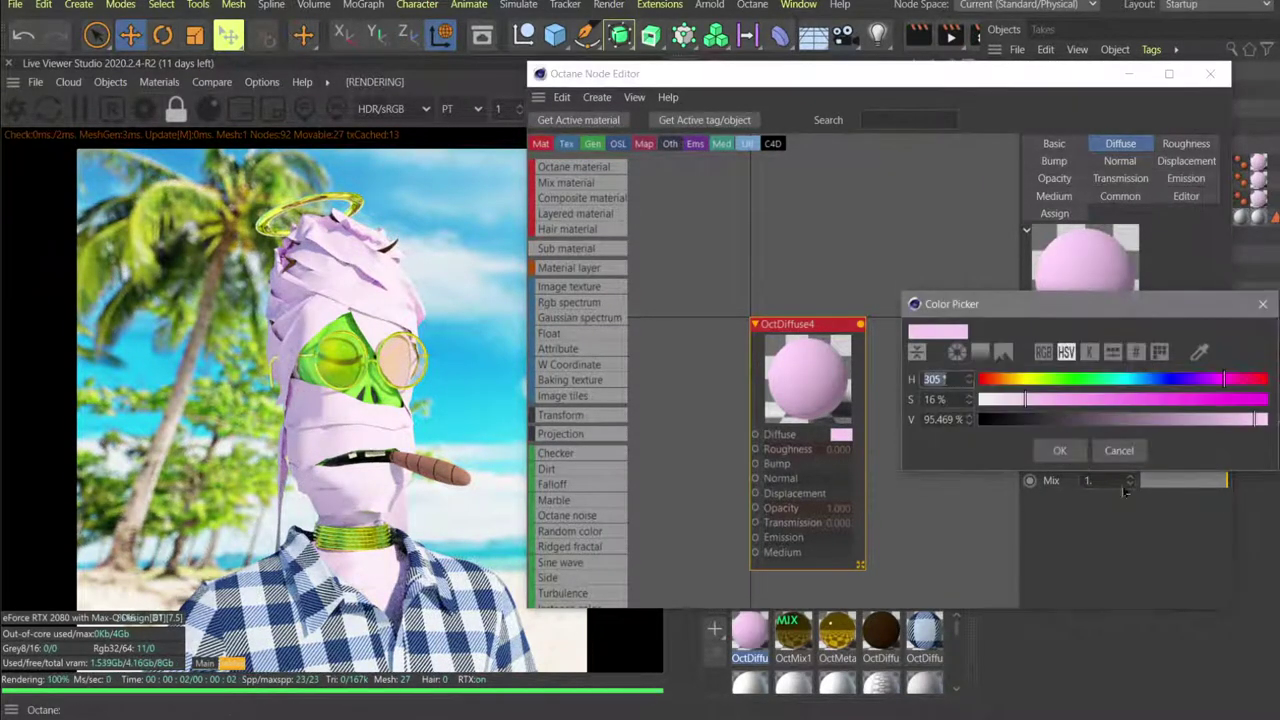
click(1060, 450)
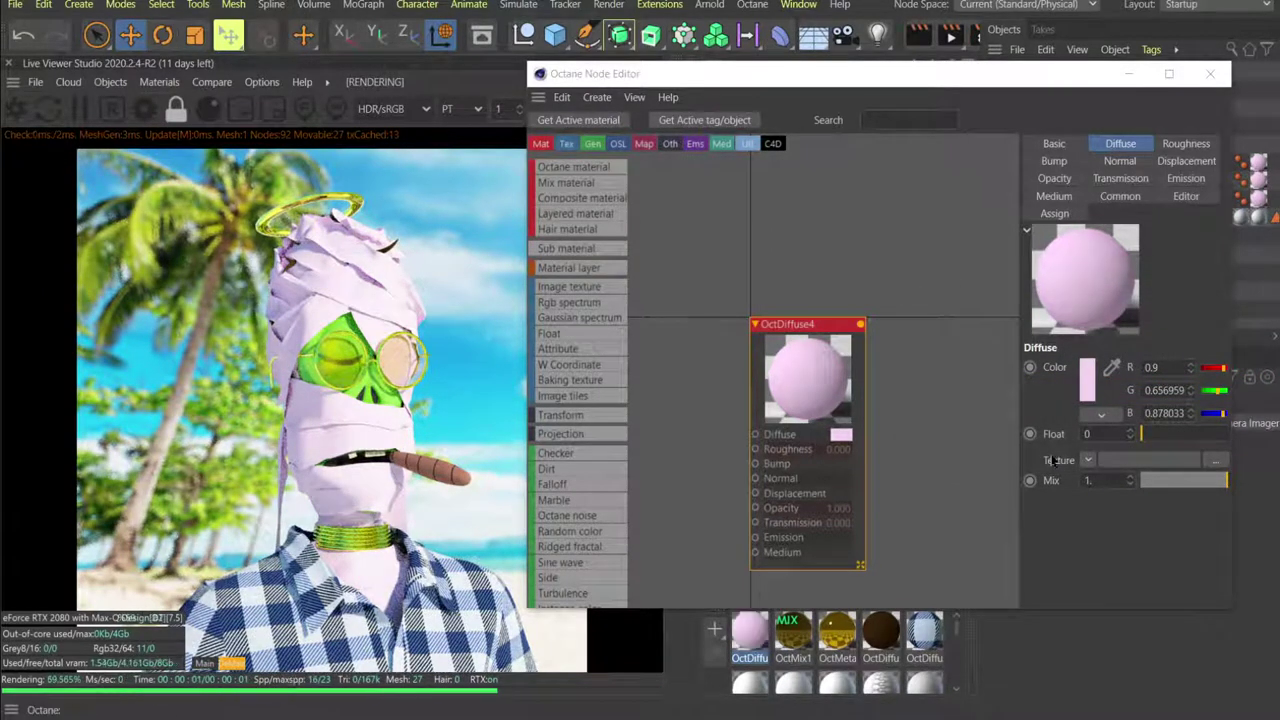
Refine the pink diffuse color of OctDiffuse4 to R 0.9, G 0.691468, B 0.881392.
click(1092, 410)
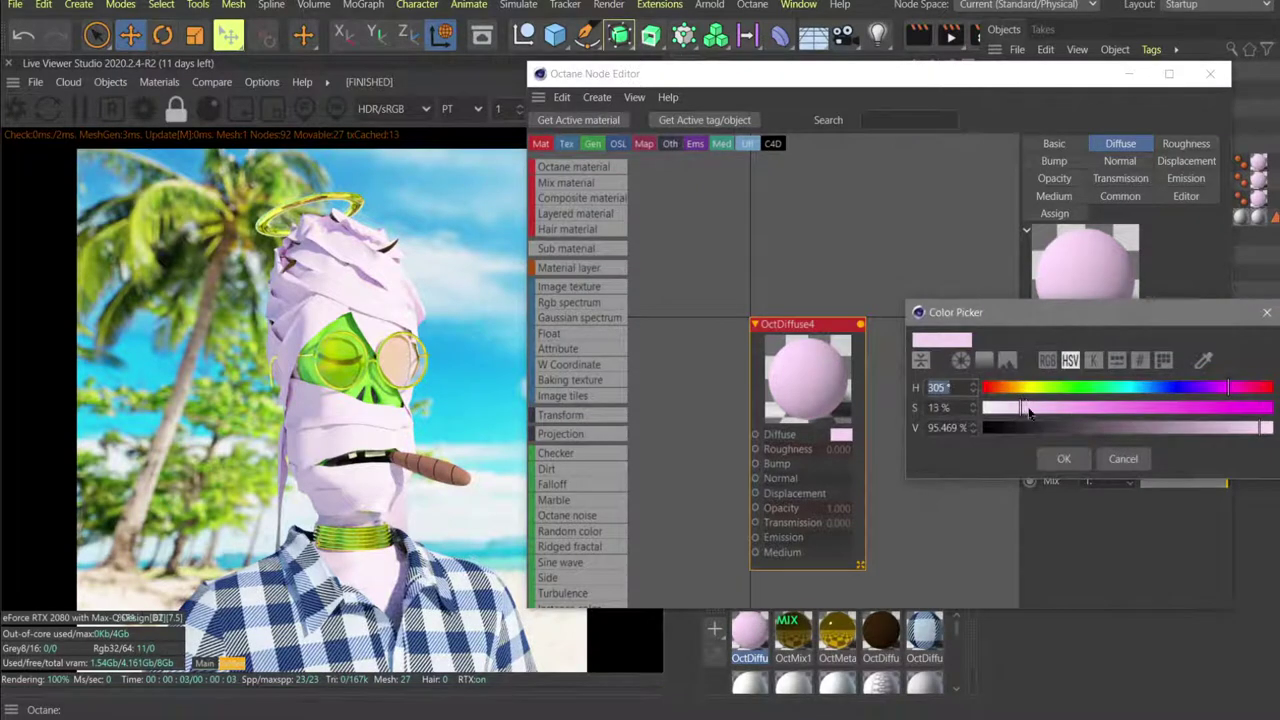
click(1060, 459)
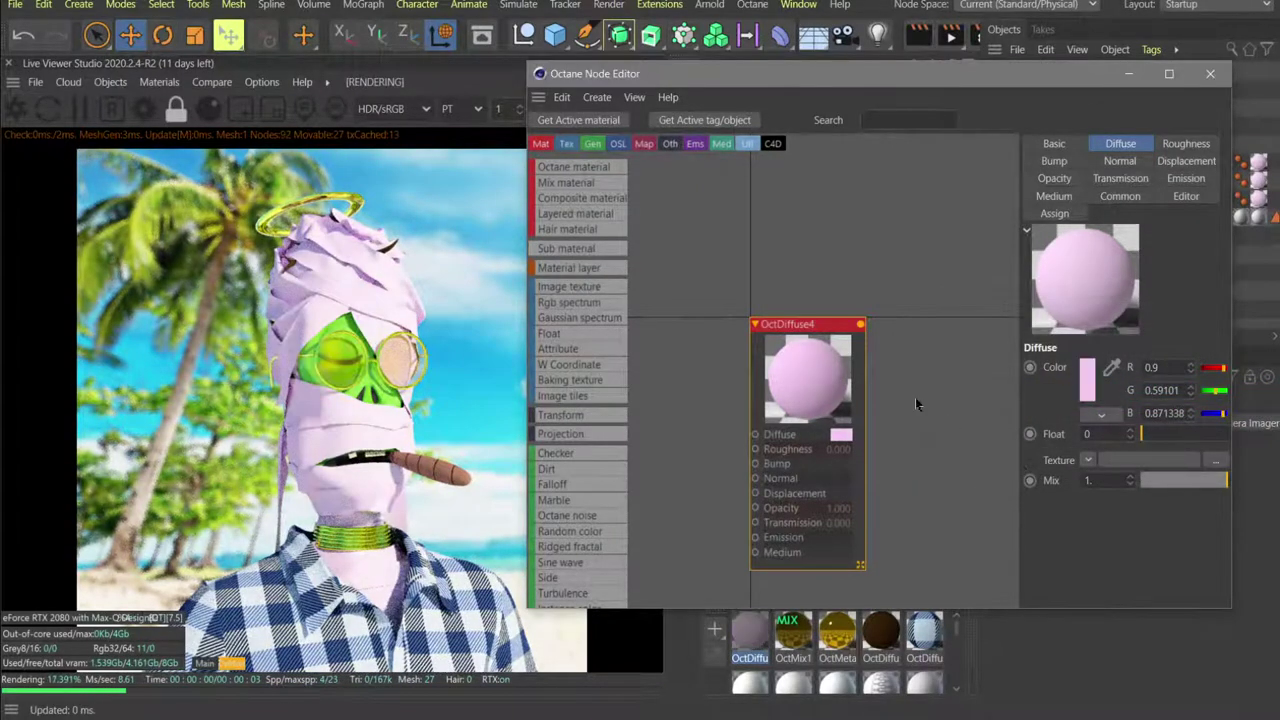
click(1087, 382)
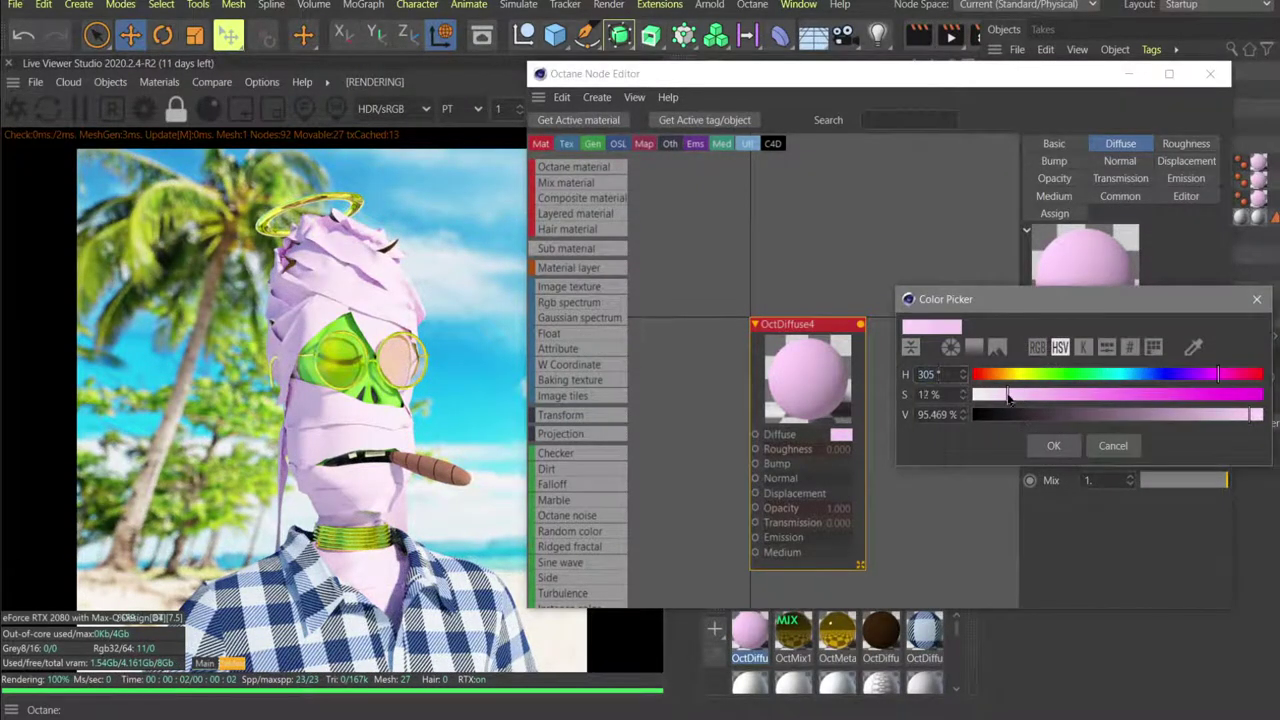
click(1042, 445)
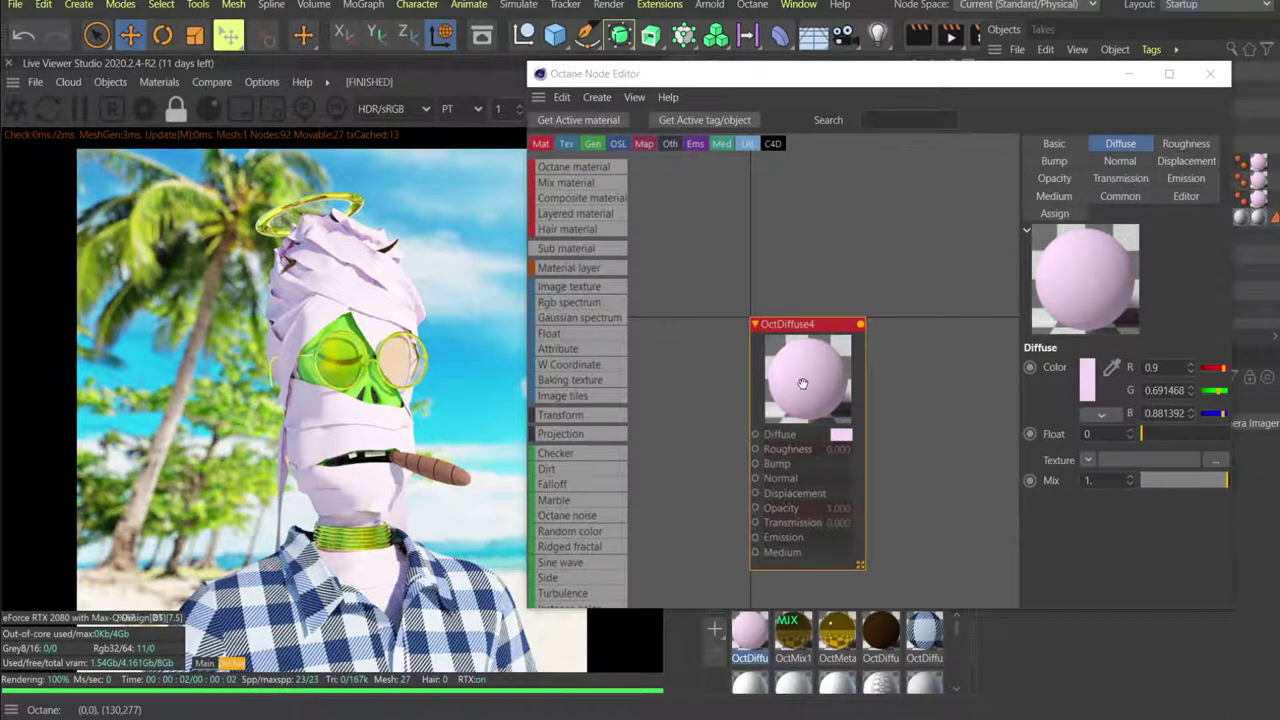
Add the black 8192 x 8192 image from 03_RESOURCES as an ImageTexture node and connect it to the Diffuse input of OctDiffuse4.
drag(802, 383, 915, 256)
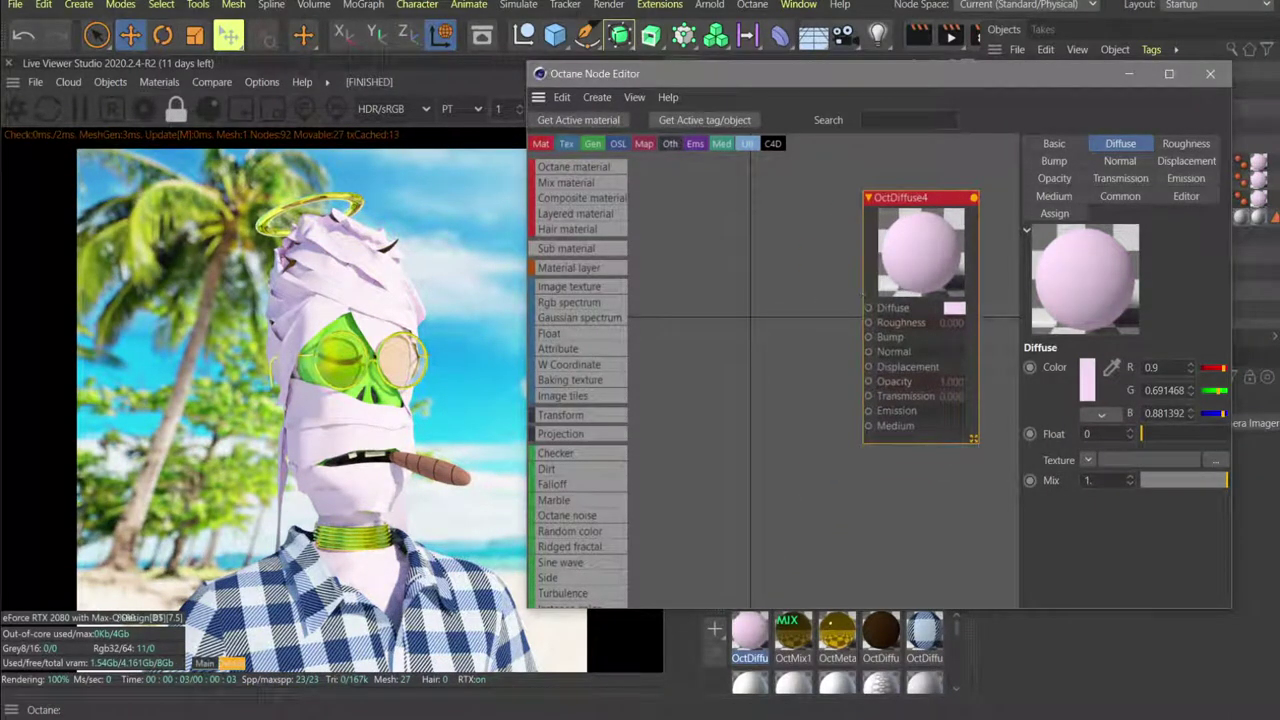
key(alt+Tab)
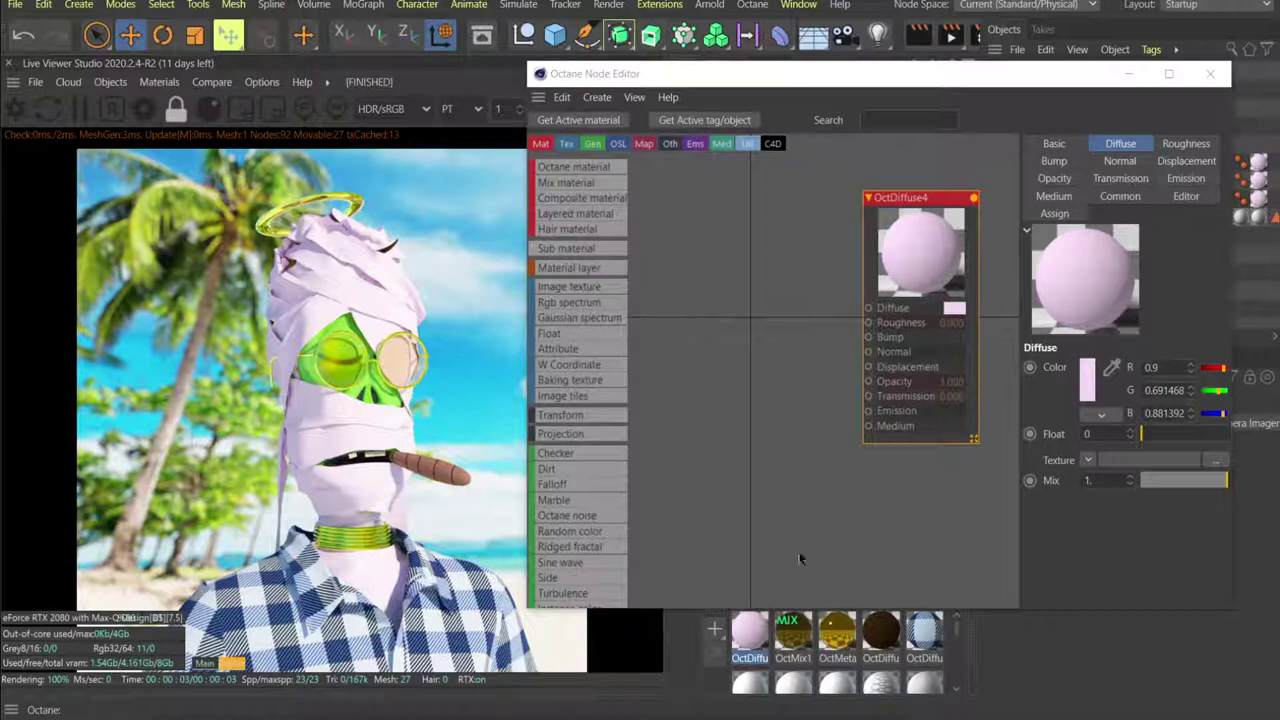
drag(806, 299, 721, 270)
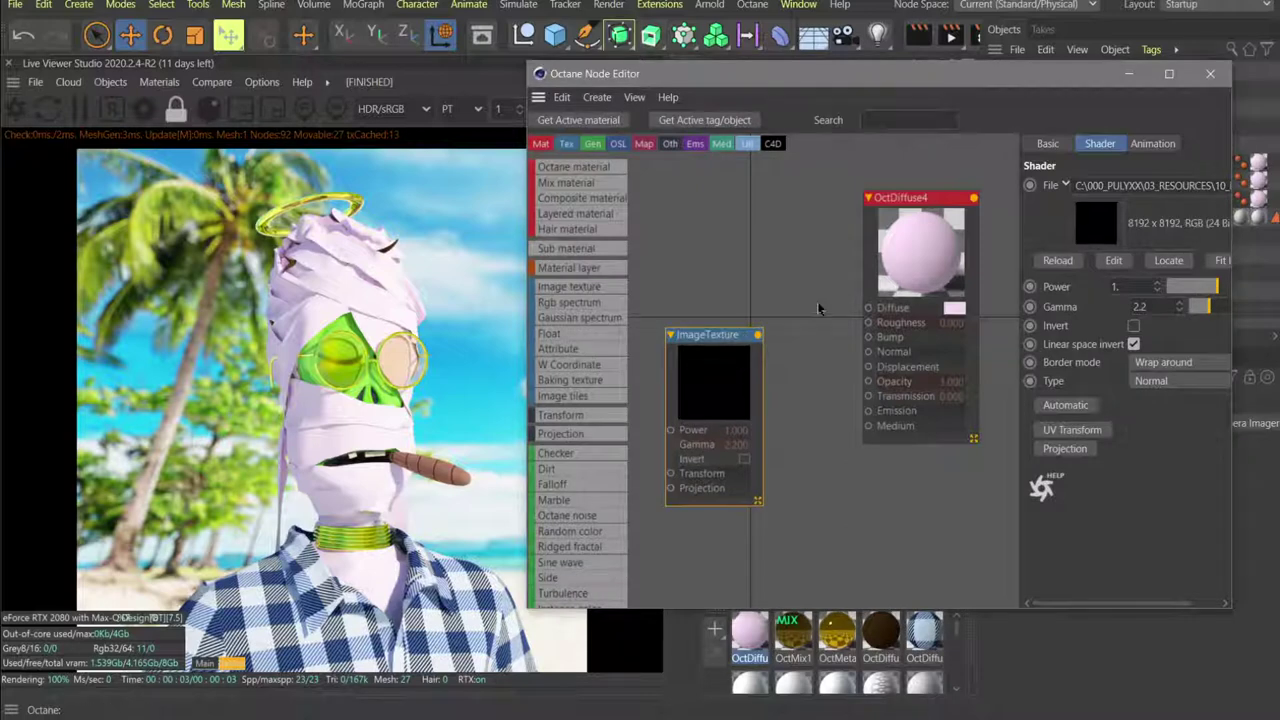
scroll(819, 306, down, 2)
scroll(721, 271, up, 2)
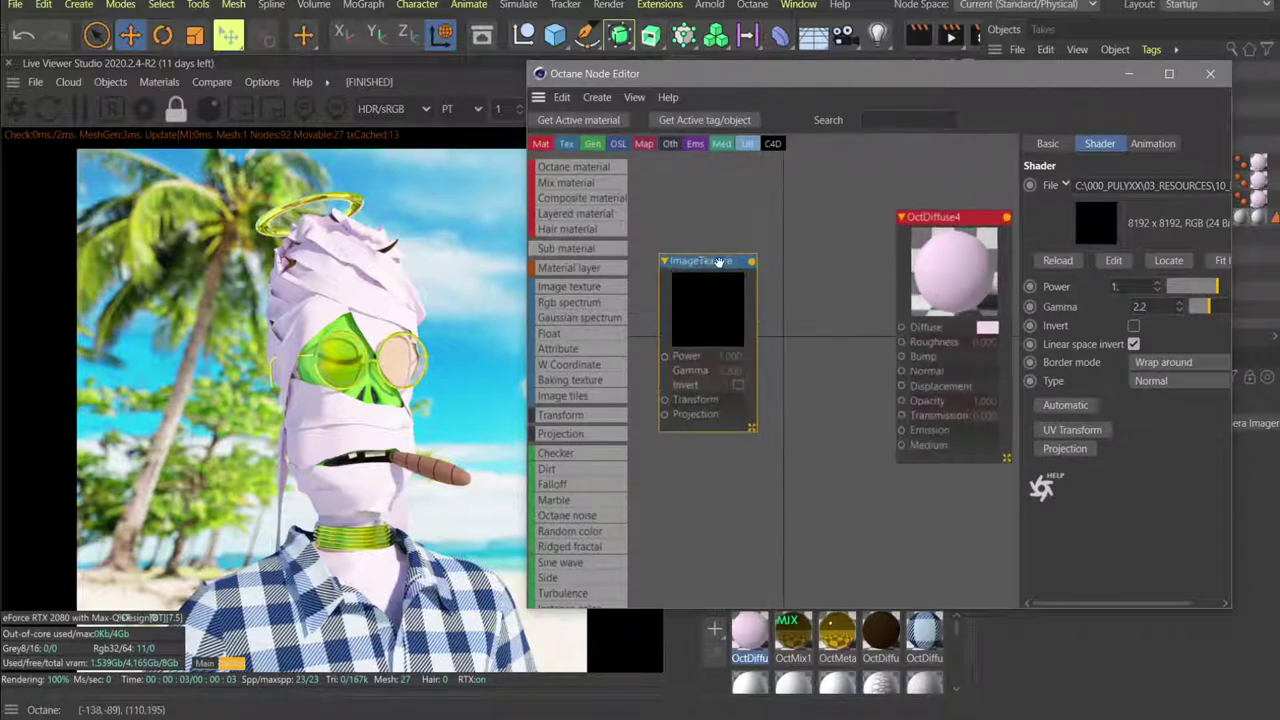
drag(863, 292, 901, 327)
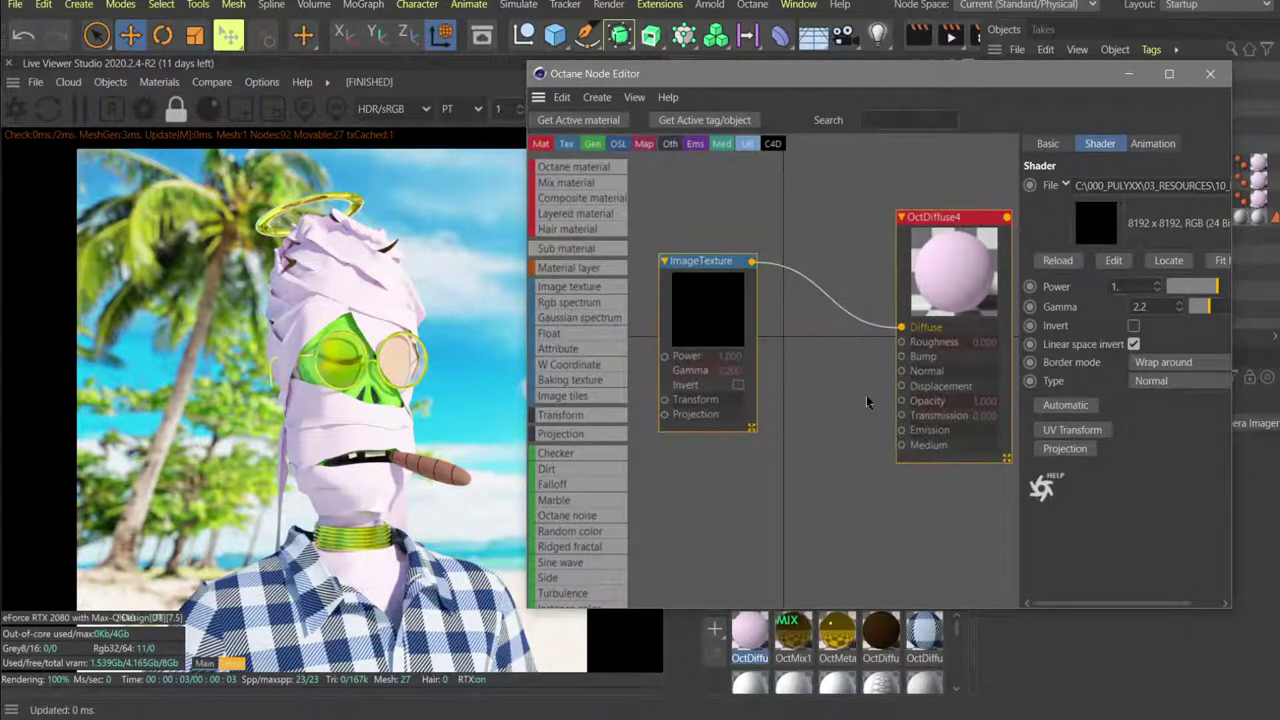
drag(723, 331, 679, 313)
scroll(829, 386, down, 2)
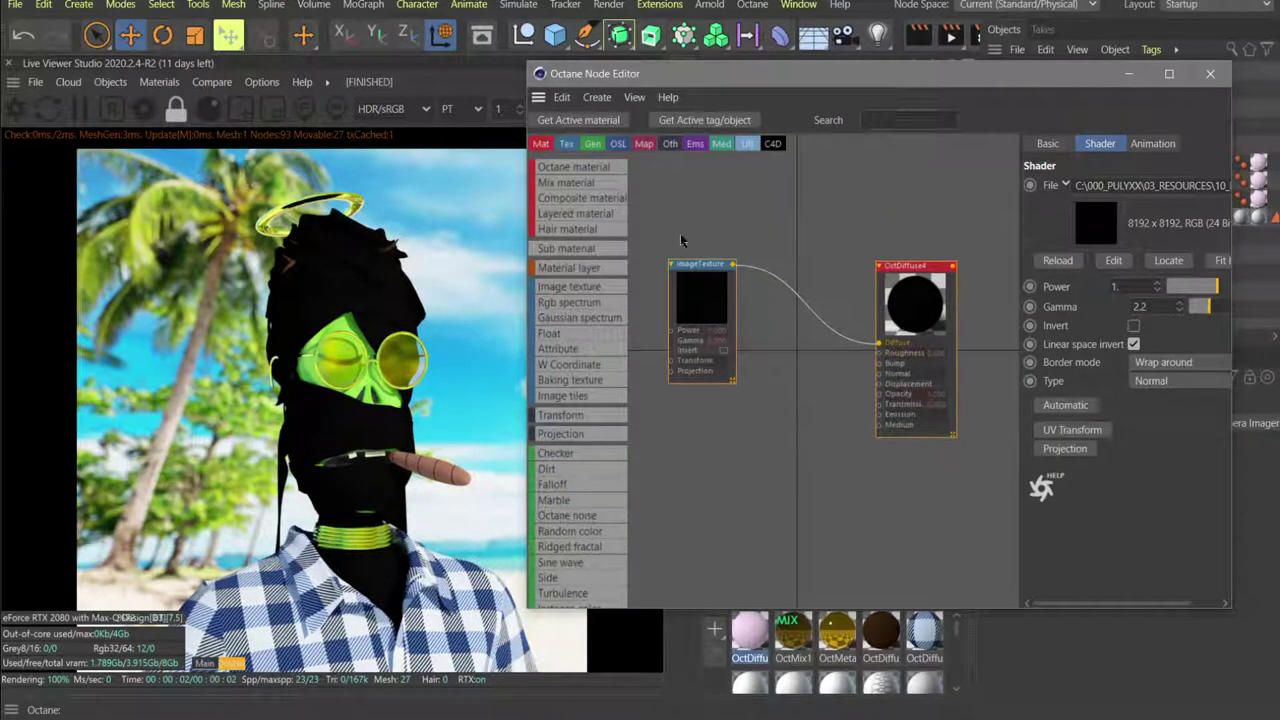
scroll(597, 355, down, 3)
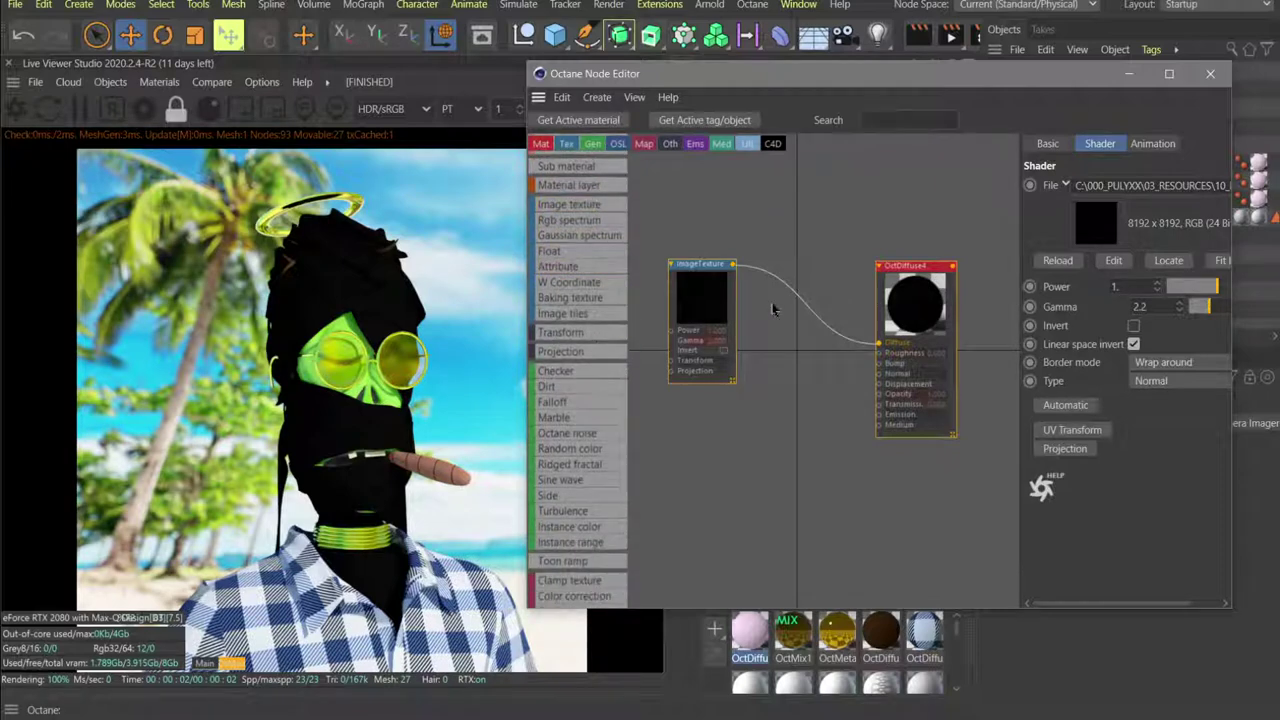
Insert a Color correction node between the ImageTexture and the Diffuse input of OctDiffuse4, and move both texture nodes away from the material.
click(806, 304)
text(COLOR)
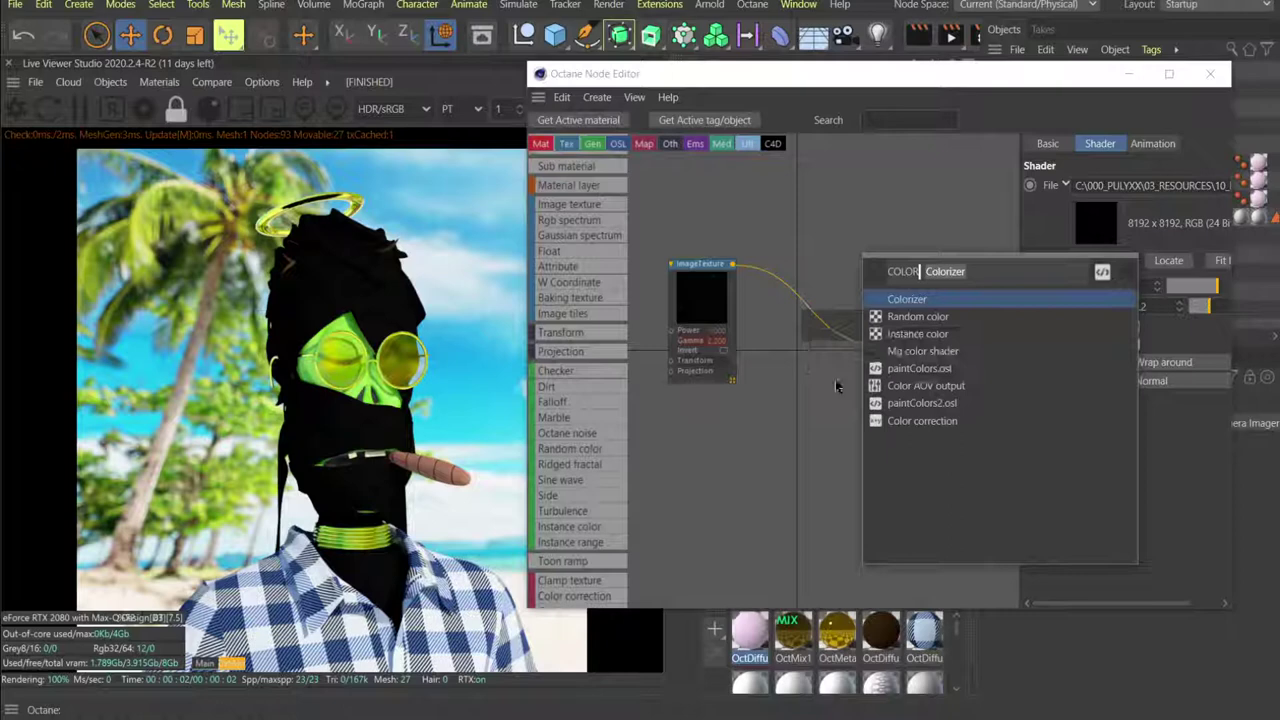
double_click(911, 424)
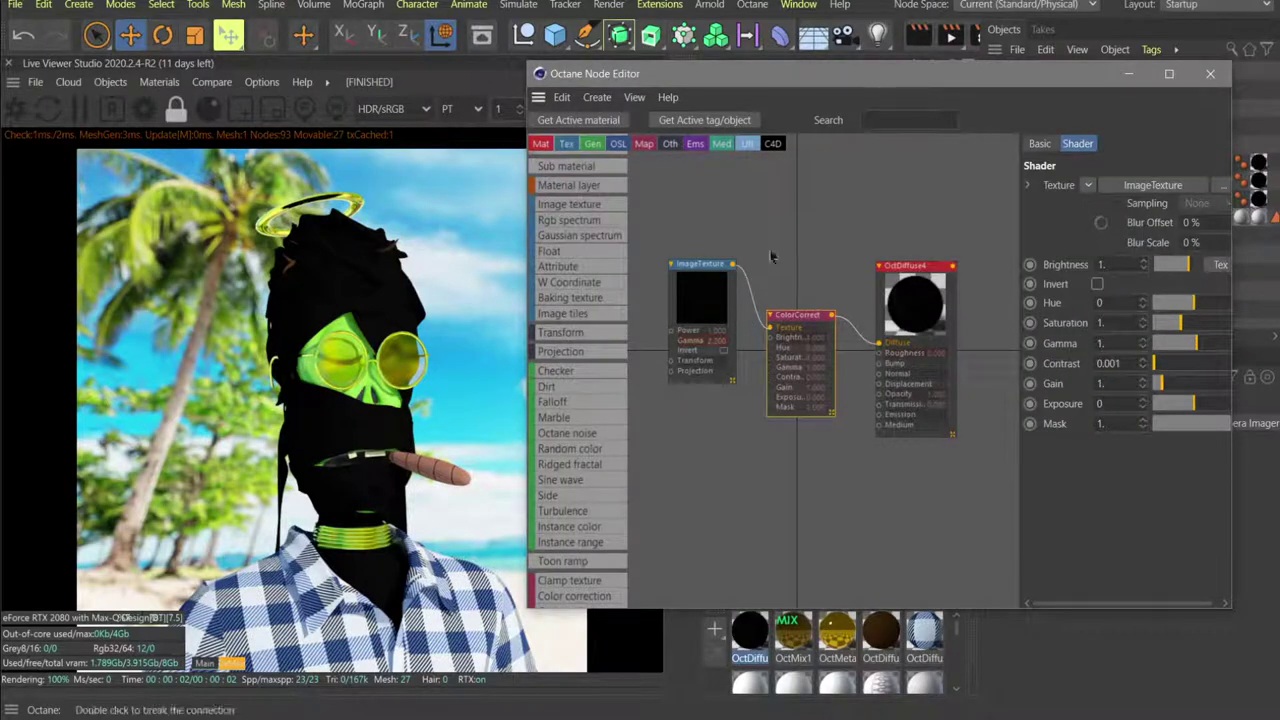
click(681, 438)
drag(787, 337, 715, 325)
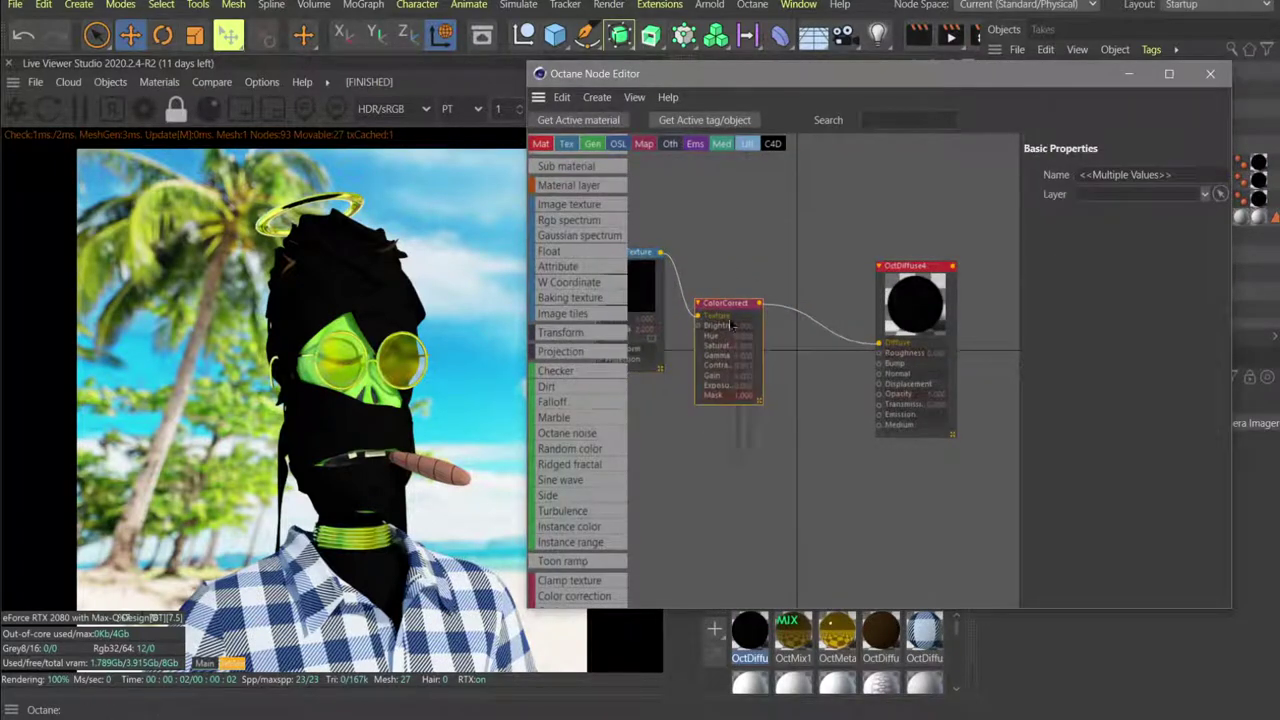
Set the ColorCorrection node's gamma to 0.050501 and contrast to 0.505006.
drag(1188, 351, 1178, 343)
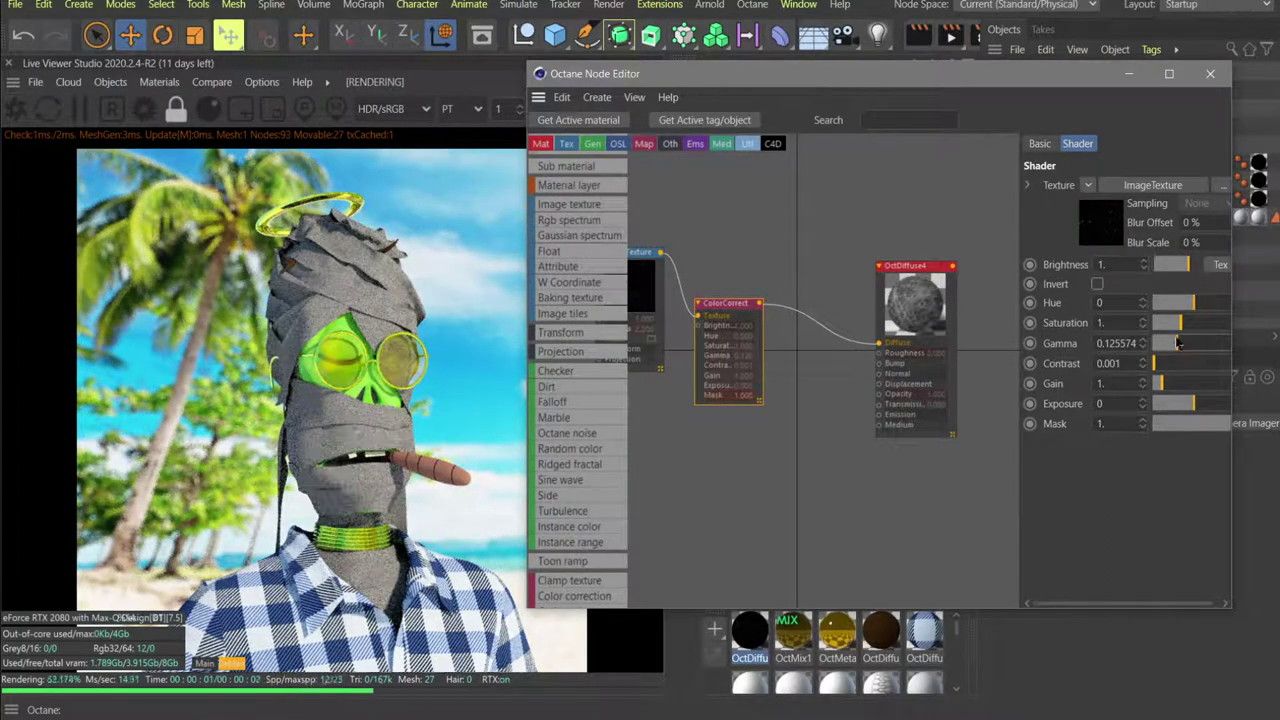
click(1176, 365)
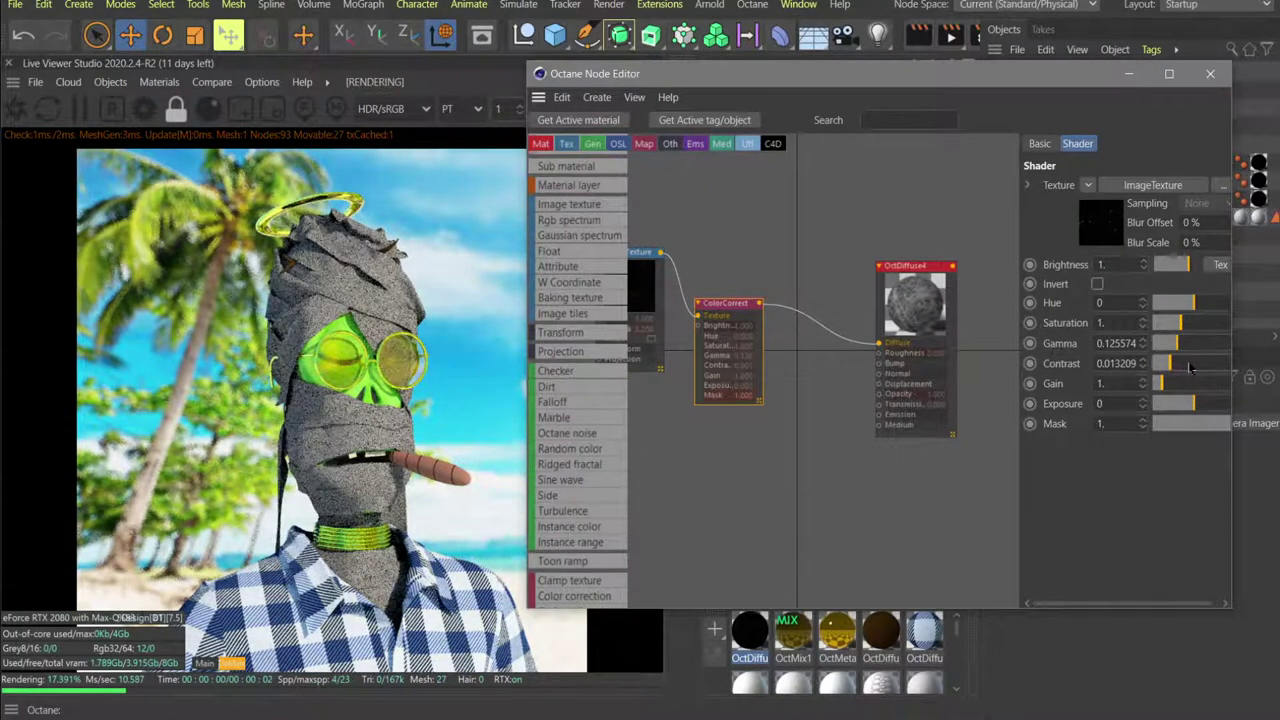
mouse_move(1171, 364)
mouse_down()
mouse_move(1193, 365)
mouse_move(1170, 347)
mouse_up()
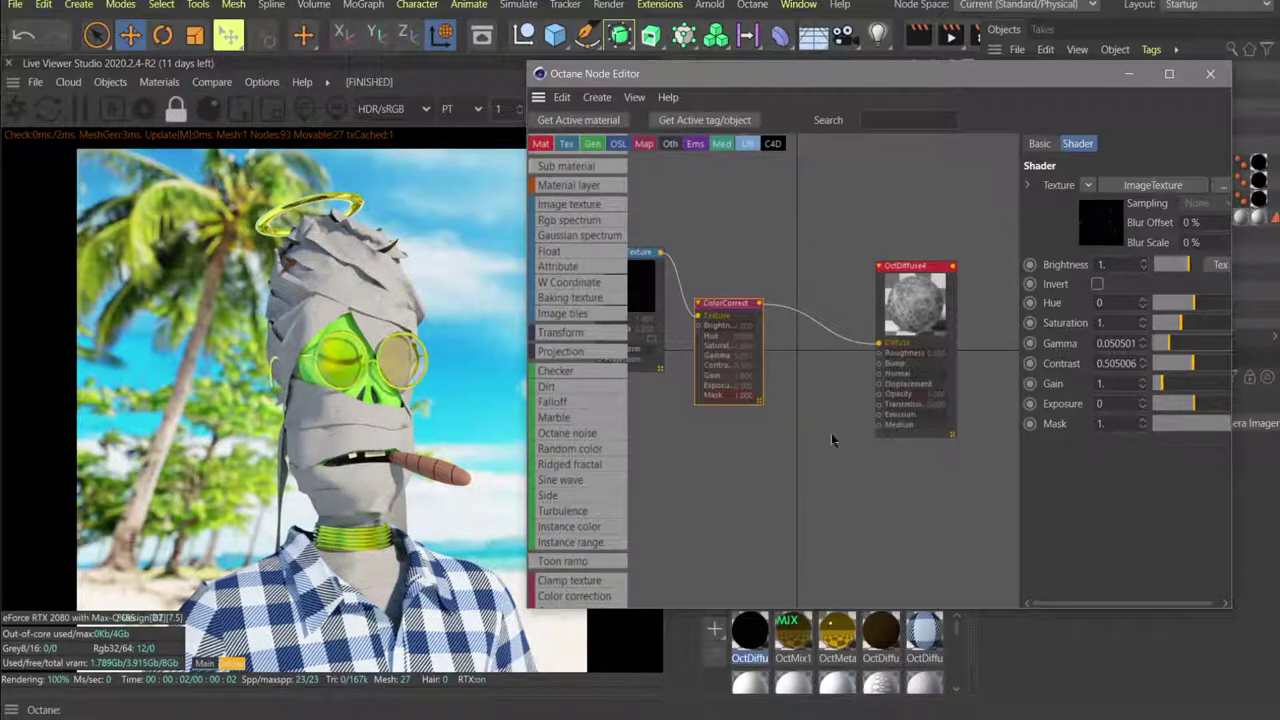
Add a UV Transform node to the ImageTexture node.
scroll(873, 373, down, 3)
scroll(675, 346, up, 3)
middle_drag(675, 346, 714, 351)
click(750, 330)
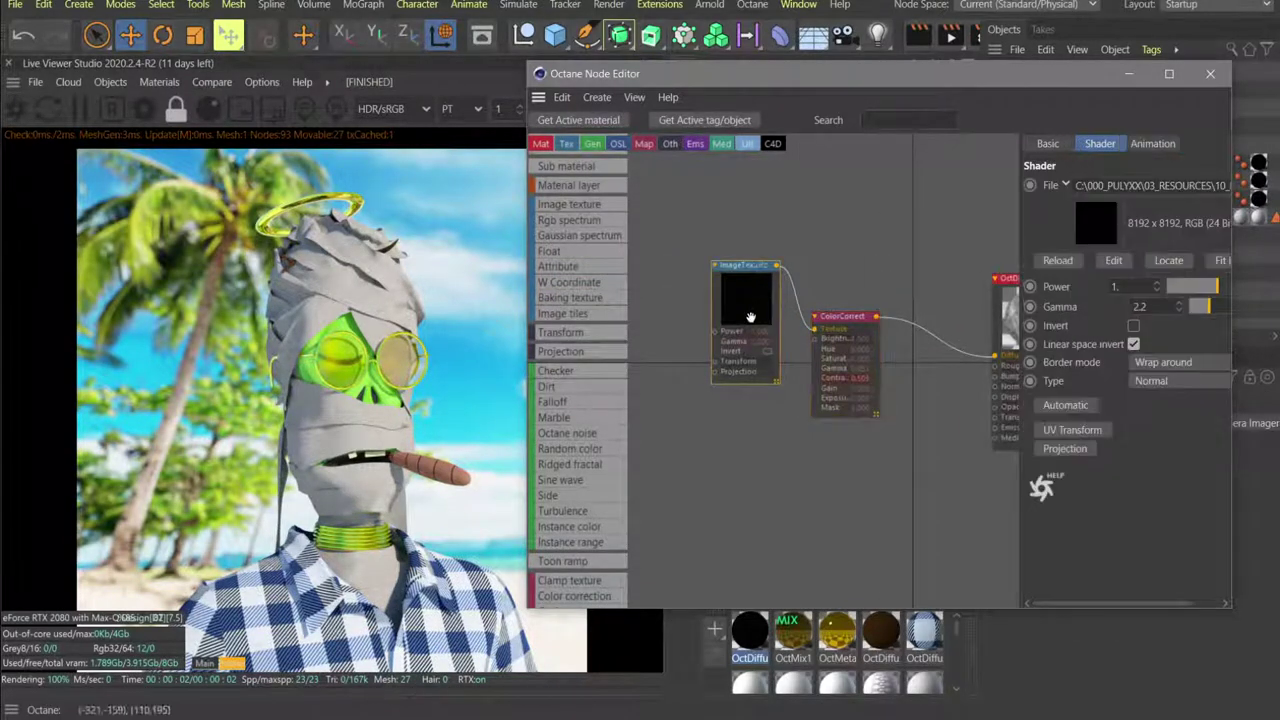
click(1052, 432)
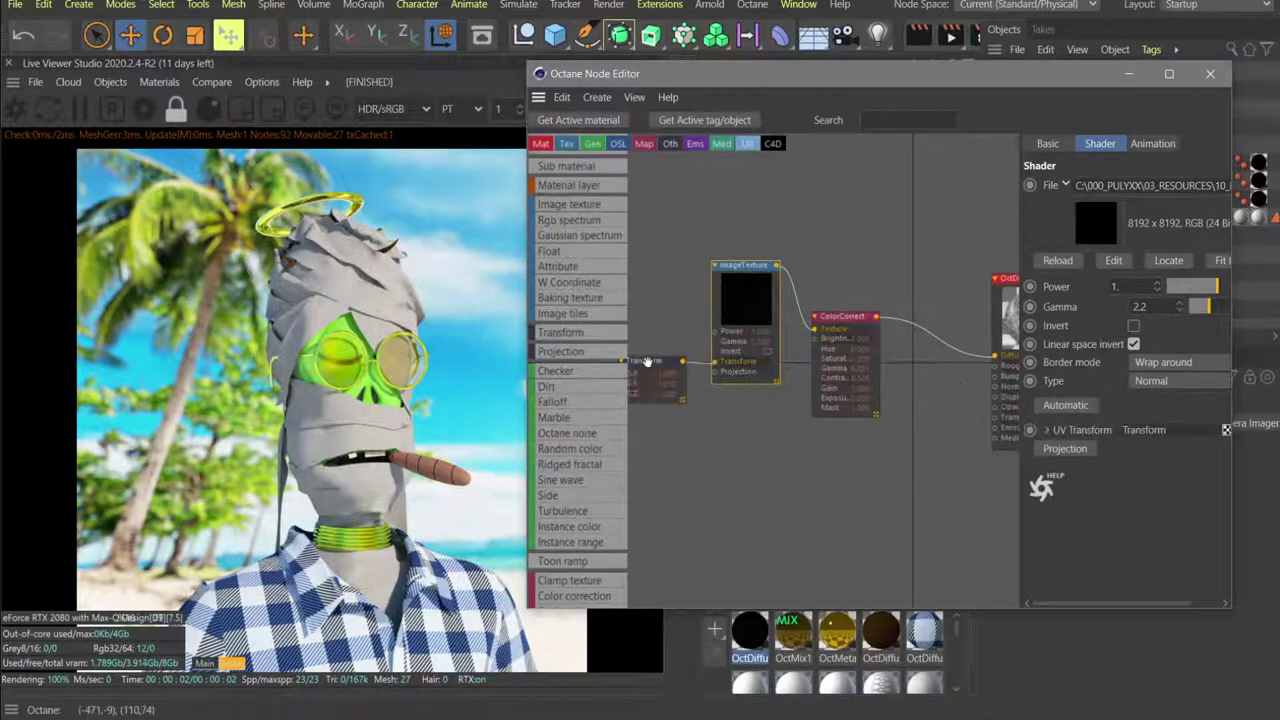
Try locked-ratio UV scales of 30, 100, 400 and 500 on the Transform node.
drag(1203, 328, 1211, 325)
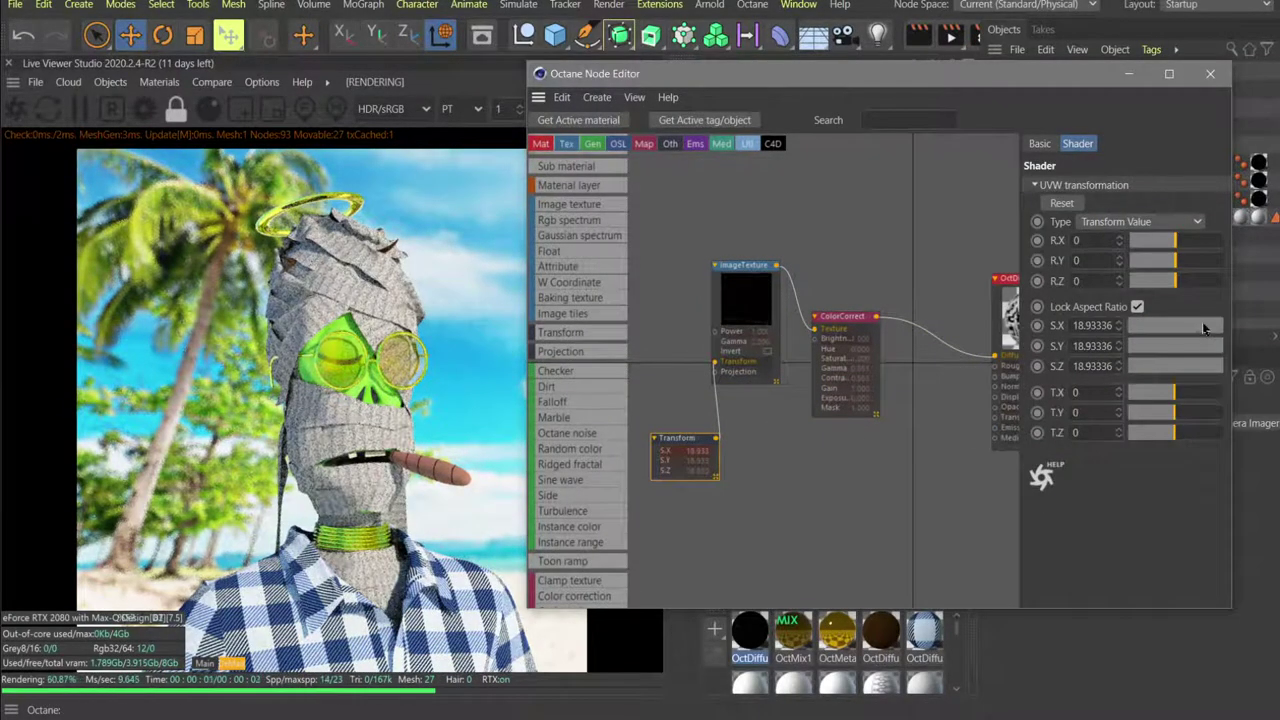
double_click(1092, 326)
text(30.)
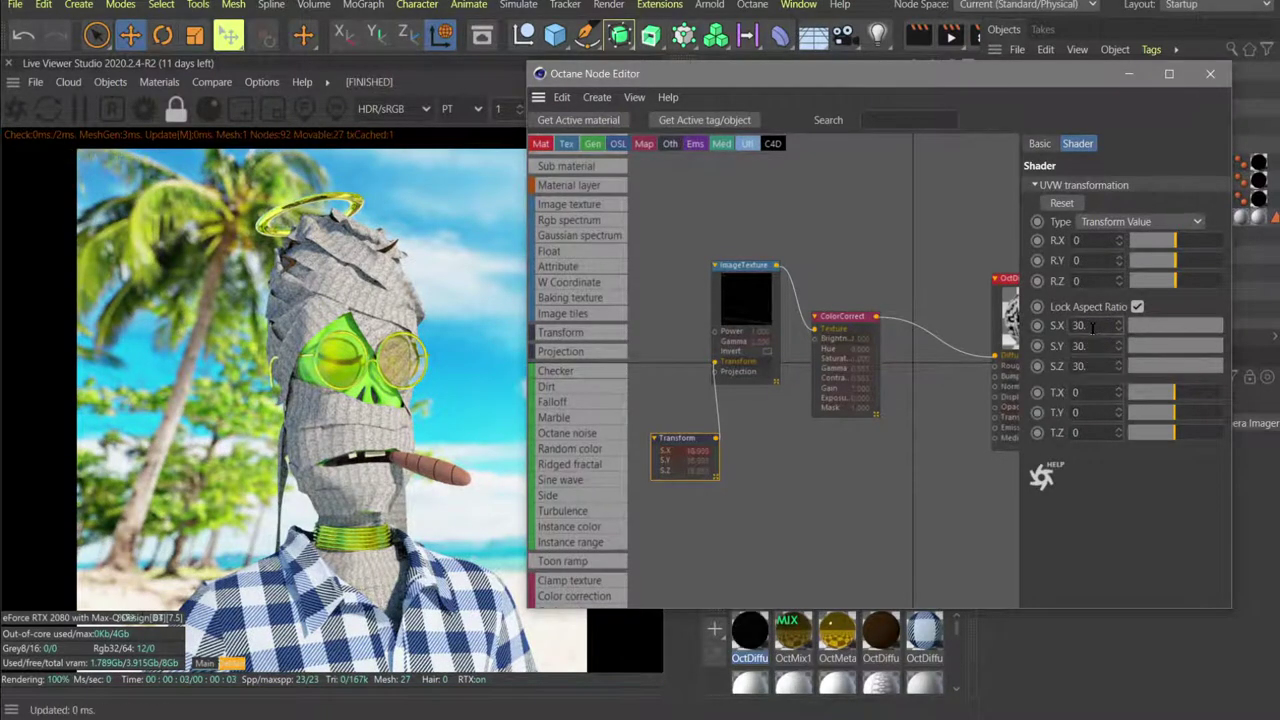
key(Return)
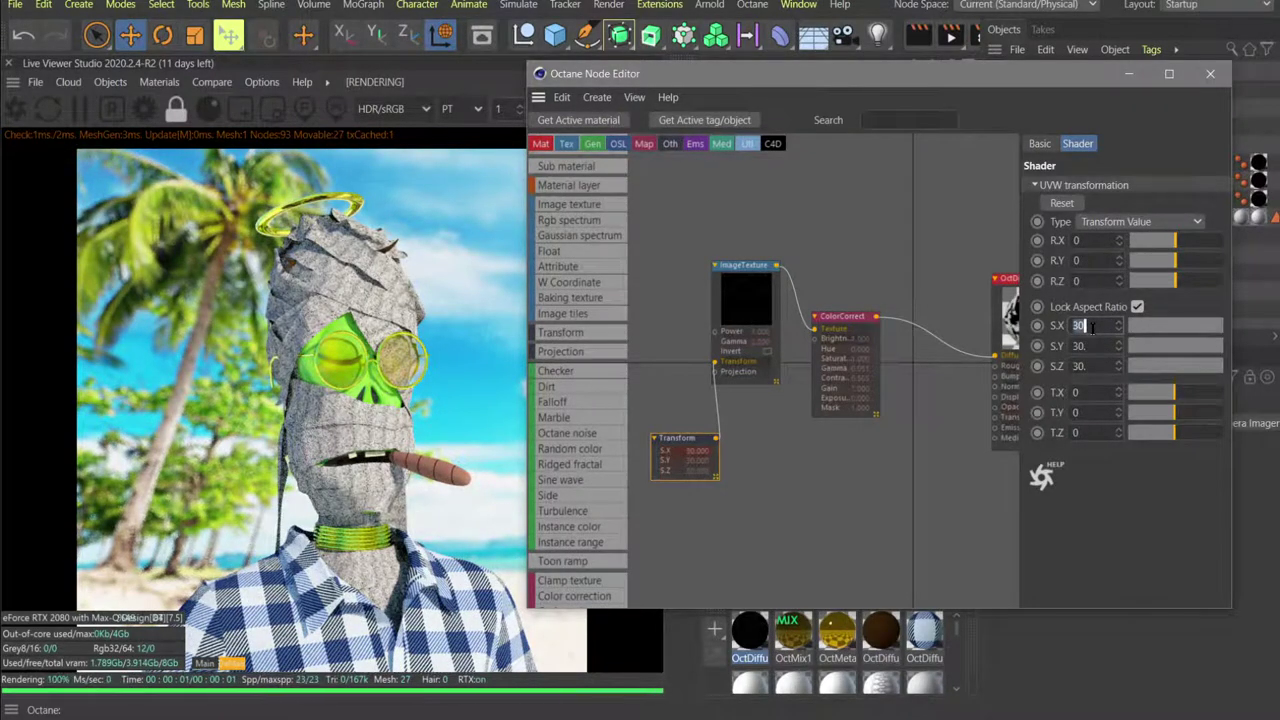
text(100)
key(Return)
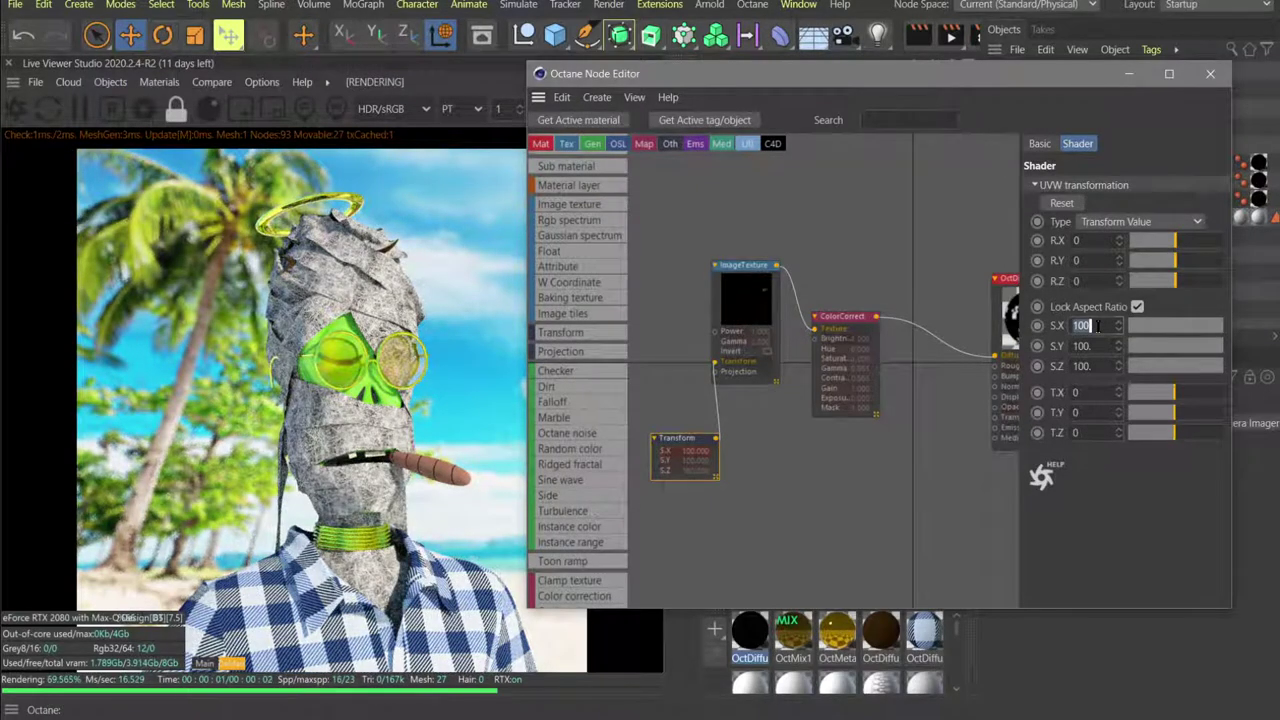
text(400)
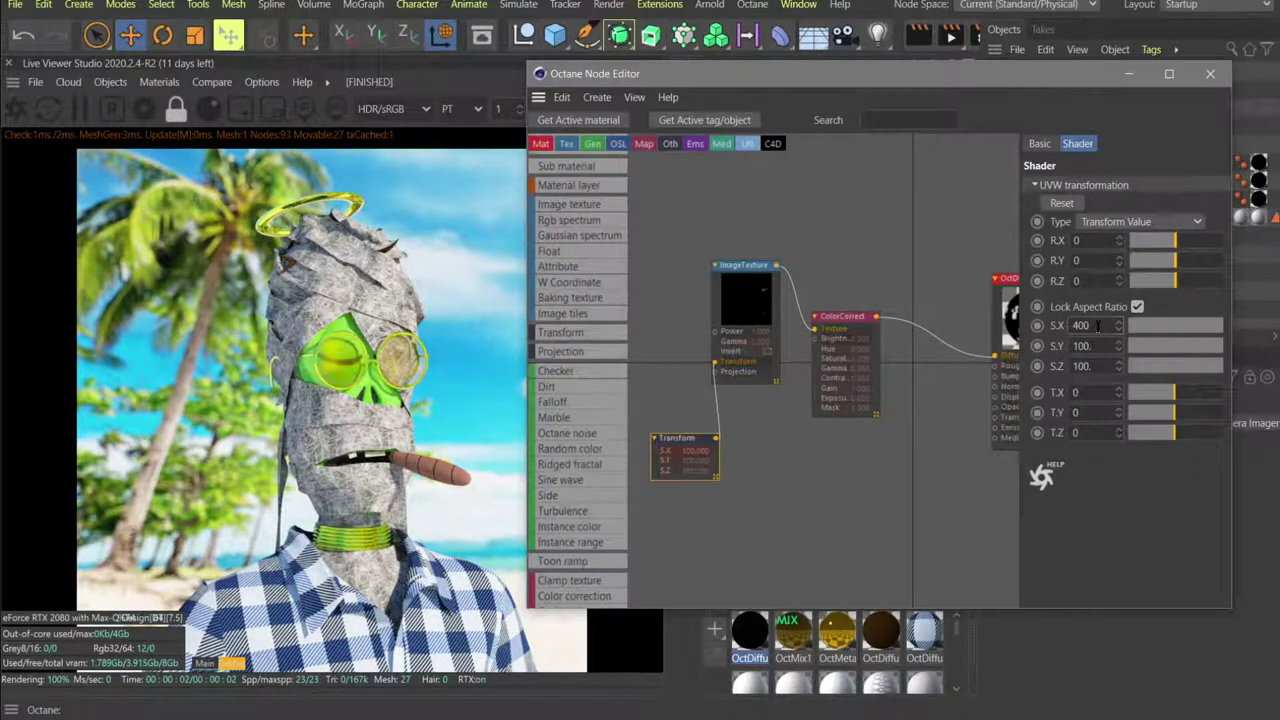
key(Return)
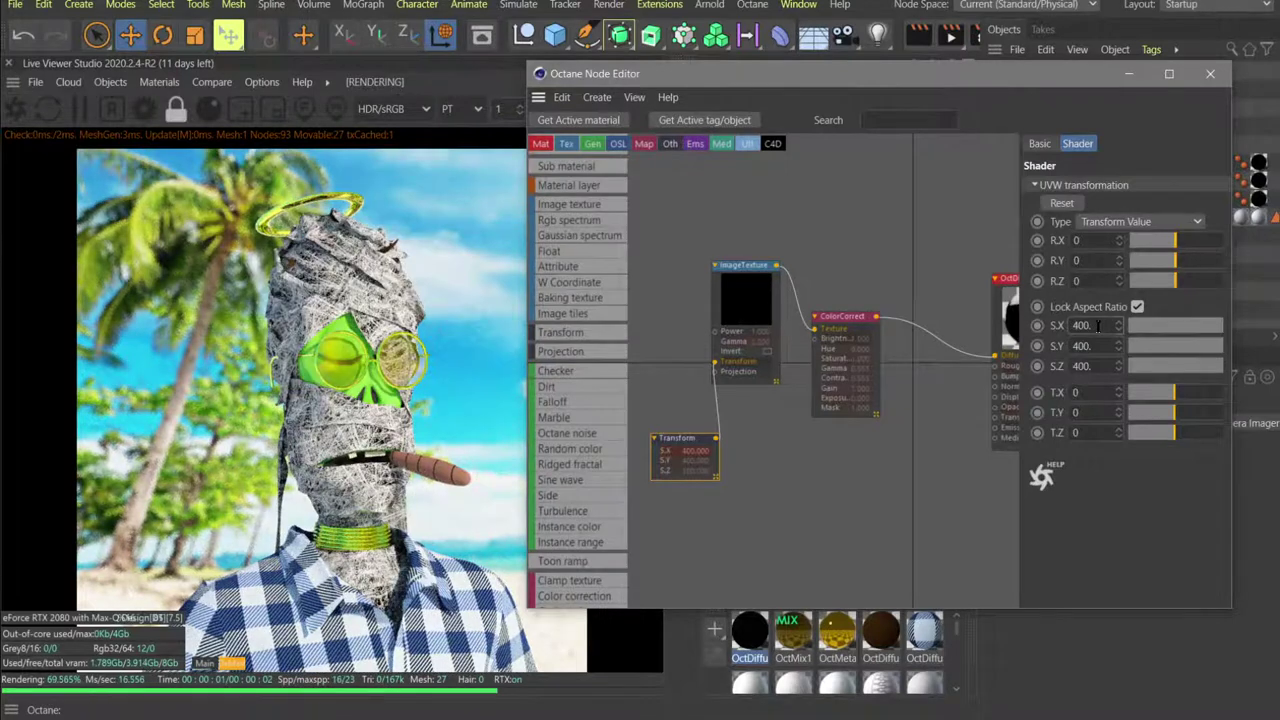
key(BackSpace)
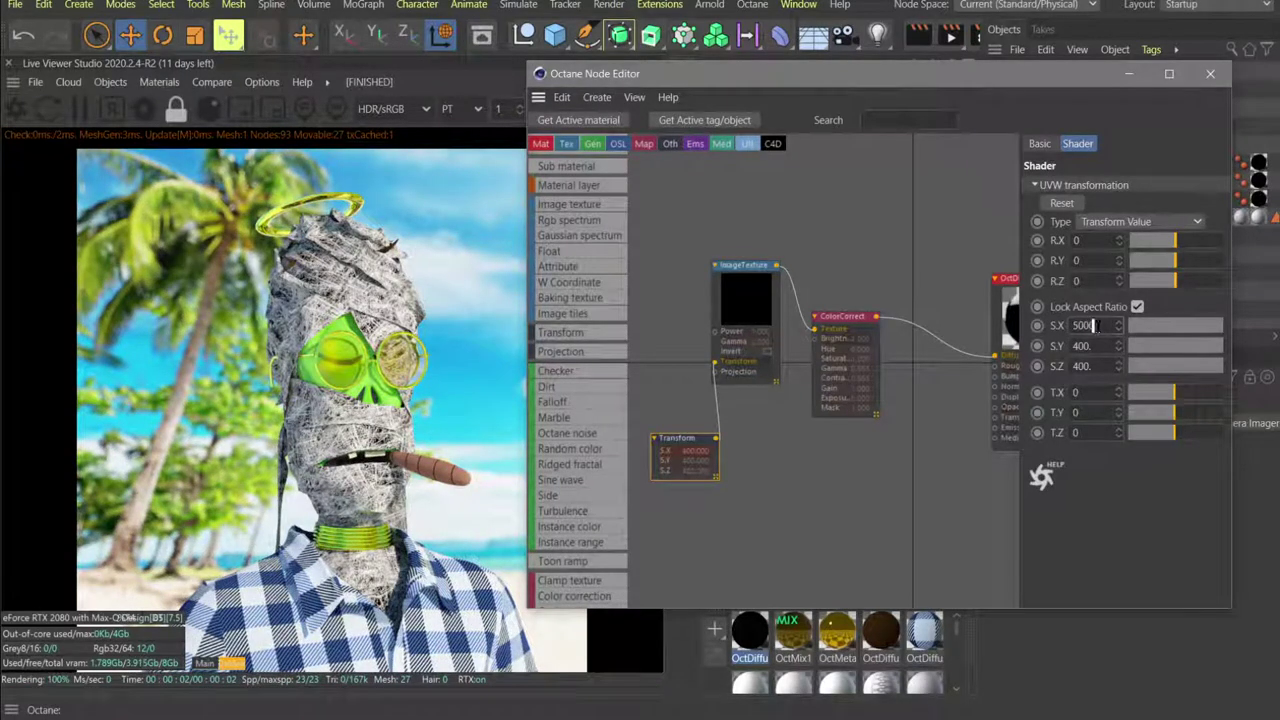
key(Return)
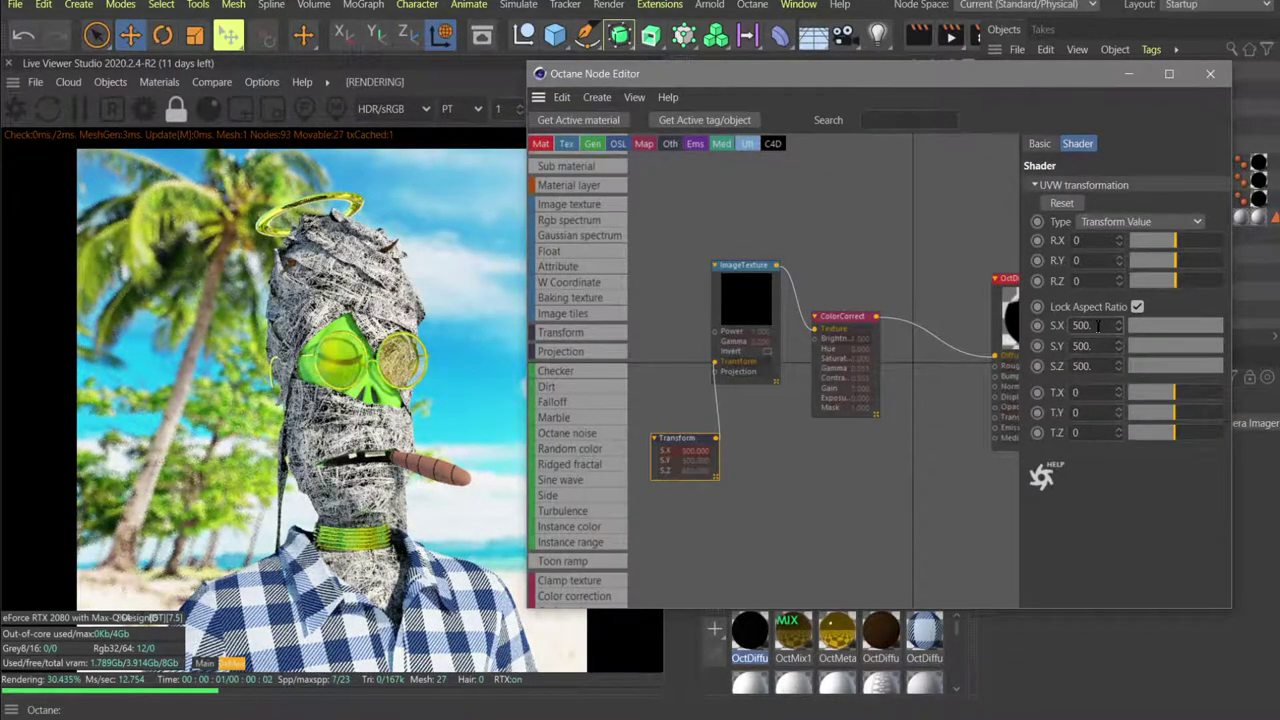
Set the Transform node's scale to 600 on all axes with the aspect ratio locked.
key(BackSpace)
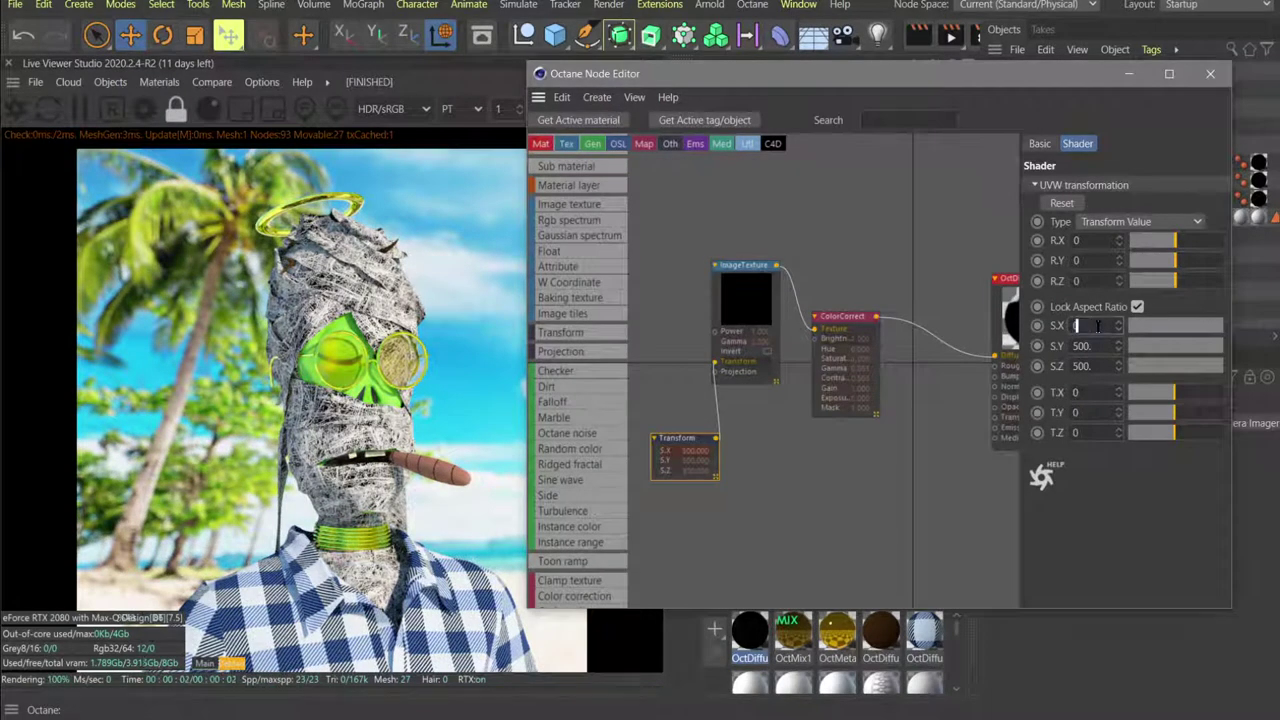
text(600.)
key(Return)
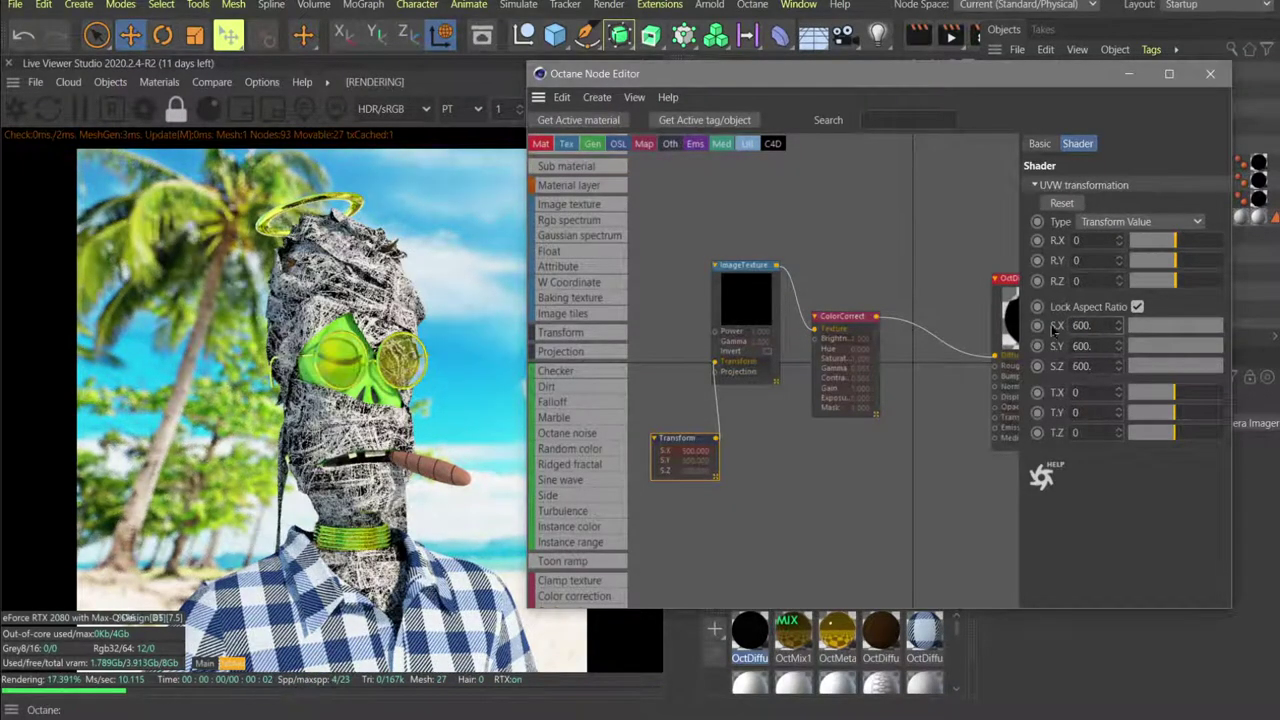
Insert an Octane gradient node between ColorCorrection and the Diffuse input of OctDiffuse4.
scroll(780, 330, down, 1)
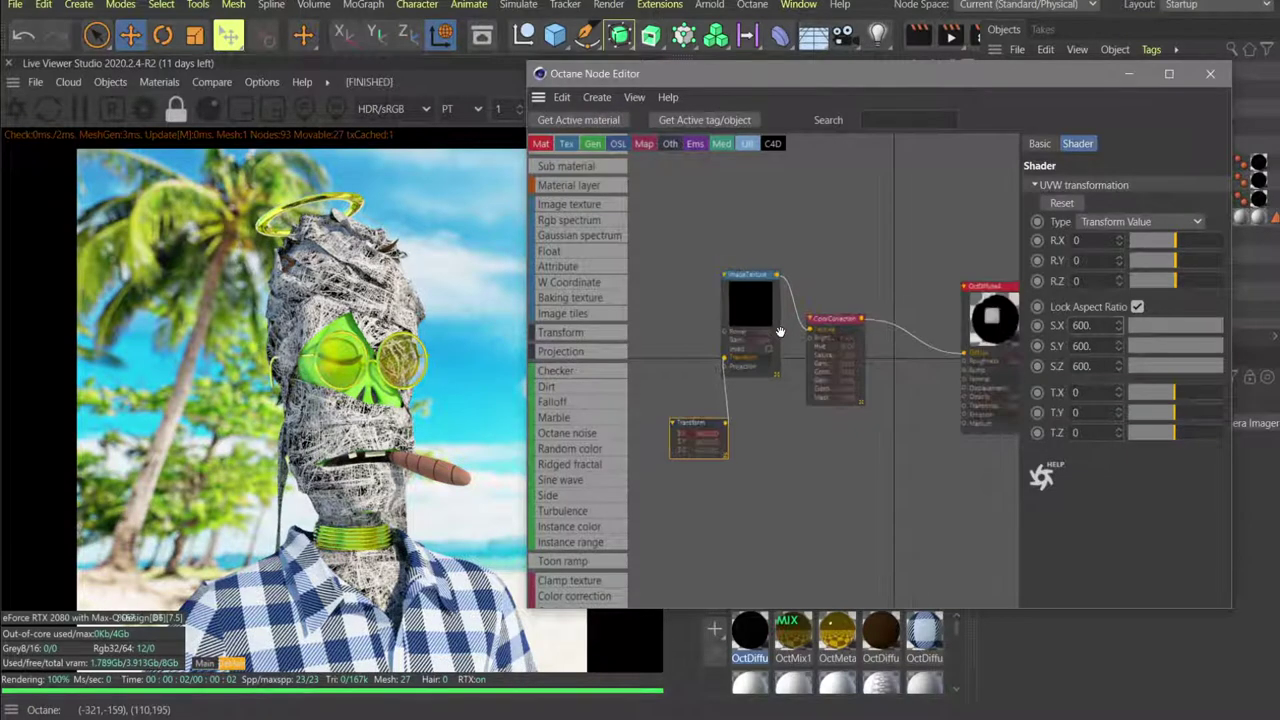
scroll(827, 279, up, 1)
drag(839, 353, 849, 338)
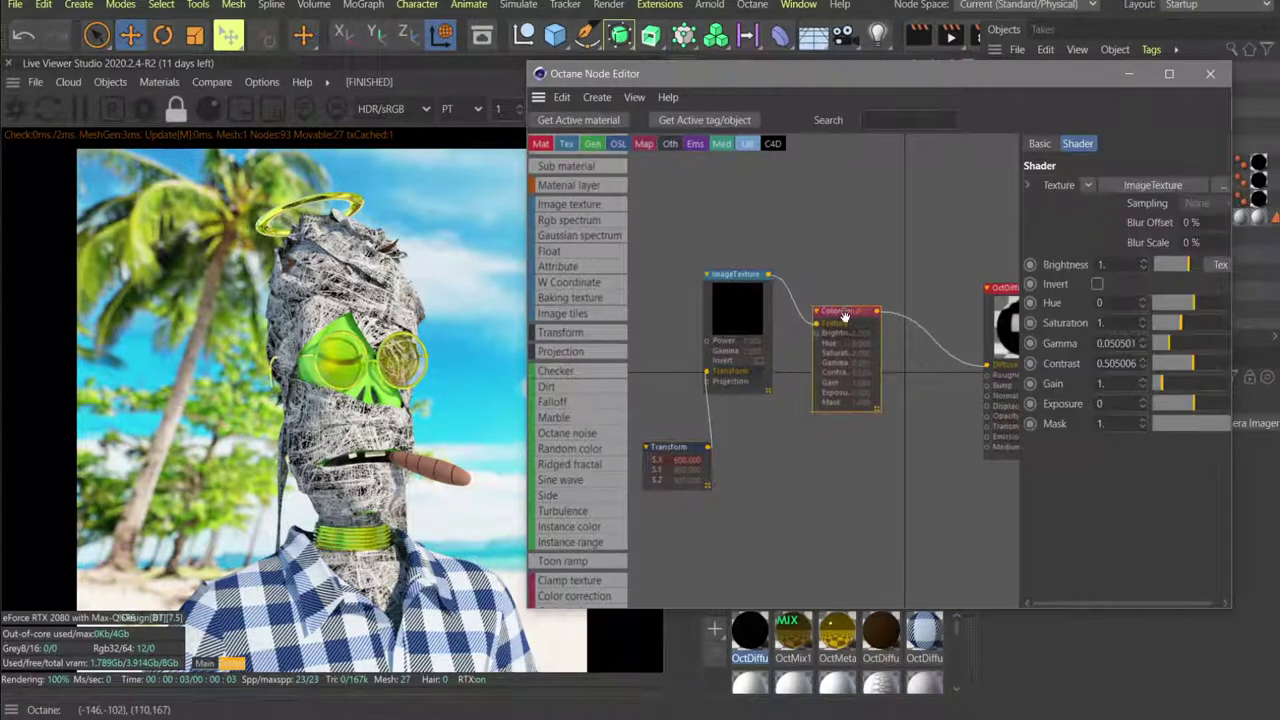
scroll(753, 283, down, 1)
scroll(900, 314, up, 1)
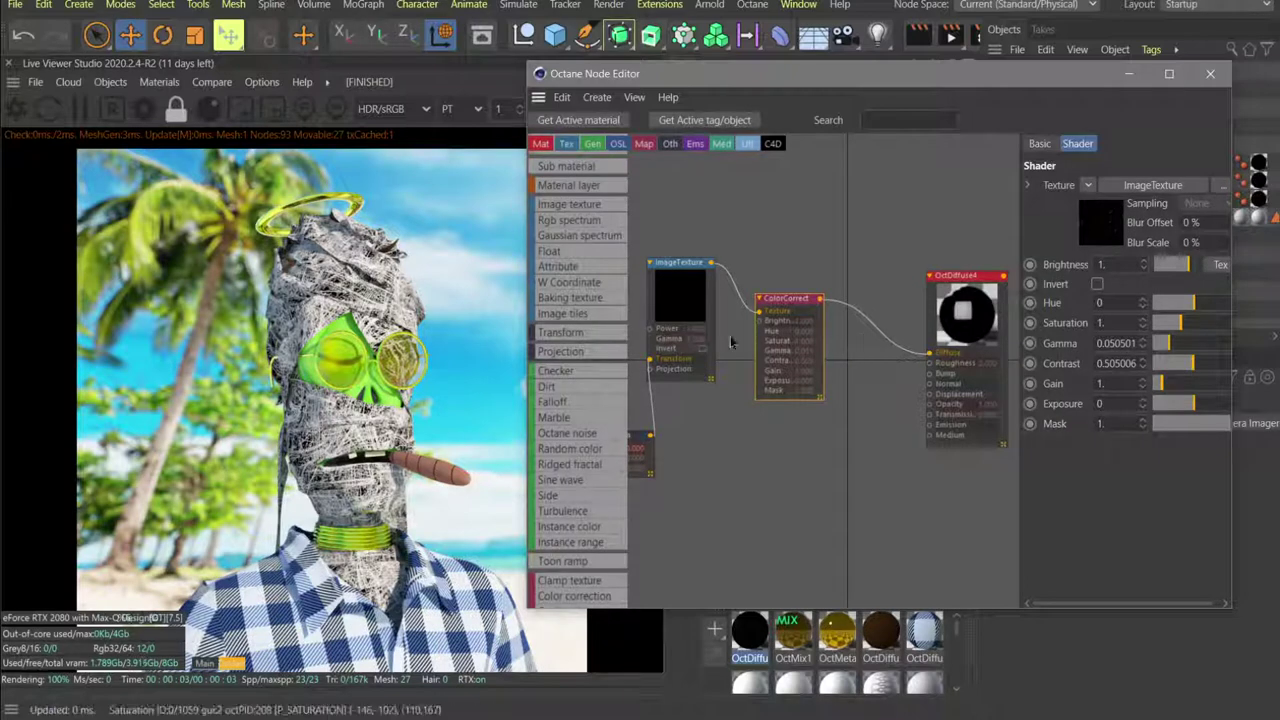
click(880, 328)
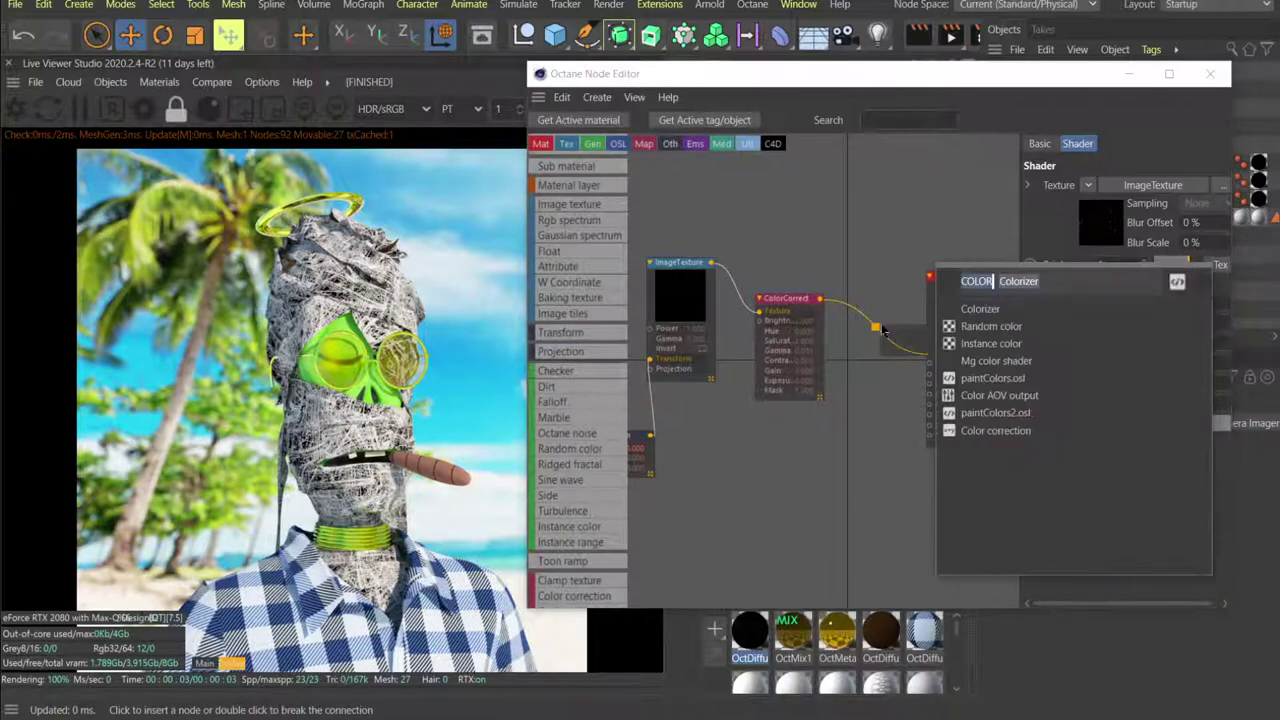
text(GRAD)
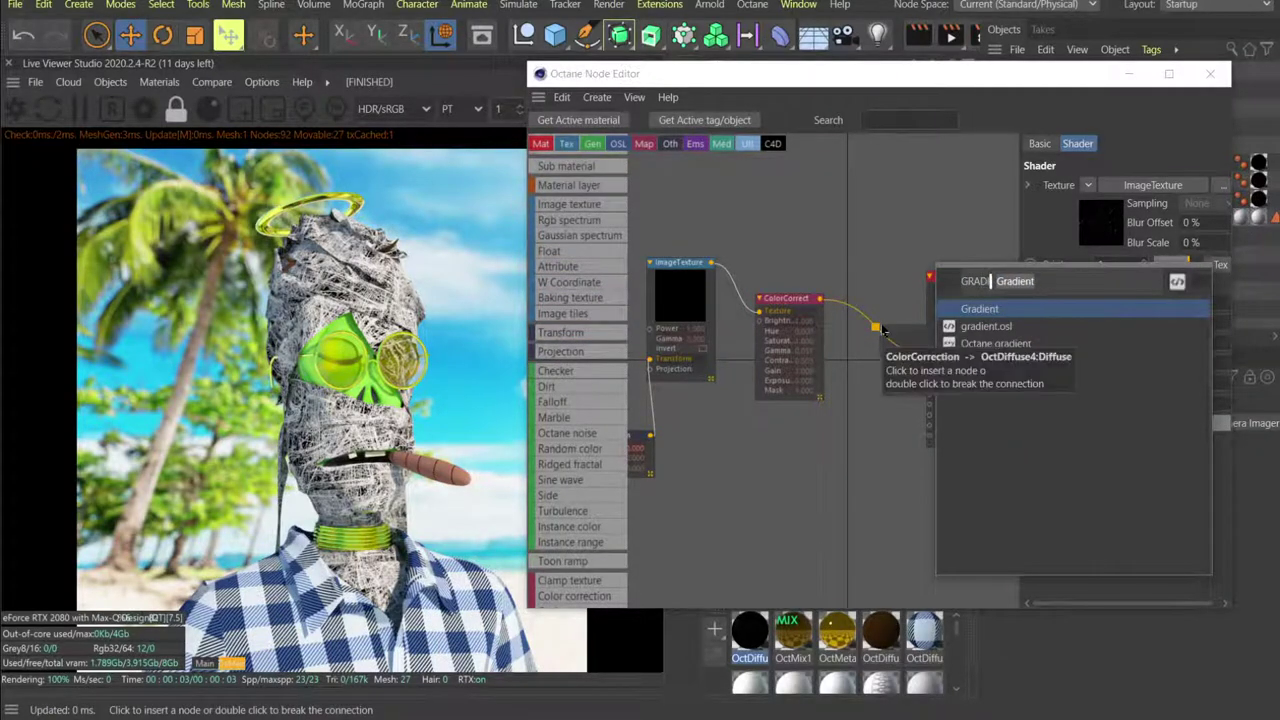
key(Down)
key(Down)
key(Return)
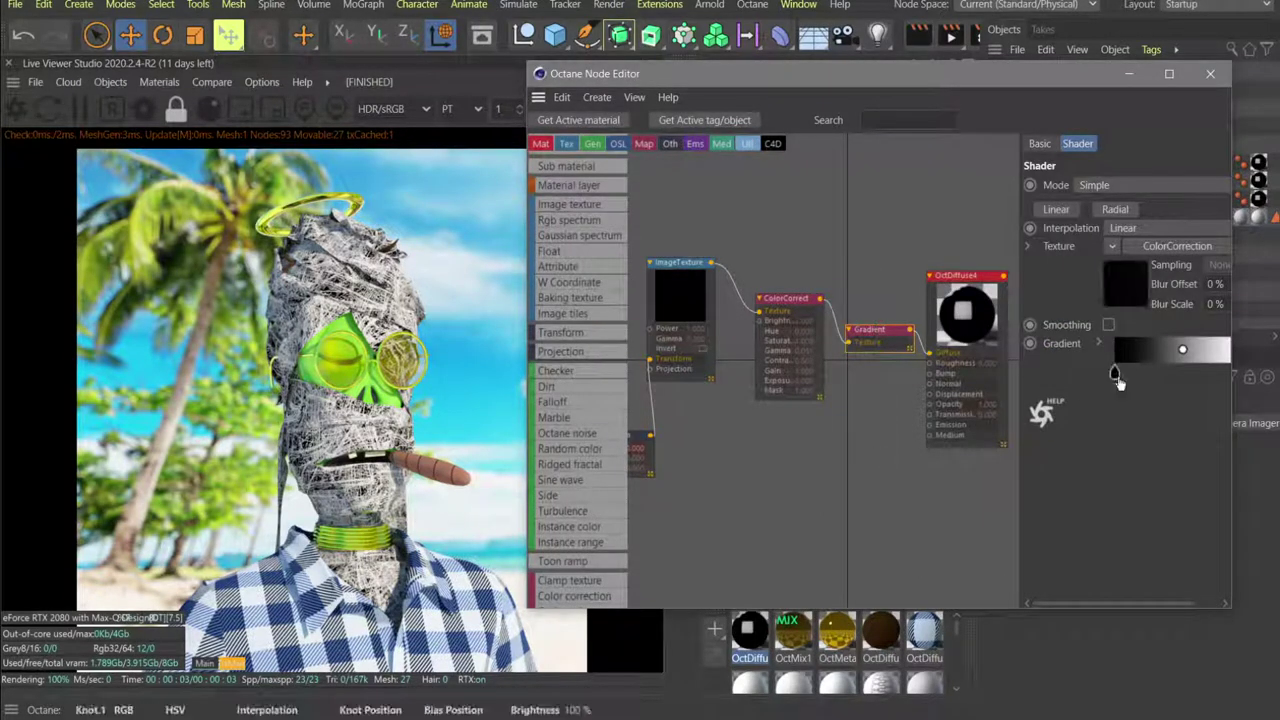
Change the gradient's white end knot to light pink with a saturation of 19% and a value of 100%.
drag(1021, 323, 910, 325)
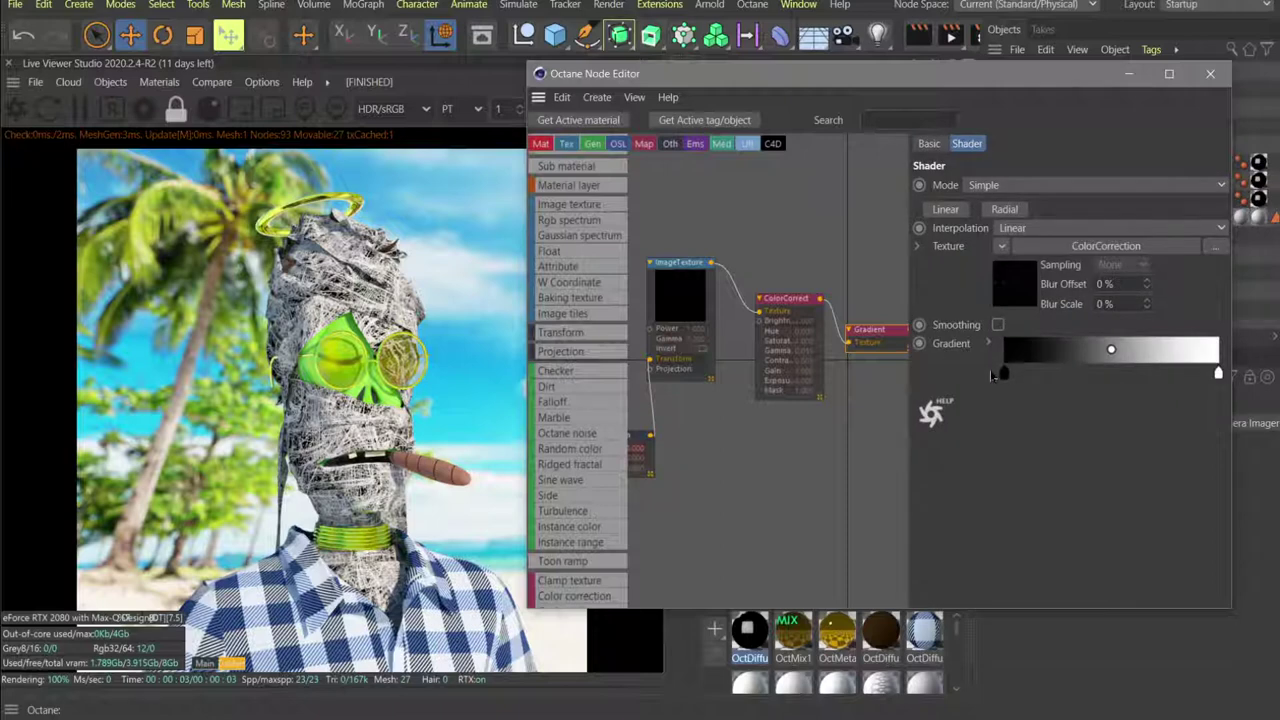
double_click(1218, 374)
click(1229, 394)
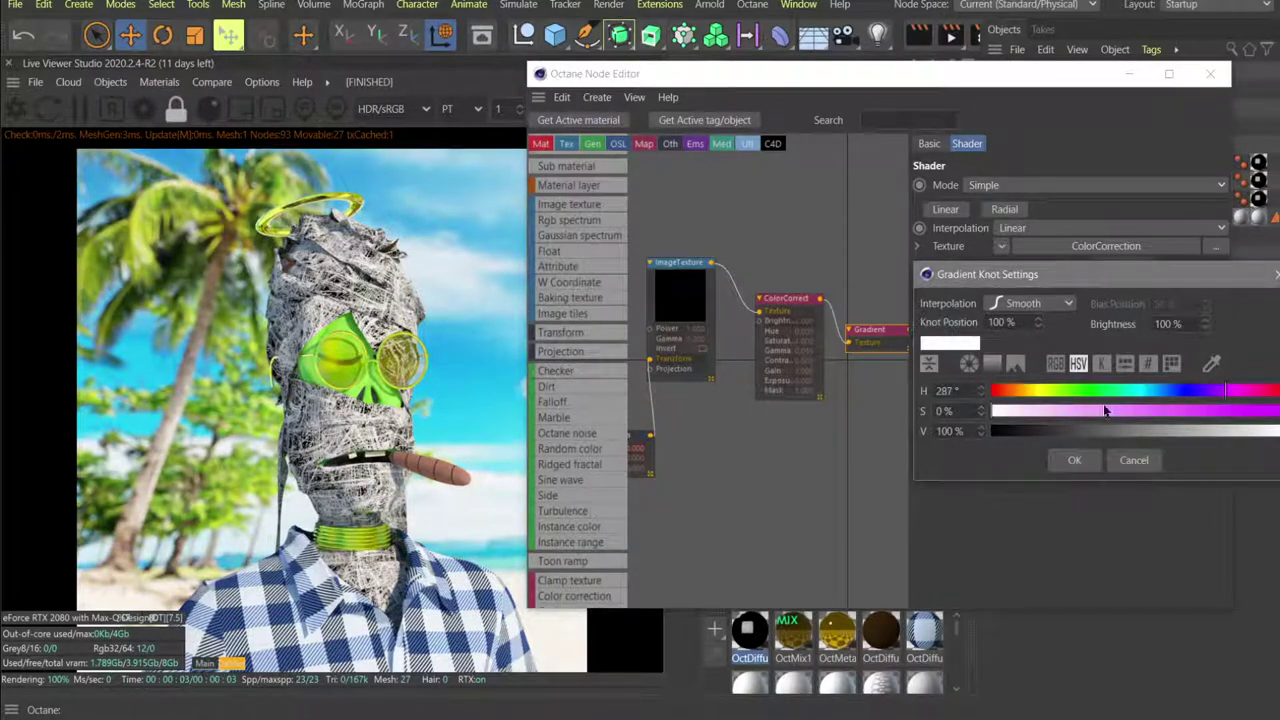
click(1052, 411)
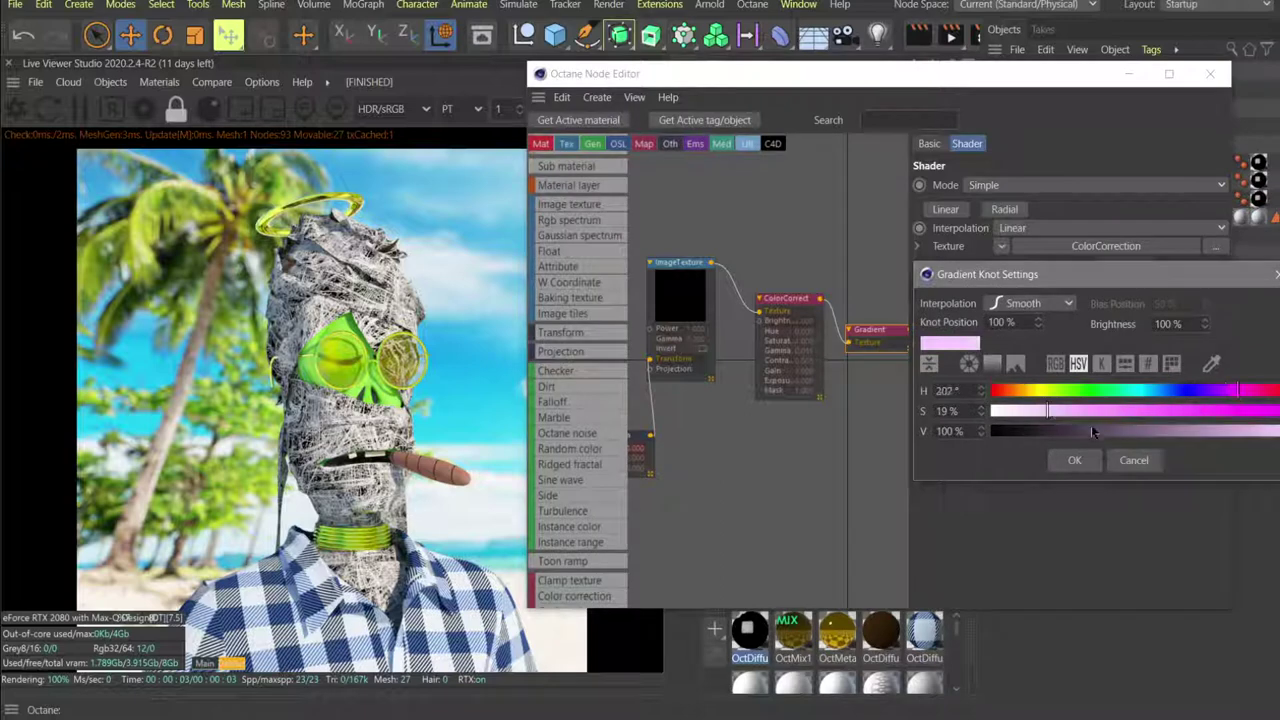
click(1074, 459)
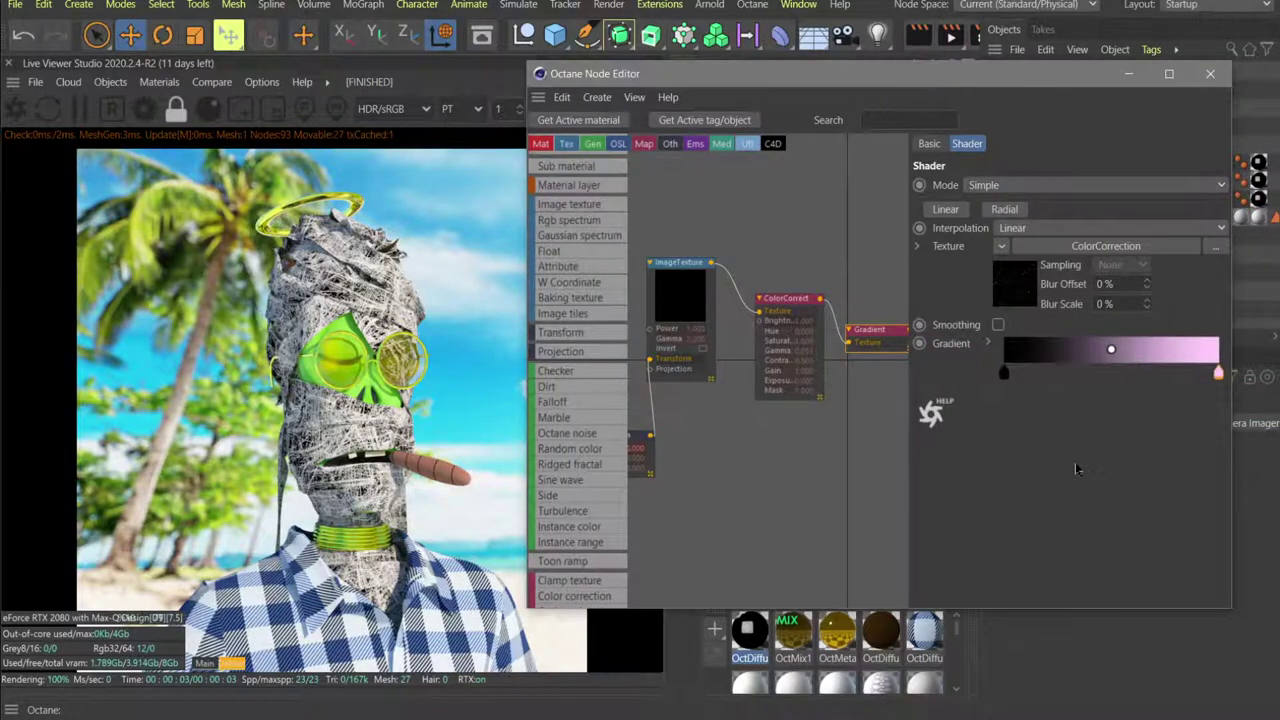
Turn the gradient's black start knot light pink with hue 302°, saturation 19% and value 100%.
double_click(1004, 372)
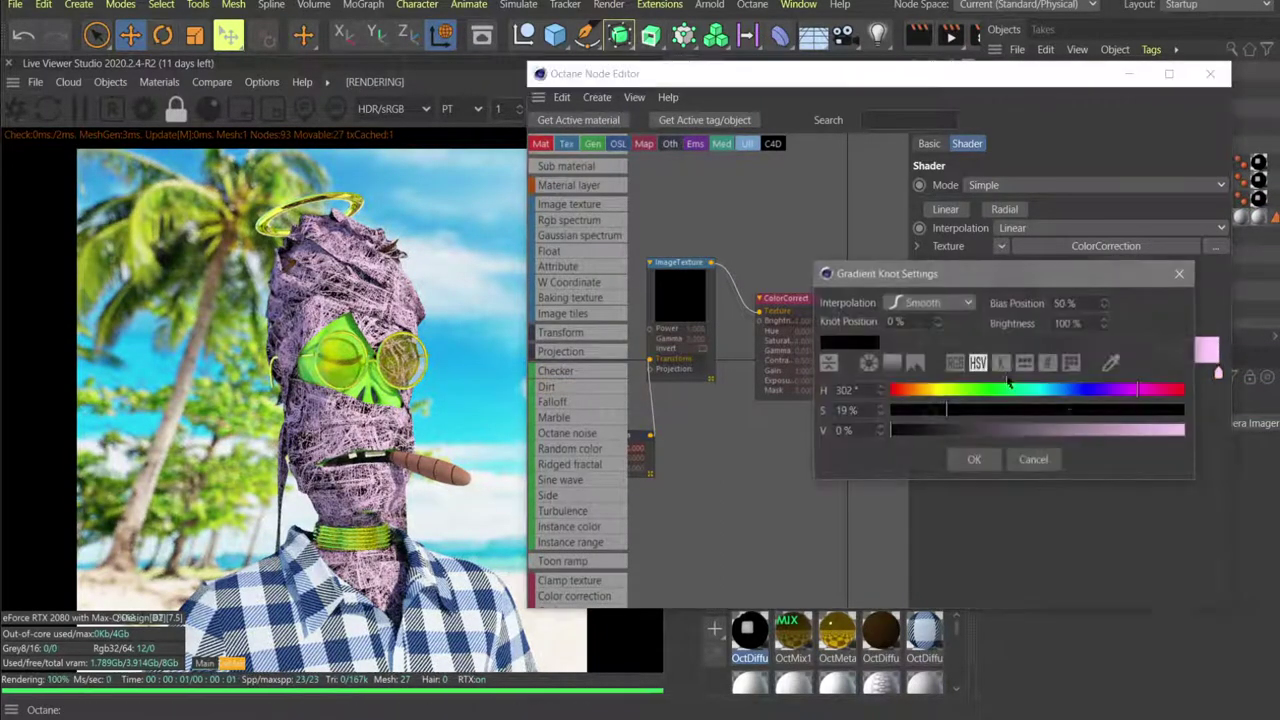
drag(1132, 431, 1198, 432)
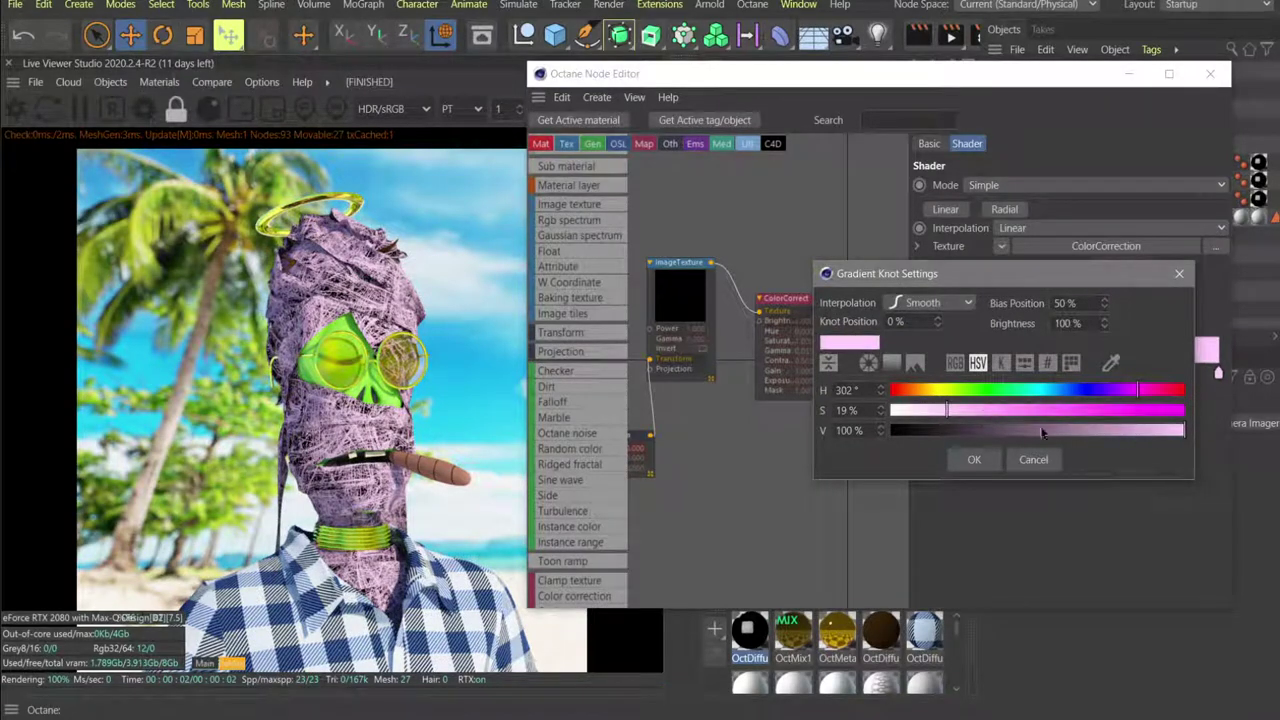
click(974, 459)
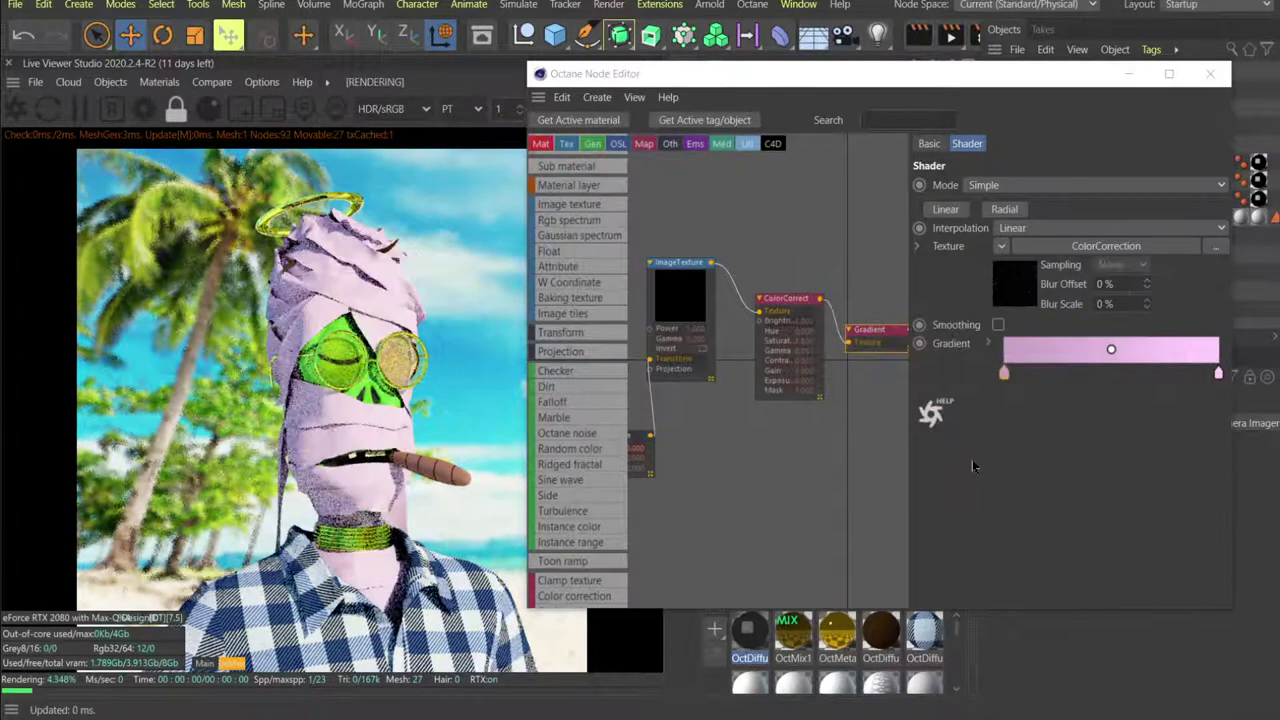
Darken the pink of the gradient's start knot and swap the two knots so the darker pink sits at the end.
double_click(1004, 372)
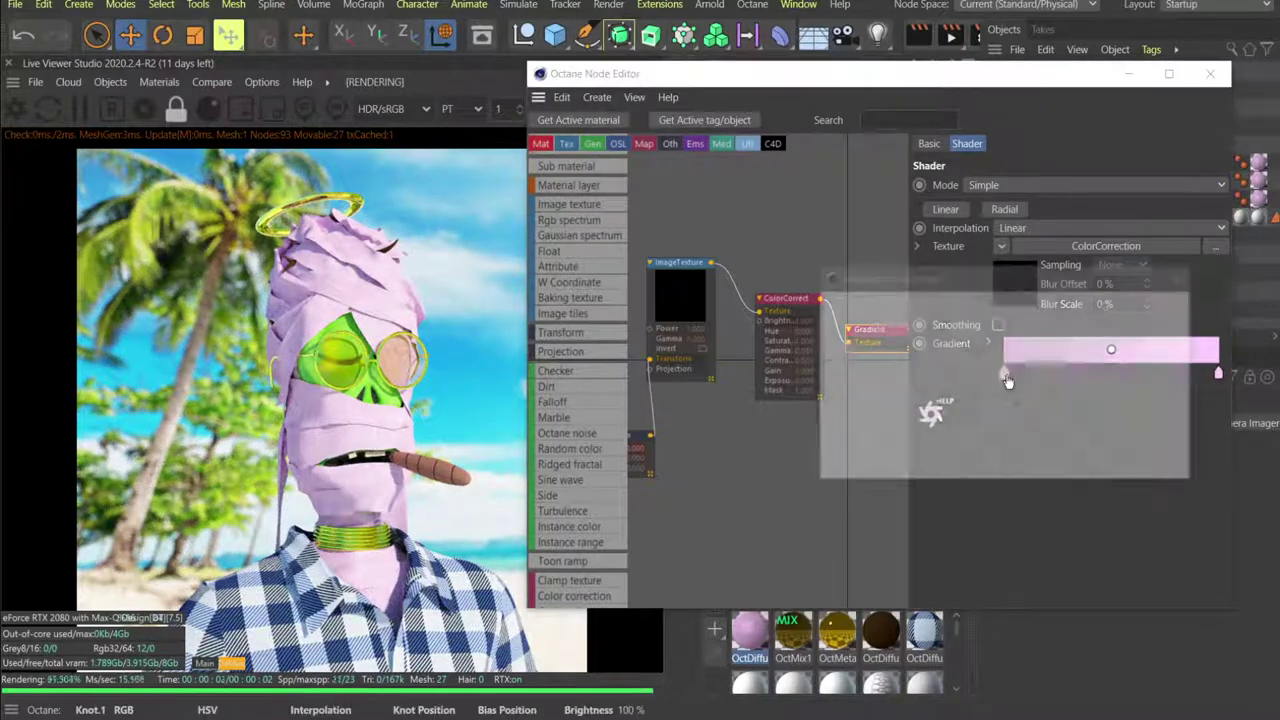
click(1091, 433)
click(975, 462)
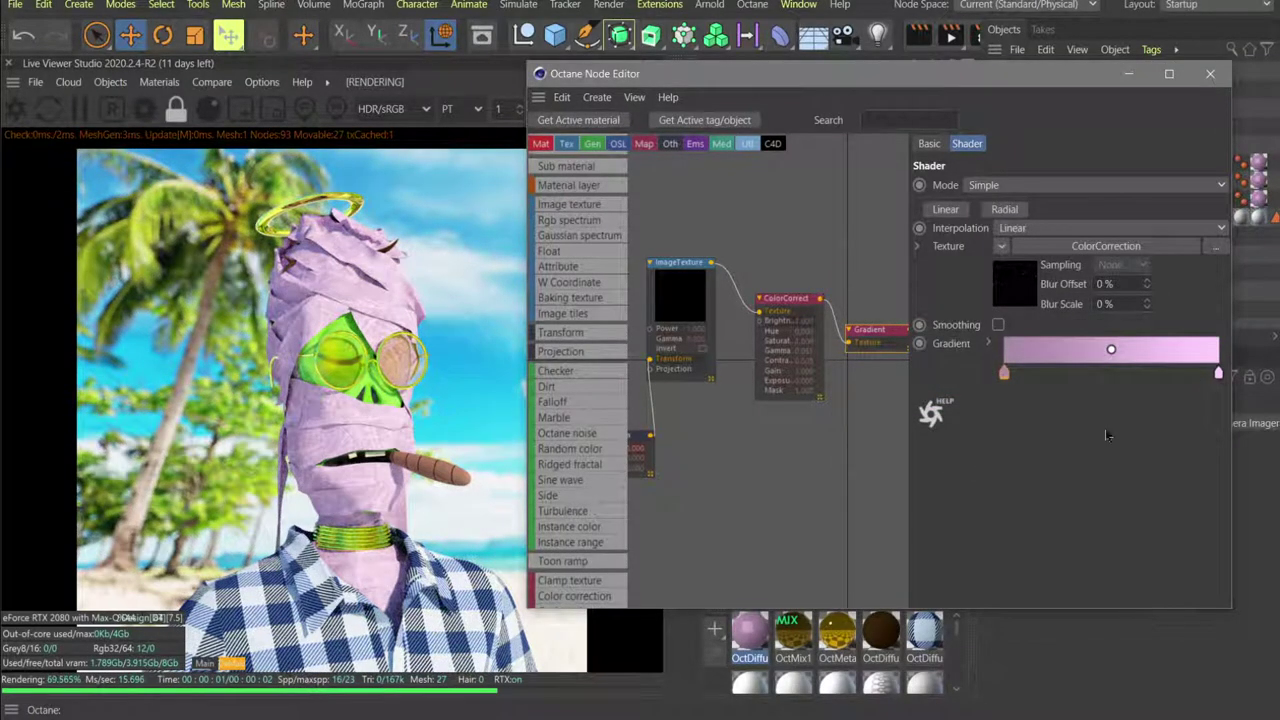
mouse_move(1007, 376)
mouse_down()
mouse_move(1177, 379)
mouse_move(1004, 382)
mouse_up()
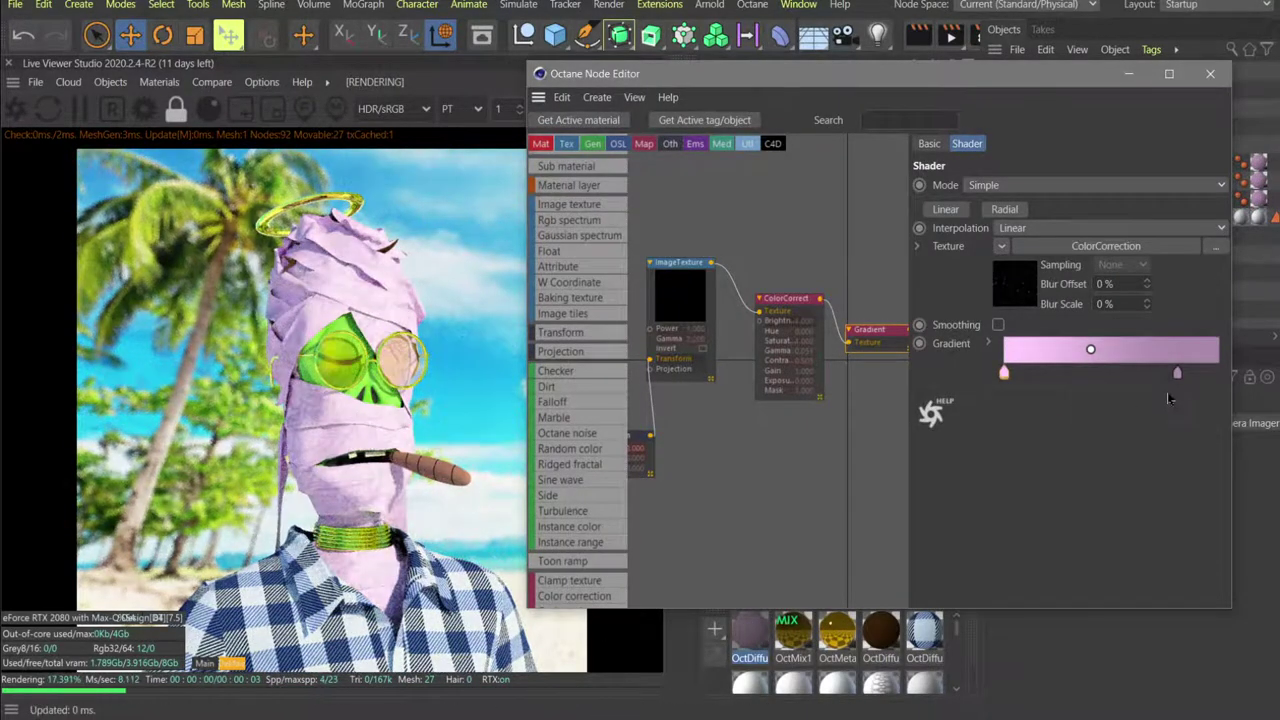
drag(1177, 373, 1245, 378)
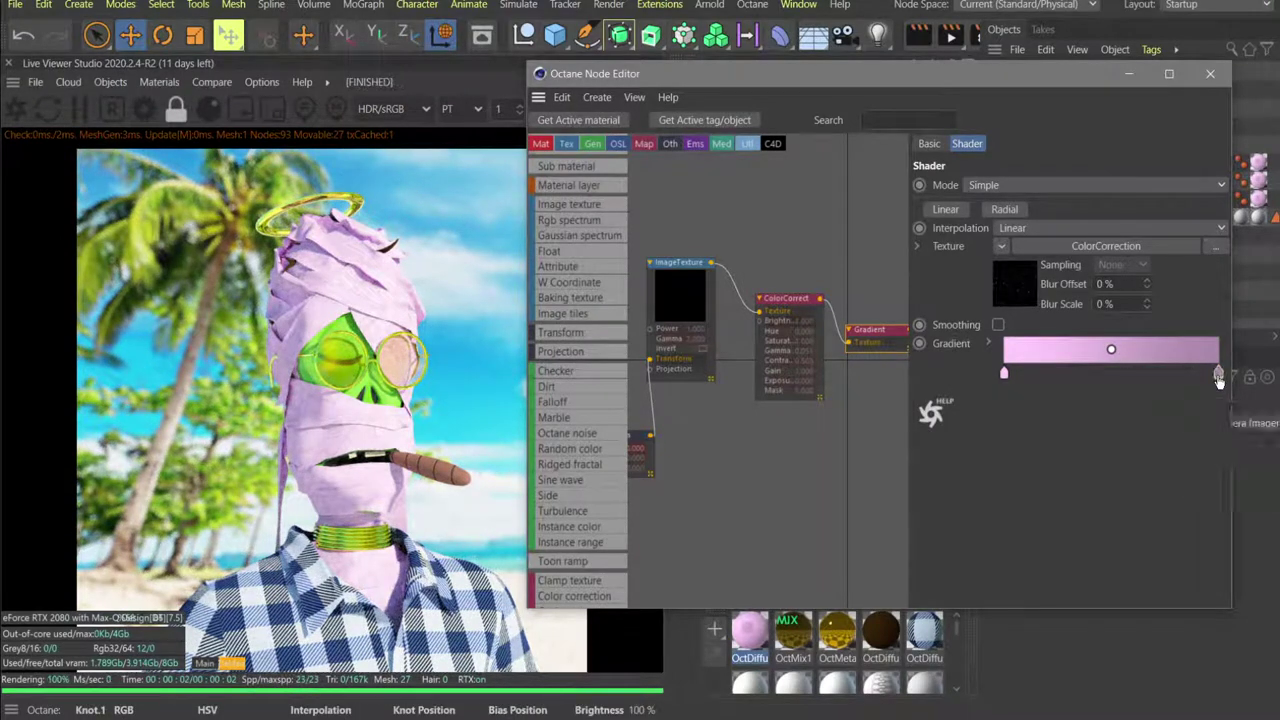
Fine-tune the darker pink of the gradient's end knot.
double_click(1216, 374)
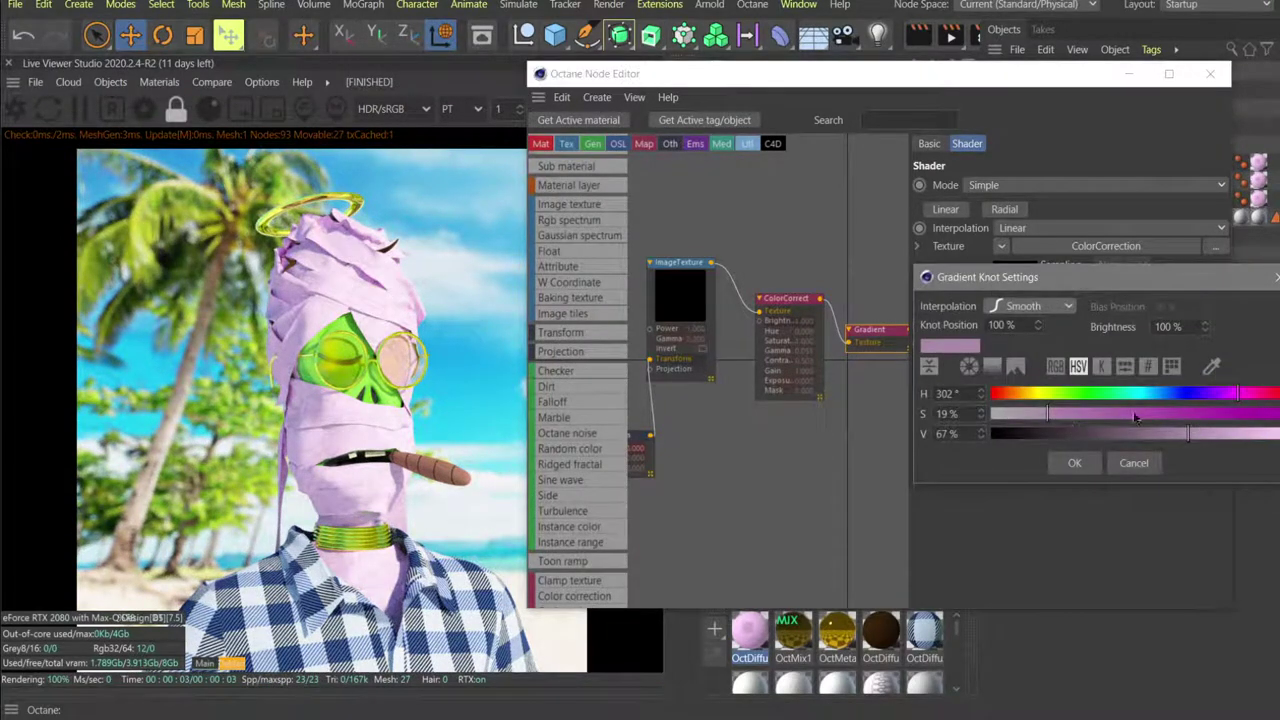
click(1074, 463)
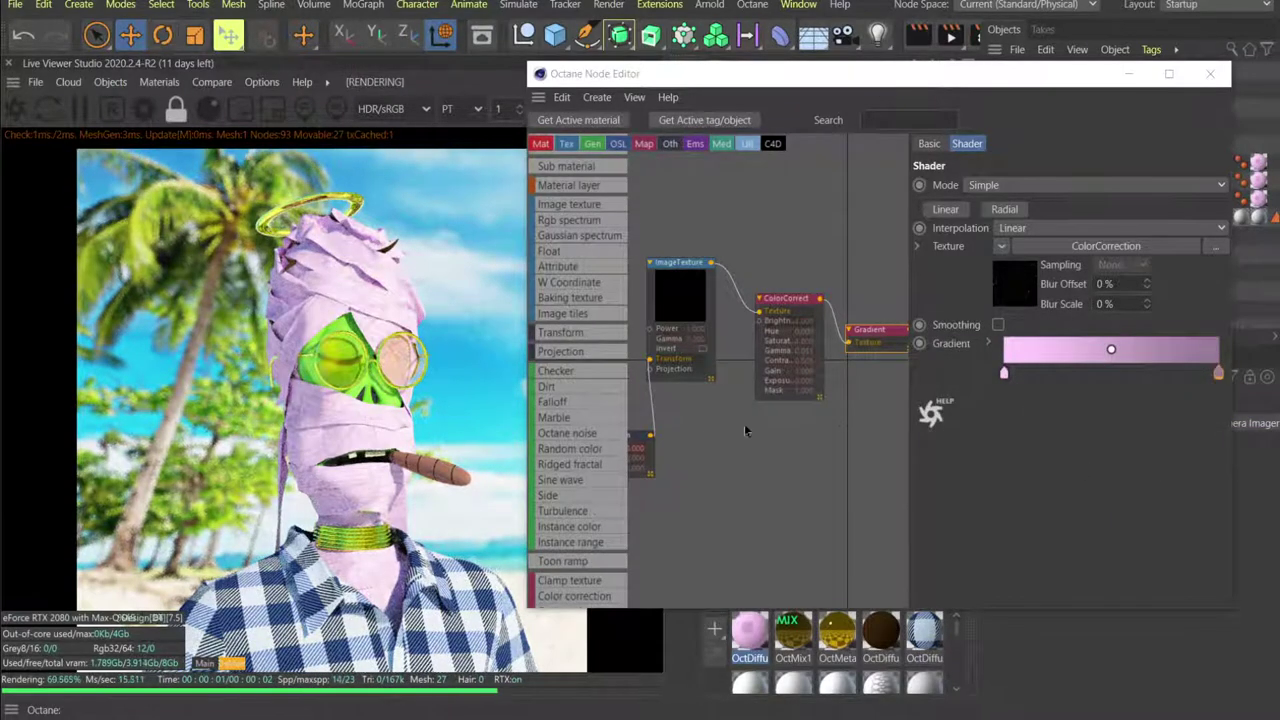
Set the scale of the image texture's Transform node to 800 on all axes with the aspect ratio locked.
scroll(680, 405, down, 2)
scroll(680, 410, up, 2)
click(680, 465)
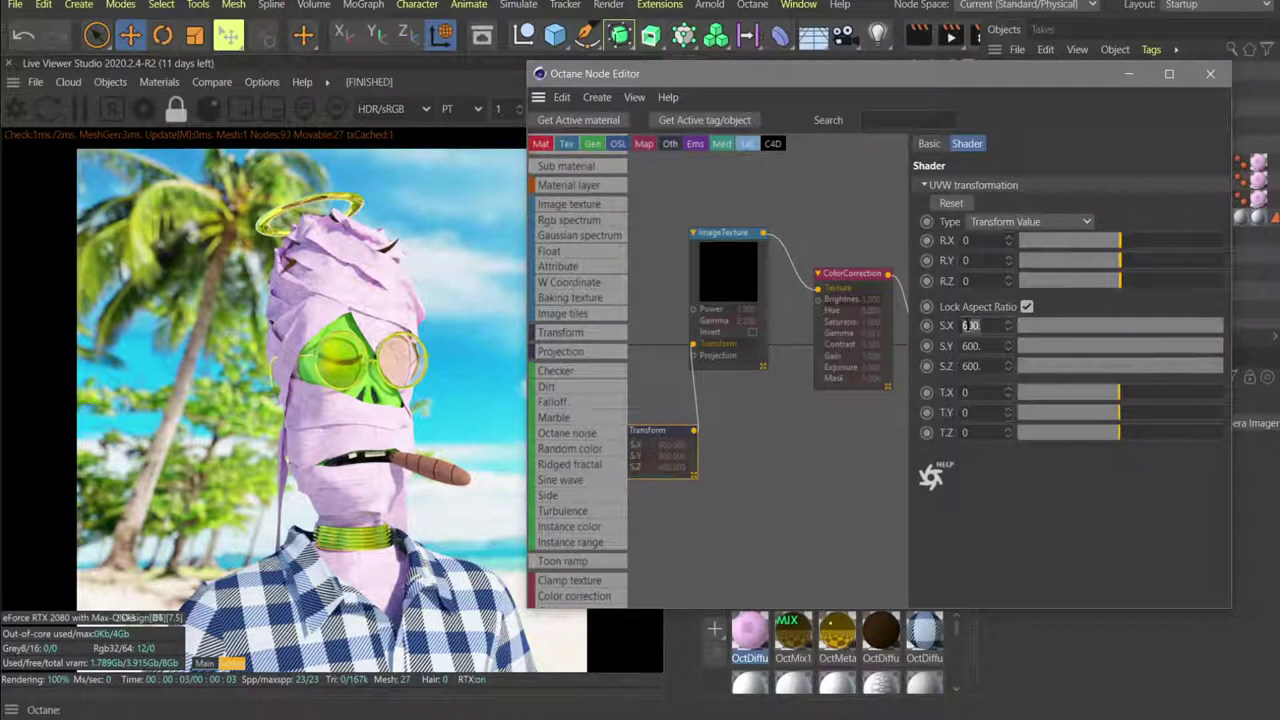
click(976, 325)
text(800)
key(Return)
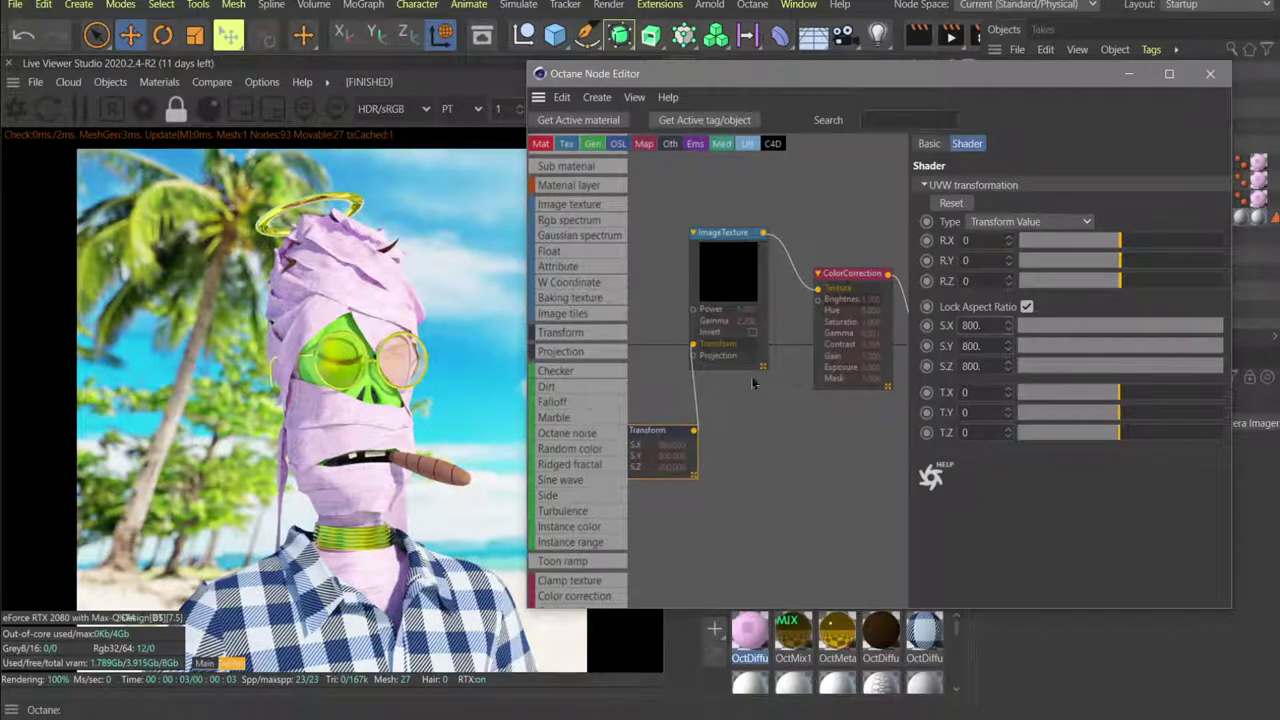
Reduce the saturation of the gradient's light pink start knot to 11%.
scroll(755, 384, down, 3)
scroll(886, 388, up, 2)
click(862, 313)
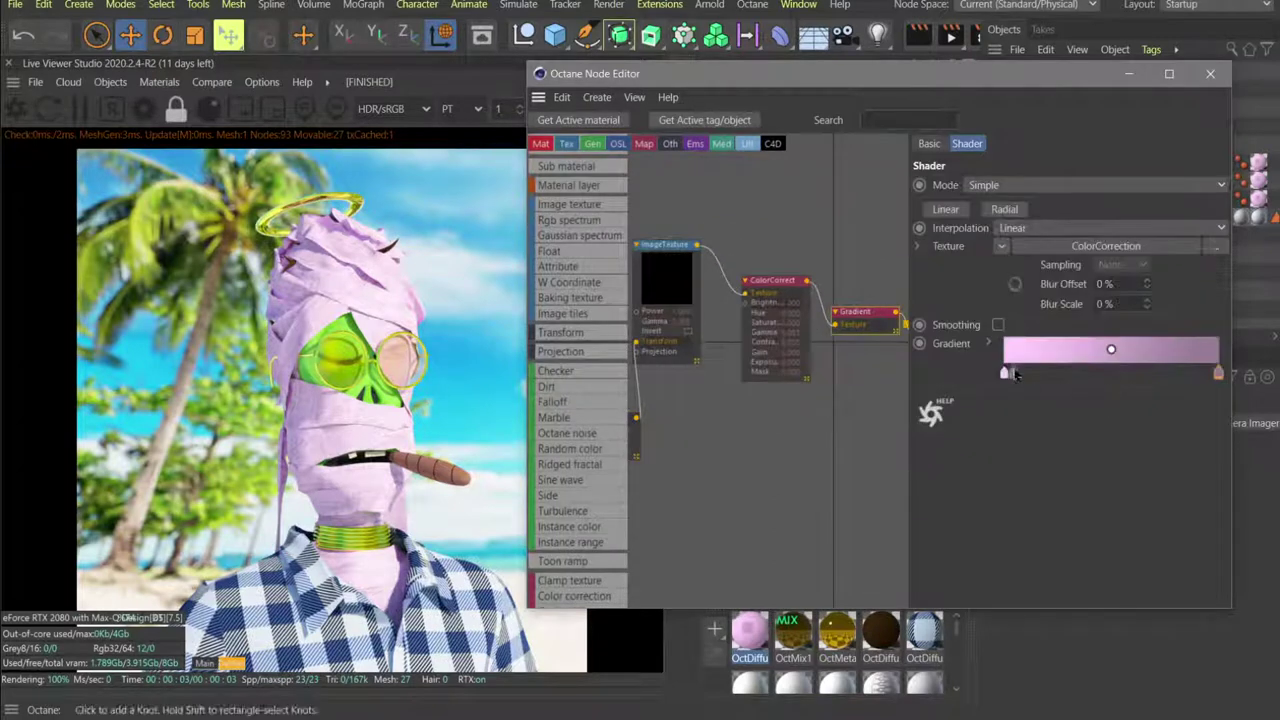
click(1004, 372)
double_click(1004, 372)
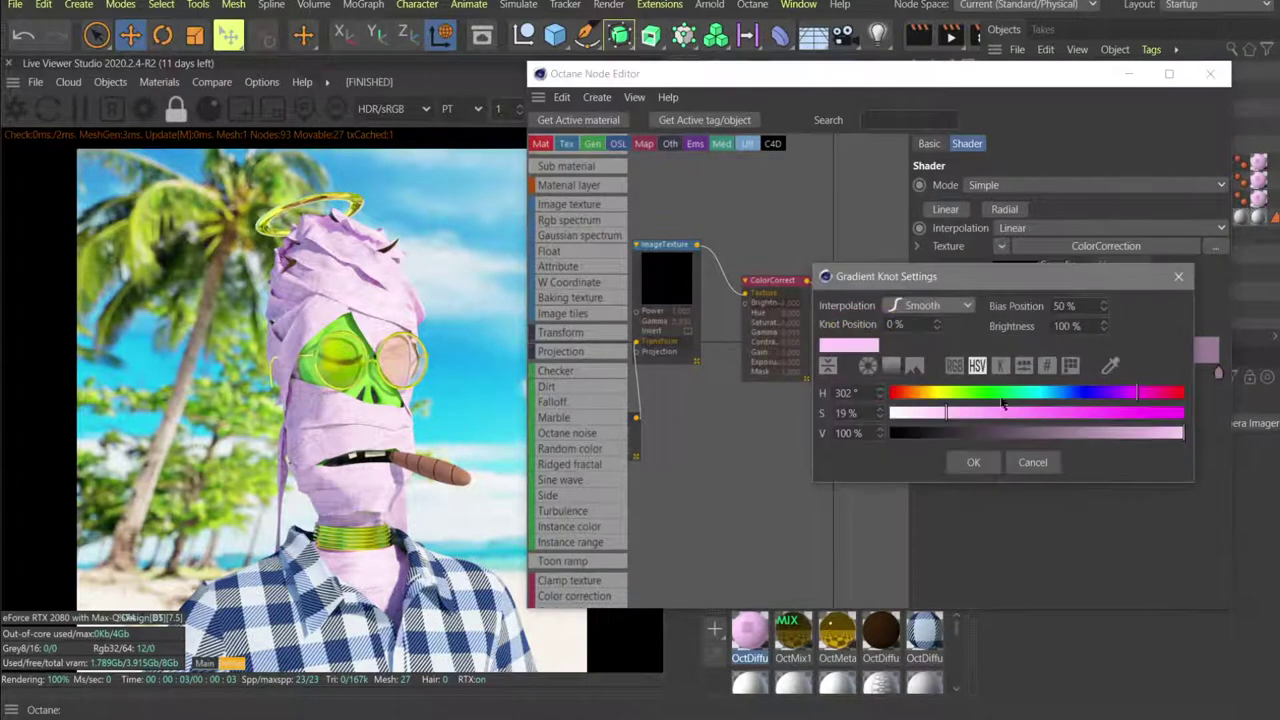
drag(930, 413, 924, 413)
click(973, 462)
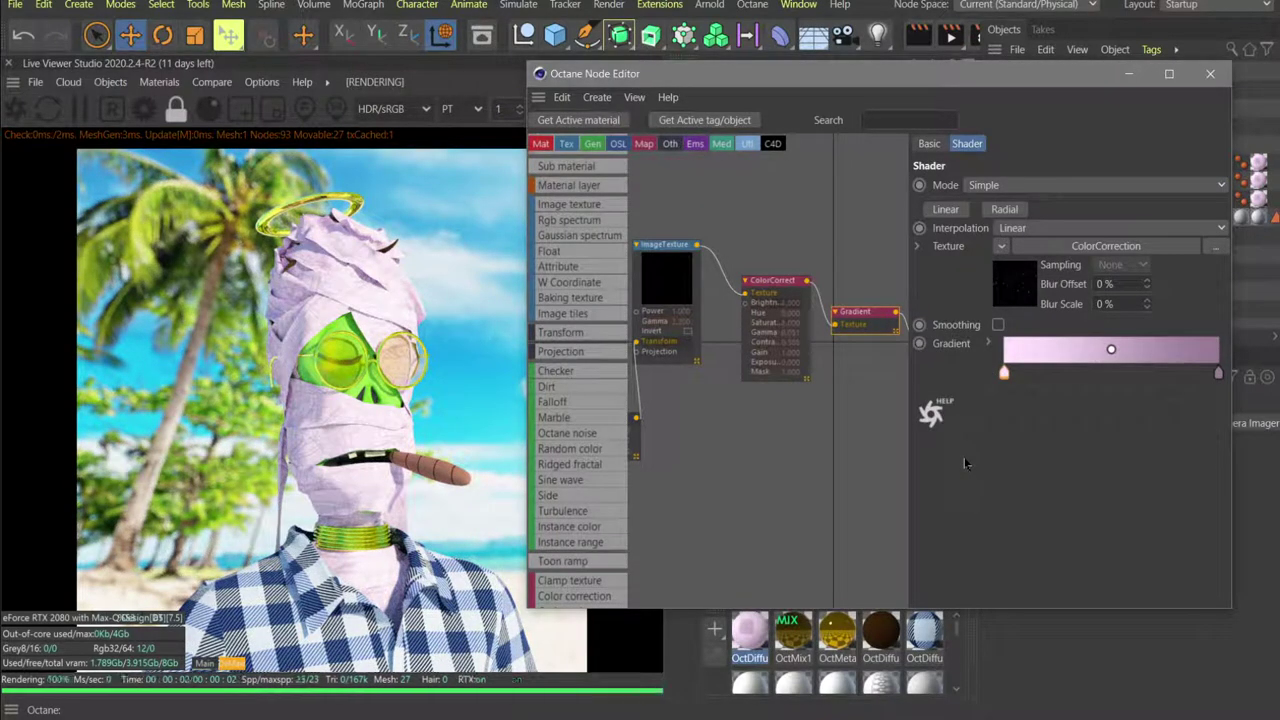
Set the saturation of the gradient's start knot to 17% and recheck its color settings.
click(1004, 374)
double_click(1004, 374)
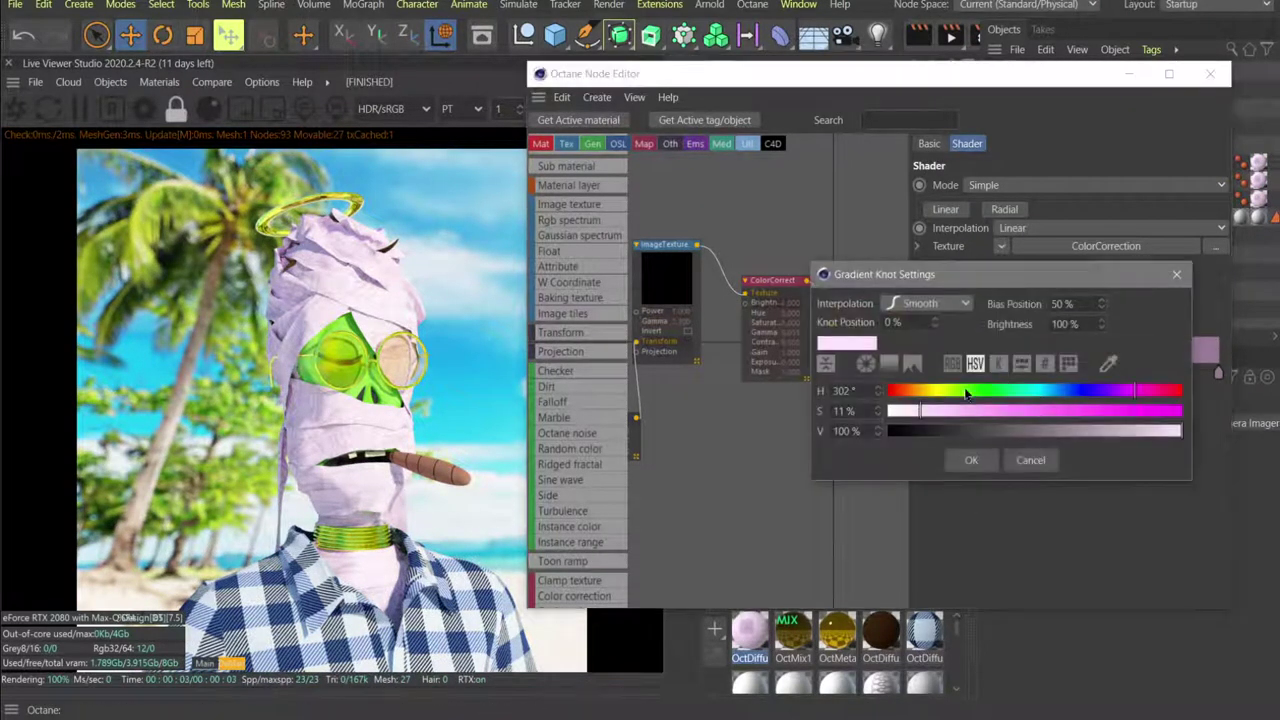
click(965, 460)
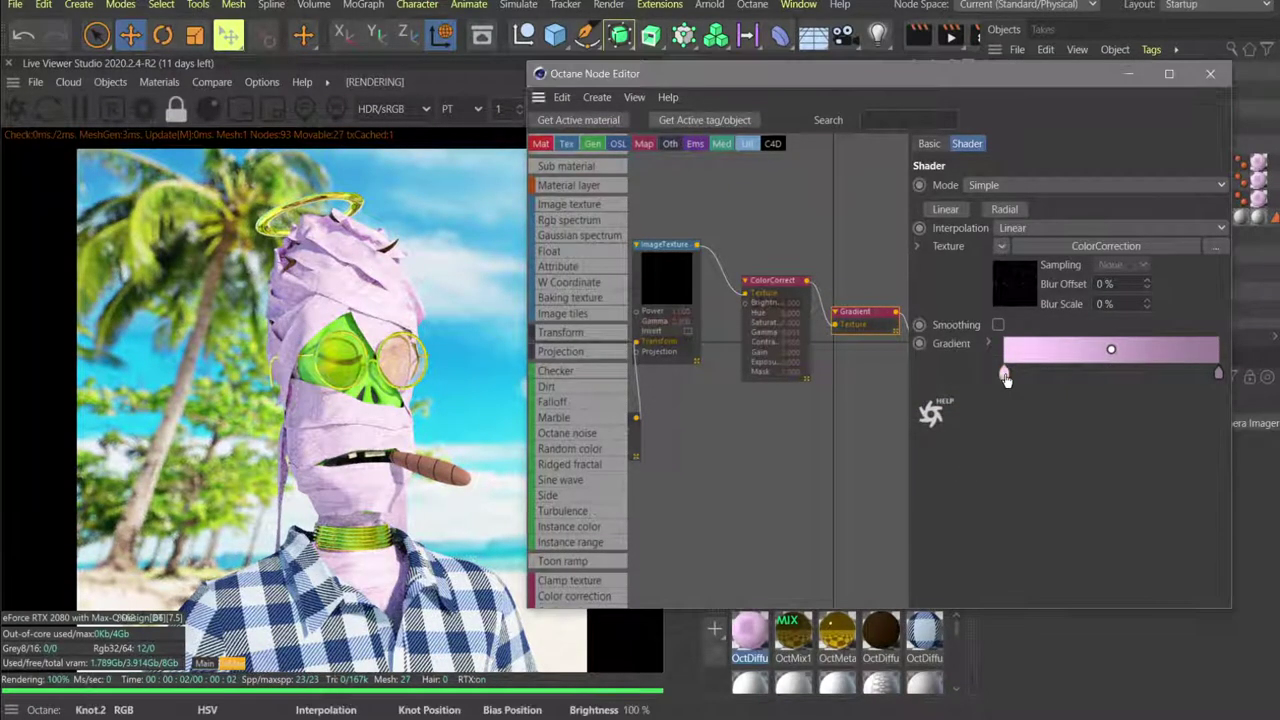
double_click(1004, 374)
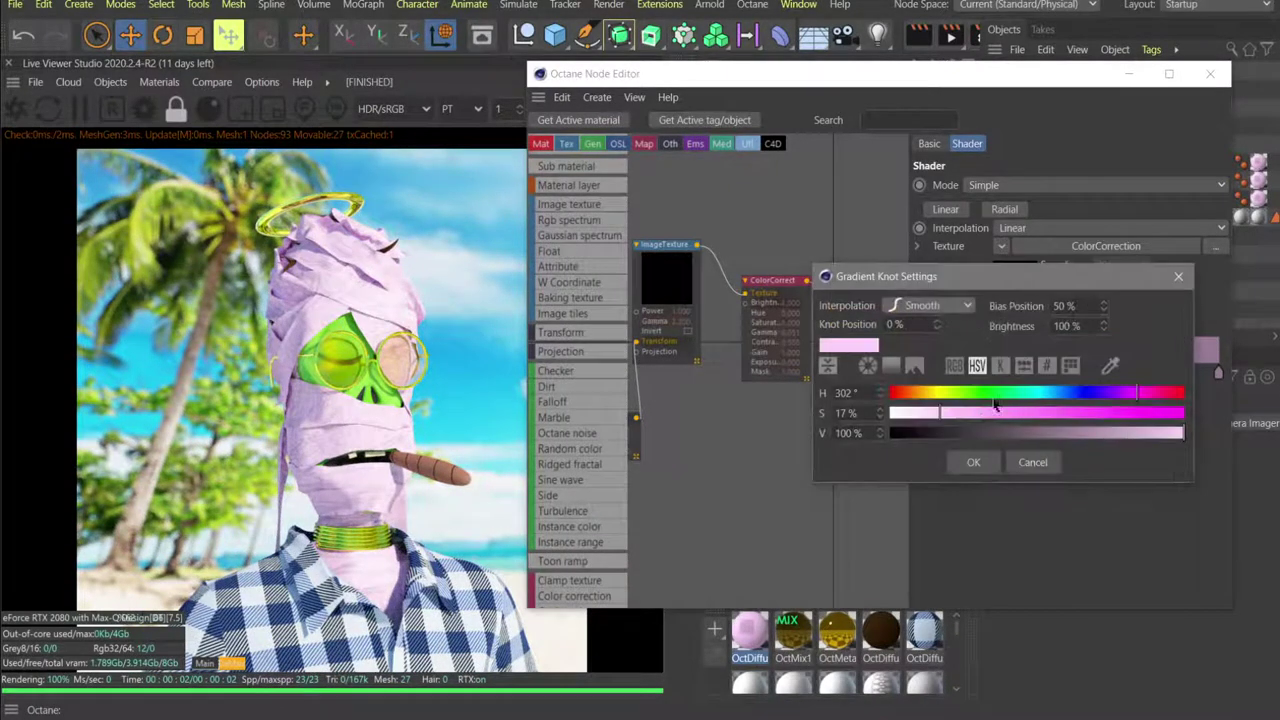
click(963, 461)
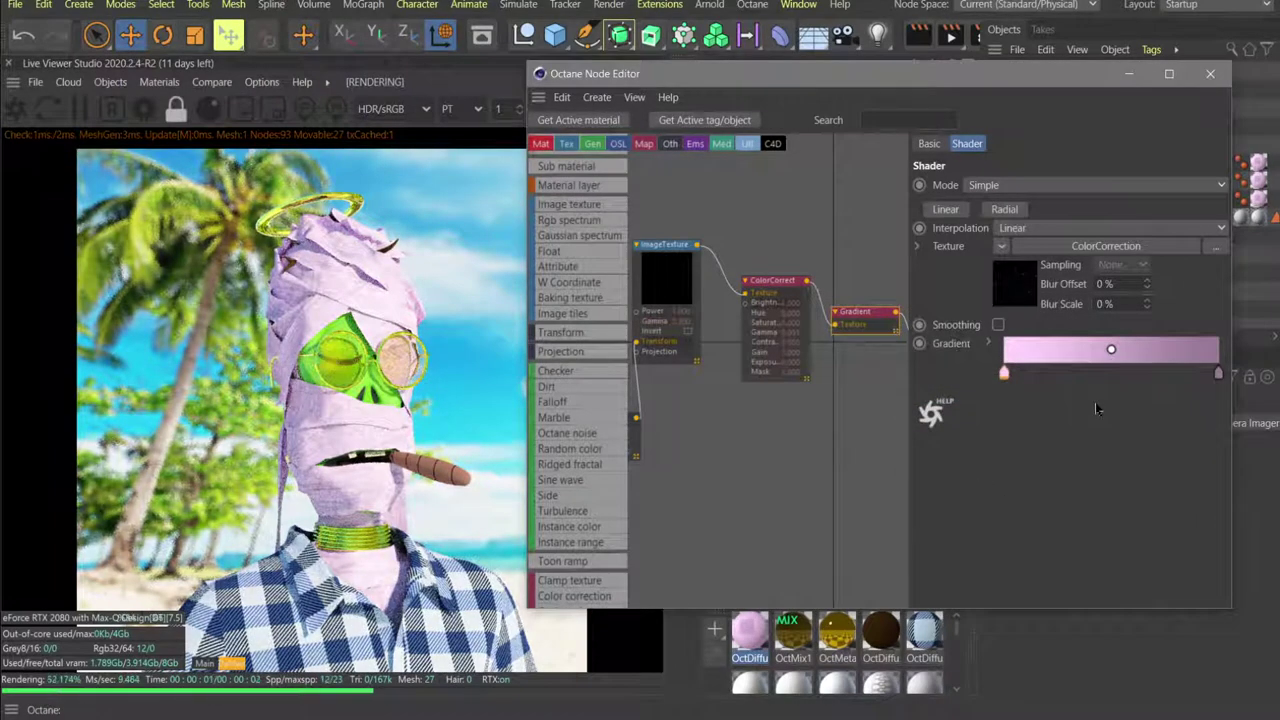
Close the Octane Node Editor and save the scene.
click(1210, 73)
key(ctrl+s)
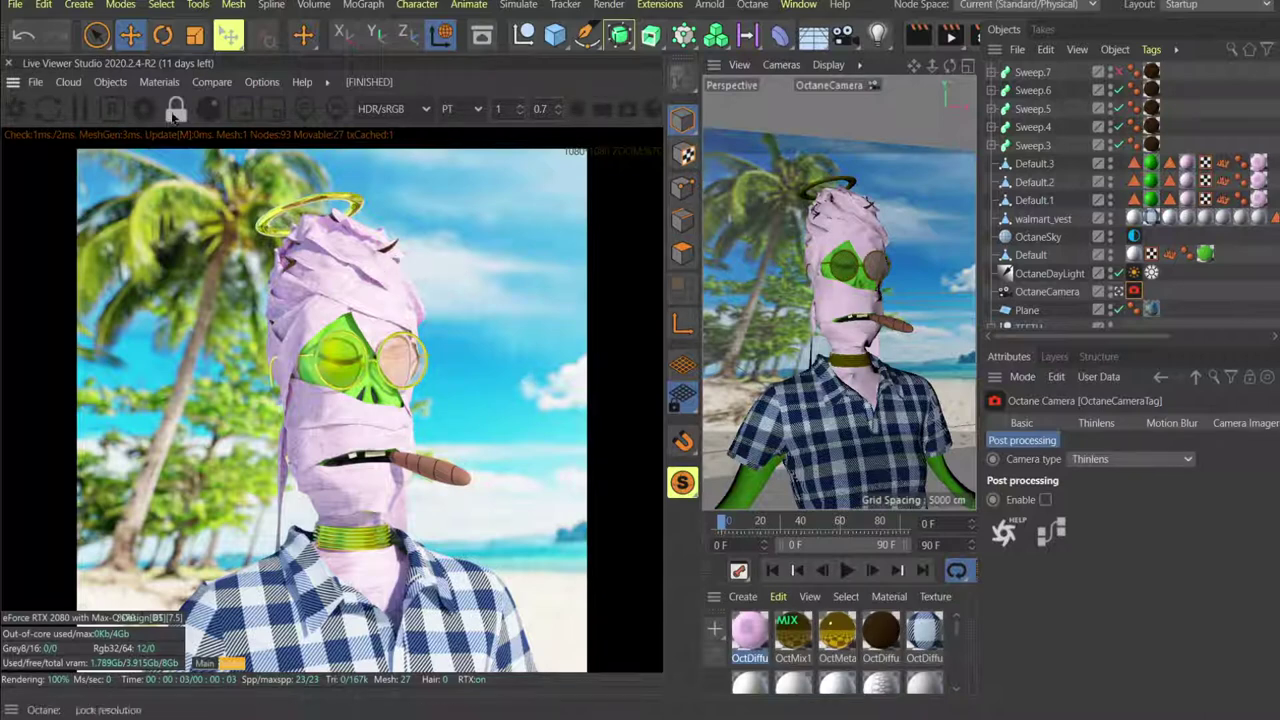
click(38, 83)
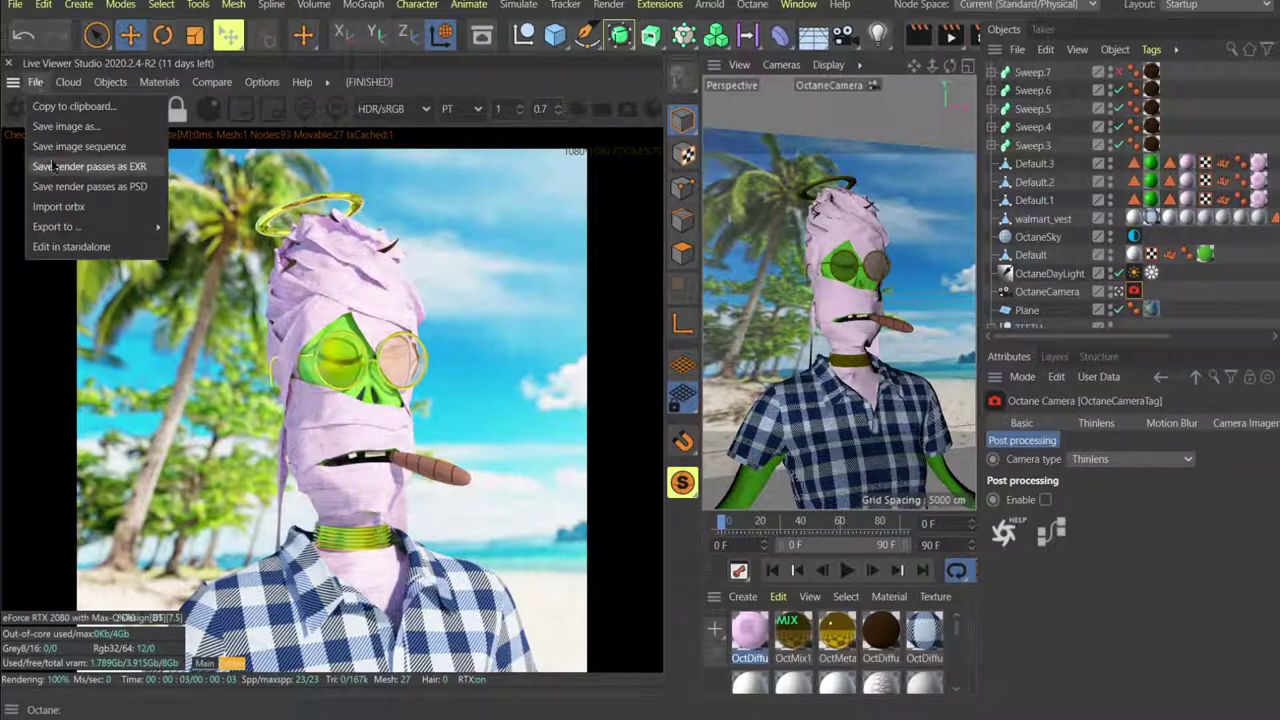
mouse_move(70, 228)
click(66, 126)
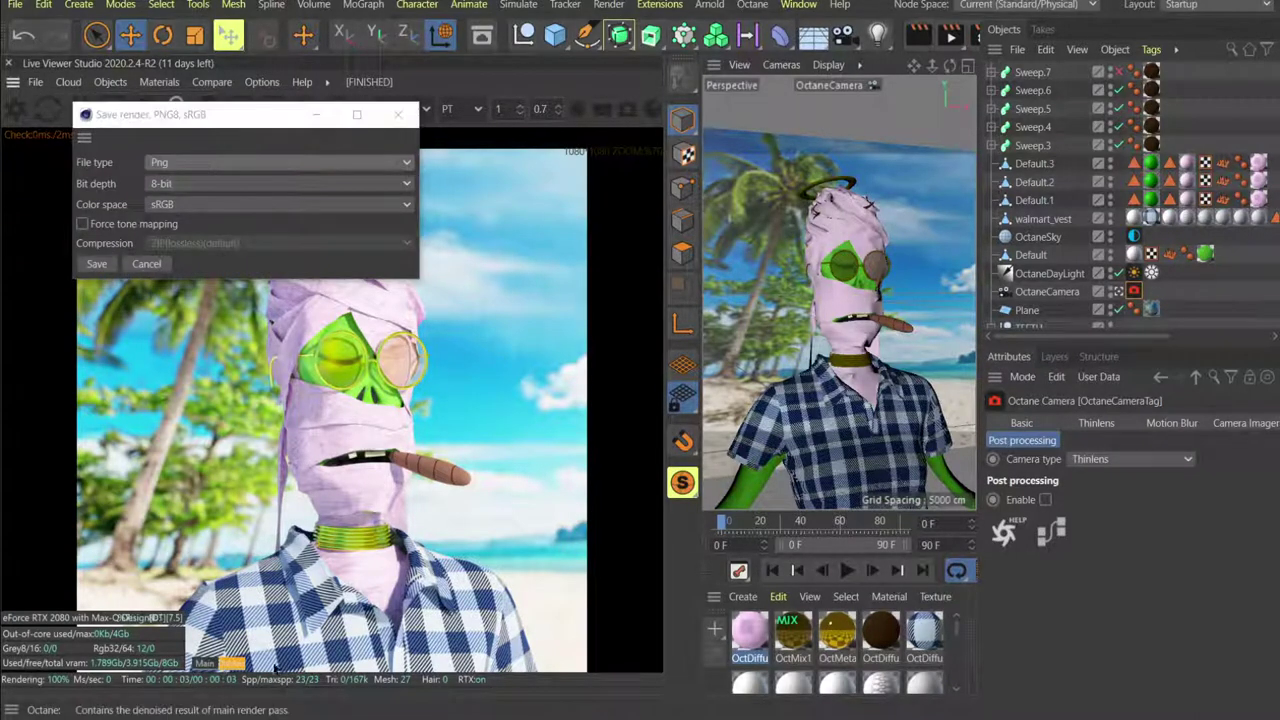
click(405, 116)
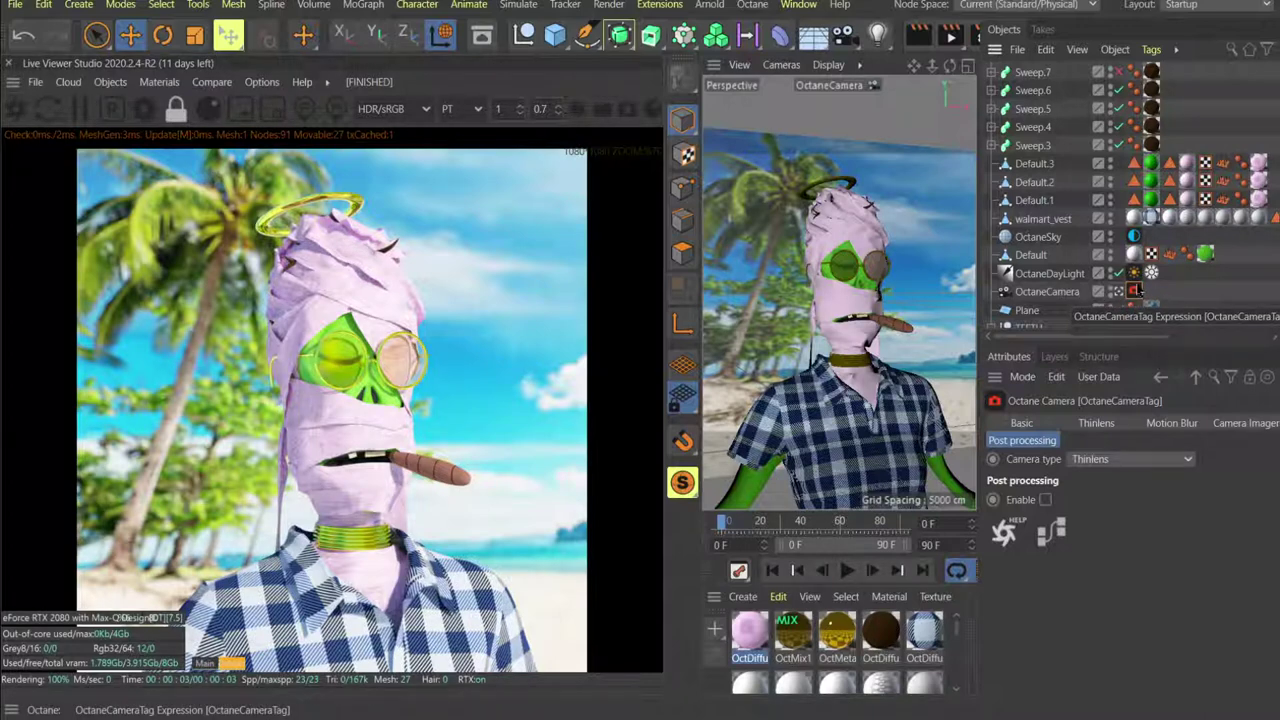
Set the depth of field aperture aspect ratio to 2 in the OctaneCamera's thin lens settings.
click(1134, 291)
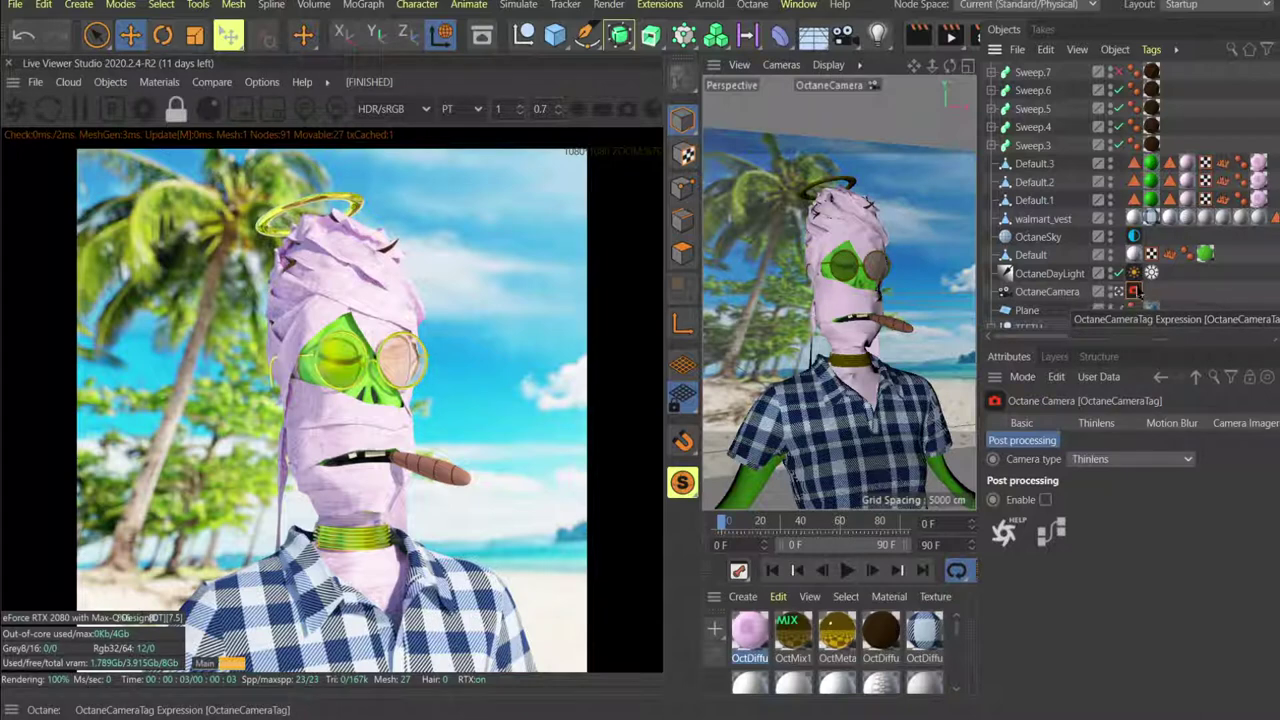
click(1112, 423)
double_click(1126, 658)
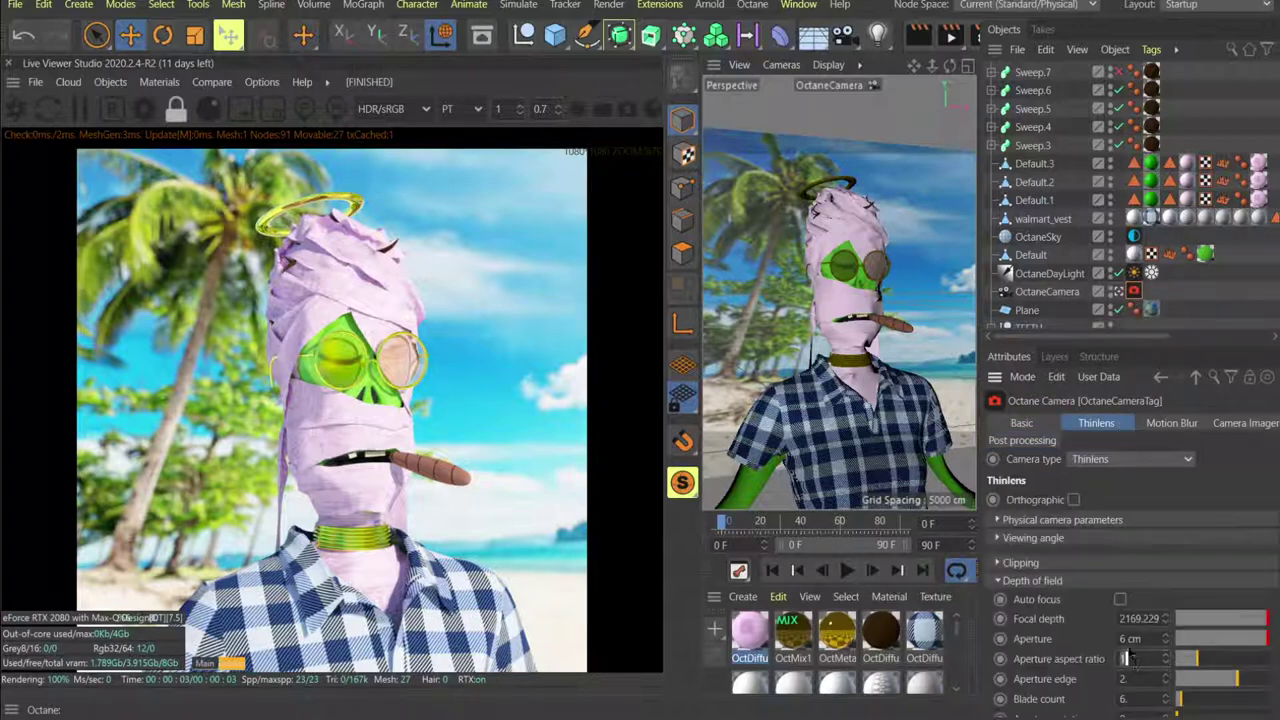
text(2)
key(Return)
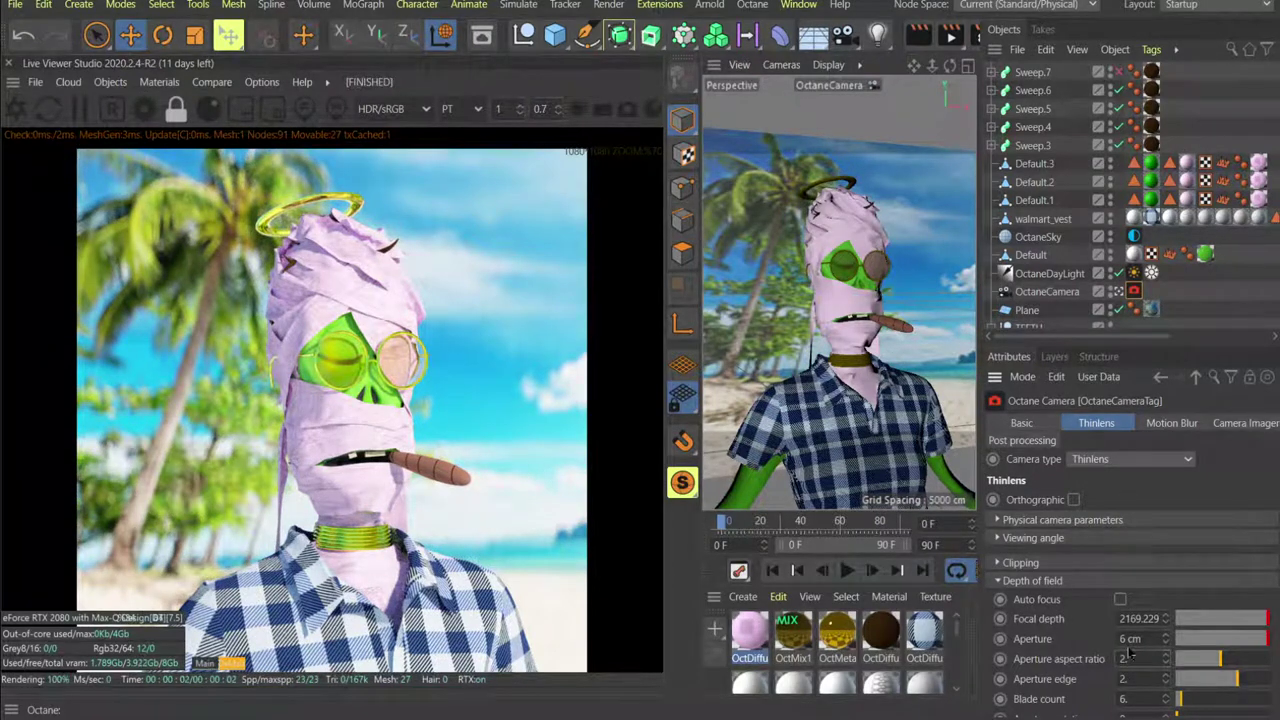
Enable the camera's post processing with a glare power of 600 and a cutoff of about 2.03.
click(1020, 441)
click(1045, 499)
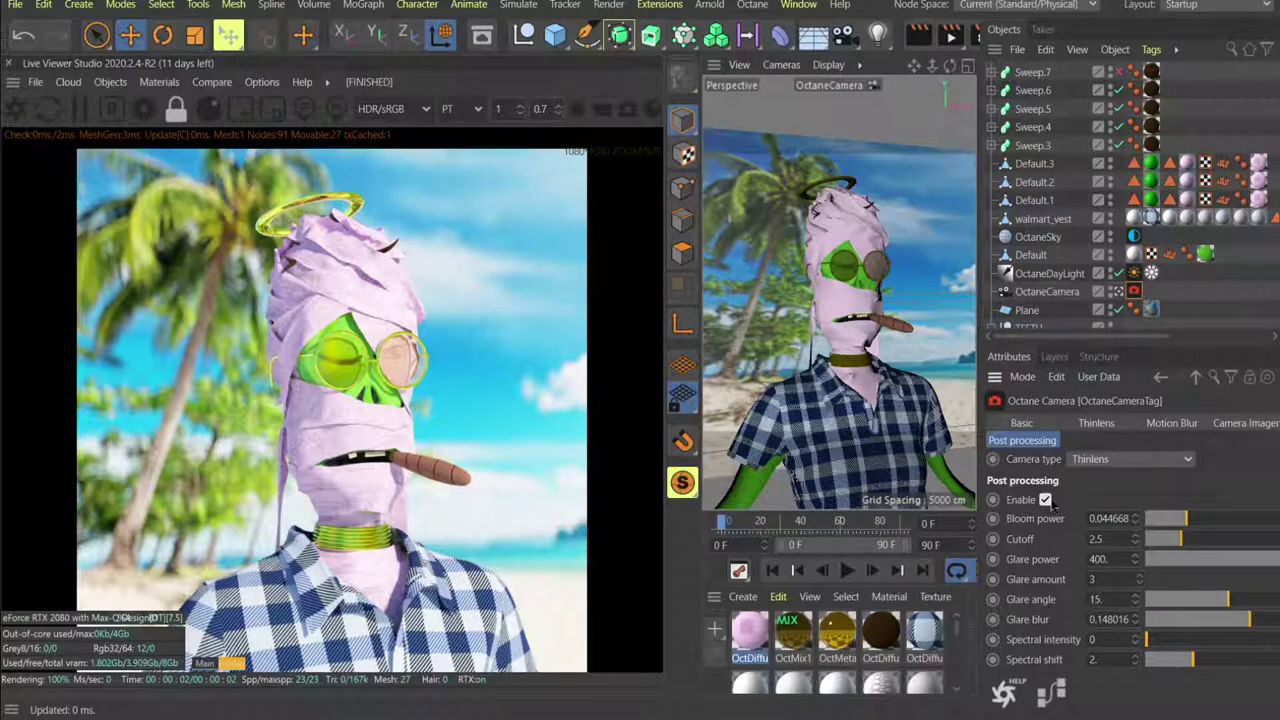
double_click(1100, 558)
text(600)
key(Return)
mouse_move(1183, 546)
mouse_down()
mouse_move(1158, 545)
mouse_move(1176, 545)
mouse_up()
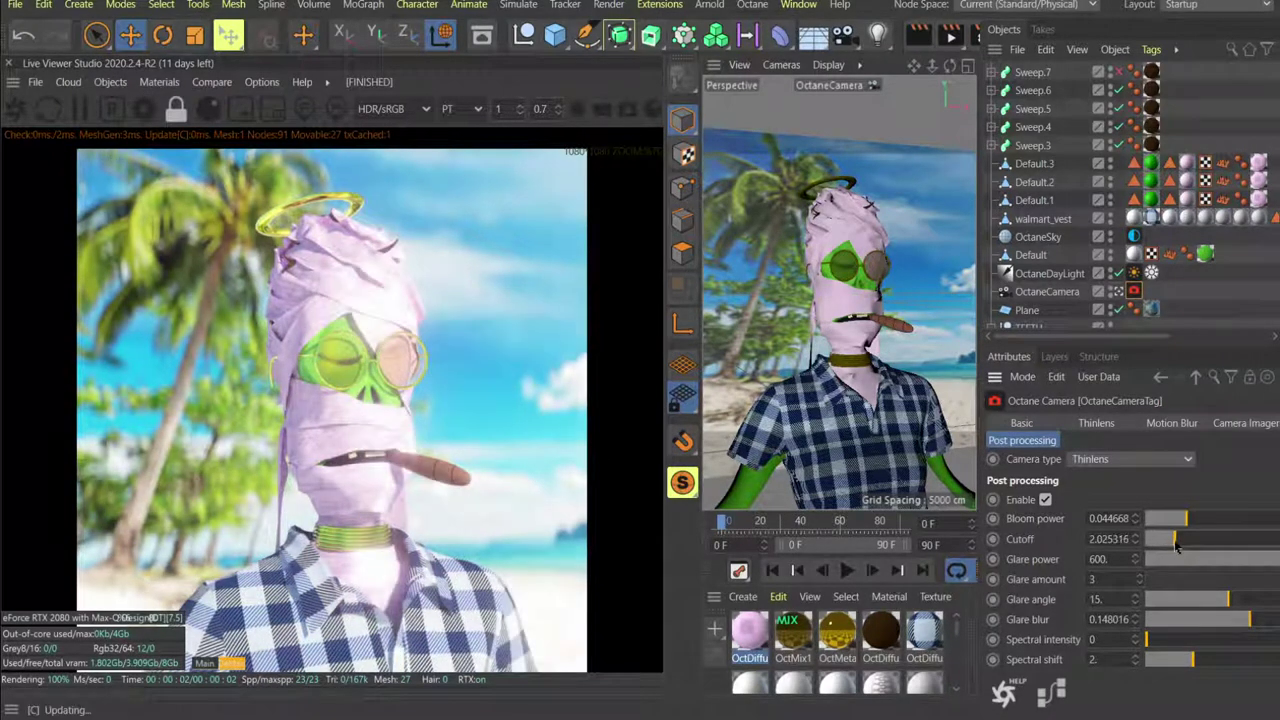
Reduce the camera's glare power to 300.
double_click(1122, 560)
text(30)
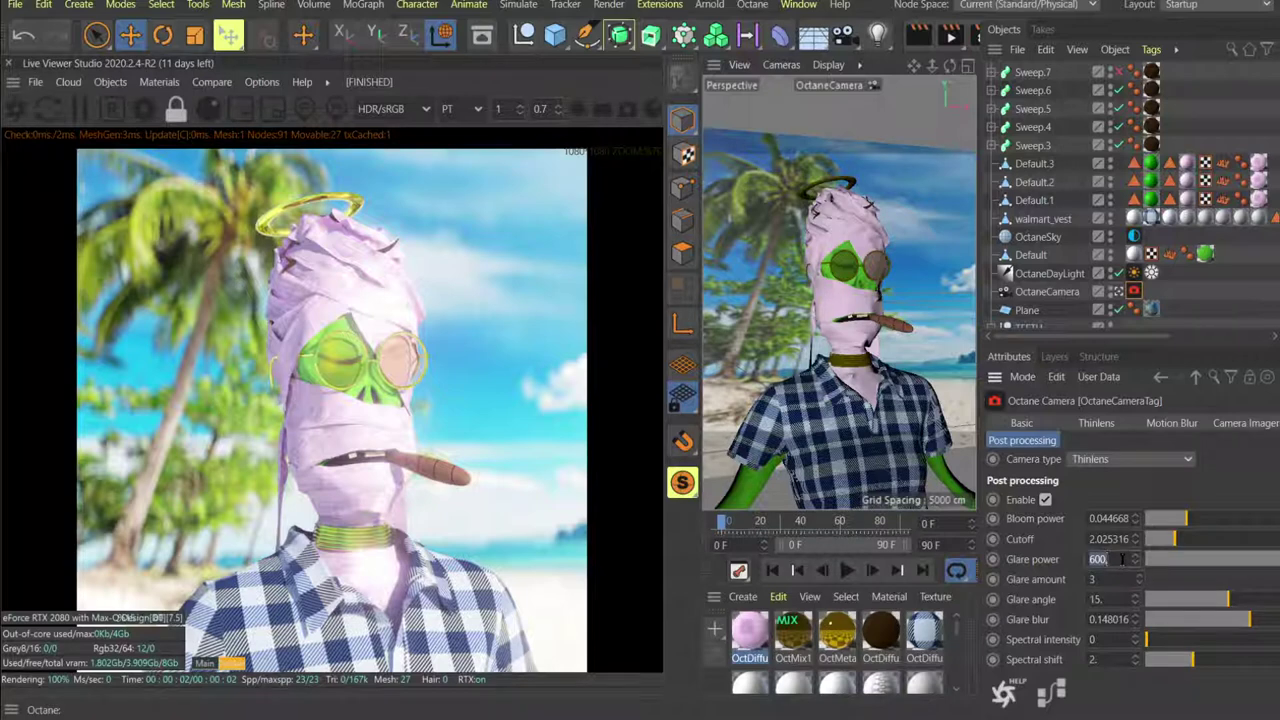
text(0)
key(Return)
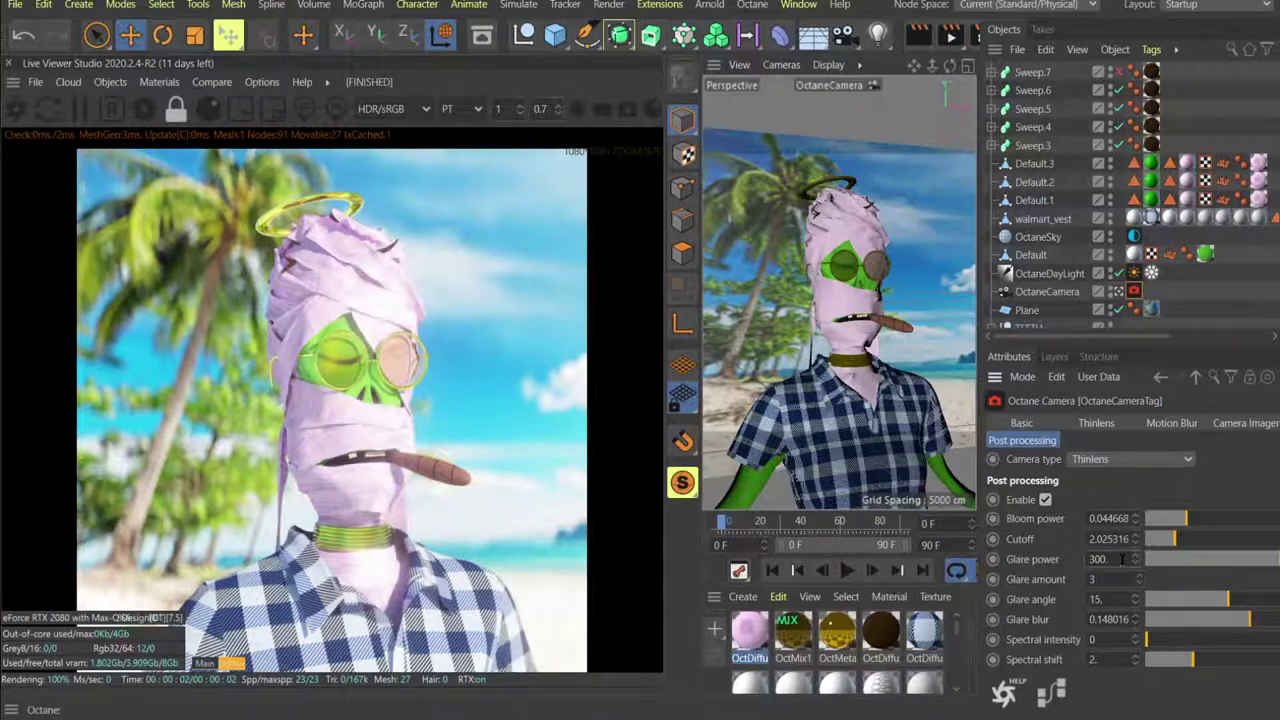
Compare the render repeatedly with and without the camera's post processing.
click(1045, 501)
click(1045, 501)
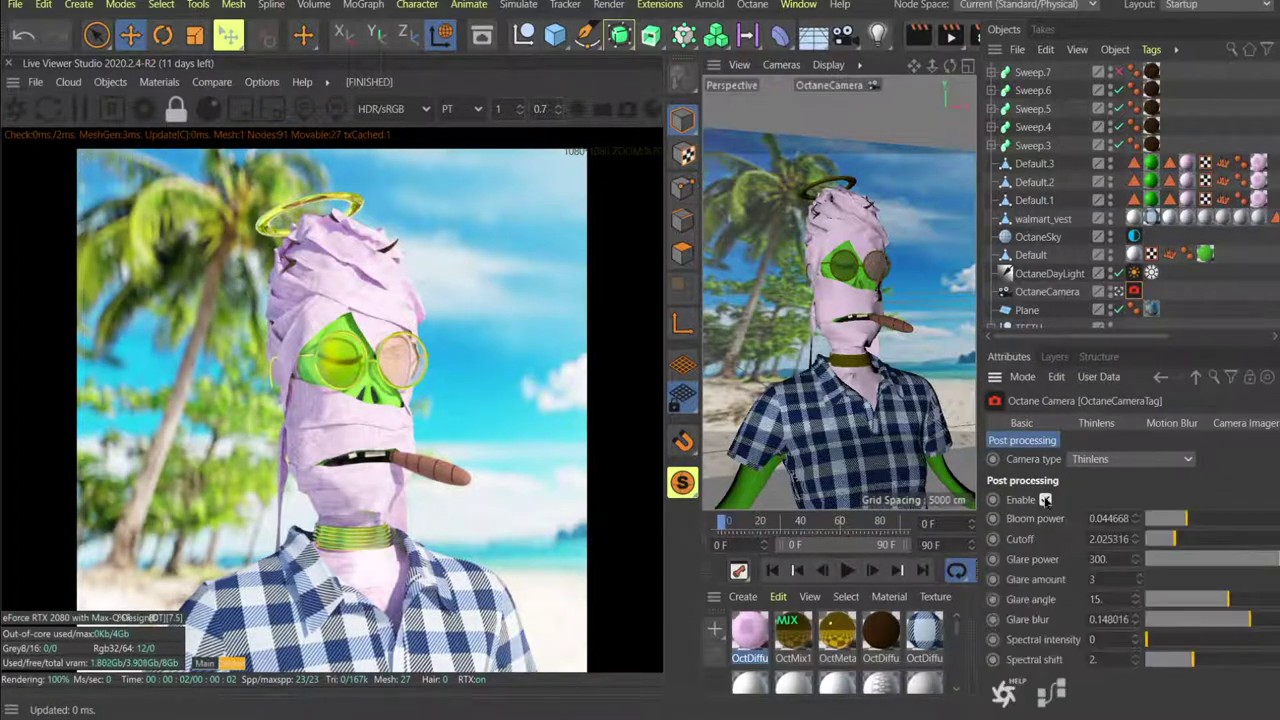
click(1045, 500)
click(1045, 500)
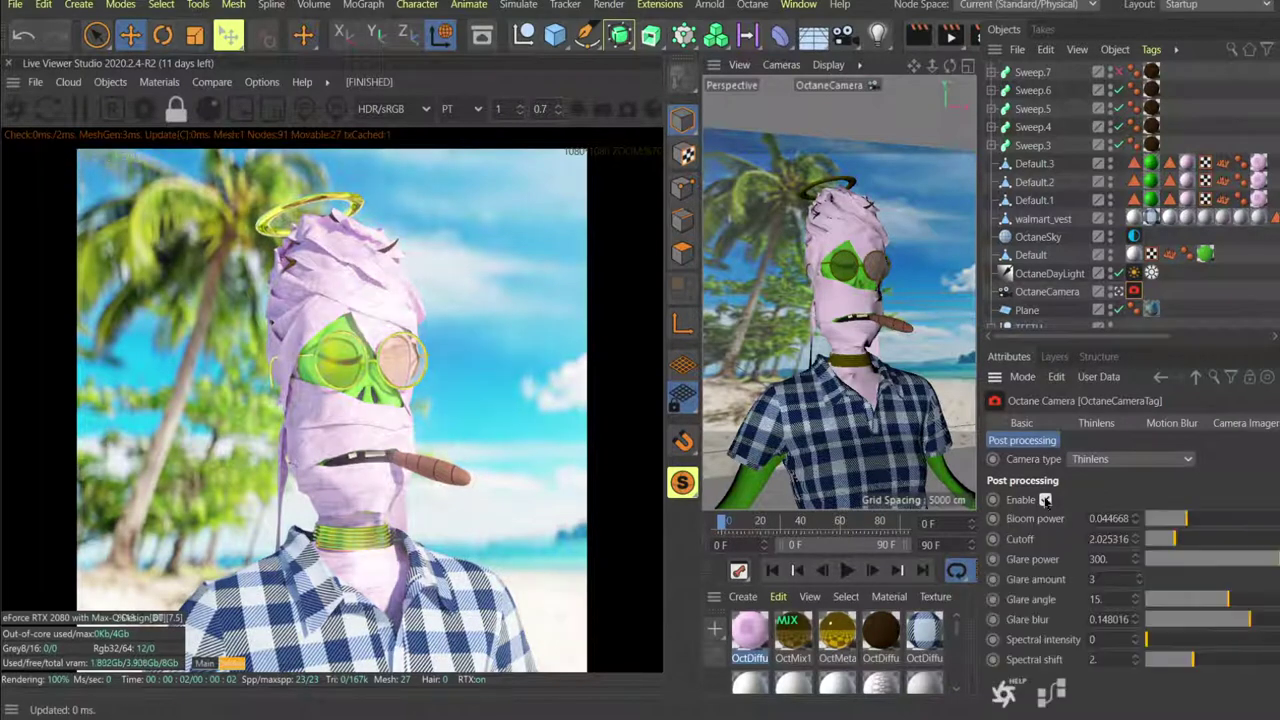
click(1045, 500)
click(1045, 500)
Set the camera's glare power to 200 and compare the render with post processing off and on.
click(1105, 559)
text(200)
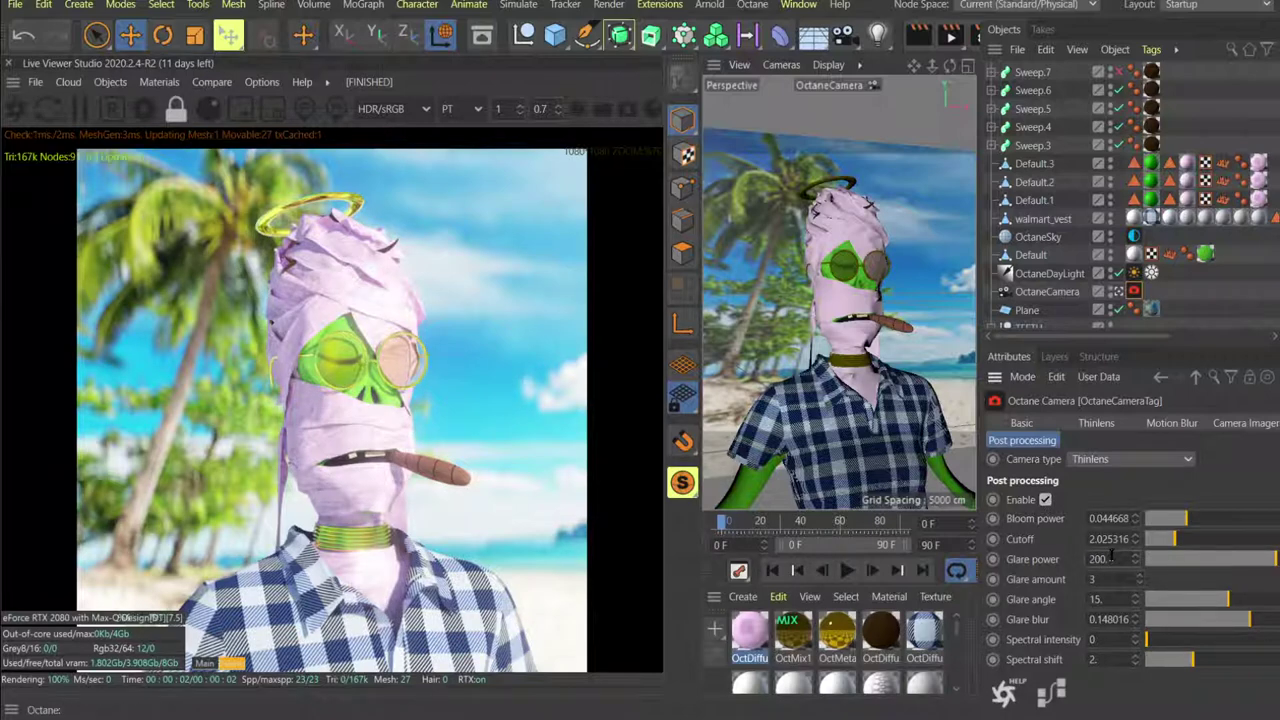
key(Return)
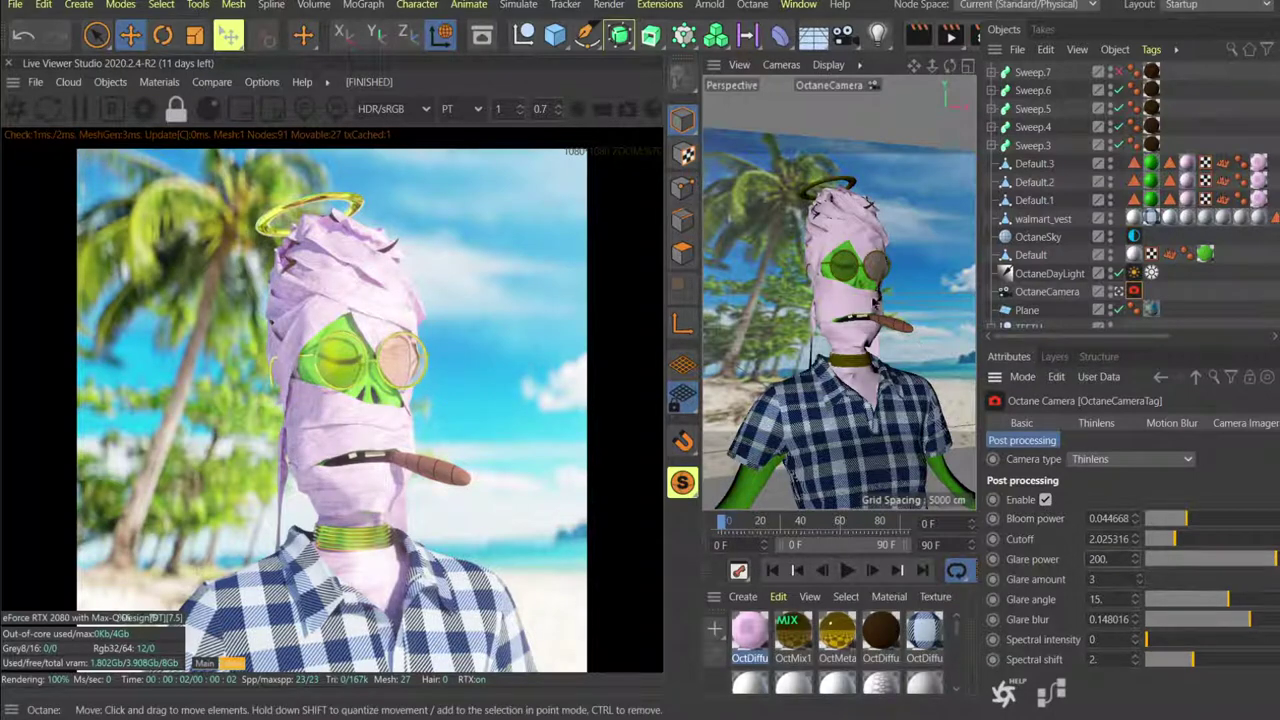
click(1045, 500)
click(1045, 500)
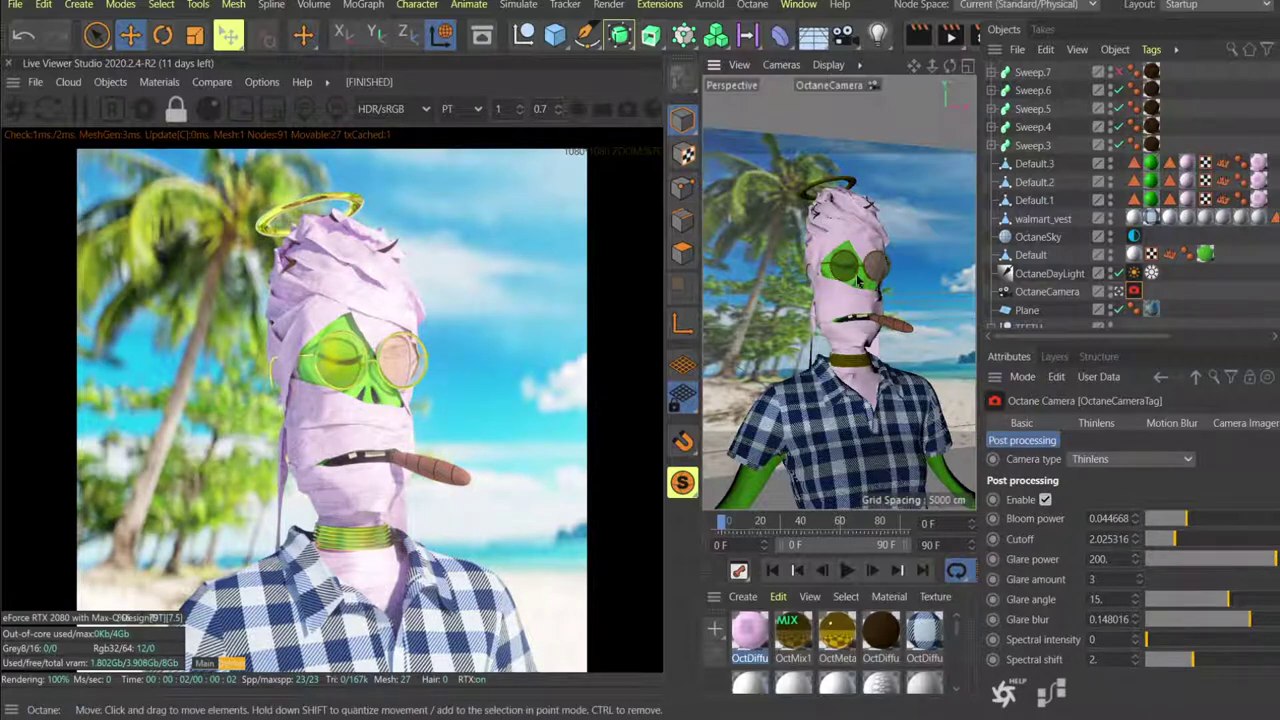
Begin saving the Live Viewer render as an 8-bit PNG in the sRGB color space.
click(36, 82)
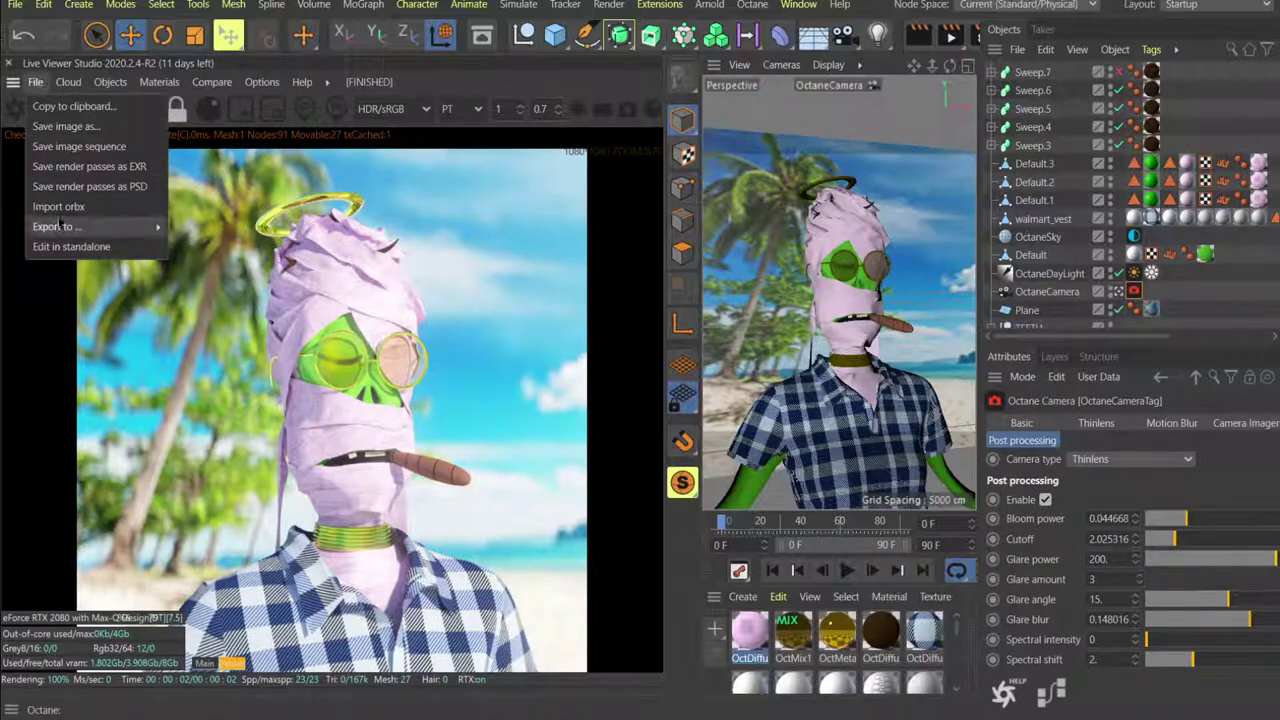
mouse_move(62, 227)
click(66, 126)
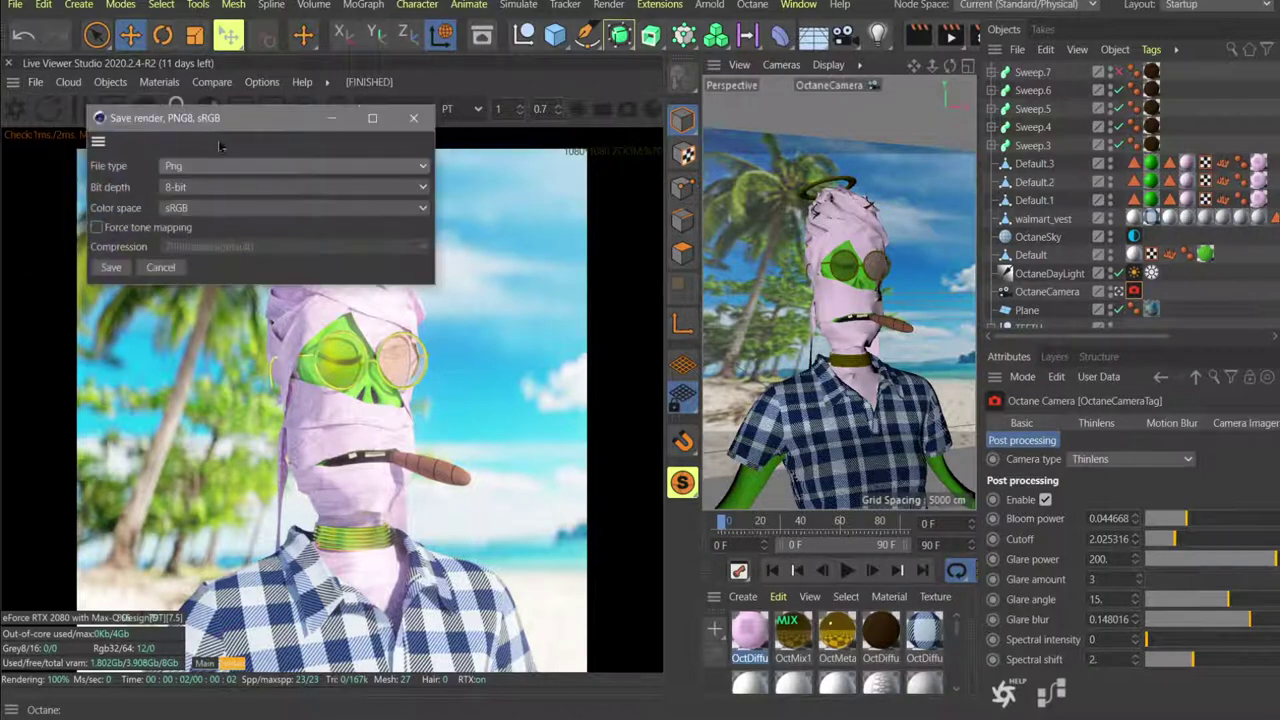
click(110, 268)
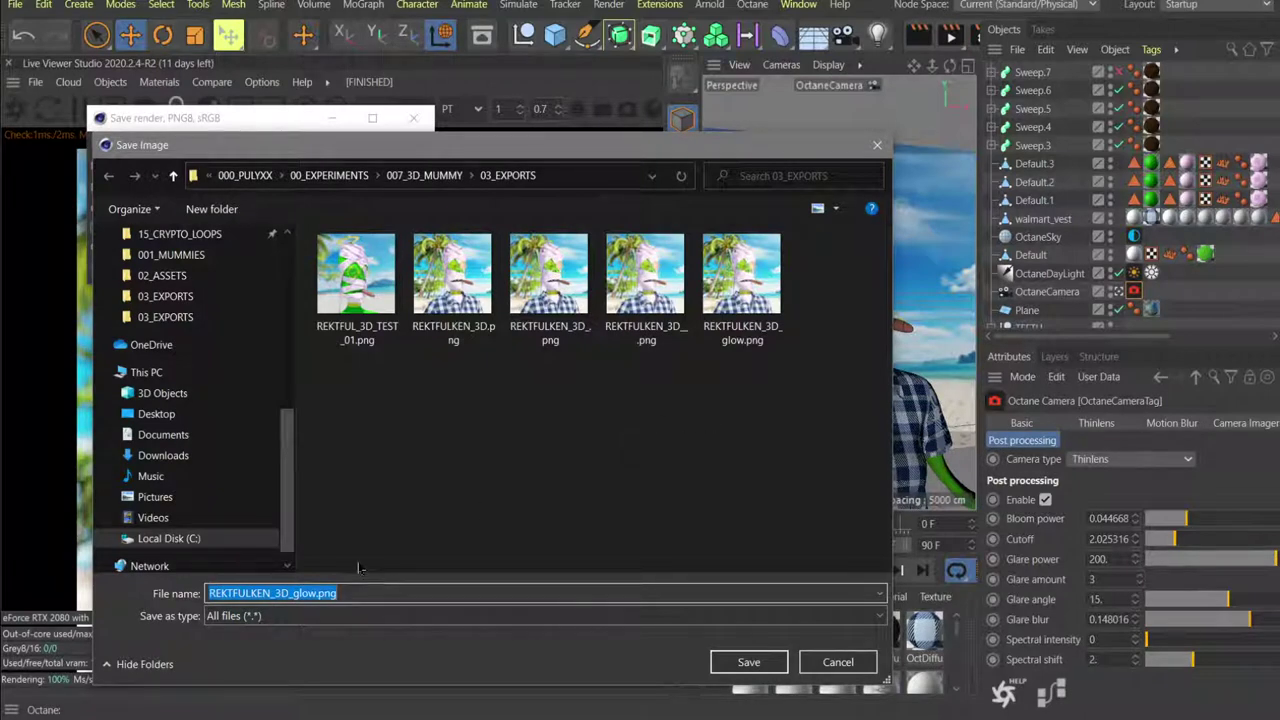
Create a new folder named "old" inside the 03_EXPORTS folder.
click(340, 595)
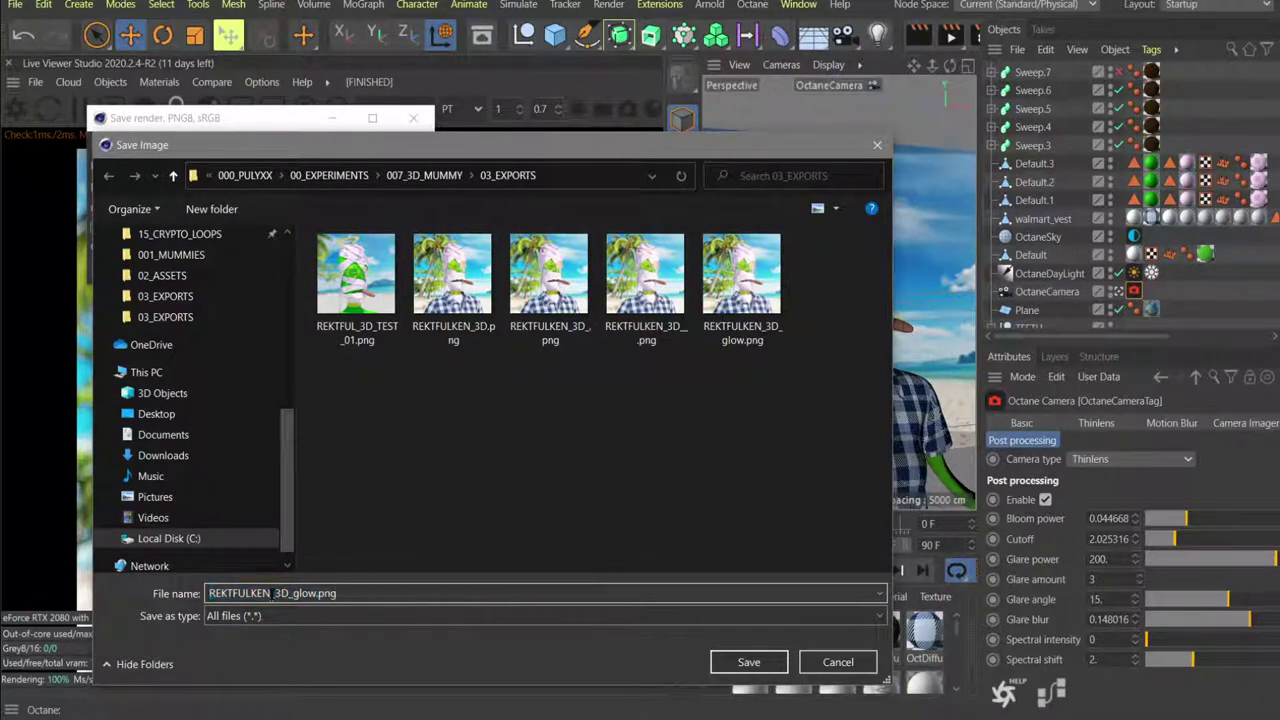
drag(275, 593, 436, 590)
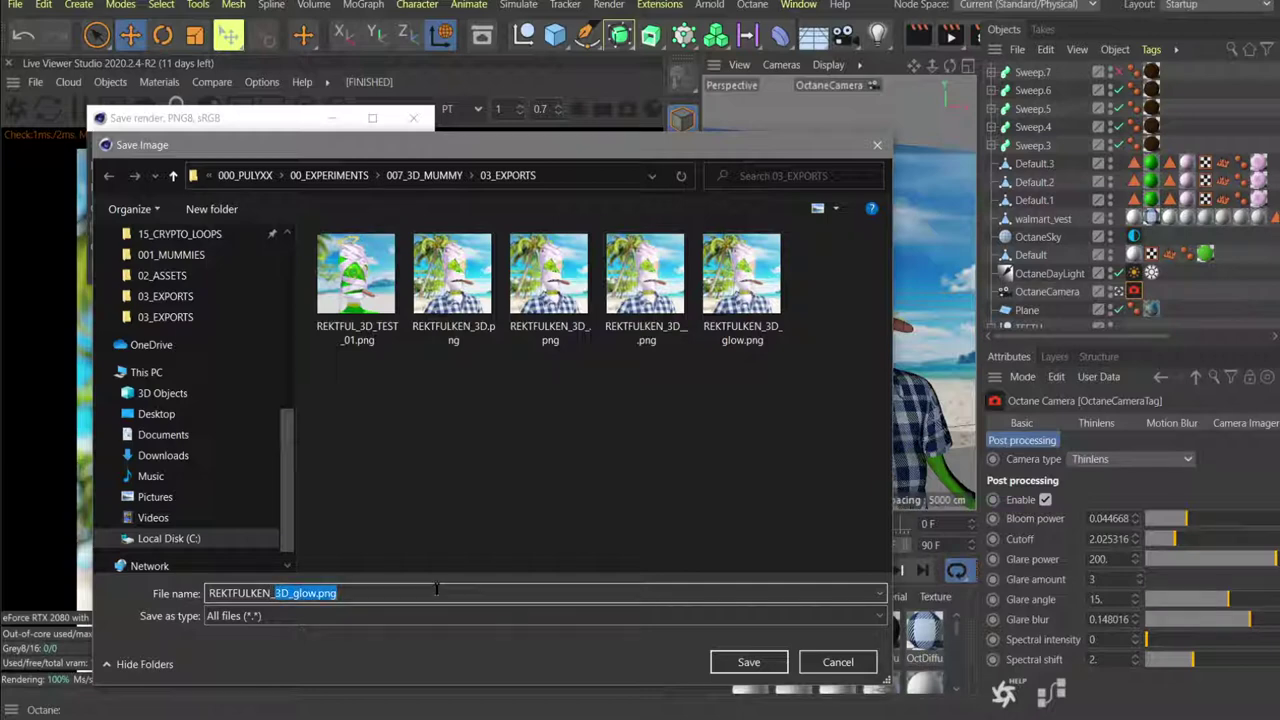
right_click(475, 460)
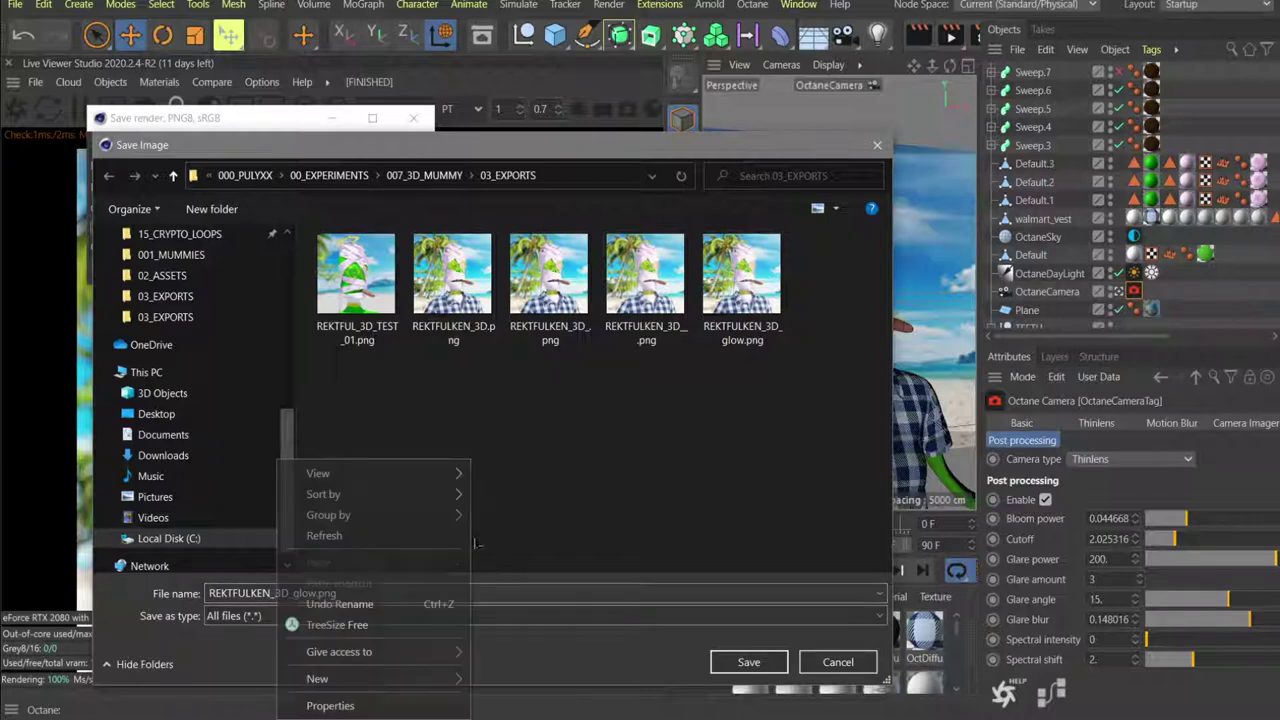
click(627, 457)
key(ctrl+shift+n)
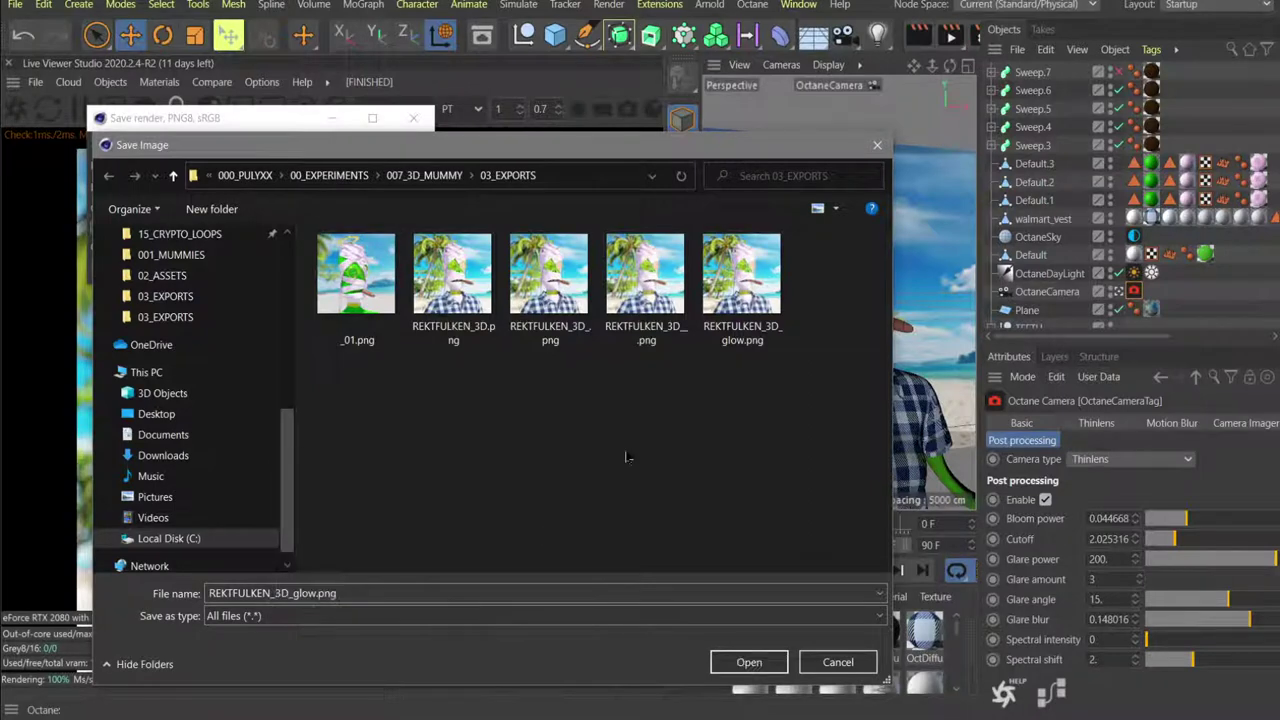
text(old)
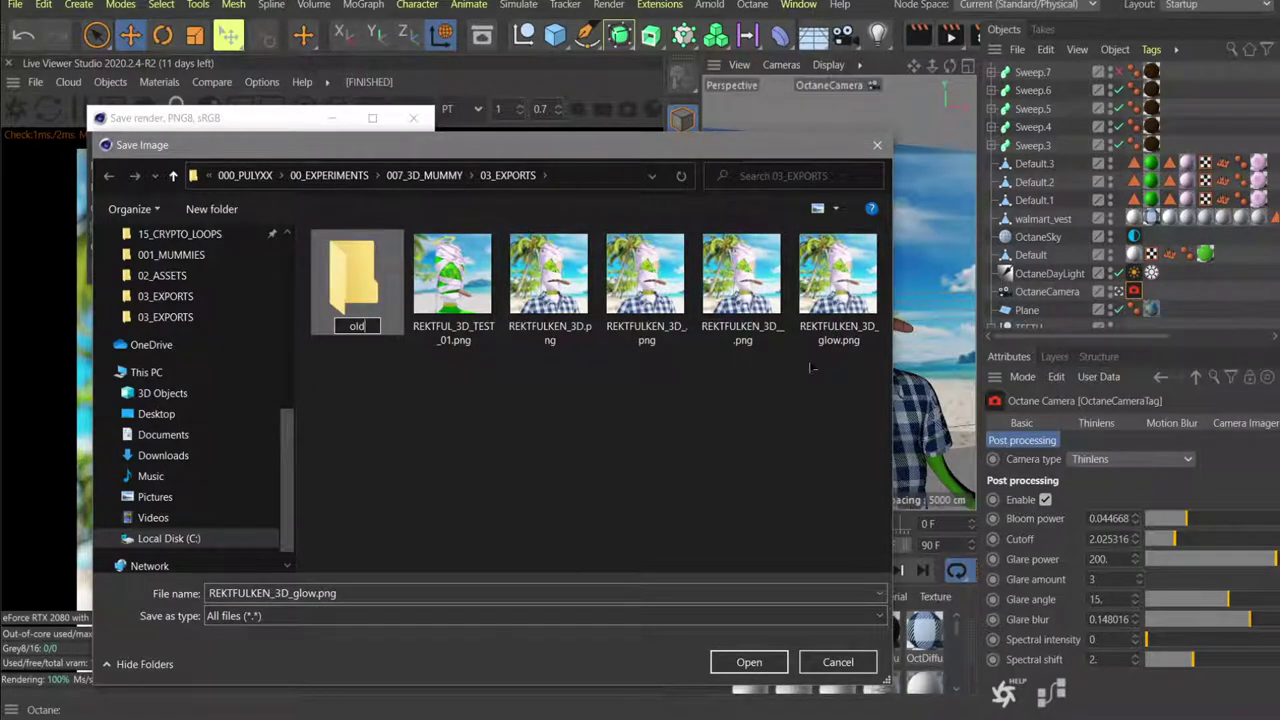
click(809, 366)
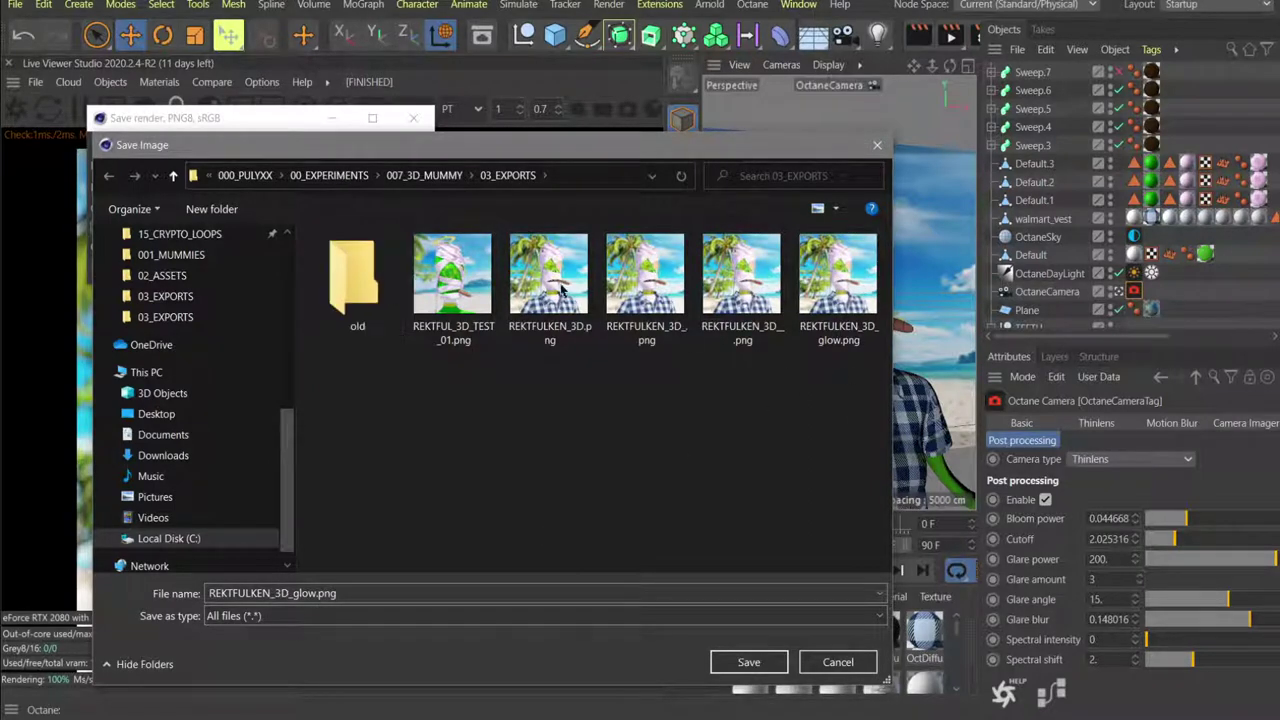
Move the four earlier REKTFULKEN_3D renders, including the glow version, into the "old" folder.
click(561, 282)
drag(535, 294, 366, 285)
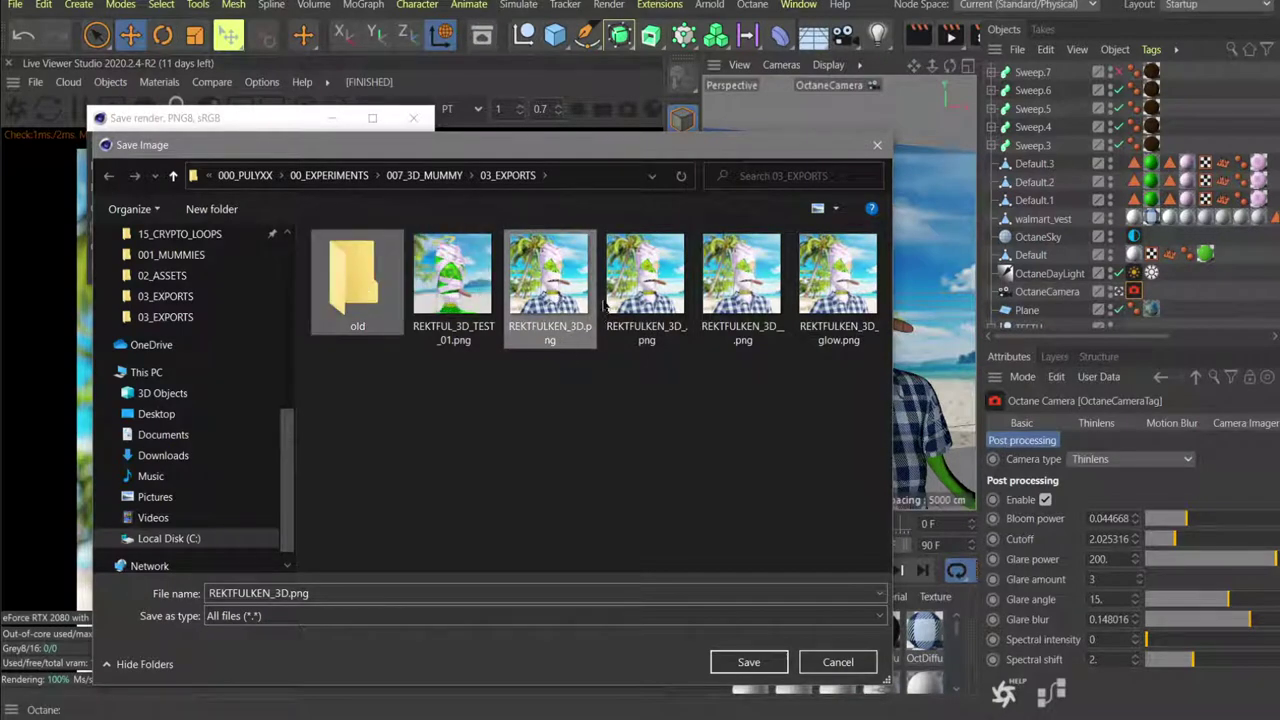
drag(552, 288, 347, 274)
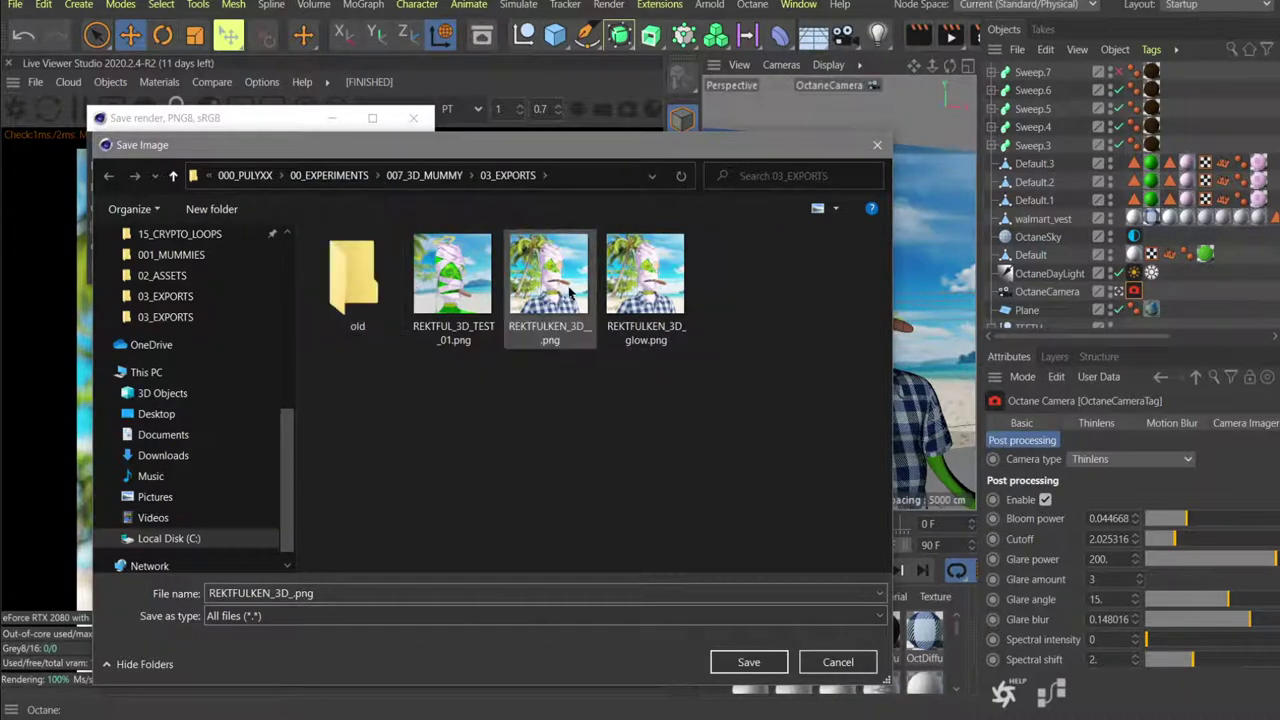
drag(562, 293, 357, 283)
drag(548, 285, 357, 280)
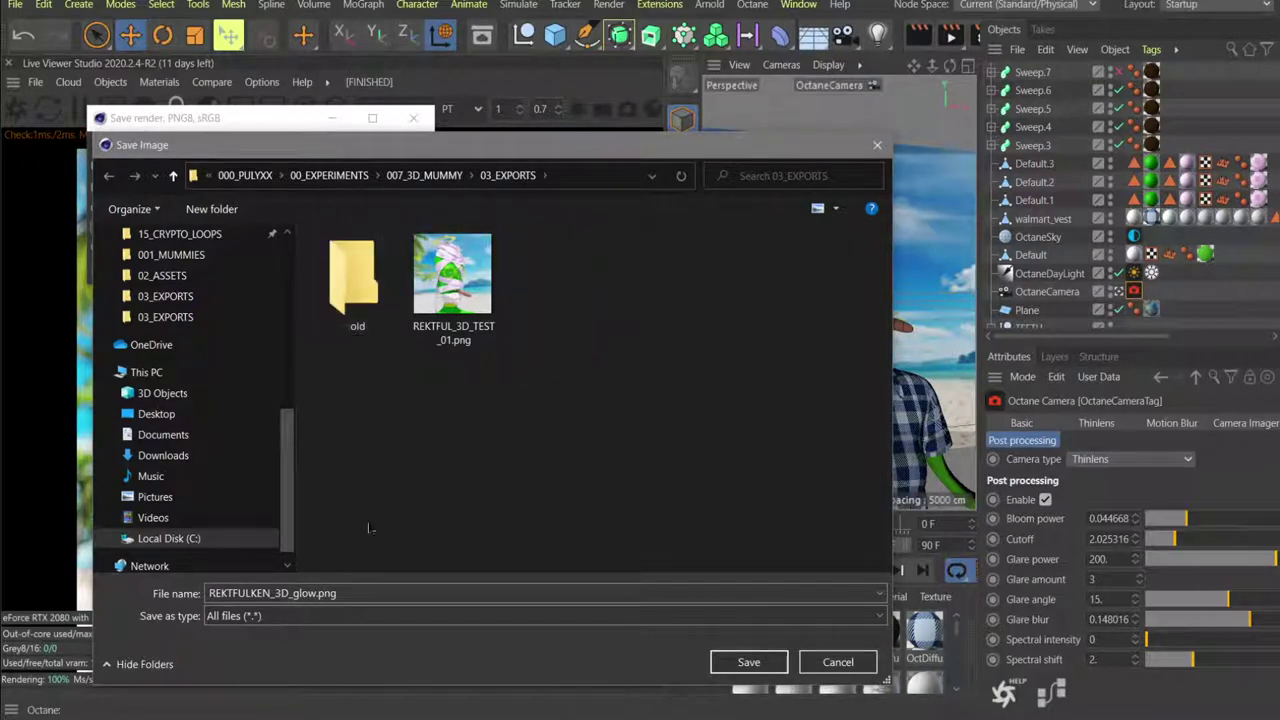
Remove the "_glow.png" ending from the file name and save the render as REKTFULKEN_3D.
click(298, 593)
drag(291, 595, 465, 574)
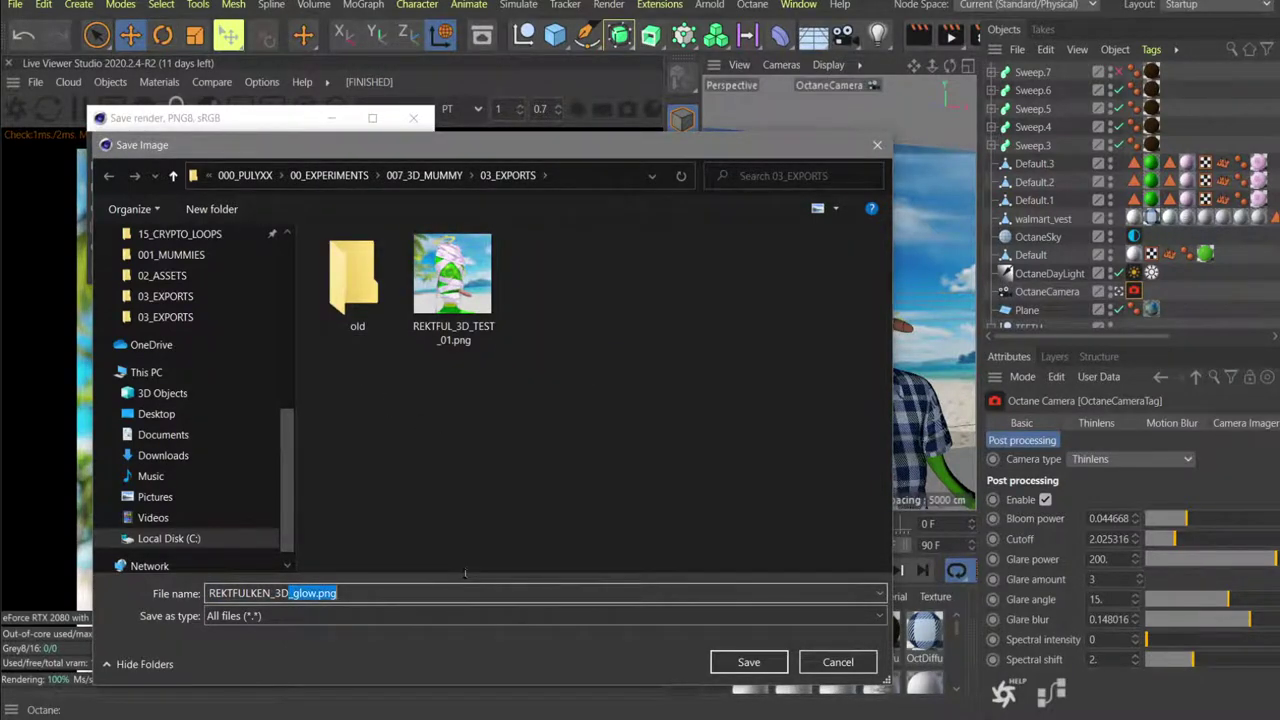
key(BackSpace)
key(Return)
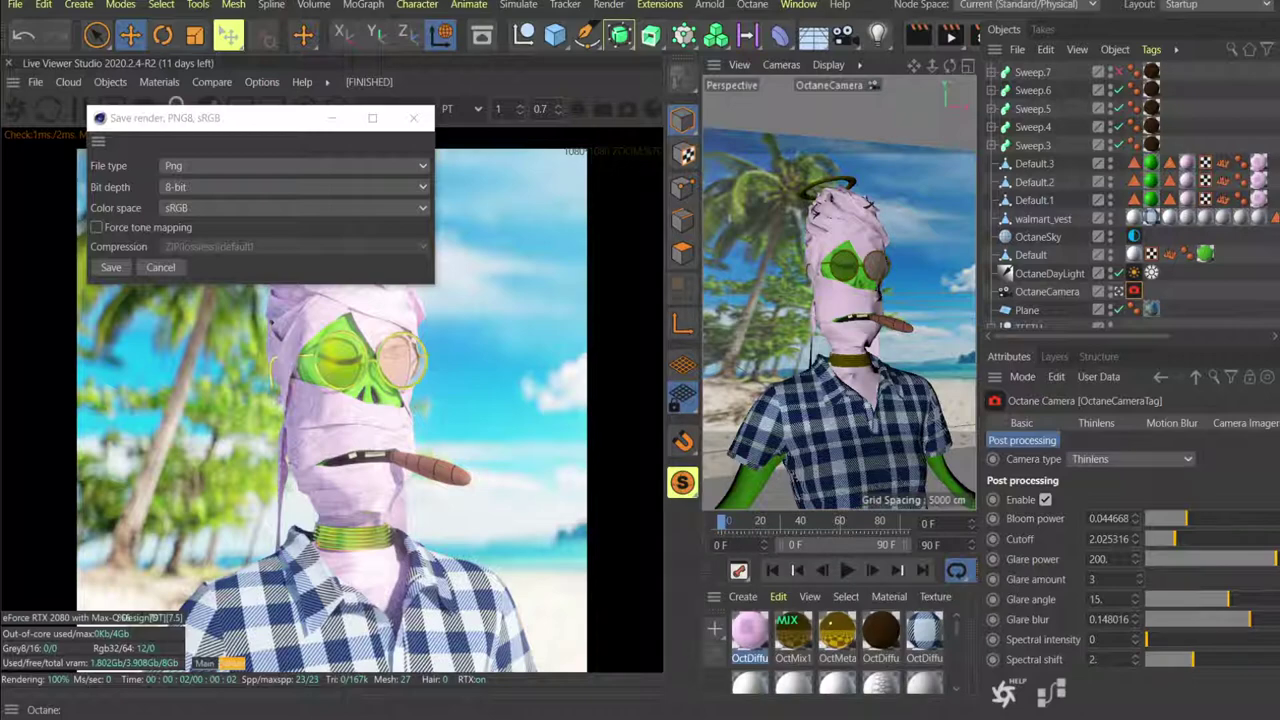
View the exported REKTFULKEN_3D.png in IrfanView.
drag(545, 718, 492, 61)
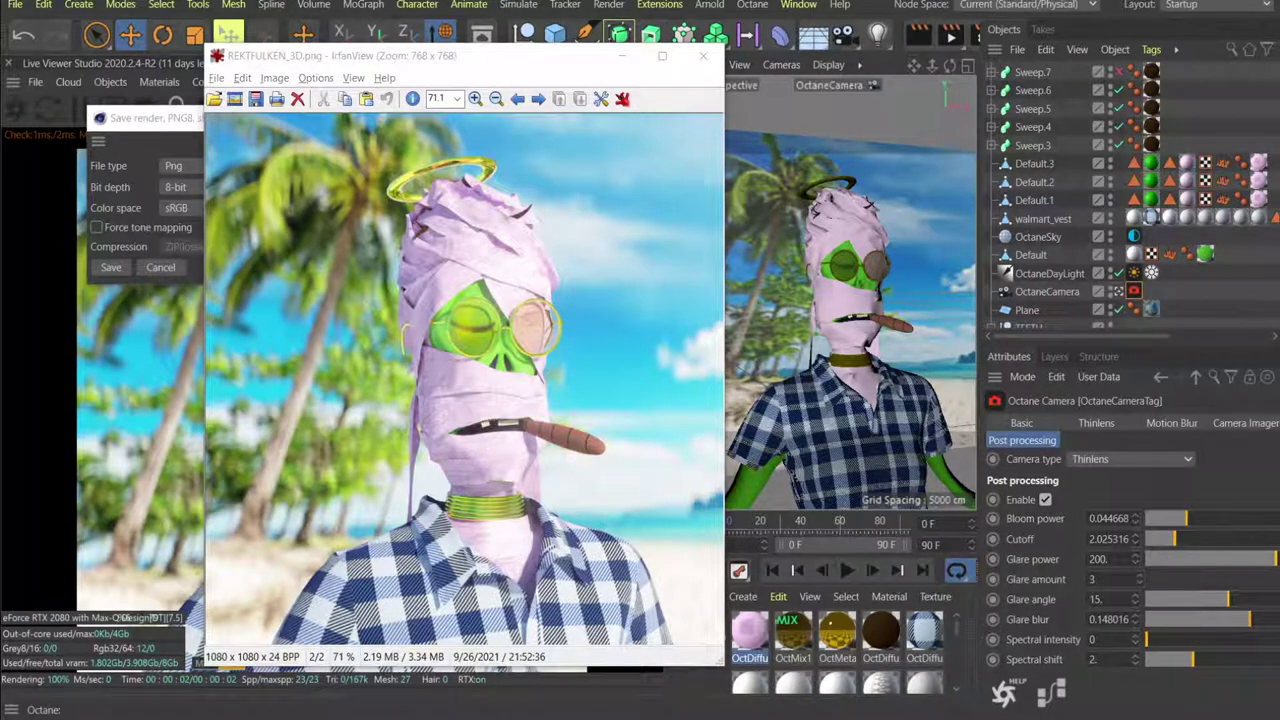
key(alt+Tab)
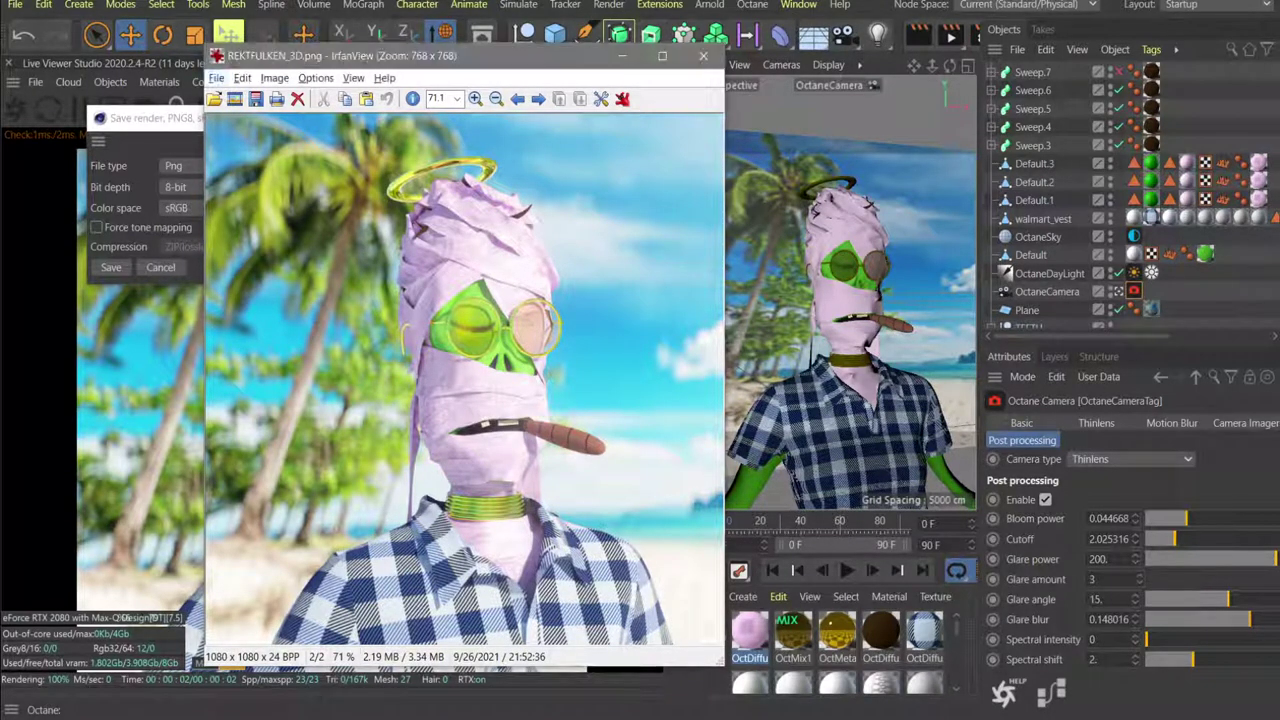
key(alt+Tab)
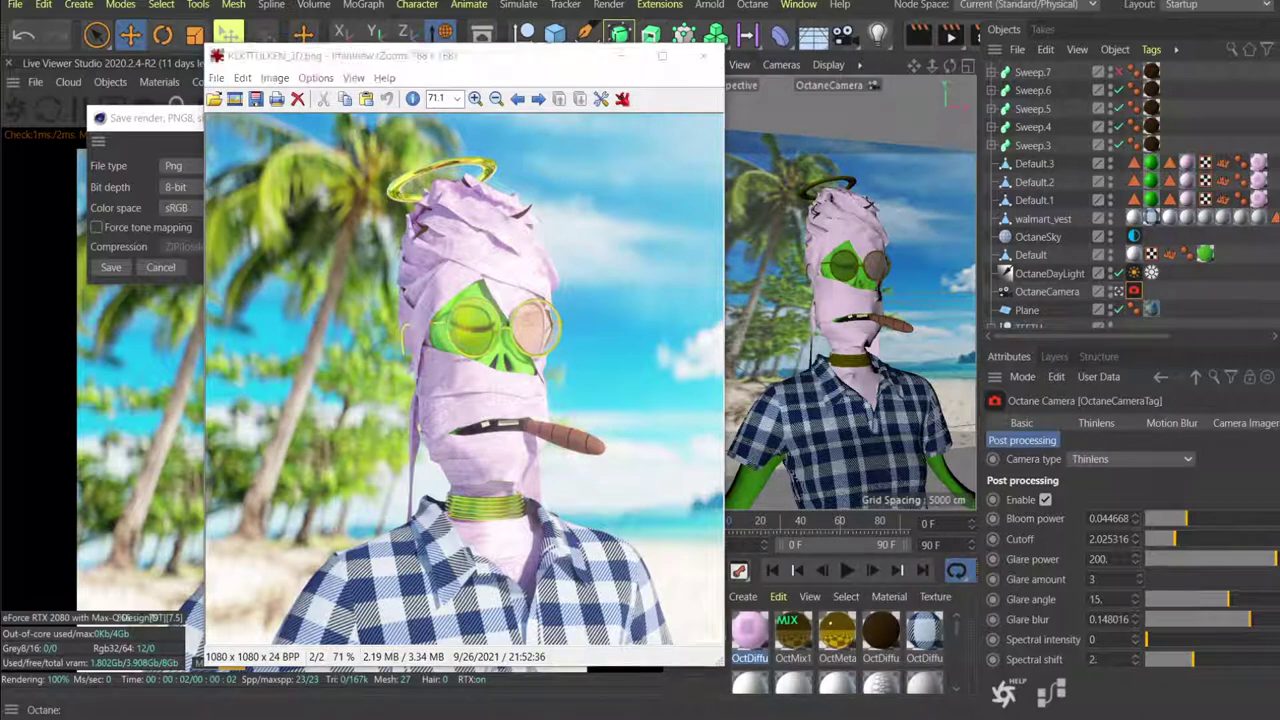
Switch to Discord and draft "YOW I just made … in 3D lmao" in the mummy-talk channel, mentioning the community manager after "made".
key(alt+Tab)
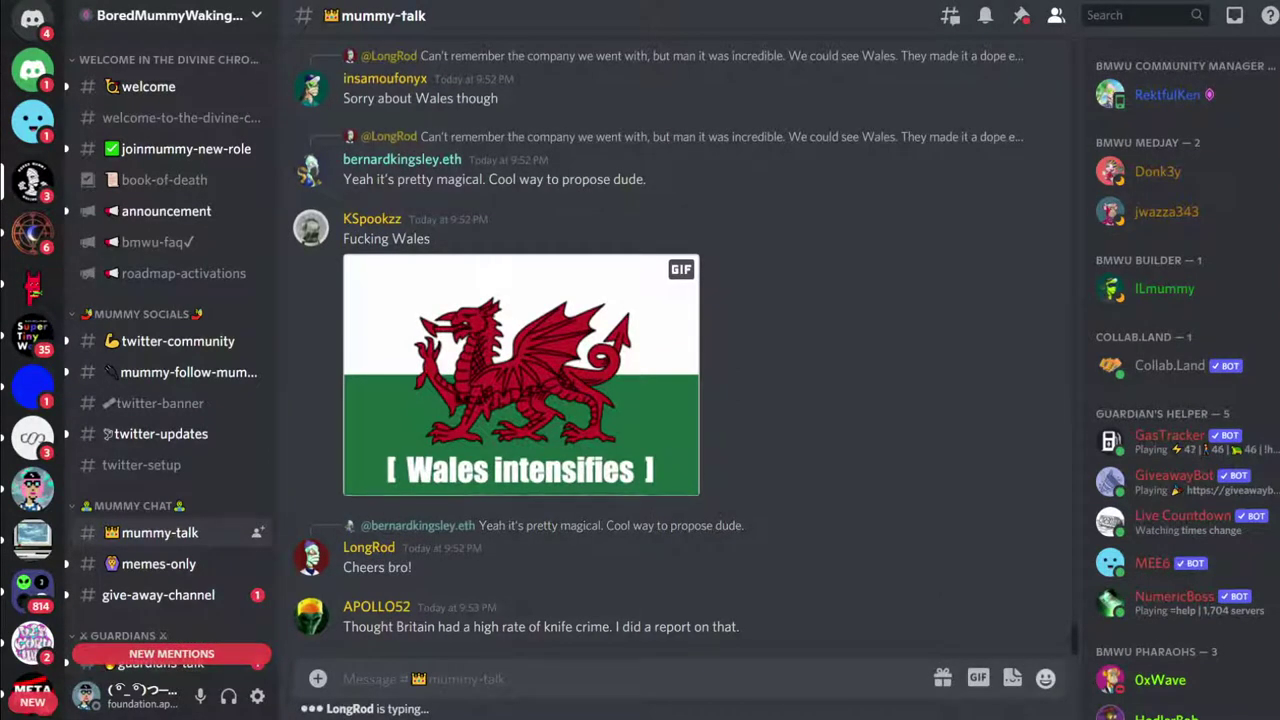
click(604, 675)
text(YOW)
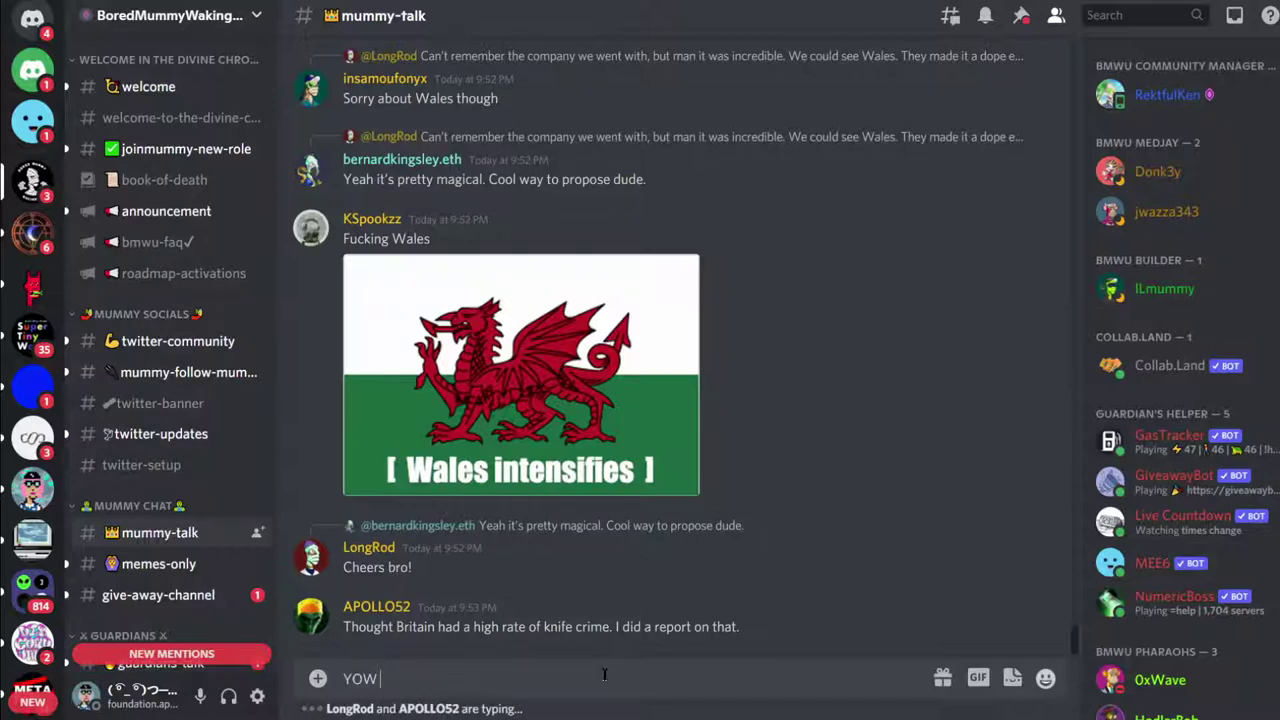
text( I just made)
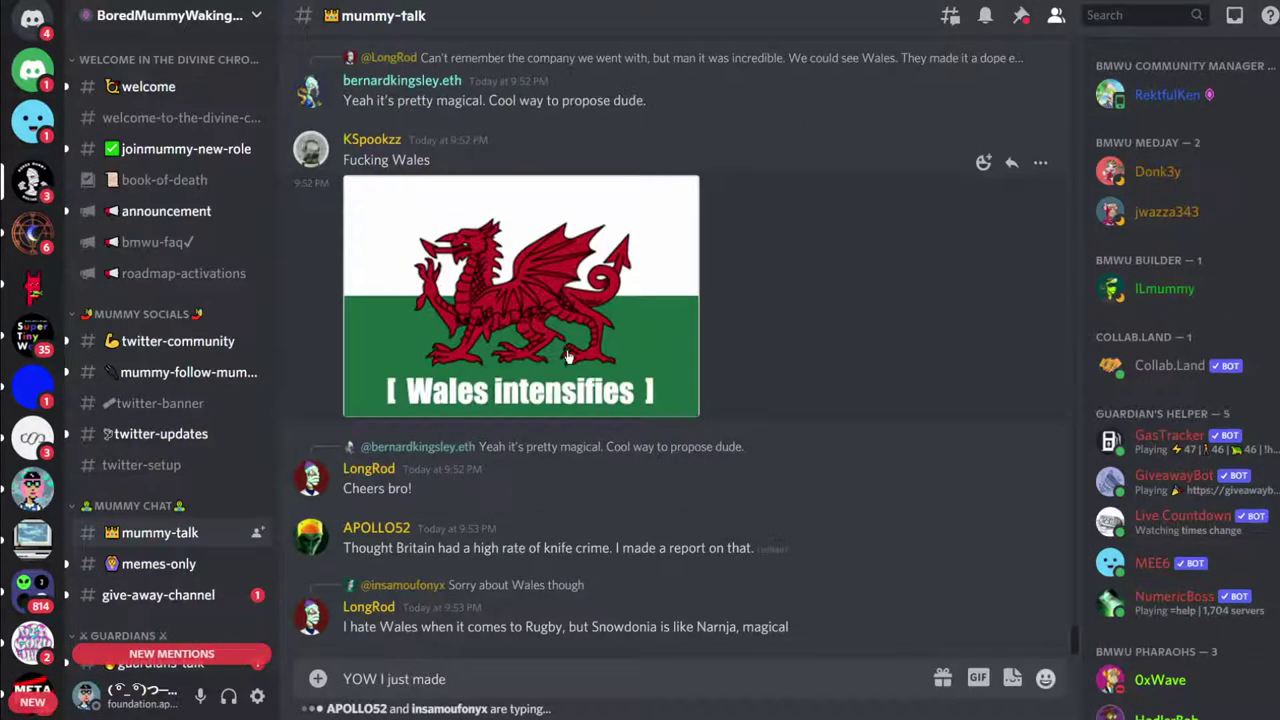
text( @rekt)
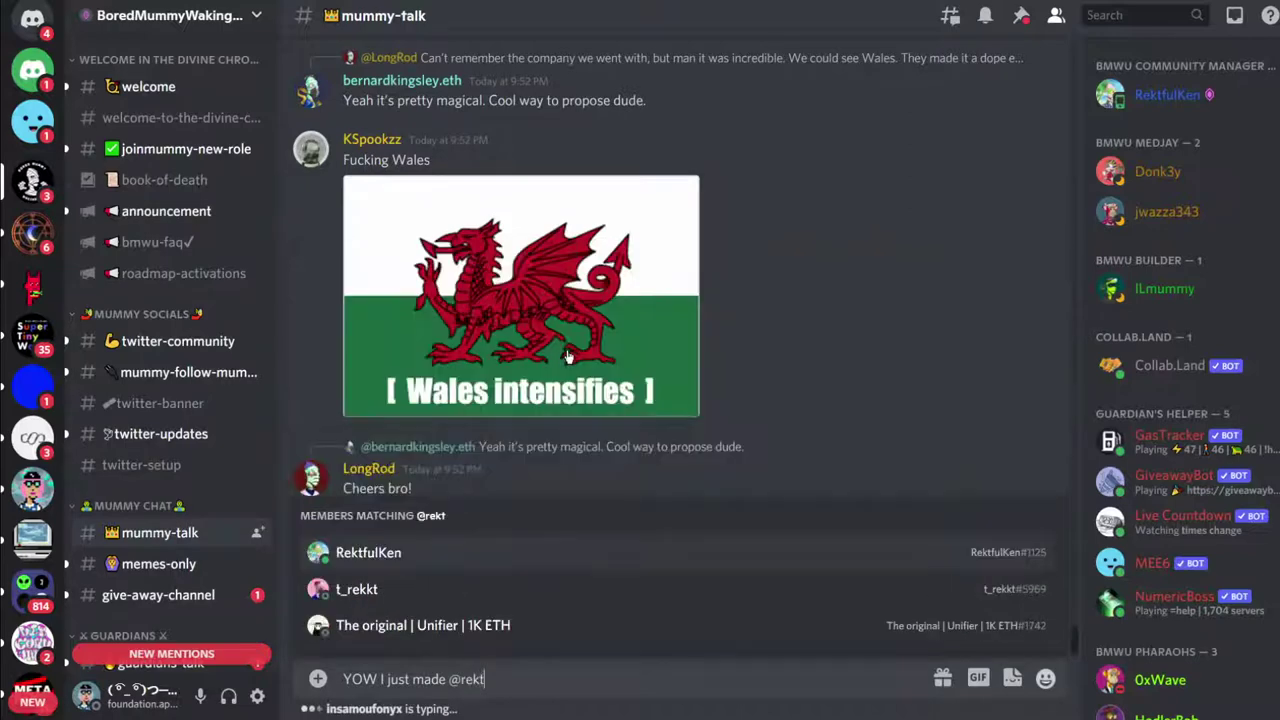
click(408, 554)
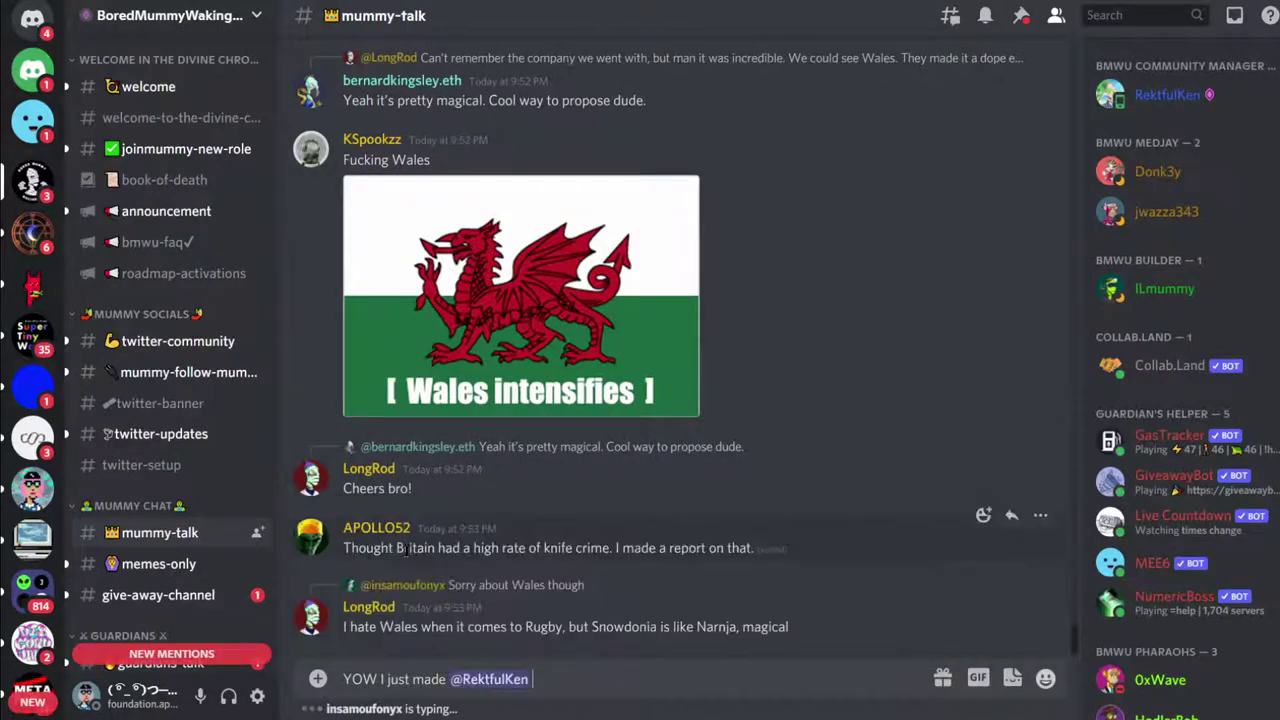
text(in 3D lmao)
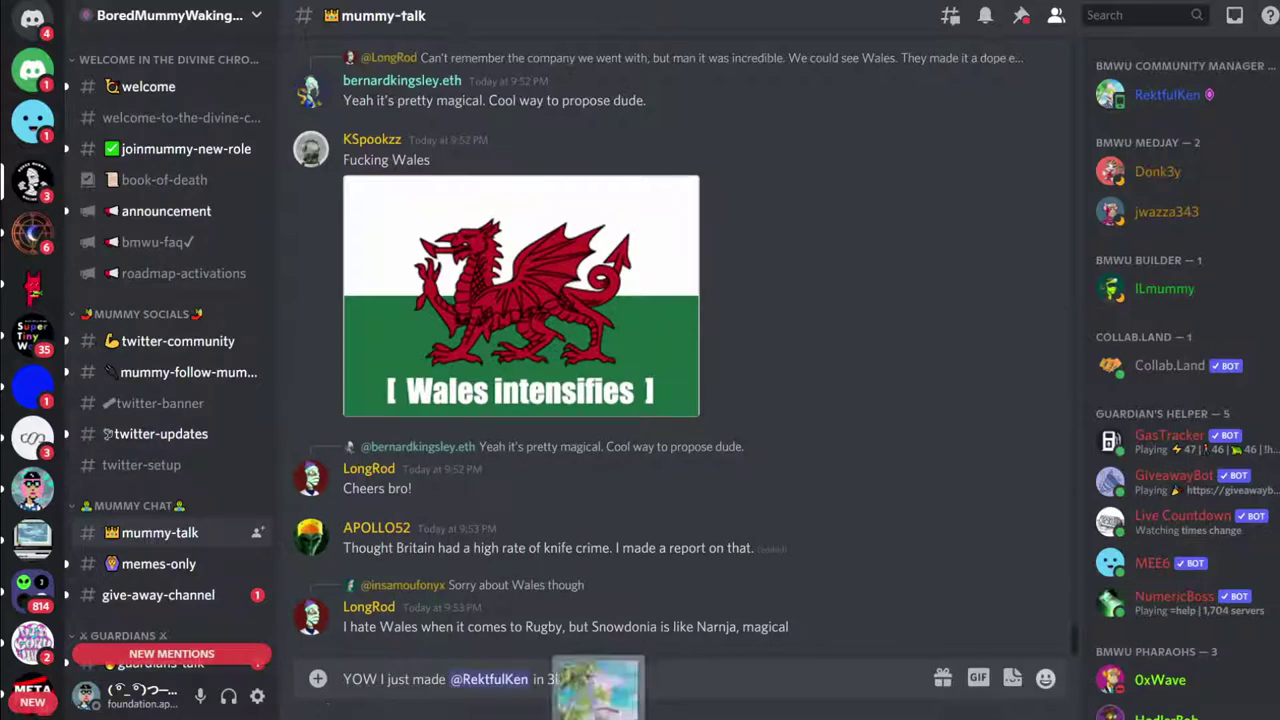
Attach REKTFULKEN_3D.png to the drafted message and add the rolling-on-the-floor-laughing emoji at the end of its comment.
drag(600, 719, 607, 677)
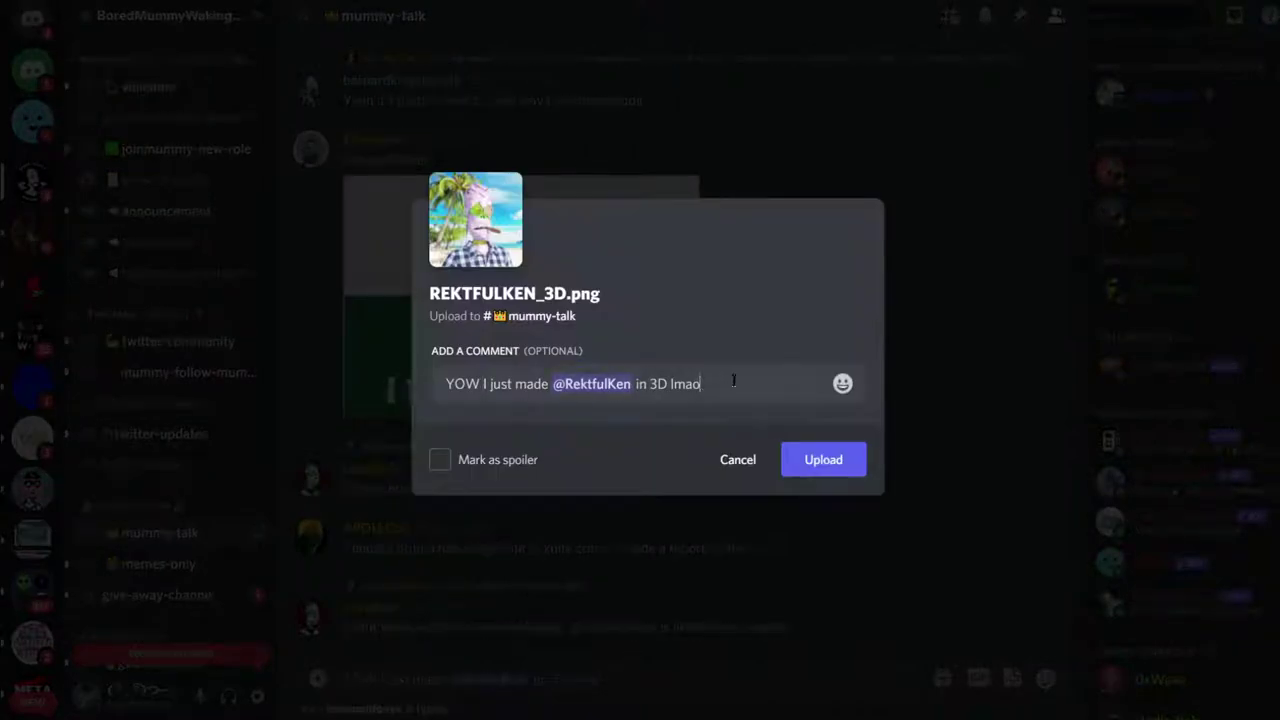
click(843, 385)
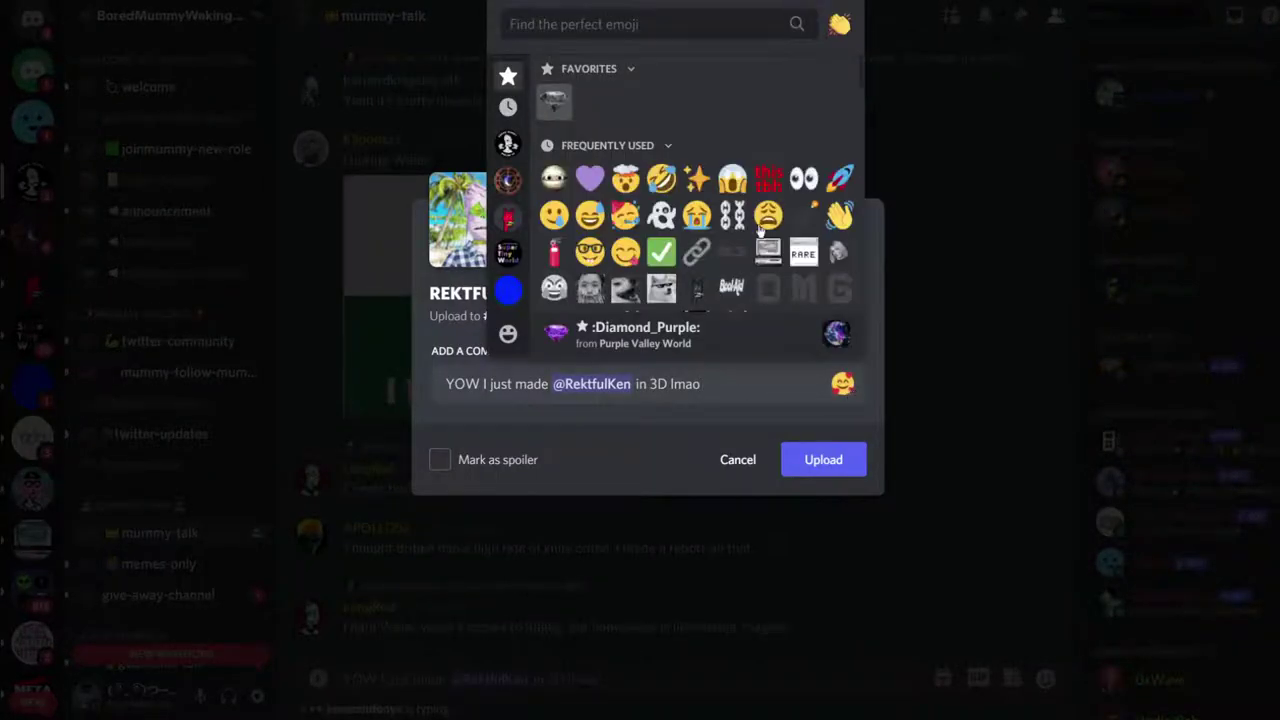
click(661, 214)
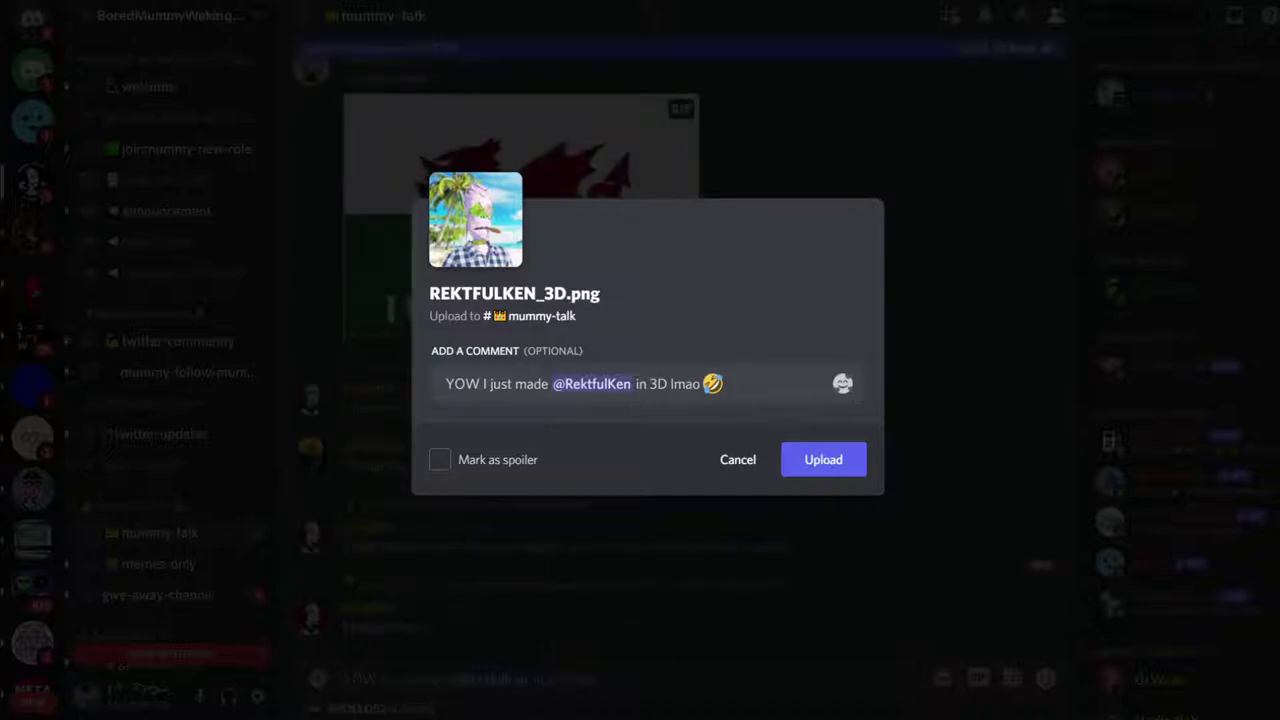
Extend the upload comment after the emoji with "here is the".
key(alt+Tab)
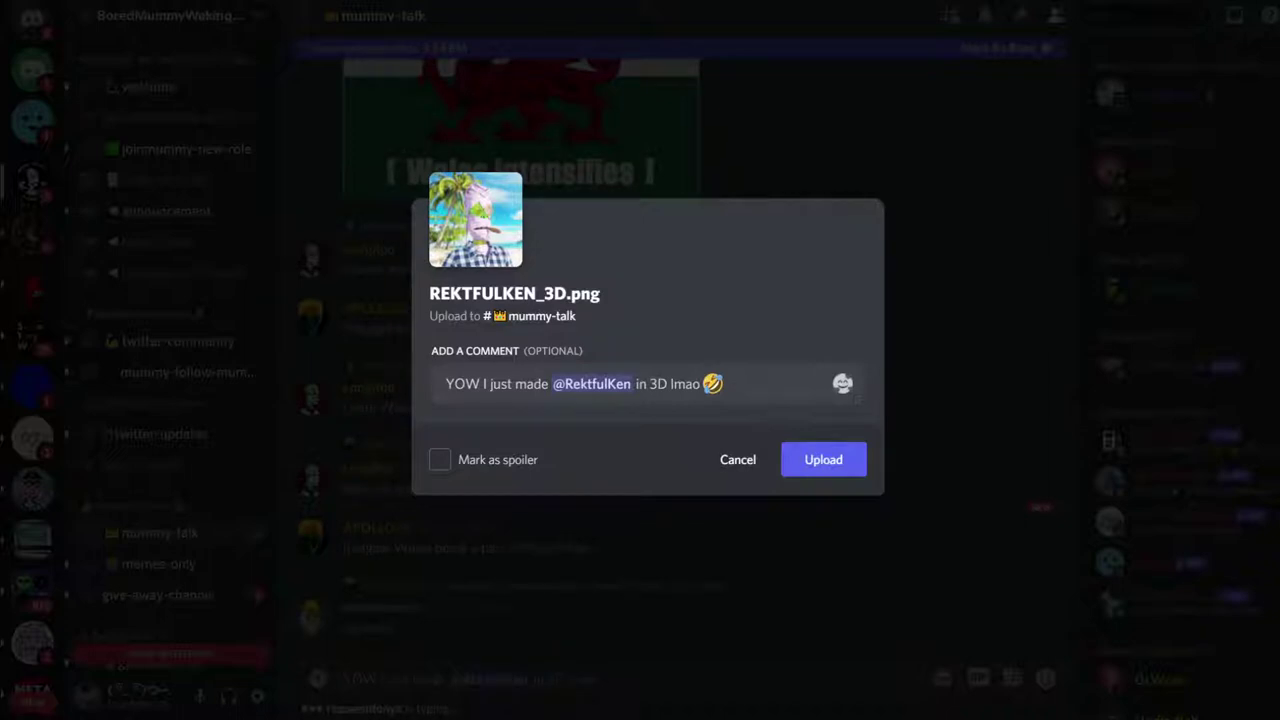
click(757, 389)
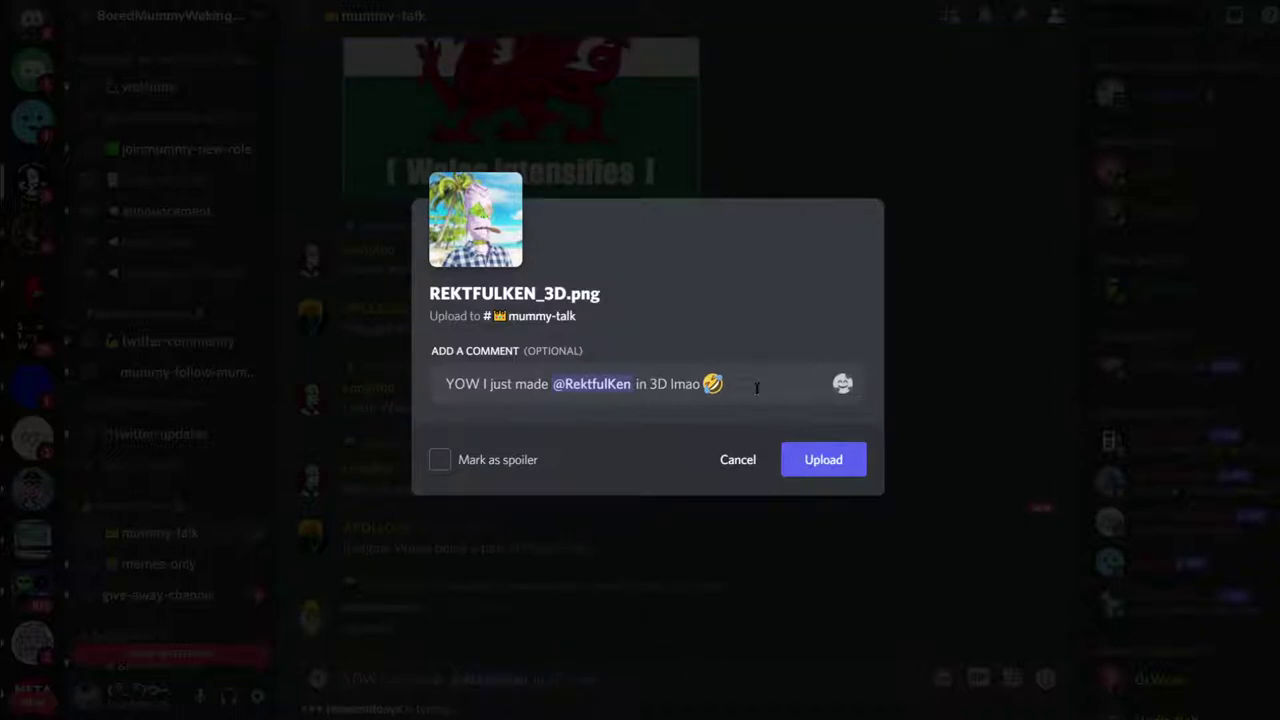
text(here is the)
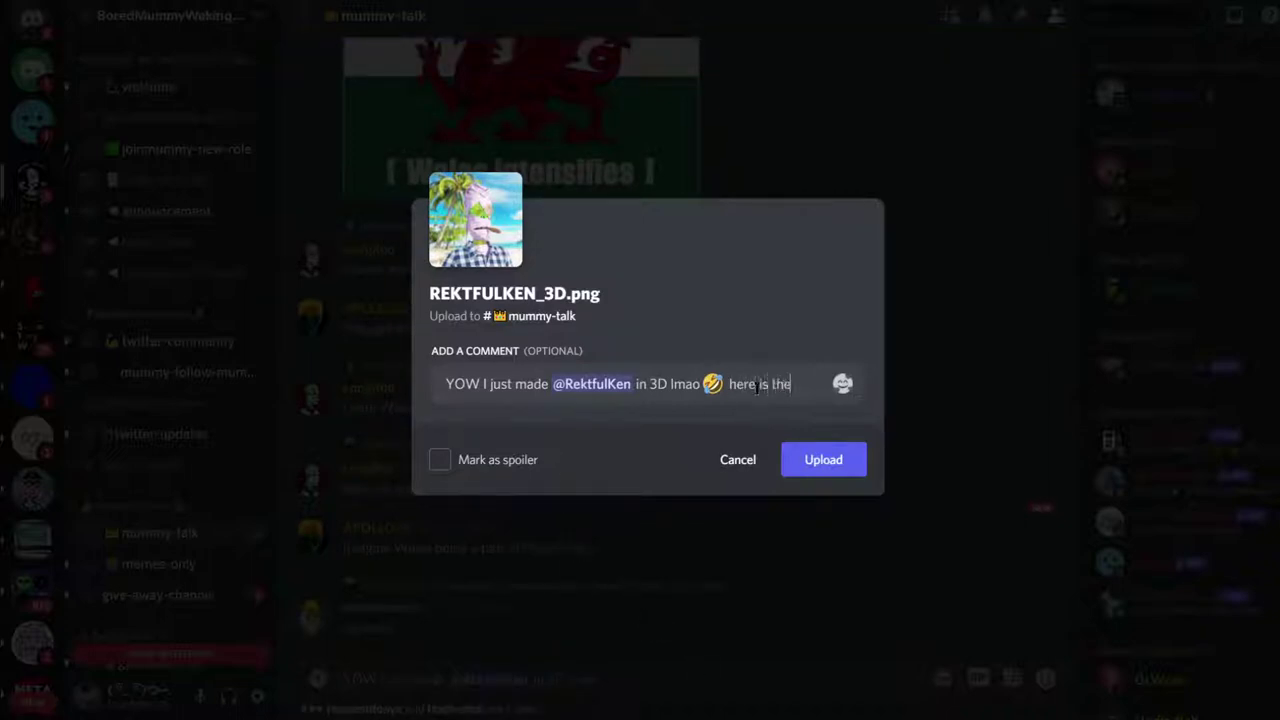